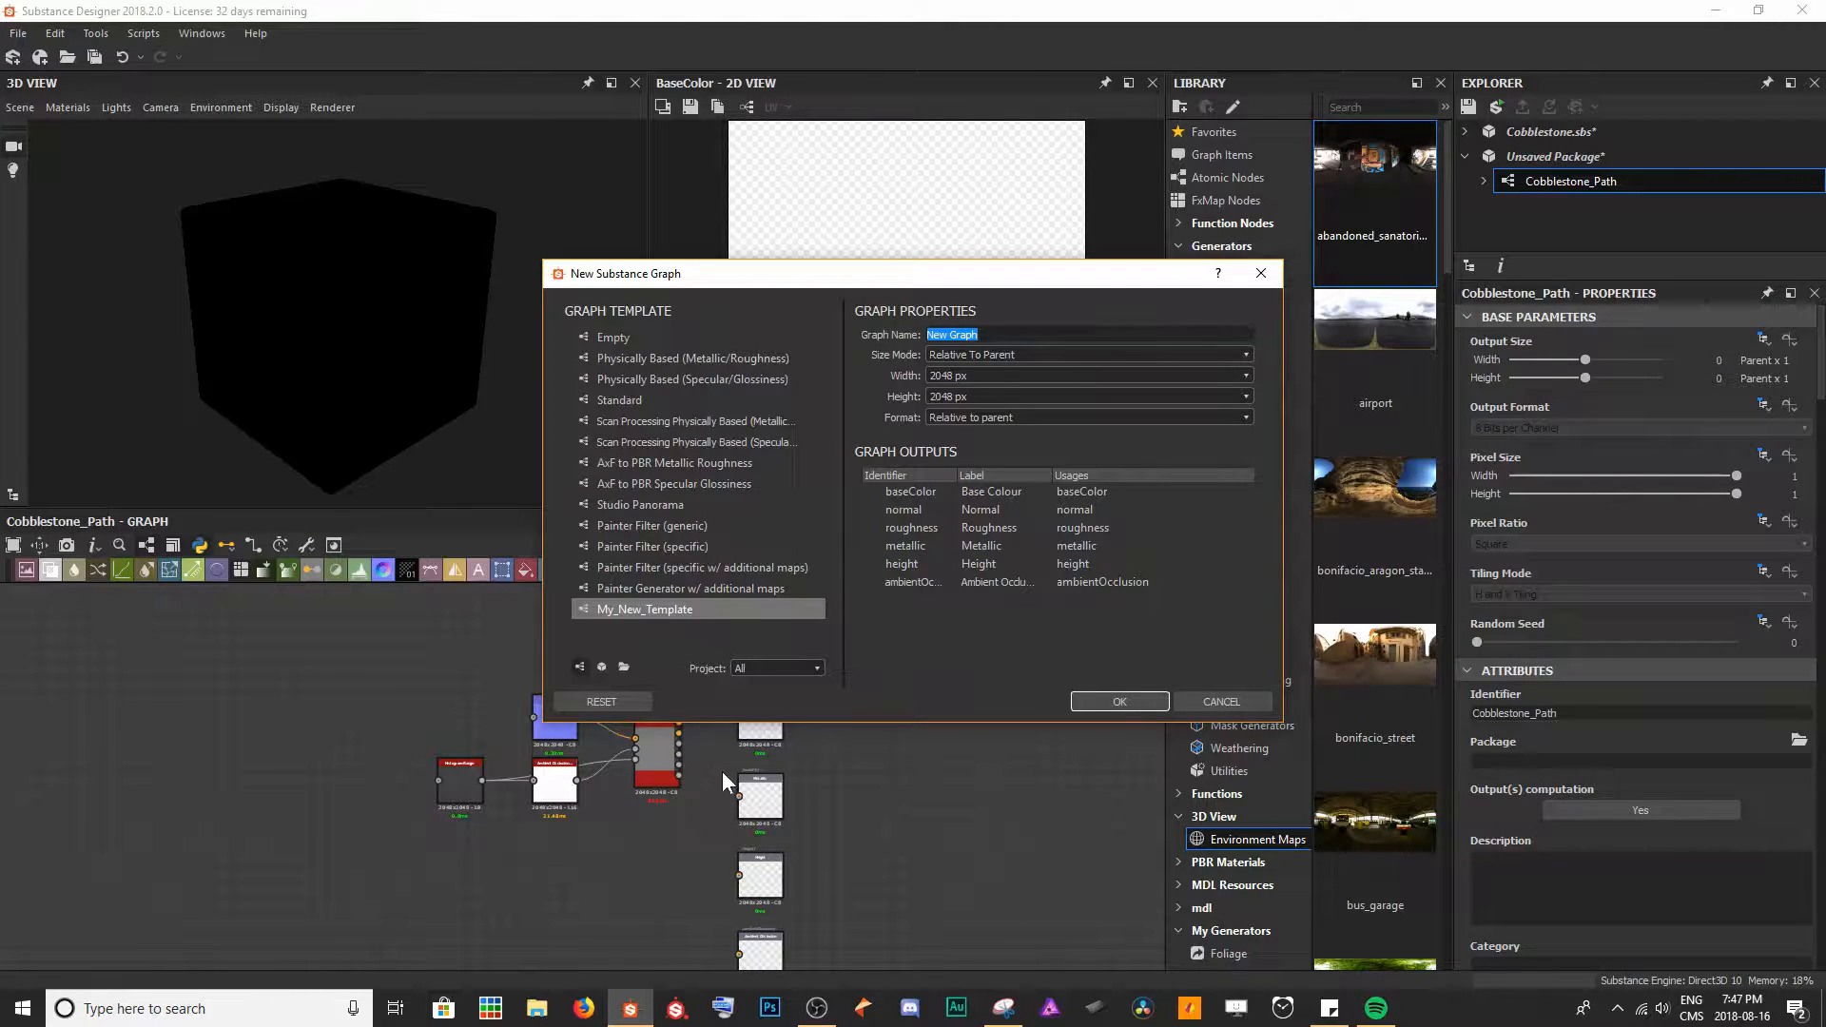
# - Dismiss the new graph dialog without creating a graph, then preview the PBR base material node's output and examine the 3D cube
pyautogui.click(660, 617)
pyautogui.click(1200, 708)
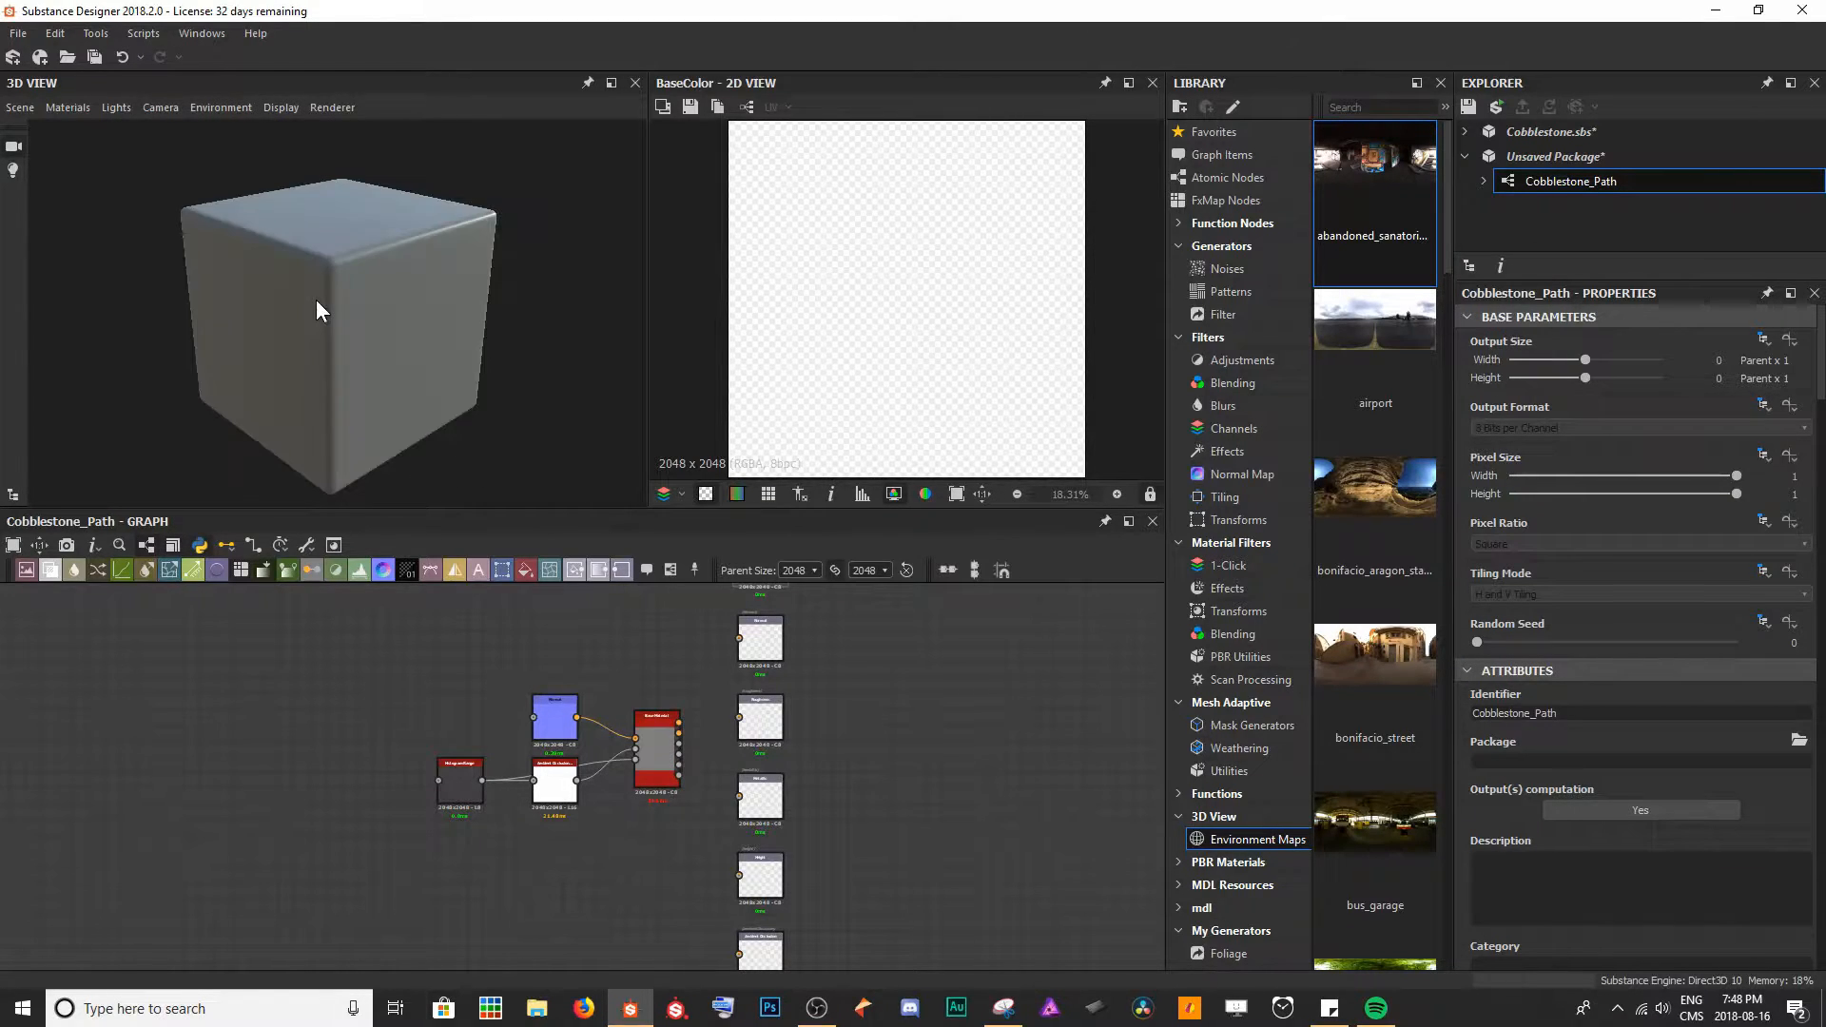
pyautogui.doubleClick(658, 751)
pyautogui.moveTo(356, 276); pyautogui.dragTo(437, 326)
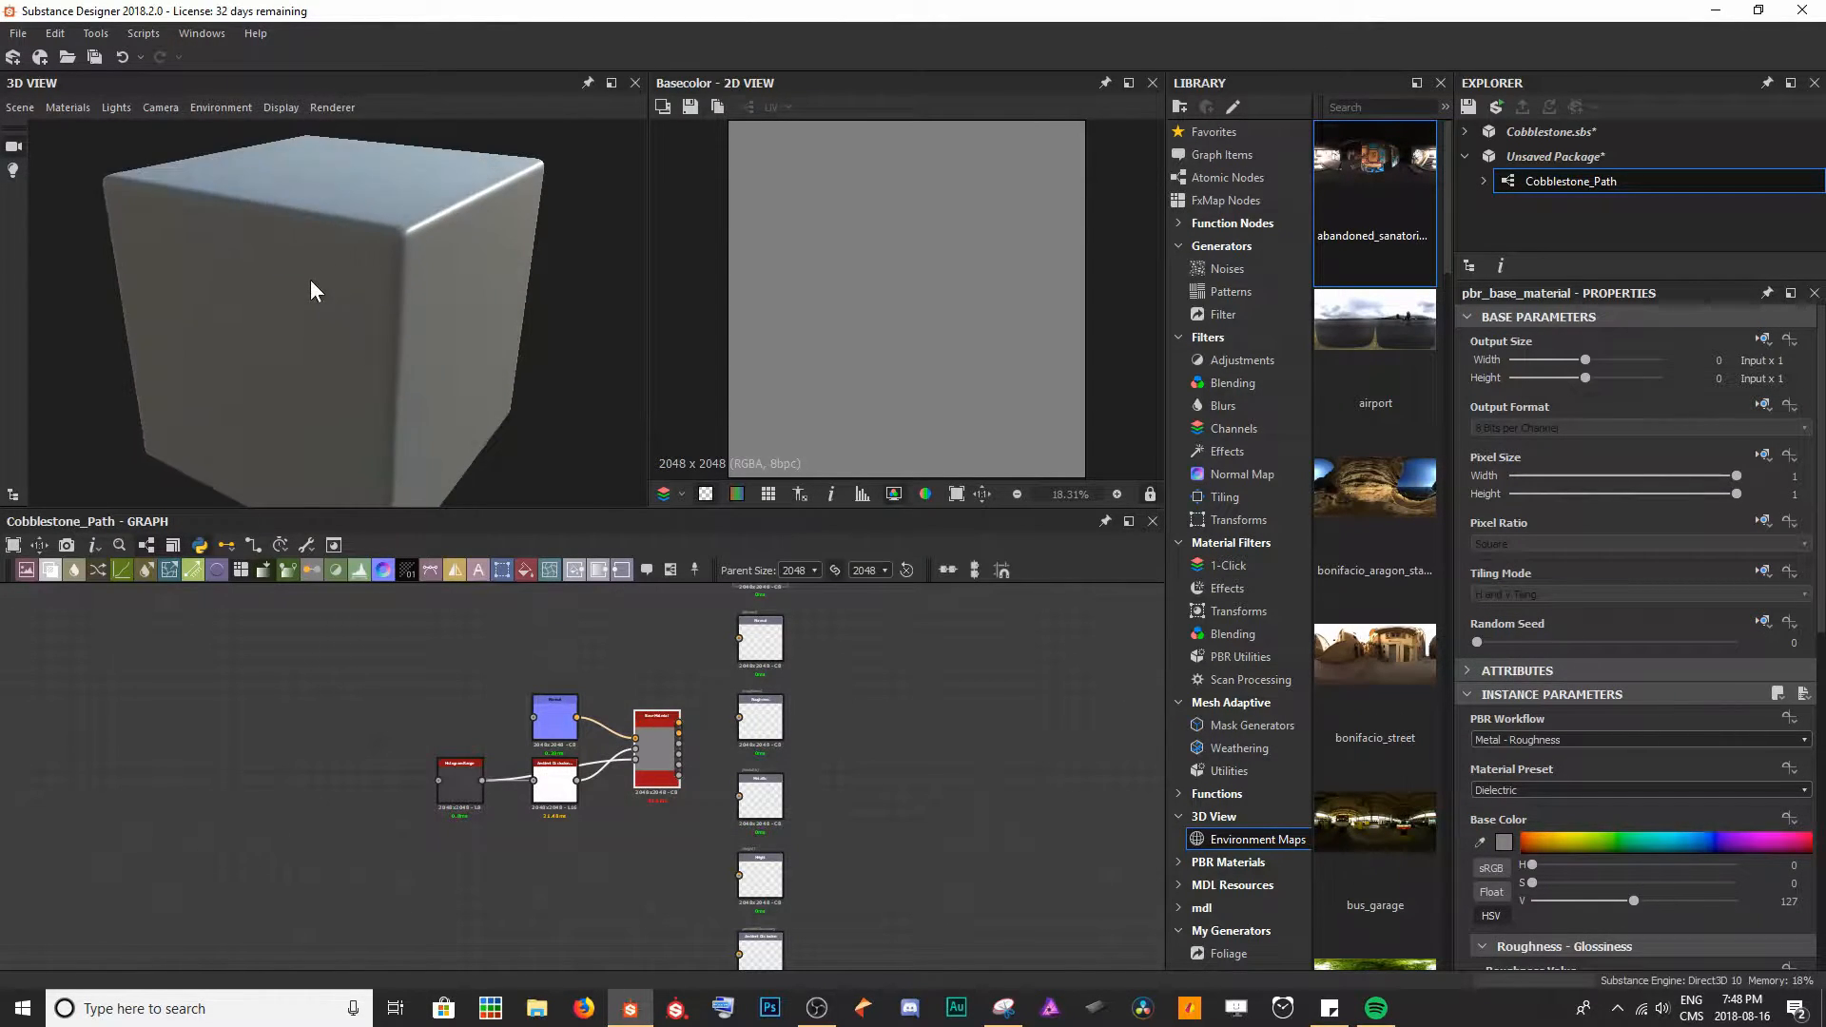
pyautogui.scroll(5, 320, 304)
pyautogui.moveTo(336, 300); pyautogui.dragTo(348, 318)
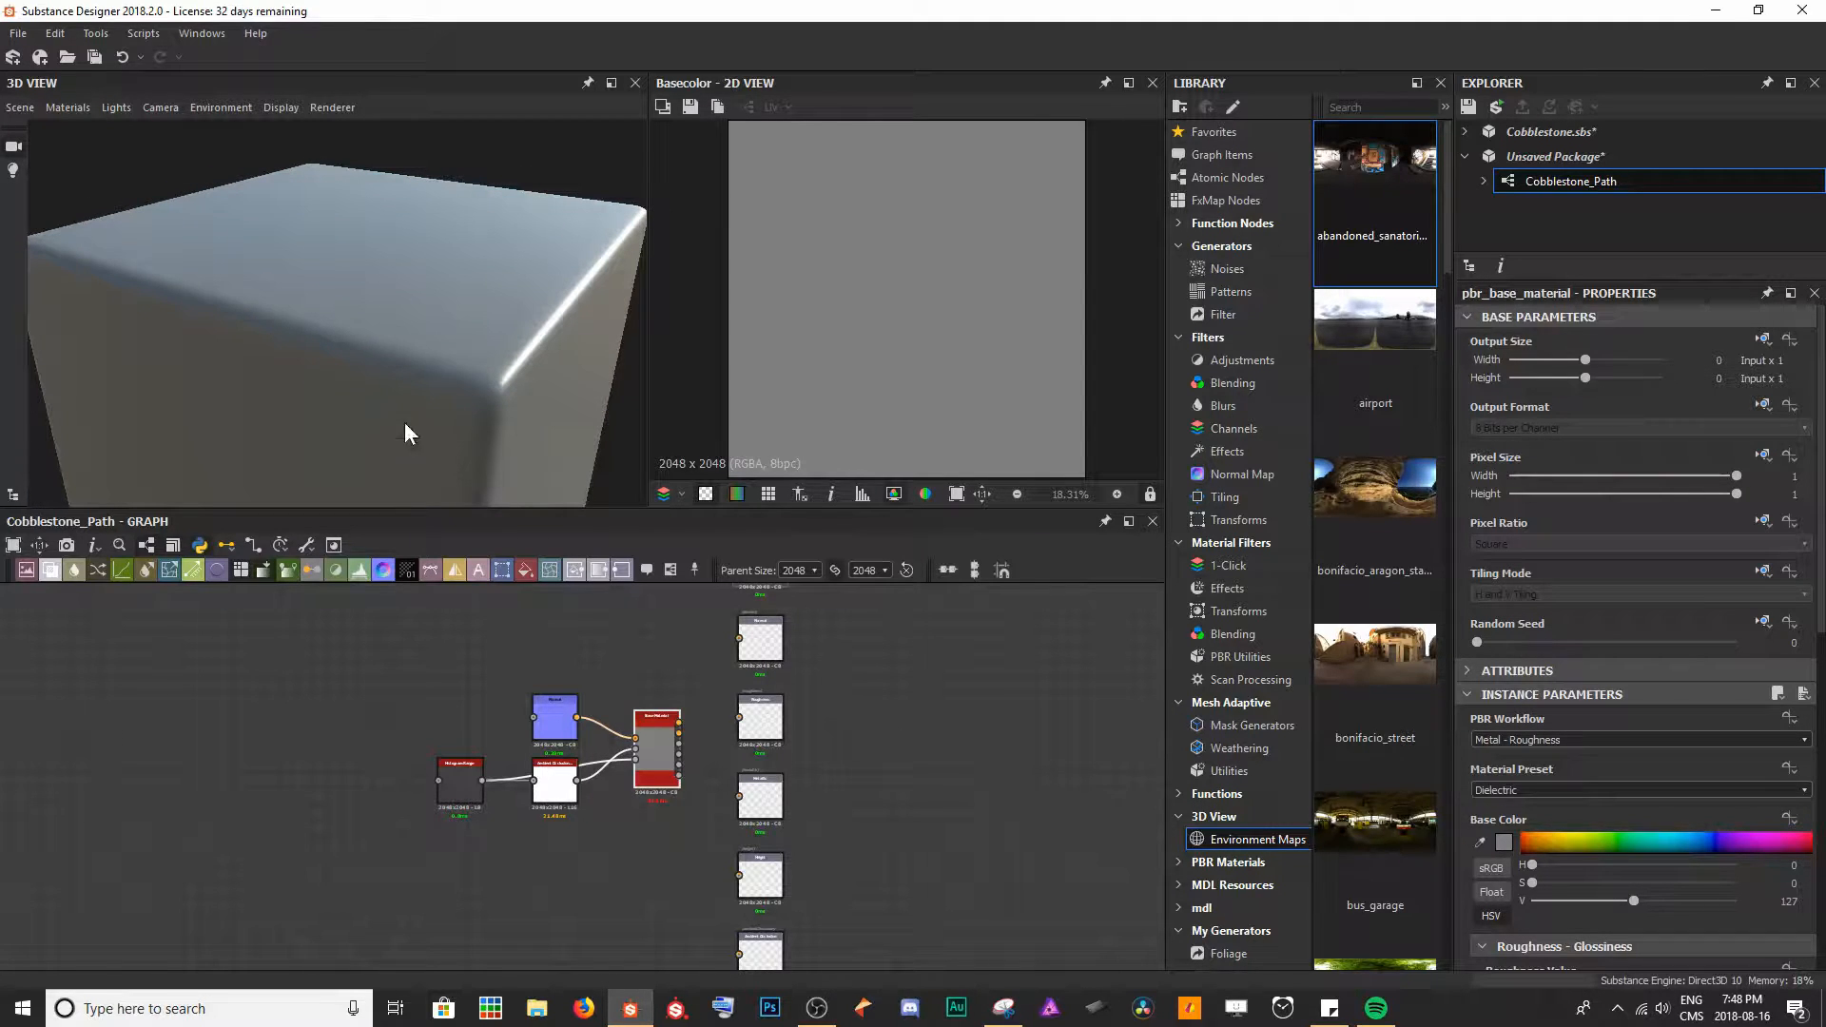
pyautogui.moveTo(386, 493); pyautogui.dragTo(380, 293)
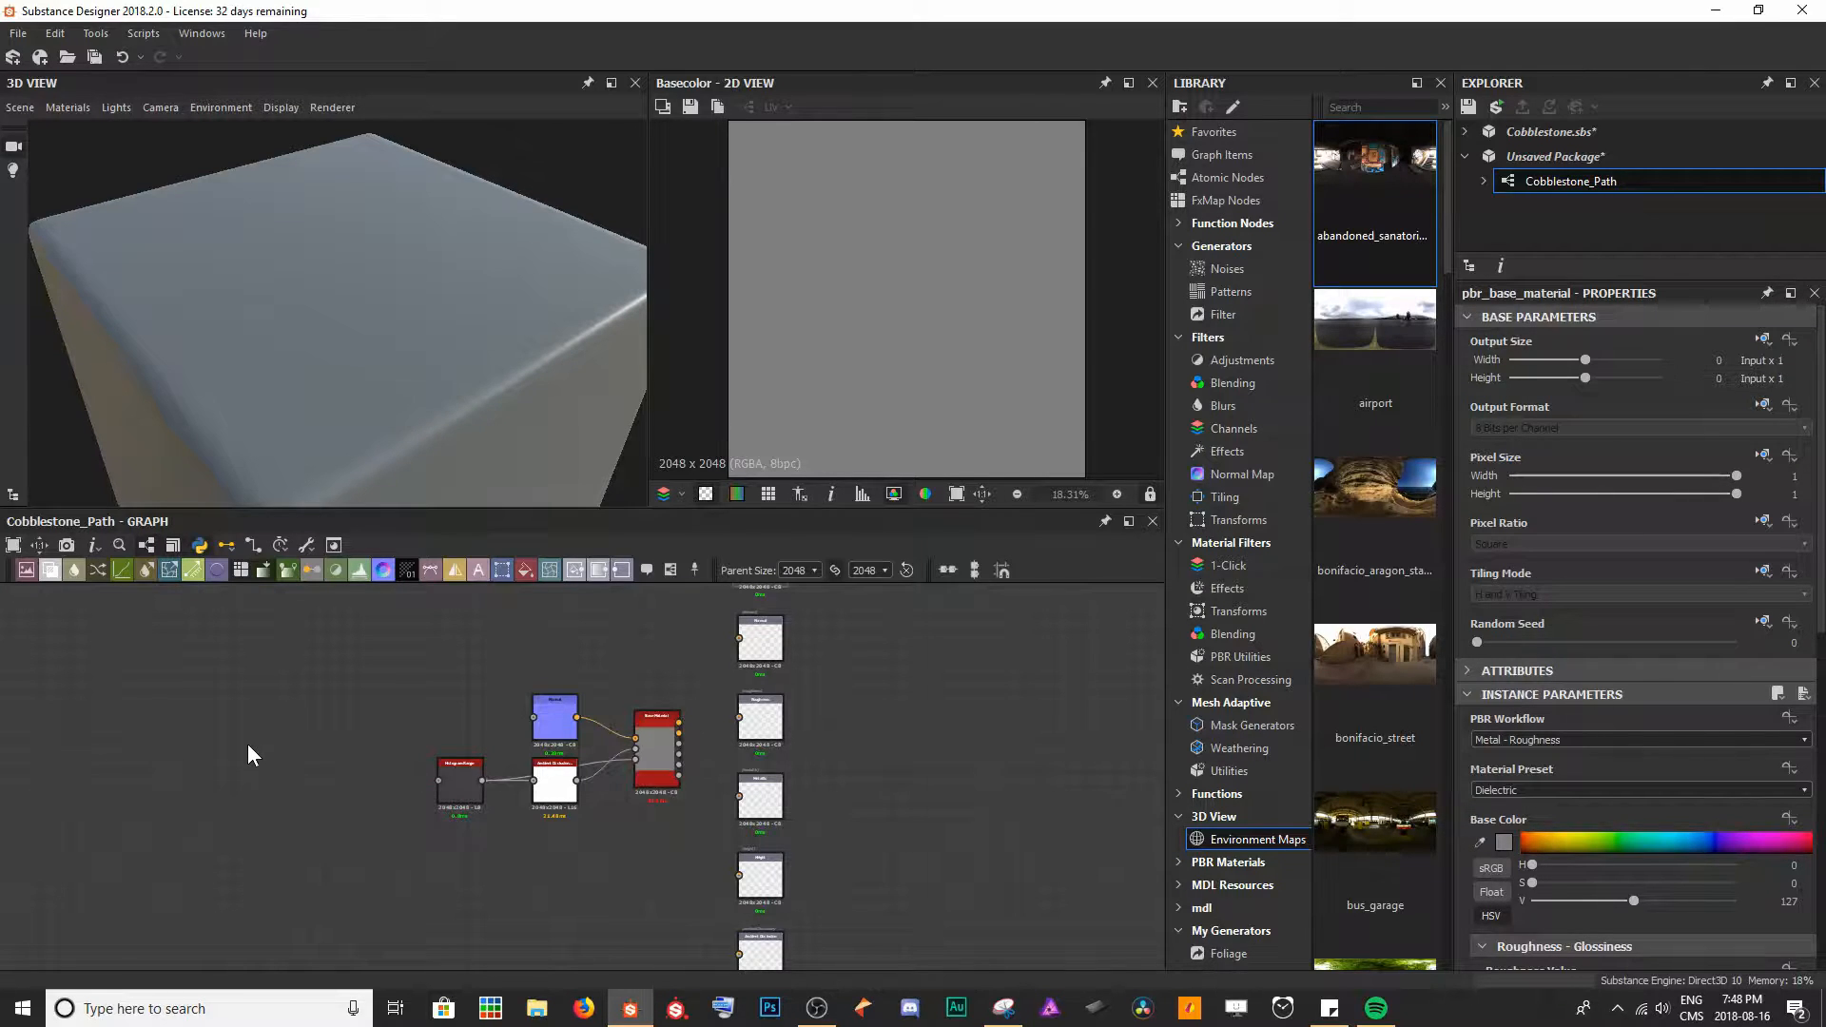
# - Add an Arc Pavement node, connect it to the Normal node and the node feeding ambient occlusion, and place it well ahead of them
pyautogui.press('space')
pyautogui.write('arc')
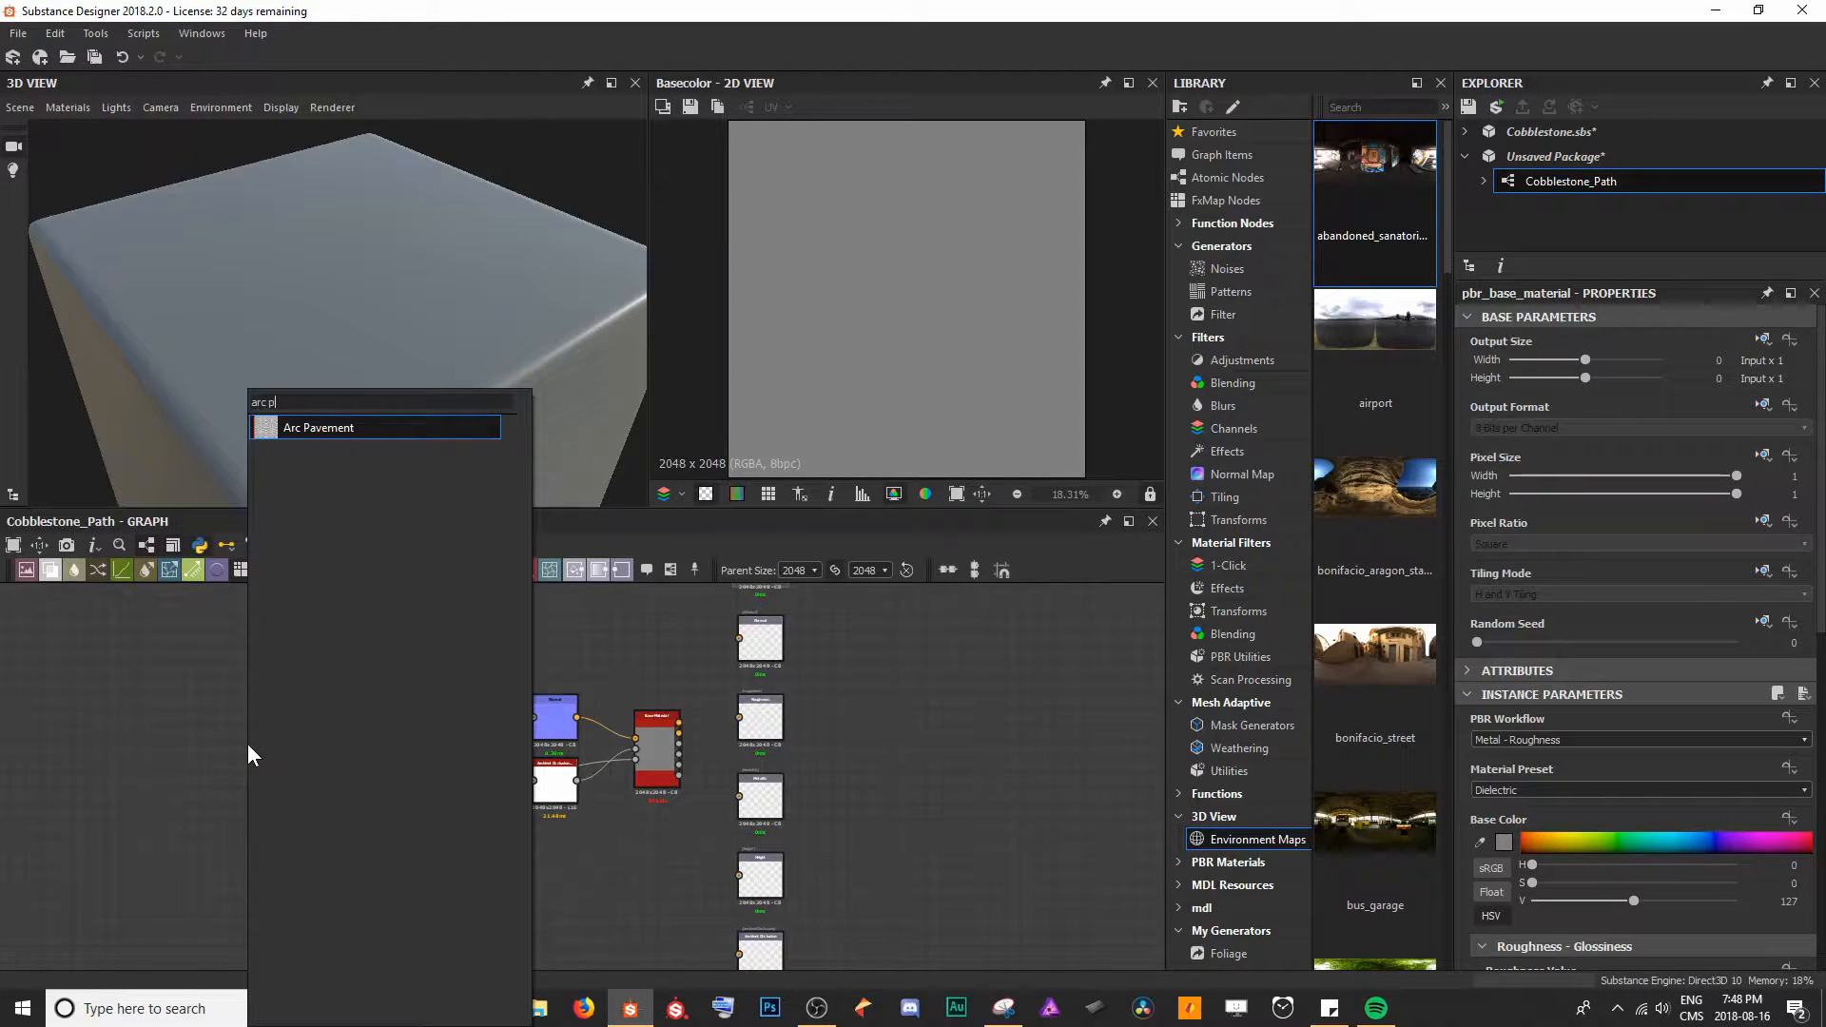
pyautogui.write(' p')
pyautogui.press('Return')
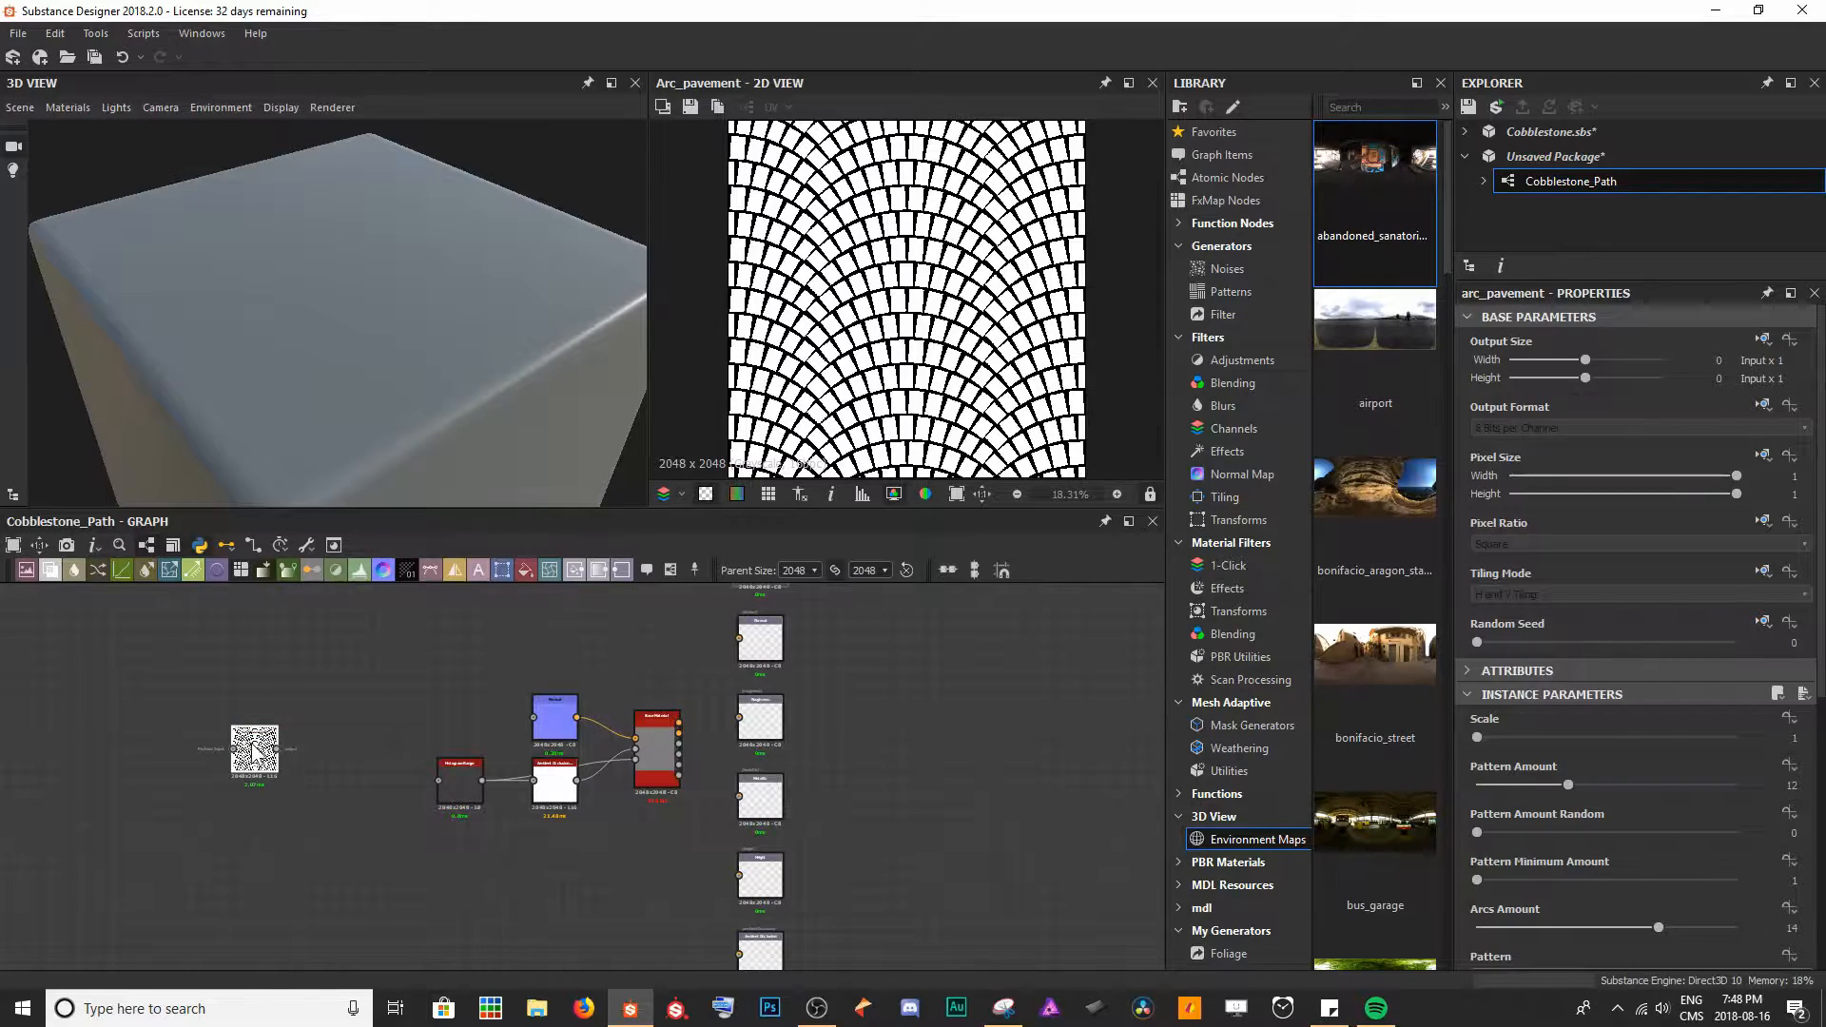
pyautogui.moveTo(278, 748); pyautogui.dragTo(439, 779)
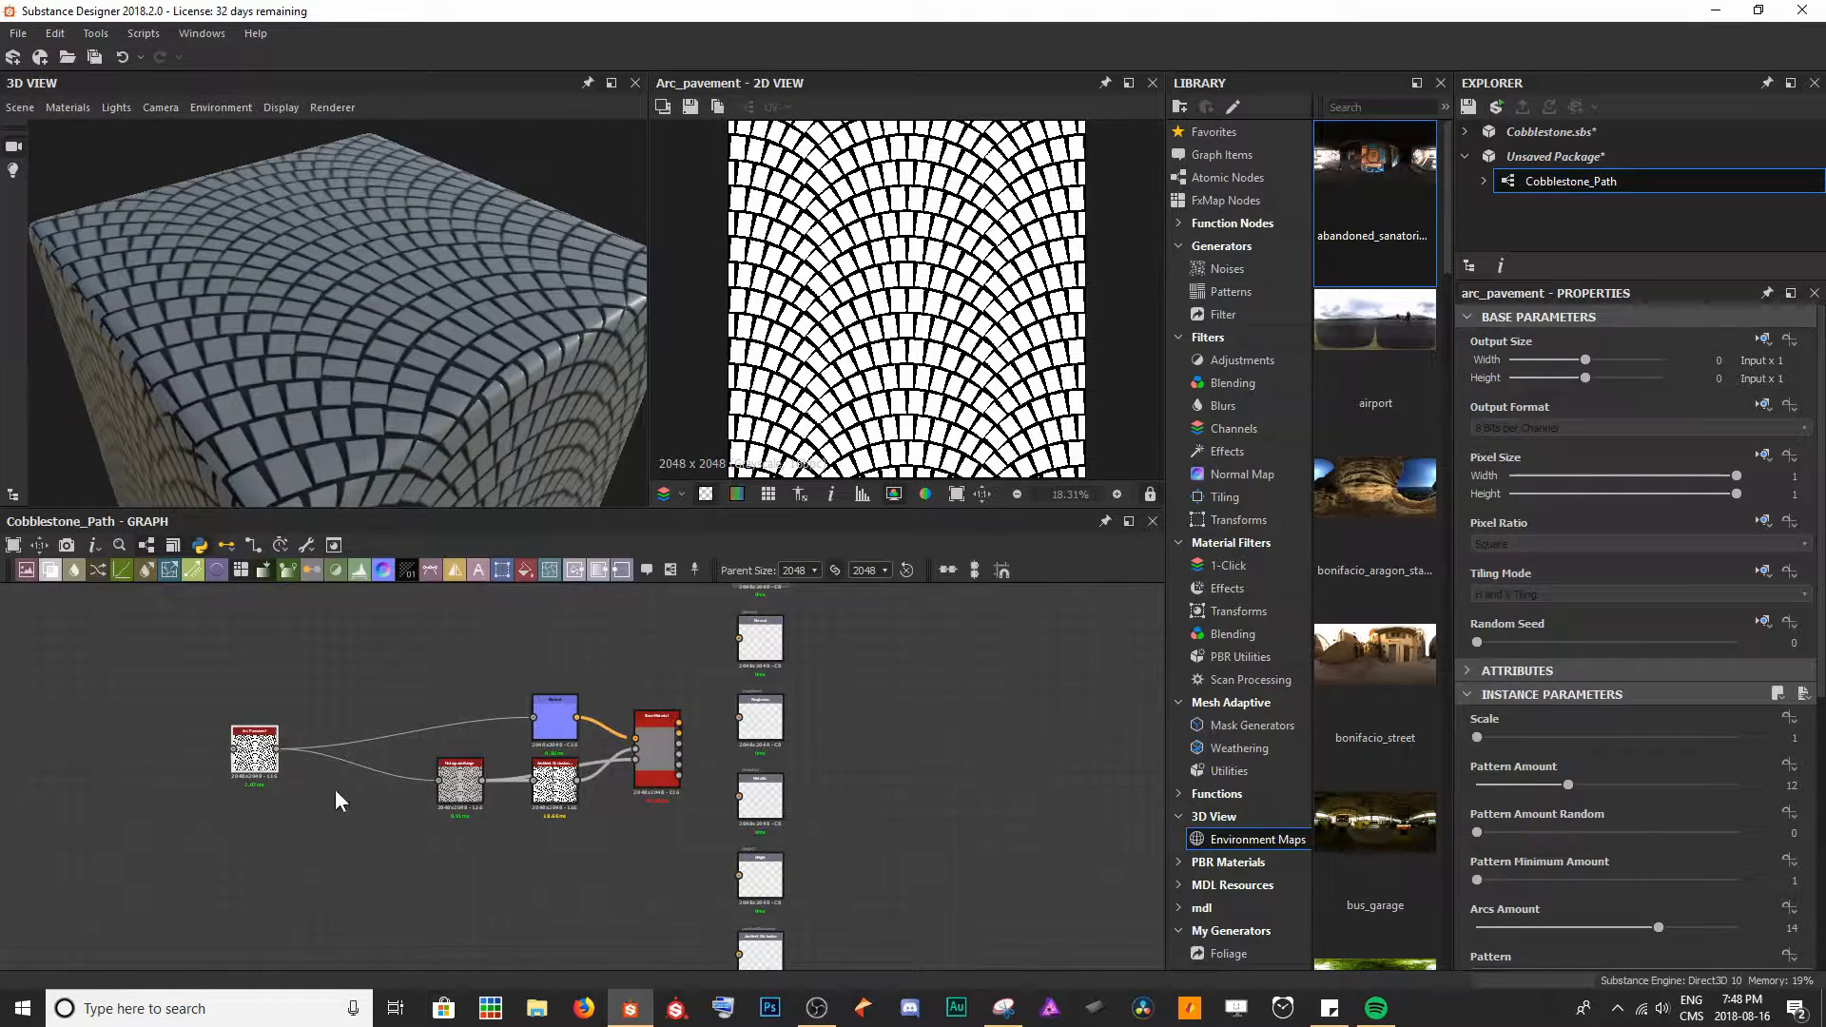
pyautogui.moveTo(263, 763); pyautogui.dragTo(87, 761)
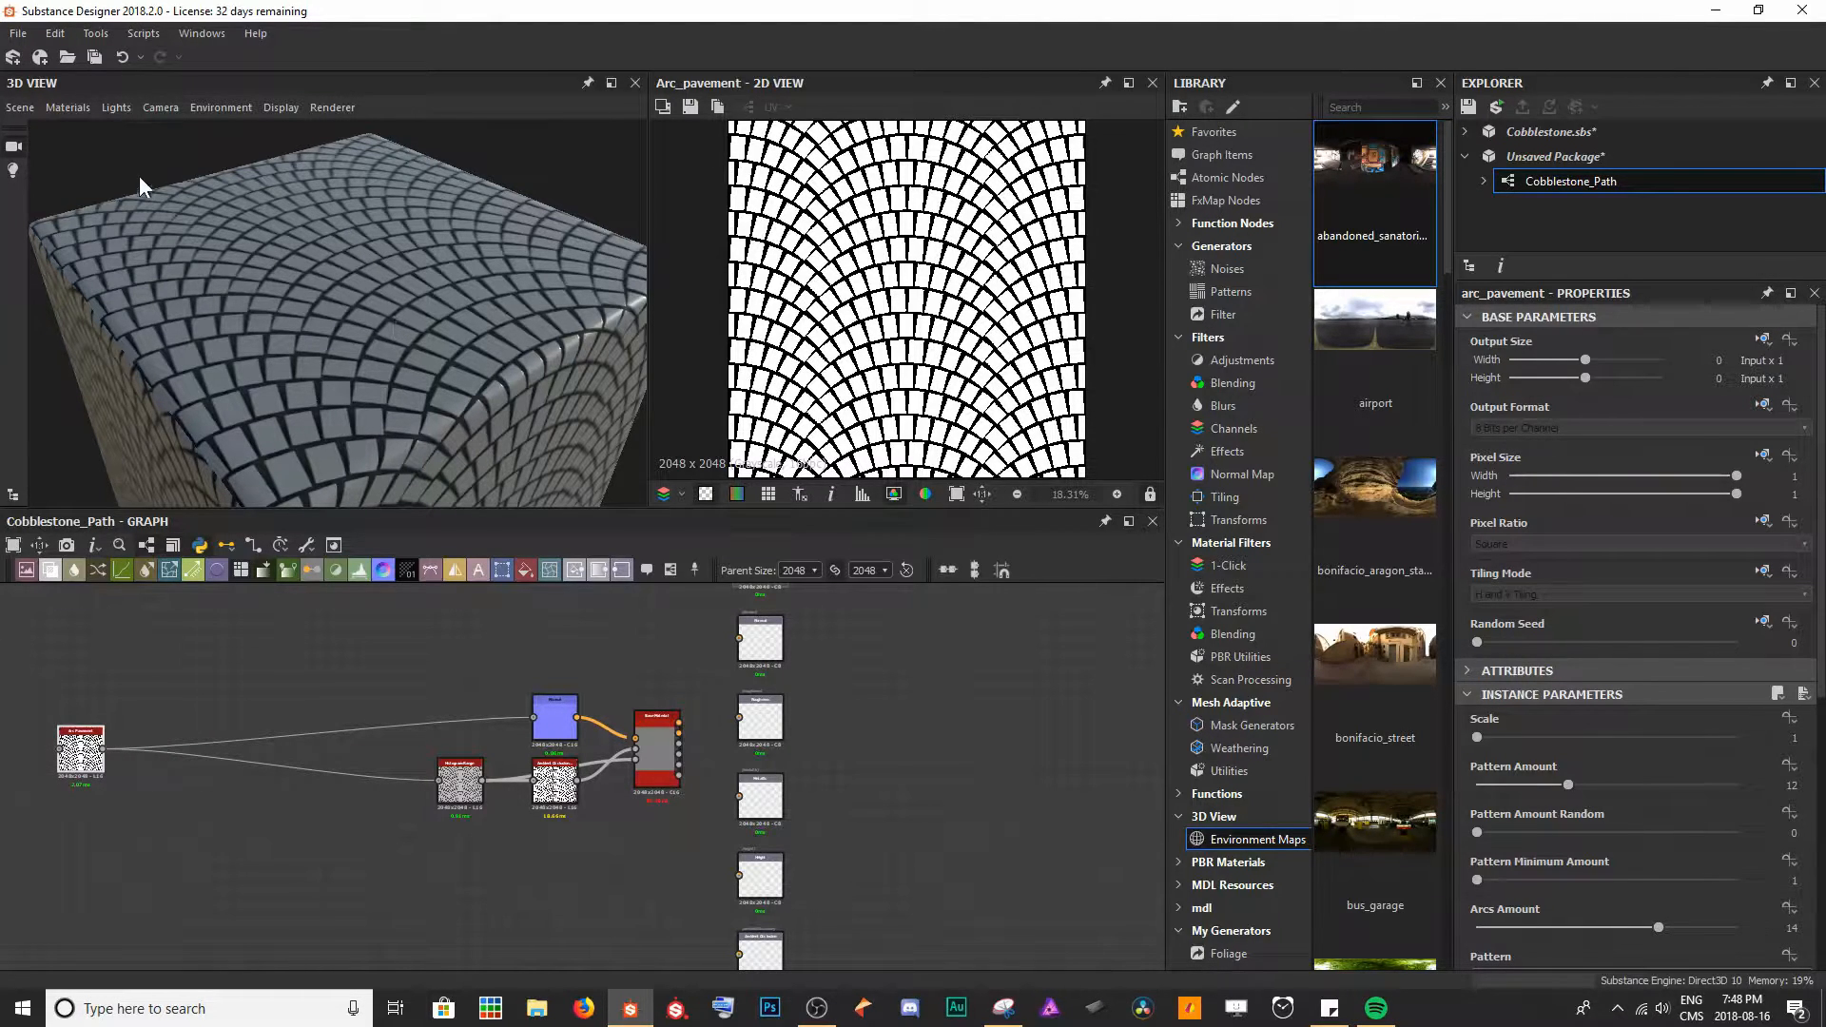
# - Set the Height Scale of the 3D view's default material to 10 and inspect the displaced pavement up close
pyautogui.click(59, 111)
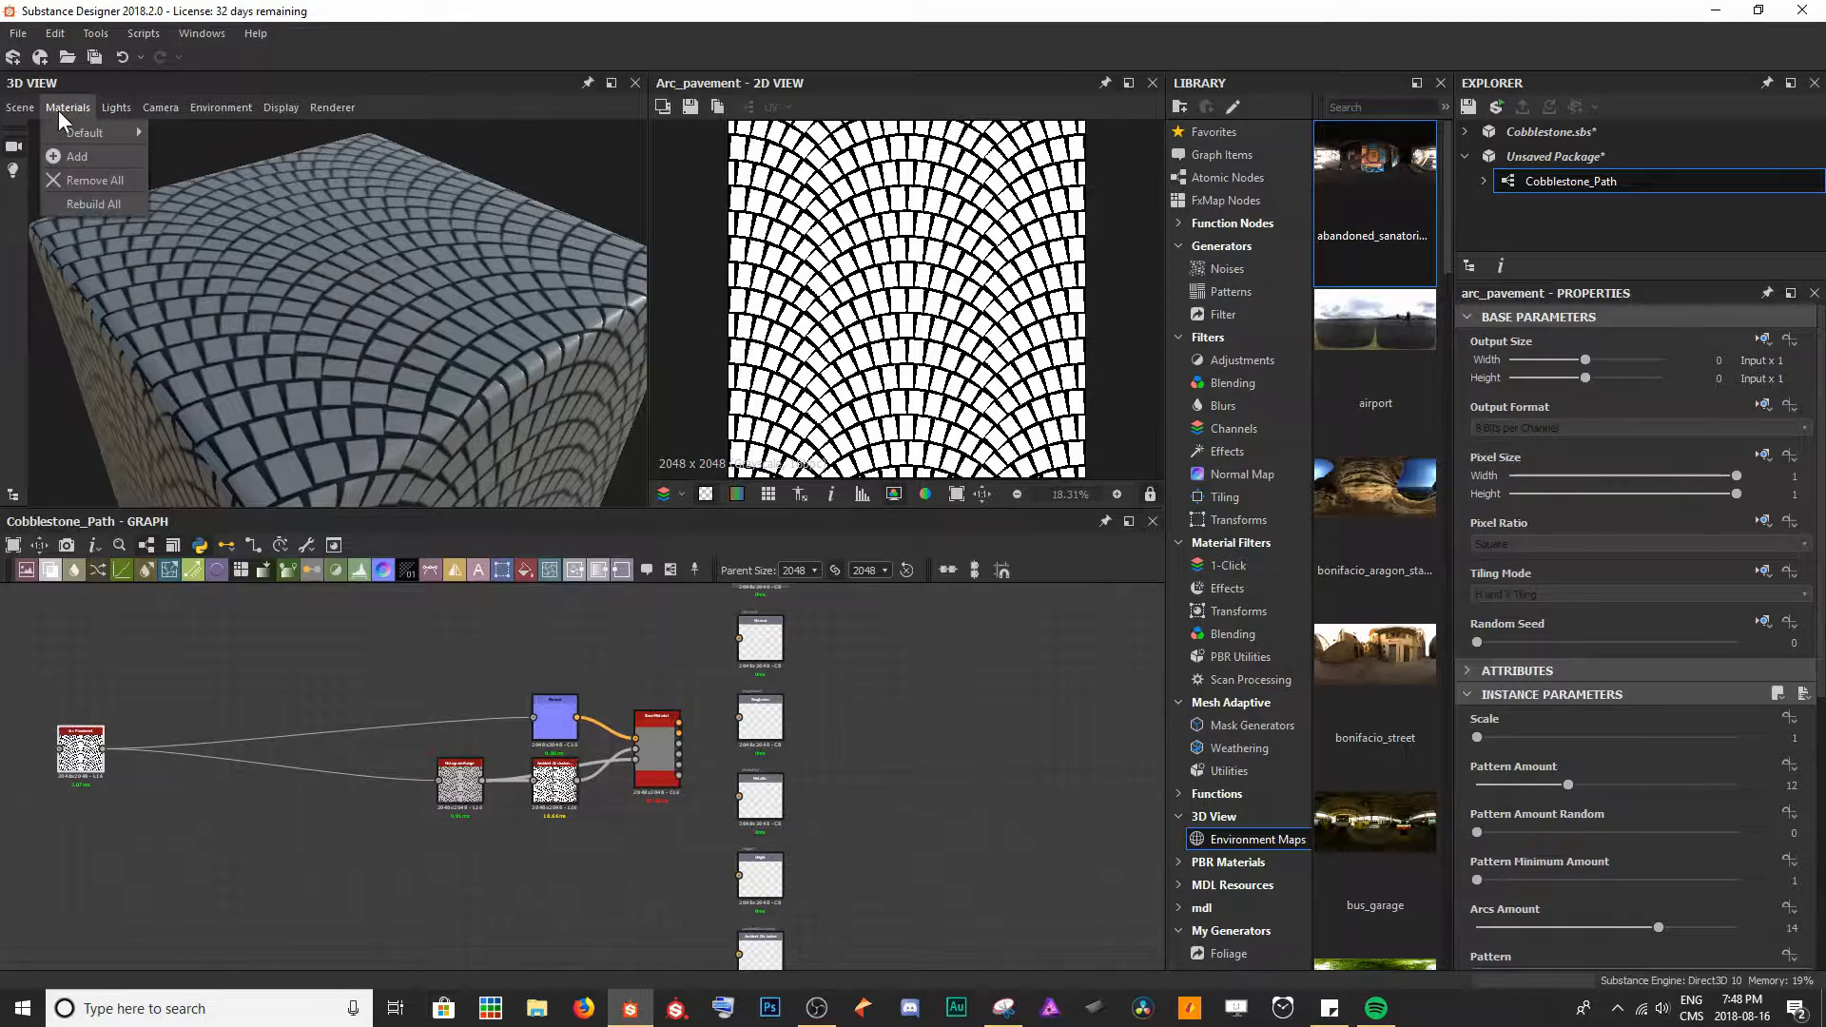
pyautogui.moveTo(60, 133)
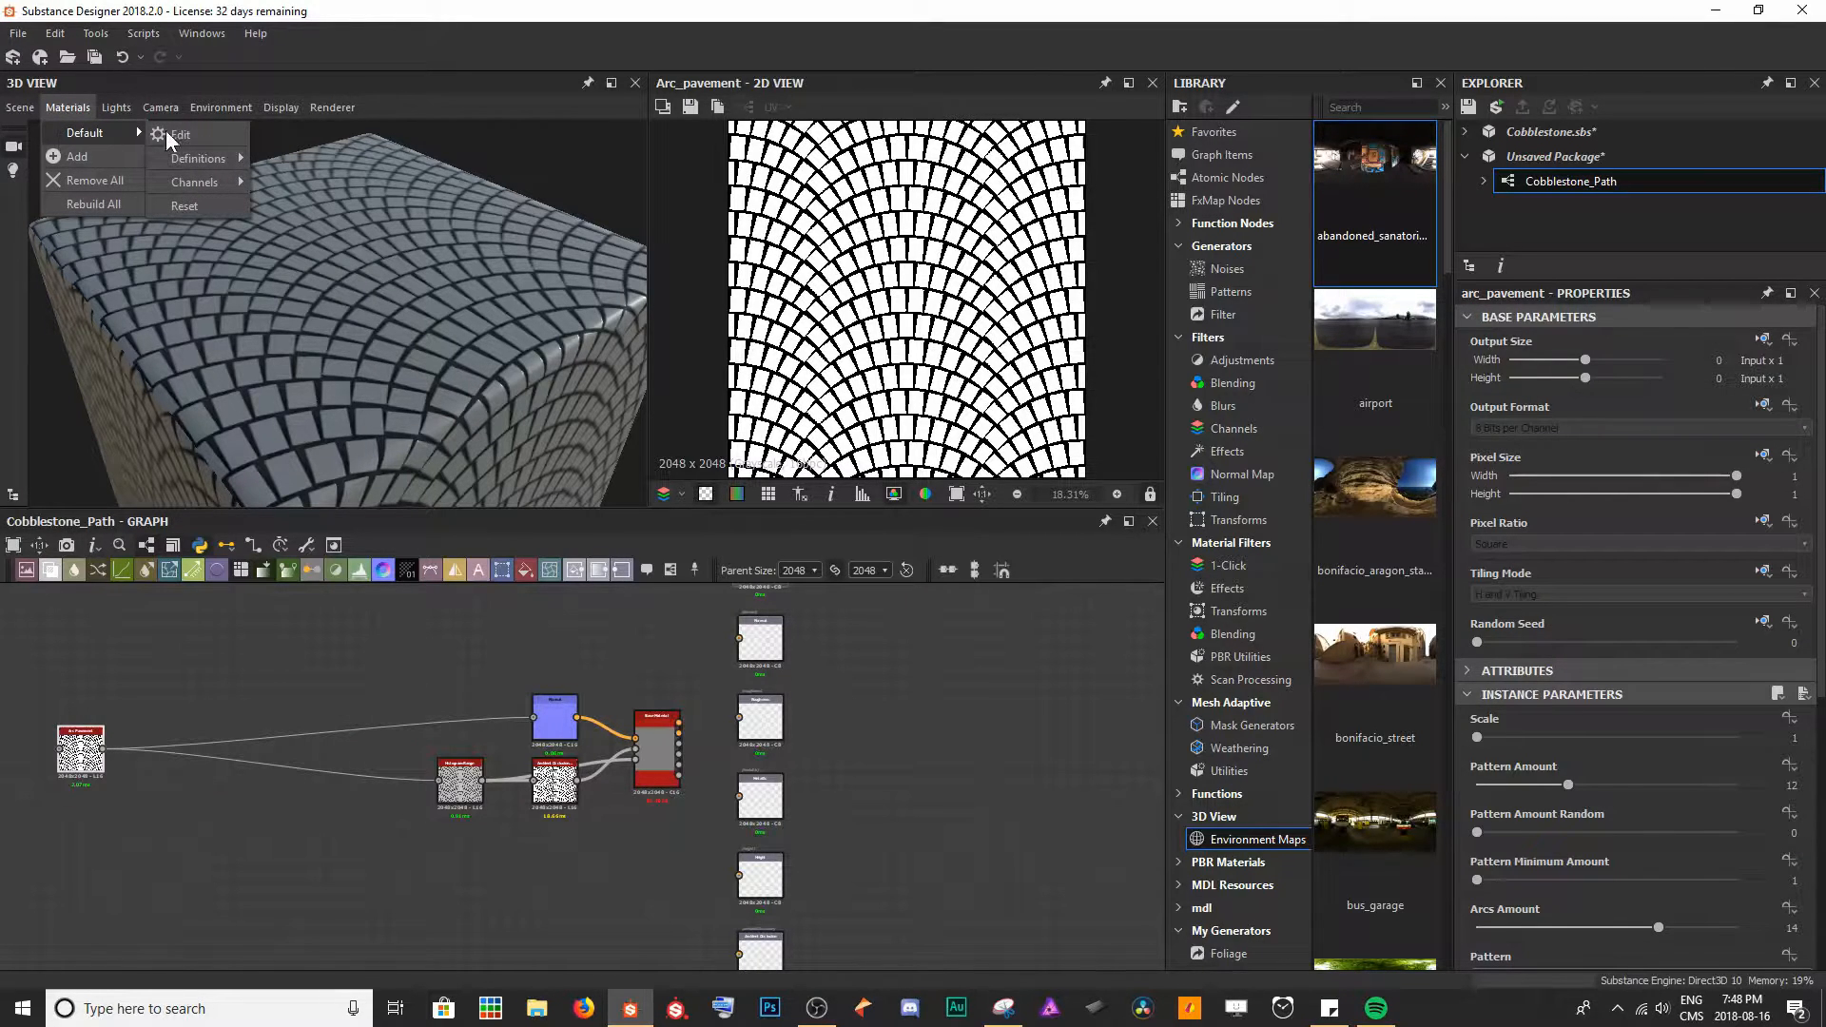
pyautogui.click(191, 131)
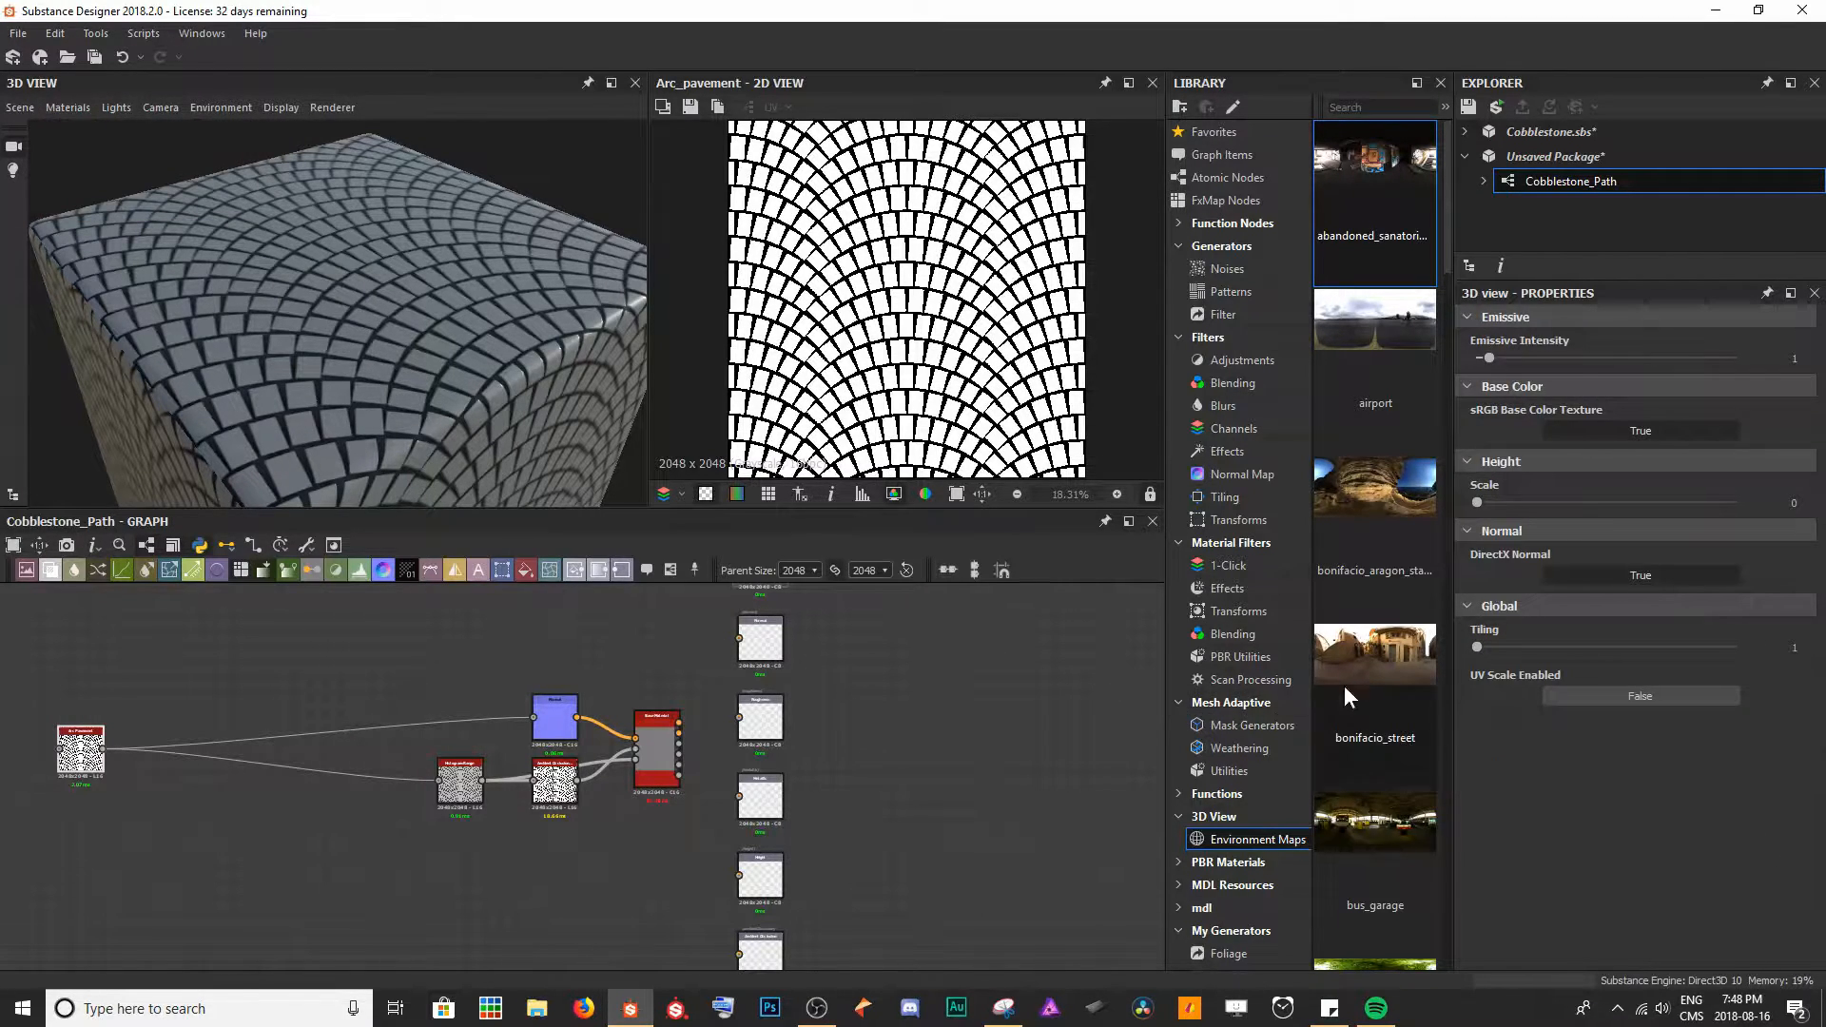
pyautogui.moveTo(1478, 502); pyautogui.dragTo(1737, 502)
pyautogui.moveTo(532, 353); pyautogui.dragTo(535, 402)
pyautogui.scroll(4, 271, 321)
pyautogui.scroll(-4, 349, 334)
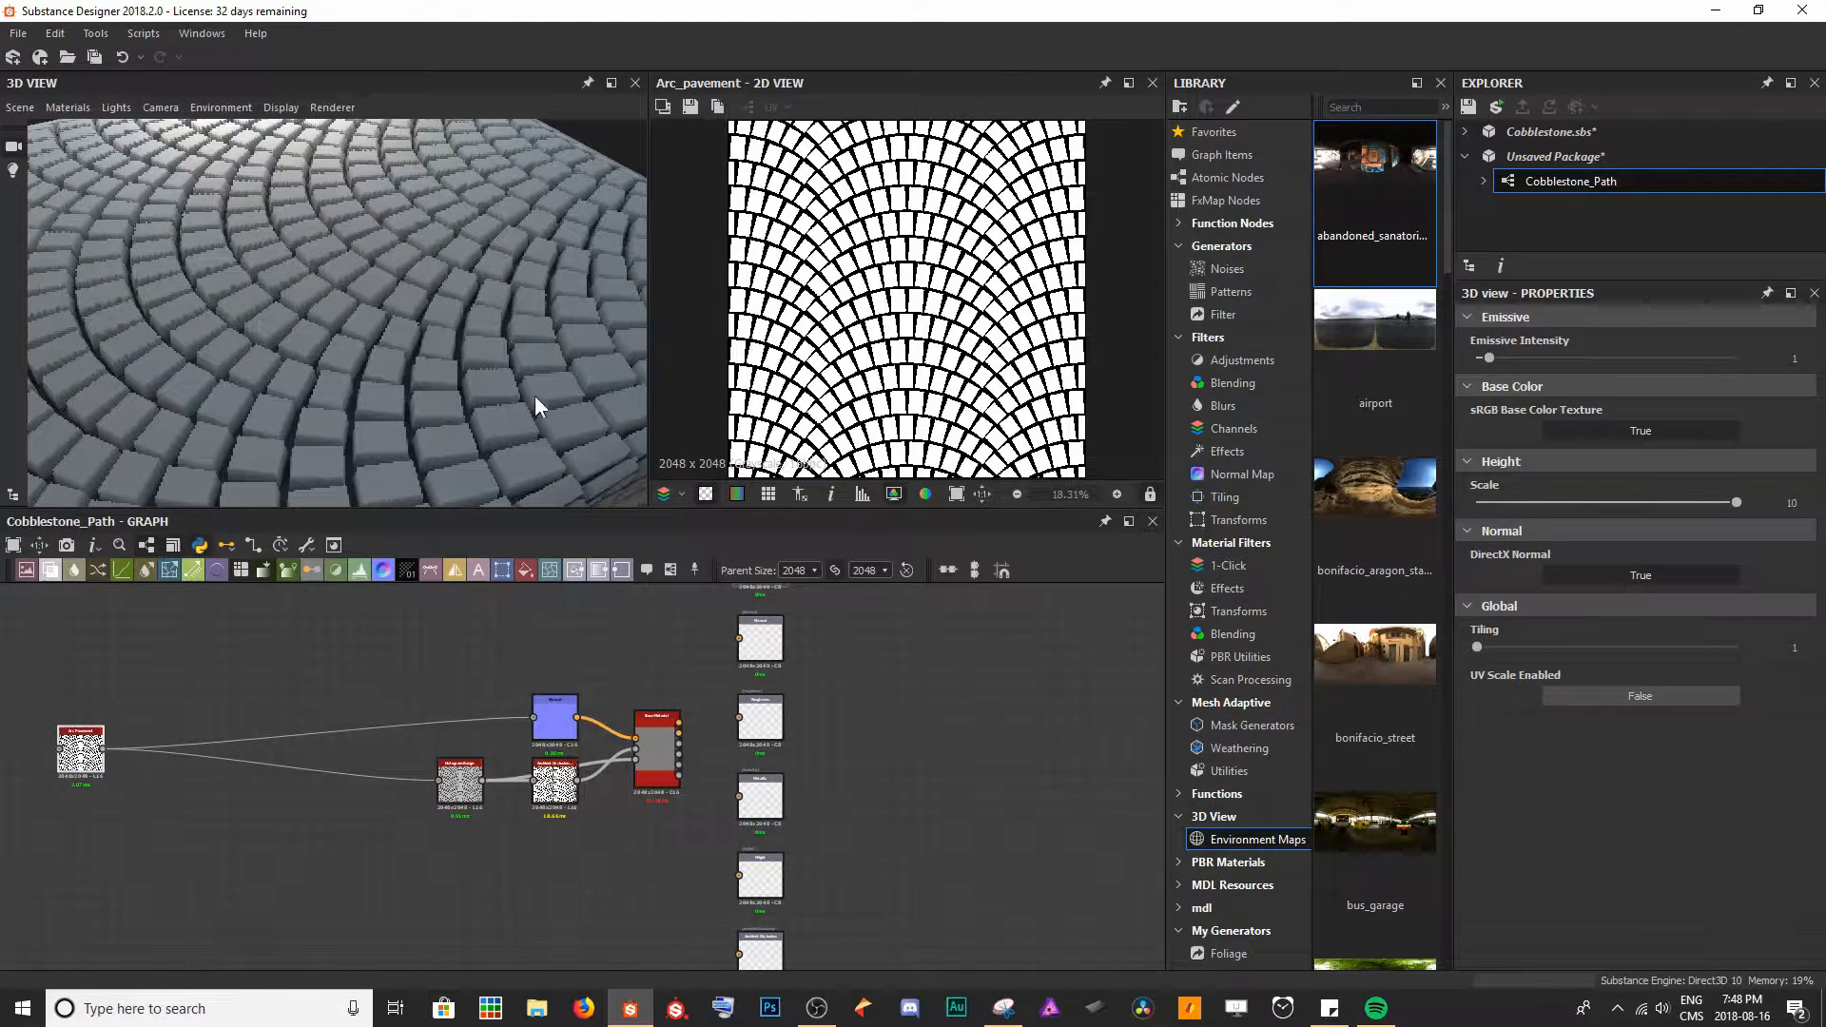
# - Set the Normal node's Intensity to 5
pyautogui.doubleClick(552, 705)
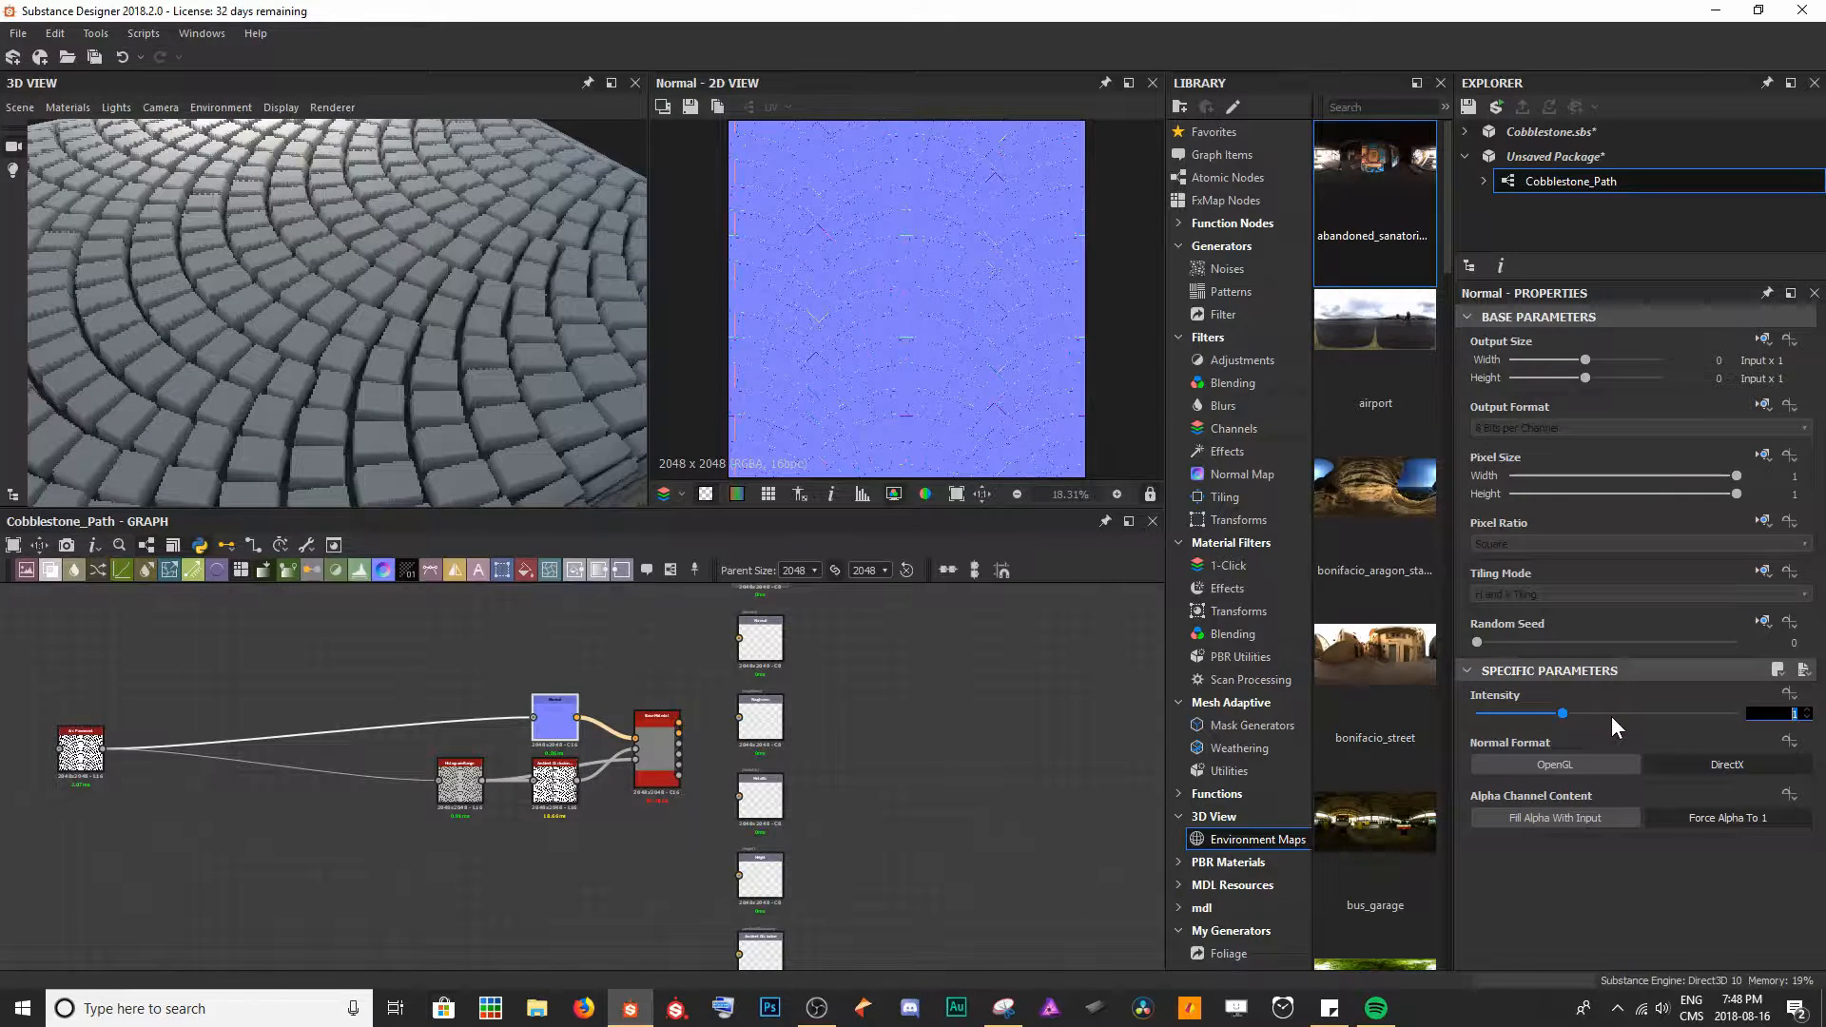
pyautogui.write('5')
pyautogui.press('Return')
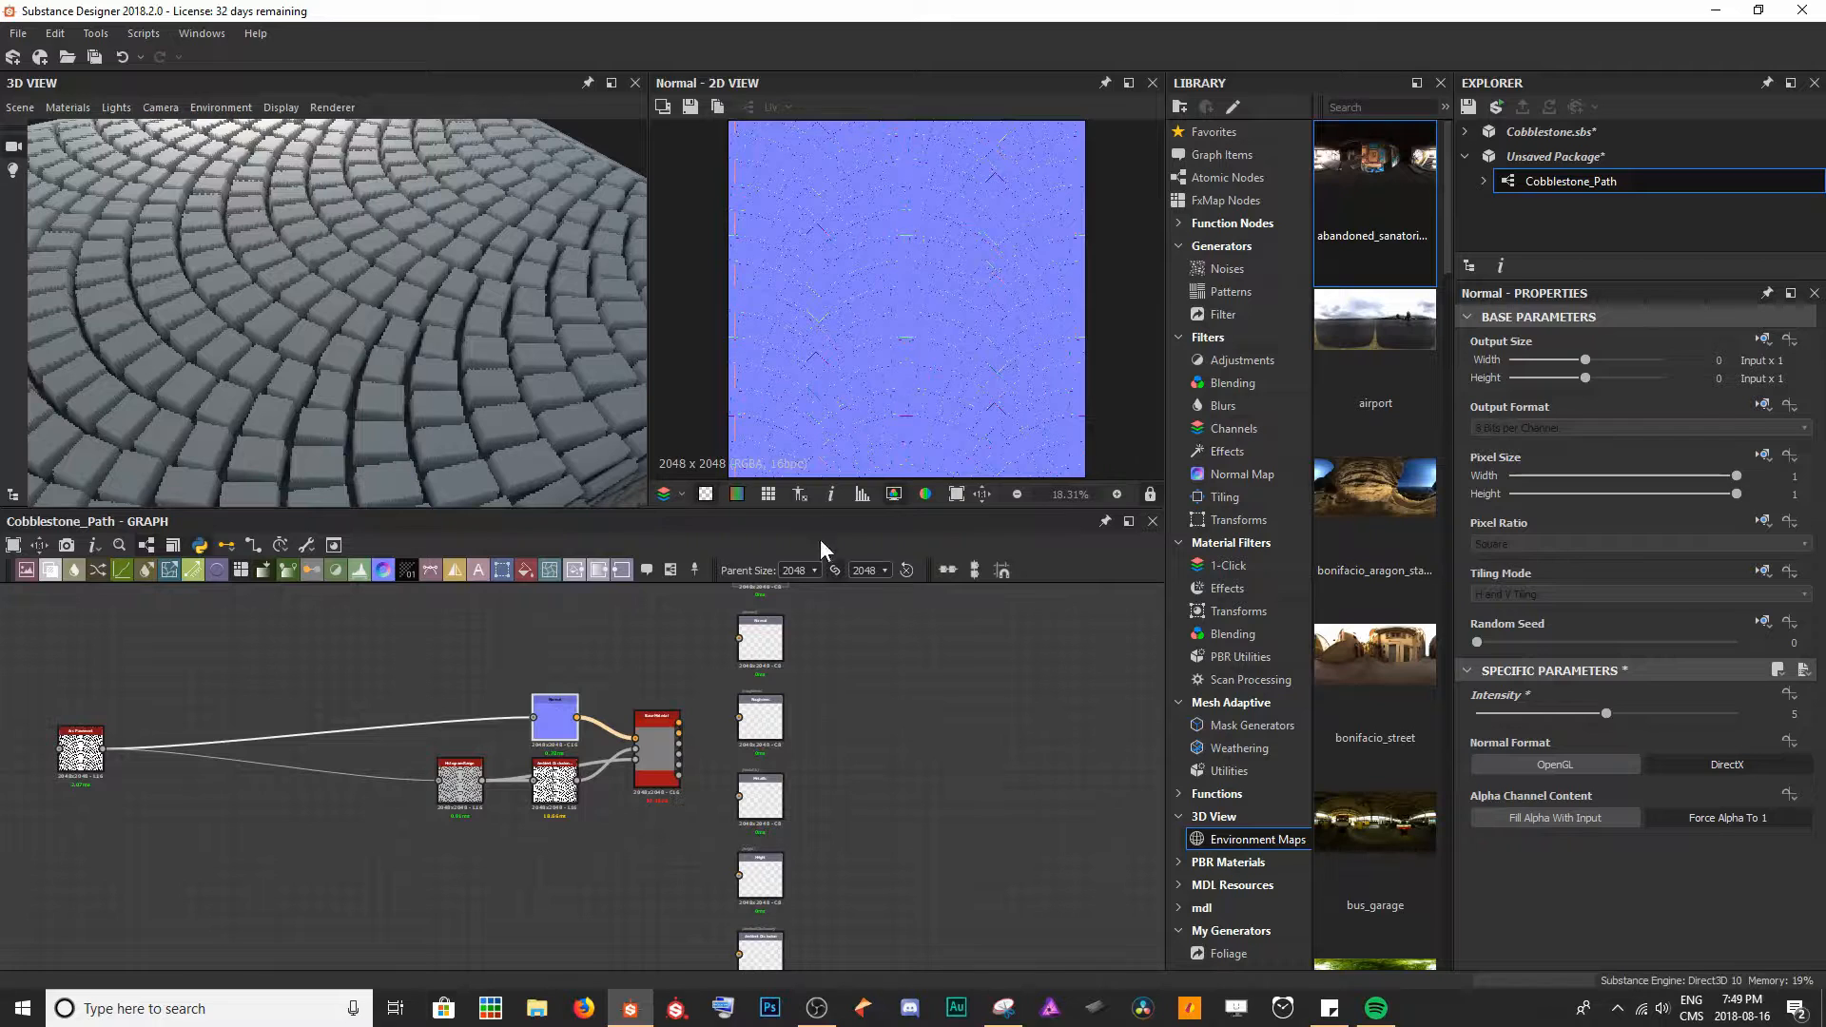
# - Reduce the Arc Pavement node's Pattern Amount to 5, checking the pattern in the 2D and 3D views
pyautogui.doubleClick(80, 746)
pyautogui.scroll(5, 982, 263)
pyautogui.moveTo(384, 328); pyautogui.dragTo(573, 375)
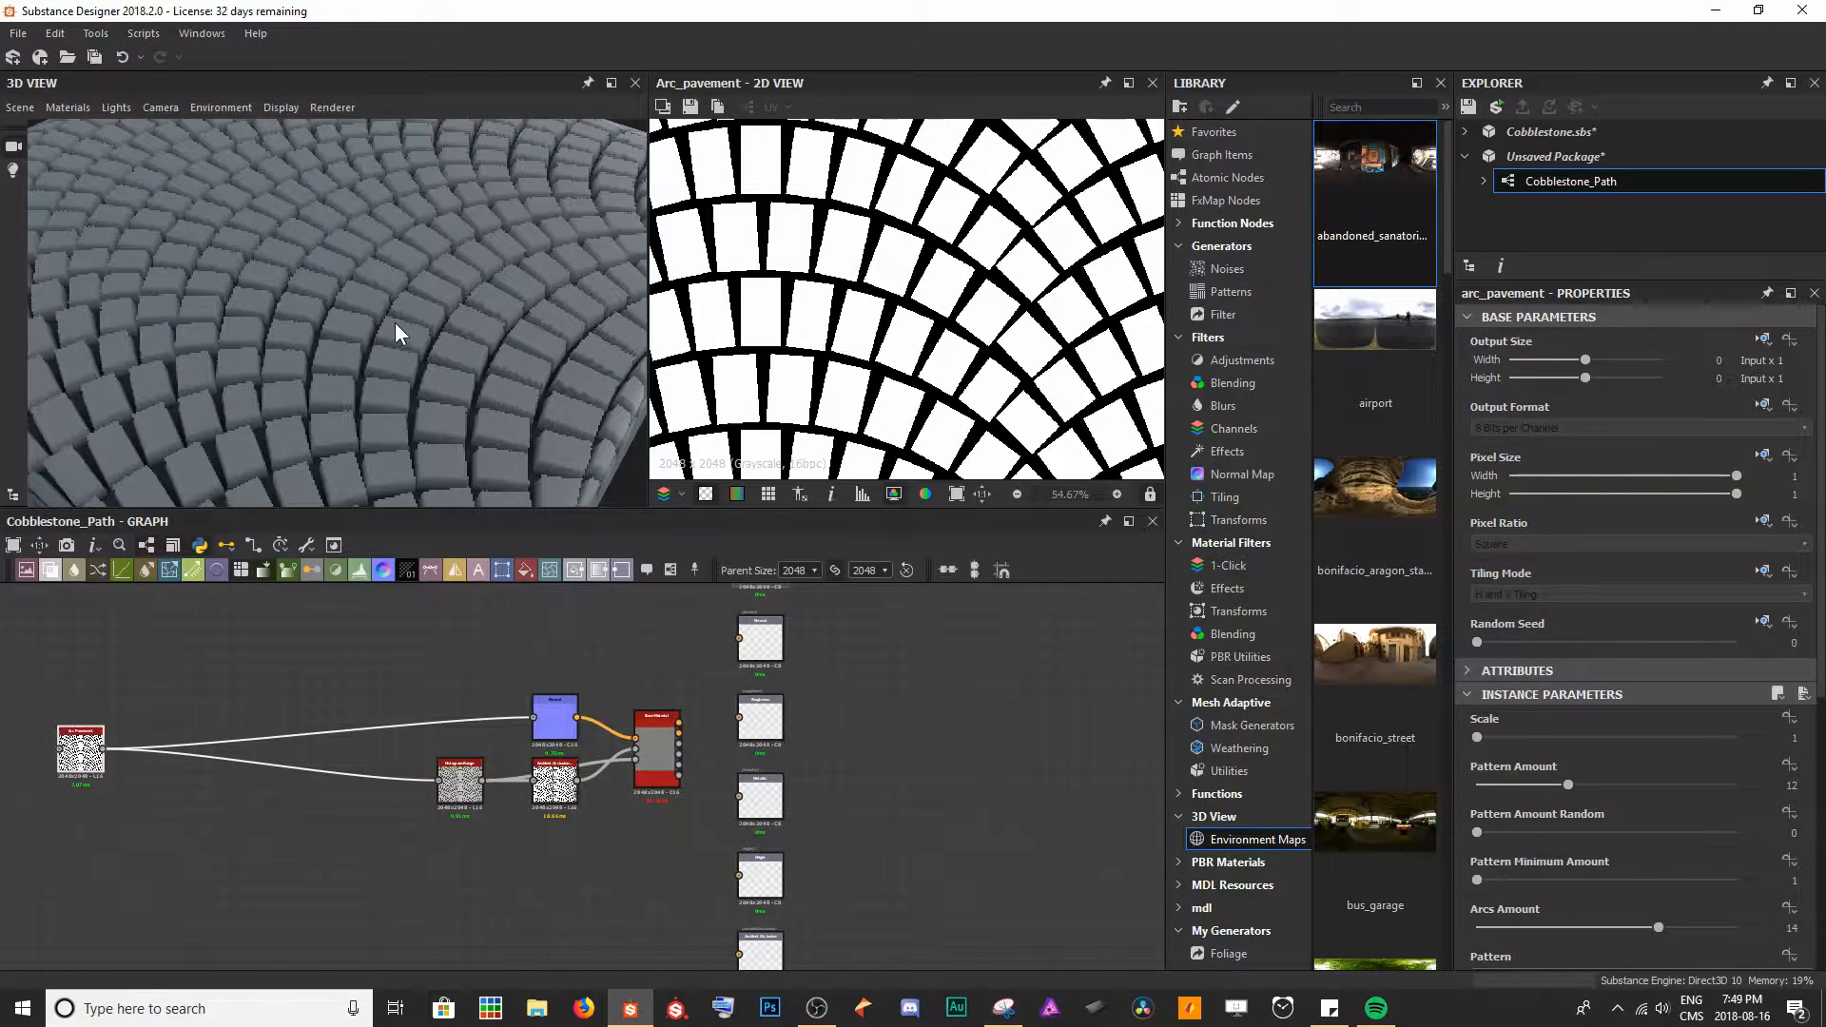
pyautogui.moveTo(396, 314)
pyautogui.mouseDown()
pyautogui.moveTo(367, 294)
pyautogui.moveTo(422, 294)
pyautogui.mouseUp()
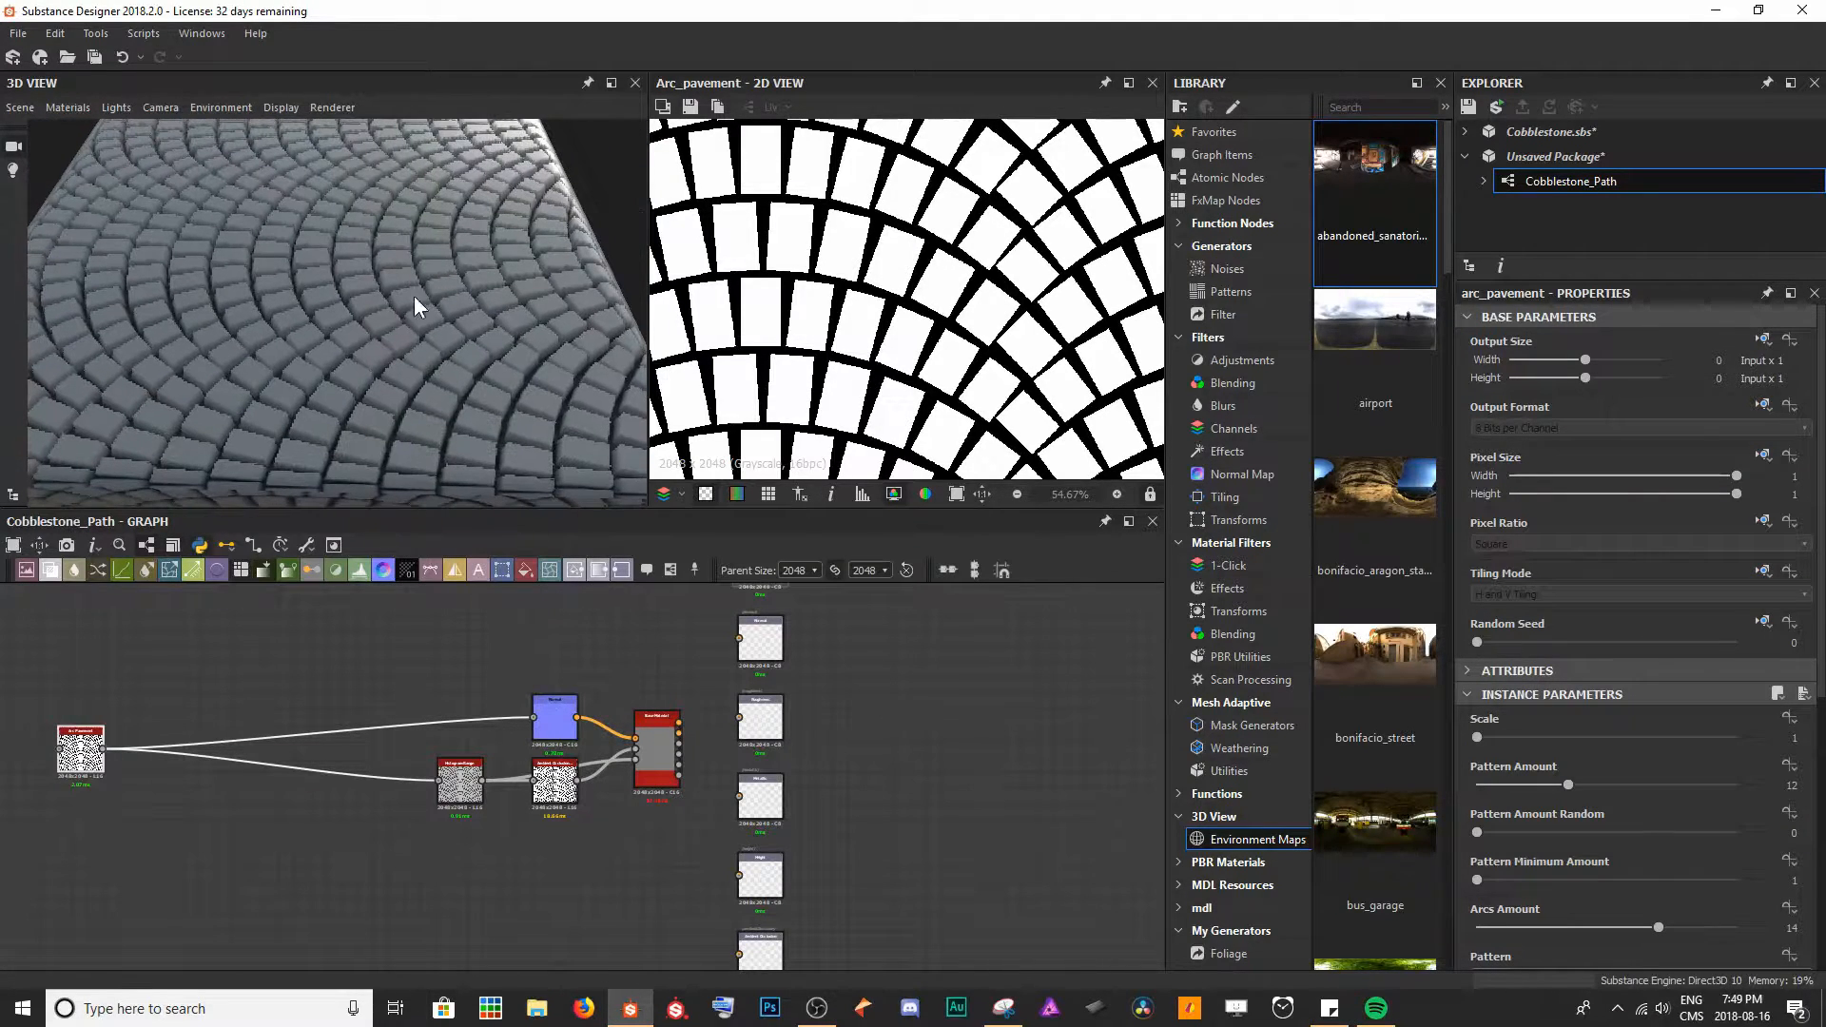
pyautogui.moveTo(213, 717); pyautogui.dragTo(485, 669, button='middle')
pyautogui.scroll(5, 490, 668)
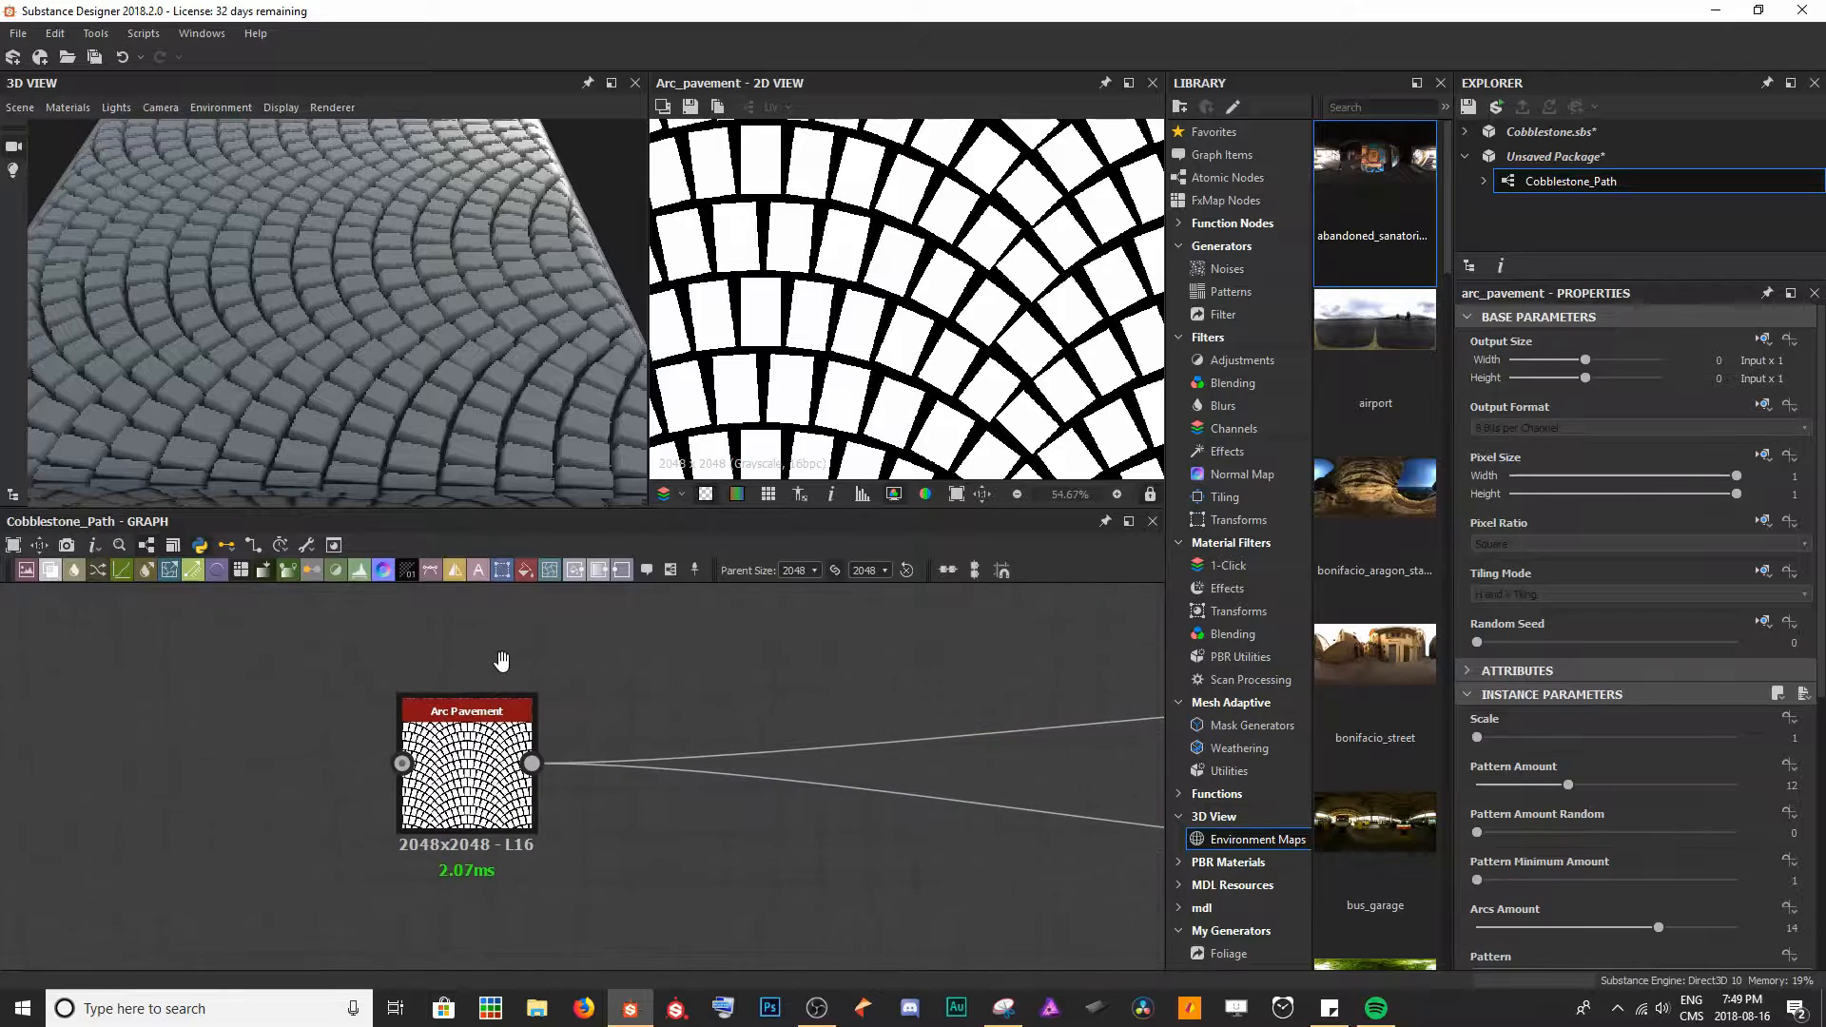
pyautogui.moveTo(540, 744); pyautogui.dragTo(198, 749)
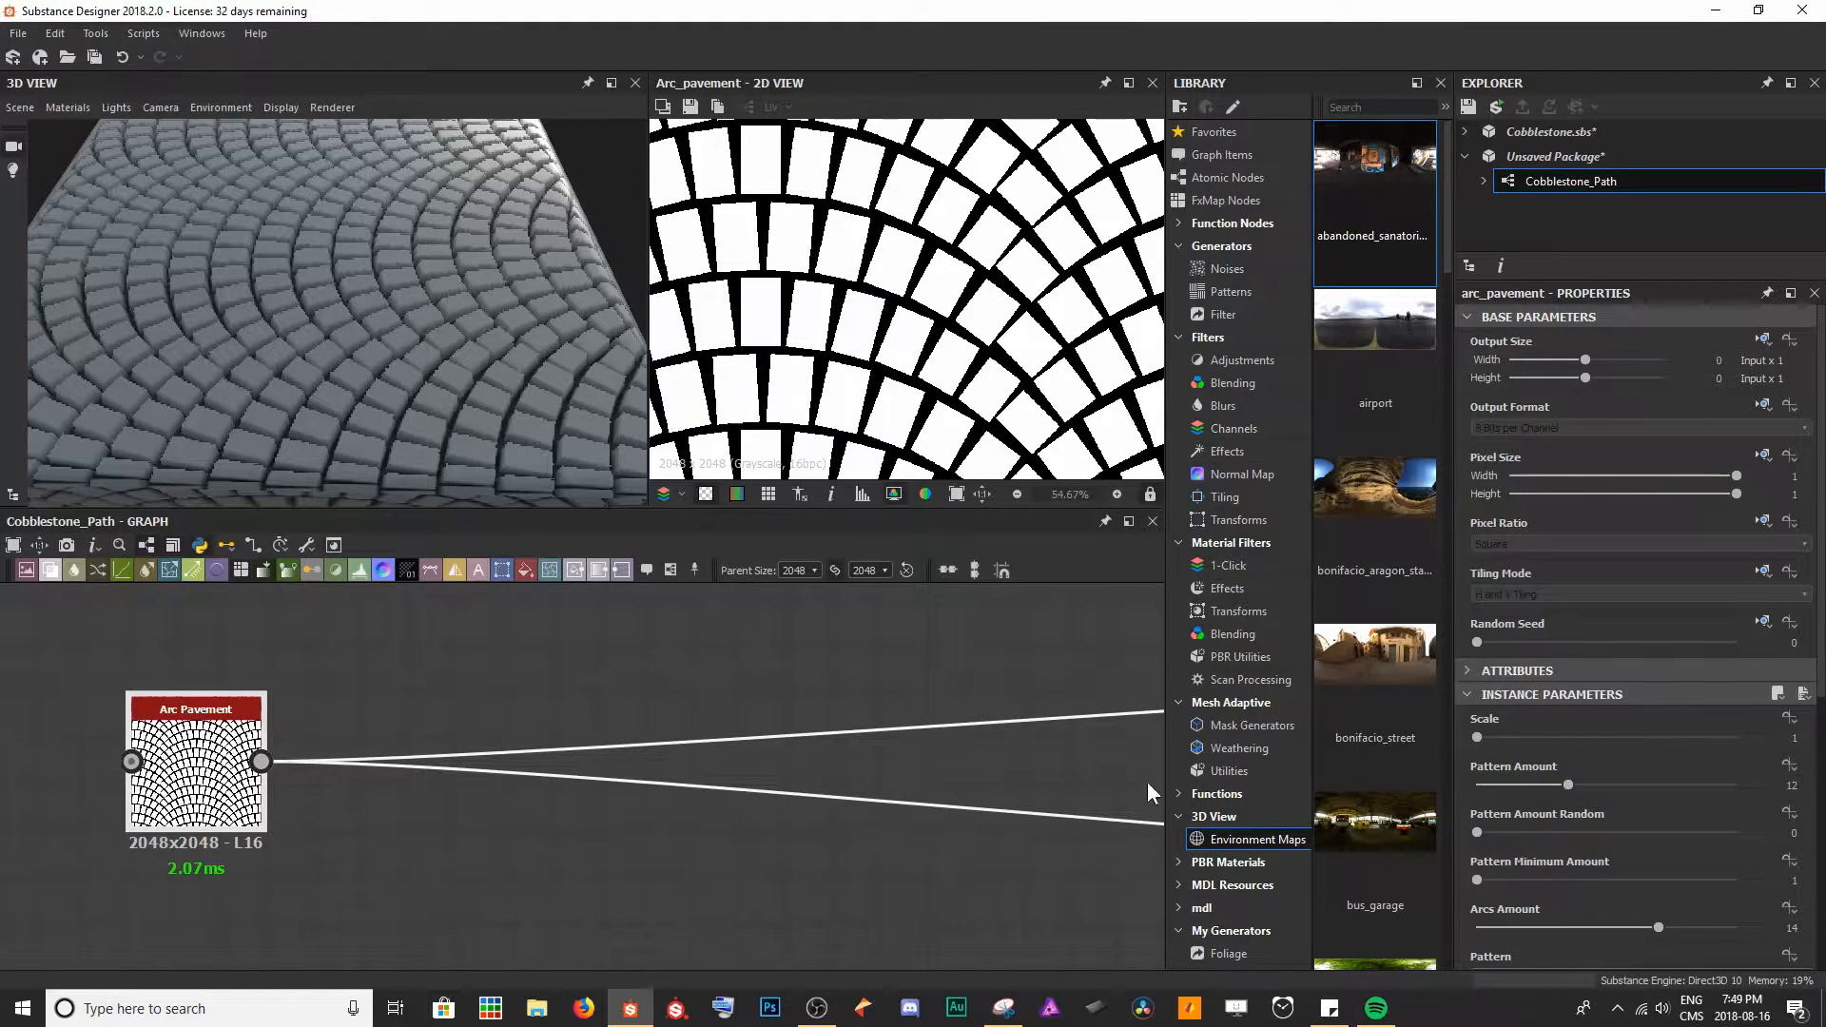
pyautogui.scroll(-6, 1687, 692)
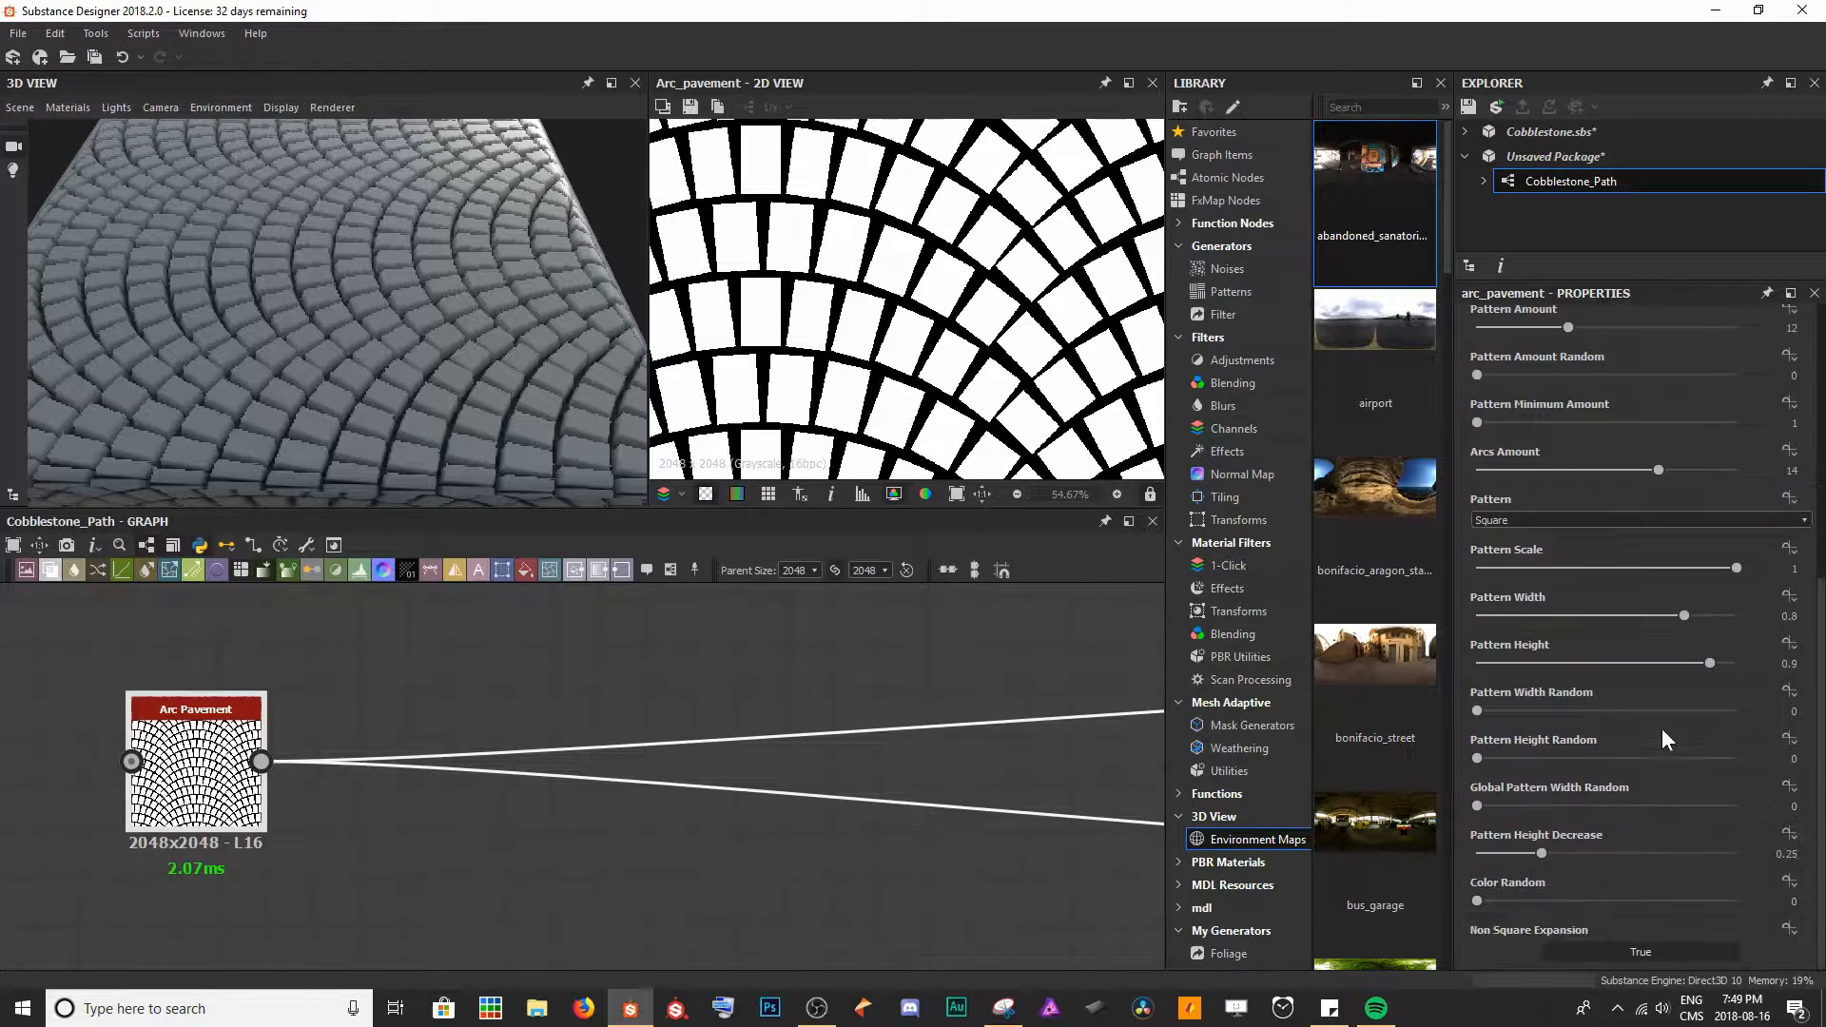
pyautogui.scroll(3, 1562, 532)
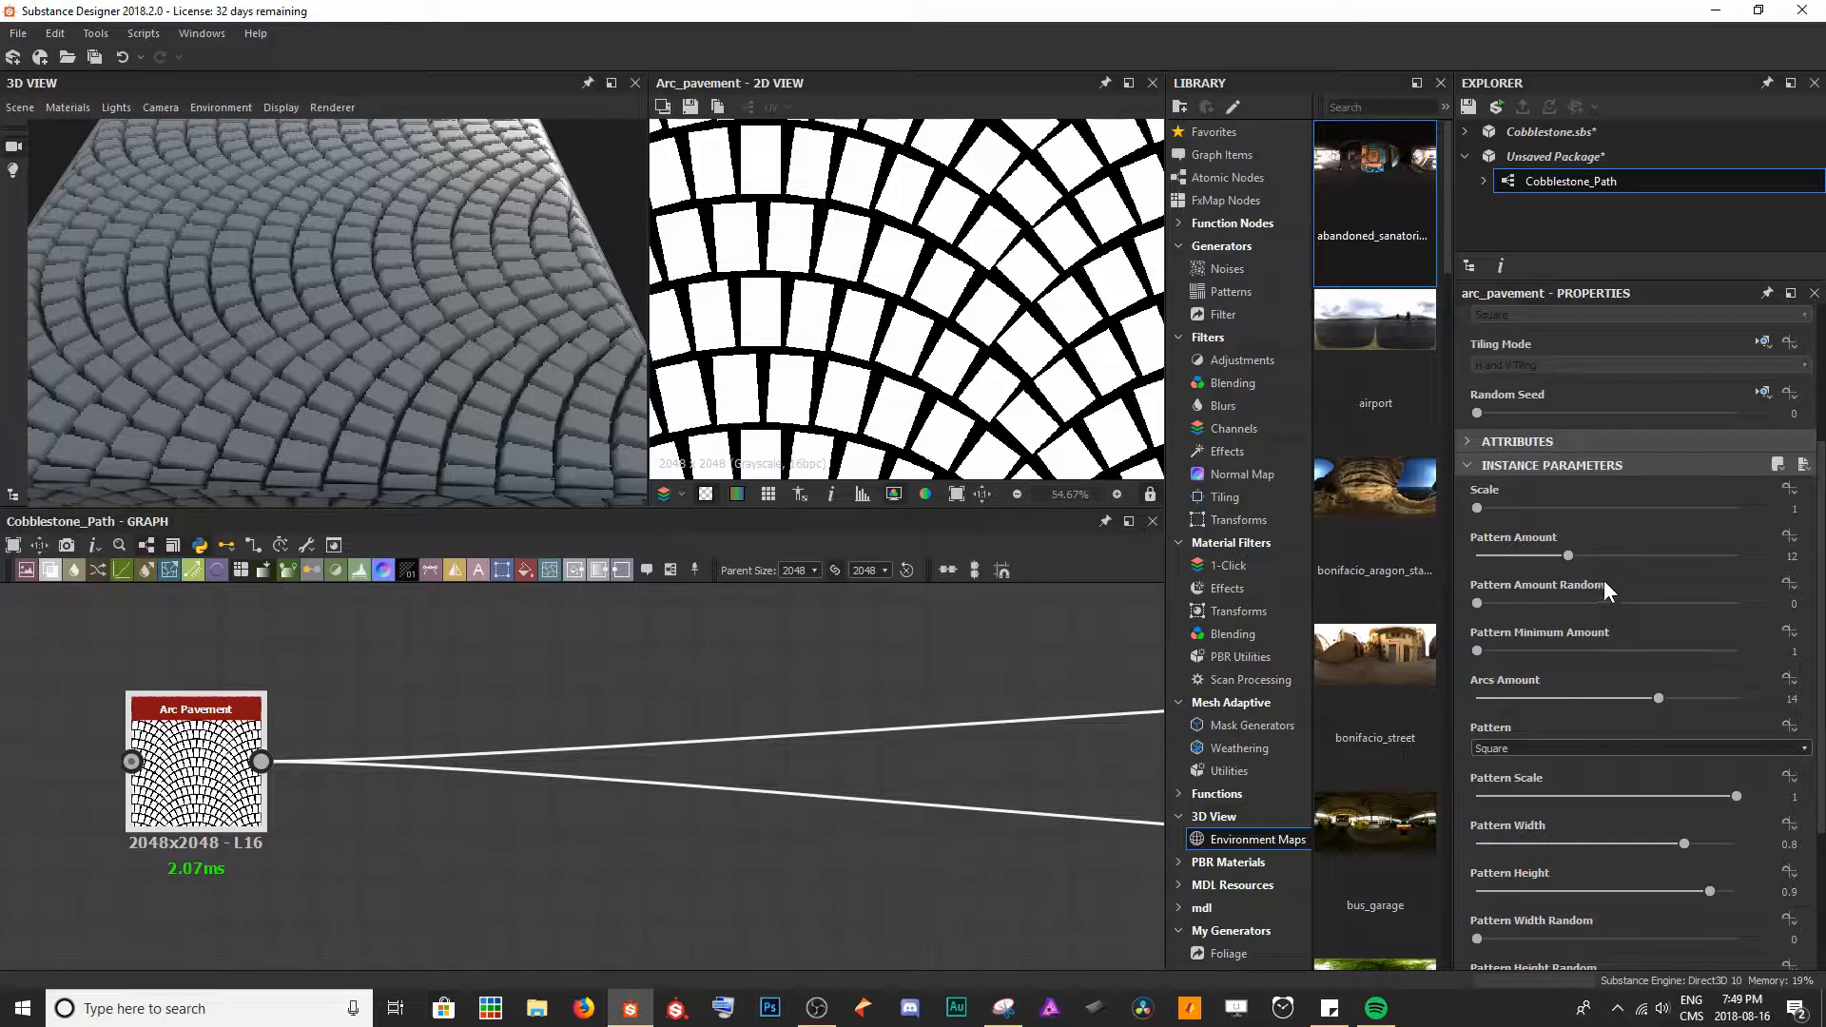
pyautogui.moveTo(1567, 556); pyautogui.dragTo(1559, 555)
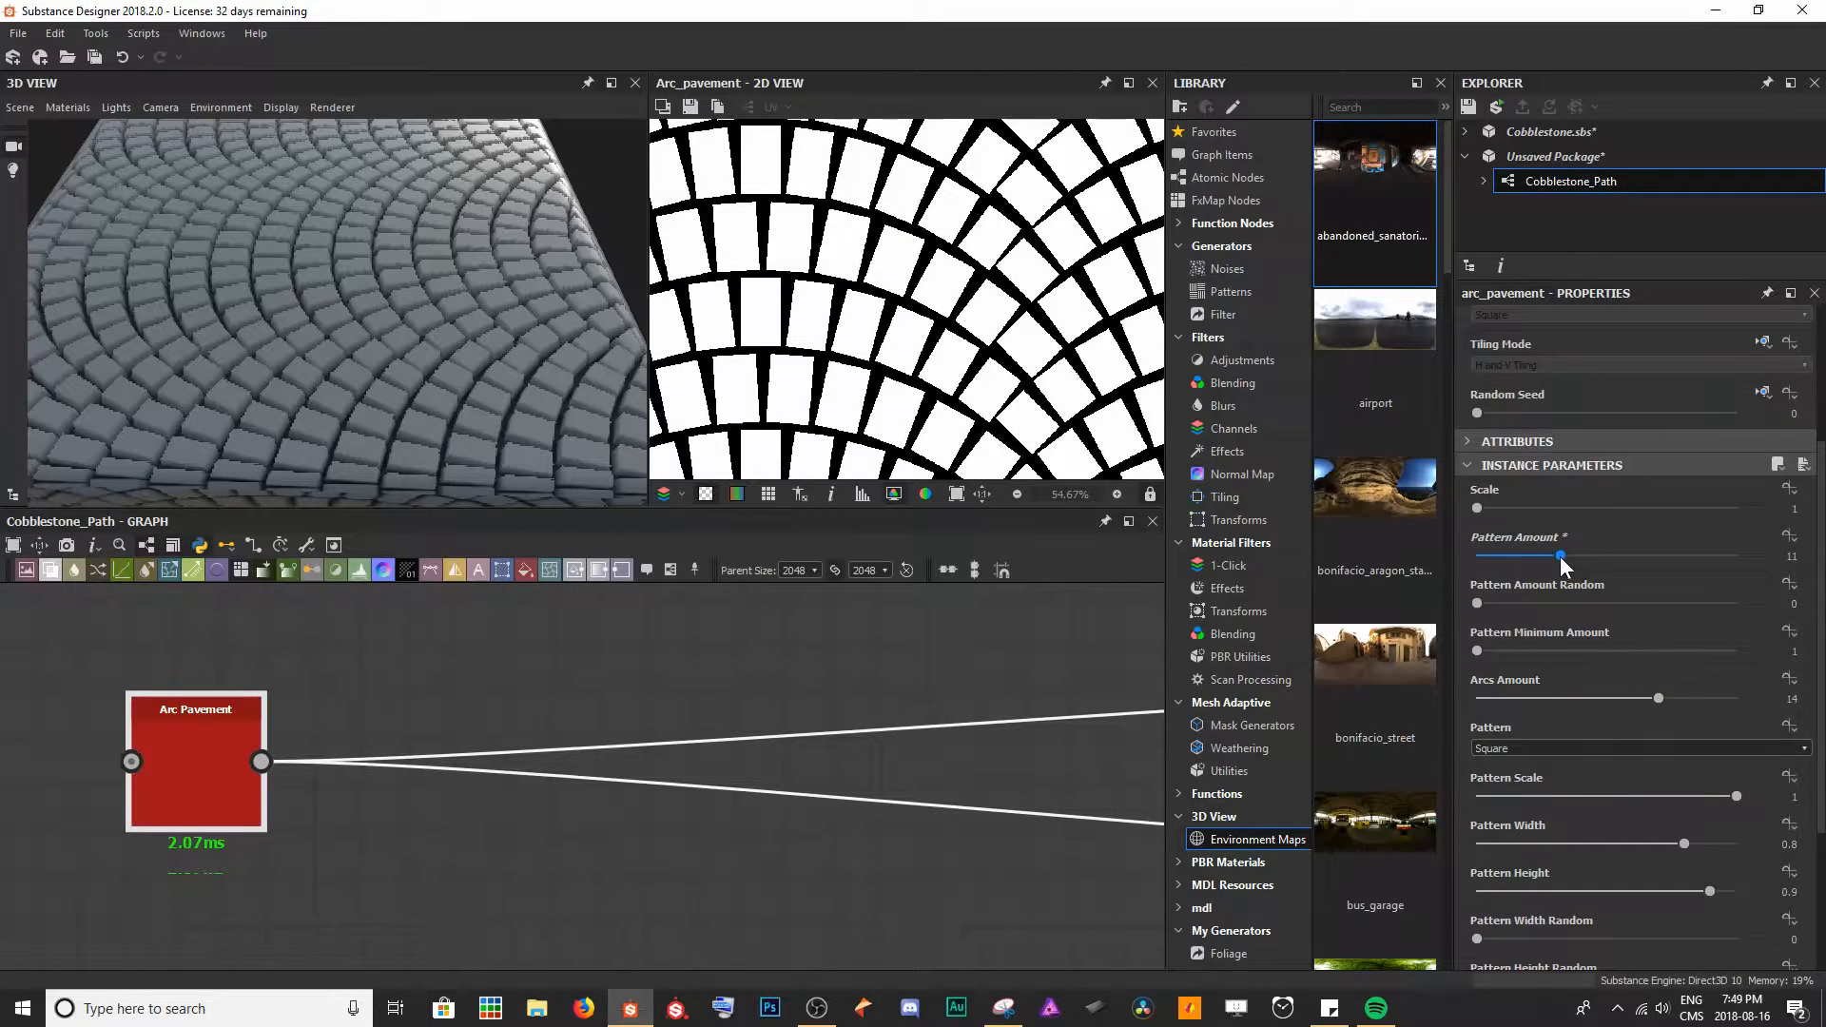
pyautogui.scroll(-4, 972, 354)
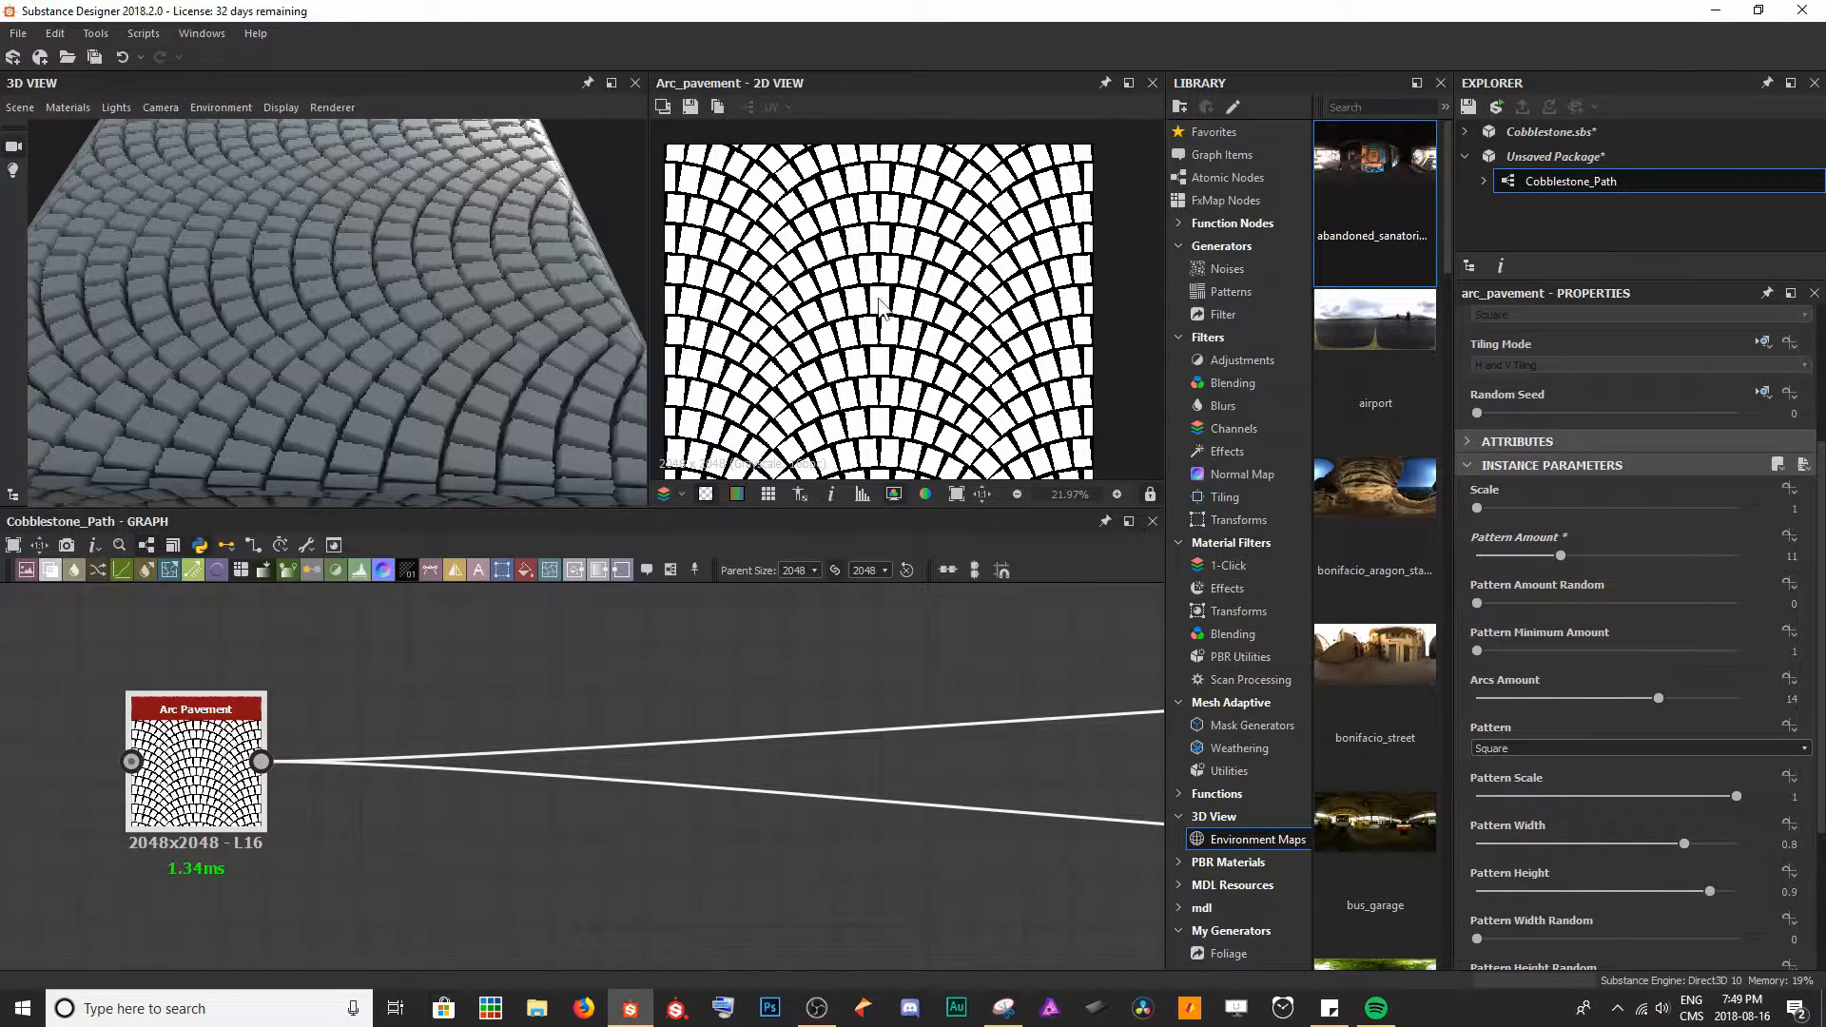
pyautogui.moveTo(1559, 557); pyautogui.dragTo(1510, 549)
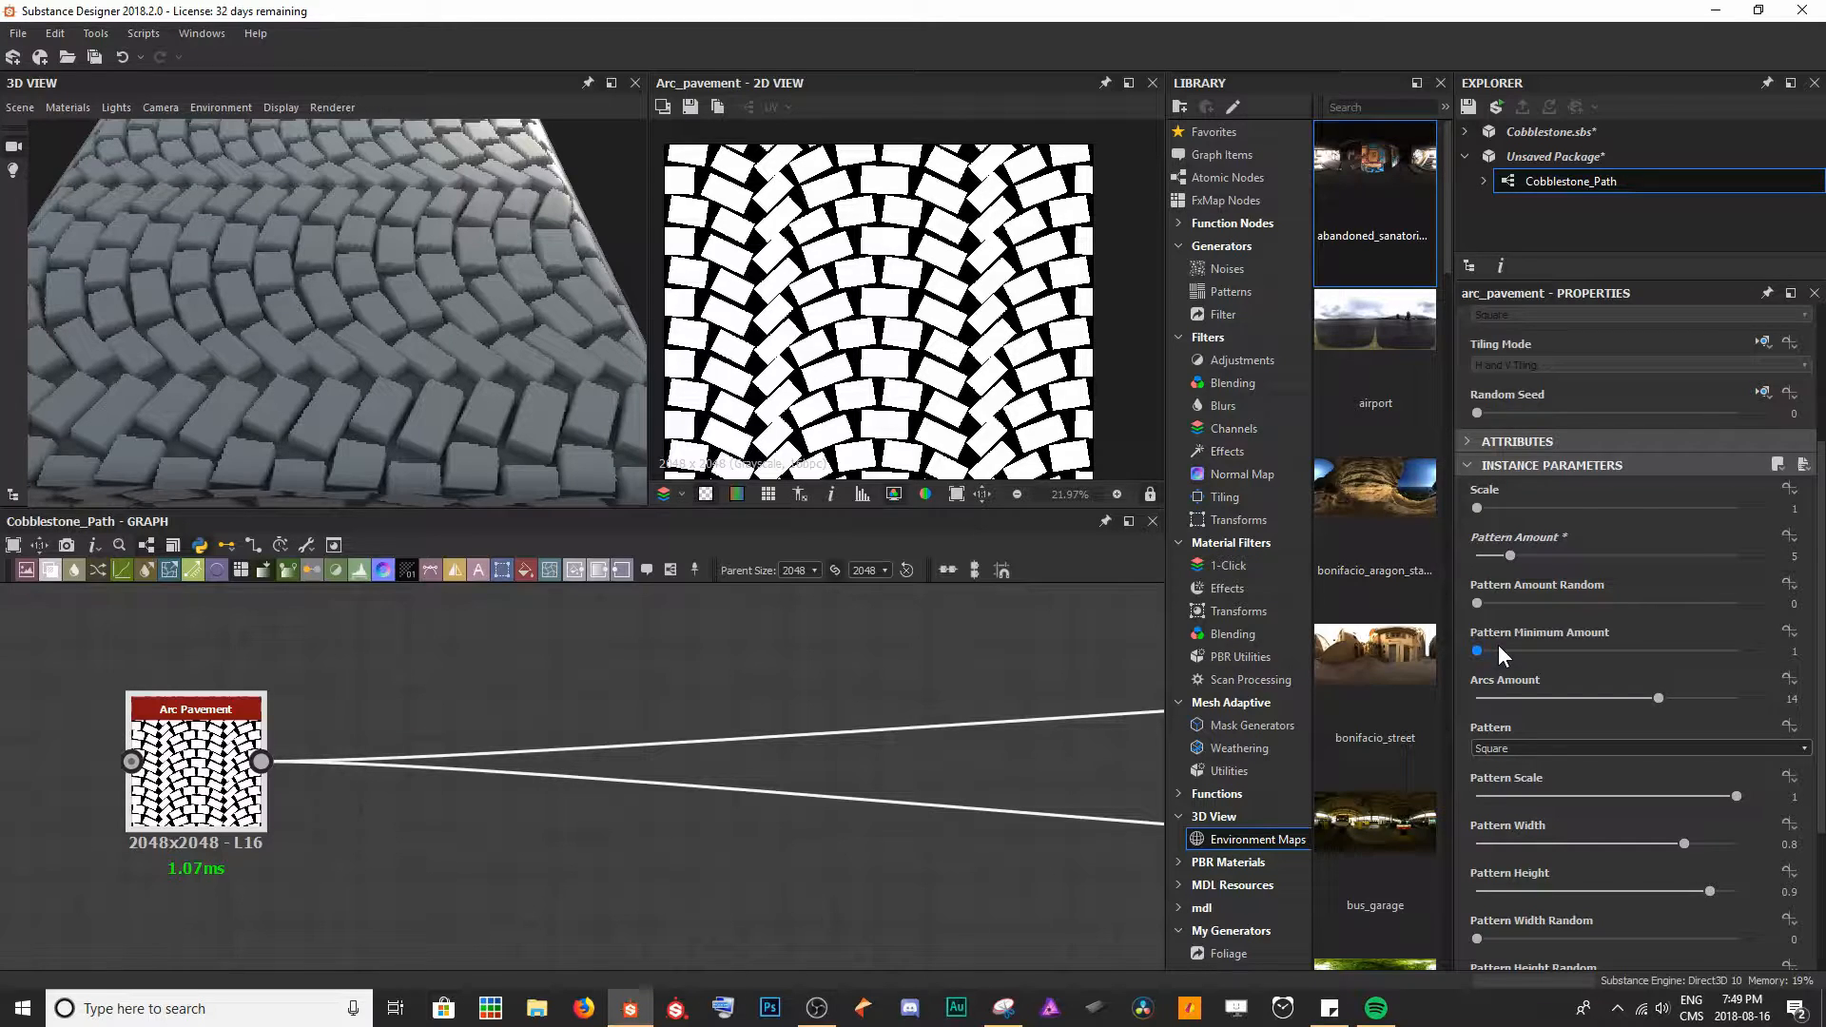
# - Set the Arc Pavement node's Arcs Amount to 8 and check the resulting stone layout
pyautogui.scroll(-1, 1498, 642)
pyautogui.moveTo(1499, 645); pyautogui.dragTo(1582, 641)
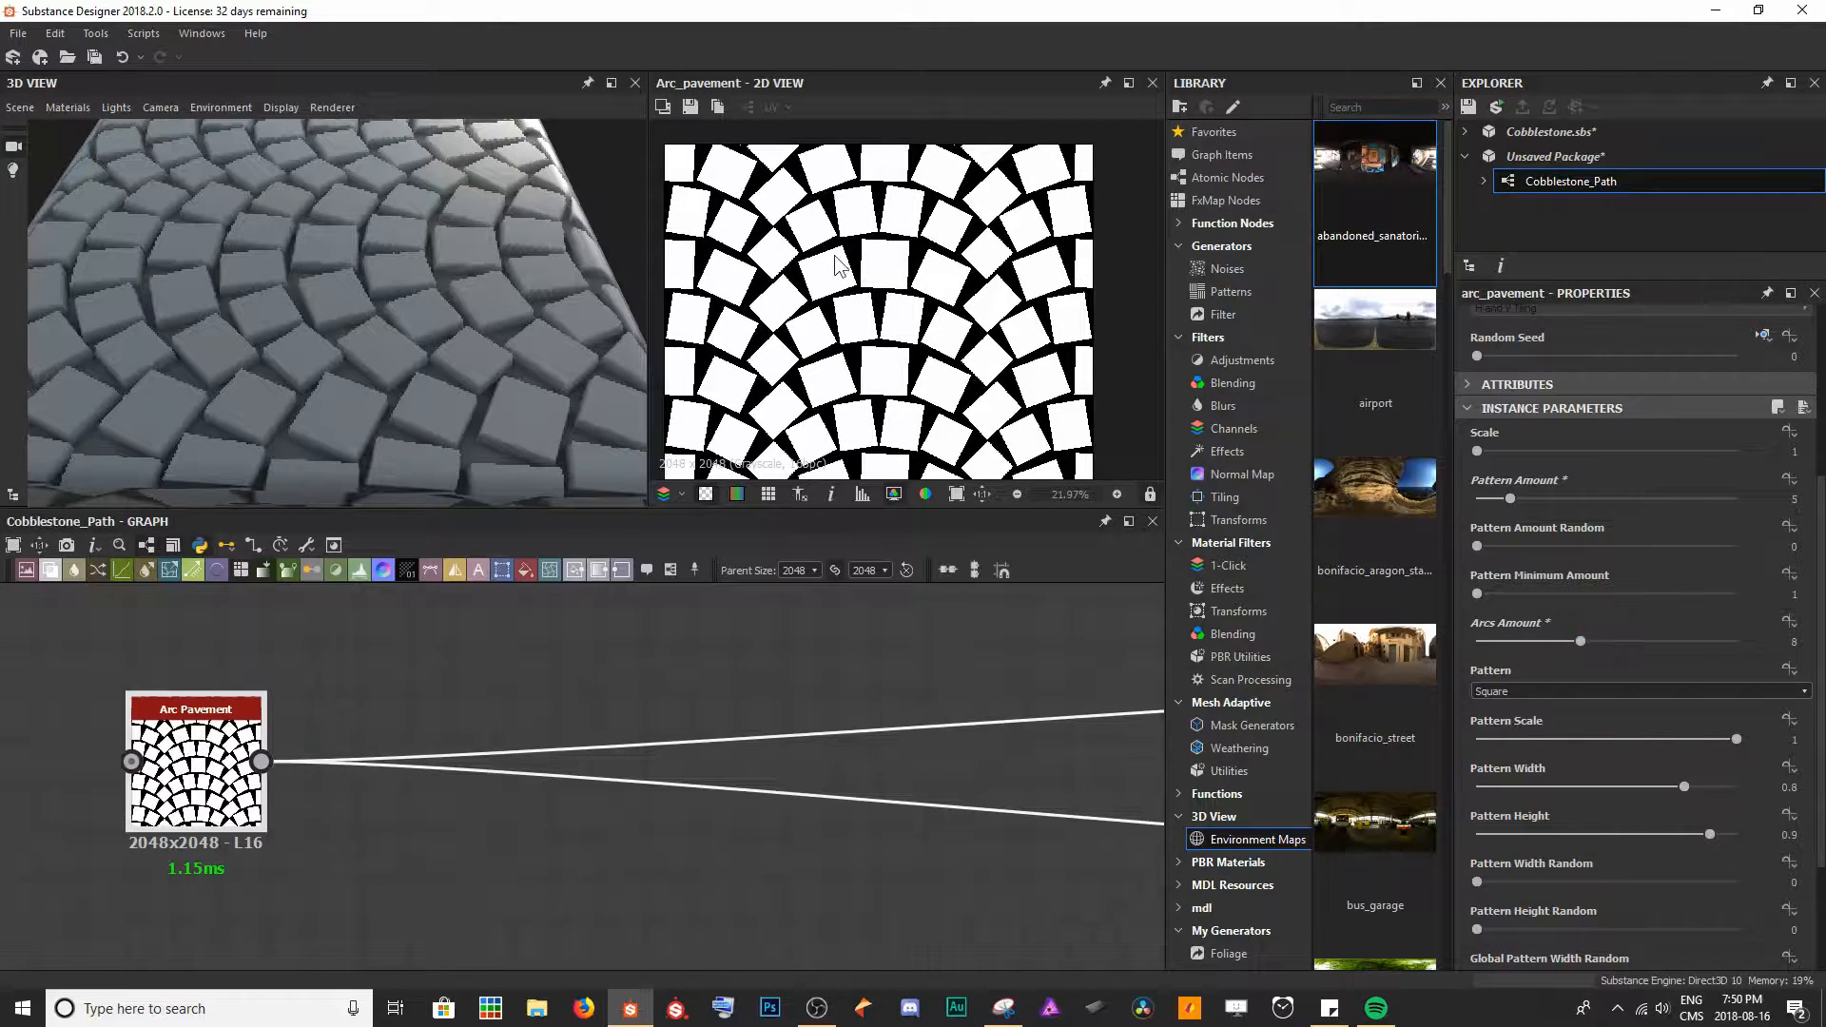
pyautogui.press('f')
pyautogui.moveTo(561, 351); pyautogui.dragTo(447, 271)
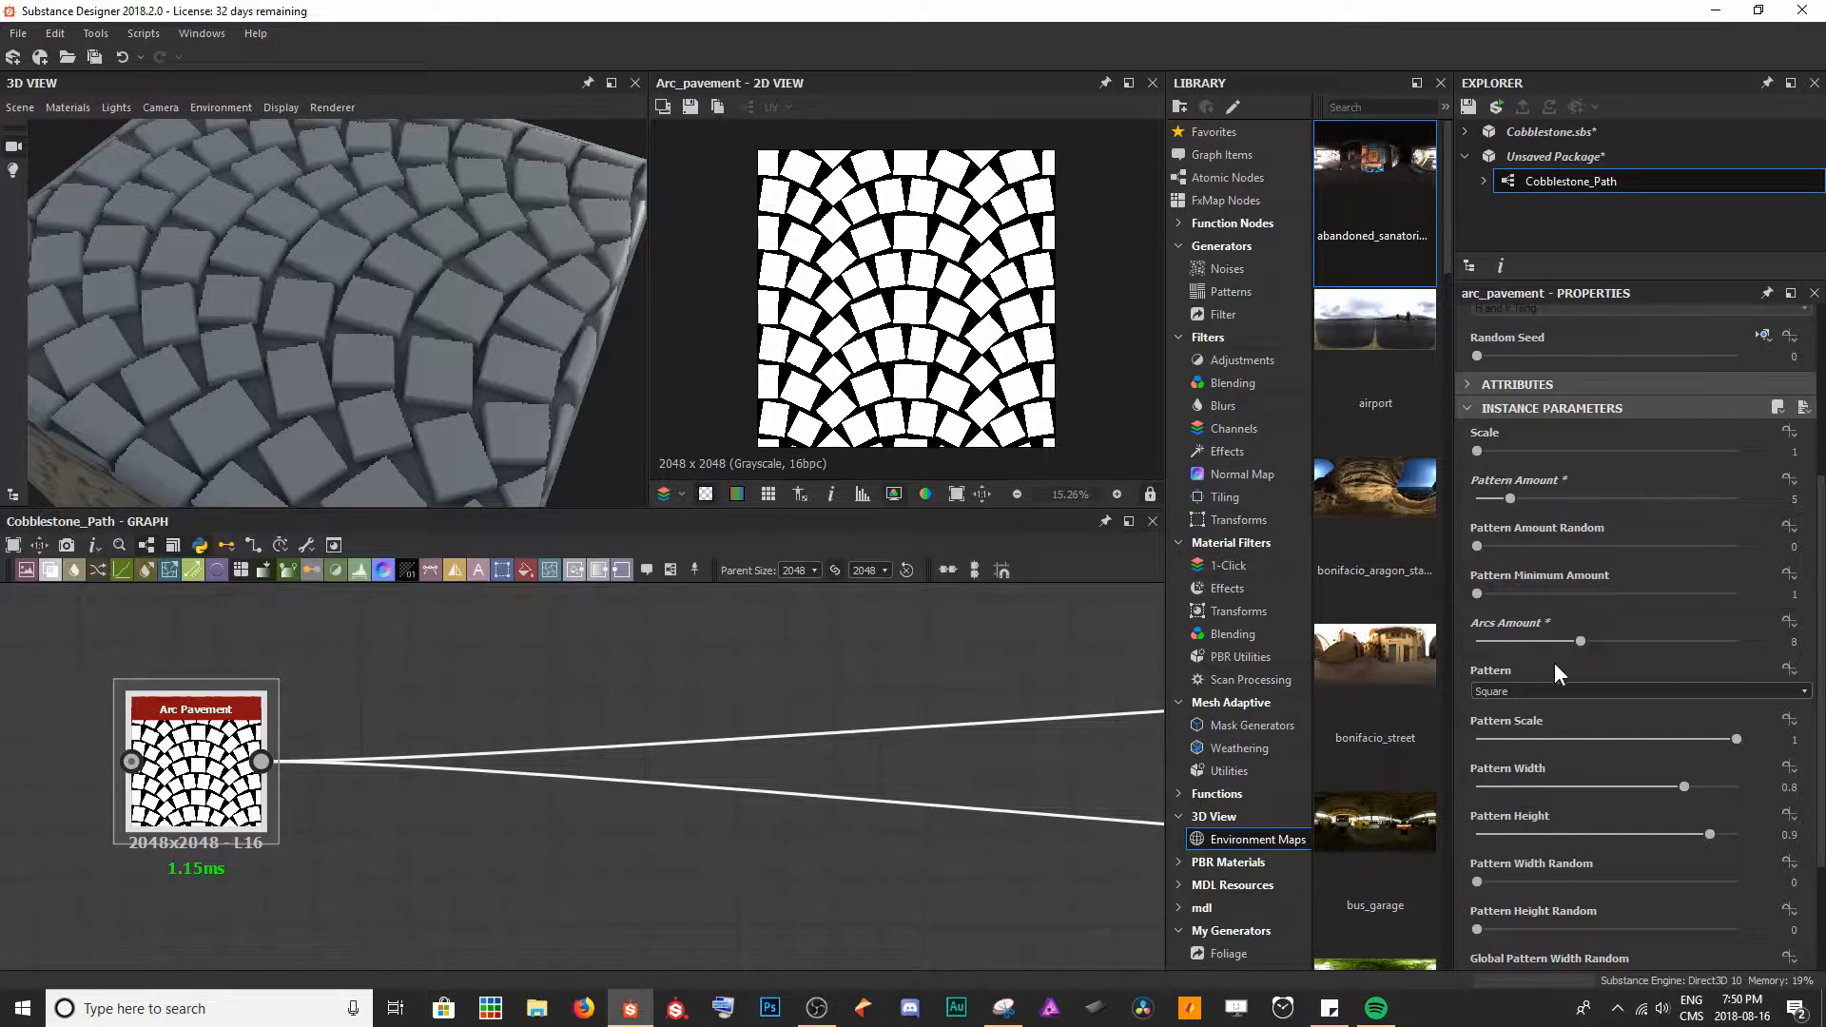
pyautogui.scroll(-3, 1547, 744)
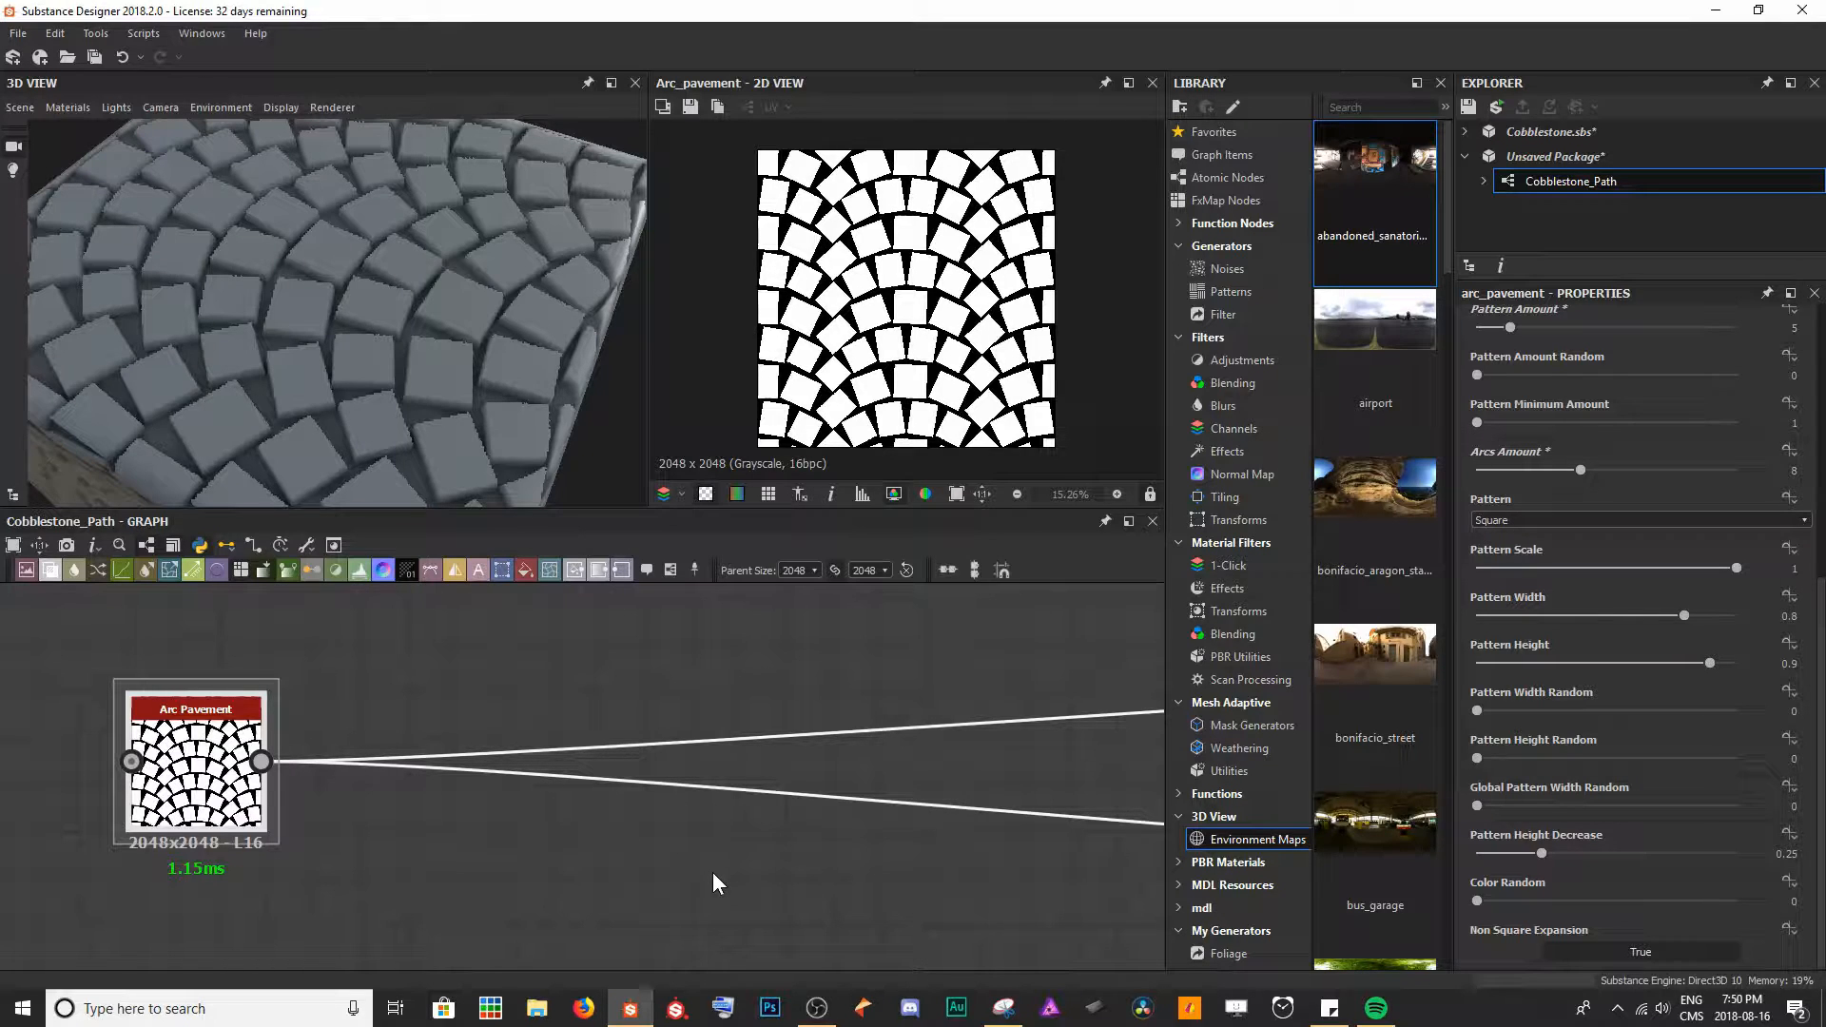
# - Insert an Edge Detect node directly after the Arc Pavement node and compare its result with the original pattern
pyautogui.press('space')
pyautogui.write('edge')
pyautogui.press('Return')
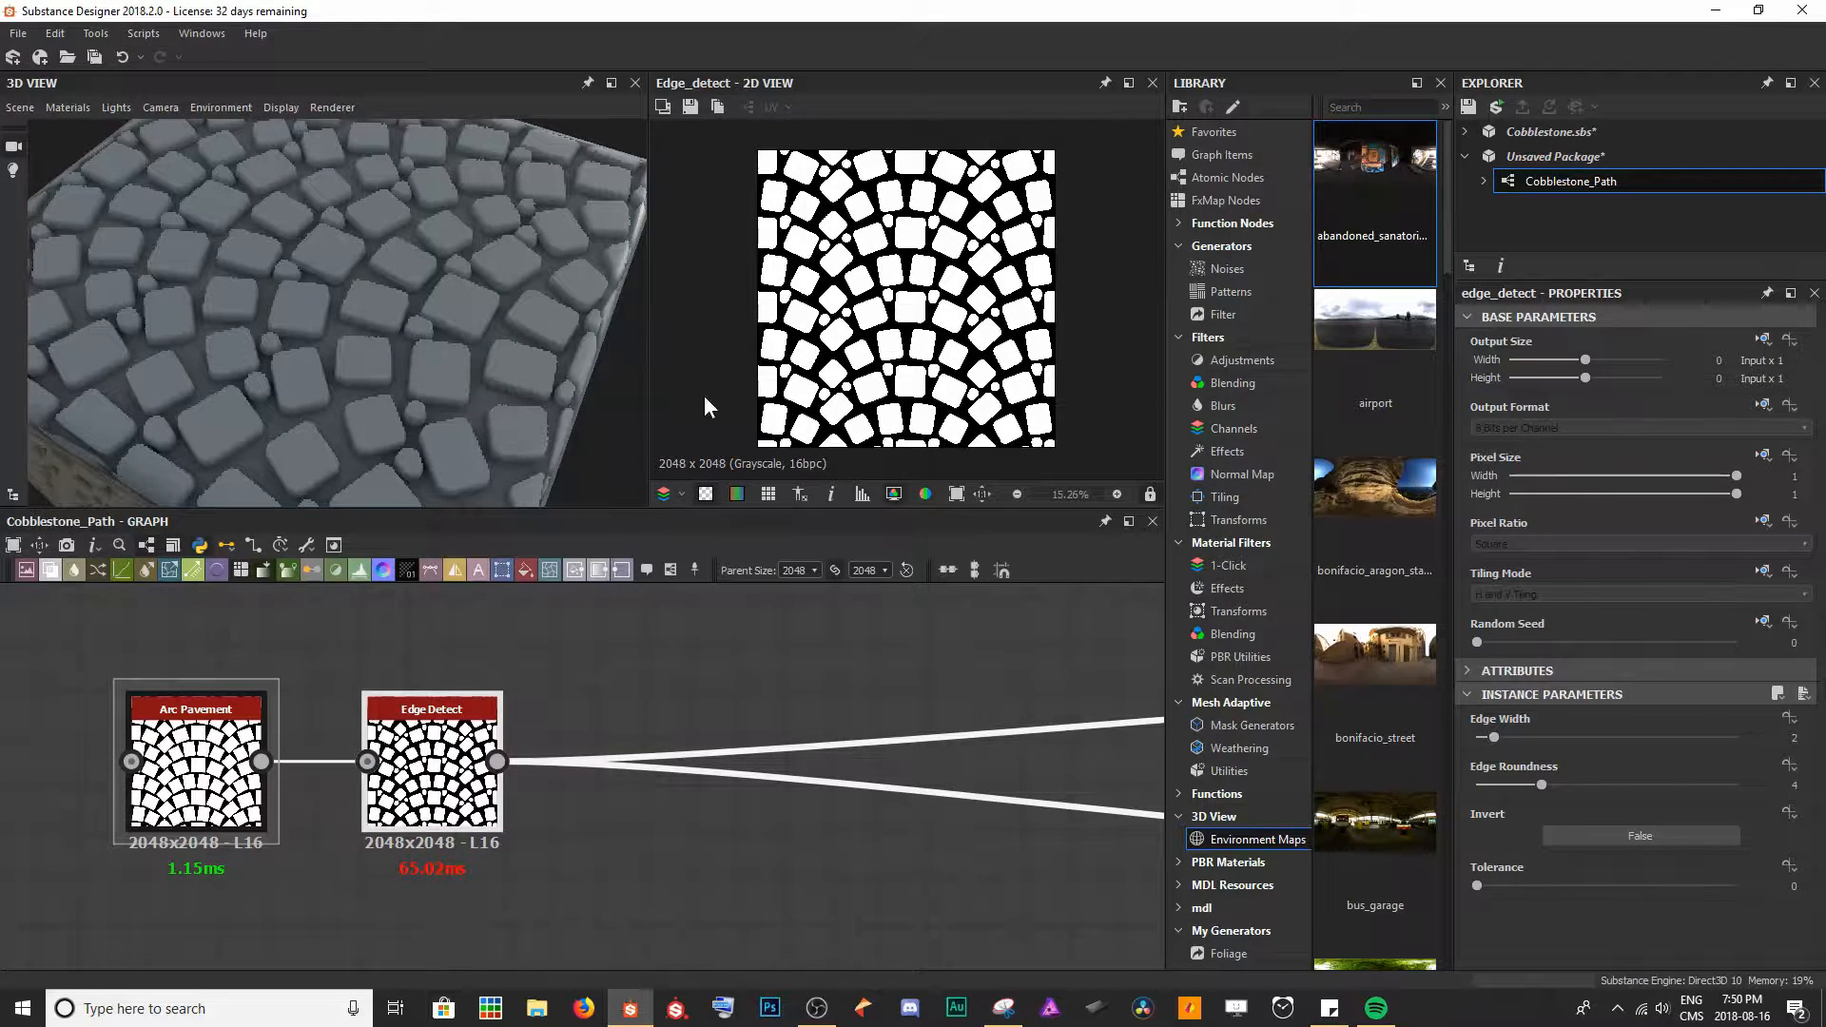
pyautogui.scroll(3, 856, 314)
pyautogui.doubleClick(196, 760)
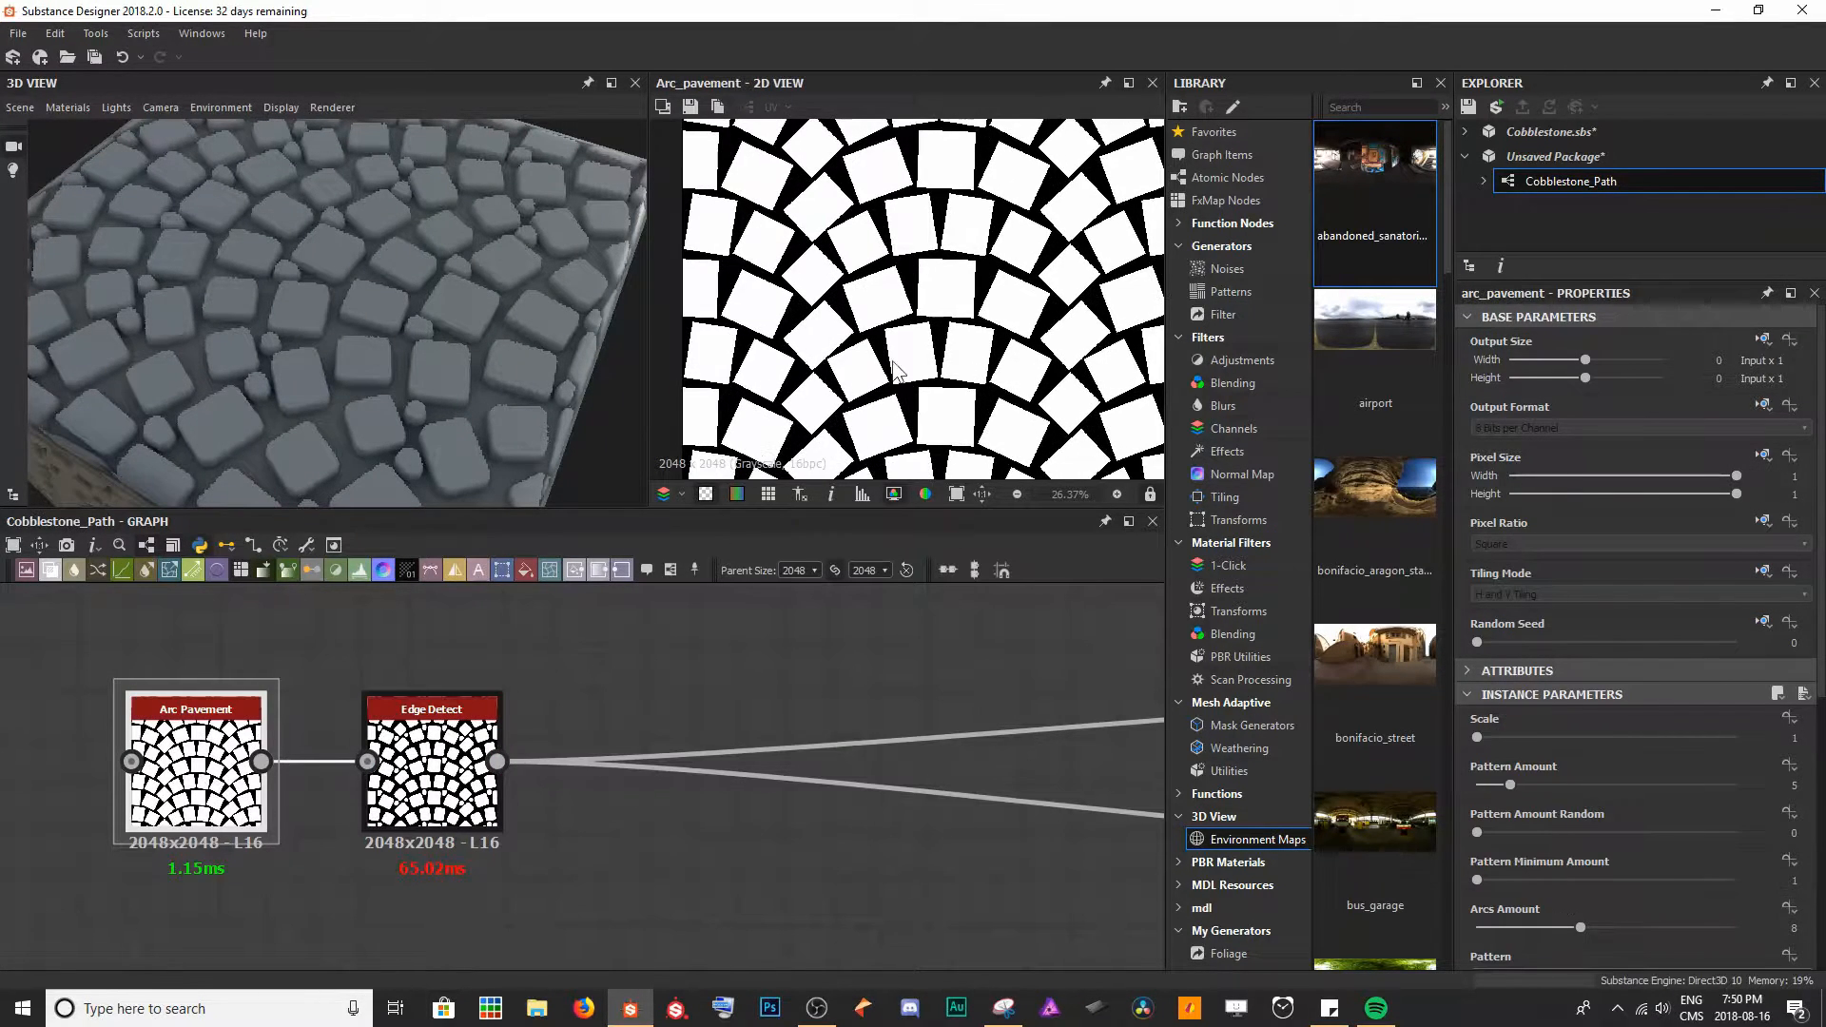
pyautogui.scroll(4, 921, 282)
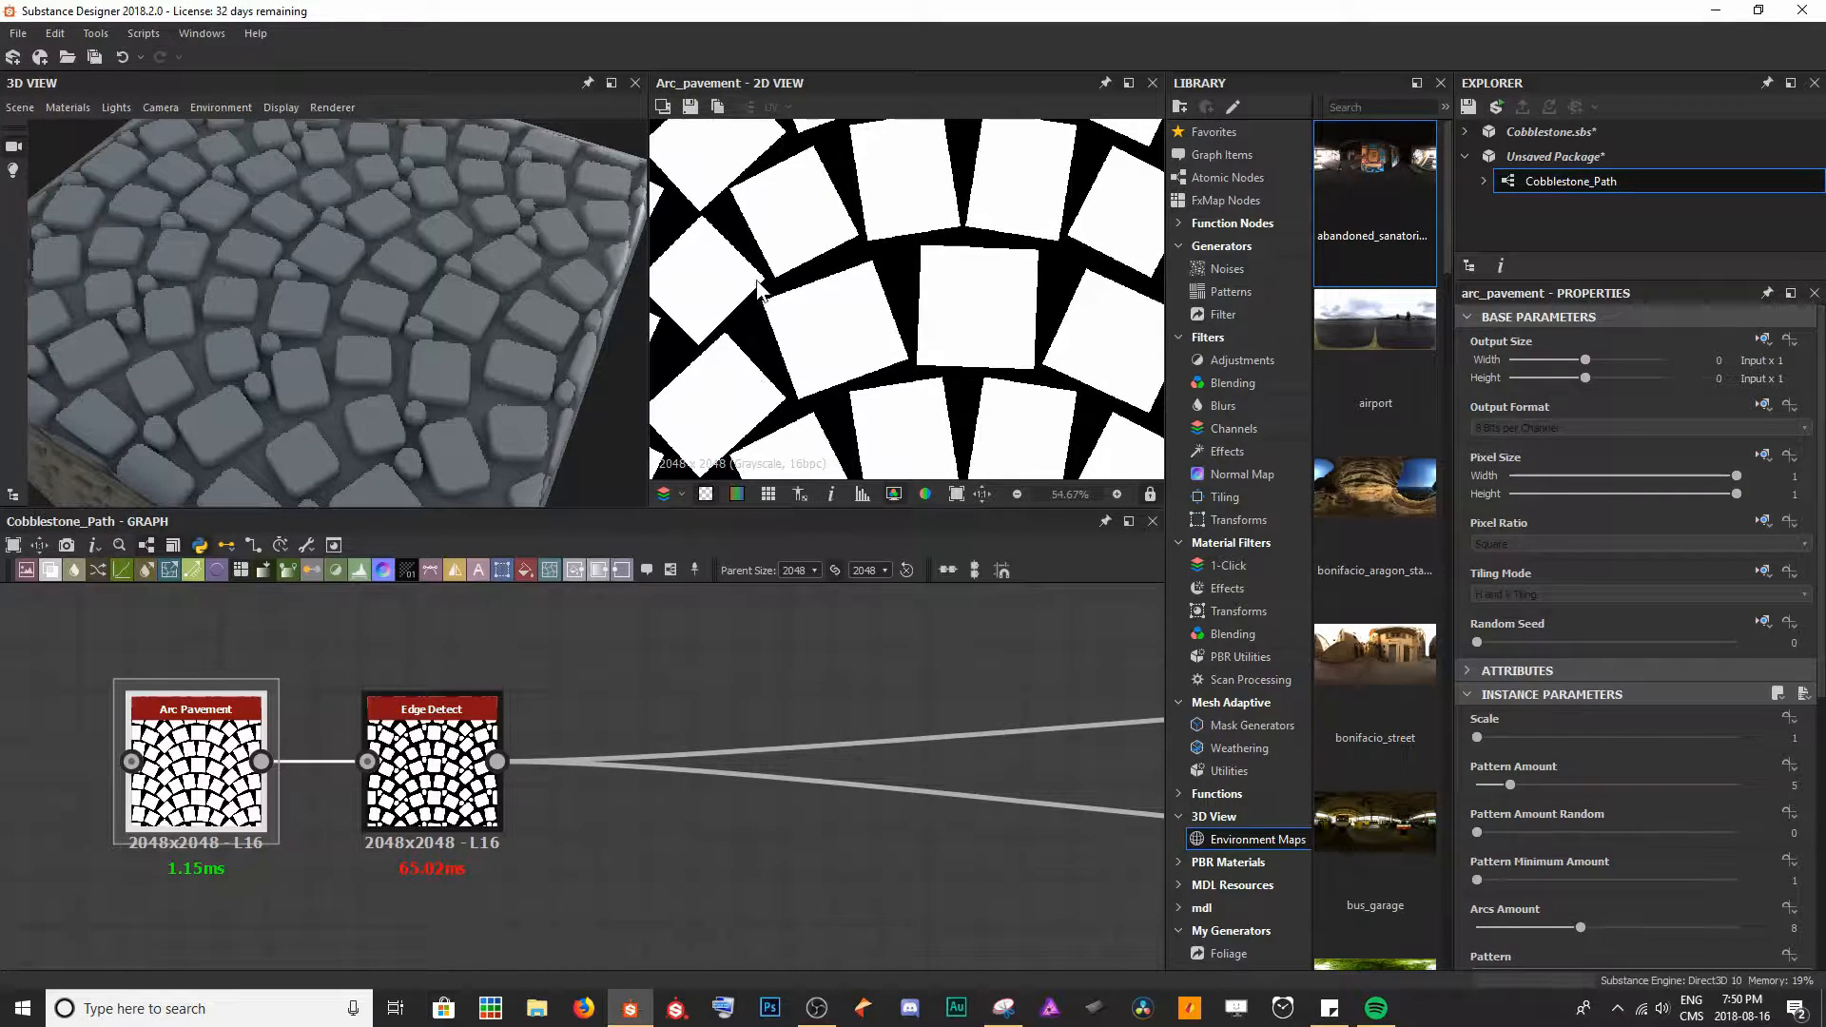
# - Set the Edge Detect node's Edge Width to 1 and inspect the gaps between stones up close
pyautogui.doubleClick(431, 766)
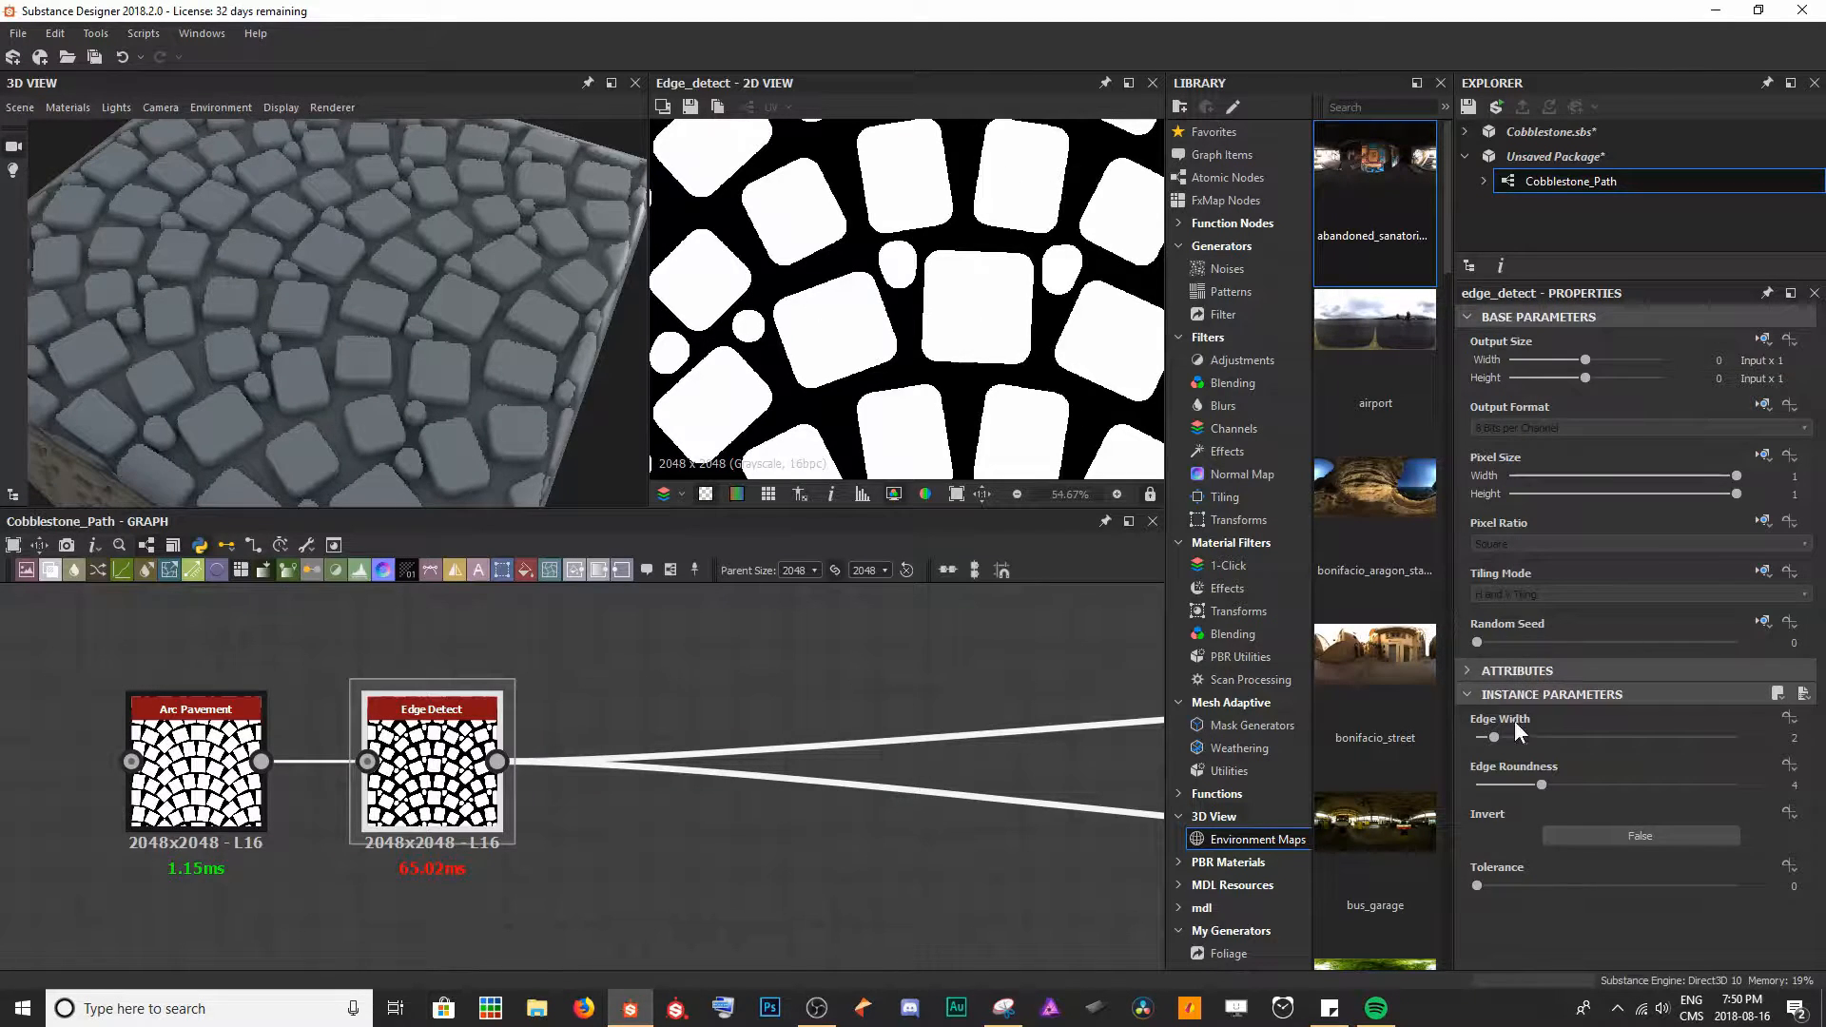
pyautogui.moveTo(1494, 738); pyautogui.dragTo(1451, 734)
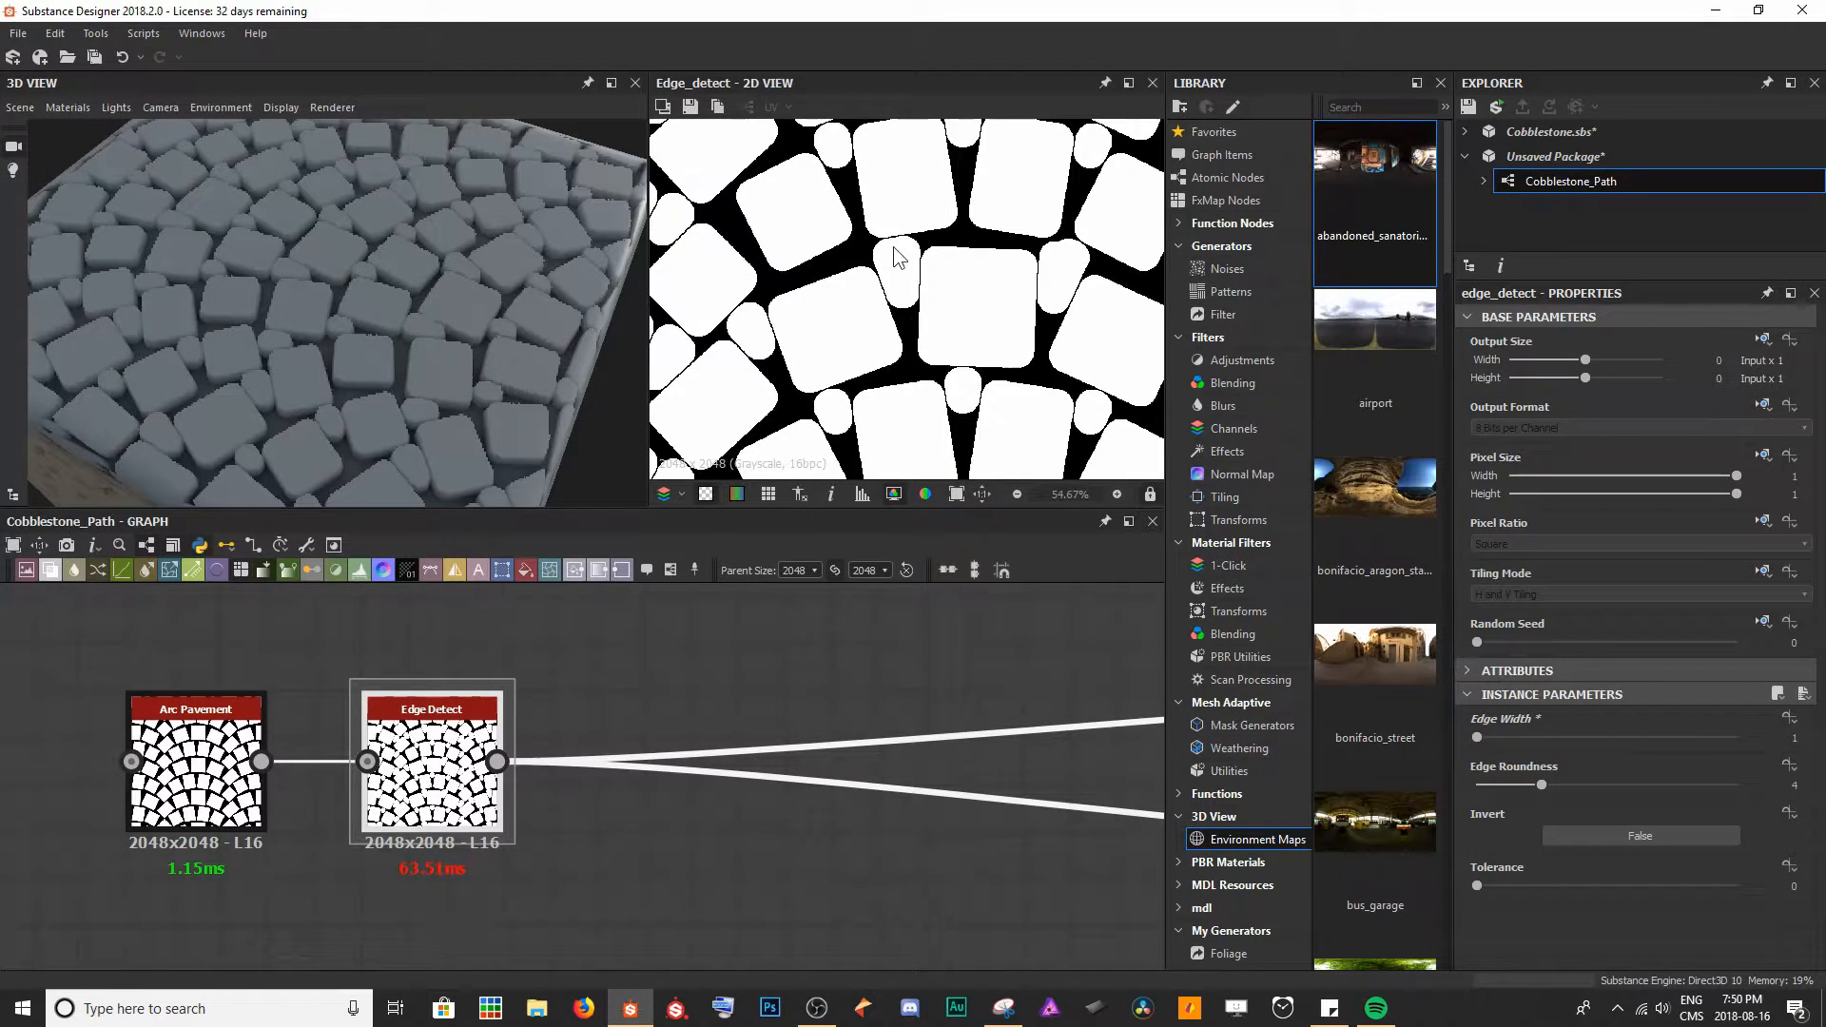
pyautogui.scroll(6, 846, 243)
pyautogui.moveTo(1016, 282); pyautogui.dragTo(1047, 279, button='middle')
pyautogui.moveTo(466, 328); pyautogui.dragTo(374, 368)
pyautogui.scroll(2, 375, 368)
pyautogui.moveTo(438, 242); pyautogui.dragTo(249, 207)
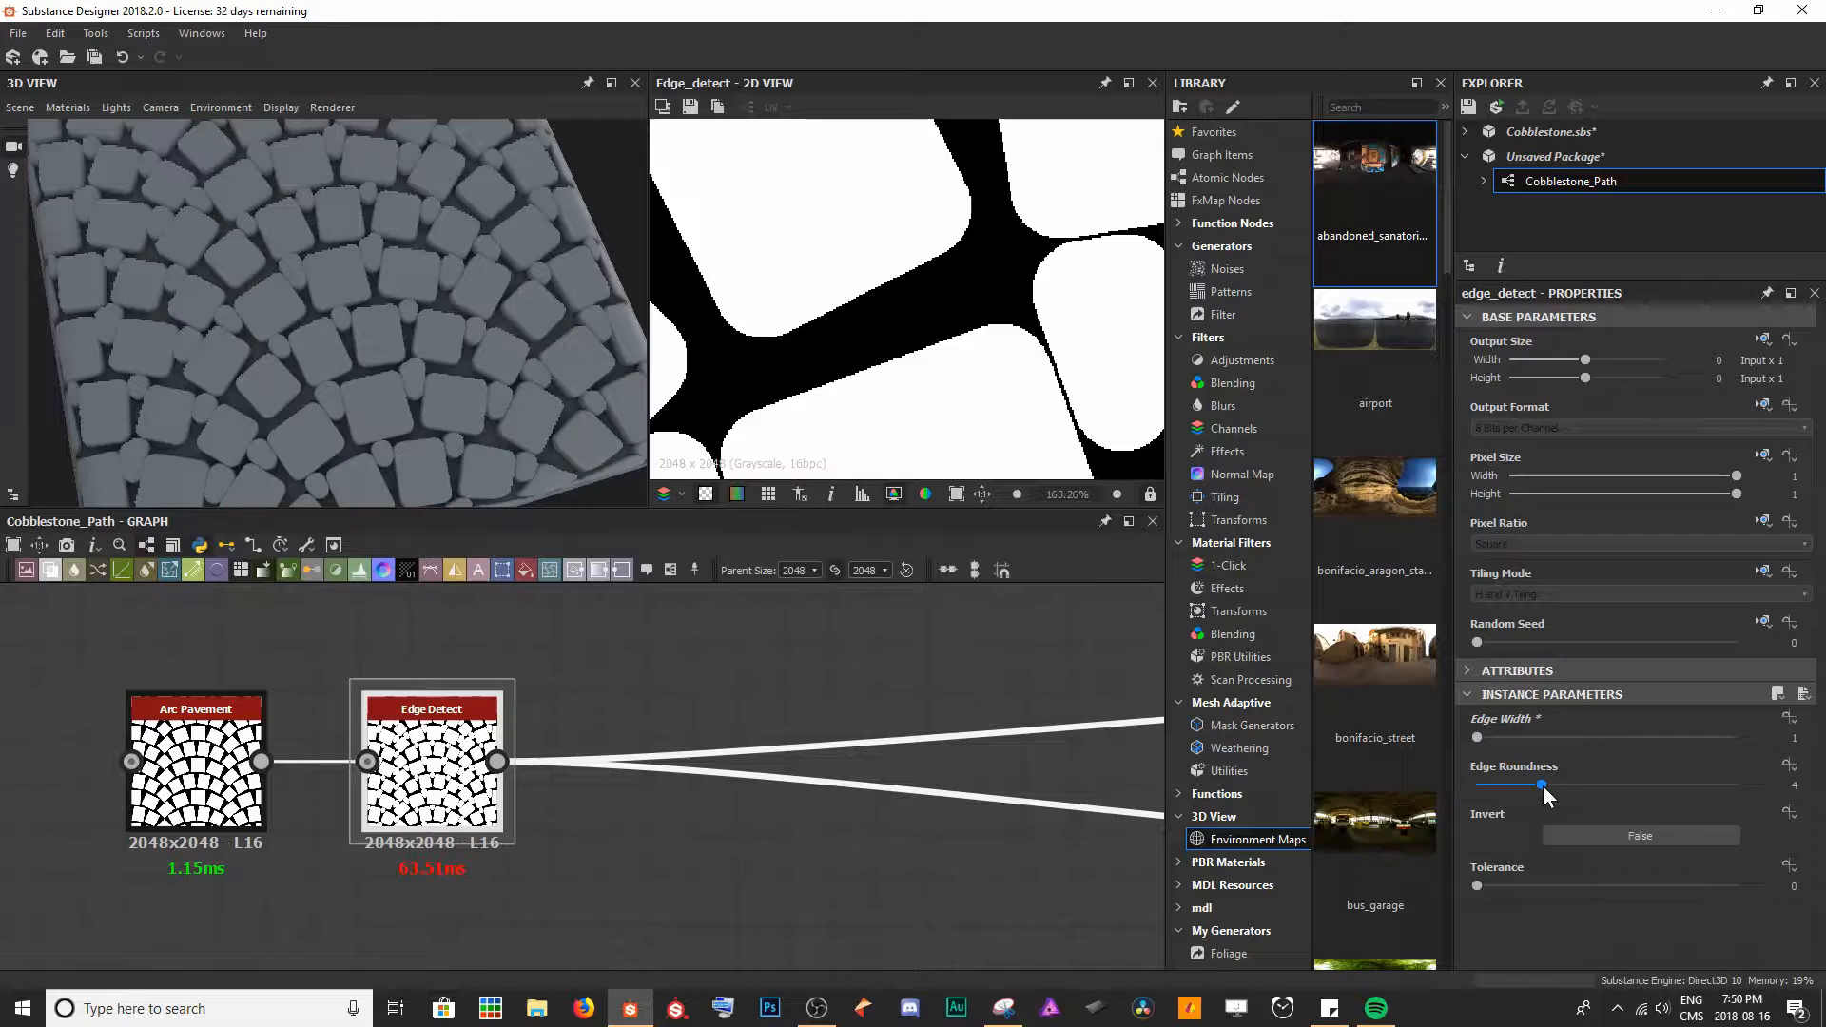
# - Adjust the Edge Detect node's Edge Roundness to about 3.21, checking the small filler stones in the pattern
pyautogui.moveTo(1543, 784); pyautogui.dragTo(1516, 784)
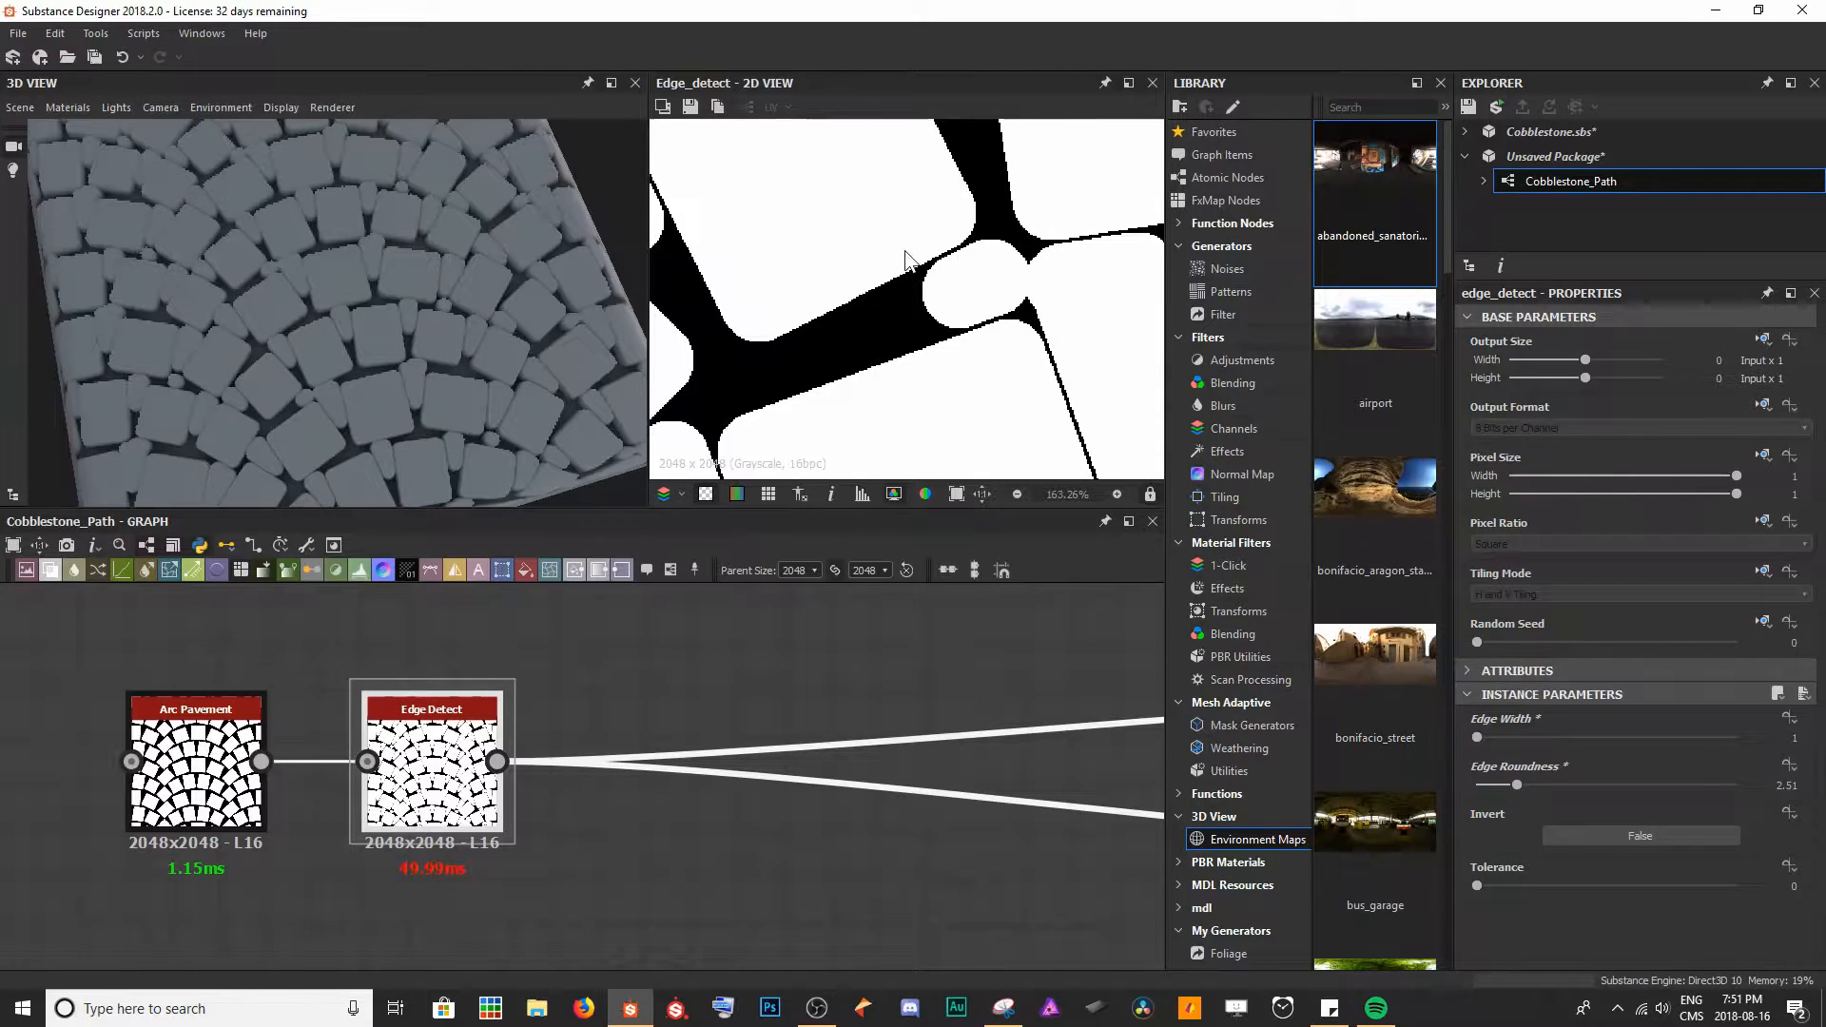
pyautogui.scroll(-8, 905, 257)
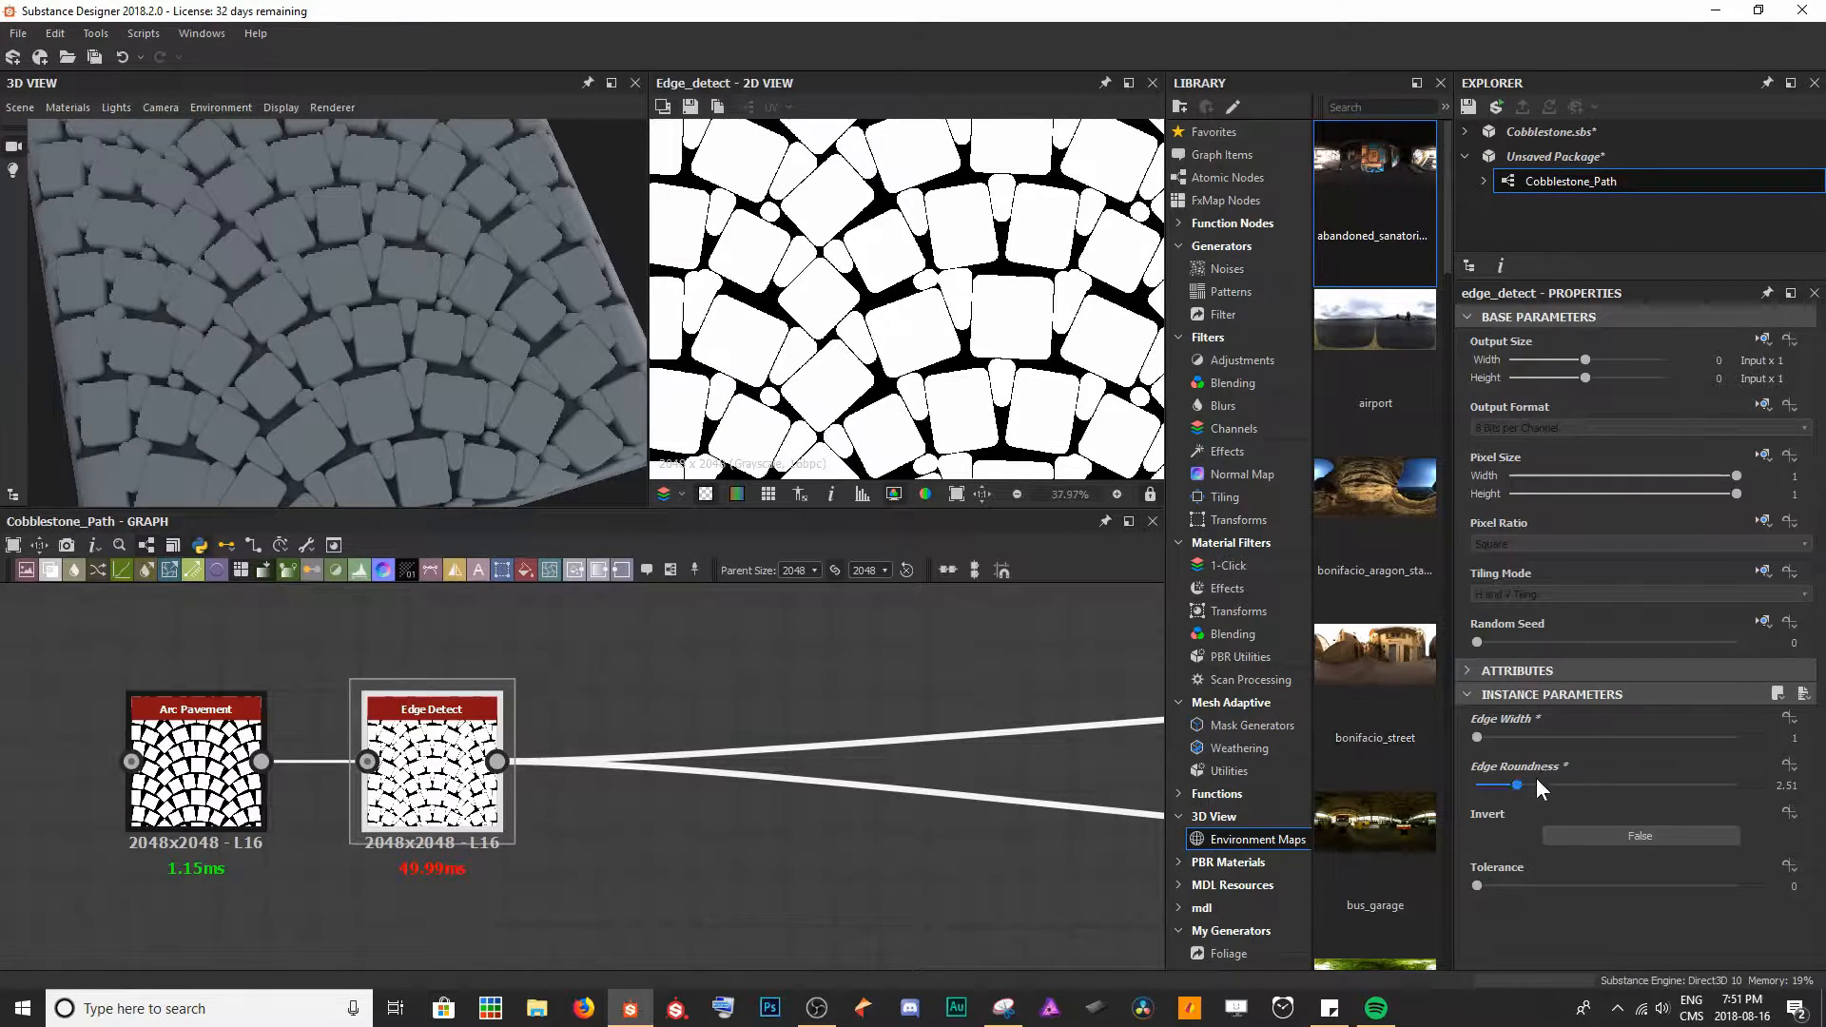
pyautogui.moveTo(1518, 784); pyautogui.dragTo(1527, 780)
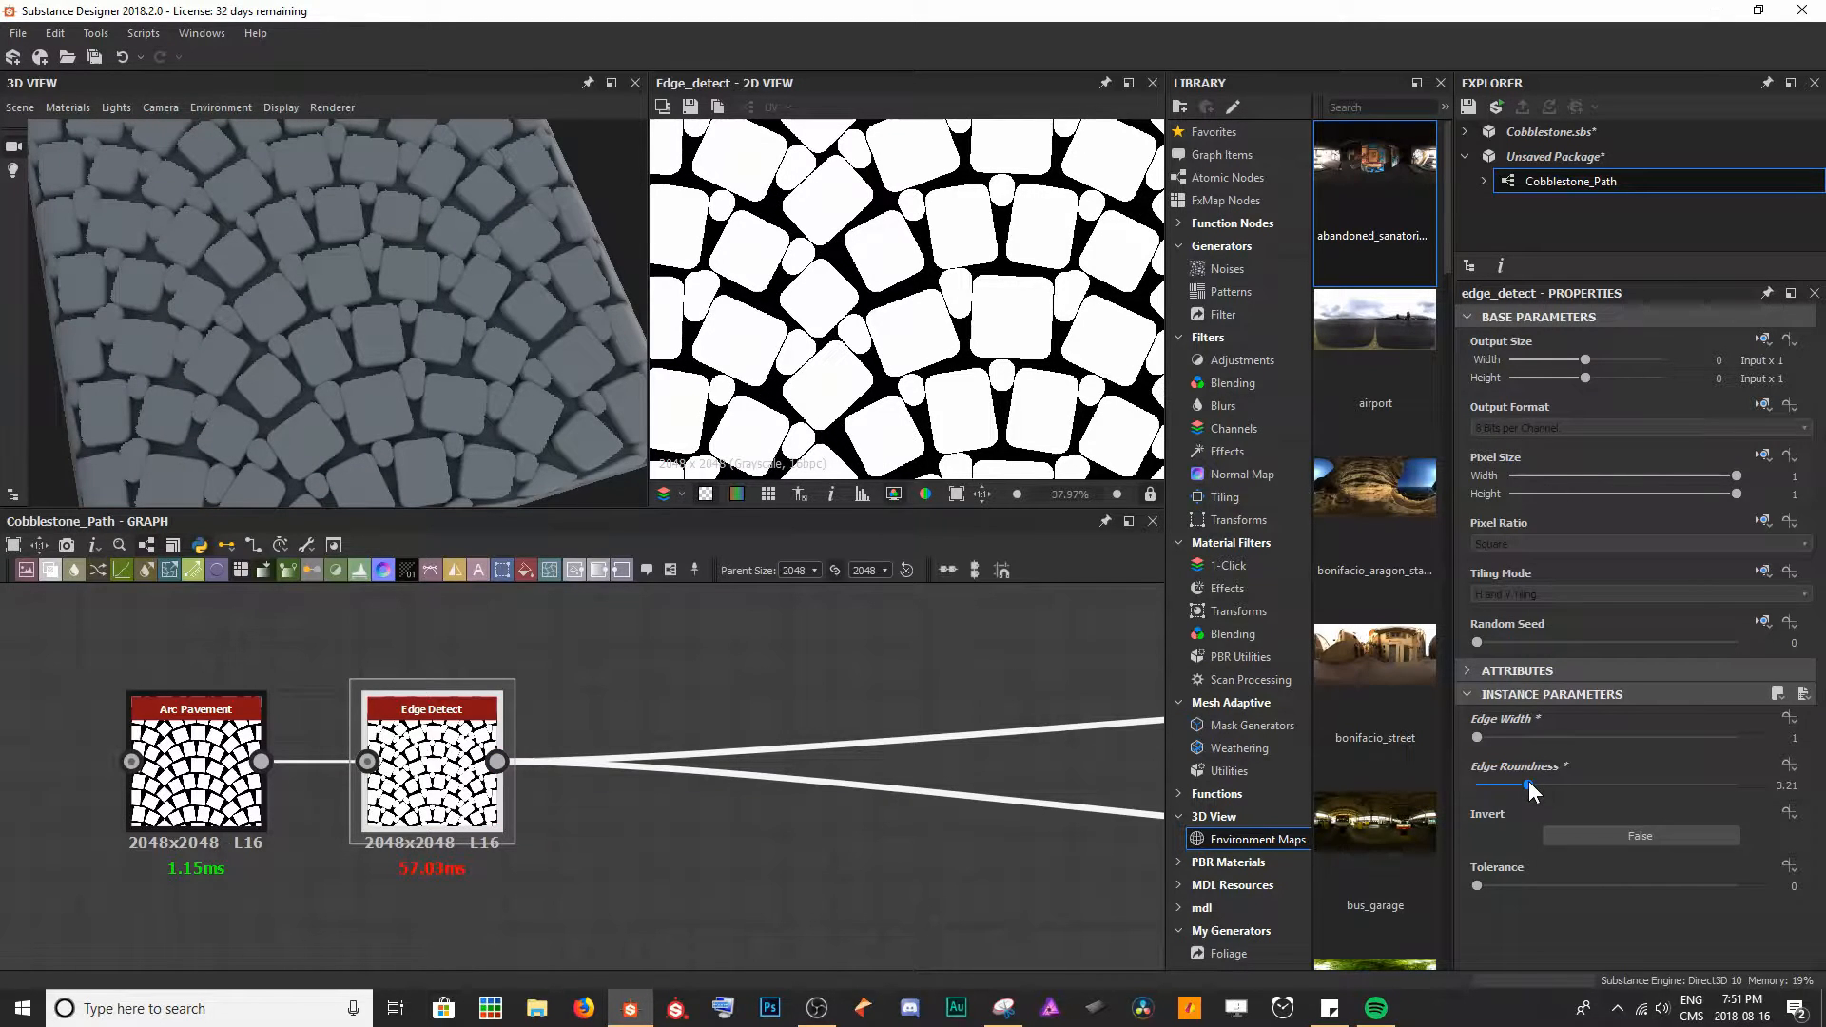
# - Try an Edge Roundness of 3 on the Edge Detect node, then settle on 3.1
pyautogui.press('Tab')
pyautogui.write('3')
pyautogui.press('Return')
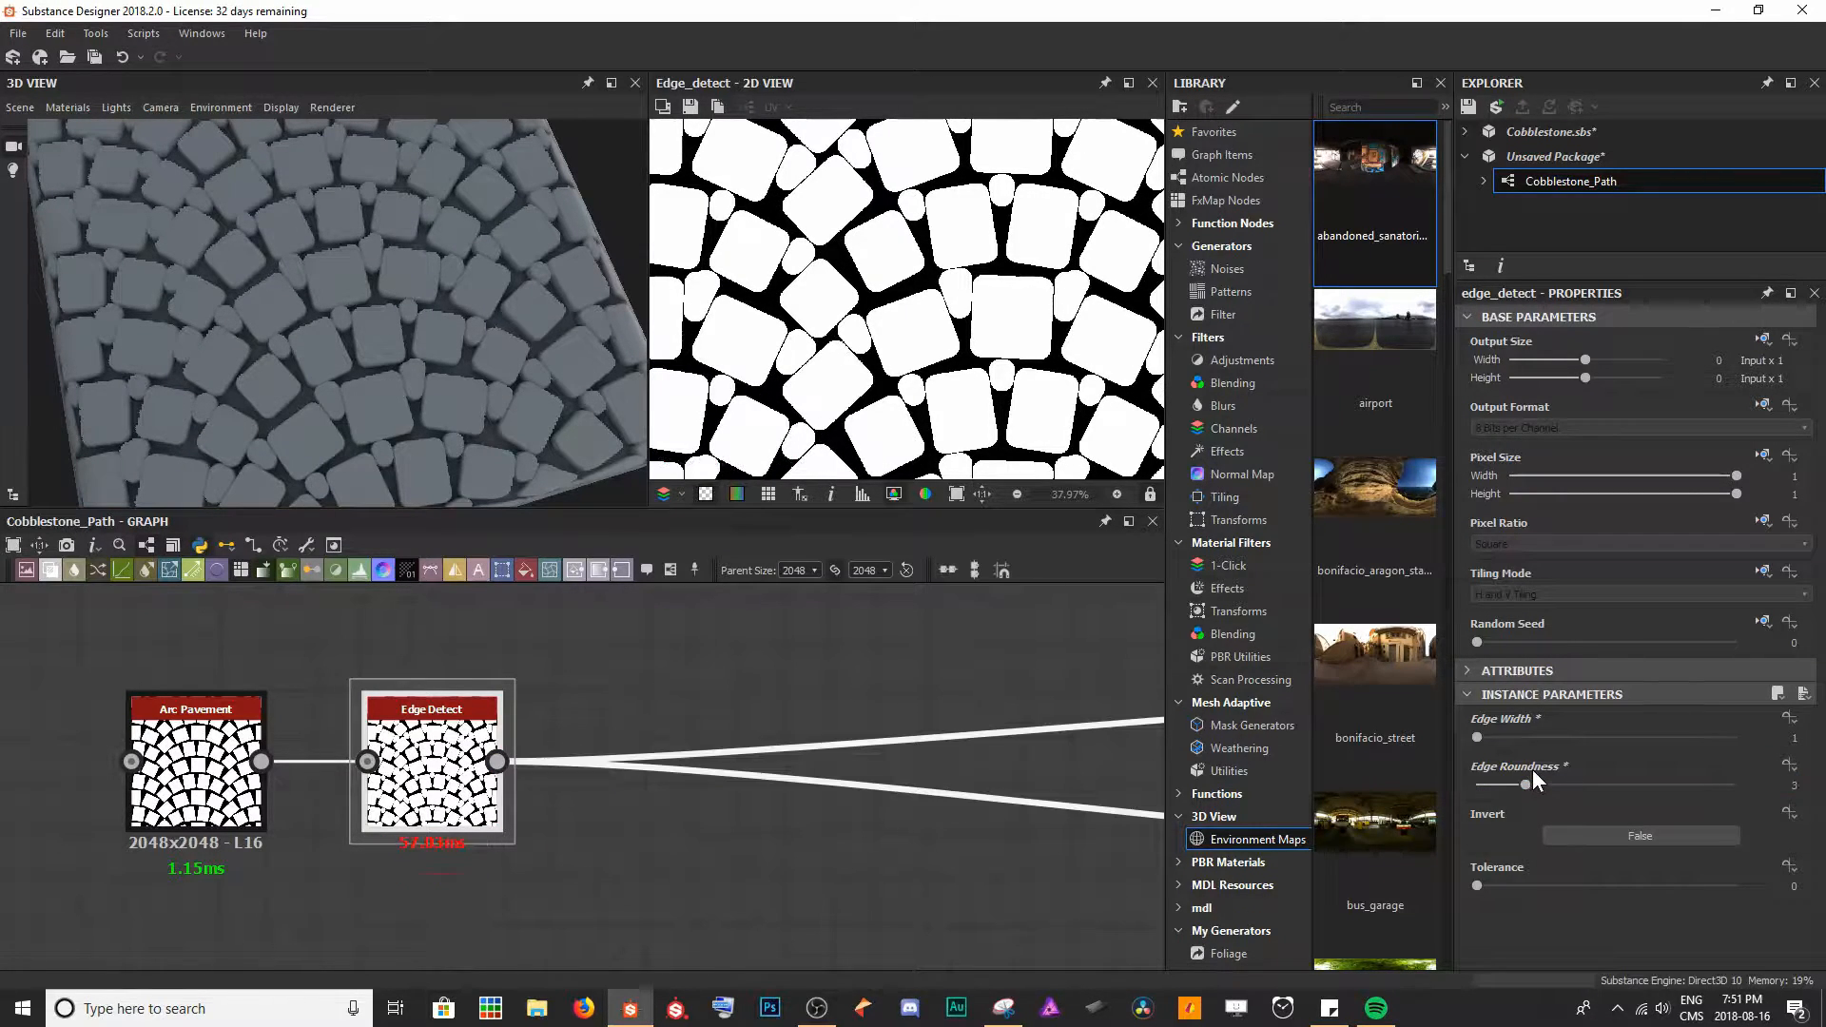
pyautogui.press('Tab')
pyautogui.write('3.1')
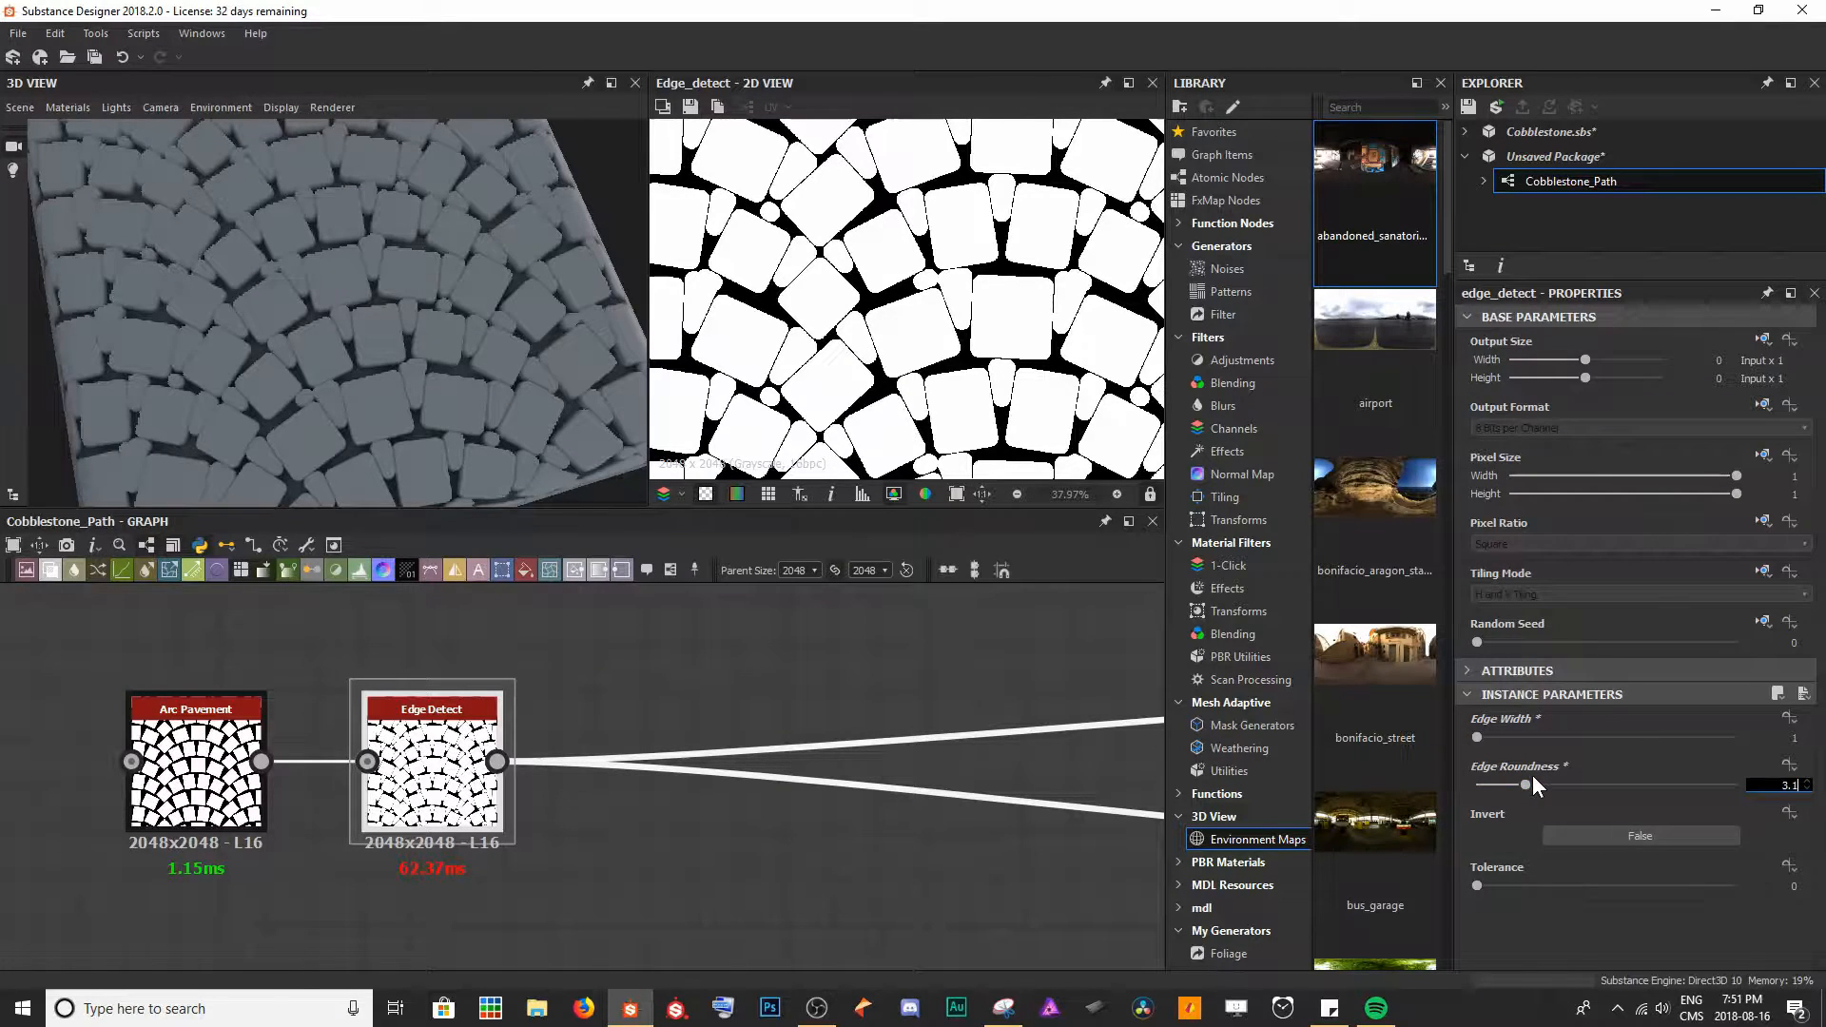
pyautogui.press('Return')
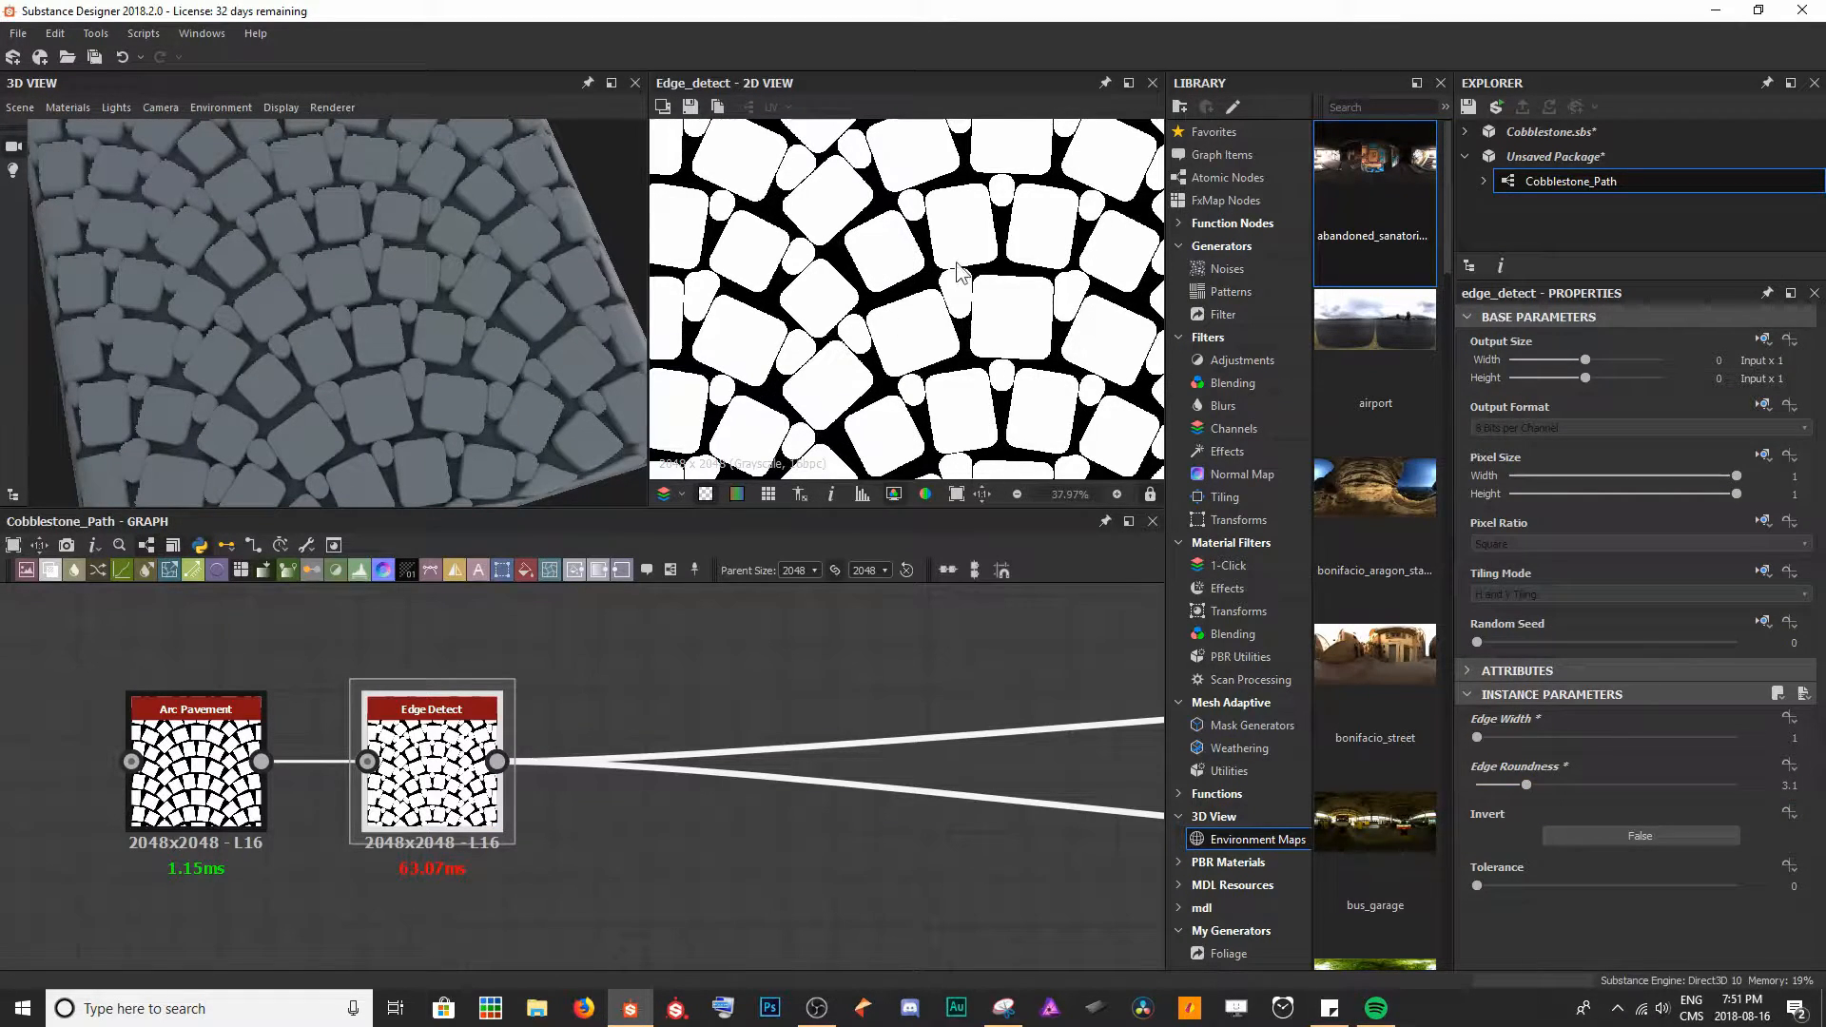
# - Examine the stone corners and the gaps around the small filler stones in the Edge Detect result up close
pyautogui.scroll(5, 874, 296)
pyautogui.scroll(3, 998, 185)
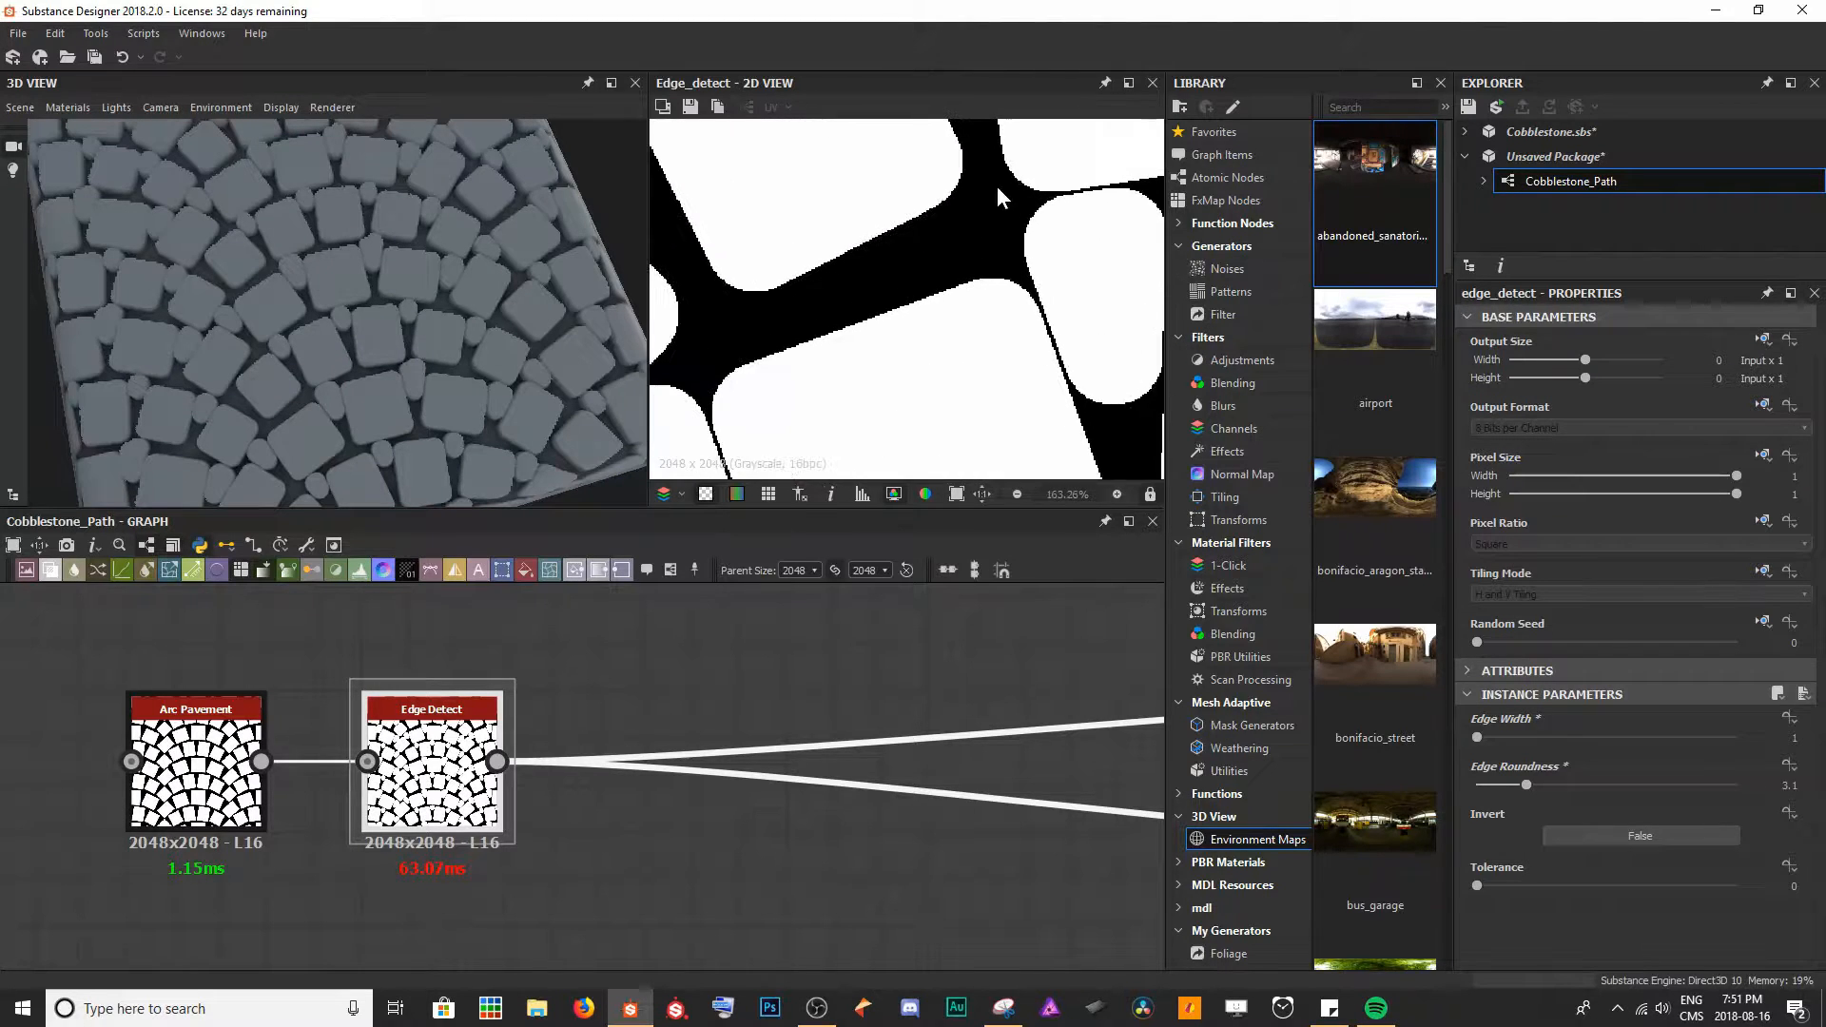
pyautogui.scroll(1, 951, 230)
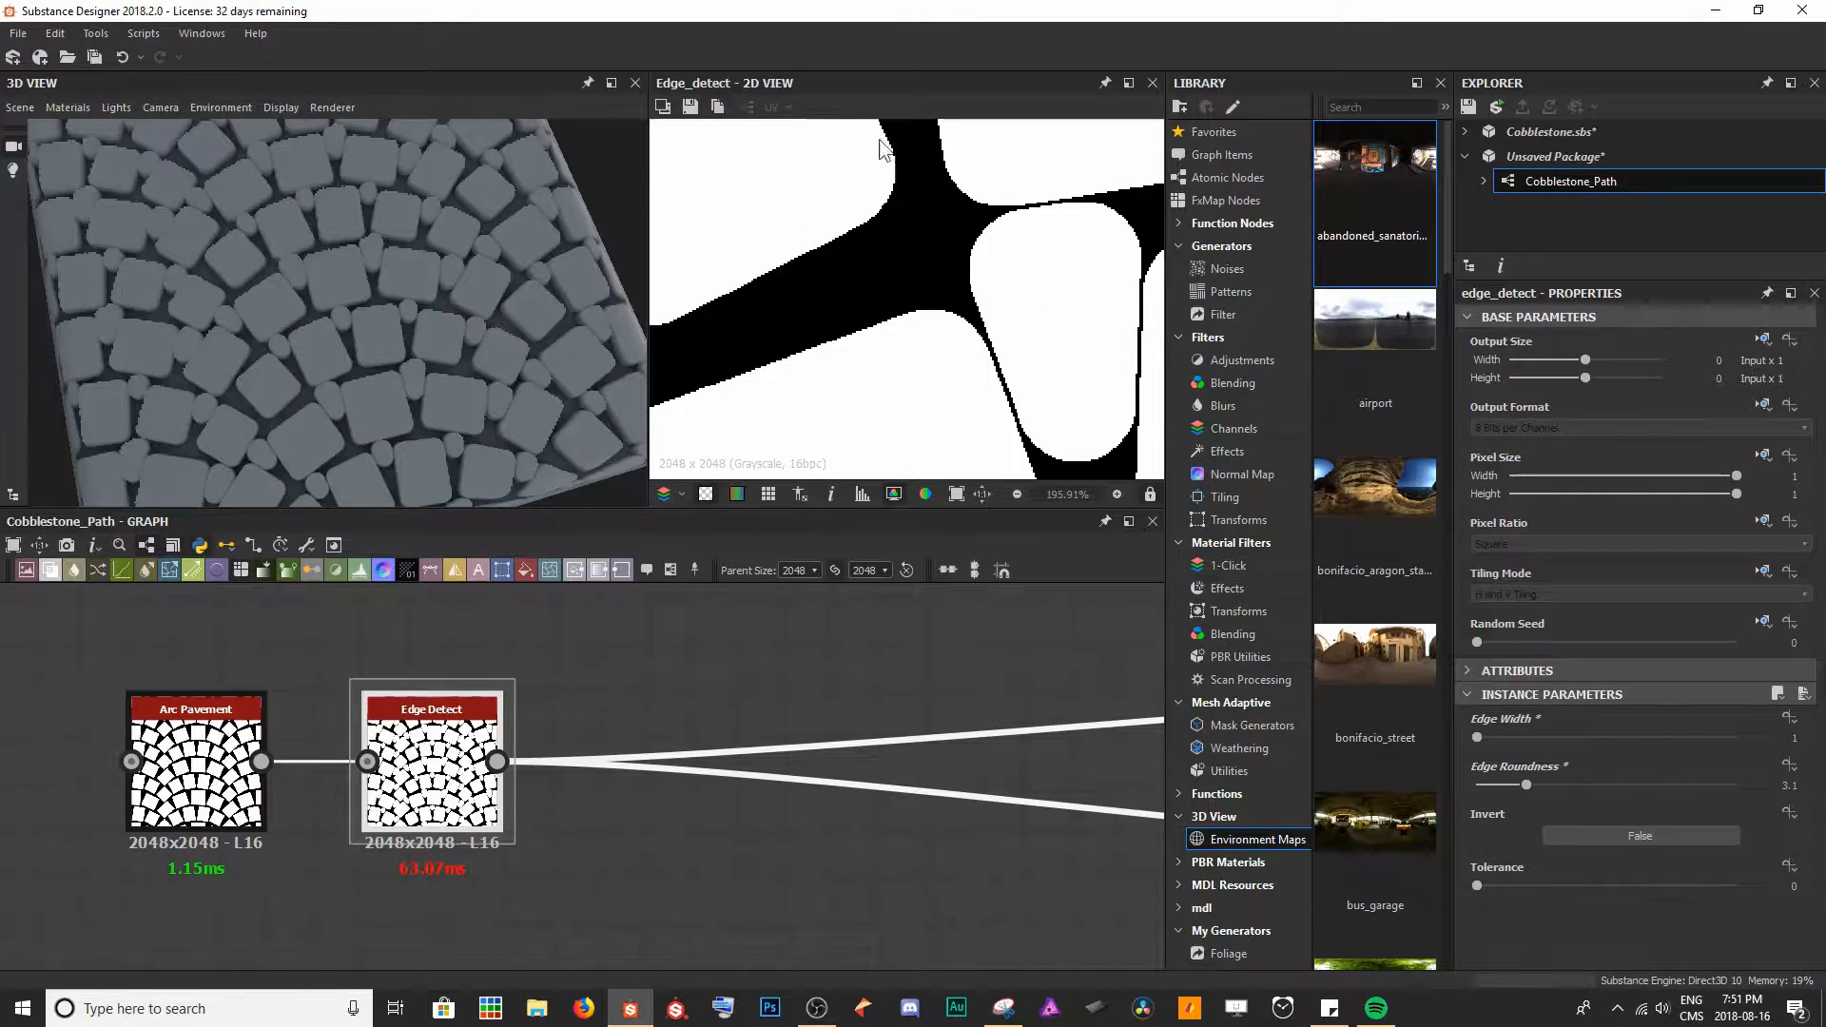
pyautogui.scroll(-2, 970, 347)
pyautogui.moveTo(937, 293); pyautogui.dragTo(903, 290, button='middle')
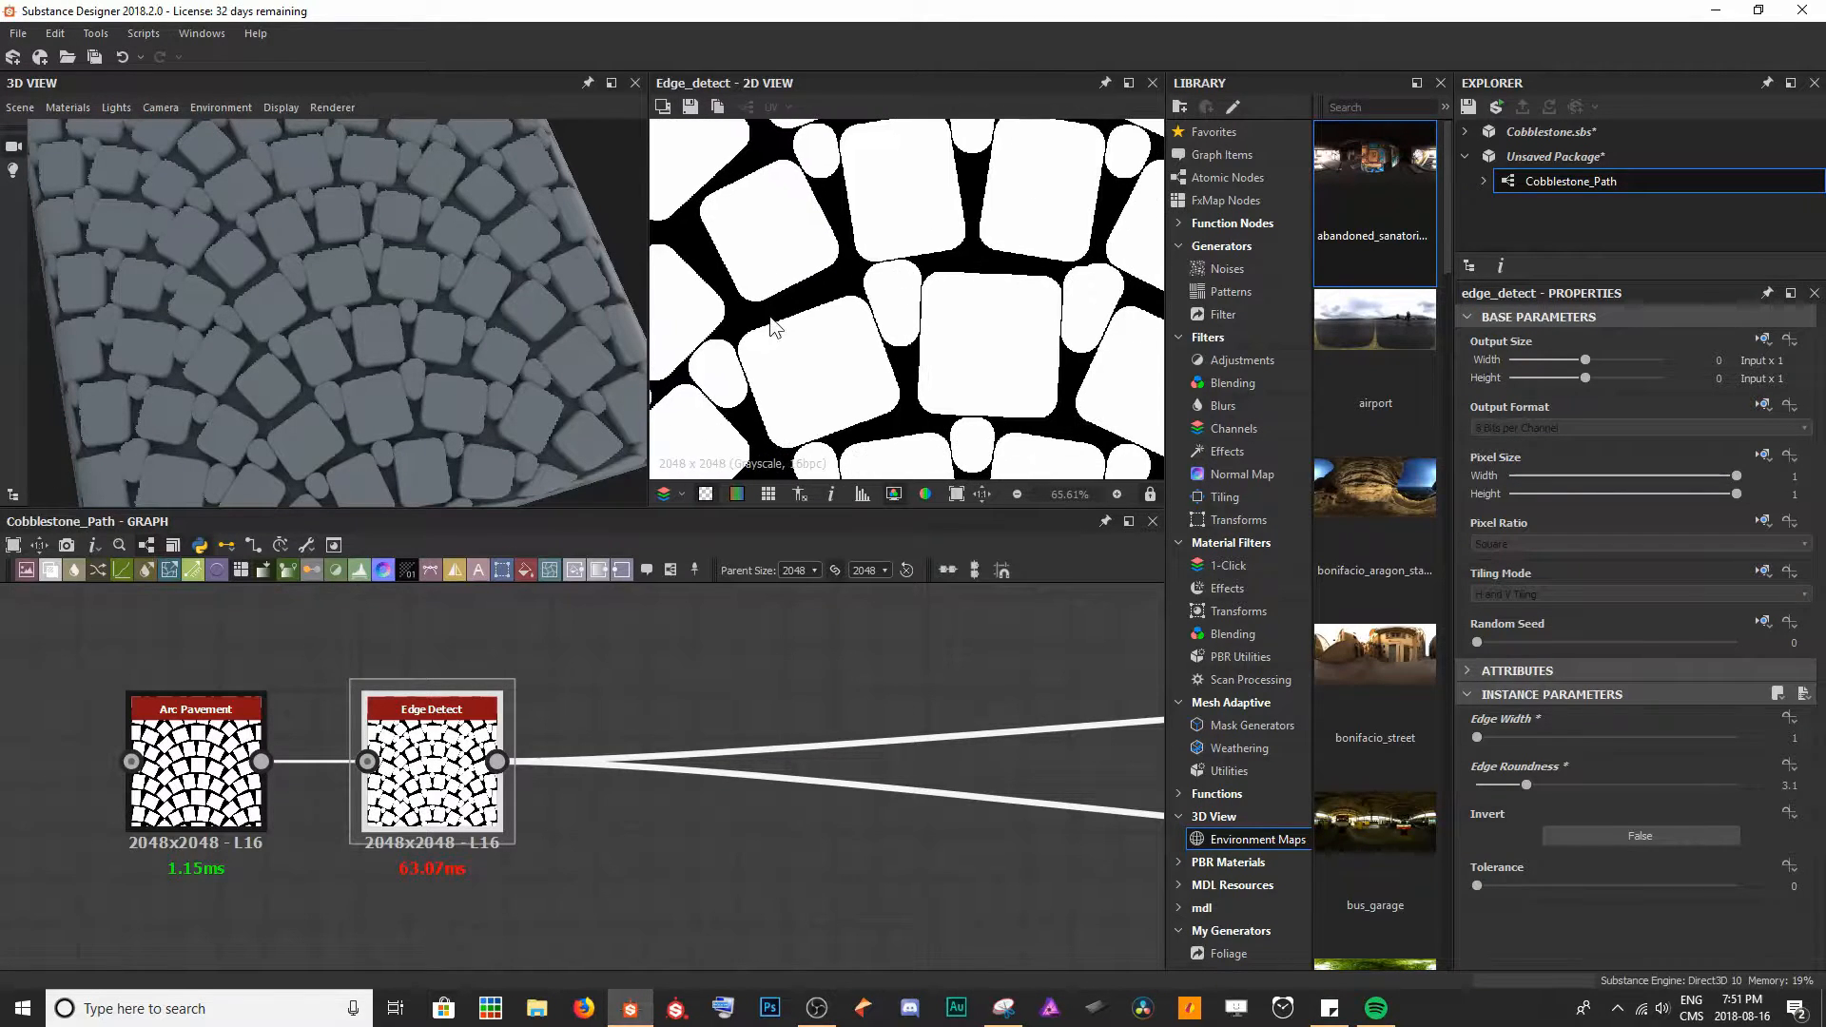
pyautogui.scroll(2, 990, 352)
pyautogui.scroll(-2, 921, 287)
pyautogui.scroll(-1, 924, 293)
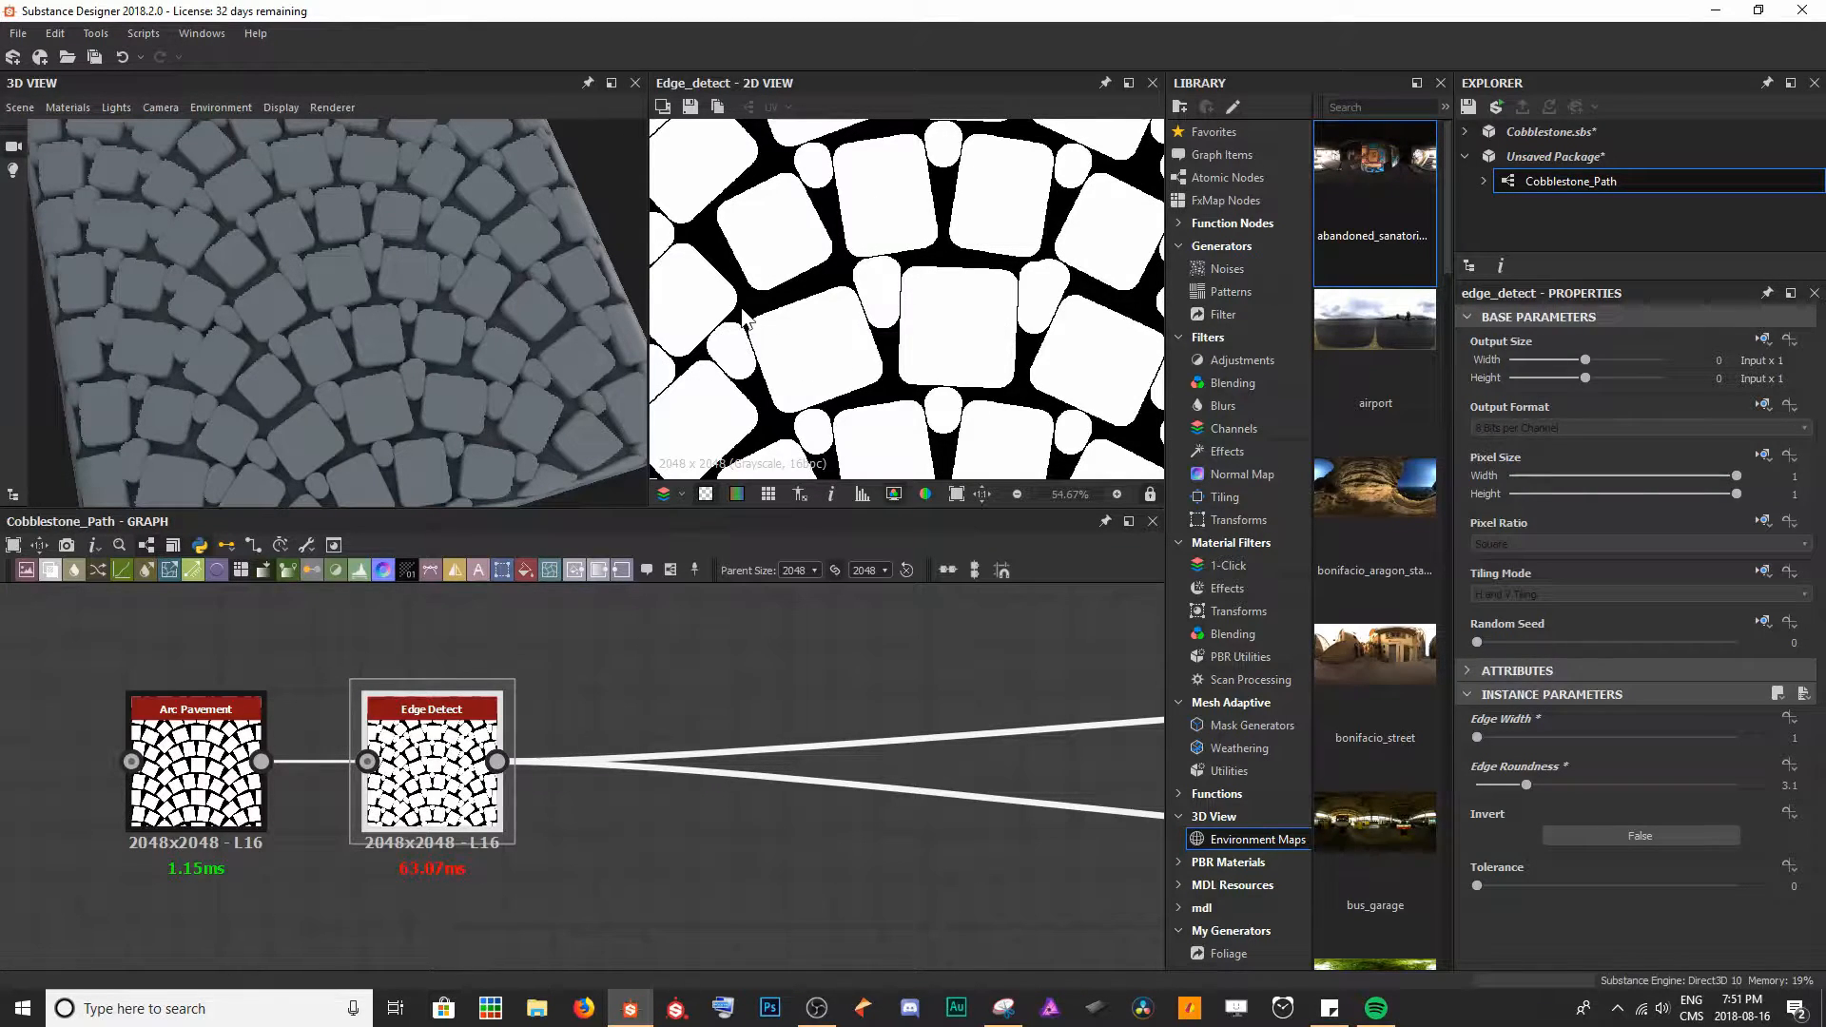
pyautogui.press('f')
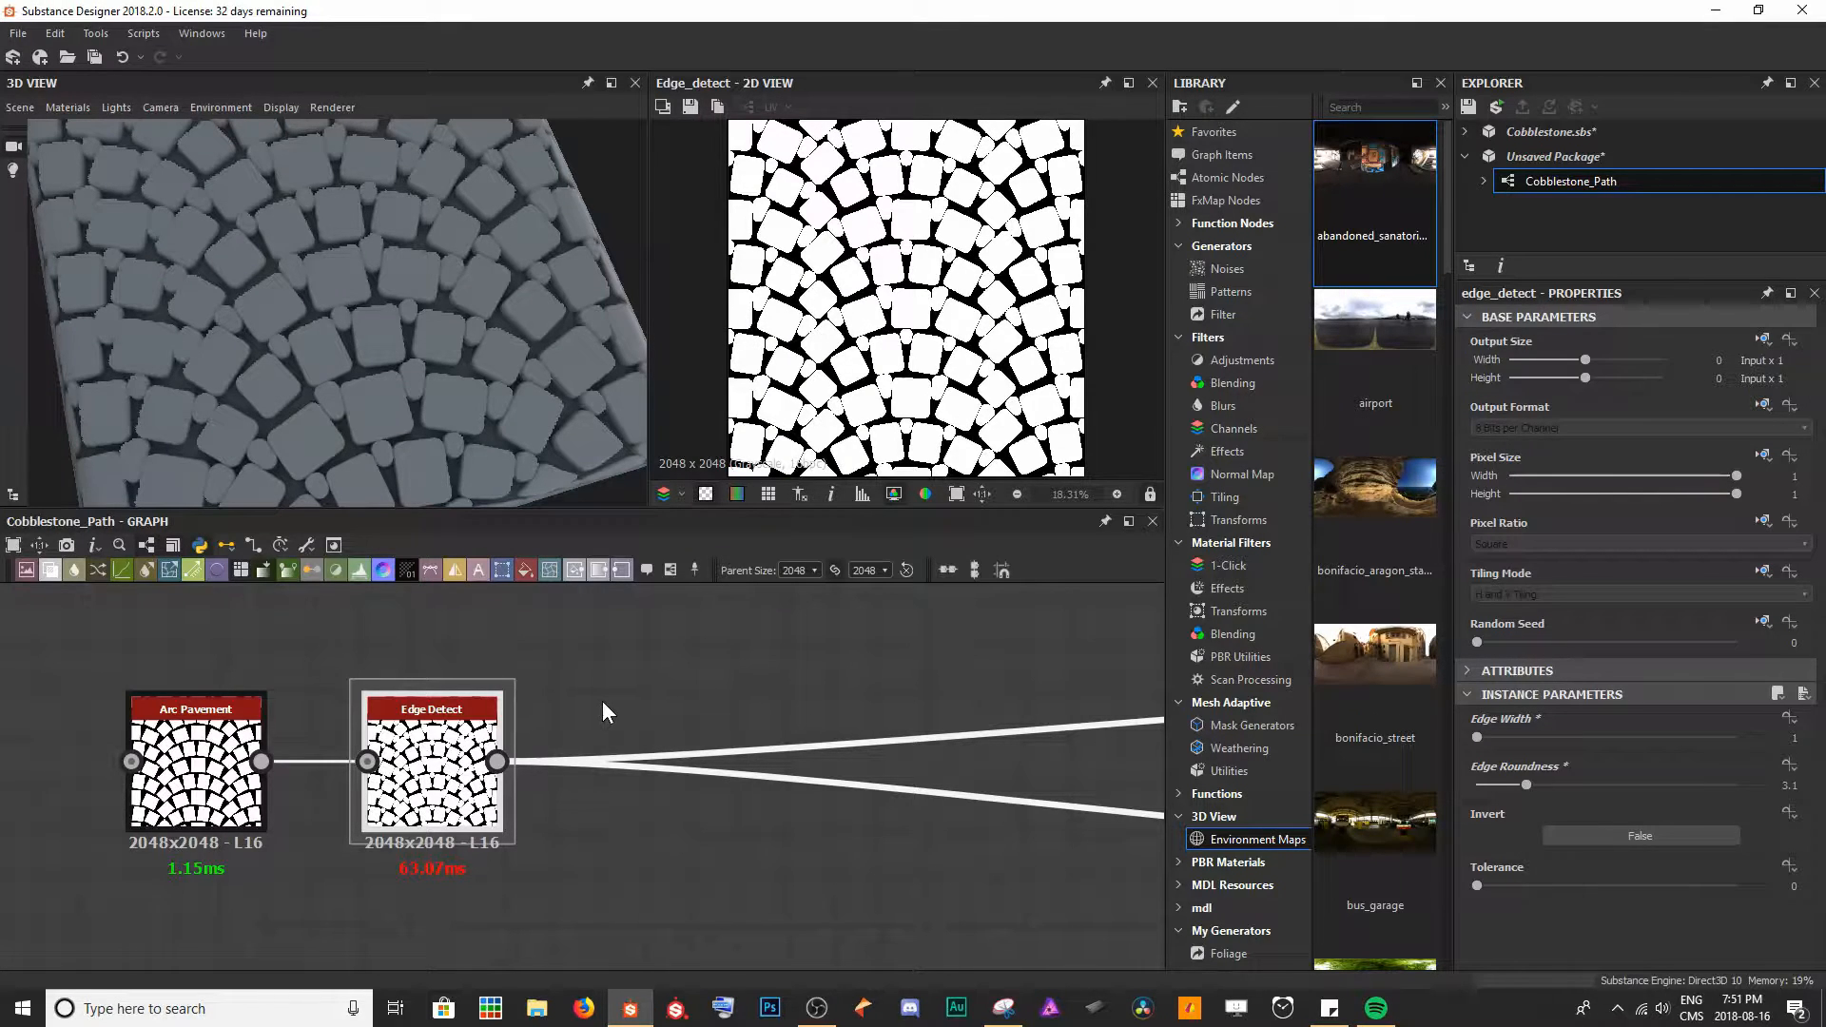
# - Insert a Flood Fill node directly after Edge Detect, inspect its result and review its Safety/Speed trade-off options
pyautogui.press('space')
pyautogui.write('floo')
pyautogui.press('Return')
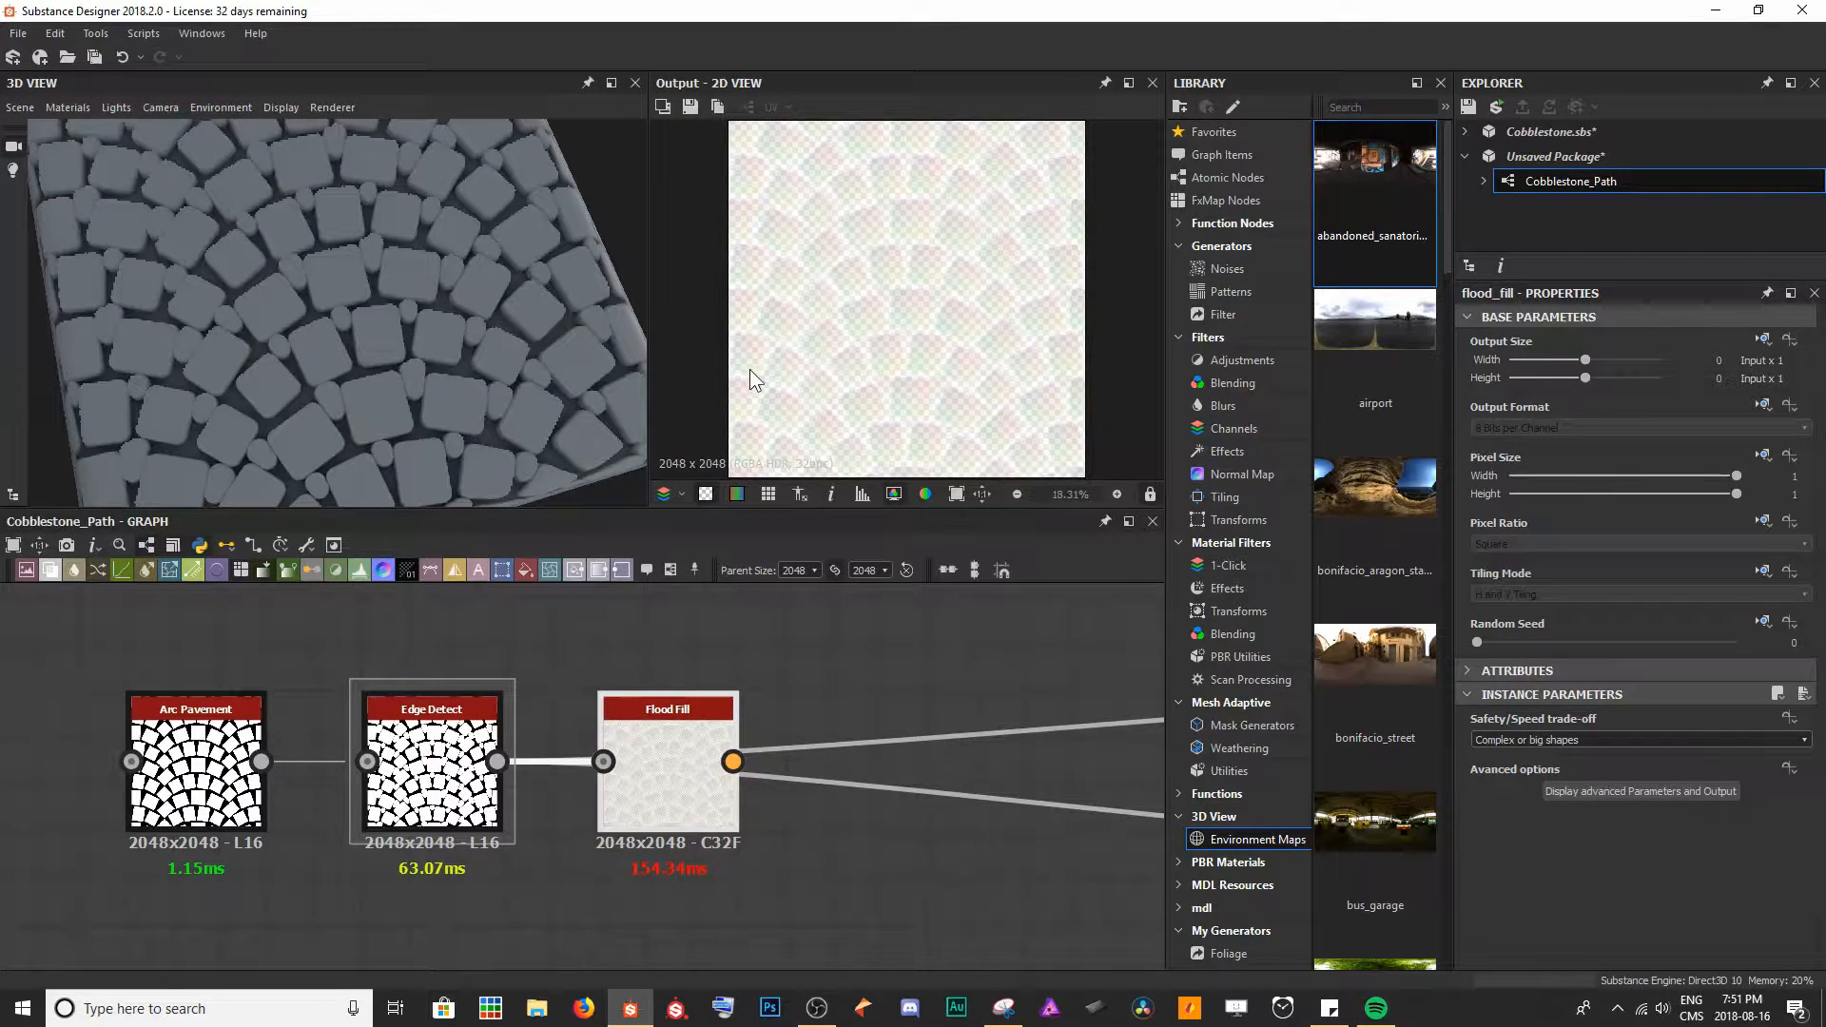
pyautogui.scroll(8, 906, 249)
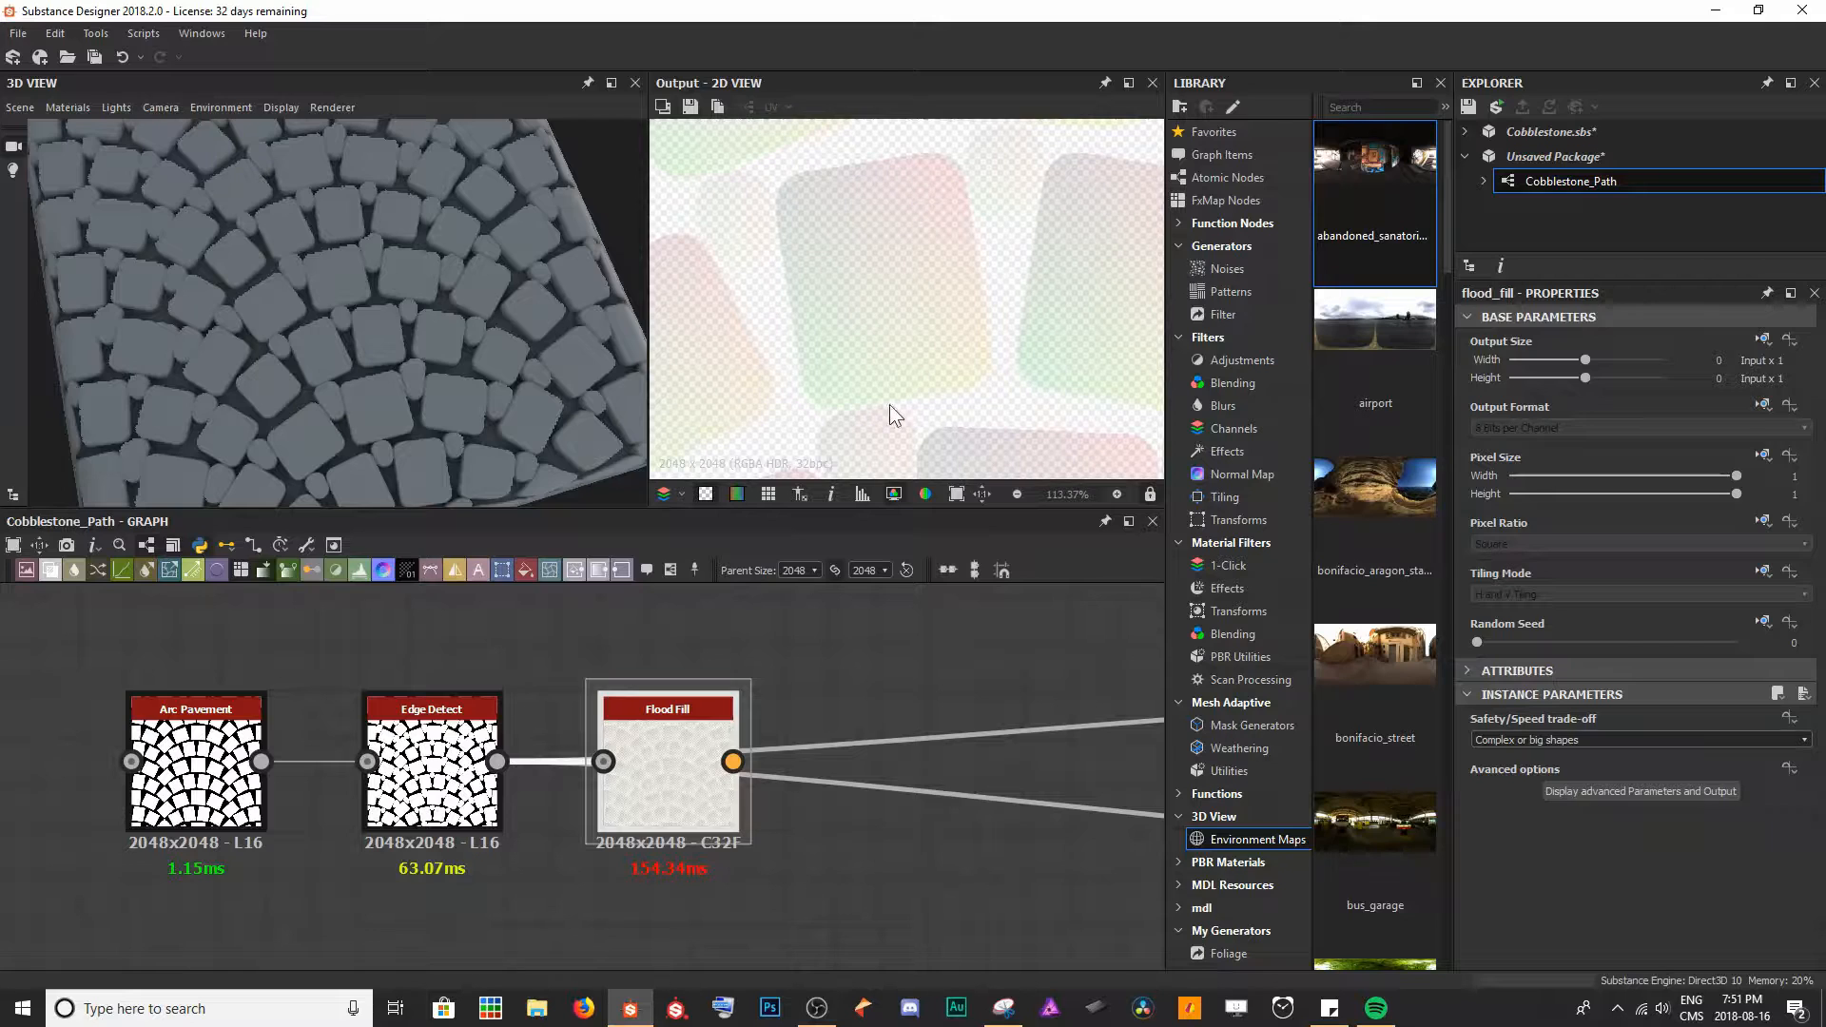
pyautogui.scroll(-10, 958, 366)
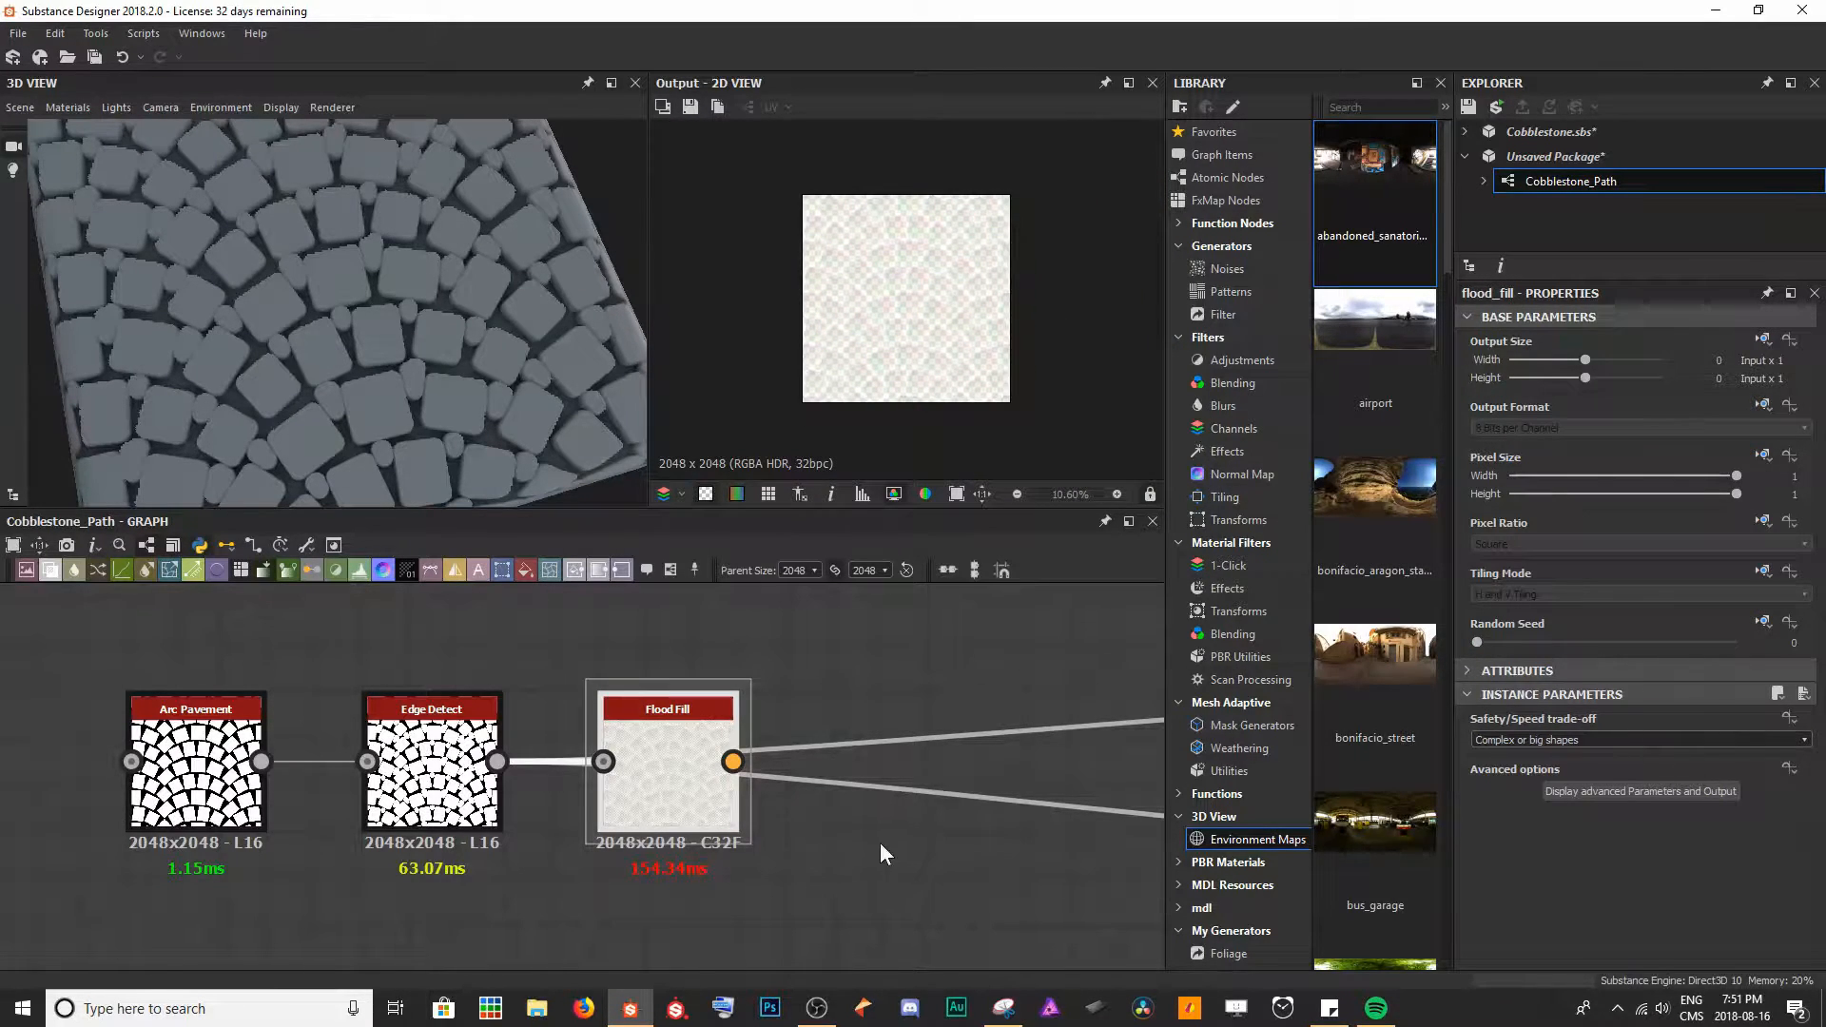
pyautogui.click(1538, 742)
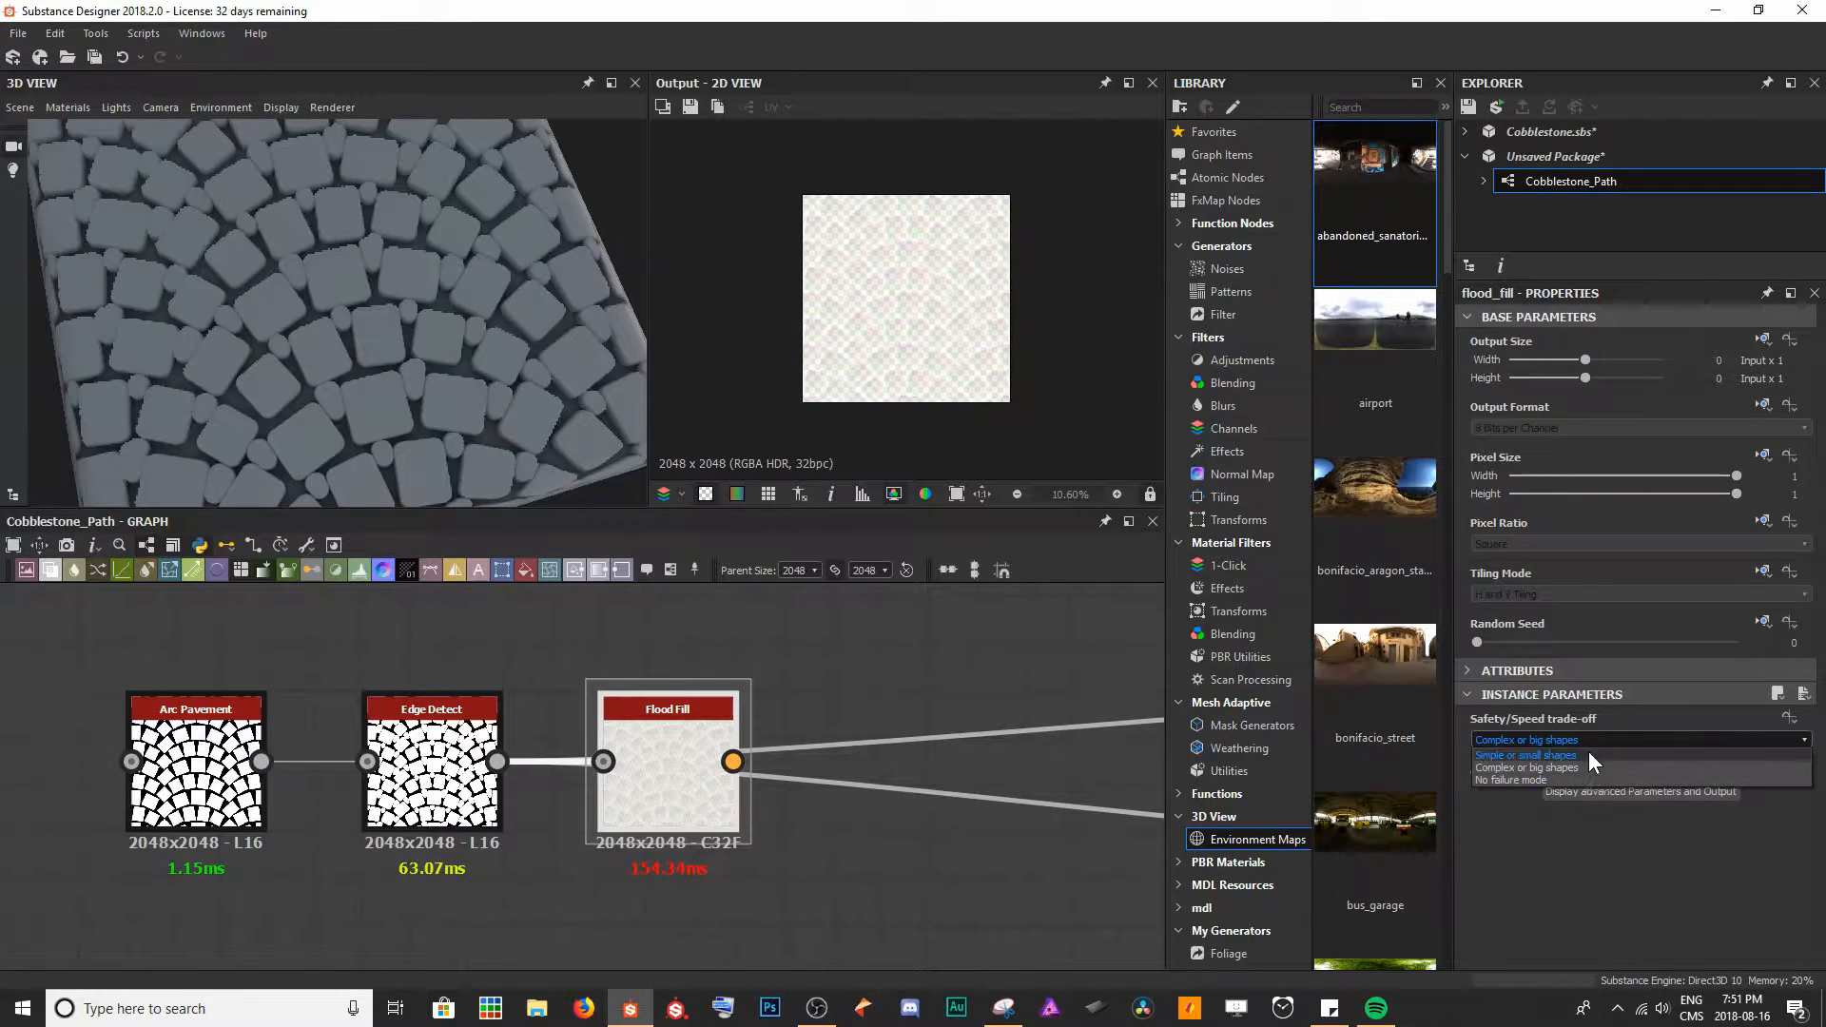
pyautogui.click(1574, 864)
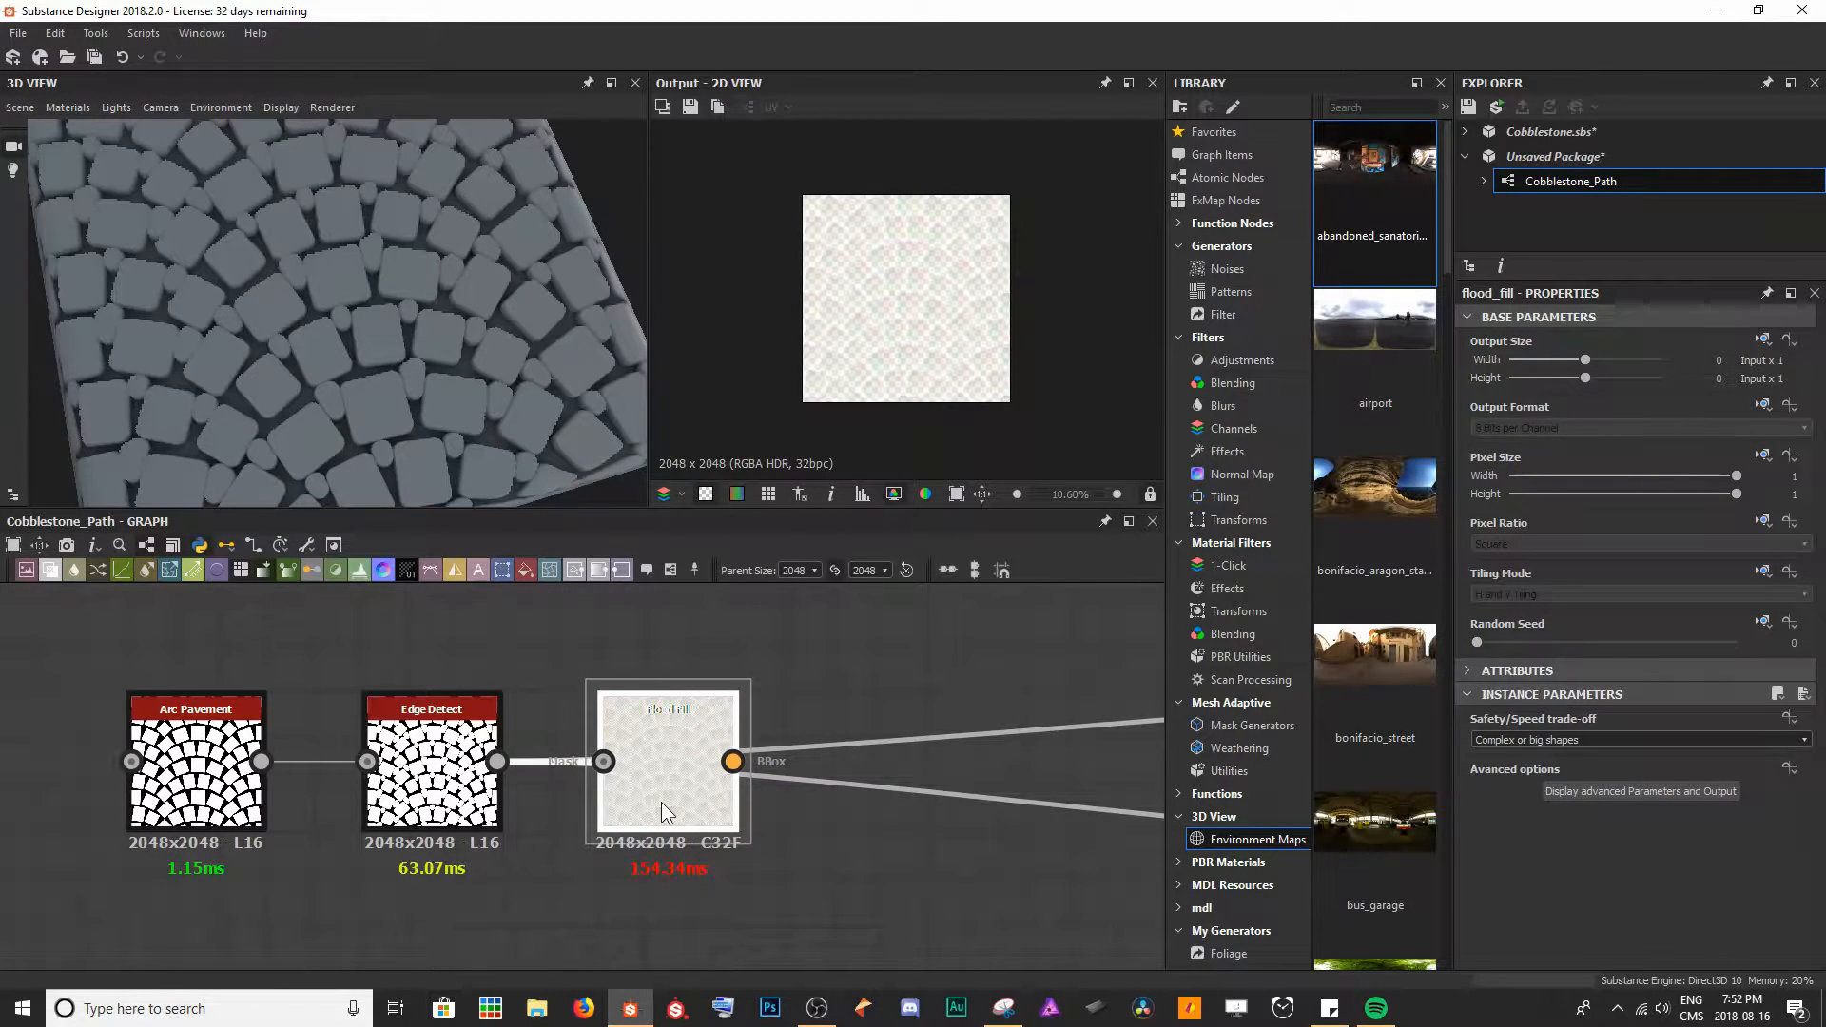
# - Add a Flood Fill to Gradient node above the main chain and feed it from the Flood Fill output
pyautogui.press('space')
pyautogui.write('fl')
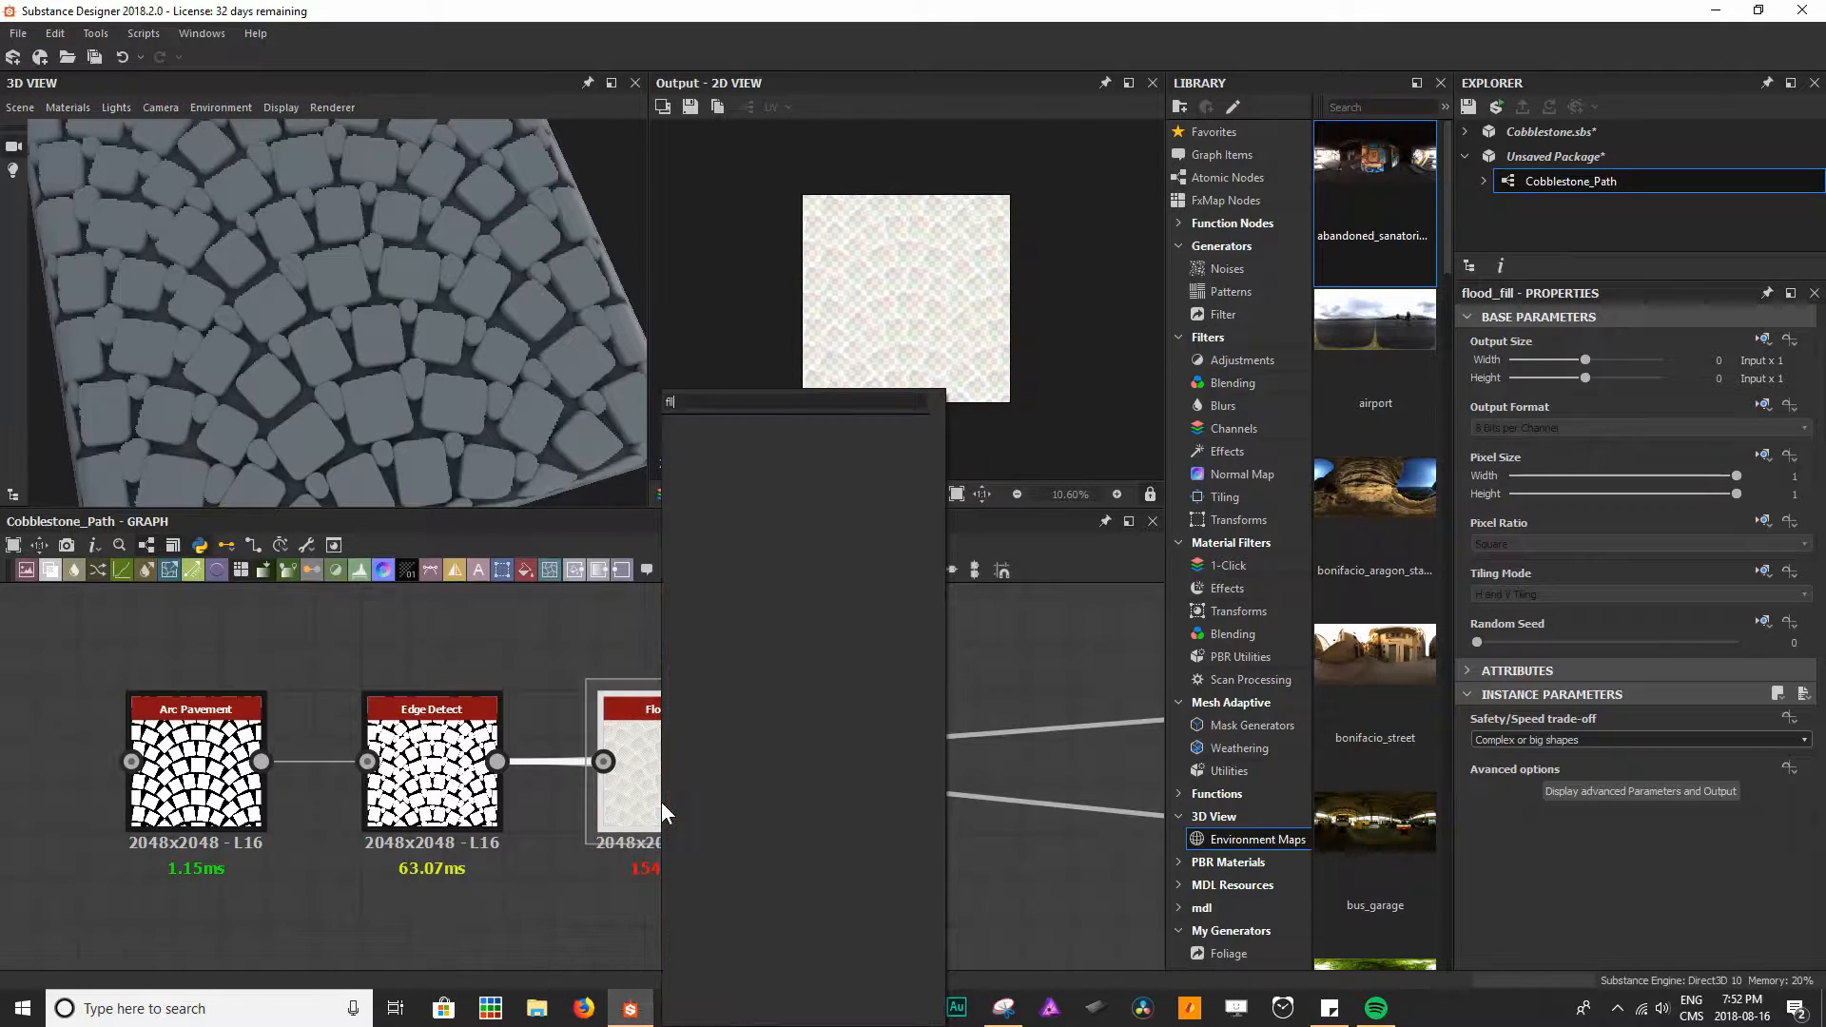
pyautogui.write('o')
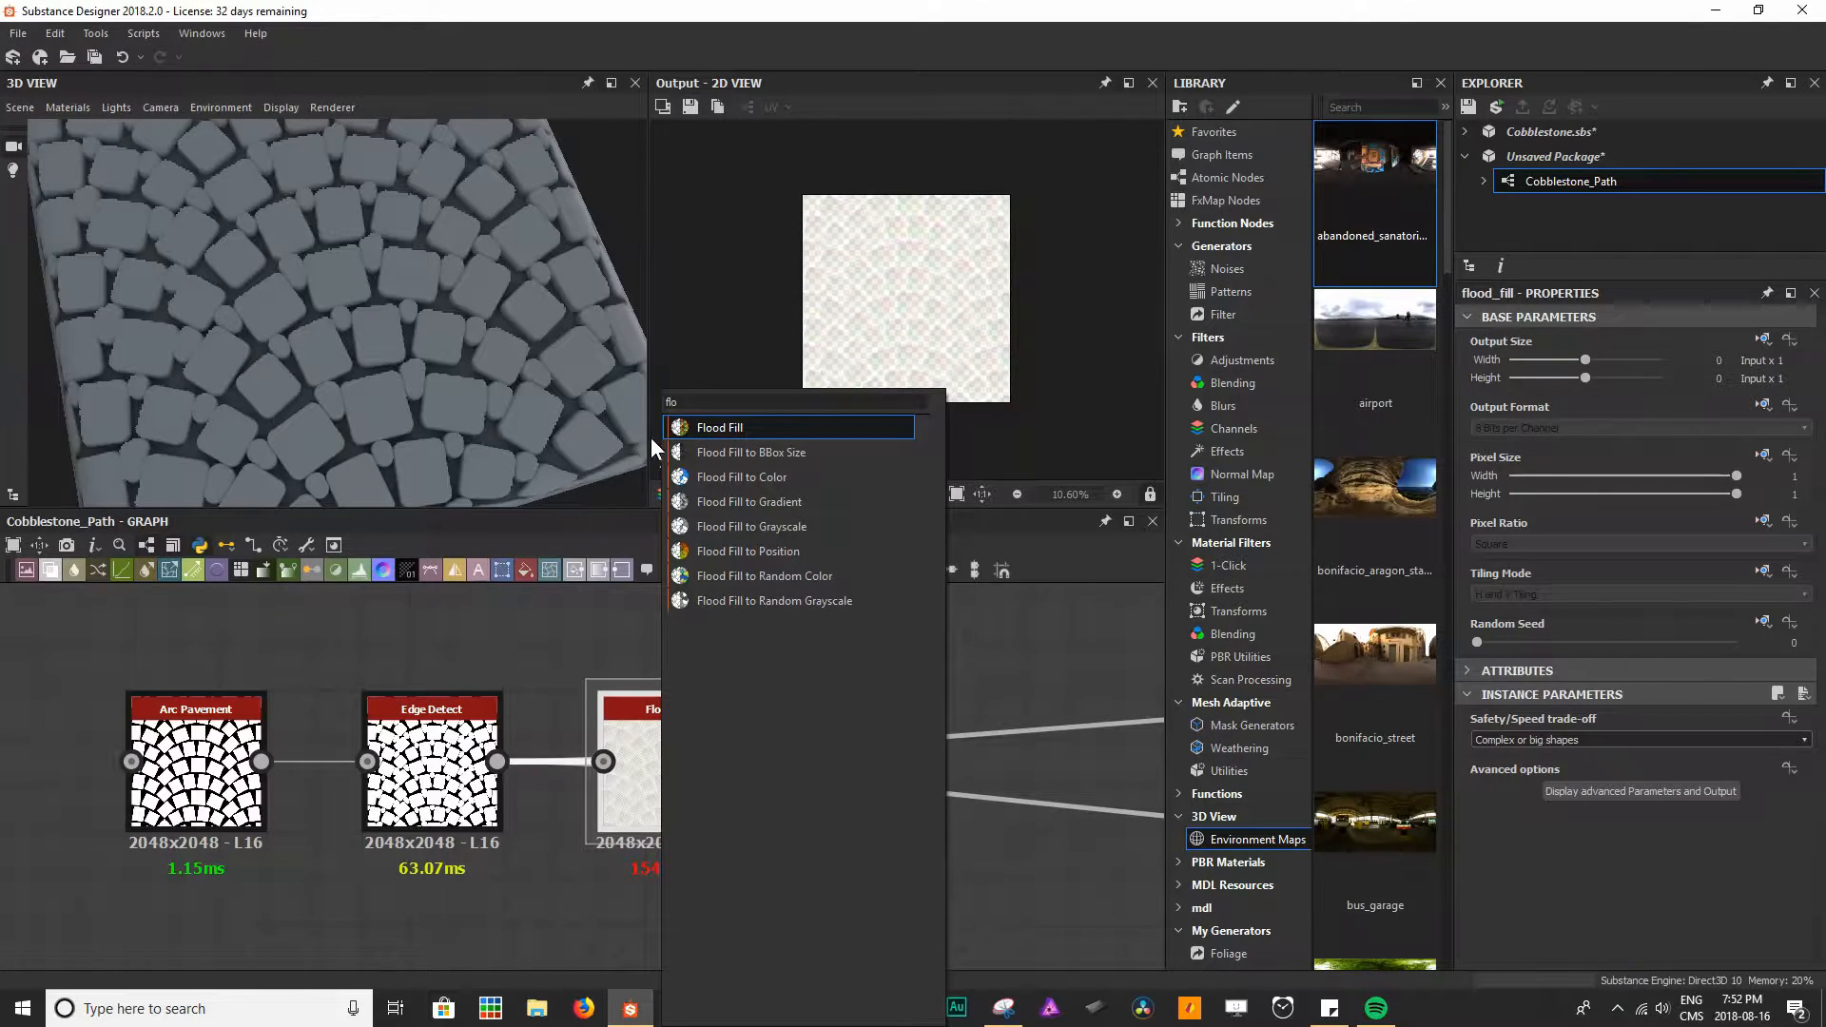
pyautogui.click(776, 508)
pyautogui.moveTo(613, 800); pyautogui.dragTo(478, 812, button='middle')
pyautogui.moveTo(384, 813); pyautogui.dragTo(664, 624)
pyautogui.moveTo(452, 791); pyautogui.dragTo(604, 619)
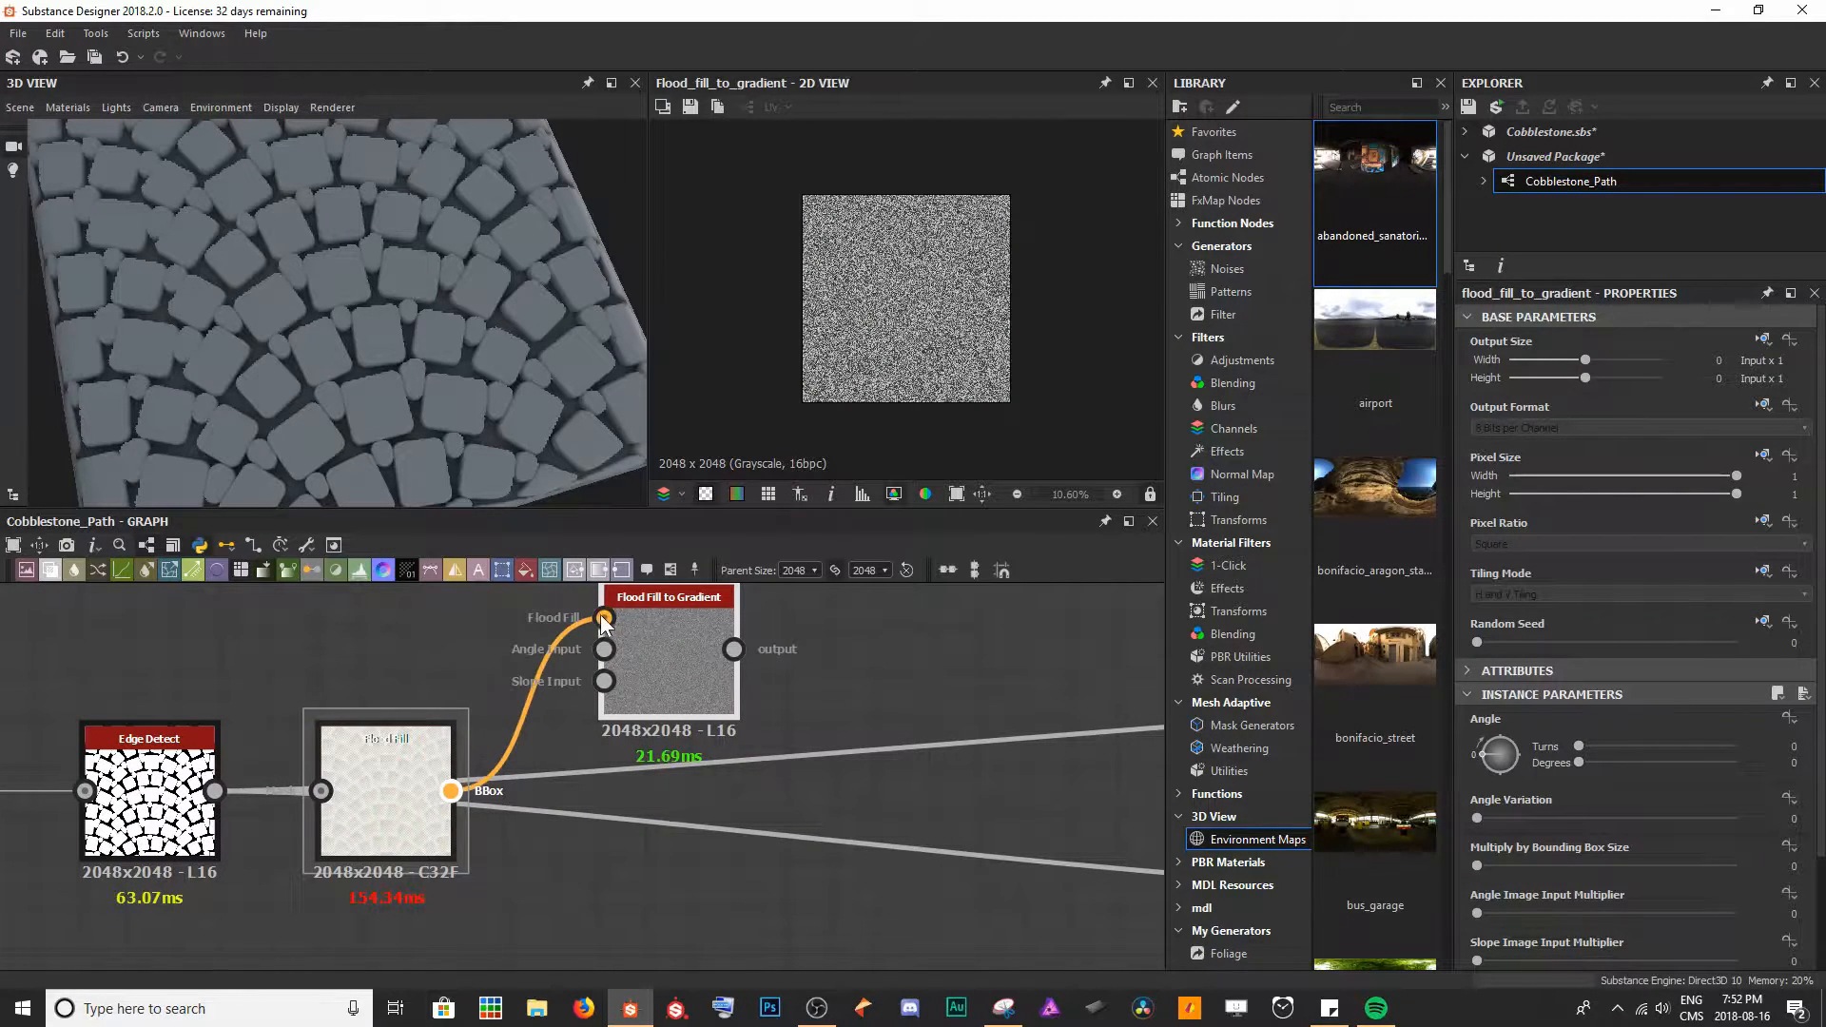
pyautogui.press('f')
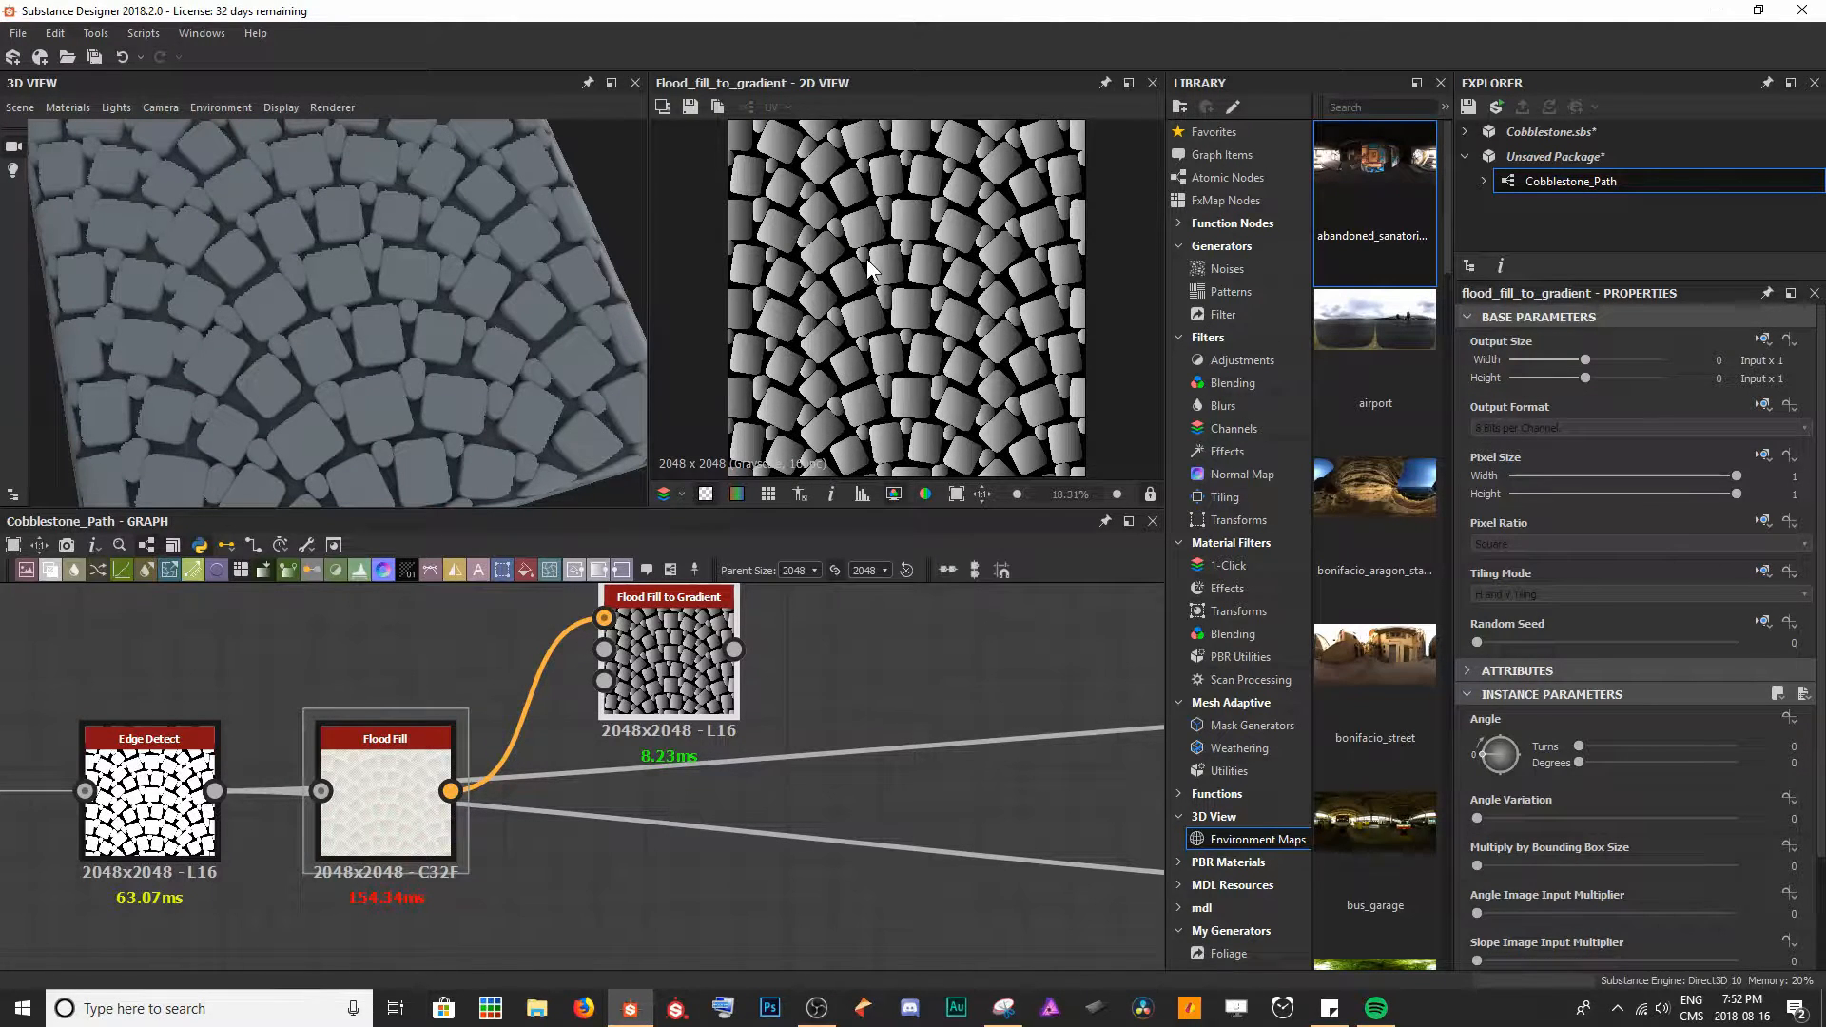
# - Compare the gradient result with Edge Detect, and set the gradient node's Angle to about 84 degrees and Angle Variation to about 0.78
pyautogui.doubleClick(159, 810)
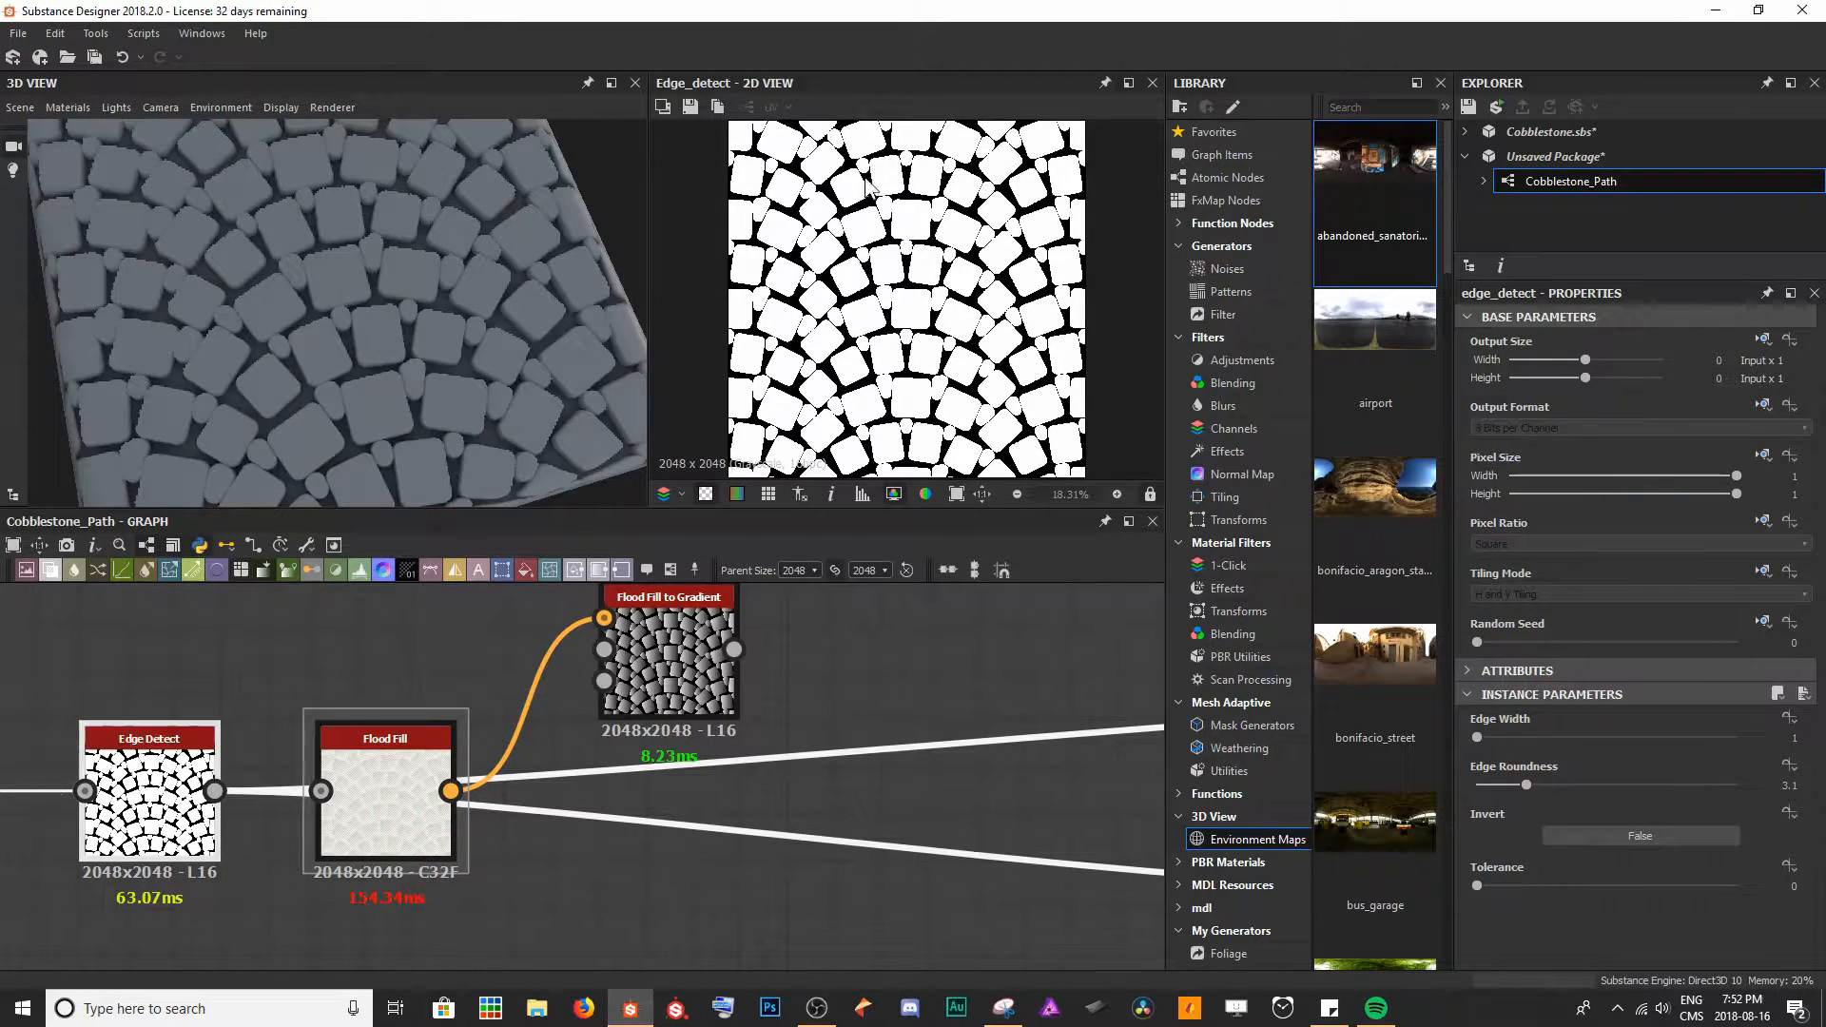
pyautogui.scroll(4, 867, 209)
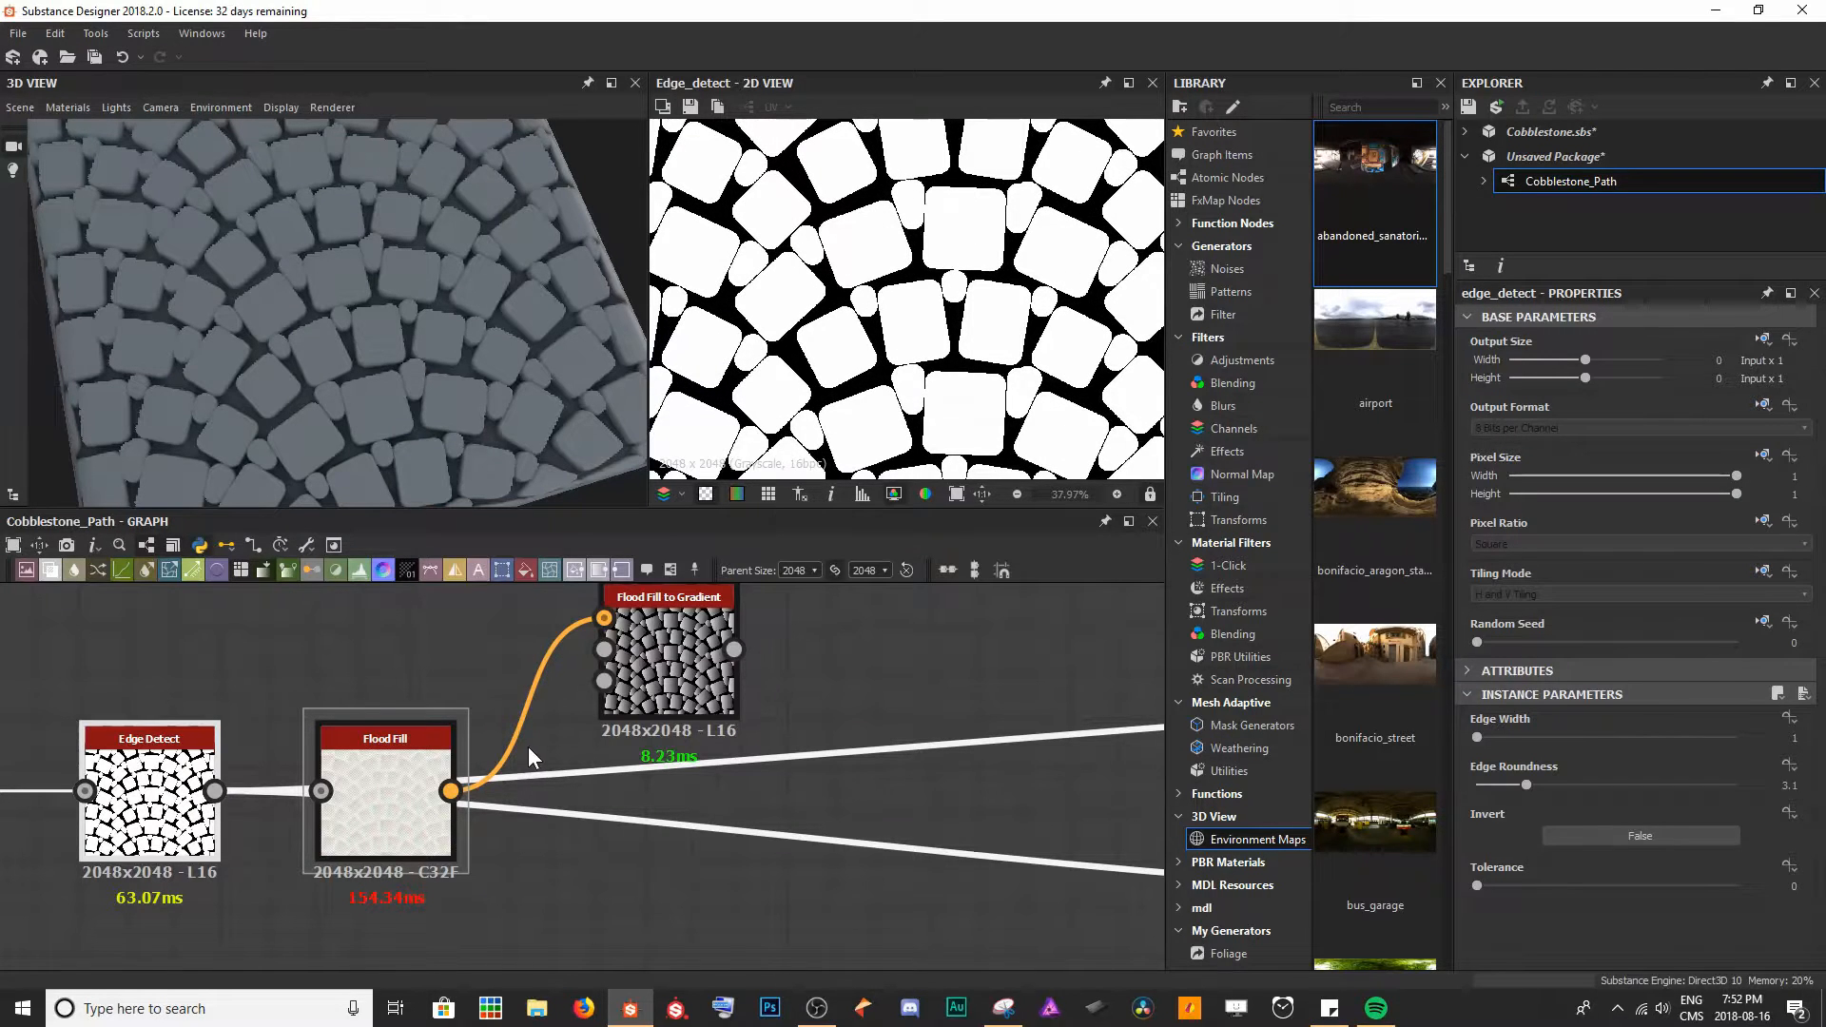
pyautogui.doubleClick(680, 687)
pyautogui.scroll(3, 900, 222)
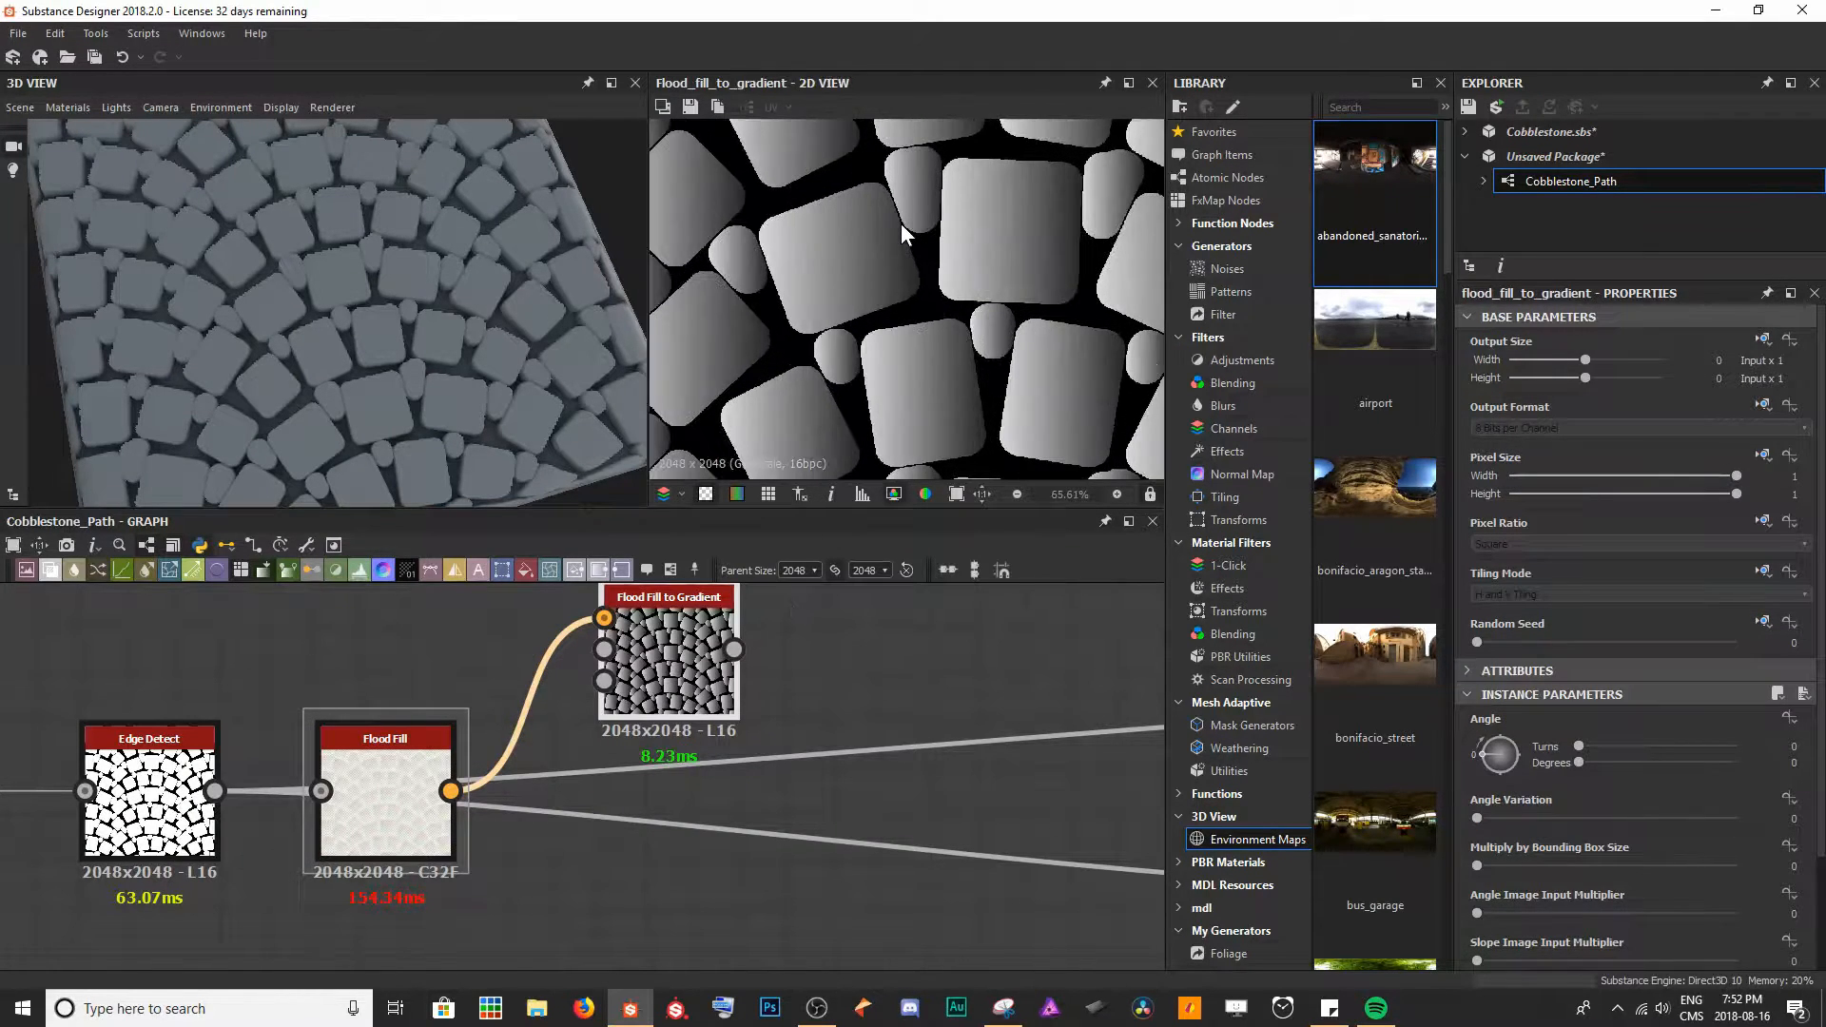
pyautogui.scroll(-2, 1571, 742)
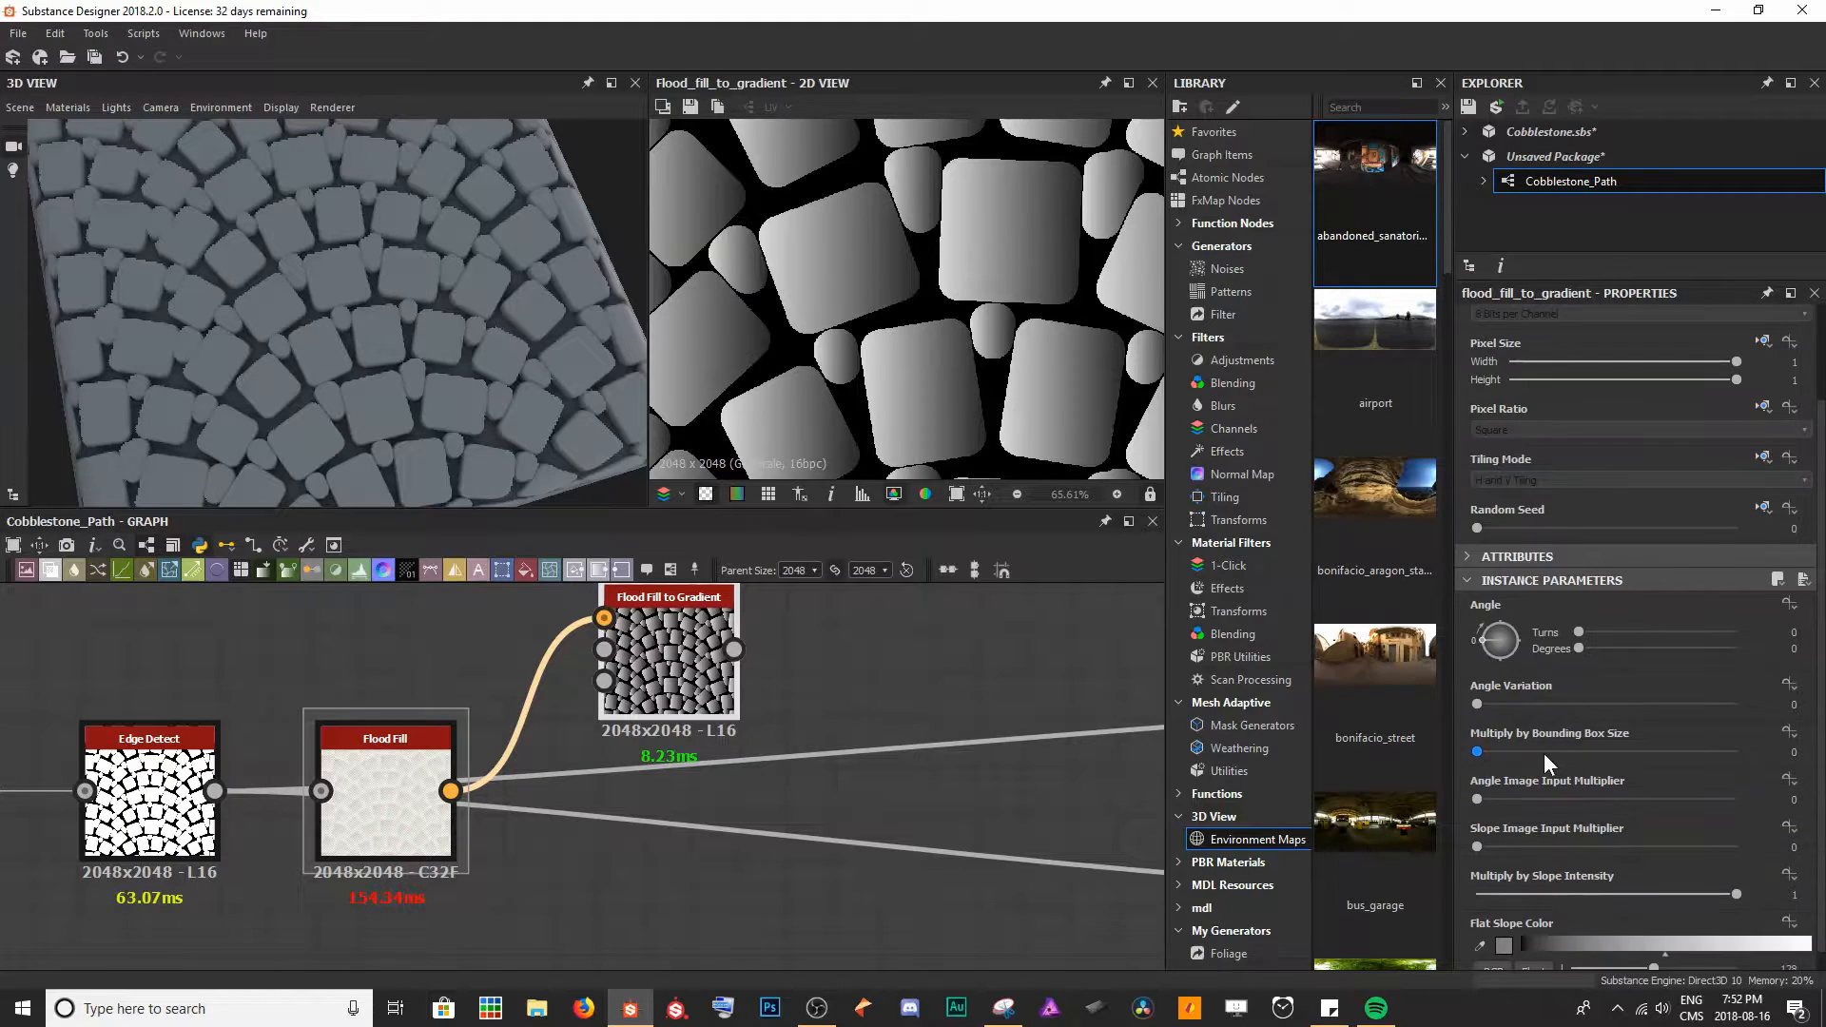
pyautogui.moveTo(1583, 644)
pyautogui.mouseDown()
pyautogui.moveTo(1679, 627)
pyautogui.moveTo(1615, 632)
pyautogui.mouseUp()
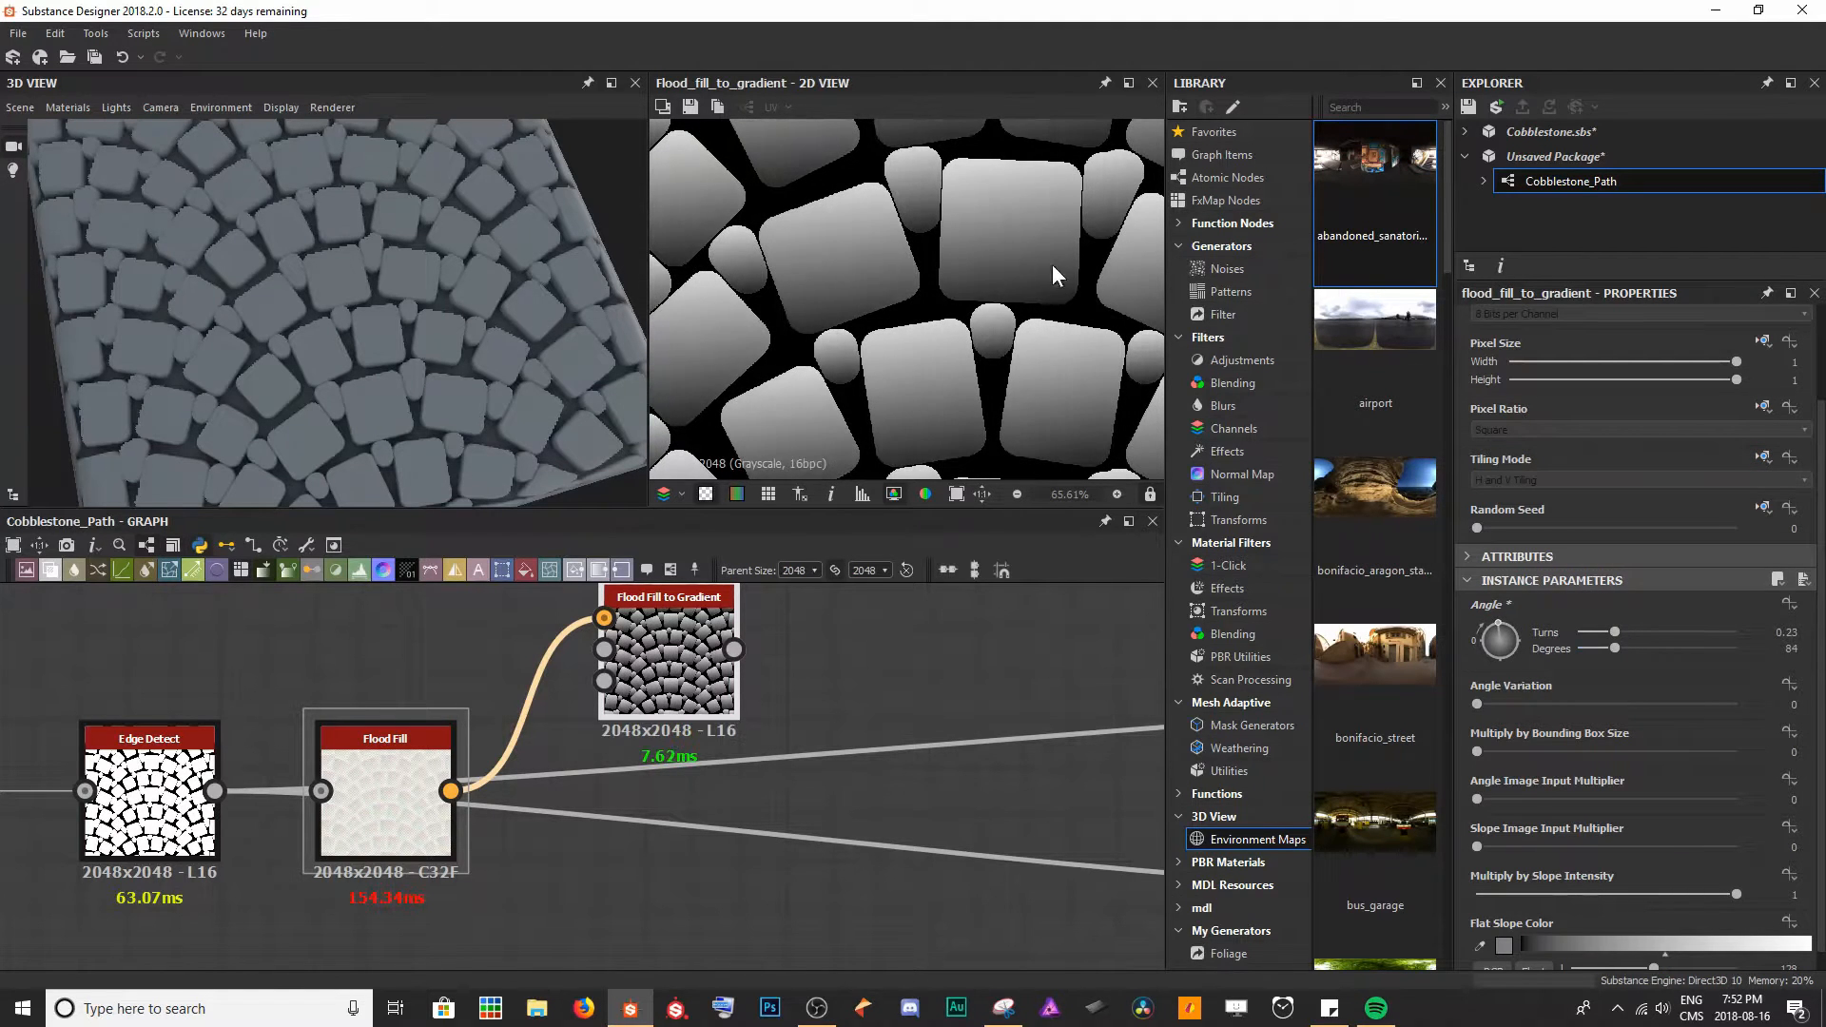
pyautogui.scroll(-5, 968, 348)
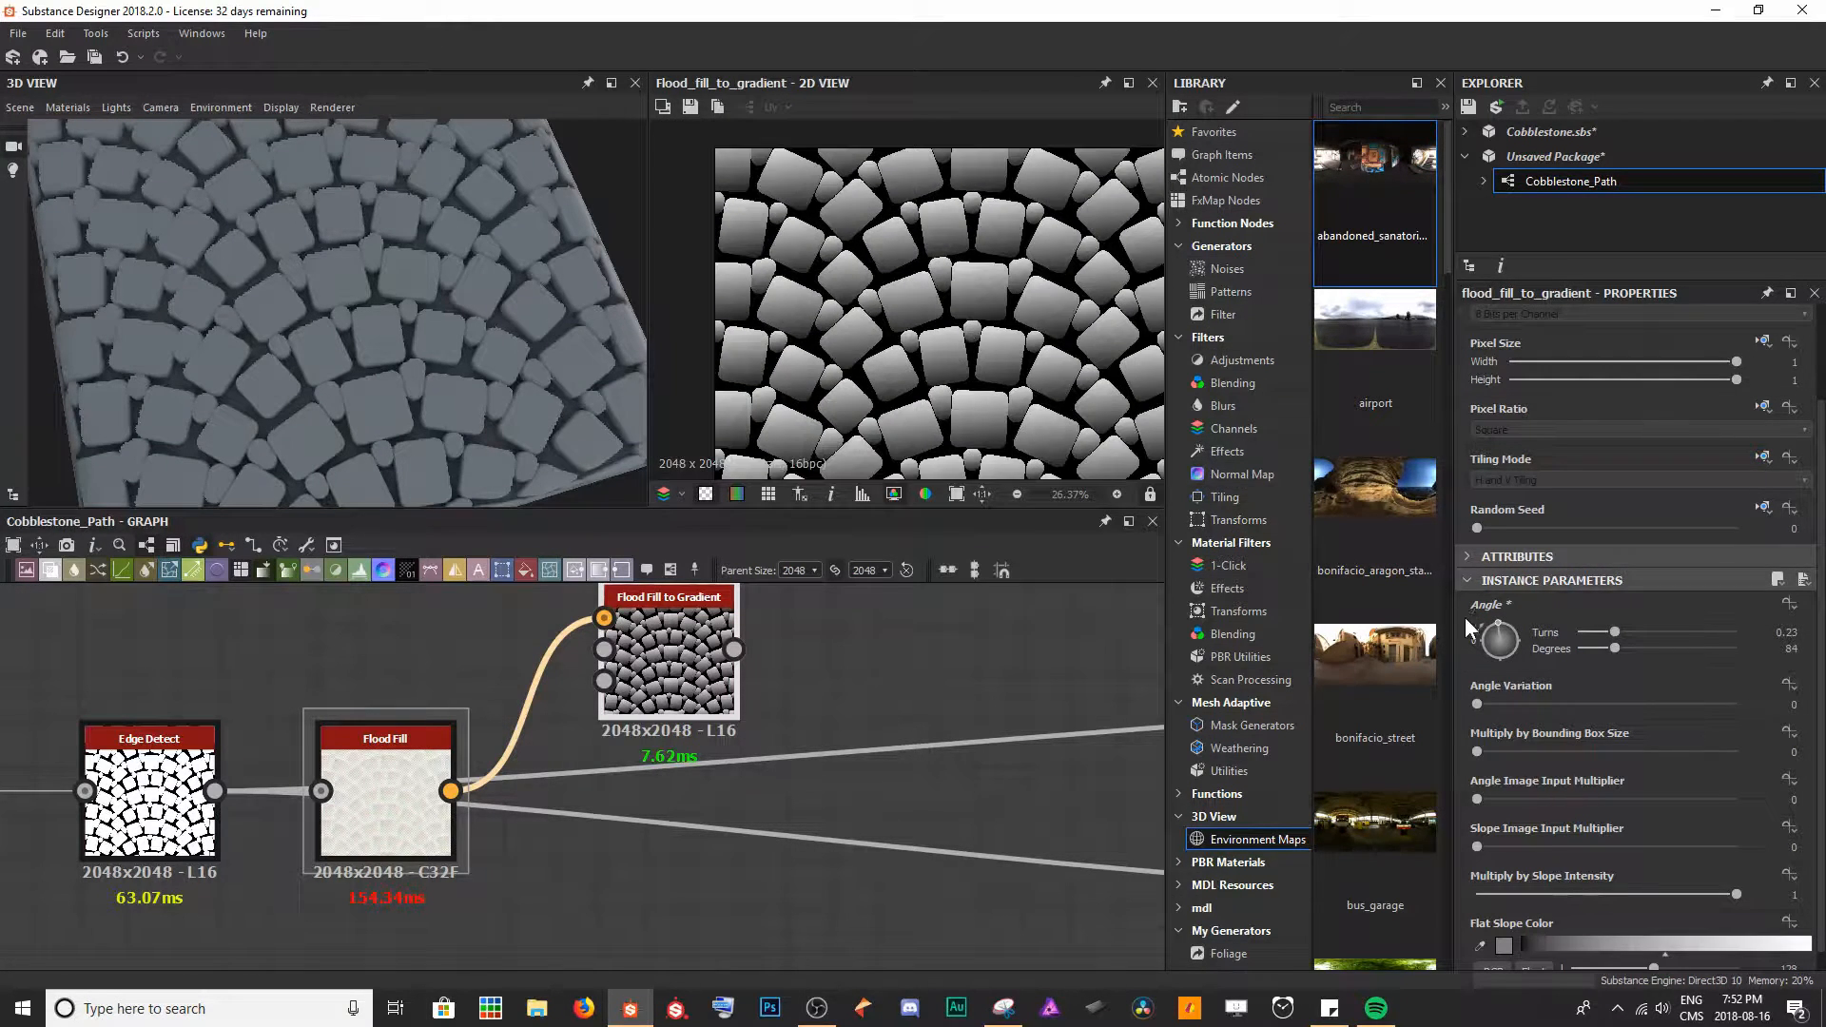
pyautogui.moveTo(1480, 700); pyautogui.dragTo(1680, 709)
# - Duplicate the Flood Fill to Gradient node, place the copy directly below it and set the copy's Angle to about 203 degrees
pyautogui.moveTo(757, 687); pyautogui.dragTo(688, 689, button='middle')
pyautogui.moveTo(624, 681); pyautogui.dragTo(694, 595)
pyautogui.scroll(-5, 694, 609)
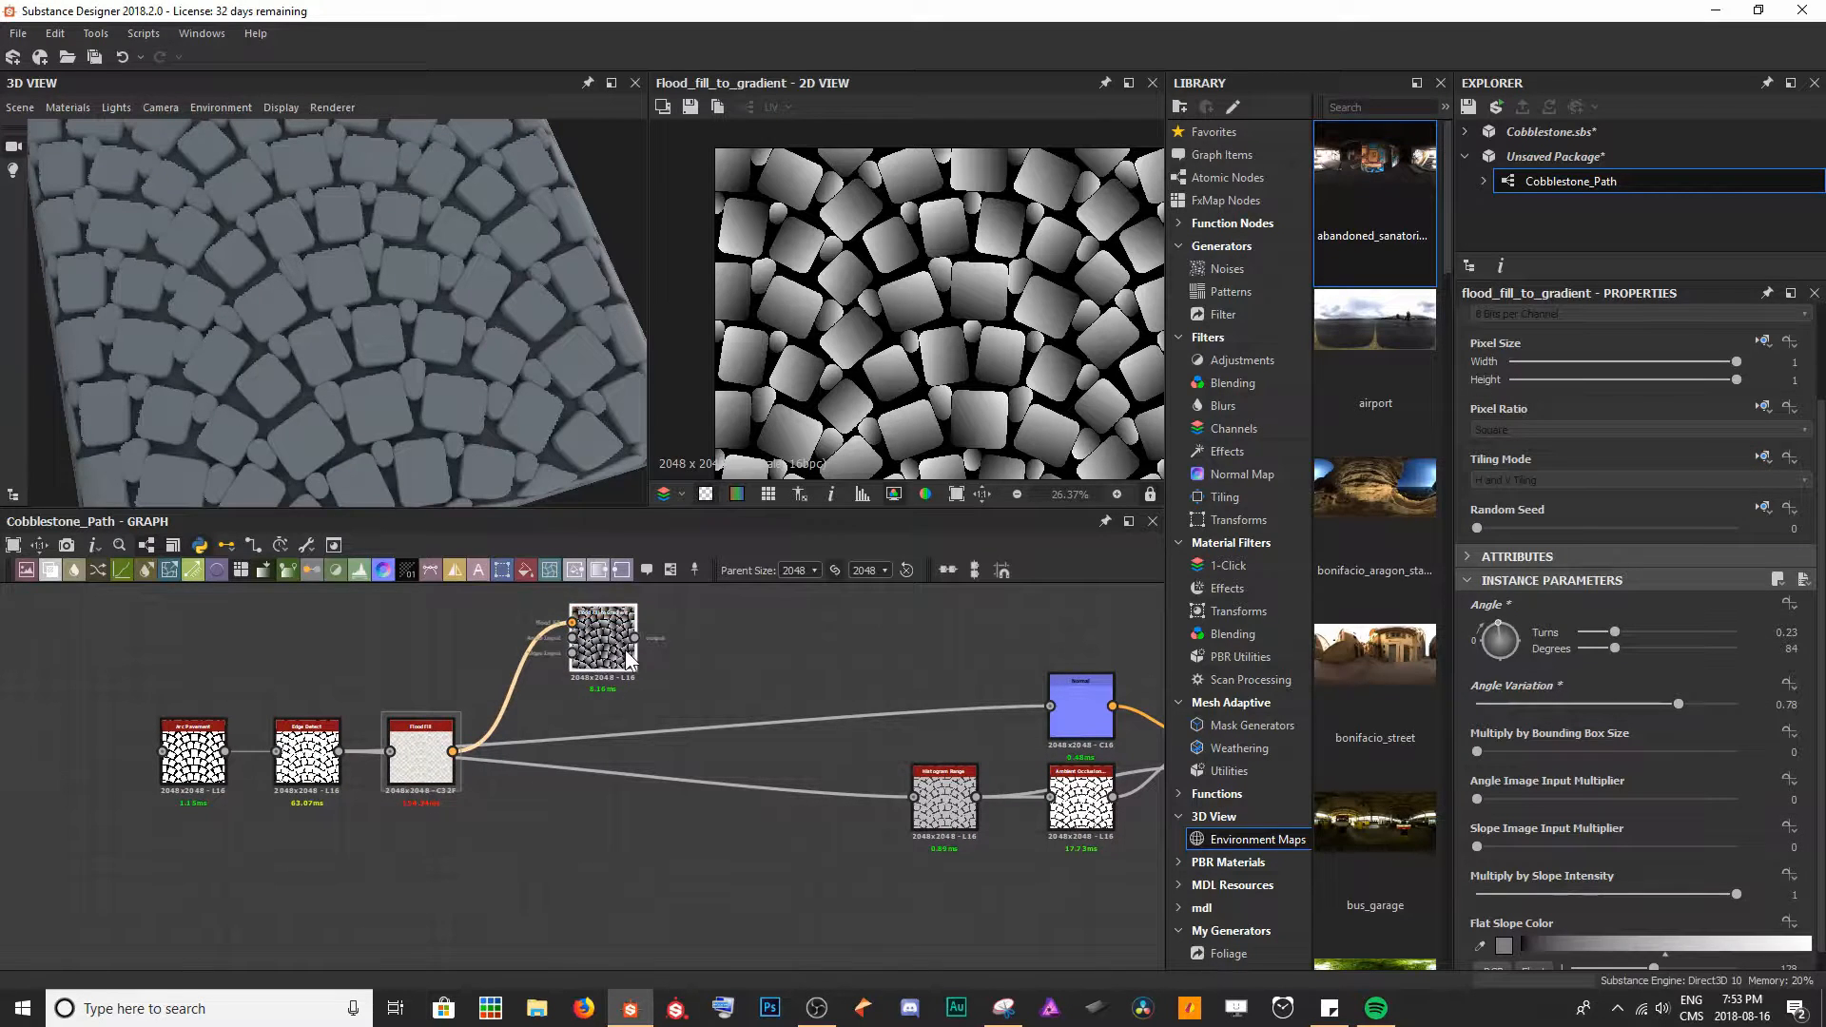
pyautogui.hotkey('ctrl', 'd')
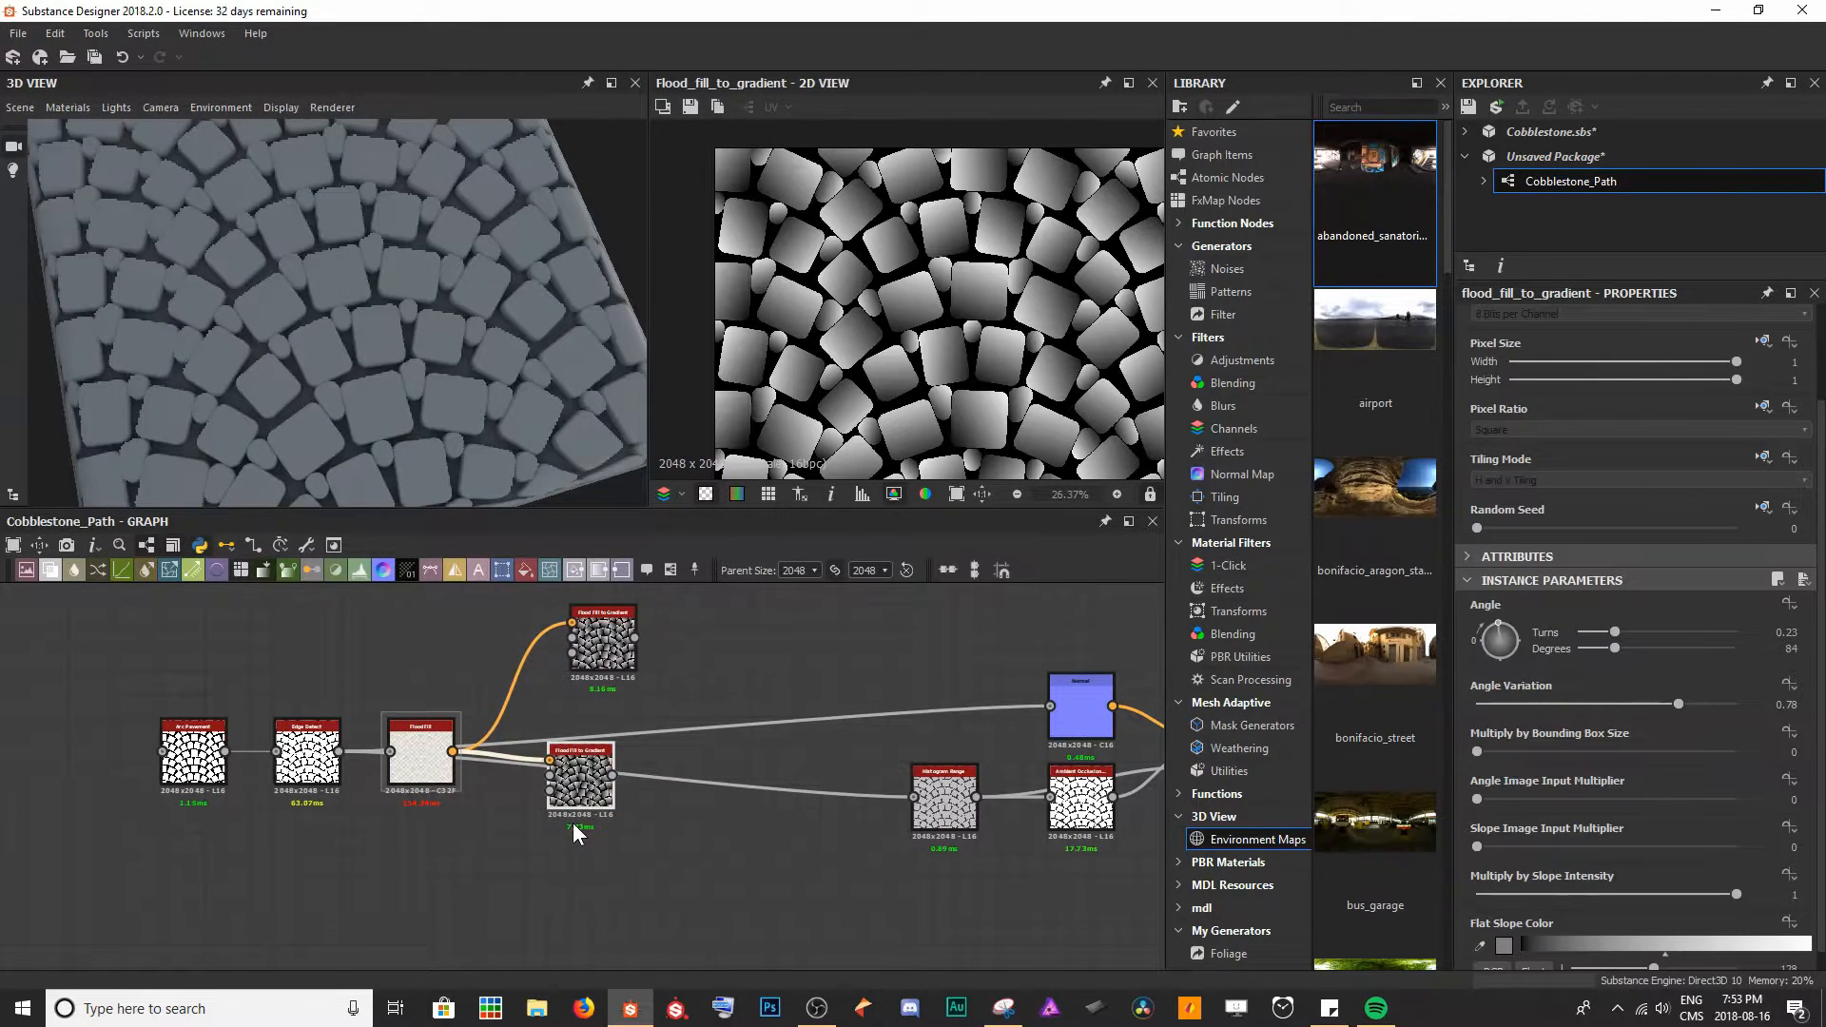
pyautogui.moveTo(574, 824); pyautogui.dragTo(597, 774)
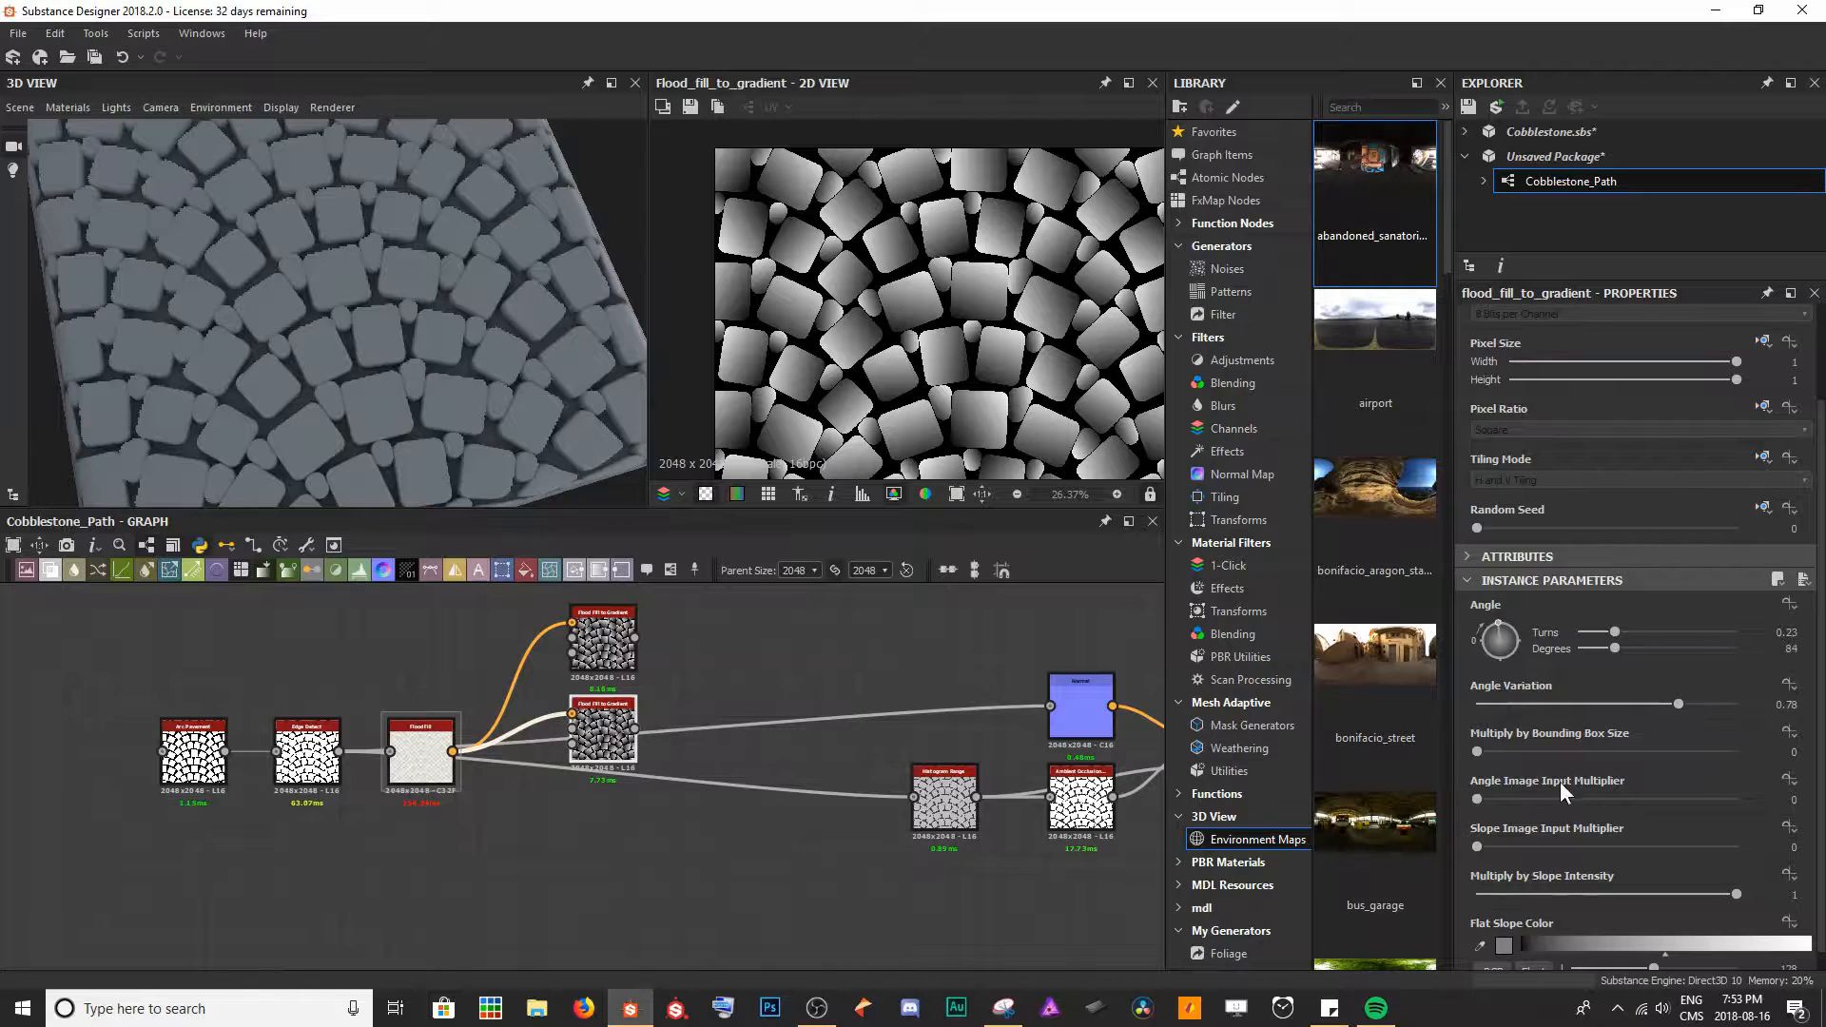
pyautogui.moveTo(1619, 651); pyautogui.dragTo(1668, 650)
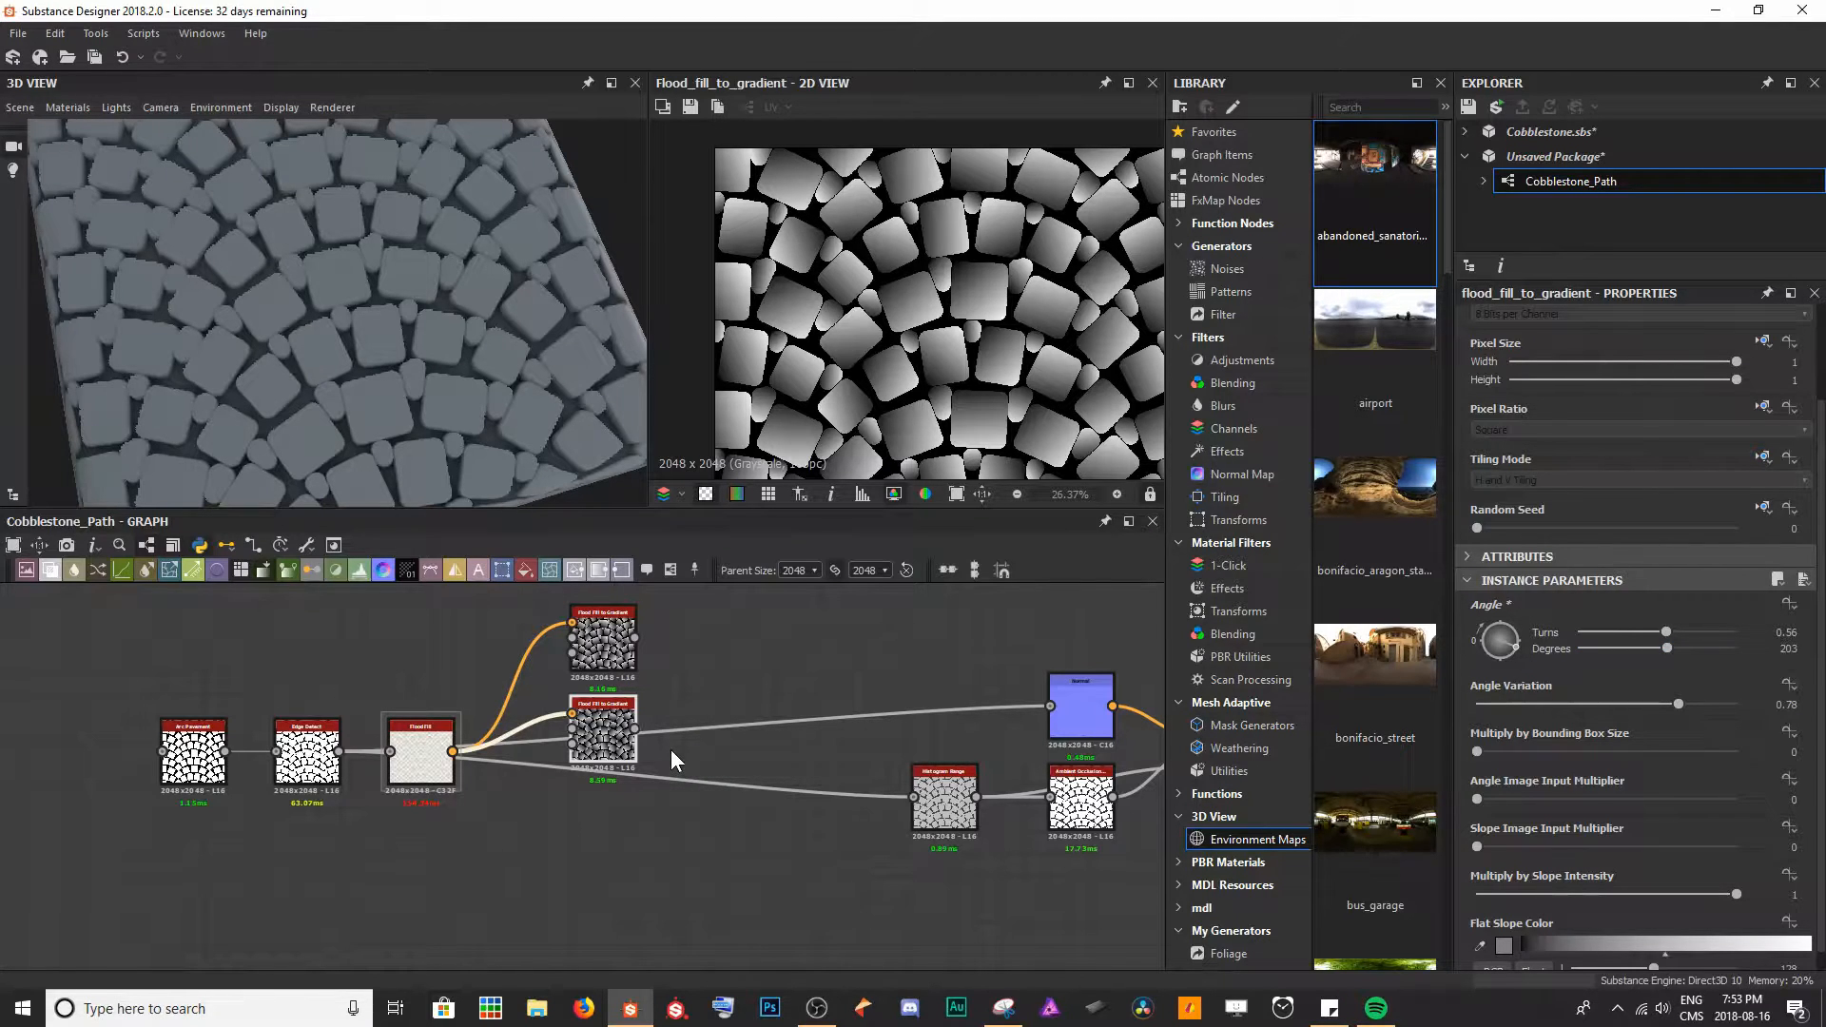
# - Make a third Flood Fill to Gradient copy beneath the other two and set its Angle to about 287 degrees
pyautogui.hotkey('ctrl', 'd')
pyautogui.moveTo(613, 774); pyautogui.dragTo(628, 839)
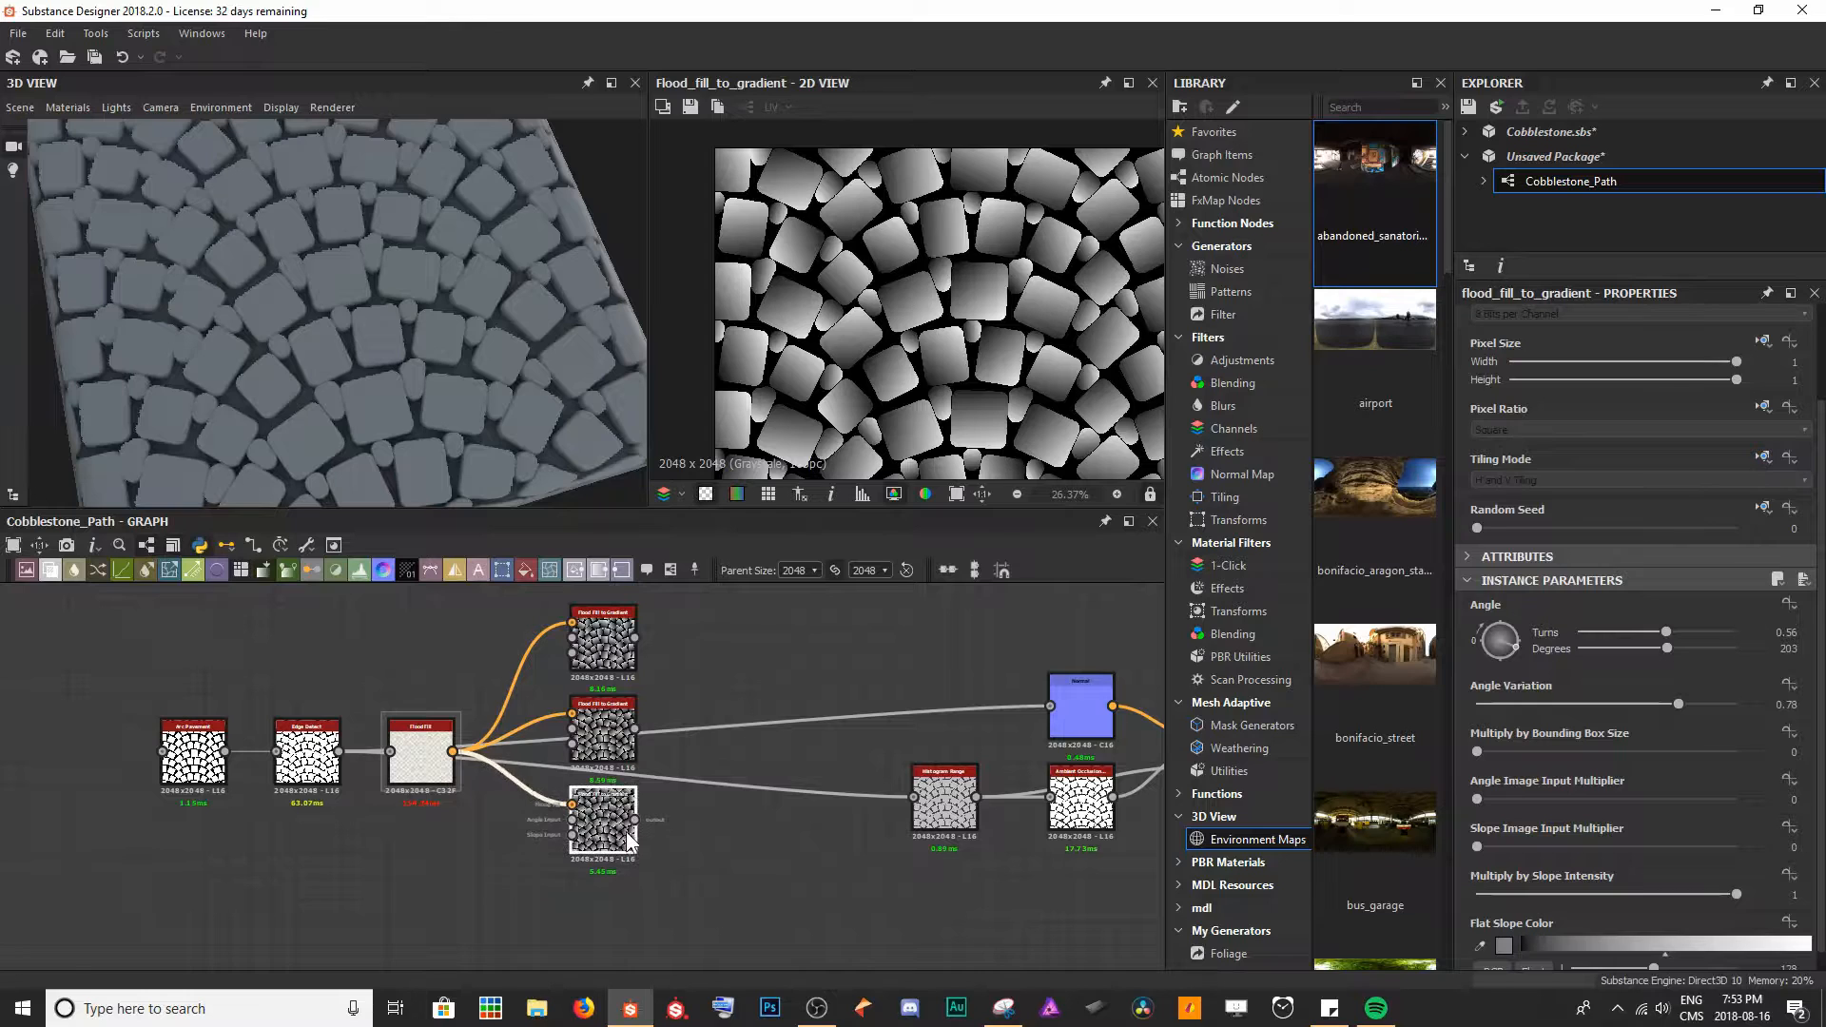
pyautogui.moveTo(1671, 652); pyautogui.dragTo(1704, 651)
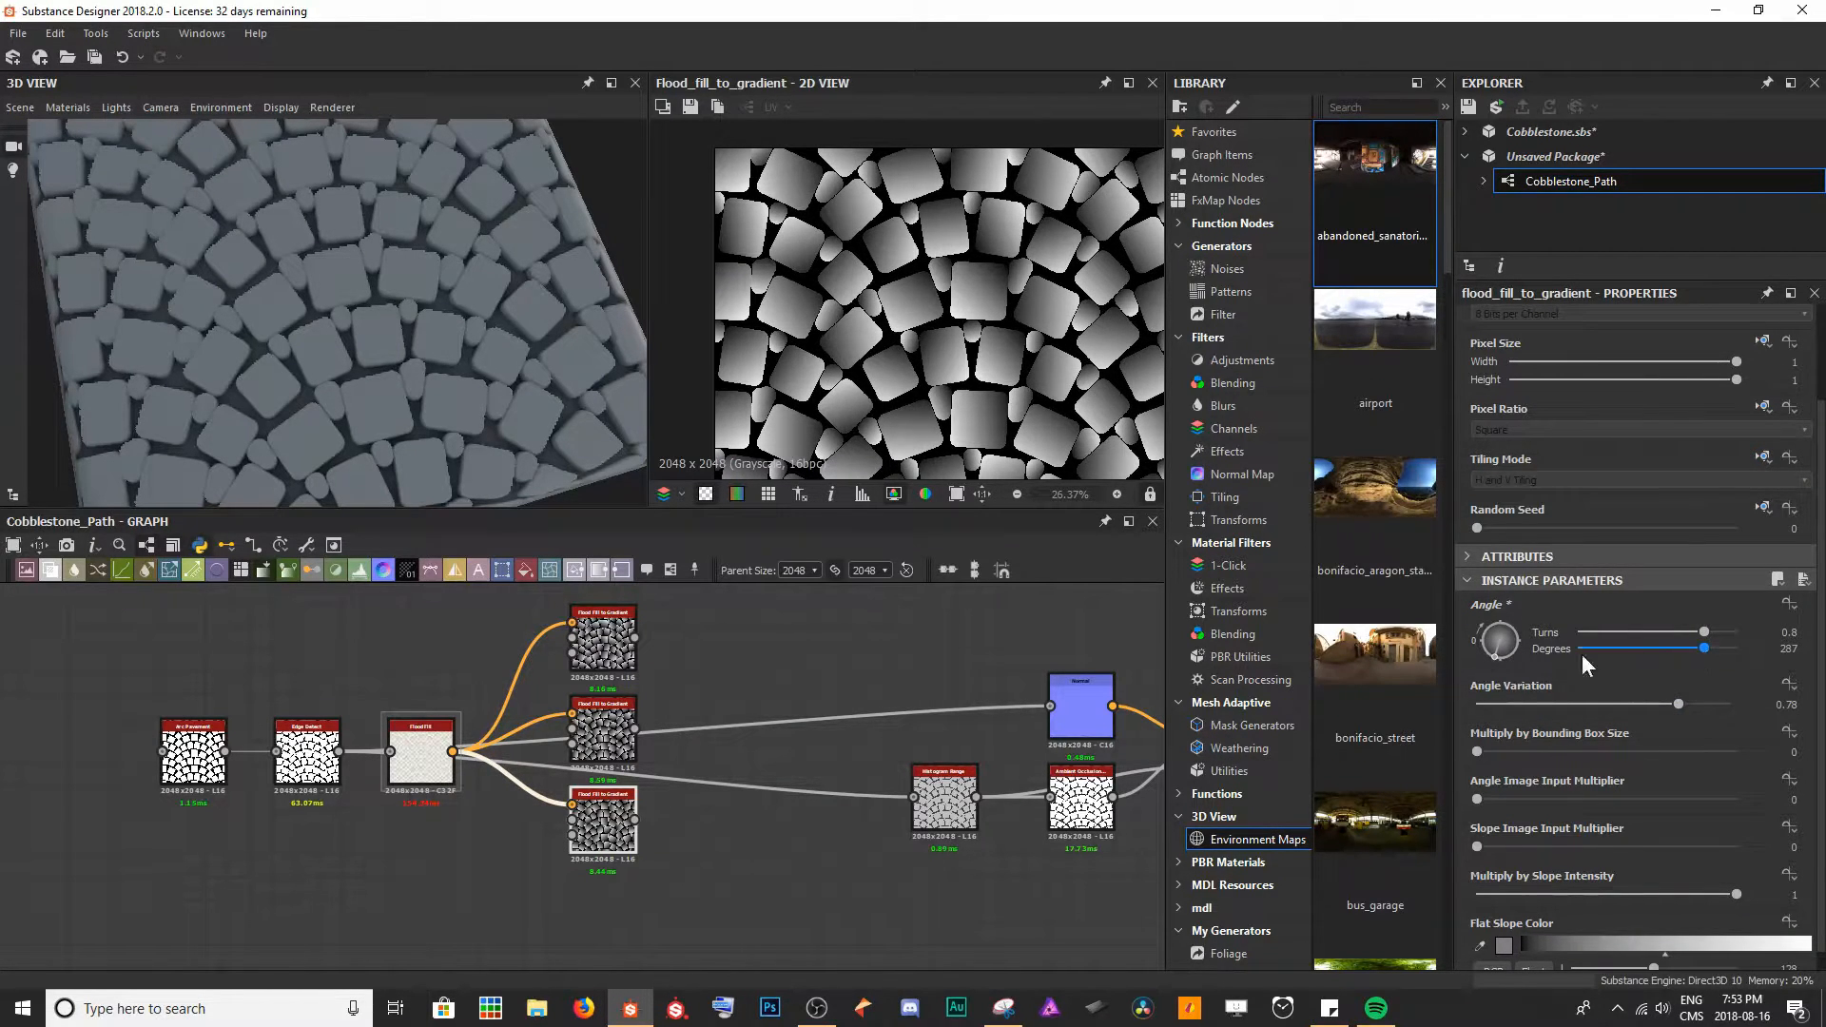
# - Move the pattern, Flood Fill and gradient nodes farther from the Normal and Histogram Range nodes, and view the 3D surface from a lower angle
pyautogui.moveTo(279, 660); pyautogui.dragTo(217, 697, button='middle')
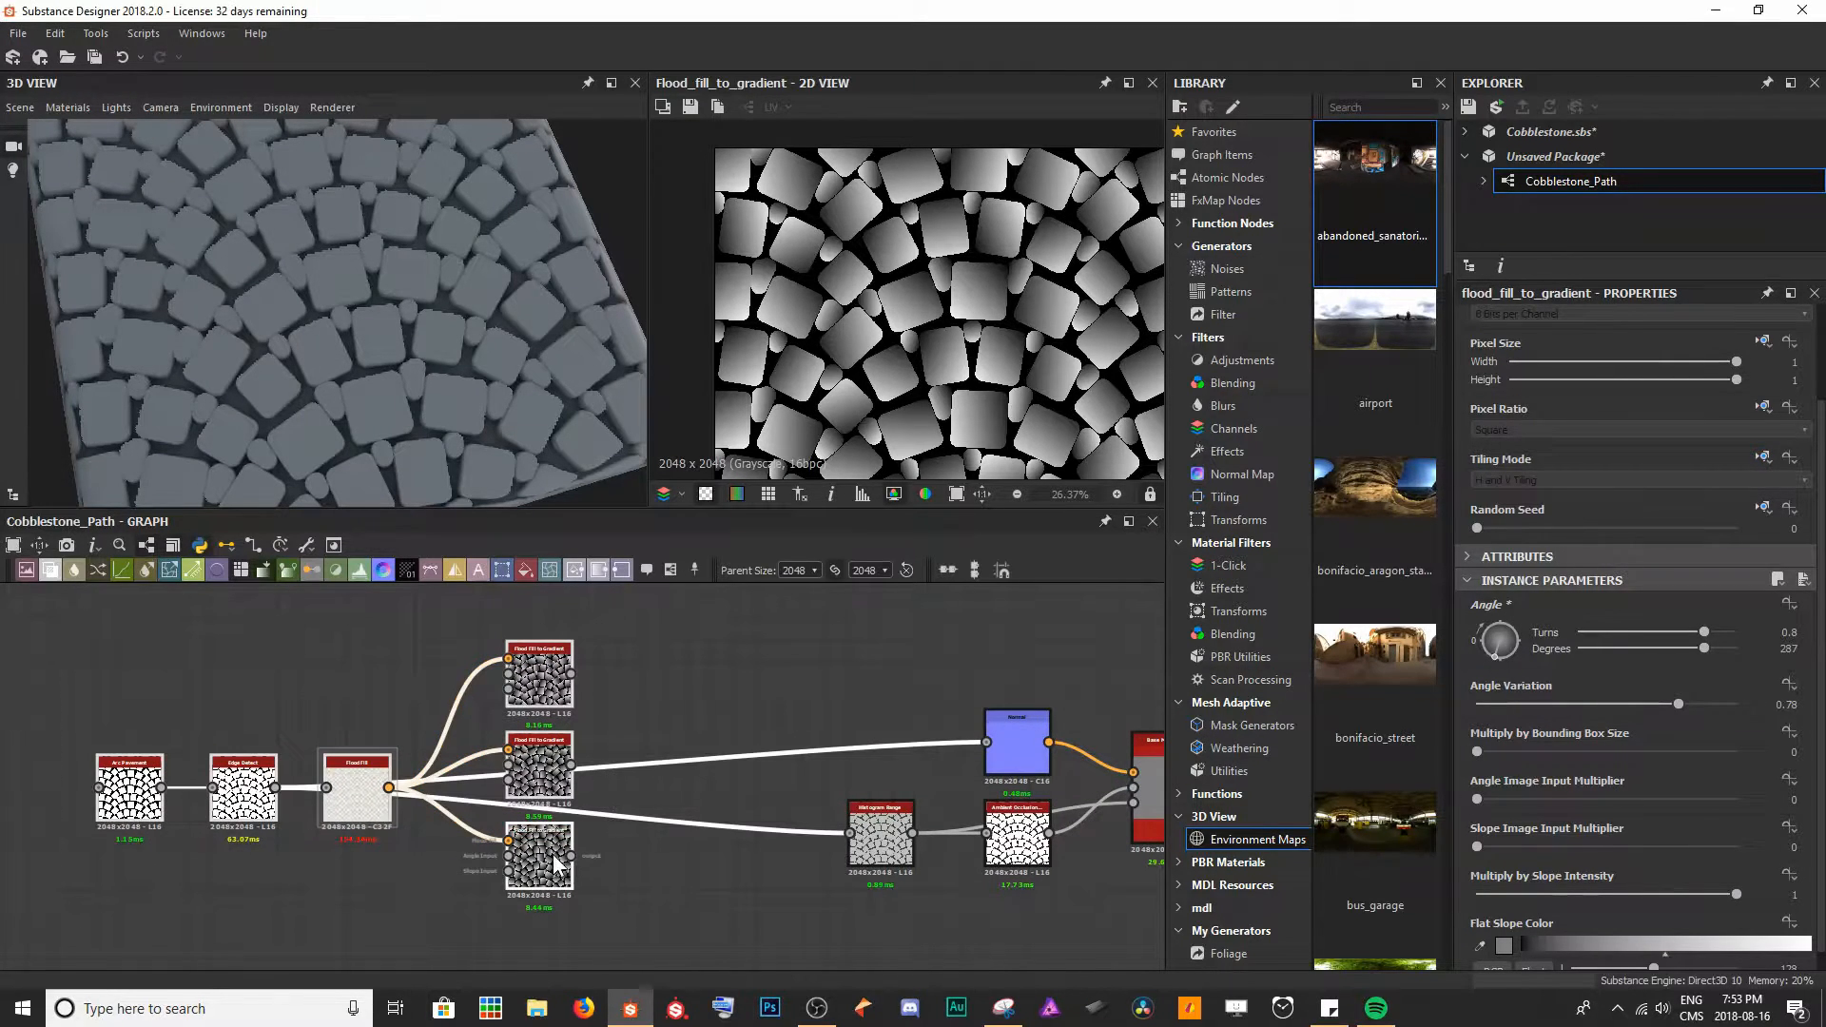
pyautogui.moveTo(559, 865); pyautogui.dragTo(367, 859, button='middle')
pyautogui.click(390, 740)
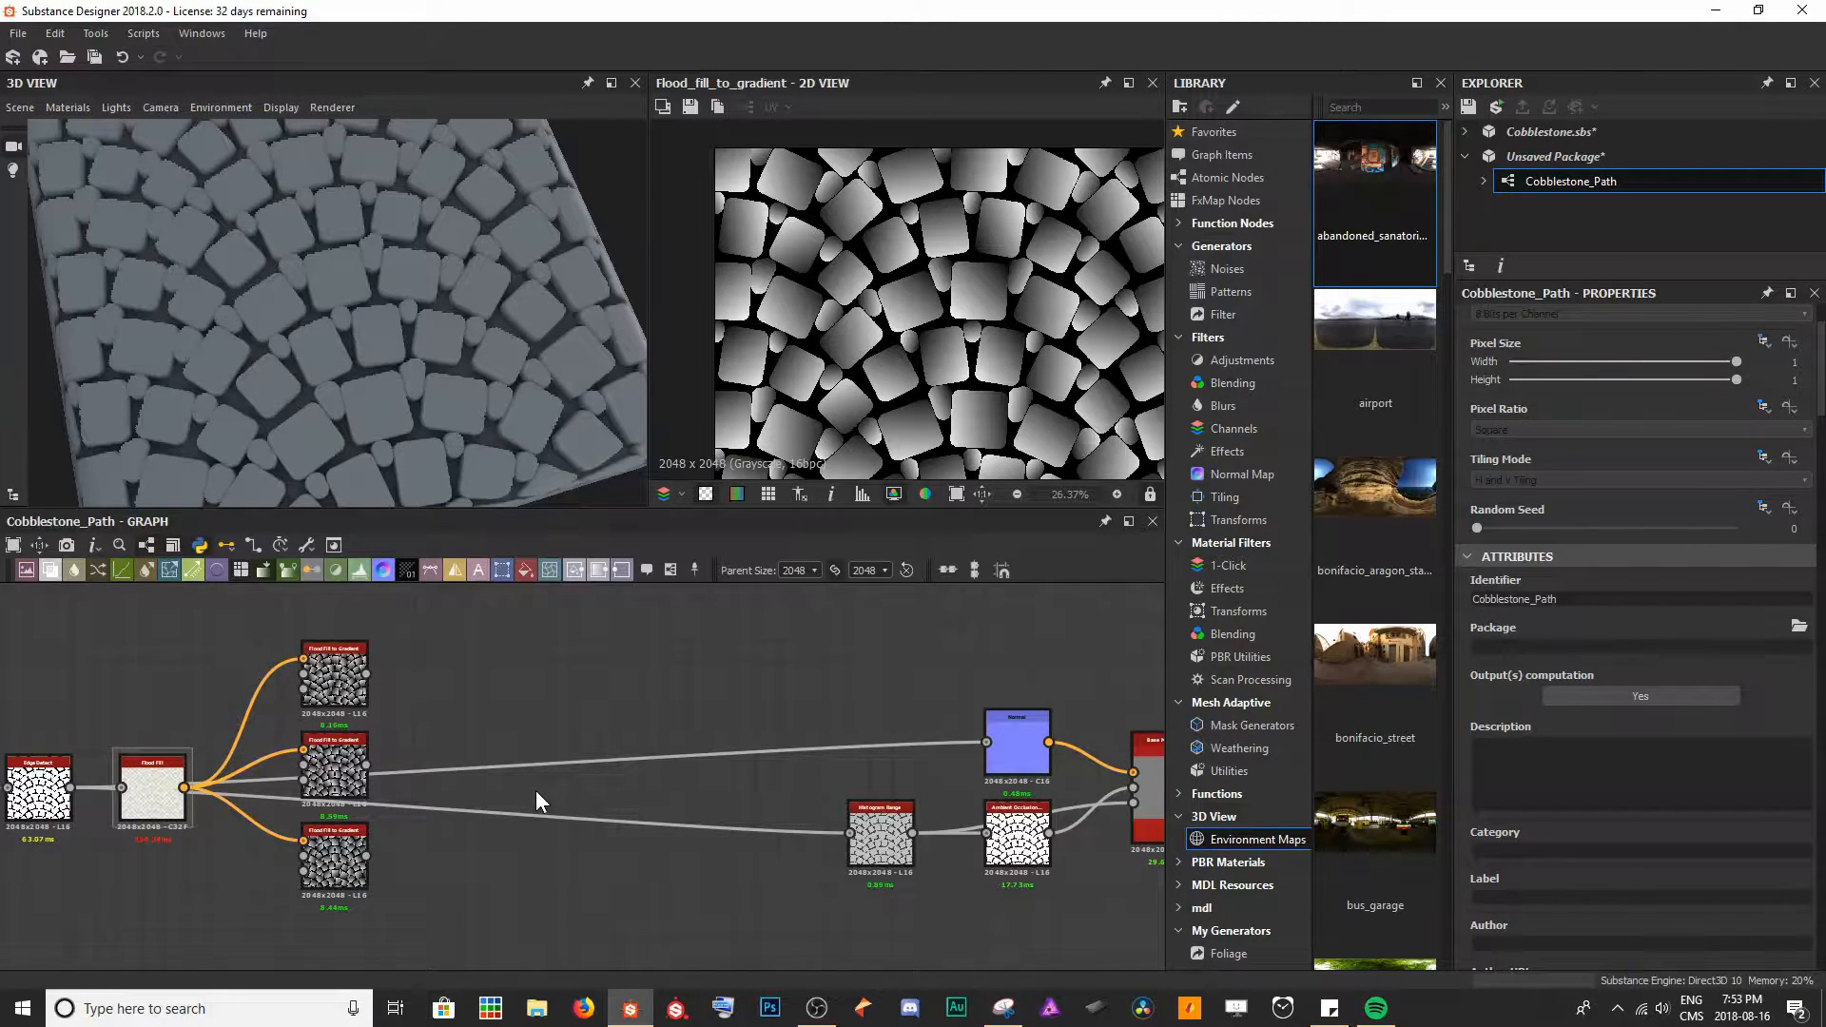
pyautogui.moveTo(283, 369); pyautogui.dragTo(360, 300)
pyautogui.moveTo(436, 730); pyautogui.dragTo(497, 707, button='middle')
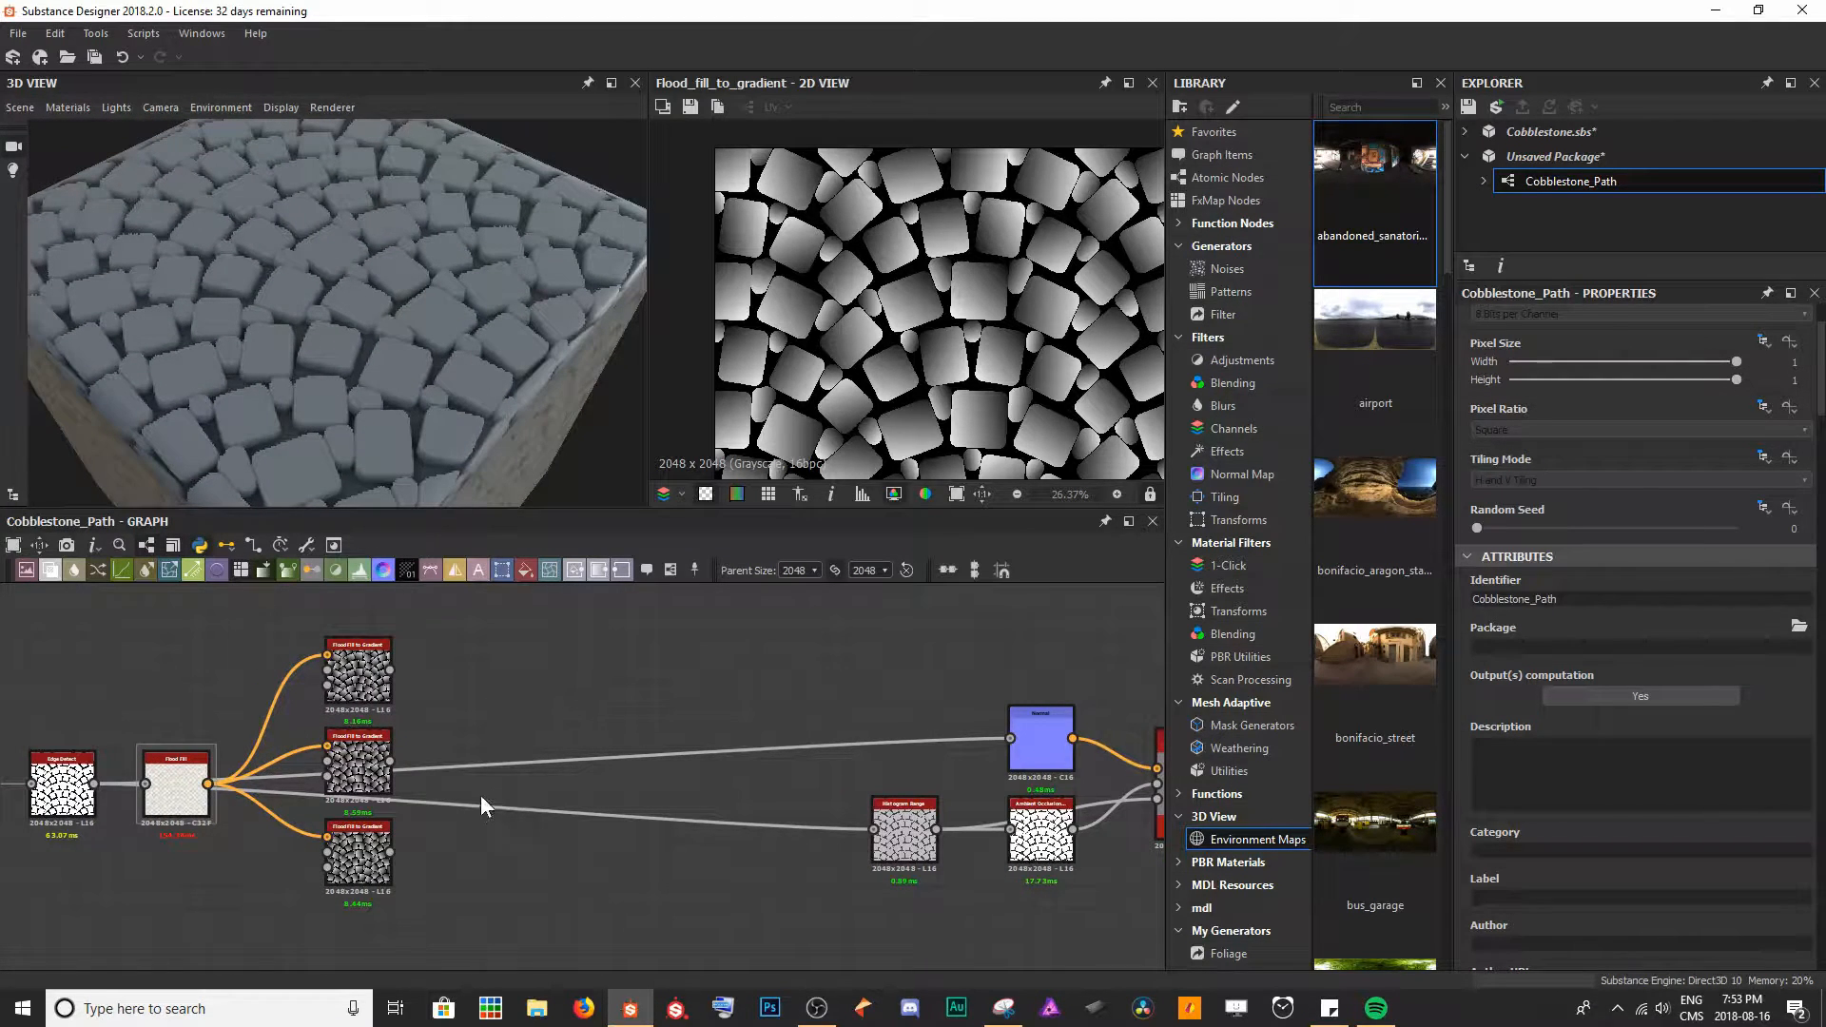
# - Add a Blend node with the second gradient node as Foreground and the third as Background
pyautogui.press('space')
pyautogui.write('bl')
pyautogui.press('Return')
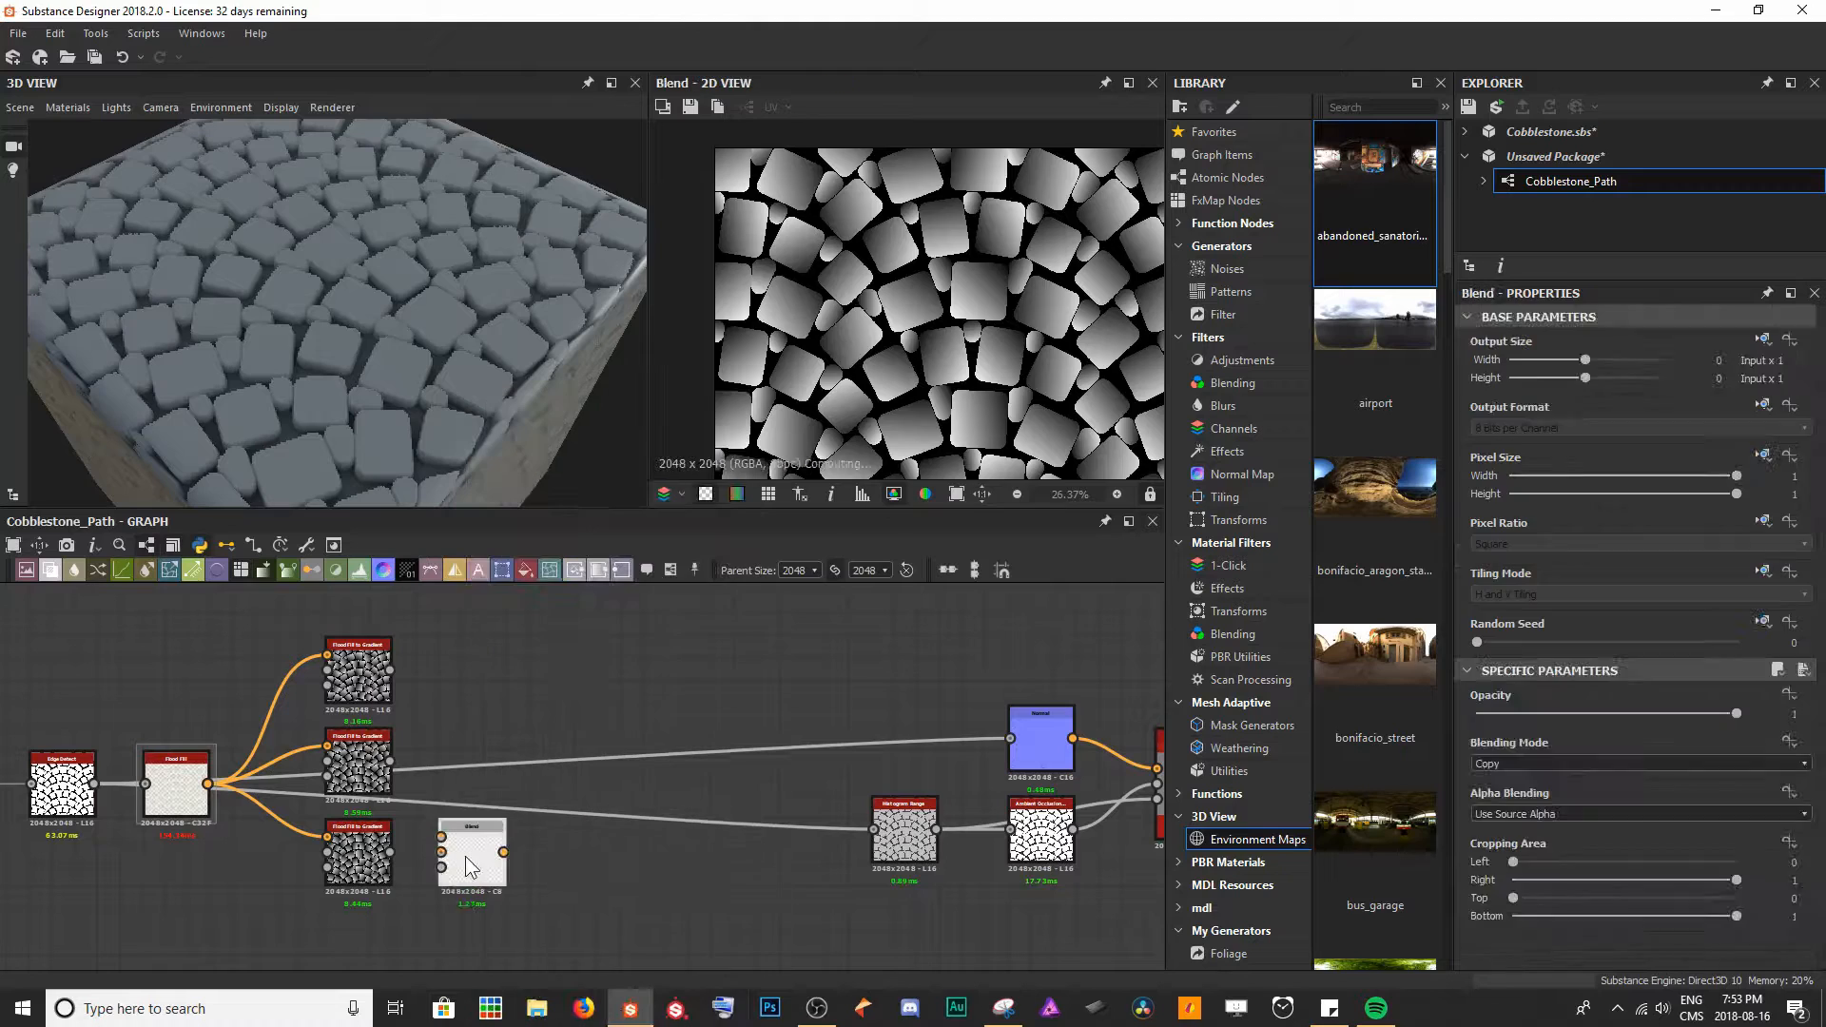
pyautogui.scroll(2, 465, 856)
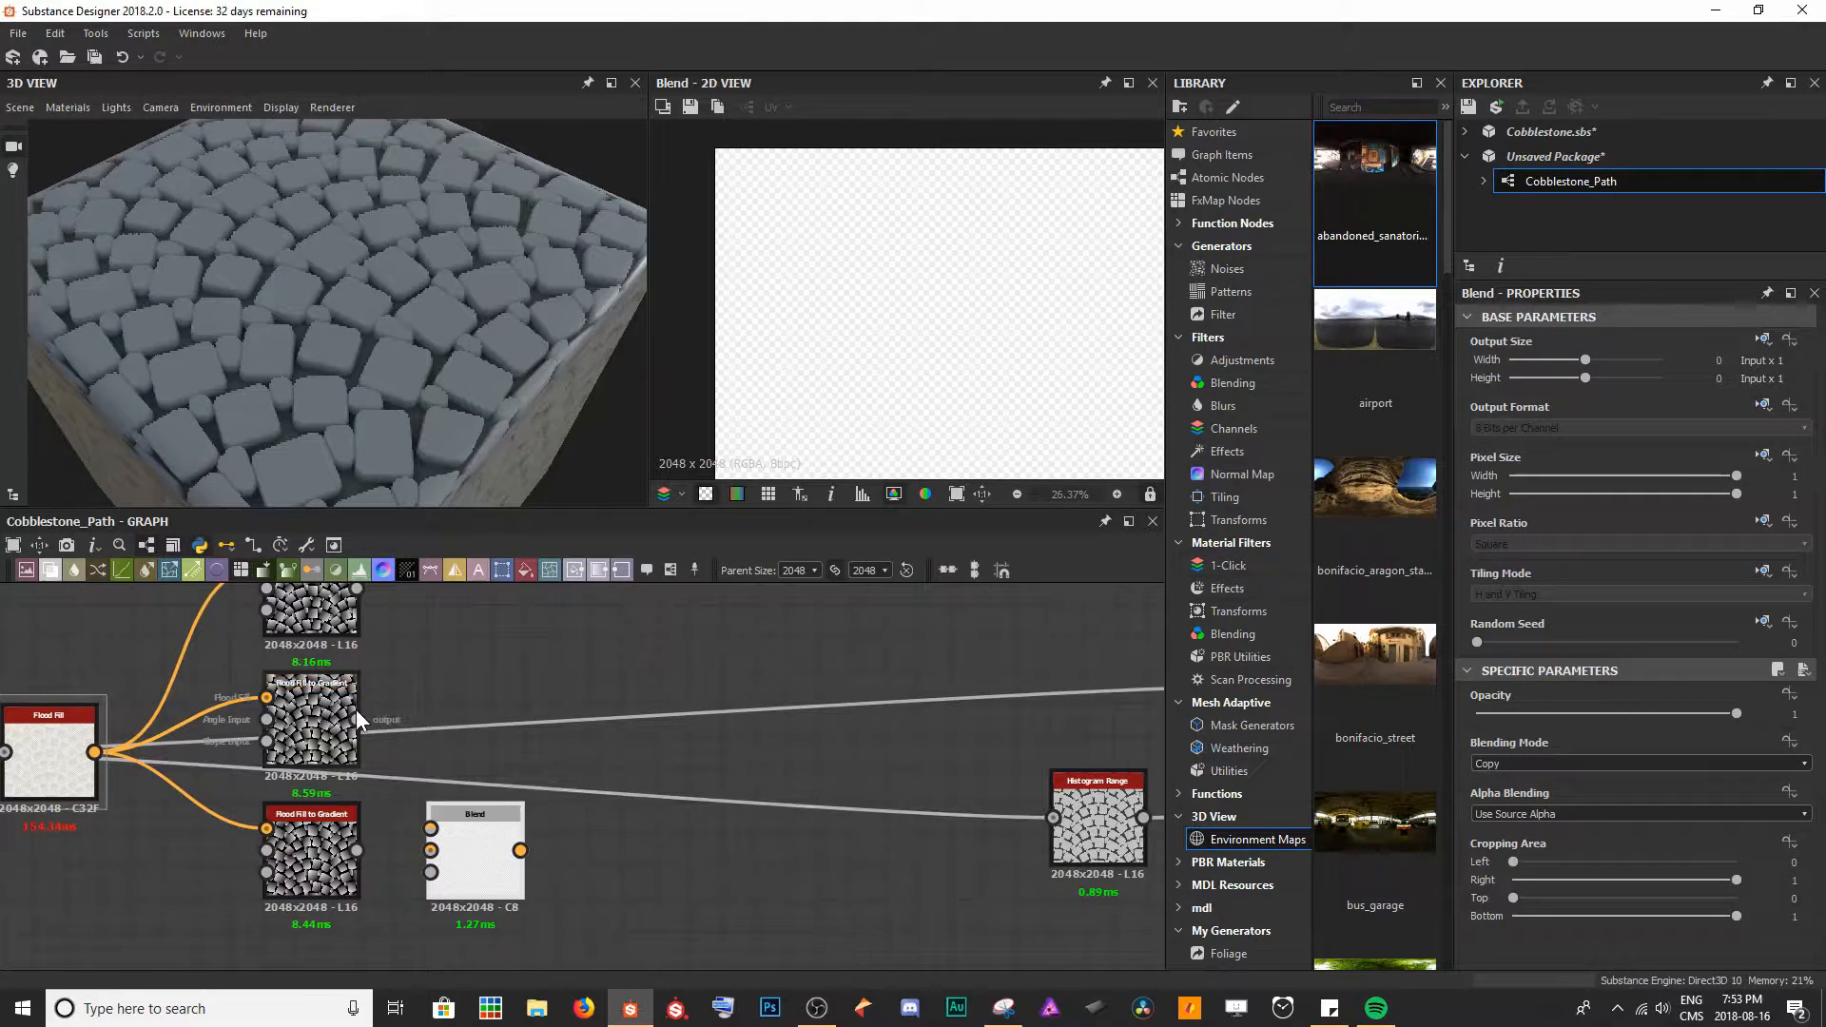
pyautogui.moveTo(357, 719); pyautogui.dragTo(430, 850)
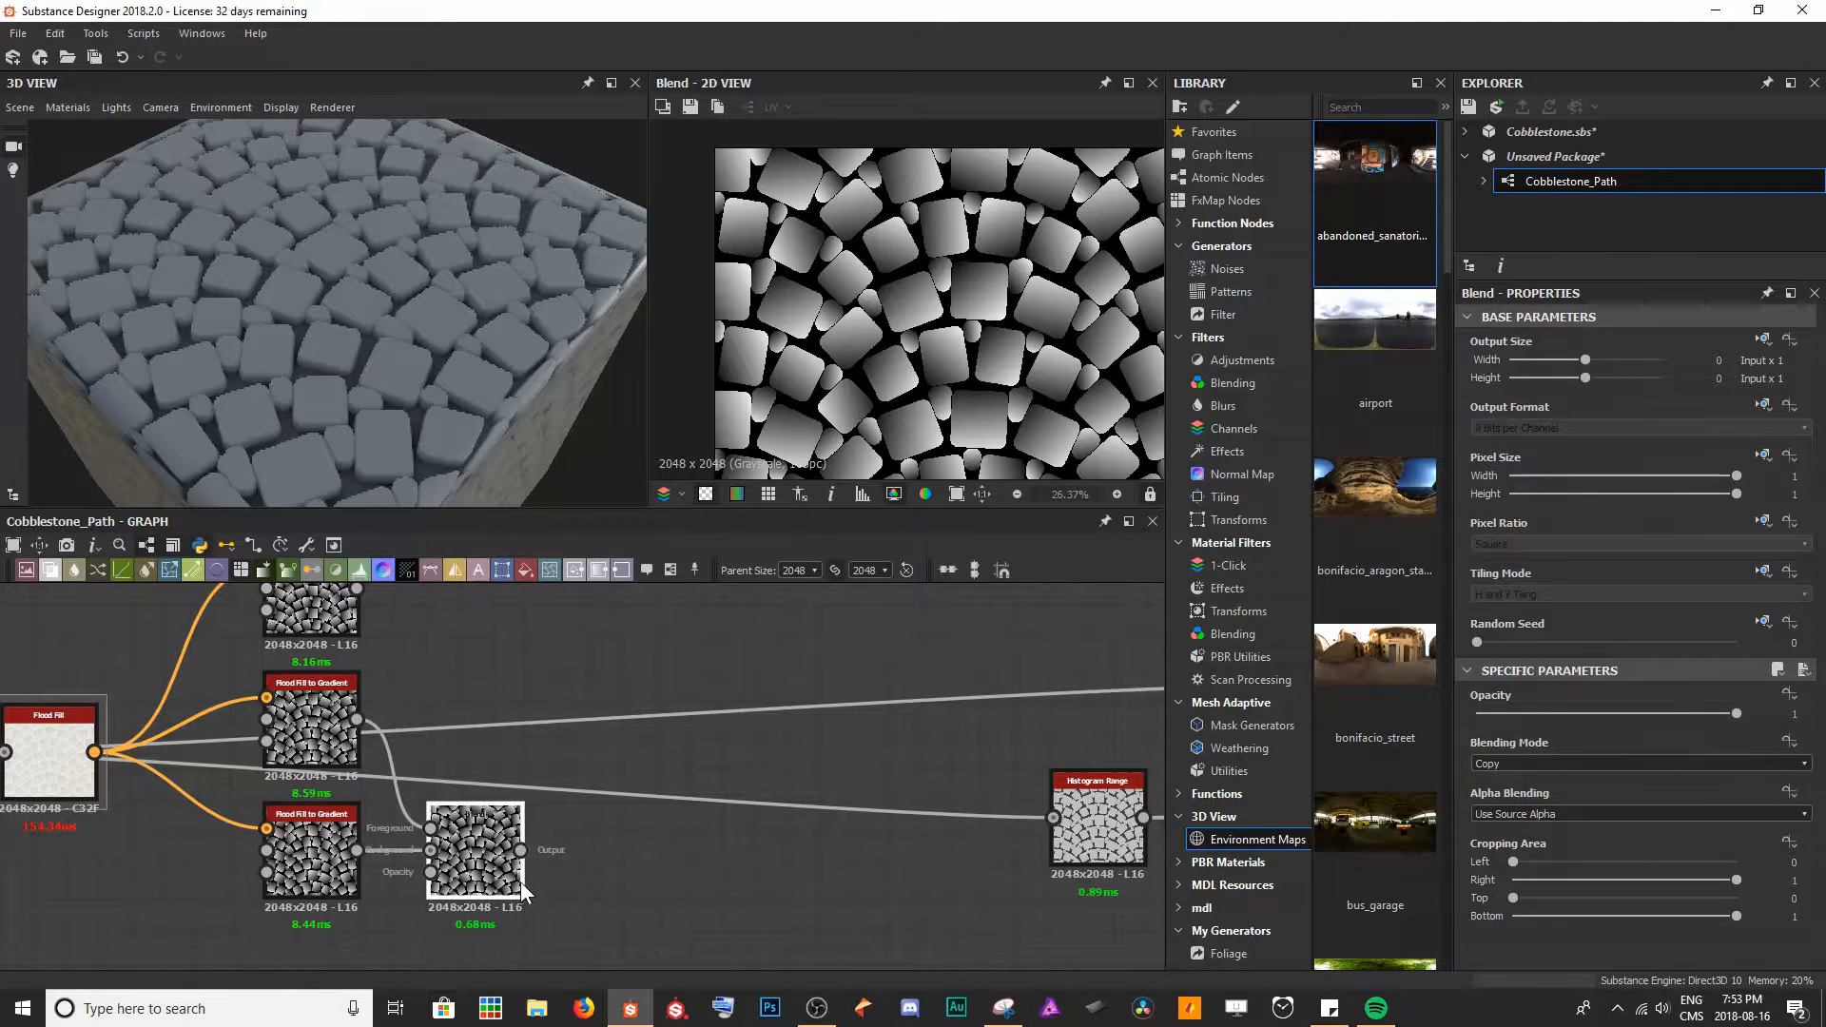
# - Set the Blend node's Blending Mode to Min (Darken) and compare its output up close with the two source gradients
pyautogui.click(1584, 765)
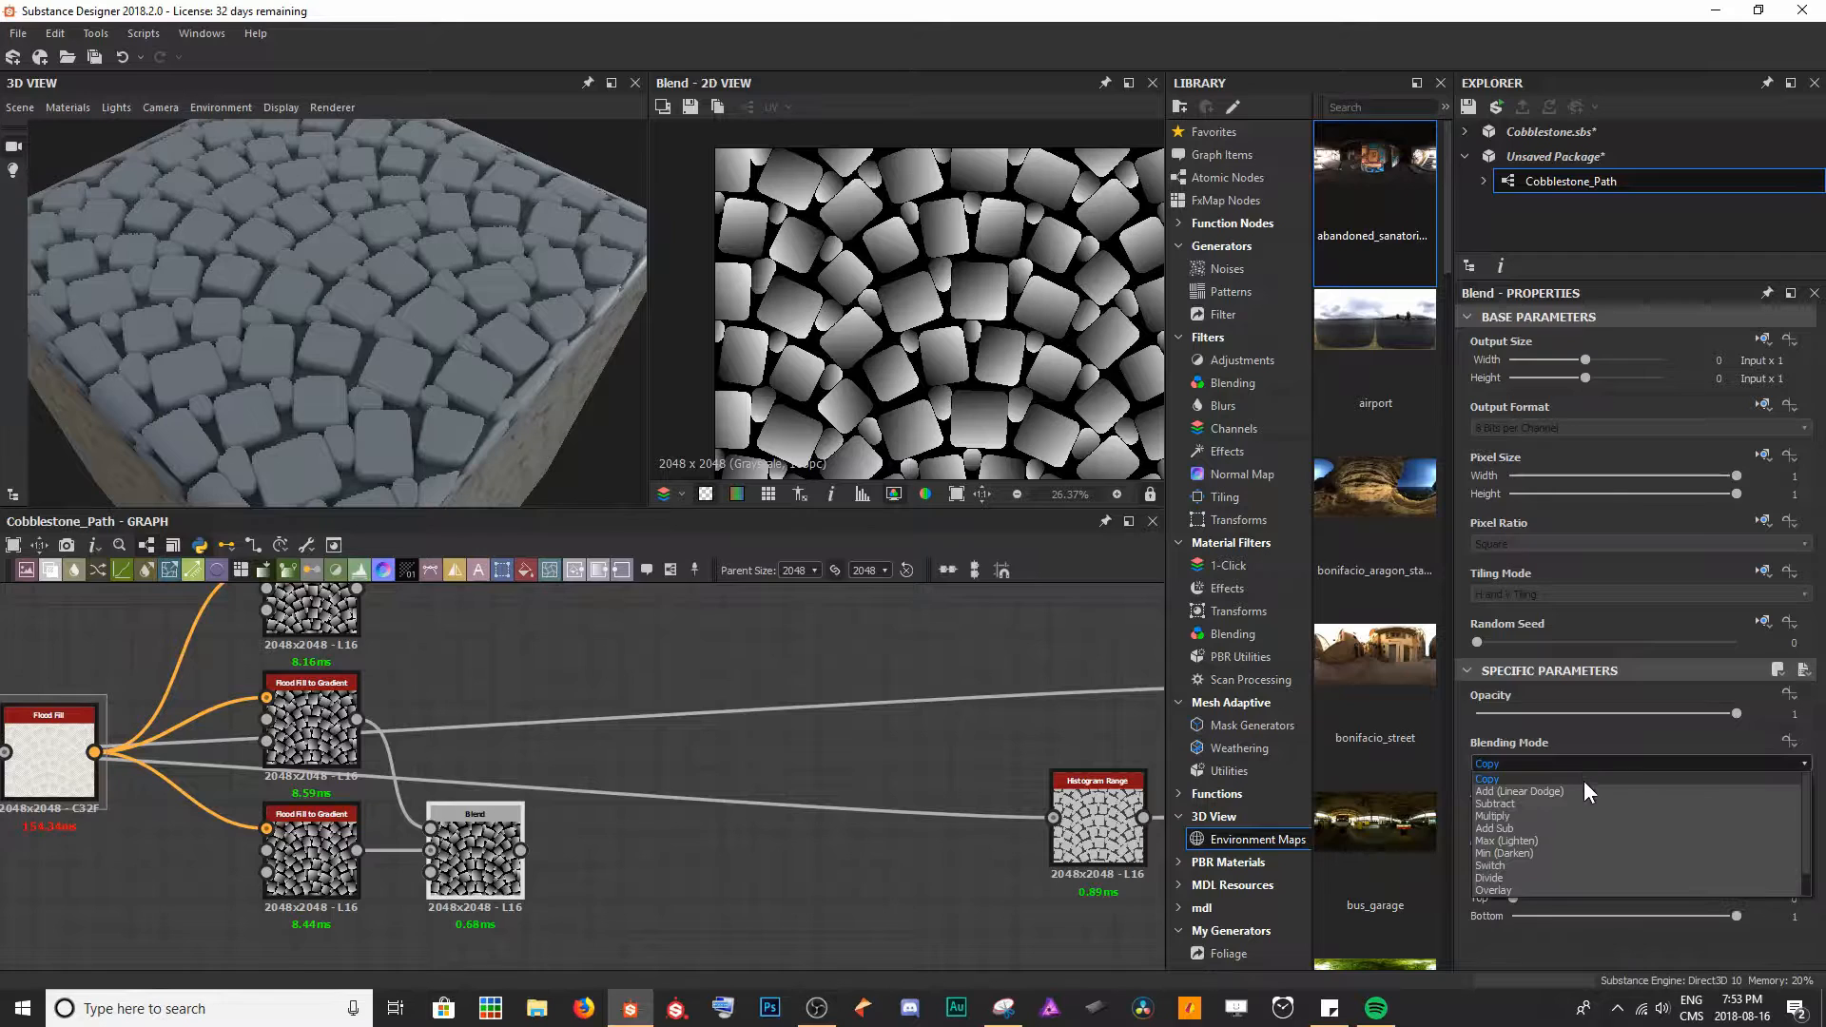
pyautogui.click(1571, 853)
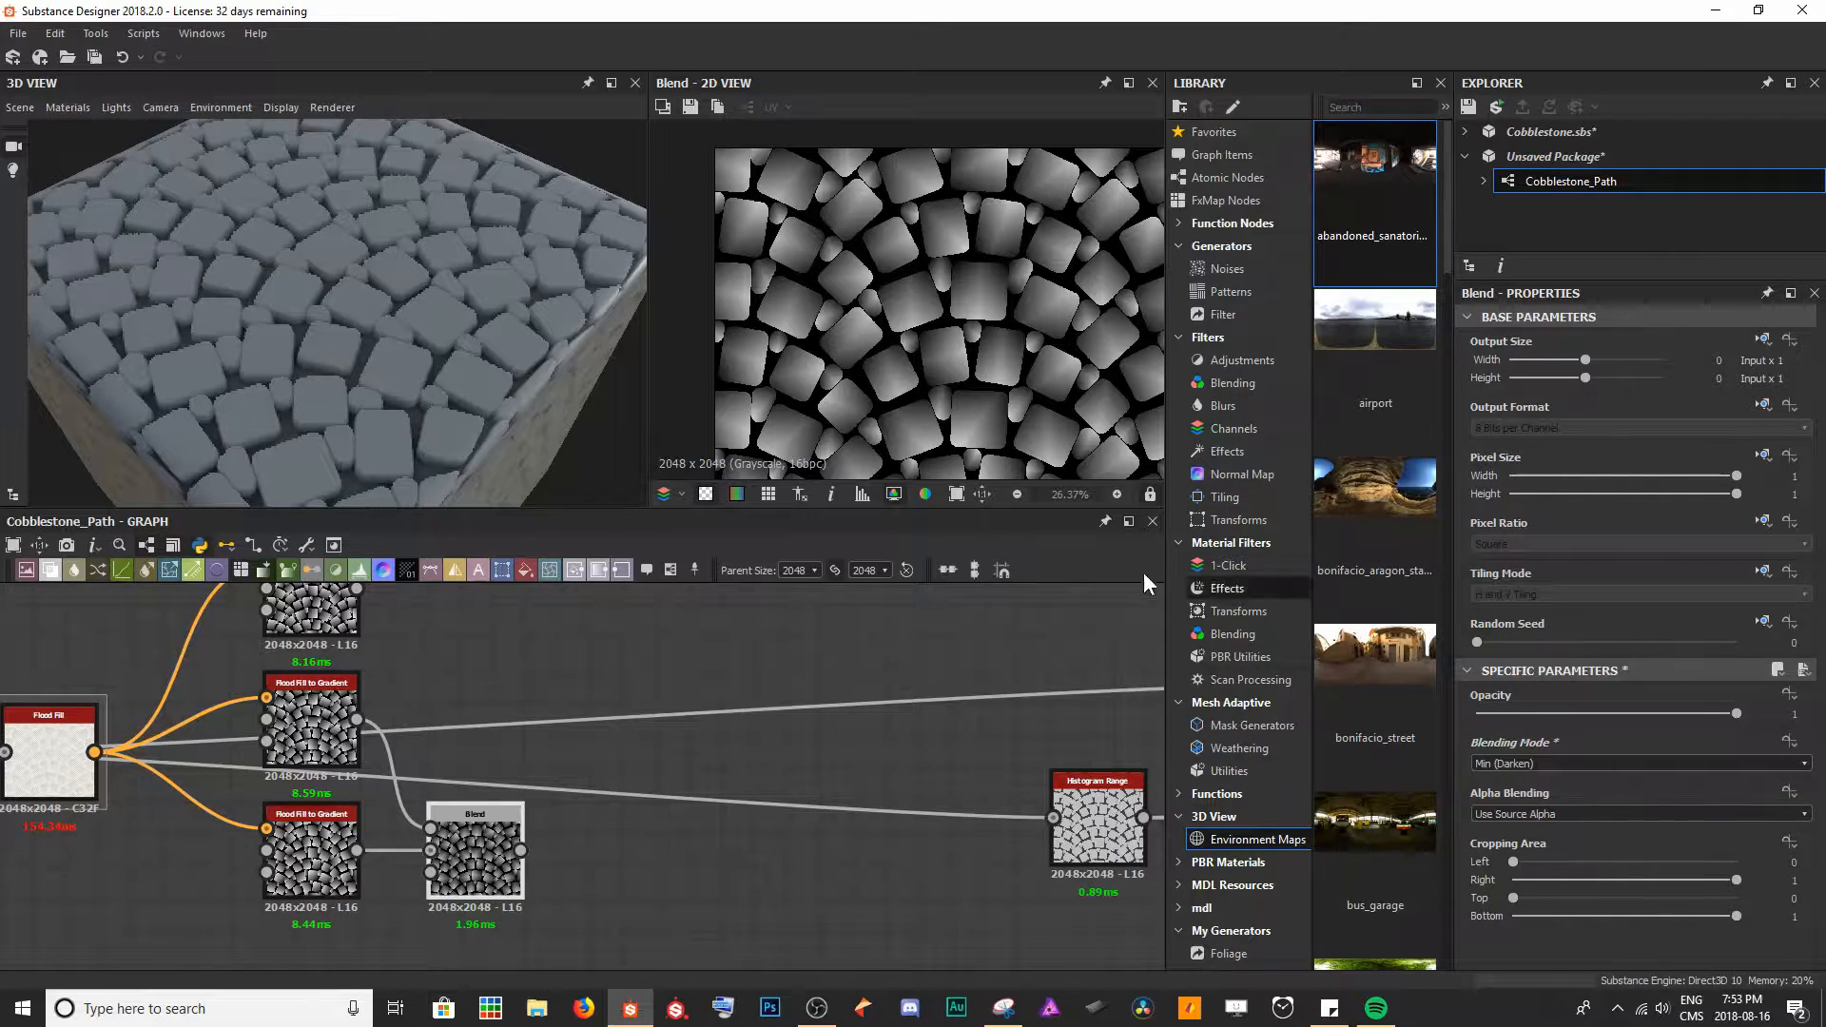
pyautogui.scroll(3, 854, 202)
pyautogui.scroll(4, 856, 211)
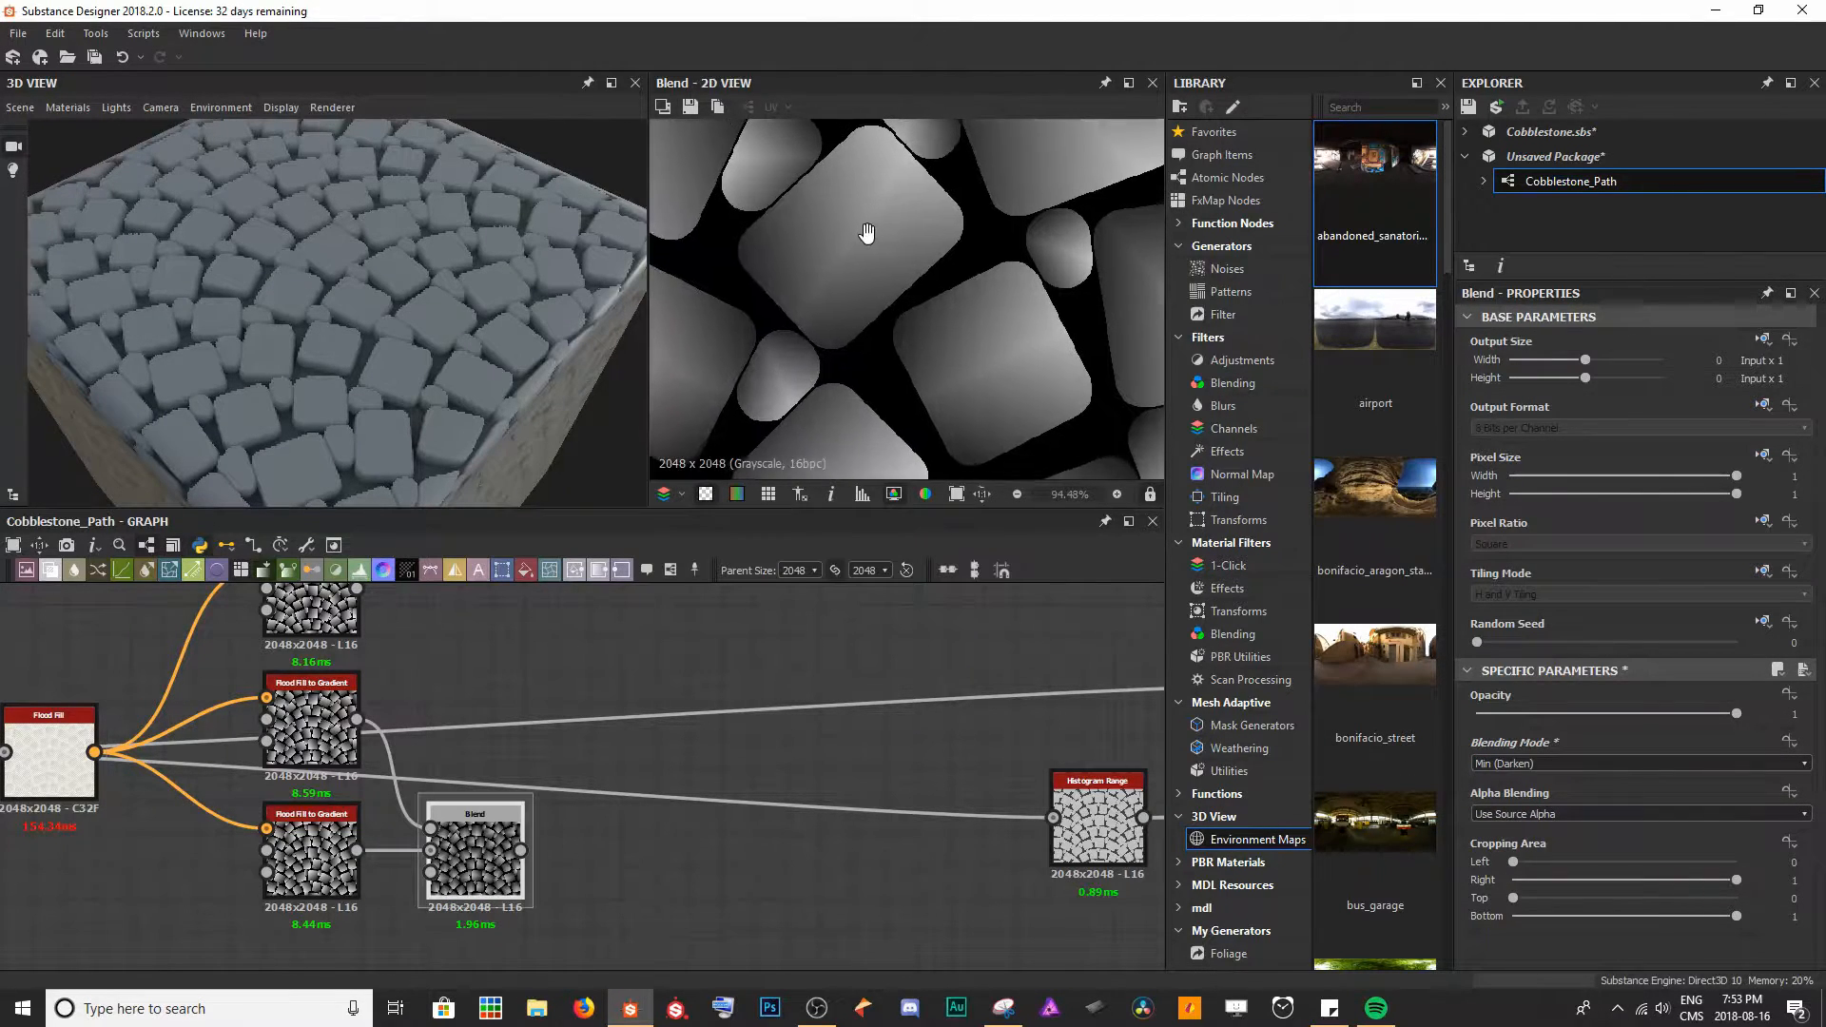
pyautogui.doubleClick(290, 747)
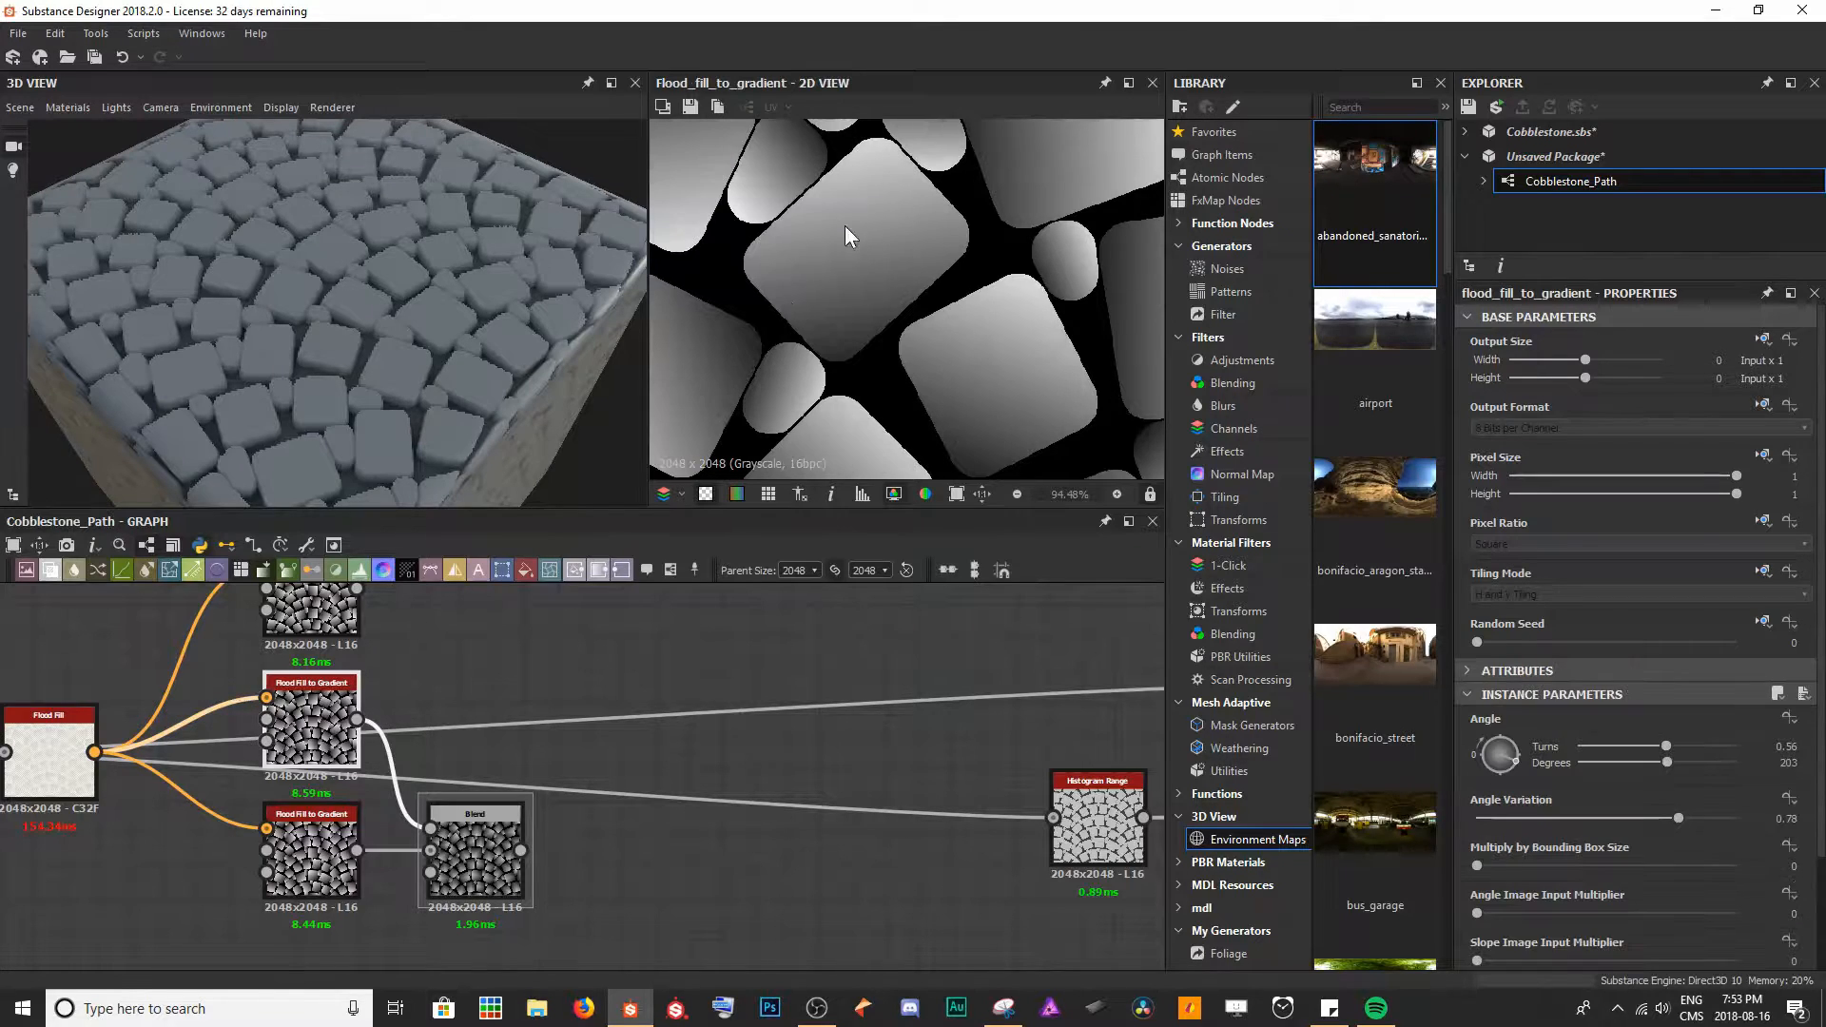
pyautogui.click(332, 856)
pyautogui.doubleClick(333, 856)
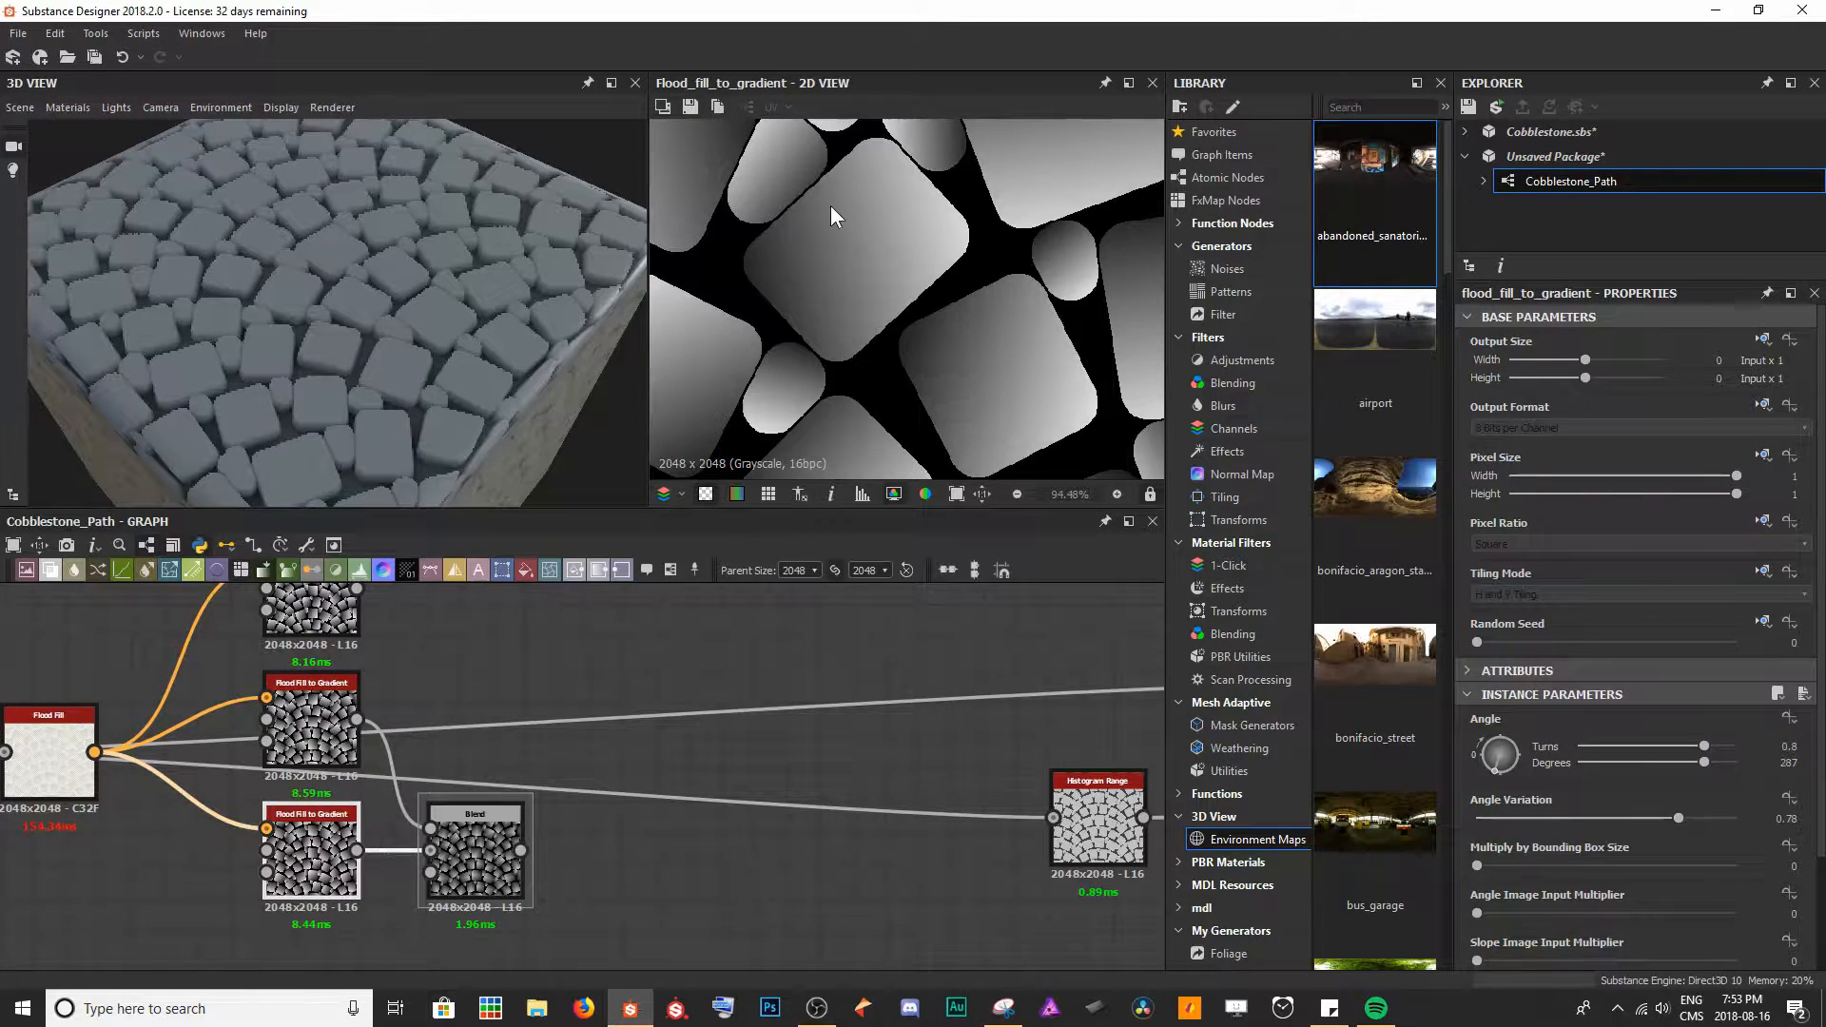
pyautogui.doubleClick(489, 875)
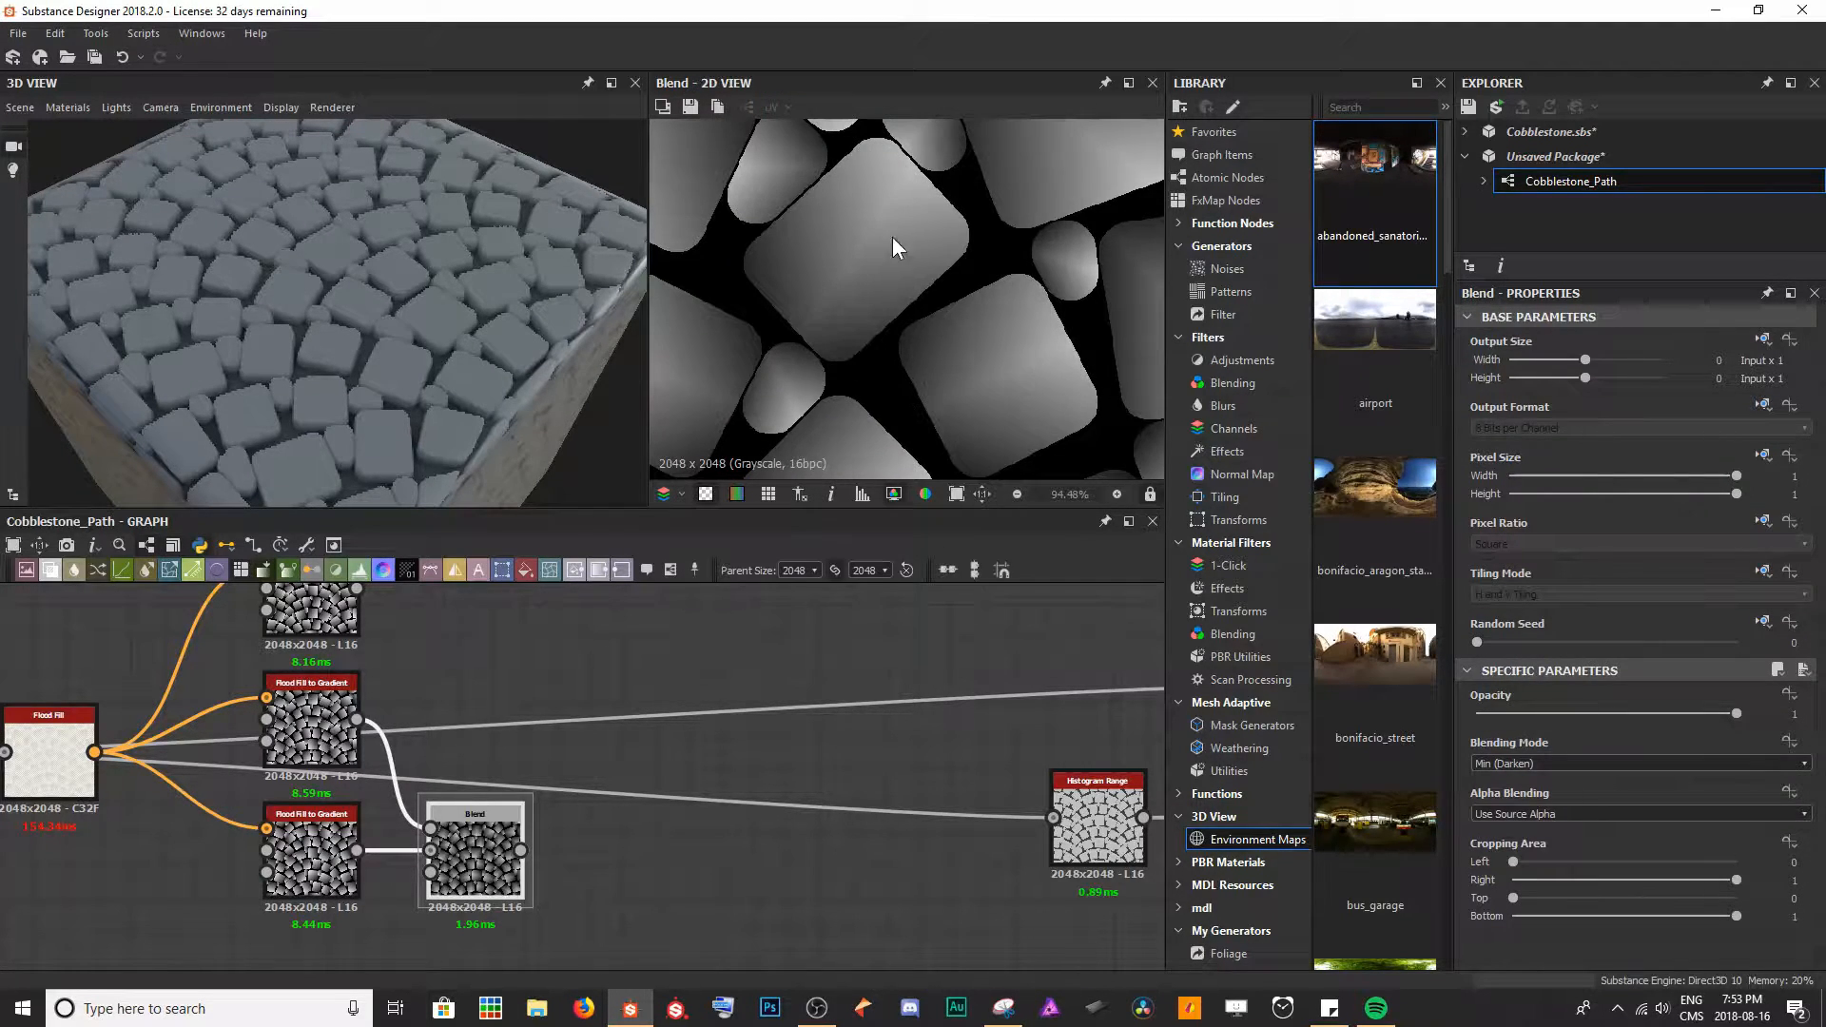
pyautogui.scroll(-3, 960, 371)
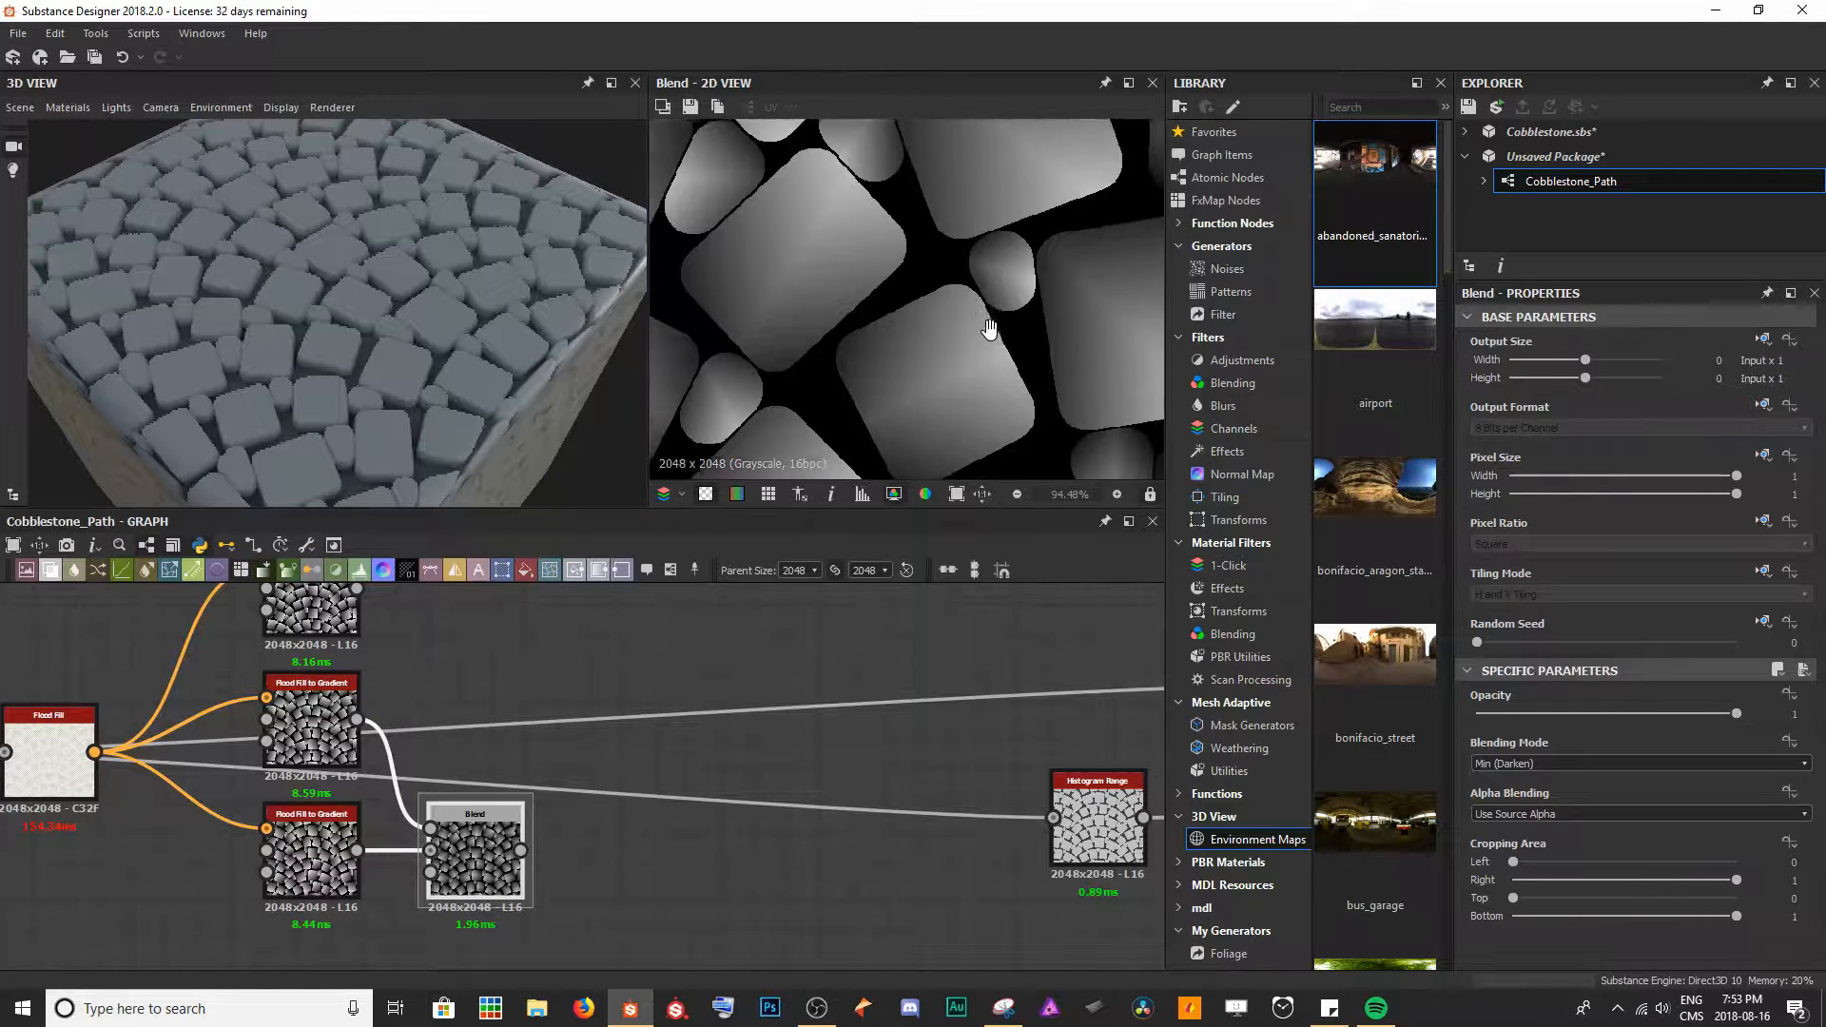
# - Set the third Flood Fill to Gradient node's Angle to about 332 degrees while viewing the Blend result
pyautogui.click(352, 825)
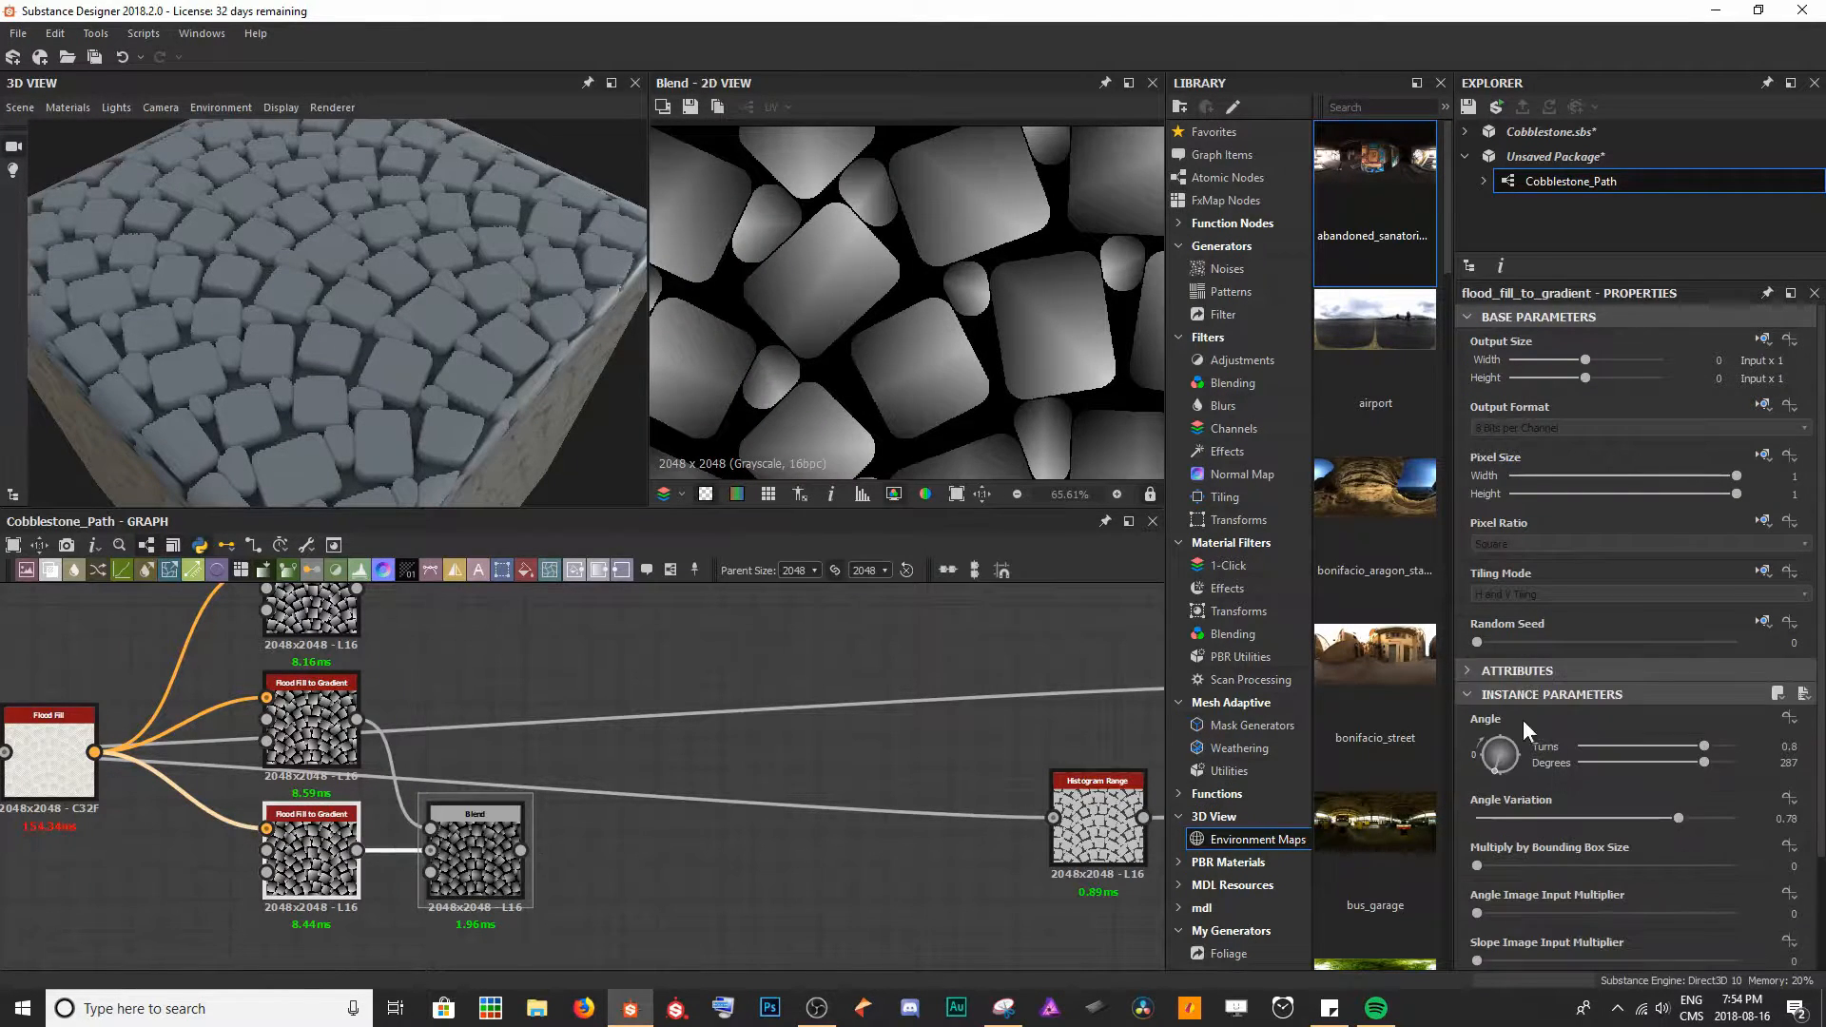
pyautogui.moveTo(1716, 761)
pyautogui.mouseDown()
pyautogui.moveTo(1645, 767)
pyautogui.moveTo(1754, 757)
pyautogui.moveTo(1685, 761)
pyautogui.moveTo(1723, 756)
pyautogui.mouseUp()
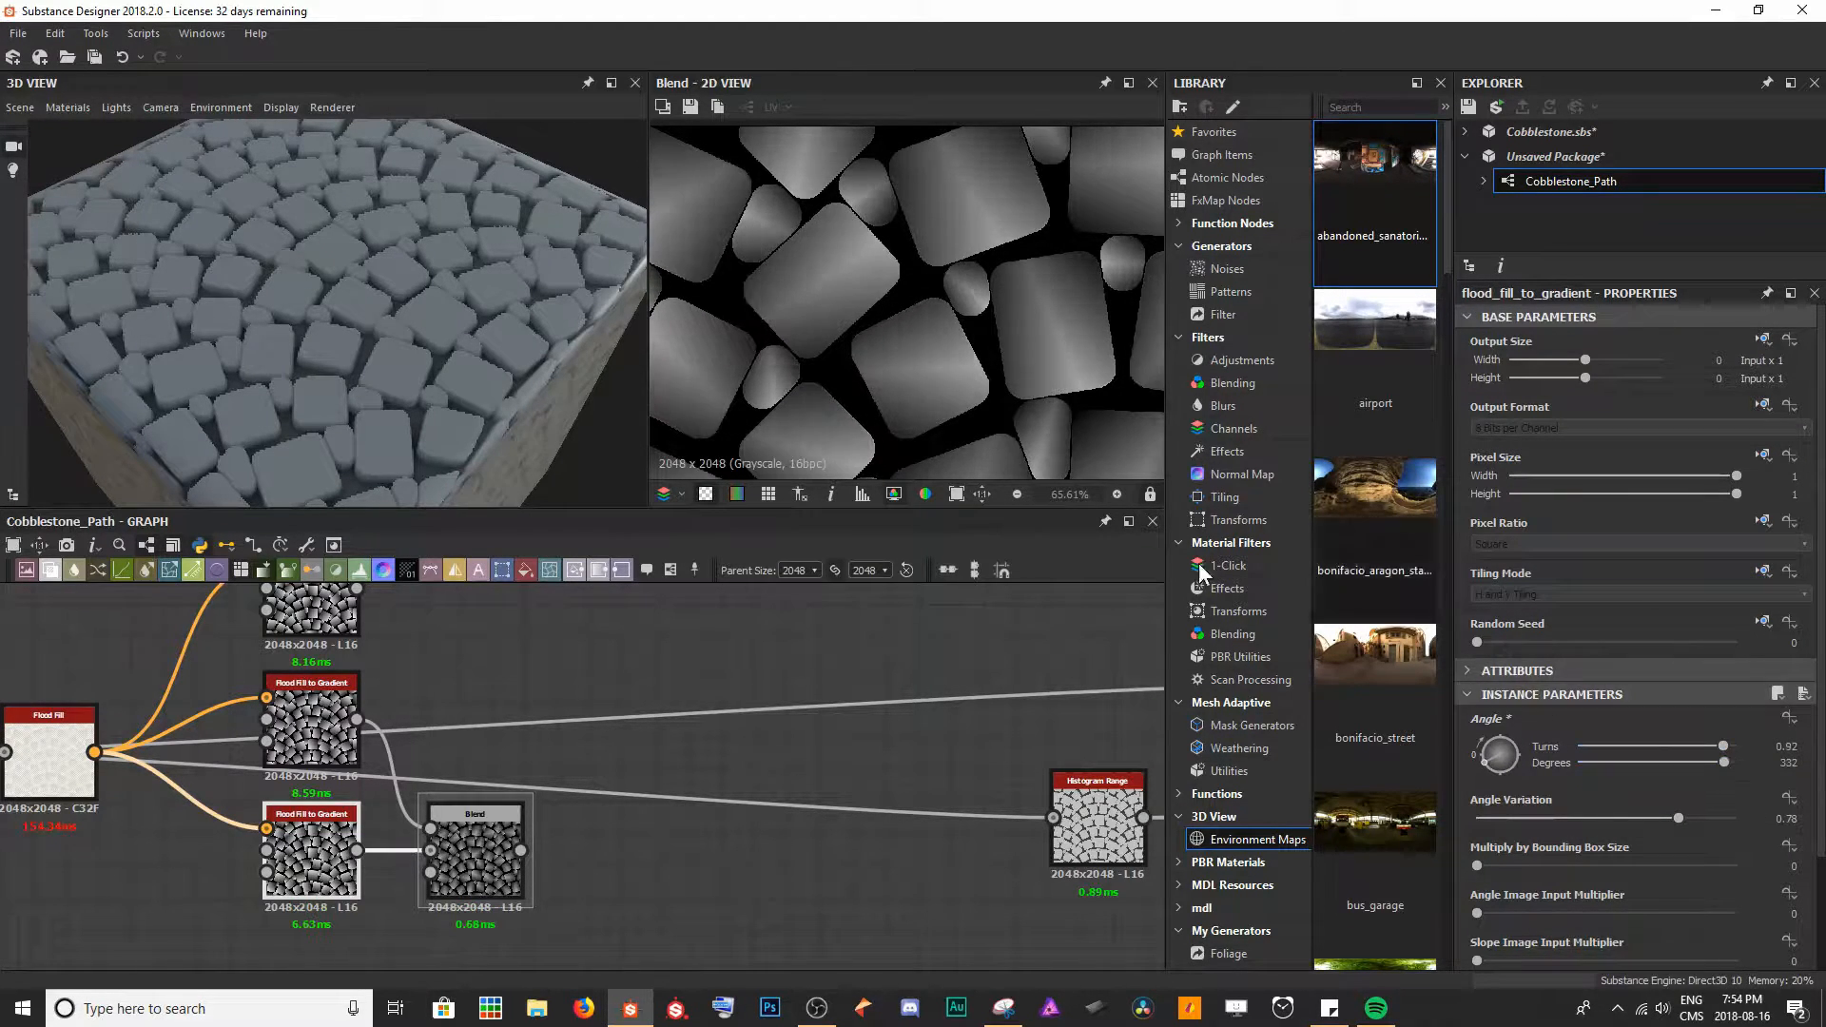
pyautogui.scroll(-3, 869, 243)
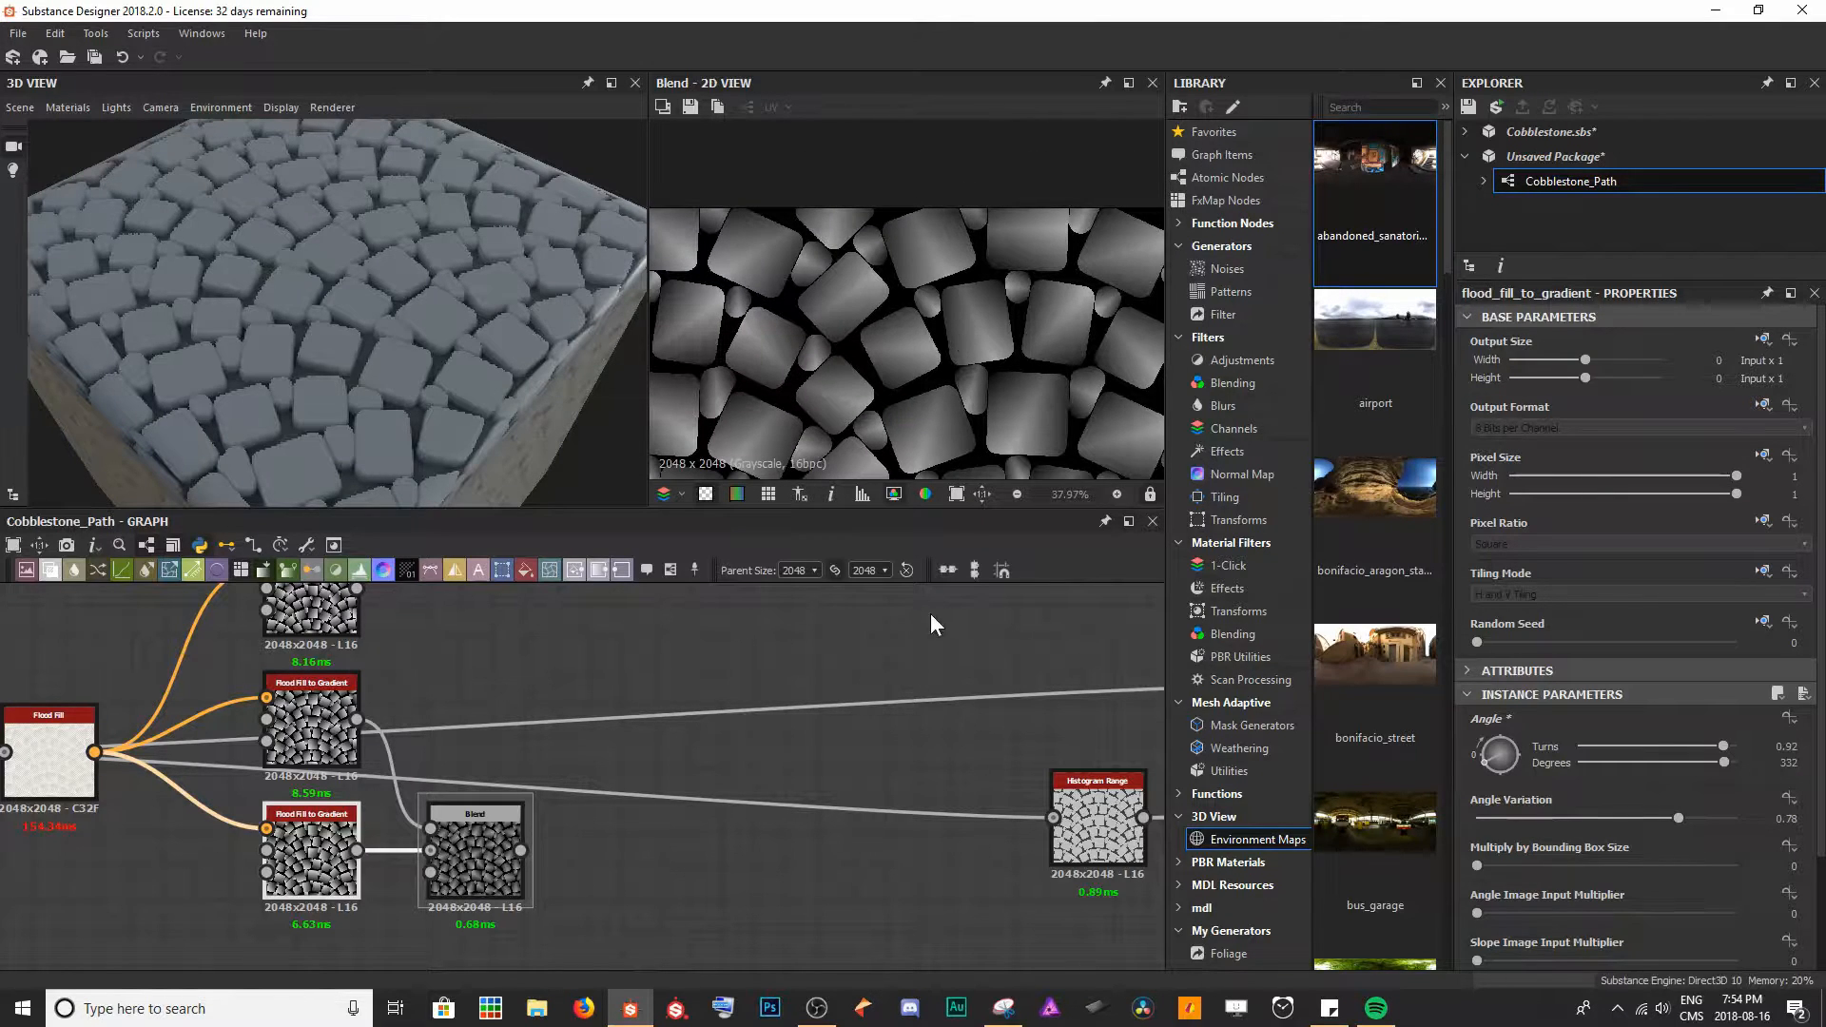
# - Duplicate the Blend node and feed the copy with the first gradient as Foreground and the first Blend's output as Background
pyautogui.moveTo(650, 763); pyautogui.dragTo(496, 809, button='middle')
pyautogui.scroll(-1, 497, 806)
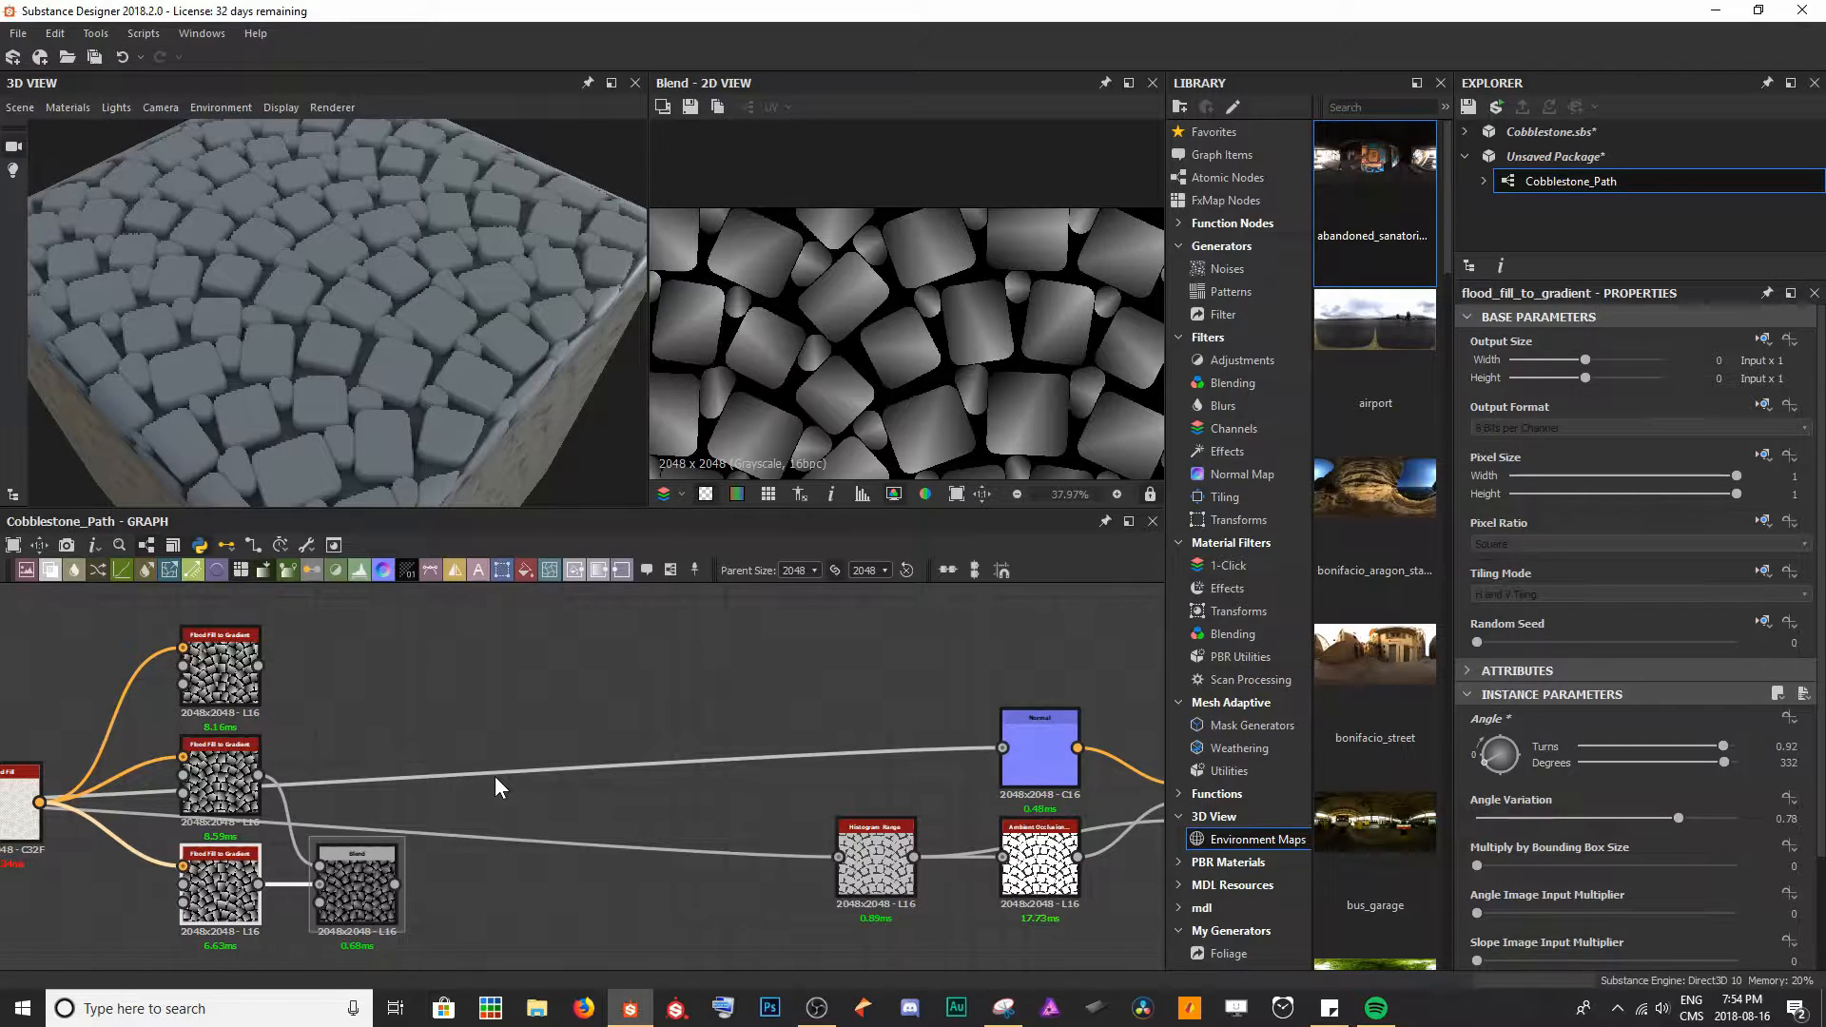
pyautogui.click(362, 859)
pyautogui.hotkey('ctrl', 'd')
pyautogui.moveTo(578, 772); pyautogui.dragTo(508, 687)
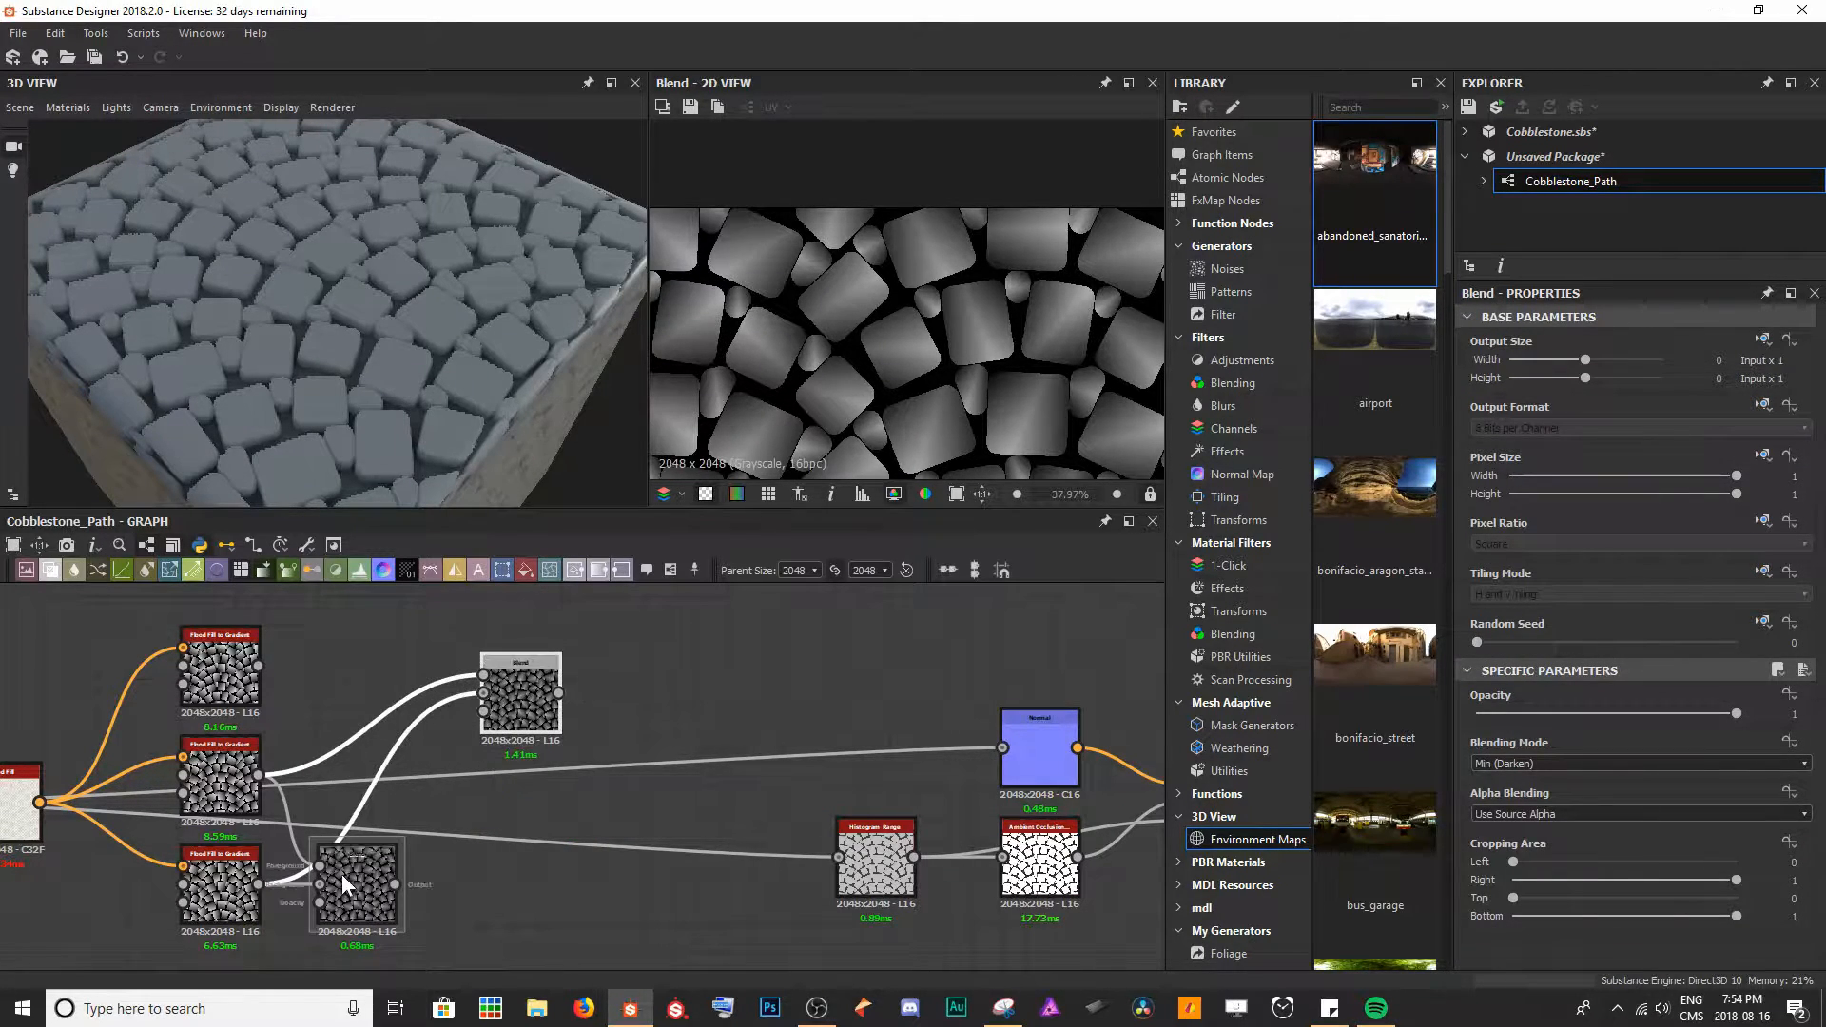
pyautogui.moveTo(395, 882); pyautogui.dragTo(483, 692)
pyautogui.moveTo(329, 635); pyautogui.dragTo(485, 675)
pyautogui.moveTo(859, 441); pyautogui.dragTo(766, 226, button='middle')
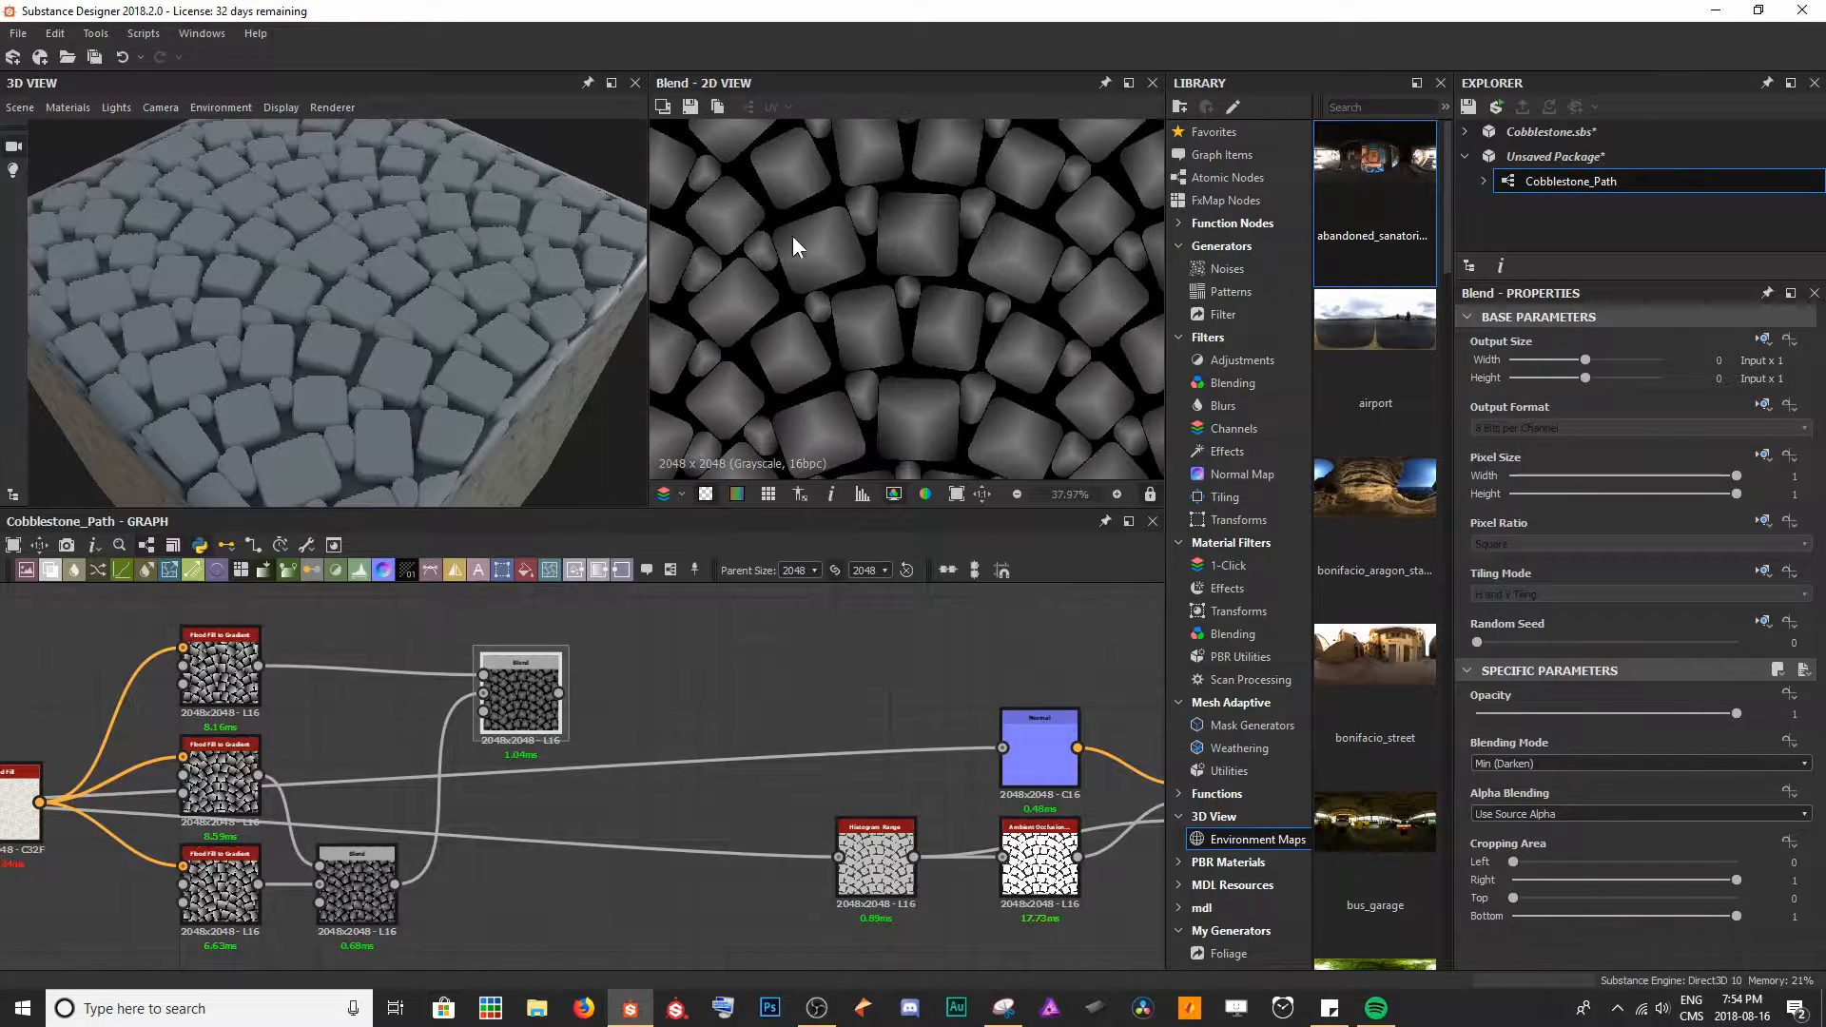
# - Set the first Flood Fill to Gradient node's Angle Variation to 0.24 and its Angle to about 222 degrees
pyautogui.scroll(-2, 926, 365)
pyautogui.scroll(3, 954, 362)
pyautogui.click(226, 692)
pyautogui.moveTo(1666, 820)
pyautogui.mouseDown()
pyautogui.moveTo(1516, 826)
pyautogui.moveTo(1543, 824)
pyautogui.mouseUp()
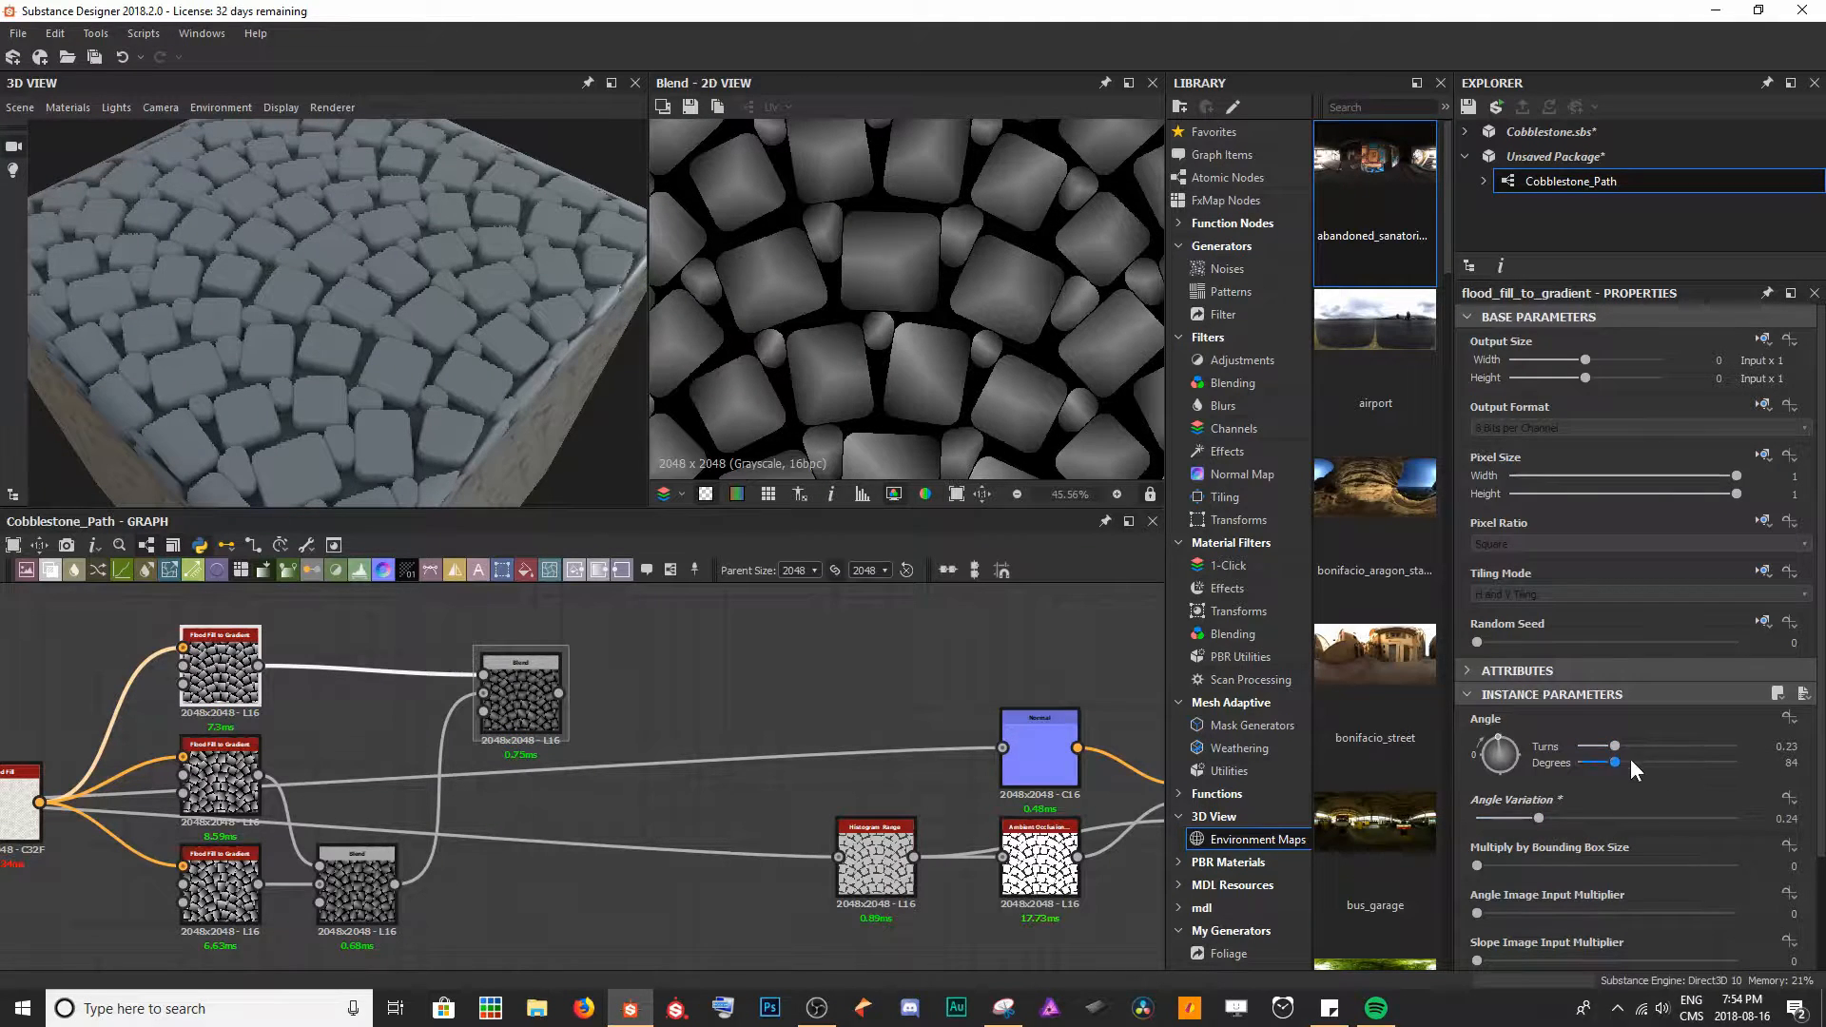
pyautogui.moveTo(1630, 757); pyautogui.dragTo(1687, 761)
# - Set the second Flood Fill to Gradient node's Angle Variation to 0 and check the blended stone pattern
pyautogui.click(225, 782)
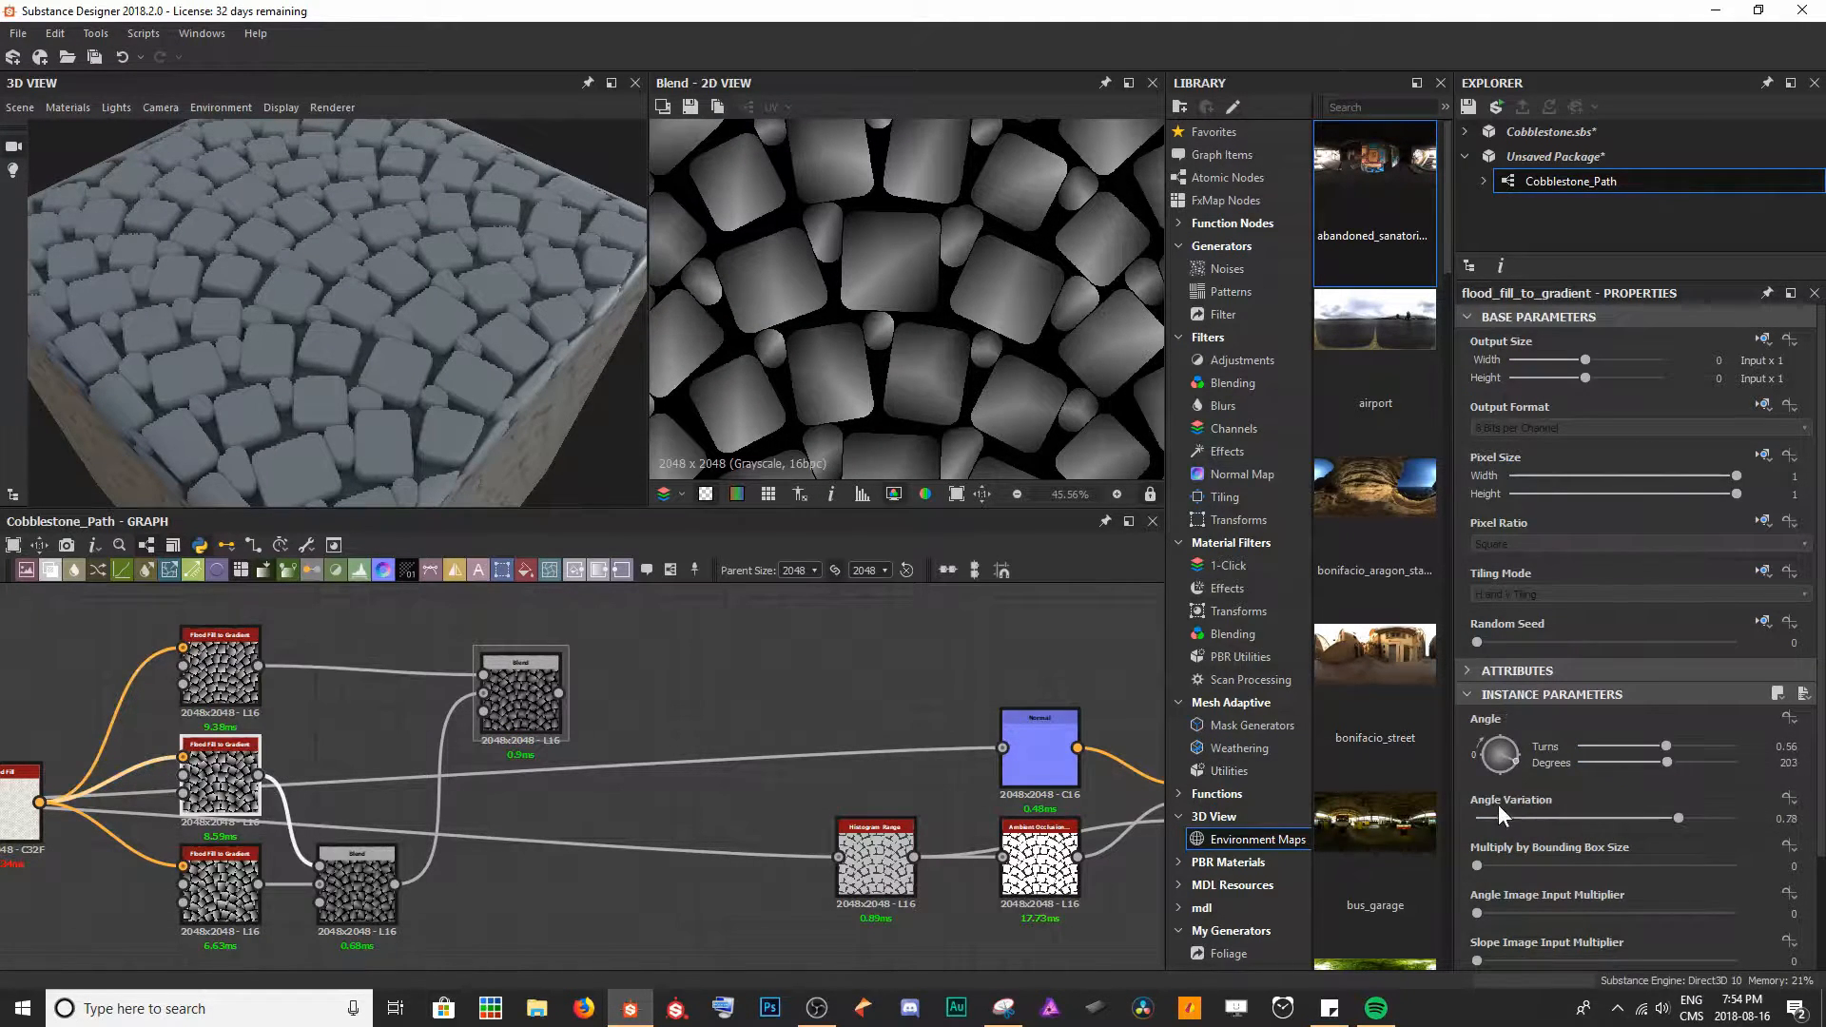
pyautogui.moveTo(1617, 818); pyautogui.dragTo(1468, 812)
pyautogui.scroll(-3, 949, 300)
pyautogui.moveTo(980, 267); pyautogui.dragTo(989, 244, button='middle')
pyautogui.scroll(-2, 810, 285)
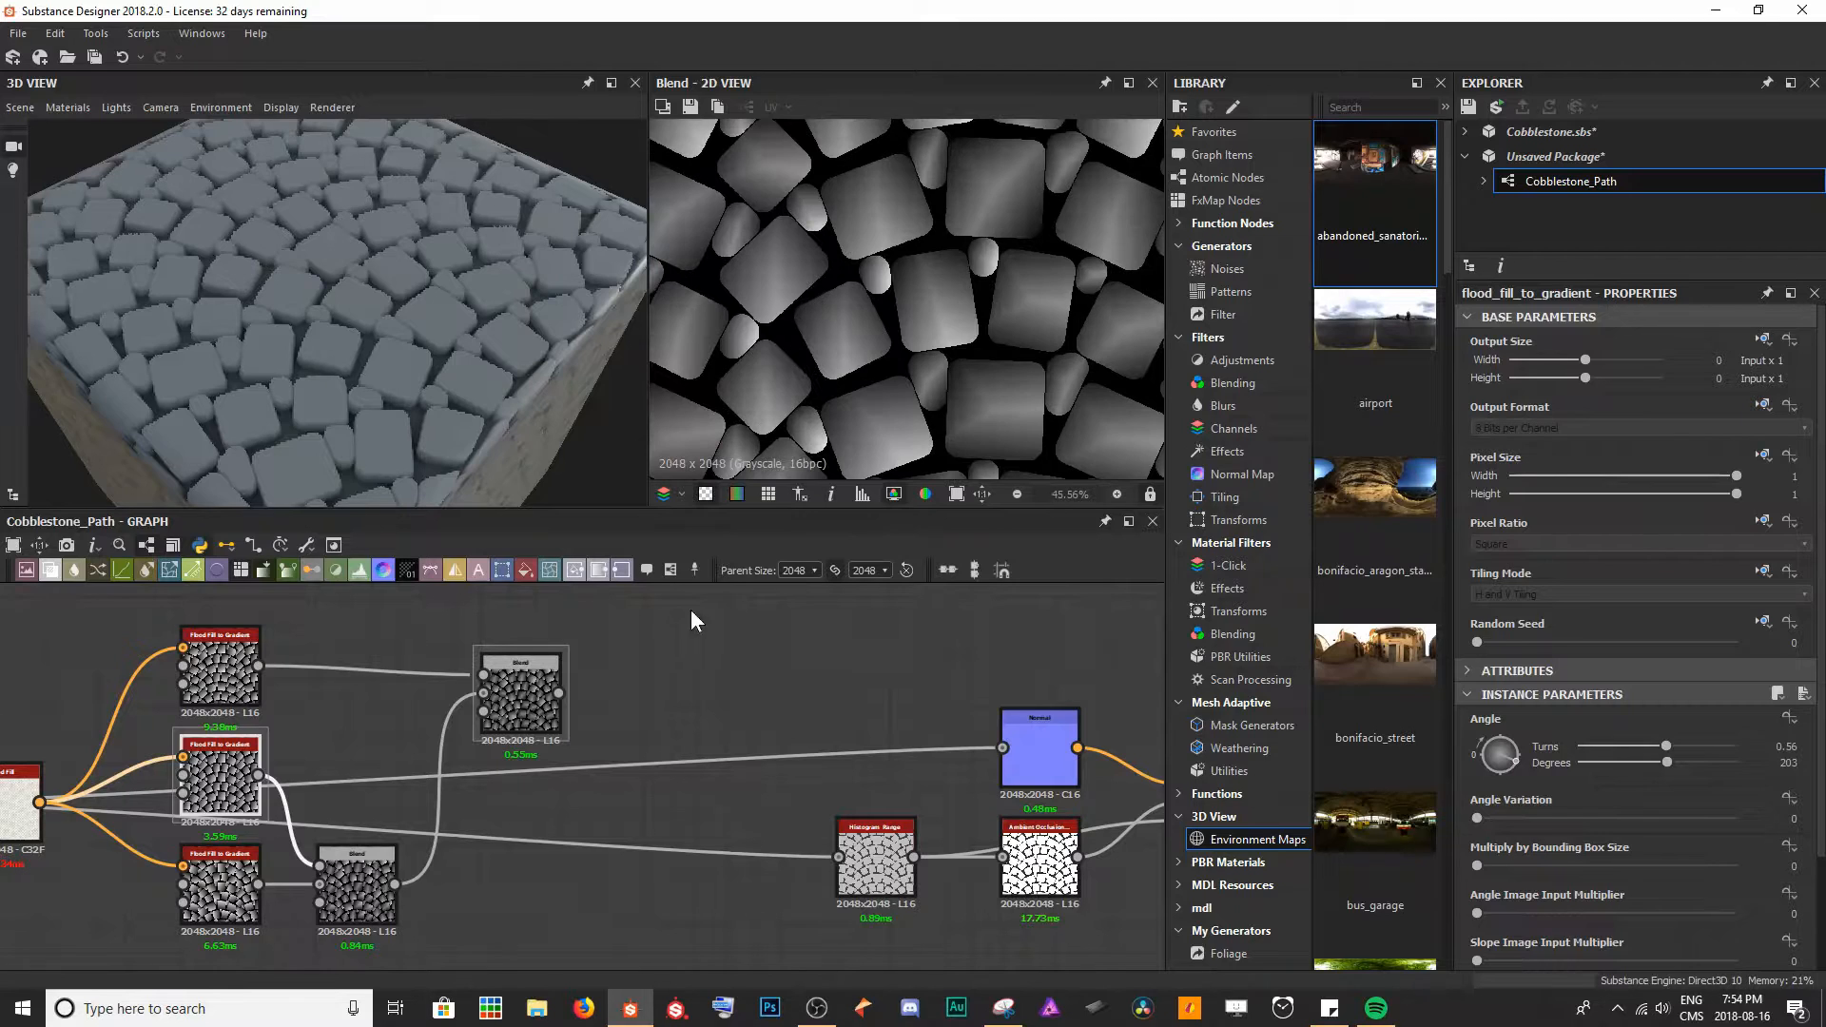
pyautogui.scroll(-3, 716, 704)
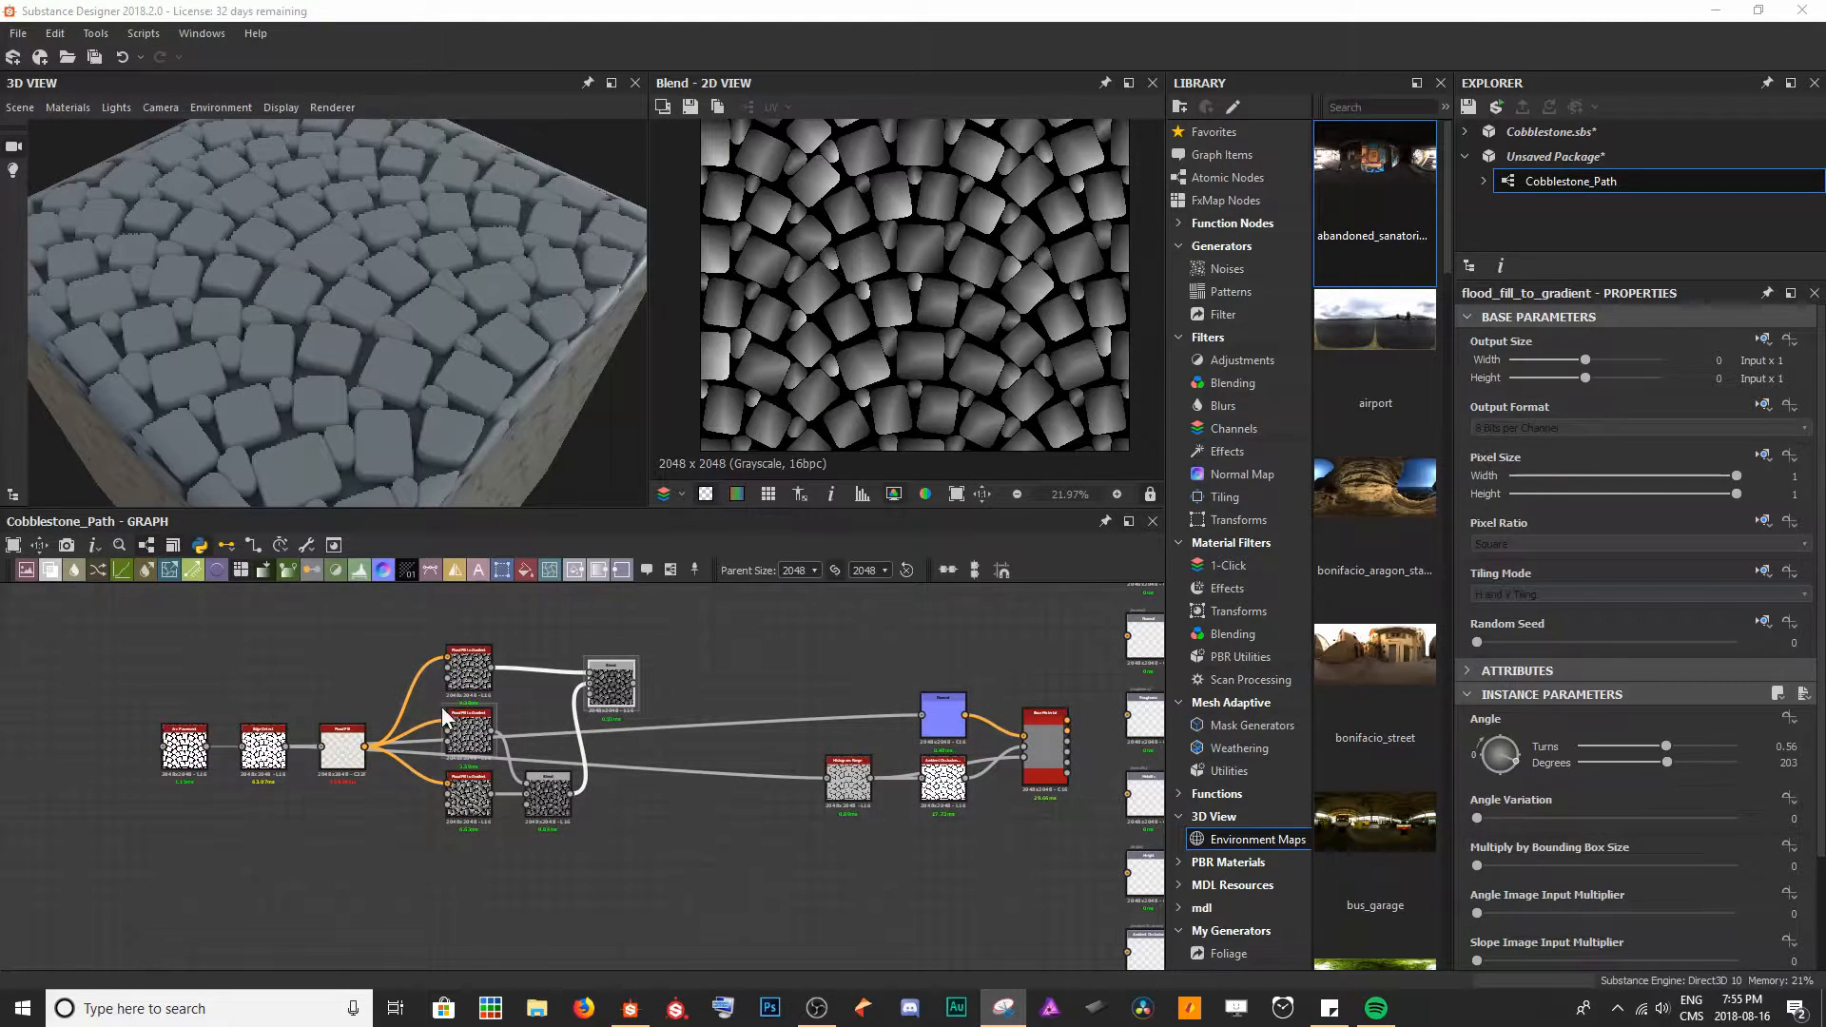
# - Set the first gradient's Multiply by Bounding Box Size to about 0.56 and preview the final Blend
pyautogui.doubleClick(476, 675)
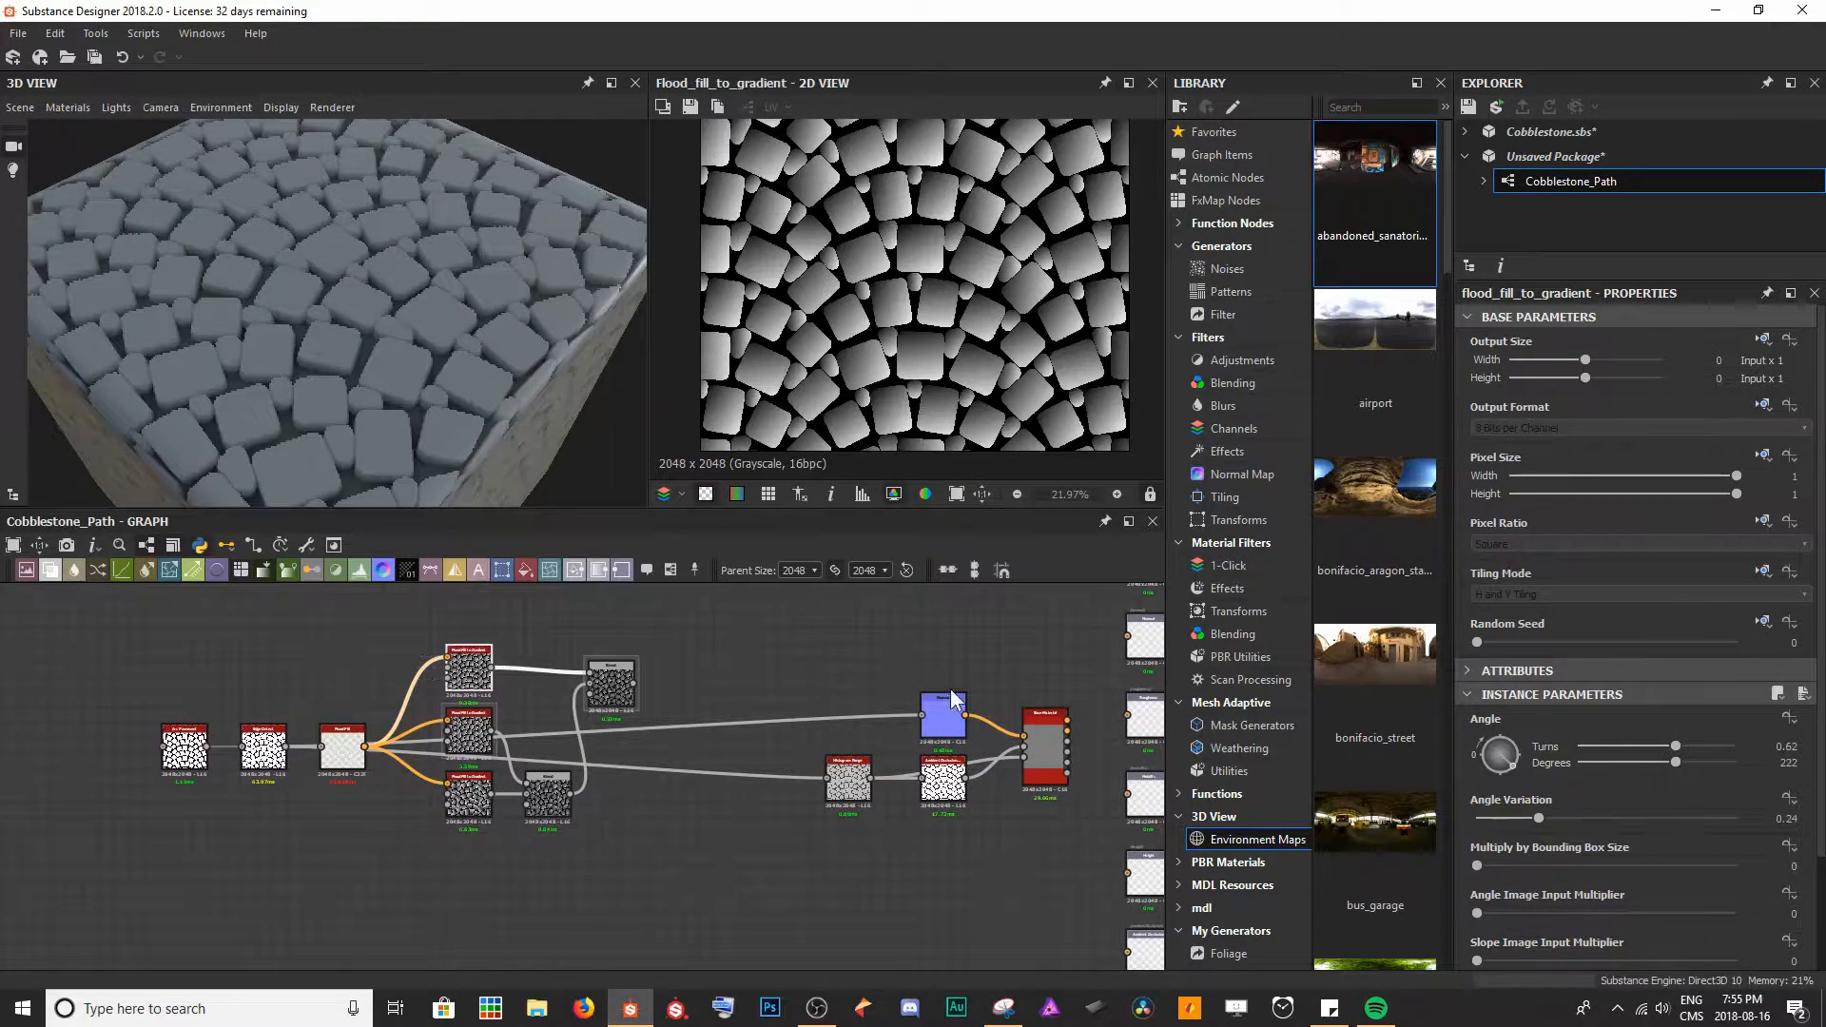
pyautogui.scroll(-2, 1635, 789)
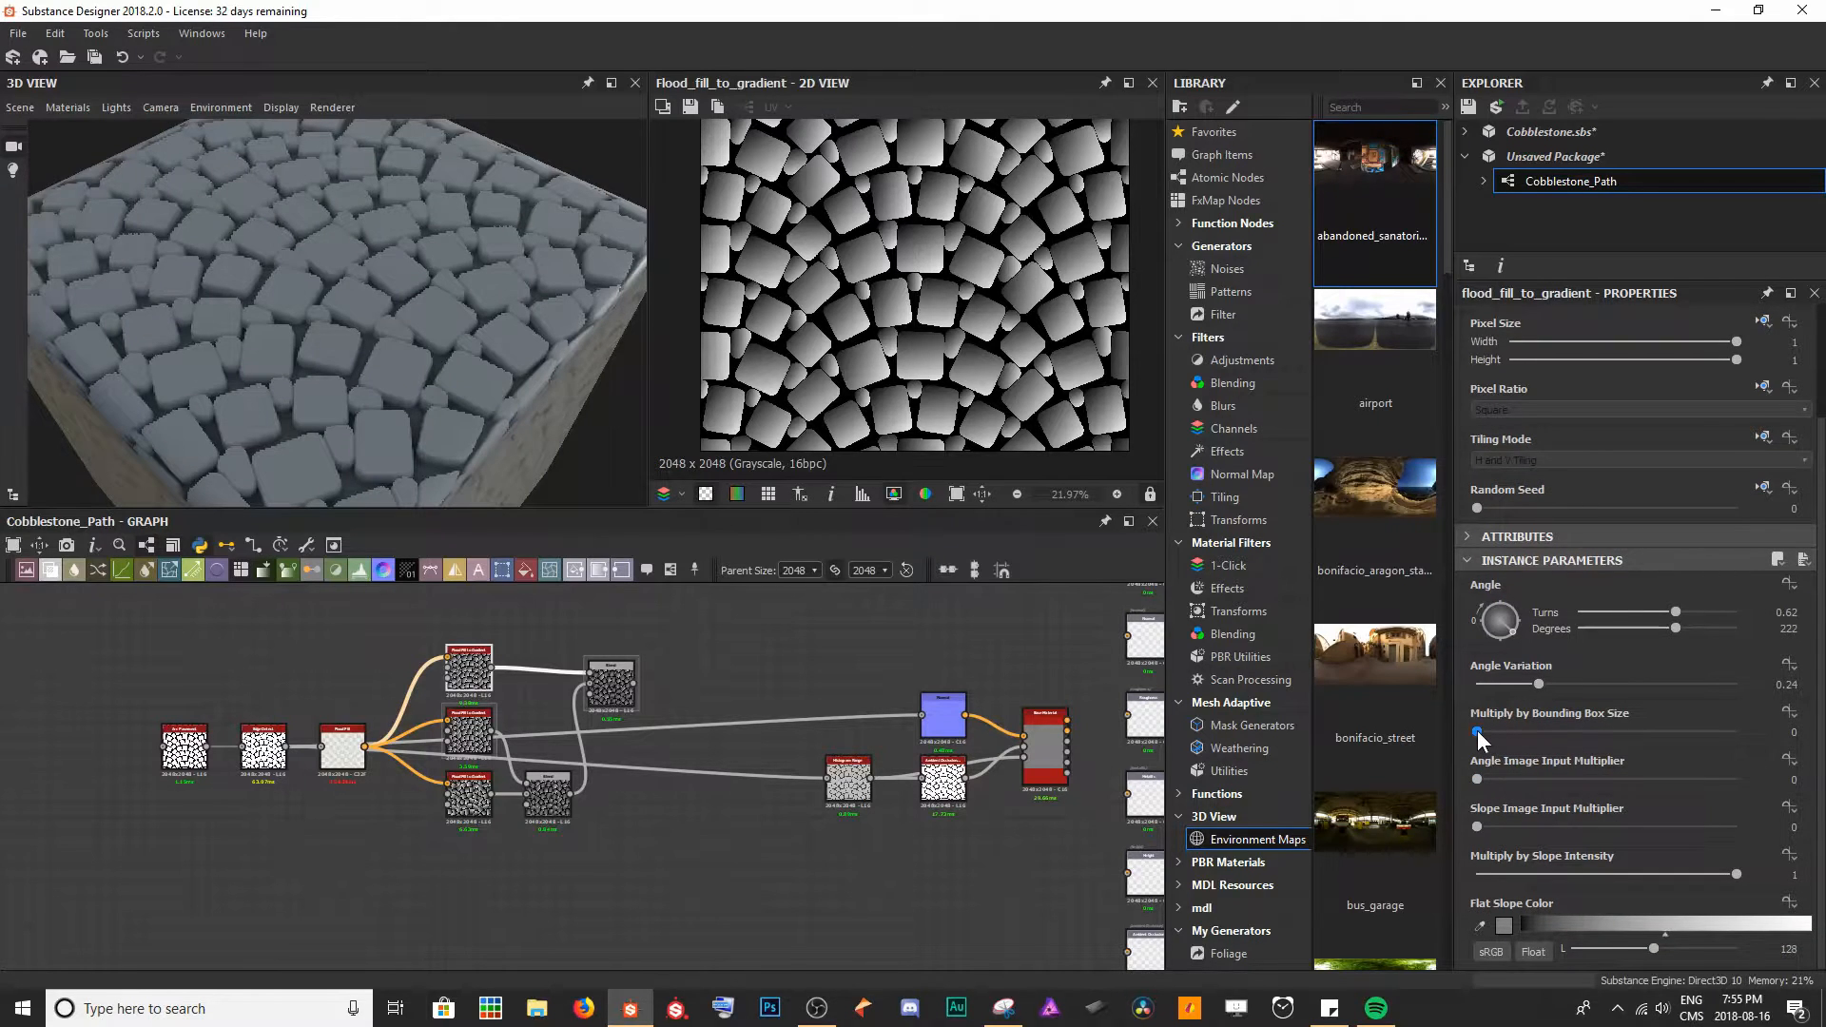
pyautogui.moveTo(1478, 732); pyautogui.dragTo(1595, 732)
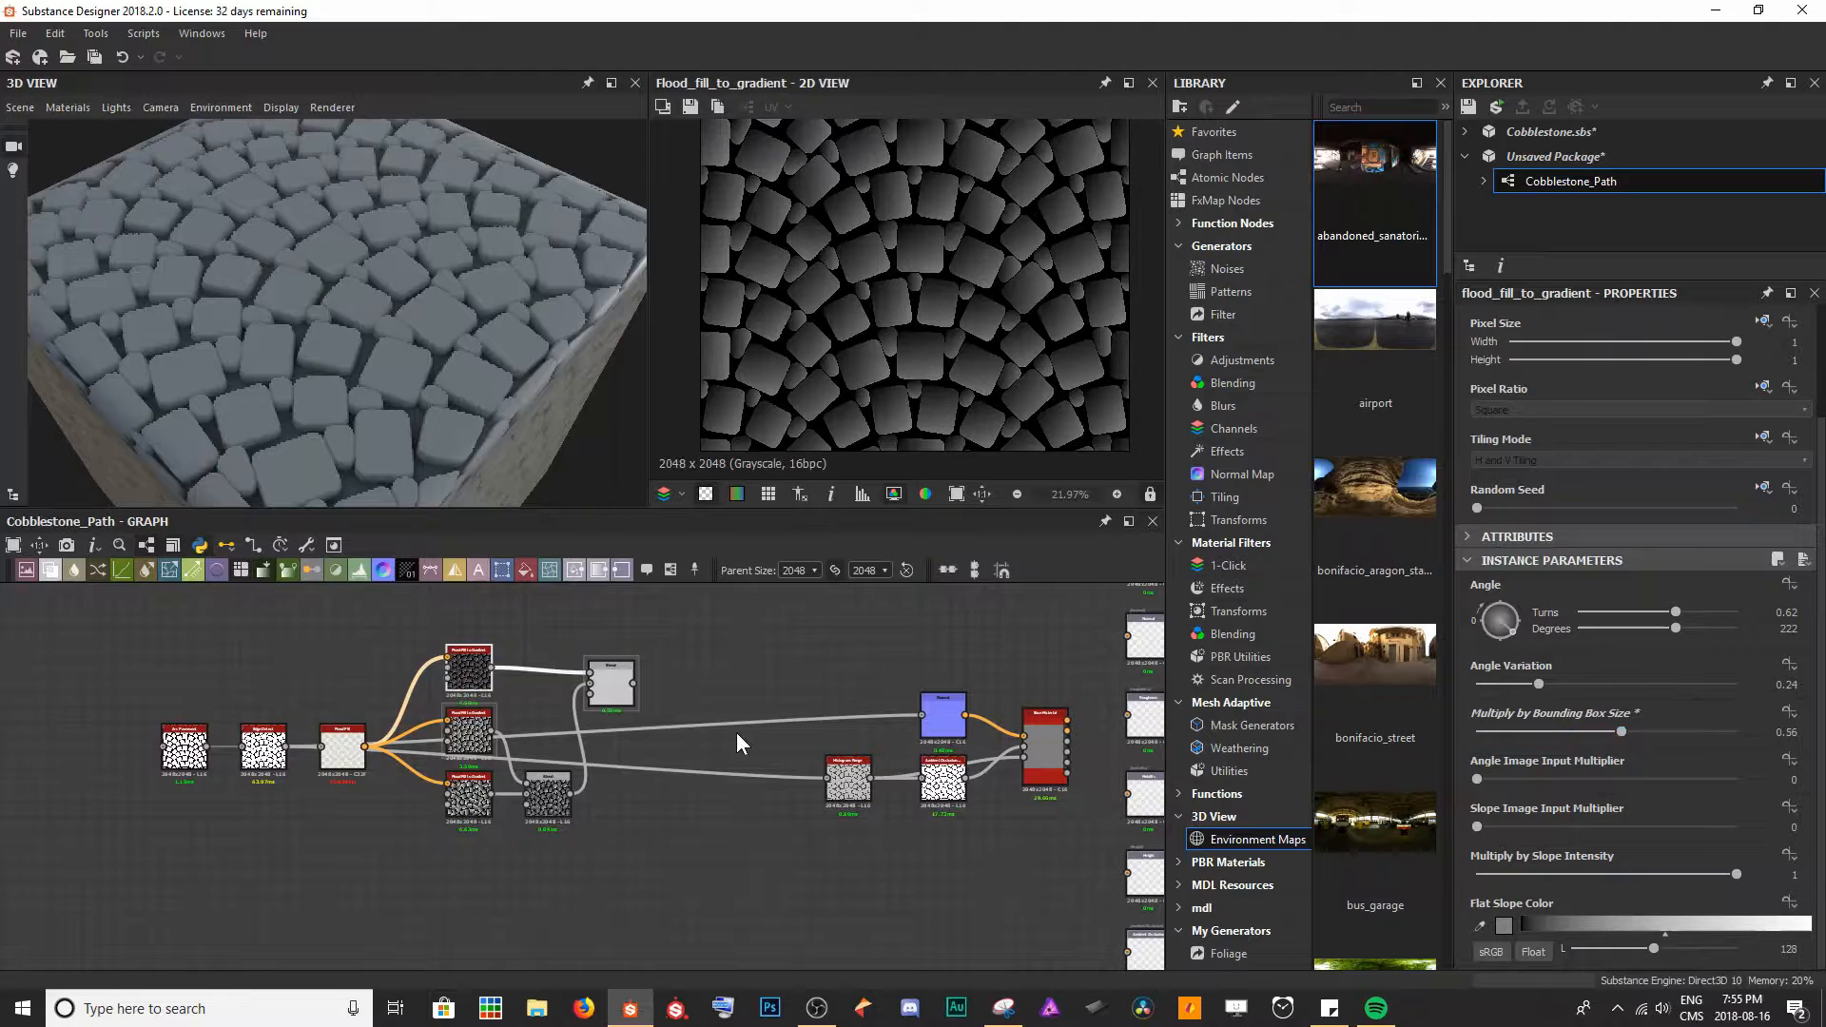
pyautogui.doubleClick(612, 704)
# - Lower the first gradient's Multiply by Bounding Box Size and set the second gradient's to about 0.35
pyautogui.click(462, 673)
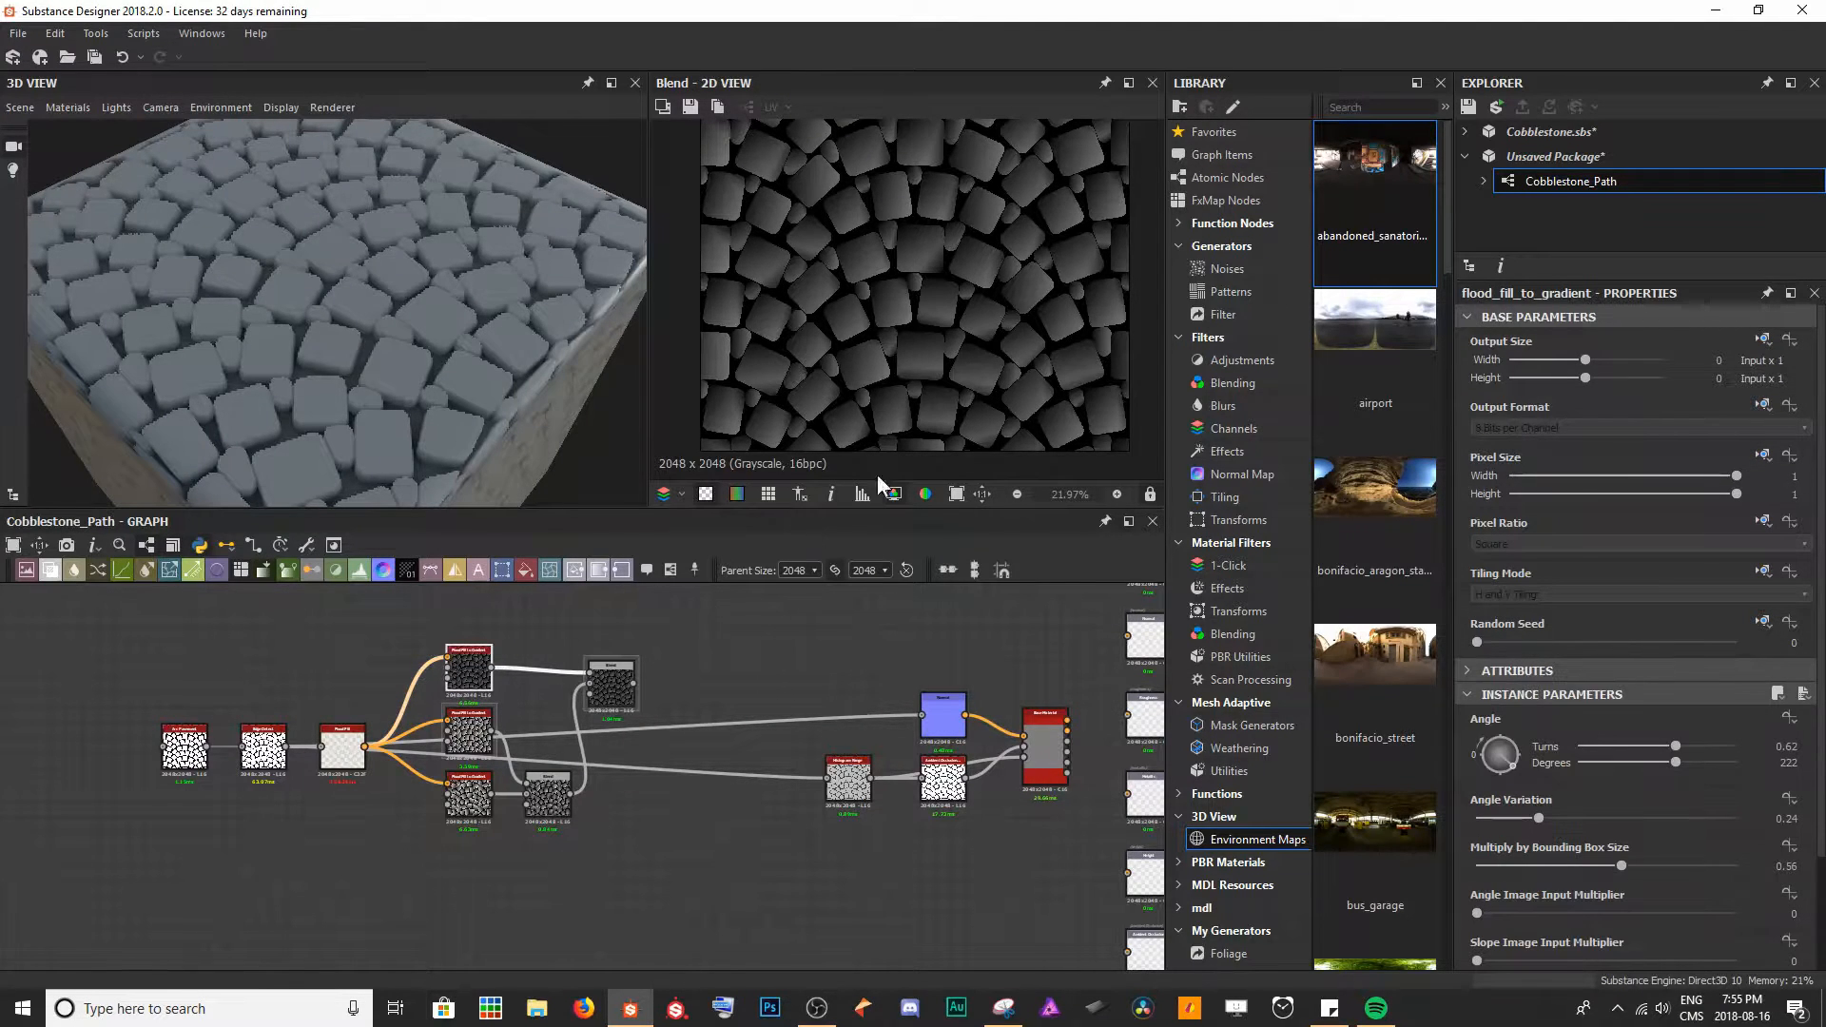
pyautogui.scroll(2, 951, 333)
pyautogui.moveTo(1611, 864); pyautogui.dragTo(1529, 890)
pyautogui.moveTo(1537, 818); pyautogui.dragTo(1568, 866)
pyautogui.click(469, 731)
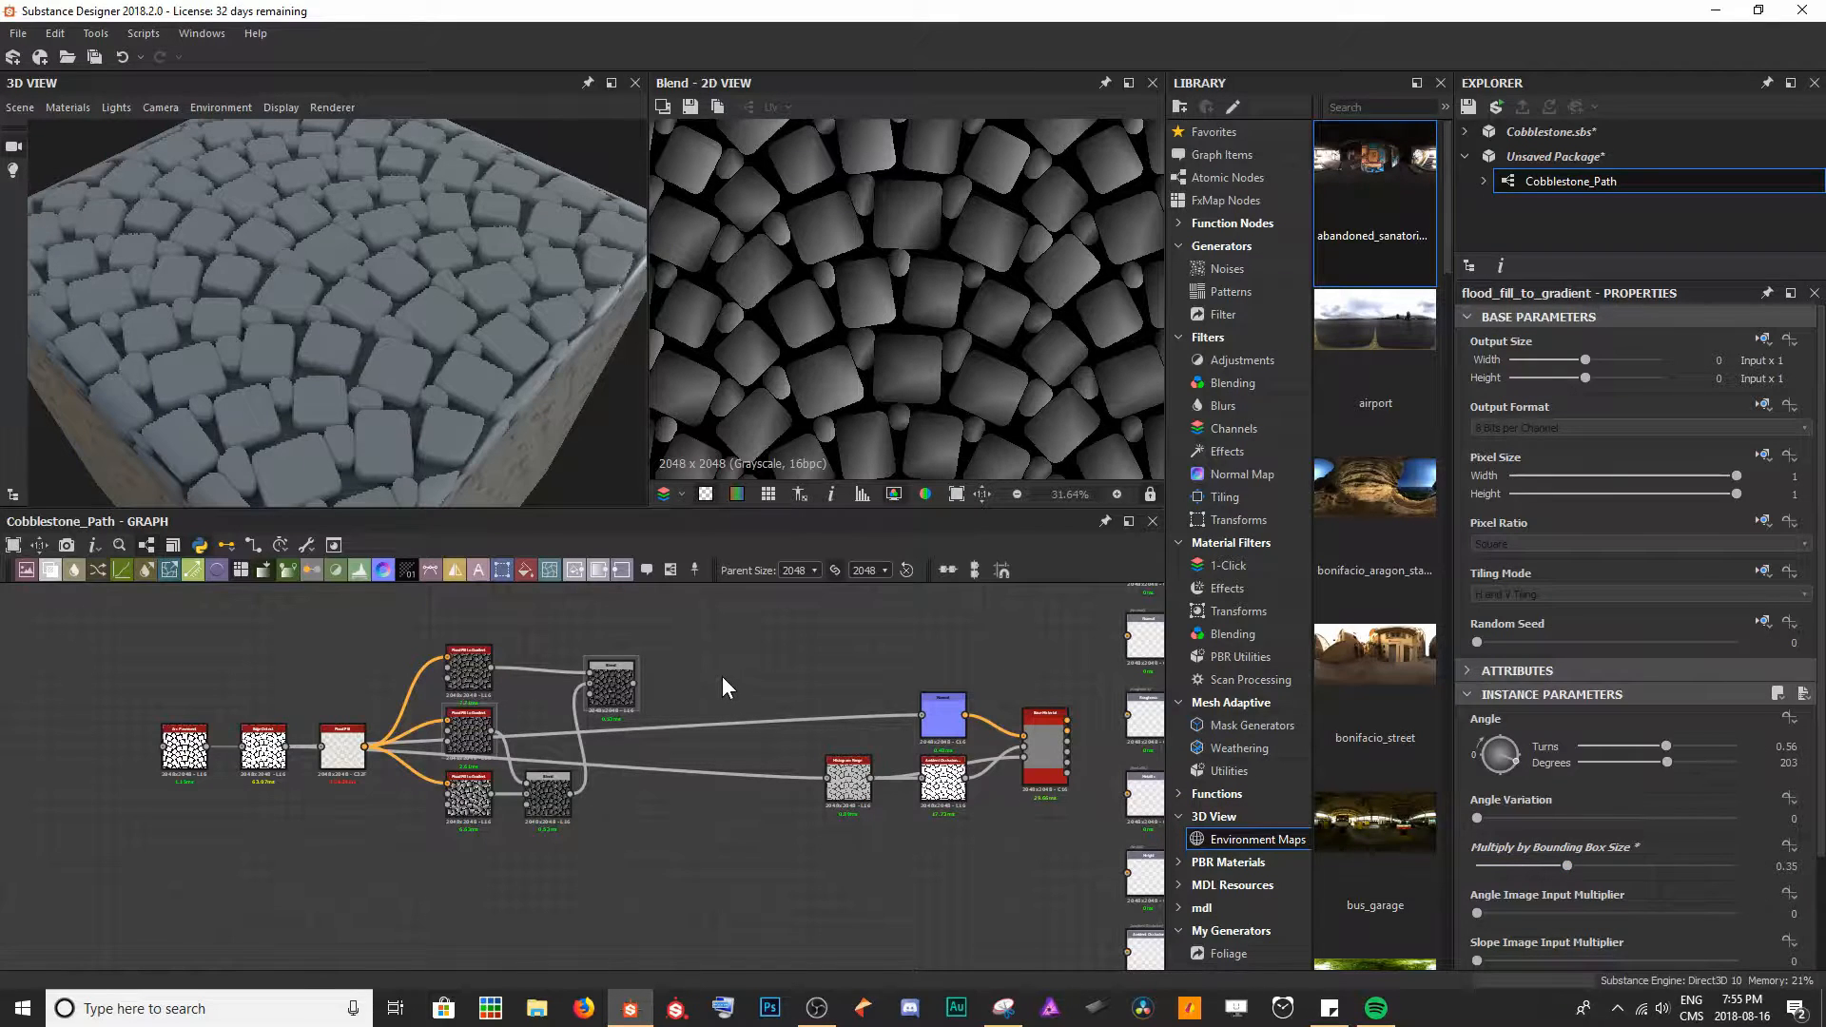
# - Feed the final Blend into the Normal and Histogram Range nodes and inspect the sloped stones up close in 3D
pyautogui.moveTo(633, 682); pyautogui.dragTo(827, 779)
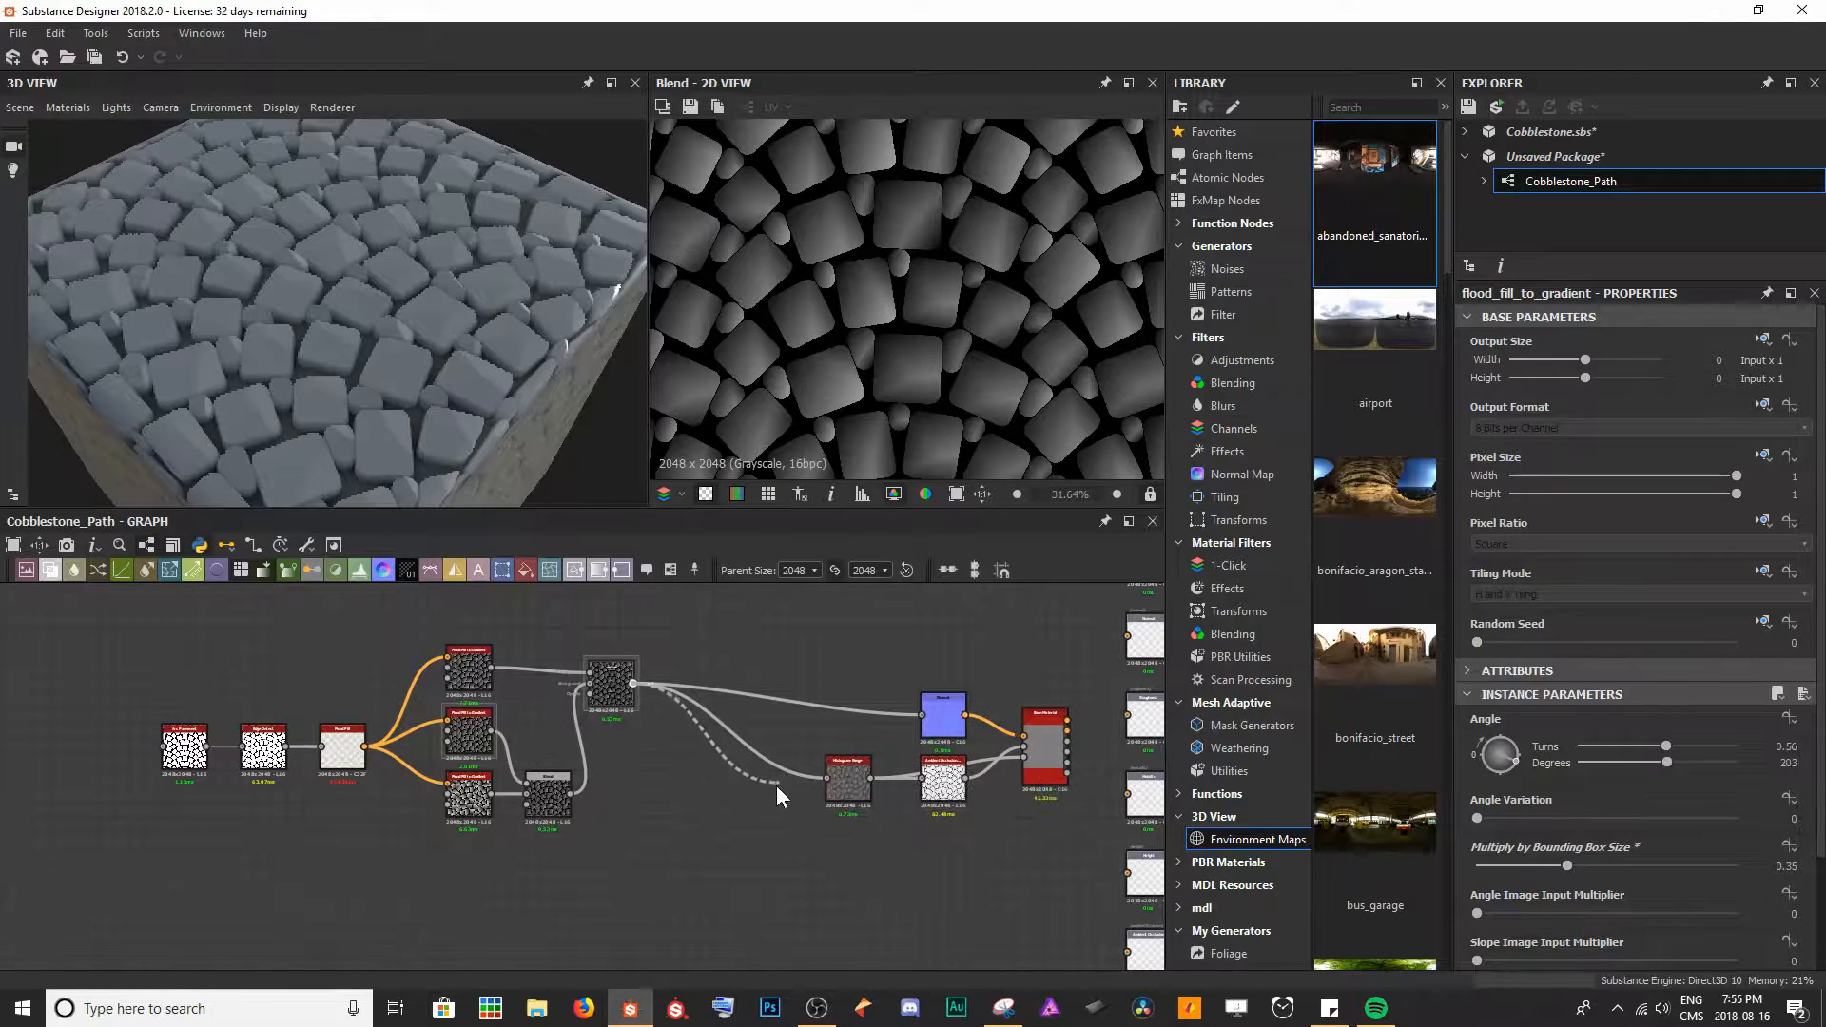
pyautogui.moveTo(489, 346); pyautogui.dragTo(448, 338)
pyautogui.doubleClick(830, 795)
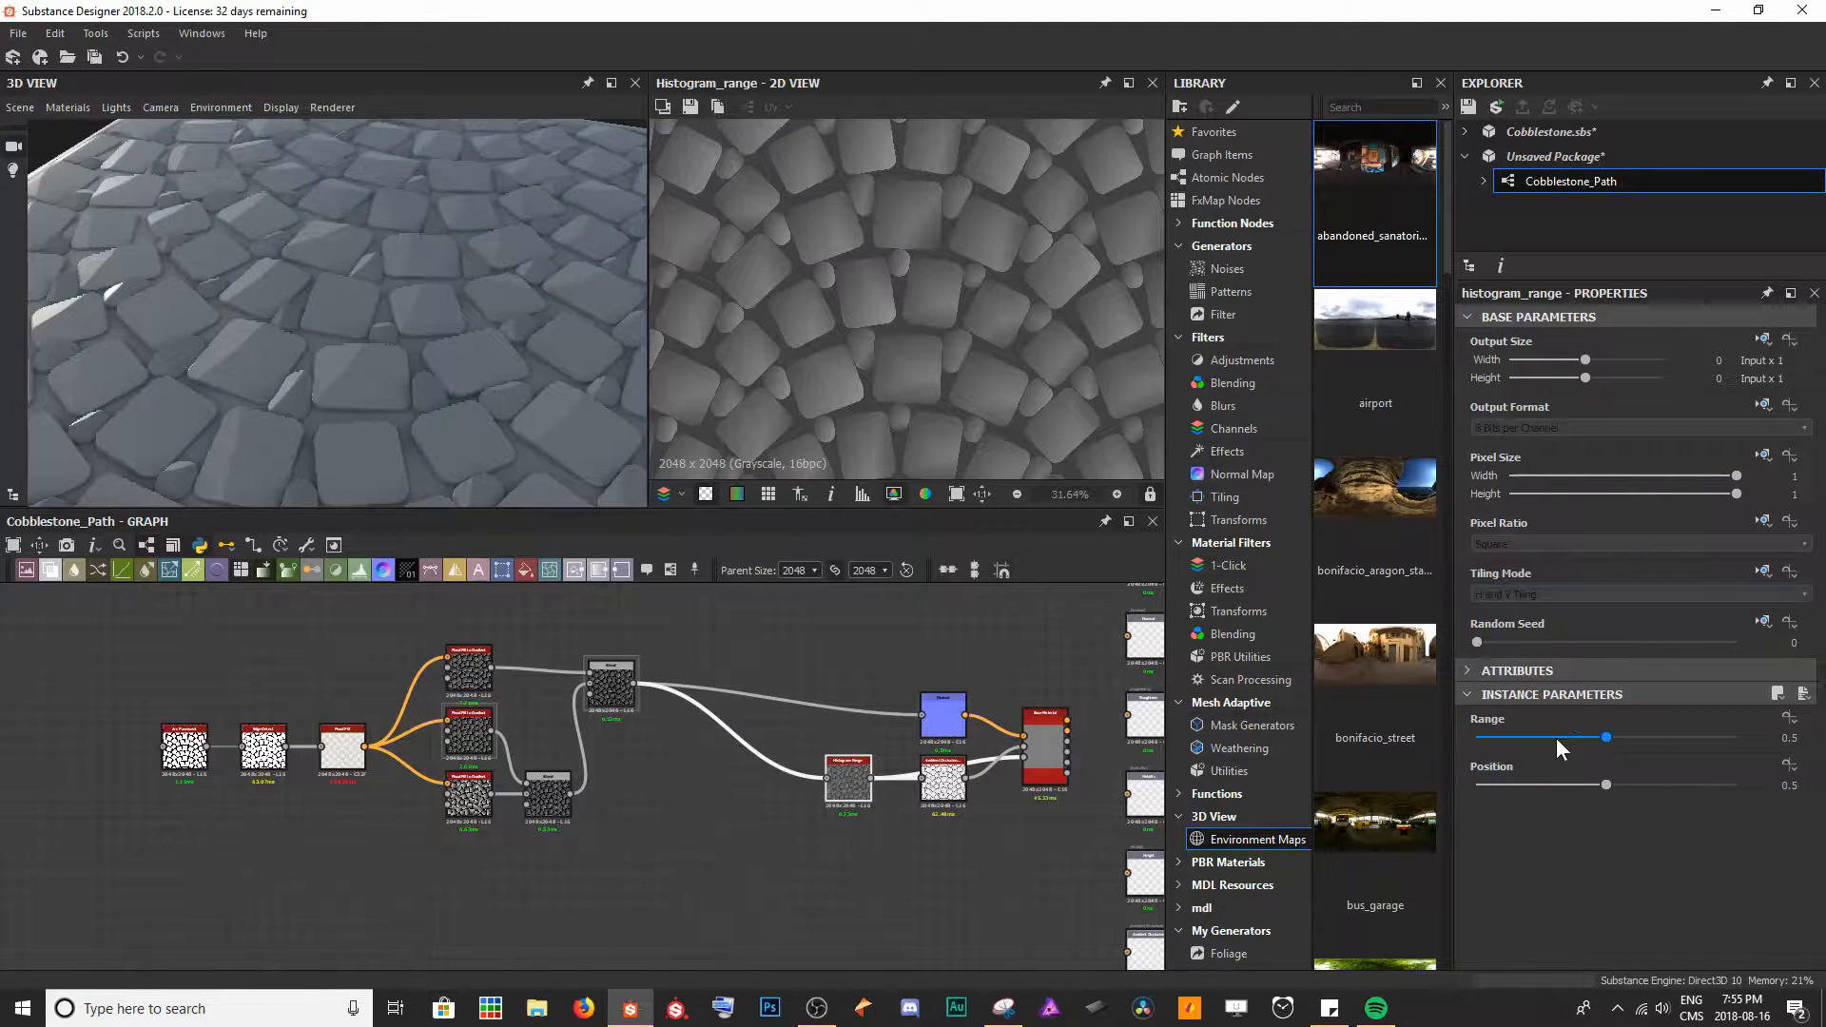
pyautogui.moveTo(1607, 738)
pyautogui.mouseDown()
pyautogui.moveTo(1702, 737)
pyautogui.moveTo(1606, 738)
pyautogui.mouseUp()
pyautogui.moveTo(409, 259); pyautogui.dragTo(314, 345)
pyautogui.scroll(4, 270, 293)
pyautogui.moveTo(405, 276); pyautogui.dragTo(225, 169)
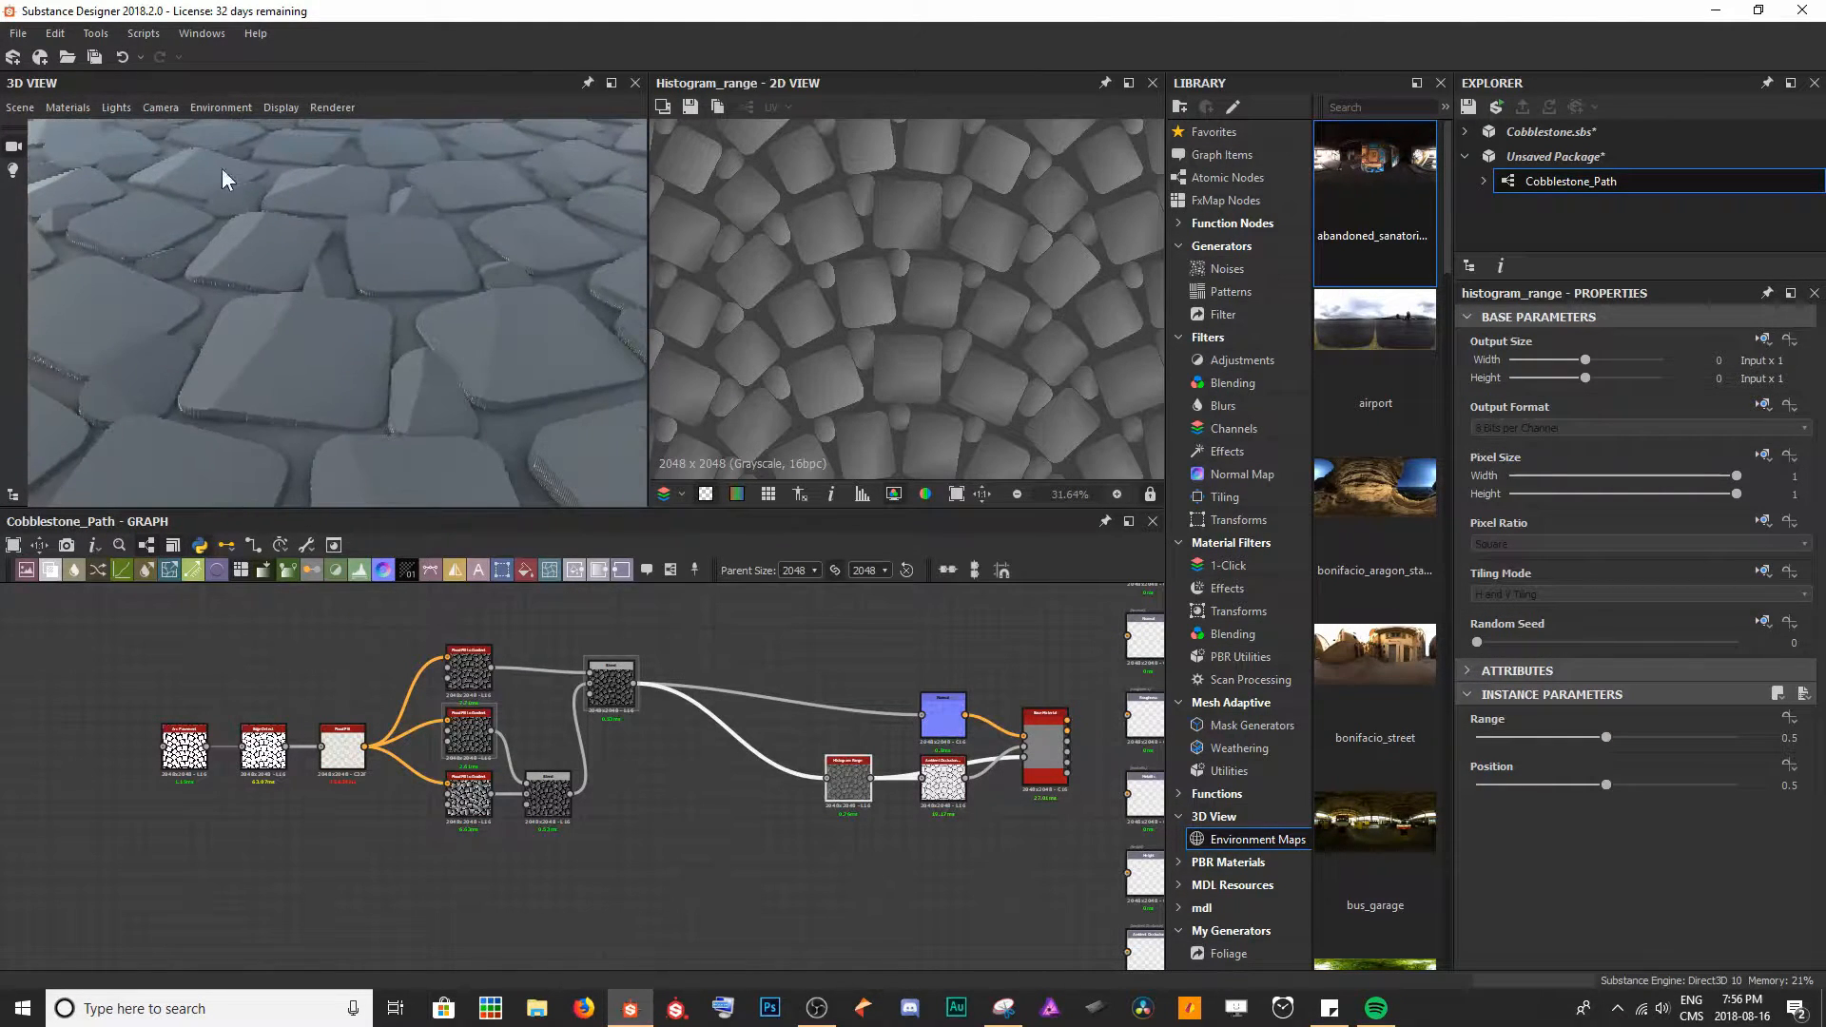
pyautogui.moveTo(255, 266); pyautogui.dragTo(340, 291)
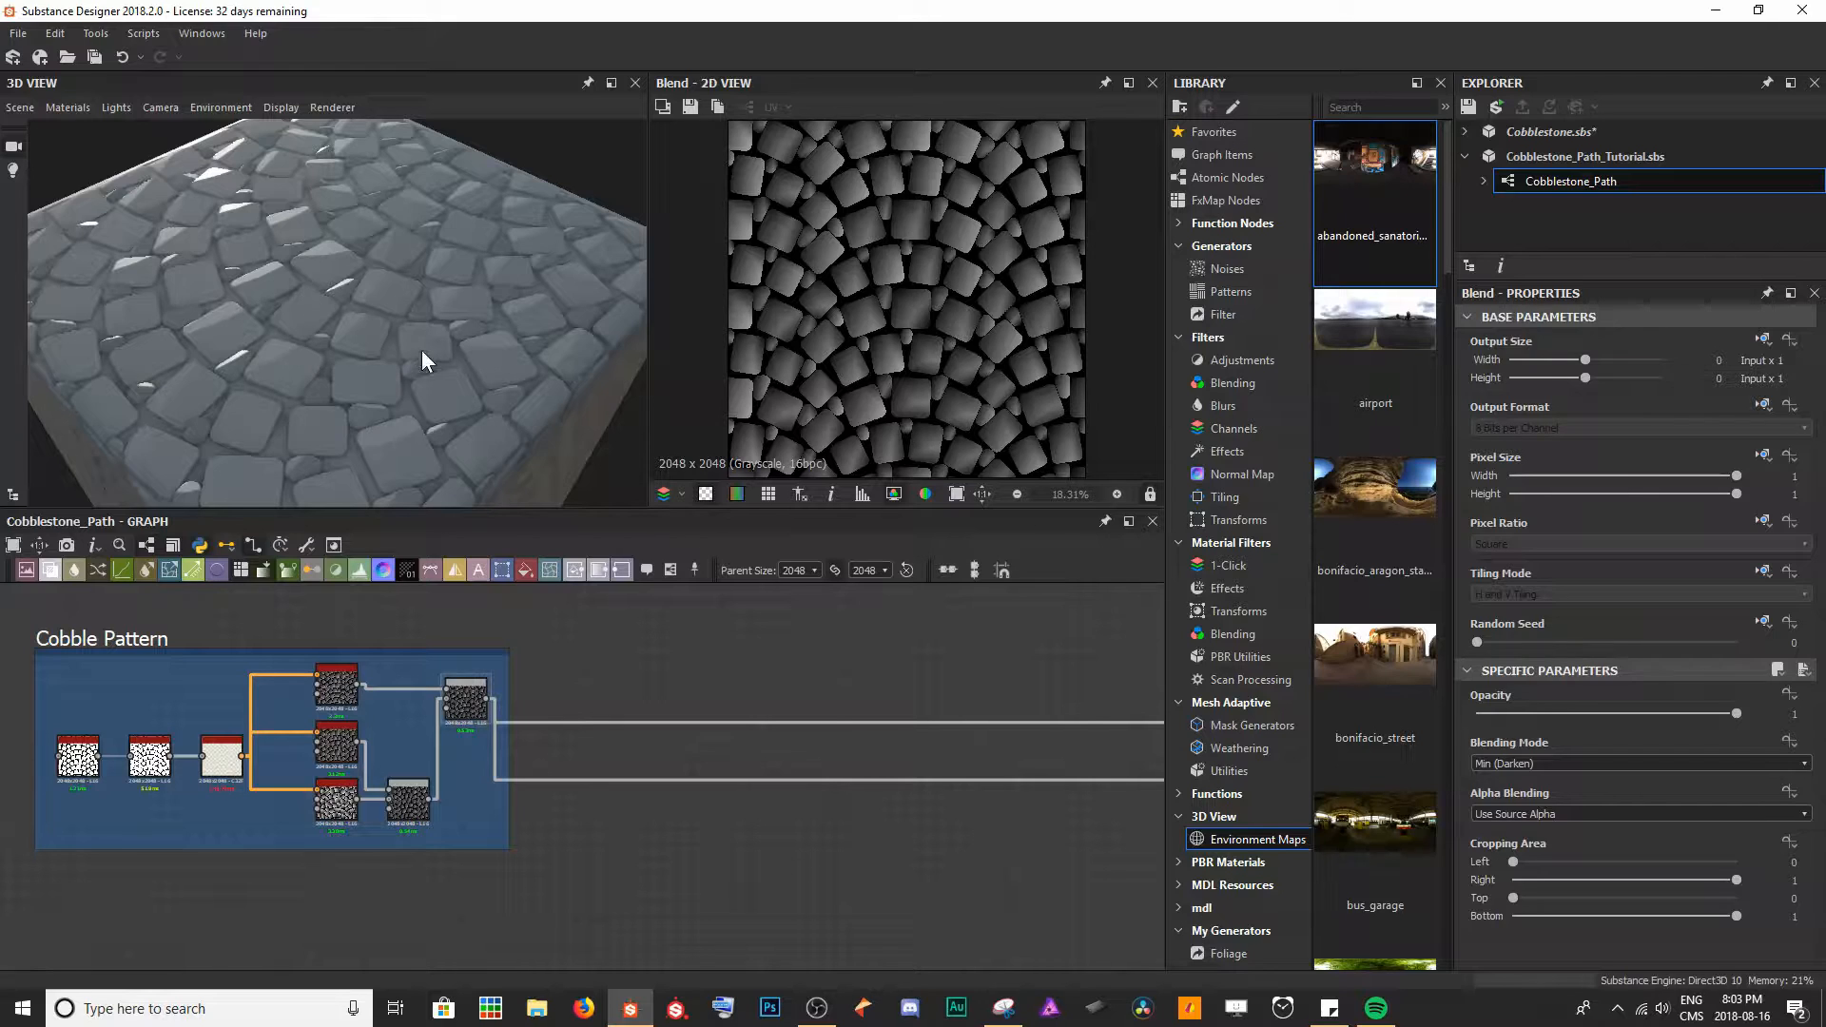
# - Add a Flood Fill to Random Grayscale node below the Cobble Pattern frame and feed it from the Flood Fill node
pyautogui.scroll(5, 477, 903)
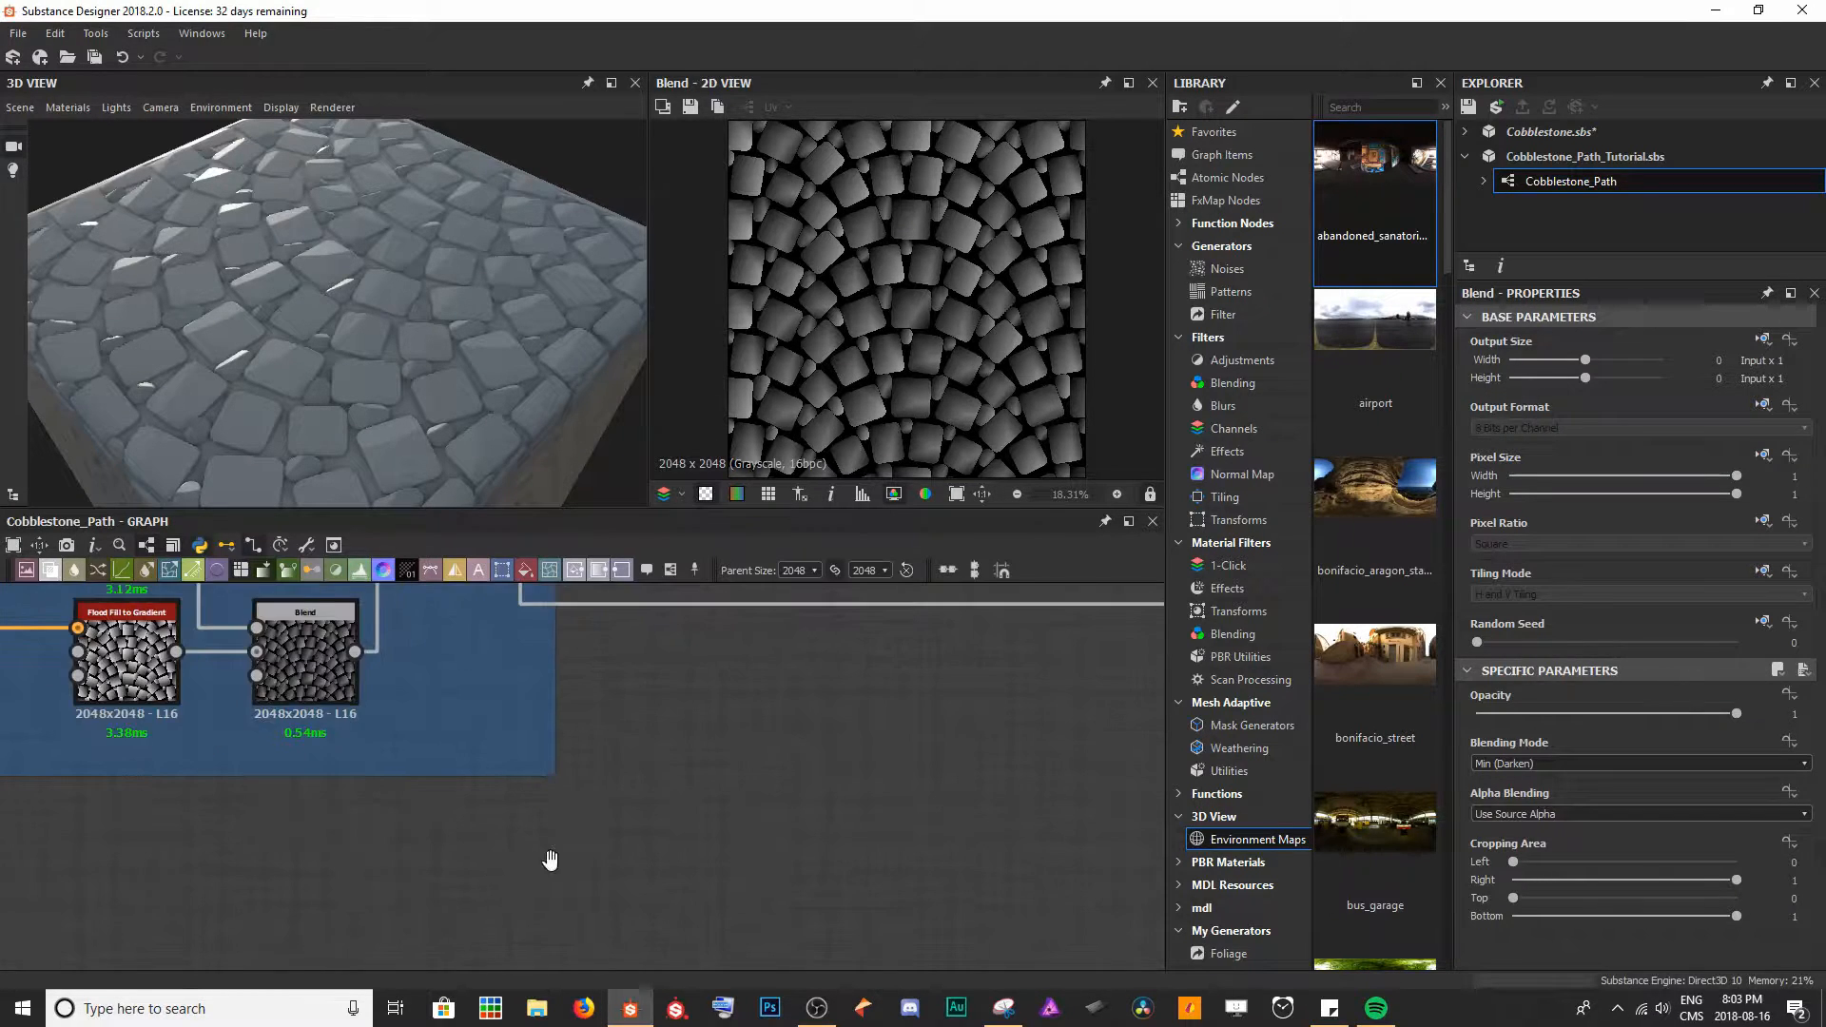
pyautogui.moveTo(533, 863); pyautogui.dragTo(842, 865, button='middle')
pyautogui.scroll(-1, 841, 866)
pyautogui.moveTo(359, 724); pyautogui.dragTo(334, 771, button='middle')
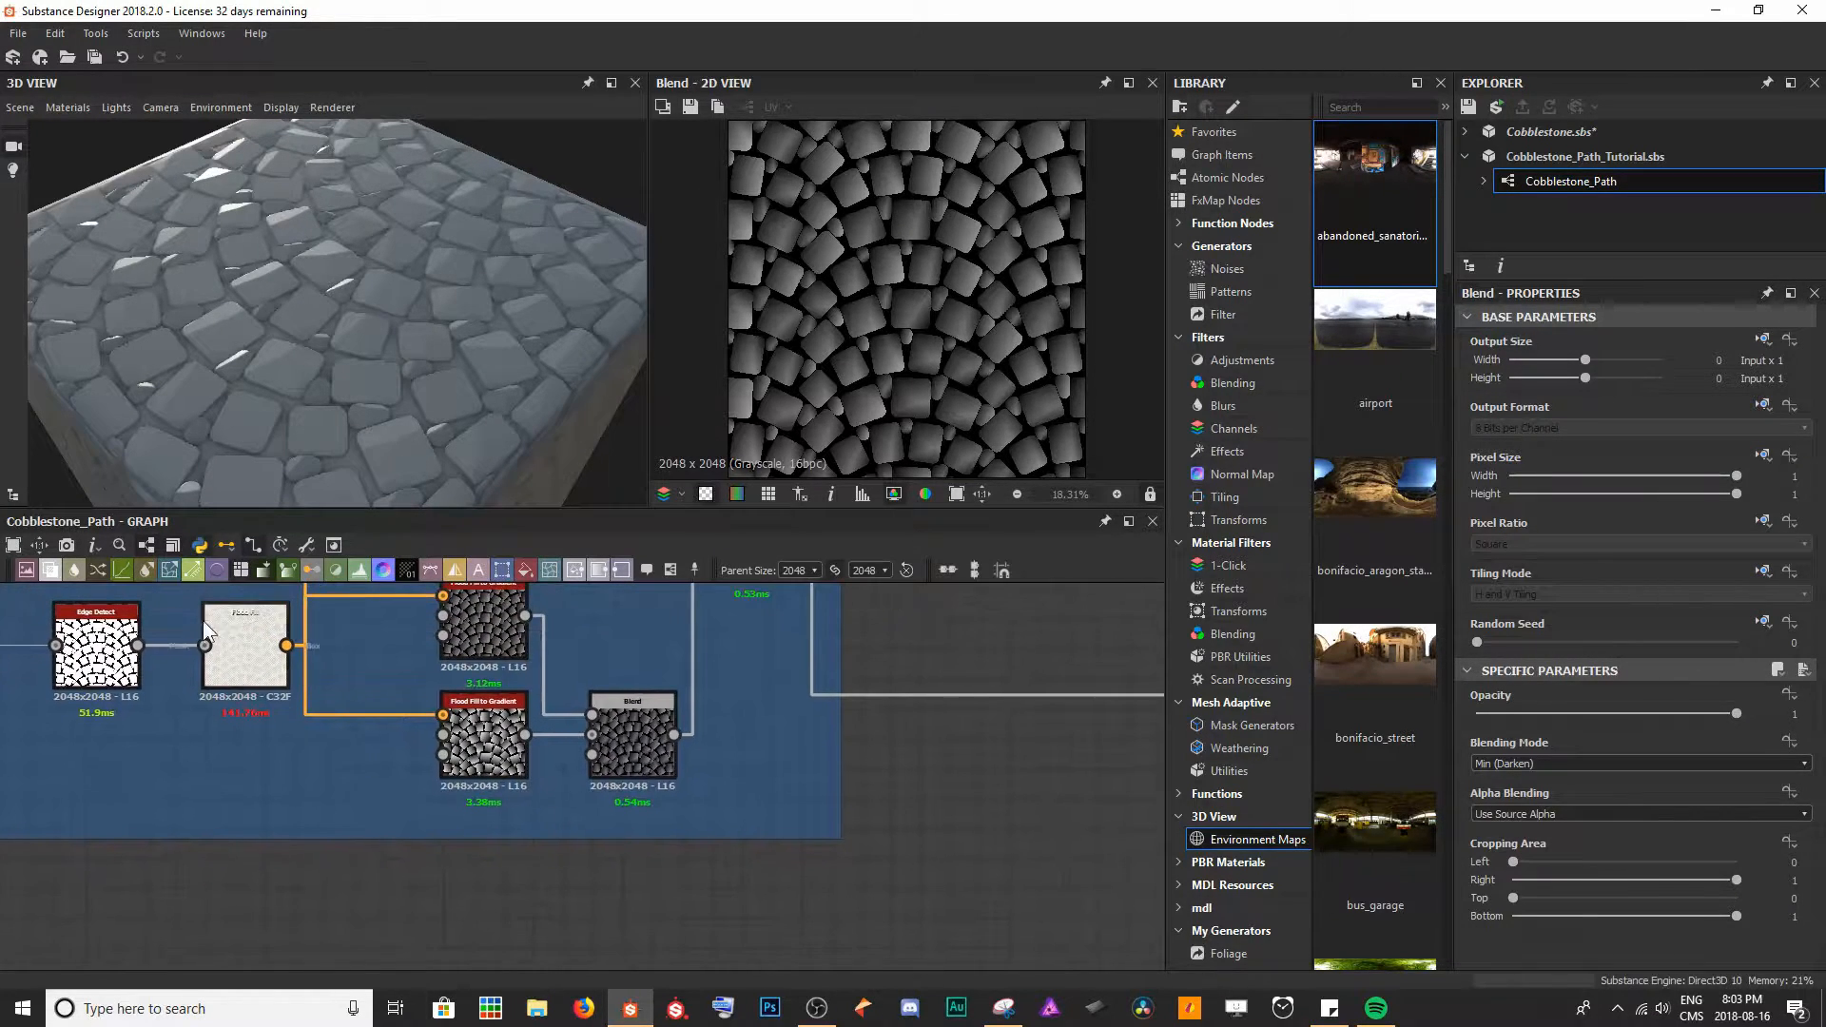
pyautogui.doubleClick(239, 660)
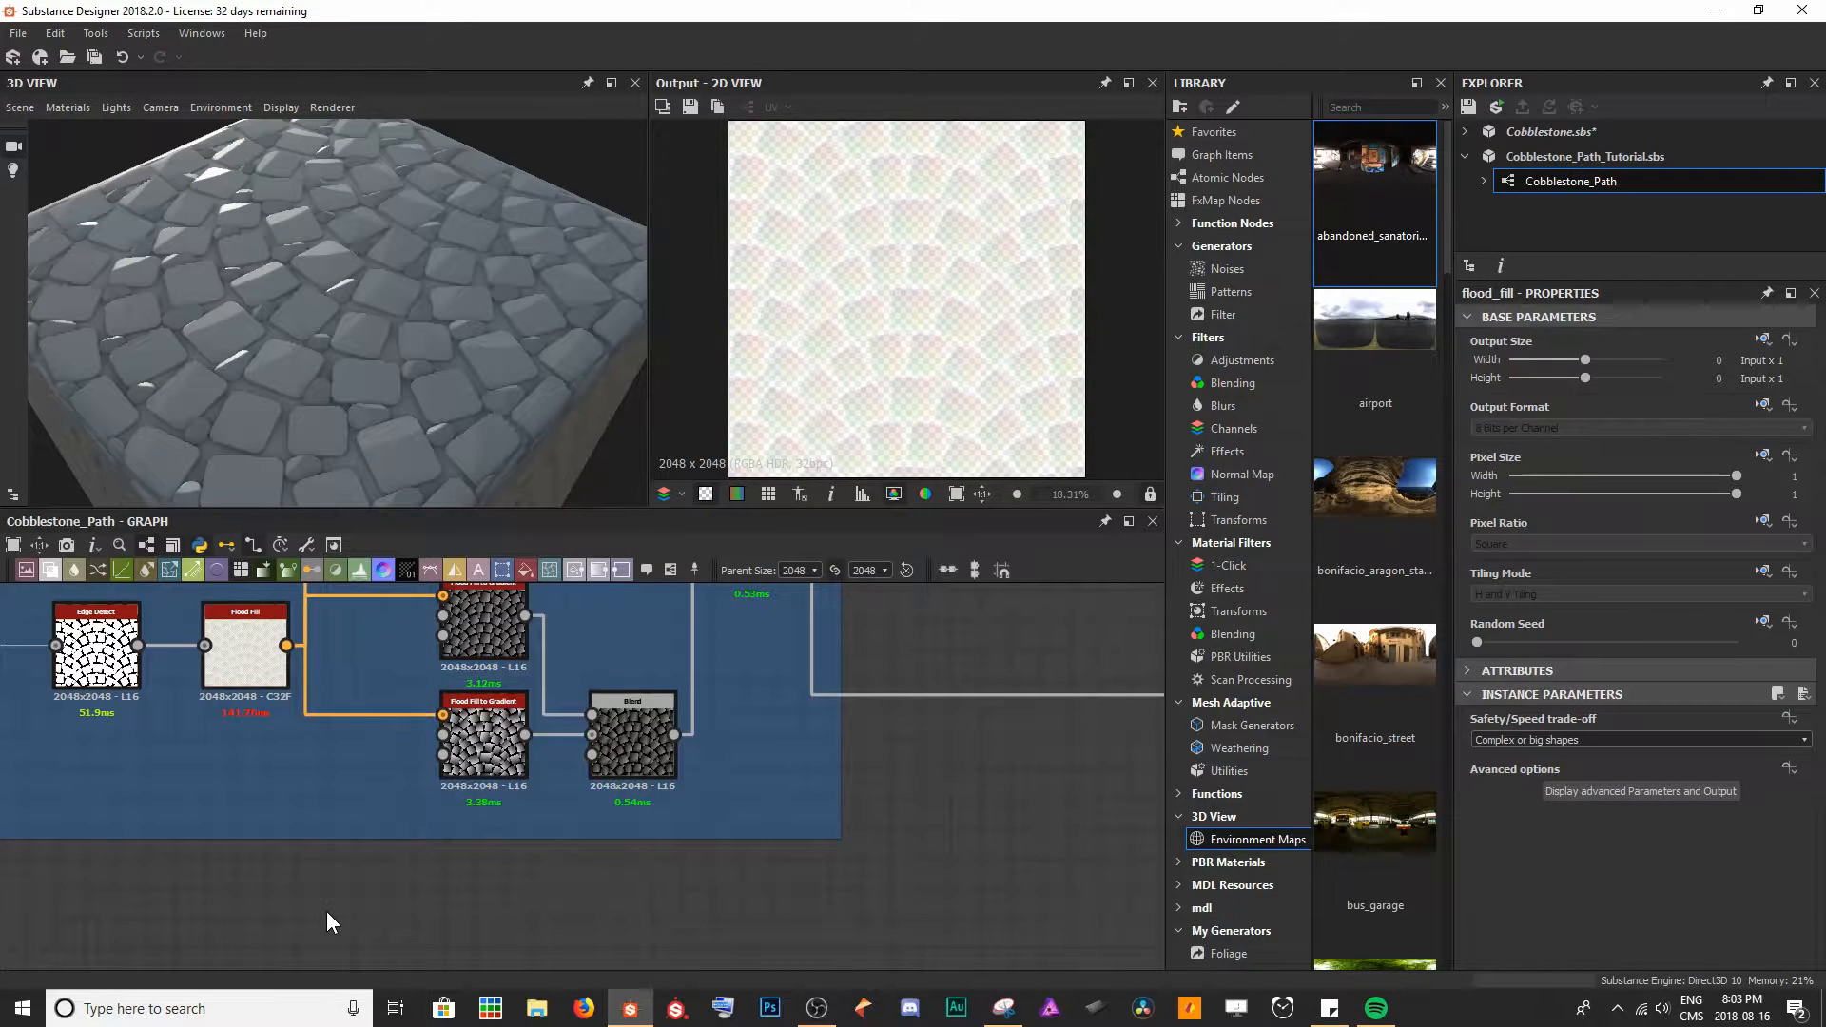
pyautogui.press('space')
pyautogui.write('floo')
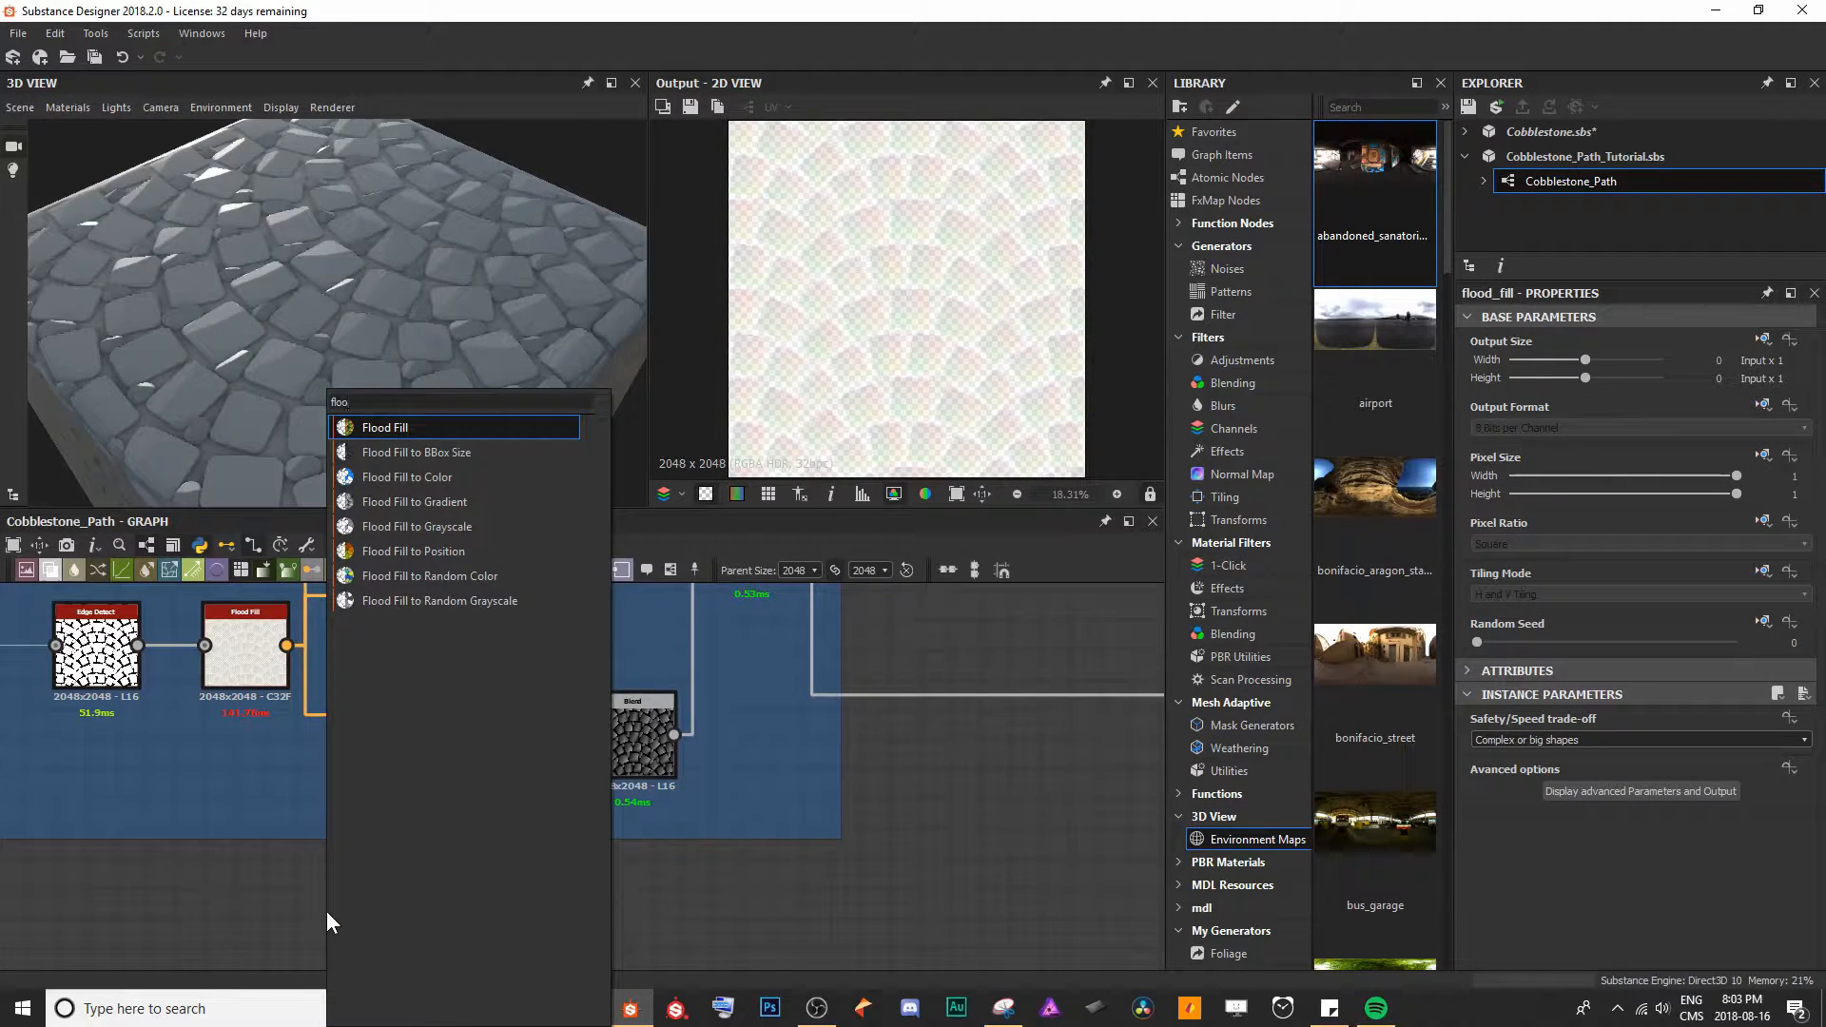
pyautogui.press('Down')
pyautogui.press('Down')
pyautogui.press('Down')
pyautogui.press('Down')
pyautogui.press('Down')
pyautogui.press('Down')
pyautogui.press('Down')
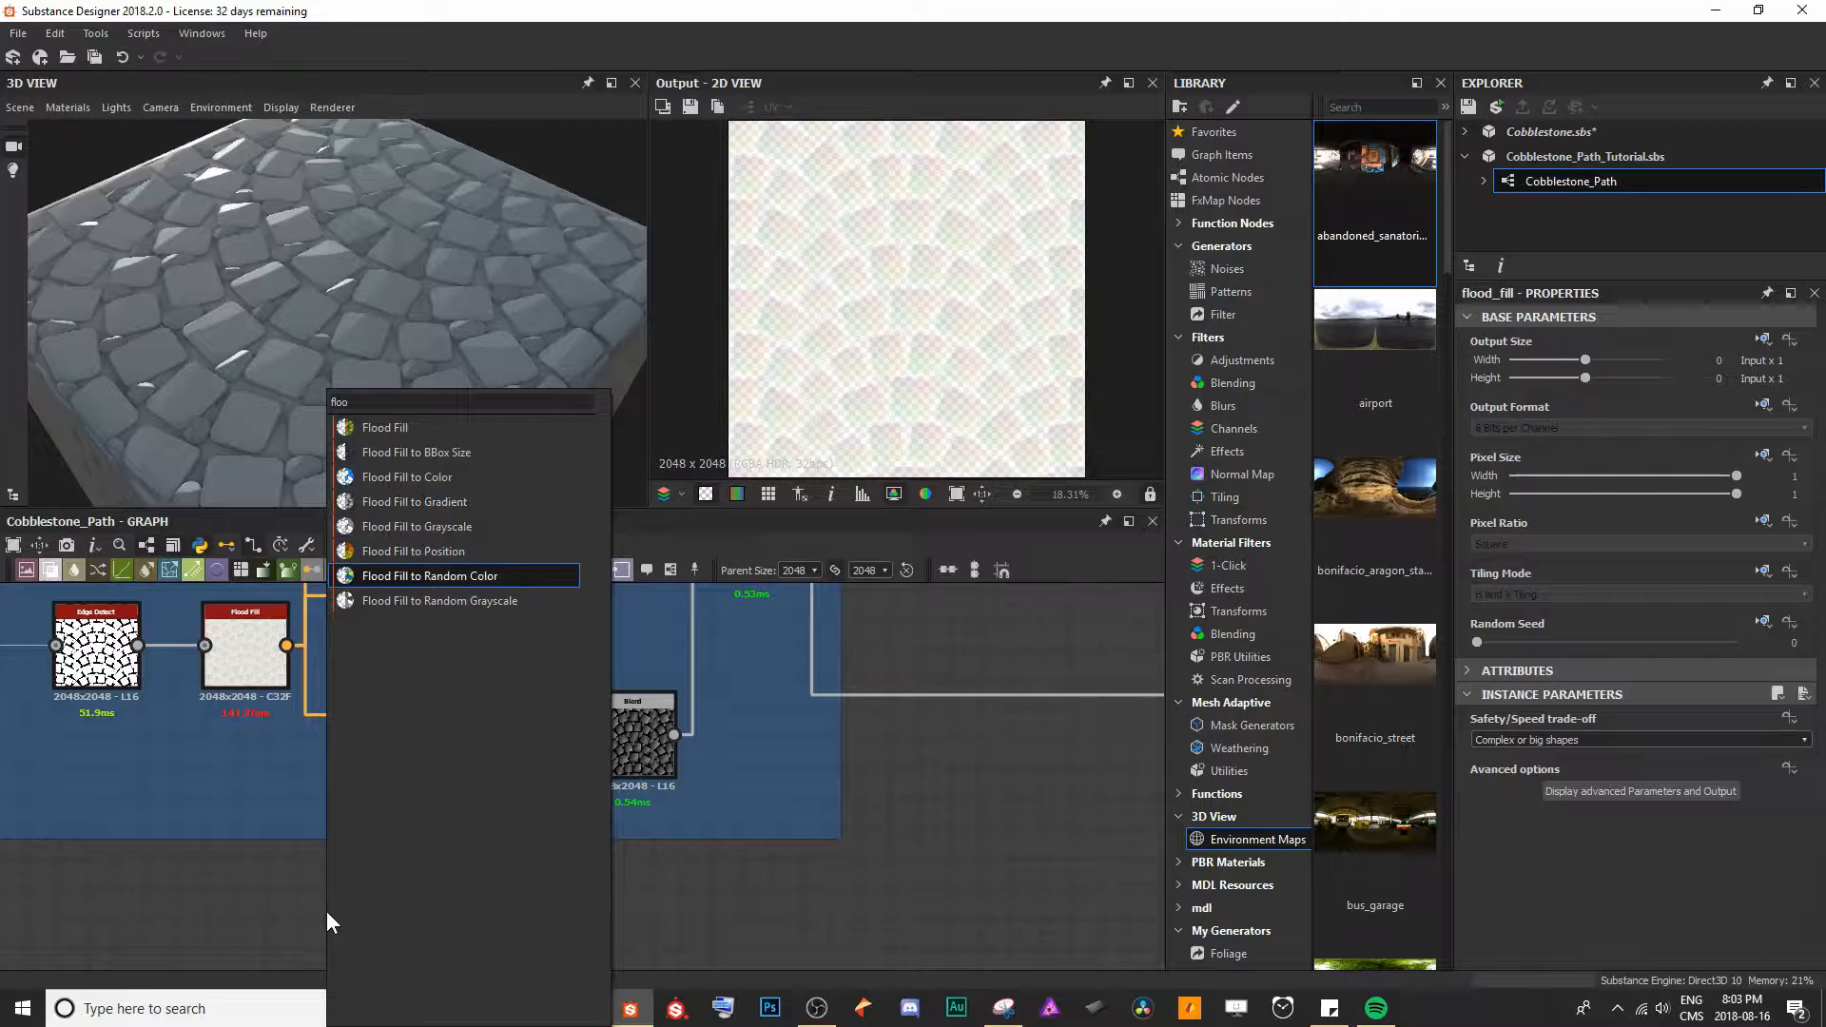
pyautogui.press('Return')
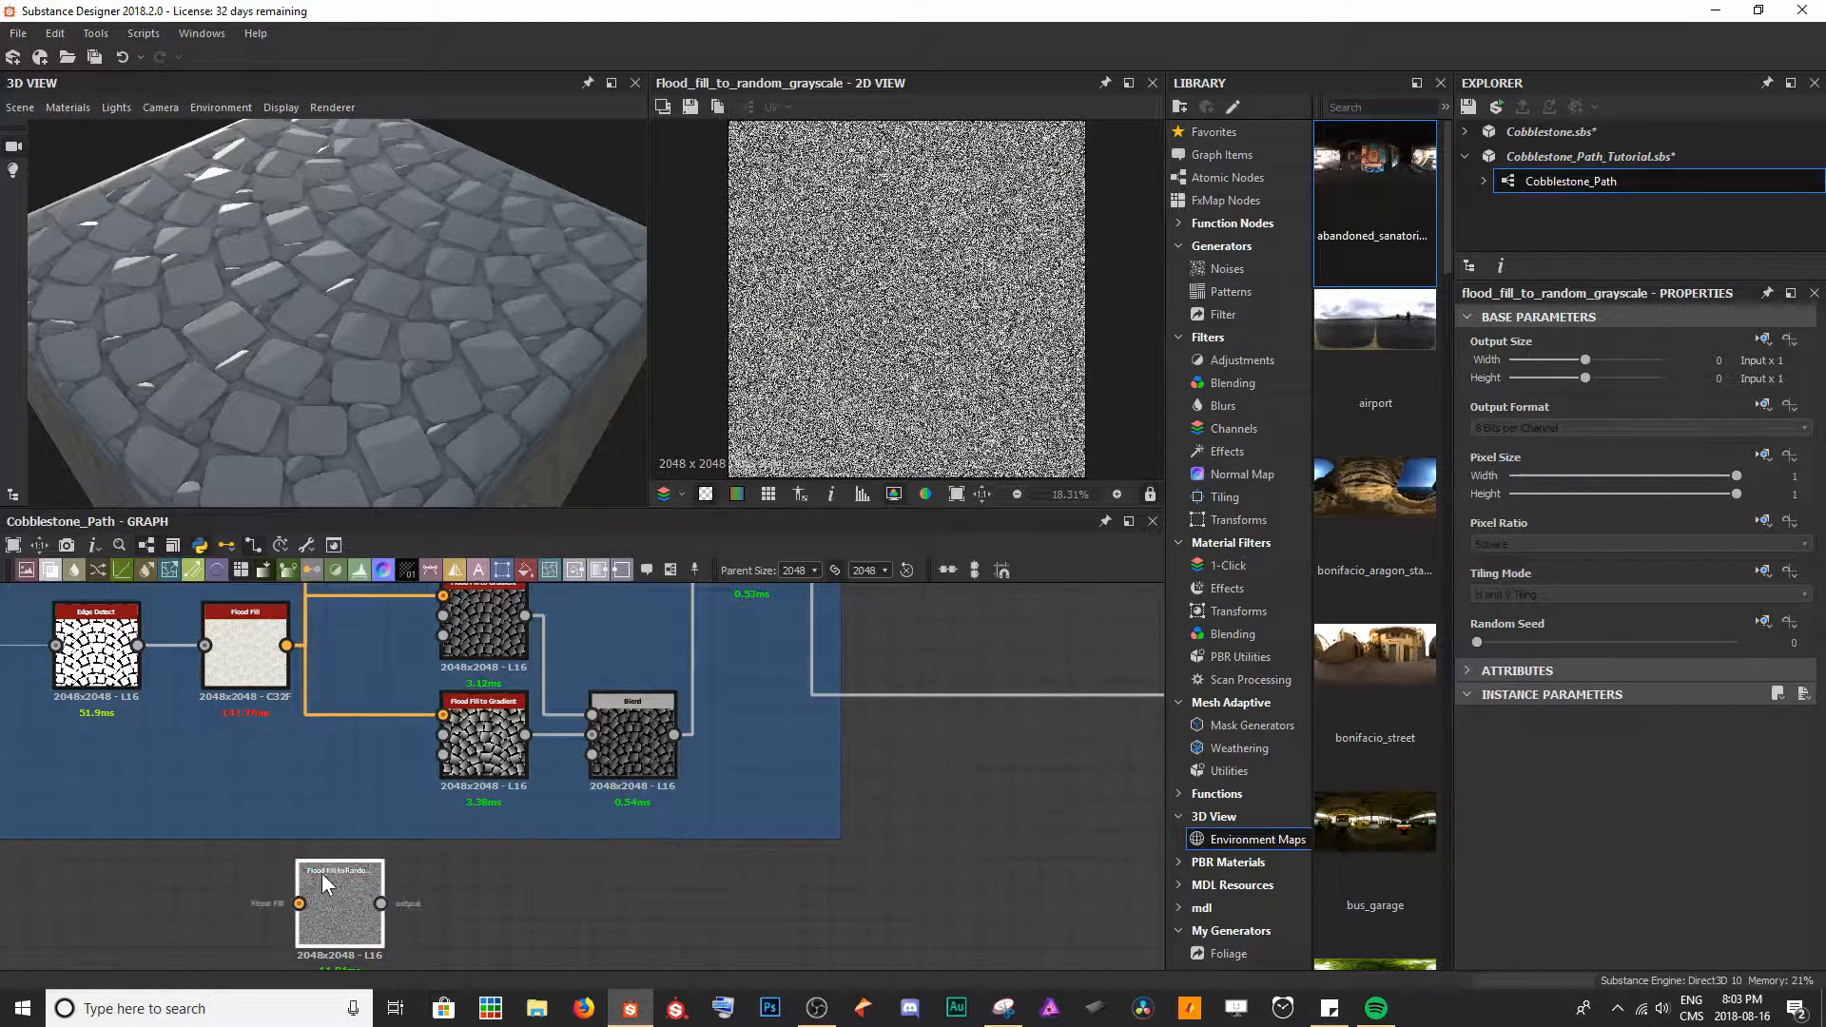
pyautogui.moveTo(286, 646); pyautogui.dragTo(411, 925)
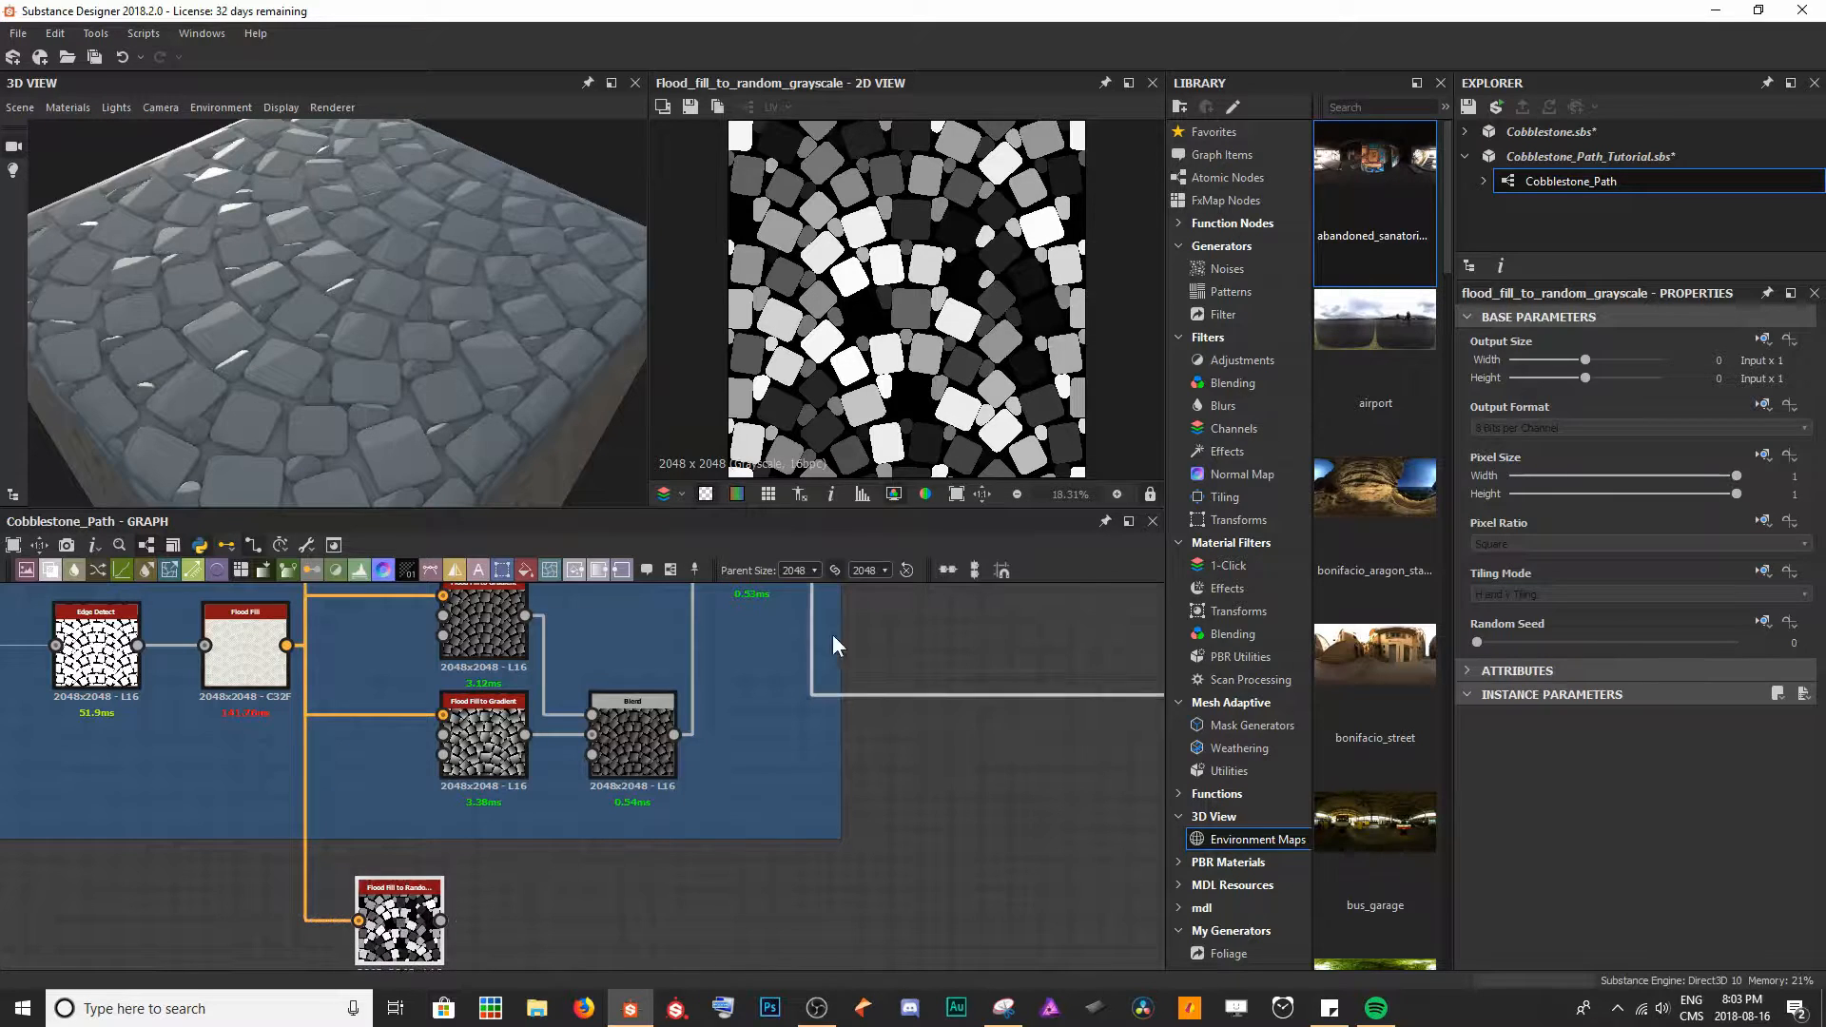
pyautogui.scroll(3, 846, 298)
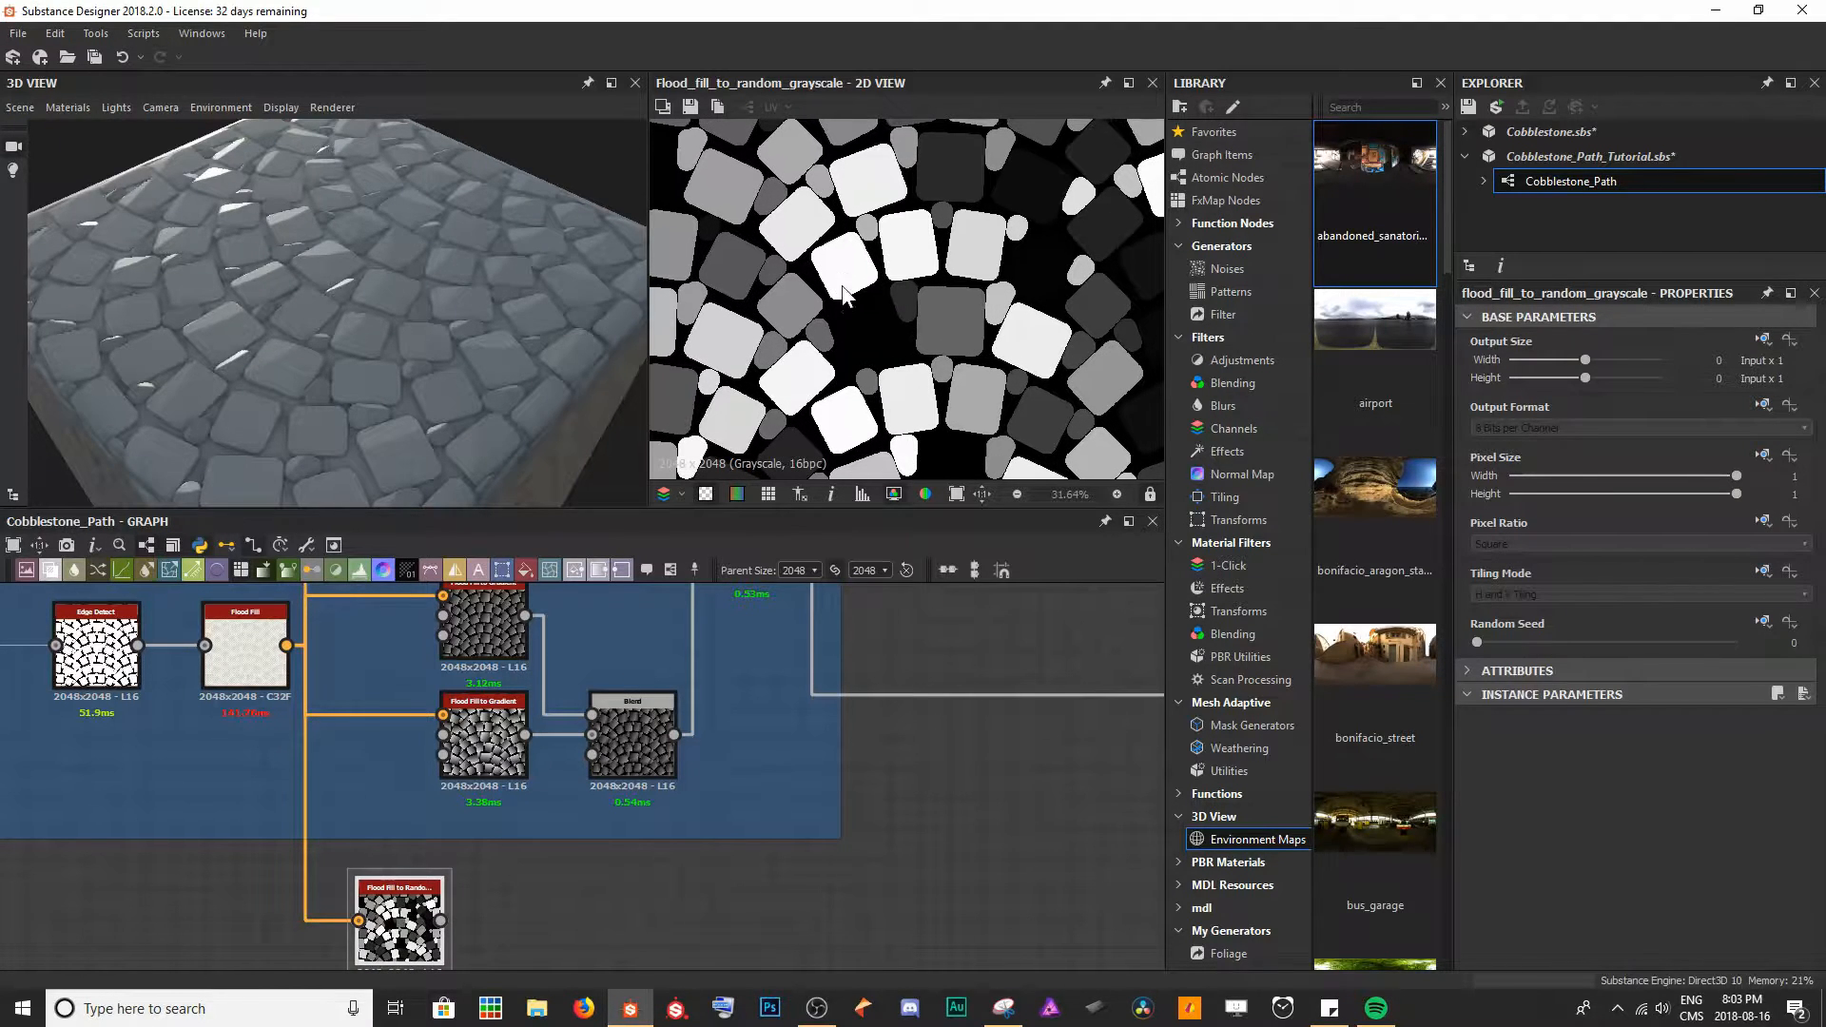
# - Compare the Edge Detect output with the Flood Fill to Random Grayscale output in the 2D view
pyautogui.moveTo(95, 647); pyautogui.dragTo(100, 637)
pyautogui.doubleClick(100, 637)
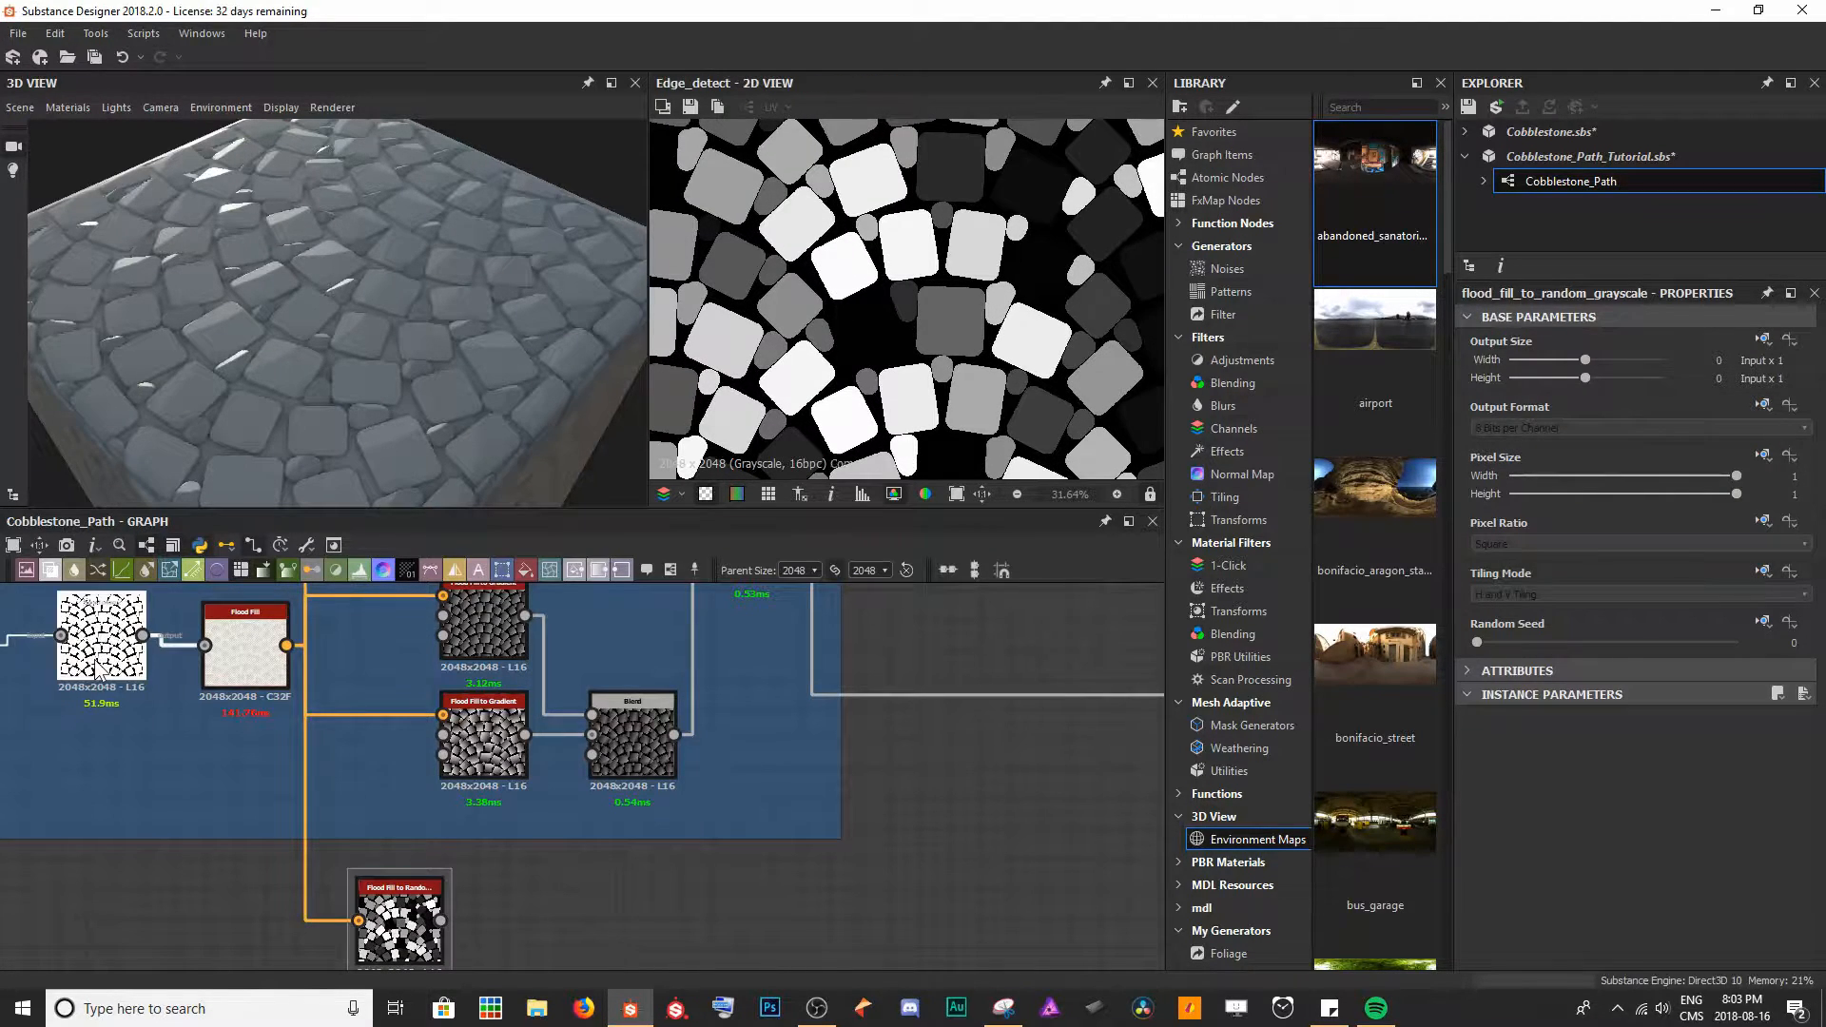
pyautogui.doubleClick(407, 915)
pyautogui.scroll(-2, 1023, 265)
pyautogui.moveTo(1040, 245); pyautogui.dragTo(977, 260, button='middle')
pyautogui.moveTo(649, 856); pyautogui.dragTo(589, 764, button='middle')
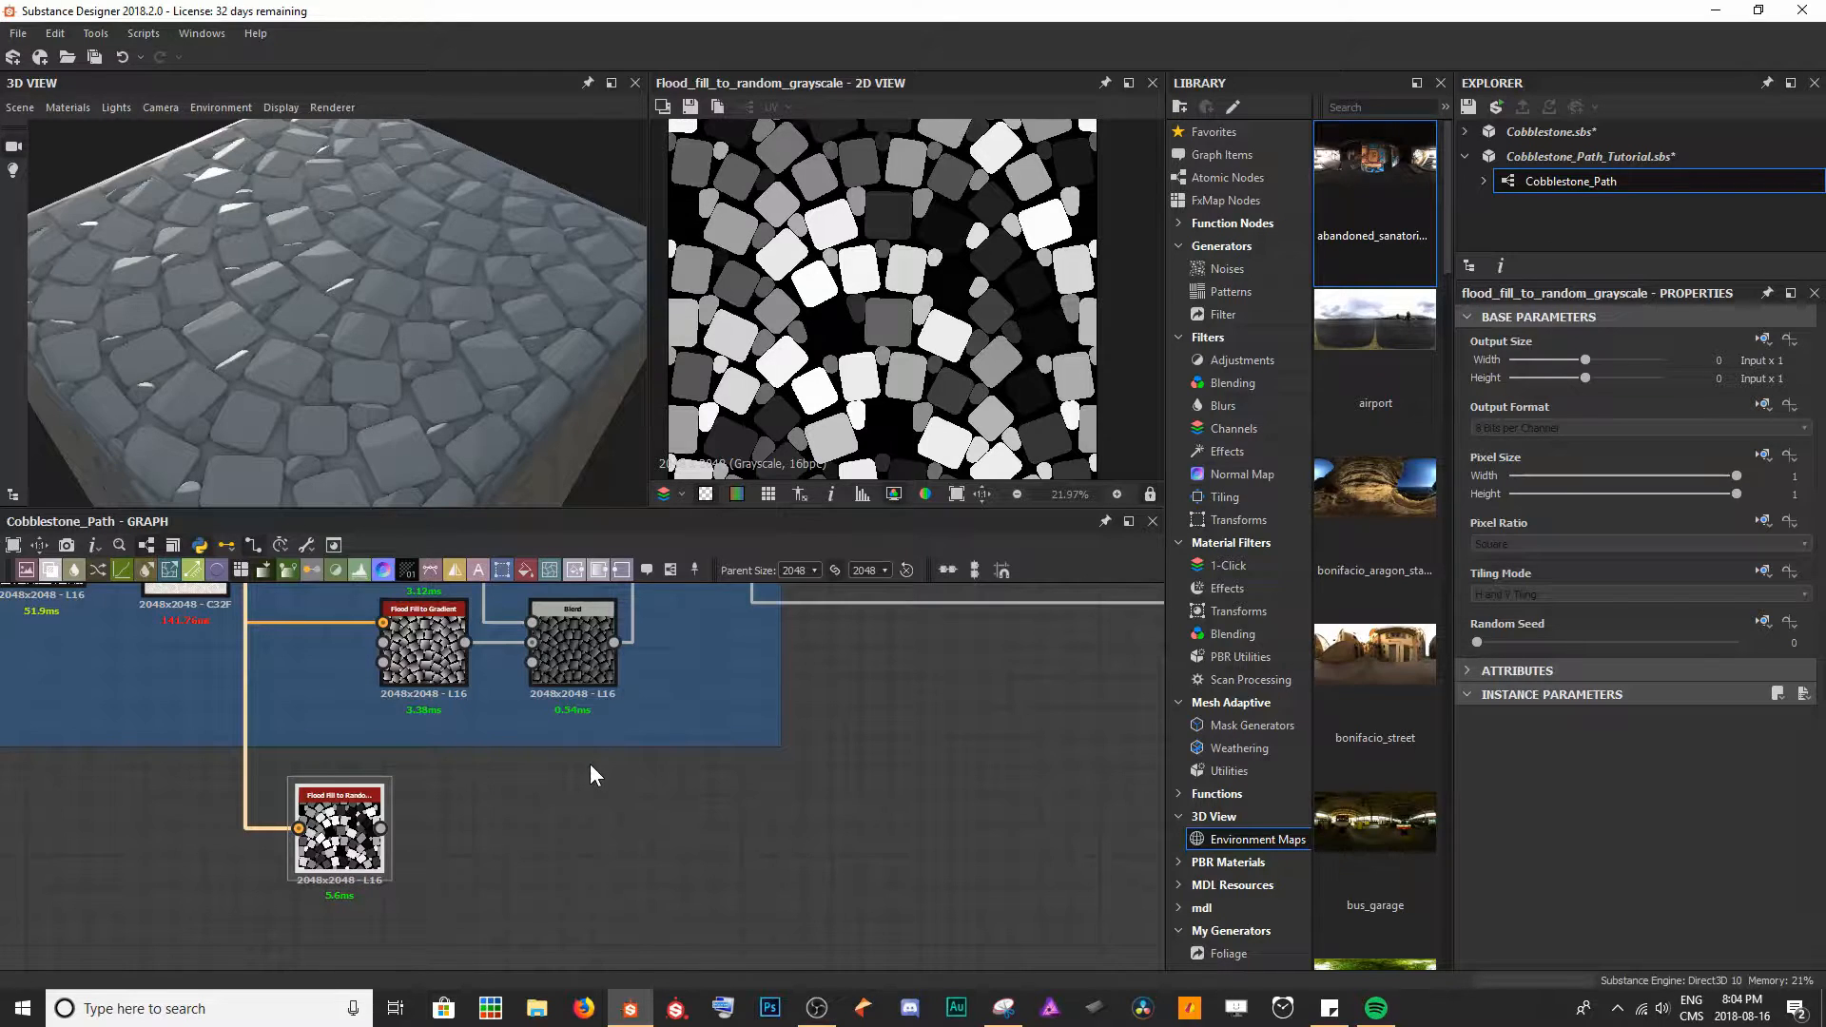
# - Add a Histogram Scan node fed by the Flood Fill to Random Grayscale node
pyautogui.scroll(2, 336, 833)
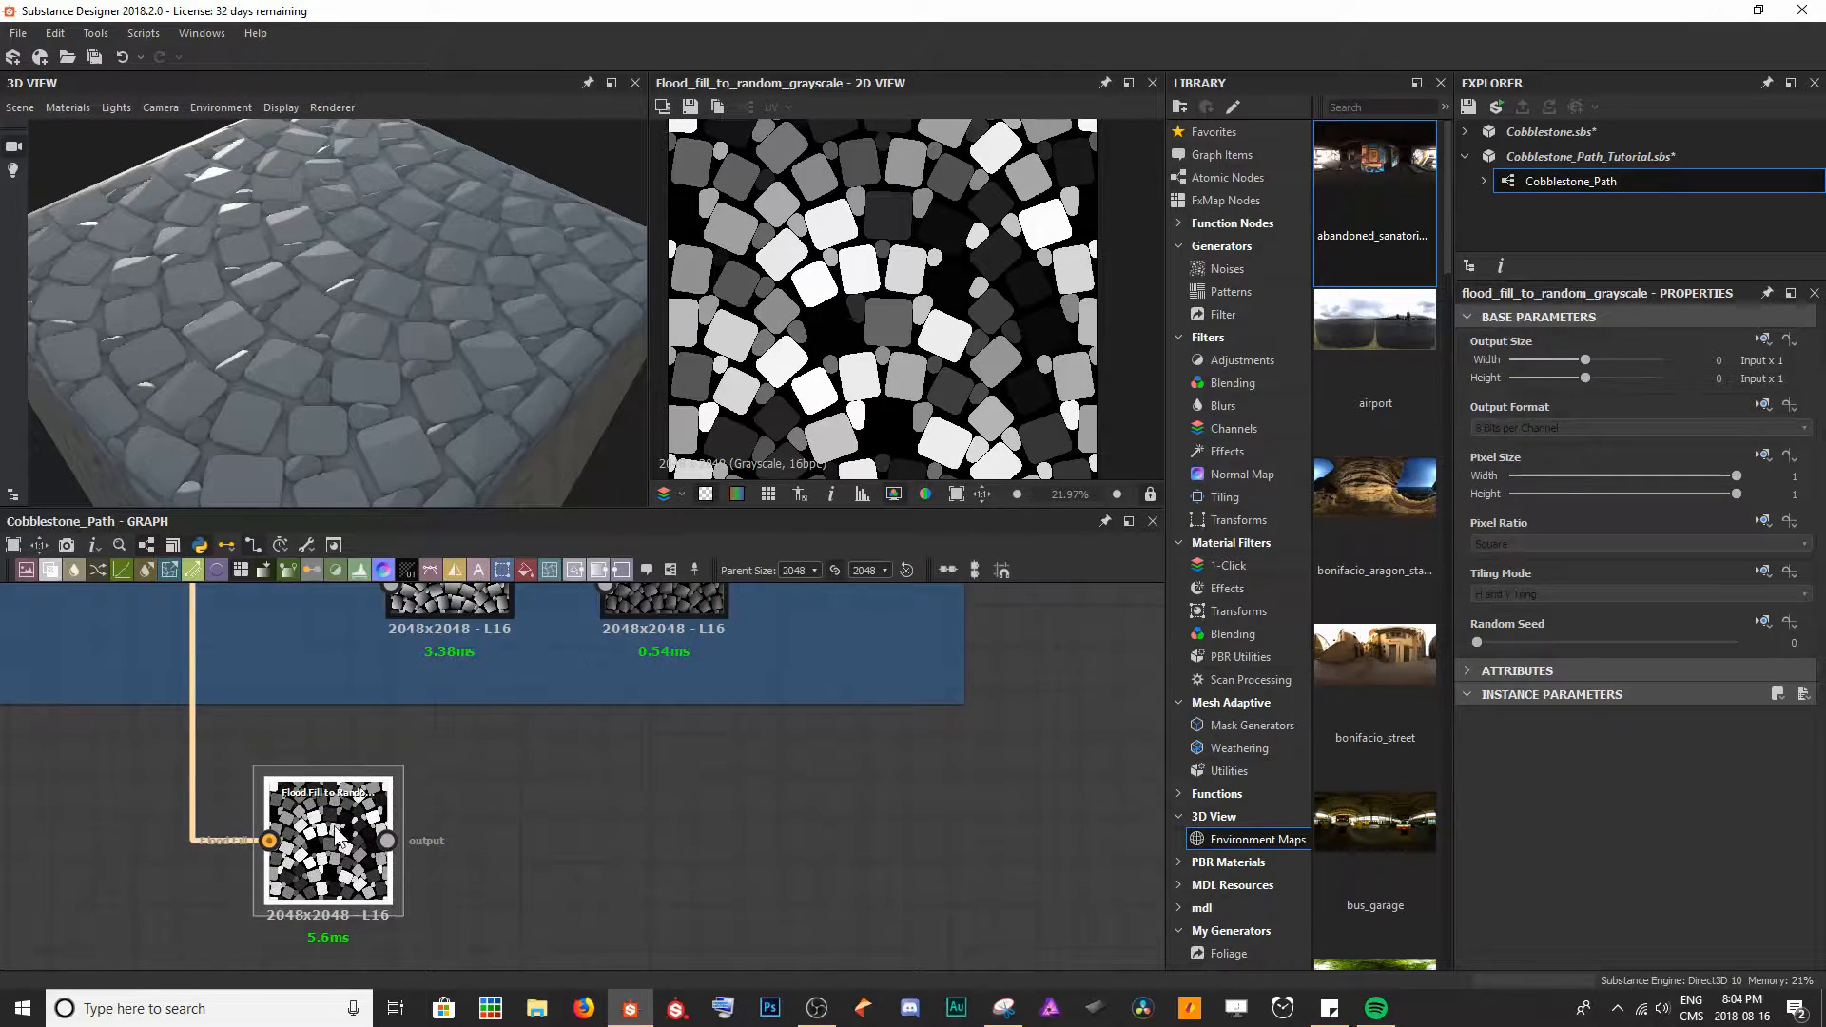
pyautogui.press('space')
pyautogui.write('his')
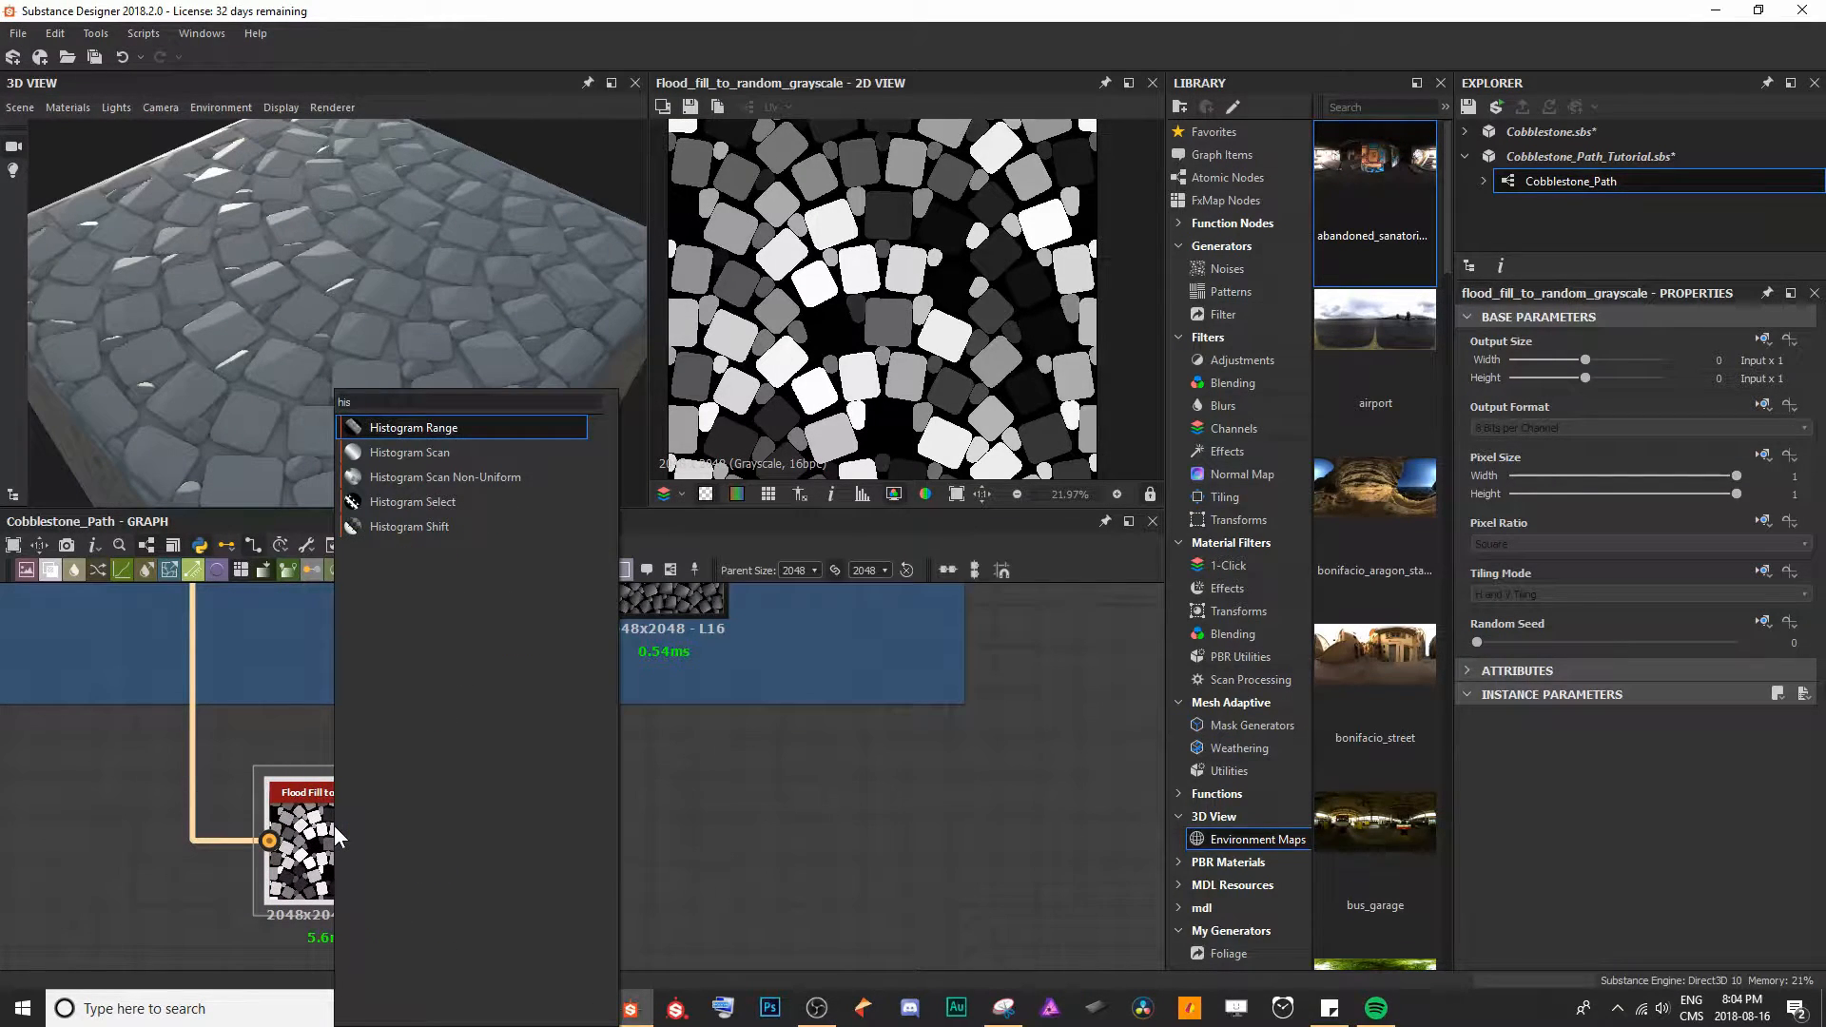
pyautogui.press('Down')
pyautogui.press('Return')
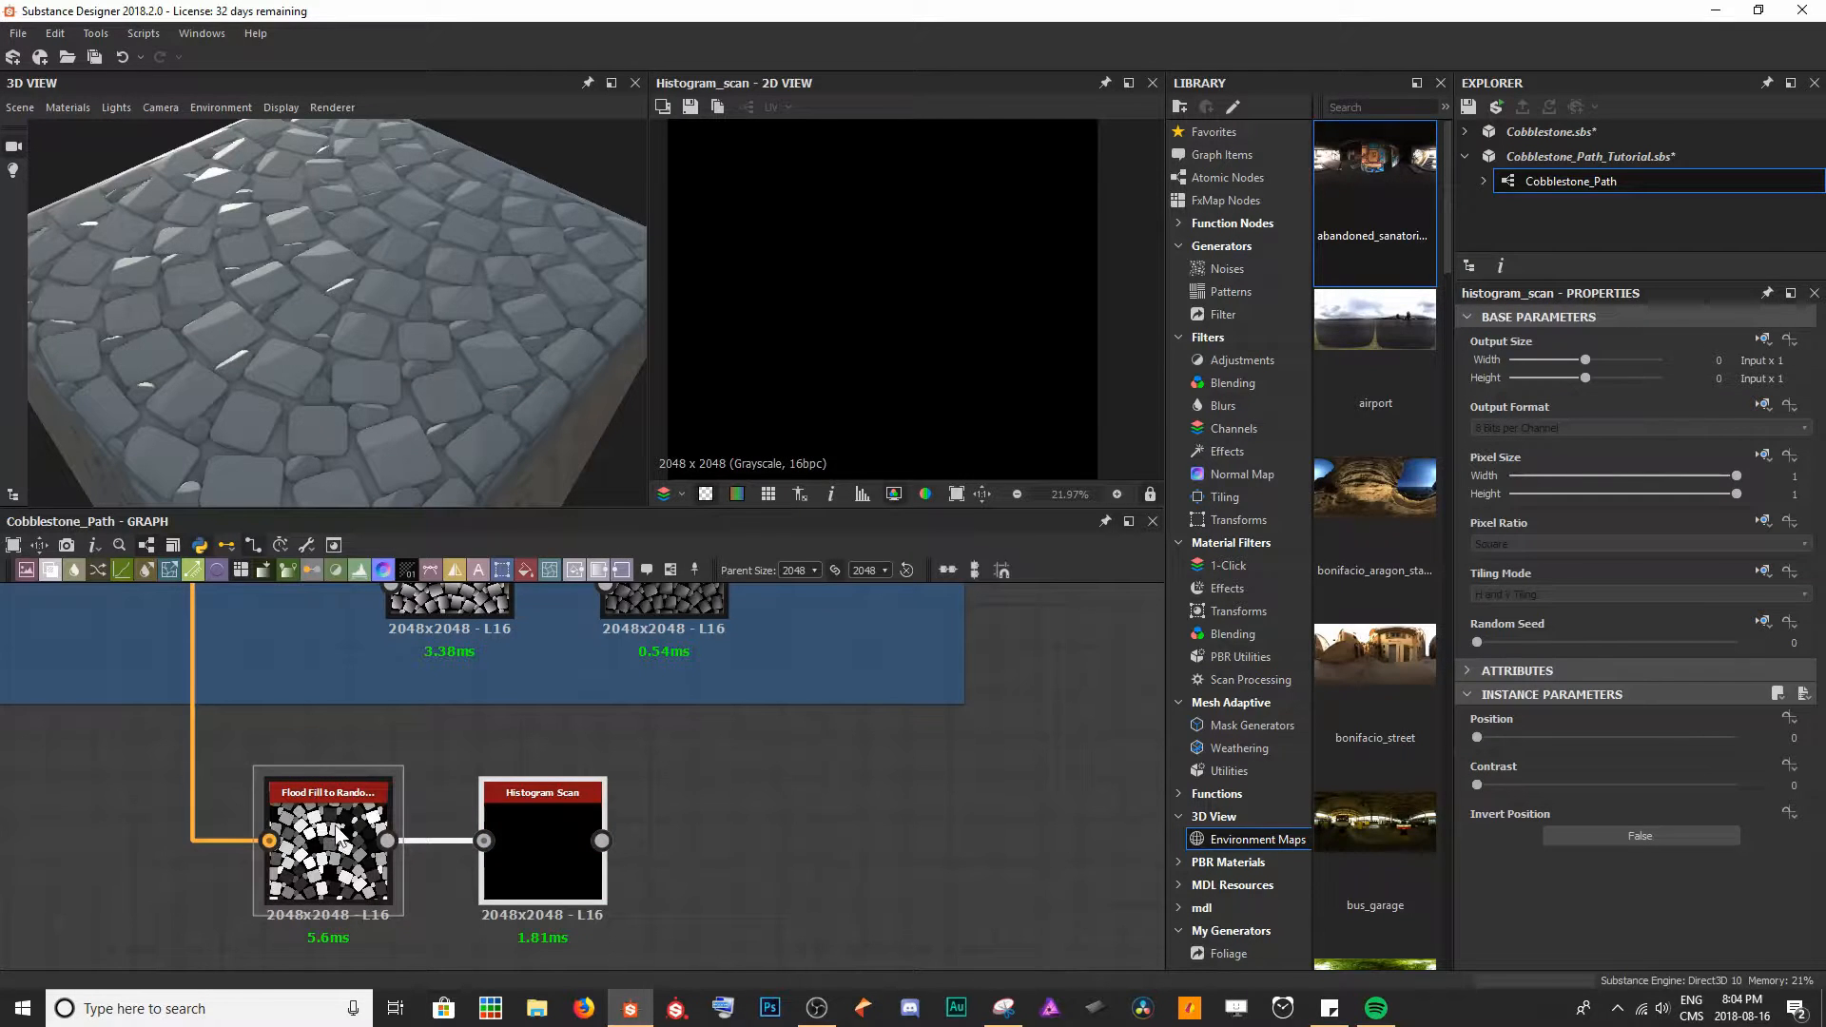
# - Try the Histogram Scan with Position 0.7 and Contrast 0.05
pyautogui.moveTo(1476, 738); pyautogui.dragTo(1567, 779)
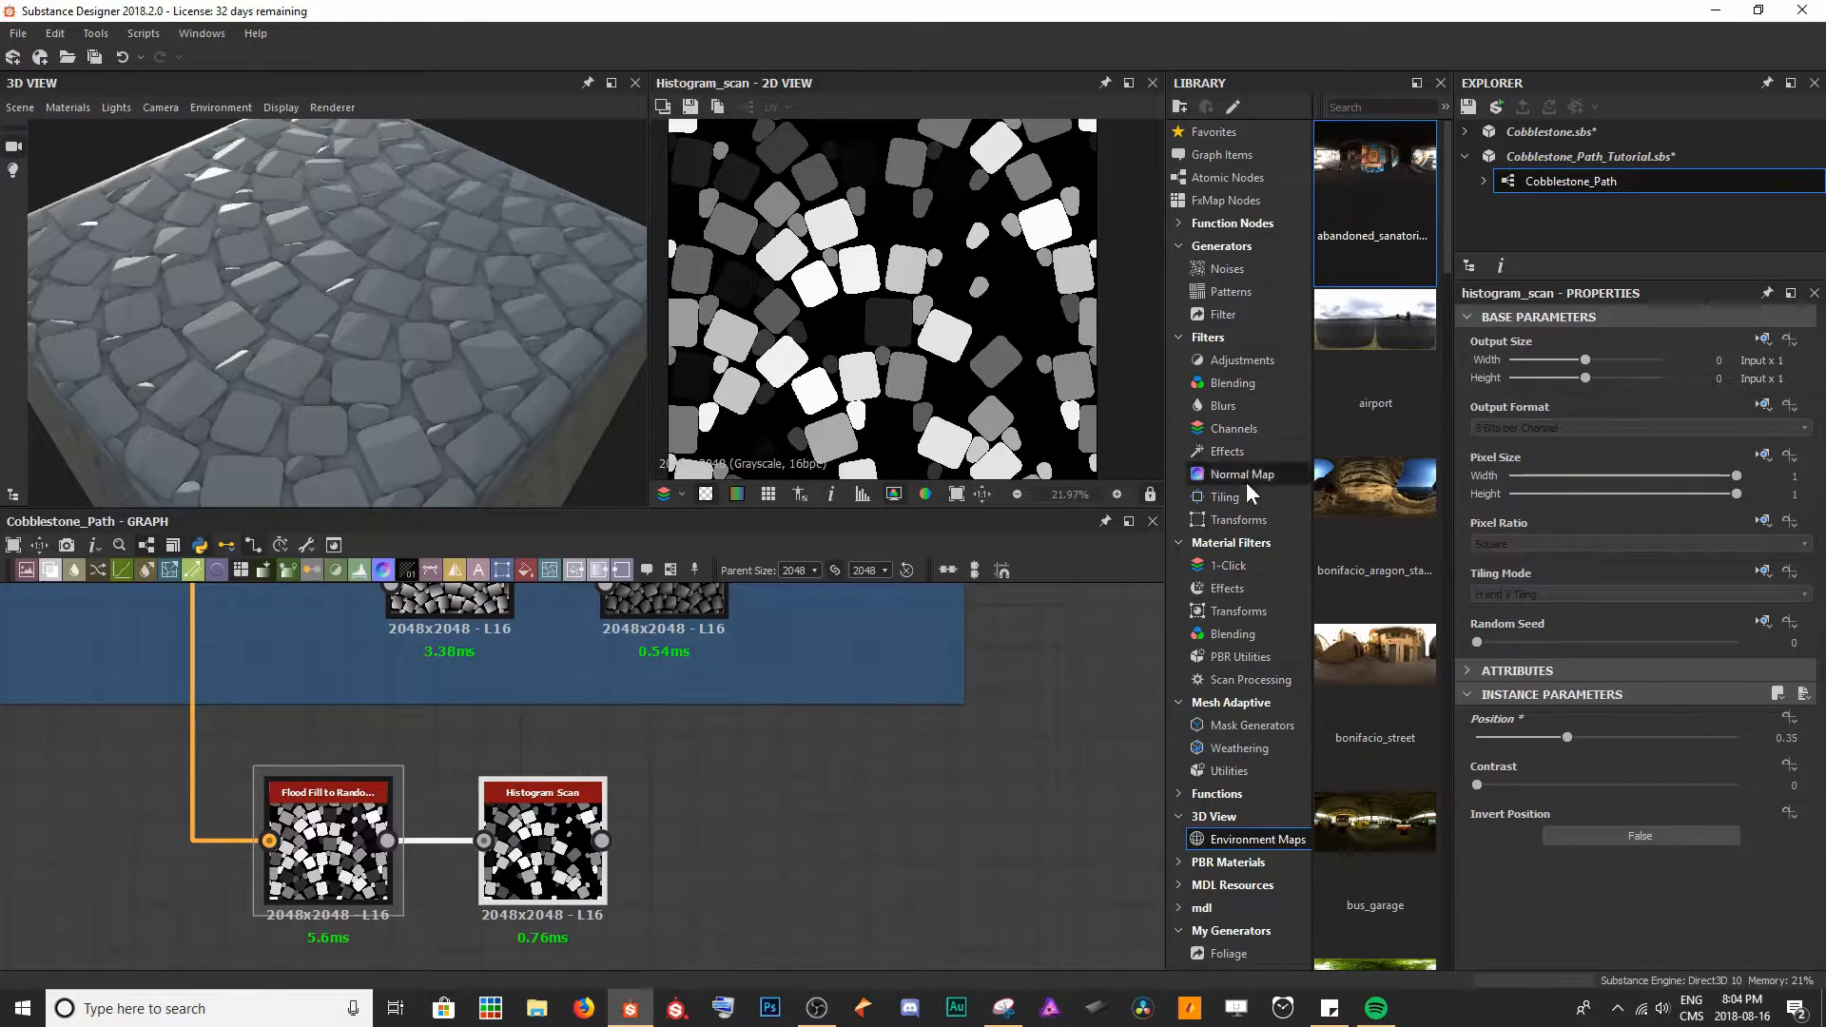
pyautogui.moveTo(1570, 739); pyautogui.dragTo(1741, 740)
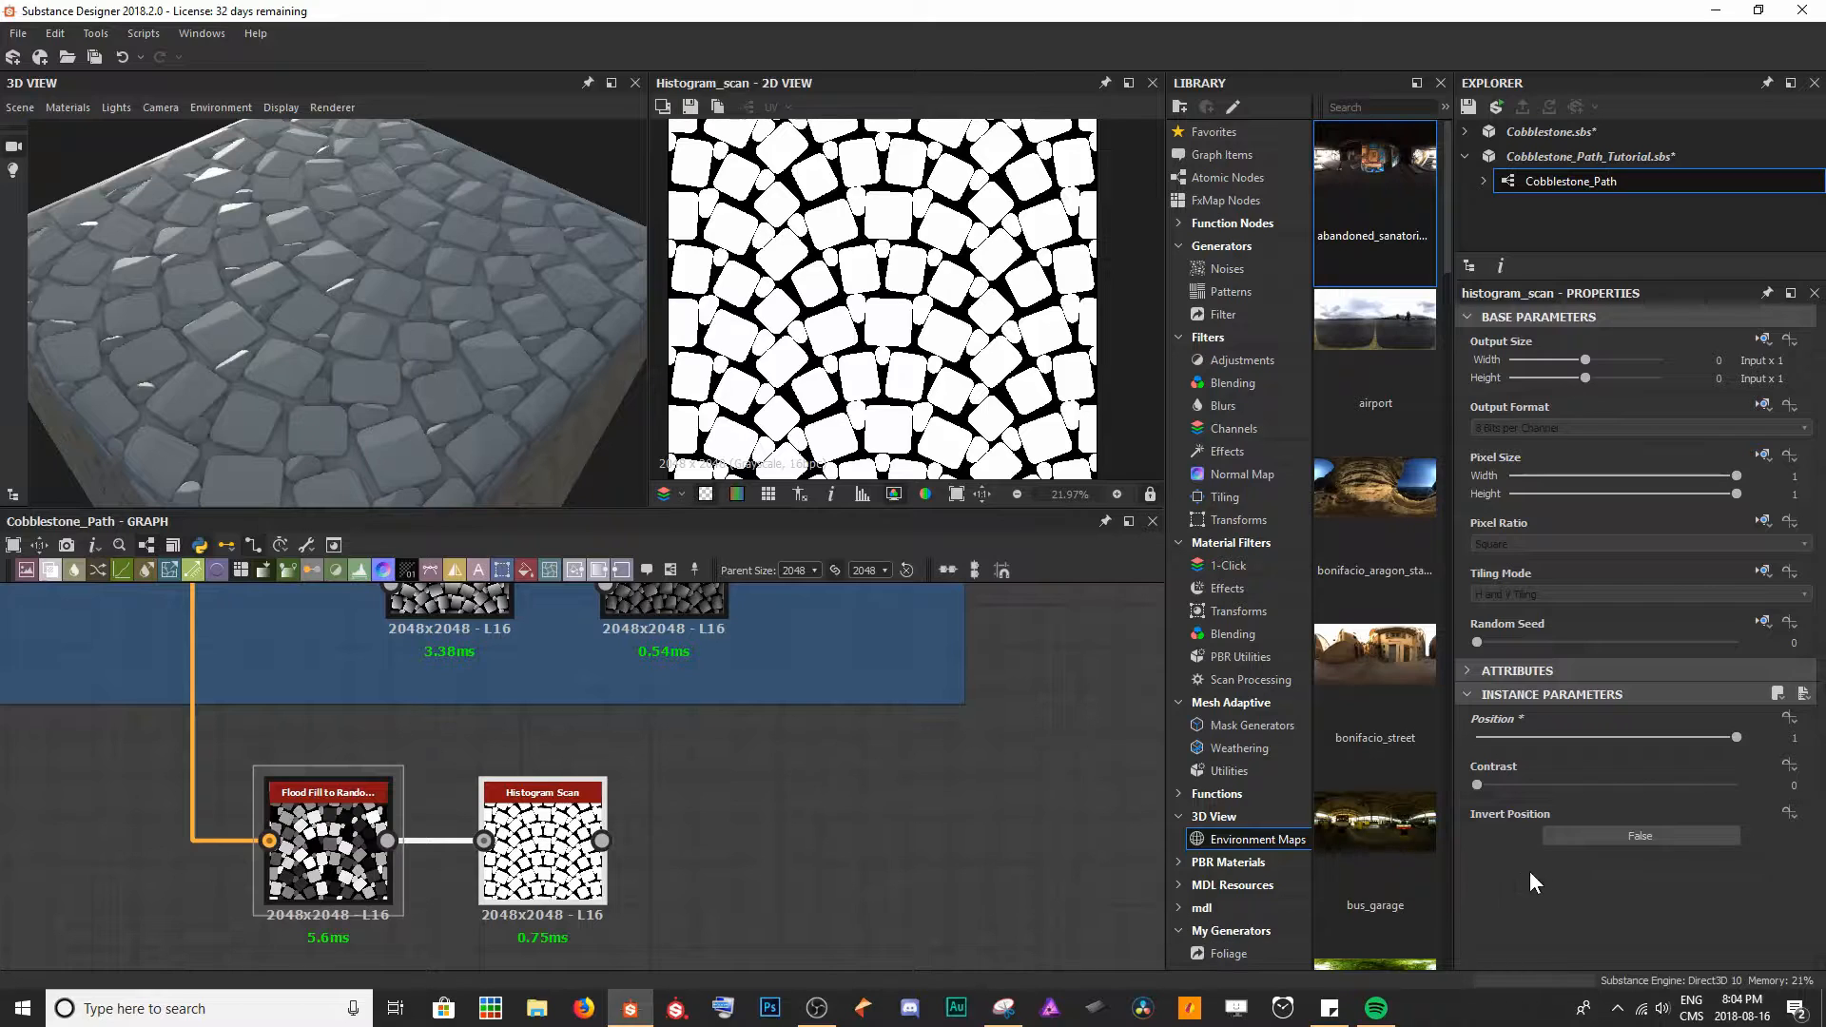
pyautogui.moveTo(1476, 786); pyautogui.dragTo(1489, 785)
pyautogui.moveTo(1737, 738); pyautogui.dragTo(1659, 738)
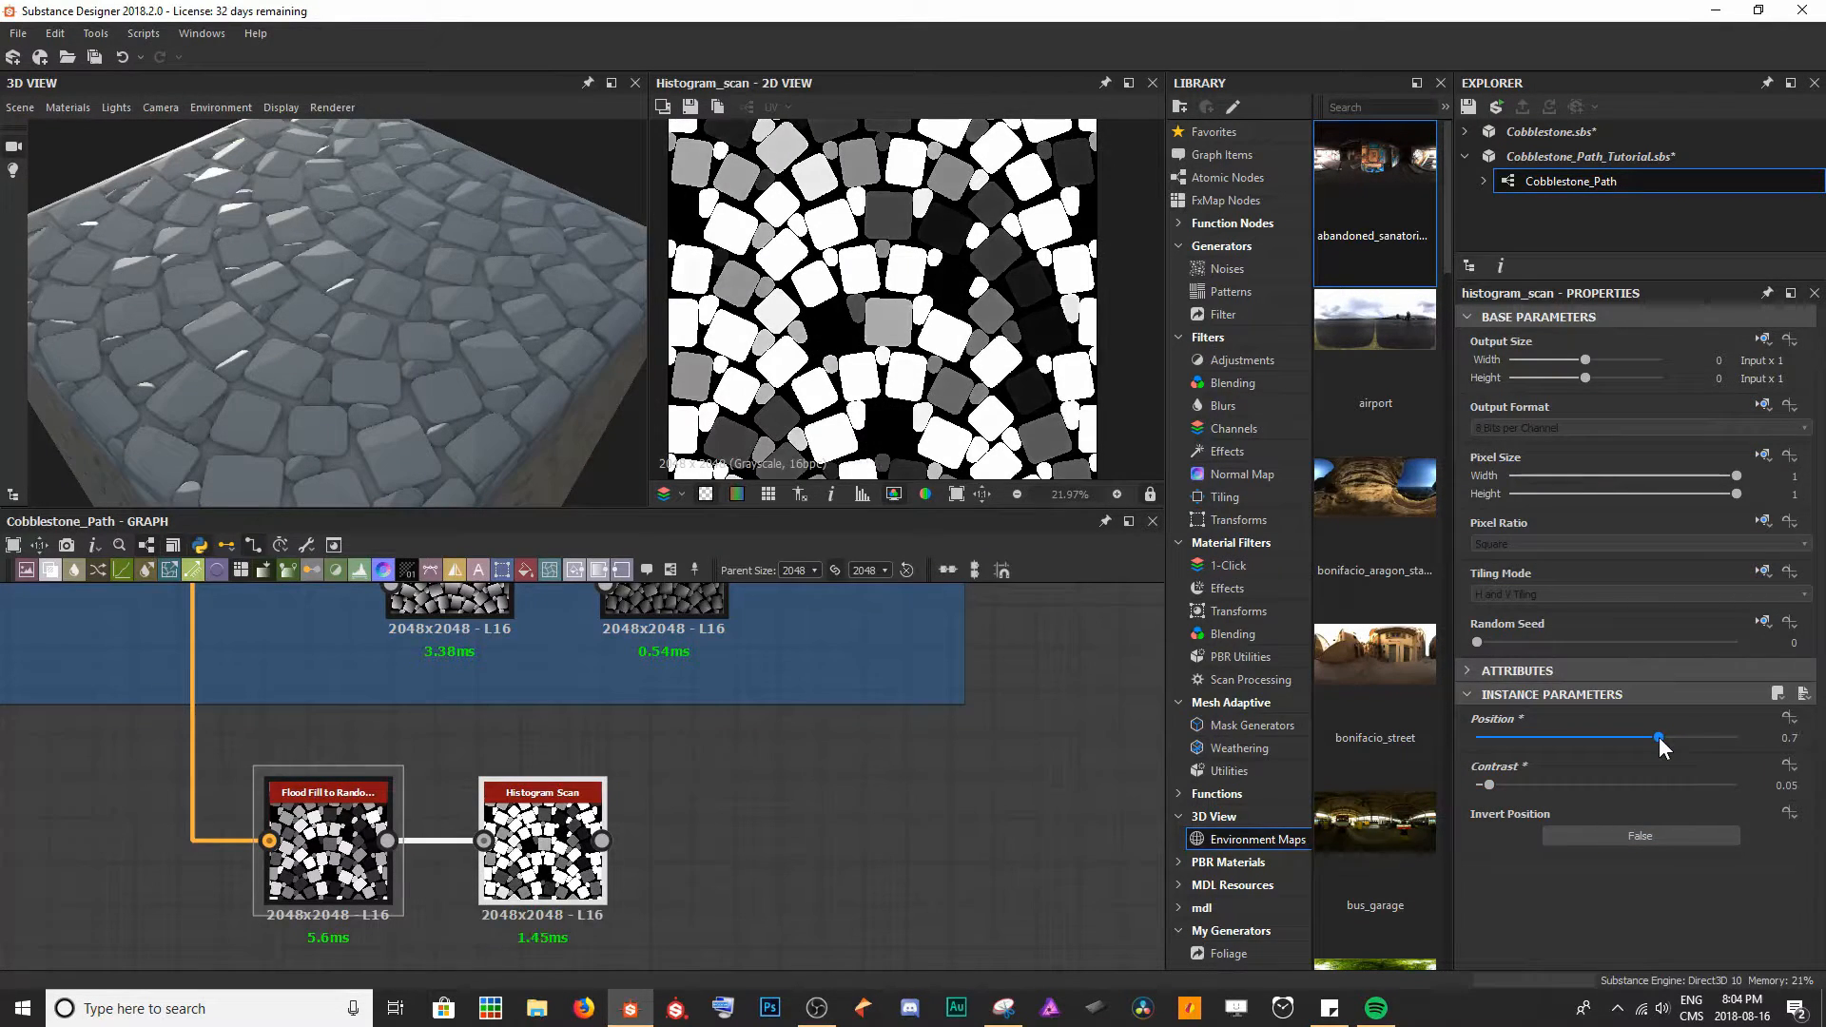
# - Inspect the stones up close, set the Histogram Scan's Contrast to 0.95 and raise its Position to 1
pyautogui.scroll(3, 947, 238)
pyautogui.moveTo(947, 237); pyautogui.dragTo(962, 290, button='middle')
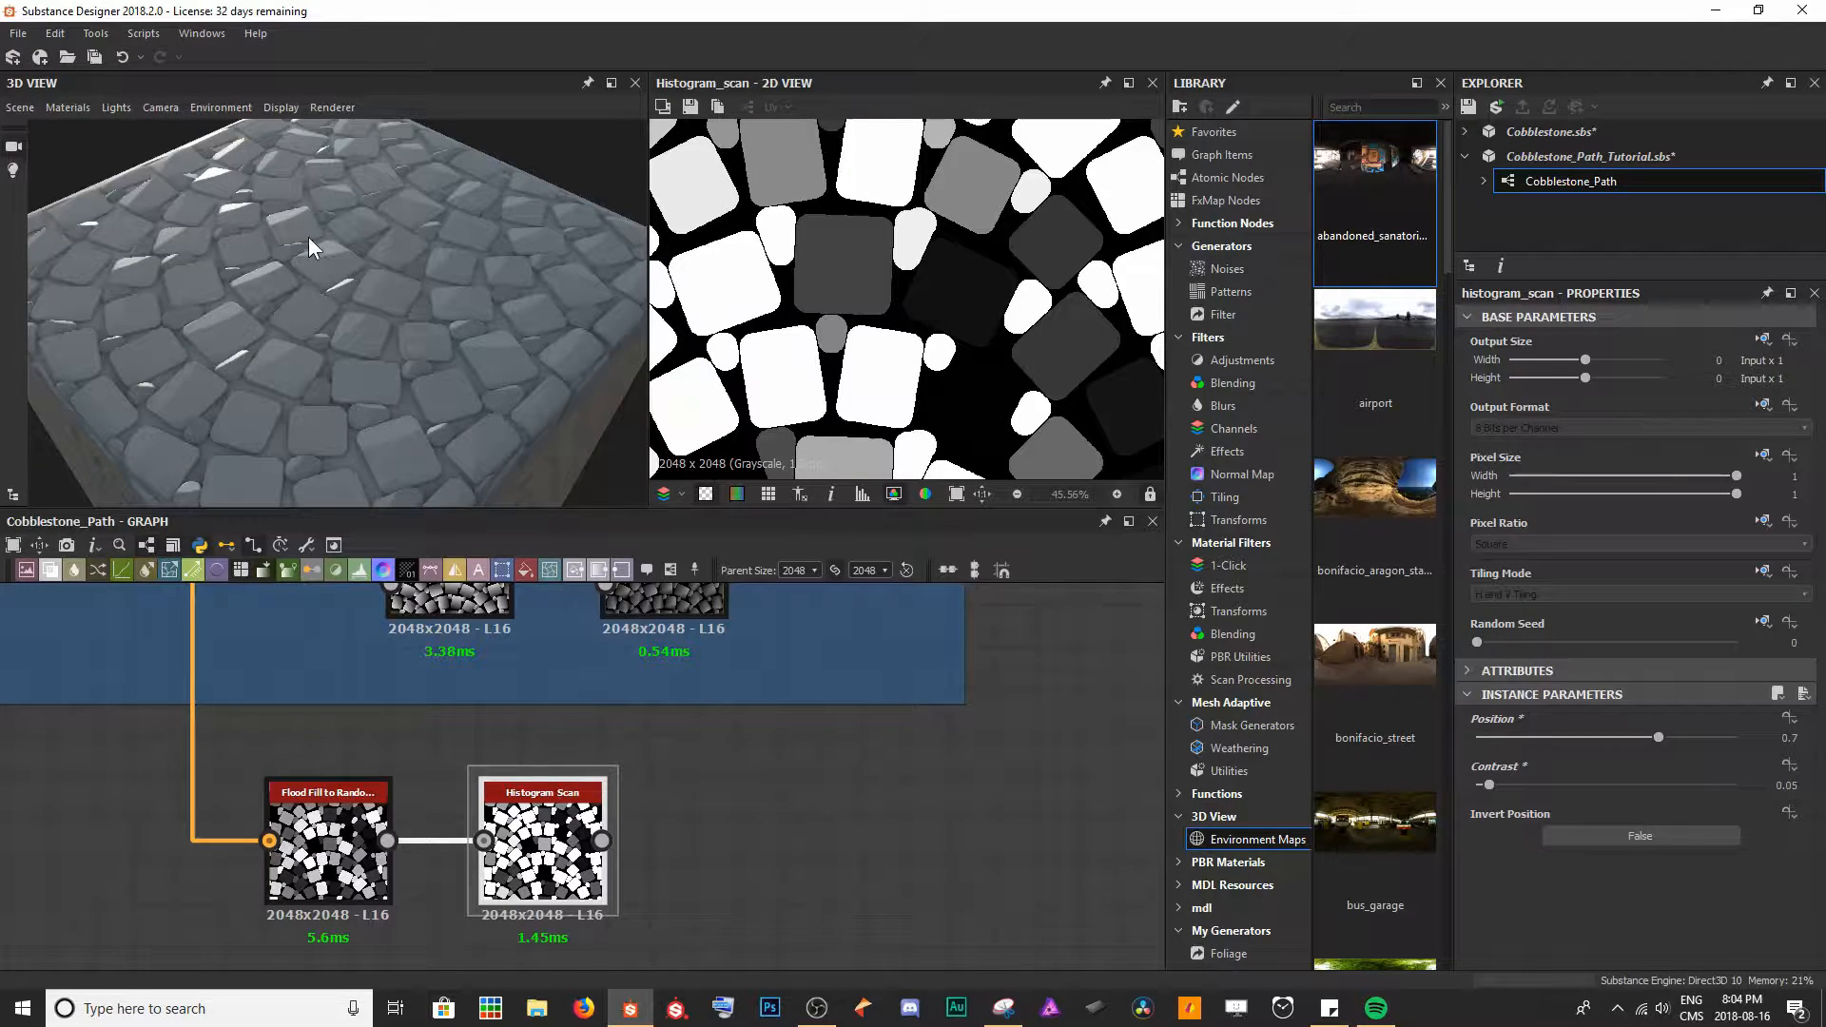
pyautogui.scroll(5, 329, 373)
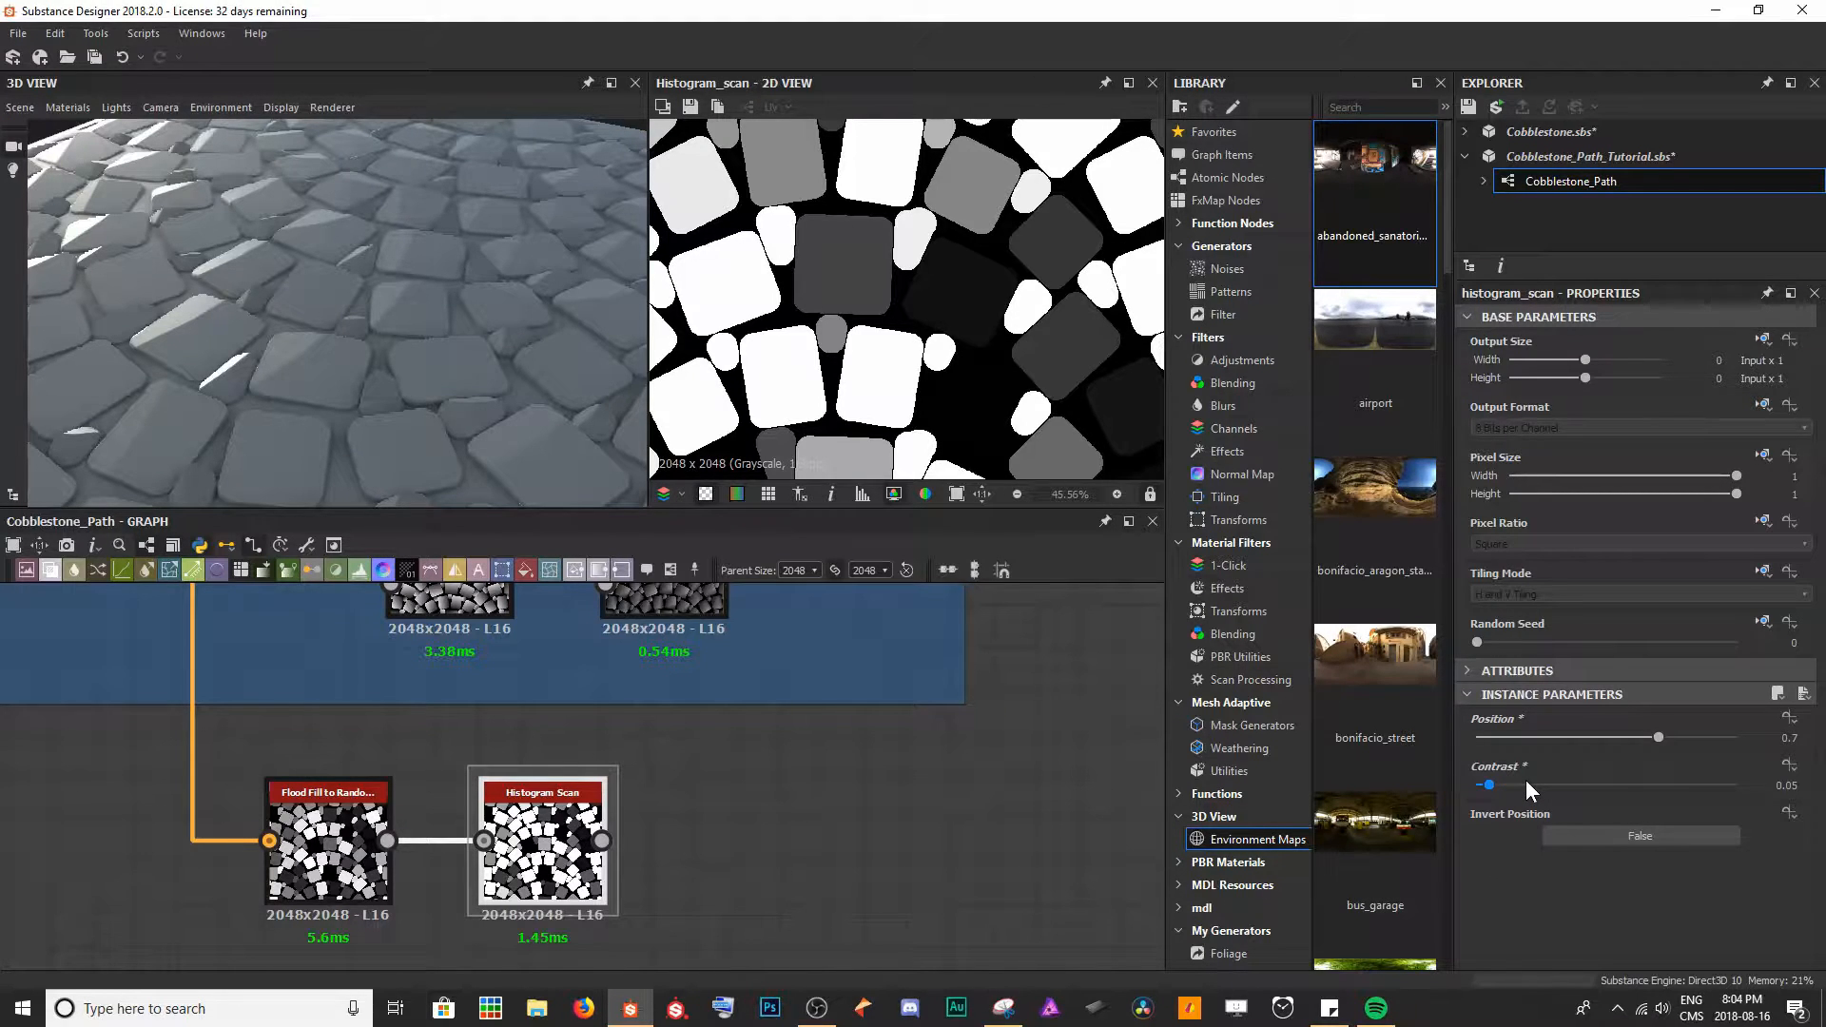
pyautogui.moveTo(1490, 786); pyautogui.dragTo(1723, 791)
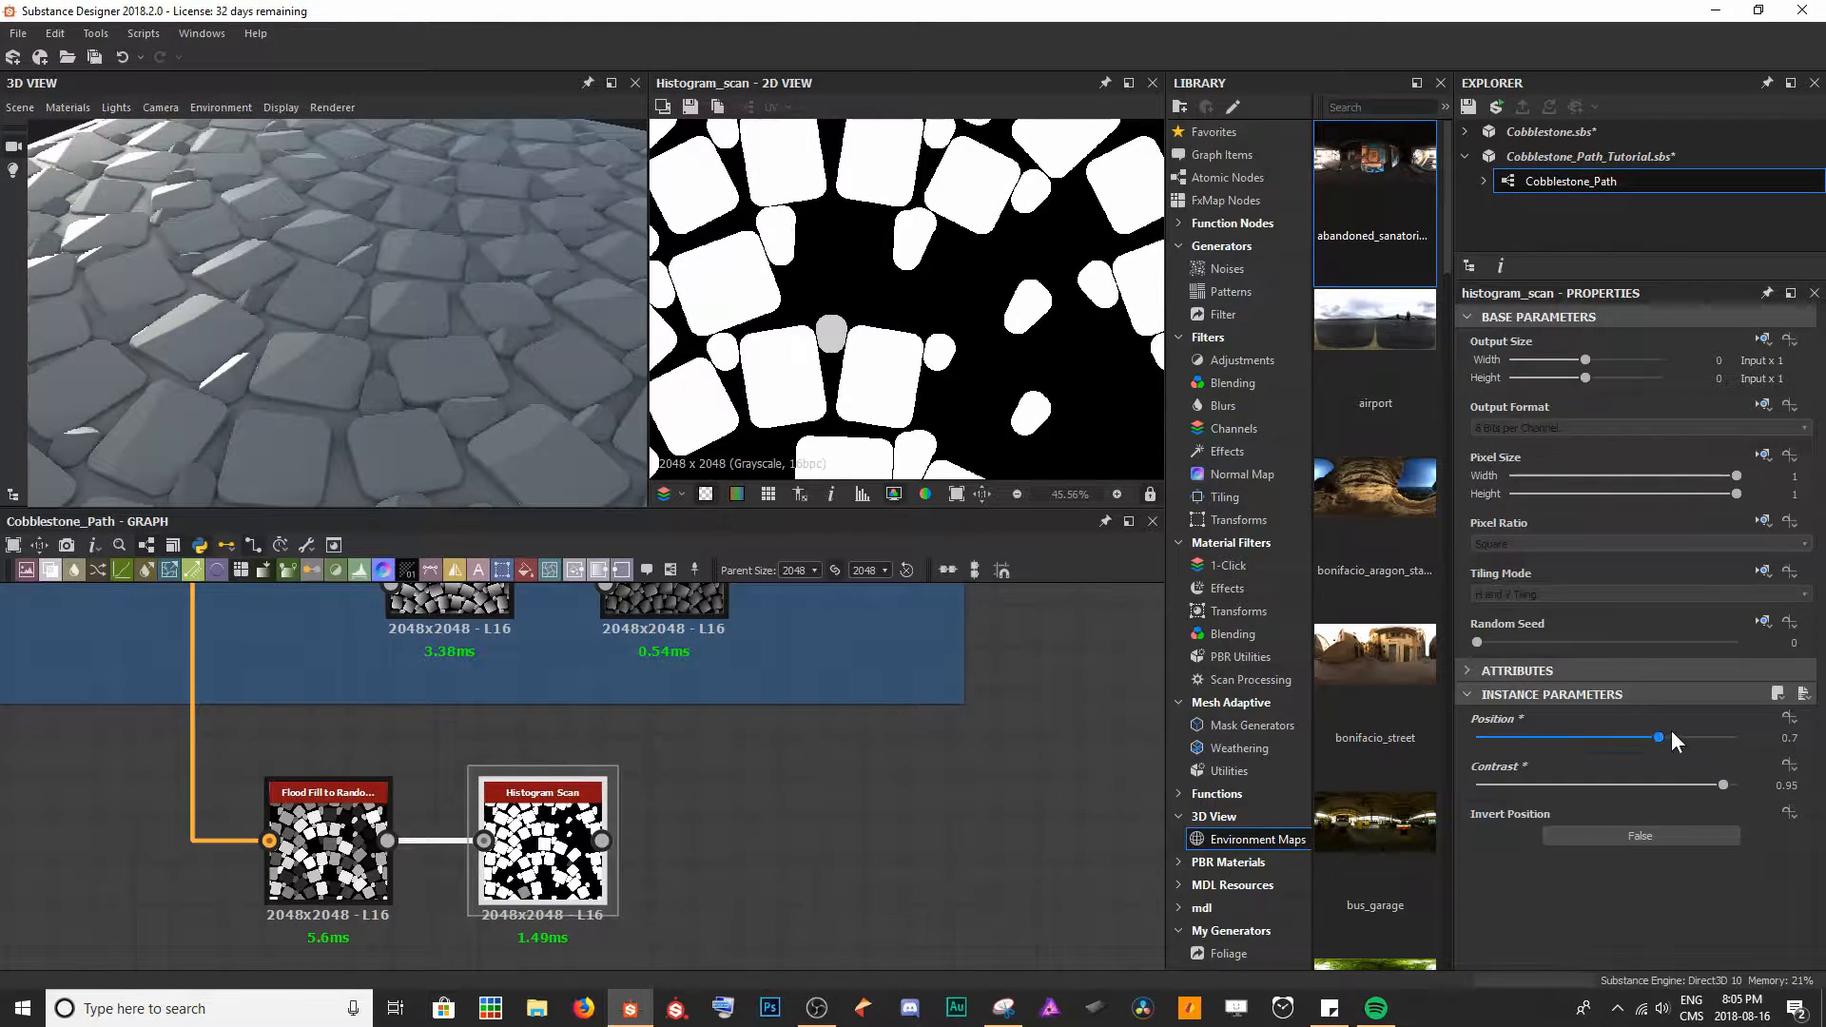
pyautogui.moveTo(1657, 734); pyautogui.dragTo(1767, 735)
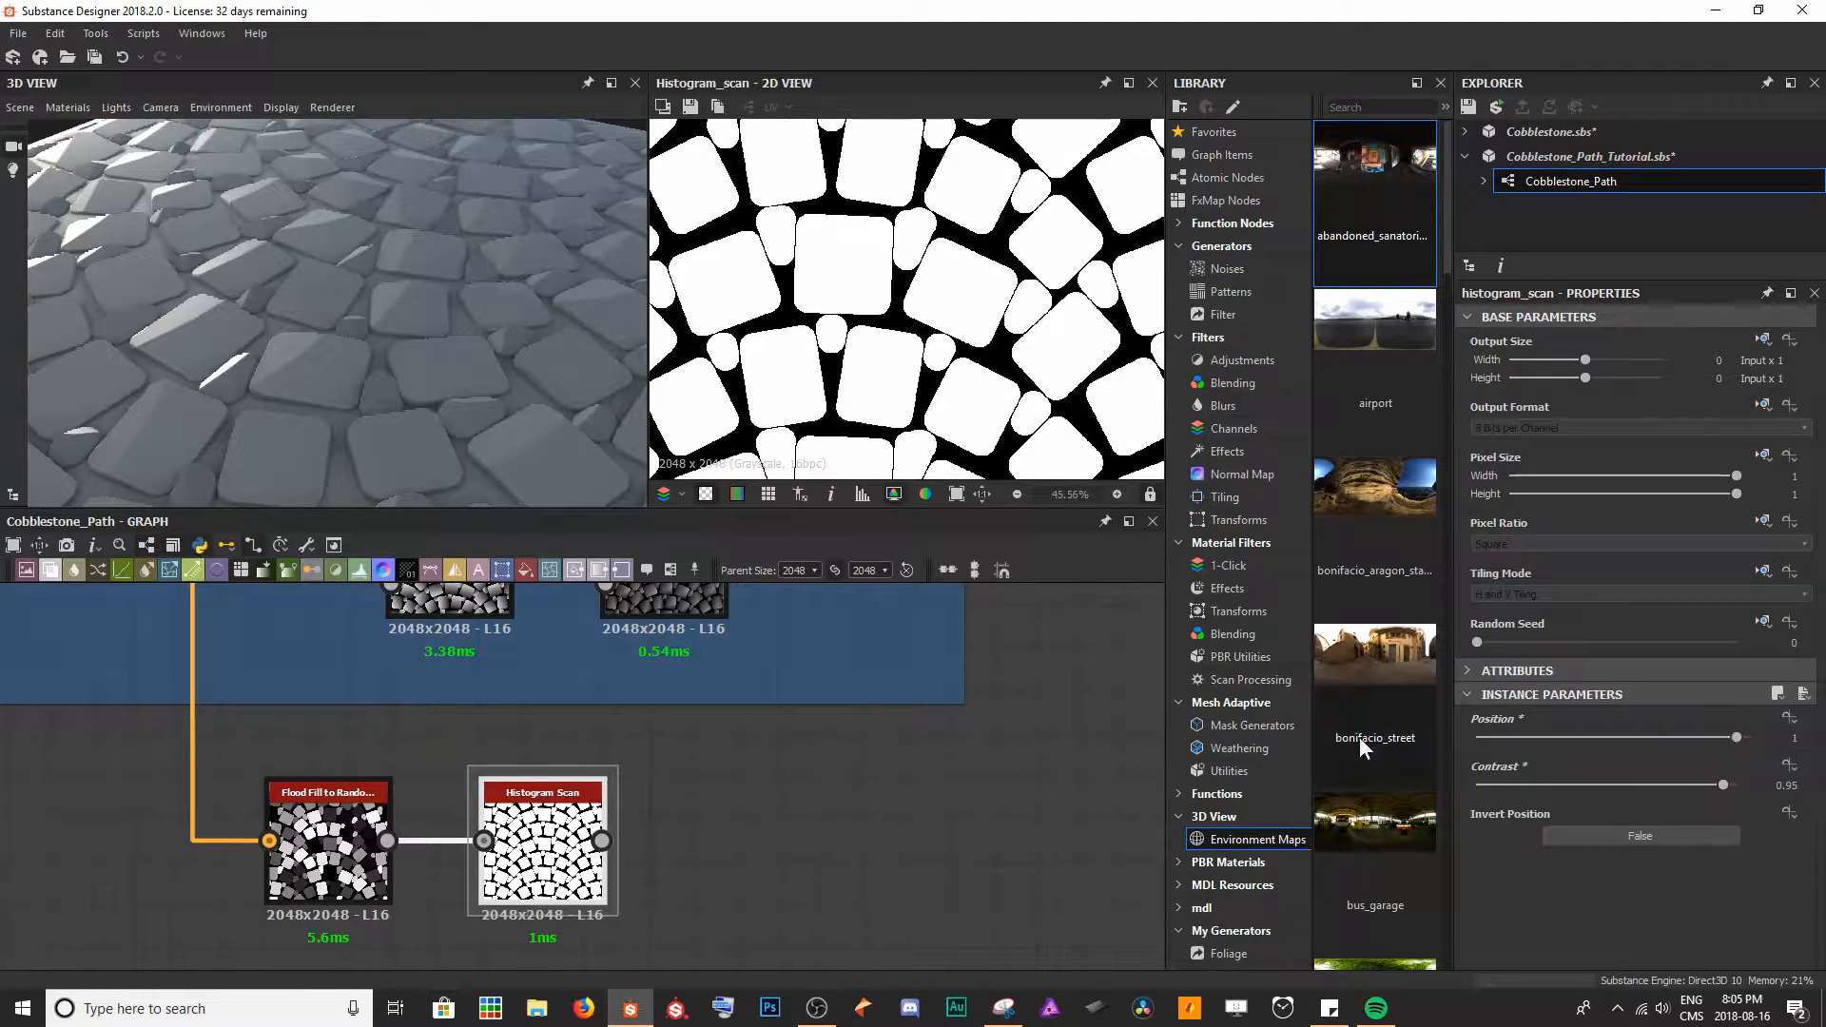
# - Shift the random grayscale and Histogram Scan nodes further along the graph and add a Blend node outside the Cobble Pattern frame
pyautogui.moveTo(807, 813); pyautogui.dragTo(691, 816, button='middle')
pyautogui.scroll(-4, 609, 808)
pyautogui.moveTo(398, 791); pyautogui.dragTo(777, 832)
pyautogui.moveTo(869, 752); pyautogui.dragTo(567, 824, button='middle')
pyautogui.press('space')
pyautogui.write('bl')
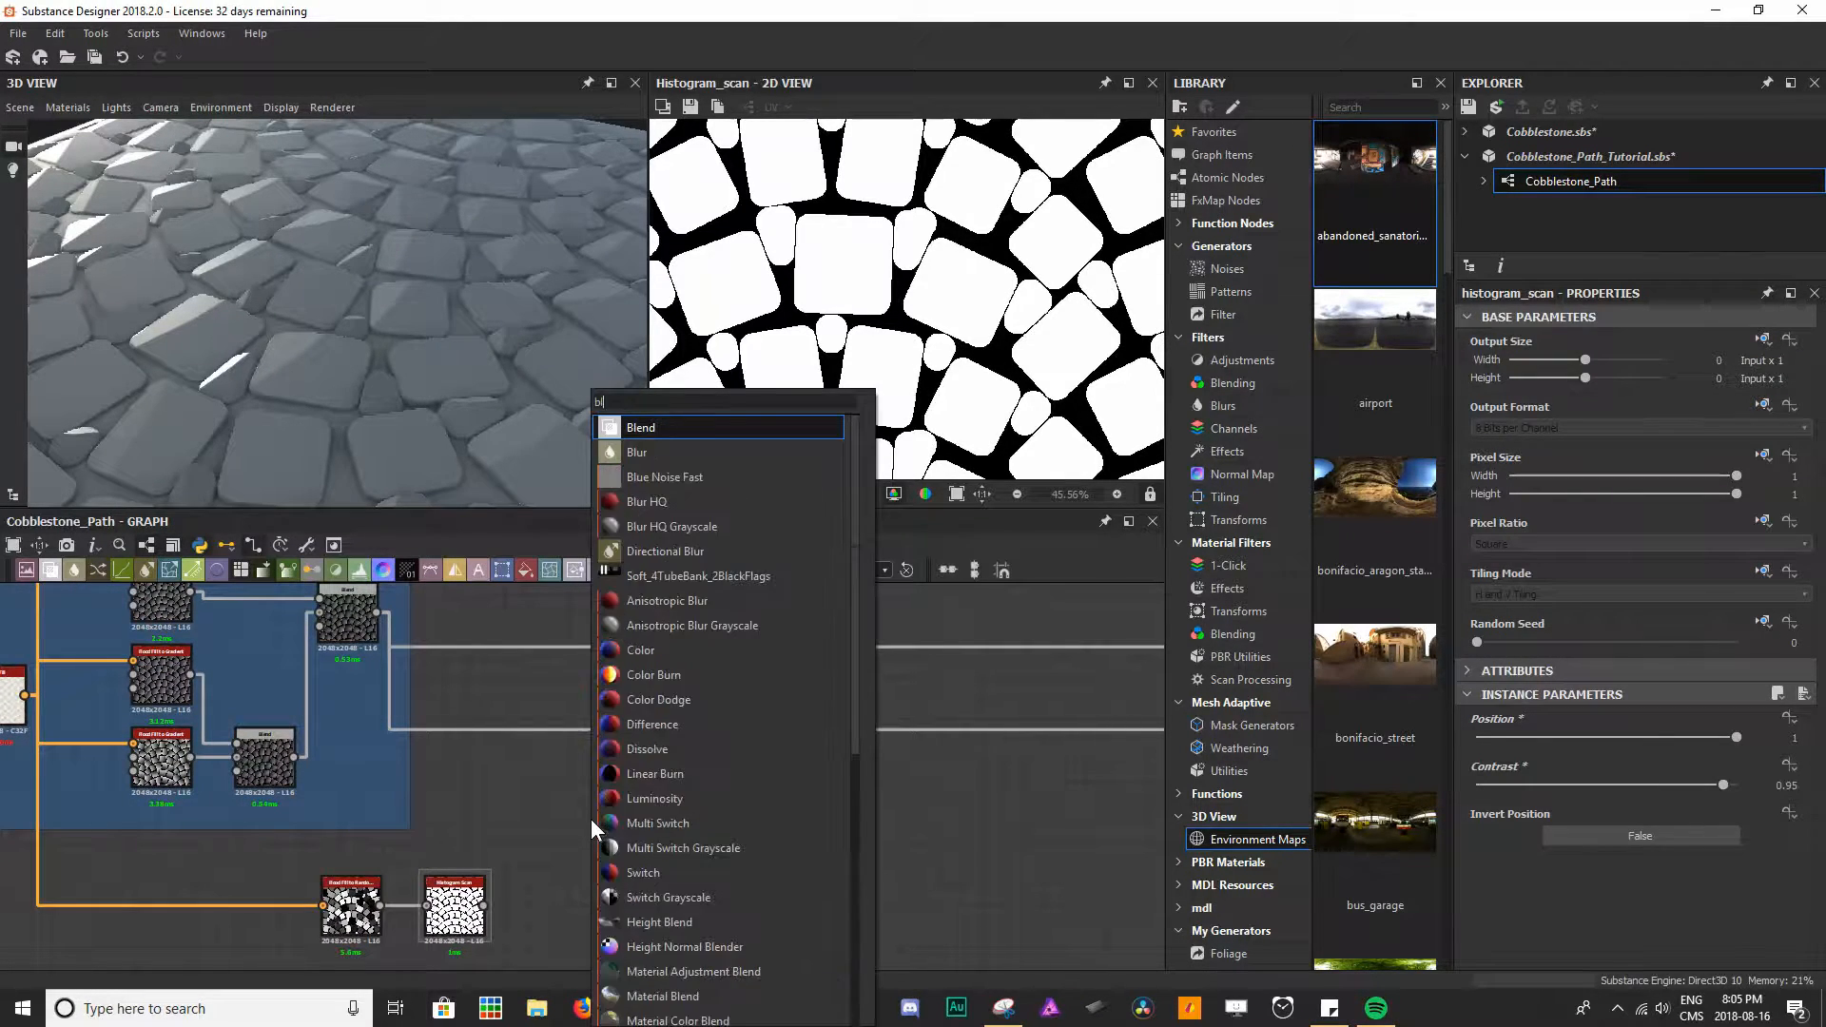
pyautogui.press('Return')
# - Preview the Cobble Pattern frame's final Blend and feed it into the new Blend's Background input
pyautogui.moveTo(424, 630); pyautogui.dragTo(413, 644, button='middle')
pyautogui.doubleClick(351, 626)
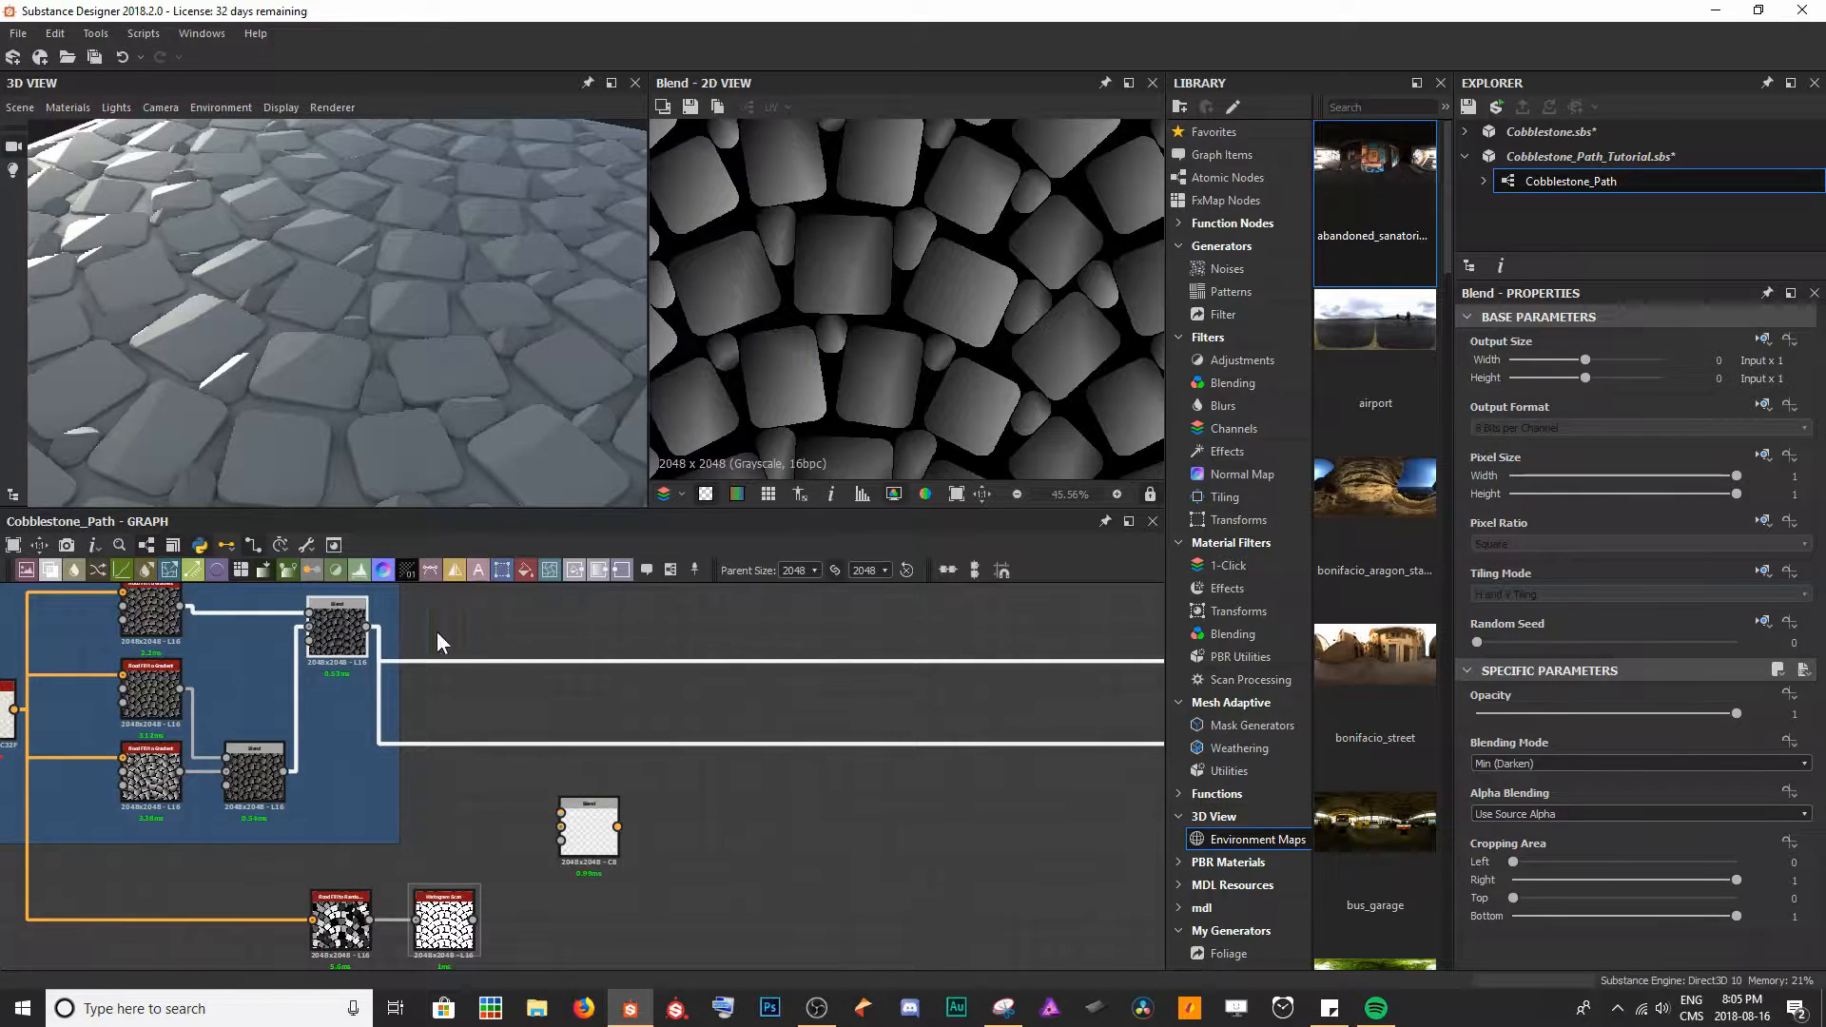
pyautogui.scroll(-3, 883, 324)
pyautogui.moveTo(280, 633); pyautogui.dragTo(384, 675, button='middle')
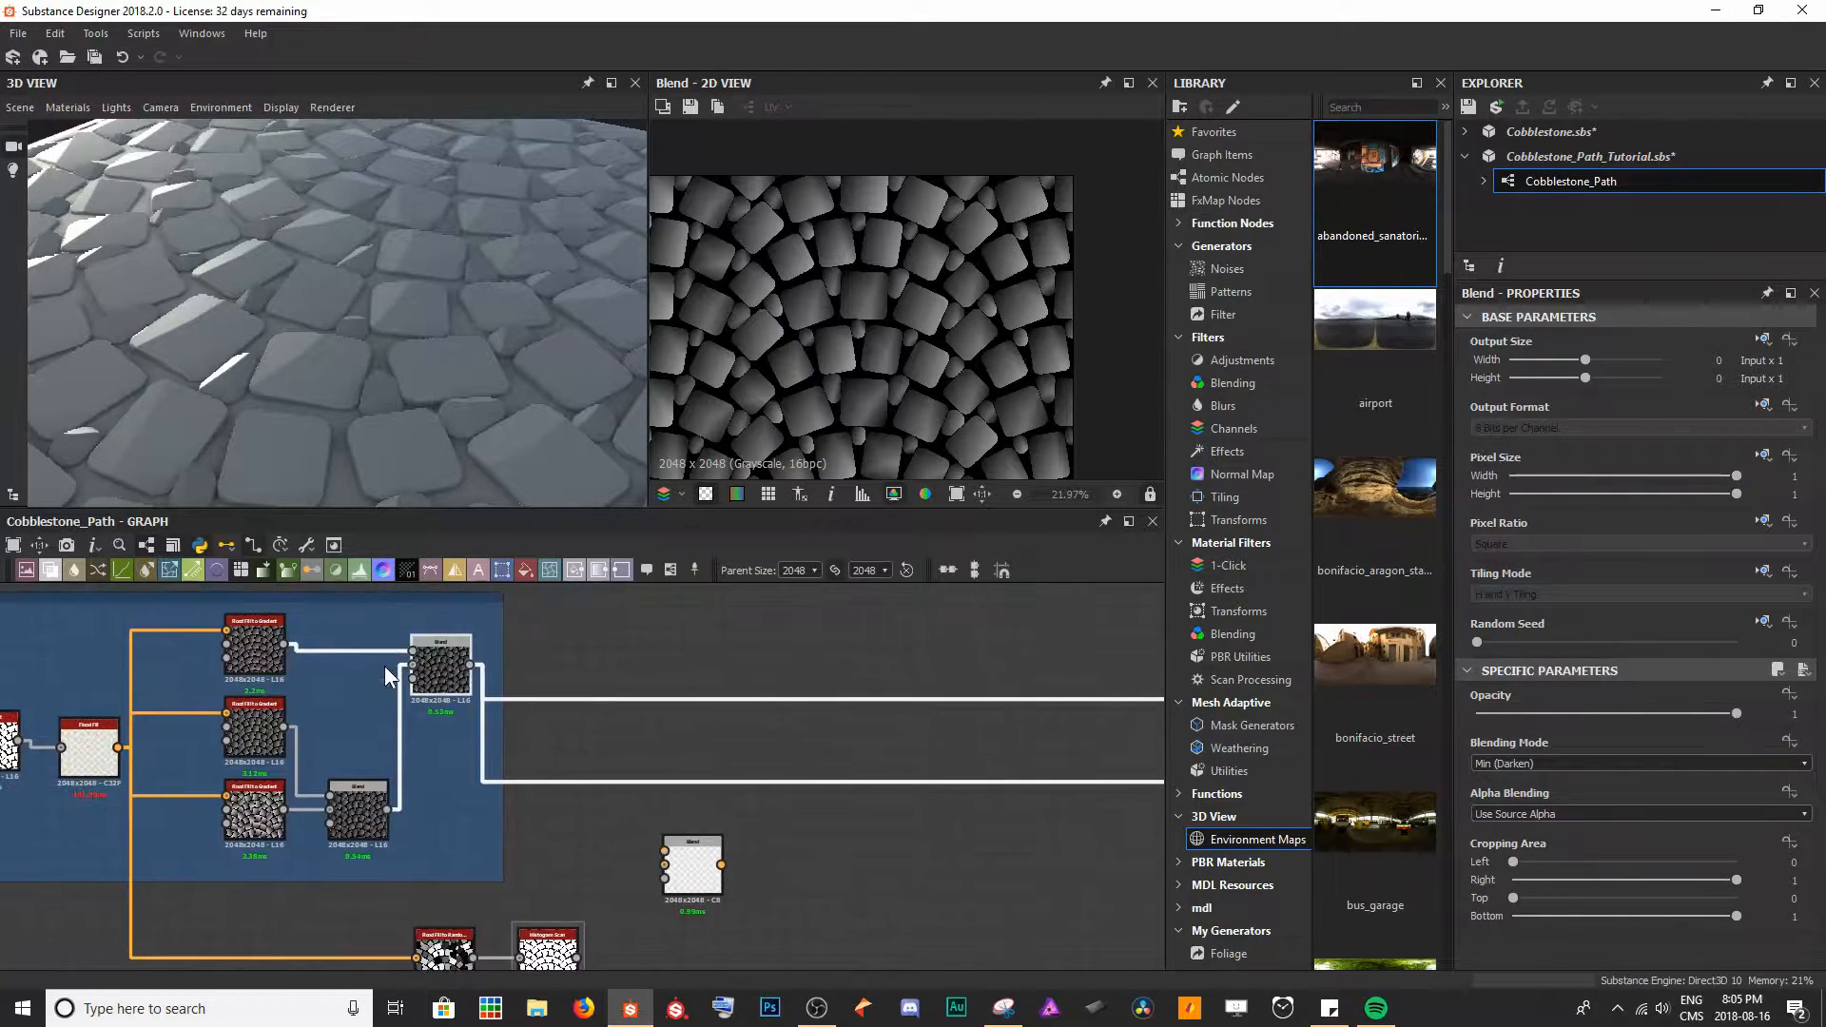
pyautogui.moveTo(595, 813); pyautogui.dragTo(663, 864)
pyautogui.scroll(5, 652, 869)
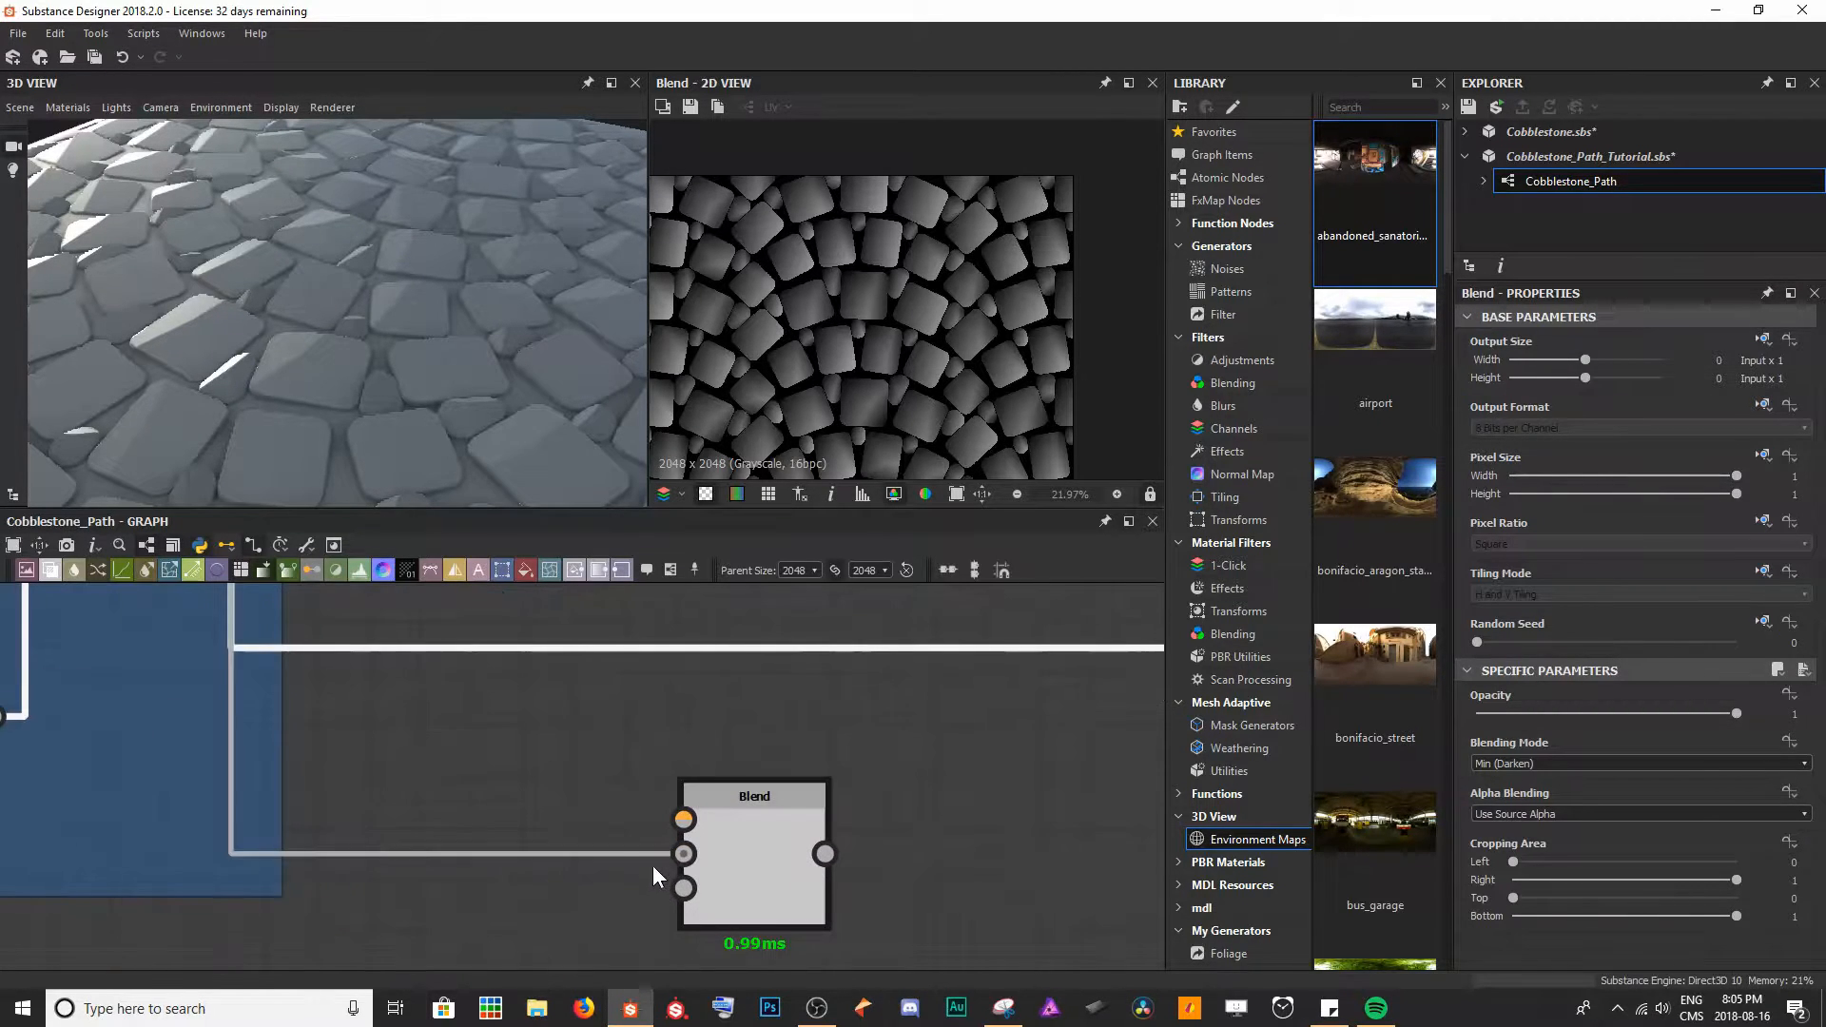
# - Feed the Histogram Scan into the new Blend's Opacity input and move the Blend up beside the frame's final Blend
pyautogui.scroll(-3, 698, 885)
pyautogui.moveTo(698, 884); pyautogui.dragTo(694, 774, button='middle')
pyautogui.scroll(1, 695, 774)
pyautogui.moveTo(667, 786); pyautogui.dragTo(689, 782)
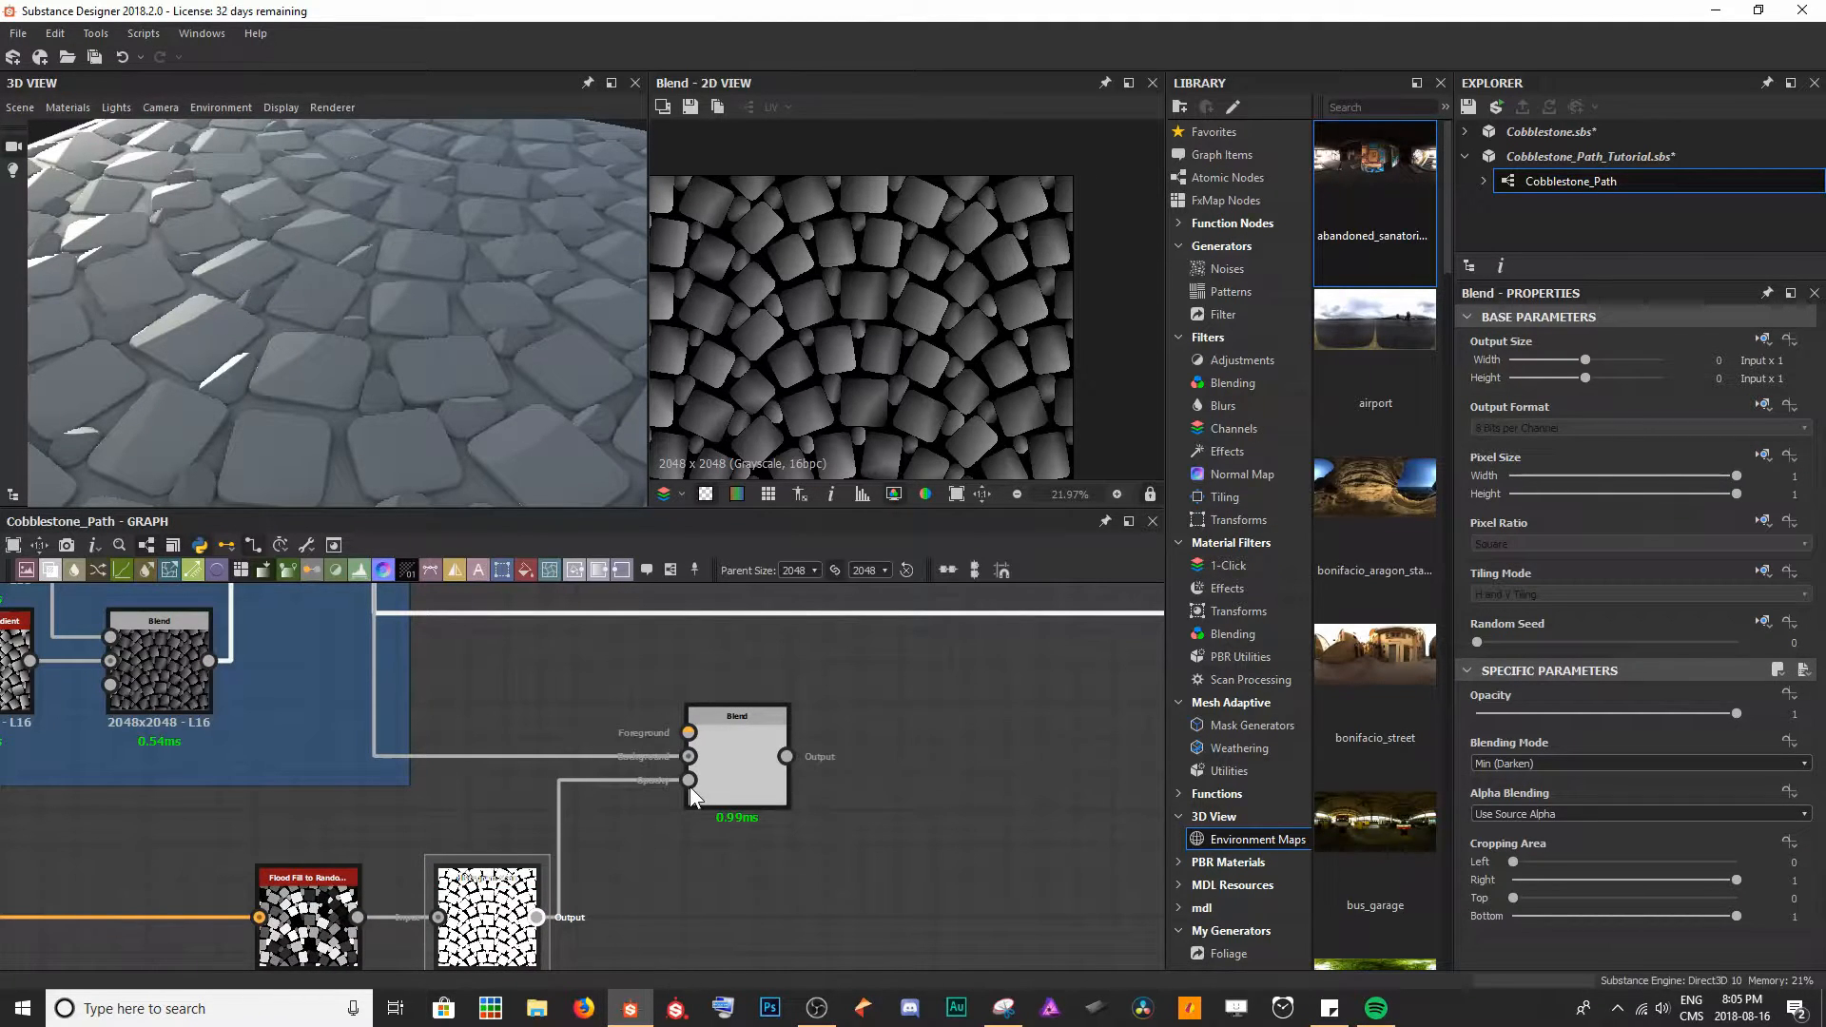
pyautogui.moveTo(742, 686); pyautogui.dragTo(601, 802, button='middle')
pyautogui.scroll(-3, 602, 805)
pyautogui.moveTo(607, 839); pyautogui.dragTo(648, 715)
pyautogui.moveTo(588, 692); pyautogui.dragTo(498, 715, button='middle')
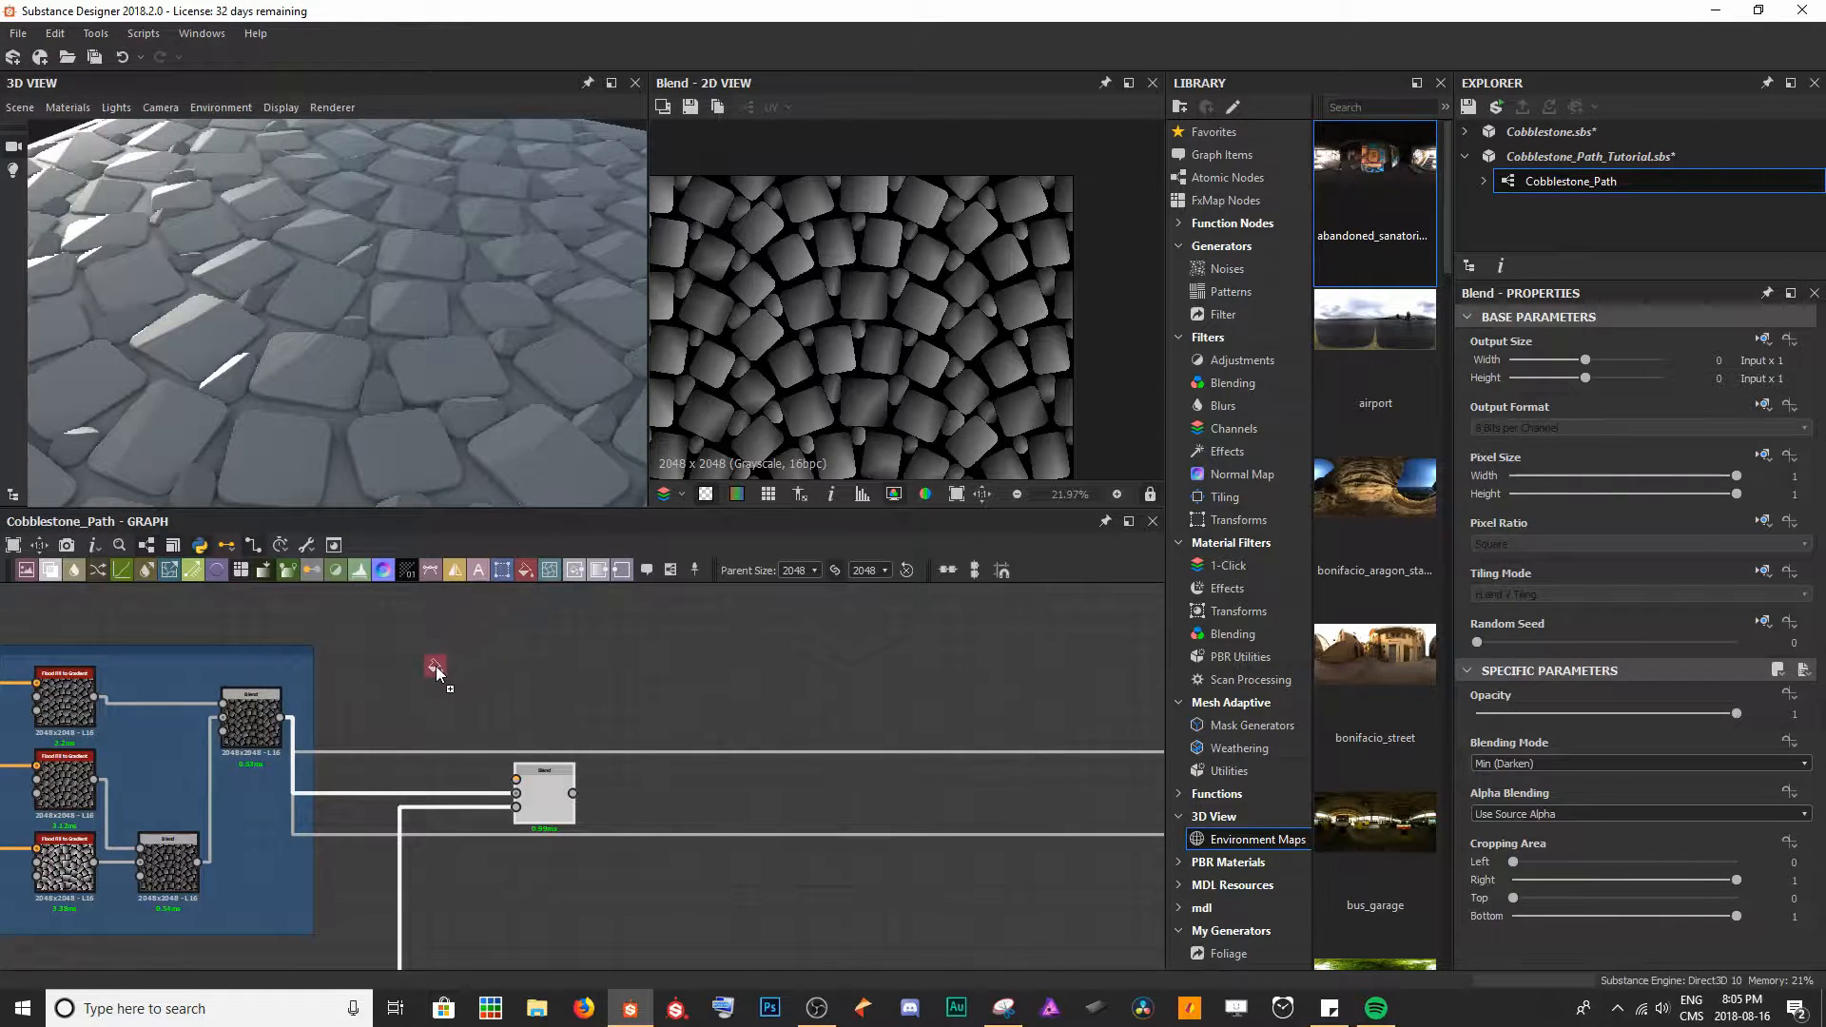
# - Add a black Uniform Color node in Grayscale mode, feed it into the new Blend's Foreground input and preview the Blend
pyautogui.moveTo(436, 674); pyautogui.dragTo(436, 675)
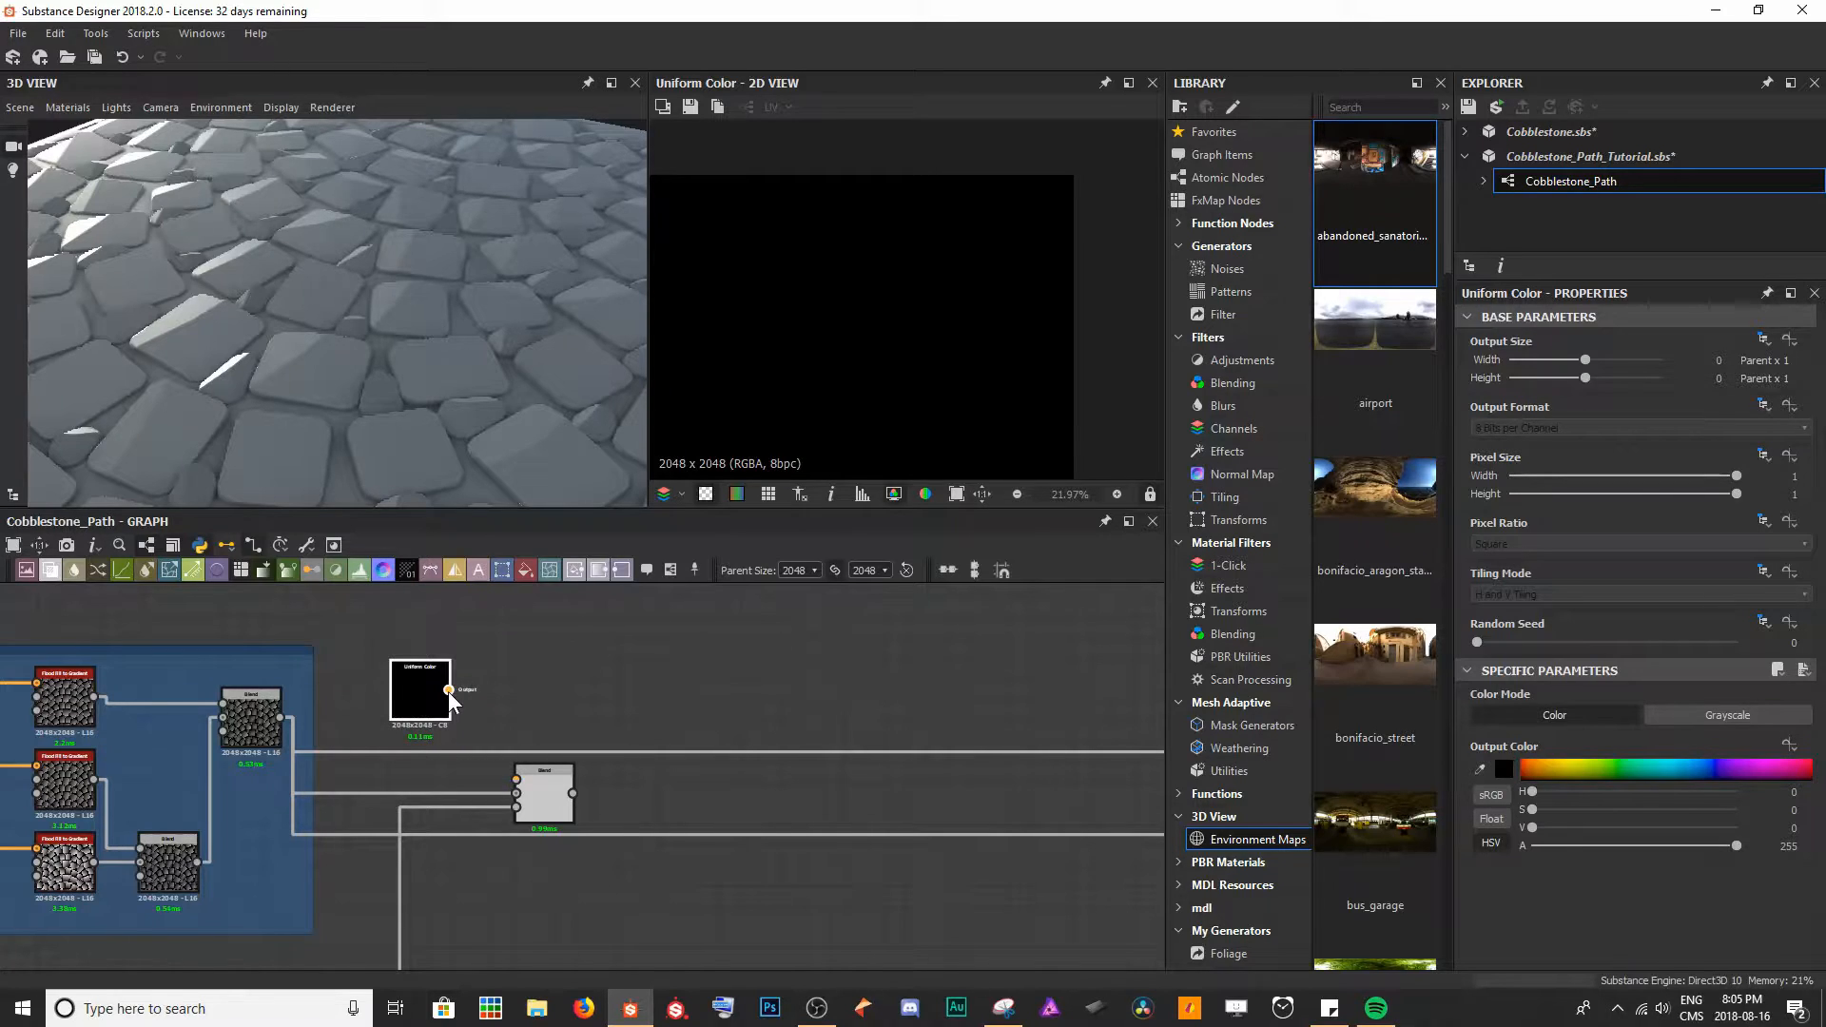
pyautogui.click(1679, 715)
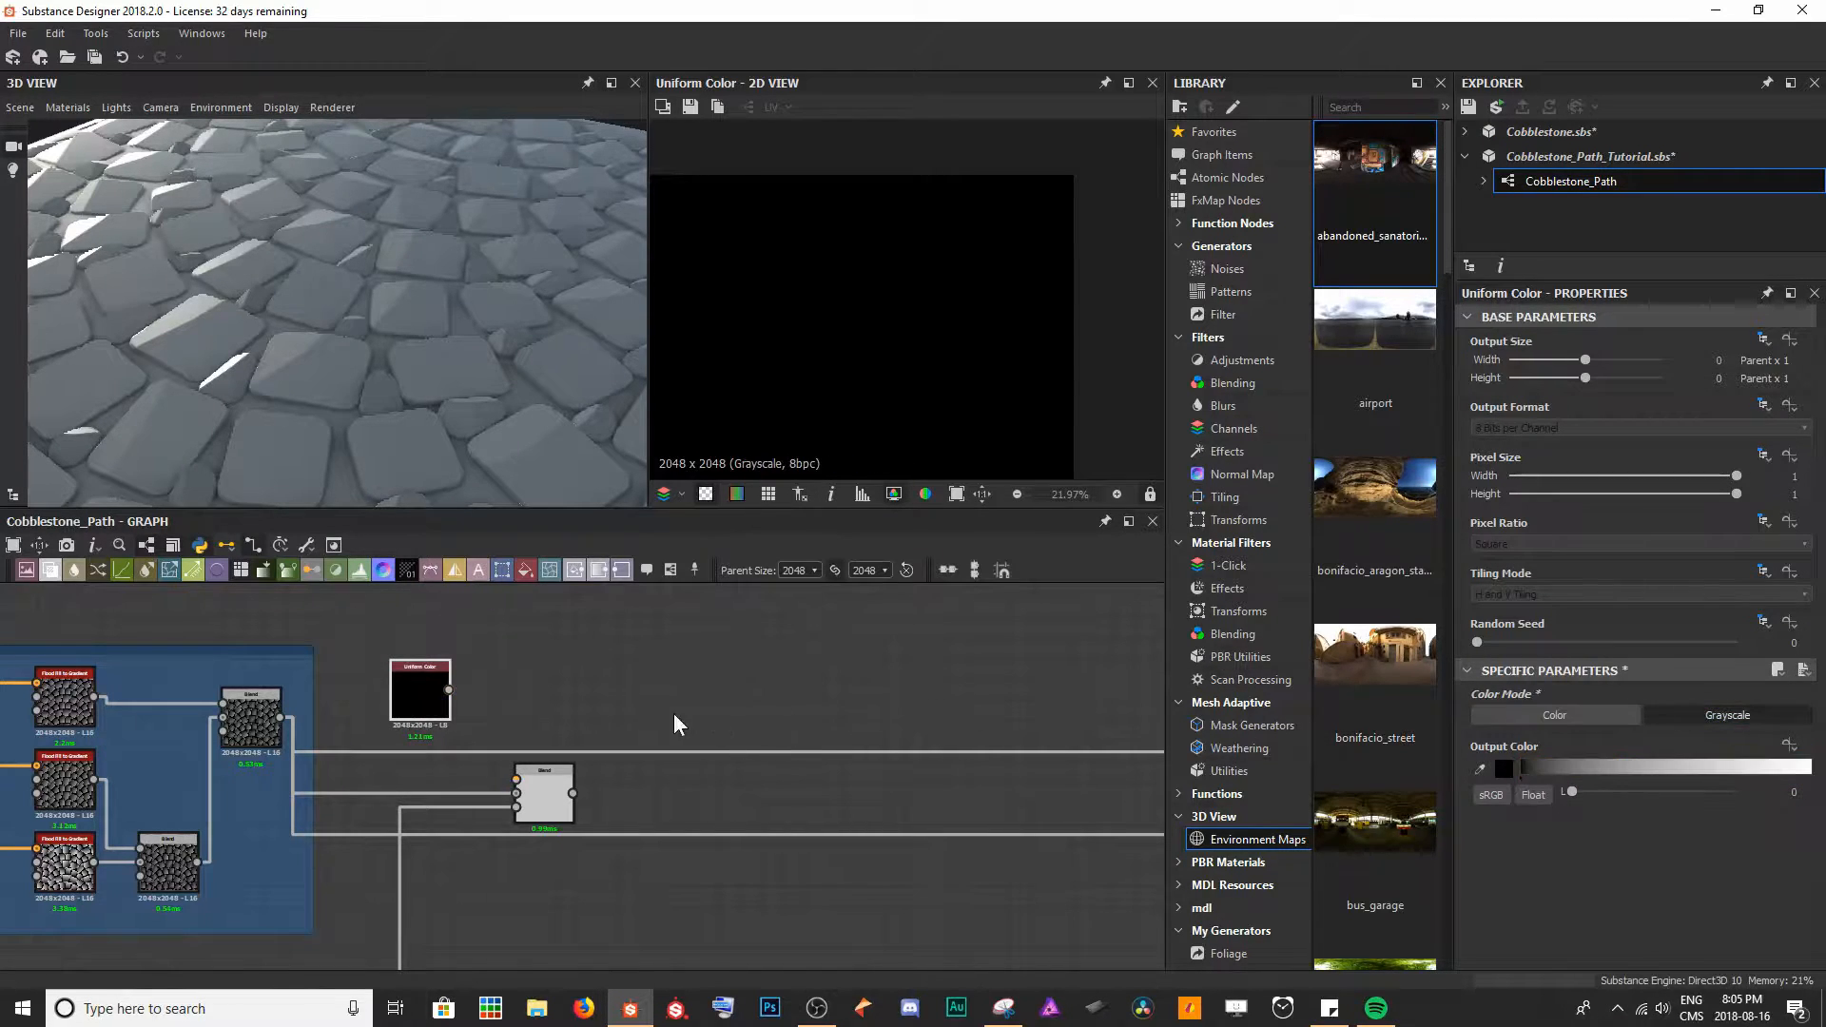
pyautogui.moveTo(500, 774); pyautogui.dragTo(516, 778)
pyautogui.click(552, 814)
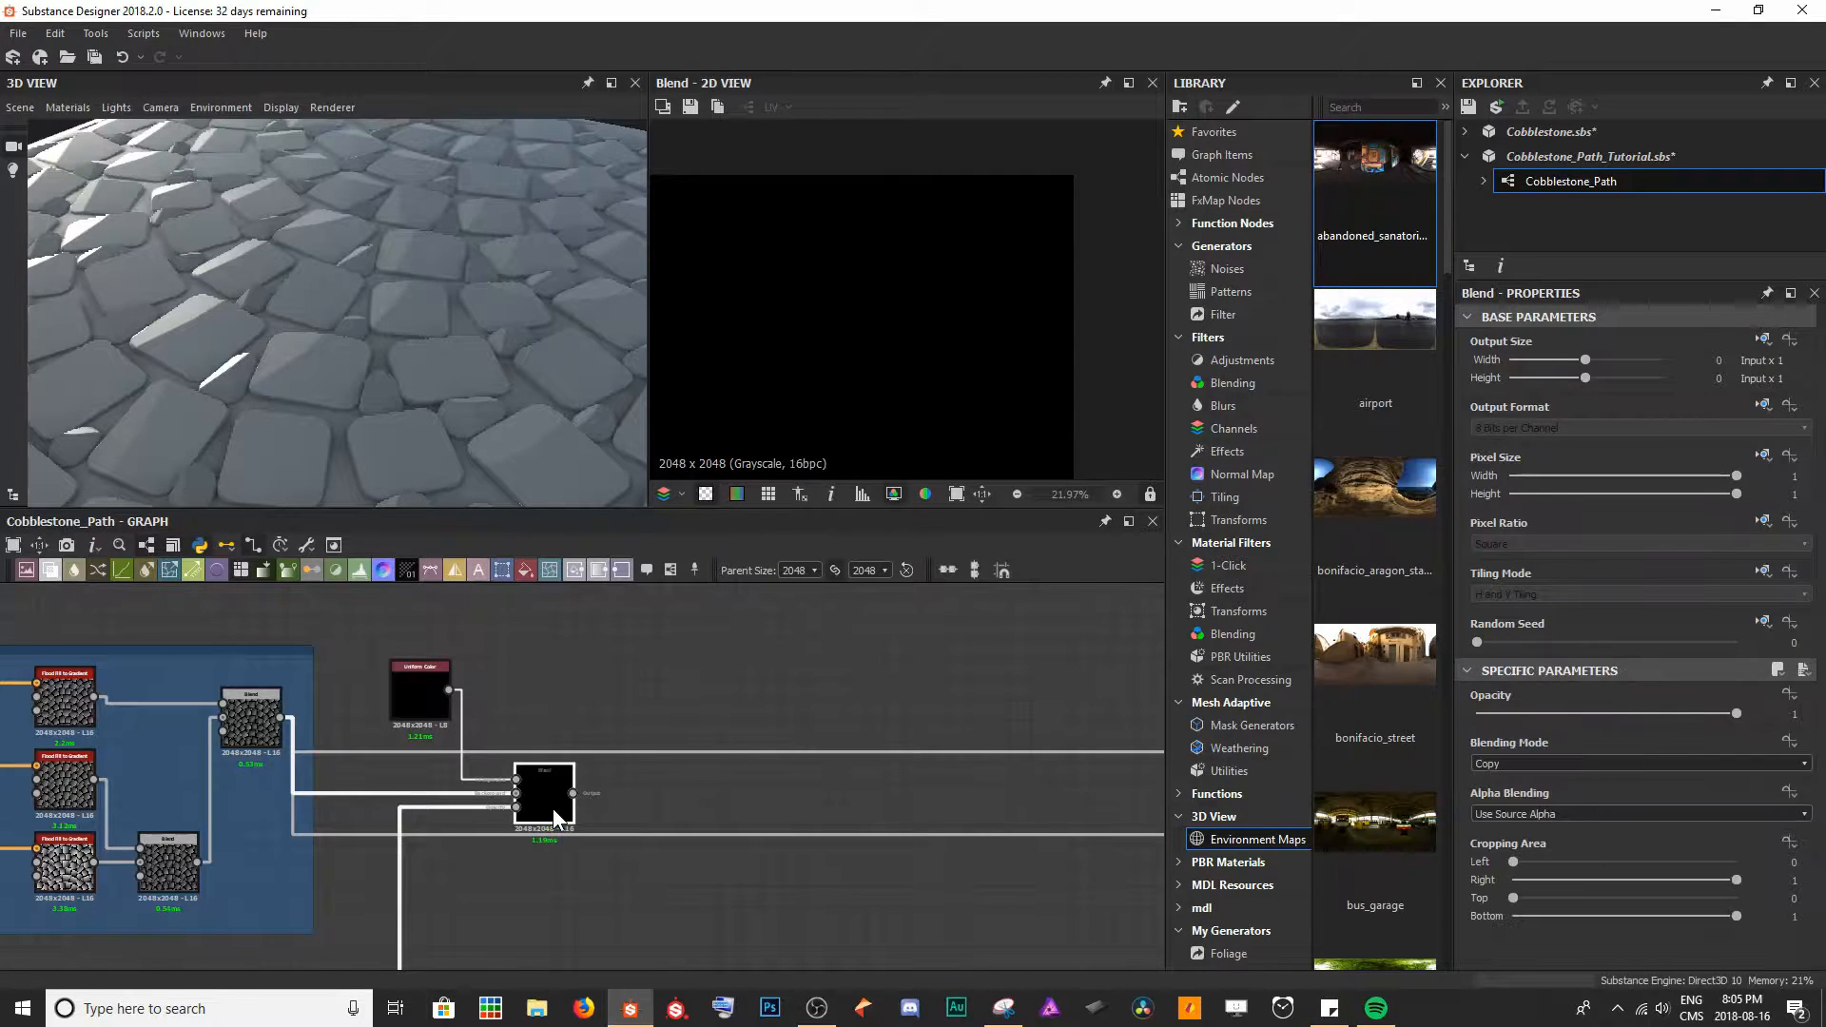
pyautogui.moveTo(843, 357); pyautogui.dragTo(918, 274, button='middle')
pyautogui.press('f')
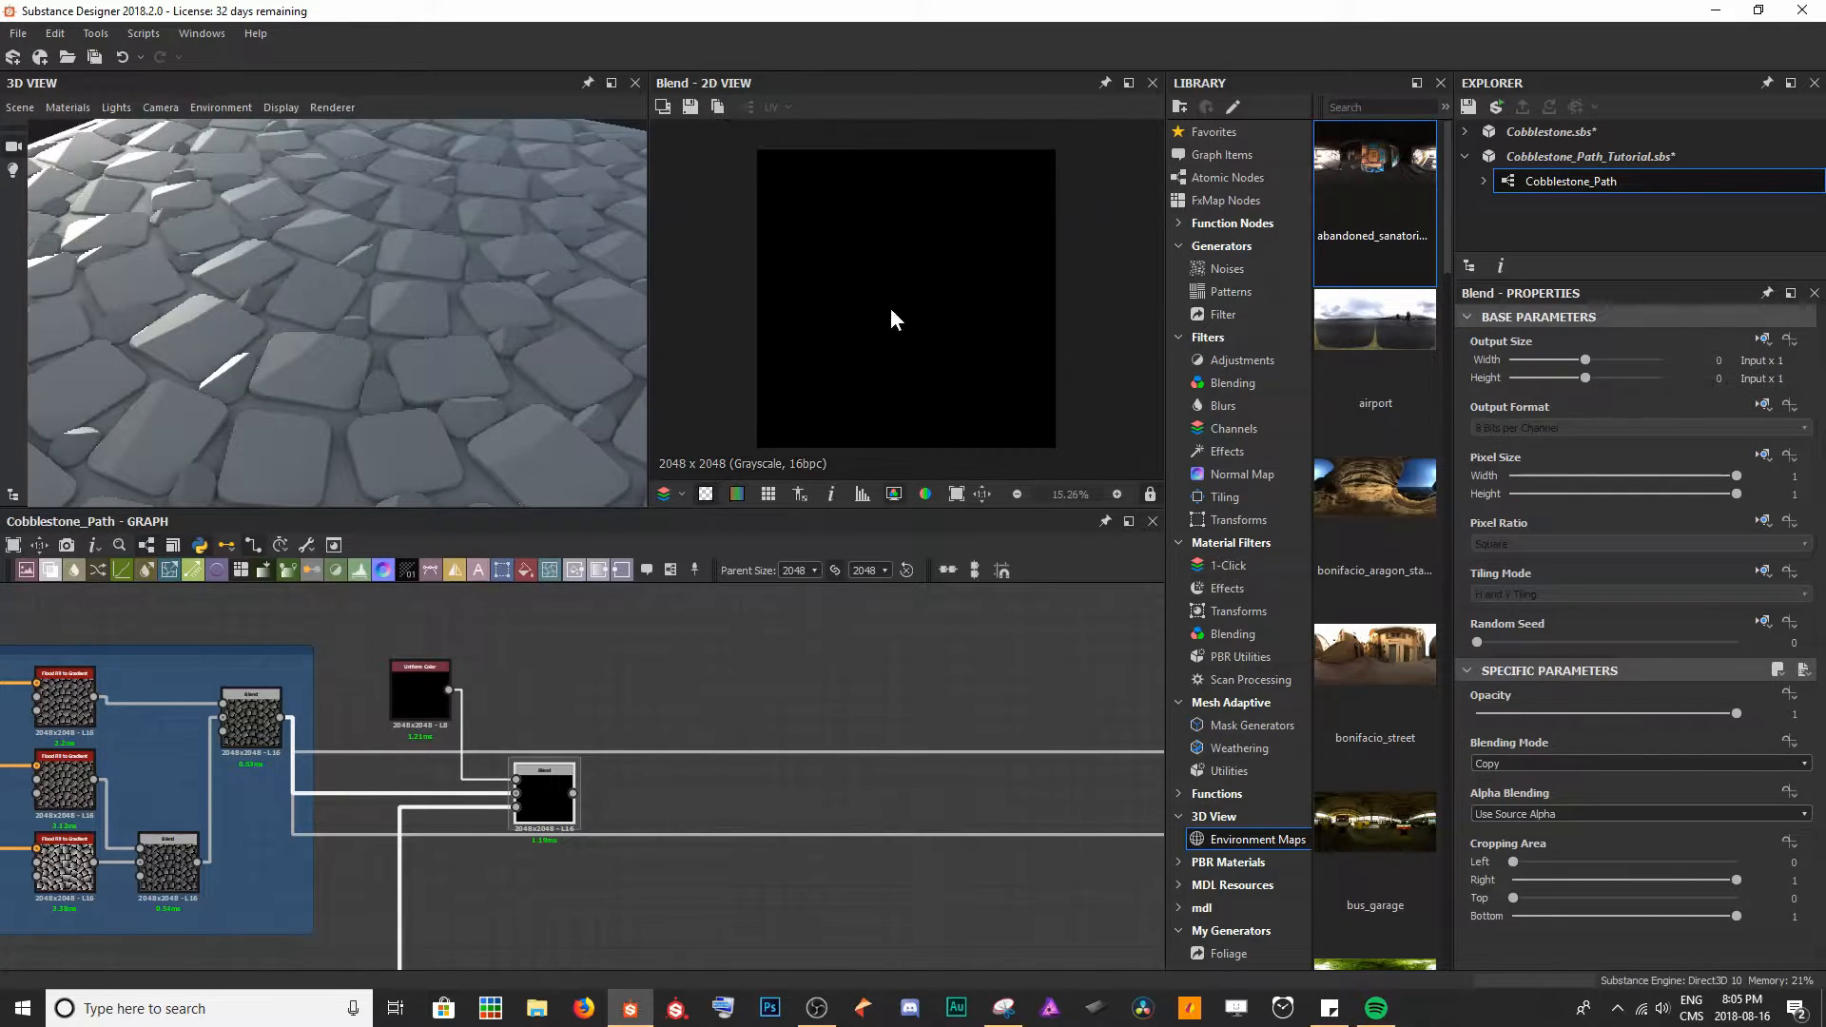
# - Set the Histogram Scan's Invert Position to True and its Position to 1 while previewing the Blend
pyautogui.moveTo(613, 824); pyautogui.dragTo(695, 700, button='middle')
pyautogui.click(439, 889)
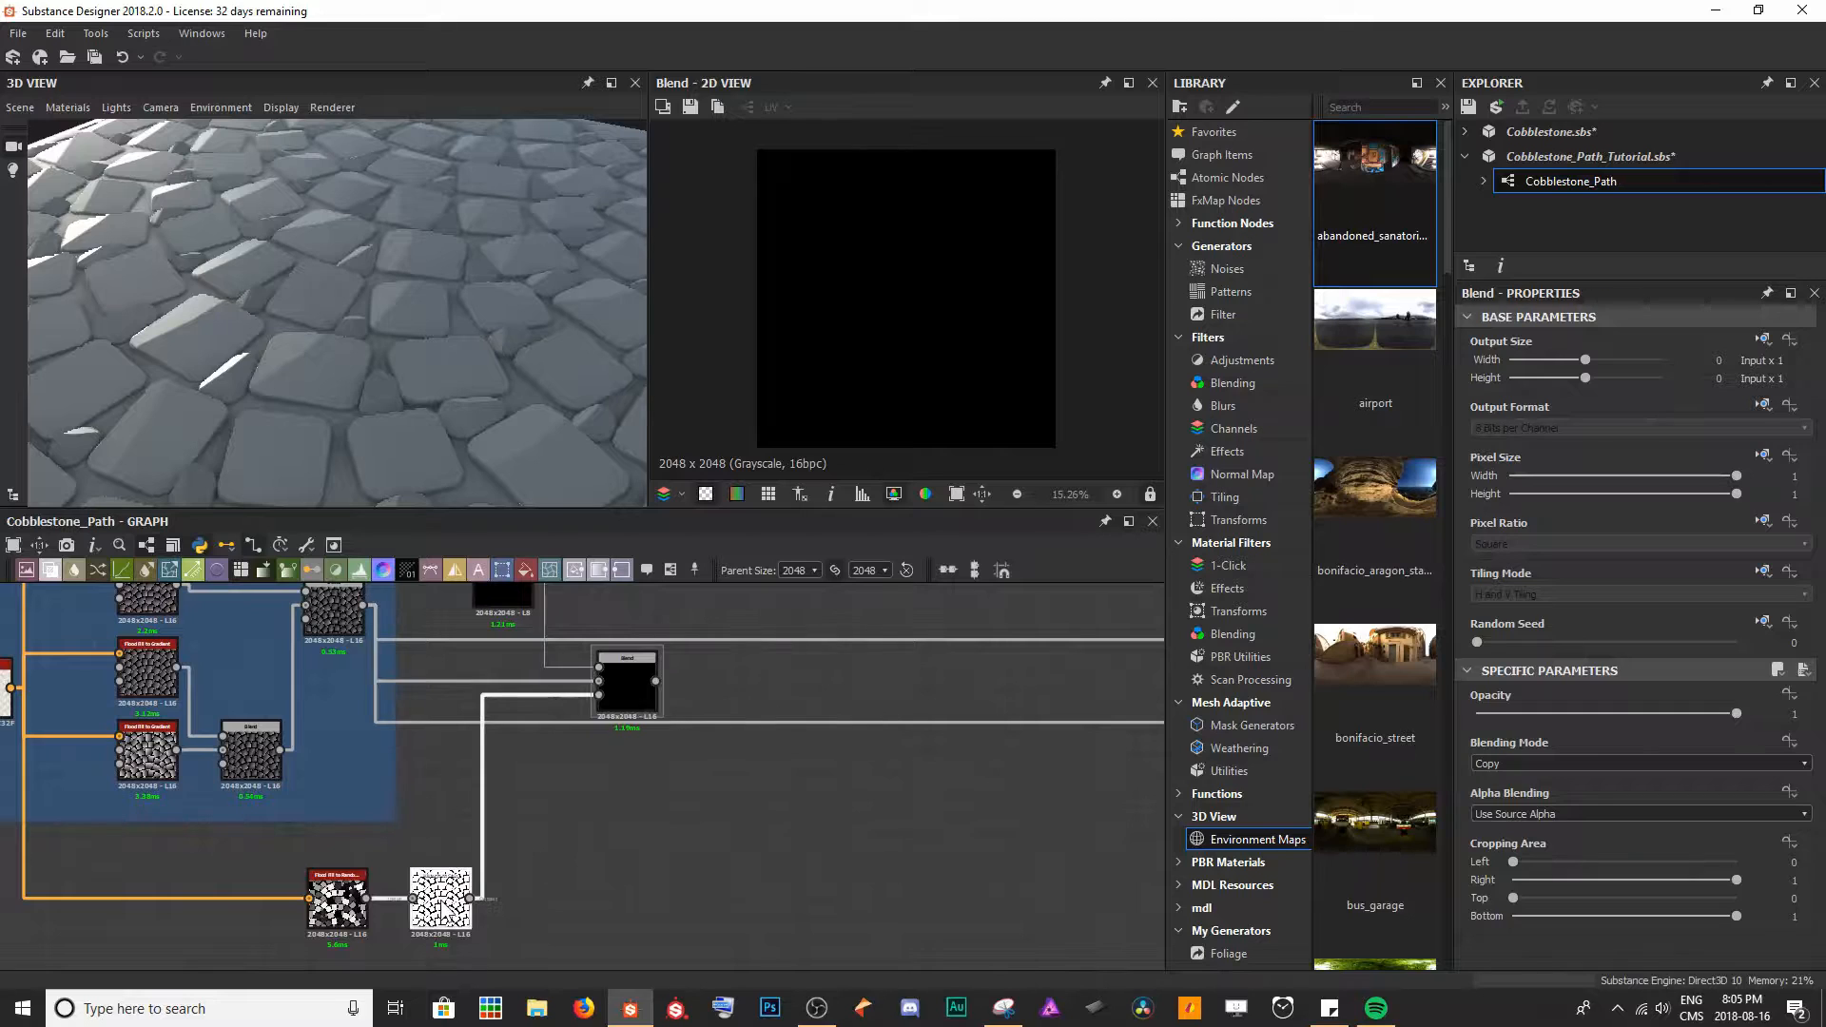
pyautogui.click(1721, 738)
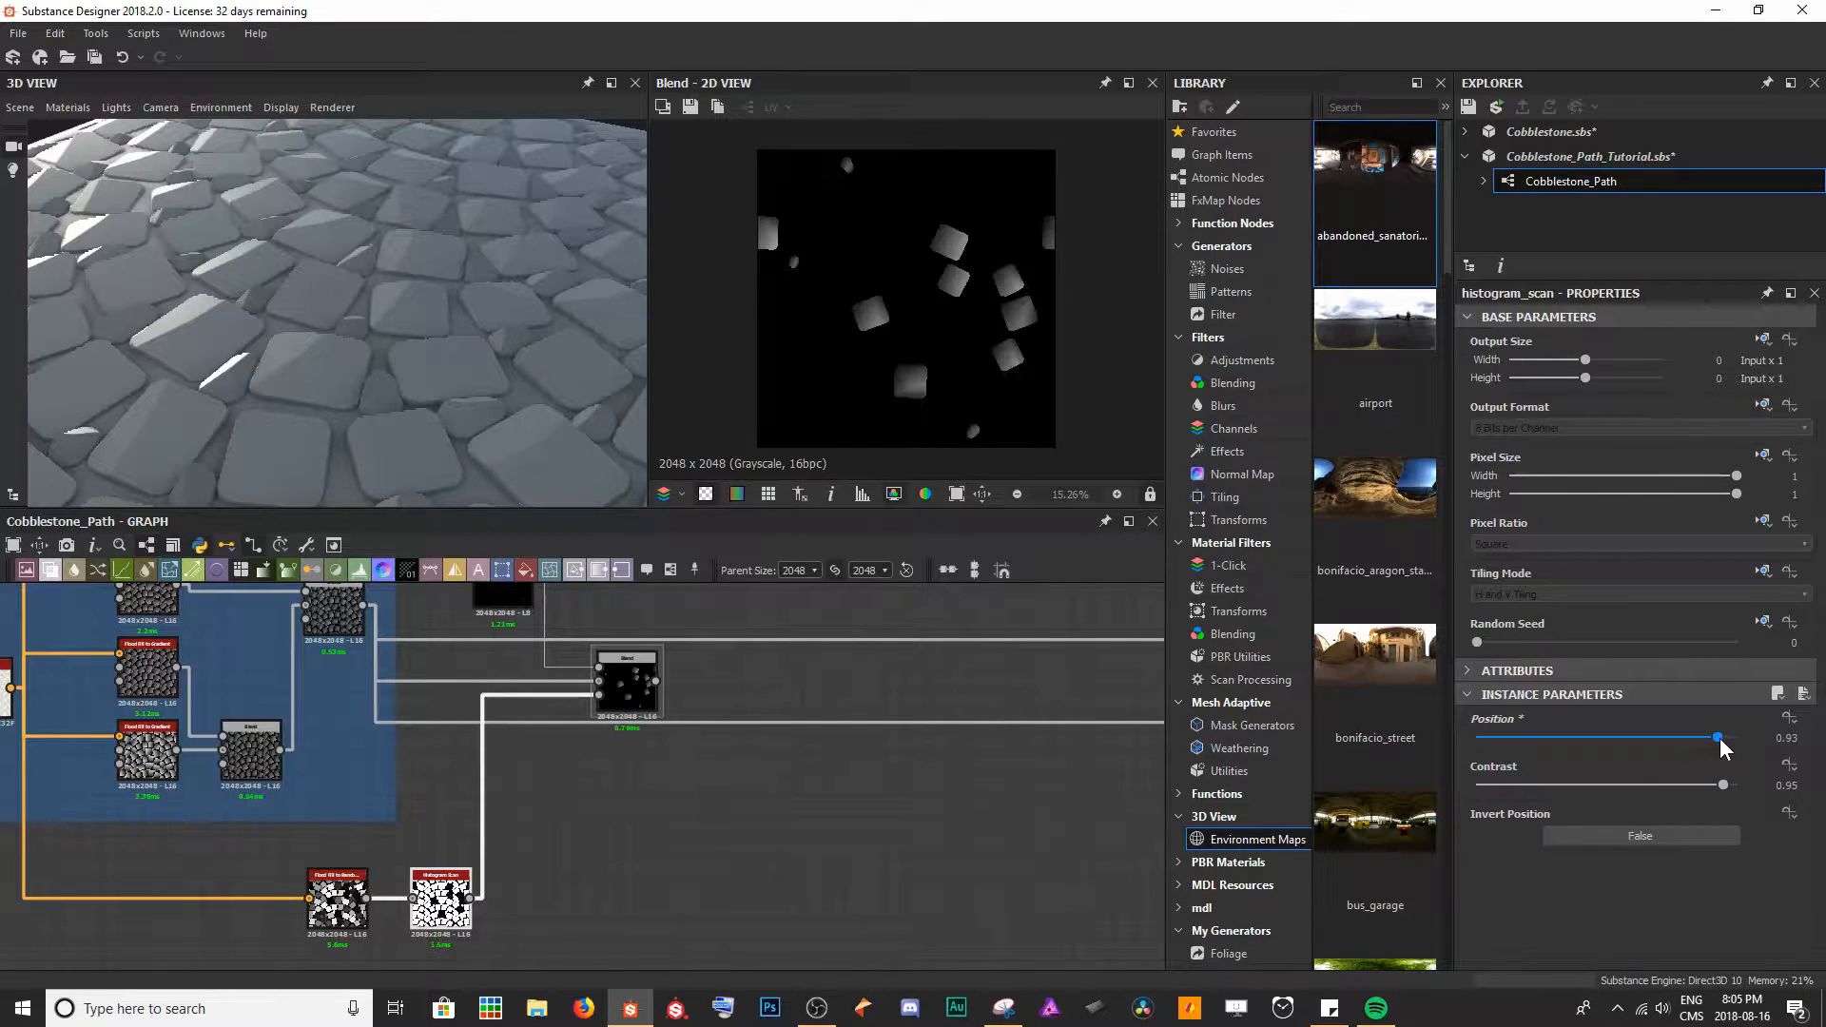
pyautogui.moveTo(1722, 738); pyautogui.dragTo(1640, 739)
pyautogui.click(1583, 837)
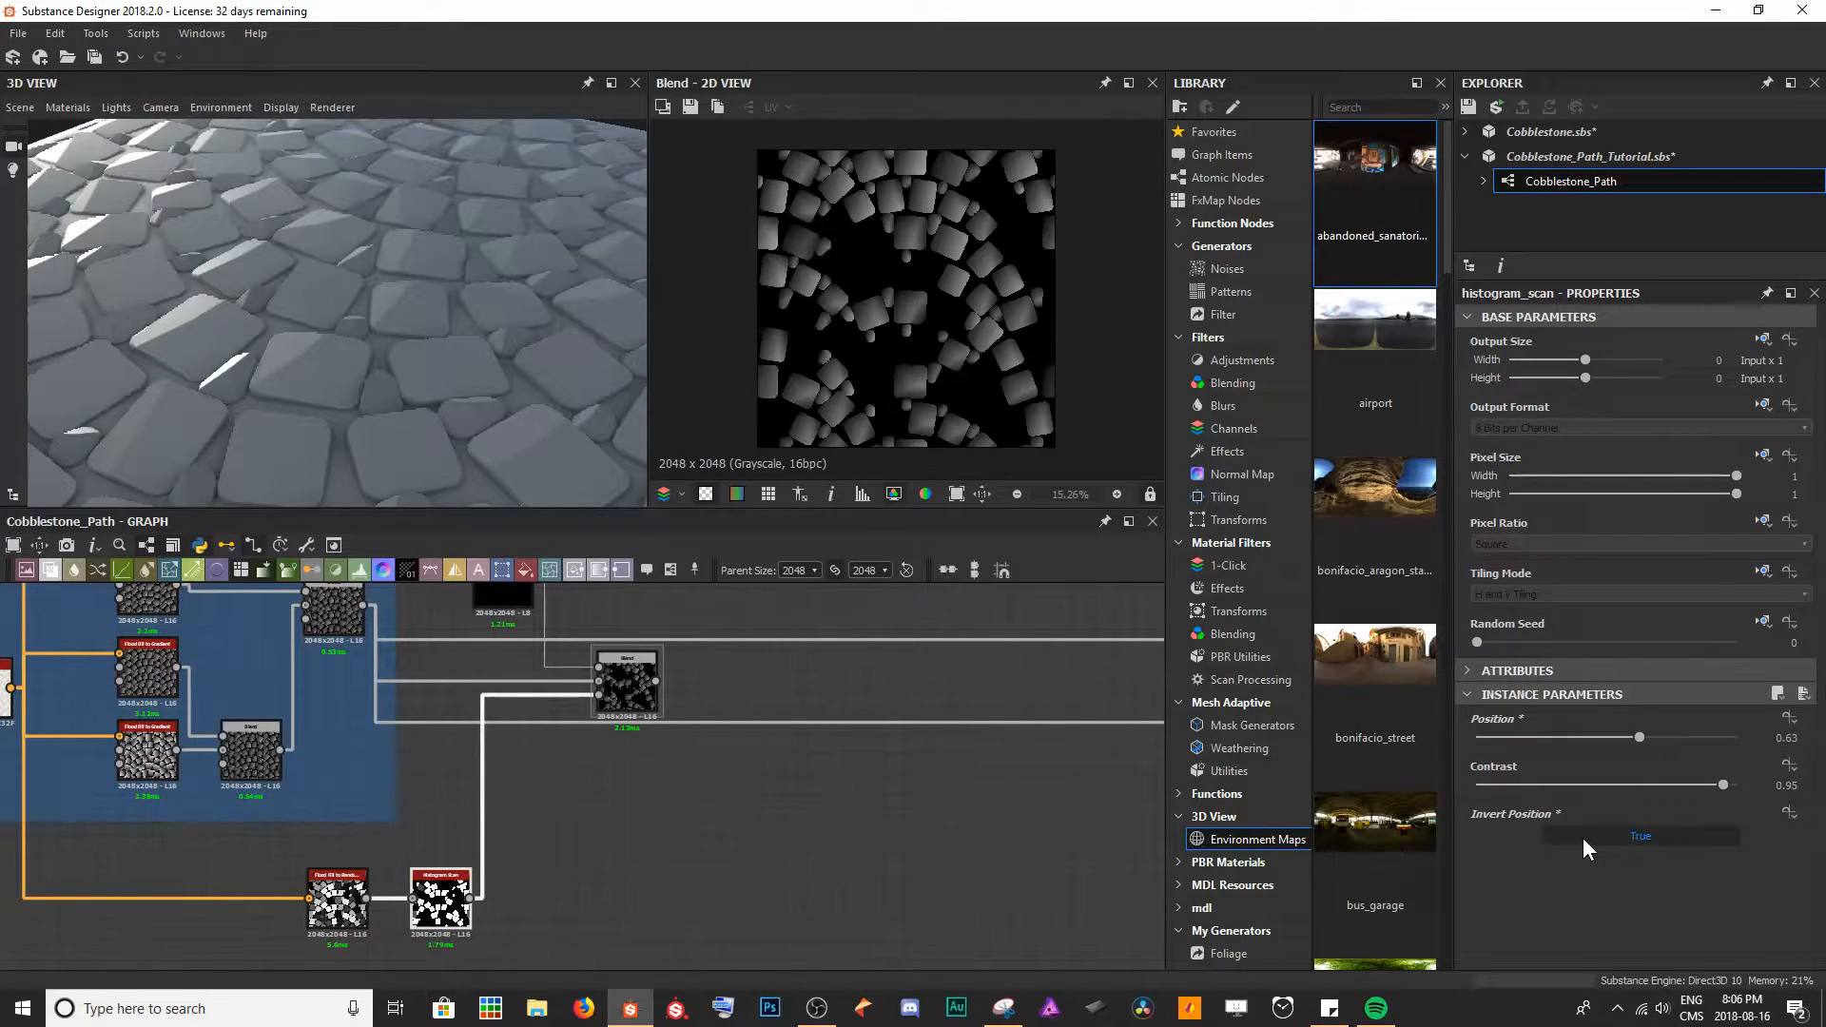
pyautogui.click(1638, 738)
pyautogui.moveTo(1639, 740); pyautogui.dragTo(1749, 738)
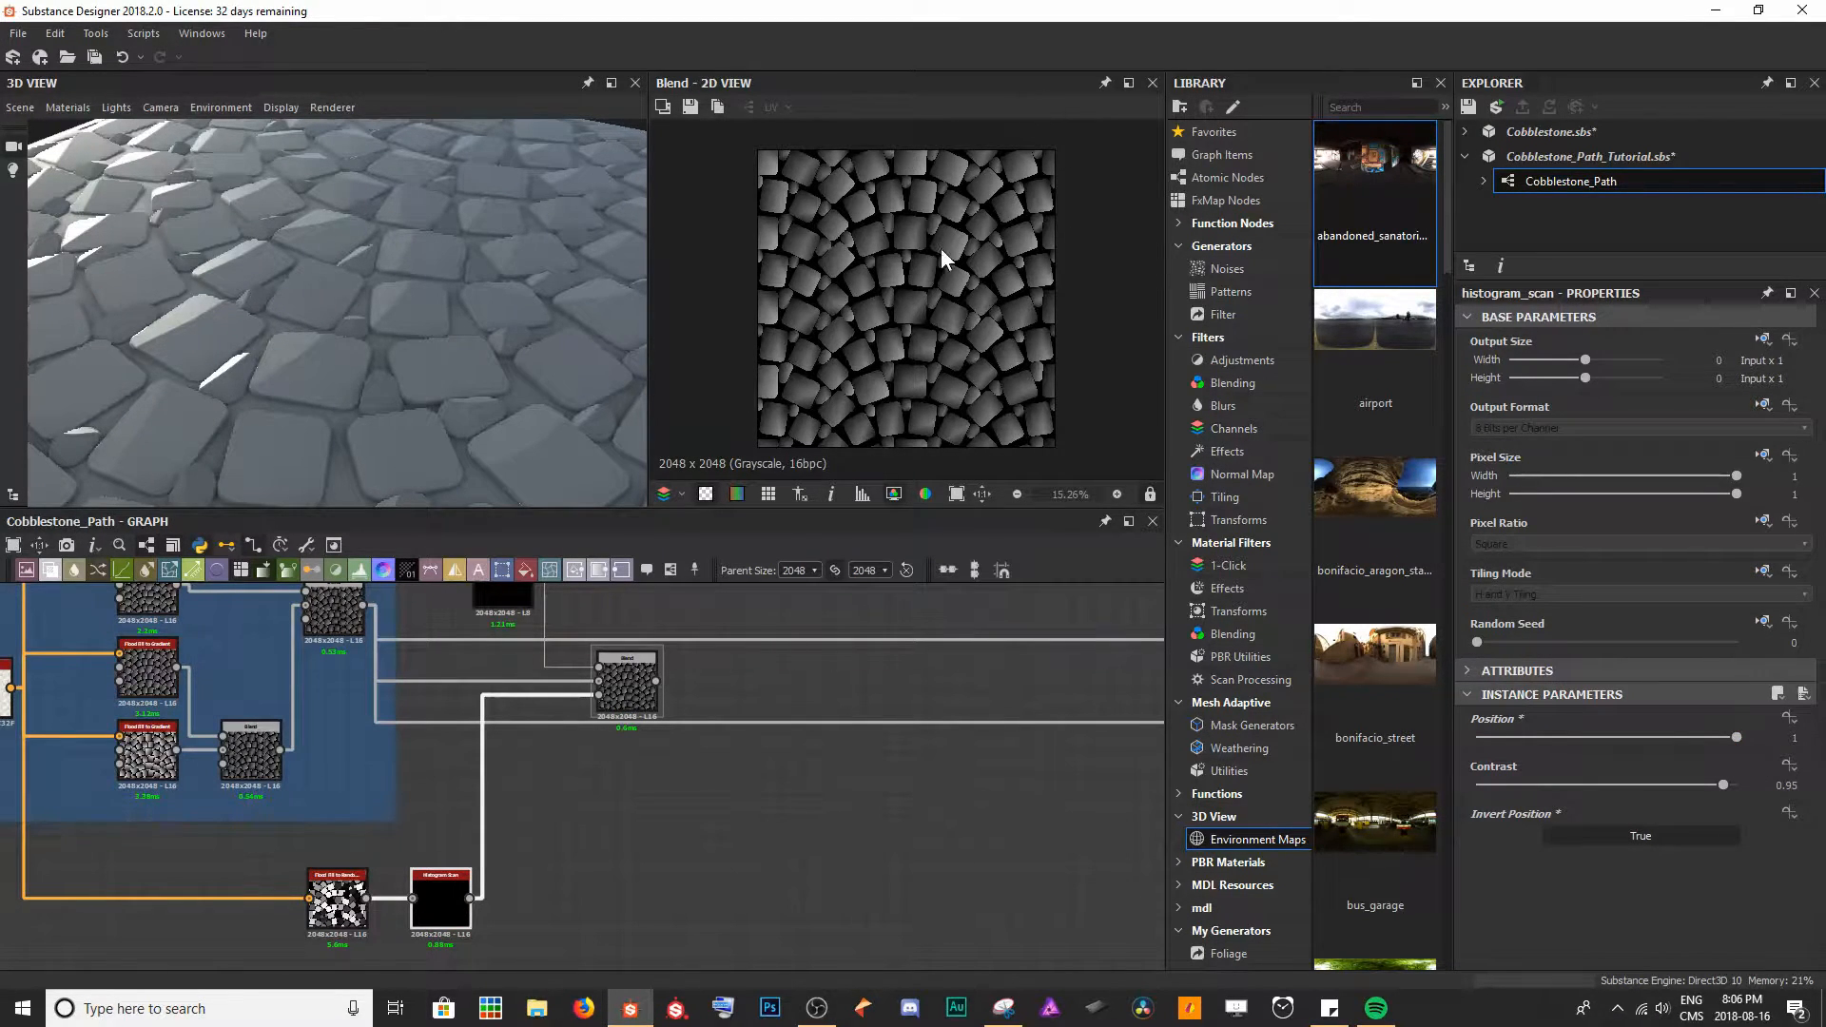
pyautogui.moveTo(1726, 736); pyautogui.dragTo(1772, 740)
# - Transfer the downstream connections of the frame's final Blend to the output of the new Blend
pyautogui.moveTo(781, 690); pyautogui.dragTo(740, 771, button='middle')
pyautogui.scroll(2, 658, 732)
pyautogui.moveTo(644, 702); pyautogui.dragTo(585, 713, button='middle')
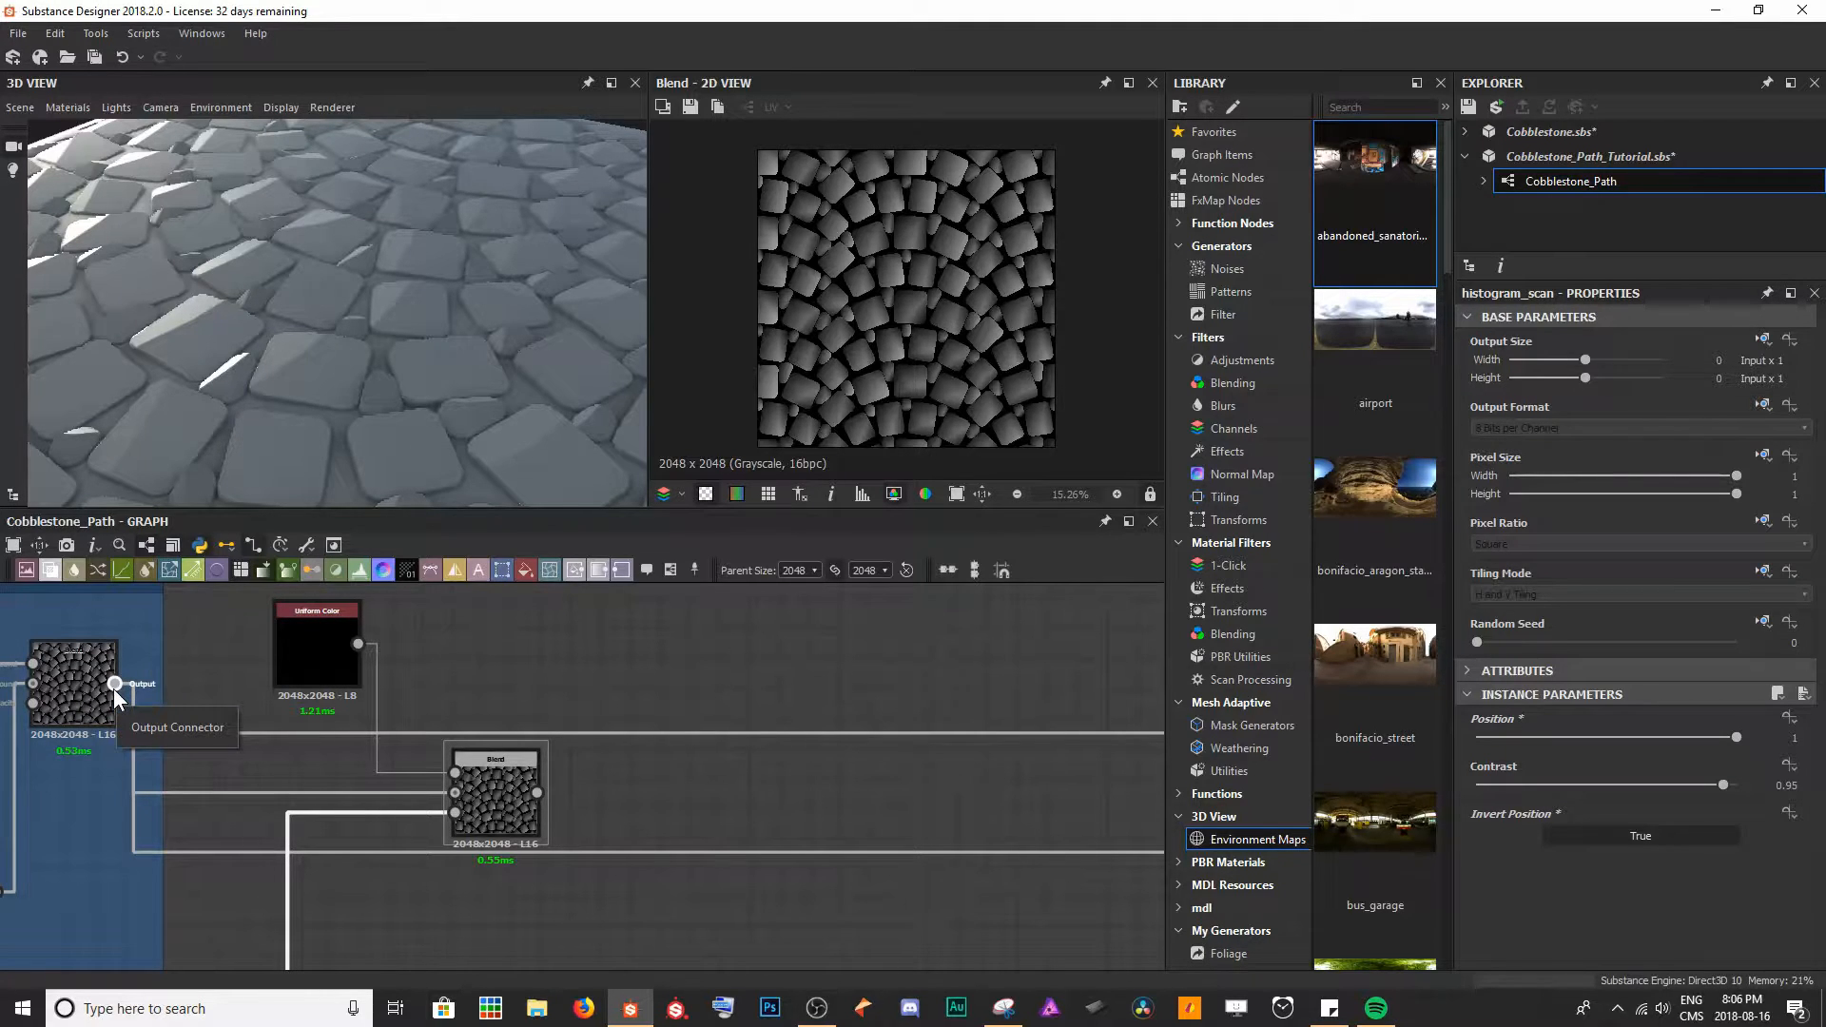
pyautogui.keyDown('shift'); pyautogui.moveTo(114, 685); pyautogui.dragTo(540, 793); pyautogui.keyUp('shift')
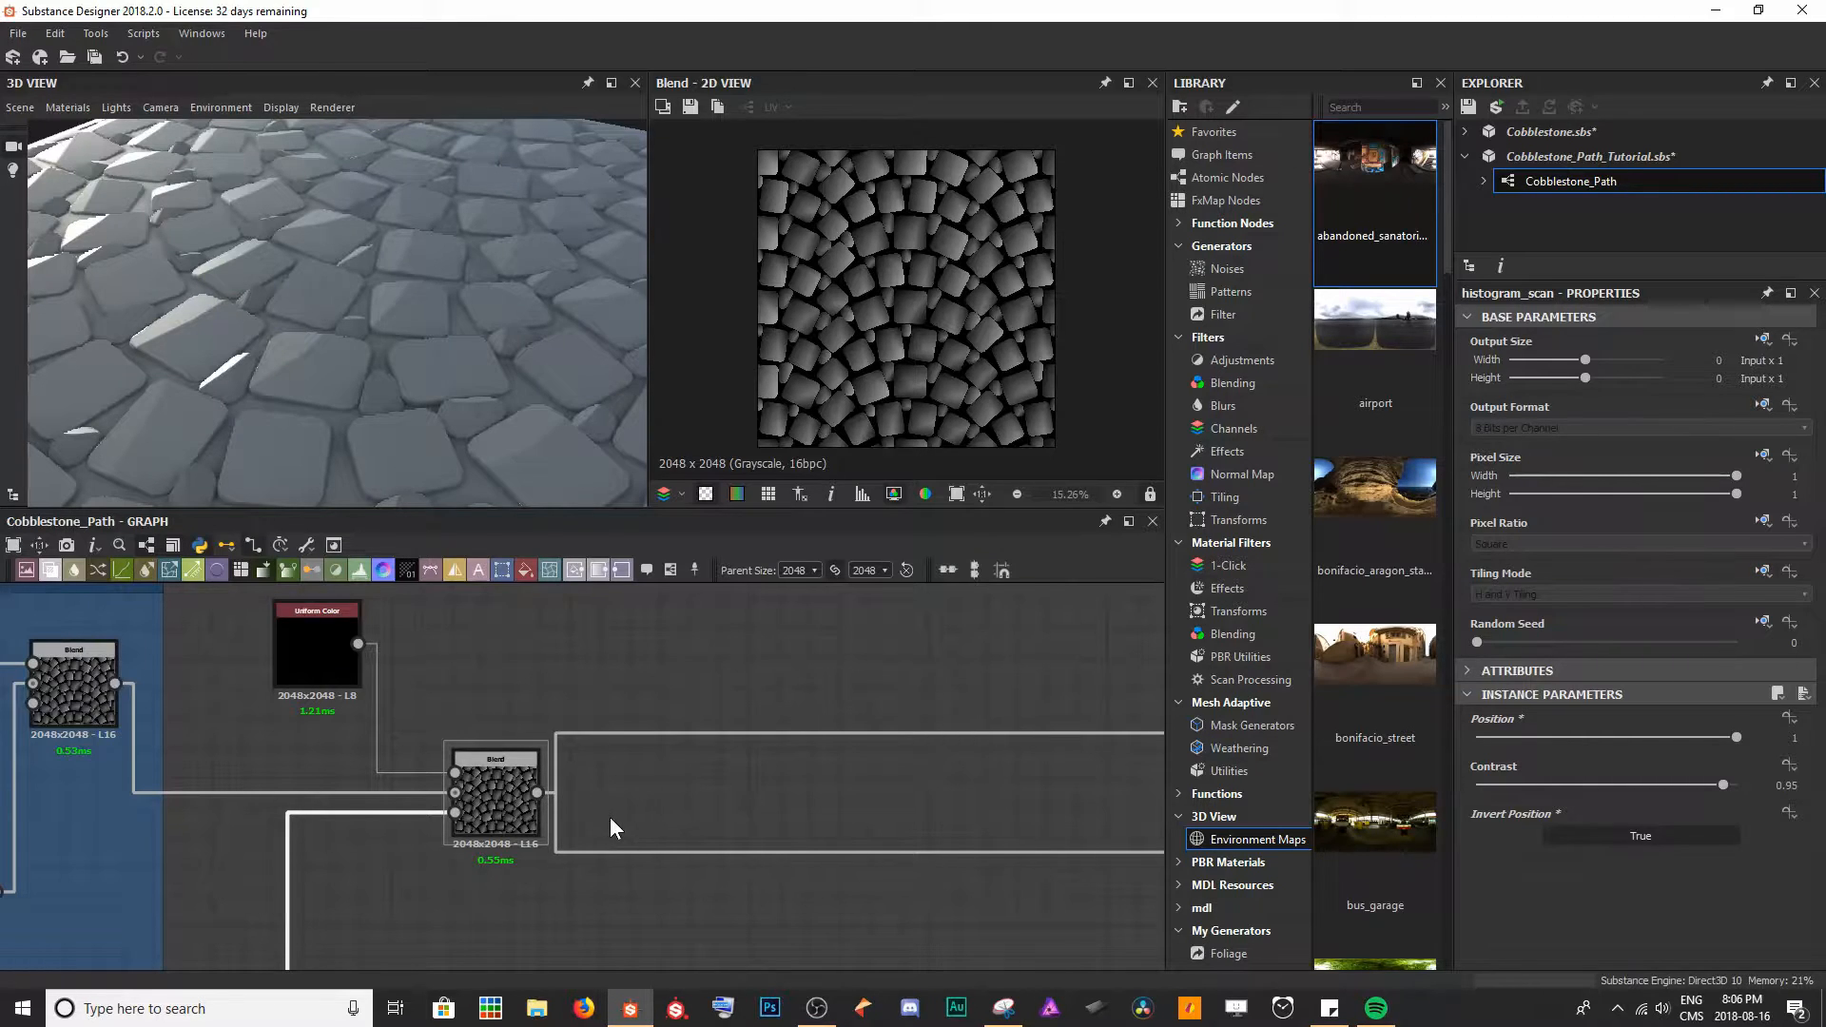
# - Lower the Histogram Scan's Position to remove some of the stones and inspect the remaining ones in 3D
pyautogui.scroll(-3, 609, 816)
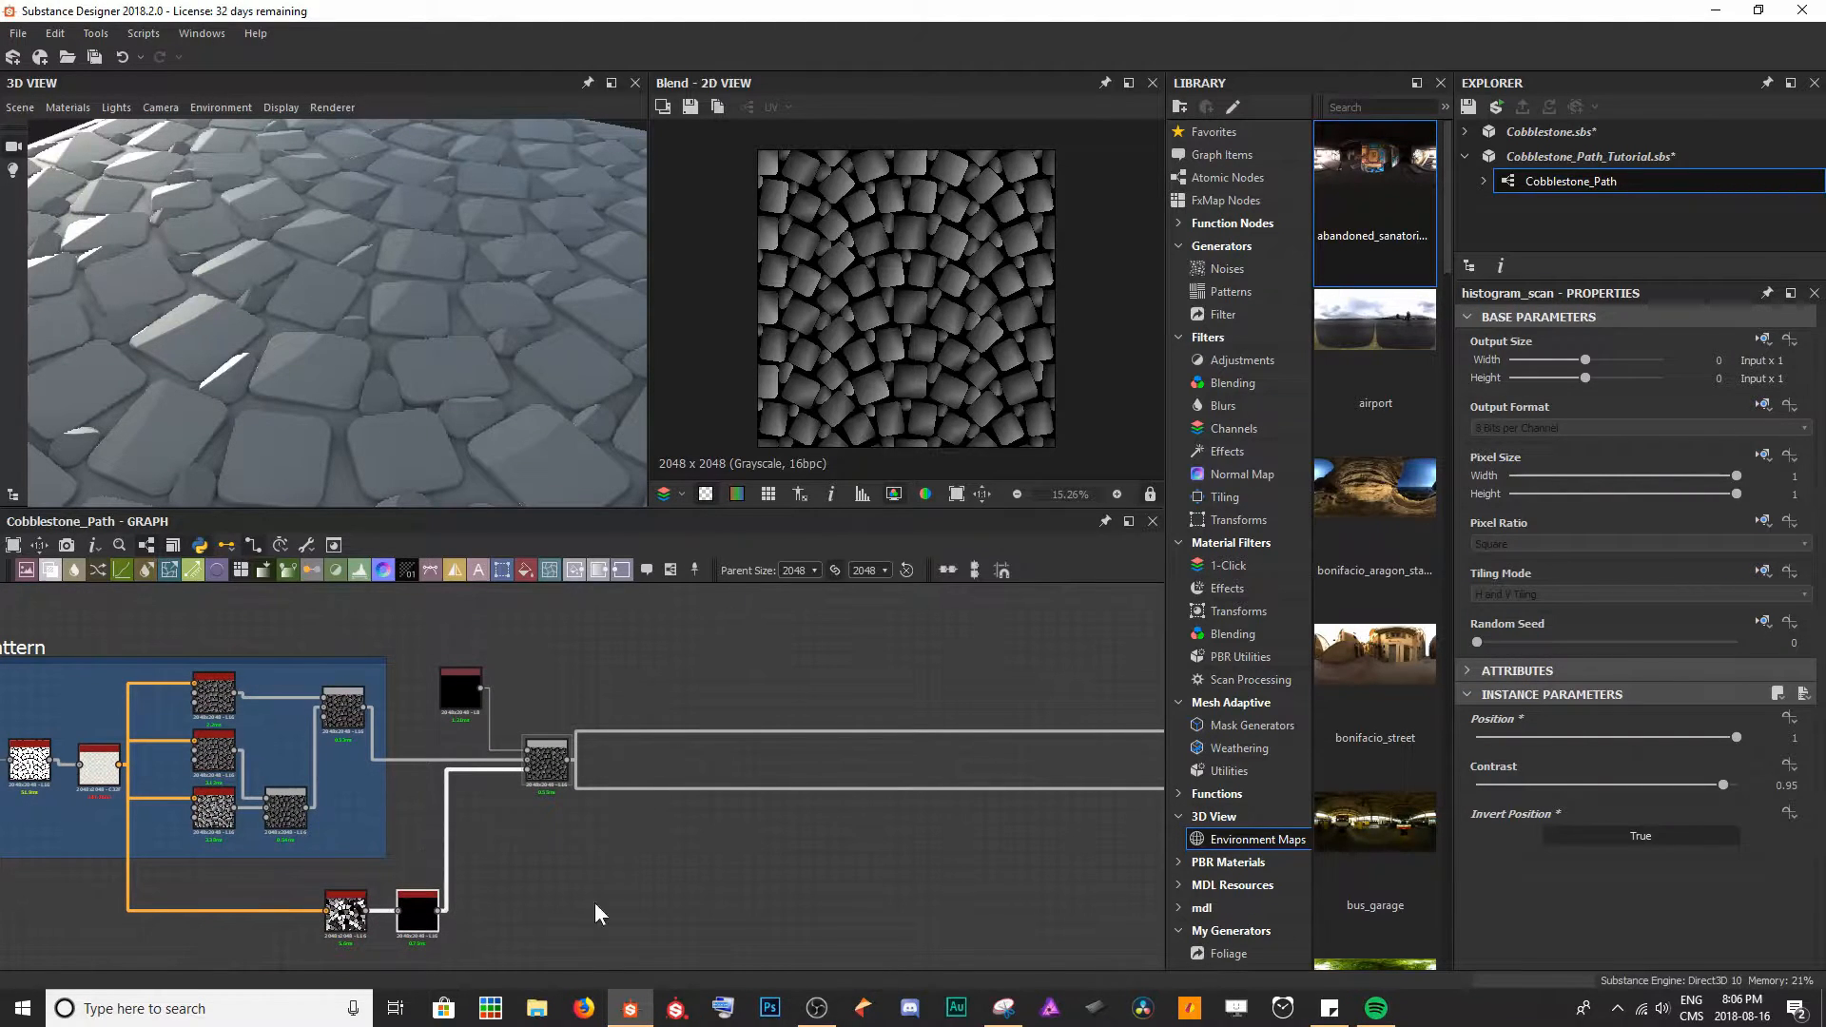
pyautogui.moveTo(1739, 740); pyautogui.dragTo(1660, 738)
pyautogui.scroll(-5, 462, 270)
pyautogui.moveTo(433, 269); pyautogui.dragTo(260, 237)
pyautogui.scroll(5, 380, 374)
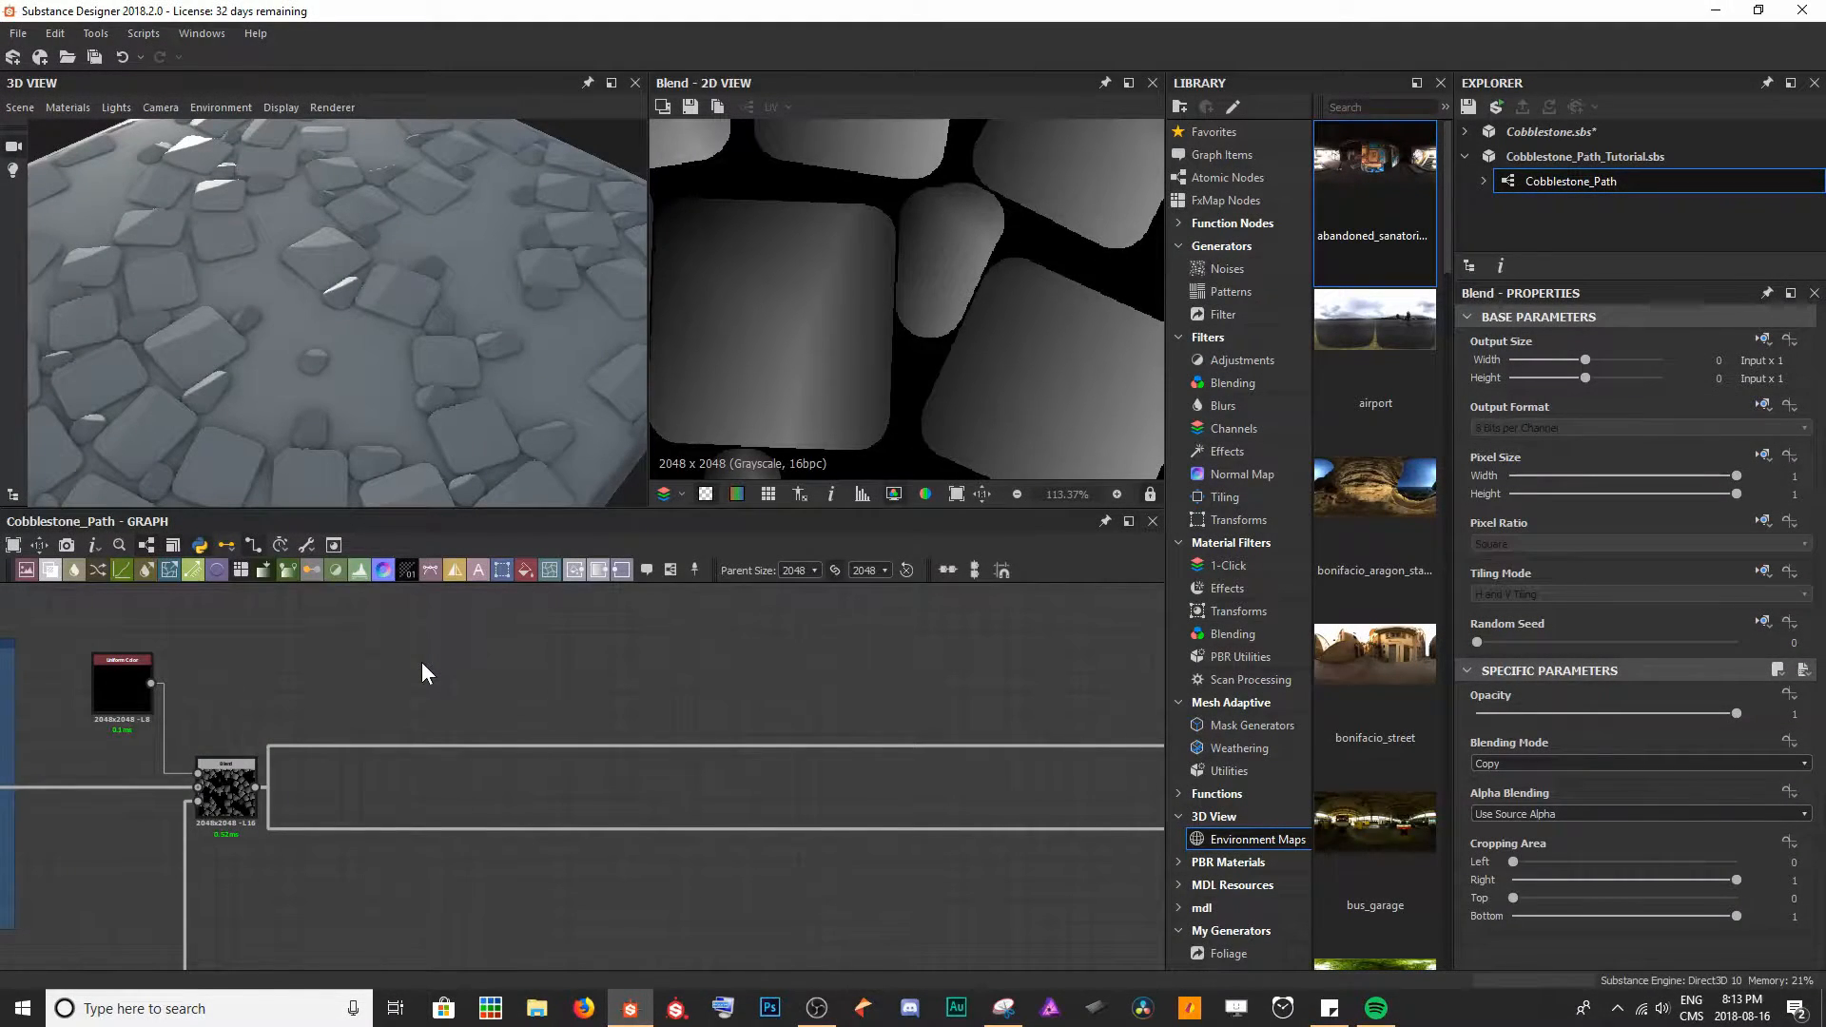
pyautogui.scroll(4, 445, 314)
pyautogui.moveTo(453, 302); pyautogui.dragTo(376, 266)
pyautogui.moveTo(423, 345); pyautogui.dragTo(468, 356)
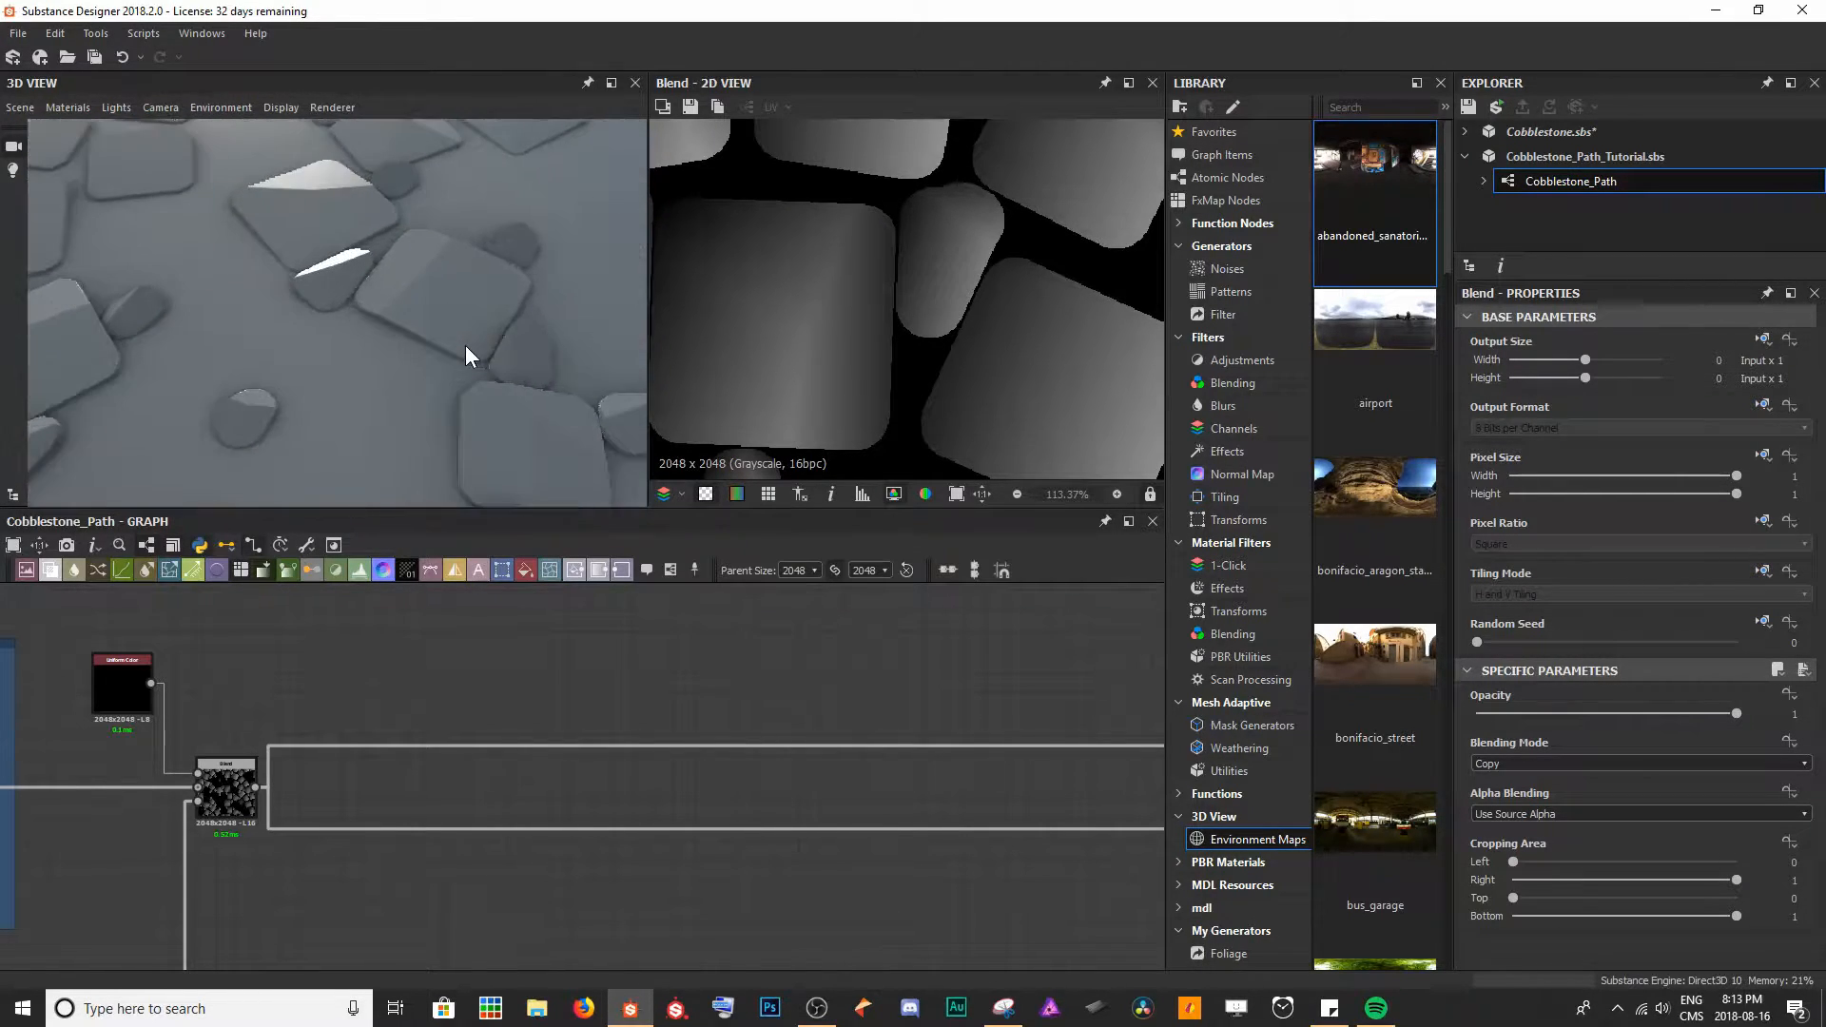
# - Insert a Slope Blur Grayscale node after the new Blend, taking the Blend as Grayscale input and driving the downstream connections
pyautogui.scroll(2, 304, 799)
pyautogui.moveTo(293, 822); pyautogui.dragTo(187, 799, button='middle')
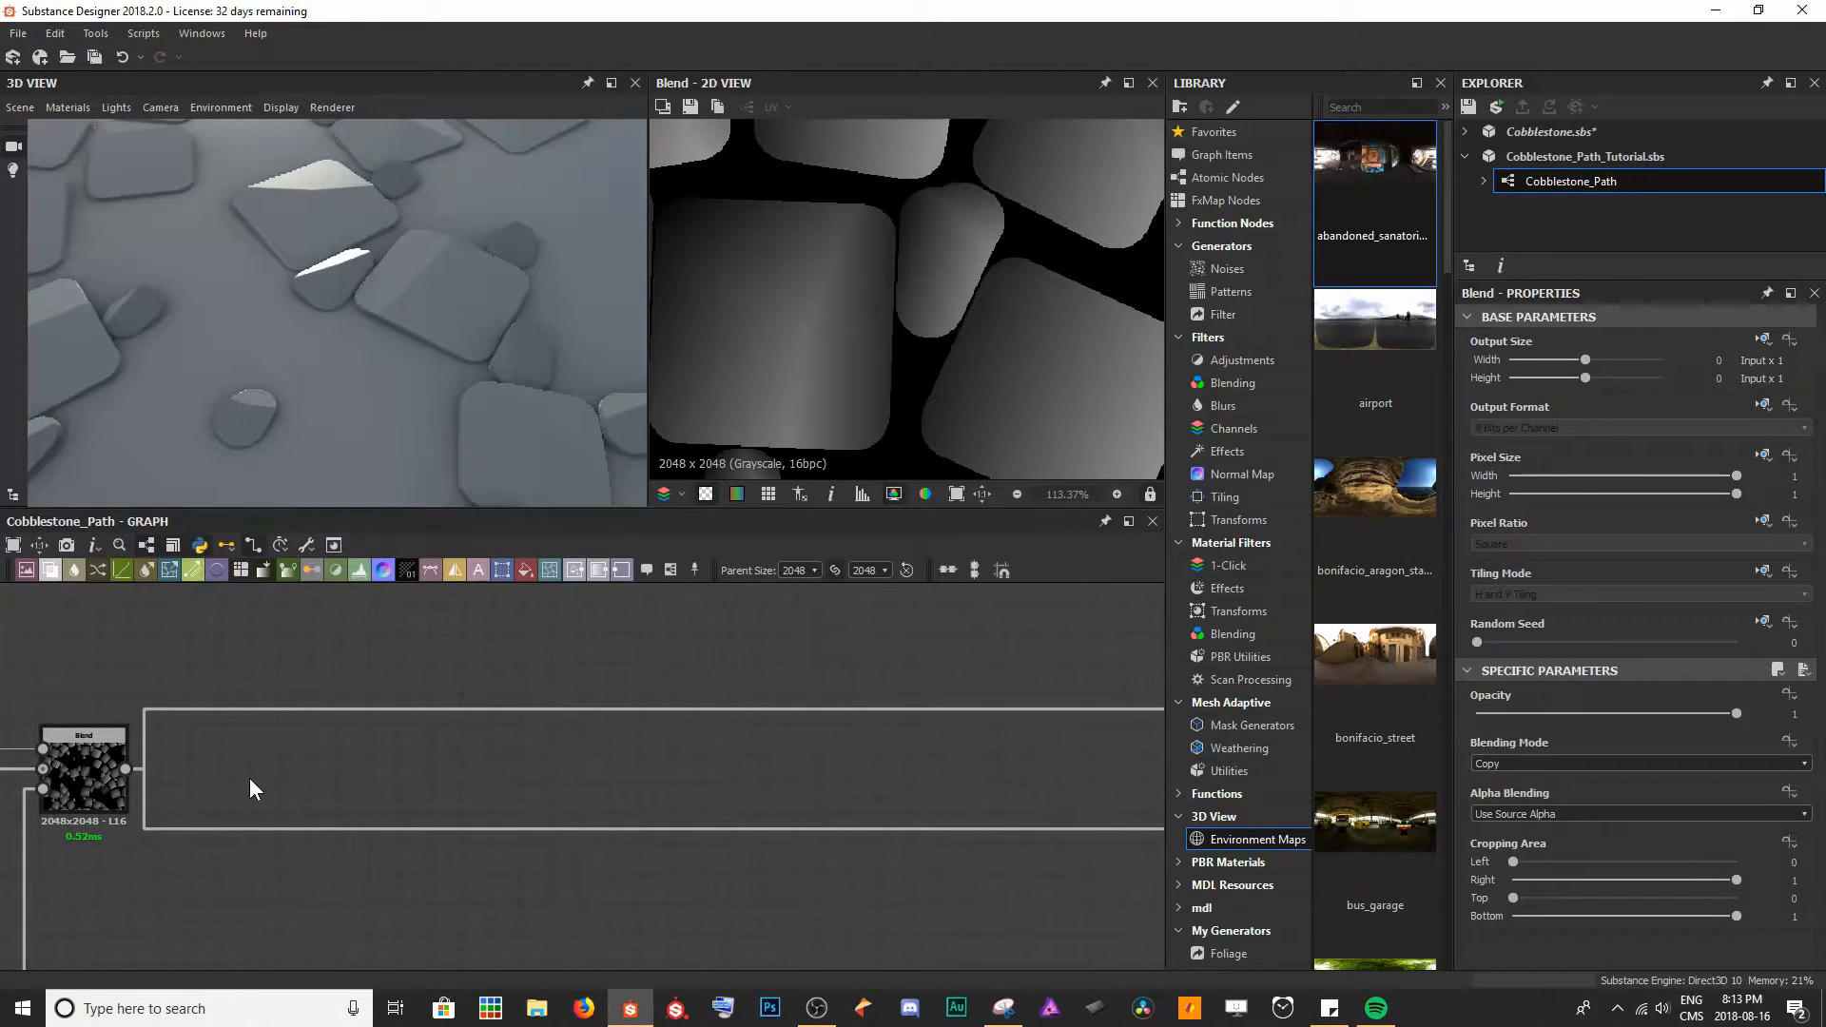
pyautogui.press('space')
pyautogui.write('slope')
pyautogui.press('Down')
pyautogui.press('Return')
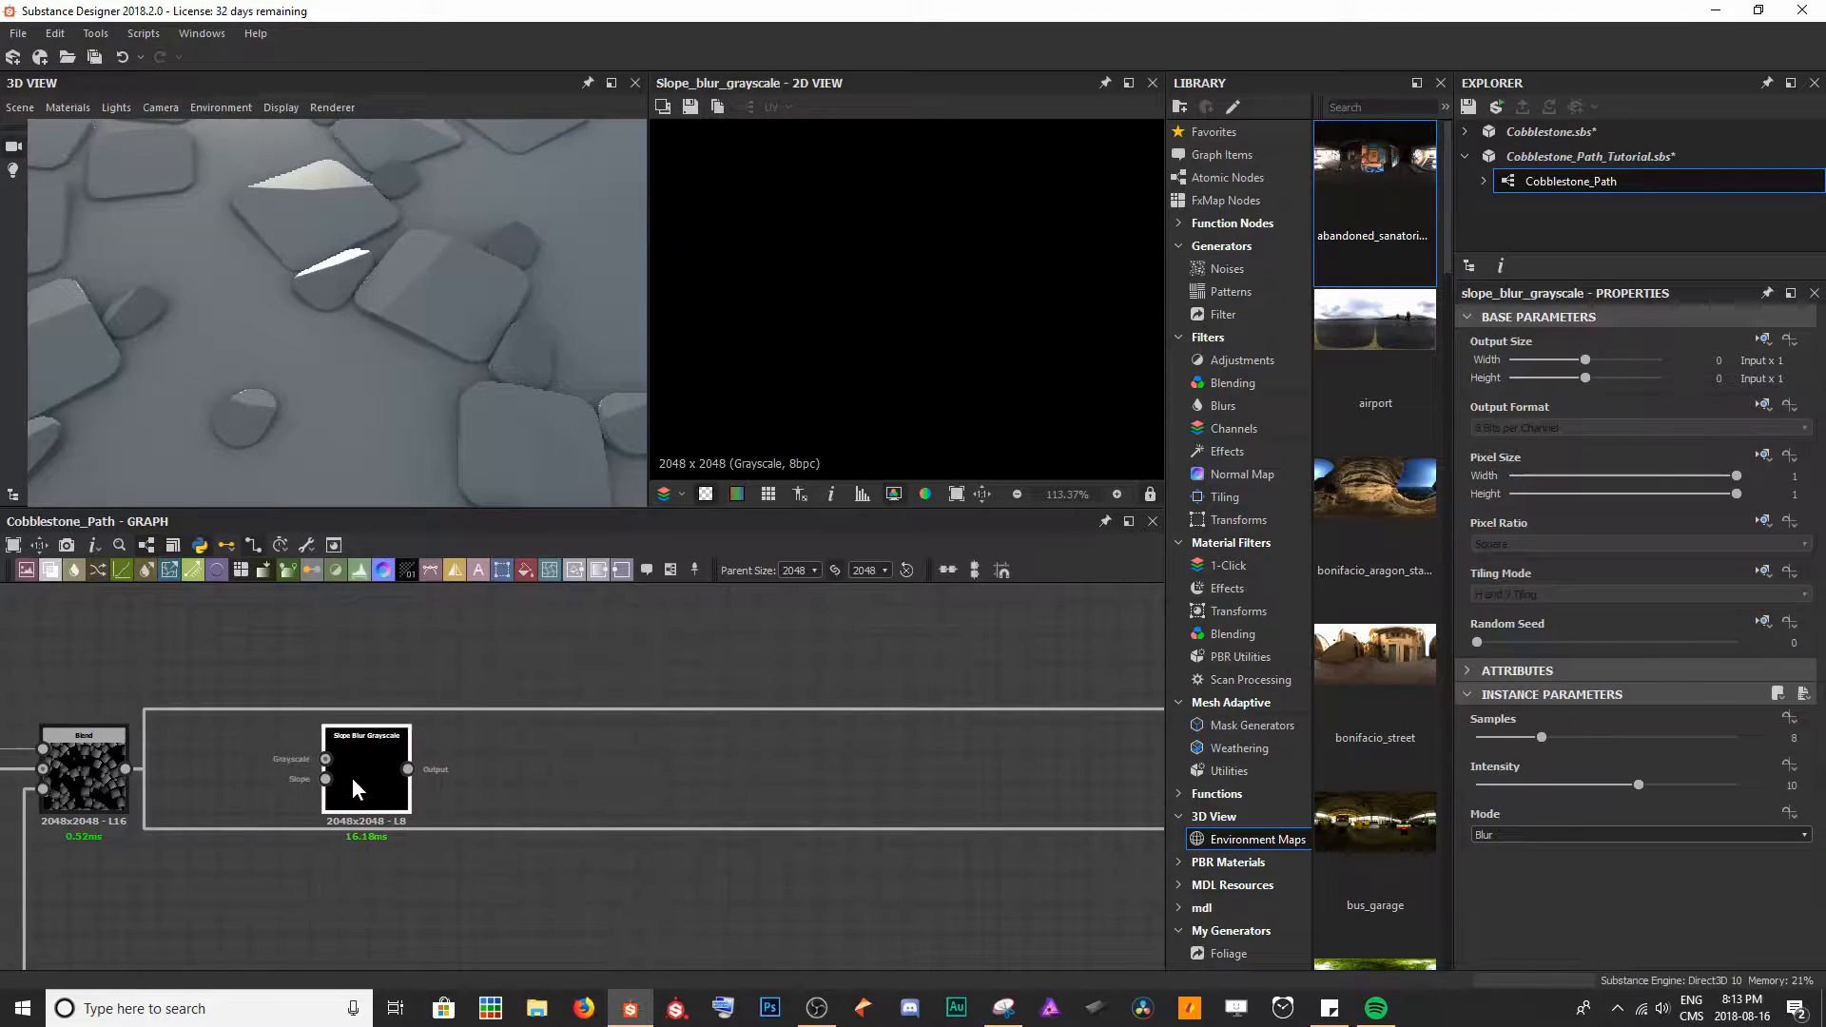
pyautogui.keyDown('shift'); pyautogui.moveTo(126, 768); pyautogui.dragTo(409, 768); pyautogui.keyUp('shift')
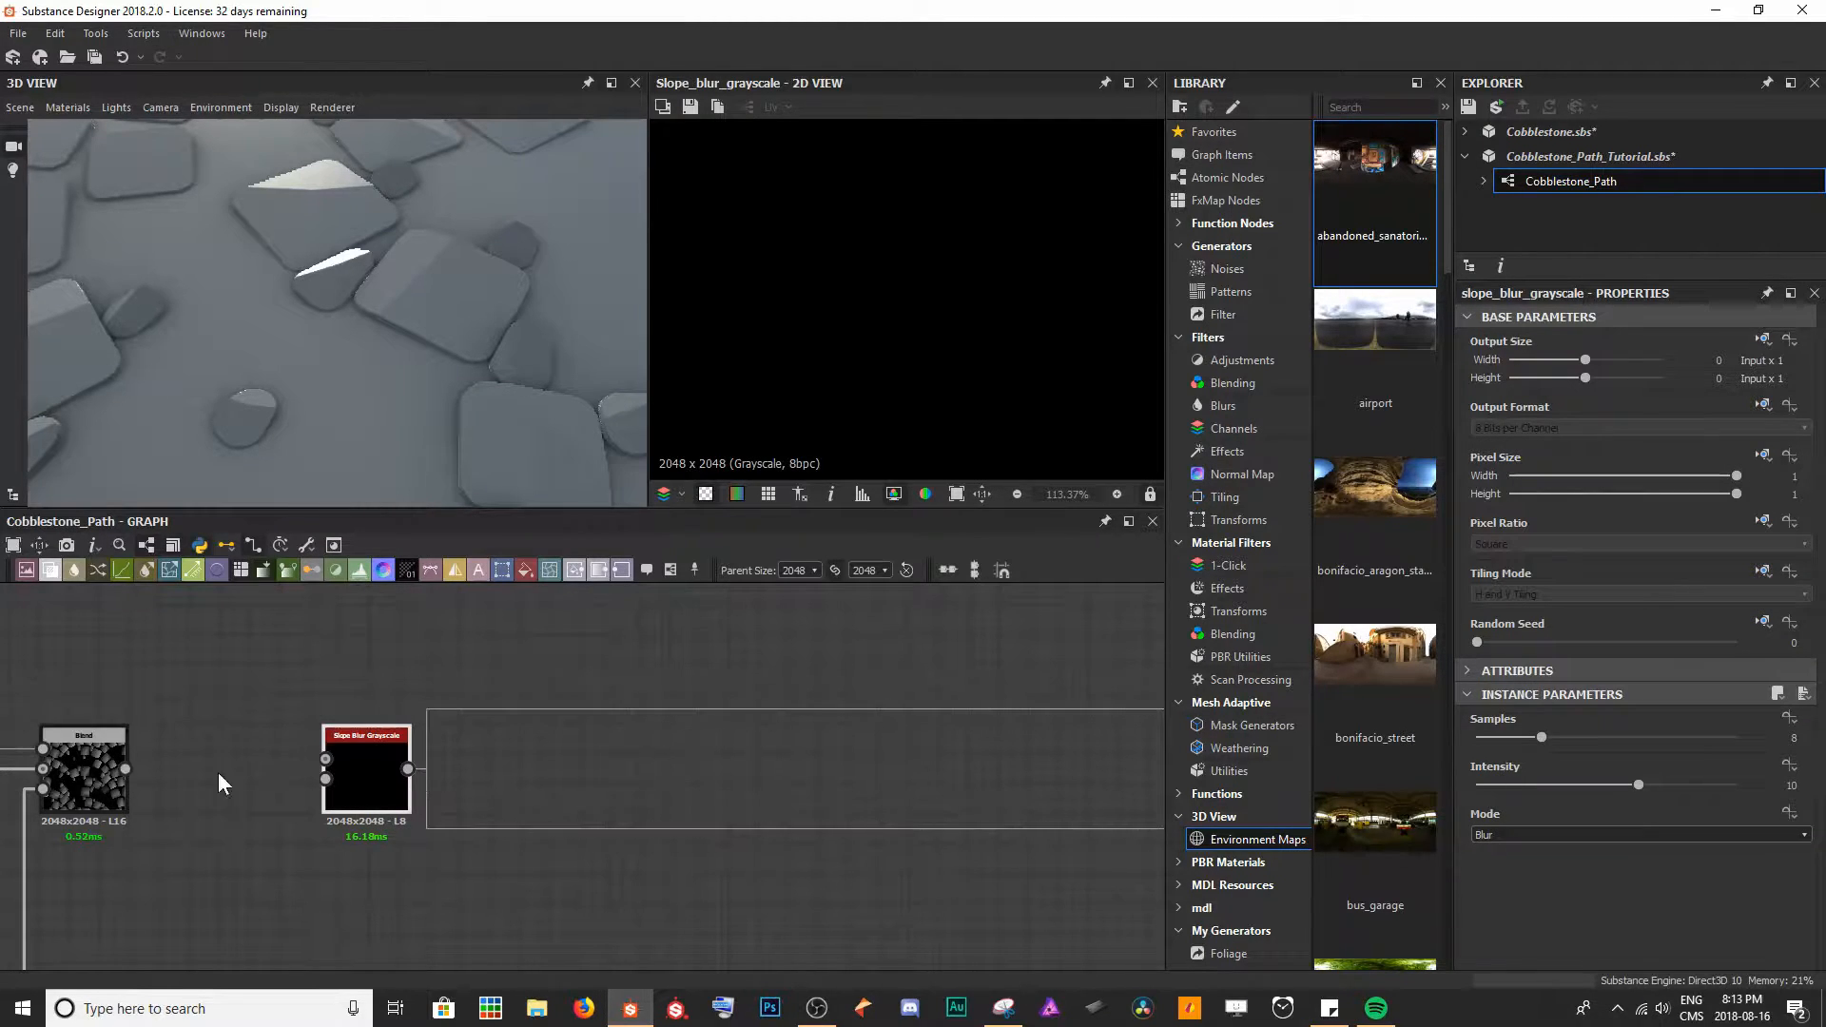
pyautogui.moveTo(240, 767); pyautogui.dragTo(386, 770)
# - Add a Fractal Sum Base node below the new Blend and connect it to the Slope Blur Grayscale's Slope input
pyautogui.moveTo(296, 841); pyautogui.dragTo(462, 789, button='middle')
pyautogui.click(299, 824)
pyautogui.press('space')
pyautogui.write('frac')
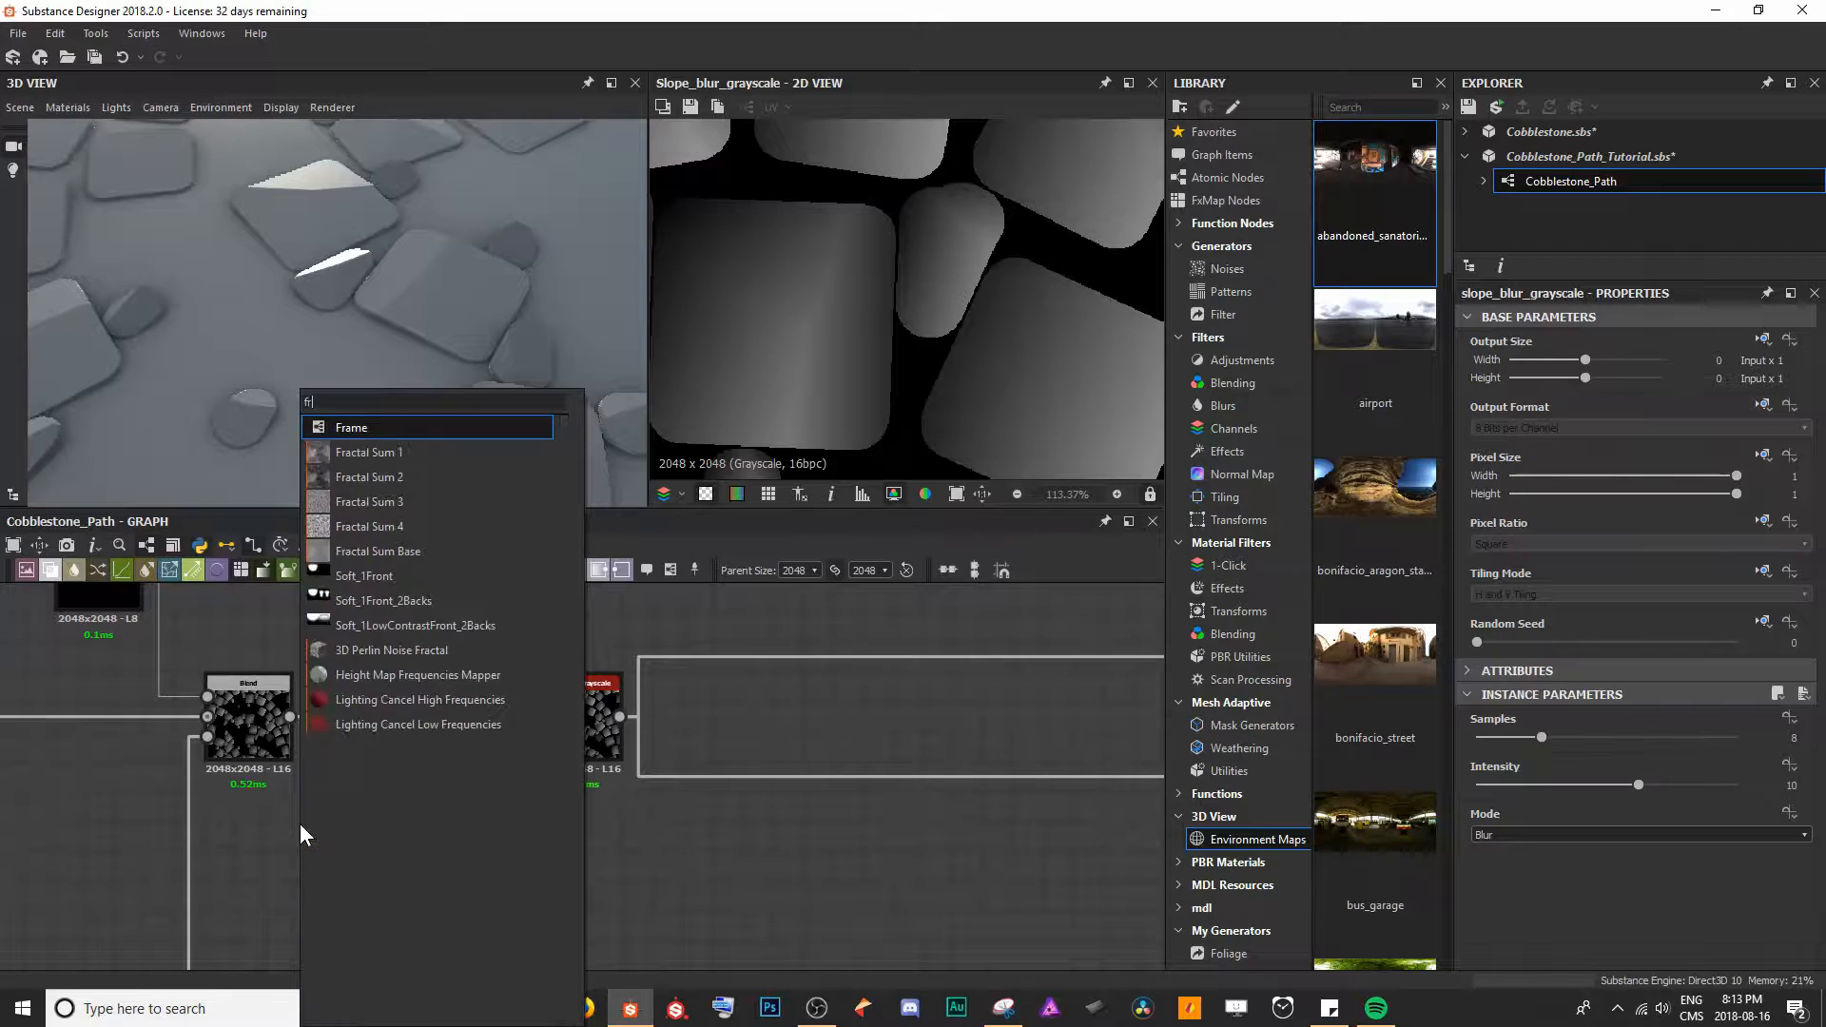
pyautogui.press('Down')
pyautogui.press('Down')
pyautogui.press('Down')
pyautogui.press('Down')
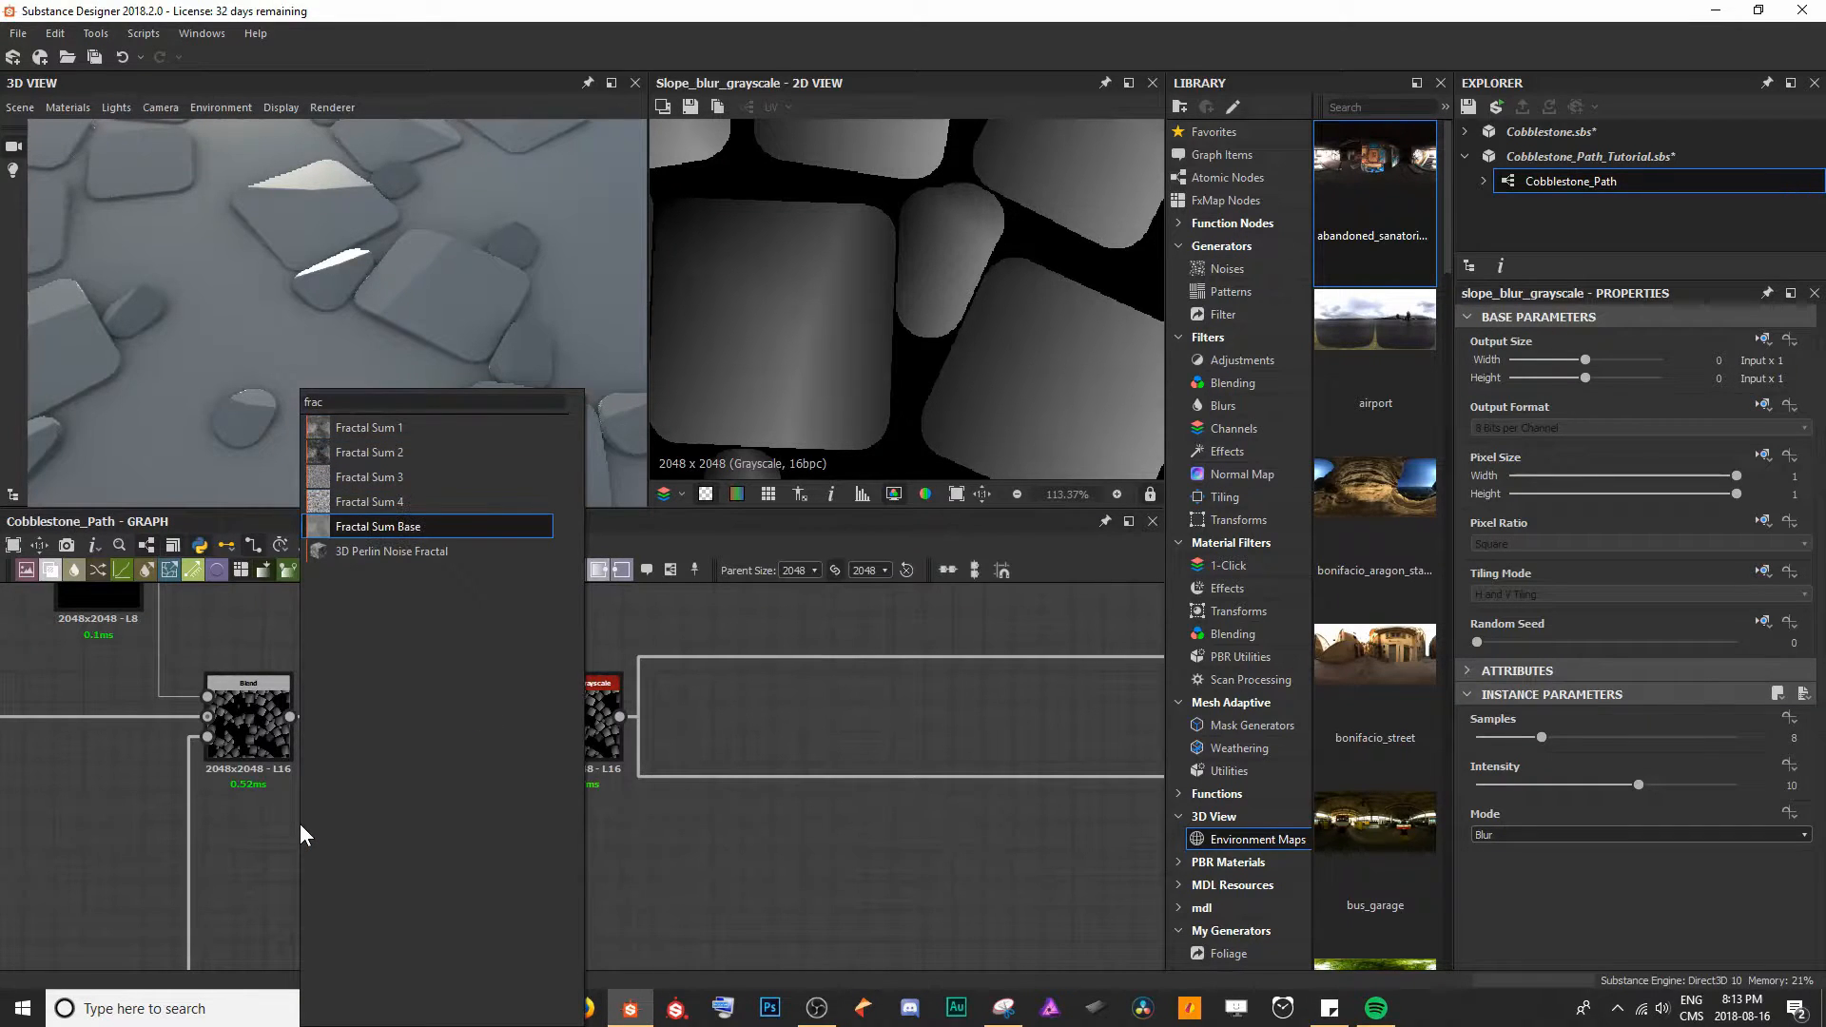
pyautogui.press('Return')
pyautogui.moveTo(300, 823); pyautogui.dragTo(460, 719)
pyautogui.moveTo(401, 266); pyautogui.dragTo(400, 361)
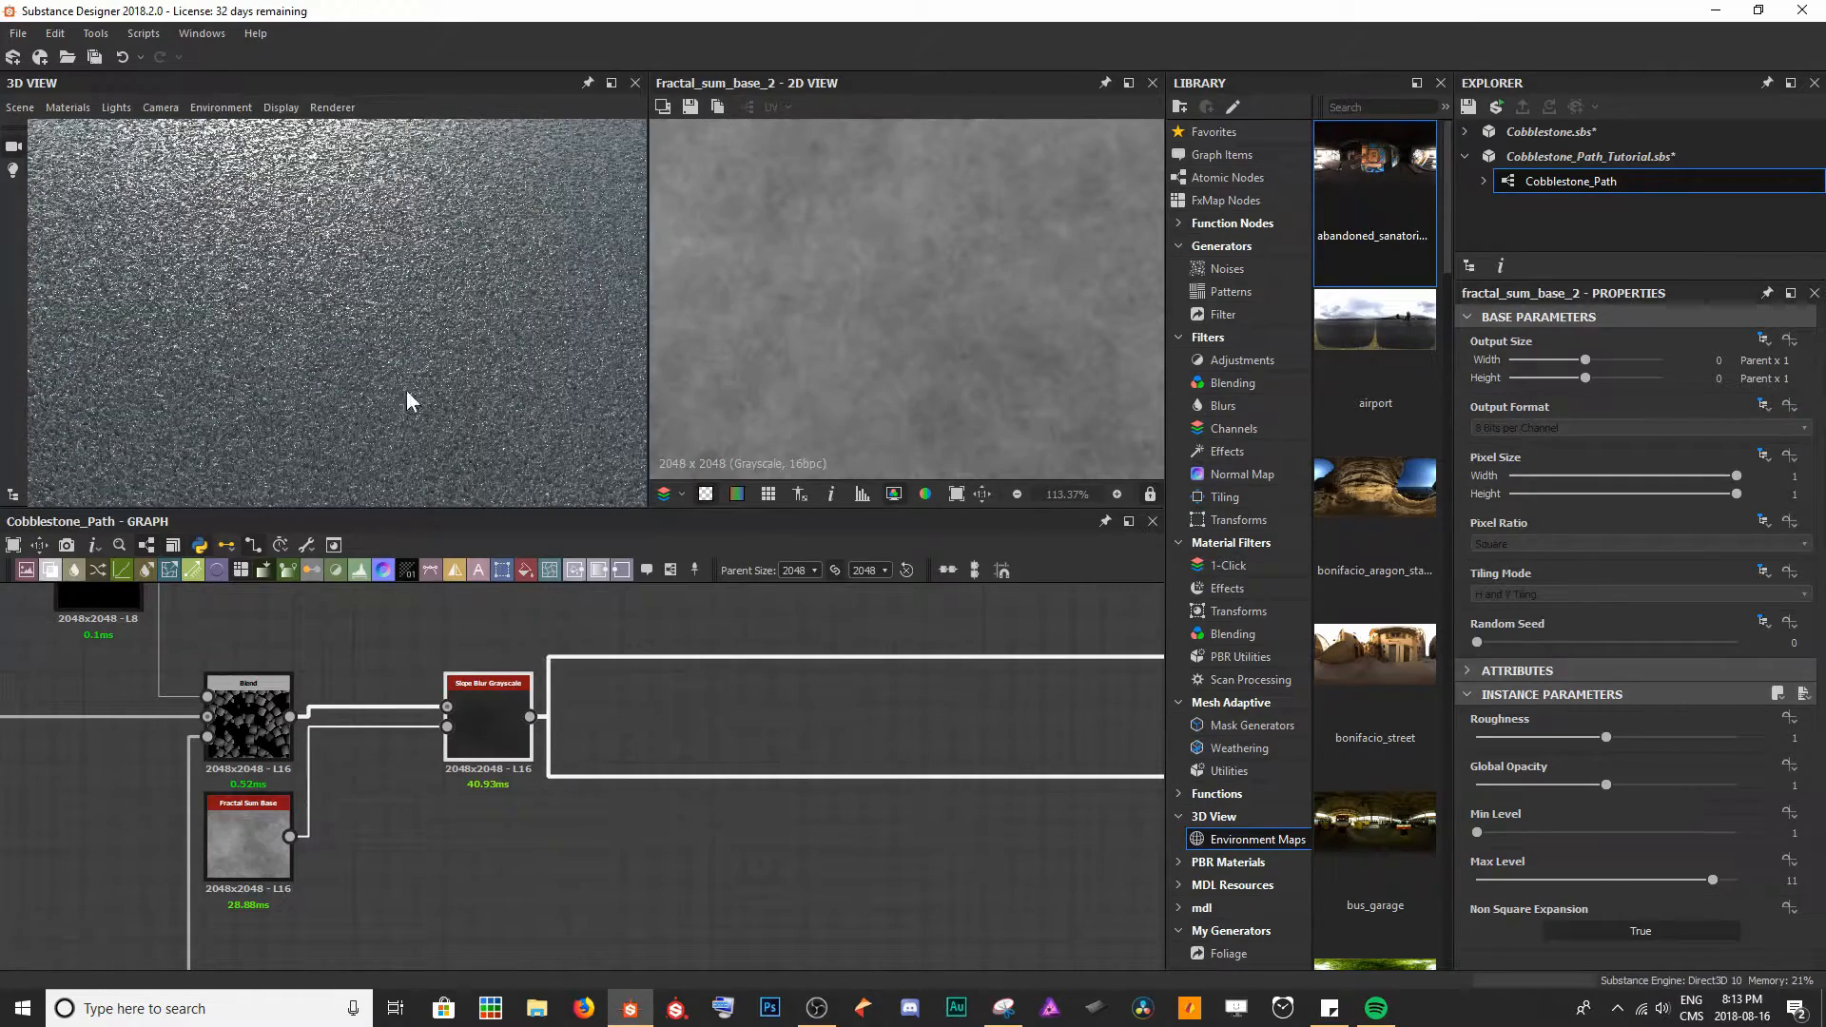
# - Set the Slope Blur Grayscale's Samples to 30 and Intensity to 0.58, and preview its output in 2D
pyautogui.moveTo(481, 740); pyautogui.dragTo(447, 730)
pyautogui.click(460, 733)
pyautogui.moveTo(1542, 737); pyautogui.dragTo(1719, 736)
pyautogui.moveTo(1637, 785); pyautogui.dragTo(1485, 785)
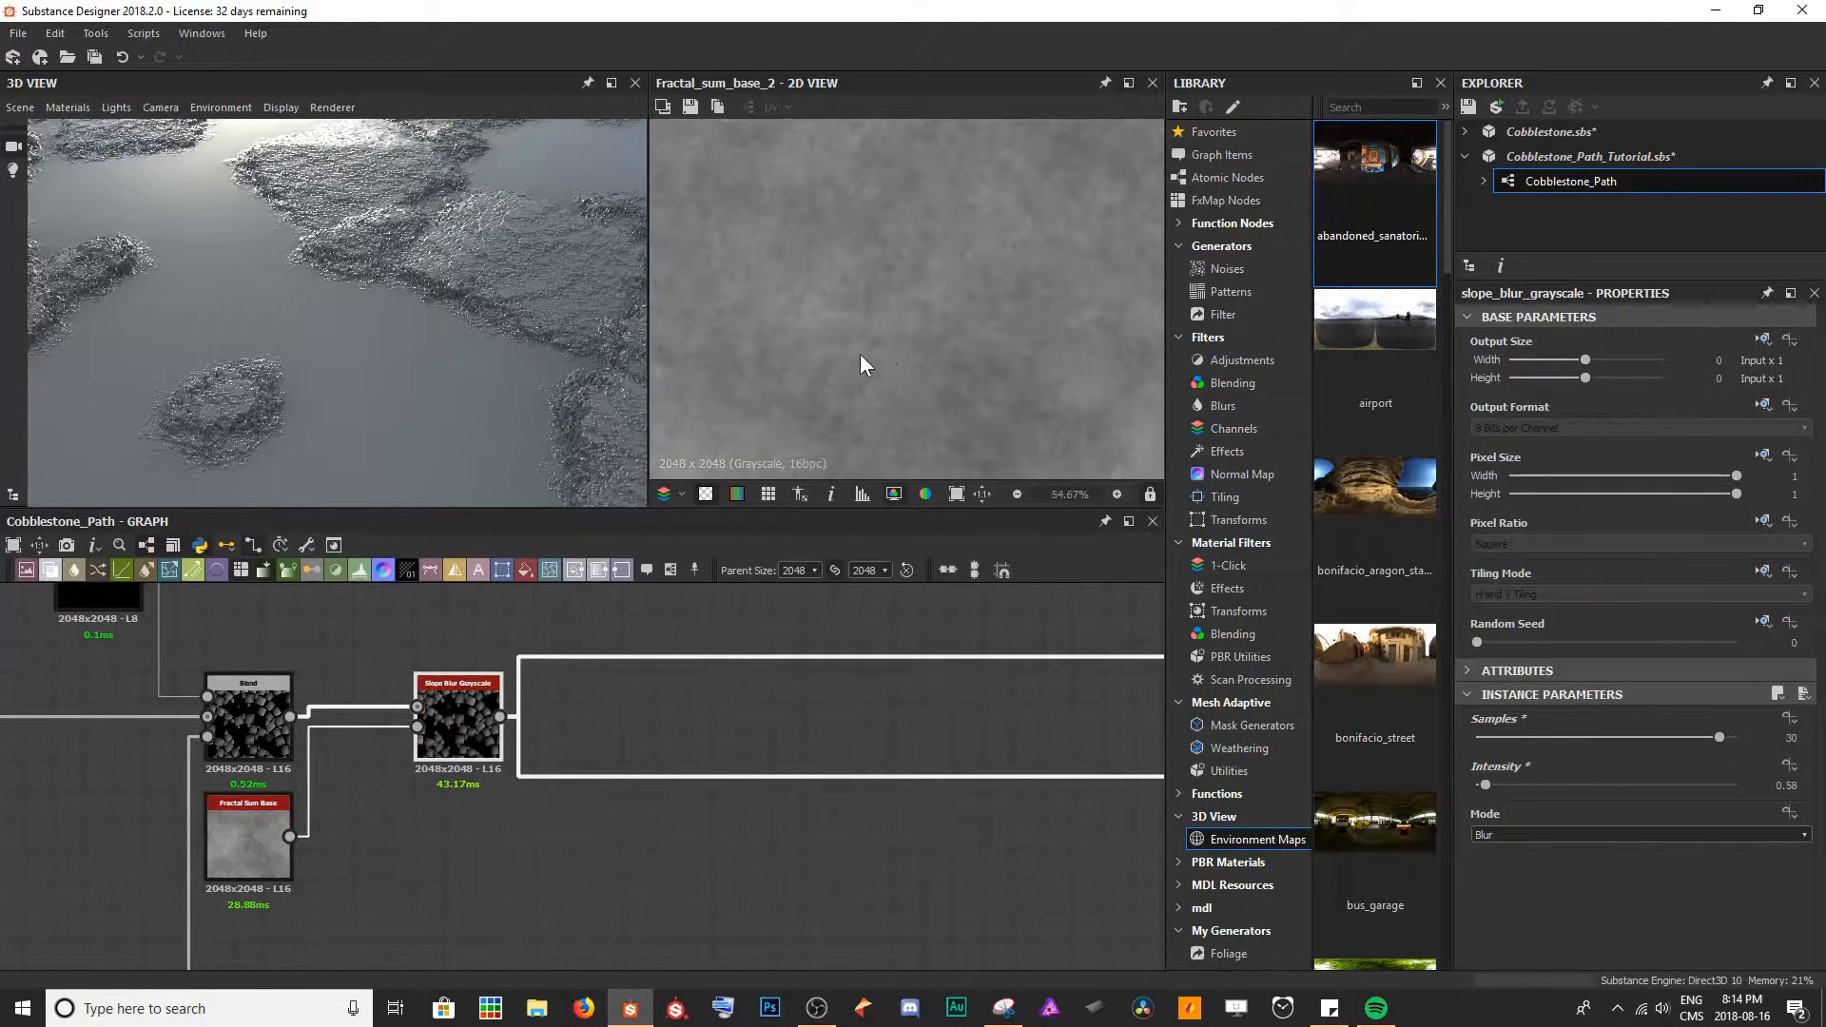
pyautogui.doubleClick(460, 728)
pyautogui.scroll(3, 863, 308)
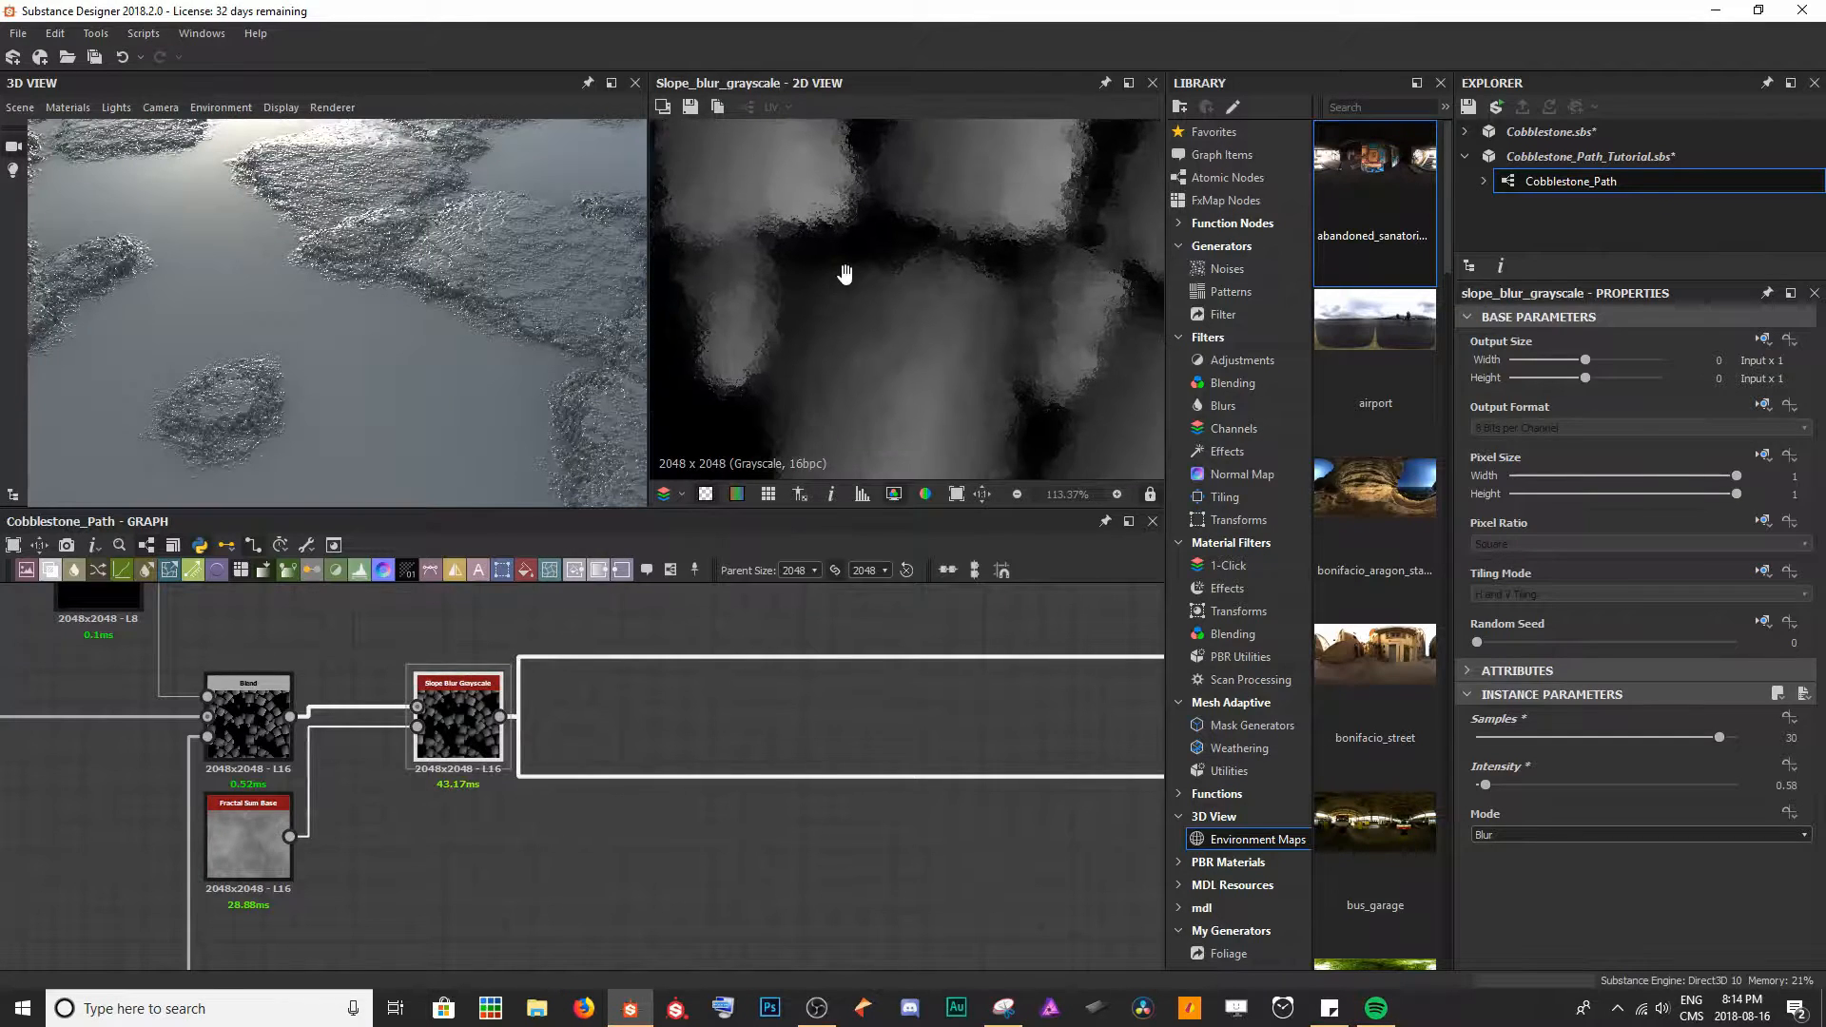
pyautogui.scroll(4, 905, 285)
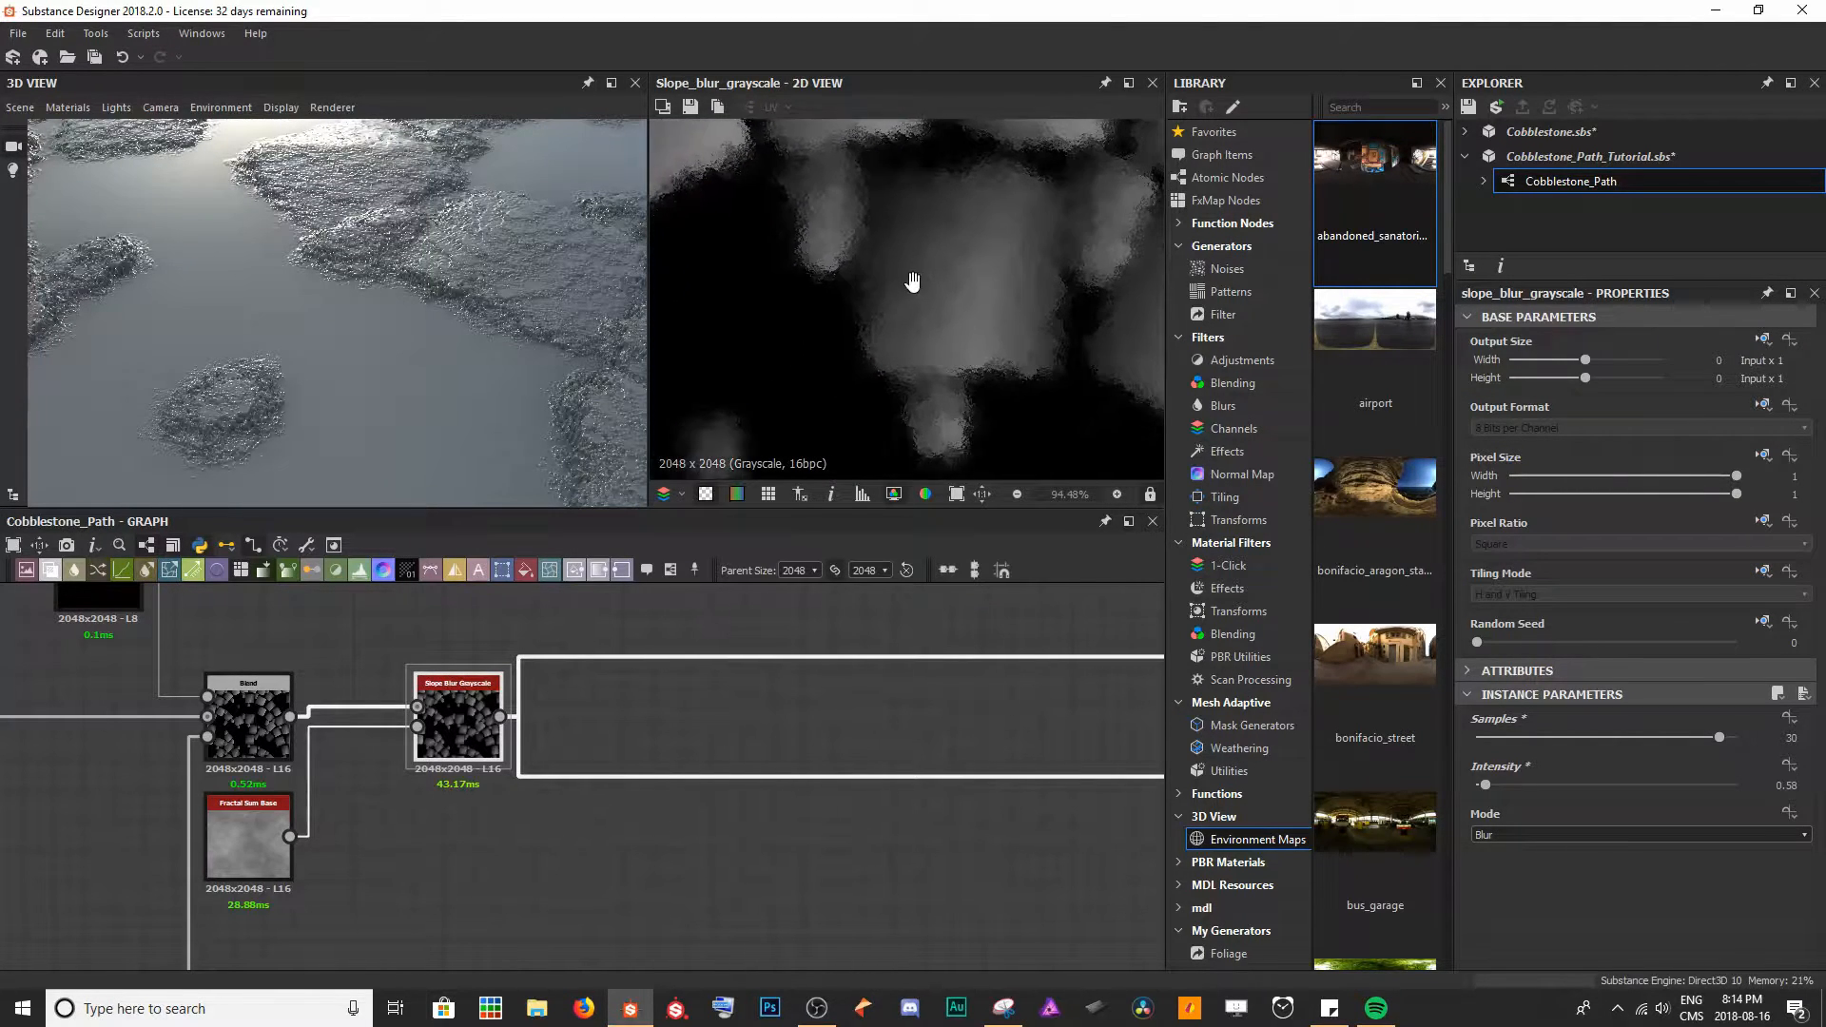
pyautogui.scroll(-1, 918, 231)
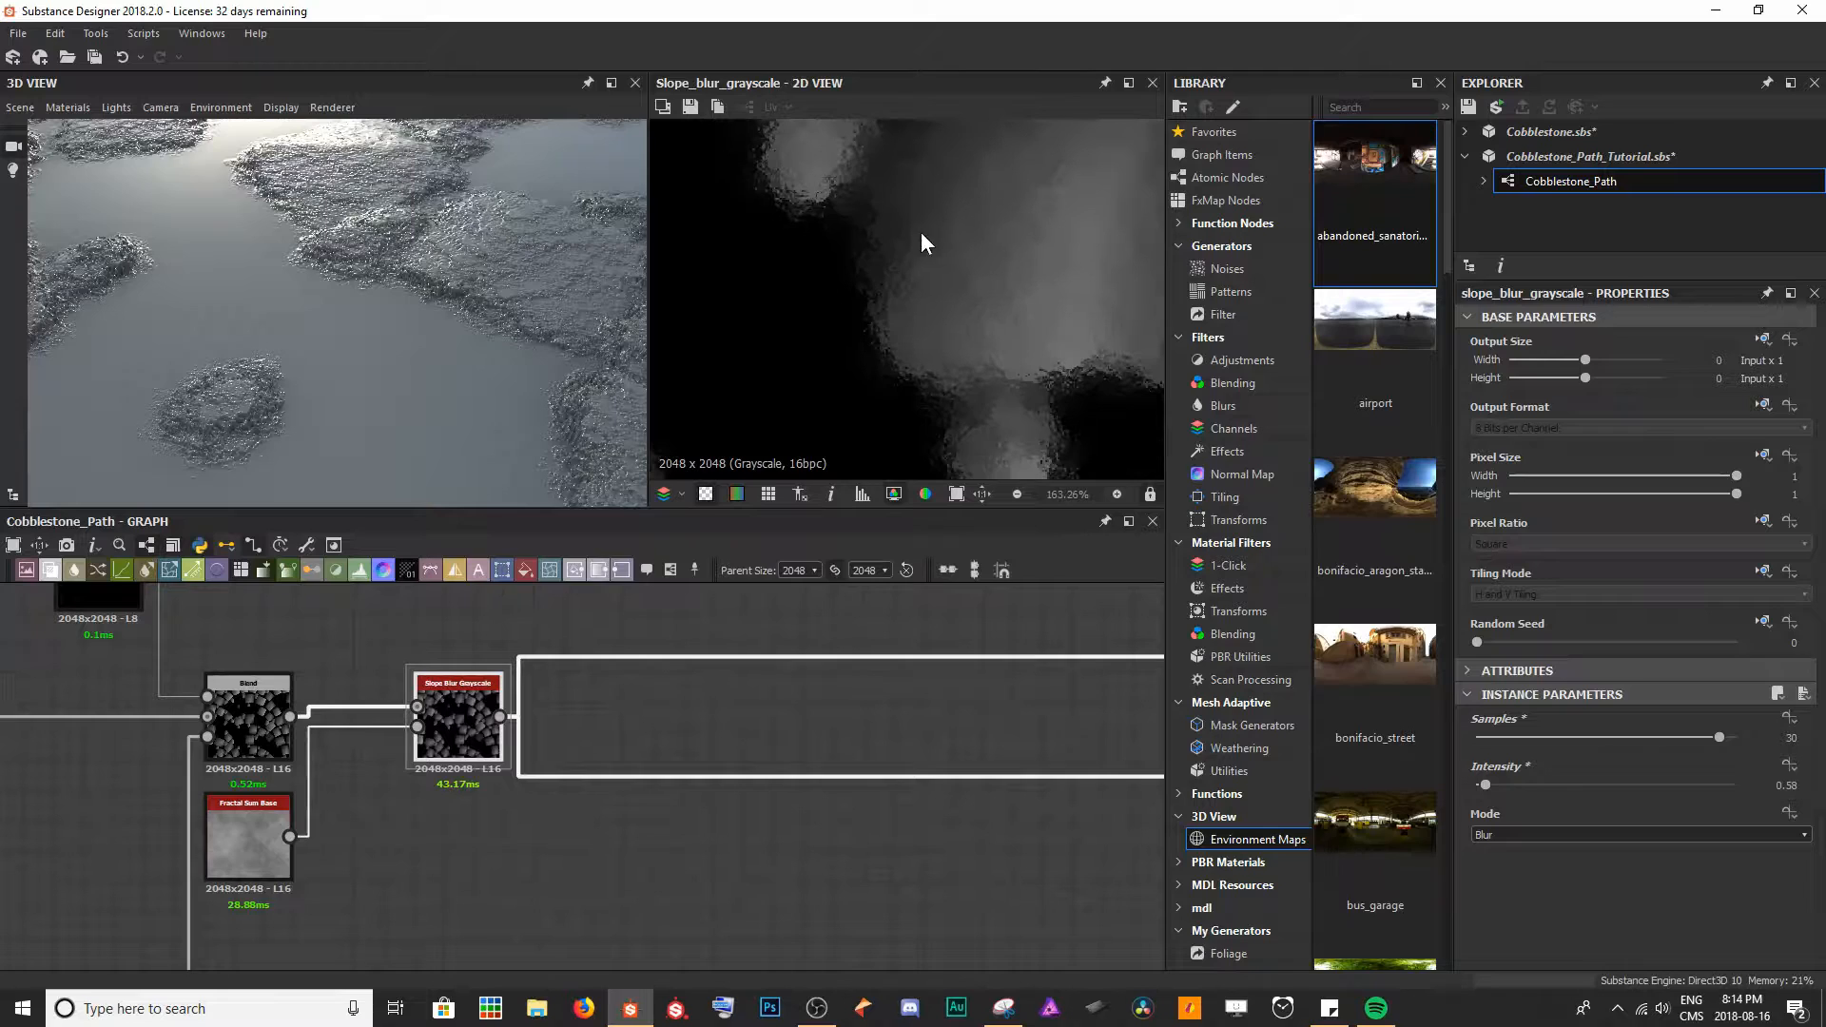
# - Try a Max Level of 9 on the Fractal Sum Base and inspect the blurred stone edges up close
pyautogui.click(255, 837)
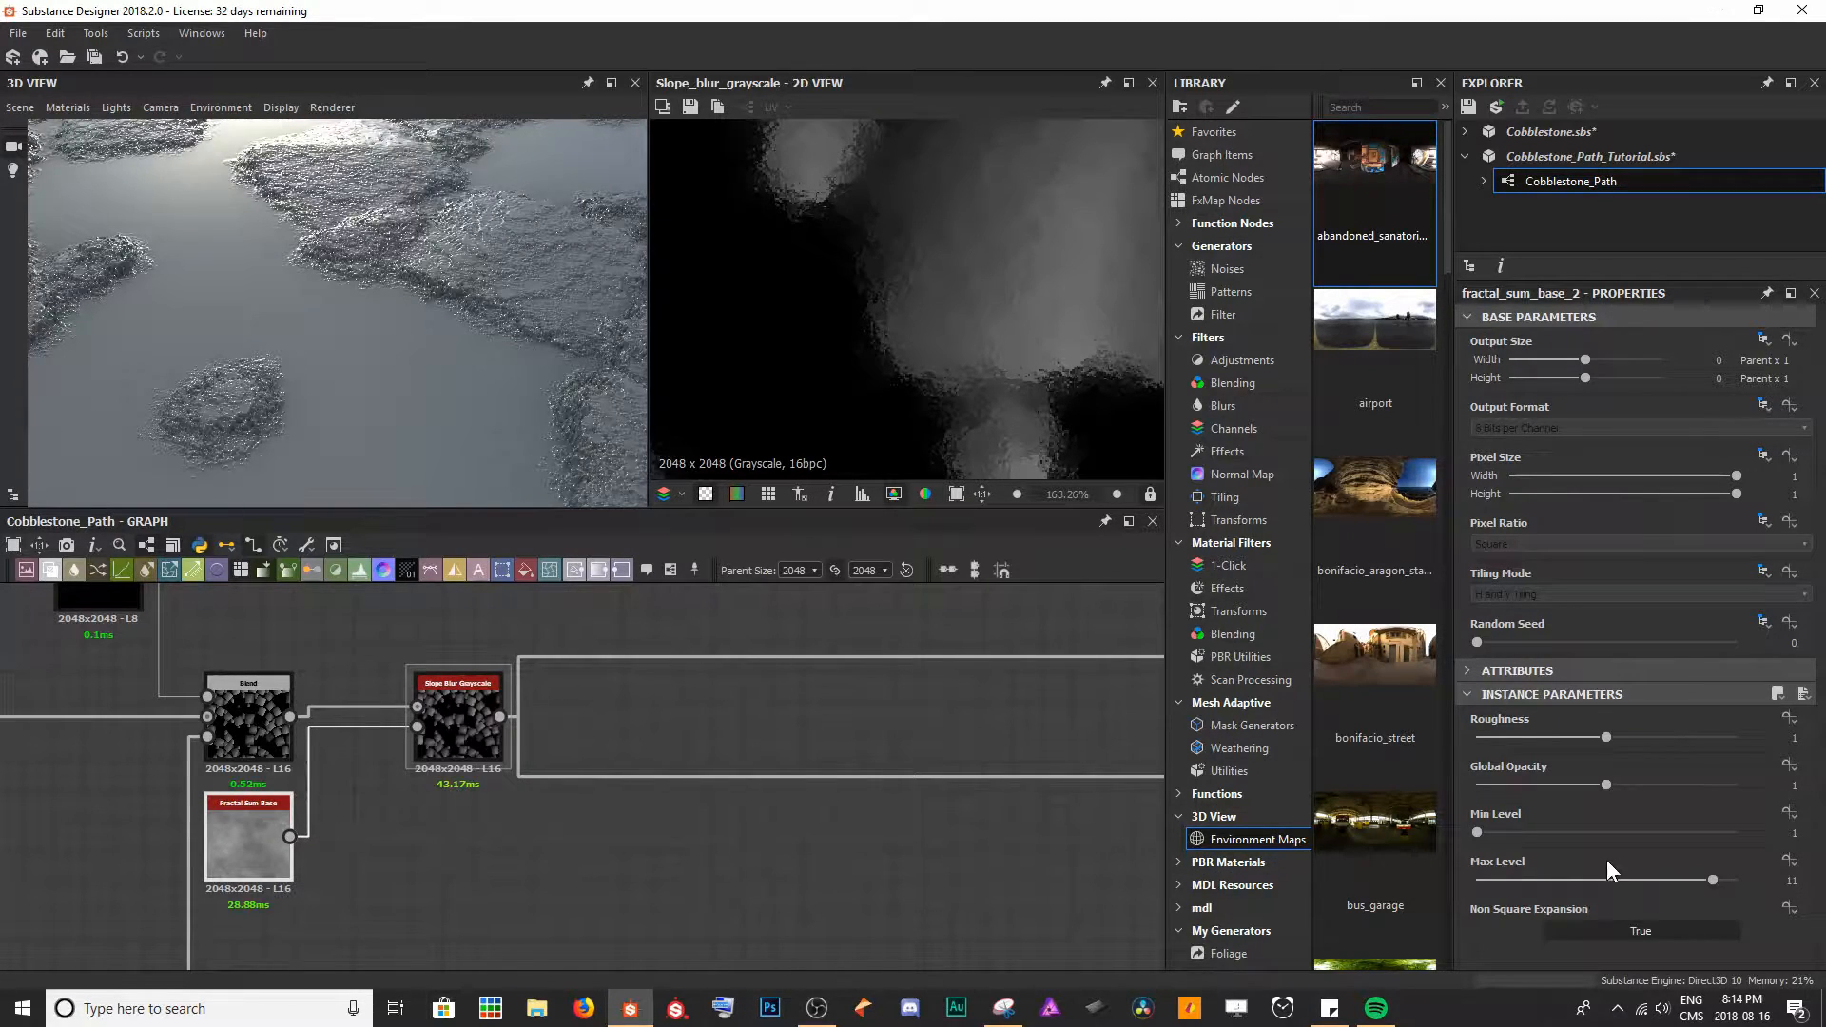
pyautogui.moveTo(1703, 880); pyautogui.dragTo(1673, 877)
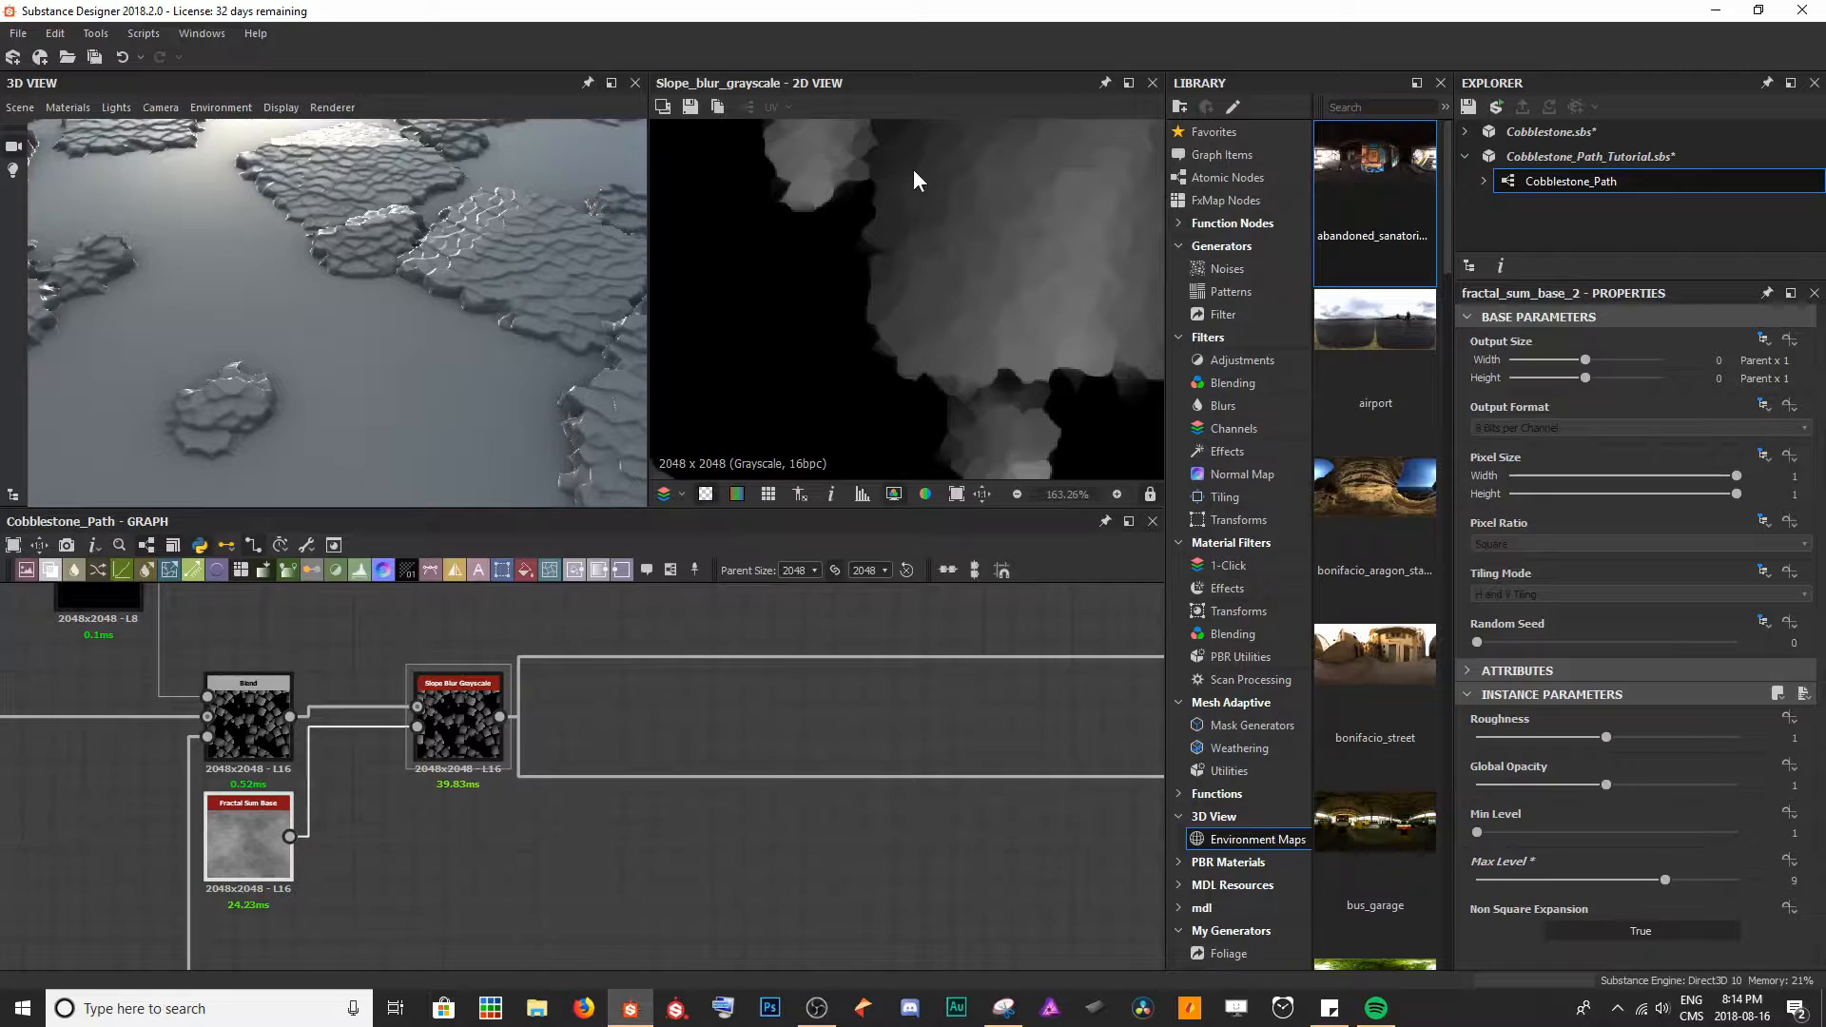
pyautogui.scroll(-2, 899, 271)
pyautogui.scroll(5, 941, 257)
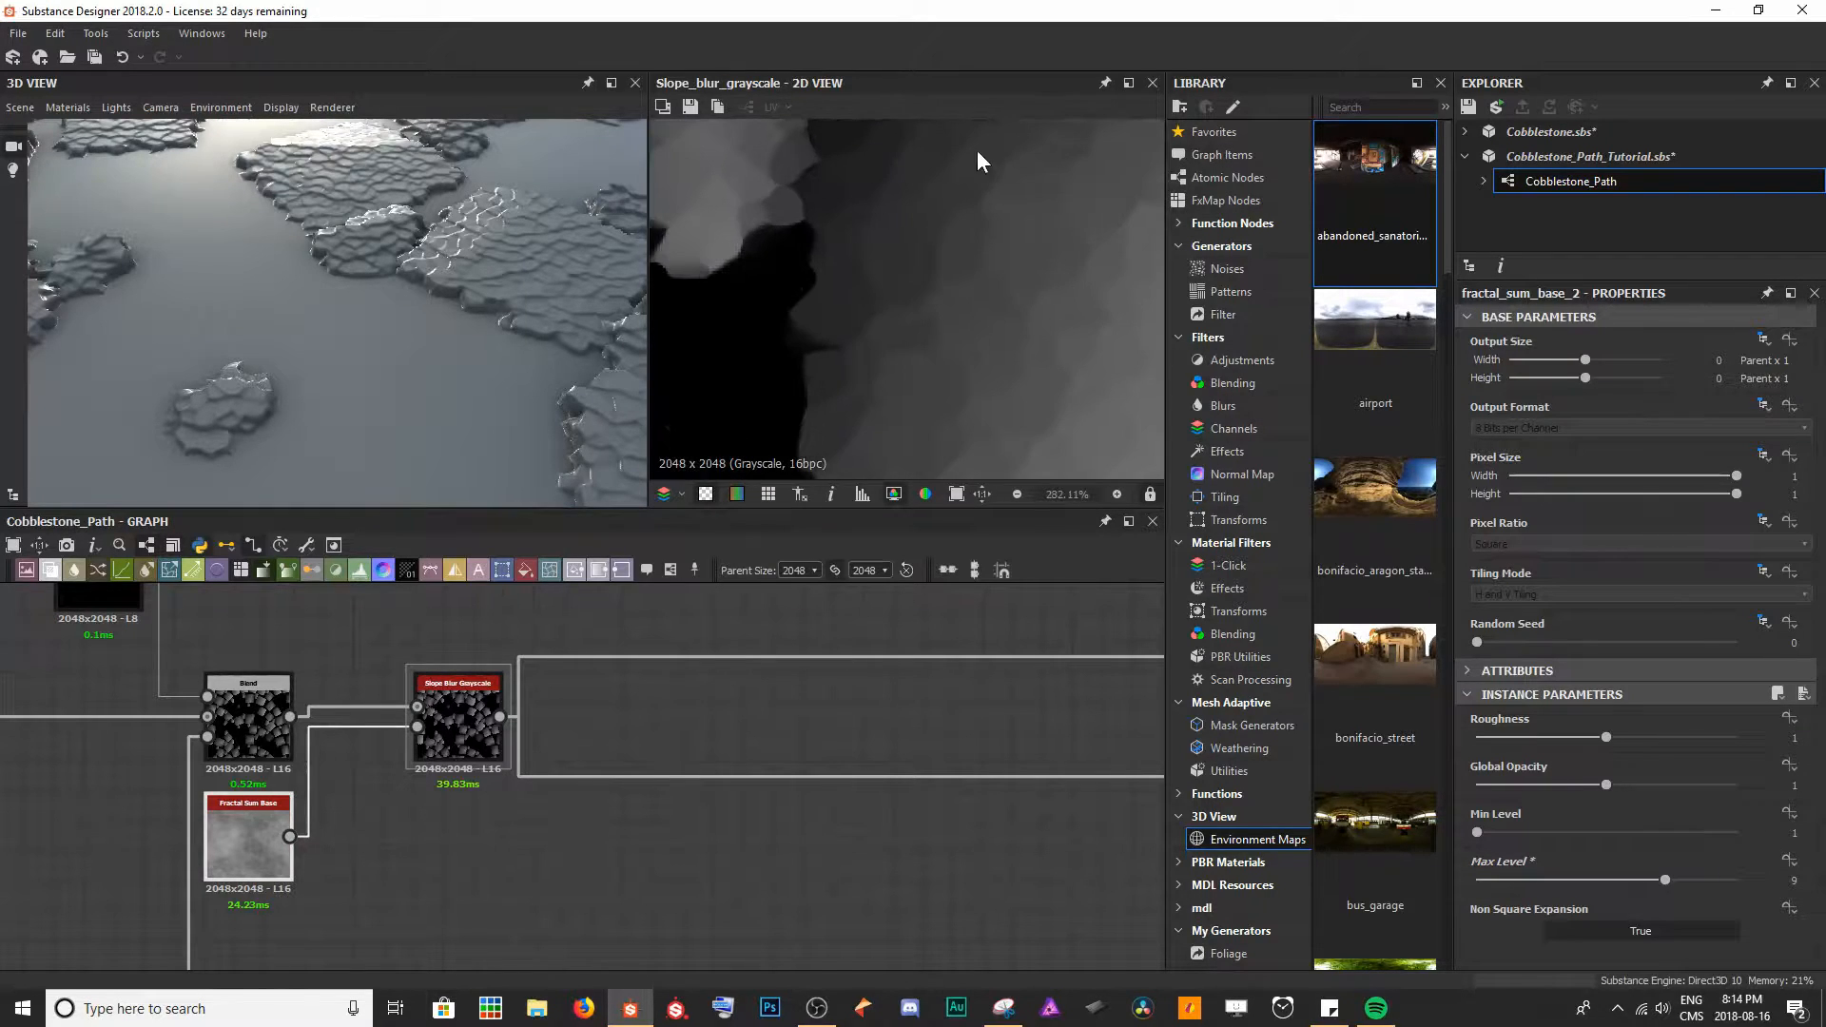
pyautogui.scroll(-4, 871, 293)
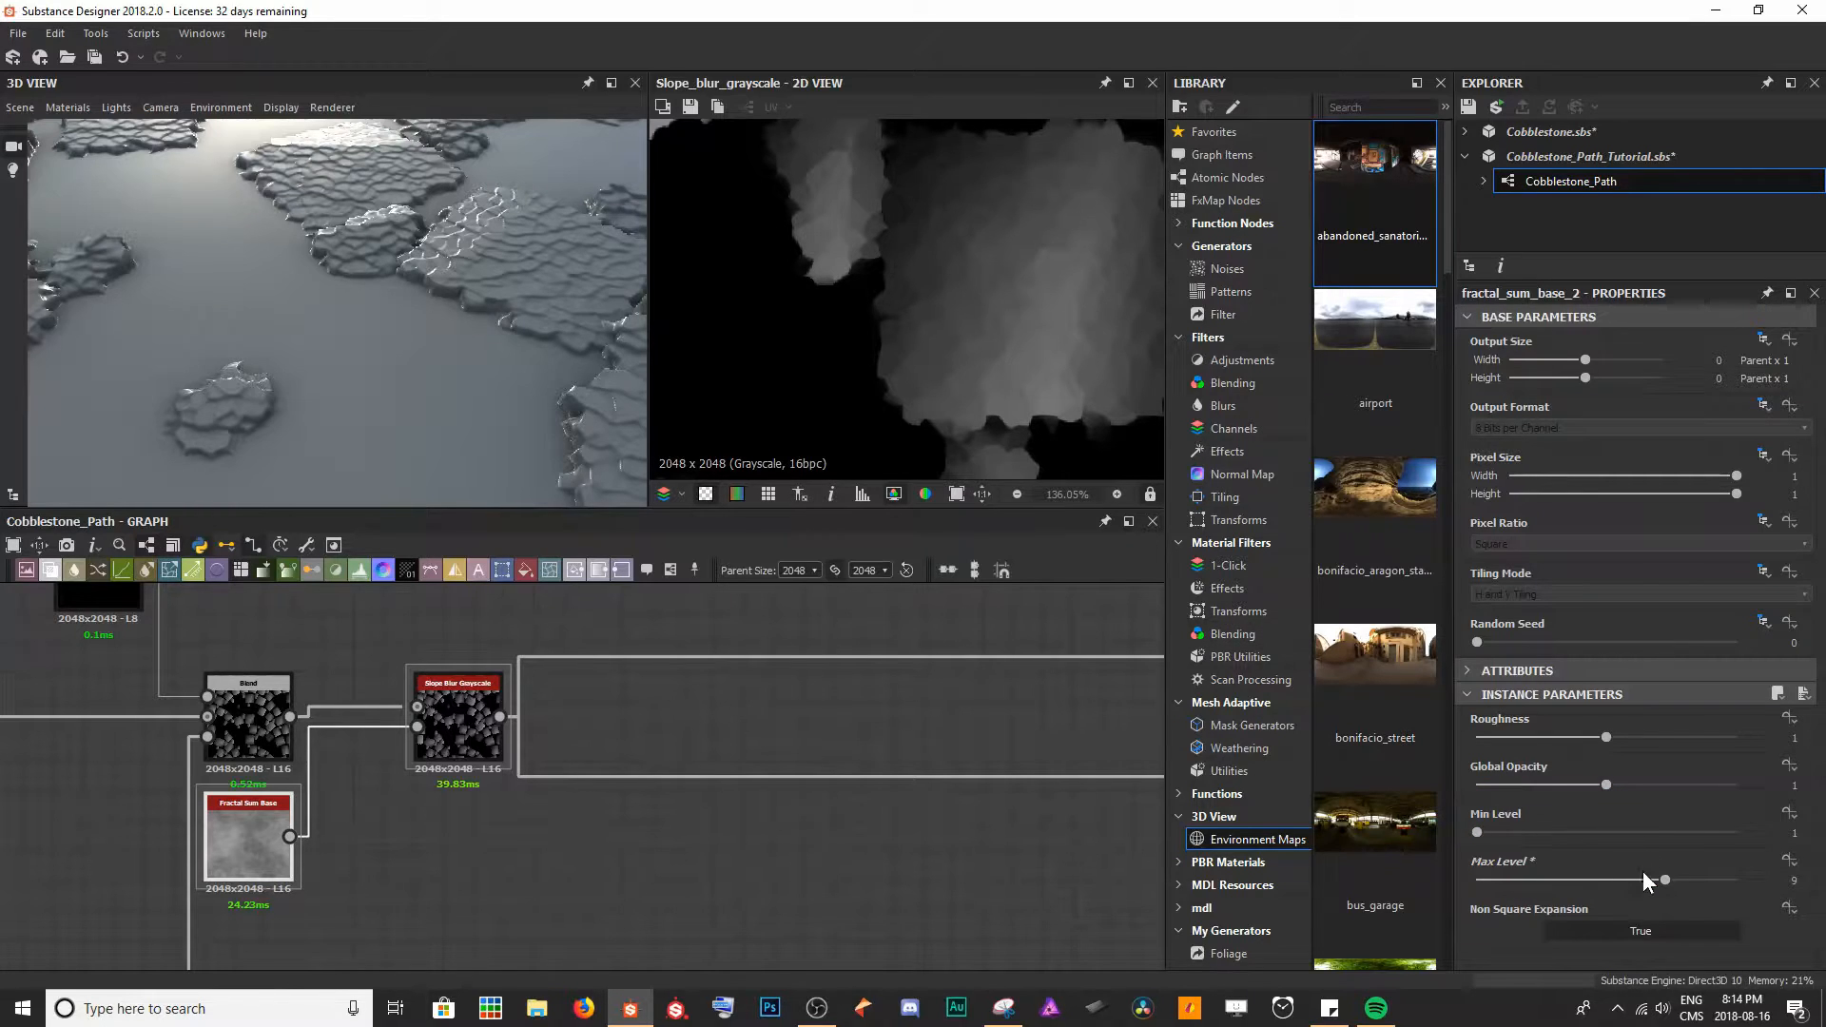
# - Set the Fractal Sum Base's Max Level to 7, Min Level to 3, Global Opacity to 1.39 and Roughness to 0.79
pyautogui.moveTo(1651, 880); pyautogui.dragTo(1629, 879)
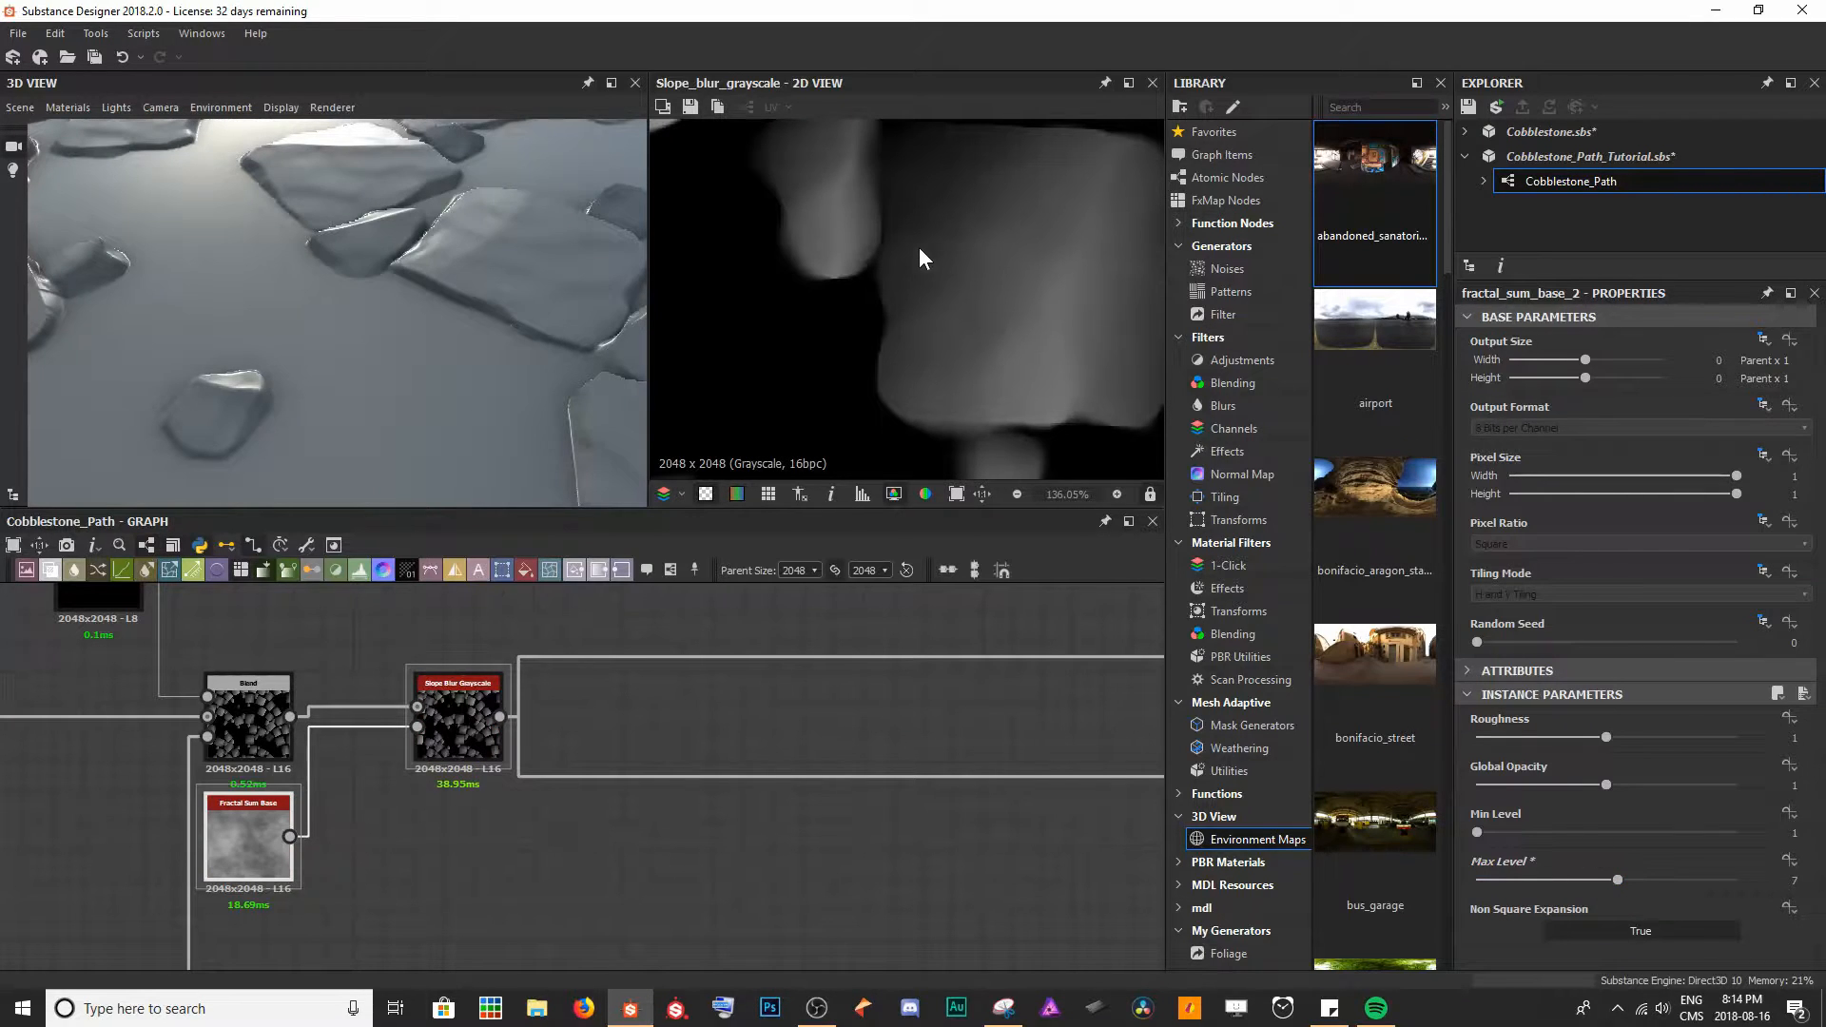
pyautogui.scroll(-4, 925, 251)
pyautogui.moveTo(875, 211); pyautogui.dragTo(848, 311, button='middle')
pyautogui.scroll(2, 865, 257)
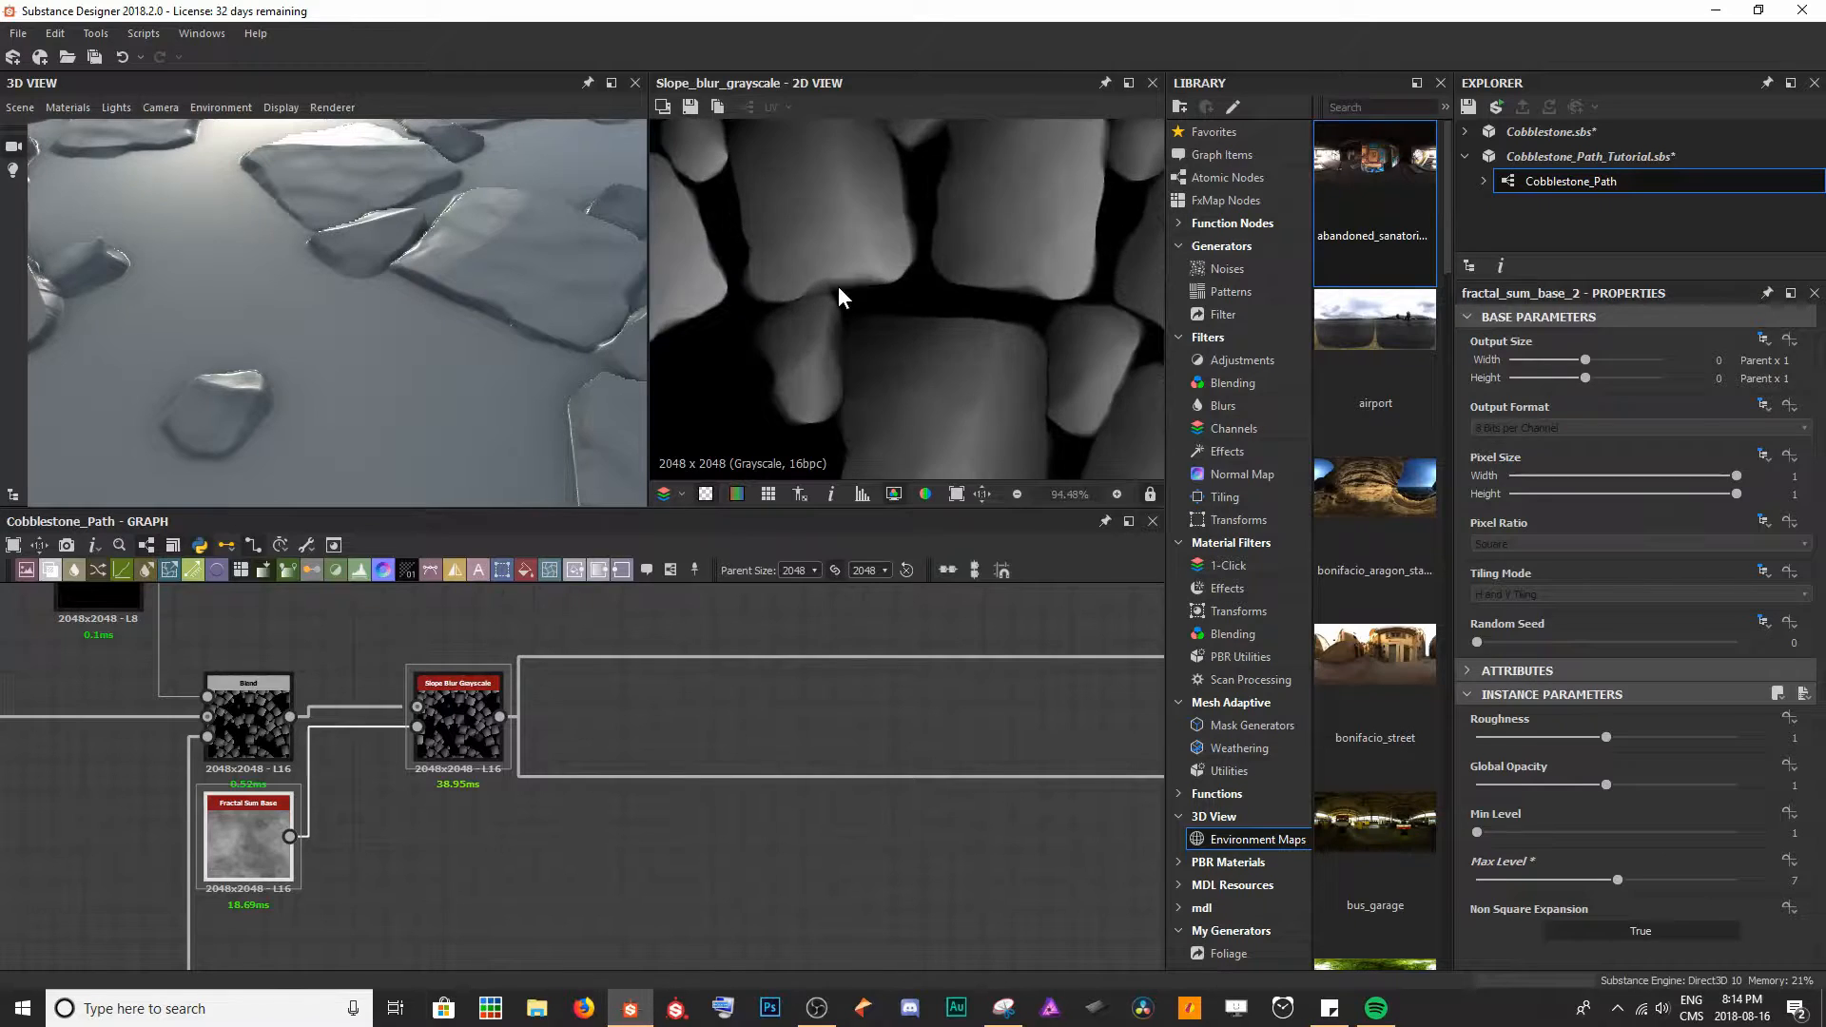
pyautogui.moveTo(569, 257); pyautogui.dragTo(515, 310)
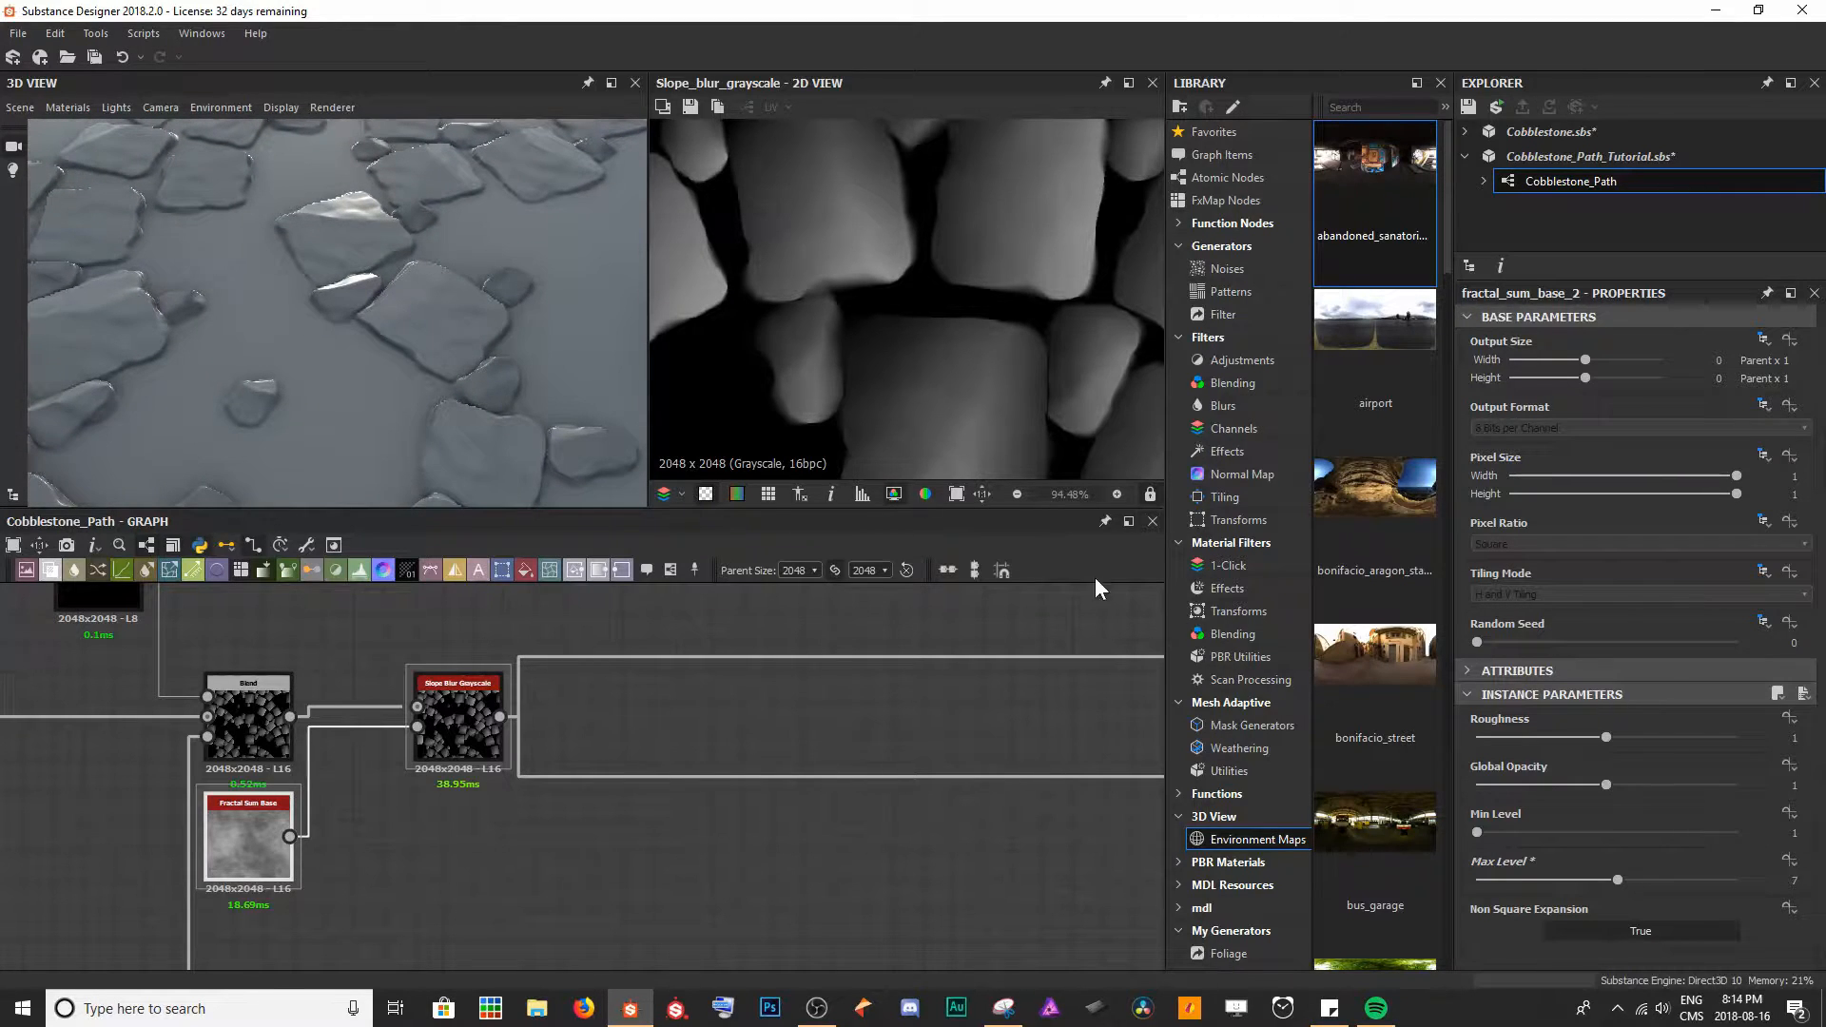
pyautogui.moveTo(1492, 831)
pyautogui.mouseDown()
pyautogui.moveTo(1544, 825)
pyautogui.moveTo(1521, 823)
pyautogui.mouseUp()
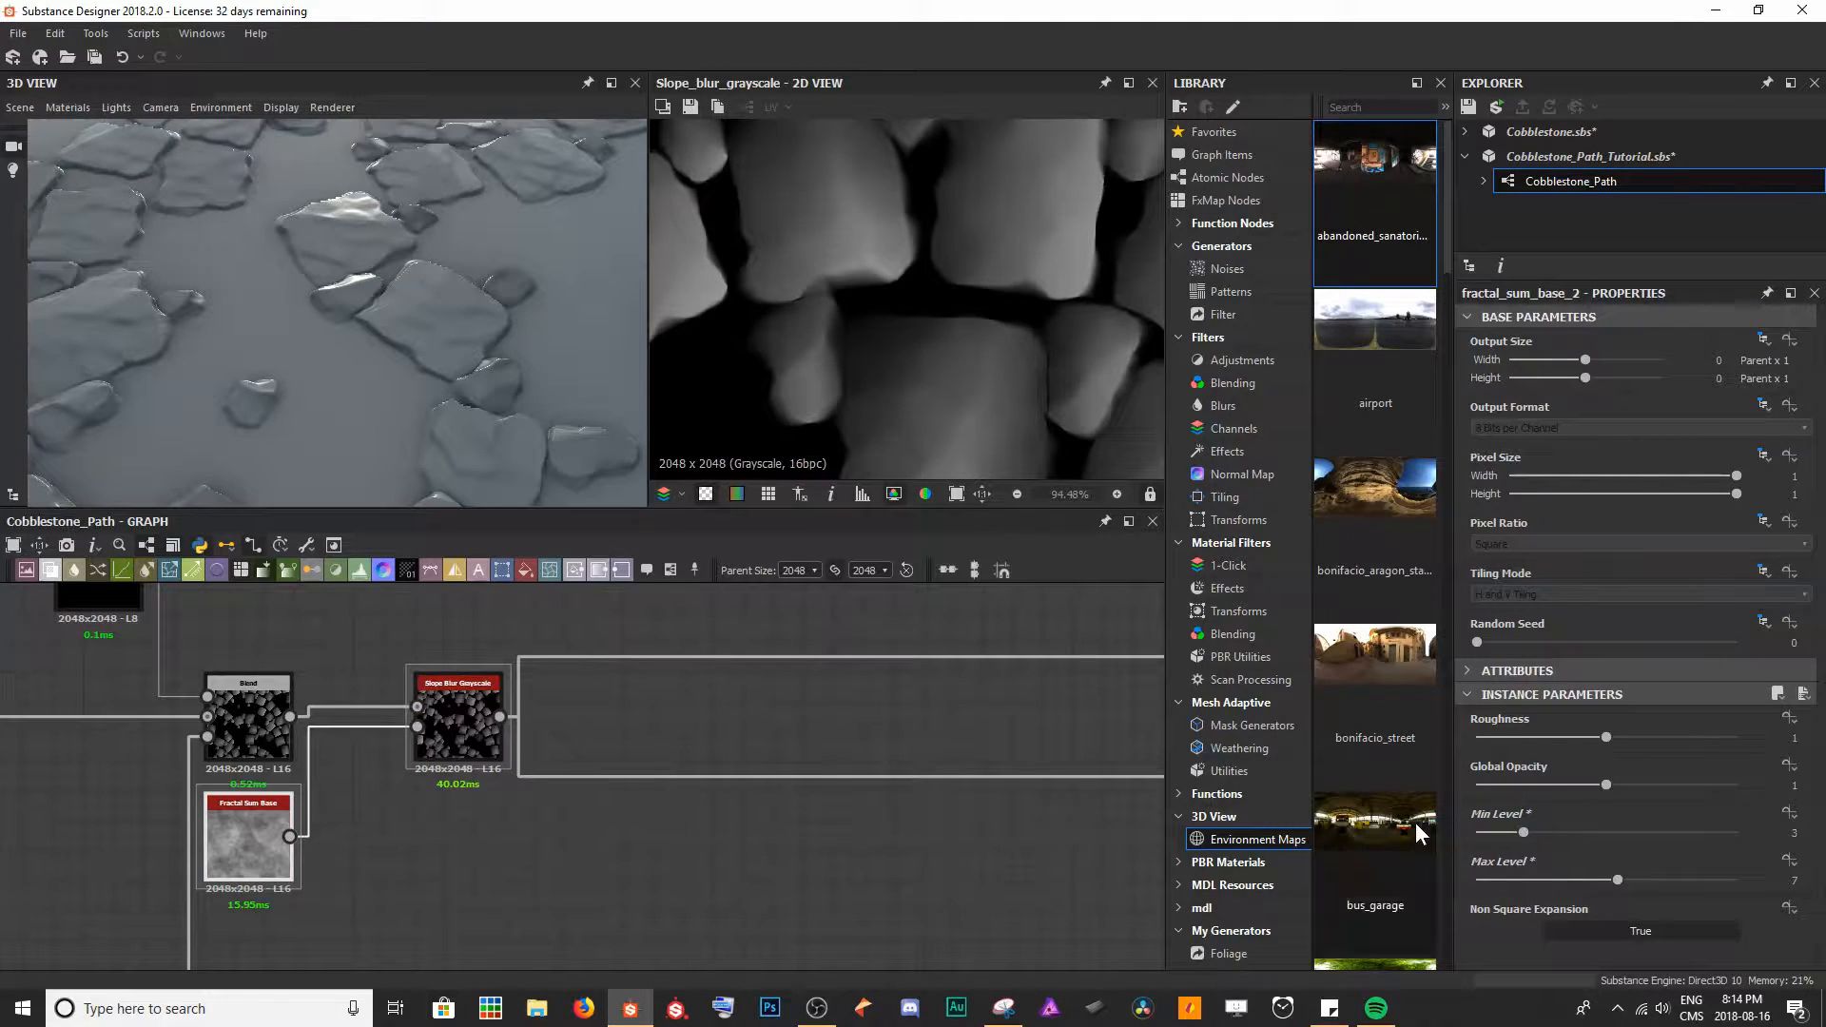
pyautogui.moveTo(1613, 788); pyautogui.dragTo(1579, 743)
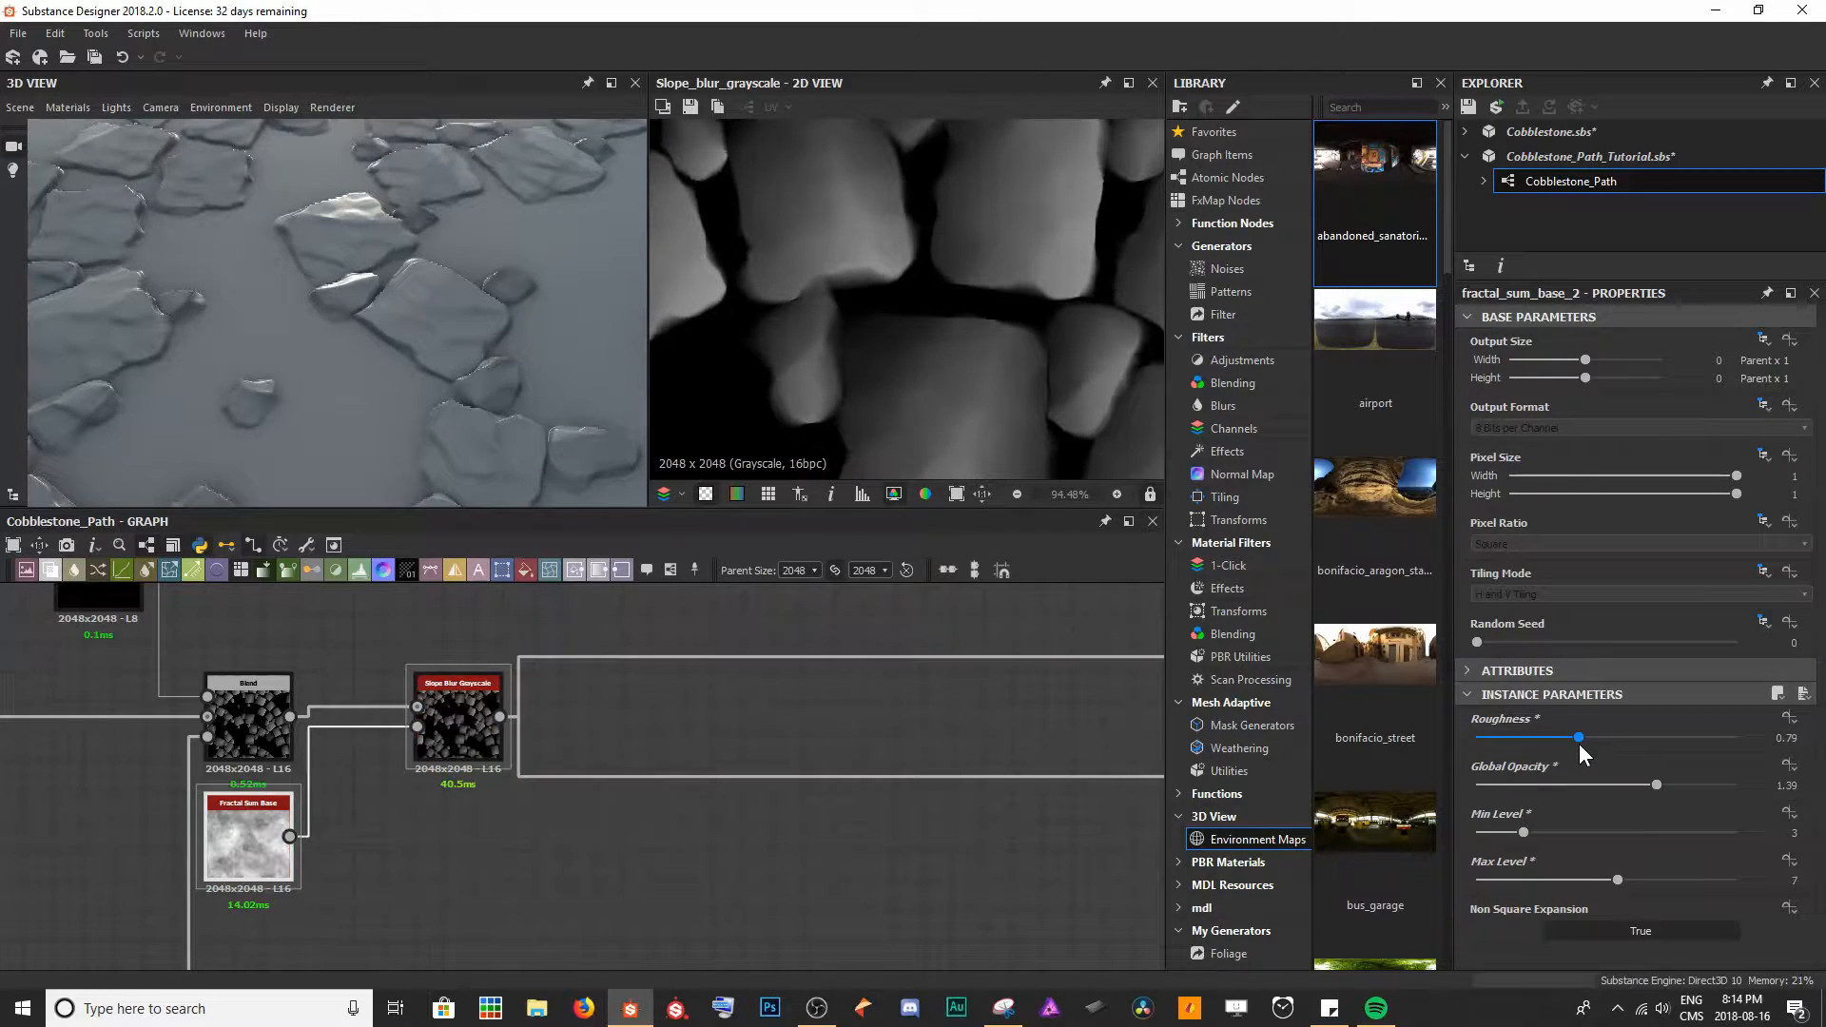
# - Try the Min and Max modes on the Slope Blur Grayscale and return its Mode to Blur for comparison
pyautogui.click(474, 724)
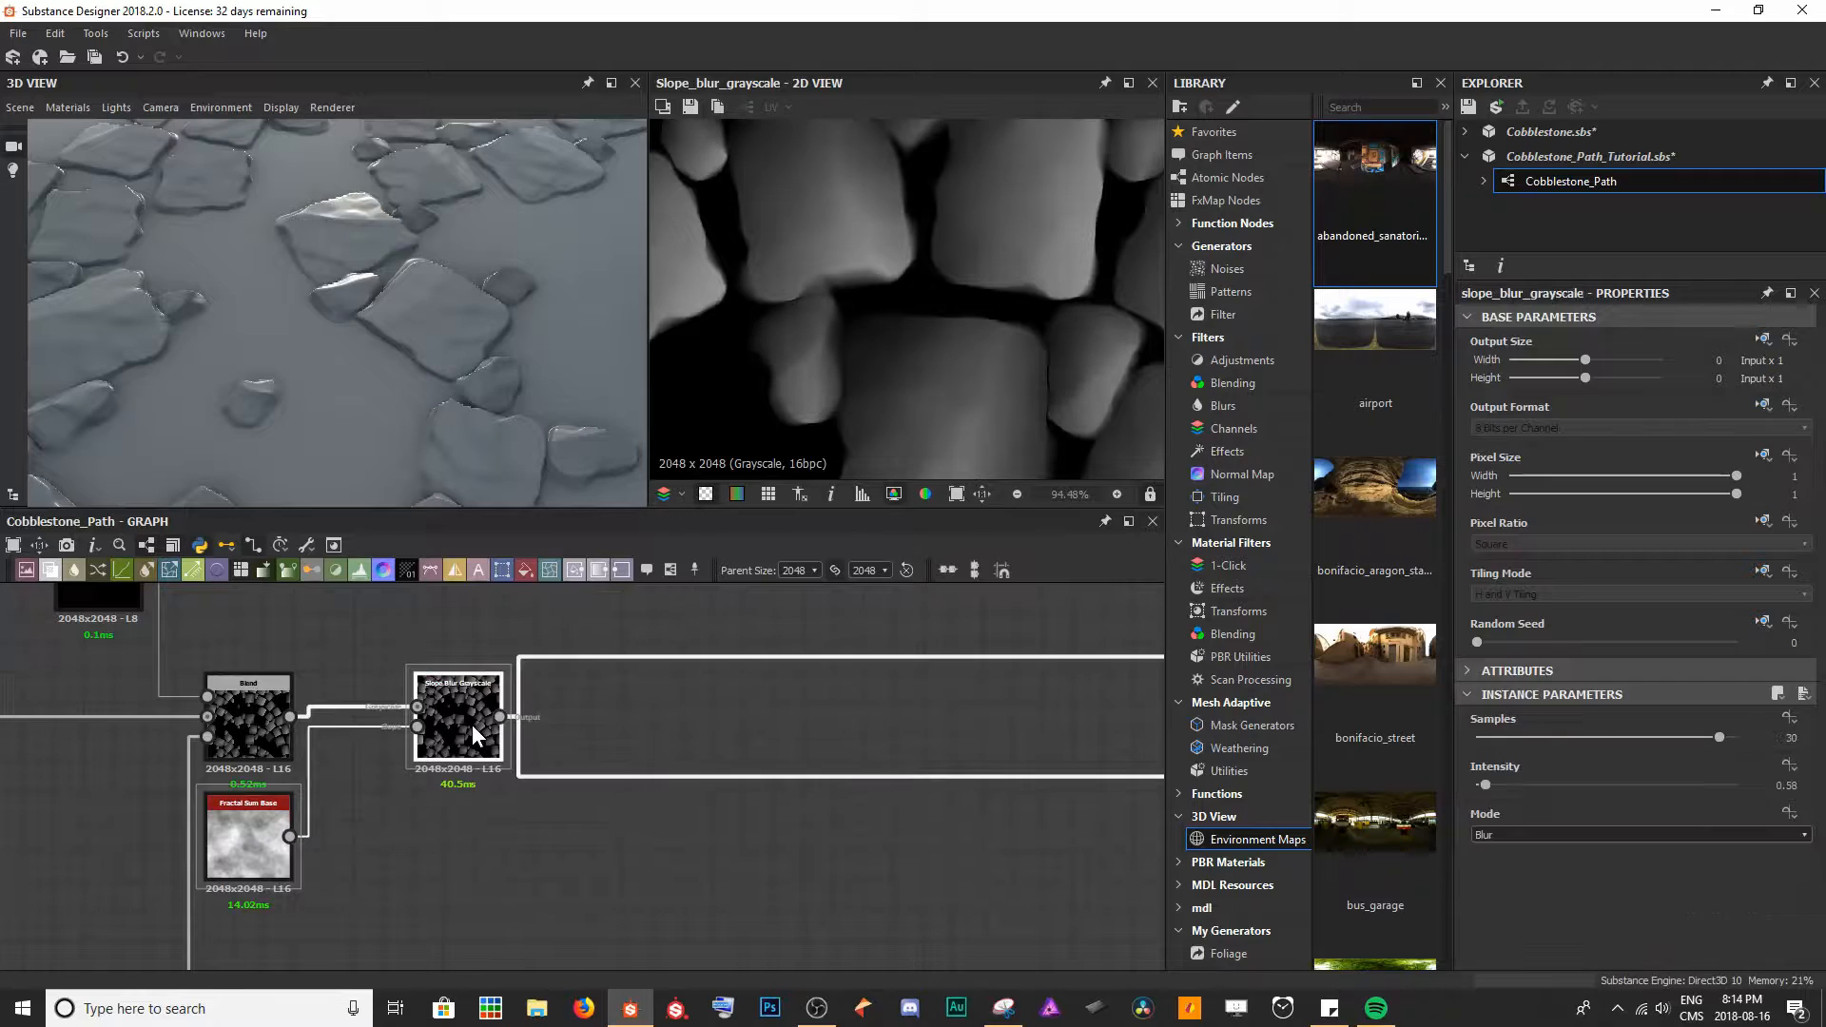
pyautogui.click(1508, 841)
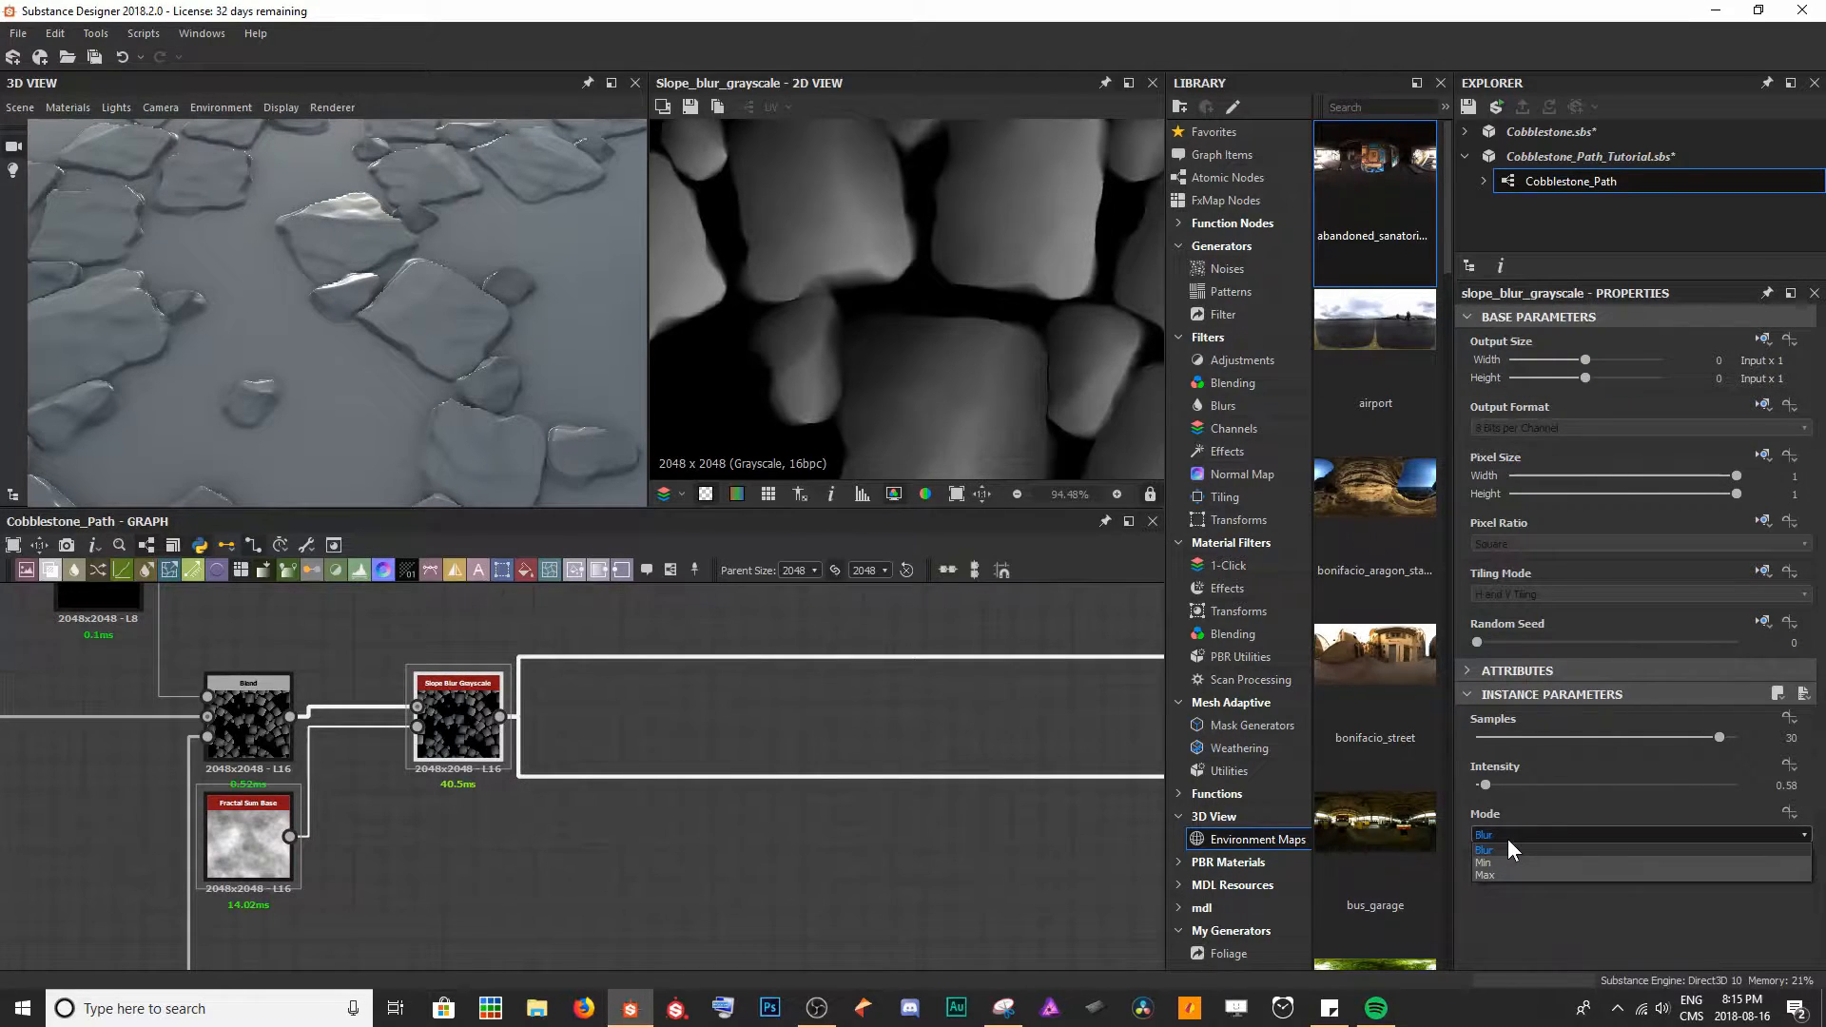
pyautogui.click(1508, 840)
pyautogui.click(1508, 839)
pyautogui.click(1493, 863)
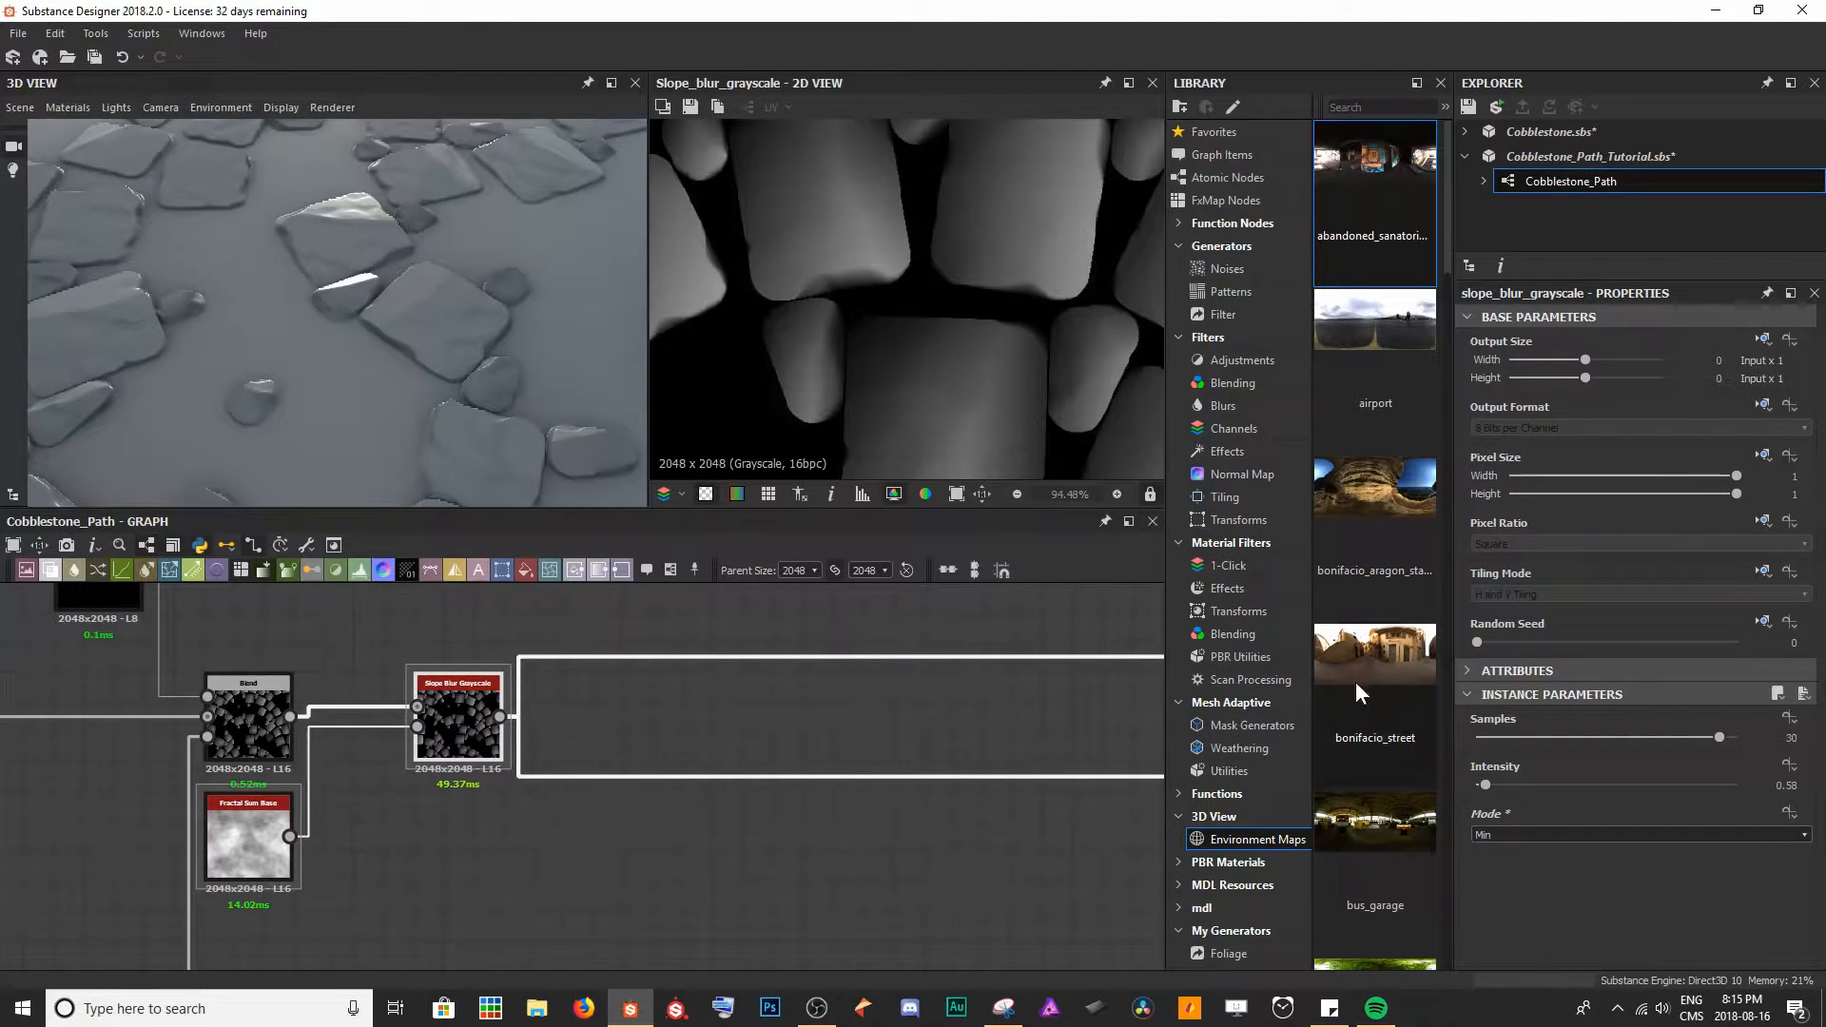
pyautogui.click(1499, 834)
pyautogui.click(1502, 870)
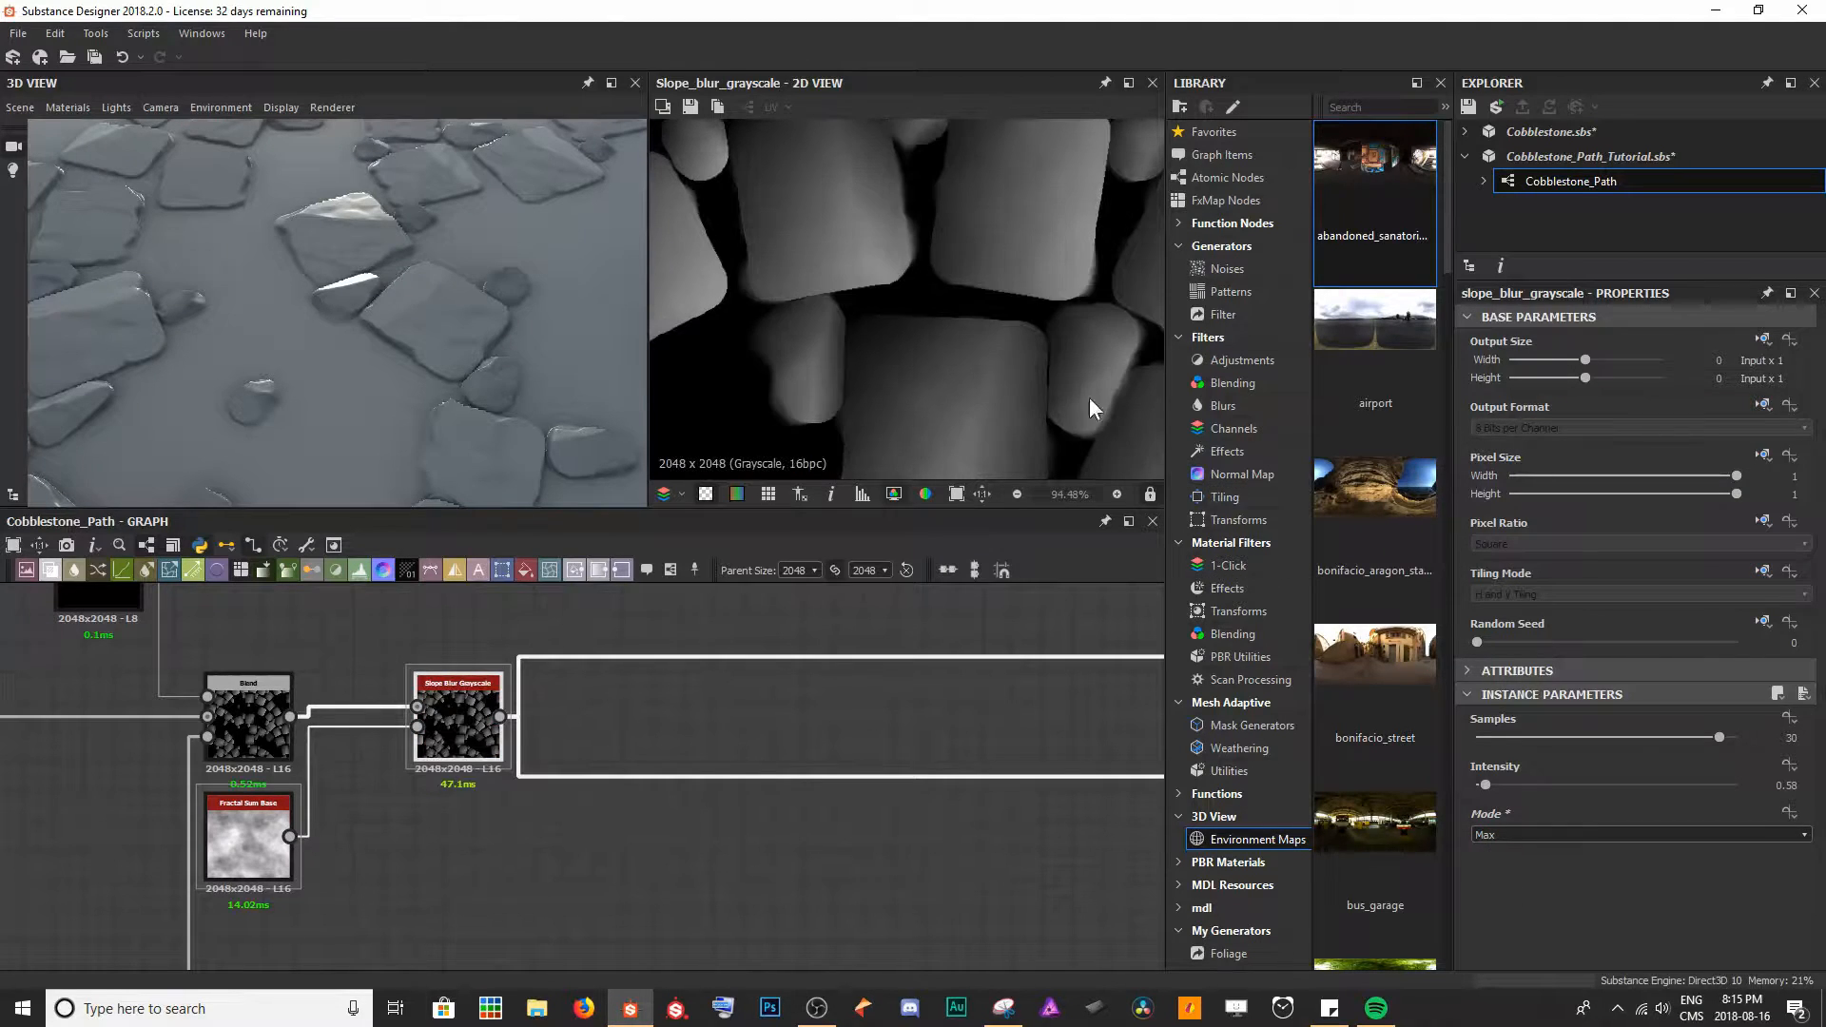
pyautogui.scroll(3, 745, 278)
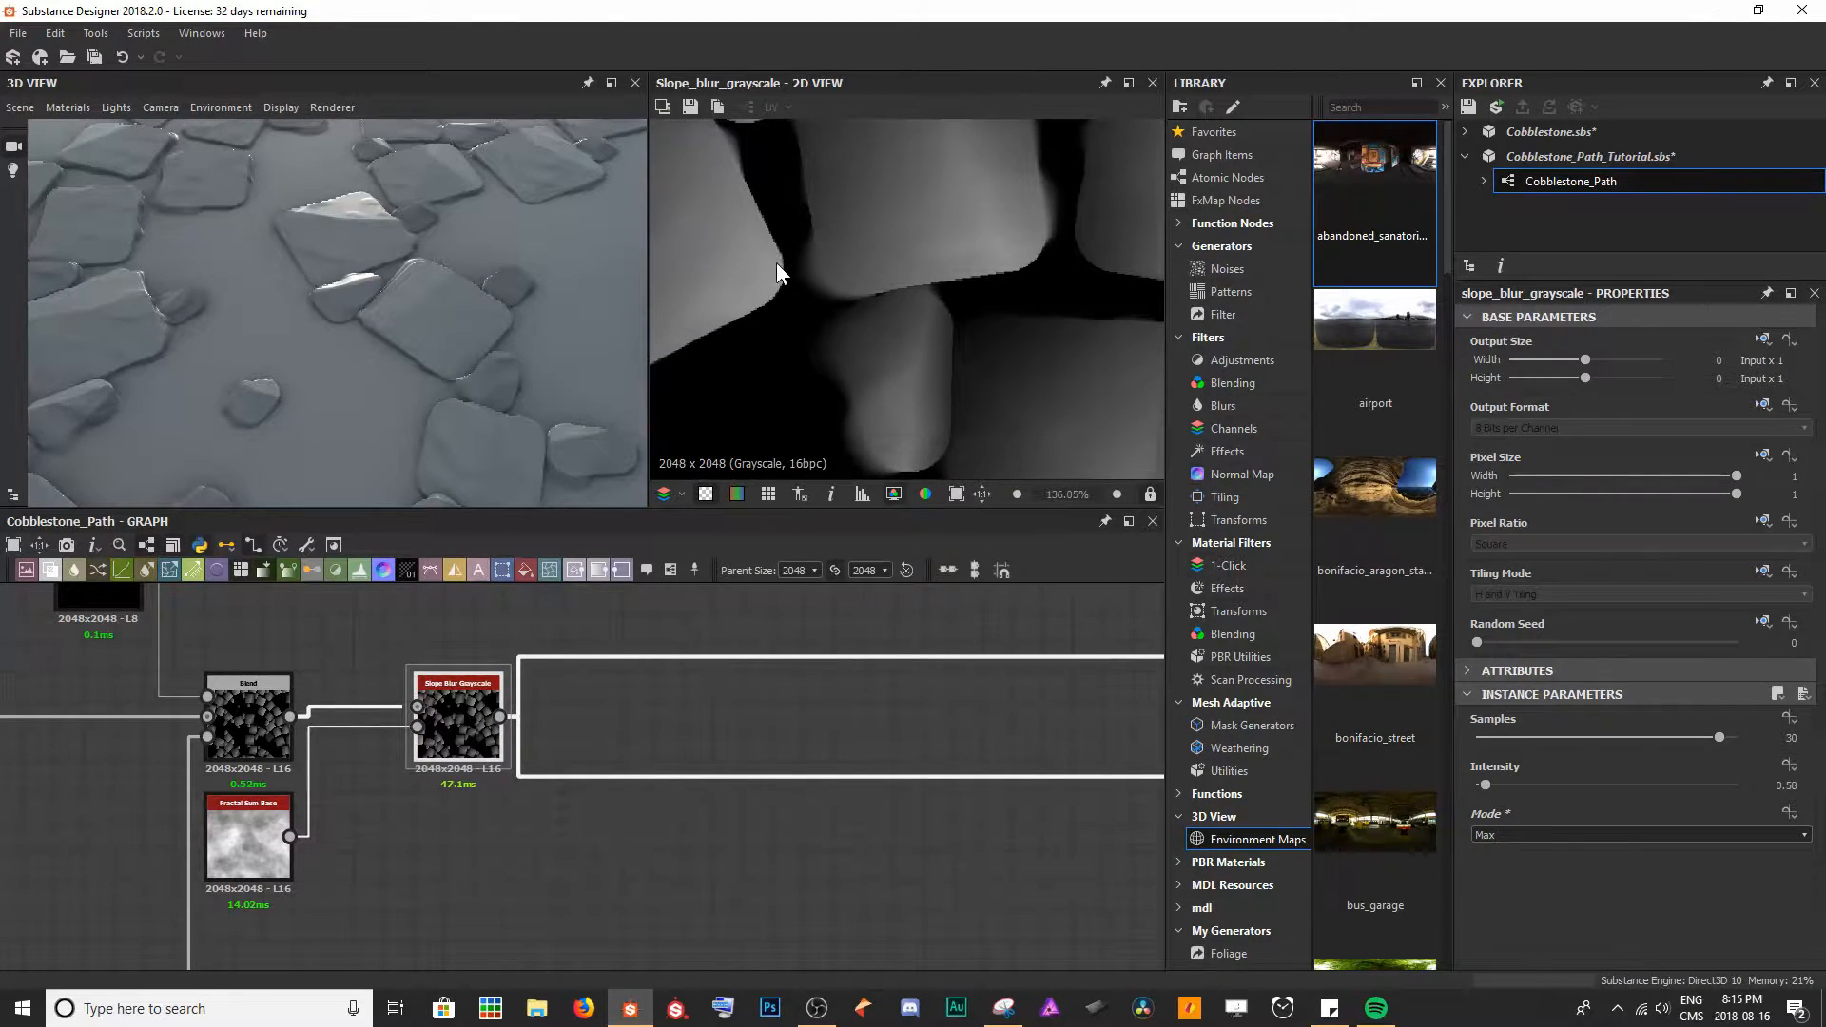
pyautogui.click(1592, 836)
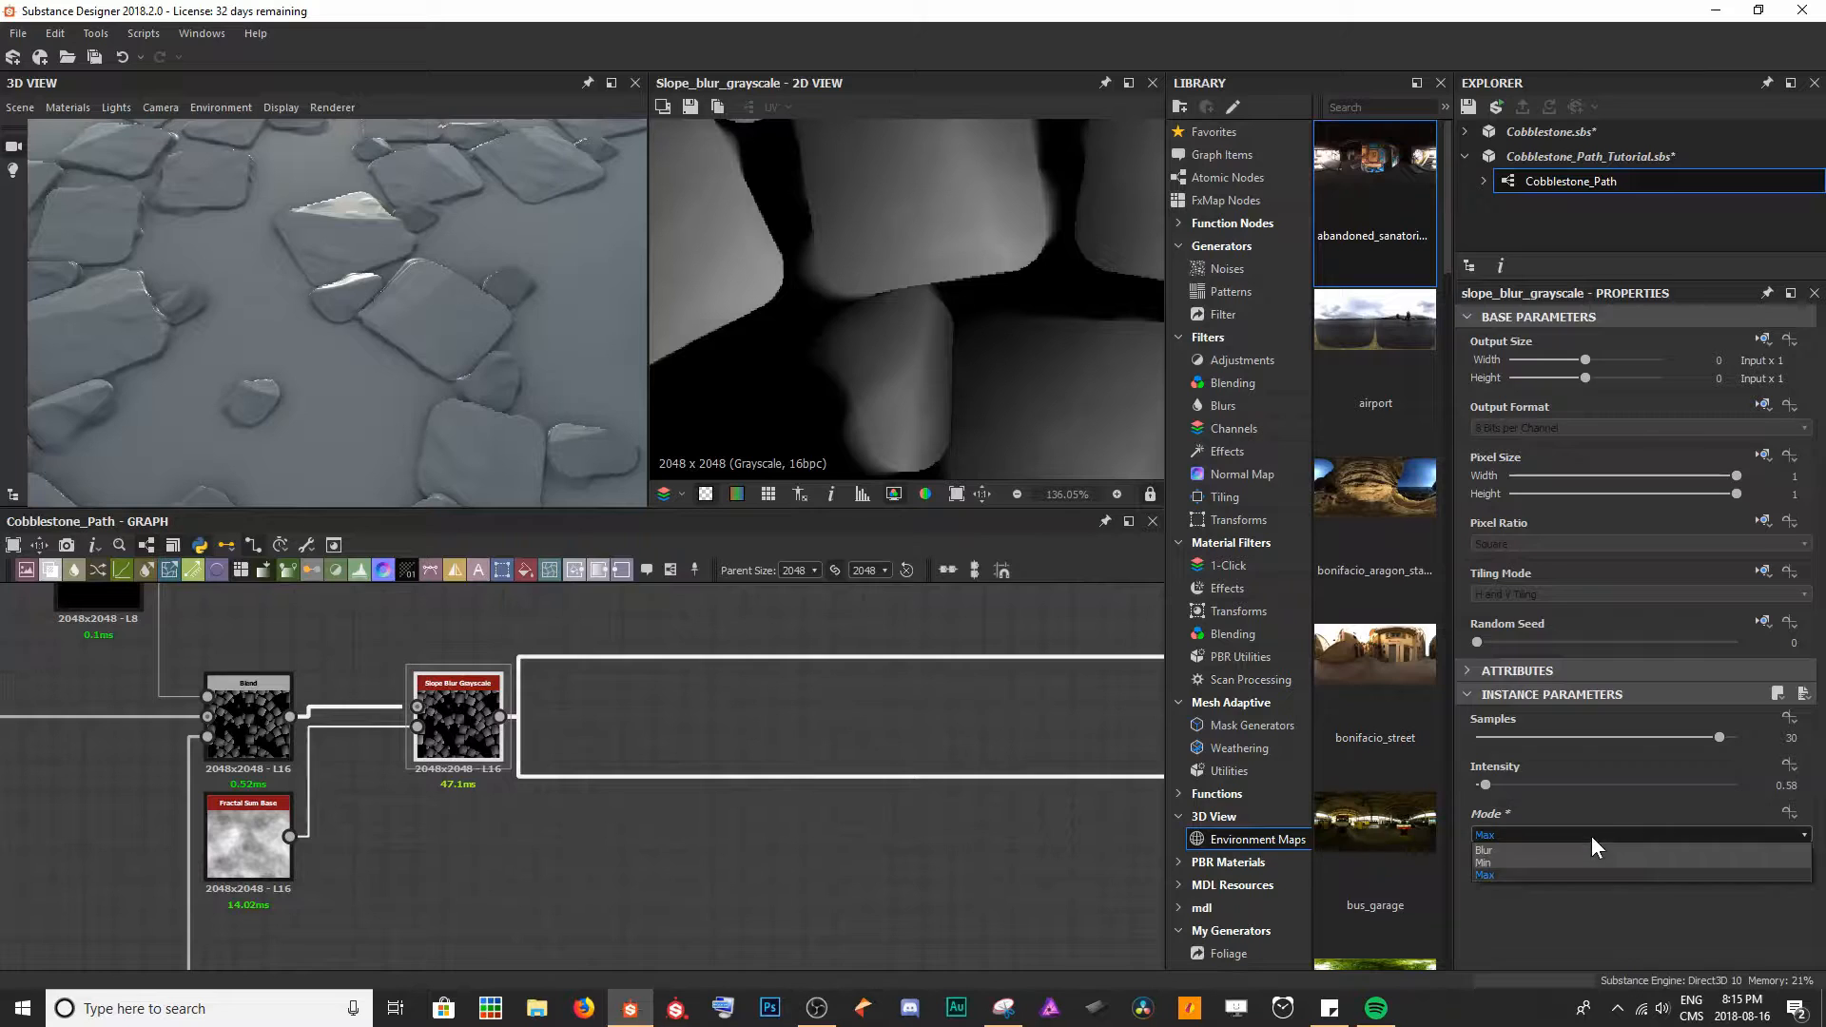
pyautogui.click(1558, 848)
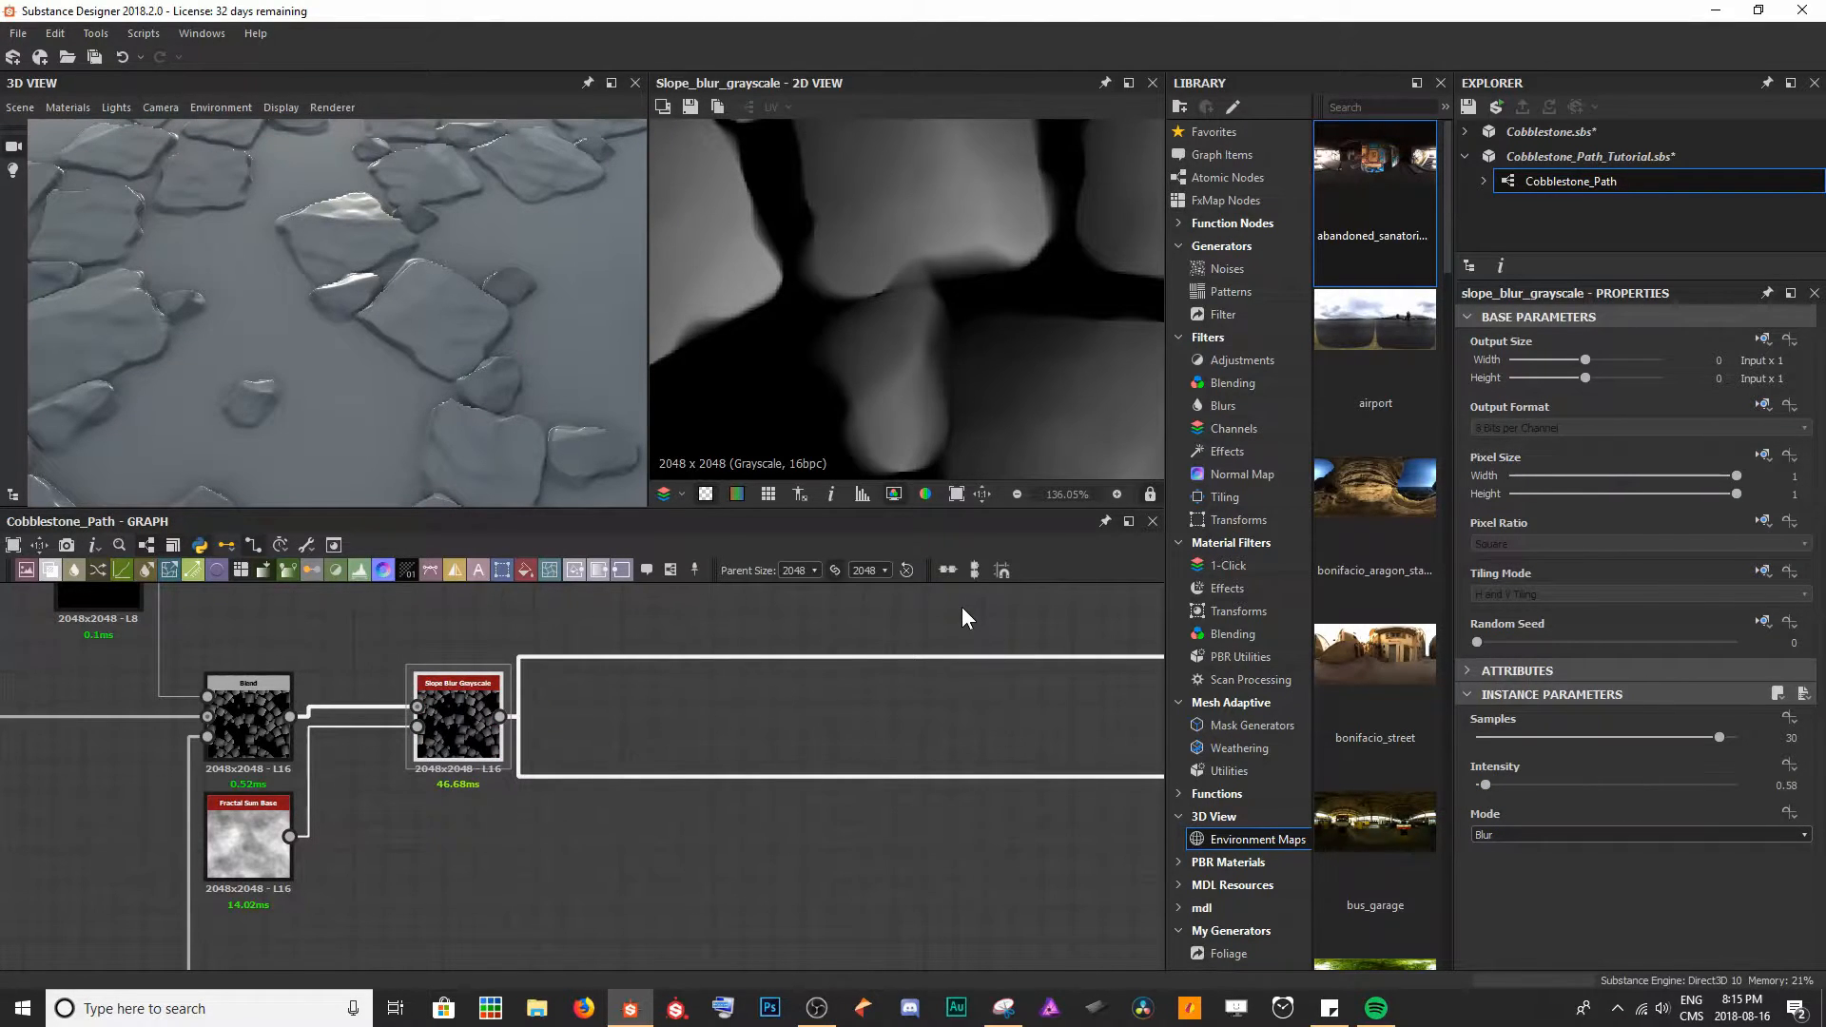
# - Set the Slope Blur Grayscale's Mode to Min and inspect the chipped stone edges in 3D
pyautogui.click(1484, 837)
pyautogui.click(1486, 861)
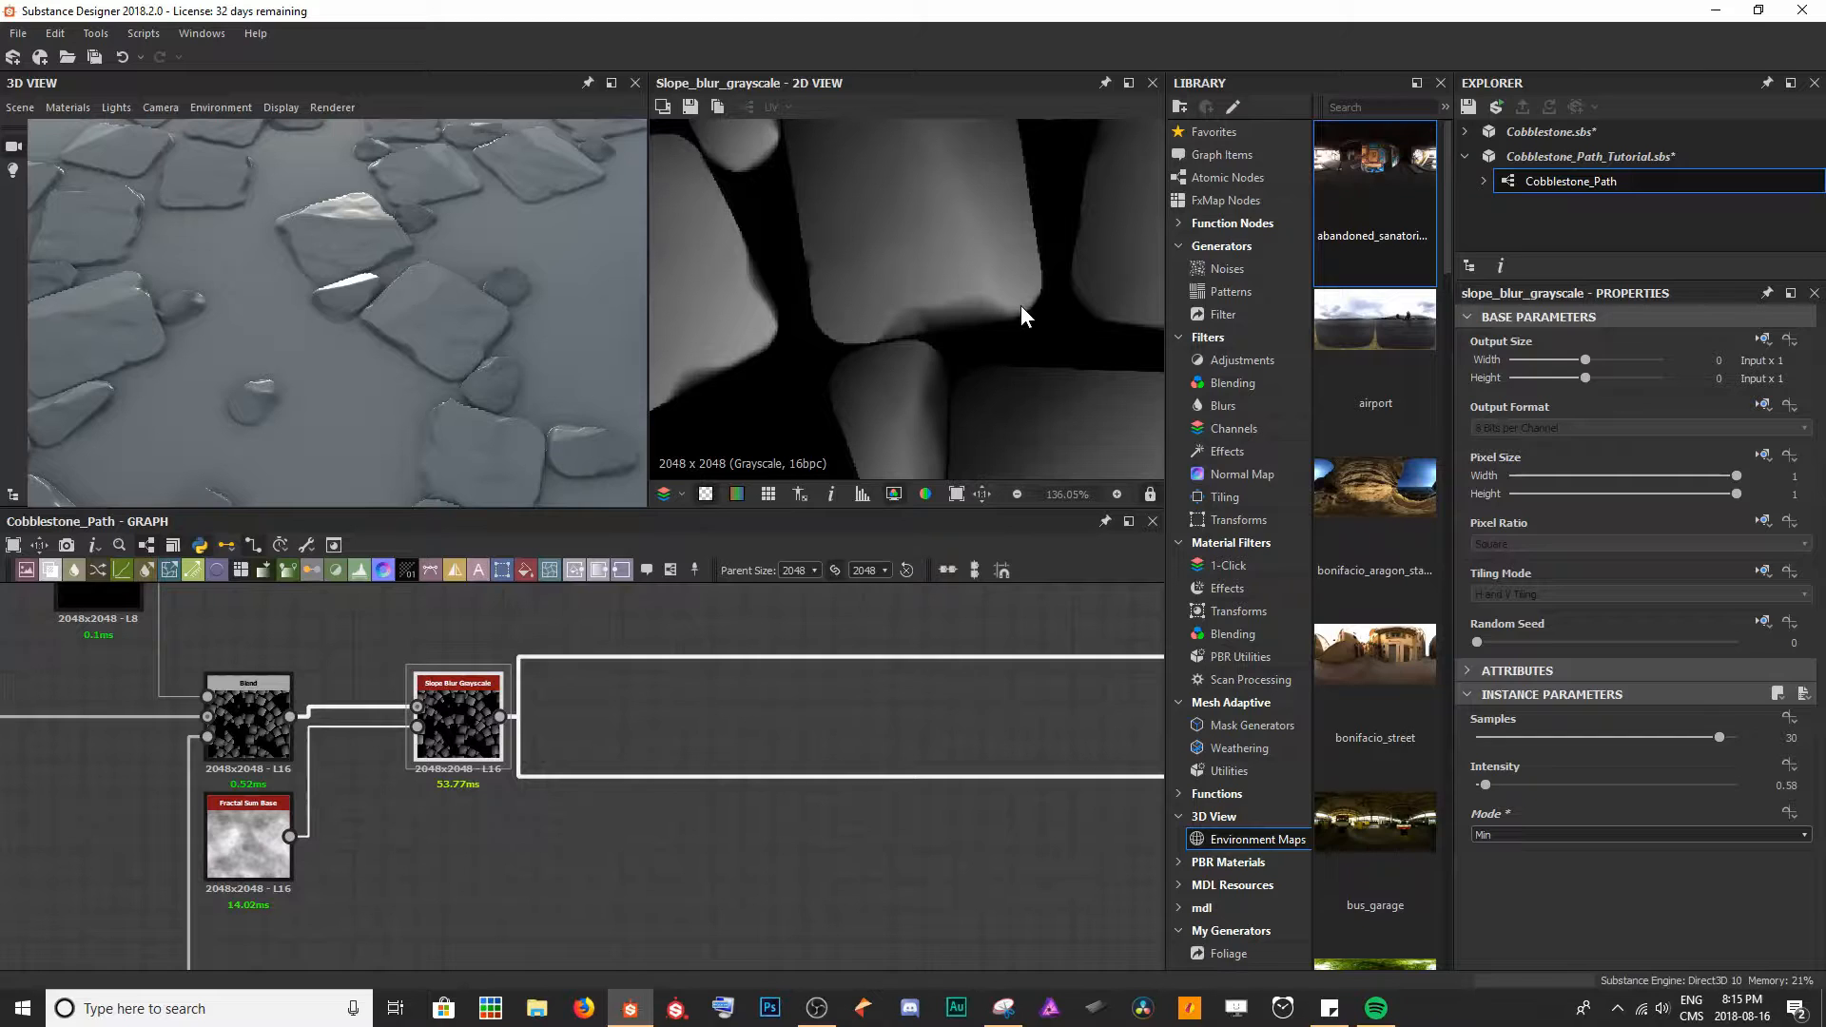
pyautogui.moveTo(521, 268); pyautogui.dragTo(319, 267)
pyautogui.scroll(-5, 453, 264)
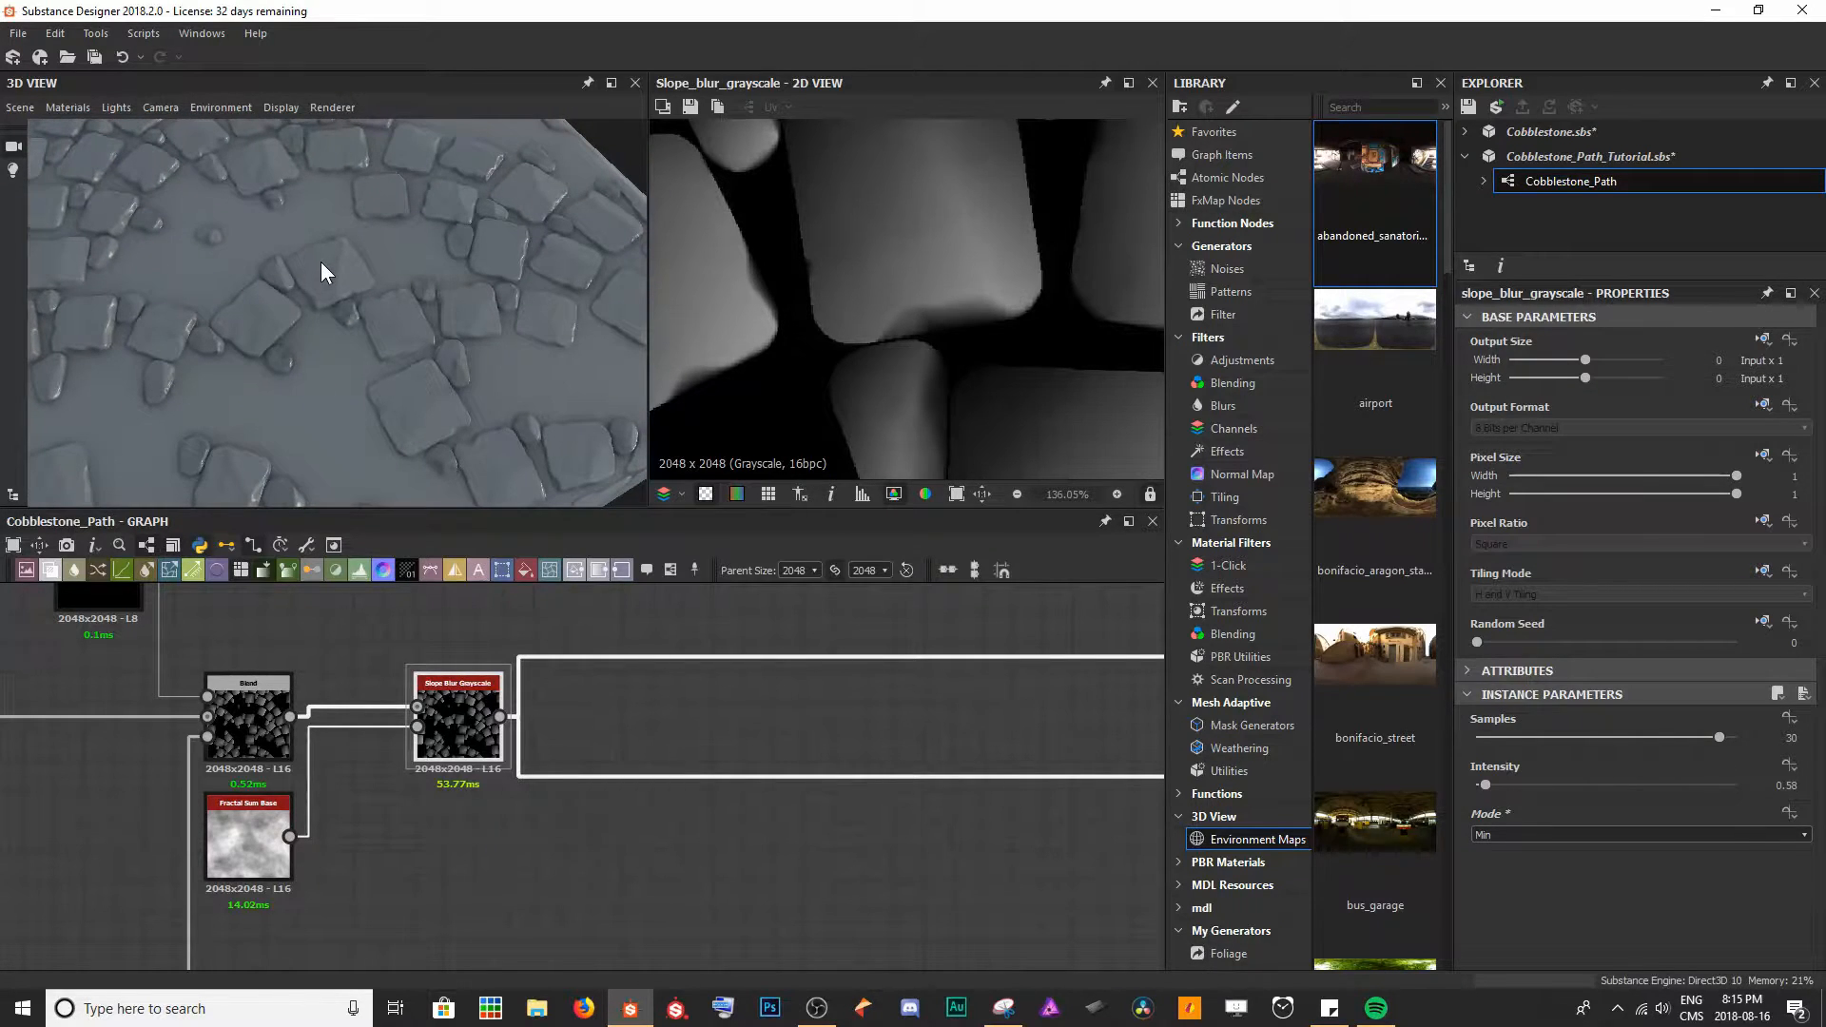
pyautogui.scroll(5, 333, 261)
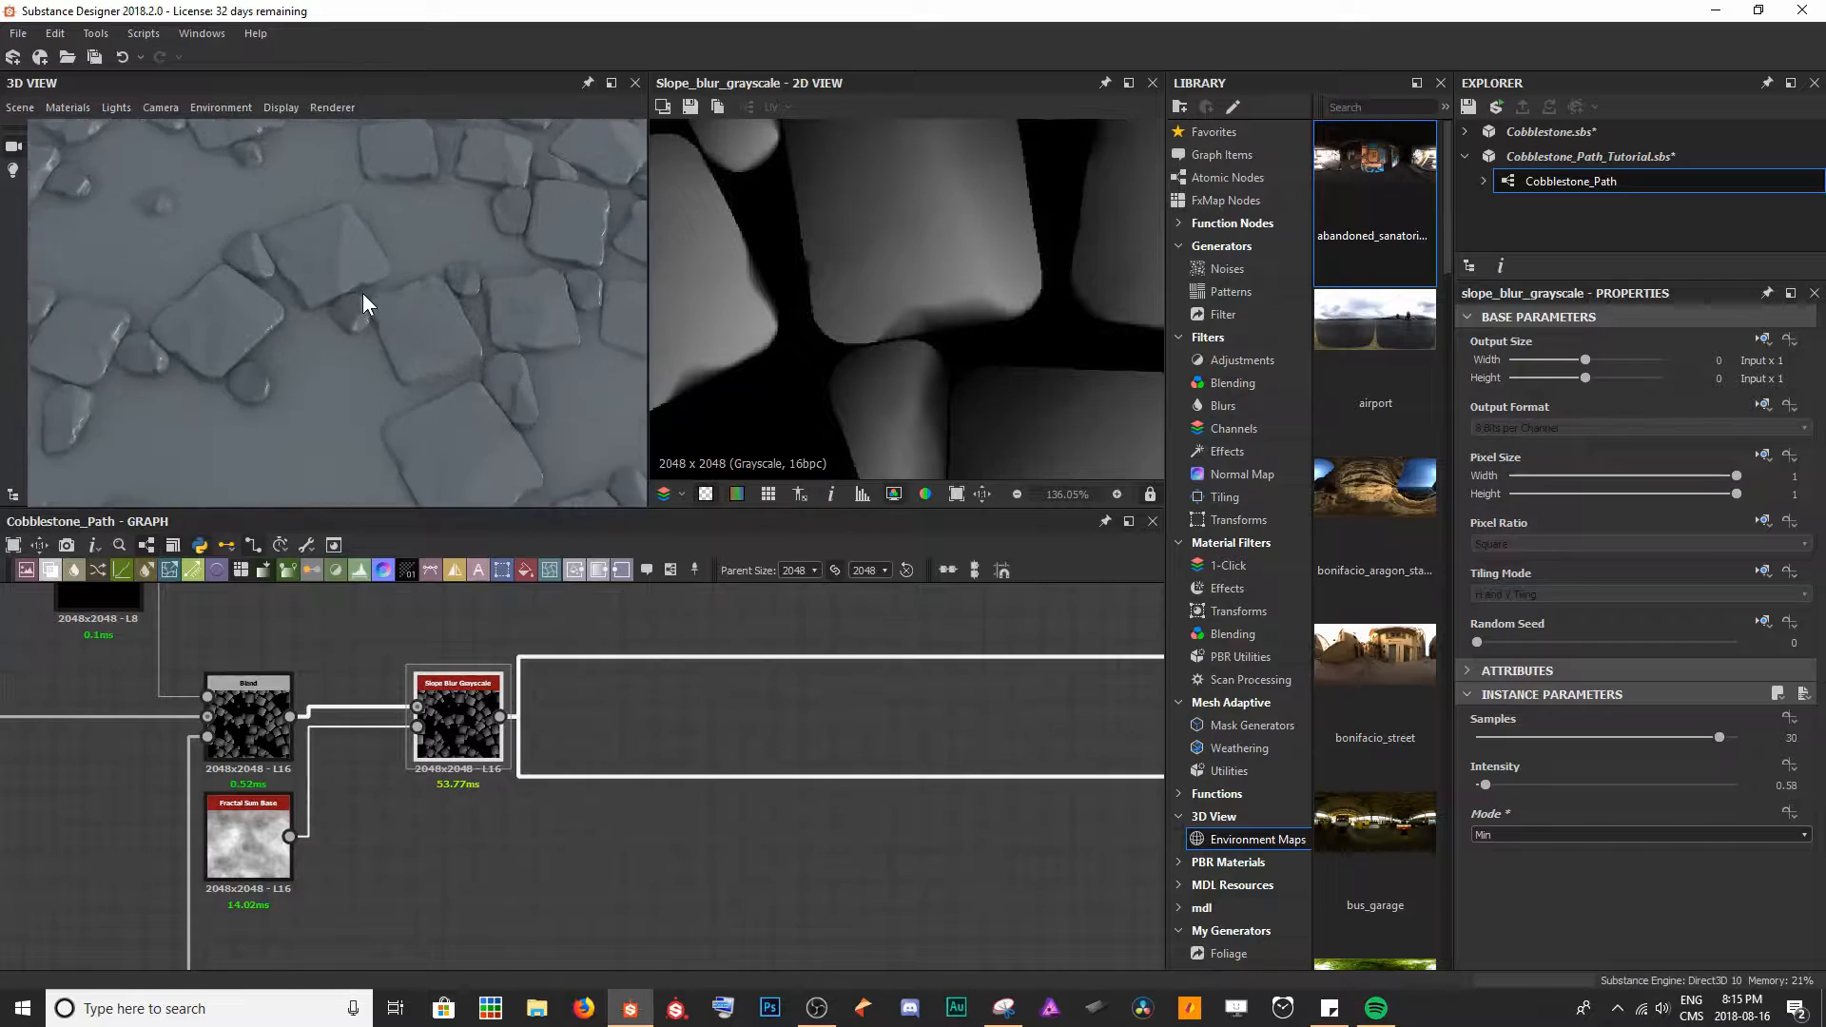
pyautogui.moveTo(334, 246); pyautogui.dragTo(278, 225)
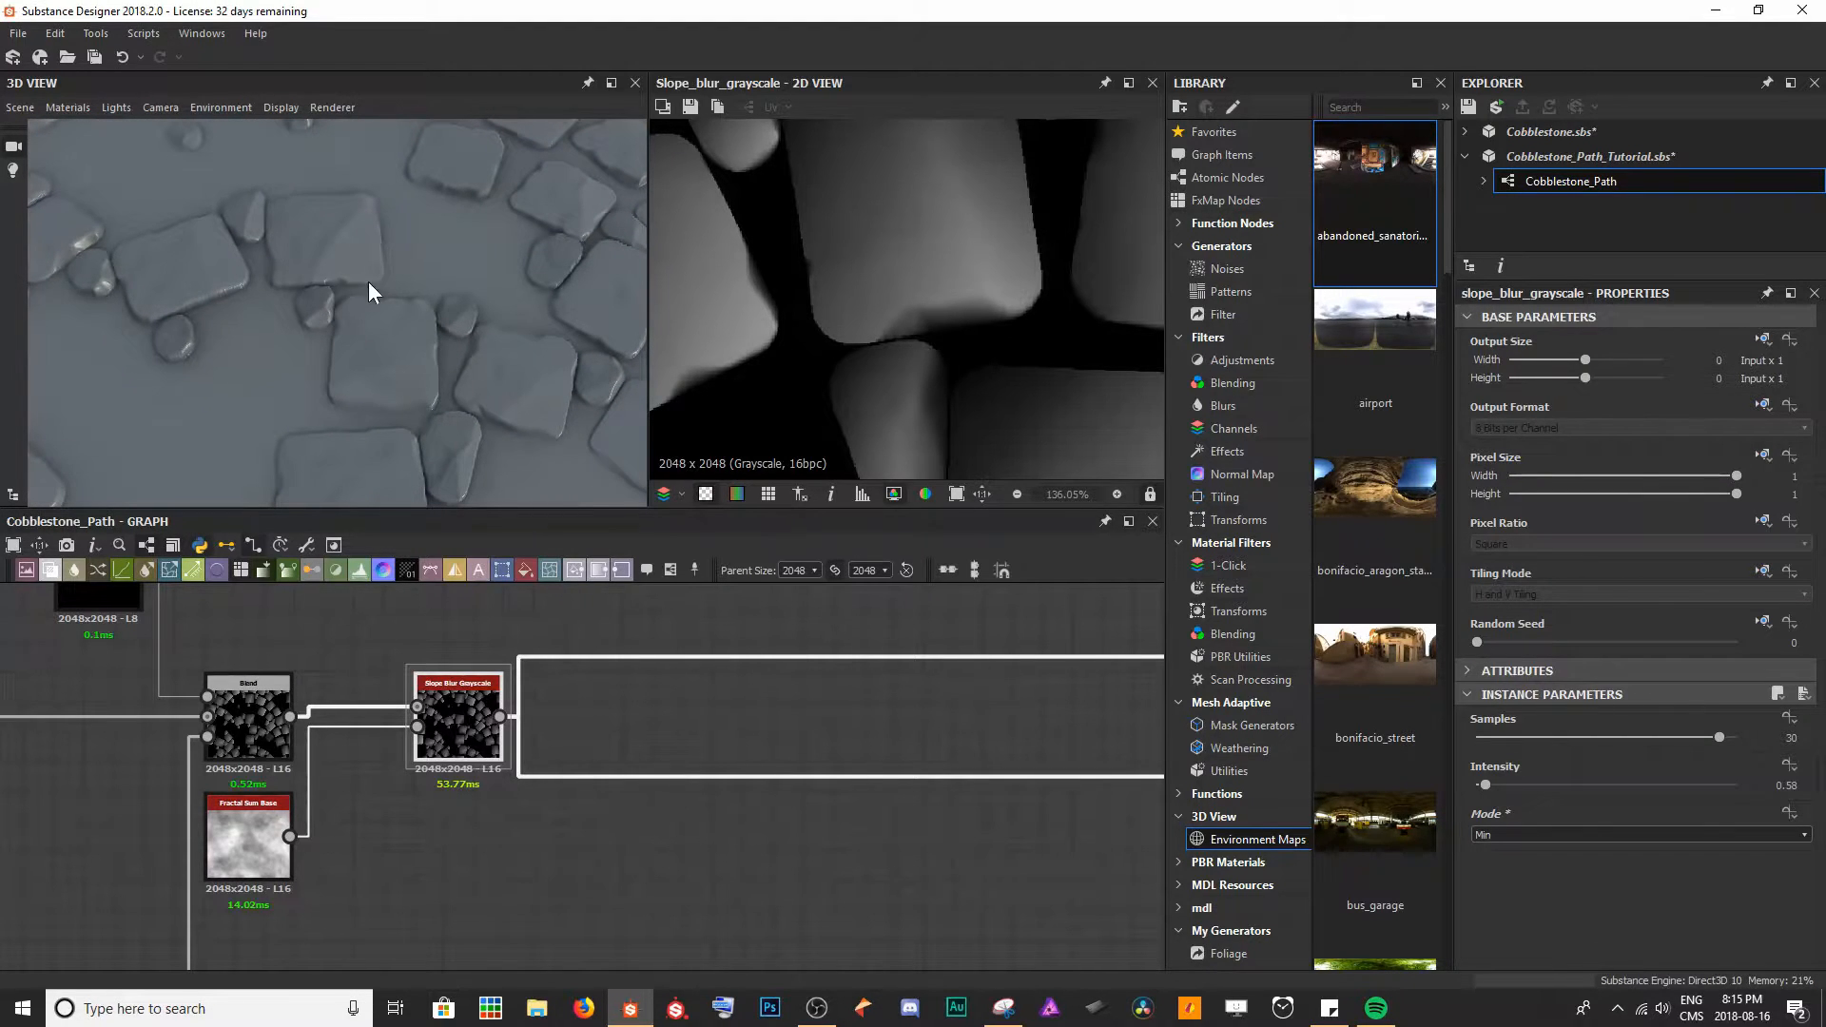
pyautogui.moveTo(293, 303); pyautogui.dragTo(314, 386)
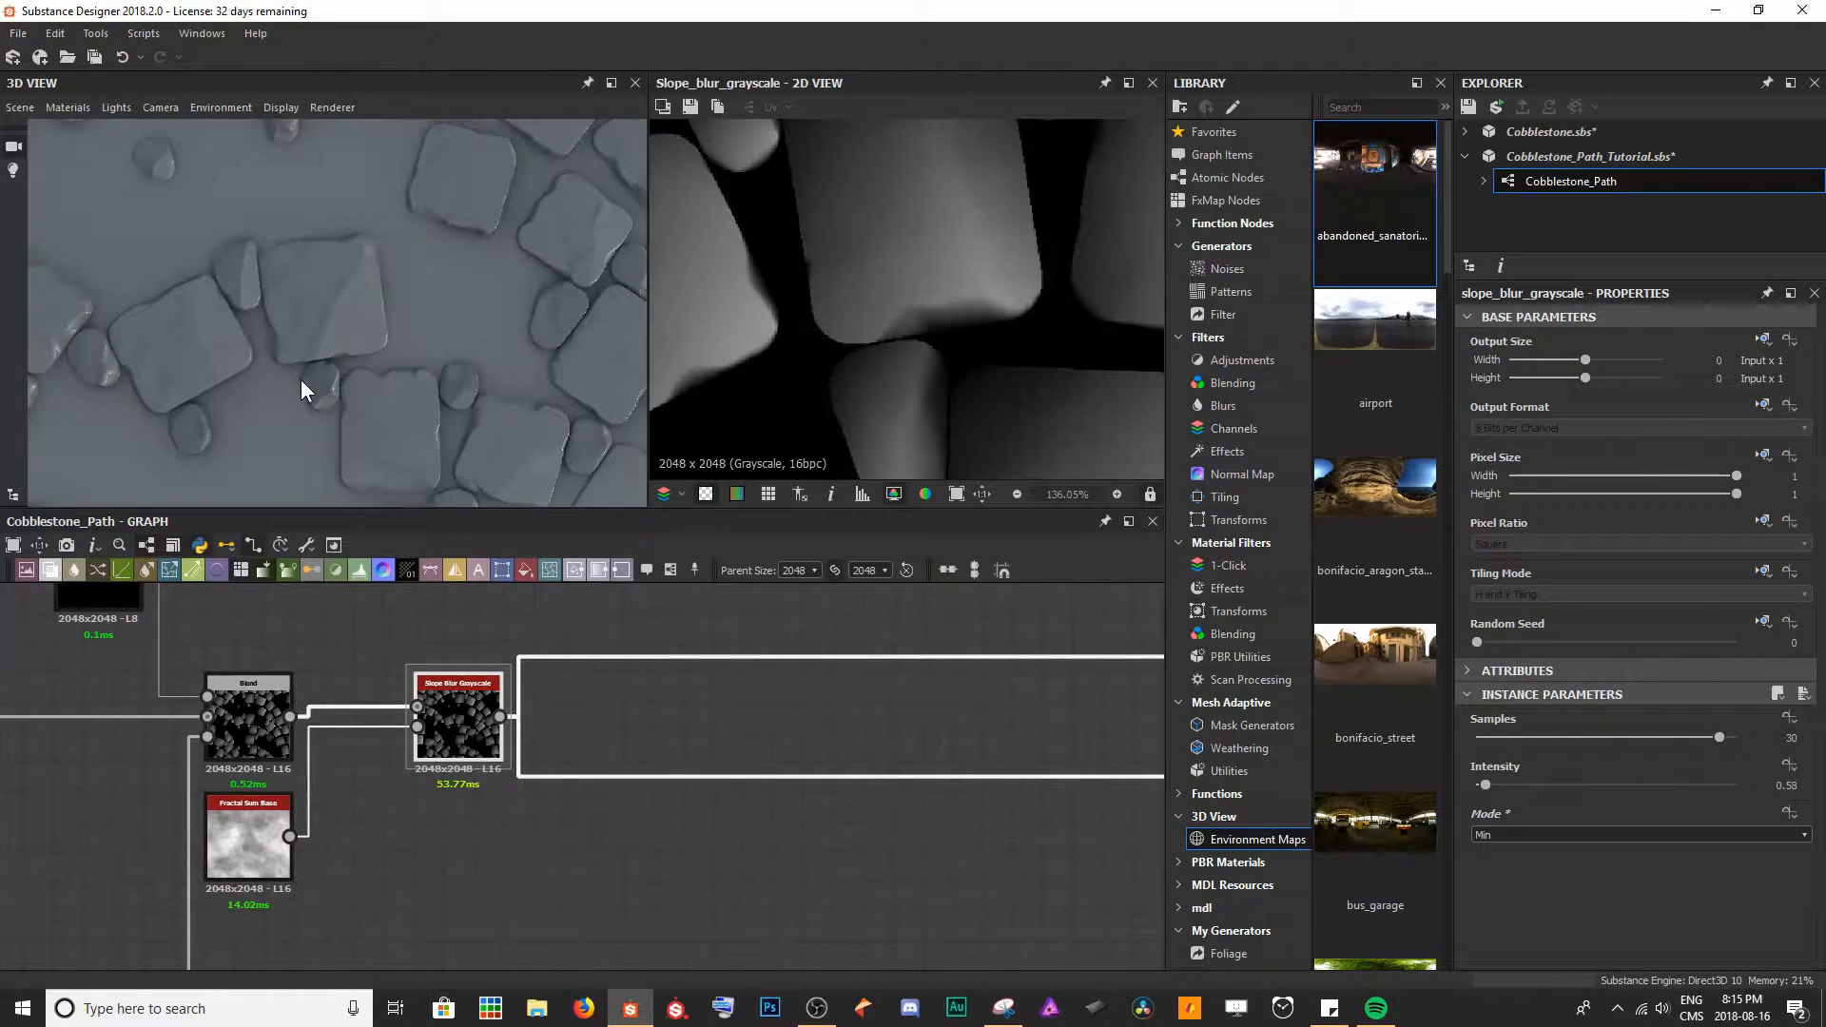
# - Insert a second Slope Blur Grayscale node after the first one, driving the downstream connections
pyautogui.moveTo(639, 750); pyautogui.dragTo(483, 737, button='middle')
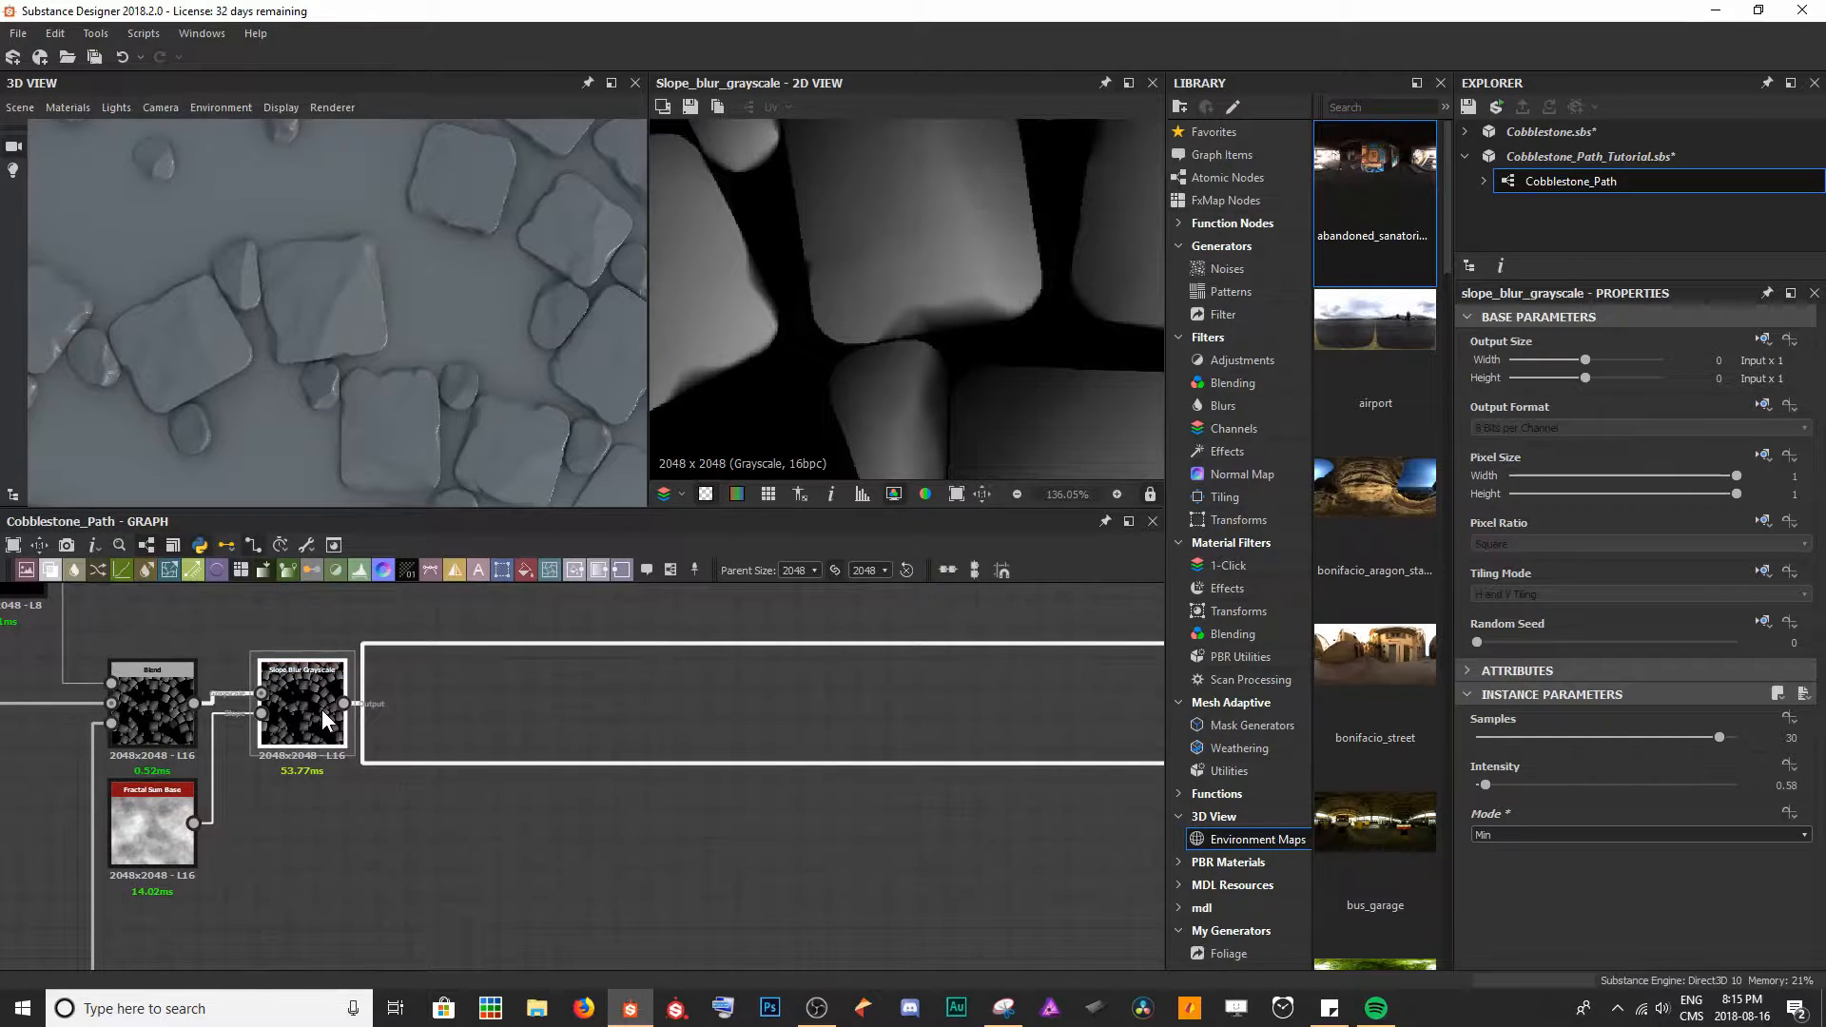
pyautogui.press('space')
pyautogui.write('slop')
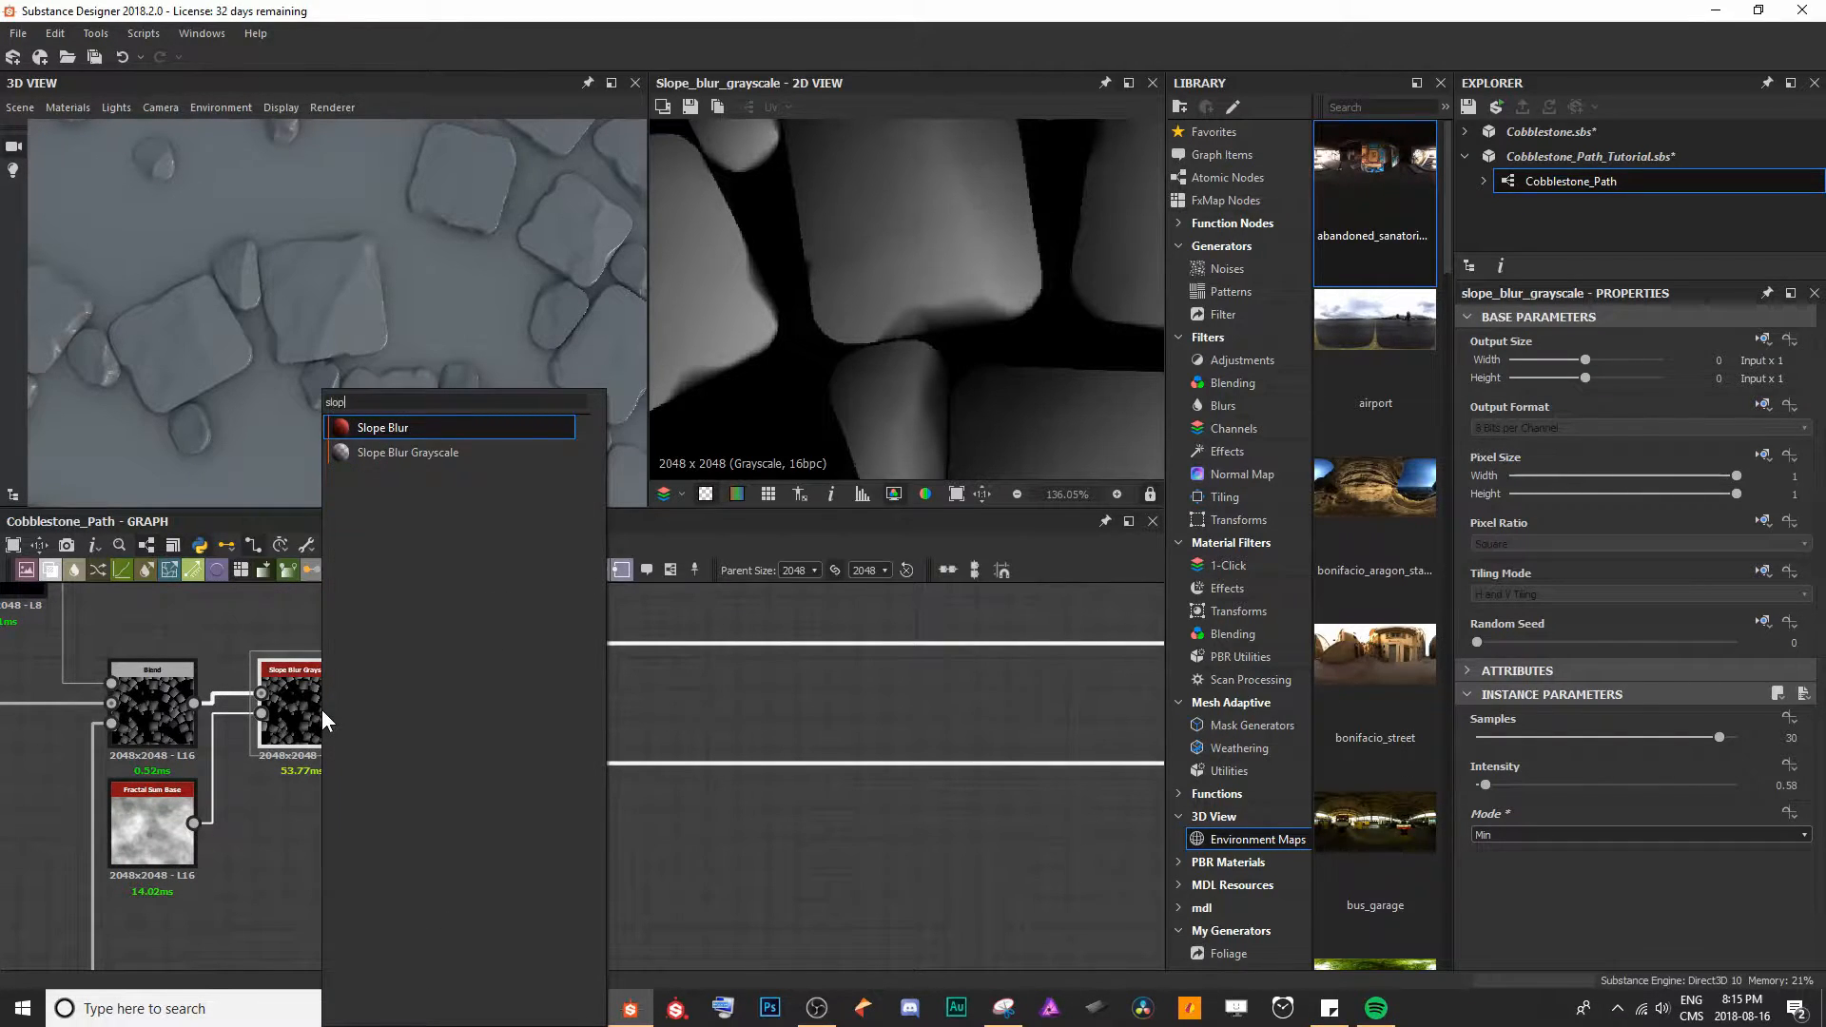
pyautogui.press('Down')
pyautogui.press('Return')
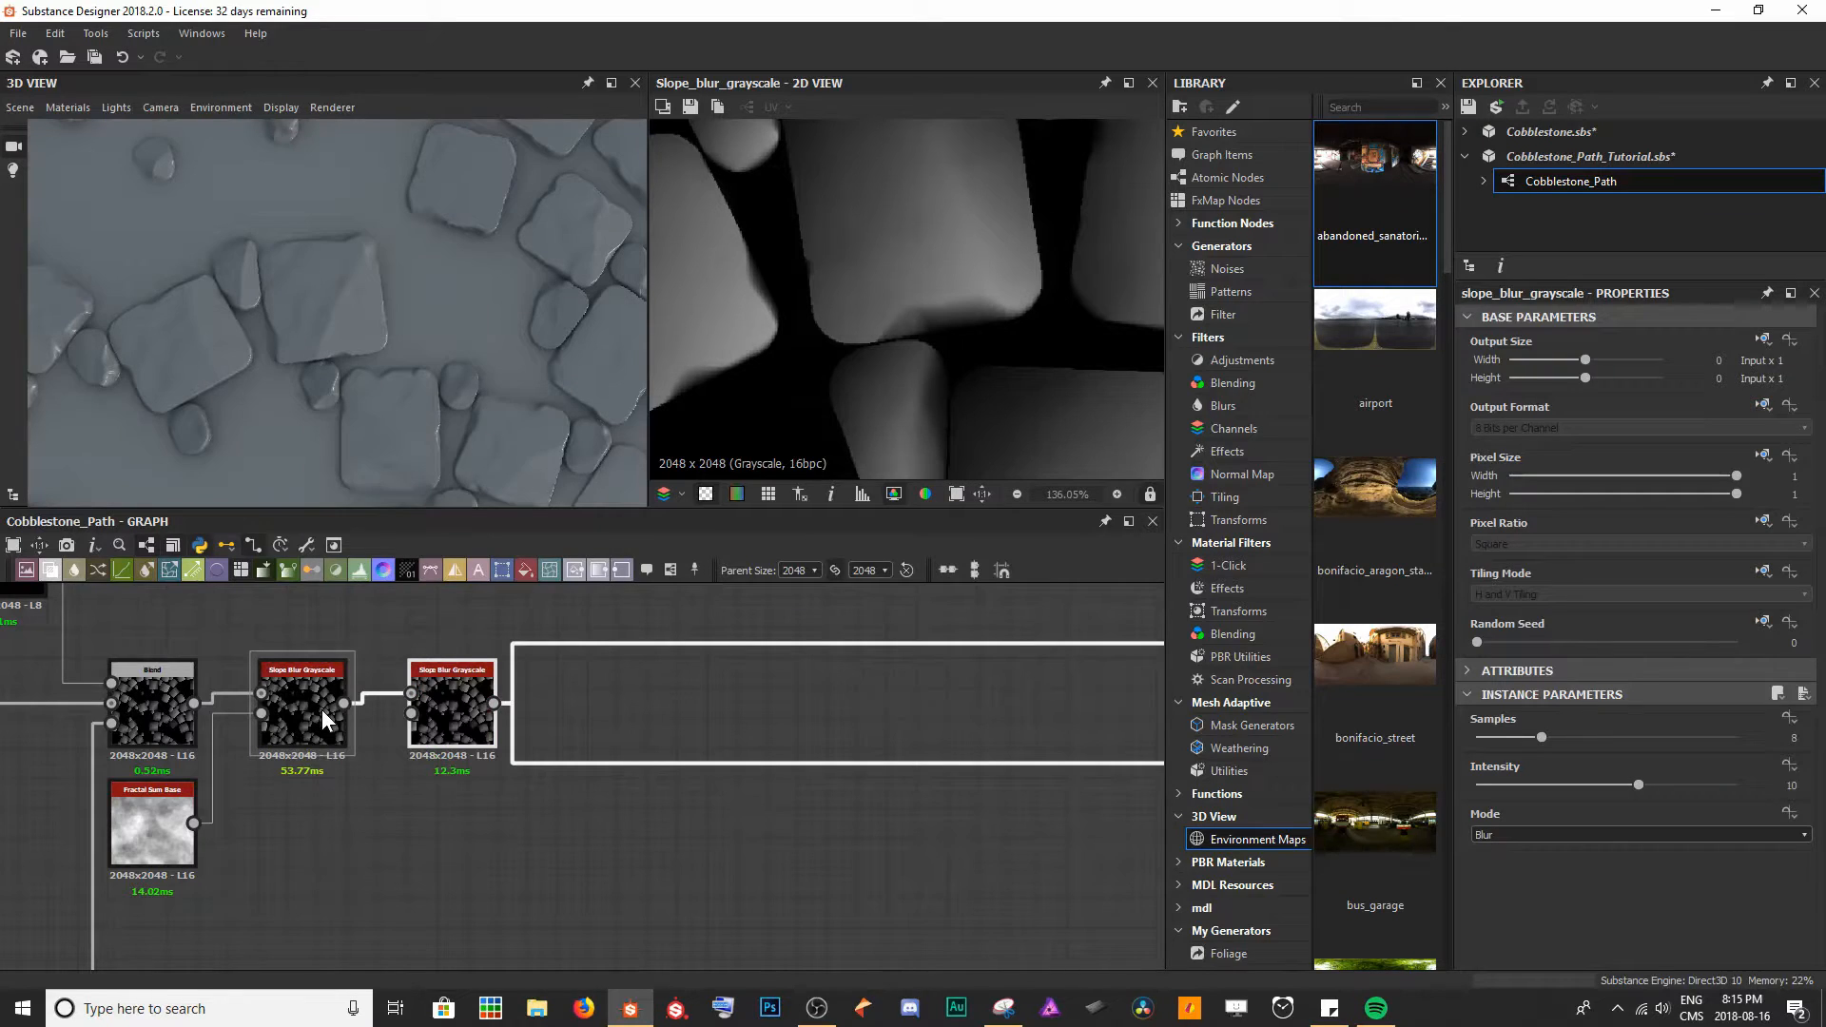
# - Duplicate the Fractal Sum Base and connect the copy to the second Slope Blur Grayscale's Slope input
pyautogui.click(169, 843)
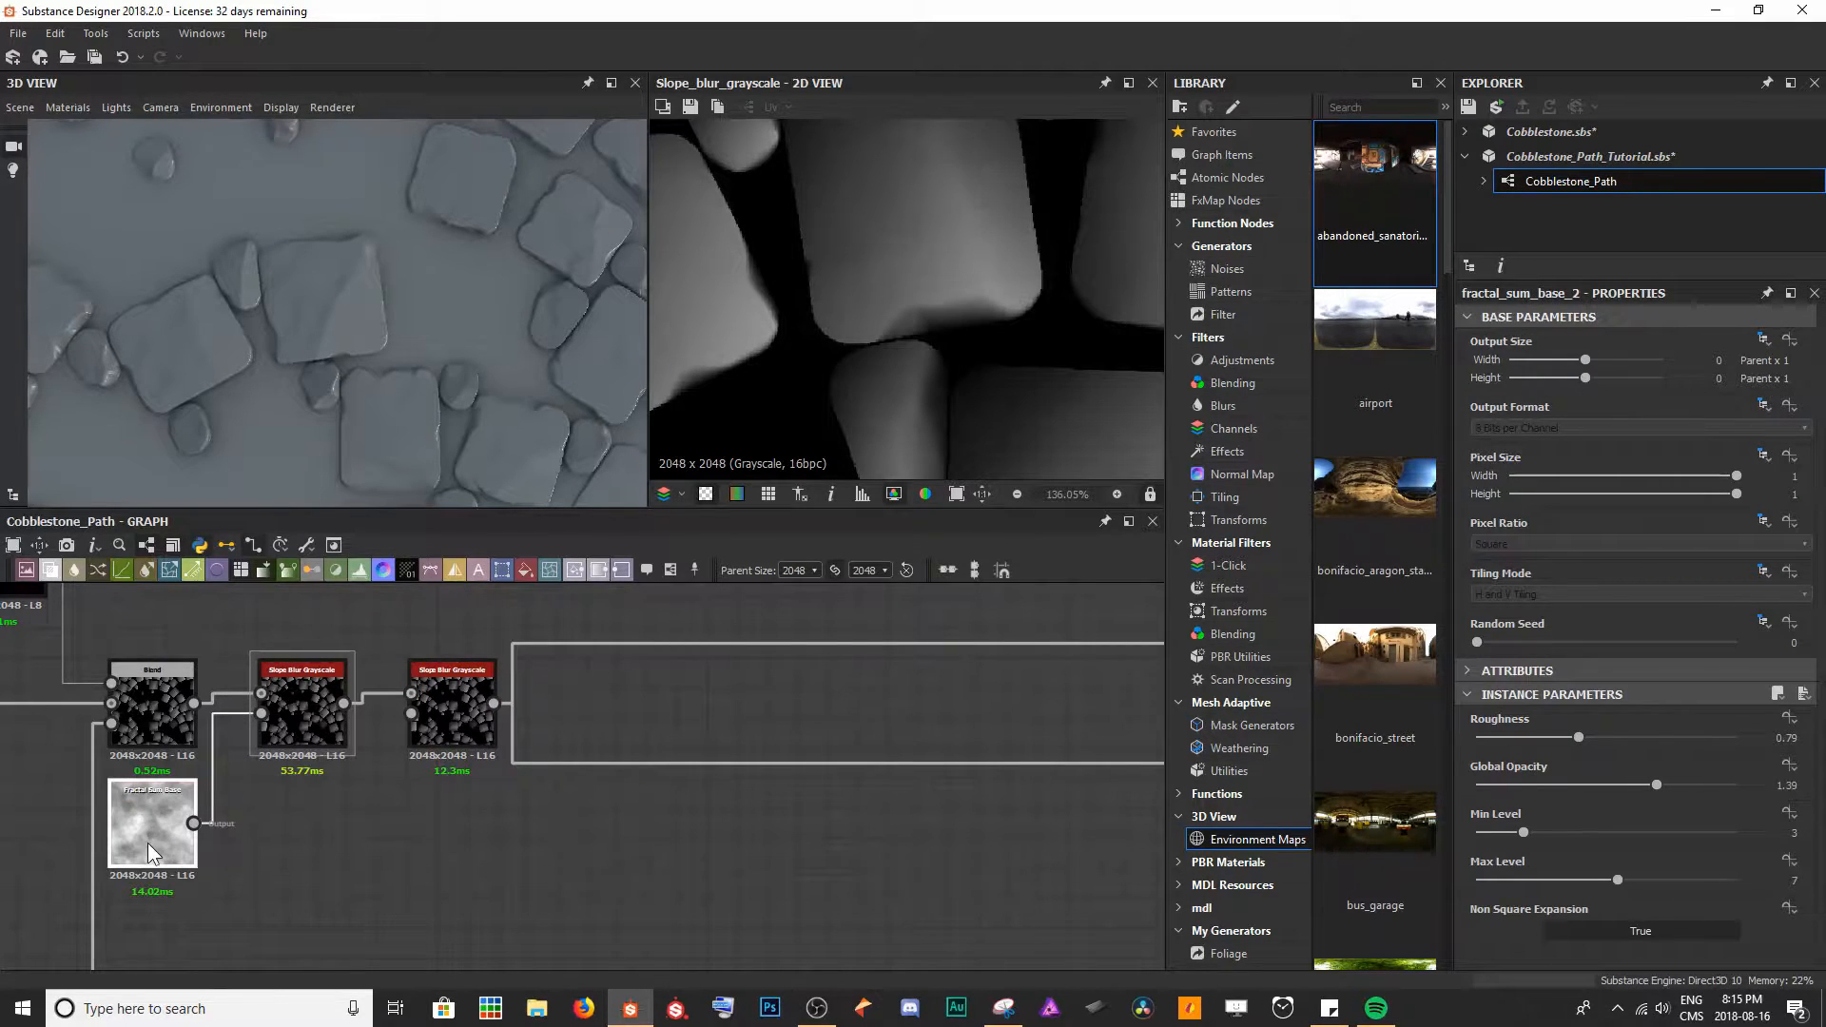
pyautogui.doubleClick(150, 832)
pyautogui.hotkey('ctrl', 'c')
pyautogui.hotkey('ctrl', 'v')
pyautogui.moveTo(580, 778); pyautogui.dragTo(411, 713)
# - Preview the second Slope Blur Grayscale and set its Samples to 29 and Intensity to 0.53
pyautogui.doubleClick(475, 715)
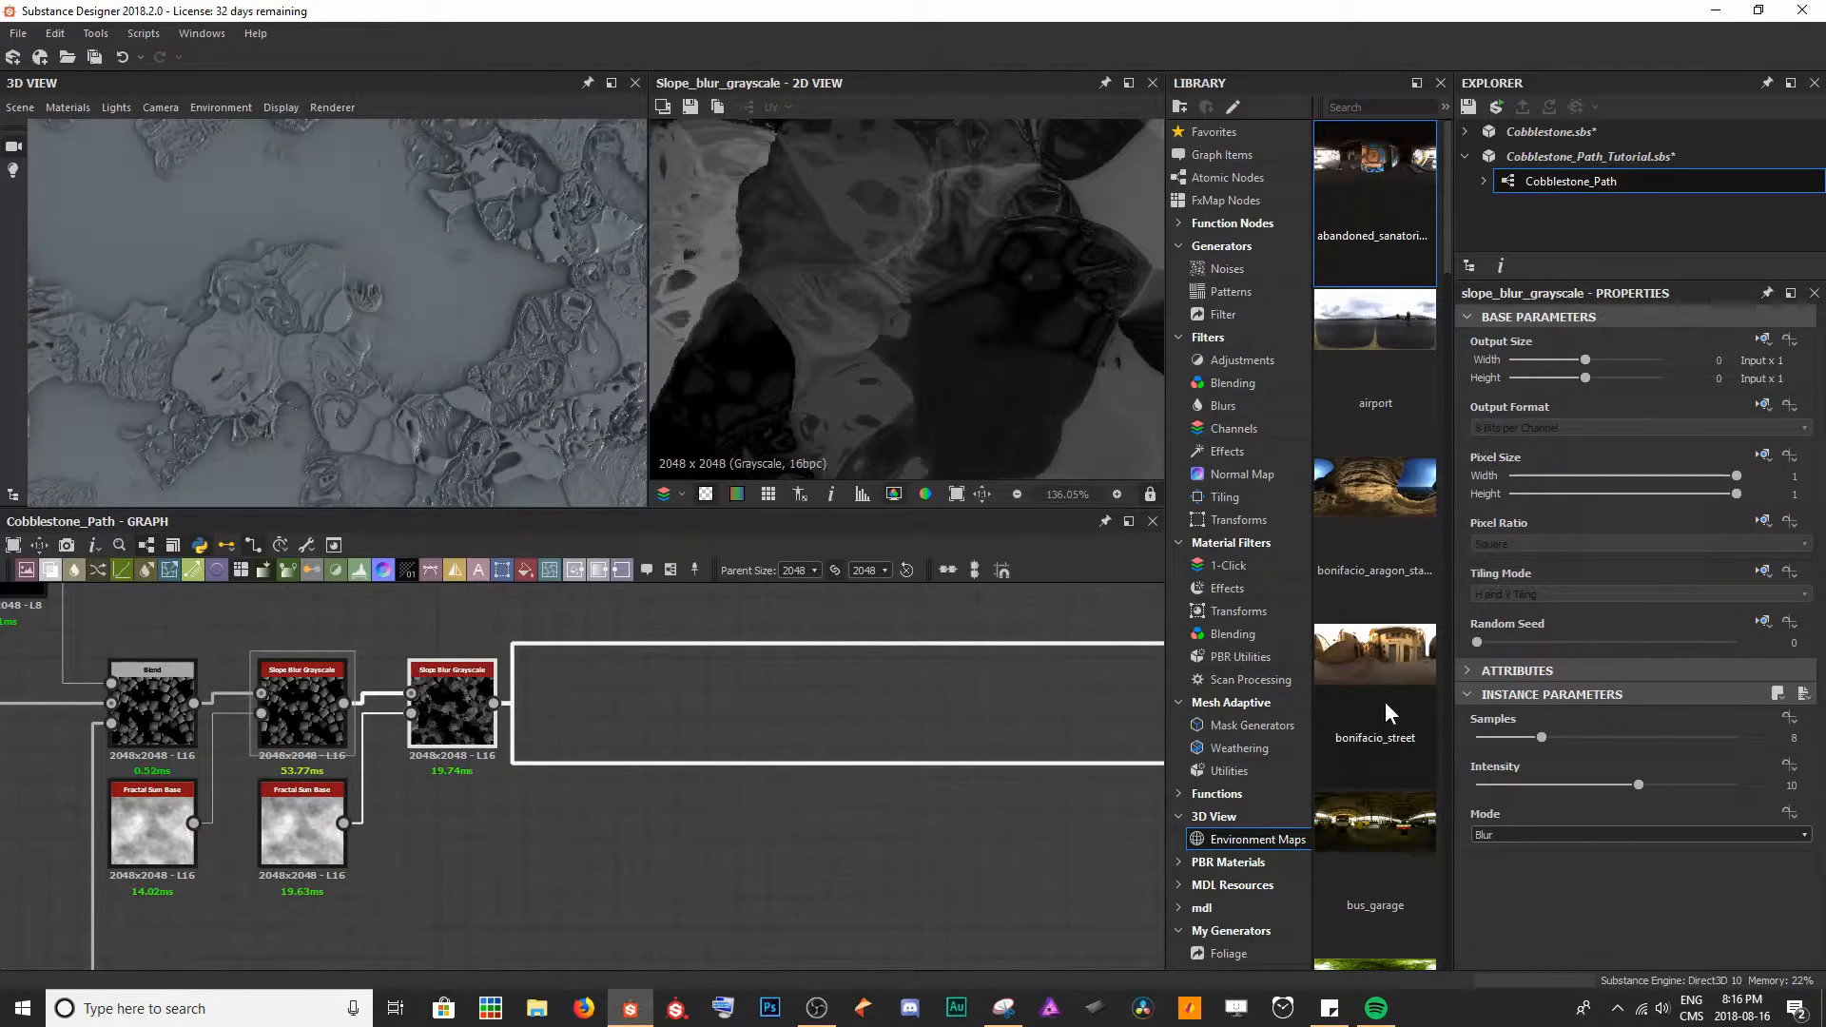
pyautogui.moveTo(1560, 738); pyautogui.dragTo(1711, 740)
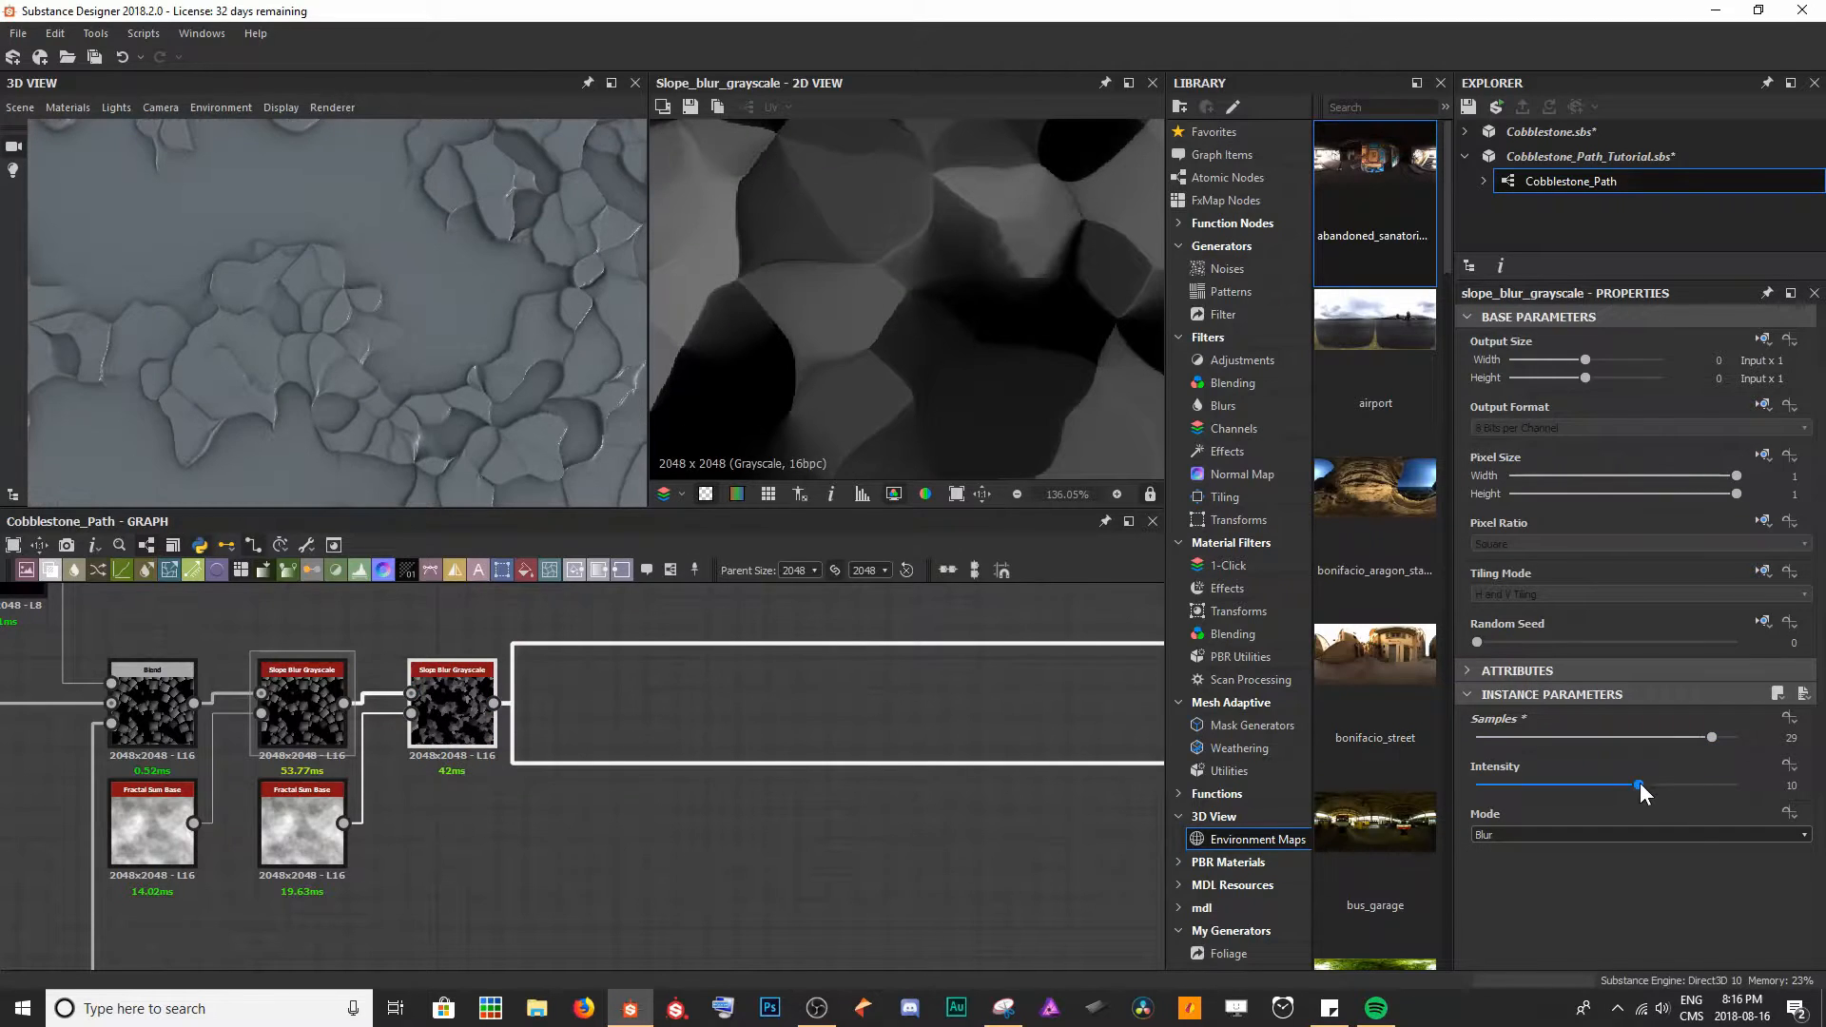
pyautogui.moveTo(1614, 789); pyautogui.dragTo(1485, 785)
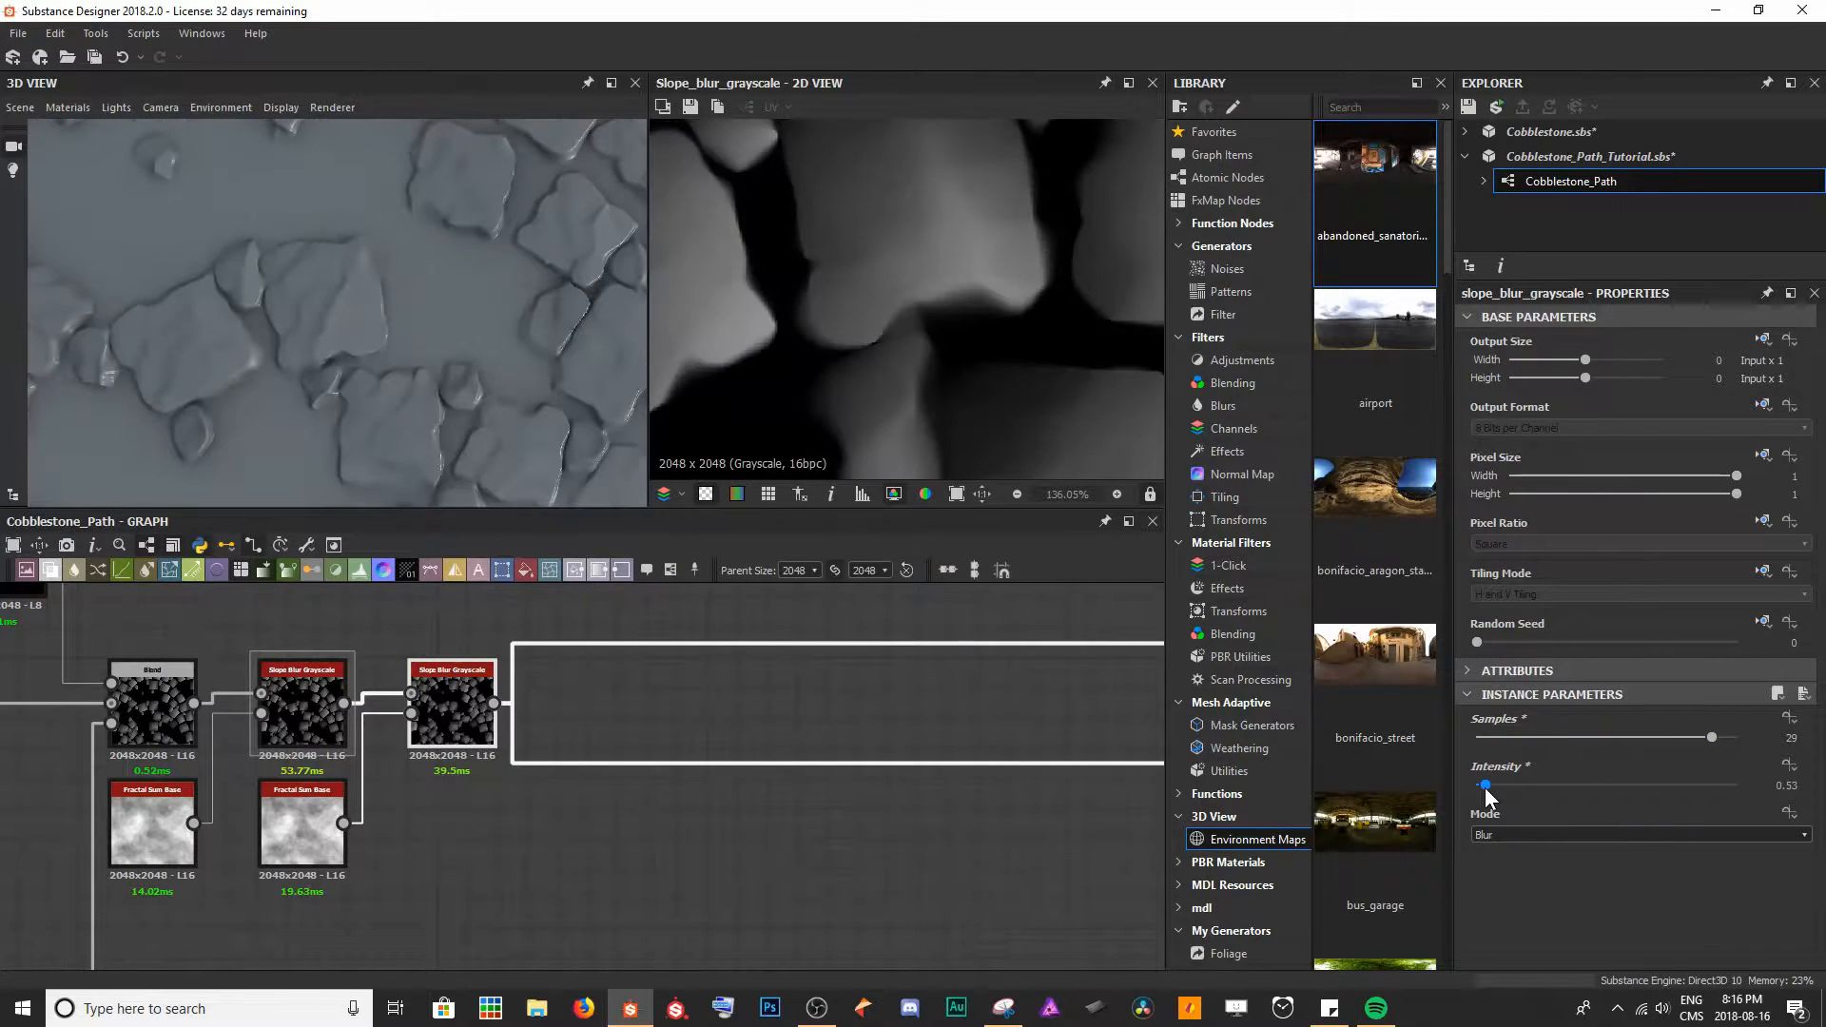
# - Set the second Slope Blur Grayscale's Mode to Min and its Fractal Sum Base's Min Level to 2 and Max Level to 9
pyautogui.click(1509, 829)
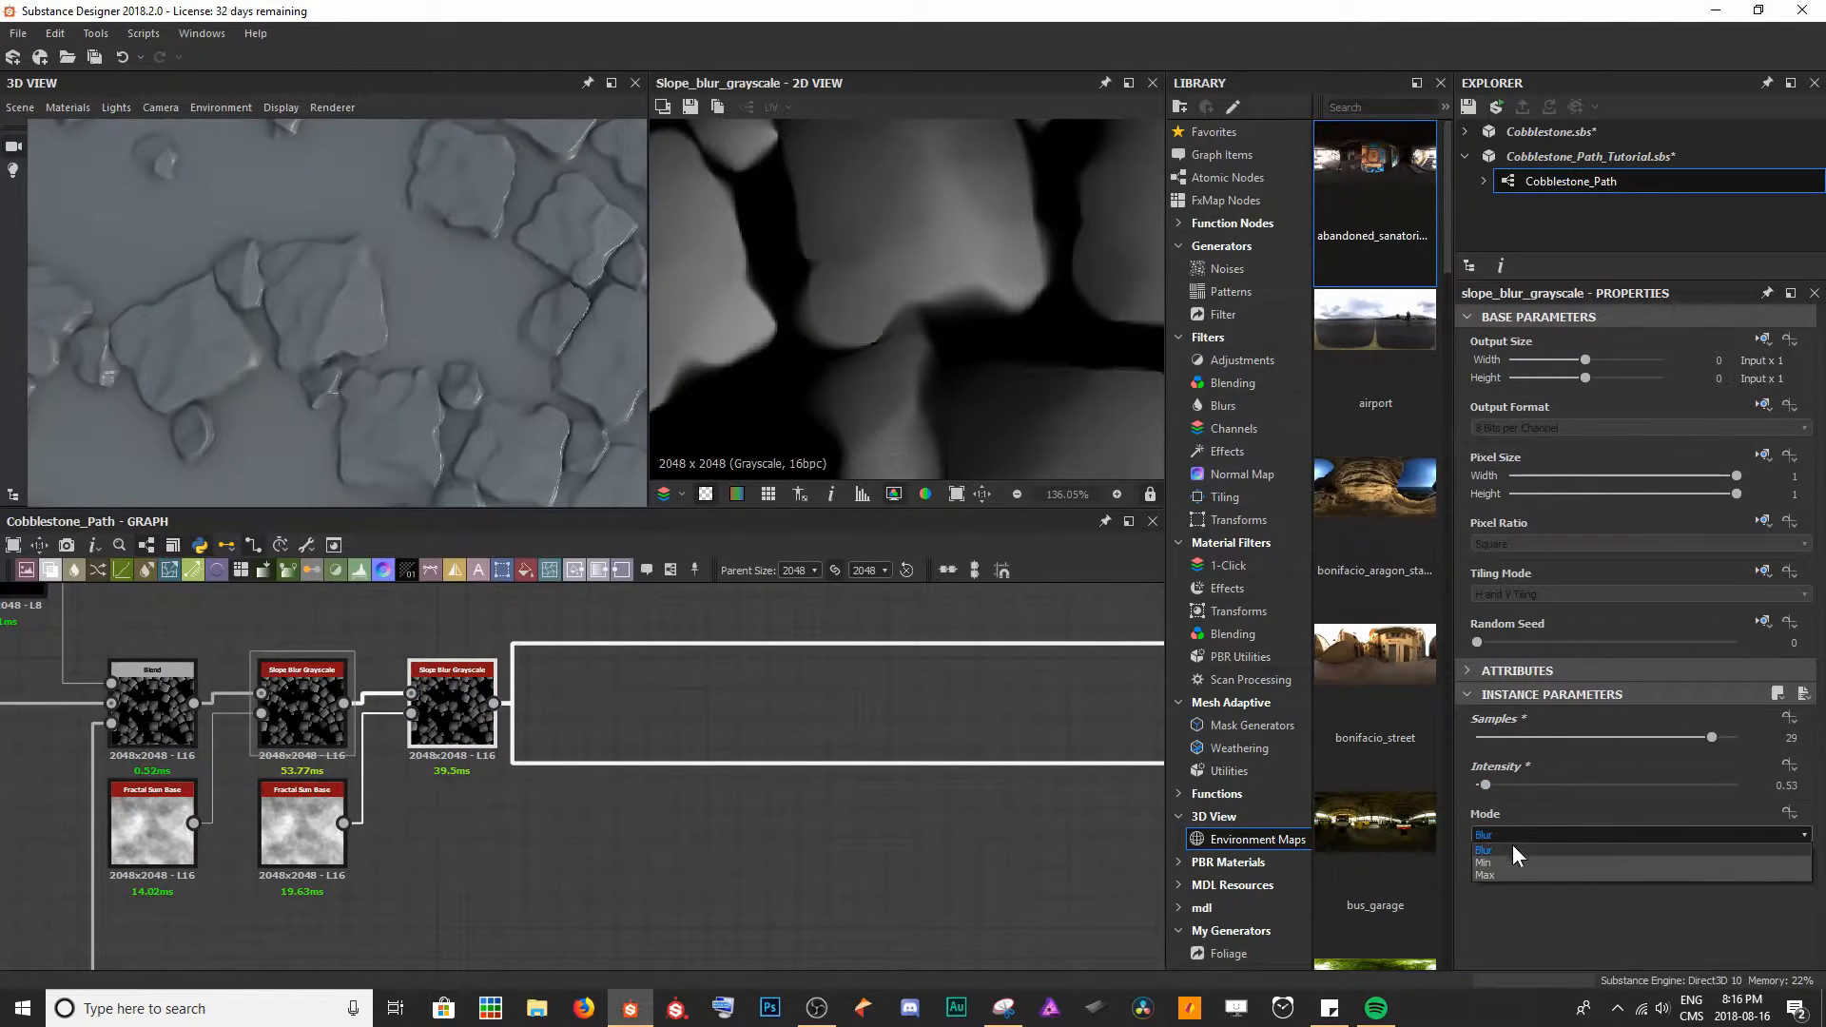
pyautogui.click(1505, 862)
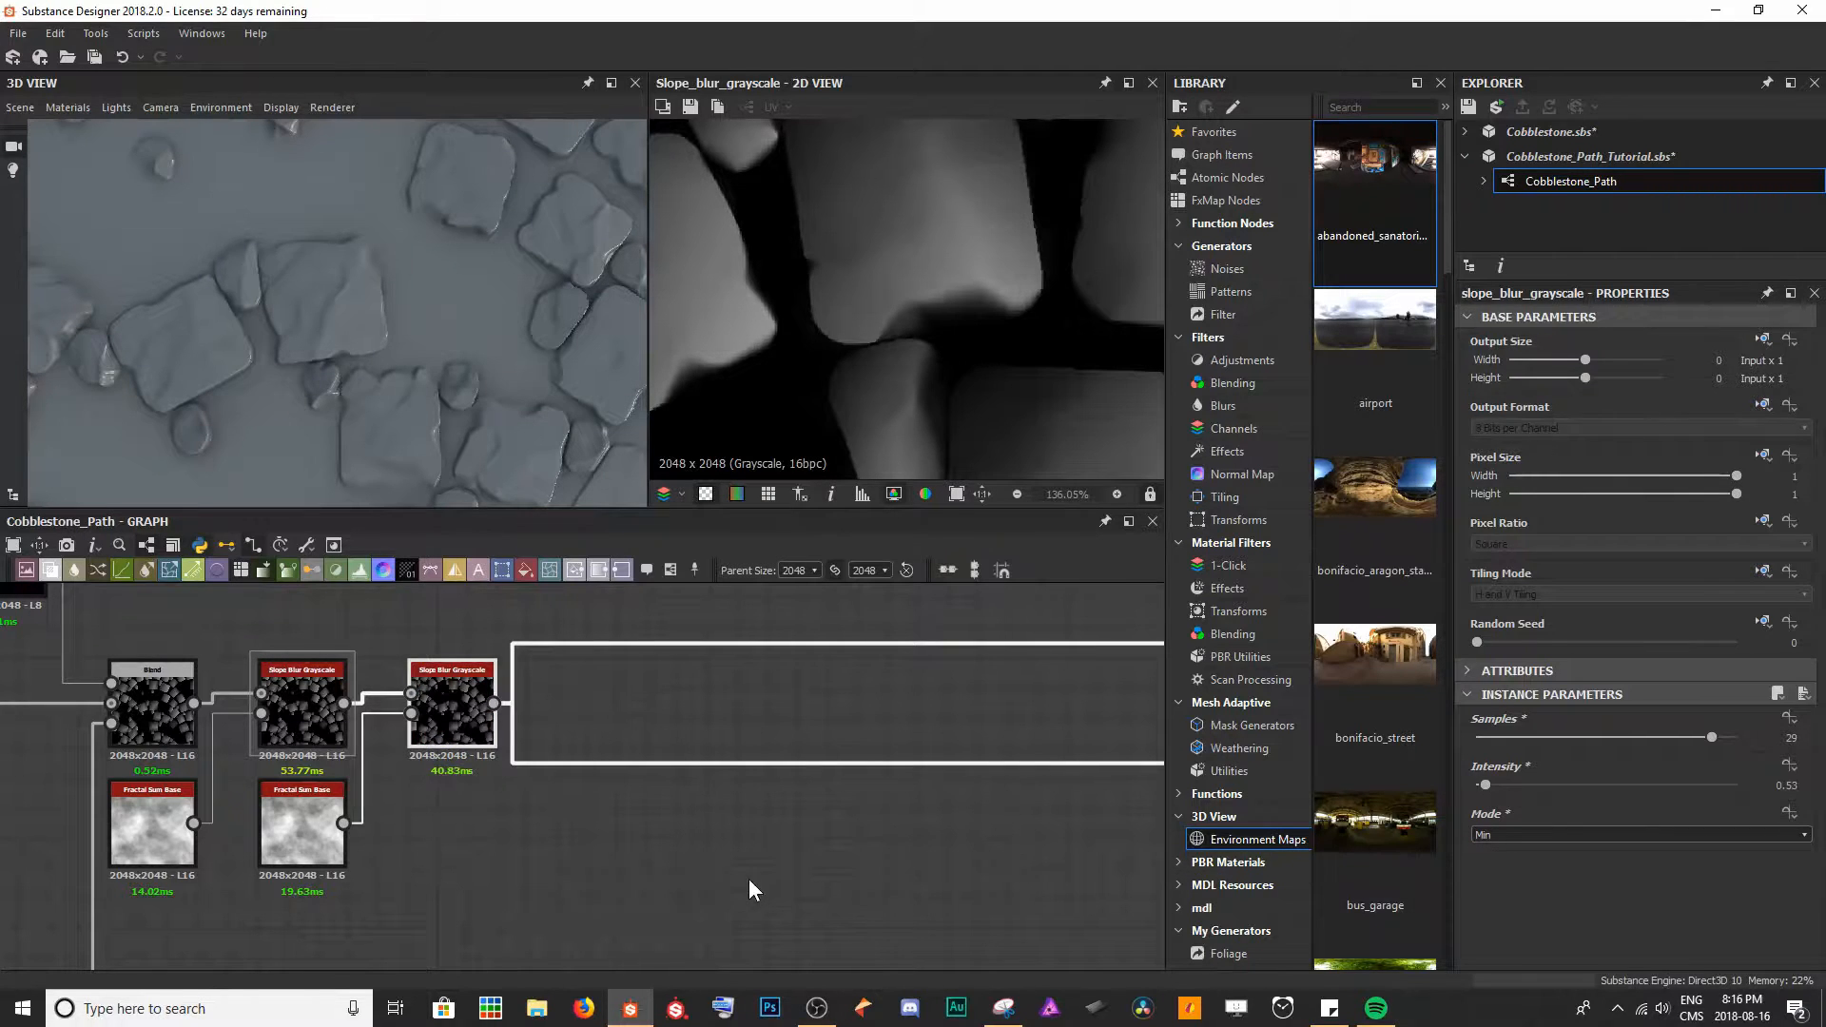
pyautogui.click(334, 837)
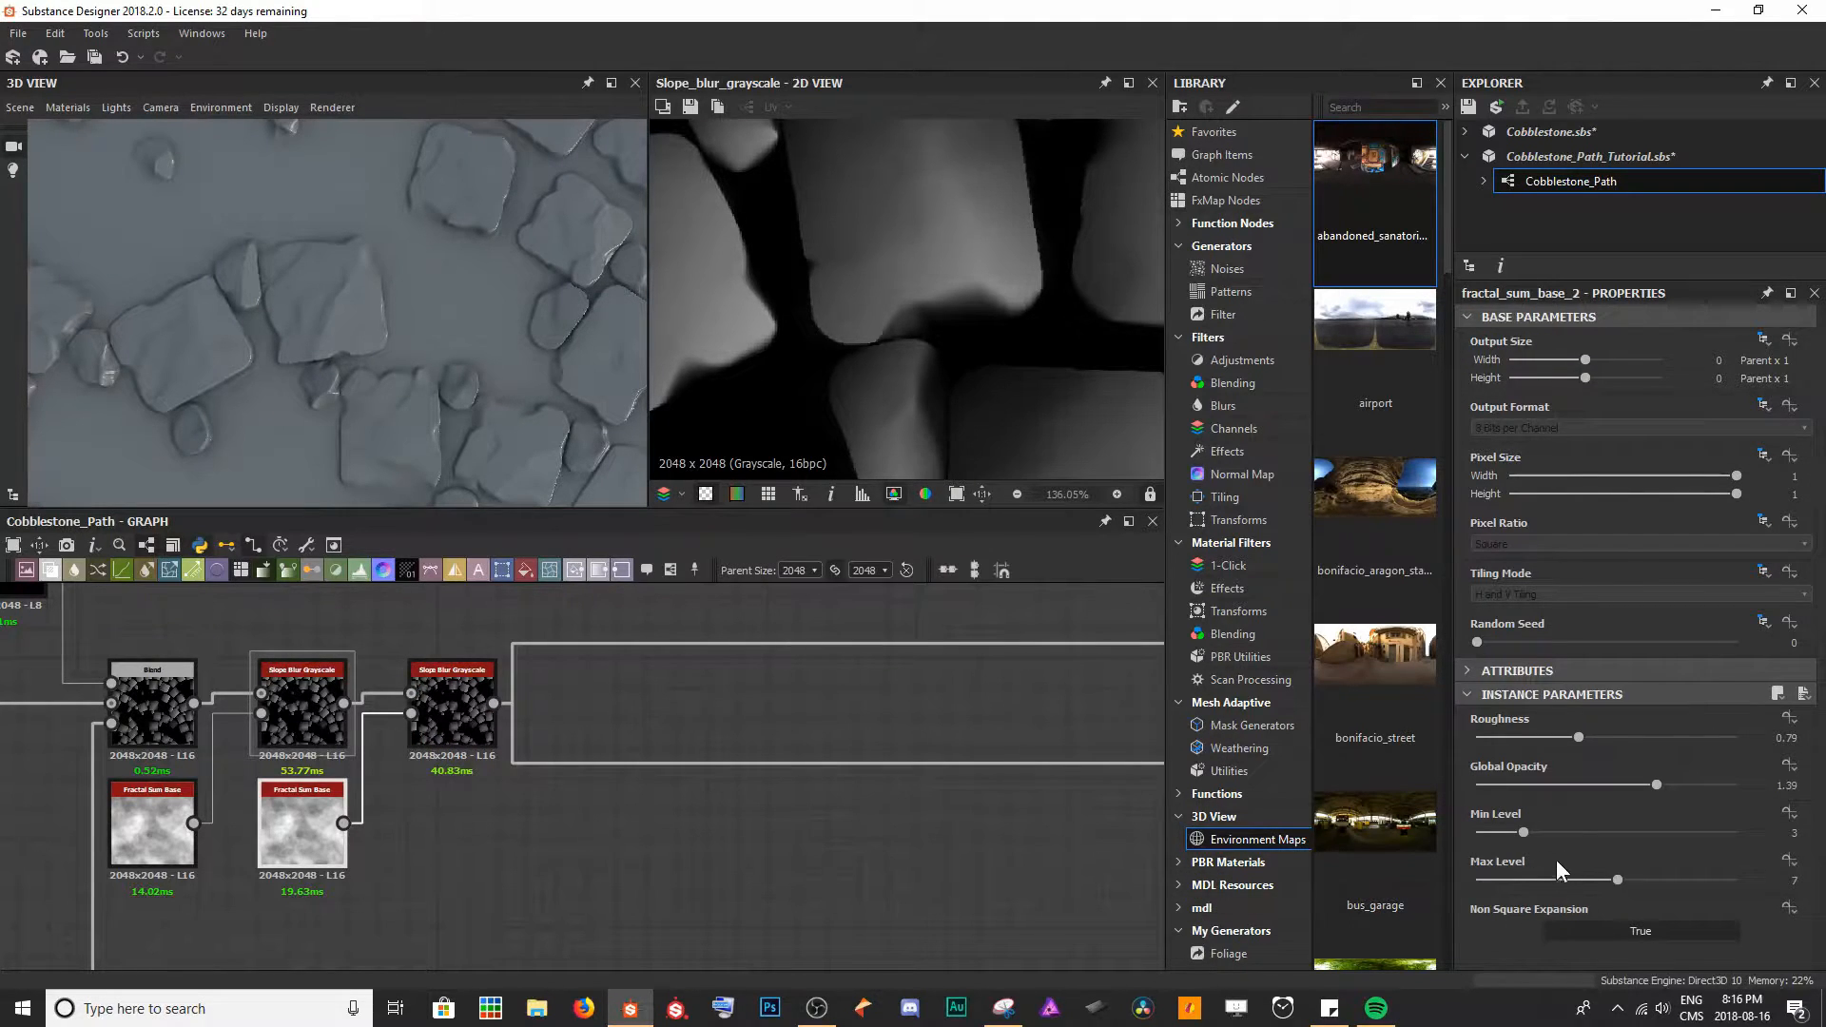
pyautogui.moveTo(1520, 835); pyautogui.dragTo(1497, 835)
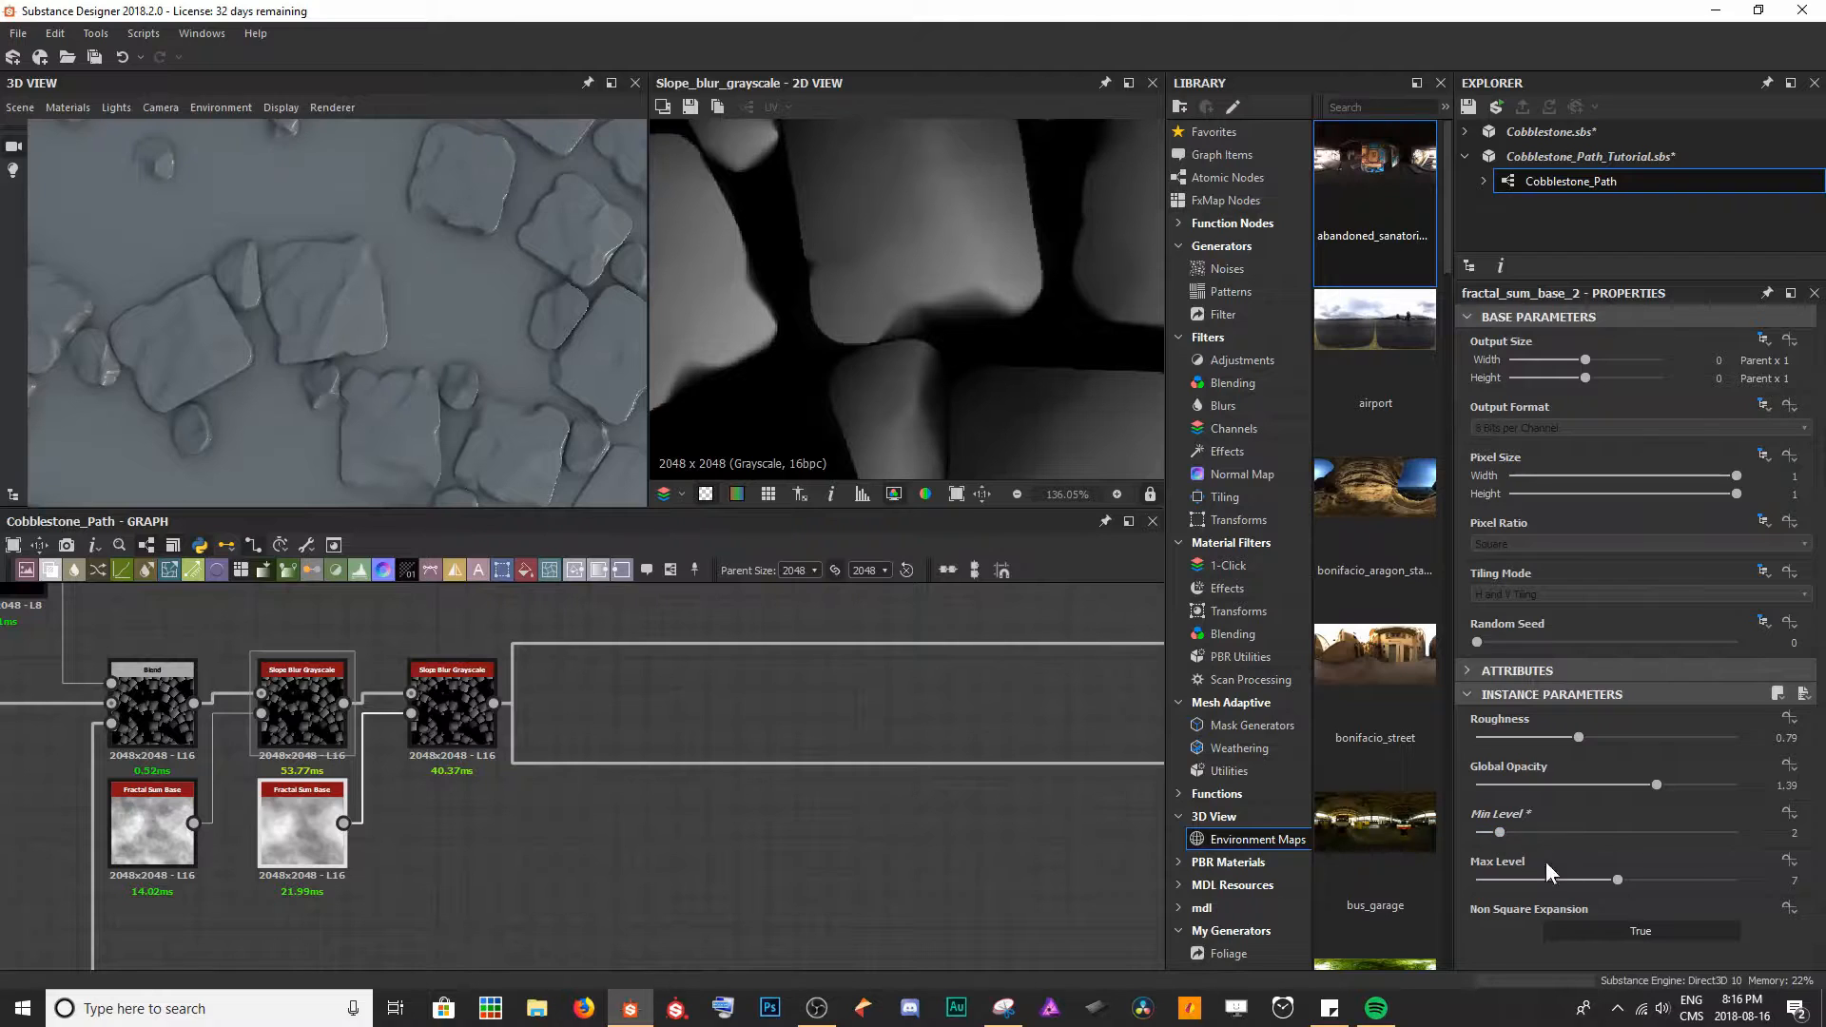
pyautogui.moveTo(1619, 887); pyautogui.dragTo(1660, 884)
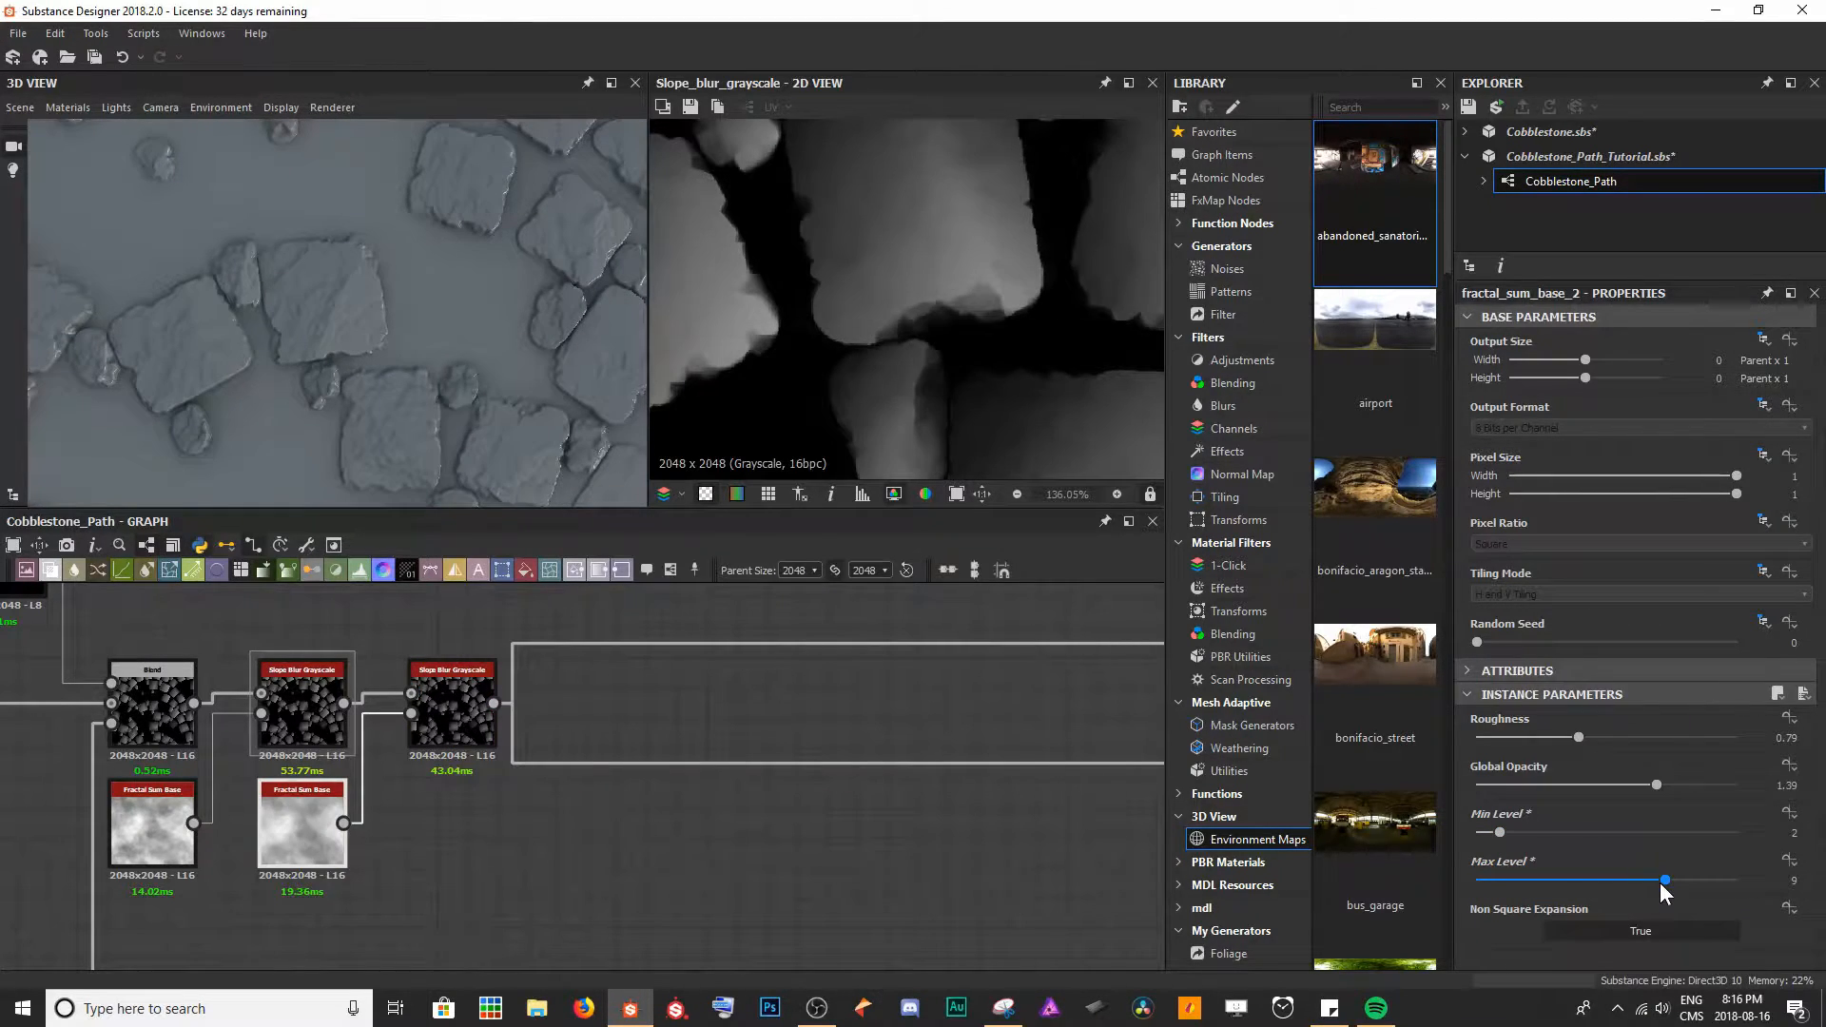
# - Set the second Fractal Sum Base's Roughness to 0.71 and Global Opacity to 1.69, checking the stone surface up close in 3D
pyautogui.moveTo(1579, 738)
pyautogui.mouseDown()
pyautogui.moveTo(1520, 739)
pyautogui.moveTo(1567, 745)
pyautogui.mouseUp()
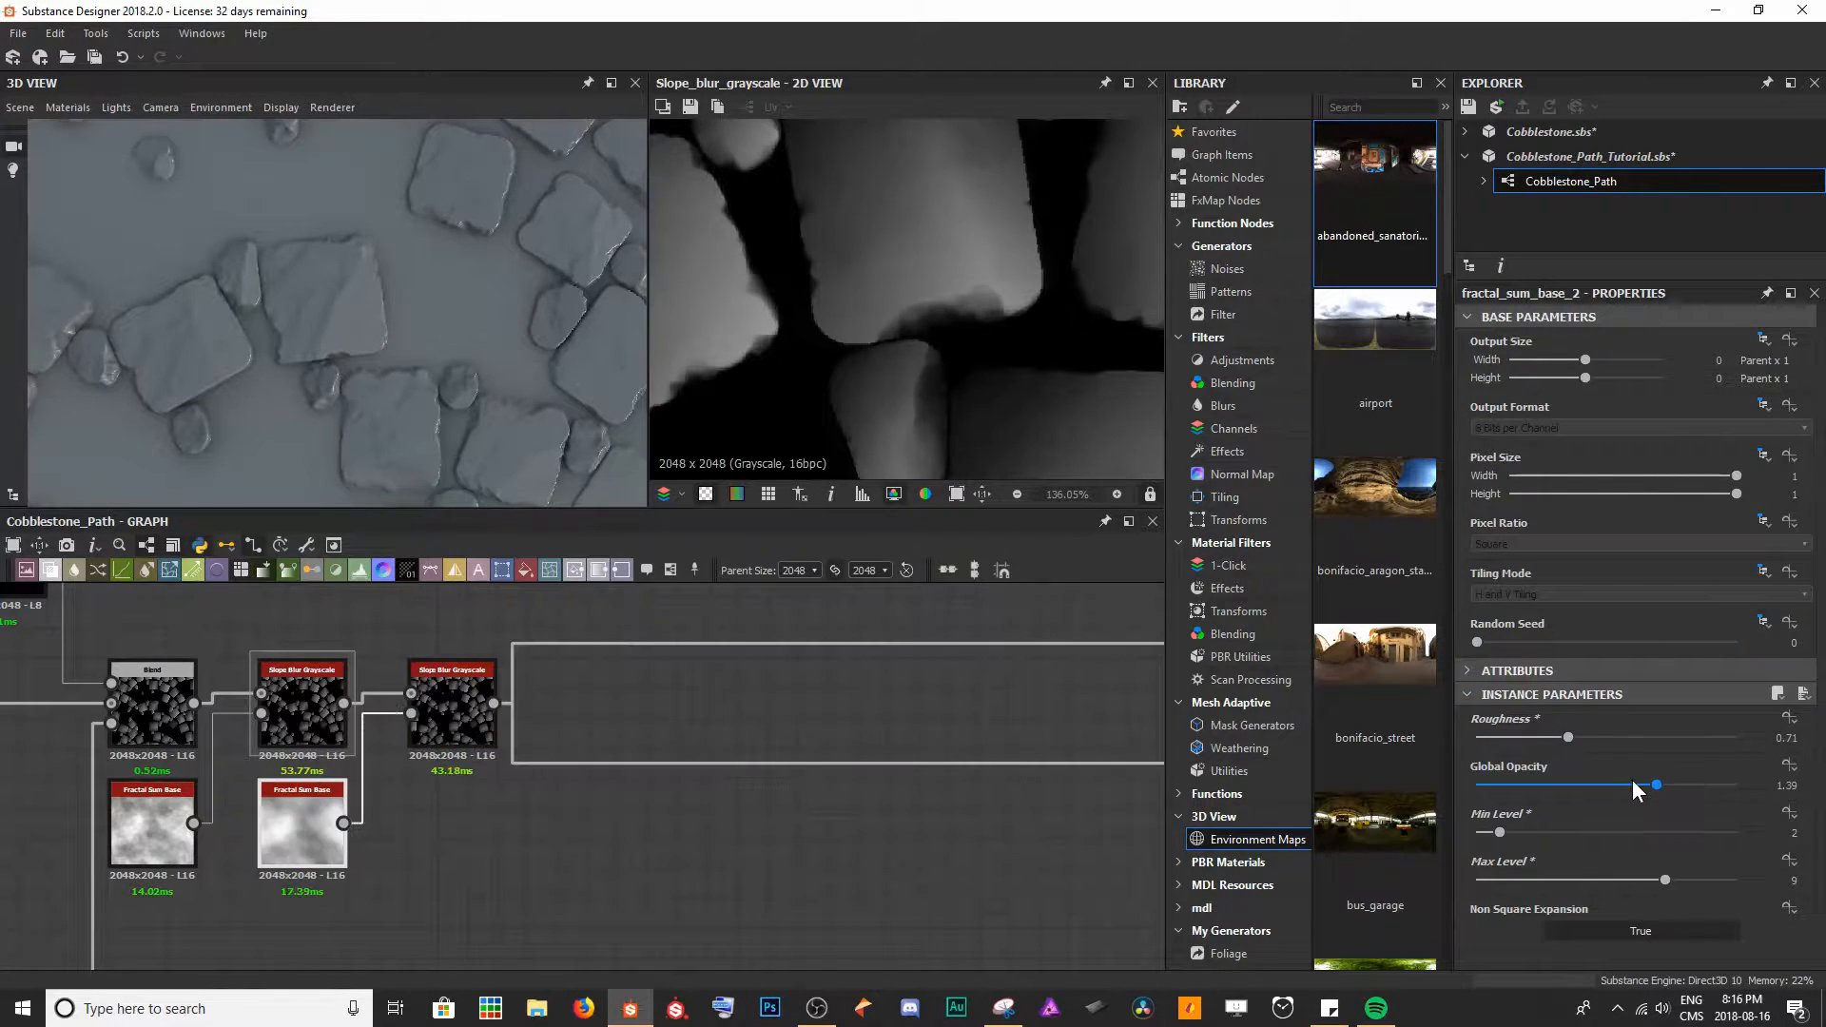
pyautogui.moveTo(1656, 785); pyautogui.dragTo(1696, 784)
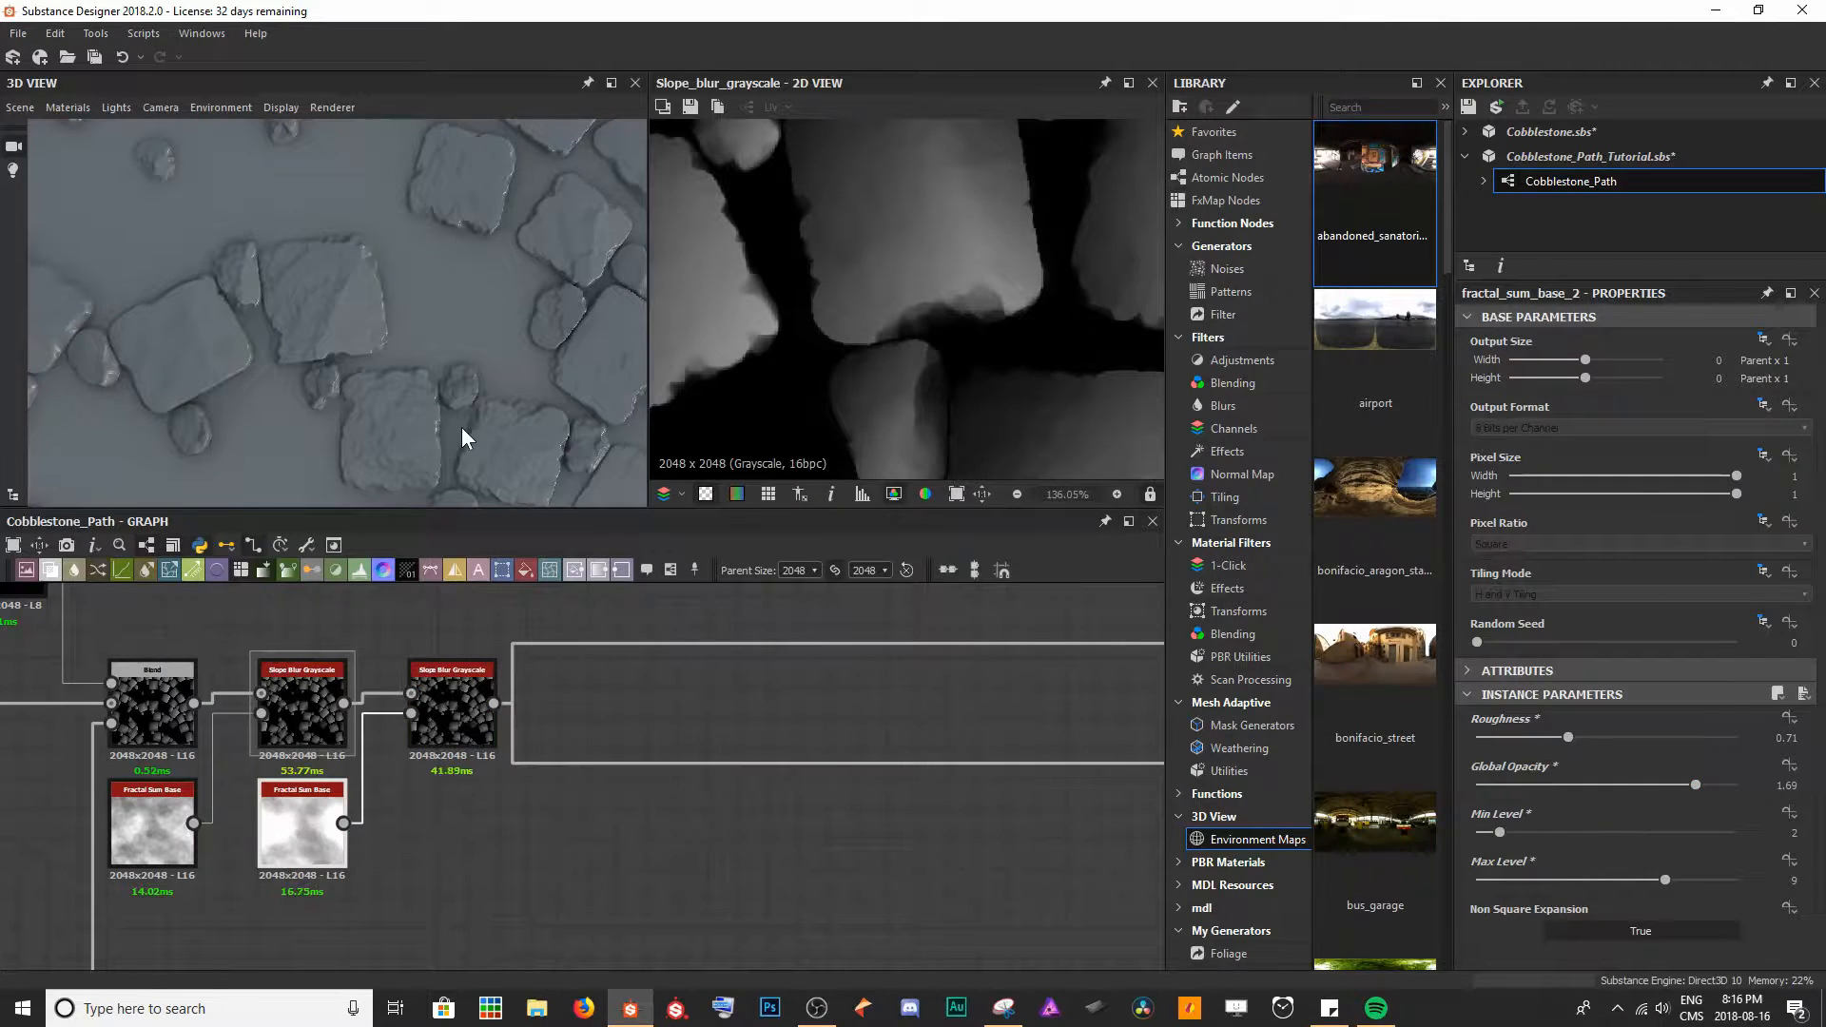
pyautogui.scroll(5, 340, 310)
pyautogui.moveTo(323, 285); pyautogui.dragTo(490, 262)
pyautogui.moveTo(280, 356); pyautogui.dragTo(350, 356)
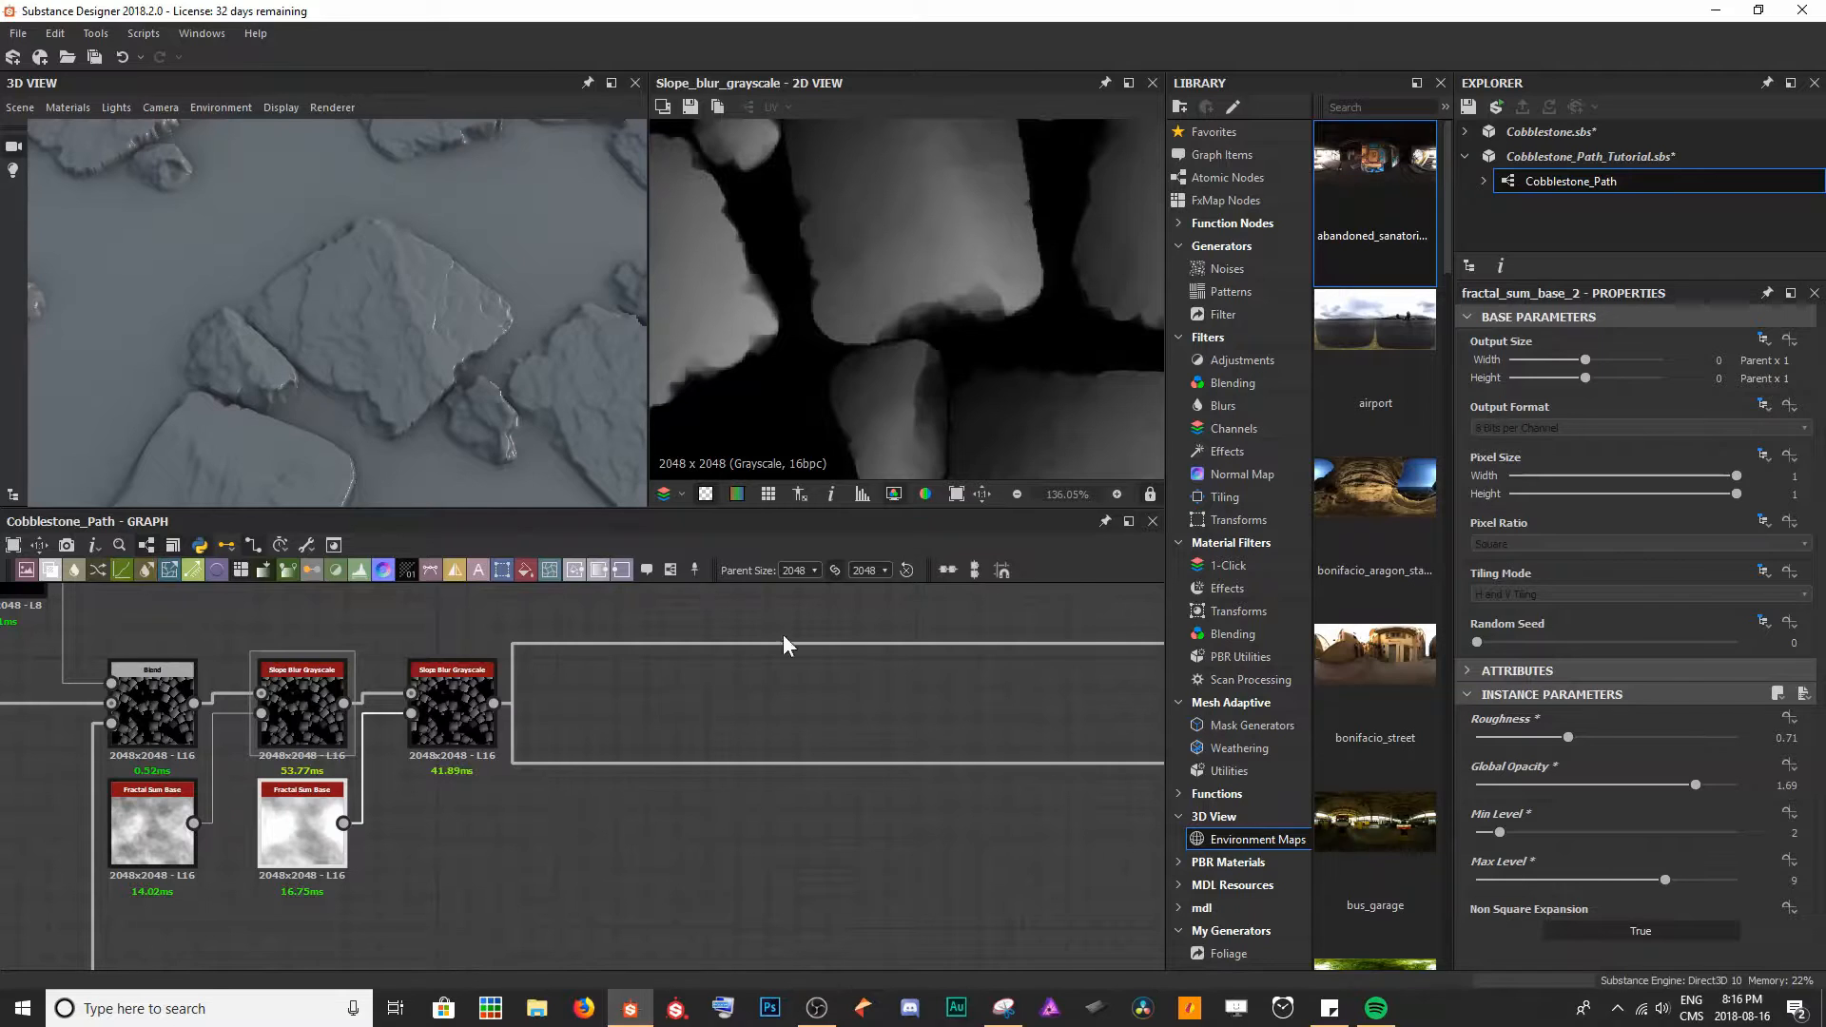
# - Refine the second Fractal Sum Base to Min Level 3, Global Opacity 1.51 and Roughness 0.7, and inspect the stones in 3D
pyautogui.moveTo(1503, 841)
pyautogui.mouseDown()
pyautogui.moveTo(1555, 837)
pyautogui.moveTo(1526, 839)
pyautogui.mouseUp()
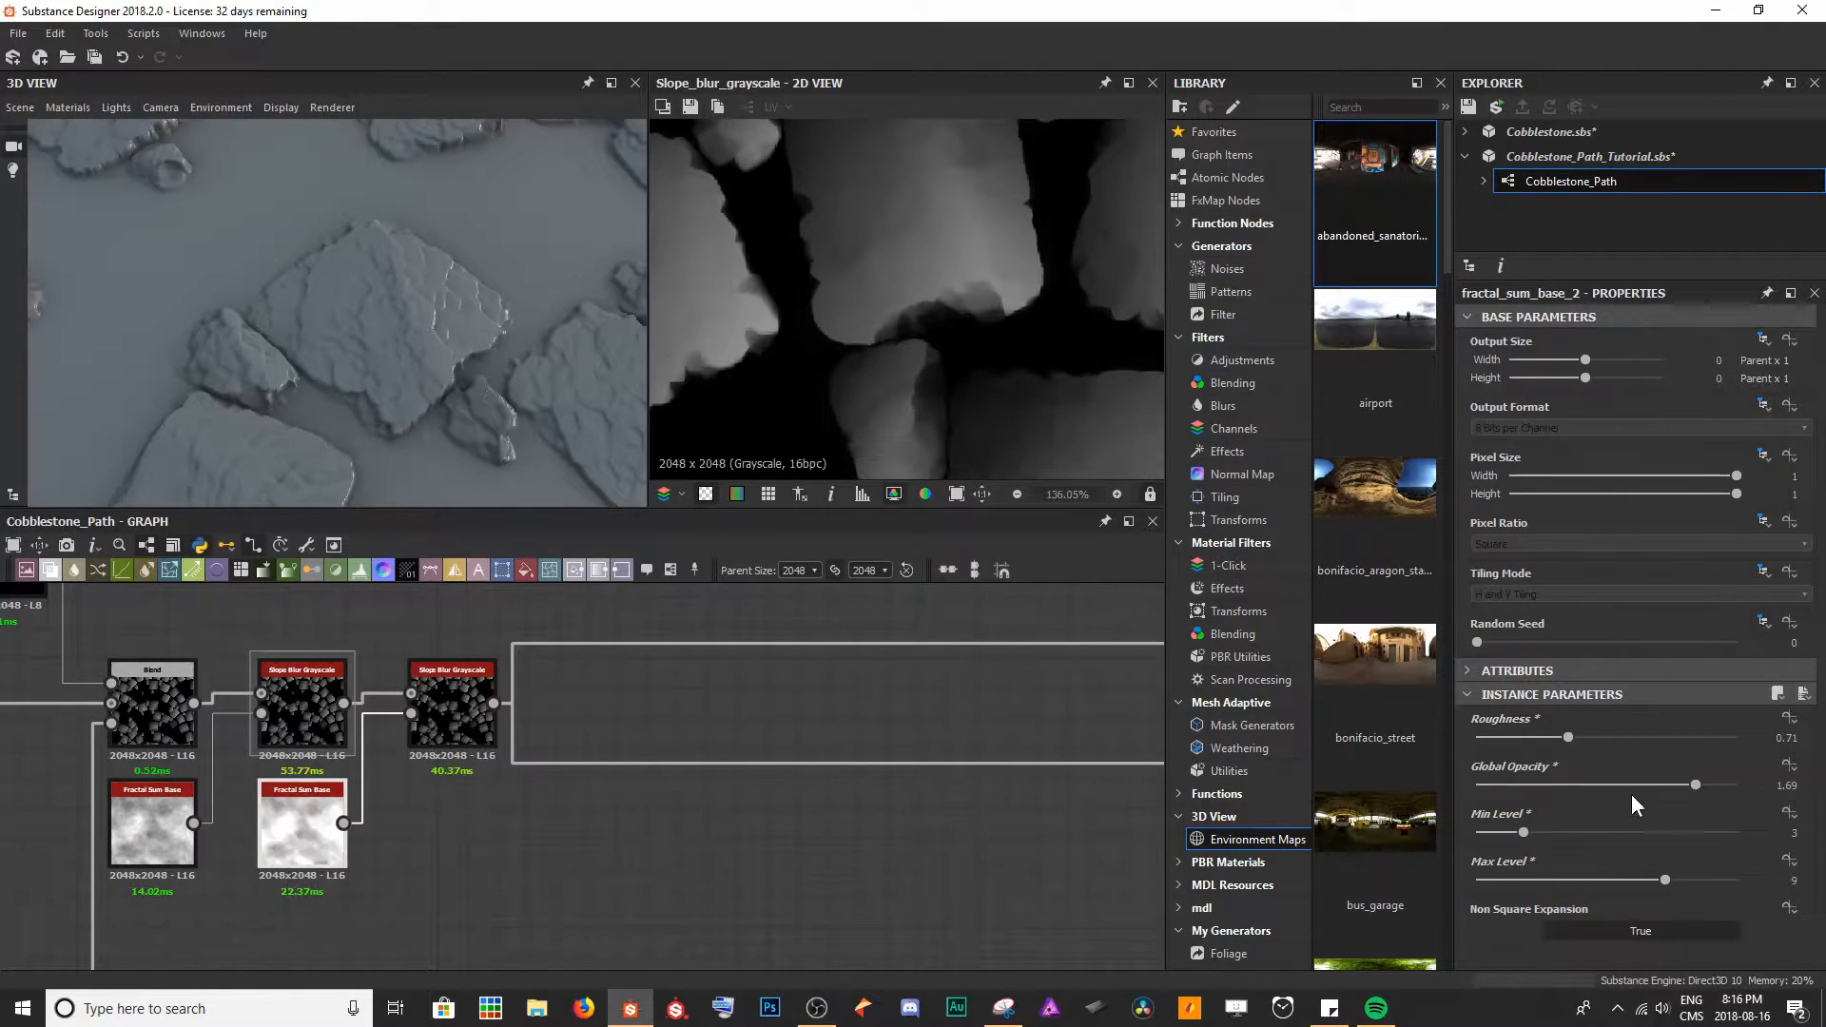
pyautogui.moveTo(1697, 784)
pyautogui.mouseDown()
pyautogui.moveTo(1643, 786)
pyautogui.moveTo(1672, 785)
pyautogui.mouseUp()
pyautogui.moveTo(1568, 737)
pyautogui.mouseDown()
pyautogui.moveTo(1512, 738)
pyautogui.moveTo(1568, 737)
pyautogui.mouseUp()
pyautogui.scroll(-6, 261, 394)
pyautogui.moveTo(217, 335); pyautogui.dragTo(378, 302)
pyautogui.moveTo(336, 606); pyautogui.dragTo(456, 643, button='middle')
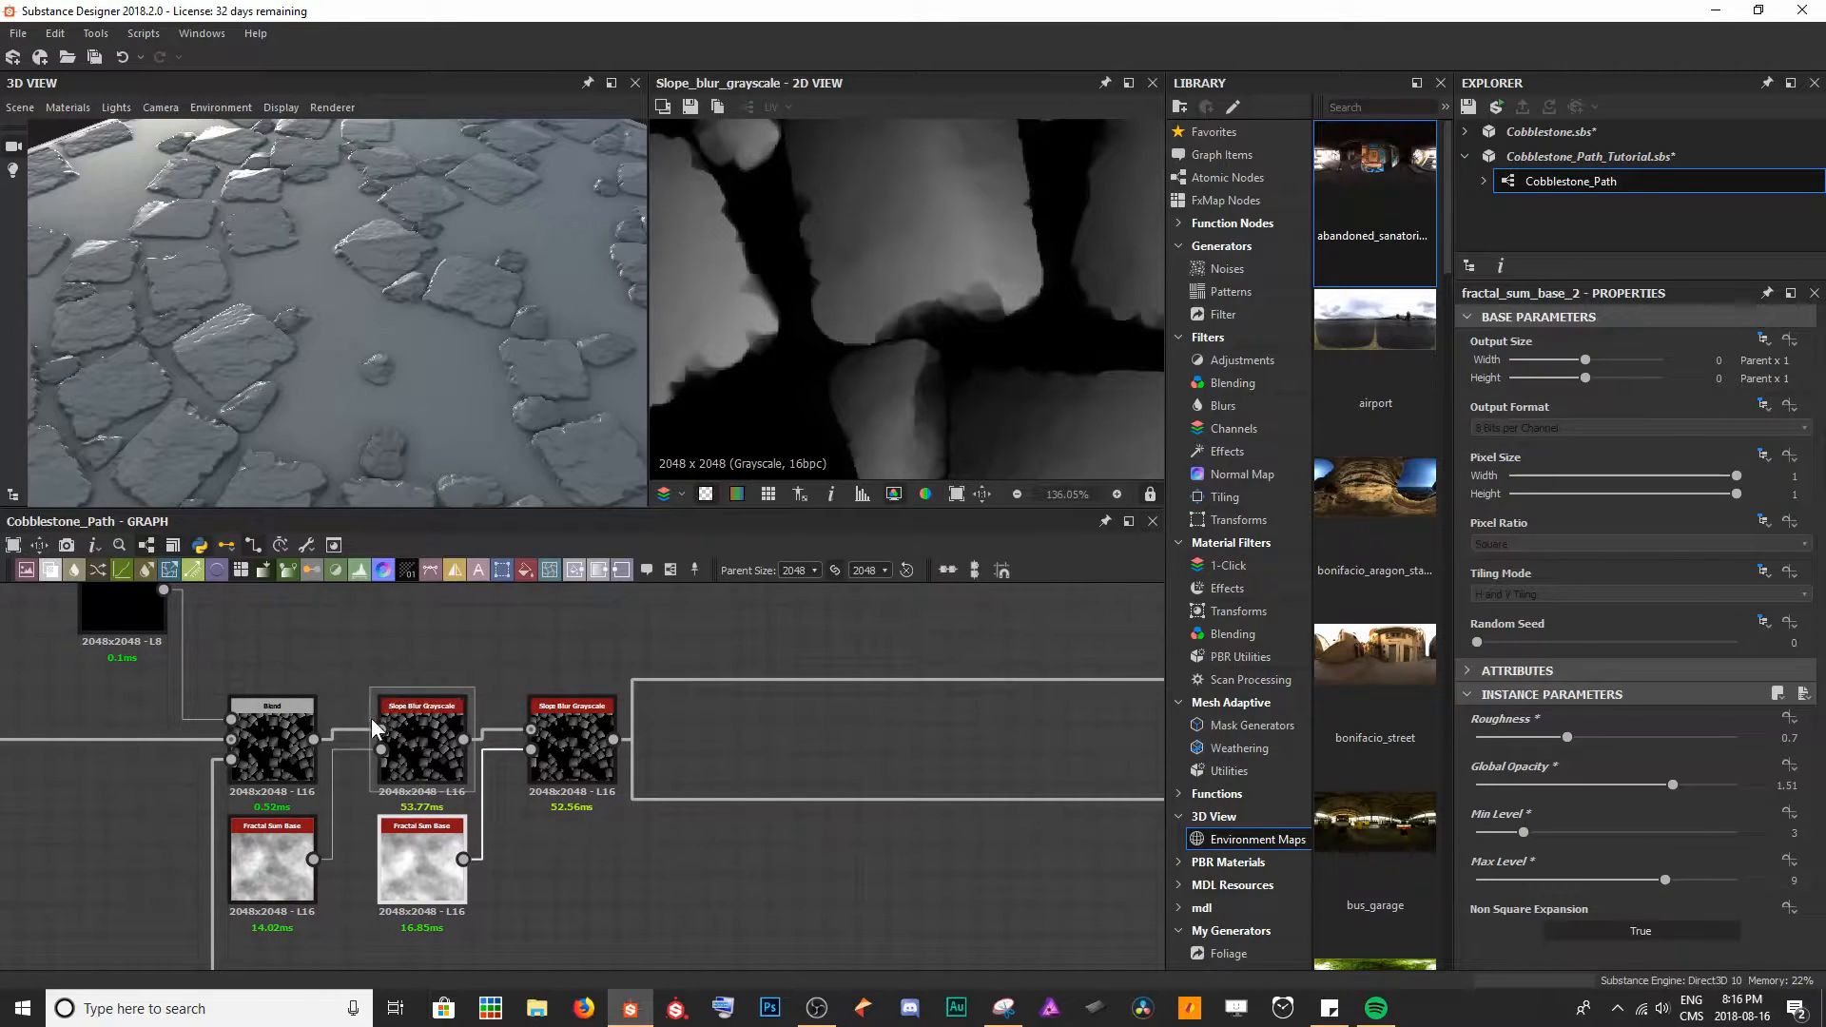
pyautogui.moveTo(444, 713); pyautogui.dragTo(328, 699, button='middle')
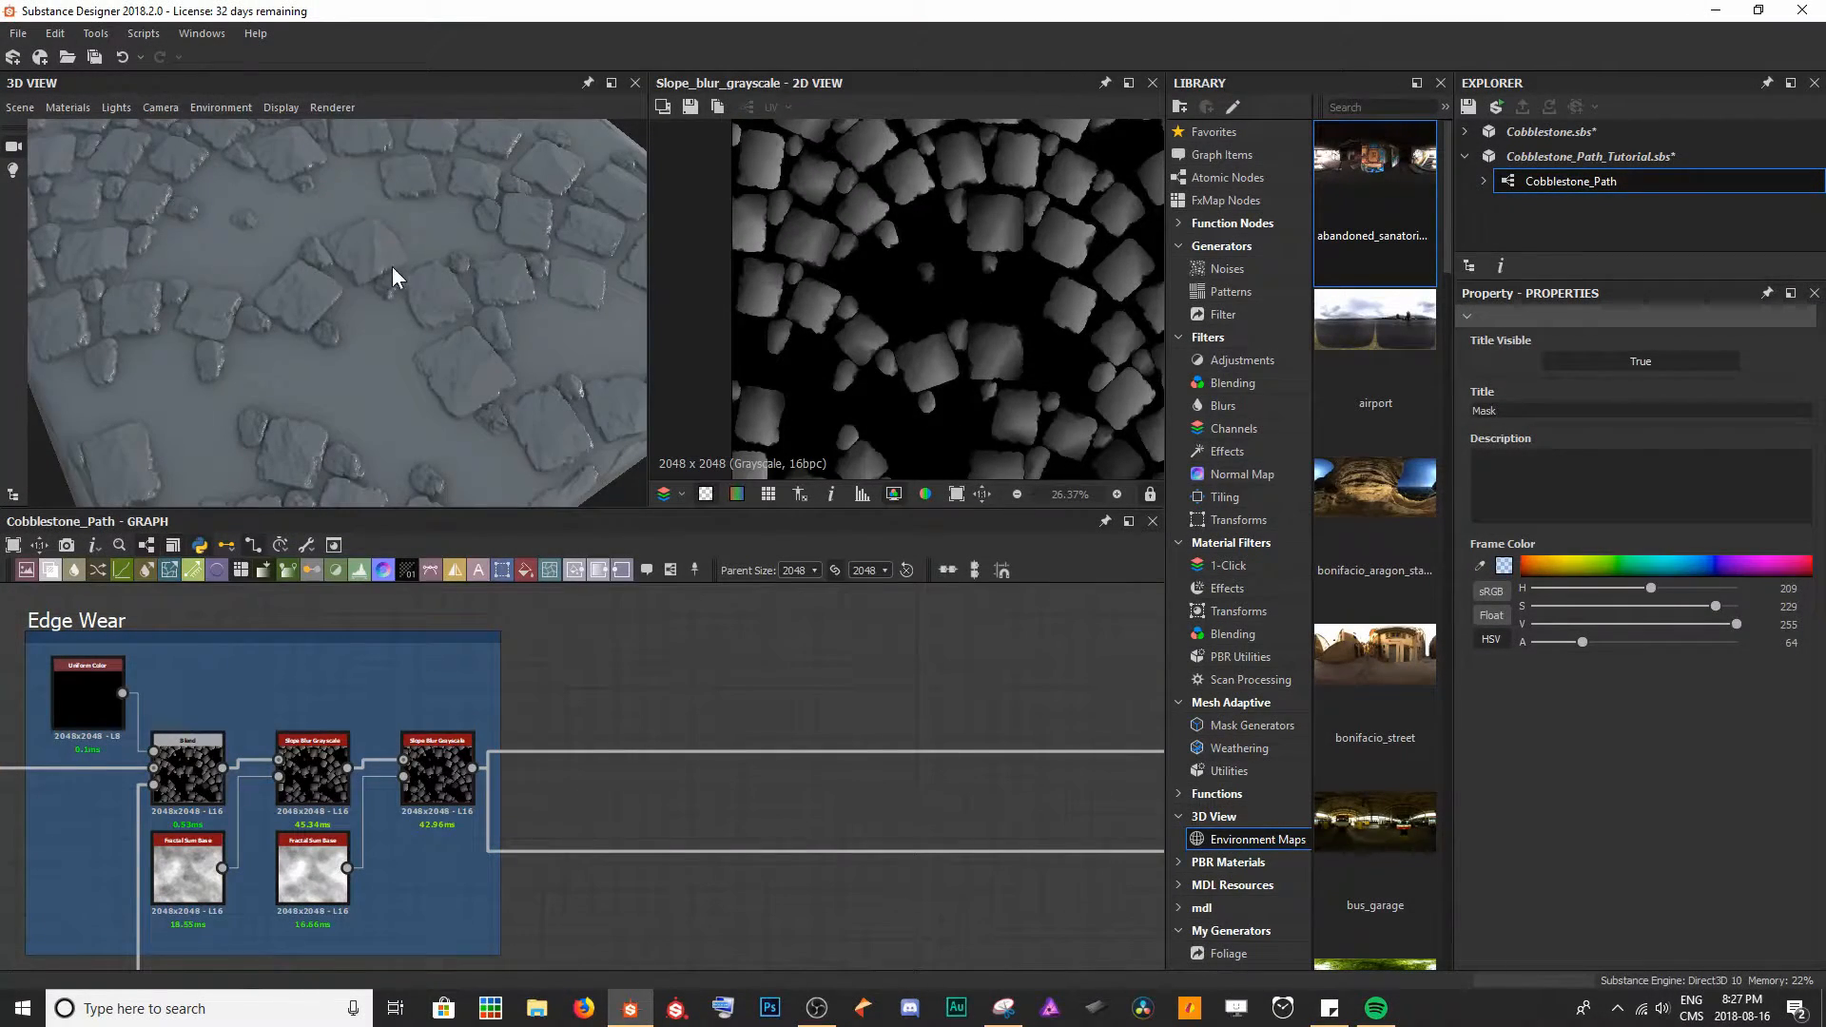
pyautogui.scroll(4, 437, 305)
pyautogui.moveTo(447, 346)
pyautogui.mouseDown()
pyautogui.moveTo(384, 340)
pyautogui.moveTo(442, 328)
pyautogui.mouseUp()
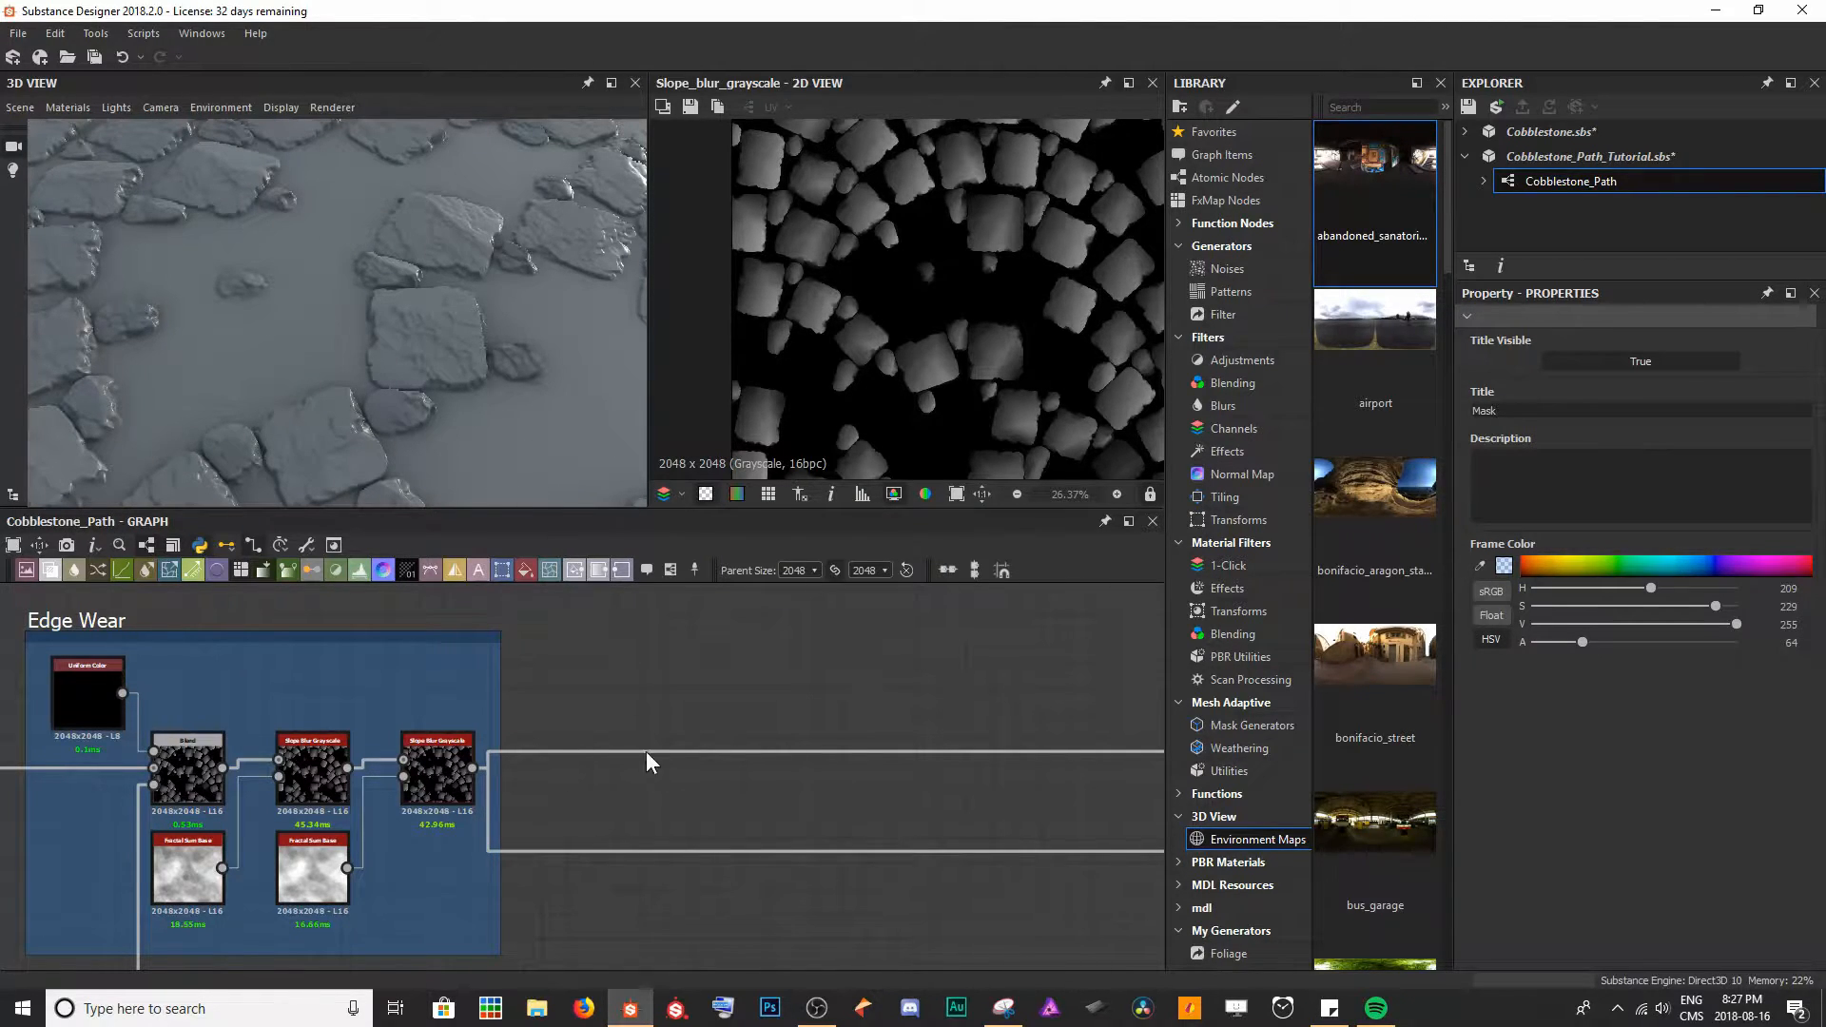
# - Add a Clouds 1 node and a Clouds 2 node in the empty area below the Edge Wear frame
pyautogui.scroll(-2, 715, 807)
pyautogui.moveTo(539, 783); pyautogui.dragTo(472, 668, button='middle')
pyautogui.scroll(2, 399, 770)
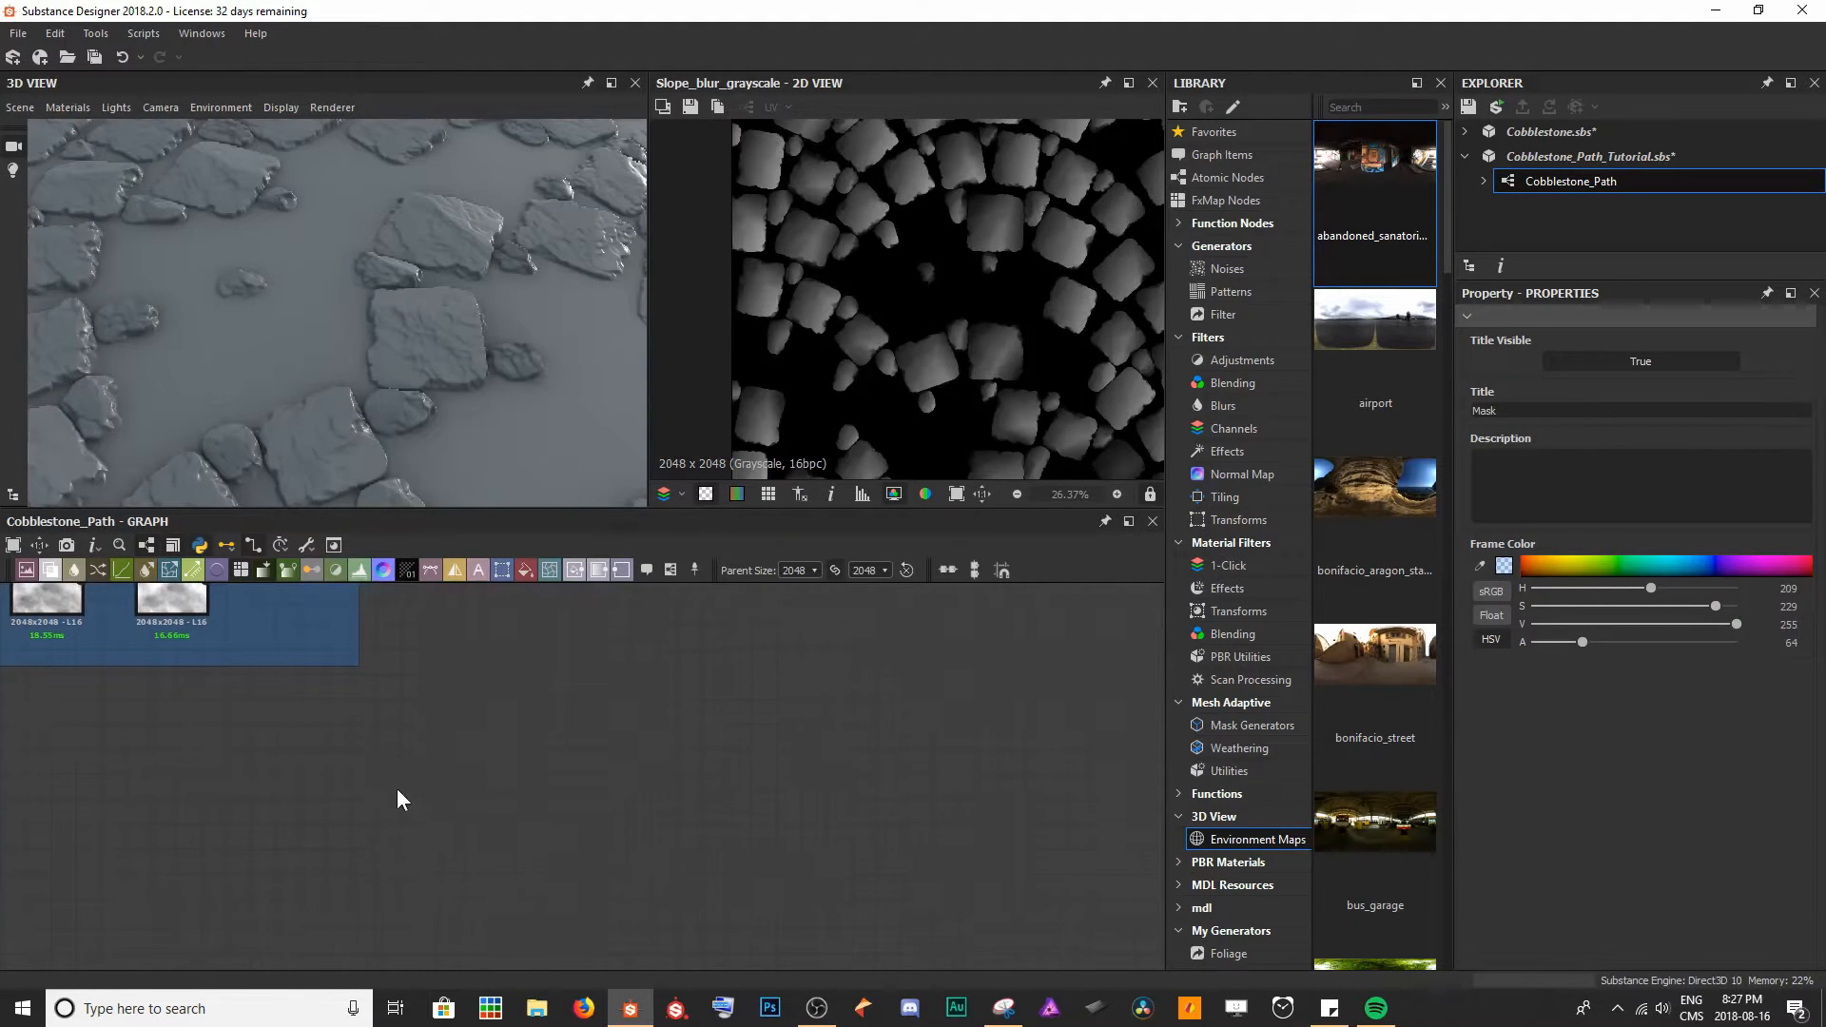
pyautogui.press('space')
pyautogui.write('cloud')
pyautogui.press('Return')
pyautogui.moveTo(401, 801); pyautogui.dragTo(318, 755)
pyautogui.press('space')
pyautogui.write('cloud')
pyautogui.press('Down')
pyautogui.press('Return')
pyautogui.moveTo(317, 753); pyautogui.dragTo(299, 848)
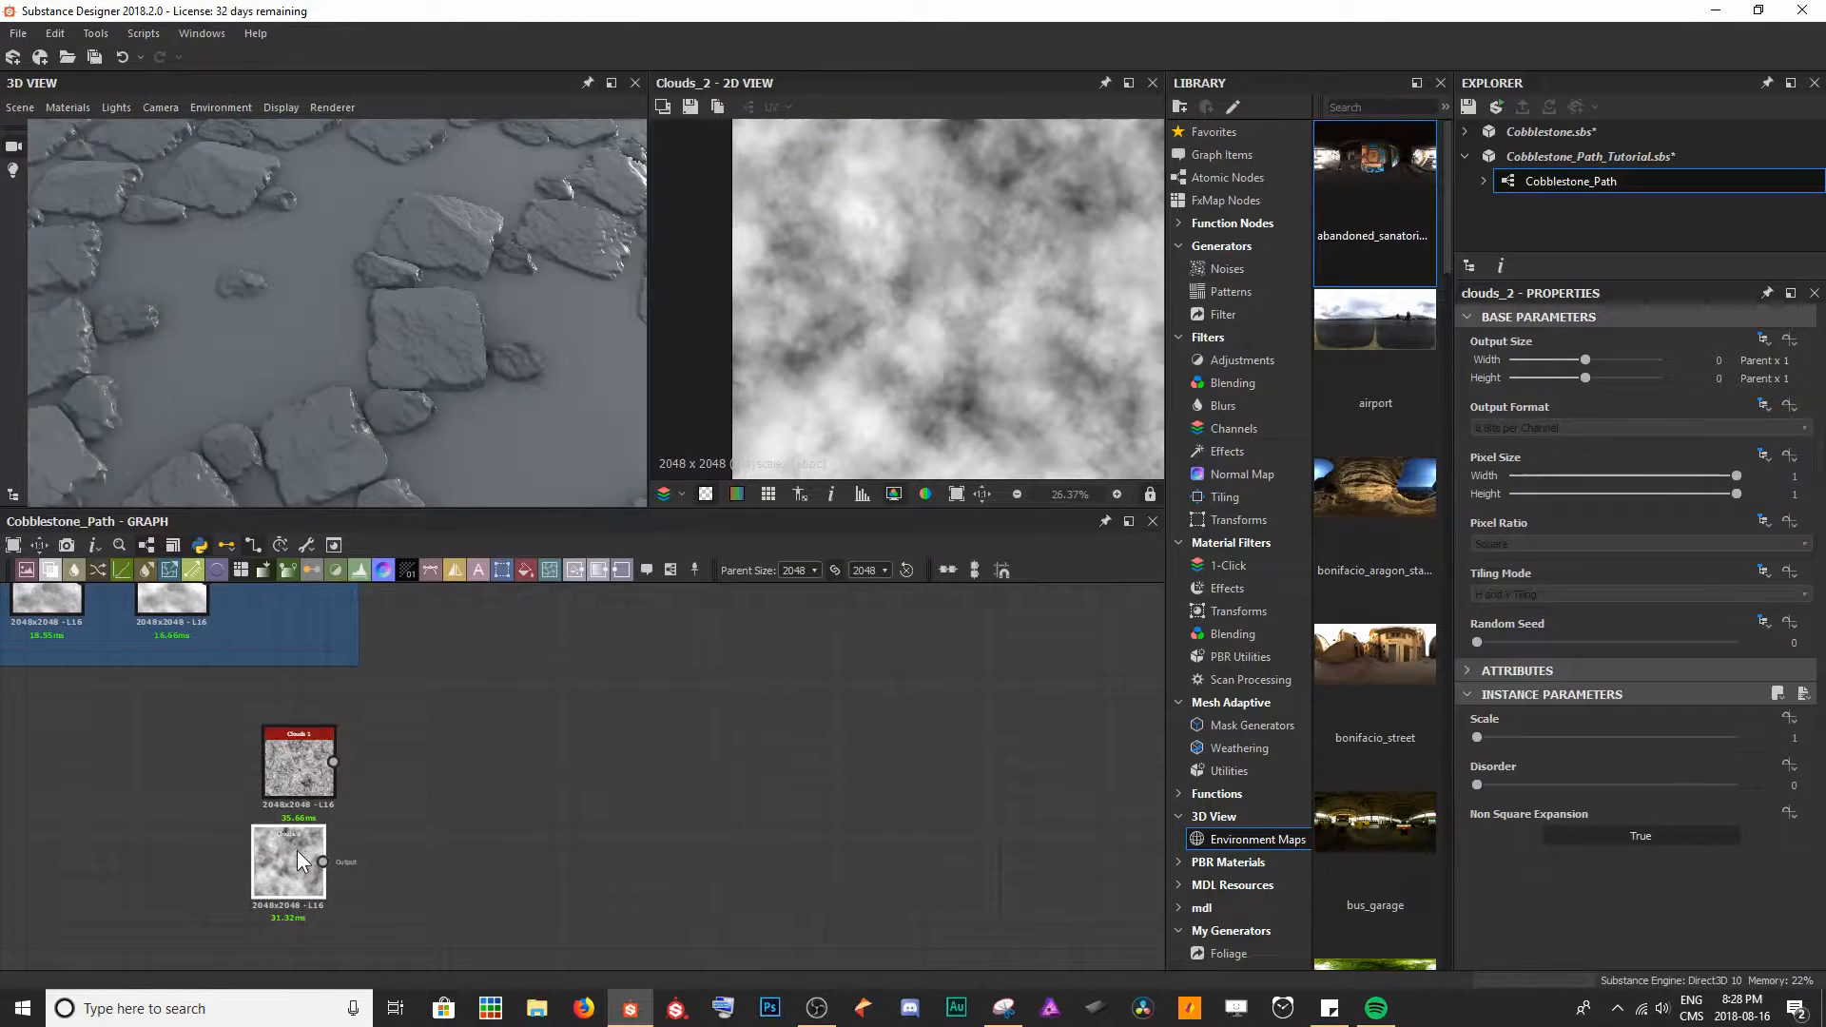
# - Preview the Clouds 1 and Clouds 2 noise patterns to compare their detail
pyautogui.click(305, 761)
pyautogui.scroll(3, 306, 761)
pyautogui.scroll(-1, 391, 724)
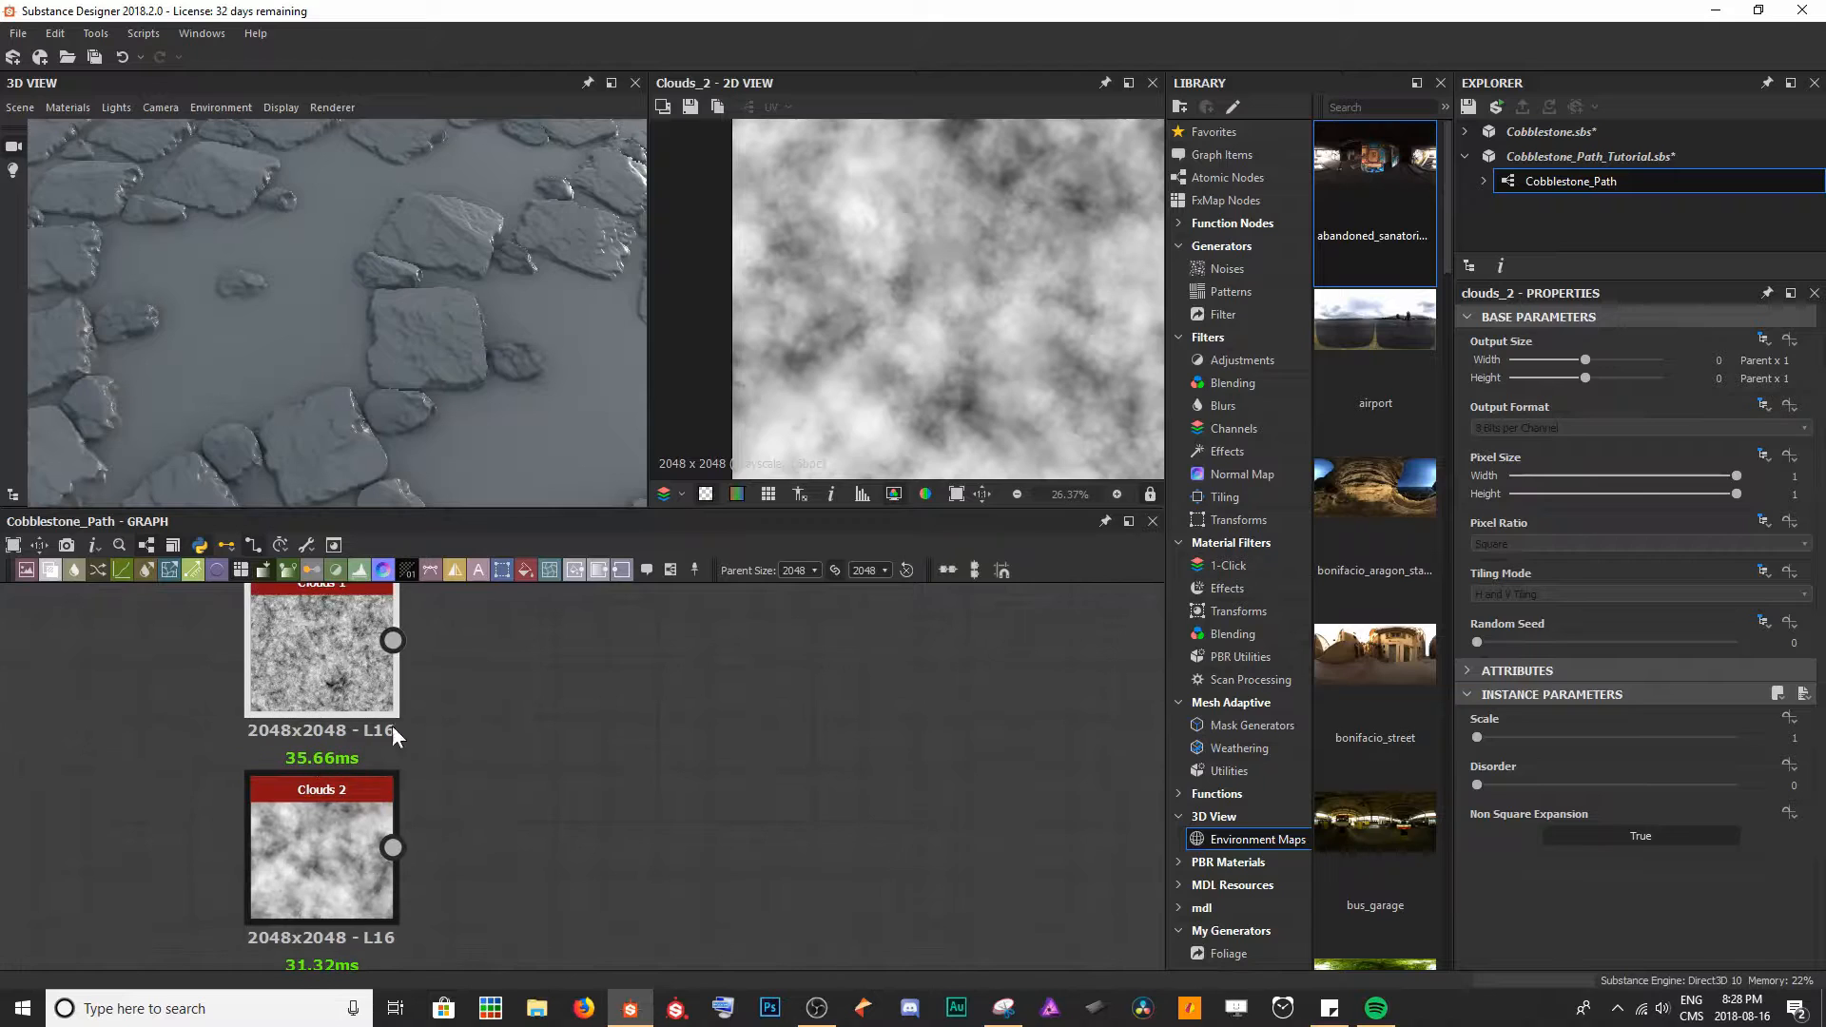
pyautogui.doubleClick(329, 677)
pyautogui.scroll(5, 911, 310)
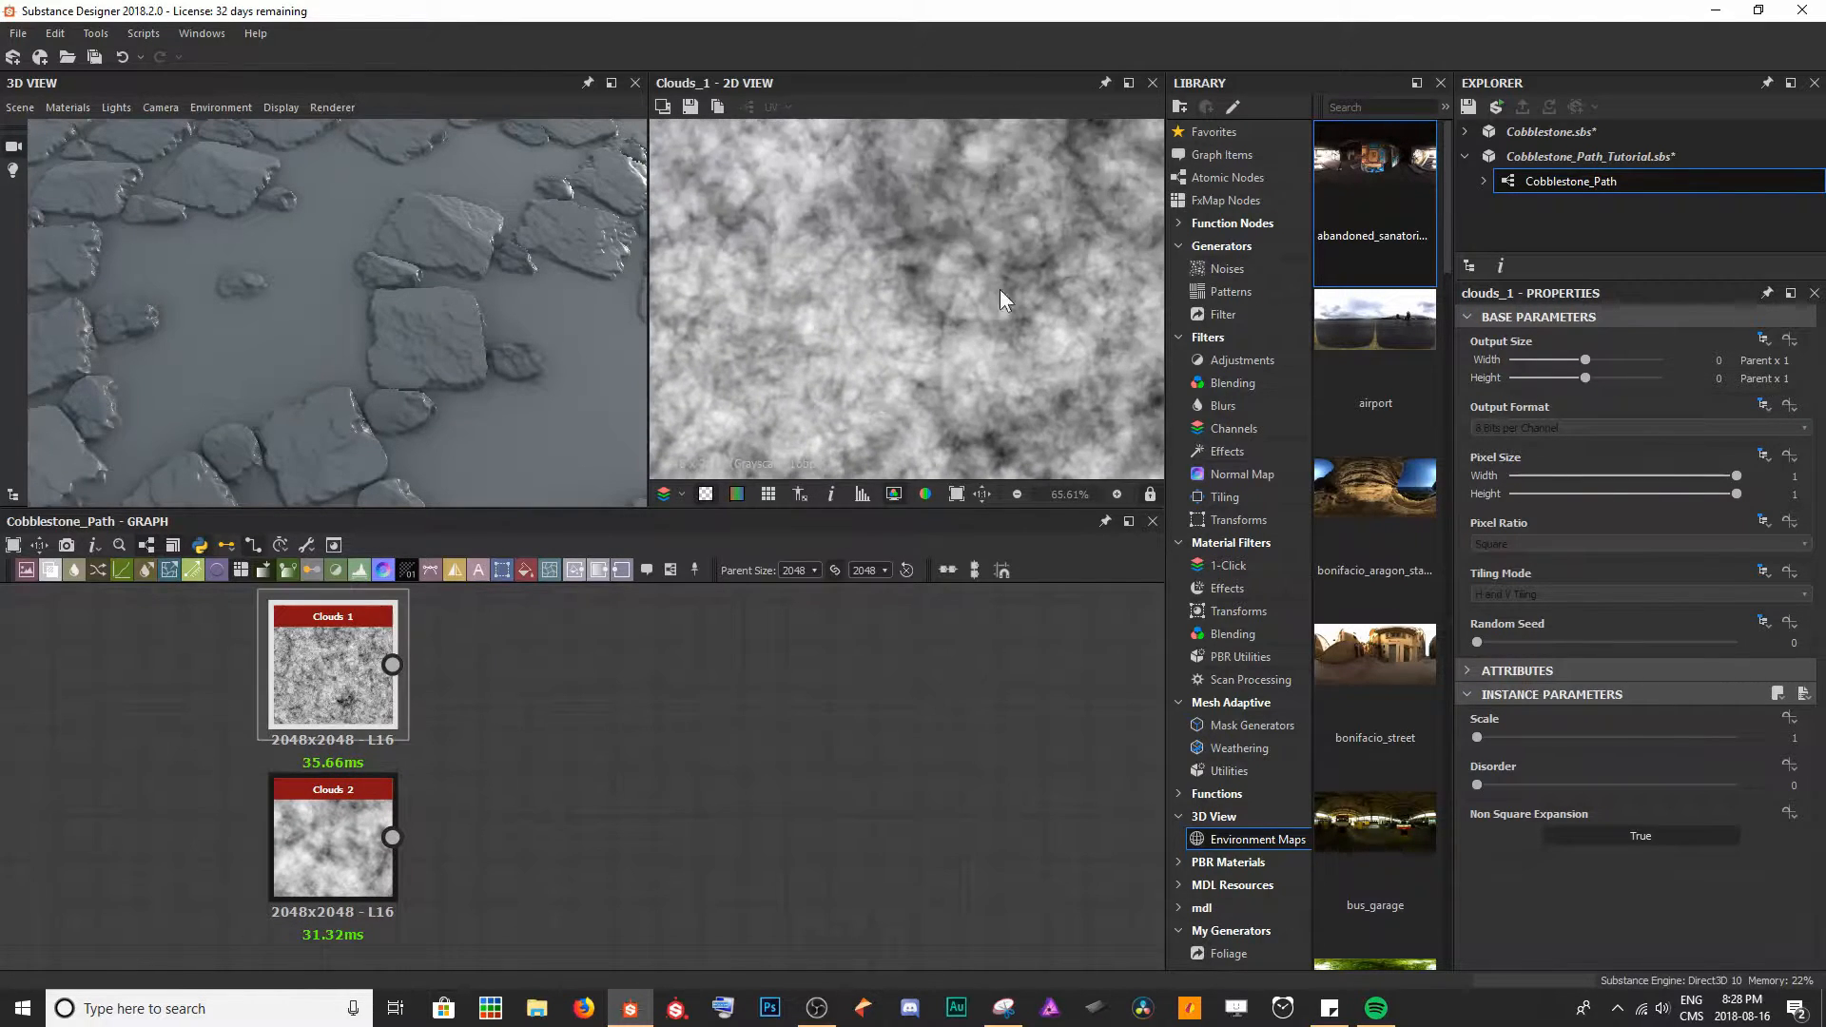
pyautogui.doubleClick(351, 867)
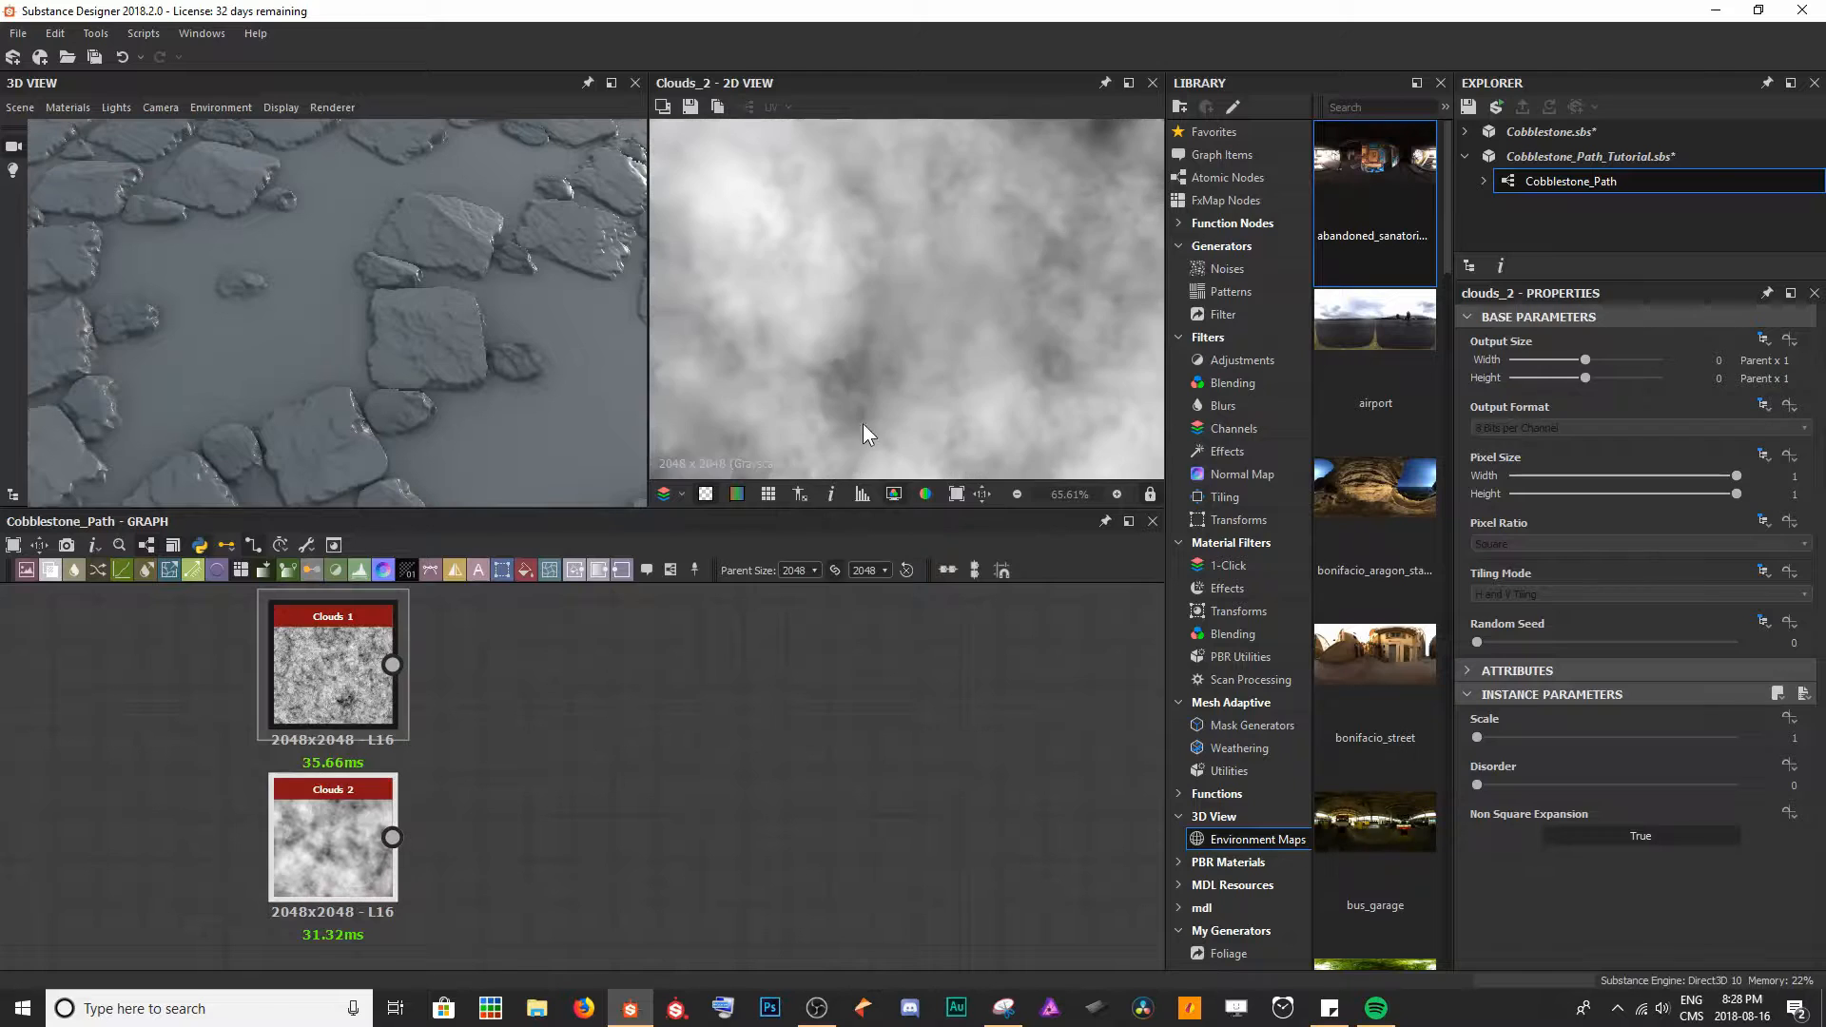
pyautogui.scroll(1, 901, 362)
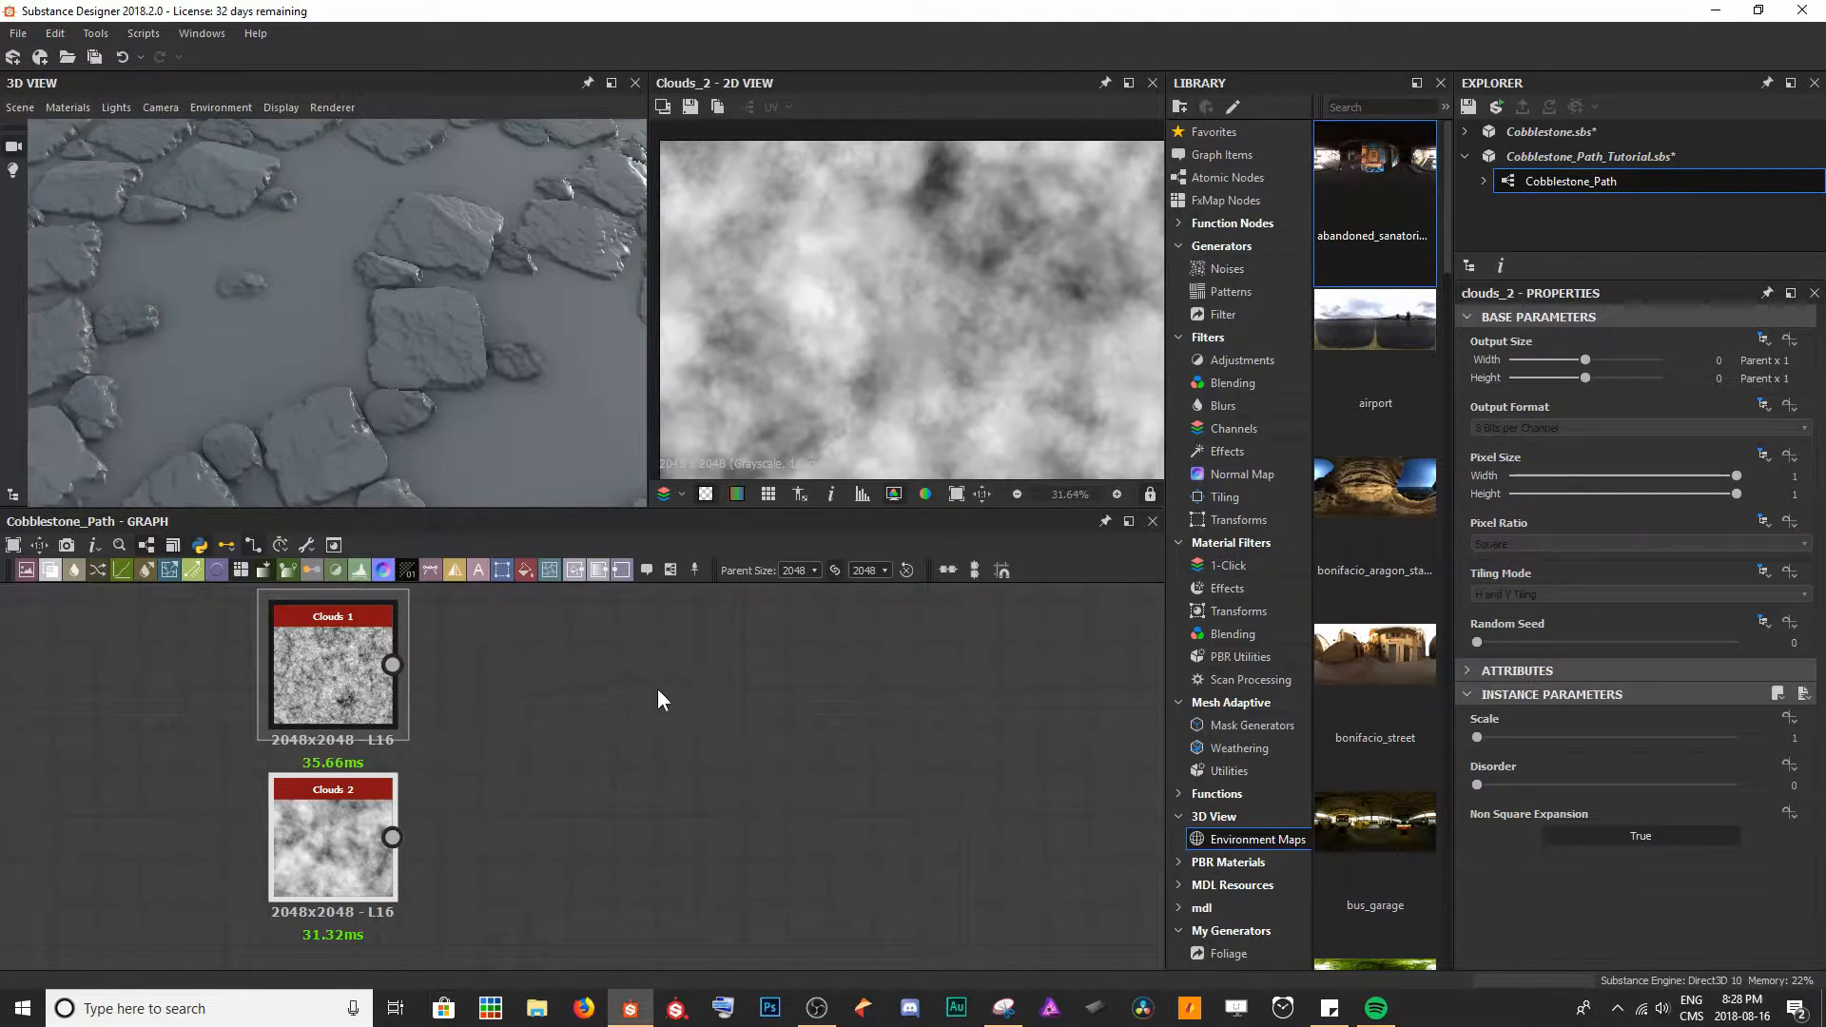
# - Blend Clouds 1 as foreground over Clouds 2 as background with a new Blend node in Overlay mode
pyautogui.press('space')
pyautogui.write('blend')
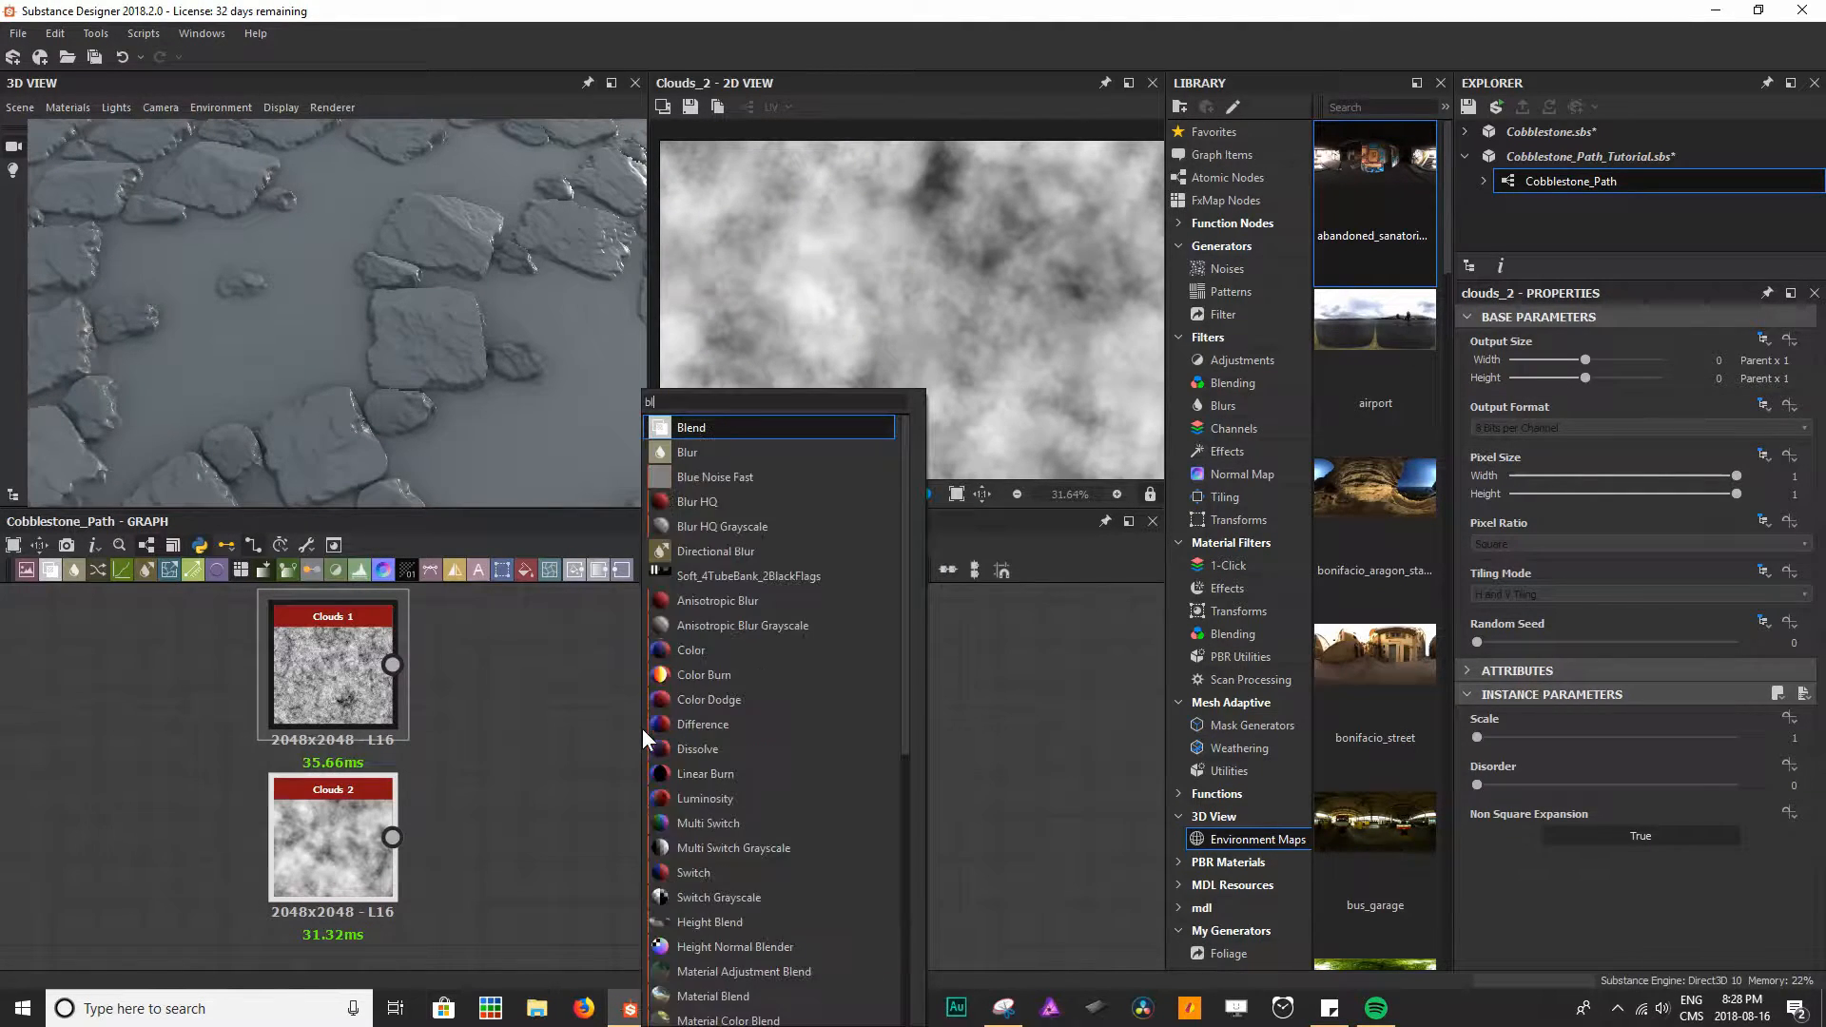
pyautogui.press('Return')
pyautogui.moveTo(563, 789); pyautogui.dragTo(559, 704)
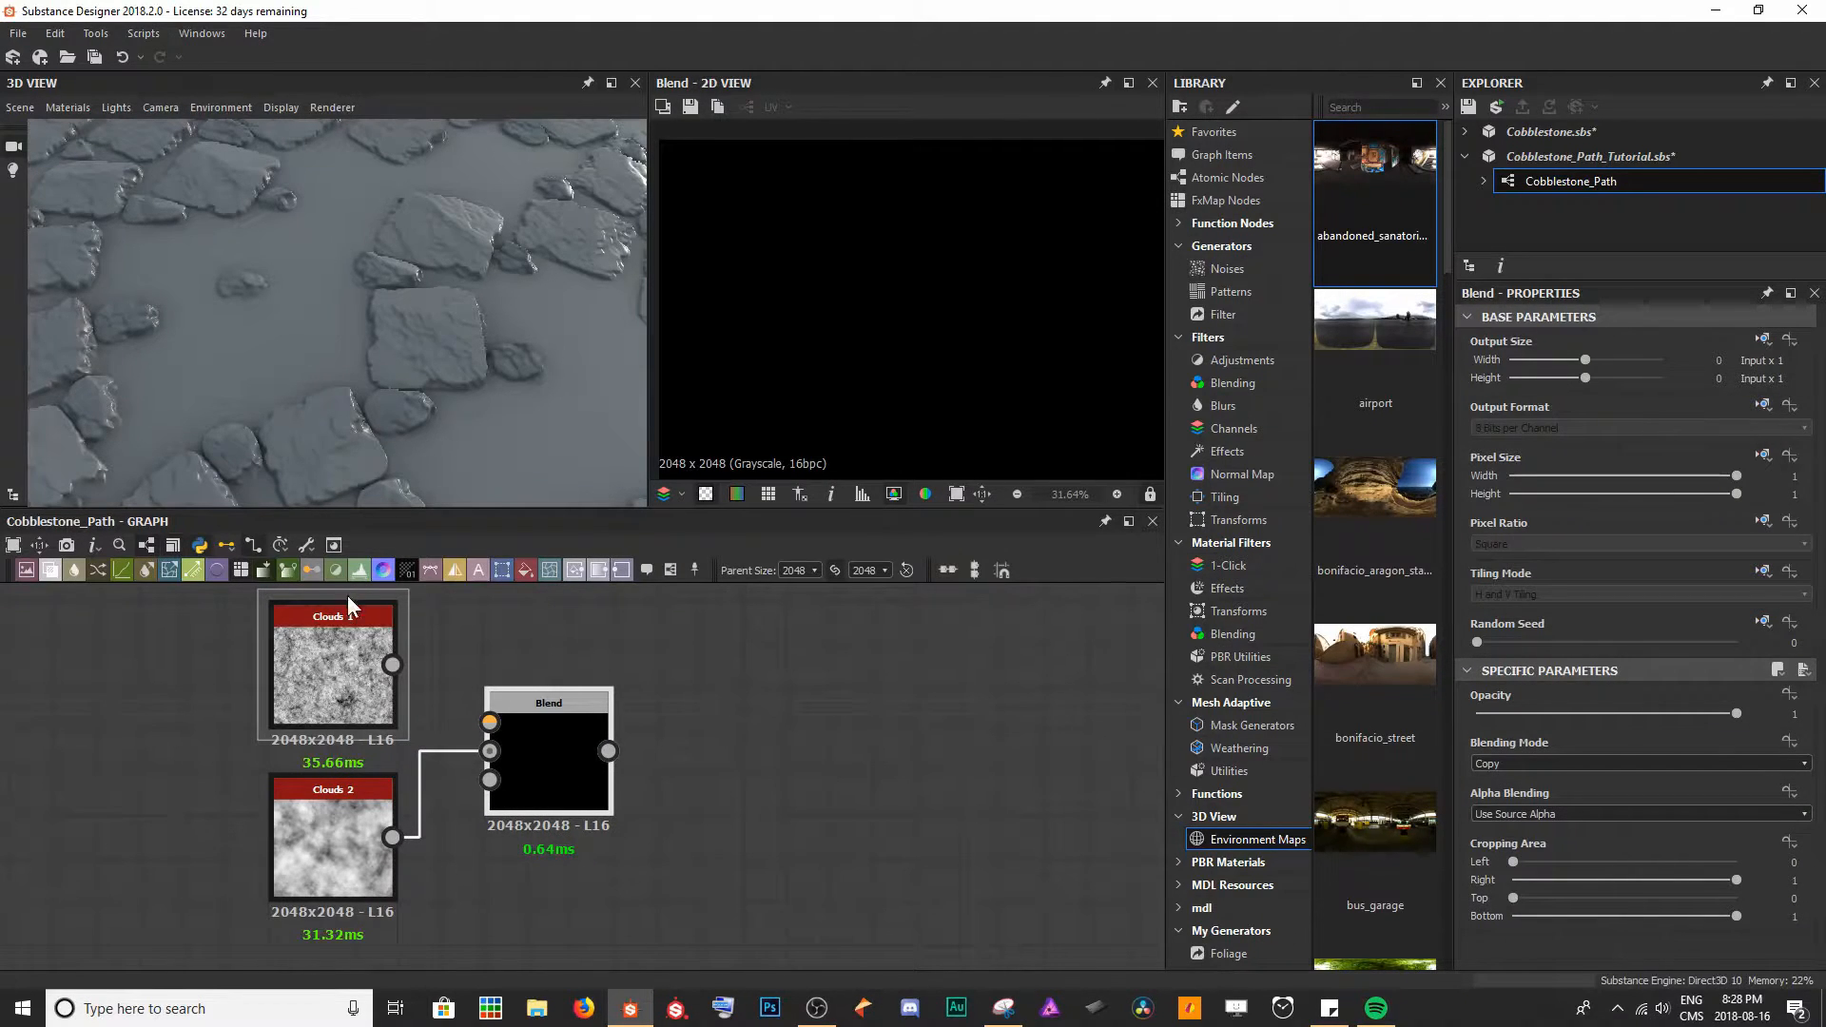
pyautogui.moveTo(449, 709); pyautogui.dragTo(552, 751)
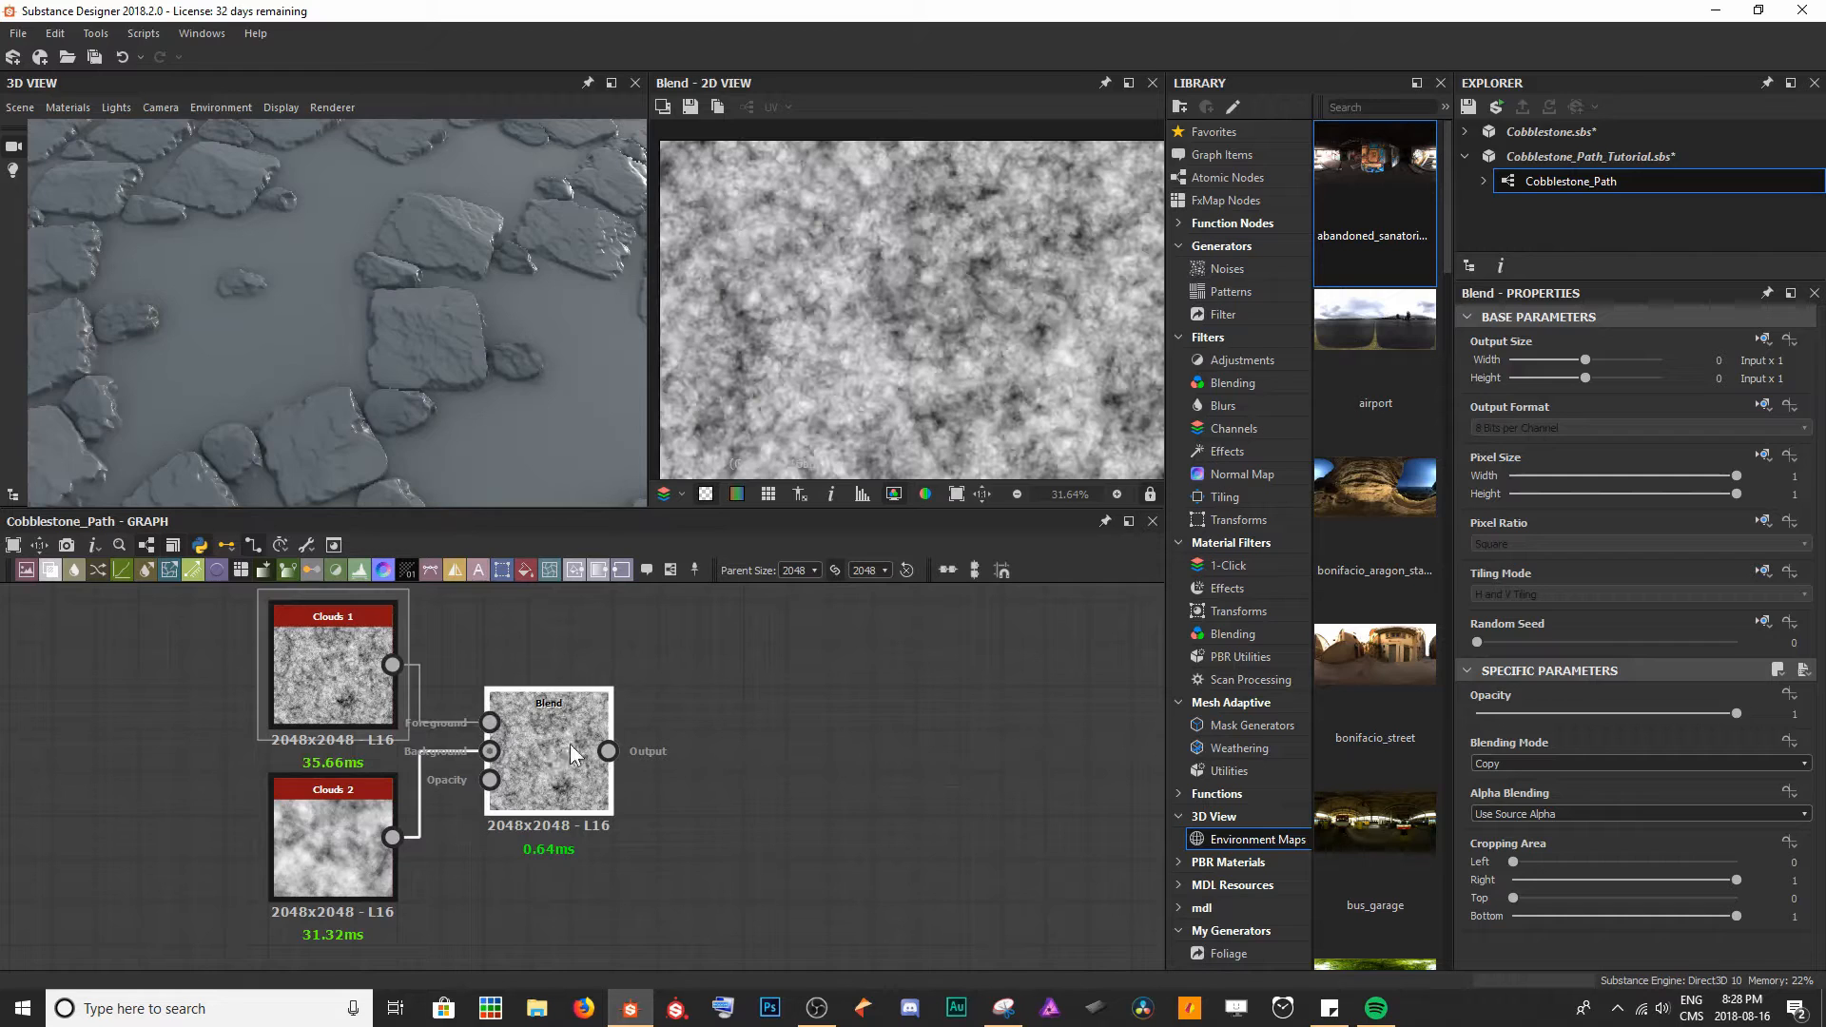
pyautogui.click(1554, 765)
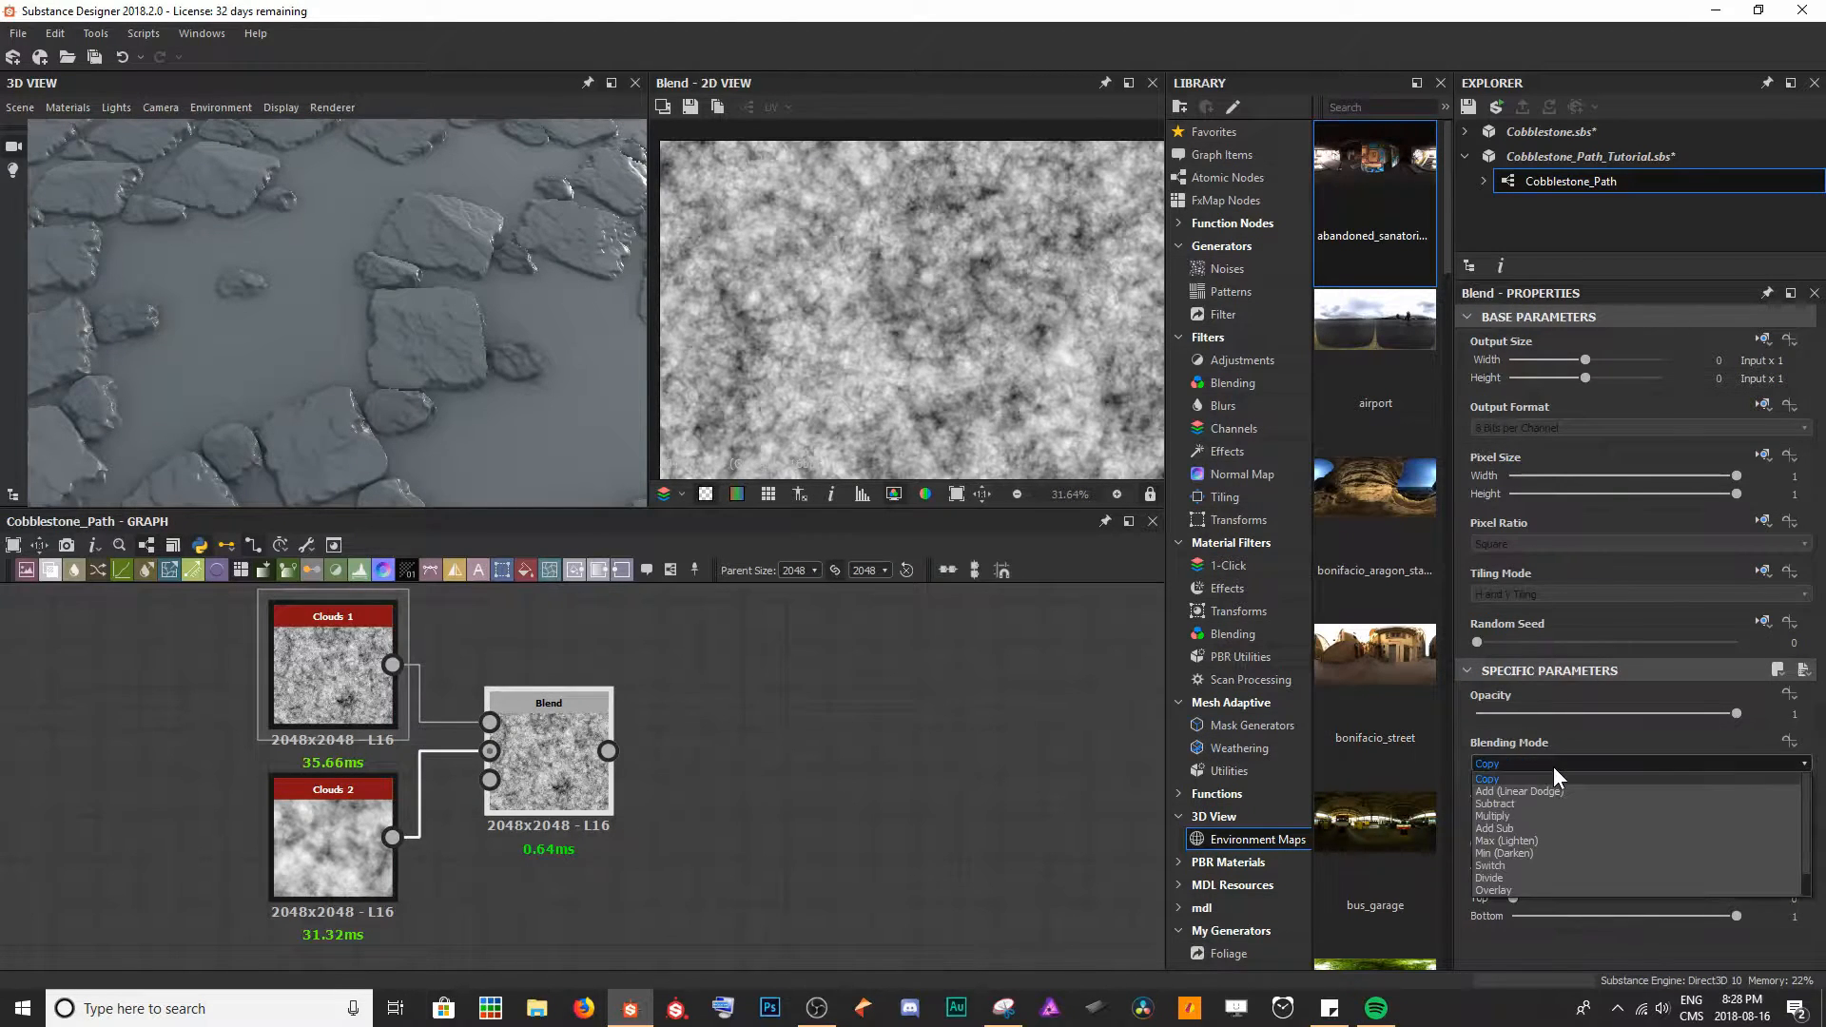
pyautogui.click(1531, 861)
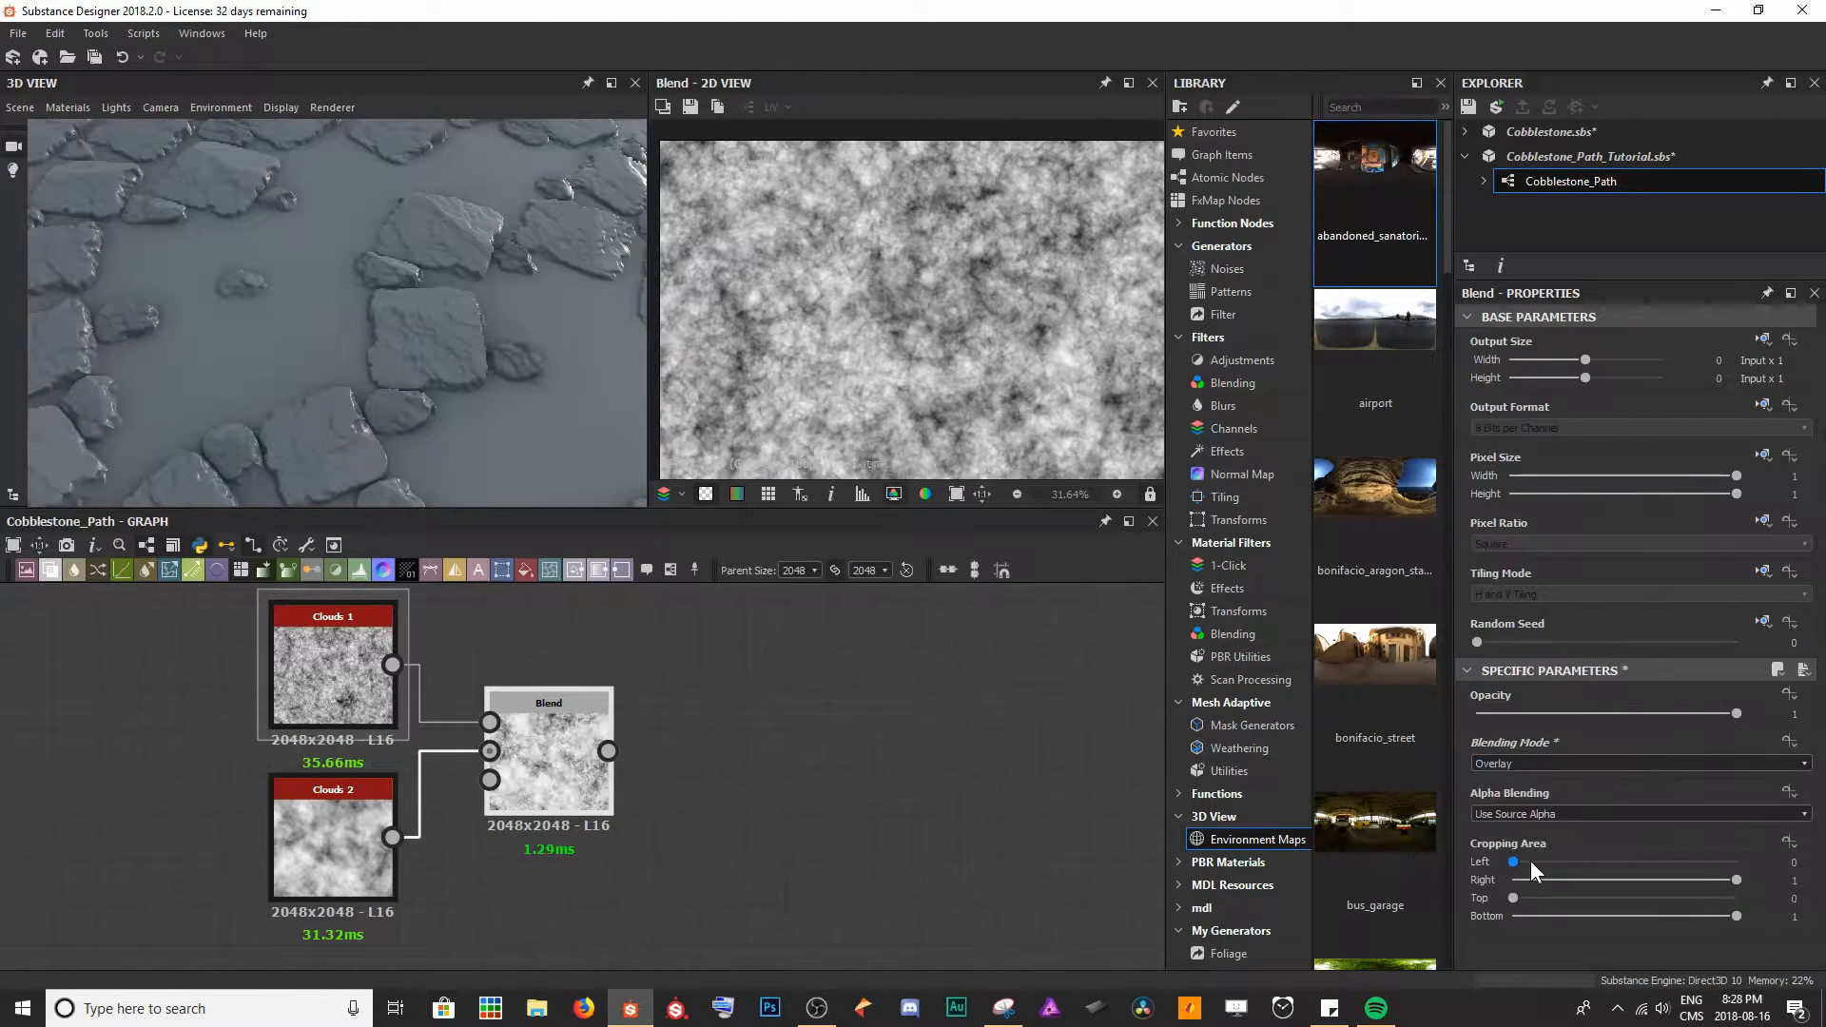
pyautogui.moveTo(969, 336); pyautogui.dragTo(973, 254, button='middle')
pyautogui.scroll(-3, 974, 259)
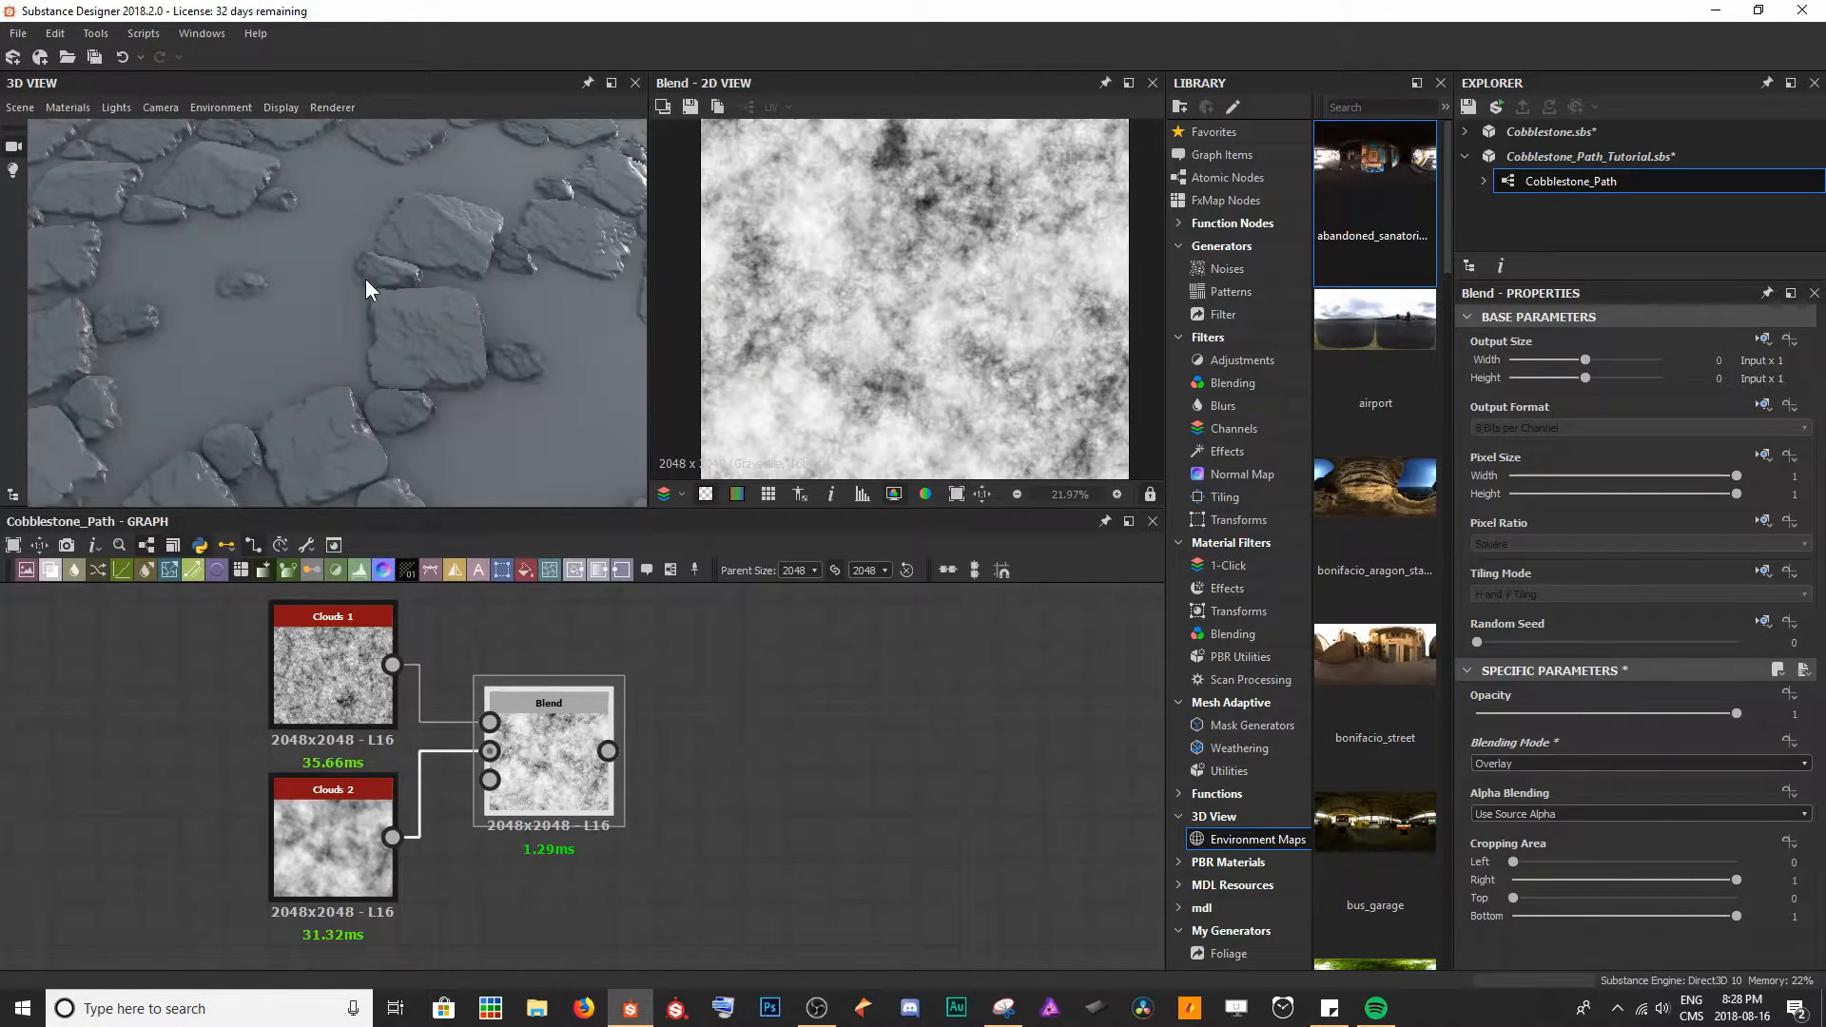
# - Examine the stones in 3D and the height output of the last Slope Blur Grayscale in the Edge Wear frame
pyautogui.moveTo(435, 300); pyautogui.dragTo(396, 345)
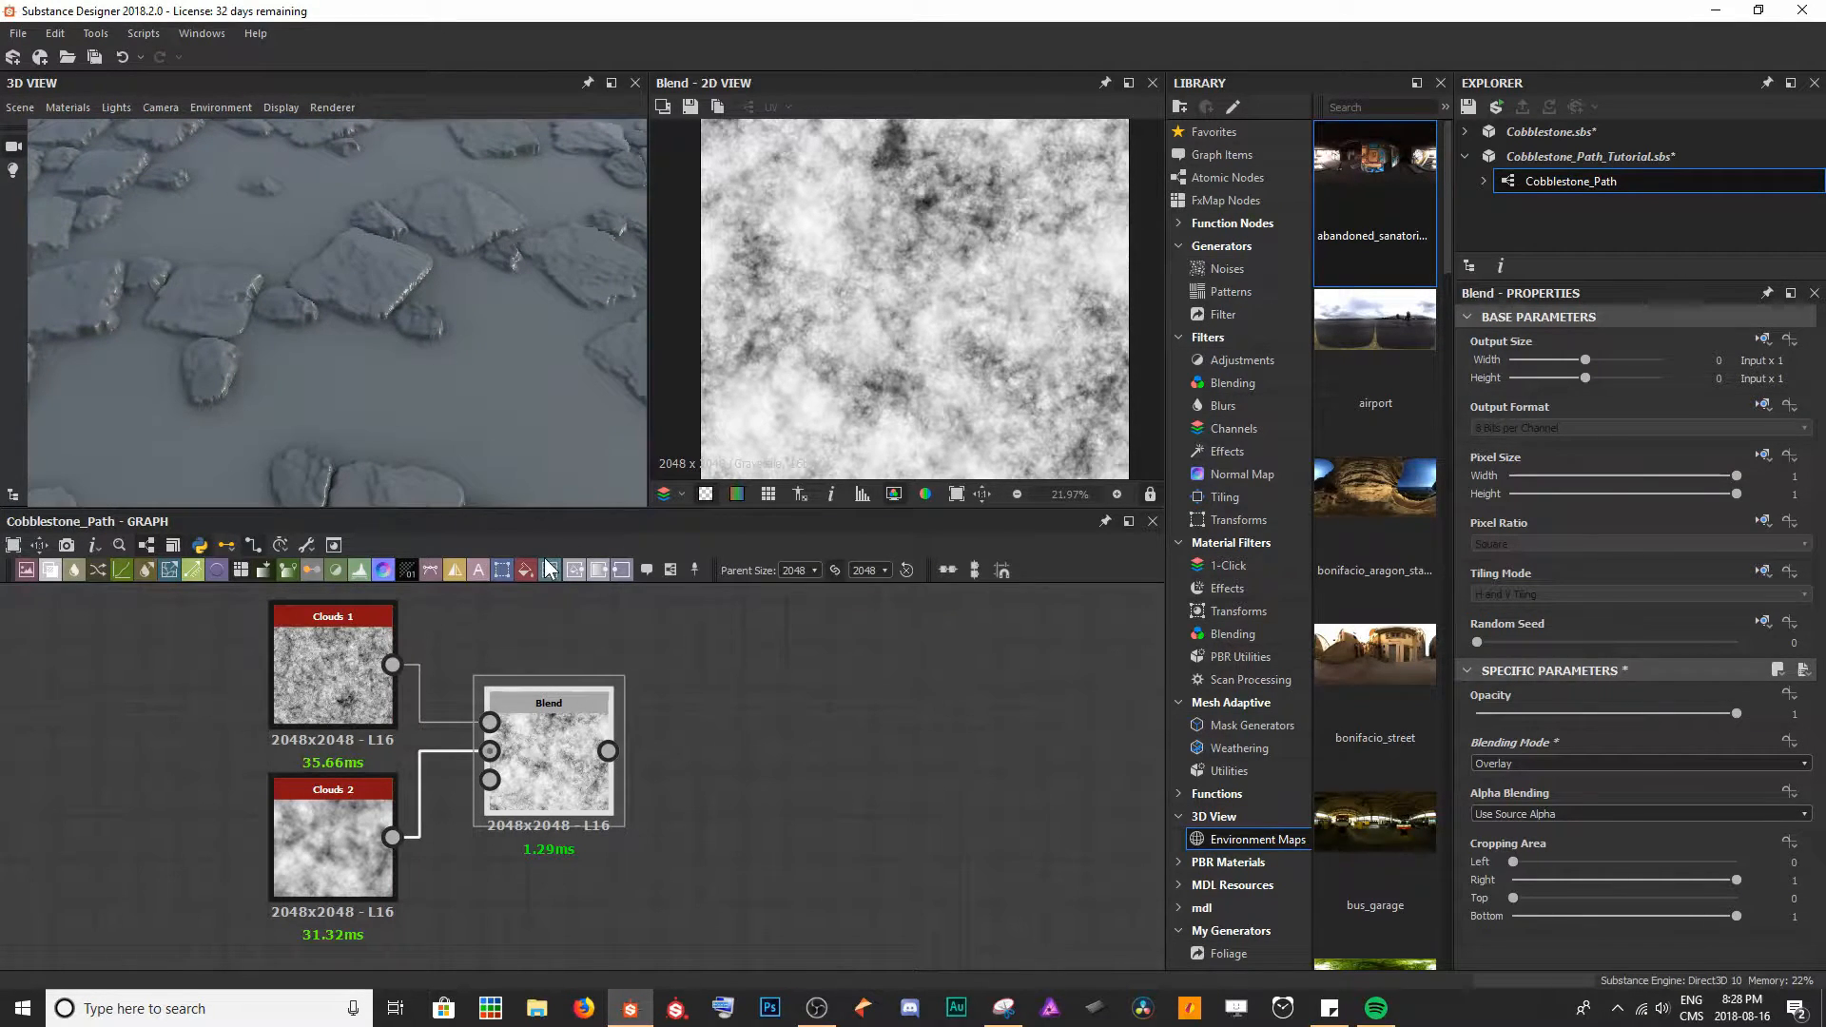
pyautogui.scroll(-1, 662, 777)
pyautogui.moveTo(658, 782); pyautogui.dragTo(483, 843, button='middle')
pyautogui.scroll(-1, 523, 846)
pyautogui.click(314, 661)
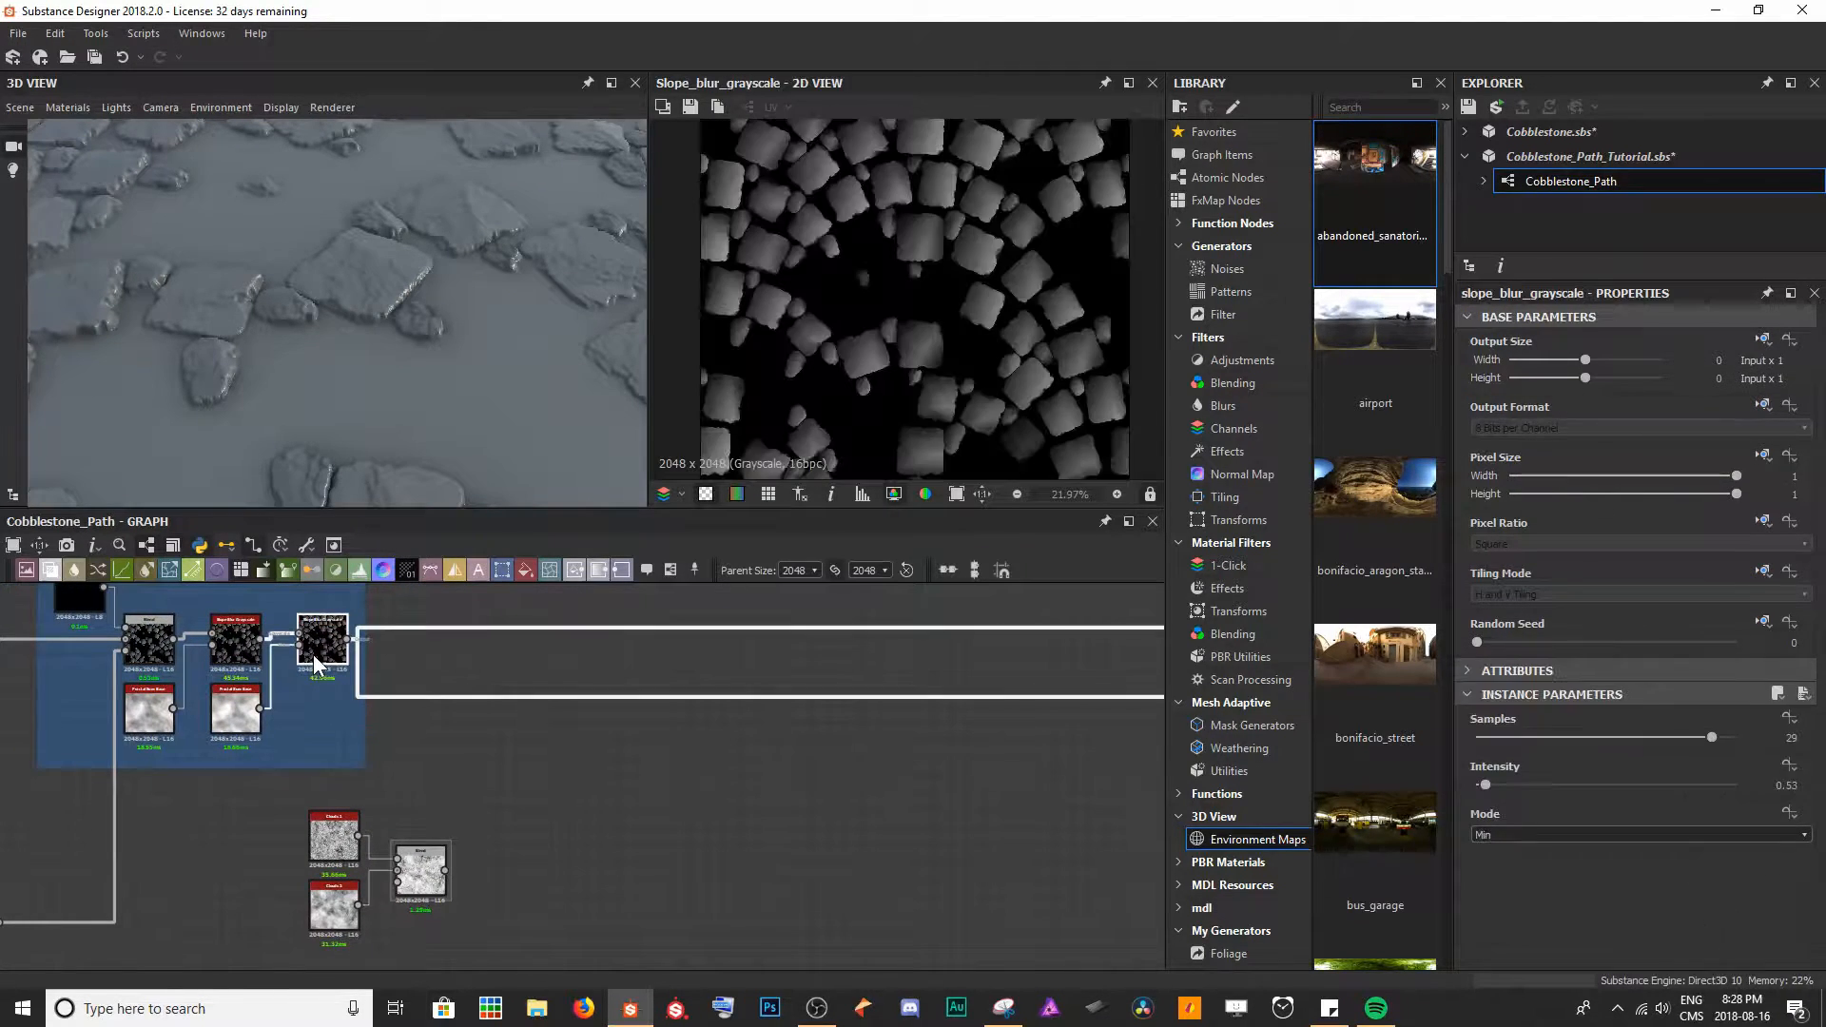
pyautogui.scroll(3, 809, 261)
pyautogui.moveTo(818, 275); pyautogui.dragTo(840, 390, button='middle')
pyautogui.moveTo(877, 259); pyautogui.dragTo(888, 211, button='middle')
pyautogui.scroll(-3, 904, 357)
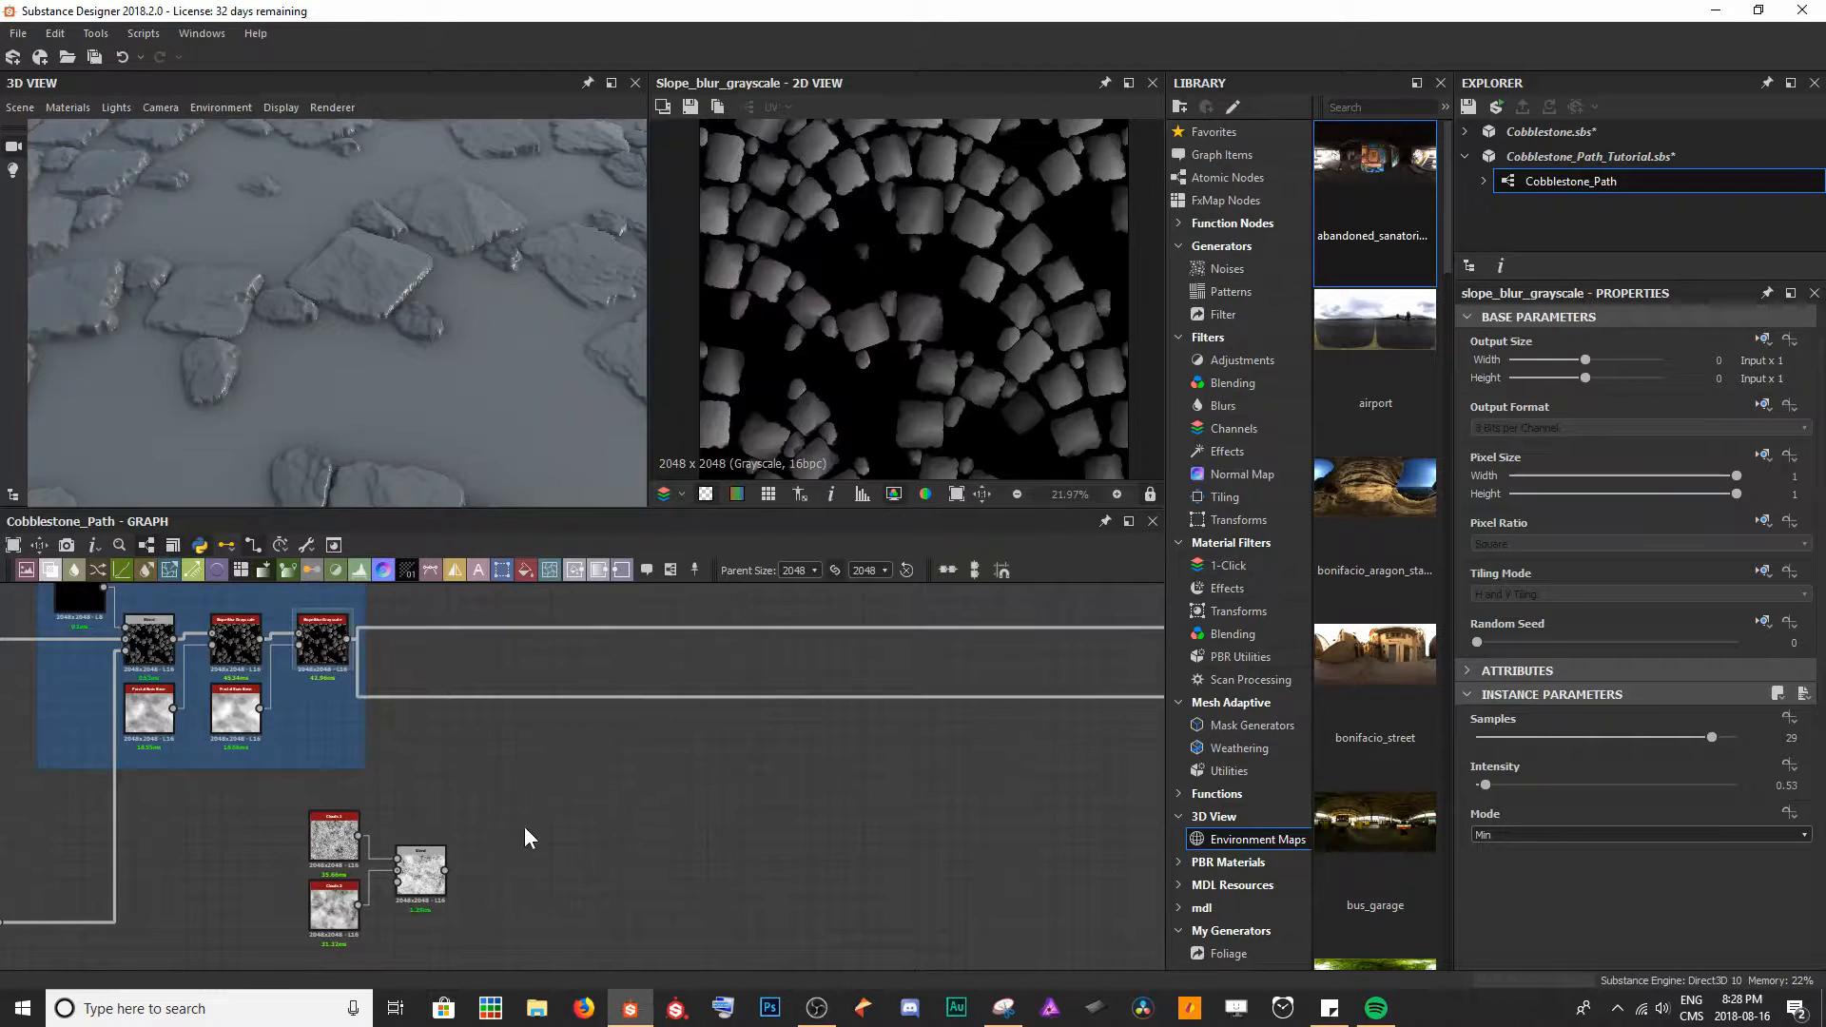
# - Add a Height Blend node between the Edge Wear frame's output and the clouds Blend node
pyautogui.press('space')
pyautogui.write('heig')
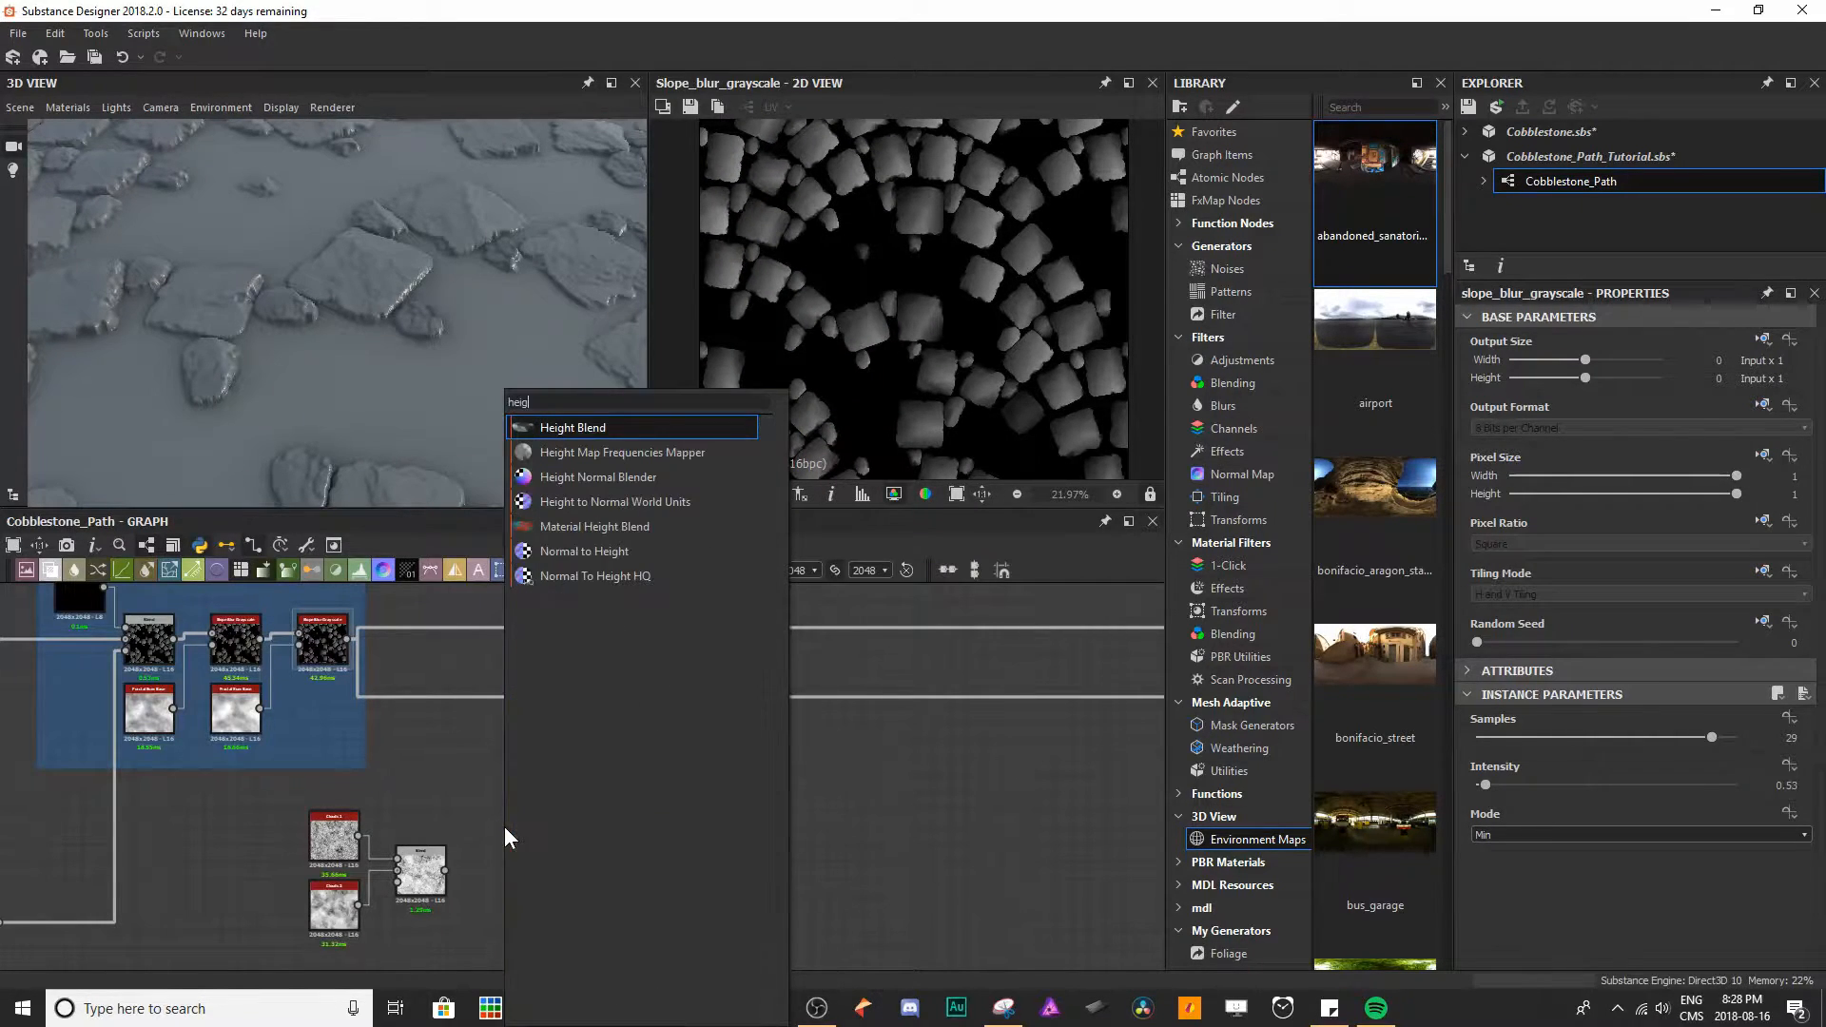
pyautogui.press('Return')
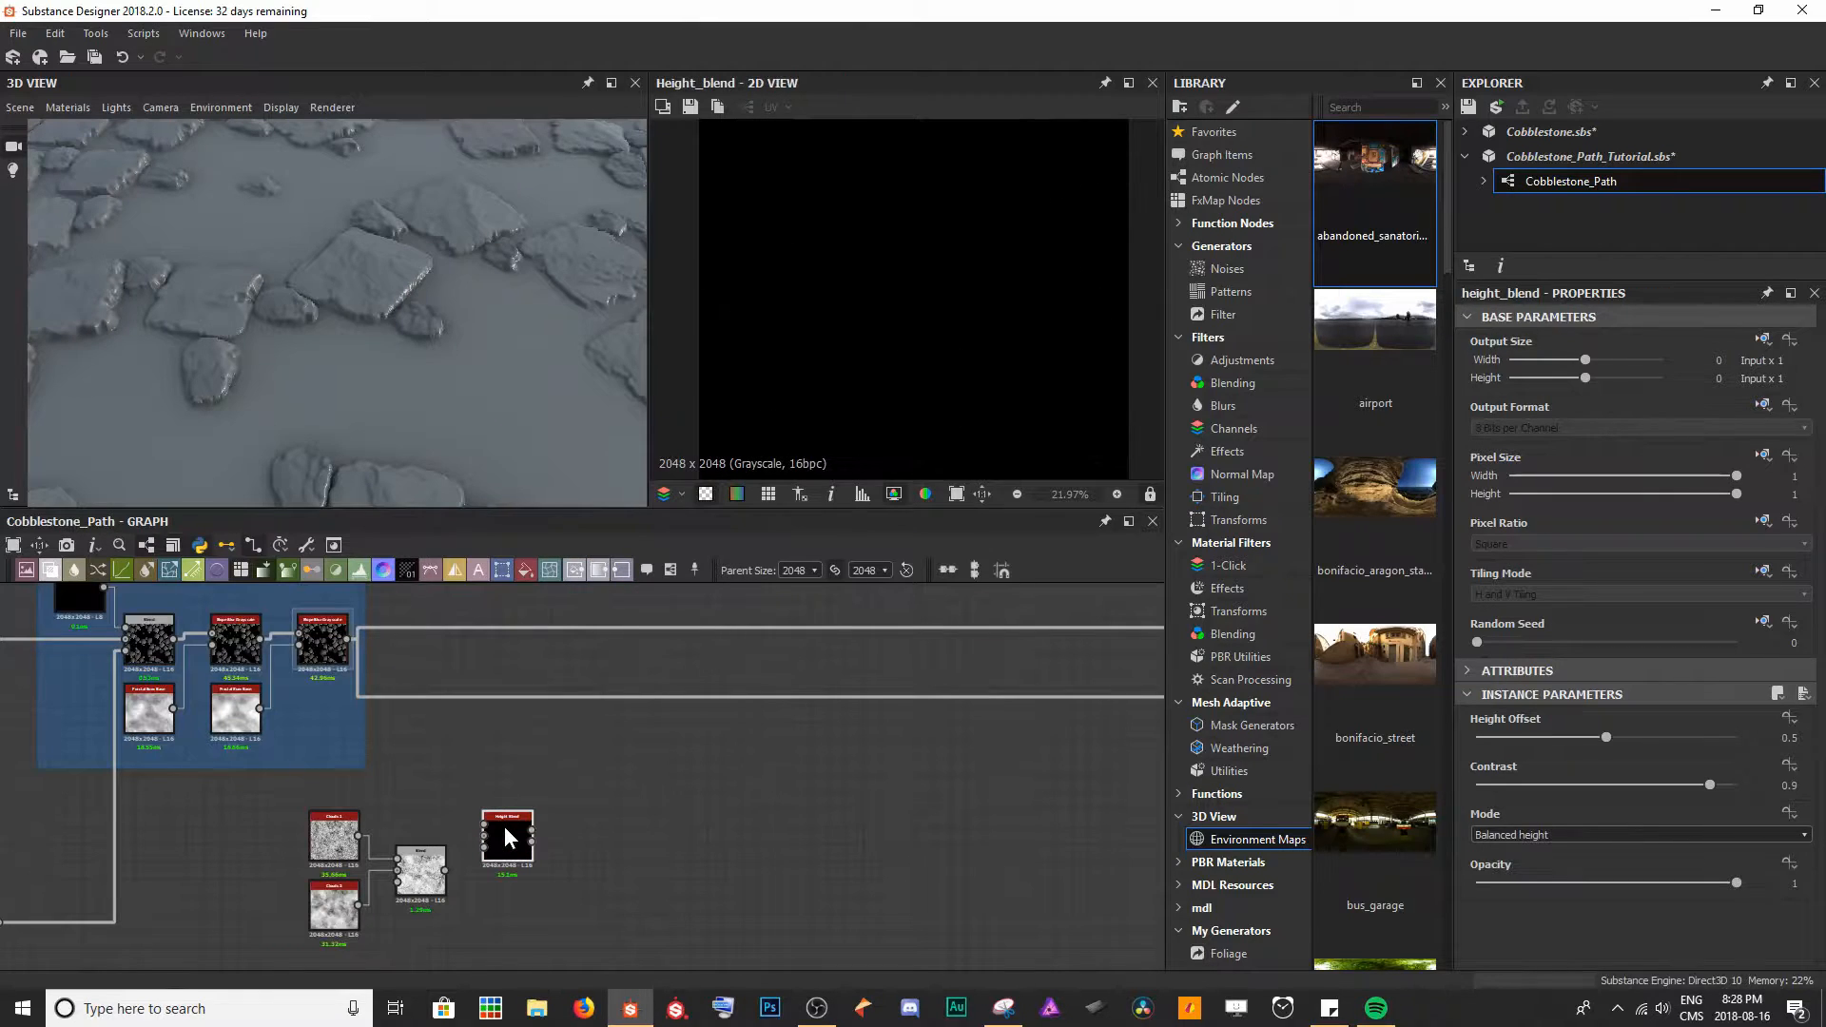
pyautogui.moveTo(504, 825); pyautogui.dragTo(553, 774)
pyautogui.scroll(3, 554, 774)
pyautogui.scroll(2, 558, 786)
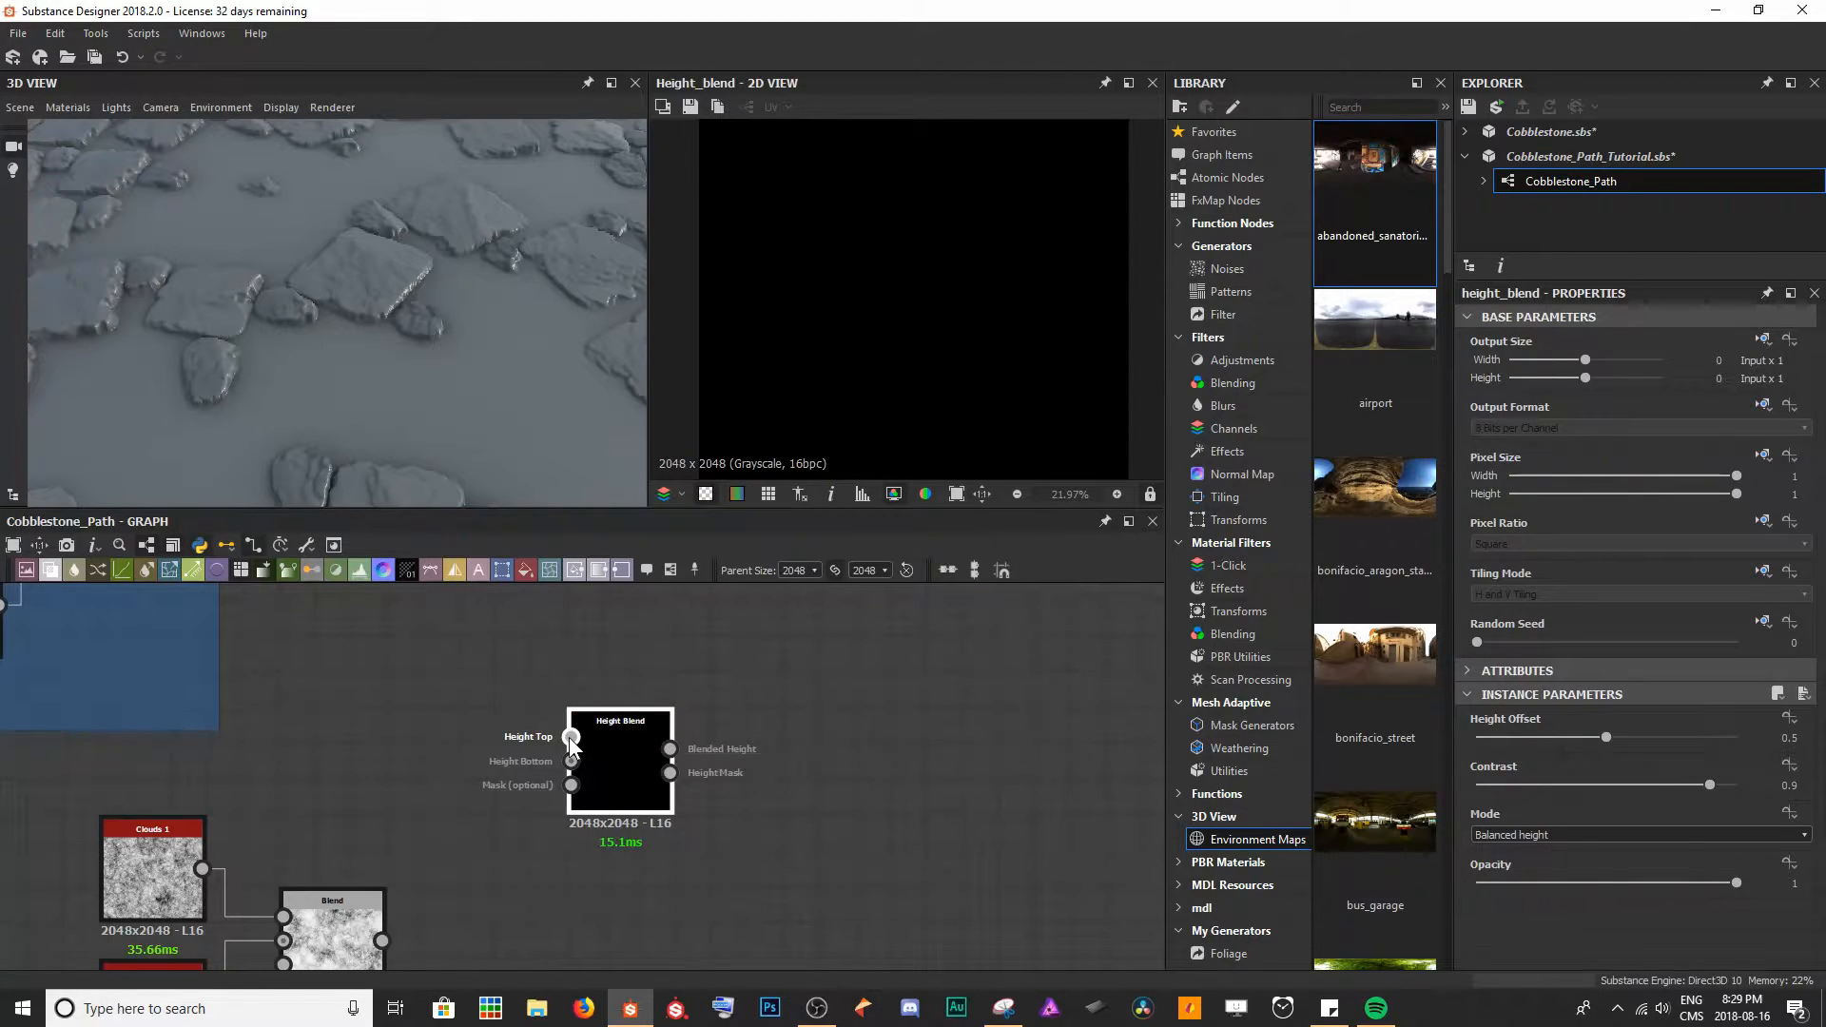
# - Connect the clouds Blend to the Height Blend's Height Bottom input and the last Slope Blur Grayscale to Height Top
pyautogui.moveTo(382, 940); pyautogui.dragTo(571, 760)
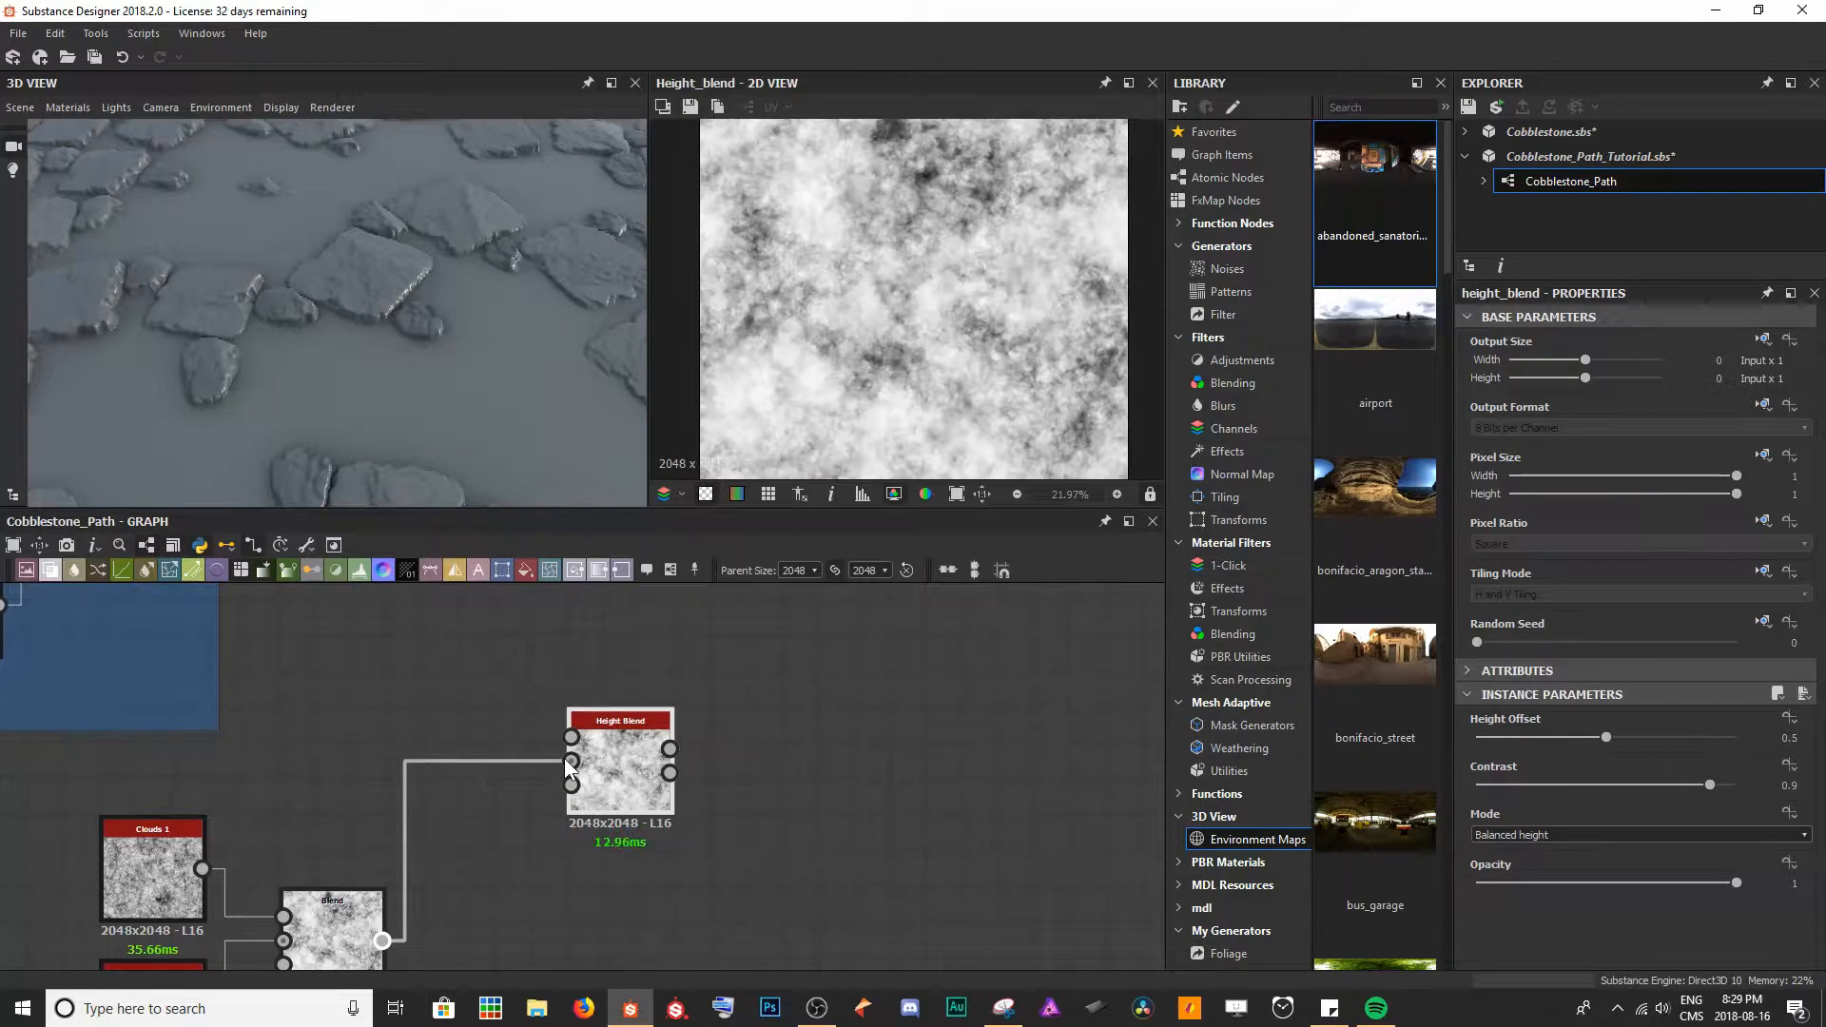
pyautogui.moveTo(510, 742); pyautogui.dragTo(483, 811, button='middle')
pyautogui.moveTo(577, 705); pyautogui.dragTo(505, 777, button='middle')
pyautogui.scroll(-2, 505, 777)
pyautogui.moveTo(226, 654); pyautogui.dragTo(516, 677)
# - Set the Height Blend's Height Offset to 0.86 and move the Slope Blur's downstream connections to its Blended Height output
pyautogui.doubleClick(515, 852)
pyautogui.moveTo(1605, 737); pyautogui.dragTo(1700, 738)
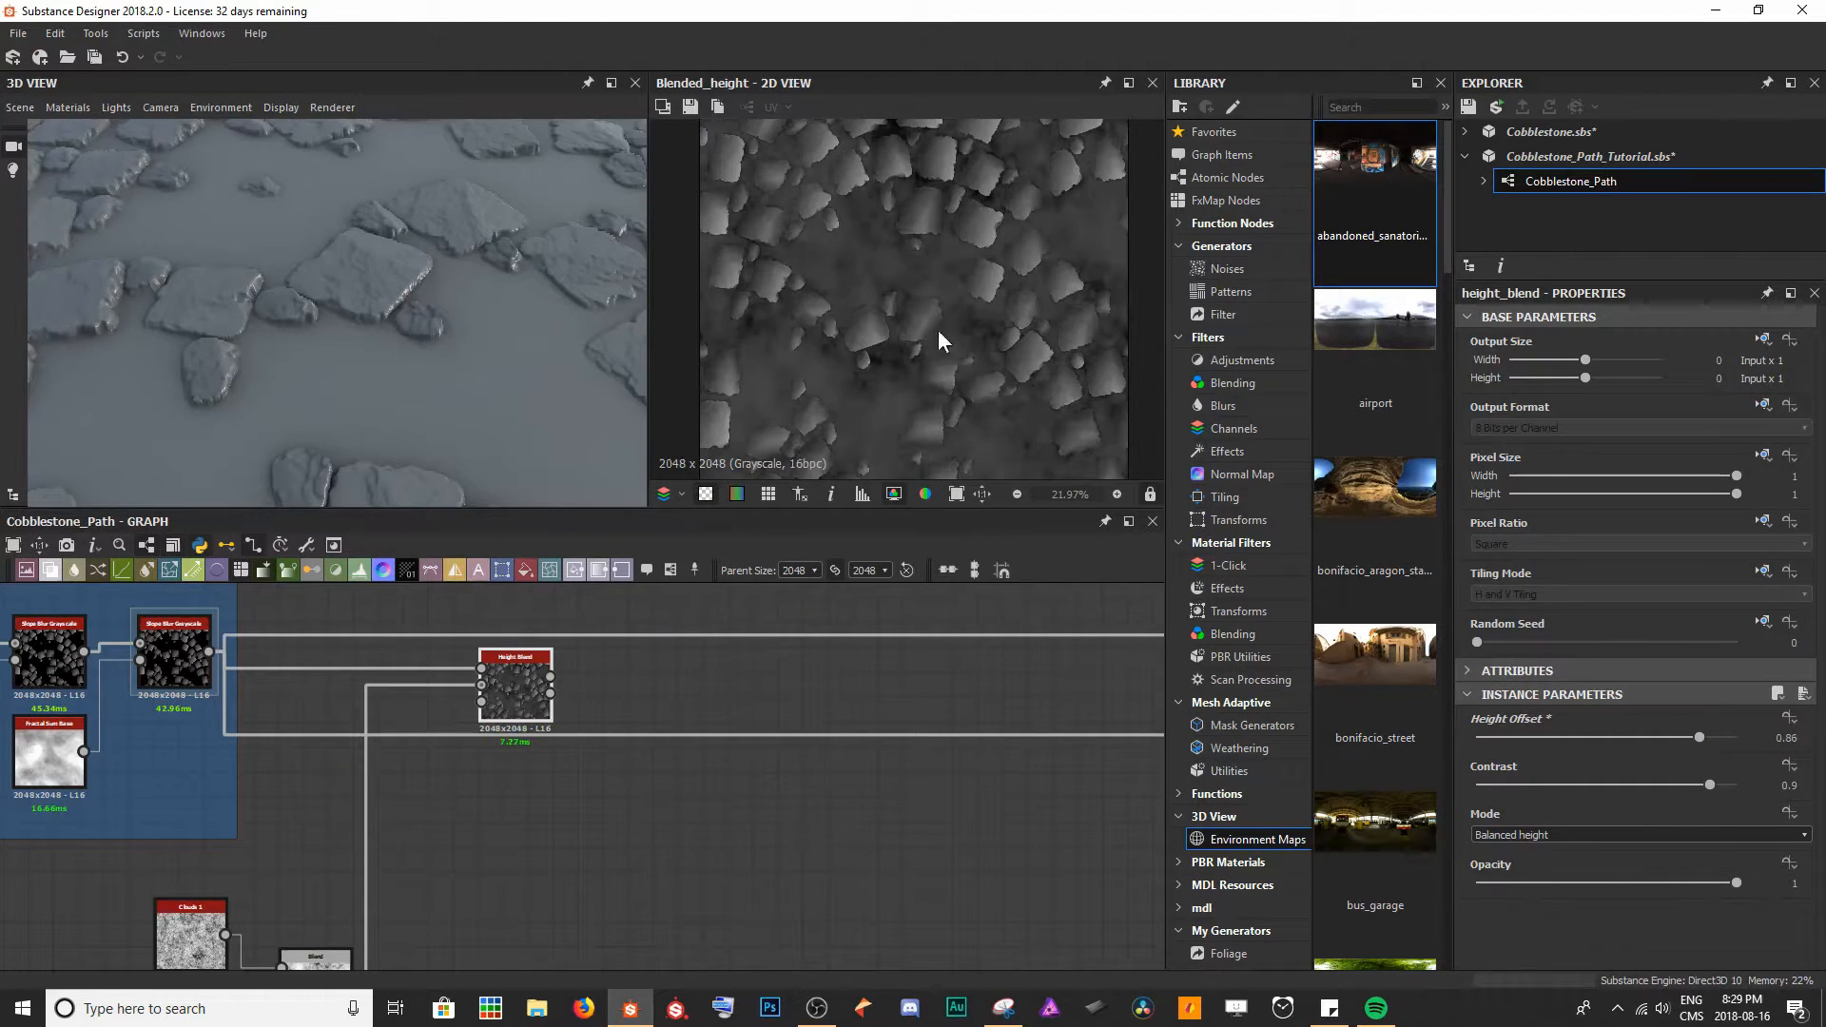
pyautogui.moveTo(863, 647); pyautogui.dragTo(694, 684, button='middle')
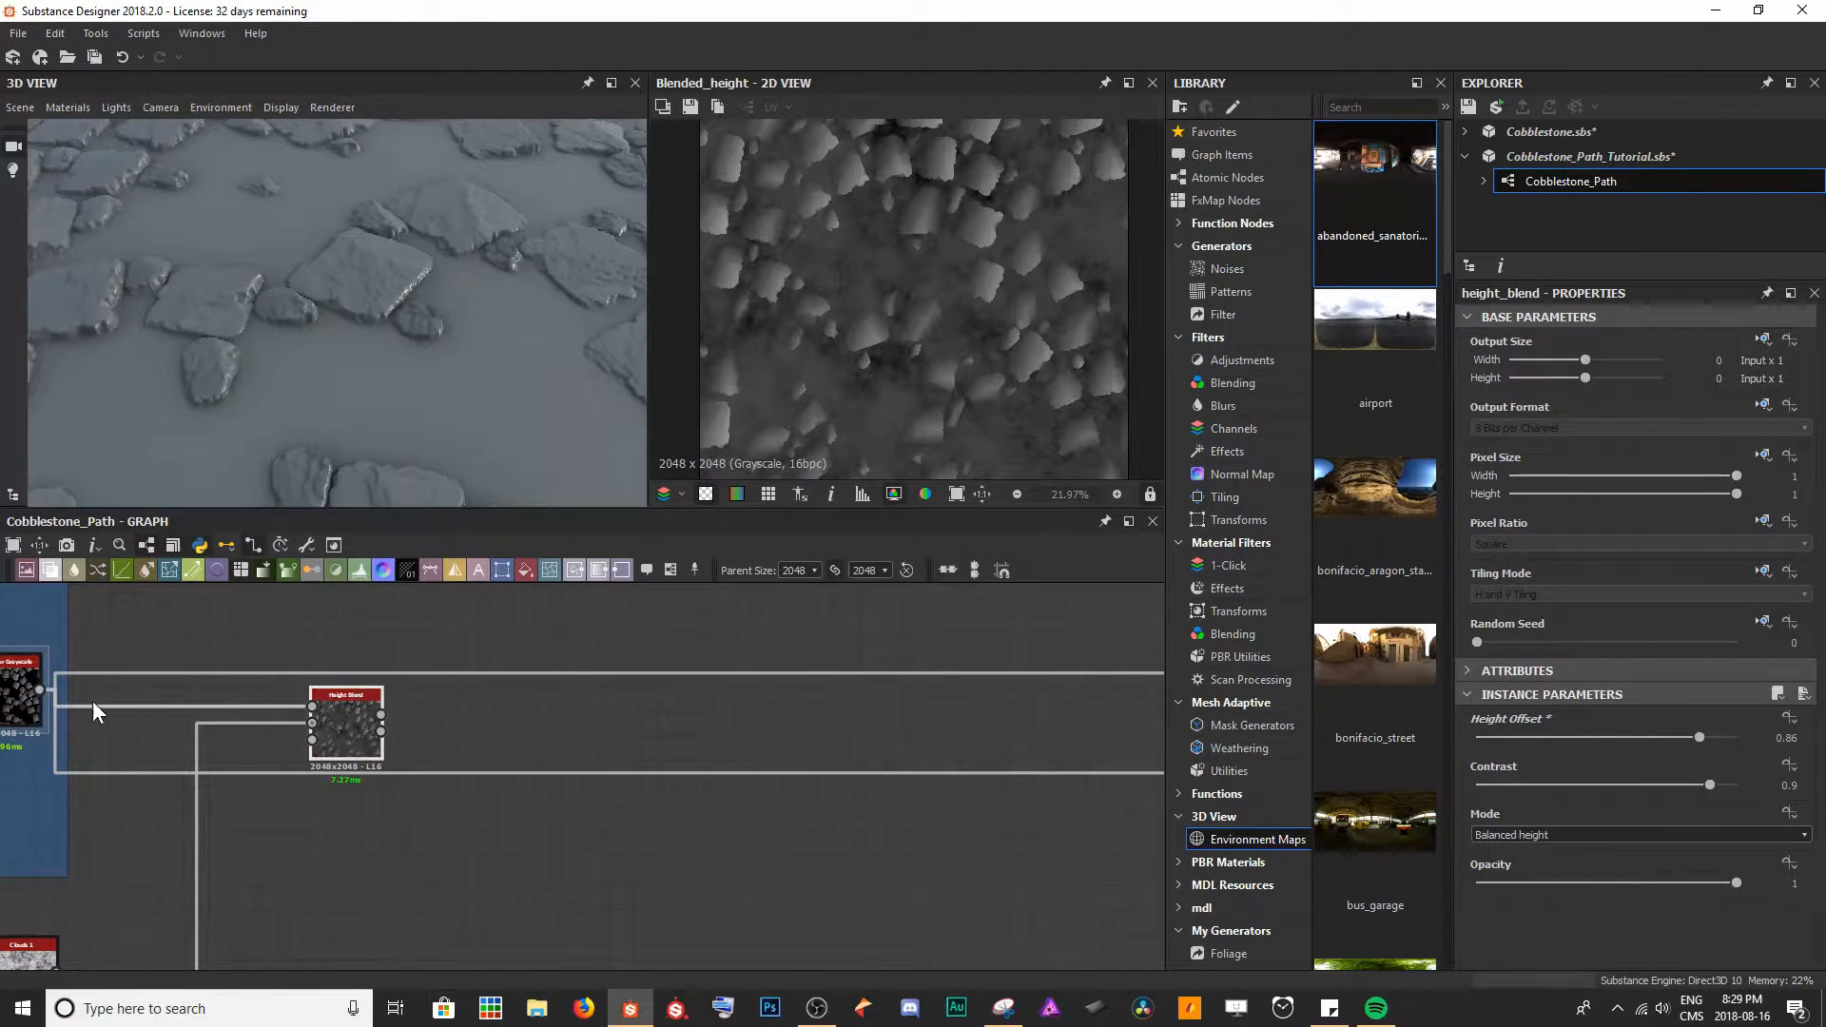
pyautogui.keyDown('shift'); pyautogui.moveTo(50, 689); pyautogui.dragTo(390, 716); pyautogui.keyUp('shift')
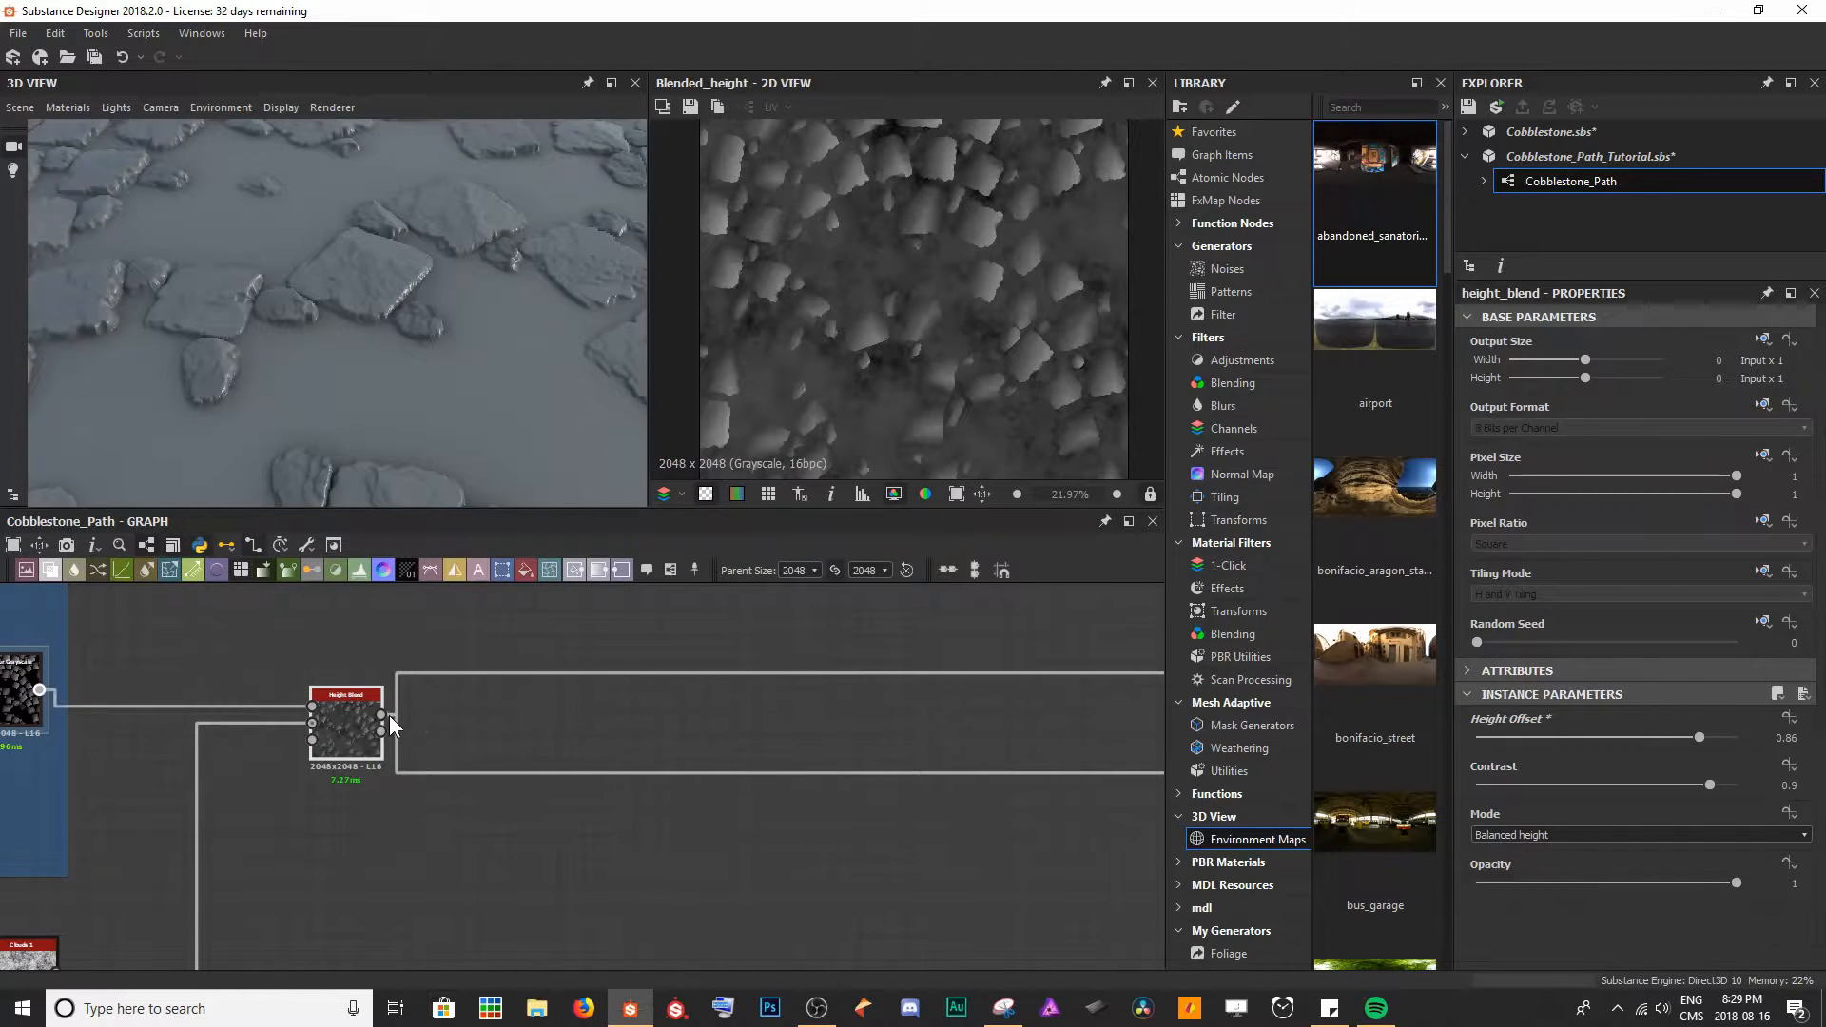
pyautogui.moveTo(257, 338); pyautogui.dragTo(334, 325)
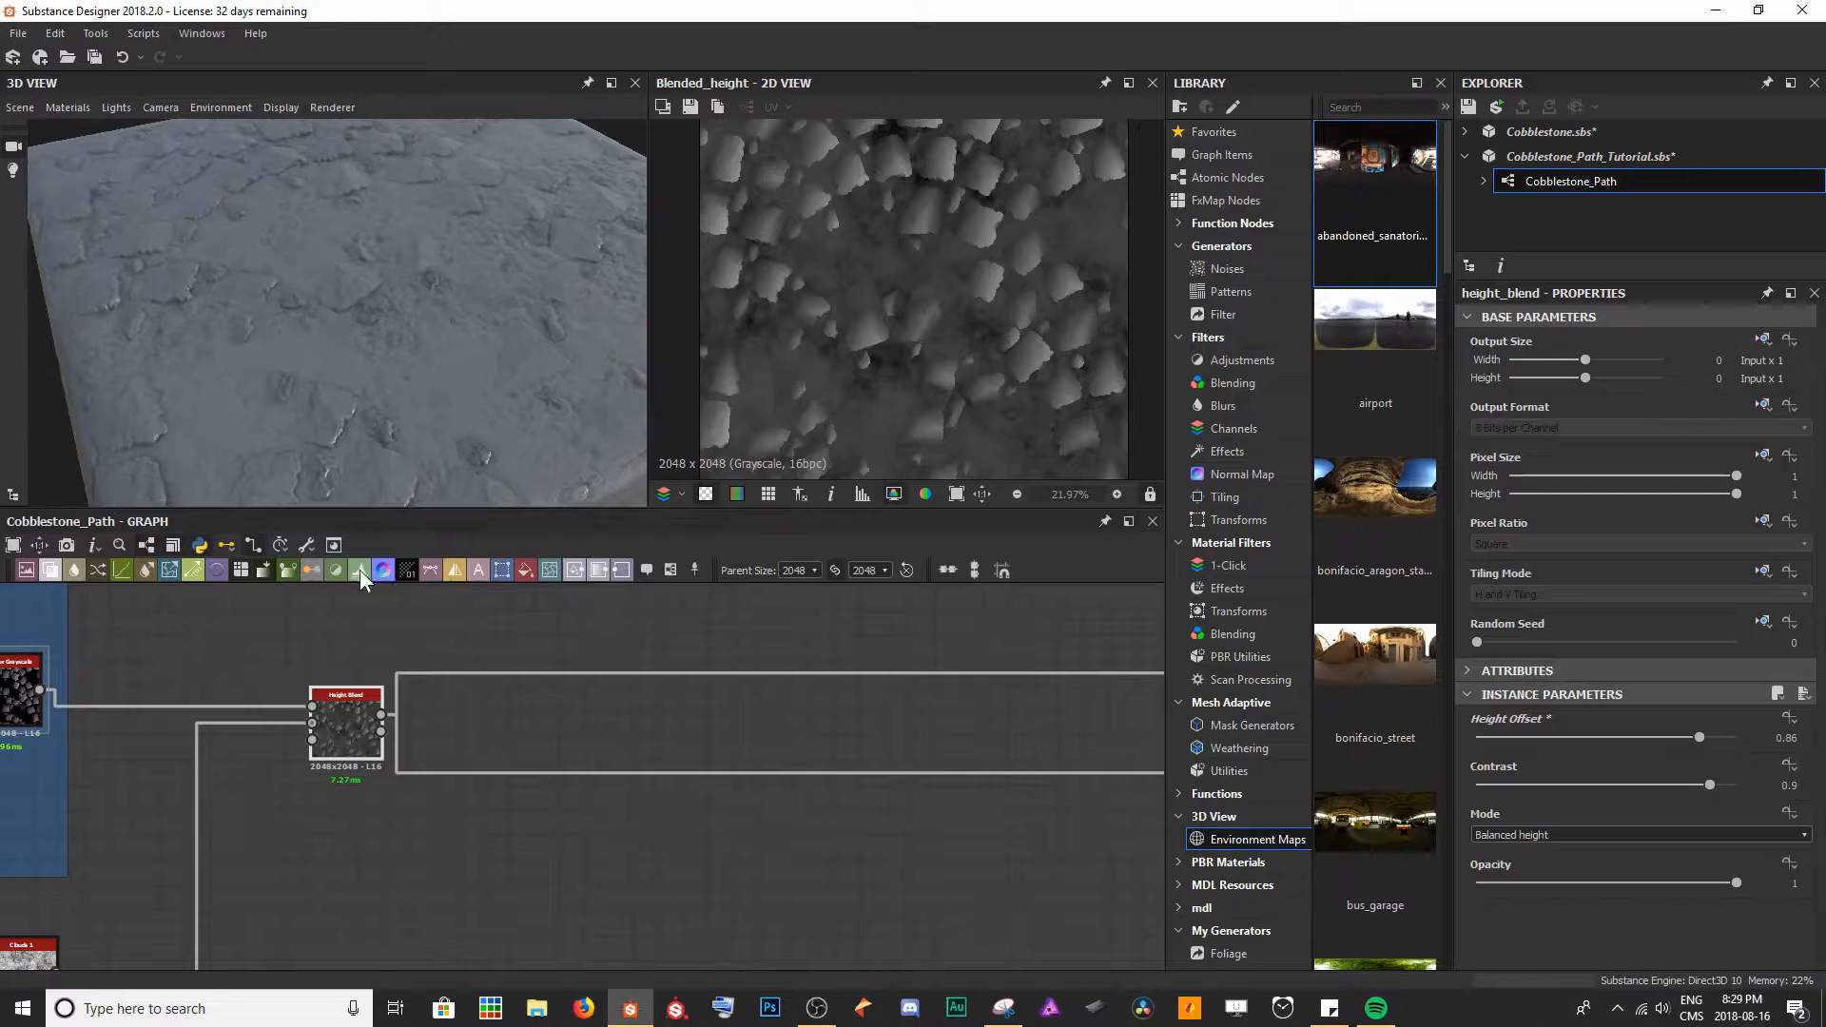
# - Set the Height Blend's Height Offset to 0.92 while checking the stones' protrusion from the ground in 3D
pyautogui.moveTo(1699, 737)
pyautogui.mouseDown()
pyautogui.moveTo(1681, 736)
pyautogui.moveTo(1731, 736)
pyautogui.moveTo(1716, 737)
pyautogui.mouseUp()
pyautogui.moveTo(504, 393)
pyautogui.mouseDown()
pyautogui.moveTo(396, 428)
pyautogui.moveTo(506, 403)
pyautogui.mouseUp()
pyautogui.moveTo(1709, 738); pyautogui.dragTo(1681, 740)
pyautogui.moveTo(367, 327); pyautogui.dragTo(271, 485)
pyautogui.moveTo(252, 658); pyautogui.dragTo(571, 699, button='middle')
pyautogui.moveTo(1681, 738); pyautogui.dragTo(1716, 740)
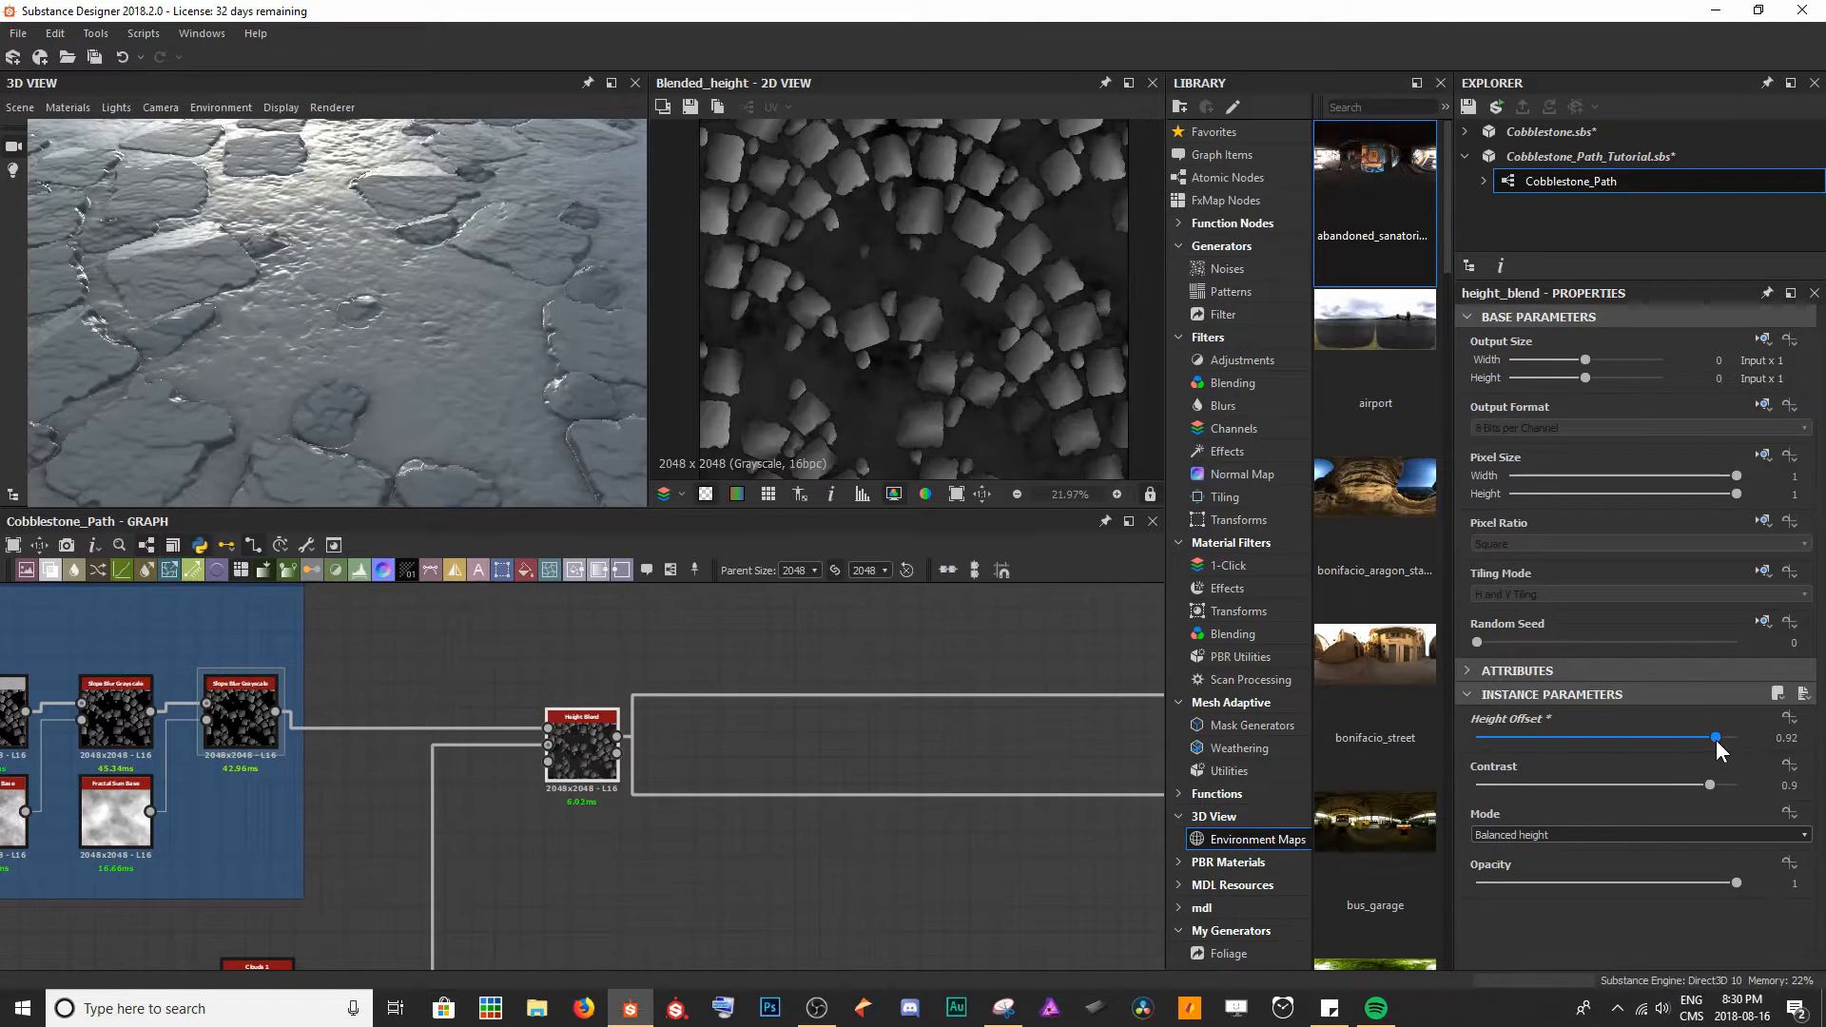
pyautogui.moveTo(384, 329); pyautogui.dragTo(450, 182)
pyautogui.moveTo(502, 261); pyautogui.dragTo(409, 433)
# - Set the Range of the Histogram Range node before the Ambient Occlusion node to 0.85 and check the surface in 3D
pyautogui.moveTo(1010, 813); pyautogui.dragTo(218, 764, button='middle')
pyautogui.click(792, 770)
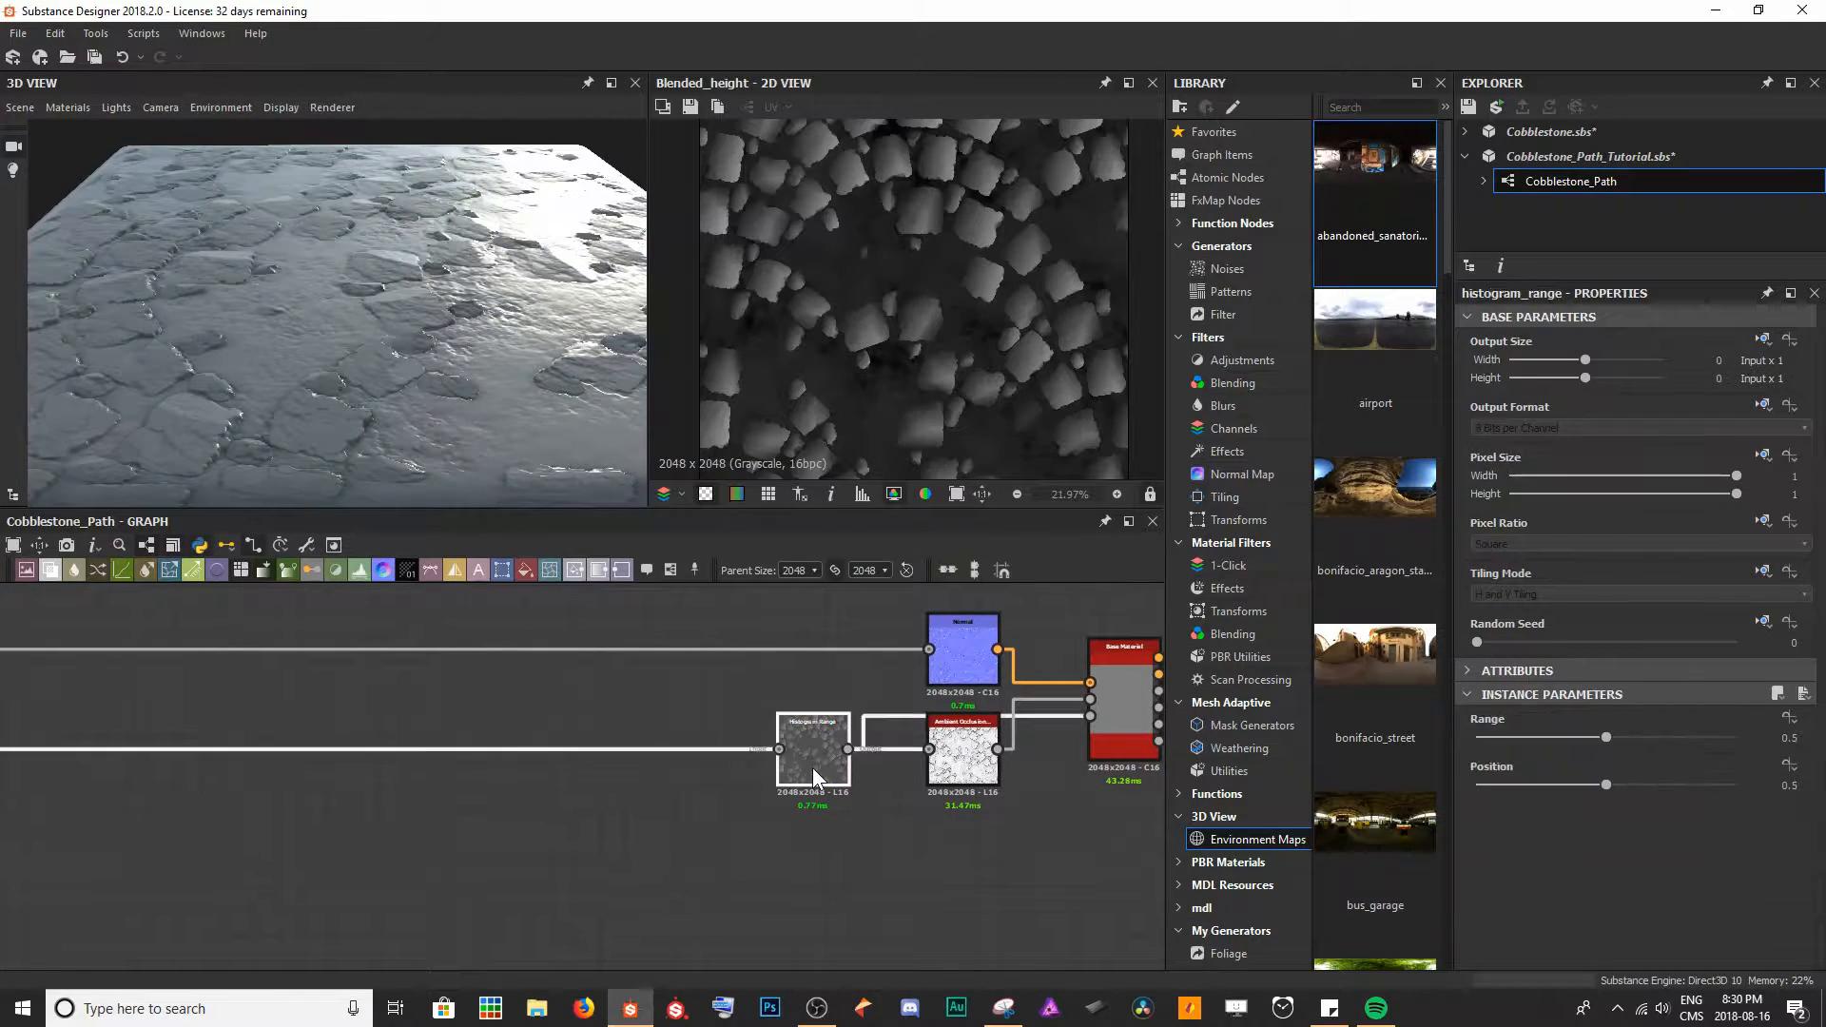
pyautogui.moveTo(1606, 739); pyautogui.dragTo(1720, 750)
pyautogui.moveTo(493, 349); pyautogui.dragTo(390, 267)
pyautogui.click(1698, 740)
pyautogui.write('0.85')
pyautogui.press('Return')
# - Set the Height Blend's Height Offset to 0.91 and inspect the stones and ground in 3D
pyautogui.moveTo(67, 845); pyautogui.dragTo(1010, 827, button='middle')
pyautogui.click(696, 699)
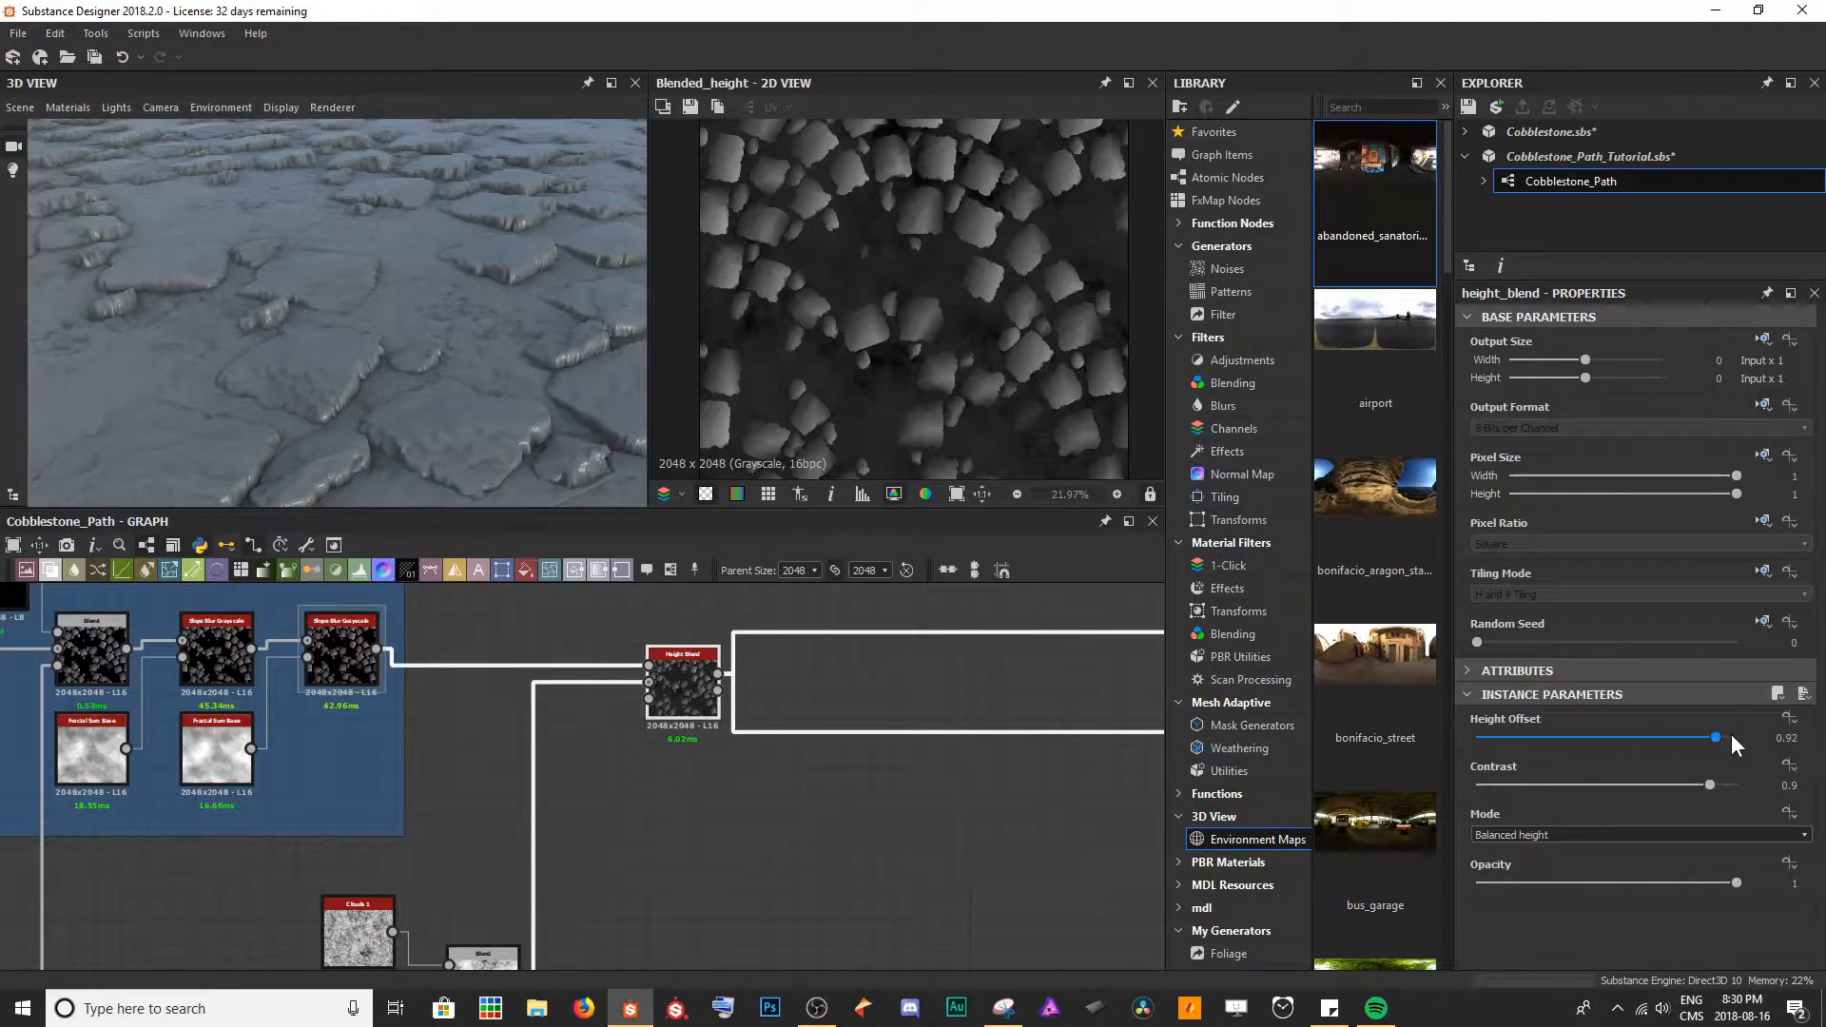
pyautogui.moveTo(1717, 737); pyautogui.dragTo(1712, 734)
pyautogui.moveTo(252, 273); pyautogui.dragTo(463, 298)
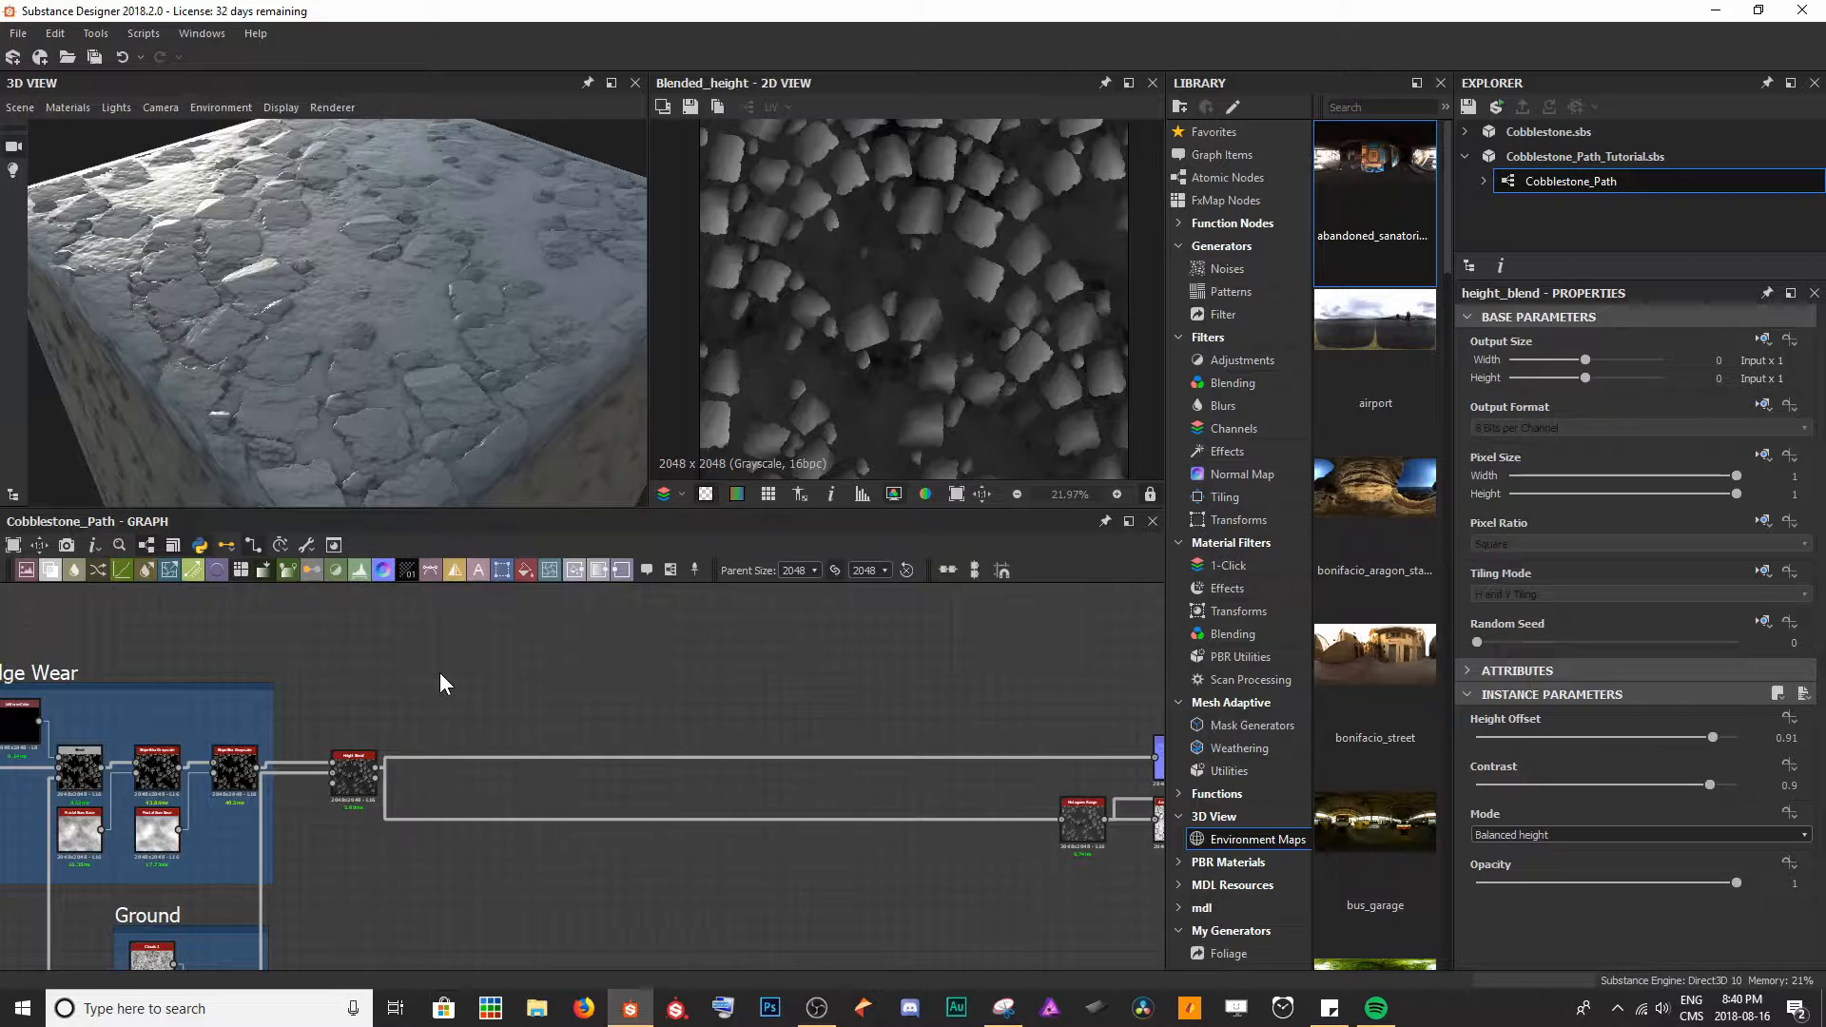
pyautogui.moveTo(322, 289); pyautogui.dragTo(411, 287)
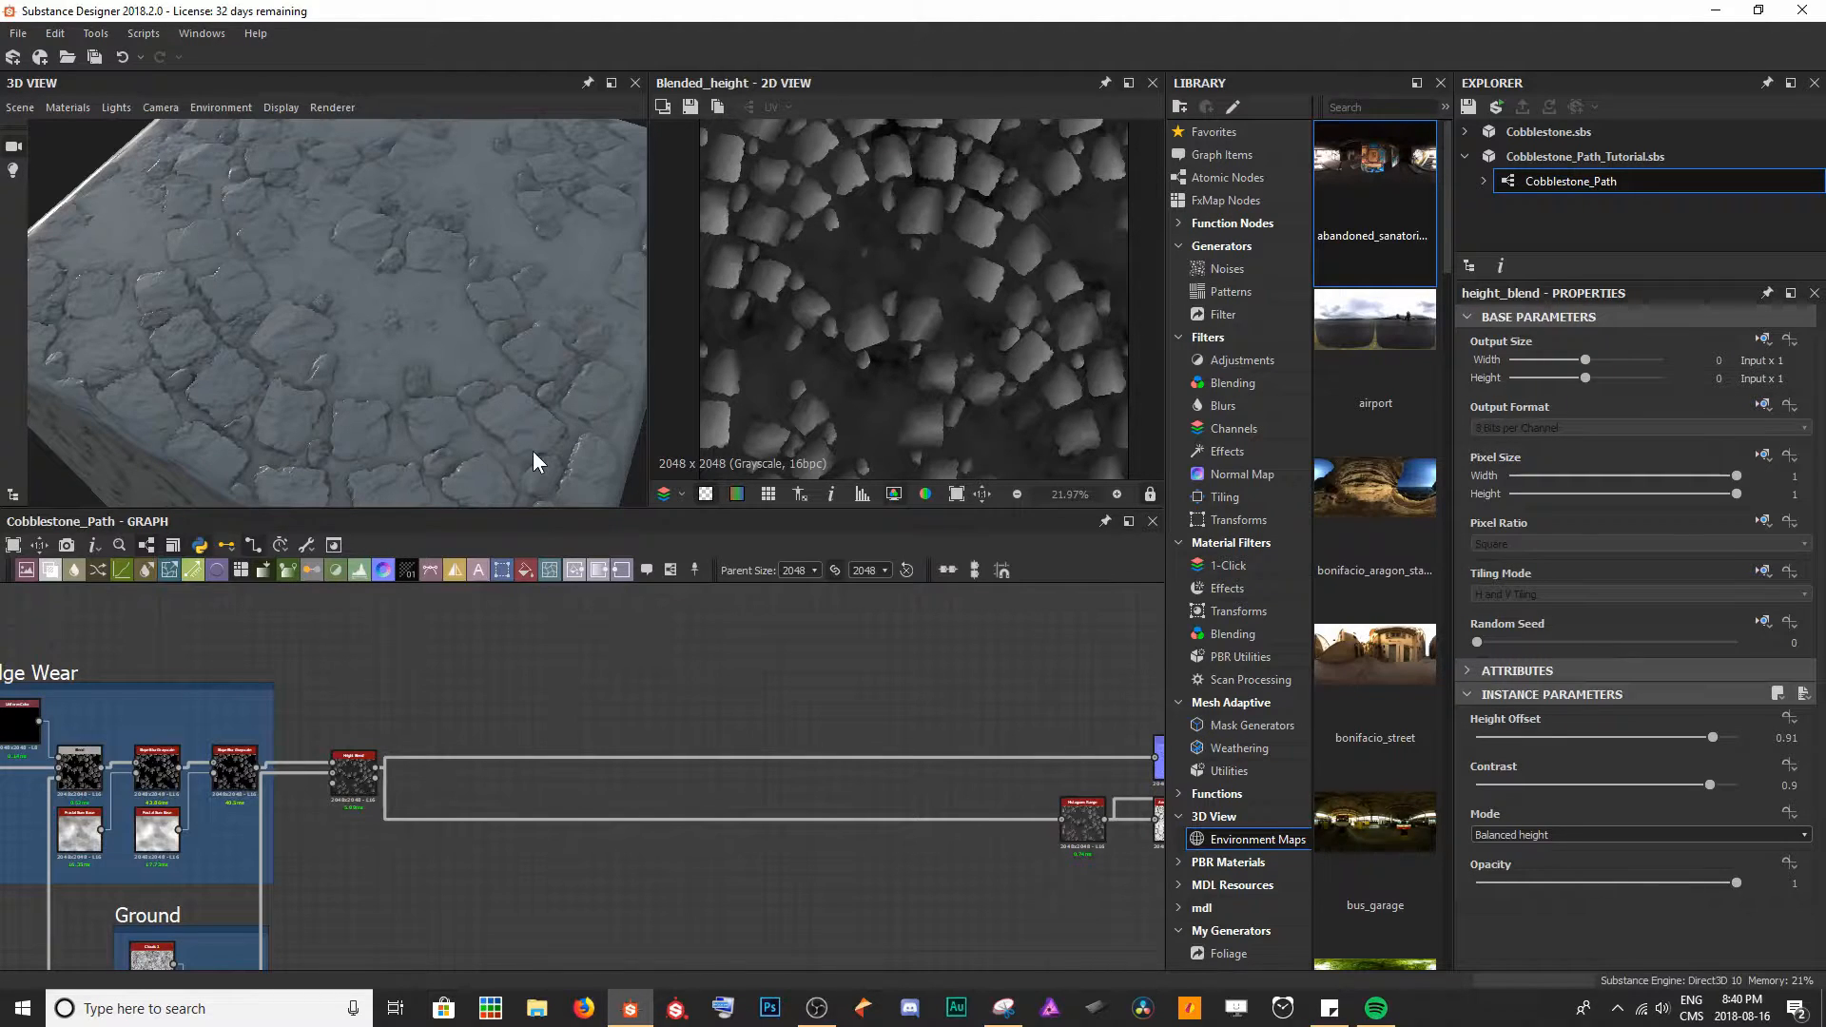
# - Add a Shape Splatter node to the graph and place it below the Height Blend's output connections
pyautogui.moveTo(532, 715); pyautogui.dragTo(382, 683, button='middle')
pyautogui.scroll(5, 364, 708)
pyautogui.scroll(-2, 312, 687)
pyautogui.press('space')
pyautogui.write('shape sp')
pyautogui.press('Return')
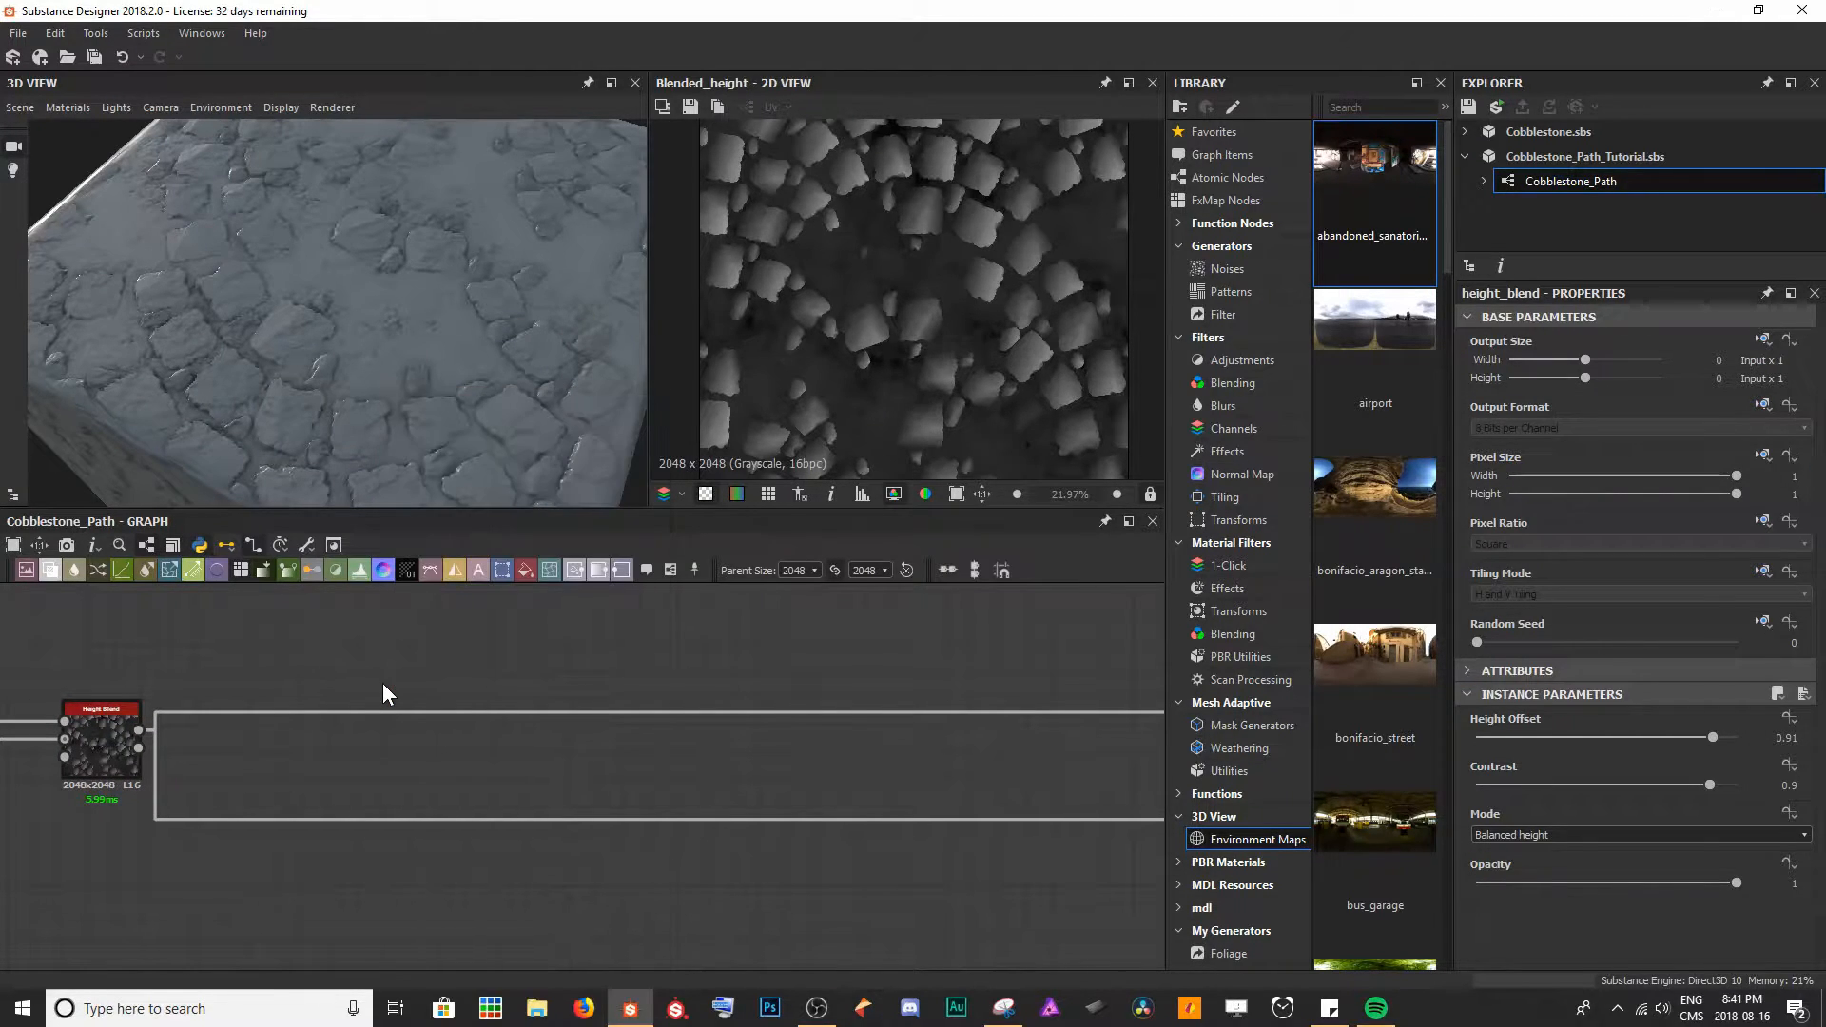
pyautogui.moveTo(382, 683); pyautogui.dragTo(512, 732)
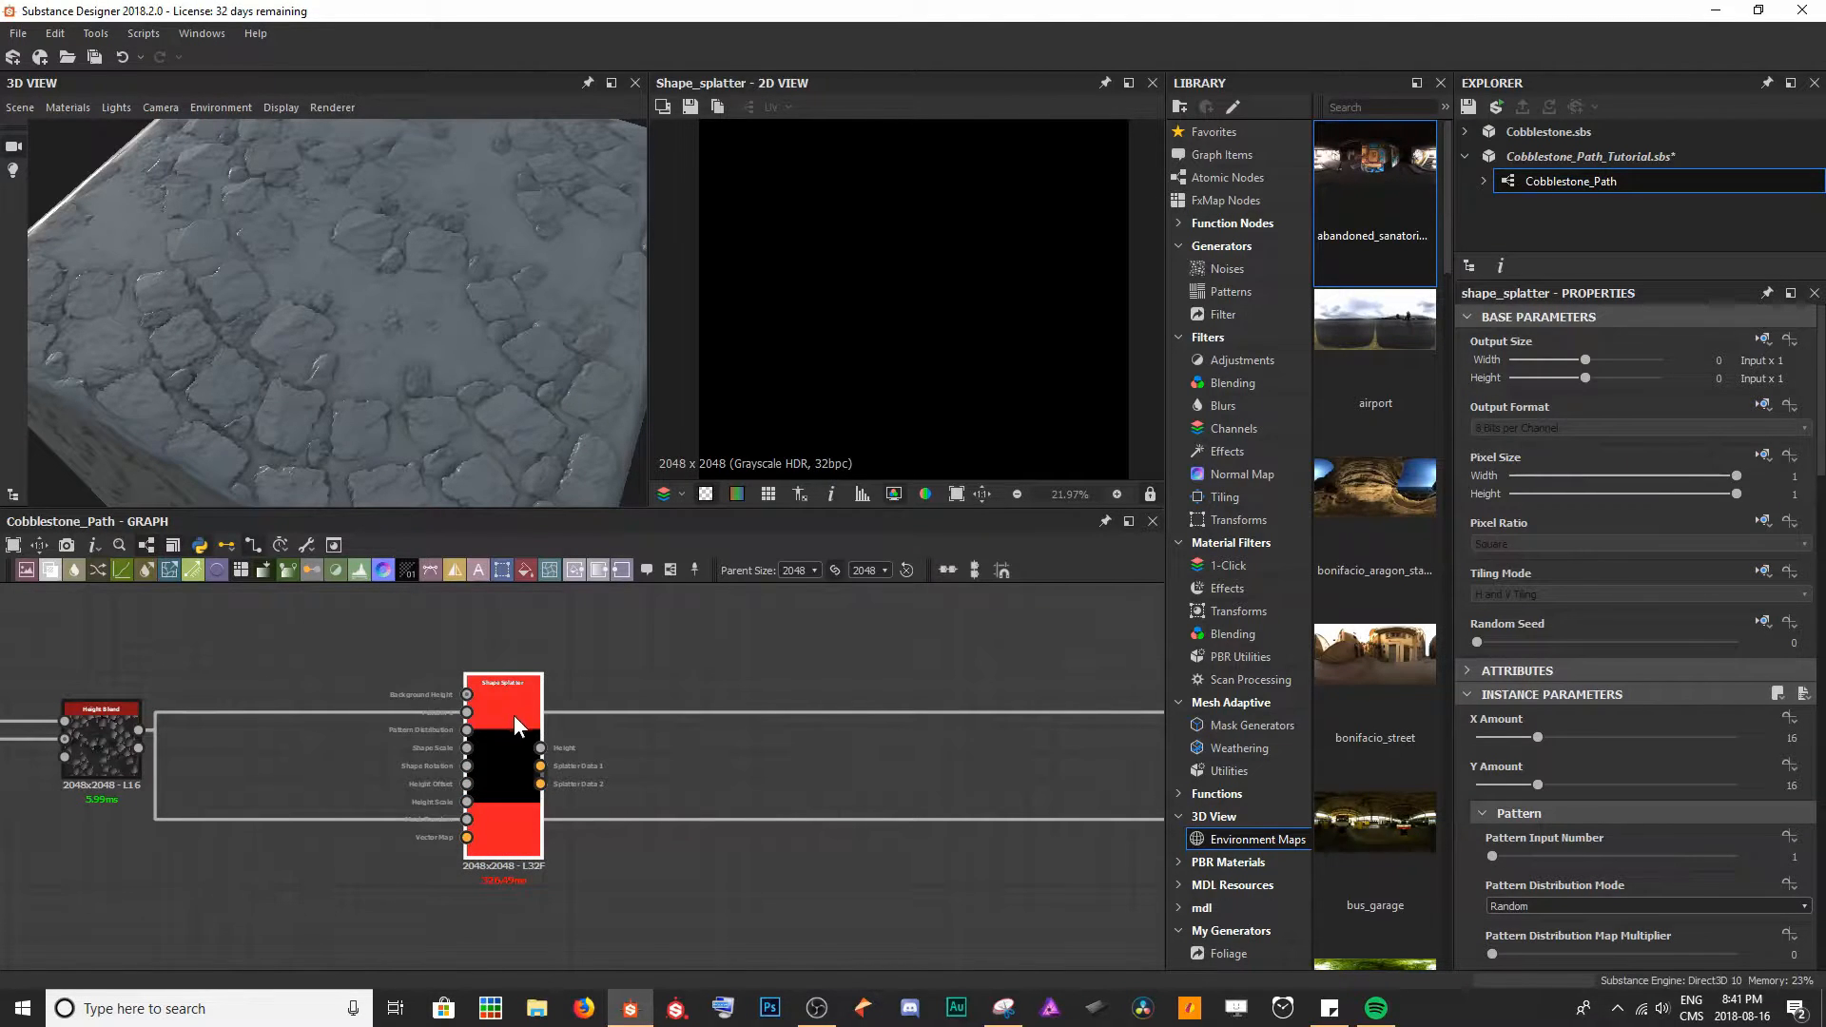
pyautogui.moveTo(510, 790); pyautogui.dragTo(594, 854)
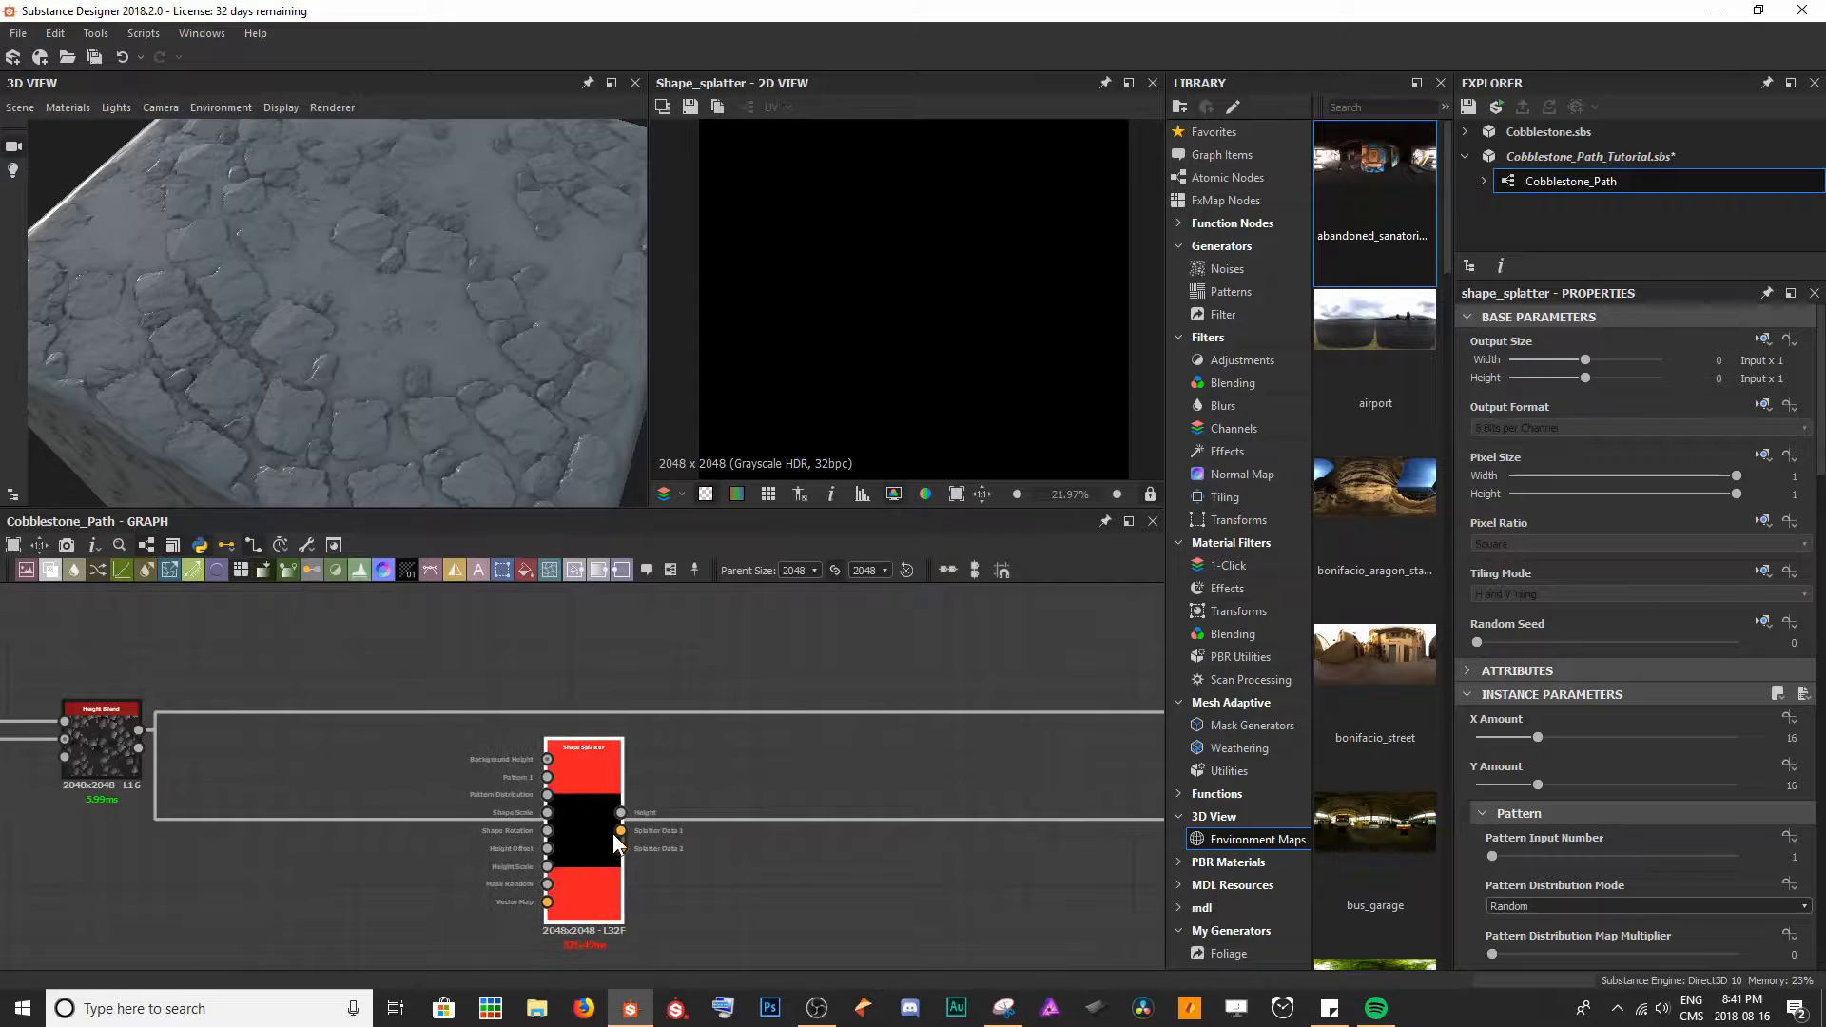
pyautogui.moveTo(612, 833); pyautogui.dragTo(556, 777, button='middle')
pyautogui.scroll(-2, 527, 751)
pyautogui.moveTo(525, 751); pyautogui.dragTo(497, 819)
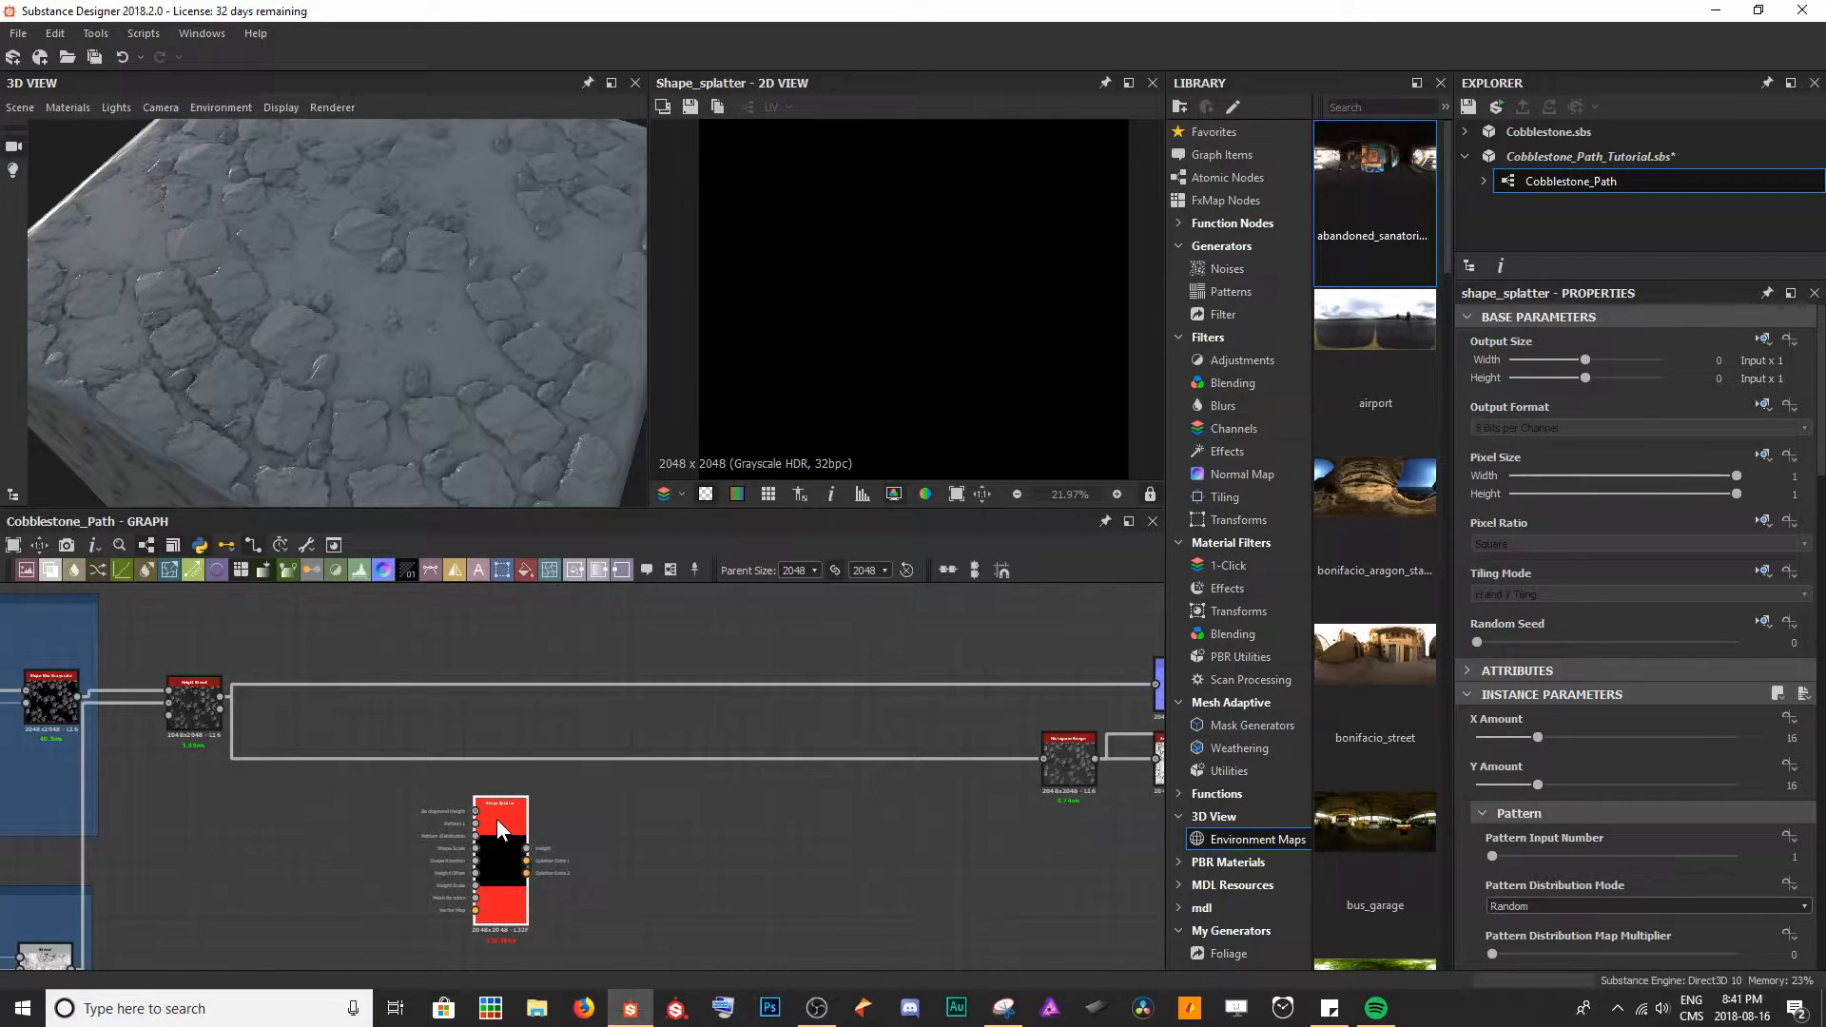
# - Connect the Height Blend's Blended Height output to the Shape Splatter's Background Height input and preview the Shape Splatter's height
pyautogui.scroll(3, 504, 814)
pyautogui.moveTo(504, 814); pyautogui.dragTo(636, 652, button='middle')
pyautogui.scroll(2, 590, 738)
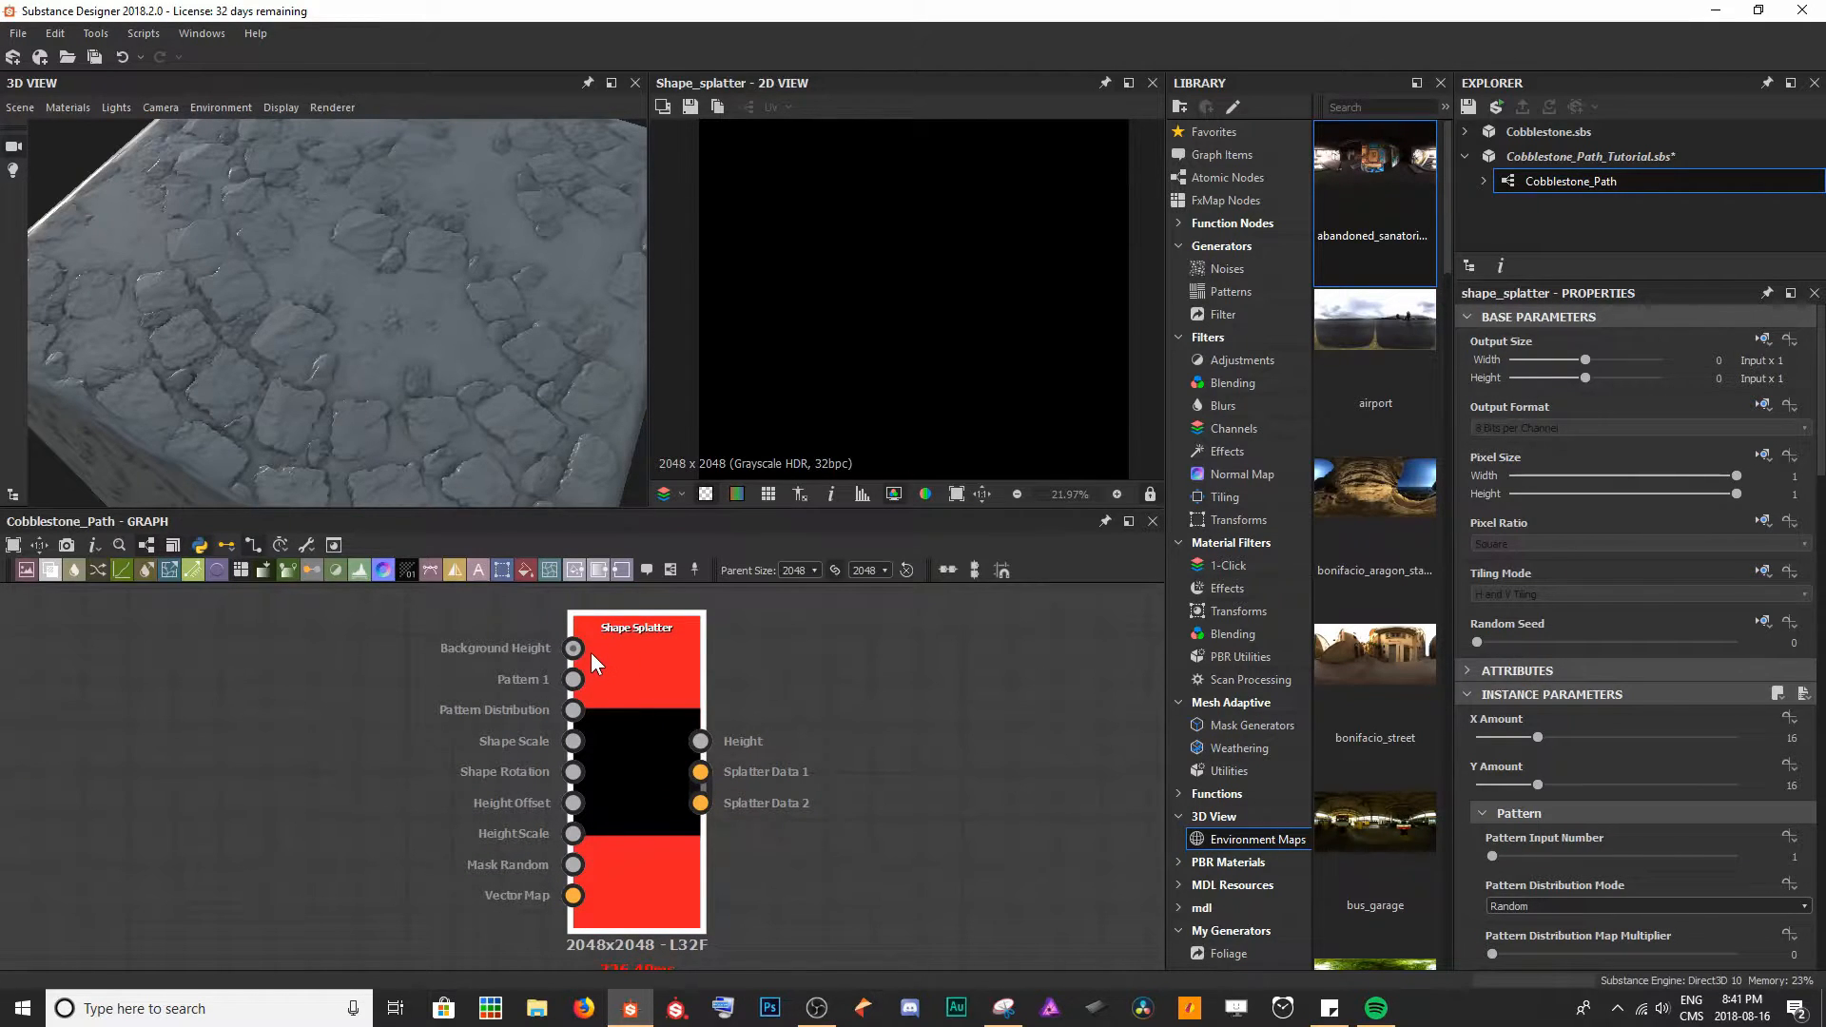
pyautogui.moveTo(590, 652); pyautogui.dragTo(593, 674, button='middle')
pyautogui.scroll(-3, 591, 674)
pyautogui.moveTo(433, 666); pyautogui.dragTo(437, 805, button='middle')
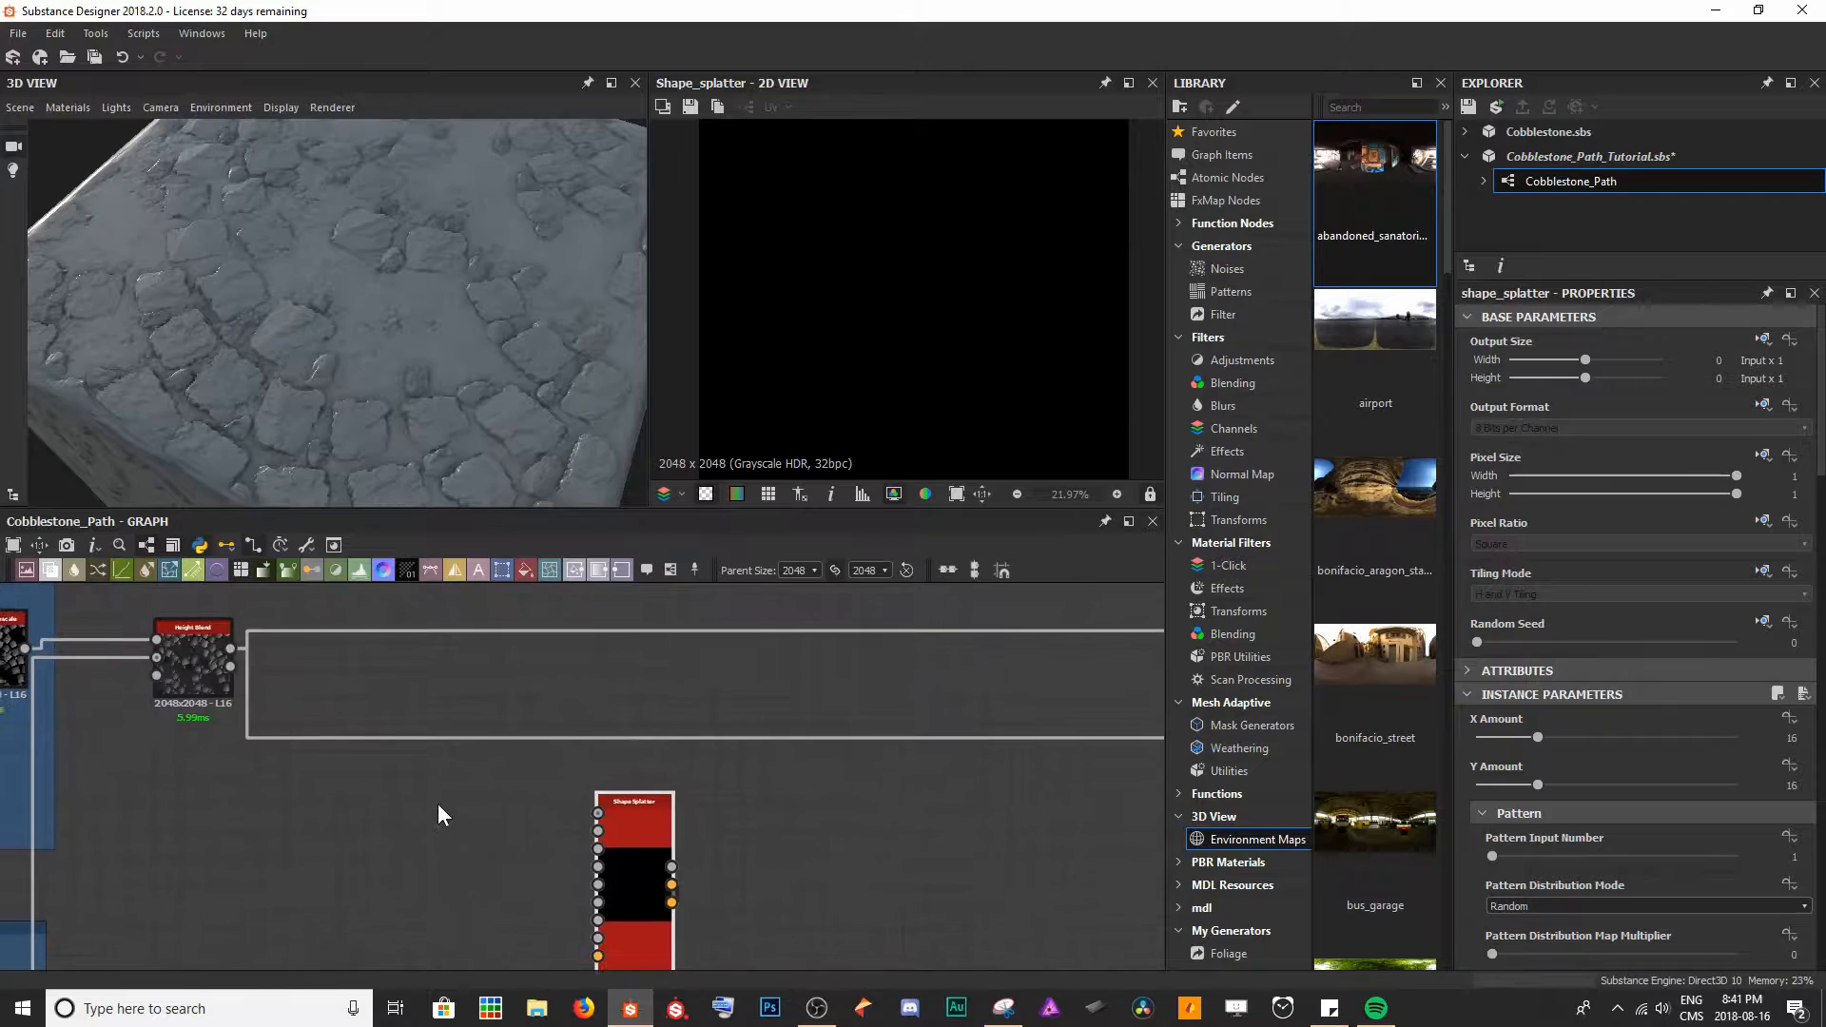
pyautogui.doubleClick(213, 671)
pyautogui.moveTo(232, 647); pyautogui.dragTo(596, 813)
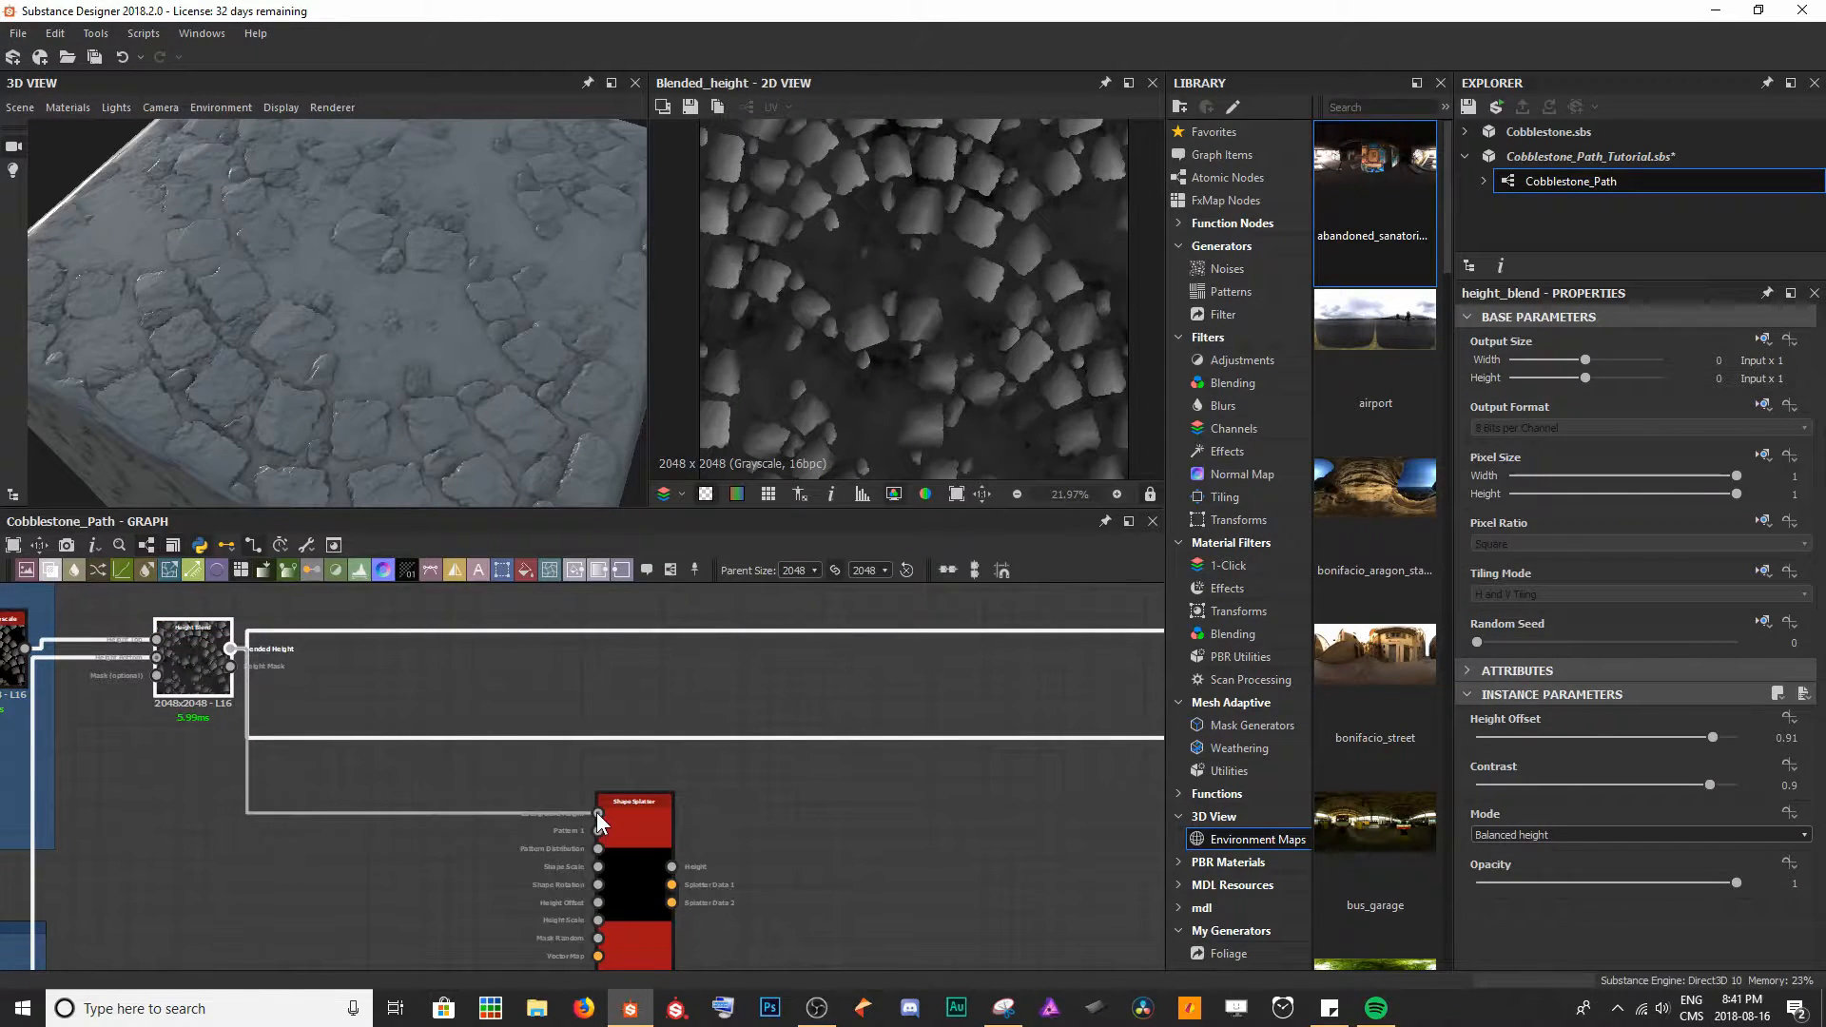
pyautogui.doubleClick(632, 866)
pyautogui.moveTo(633, 865); pyautogui.dragTo(620, 754, button='middle')
pyautogui.scroll(2, 624, 776)
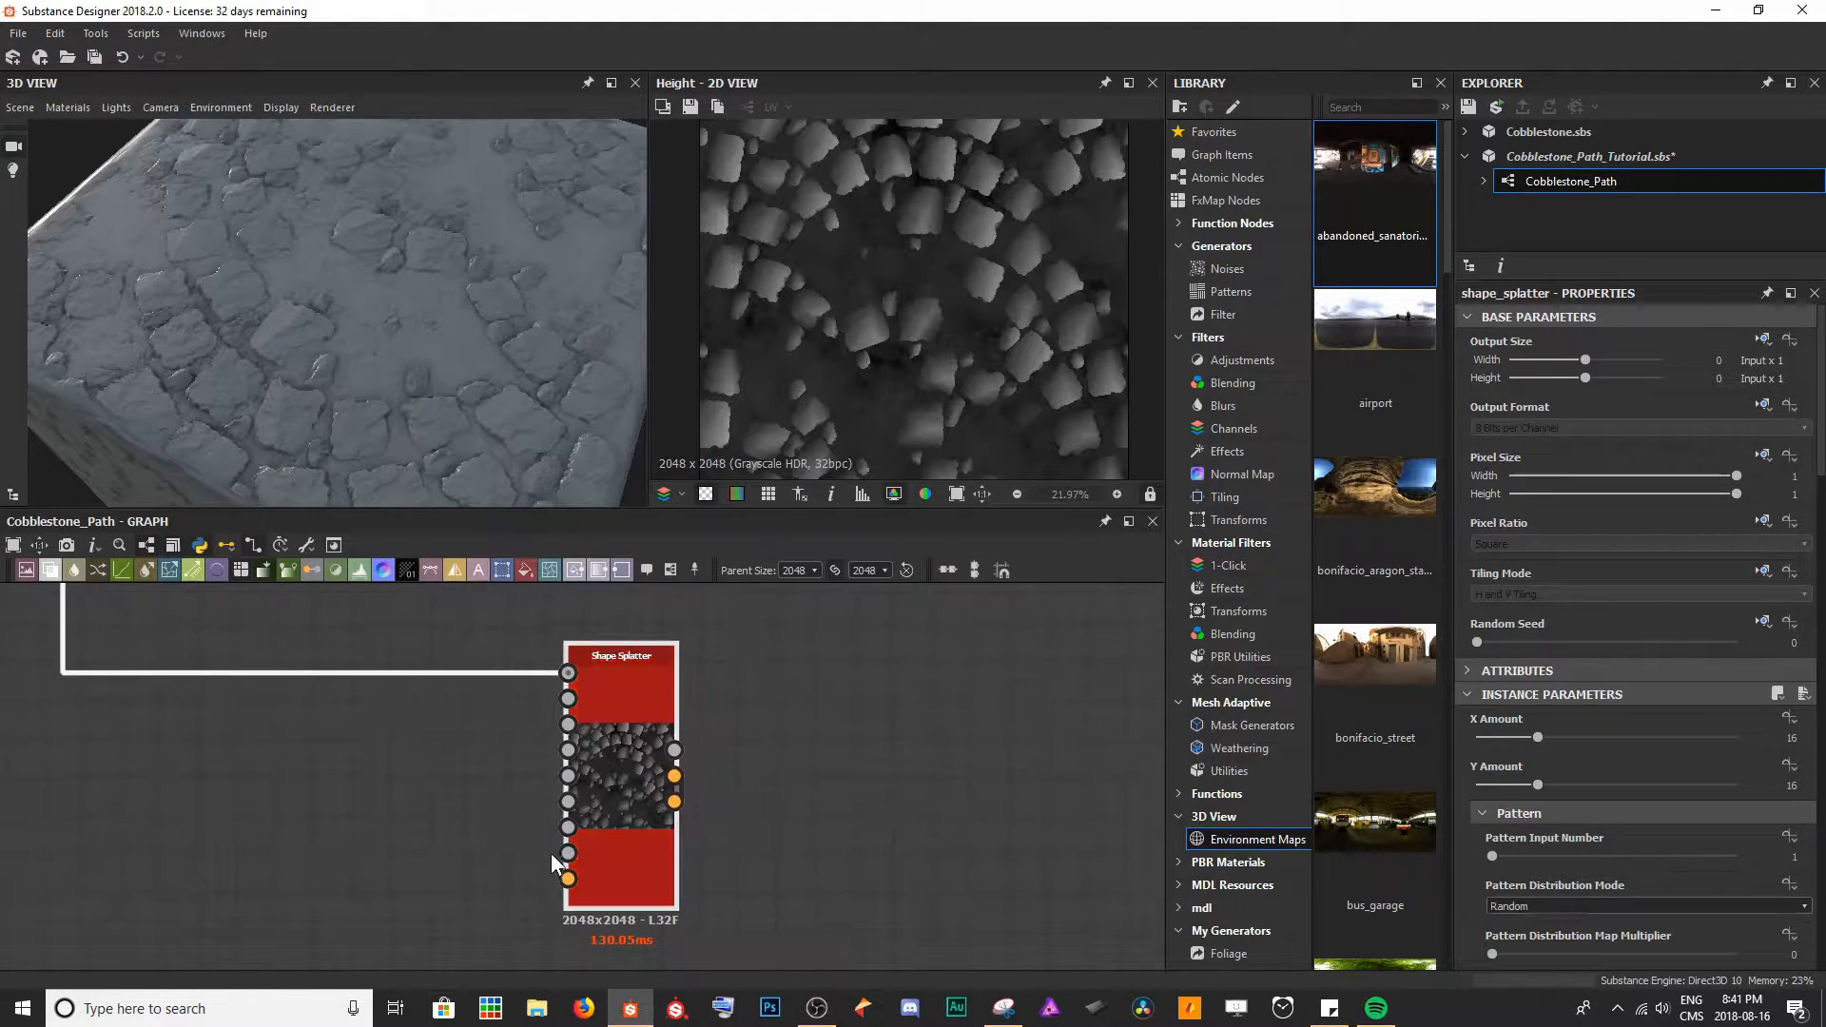
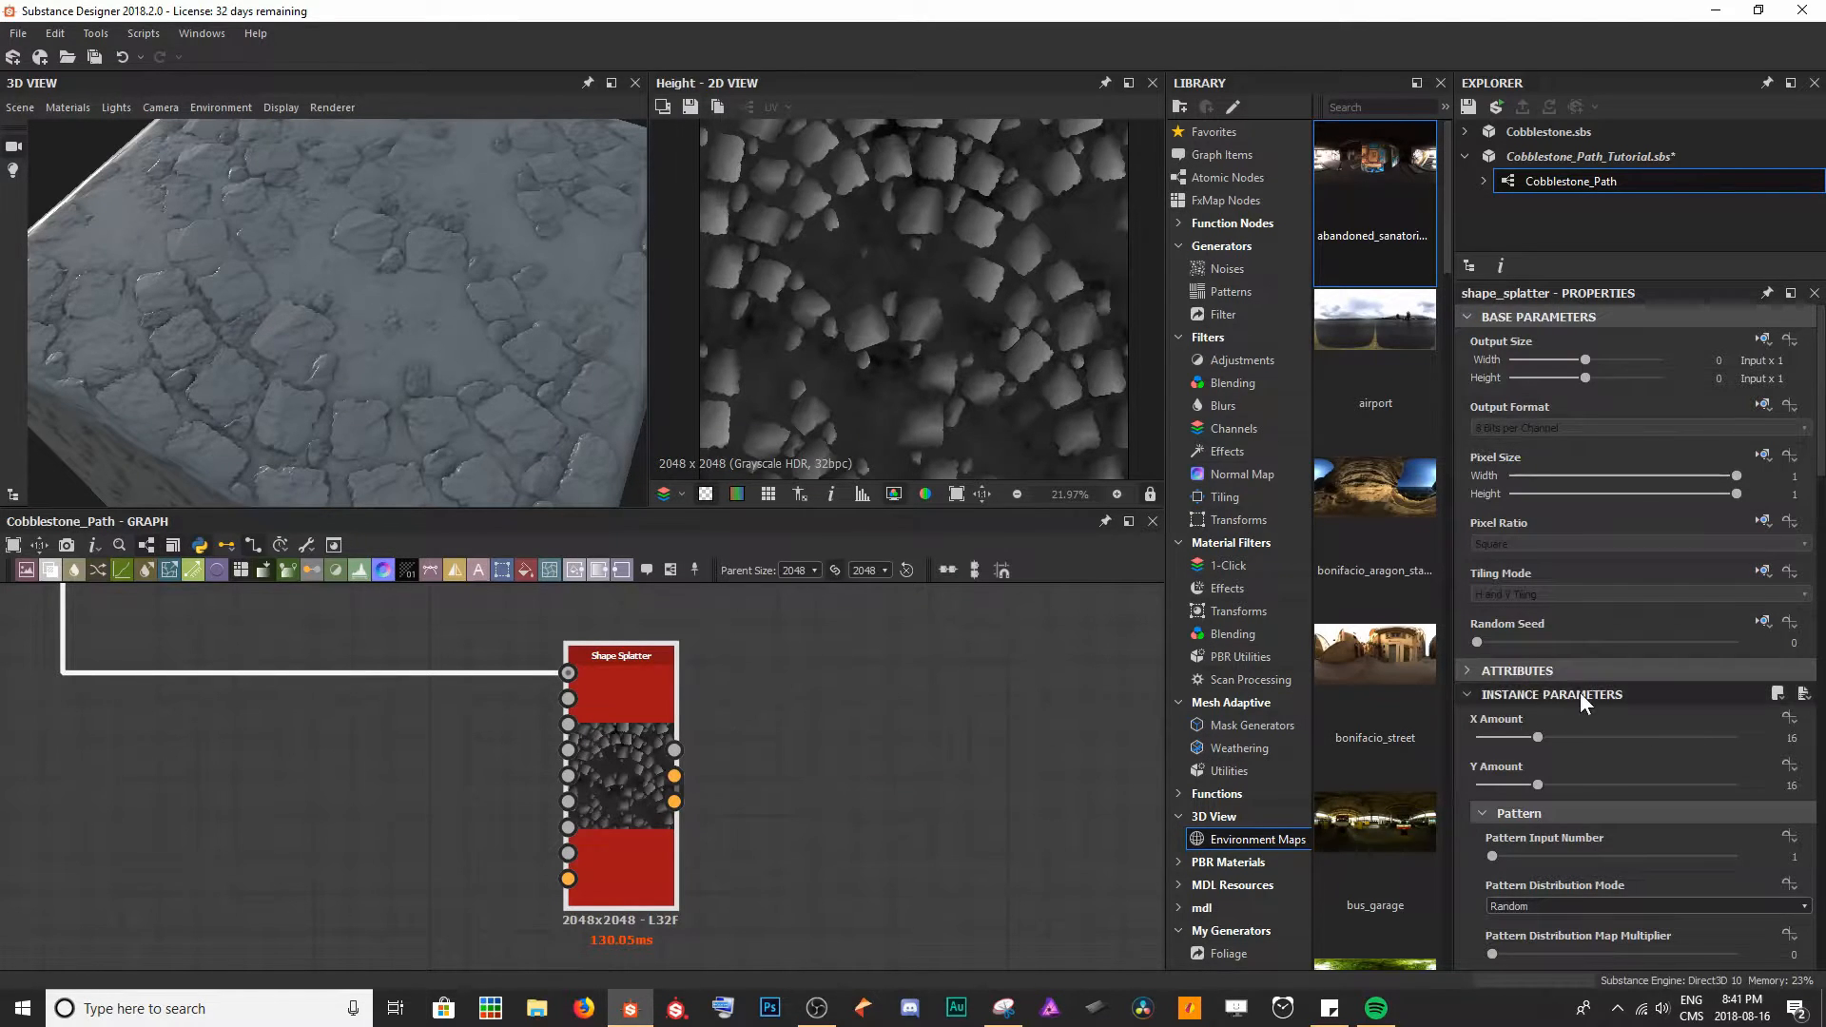
pyautogui.scroll(-10, 1571, 705)
pyautogui.scroll(-10, 1616, 786)
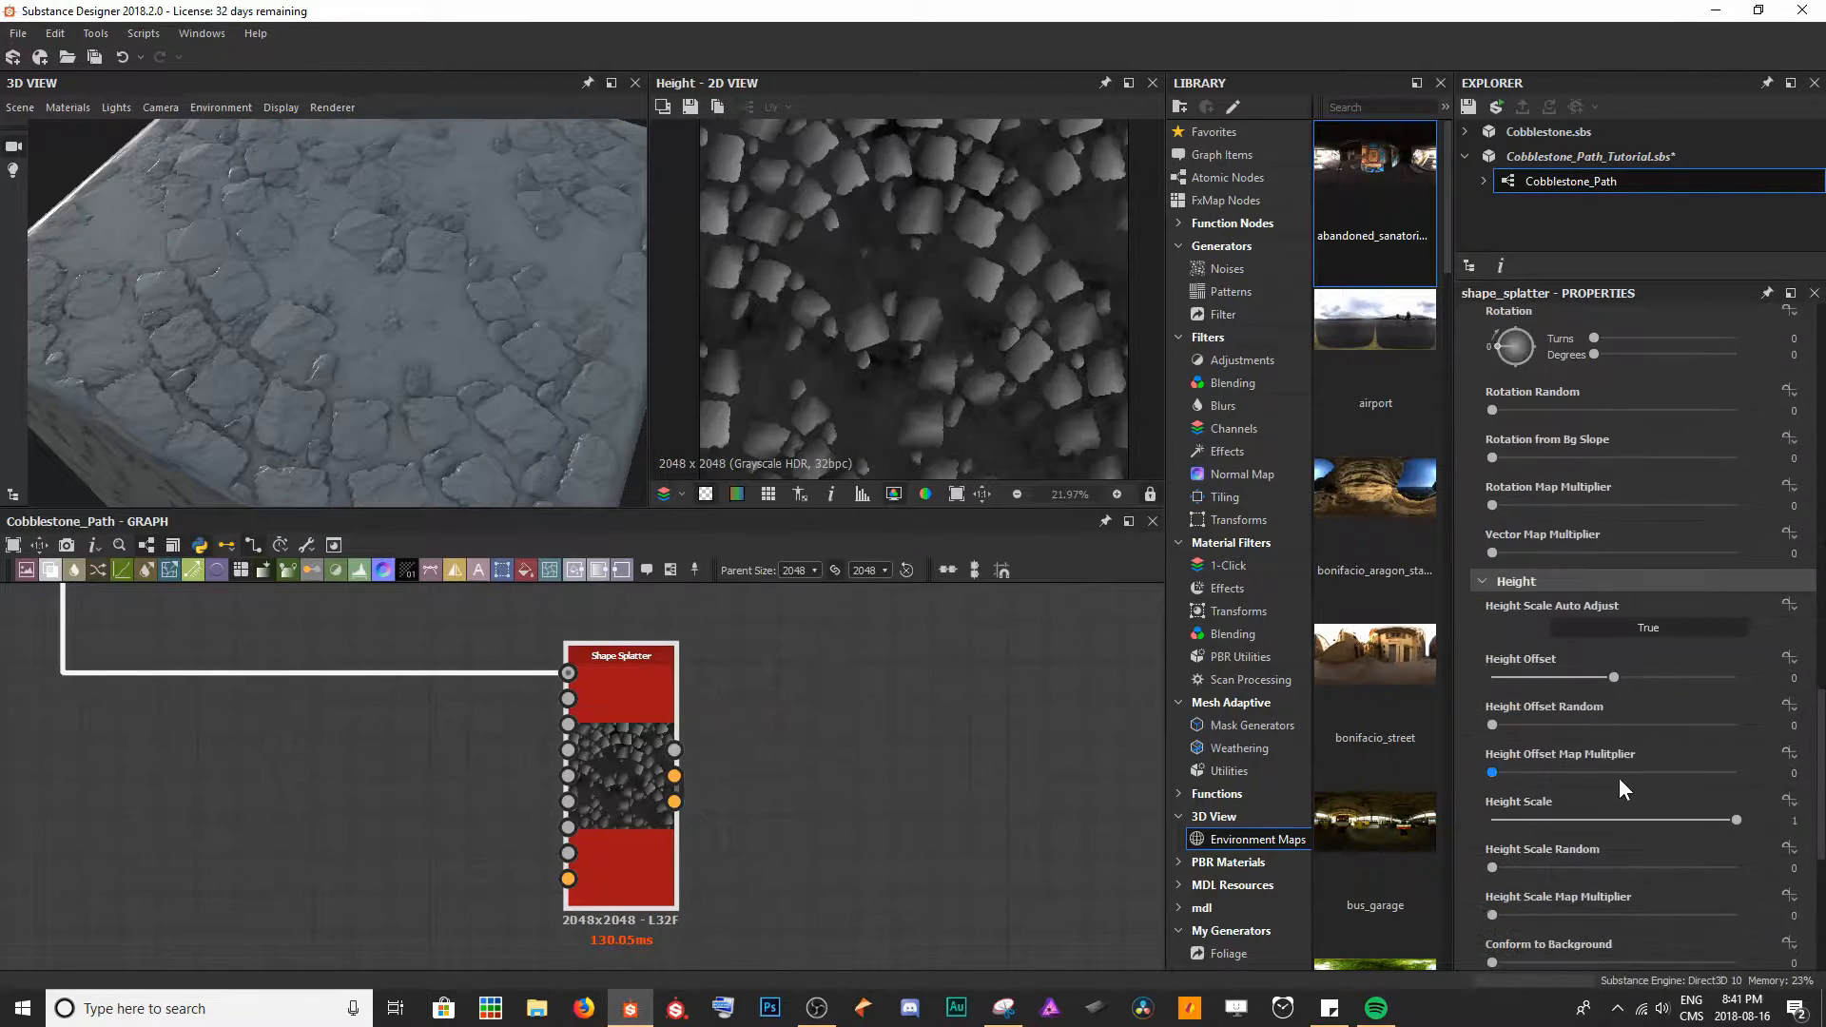
pyautogui.scroll(4, 1641, 753)
pyautogui.scroll(5, 1650, 753)
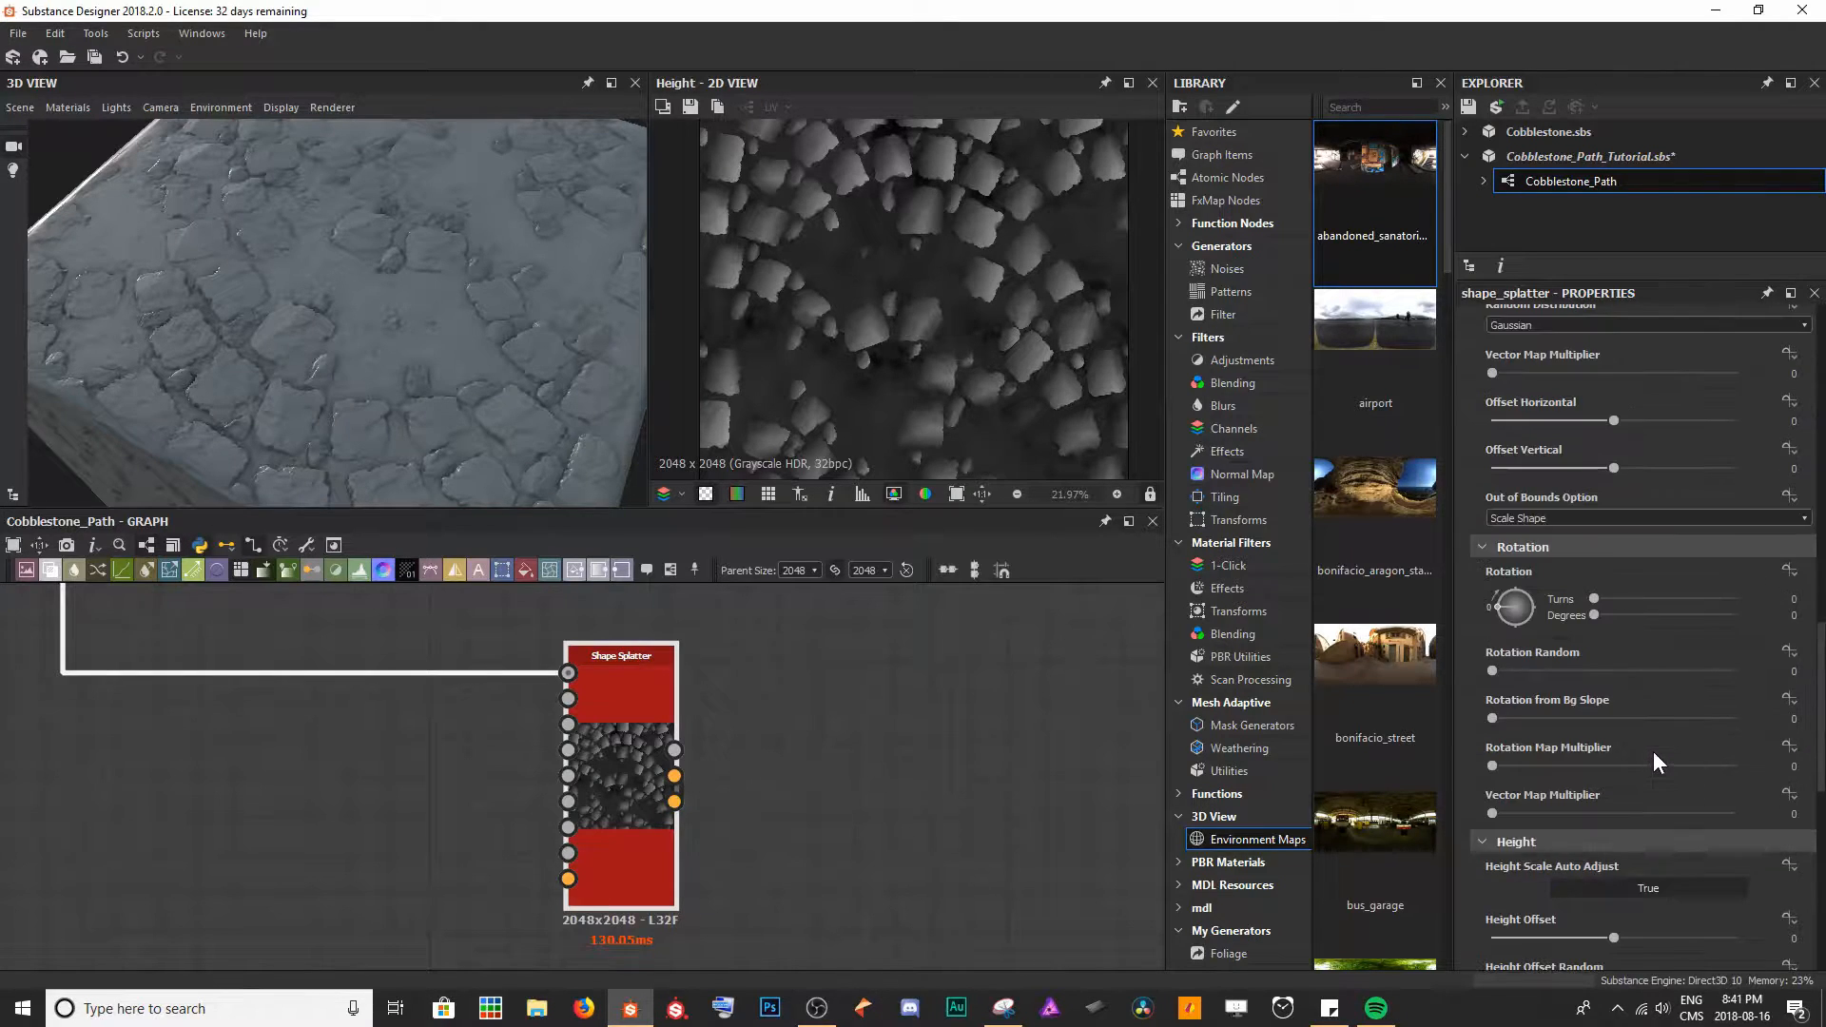
pyautogui.scroll(-1, 1024, 228)
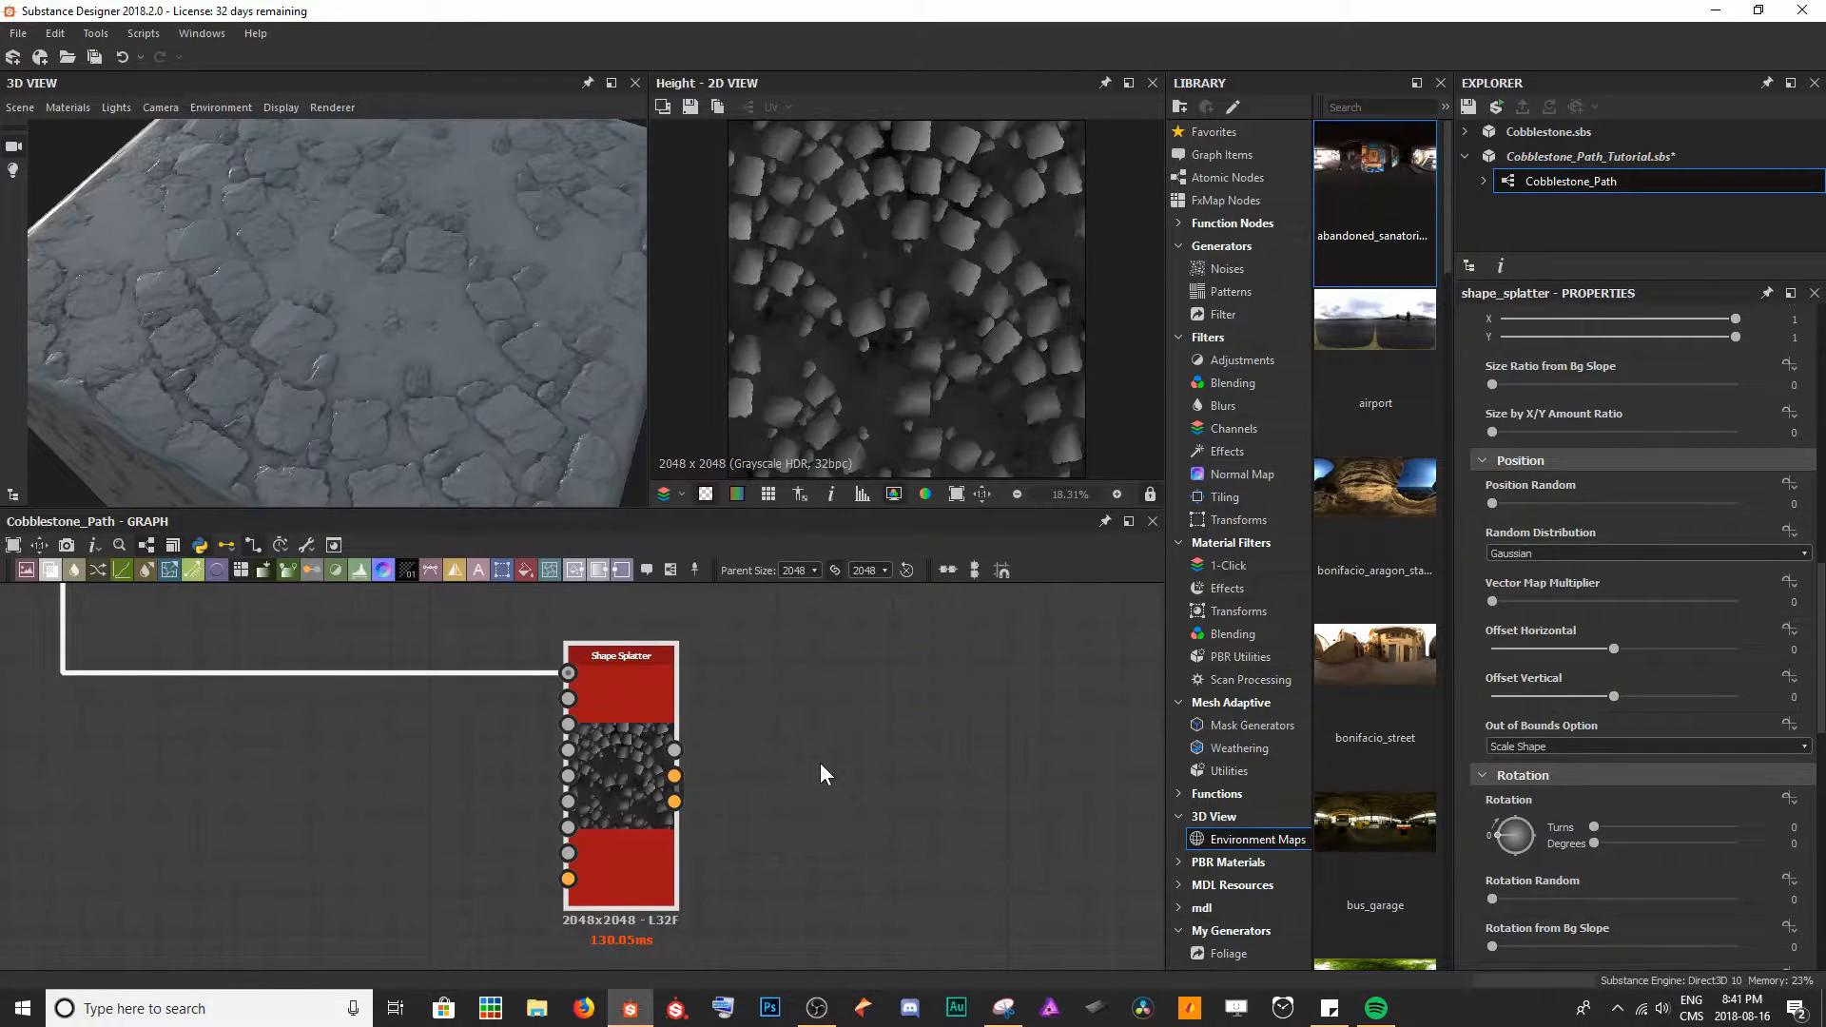
# - Add a Leaf_Generator node to the left of the Shape Splatter in the graph
pyautogui.click(351, 830)
pyautogui.press('space')
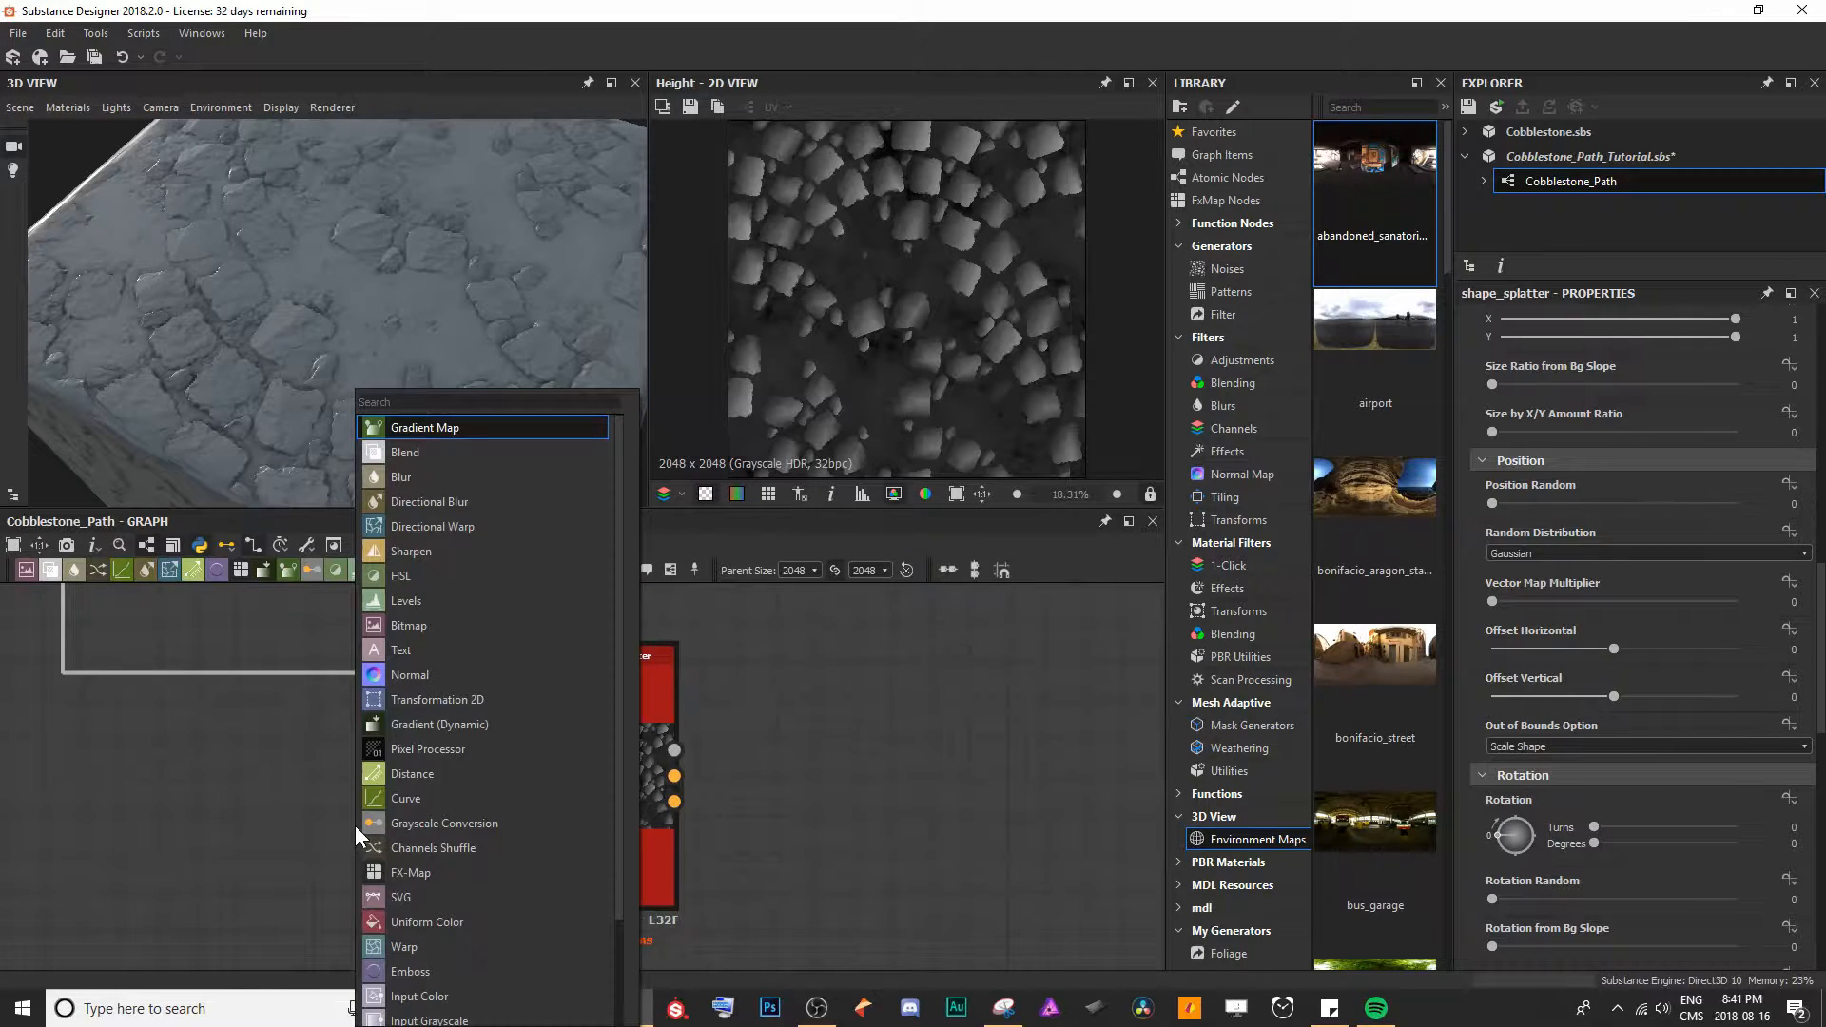
pyautogui.write('leaf')
pyautogui.press('Down')
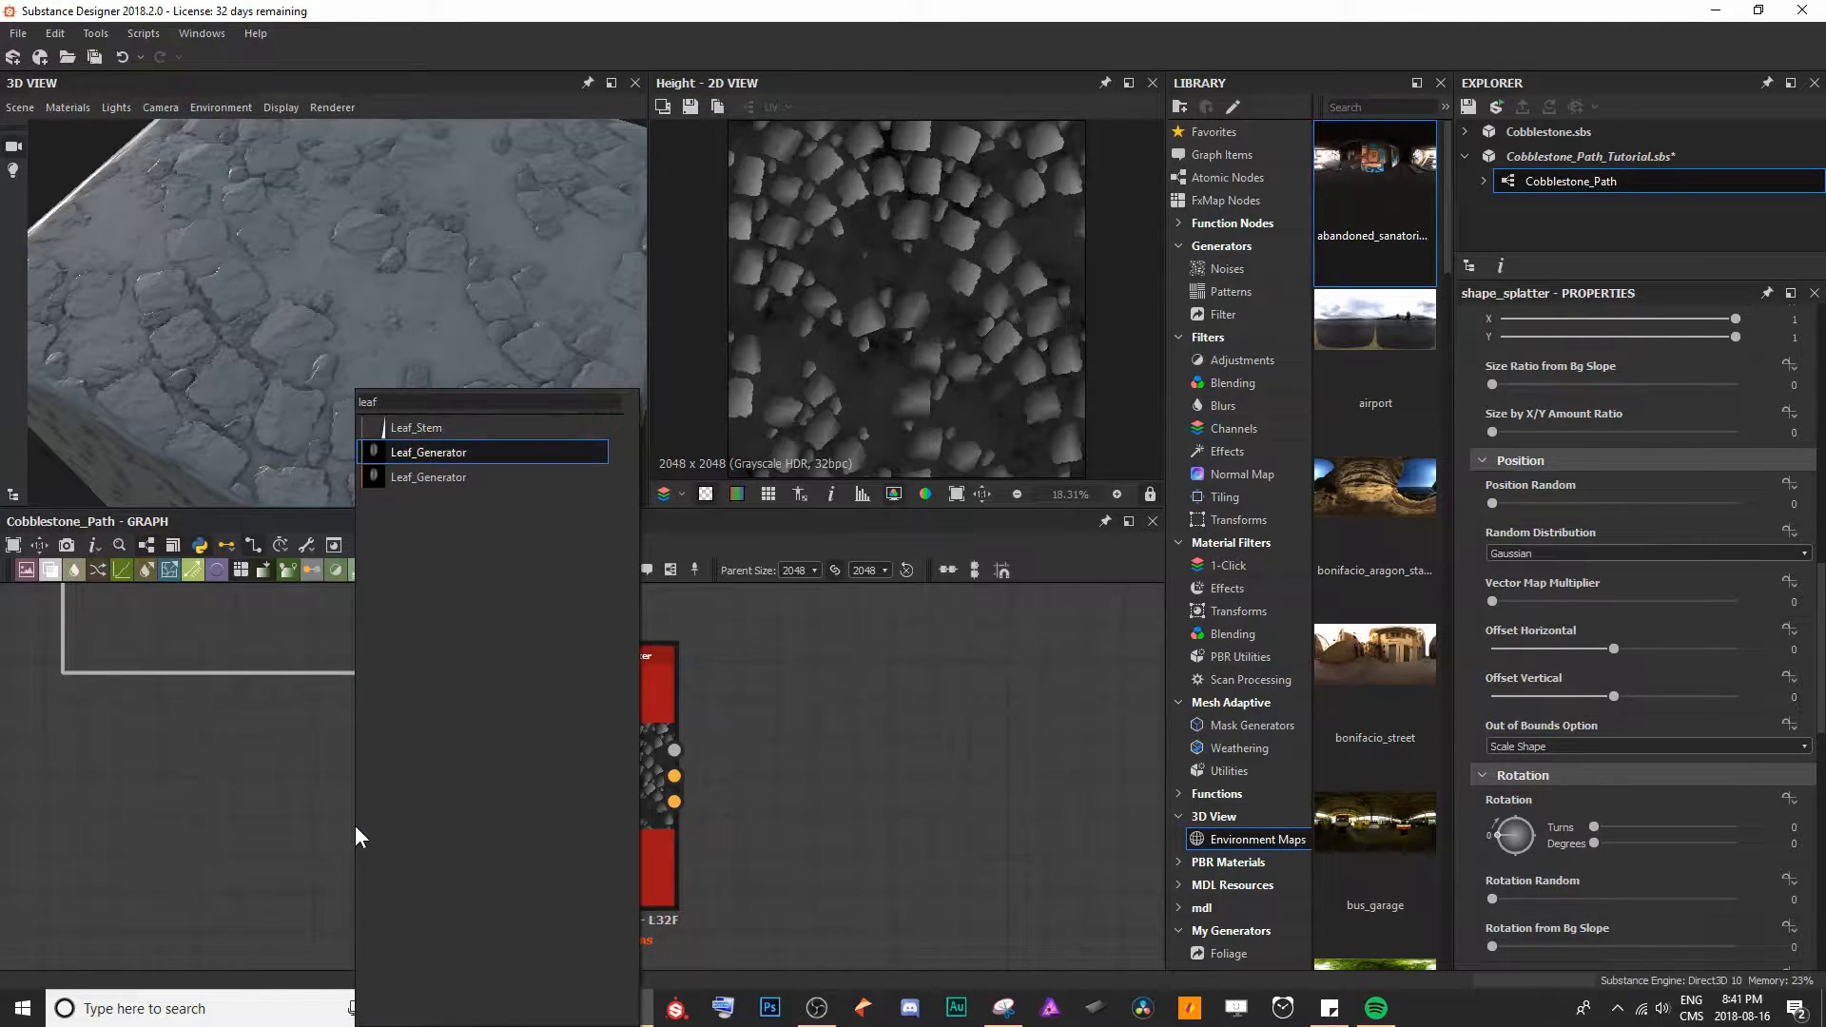
pyautogui.press('Return')
pyautogui.moveTo(356, 833); pyautogui.dragTo(262, 749)
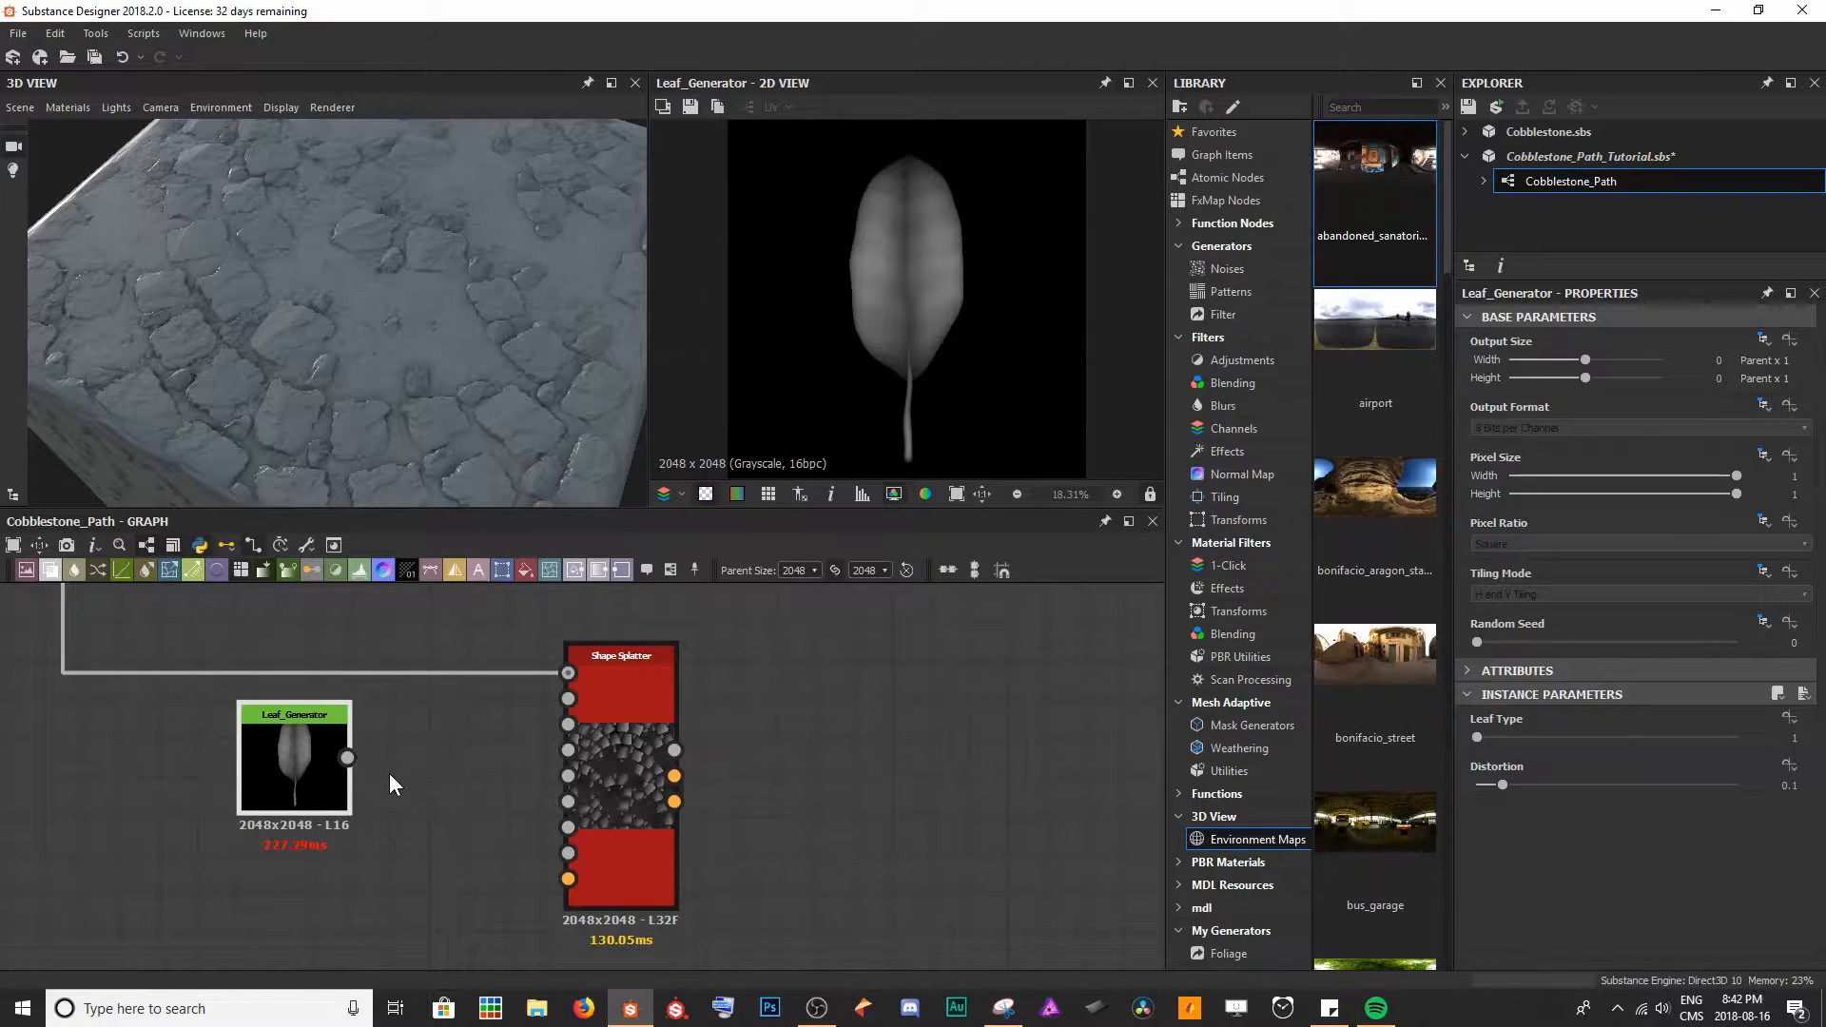
# - Connect the Leaf_Generator to the Shape Splatter's Pattern 1 input and inspect the scattered leaves in its height output
pyautogui.moveTo(350, 757); pyautogui.dragTo(580, 698)
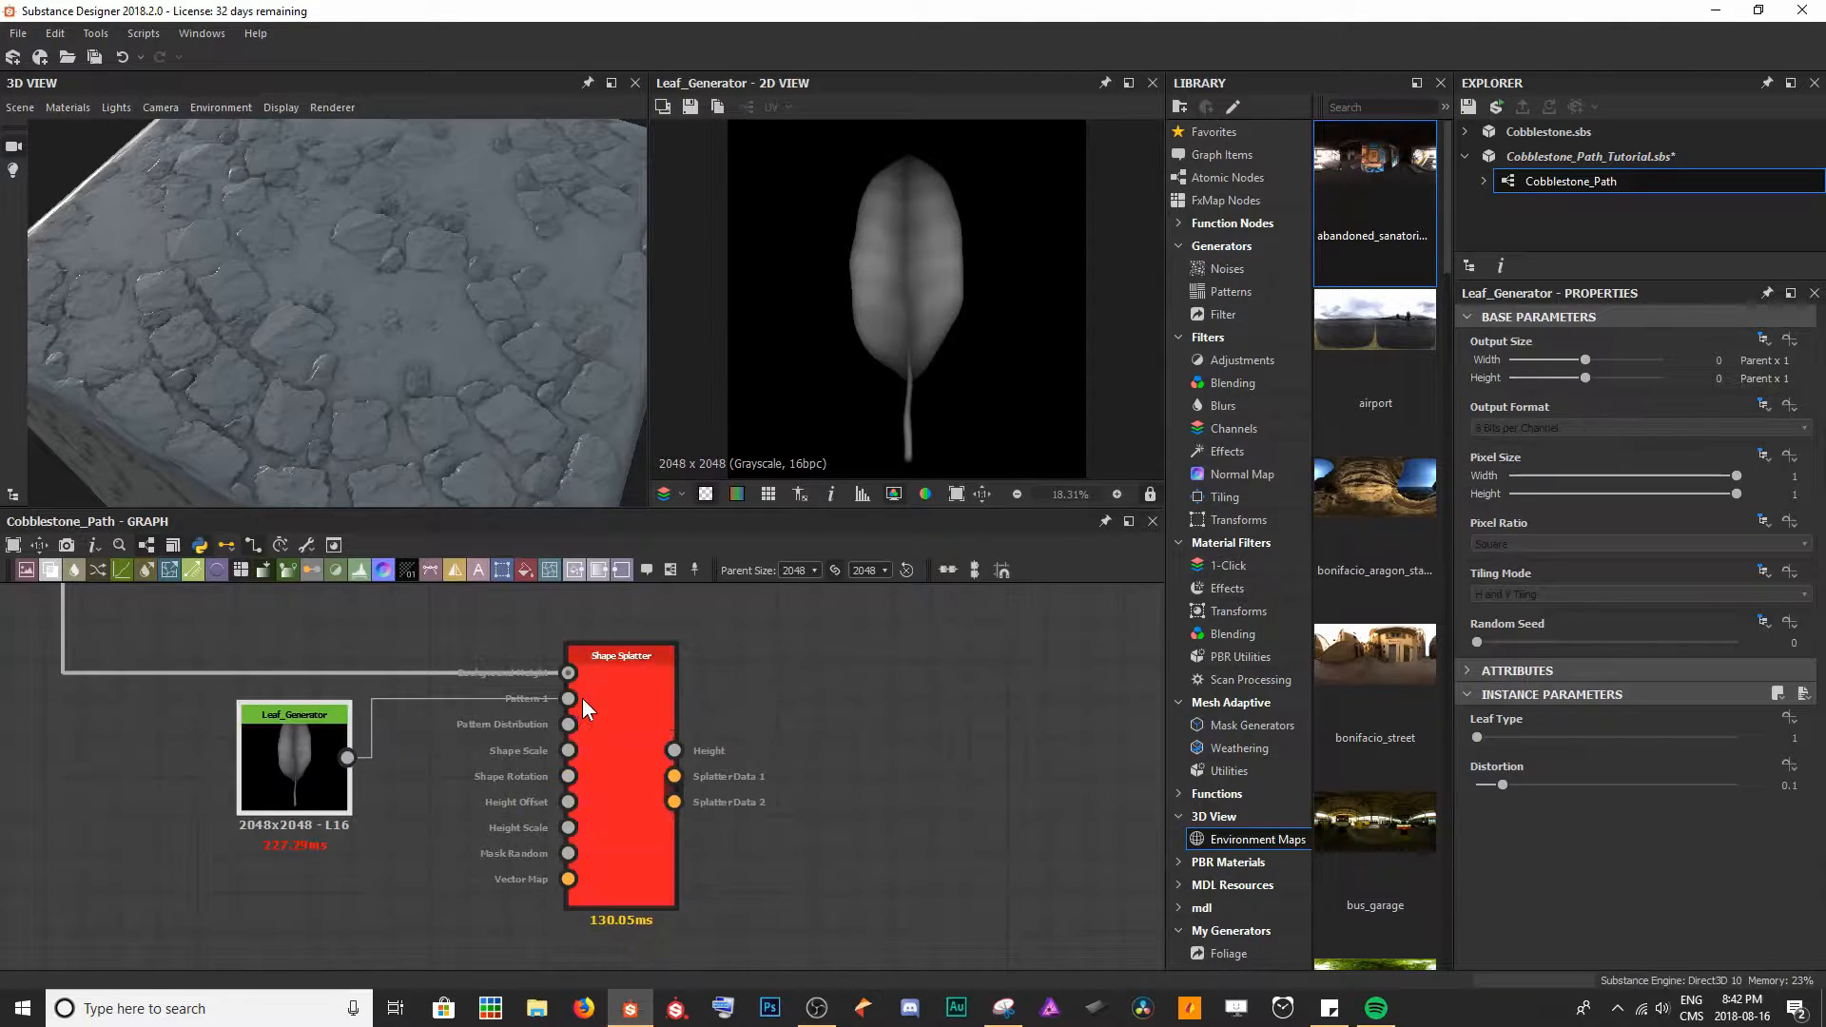
pyautogui.click(629, 774)
pyautogui.doubleClick(630, 774)
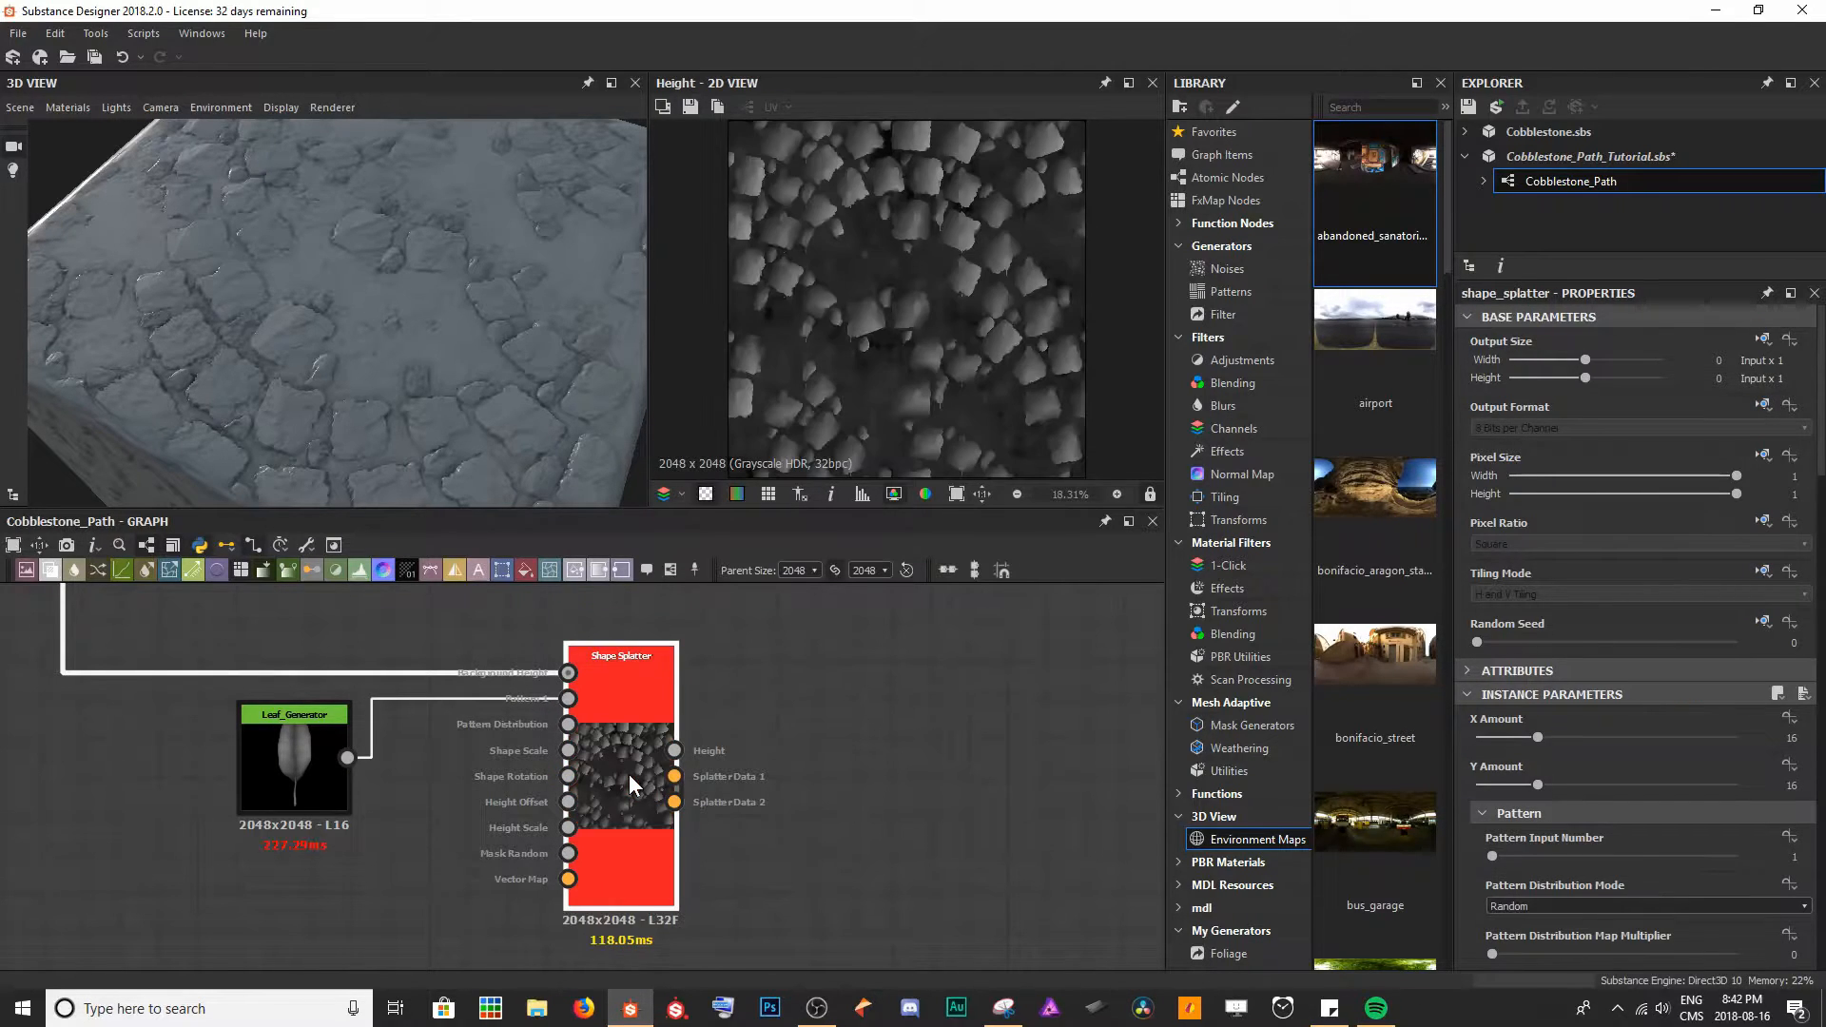
pyautogui.scroll(2, 877, 260)
pyautogui.scroll(7, 876, 260)
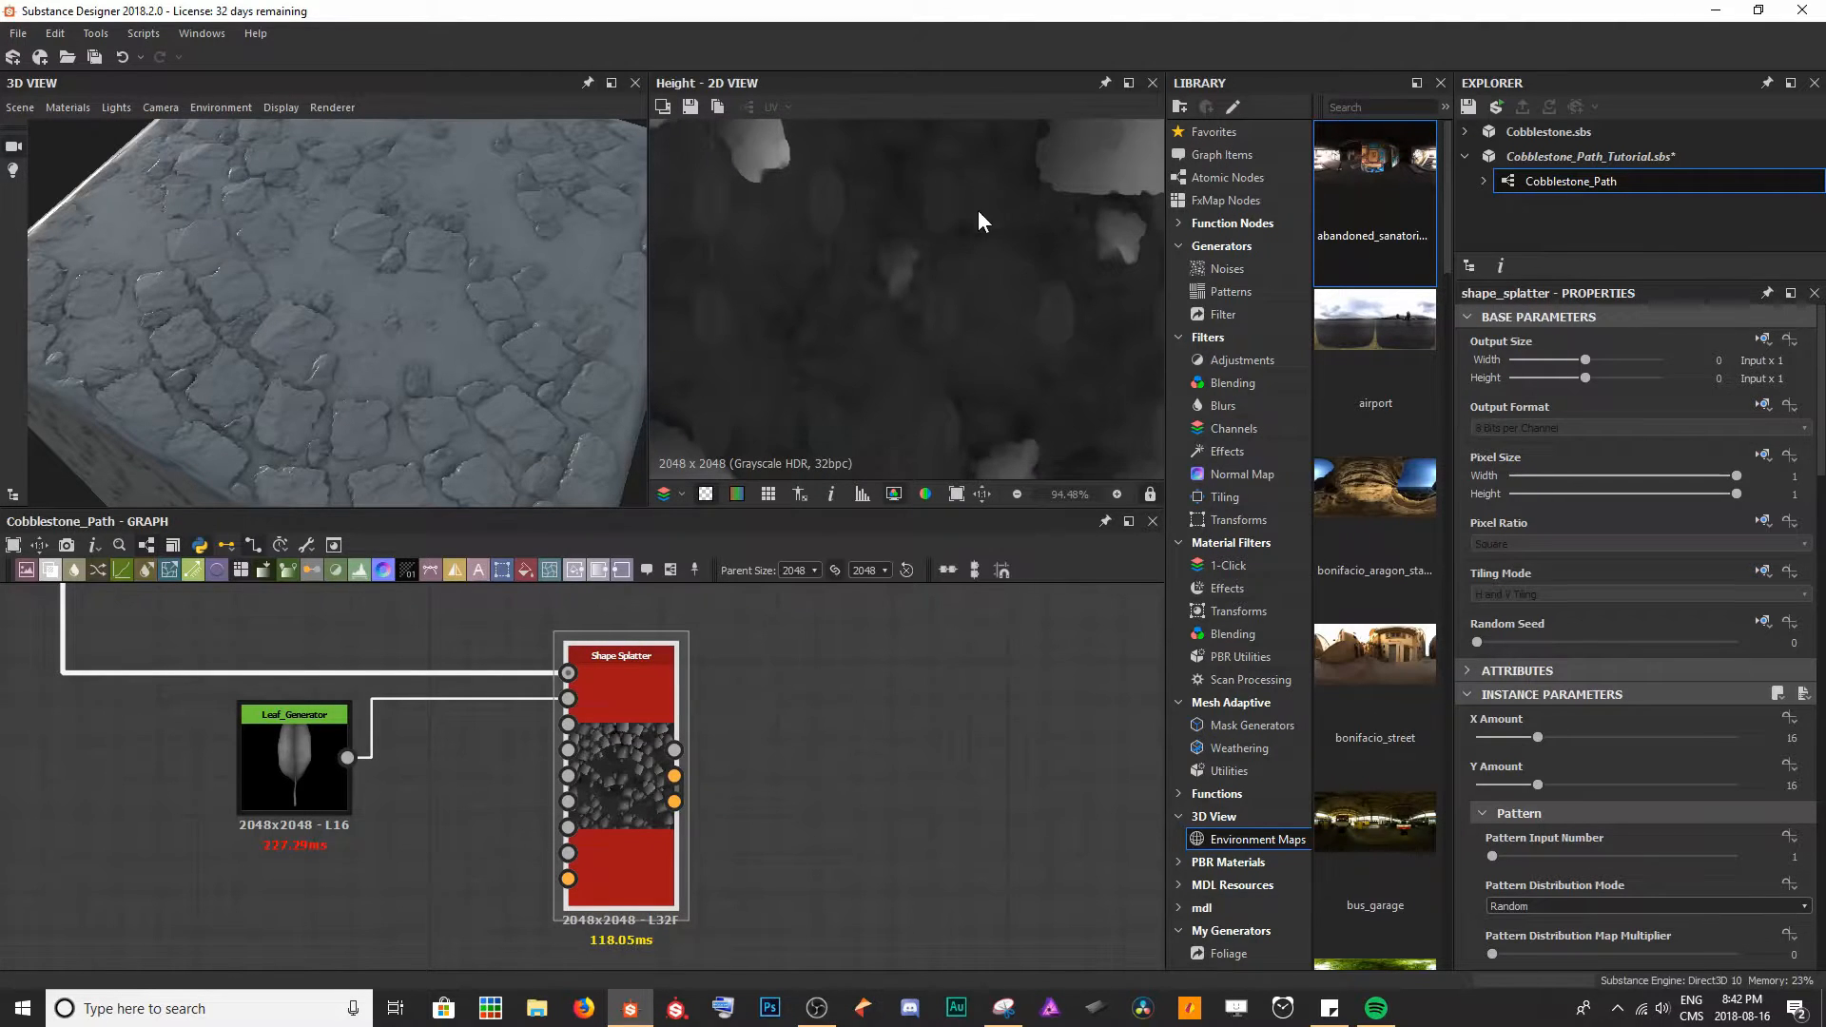
pyautogui.moveTo(967, 207); pyautogui.dragTo(829, 243, button='middle')
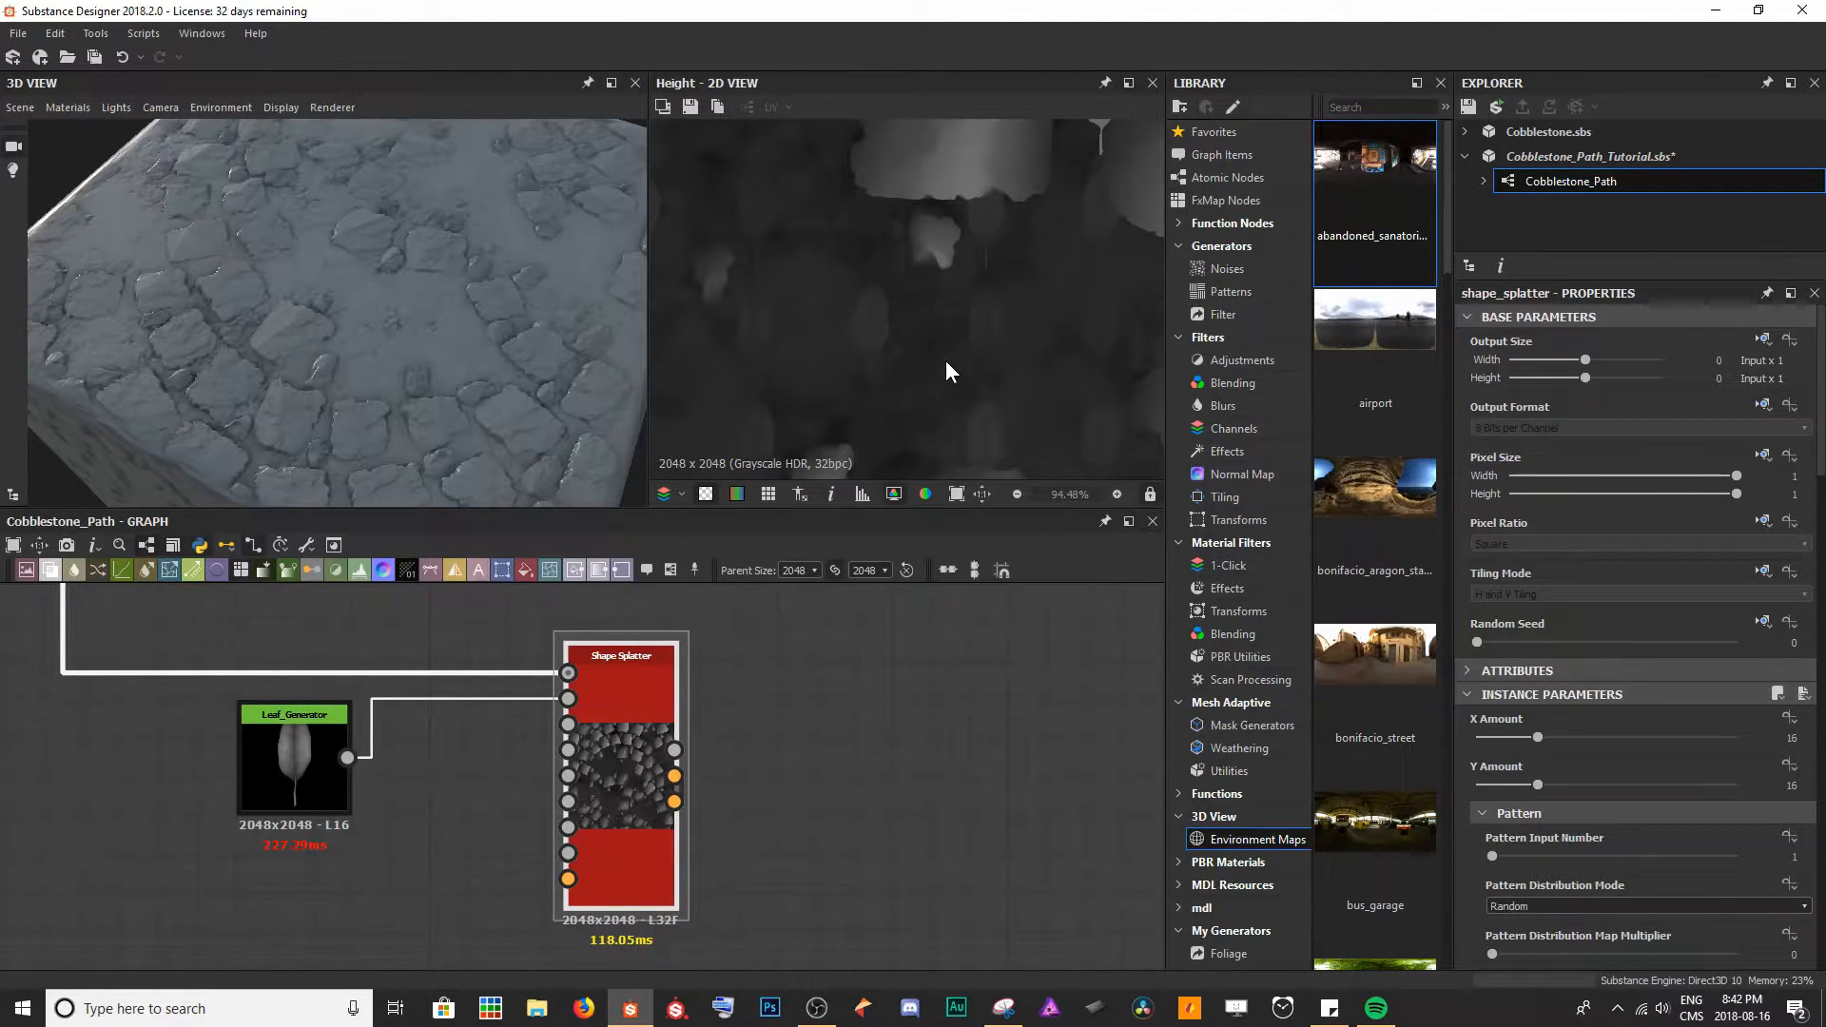
# - Move the Height Blend's downstream connections to the Shape Splatter's Height output, keep its Background Height link, and check the leaves in 3D
pyautogui.scroll(-3, 710, 789)
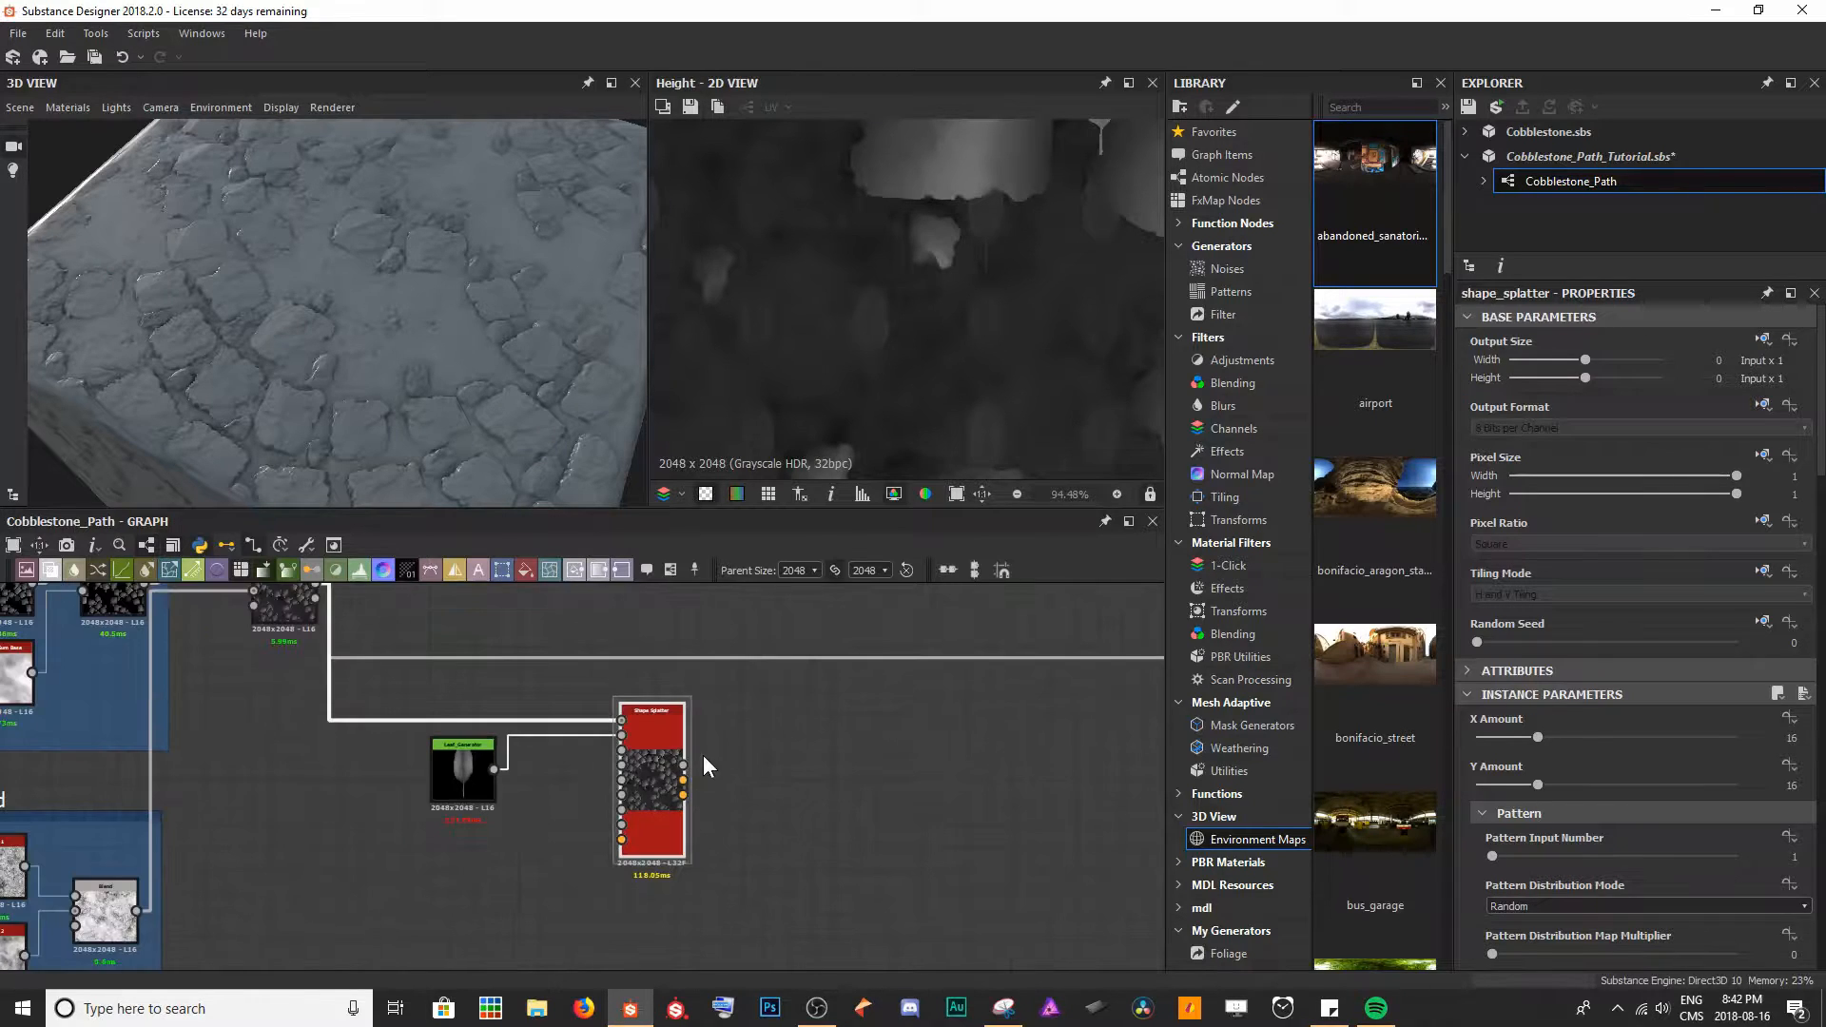
pyautogui.keyDown('shift'); pyautogui.moveTo(175, 639); pyautogui.dragTo(544, 820); pyautogui.keyUp('shift')
pyautogui.moveTo(481, 775); pyautogui.dragTo(175, 638)
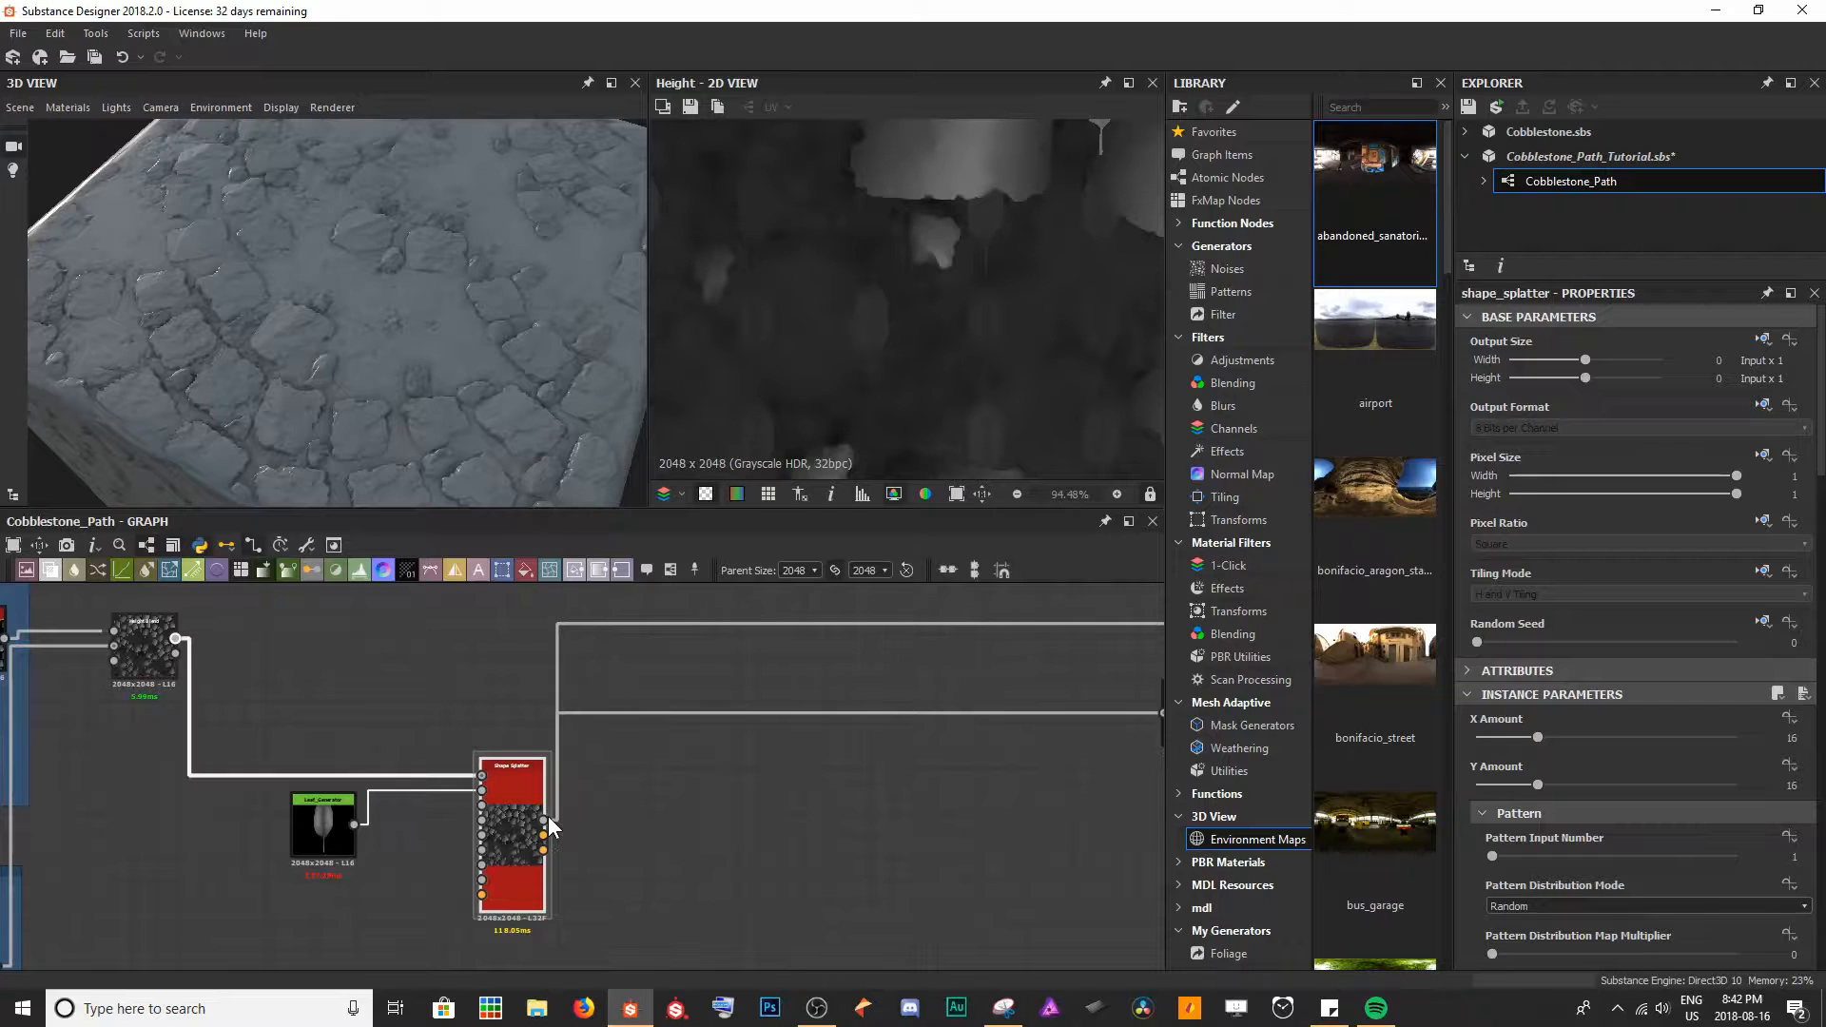
pyautogui.scroll(3, 401, 367)
pyautogui.moveTo(401, 367); pyautogui.dragTo(509, 334)
pyautogui.moveTo(359, 245); pyautogui.dragTo(324, 399)
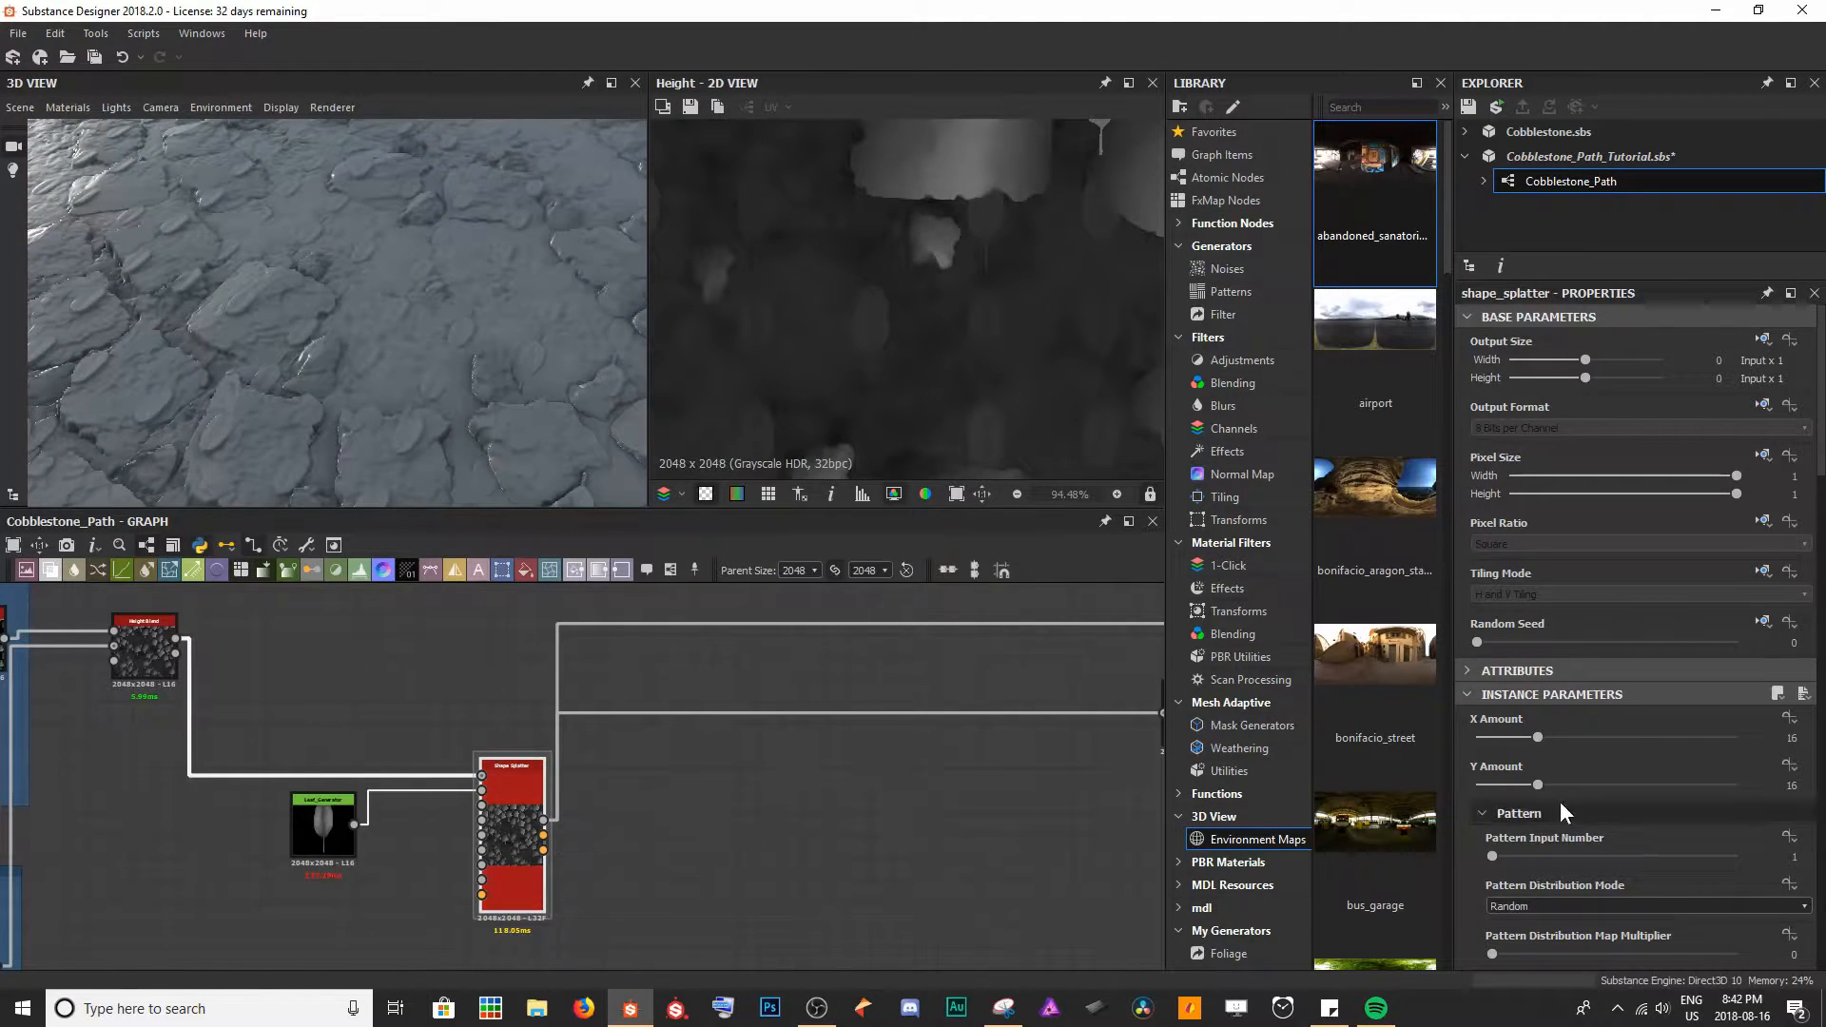
# - Set the Shape Splatter's X Amount and Y Amount to 27 and its Pattern Input Number to 2
pyautogui.moveTo(1547, 736); pyautogui.dragTo(1577, 785)
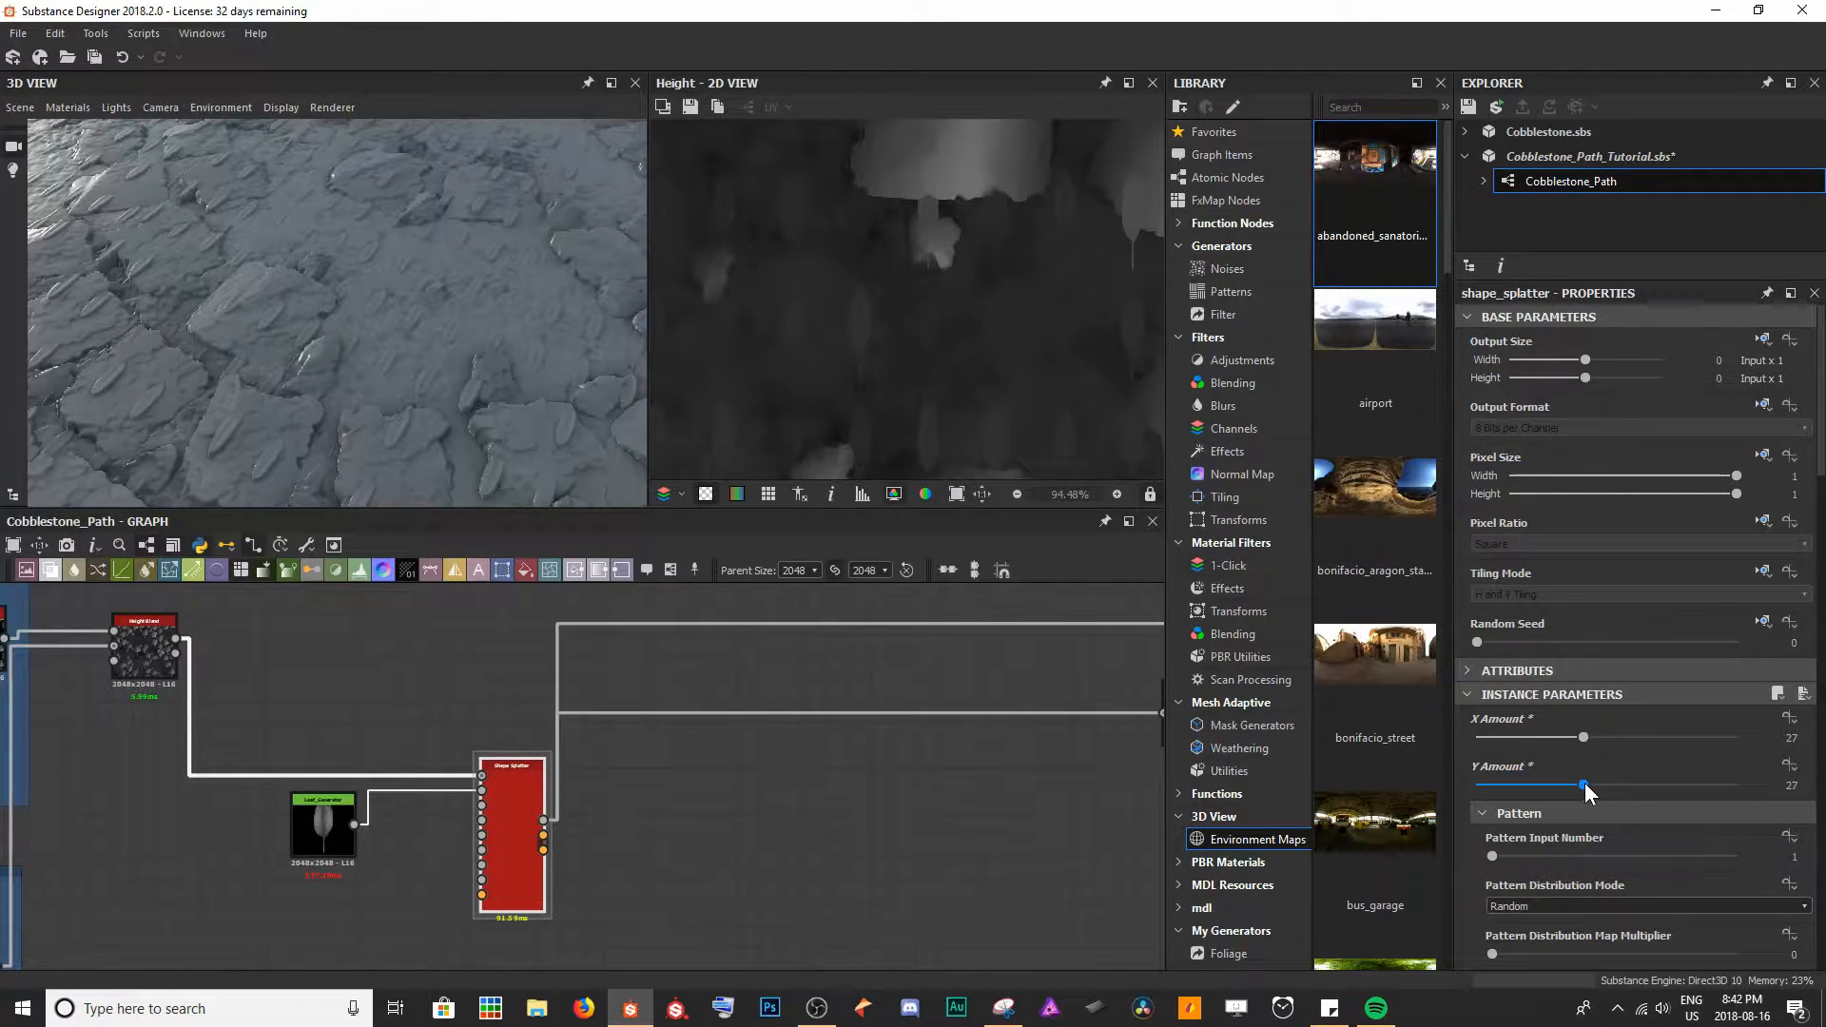
pyautogui.moveTo(487, 390); pyautogui.dragTo(534, 460)
pyautogui.scroll(-3, 1617, 740)
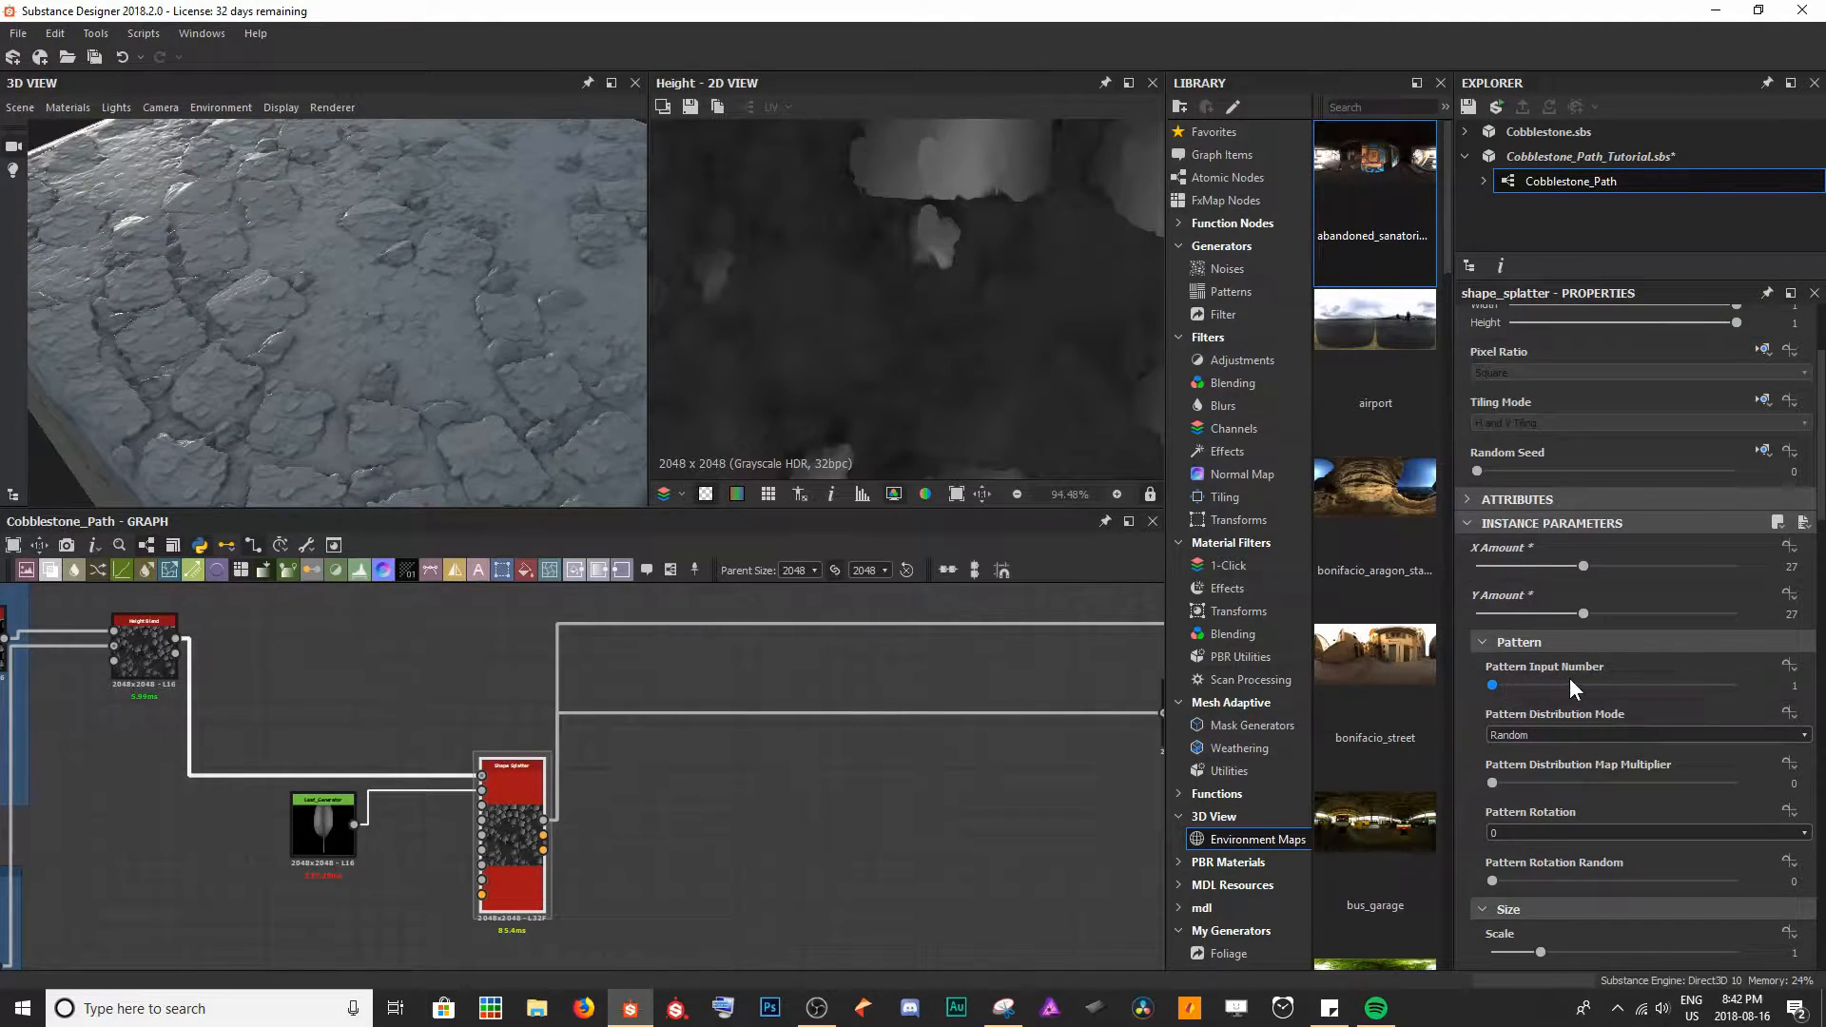
pyautogui.scroll(4, 442, 812)
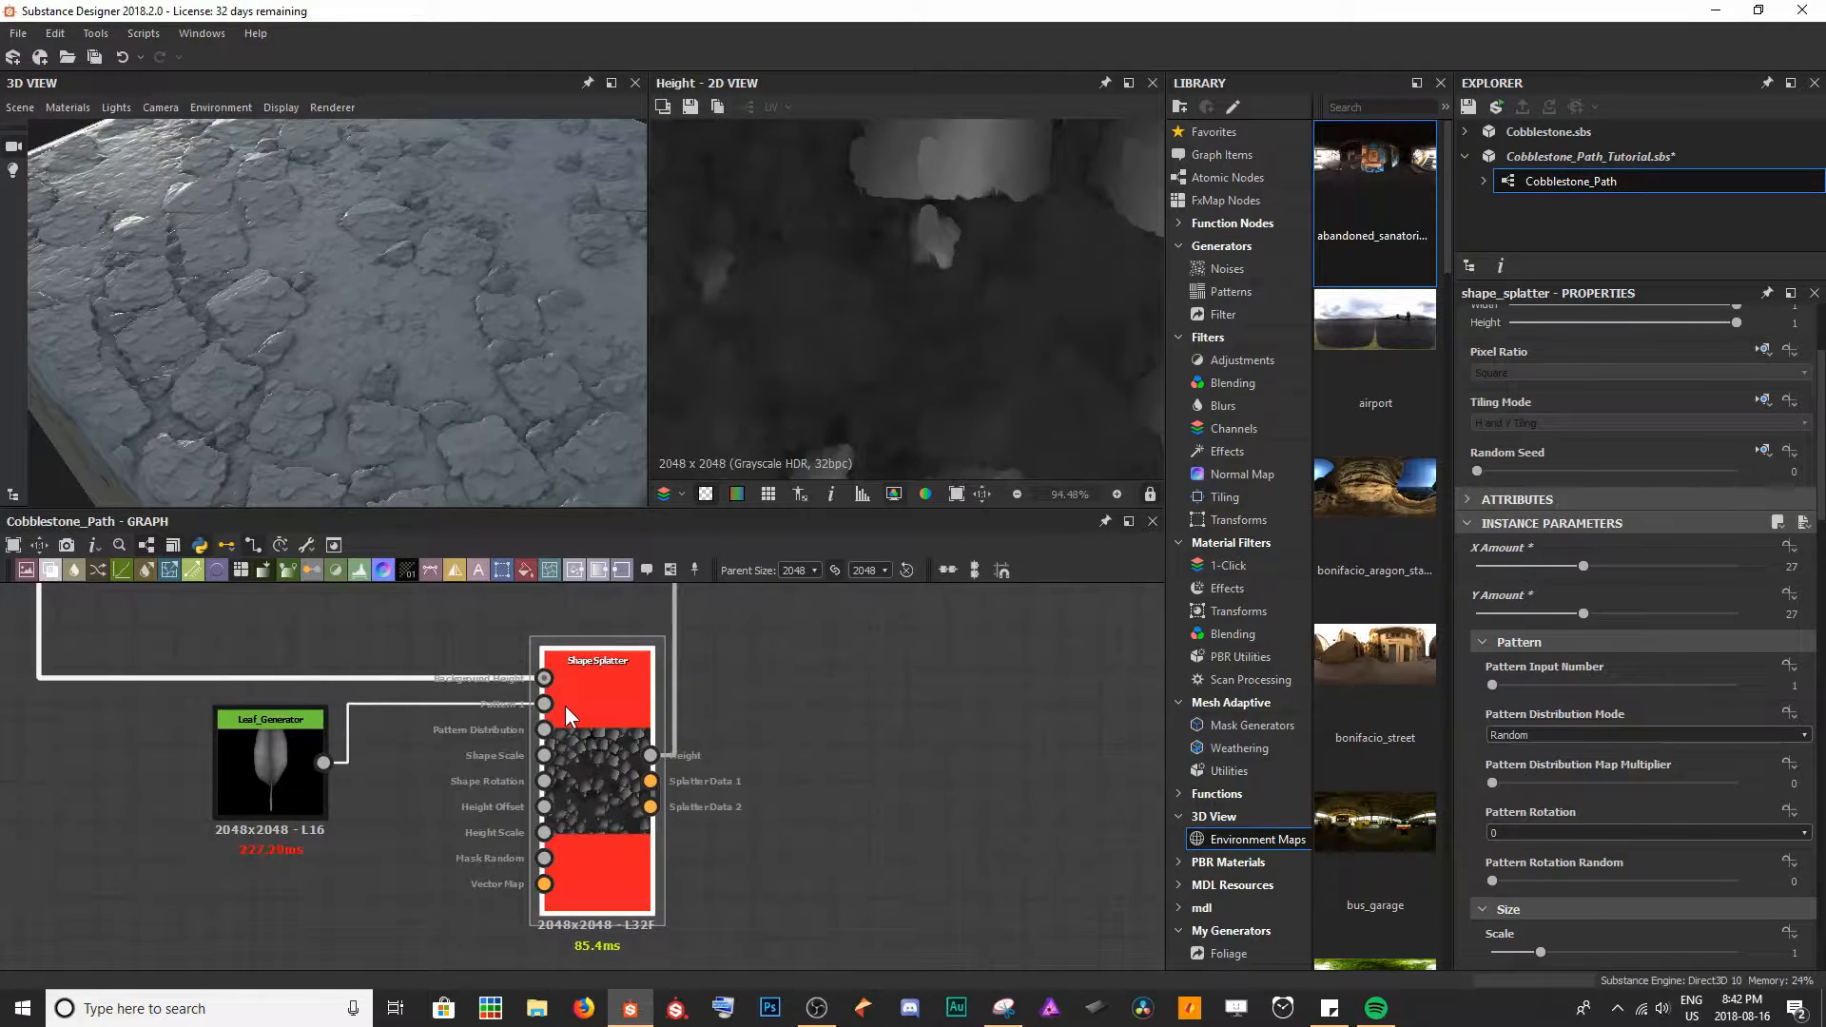
pyautogui.scroll(3, 565, 705)
pyautogui.scroll(-3, 573, 713)
pyautogui.scroll(1, 602, 715)
pyautogui.moveTo(1501, 681); pyautogui.dragTo(1513, 681)
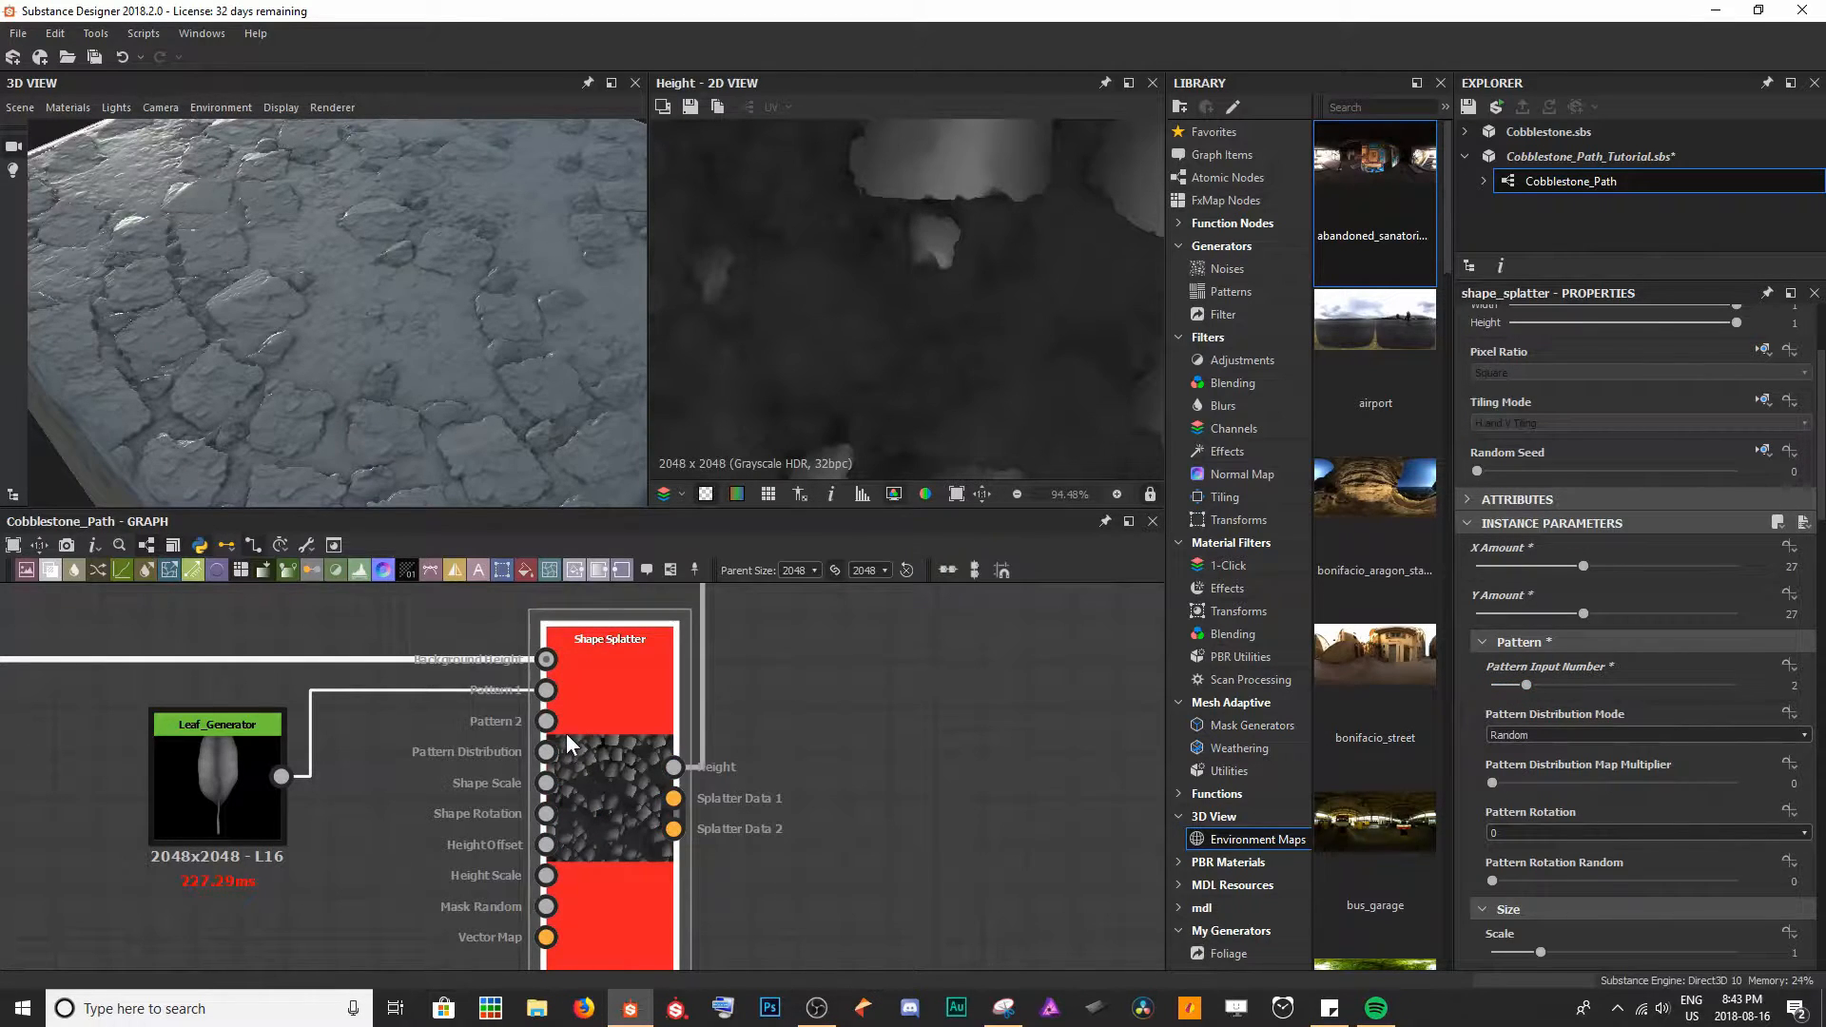
# - Duplicate the Leaf_Generator node and place the copy directly below the original
pyautogui.moveTo(435, 829); pyautogui.dragTo(548, 776, button='middle')
pyautogui.moveTo(343, 755)
pyautogui.mouseDown()
pyautogui.moveTo(345, 712)
pyautogui.moveTo(343, 739)
pyautogui.mouseUp()
pyautogui.hotkey('ctrl', 'd')
pyautogui.moveTo(544, 779); pyautogui.dragTo(346, 910)
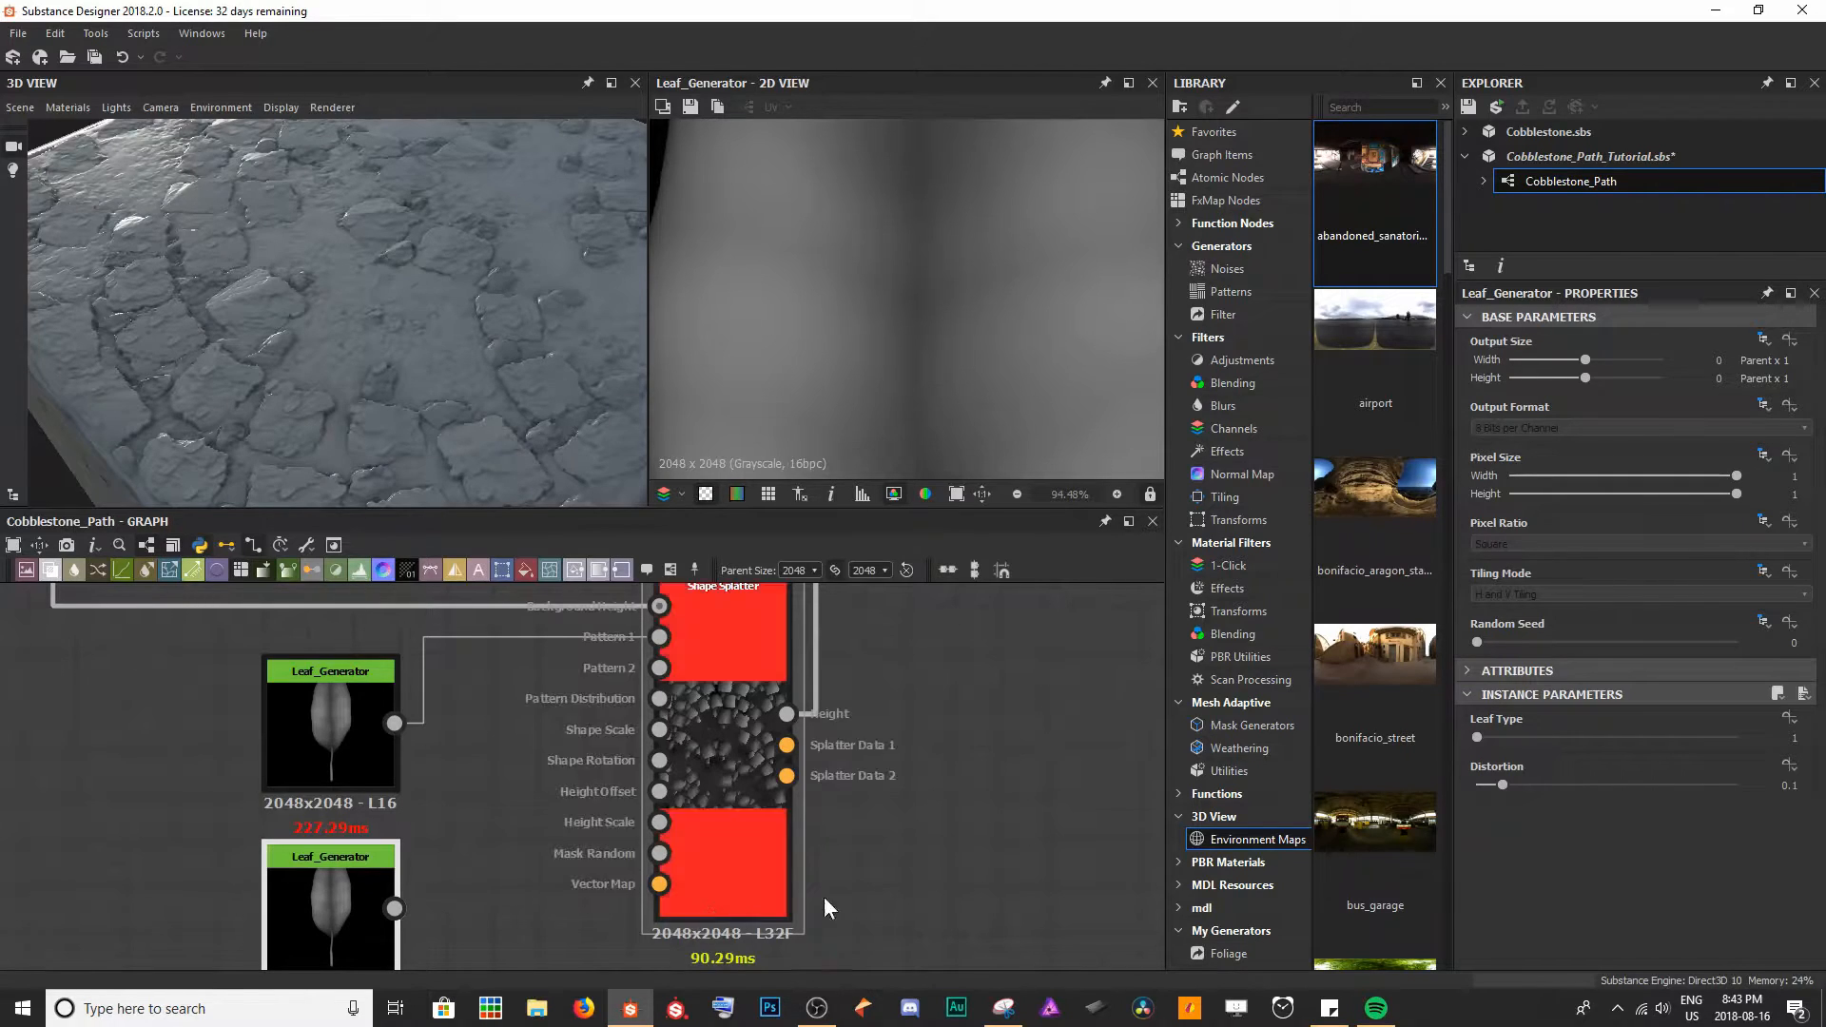
# - Set the duplicated Leaf_Generator's Leaf Type to 2 and connect it to the Shape Splatter's Pattern 2 input
pyautogui.scroll(-5, 916, 287)
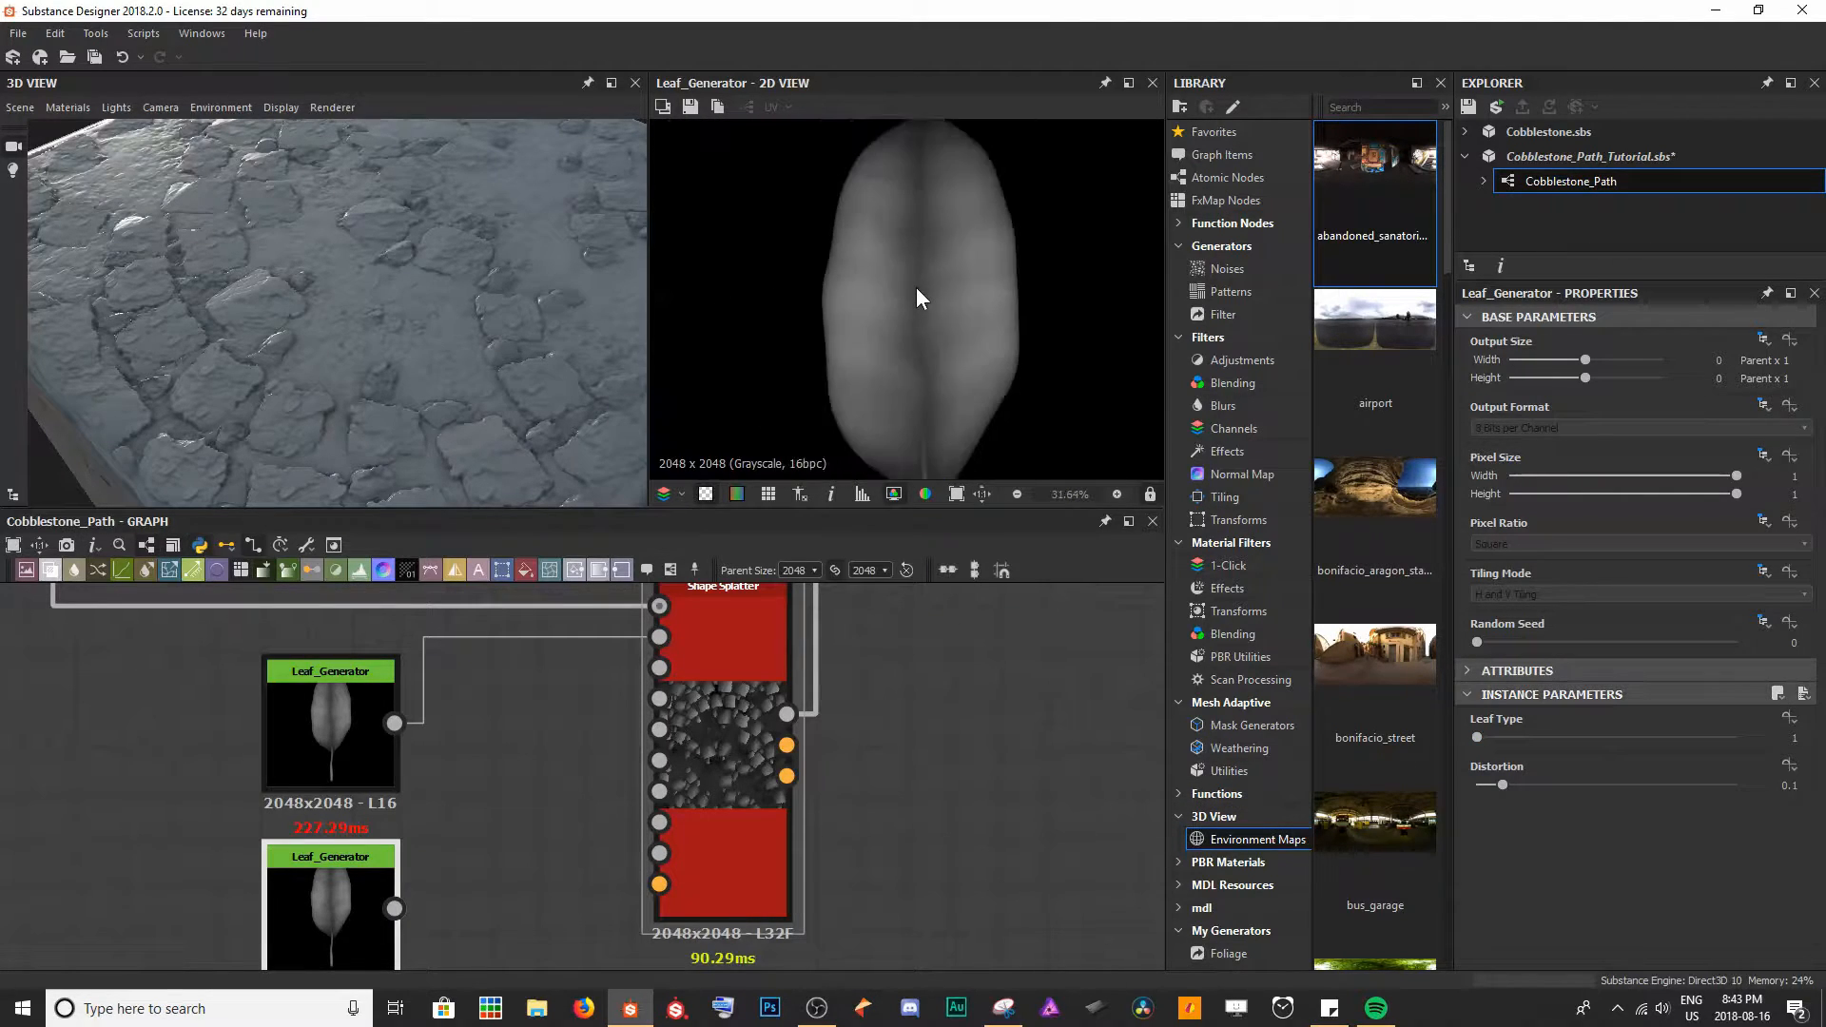
pyautogui.click(1527, 736)
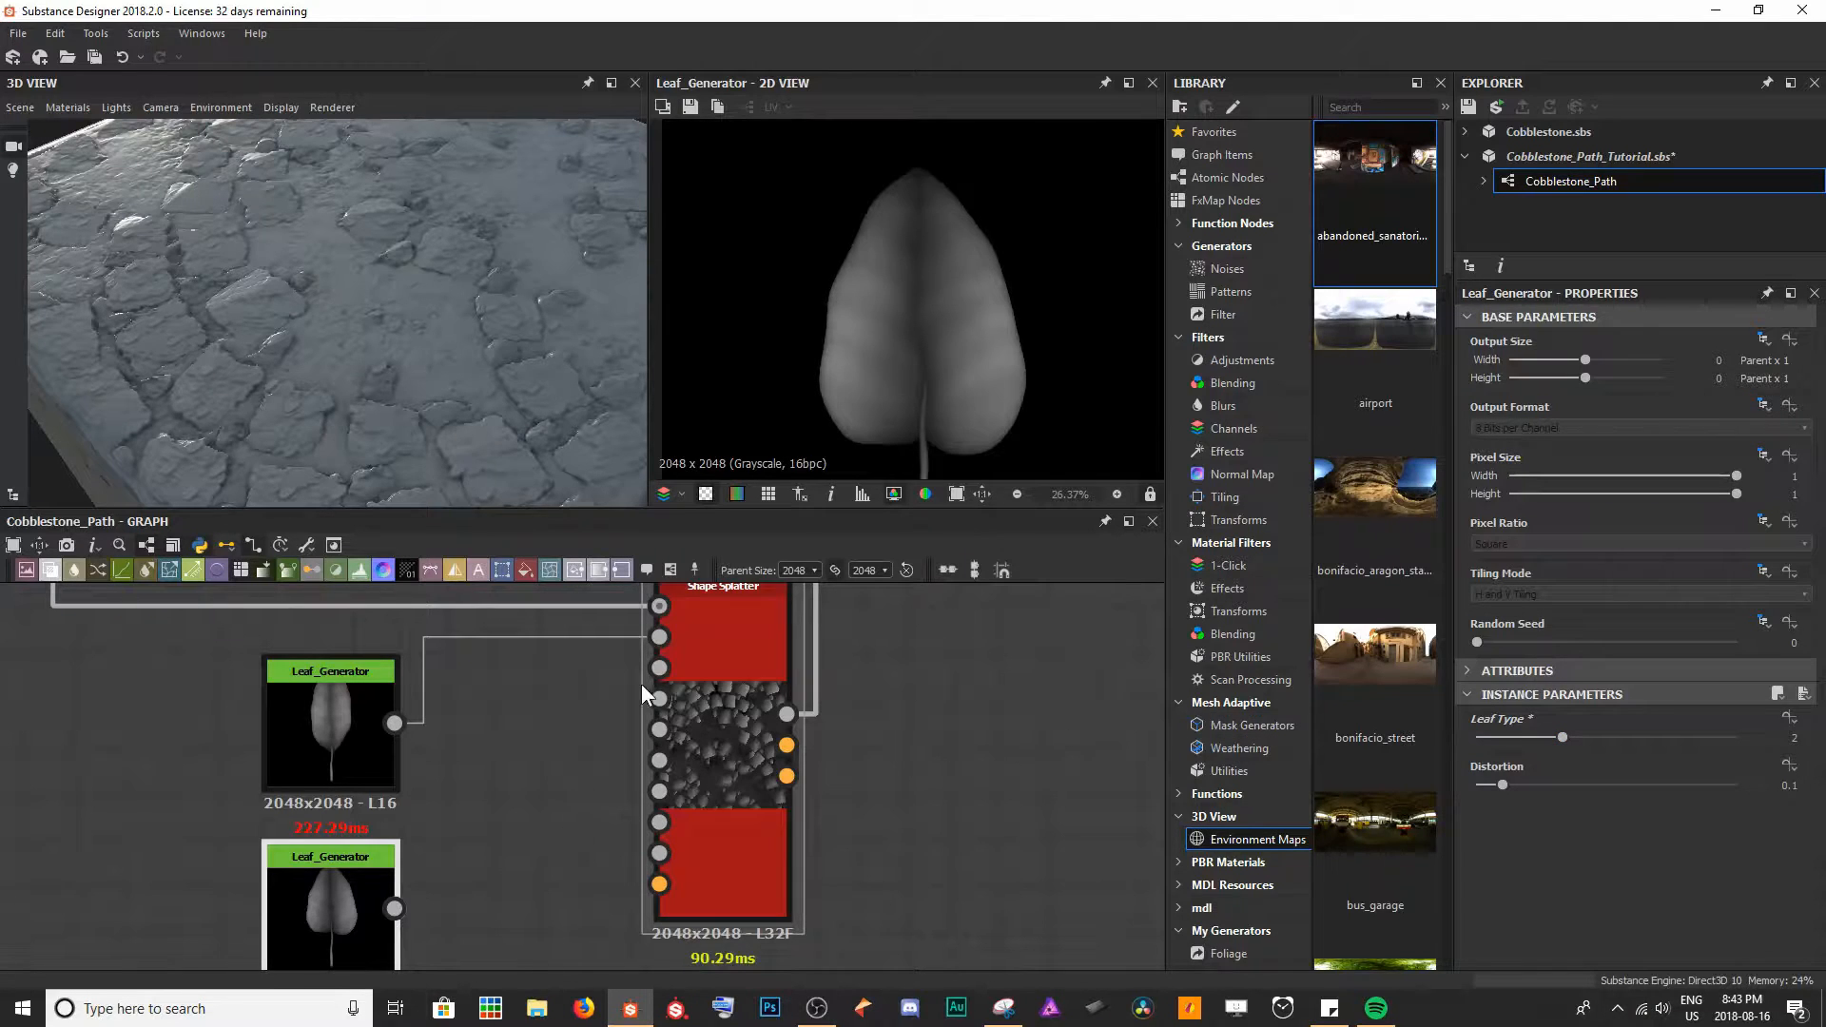
pyautogui.moveTo(394, 908); pyautogui.dragTo(661, 668)
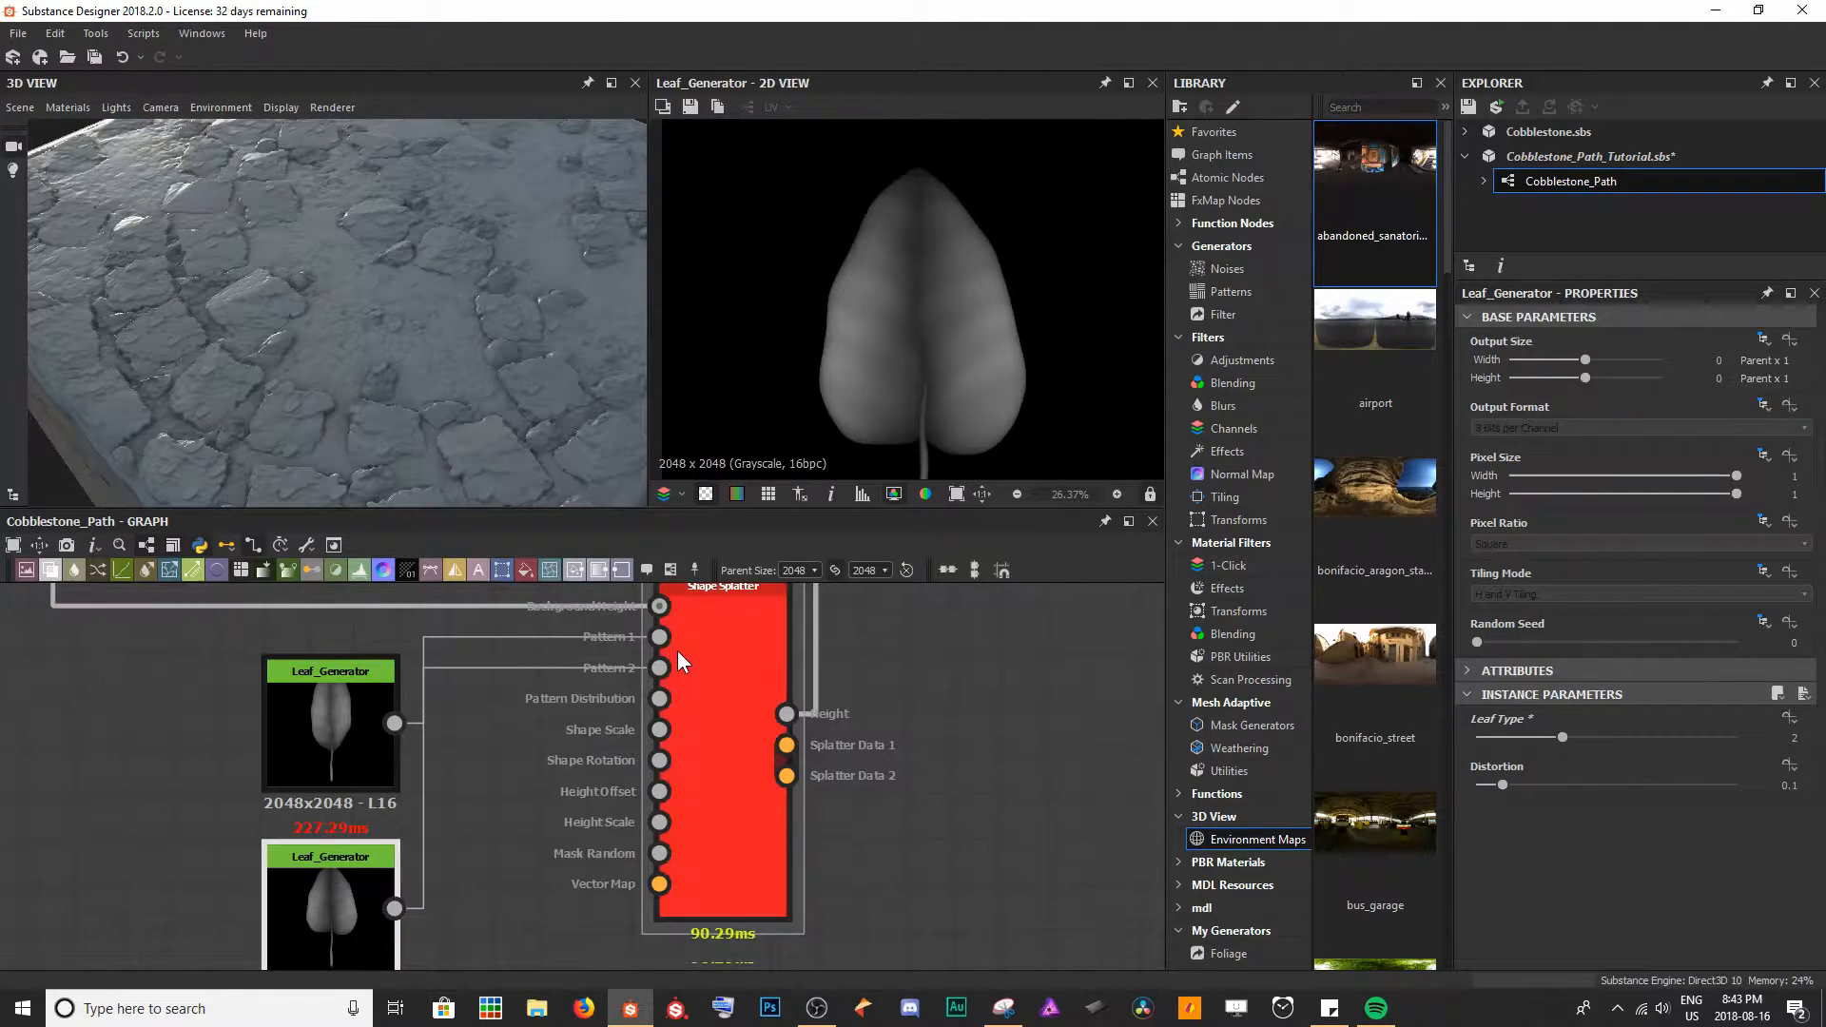
# - Show the Shape Splatter's parameters and height output, and examine the scattered leaves up close in 3D
pyautogui.doubleClick(708, 723)
pyautogui.moveTo(369, 449); pyautogui.dragTo(308, 384)
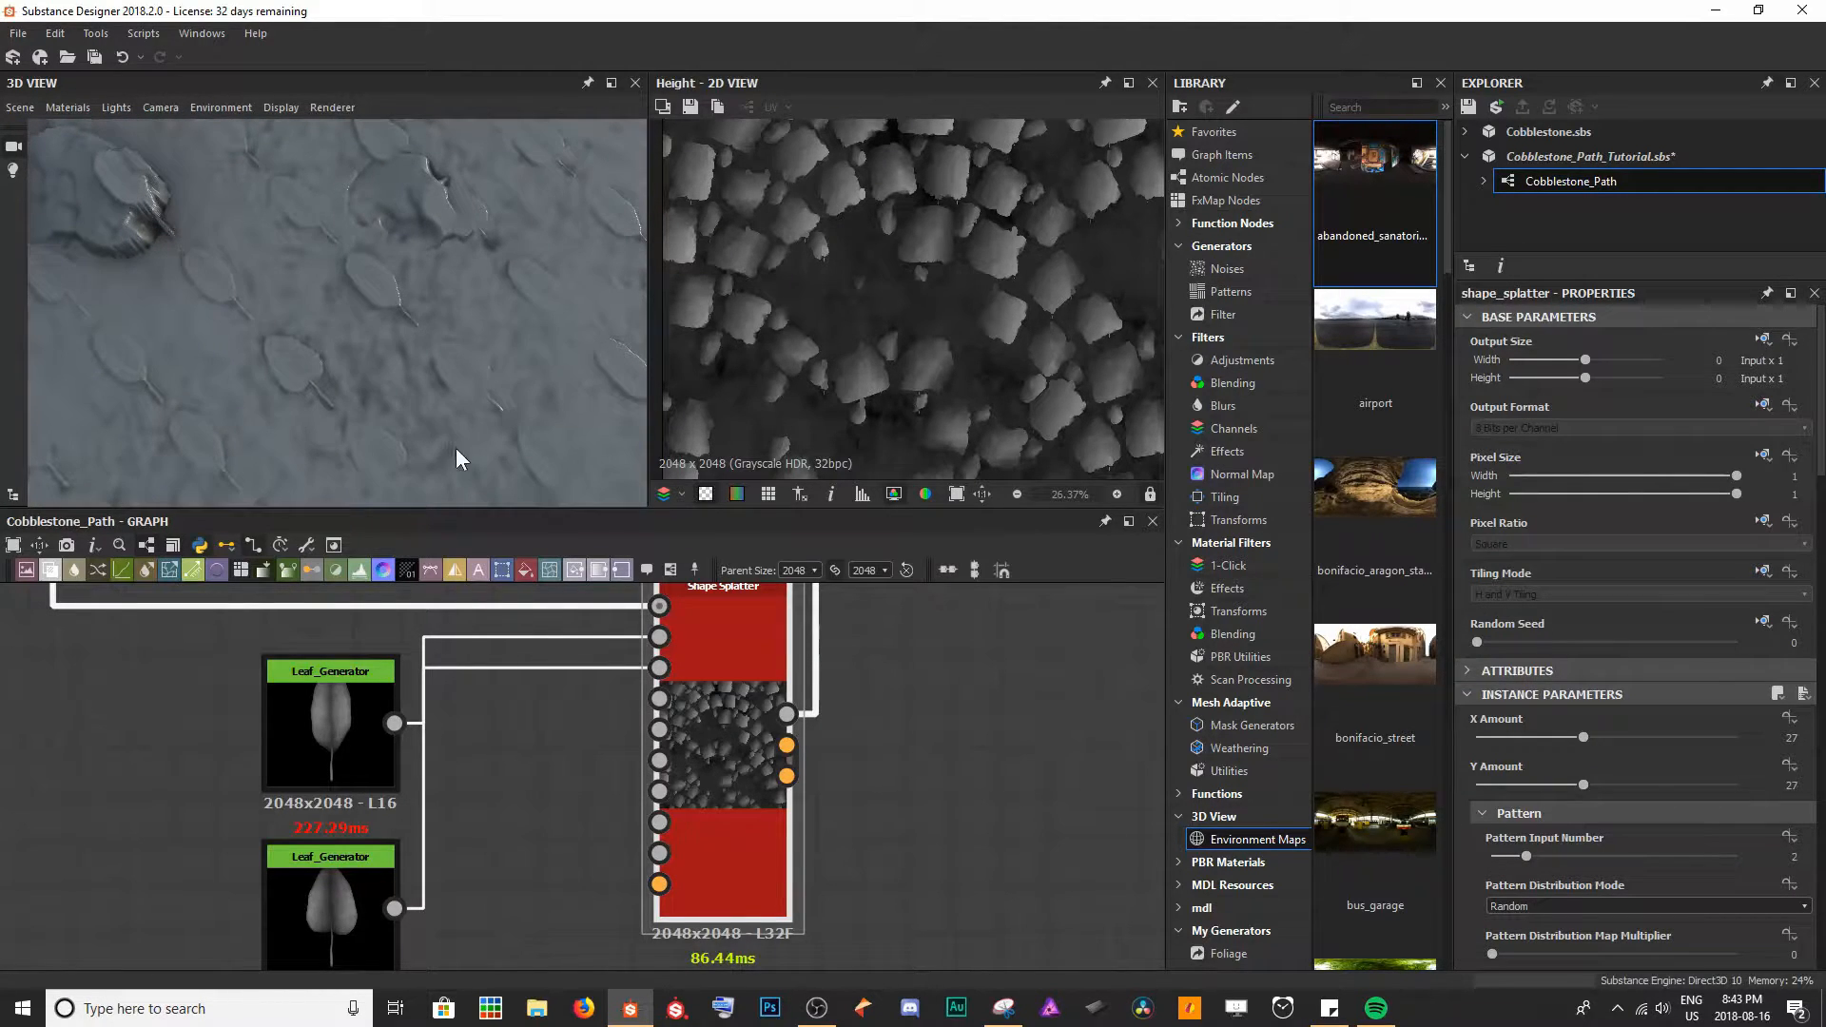
# - Try a Pattern Input Number of 8 on the Shape Splatter and return it to 2
pyautogui.scroll(-3, 1544, 780)
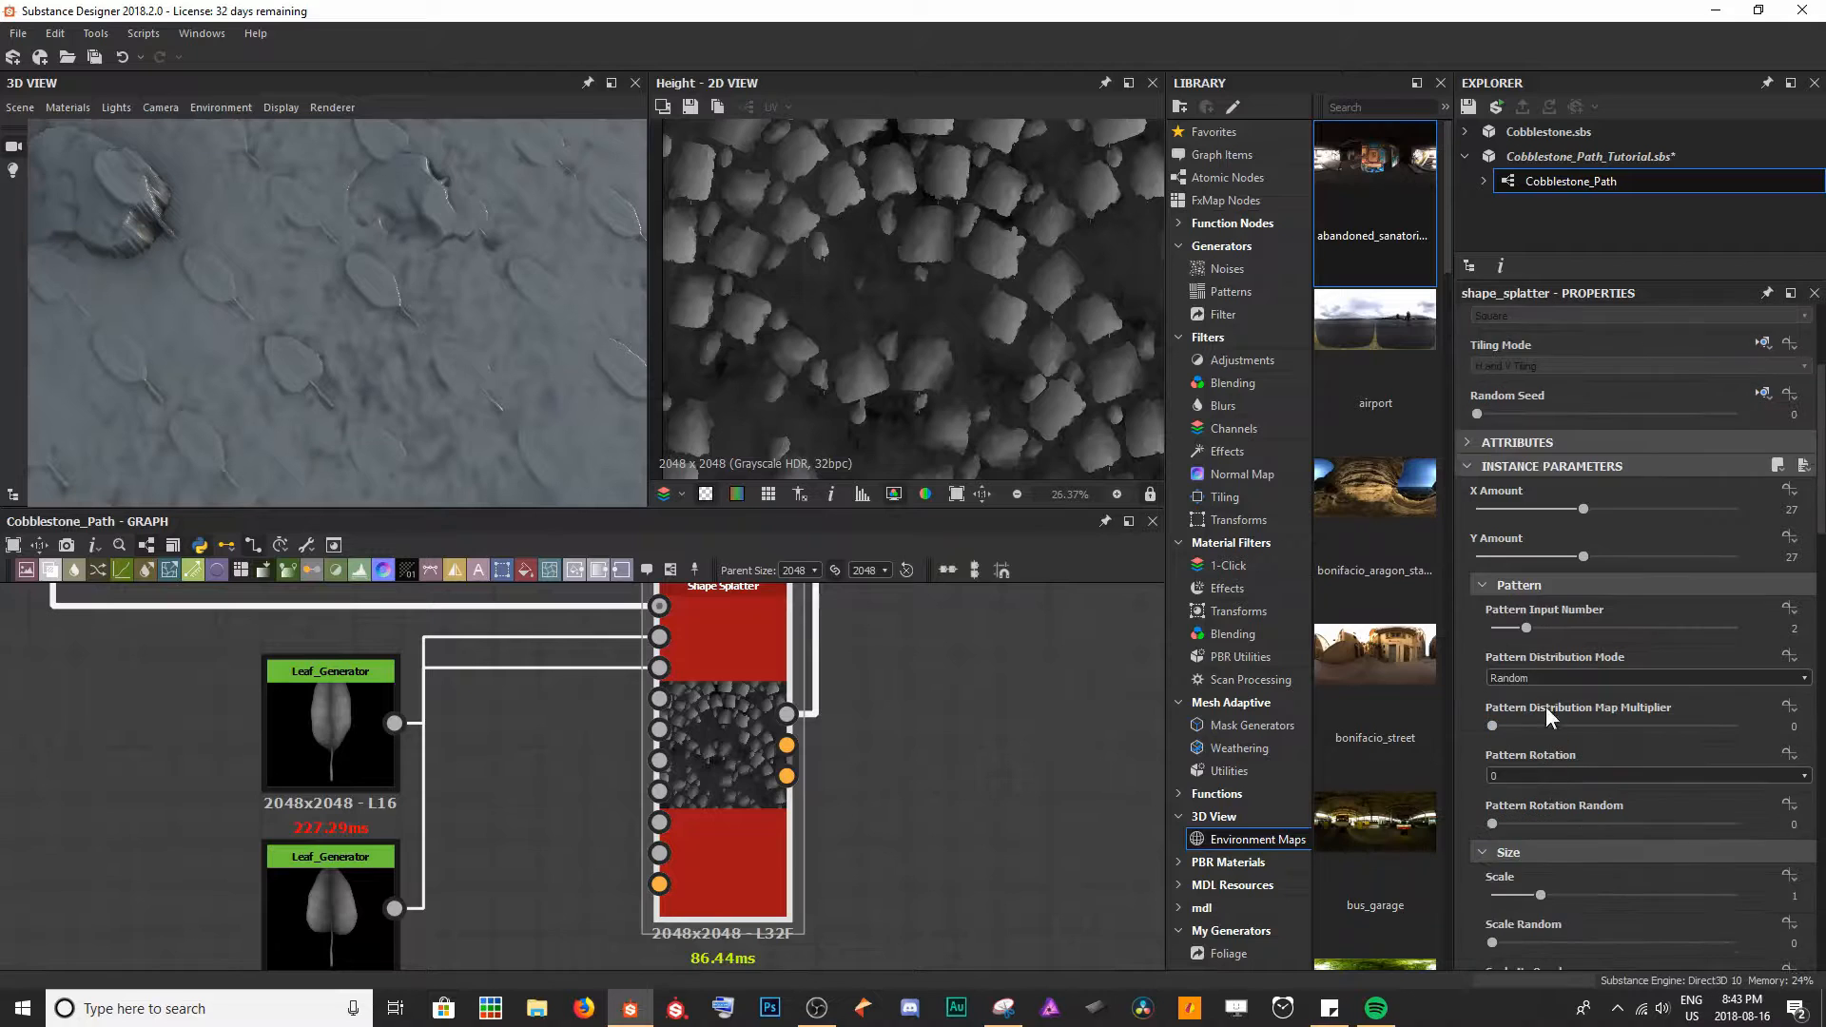
pyautogui.moveTo(1526, 628); pyautogui.dragTo(1771, 627)
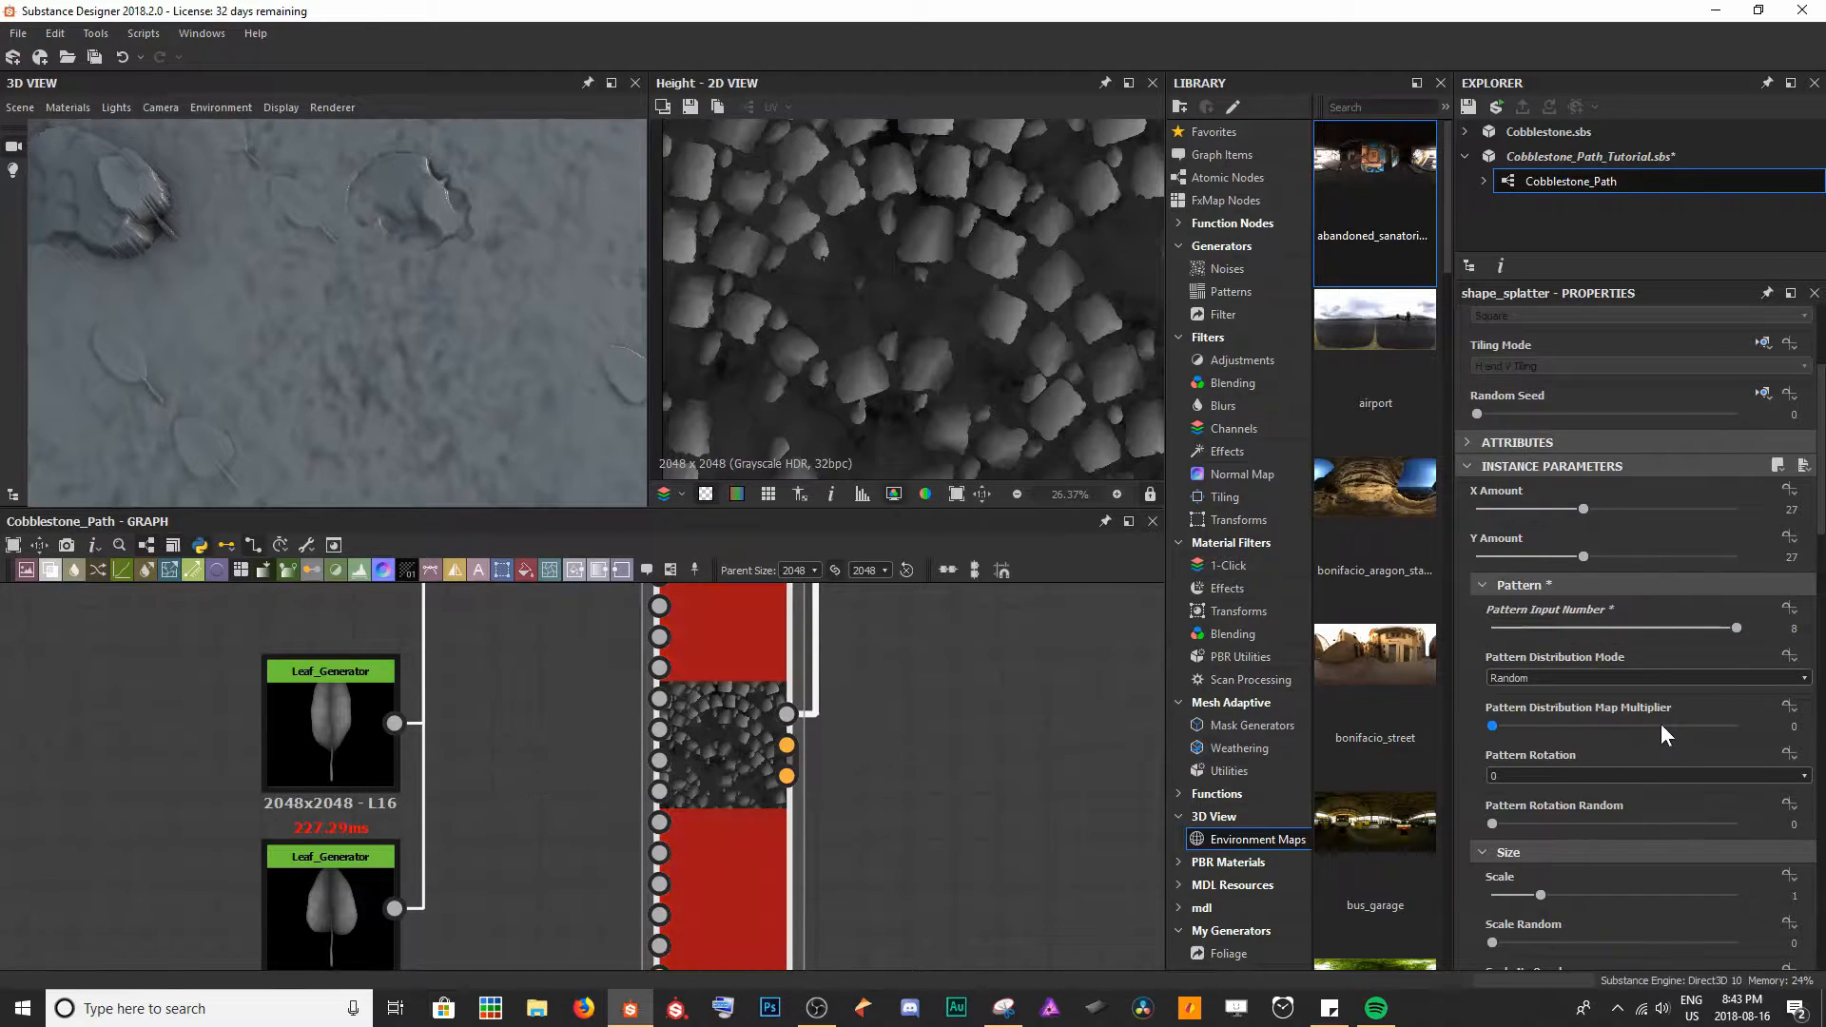
pyautogui.click(1526, 629)
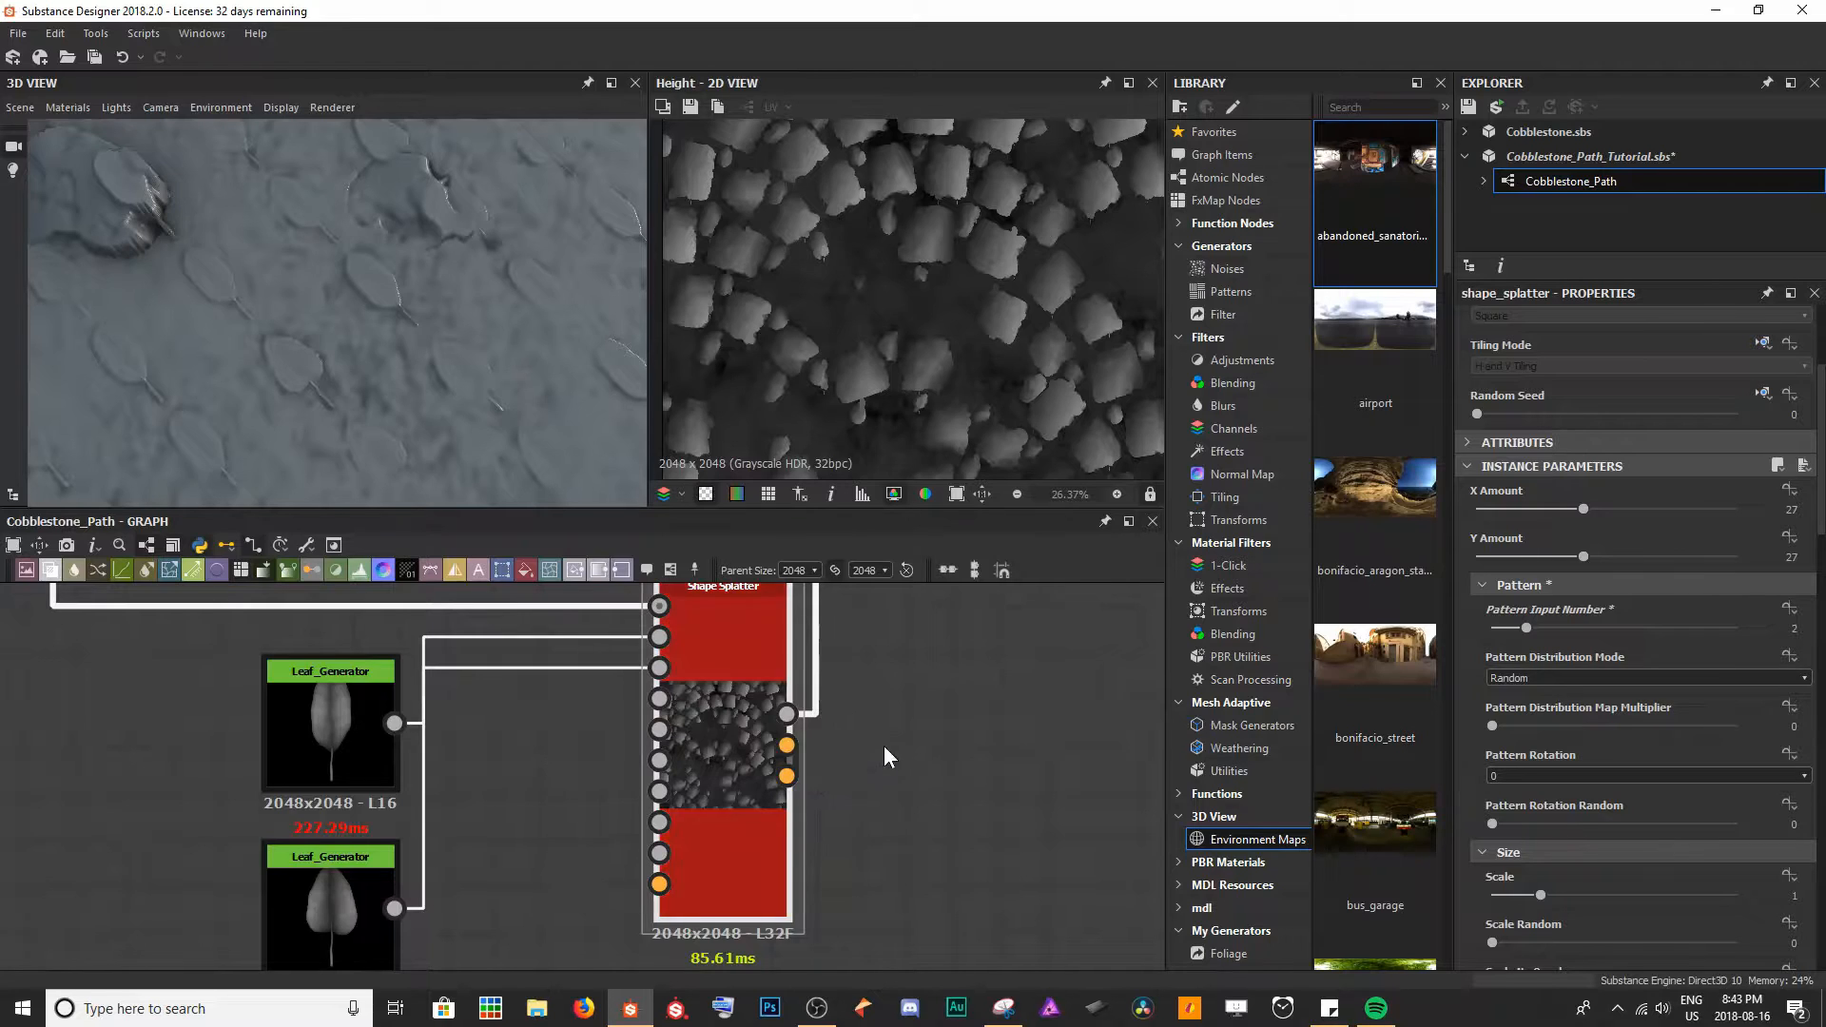
# - Enlarge and vary the leaves by setting the Shape Splatter's Scale to 2.54 and Scale Random to 0.27
pyautogui.scroll(-2, 892, 756)
pyautogui.scroll(-1, 734, 761)
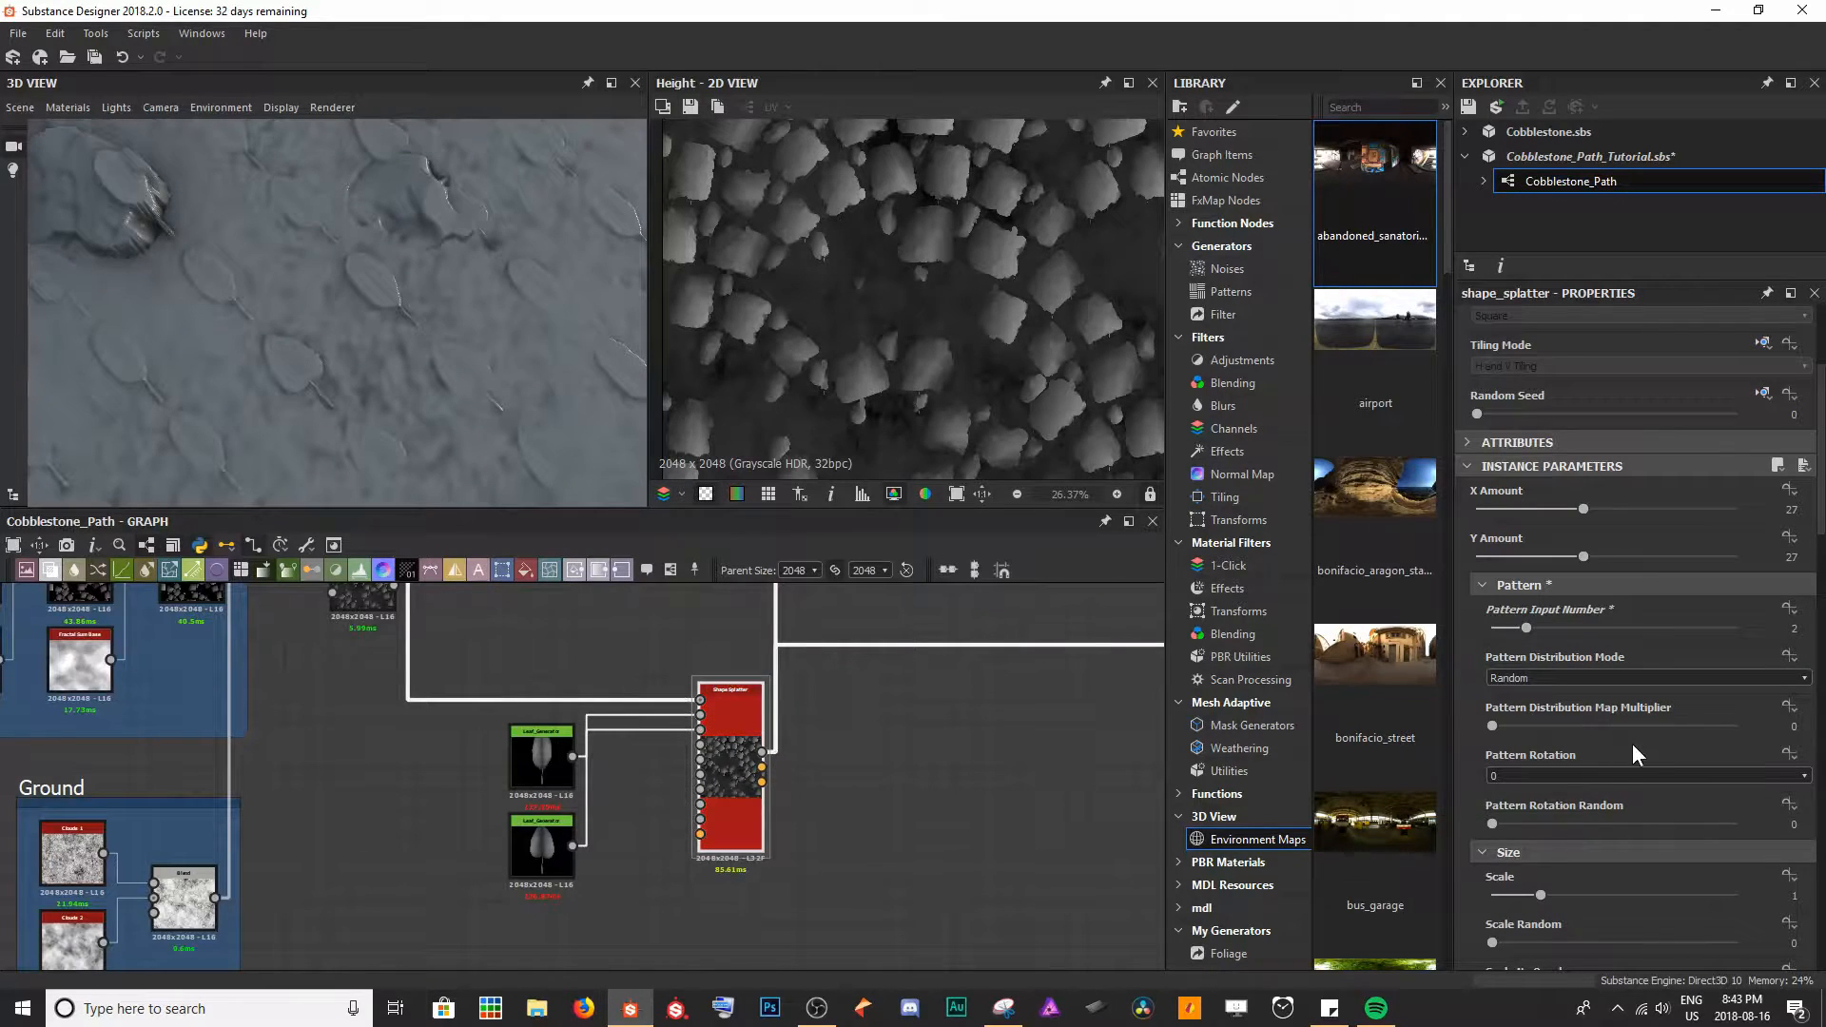
pyautogui.scroll(-5, 1622, 723)
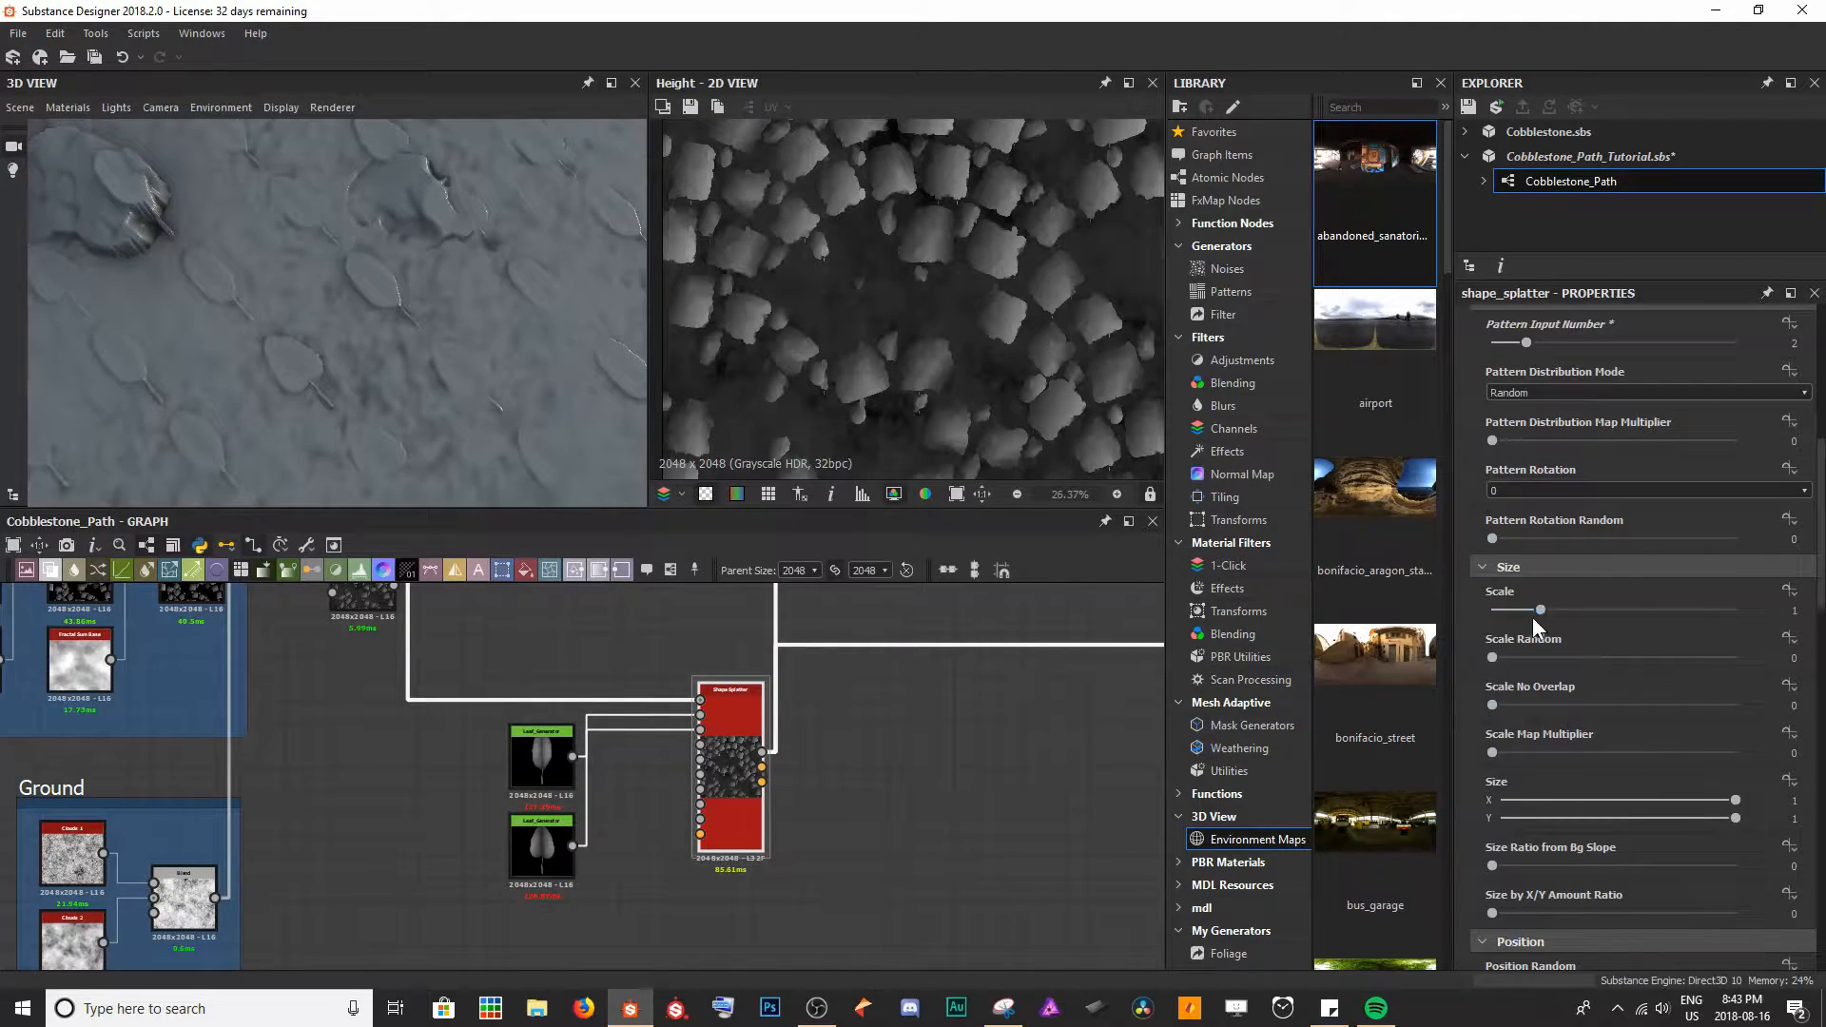
pyautogui.scroll(-5, 464, 346)
pyautogui.moveTo(459, 375); pyautogui.dragTo(422, 289)
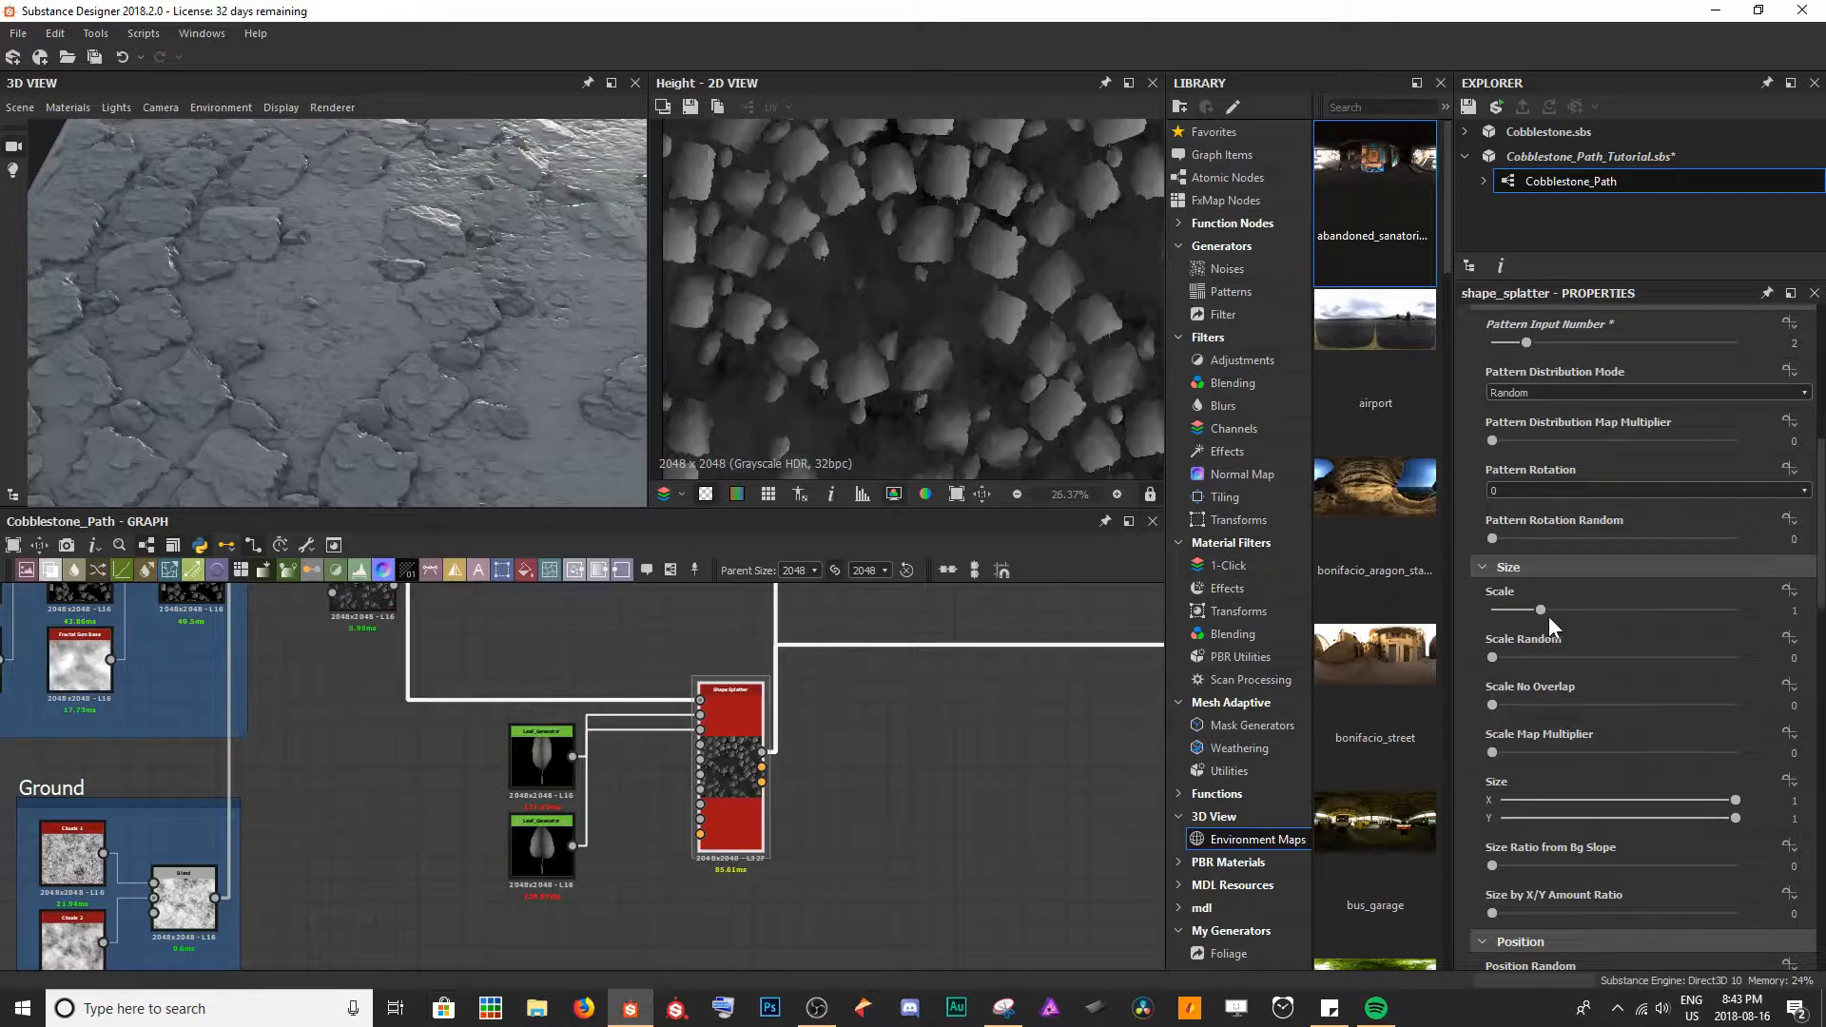
pyautogui.moveTo(1549, 607); pyautogui.dragTo(1595, 601)
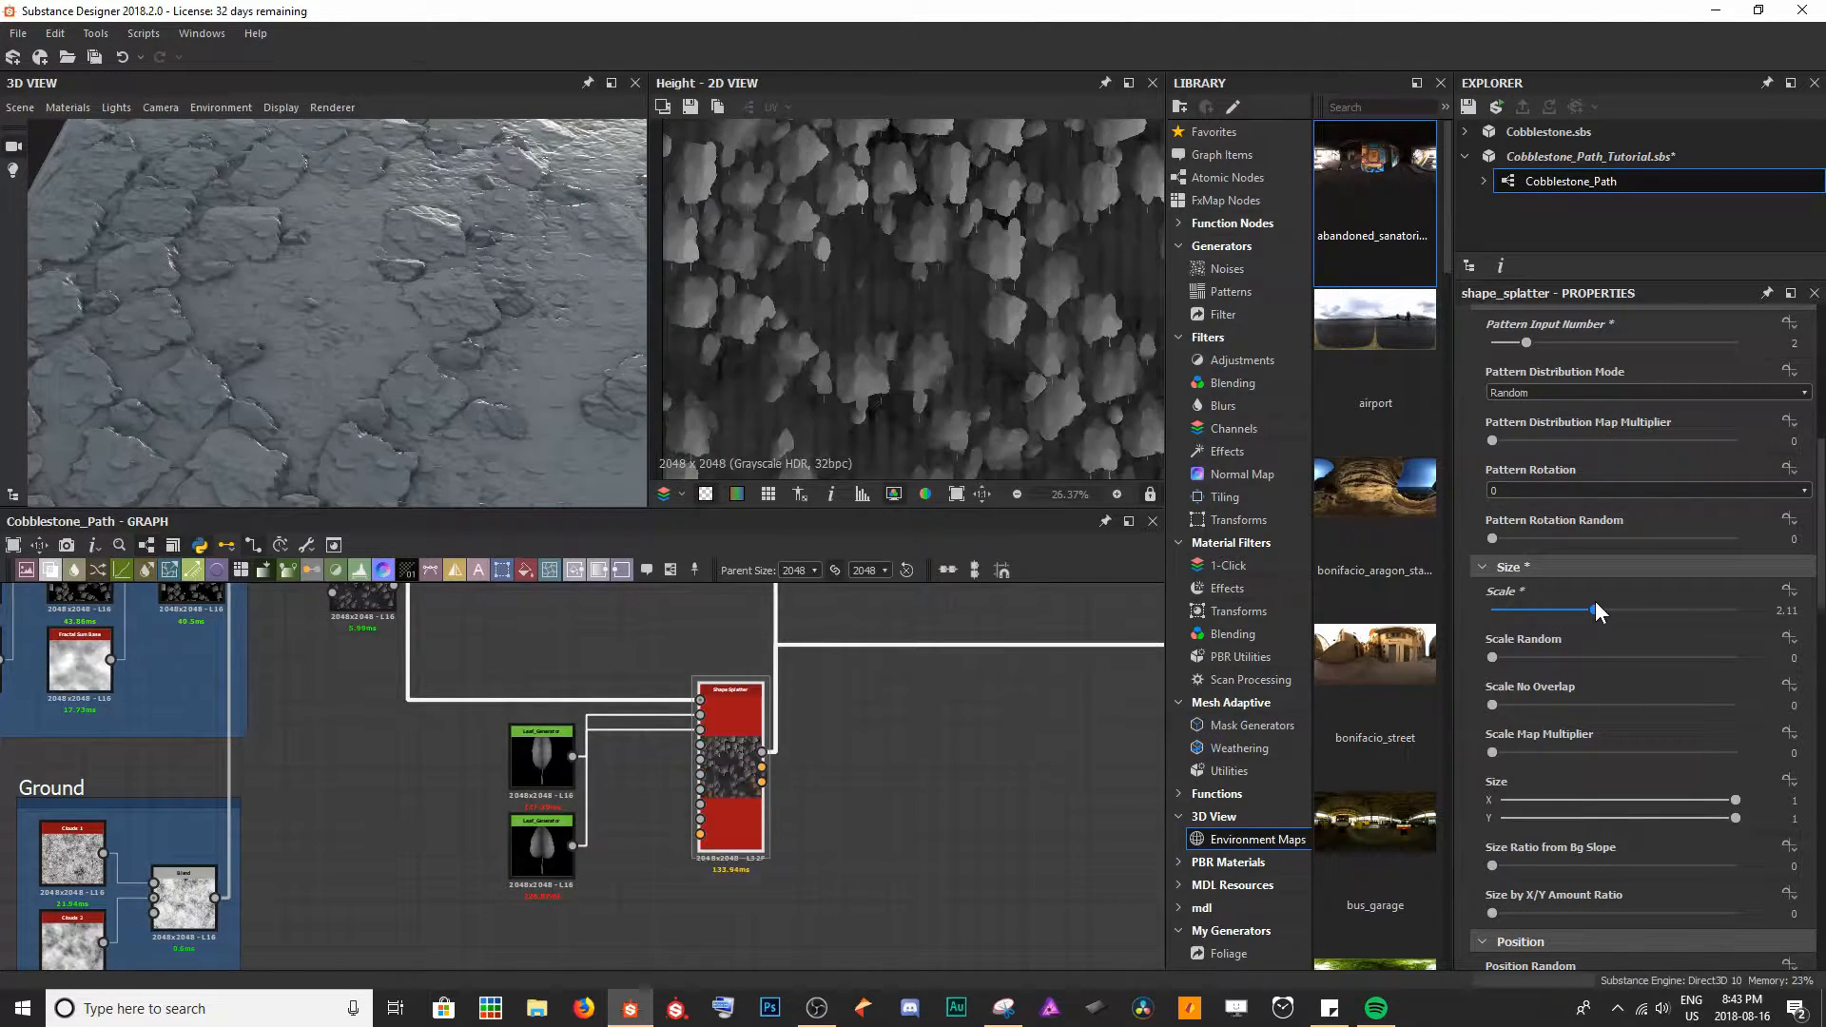
pyautogui.moveTo(471, 356); pyautogui.dragTo(409, 360)
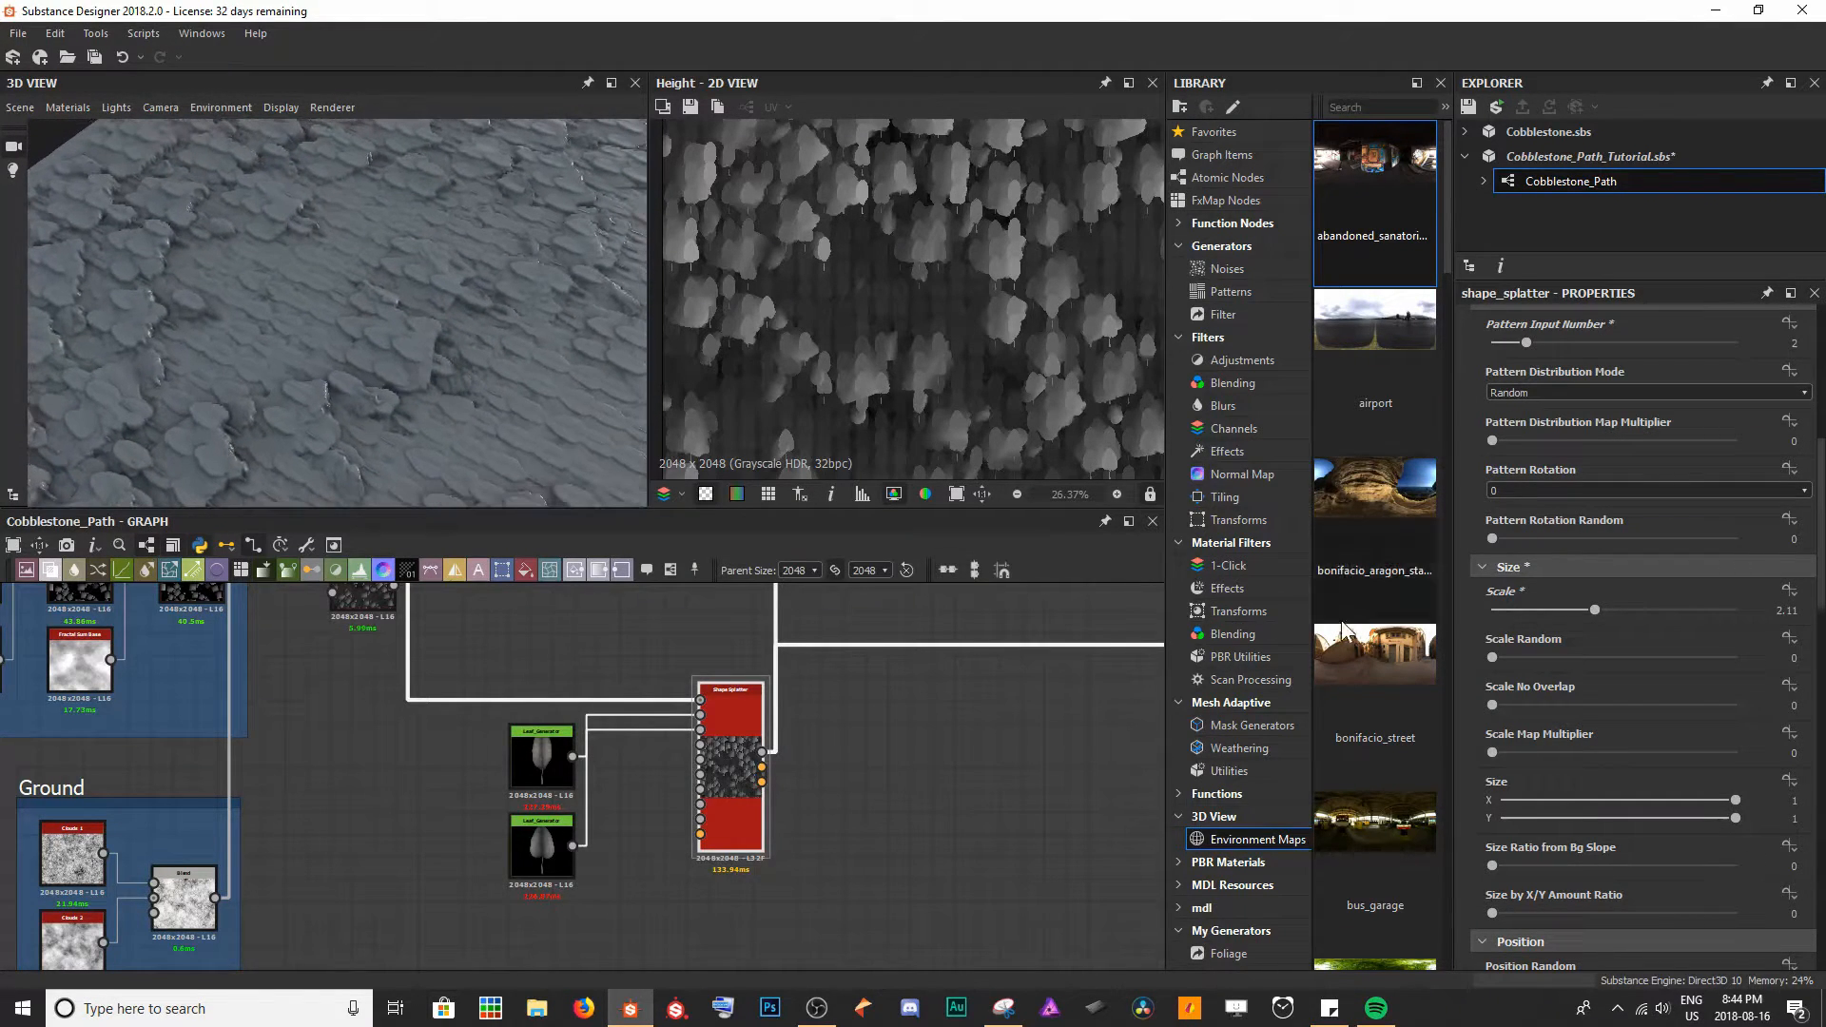
pyautogui.moveTo(1589, 612); pyautogui.dragTo(1617, 608)
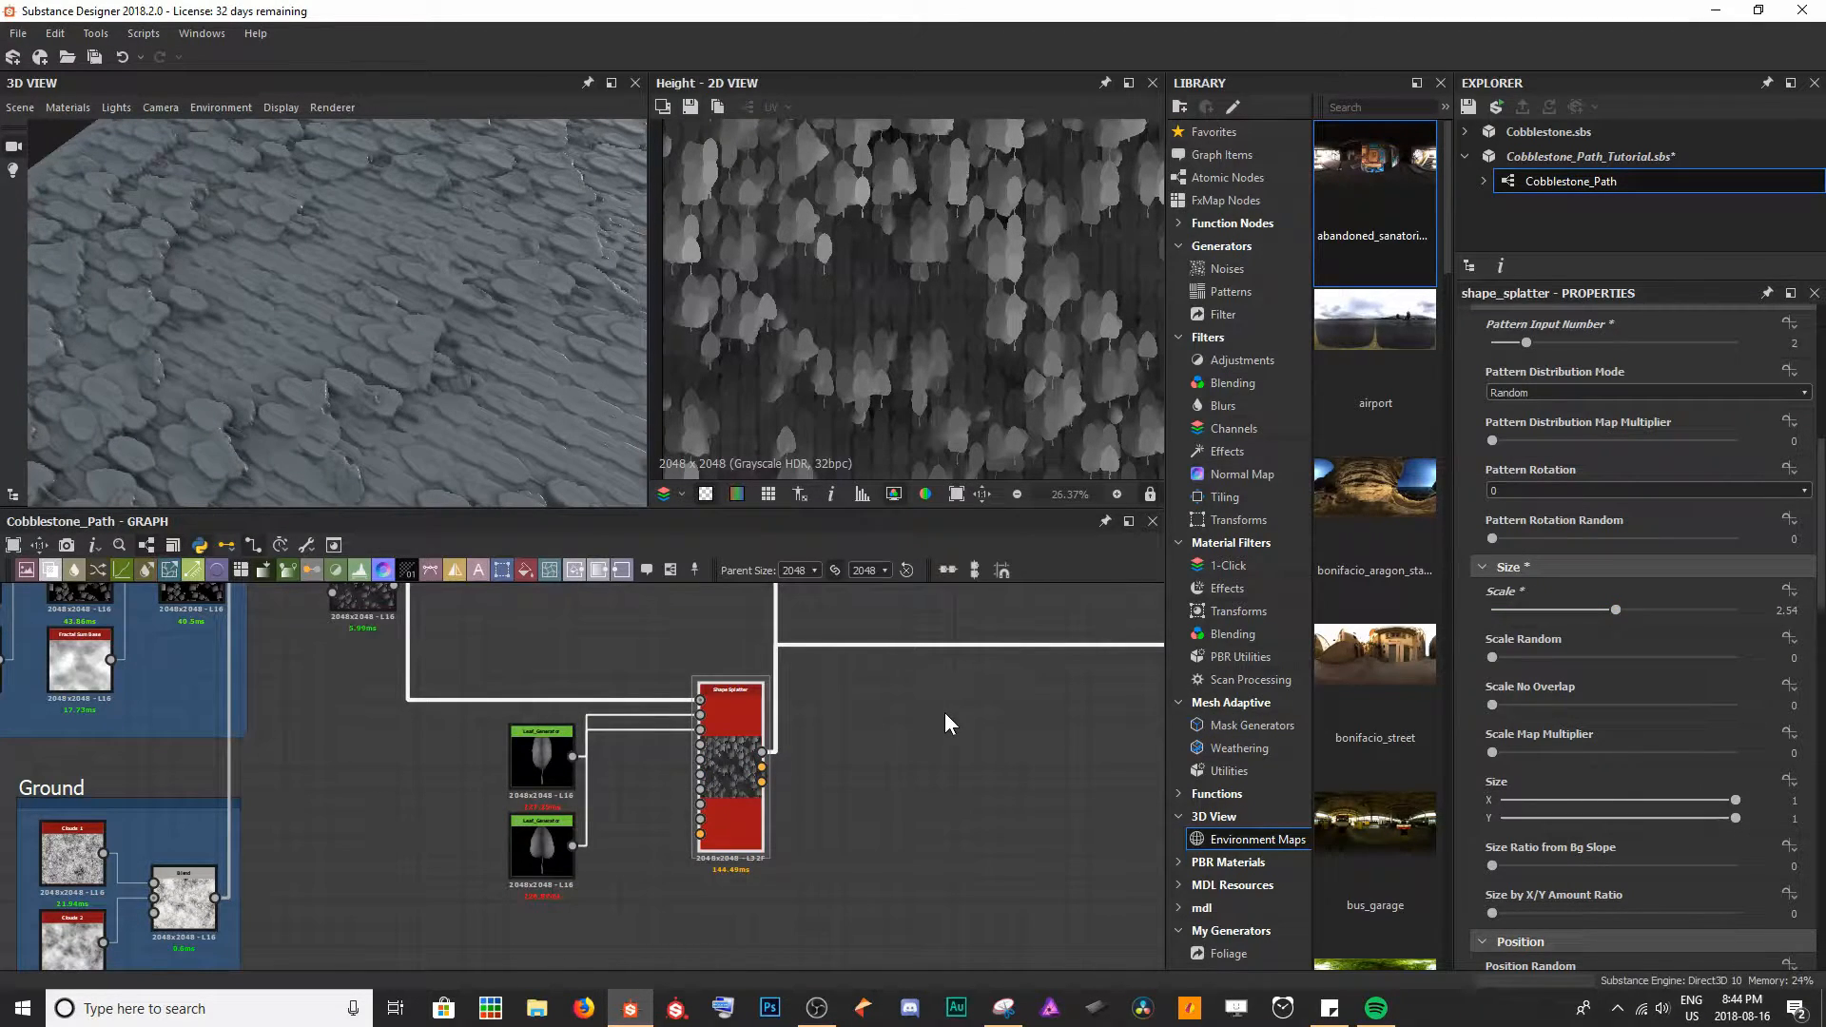
pyautogui.moveTo(505, 331); pyautogui.dragTo(504, 285)
pyautogui.moveTo(1497, 657); pyautogui.dragTo(1557, 657)
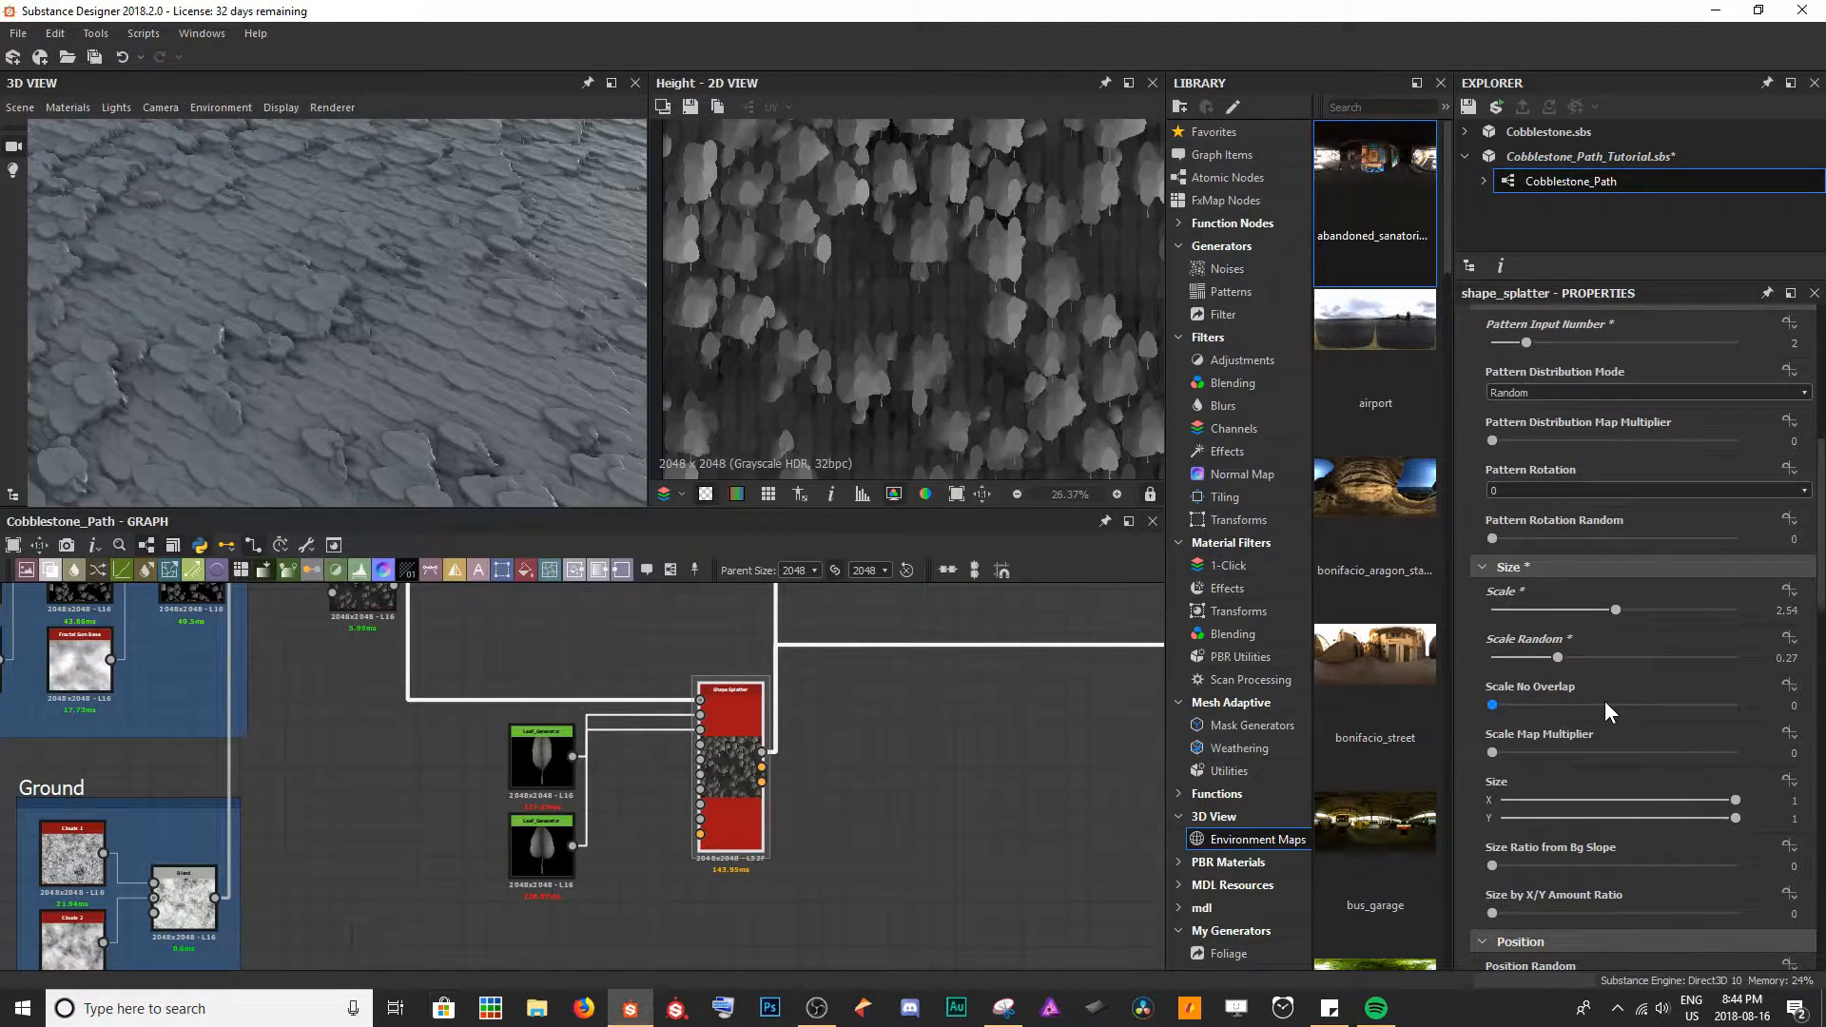
# - Try Scale No Overlap values of 0.76 and 0.33, return it to 0, and check the leaves in 3D
pyautogui.moveTo(1493, 706); pyautogui.dragTo(1679, 715)
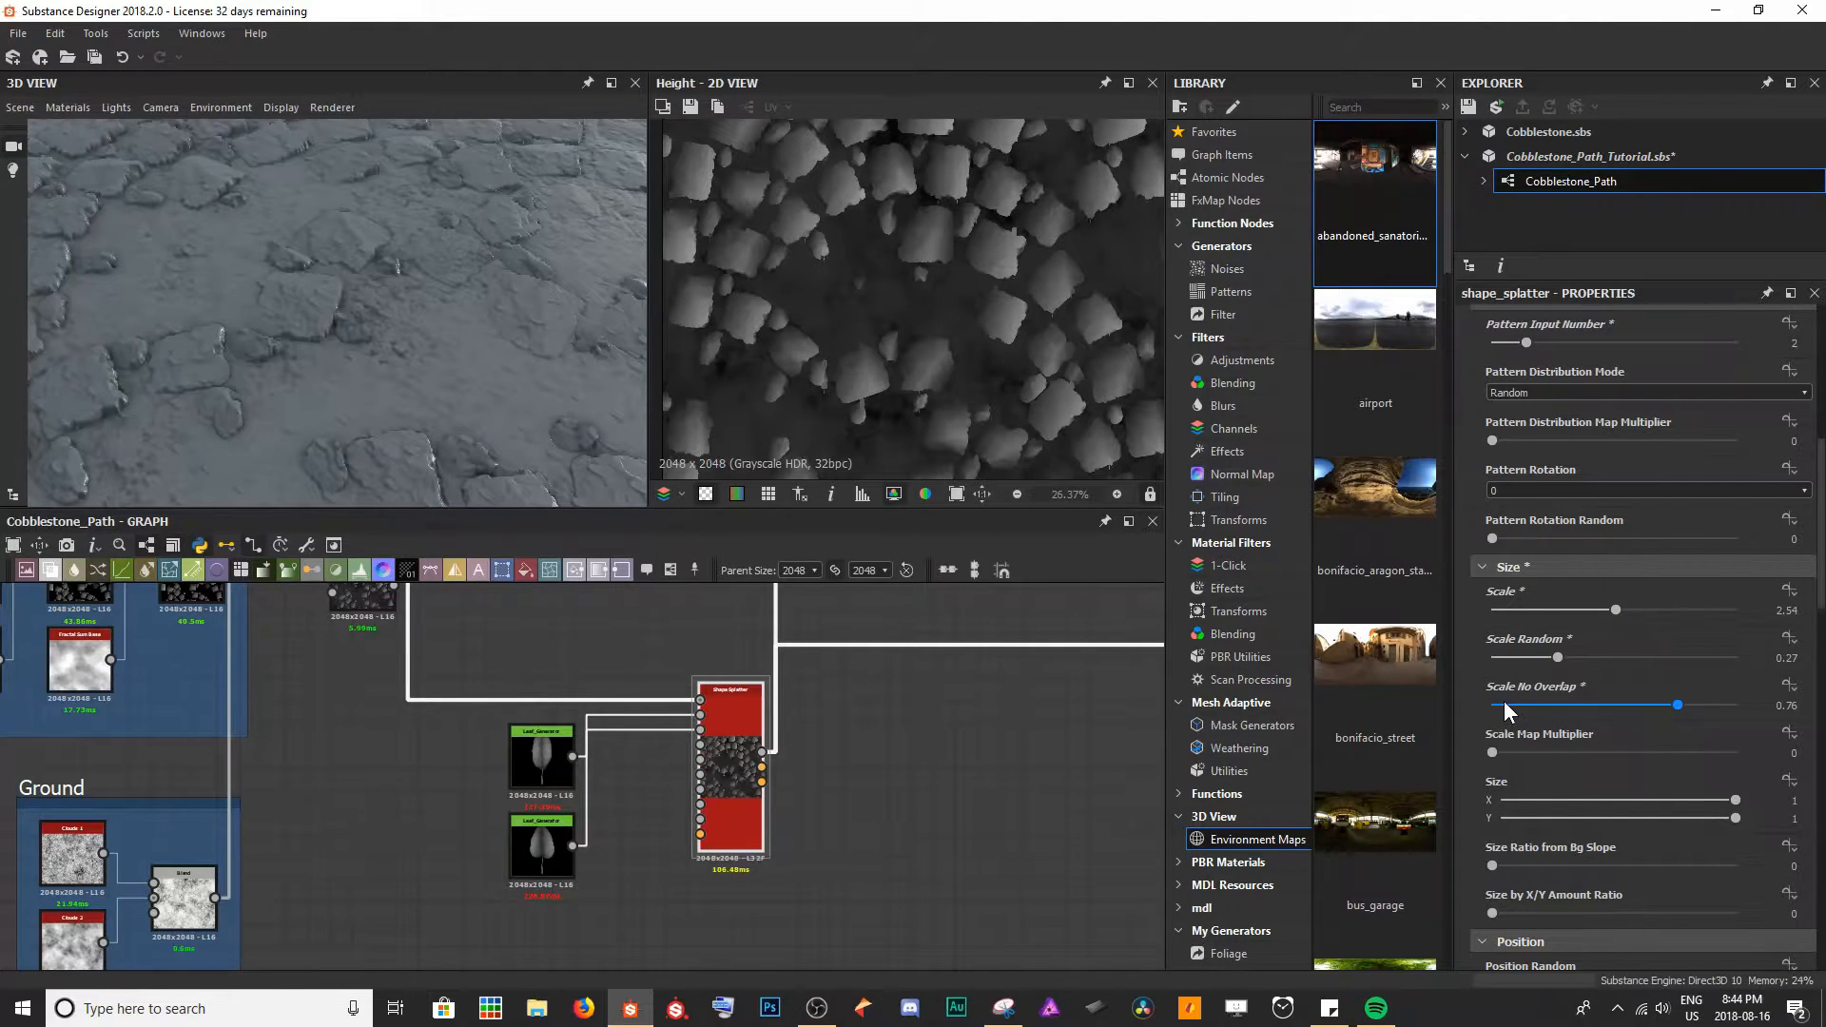
pyautogui.moveTo(527, 306); pyautogui.dragTo(378, 192)
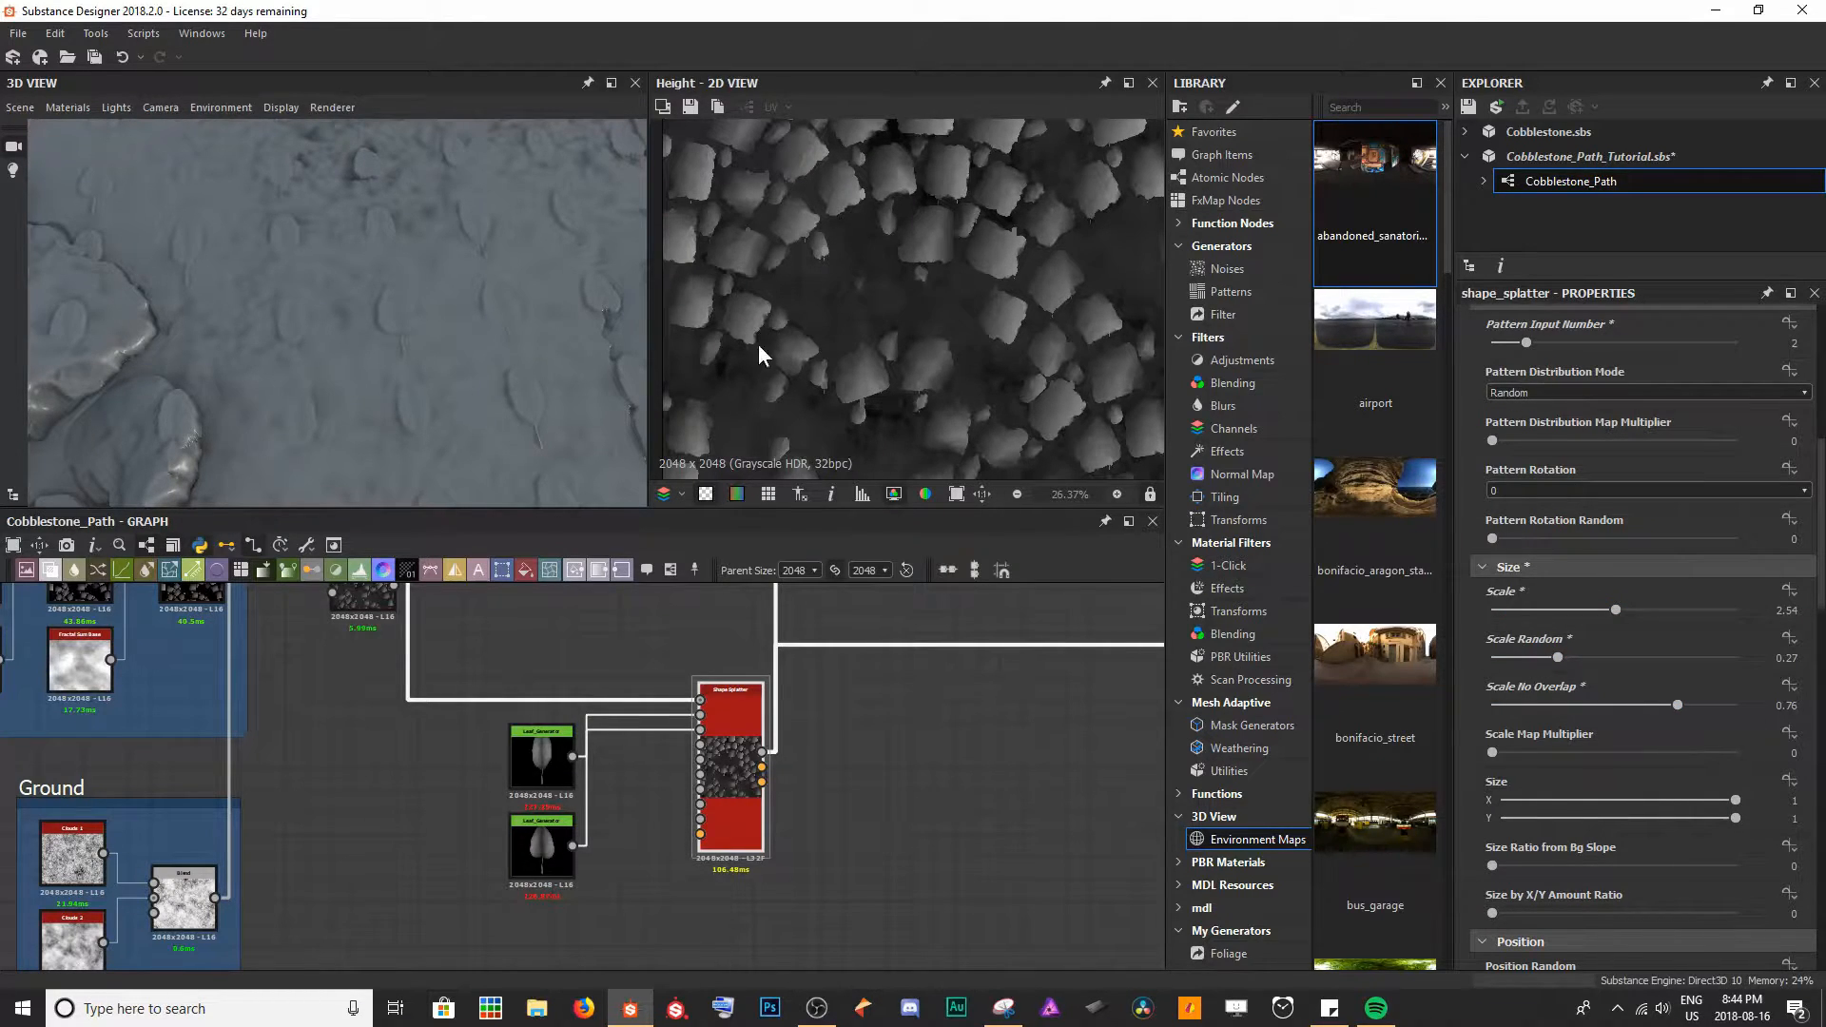
pyautogui.moveTo(1676, 705); pyautogui.dragTo(1383, 706)
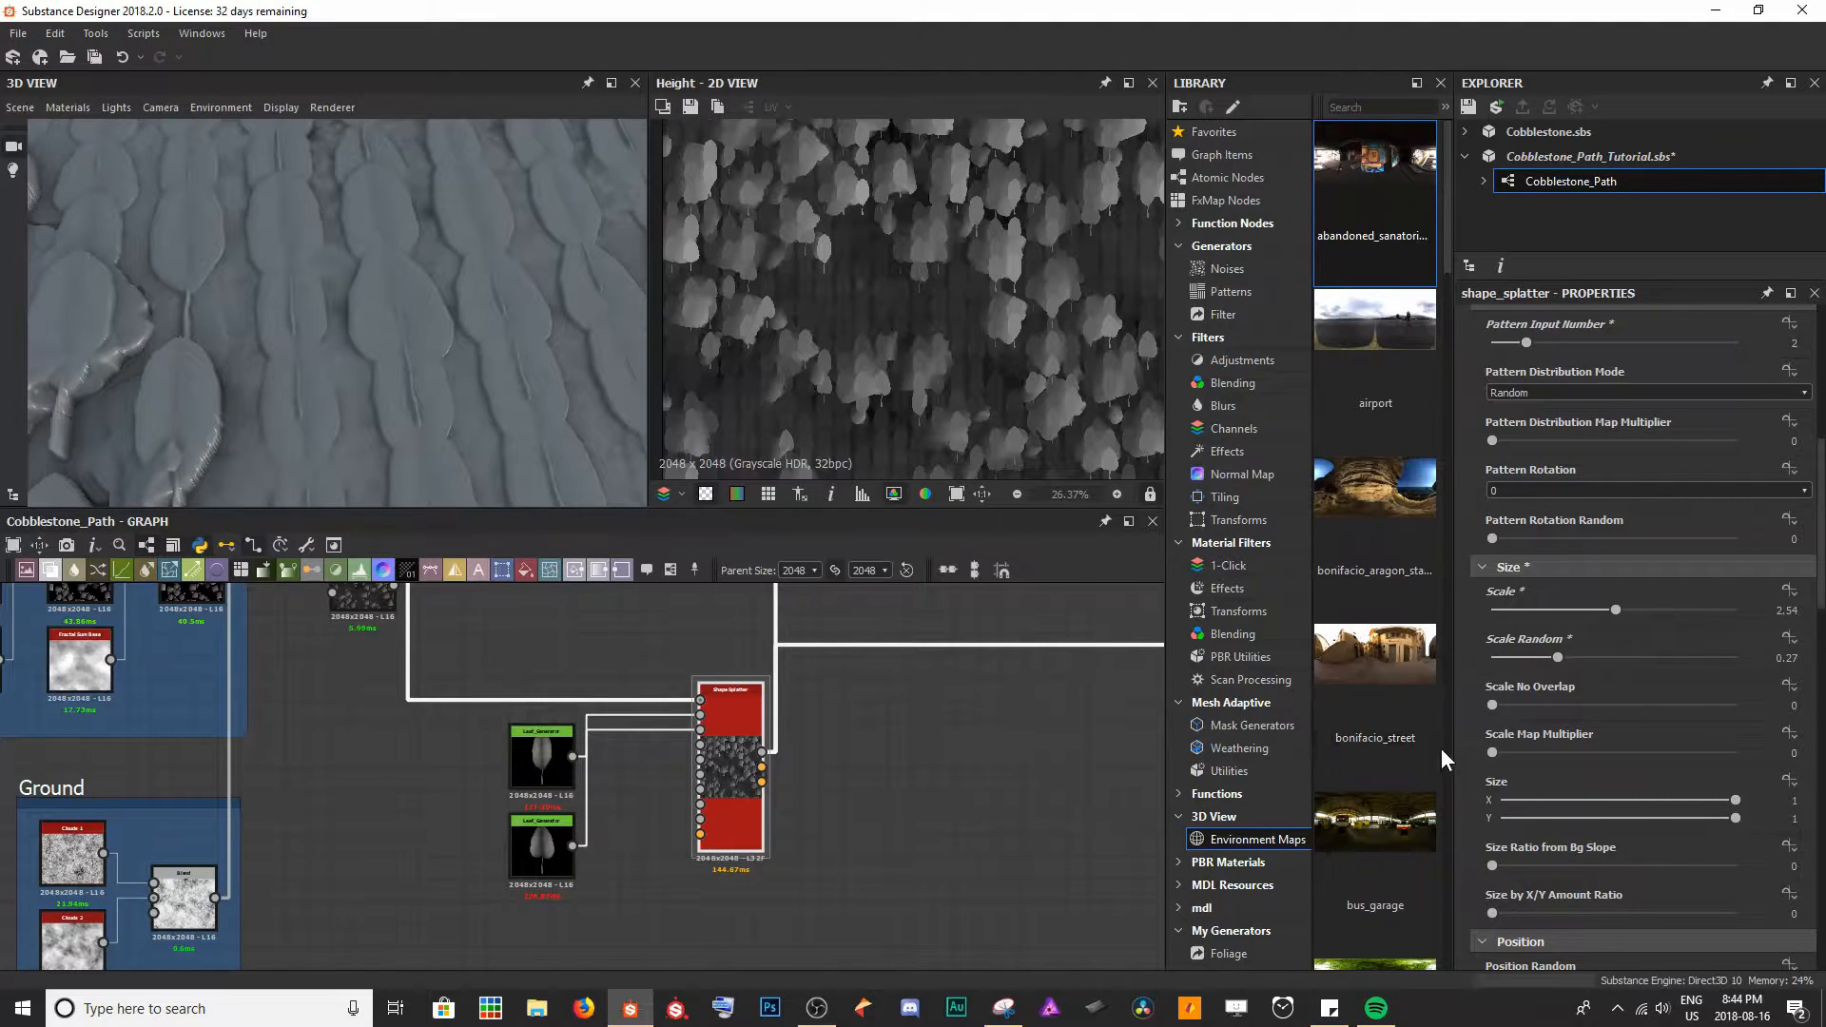
pyautogui.moveTo(1495, 706); pyautogui.dragTo(1573, 711)
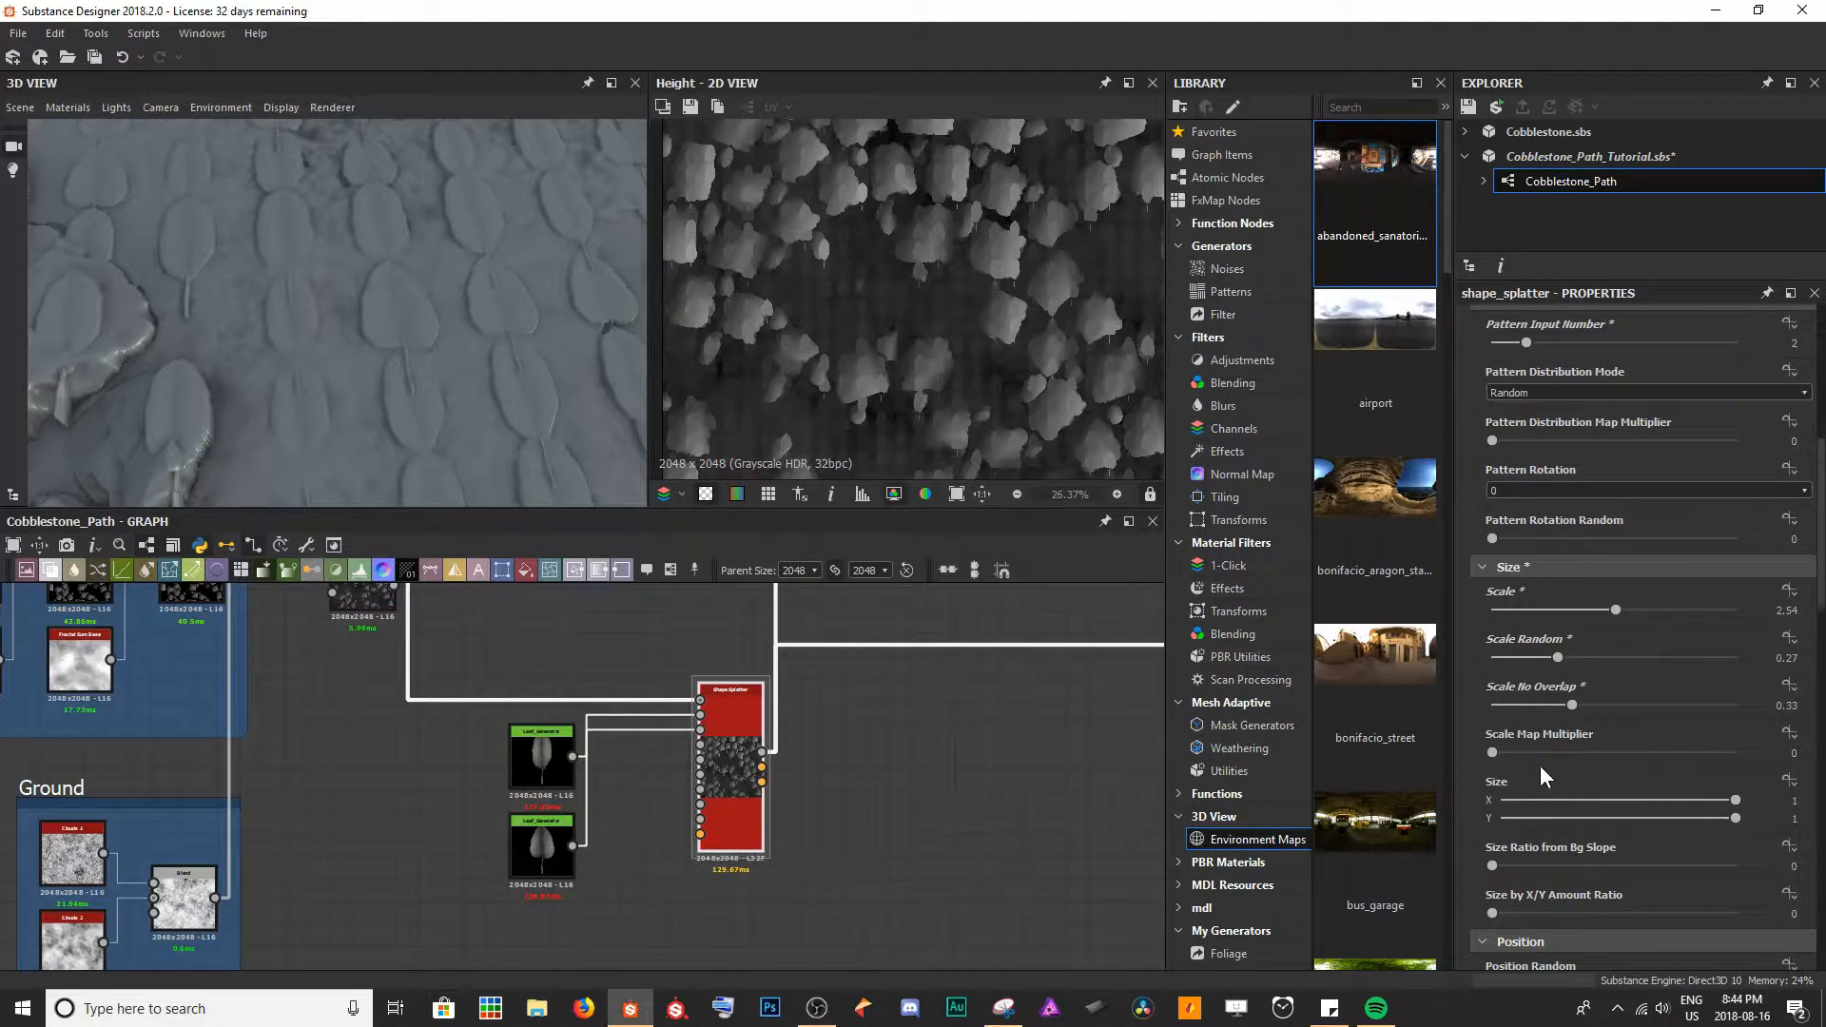
pyautogui.moveTo(1569, 707); pyautogui.dragTo(1477, 710)
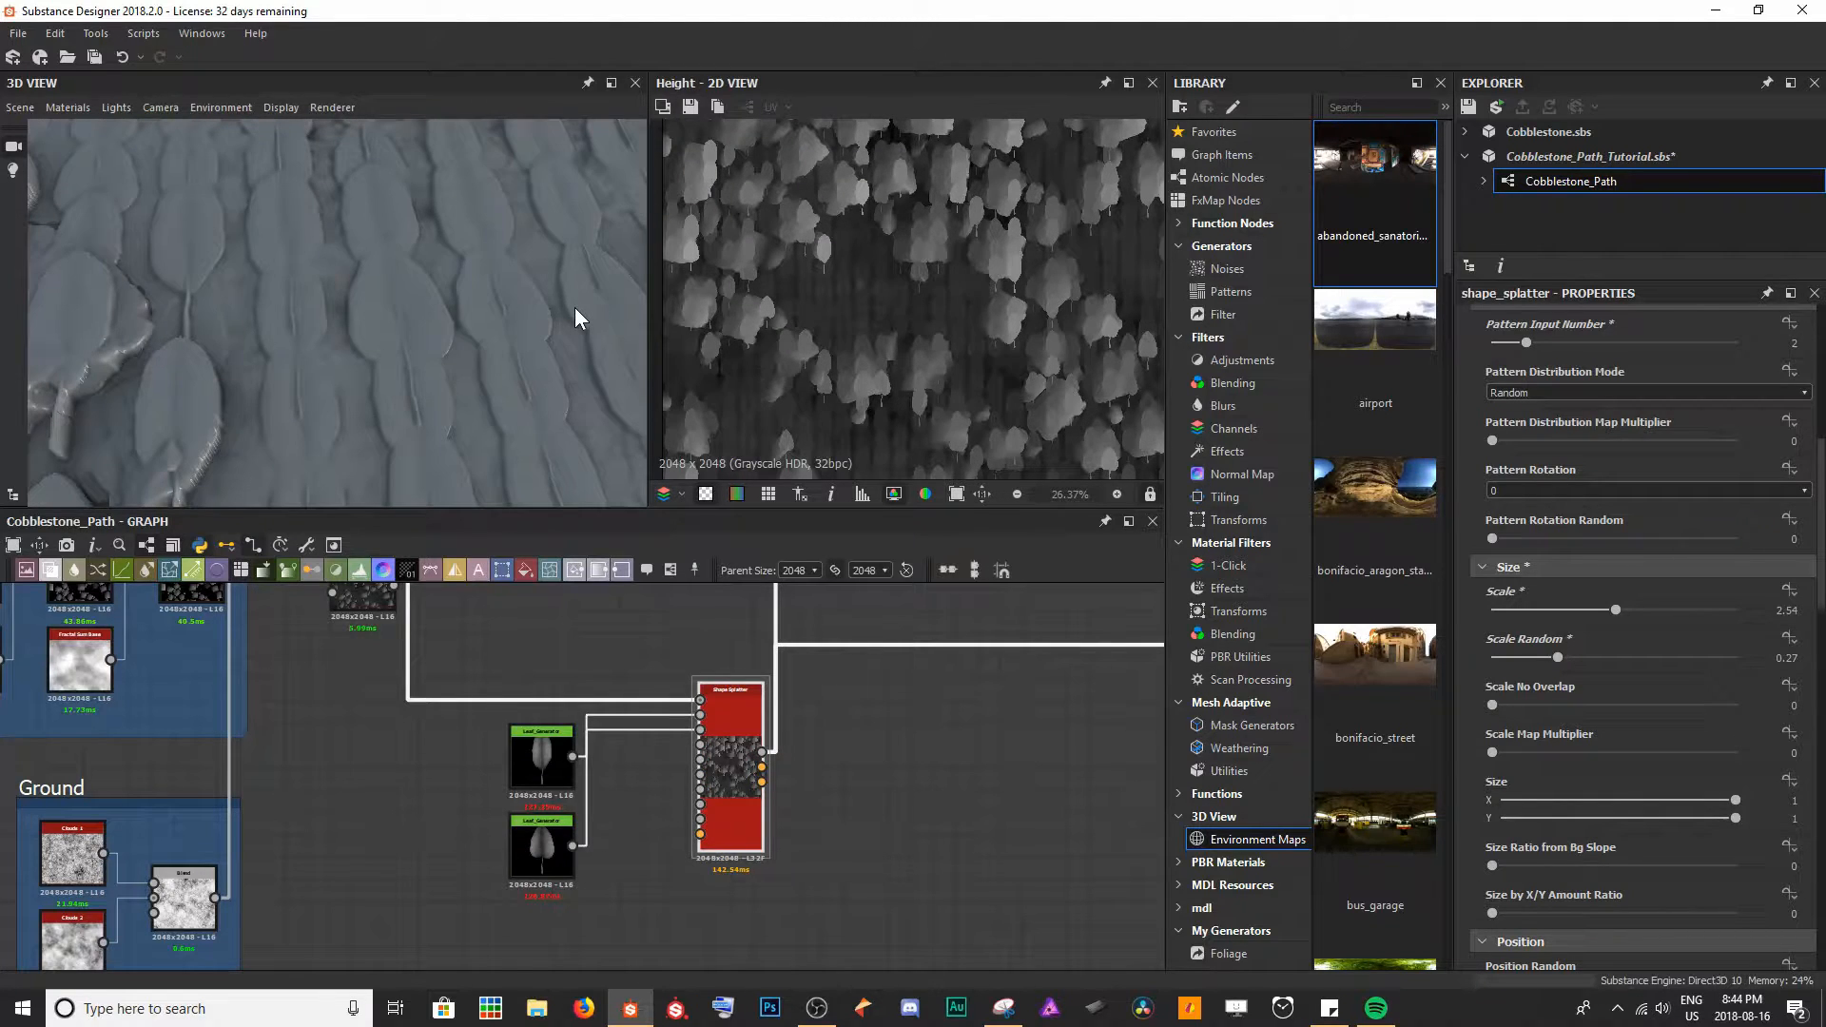
pyautogui.moveTo(575, 306); pyautogui.dragTo(480, 380)
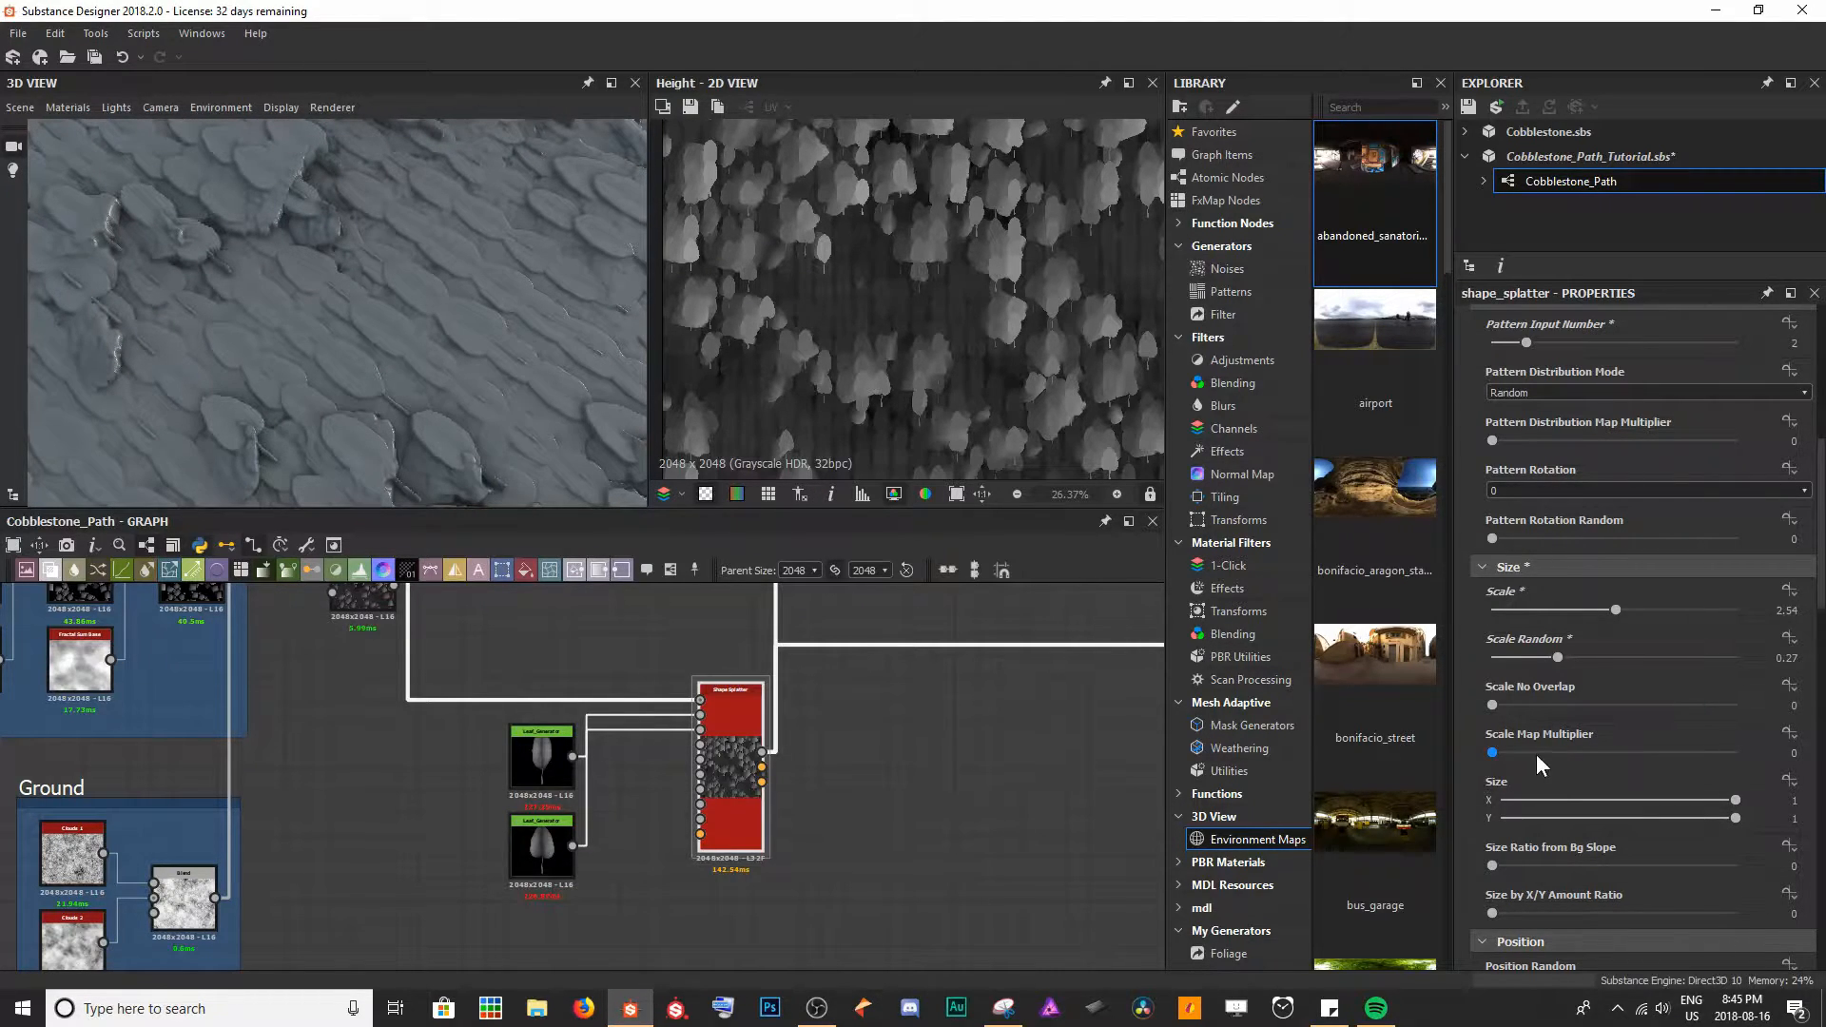
# - Scatter the leaves with a Position Random of 1.65 and a Uniform Random Distribution, and check the spread in 3D
pyautogui.scroll(-6, 1569, 755)
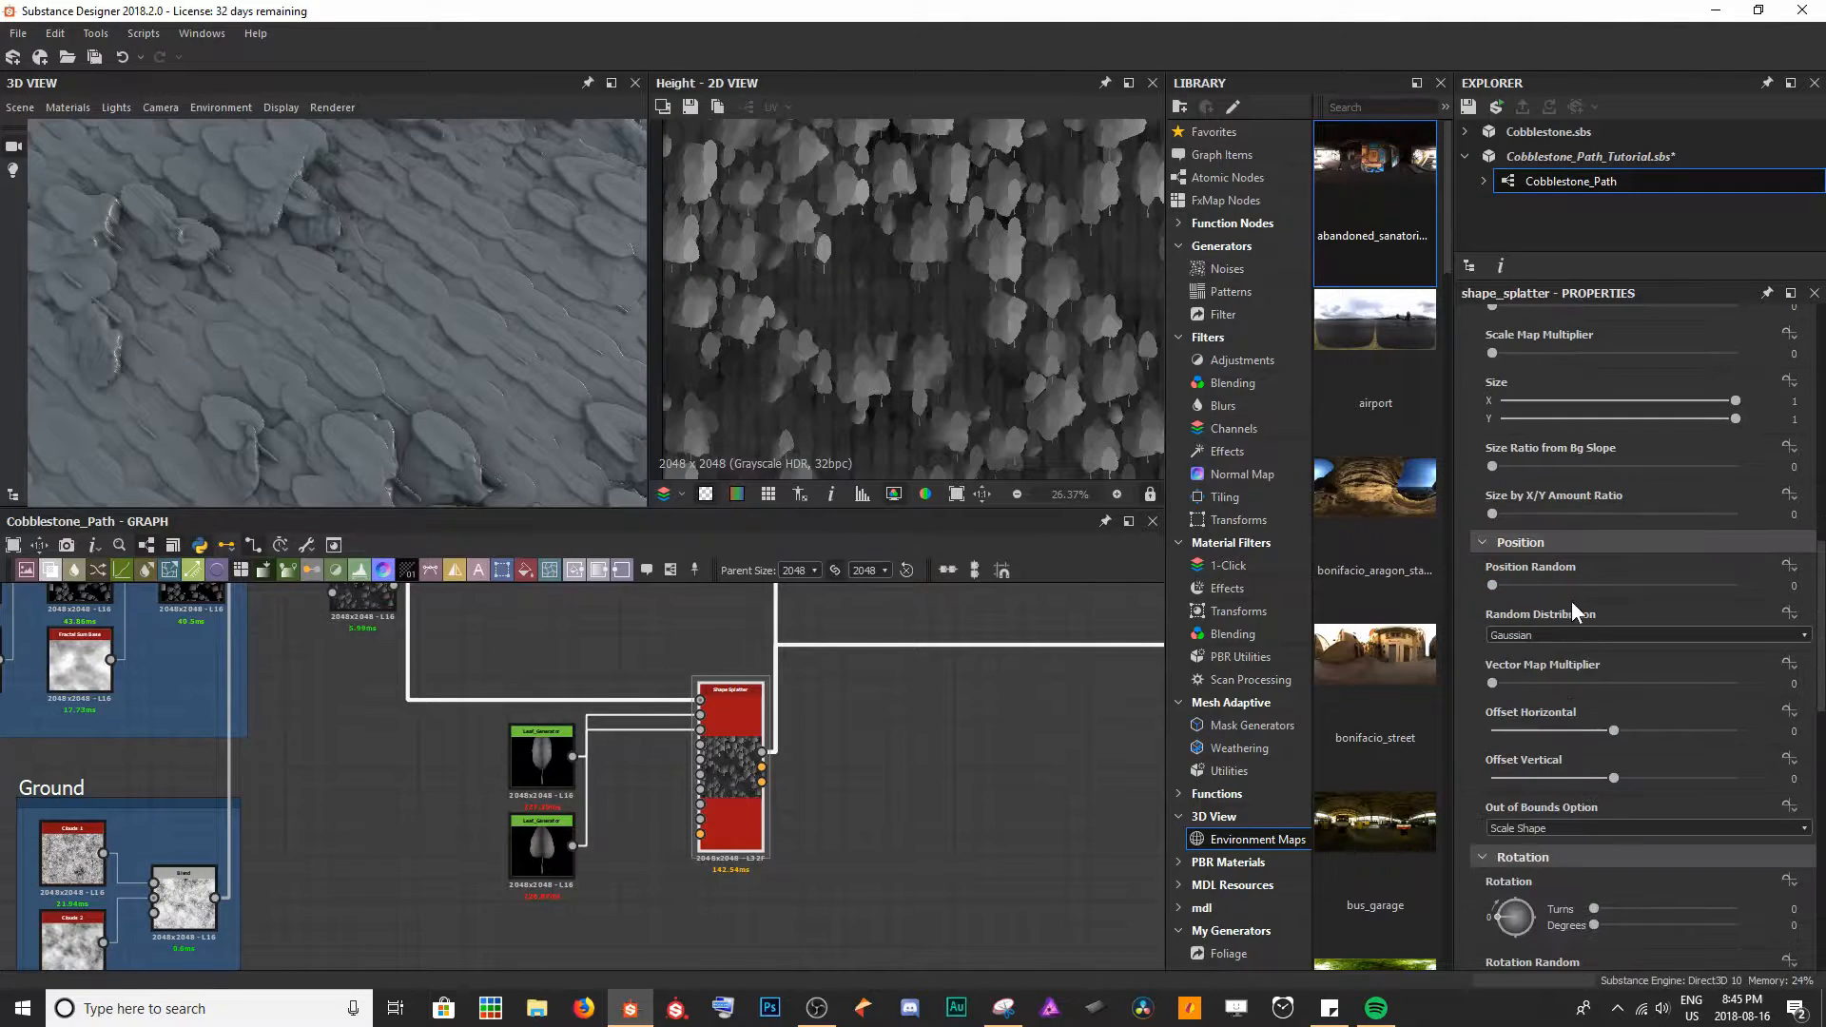
pyautogui.moveTo(1492, 585); pyautogui.dragTo(1504, 585)
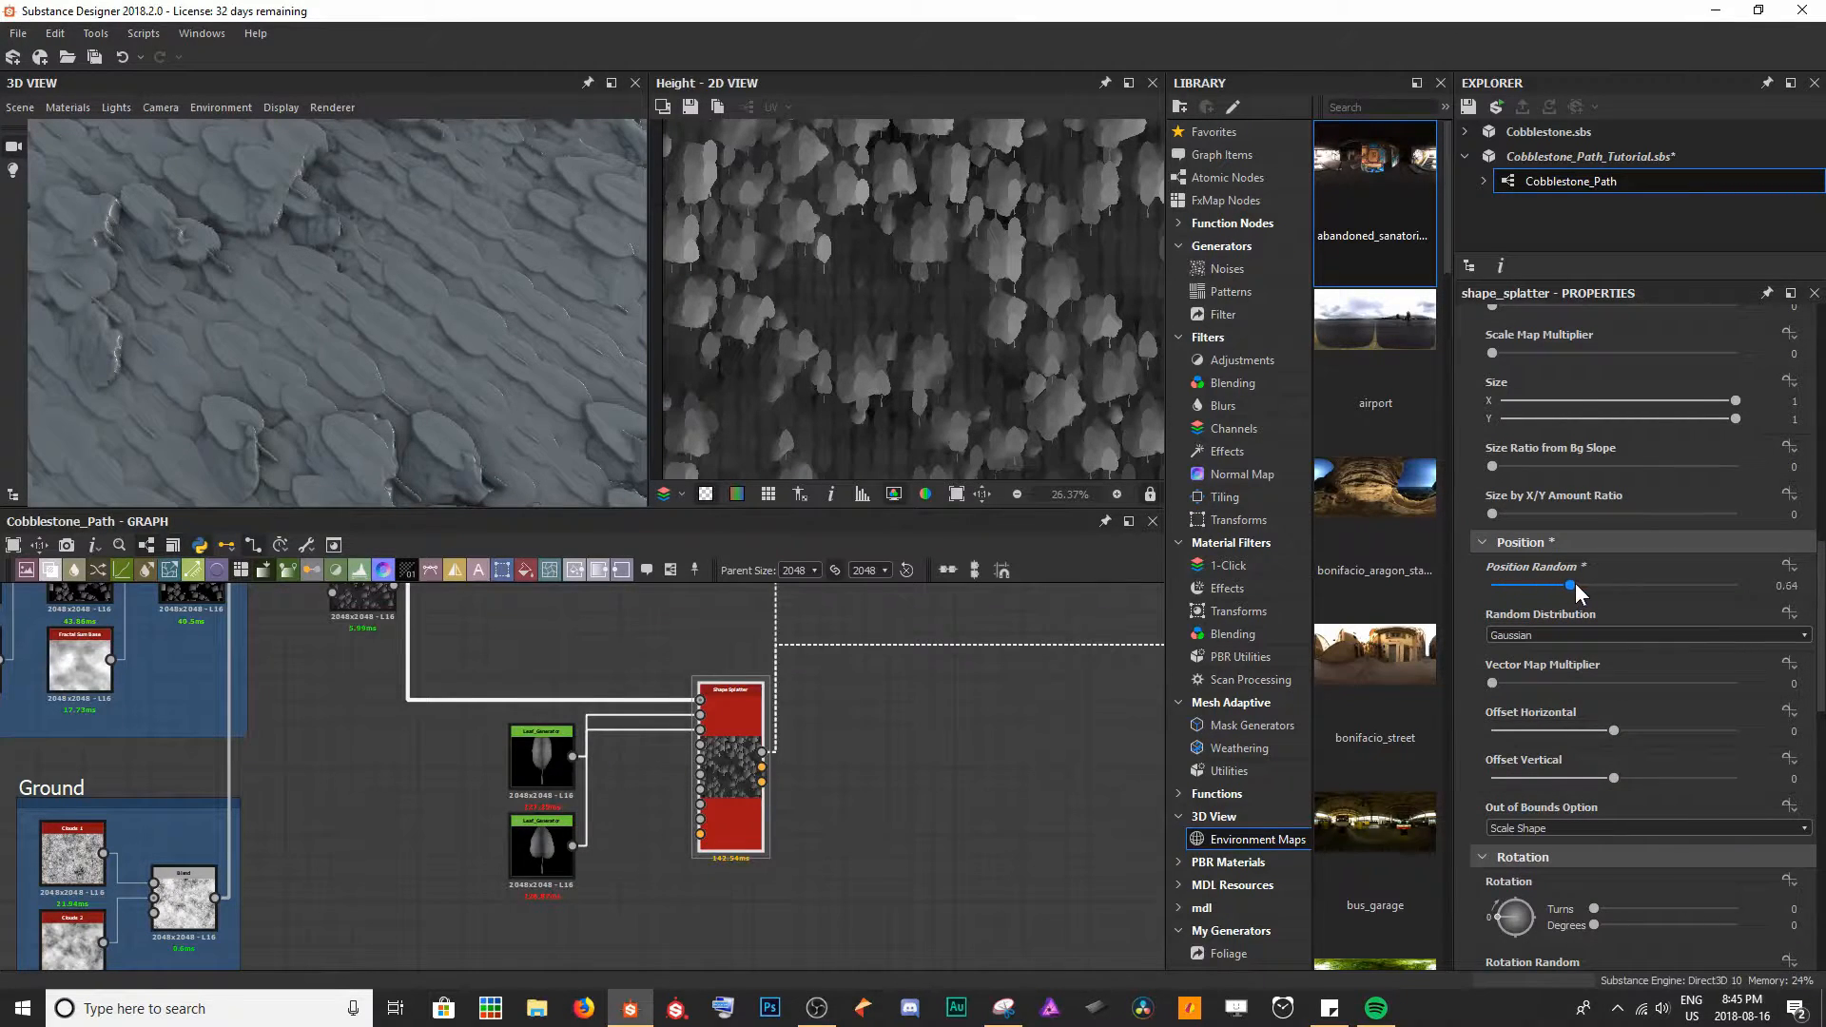
pyautogui.moveTo(1668, 585); pyautogui.dragTo(1671, 585)
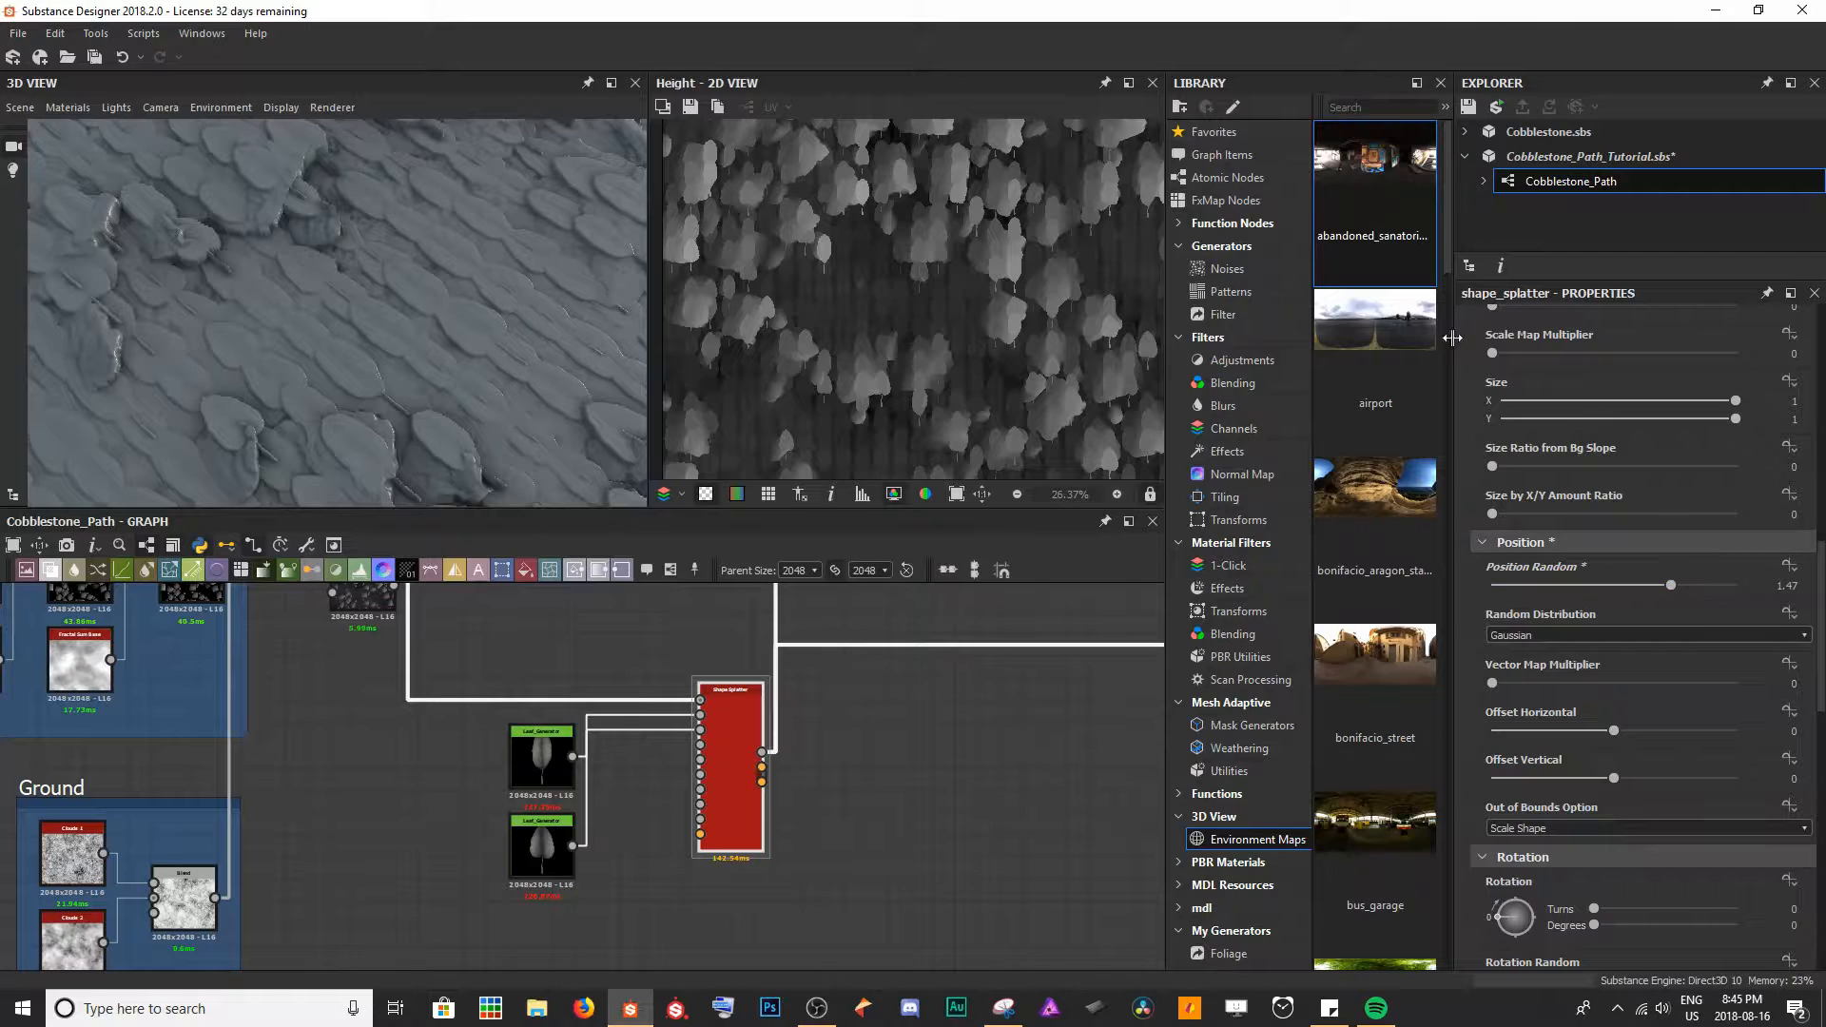
pyautogui.scroll(-3, 522, 390)
pyautogui.moveTo(523, 391)
pyautogui.mouseDown()
pyautogui.moveTo(387, 387)
pyautogui.moveTo(500, 404)
pyautogui.mouseUp()
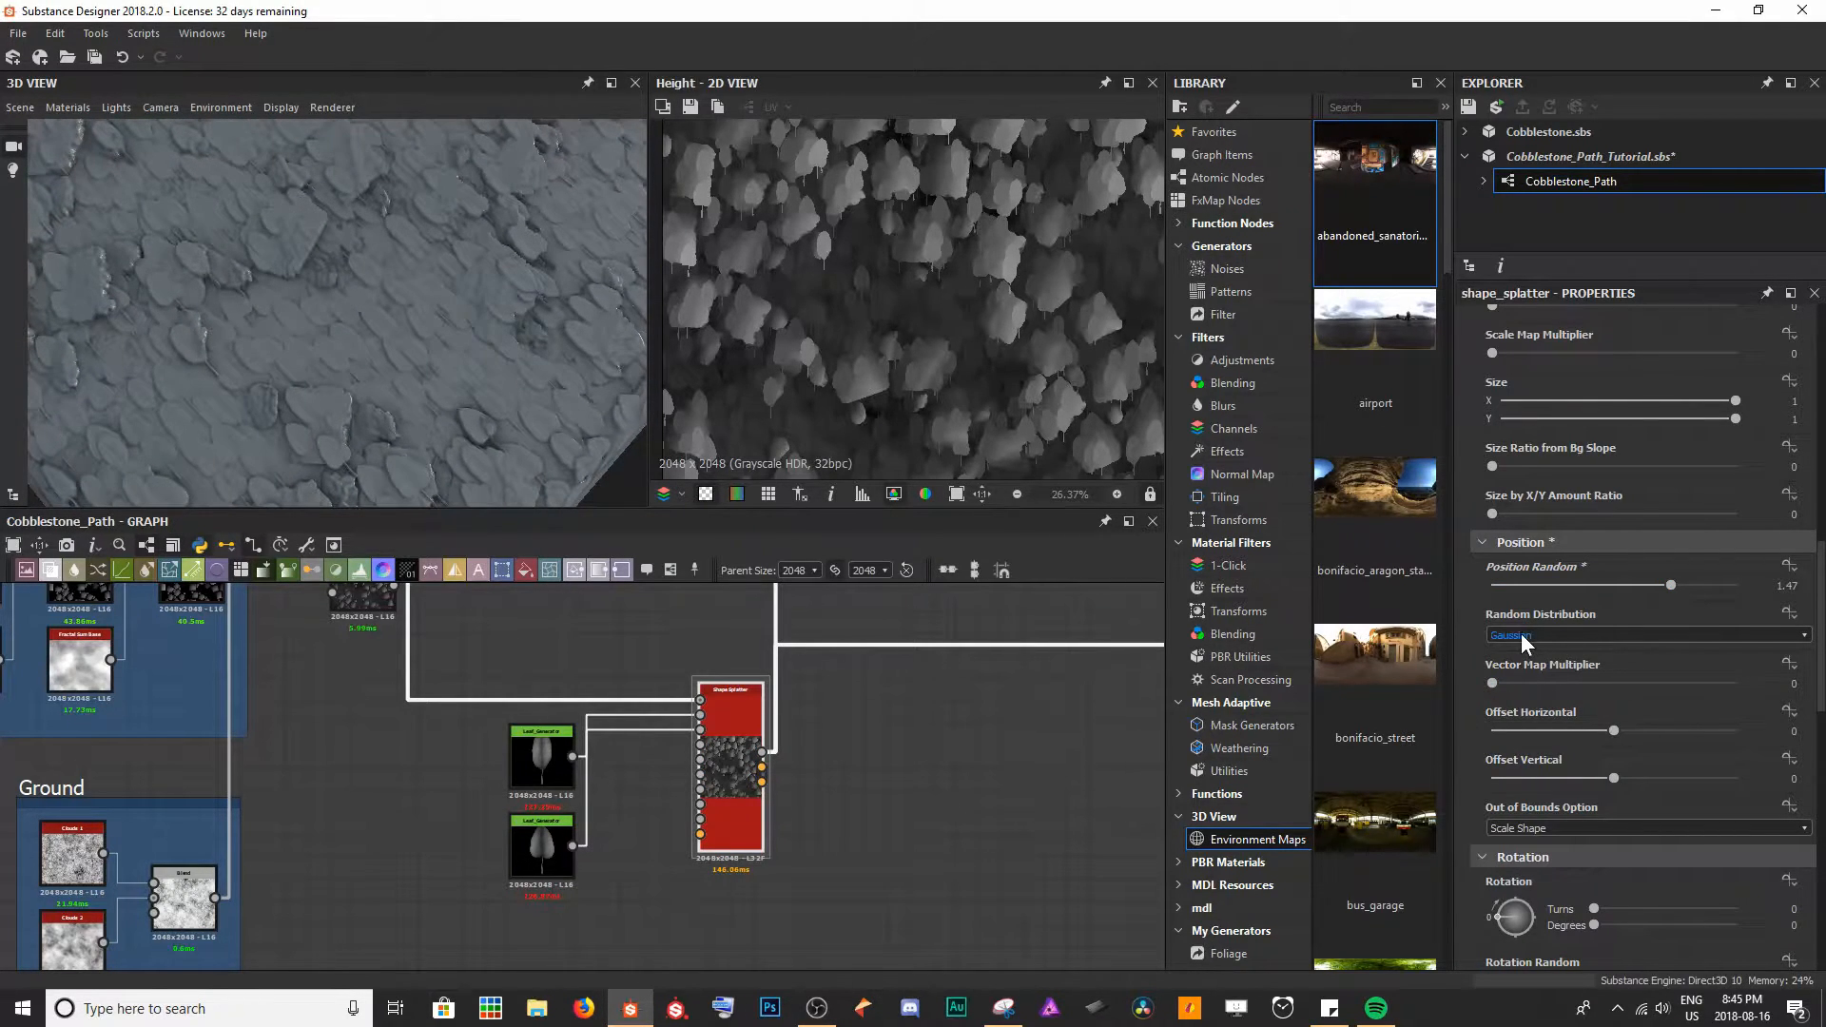
pyautogui.click(1561, 635)
pyautogui.click(1531, 657)
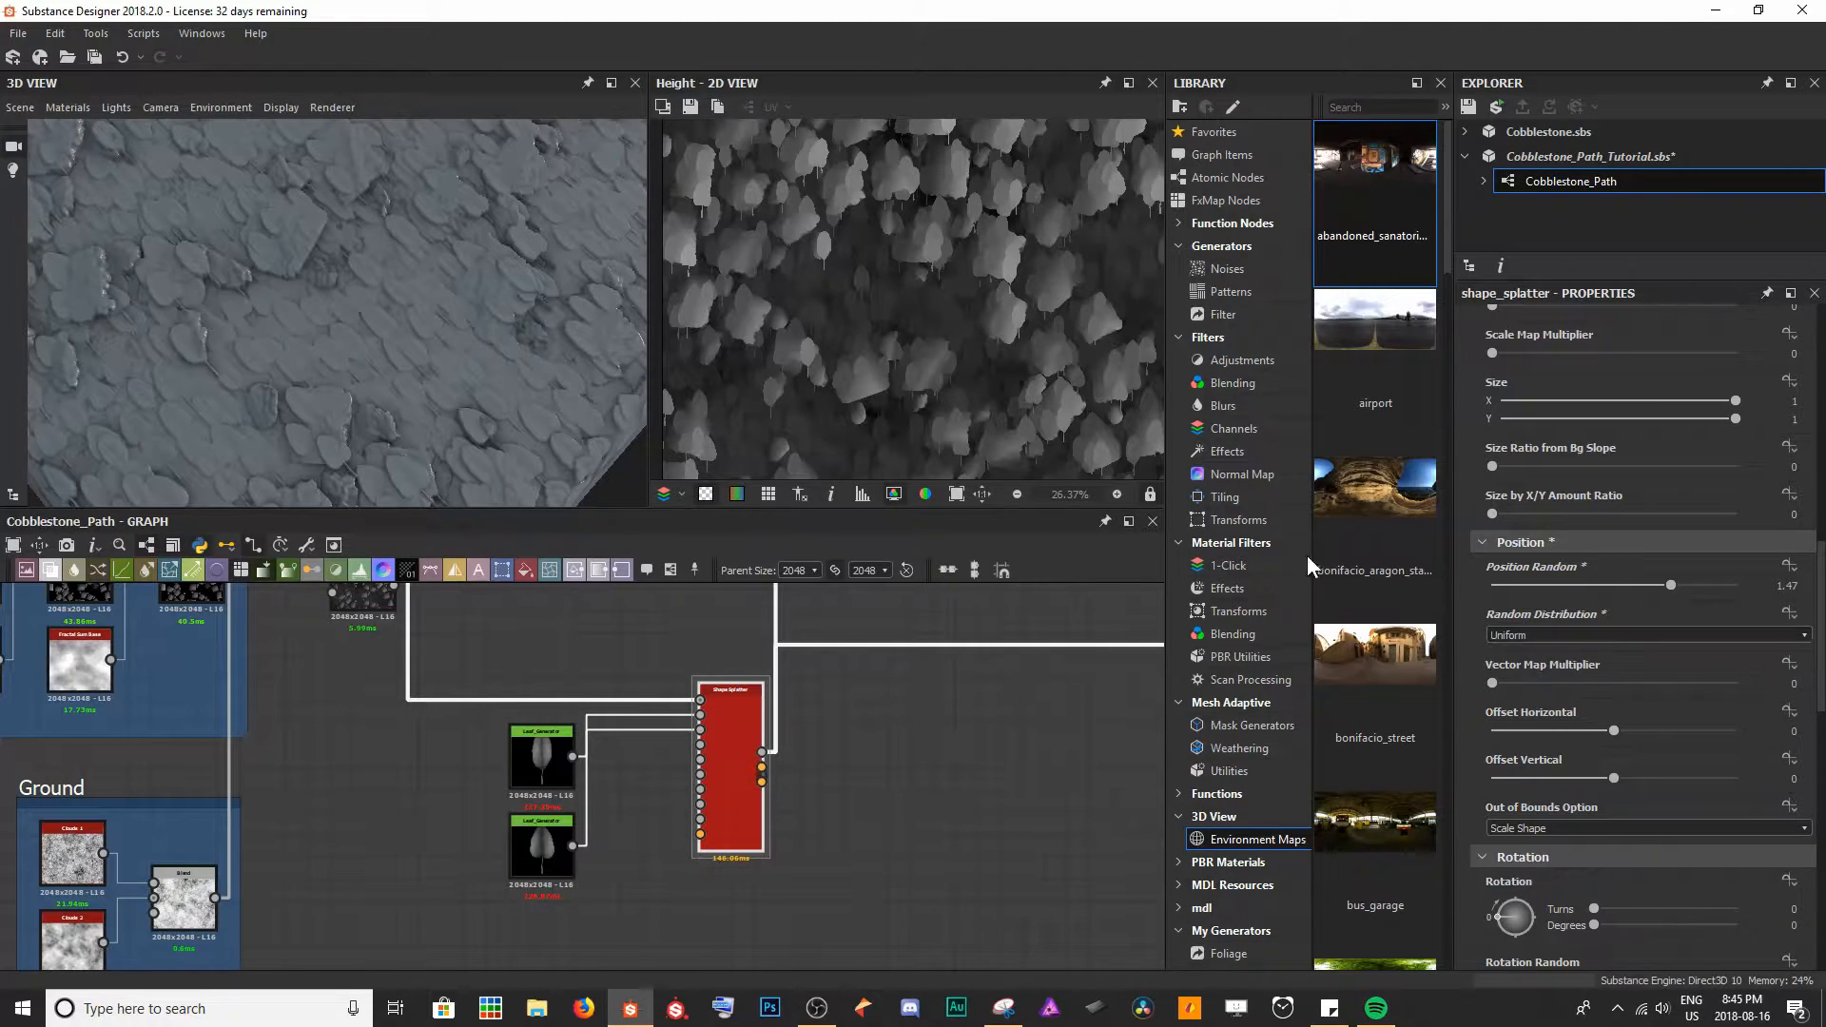
pyautogui.moveTo(285, 220); pyautogui.dragTo(318, 277, button='middle')
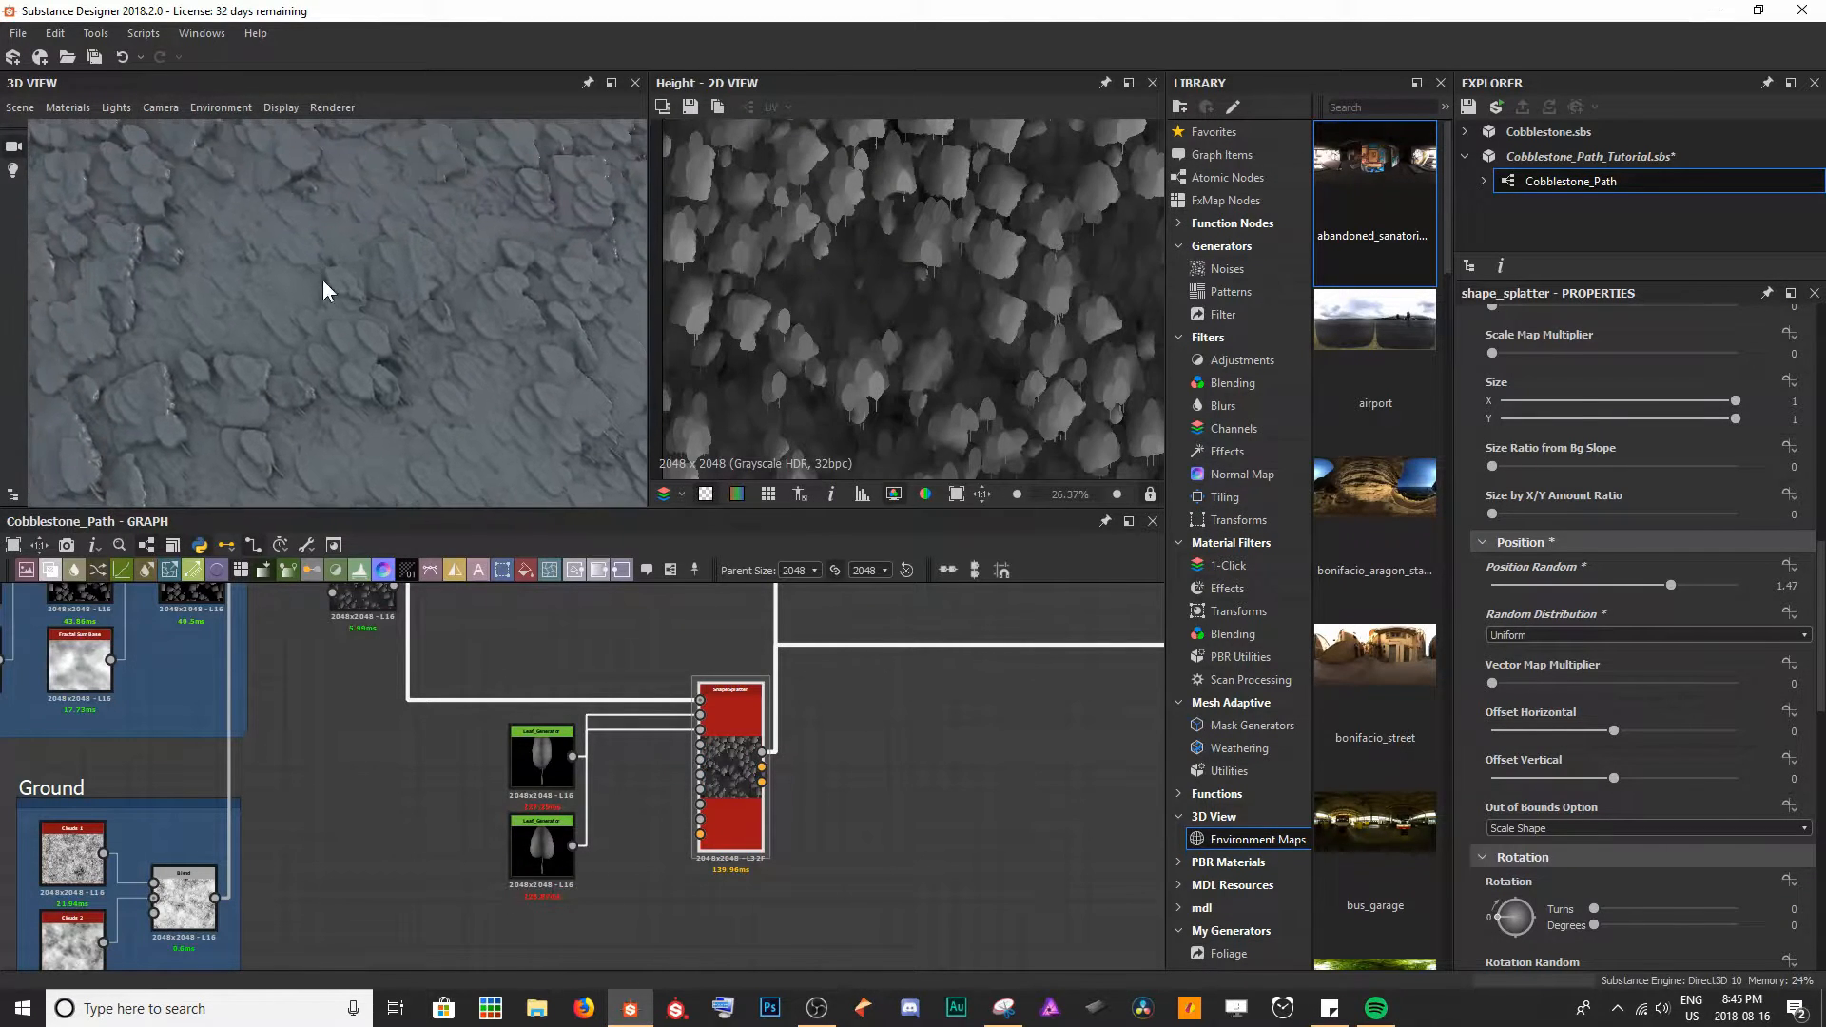
pyautogui.moveTo(317, 277); pyautogui.dragTo(344, 306)
pyautogui.moveTo(1670, 586); pyautogui.dragTo(1693, 584)
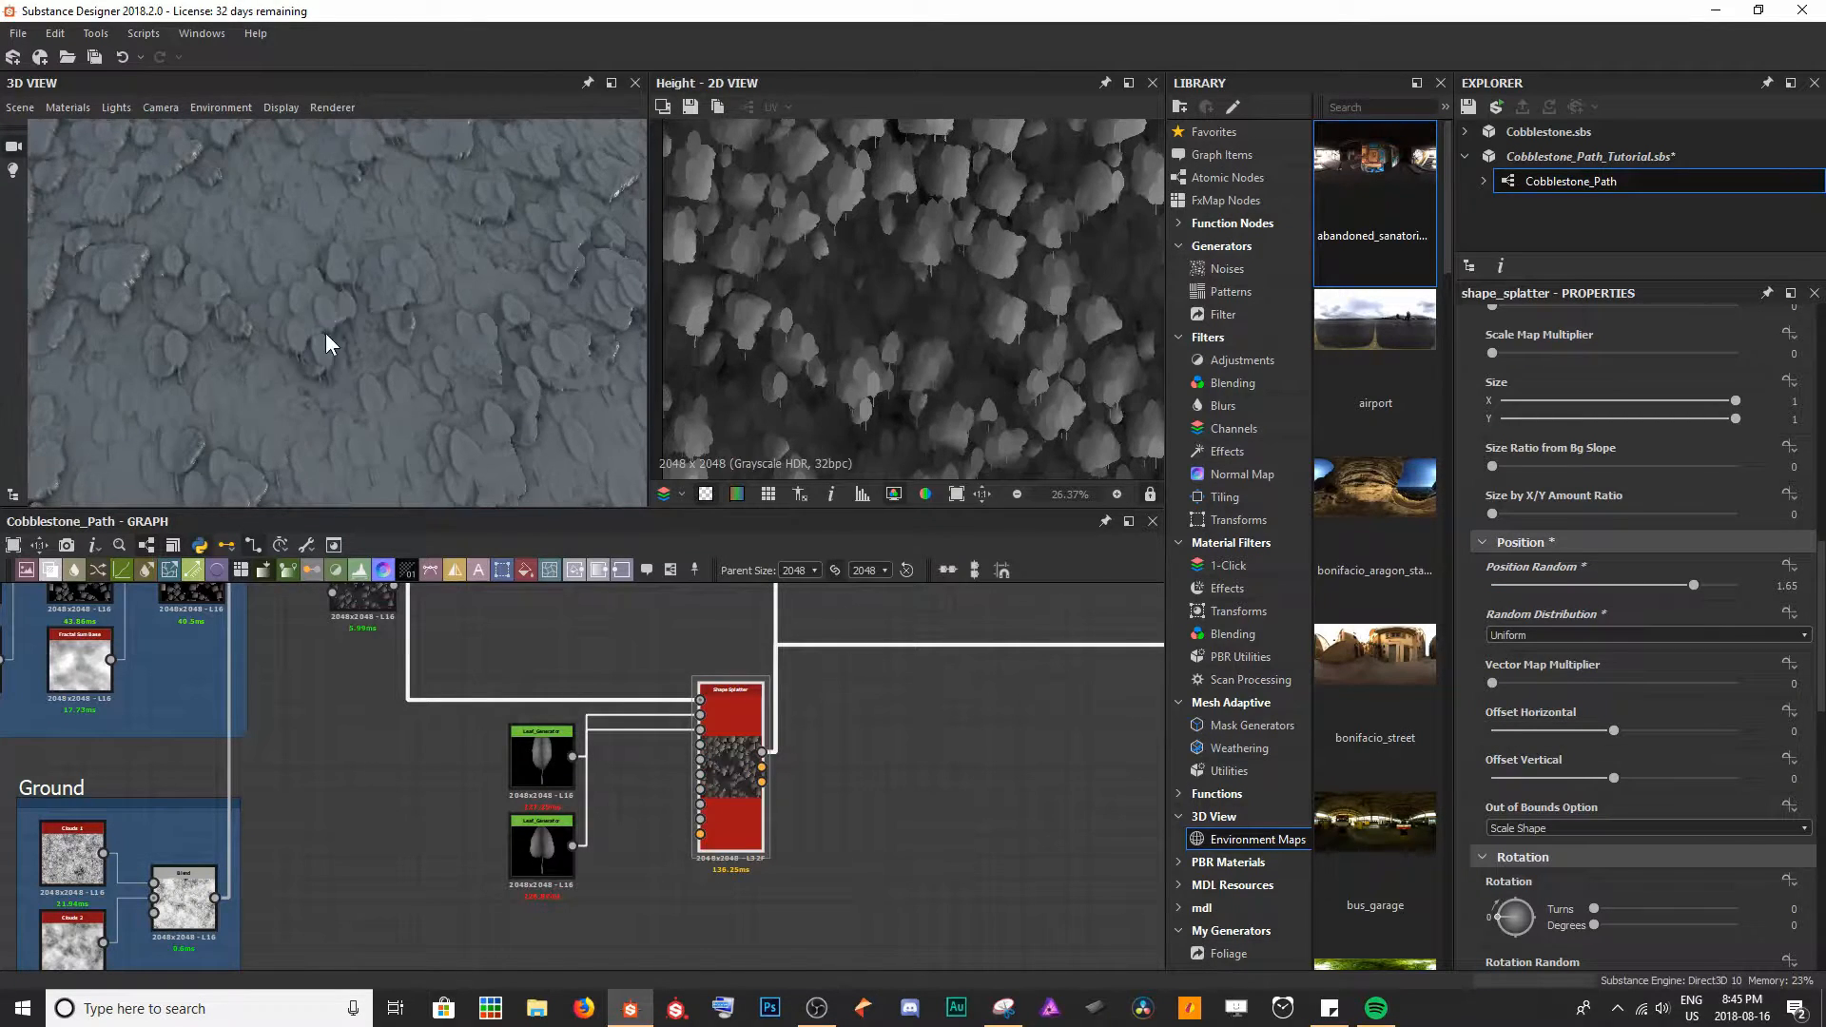
pyautogui.moveTo(449, 321); pyautogui.dragTo(488, 440)
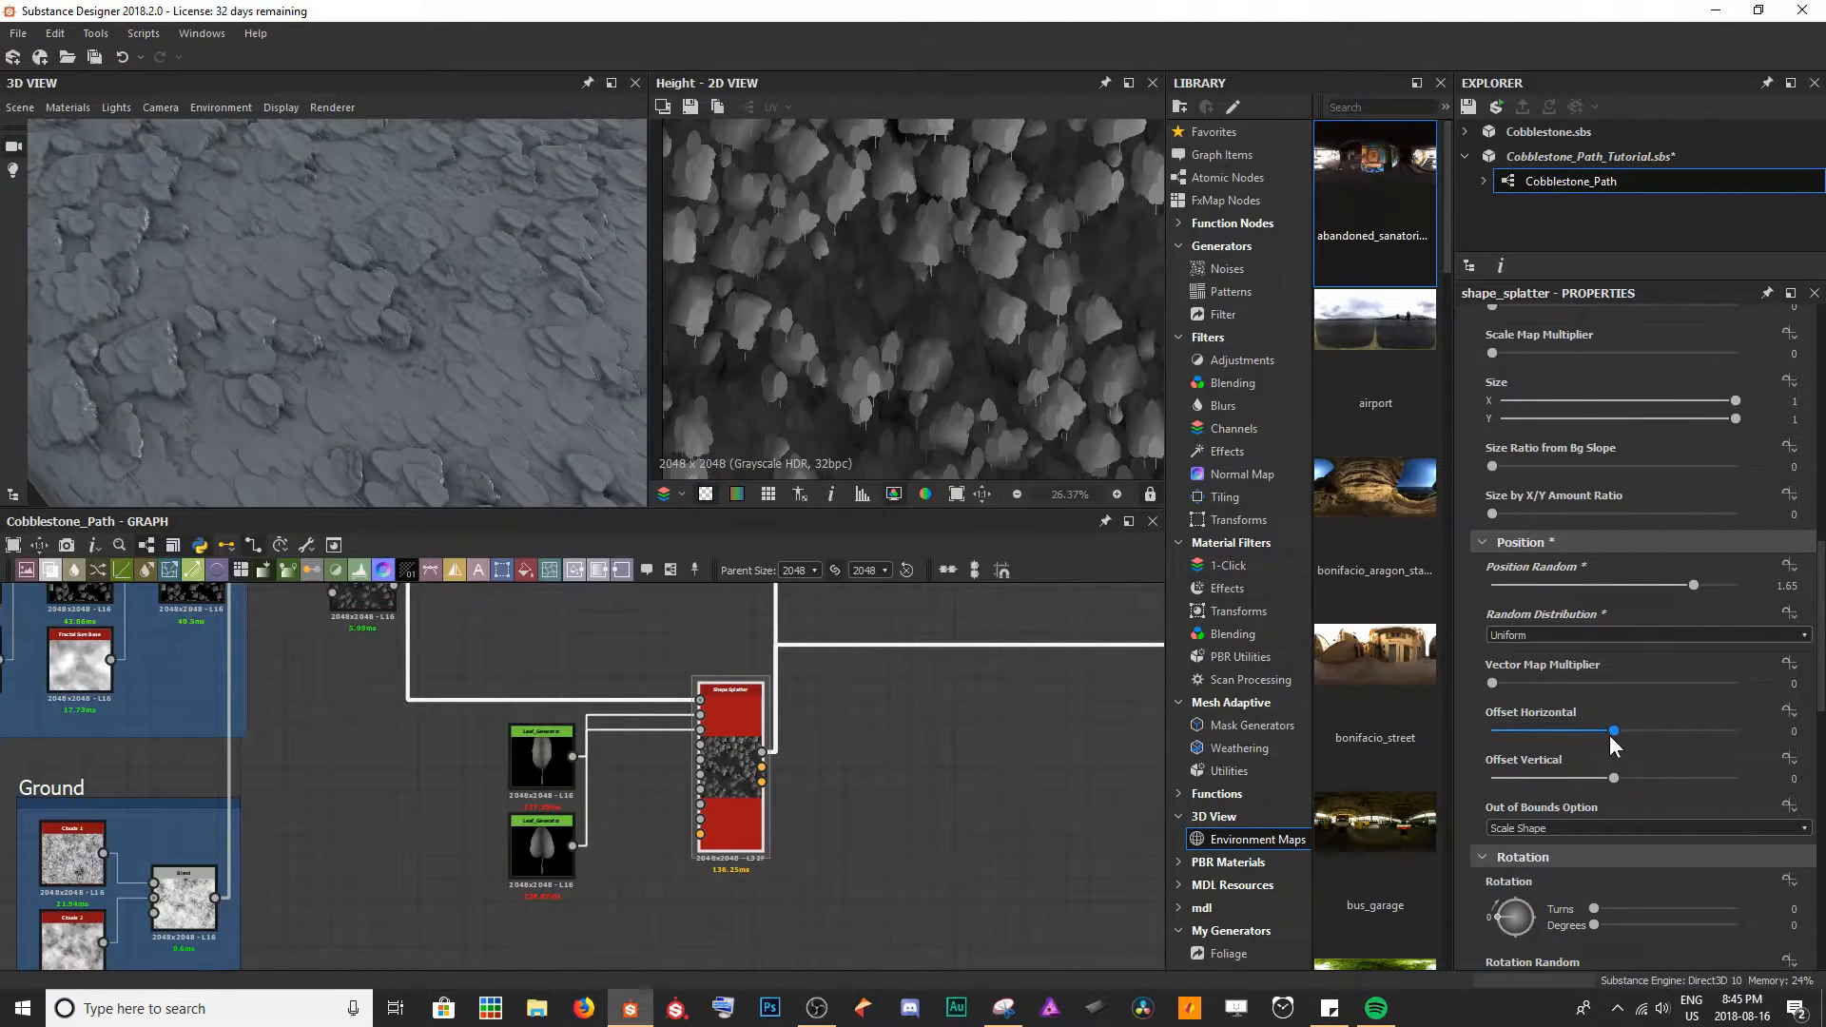
# - Set the leaves' Rotation to 0.39 turns (141 degrees) and Rotation Random to 0.61
pyautogui.scroll(-3, 1648, 734)
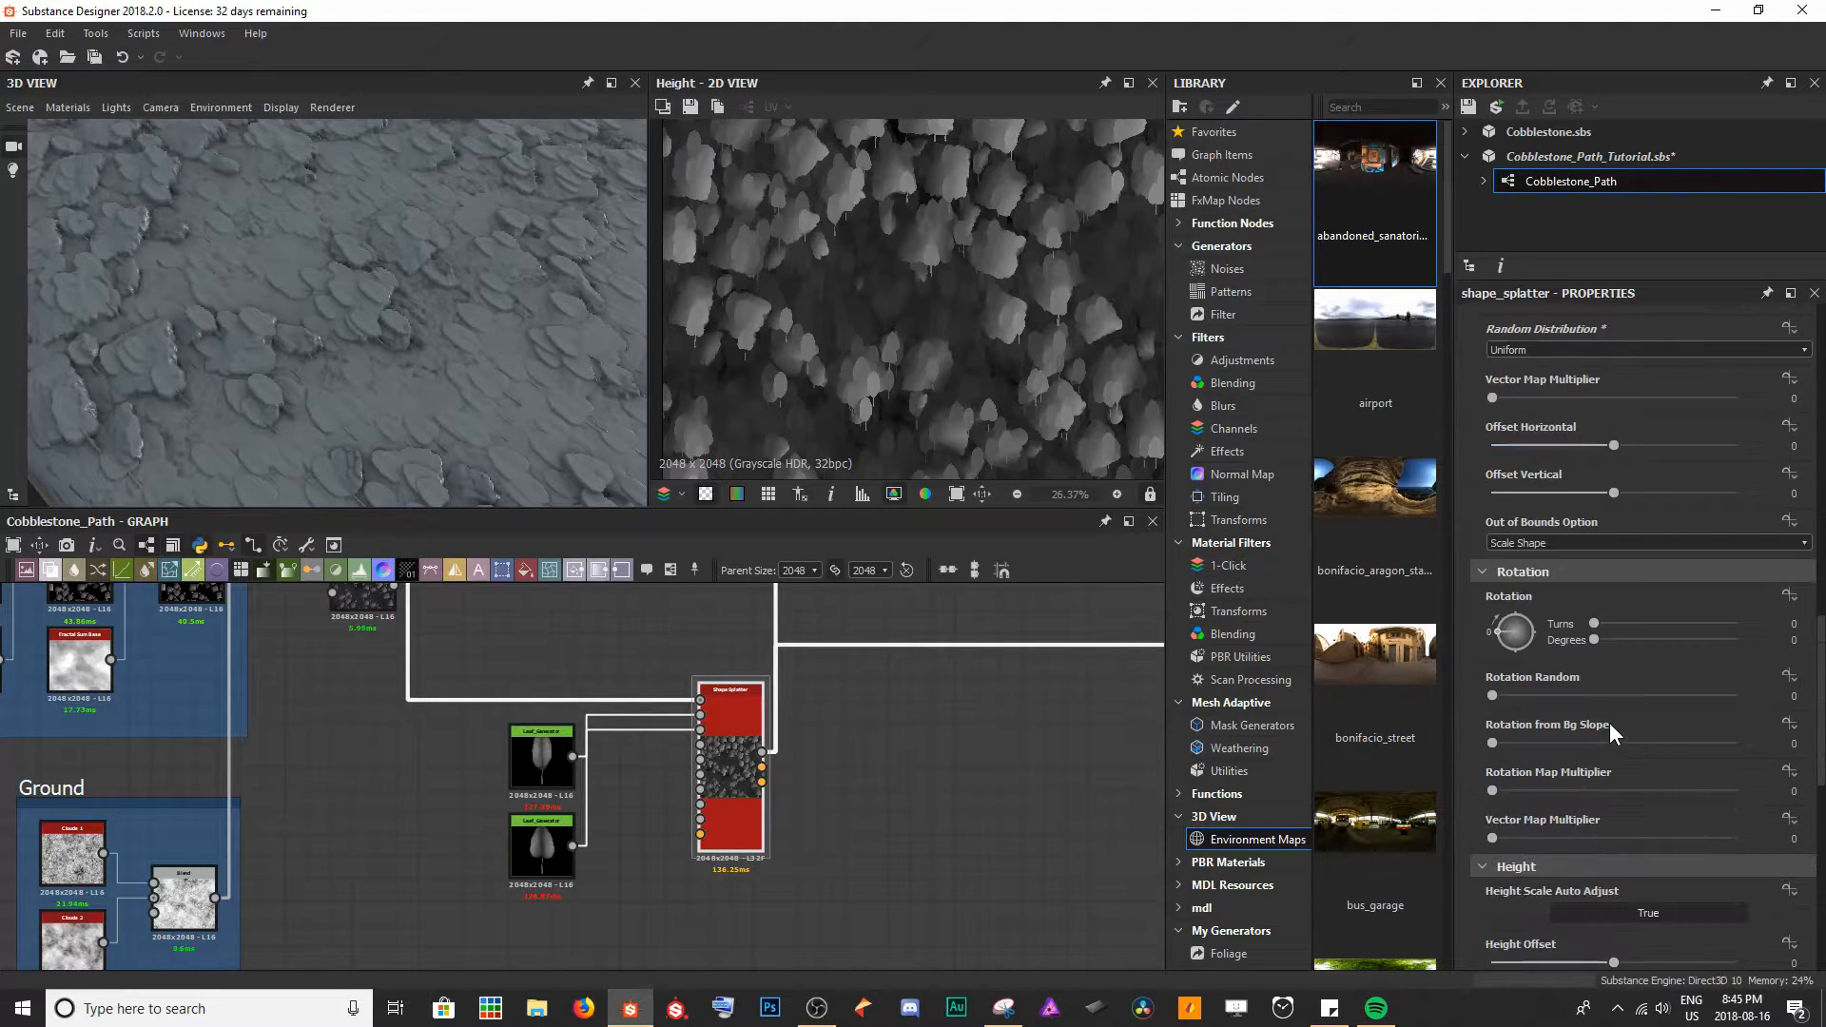
pyautogui.moveTo(1606, 586); pyautogui.dragTo(1649, 582)
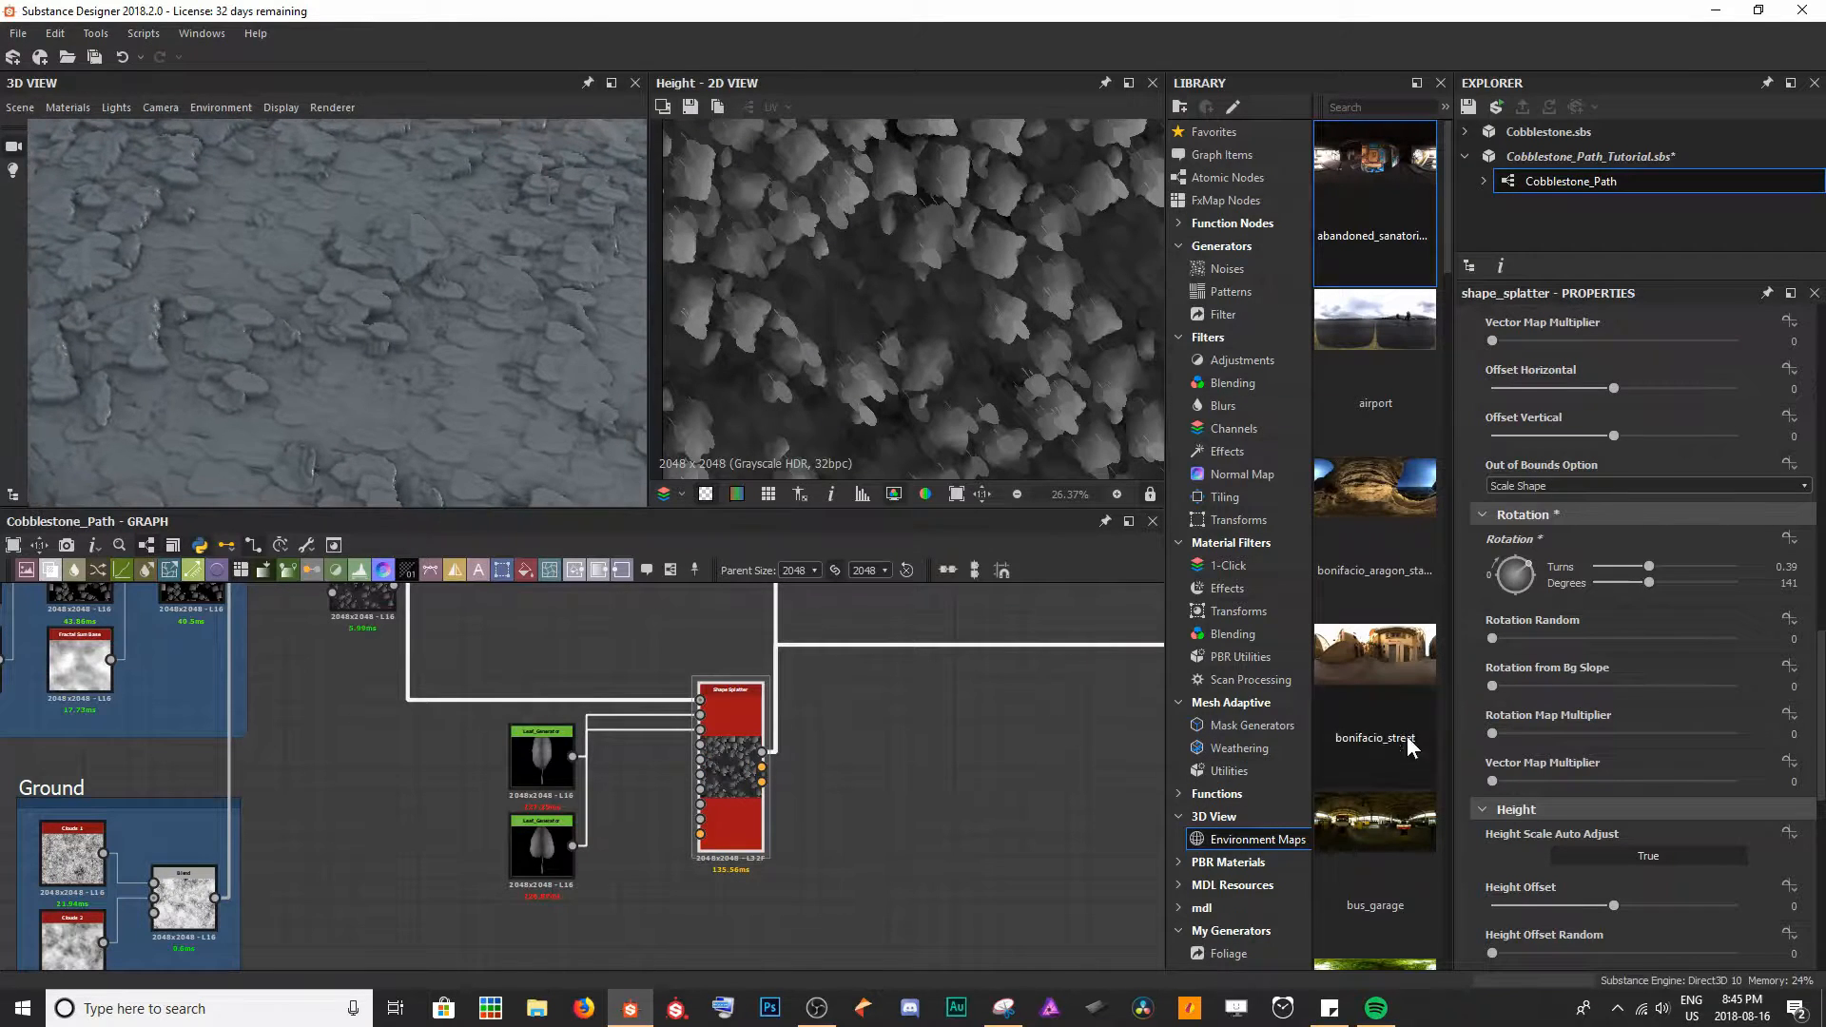
pyautogui.moveTo(1492, 638); pyautogui.dragTo(1642, 654)
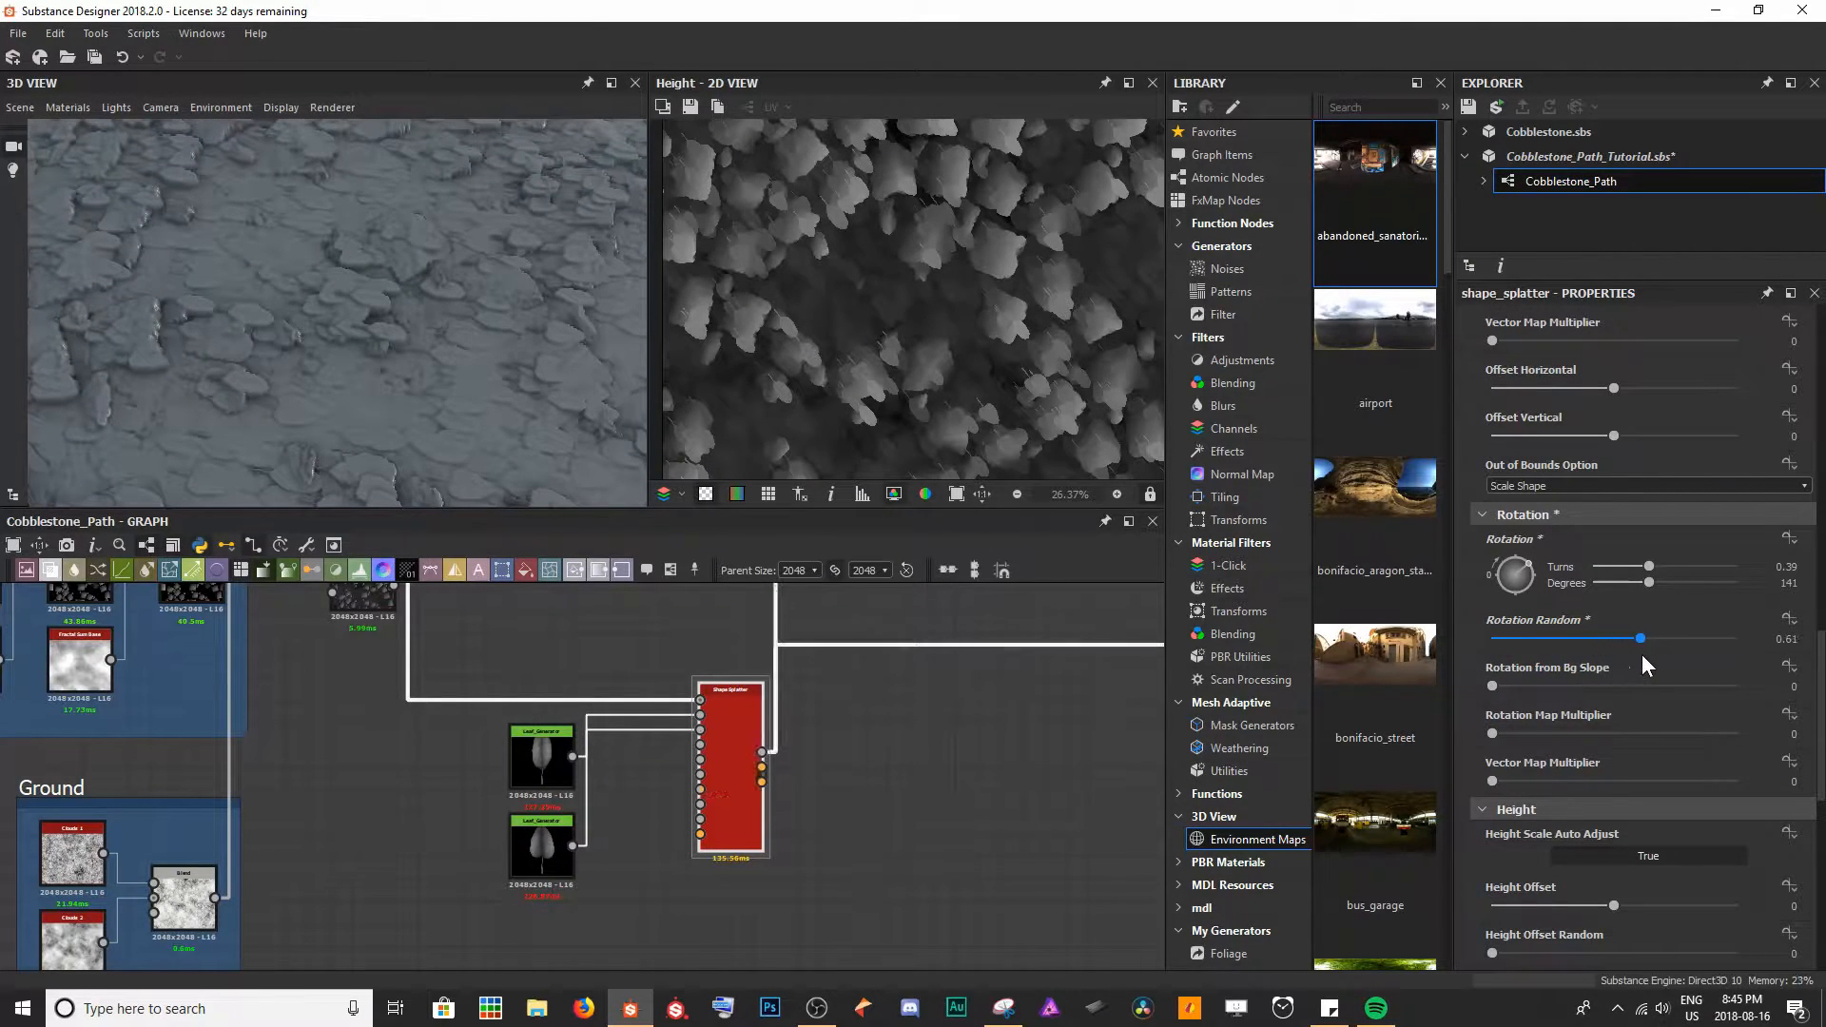
pyautogui.moveTo(447, 393); pyautogui.dragTo(476, 367)
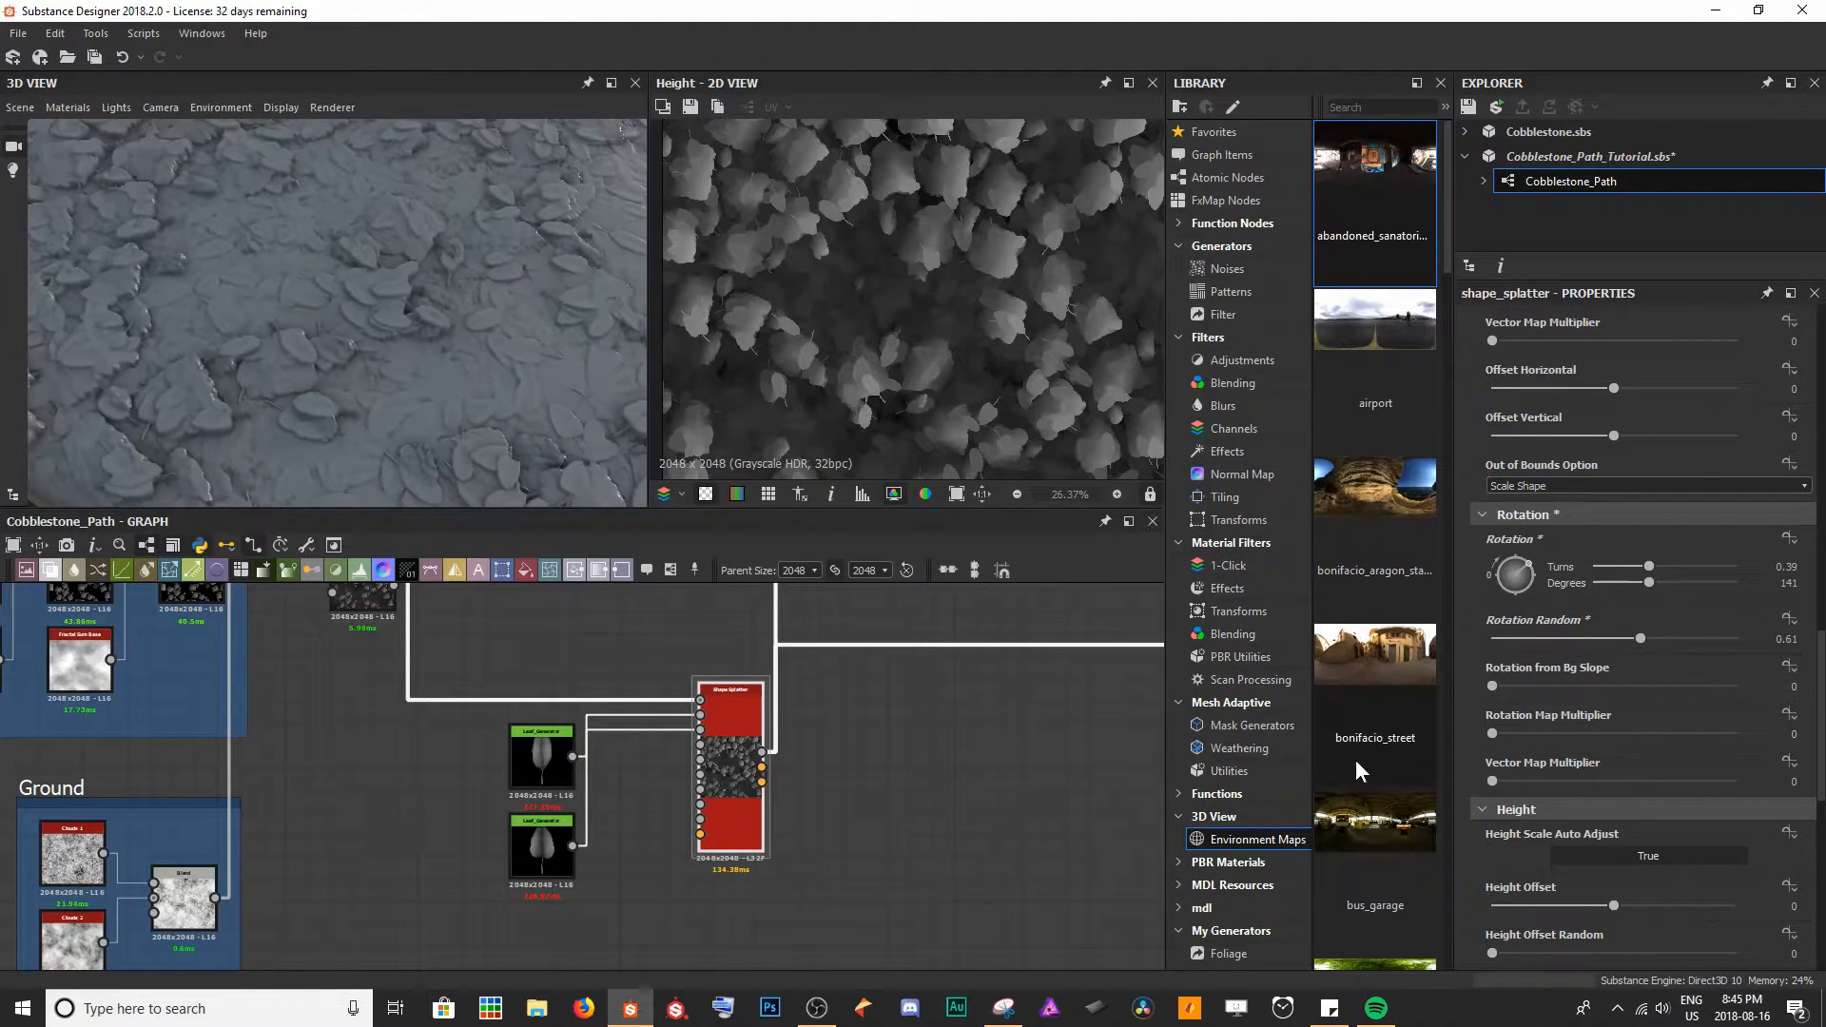
# - Set the Shape Splatter's Height Offset to 0.38 and Height Offset Random to 0.49
pyautogui.scroll(-4, 1533, 755)
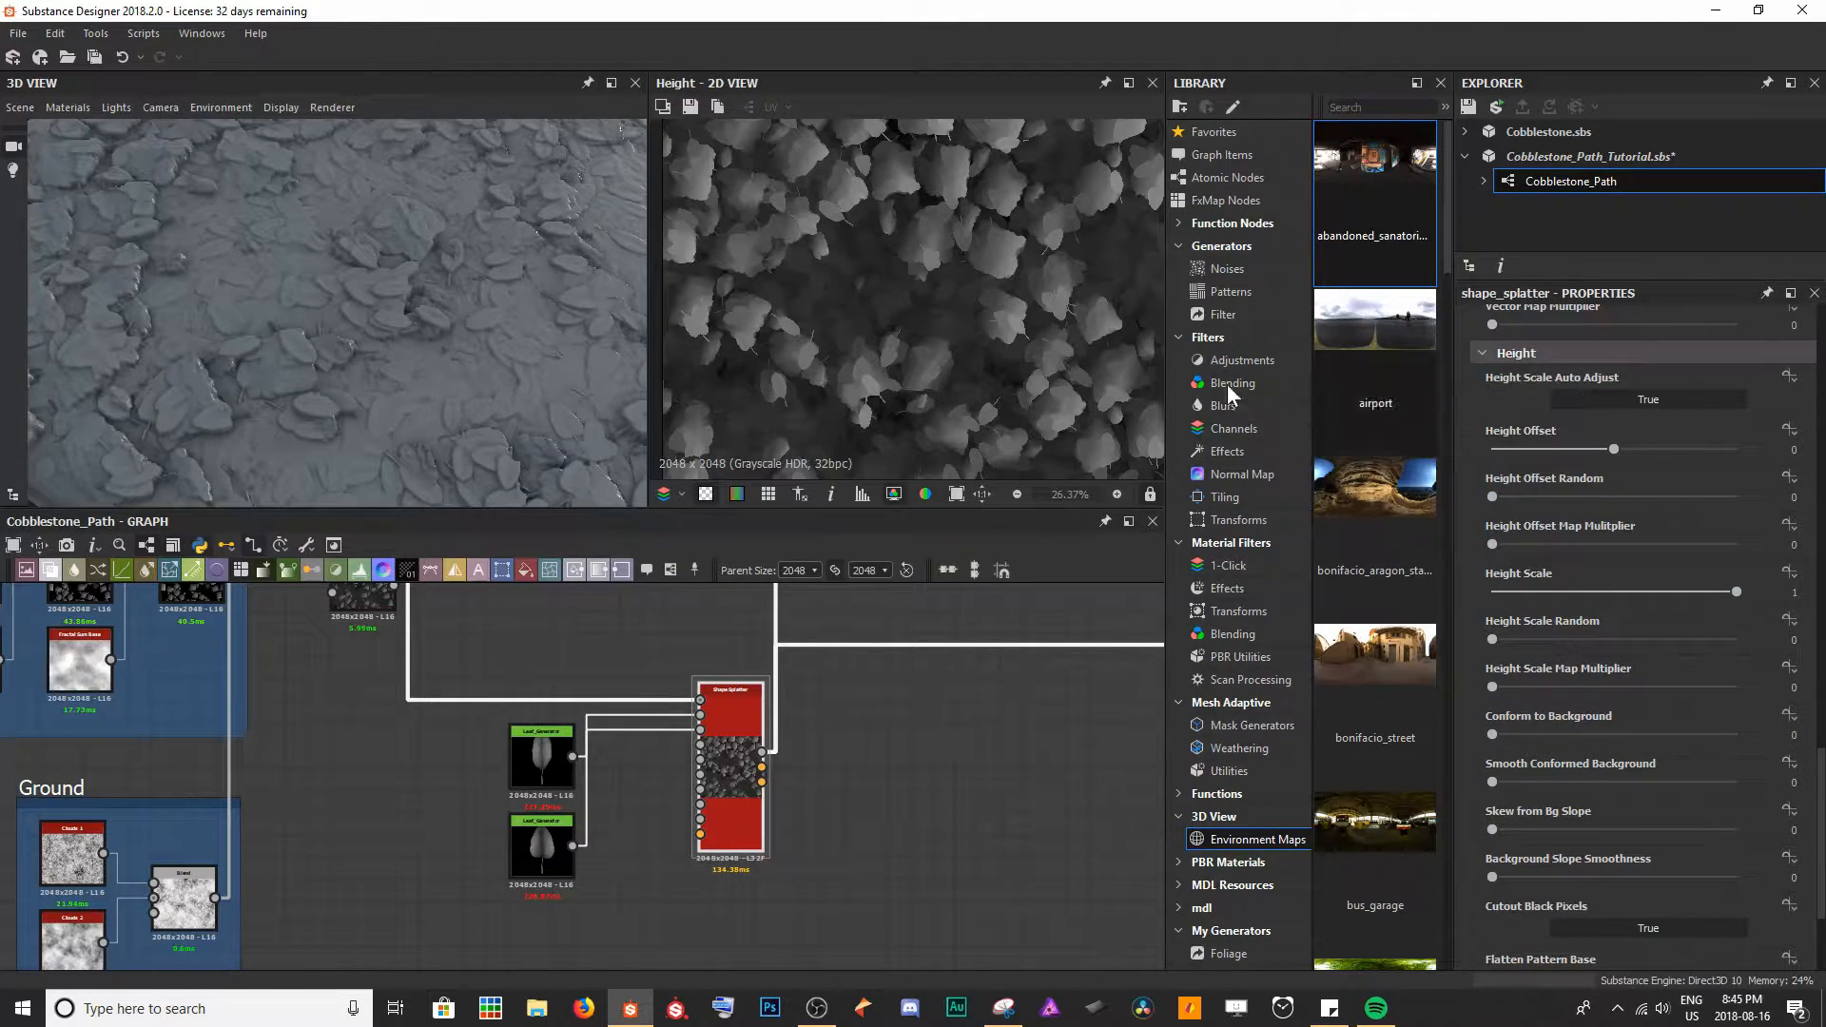
pyautogui.scroll(5, 819, 290)
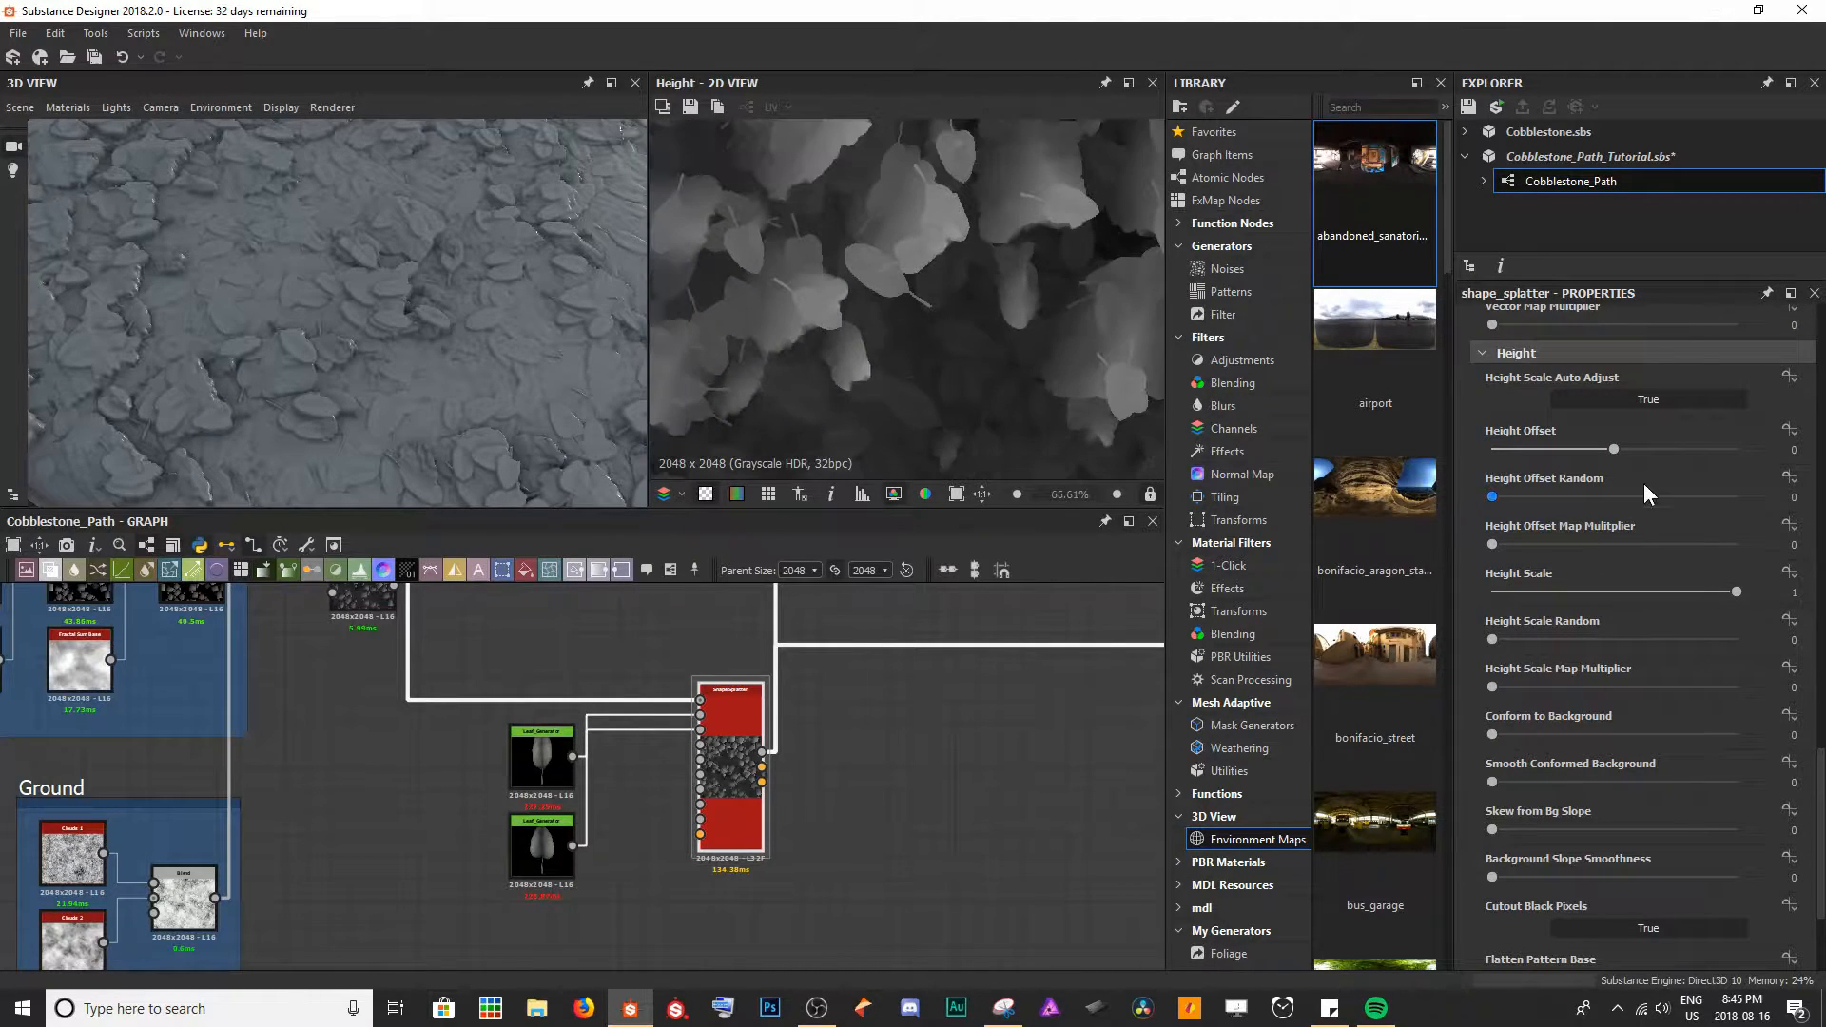
pyautogui.moveTo(1615, 448); pyautogui.dragTo(1698, 448)
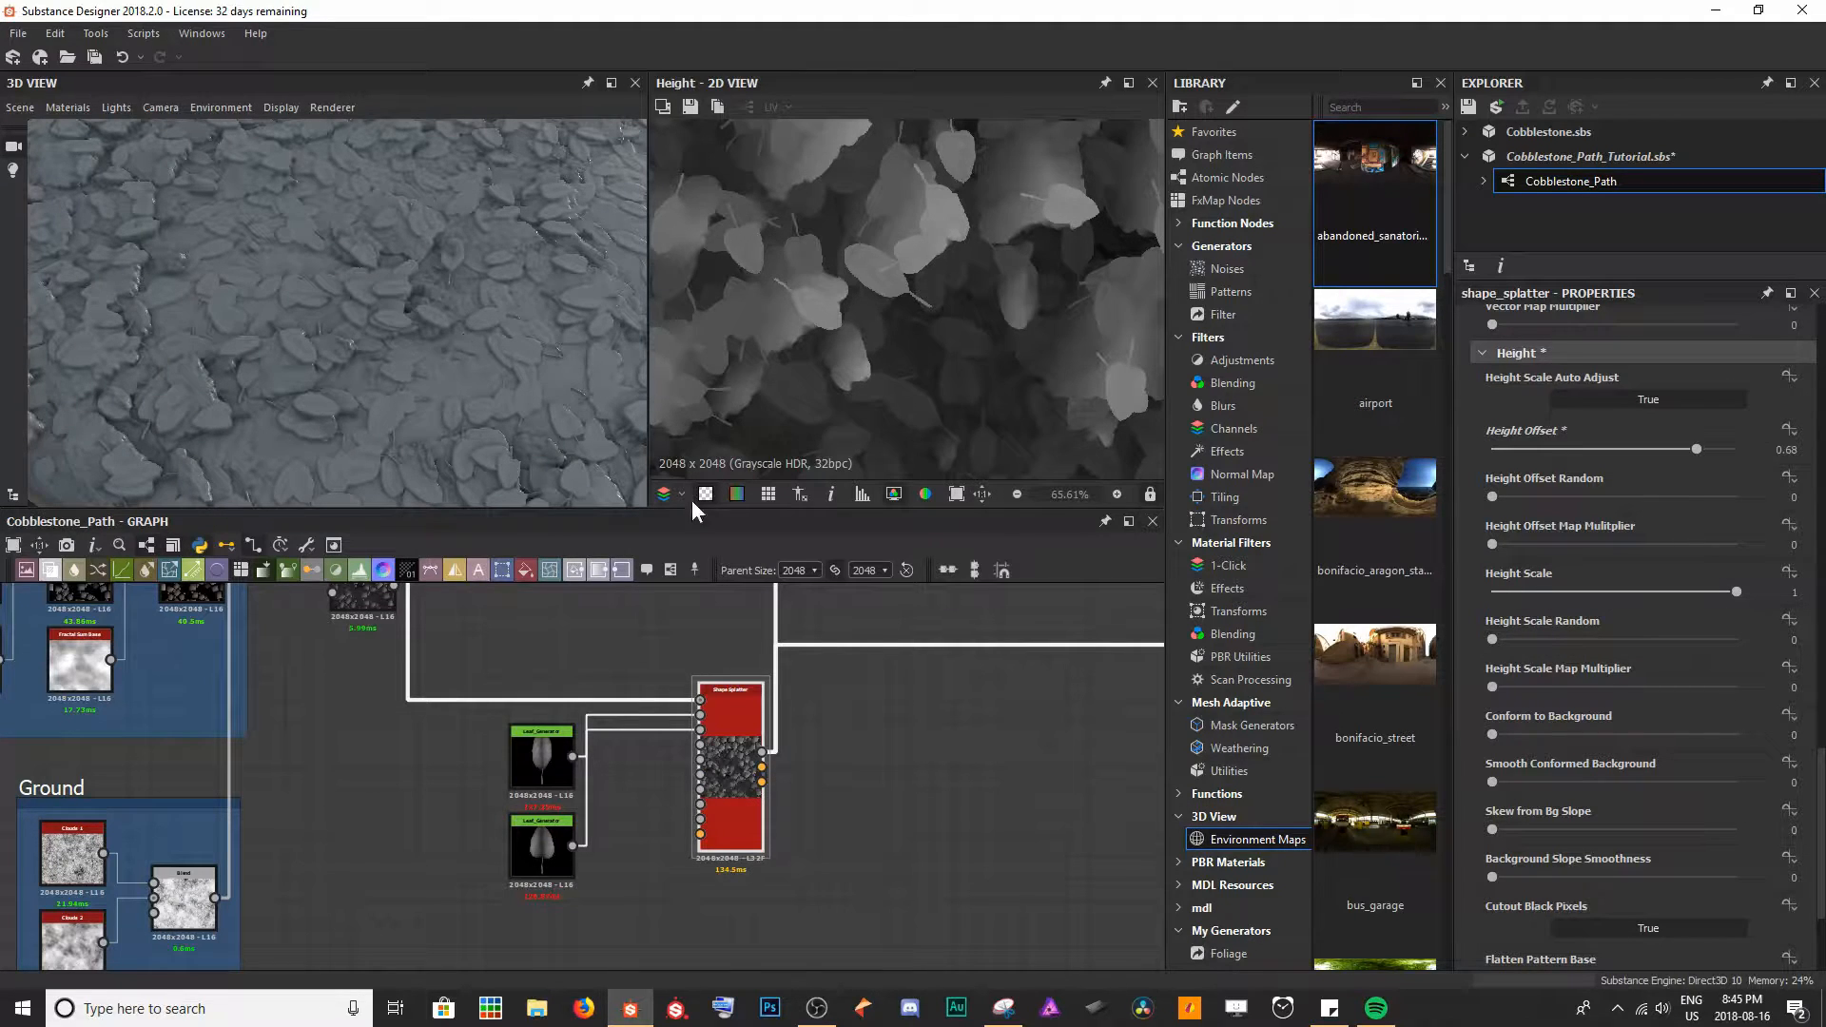
pyautogui.moveTo(1693, 447); pyautogui.dragTo(1529, 466)
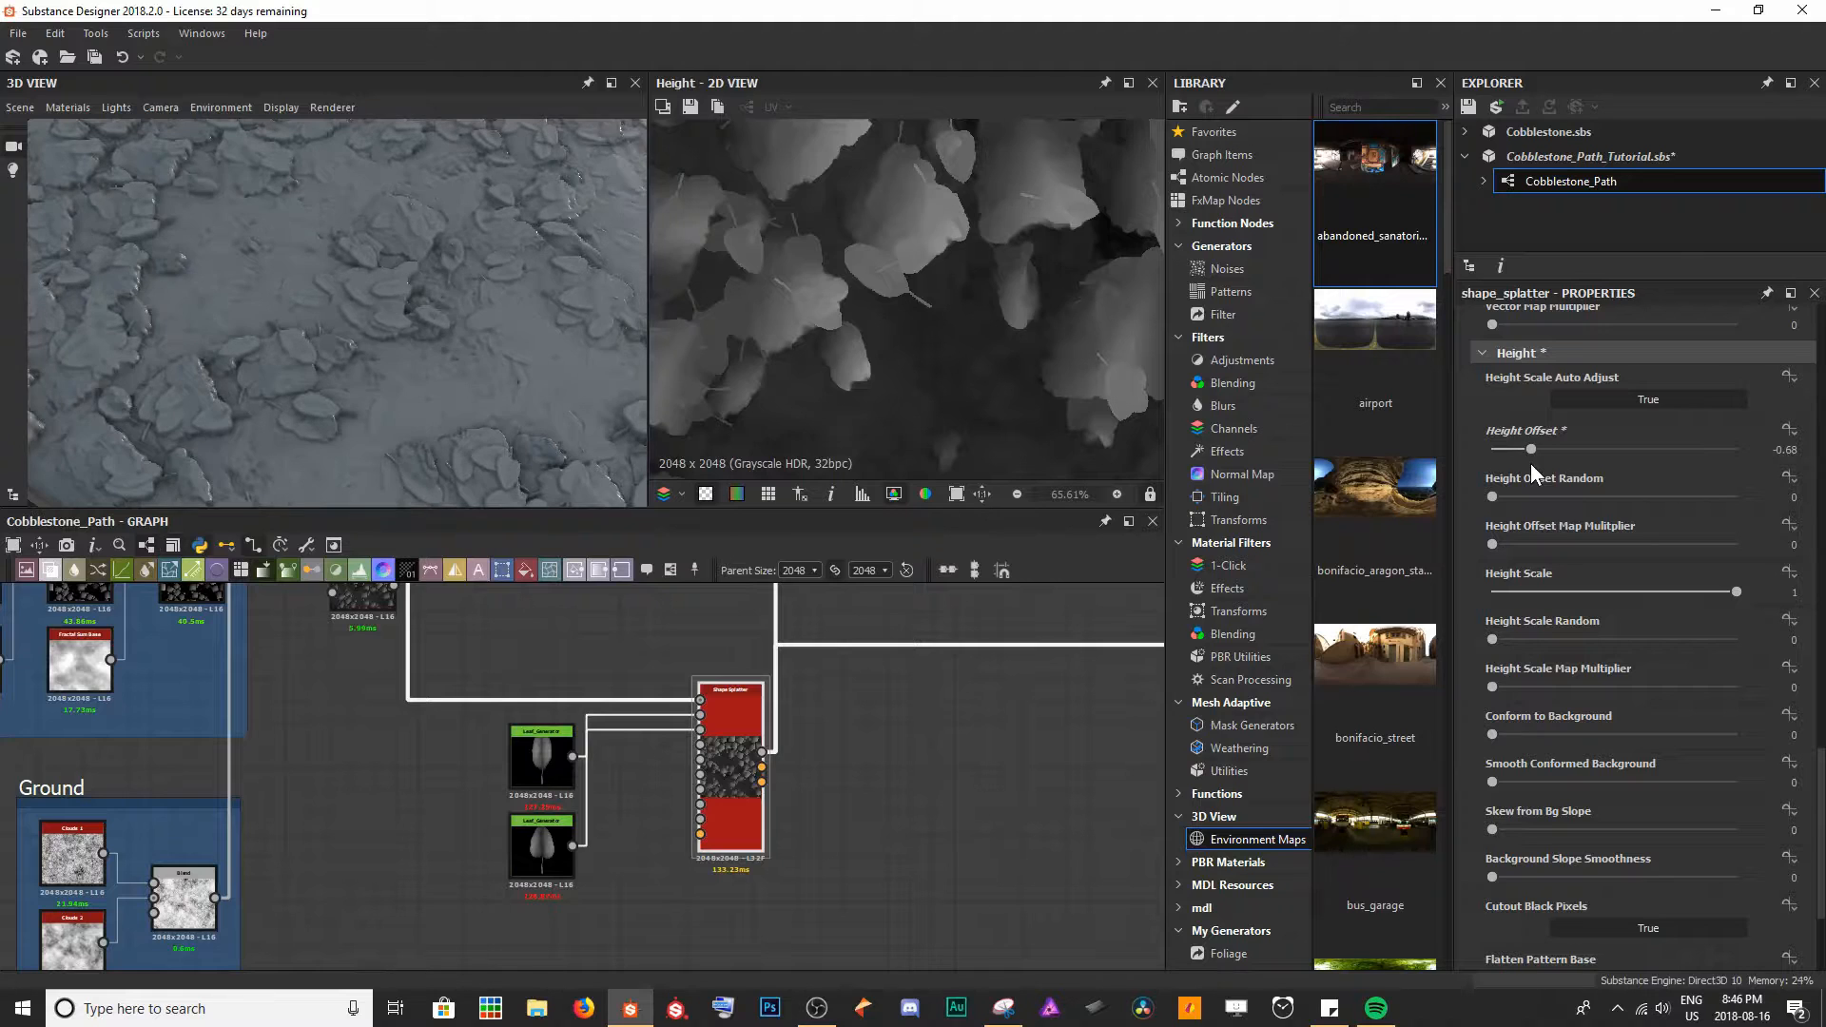
pyautogui.moveTo(1531, 459); pyautogui.dragTo(1661, 454)
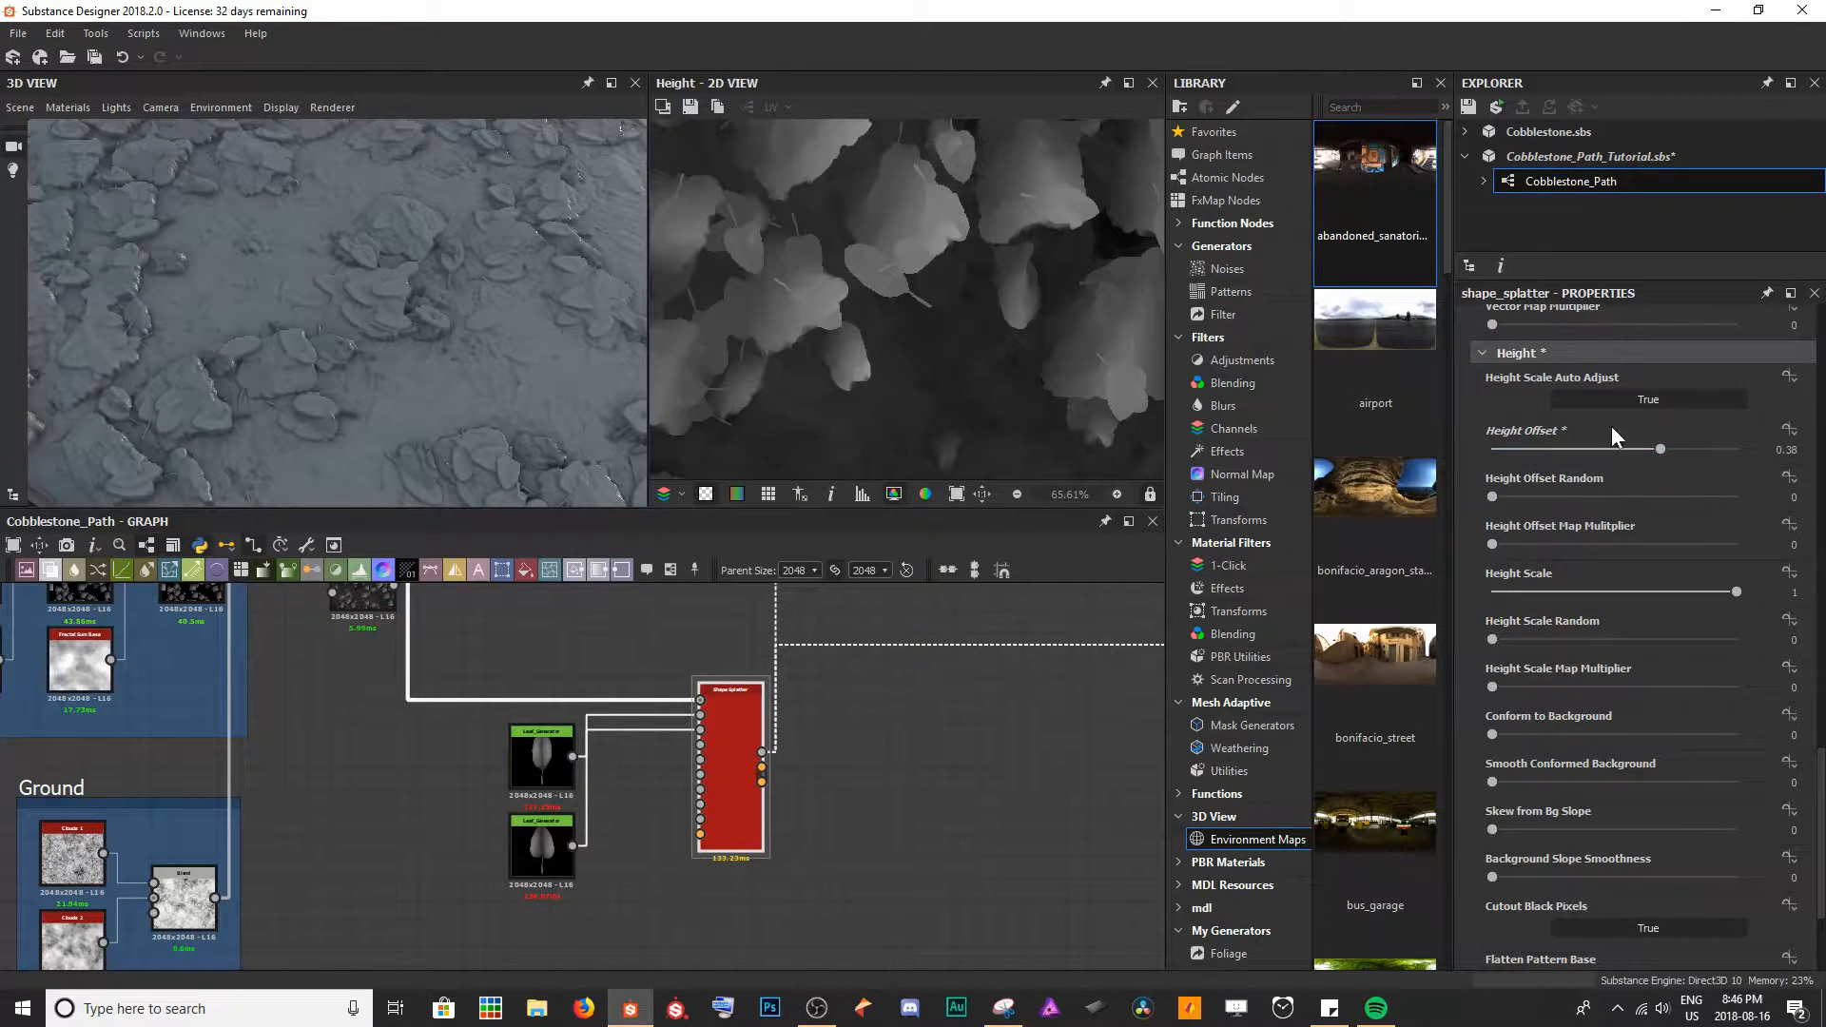
pyautogui.moveTo(1499, 495); pyautogui.dragTo(1612, 494)
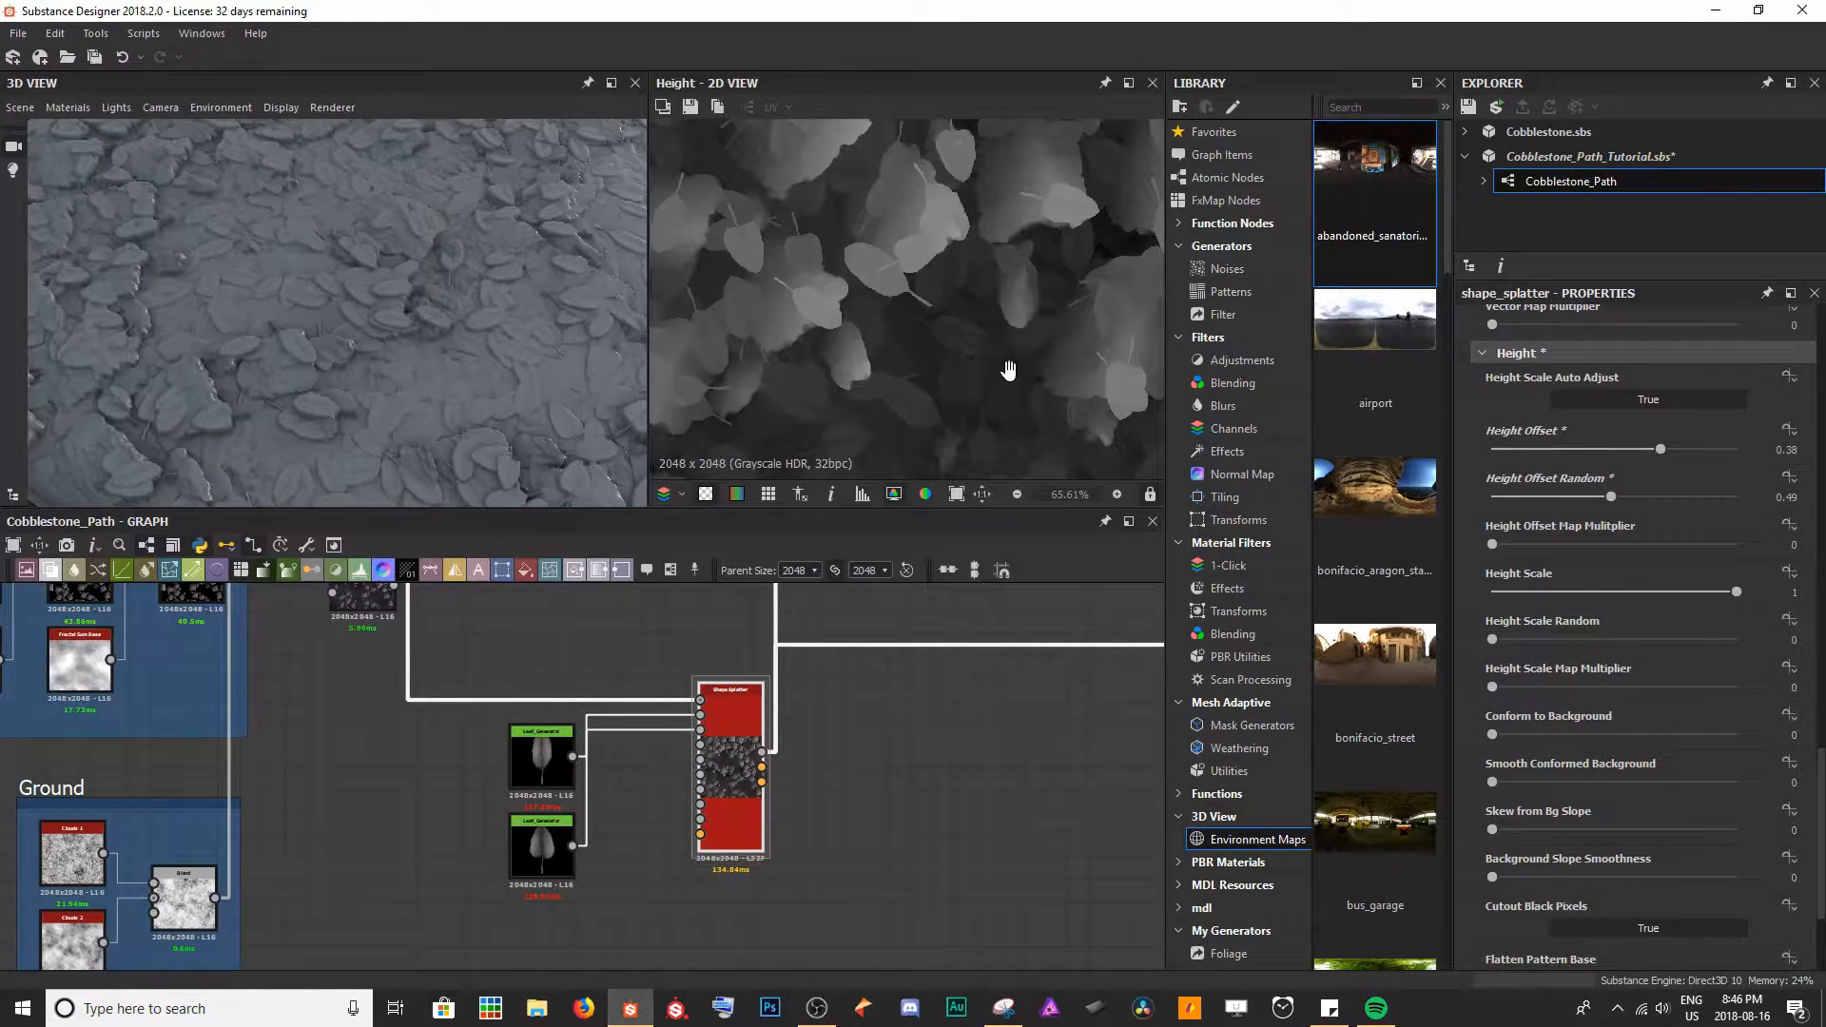
# - Examine the height-offset leaves in the 3D view and up close in the 2D height map
pyautogui.moveTo(1008, 371); pyautogui.dragTo(974, 338, button='middle')
pyautogui.moveTo(335, 344); pyautogui.dragTo(376, 344)
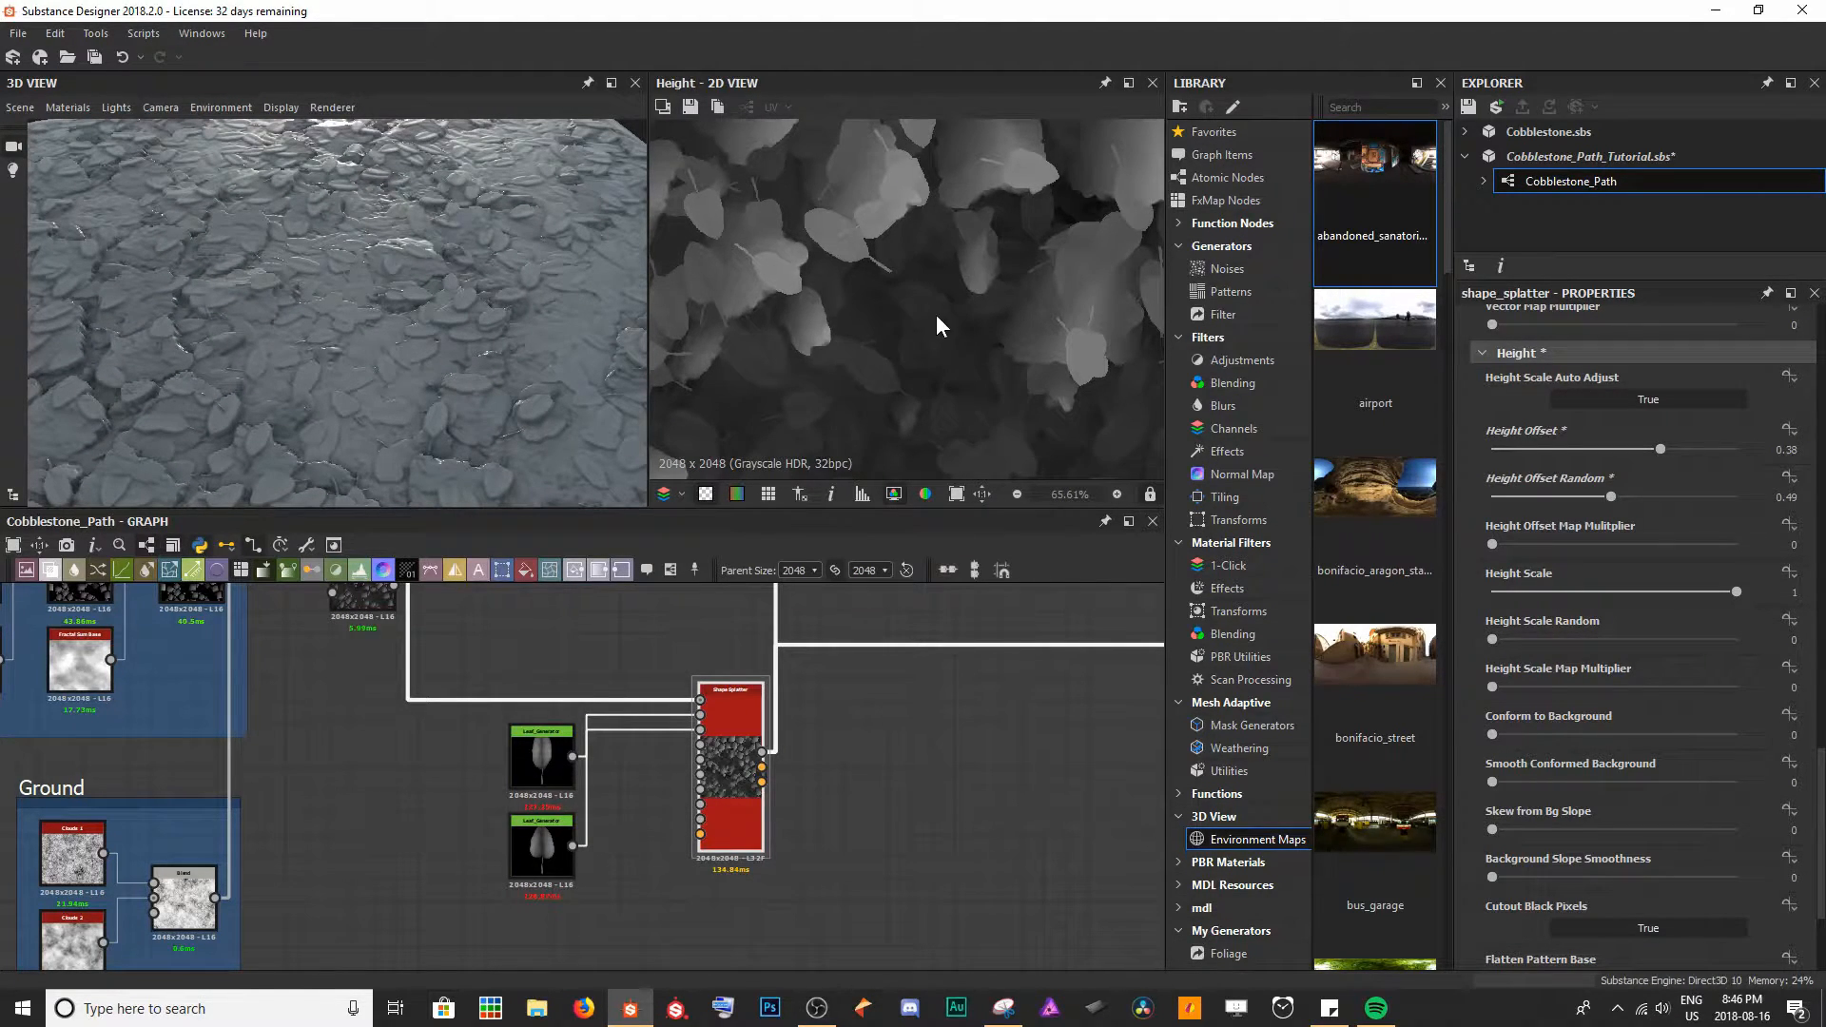
pyautogui.moveTo(503, 434); pyautogui.dragTo(324, 220)
pyautogui.moveTo(390, 339); pyautogui.dragTo(386, 318)
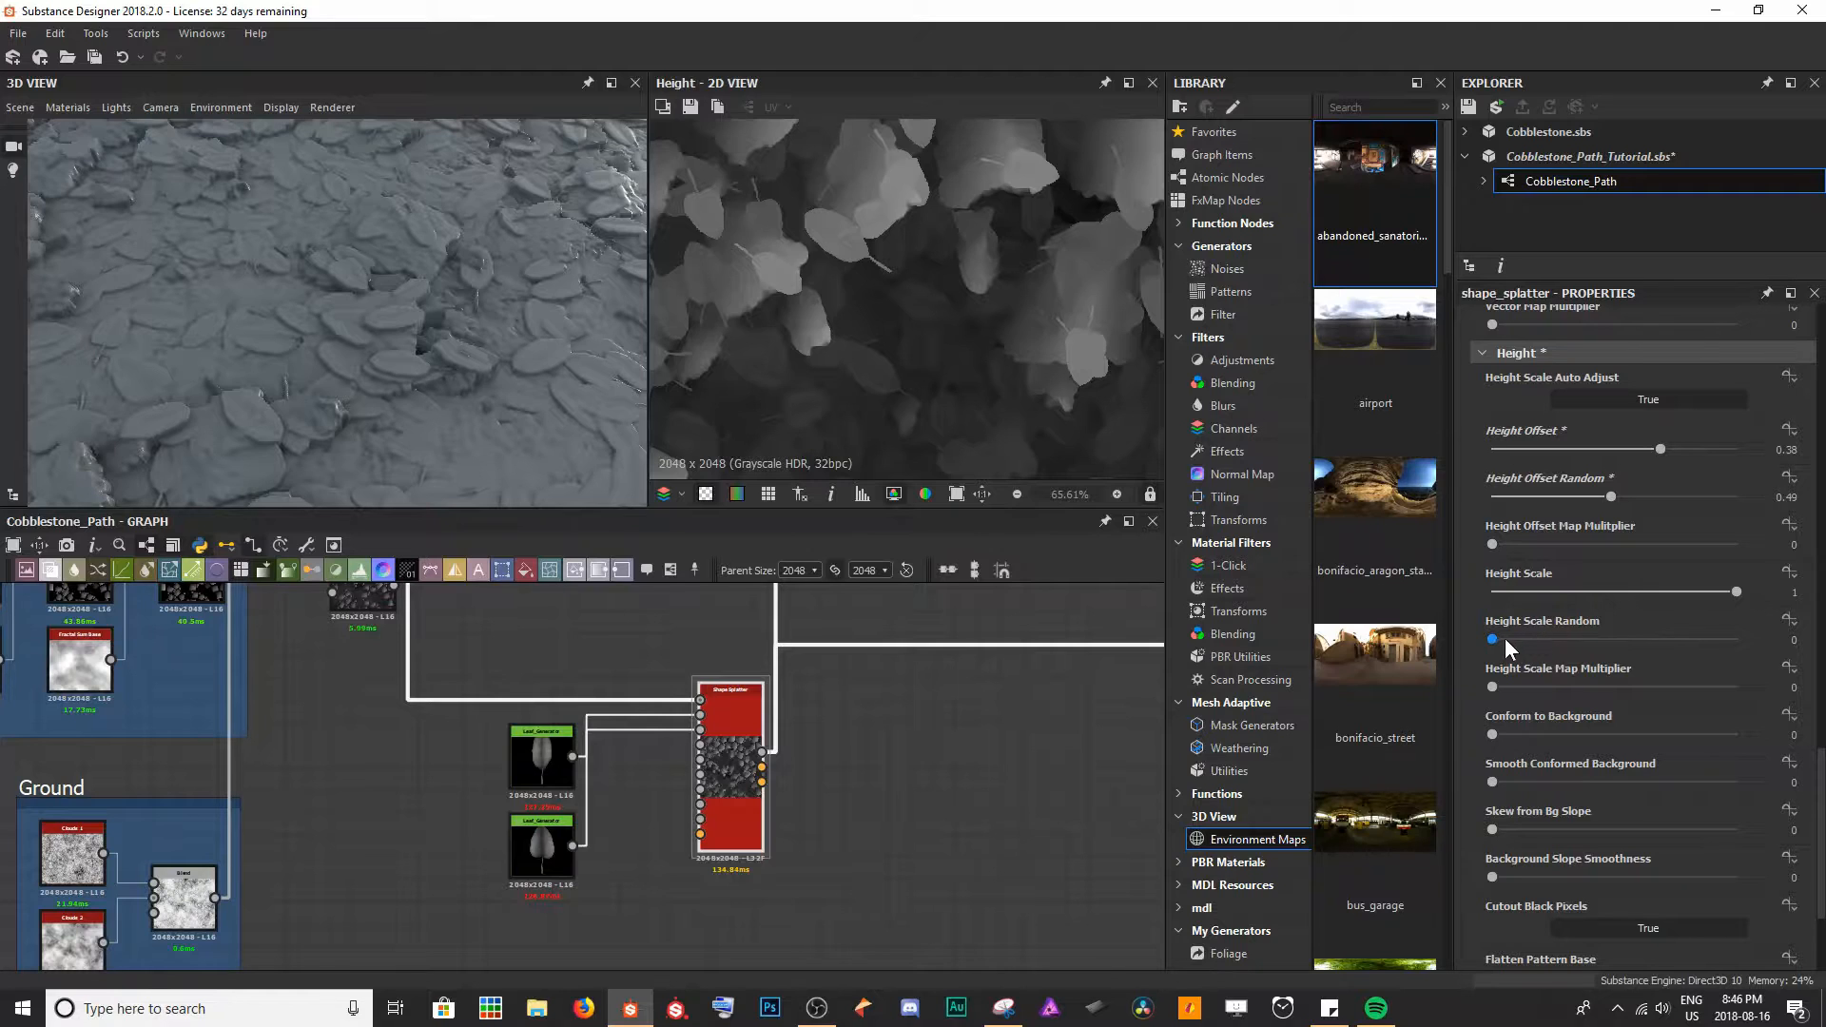
pyautogui.scroll(5, 866, 228)
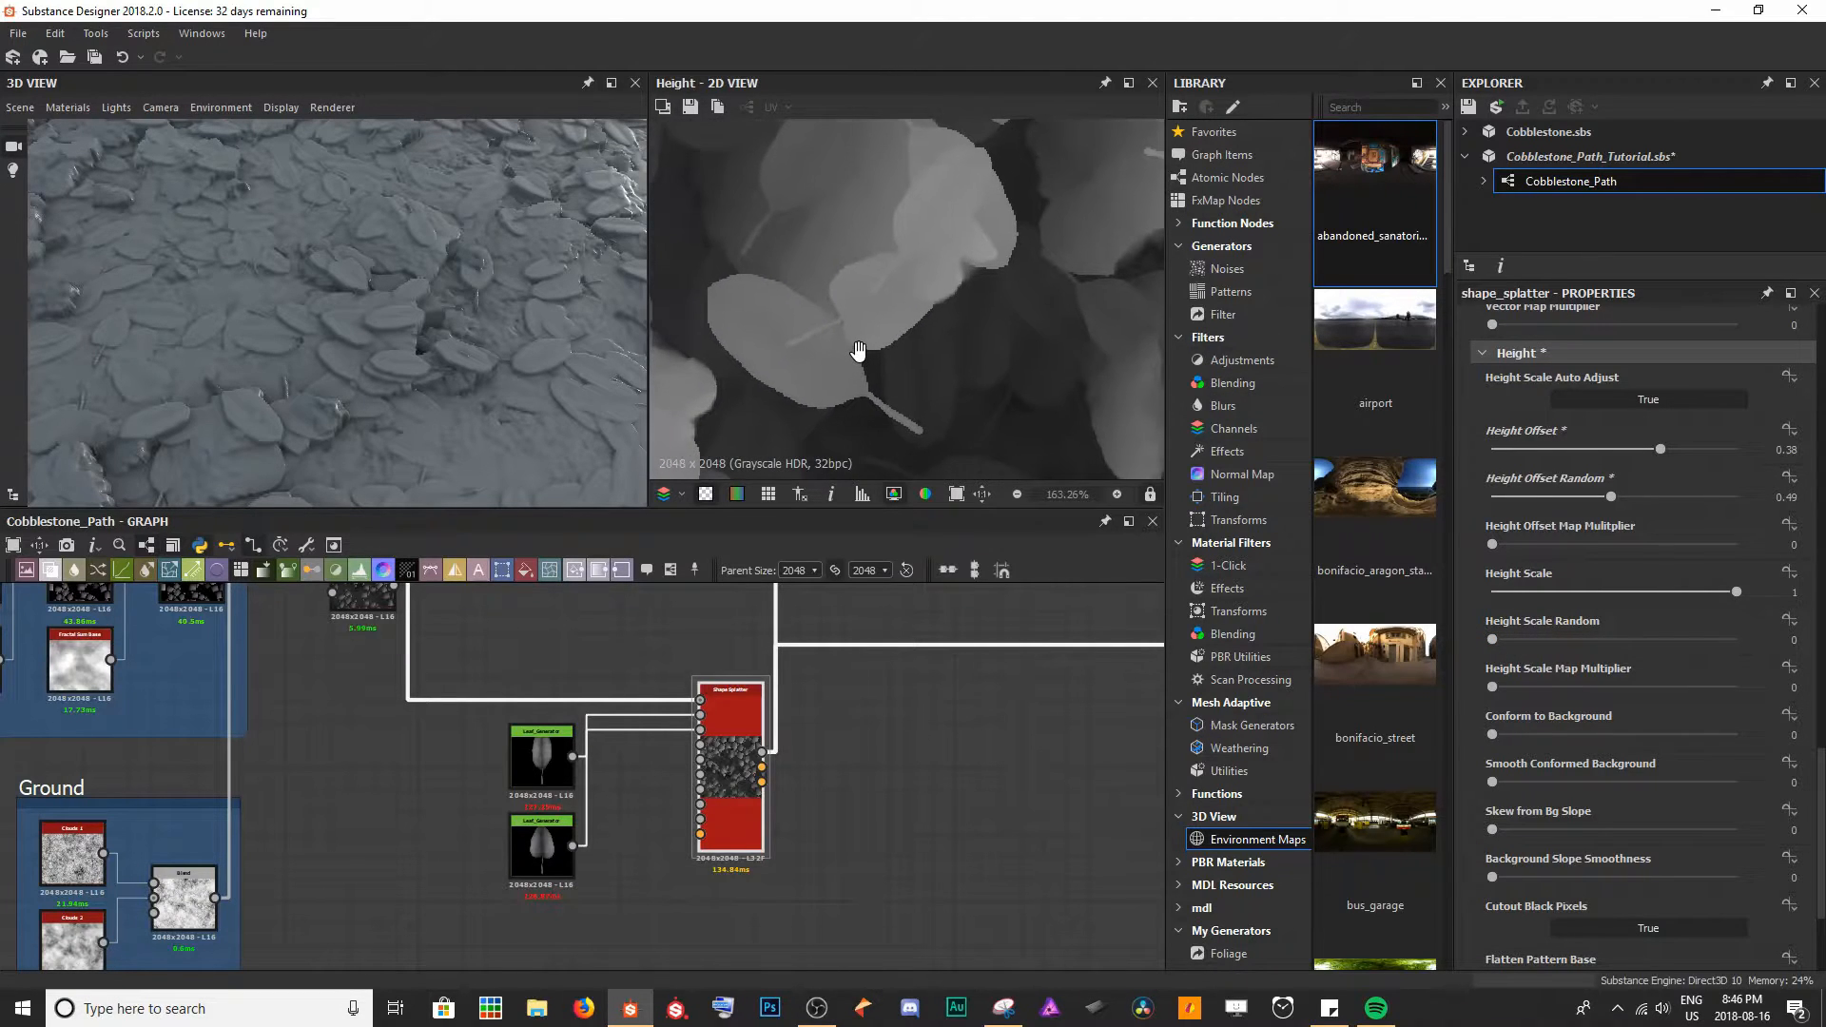
pyautogui.scroll(2, 945, 323)
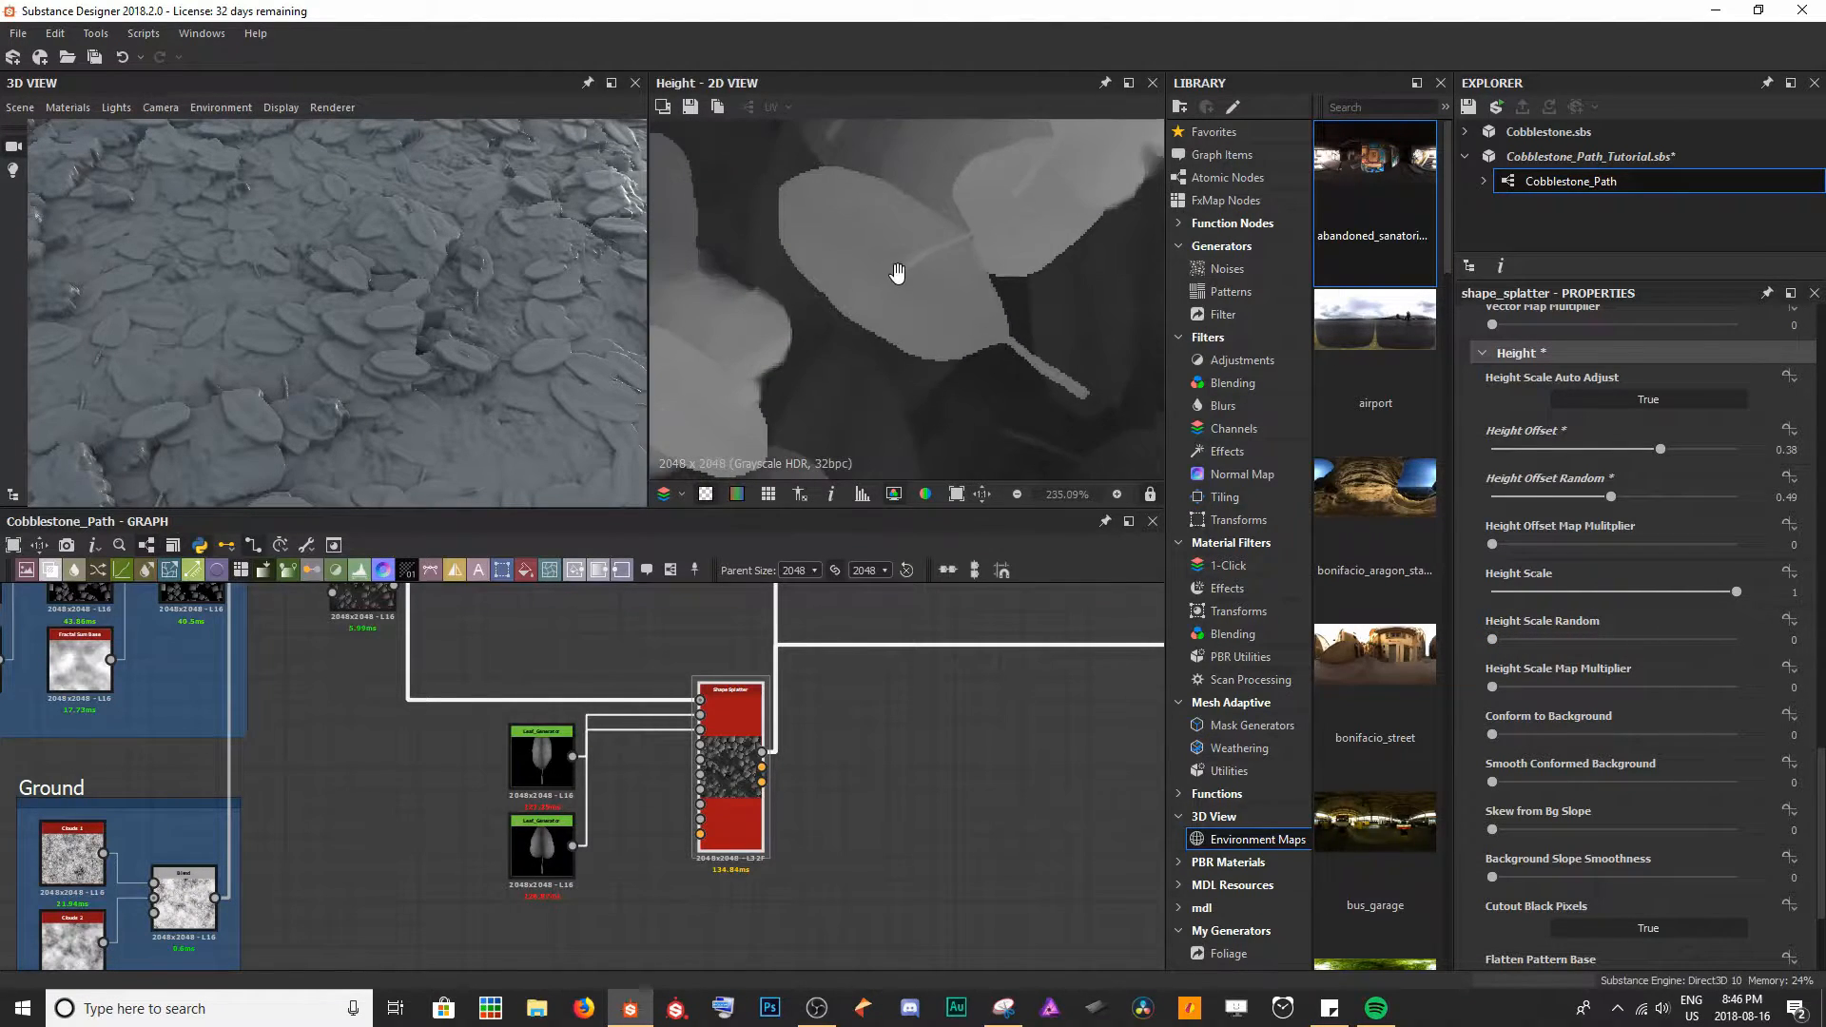
pyautogui.moveTo(896, 270); pyautogui.dragTo(856, 359, button='middle')
# - Try a Height Scale of 0.21 on the Shape Splatter, look at the Histogram Range node, and return Height Scale to 1
pyautogui.moveTo(1737, 591); pyautogui.dragTo(1545, 612)
pyautogui.moveTo(1008, 711); pyautogui.dragTo(283, 687, button='middle')
pyautogui.moveTo(789, 716); pyautogui.dragTo(671, 780, button='middle')
pyautogui.click(569, 689)
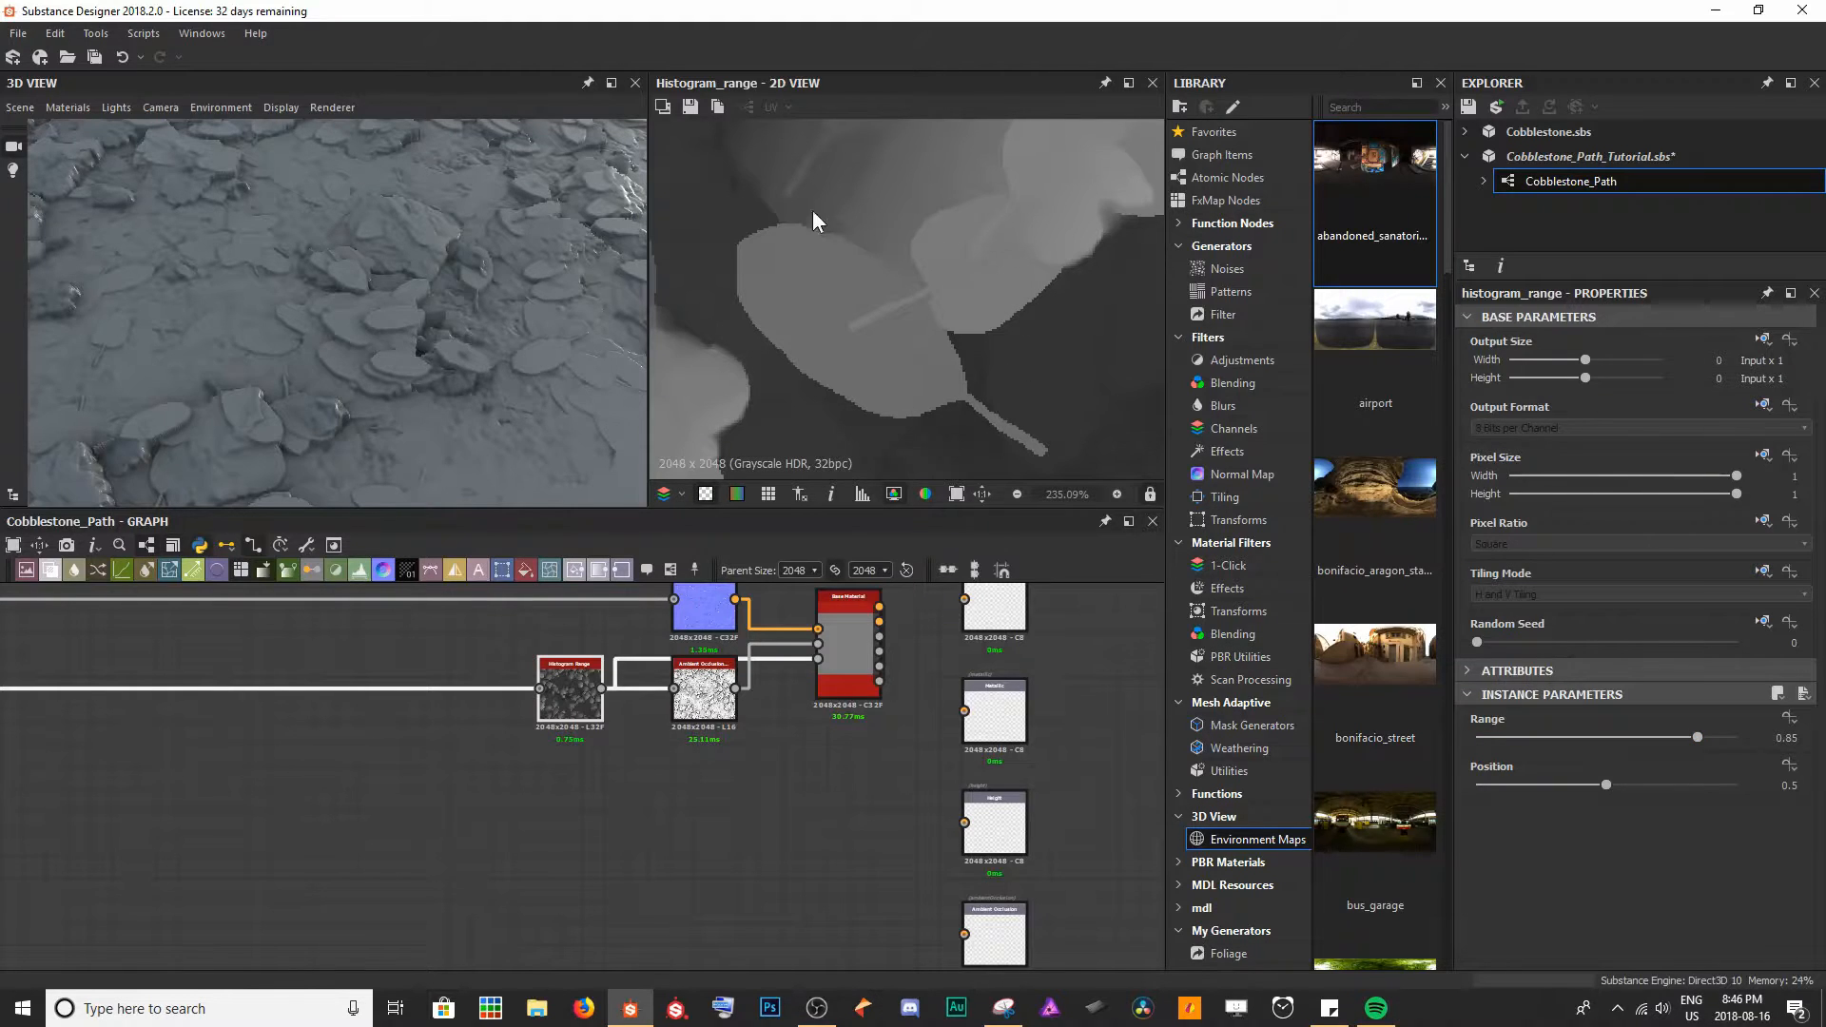
pyautogui.moveTo(396, 742); pyautogui.dragTo(913, 739, button='middle')
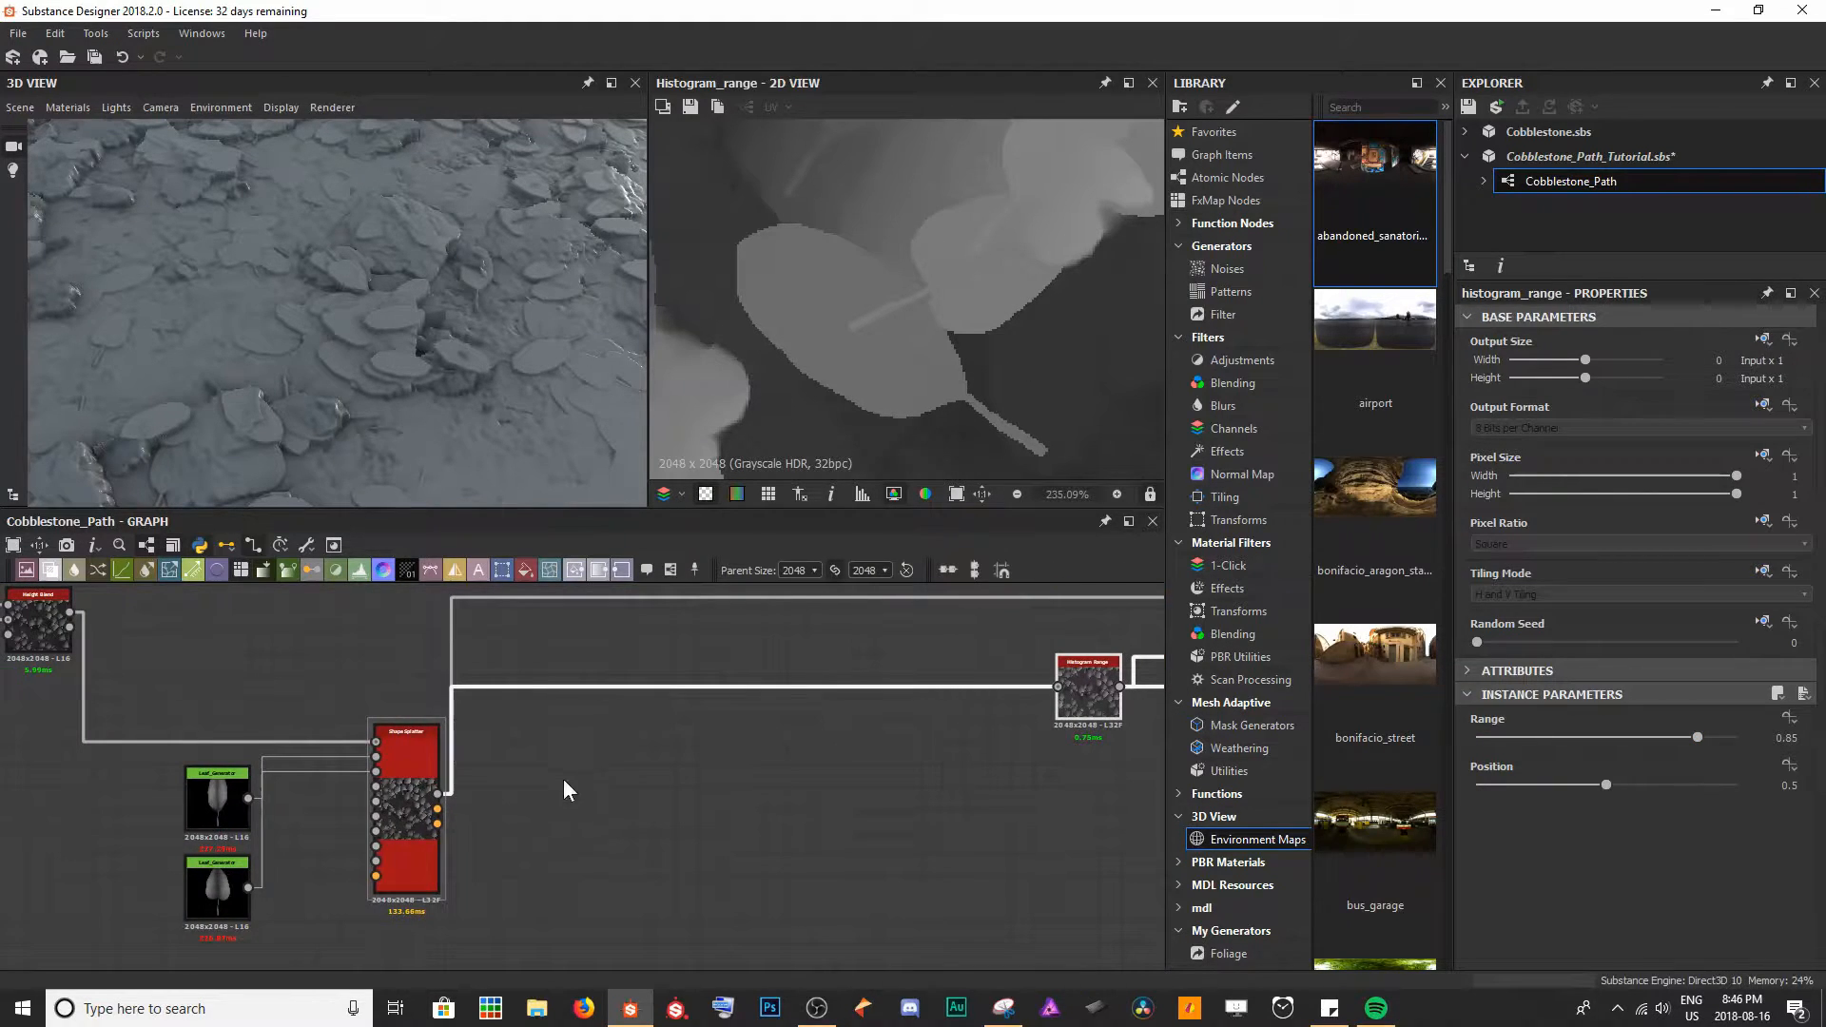
pyautogui.doubleClick(407, 809)
pyautogui.scroll(-5, 1674, 801)
pyautogui.scroll(-10, 1647, 784)
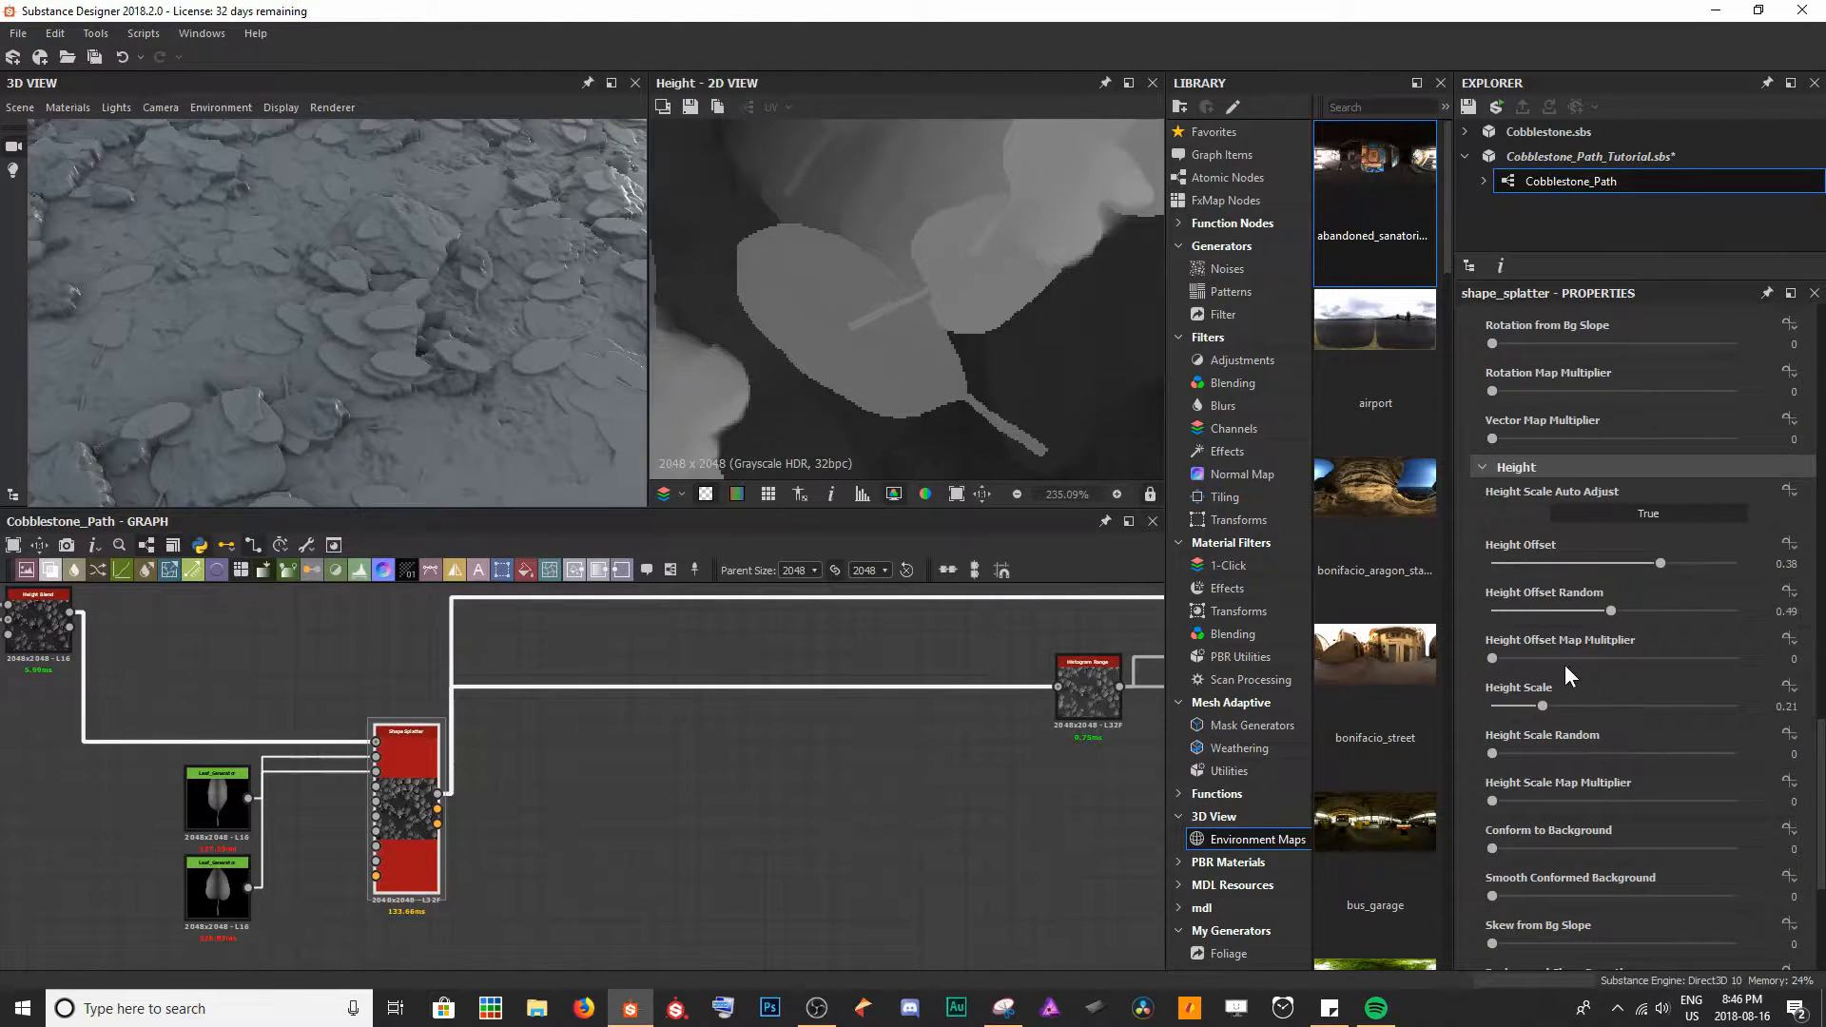
pyautogui.moveTo(1541, 706); pyautogui.dragTo(1745, 707)
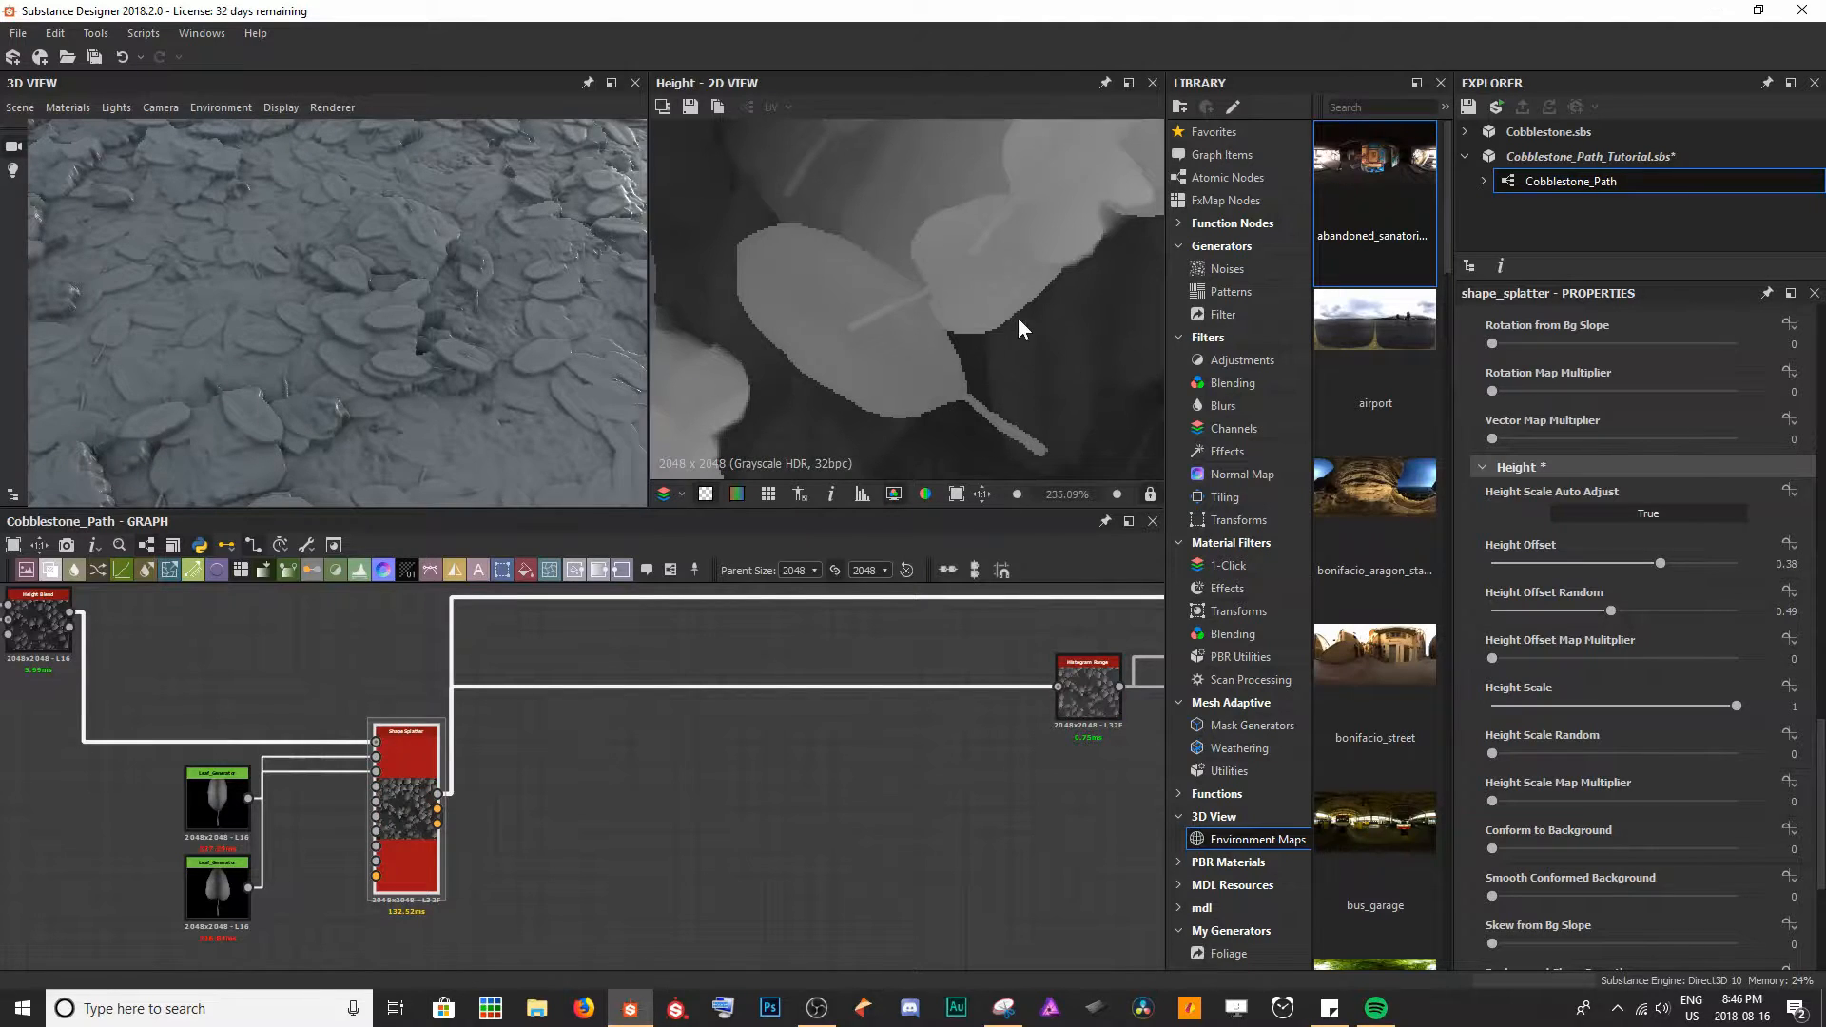
# - Preview the cobblestone height feeding the Shape Splatter's Background Height input, and return to the splatter's own height output
pyautogui.scroll(-2, 972, 316)
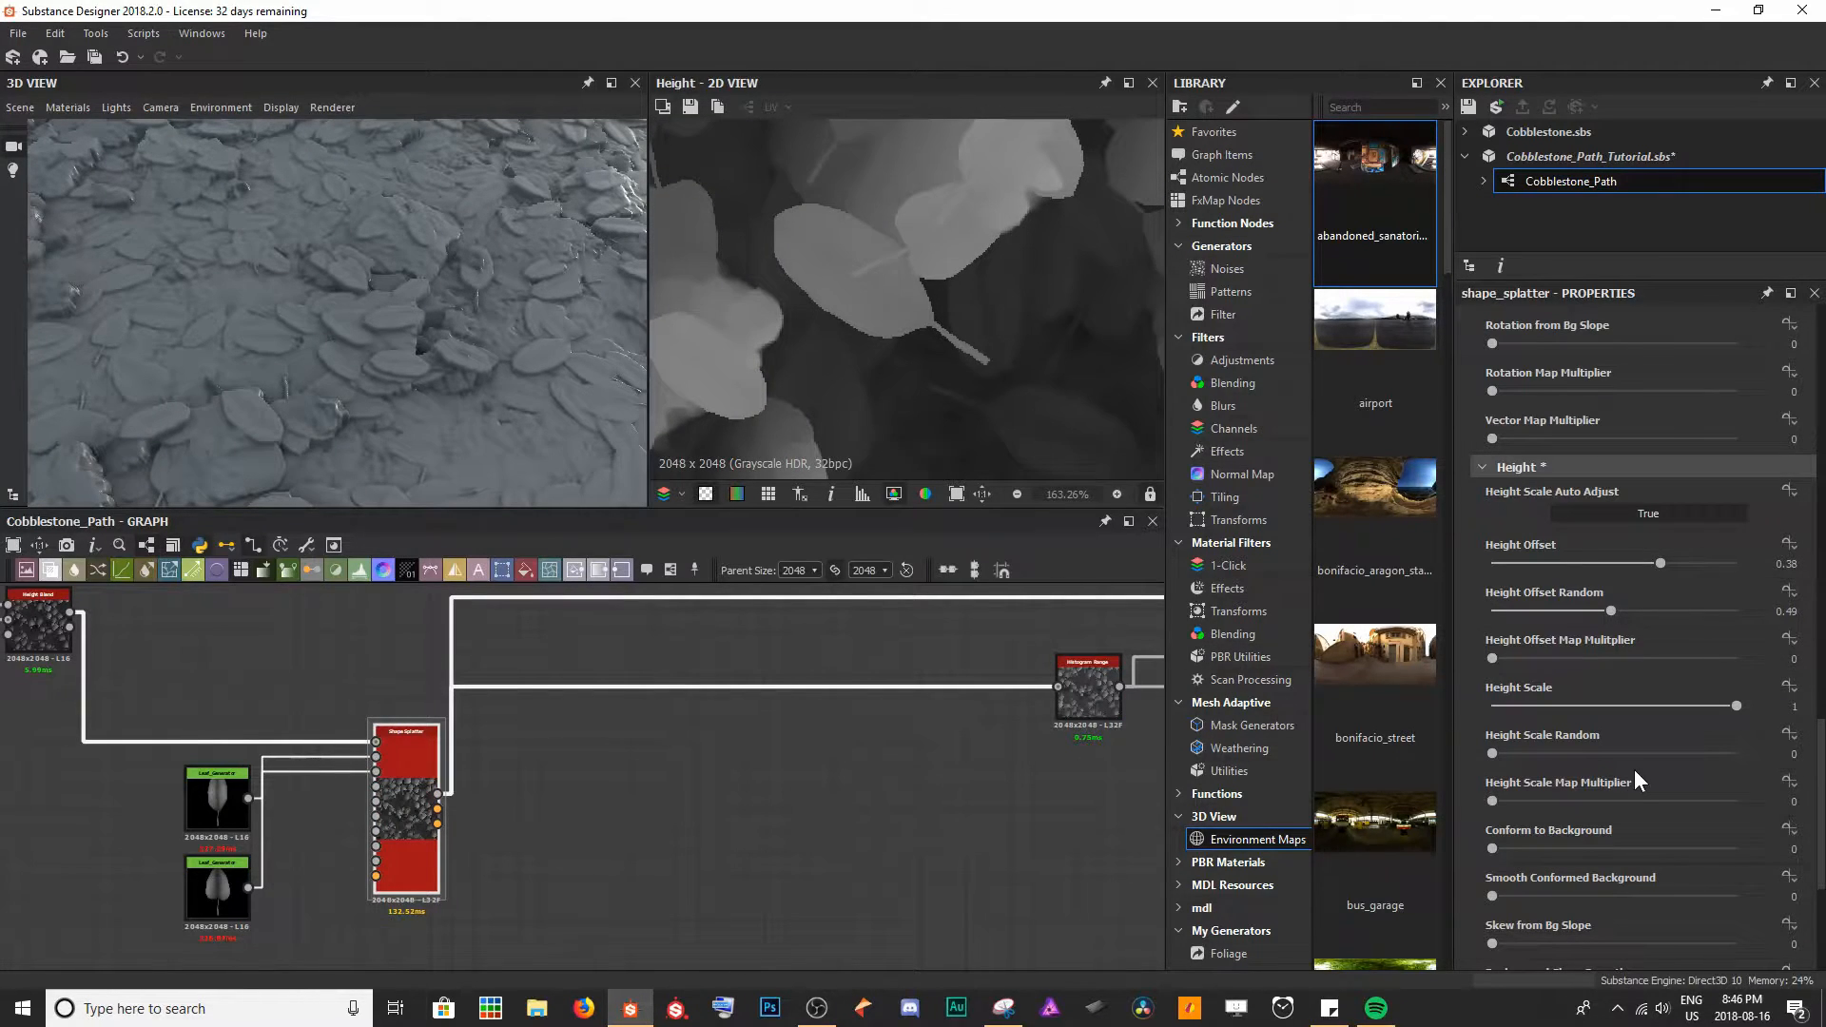
pyautogui.scroll(-3, 1630, 774)
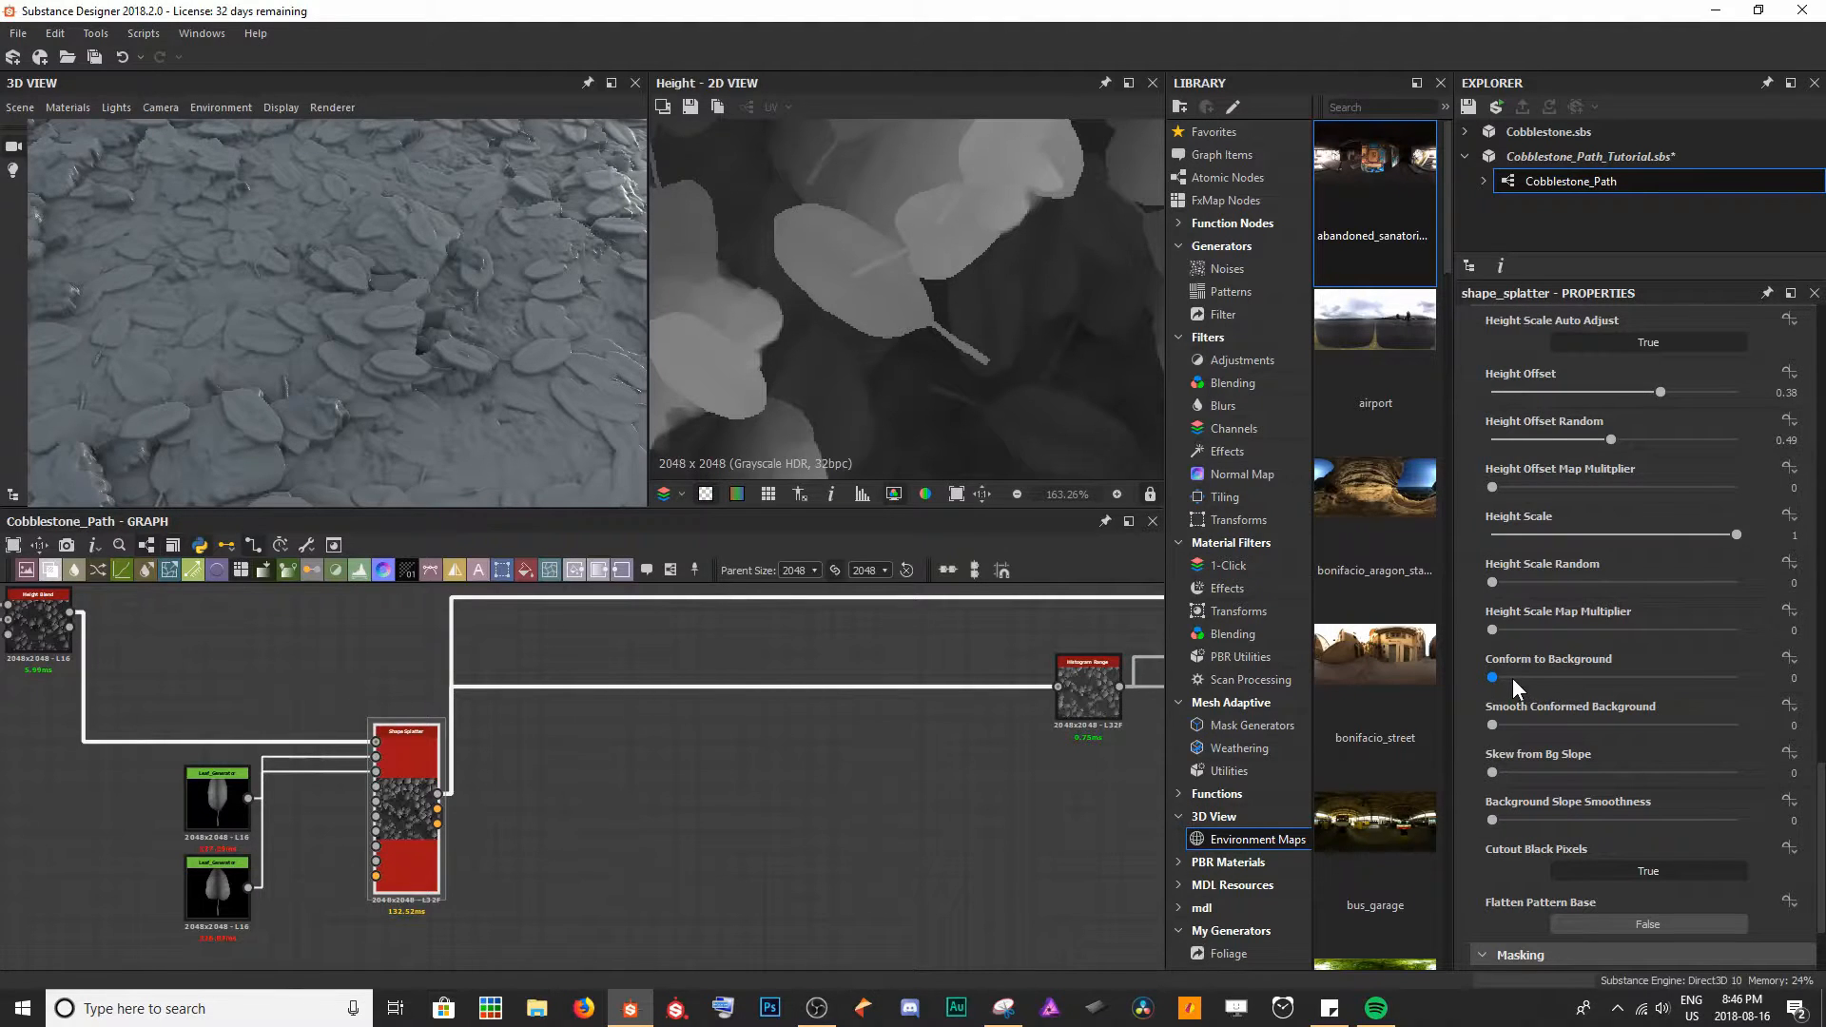
pyautogui.moveTo(989, 282); pyautogui.dragTo(963, 326, button='middle')
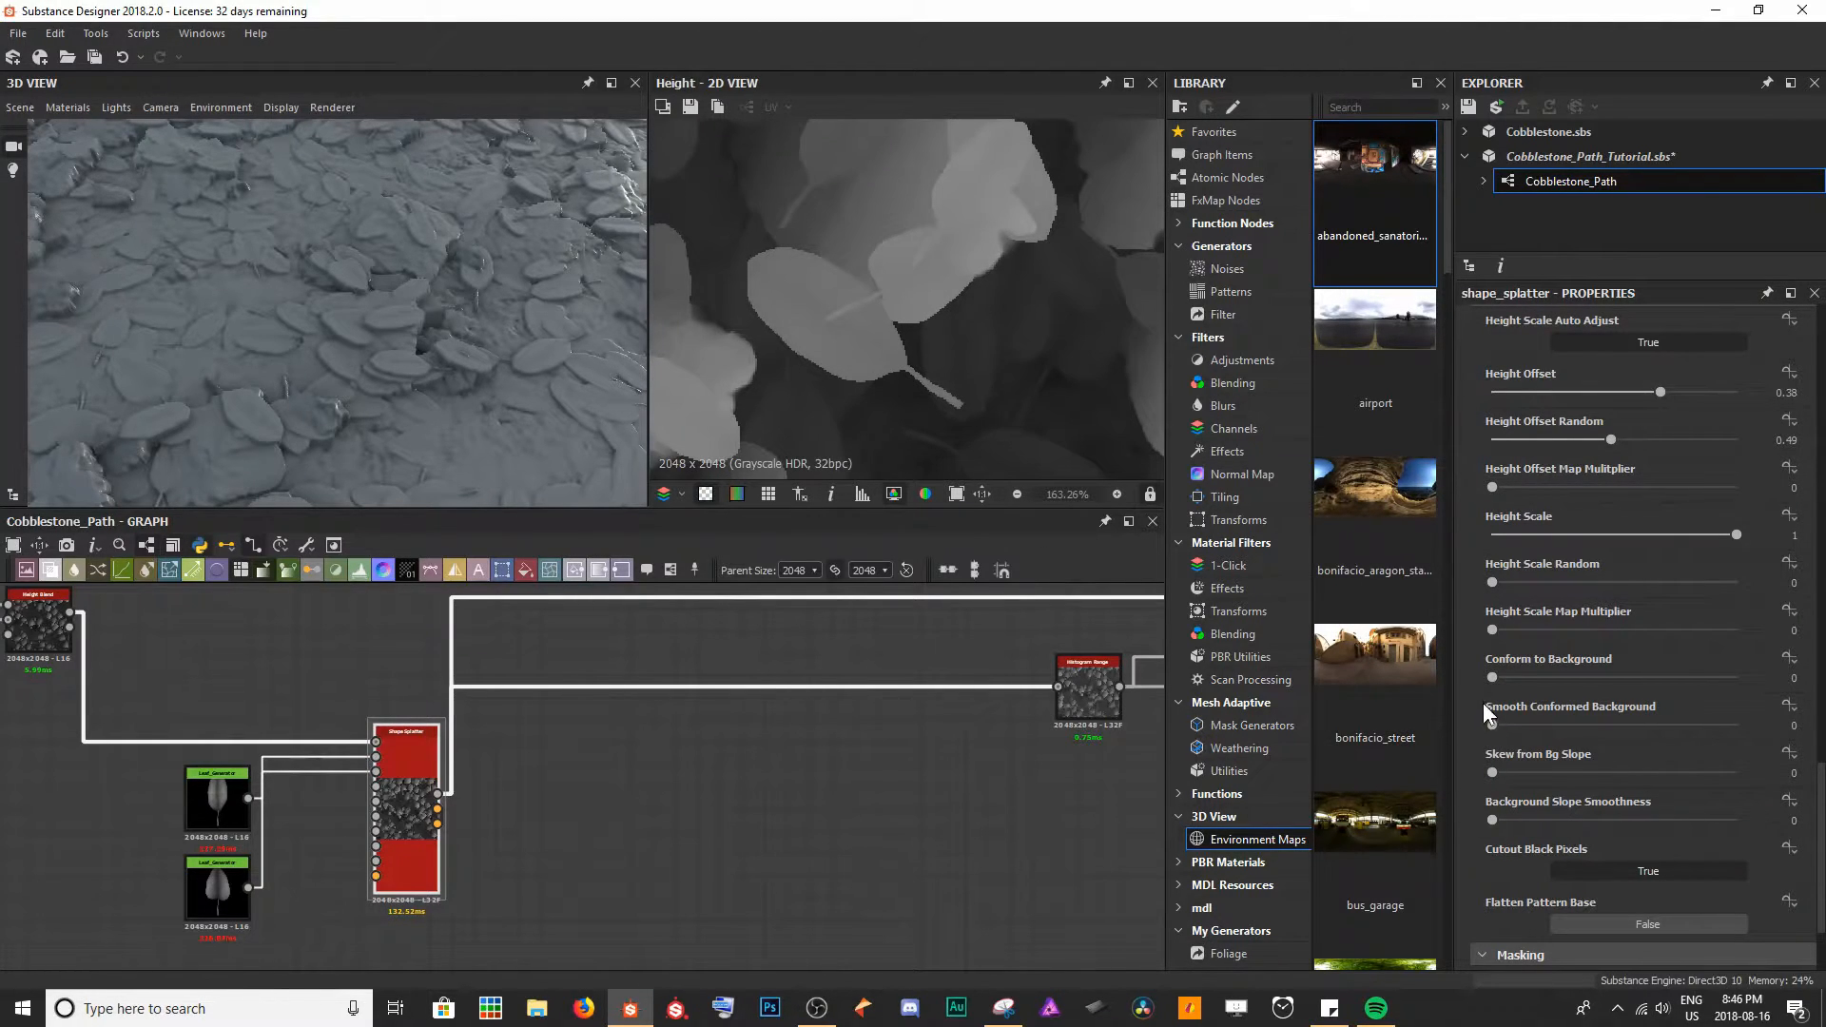
pyautogui.scroll(5, 559, 714)
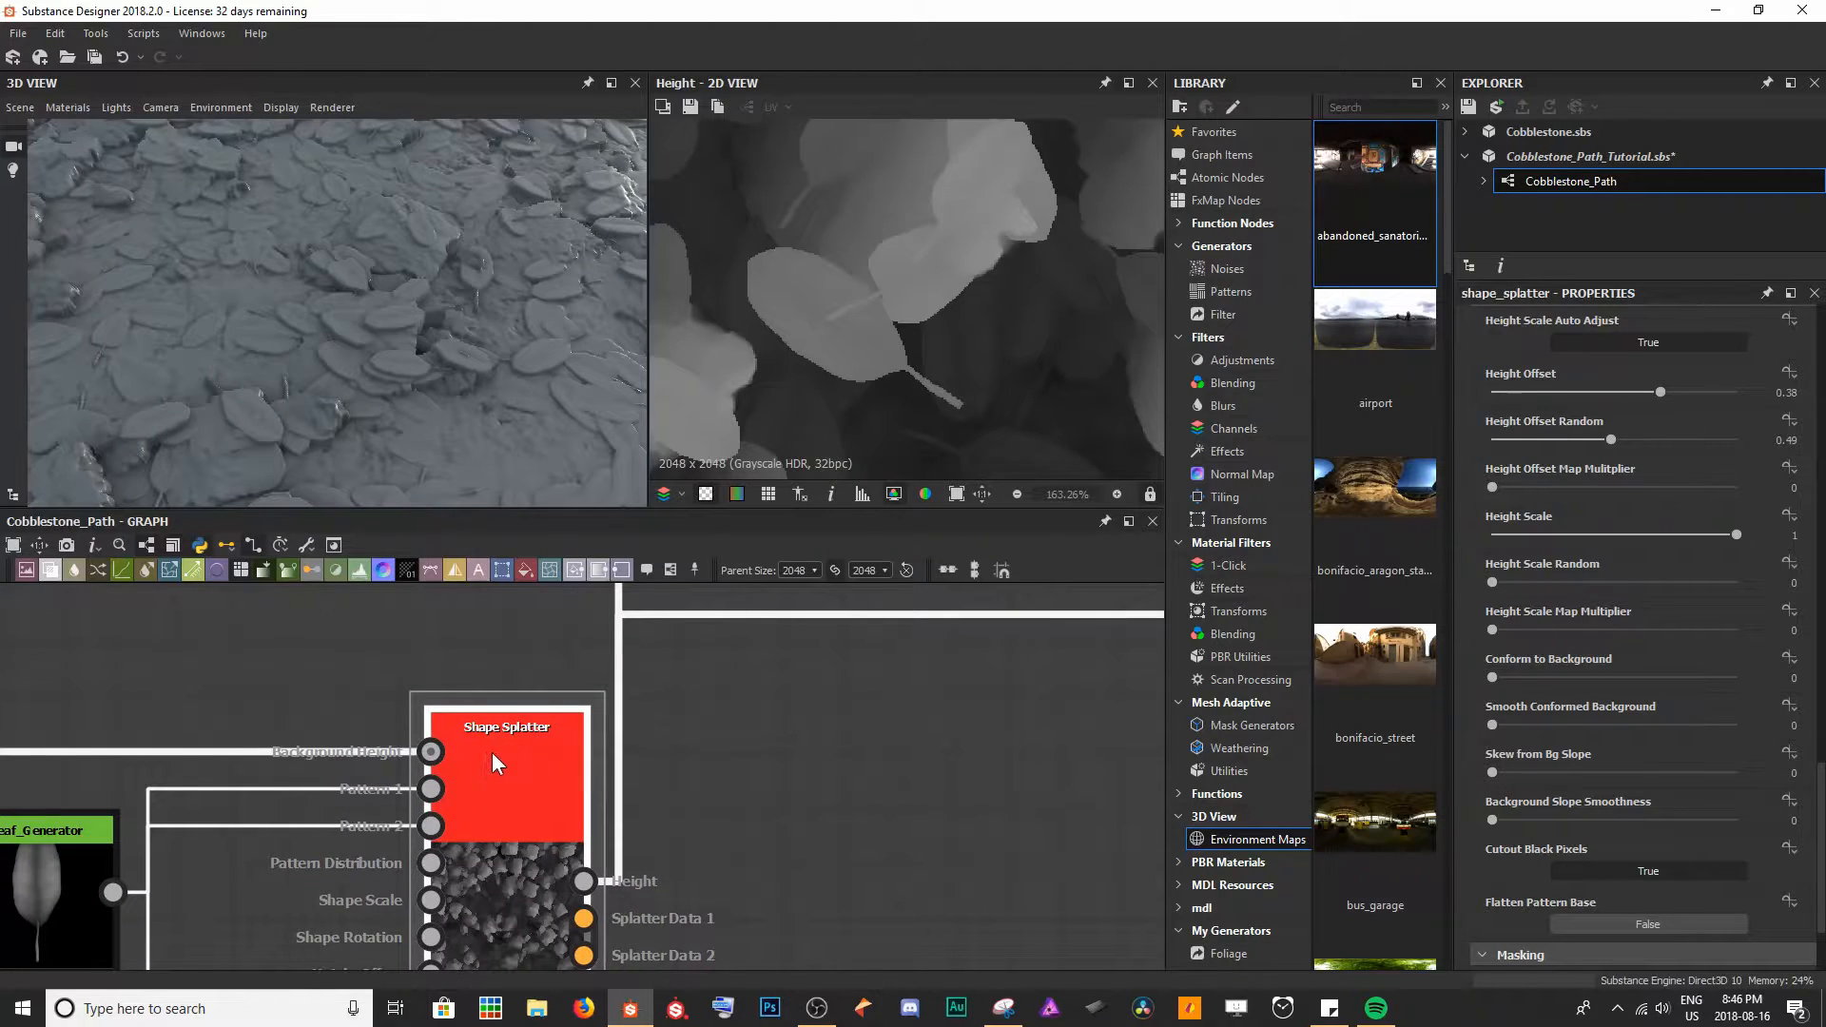
pyautogui.moveTo(504, 750); pyautogui.dragTo(508, 750, button='middle')
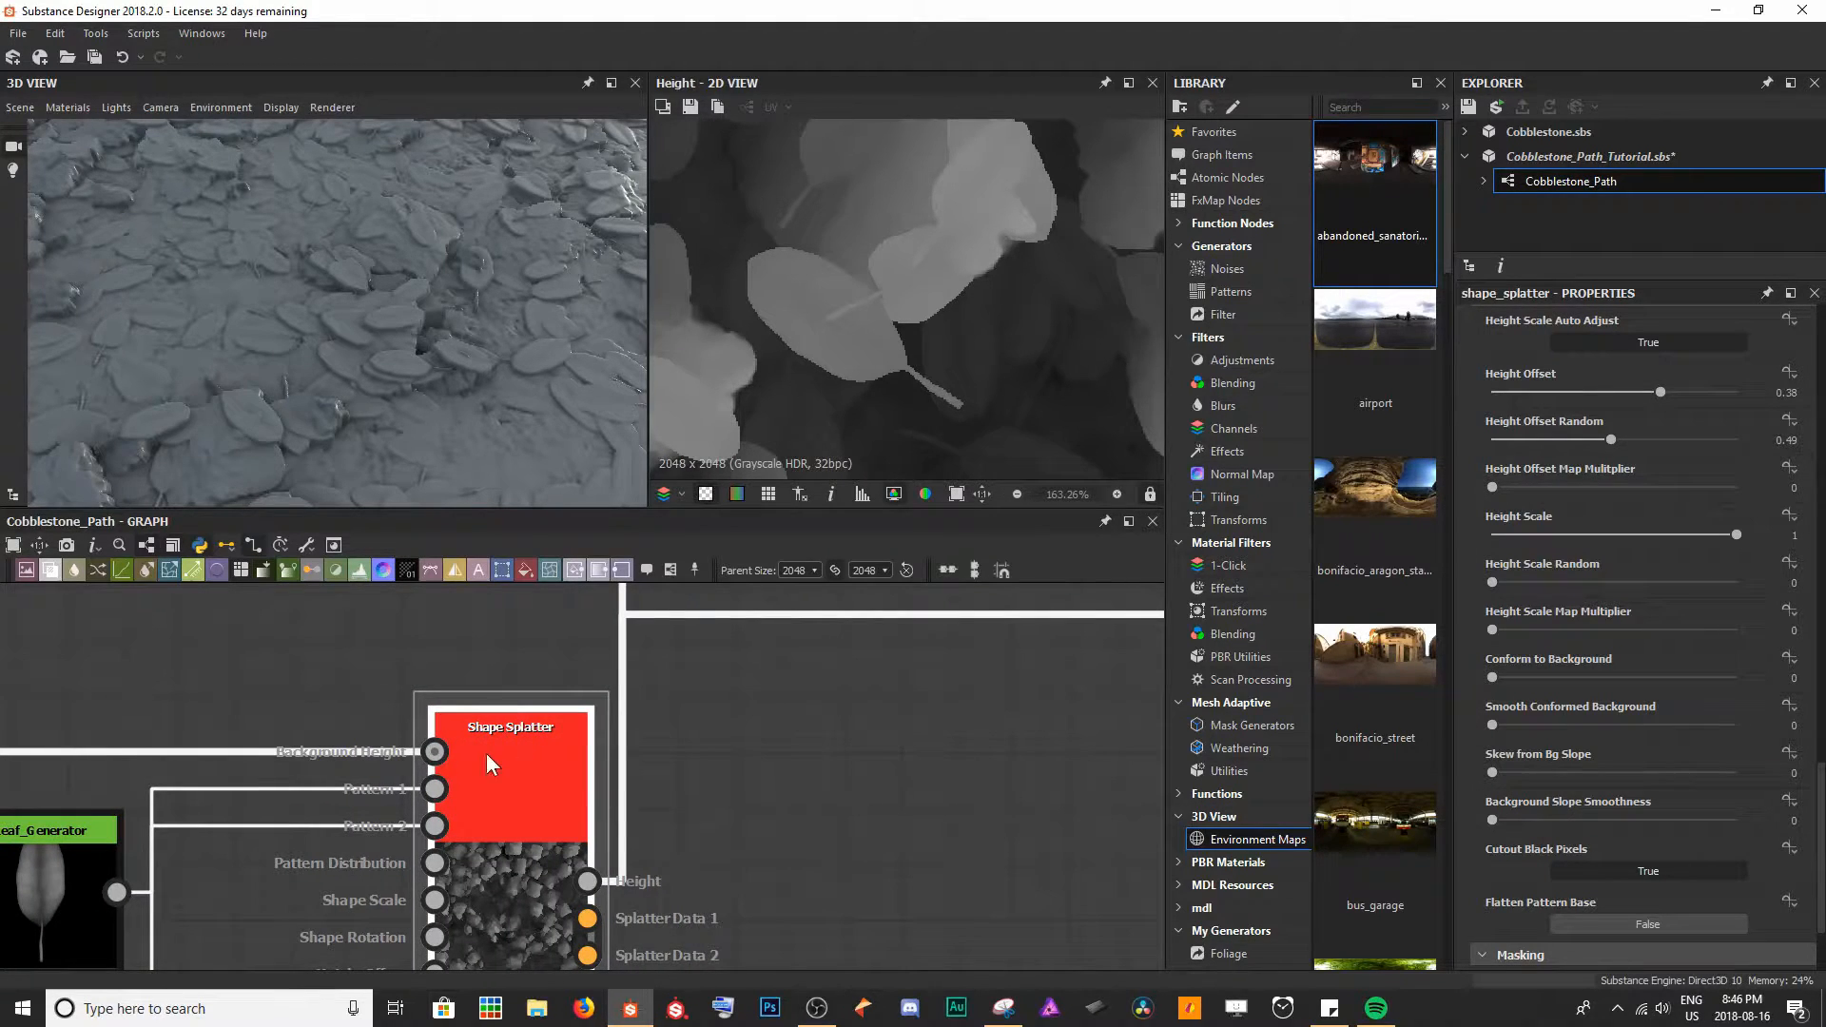
pyautogui.click(438, 753)
pyautogui.scroll(-5, 929, 294)
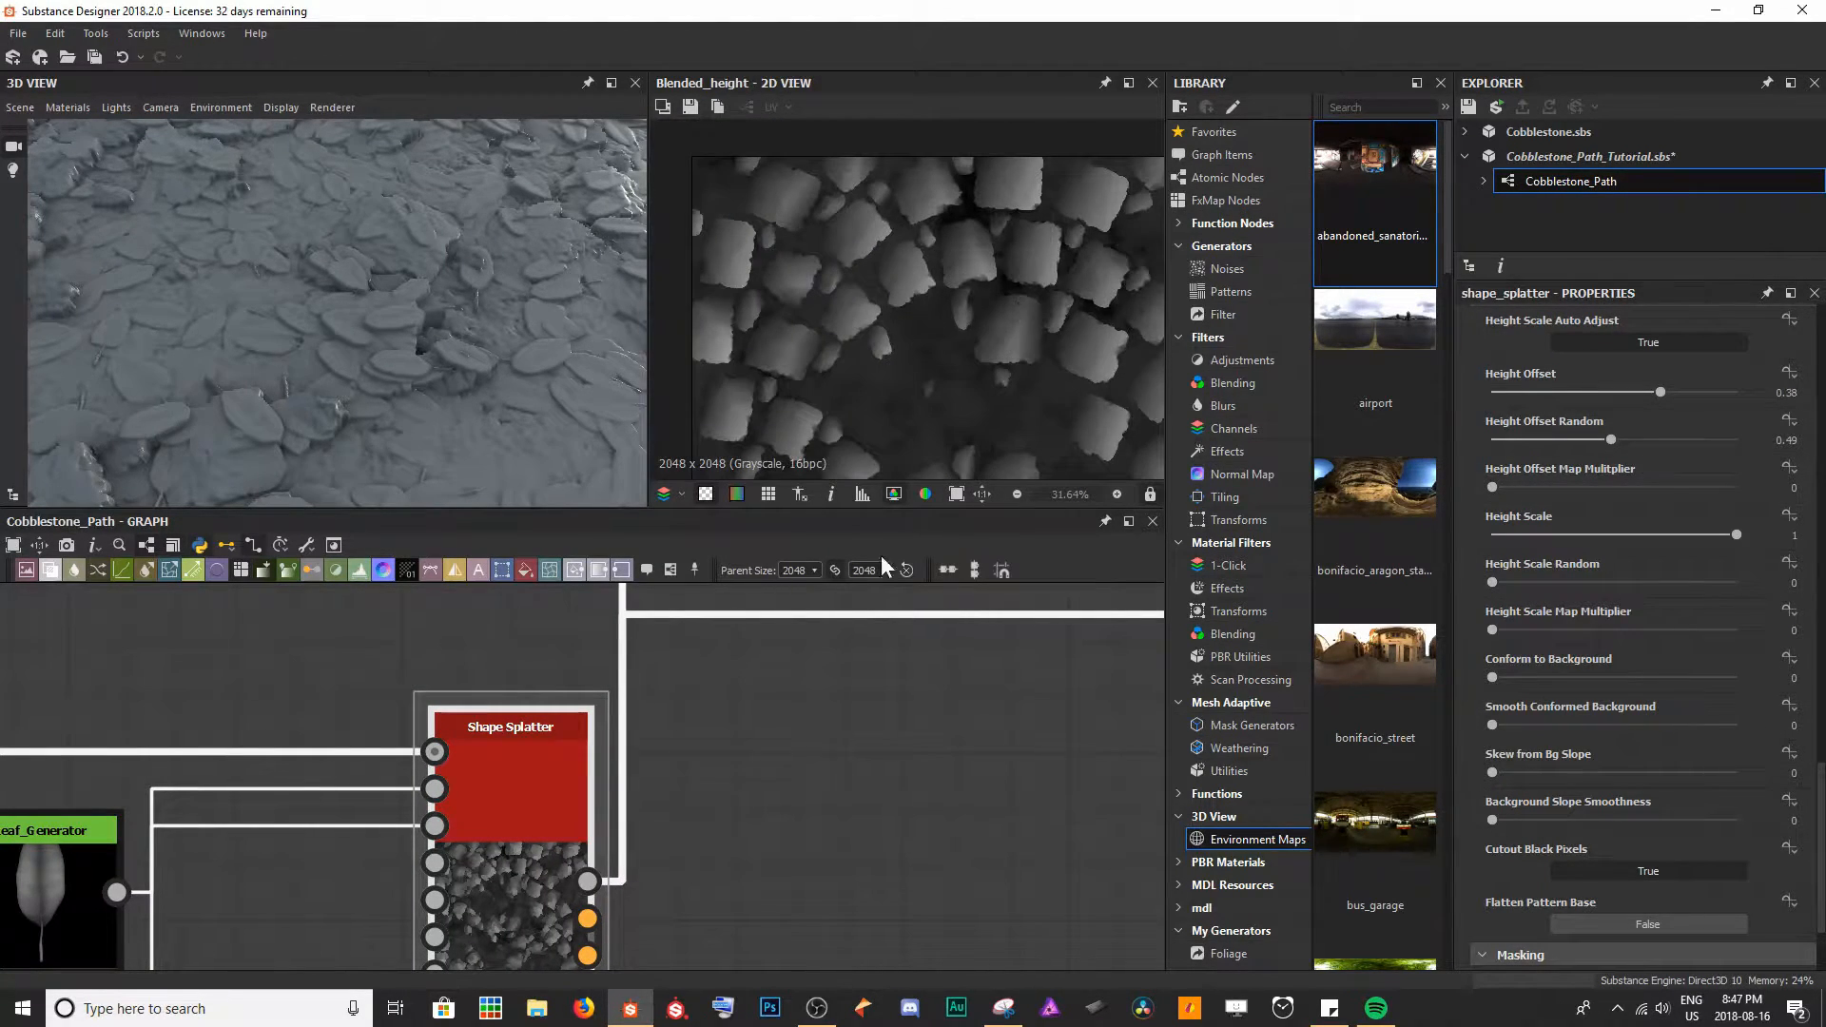
pyautogui.moveTo(874, 420); pyautogui.dragTo(865, 353, button='middle')
pyautogui.doubleClick(508, 924)
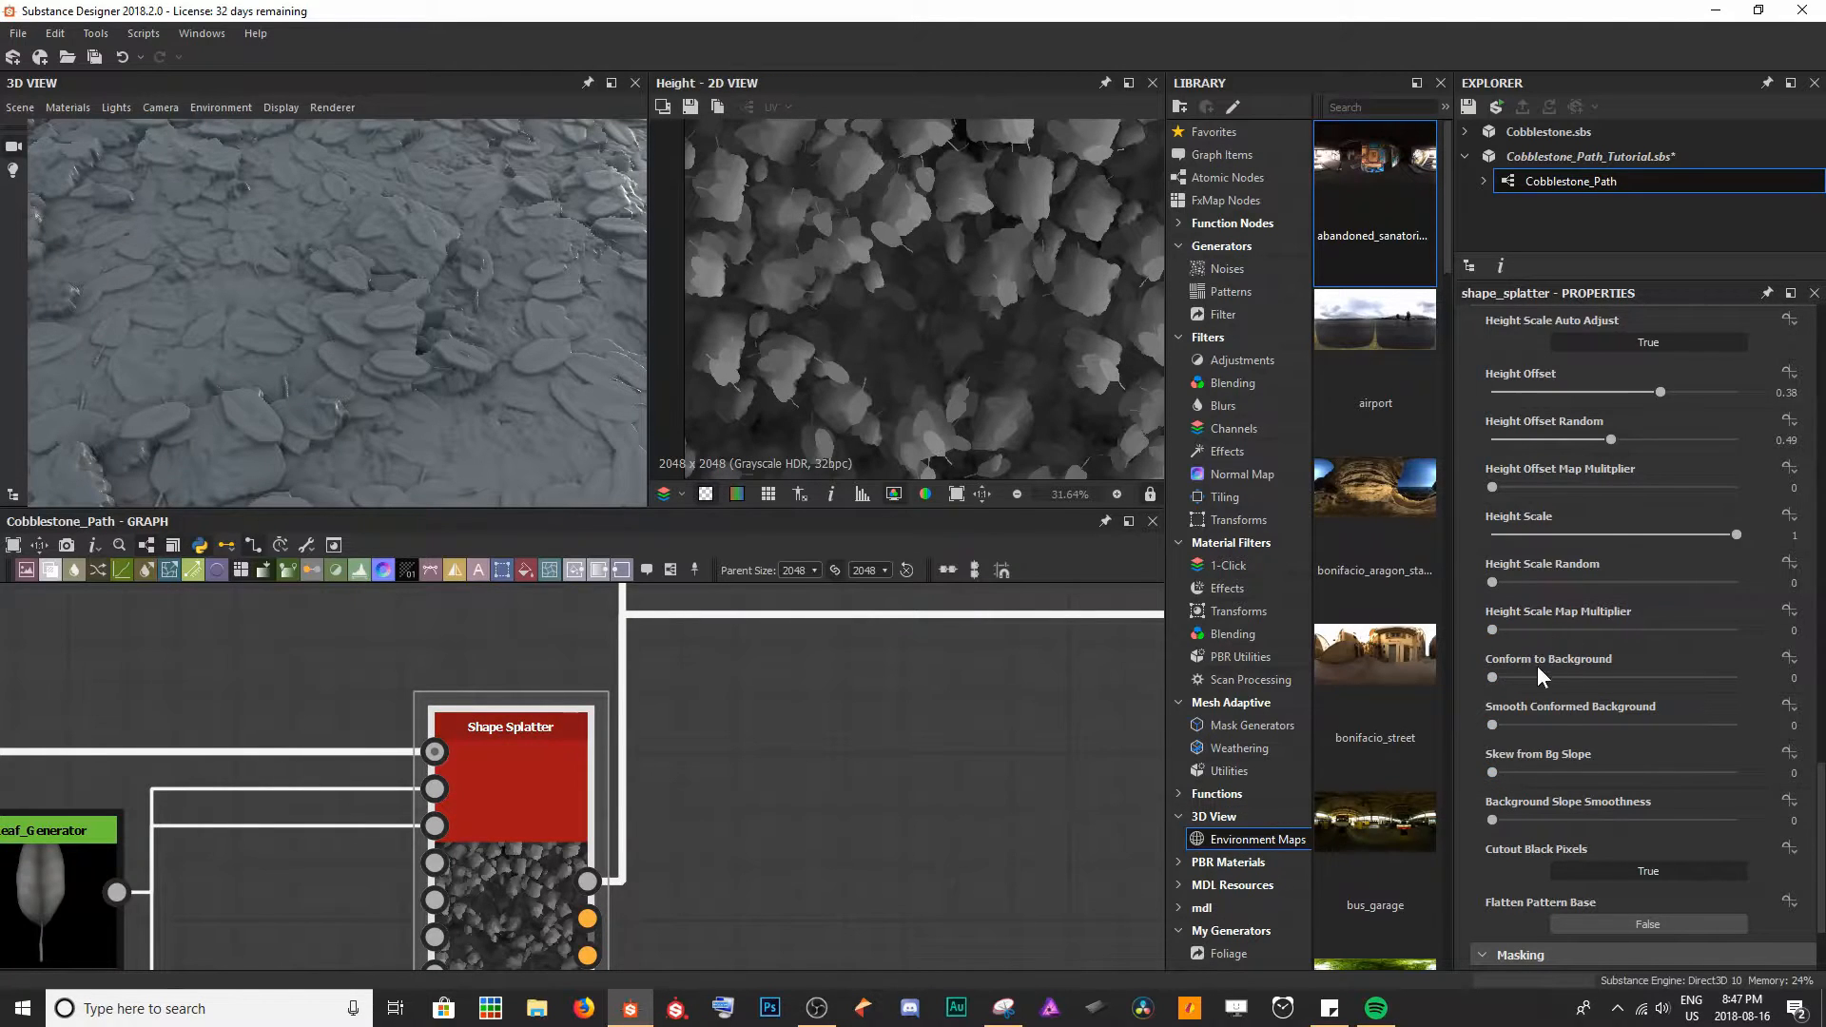
# - Try a Conform to Background of 0.56 and check how the leaves follow the stones in 2D and 3D
pyautogui.moveTo(1499, 676); pyautogui.dragTo(1629, 675)
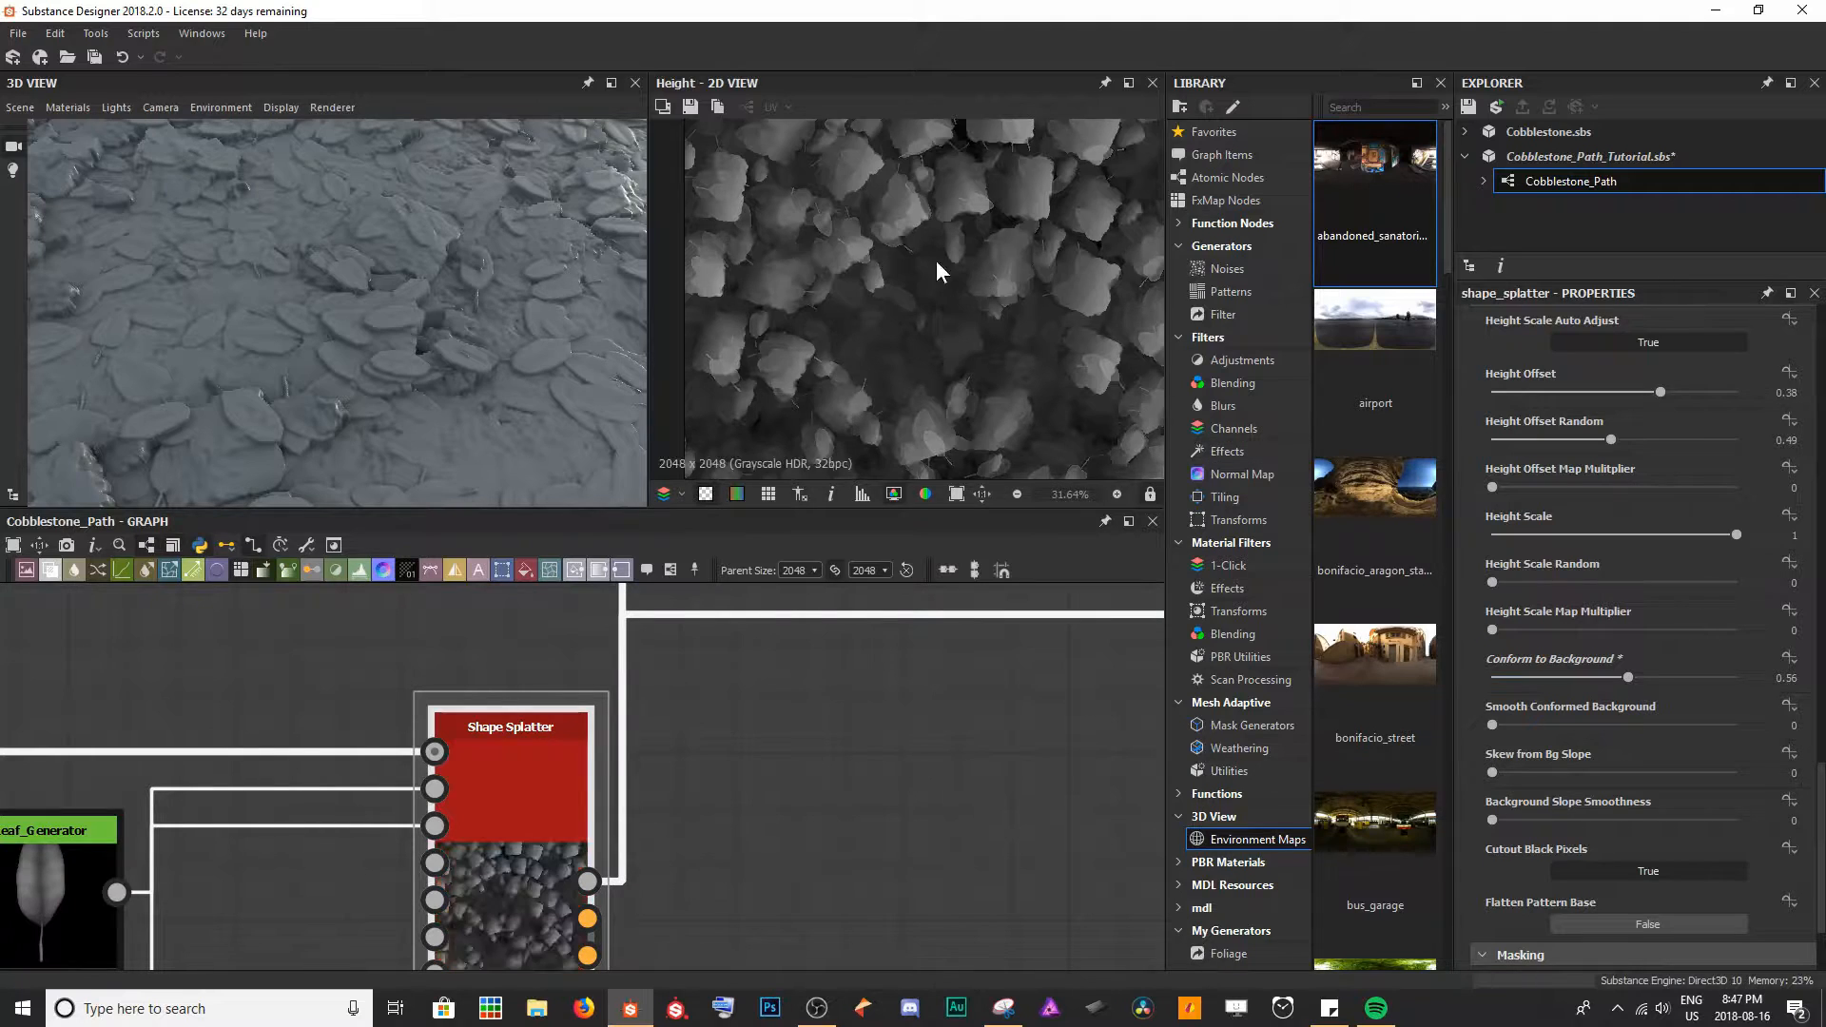
pyautogui.scroll(8, 899, 241)
pyautogui.moveTo(887, 296); pyautogui.dragTo(1018, 285, button='middle')
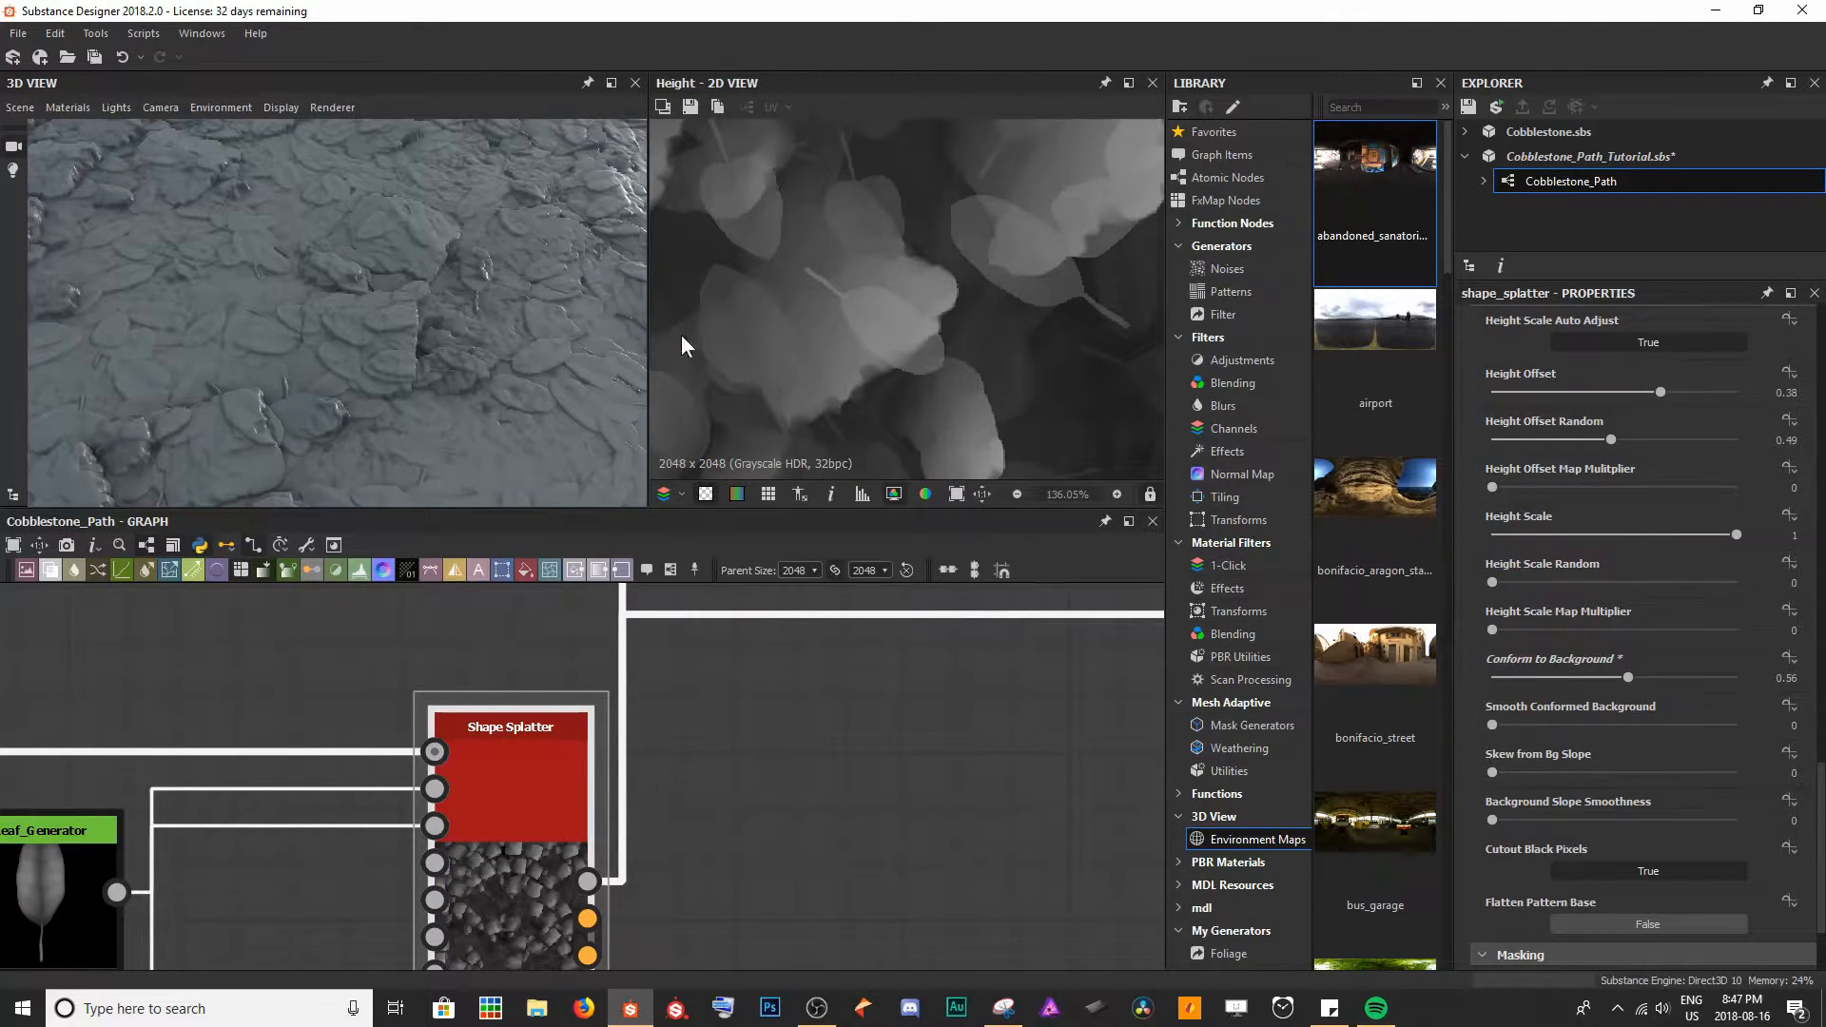
pyautogui.moveTo(391, 374); pyautogui.dragTo(364, 282)
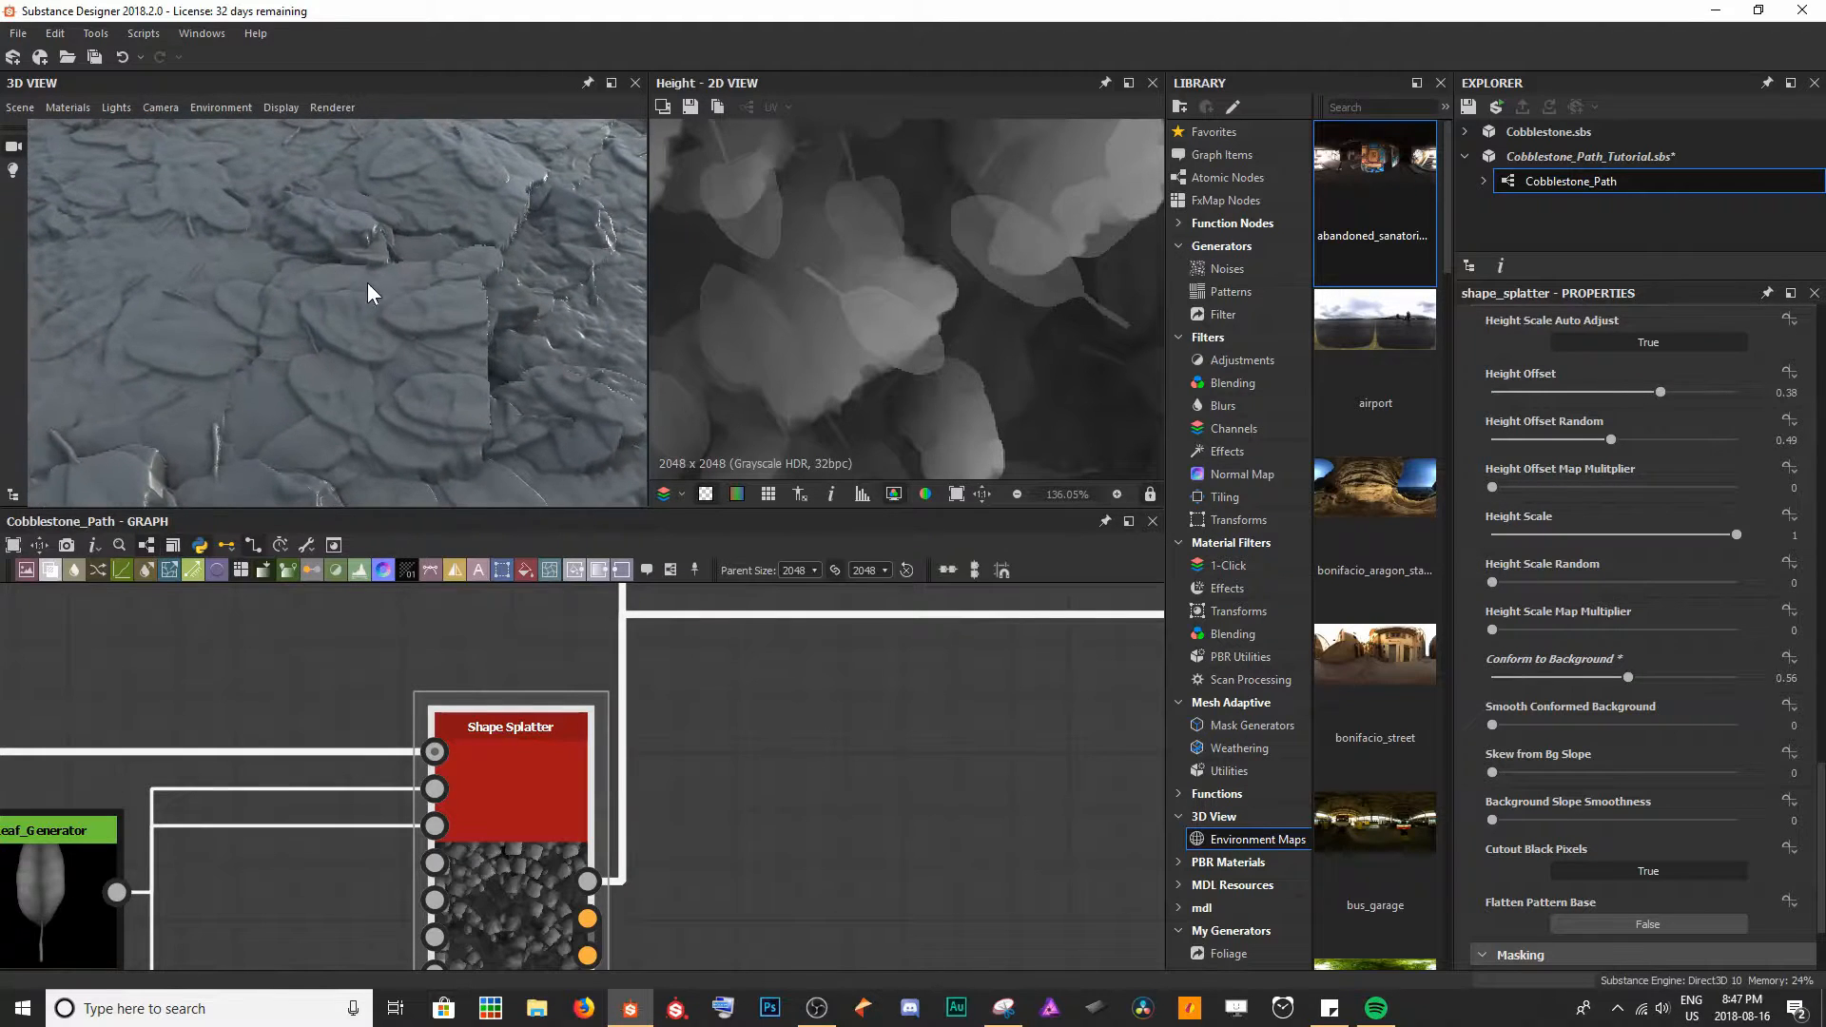
pyautogui.scroll(-3, 366, 285)
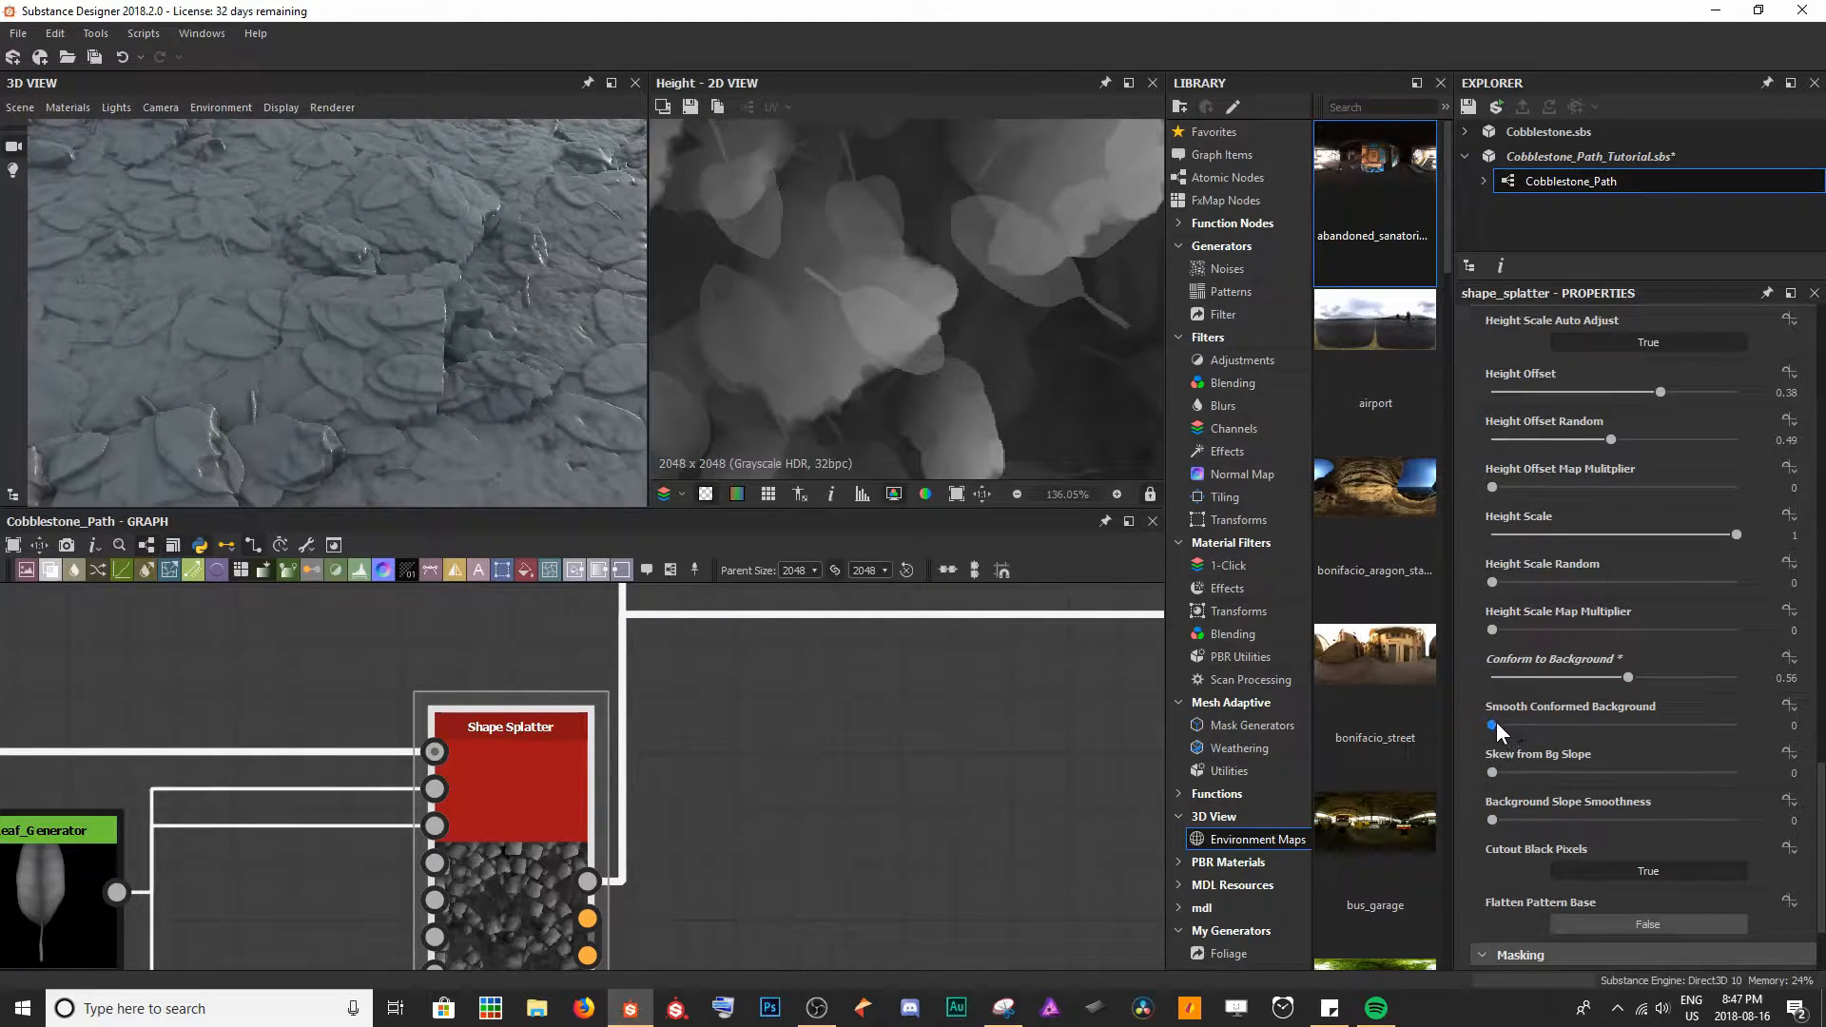
# - Set Smooth Conformed Background to 1.1 and Conform to Background to 0.29, and check the leaves in 3D
pyautogui.moveTo(1497, 722); pyautogui.dragTo(1626, 727)
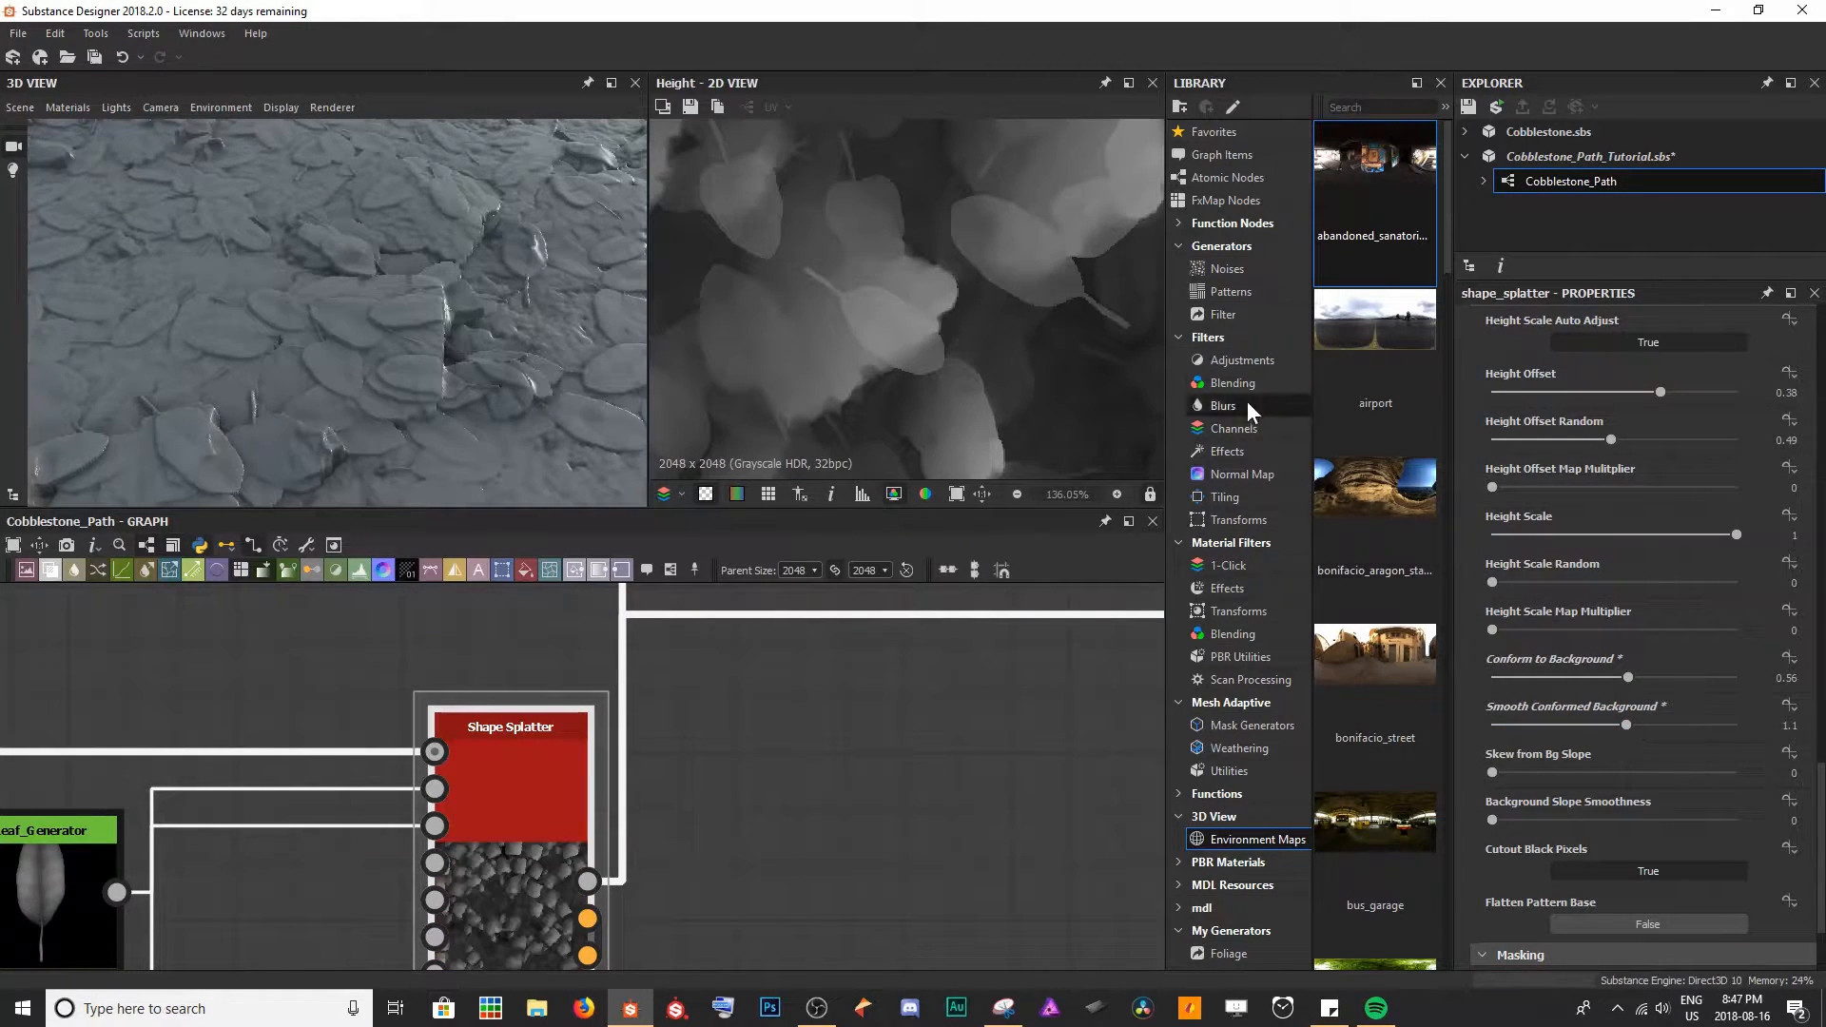
pyautogui.moveTo(1628, 677); pyautogui.dragTo(1564, 677)
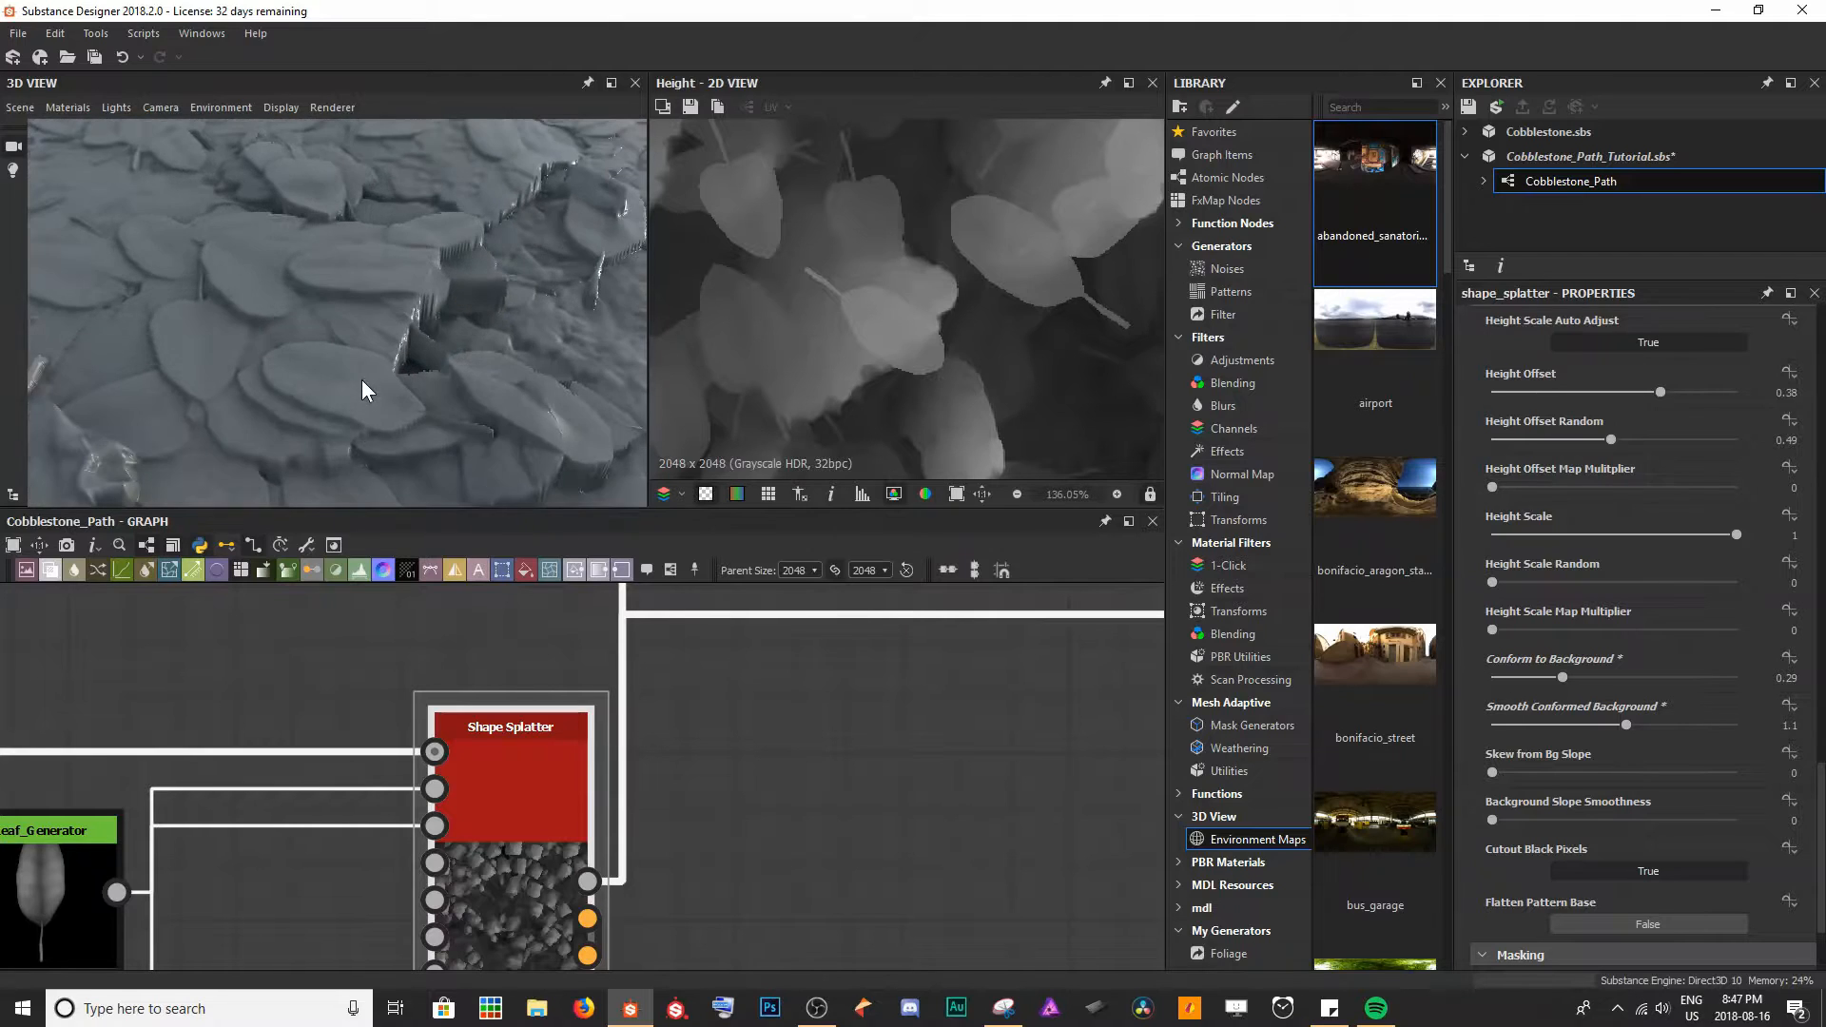
pyautogui.moveTo(353, 384); pyautogui.dragTo(470, 423, button='right')
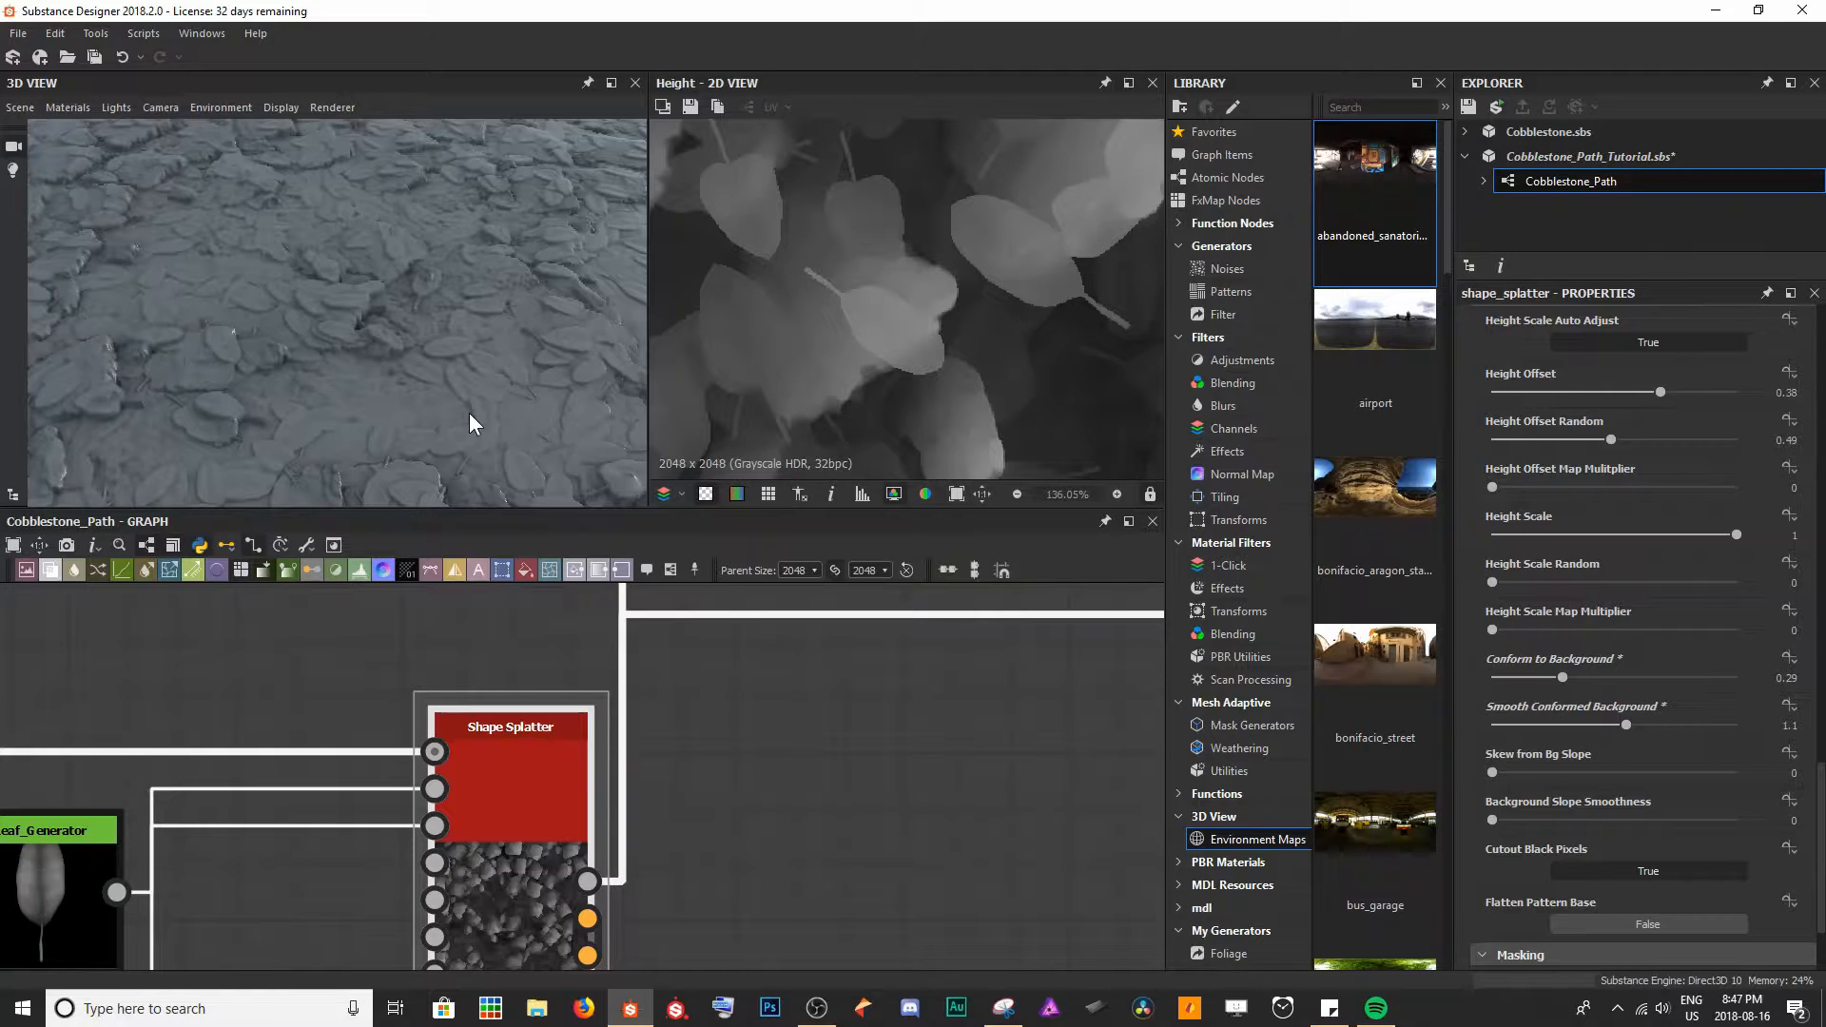
pyautogui.moveTo(255, 230); pyautogui.dragTo(400, 381)
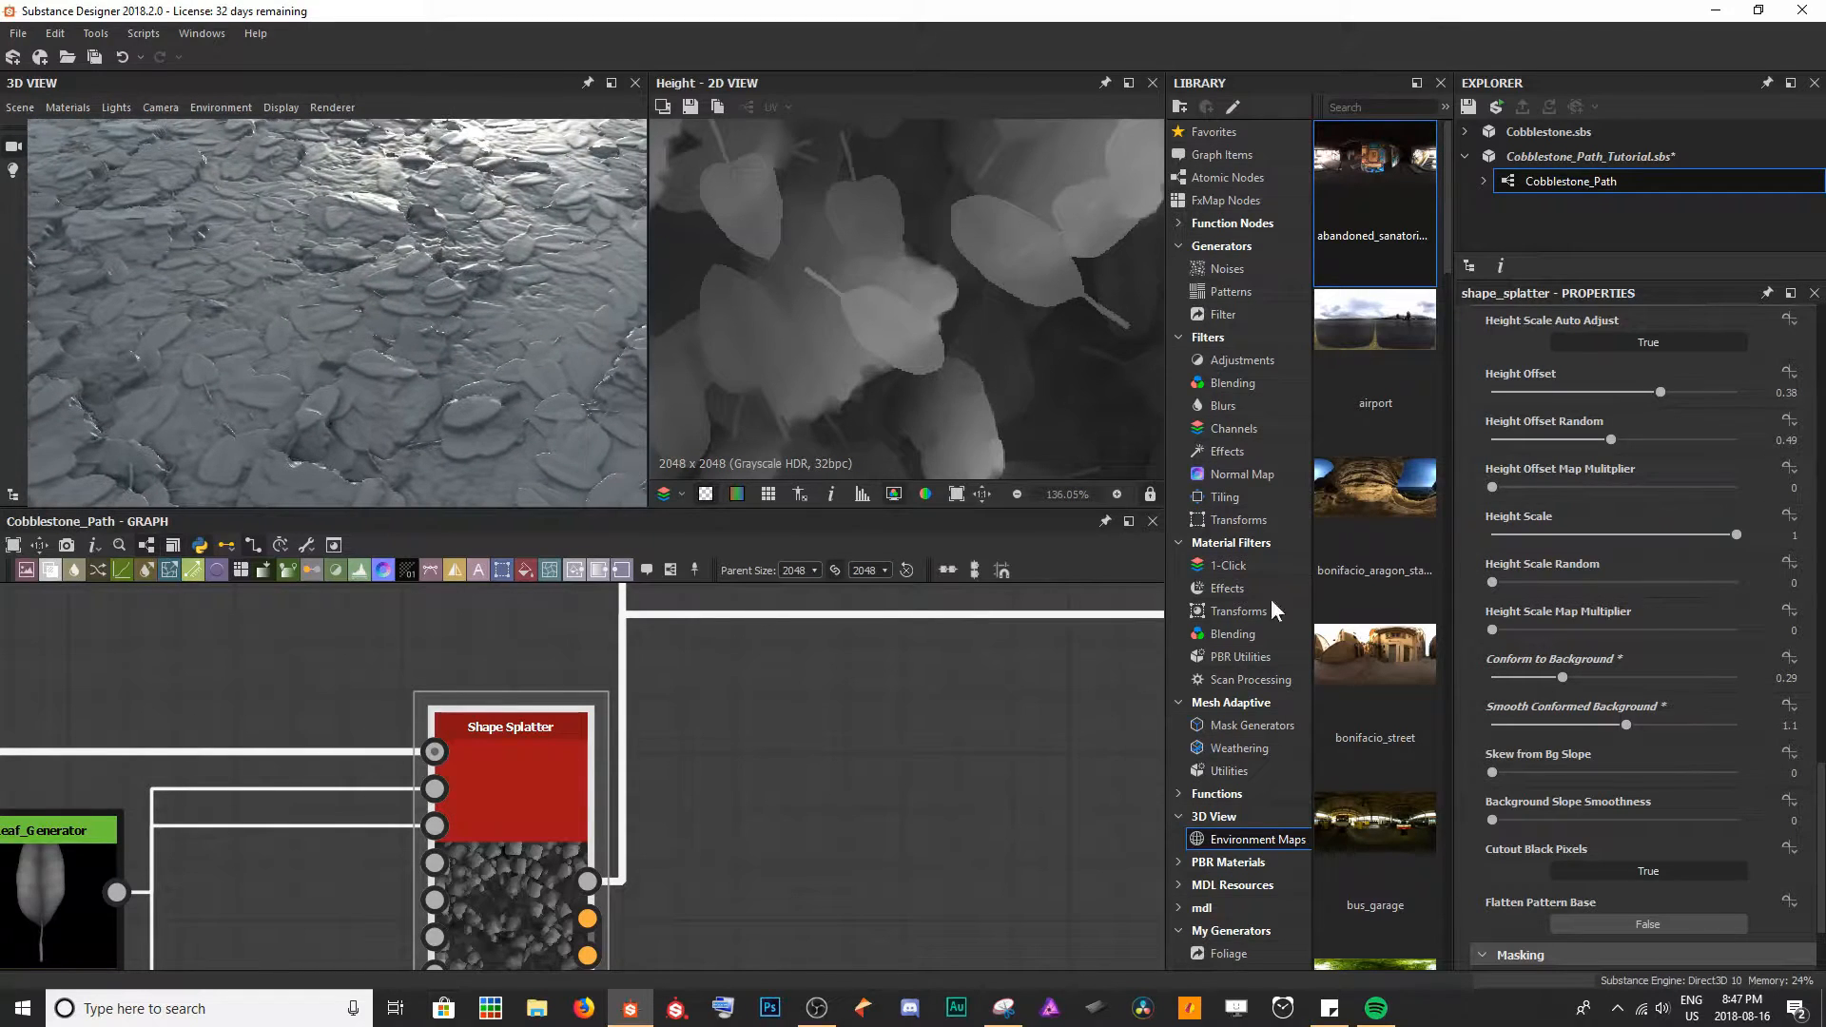
# - Set the Shape Splatter's Skew from Bg Slope to 0.31
pyautogui.scroll(-3, 1629, 768)
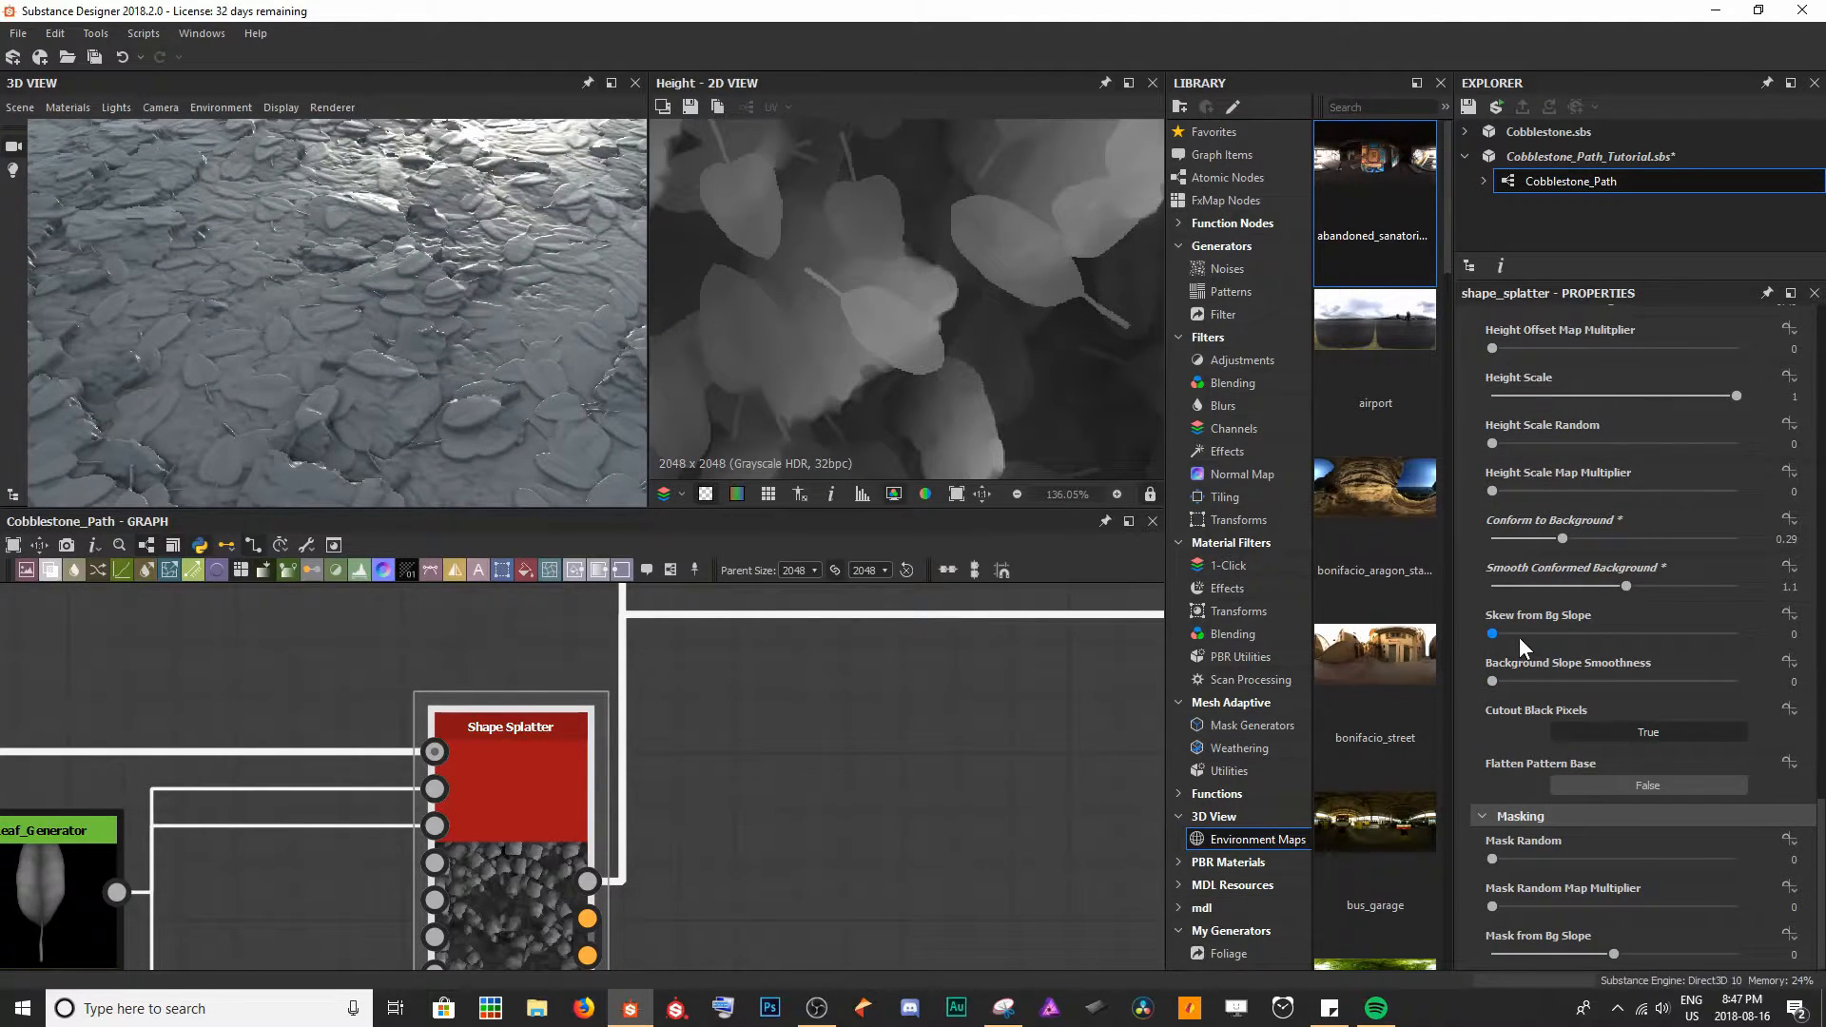
pyautogui.moveTo(1493, 634); pyautogui.dragTo(1566, 629)
pyautogui.scroll(3, 1582, 425)
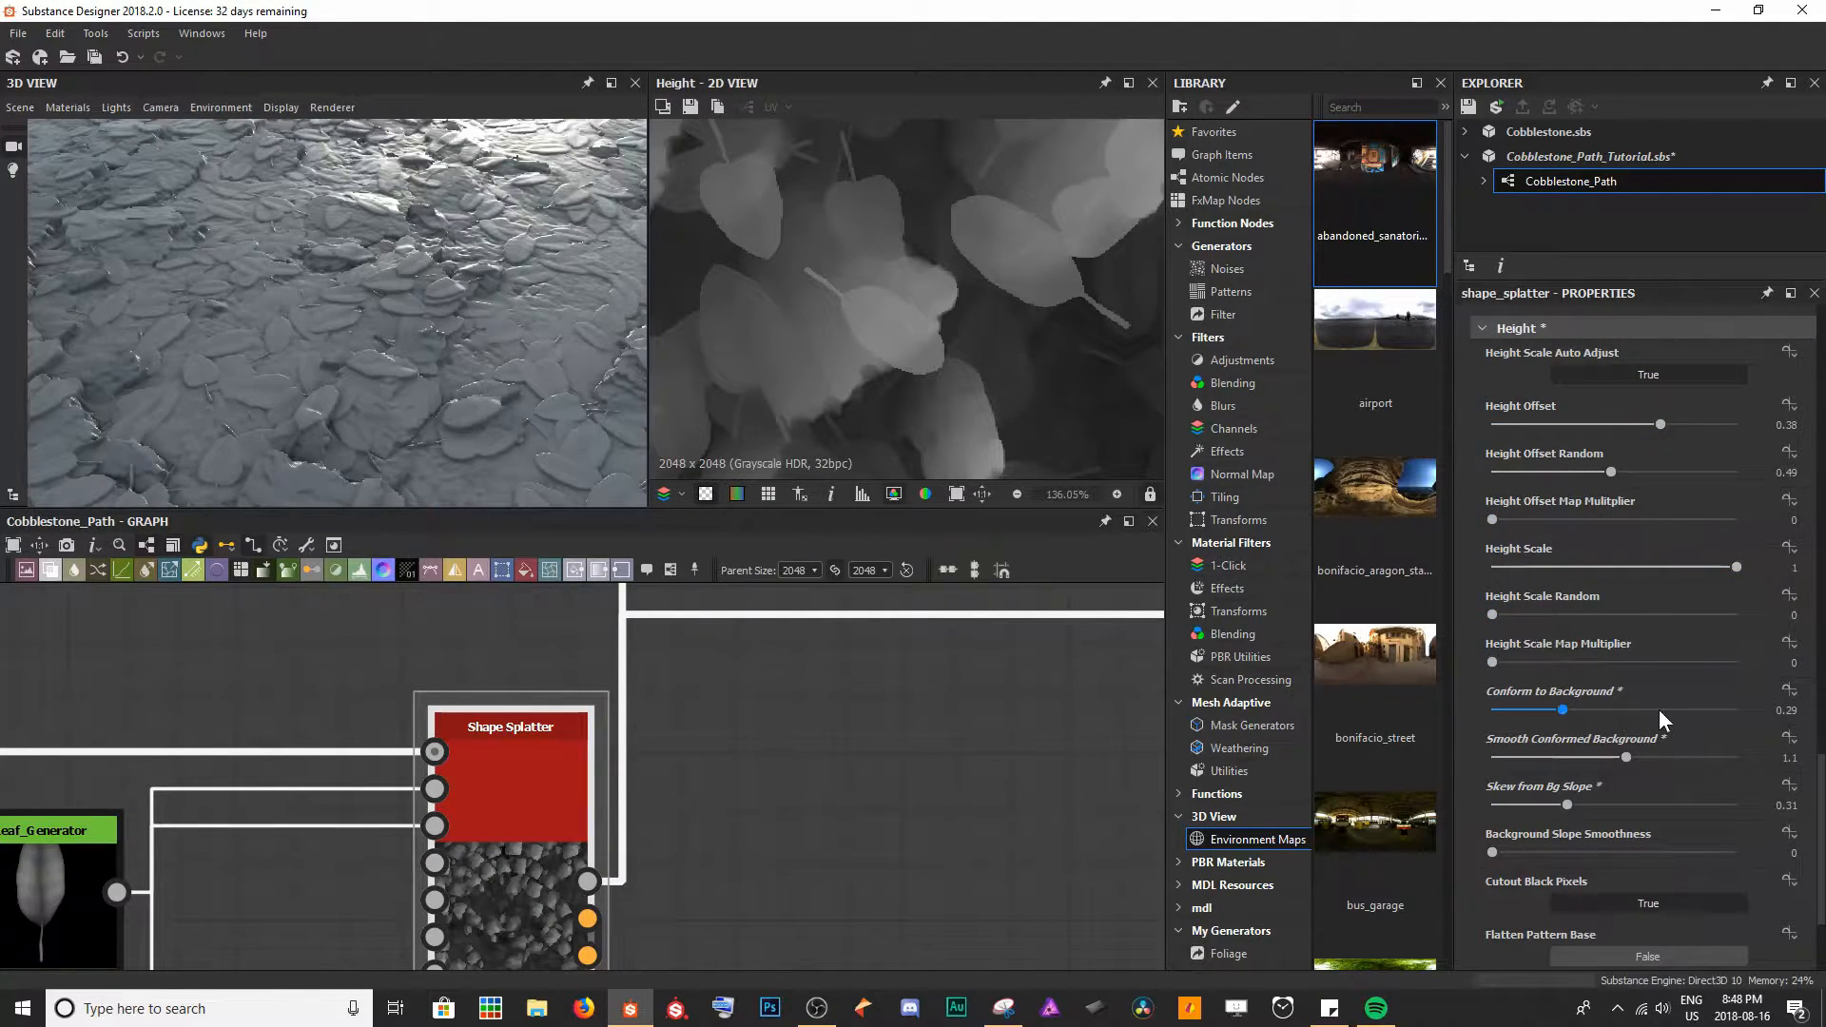
pyautogui.moveTo(797, 875); pyautogui.dragTo(796, 829, button='middle')
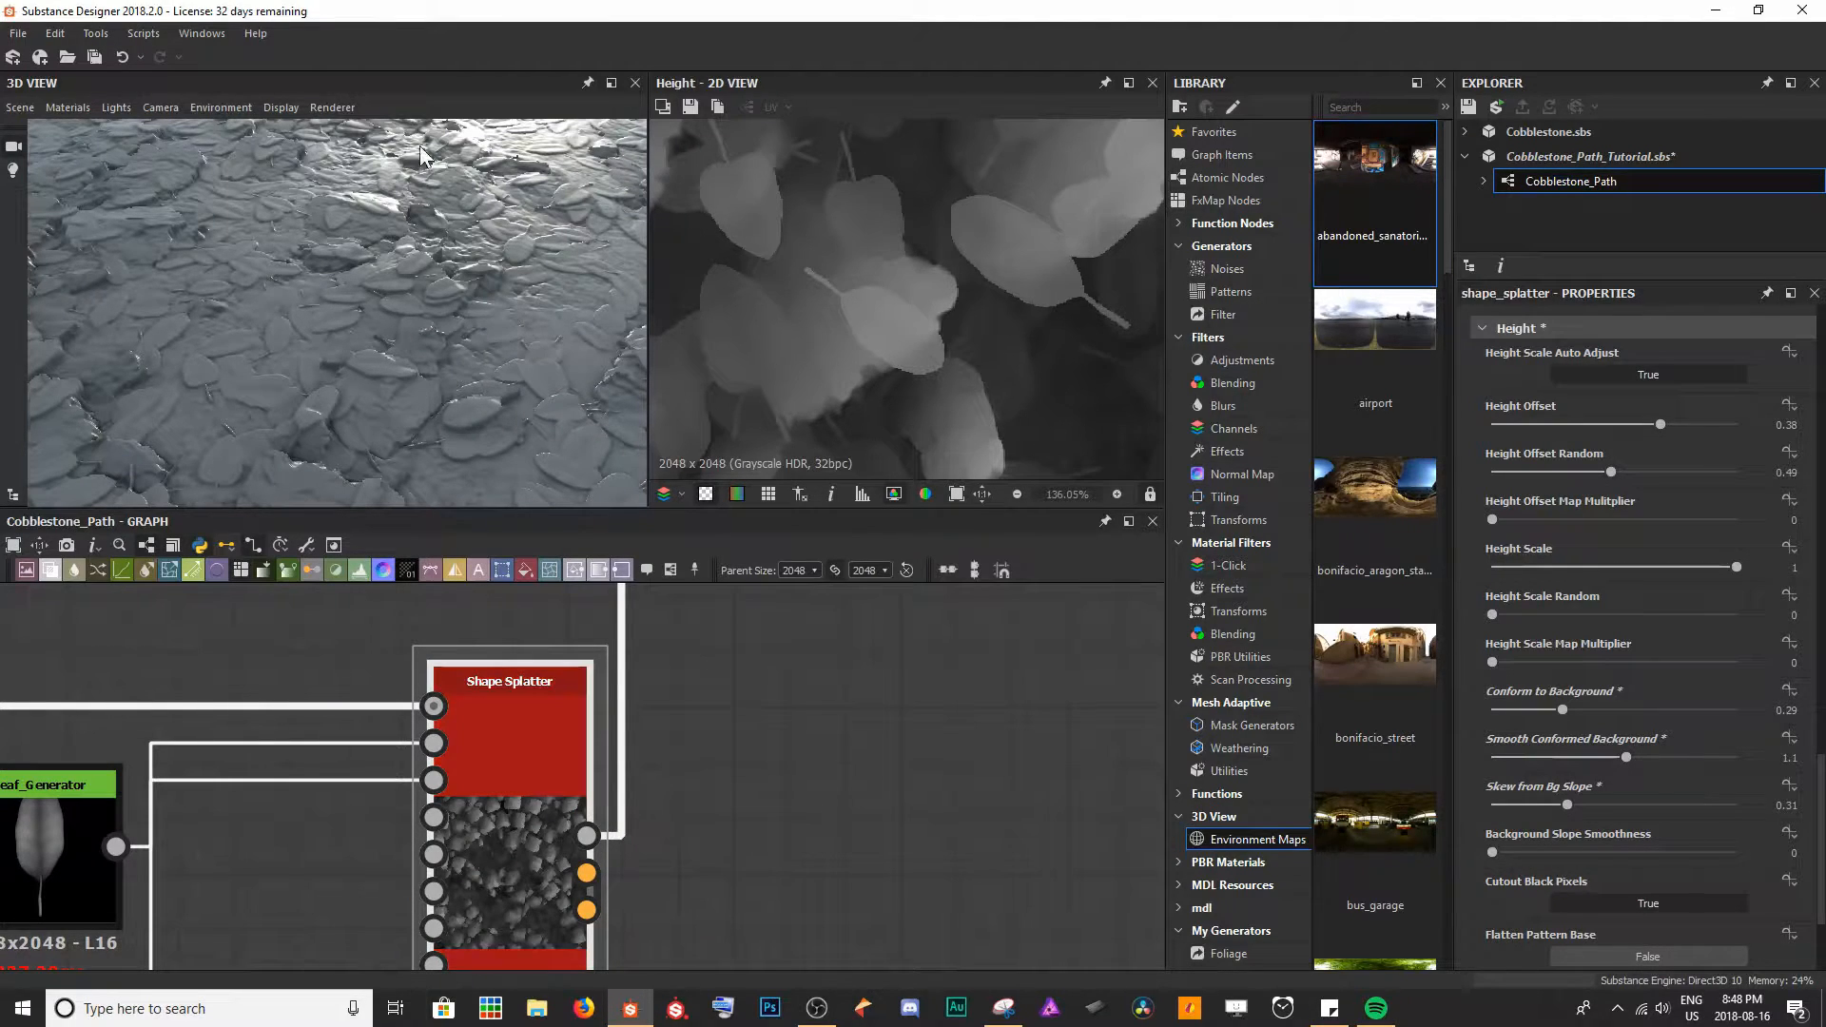
# - Thin out the leaves with a Mask Random of 0.57 and check the coverage from several angles in 3D
pyautogui.scroll(-3, 1693, 681)
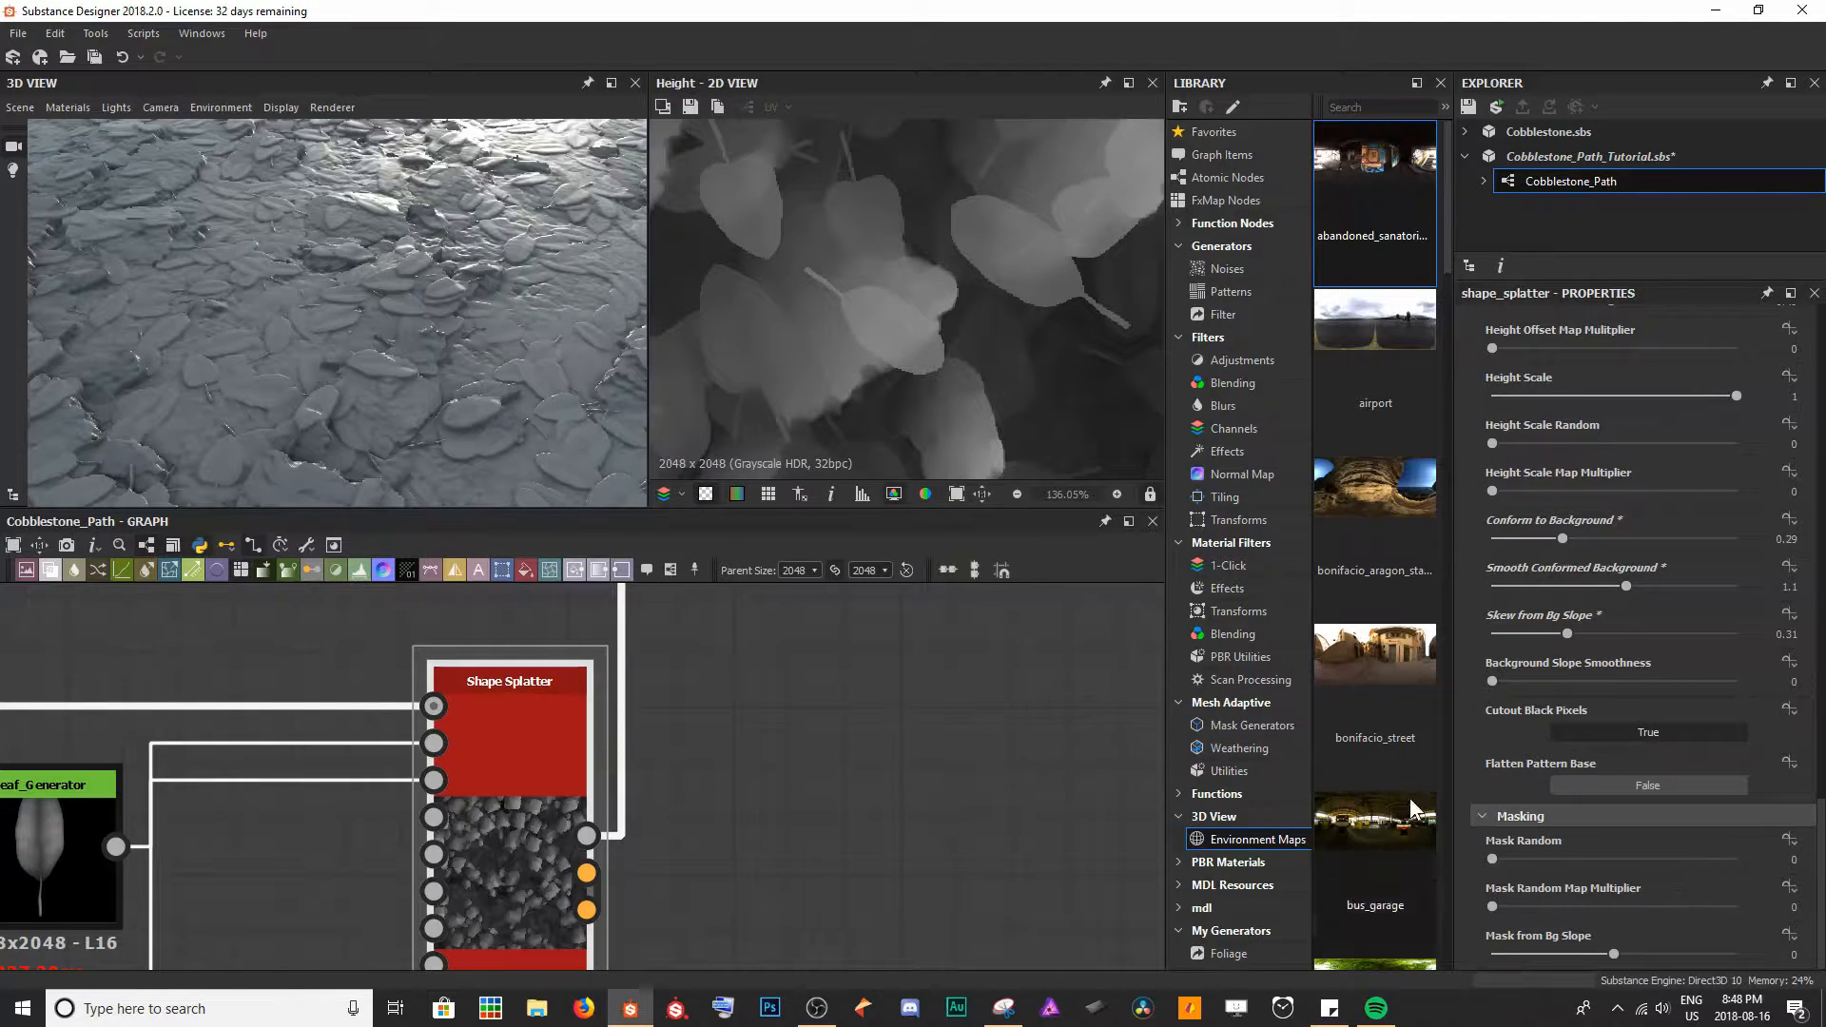
pyautogui.scroll(-5, 753, 313)
pyautogui.moveTo(1493, 859); pyautogui.dragTo(1632, 865)
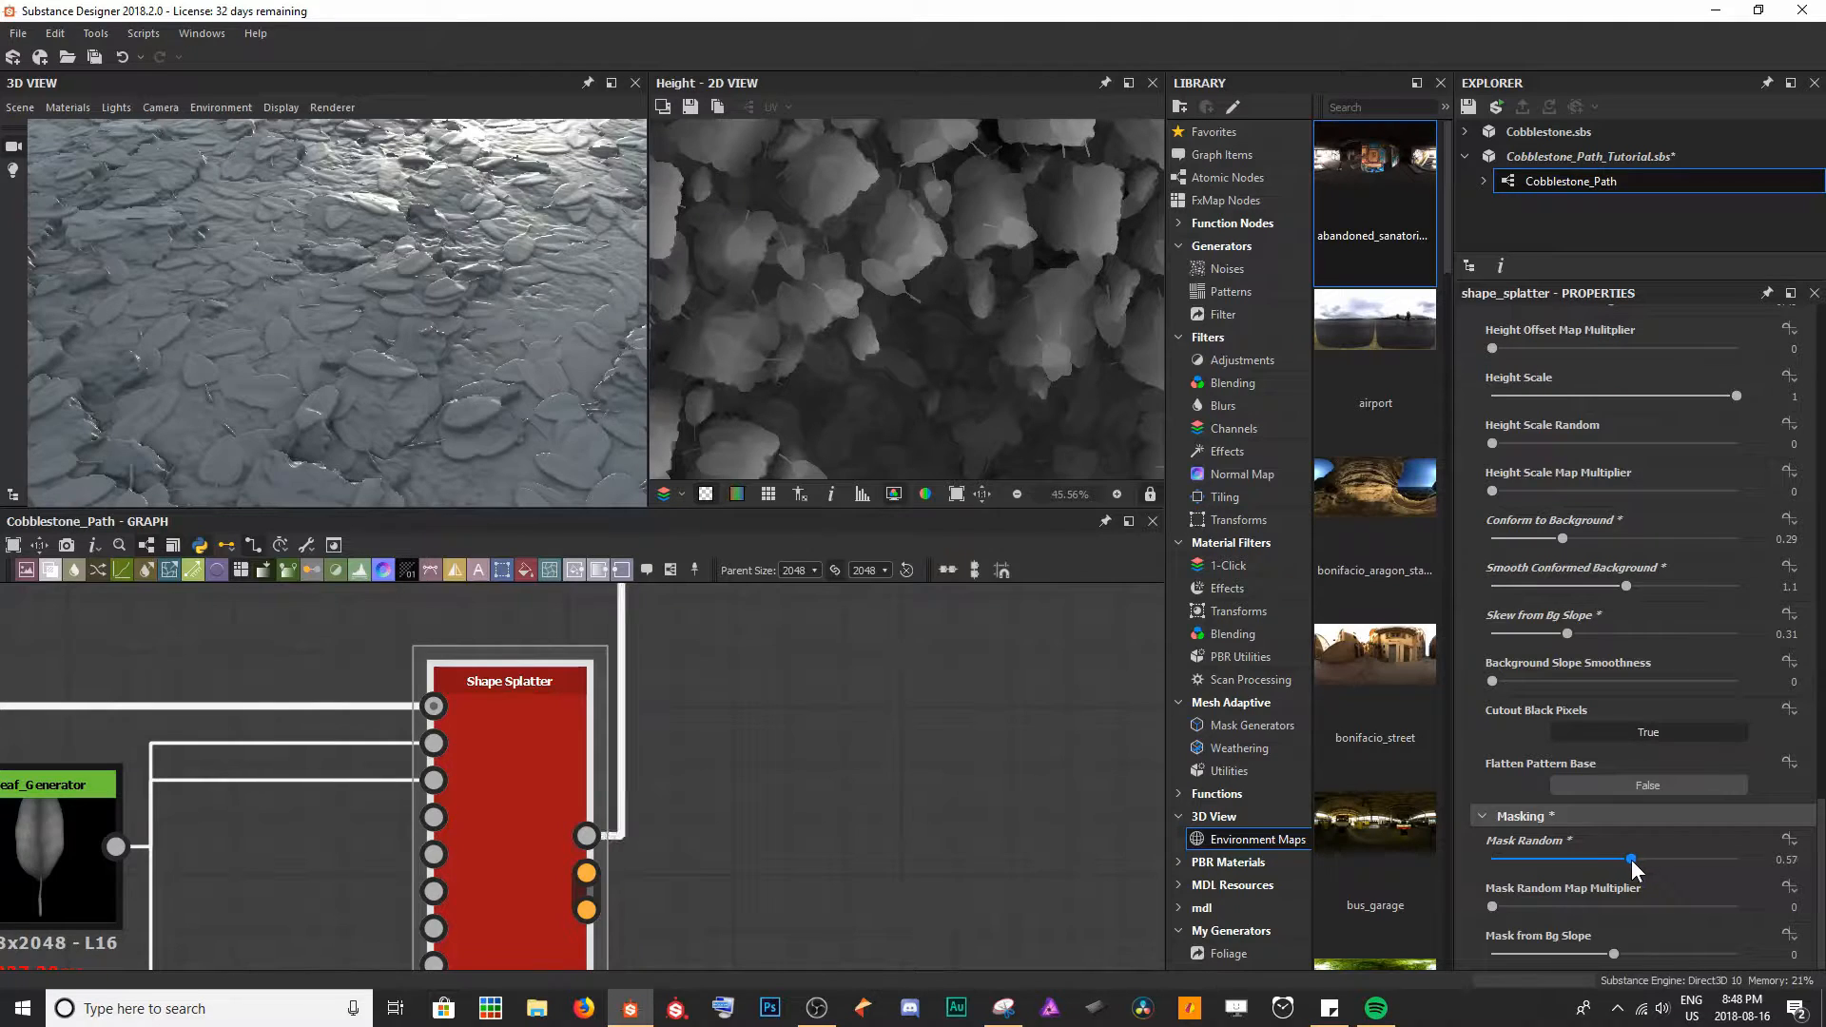
pyautogui.moveTo(447, 296); pyautogui.dragTo(224, 290)
pyautogui.scroll(5, 270, 321)
pyautogui.moveTo(520, 385); pyautogui.dragTo(403, 419)
pyautogui.moveTo(399, 223); pyautogui.dragTo(347, 312)
pyautogui.moveTo(525, 442); pyautogui.dragTo(618, 376)
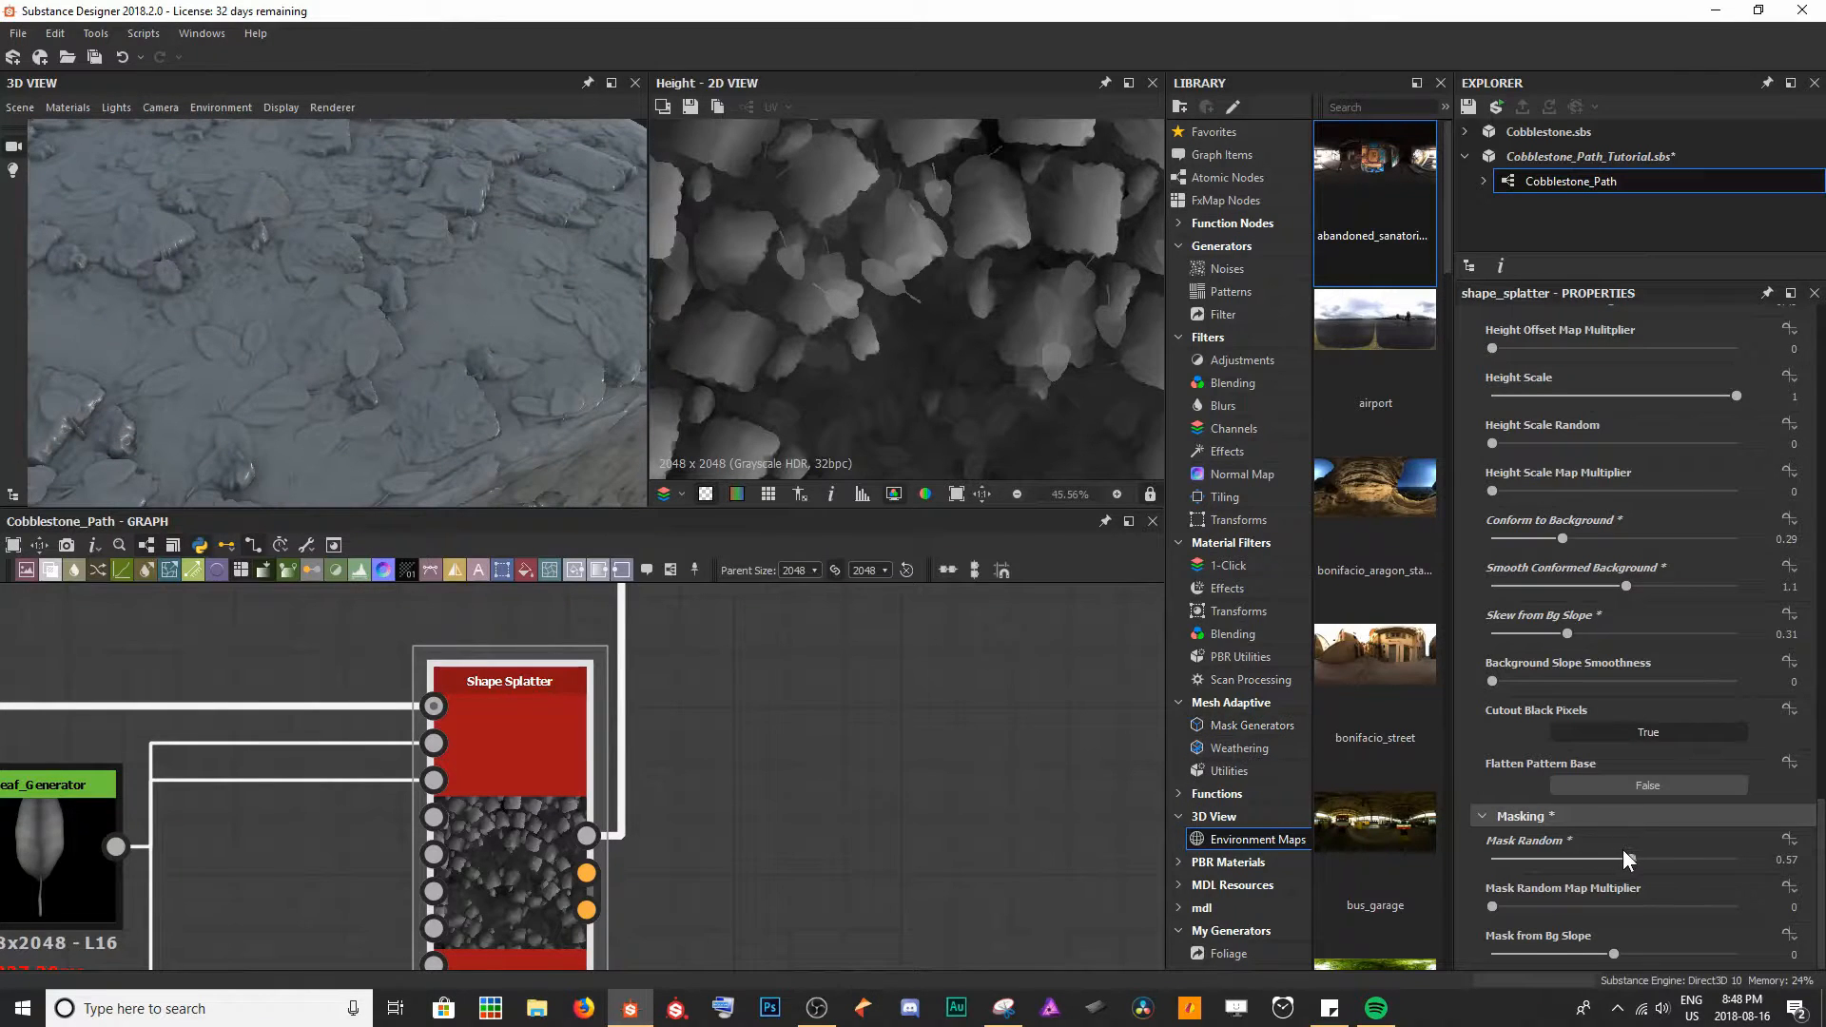
pyautogui.moveTo(273, 271); pyautogui.dragTo(308, 256)
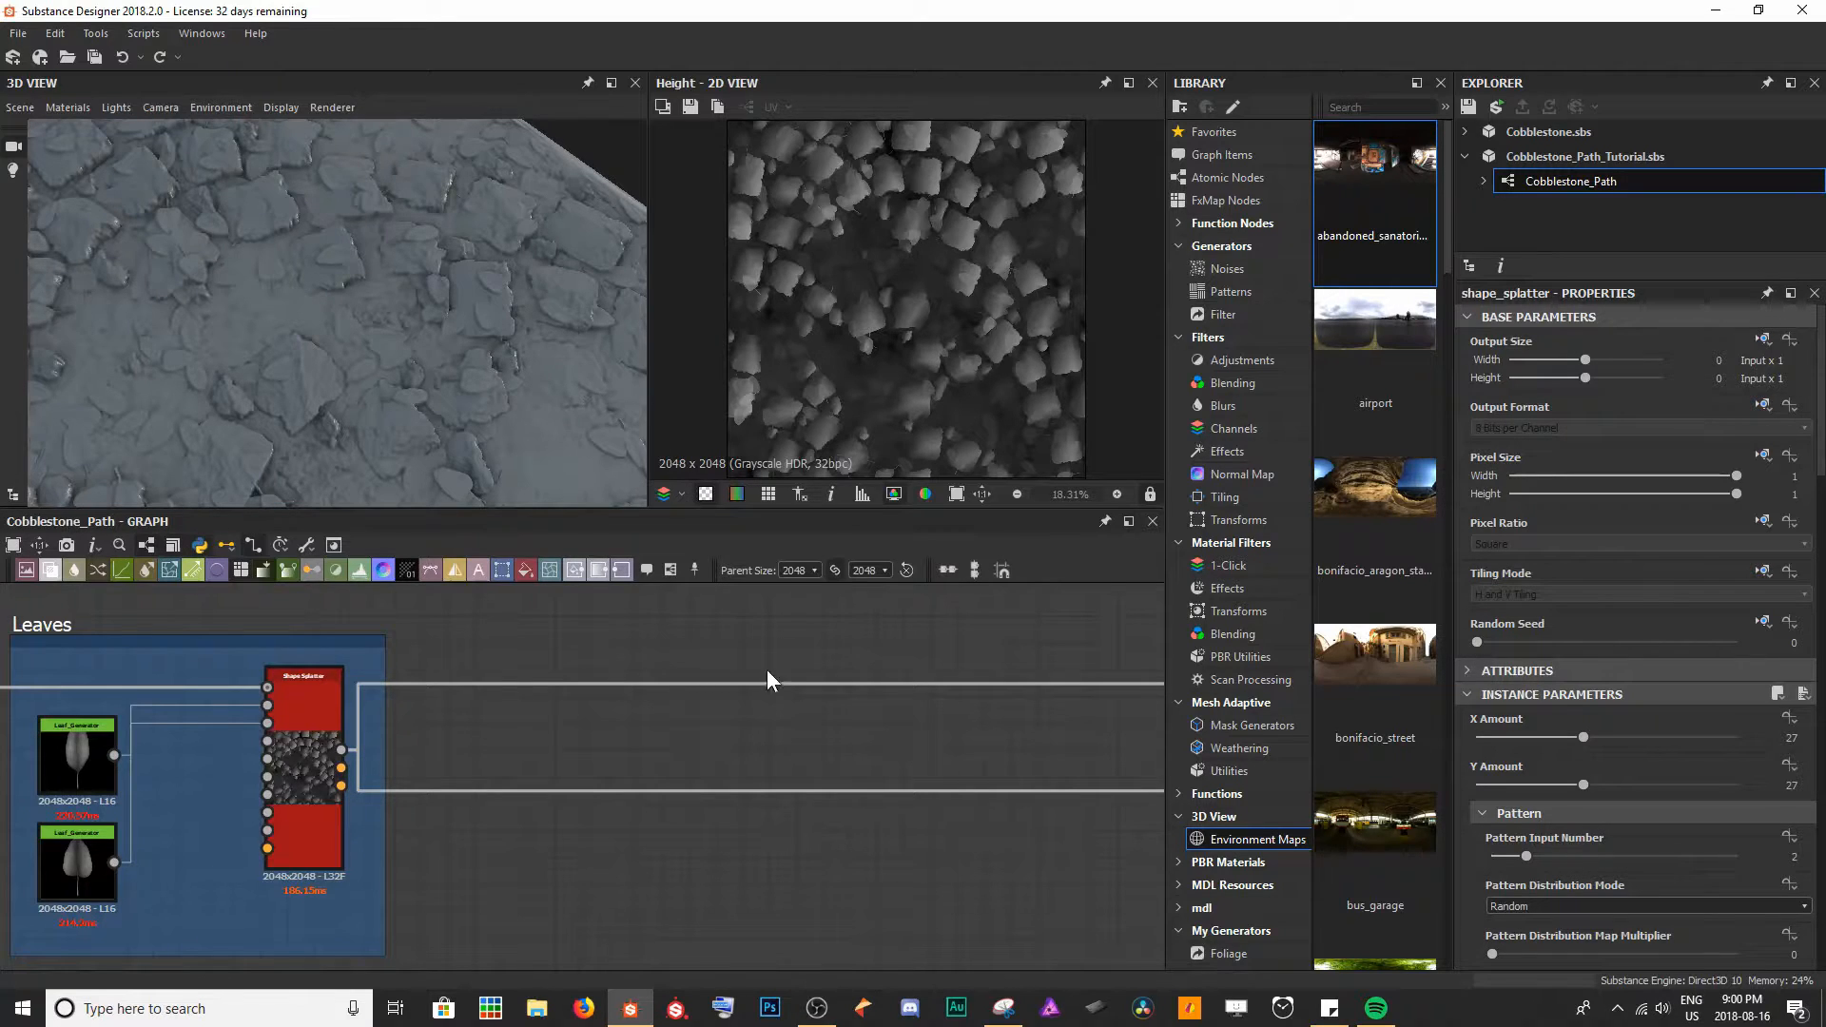
# - Add a Shape node in an empty area of the graph beyond the Leaves frame
pyautogui.moveTo(826, 708); pyautogui.dragTo(477, 929, button='middle')
pyautogui.press('space')
pyautogui.write('s')
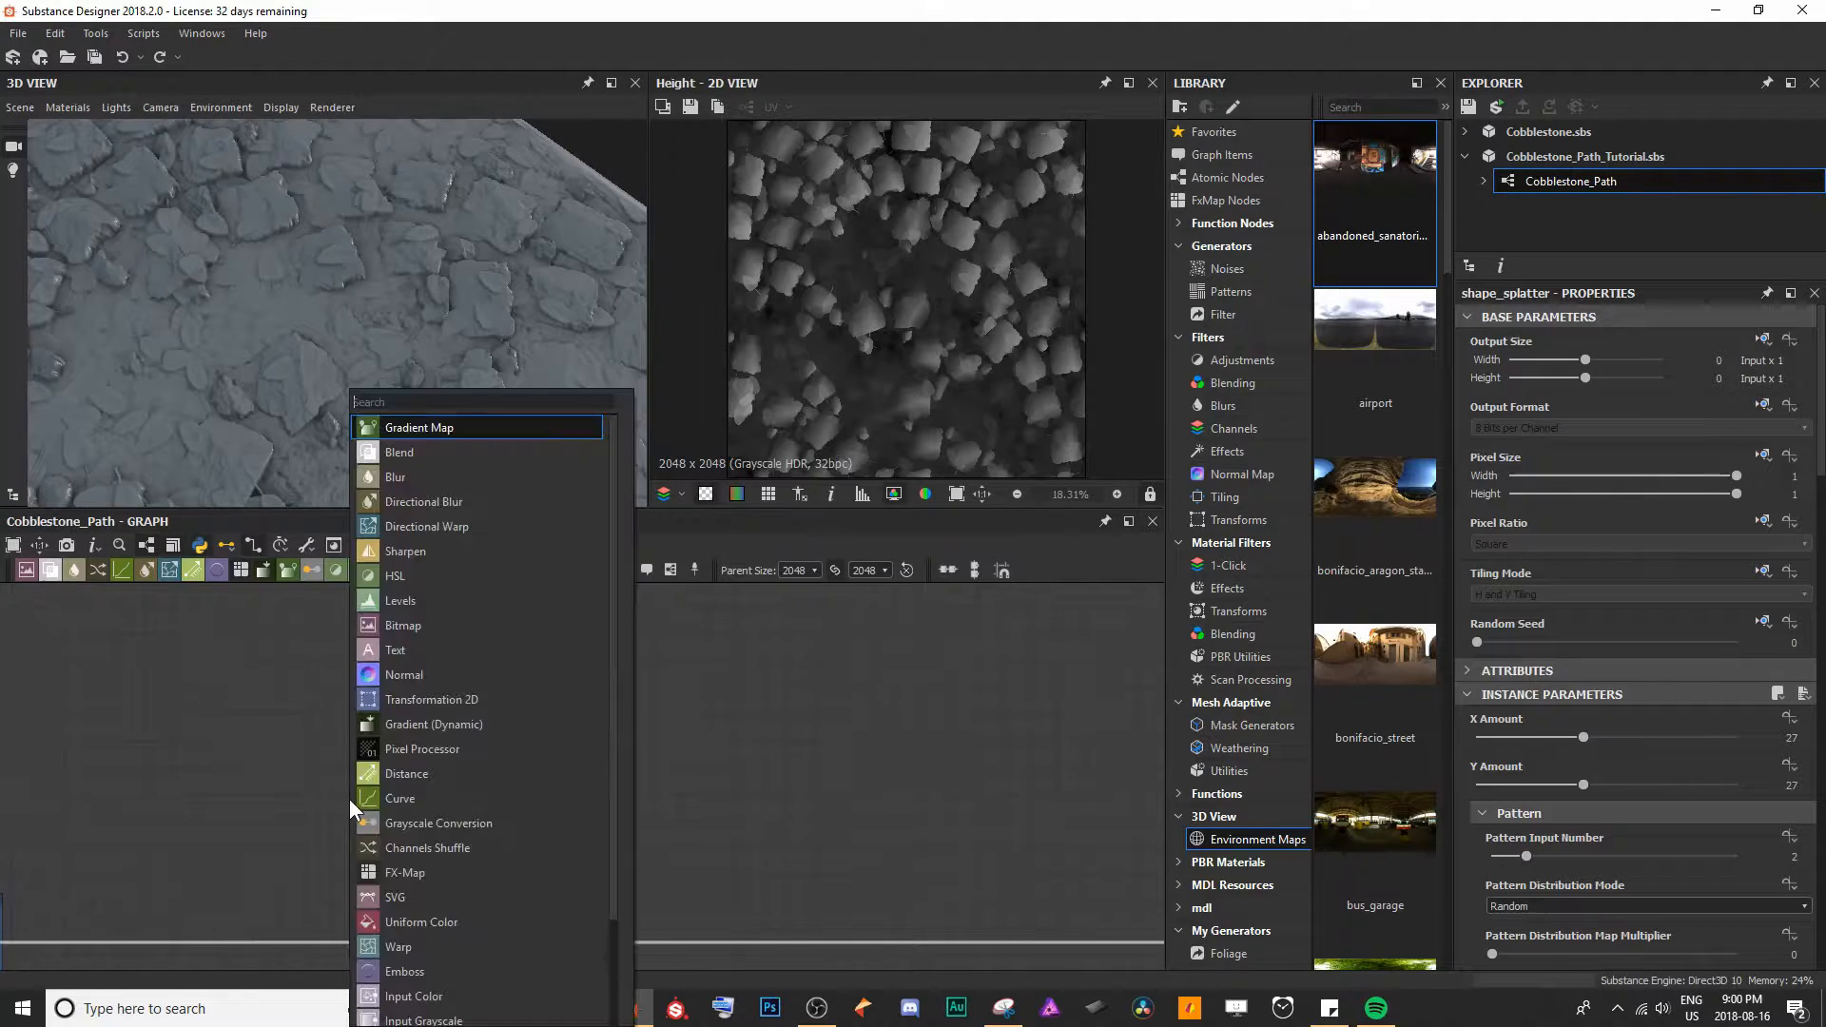
pyautogui.write('hape')
pyautogui.press('Return')
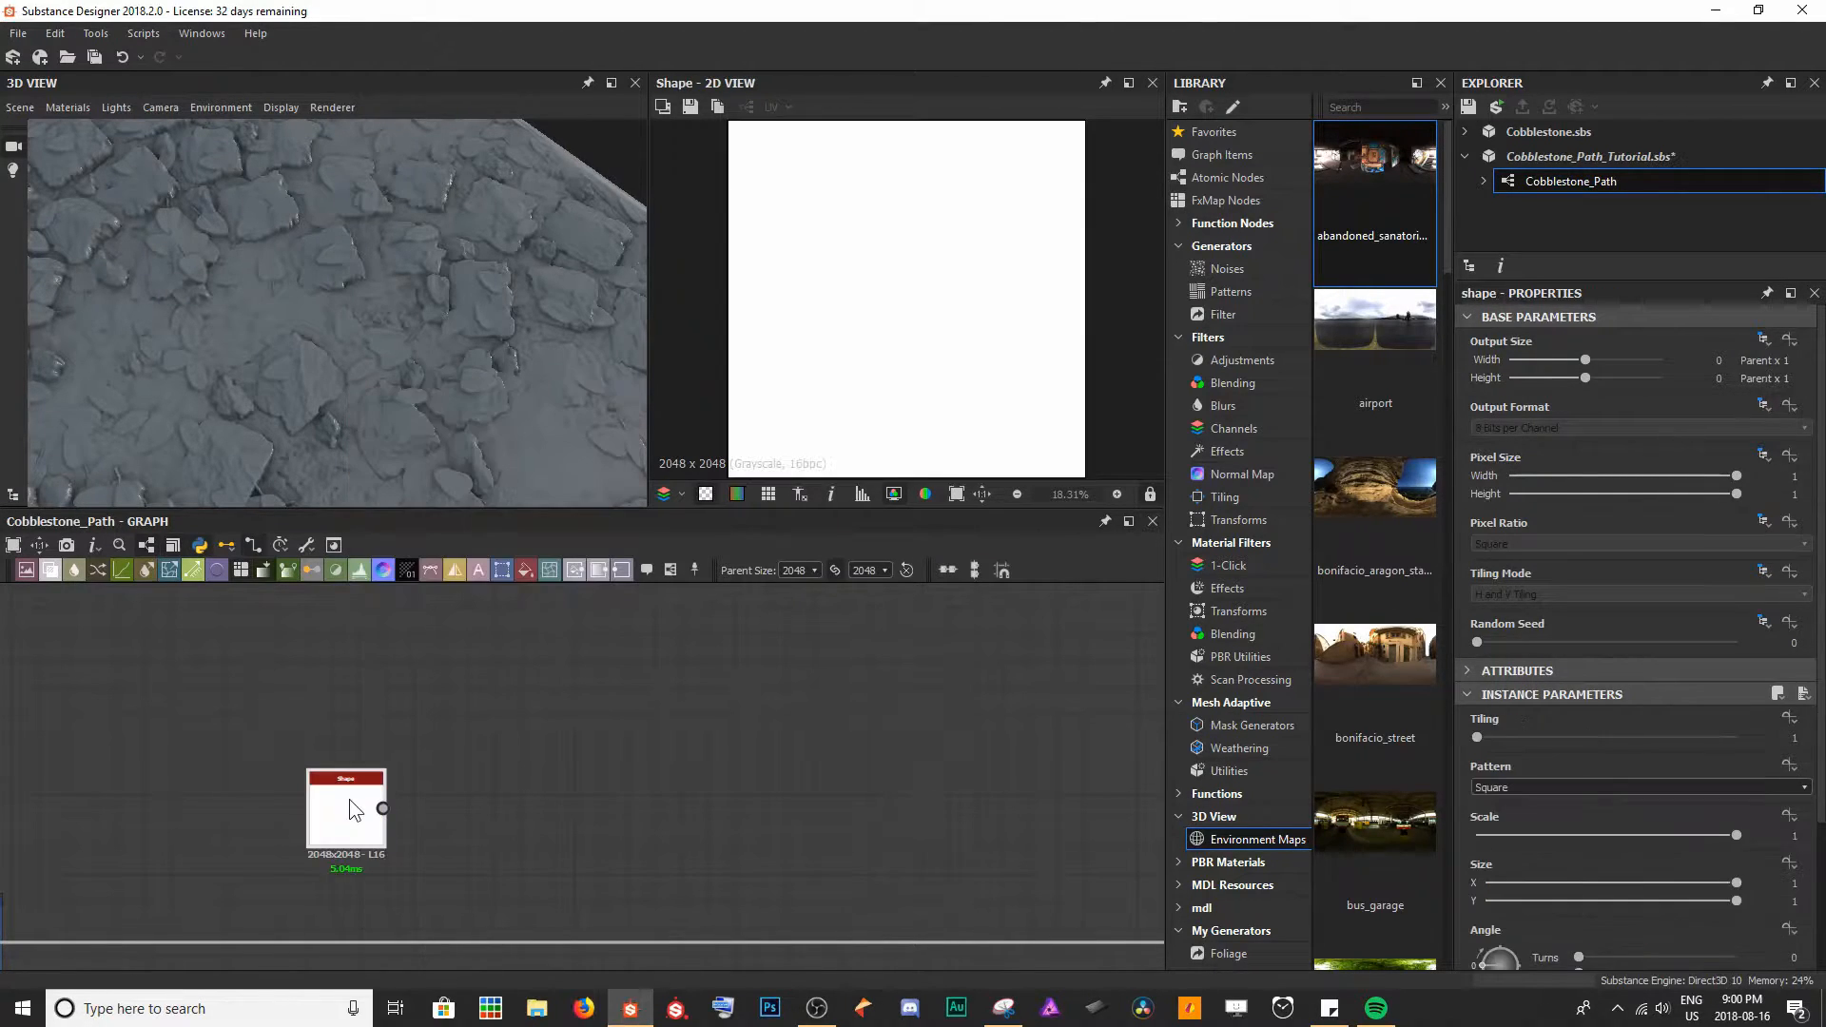
pyautogui.moveTo(350, 799); pyautogui.dragTo(341, 721)
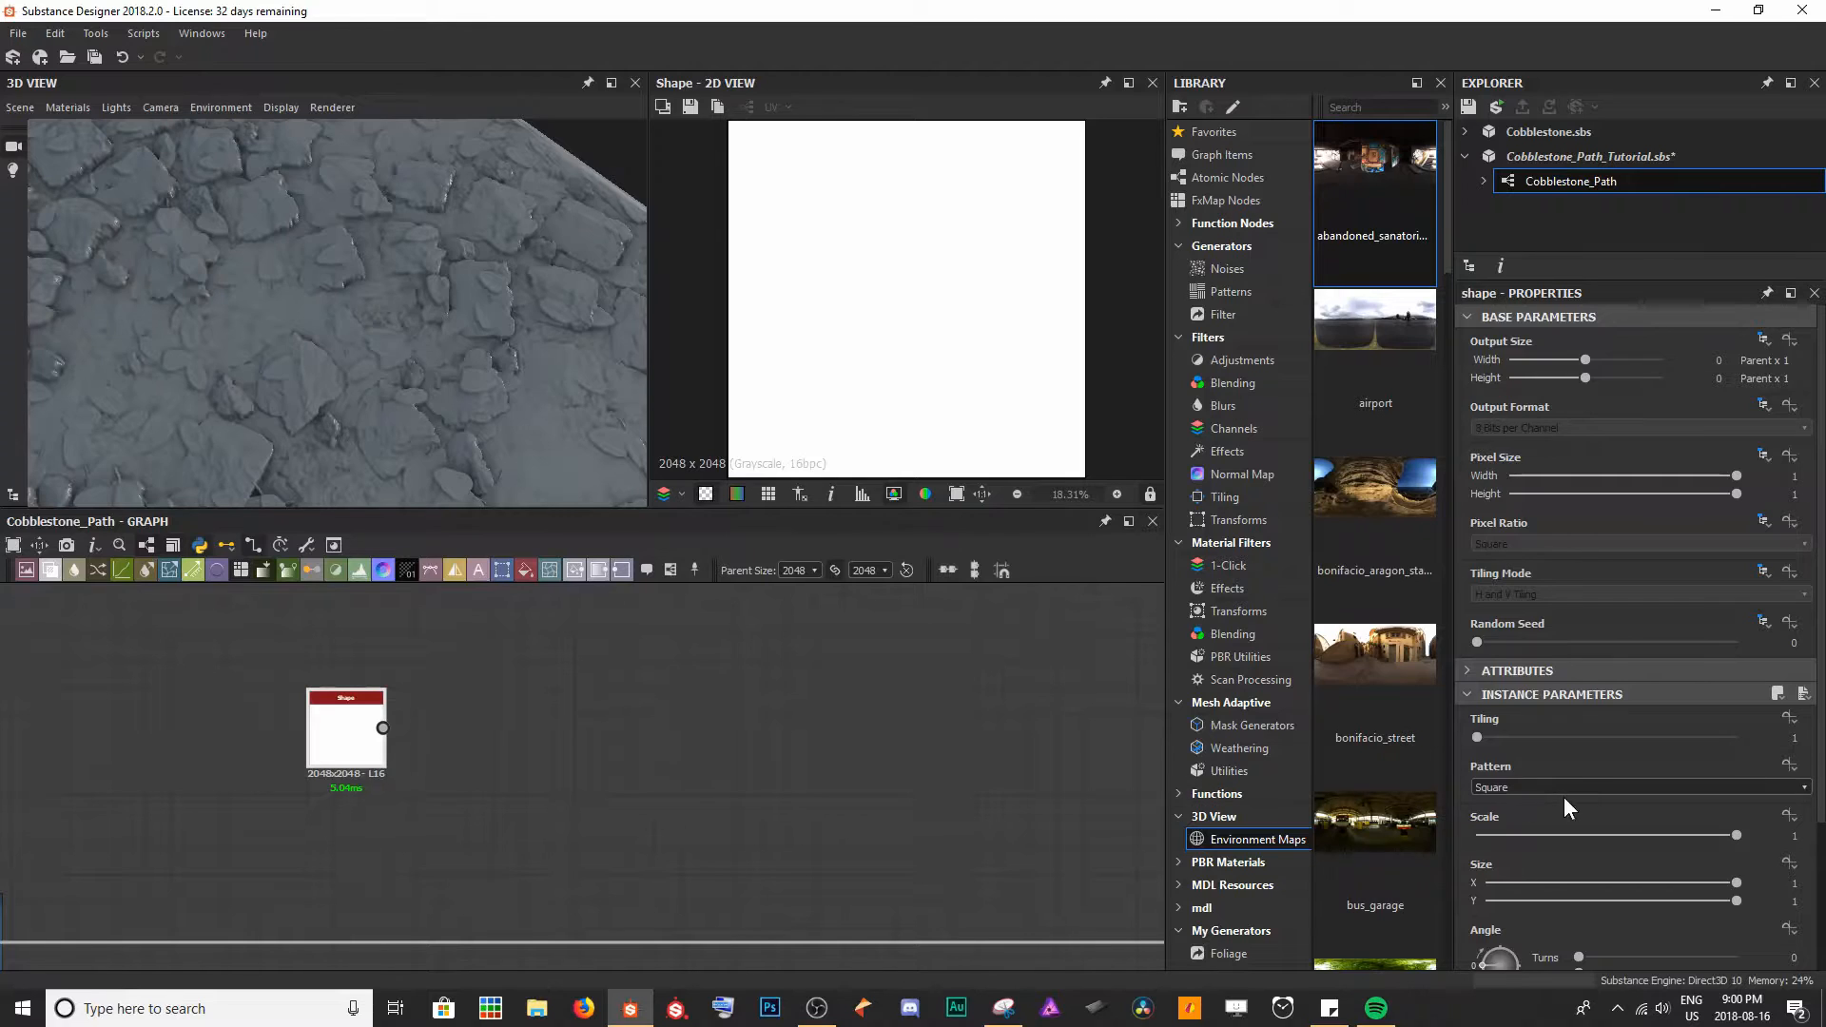
# - Narrow the square shape into a thin vertical bar with Size X 0.05 and Size Y 0.84
pyautogui.scroll(-2, 1576, 787)
pyautogui.moveTo(1734, 826); pyautogui.dragTo(1499, 826)
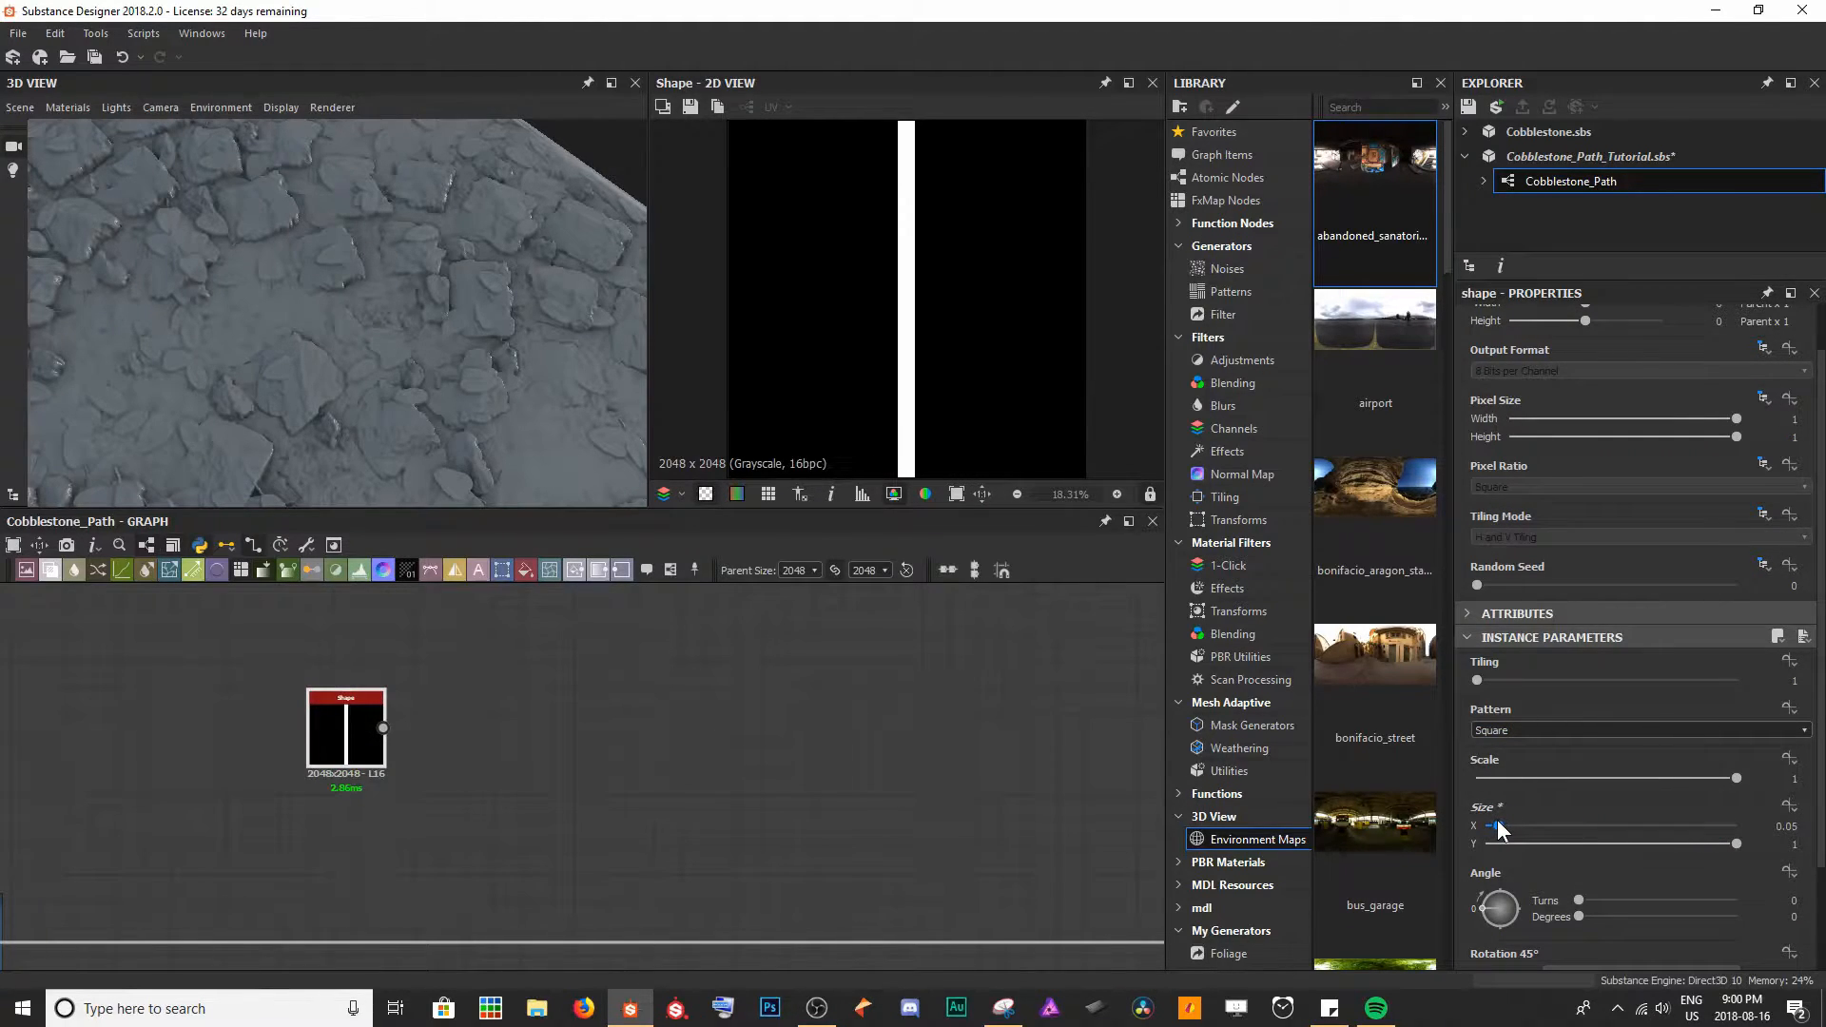
pyautogui.moveTo(1736, 844); pyautogui.dragTo(1696, 842)
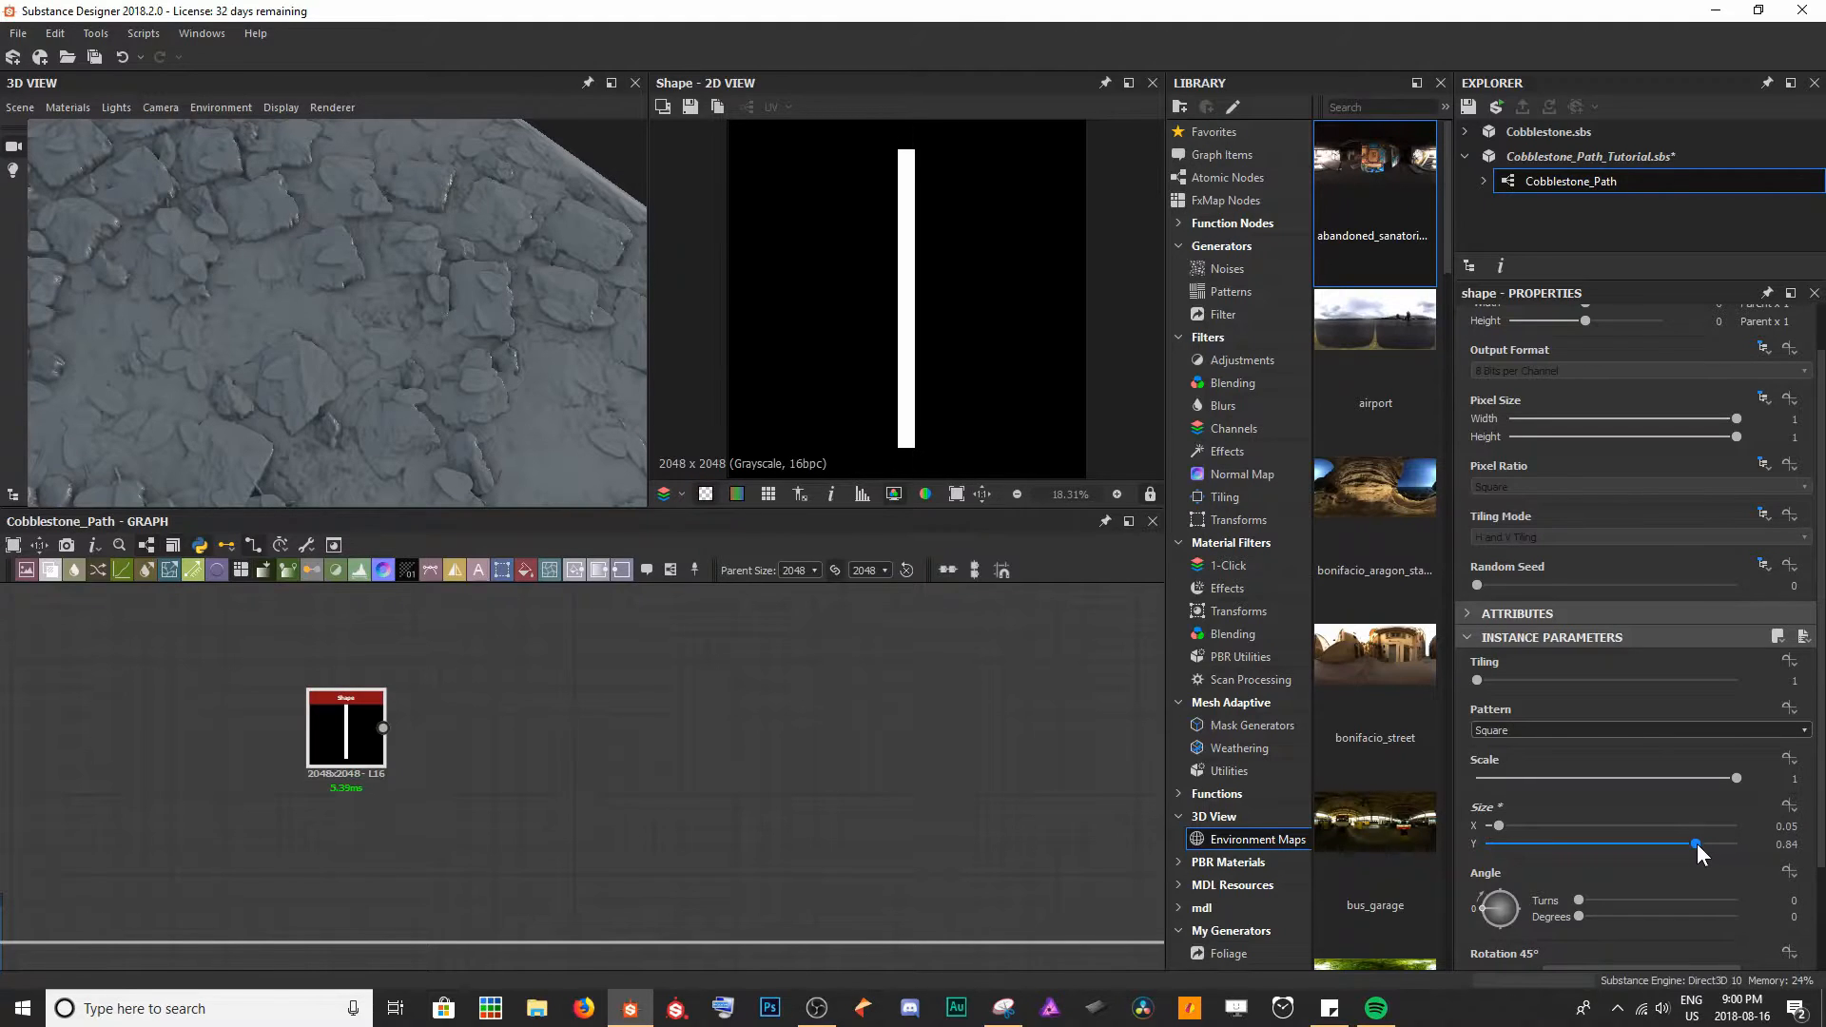
# - Add a Bevel node fed by the thin Shape bar
pyautogui.scroll(-1, 802, 378)
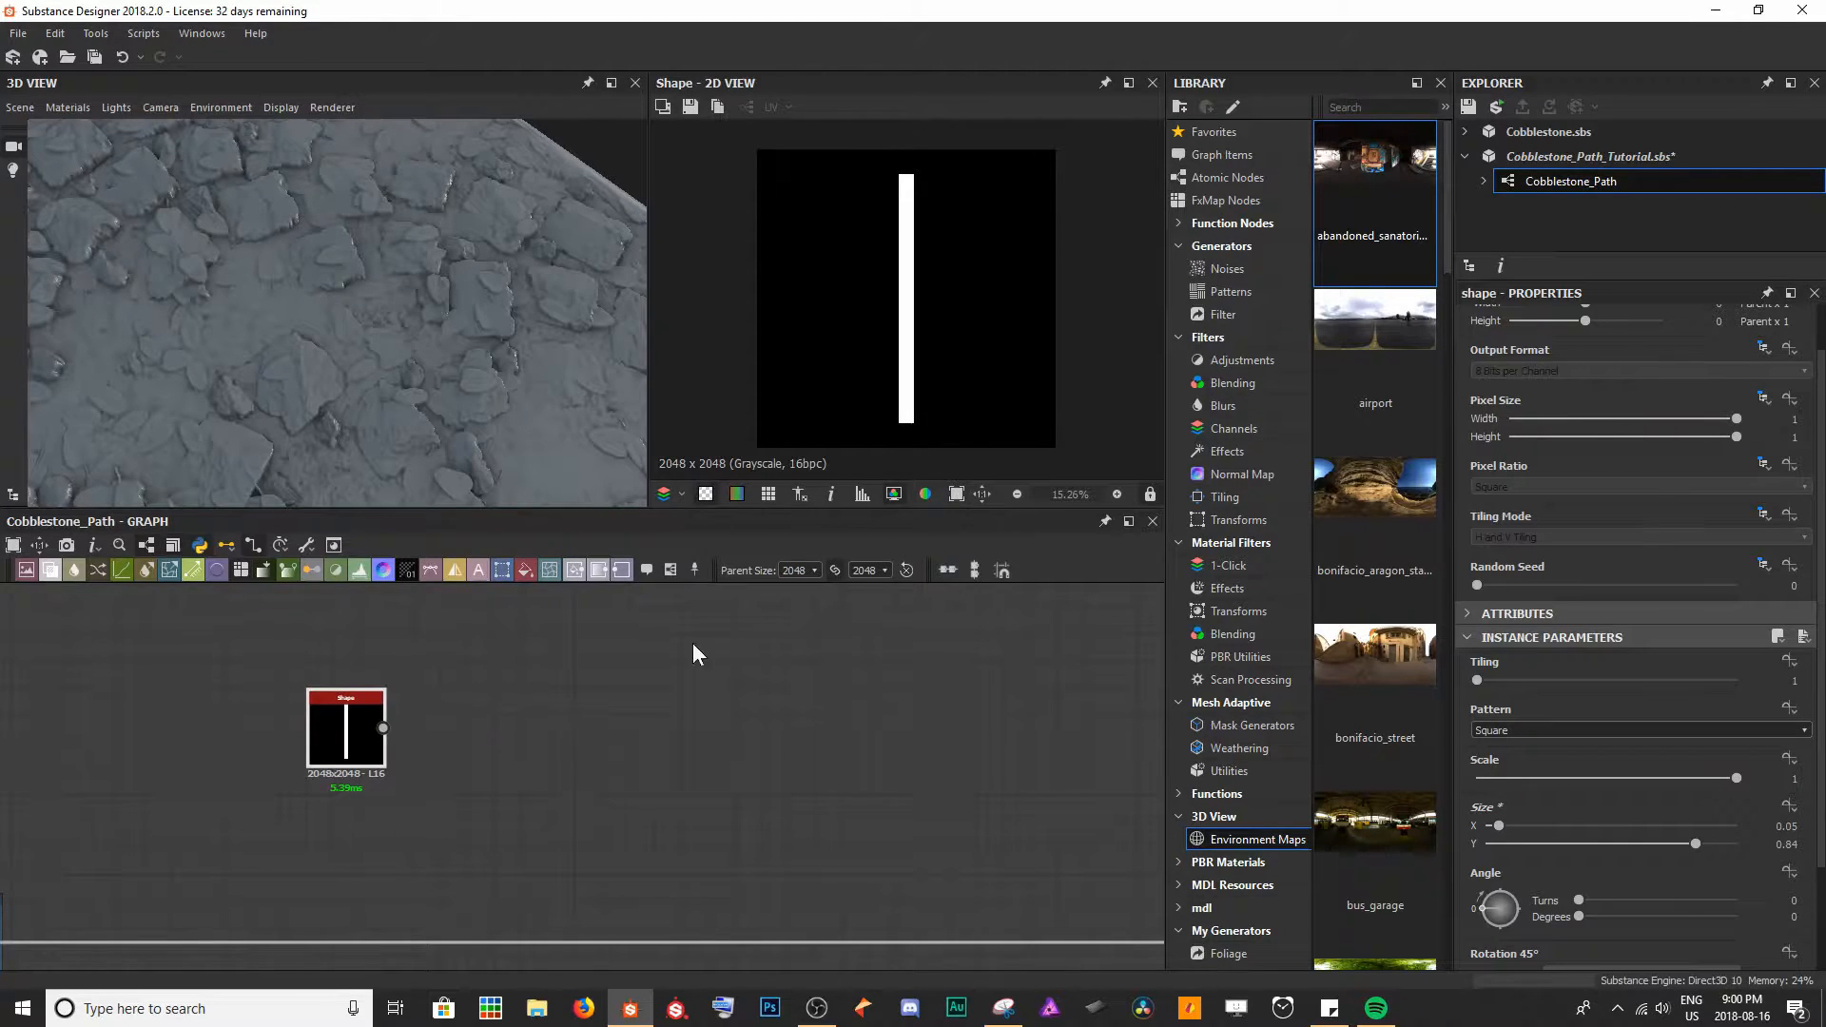
pyautogui.scroll(4, 409, 738)
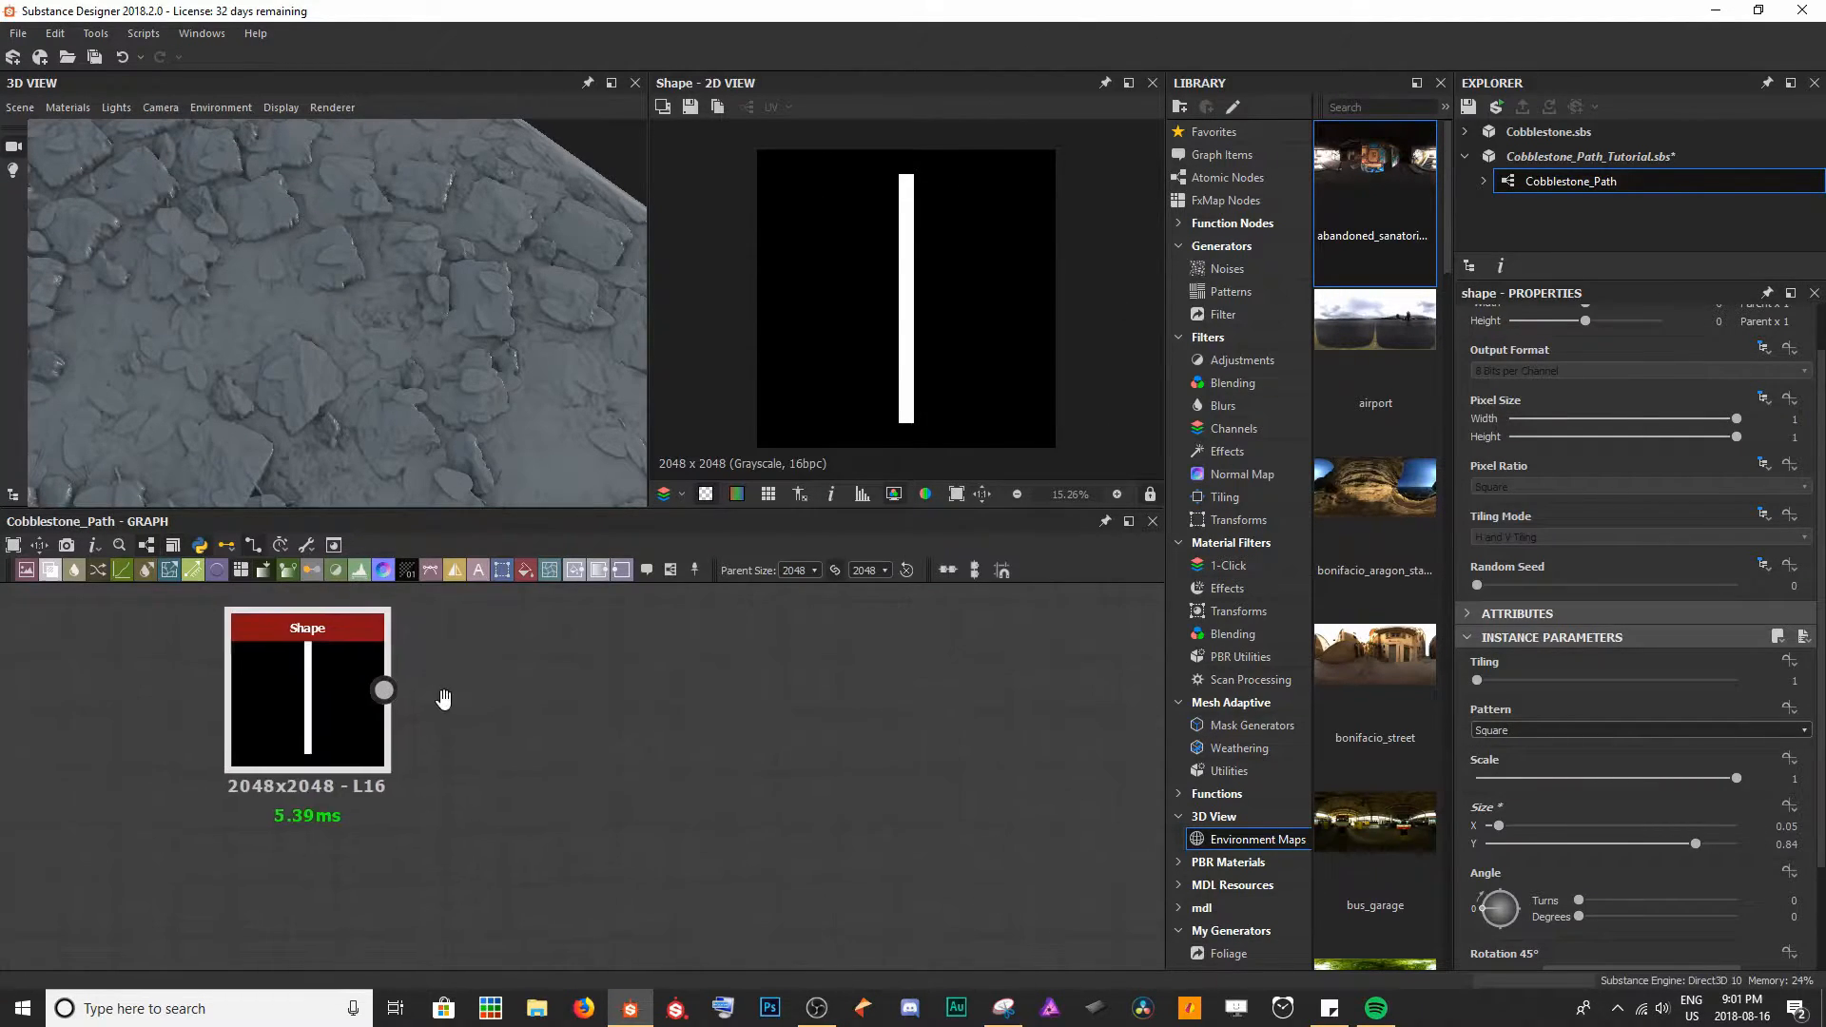
pyautogui.moveTo(240, 738); pyautogui.dragTo(183, 723)
pyautogui.press('space')
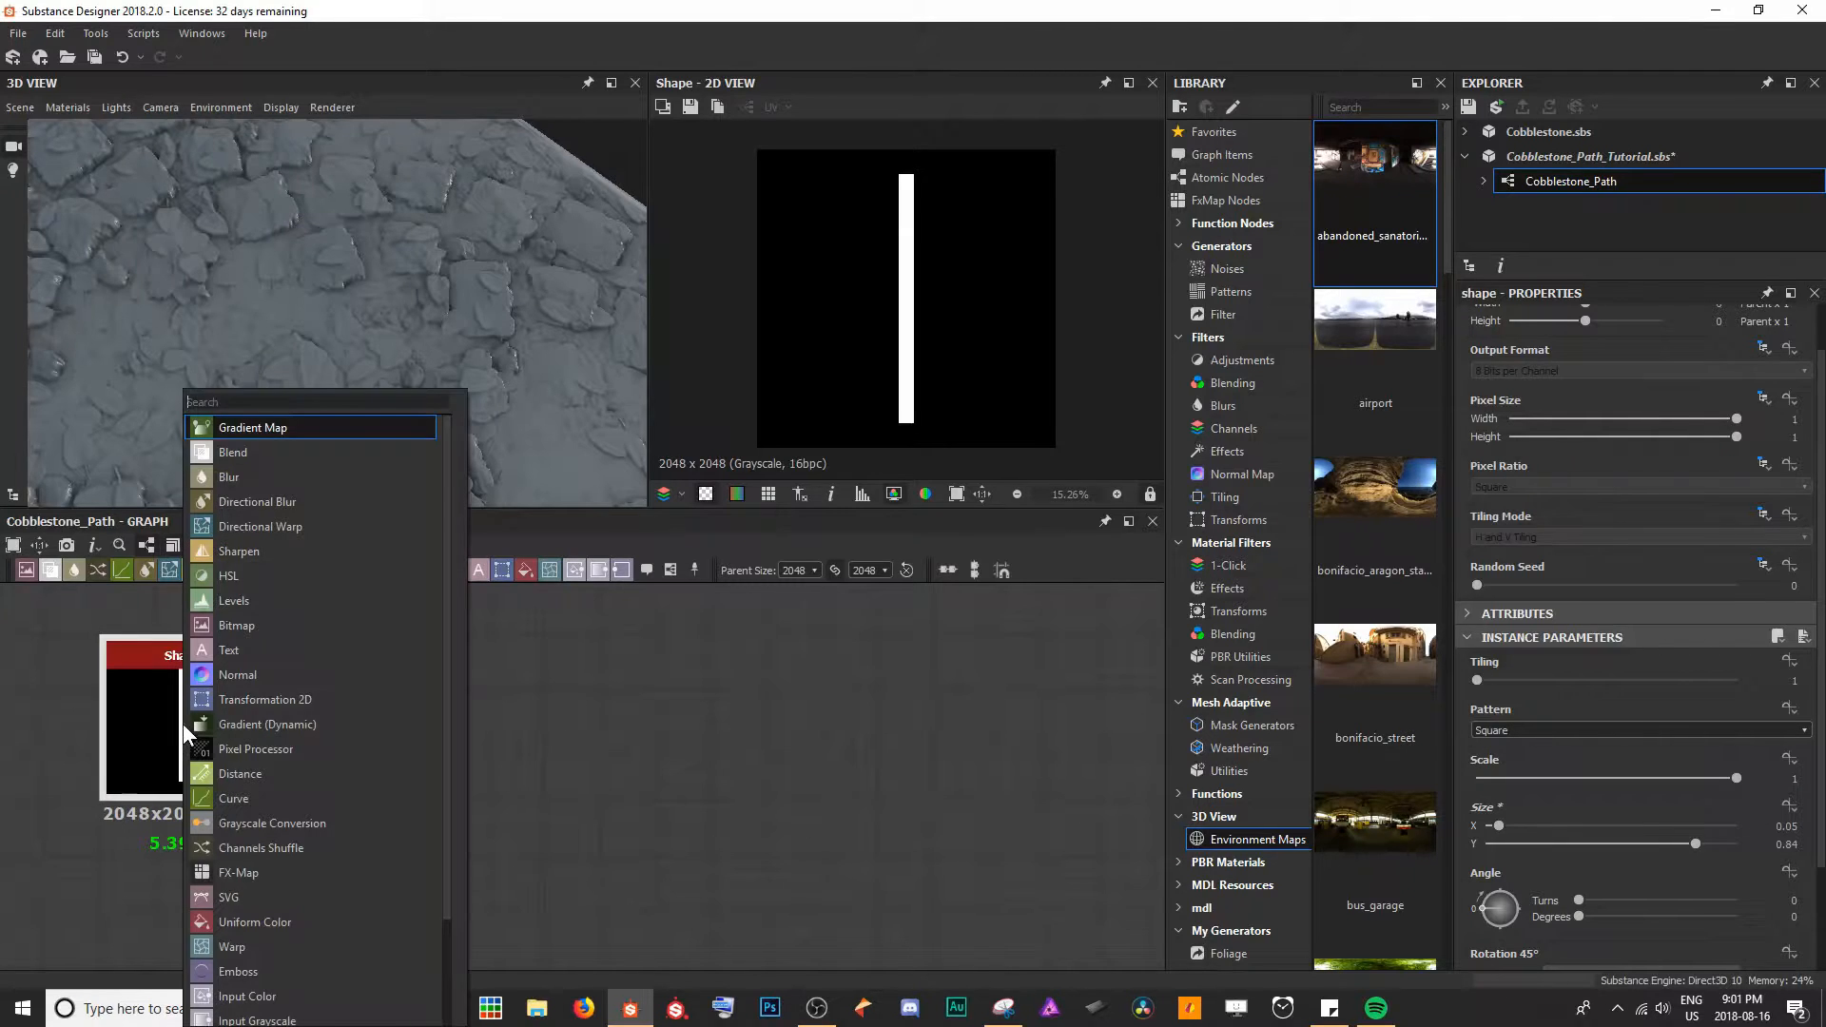
pyautogui.write('beve')
pyautogui.press('Return')
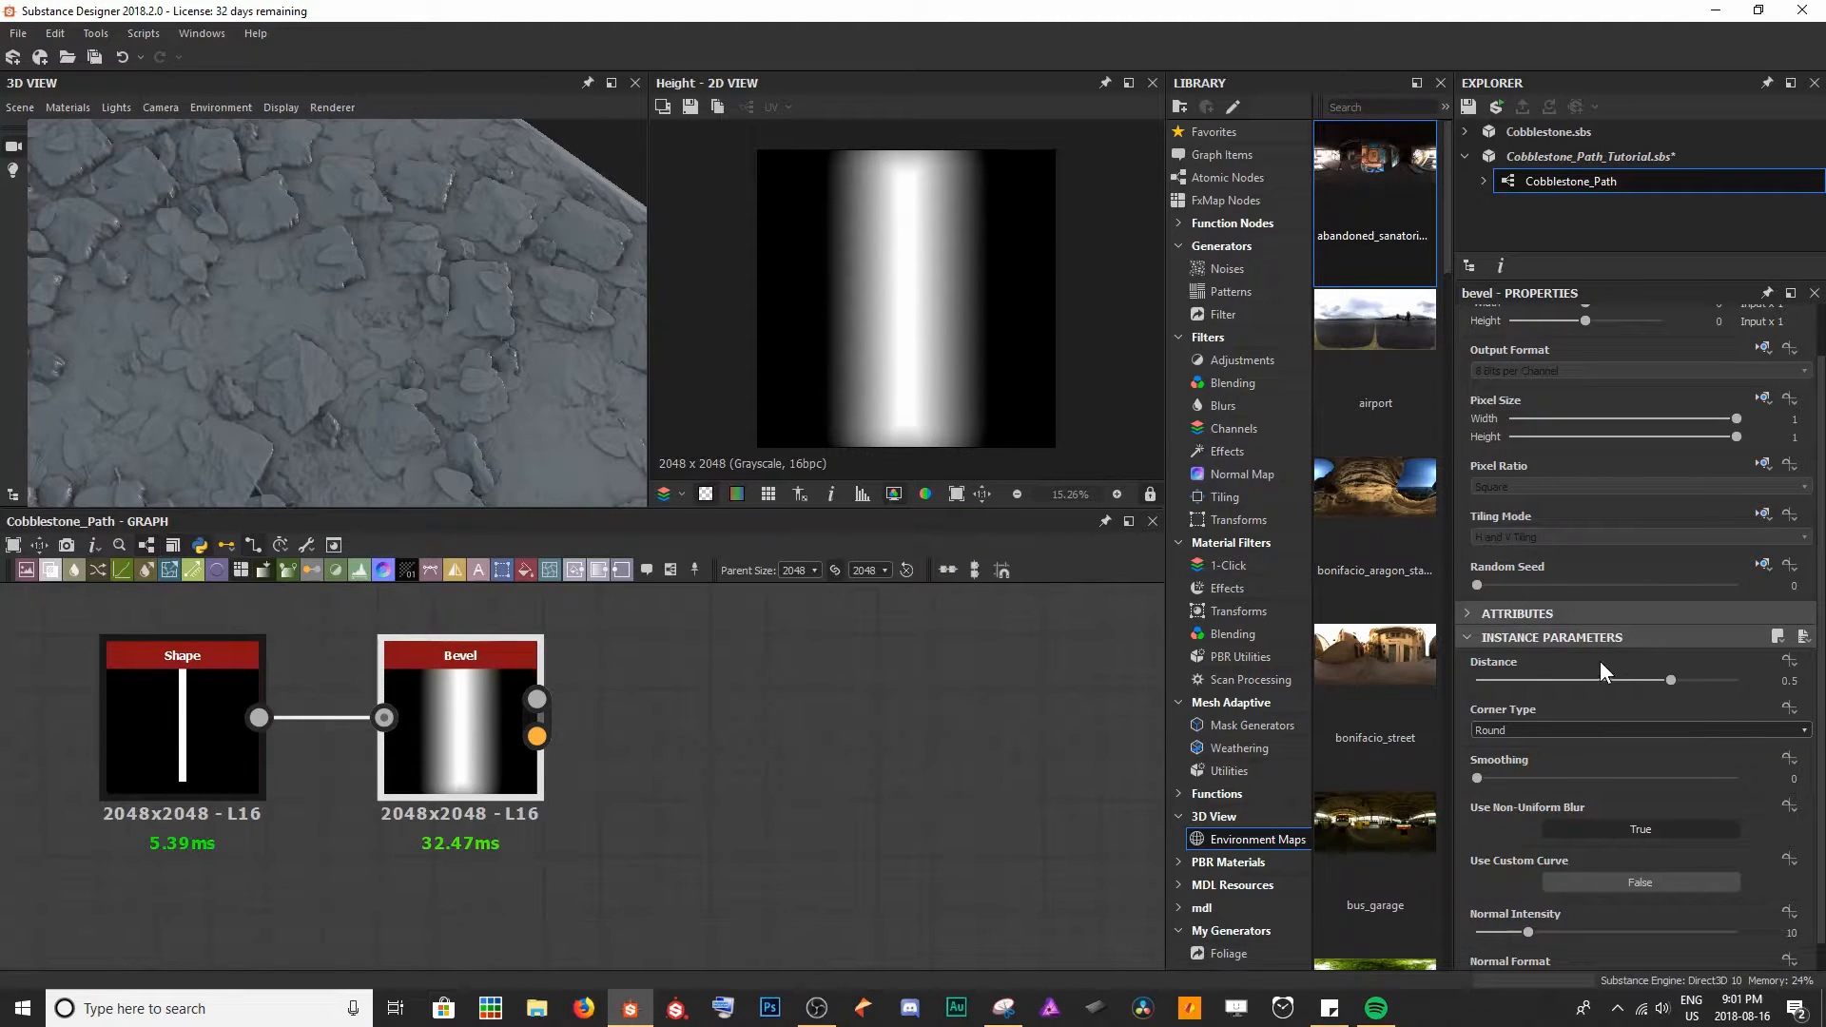
# - Soften the bar's edges with a Bevel Distance of 0.12 and Smoothing of 3.47
pyautogui.moveTo(1652, 677); pyautogui.dragTo(1623, 672)
pyautogui.scroll(8, 903, 140)
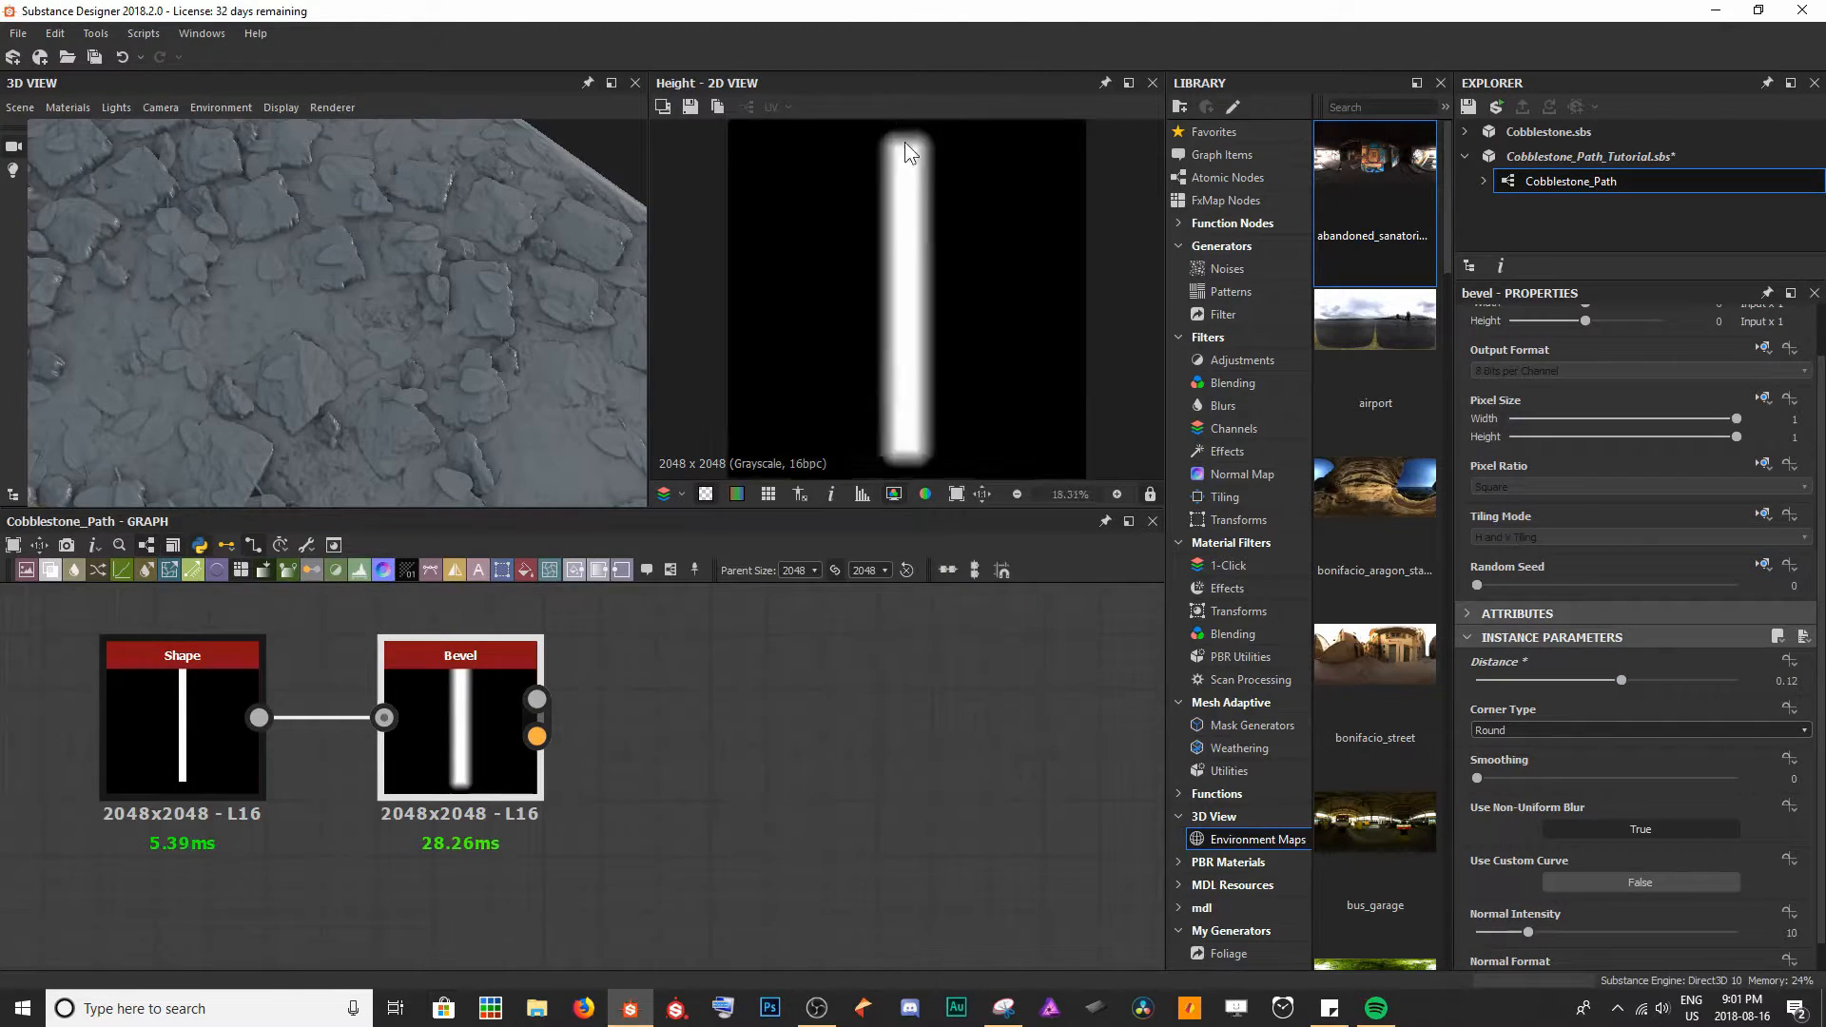
pyautogui.moveTo(962, 180); pyautogui.dragTo(960, 211, button='middle')
pyautogui.scroll(-8, 909, 247)
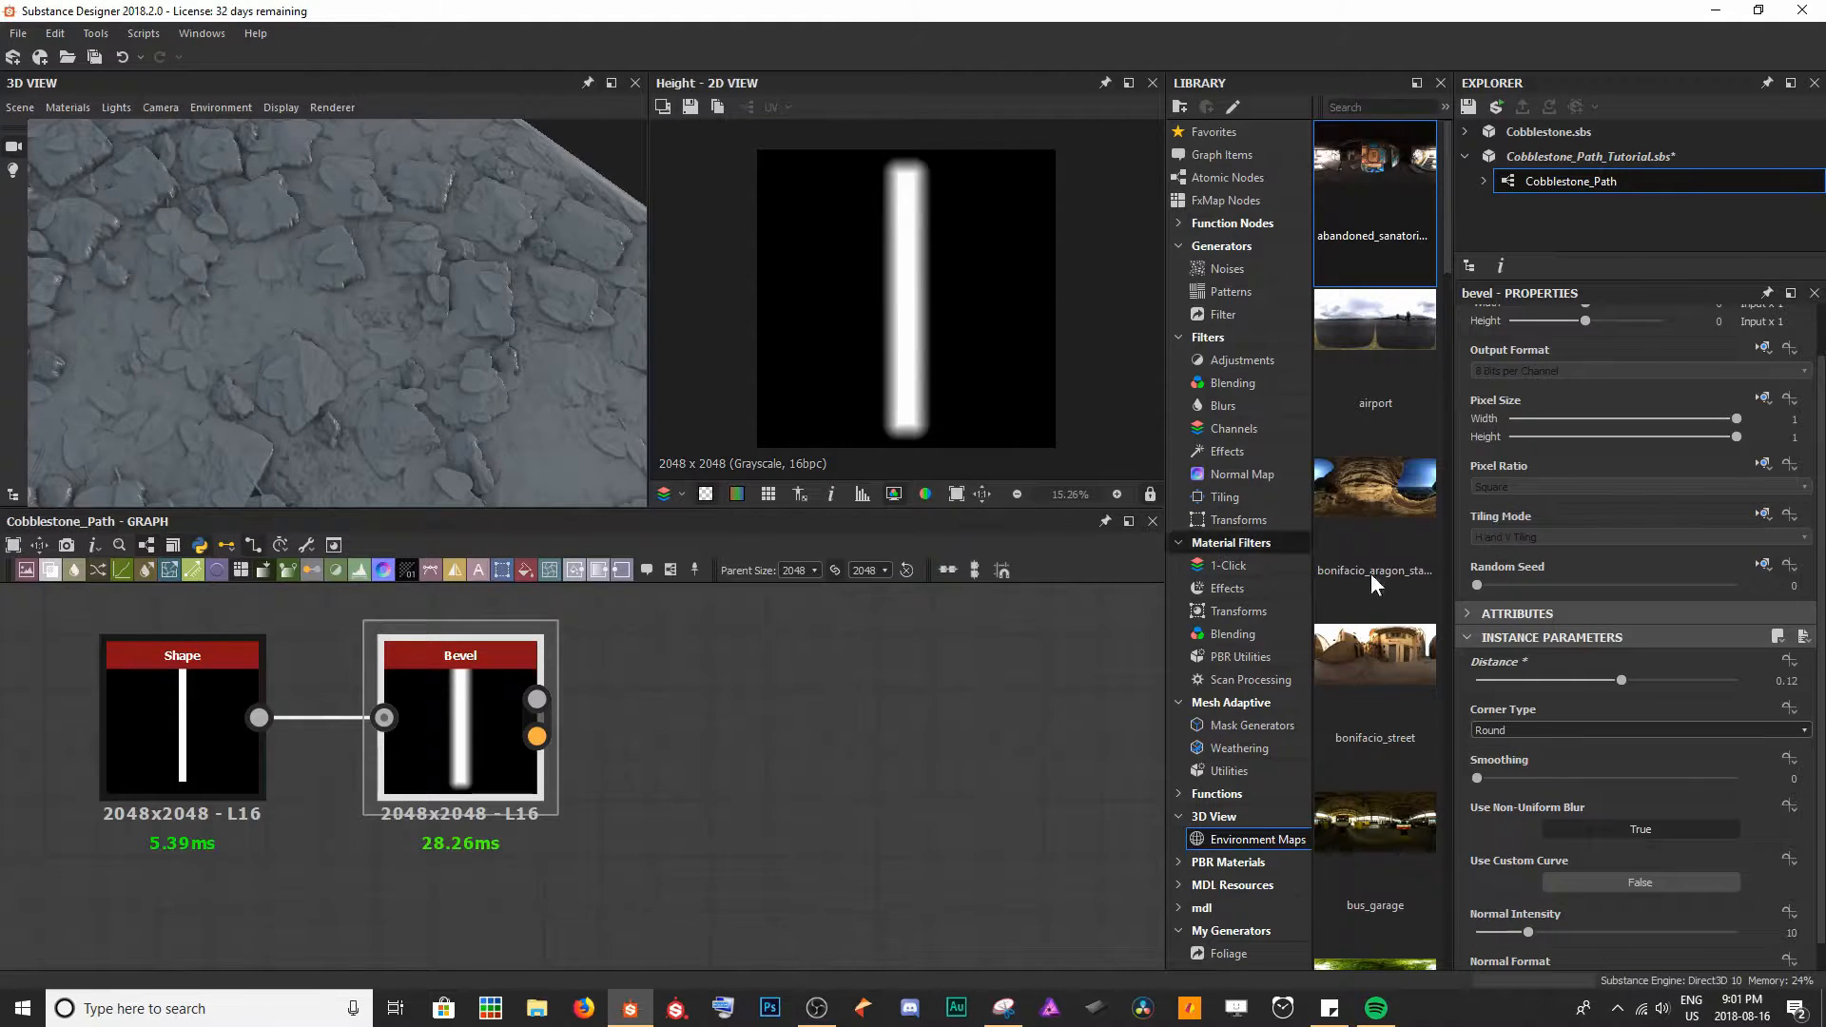
pyautogui.moveTo(1487, 780); pyautogui.dragTo(1657, 774)
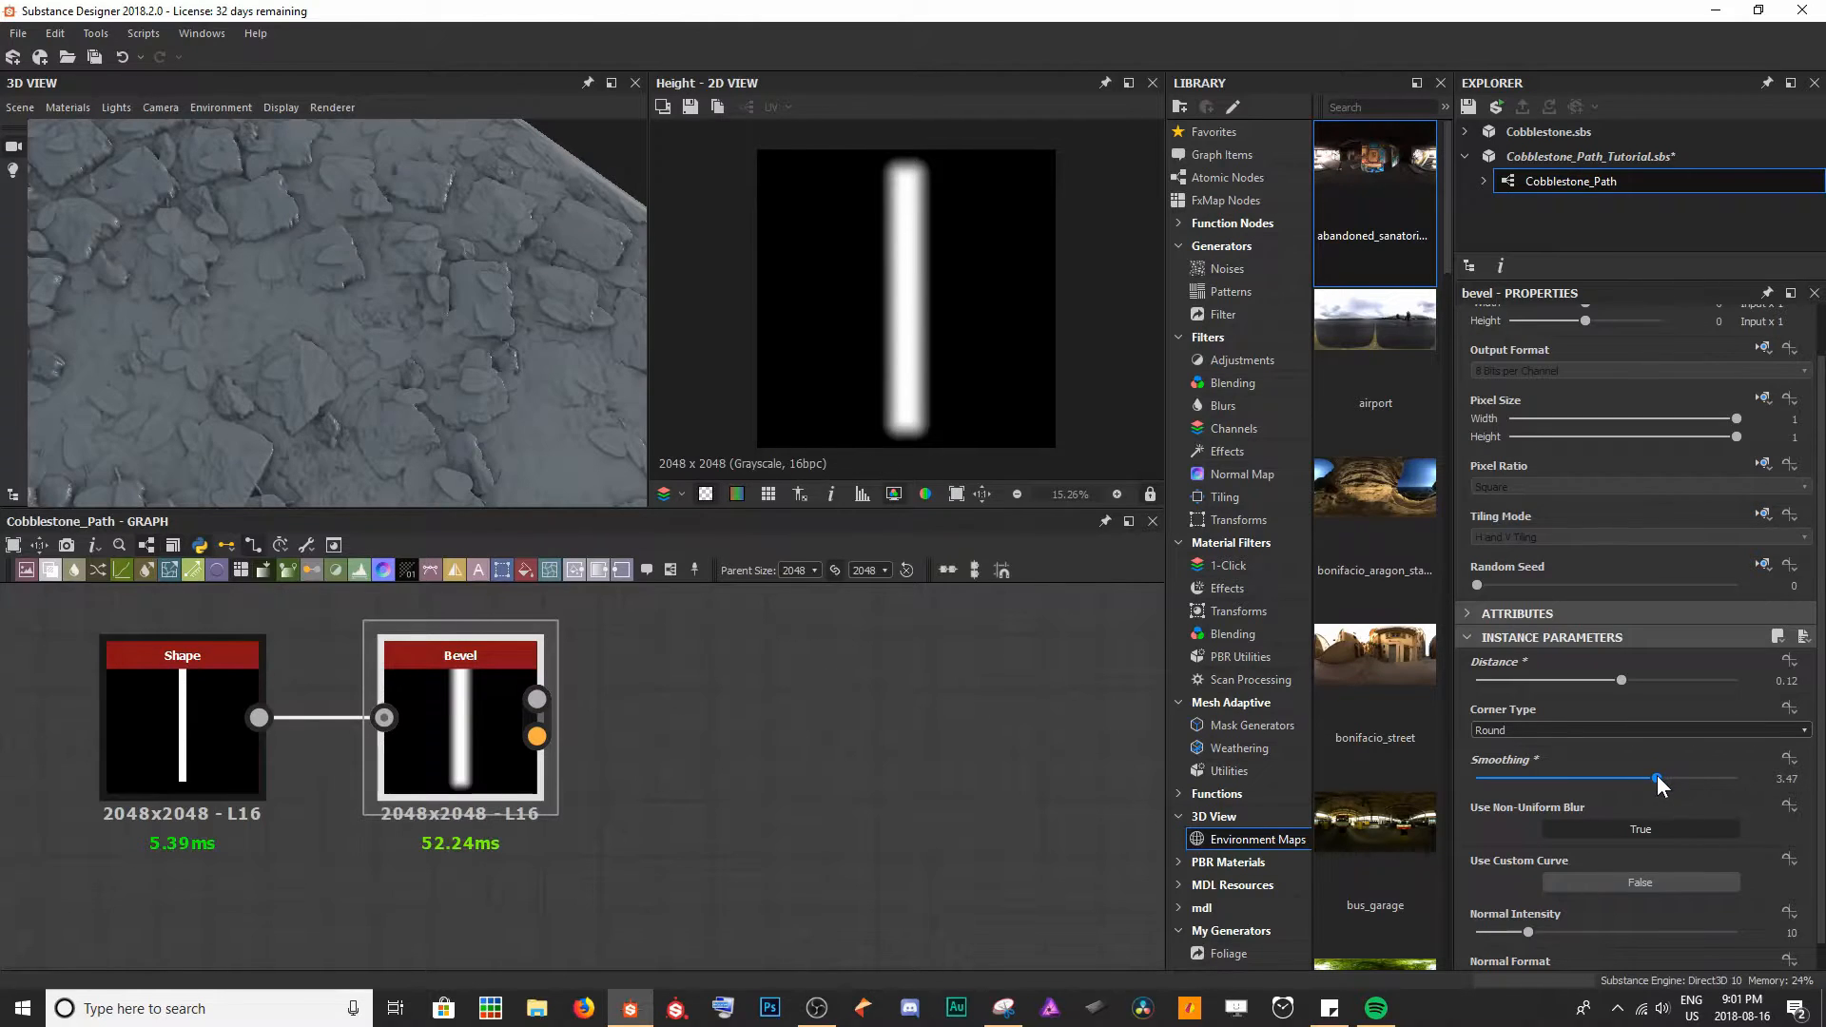
# - Narrow the source Shape to a Size X of 0.02 and save the package
pyautogui.click(191, 772)
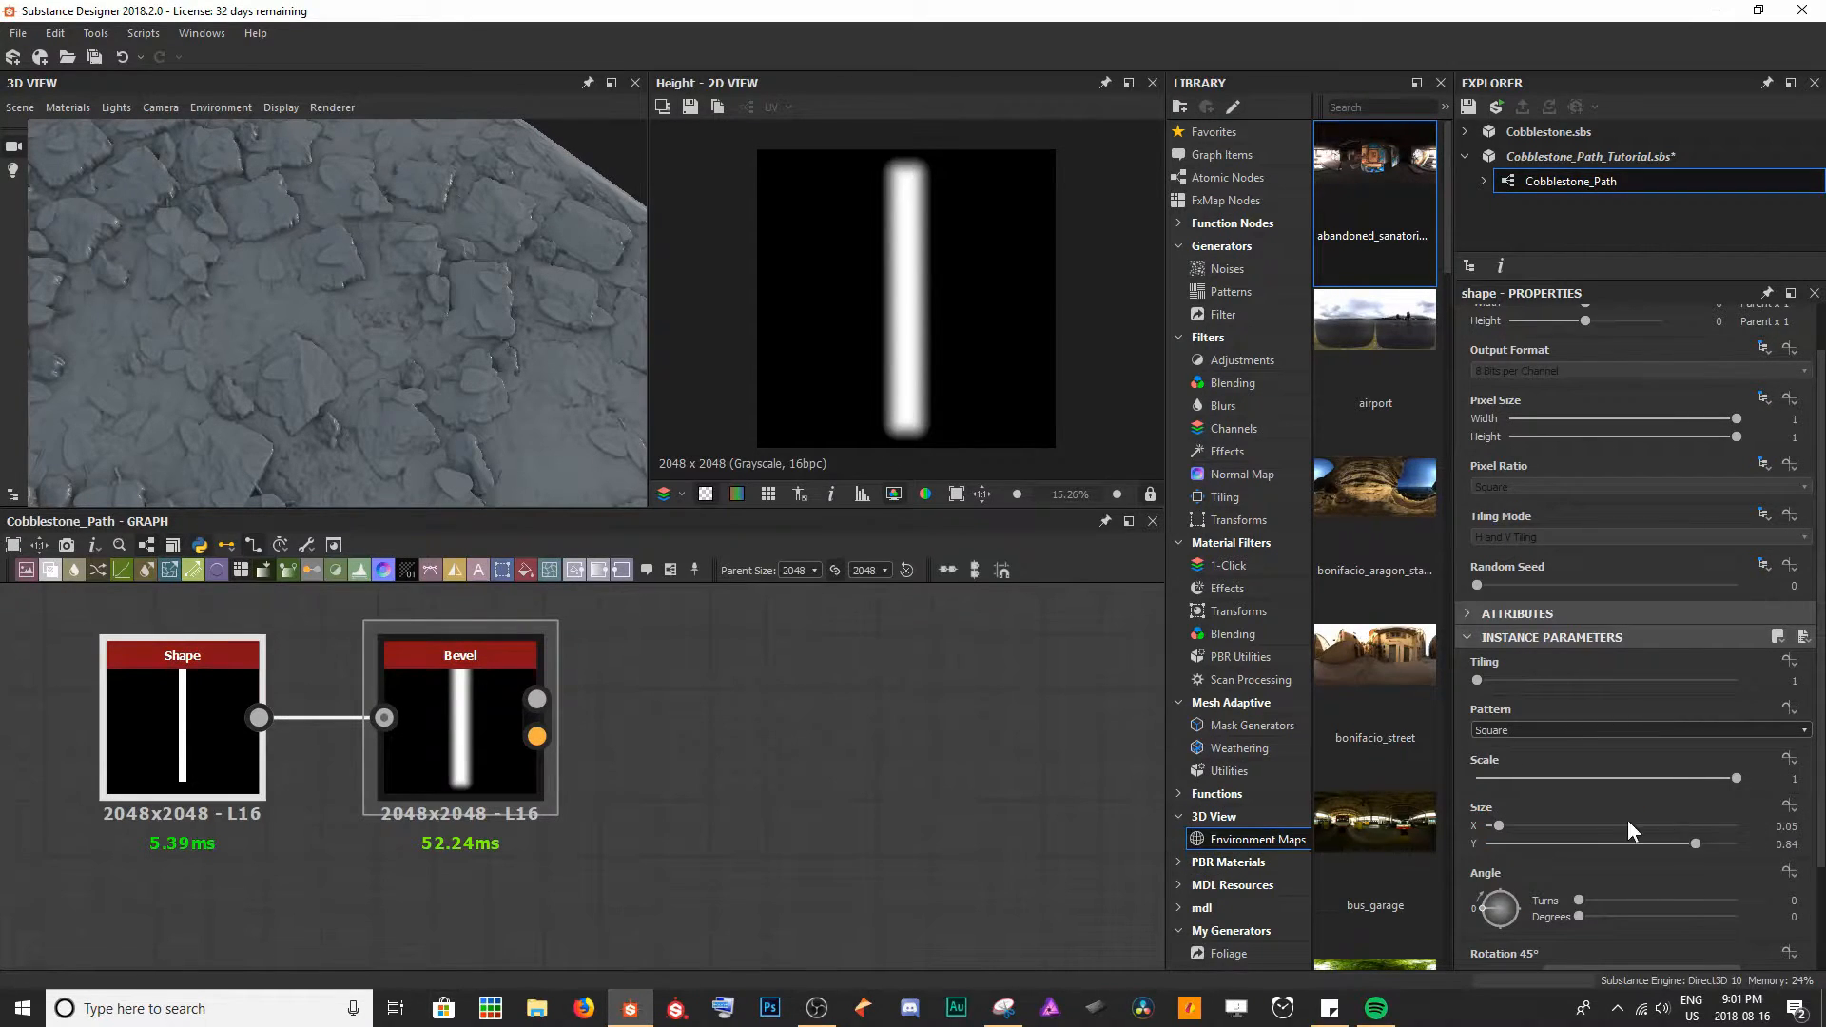
pyautogui.moveTo(1499, 825); pyautogui.dragTo(1490, 826)
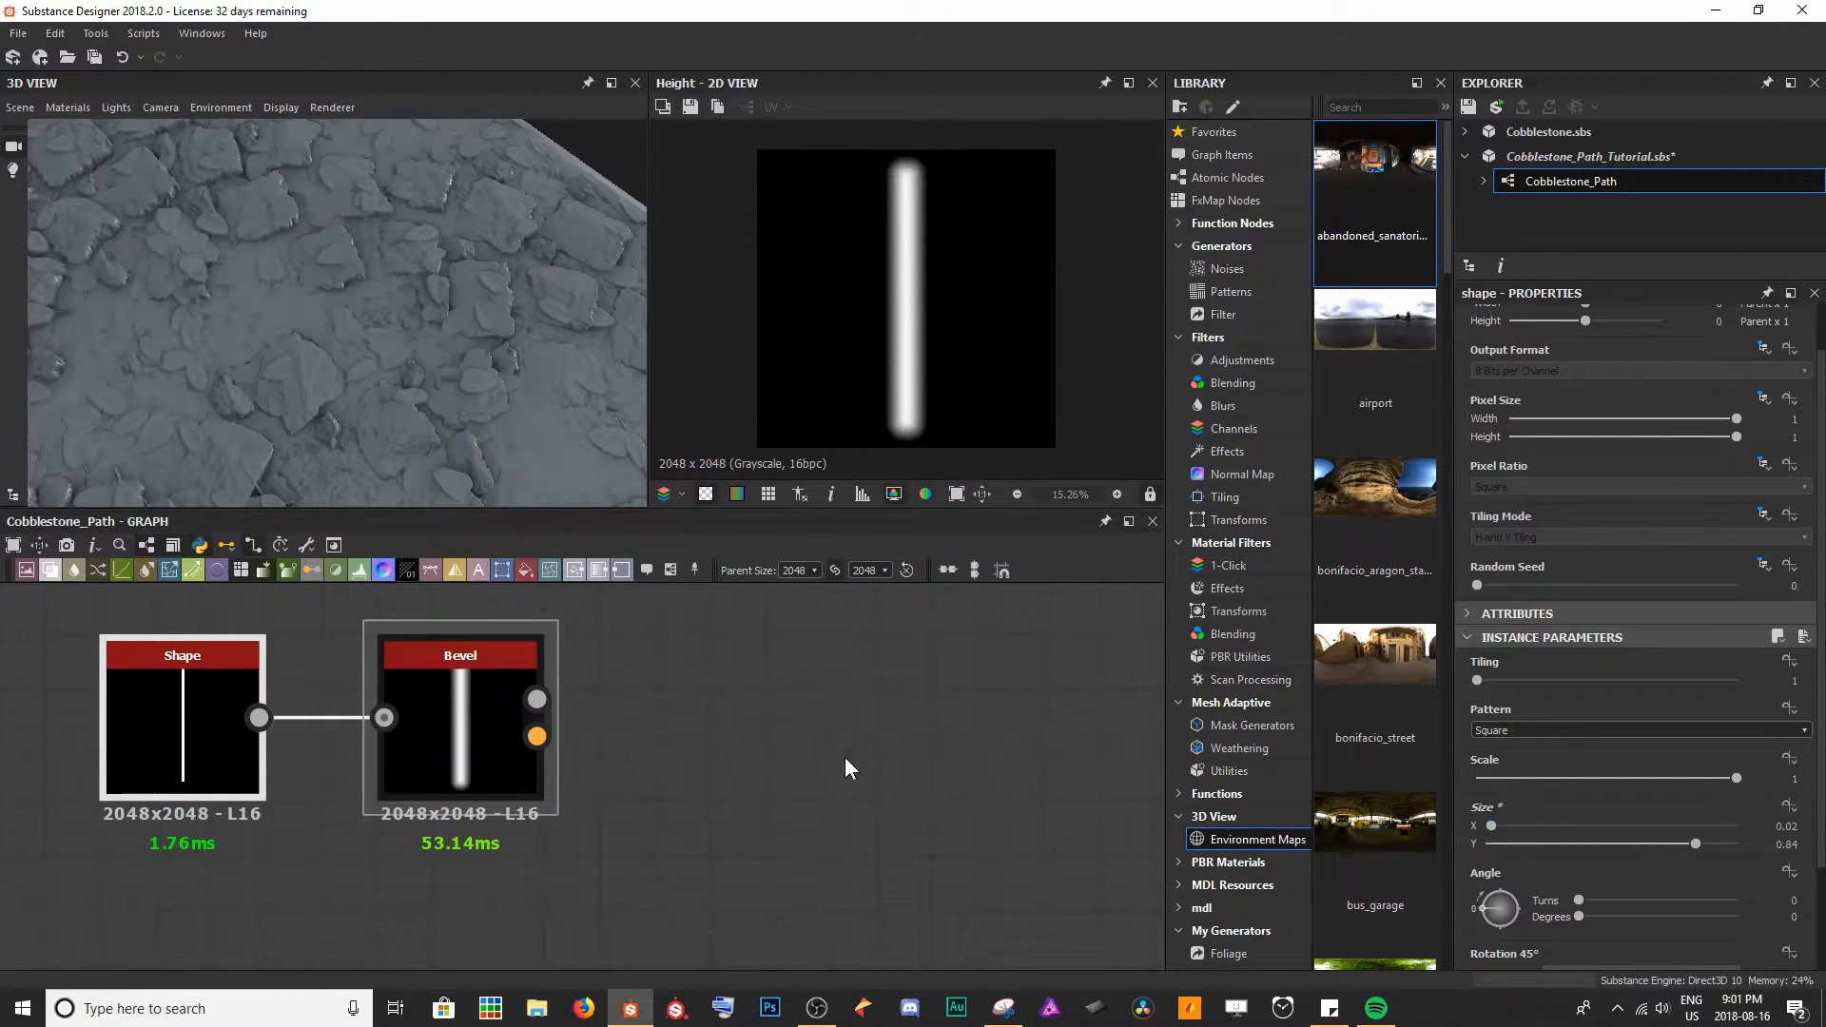
pyautogui.hotkey('ctrl', 's')
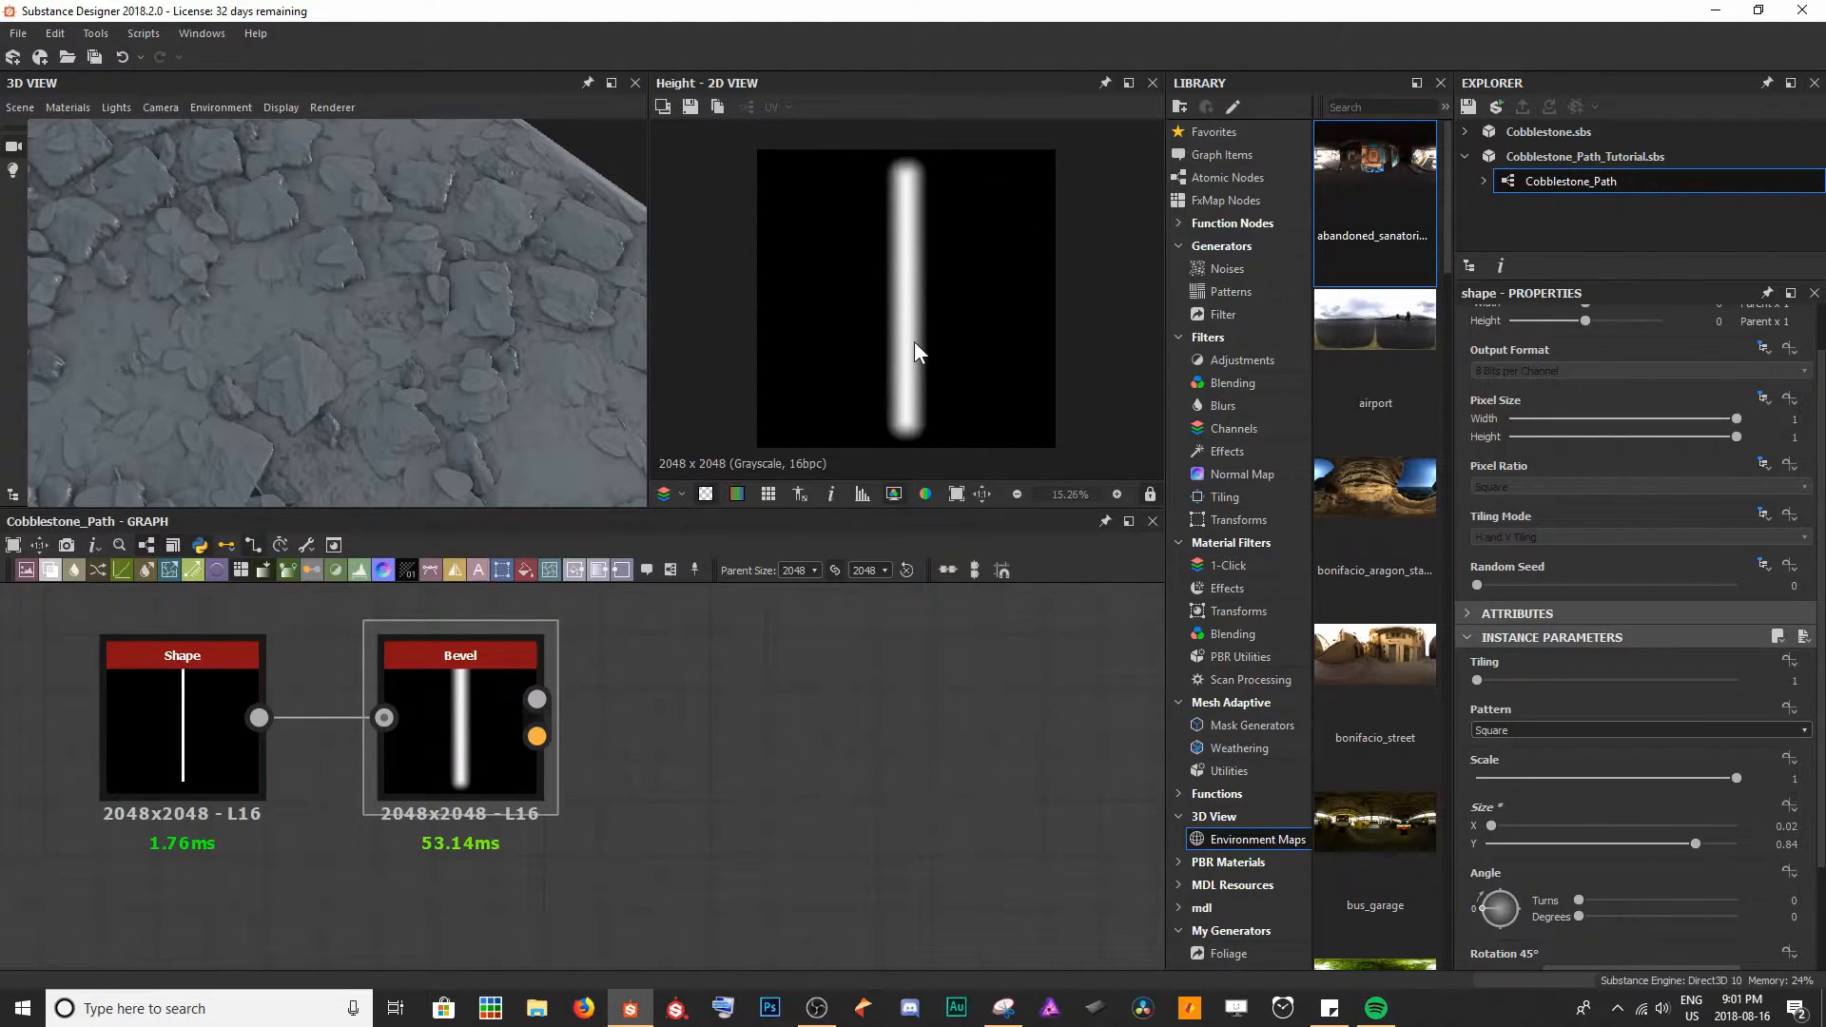
# - Add a Warp node after the Bevel and feed its input from the Bevel's Height output
pyautogui.click(498, 750)
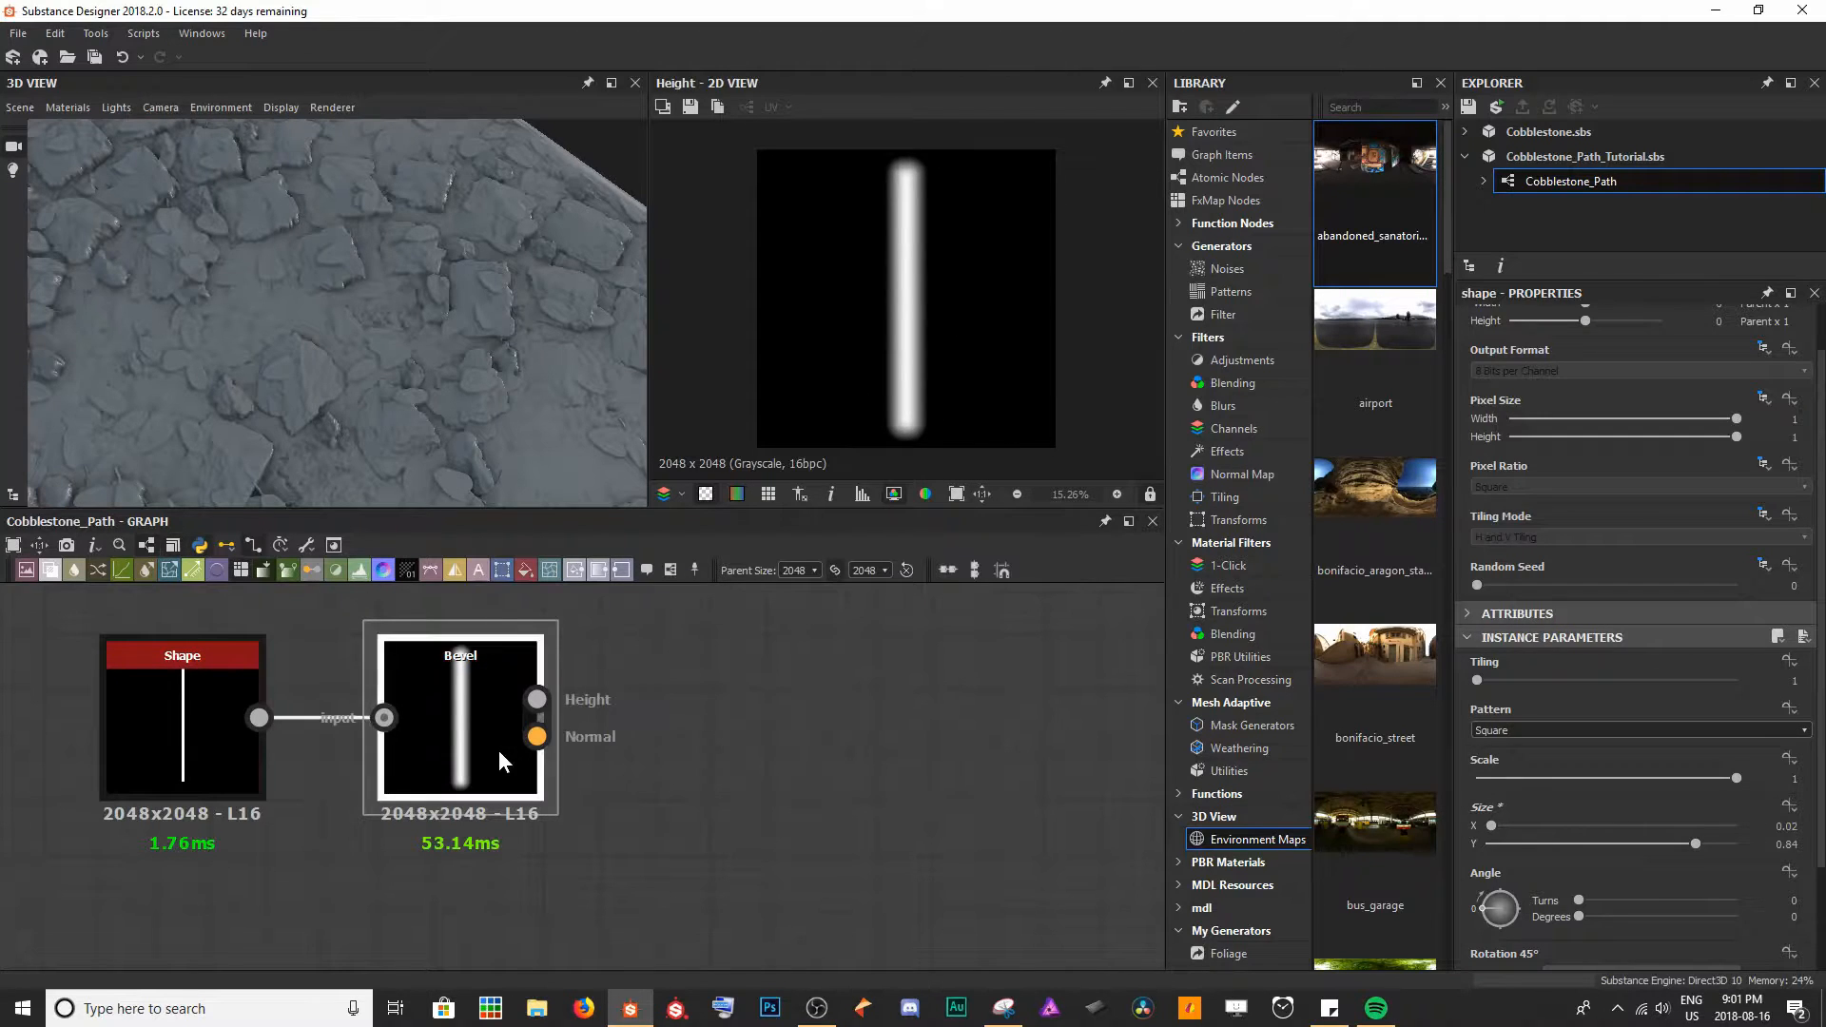
pyautogui.press('space')
pyautogui.write('warp')
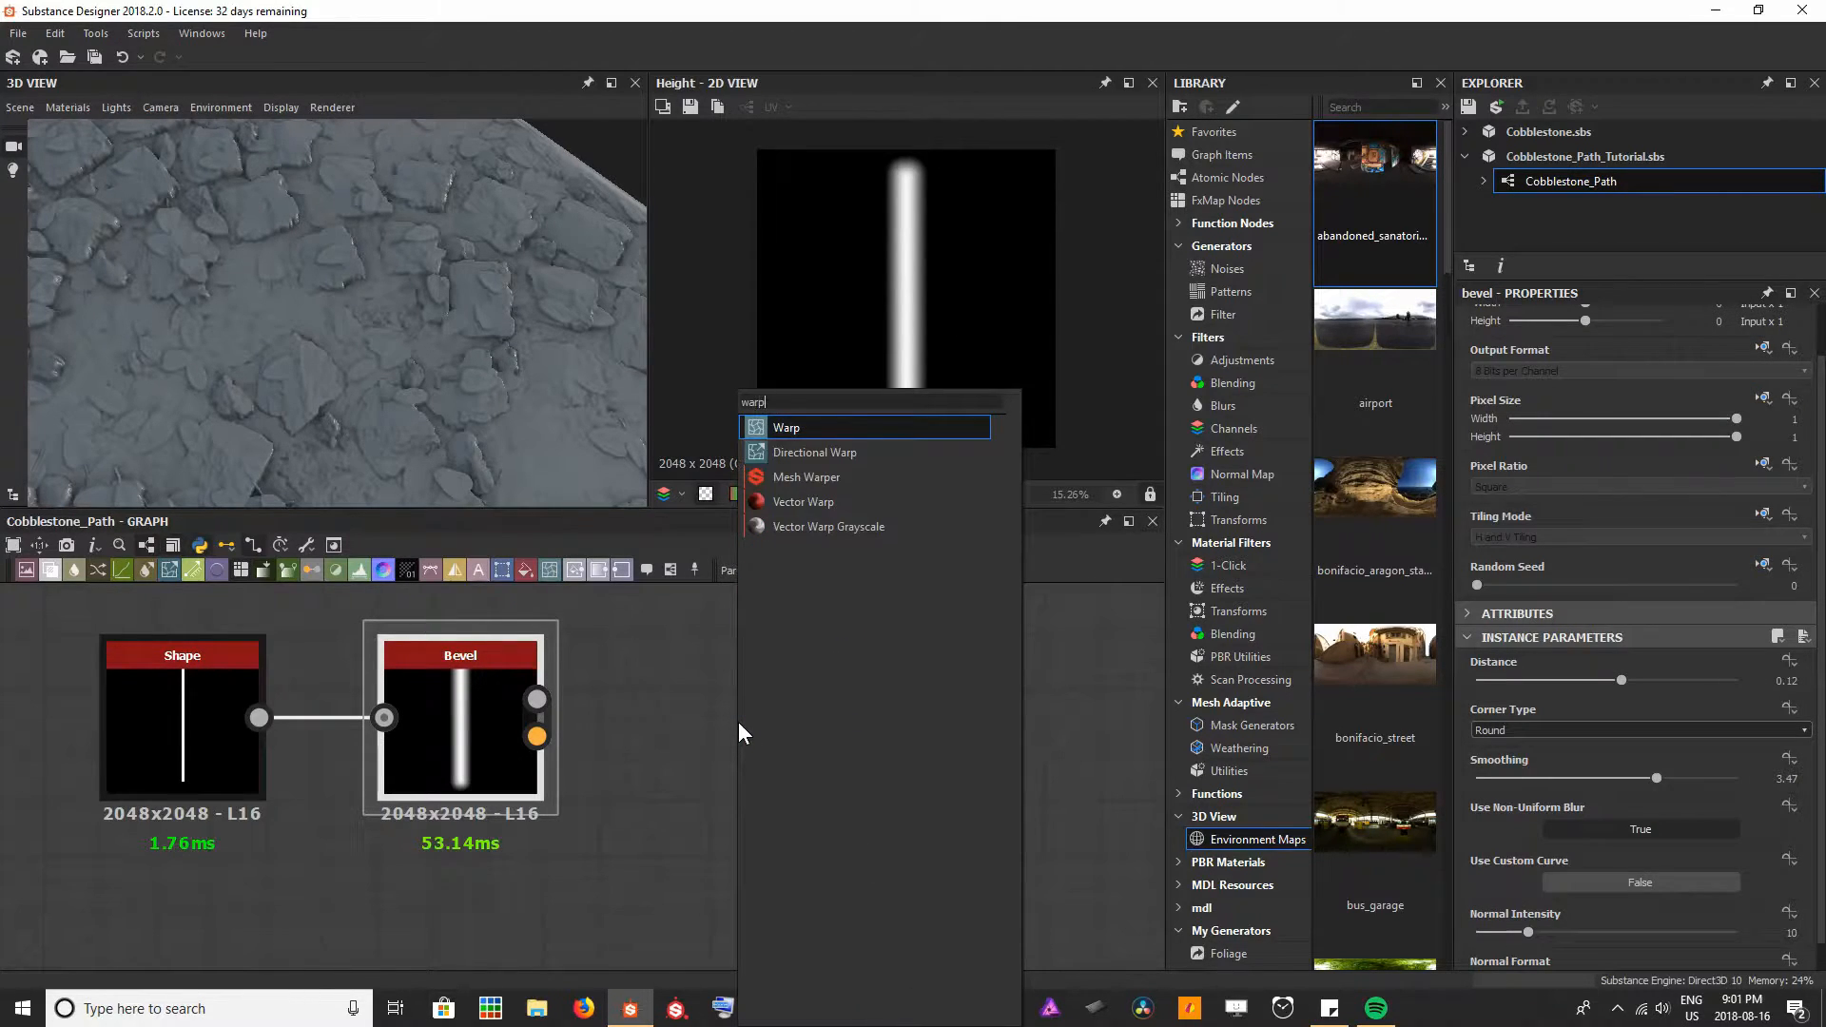
pyautogui.press('Return')
pyautogui.moveTo(535, 701); pyautogui.dragTo(801, 711)
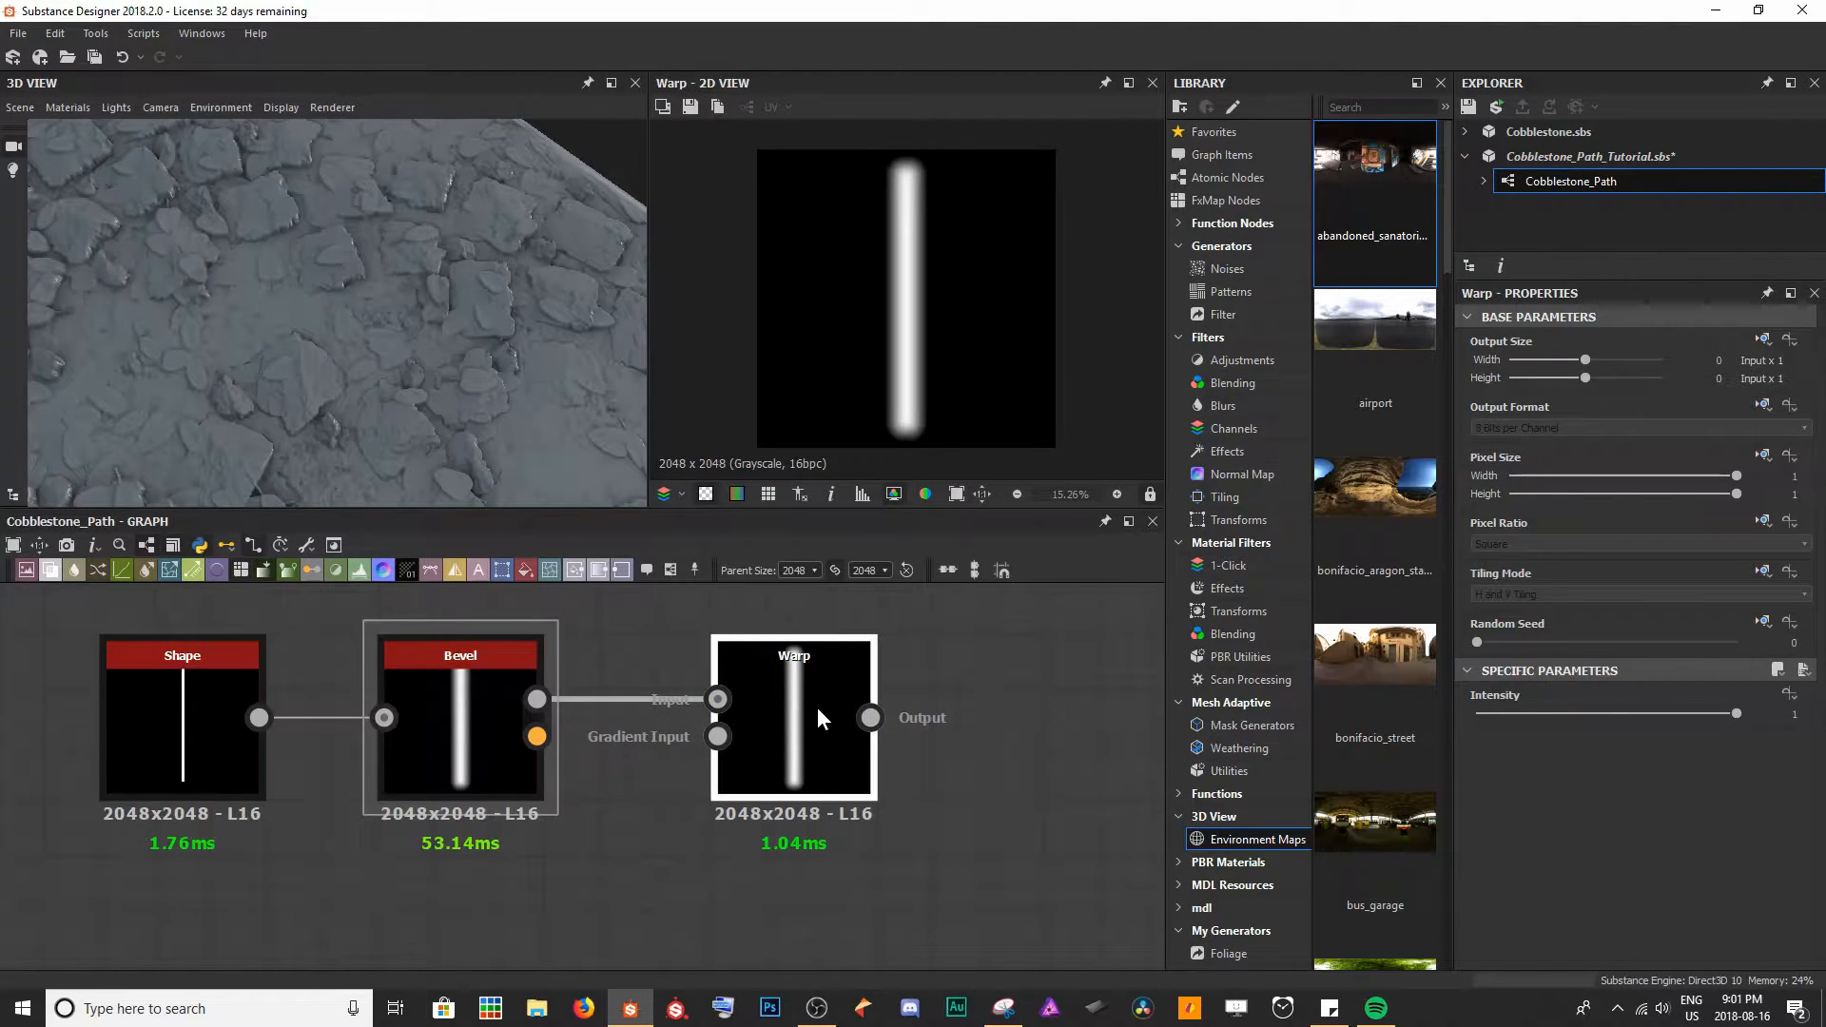
# - Add a Gaussian Noise node below the Bevel, connect it to the Warp's Gradient Input and preview the Warp
pyautogui.moveTo(488, 946); pyautogui.dragTo(533, 858, button='middle')
pyautogui.click(528, 847)
pyautogui.press('space')
pyautogui.write('gaussian')
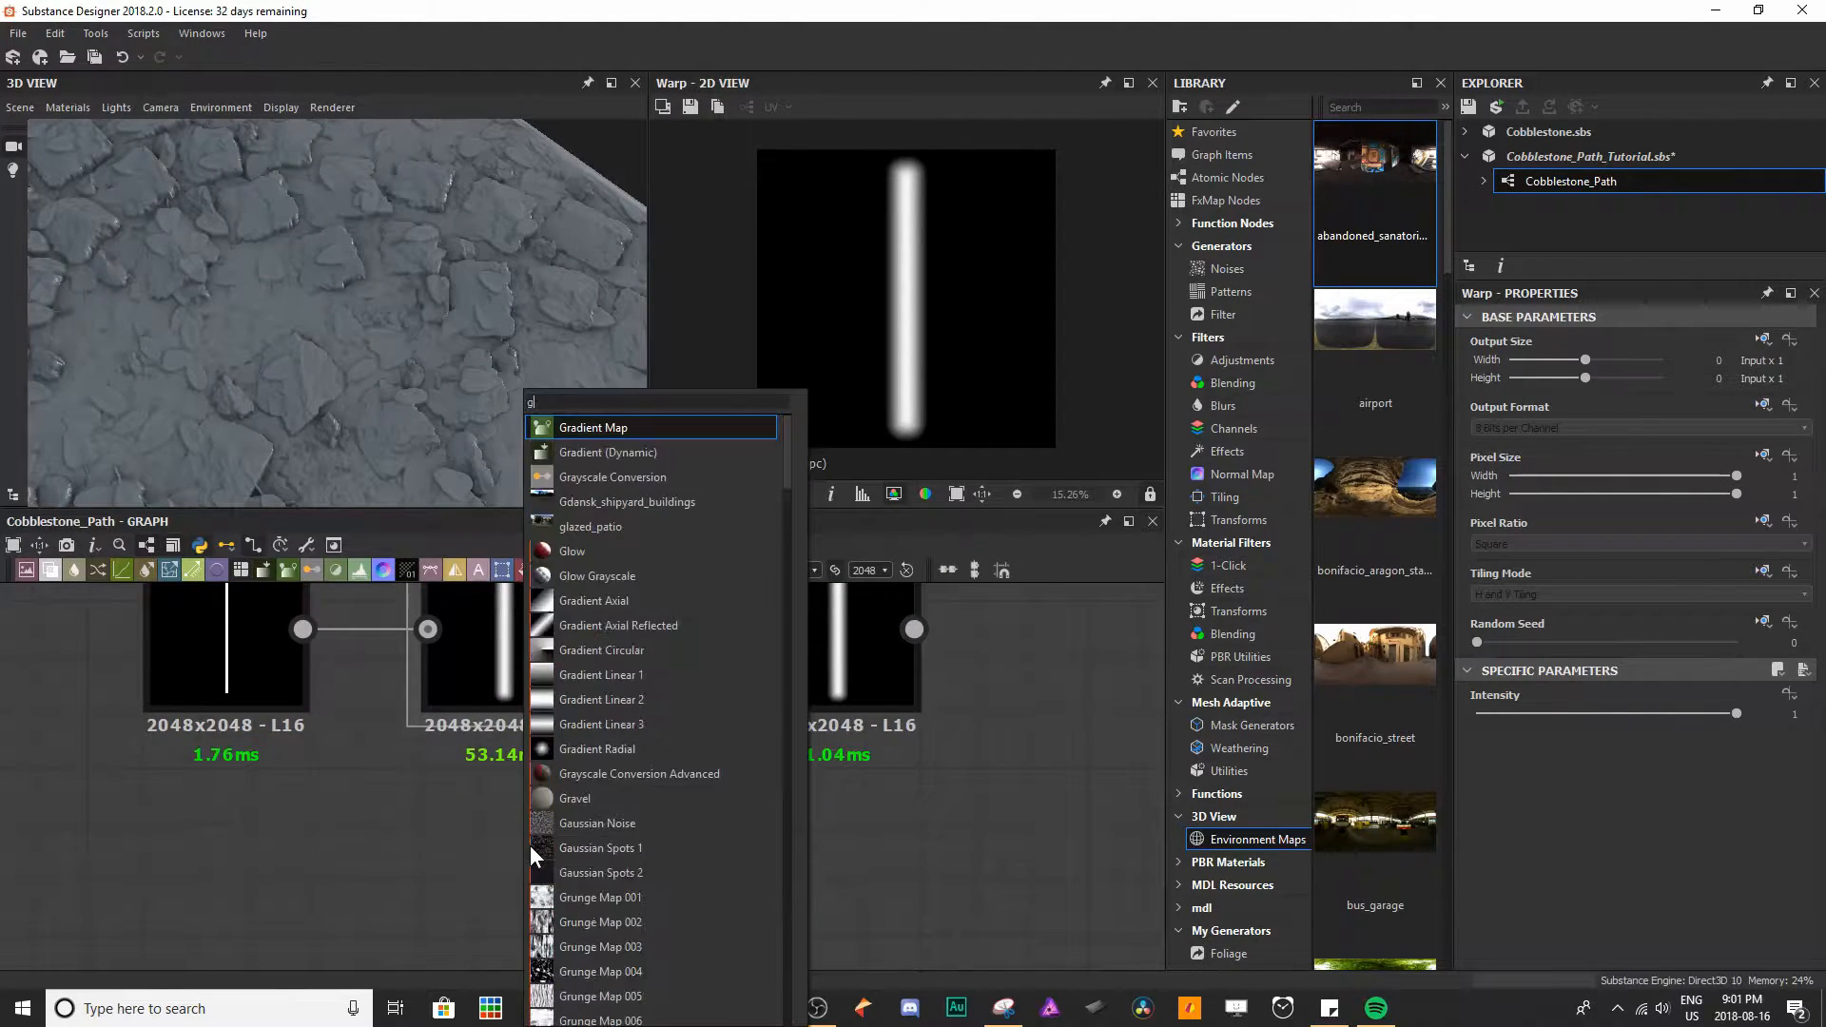
pyautogui.press('Return')
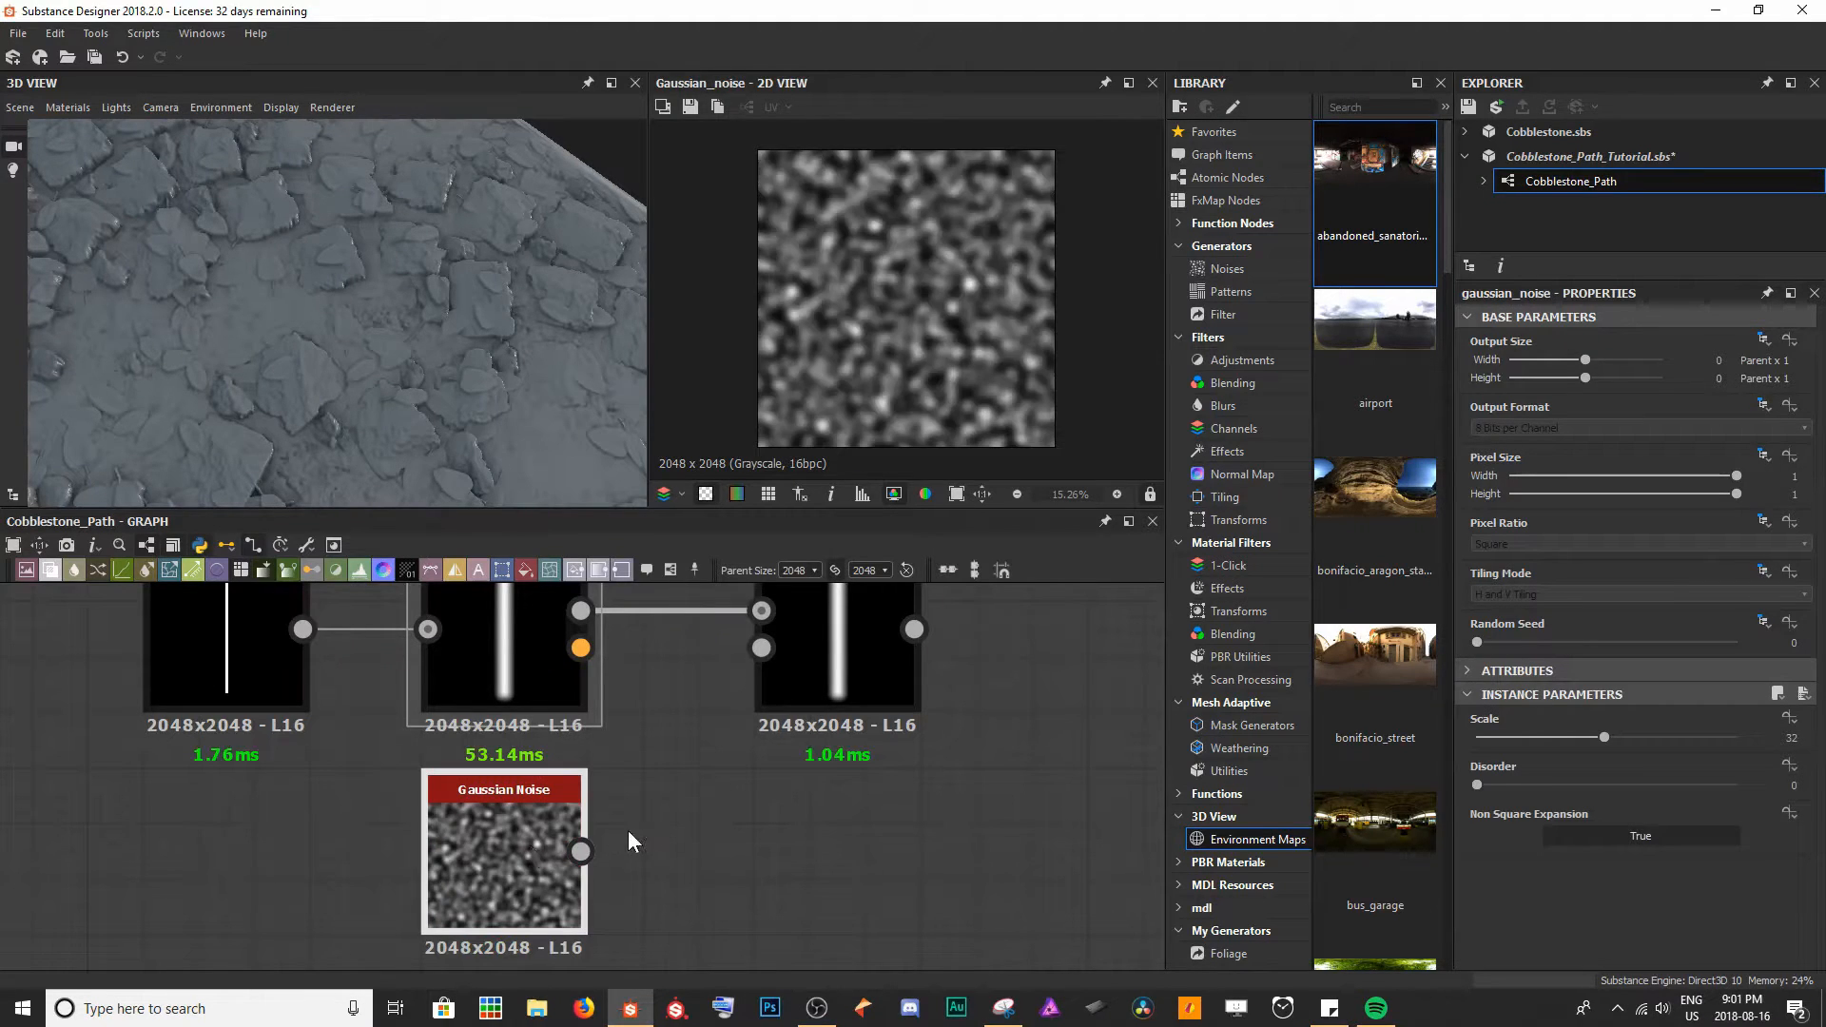
pyautogui.moveTo(628, 831); pyautogui.dragTo(588, 867, button='middle')
pyautogui.moveTo(540, 893); pyautogui.dragTo(767, 669)
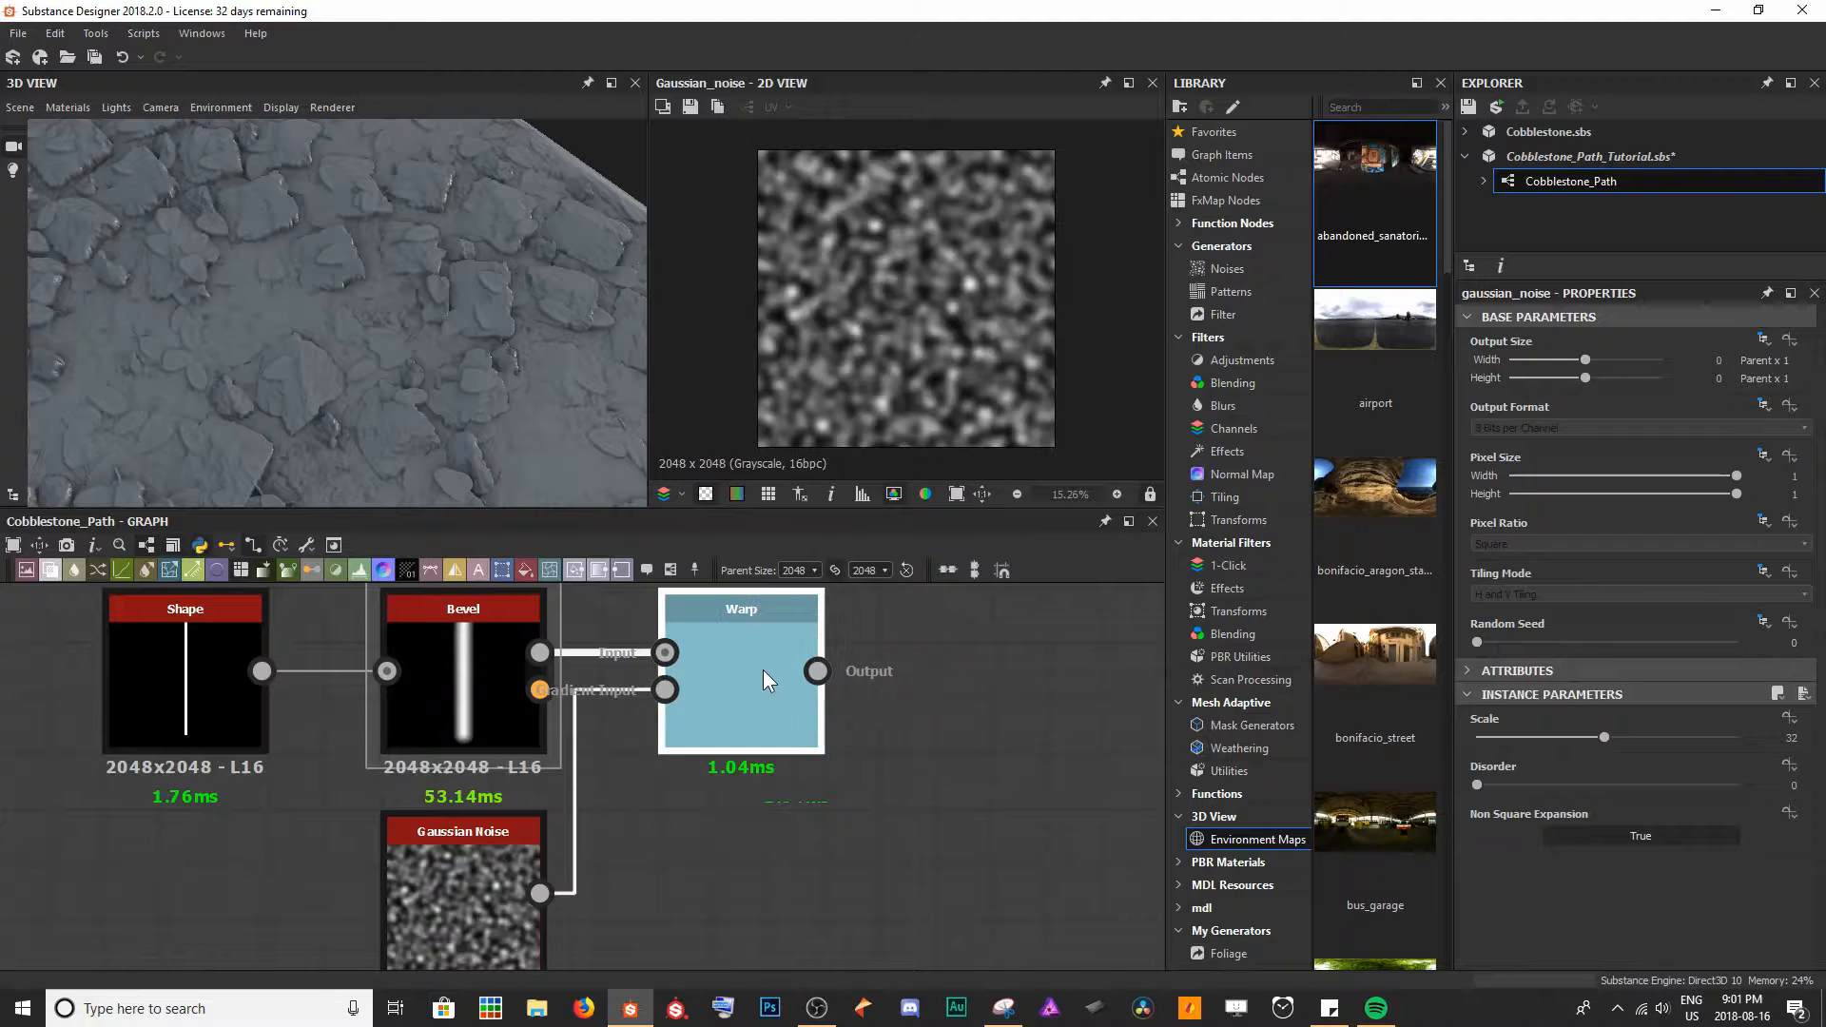
pyautogui.doubleClick(762, 670)
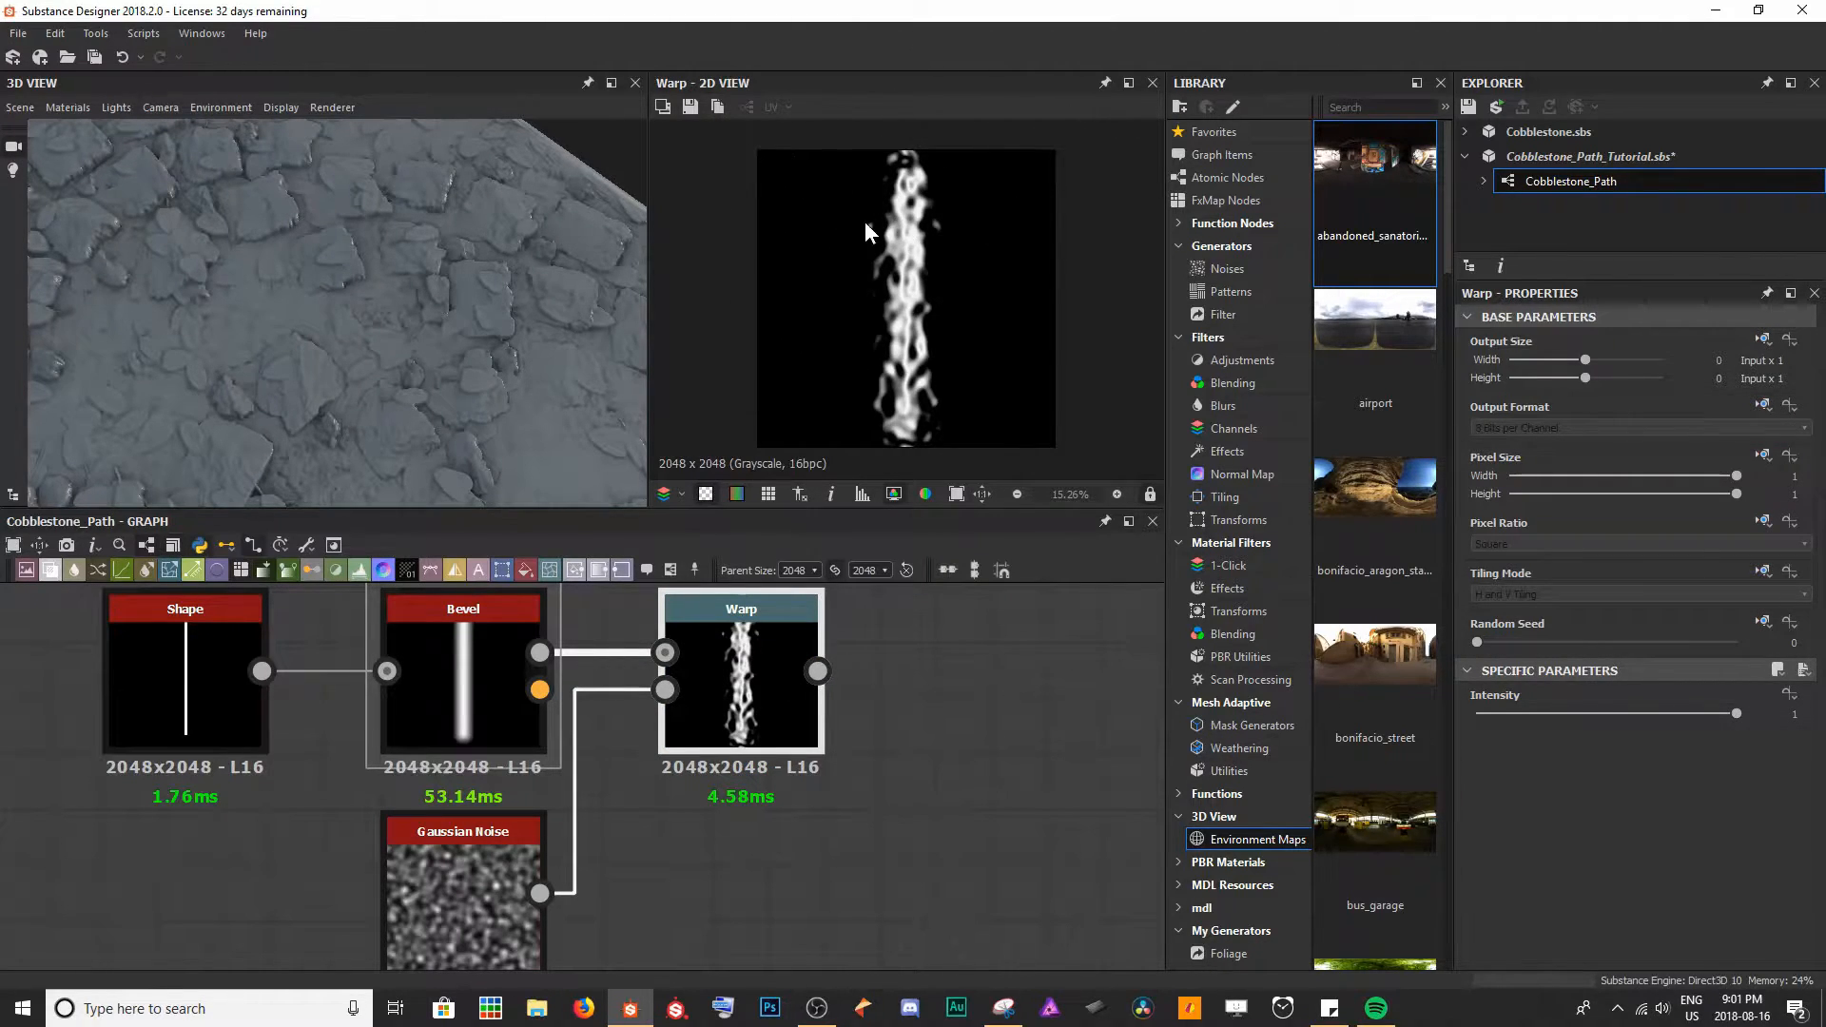
# - Set the Gaussian Noise's Scale to 13 and Disorder to 0.65 for a smoother, wavier distortion
pyautogui.click(480, 892)
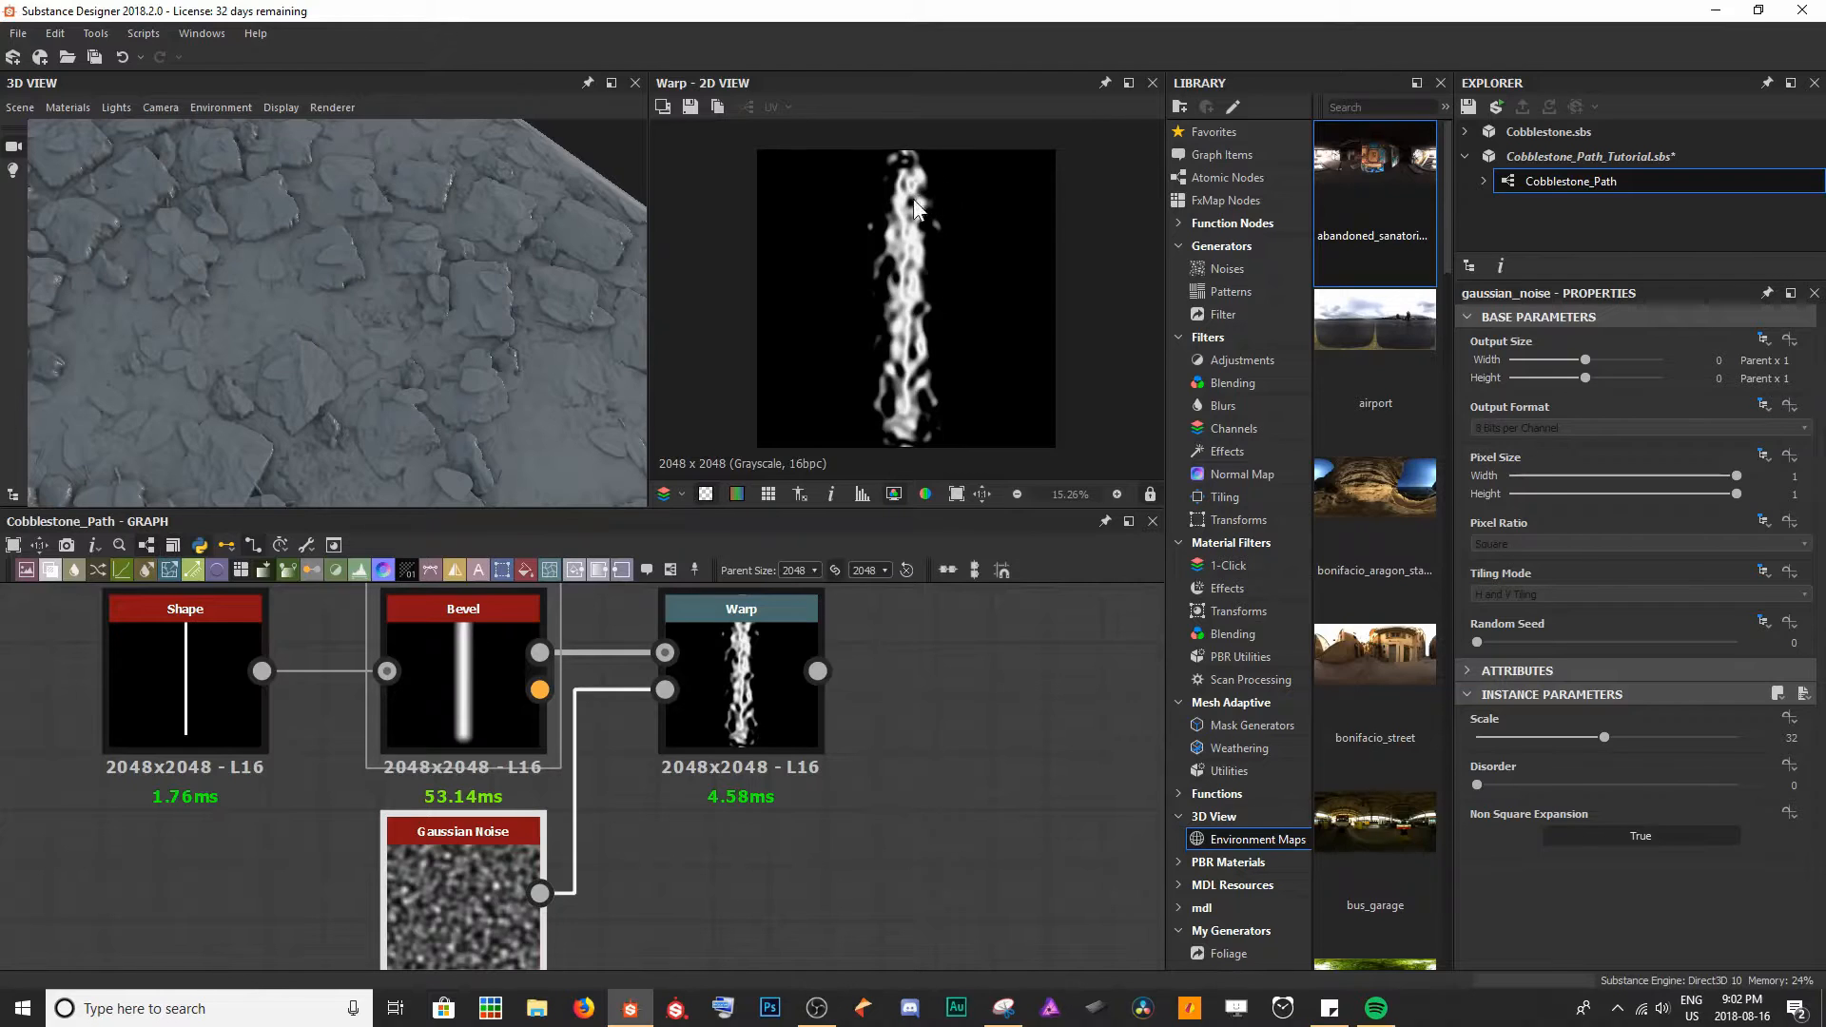
pyautogui.scroll(6, 899, 195)
pyautogui.scroll(-5, 825, 314)
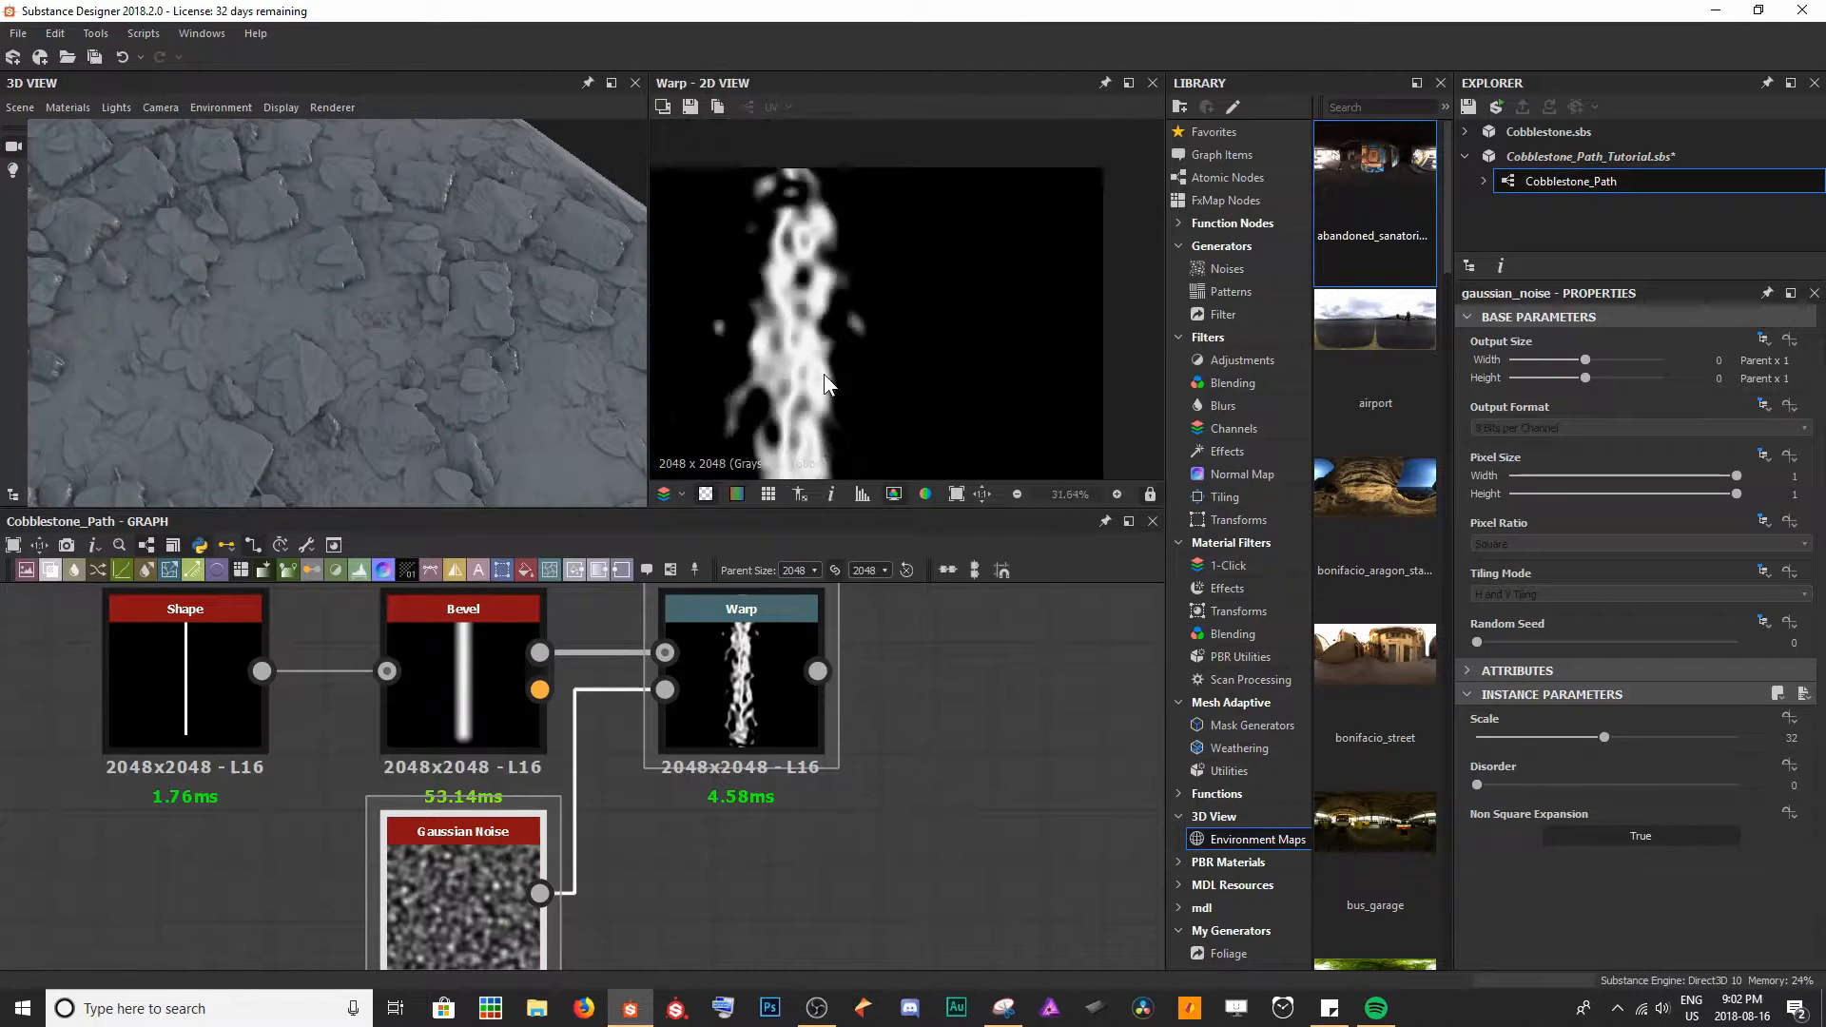
pyautogui.moveTo(1605, 739); pyautogui.dragTo(1526, 746)
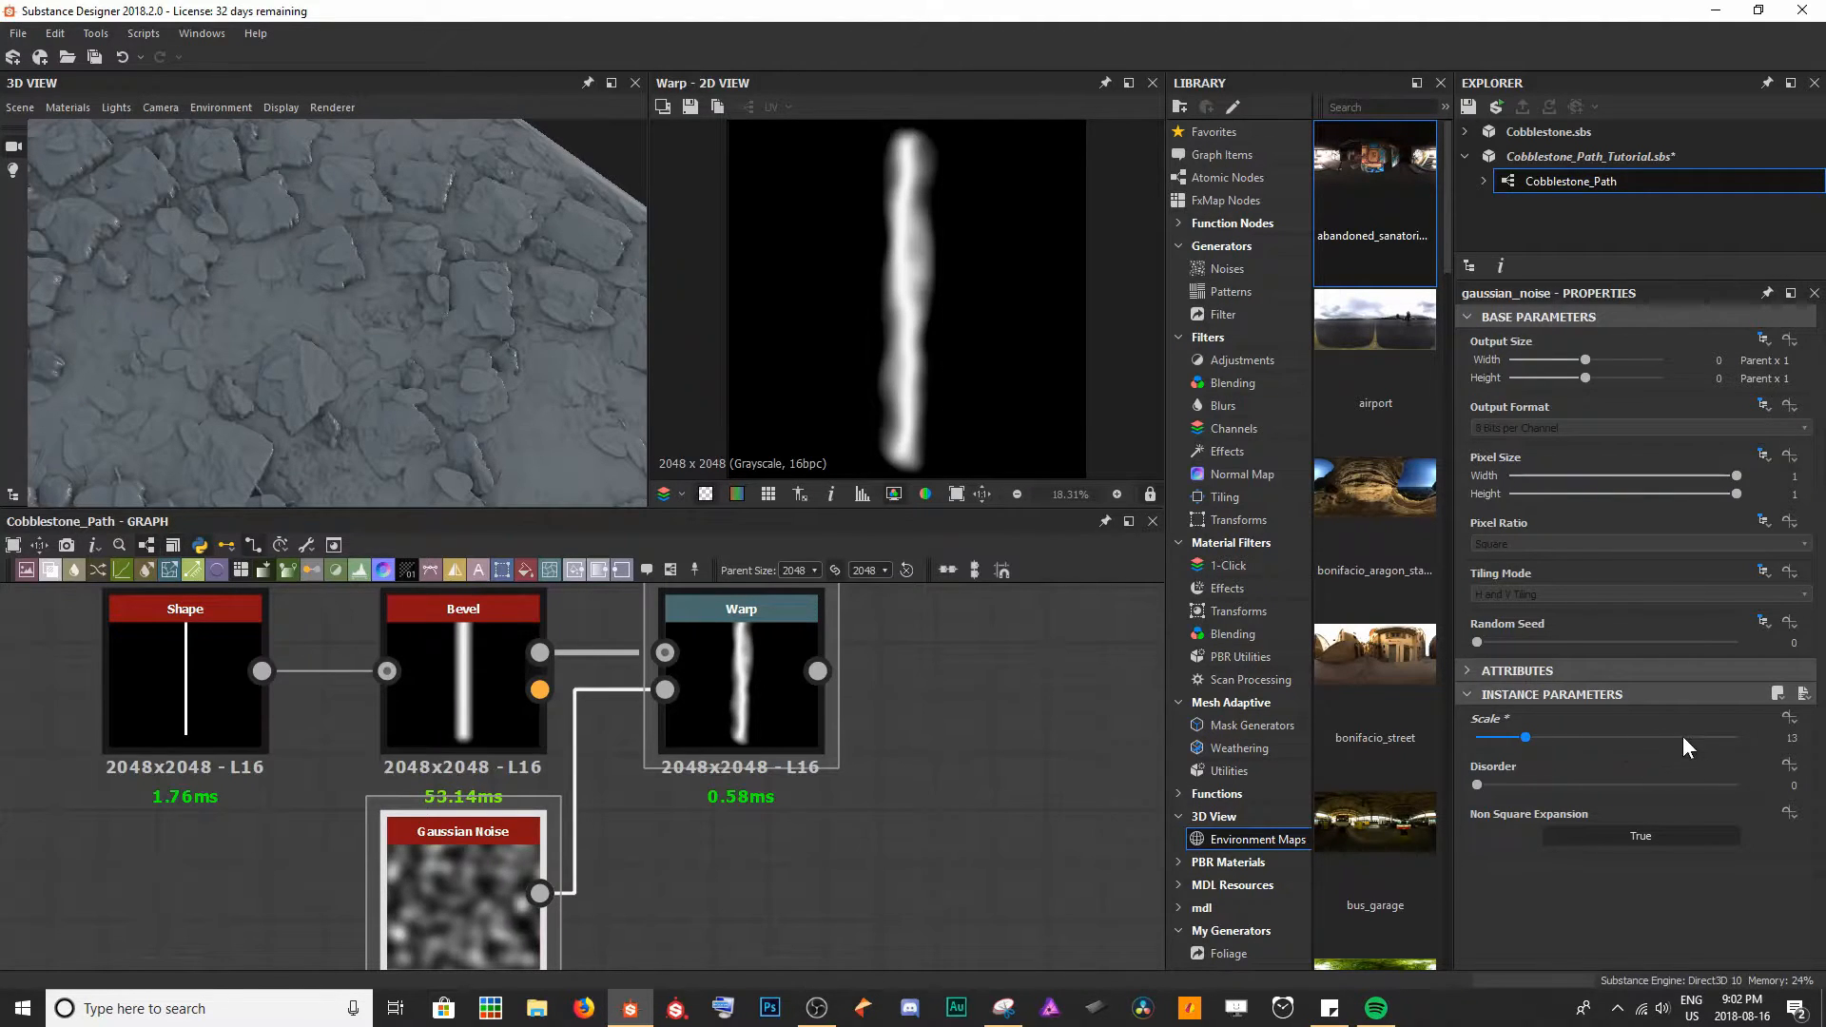
pyautogui.moveTo(1489, 786); pyautogui.dragTo(1645, 782)
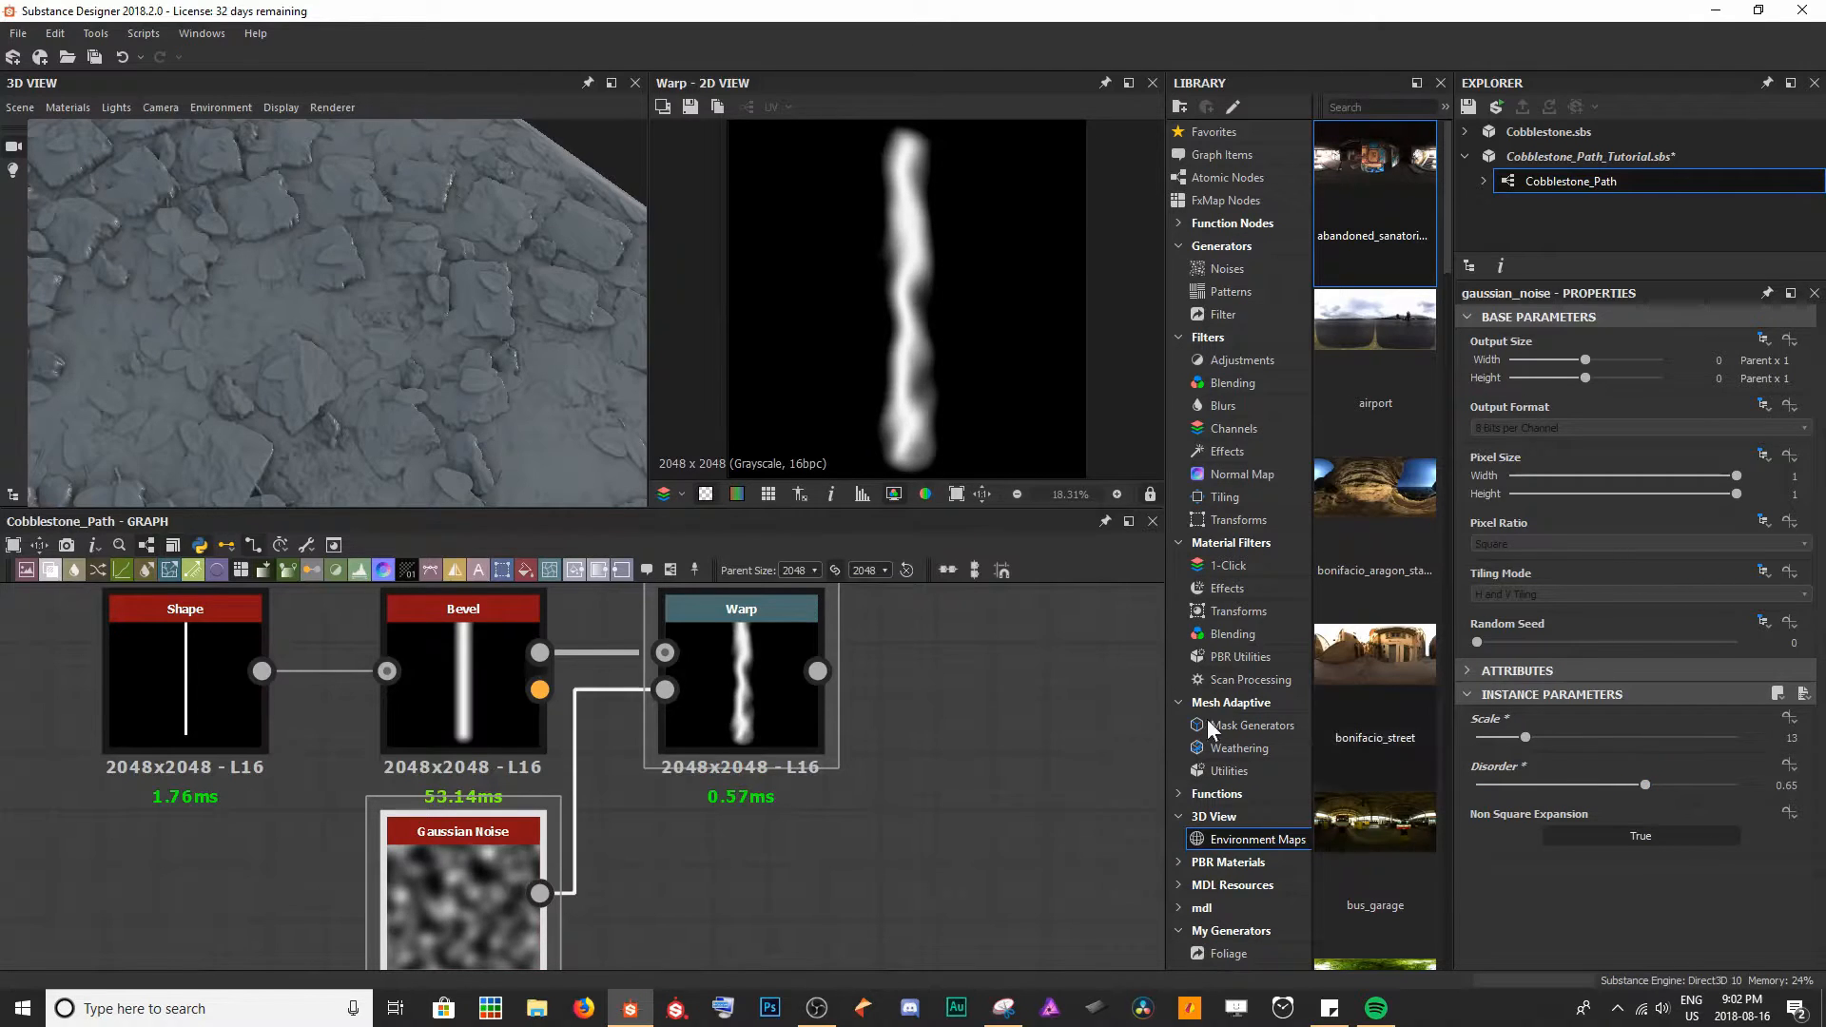
# - Lower the Warp's Intensity to 0.76 and the Bevel's Distance to 0.07
pyautogui.click(790, 677)
pyautogui.moveTo(1721, 719); pyautogui.dragTo(1683, 721)
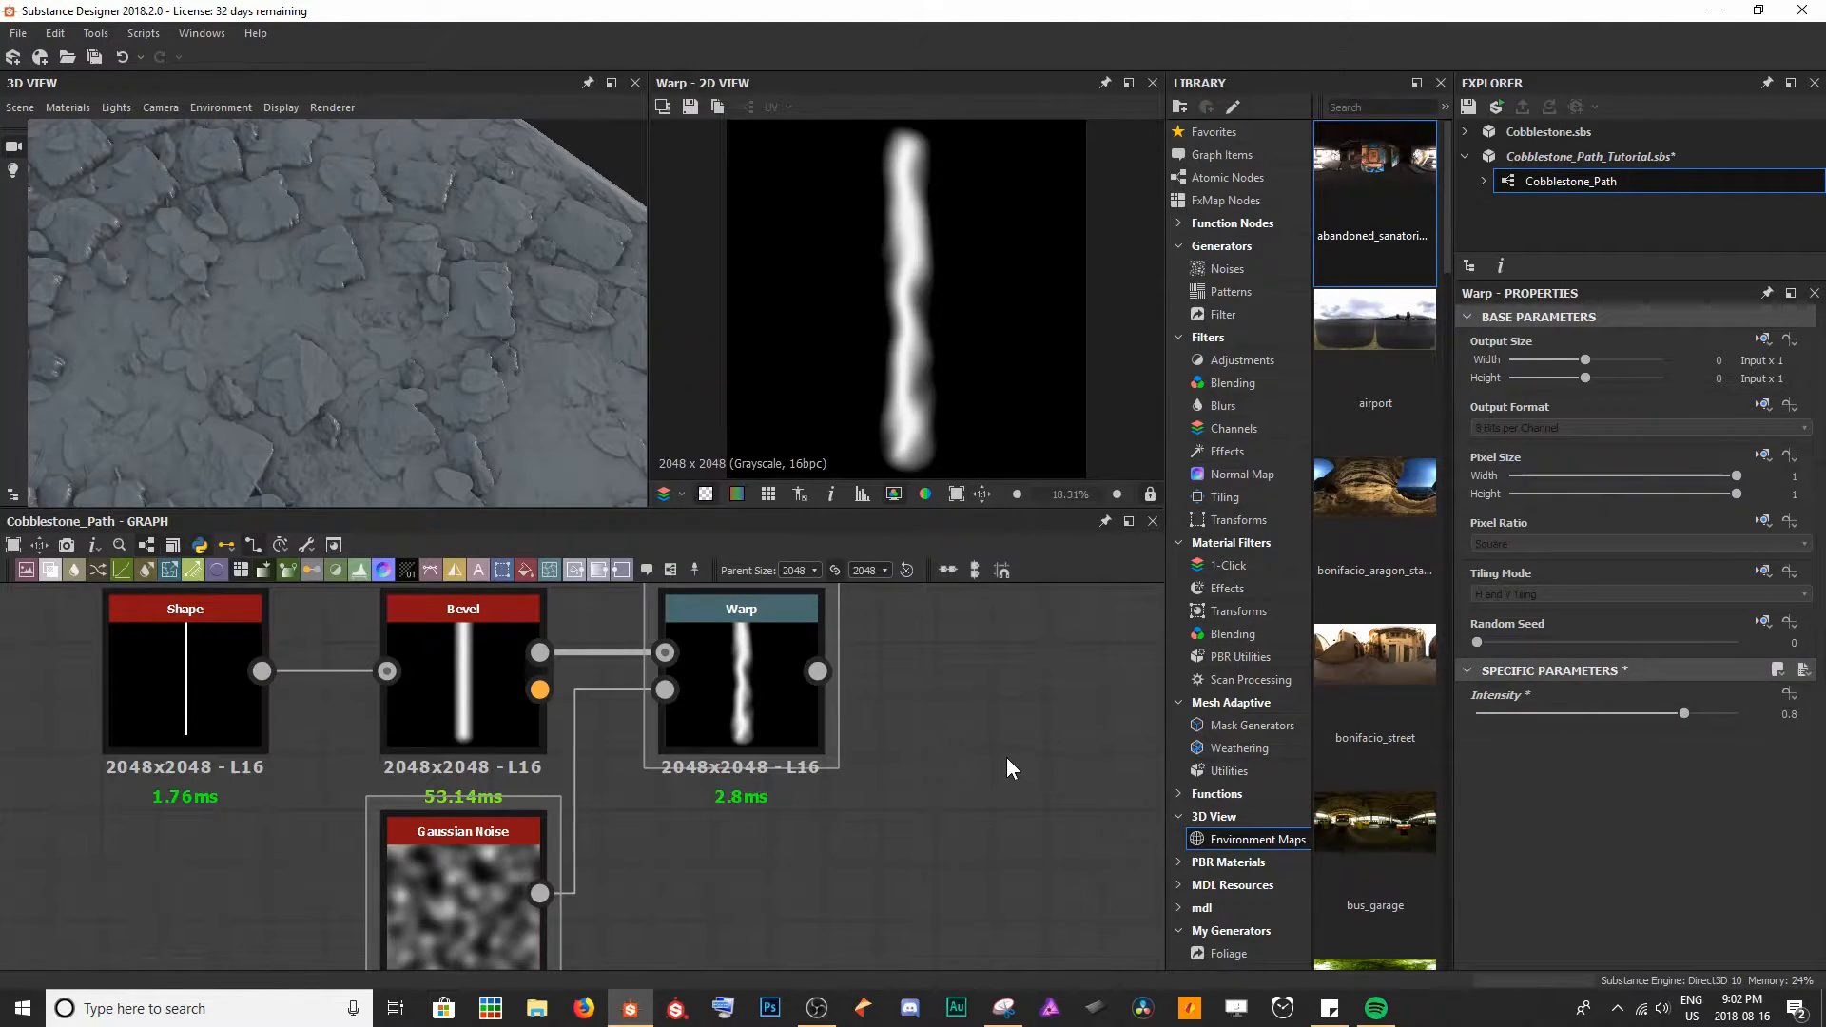
pyautogui.click(493, 693)
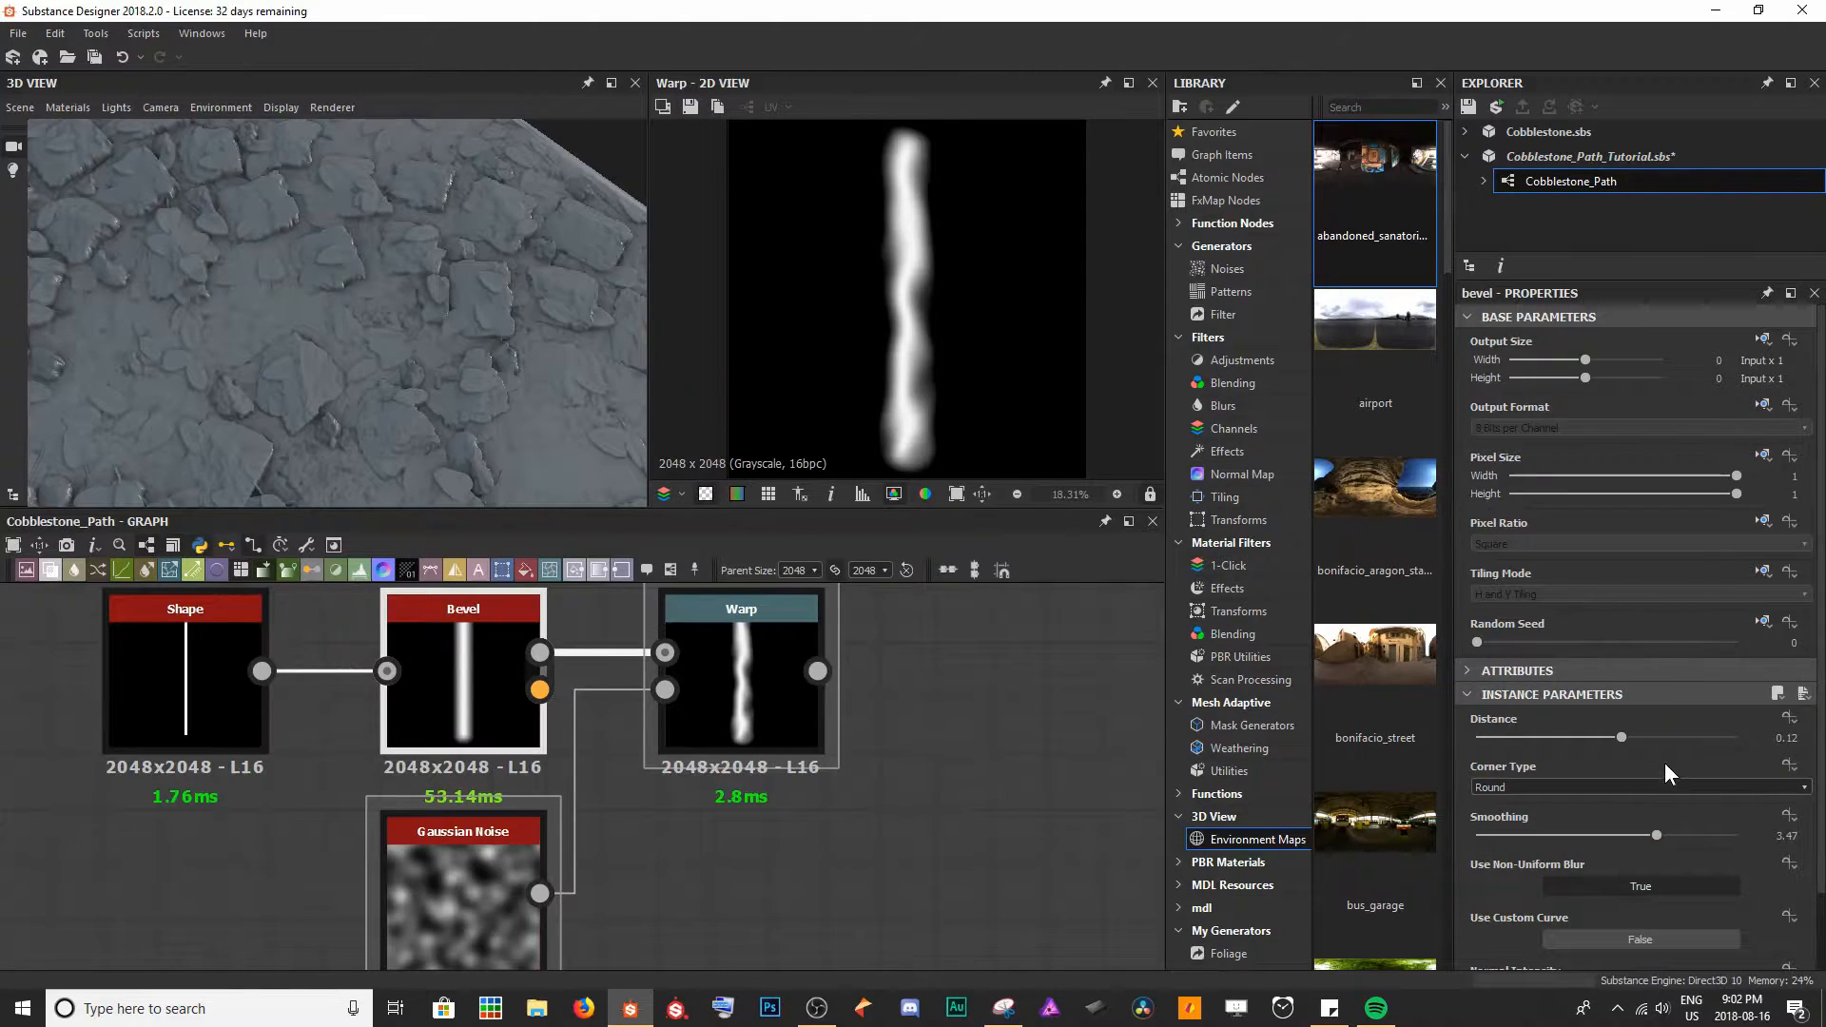
pyautogui.moveTo(1622, 740); pyautogui.dragTo(1614, 740)
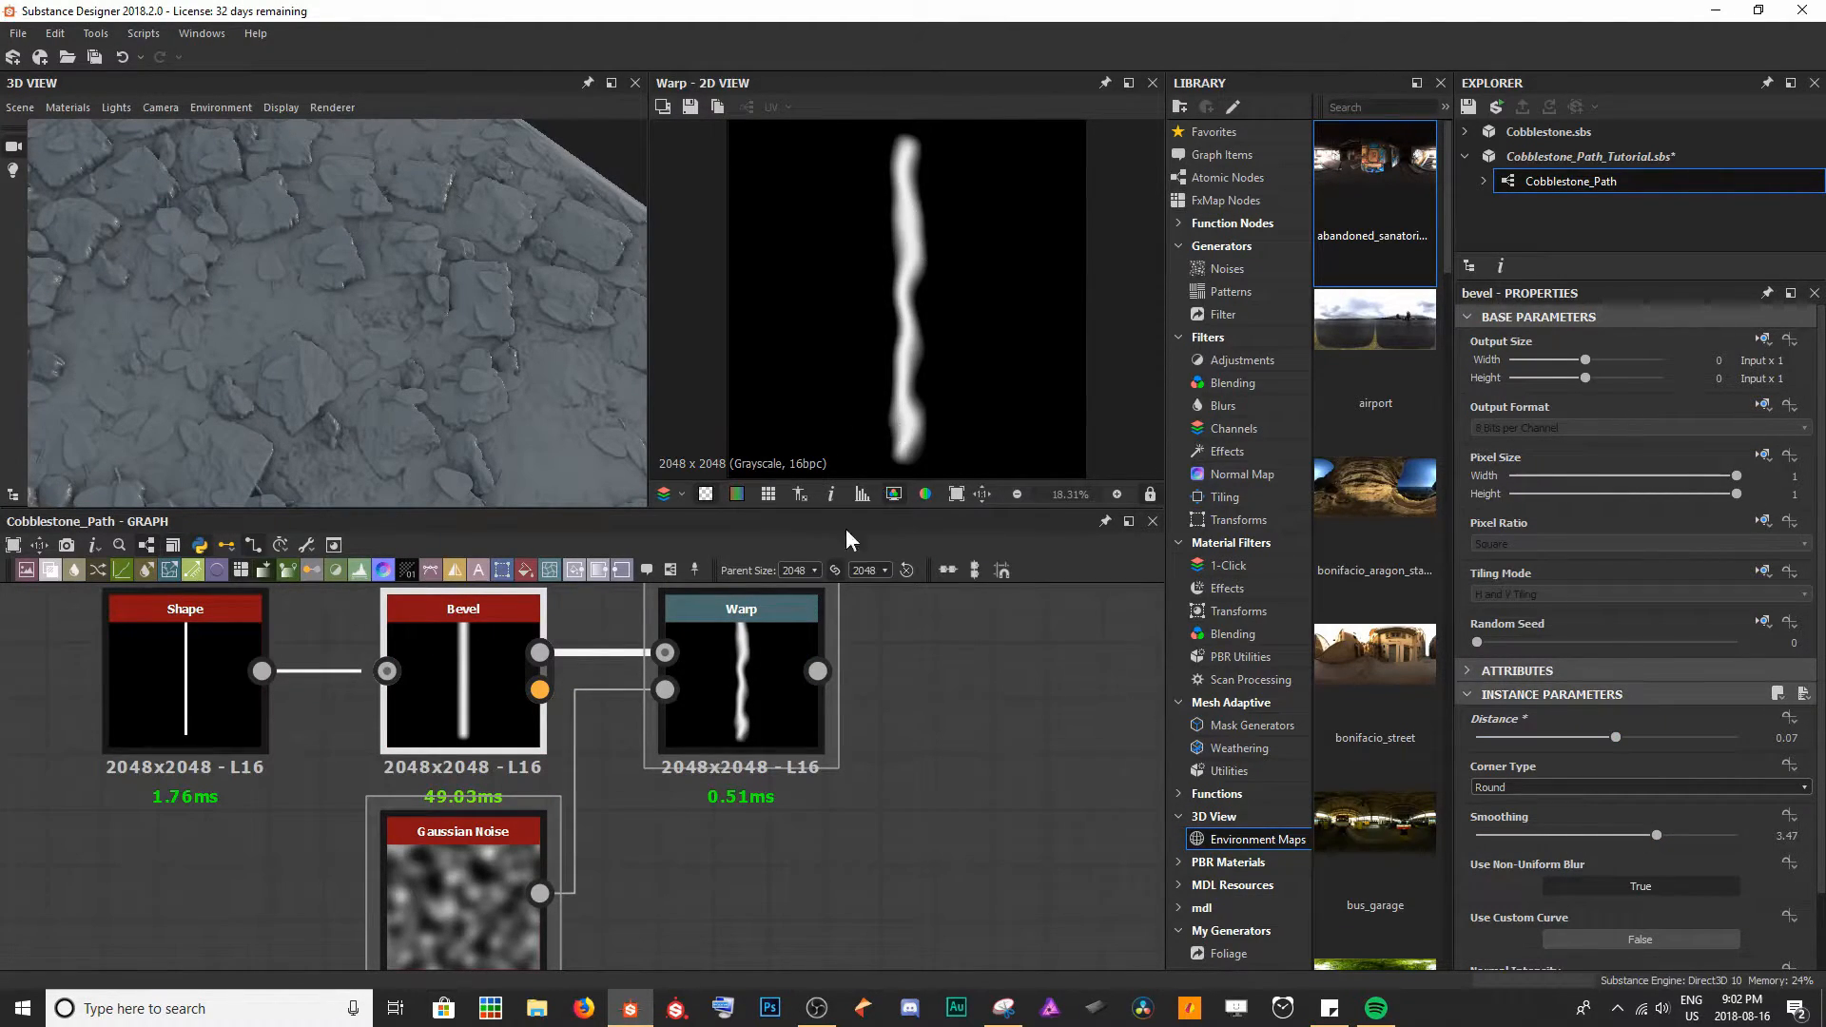
pyautogui.click(736, 692)
pyautogui.moveTo(1681, 717)
pyautogui.mouseDown()
pyautogui.moveTo(1642, 717)
pyautogui.moveTo(1674, 710)
pyautogui.mouseUp()
# - Slightly lower the Gaussian Noise's Scale and save the package
pyautogui.click(393, 919)
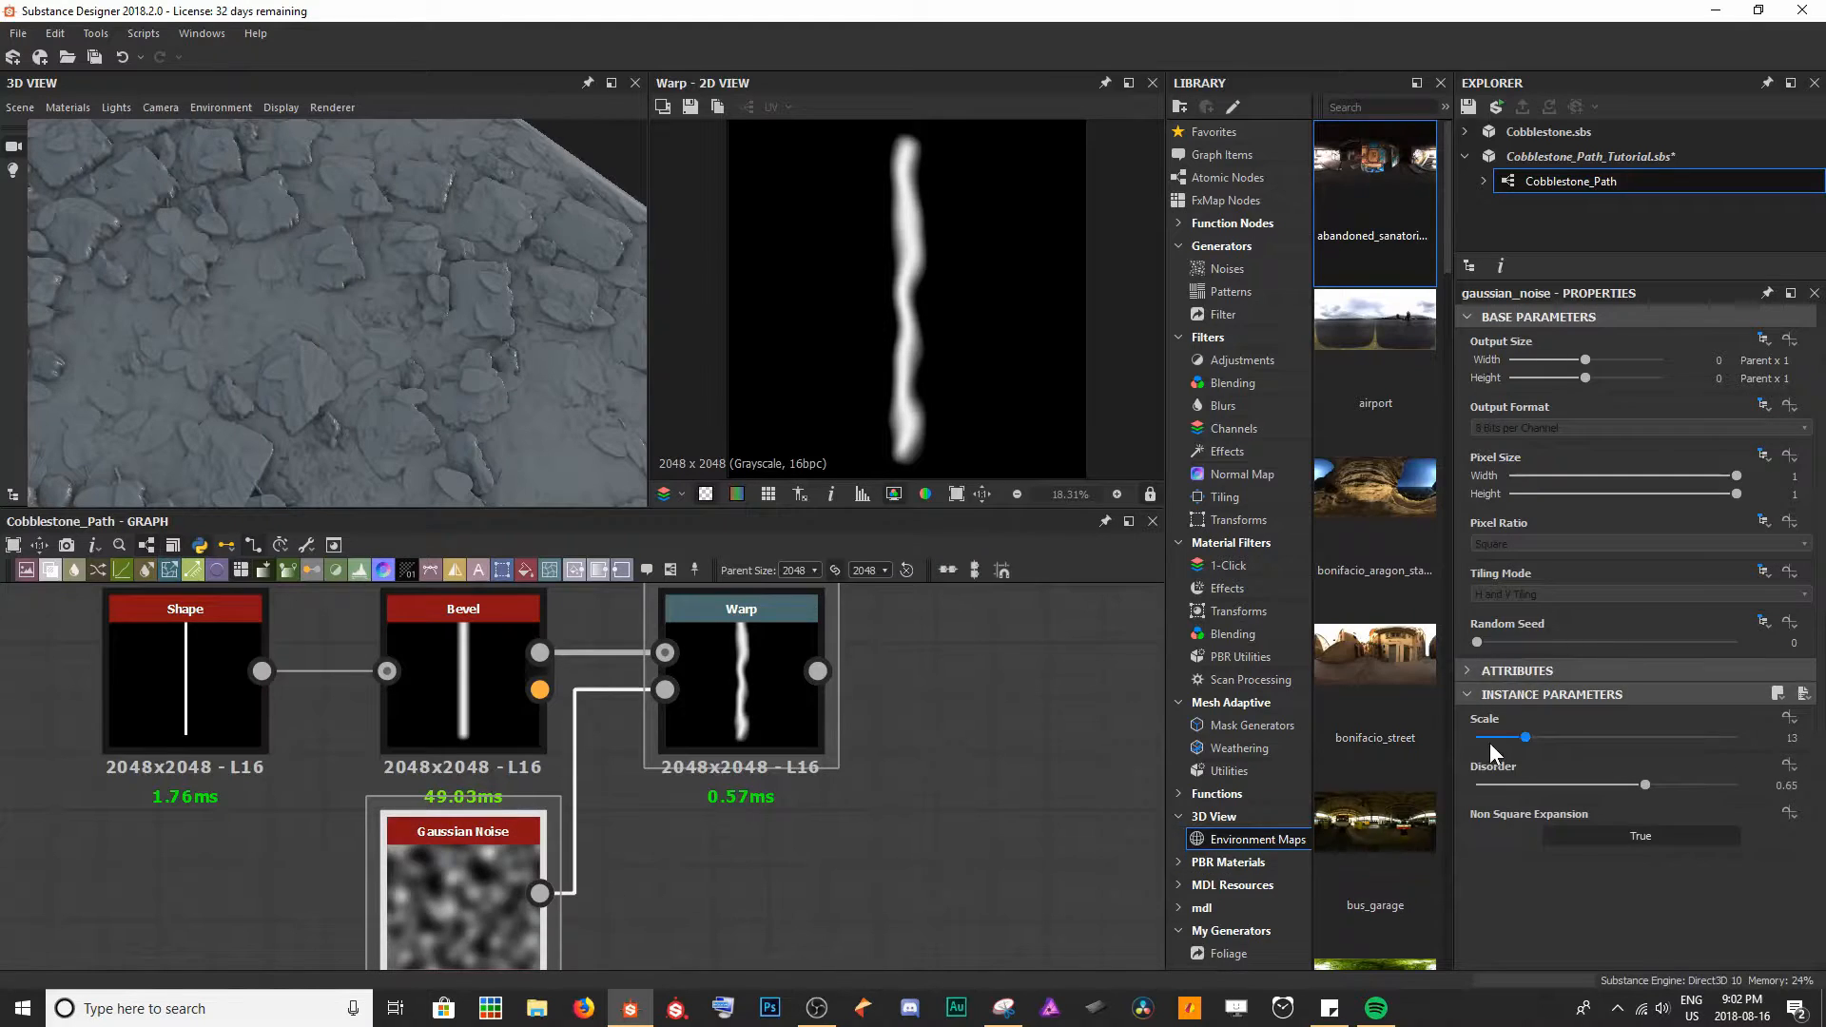
pyautogui.moveTo(1519, 744); pyautogui.dragTo(1518, 741)
pyautogui.click(958, 815)
pyautogui.hotkey('ctrl', 's')
# - Add a Transformation 2D node fed by the Warp and place it below and beyond the Warp
pyautogui.click(799, 701)
pyautogui.scroll(-2, 865, 193)
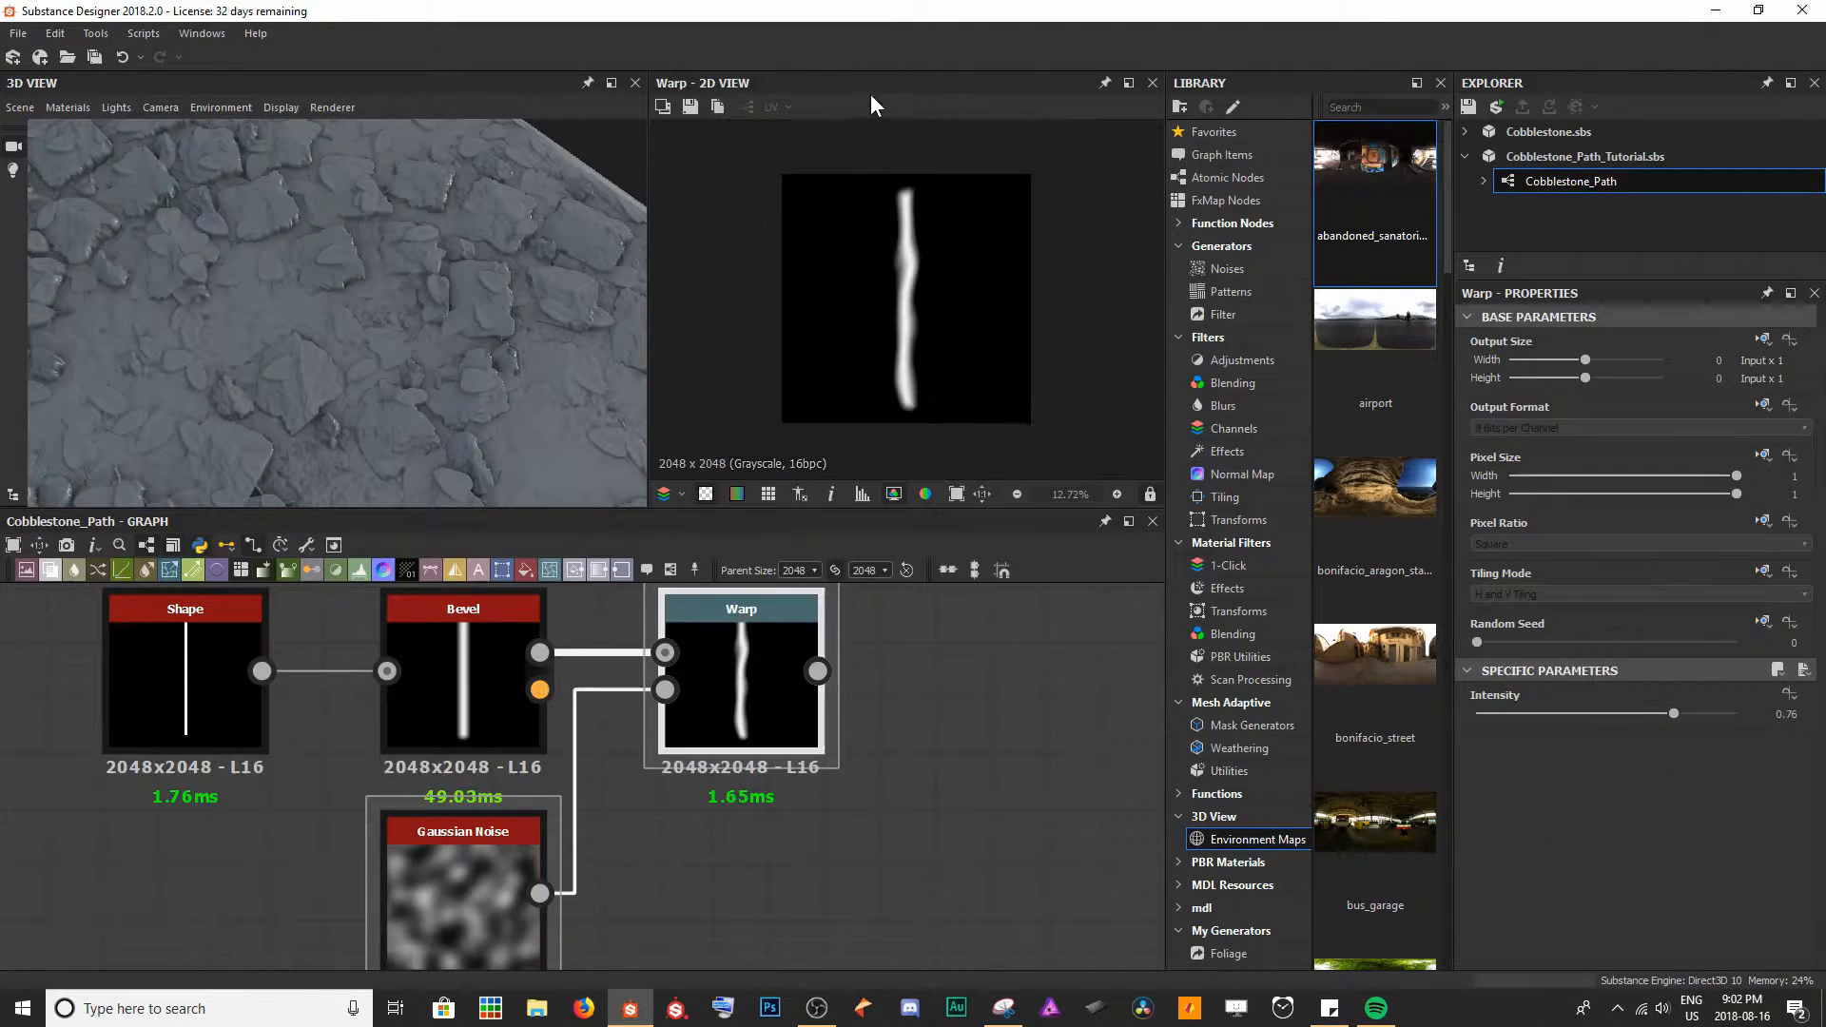
pyautogui.moveTo(873, 779); pyautogui.dragTo(390, 693, button='middle')
pyautogui.scroll(2, 494, 722)
pyautogui.scroll(-4, 532, 706)
pyautogui.scroll(-2, 550, 703)
pyautogui.press('space')
pyautogui.write('tra')
pyautogui.press('Return')
pyautogui.moveTo(434, 729); pyautogui.dragTo(495, 797)
pyautogui.moveTo(393, 666); pyautogui.dragTo(445, 778)
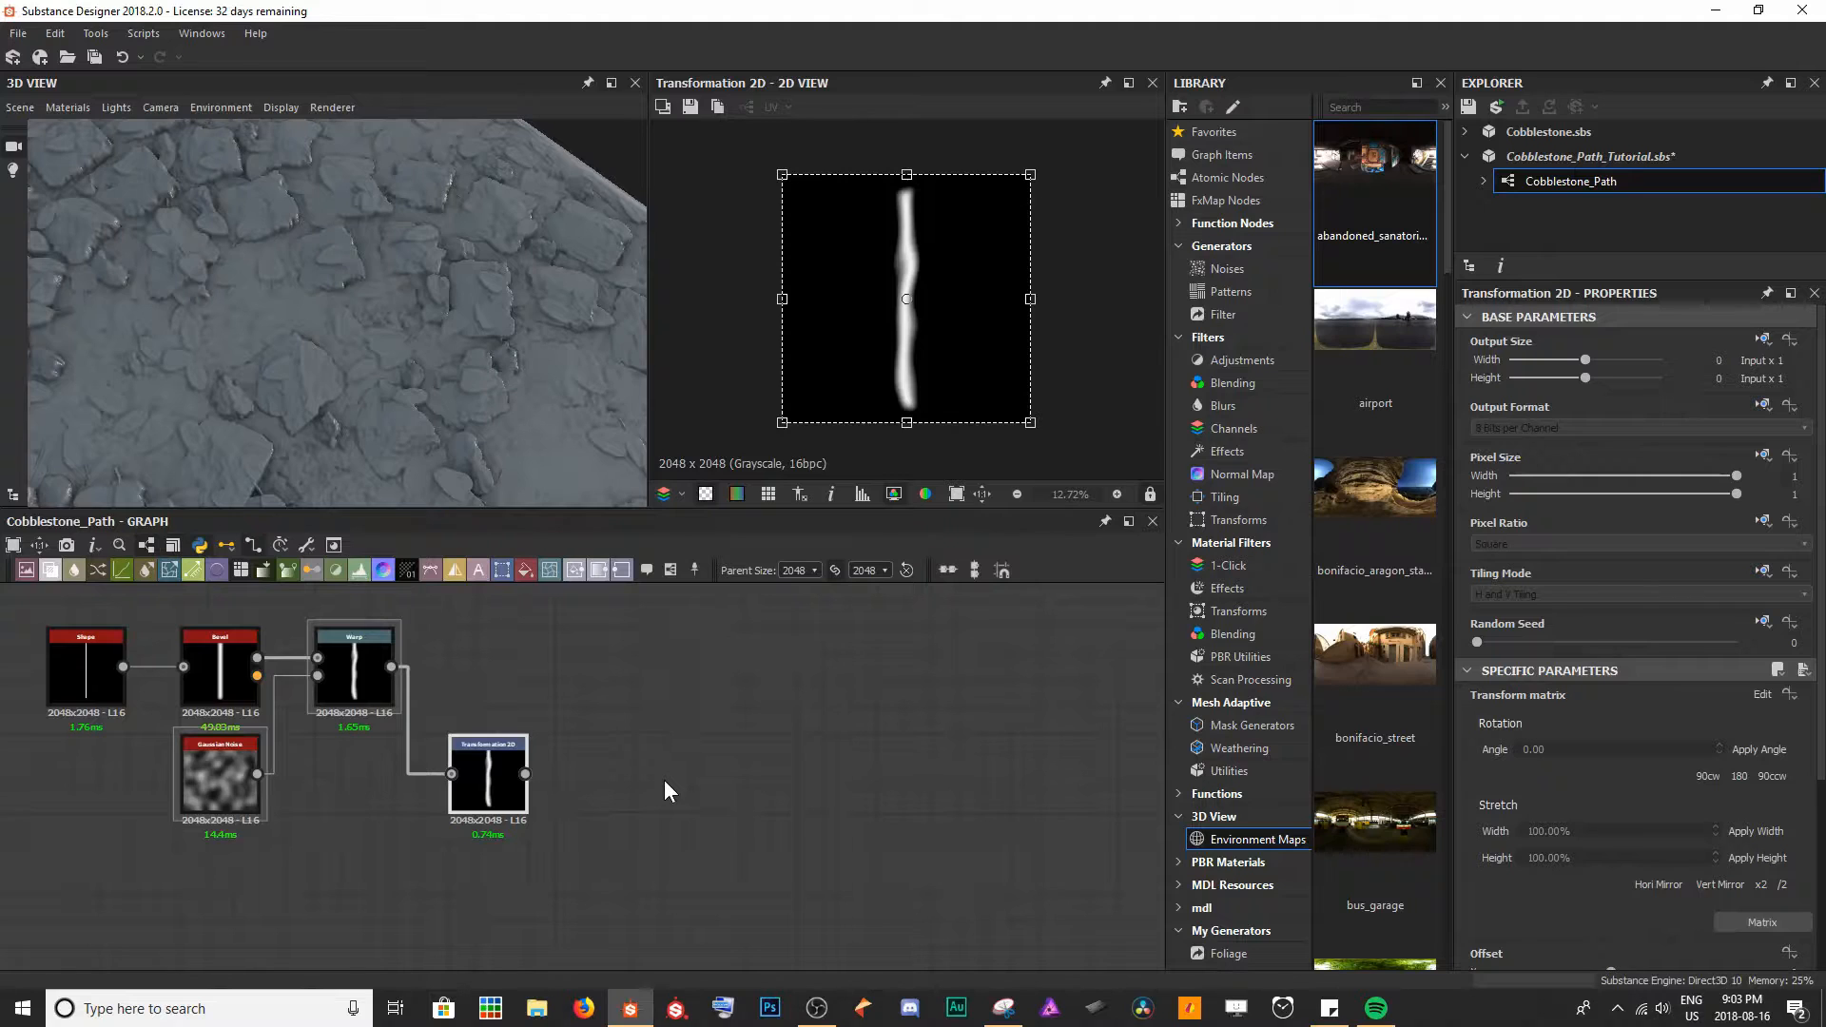
# - Duplicate the Warp node with its inputs kept and place the copy lower in the graph, below the original
pyautogui.click(350, 660)
pyautogui.hotkey('ctrl', 'd')
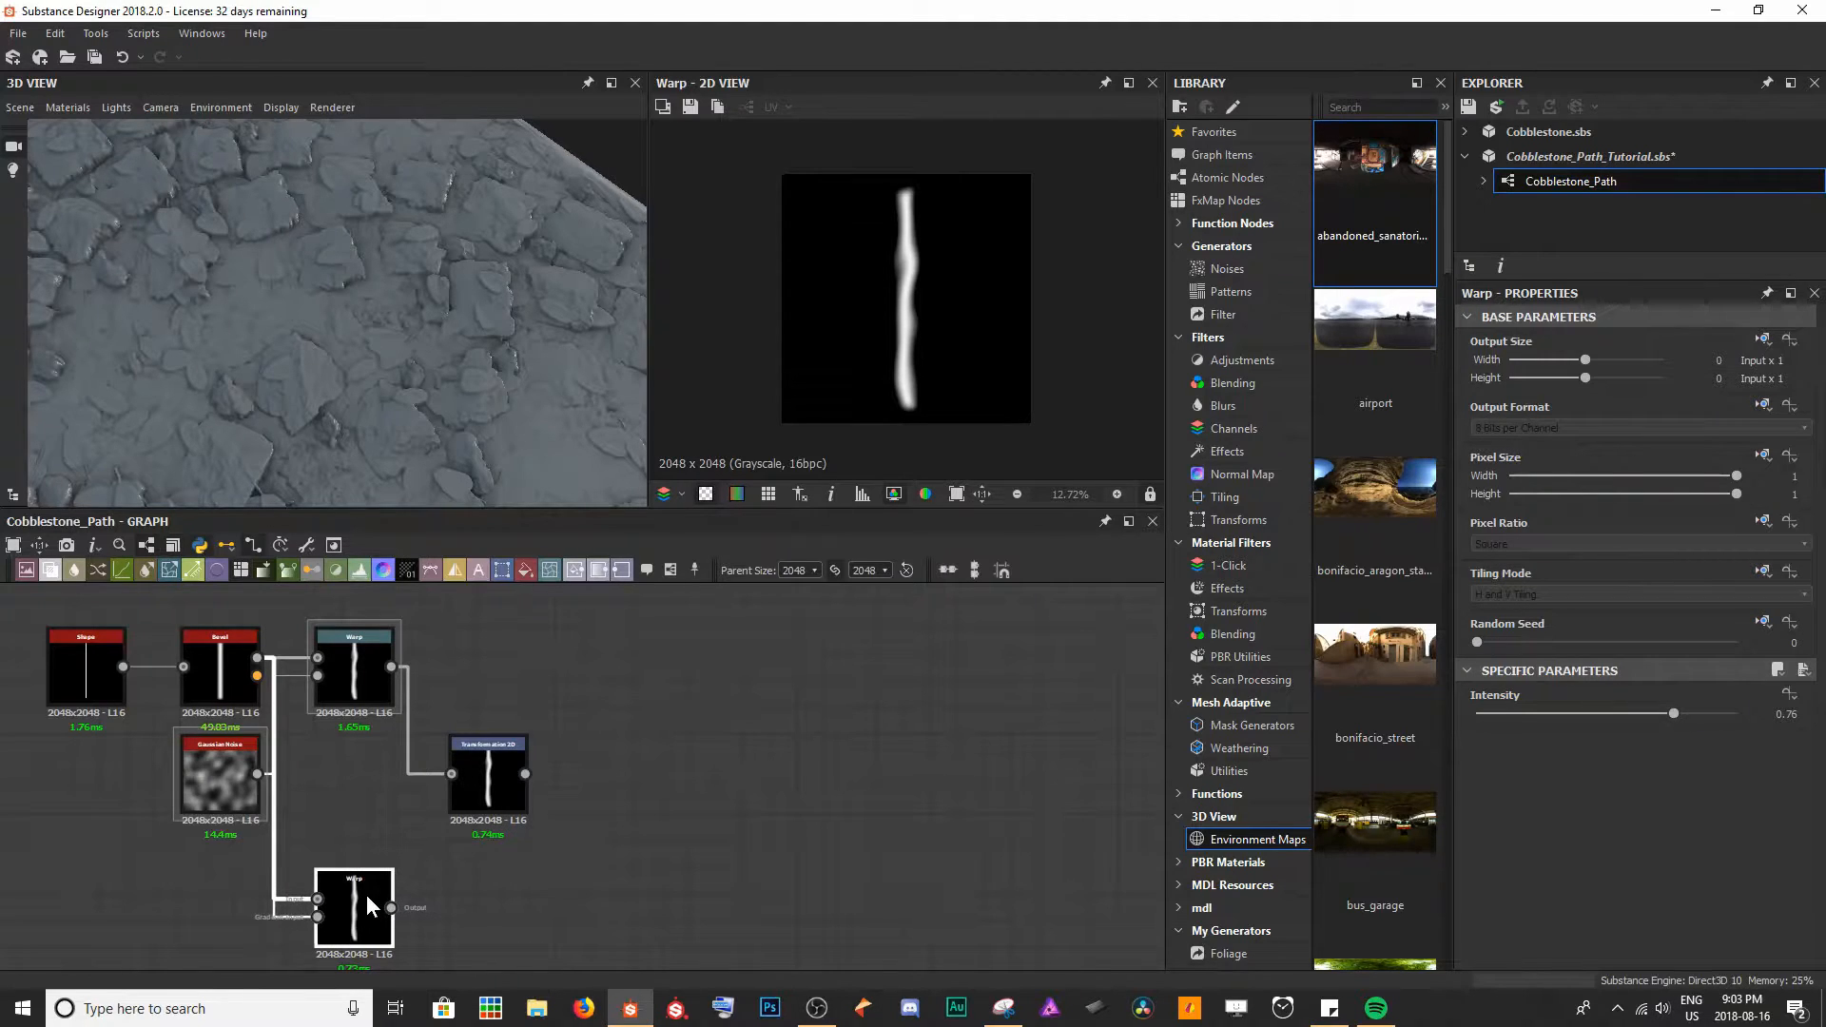
pyautogui.click(365, 893)
# - Add a Blend node fed by the duplicated Warp and move it farther along the graph
pyautogui.moveTo(716, 899); pyautogui.dragTo(773, 871, button='middle')
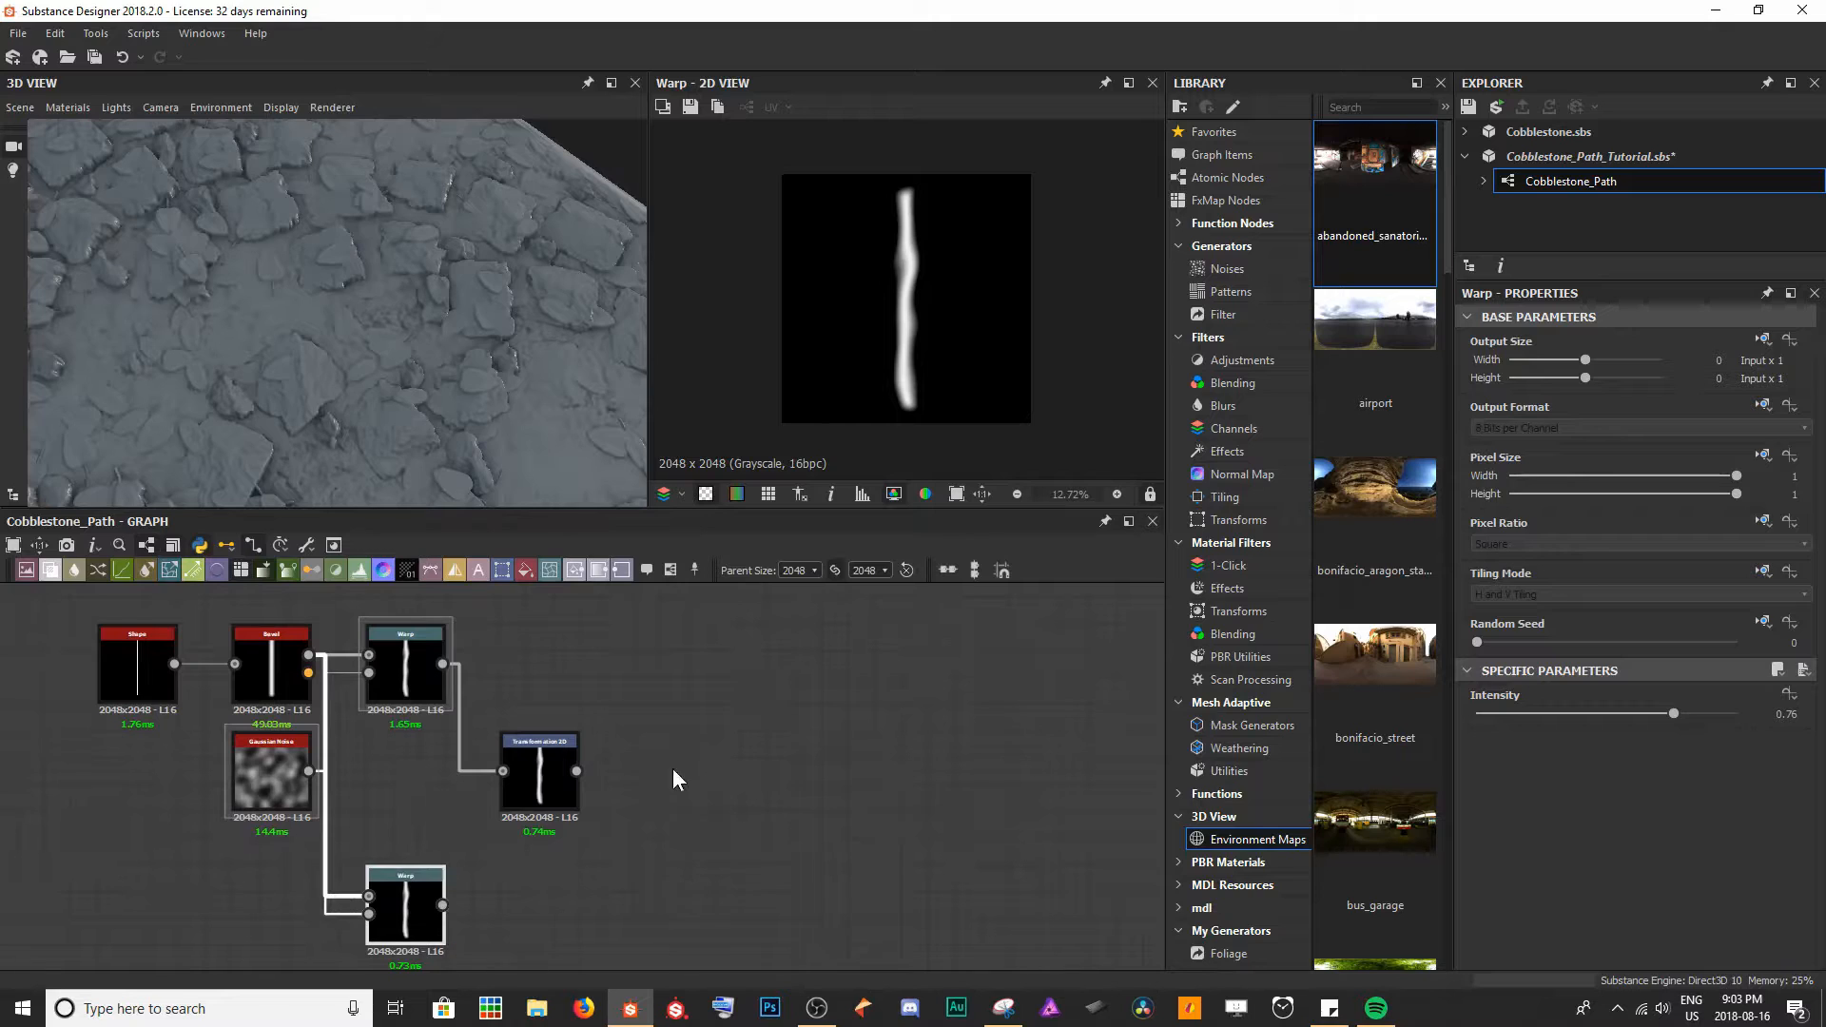
pyautogui.press('space')
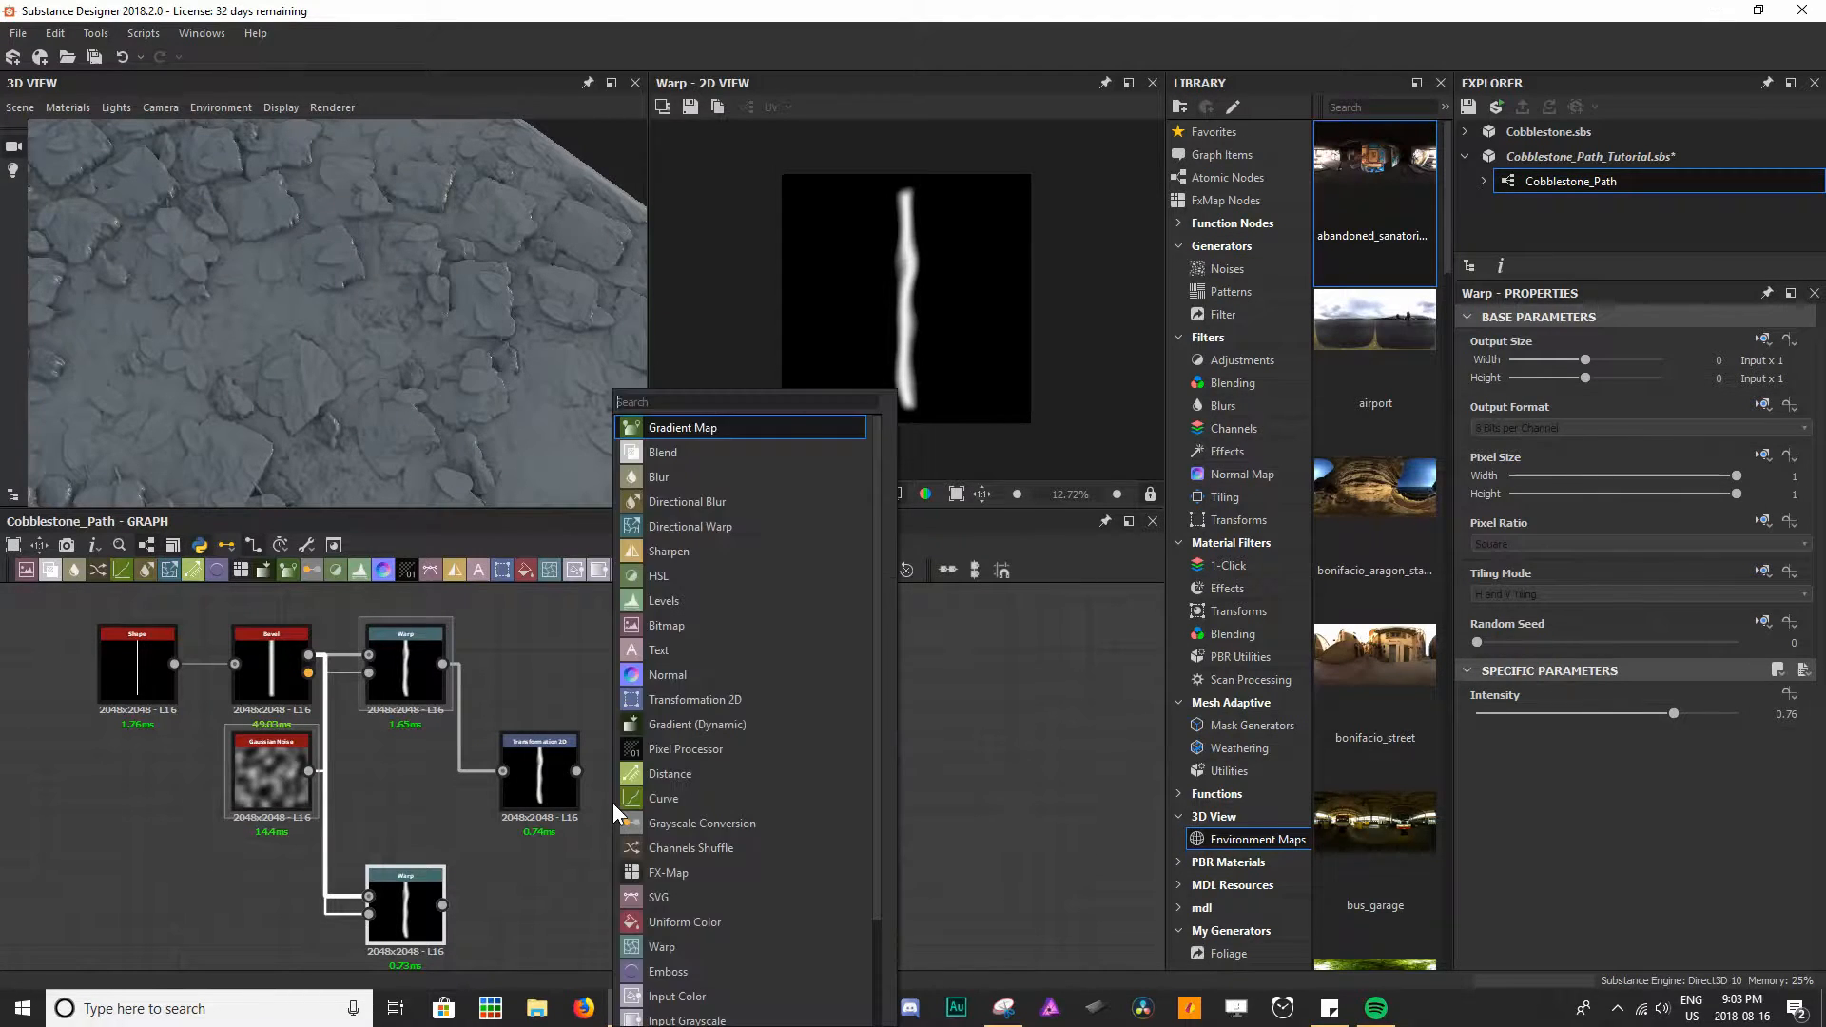
pyautogui.write('bl')
pyautogui.press('Return')
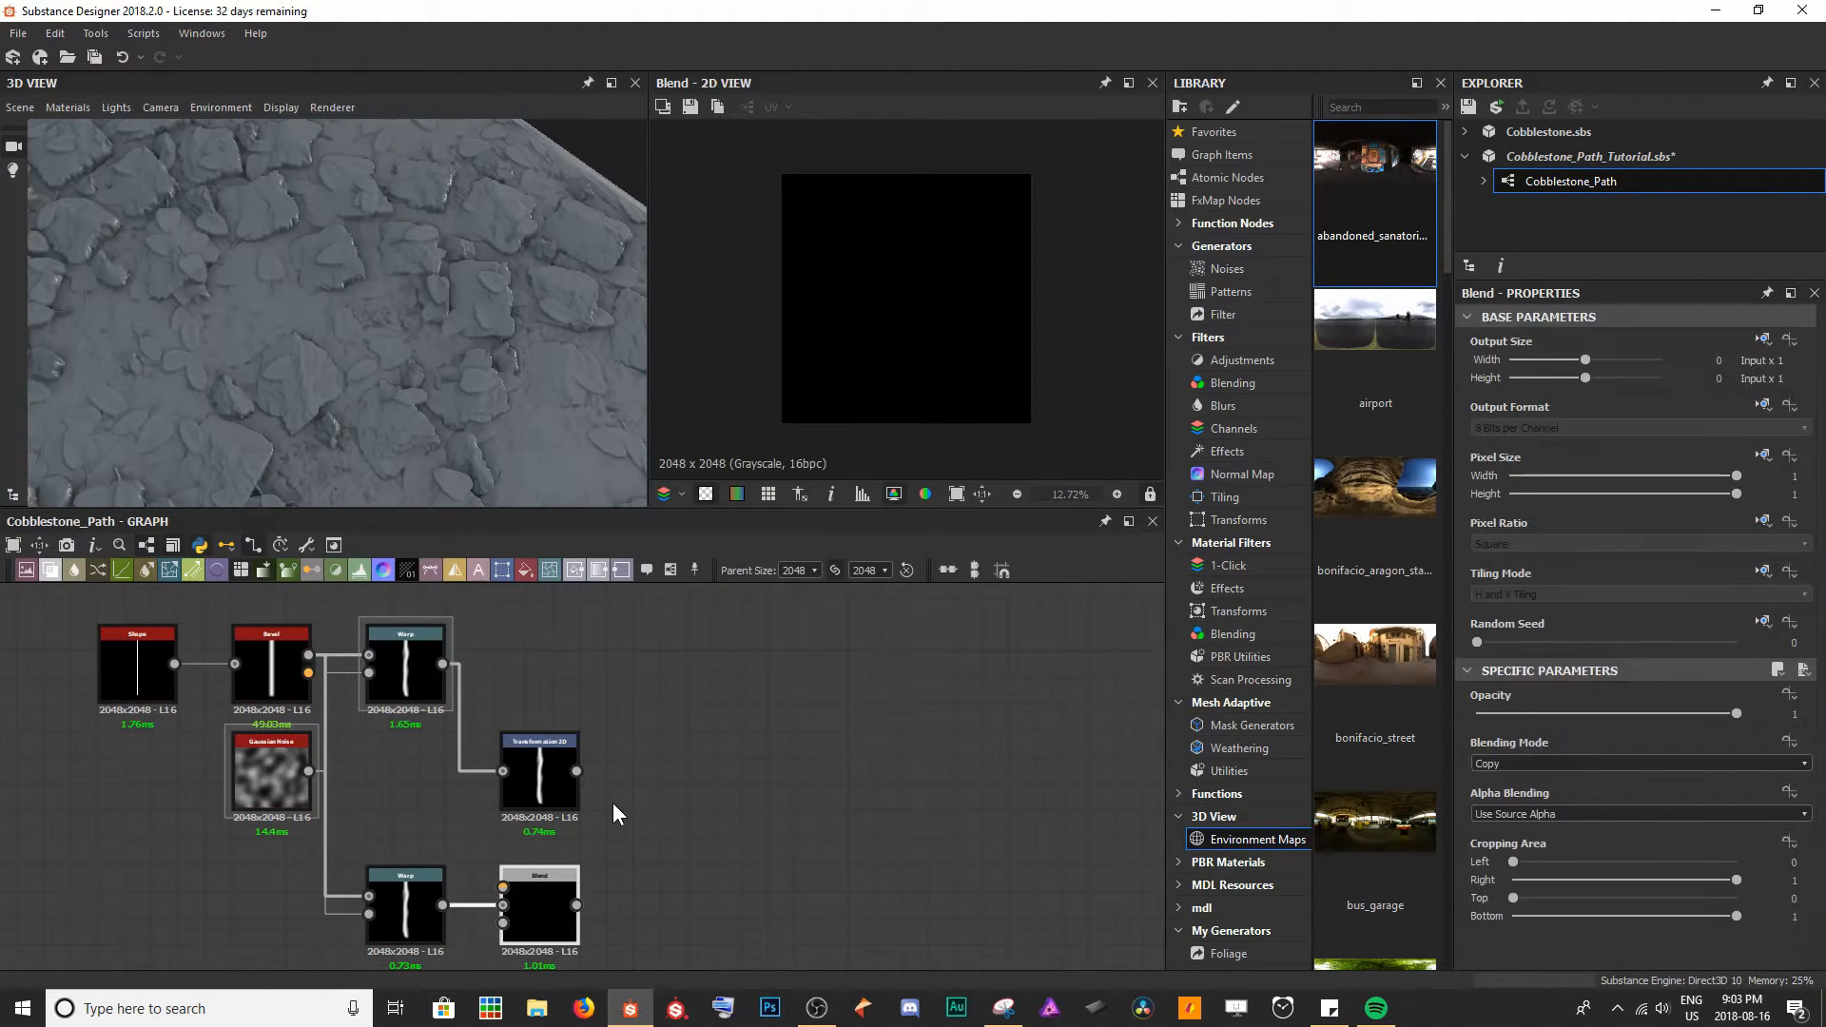
pyautogui.moveTo(557, 876); pyautogui.dragTo(708, 886)
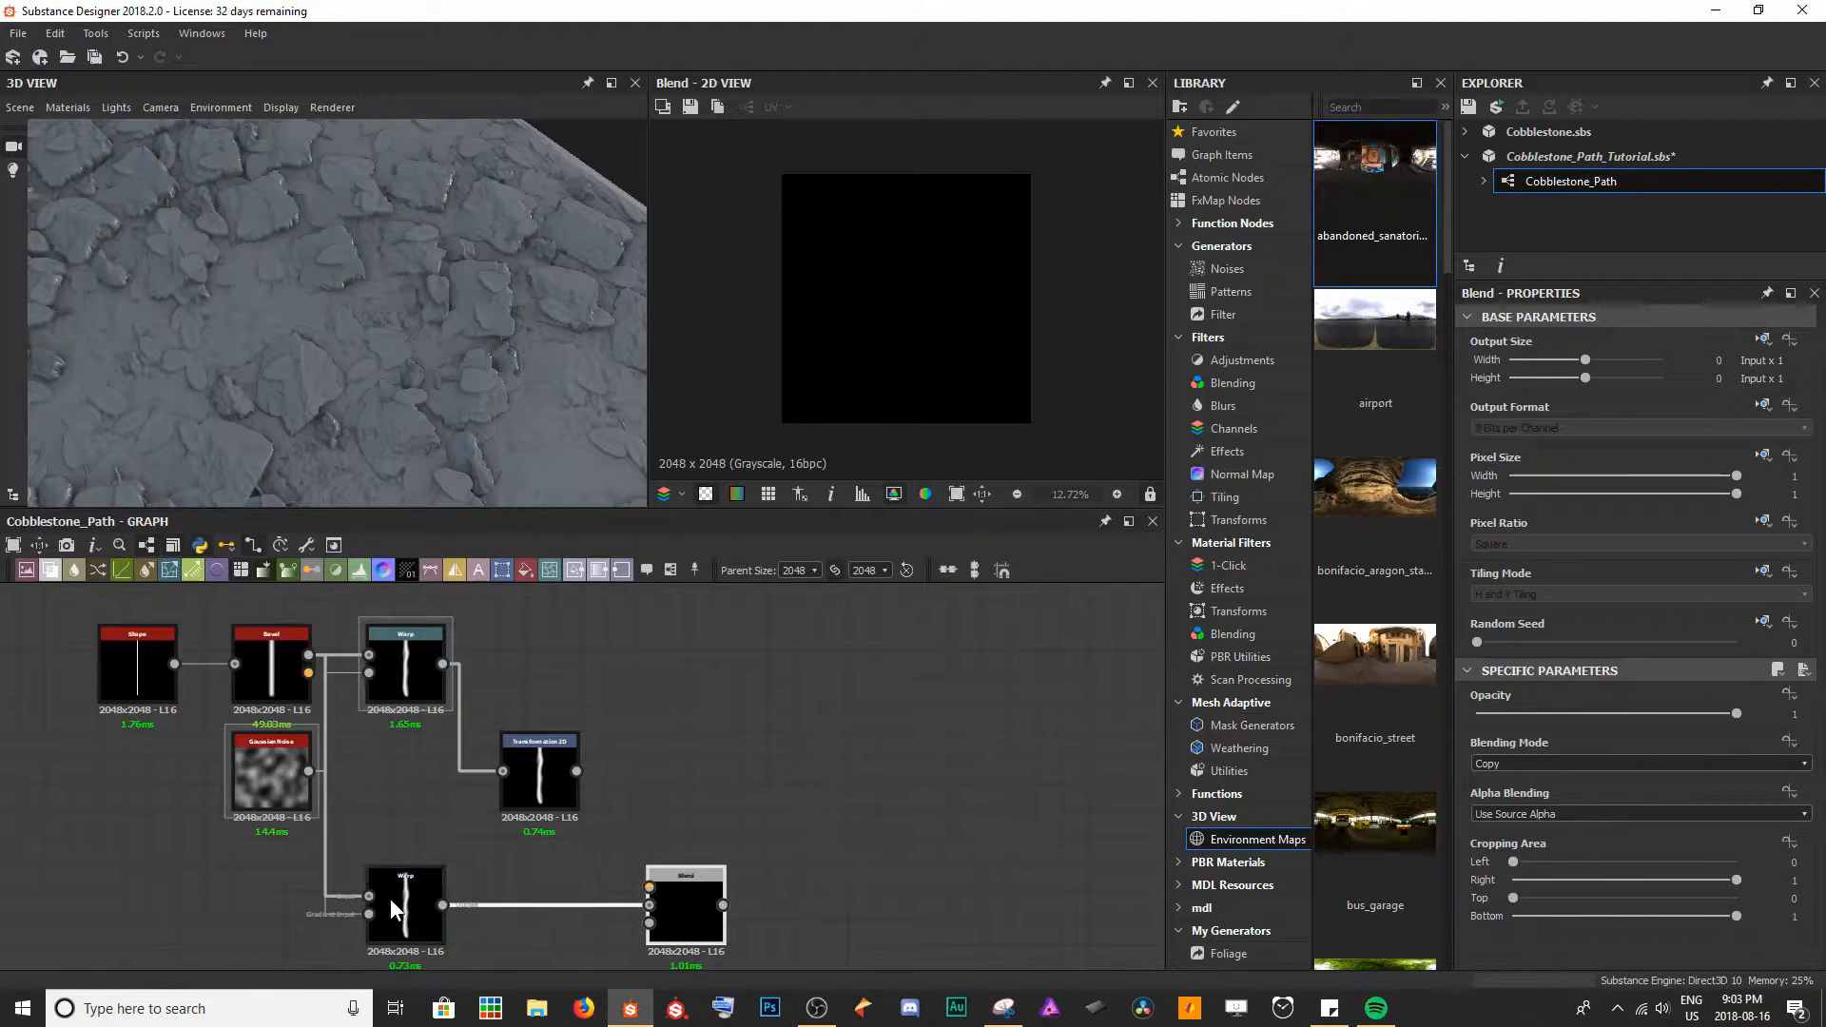
# - Connect the Transformation 2D output to the Blend's foreground input and preview the Blend
pyautogui.click(530, 769)
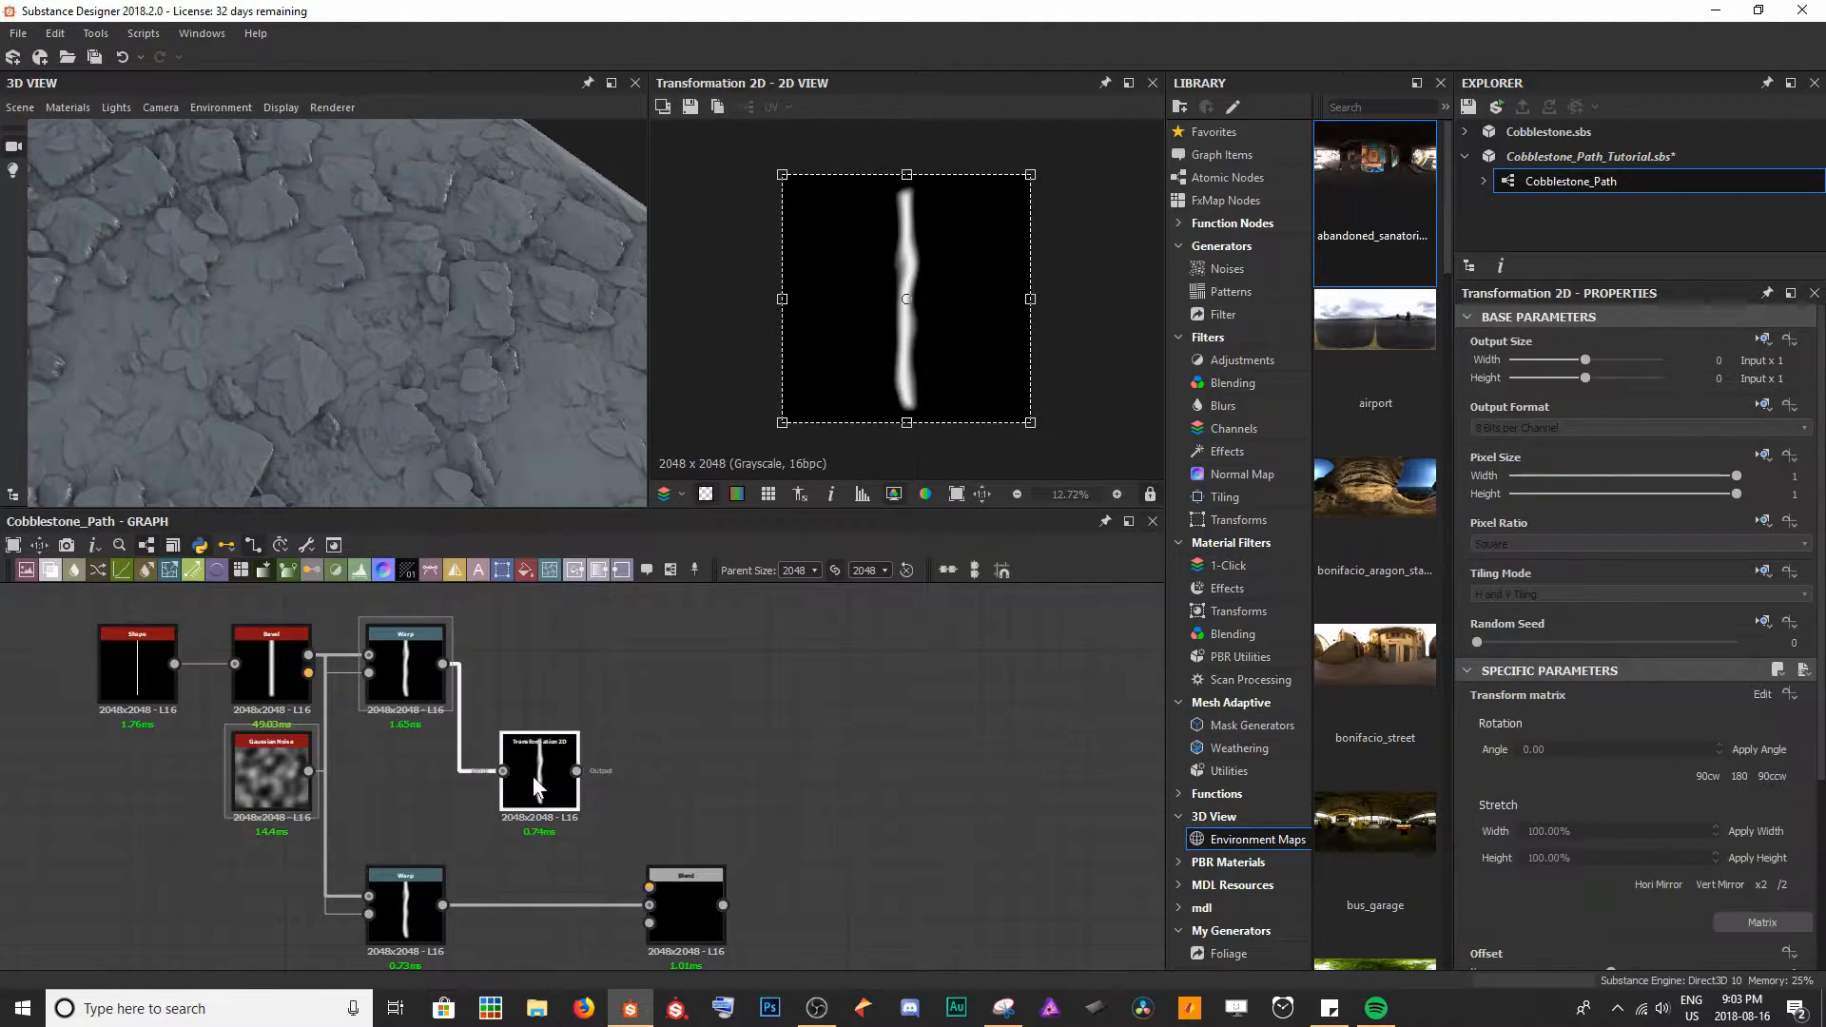
pyautogui.moveTo(575, 771); pyautogui.dragTo(693, 902)
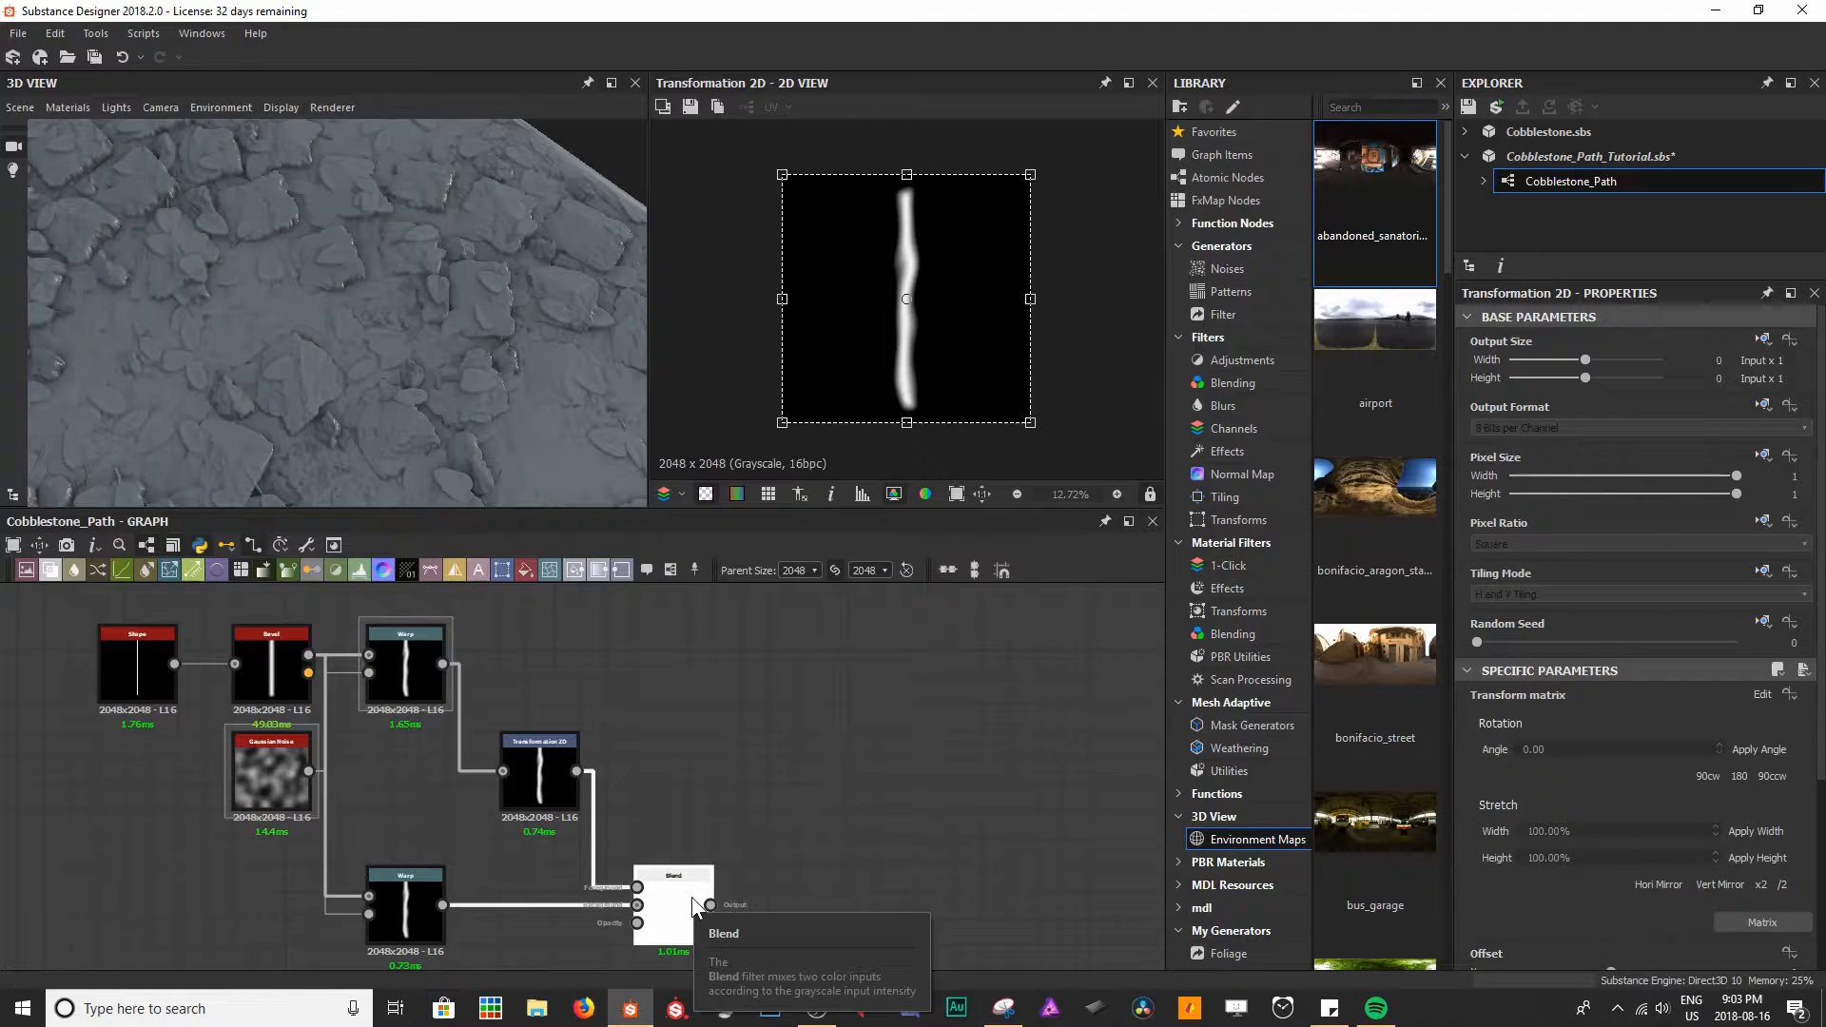
pyautogui.click(675, 898)
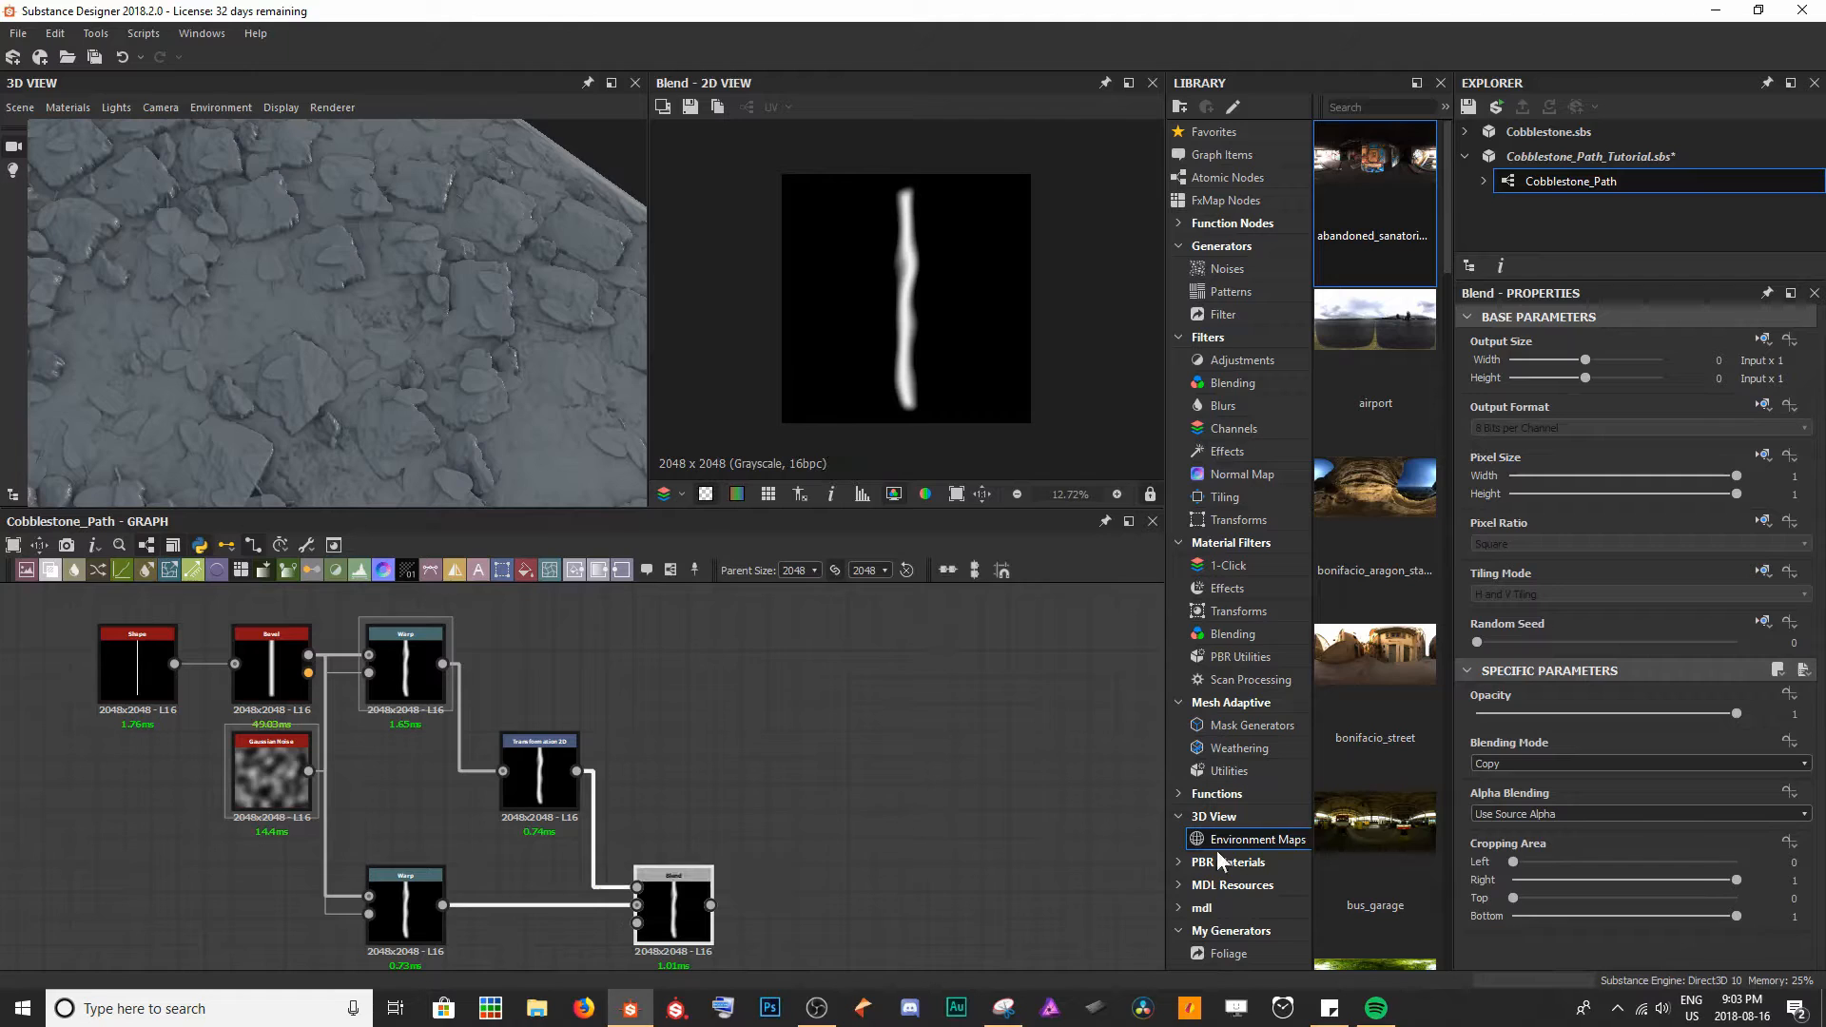
# - Set the Blend node's blending mode to Screen and keep its result in the 2D preview
pyautogui.click(1537, 763)
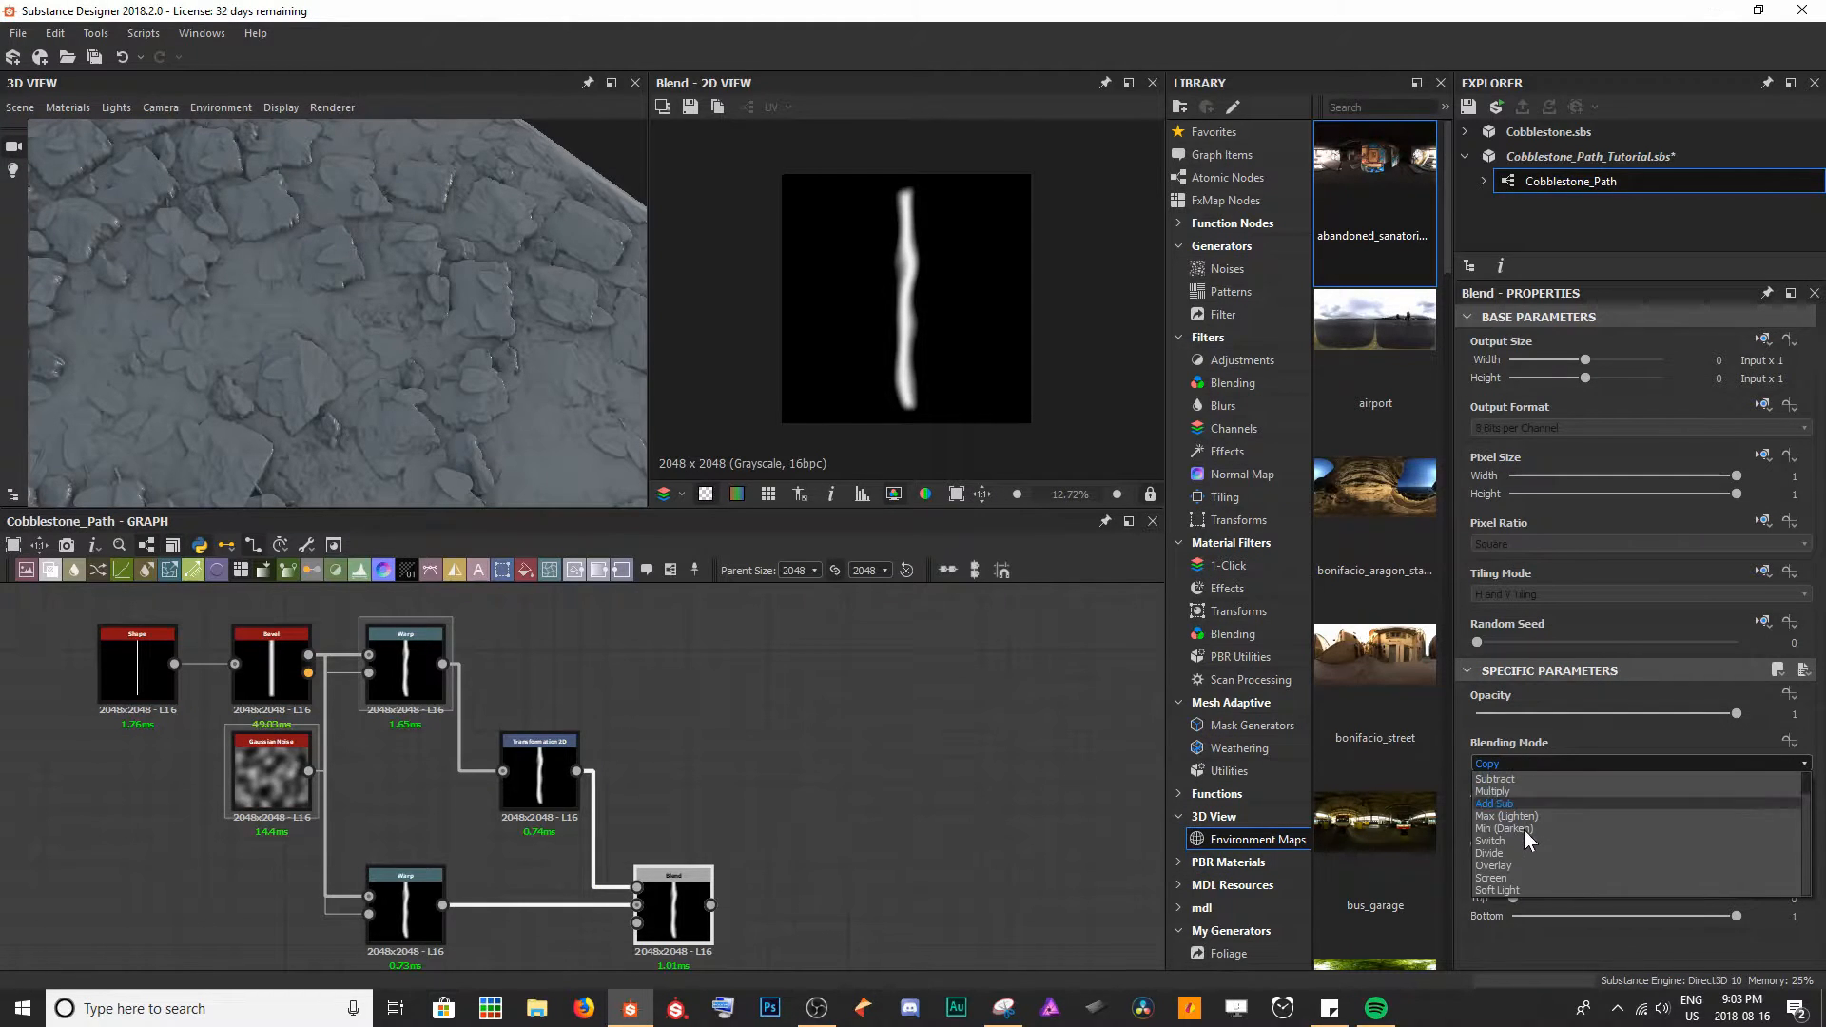
pyautogui.click(1503, 879)
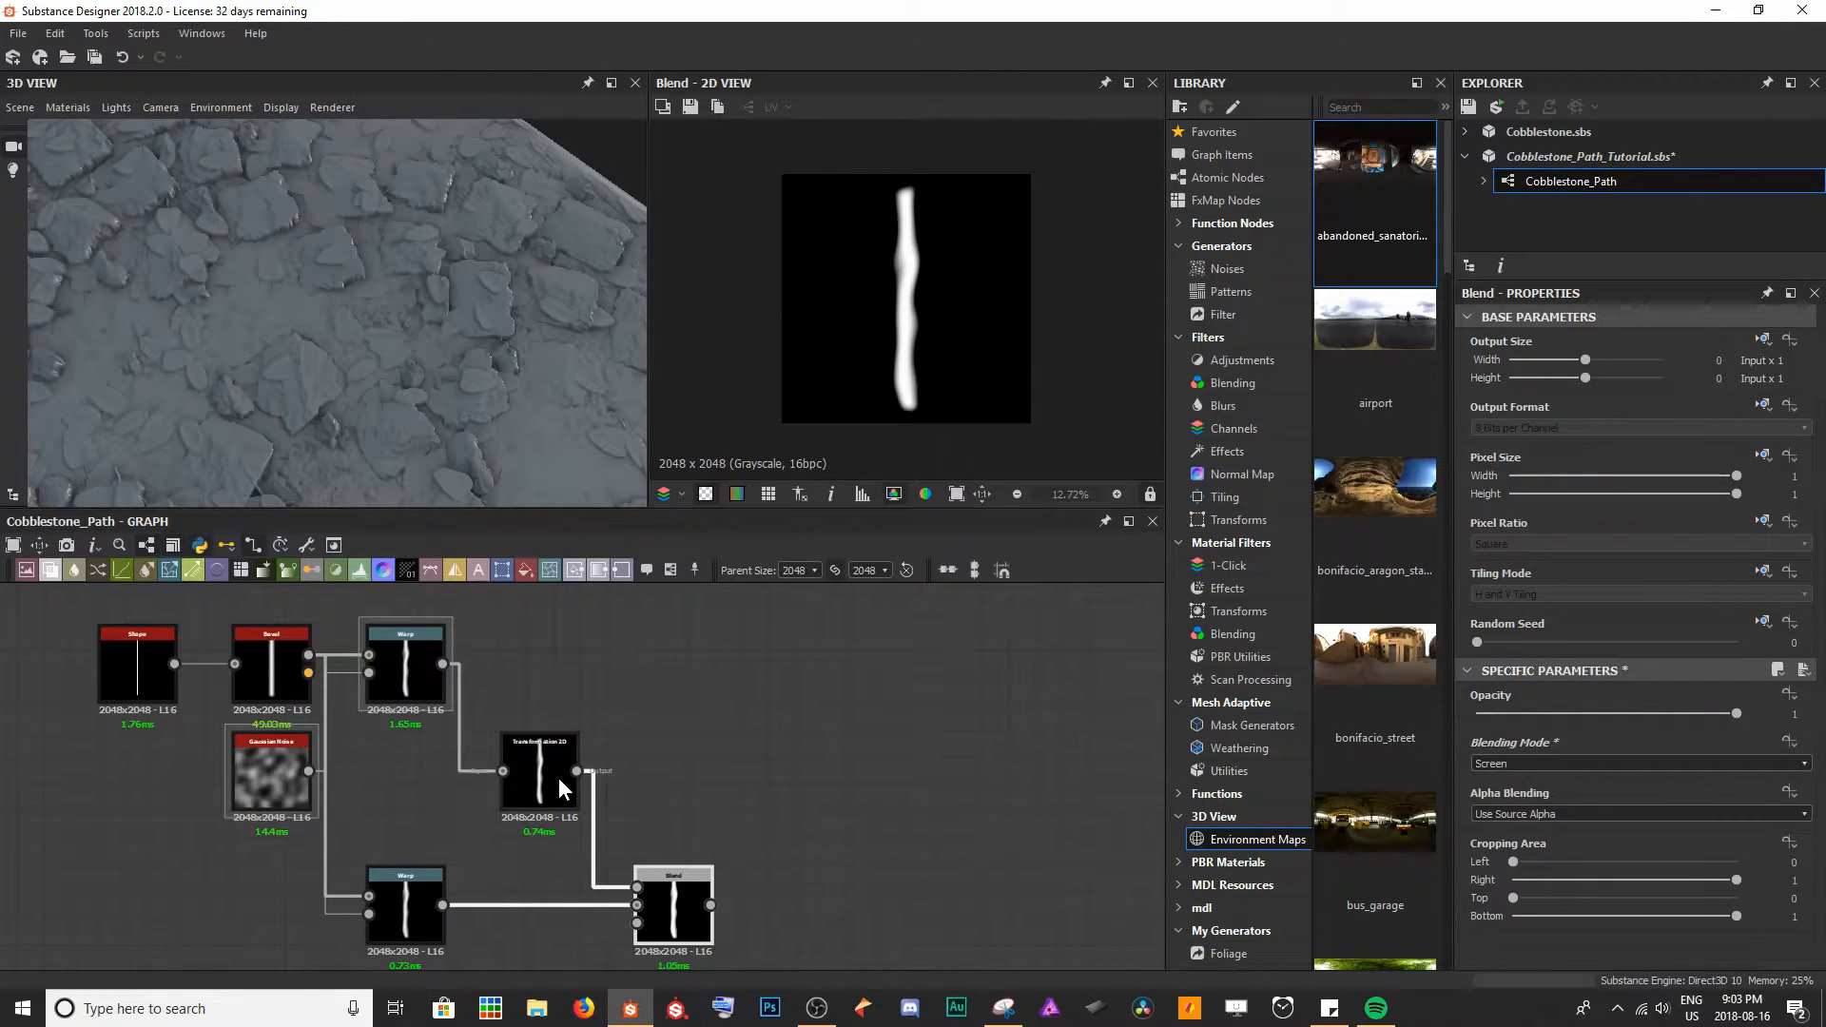
pyautogui.click(558, 778)
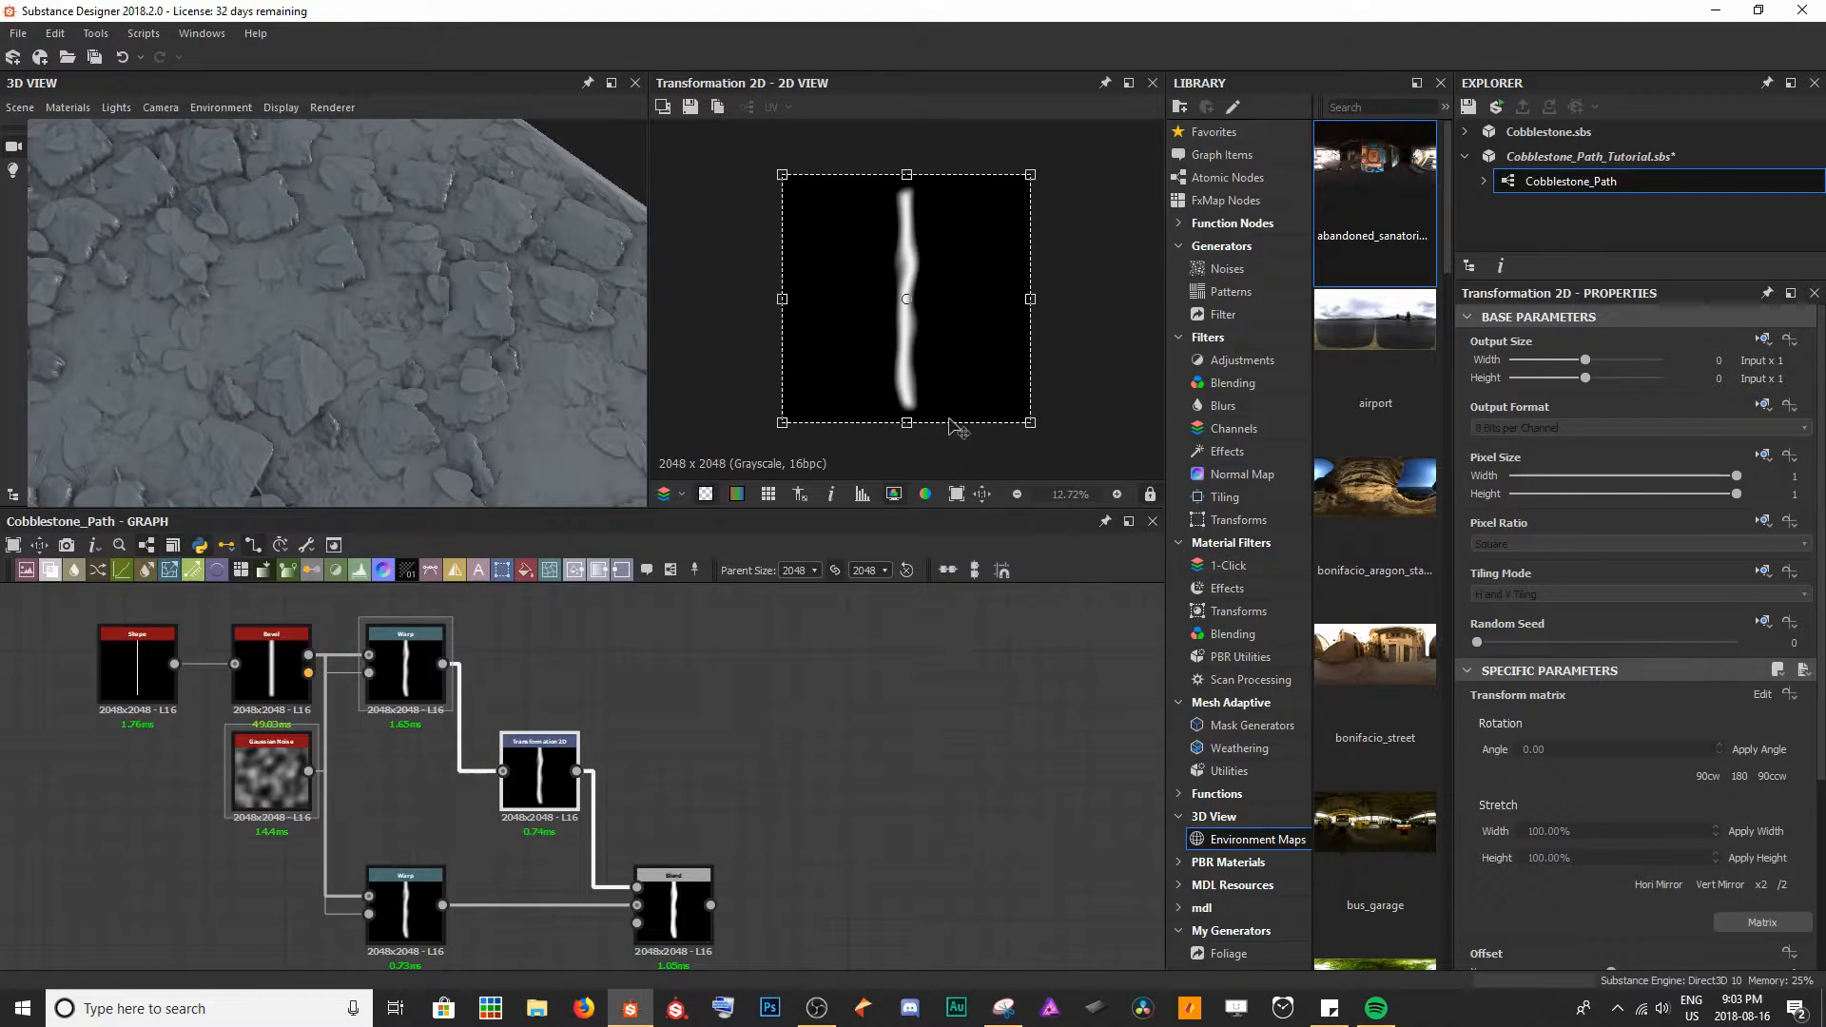
pyautogui.click(693, 898)
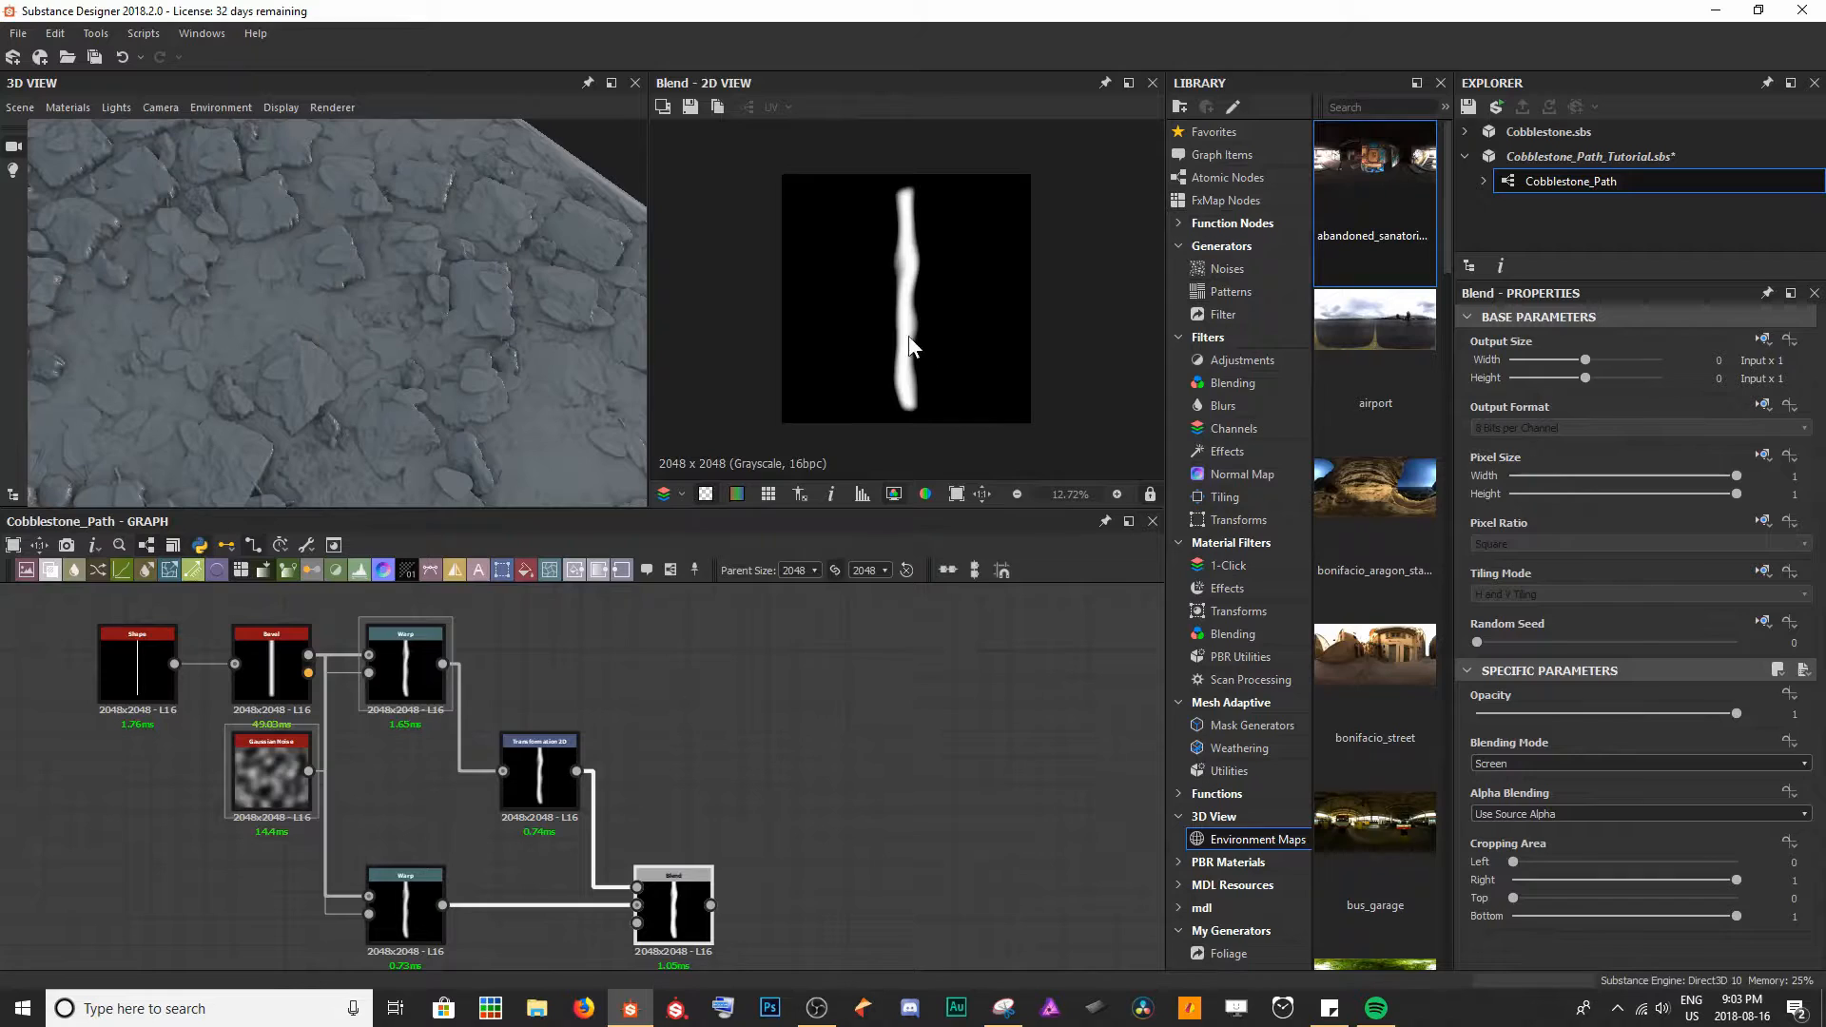
# - Scale the Transformation 2D's bar down to about half size toward the lower-left corner while previewing the Blend
pyautogui.click(556, 766)
pyautogui.scroll(1, 965, 383)
pyautogui.moveTo(1054, 150); pyautogui.dragTo(860, 288)
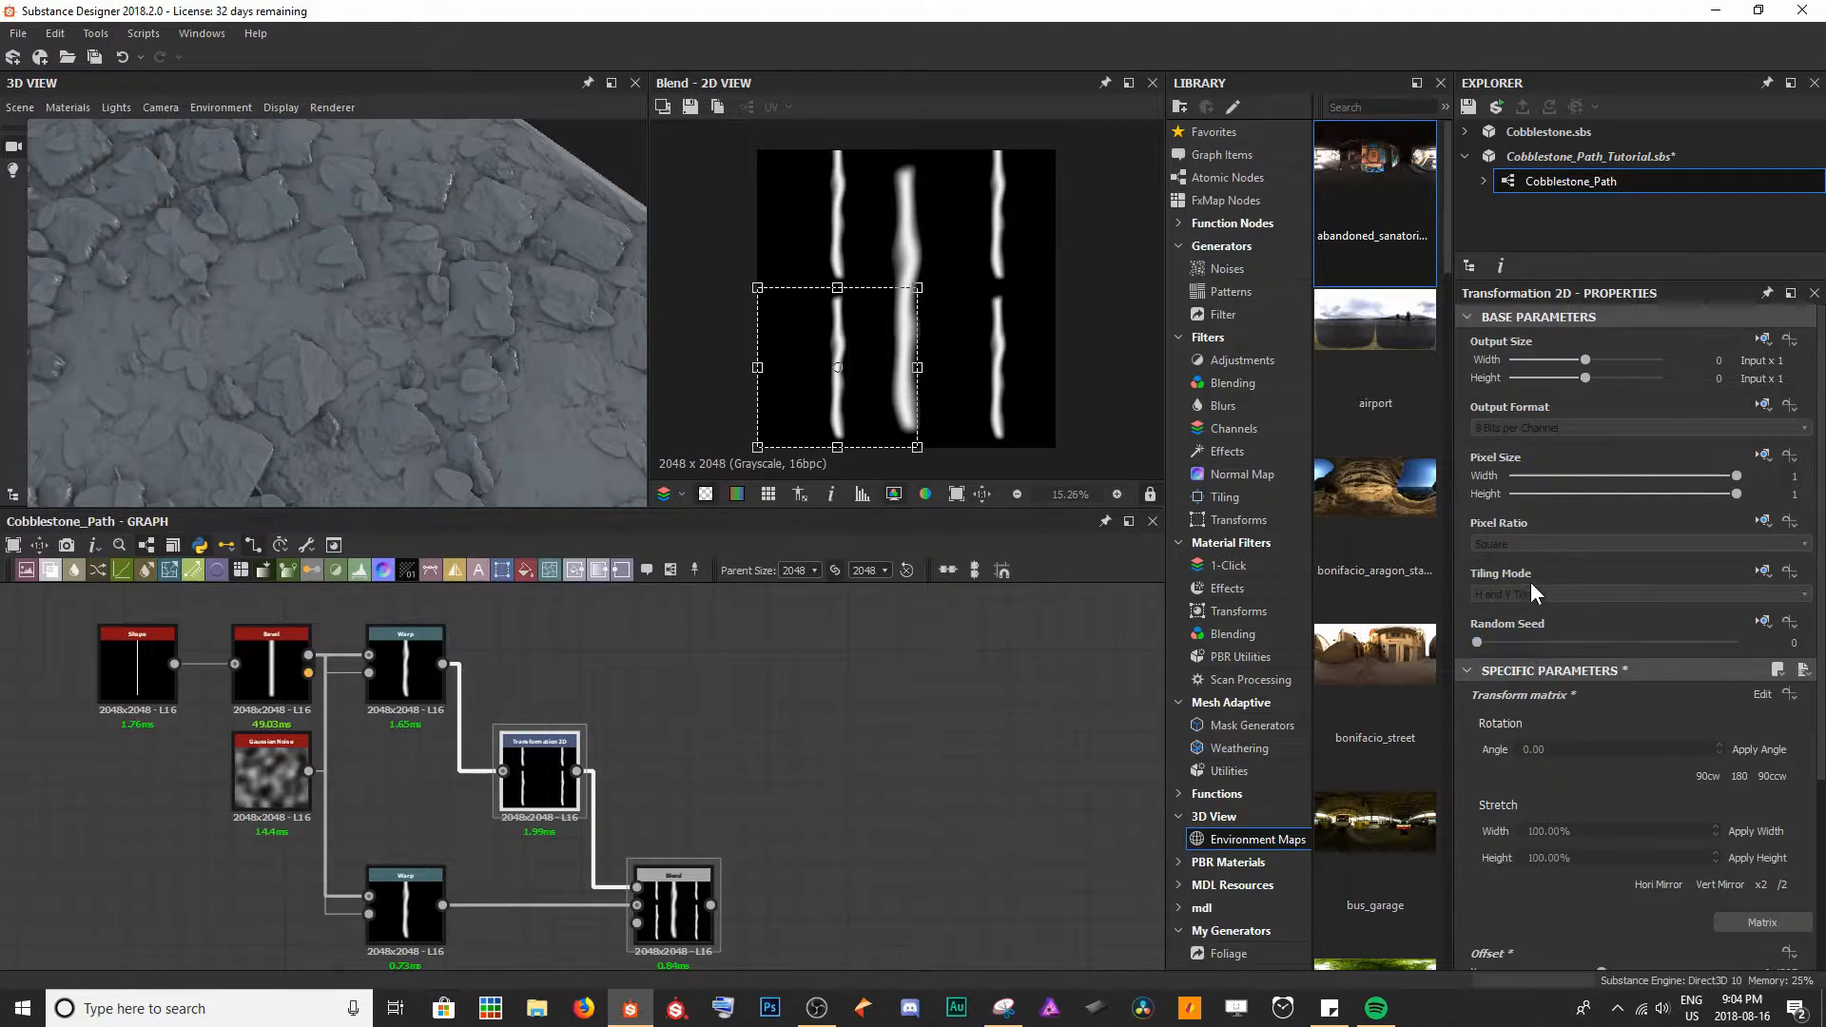
# - Make the Transformation 2D's tiling mode absolute and set it to No Tiling
pyautogui.click(1765, 573)
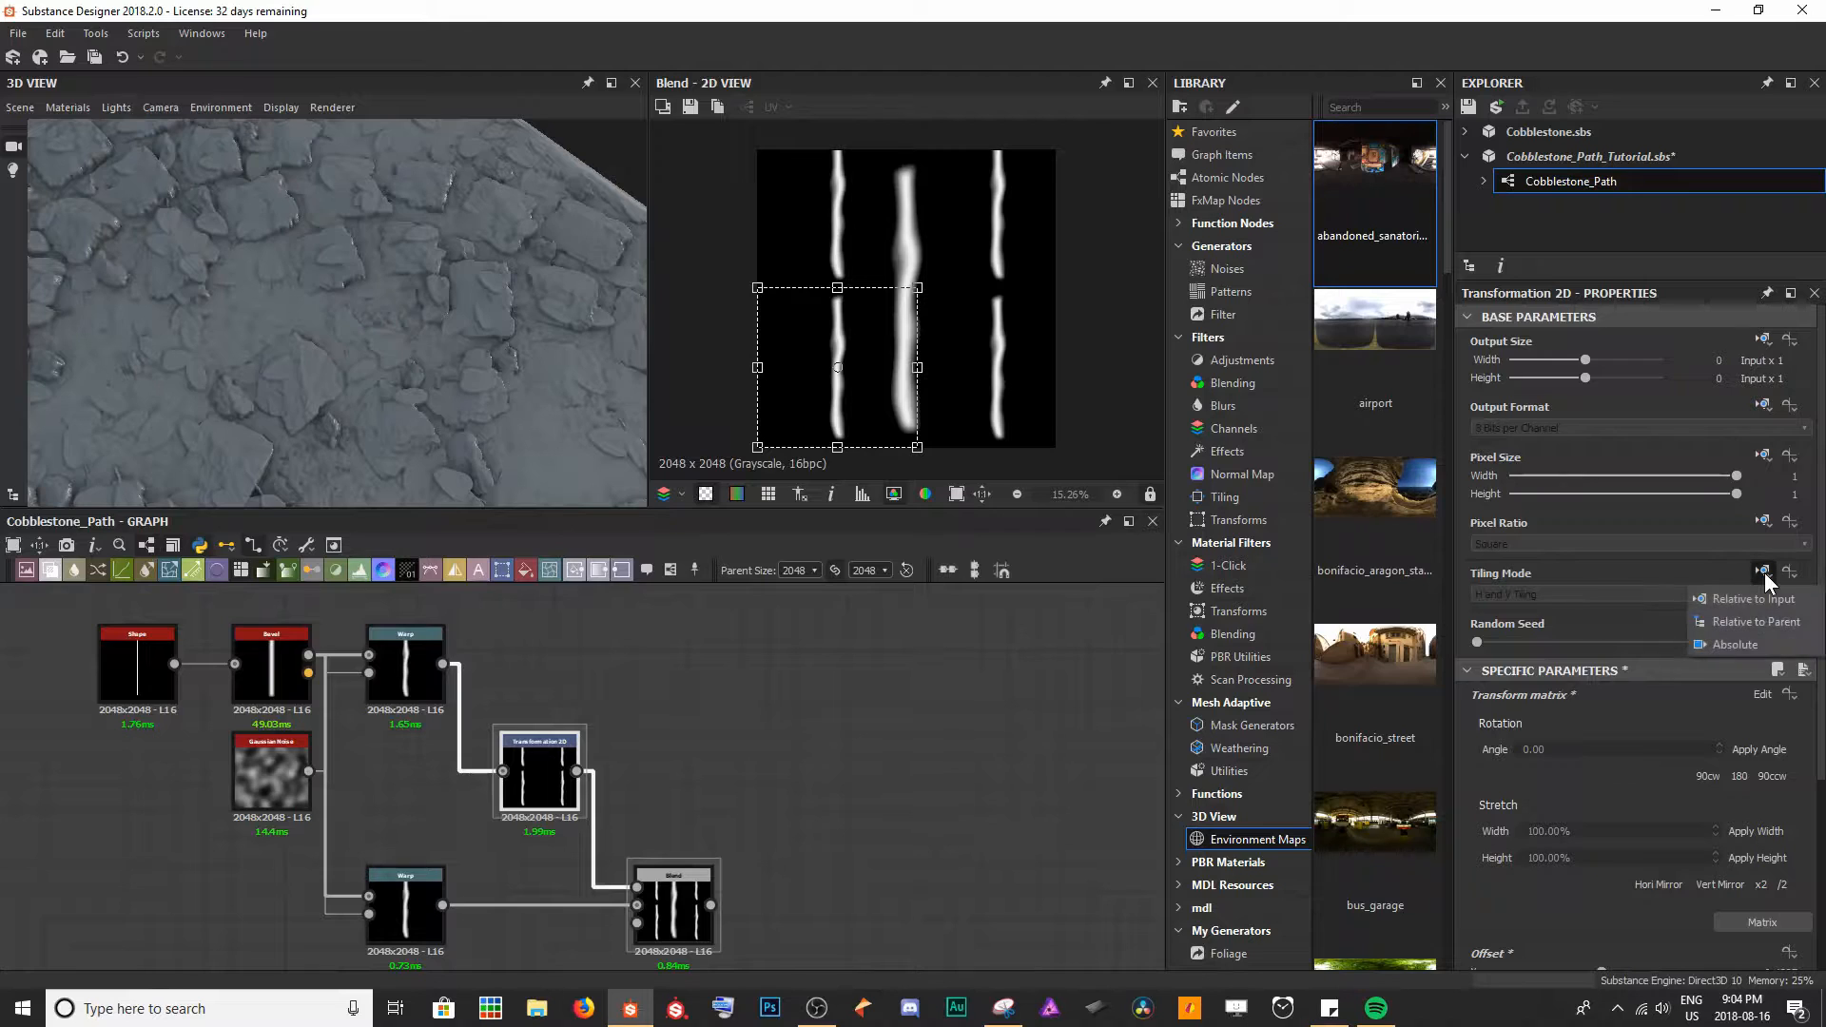
pyautogui.click(1735, 650)
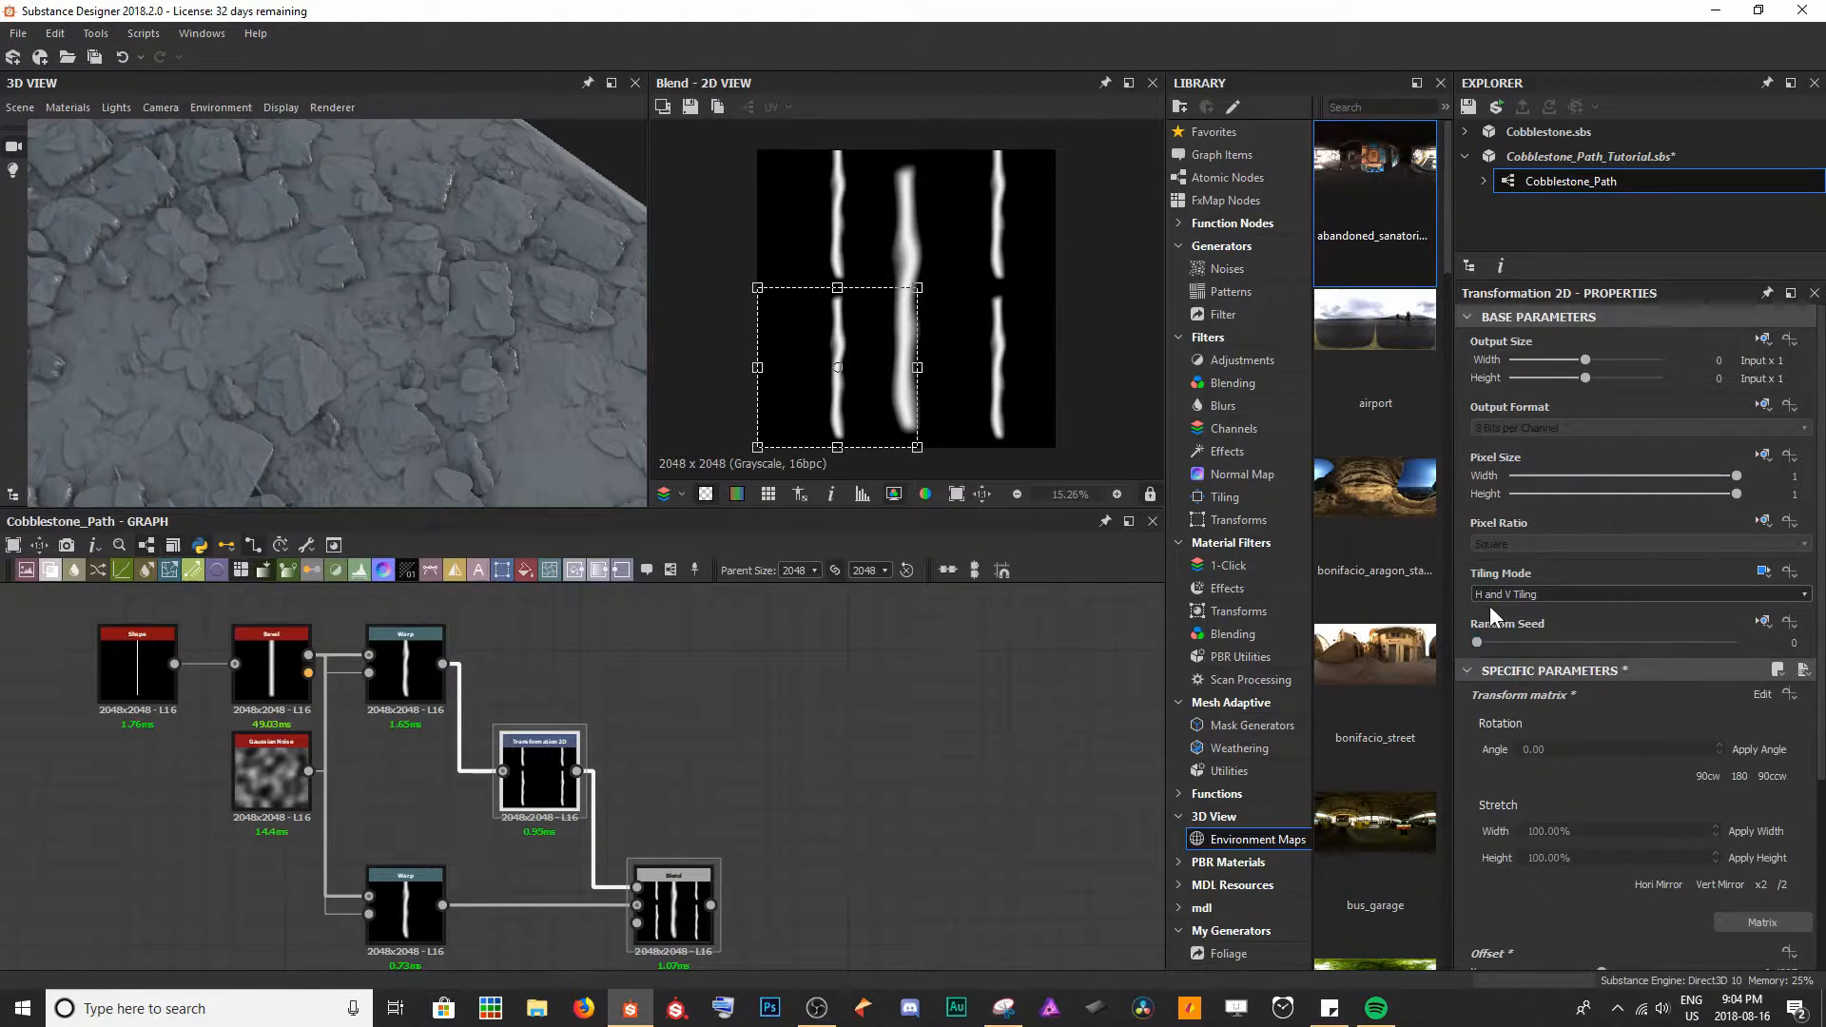
pyautogui.click(1545, 595)
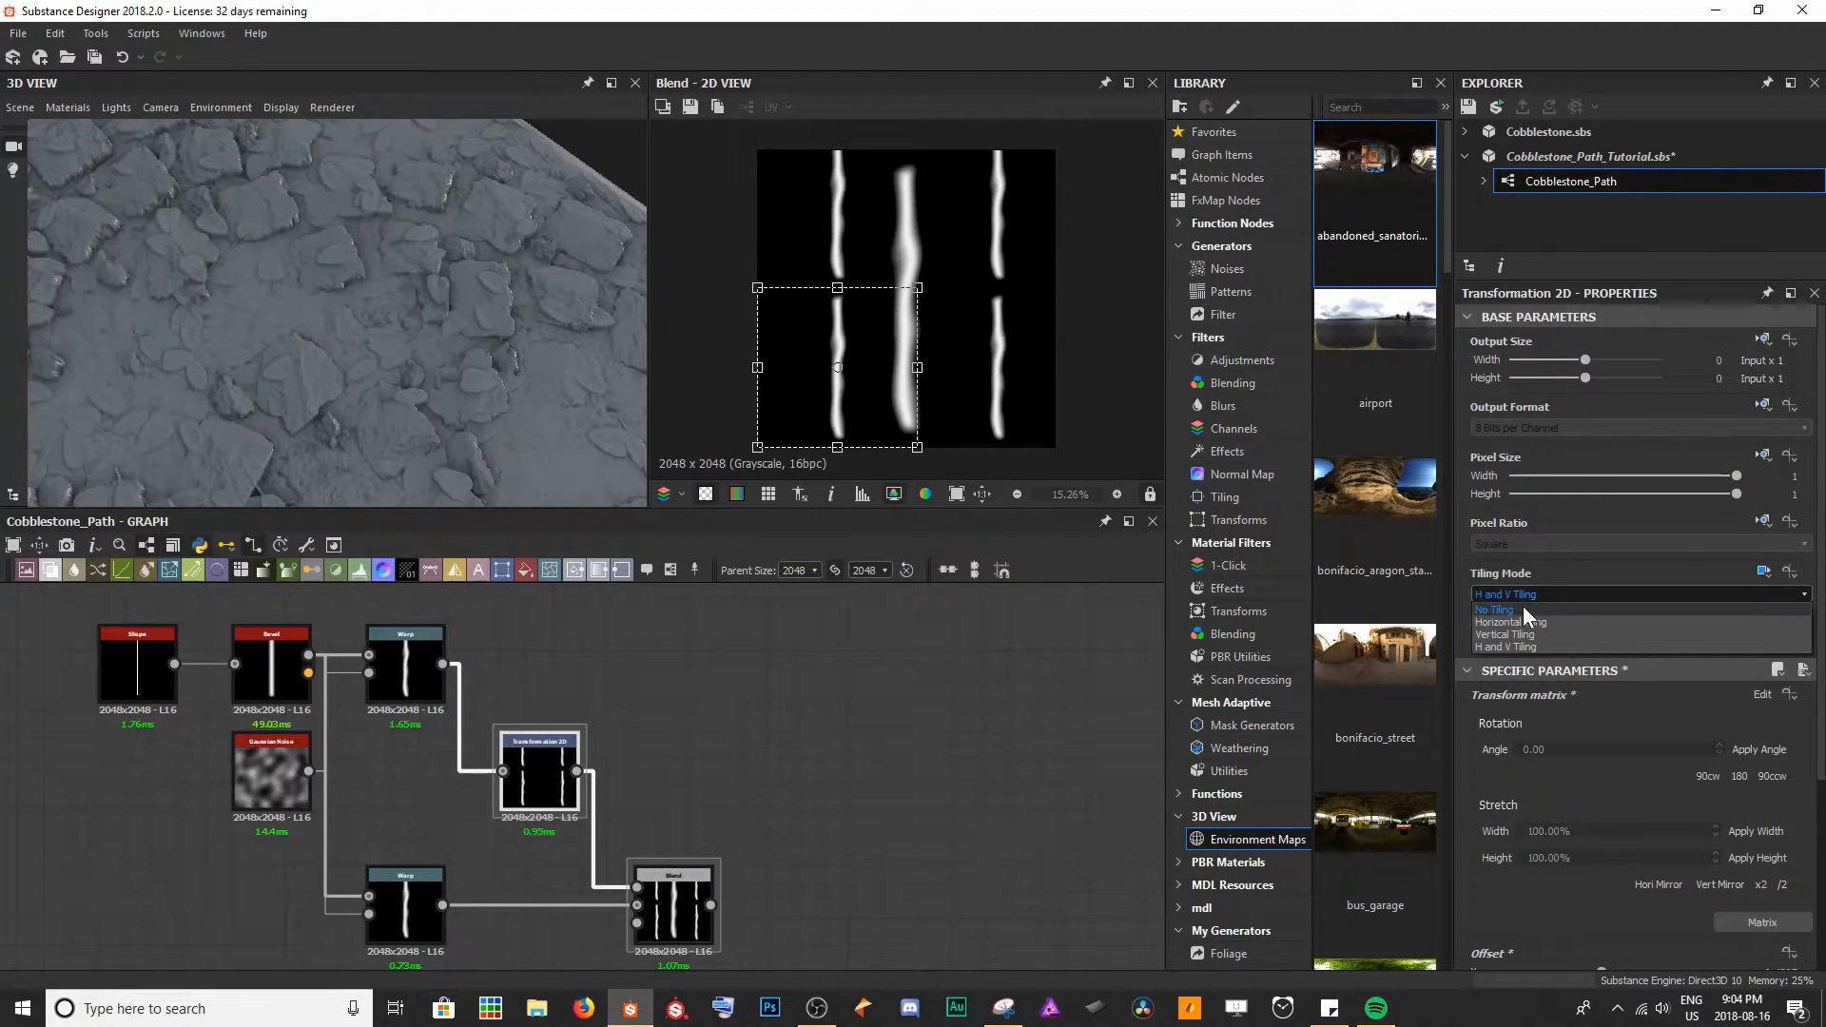
pyautogui.click(1522, 609)
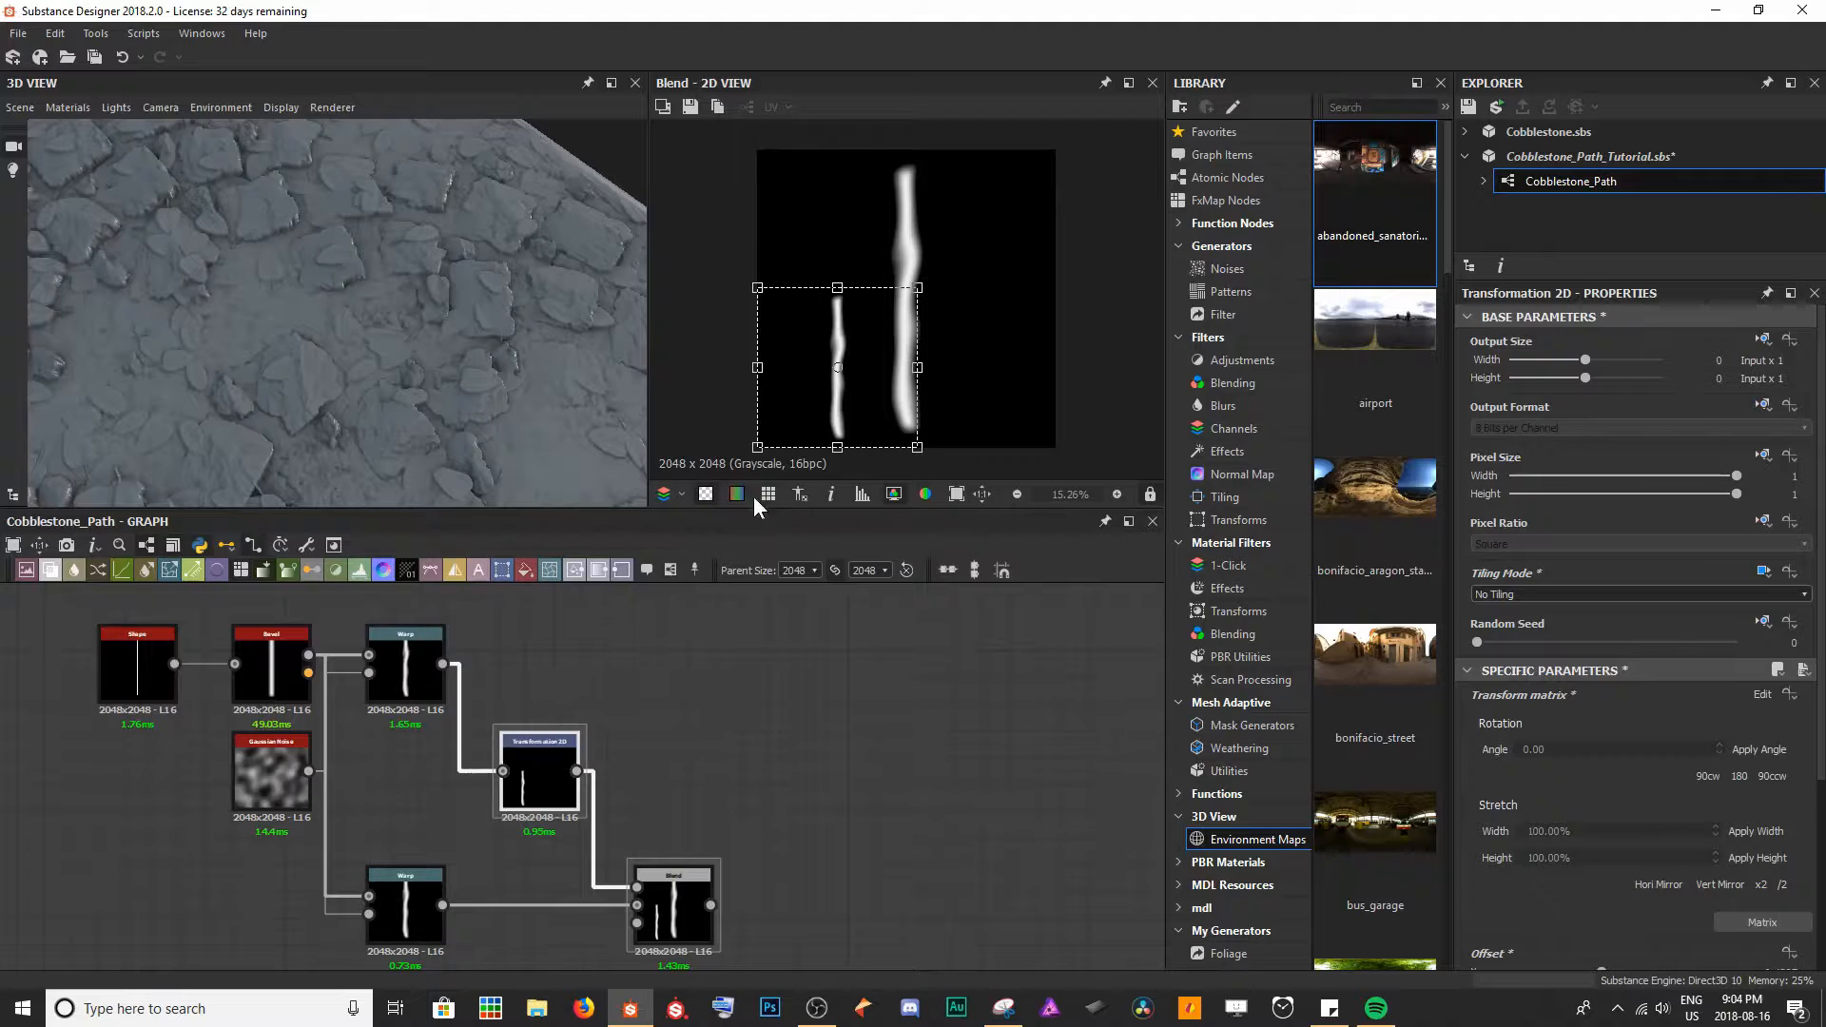
# - Resize, rotate and position the transformed bar so it forks from the upper half of the main bar as a side branch
pyautogui.moveTo(916, 305); pyautogui.dragTo(1008, 219)
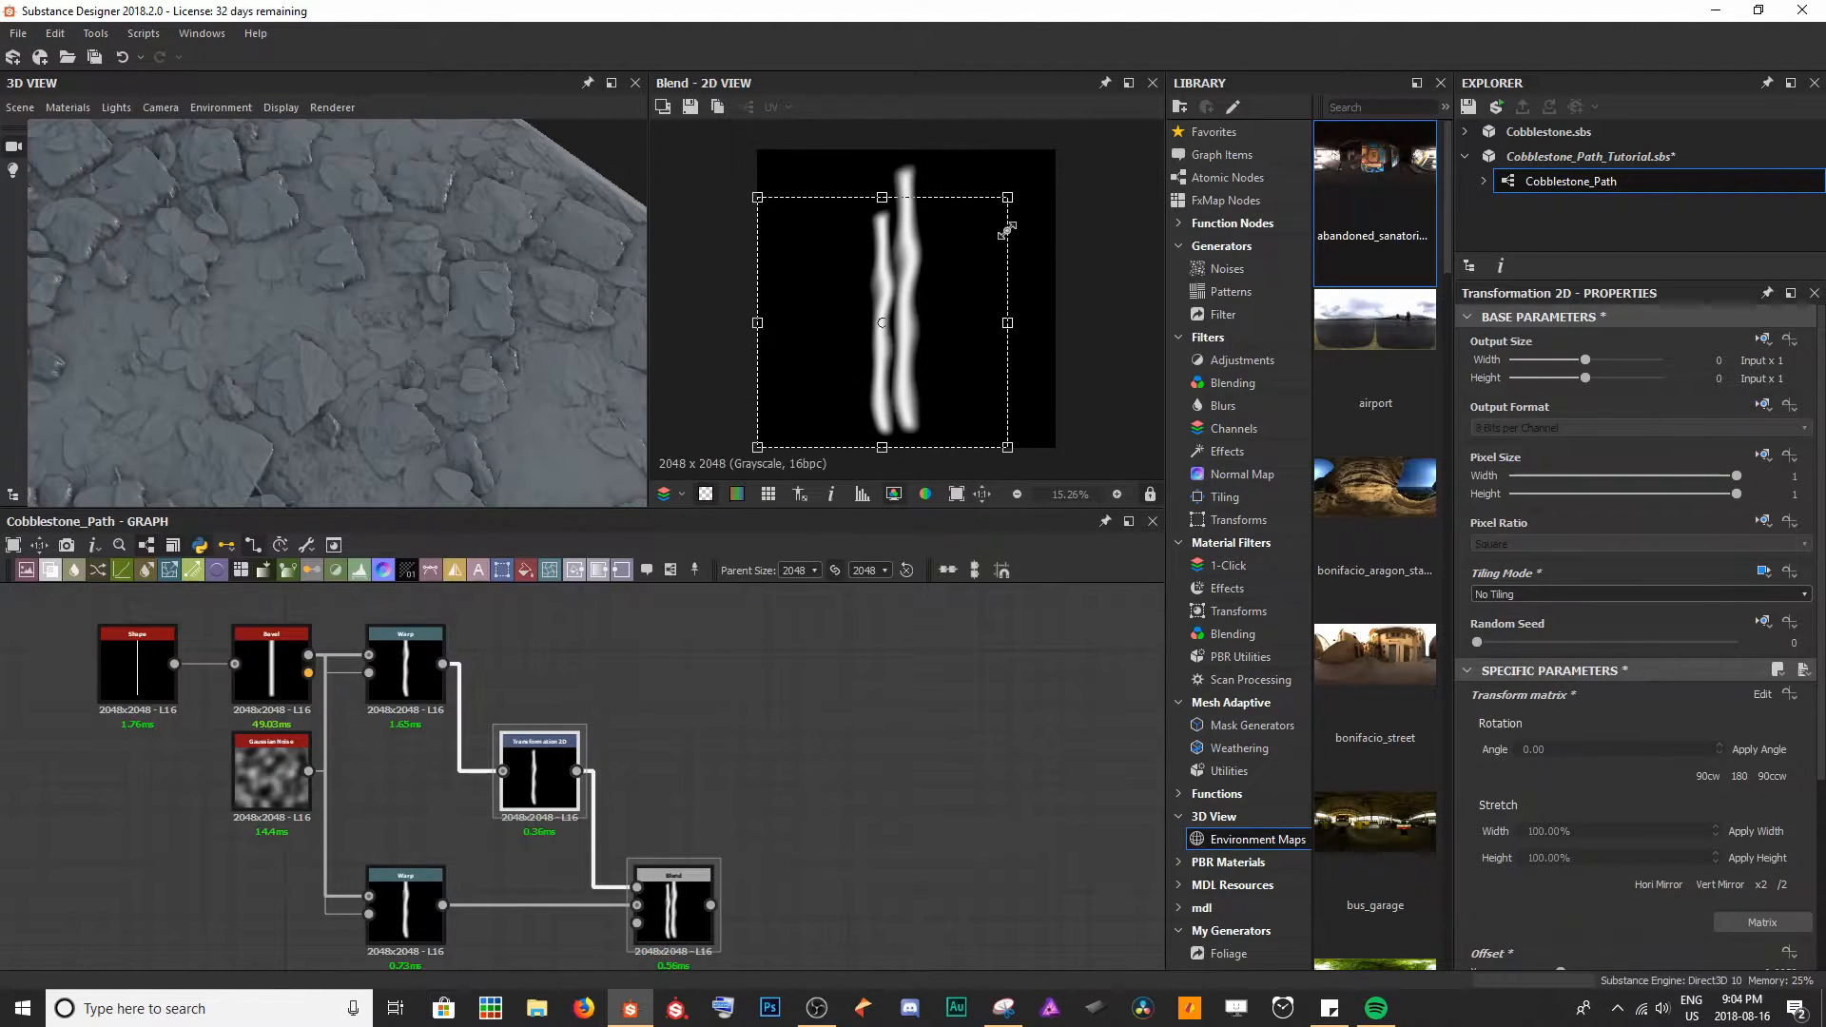
pyautogui.moveTo(881, 197)
pyautogui.mouseDown()
pyautogui.moveTo(879, 277)
pyautogui.moveTo(916, 269)
pyautogui.mouseUp()
pyautogui.scroll(3, 915, 269)
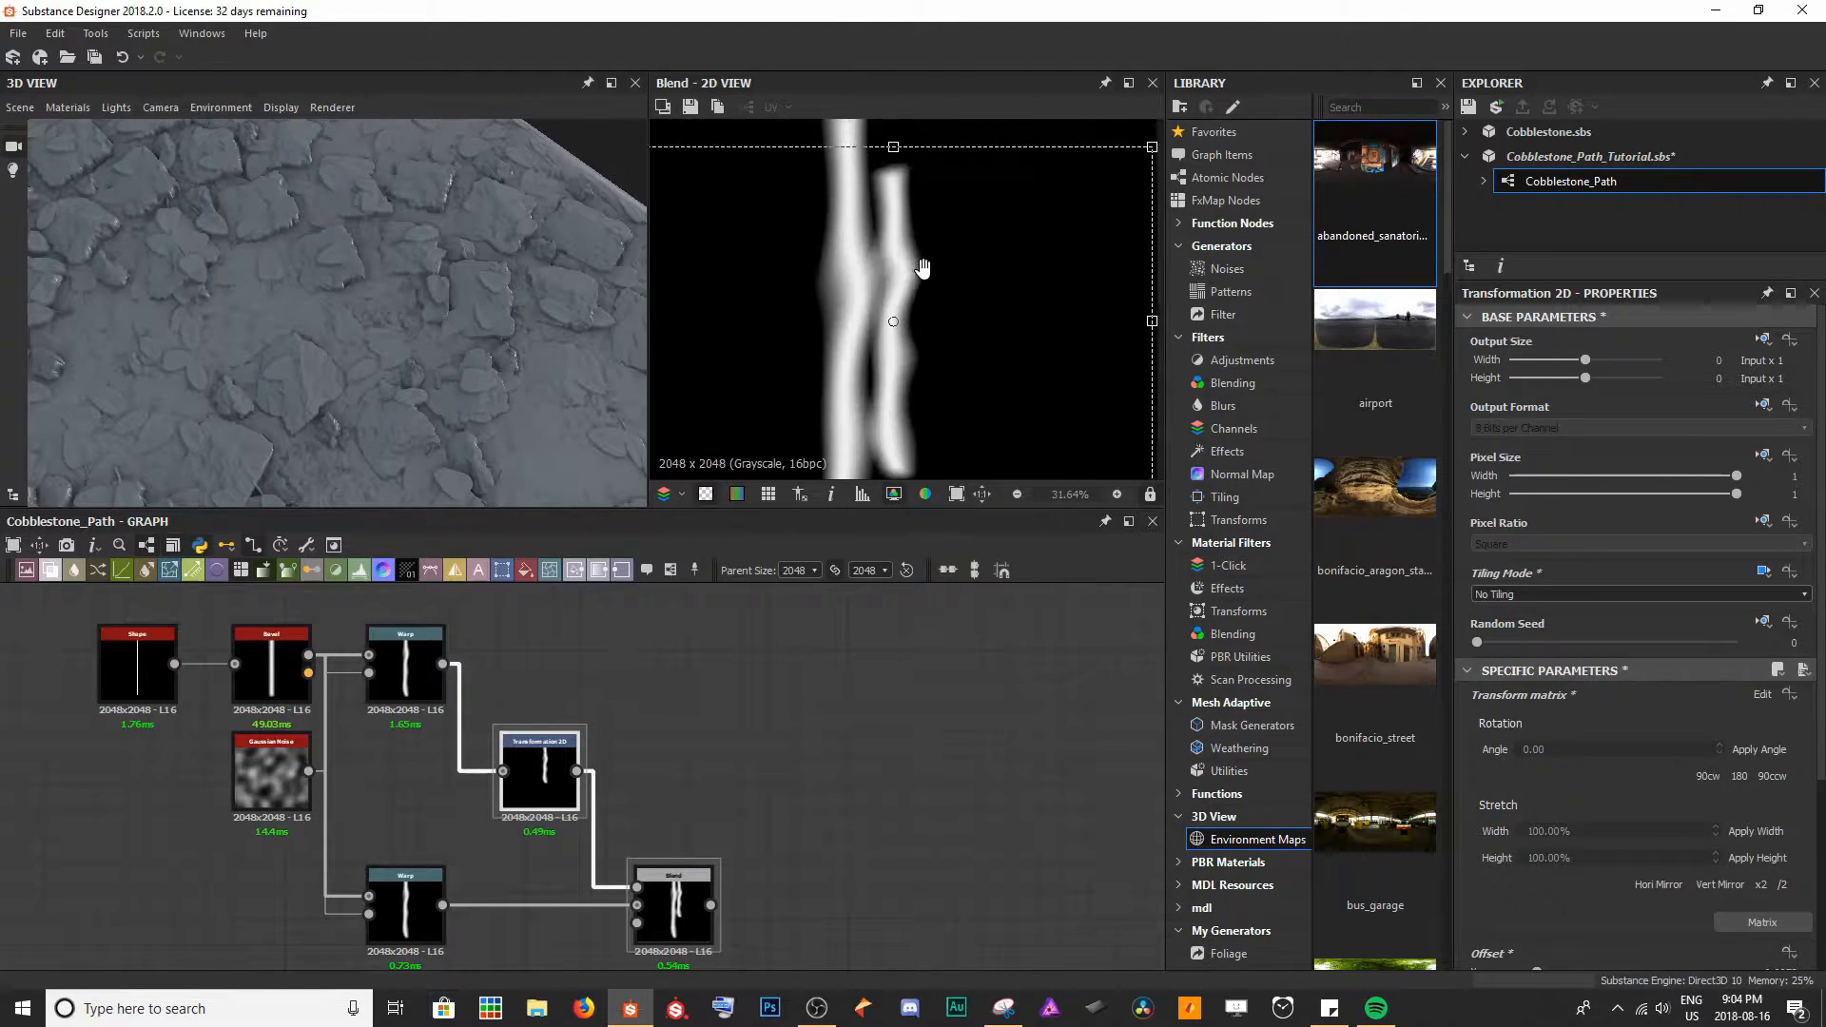
pyautogui.scroll(-2, 900, 202)
pyautogui.moveTo(897, 148)
pyautogui.mouseDown()
pyautogui.moveTo(982, 153)
pyautogui.moveTo(941, 145)
pyautogui.mouseUp()
pyautogui.moveTo(979, 284); pyautogui.dragTo(976, 241)
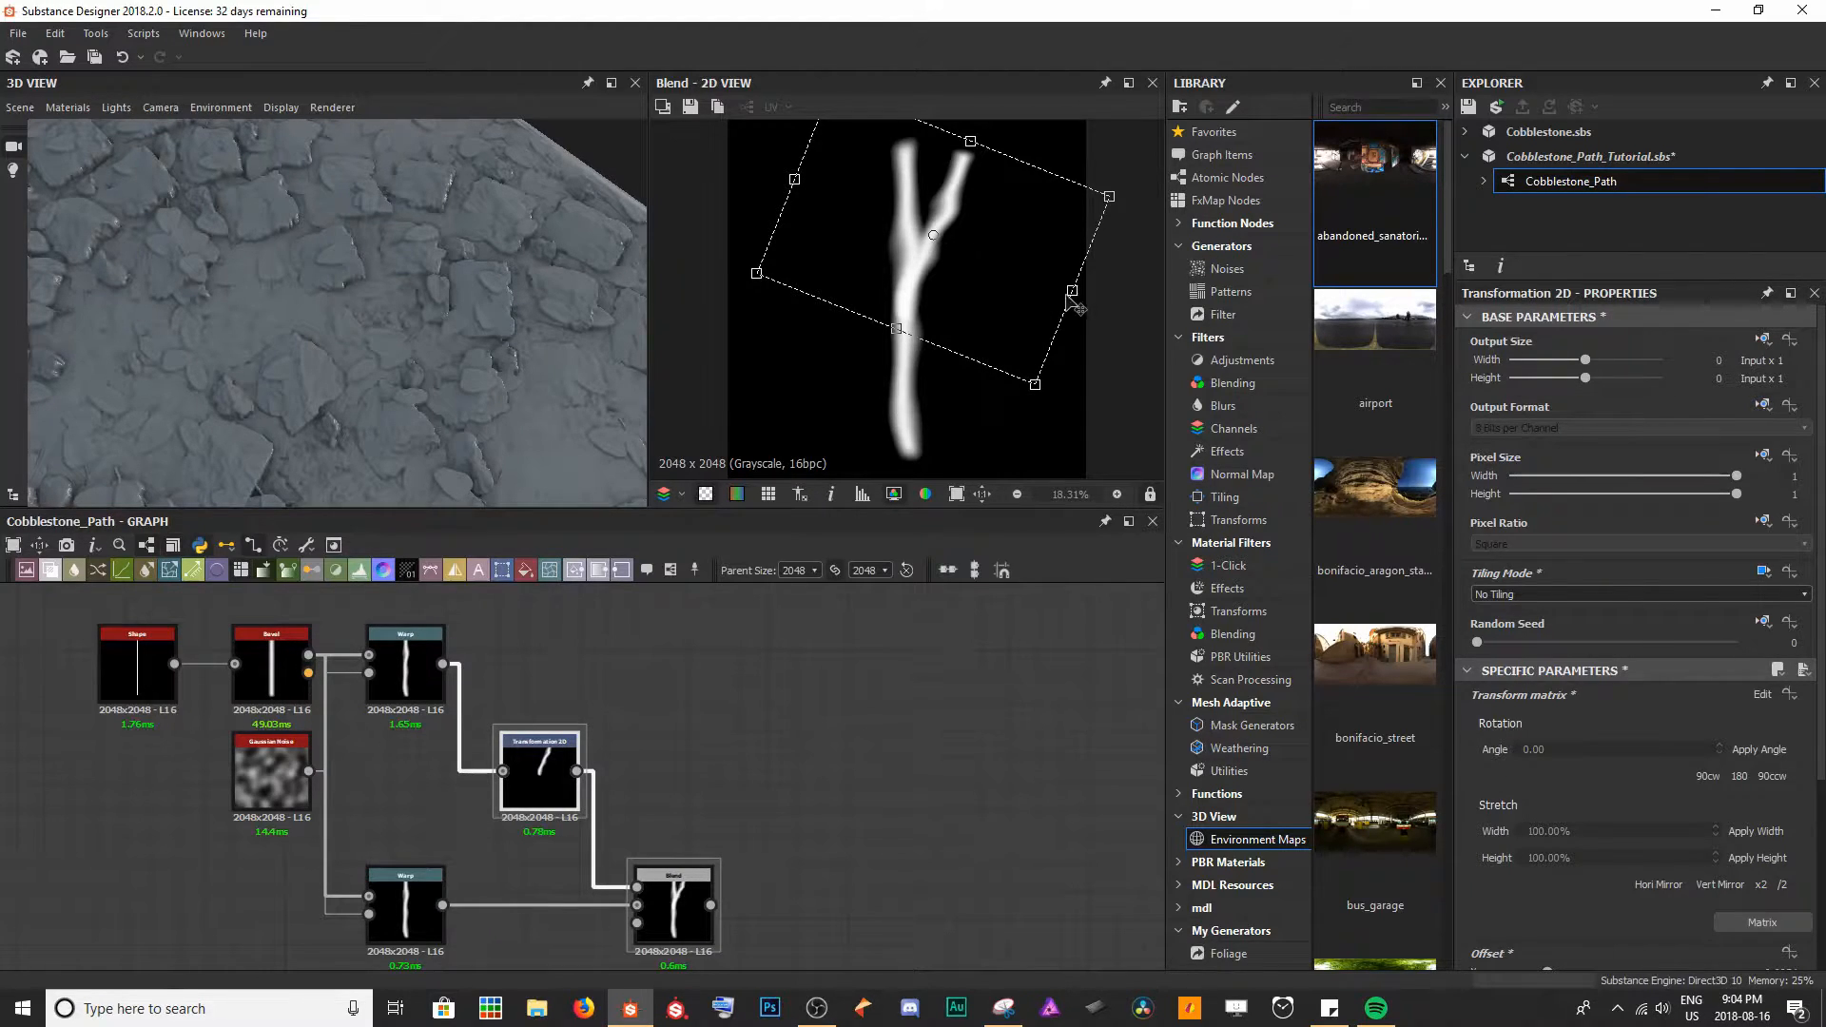
pyautogui.moveTo(1069, 291); pyautogui.dragTo(1016, 298)
pyautogui.click(878, 791)
pyautogui.click(663, 917)
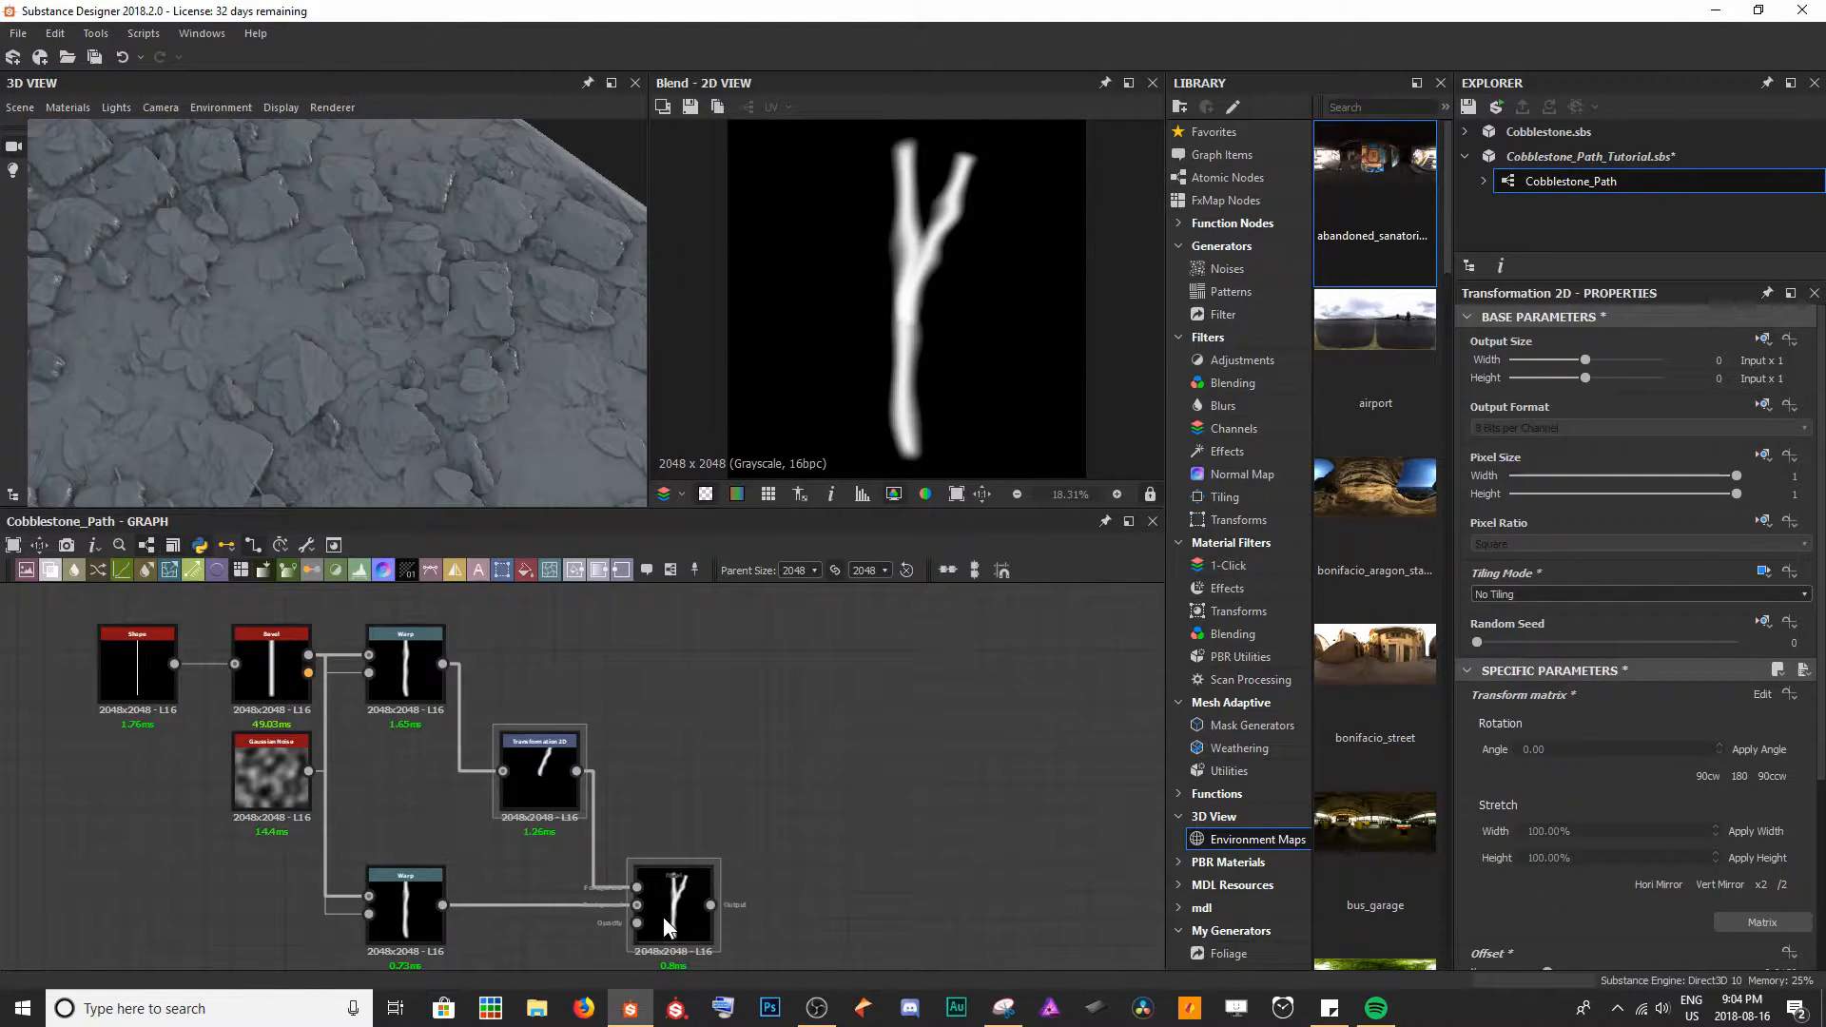
pyautogui.scroll(-1, 946, 268)
pyautogui.scroll(-2, 946, 268)
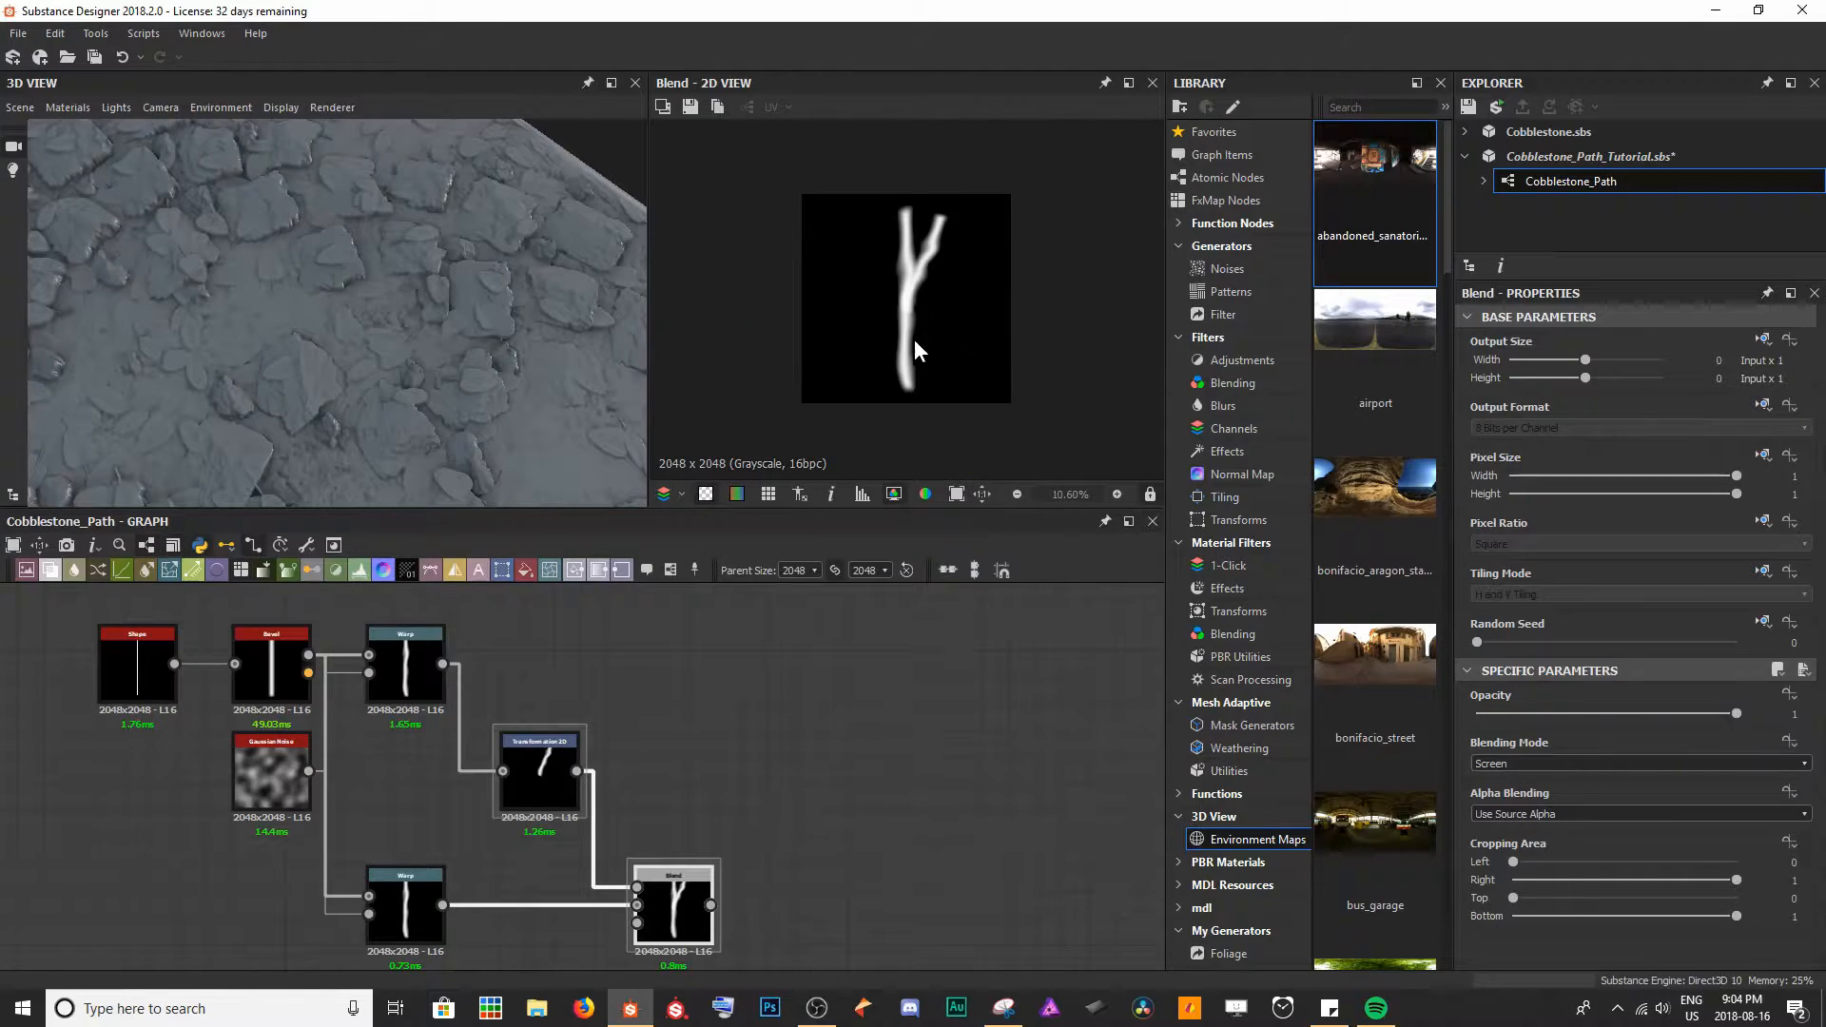
# - Lower the upper Warp node's intensity slightly, preview the Blend again, and save the package
pyautogui.click(416, 683)
pyautogui.click(674, 877)
pyautogui.click(391, 666)
pyautogui.moveTo(1674, 713)
pyautogui.mouseDown()
pyautogui.moveTo(1695, 706)
pyautogui.moveTo(1617, 716)
pyautogui.moveTo(1643, 717)
pyautogui.mouseUp()
pyautogui.doubleClick(412, 662)
pyautogui.doubleClick(673, 904)
pyautogui.hotkey('ctrl', 's')
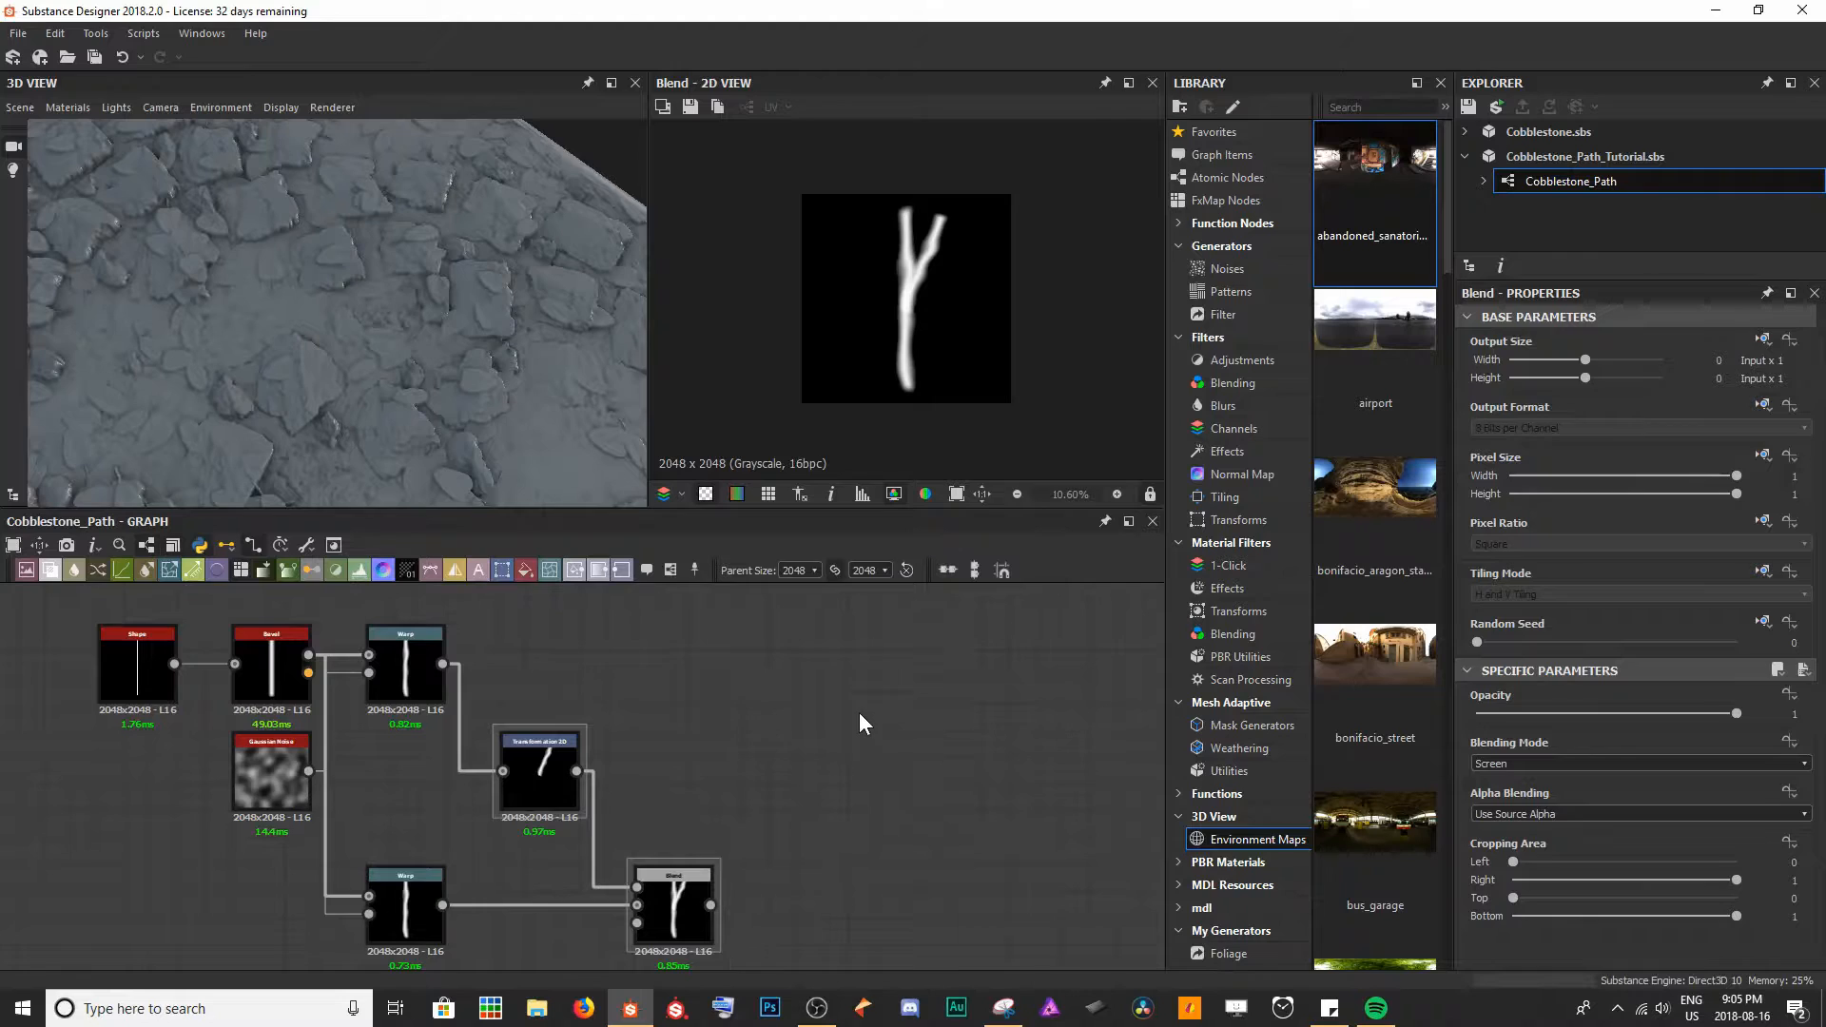
# - Add a Tile Generator node beyond the Blend, in line with the upper Warp, and feed that Warp into its first pattern input
pyautogui.press('space')
pyautogui.write('tile')
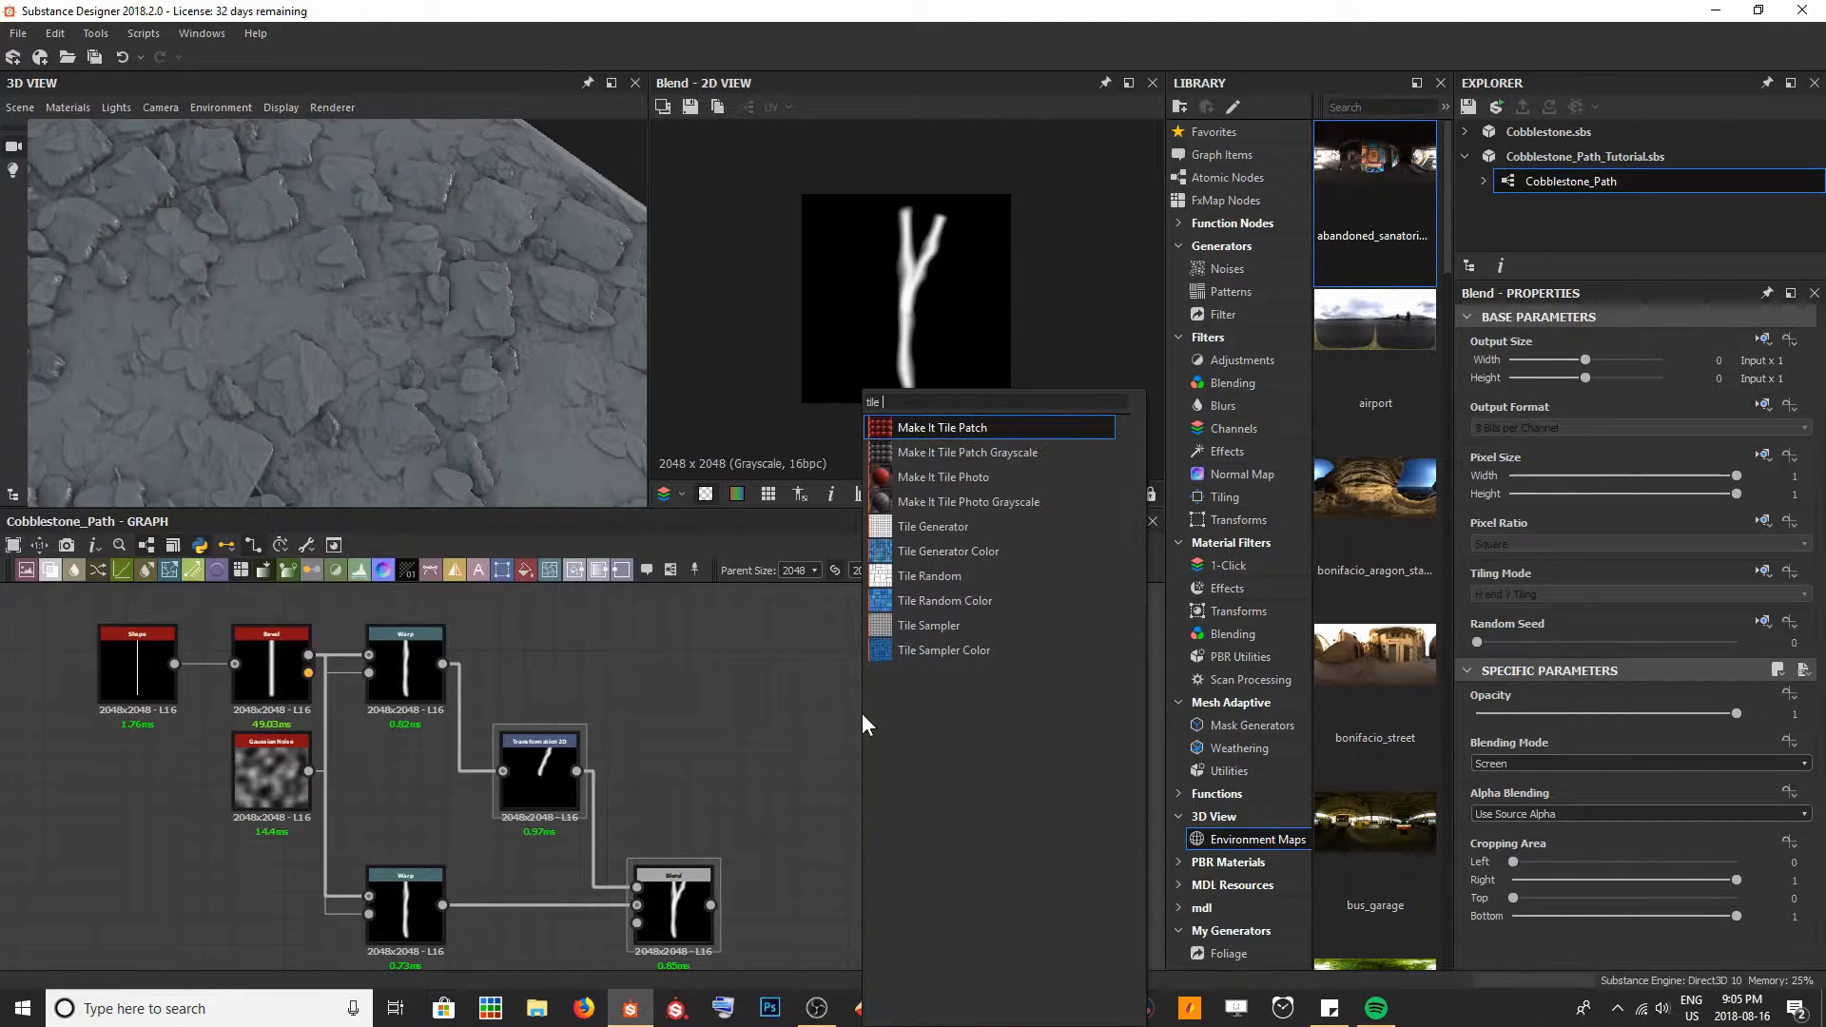
pyautogui.press('Down')
pyautogui.press('Down')
pyautogui.press('Down')
pyautogui.press('Down')
pyautogui.press('Return')
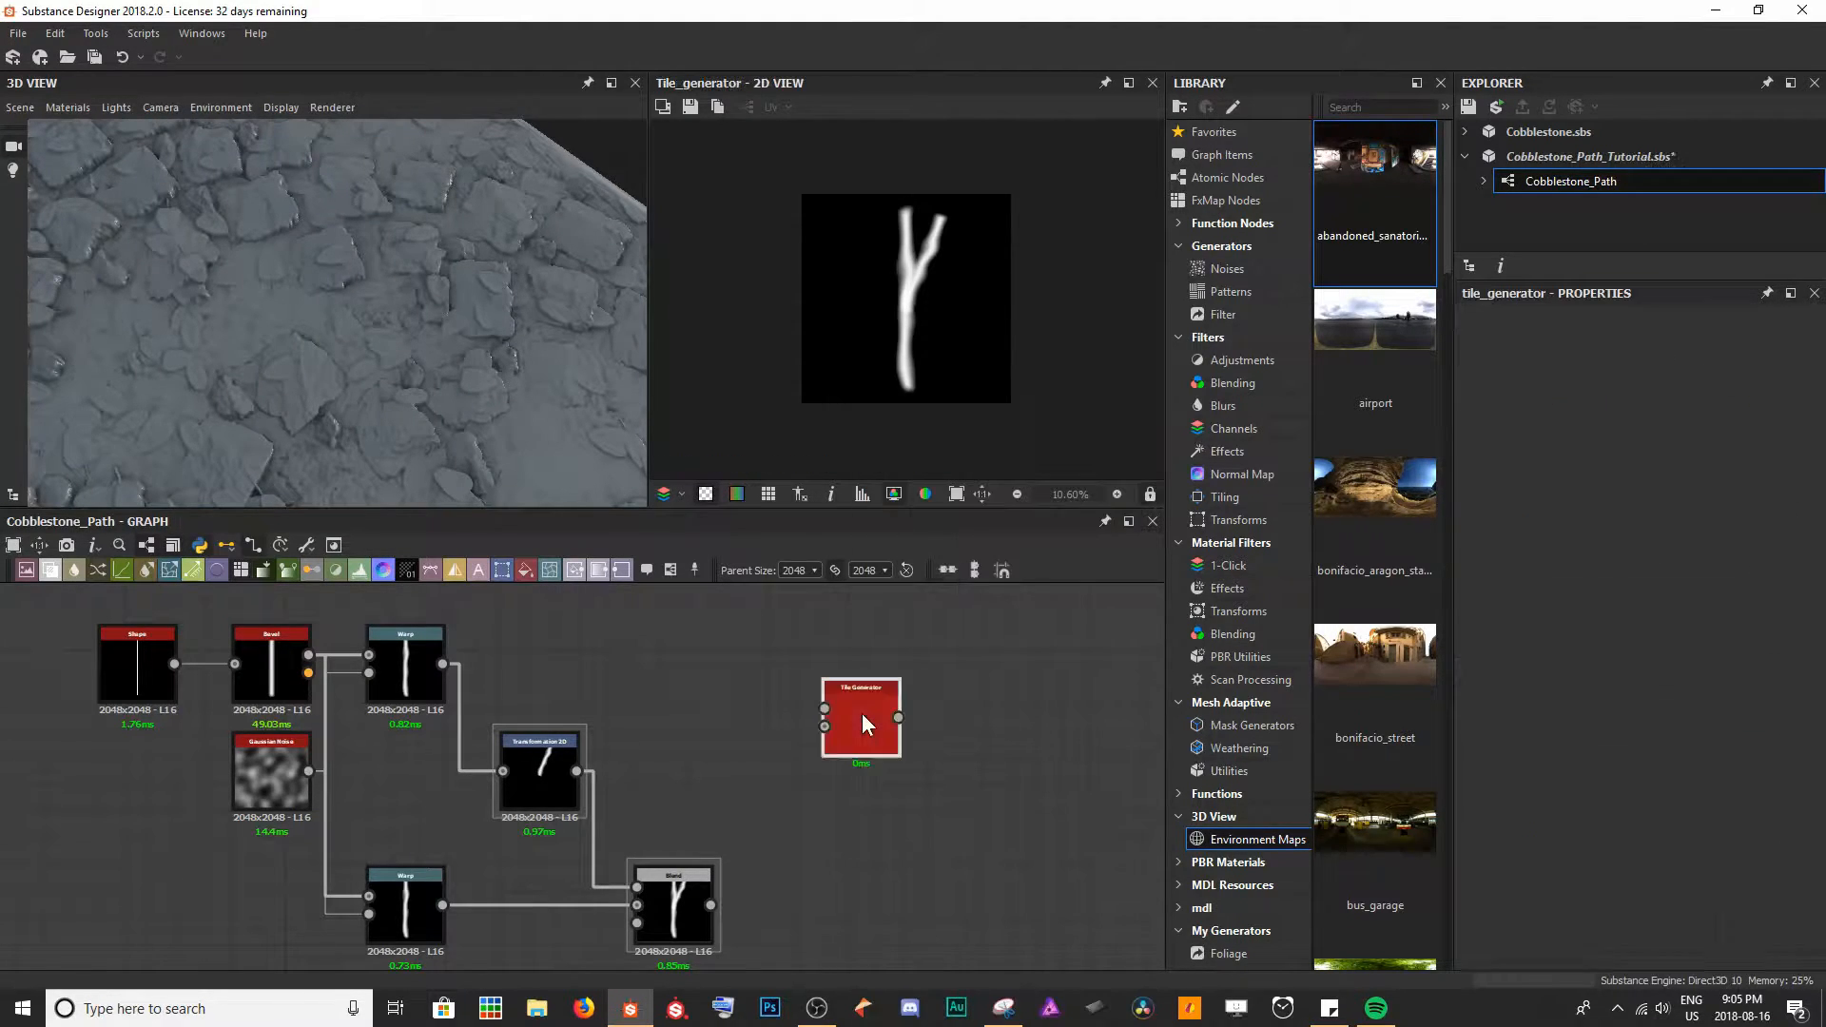
pyautogui.moveTo(863, 715); pyautogui.dragTo(862, 662)
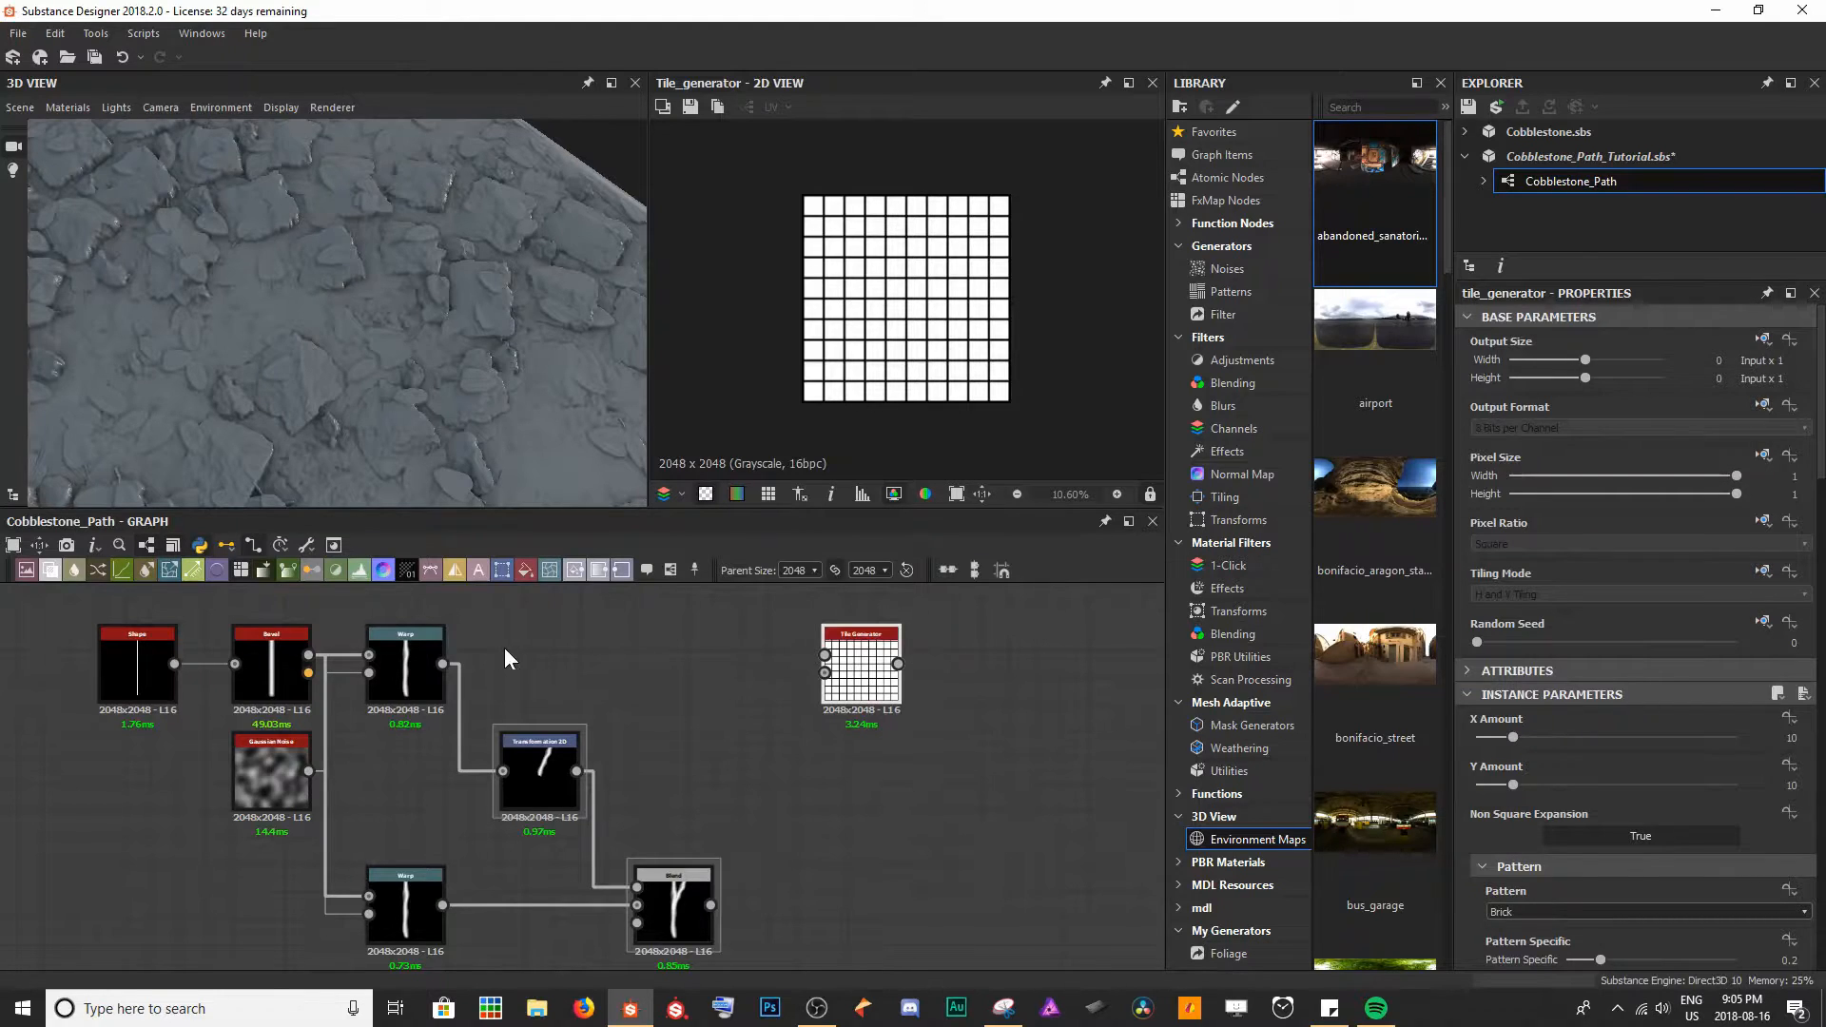
pyautogui.moveTo(444, 663); pyautogui.dragTo(824, 655)
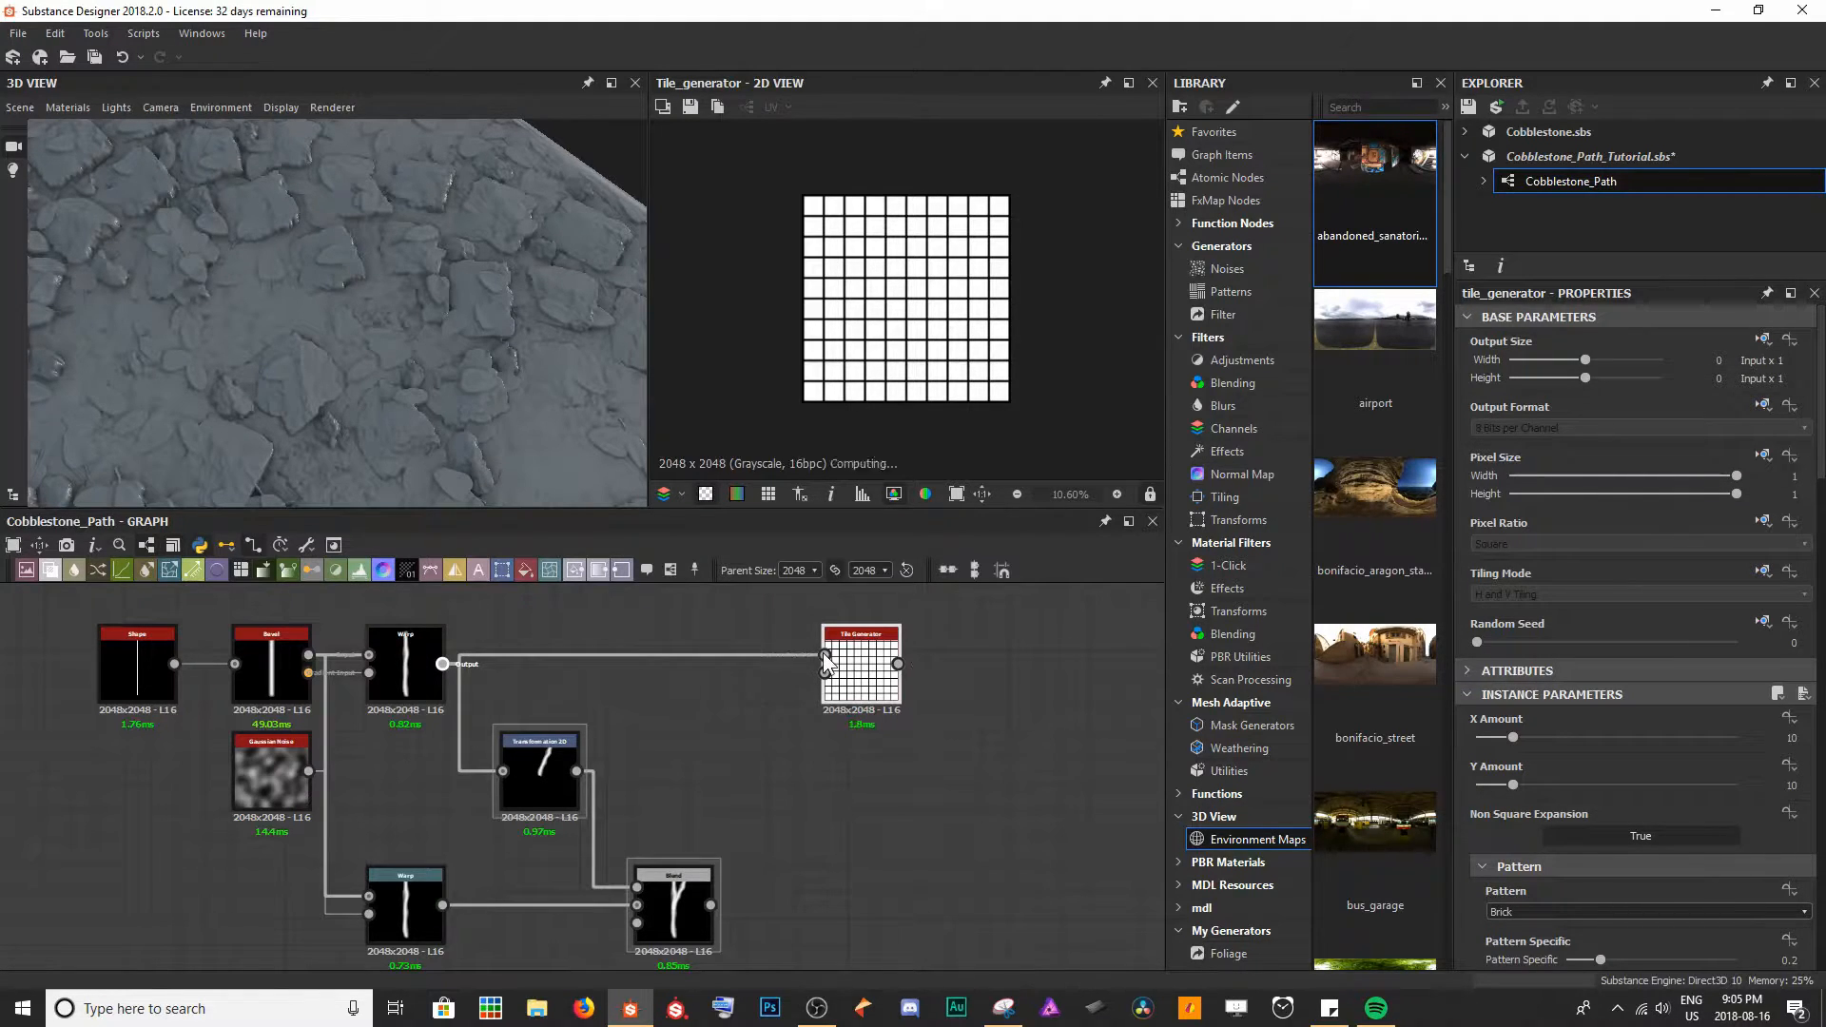
pyautogui.scroll(-3, 837, 723)
pyautogui.scroll(5, 830, 727)
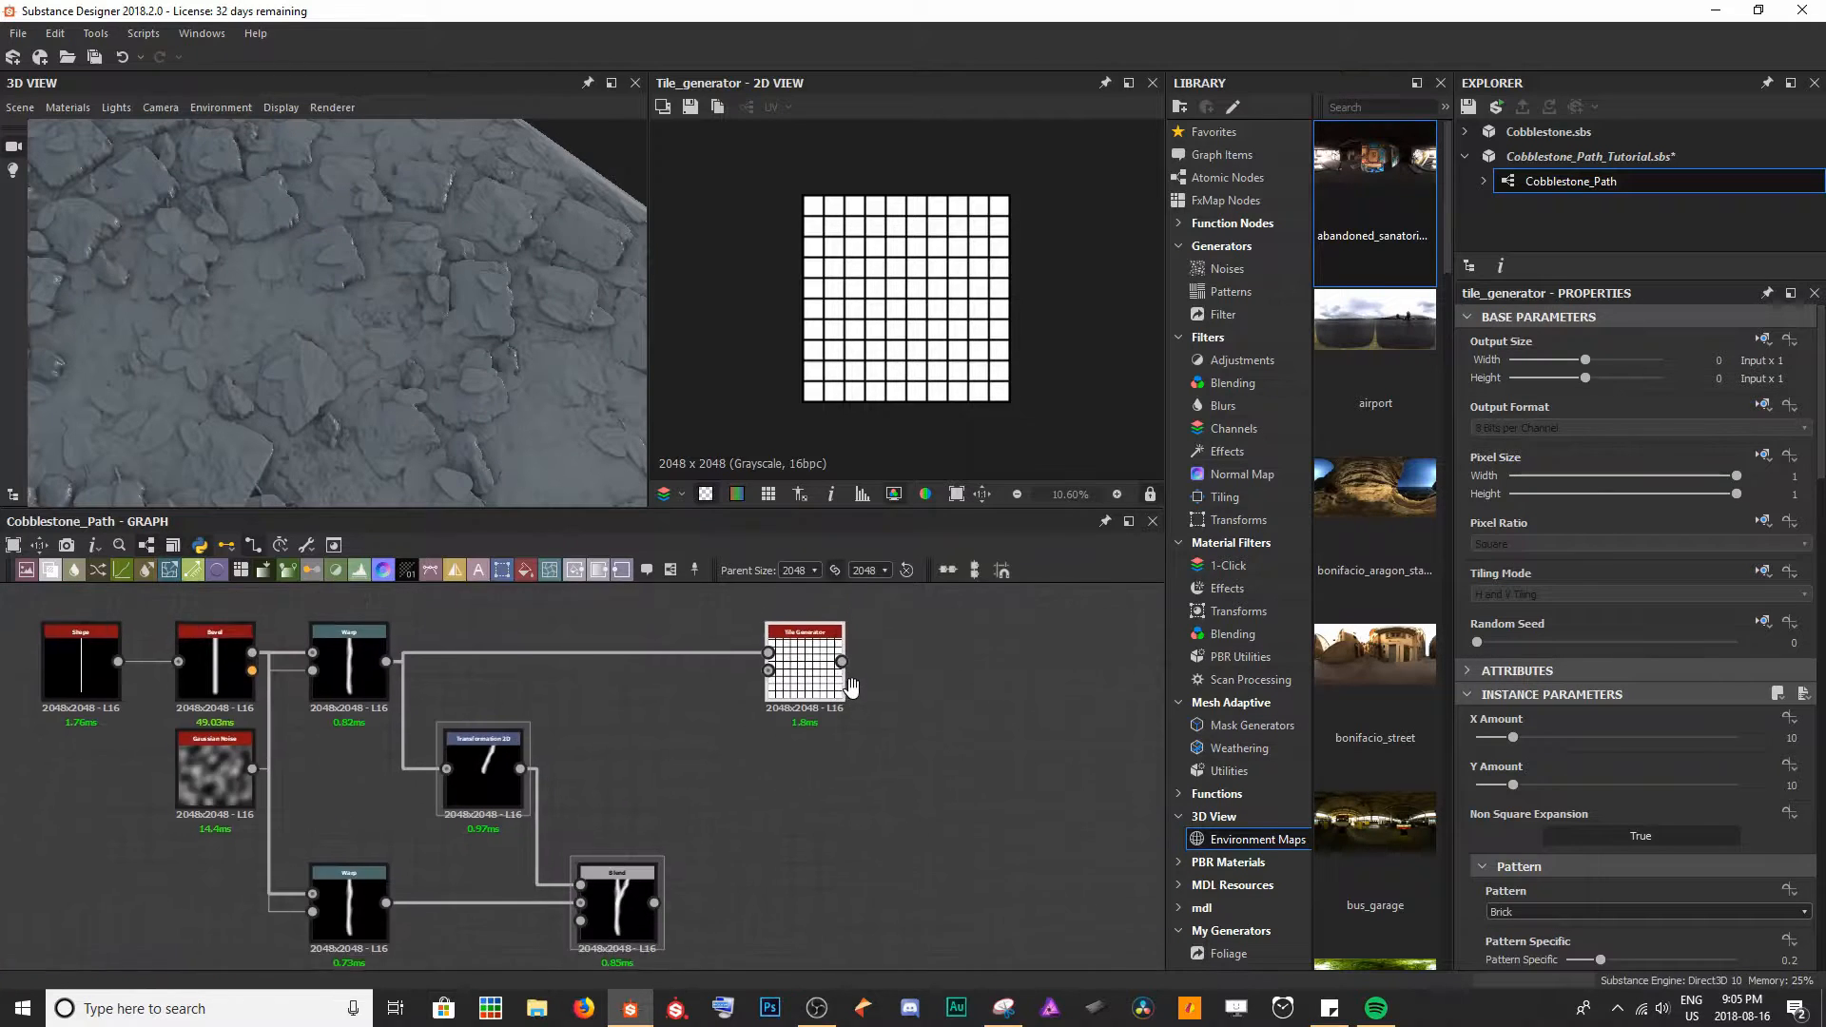
# - Set the Tile Generator's pattern to Image Input with a pattern input number of 2
pyautogui.scroll(-3, 1596, 694)
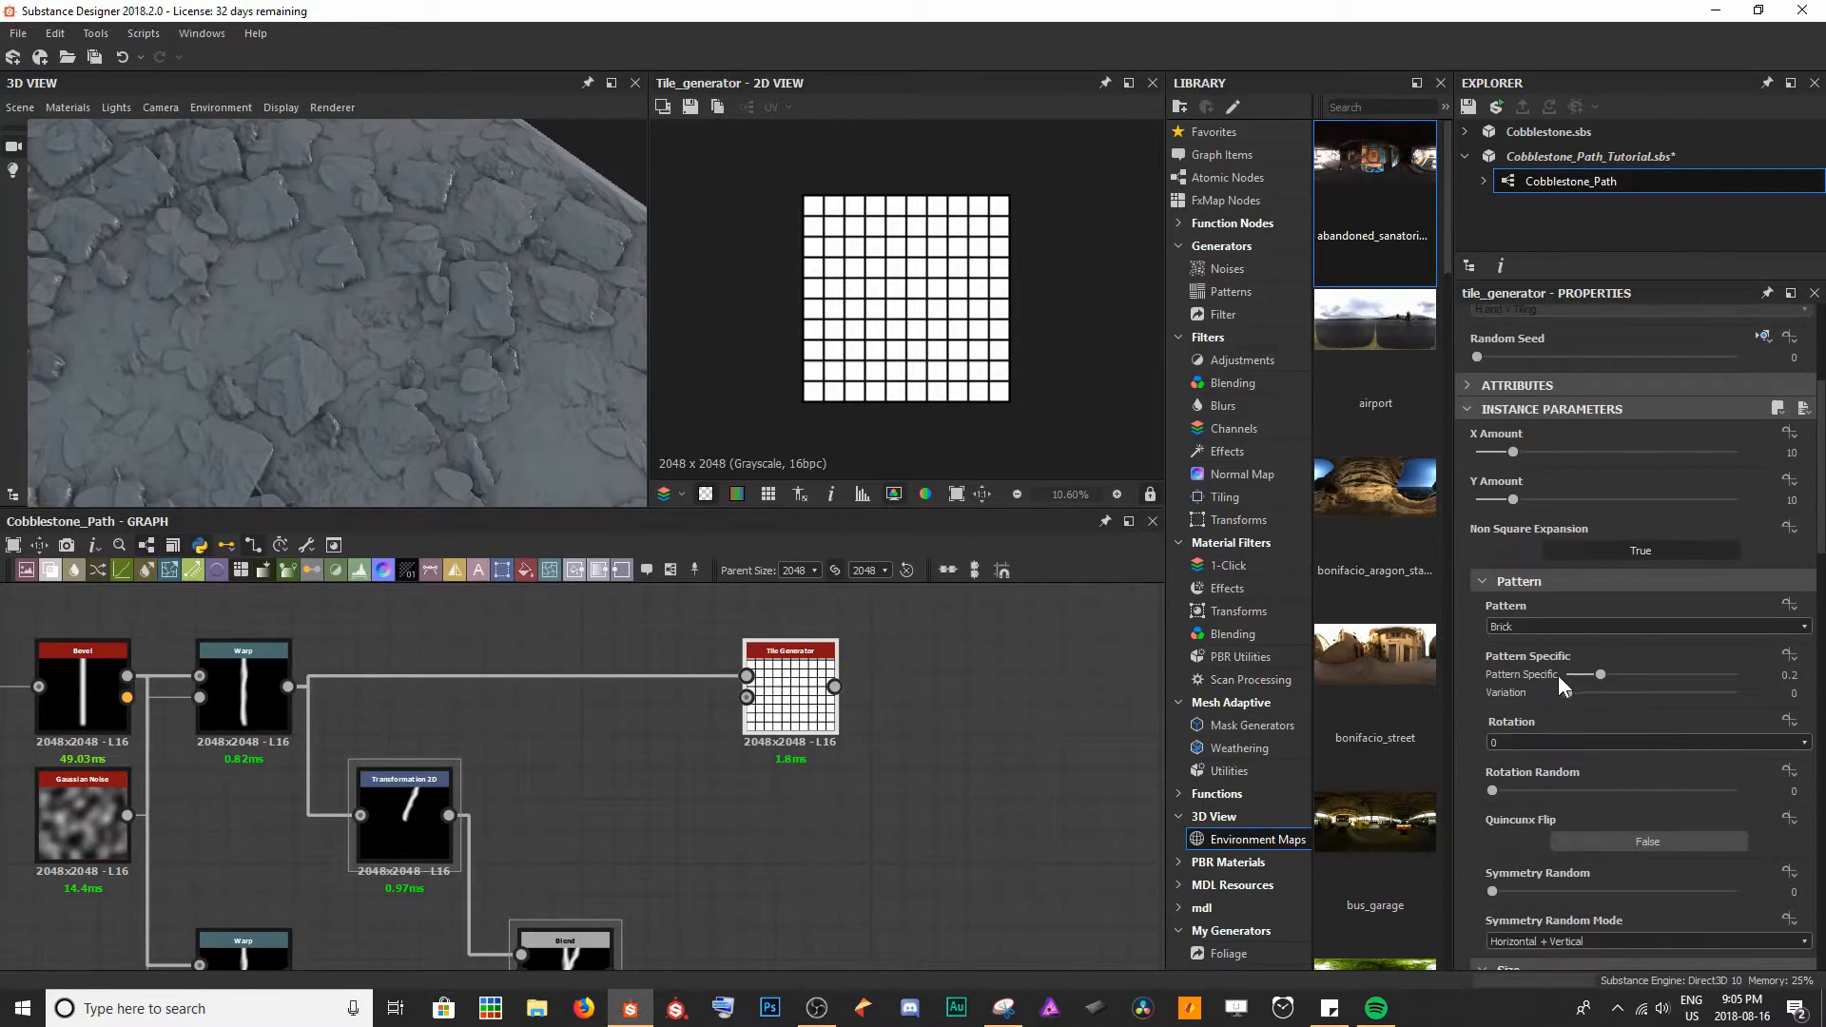
pyautogui.scroll(-1, 1549, 676)
pyautogui.scroll(-1, 1523, 734)
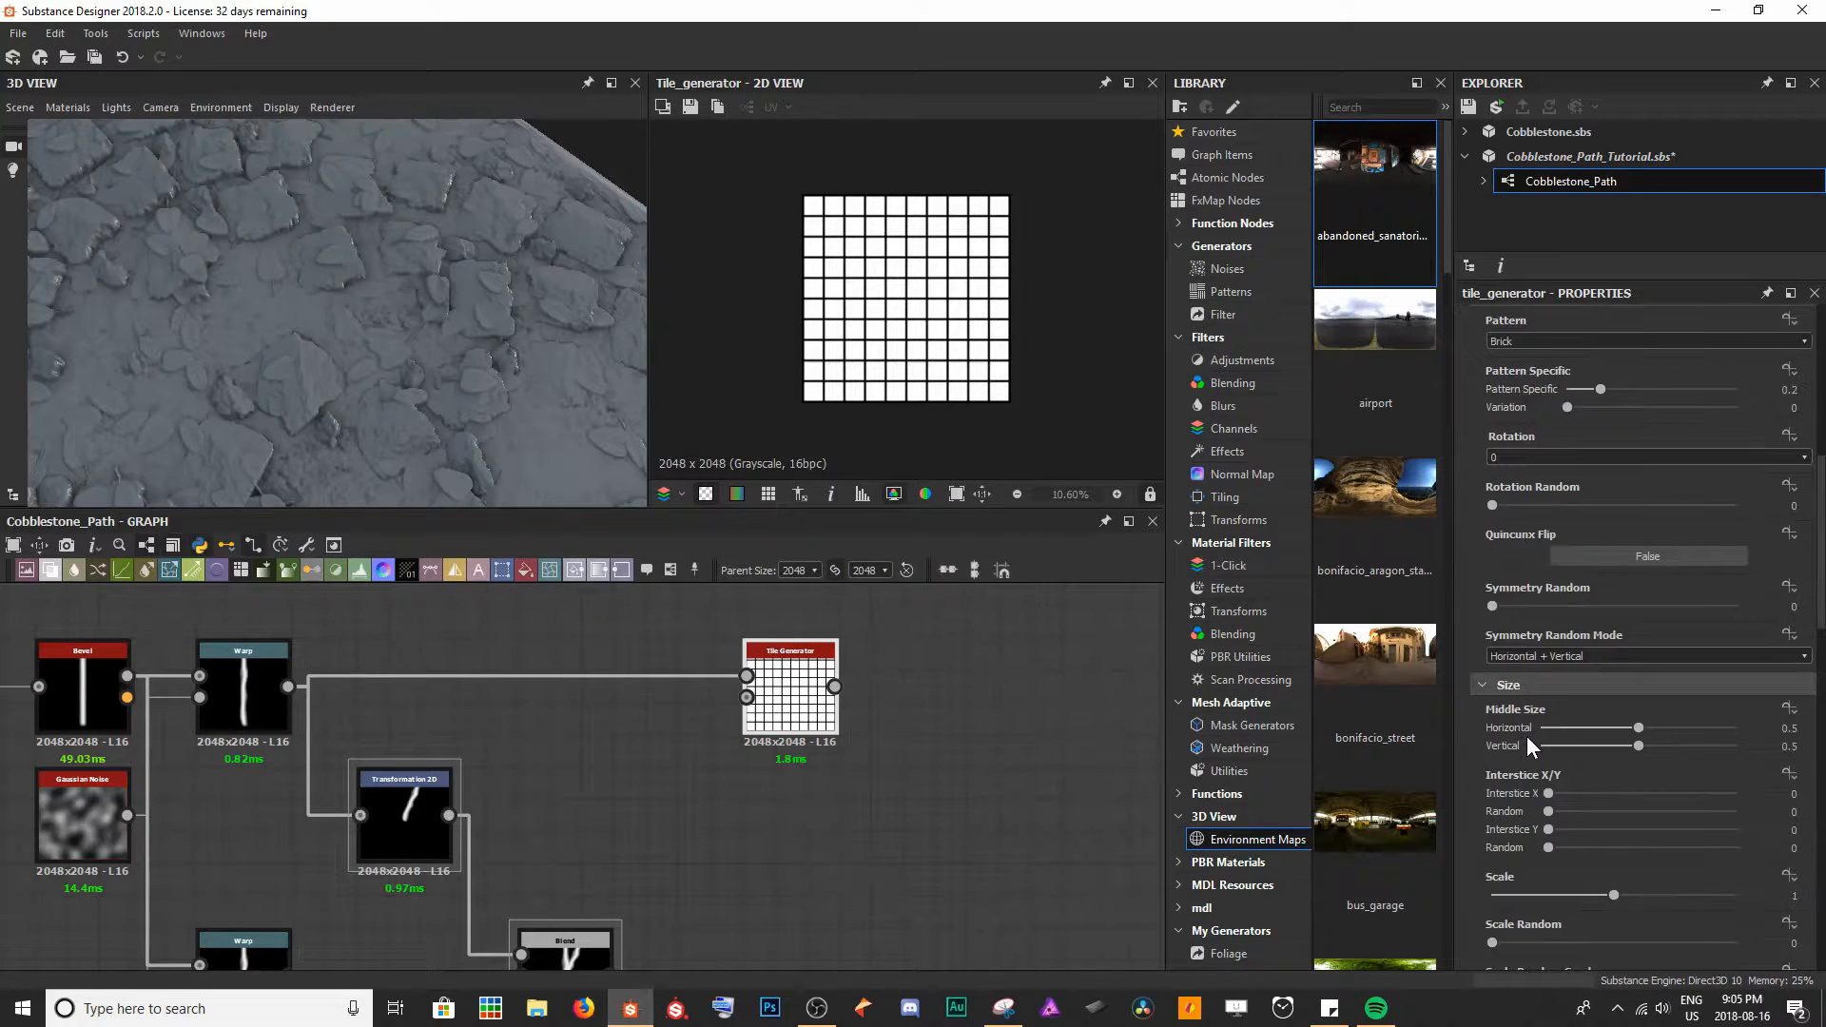
pyautogui.click(1509, 454)
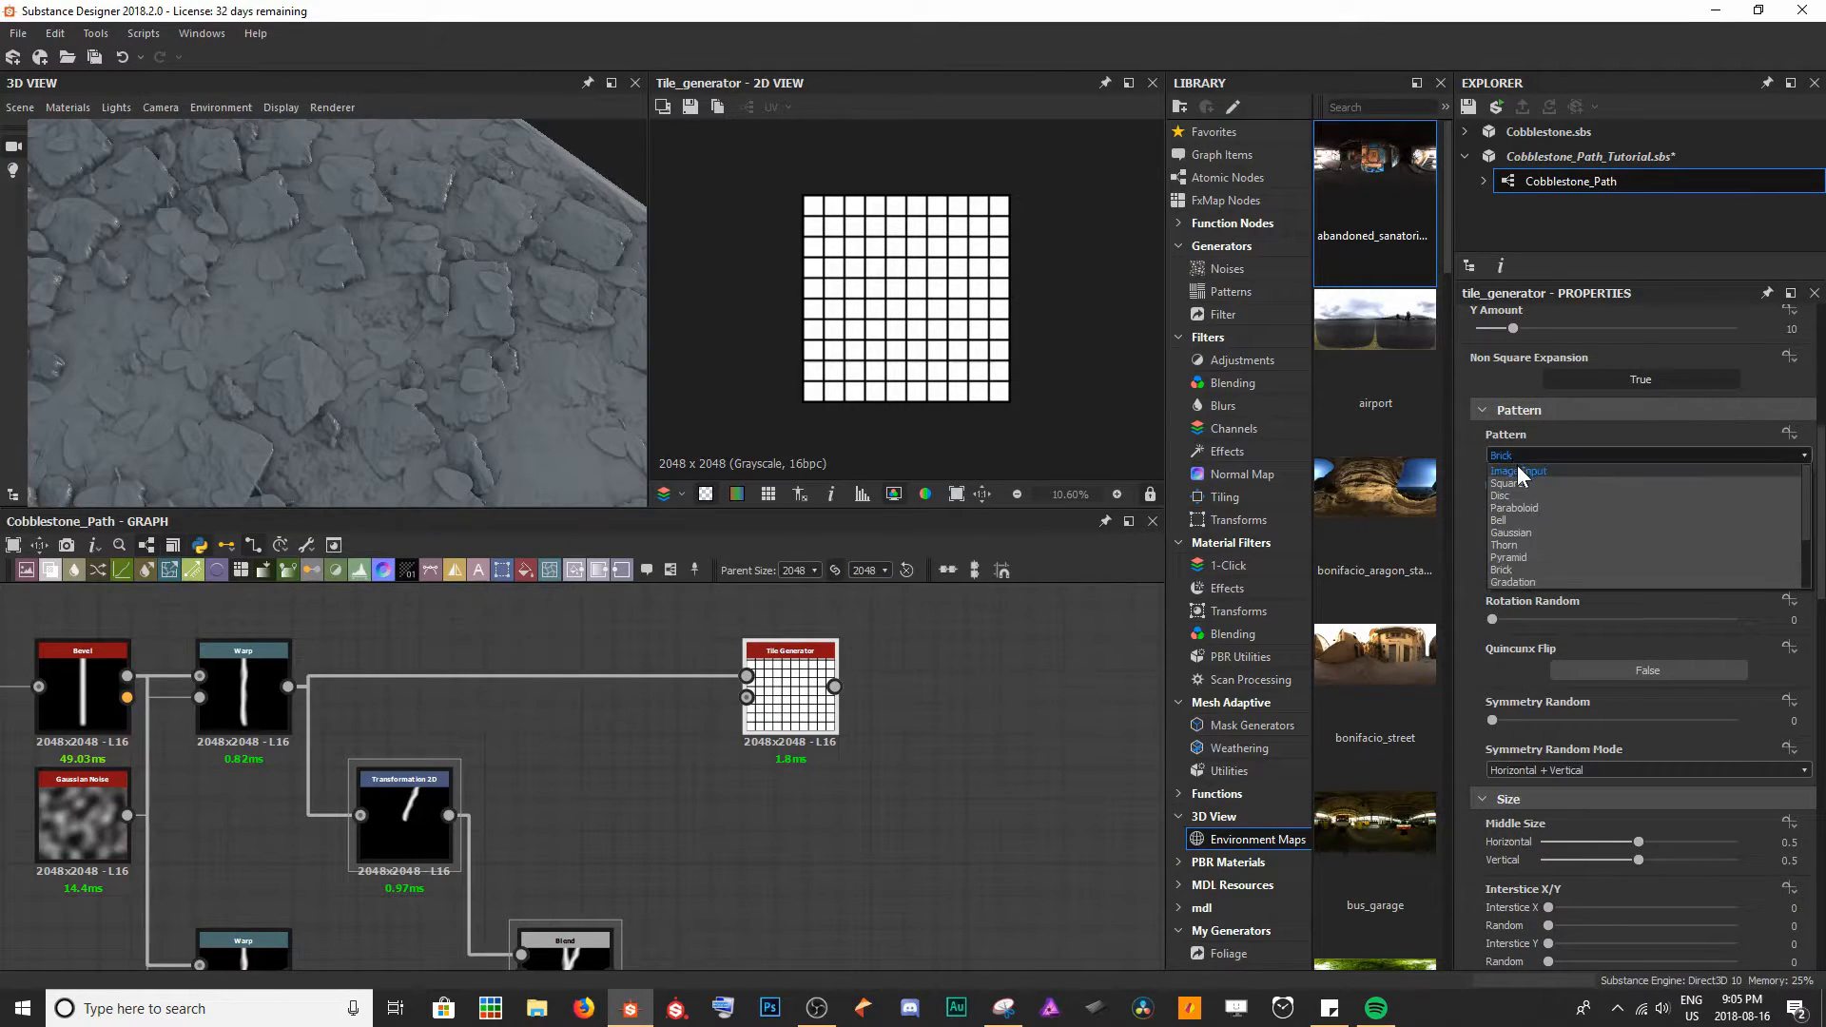
pyautogui.click(1518, 471)
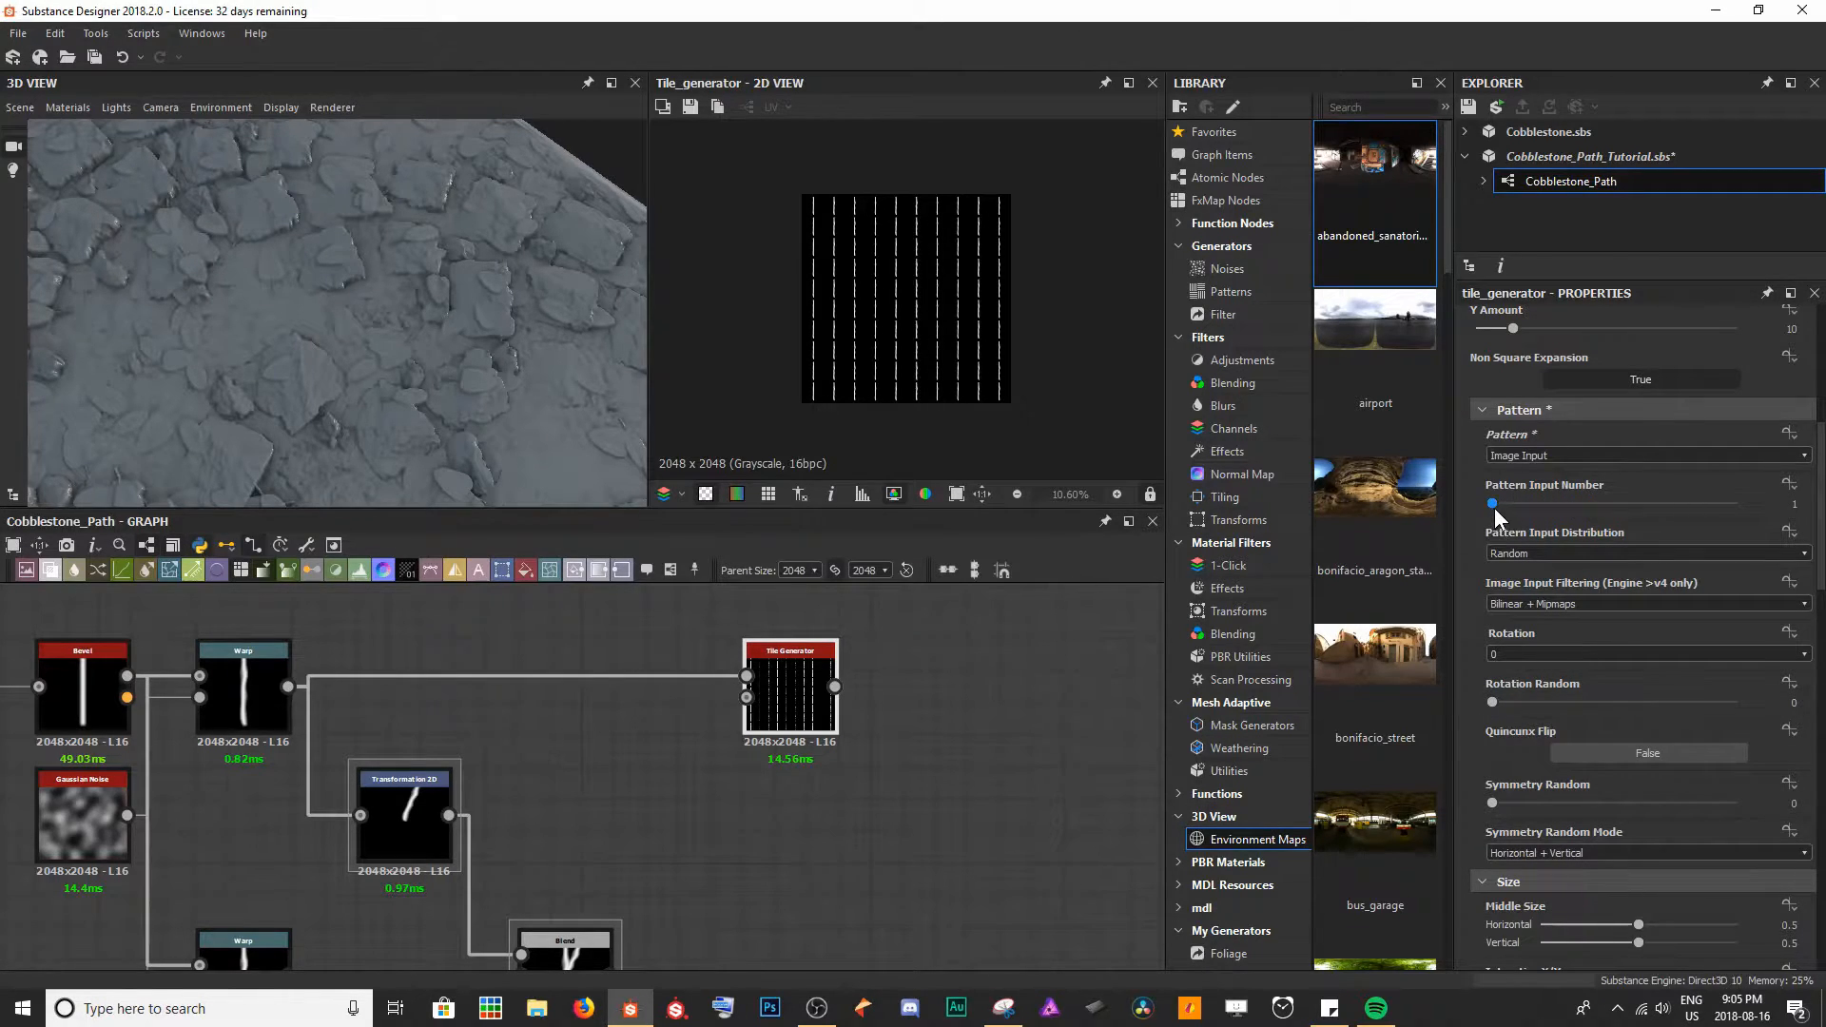
pyautogui.click(1515, 502)
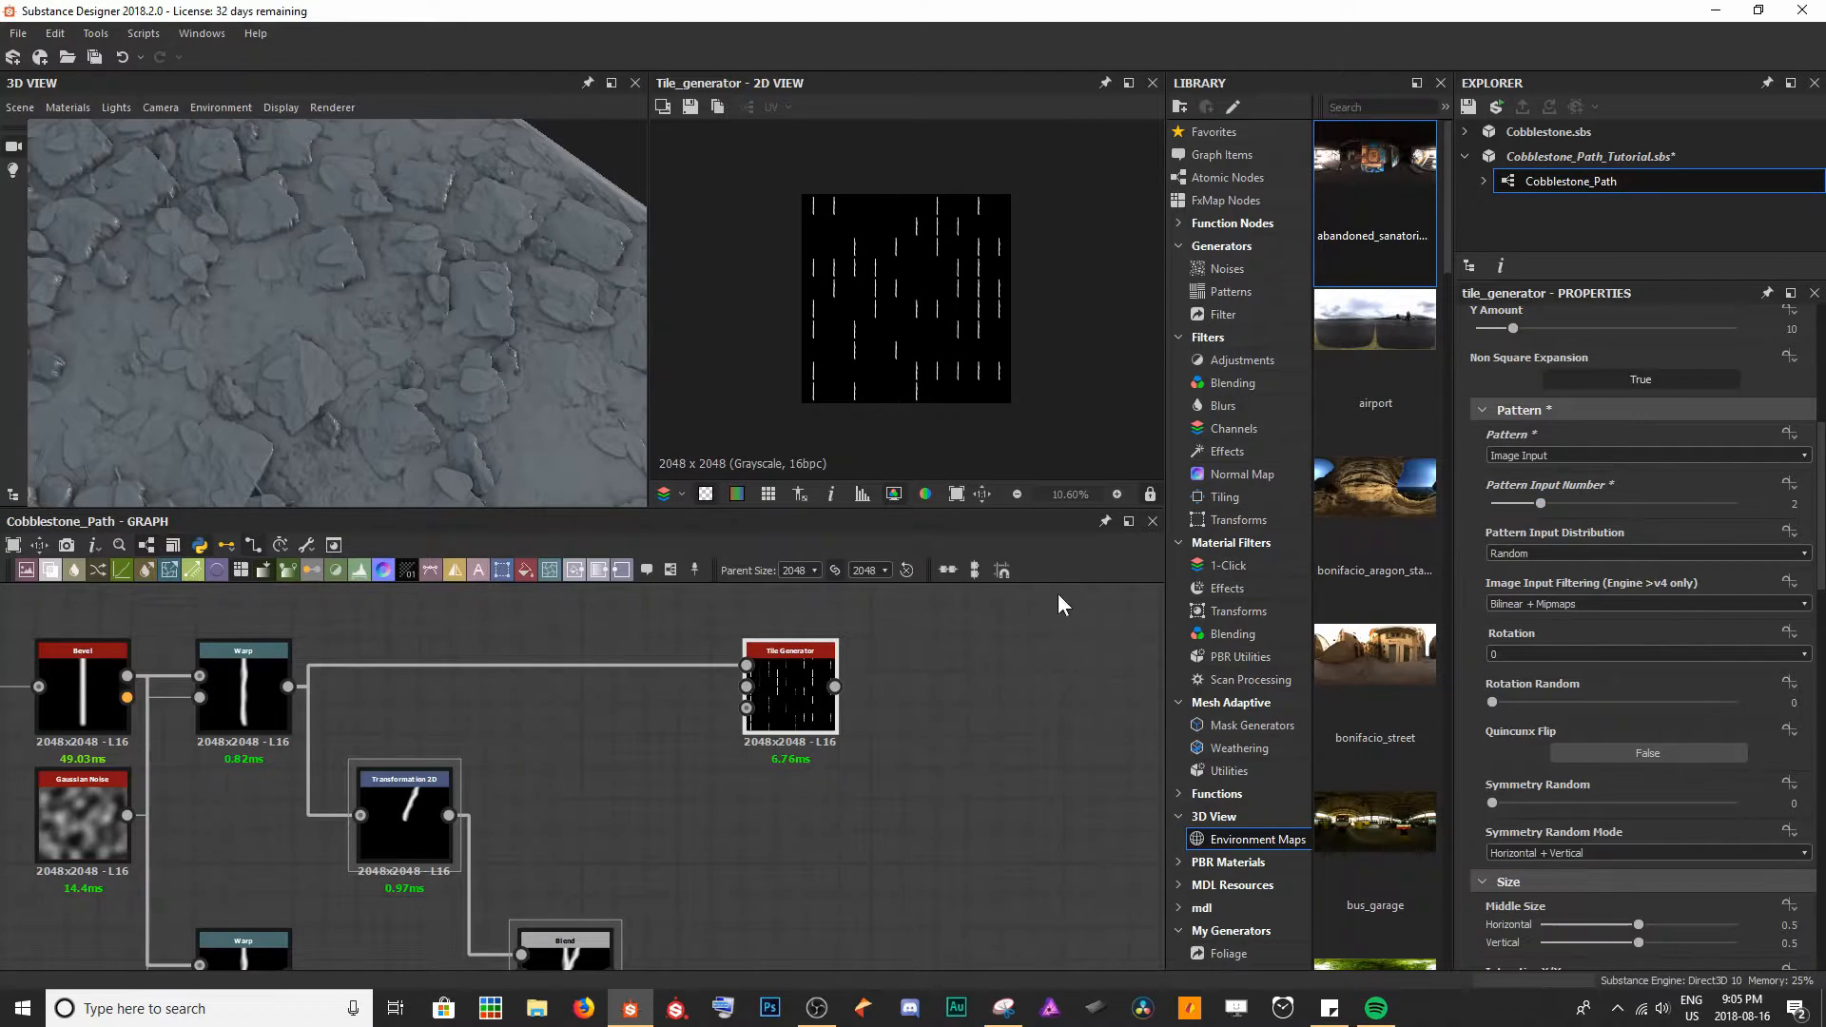
# - Connect the Blend output to the Tile Generator's Pattern Input 2 and inspect the tiled twigs up close
pyautogui.scroll(1, 686, 711)
pyautogui.moveTo(708, 703); pyautogui.dragTo(746, 672, button='middle')
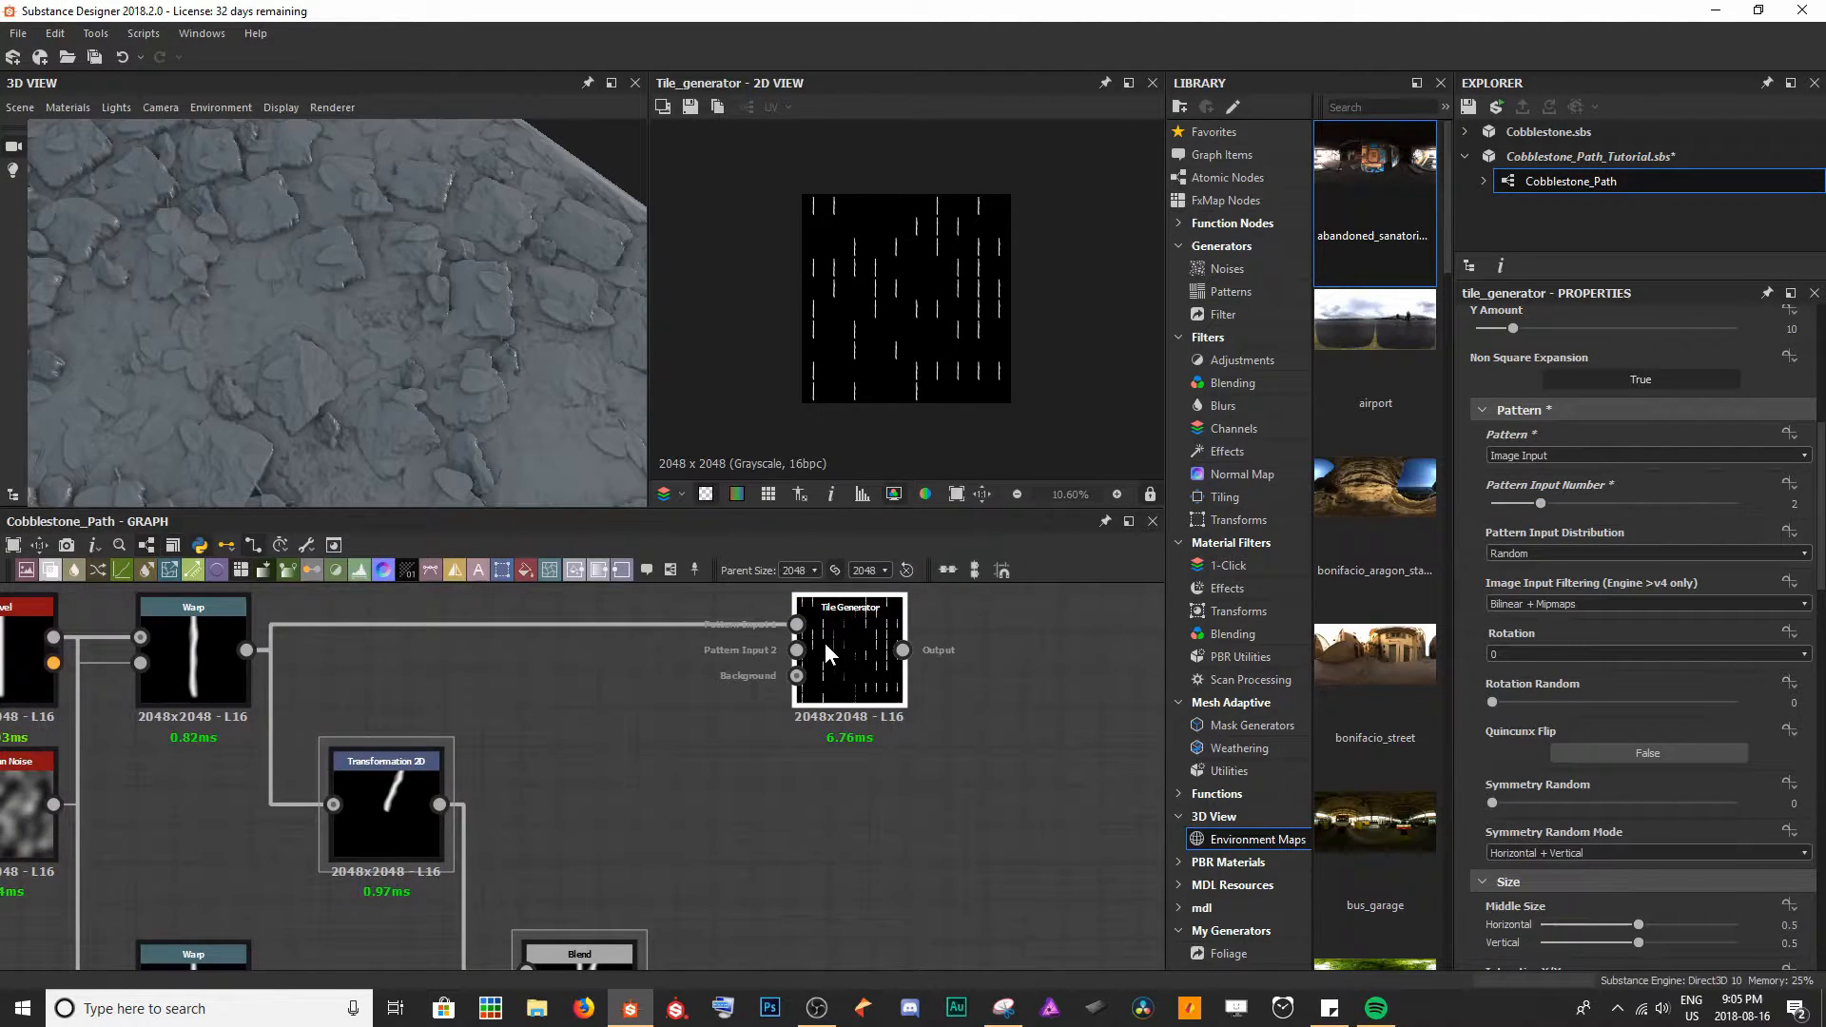
pyautogui.moveTo(725, 799); pyautogui.dragTo(706, 748, button='middle')
pyautogui.scroll(-1, 705, 748)
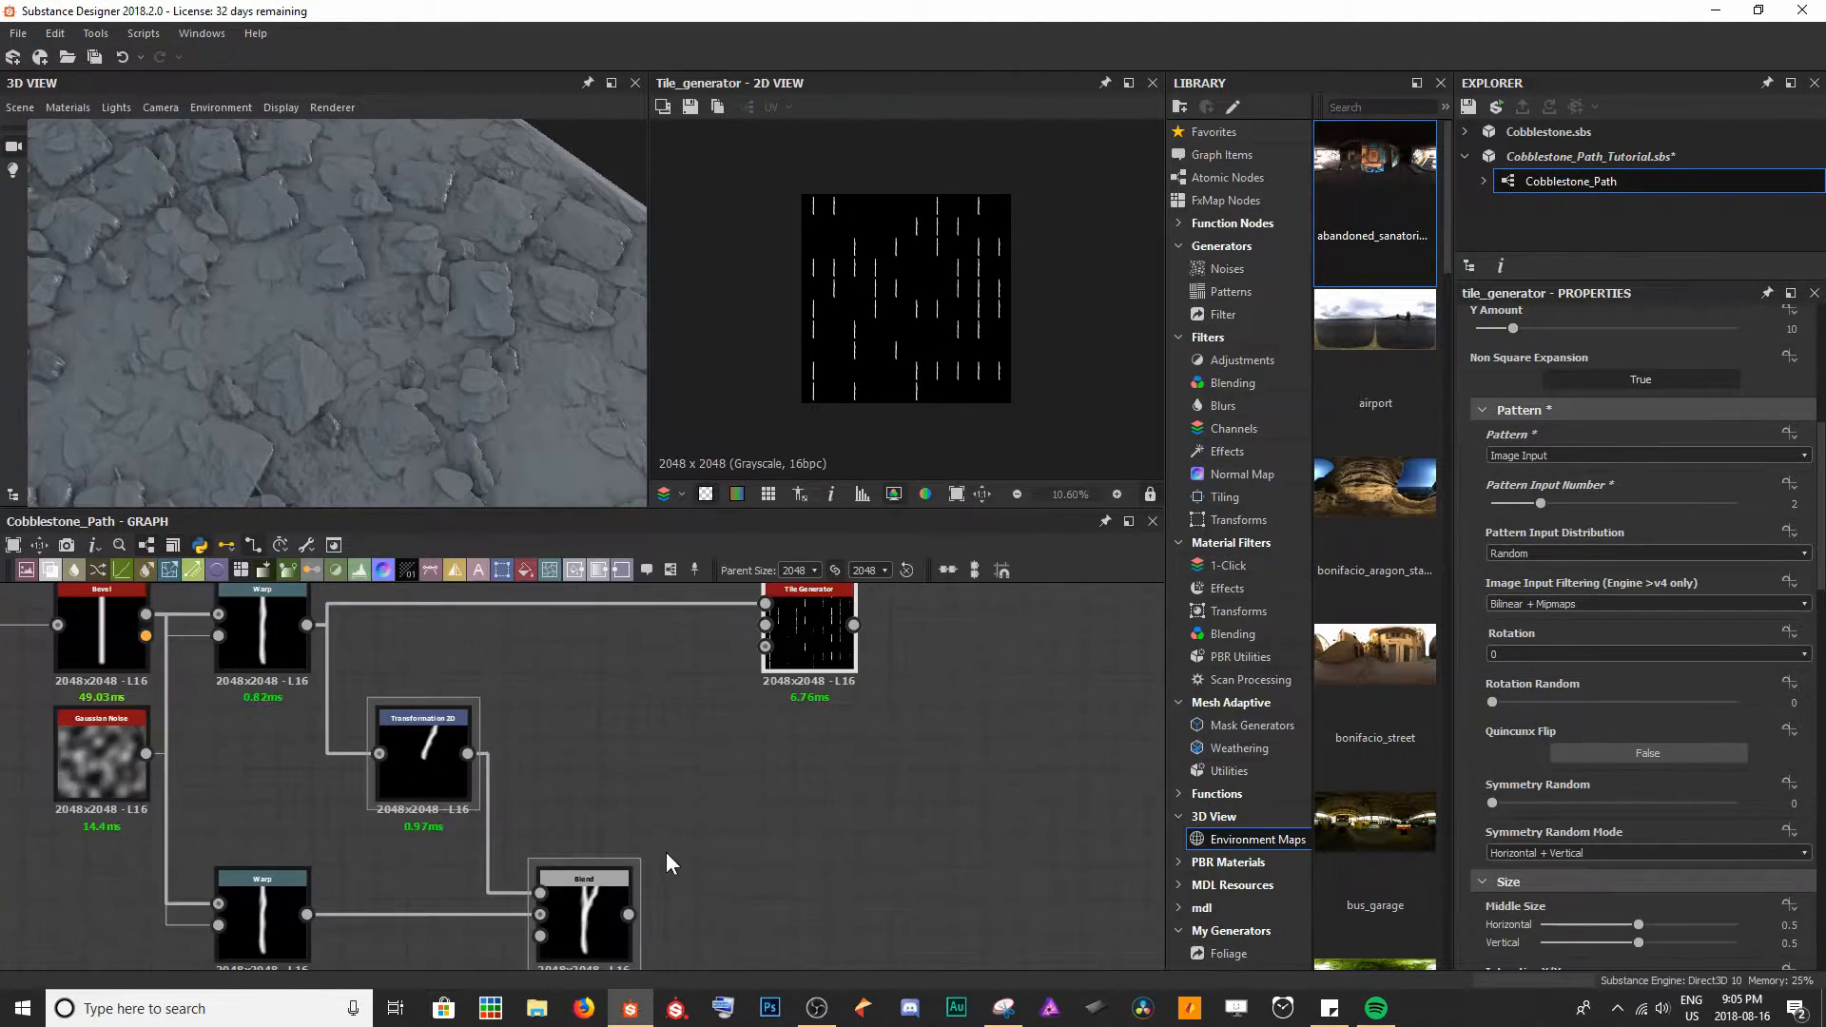
pyautogui.moveTo(628, 913); pyautogui.dragTo(681, 677)
pyautogui.moveTo(765, 624); pyautogui.dragTo(765, 623)
pyautogui.scroll(7, 873, 221)
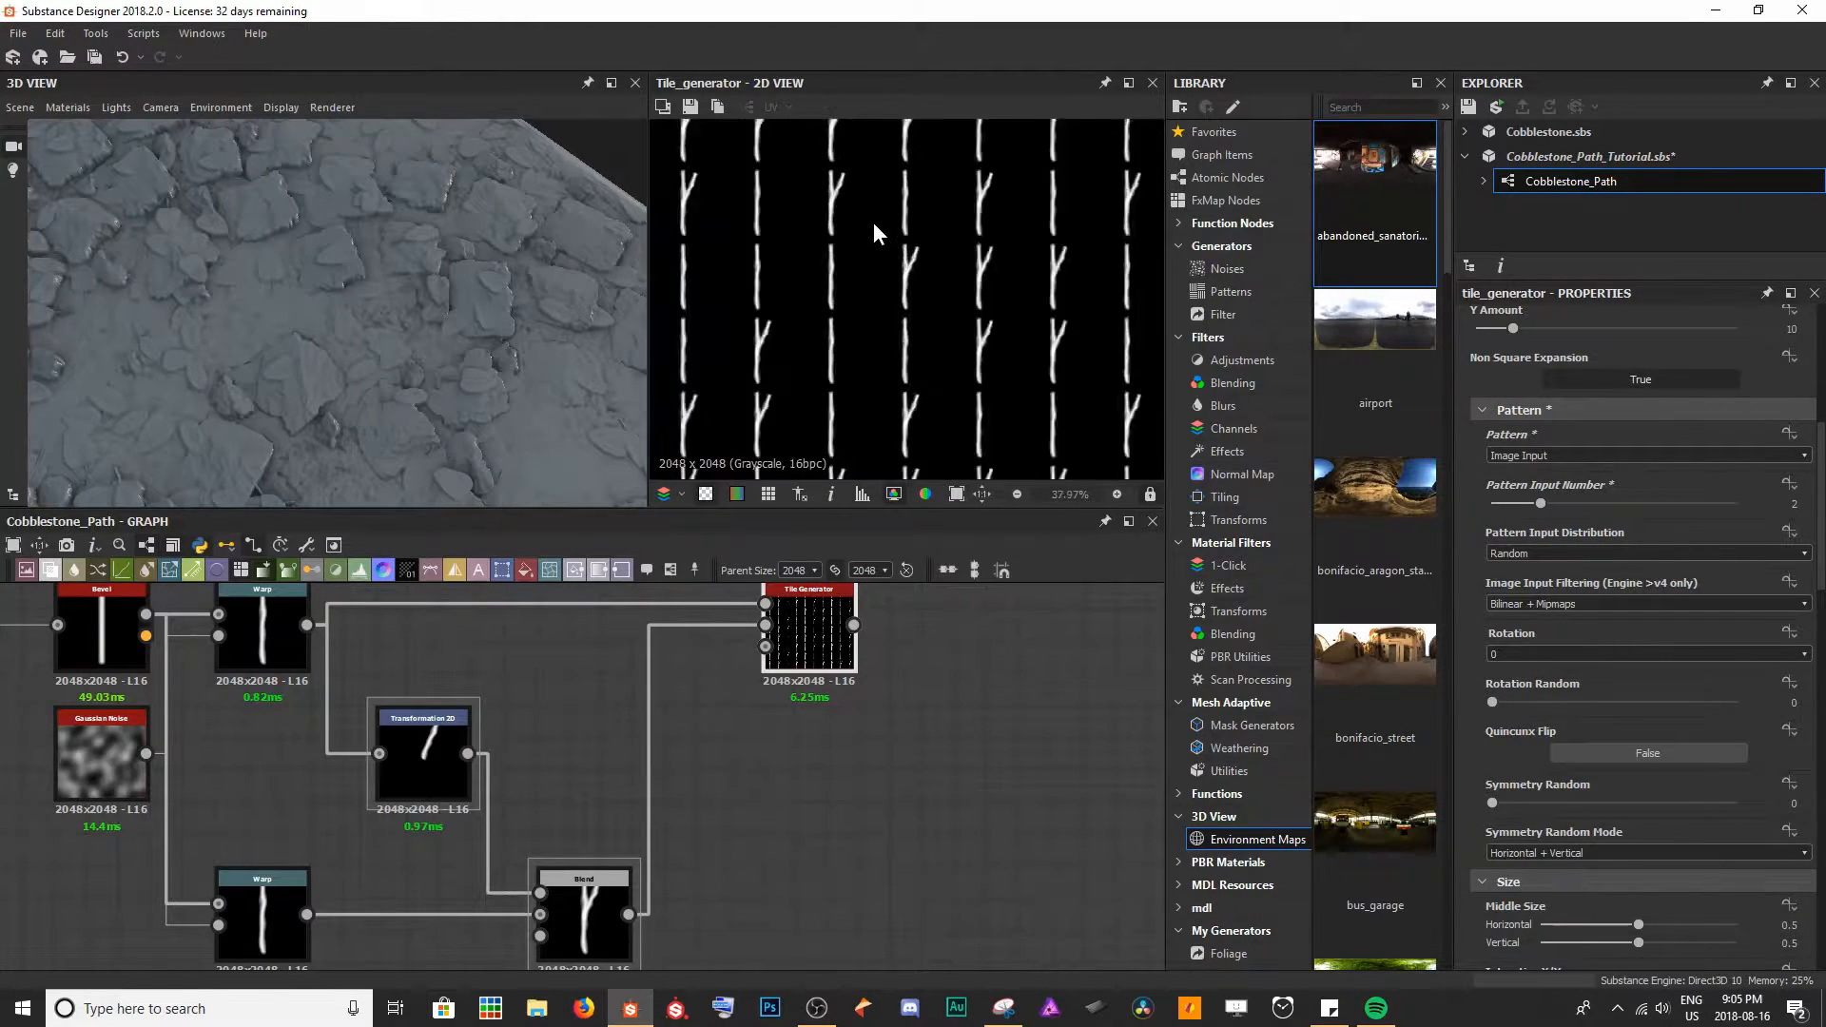
pyautogui.scroll(-1, 1058, 198)
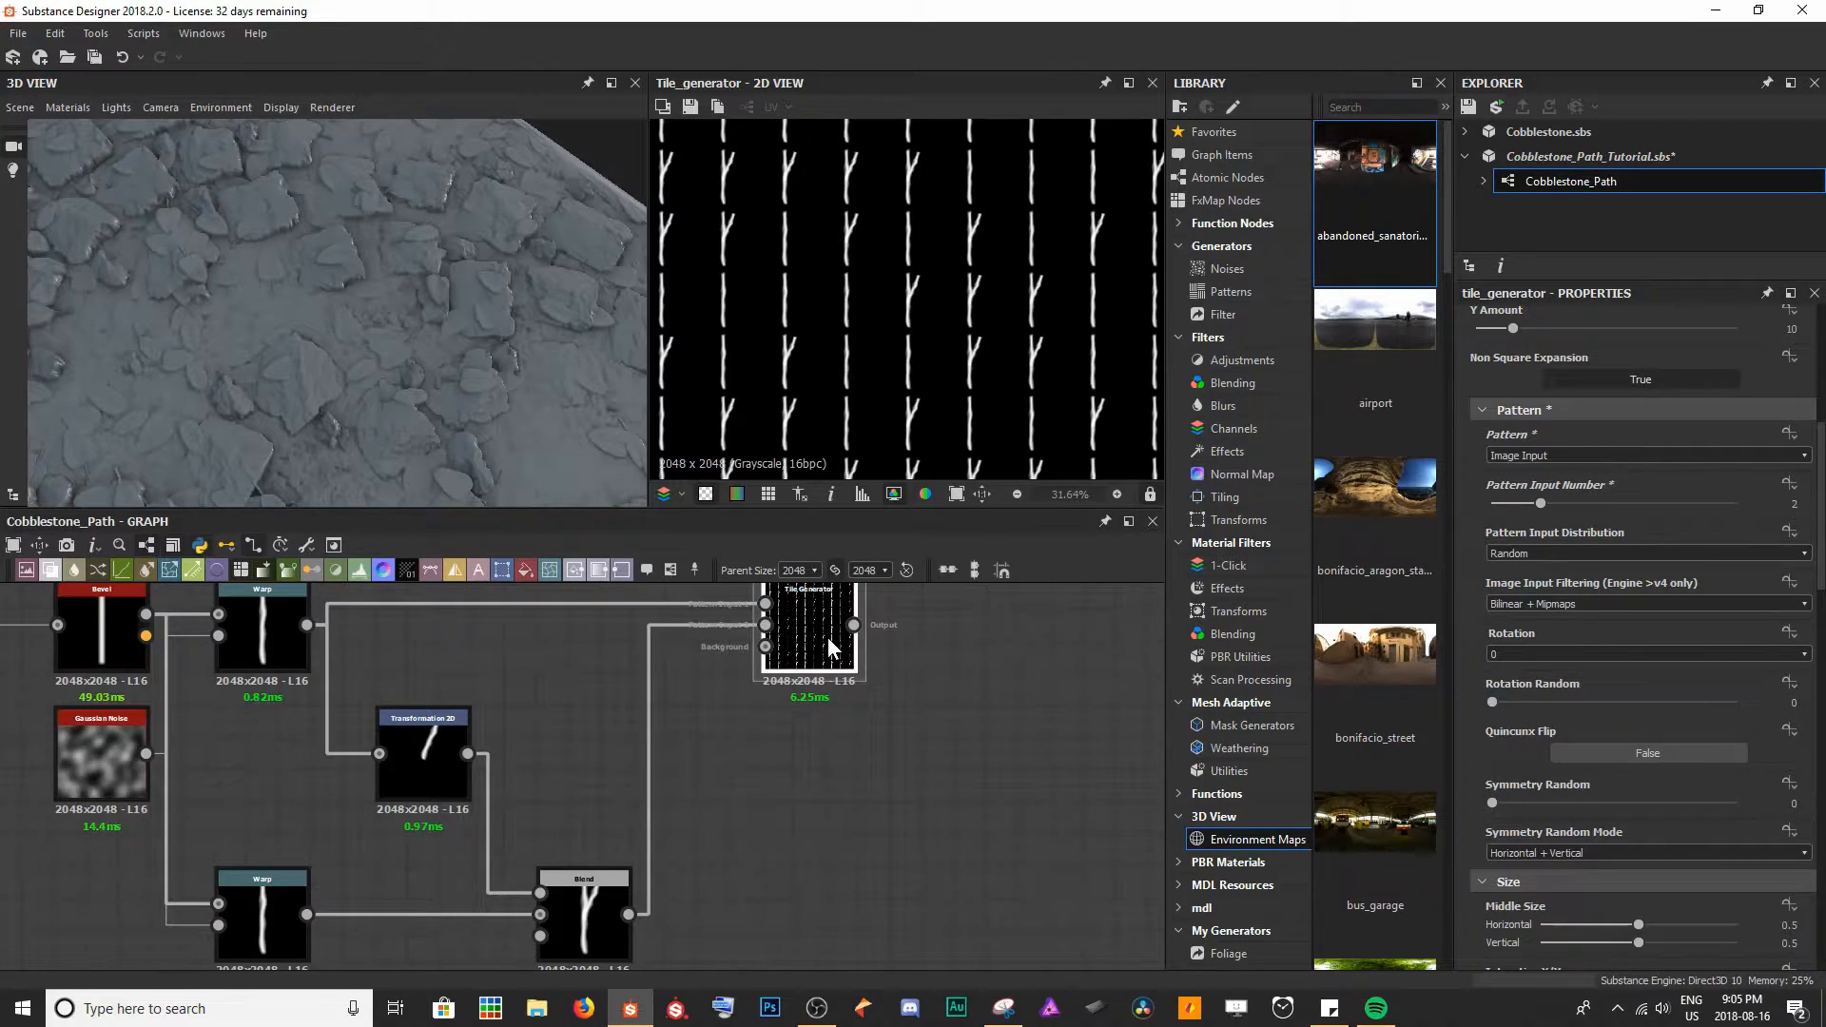
# - Set the Tile Generator's Scale to 1.39 and Scale Random to 0.23
pyautogui.scroll(-5, 1640, 626)
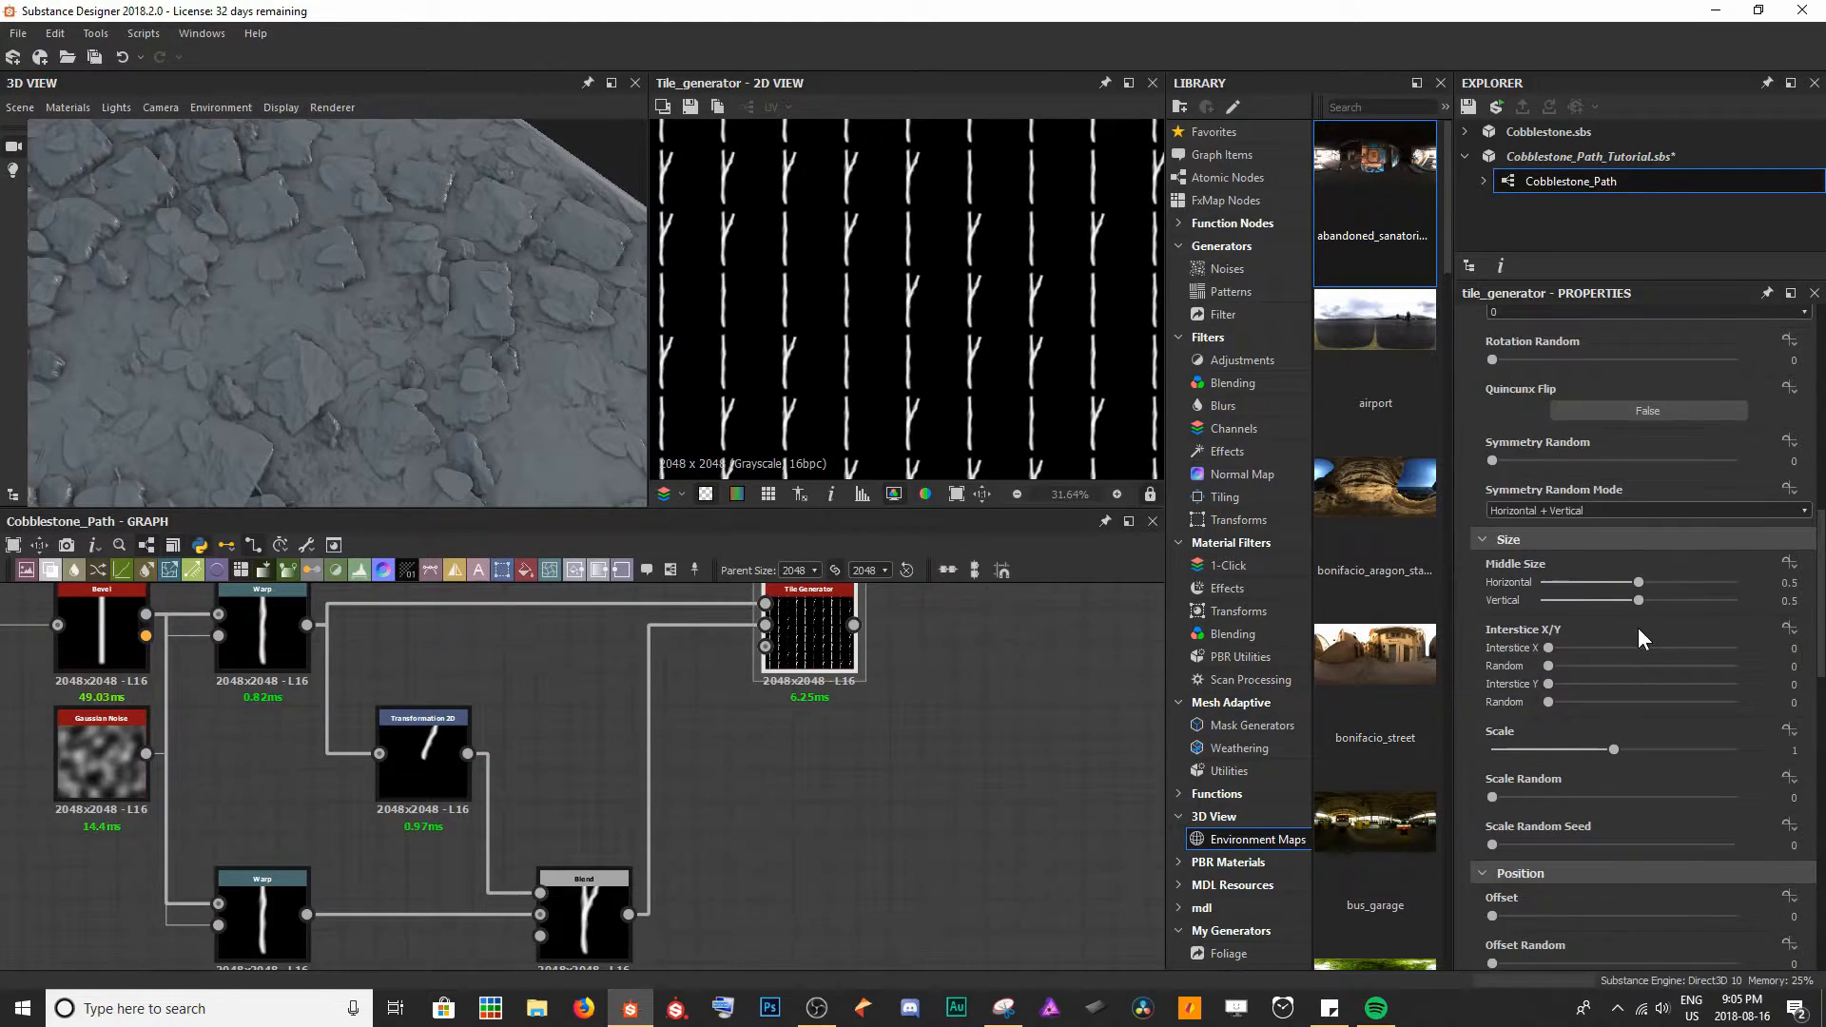
pyautogui.scroll(-2, 1637, 628)
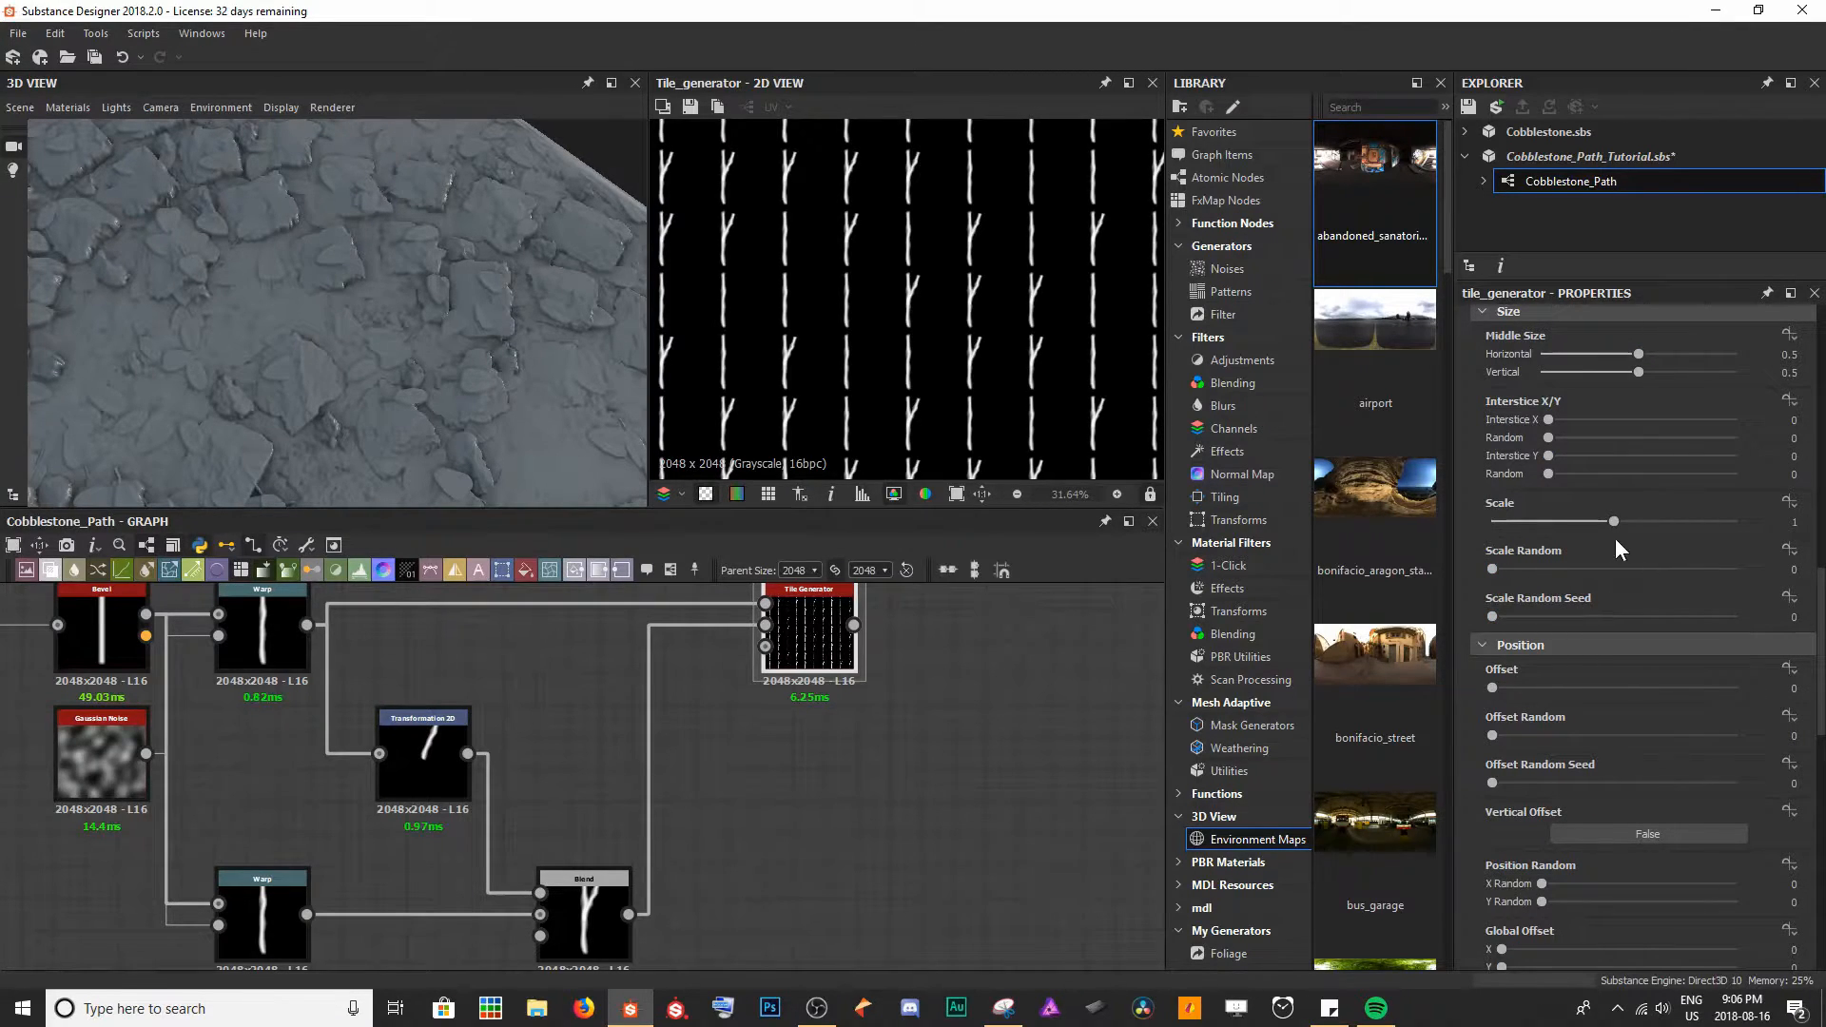
pyautogui.moveTo(1615, 522); pyautogui.dragTo(1662, 506)
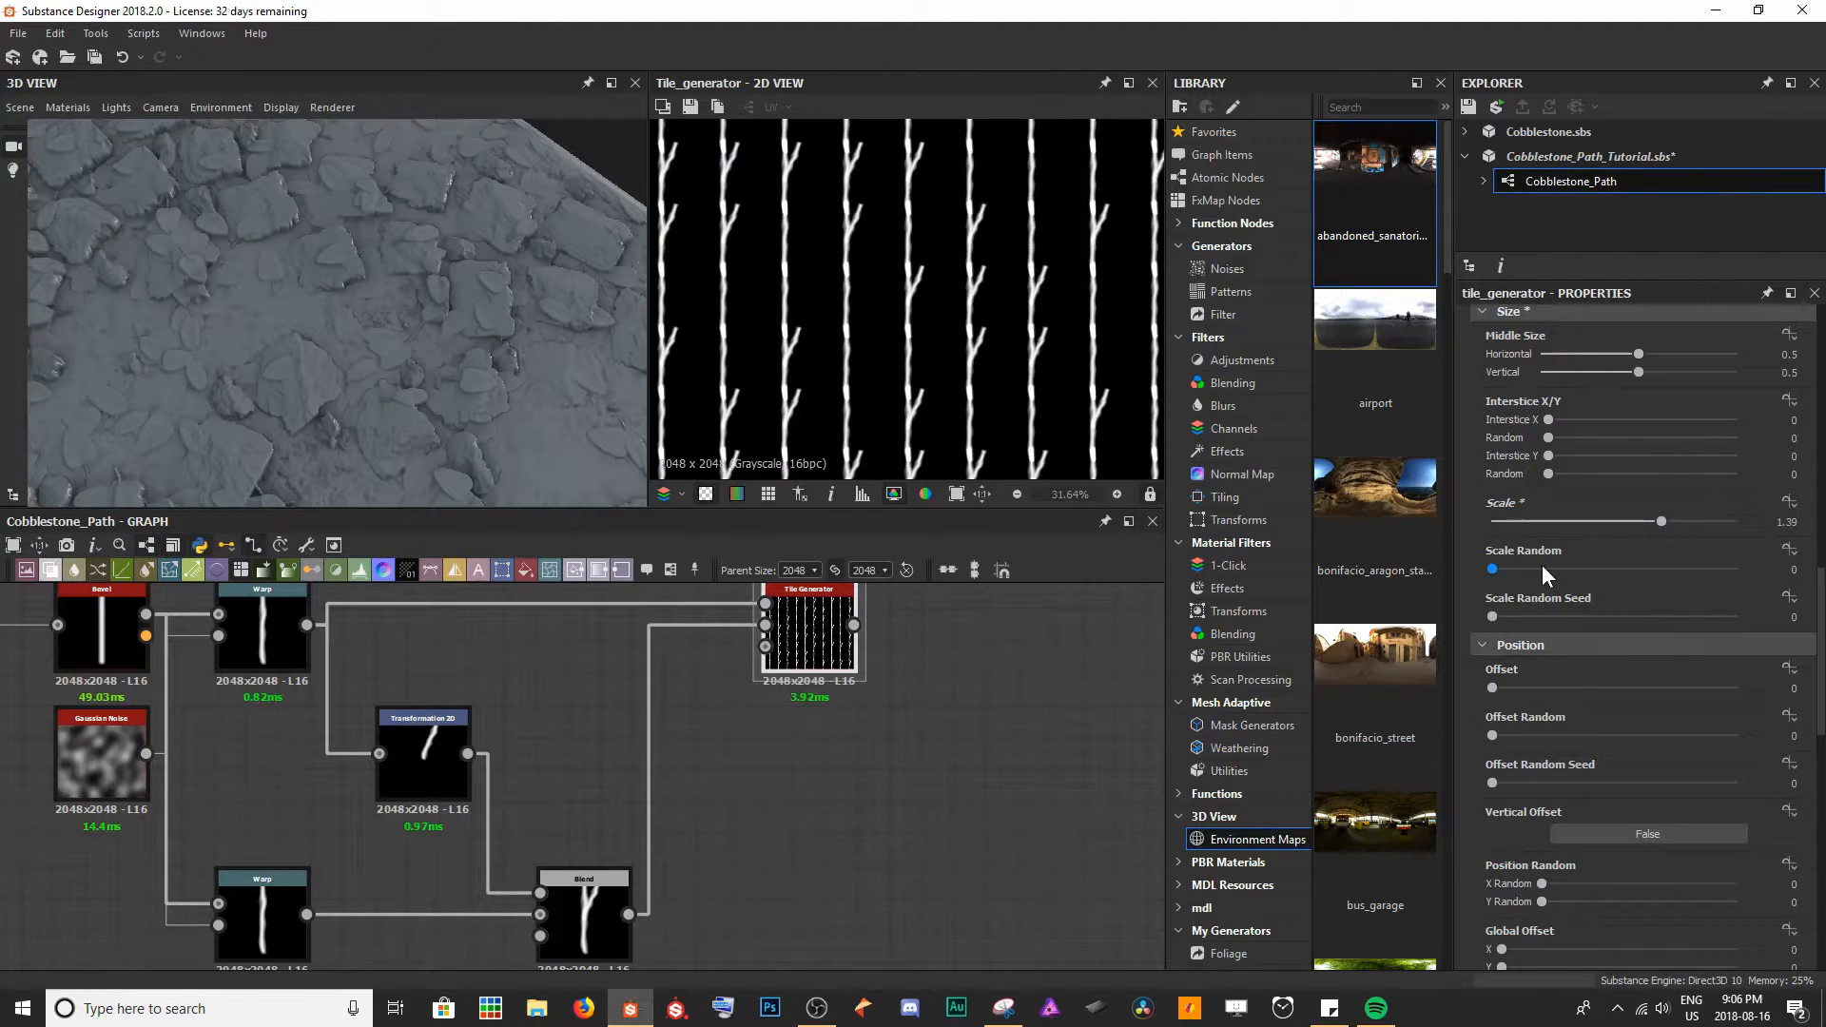
pyautogui.moveTo(1503, 568); pyautogui.dragTo(1548, 568)
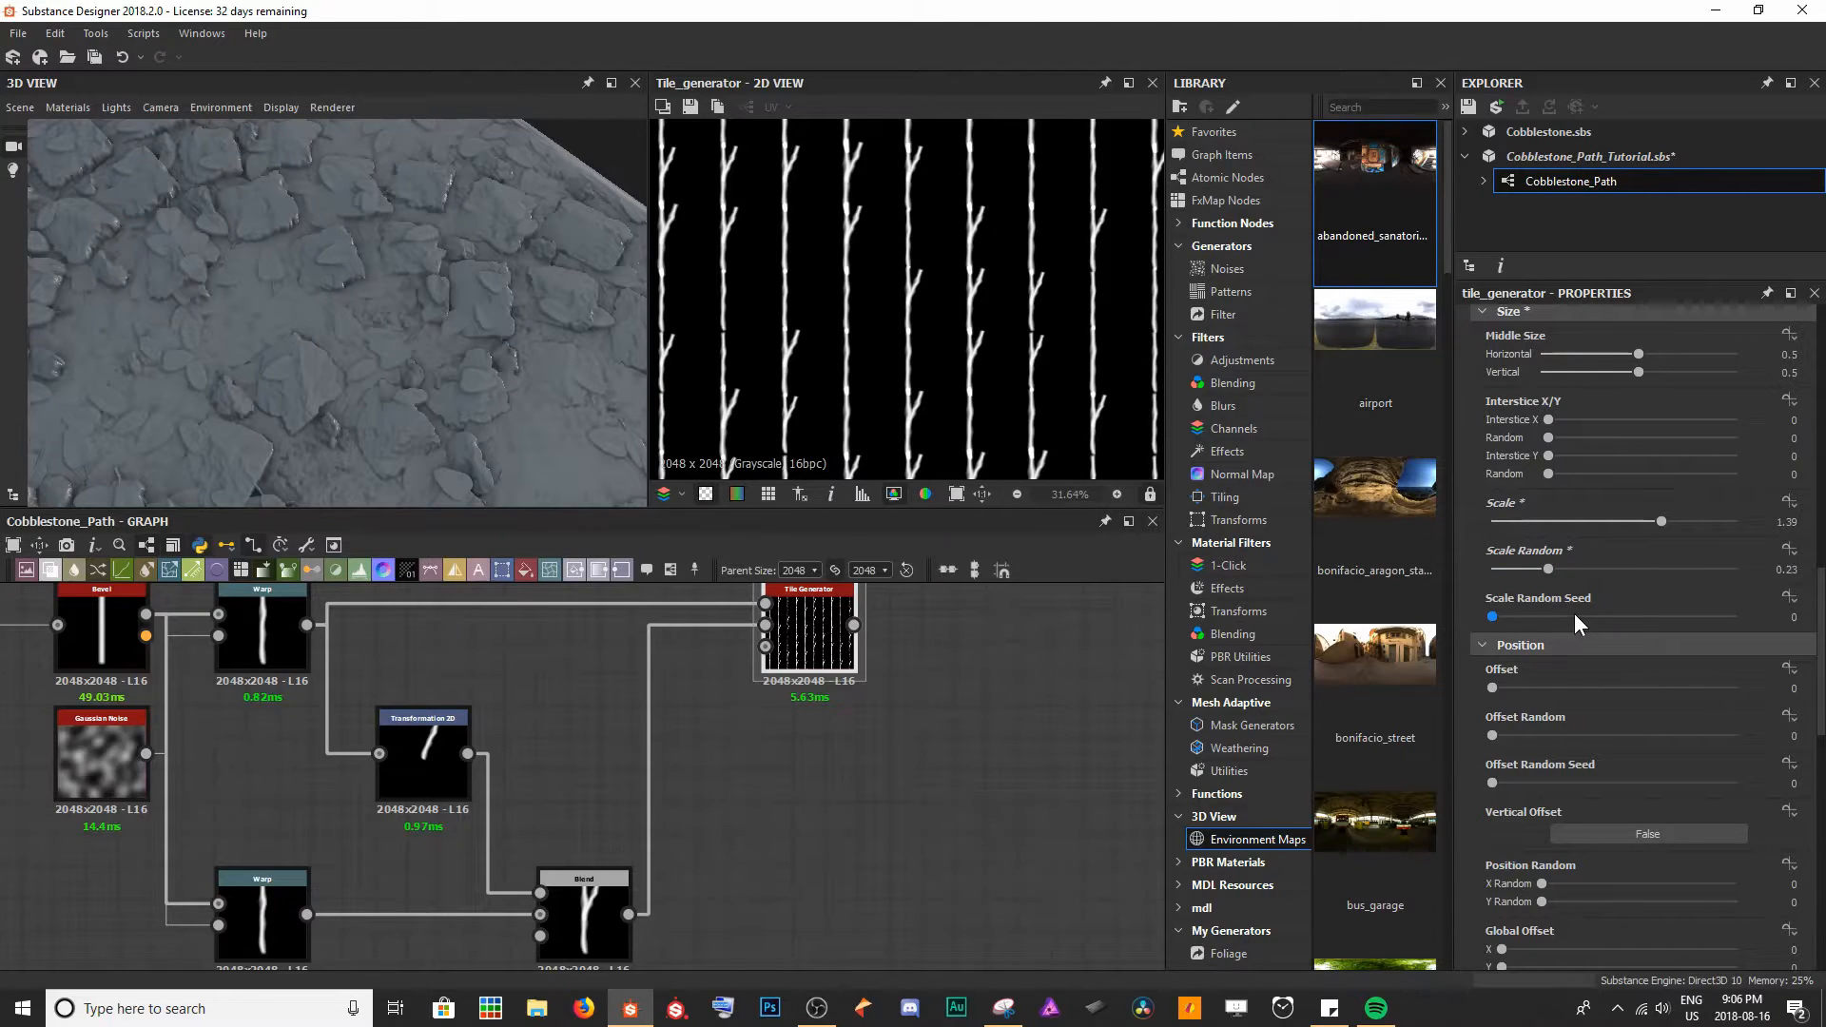
# - Scatter the twigs by strongly raising the Tile Generator's Offset Random and its Position Random
pyautogui.scroll(-3, 1575, 623)
pyautogui.moveTo(1492, 564); pyautogui.dragTo(1675, 562)
pyautogui.scroll(-3, 1601, 637)
pyautogui.moveTo(1554, 540); pyautogui.dragTo(1645, 605)
# - Rotate the twigs by 0.37 turns with a Rotation Random of 0.36, and set Luminance Random to 0.56
pyautogui.scroll(-1, 1536, 595)
pyautogui.scroll(-1, 1537, 595)
pyautogui.moveTo(1536, 662); pyautogui.dragTo(1580, 656)
pyautogui.scroll(-3, 1582, 652)
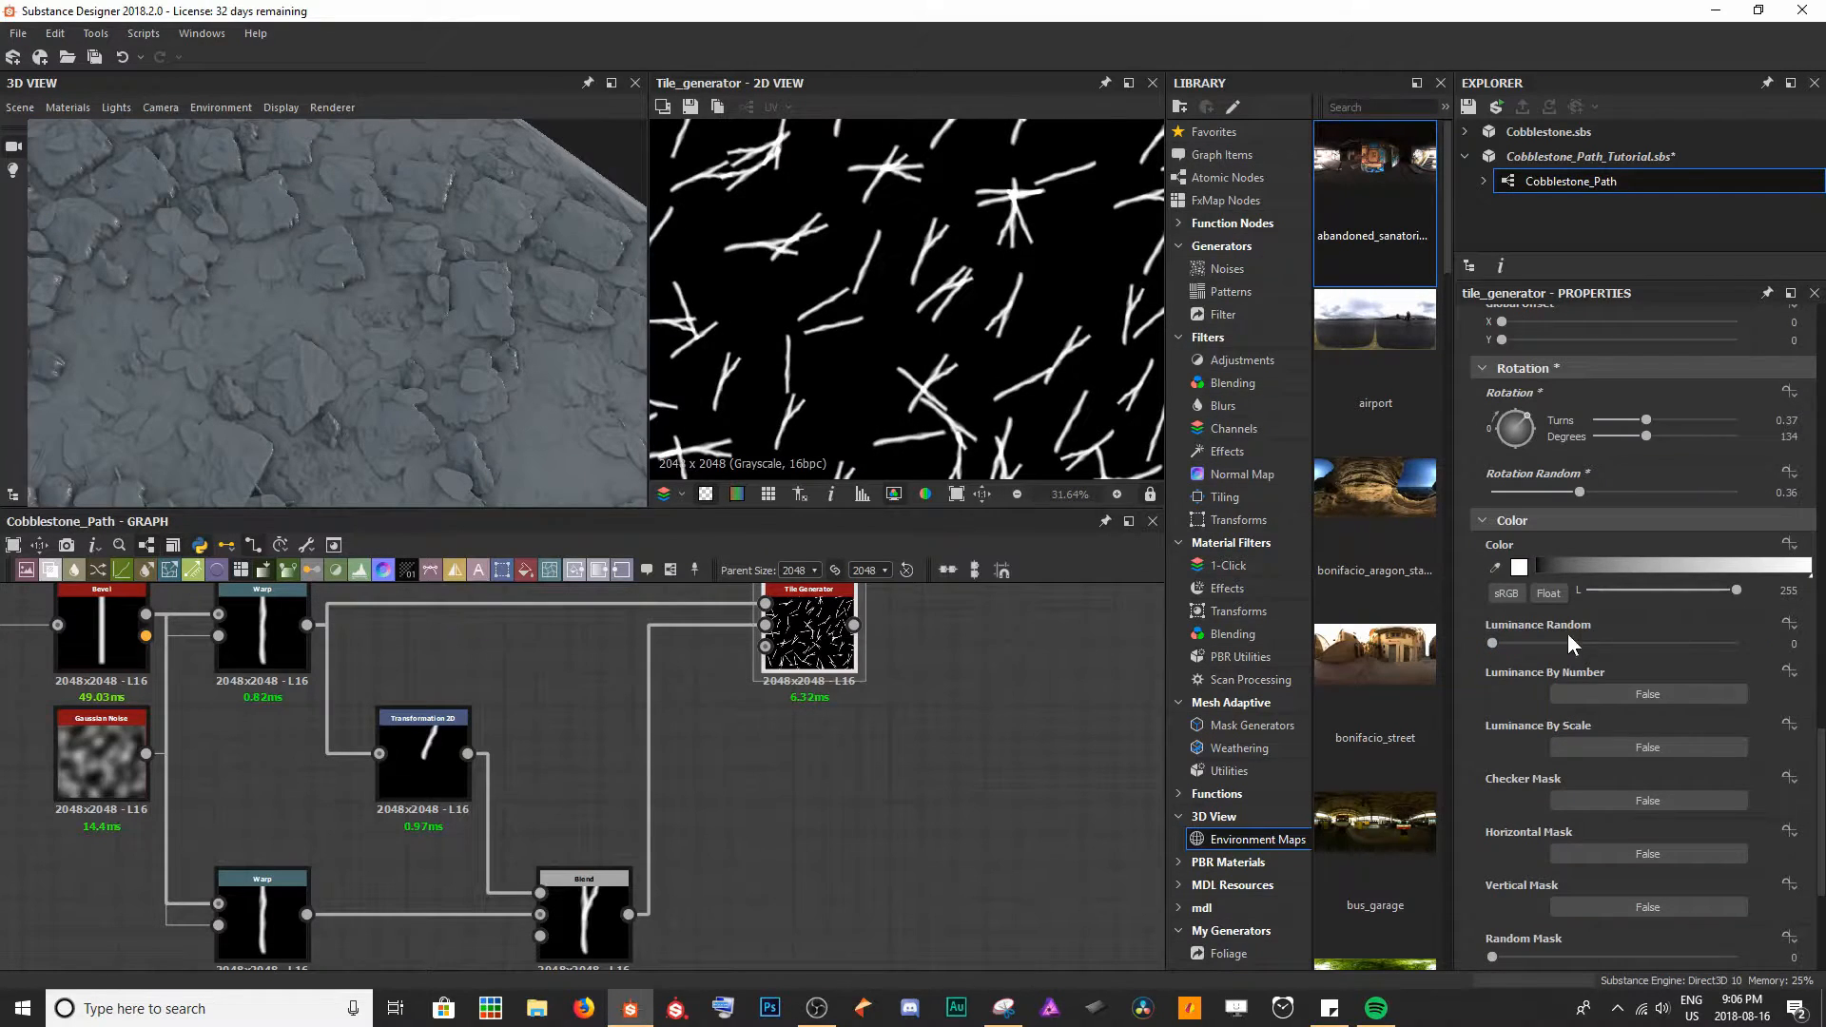
pyautogui.moveTo(1493, 642); pyautogui.dragTo(1625, 632)
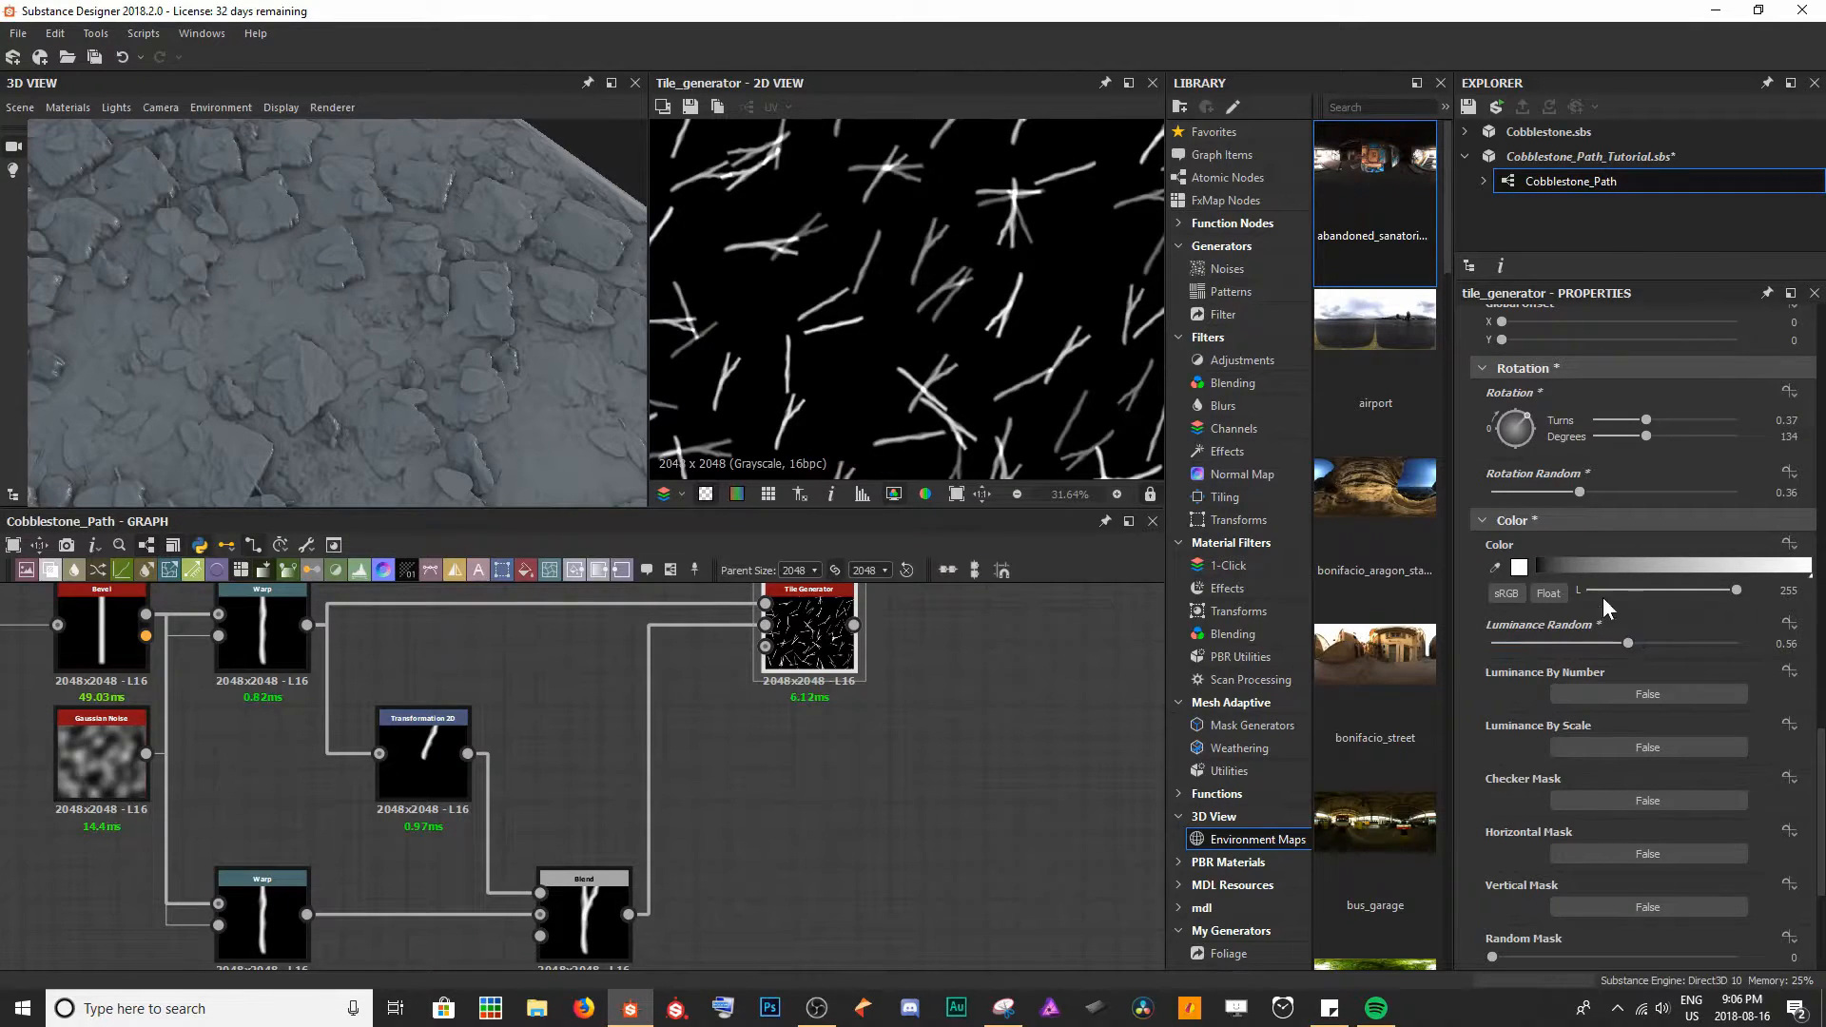
# - Thin out the scattered twigs by setting the Tile Generator's Random Mask to 0.48
pyautogui.scroll(3, 867, 171)
pyautogui.moveTo(866, 171); pyautogui.dragTo(953, 159, button='middle')
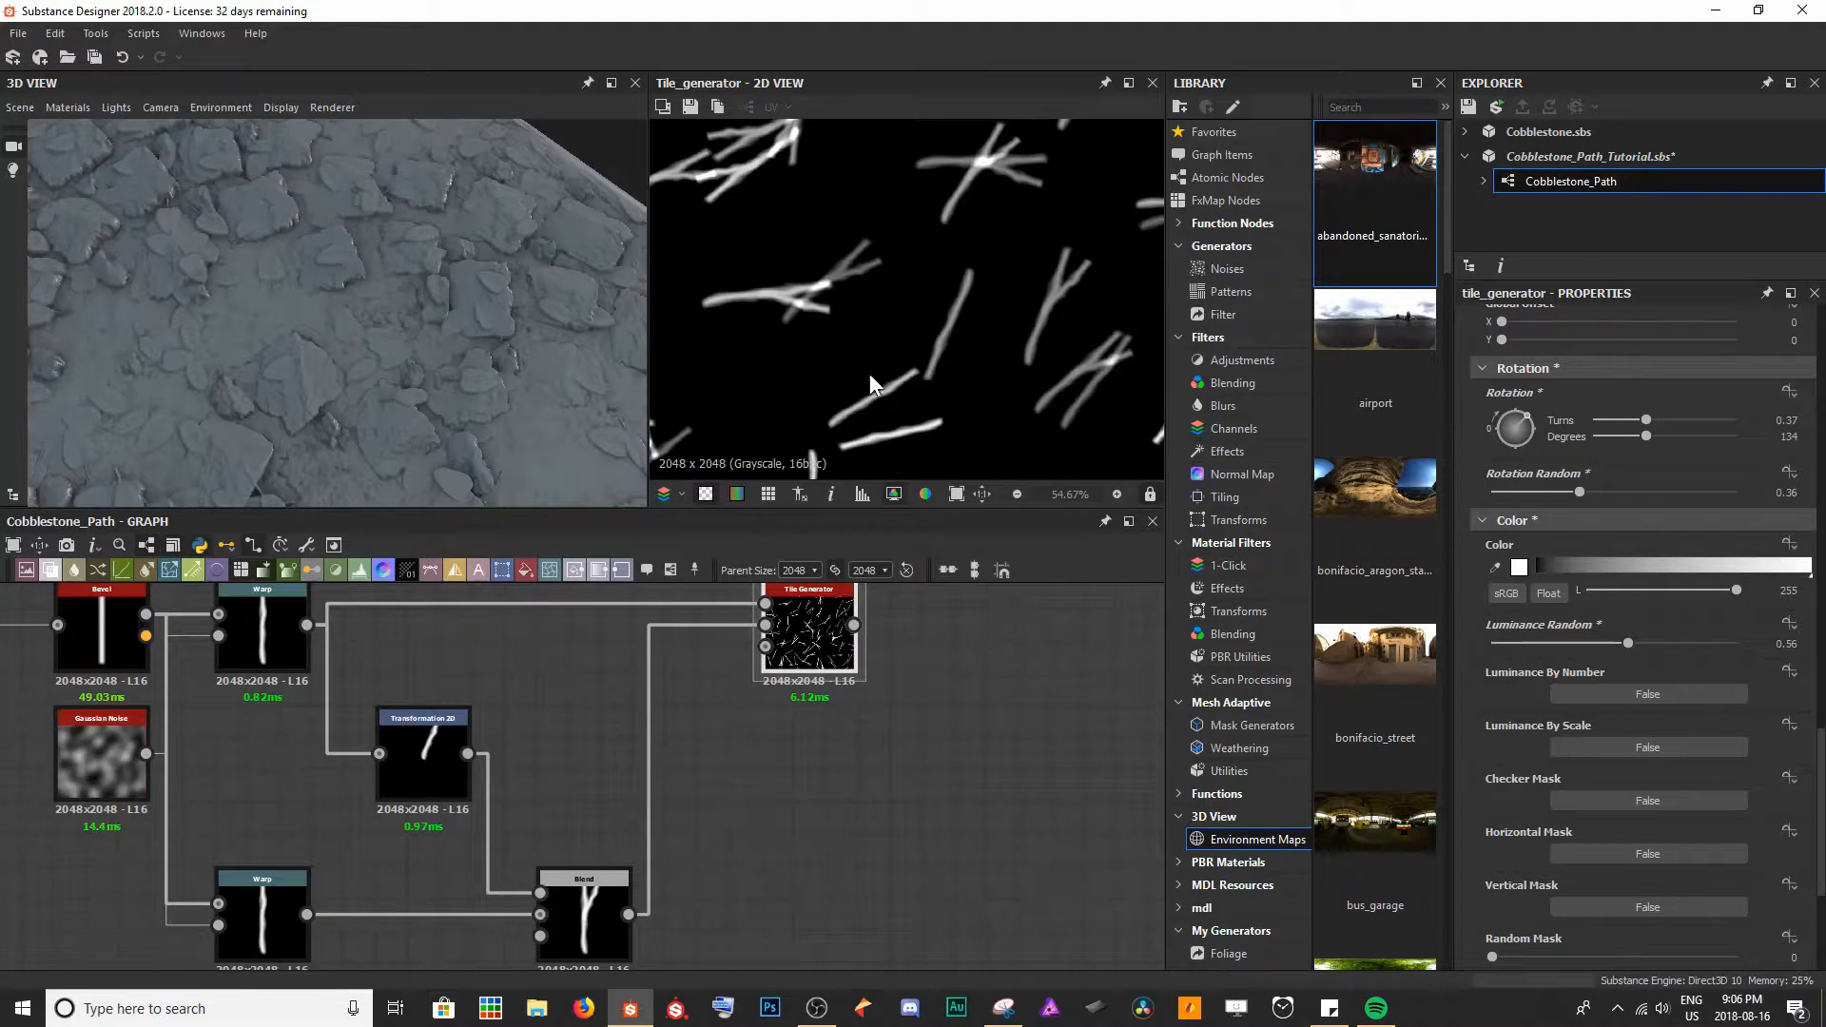
pyautogui.scroll(-3, 1552, 588)
pyautogui.scroll(-2, 1583, 574)
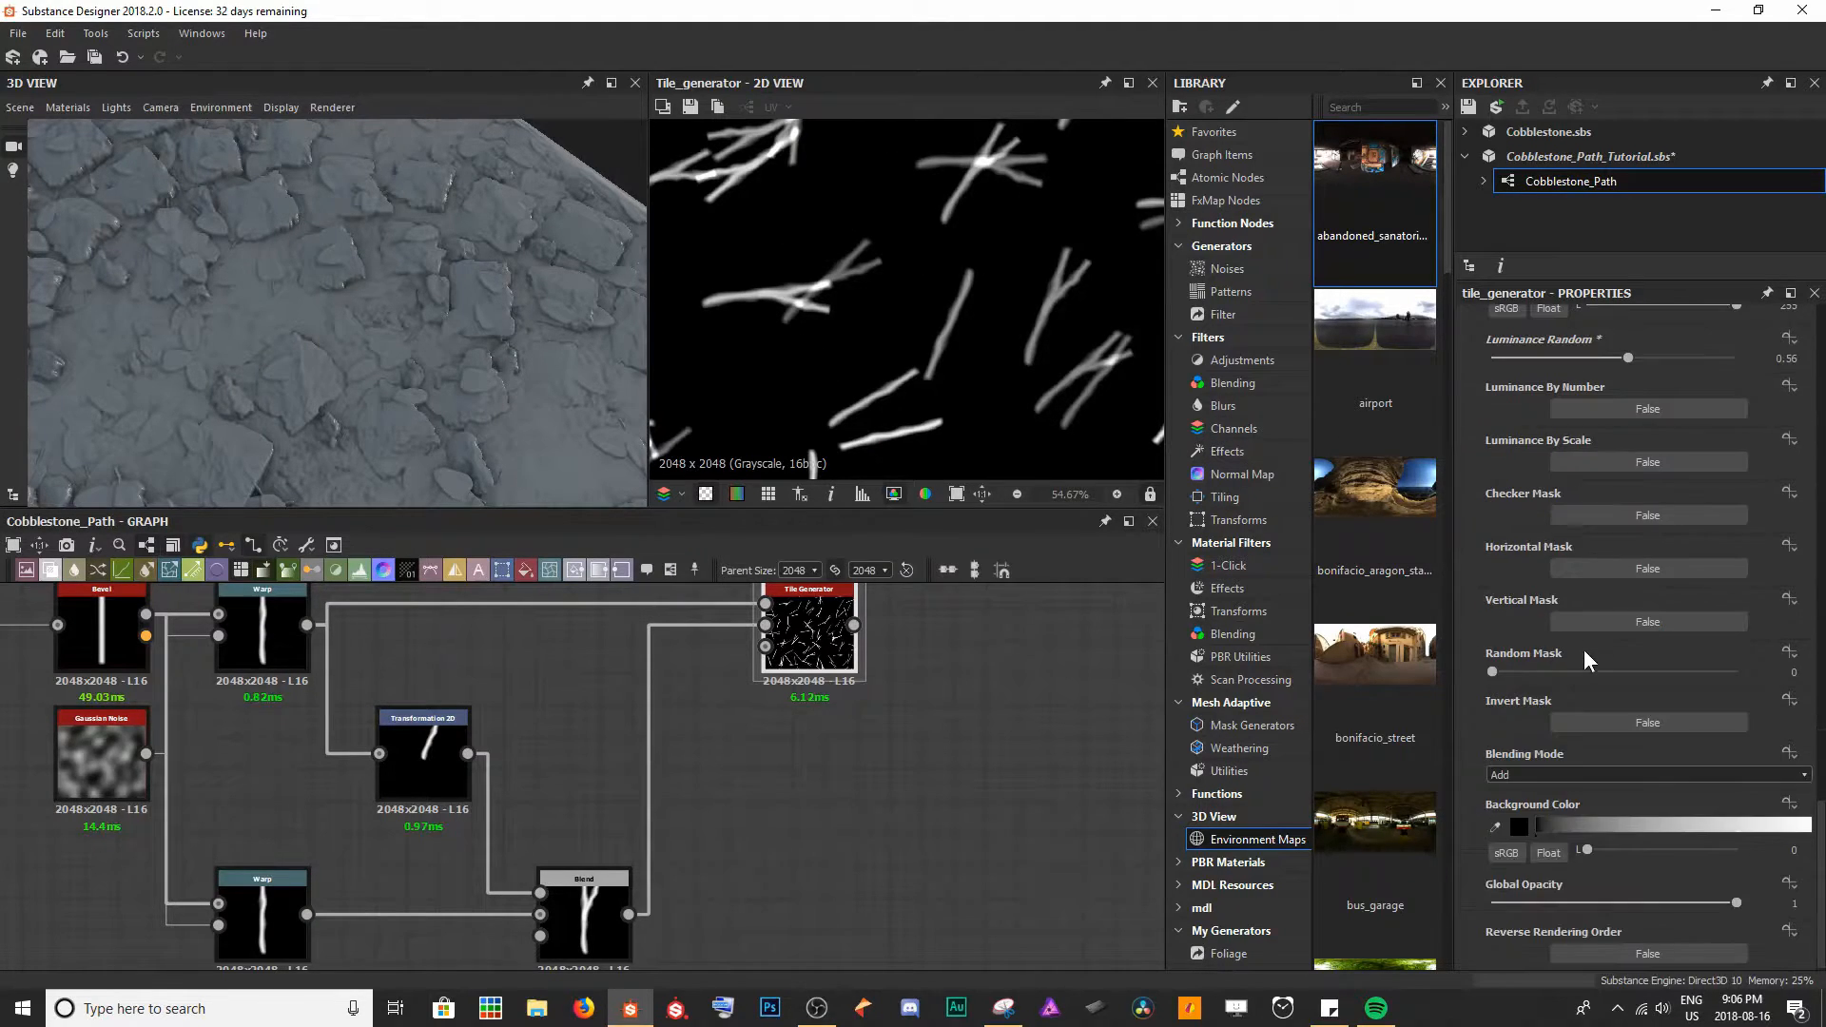
pyautogui.moveTo(1512, 666); pyautogui.dragTo(1608, 667)
pyautogui.scroll(-5, 993, 319)
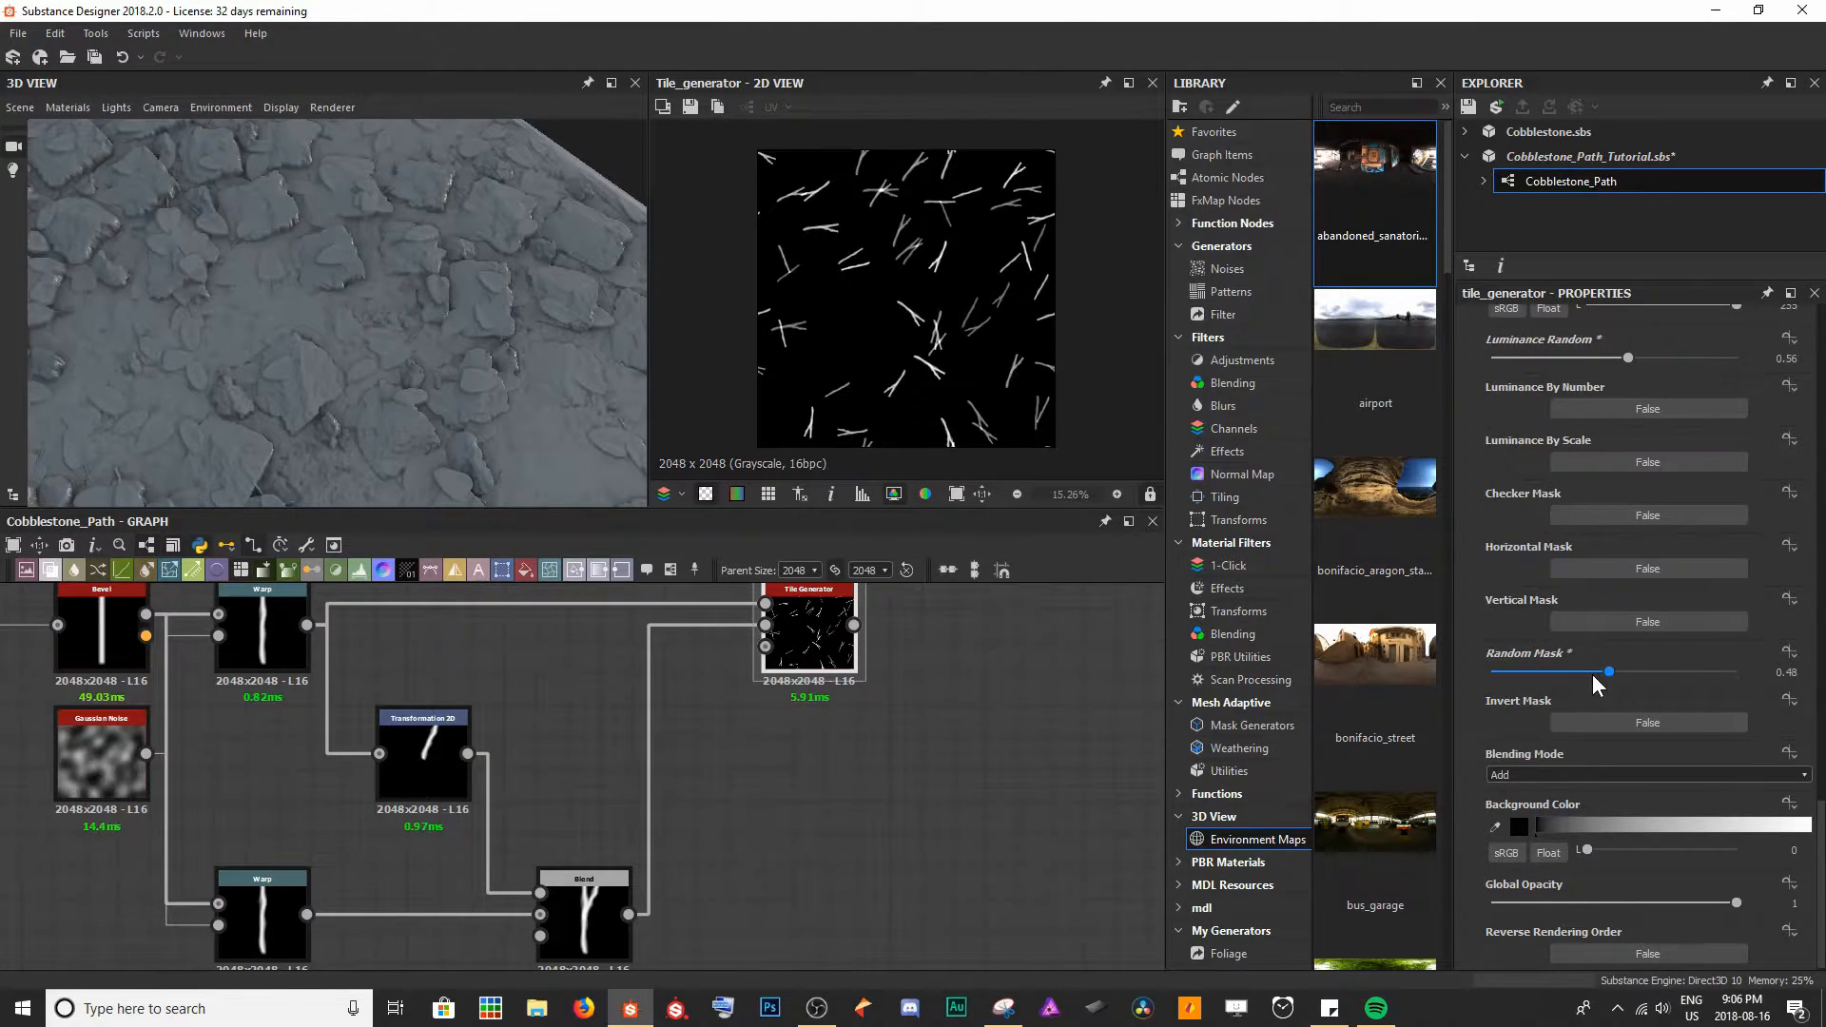
# - Look through the Tile Generator's Blending Mode options and examine closely how crossing twigs blend where they overlap
pyautogui.click(1549, 774)
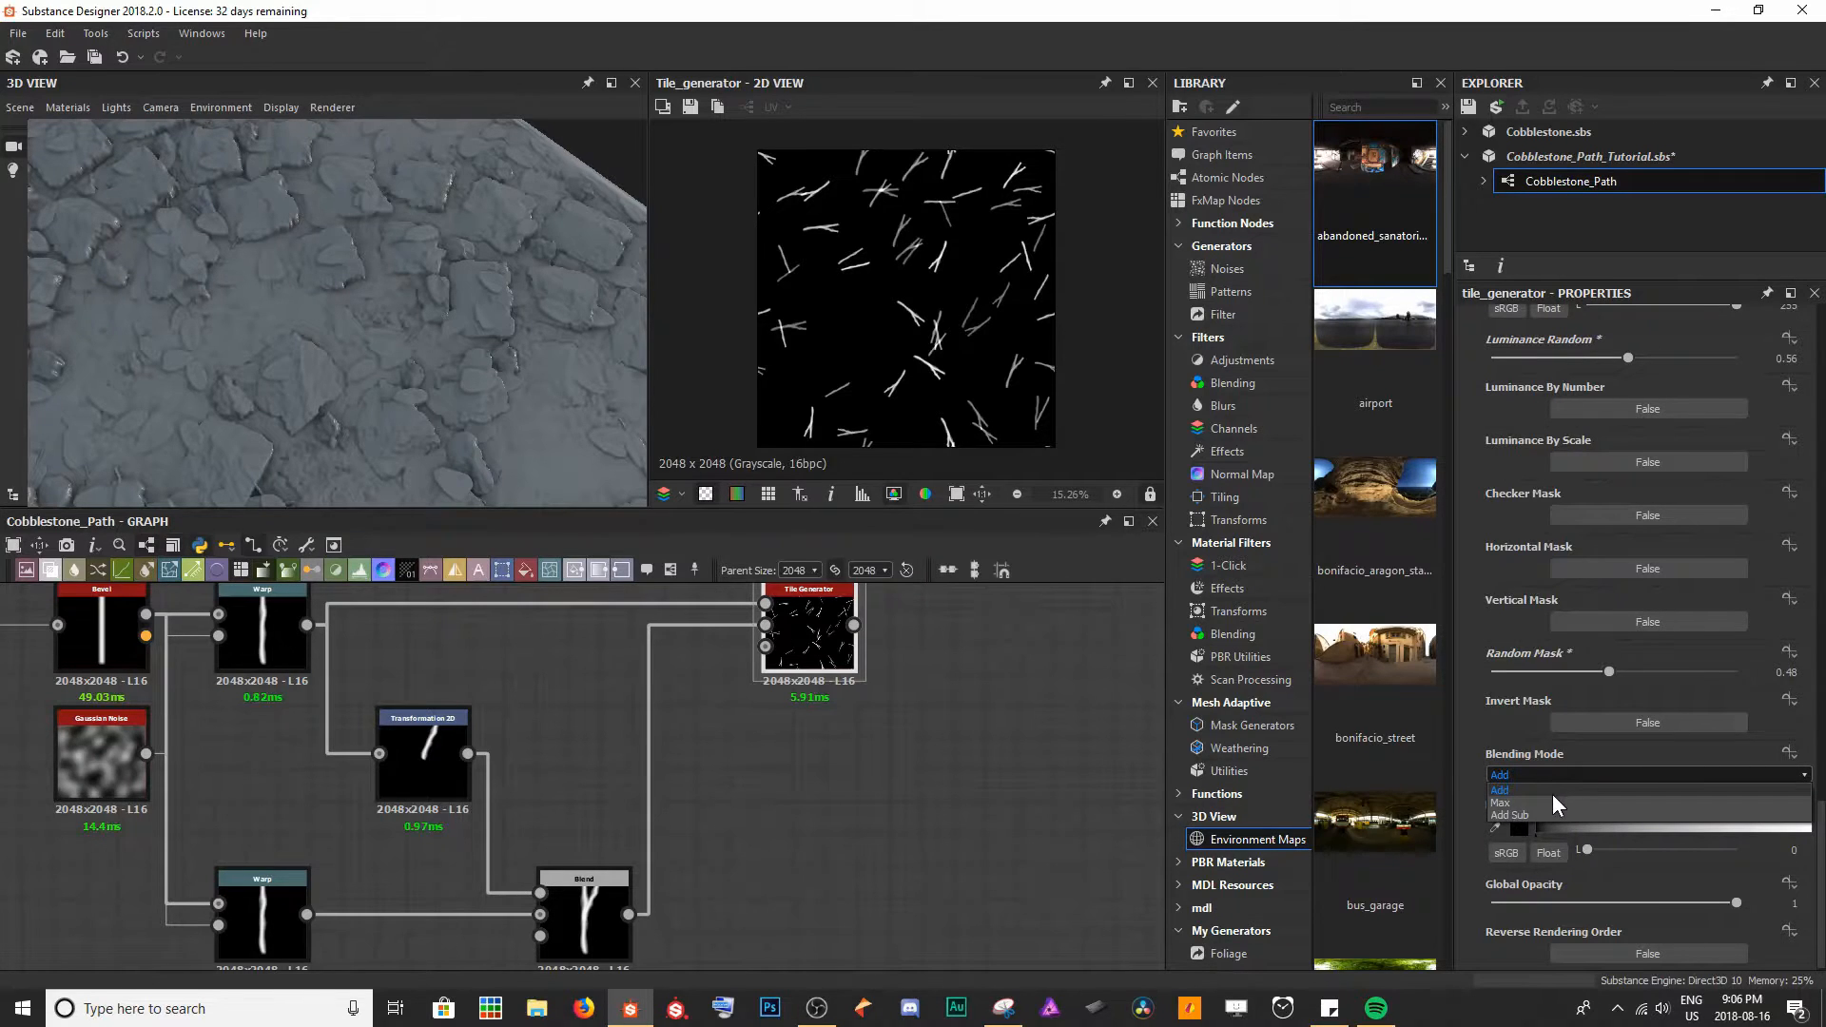
pyautogui.click(1010, 348)
pyautogui.scroll(5, 923, 264)
pyautogui.moveTo(917, 270); pyautogui.dragTo(886, 348, button='middle')
pyautogui.scroll(7, 880, 348)
pyautogui.moveTo(864, 170); pyautogui.dragTo(905, 306, button='middle')
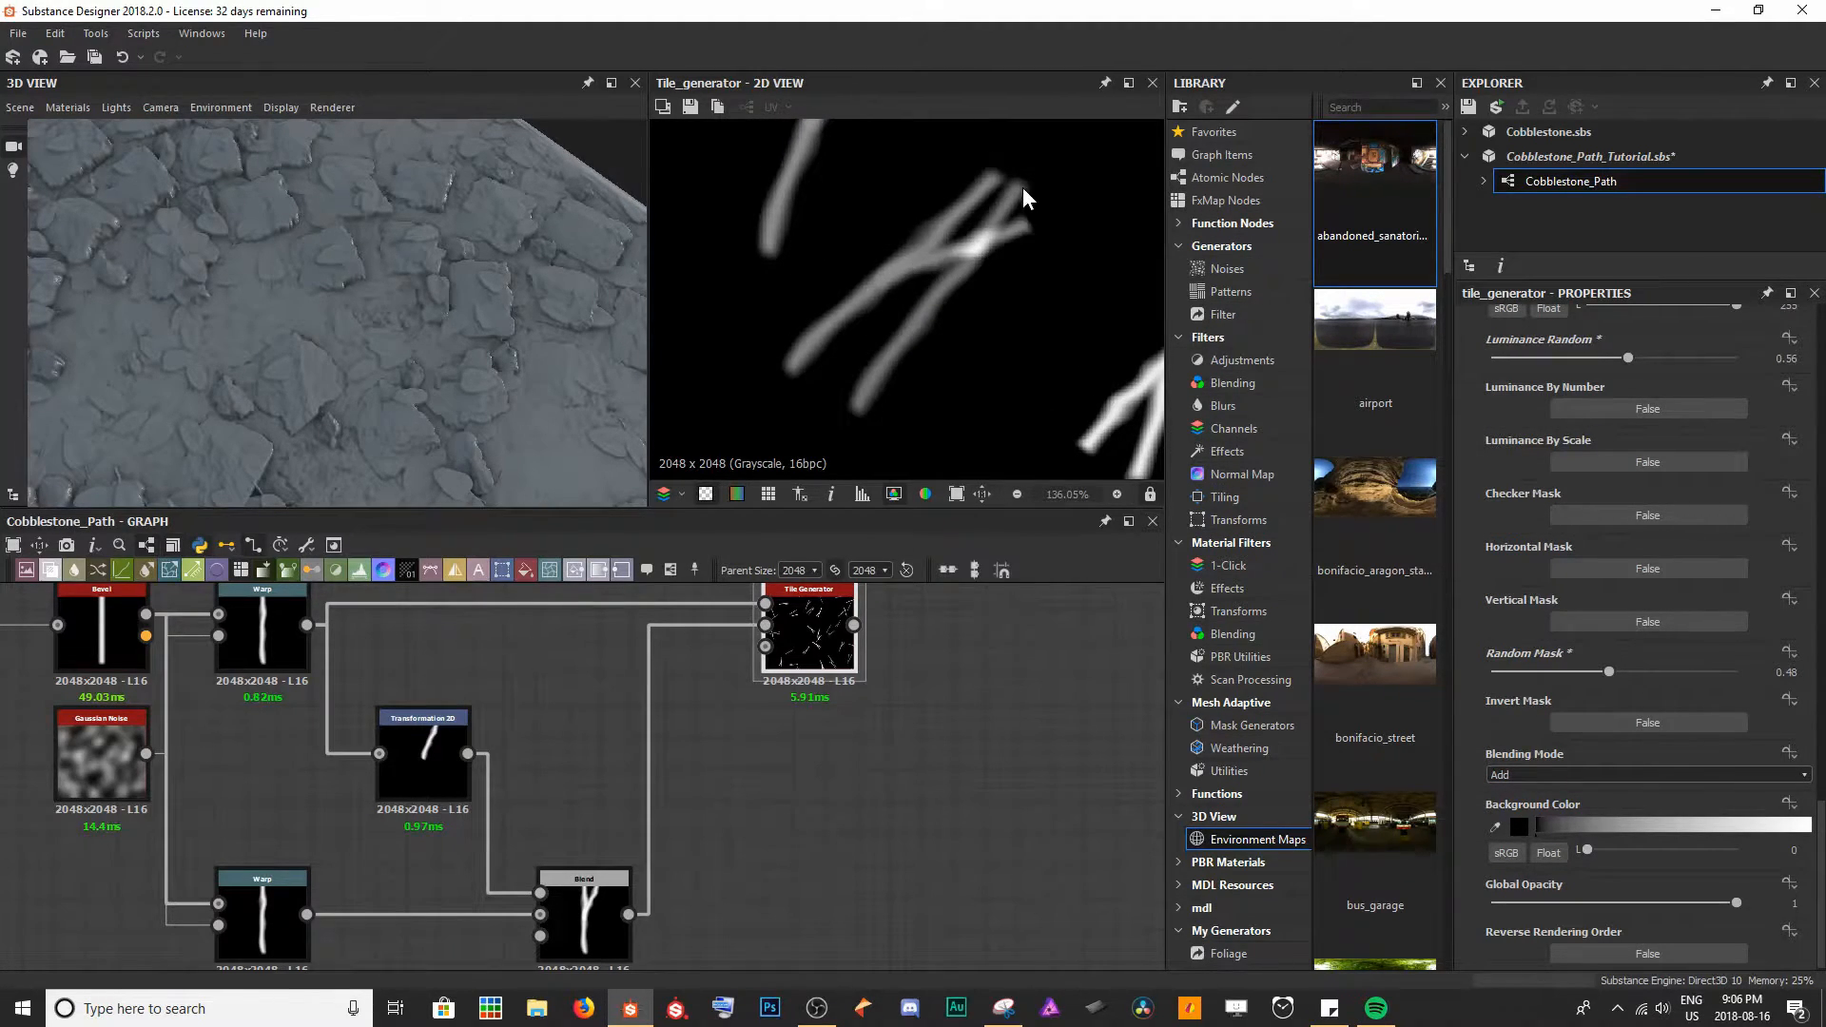
pyautogui.scroll(4, 989, 225)
pyautogui.moveTo(999, 203); pyautogui.dragTo(1017, 175, button='middle')
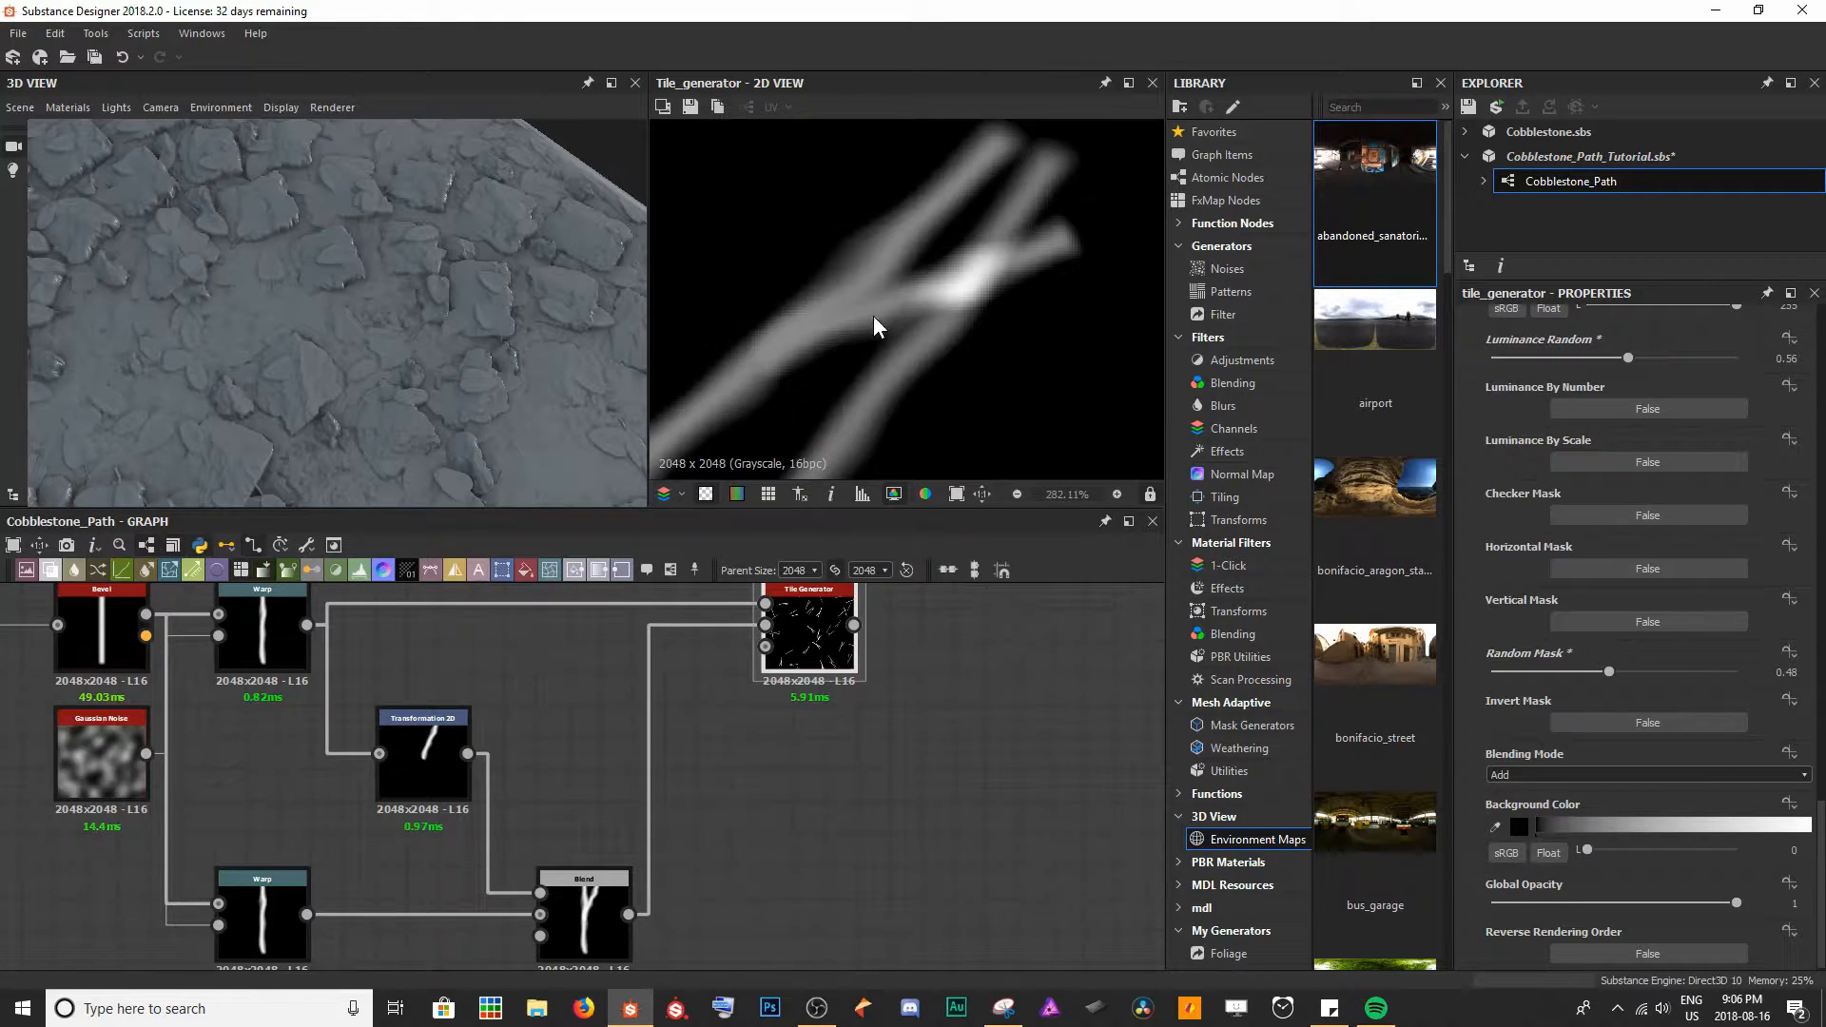
pyautogui.scroll(-2, 941, 290)
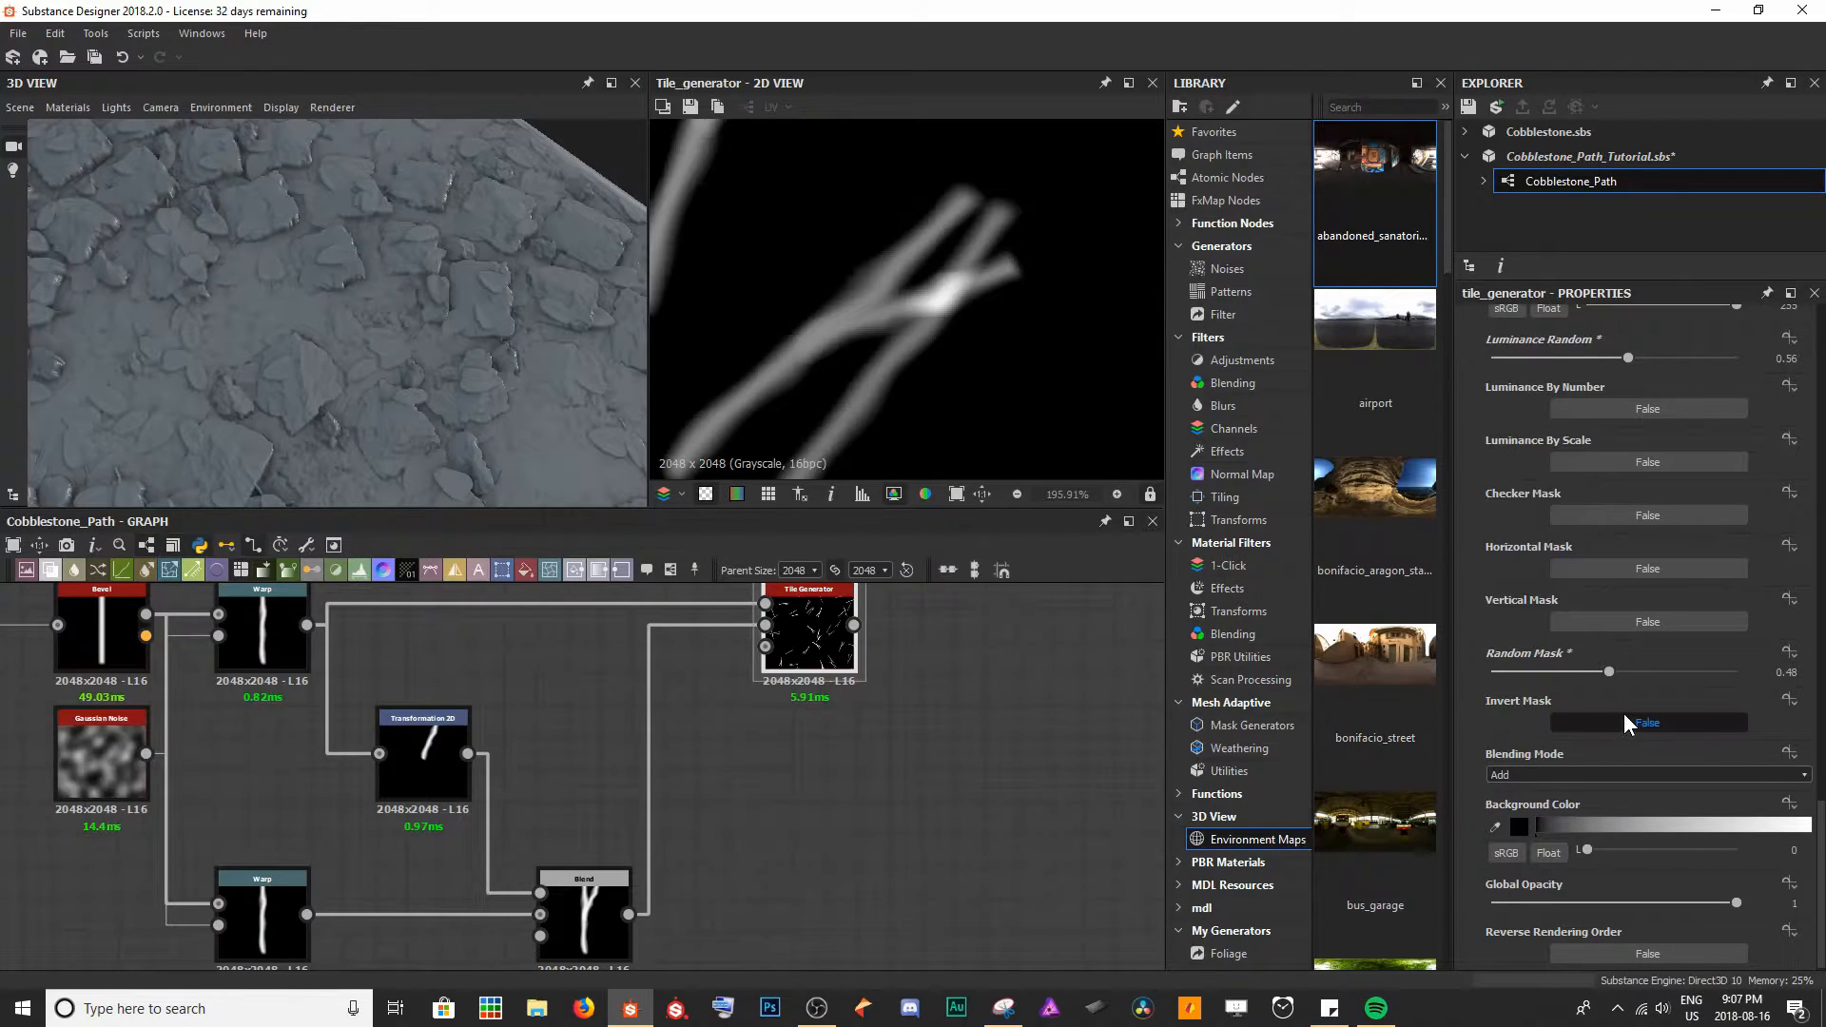
# - Set the Tile Generator's blending mode to Max and check the overlapping twigs in the 2D view
pyautogui.click(1554, 774)
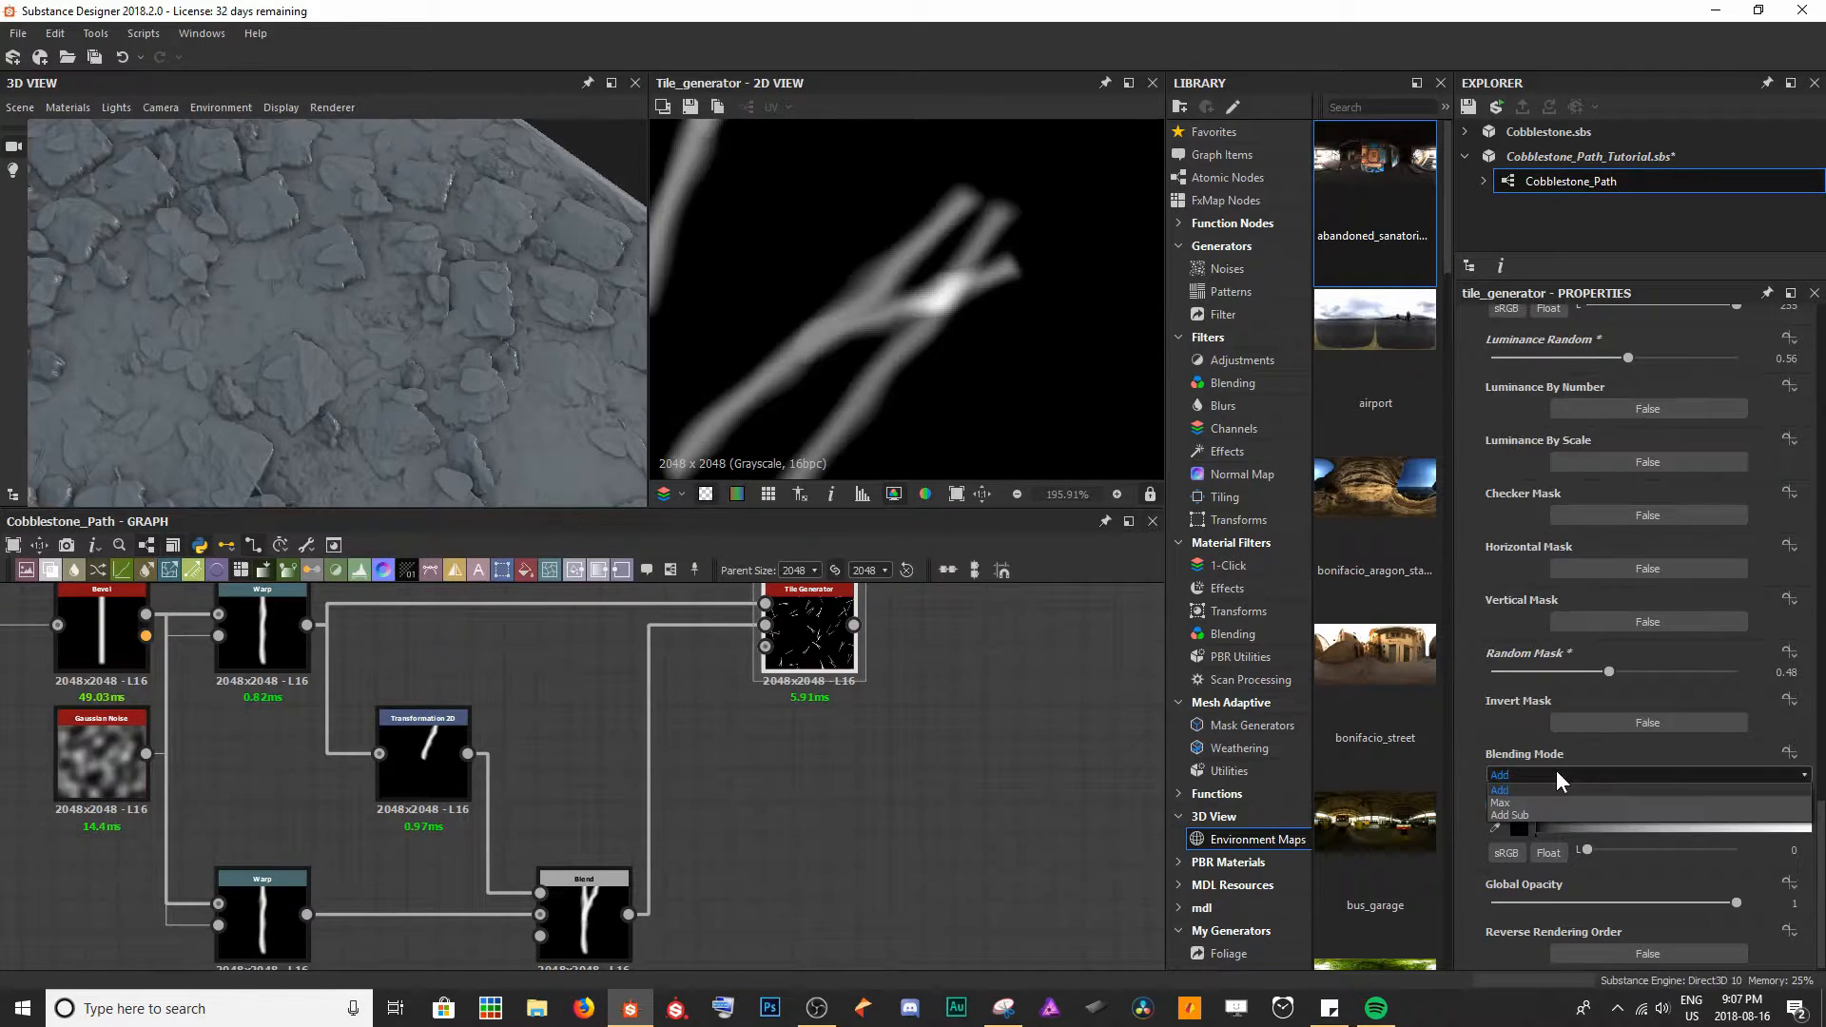
pyautogui.click(1510, 802)
pyautogui.scroll(2, 912, 309)
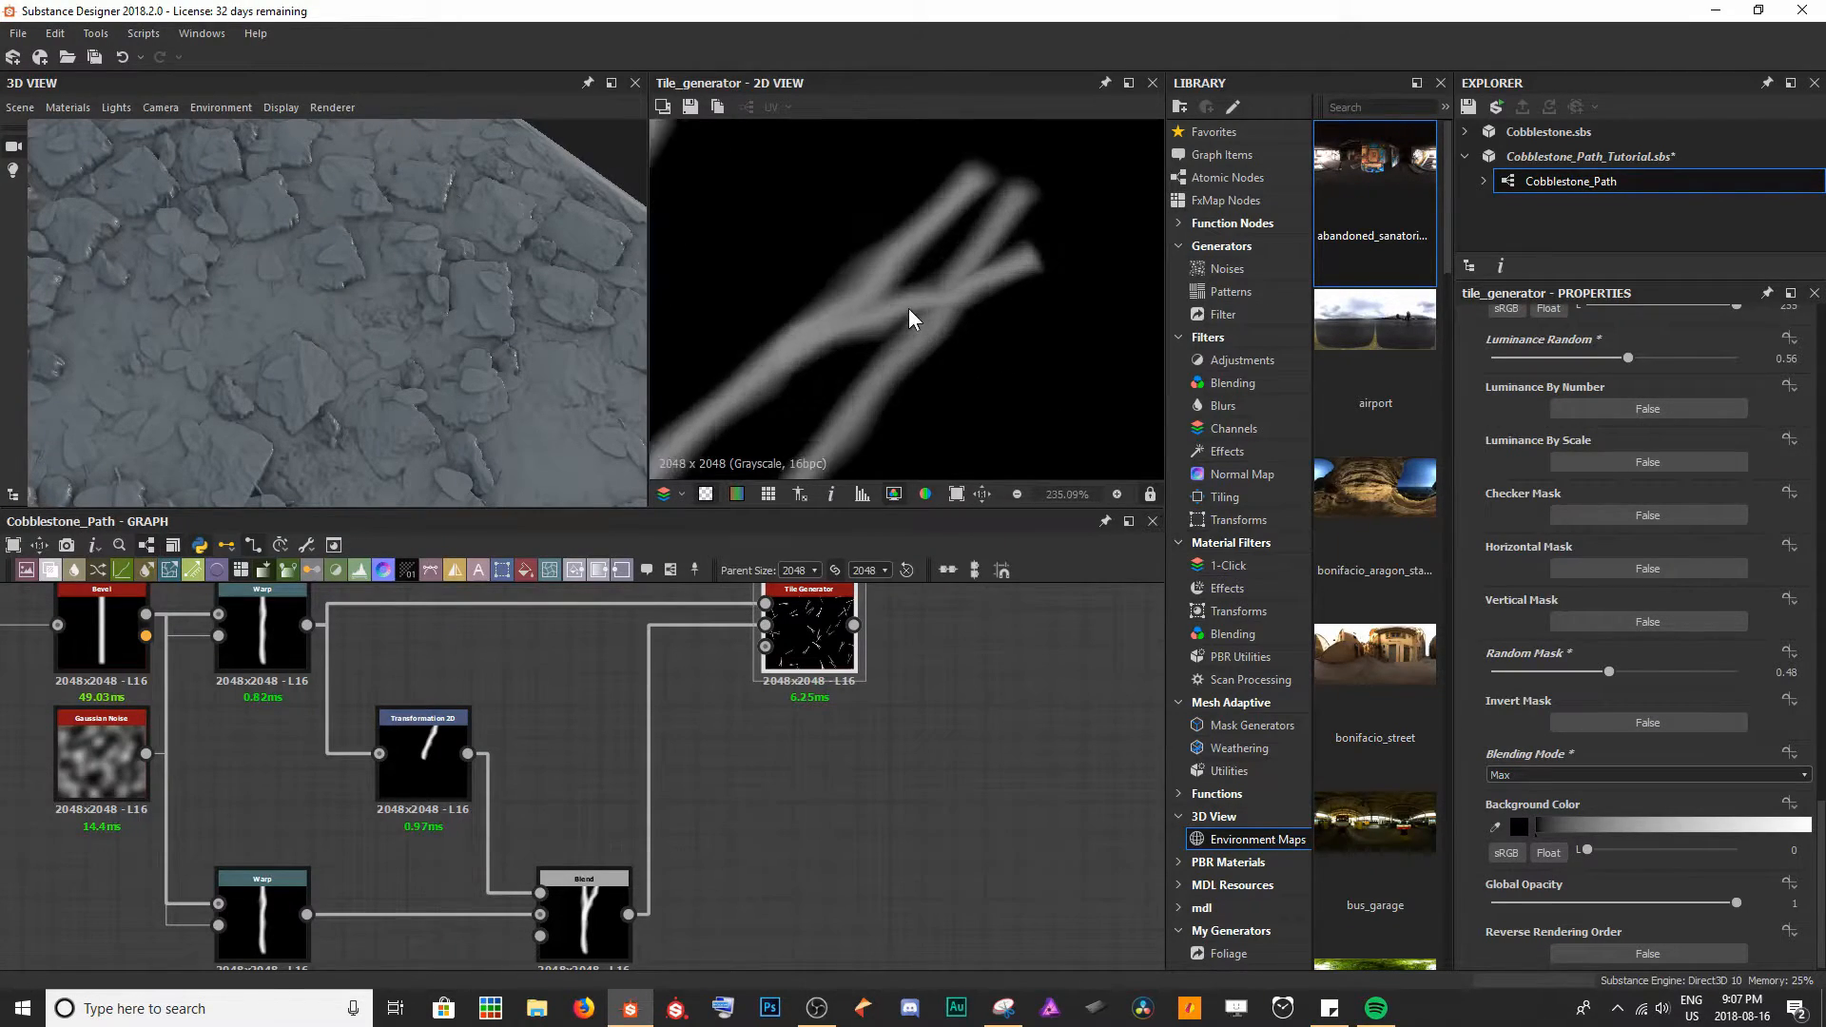
pyautogui.scroll(-5, 922, 345)
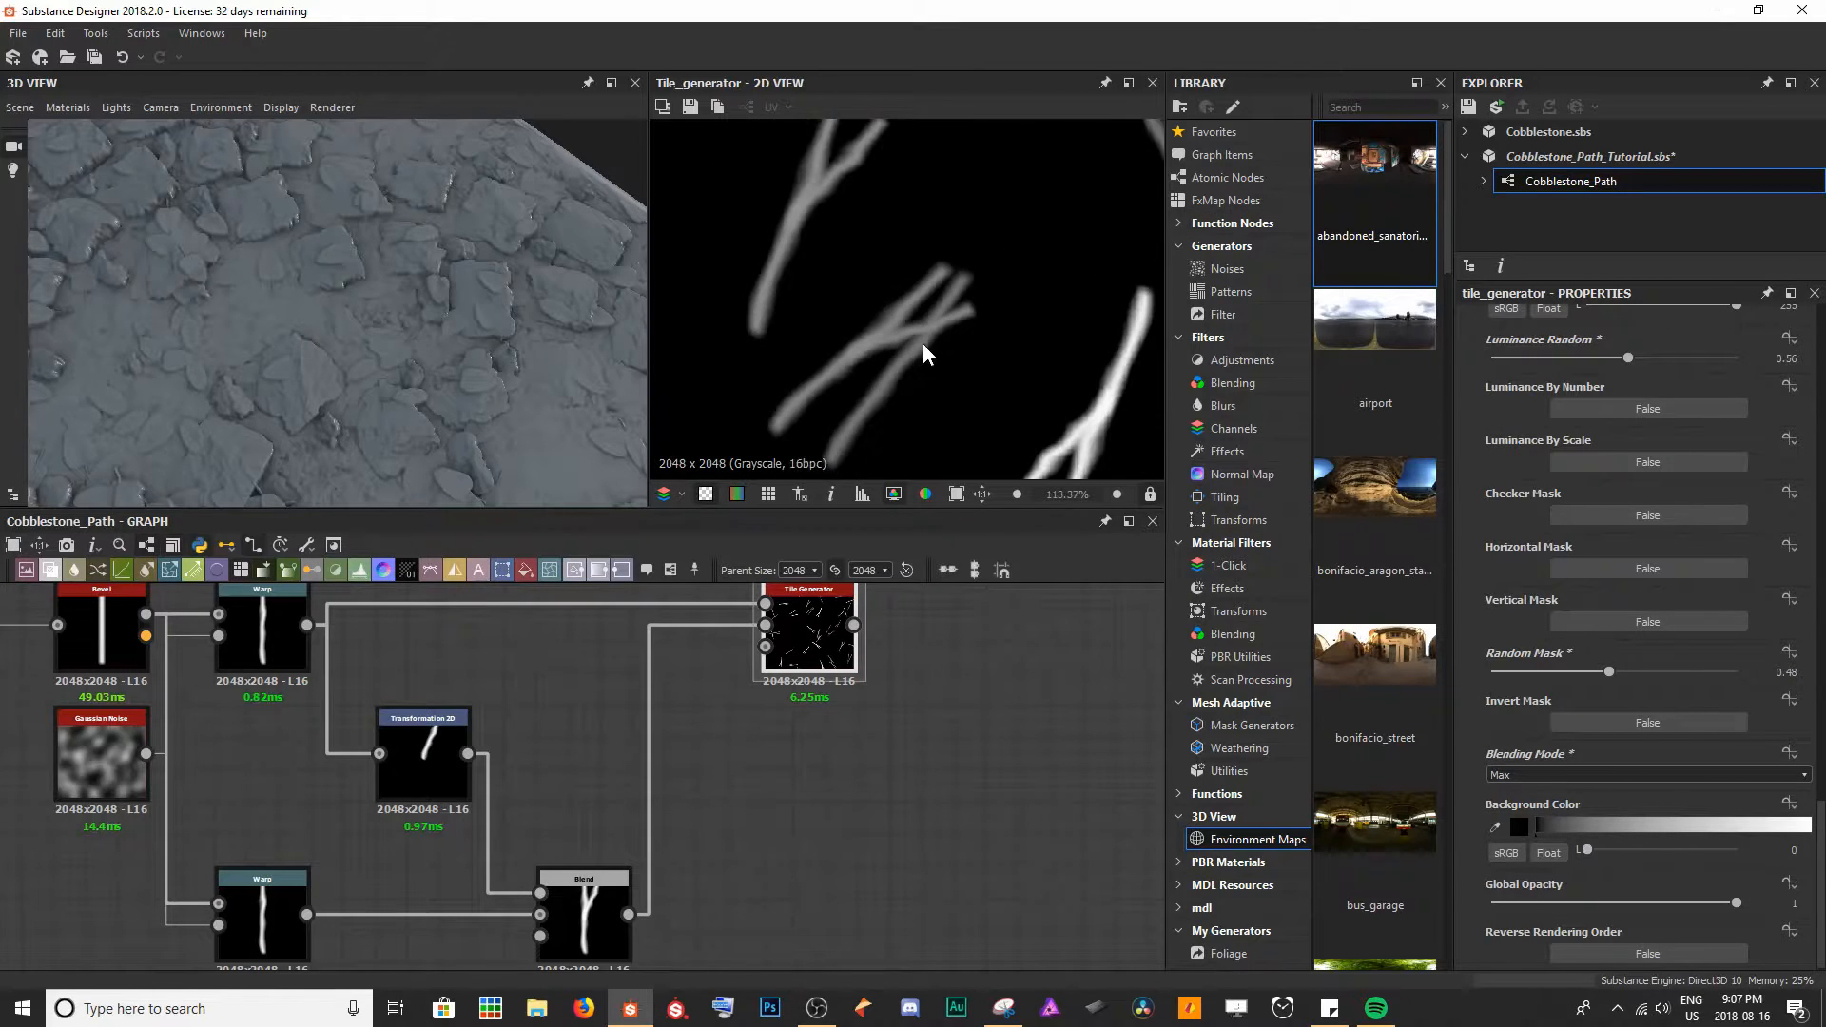
pyautogui.scroll(-6, 915, 320)
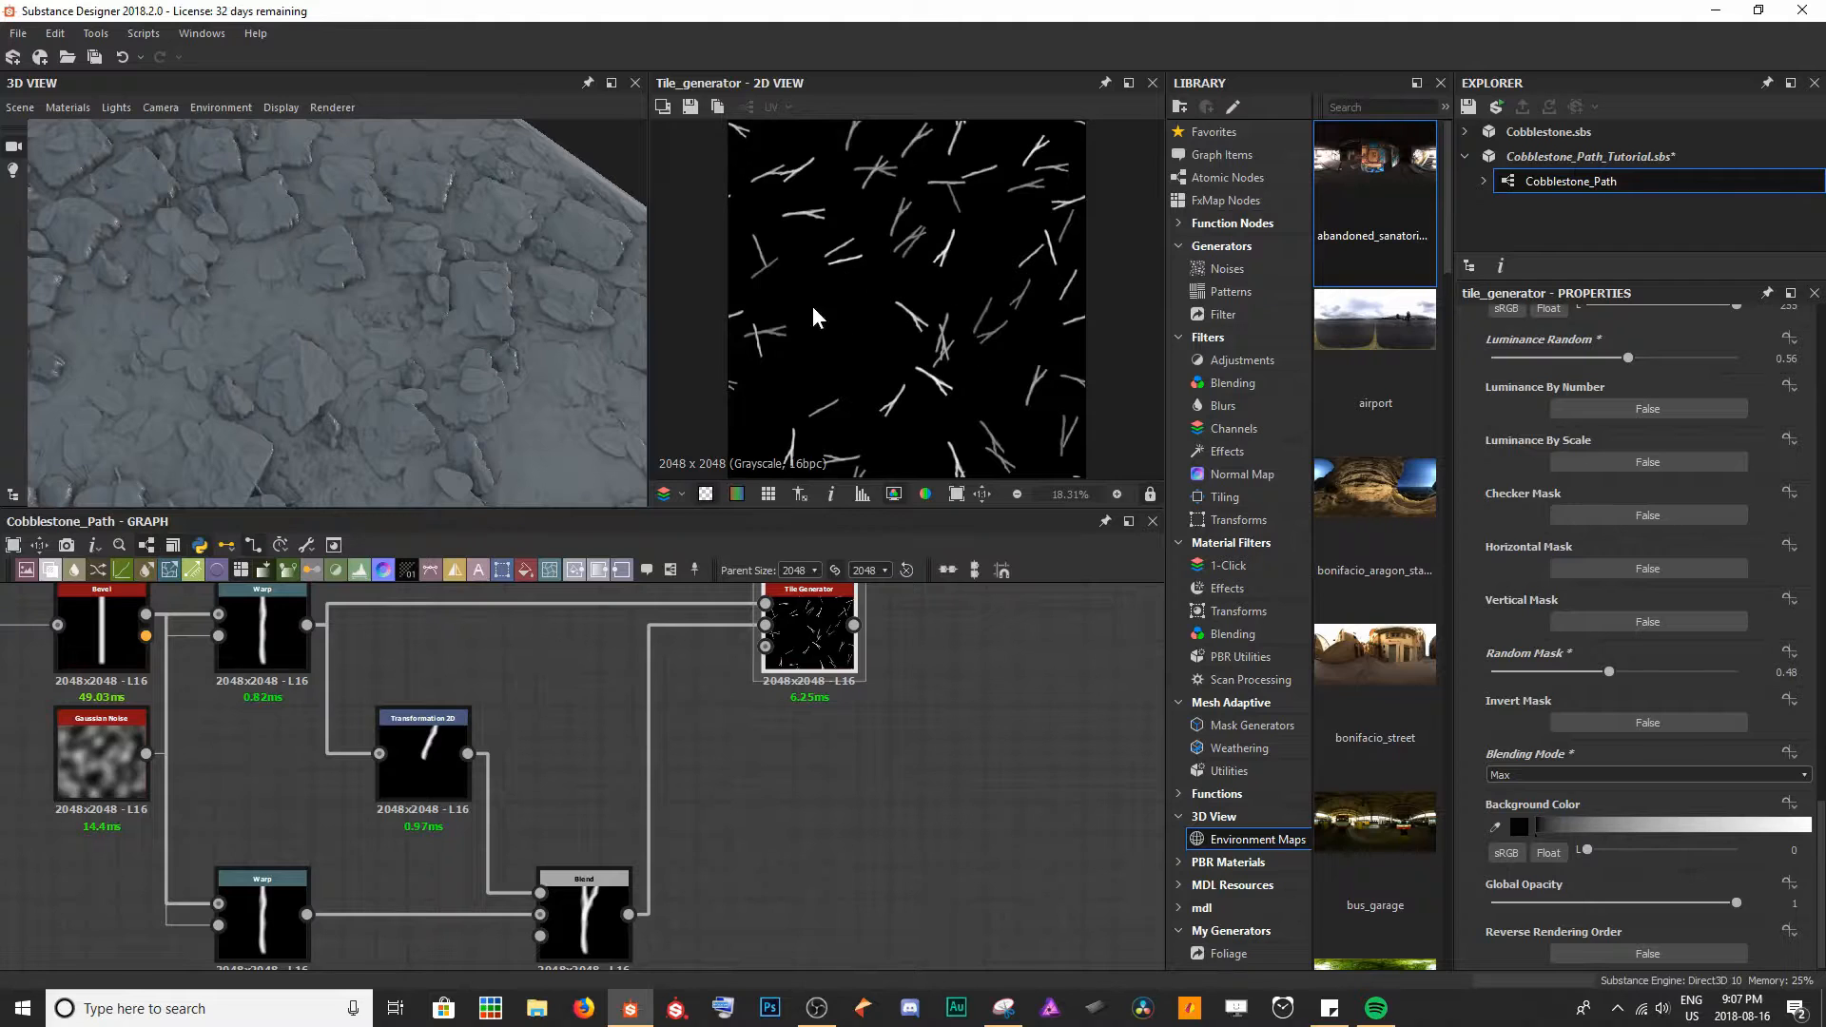
pyautogui.scroll(-3, 951, 756)
# - Add a Height Blend node in the empty graph area between the twig nodes and the Leaves chain
pyautogui.moveTo(972, 767); pyautogui.dragTo(835, 765, button='middle')
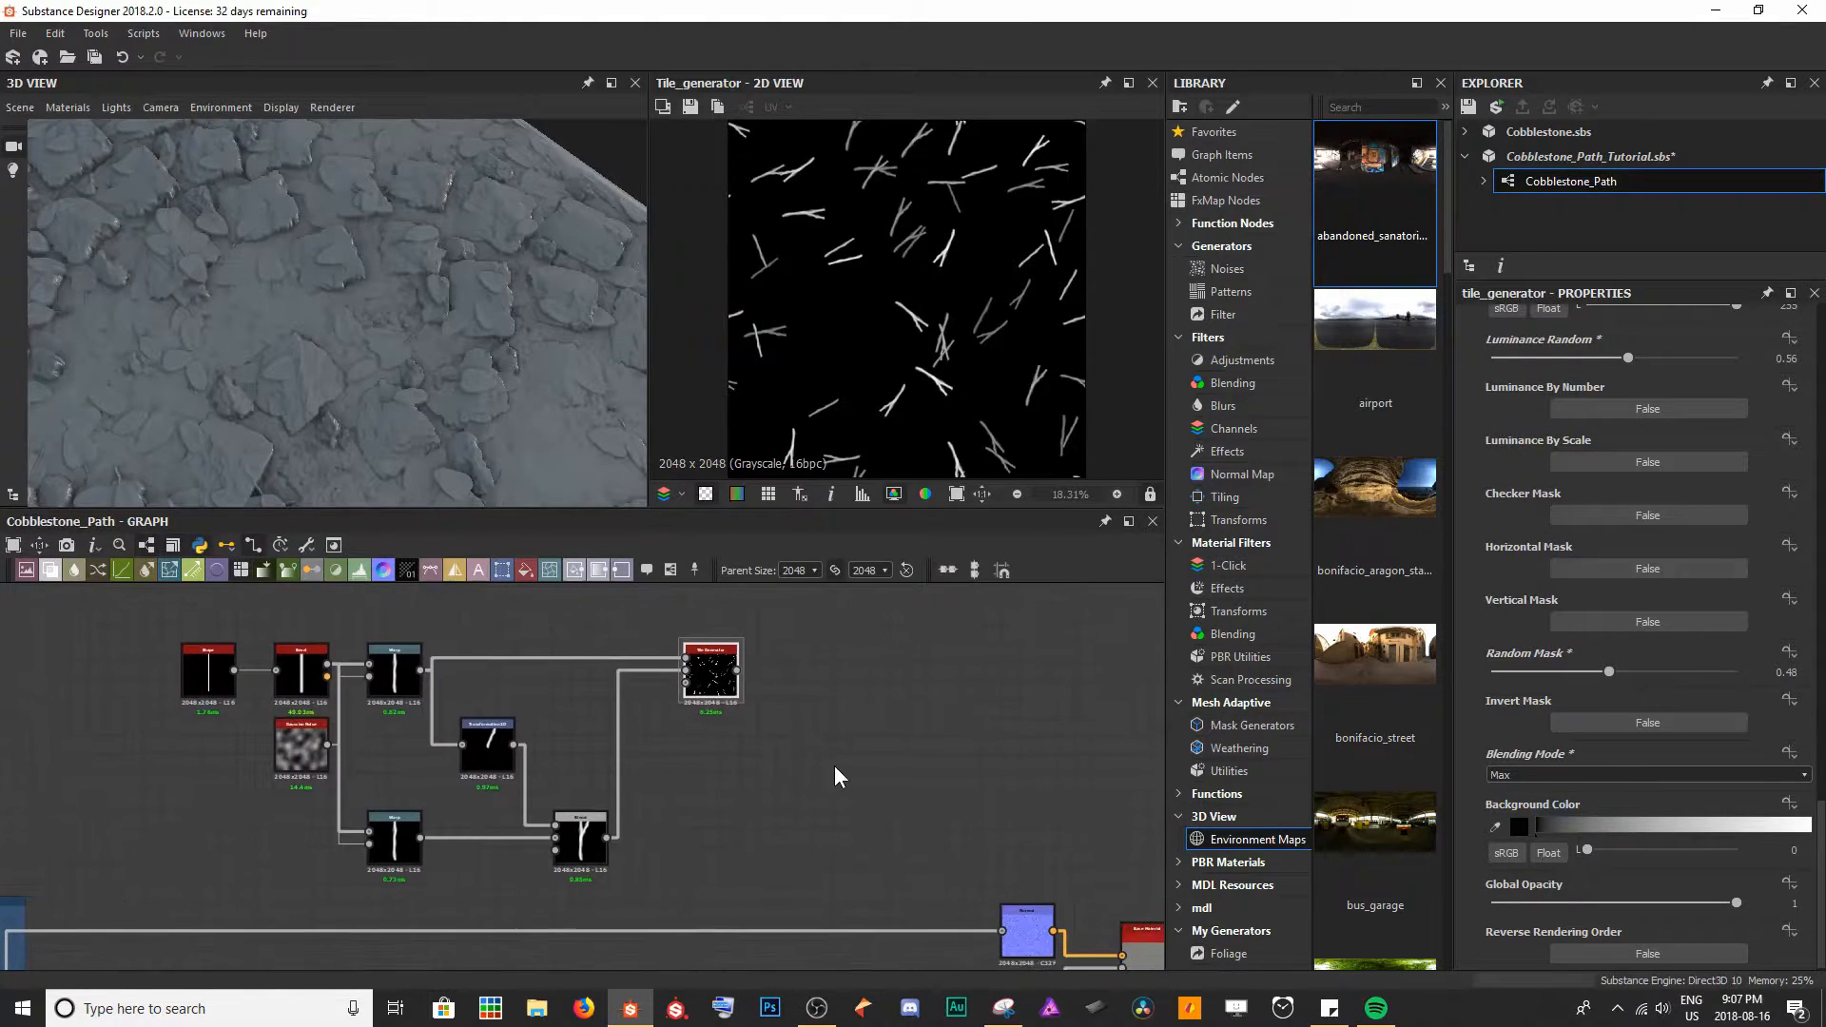
pyautogui.scroll(-2, 835, 765)
pyautogui.moveTo(687, 689); pyautogui.dragTo(532, 636)
pyautogui.moveTo(590, 791); pyautogui.dragTo(666, 775, button='middle')
pyautogui.click(666, 776)
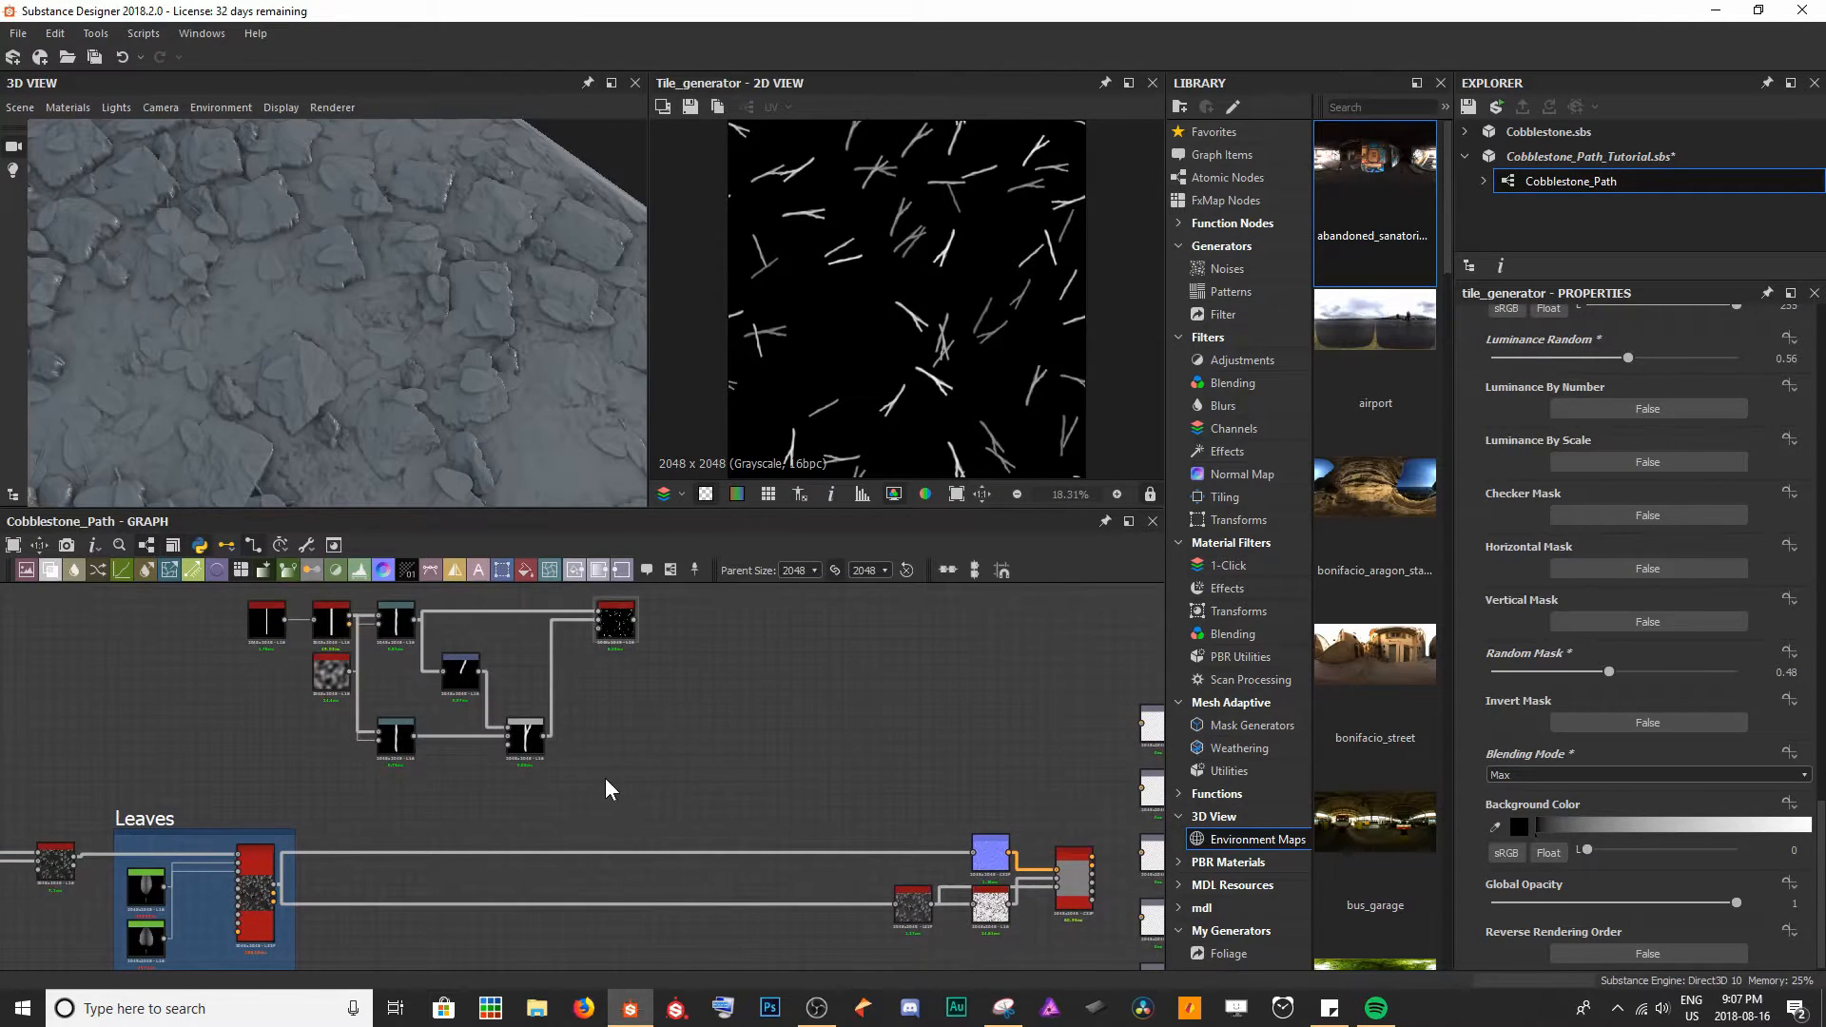
pyautogui.press('space')
pyautogui.write('heigh')
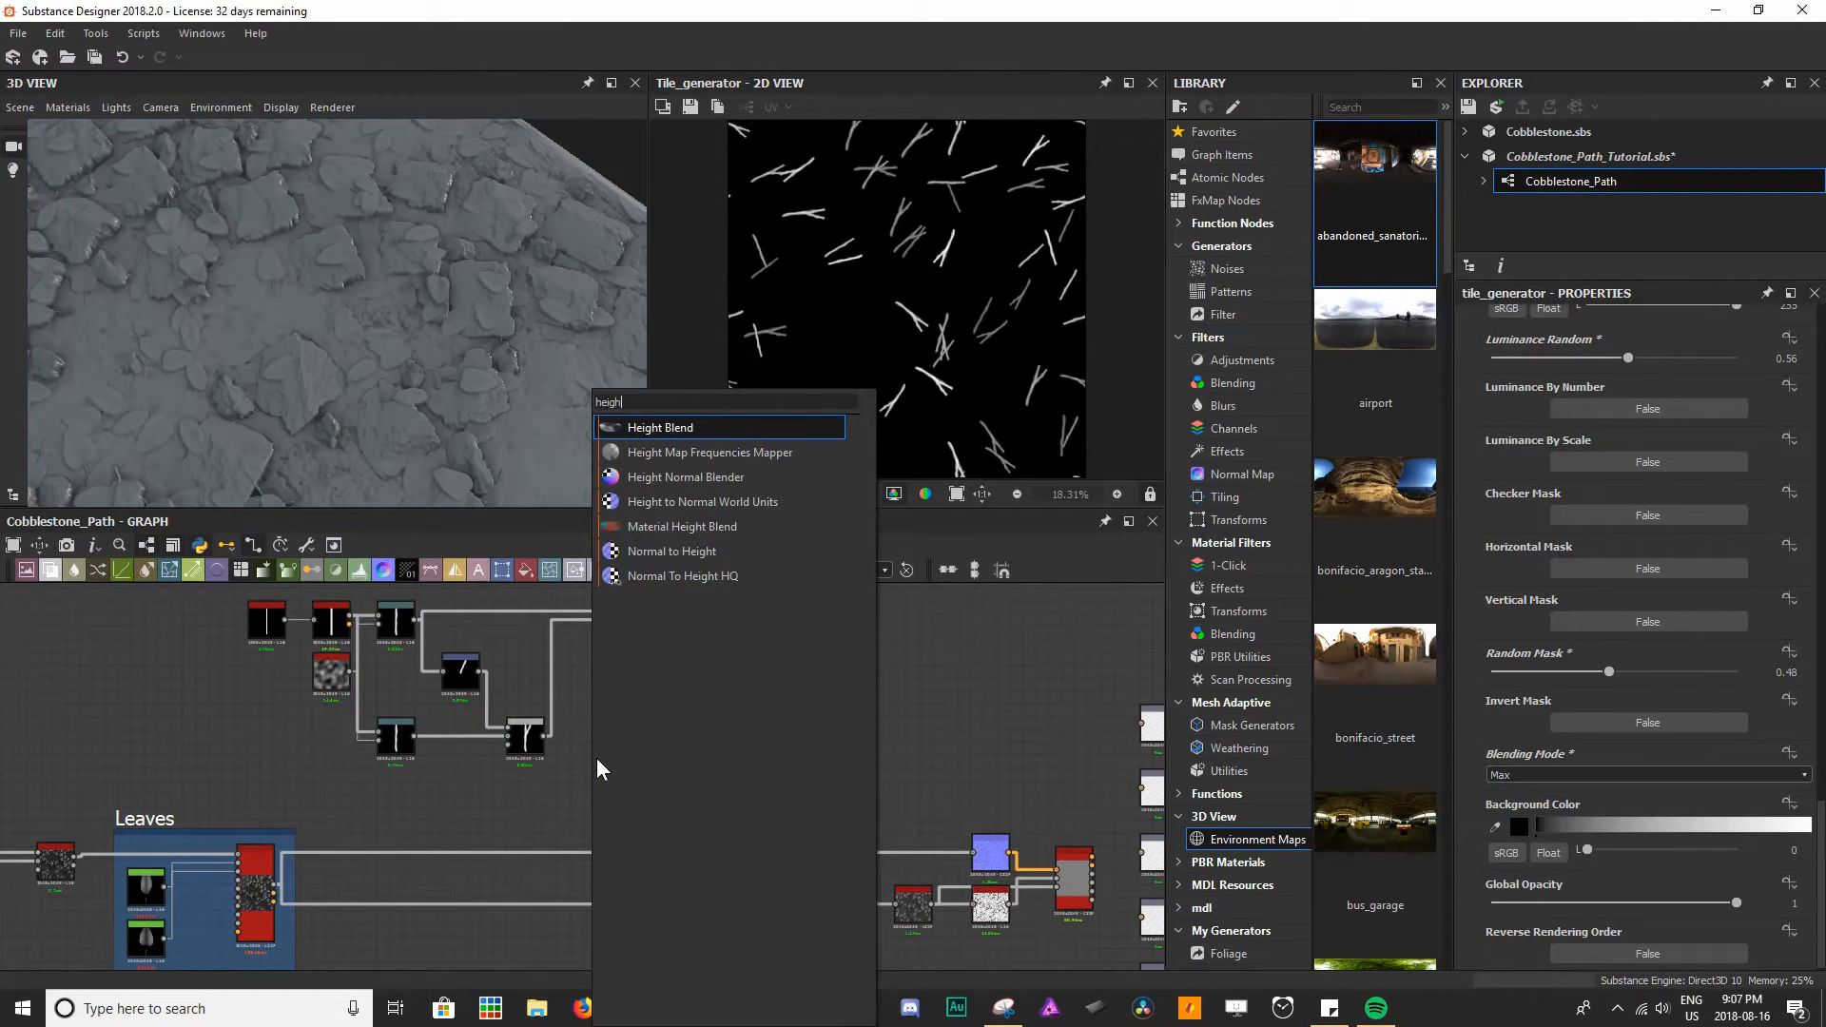
pyautogui.press('Return')
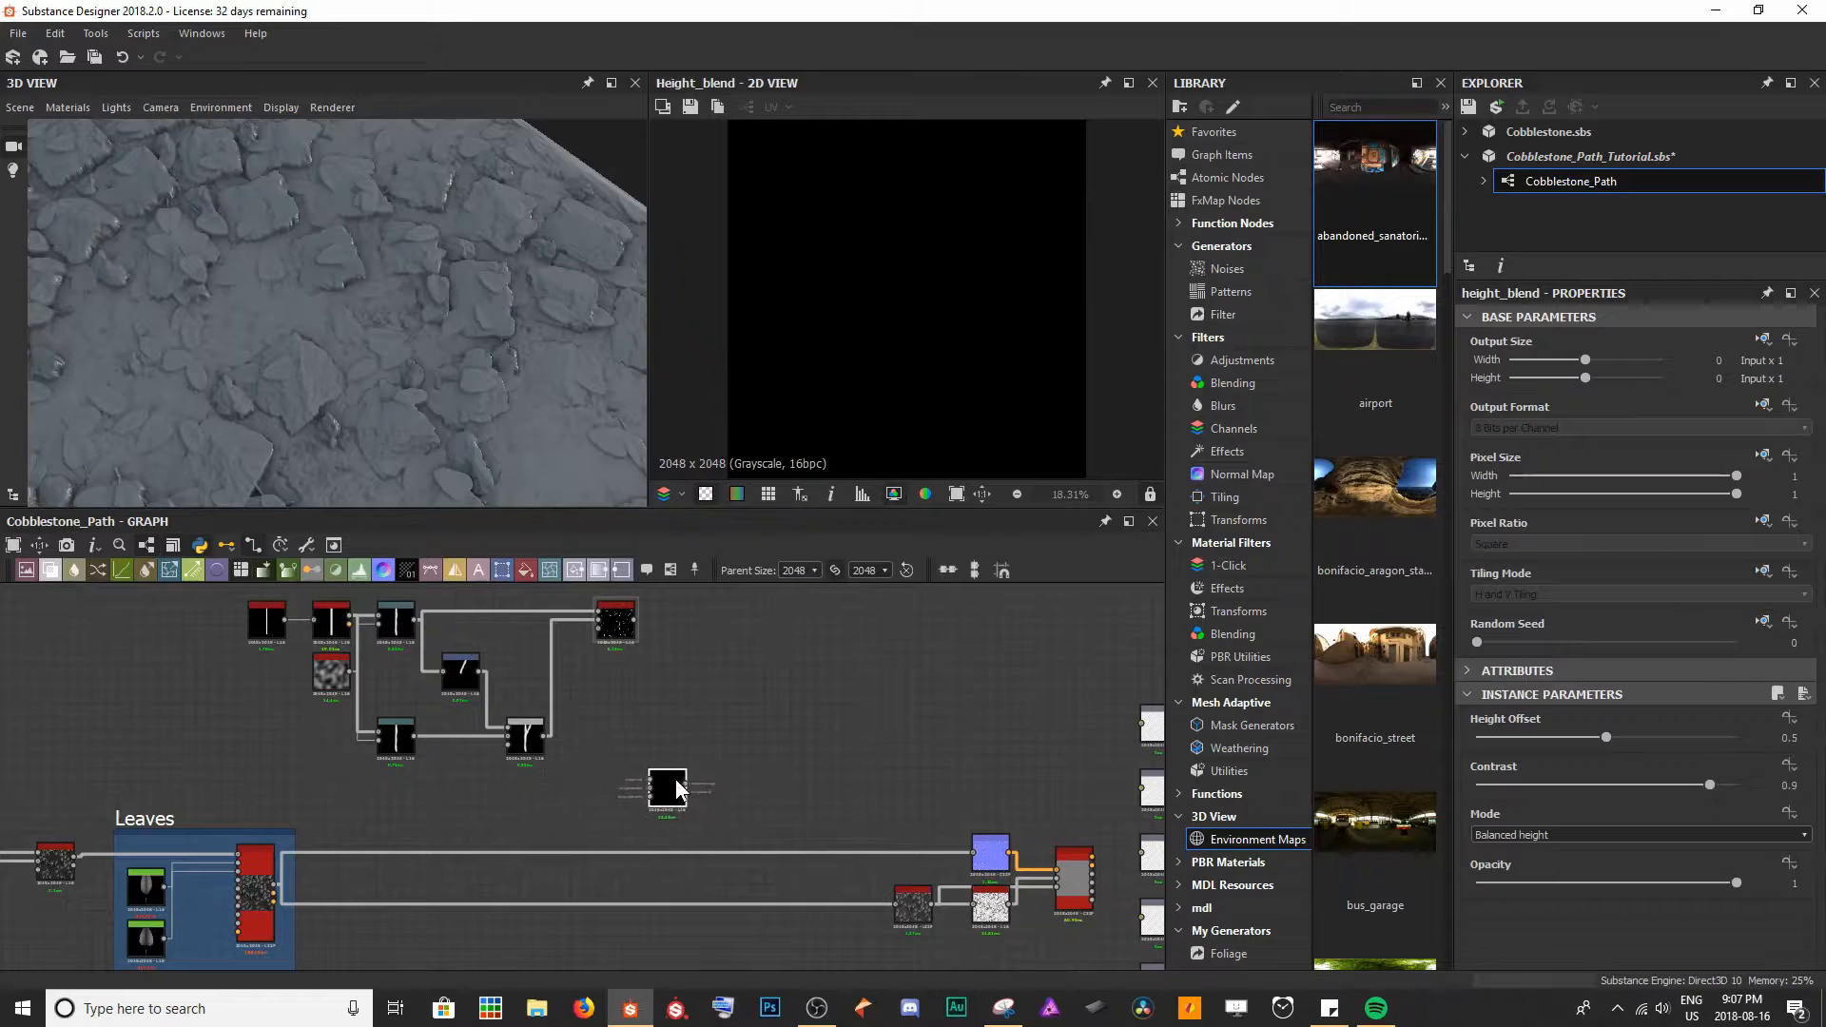
# - Blend the twig Tile Generator over the leaves' Shape Splatter height in Height Blend, and reroute the splatter's downstream links to the blended output
pyautogui.doubleClick(255, 908)
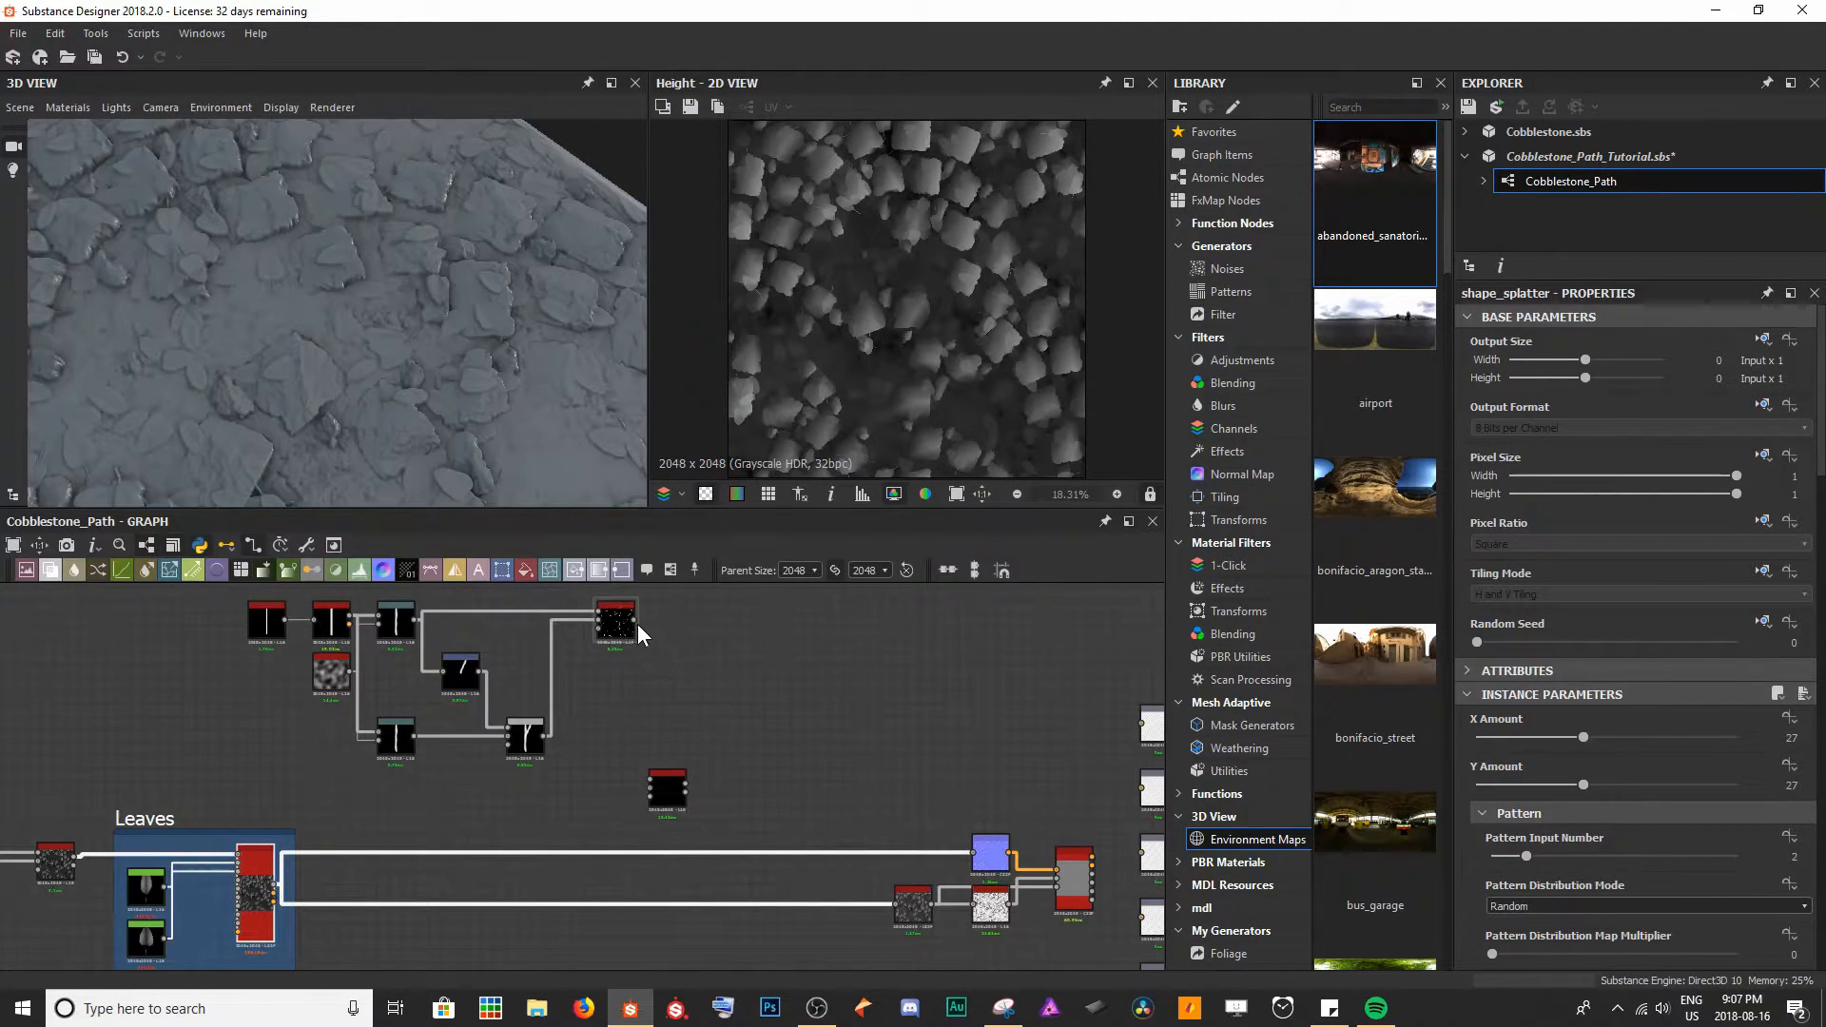
pyautogui.moveTo(643, 772); pyautogui.dragTo(648, 780)
pyautogui.moveTo(279, 883); pyautogui.dragTo(659, 790)
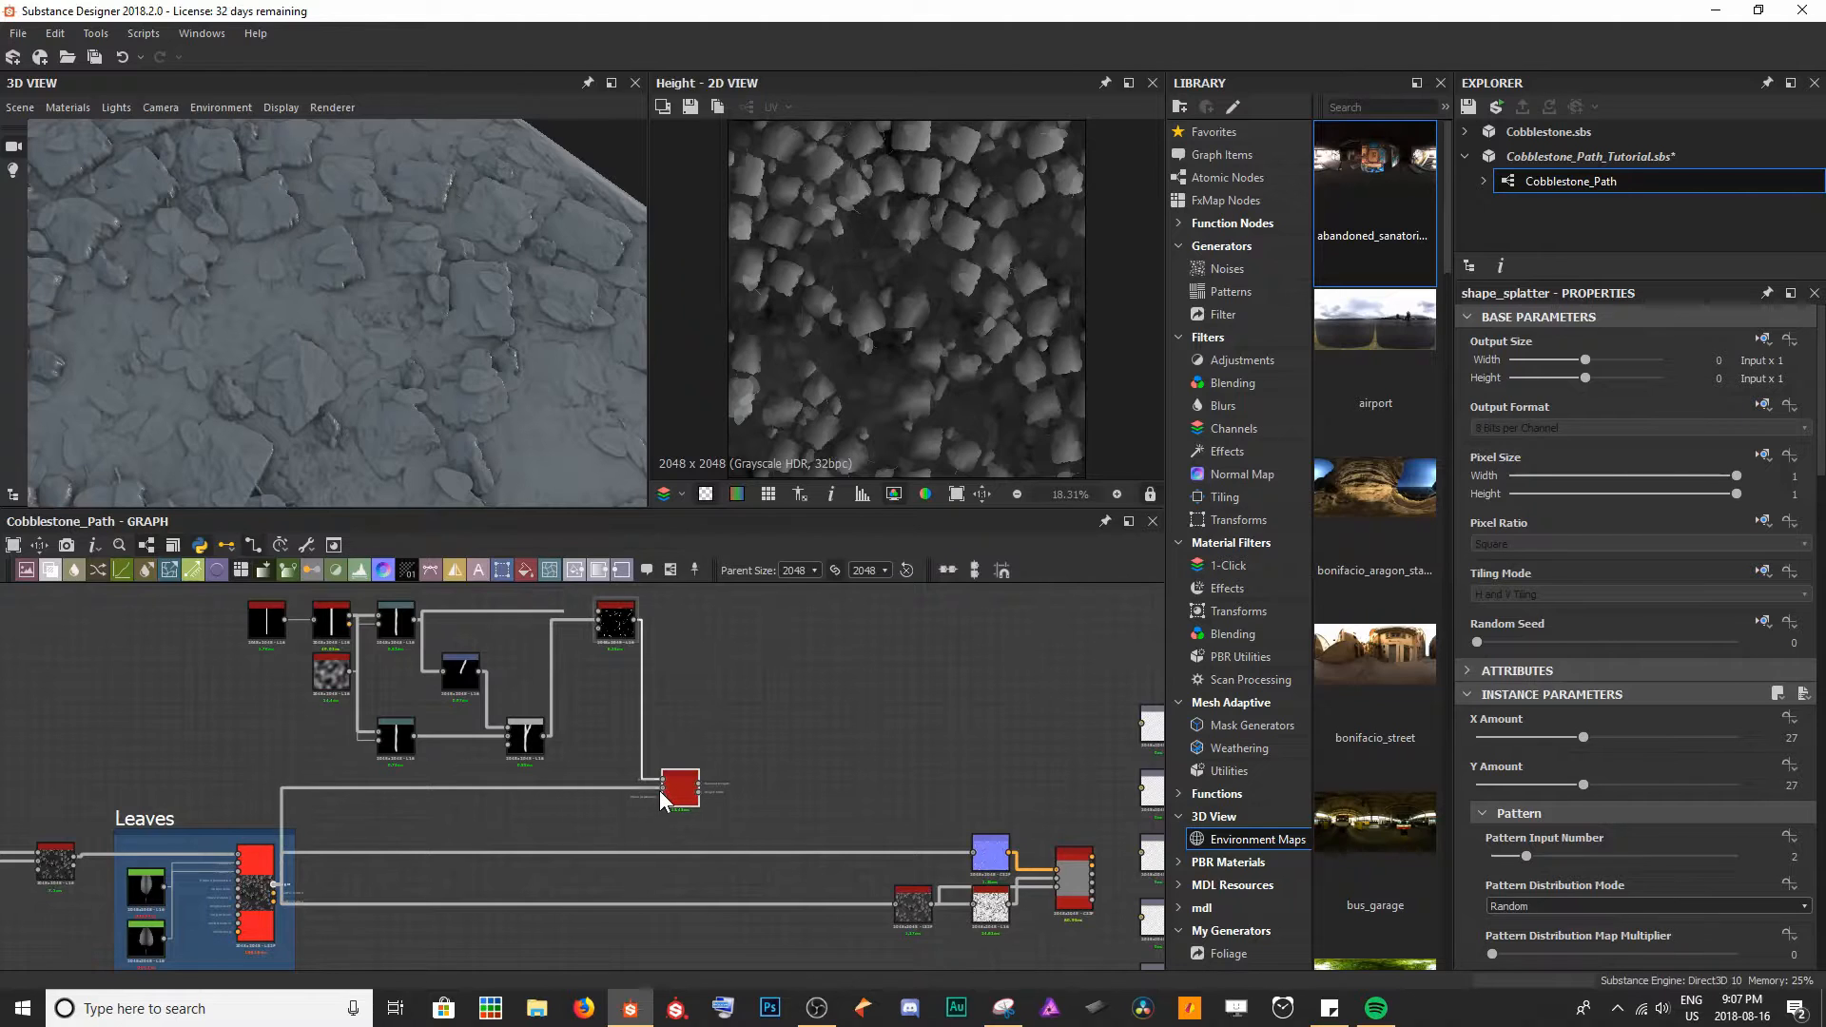
pyautogui.doubleClick(668, 793)
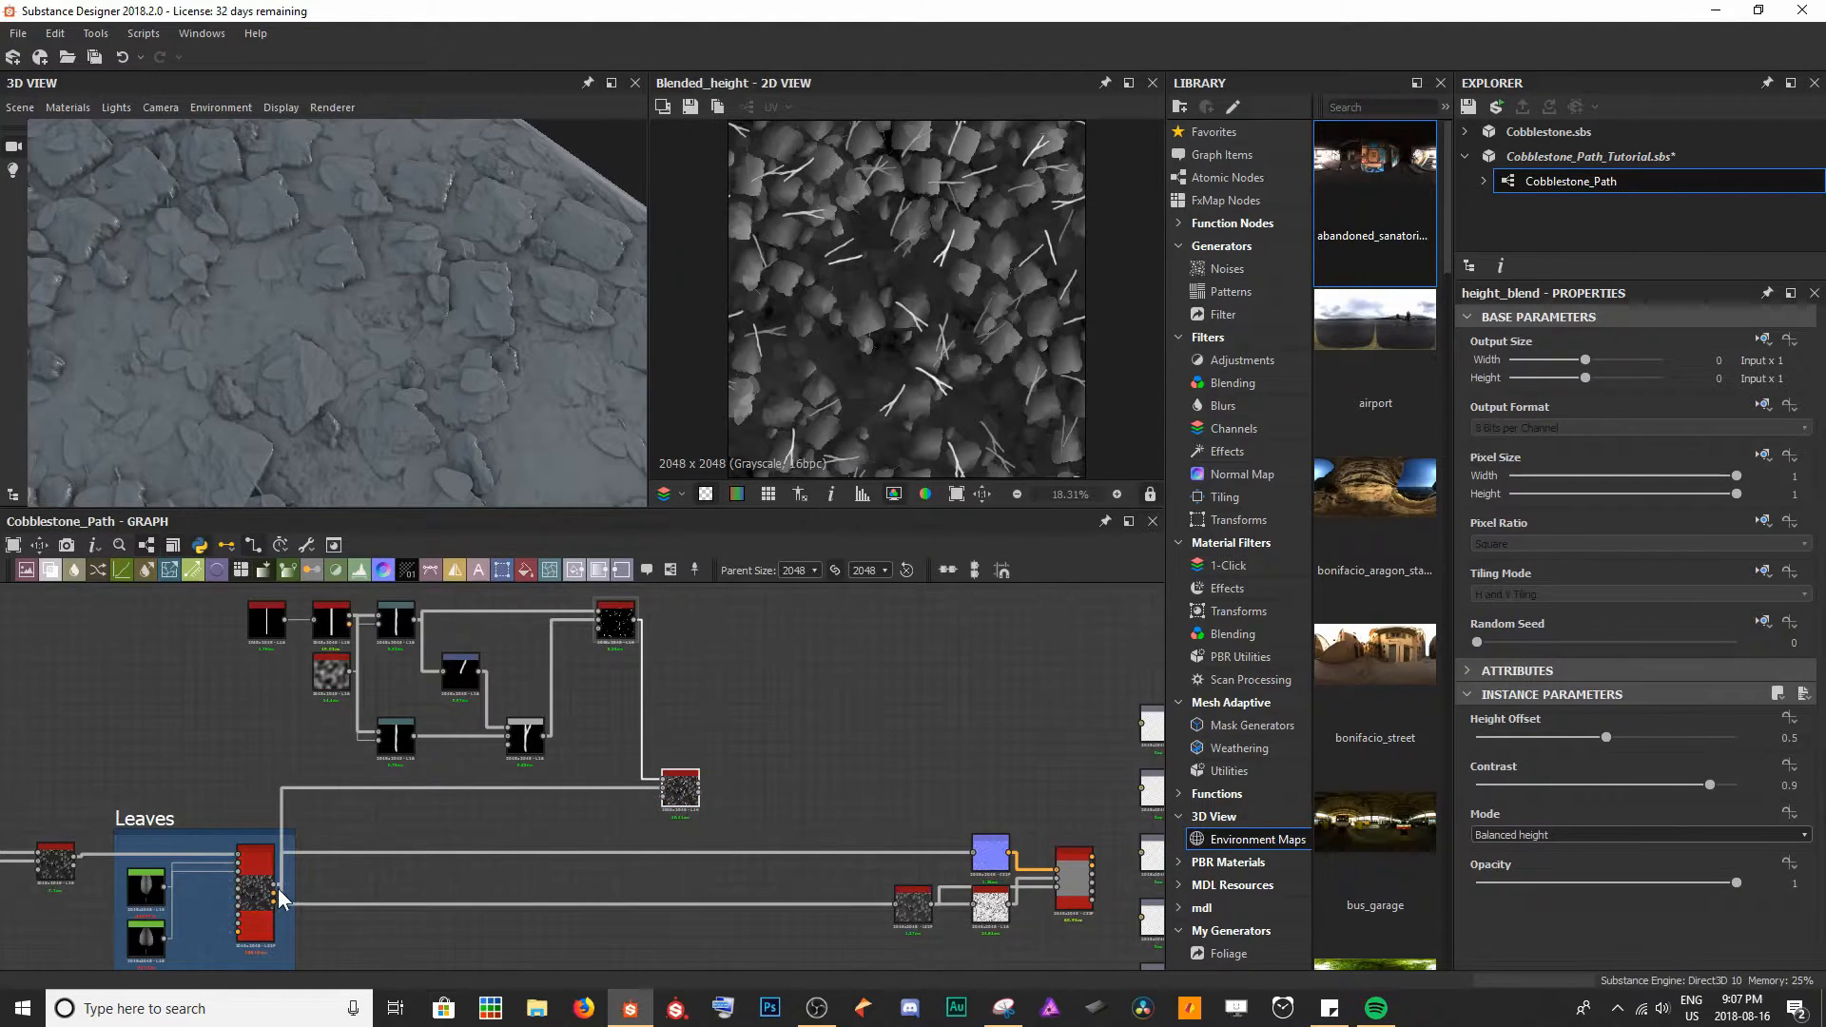
pyautogui.keyDown('shift'); pyautogui.moveTo(274, 885); pyautogui.dragTo(699, 781); pyautogui.keyUp('shift')
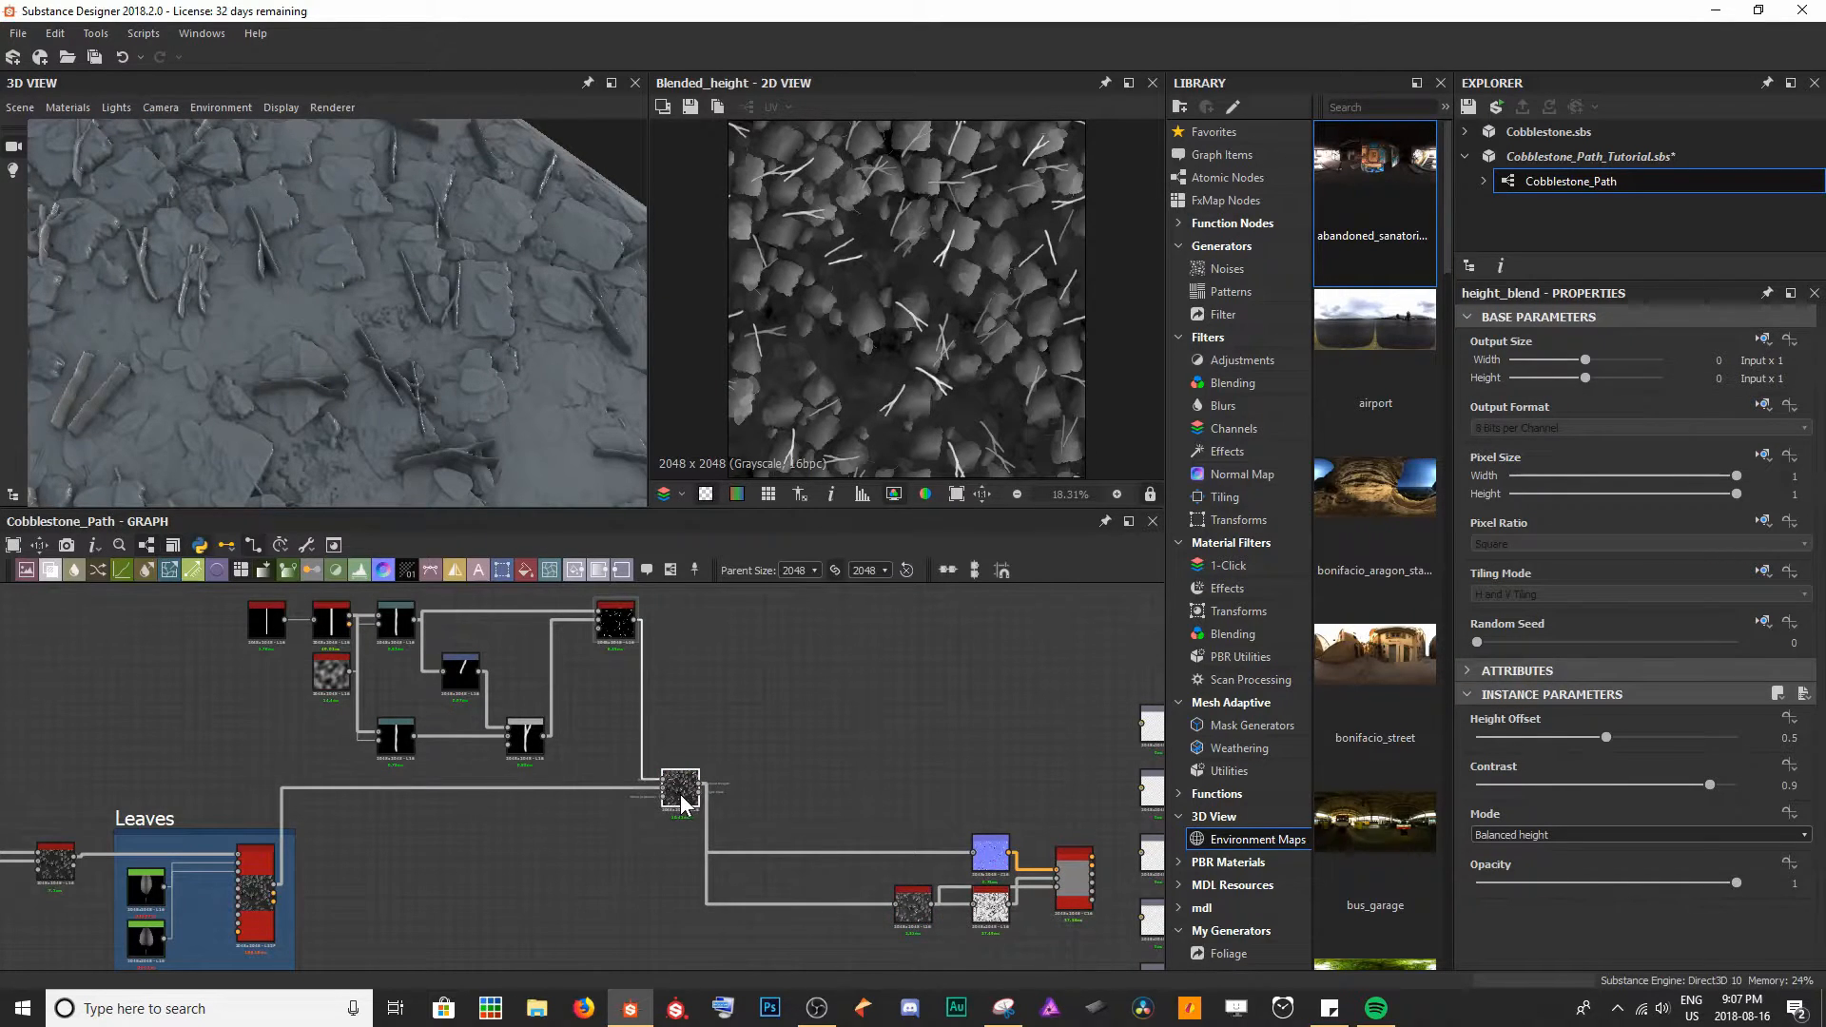
# - Arrange the graph by moving the twig node group and aligning the Height Blend node with the Leaves connection line
pyautogui.scroll(-4, 682, 803)
pyautogui.moveTo(343, 633); pyautogui.dragTo(680, 774)
pyautogui.moveTo(661, 675); pyautogui.dragTo(644, 675)
pyautogui.moveTo(697, 797); pyautogui.dragTo(679, 824)
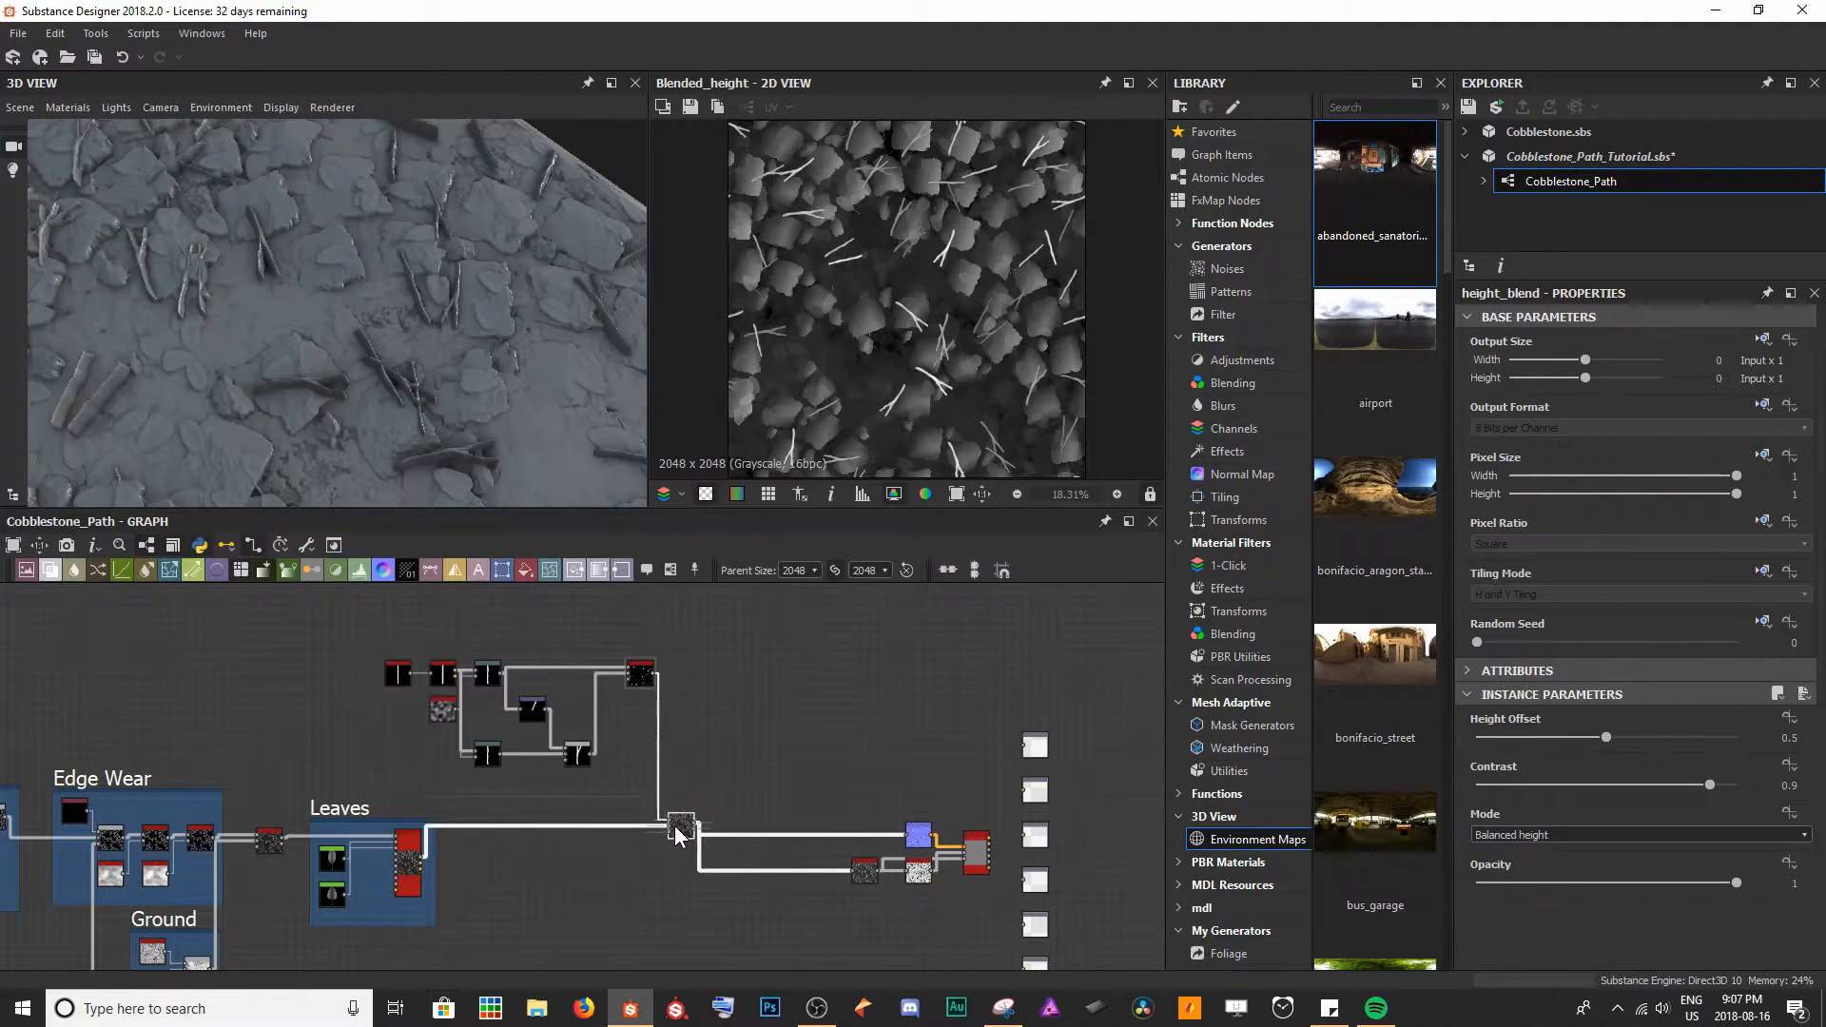
# - Lower the Height Blend node's Height Offset to 0.11
pyautogui.scroll(4, 679, 828)
pyautogui.moveTo(437, 358); pyautogui.dragTo(483, 350)
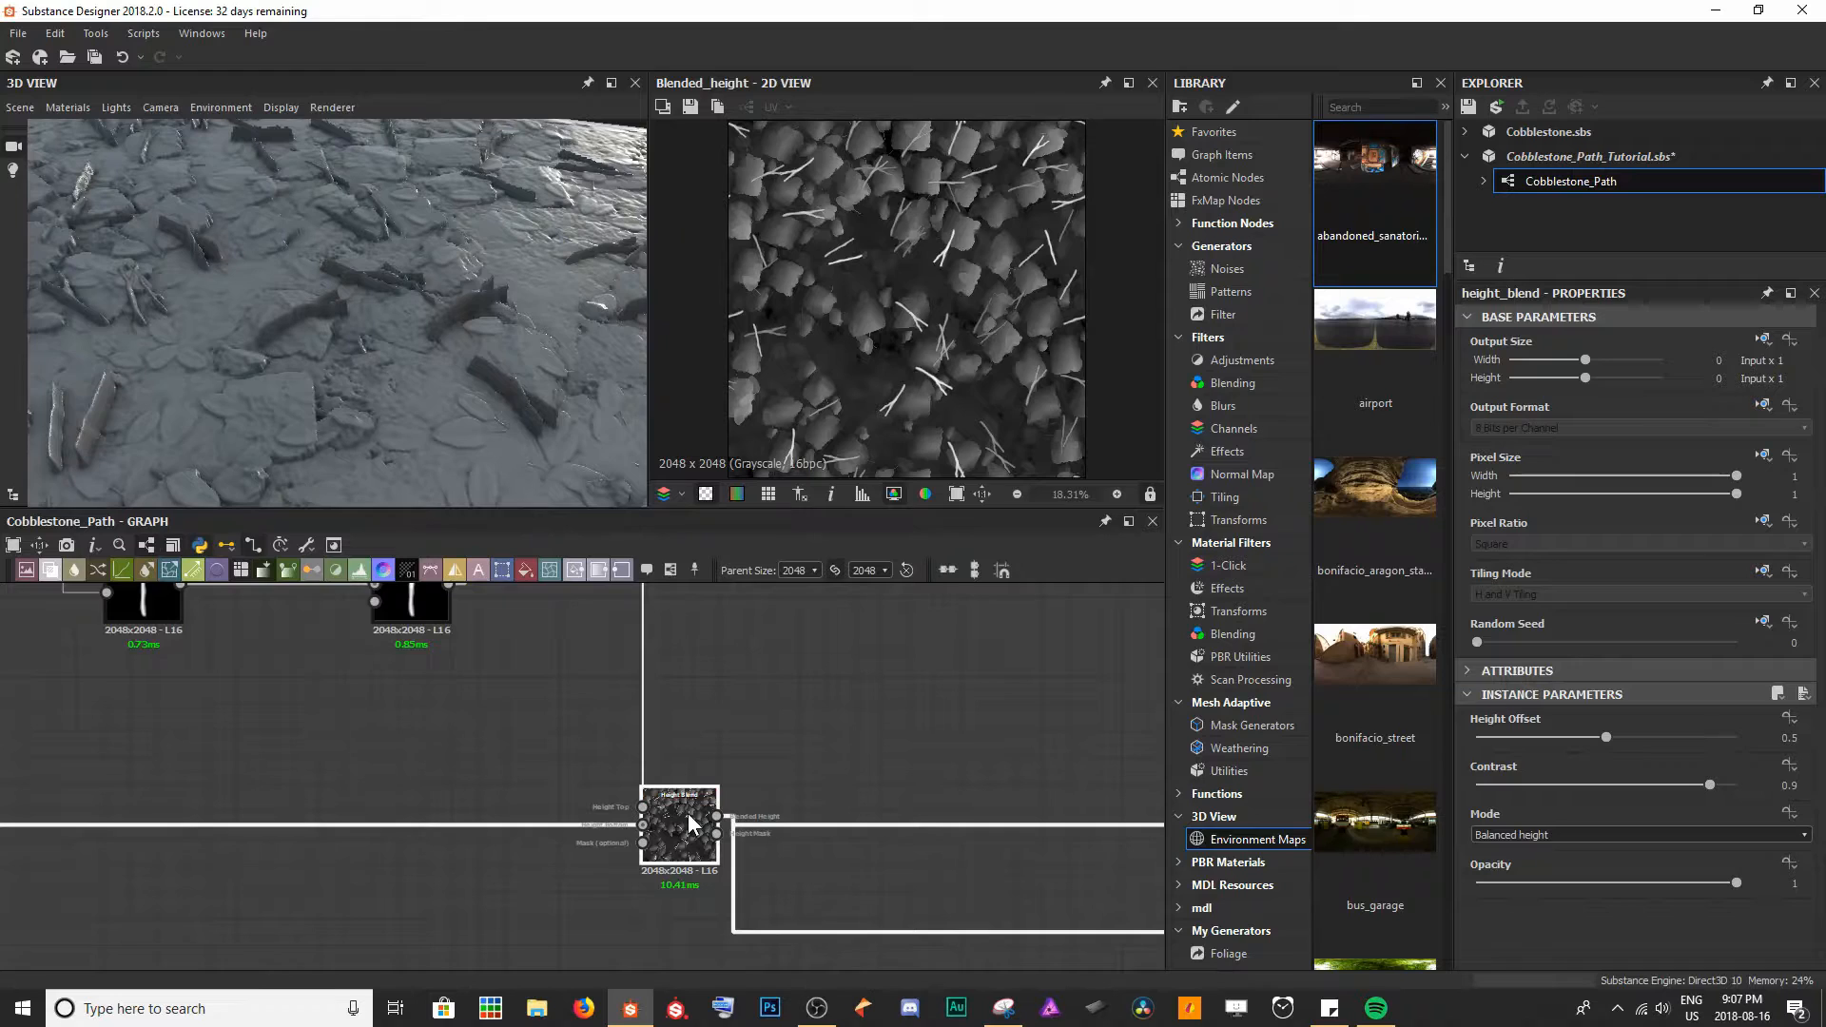
pyautogui.moveTo(1607, 742); pyautogui.dragTo(1505, 759)
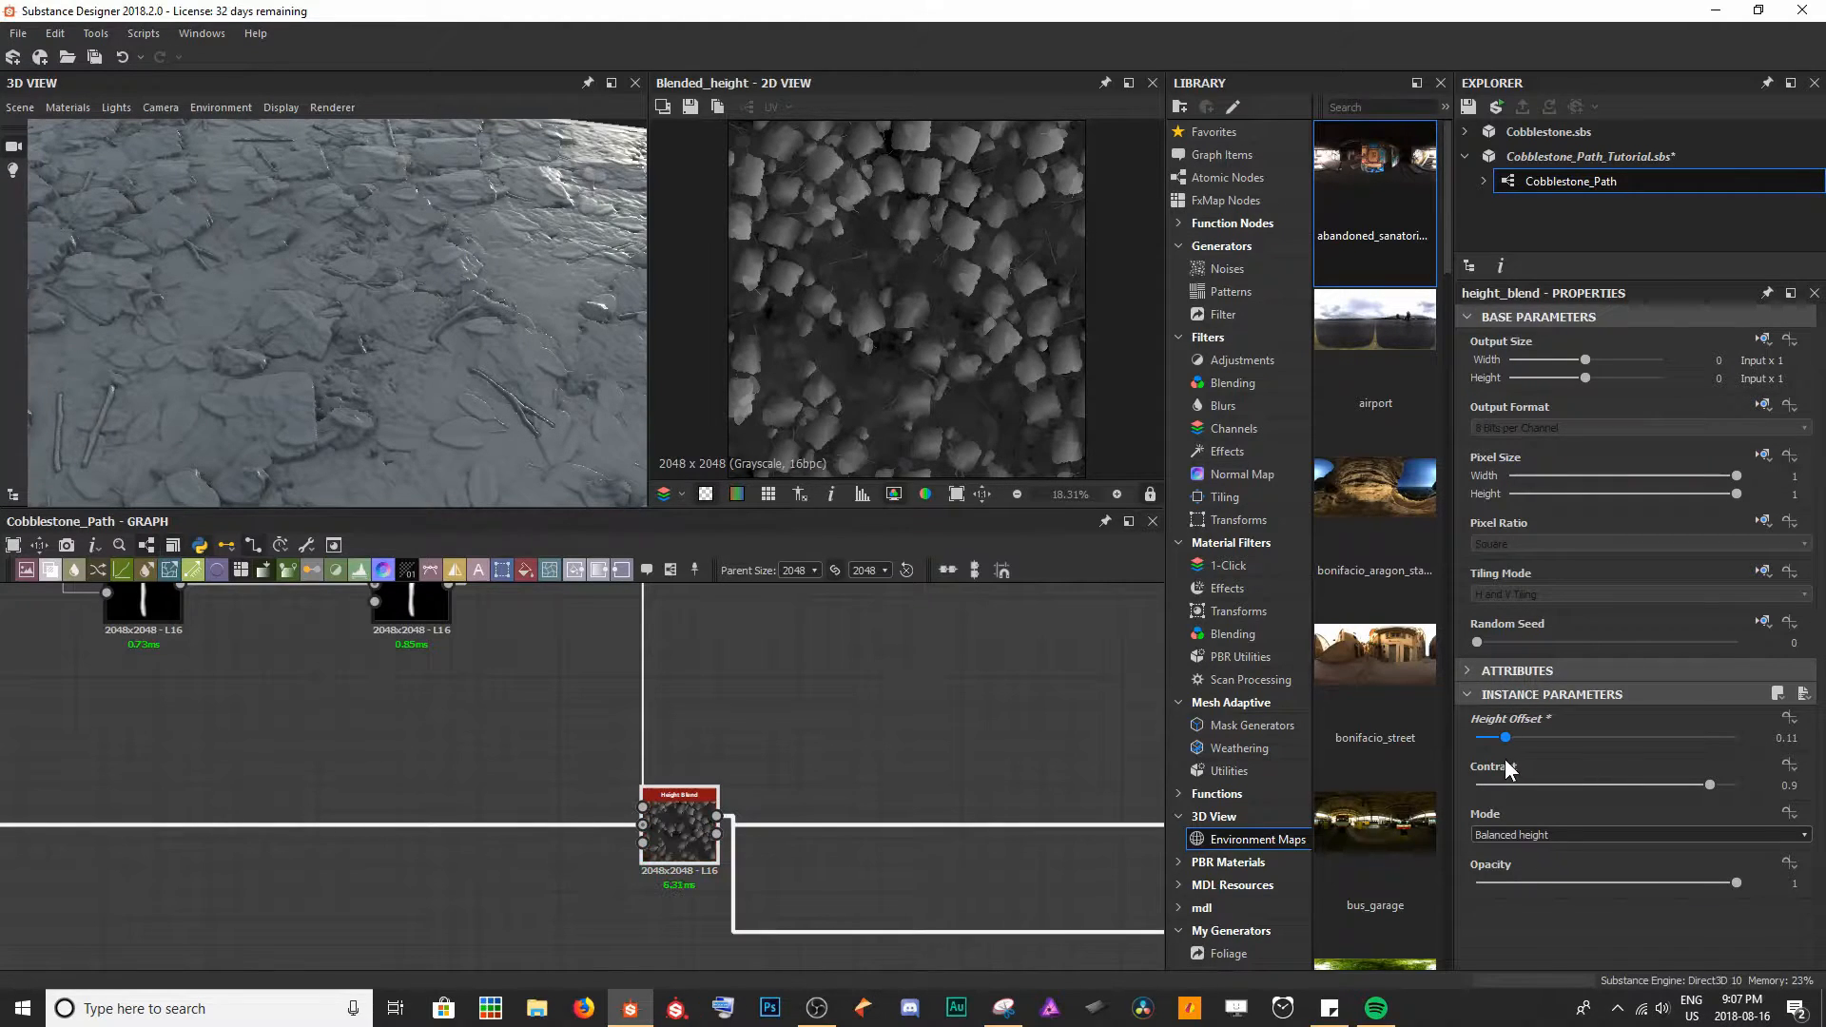
# - Raise the Height Blend node's Contrast to 0.96, checking the twig edges up close in the 3D view
pyautogui.moveTo(384, 325); pyautogui.dragTo(240, 345)
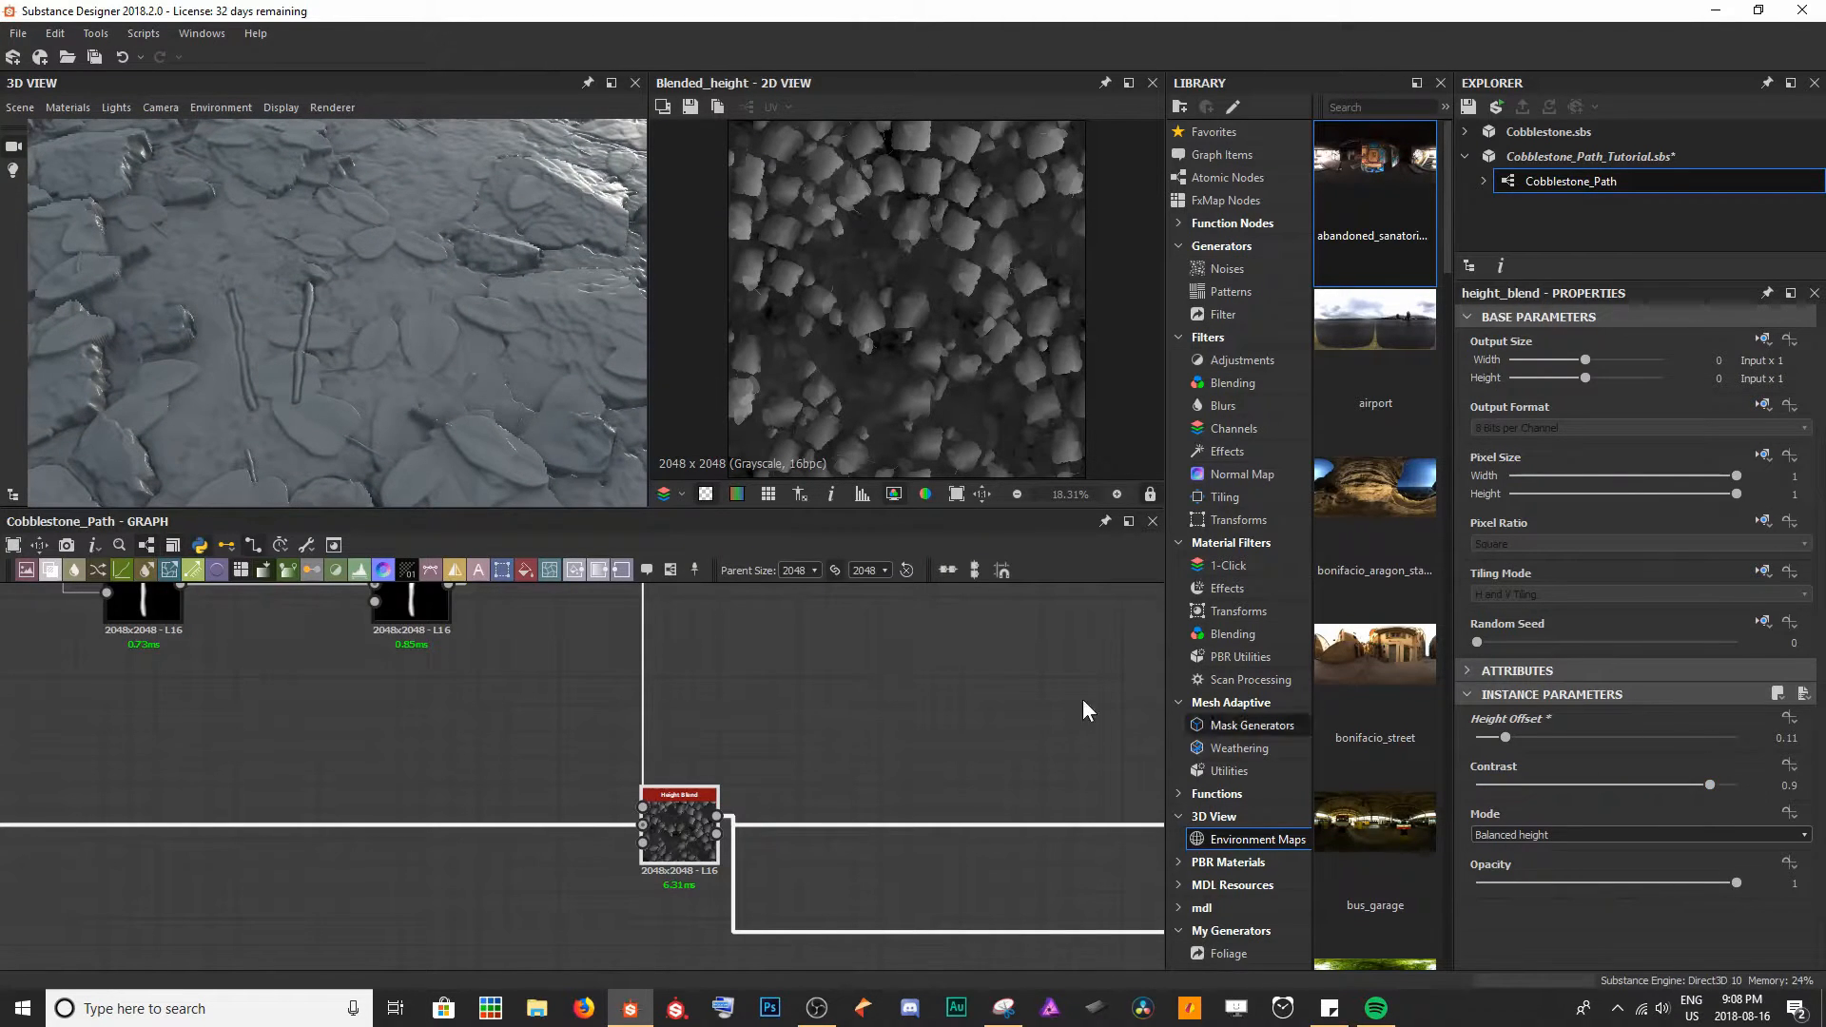
pyautogui.scroll(5, 308, 376)
pyautogui.moveTo(308, 376); pyautogui.dragTo(348, 368, button='middle')
pyautogui.moveTo(348, 367); pyautogui.dragTo(213, 374)
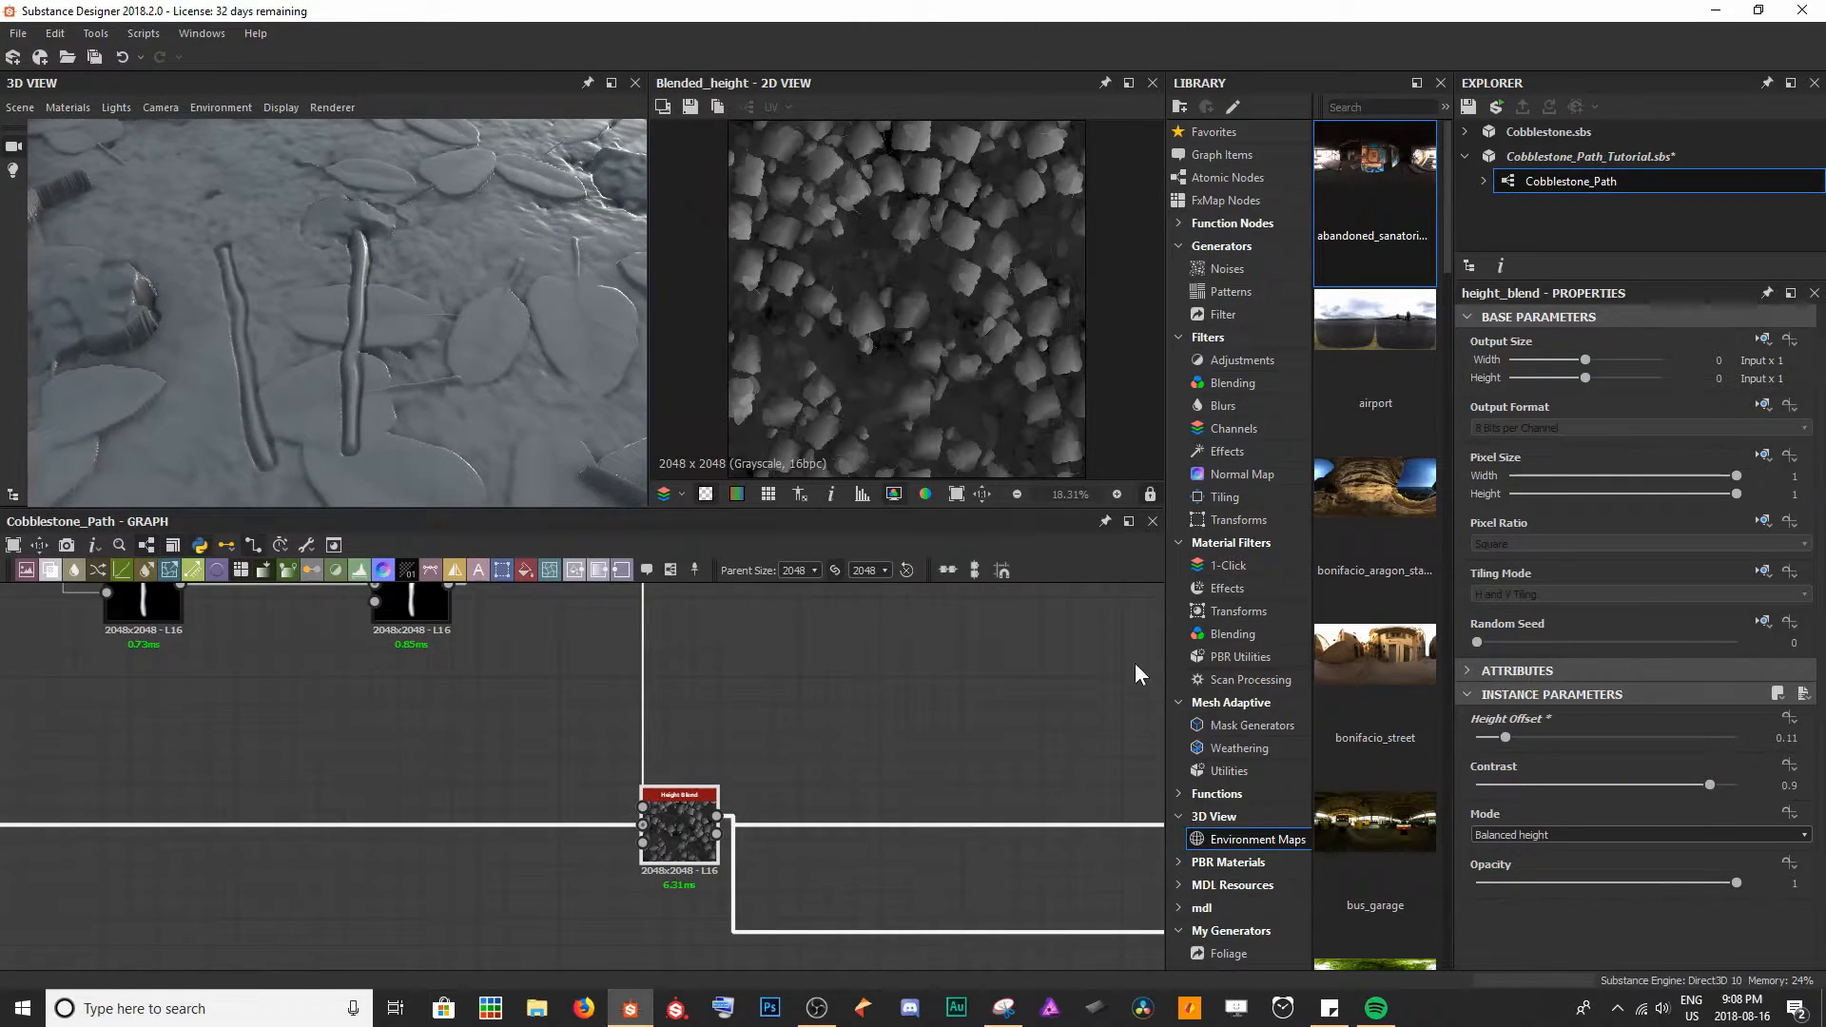
pyautogui.moveTo(1706, 785); pyautogui.dragTo(1727, 792)
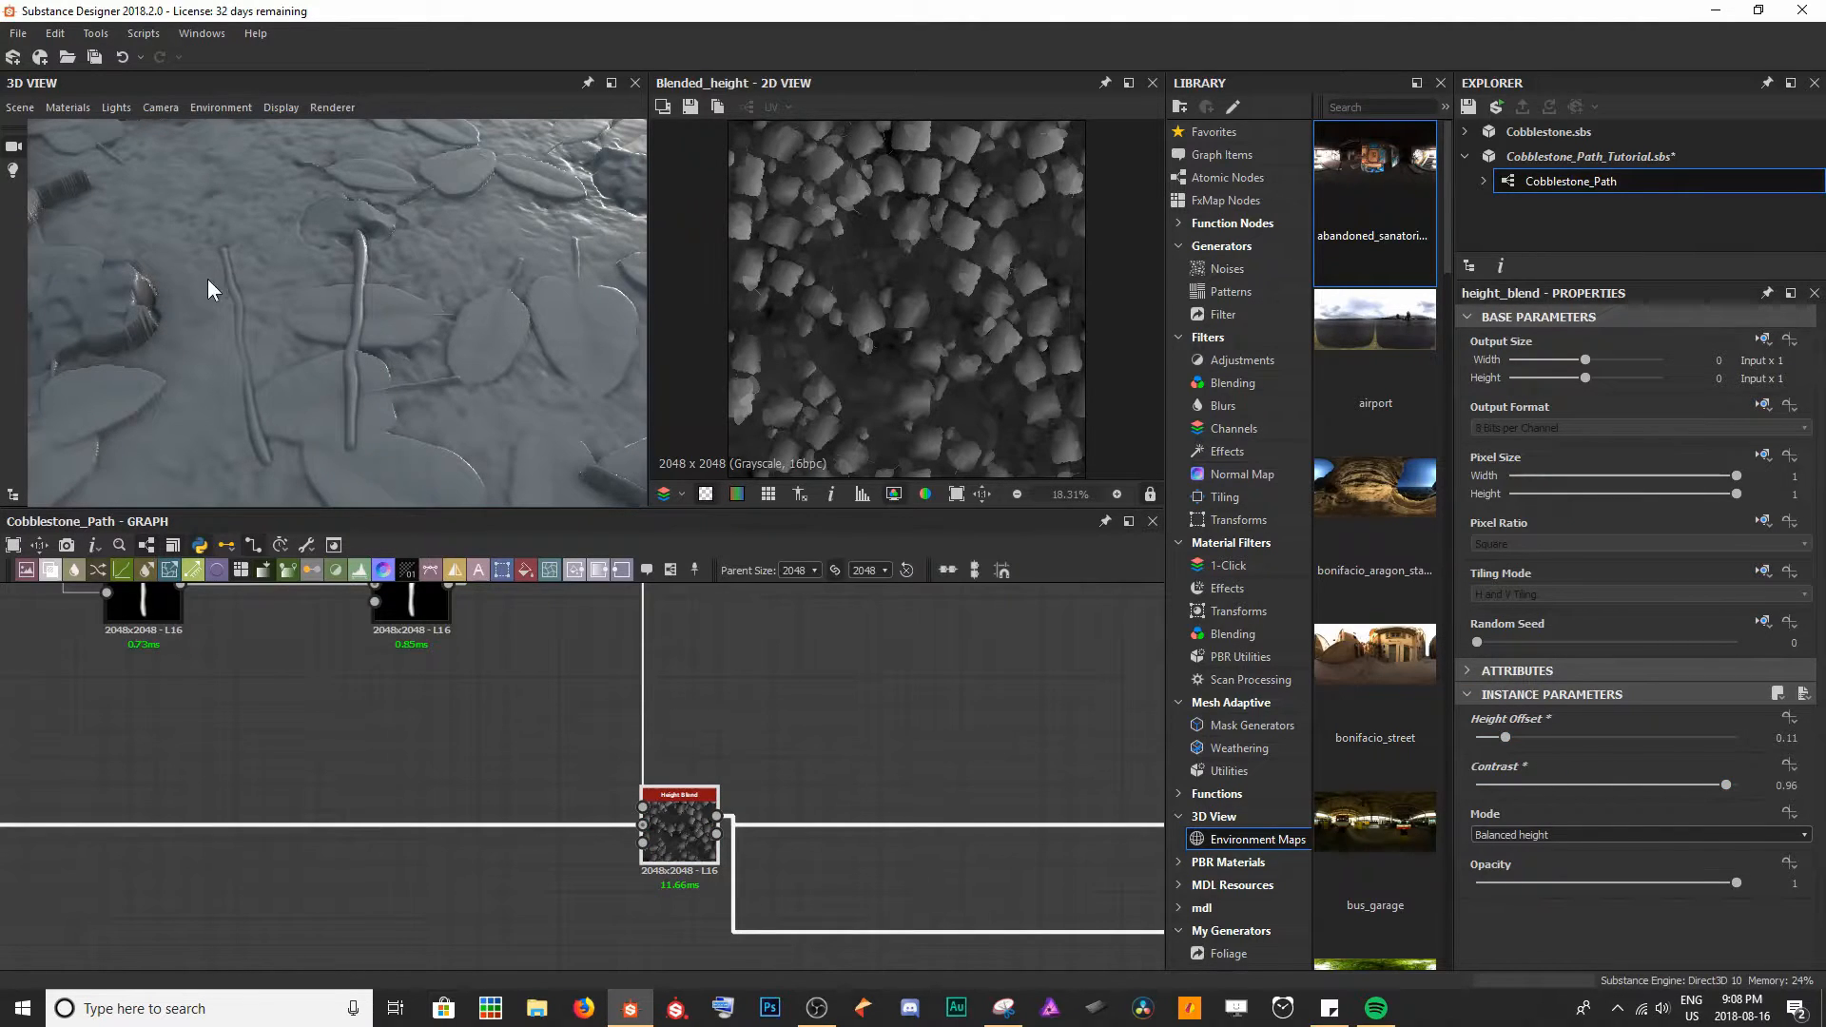
pyautogui.scroll(1, 787, 722)
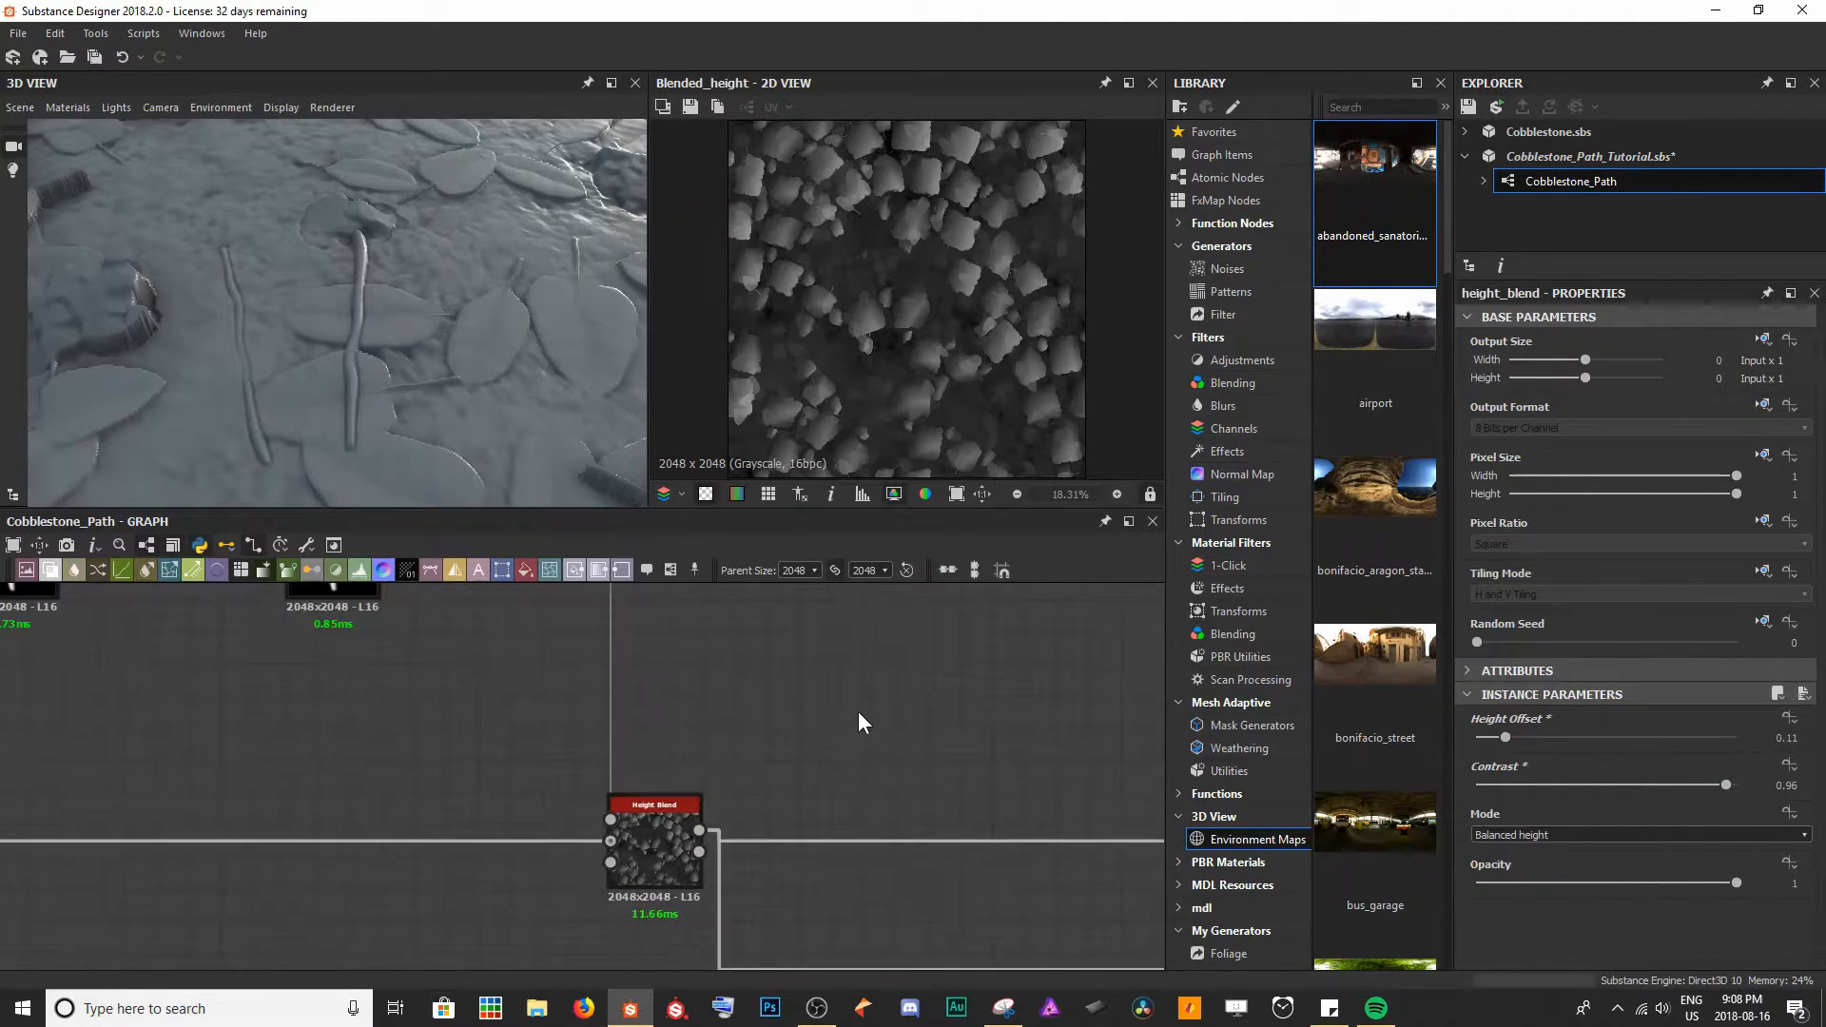
# - Set the twig Tile Generator's Random Mask to 0.27 and inspect the twig distribution on the 3D surface
pyautogui.scroll(-1, 857, 712)
pyautogui.moveTo(858, 711); pyautogui.dragTo(680, 721, button='middle')
pyautogui.moveTo(536, 856); pyautogui.dragTo(589, 856)
pyautogui.scroll(-6, 396, 258)
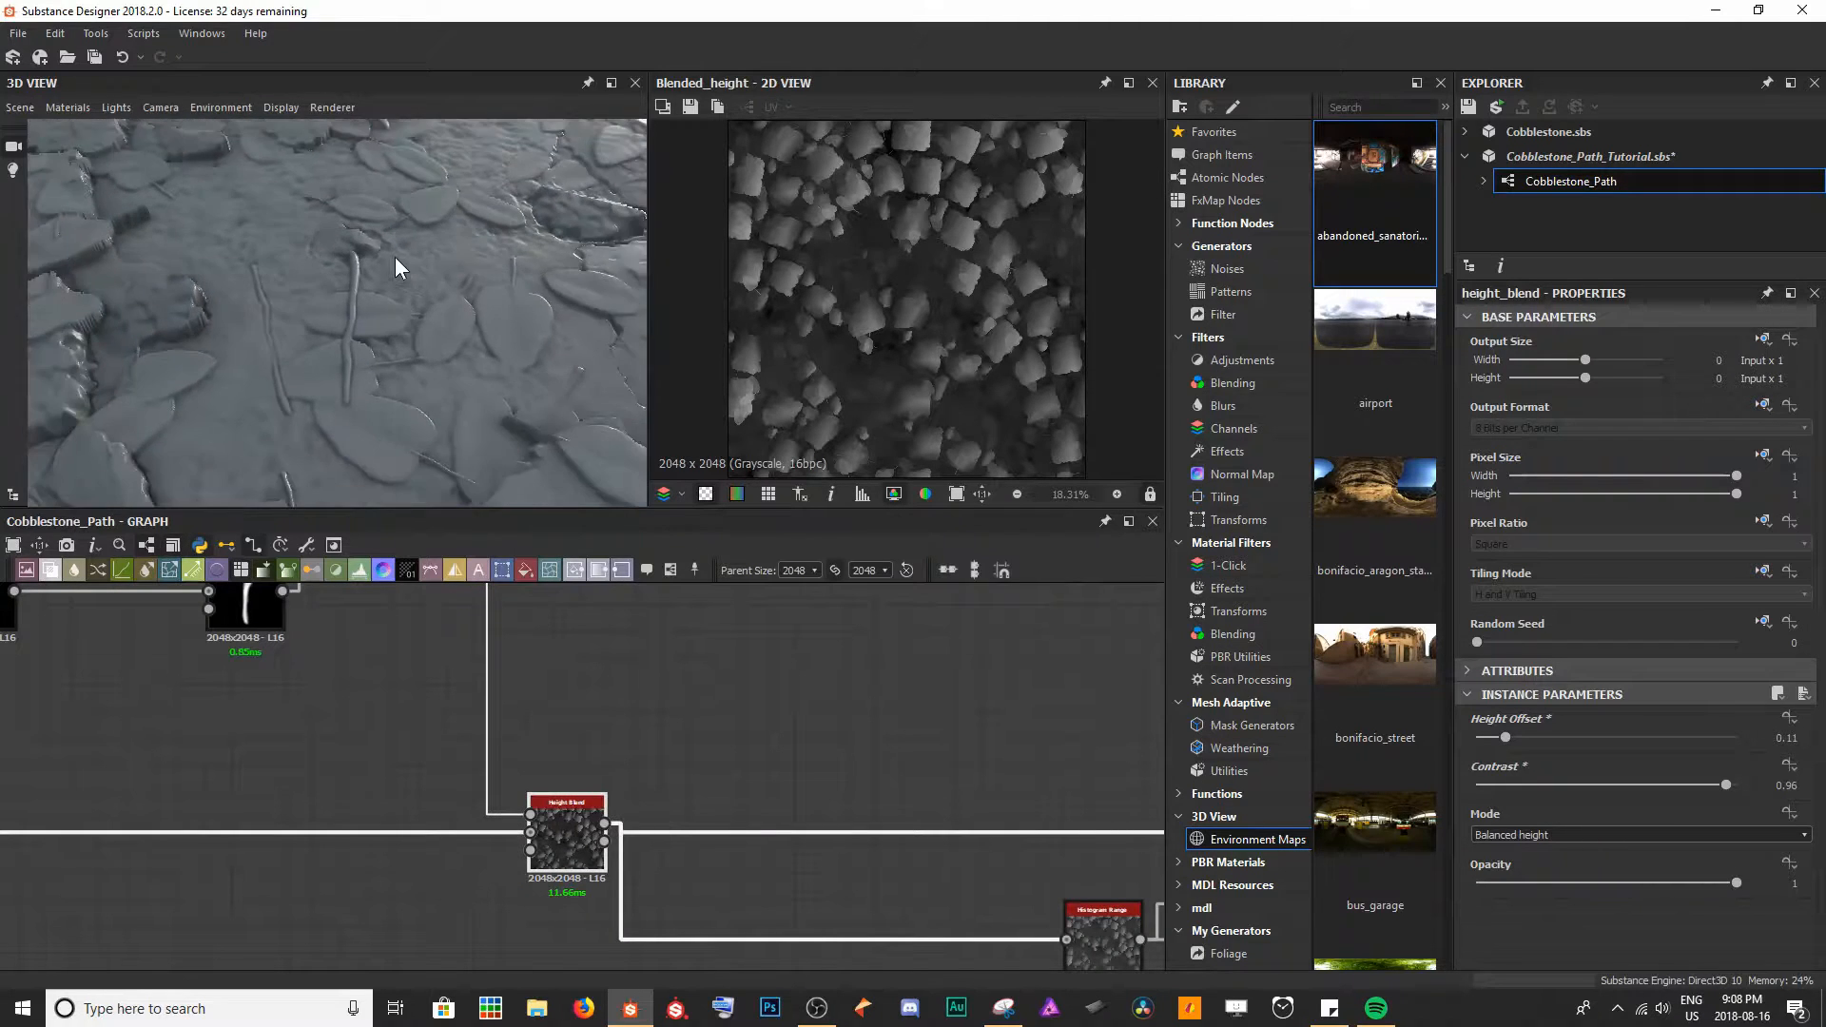
pyautogui.moveTo(394, 257); pyautogui.dragTo(392, 326)
pyautogui.moveTo(514, 756); pyautogui.dragTo(558, 873, button='middle')
pyautogui.scroll(-4, 557, 873)
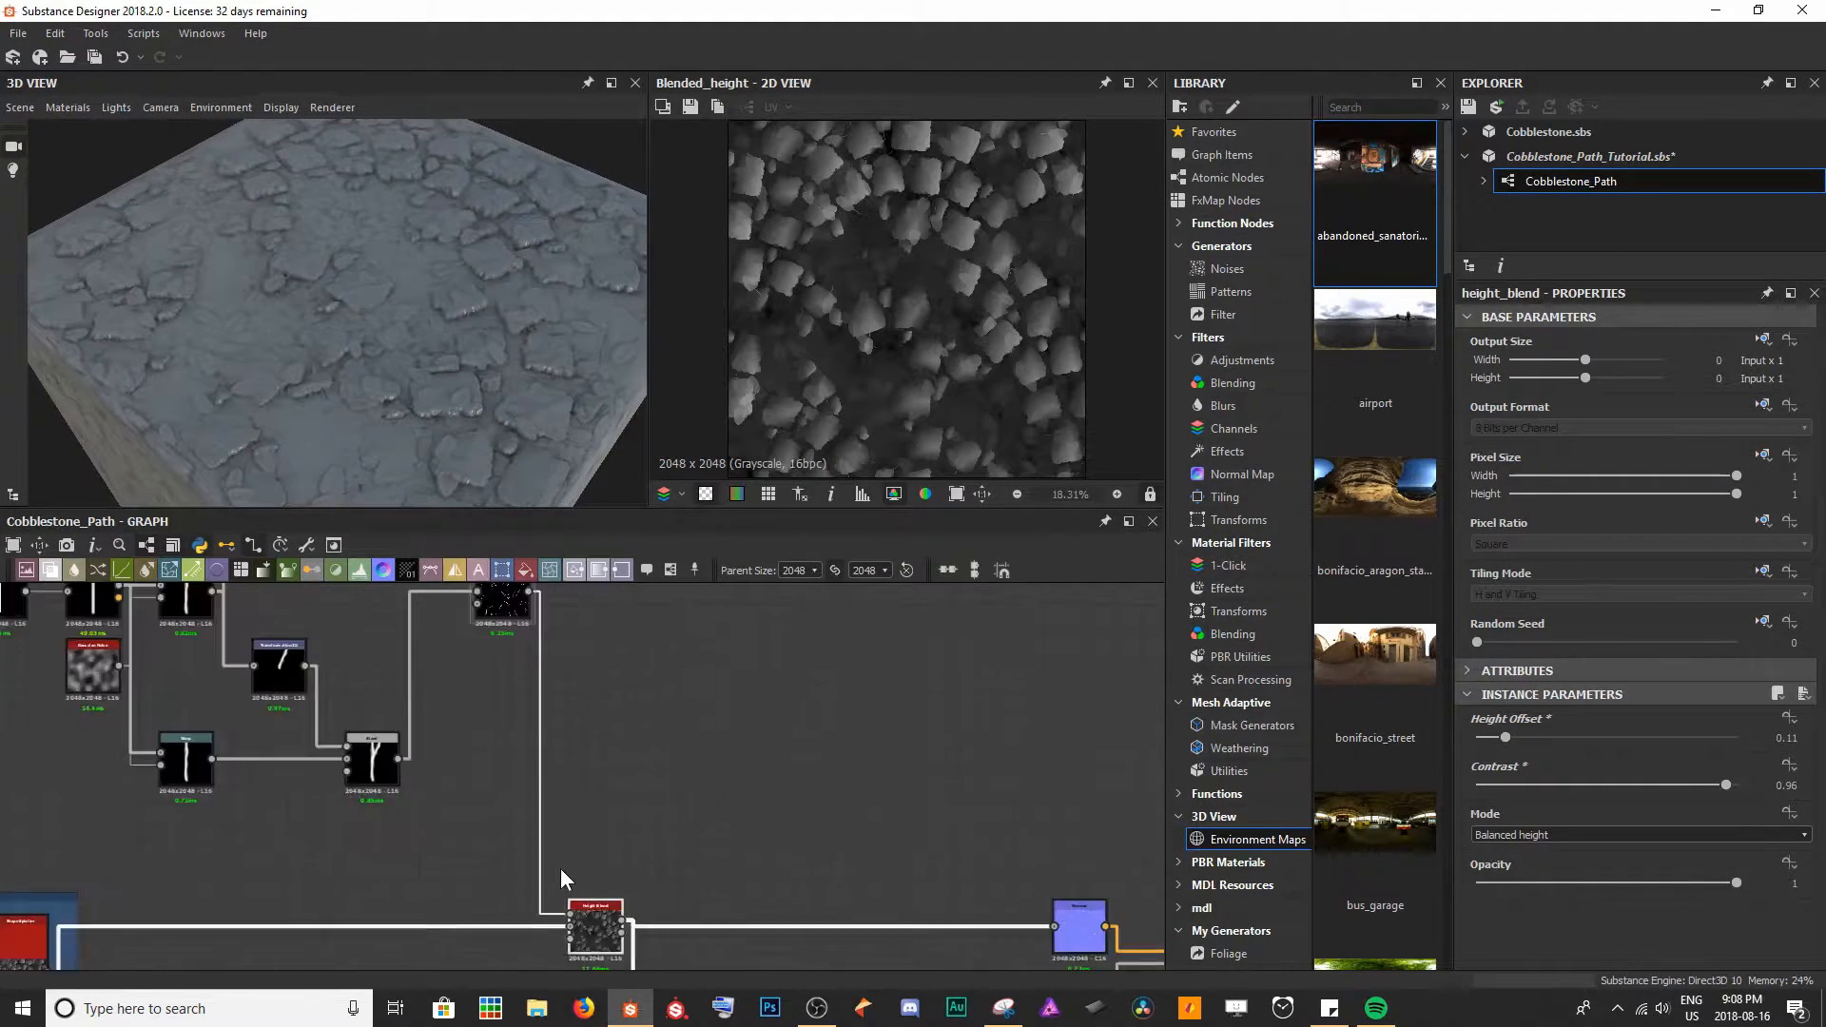
pyautogui.click(500, 724)
pyautogui.scroll(5, 418, 268)
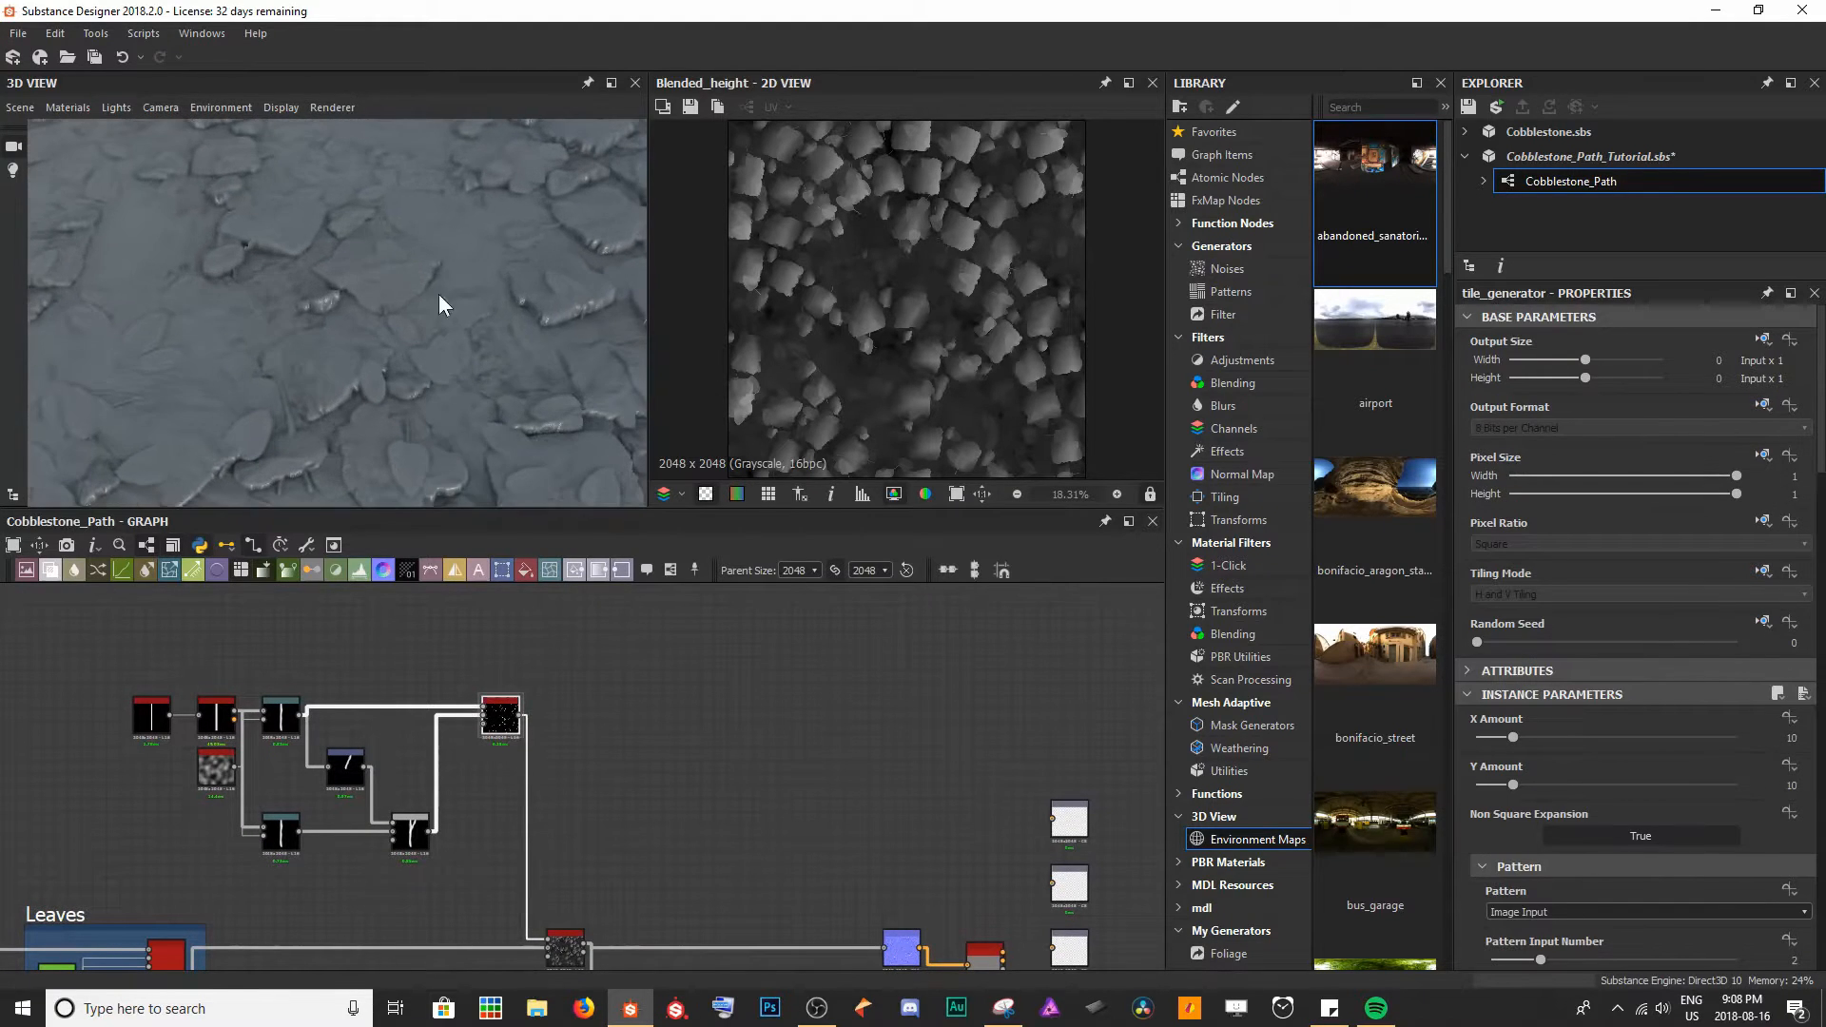
pyautogui.scroll(-9, 1582, 713)
pyautogui.scroll(-12, 1584, 719)
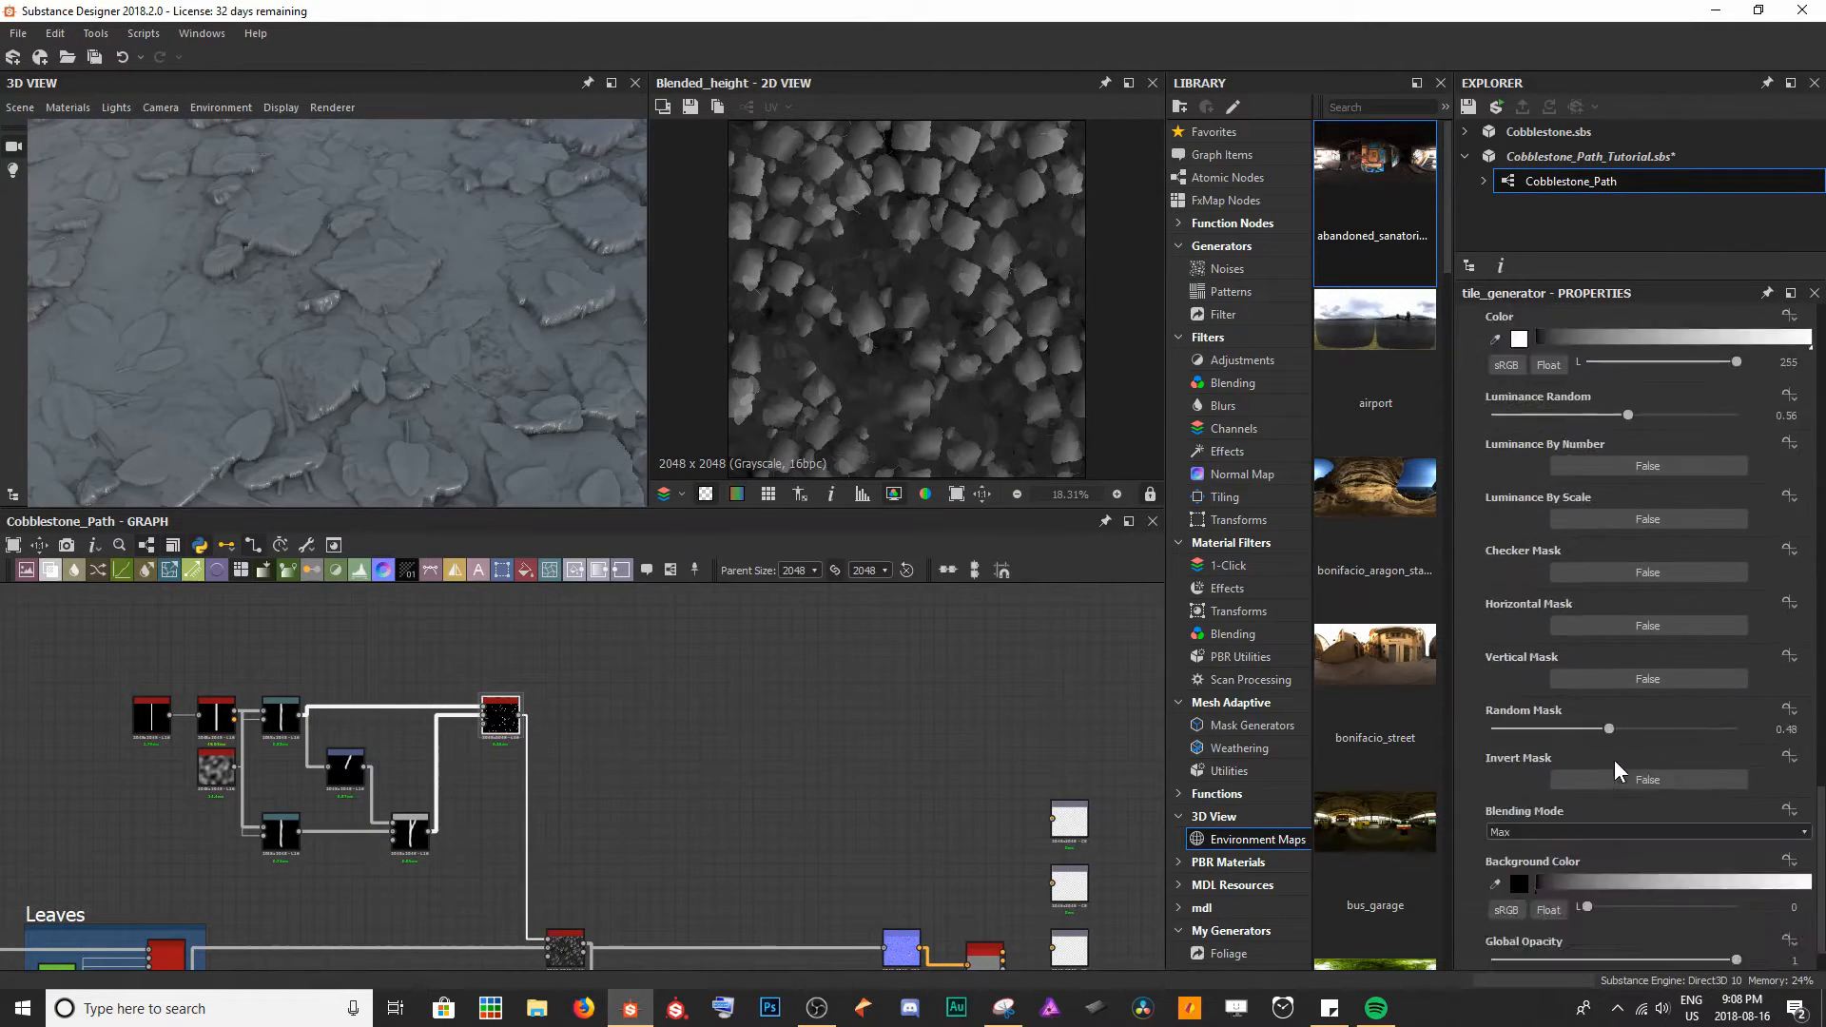
pyautogui.moveTo(1609, 676); pyautogui.dragTo(1556, 675)
pyautogui.moveTo(253, 333); pyautogui.dragTo(395, 276)
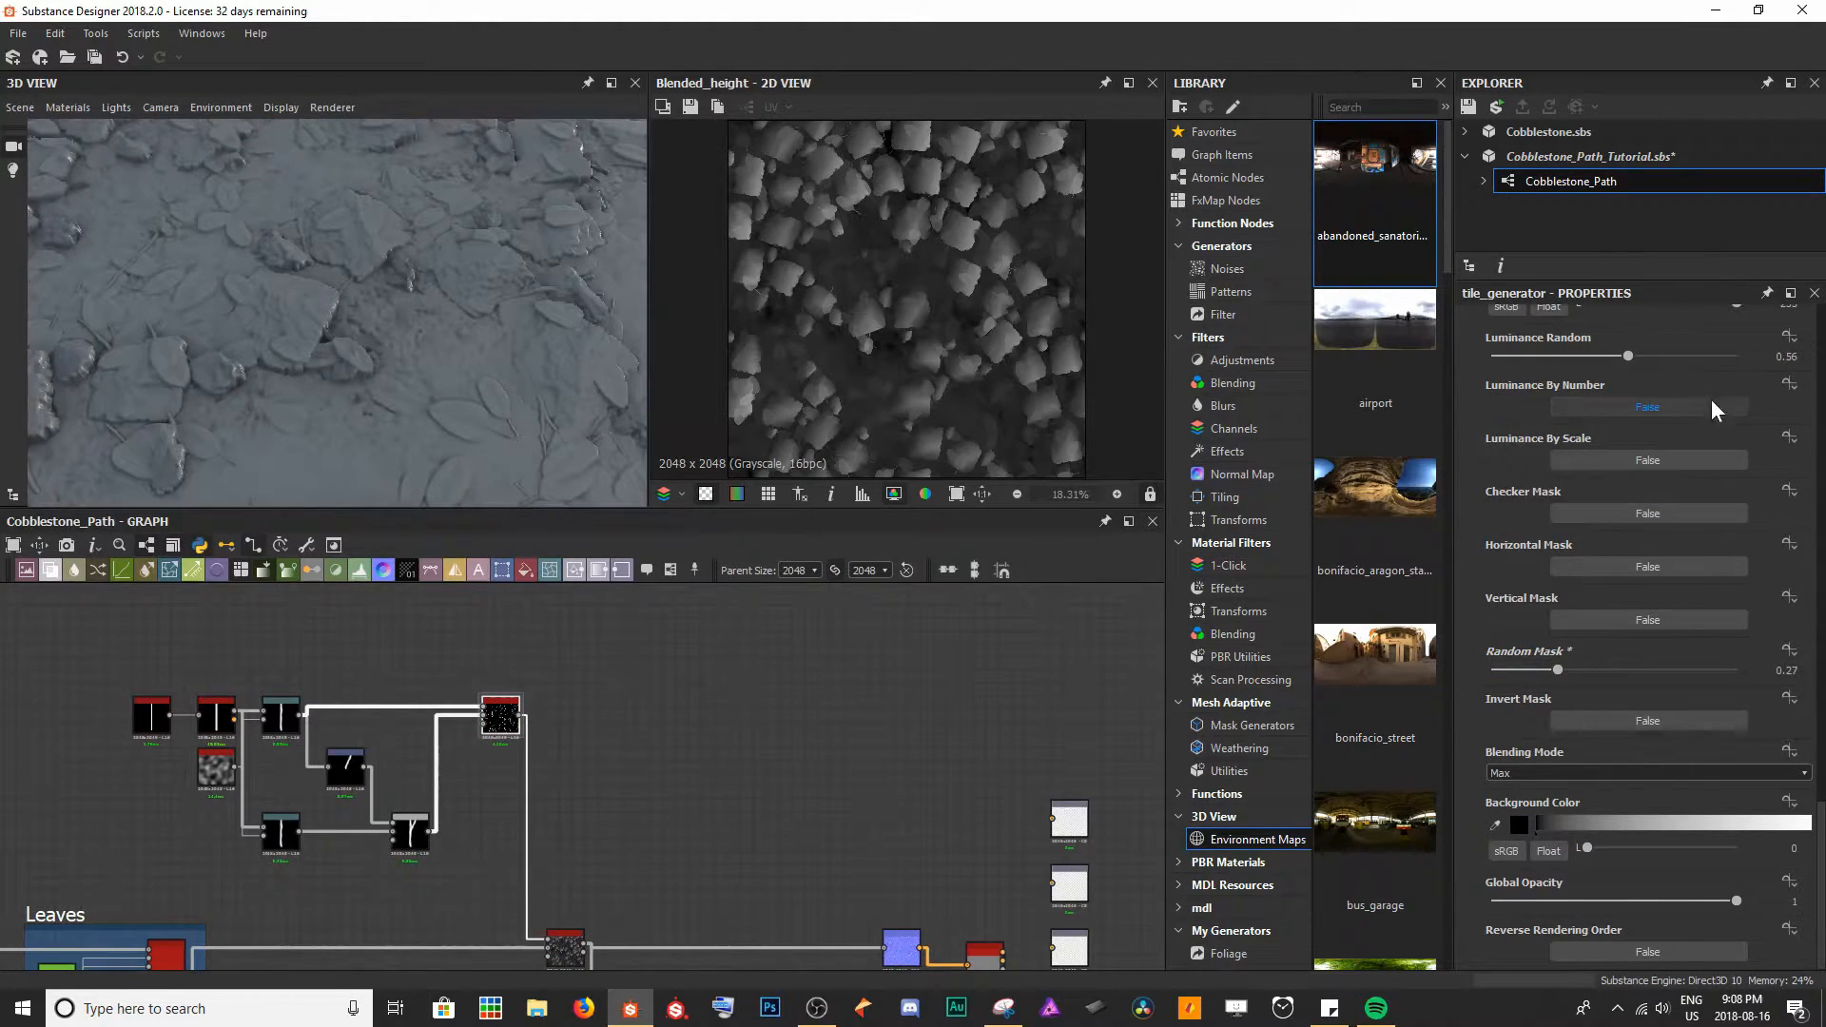
pyautogui.moveTo(420, 274); pyautogui.dragTo(488, 200)
pyautogui.moveTo(487, 352); pyautogui.dragTo(350, 362)
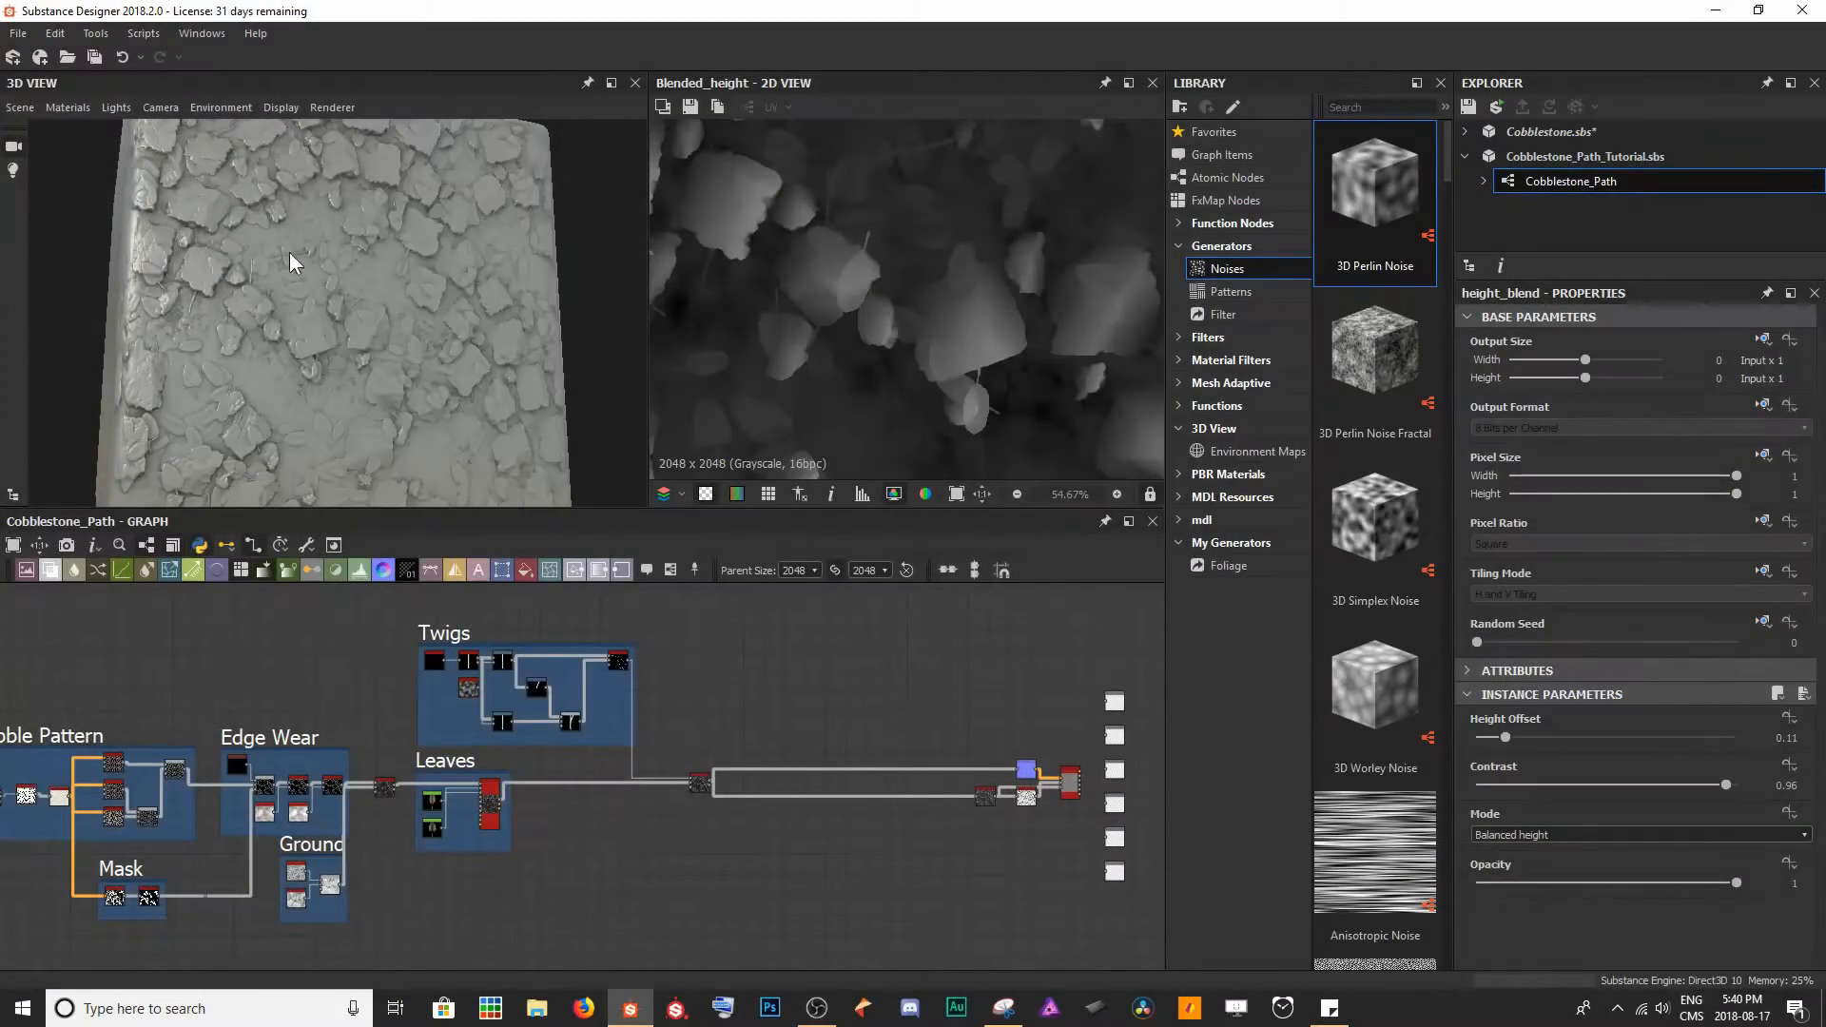
# - Delete the Base Material node that feeds the output nodes
pyautogui.moveTo(1004, 765); pyautogui.dragTo(588, 740, button='middle')
pyautogui.scroll(5, 582, 751)
pyautogui.moveTo(694, 768); pyautogui.dragTo(568, 795, button='middle')
pyautogui.scroll(4, 571, 791)
pyautogui.click(625, 784)
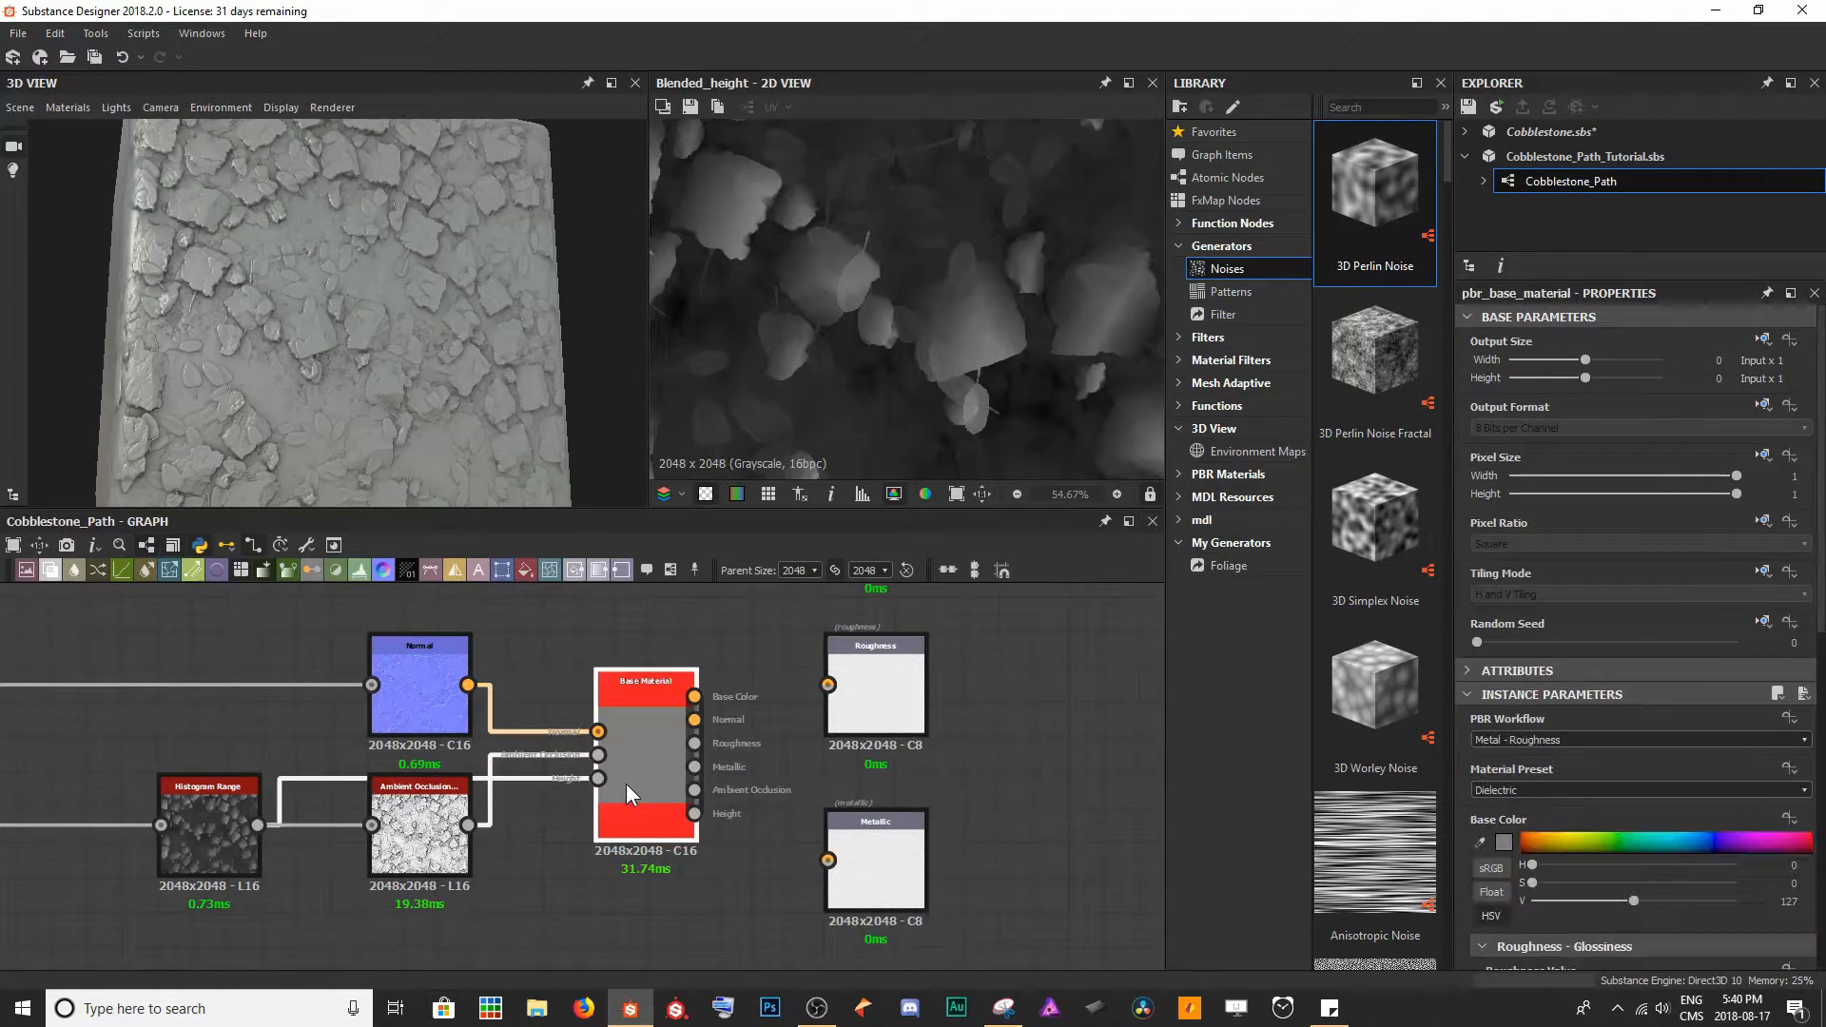
pyautogui.press('Delete')
# - Line up the Normal, Histogram Range and Ambient Occlusion nodes beside the outputs, each linked directly to its matching output
pyautogui.moveTo(656, 723); pyautogui.dragTo(479, 844, button='middle')
pyautogui.scroll(-4, 547, 792)
pyautogui.moveTo(385, 857); pyautogui.dragTo(618, 754)
pyautogui.moveTo(603, 803); pyautogui.dragTo(601, 767, button='middle')
pyautogui.moveTo(560, 663); pyautogui.dragTo(559, 642, button='middle')
pyautogui.moveTo(445, 652); pyautogui.dragTo(614, 780)
# - Add a Uniform Color node and connect it to the Base Colour output
pyautogui.scroll(3, 549, 780)
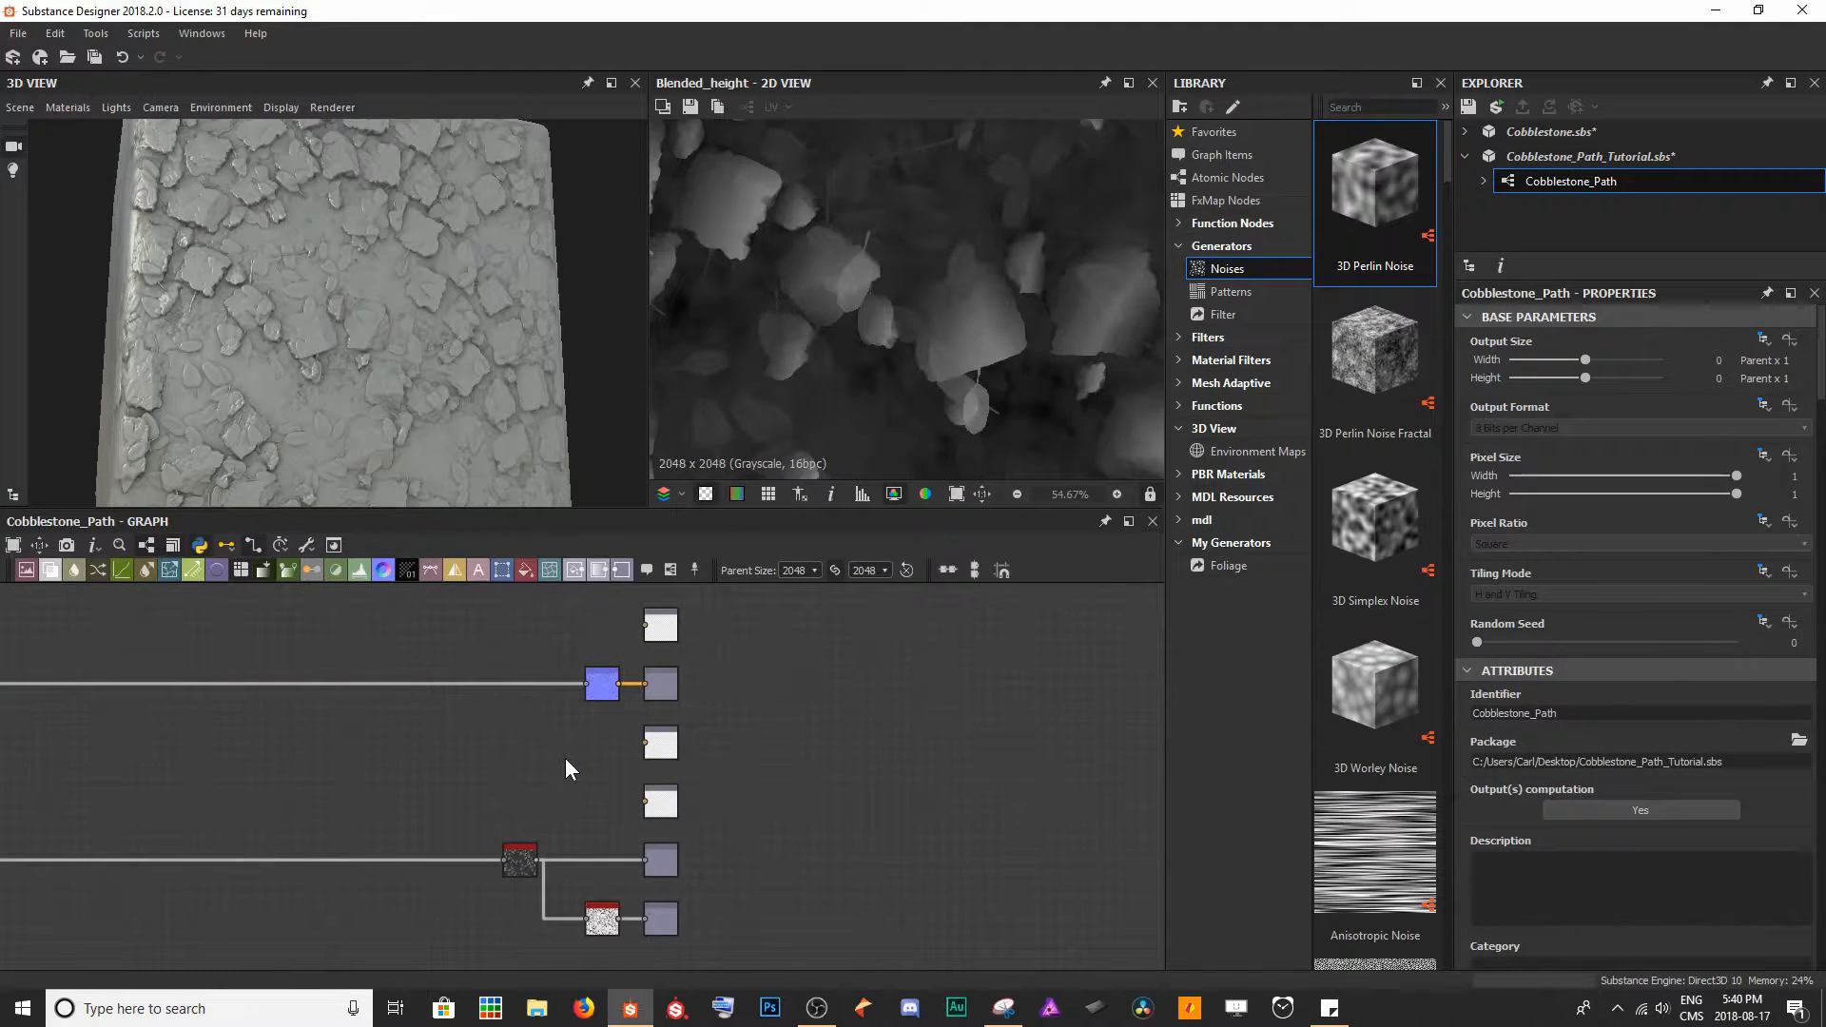
pyautogui.scroll(3, 585, 765)
pyautogui.moveTo(609, 732); pyautogui.dragTo(550, 965, button='middle')
pyautogui.scroll(2, 542, 751)
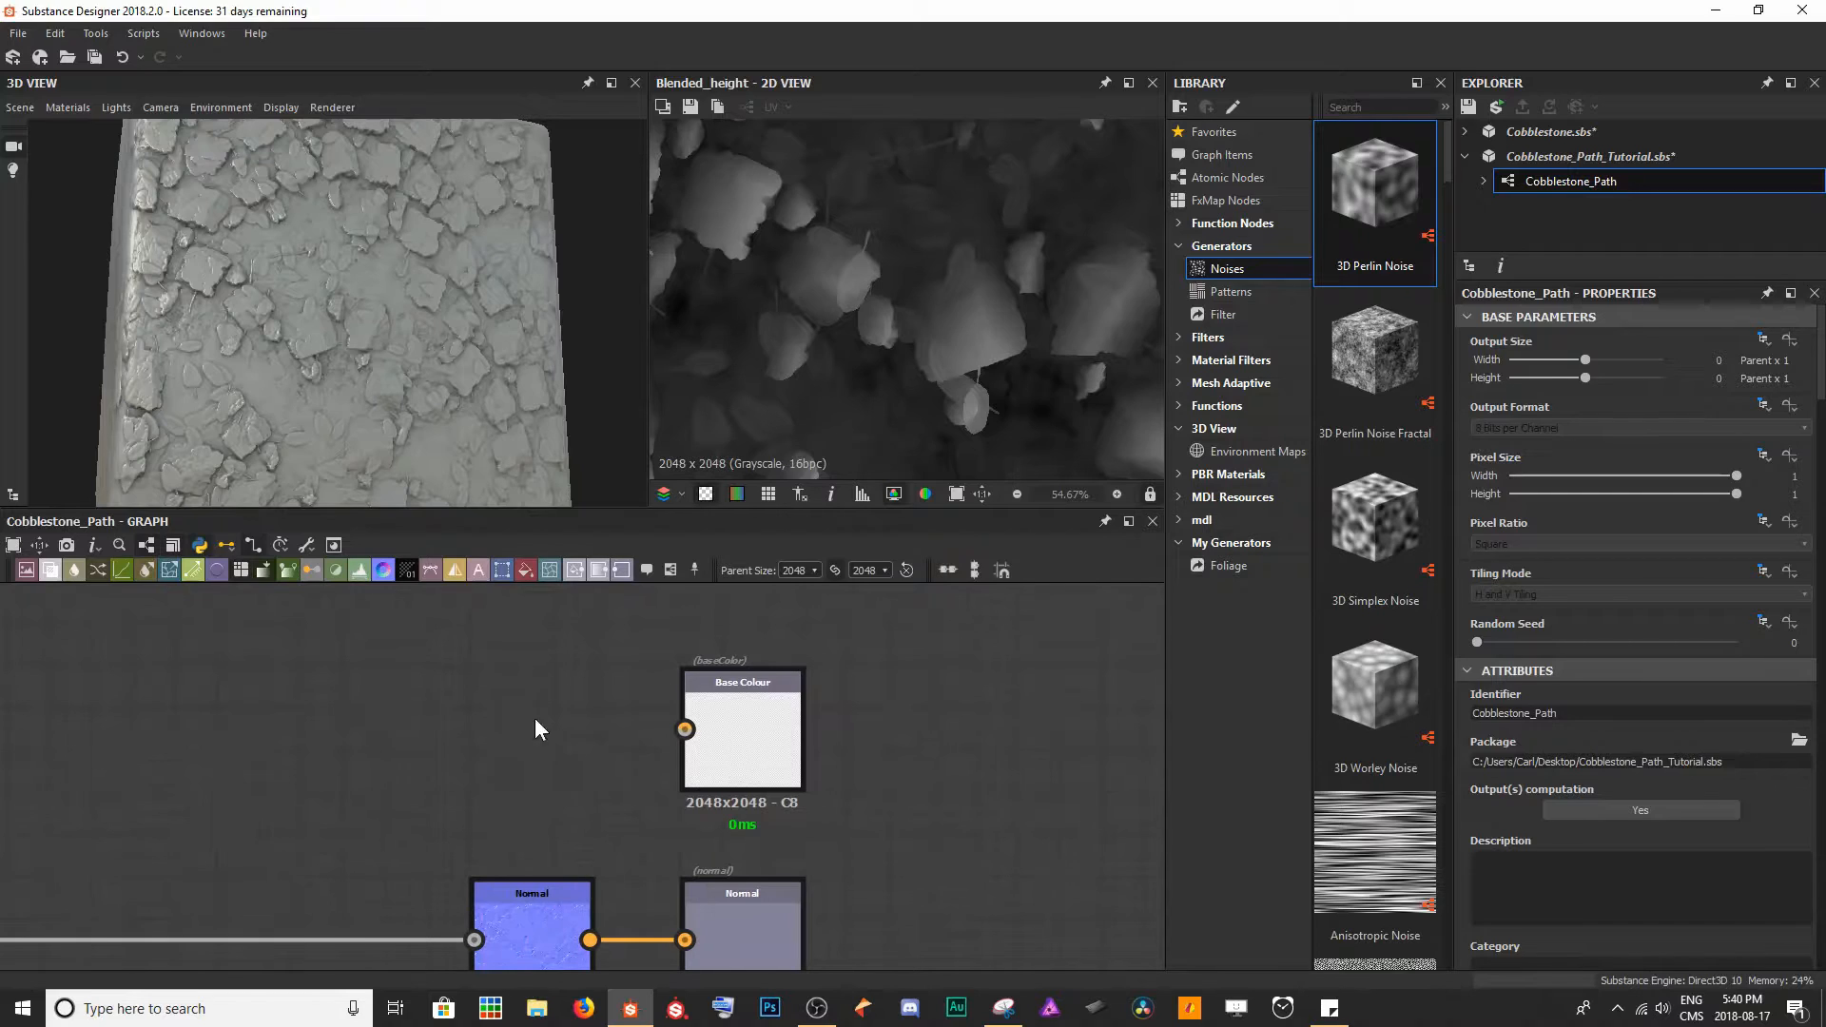
pyautogui.click(525, 570)
pyautogui.moveTo(590, 707); pyautogui.dragTo(685, 729)
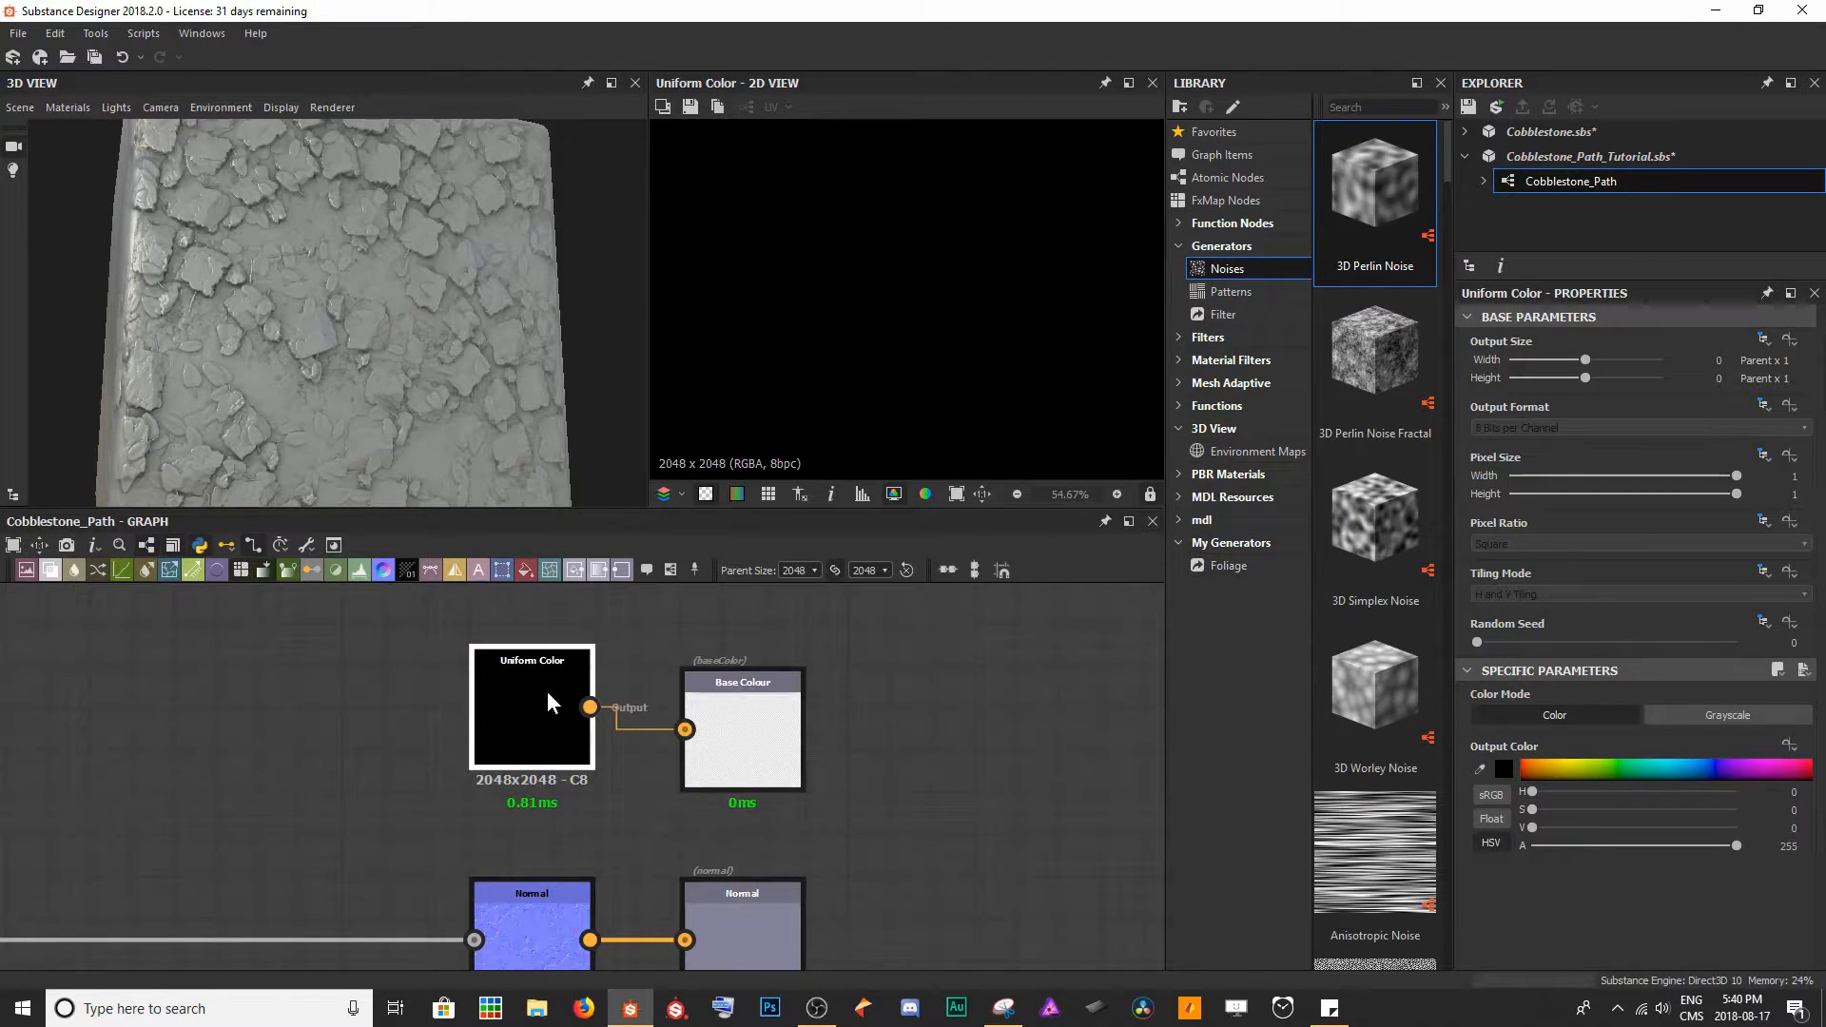
# - Set the Uniform Color node's output colour to a neutral mid grey with a V value of 106
pyautogui.click(1502, 770)
pyautogui.click(309, 654)
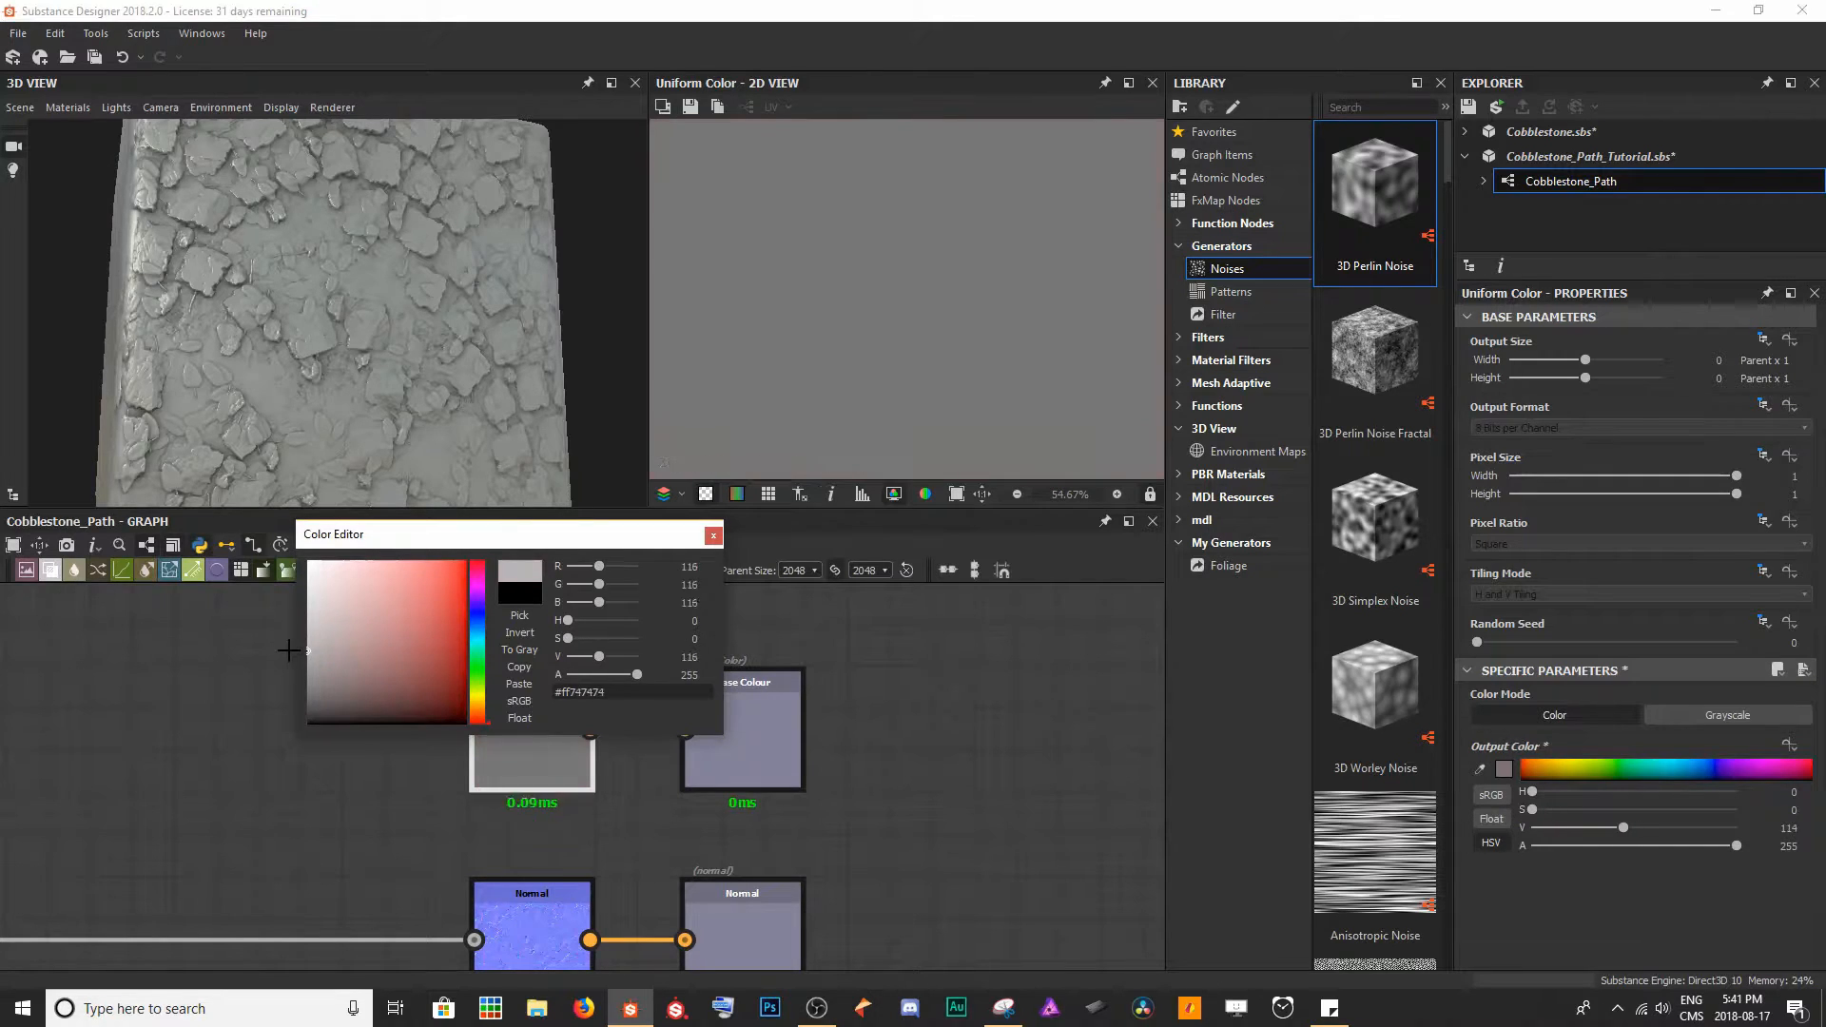
pyautogui.click(712, 535)
pyautogui.scroll(-3, 665, 782)
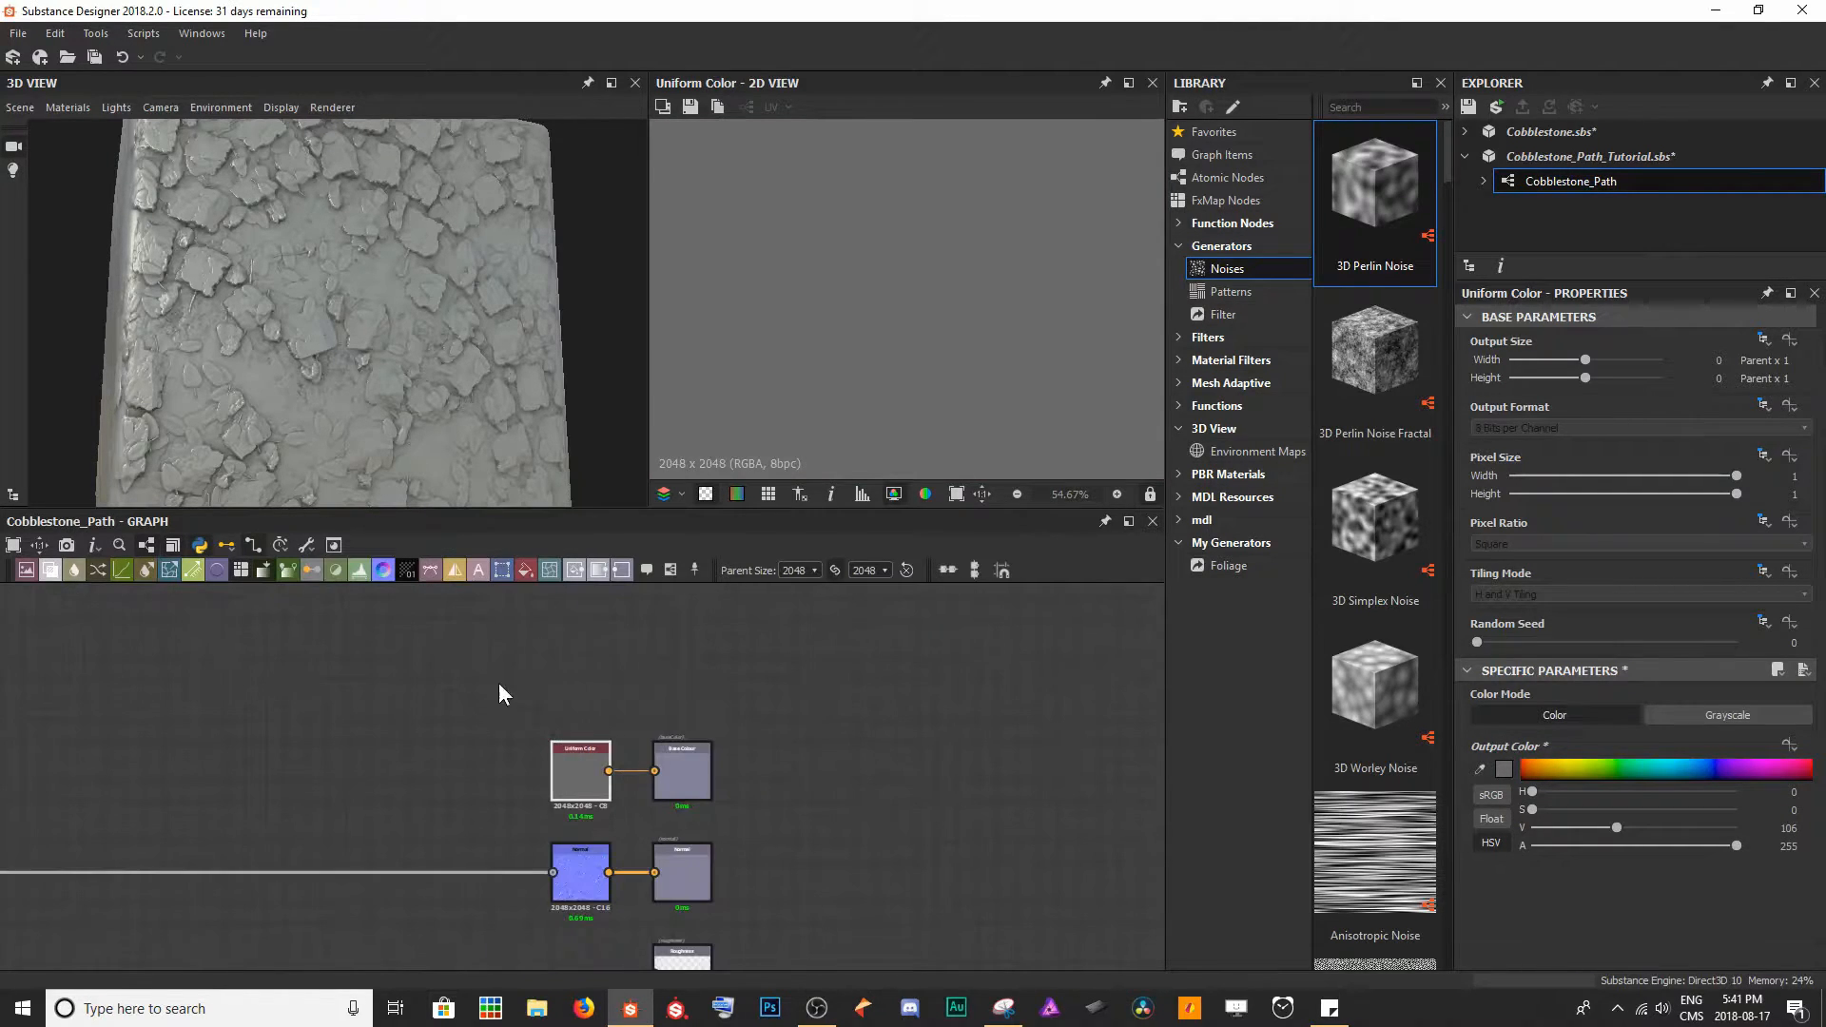
# - Move the Normal node farther away from the Normal output to make room for more nodes
pyautogui.moveTo(666, 783); pyautogui.dragTo(704, 656, button='middle')
pyautogui.scroll(-2, 704, 656)
pyautogui.moveTo(799, 797); pyautogui.dragTo(687, 772, button='middle')
pyautogui.scroll(4, 676, 772)
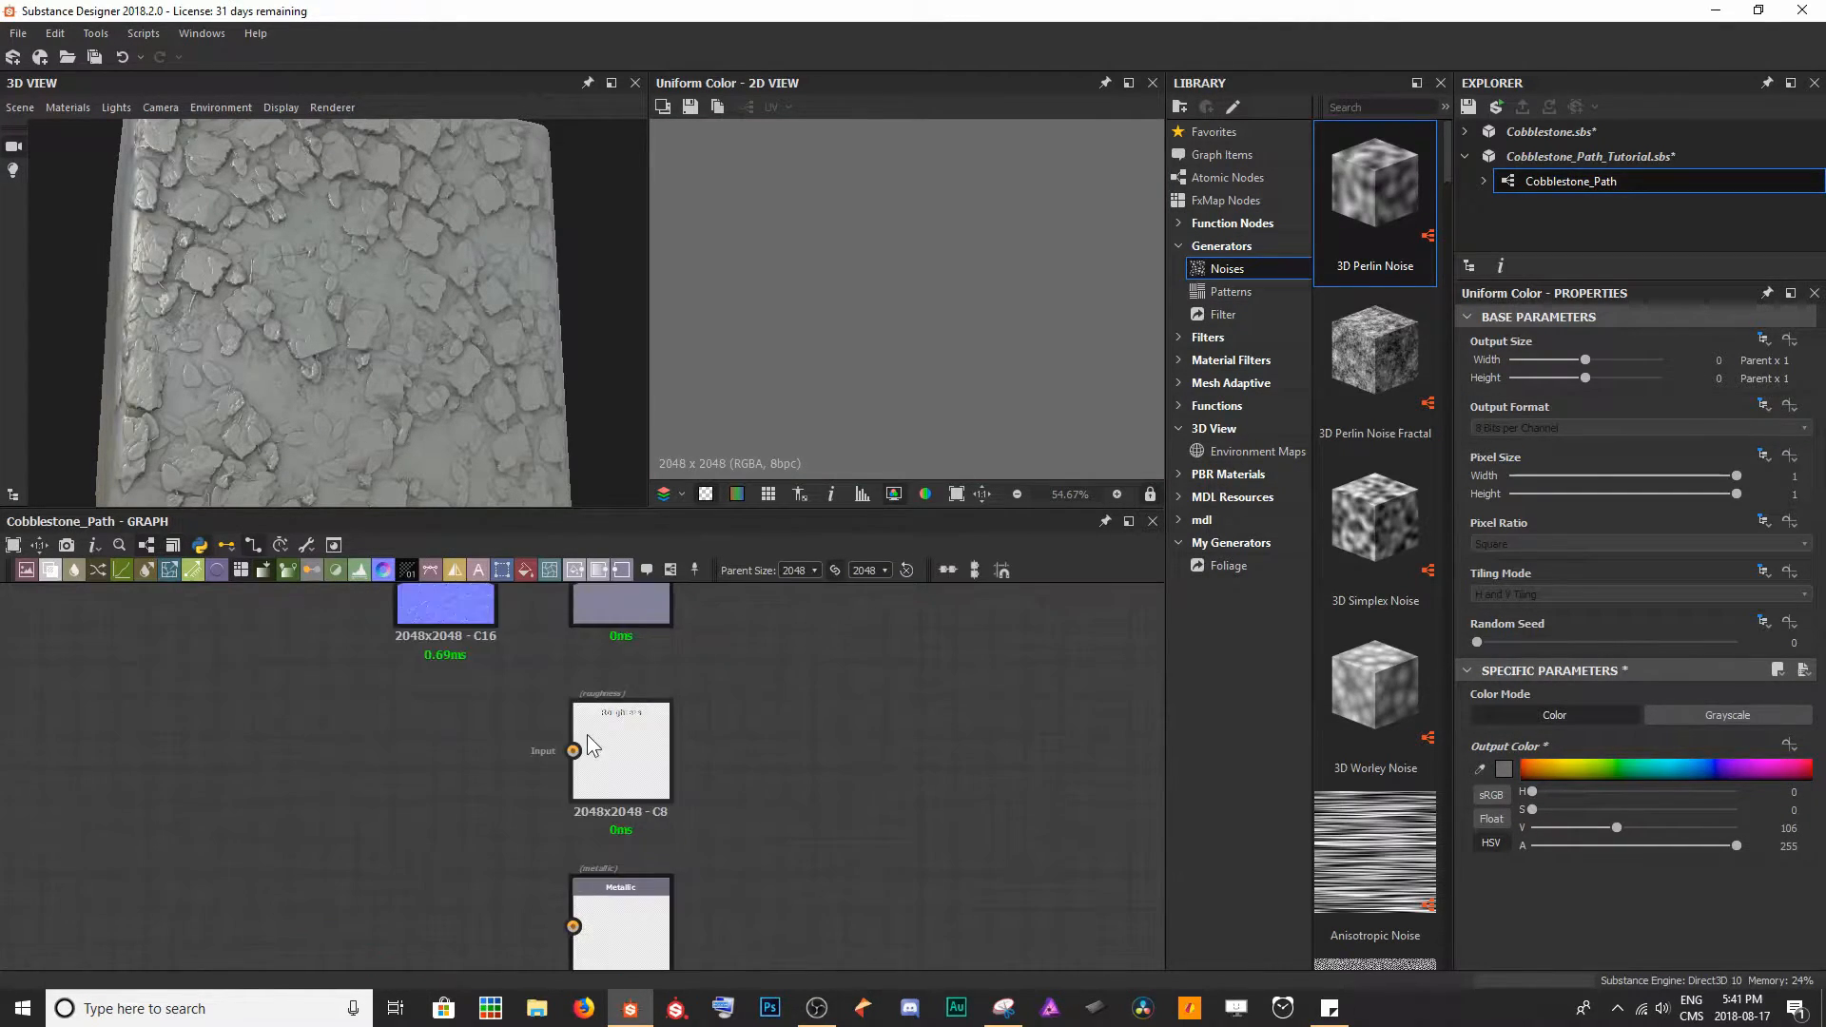
pyautogui.moveTo(586, 738); pyautogui.dragTo(685, 711, button='middle')
pyautogui.moveTo(569, 688); pyautogui.dragTo(694, 814, button='middle')
pyautogui.moveTo(647, 689); pyautogui.dragTo(223, 687)
# - Add a Curvature Smooth node below the Normal node and look over the surface detail in the 3D view
pyautogui.press('space')
pyautogui.write('cur')
pyautogui.press('Down')
pyautogui.press('Down')
pyautogui.press('Return')
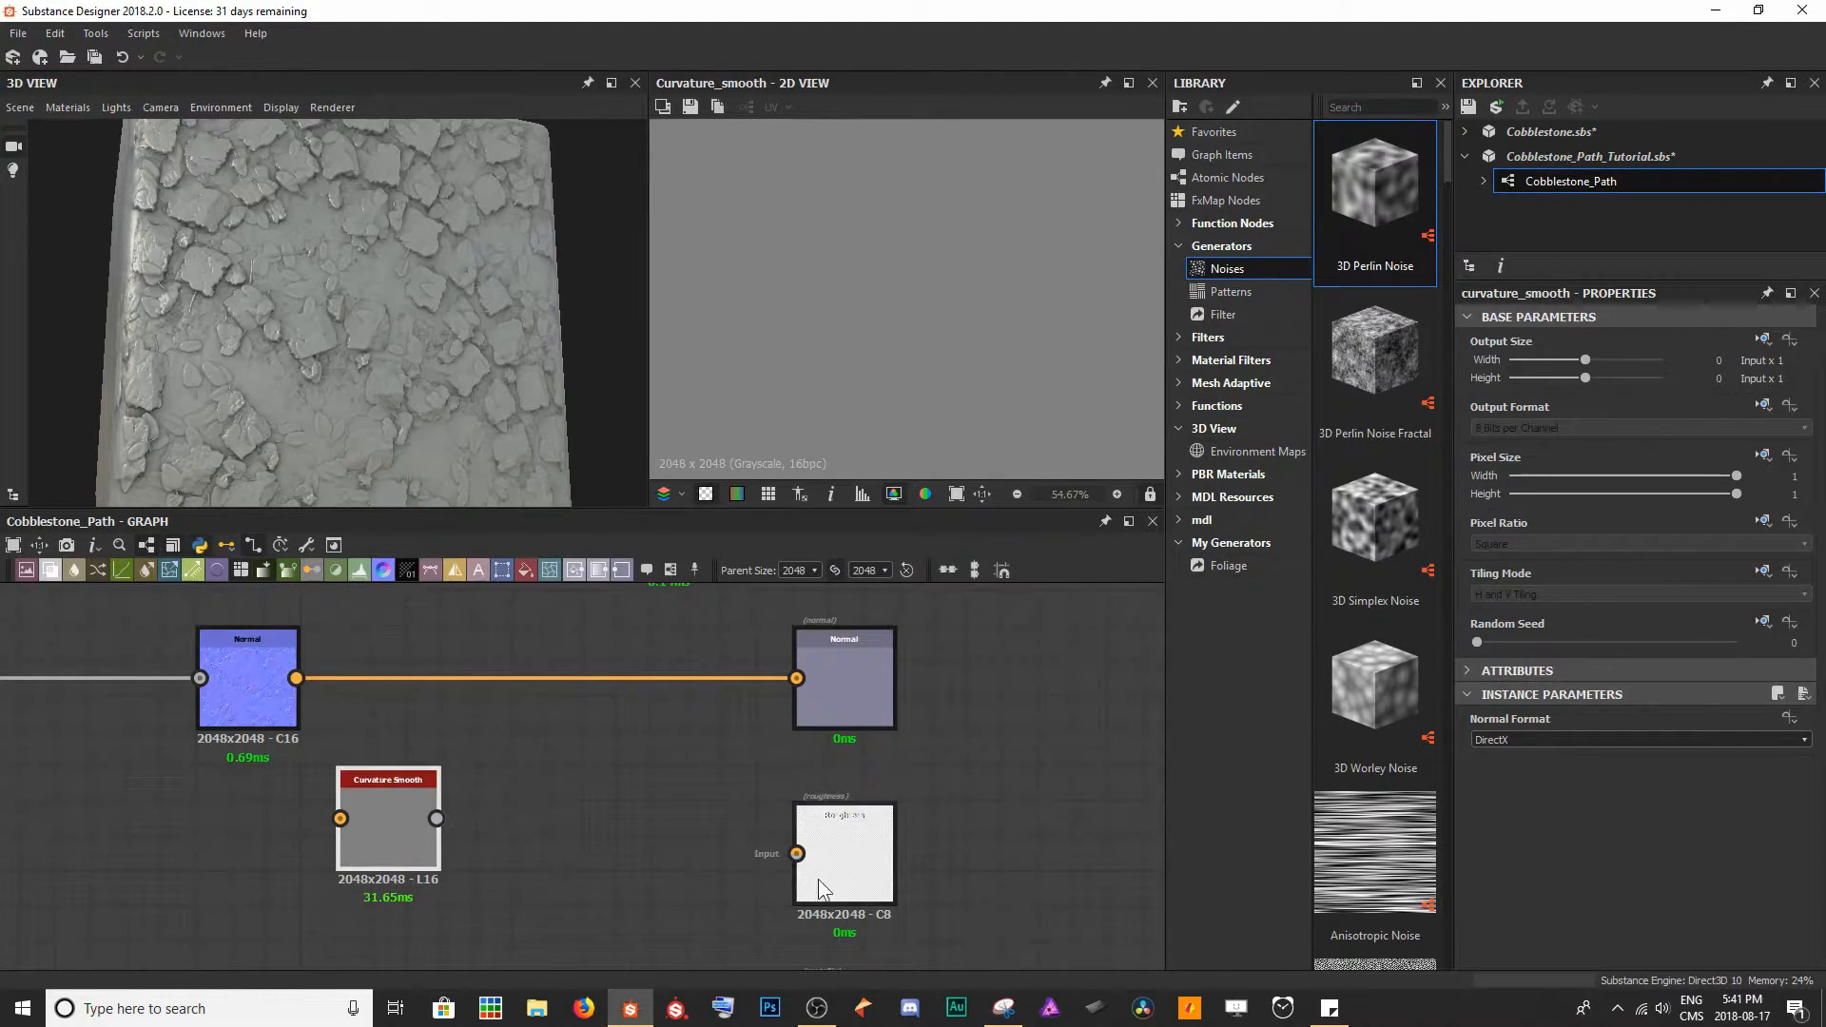
pyautogui.scroll(4, 357, 369)
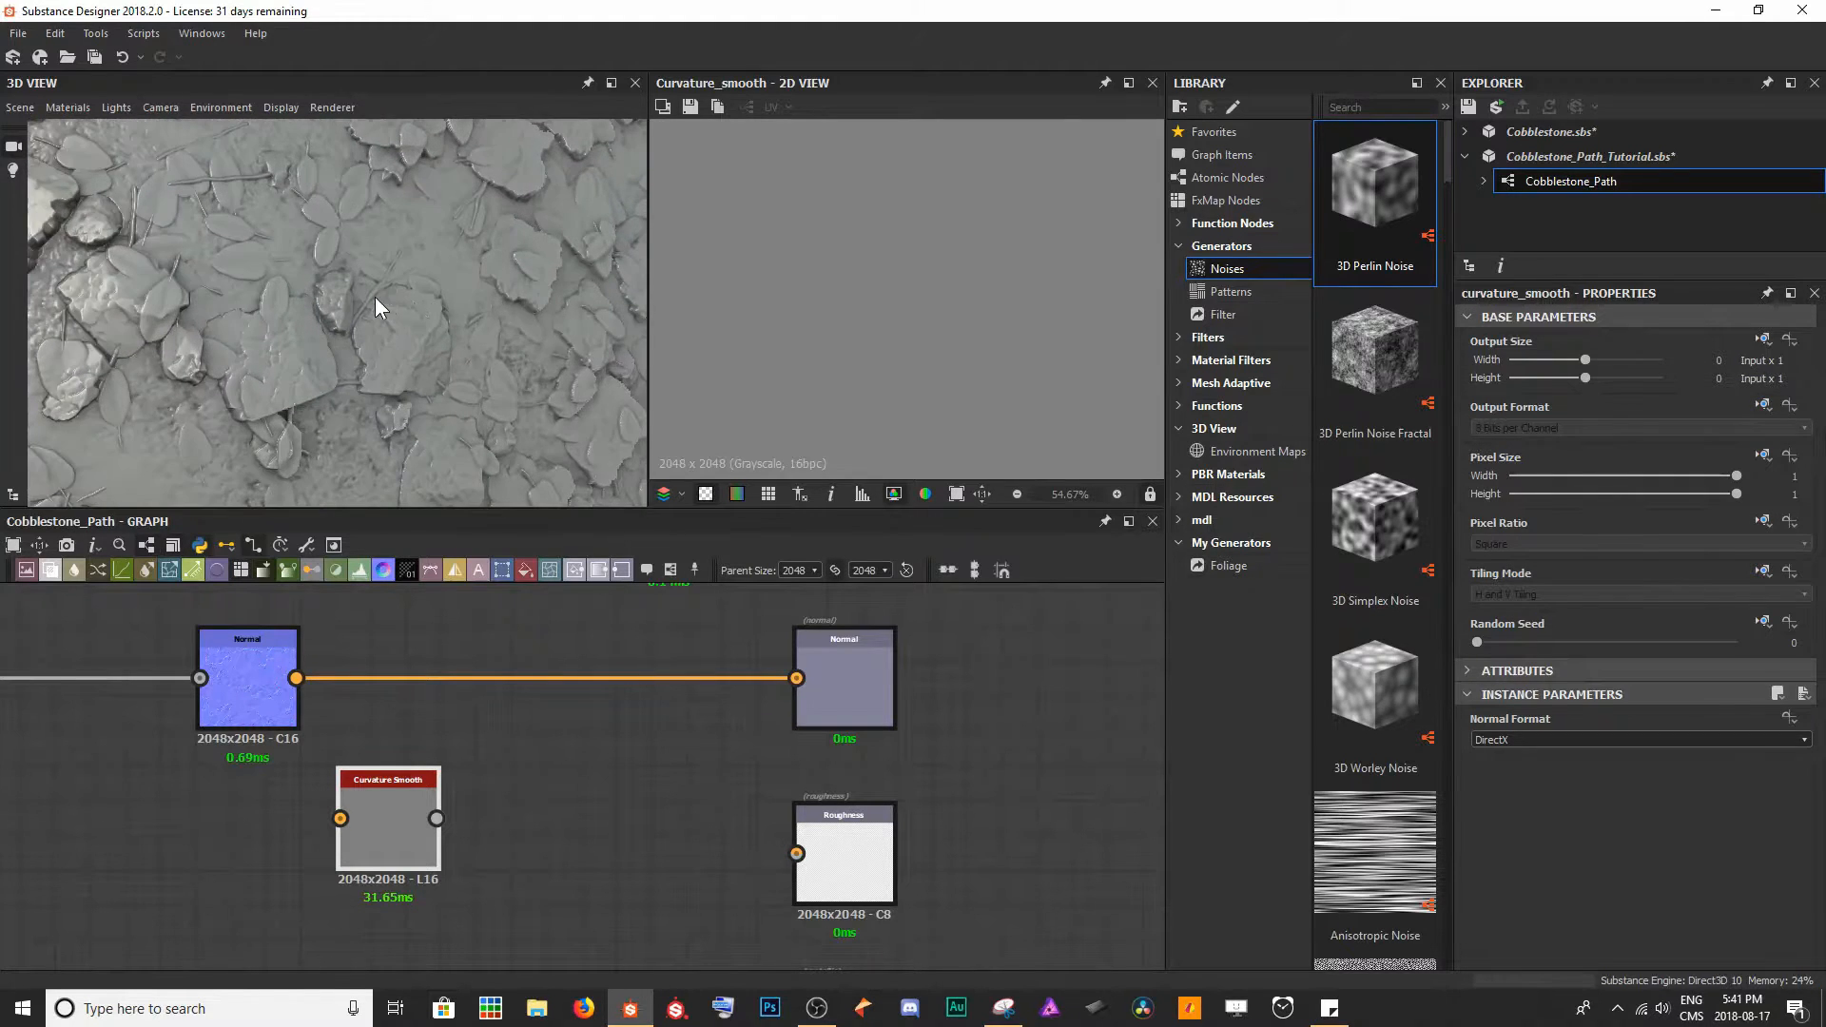
pyautogui.scroll(3, 377, 296)
pyautogui.moveTo(372, 295); pyautogui.dragTo(398, 323)
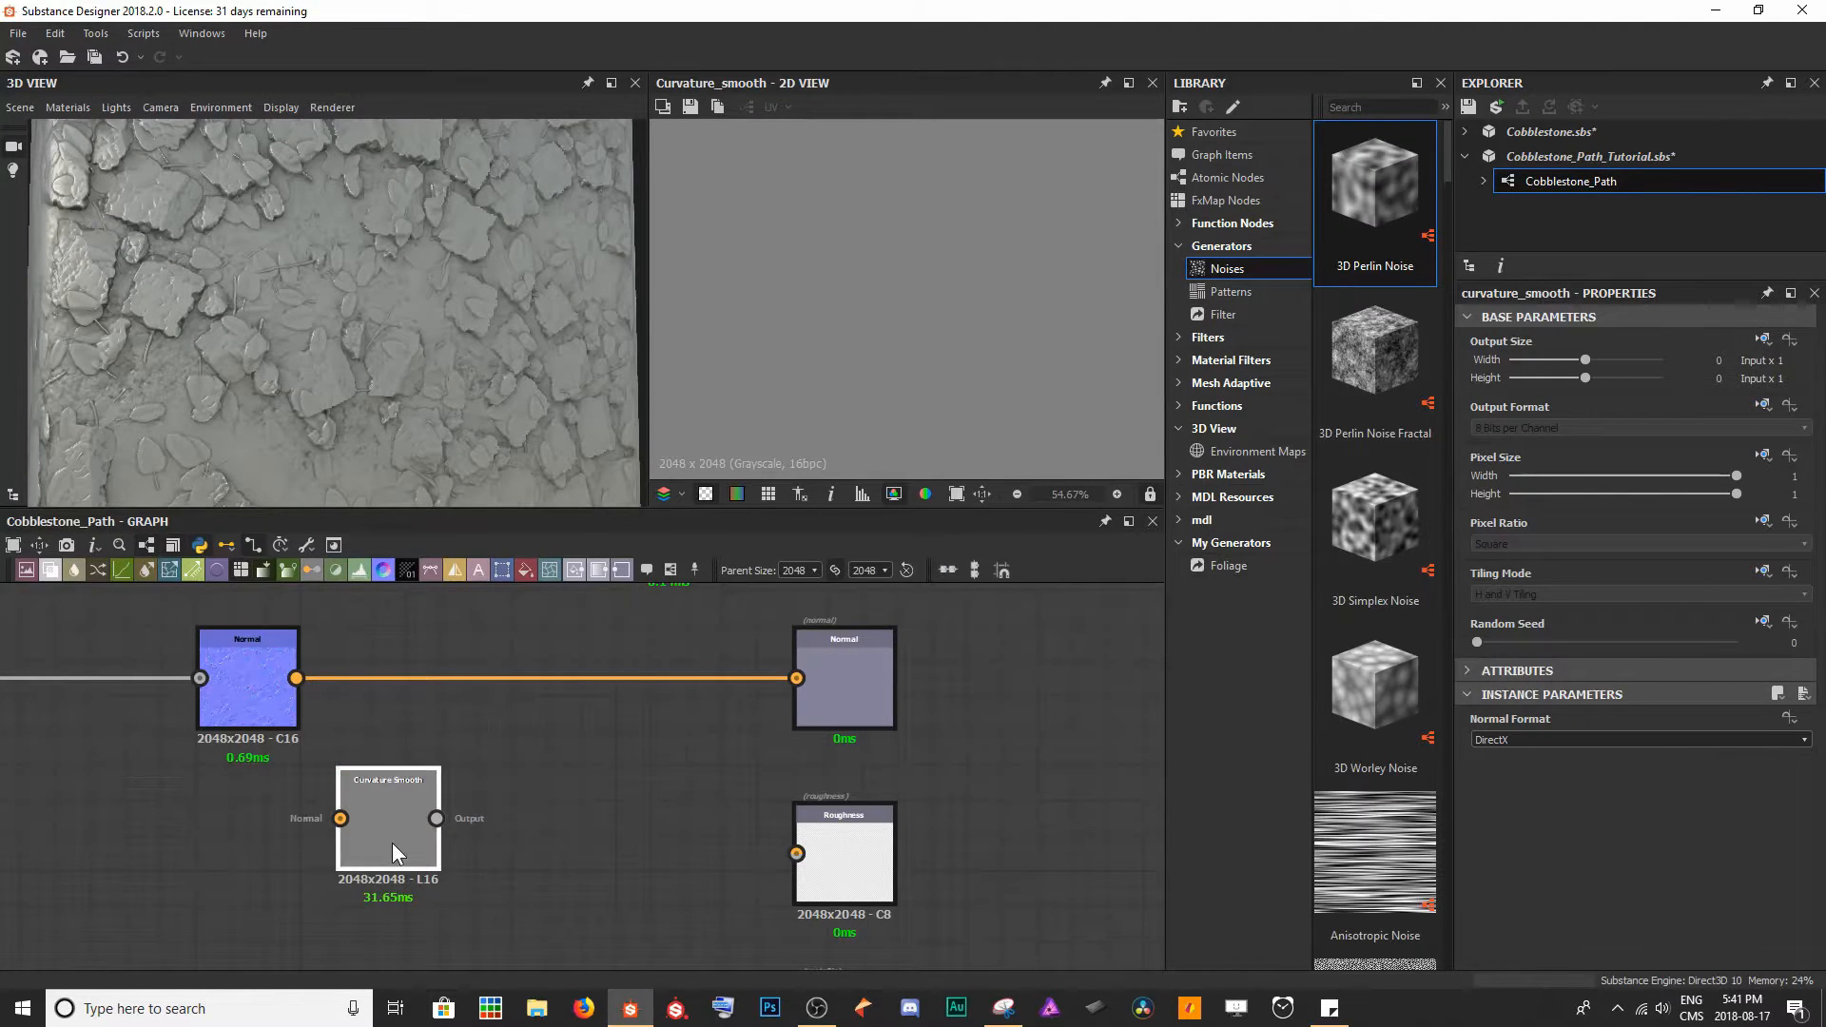
# - Line up the Curvature Smooth node with the Roughness output and feed it from the Normal node
pyautogui.moveTo(391, 831); pyautogui.dragTo(400, 865)
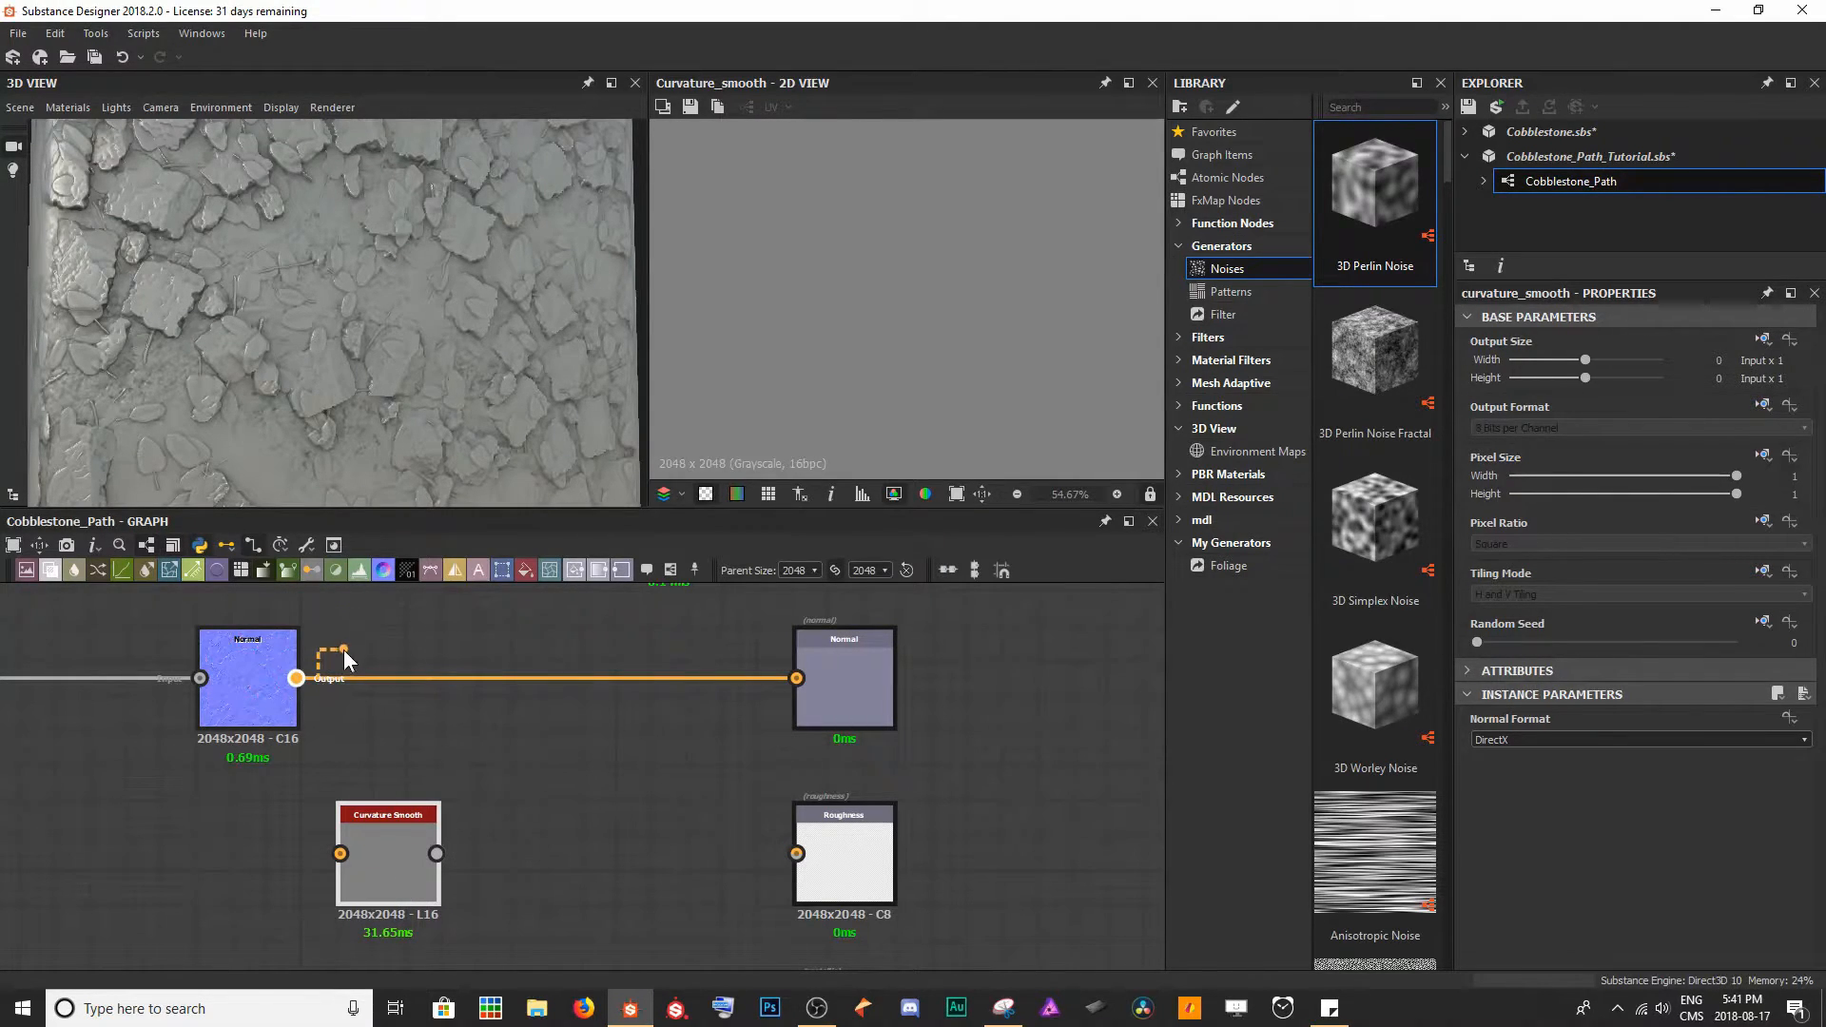
pyautogui.moveTo(318, 711); pyautogui.dragTo(342, 852)
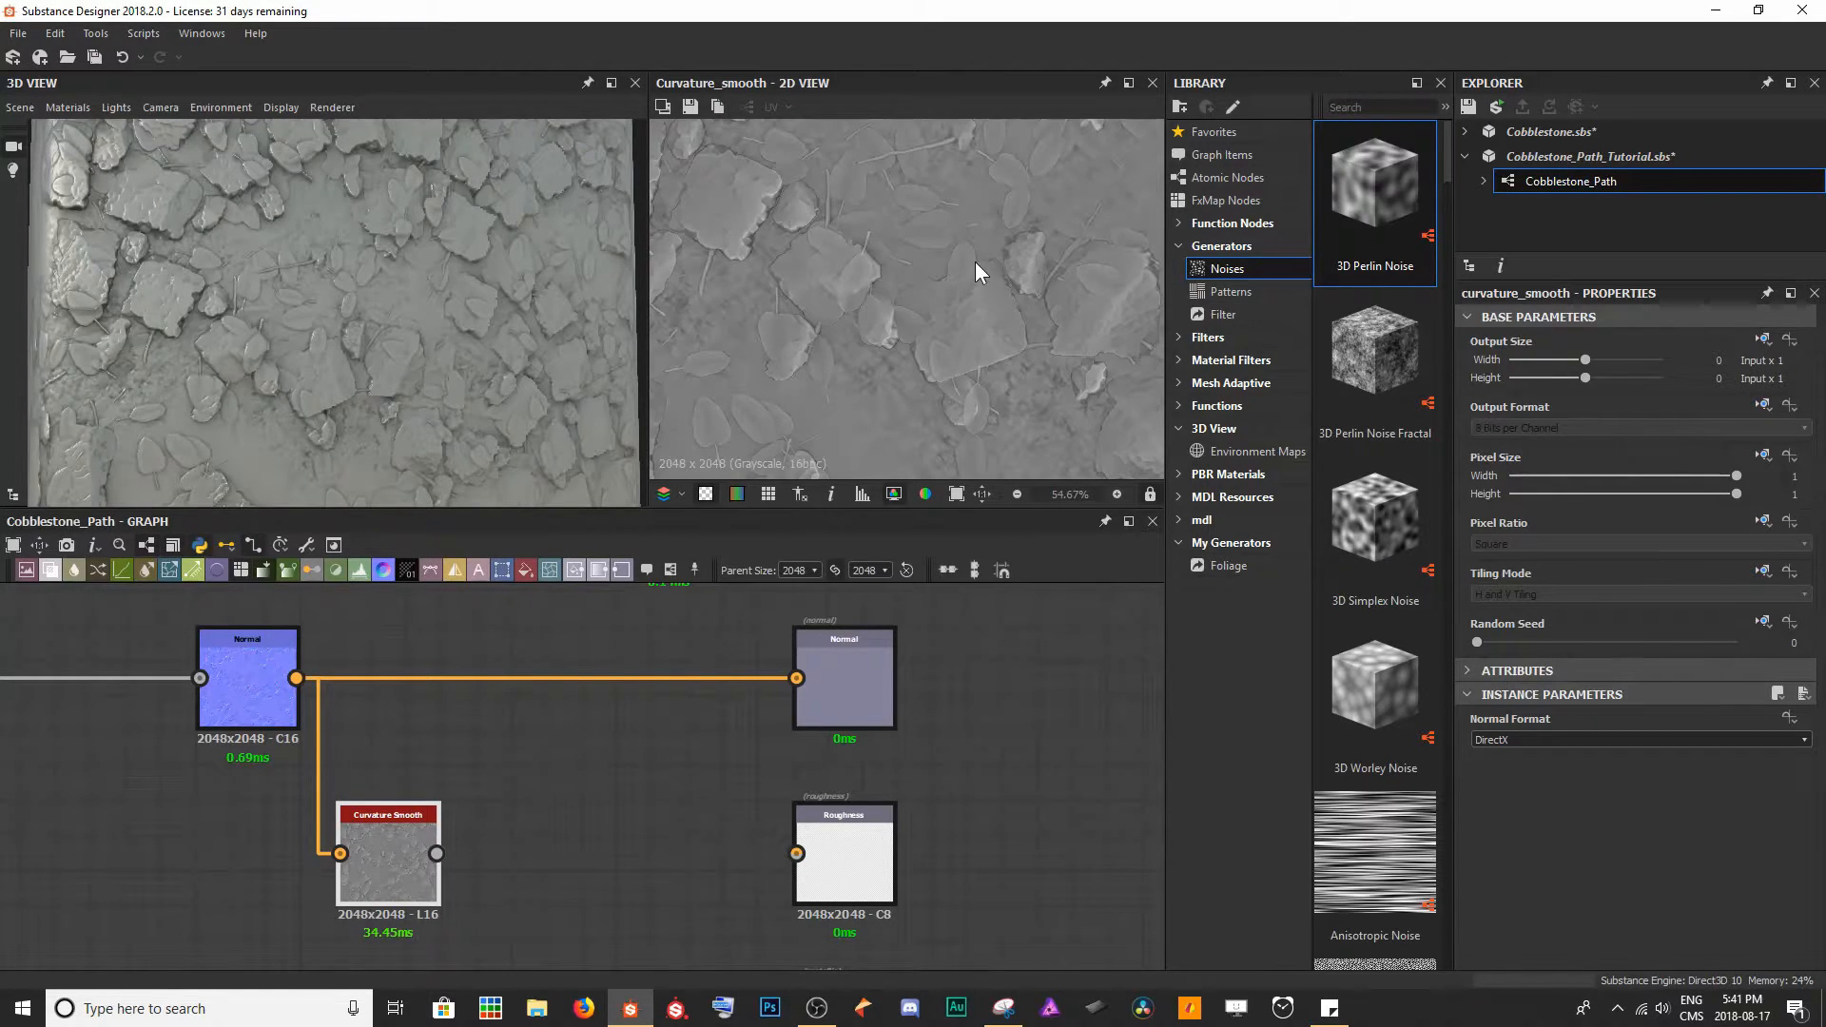
# - Examine the Curvature Smooth map around the stones, leaves and twigs, and compare it with the surface detail in the 3D view
pyautogui.scroll(3, 981, 343)
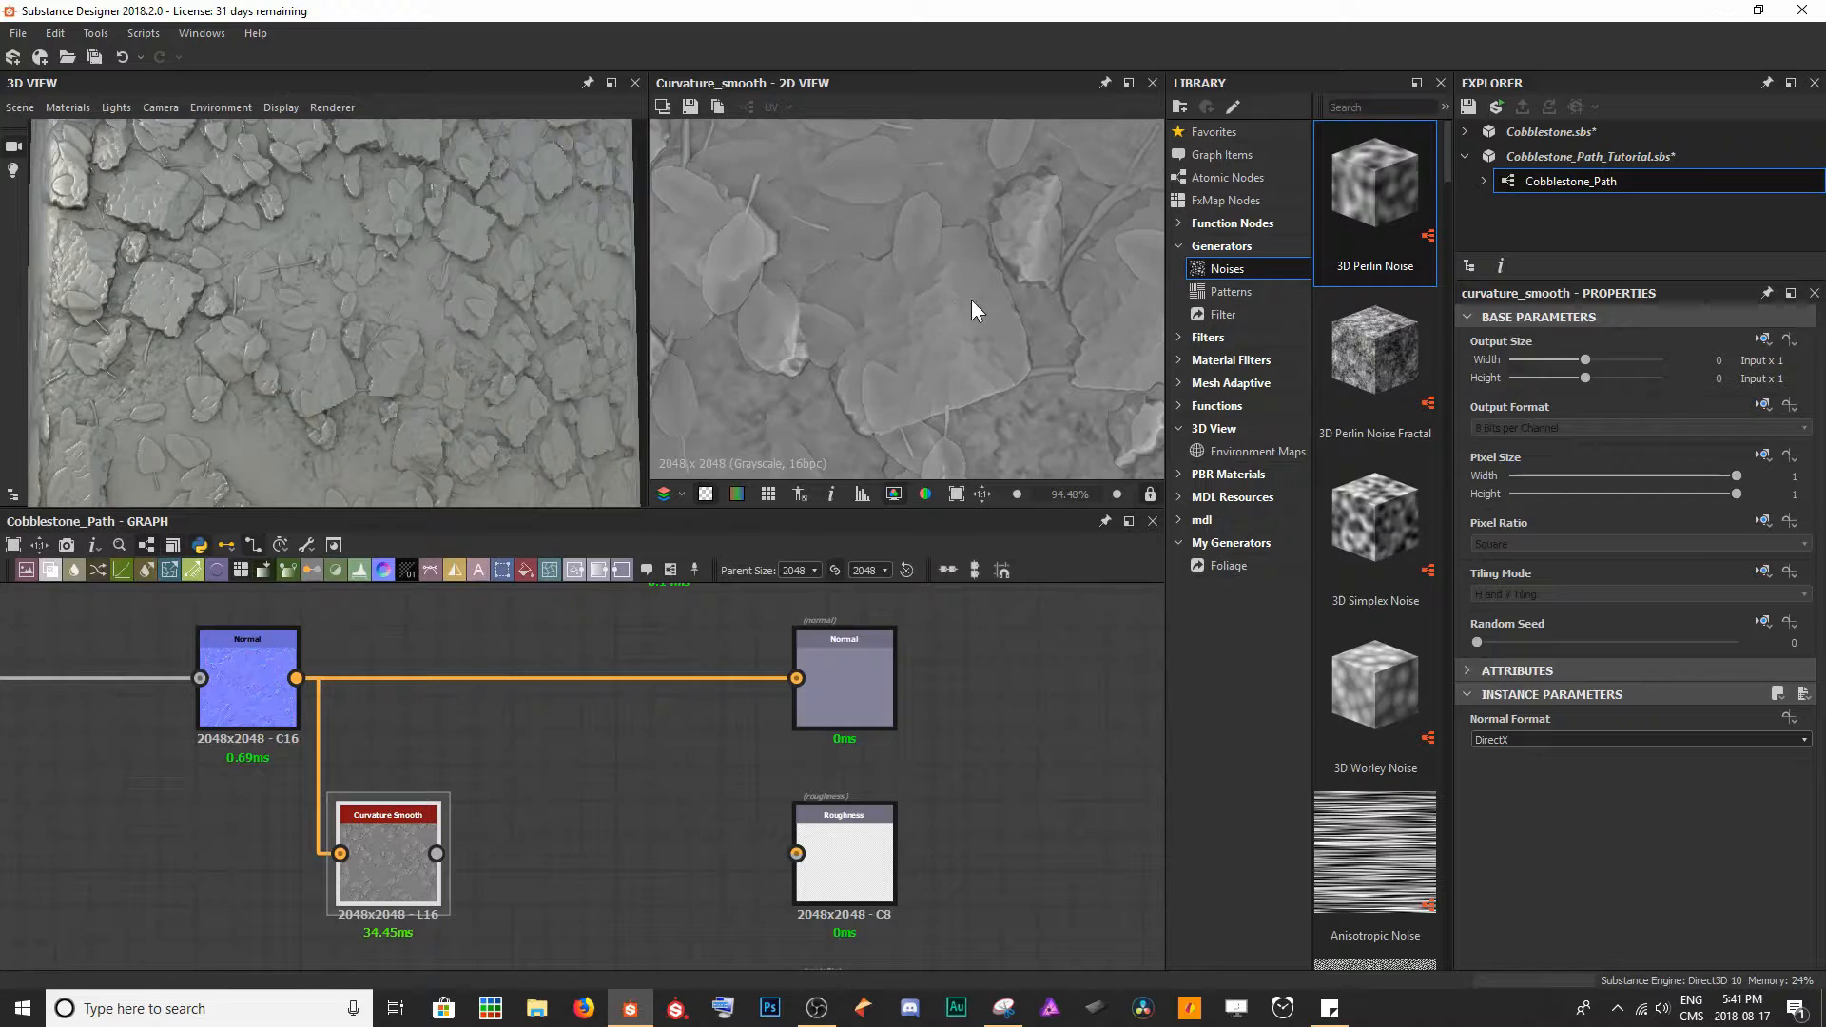
pyautogui.click(243, 652)
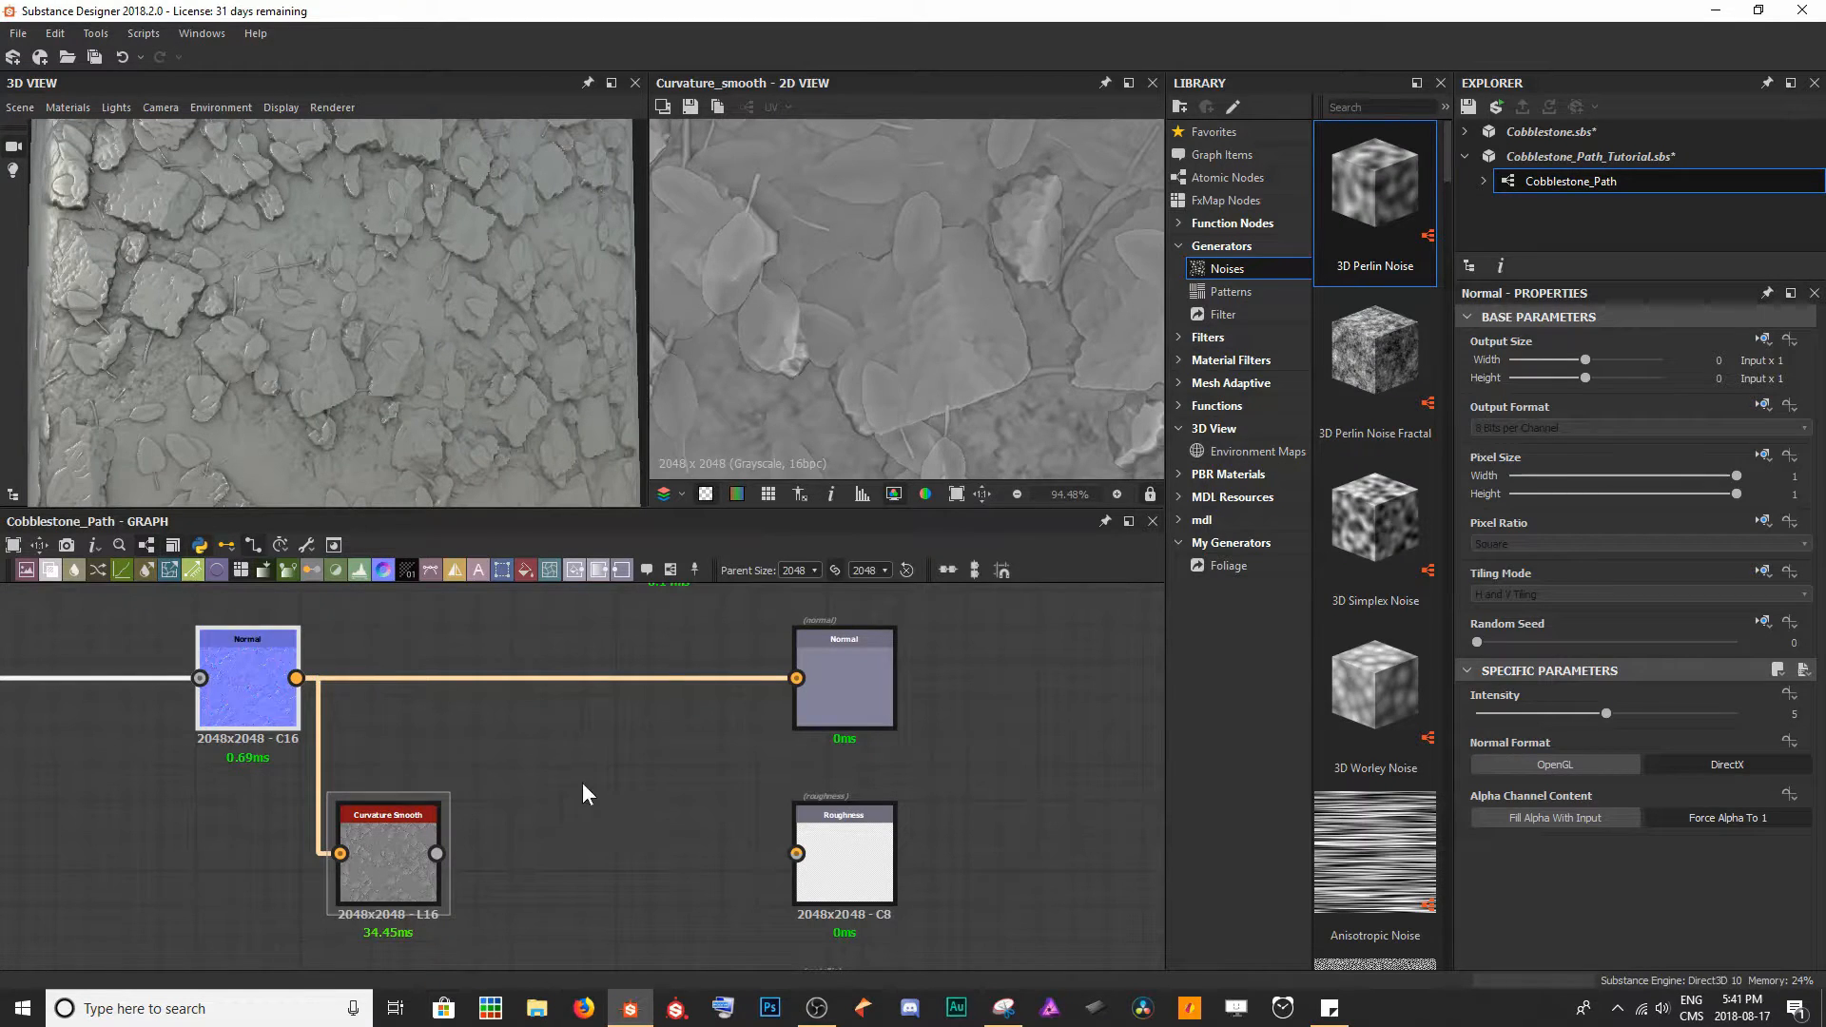
pyautogui.doubleClick(254, 706)
pyautogui.doubleClick(411, 870)
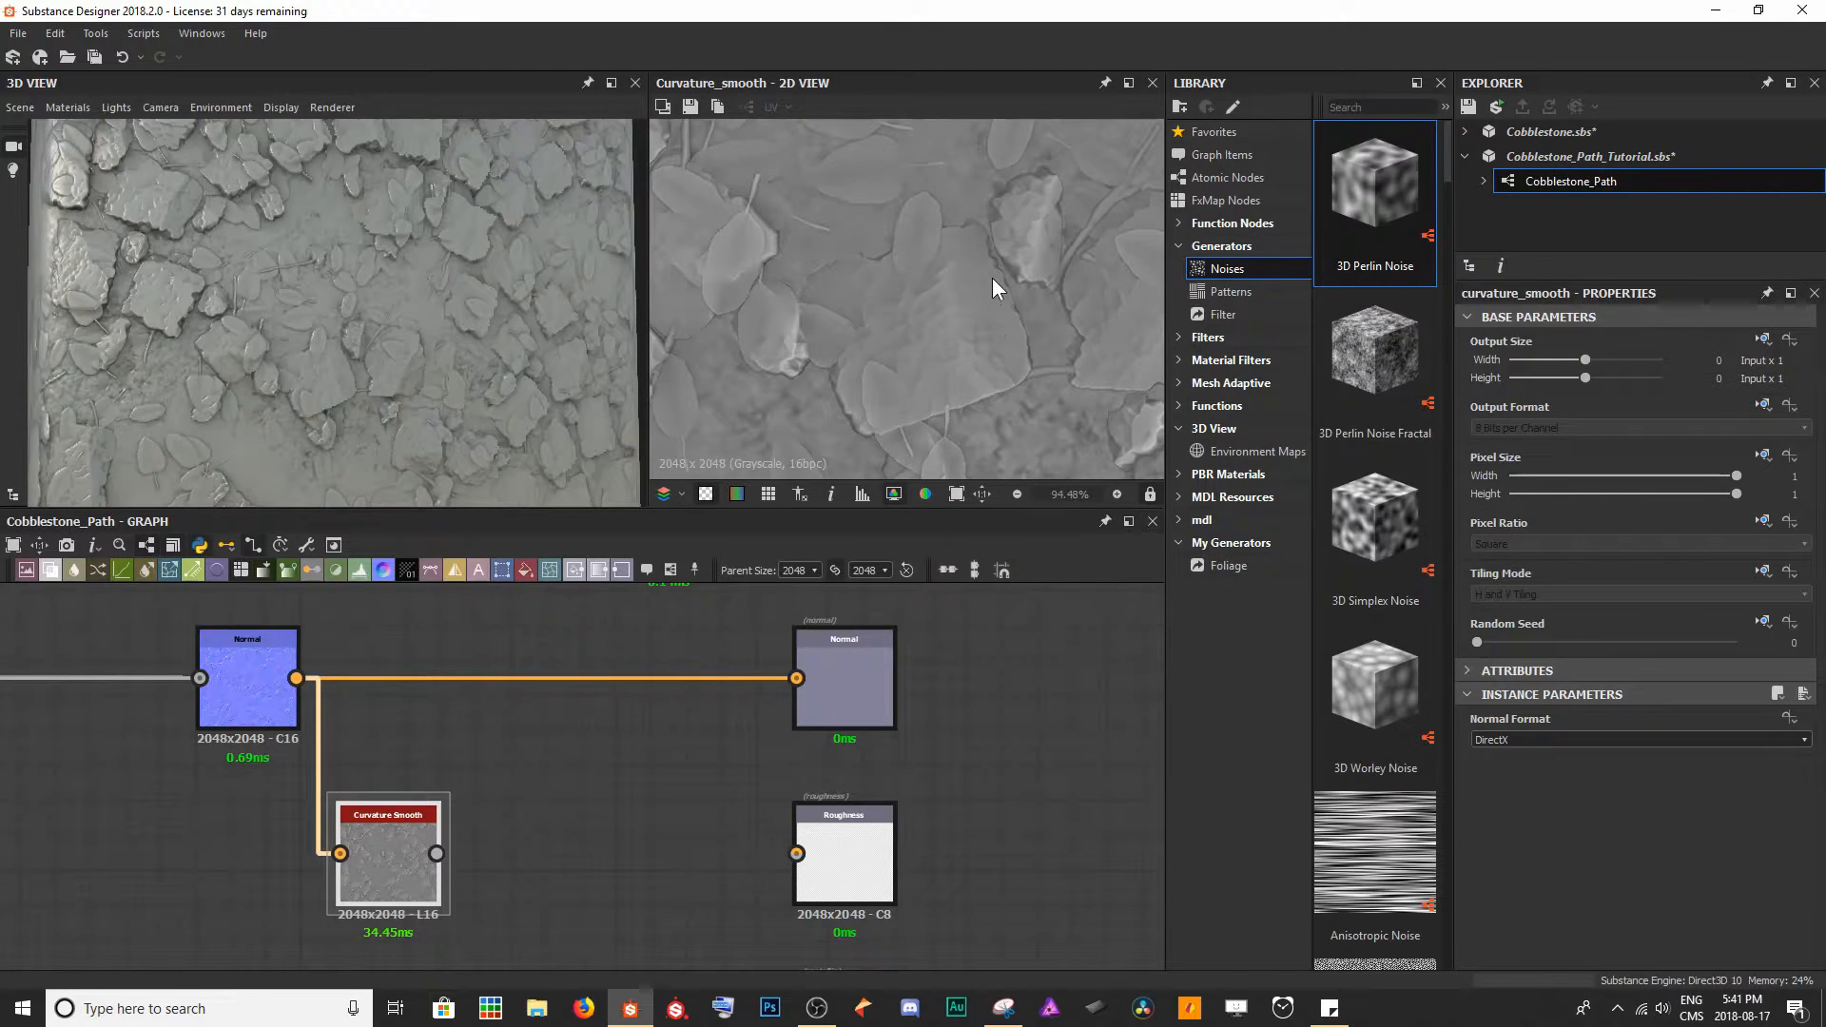
pyautogui.scroll(4, 996, 287)
pyautogui.moveTo(1009, 361); pyautogui.dragTo(1074, 344, button='middle')
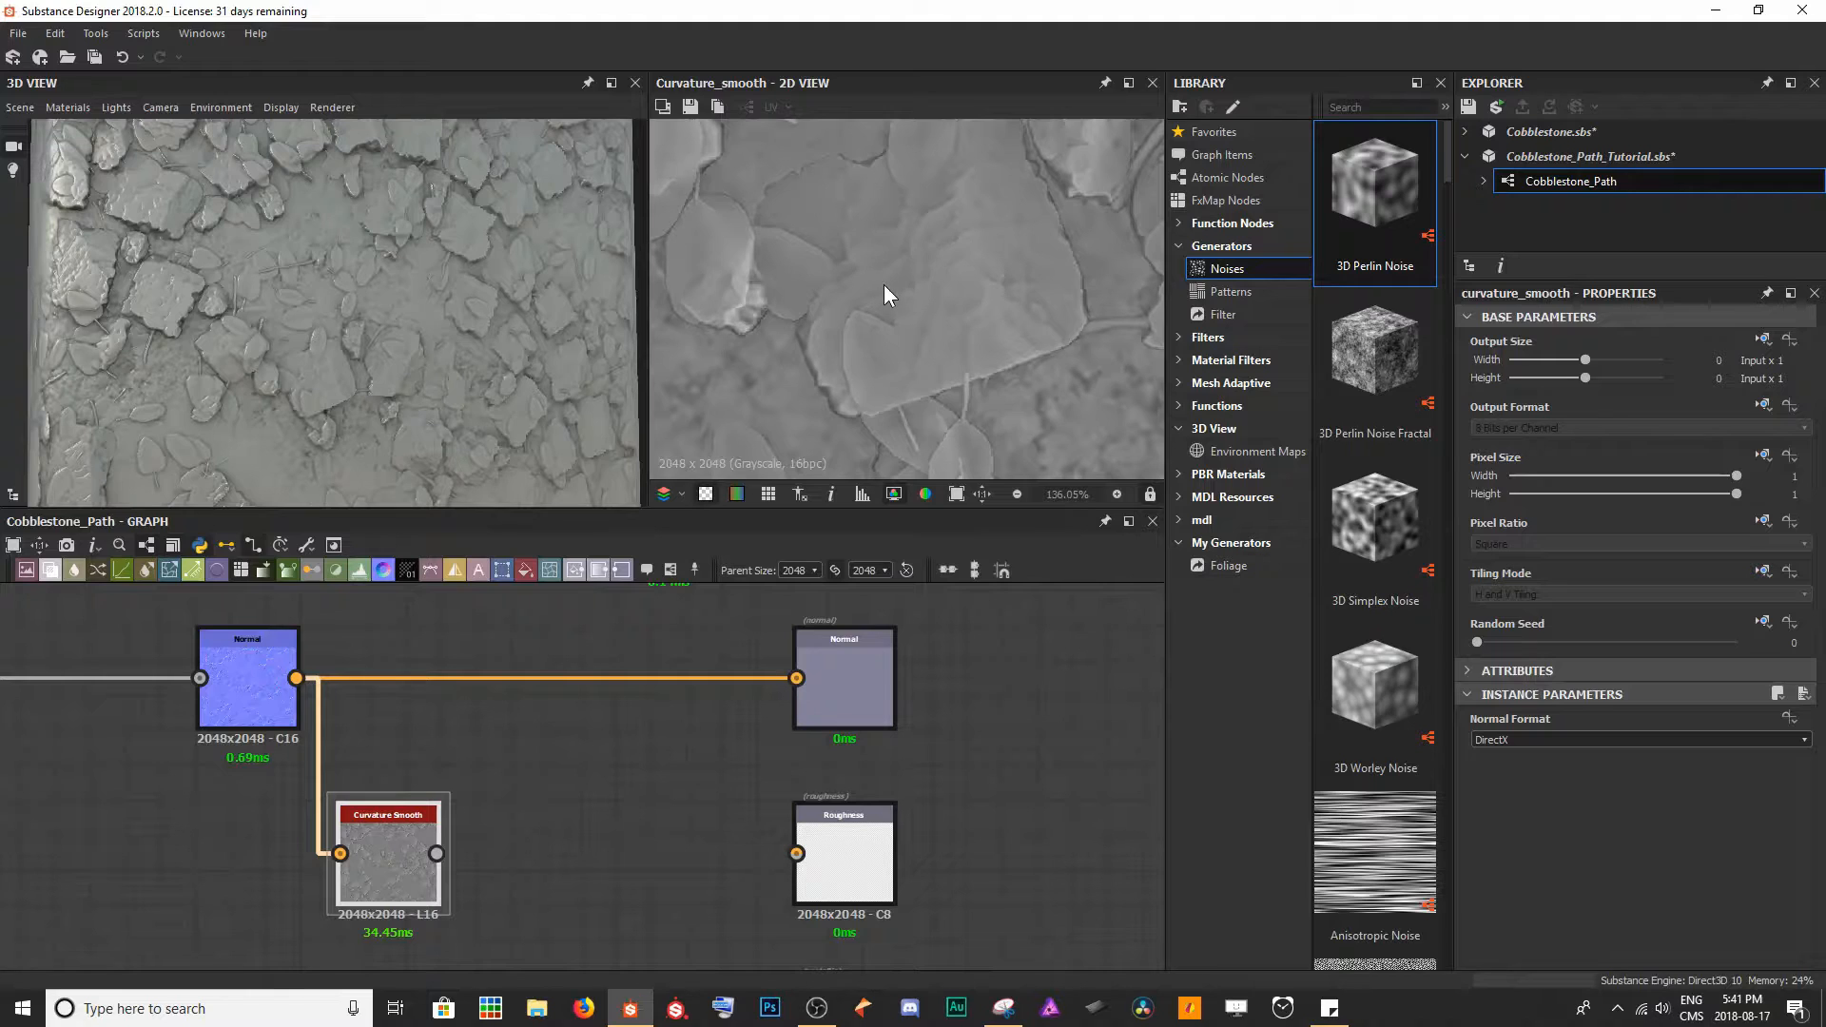
pyautogui.moveTo(997, 215); pyautogui.dragTo(757, 323, button='middle')
pyautogui.scroll(1, 905, 314)
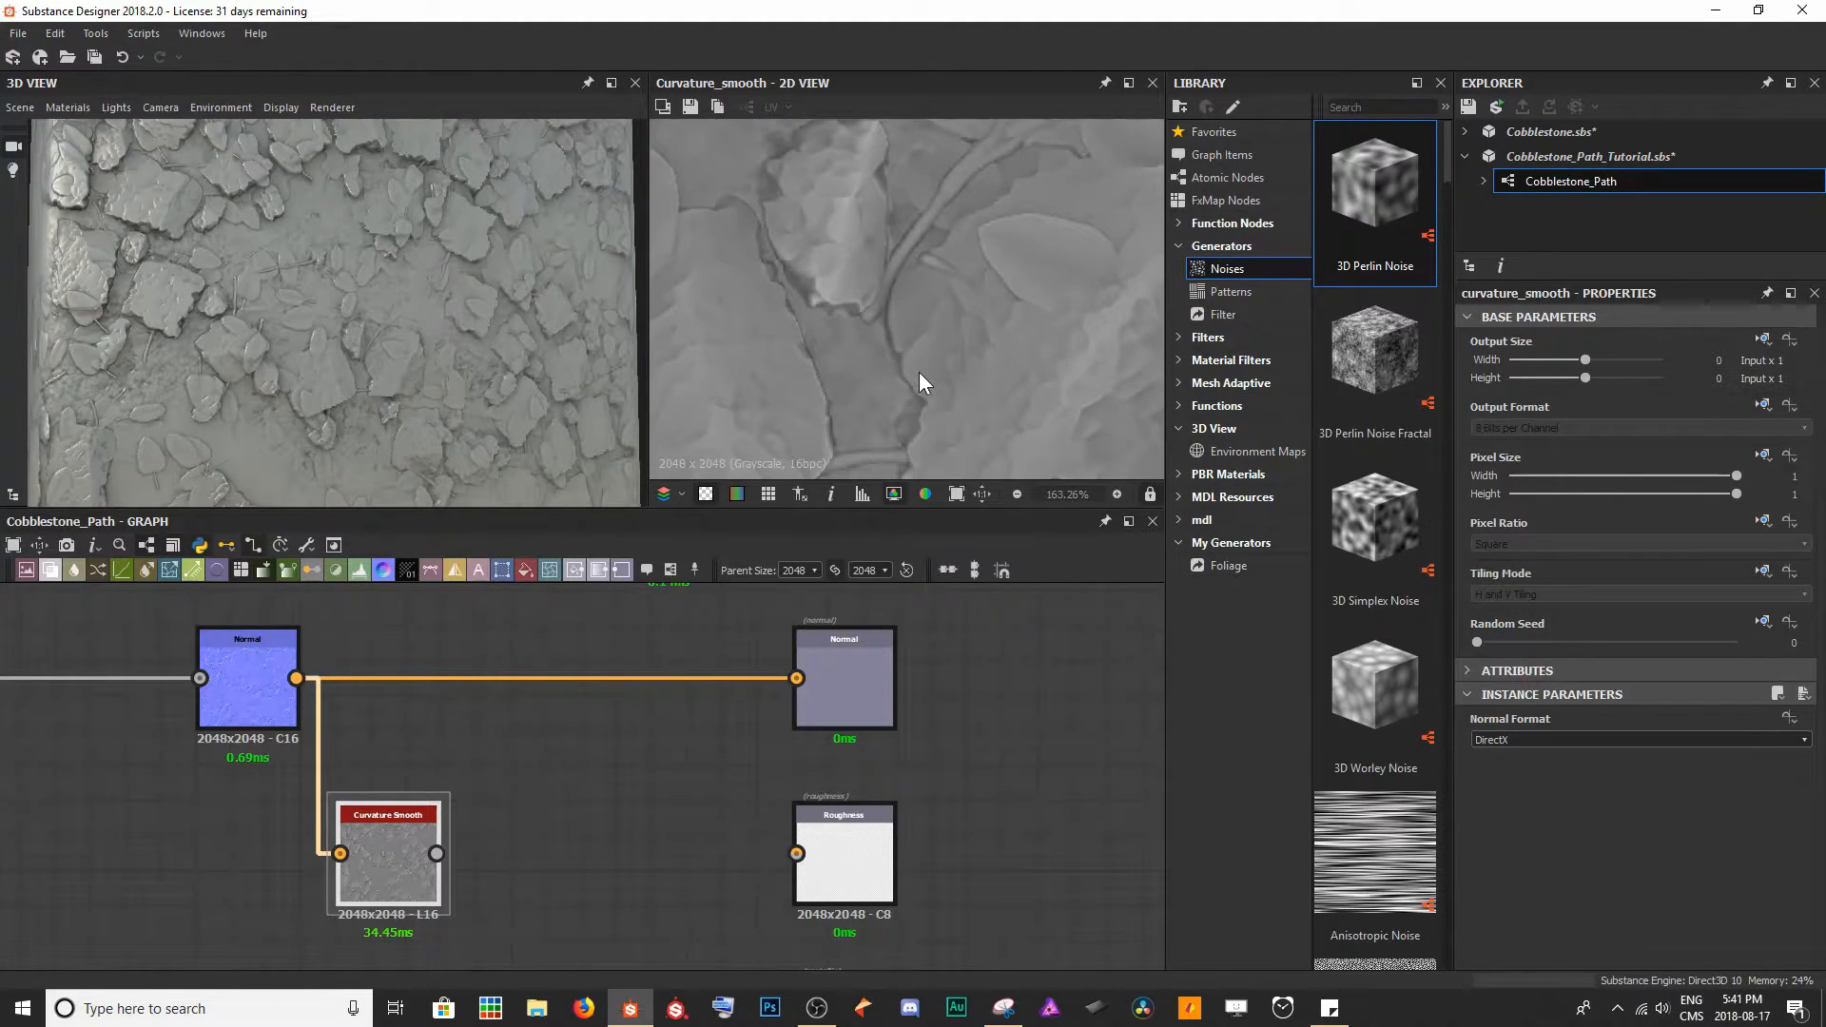
pyautogui.scroll(-3, 921, 381)
pyautogui.moveTo(975, 314); pyautogui.dragTo(856, 295, button='middle')
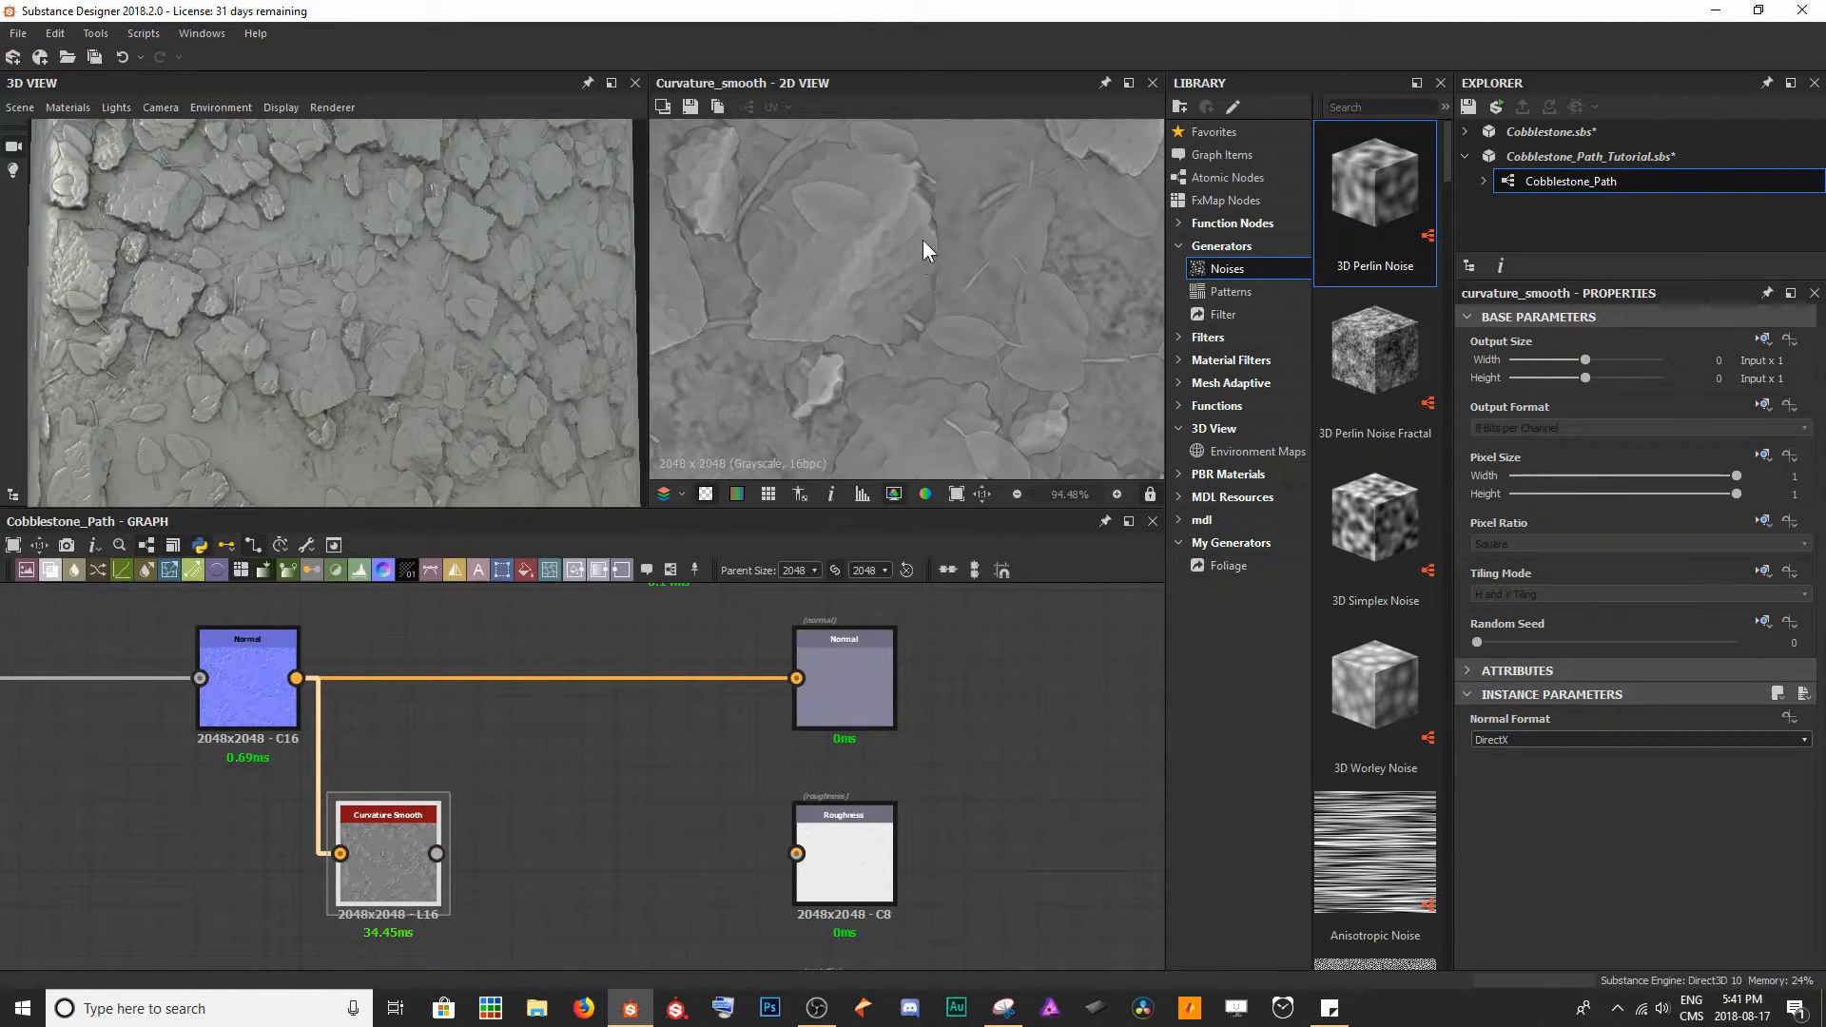
pyautogui.moveTo(749, 270); pyautogui.dragTo(842, 217, button='middle')
pyautogui.scroll(4, 842, 217)
pyautogui.moveTo(928, 264); pyautogui.dragTo(791, 175, button='middle')
pyautogui.scroll(6, 221, 350)
pyautogui.moveTo(221, 350); pyautogui.dragTo(260, 273, button='middle')
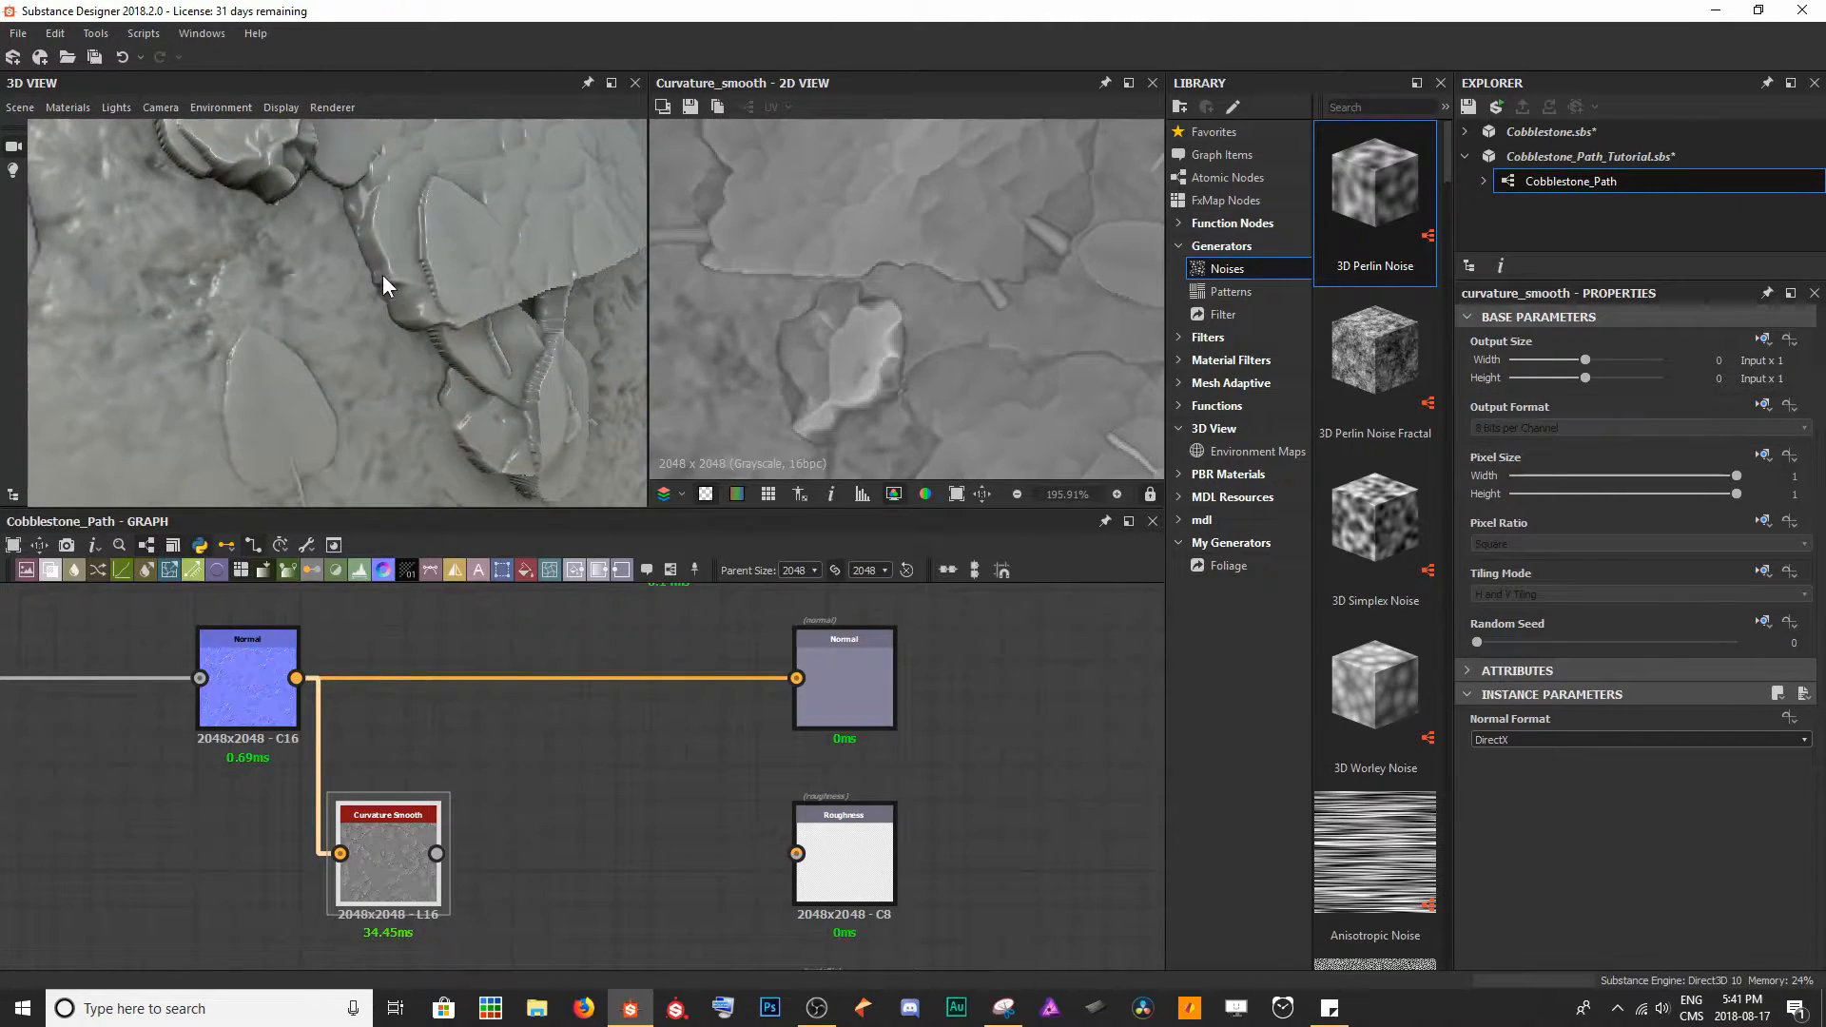
# - Connect Curvature Smooth to the Roughness output and insert a Levels node on that link
pyautogui.moveTo(436, 853); pyautogui.dragTo(798, 854)
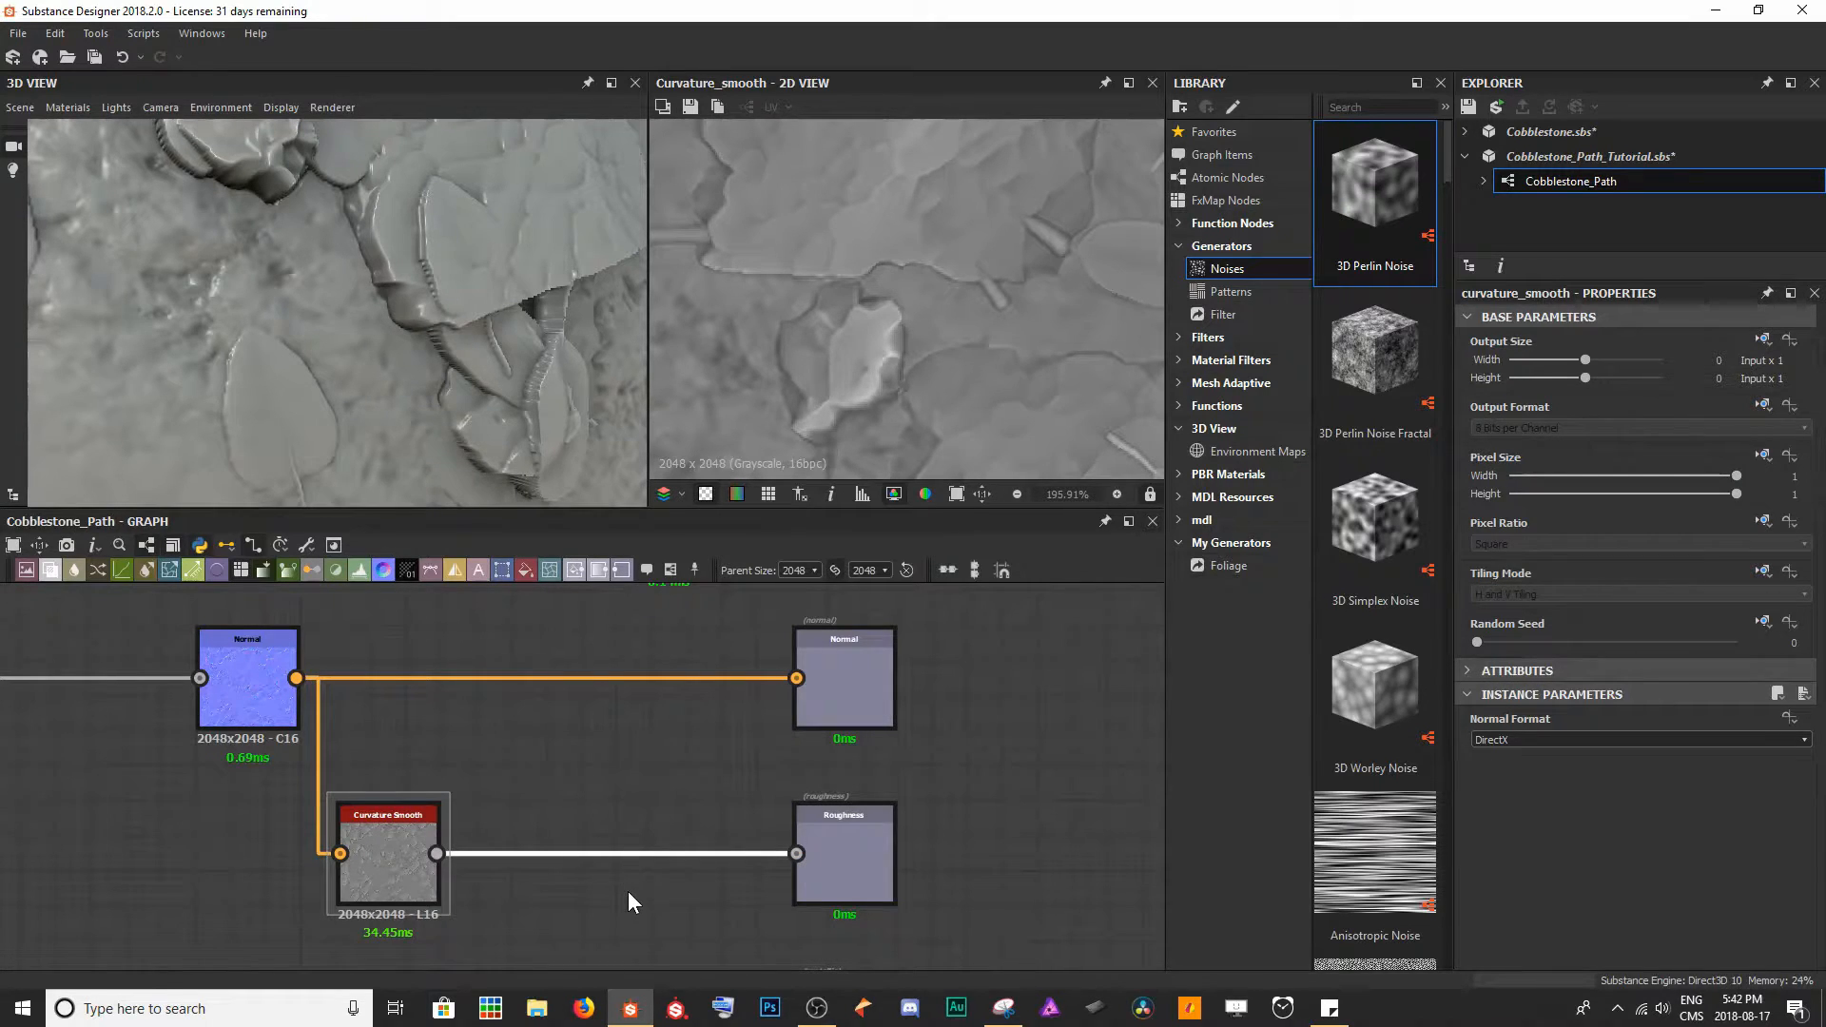
pyautogui.press('space')
pyautogui.write('leve')
pyautogui.press('Return')
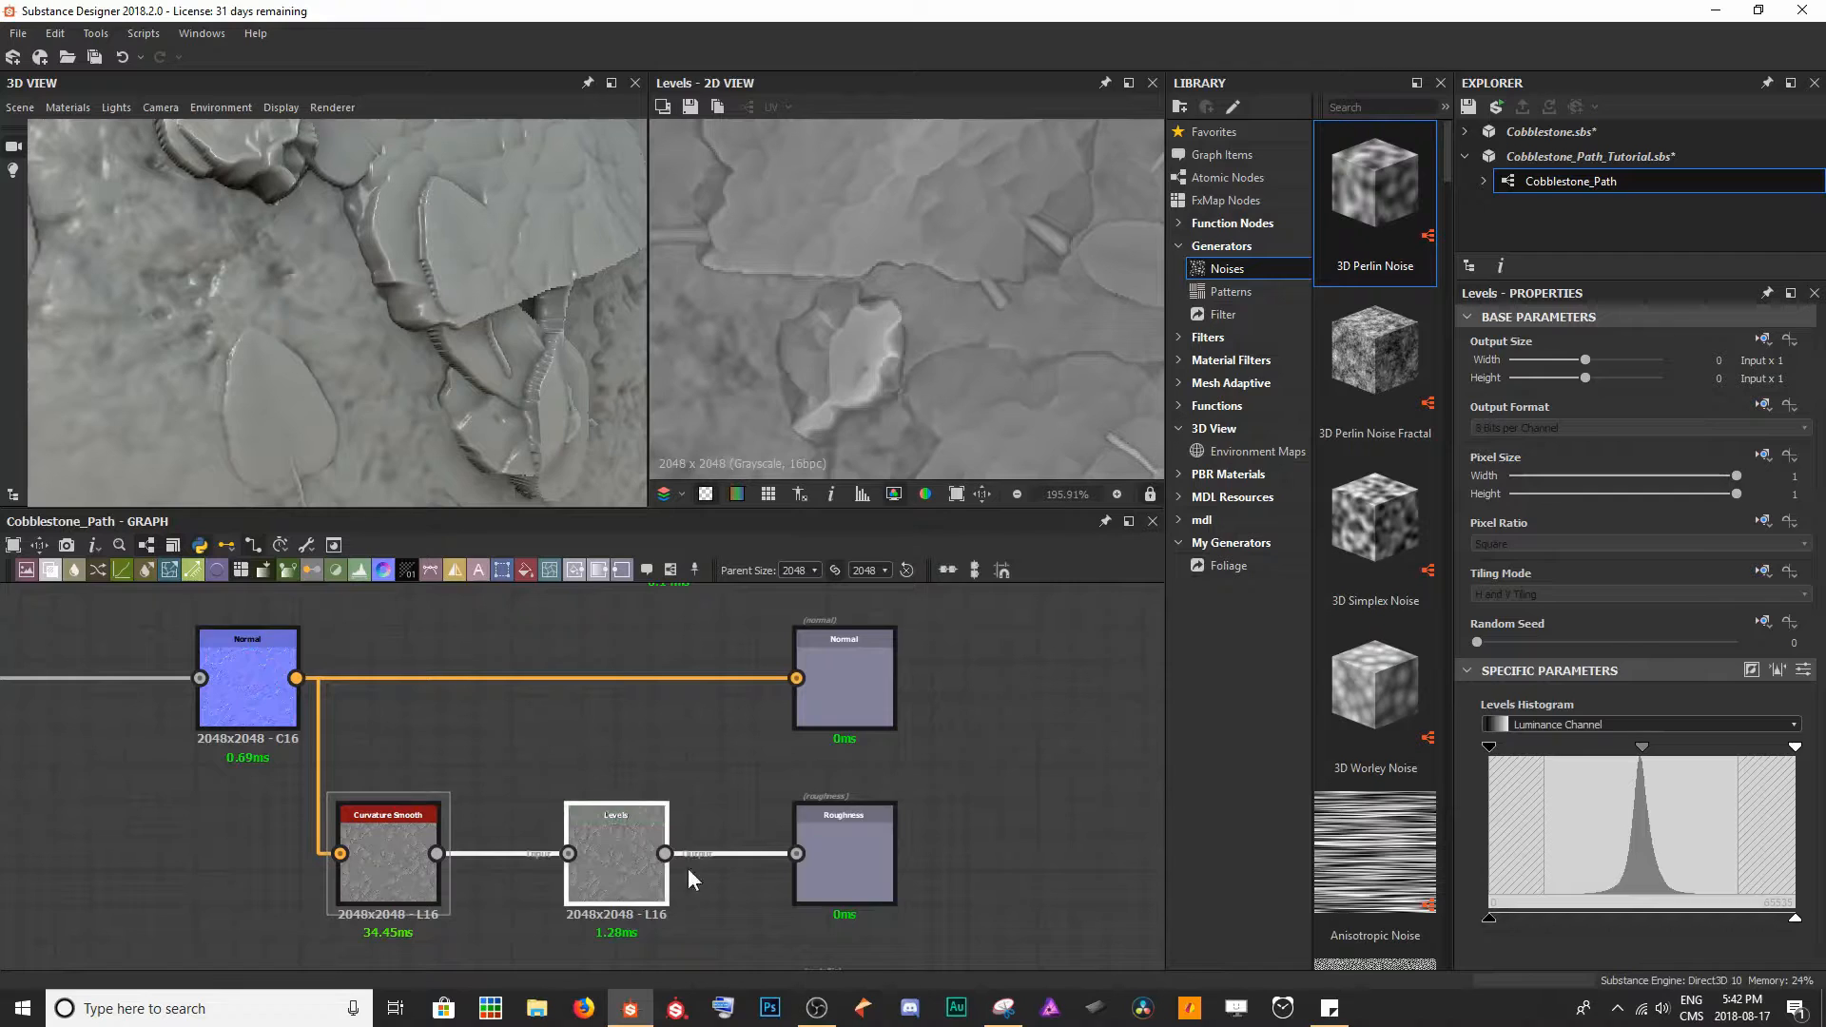
# - Invert the curvature in the Levels node by swapping its black and white input levels across the full range
pyautogui.moveTo(1488, 747)
pyautogui.mouseDown()
pyautogui.moveTo(1765, 764)
pyautogui.moveTo(1487, 769)
pyautogui.mouseUp()
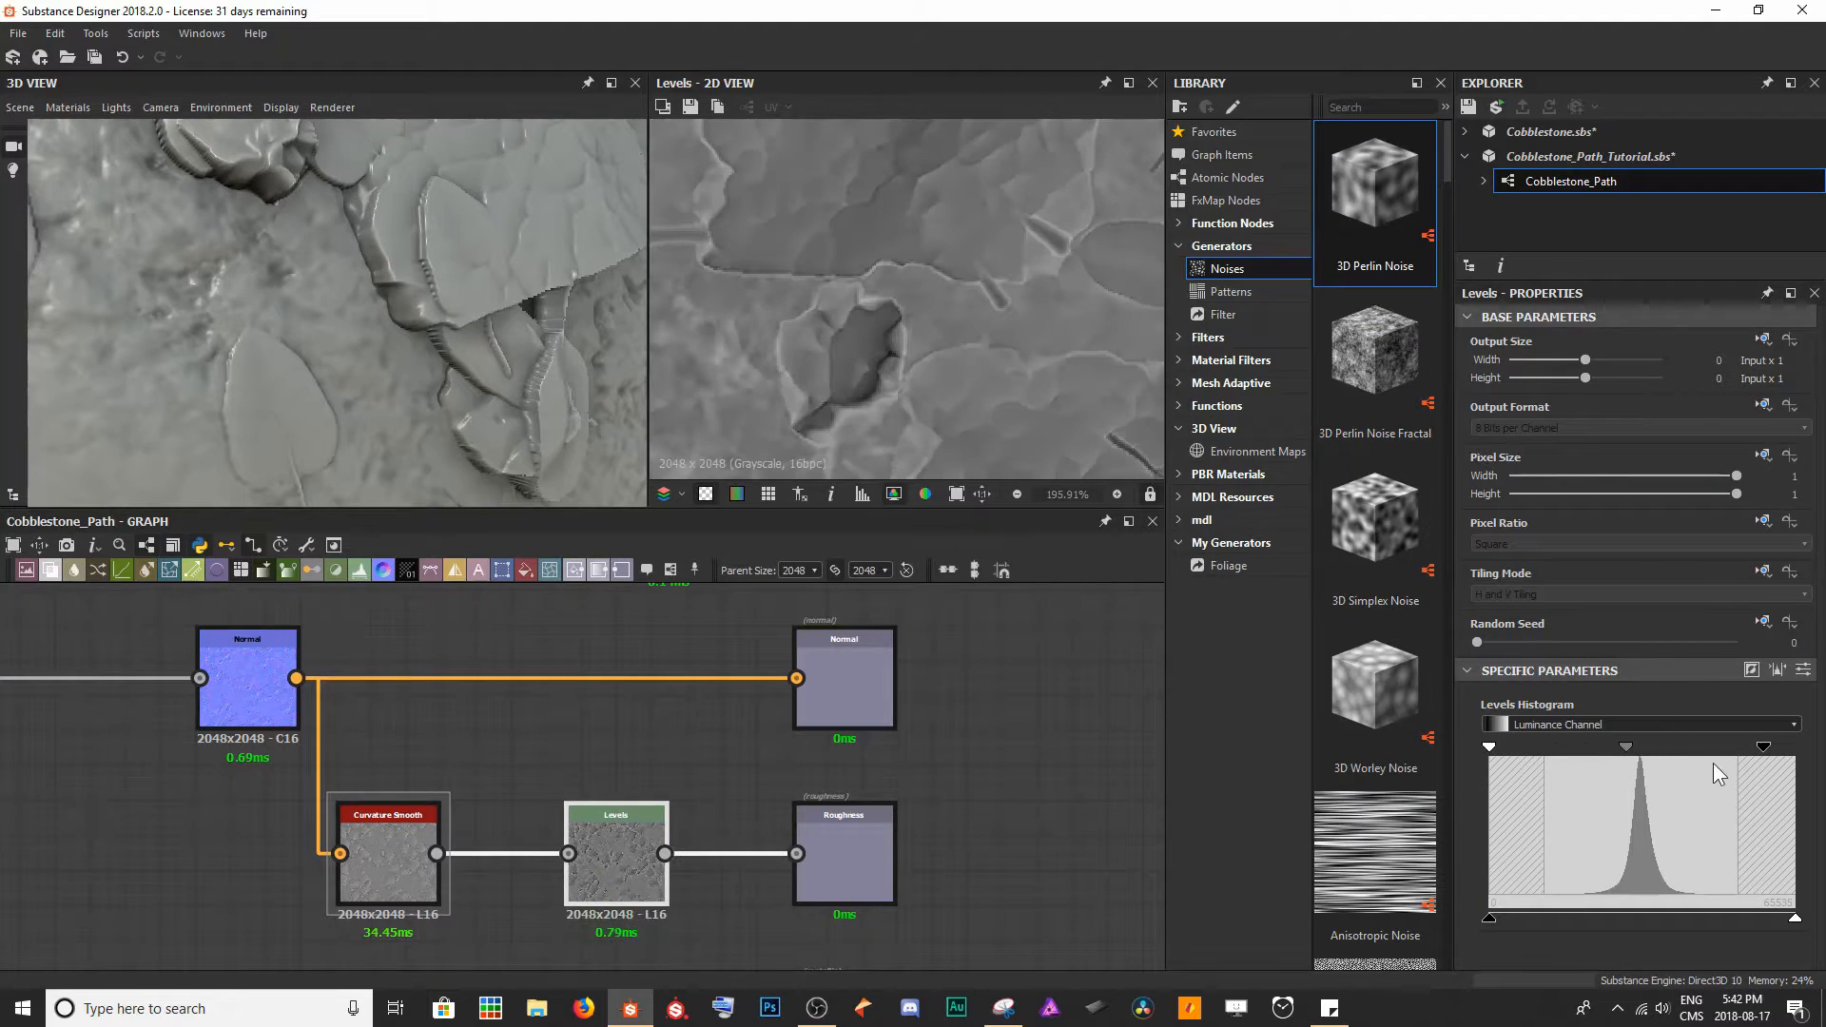
pyautogui.moveTo(1756, 748); pyautogui.dragTo(1795, 747)
pyautogui.scroll(-6, 916, 334)
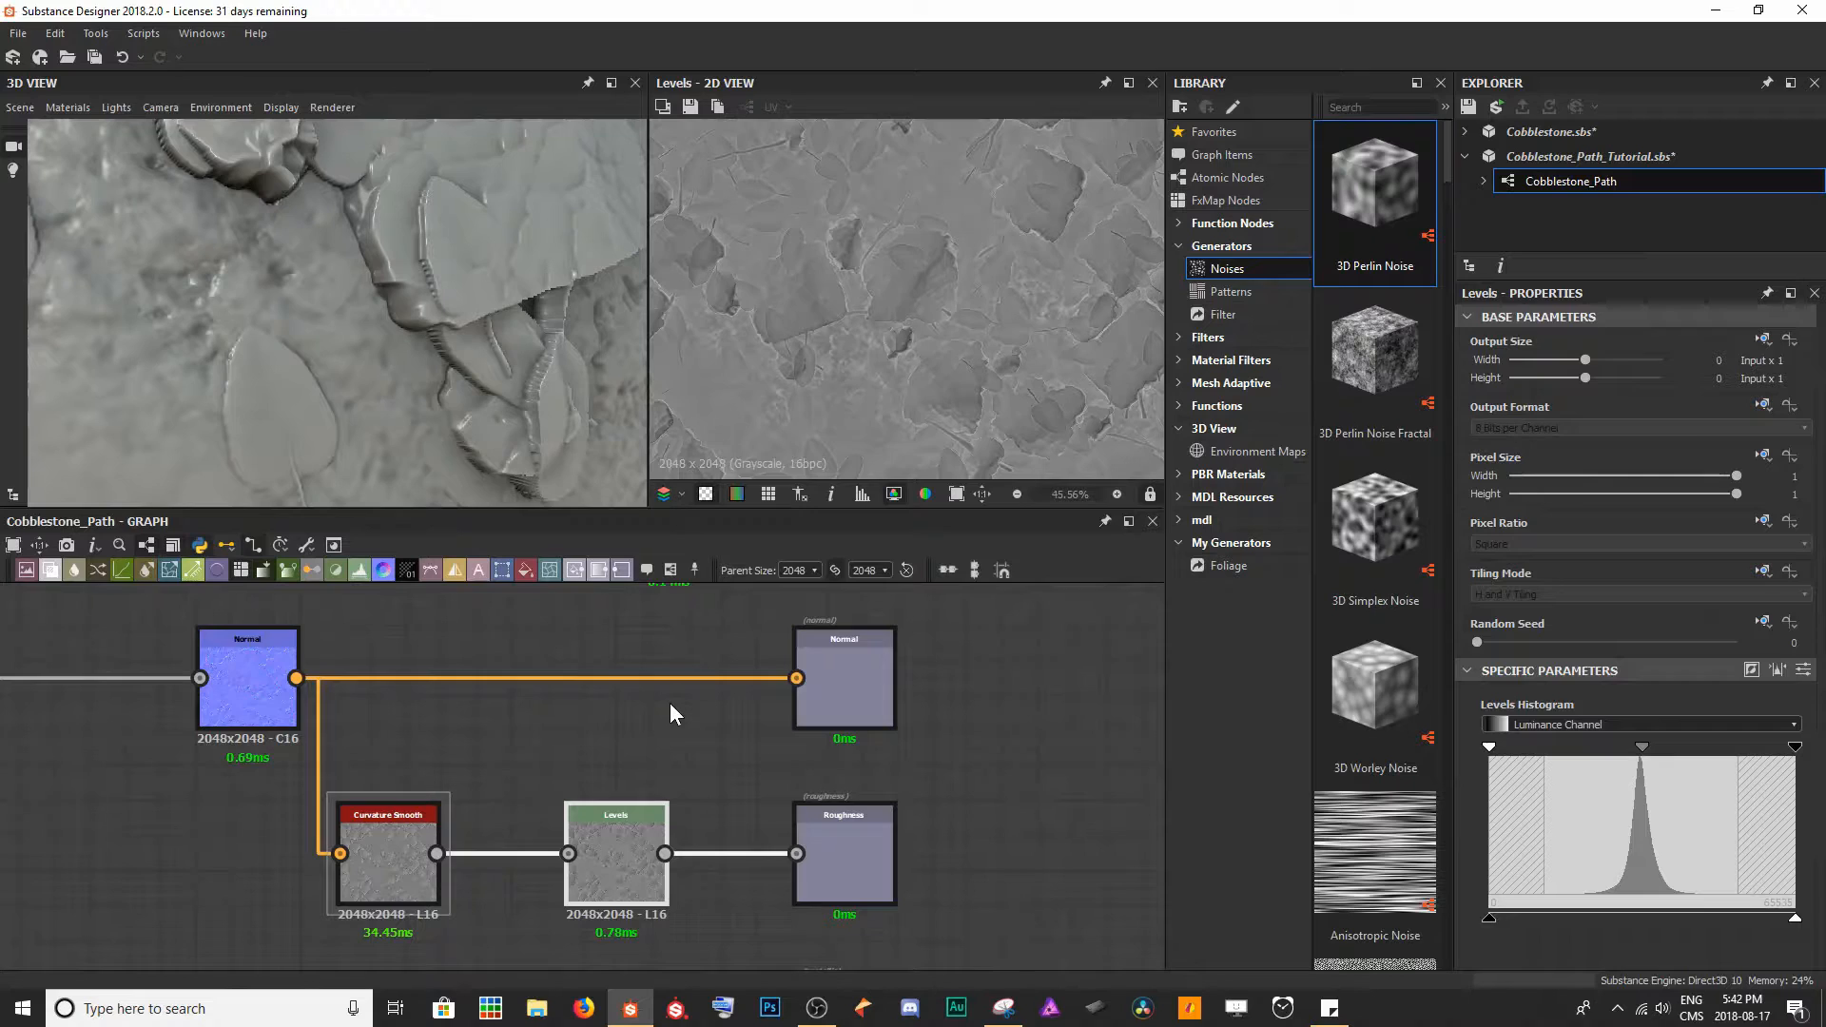
# - Display the graph's outputs in the 3D view and inspect the material at a low angle
pyautogui.scroll(-5, 672, 712)
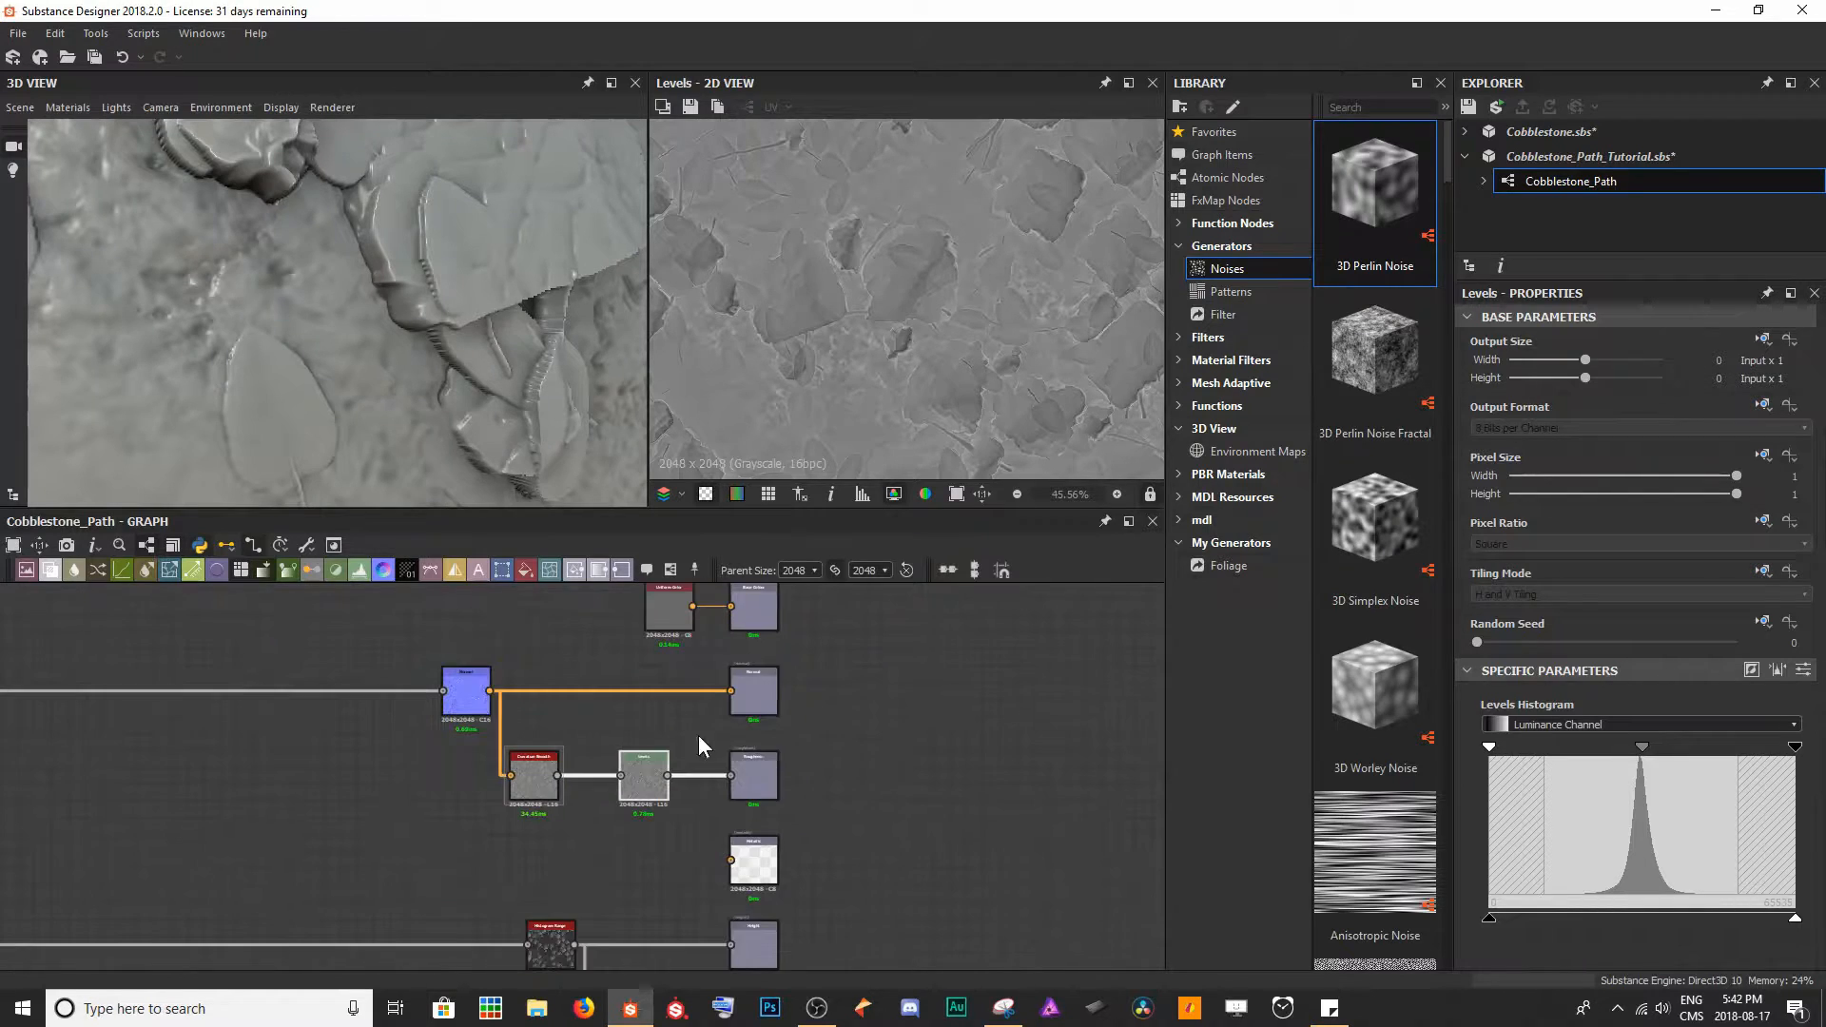
pyautogui.rightClick(962, 757)
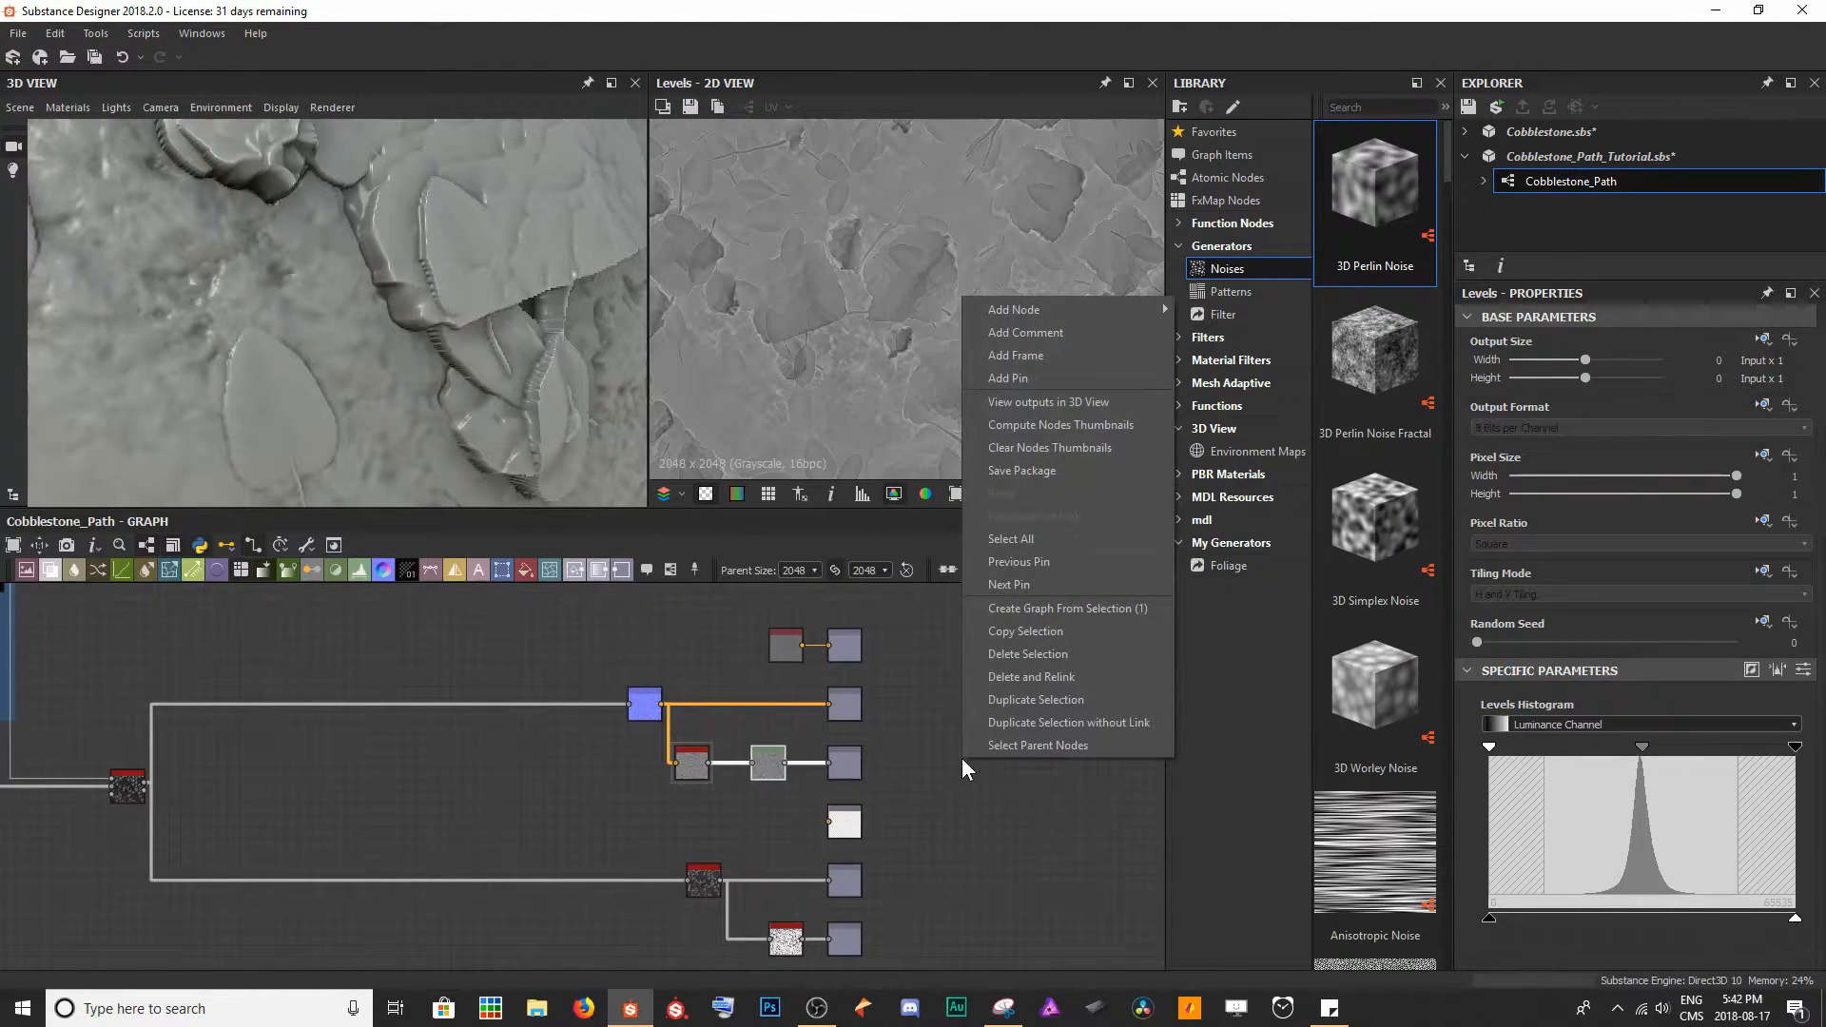
pyautogui.click(1019, 402)
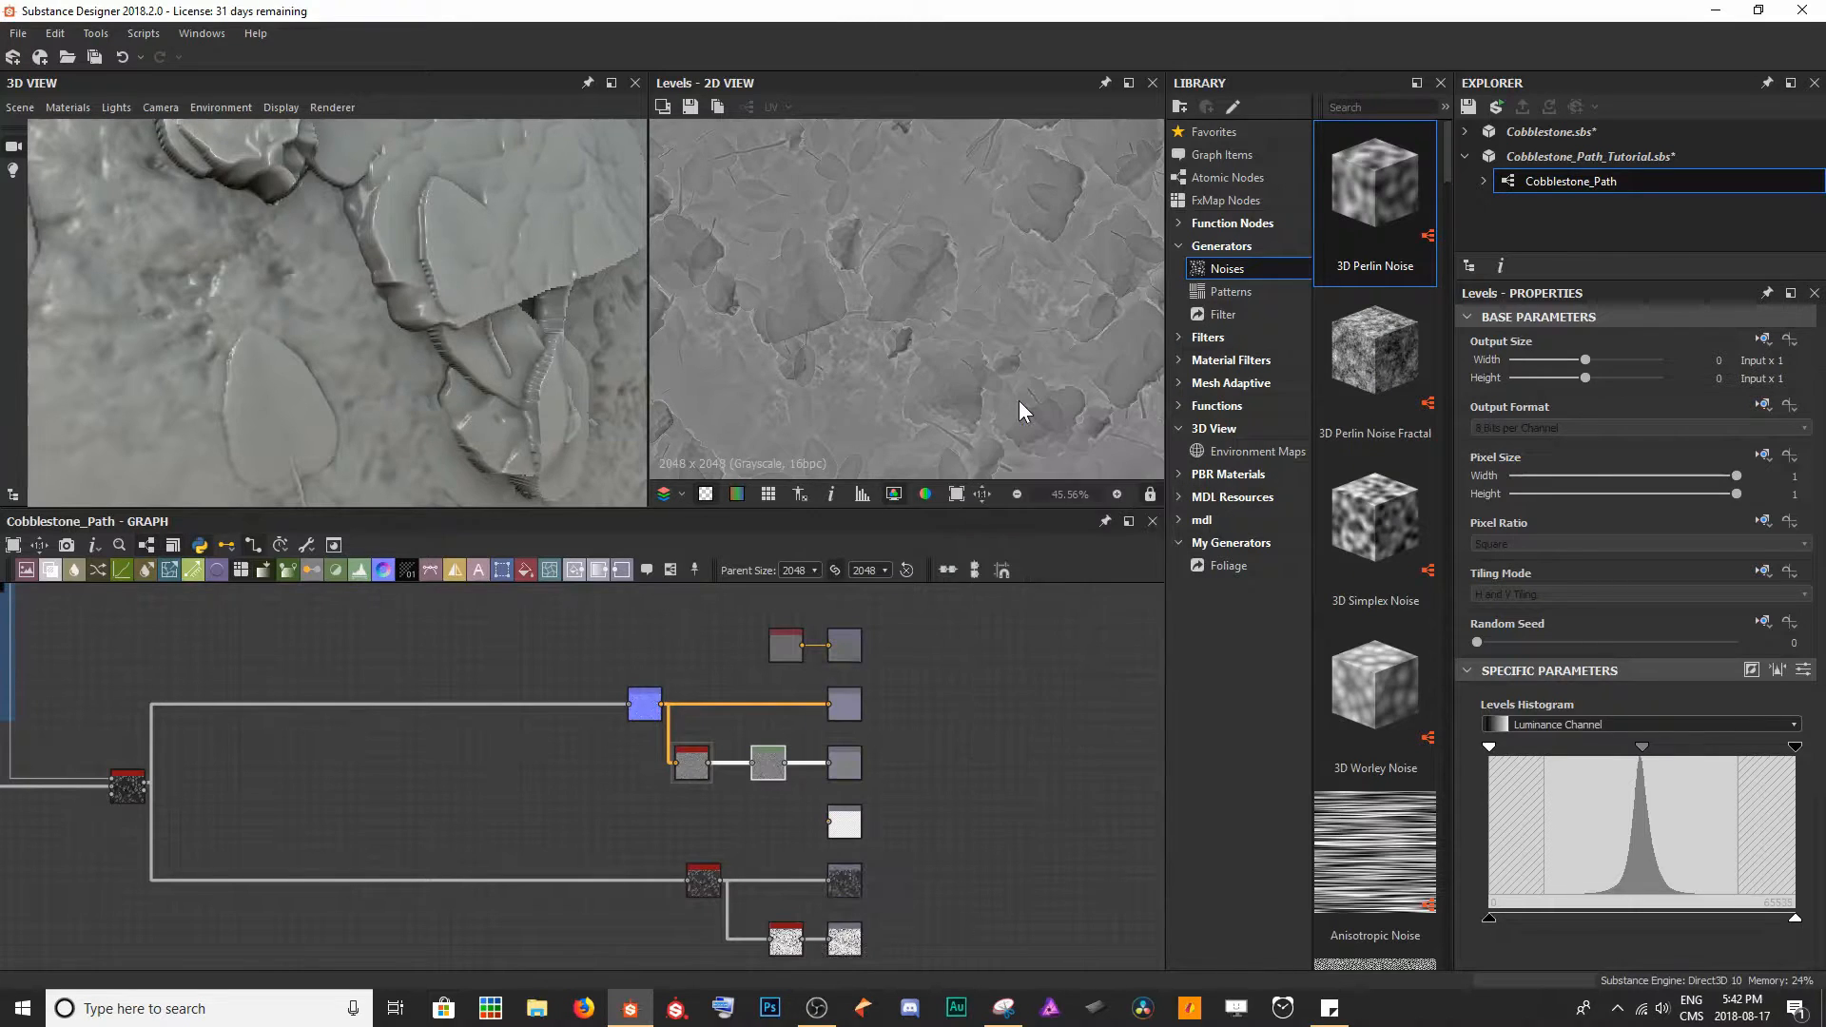
pyautogui.scroll(-8, 481, 310)
pyautogui.moveTo(476, 314); pyautogui.dragTo(326, 367)
pyautogui.scroll(5, 335, 374)
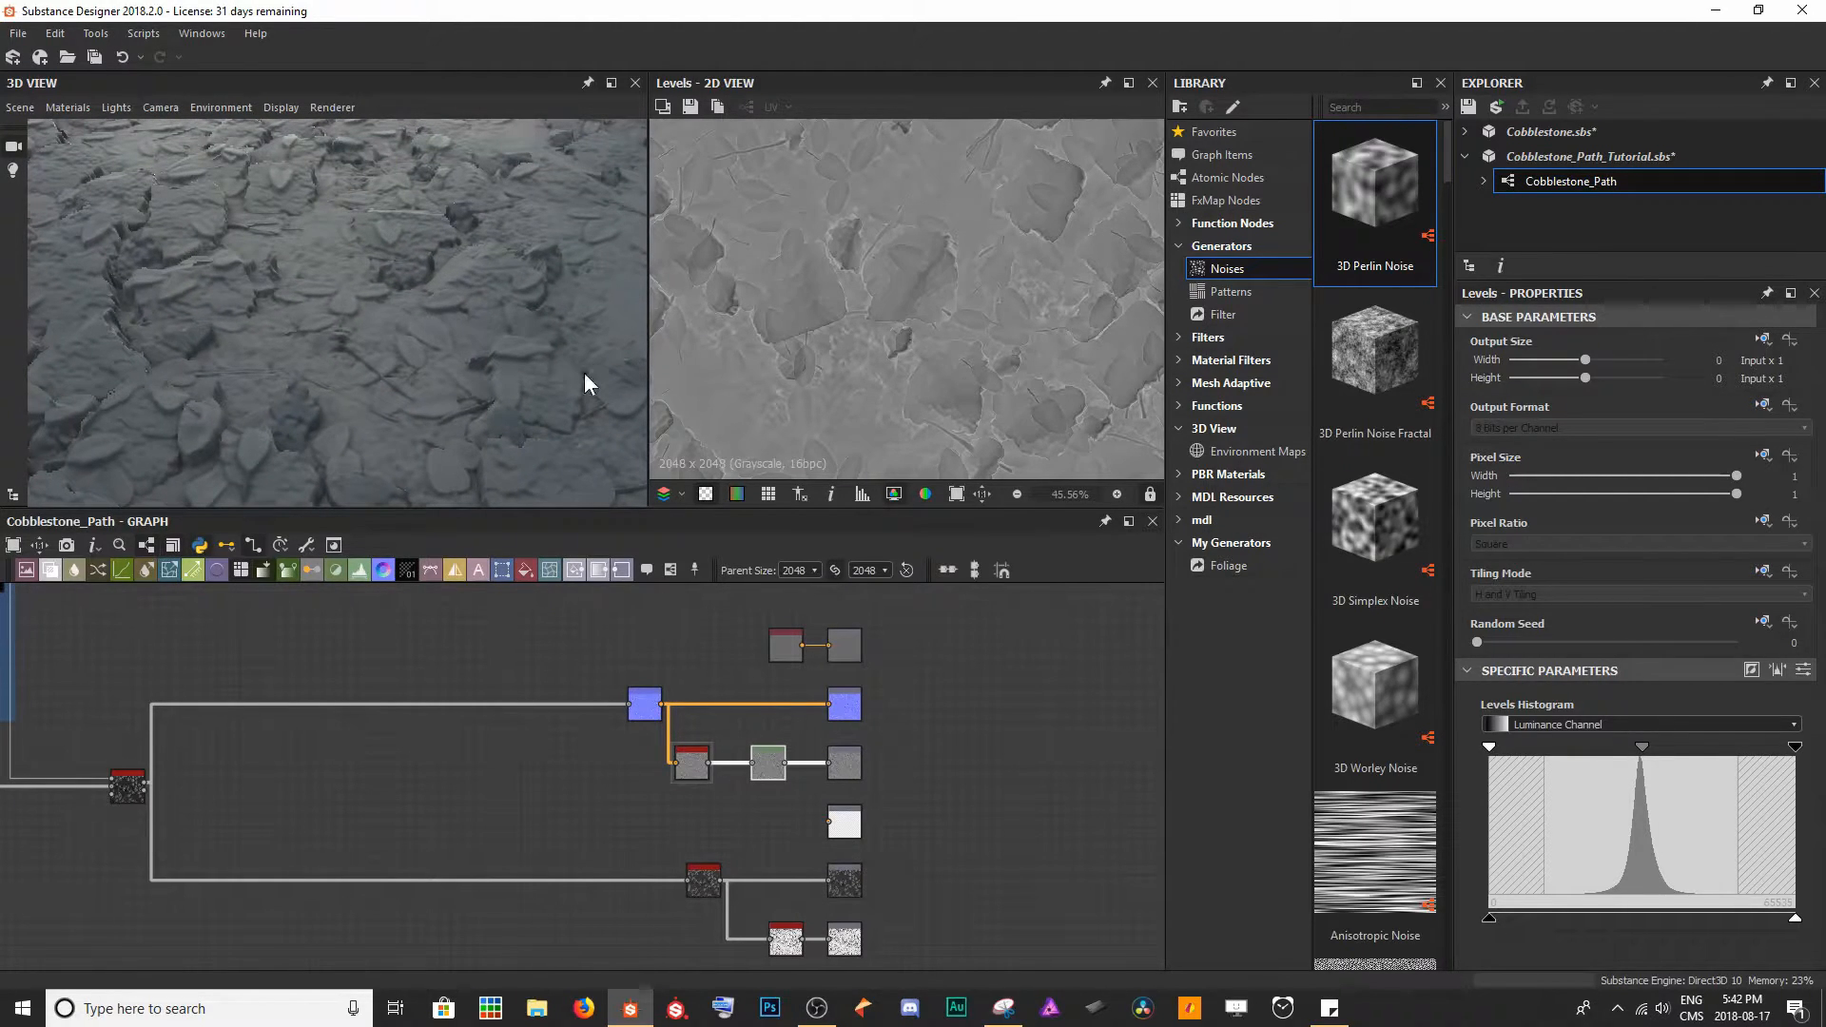
# - Try a much darker roughness through the Levels input range, check the gloss in the 3D view, and restore the full inverted range
pyautogui.scroll(8, 768, 767)
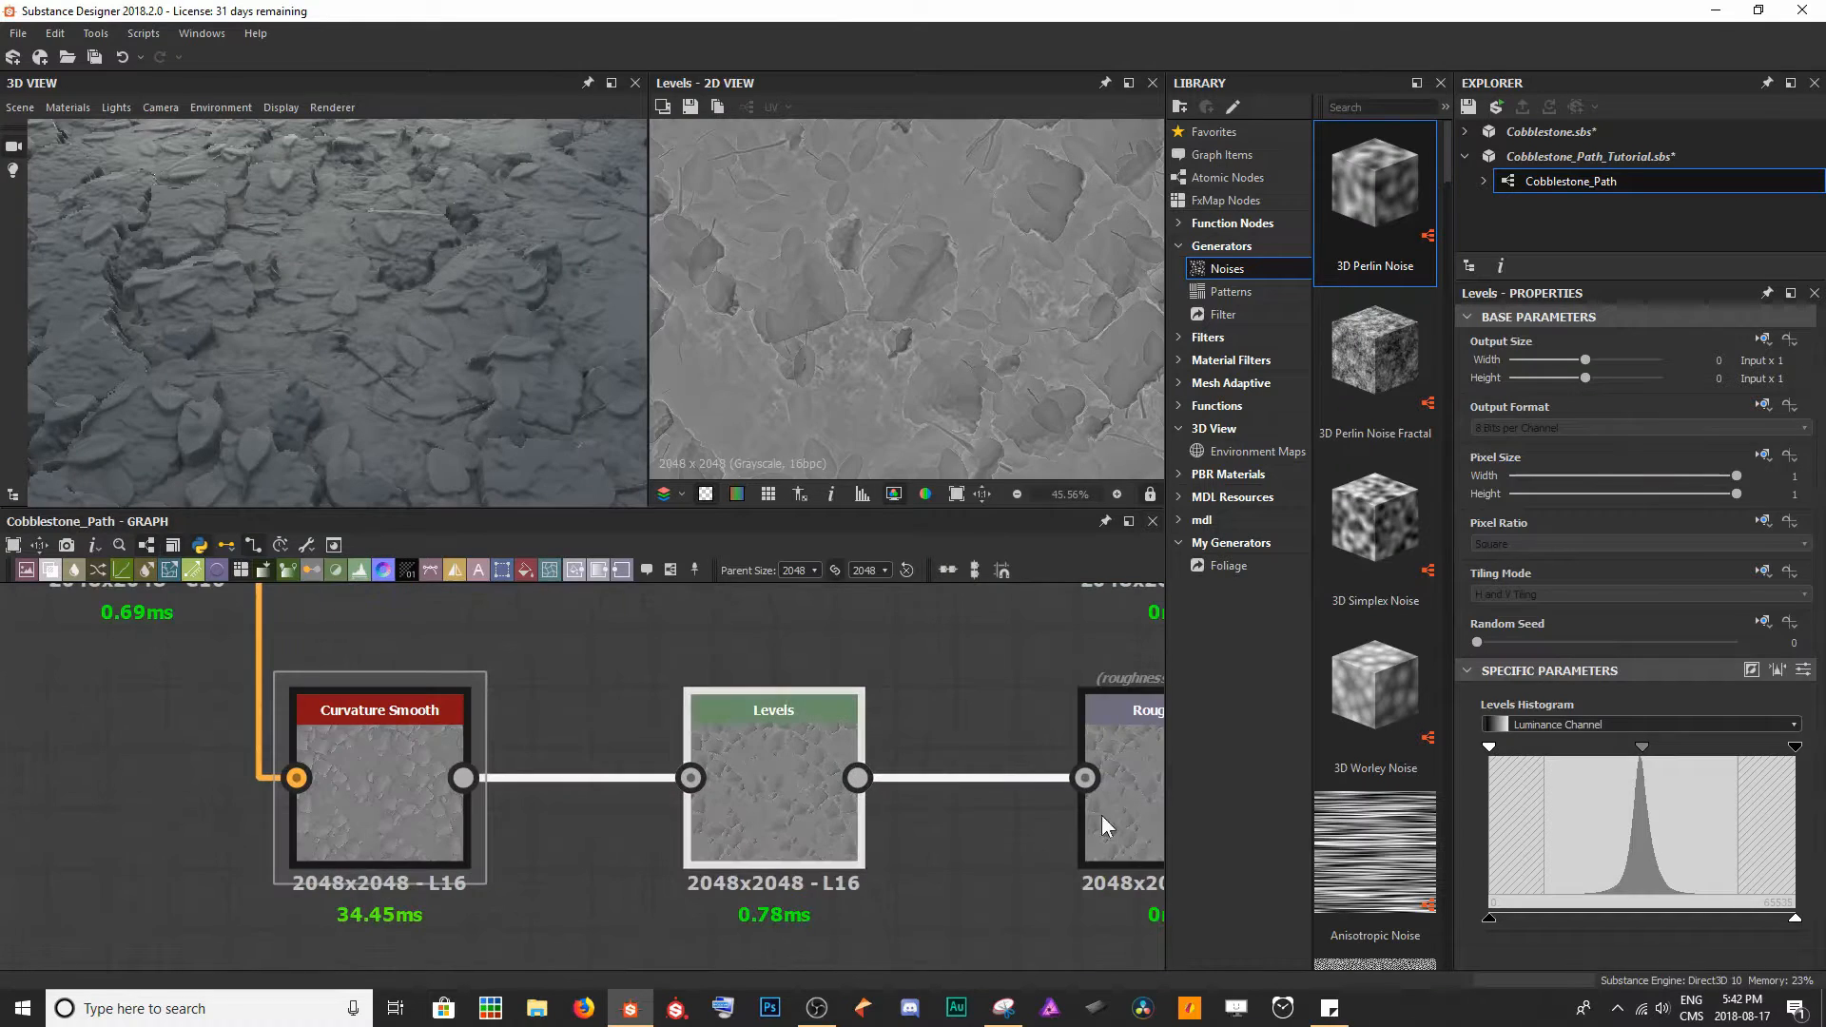
pyautogui.moveTo(1794, 747); pyautogui.dragTo(1672, 757)
pyautogui.moveTo(440, 278)
pyautogui.mouseDown()
pyautogui.moveTo(261, 215)
pyautogui.moveTo(364, 291)
pyautogui.moveTo(476, 244)
pyautogui.moveTo(489, 294)
pyautogui.moveTo(466, 250)
pyautogui.moveTo(431, 263)
pyautogui.mouseUp()
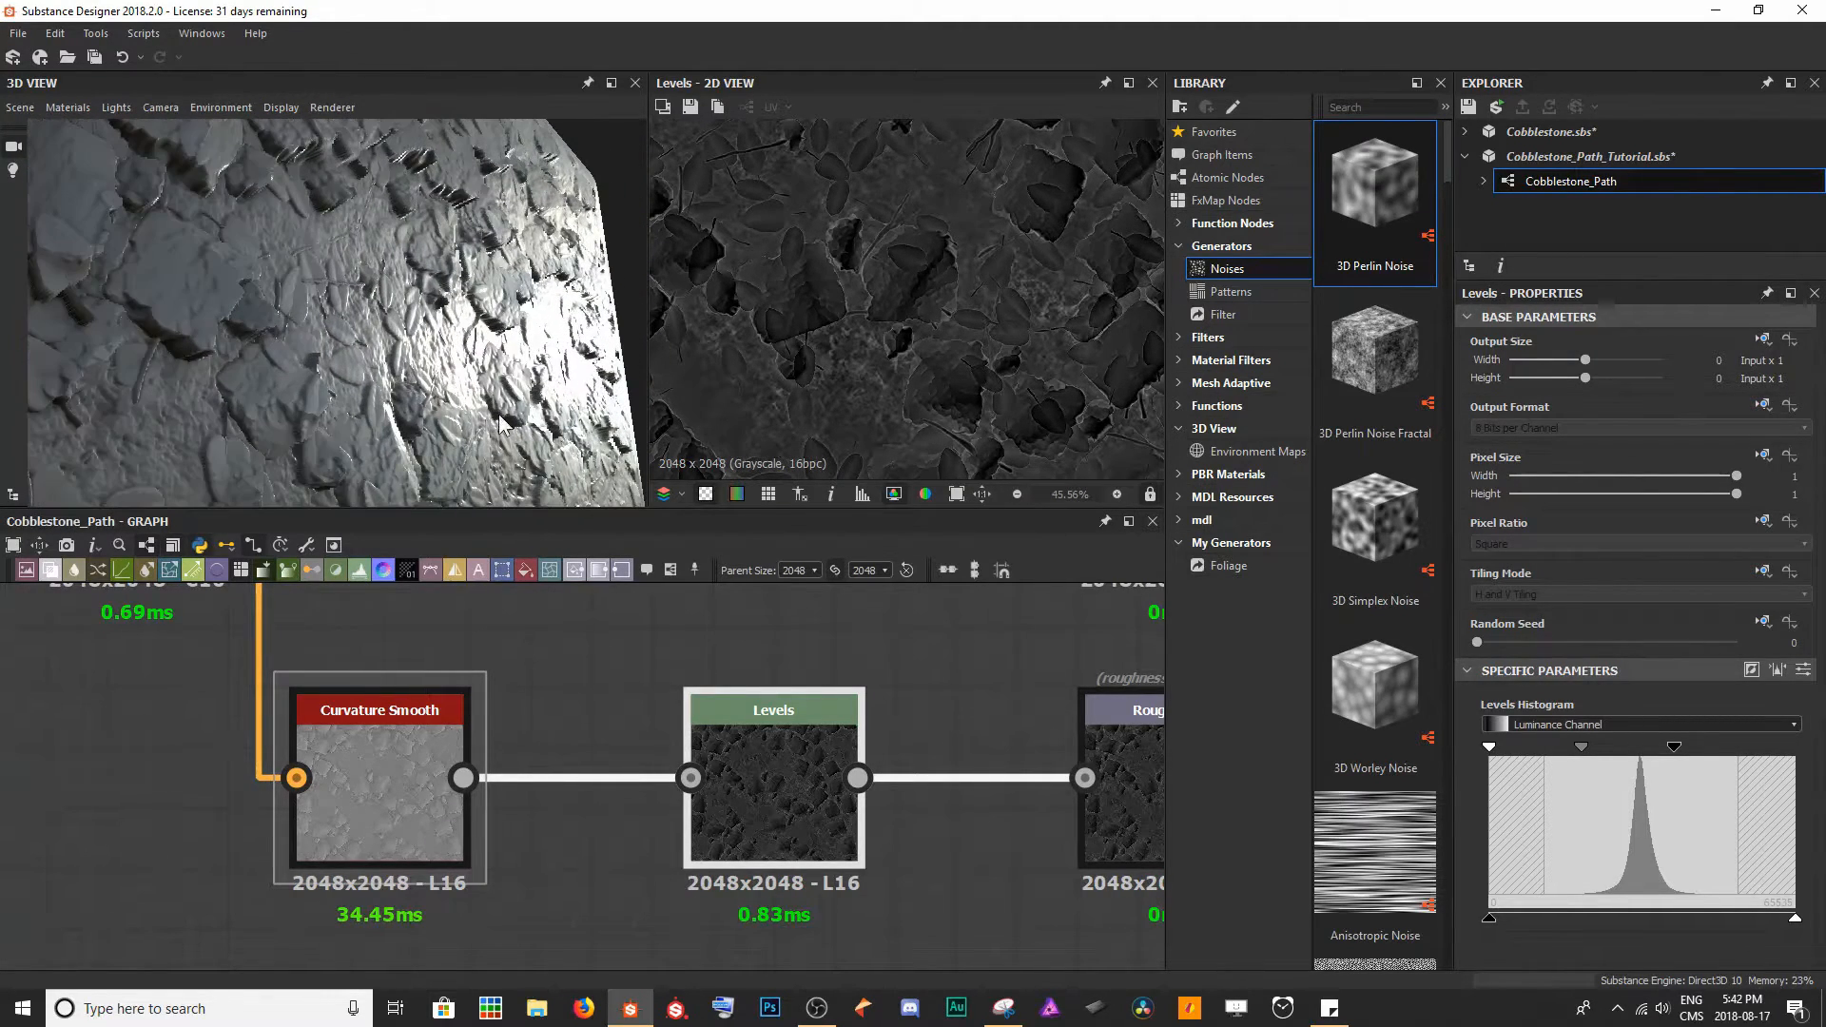
pyautogui.moveTo(1676, 749); pyautogui.dragTo(1794, 748)
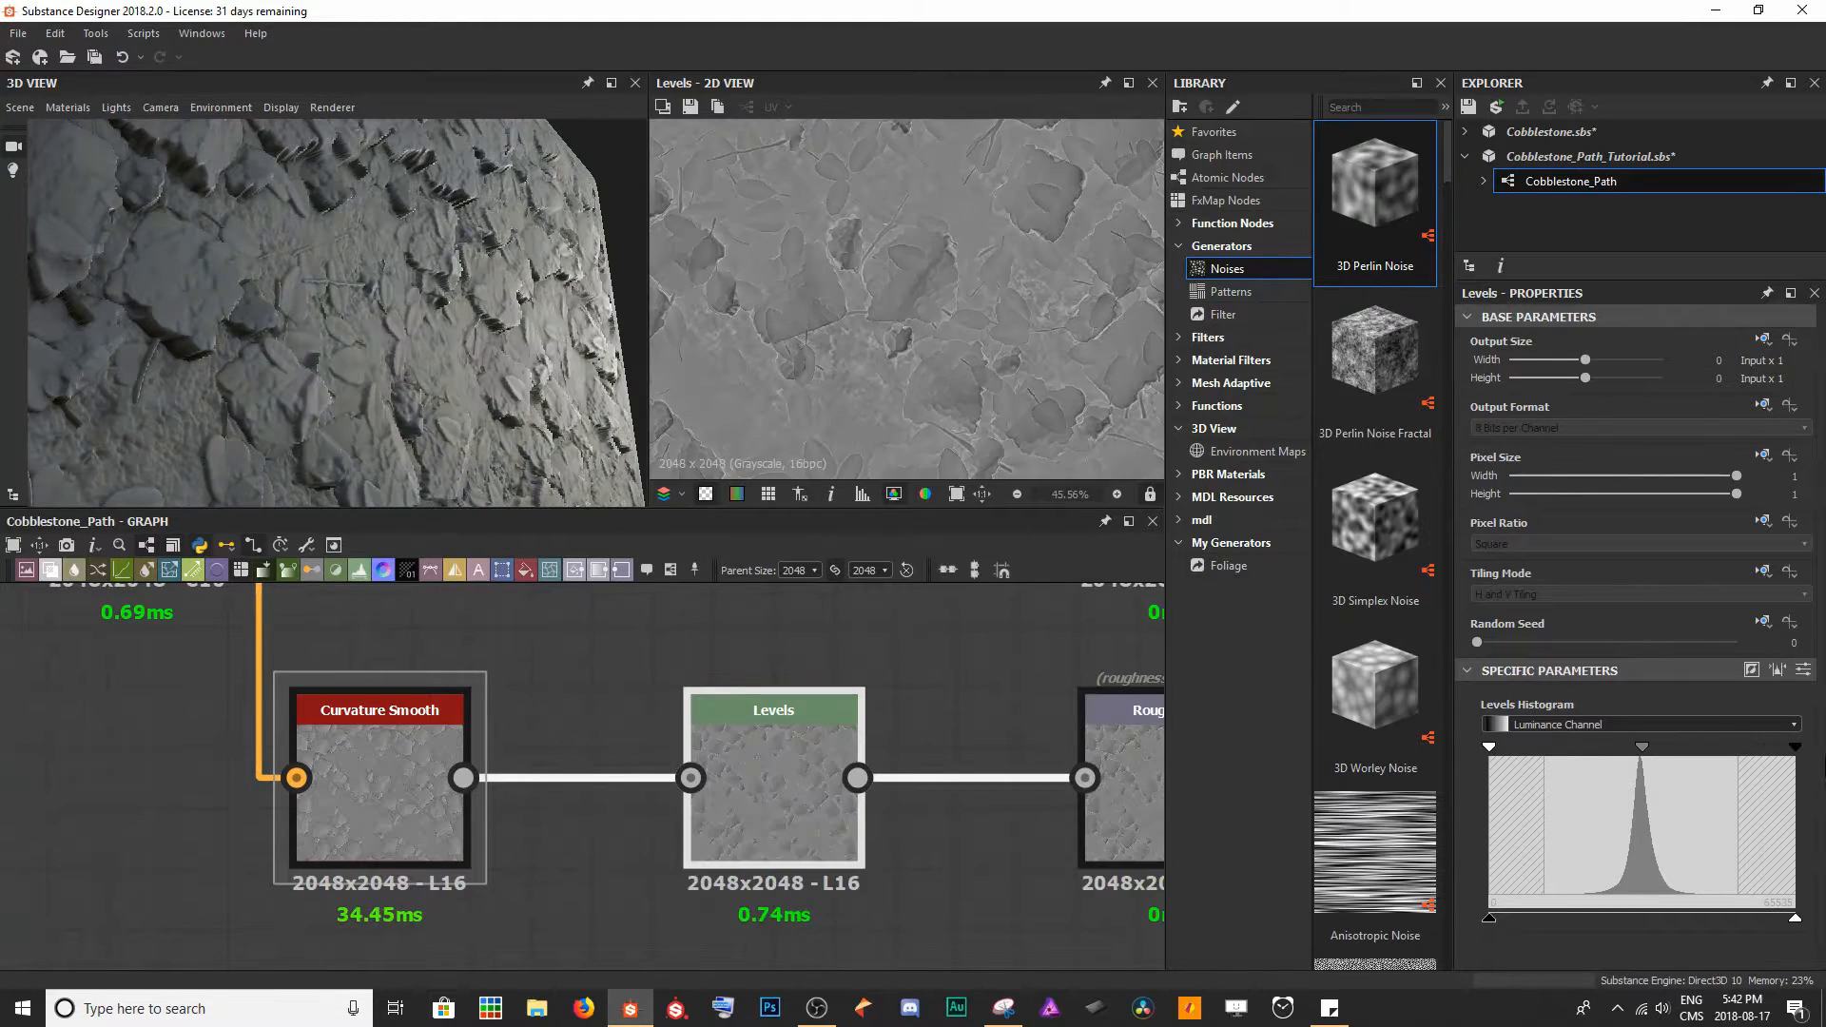
# - Add a Uniform Color node beside the Metallic output and connect the two
pyautogui.scroll(-4, 584, 840)
pyautogui.moveTo(801, 867); pyautogui.dragTo(801, 667, button='middle')
pyautogui.scroll(3, 778, 772)
pyautogui.moveTo(778, 772); pyautogui.dragTo(816, 808, button='middle')
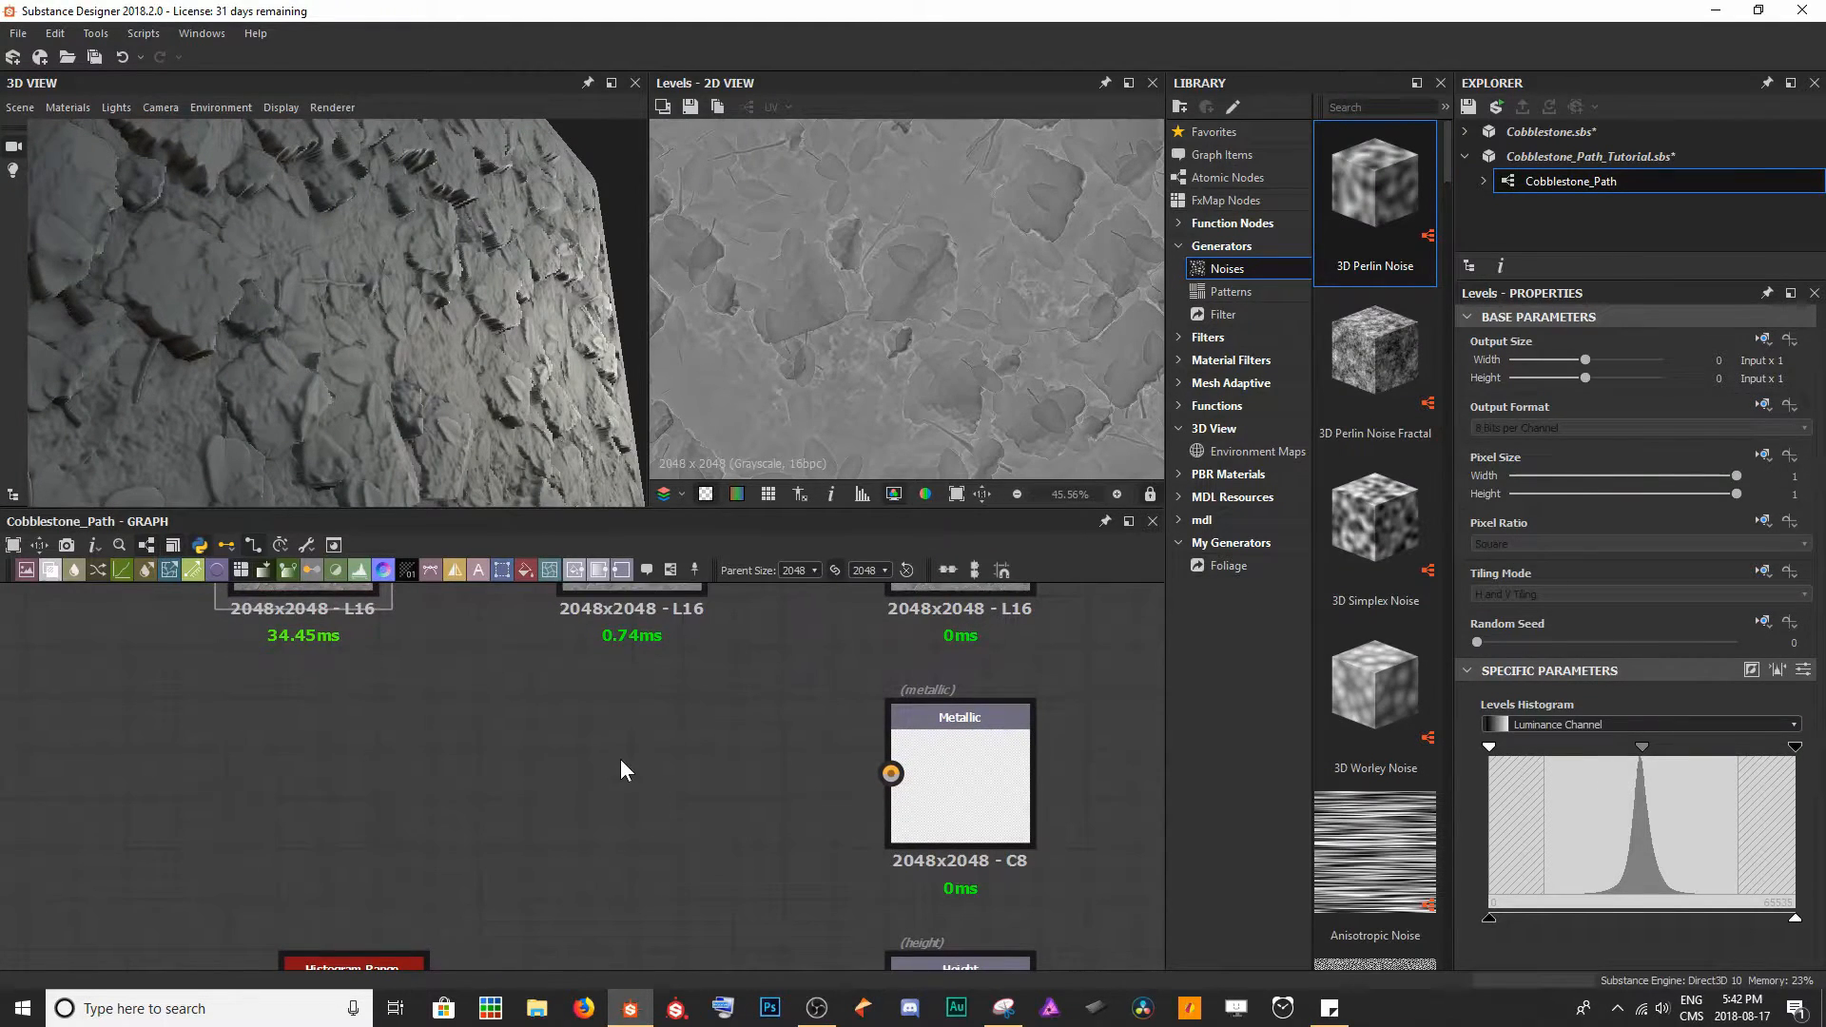
pyautogui.moveTo(478, 831); pyautogui.dragTo(472, 836)
pyautogui.moveTo(525, 774); pyautogui.dragTo(892, 774)
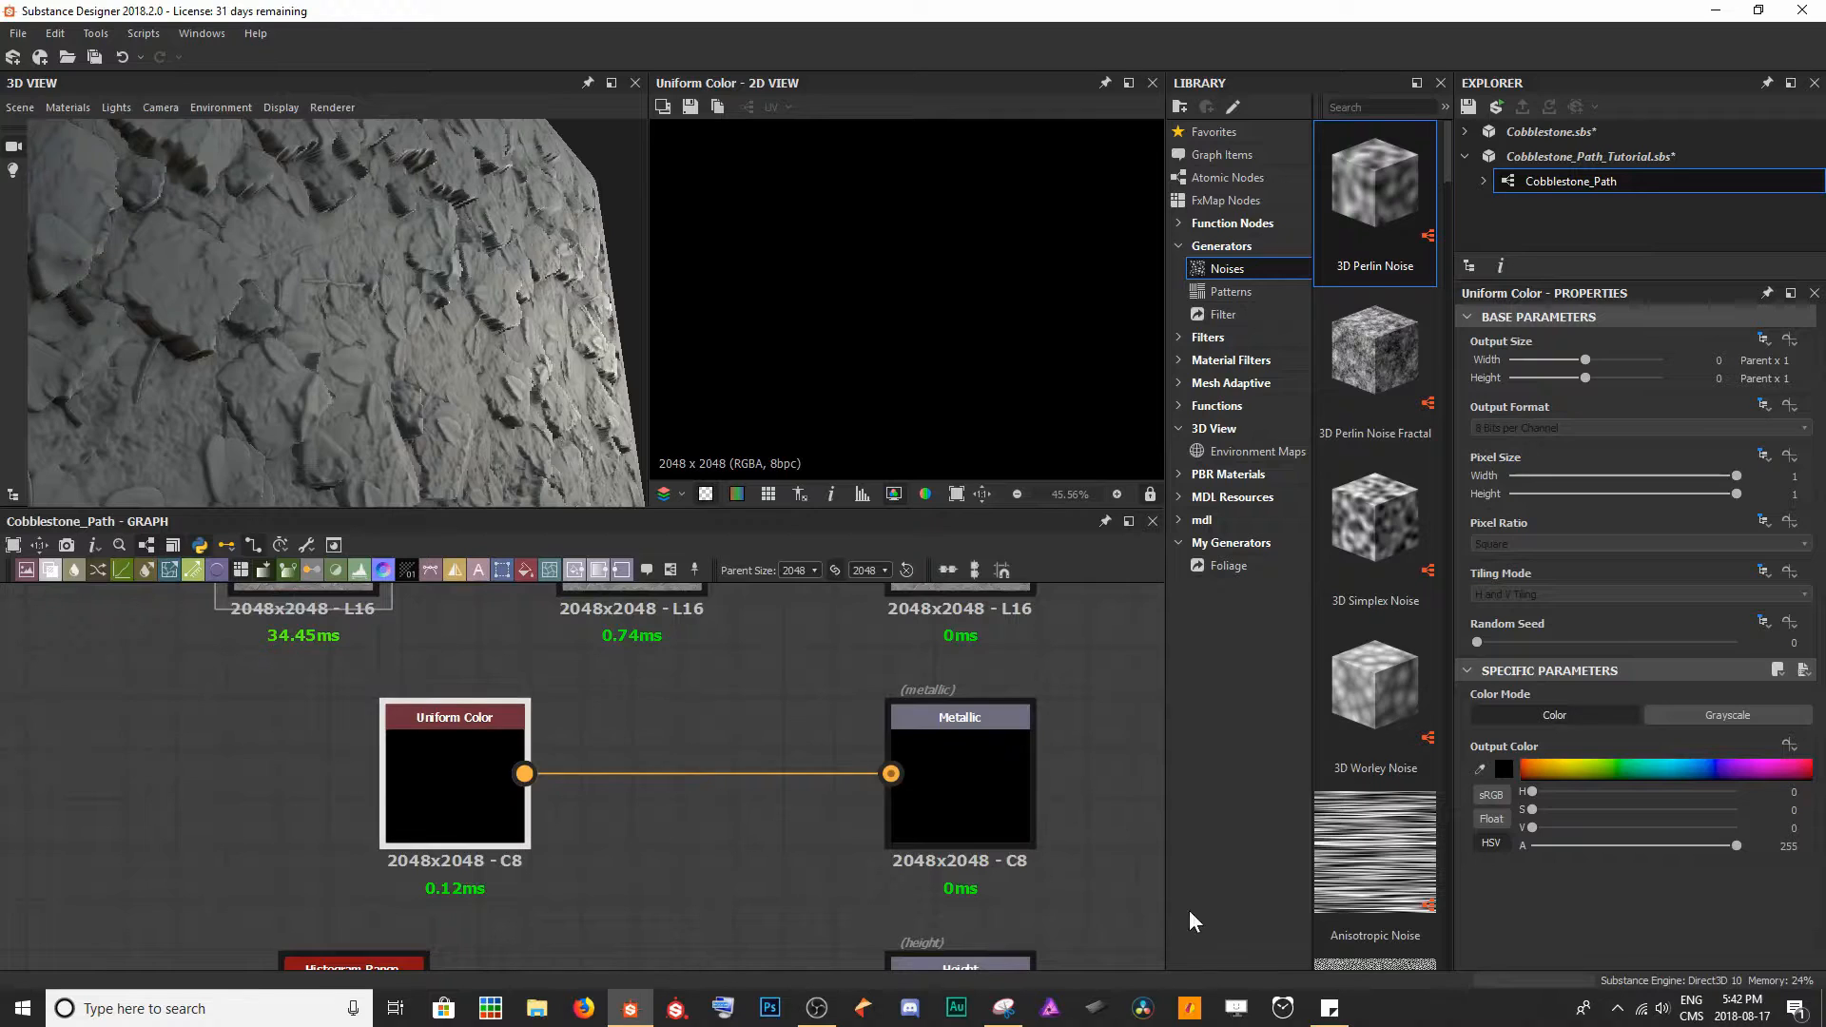
# - Switch the metallic Uniform Color node to grayscale and give it an absolute output size of 16 x 16 px
pyautogui.click(1720, 719)
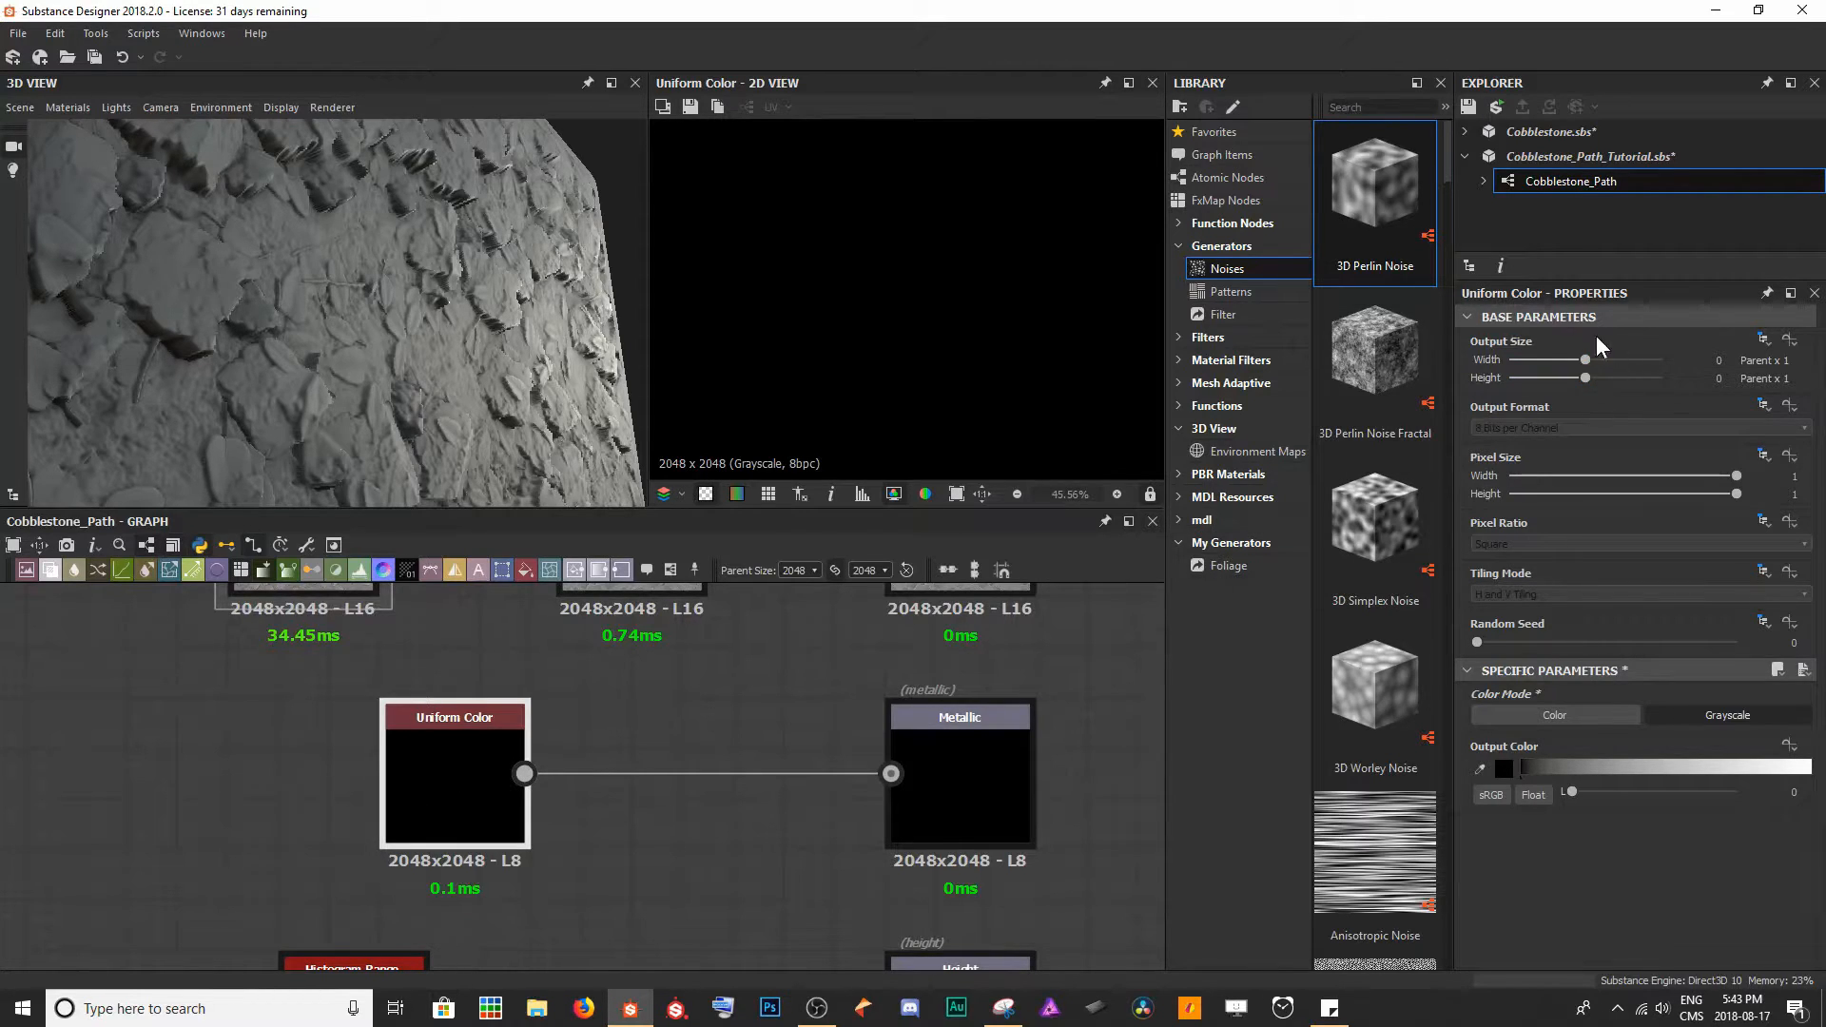
pyautogui.click(1755, 335)
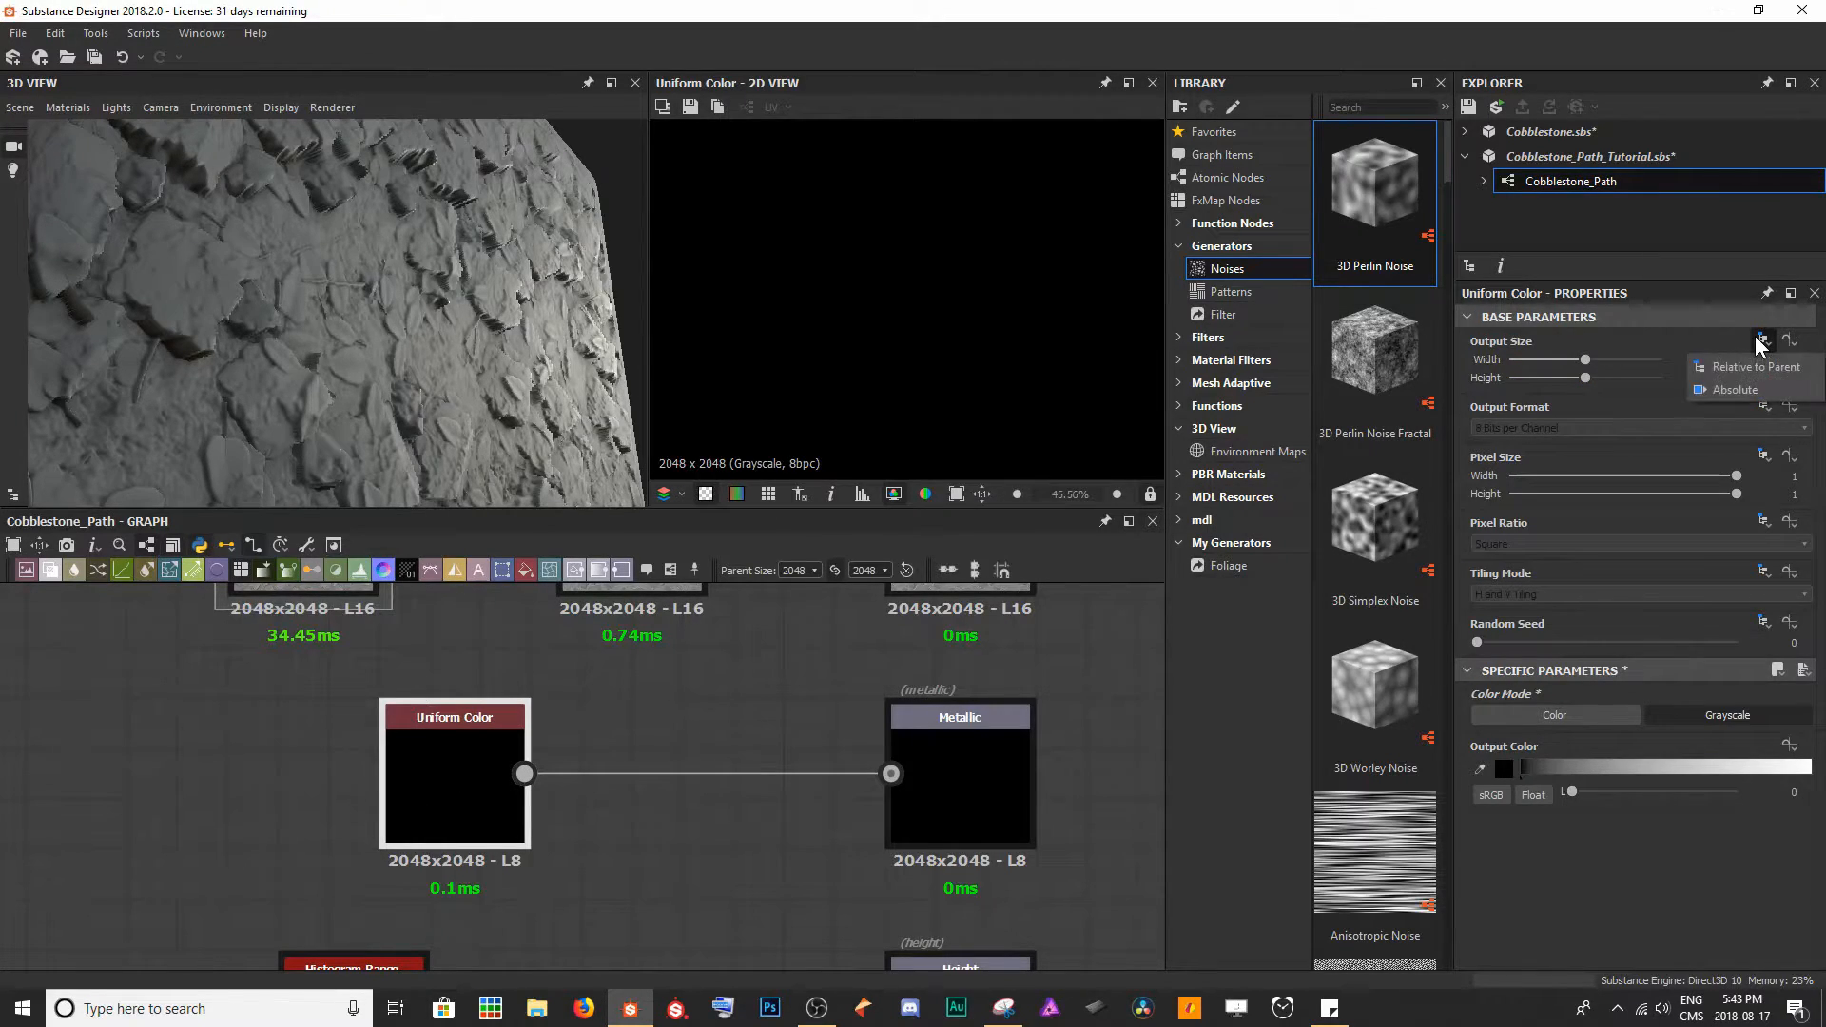
pyautogui.click(1754, 386)
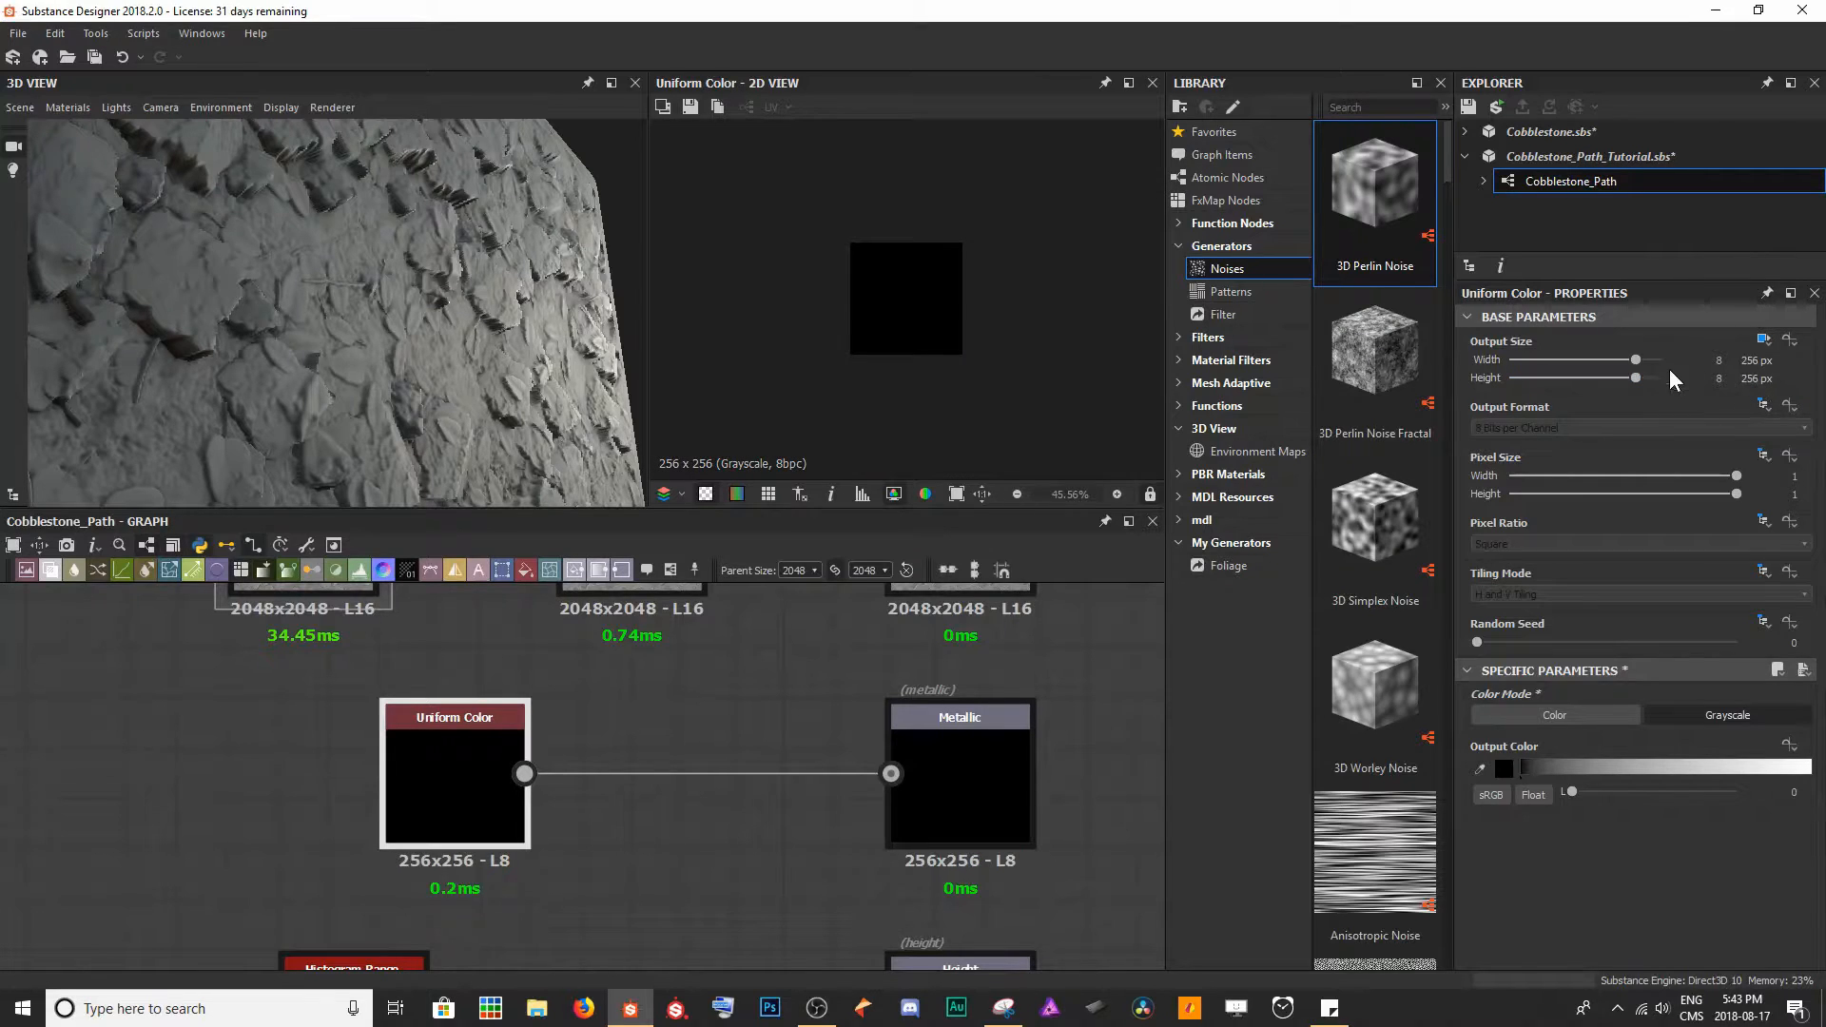
pyautogui.moveTo(1630, 358)
pyautogui.mouseDown()
pyautogui.moveTo(1609, 359)
pyautogui.moveTo(1610, 379)
pyautogui.mouseUp()
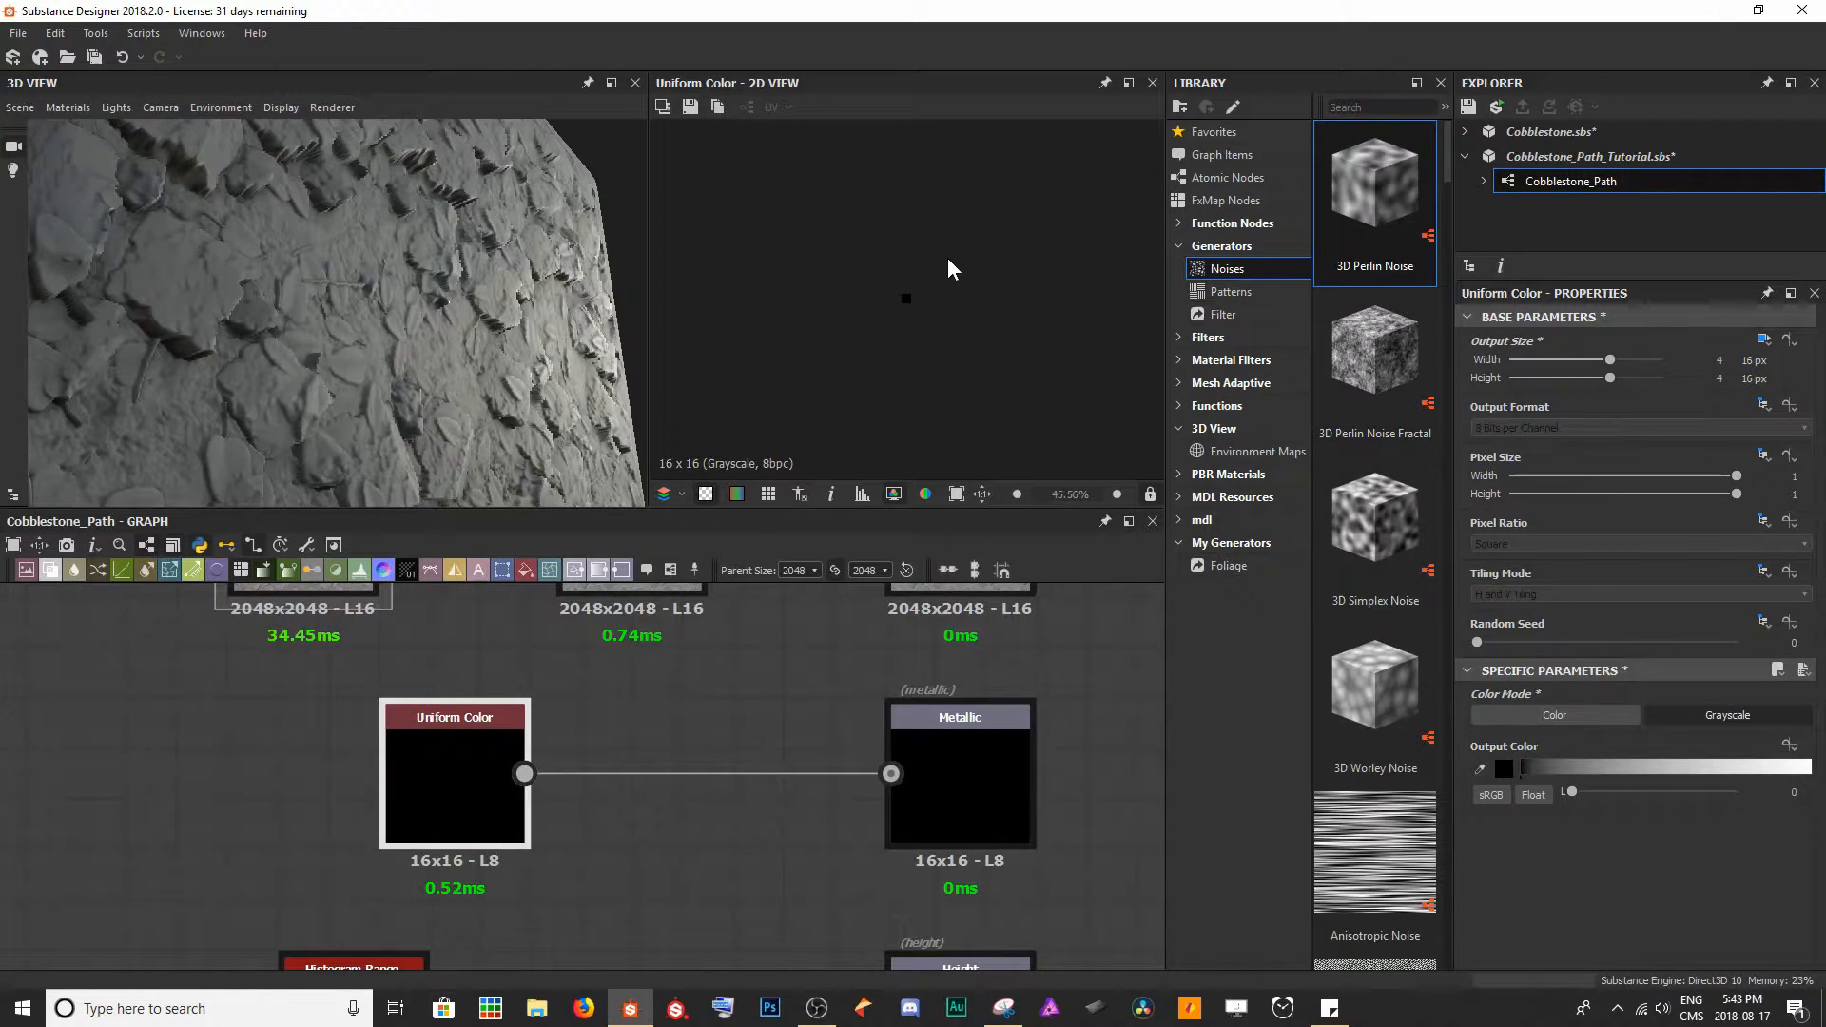
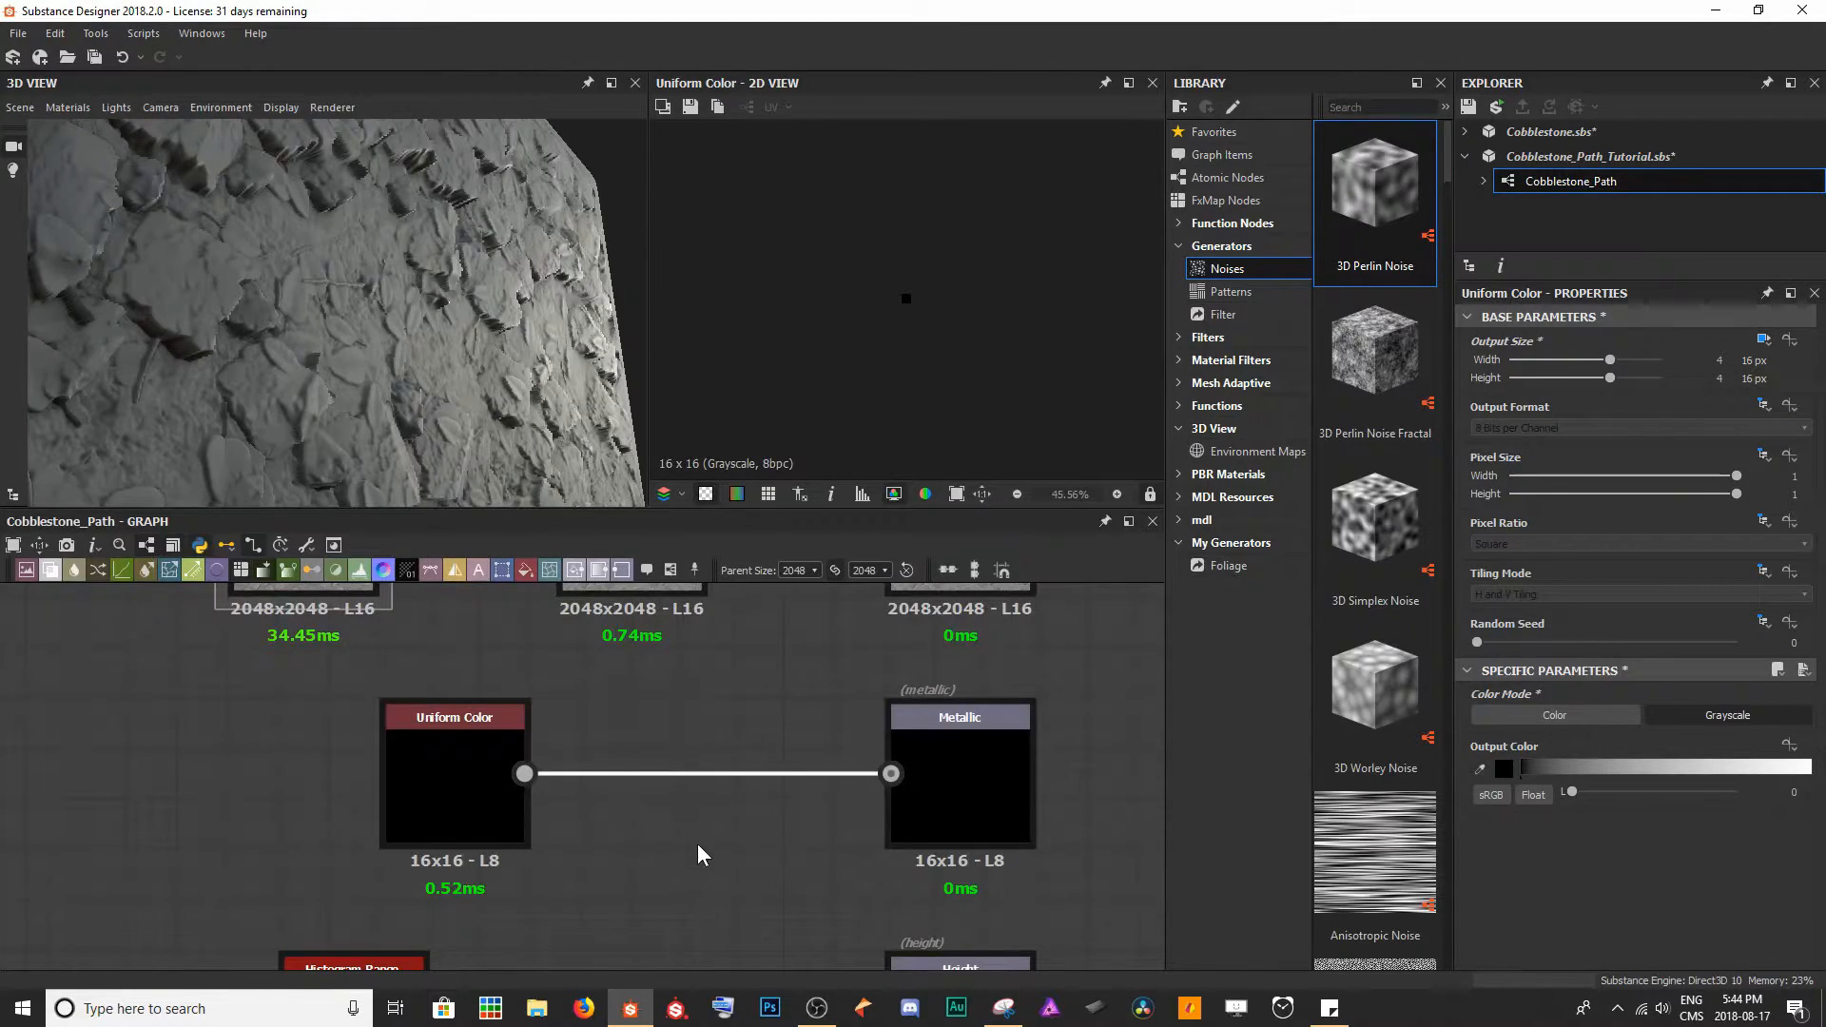
# - Insert a Levels node between the Uniform Color and Metallic nodes, and make its output size relative to the parent
pyautogui.press('space')
pyautogui.write('Inv')
pyautogui.press('BackSpace')
pyautogui.press('BackSpace')
pyautogui.press('BackSpace')
pyautogui.write('t')
pyautogui.press('BackSpace')
pyautogui.press('BackSpace')
pyautogui.write('e')
pyautogui.press('BackSpace')
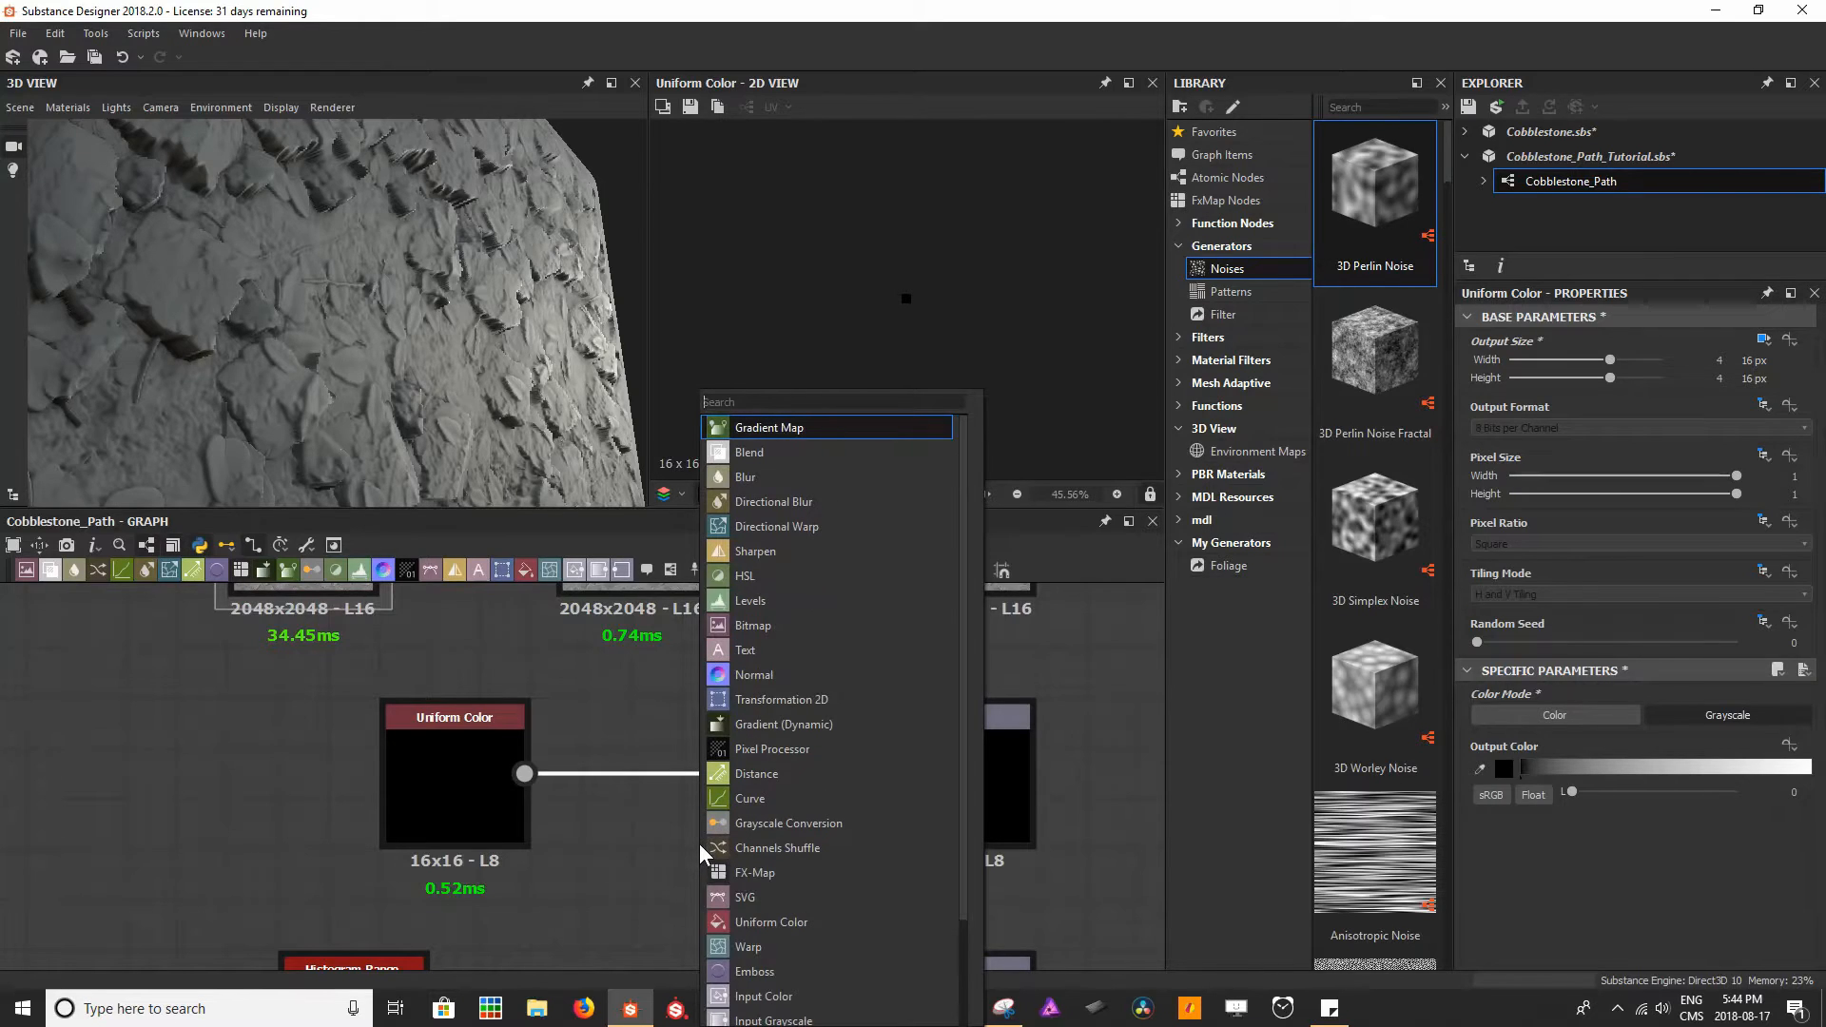
pyautogui.write('leve')
pyautogui.press('Return')
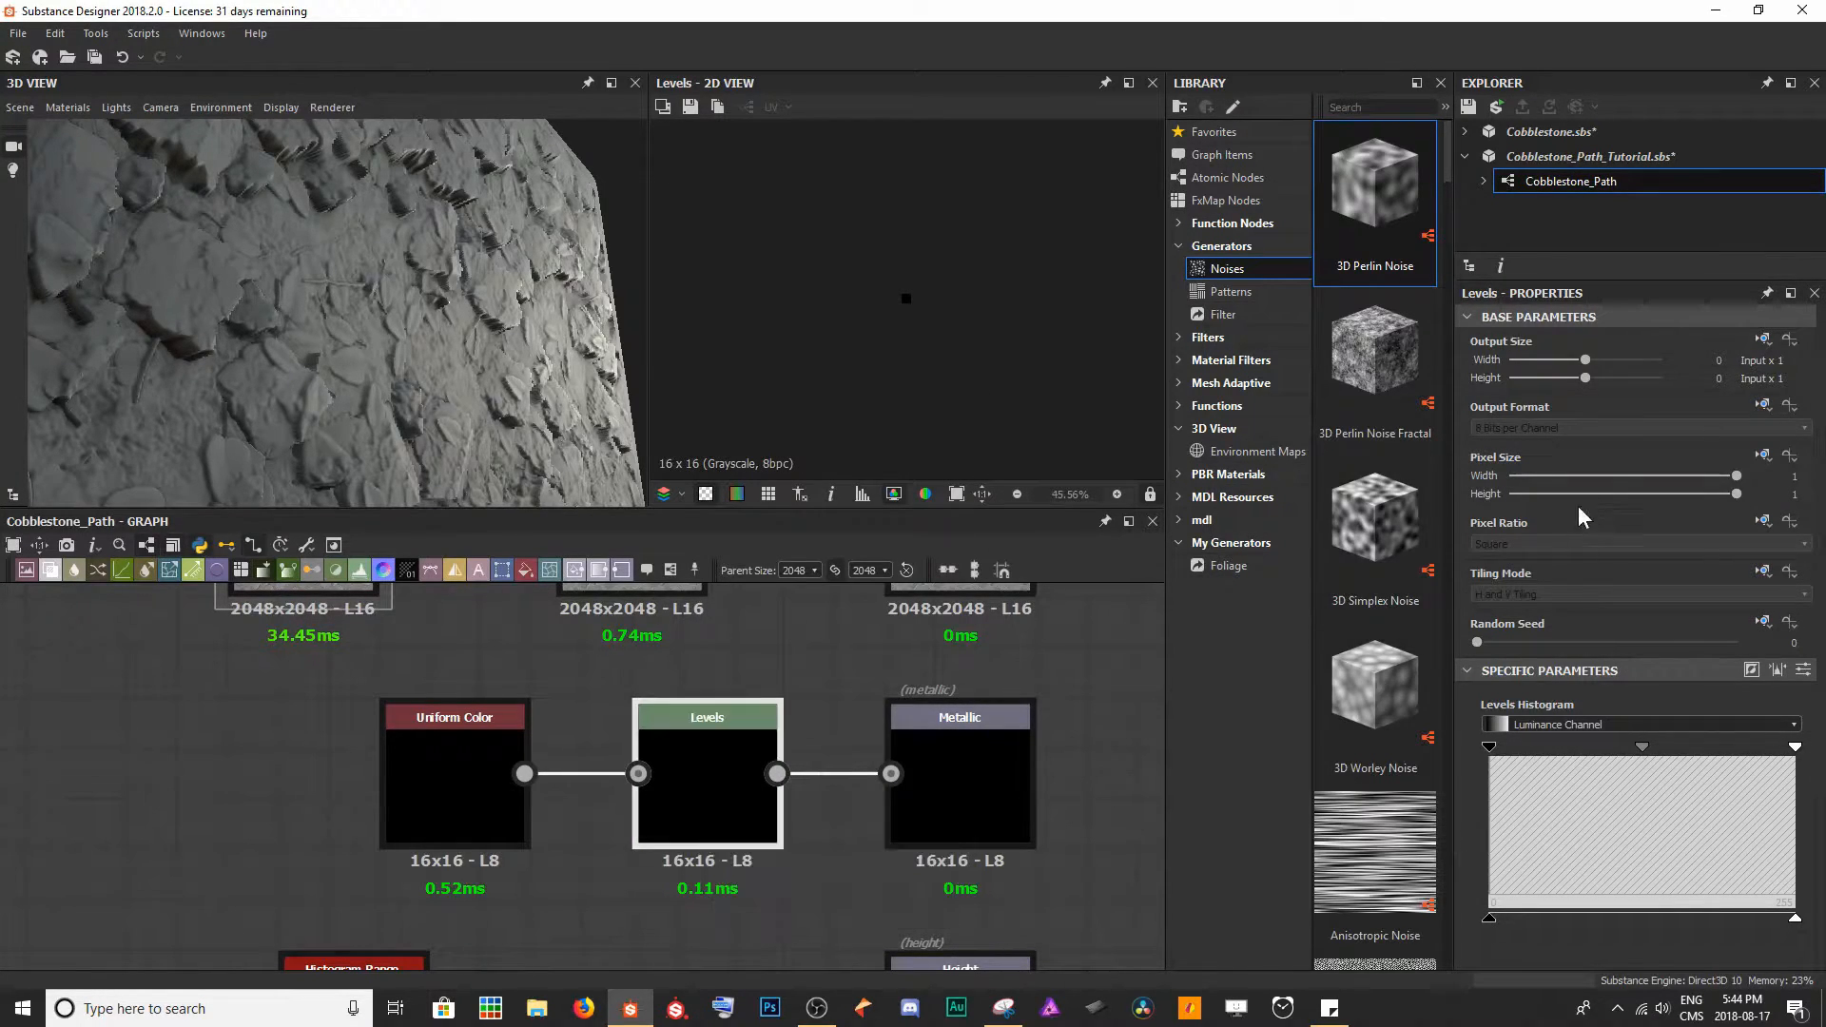
pyautogui.click(1762, 340)
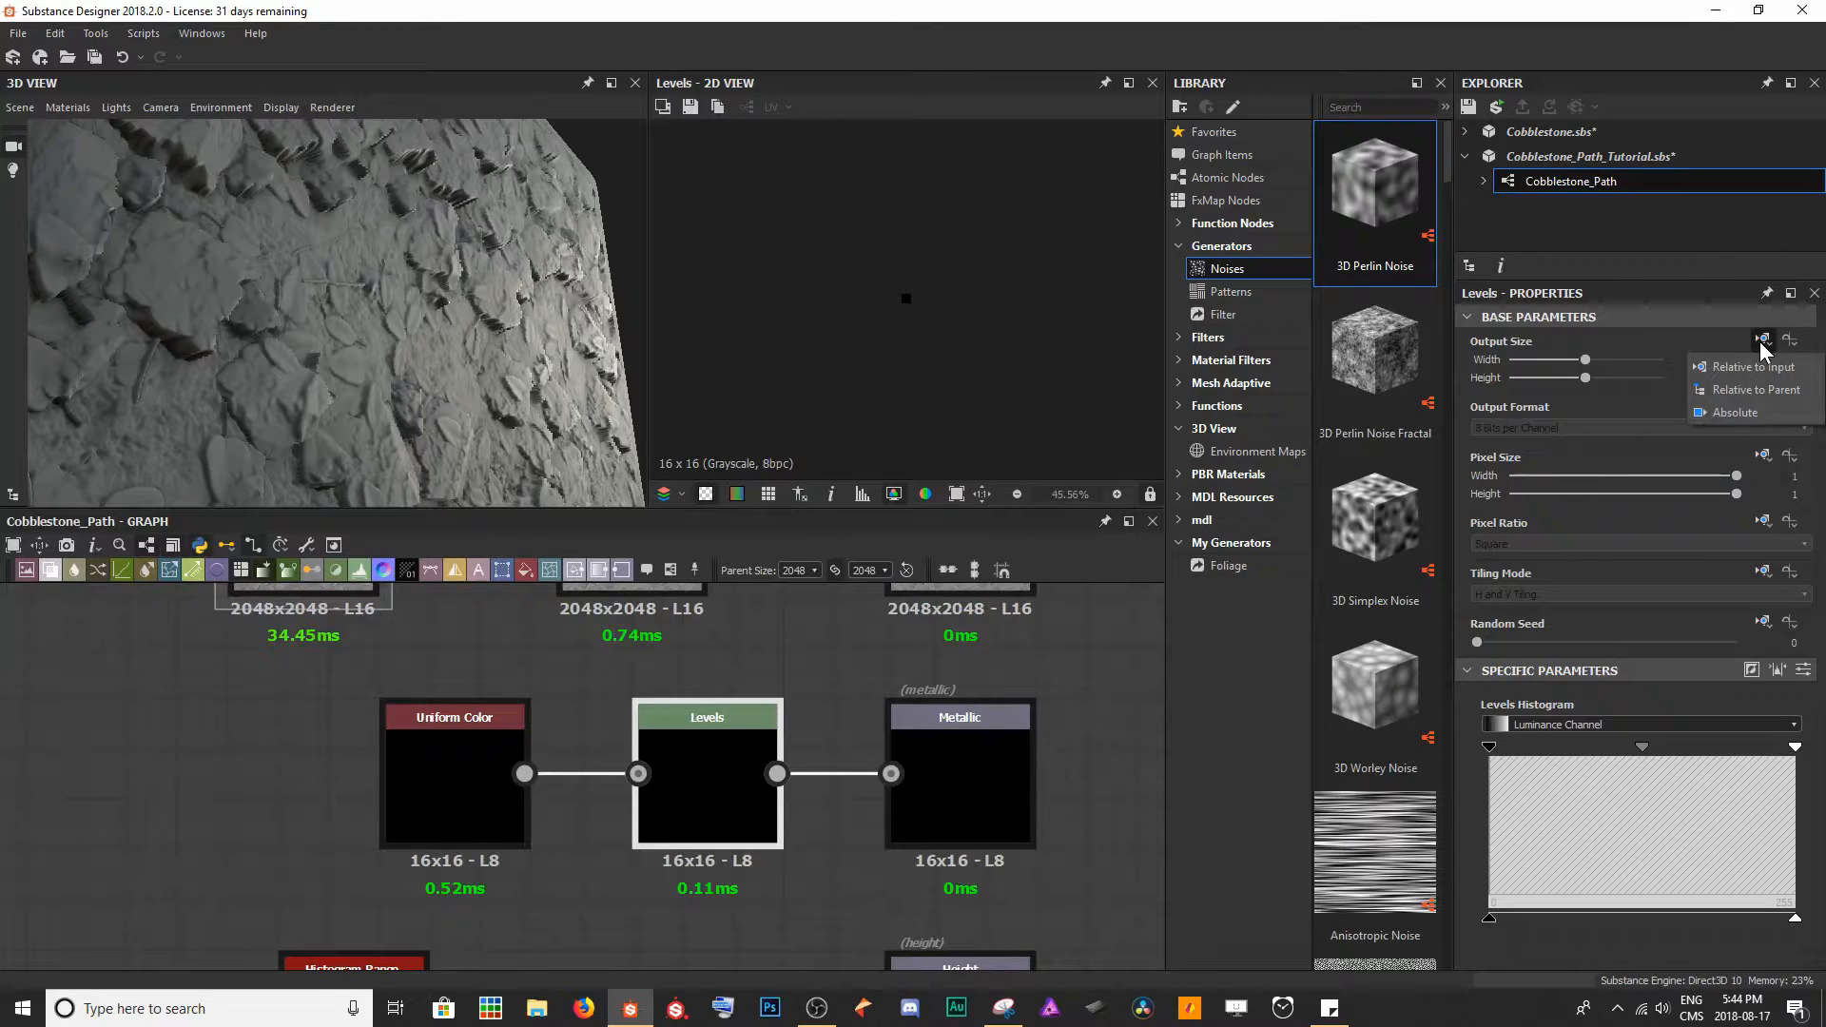
pyautogui.click(1748, 389)
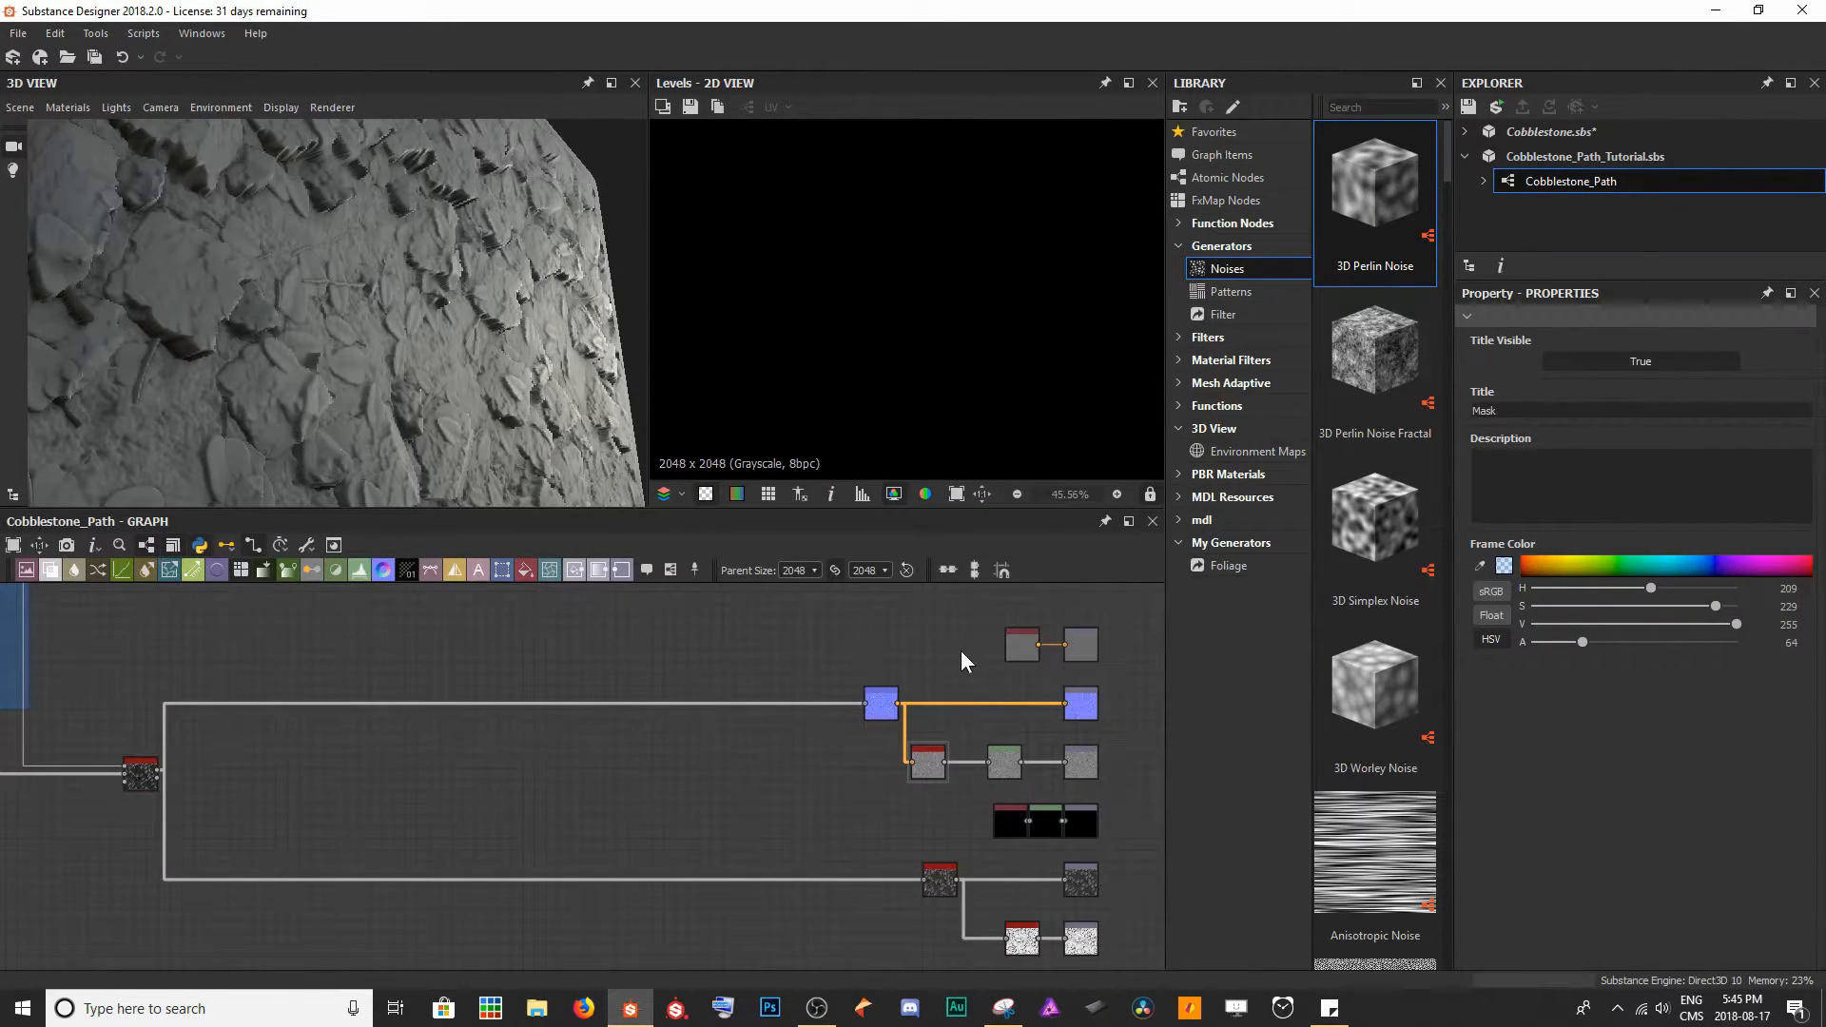
# - Preview the final Height Blend node's blended height and feed it into a new Gradient Map node placed above it
pyautogui.scroll(5, 1046, 666)
pyautogui.moveTo(1039, 671); pyautogui.dragTo(873, 790, button='middle')
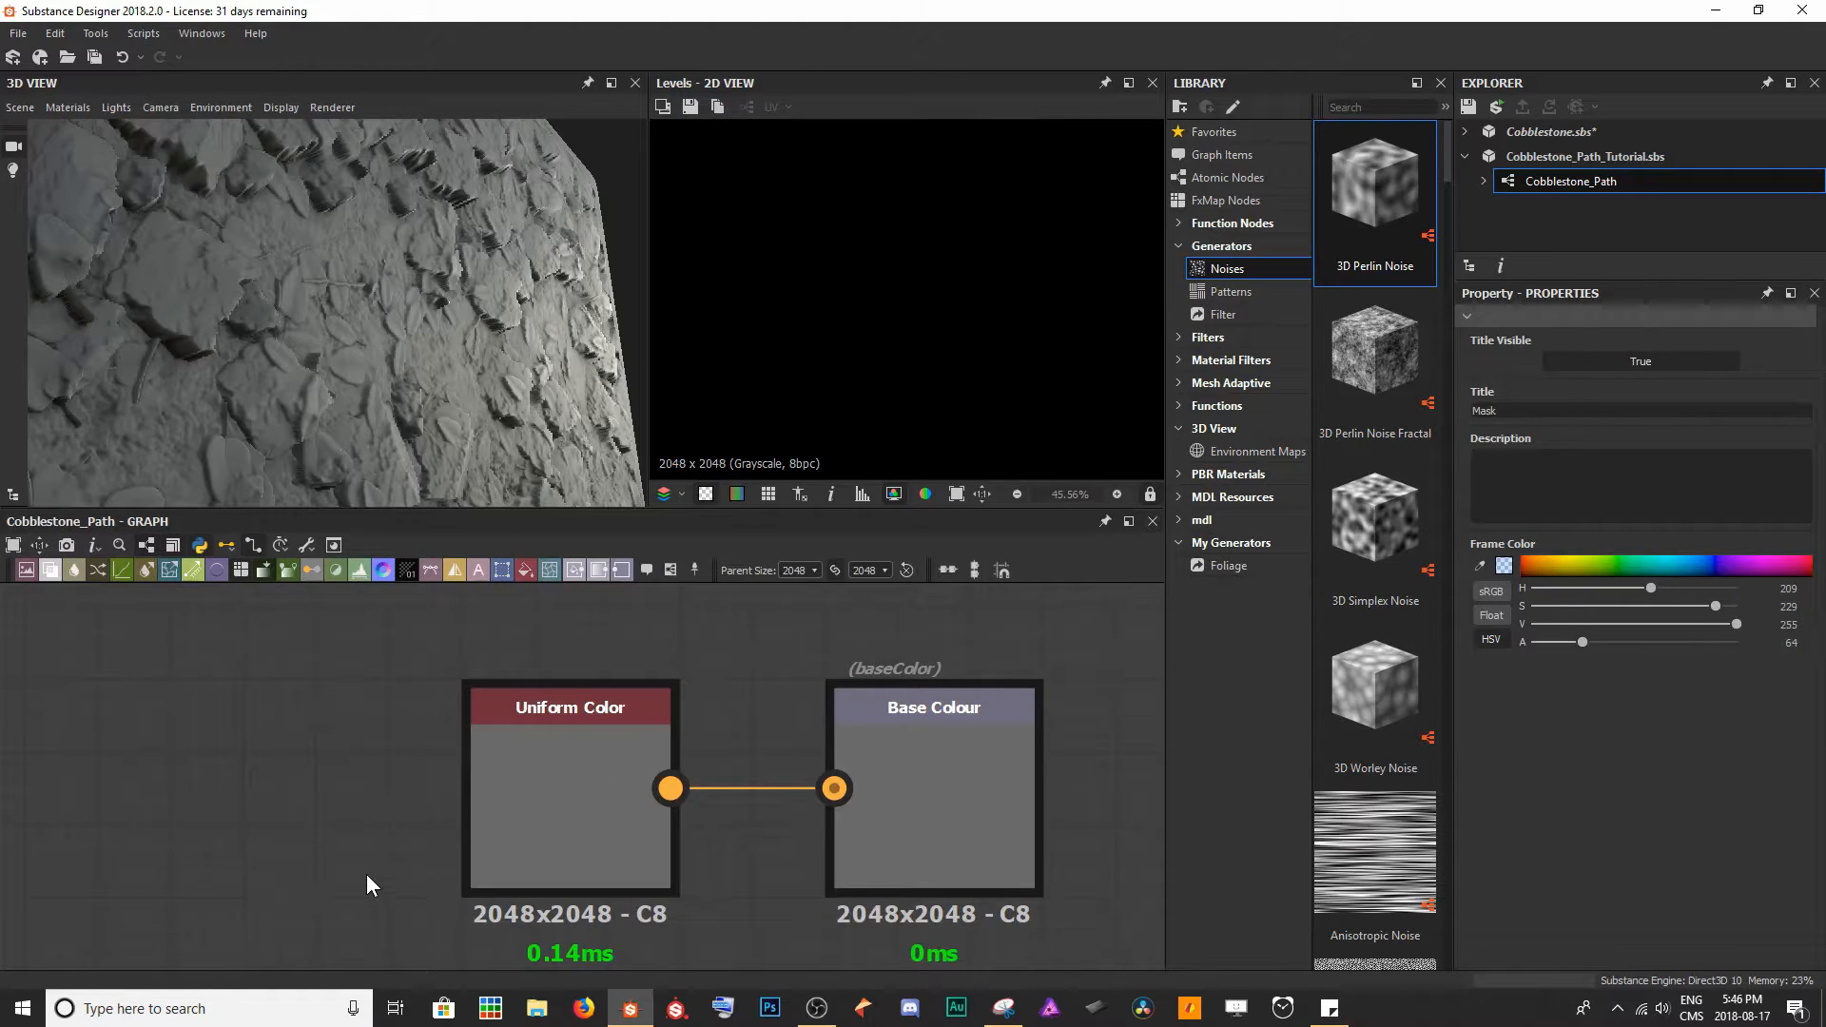
pyautogui.scroll(-5, 367, 875)
pyautogui.moveTo(128, 835); pyautogui.dragTo(716, 683, button='middle')
pyautogui.moveTo(328, 725); pyautogui.dragTo(856, 658, button='middle')
pyautogui.moveTo(187, 754); pyautogui.dragTo(618, 718, button='middle')
pyautogui.moveTo(466, 758); pyautogui.dragTo(720, 684, button='middle')
pyautogui.doubleClick(318, 837)
pyautogui.moveTo(655, 802); pyautogui.dragTo(439, 853, button='middle')
pyautogui.scroll(-3, 495, 853)
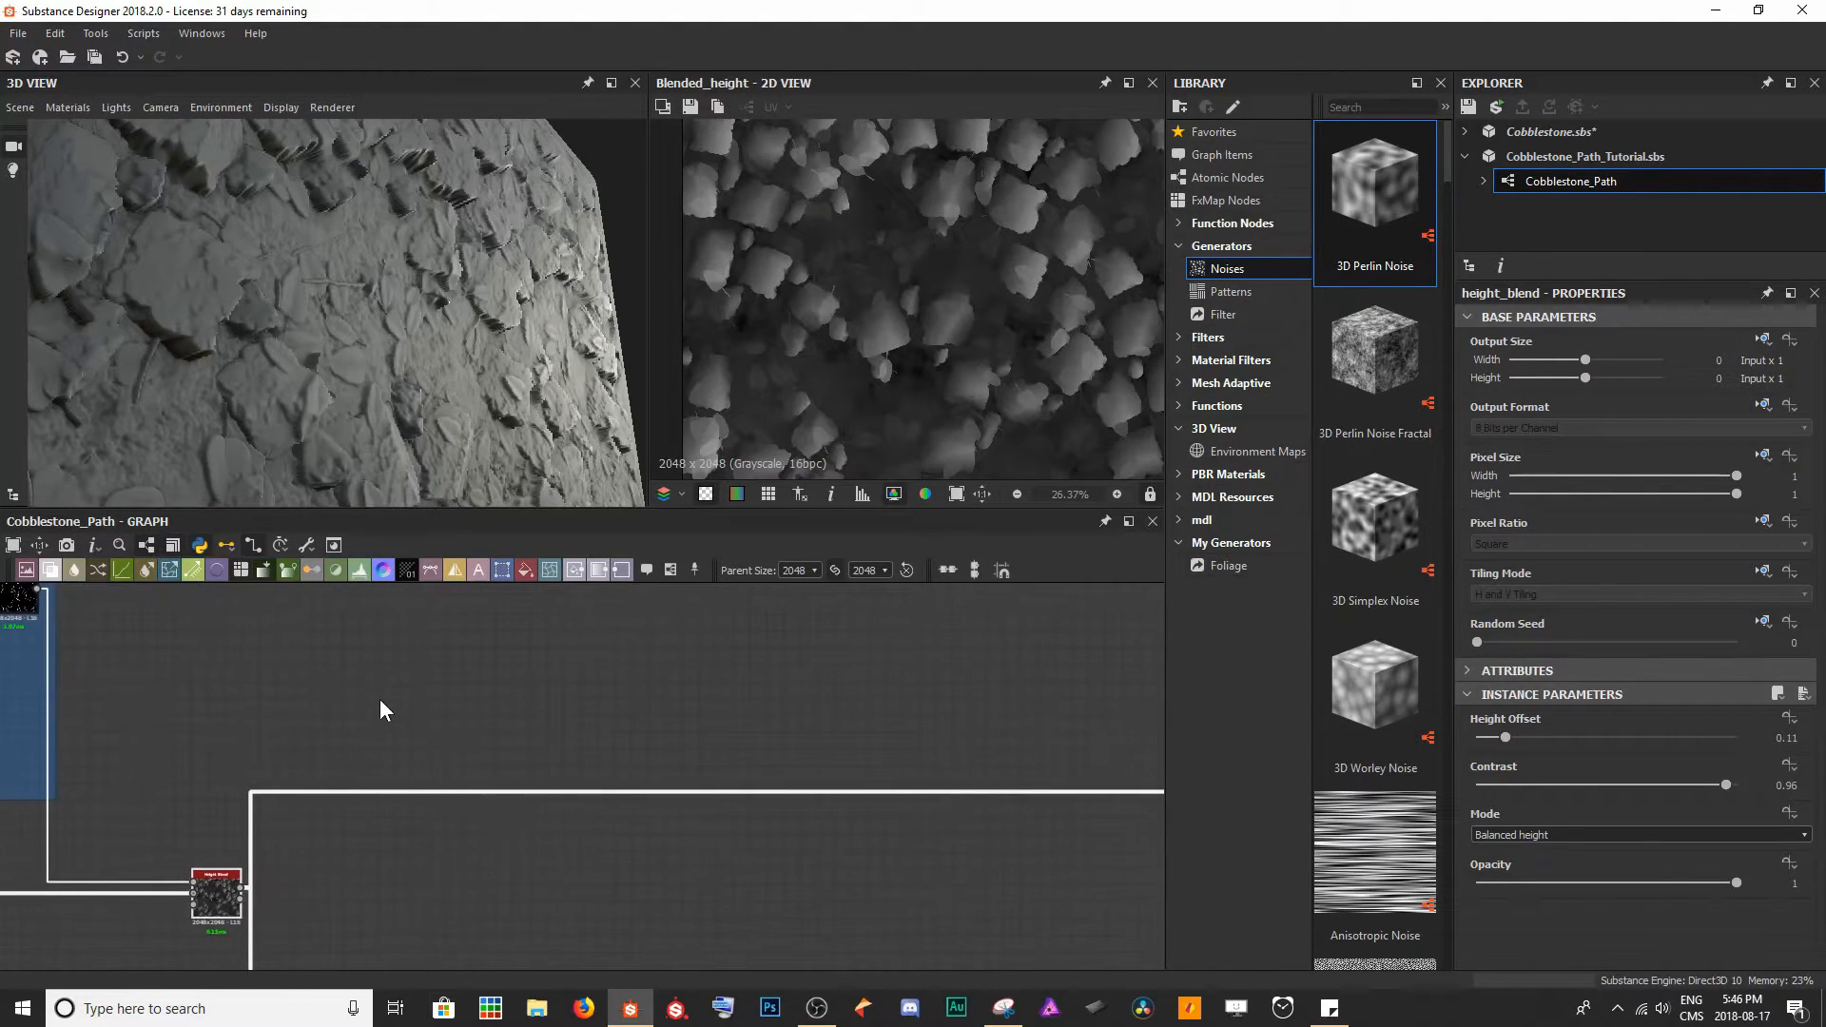
pyautogui.press('space')
pyautogui.write('gradient')
pyautogui.press('Return')
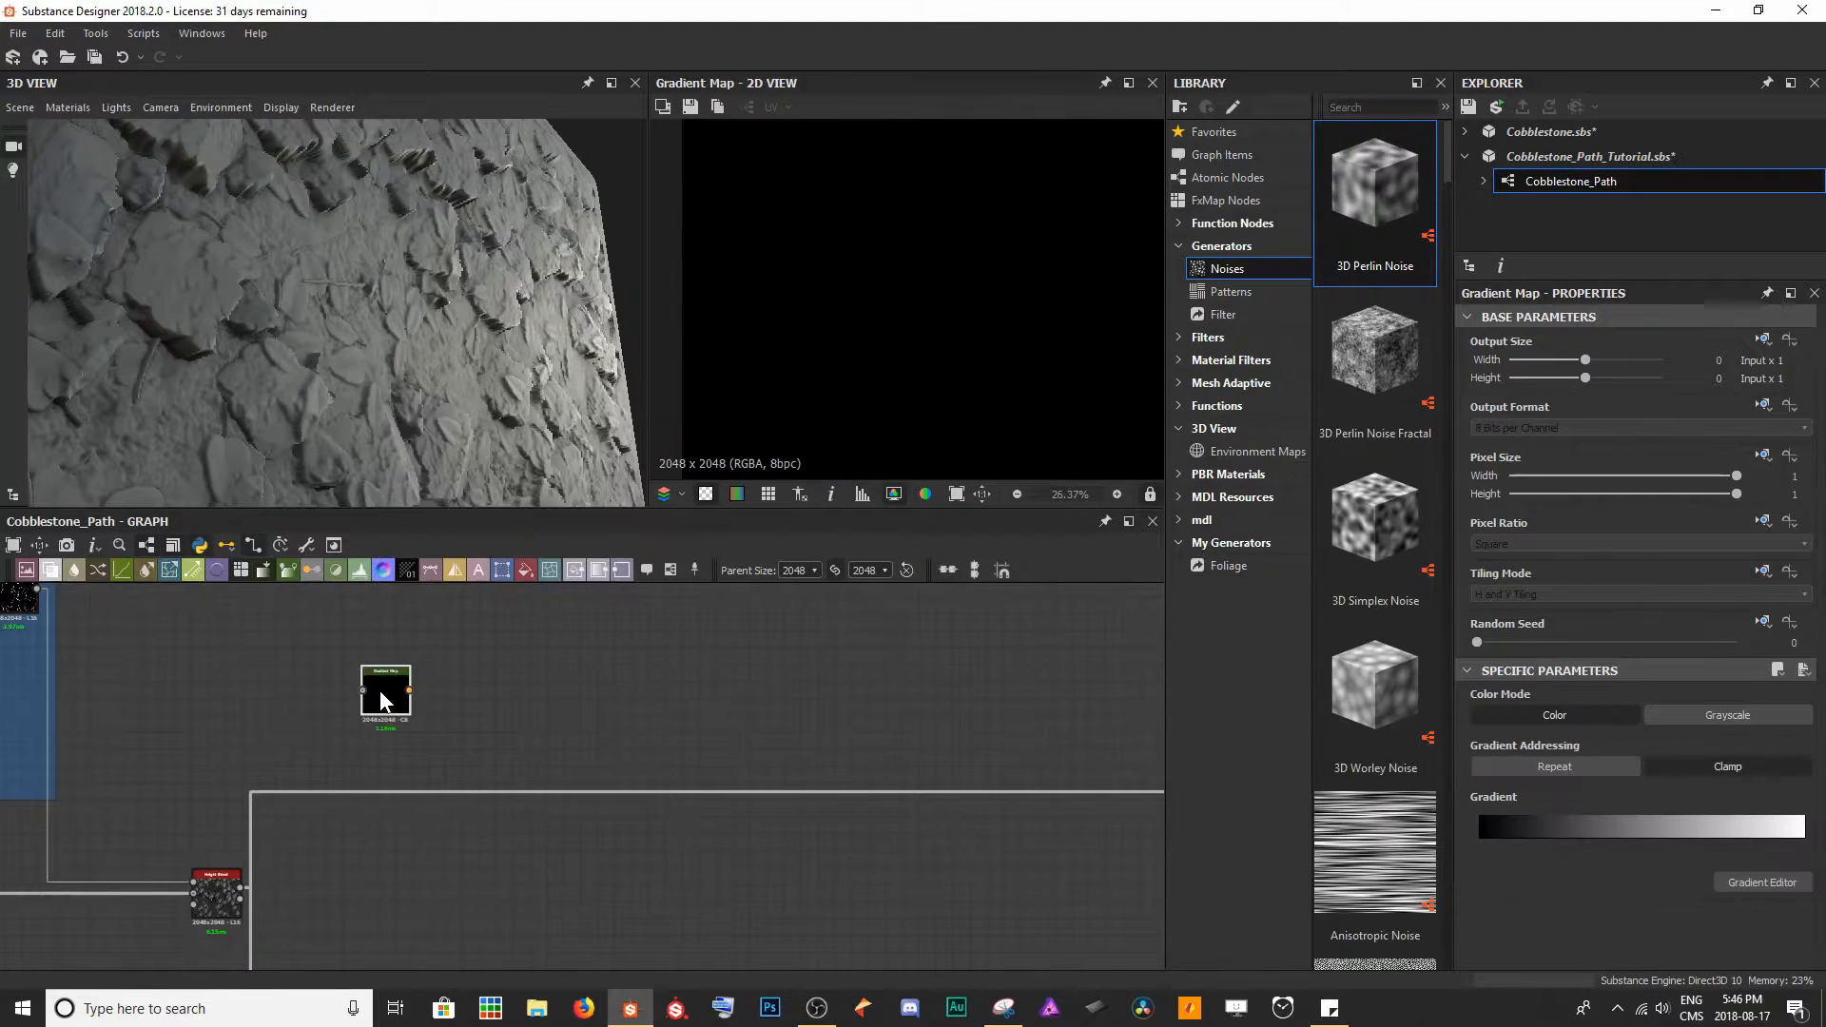
pyautogui.moveTo(240, 887); pyautogui.dragTo(363, 689)
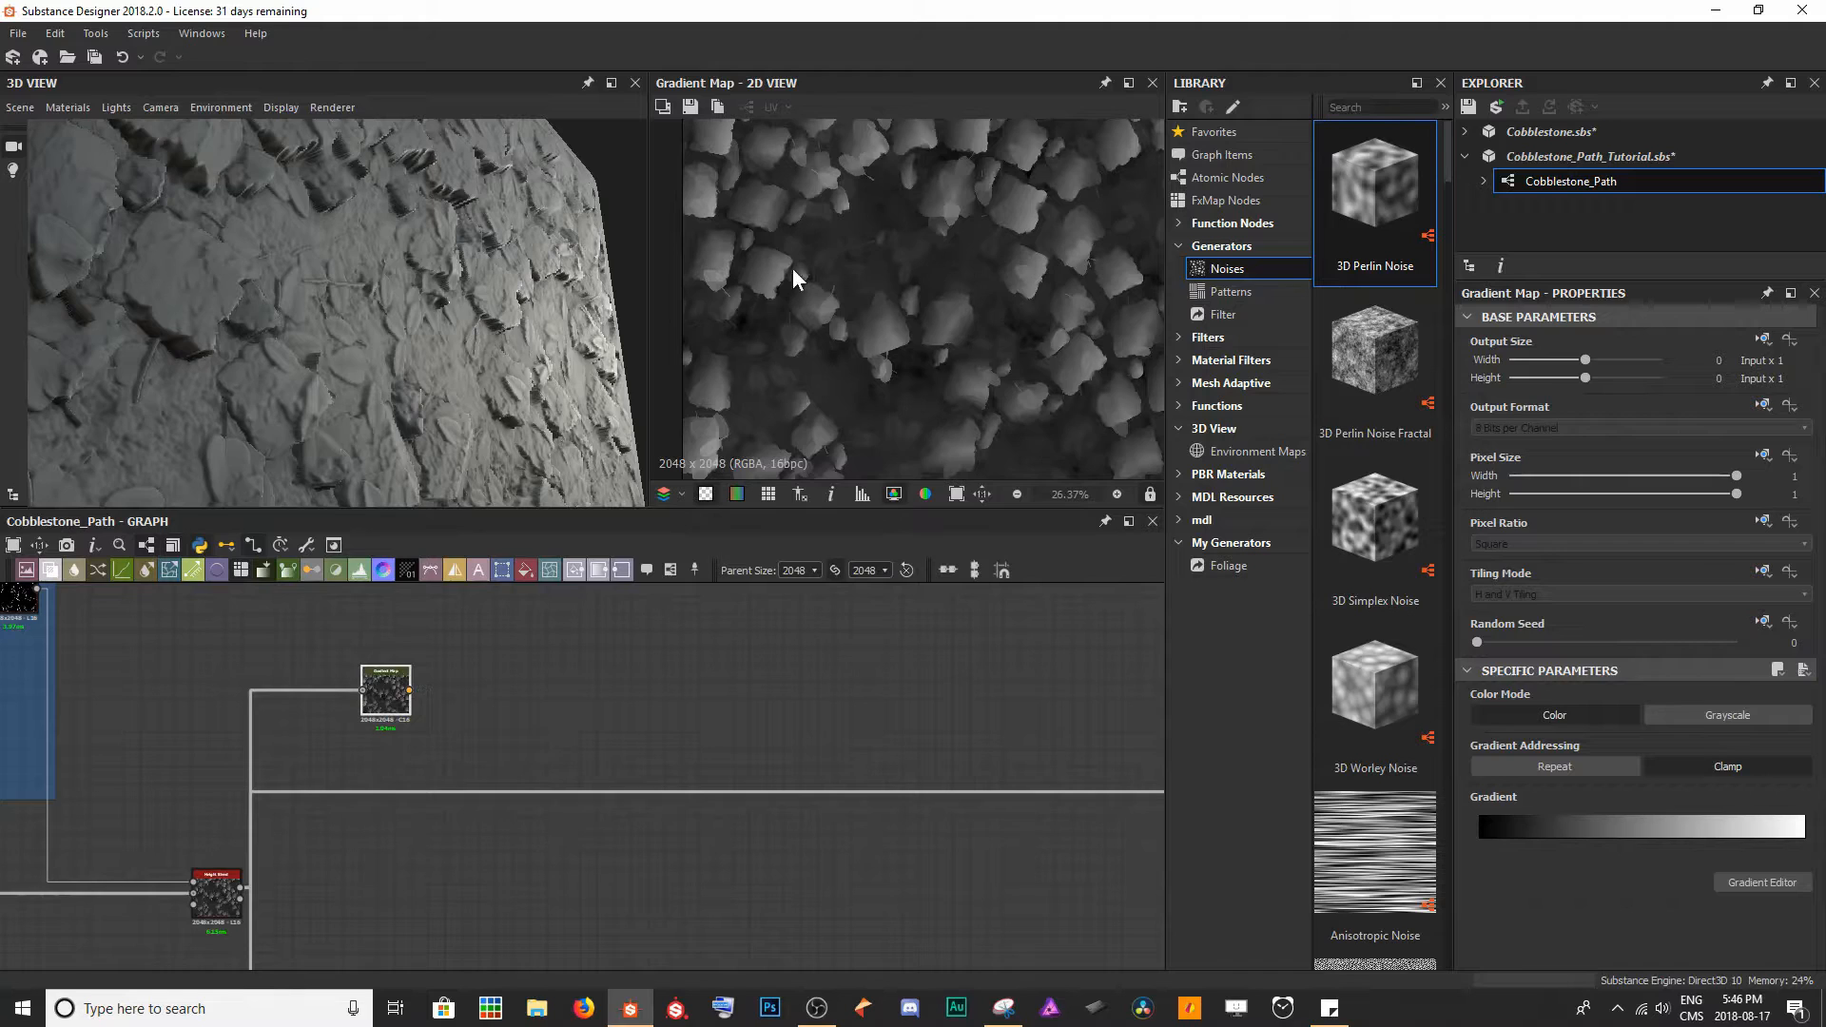
# - Preview the Gradient Map's result and connect its output to the Base Colour output node
pyautogui.scroll(5, 362, 678)
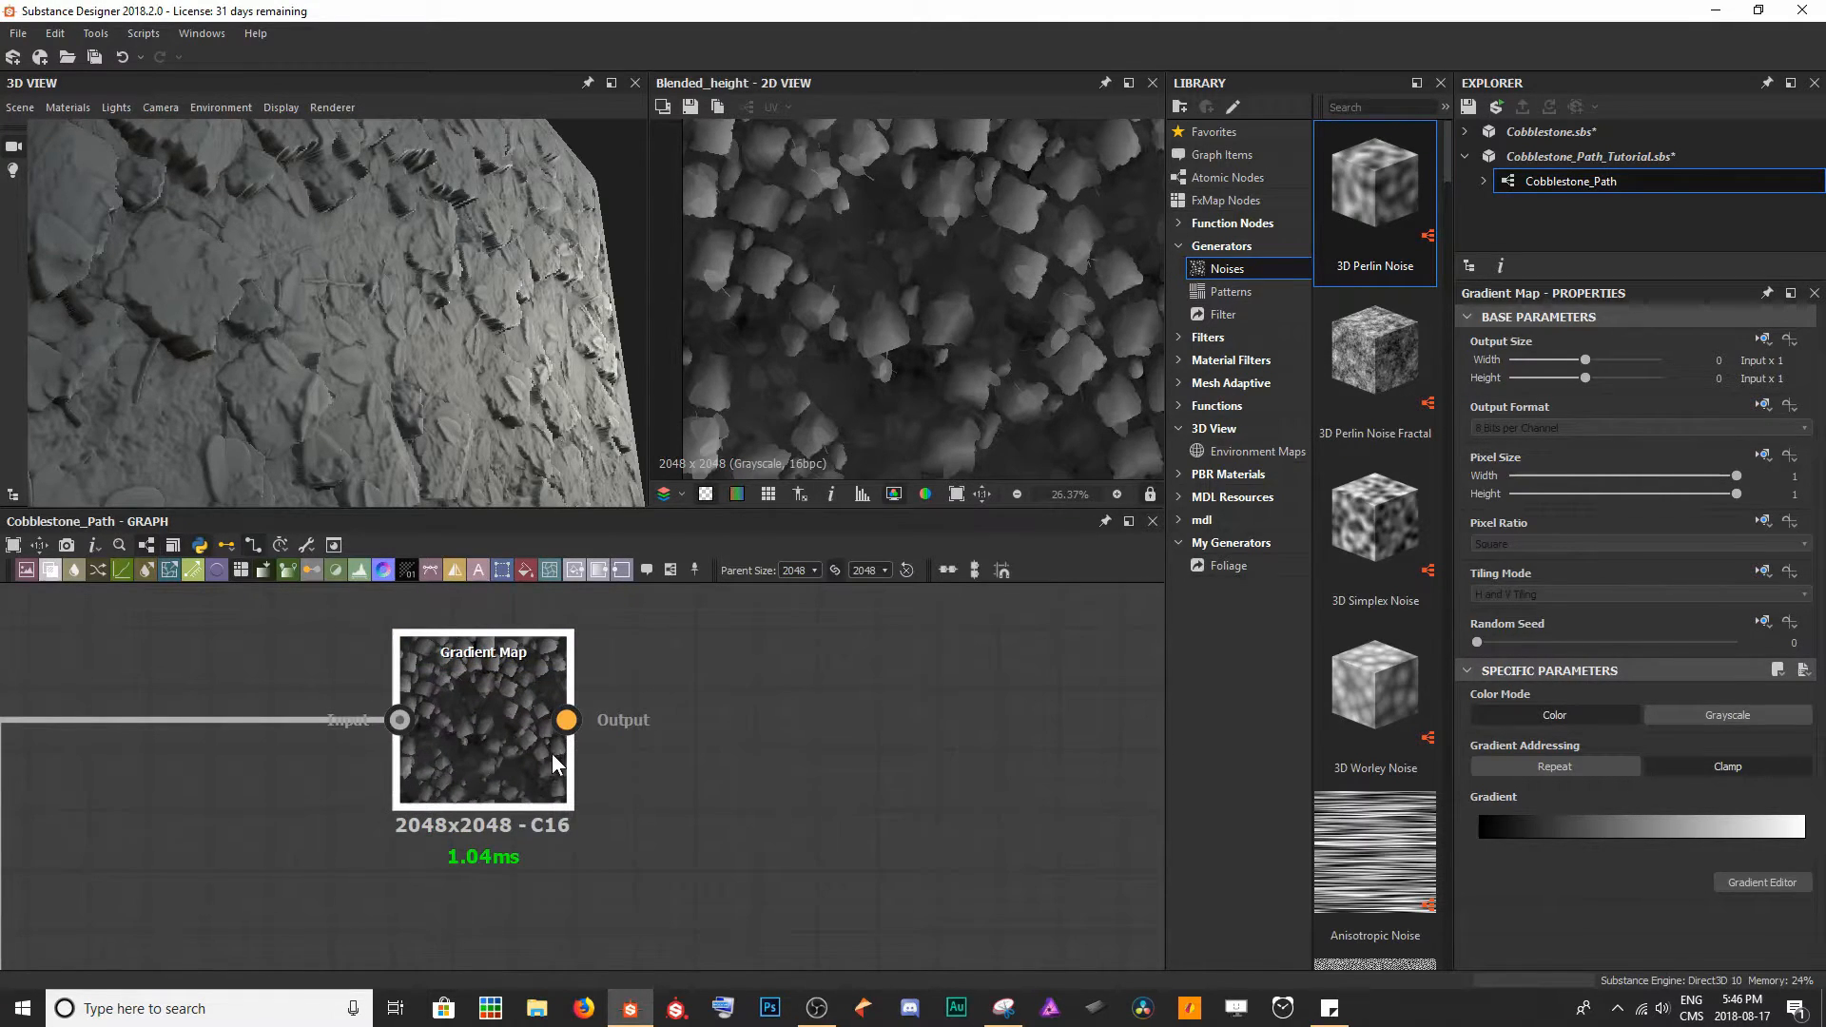
pyautogui.doubleClick(568, 721)
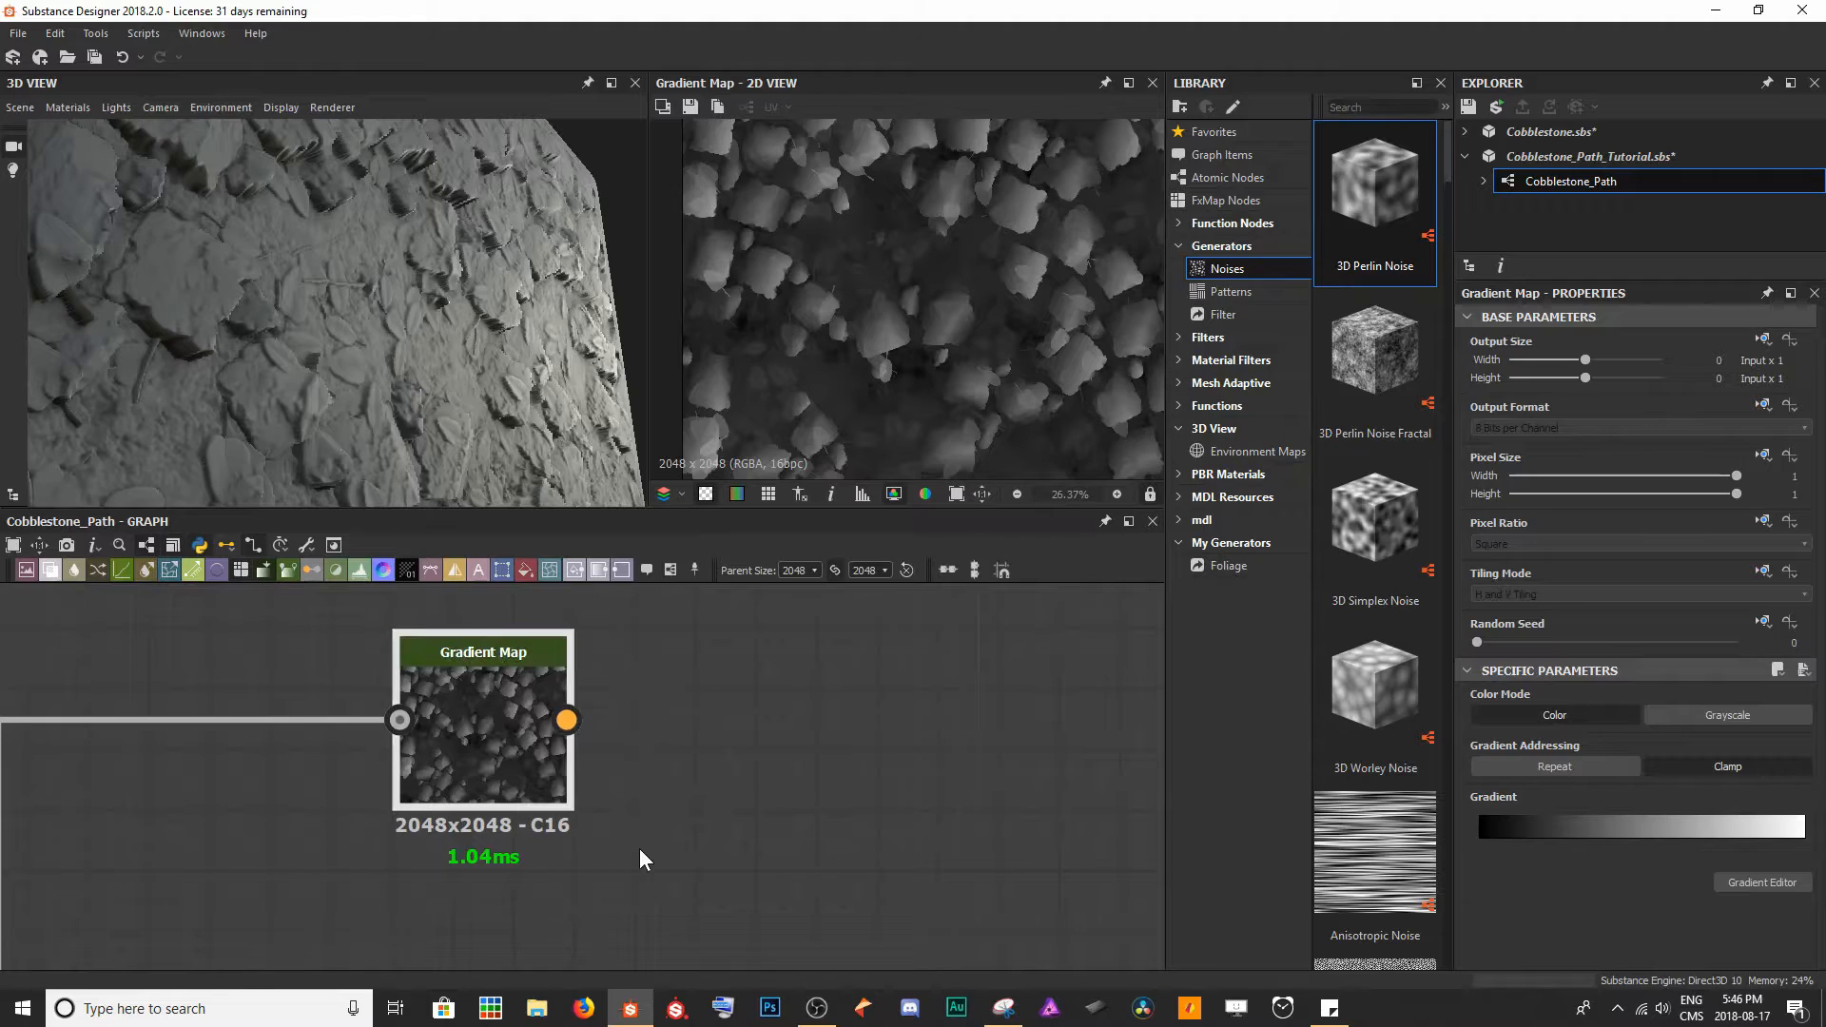
pyautogui.scroll(-5, 639, 856)
pyautogui.moveTo(214, 785); pyautogui.dragTo(966, 664)
pyautogui.moveTo(966, 664); pyautogui.dragTo(404, 655, button='middle')
pyautogui.moveTo(335, 658); pyautogui.dragTo(816, 780)
# - Delete the leftover Uniform Color node beside the Base Colour output
pyautogui.scroll(4, 449, 784)
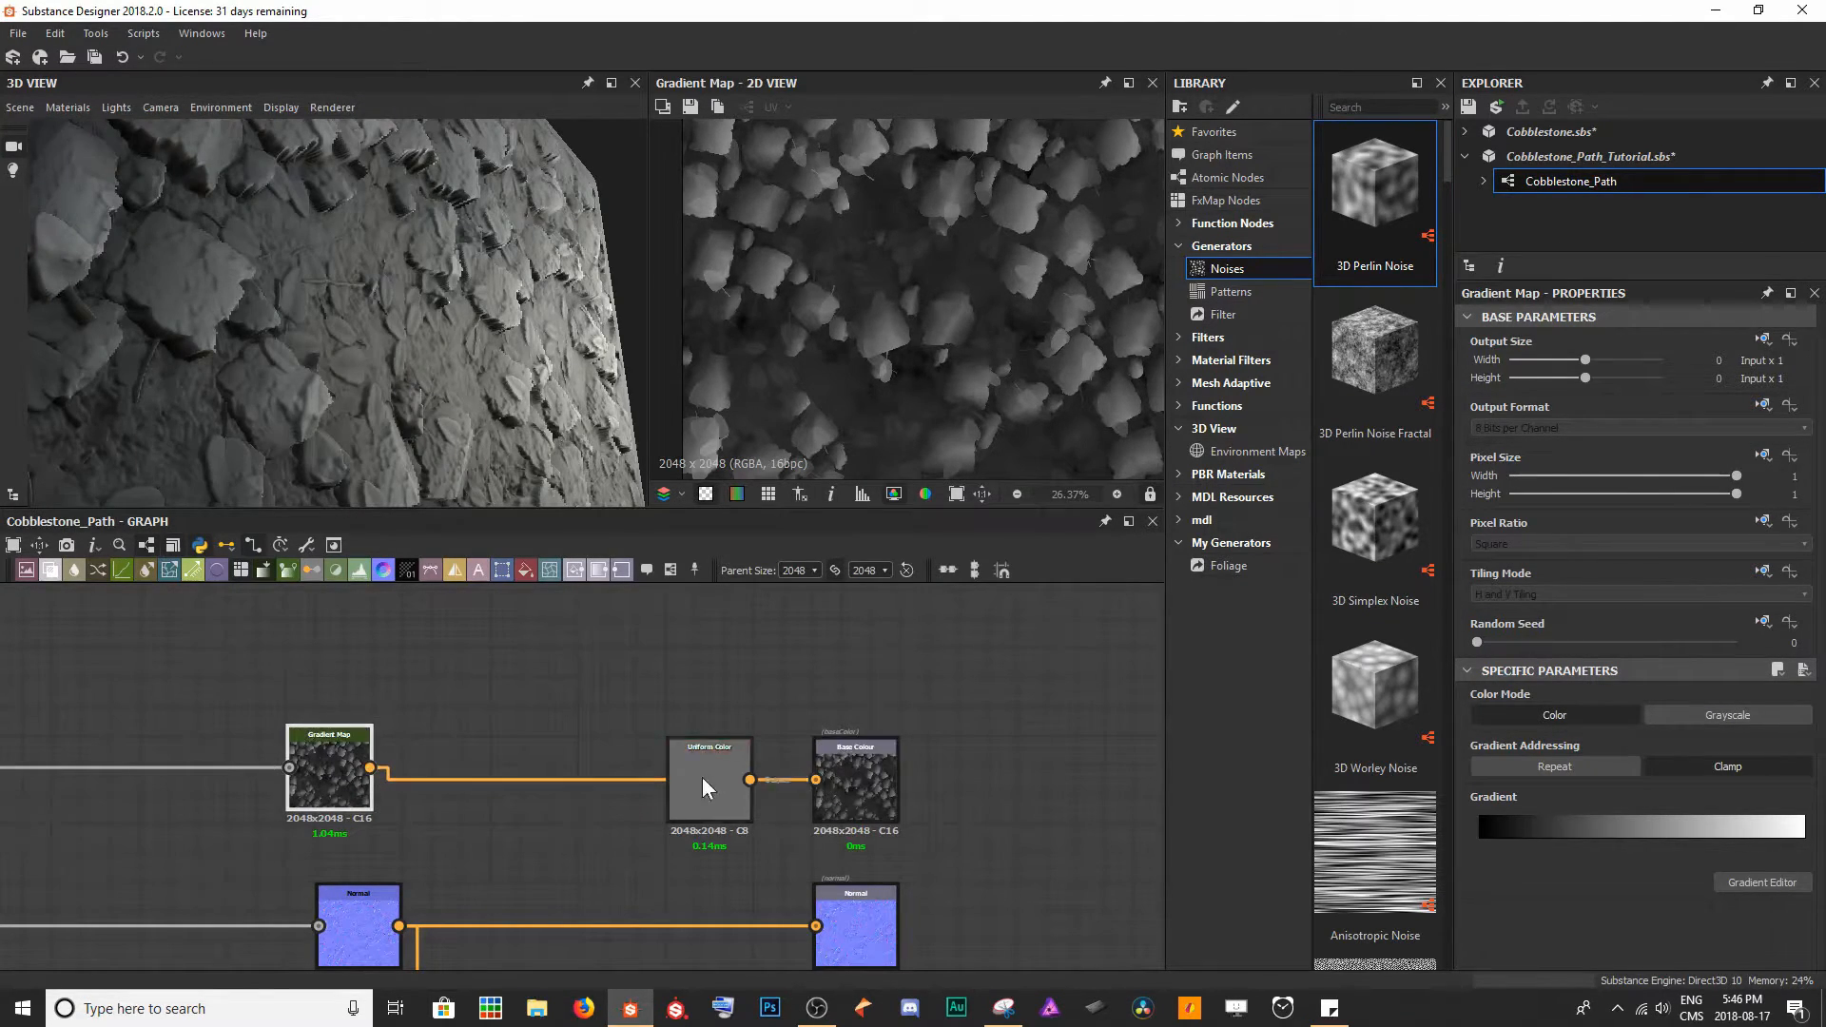
pyautogui.click(688, 784)
pyautogui.press('Delete')
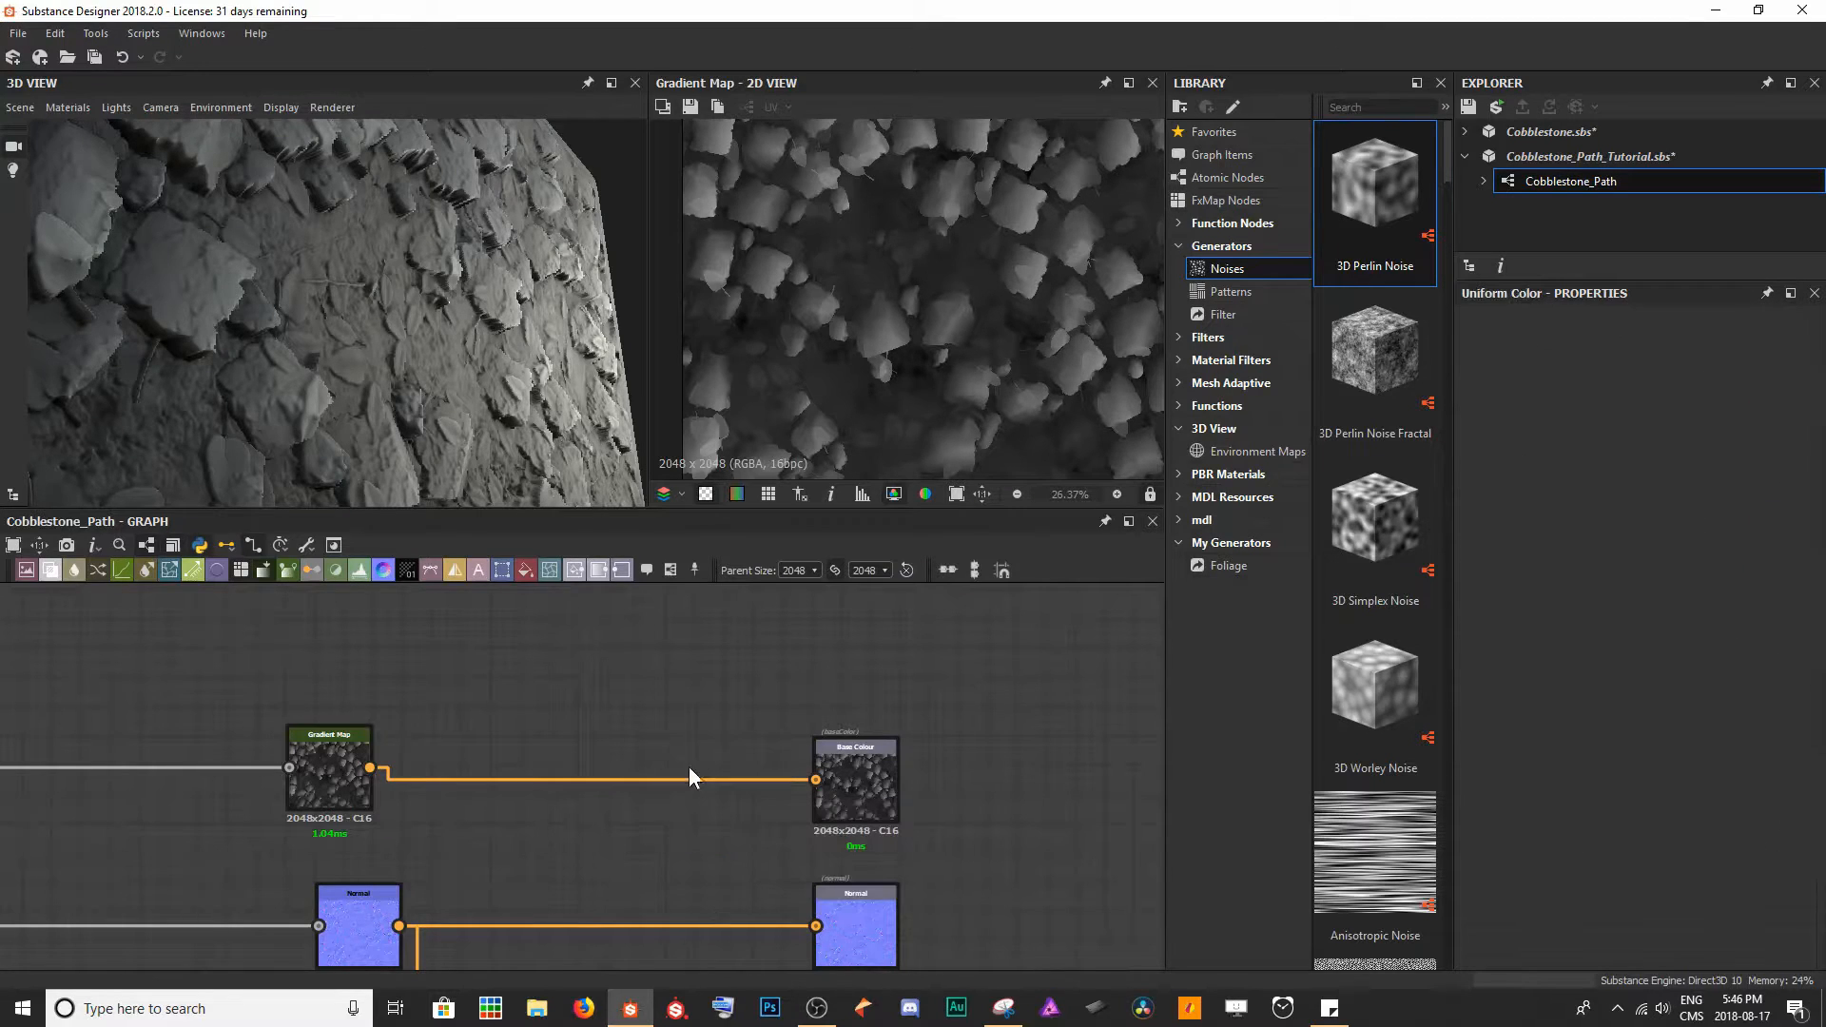
# - Move the Gradient Map node further from the Base Colour output and inspect the new base colour on the 3D model
pyautogui.moveTo(499, 364); pyautogui.dragTo(256, 371)
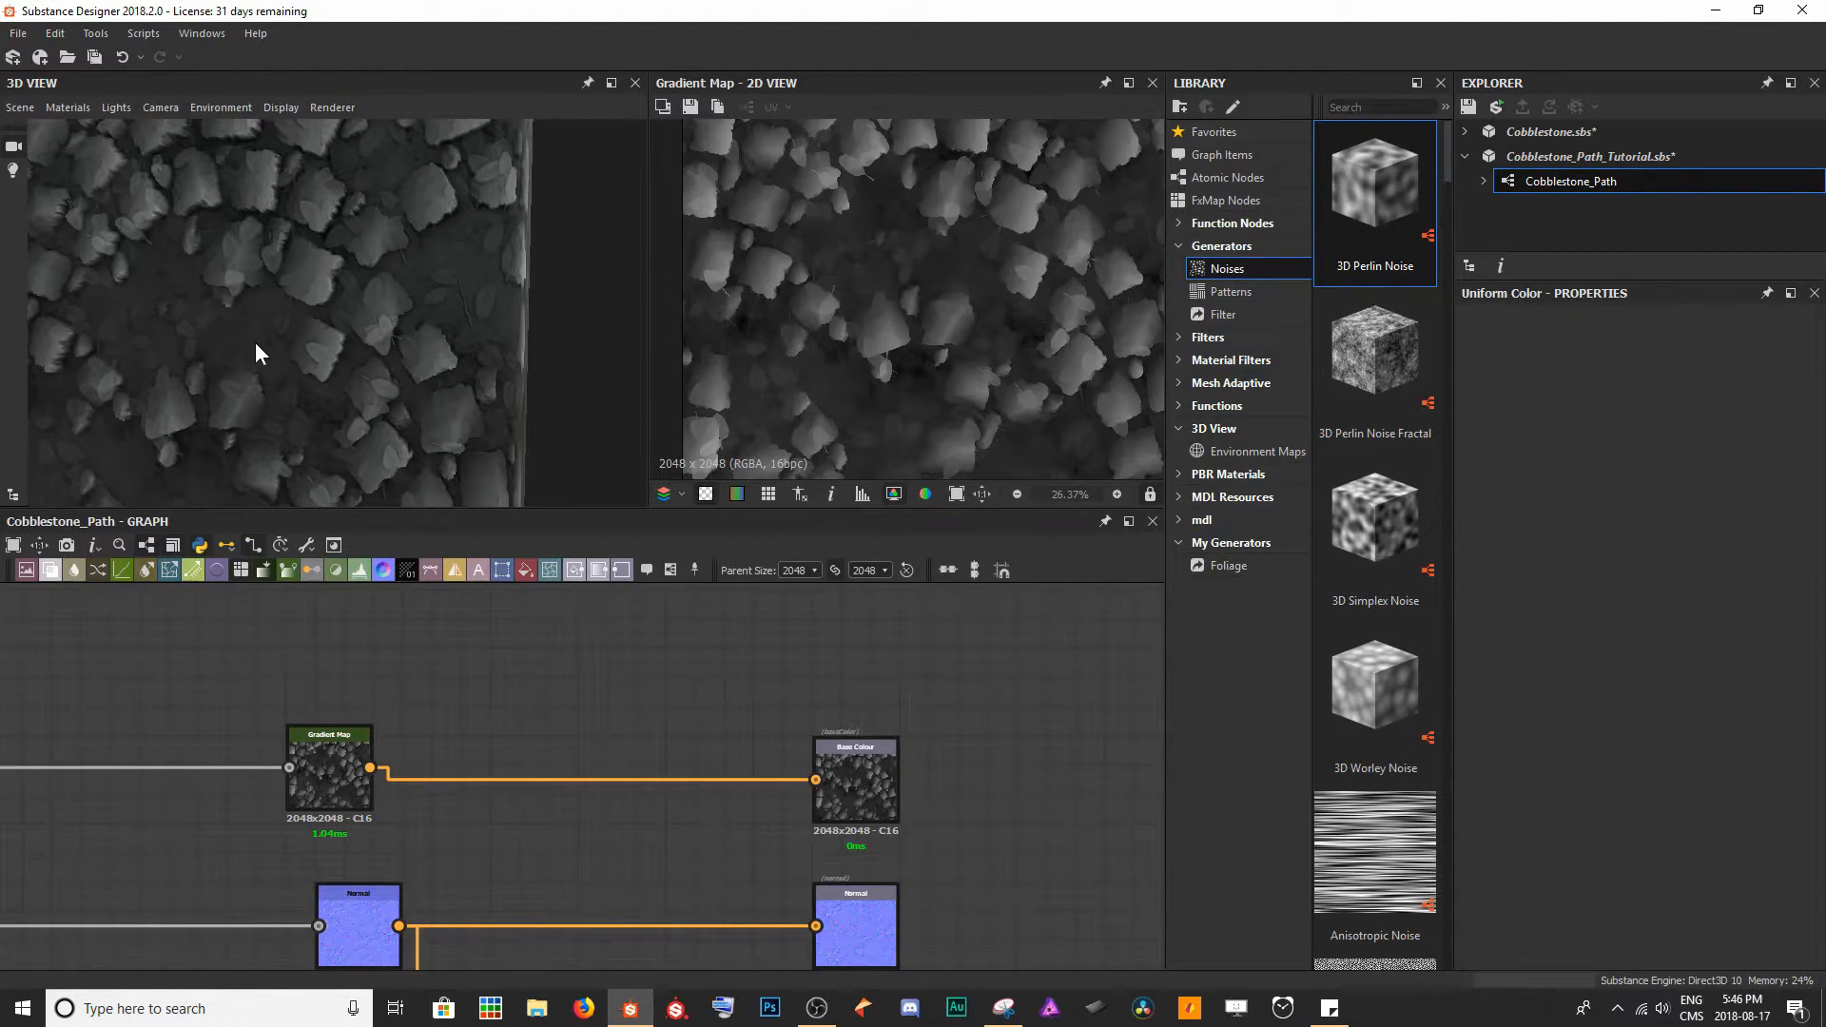
pyautogui.moveTo(334, 779); pyautogui.dragTo(577, 752, button='middle')
pyautogui.moveTo(577, 752); pyautogui.dragTo(343, 775)
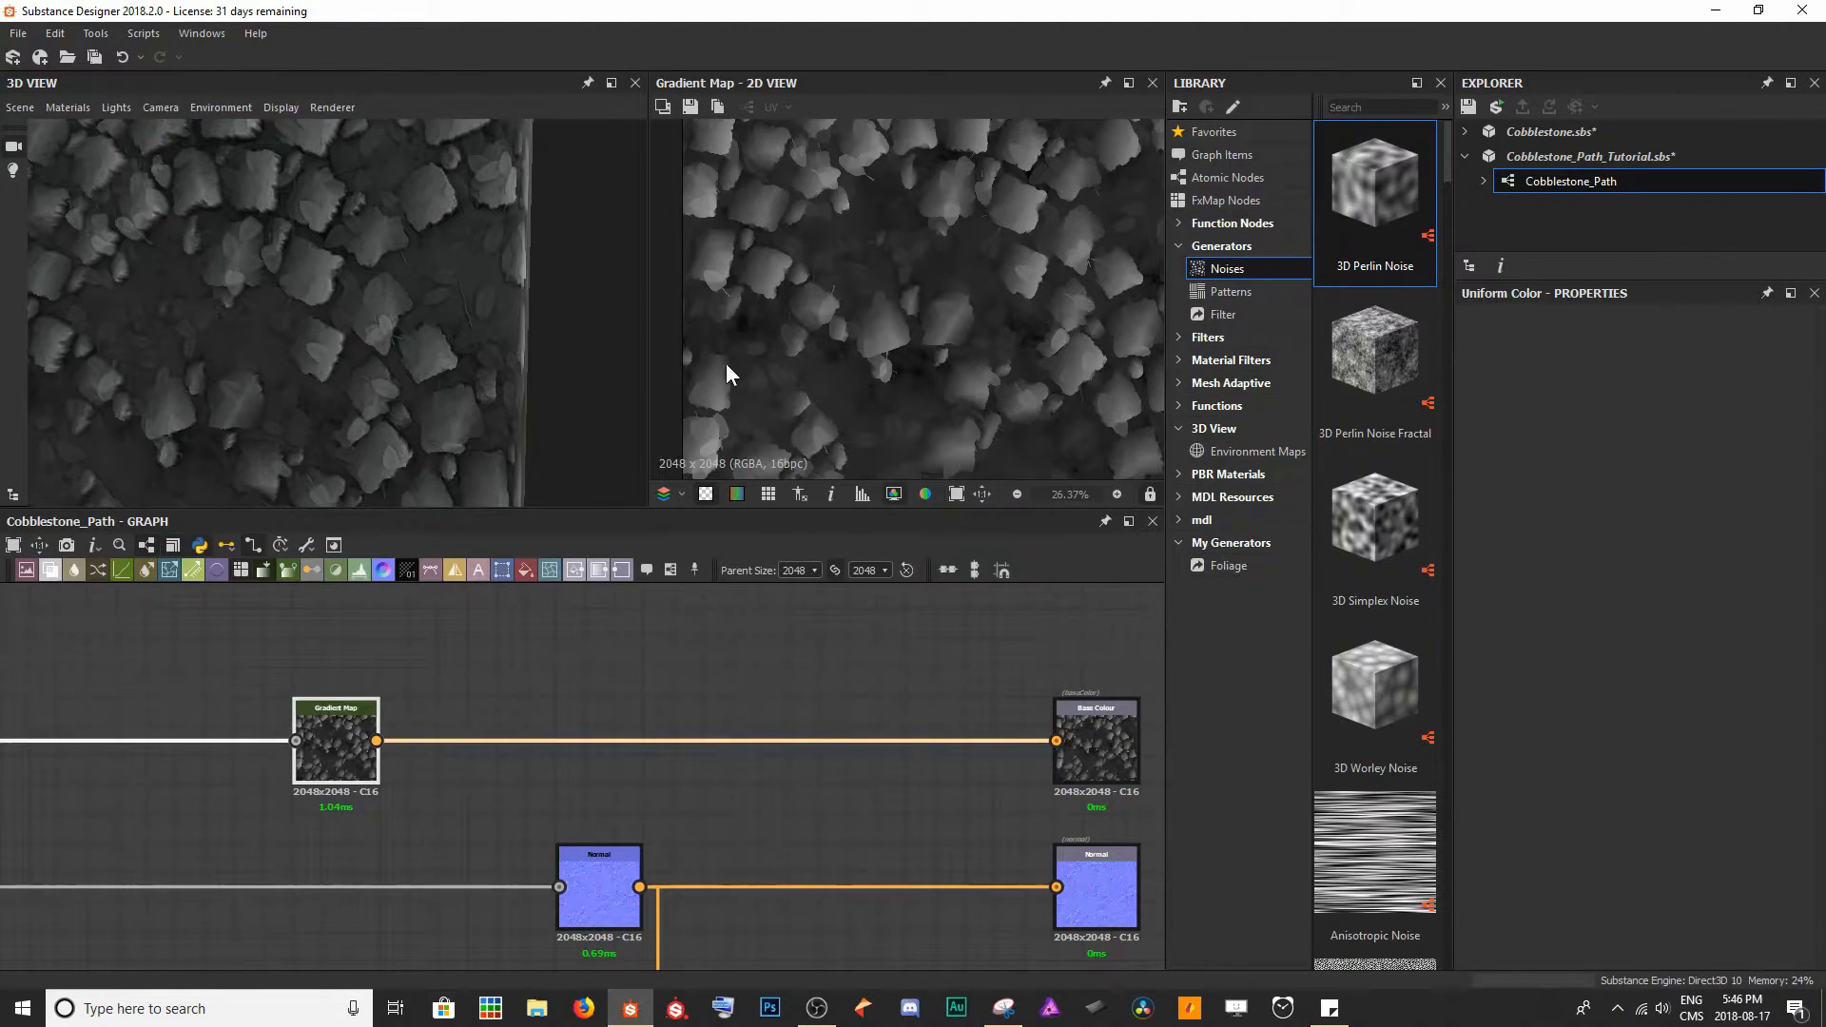
pyautogui.moveTo(192, 185); pyautogui.dragTo(232, 304, button='middle')
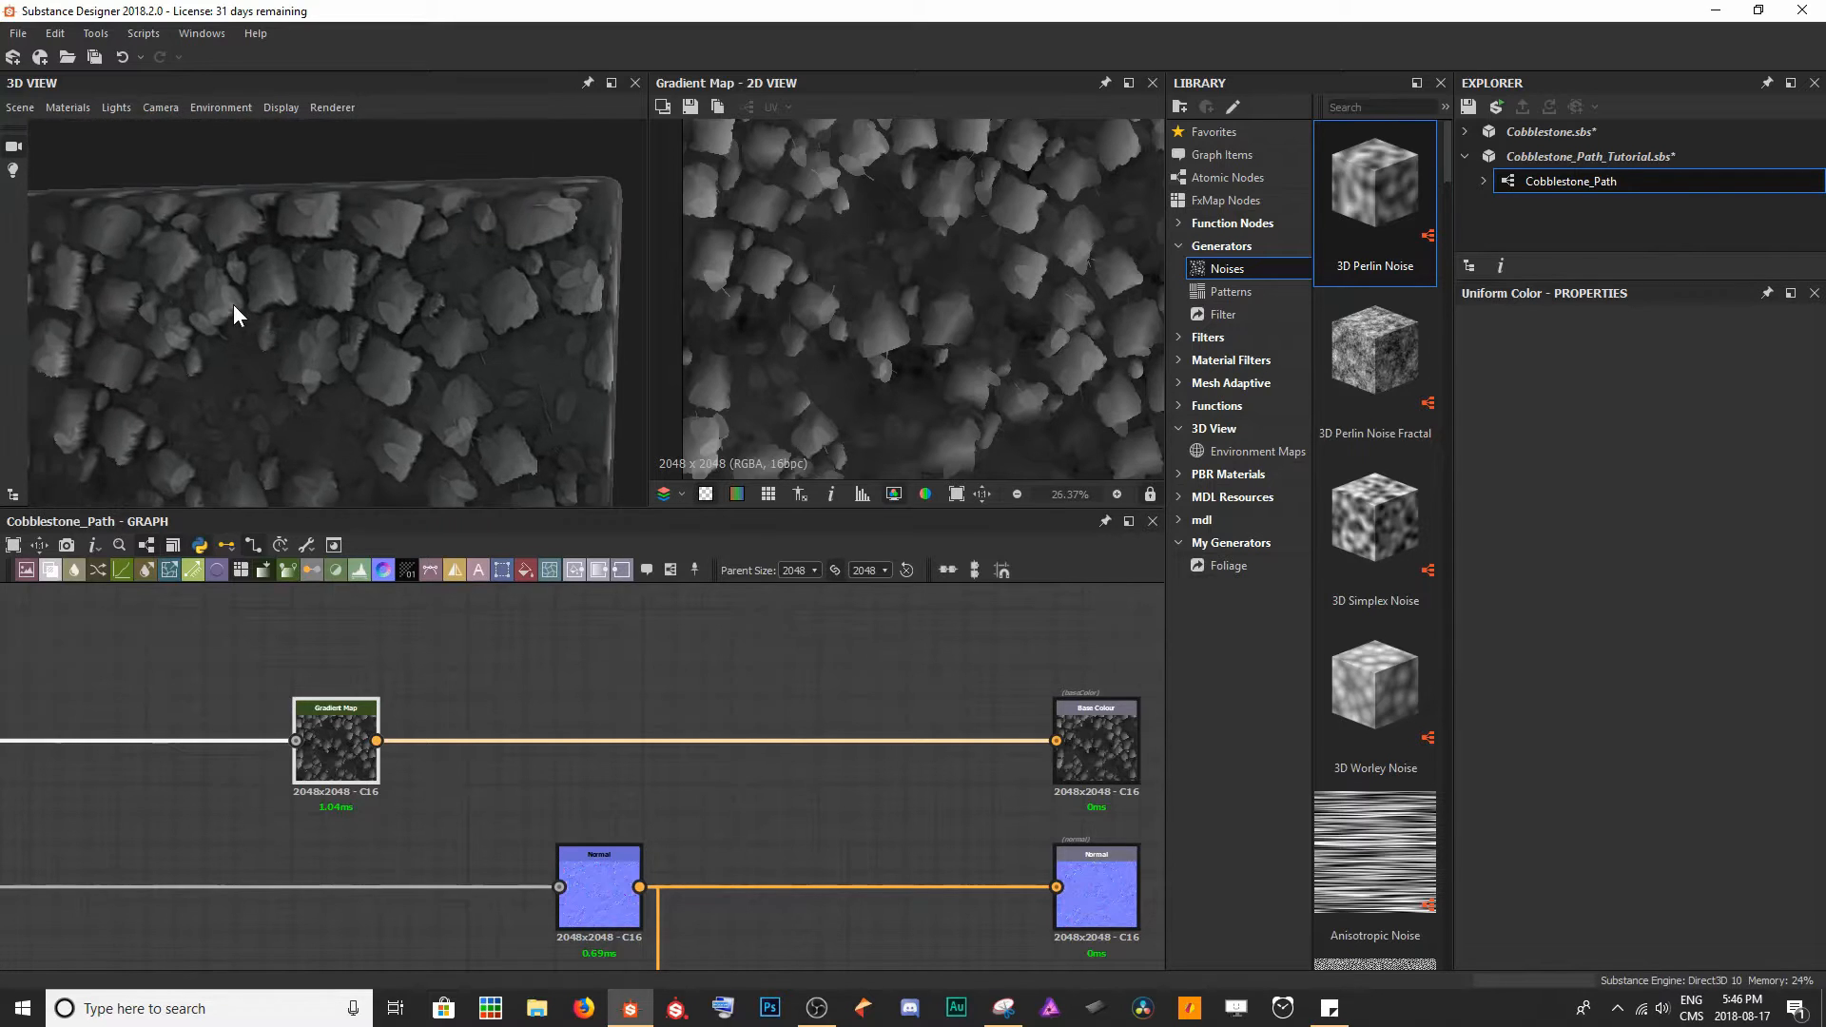
pyautogui.moveTo(232, 304); pyautogui.dragTo(311, 293)
pyautogui.moveTo(305, 438); pyautogui.dragTo(421, 377)
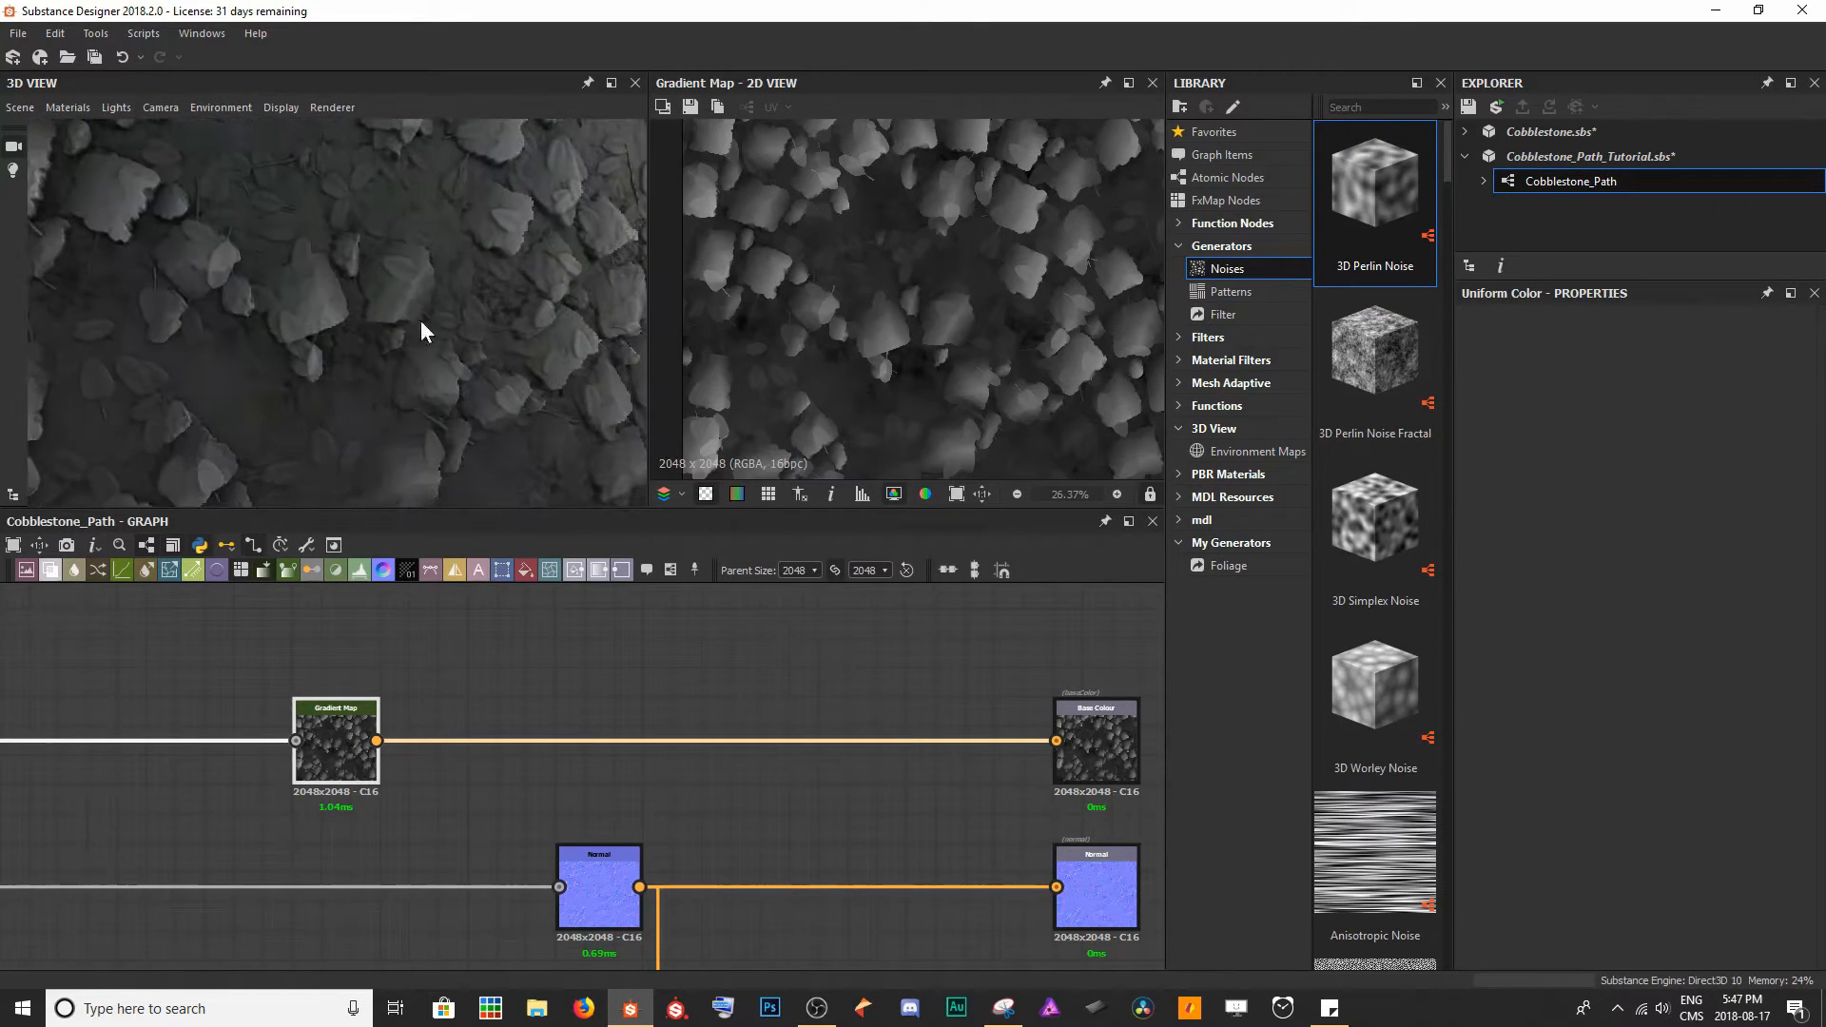
pyautogui.moveTo(306, 192); pyautogui.dragTo(322, 328)
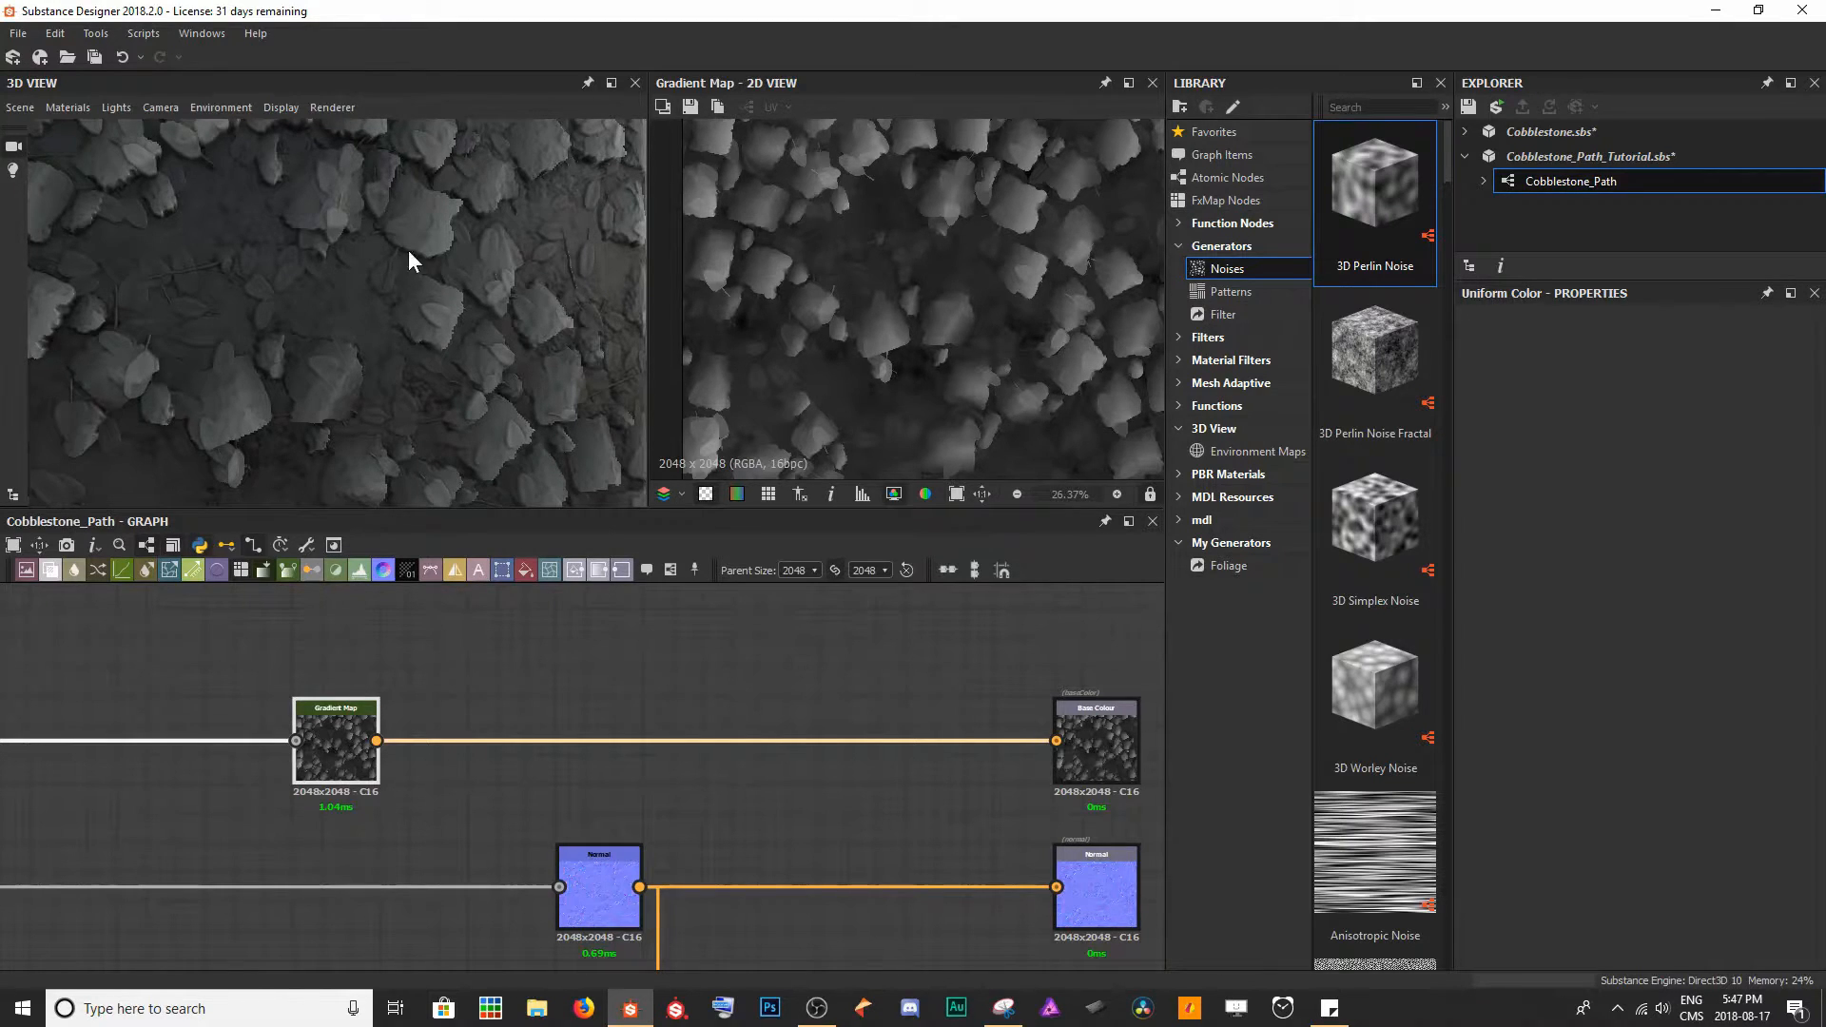
# - Make more room behind the Gradient Map node and add a Uniform Color node above its connection to Base Colour
pyautogui.moveTo(417, 721); pyautogui.dragTo(551, 734, button='middle')
pyautogui.moveTo(466, 736); pyautogui.dragTo(173, 738)
pyautogui.click(489, 591)
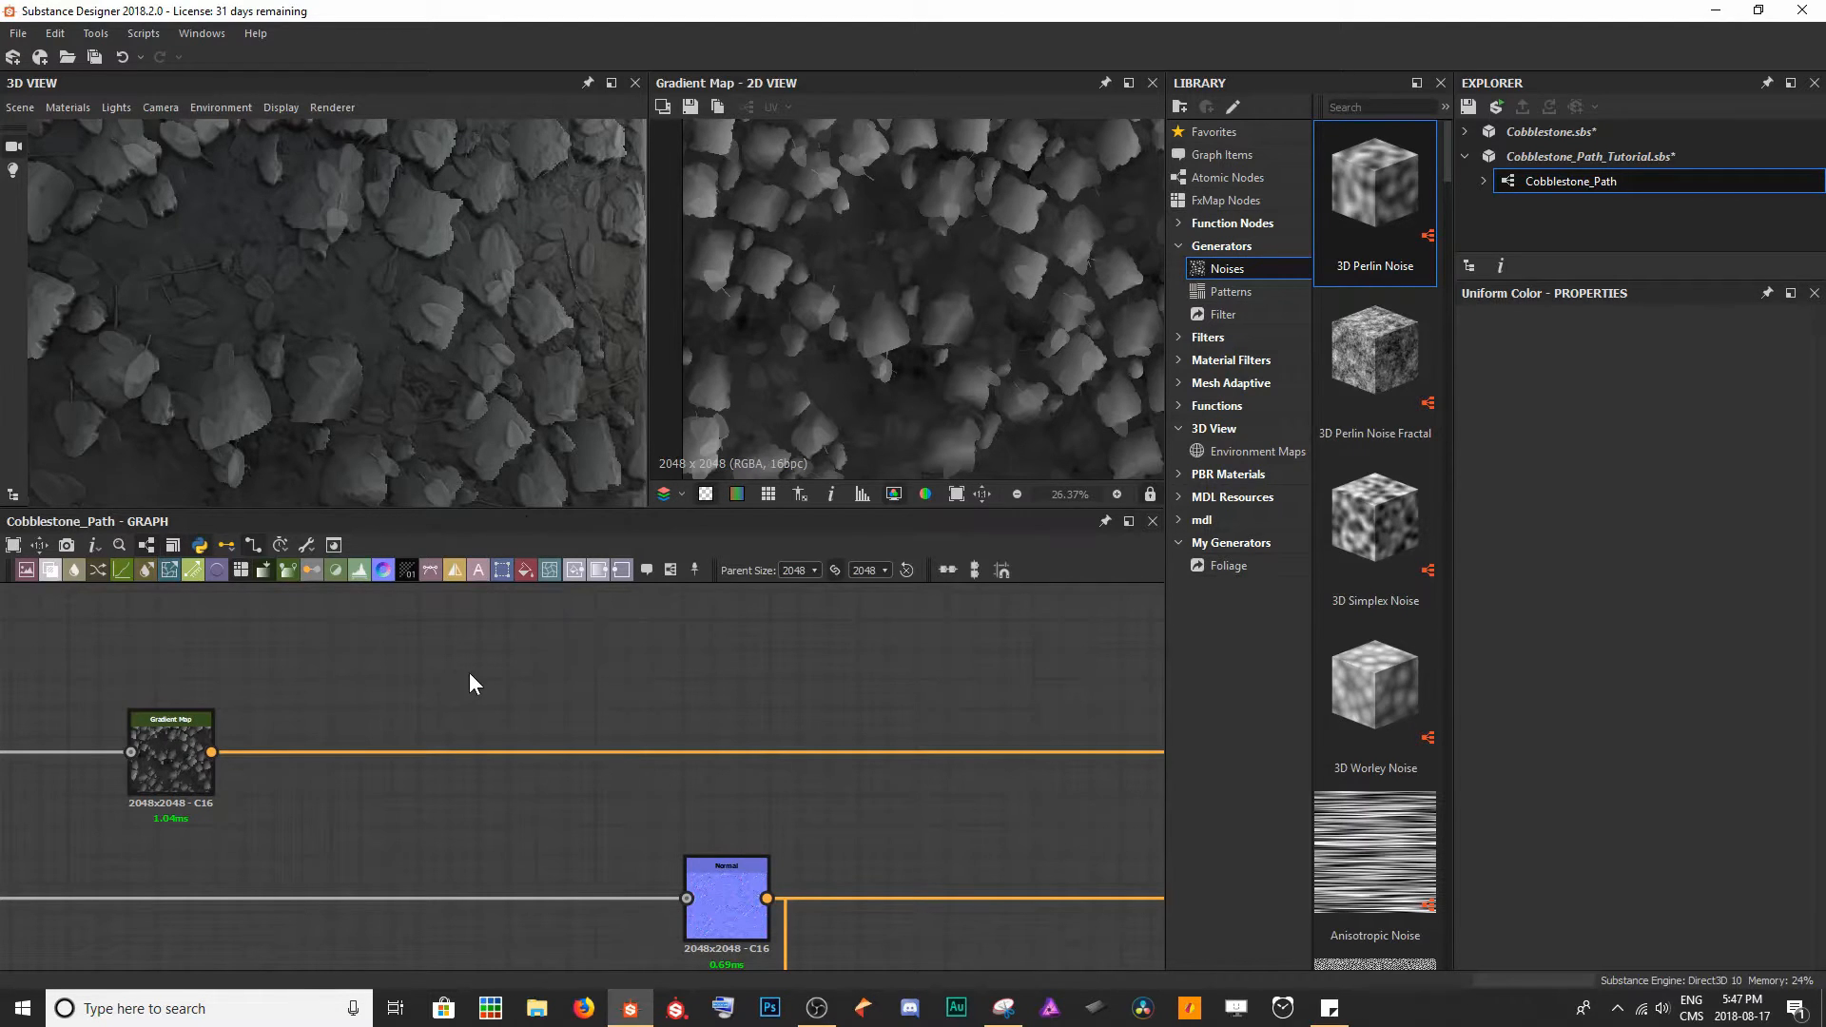
pyautogui.press('space')
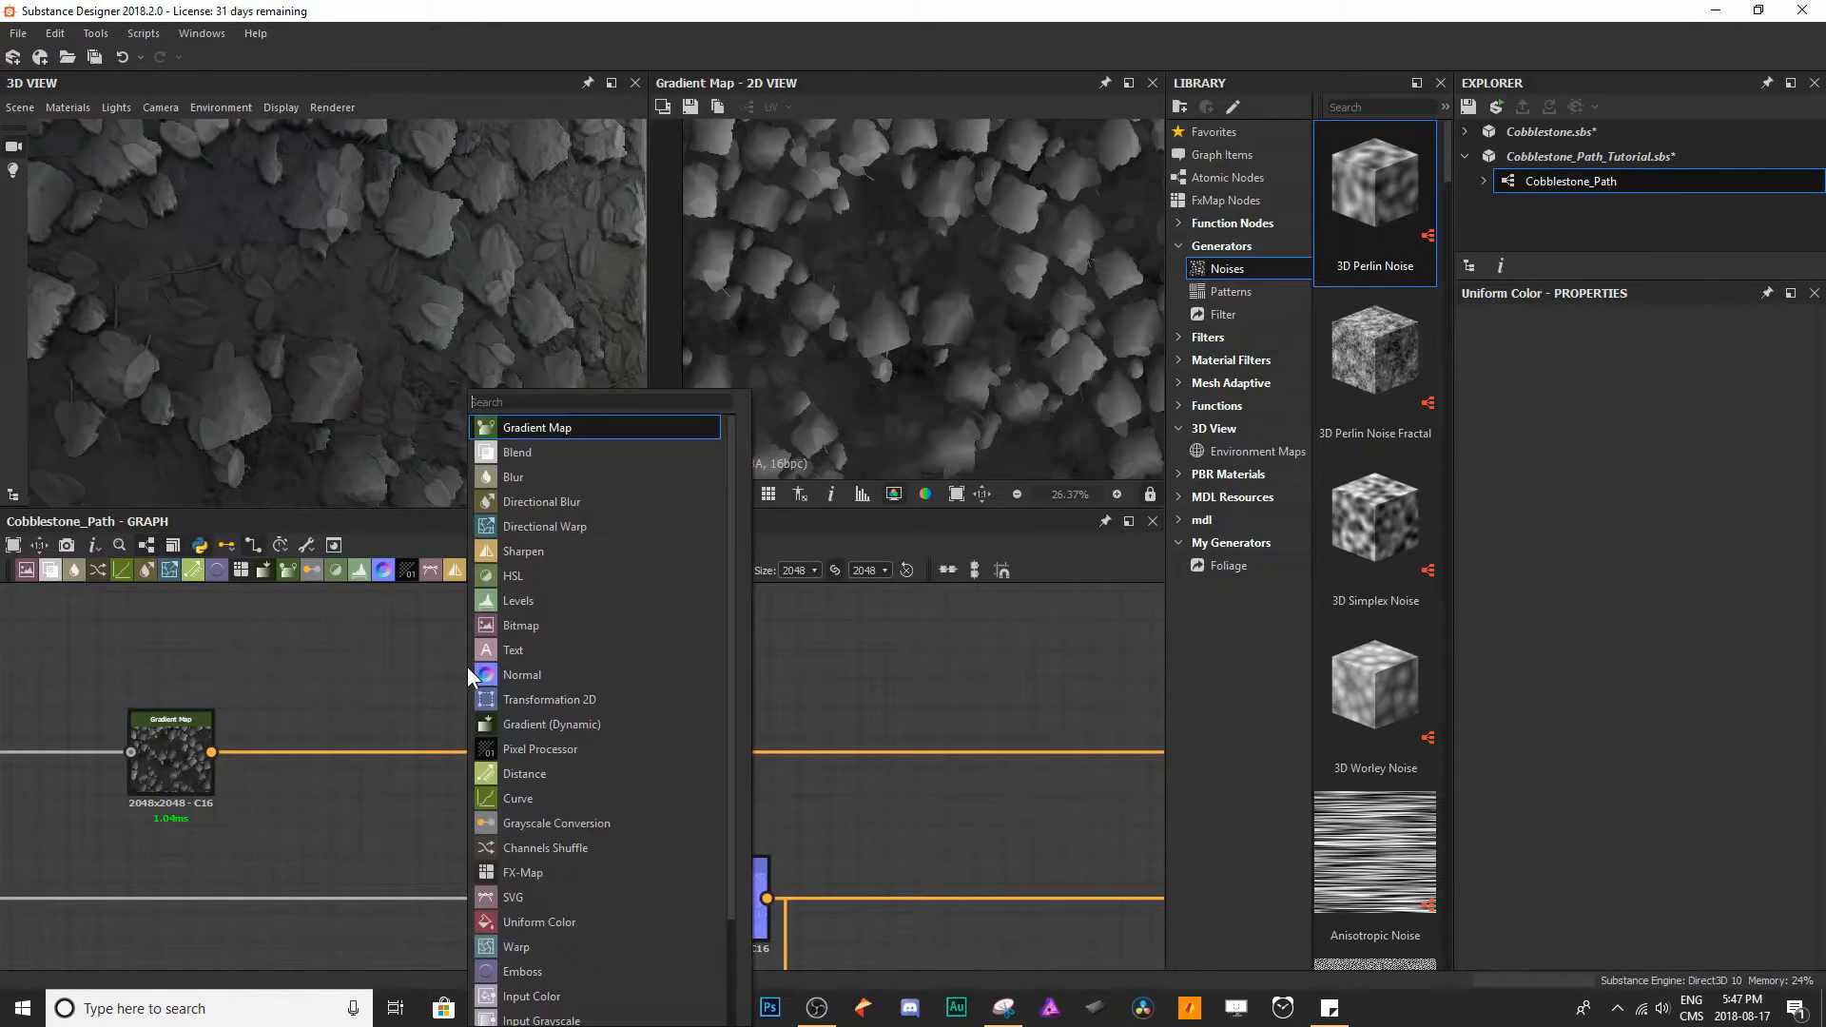
pyautogui.write('un')
pyautogui.press('Return')
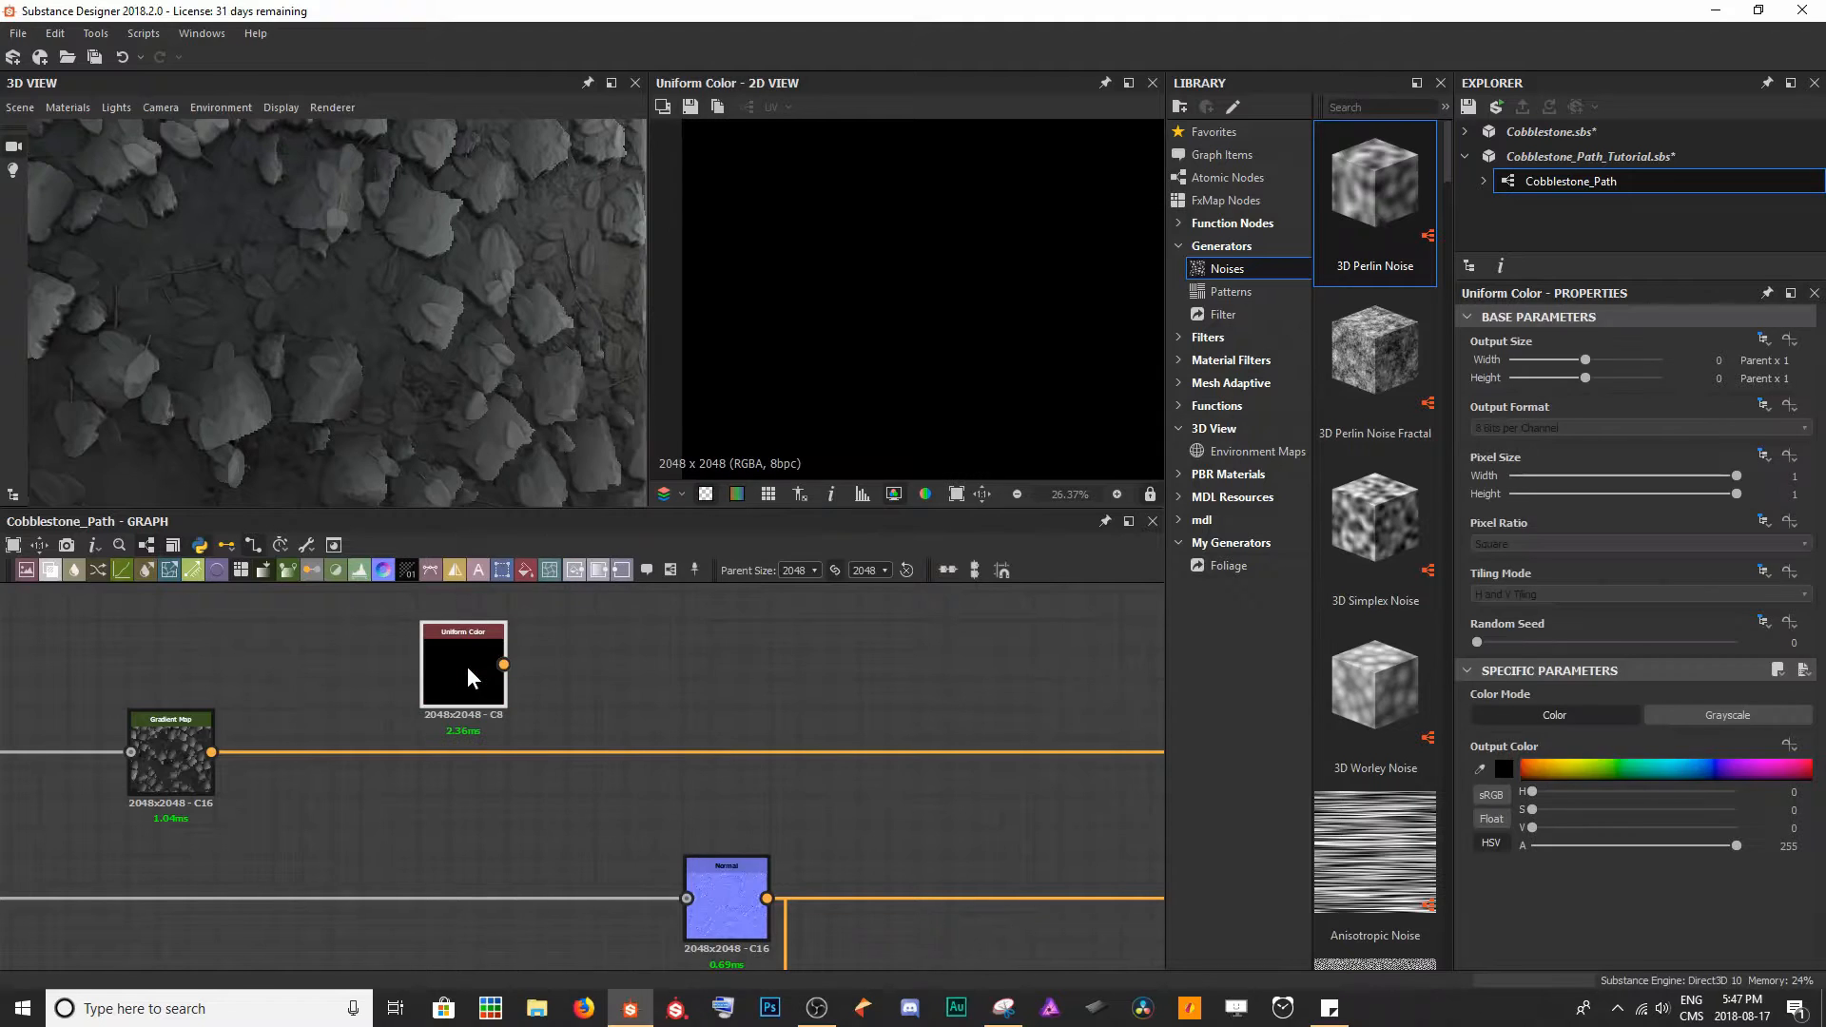
# - Duplicate the Uniform Color node twice and arrange the three nodes in a row above the base colour connection
pyautogui.scroll(2, 507, 666)
pyautogui.moveTo(504, 667); pyautogui.dragTo(442, 793, button='middle')
pyautogui.scroll(-1, 440, 791)
pyautogui.moveTo(408, 793); pyautogui.dragTo(315, 694)
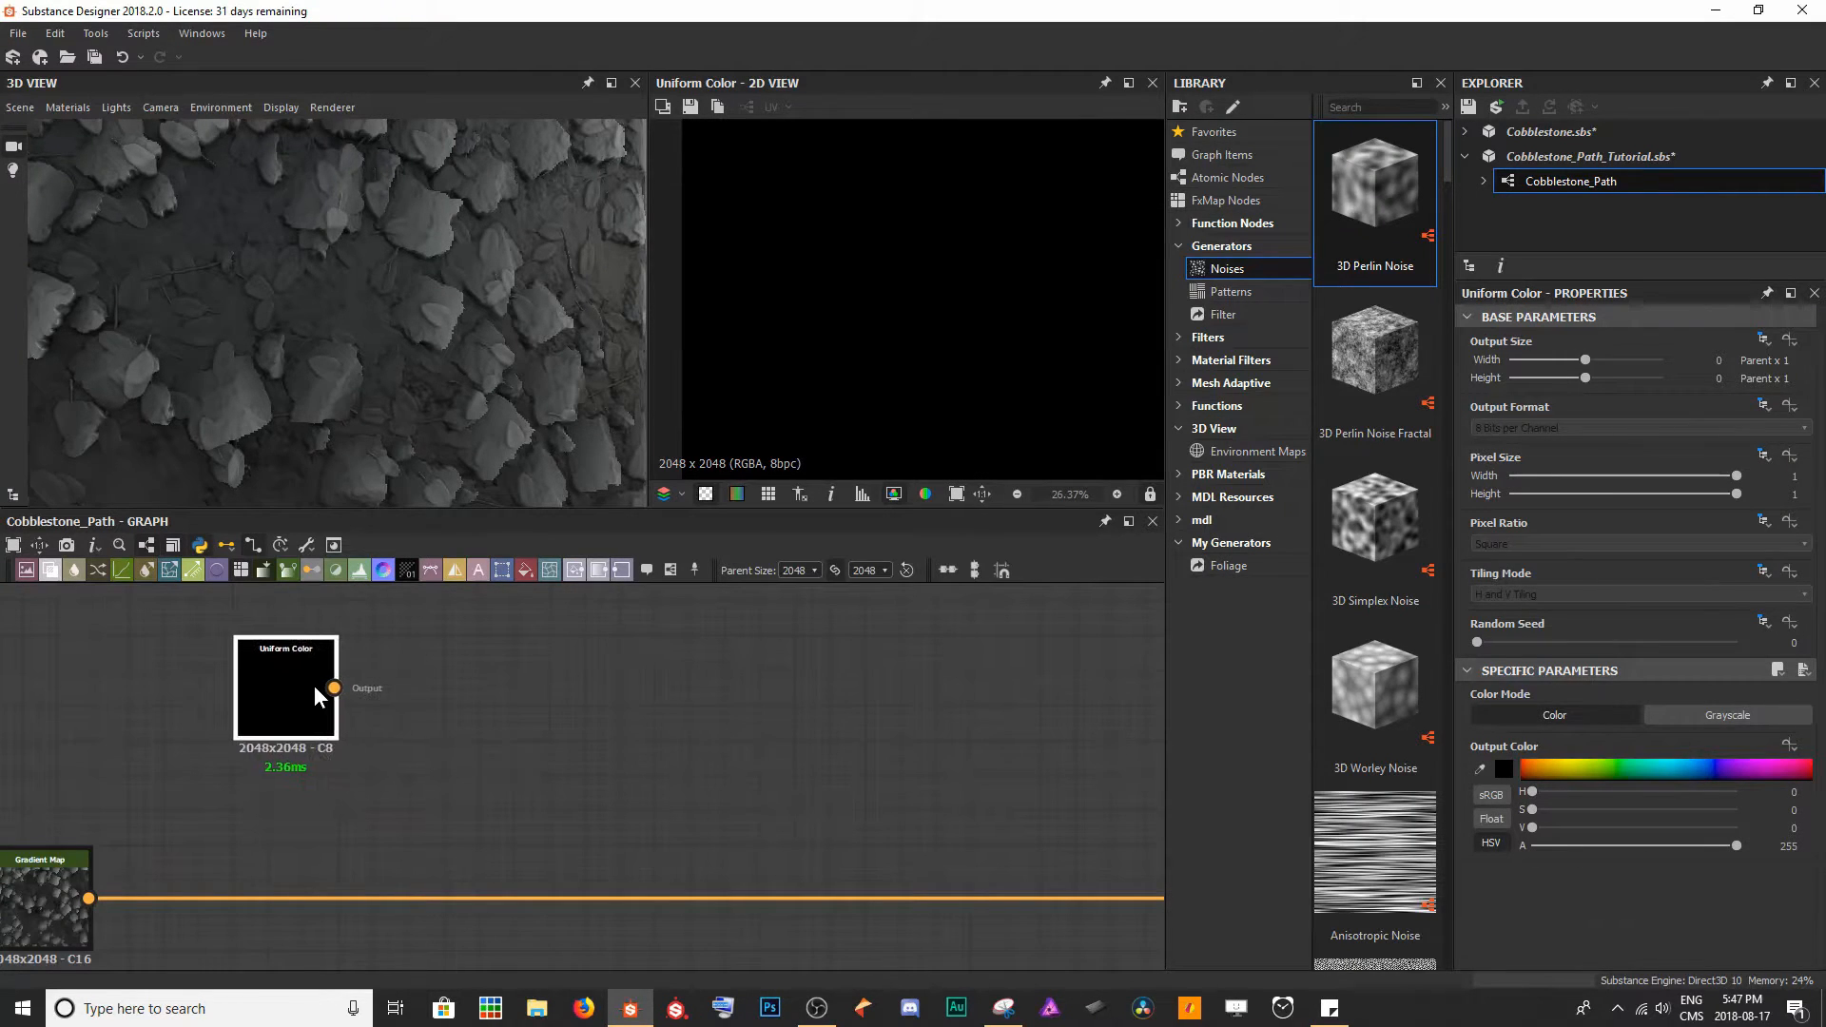
pyautogui.hotkey('ctrl', 'd')
pyautogui.moveTo(574, 784); pyautogui.dragTo(494, 693)
pyautogui.hotkey('ctrl', 'd')
pyautogui.moveTo(580, 772); pyautogui.dragTo(687, 668)
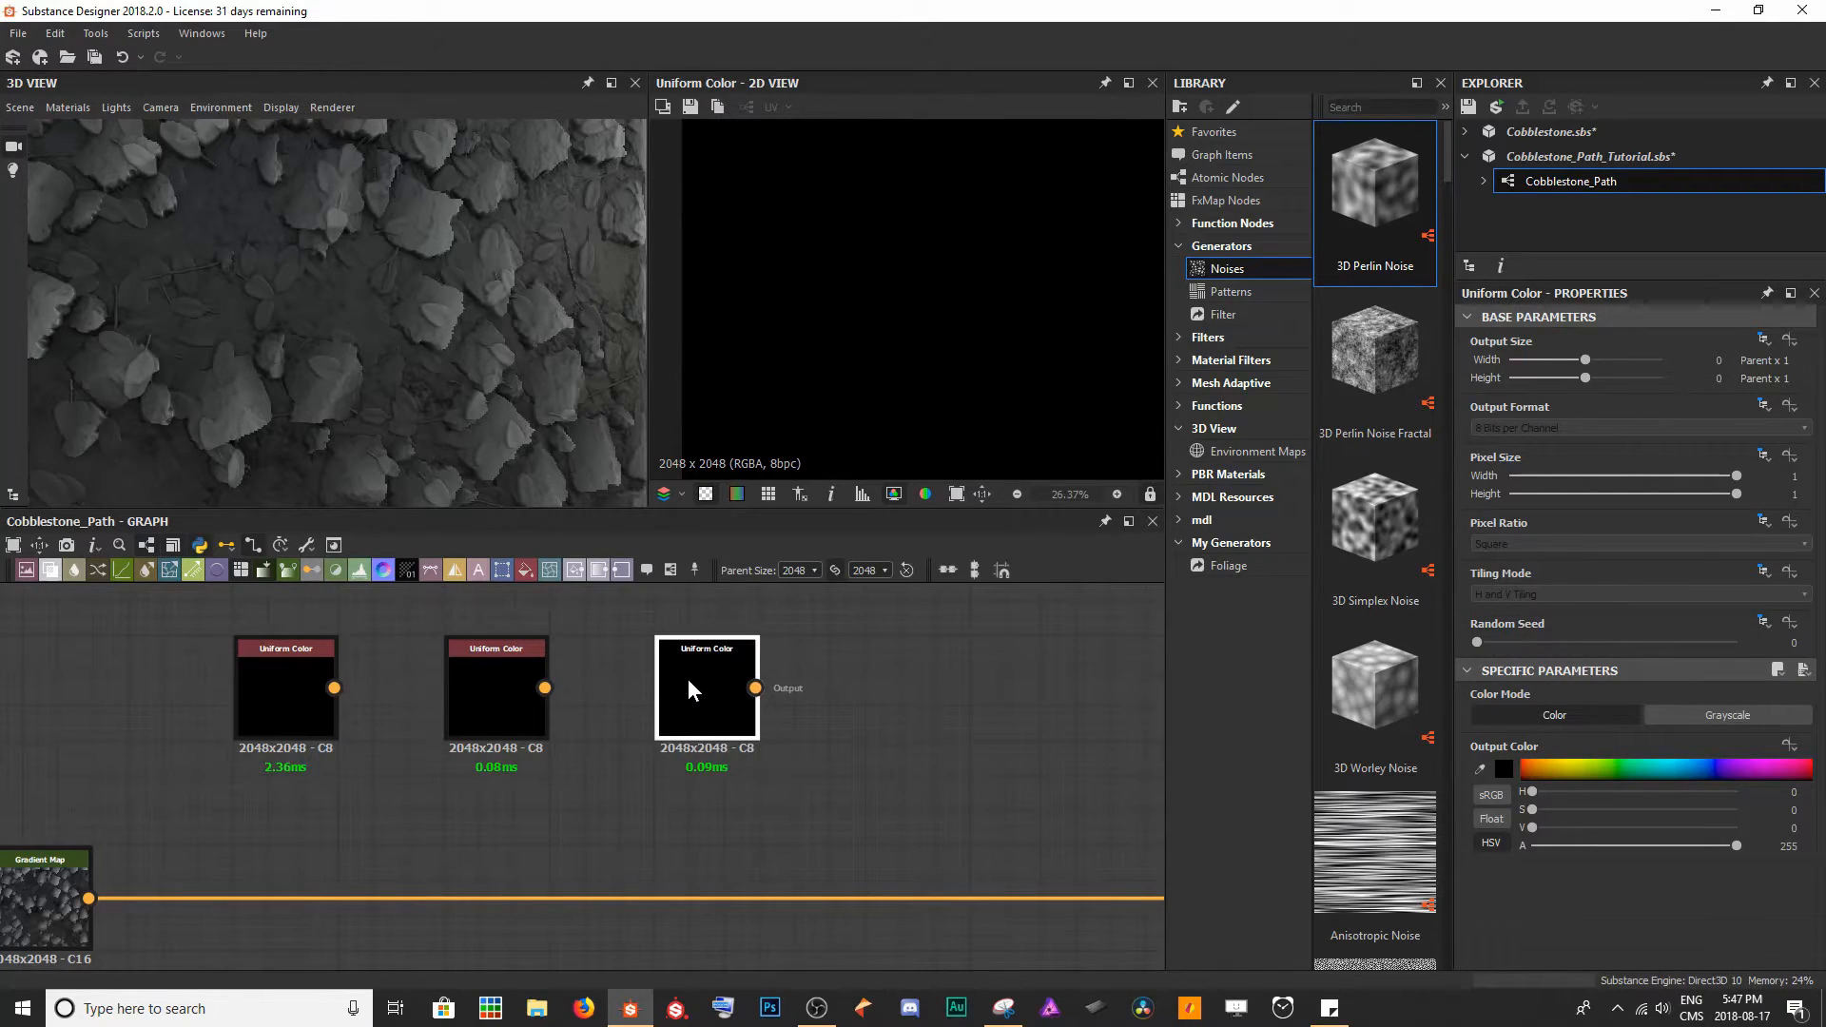
# - Insert three Blend nodes in series after the Gradient Map, feeding one Uniform Color node into each Blend's foreground
pyautogui.click(561, 815)
pyautogui.moveTo(562, 825); pyautogui.dragTo(602, 776, button='middle')
pyautogui.moveTo(513, 797); pyautogui.dragTo(502, 869)
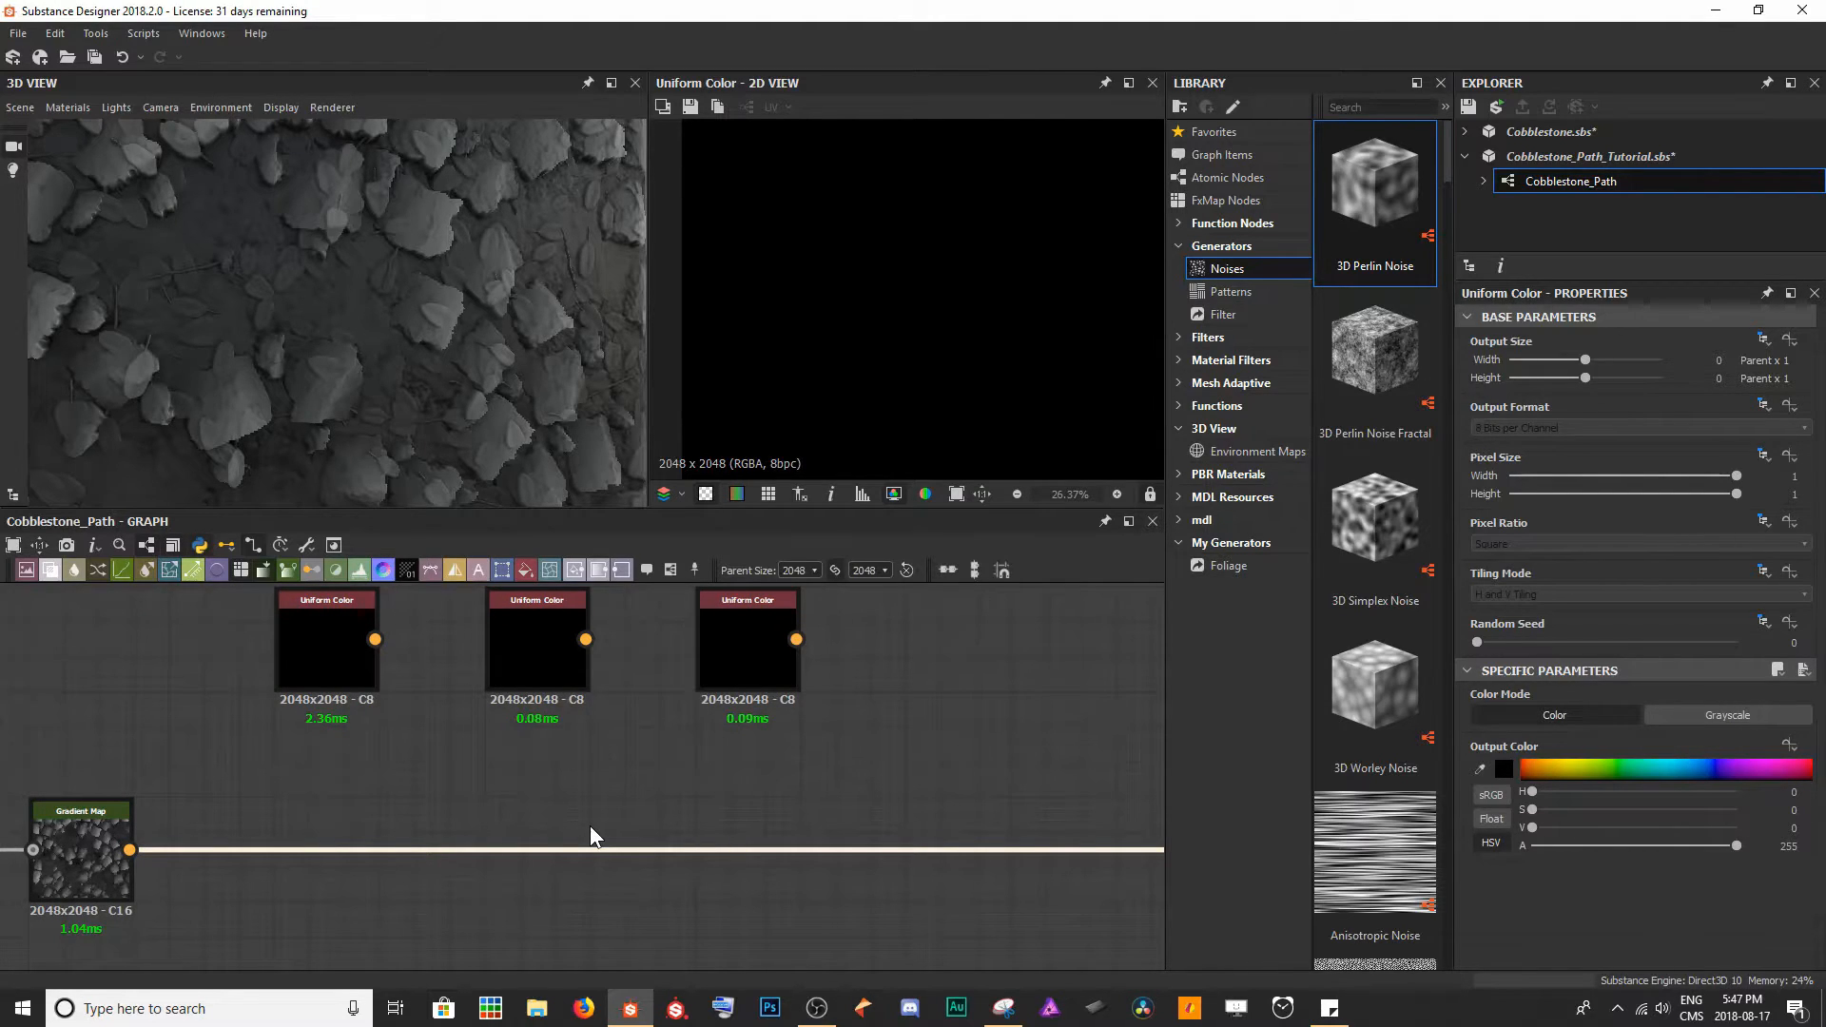
pyautogui.press('space')
pyautogui.write('bl')
pyautogui.press('Return')
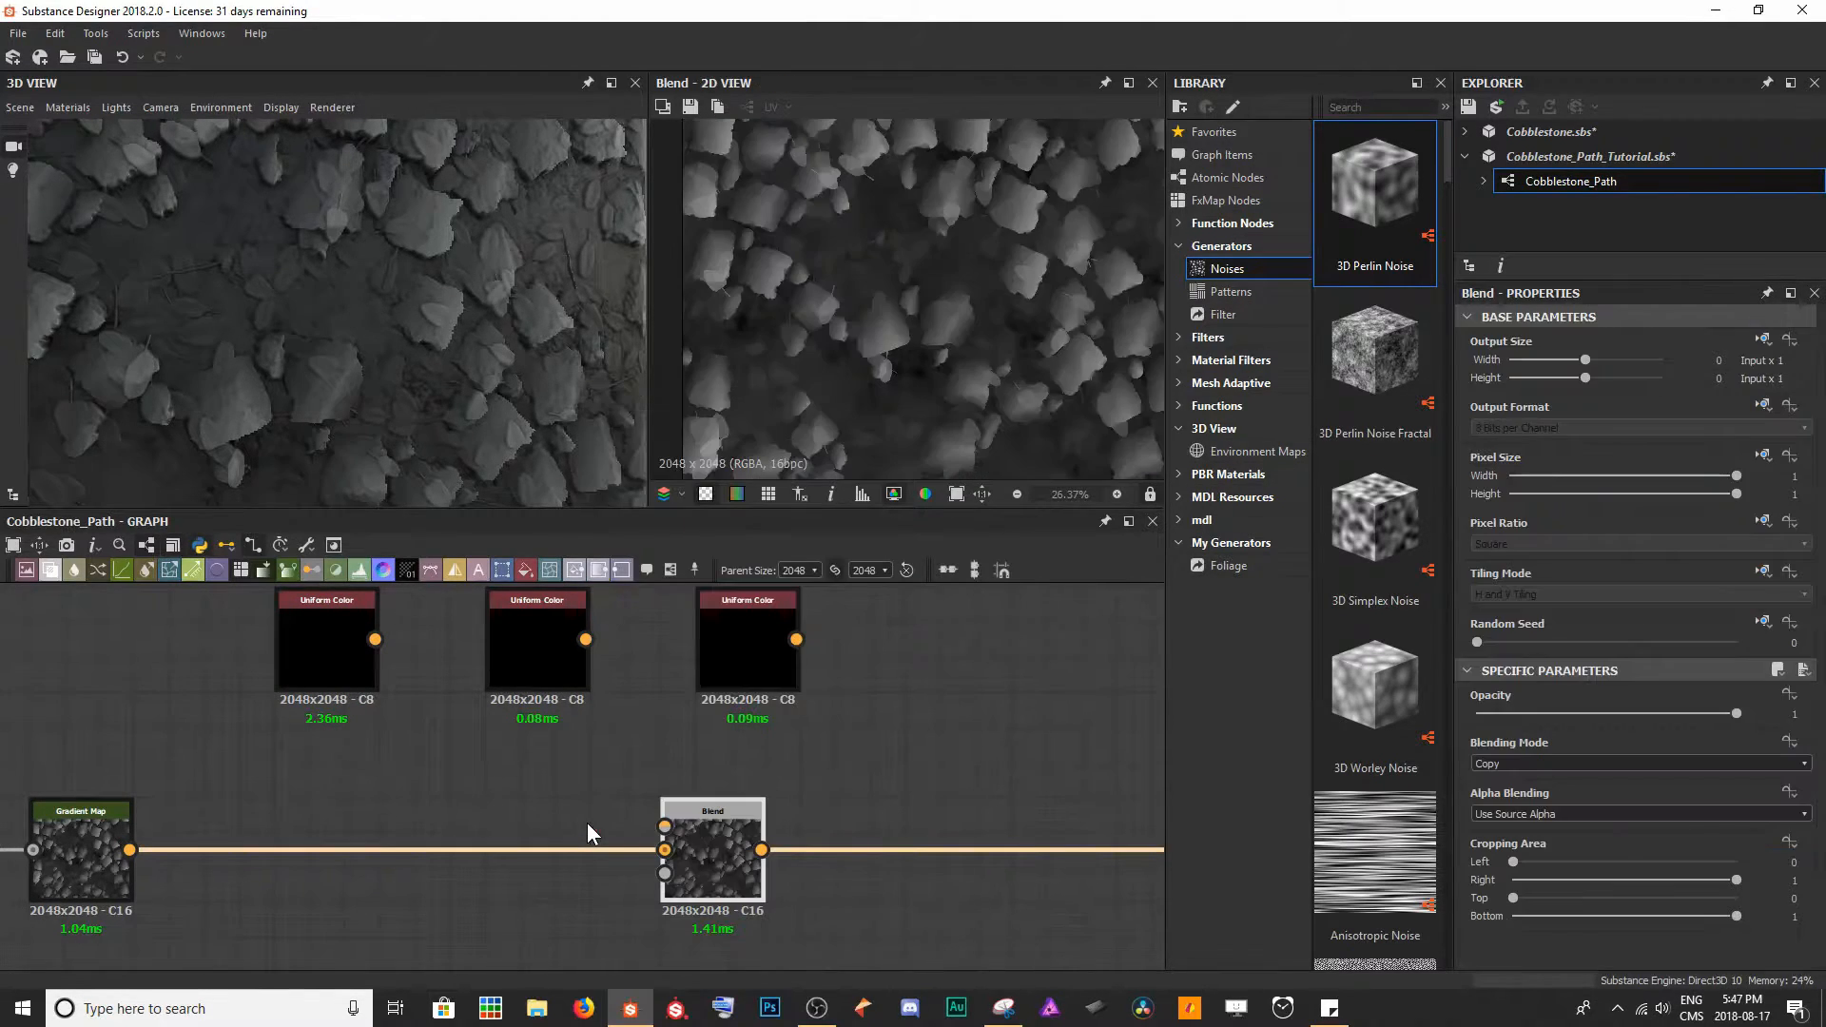
pyautogui.moveTo(728, 846); pyautogui.dragTo(466, 861)
pyautogui.moveTo(374, 639); pyautogui.dragTo(384, 826)
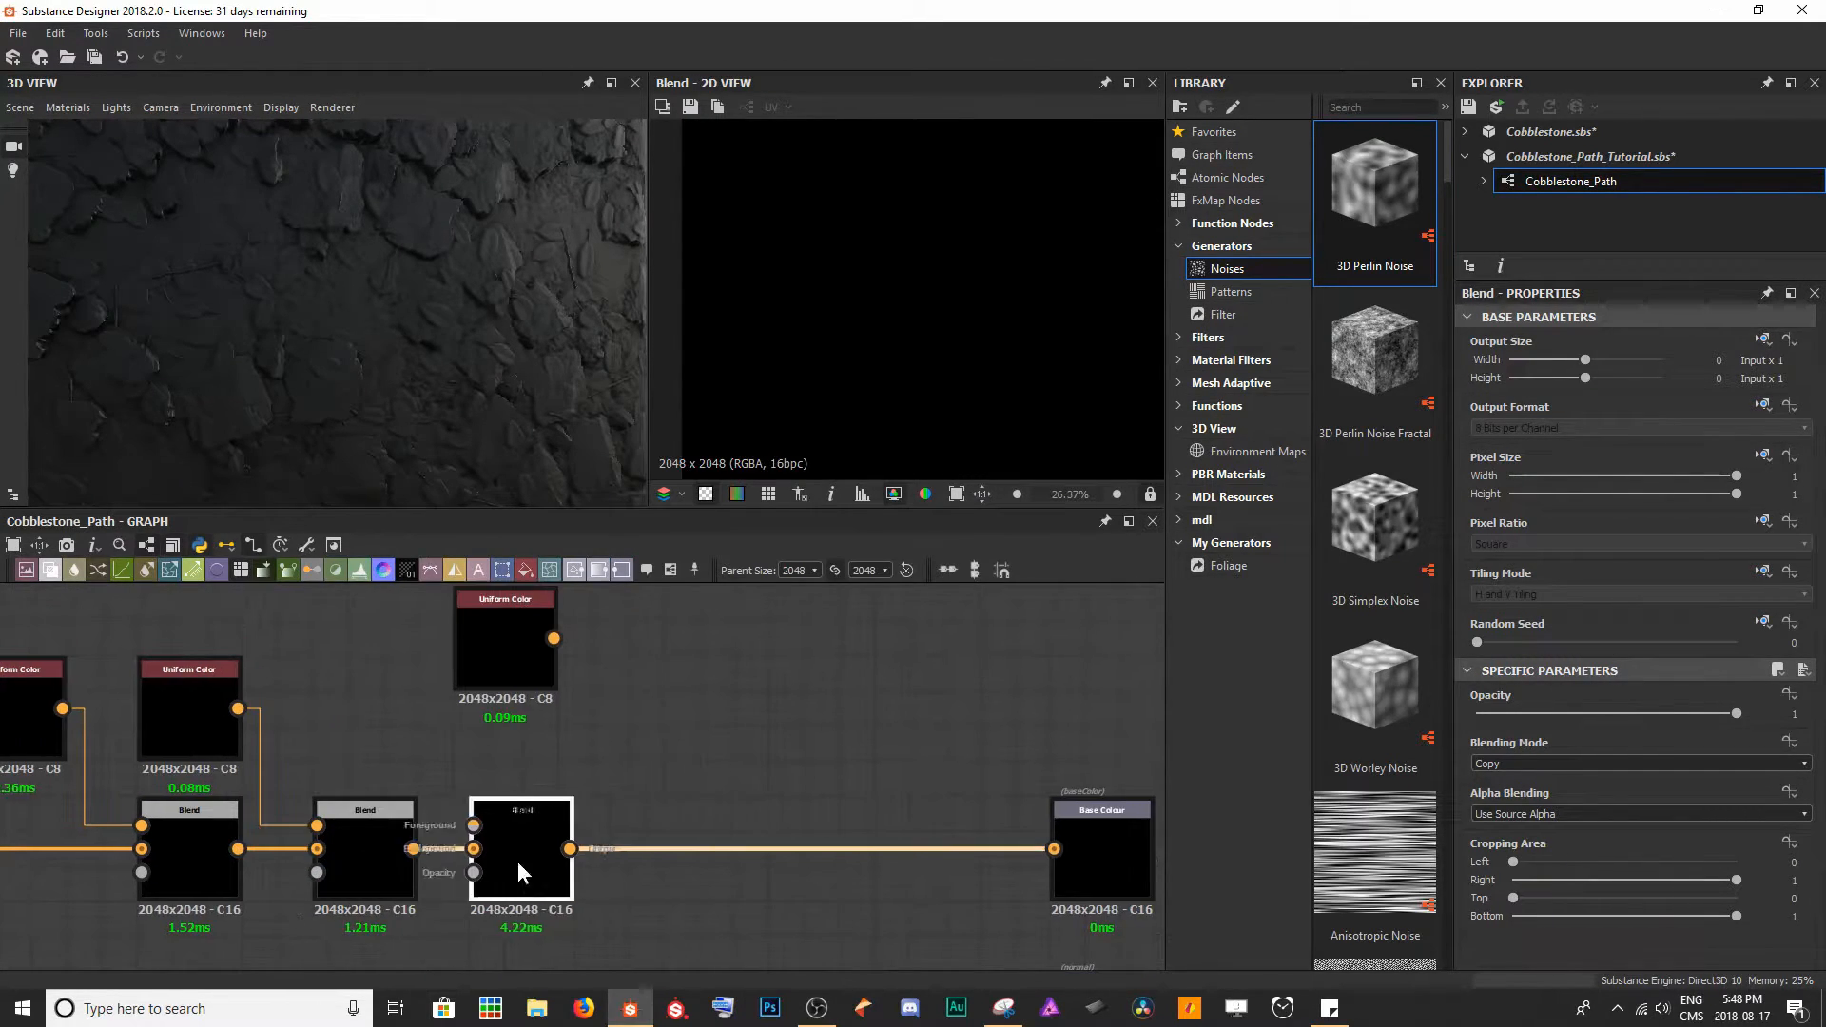
pyautogui.scroll(-2, 380, 837)
pyautogui.scroll(1, 221, 694)
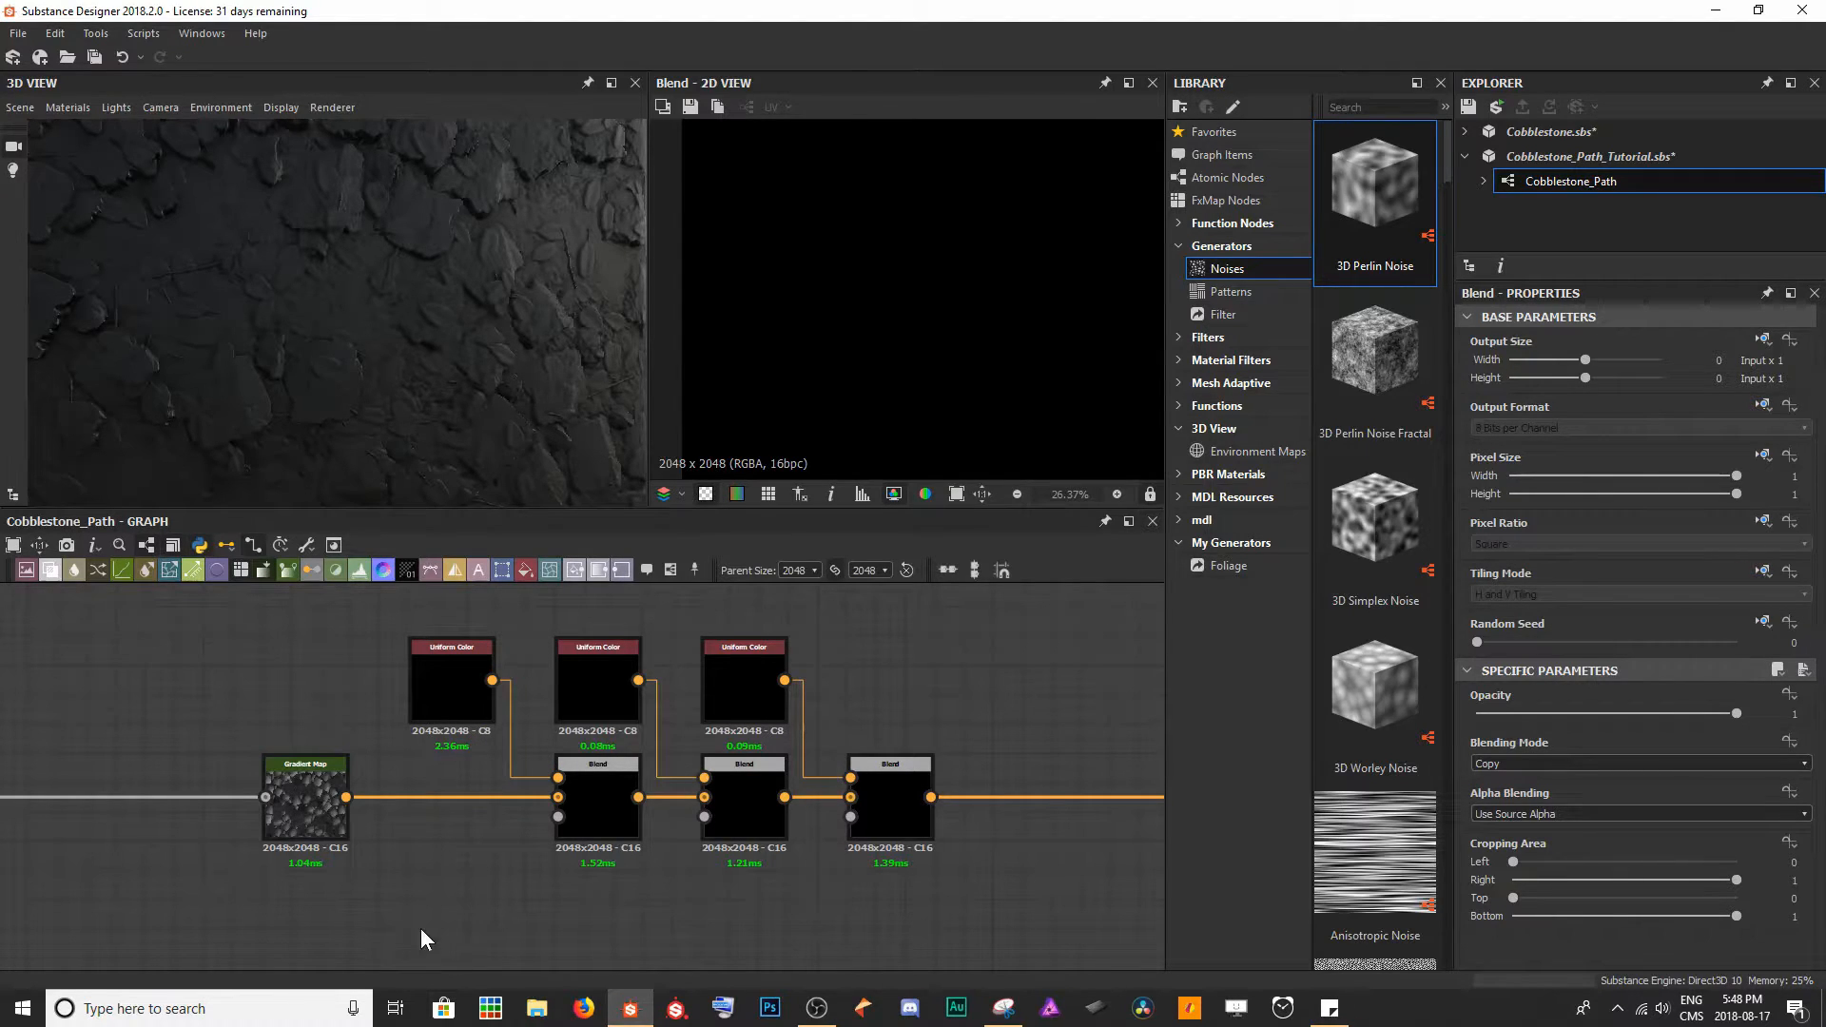
# - Preview the blended height and the height mask of the Height Blend node between the Edge Wear and Leaves frames
pyautogui.moveTo(469, 316); pyautogui.dragTo(403, 392)
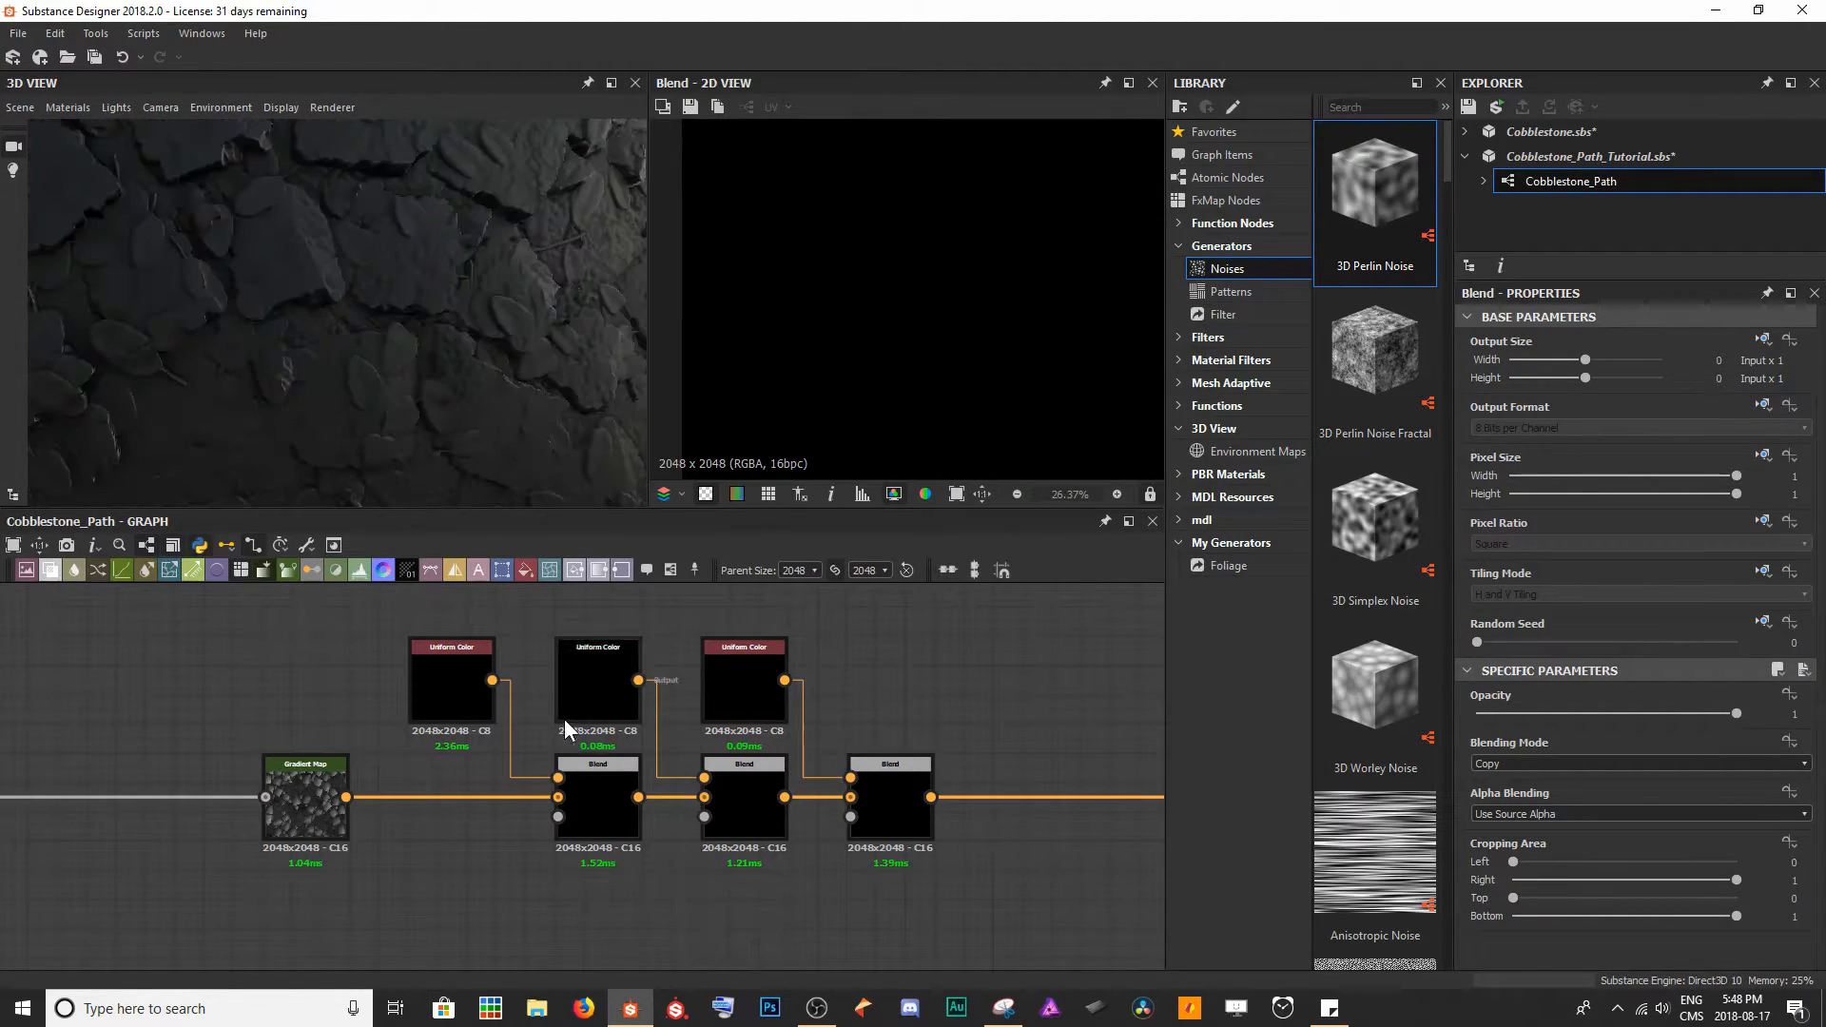
pyautogui.moveTo(513, 310); pyautogui.dragTo(380, 354)
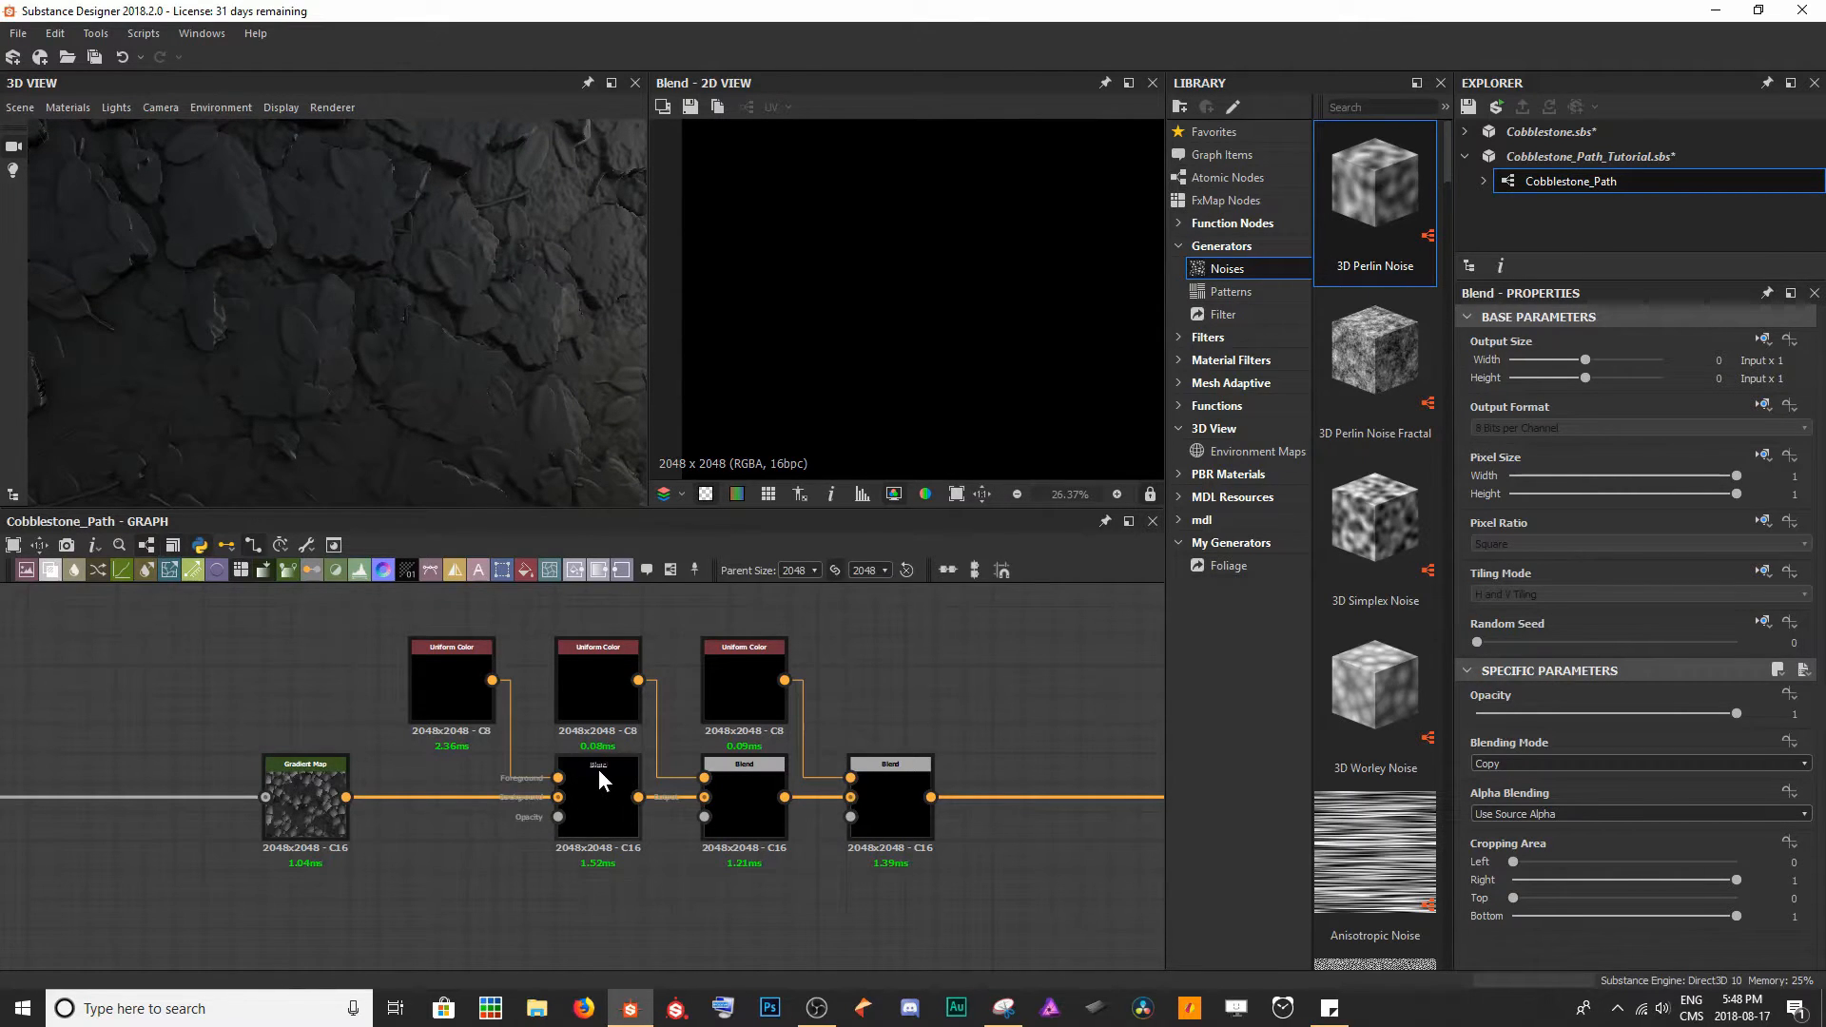
pyautogui.scroll(-5, 599, 762)
pyautogui.scroll(5, 314, 837)
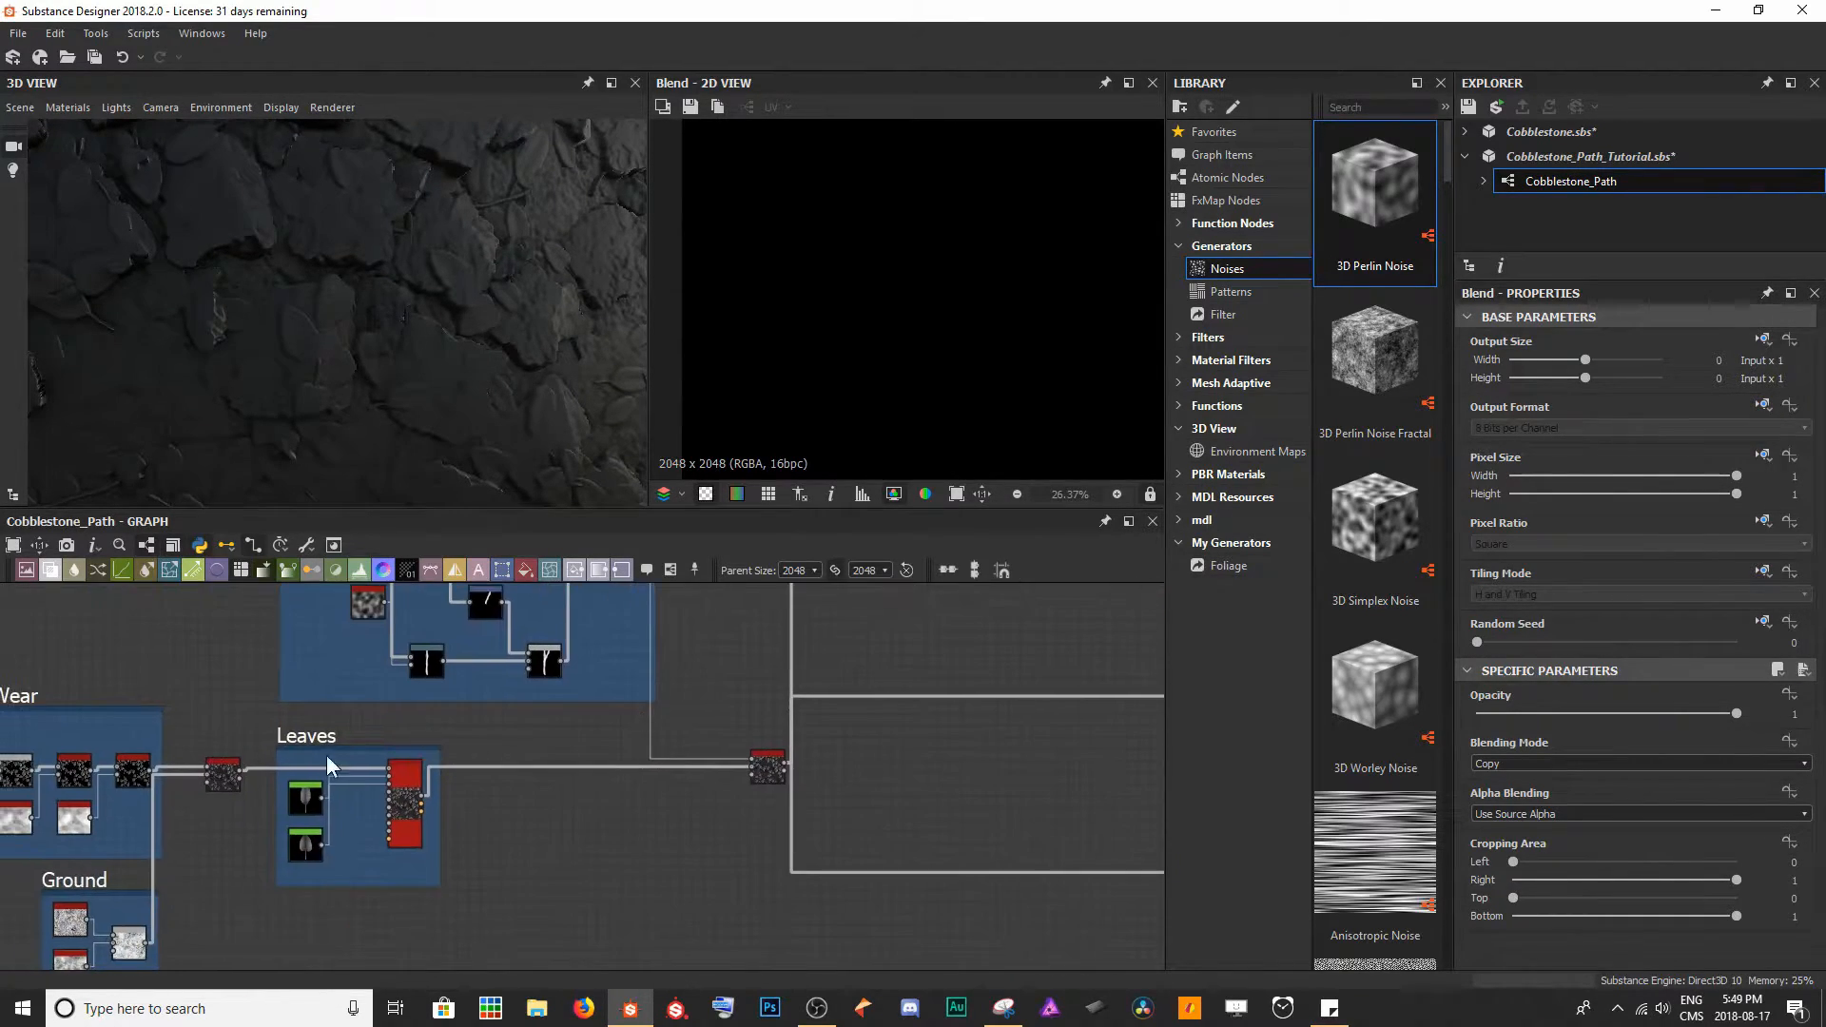
pyautogui.doubleClick(228, 776)
pyautogui.scroll(4, 348, 769)
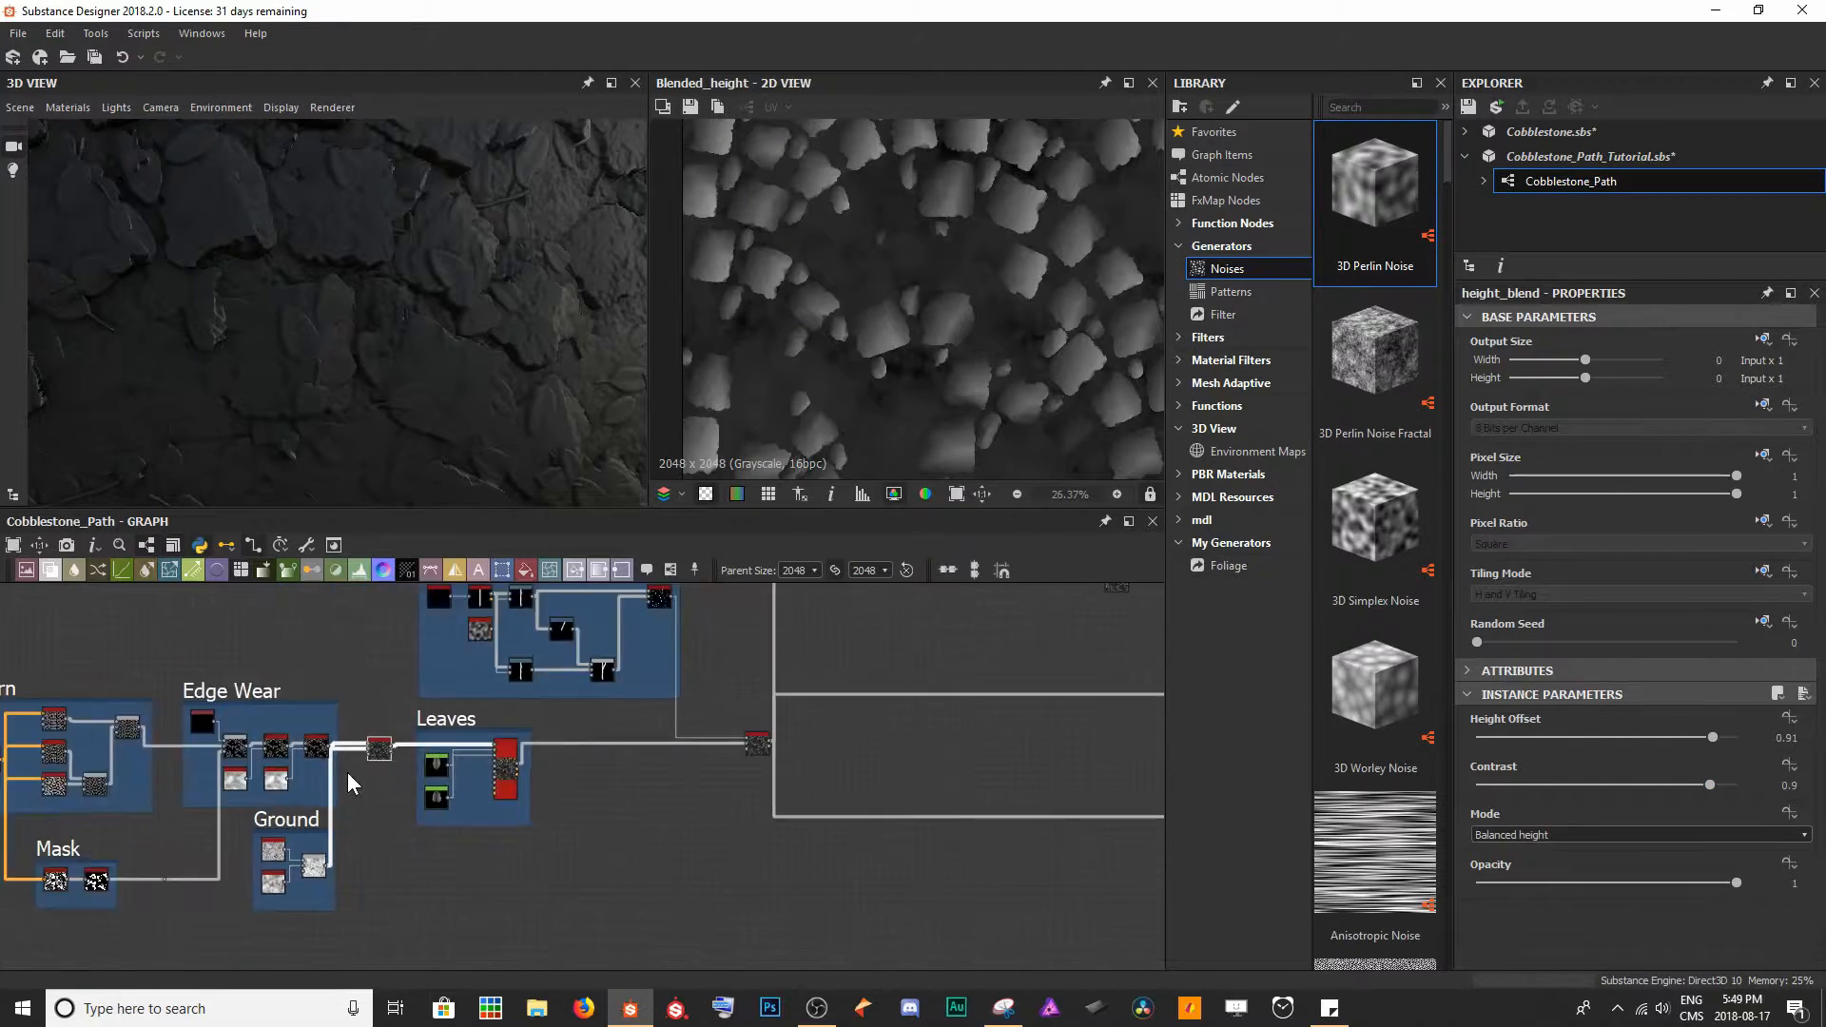
pyautogui.scroll(2, 439, 731)
pyautogui.doubleClick(465, 744)
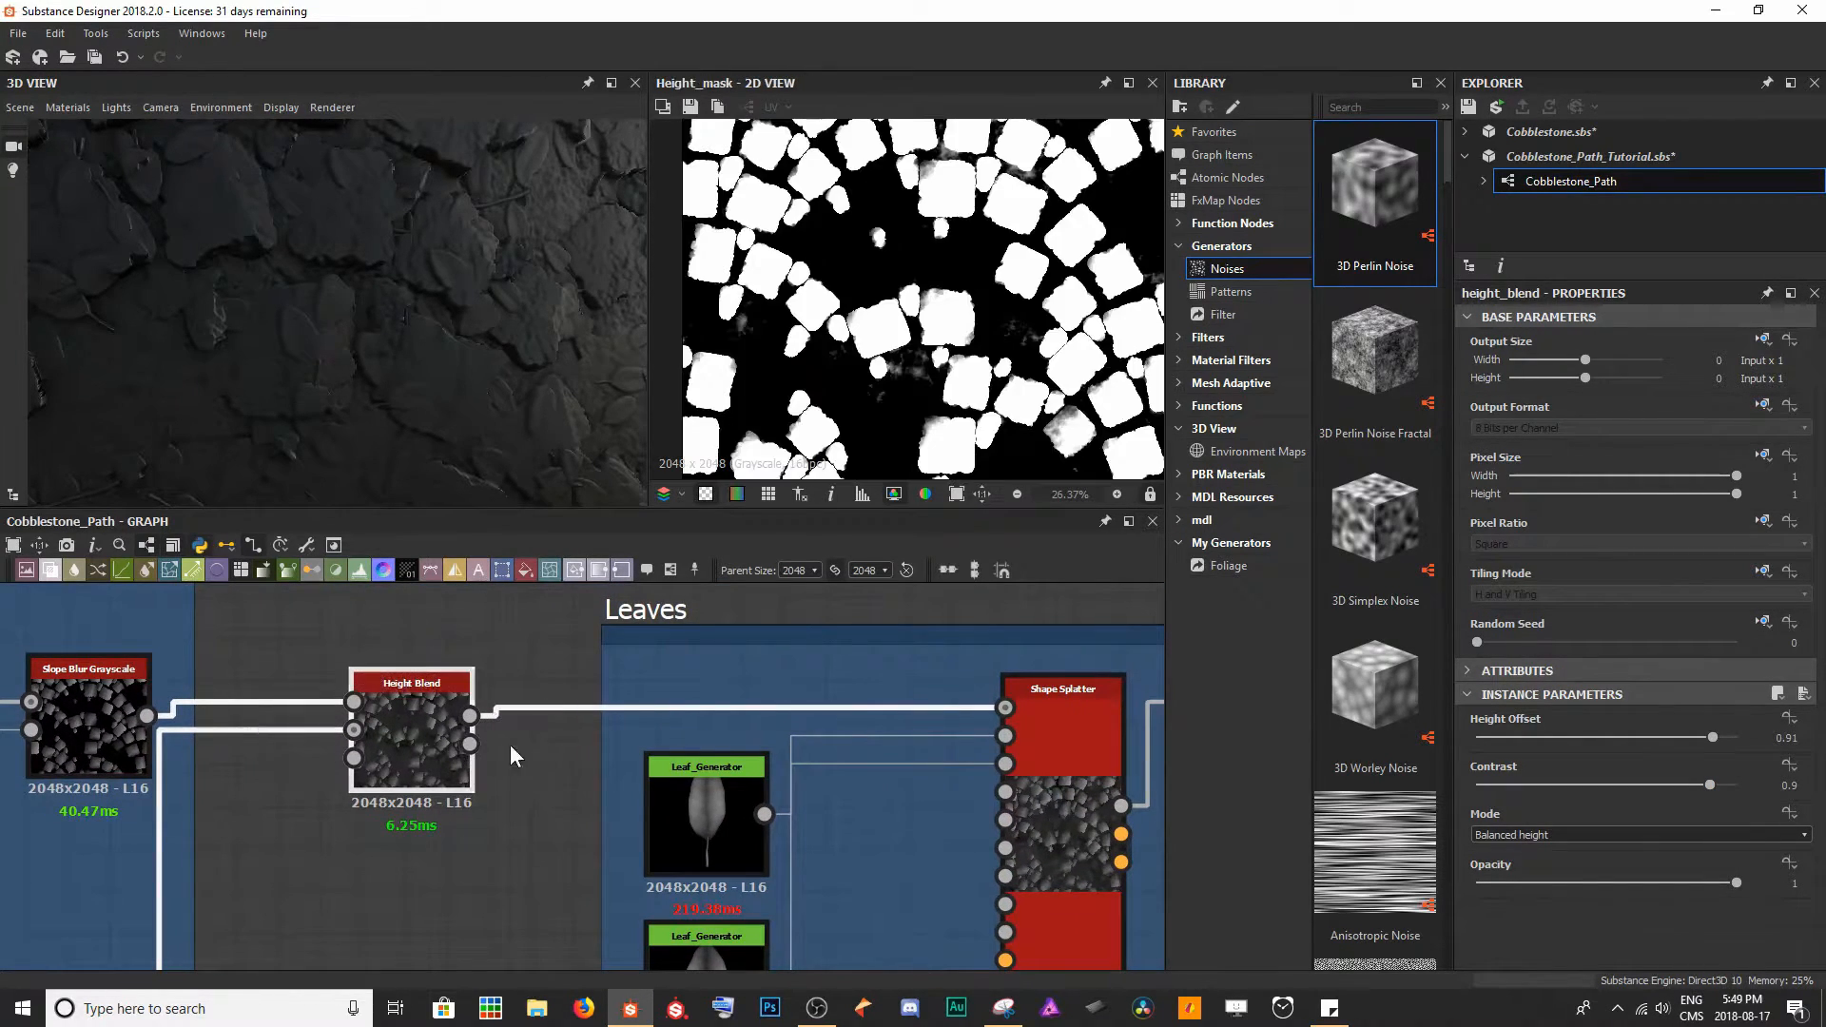
pyautogui.scroll(3, 455, 761)
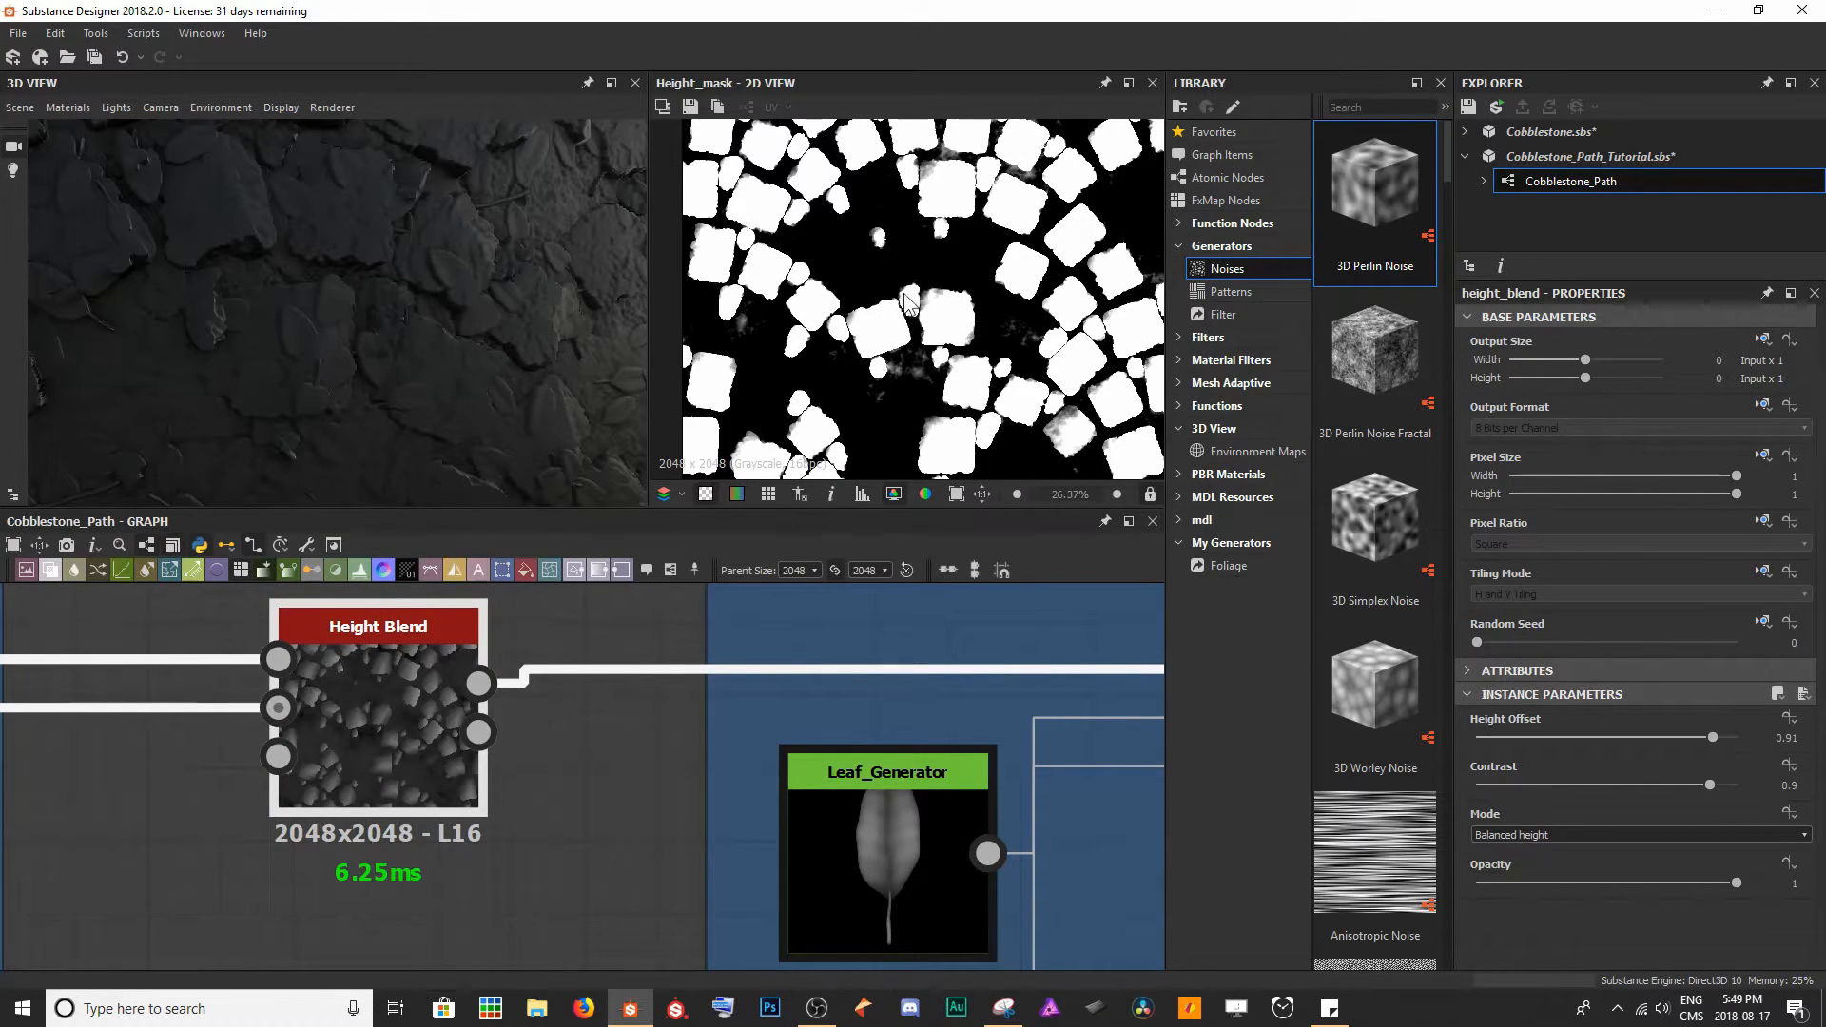
pyautogui.scroll(-5, 432, 751)
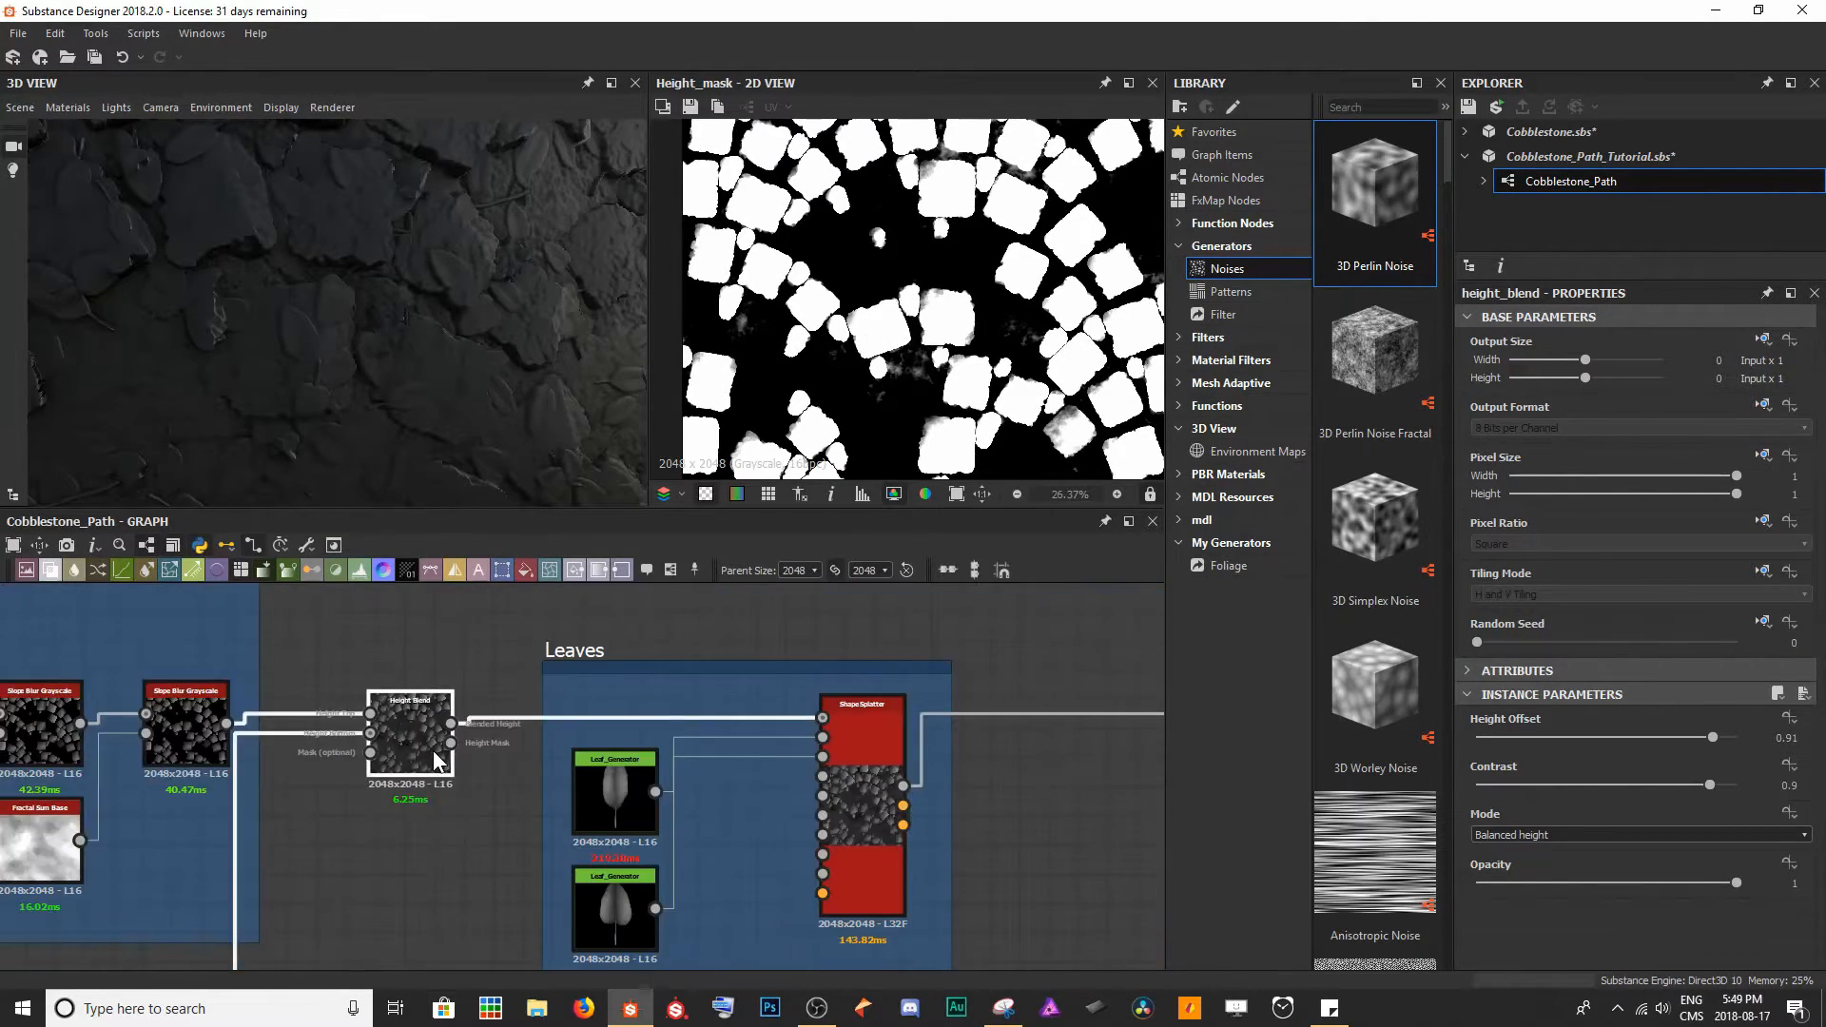
# - Add a Flood Fill node and feed it the height mask of the Height Blend node before the Leaves frame
pyautogui.press('space')
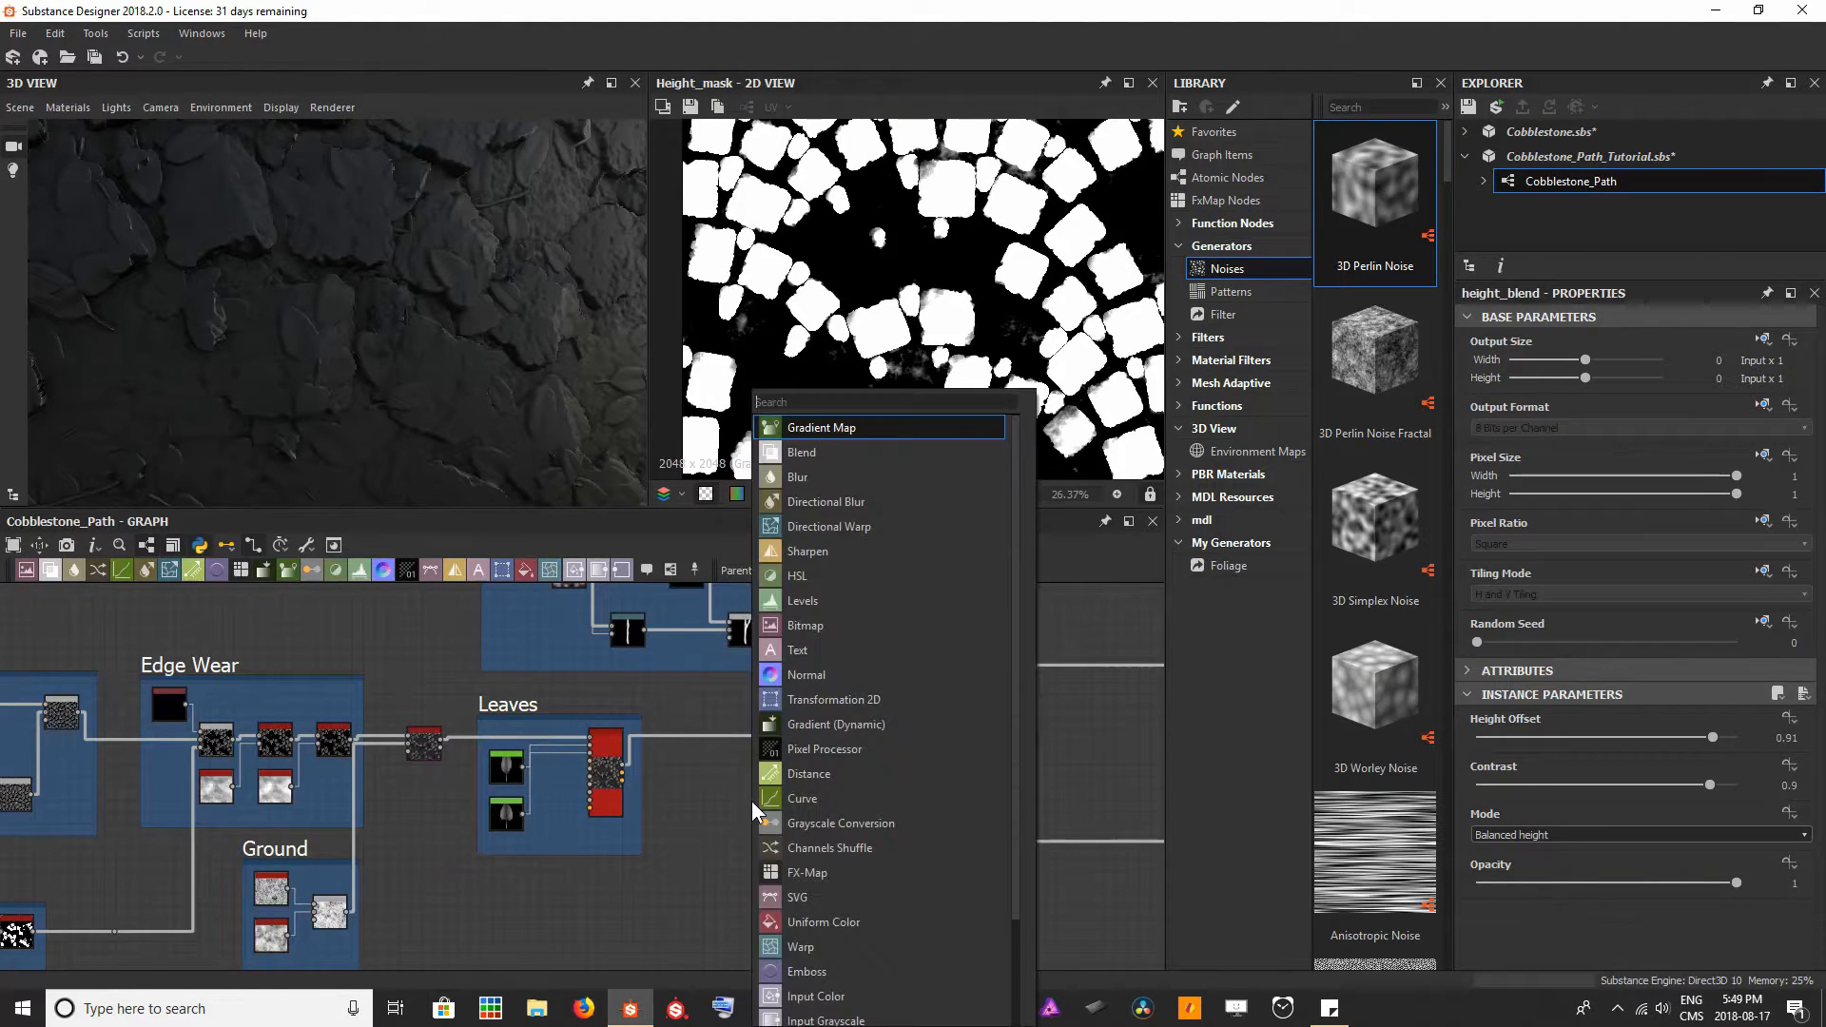
pyautogui.write('flood fill')
pyautogui.press('Return')
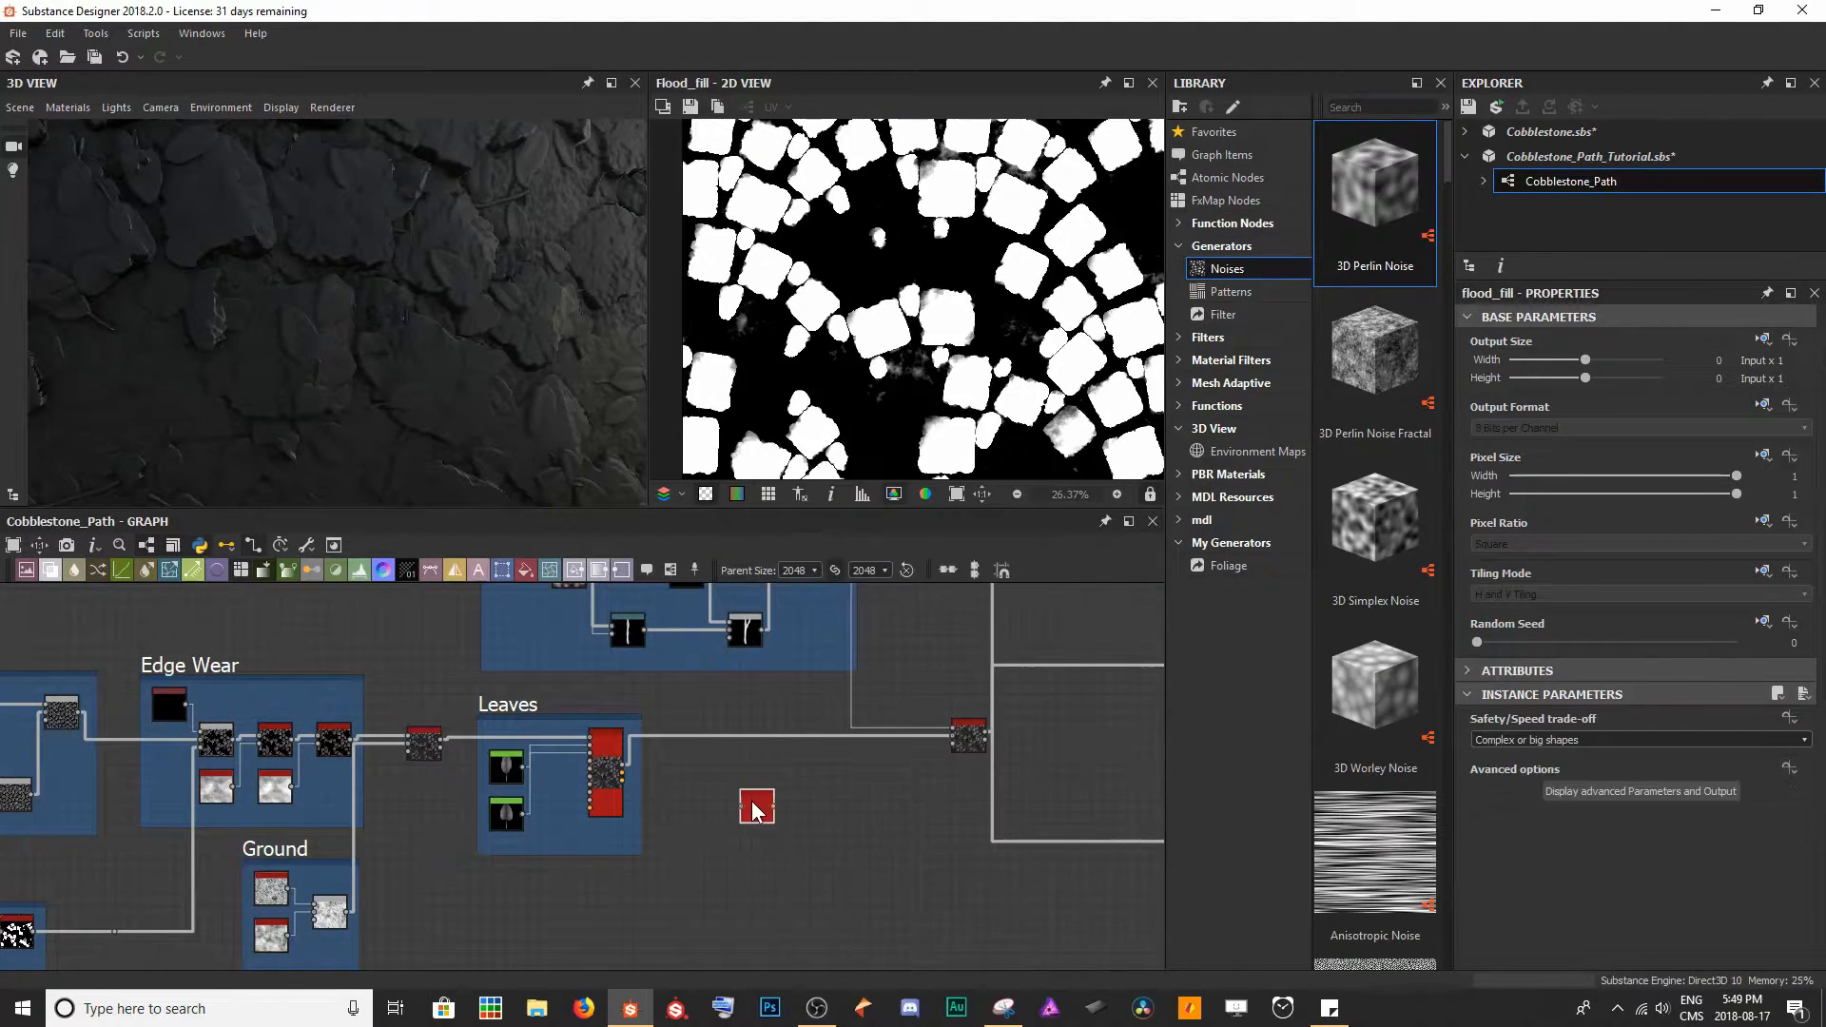
pyautogui.scroll(5, 454, 752)
pyautogui.moveTo(434, 715); pyautogui.dragTo(350, 668, button='middle')
pyautogui.moveTo(331, 678); pyautogui.dragTo(1078, 826)
pyautogui.moveTo(1076, 830); pyautogui.dragTo(538, 887, button='middle')
# - Move the Flood Fill node across the graph to just below the Gradient Map node
pyautogui.scroll(-2, 848, 882)
pyautogui.moveTo(888, 849); pyautogui.dragTo(498, 894, button='middle')
pyautogui.scroll(-3, 499, 894)
pyautogui.moveTo(333, 918); pyautogui.dragTo(987, 670)
pyautogui.moveTo(1030, 674); pyautogui.dragTo(515, 783, button='middle')
pyautogui.scroll(2, 408, 756)
pyautogui.moveTo(408, 757); pyautogui.dragTo(577, 751)
pyautogui.moveTo(645, 750); pyautogui.dragTo(345, 780, button='middle')
pyautogui.scroll(4, 518, 817)
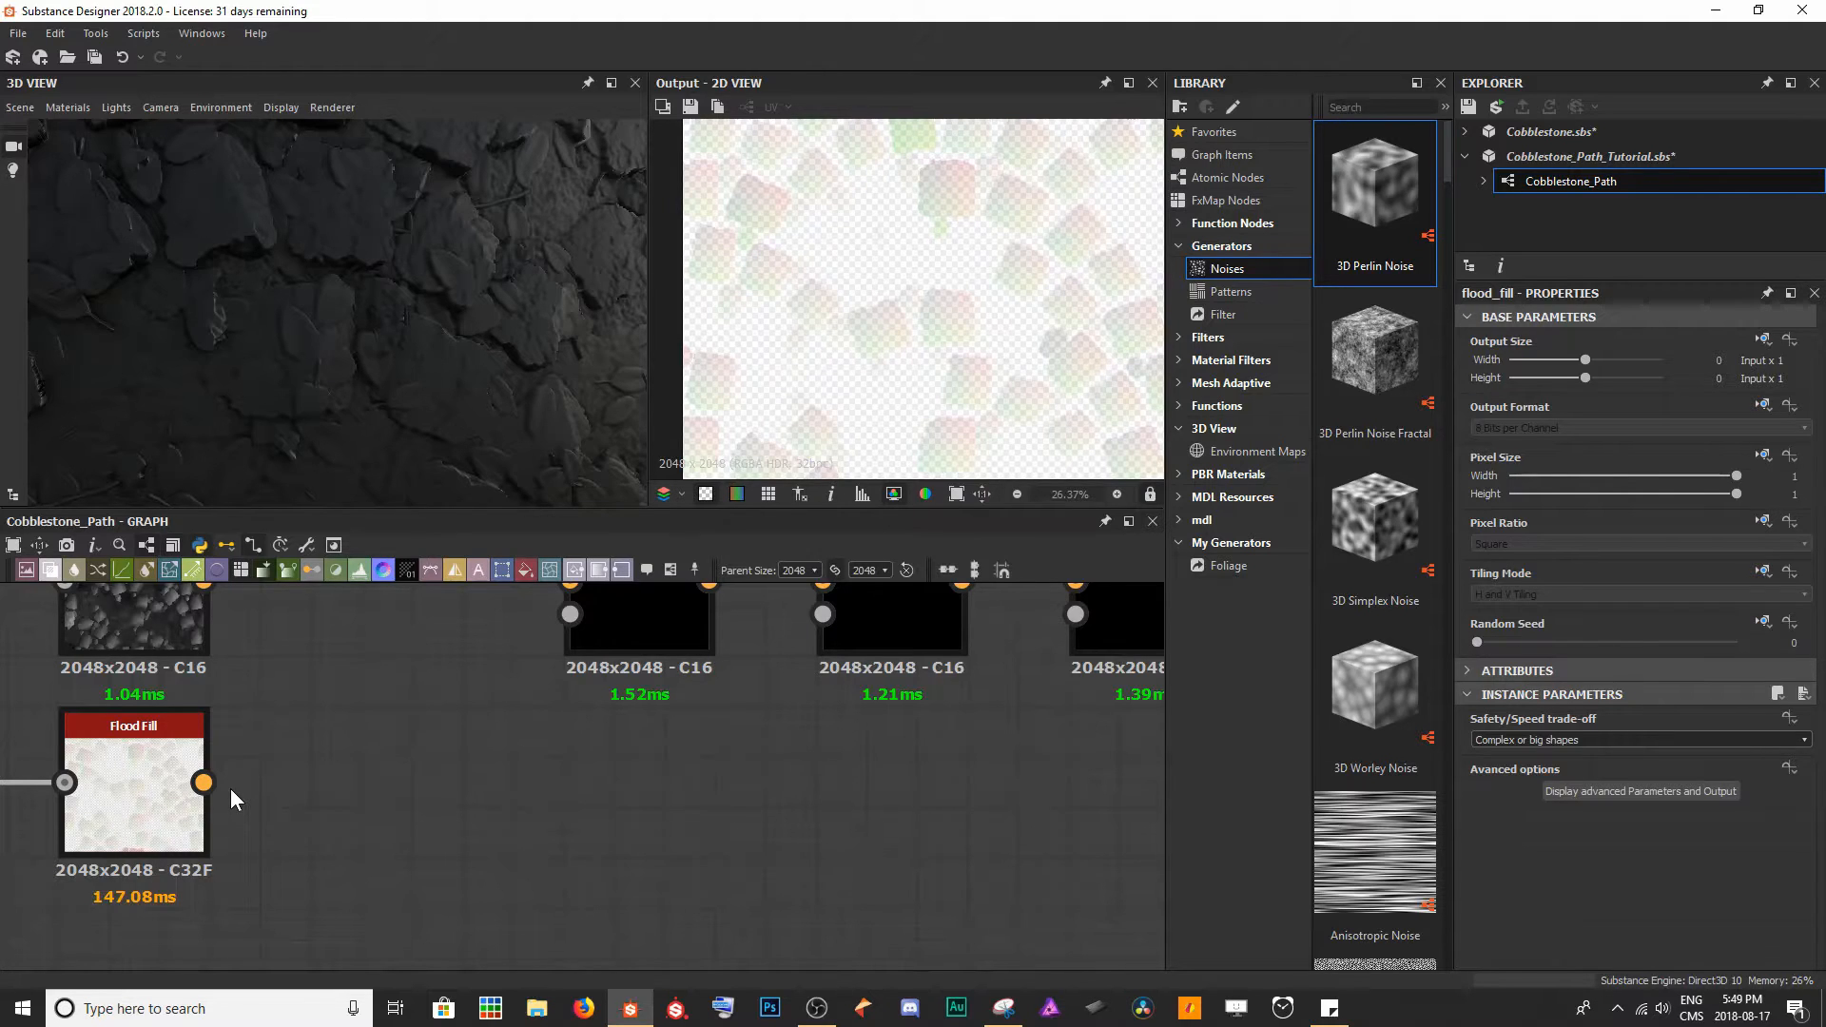
# - Add a Flood Fill to Random Color node beside the Flood Fill node and connect the two
pyautogui.click(172, 799)
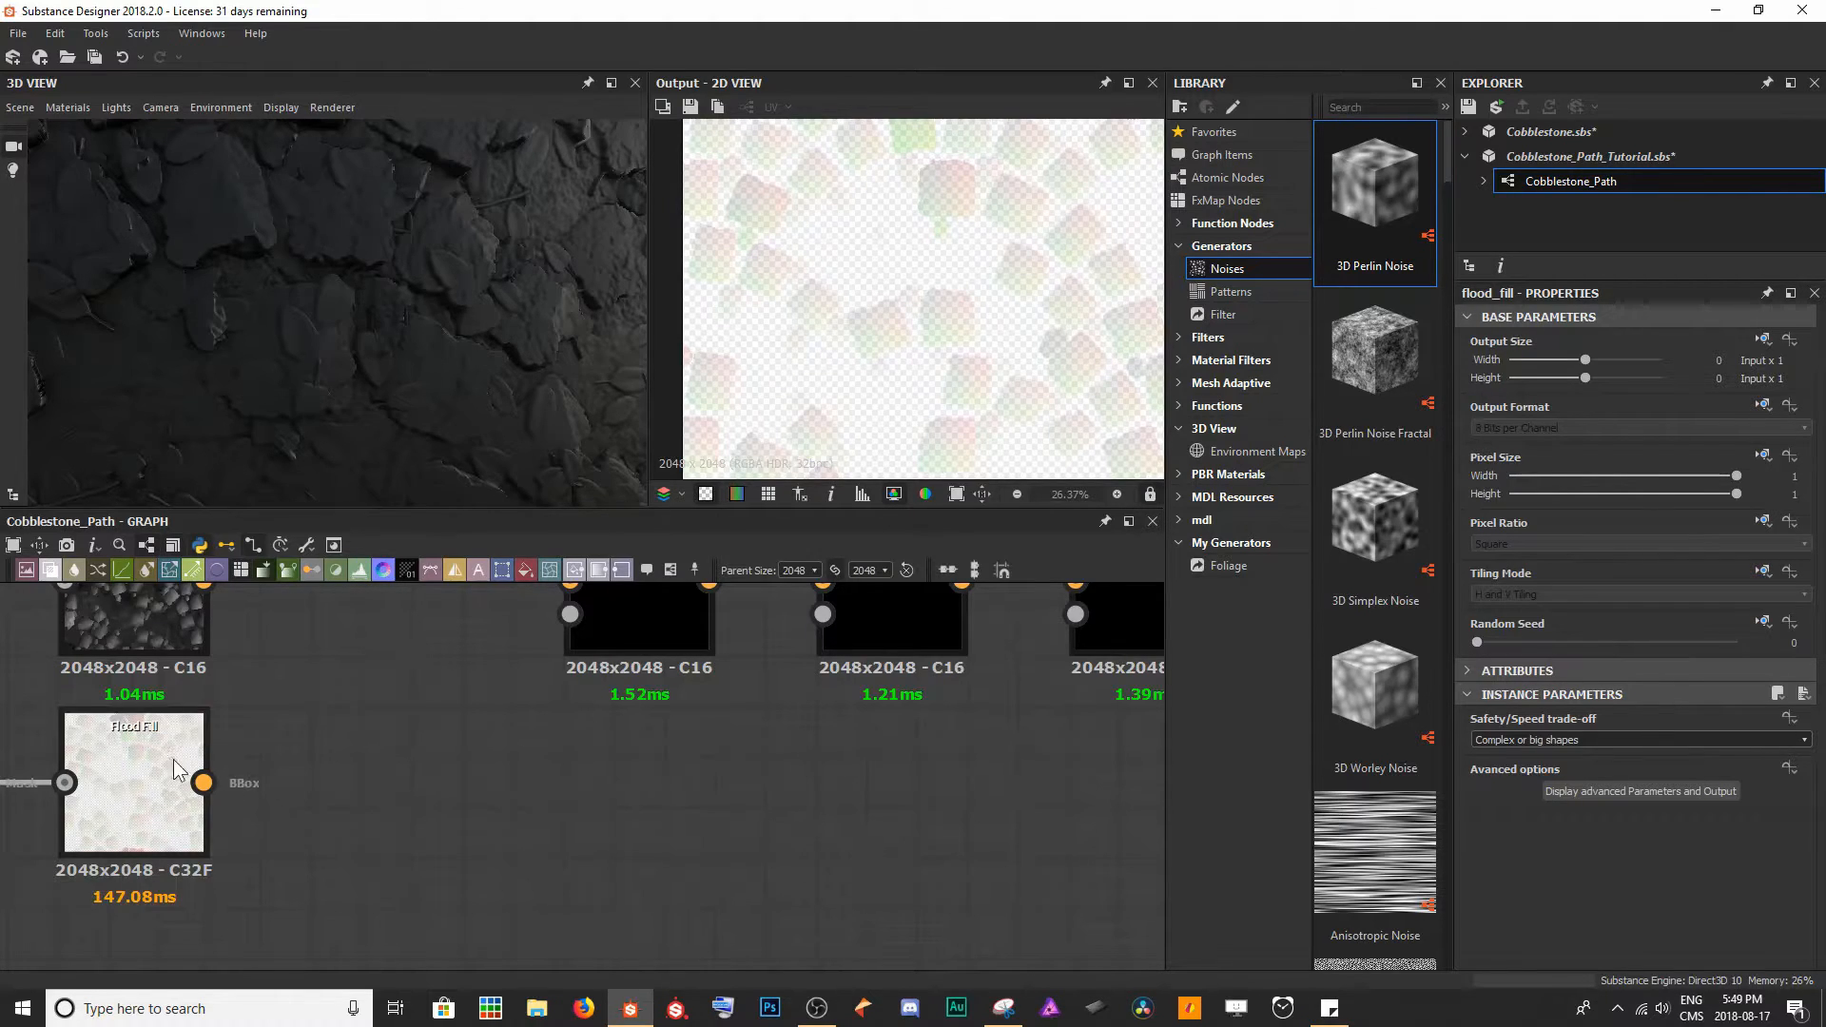
pyautogui.press('space')
pyautogui.write('floo')
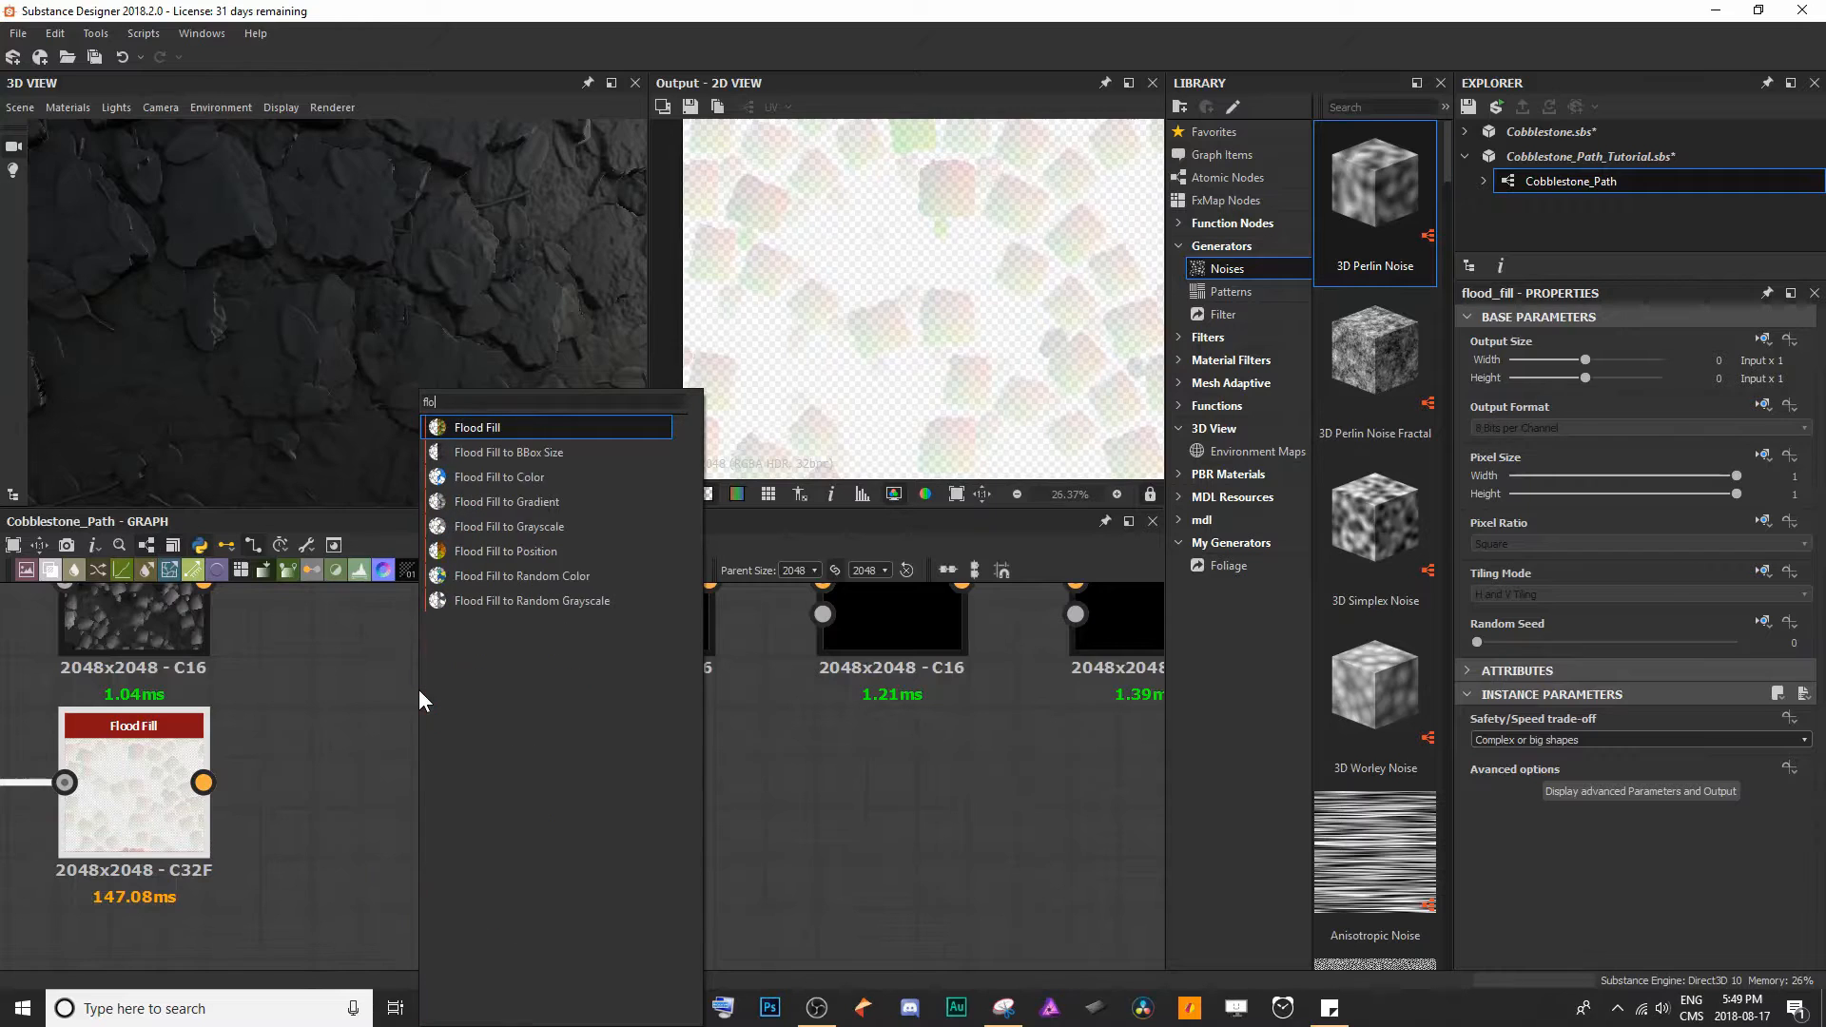
pyautogui.press('Down')
pyautogui.press('Down')
pyautogui.press('Down')
pyautogui.press('Down')
pyautogui.press('Down')
pyautogui.press('Down')
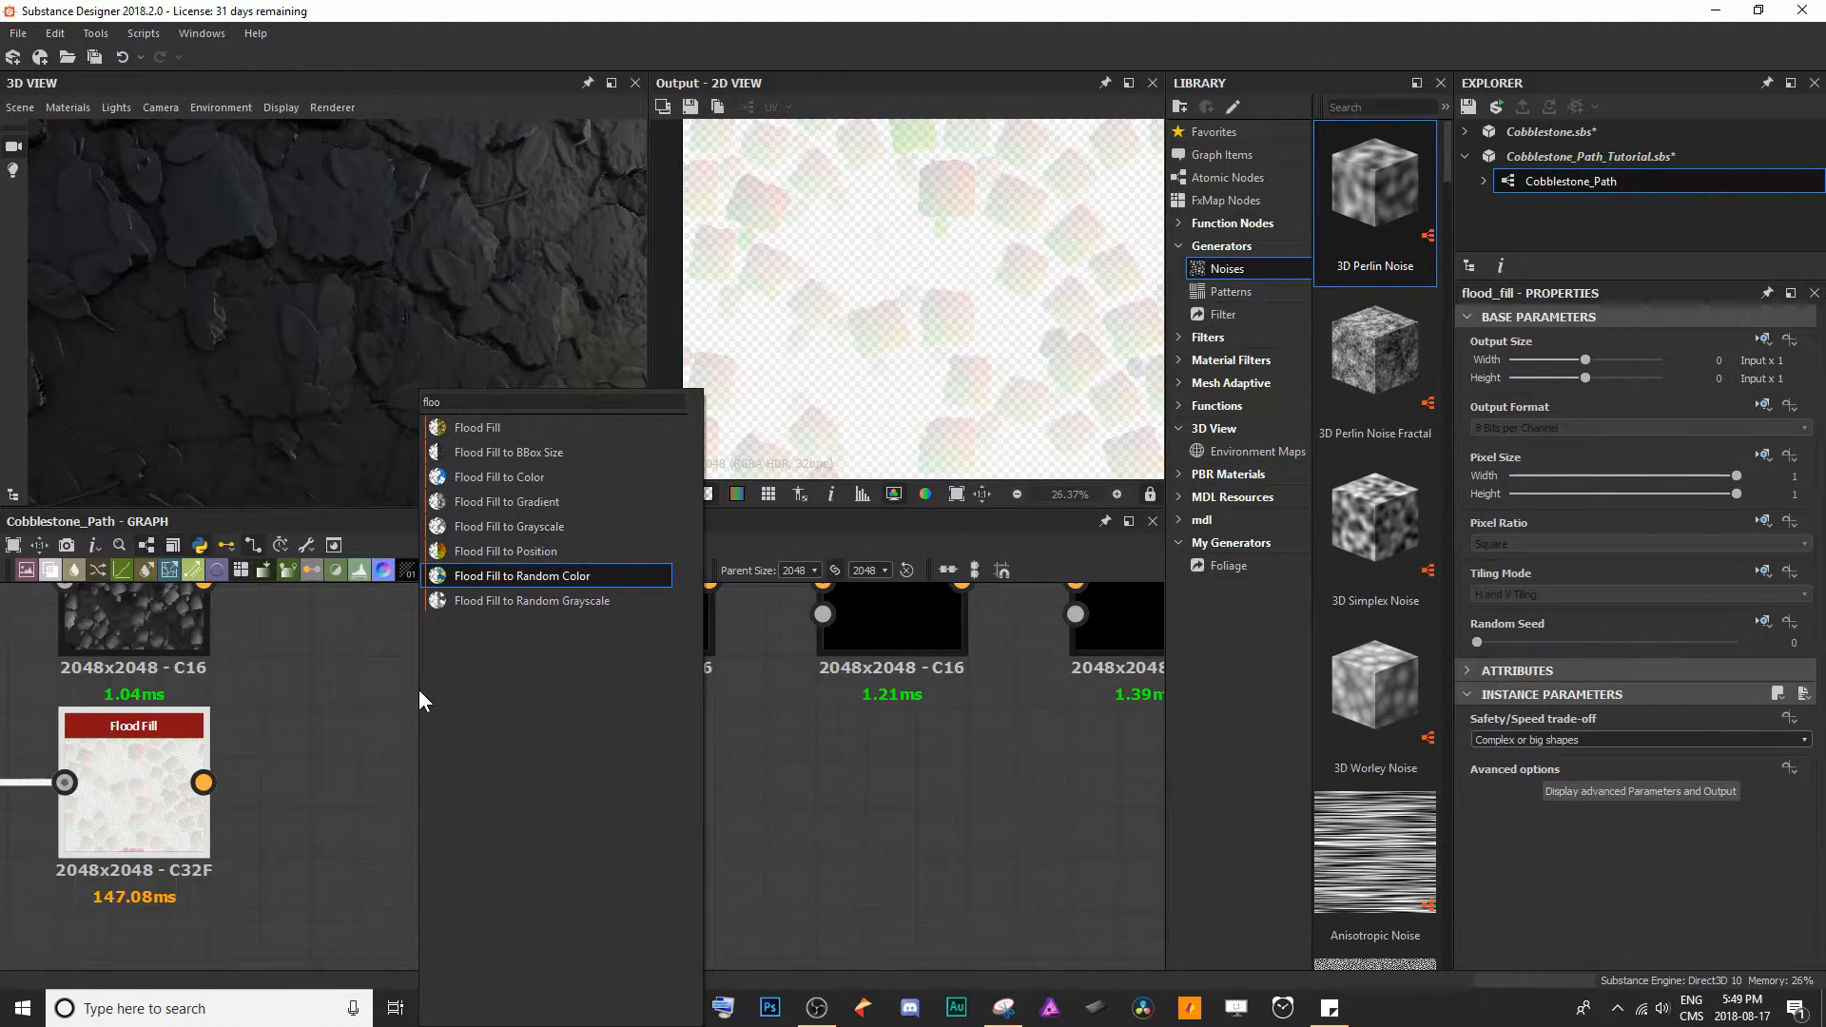
pyautogui.press('Return')
pyautogui.moveTo(420, 691); pyautogui.dragTo(354, 810)
pyautogui.moveTo(206, 782); pyautogui.dragTo(386, 778)
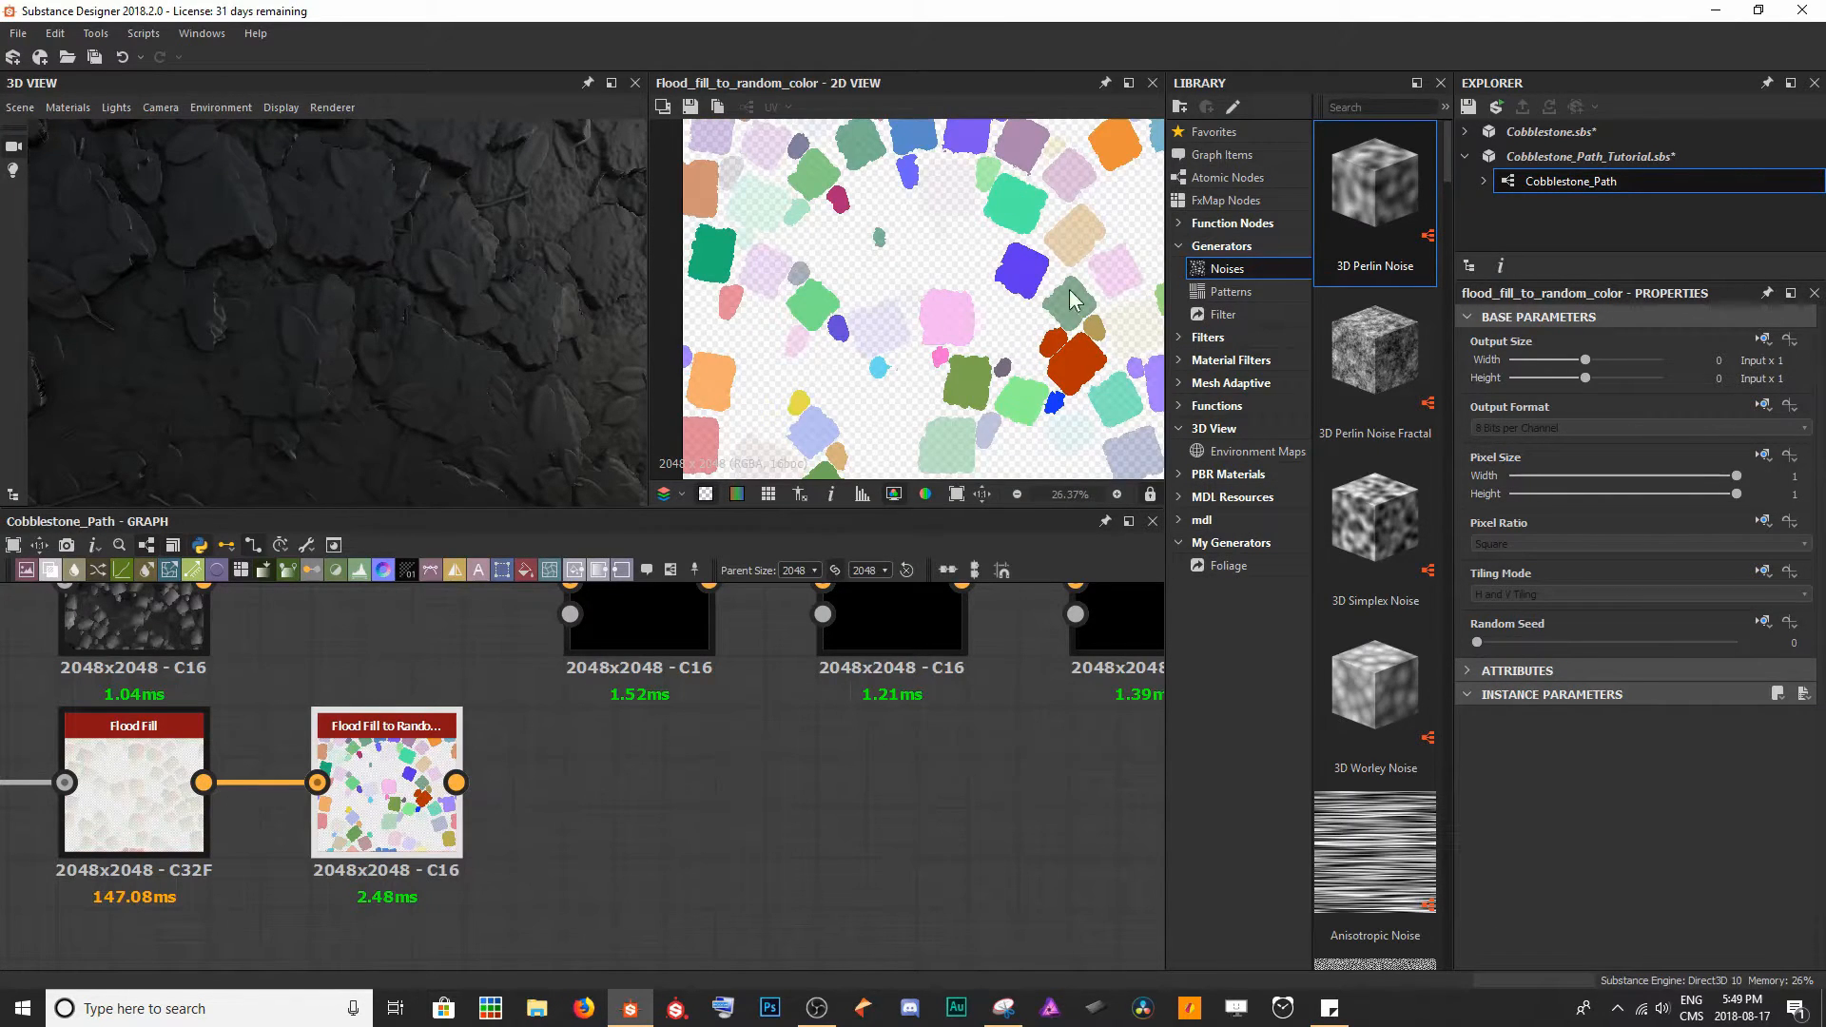
# - Inspect the random stone colours and connect the Flood Fill to Random Color output to the first Blend node's opacity input
pyautogui.scroll(2, 961, 285)
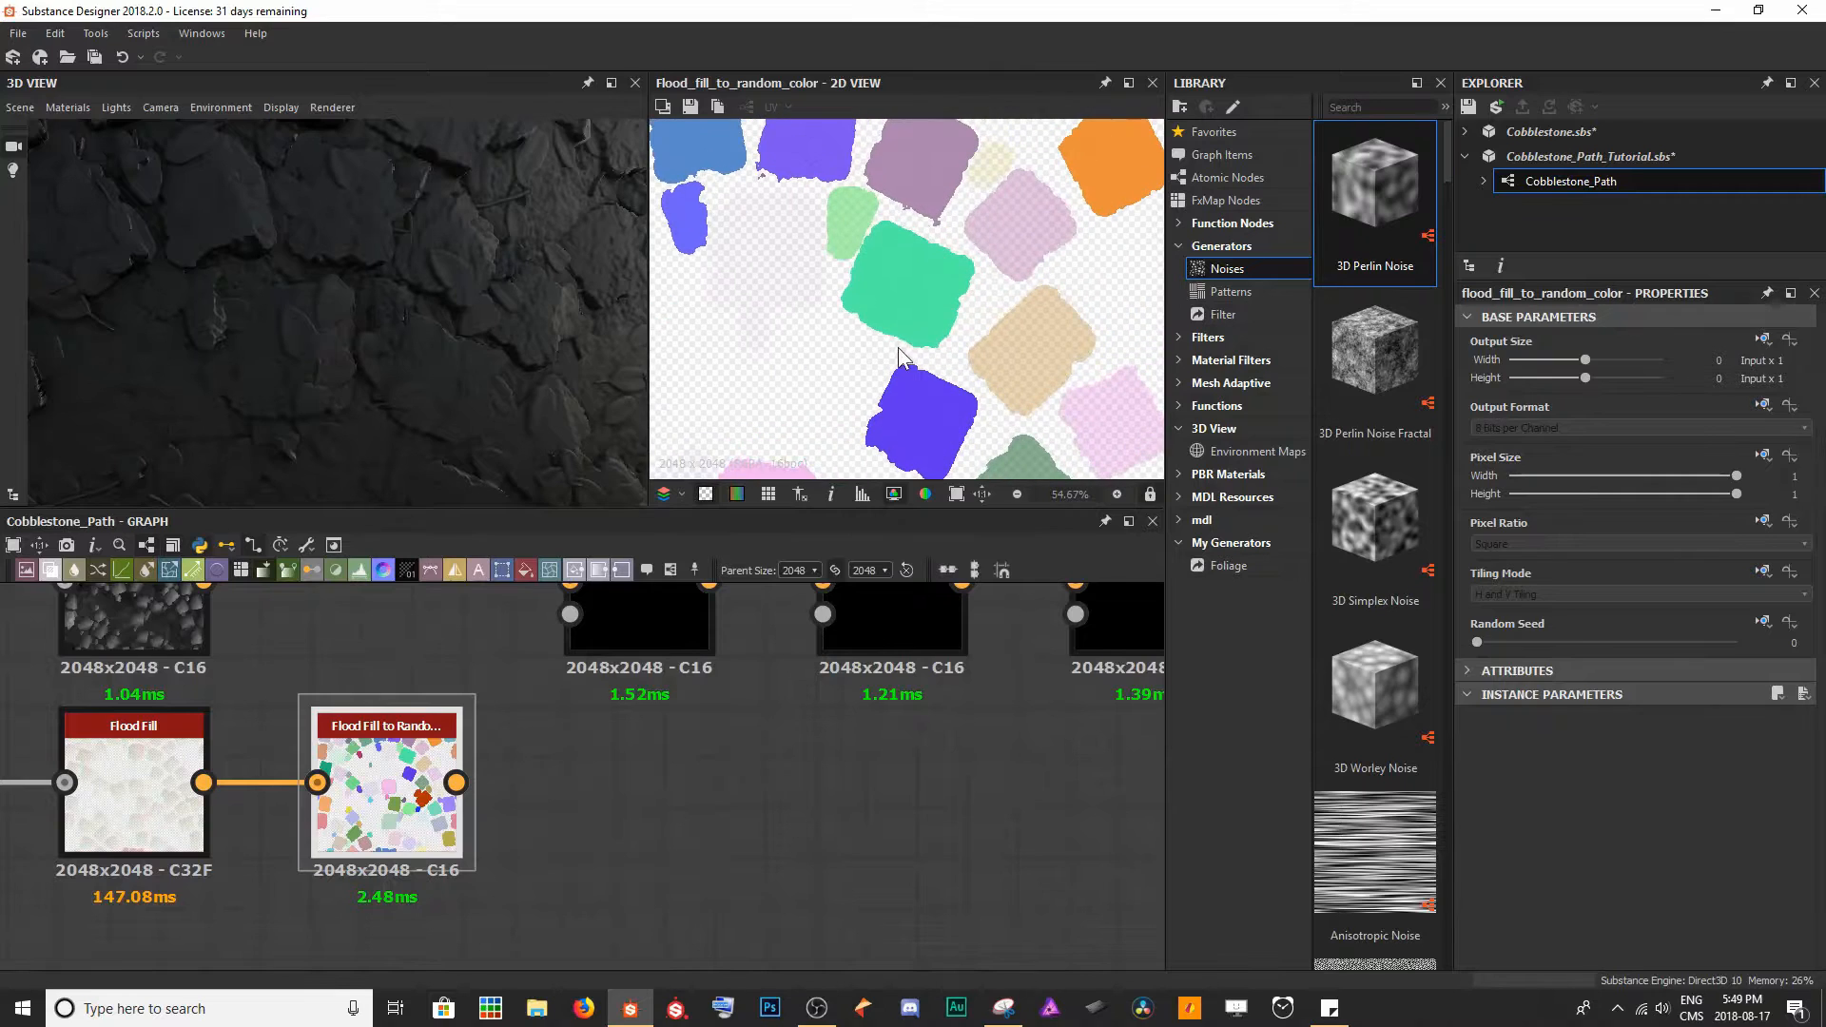
pyautogui.scroll(-3, 948, 330)
pyautogui.scroll(-2, 662, 837)
pyautogui.moveTo(665, 831); pyautogui.dragTo(637, 856, button='middle')
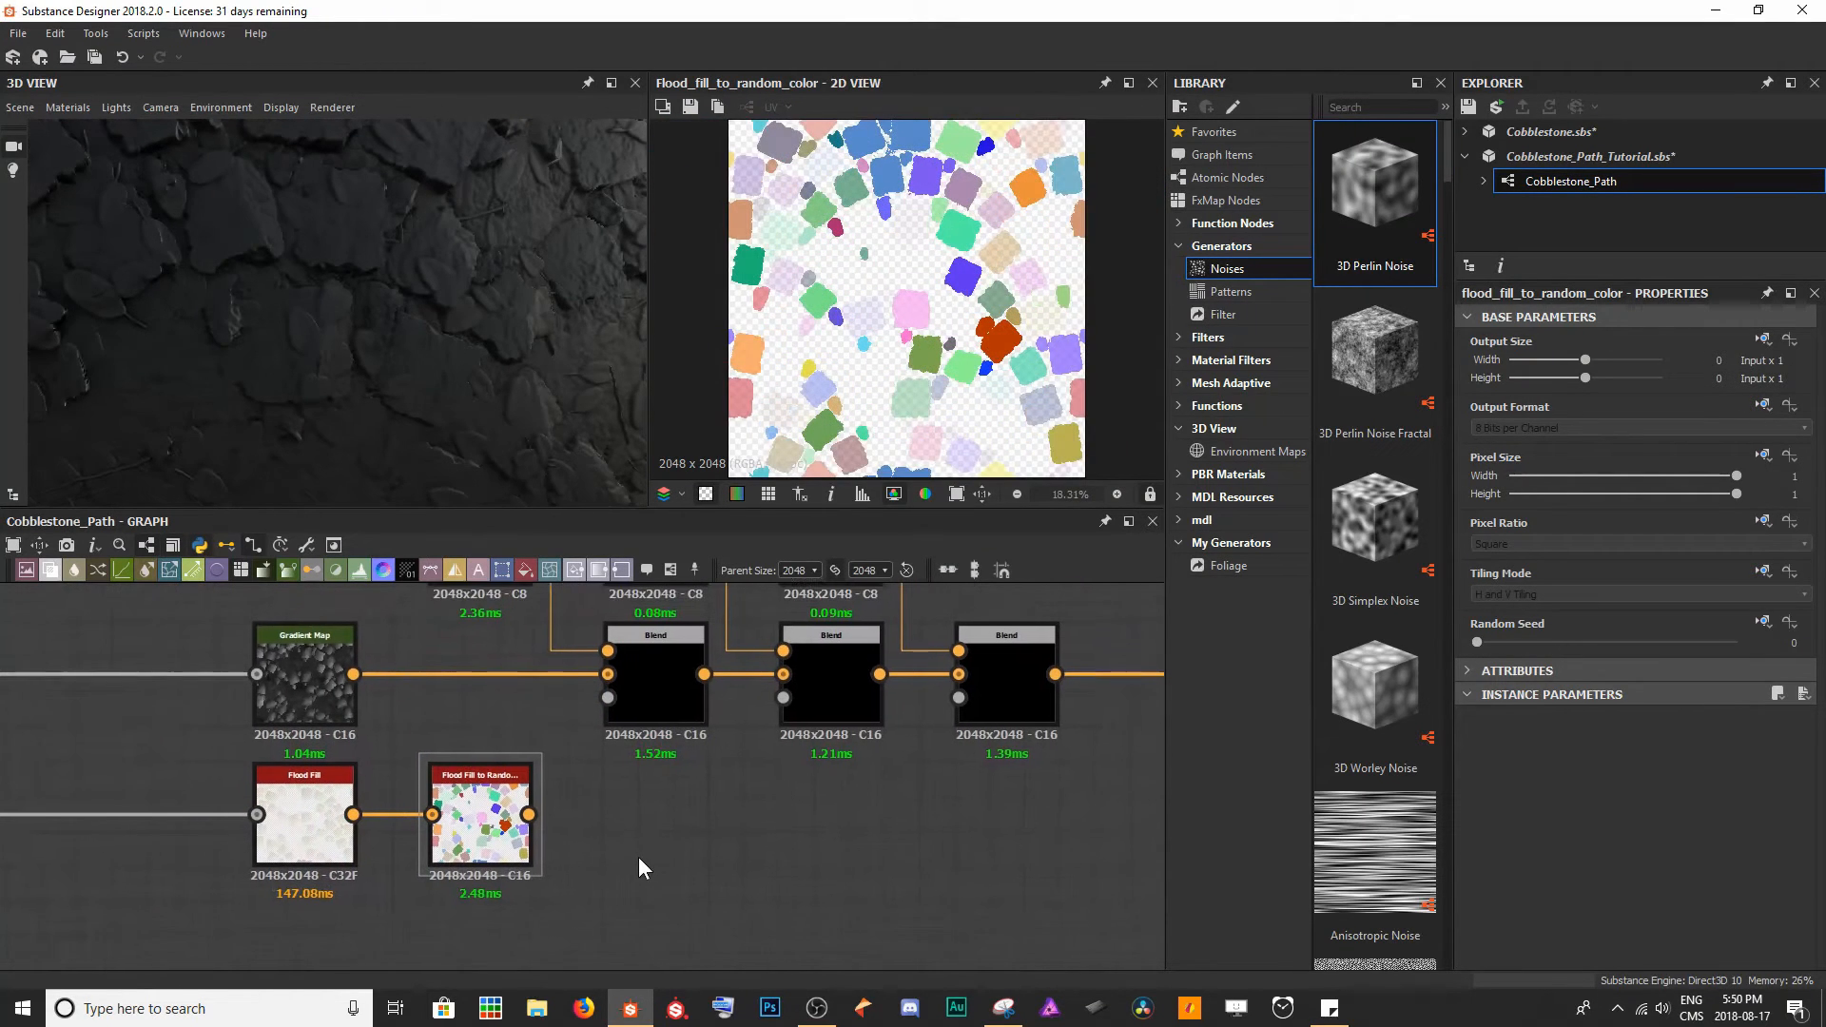
pyautogui.moveTo(529, 814); pyautogui.dragTo(622, 702)
pyautogui.scroll(2, 563, 729)
pyautogui.moveTo(563, 728); pyautogui.dragTo(483, 713, button='middle')
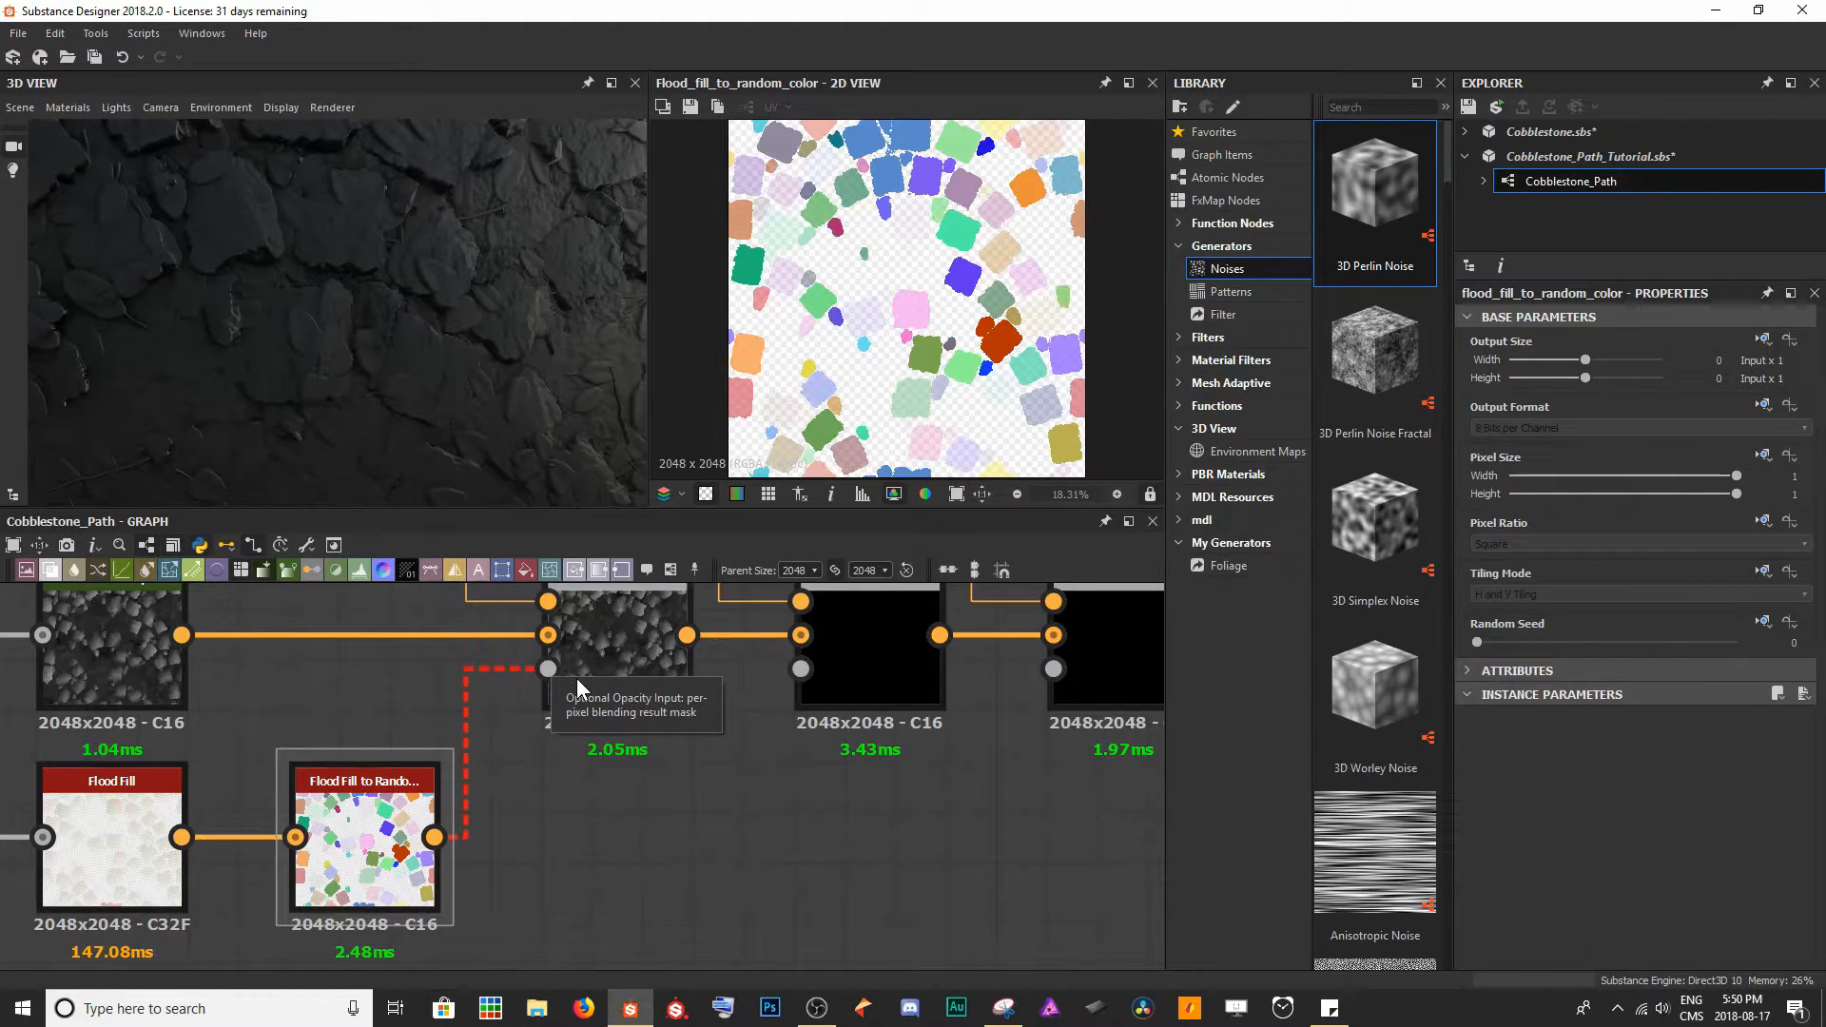
# - Add an RGBA Split node beside the Flood Fill to Random Color node and feed it the random colour output
pyautogui.moveTo(588, 823); pyautogui.dragTo(723, 768, button='middle')
pyautogui.scroll(-2, 723, 768)
pyautogui.moveTo(339, 856); pyautogui.dragTo(409, 840)
pyautogui.click(614, 820)
pyautogui.moveTo(775, 796); pyautogui.dragTo(639, 783, button='middle')
pyautogui.scroll(-1, 606, 827)
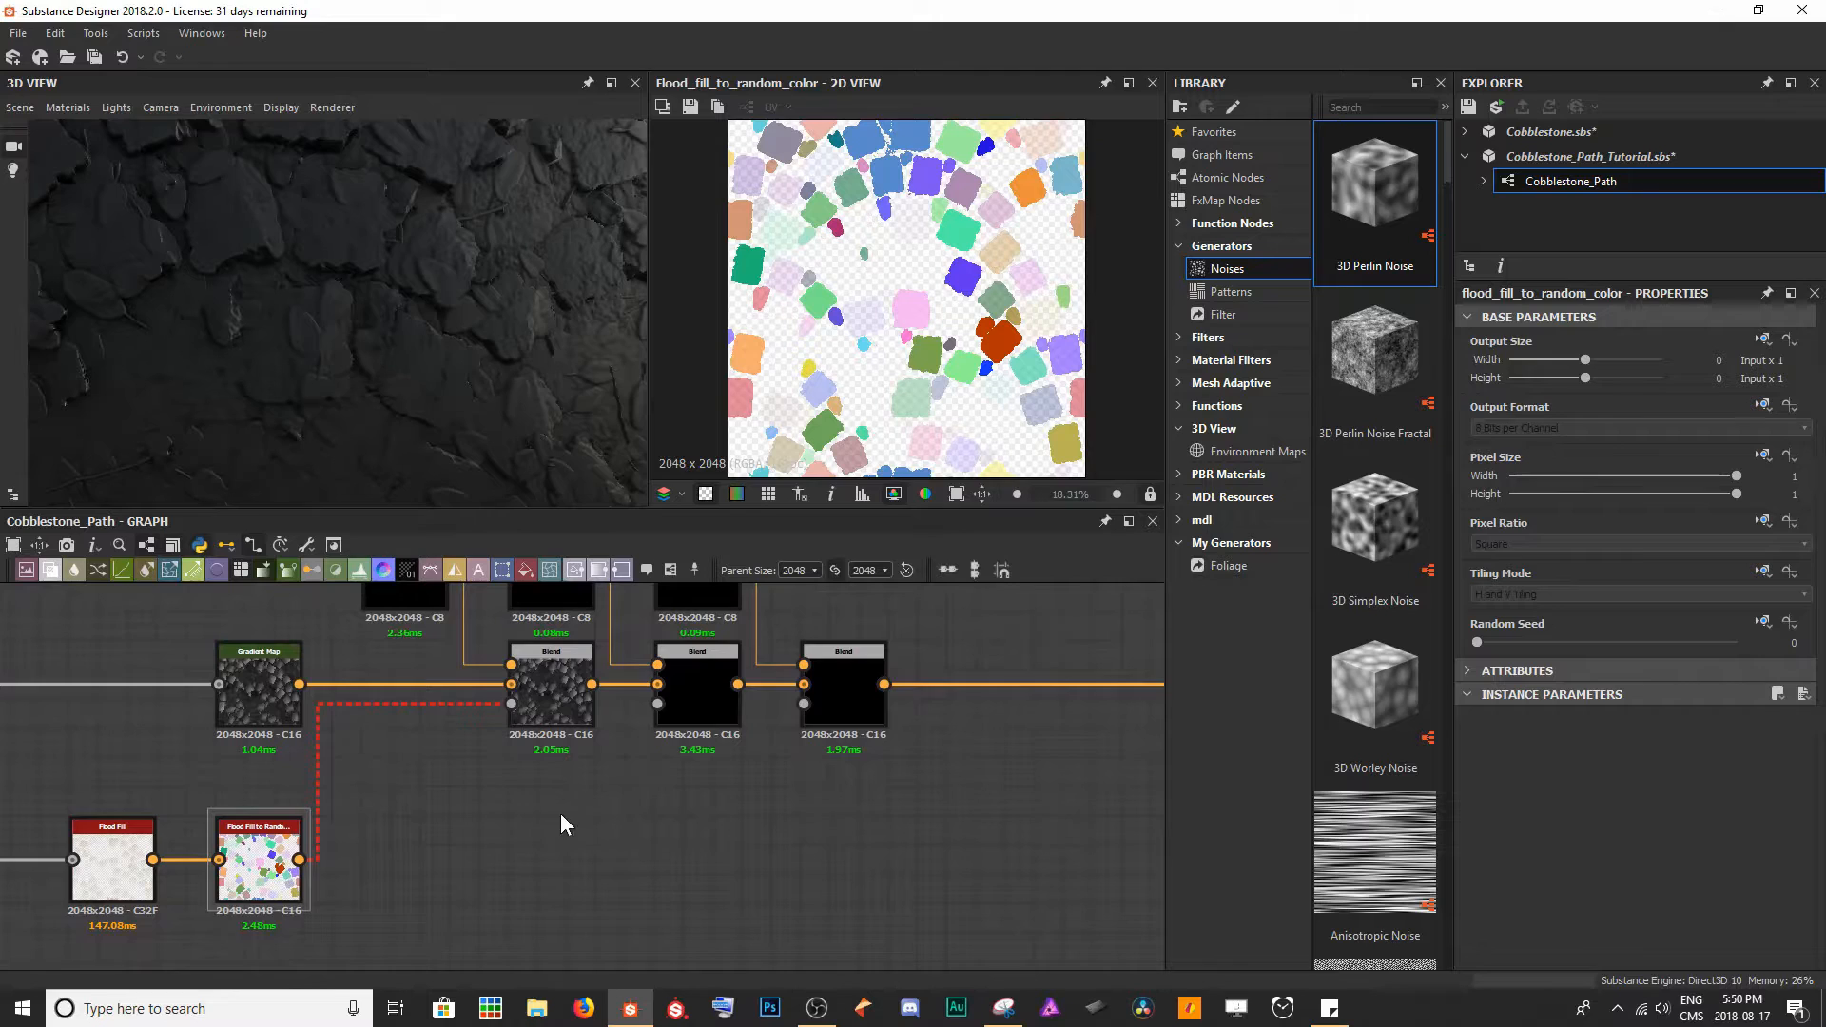
pyautogui.moveTo(470, 841); pyautogui.dragTo(543, 795, button='middle')
pyautogui.scroll(1, 544, 795)
pyautogui.press('space')
pyautogui.write('rgb')
pyautogui.press('Down')
pyautogui.press('Down')
pyautogui.press('Down')
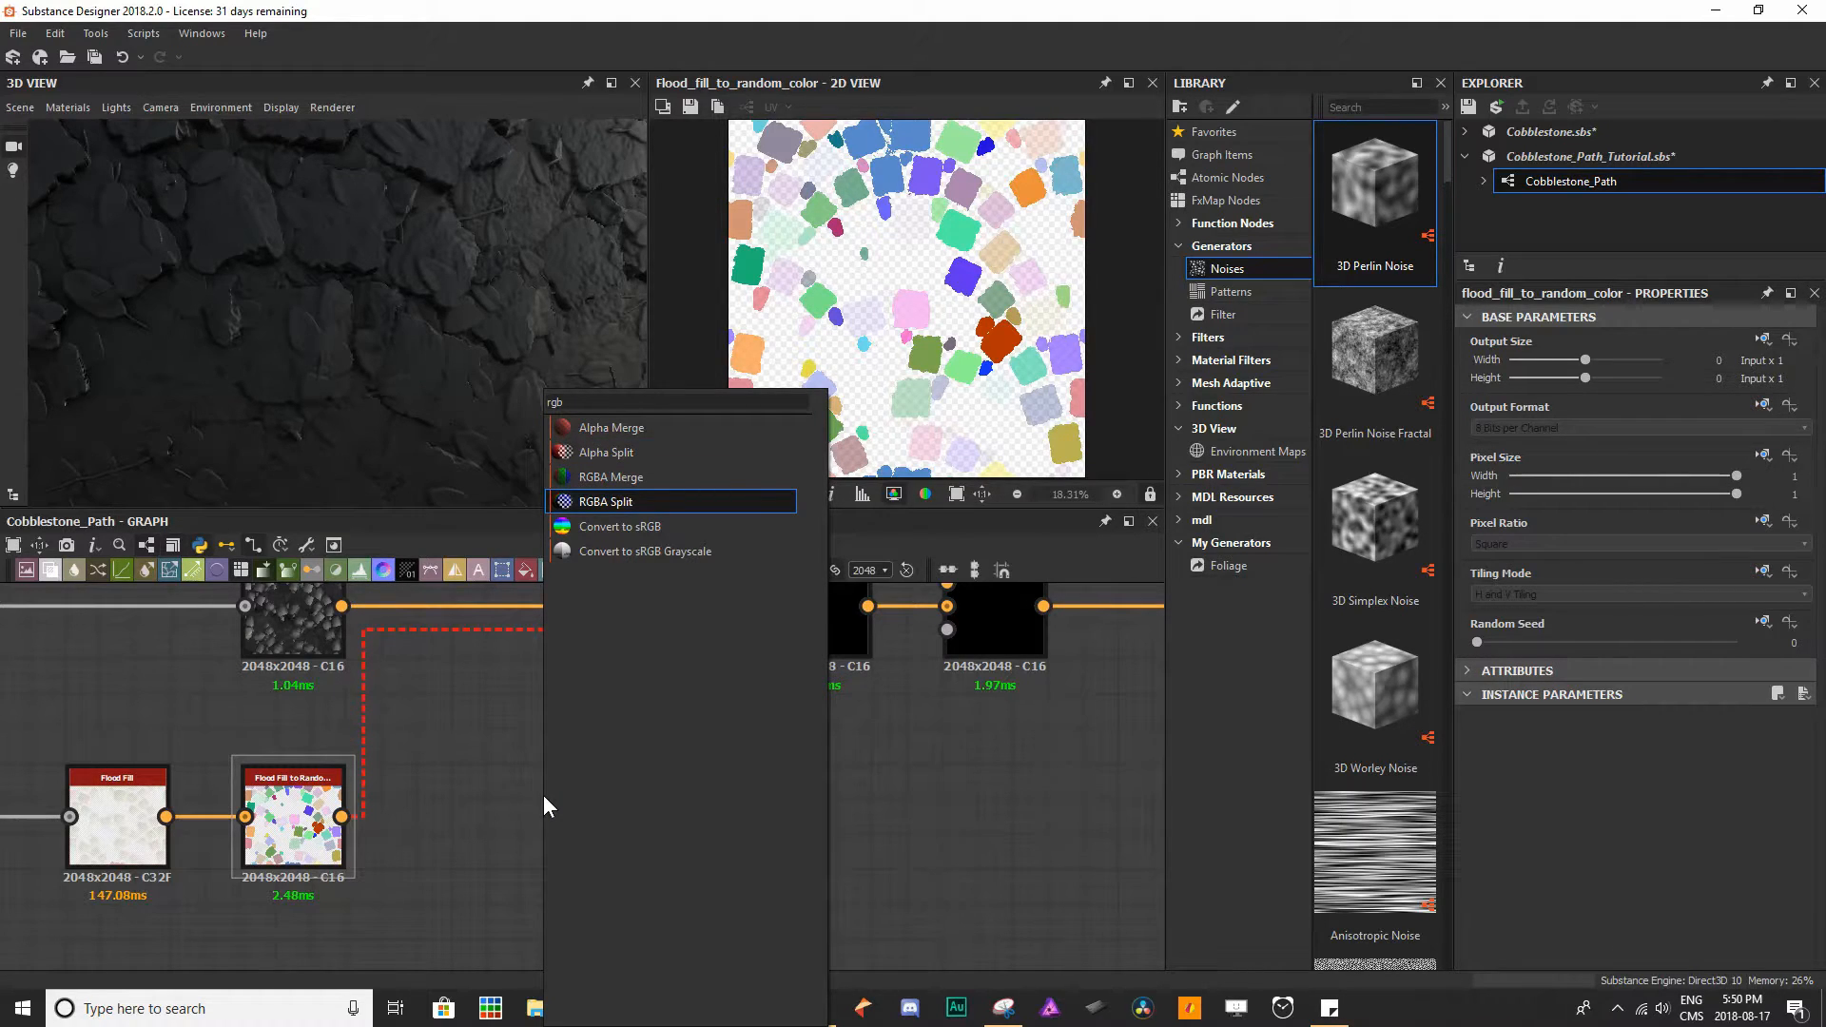
pyautogui.press('Return')
pyautogui.moveTo(544, 795); pyautogui.dragTo(451, 830)
pyautogui.moveTo(342, 817); pyautogui.dragTo(493, 806)
# - Preview each RGBA Split channel and connect the R output to the first Blend node's opacity input, replacing the colour link
pyautogui.doubleClick(521, 773)
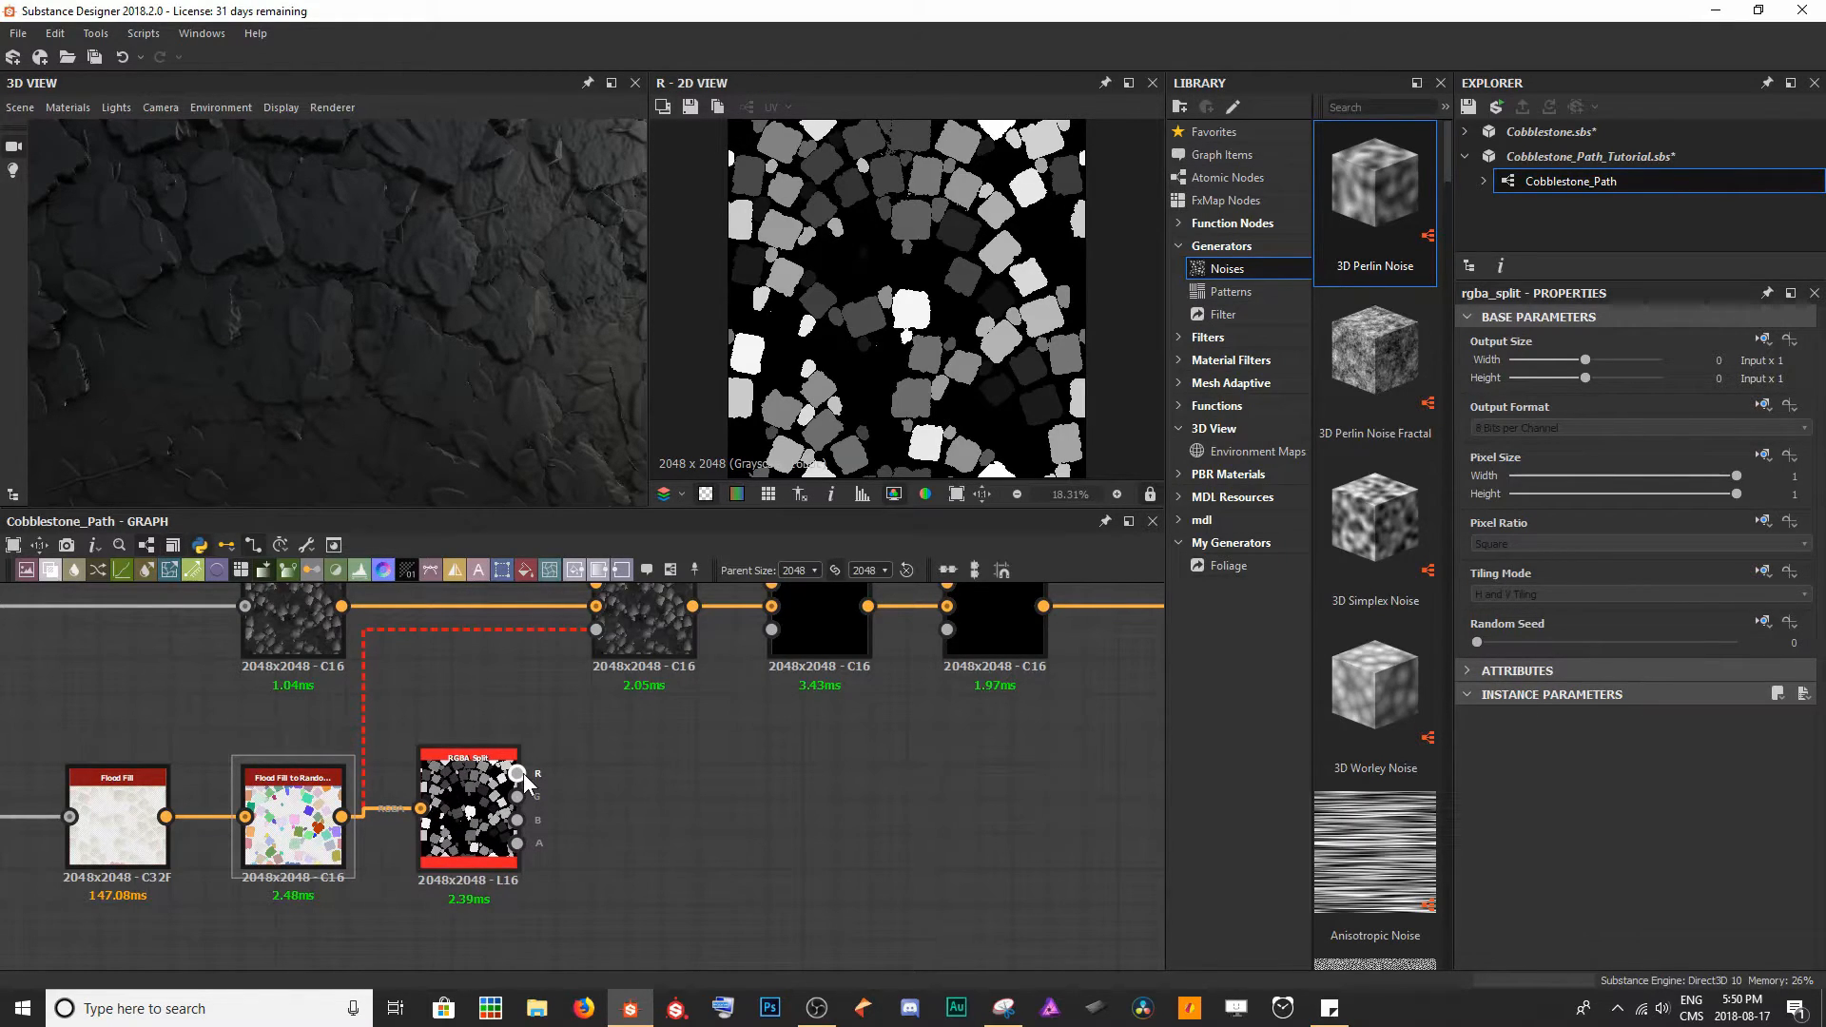
pyautogui.doubleClick(518, 799)
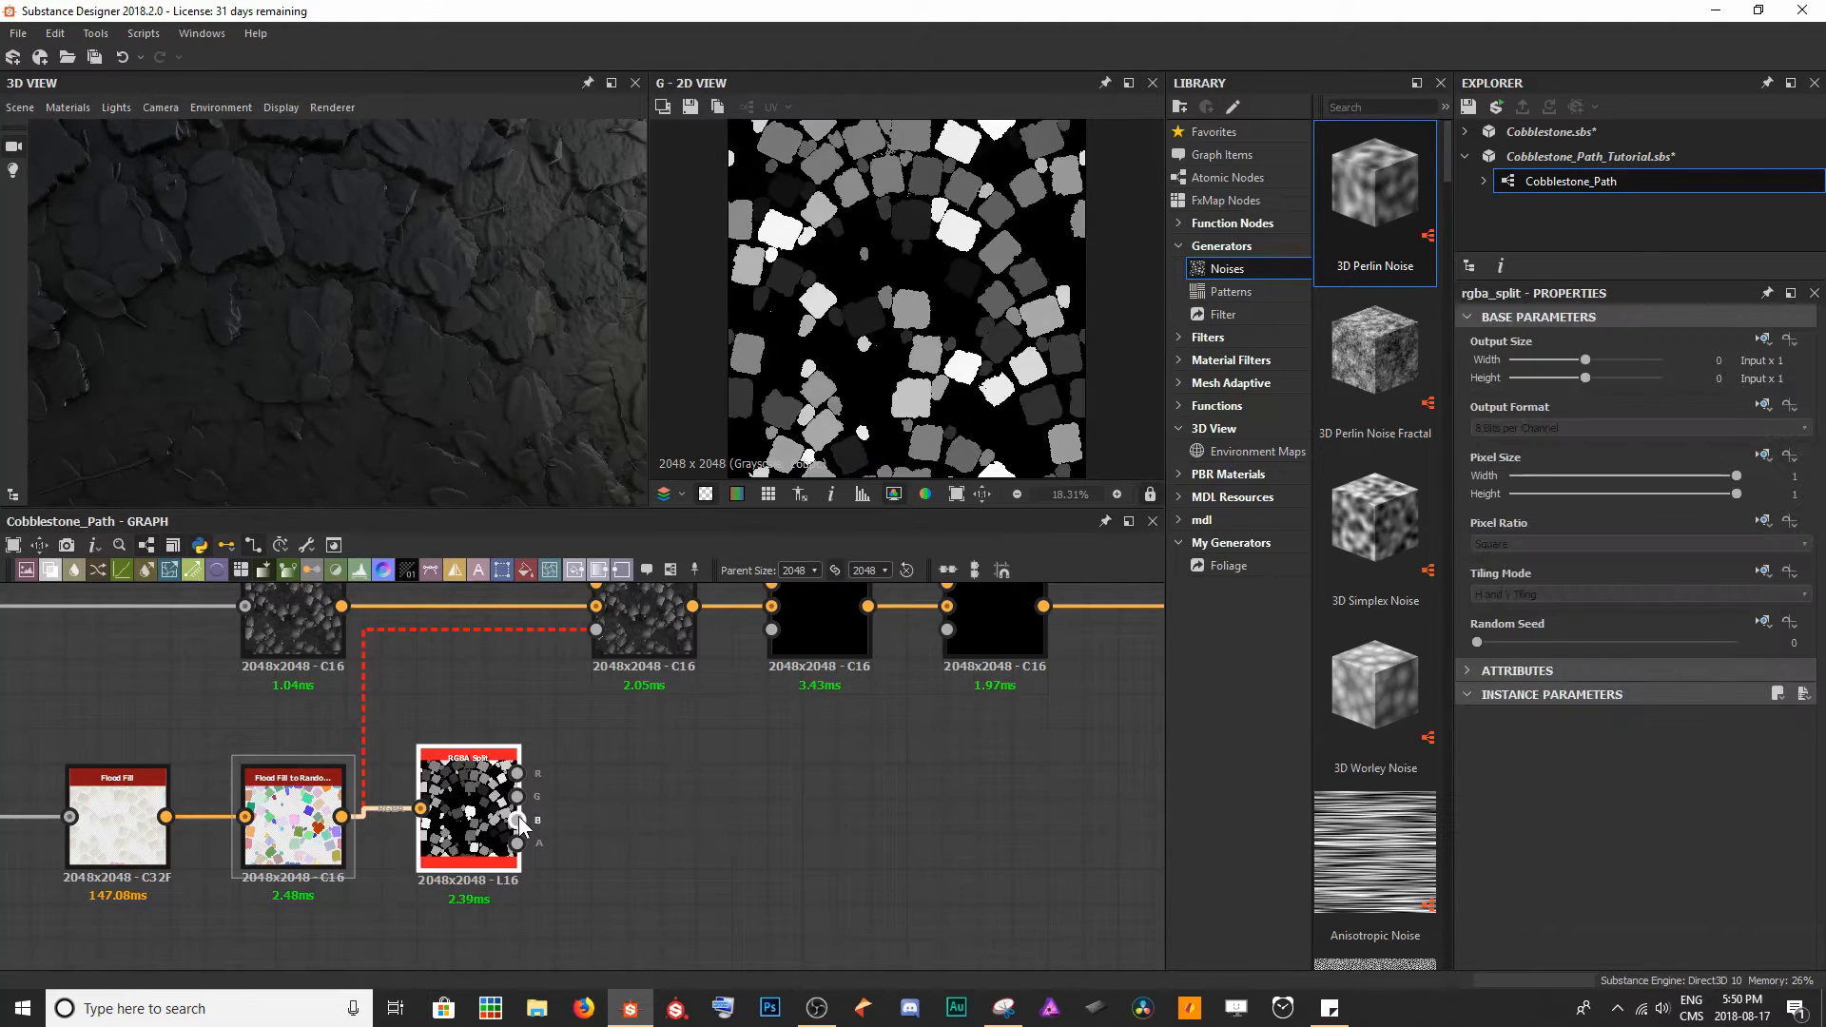
pyautogui.doubleClick(517, 820)
pyautogui.doubleClick(518, 843)
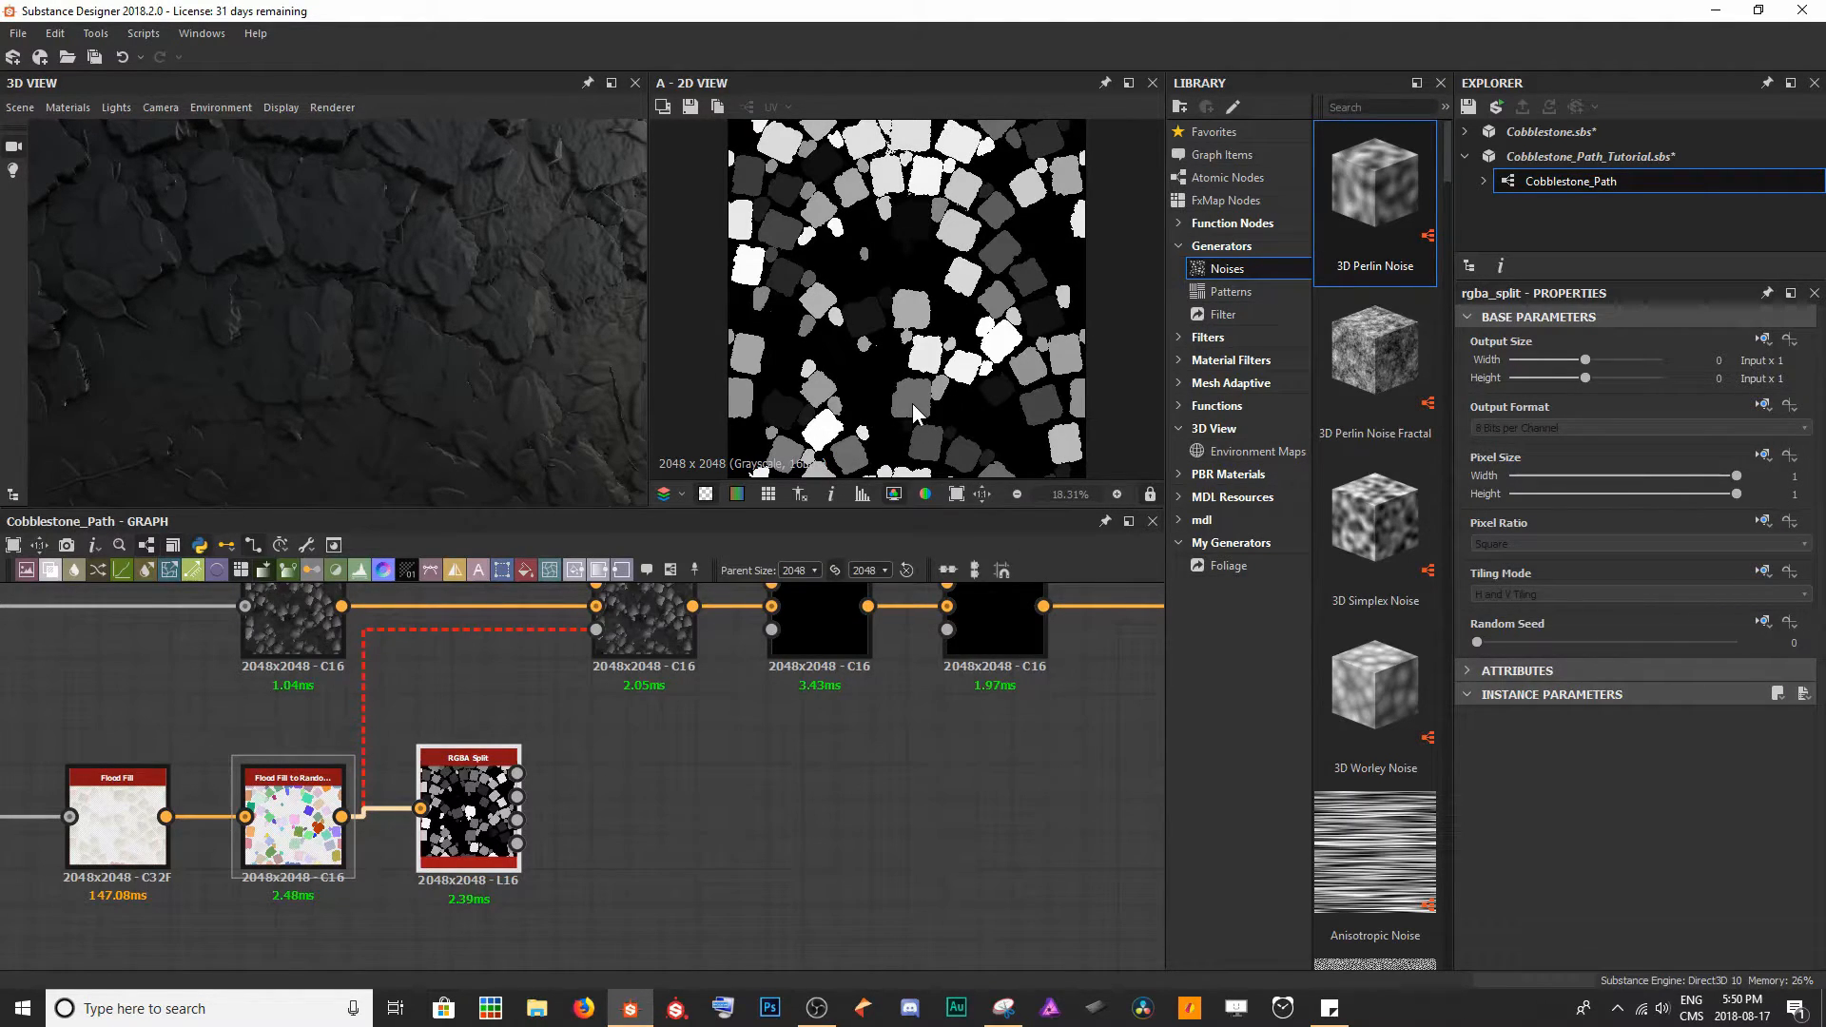
pyautogui.moveTo(776, 741); pyautogui.dragTo(697, 817, button='middle')
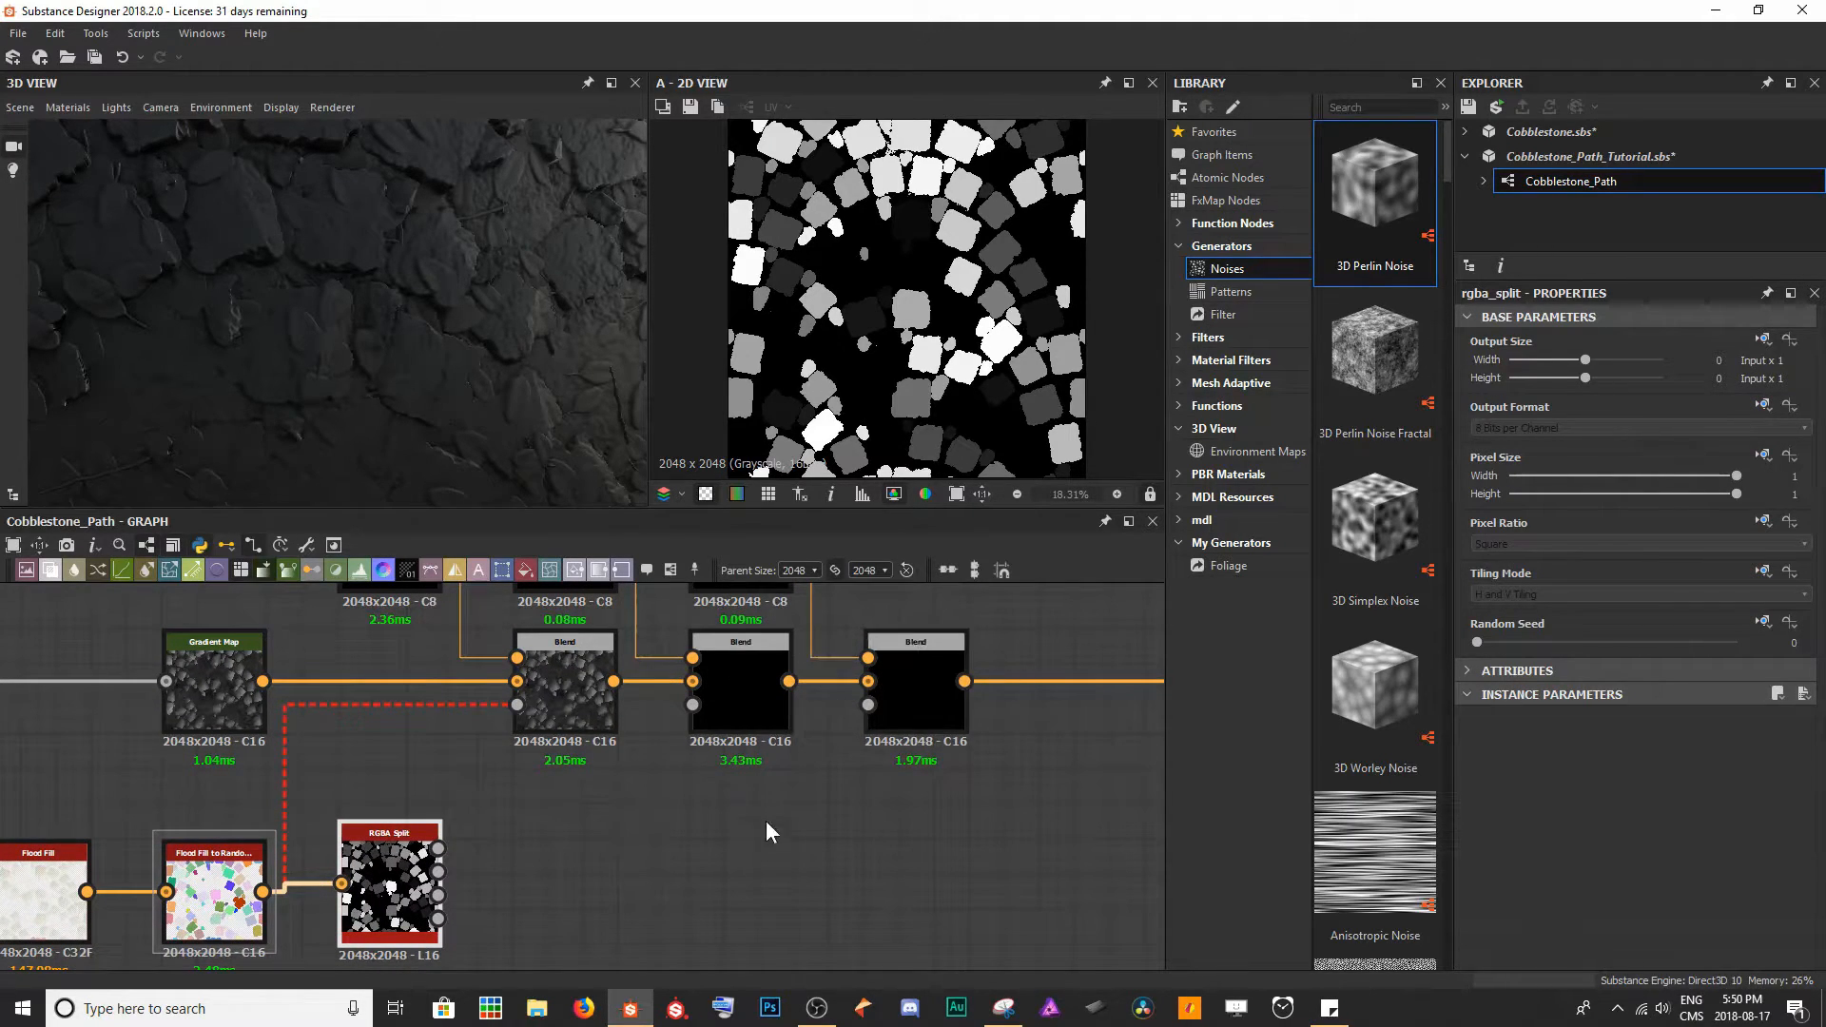
pyautogui.moveTo(438, 847); pyautogui.dragTo(527, 714)
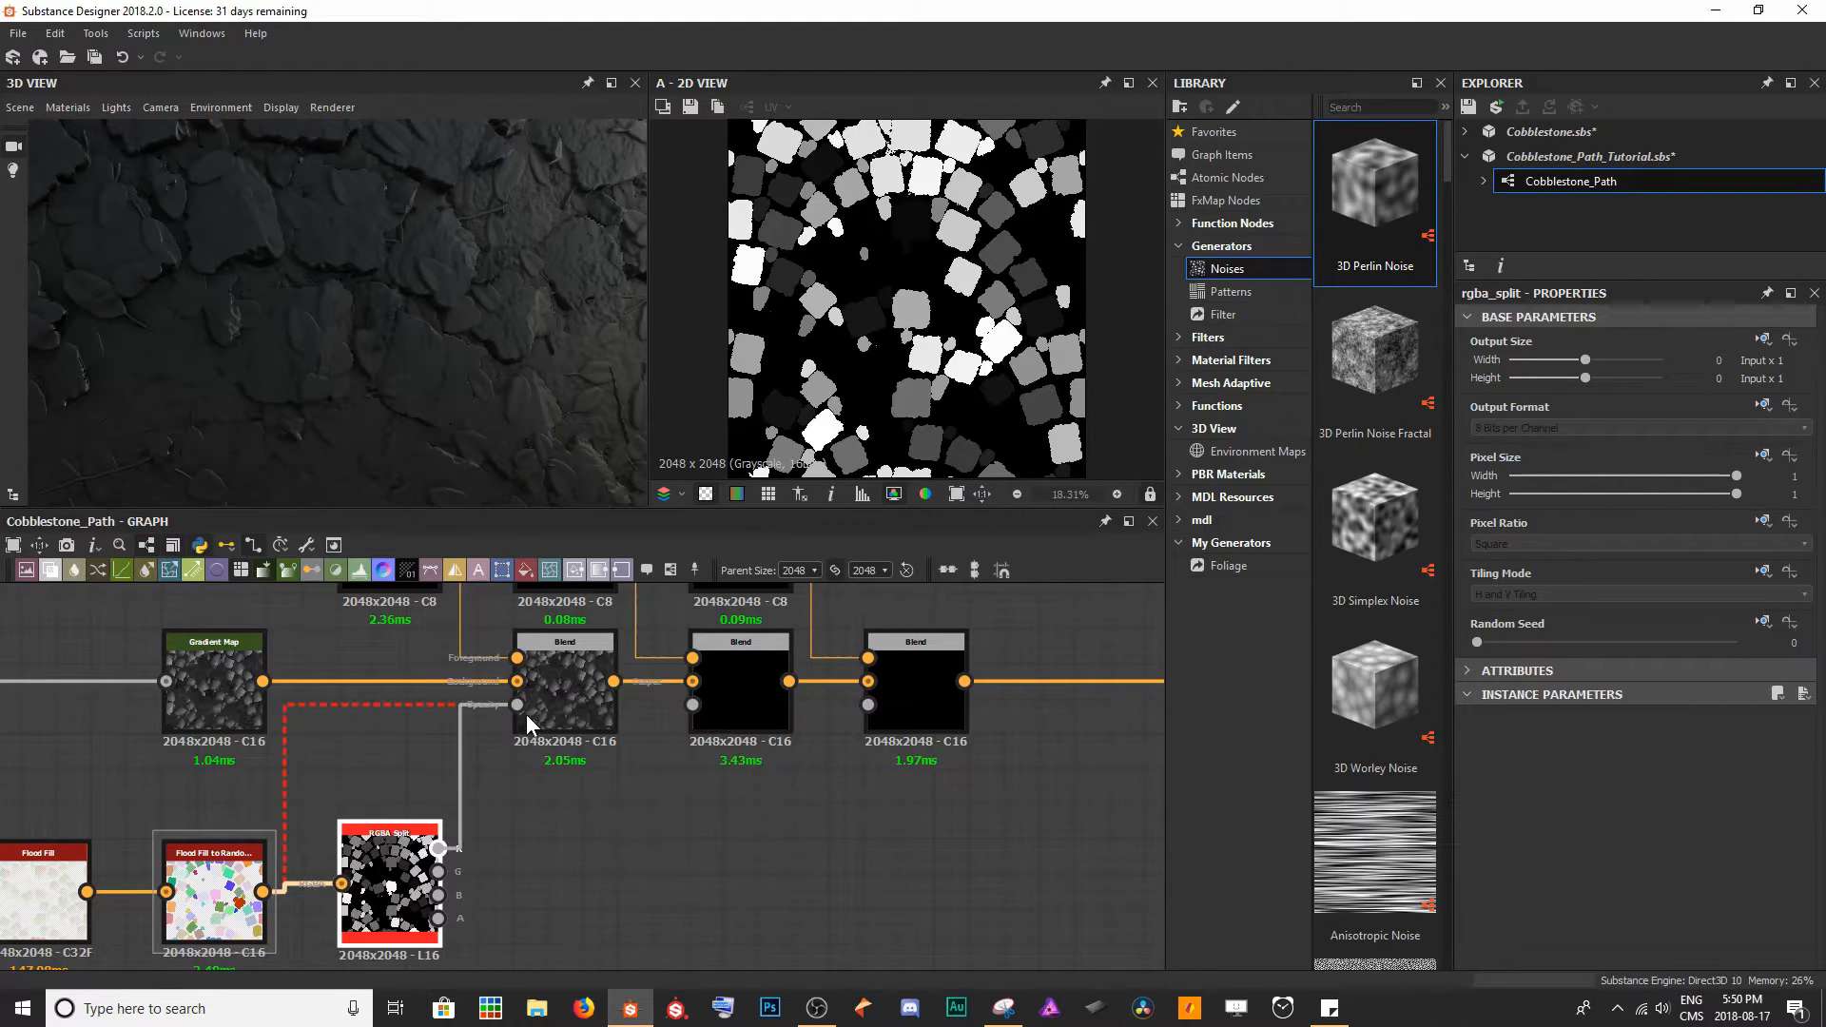
pyautogui.doubleClick(565, 694)
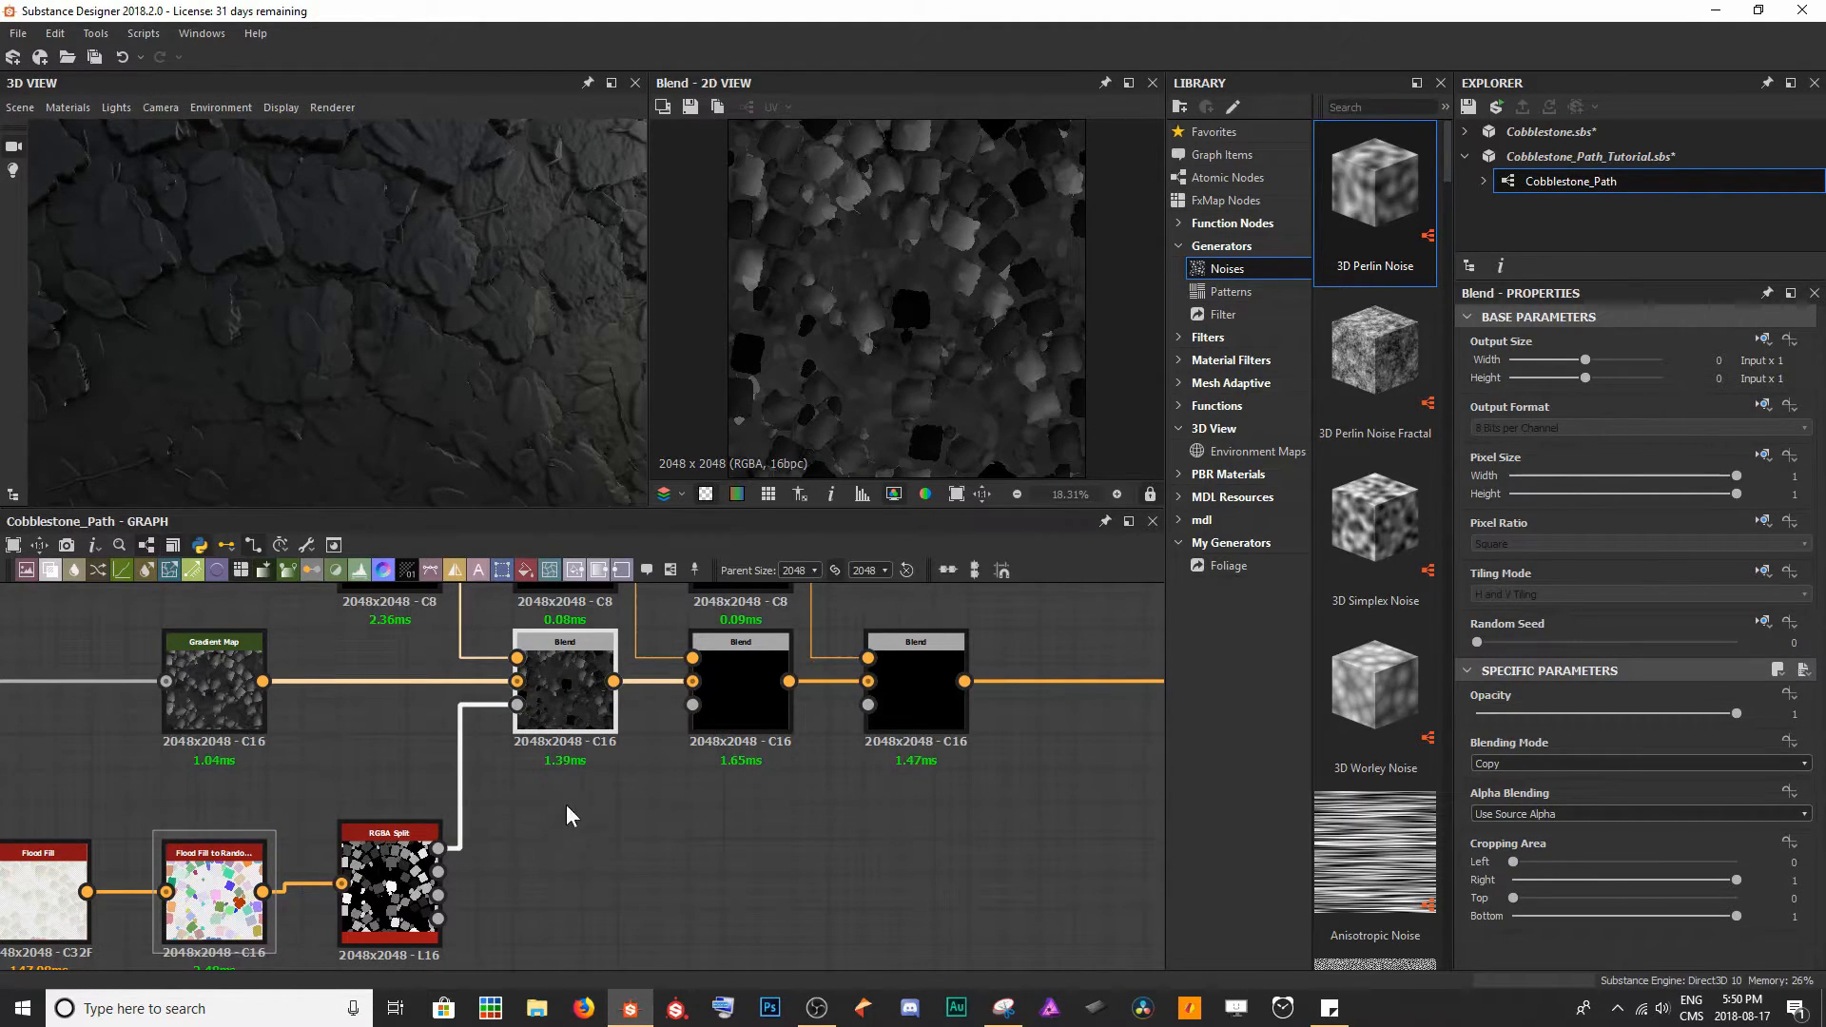
# - Connect the RGBA Split's G output to the second Blend node's opacity and its B output to the third's, previewing each blend
pyautogui.moveTo(437, 871); pyautogui.dragTo(734, 704)
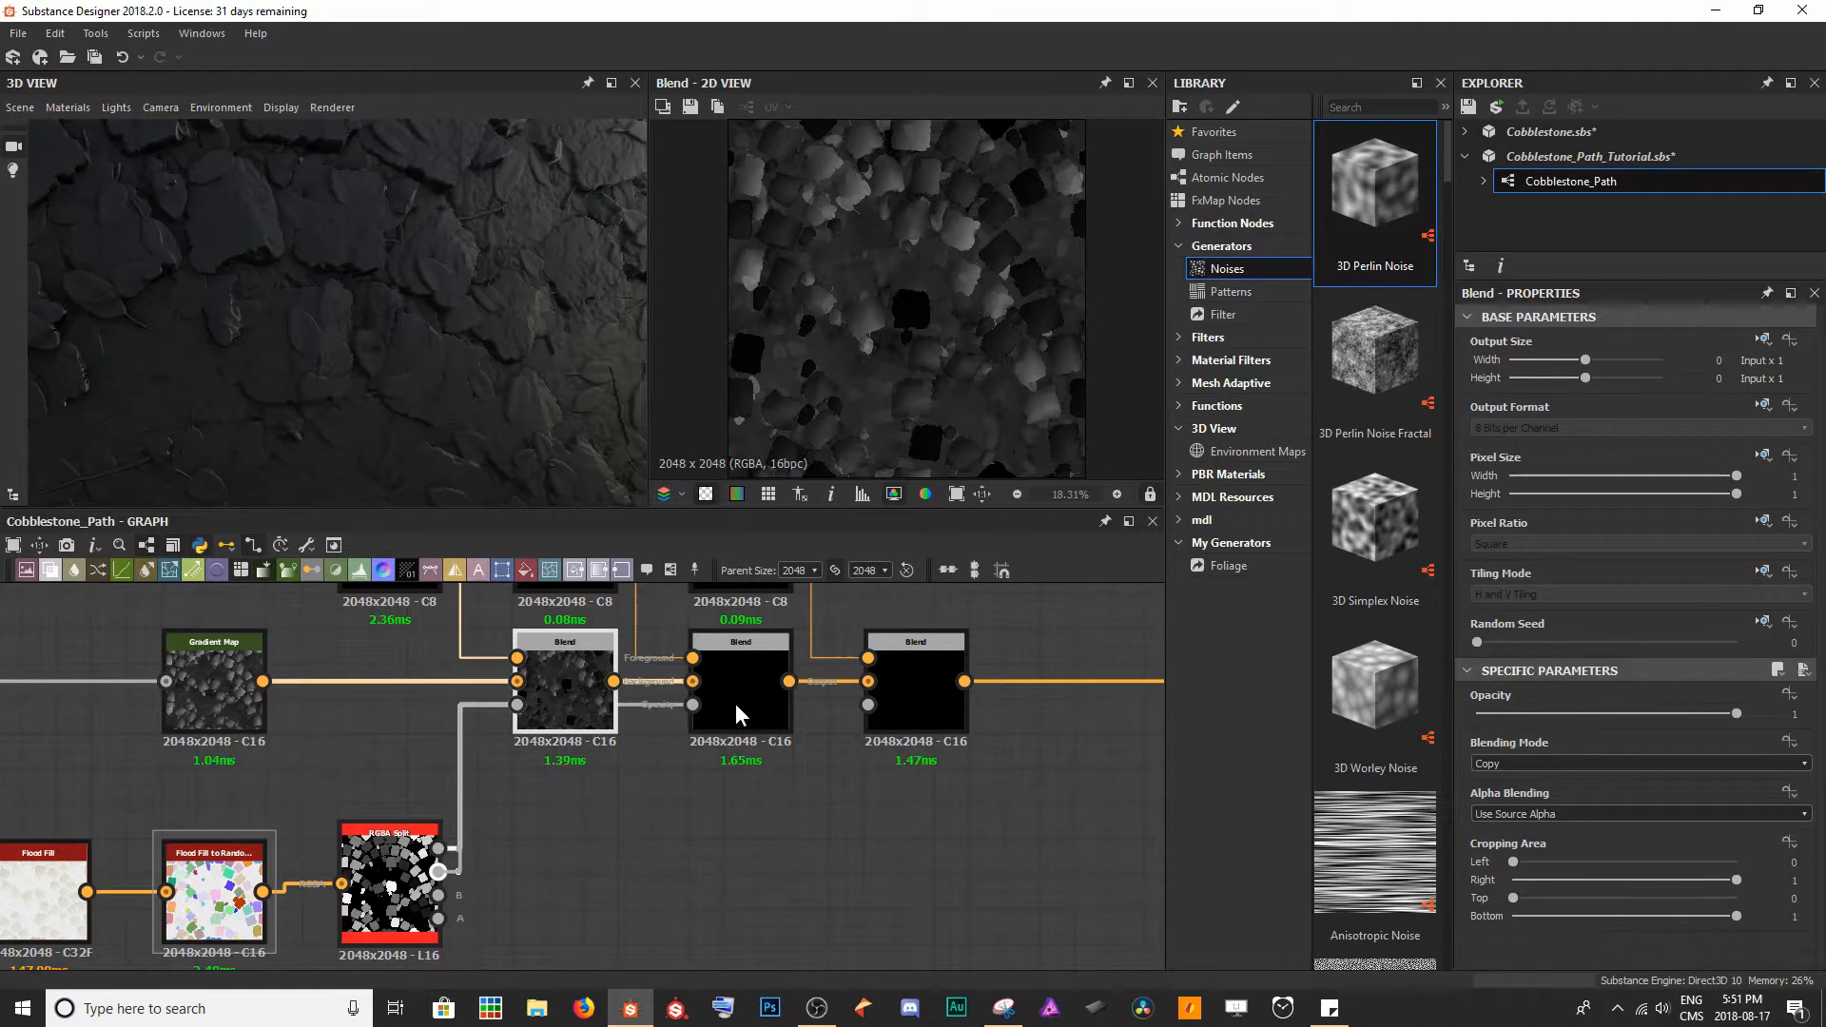
pyautogui.doubleClick(733, 677)
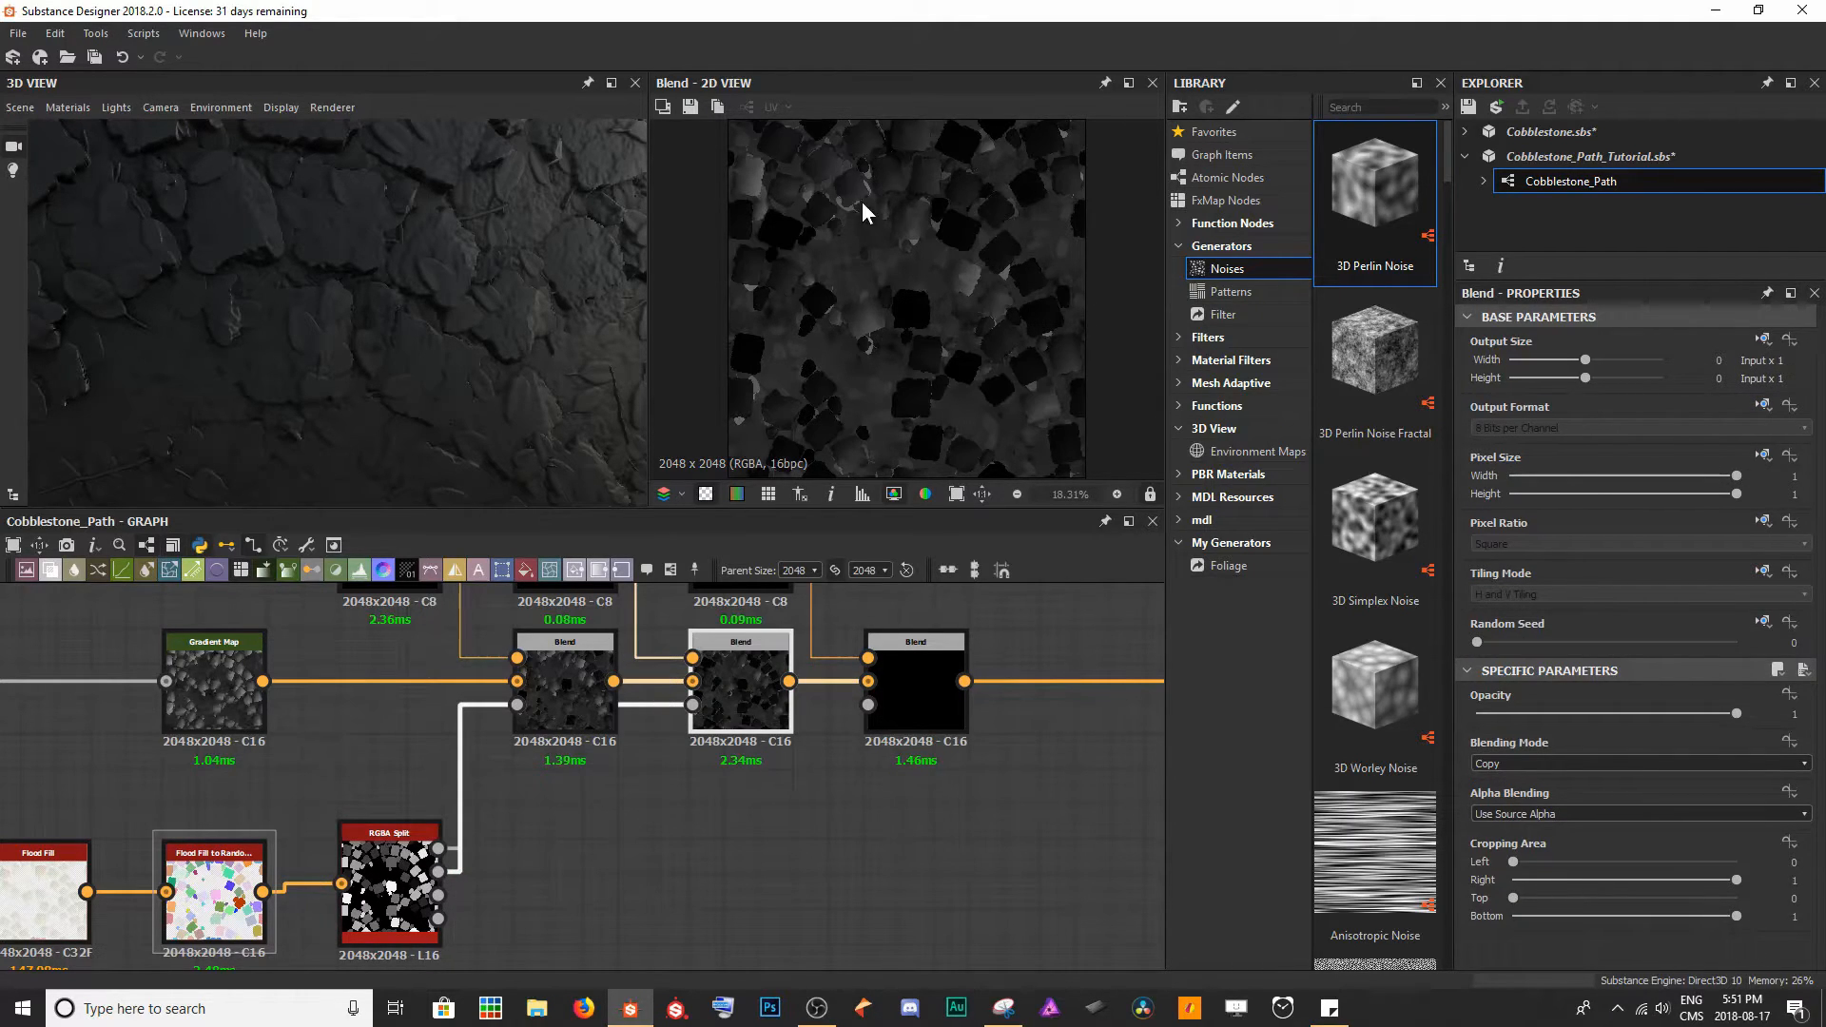
pyautogui.moveTo(440, 894); pyautogui.dragTo(917, 706)
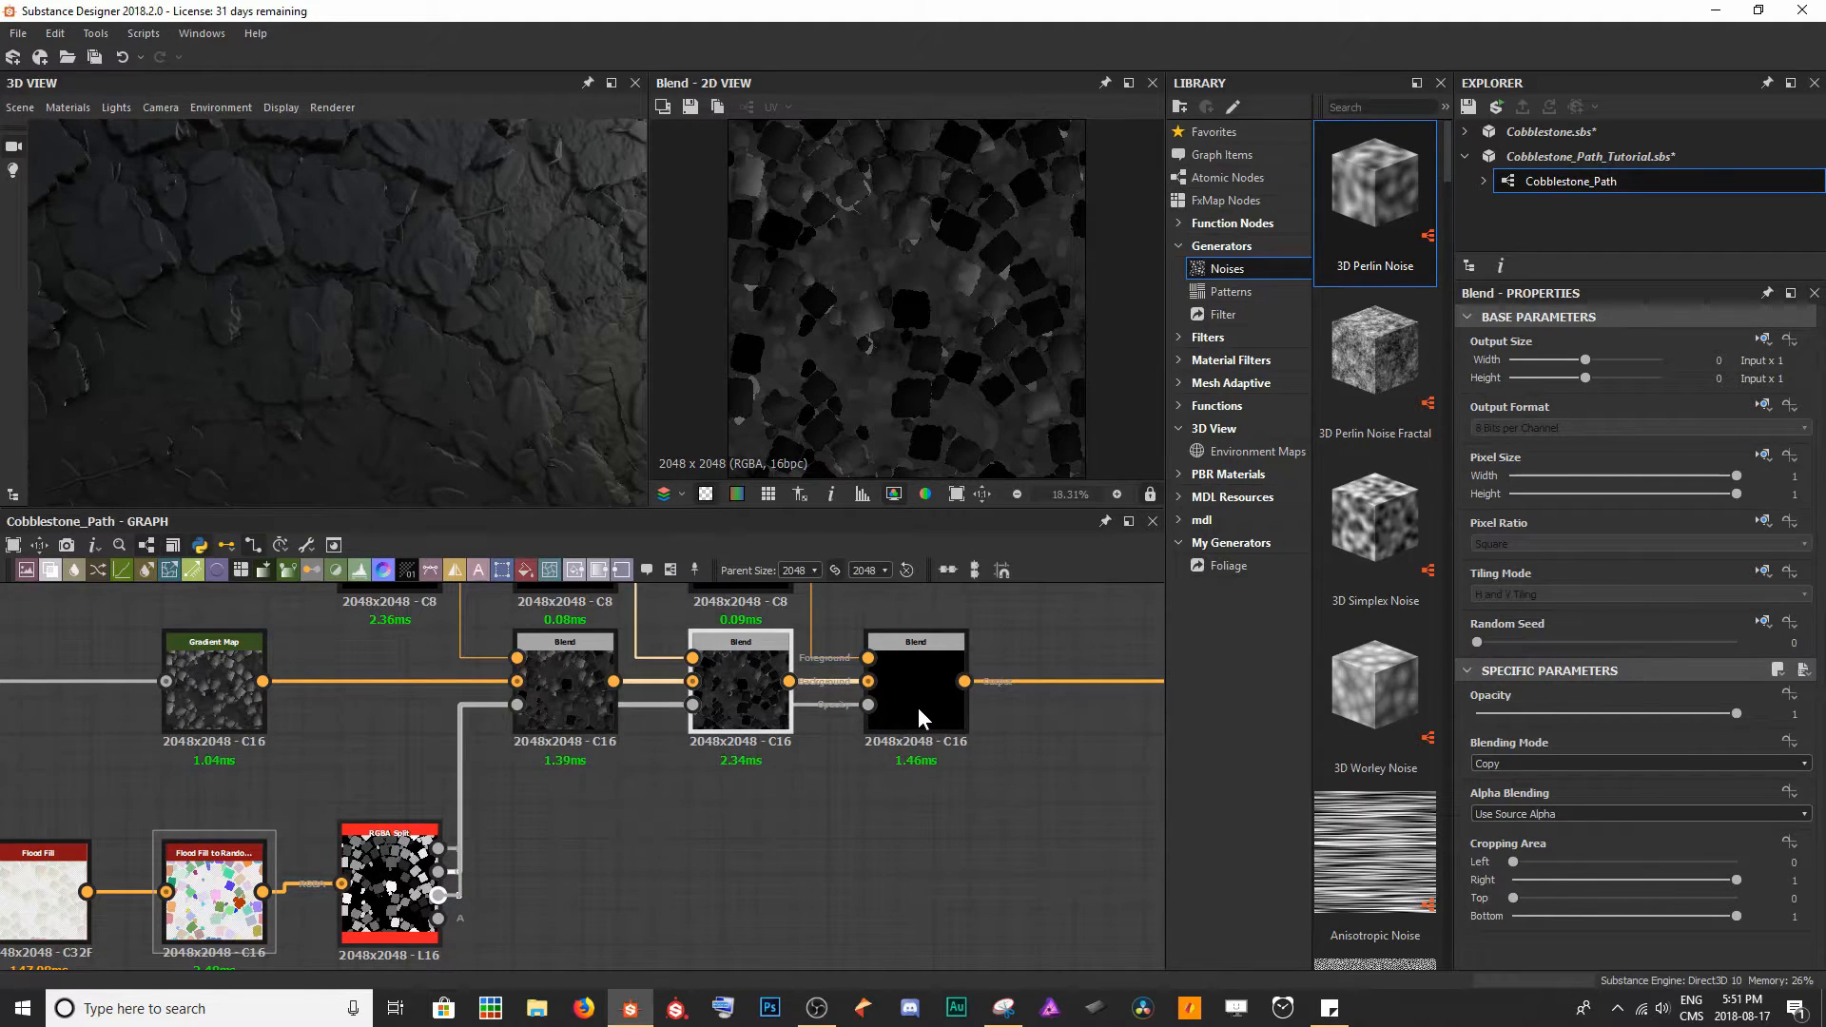
pyautogui.doubleClick(922, 699)
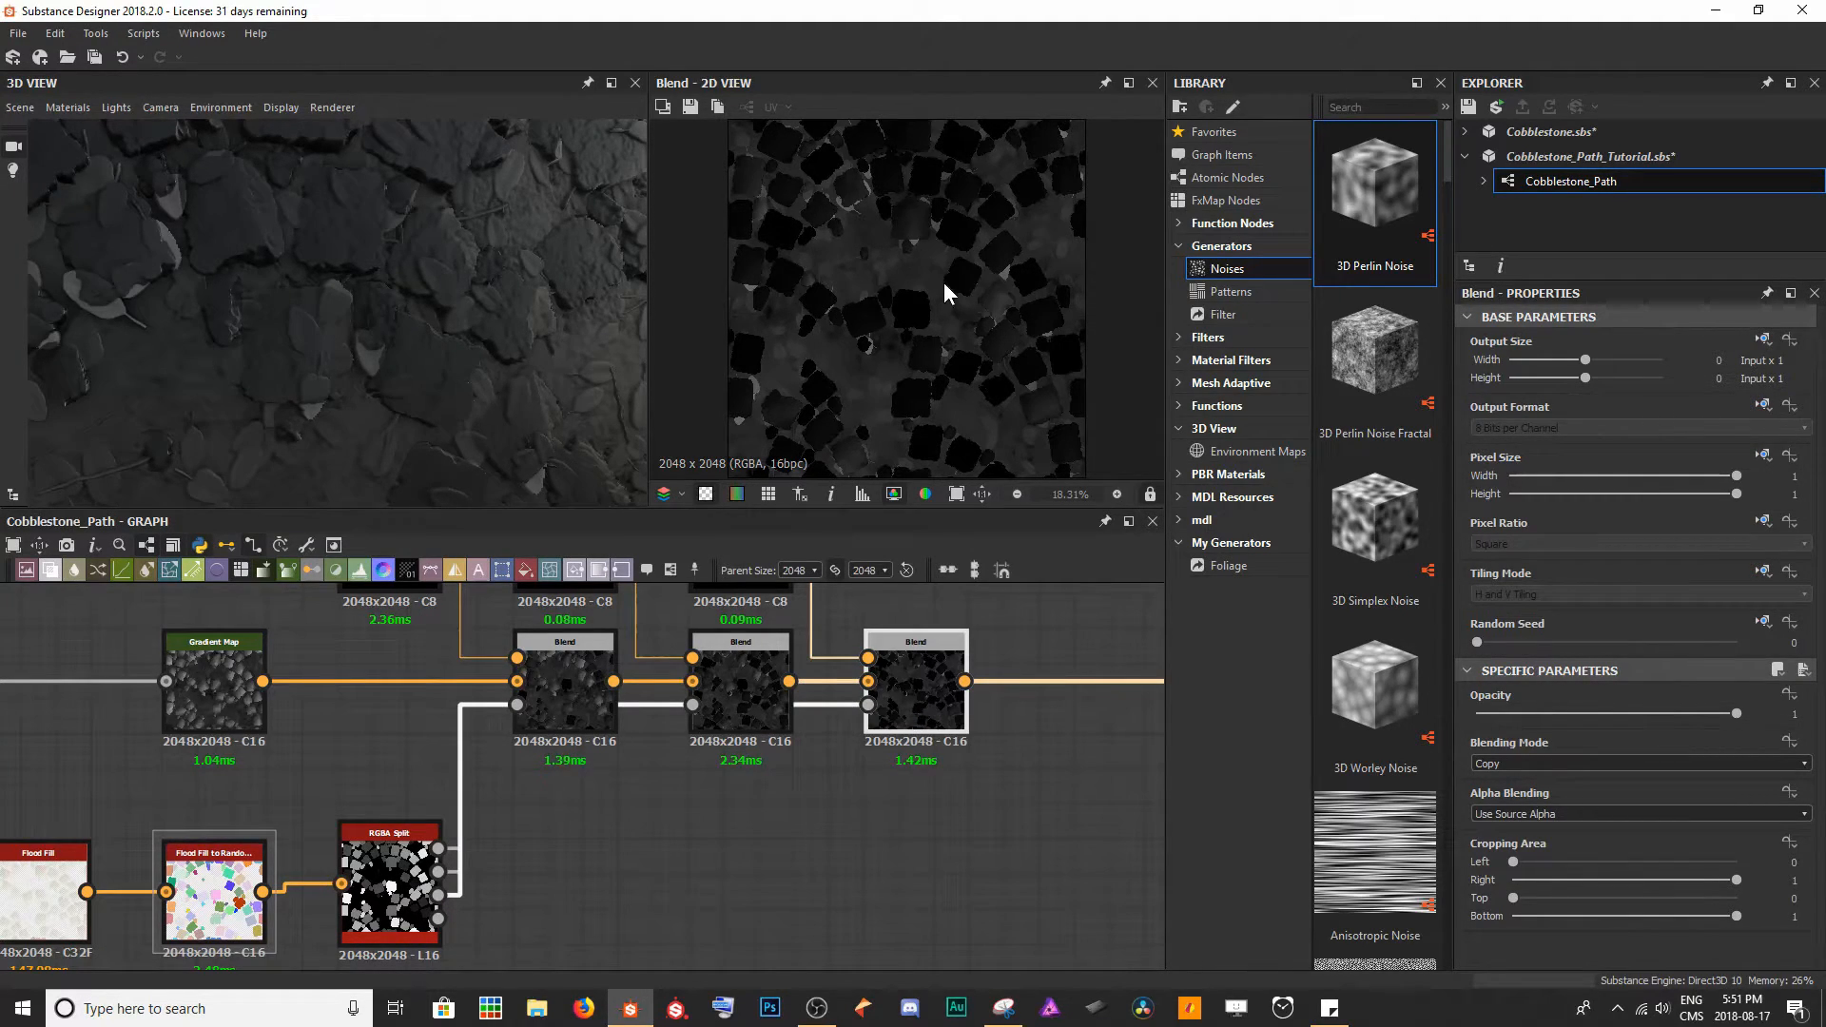
pyautogui.scroll(2, 951, 291)
pyautogui.moveTo(911, 317); pyautogui.dragTo(959, 271, button='middle')
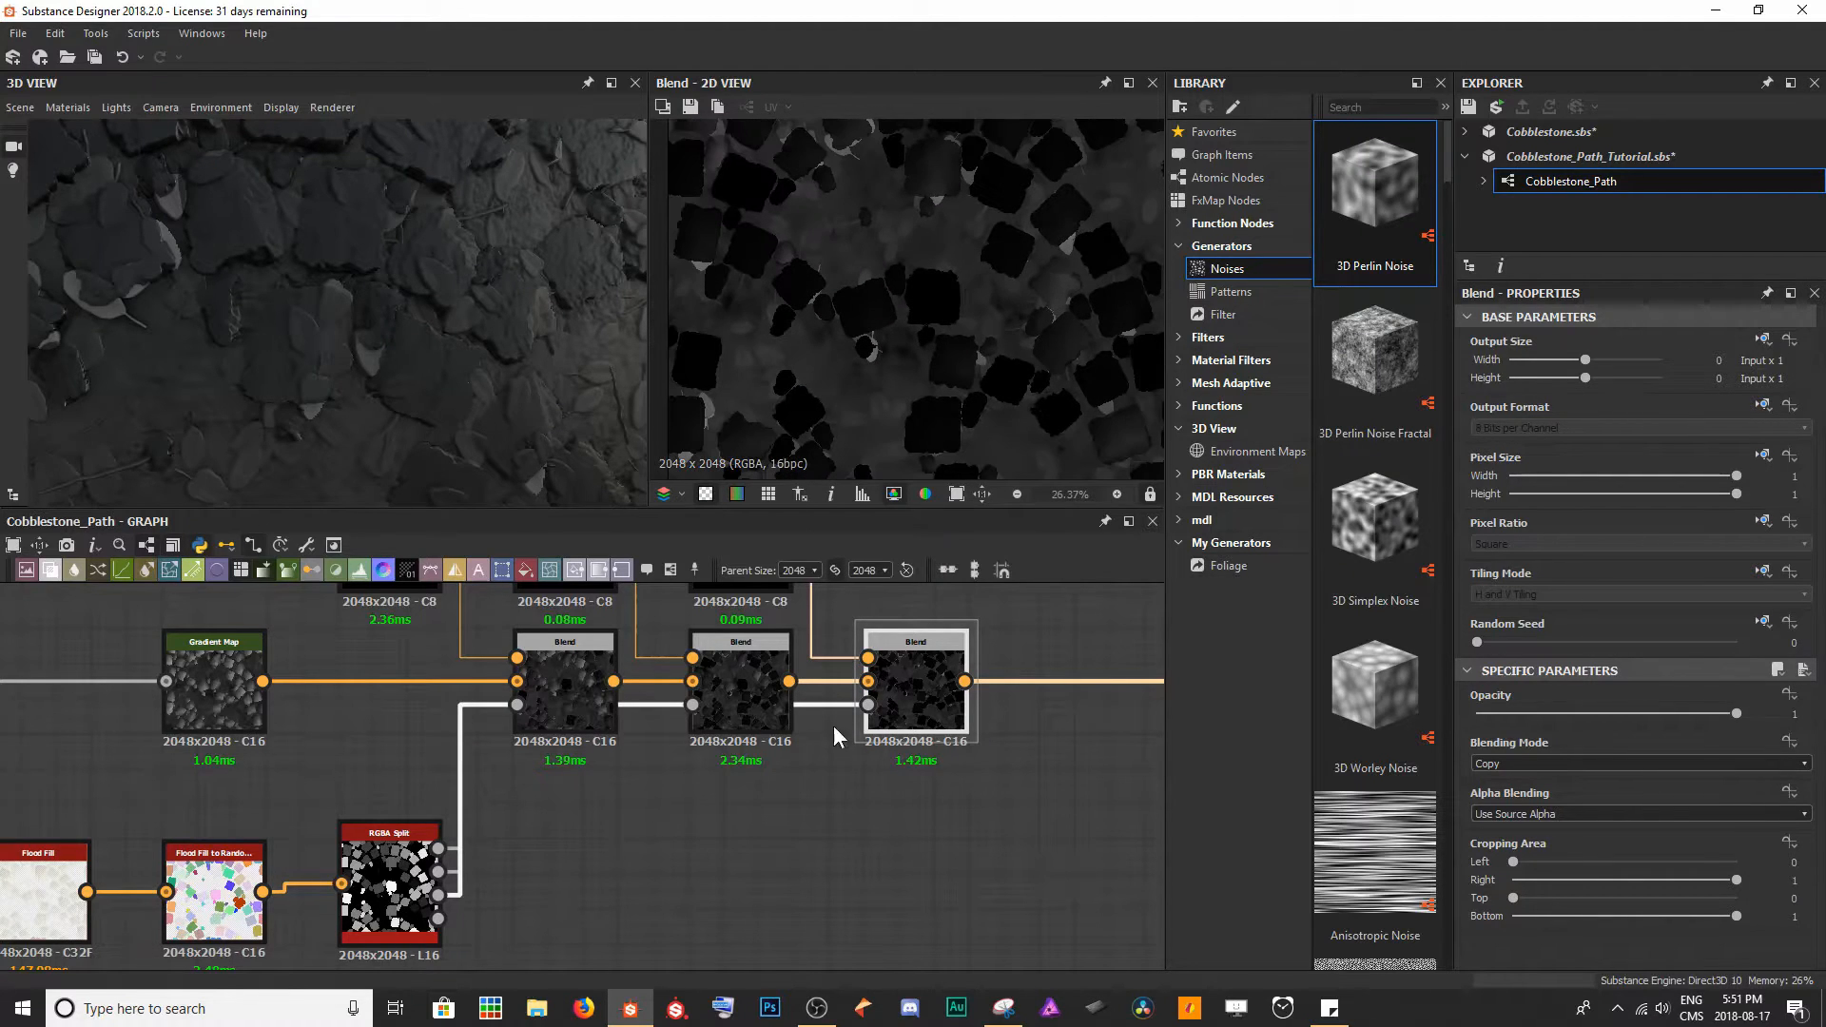
# - Set the first Uniform Color node's output to a muted purple with hue 264, saturation 121 and value 123
pyautogui.moveTo(557, 687); pyautogui.dragTo(522, 844, button='middle')
pyautogui.click(374, 741)
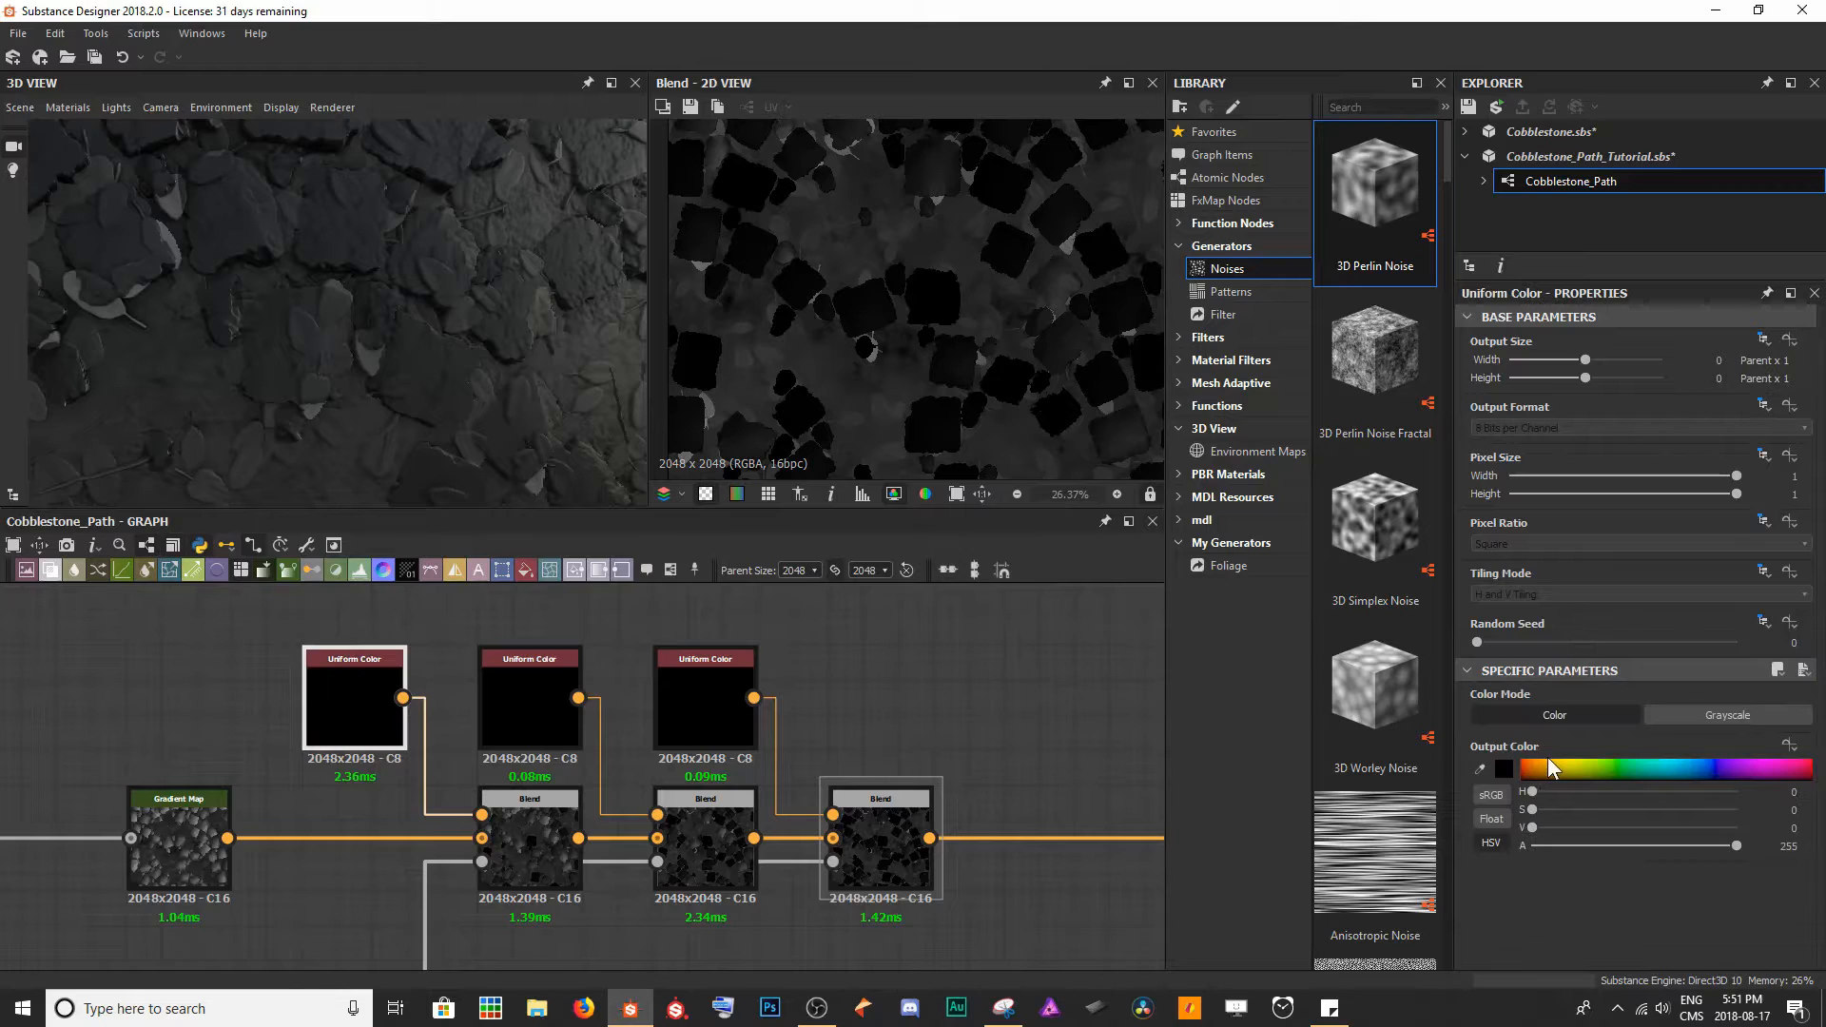
pyautogui.click(1504, 768)
pyautogui.moveTo(411, 537); pyautogui.dragTo(511, 413)
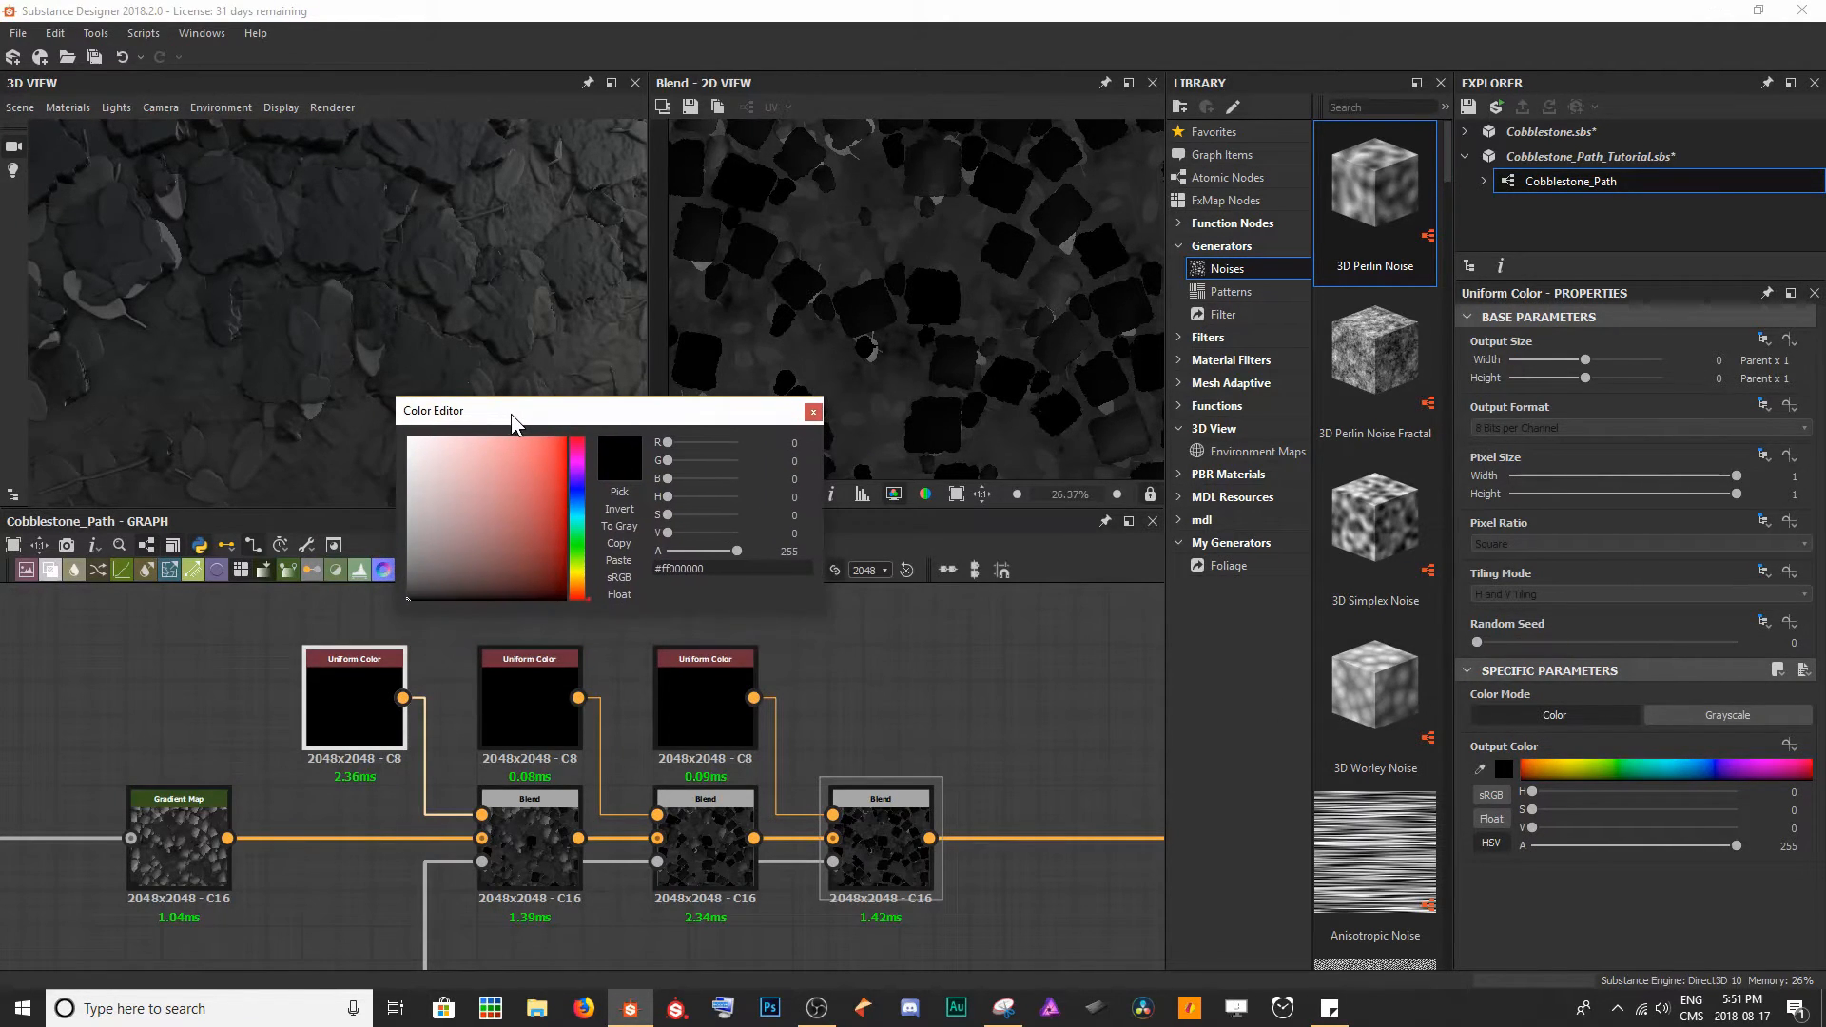
pyautogui.click(575, 482)
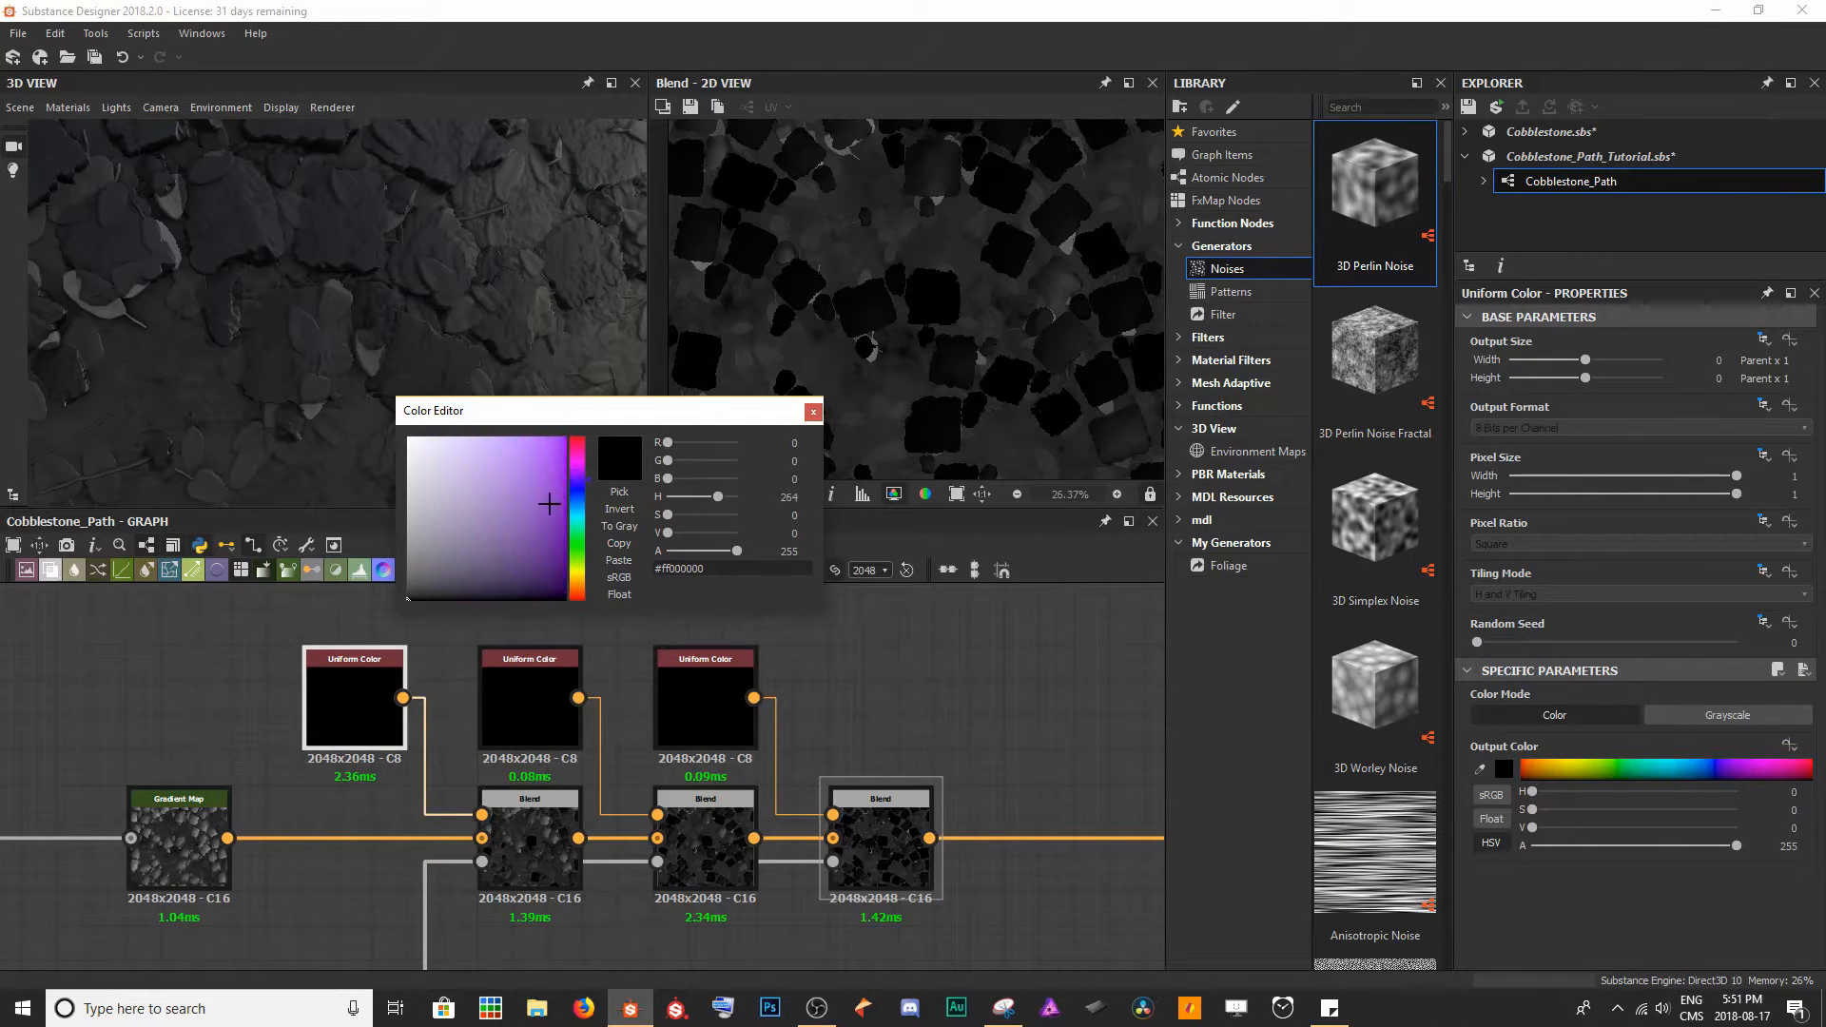
pyautogui.click(531, 531)
pyautogui.click(525, 521)
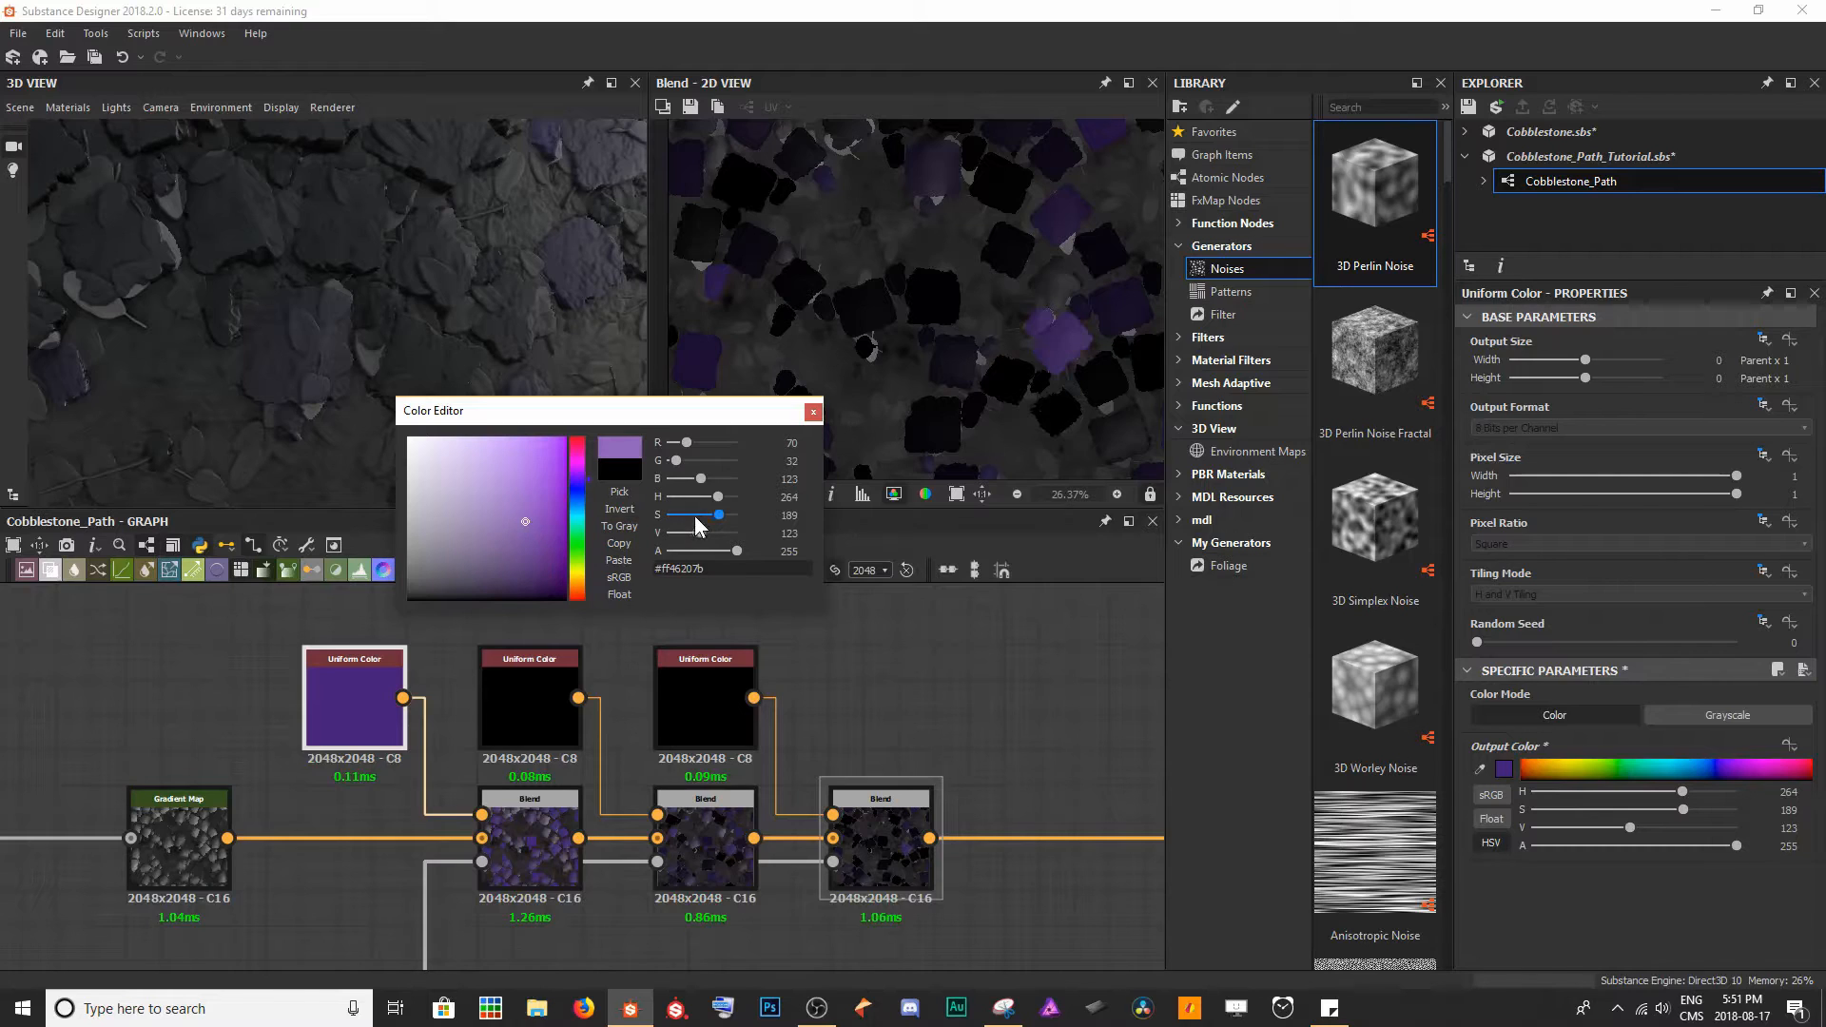
pyautogui.moveTo(719, 515); pyautogui.dragTo(702, 523)
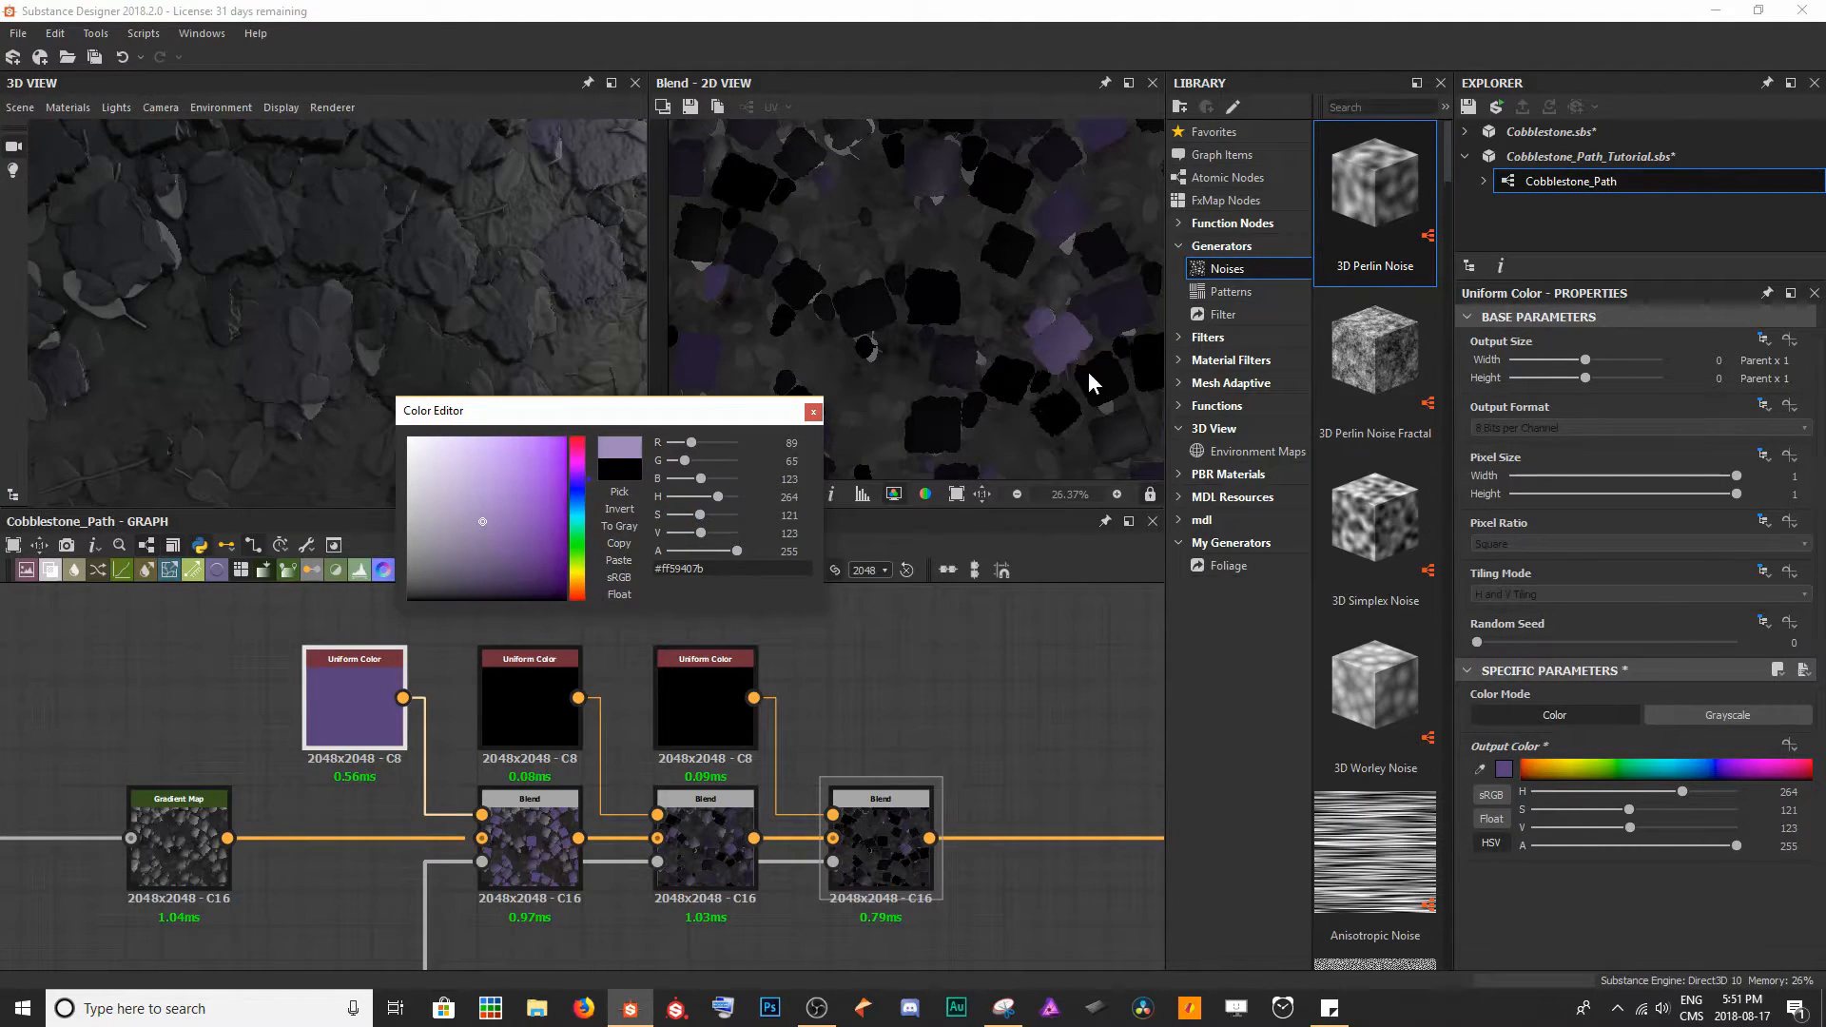
pyautogui.click(813, 413)
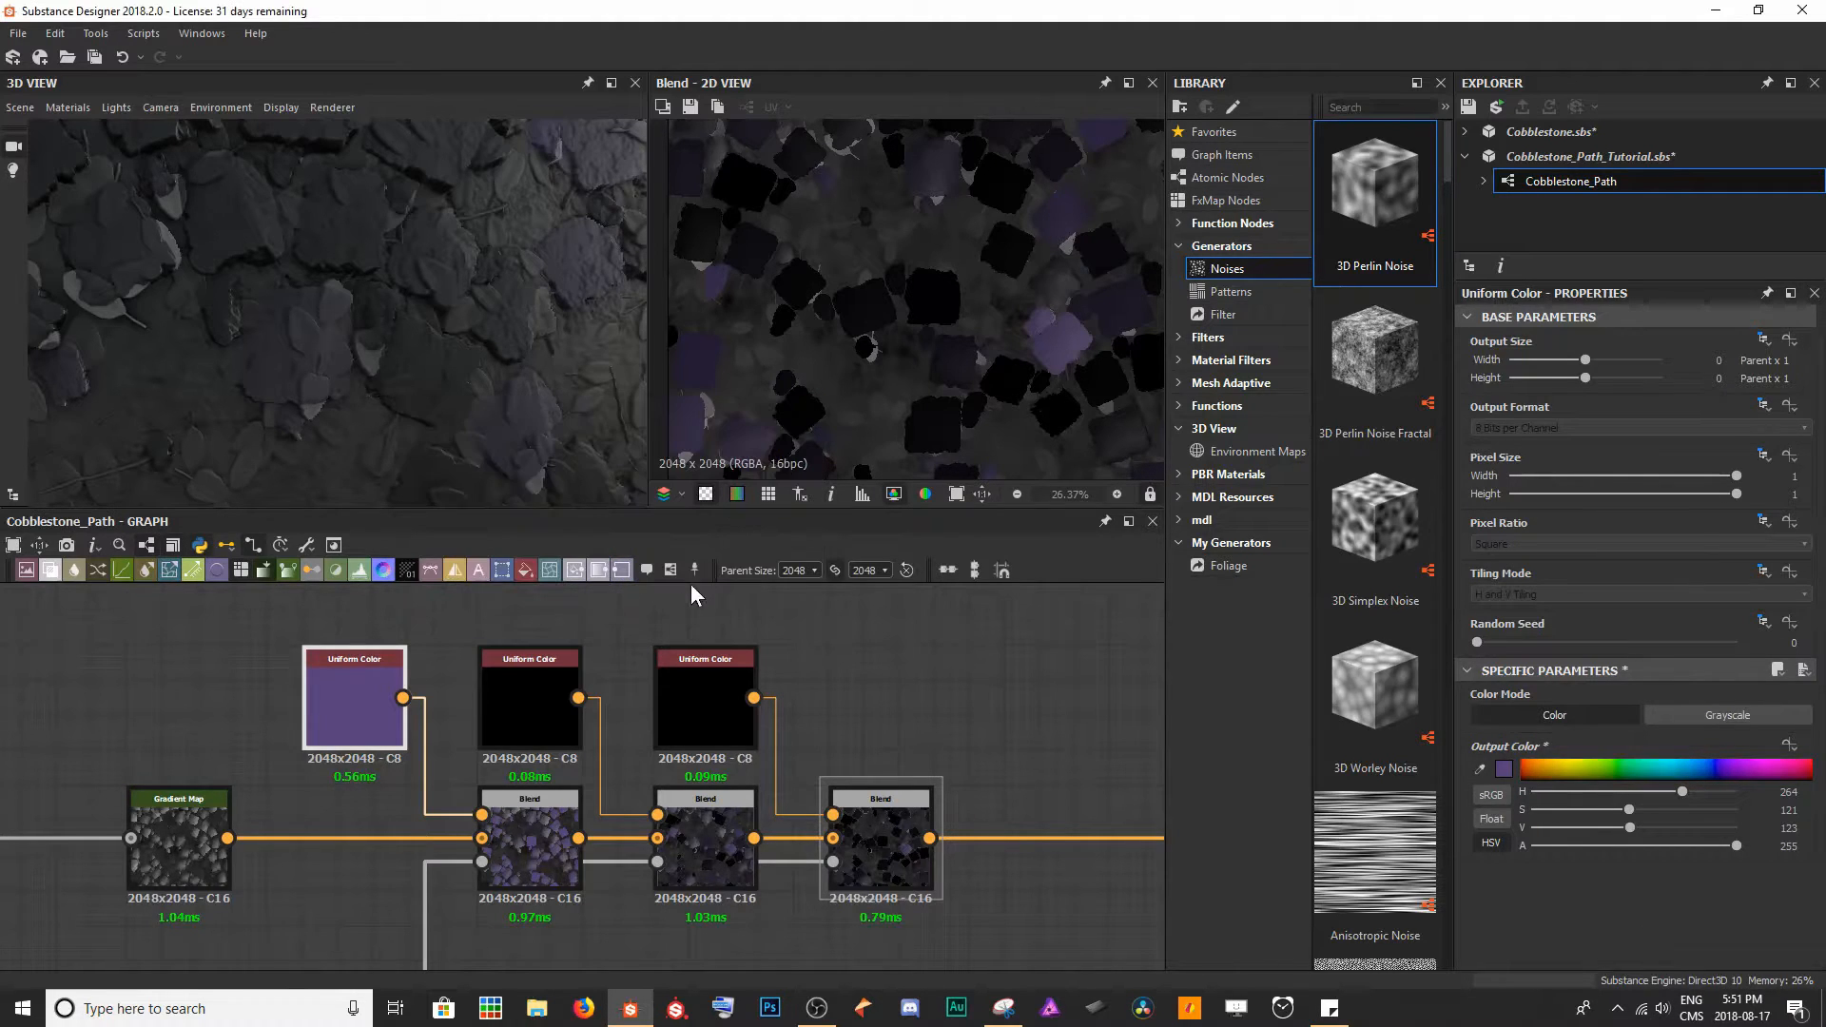
# - Preview the first two Blend nodes and set the second Uniform Color to a dark green with hue 153, saturation 65 and value 79
pyautogui.doubleClick(544, 836)
pyautogui.scroll(4, 997, 276)
pyautogui.scroll(-2, 997, 276)
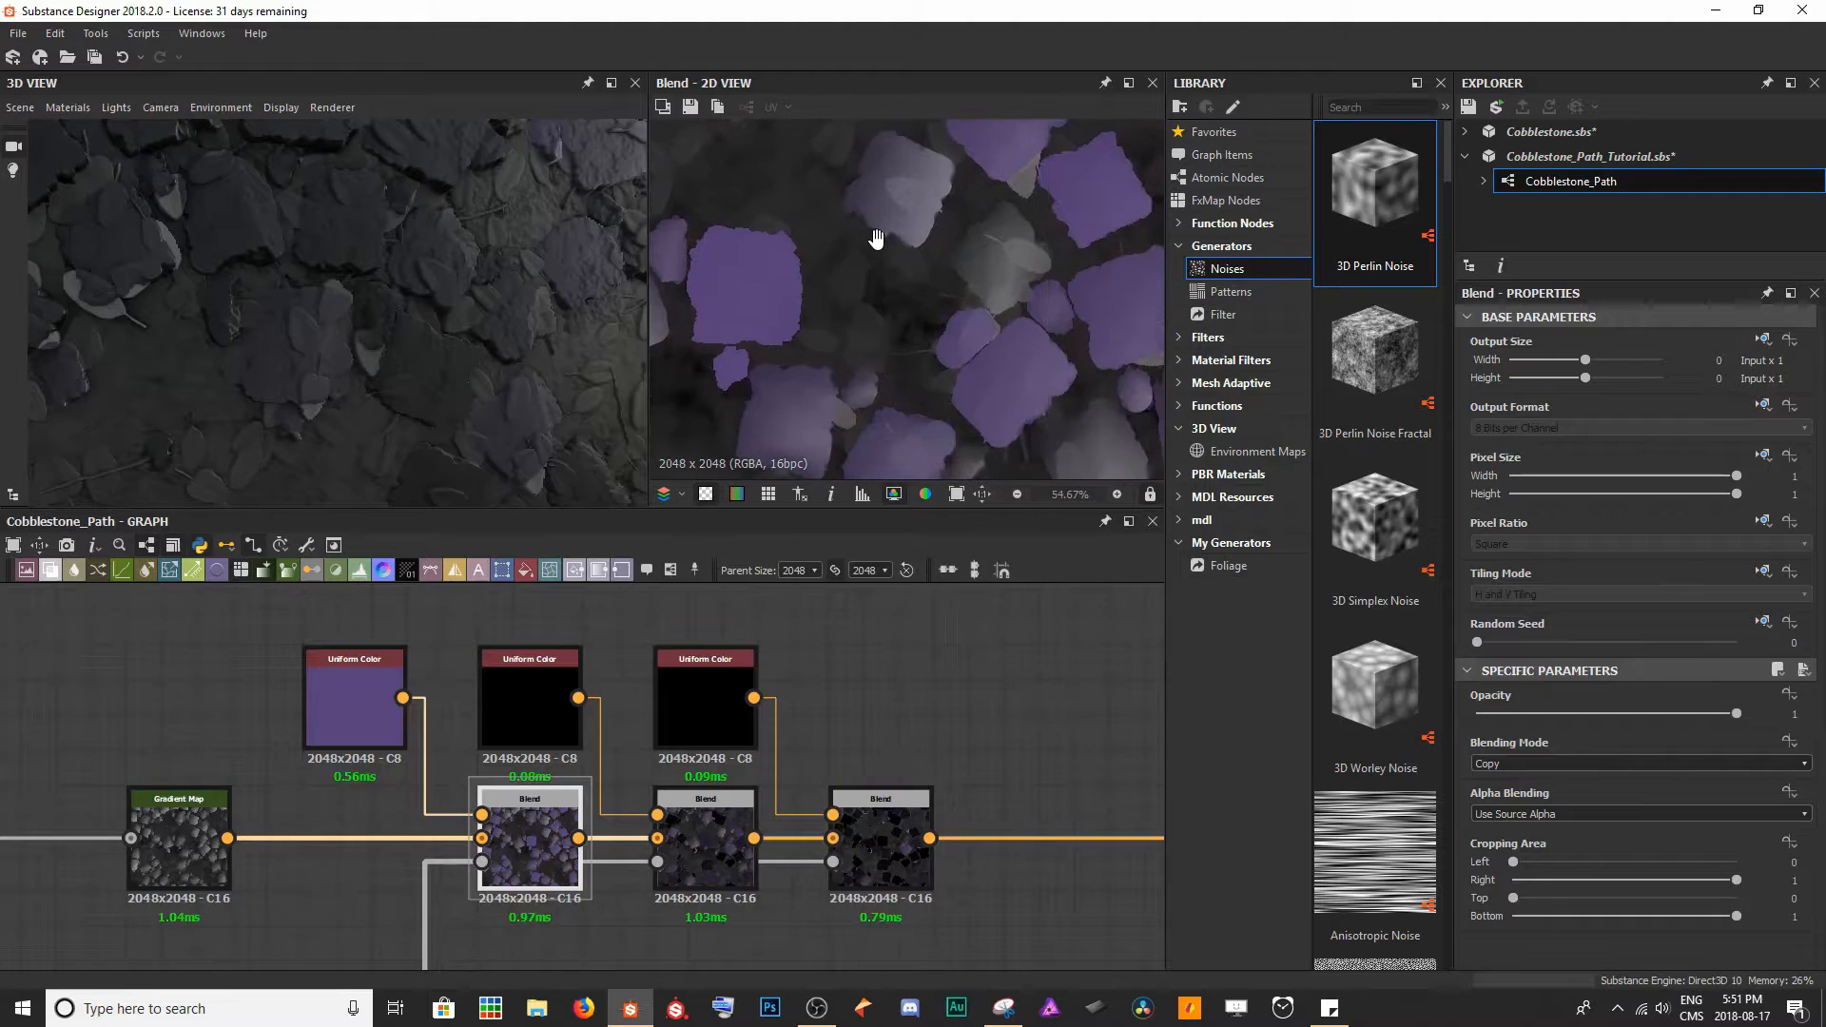
pyautogui.moveTo(780, 250); pyautogui.dragTo(851, 253, button='middle')
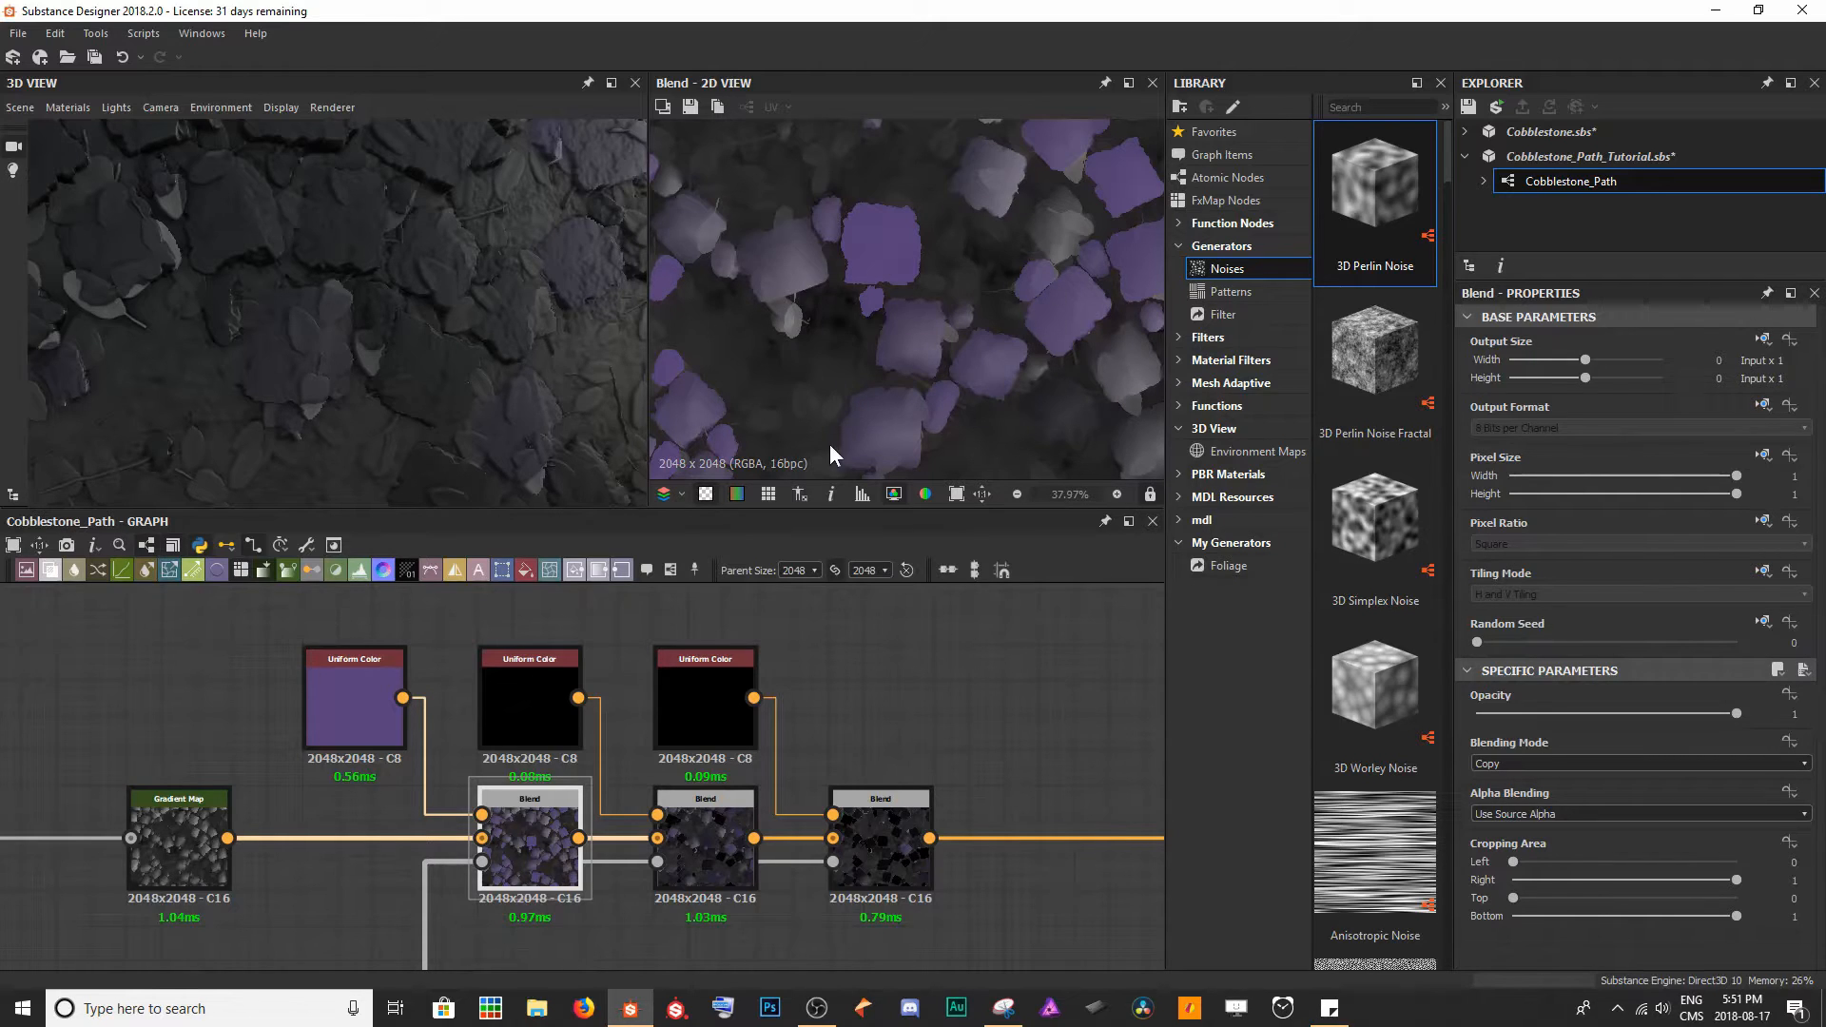
pyautogui.moveTo(865, 230); pyautogui.dragTo(818, 466, button='middle')
pyautogui.doubleClick(683, 854)
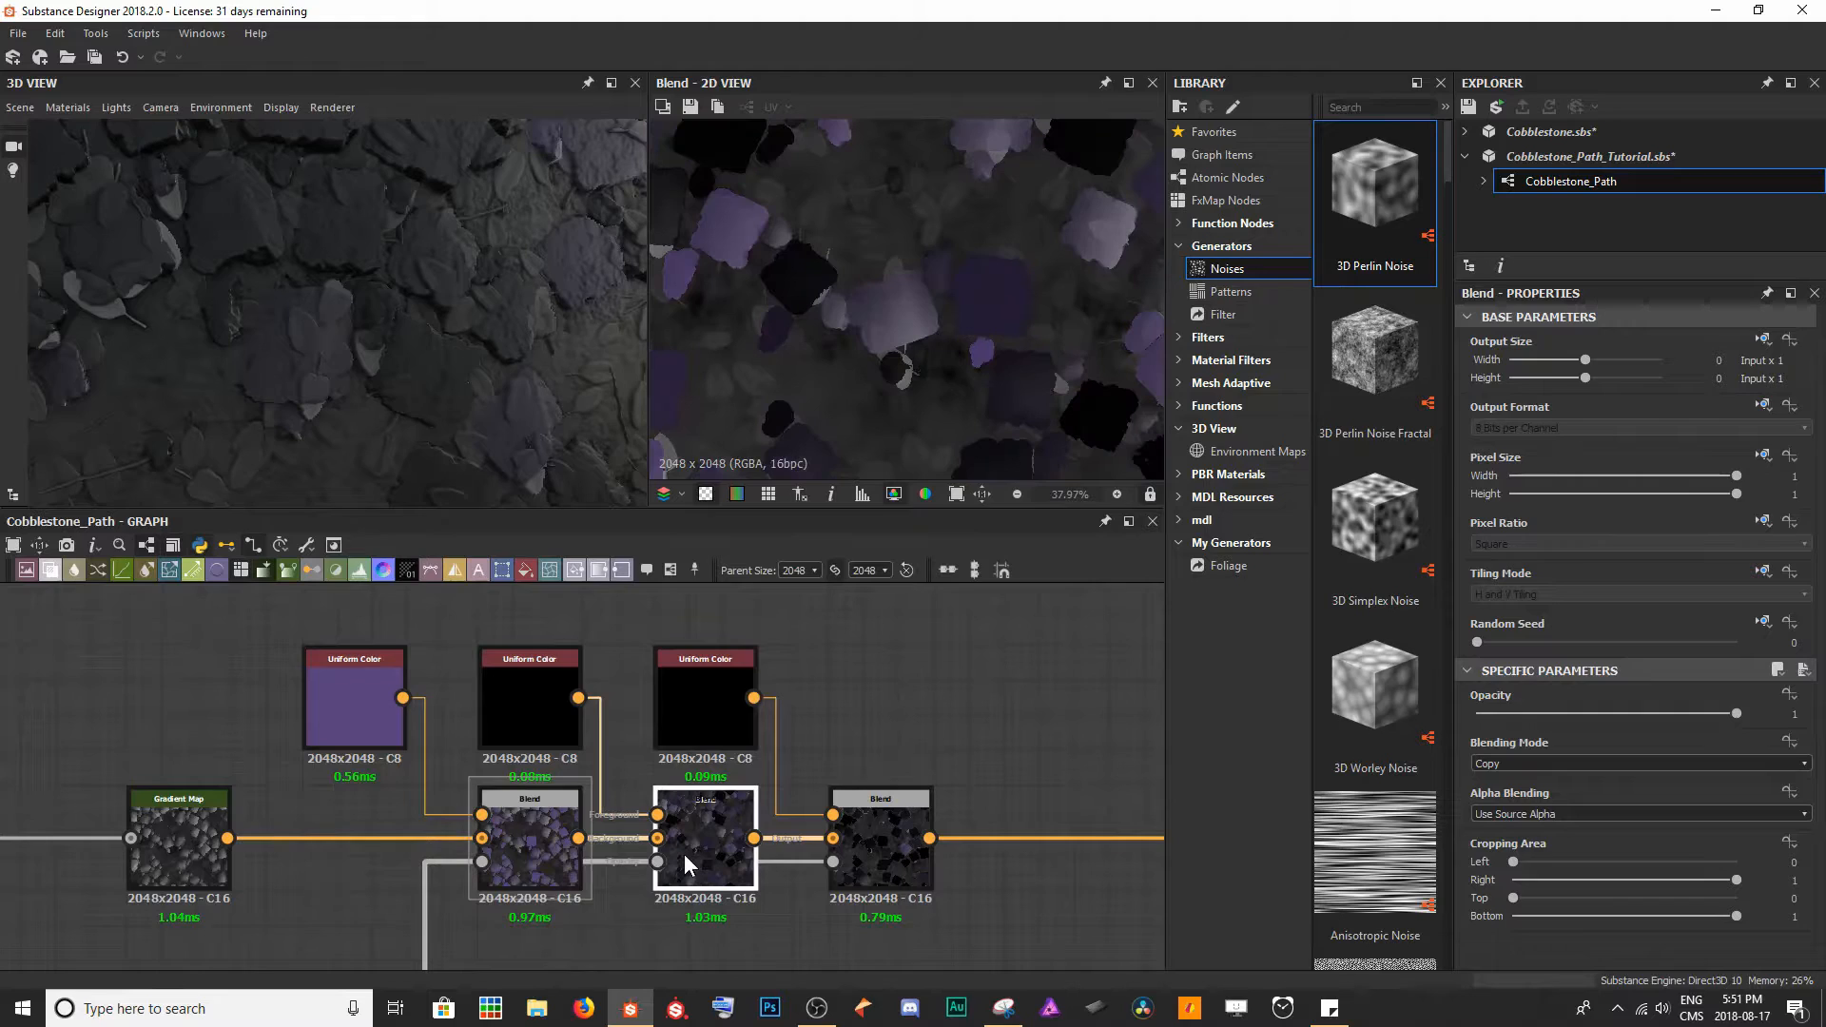
pyautogui.click(544, 696)
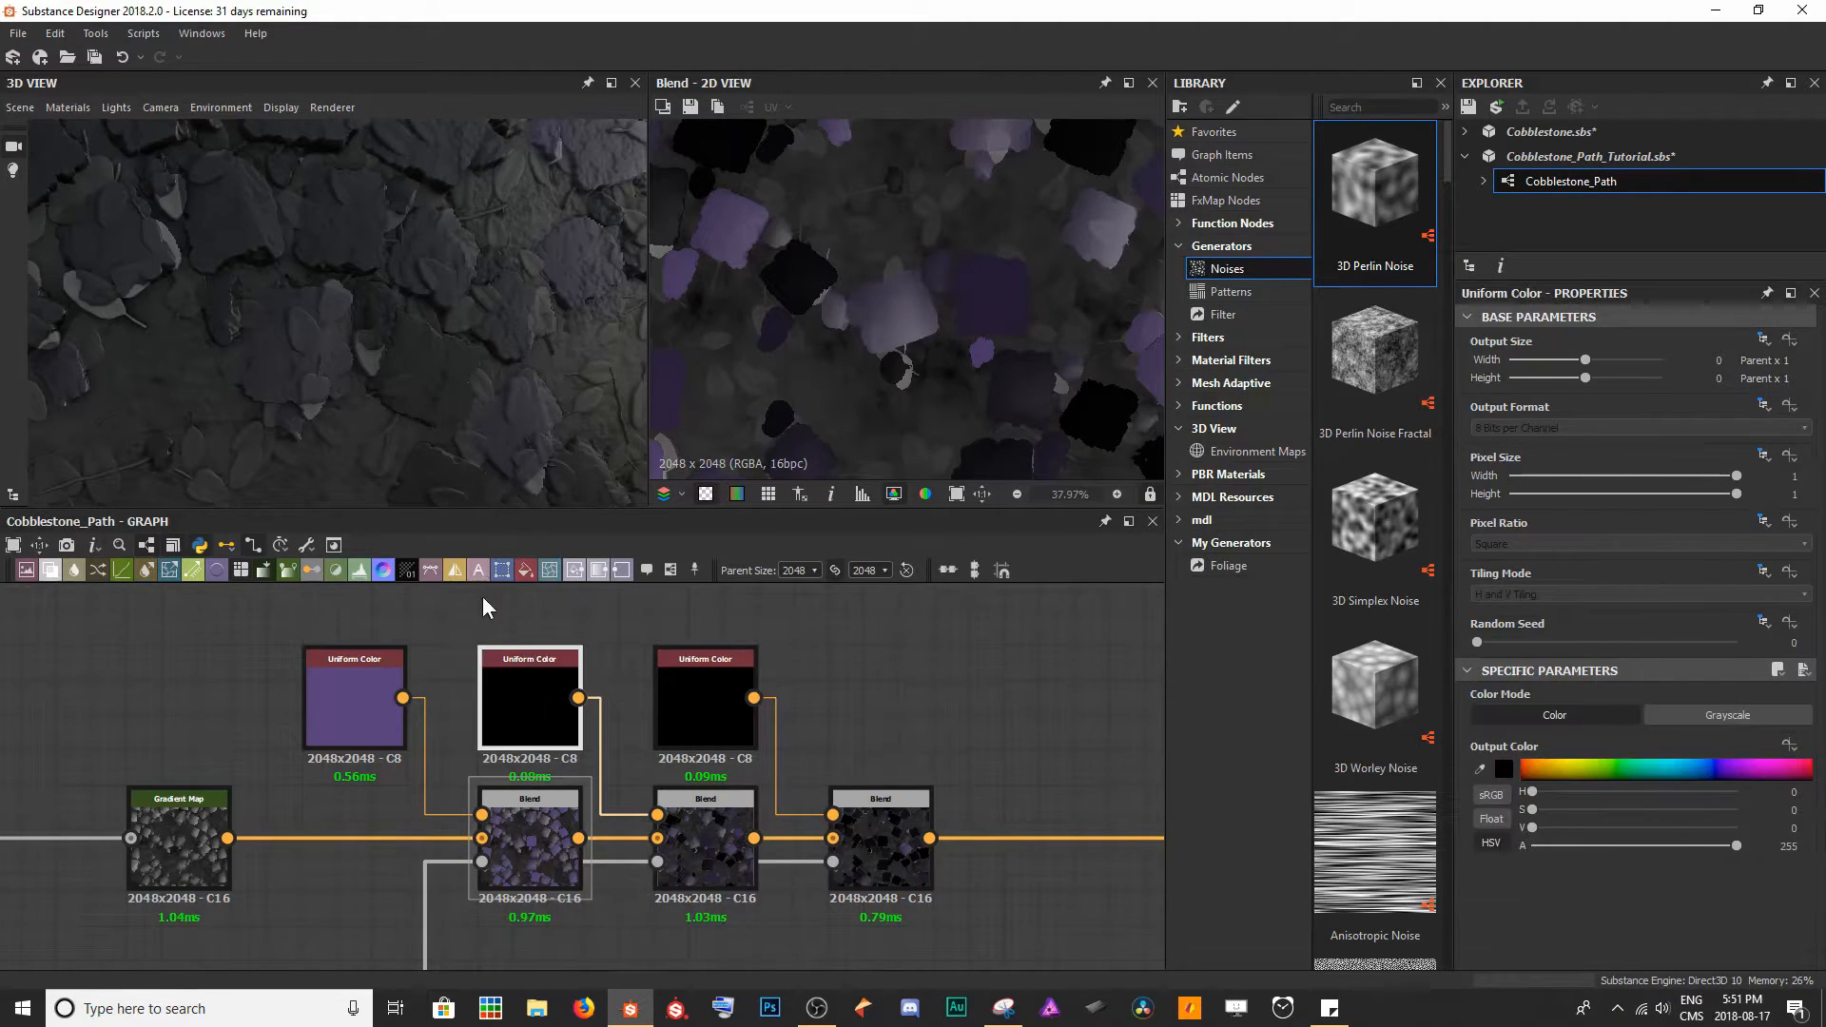
pyautogui.click(1500, 771)
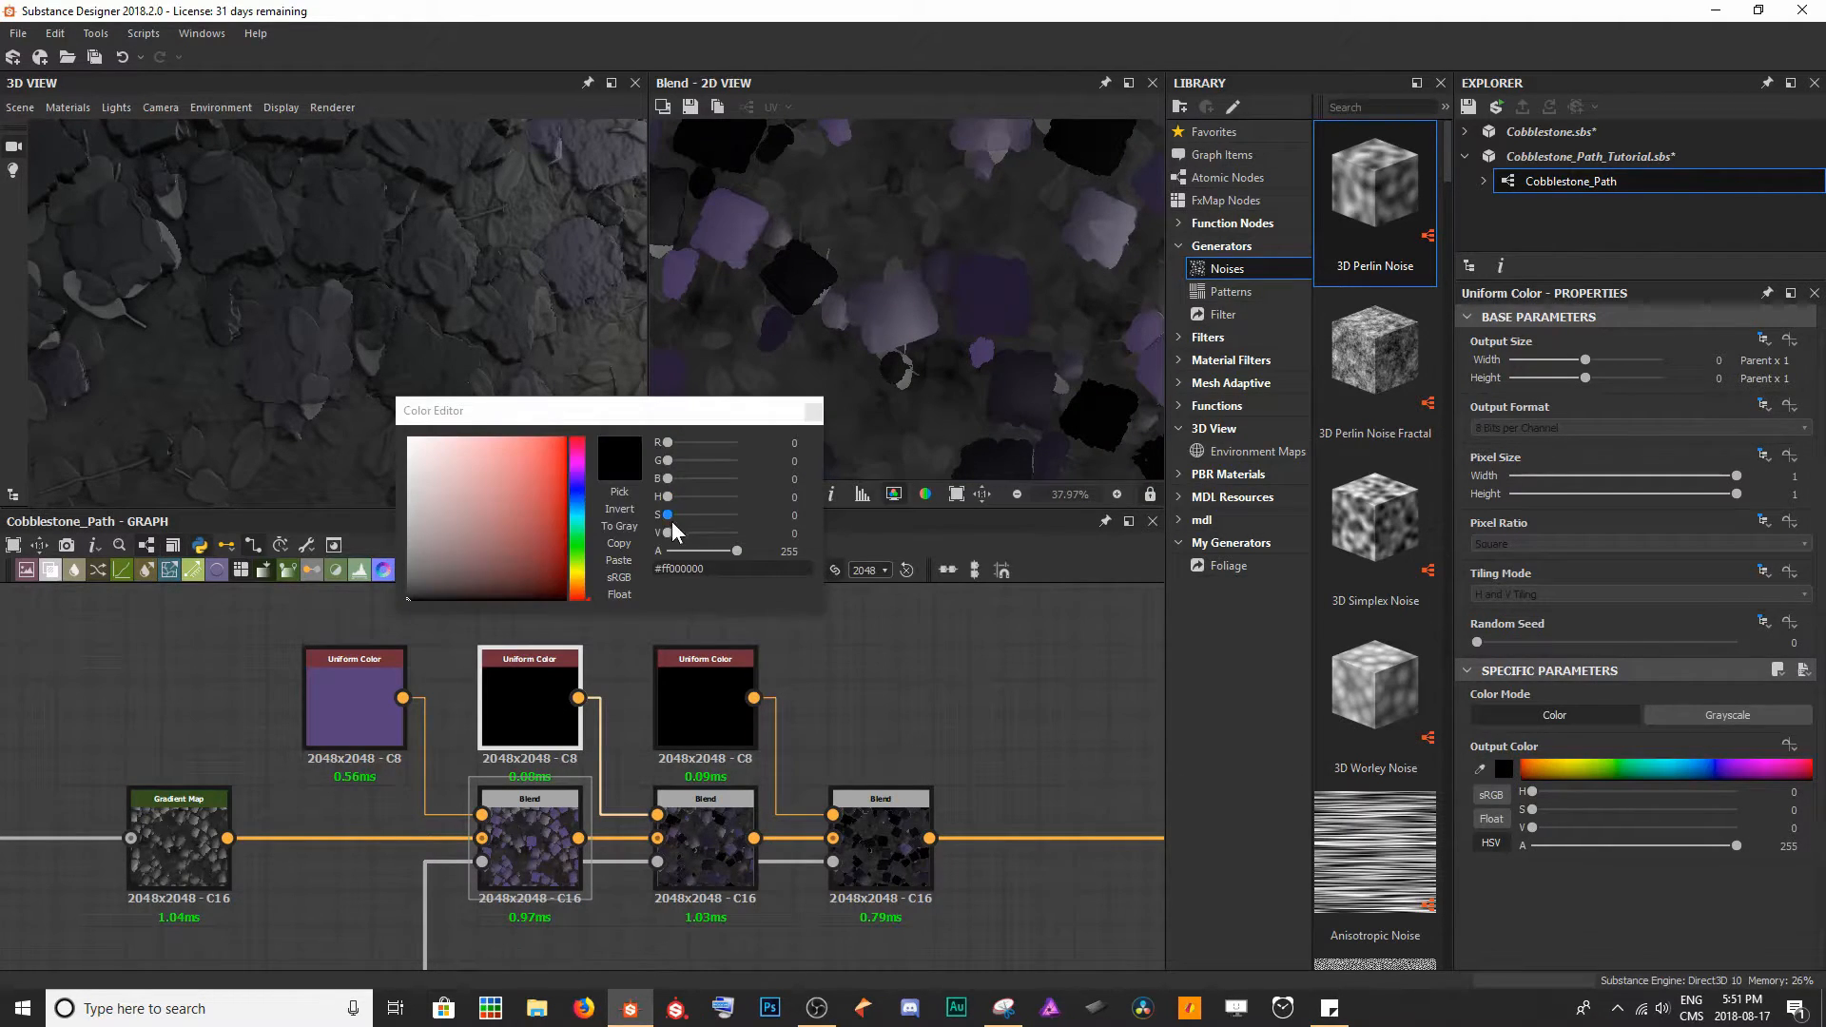
pyautogui.click(576, 530)
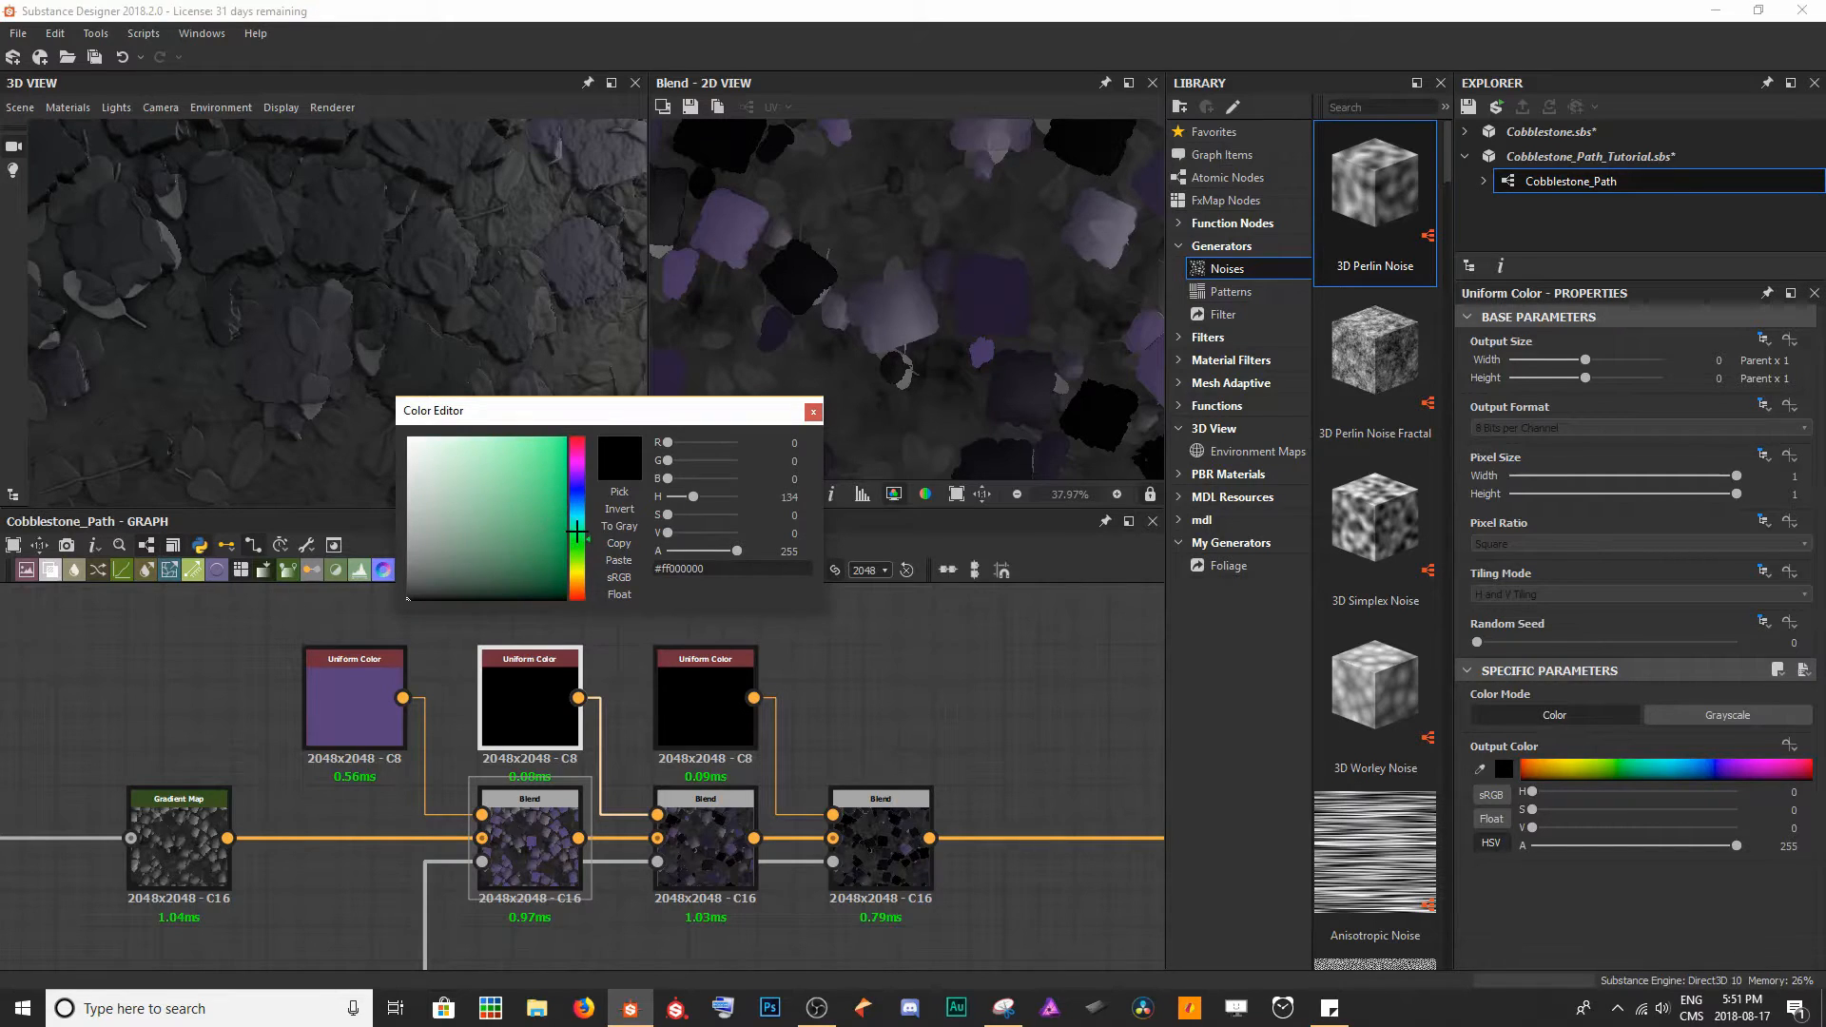
pyautogui.moveTo(544, 526); pyautogui.dragTo(539, 549)
pyautogui.moveTo(702, 519); pyautogui.dragTo(685, 521)
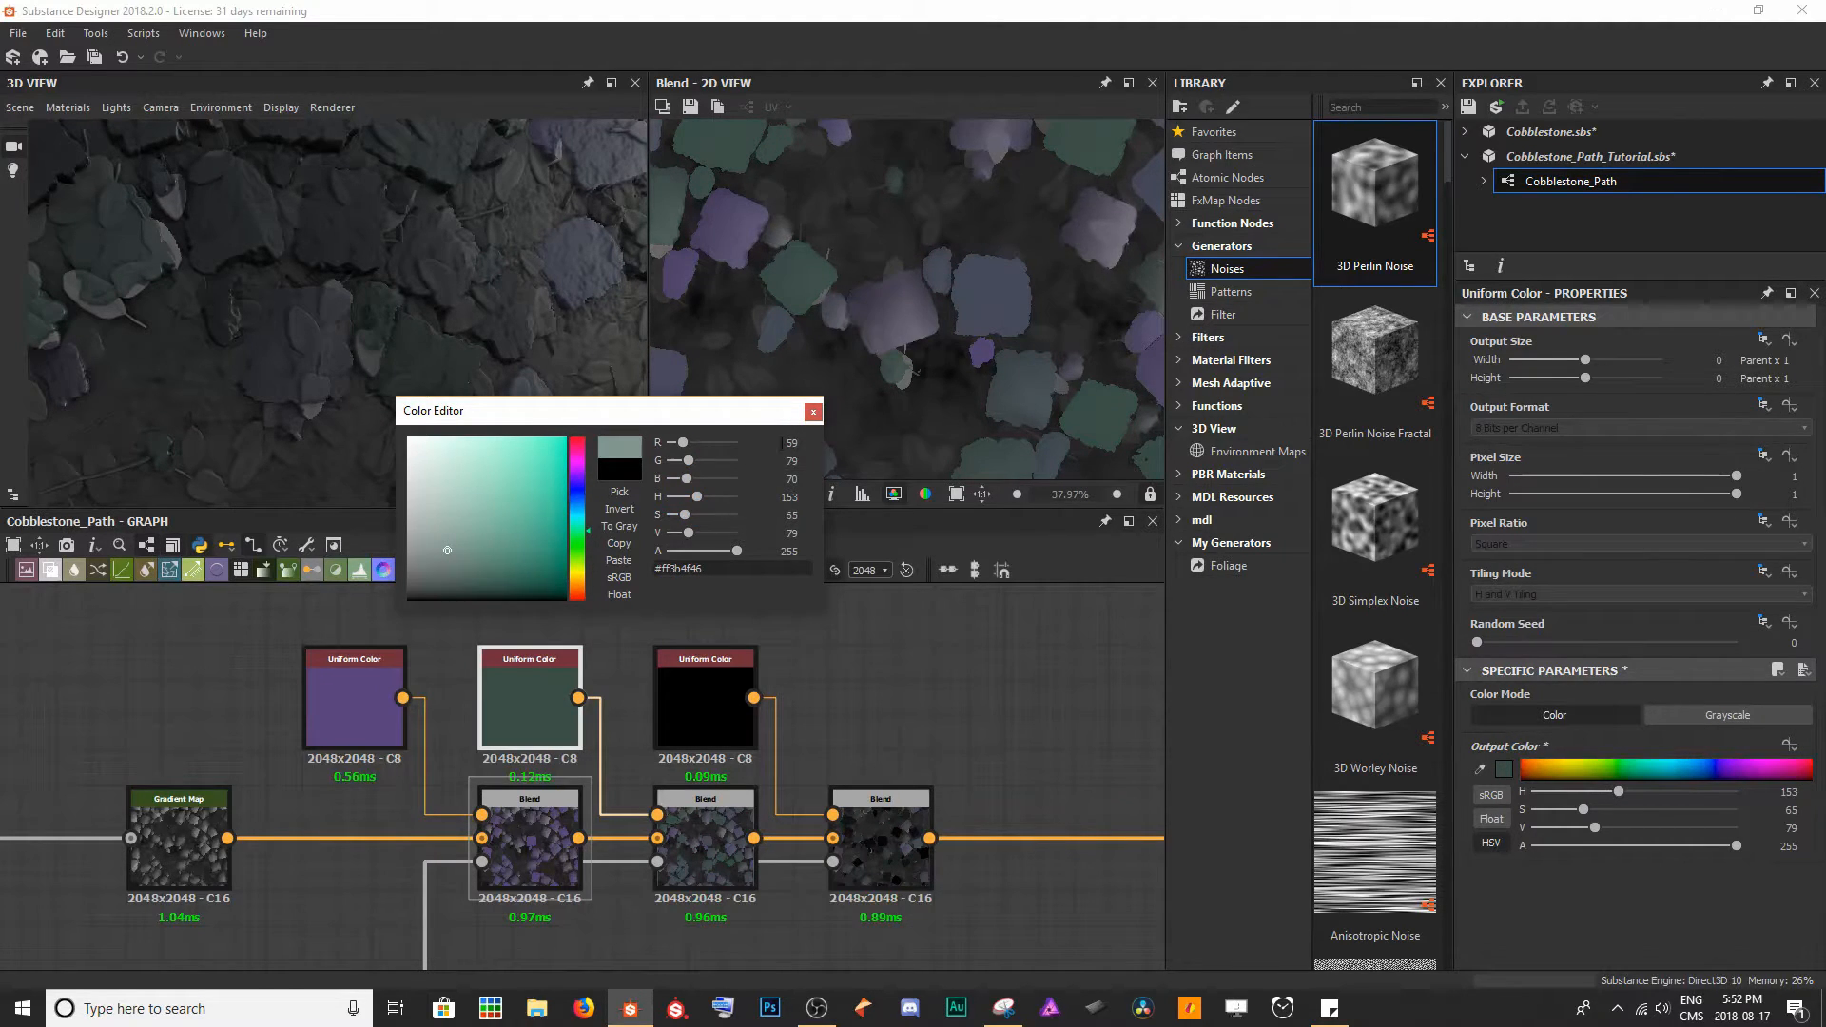
pyautogui.click(813, 412)
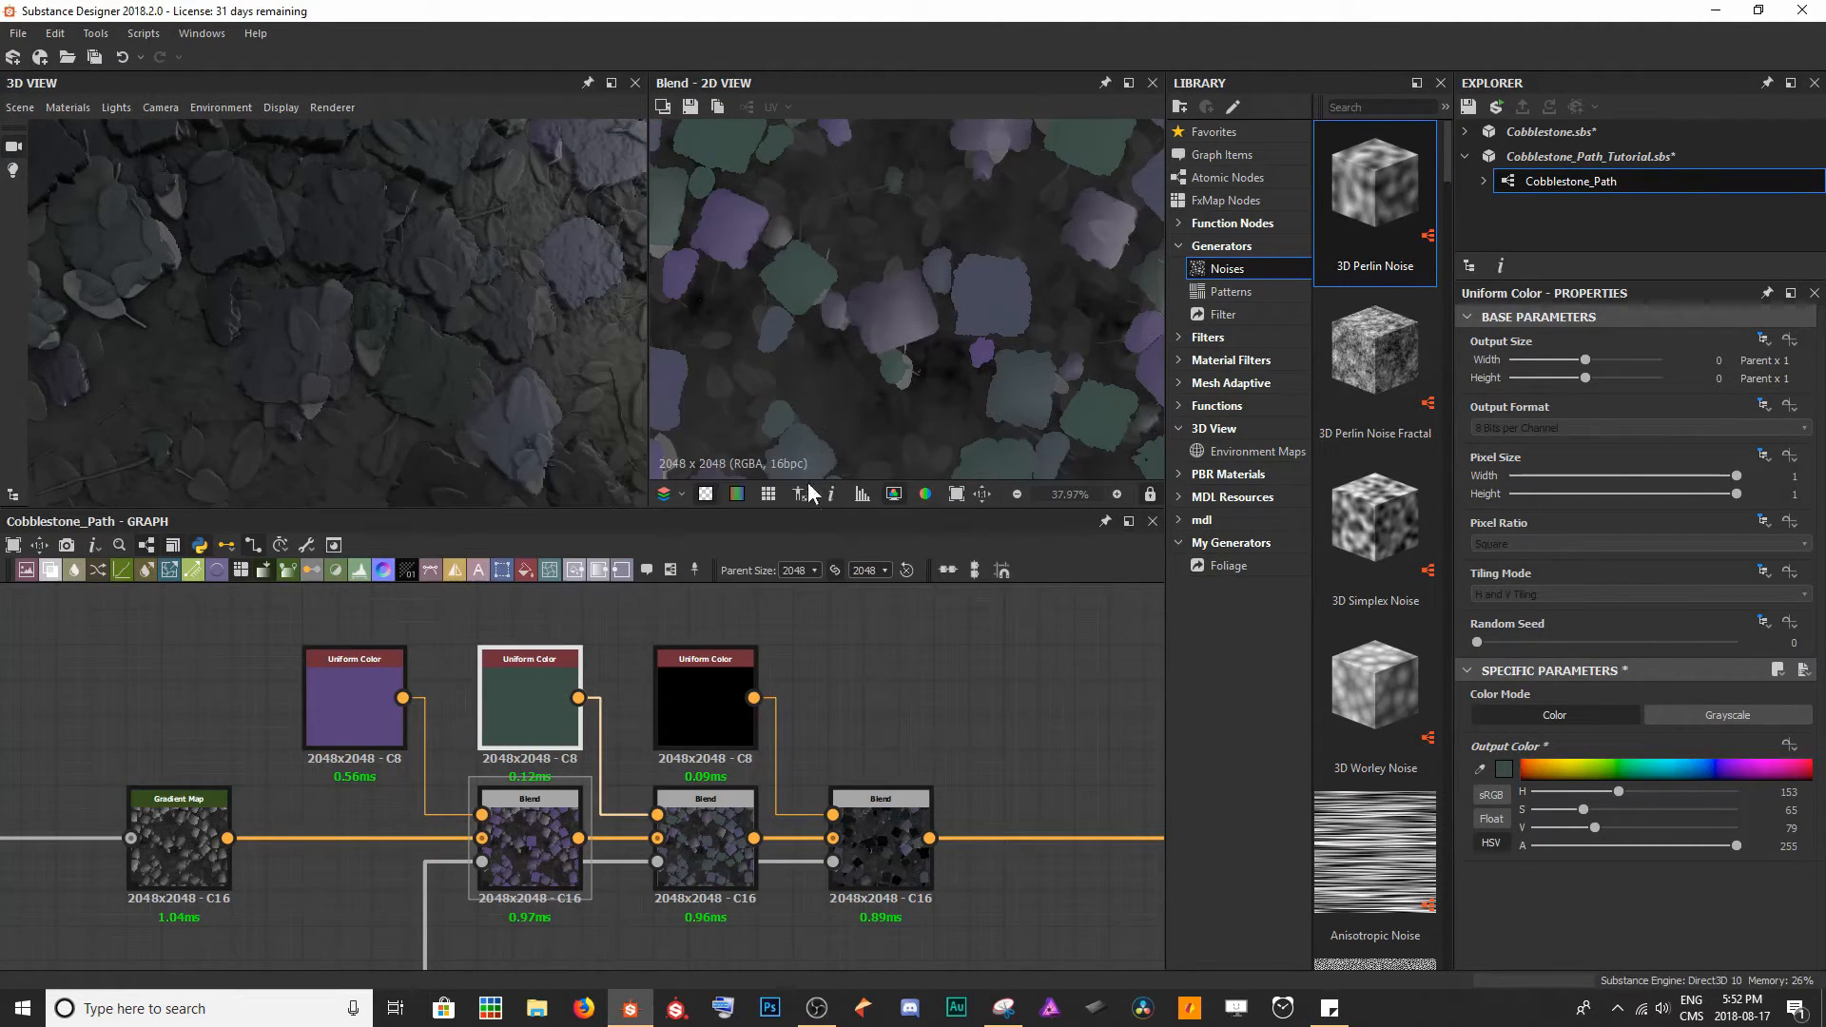
# - Preview the third Blend node and set the third Uniform Color to a dark brown with hue 27, saturation 134 and value 63
pyautogui.click(869, 837)
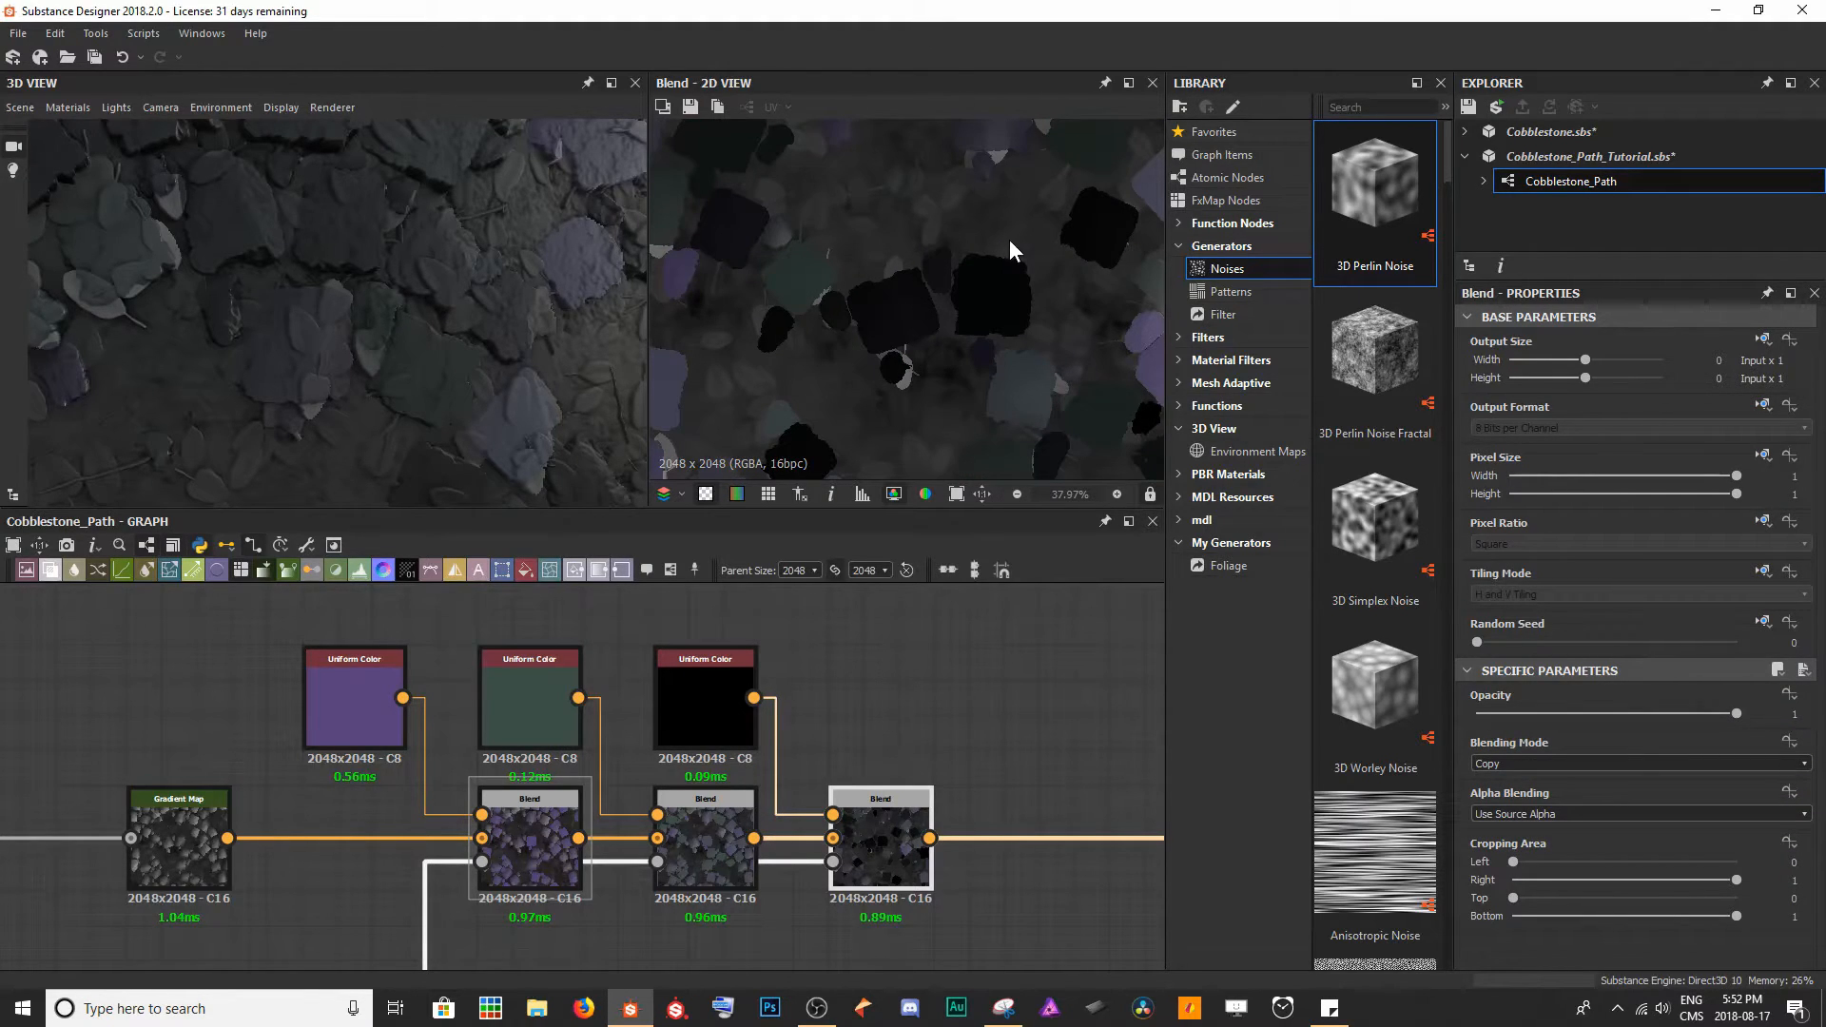
pyautogui.moveTo(1008, 238); pyautogui.dragTo(1003, 187, button='middle')
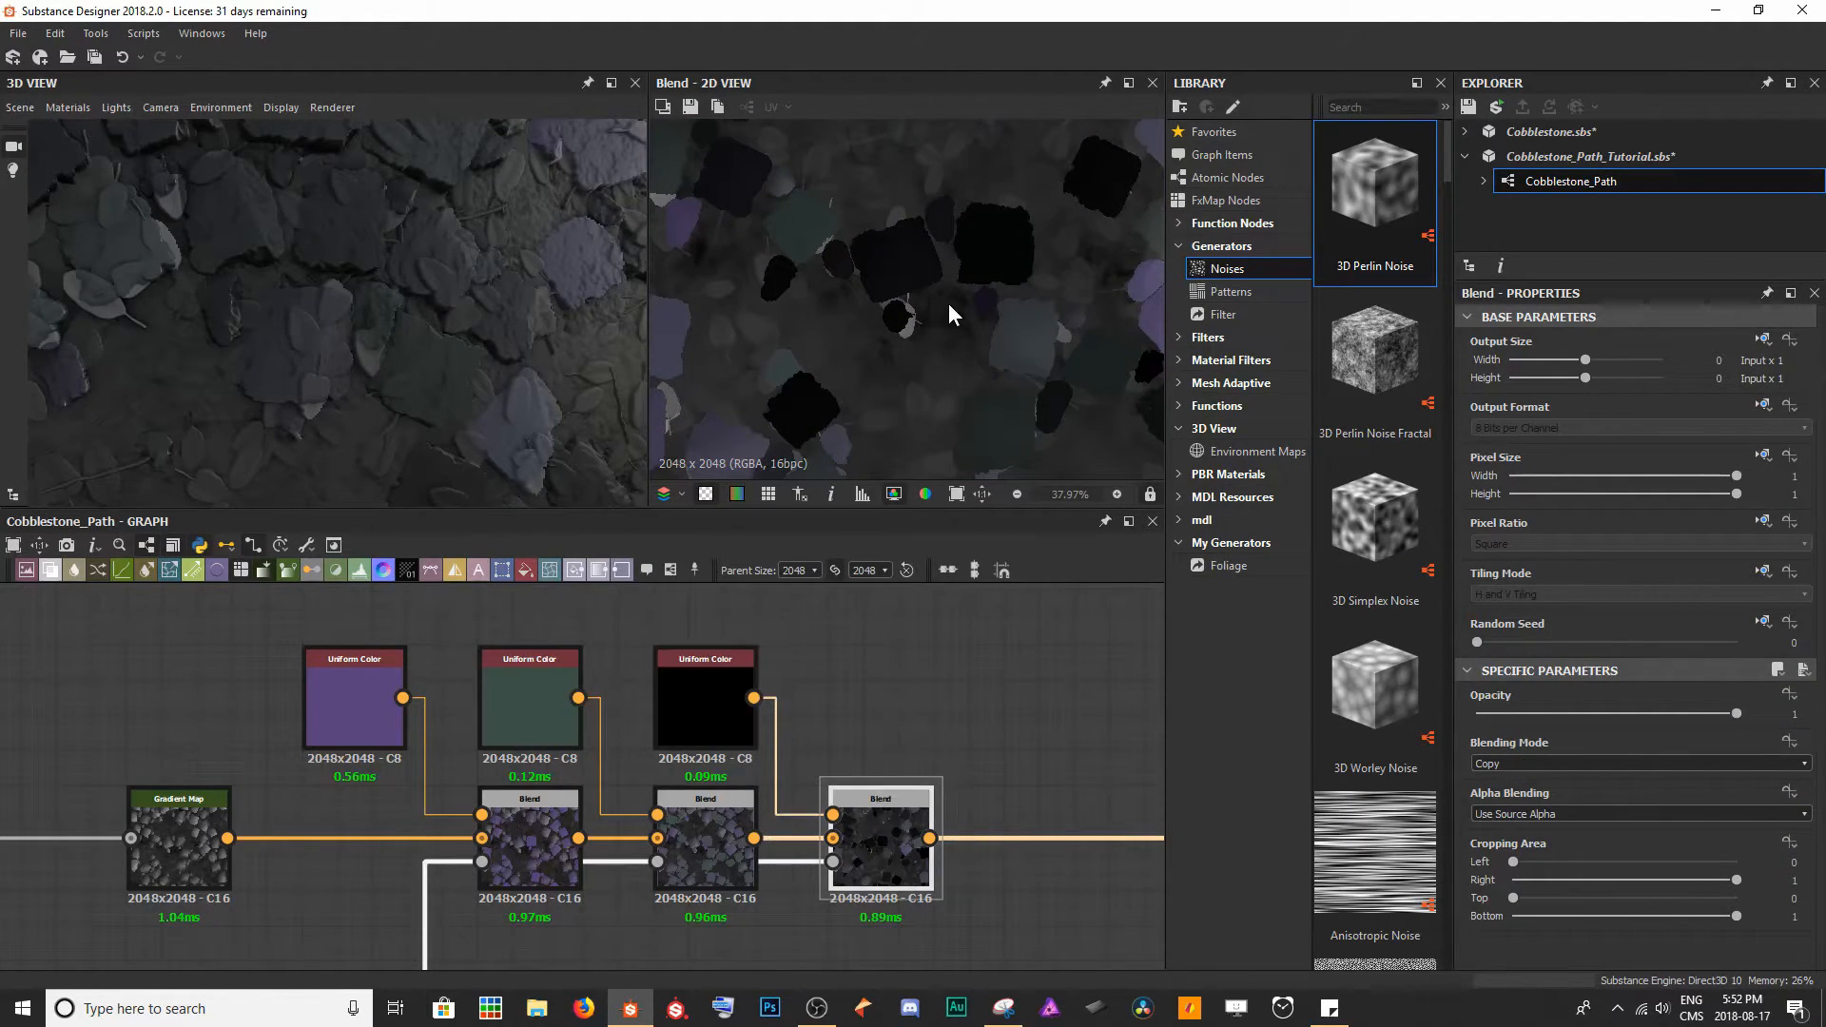
pyautogui.scroll(-1, 1012, 203)
pyautogui.moveTo(841, 261); pyautogui.dragTo(859, 259, button='middle')
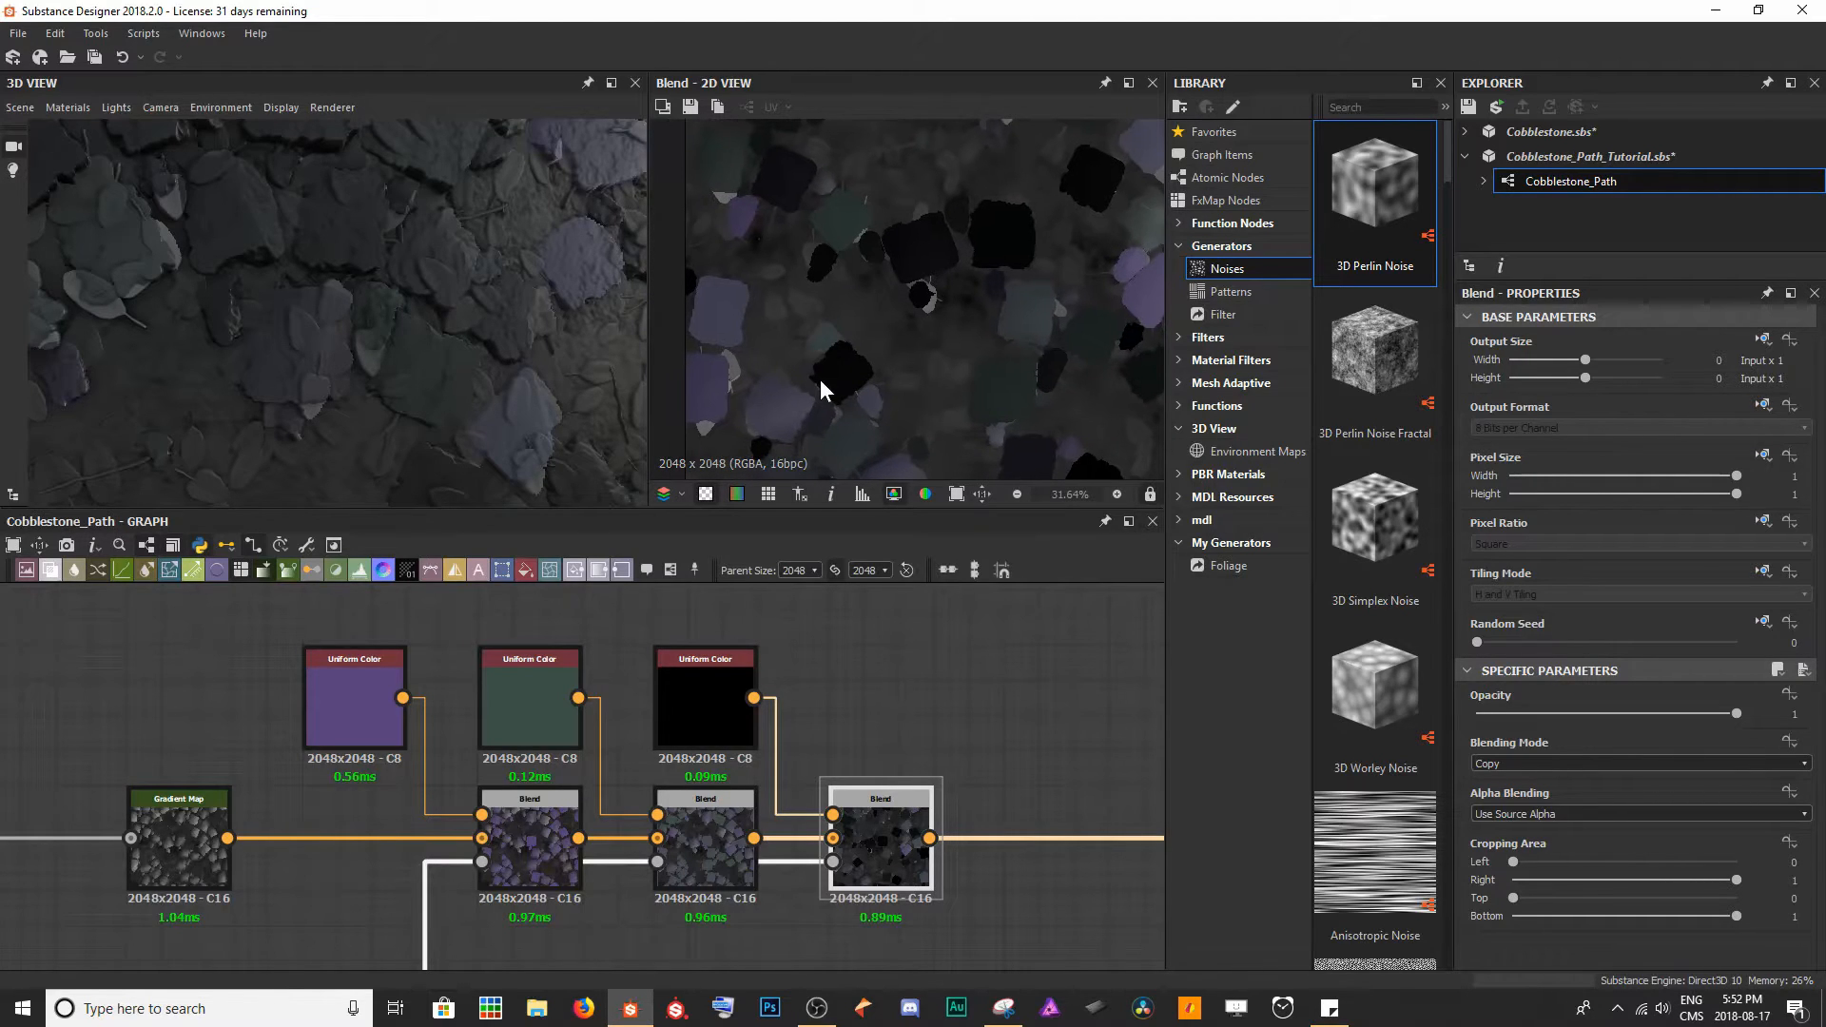
pyautogui.moveTo(820, 379); pyautogui.dragTo(840, 317, button='middle')
pyautogui.scroll(3, 871, 327)
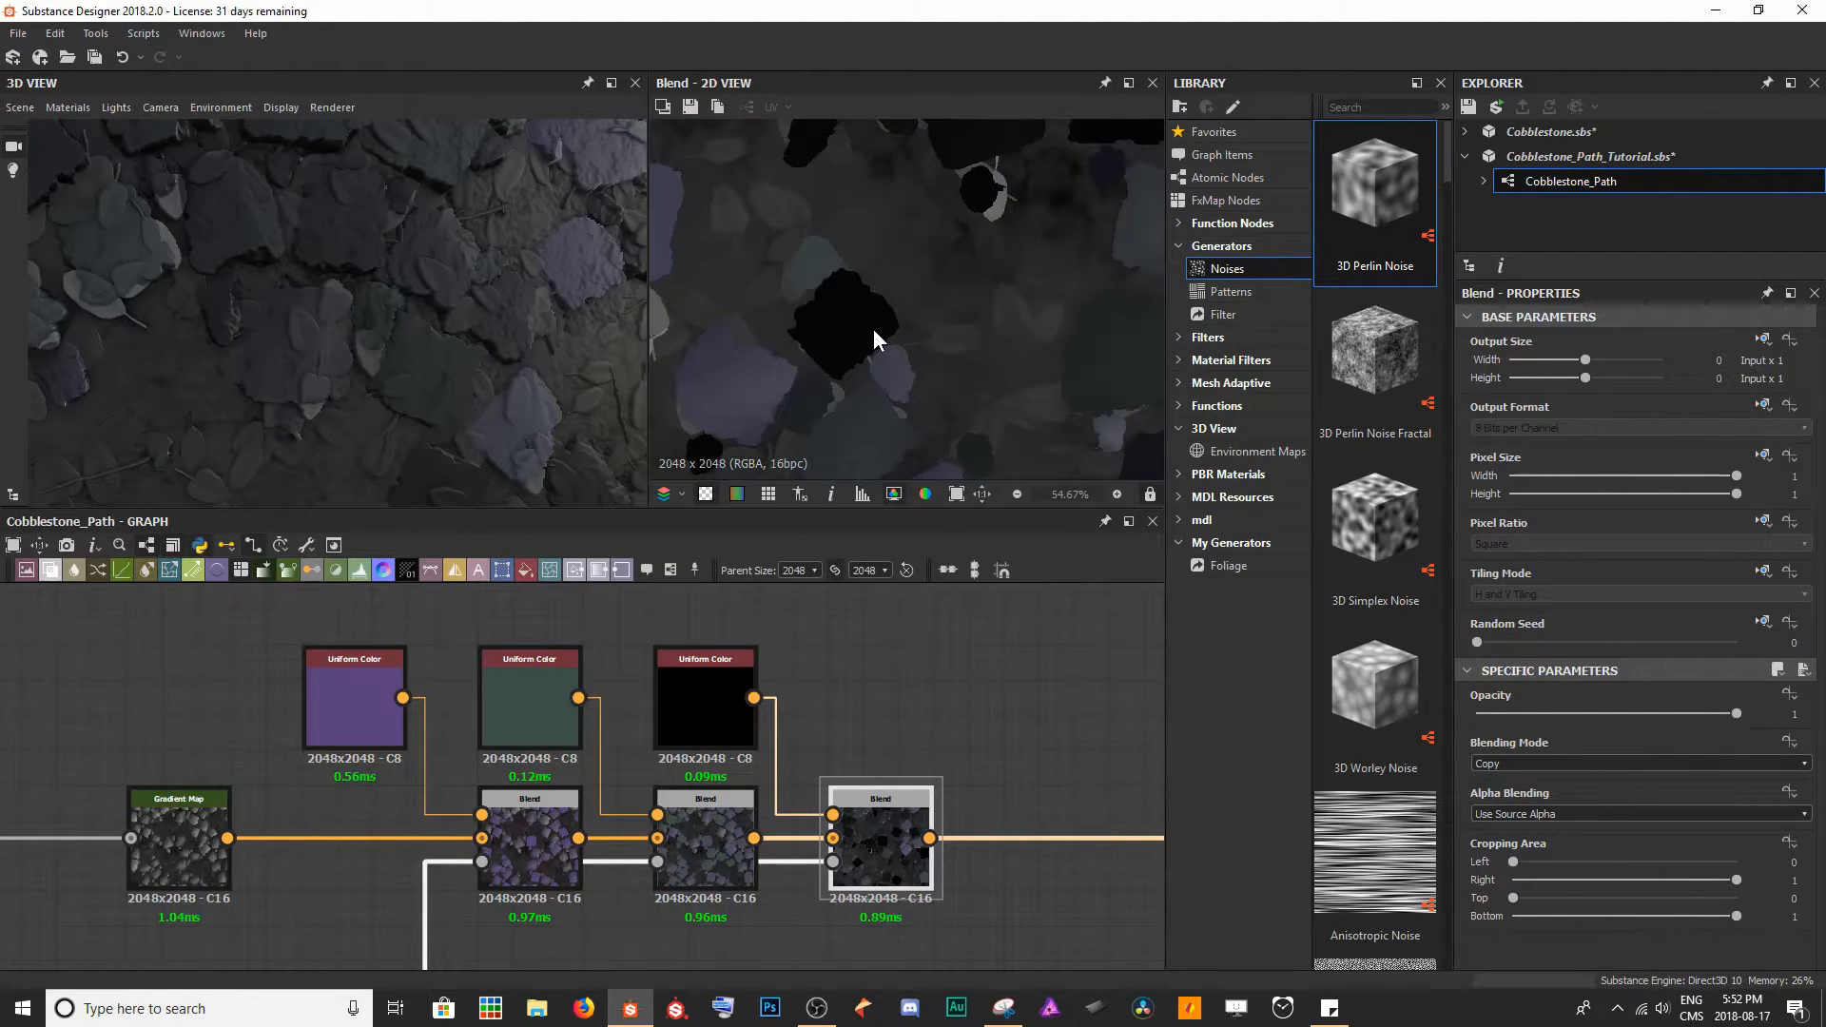
pyautogui.click(728, 685)
pyautogui.click(1501, 768)
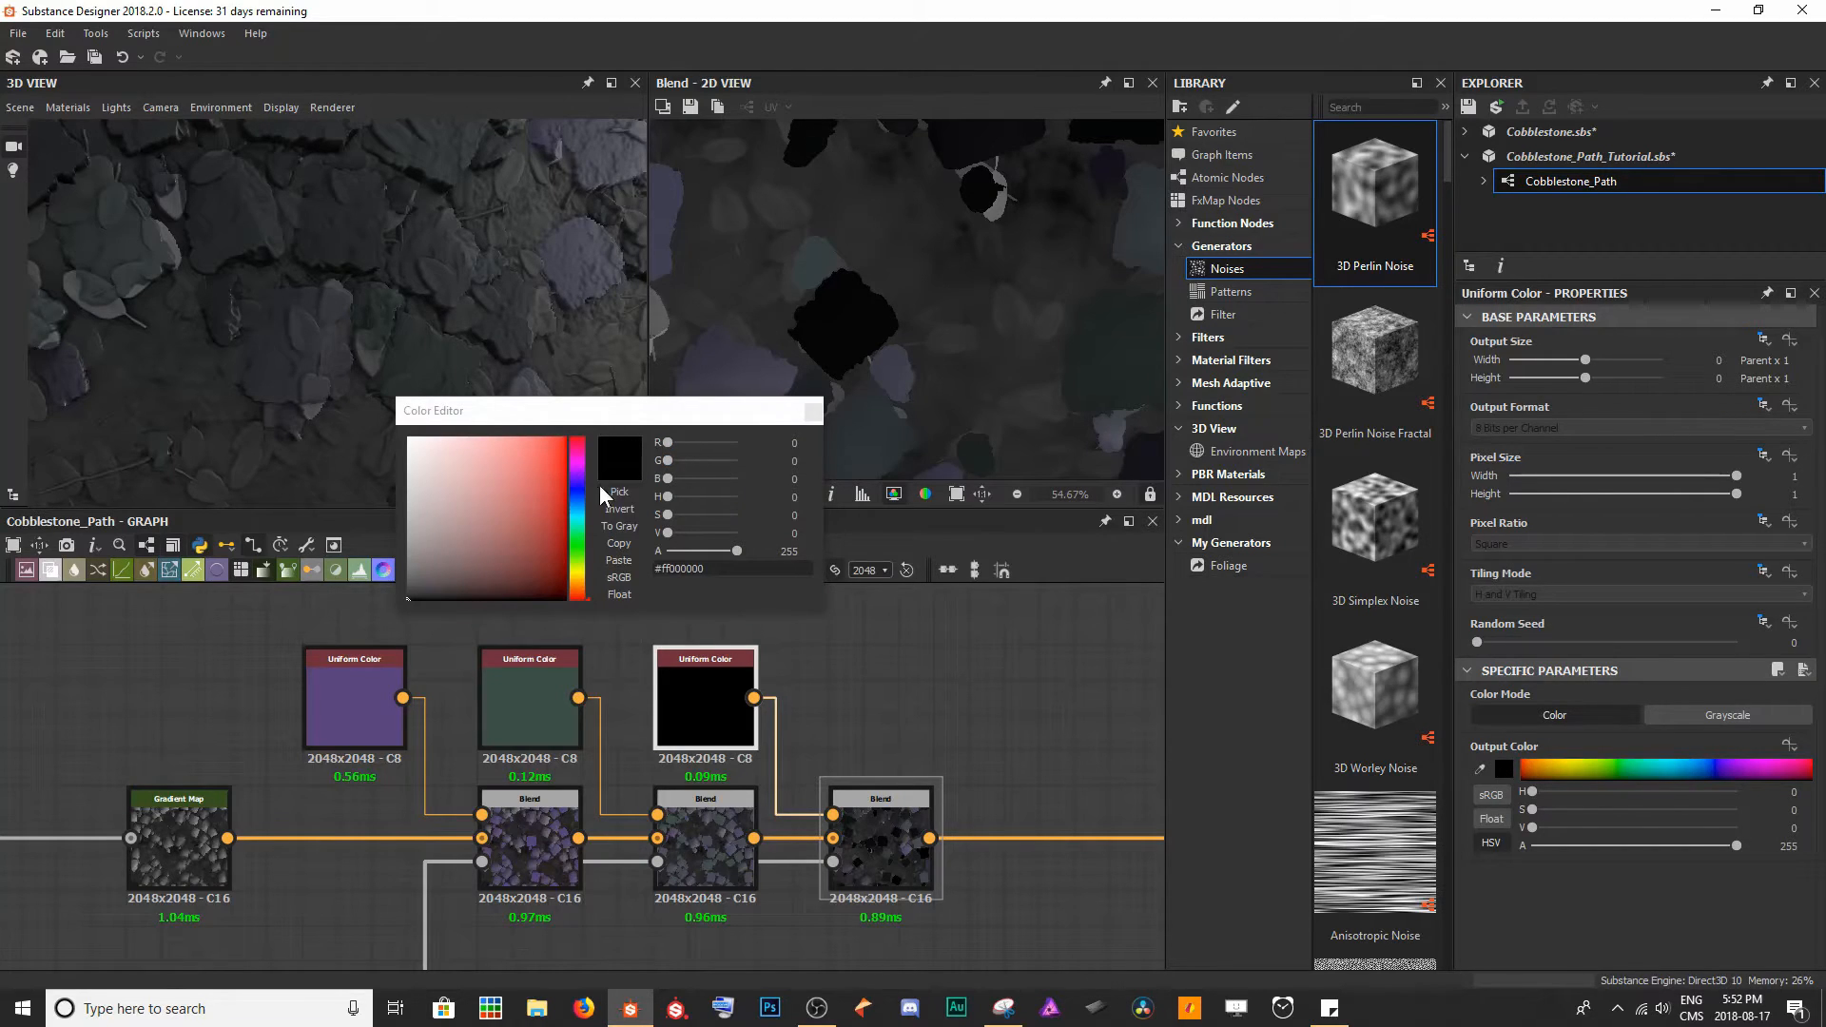
pyautogui.moveTo(579, 572); pyautogui.dragTo(534, 560)
pyautogui.moveTo(720, 514); pyautogui.dragTo(704, 516)
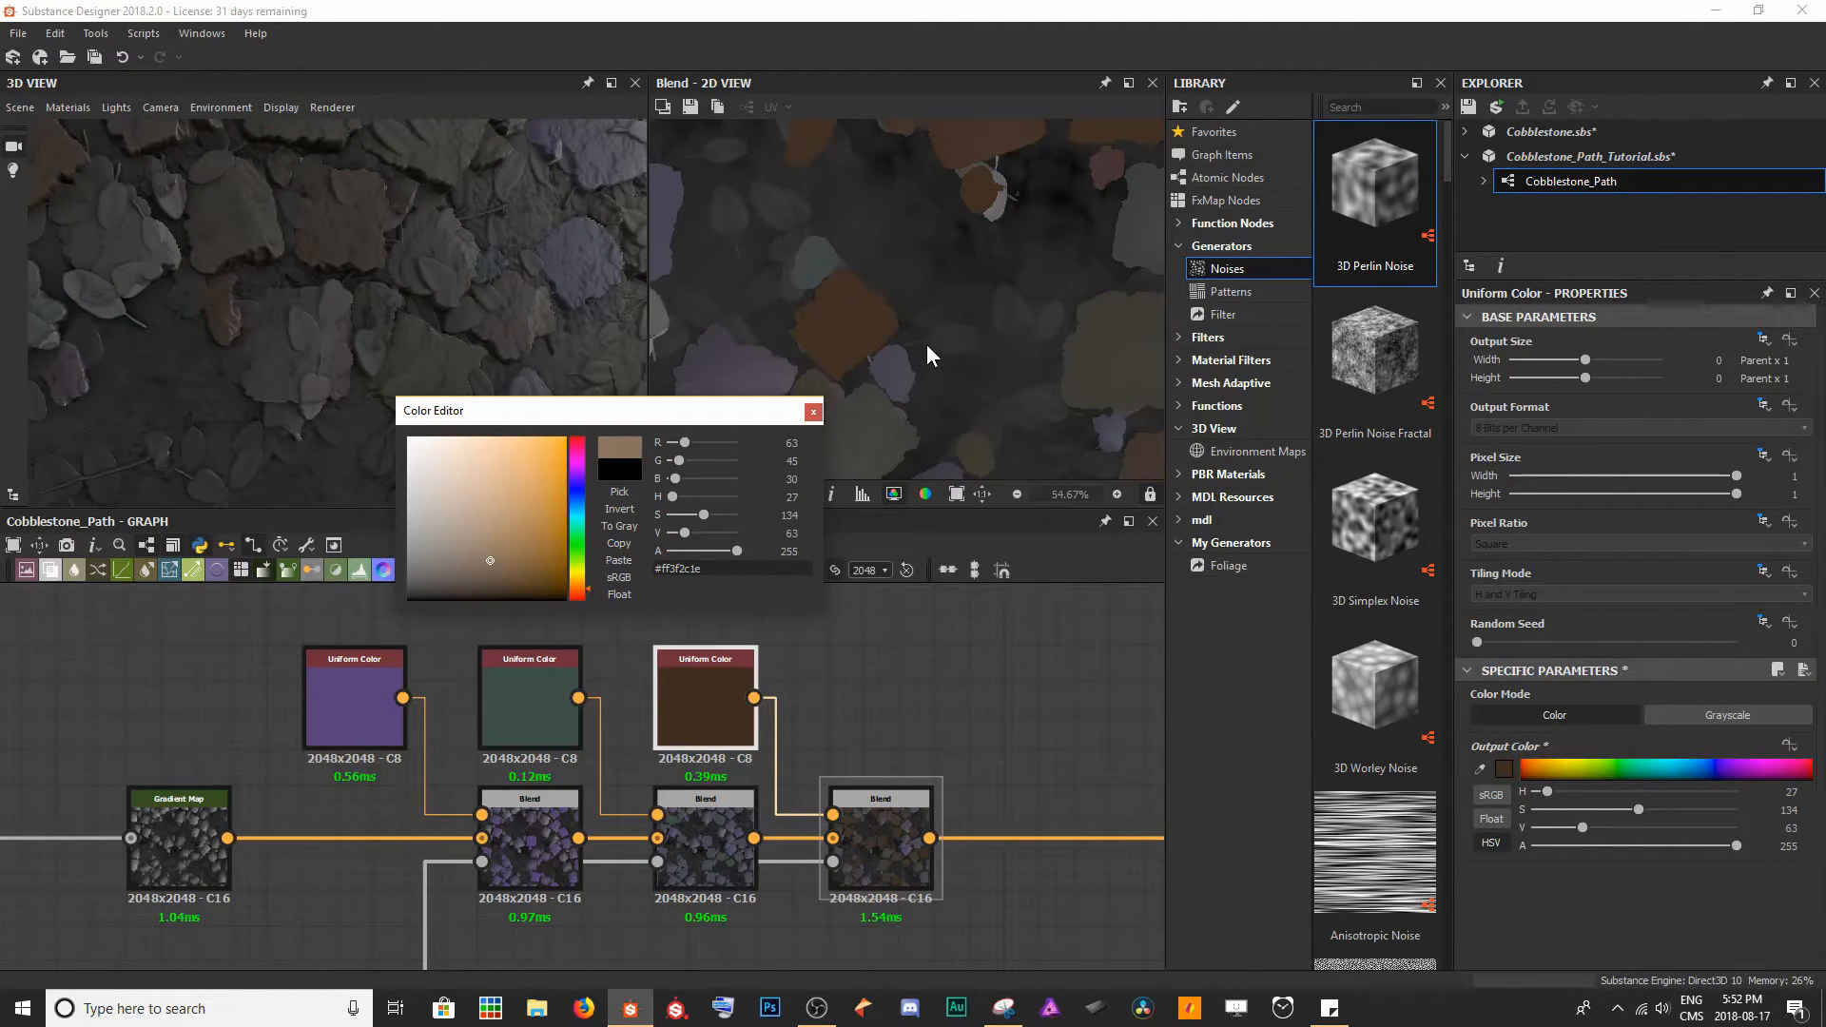
pyautogui.click(812, 413)
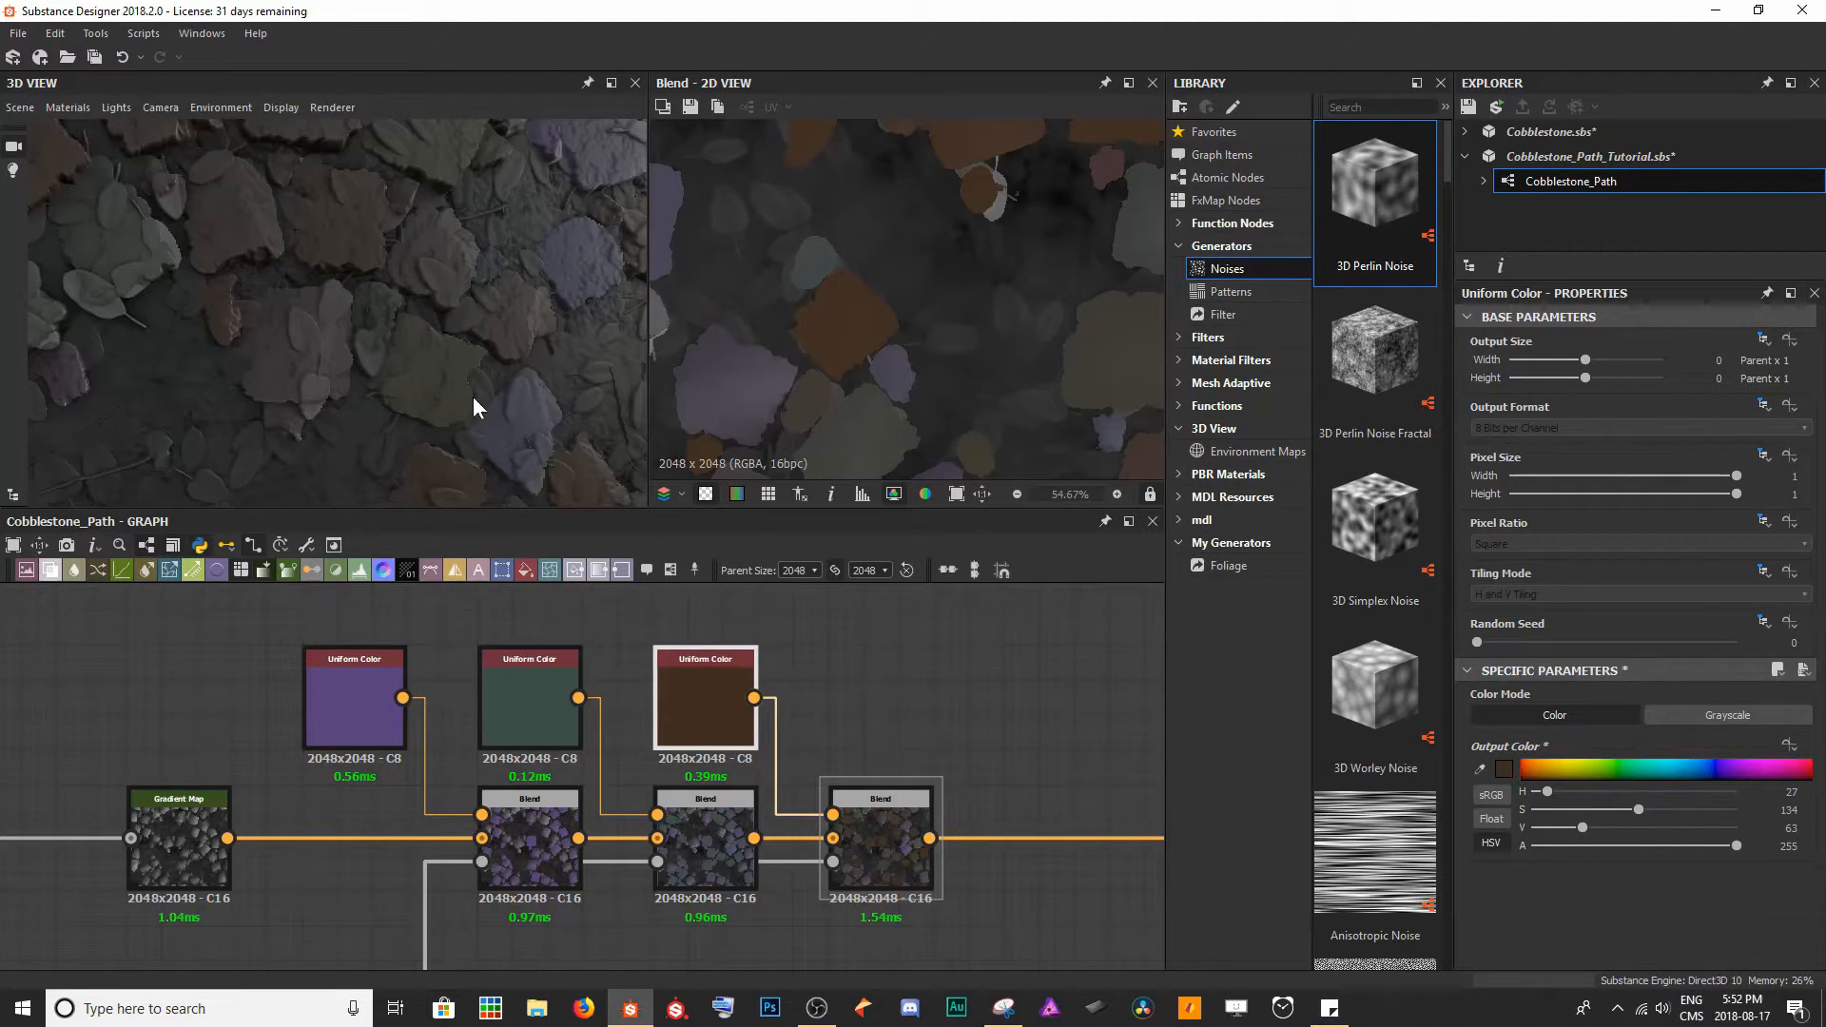
pyautogui.scroll(-5, 973, 680)
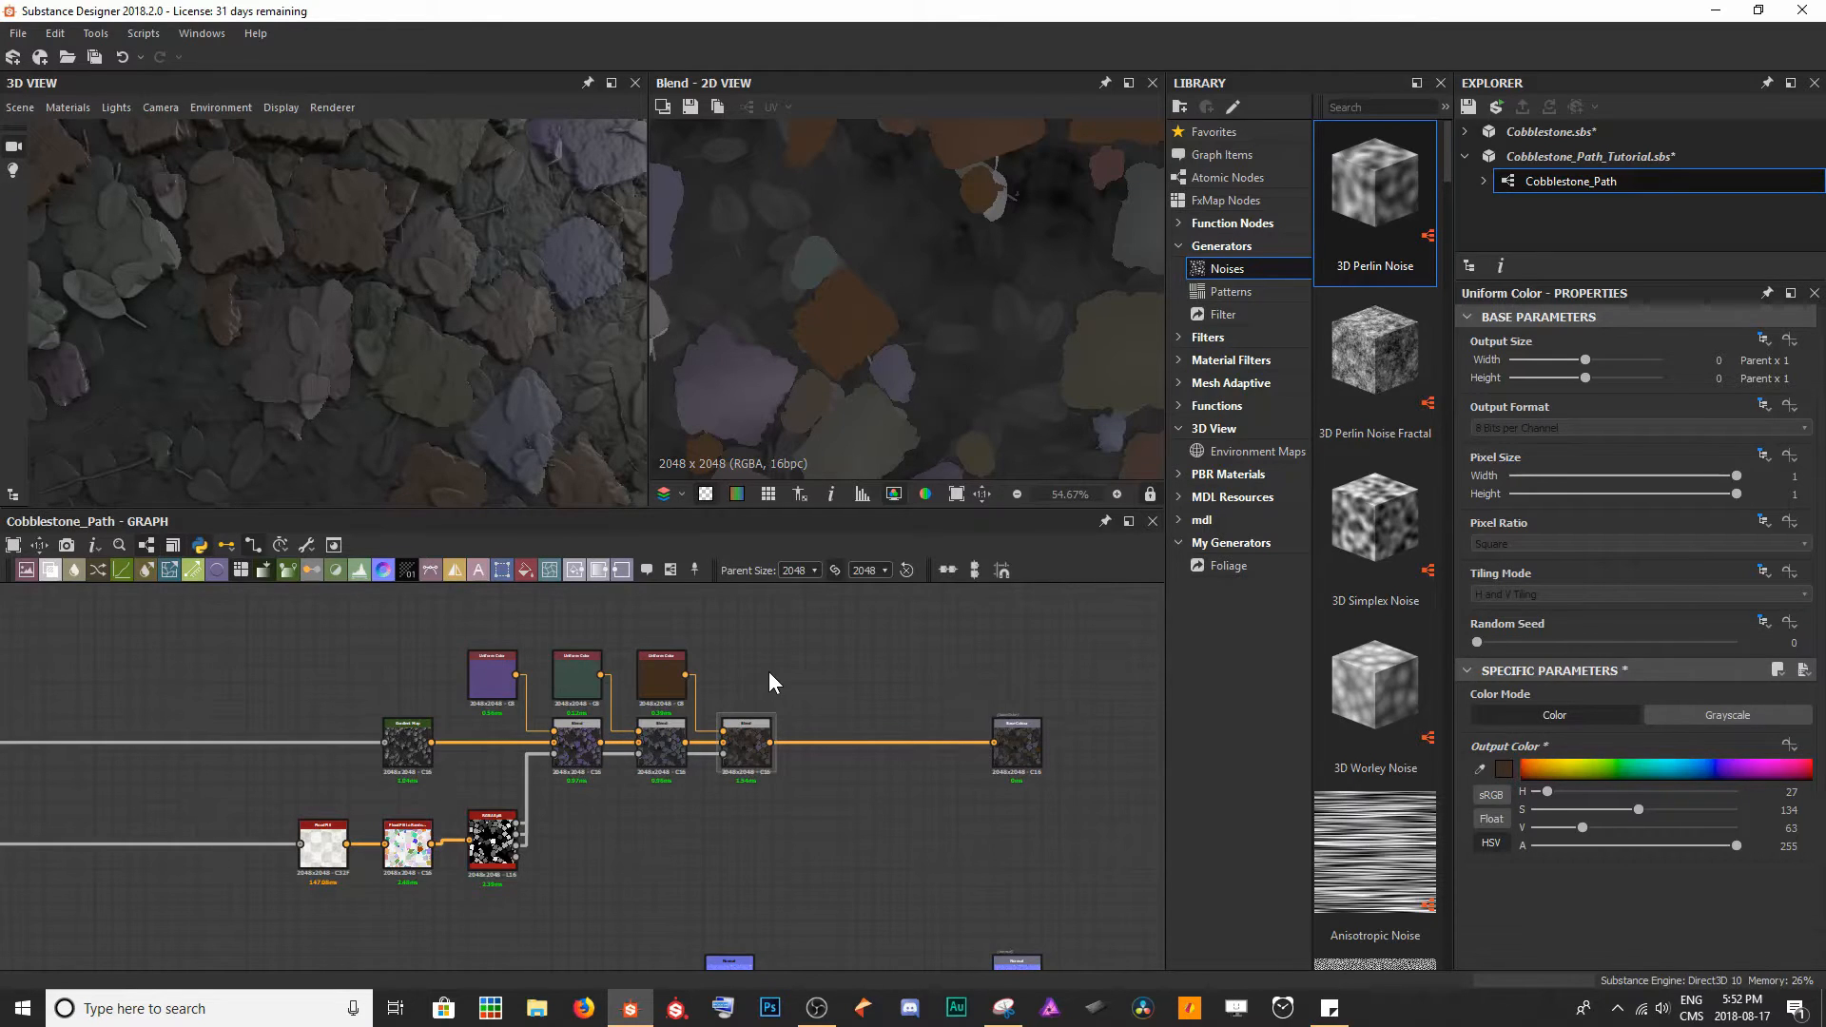
# - Set the first Blend node's opacity to 0.6 and the second Blend node's opacity to 0.49
pyautogui.scroll(5, 618, 741)
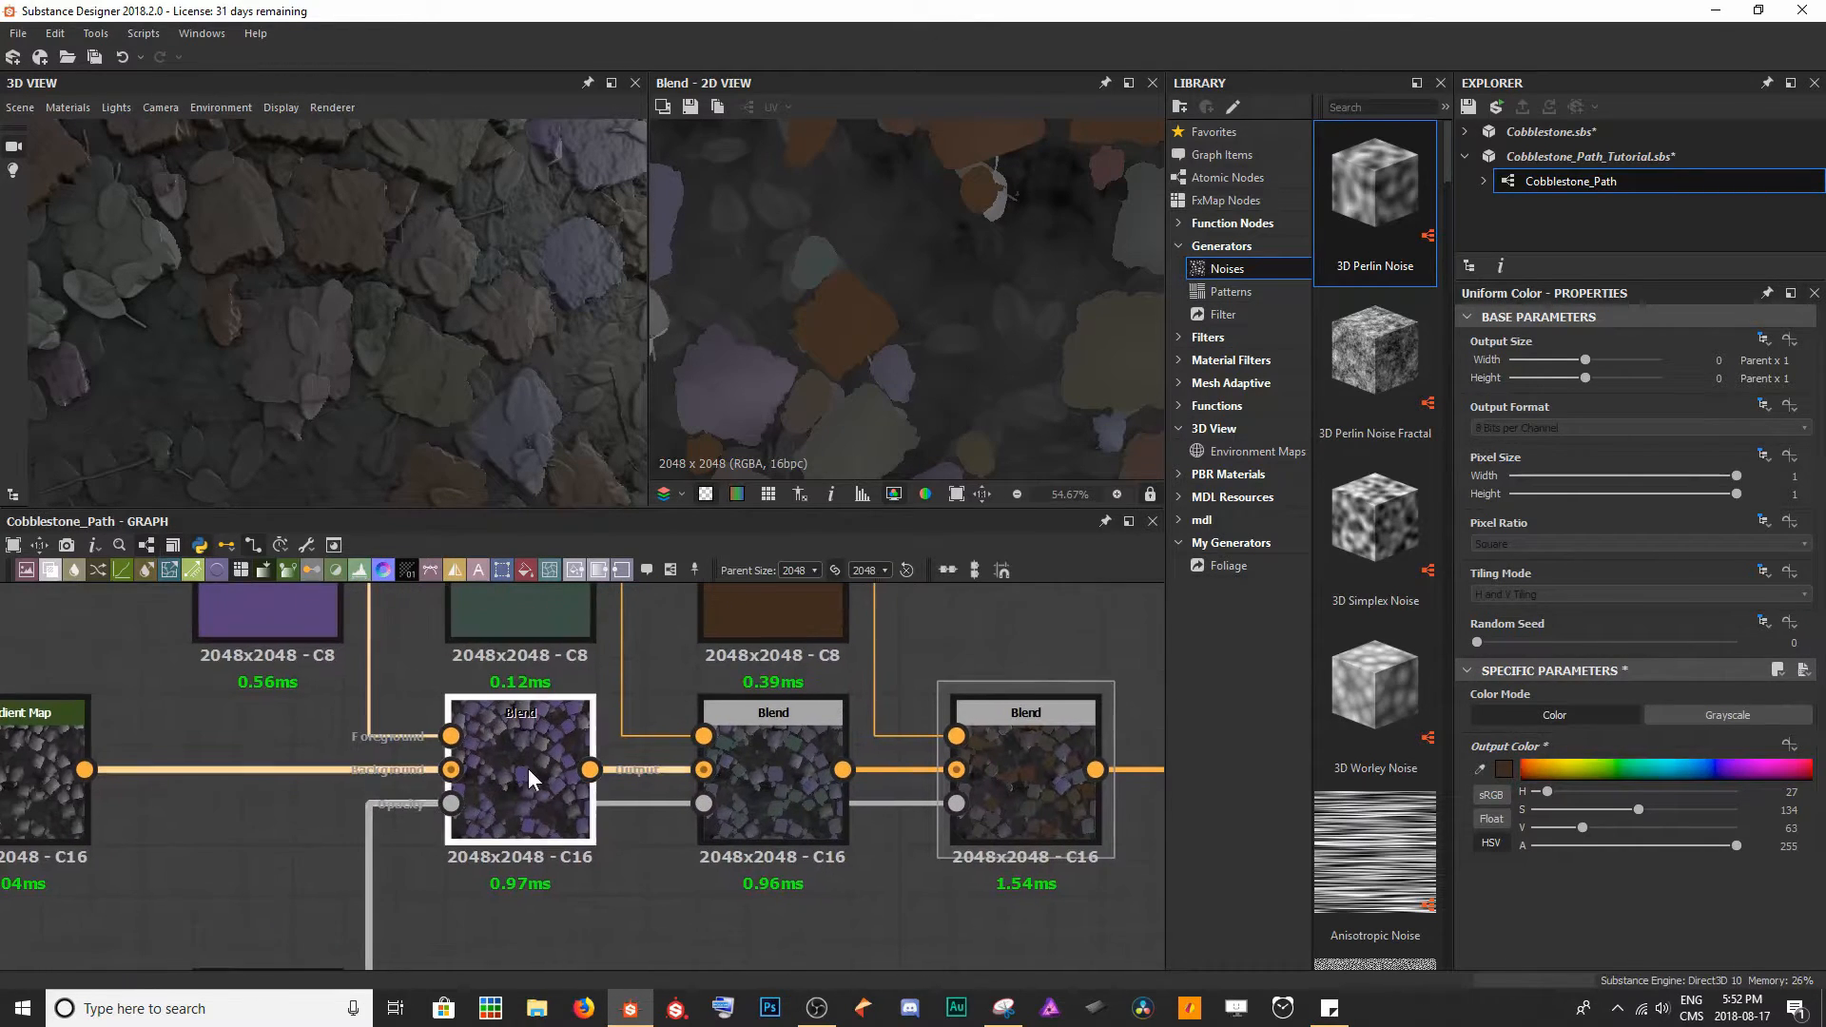
pyautogui.click(547, 761)
pyautogui.moveTo(1637, 712)
pyautogui.mouseDown()
pyautogui.moveTo(1713, 716)
pyautogui.moveTo(1584, 734)
pyautogui.moveTo(1632, 725)
pyautogui.mouseUp()
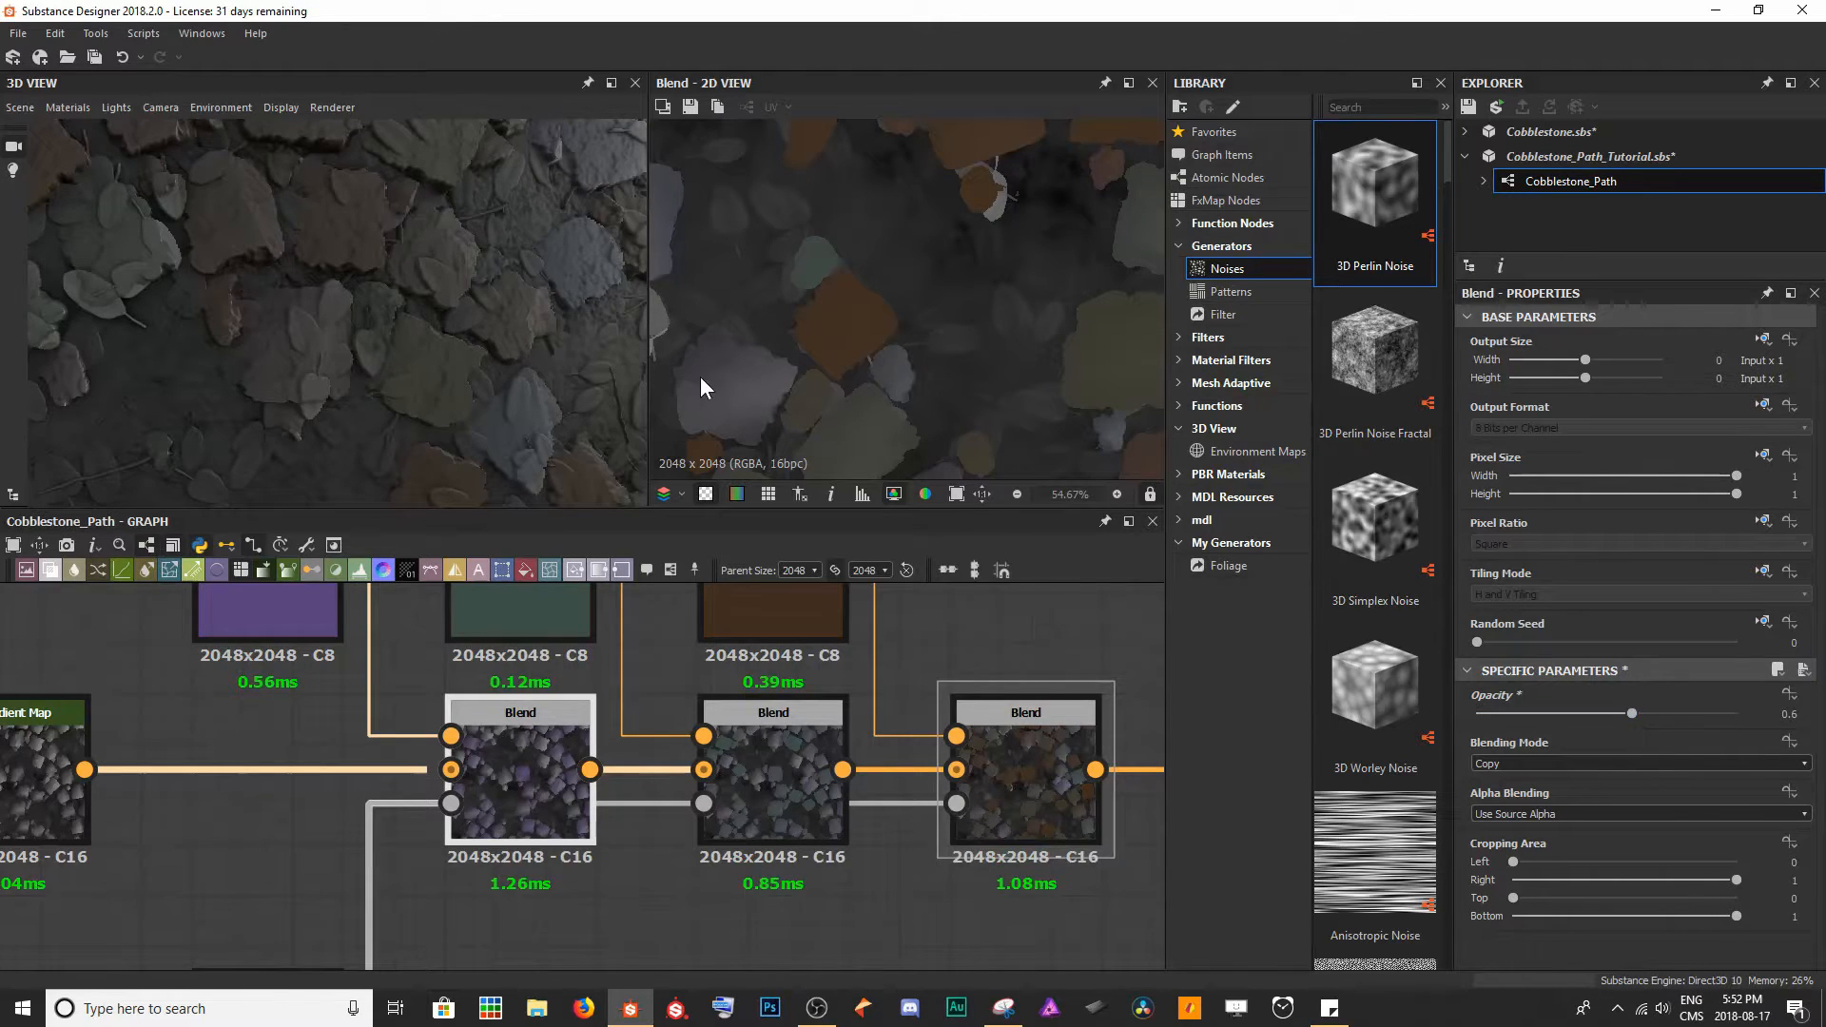
pyautogui.scroll(3, 698, 385)
pyautogui.click(791, 773)
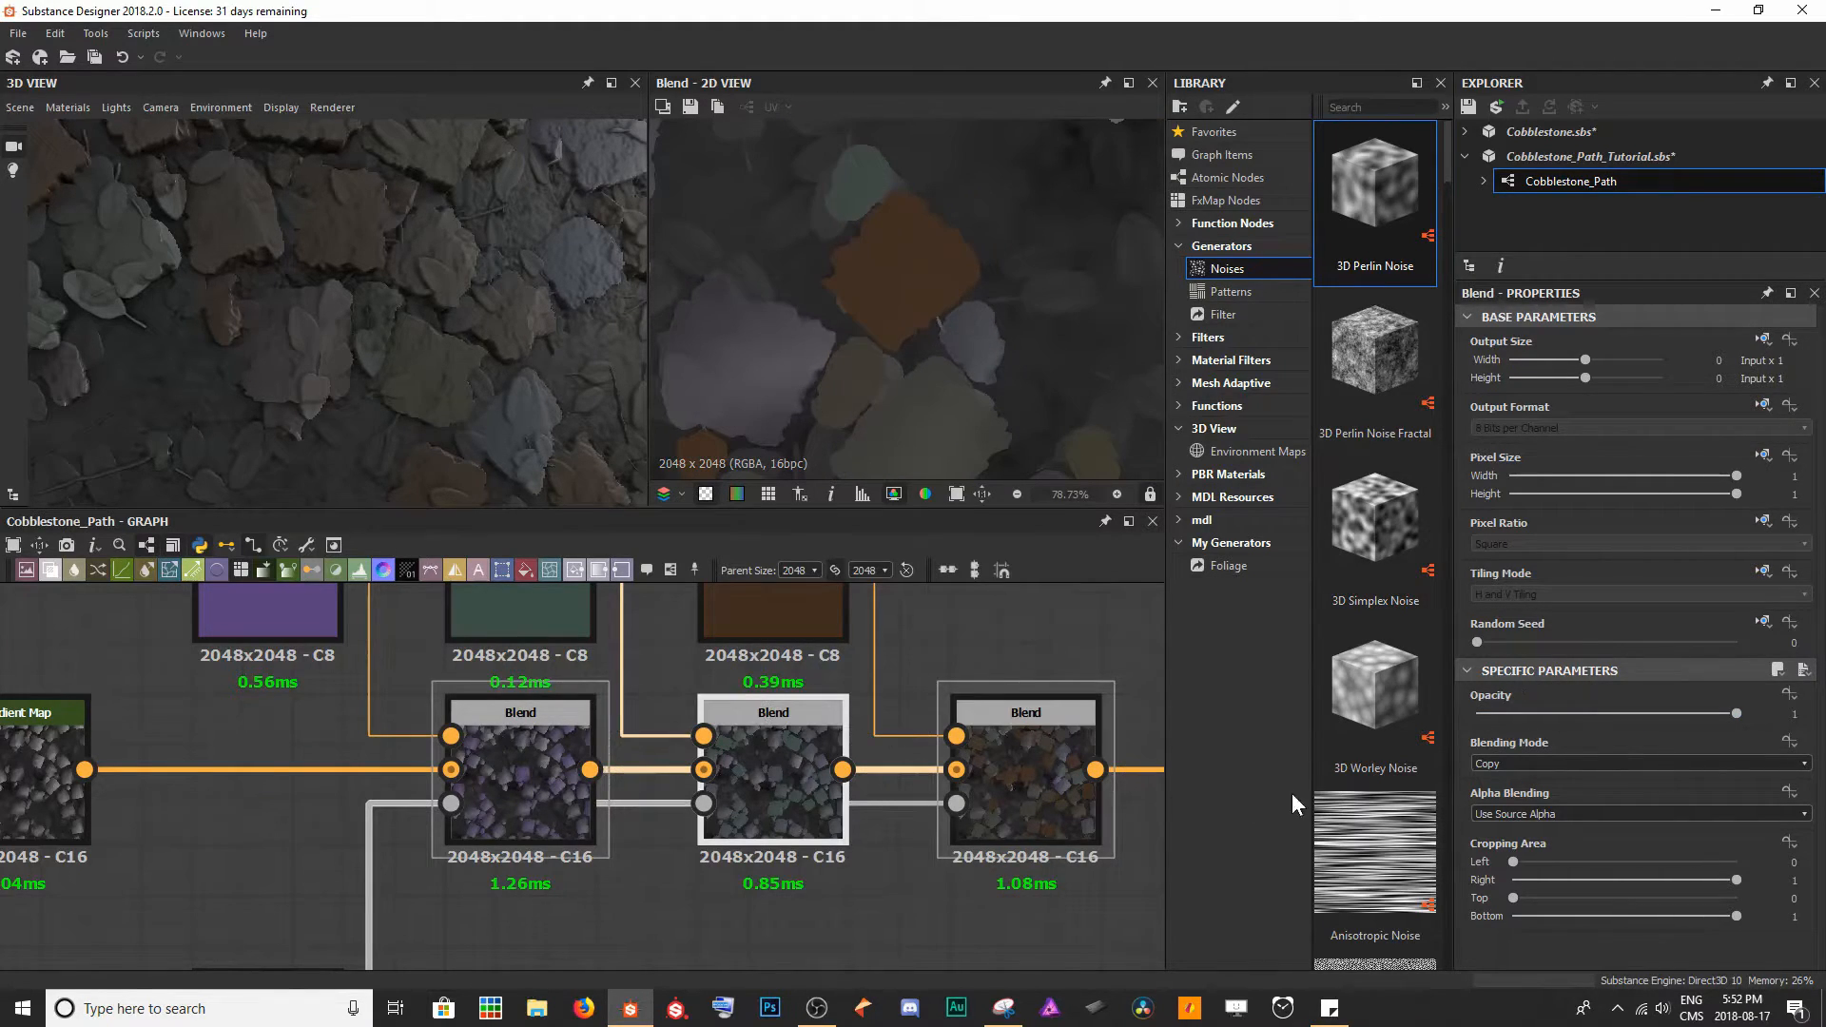
pyautogui.moveTo(1685, 716); pyautogui.dragTo(1603, 723)
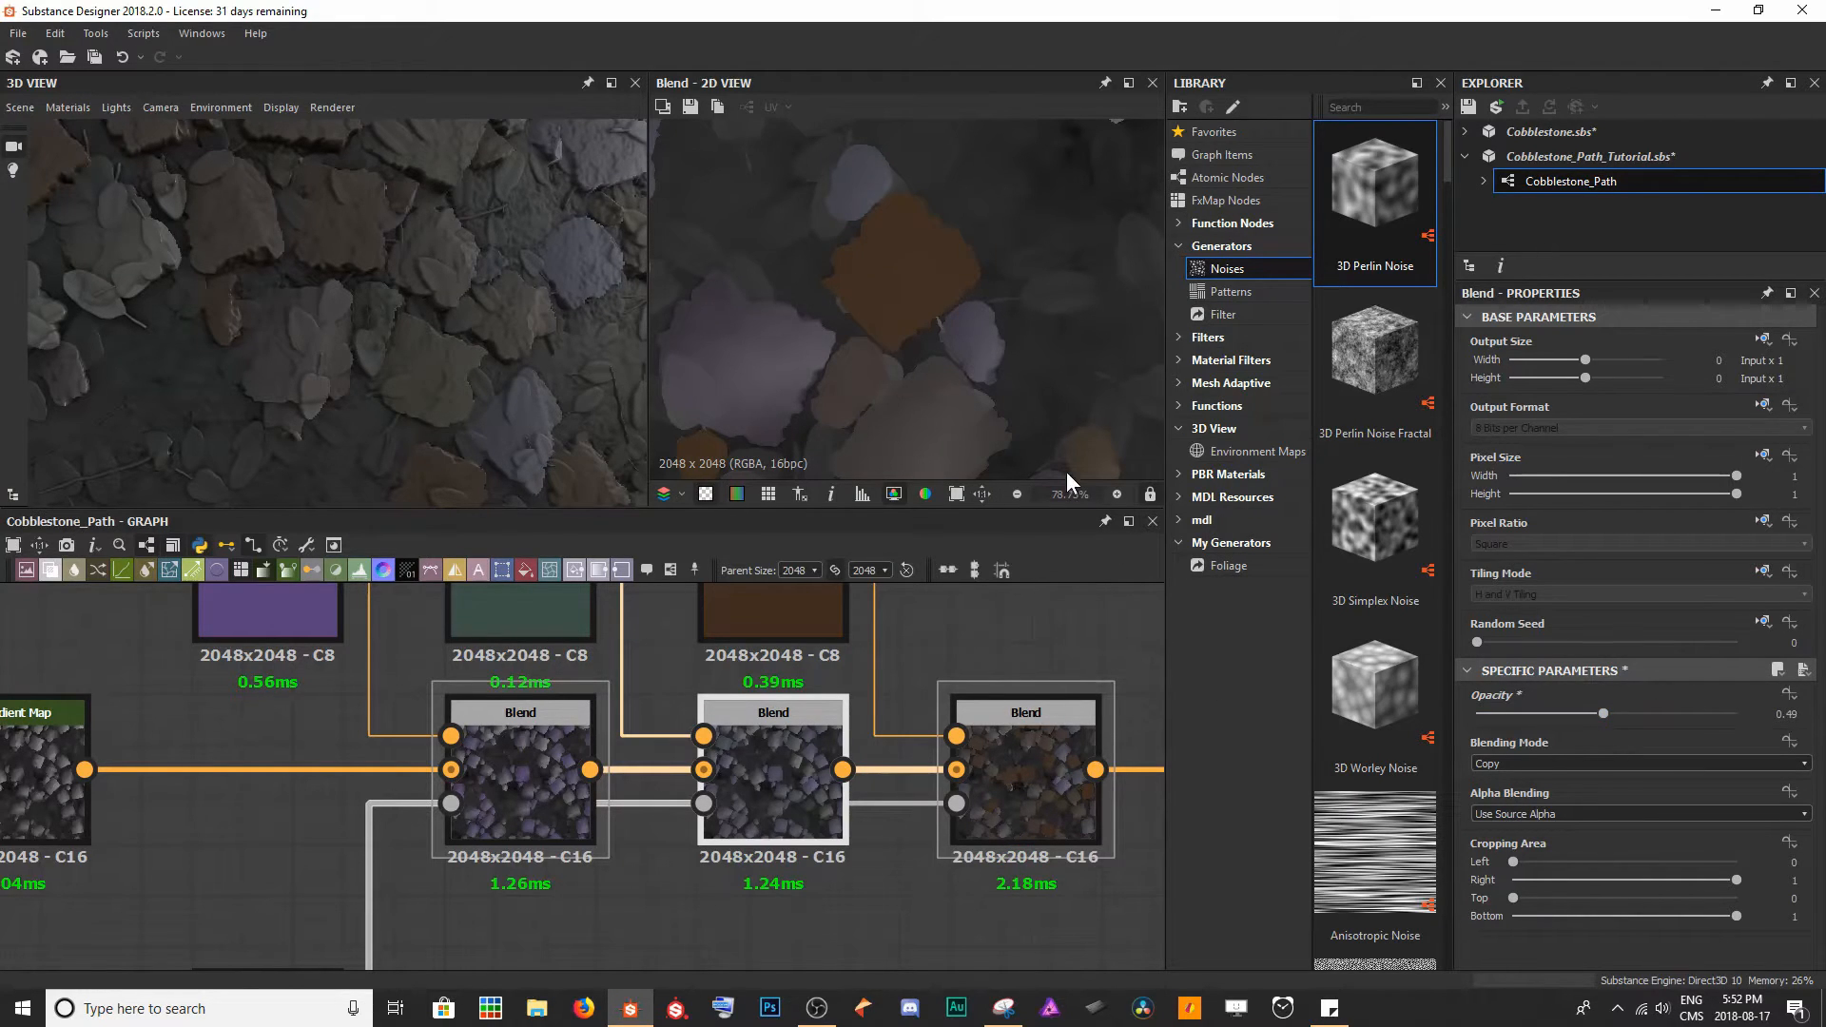
# - Lower the third Blend node's opacity and set the first Blend node's opacity to 0.42
pyautogui.moveTo(1030, 411); pyautogui.dragTo(990, 318, button='middle')
pyautogui.click(1020, 705)
pyautogui.moveTo(1631, 710); pyautogui.dragTo(1584, 720)
pyautogui.click(556, 790)
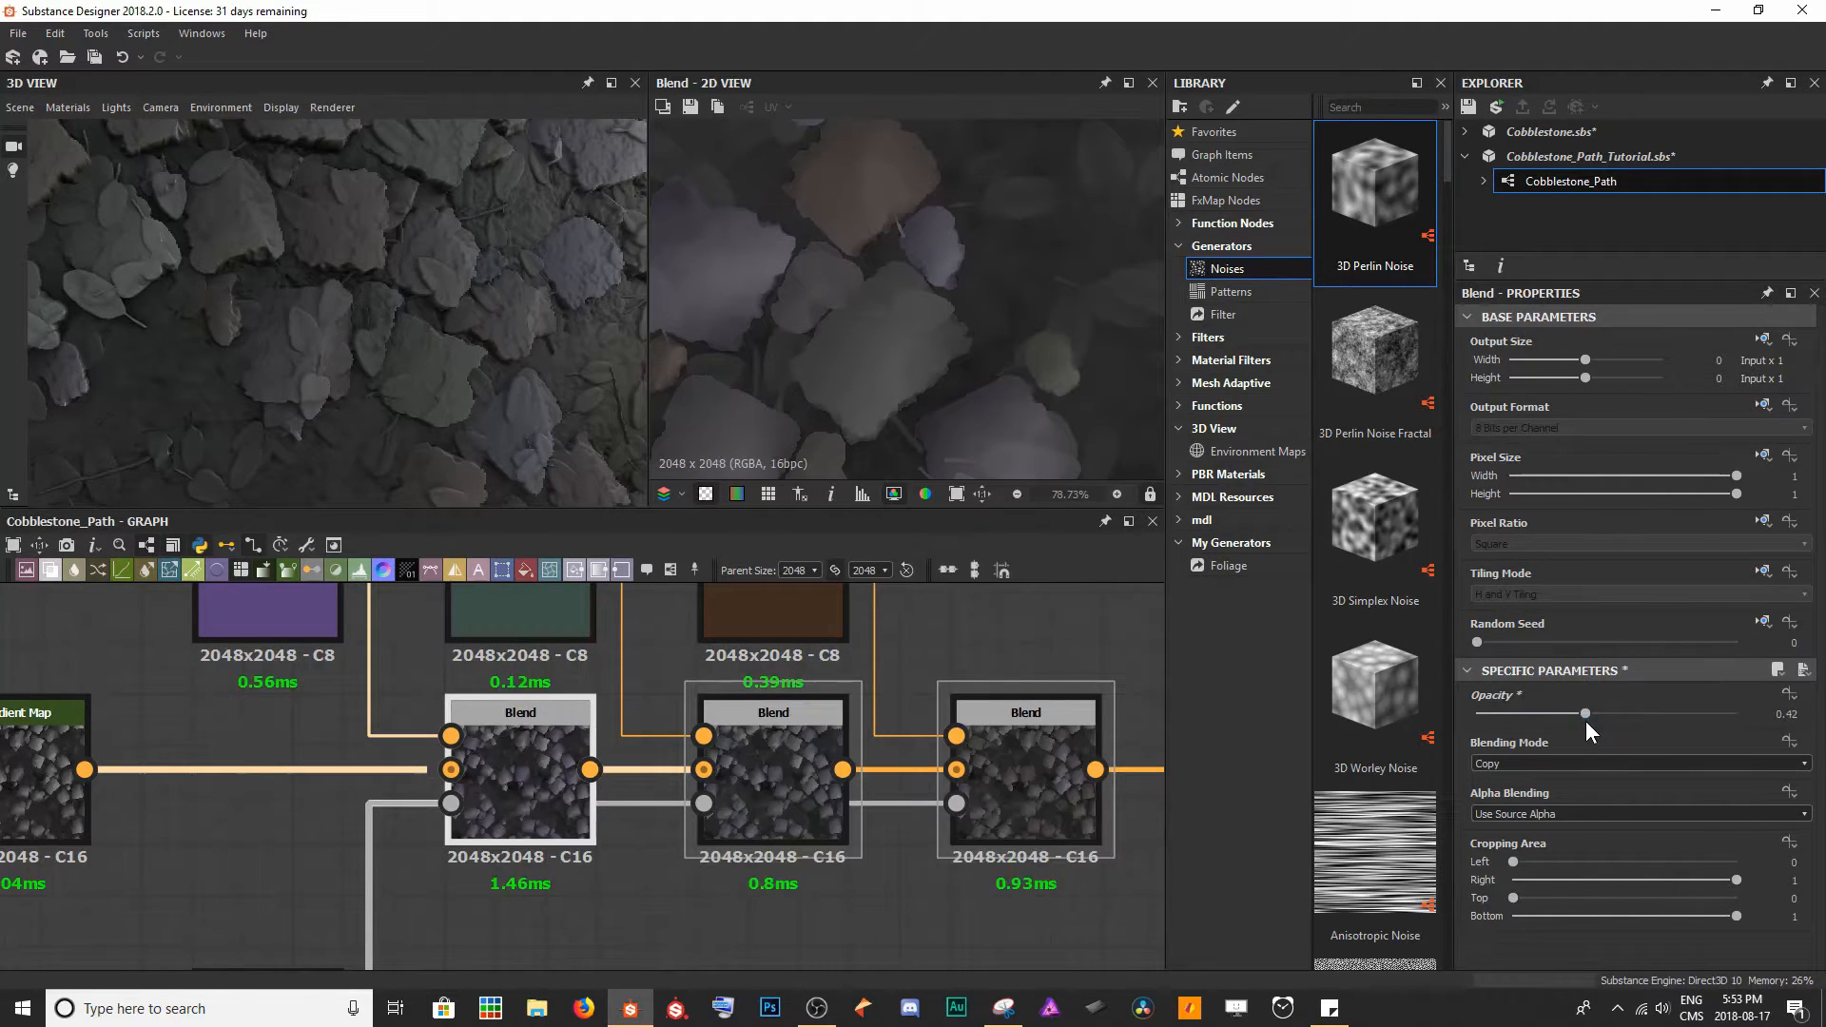
# - Move the Normal node back along its wire so it sits just past the Base Colour frame
pyautogui.moveTo(497, 352); pyautogui.dragTo(388, 321)
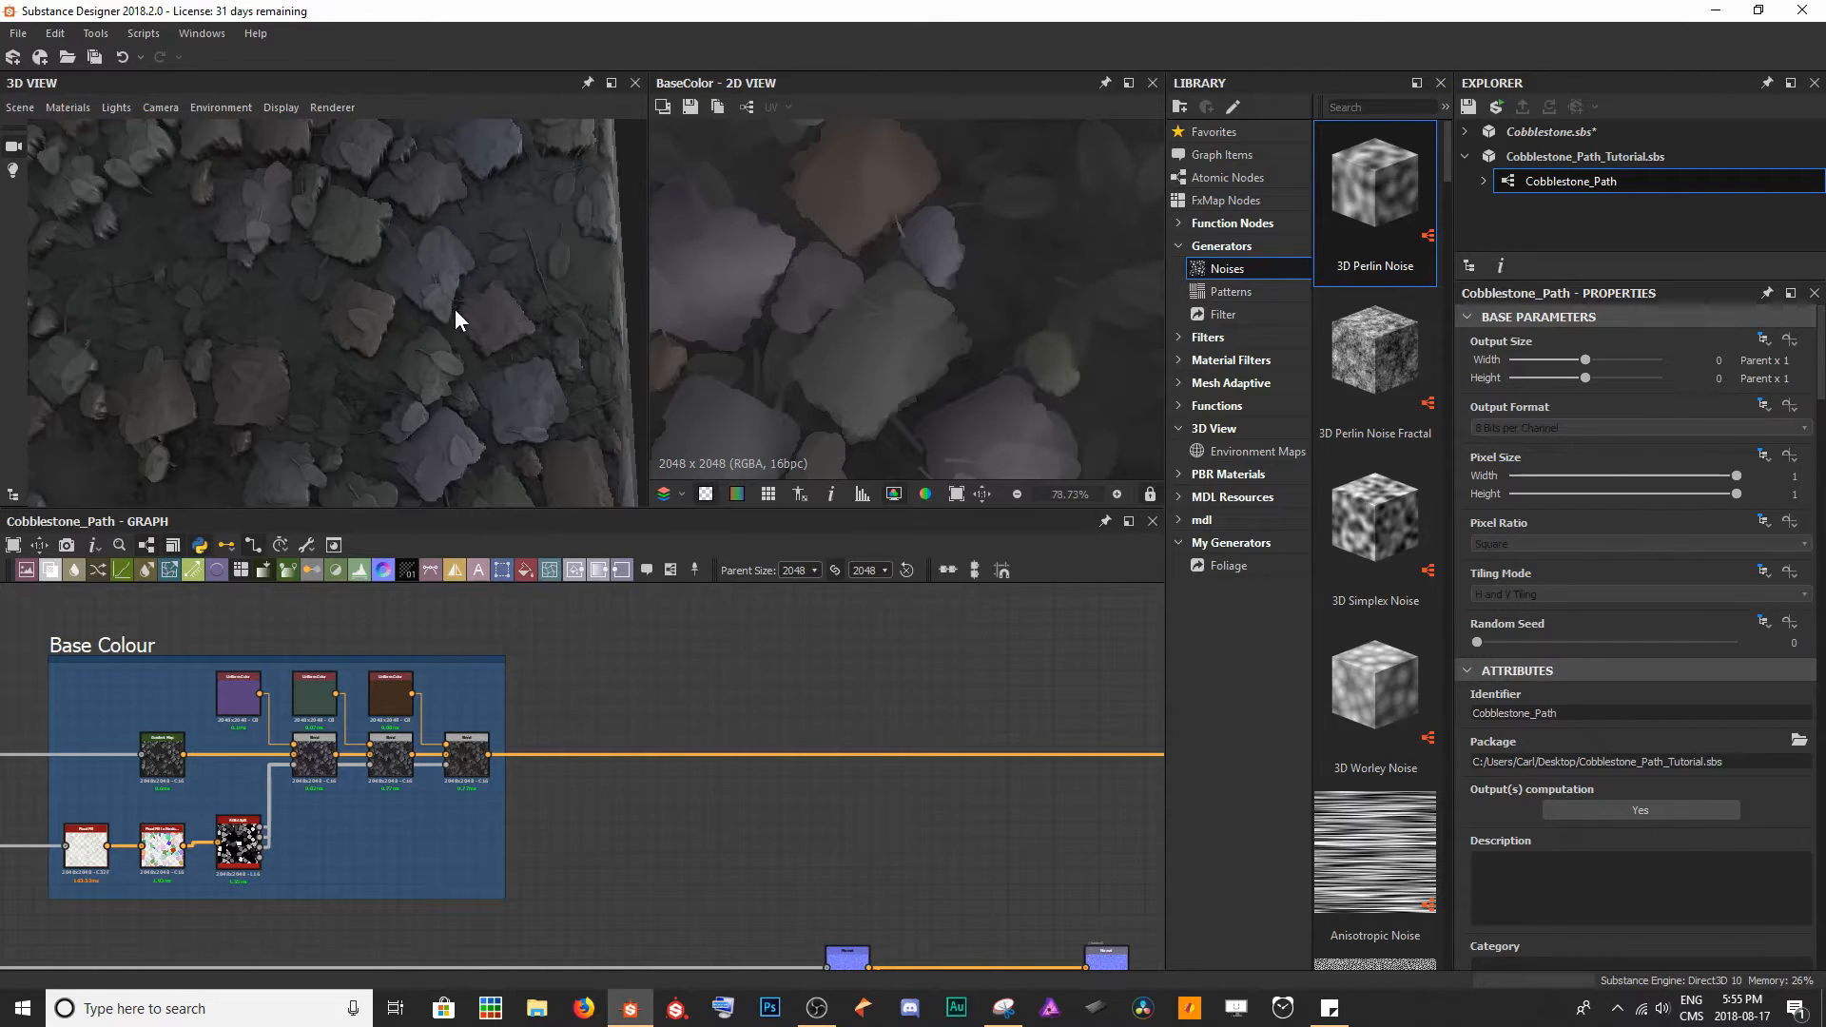
pyautogui.moveTo(177, 447); pyautogui.dragTo(365, 311, button='right')
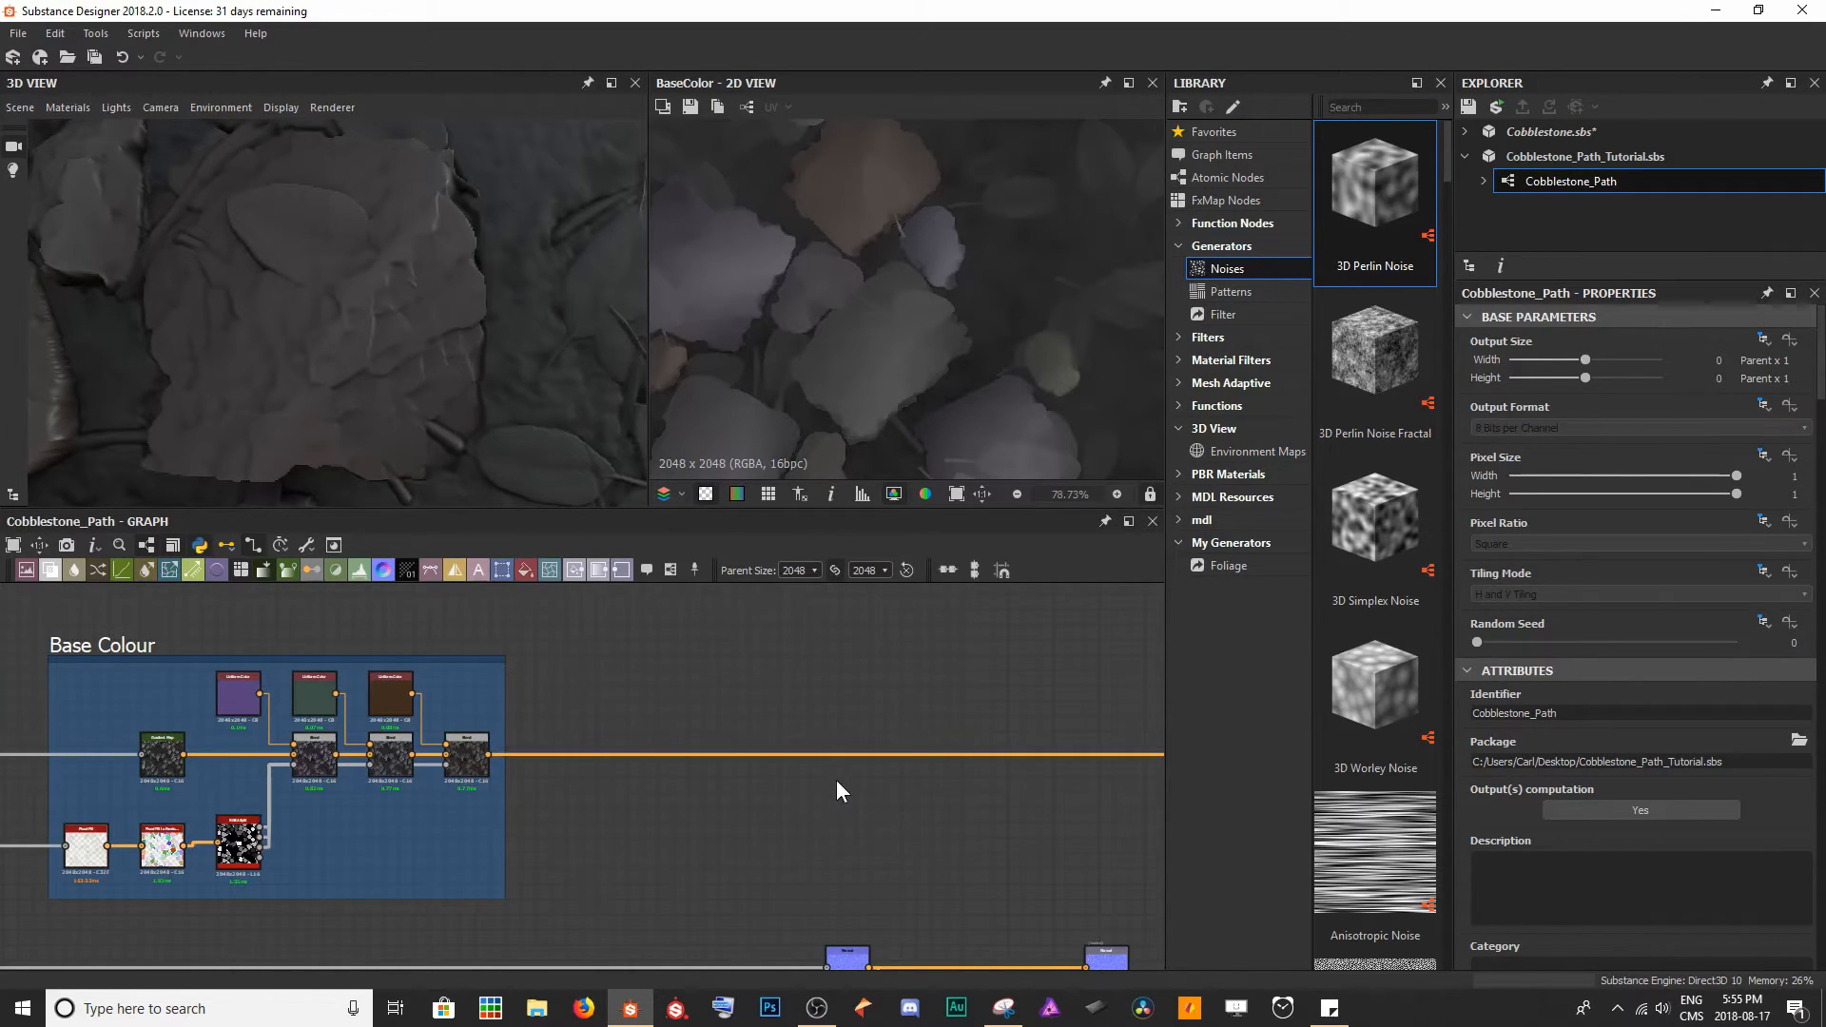
pyautogui.scroll(-6, 744, 721)
pyautogui.scroll(5, 699, 754)
pyautogui.moveTo(708, 825); pyautogui.dragTo(428, 823)
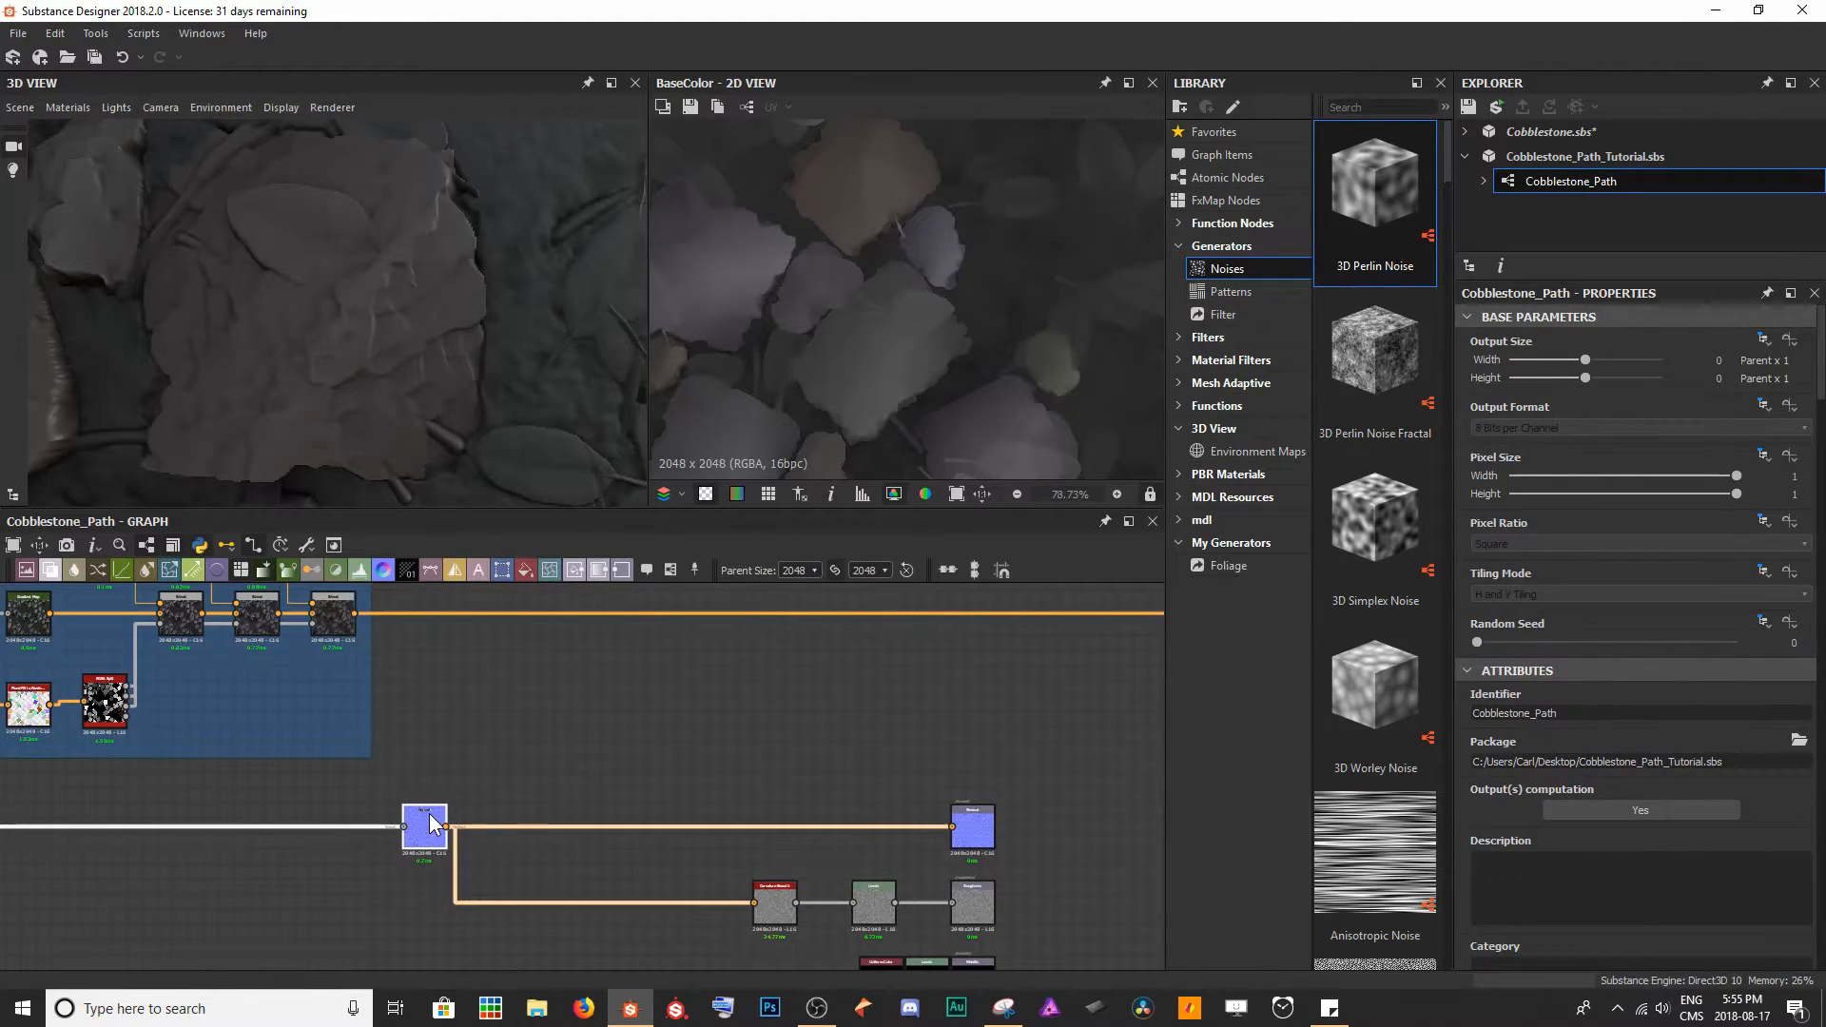
pyautogui.click(513, 715)
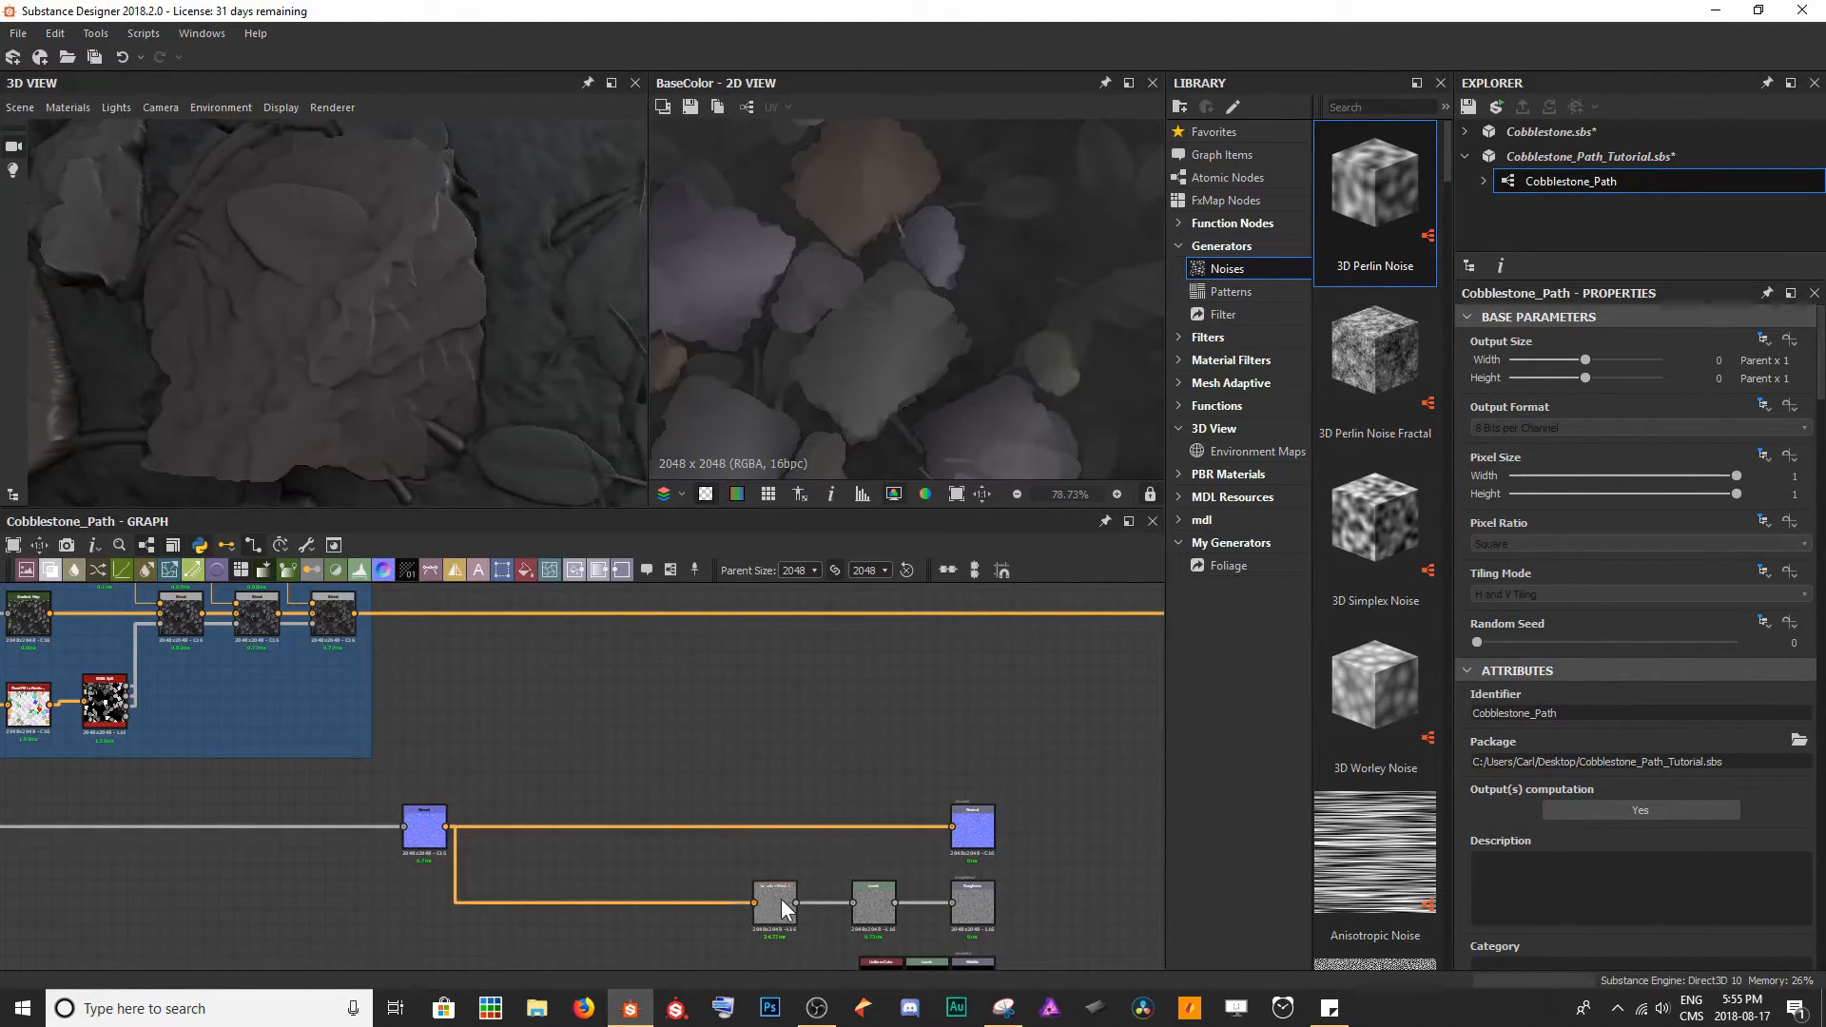
# - Preview the Curvature Smooth node, add a Curvature node fed by the Normal node and inspect its edge detail
pyautogui.doubleClick(780, 900)
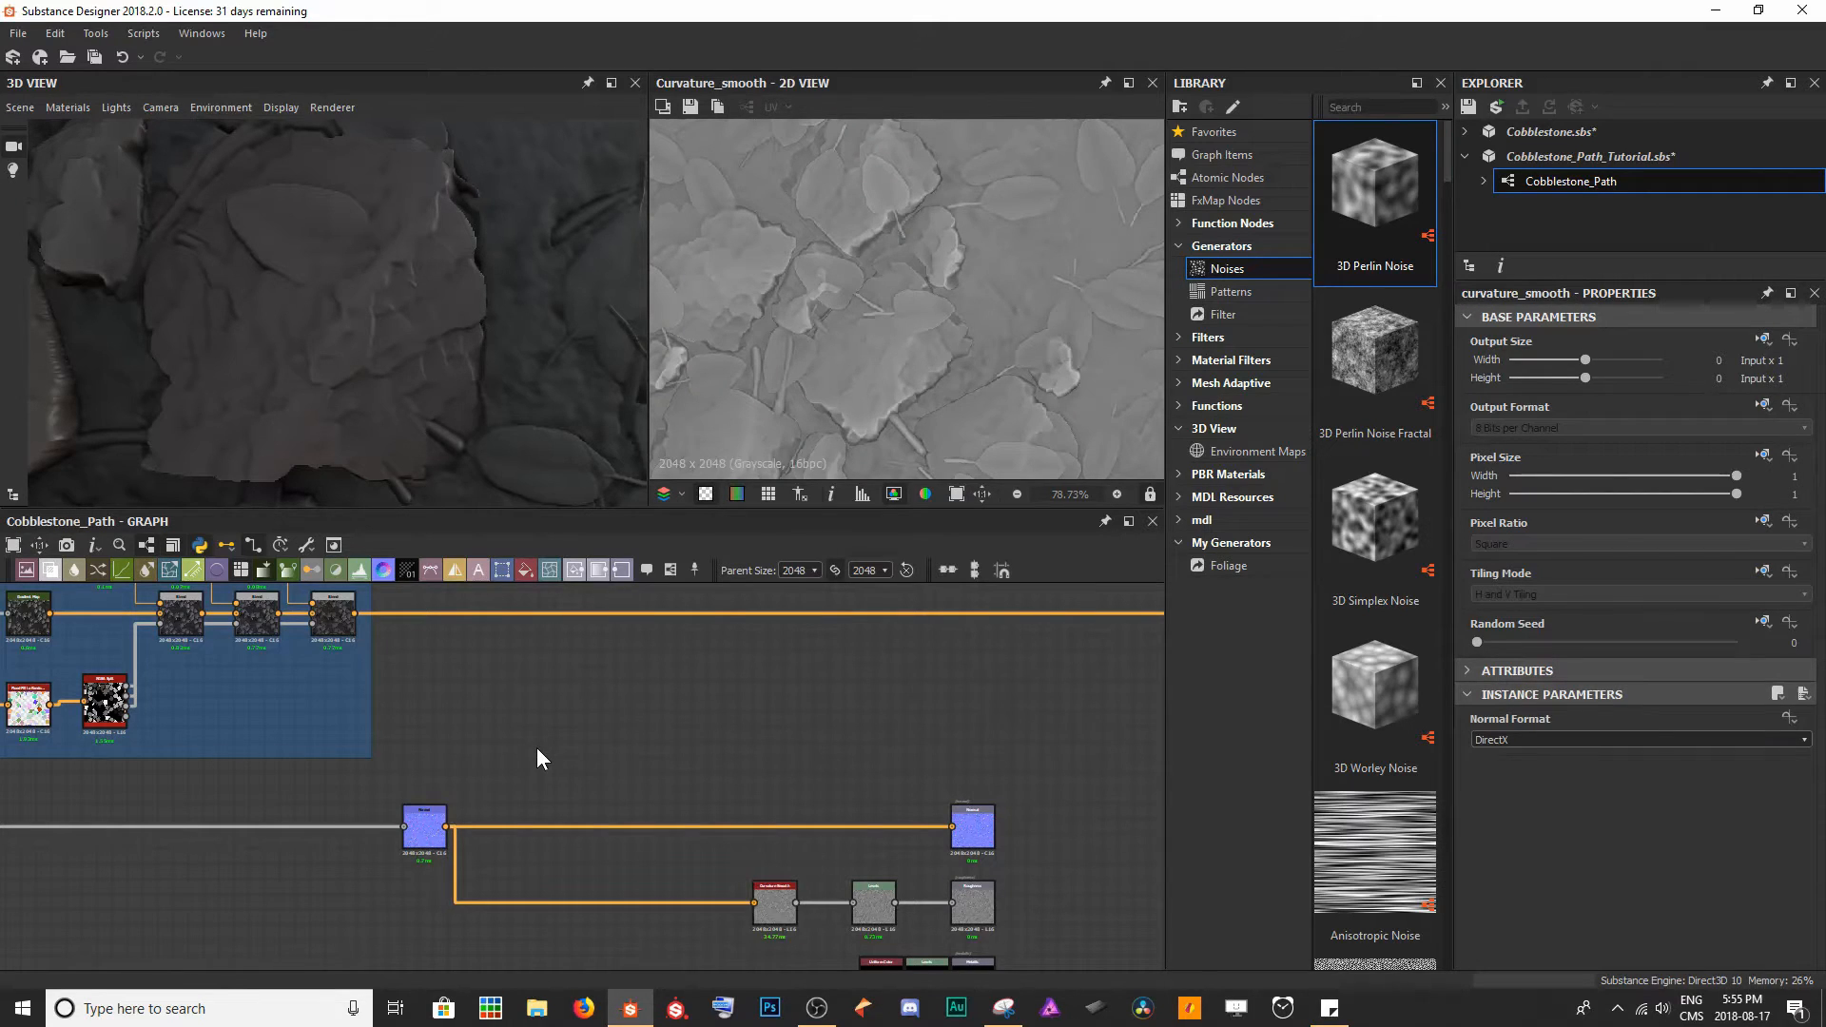
pyautogui.press('space')
pyautogui.write('curv')
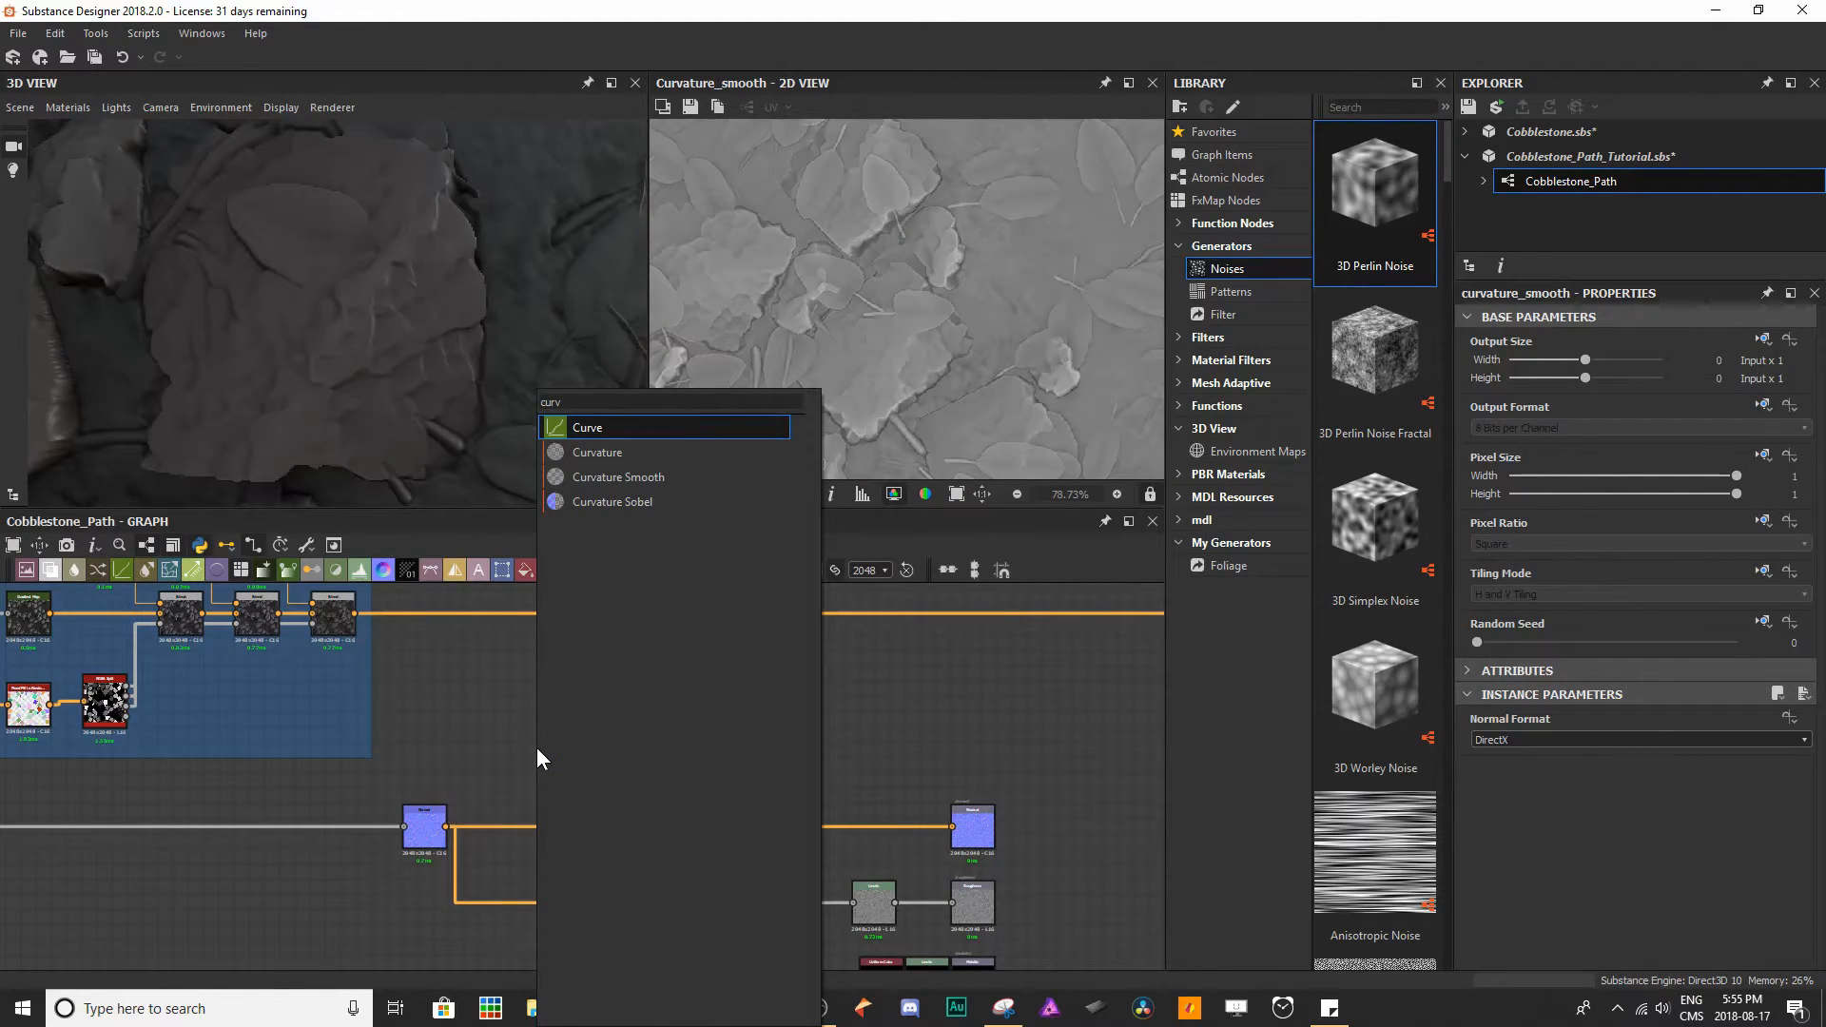
pyautogui.press('Down')
pyautogui.press('Return')
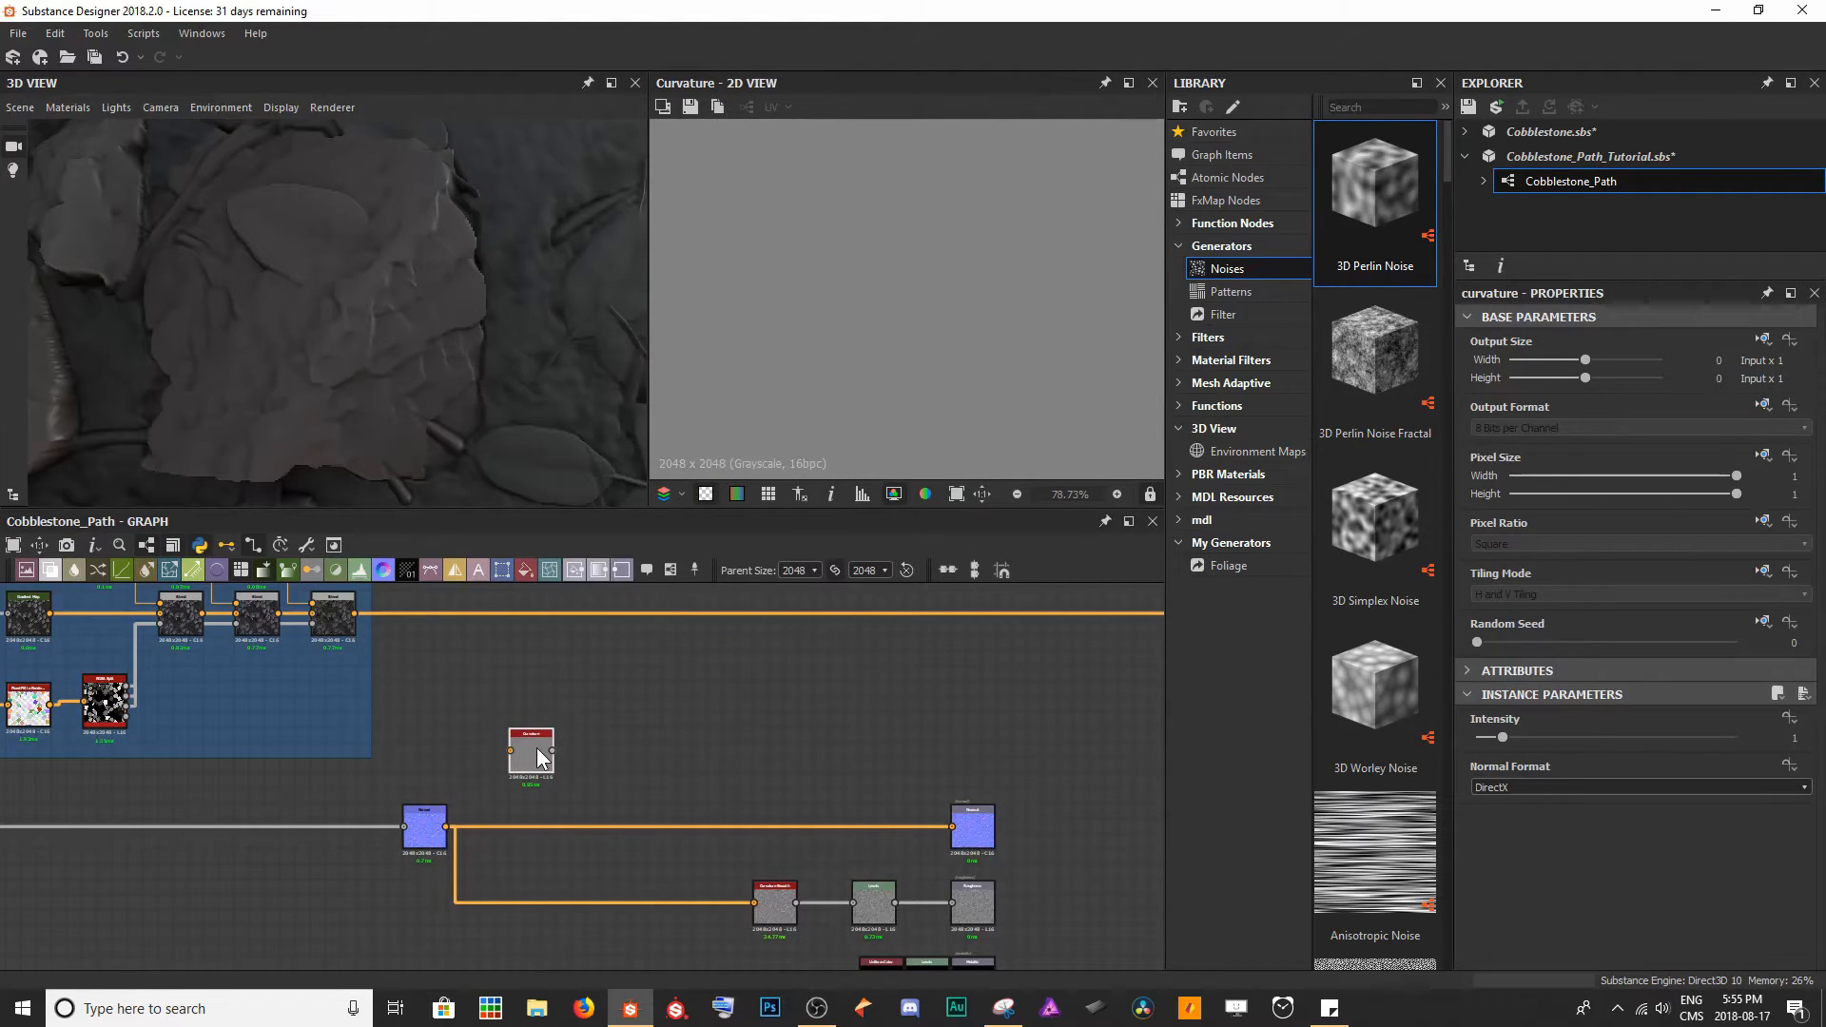
pyautogui.moveTo(446, 826); pyautogui.dragTo(511, 750)
pyautogui.scroll(5, 785, 356)
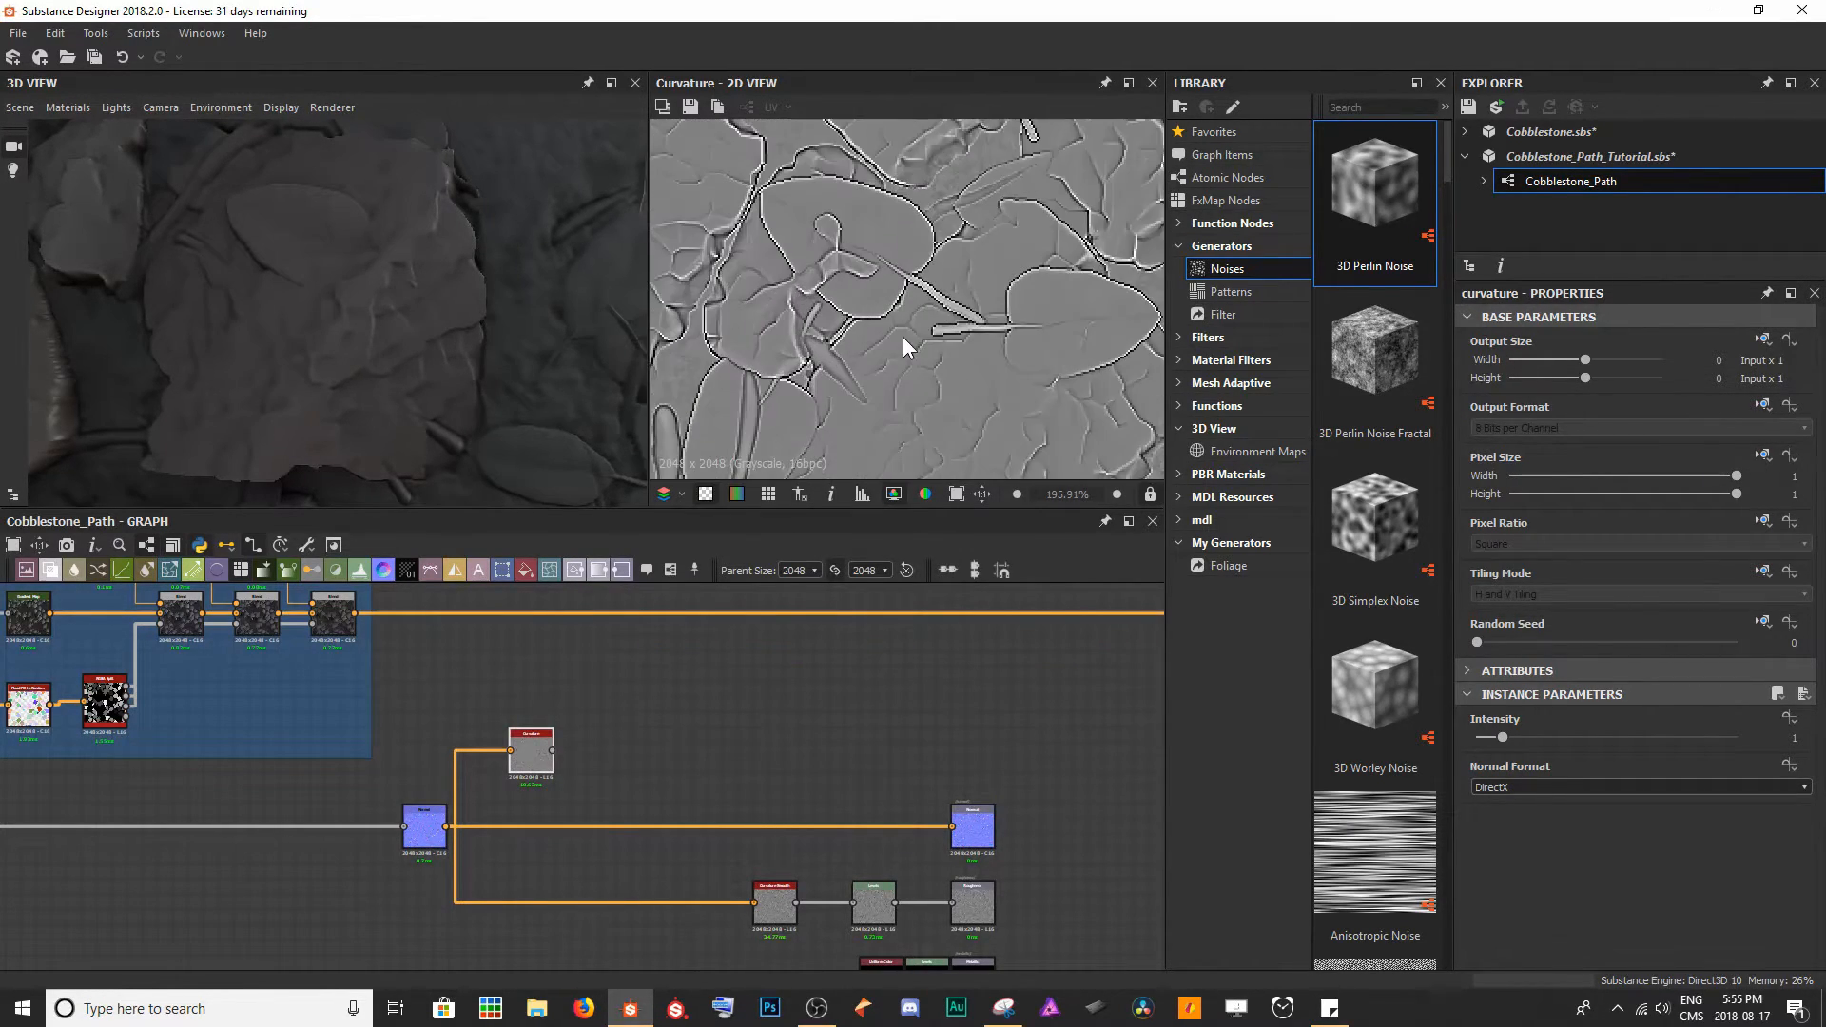
pyautogui.scroll(4, 901, 263)
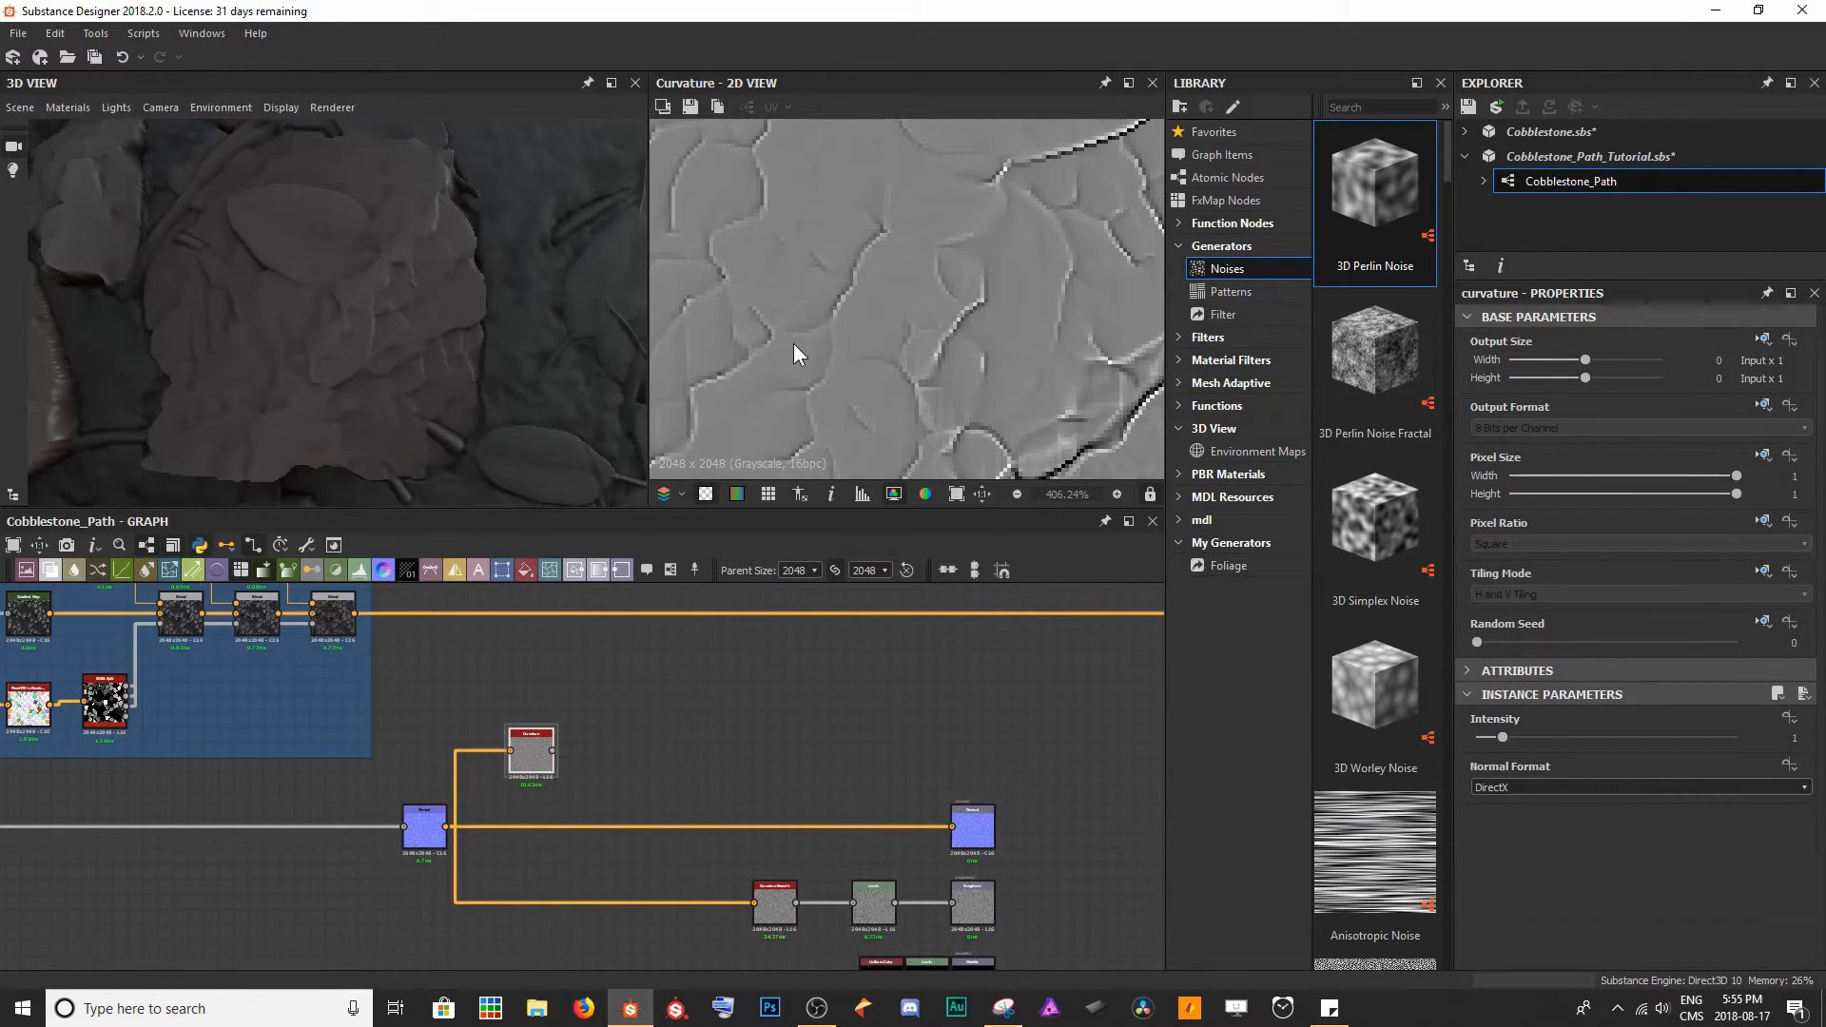
# - Move the Curvature node beside the Base Colour frame, just below the base colour wire
pyautogui.moveTo(603, 705); pyautogui.dragTo(588, 799, button='middle')
pyautogui.moveTo(531, 854); pyautogui.dragTo(519, 648)
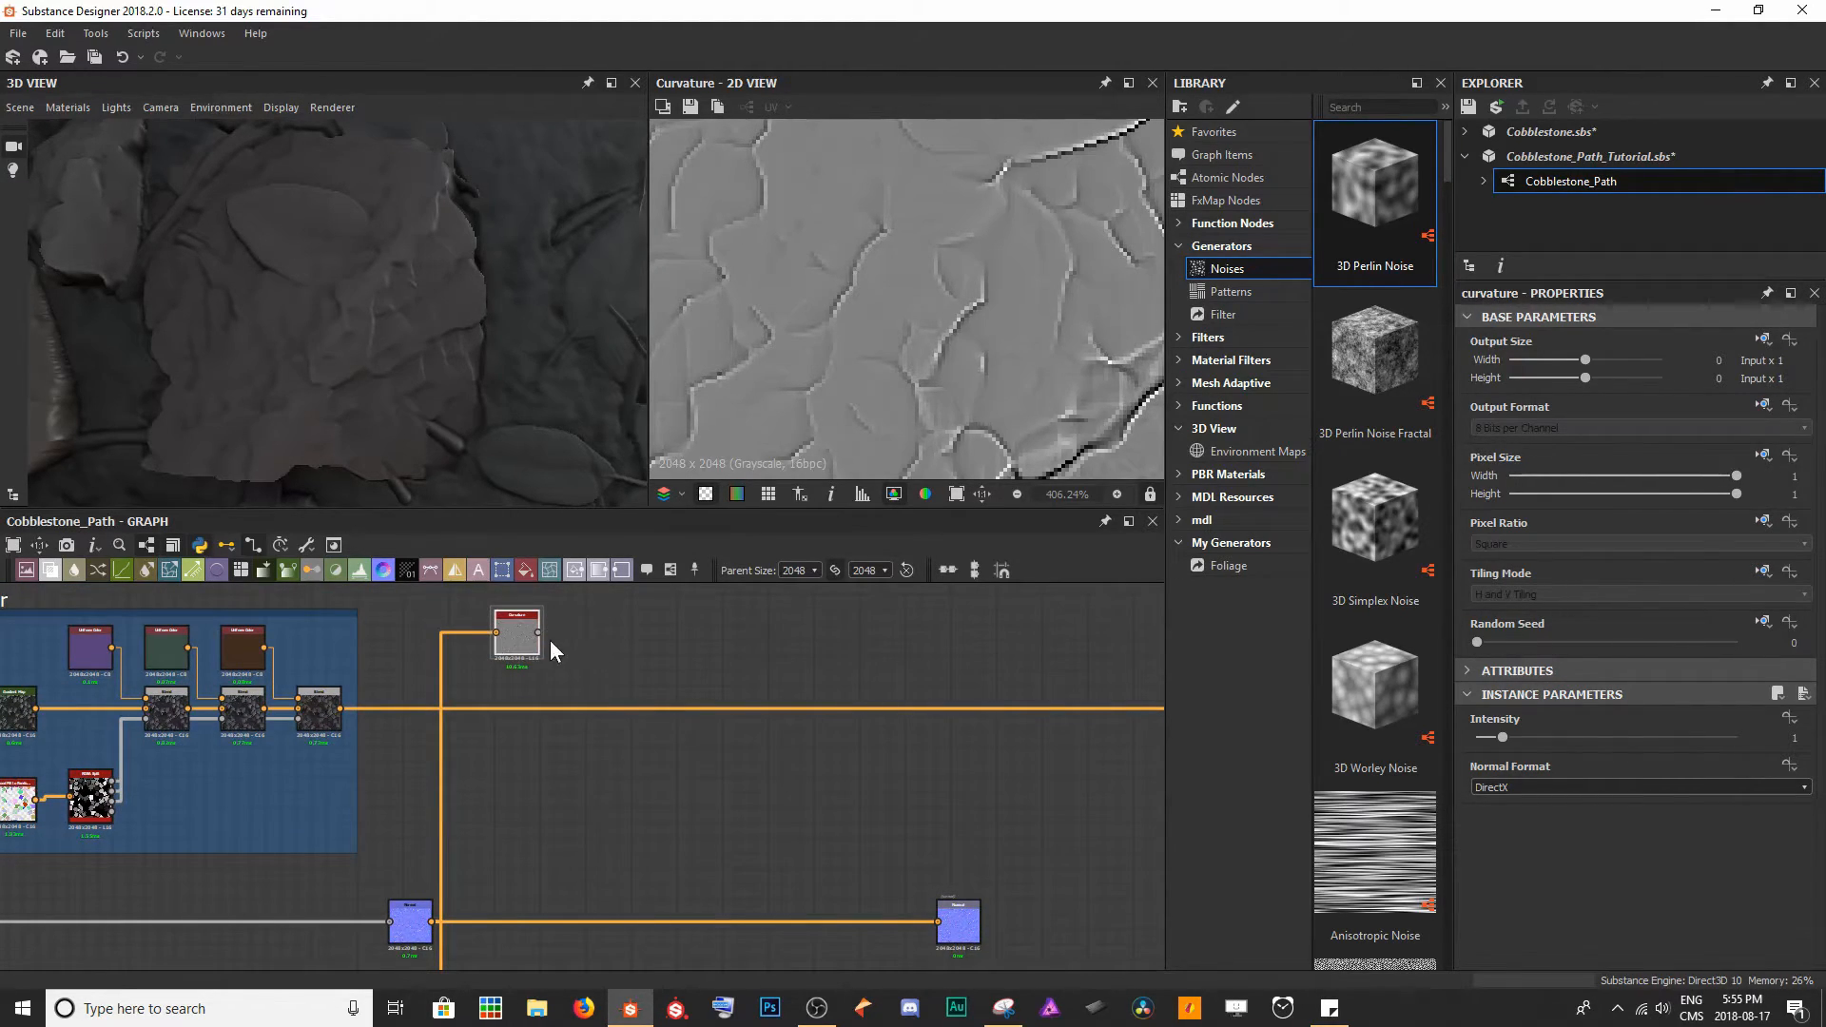
pyautogui.scroll(3, 594, 659)
pyautogui.scroll(-3, 647, 699)
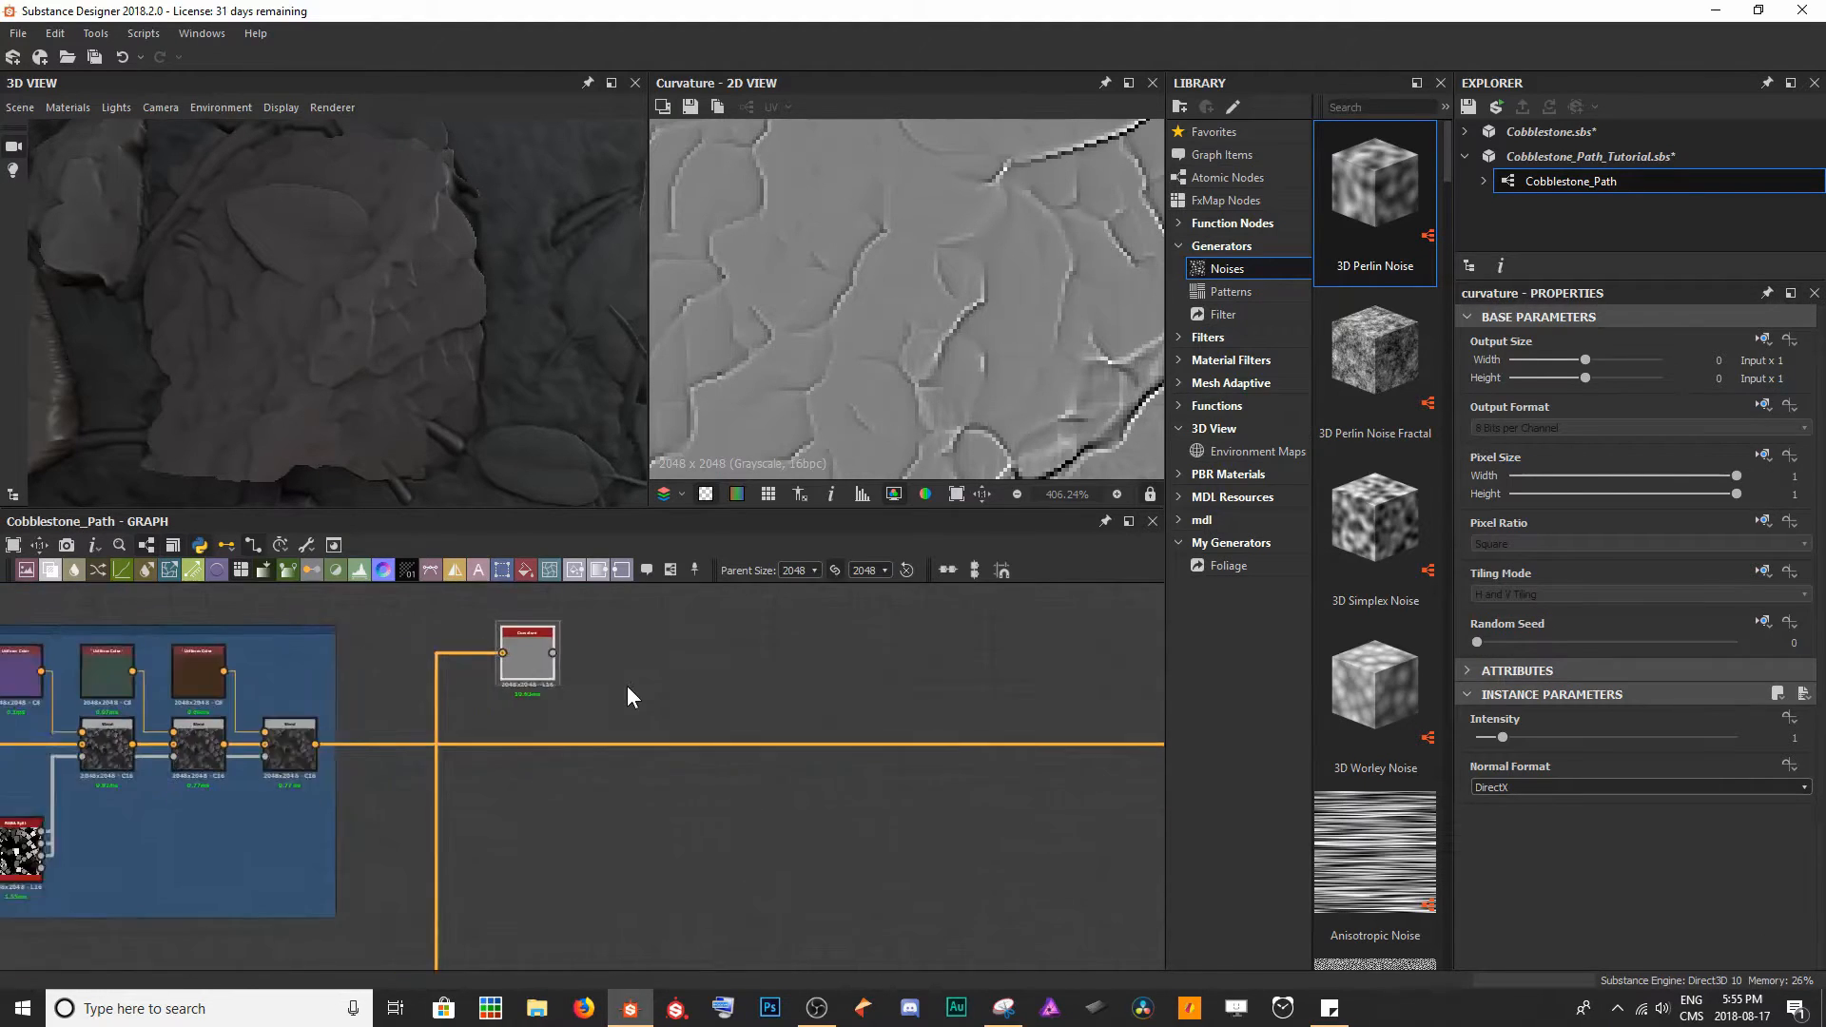
pyautogui.moveTo(547, 668); pyautogui.dragTo(544, 784)
pyautogui.scroll(2, 544, 784)
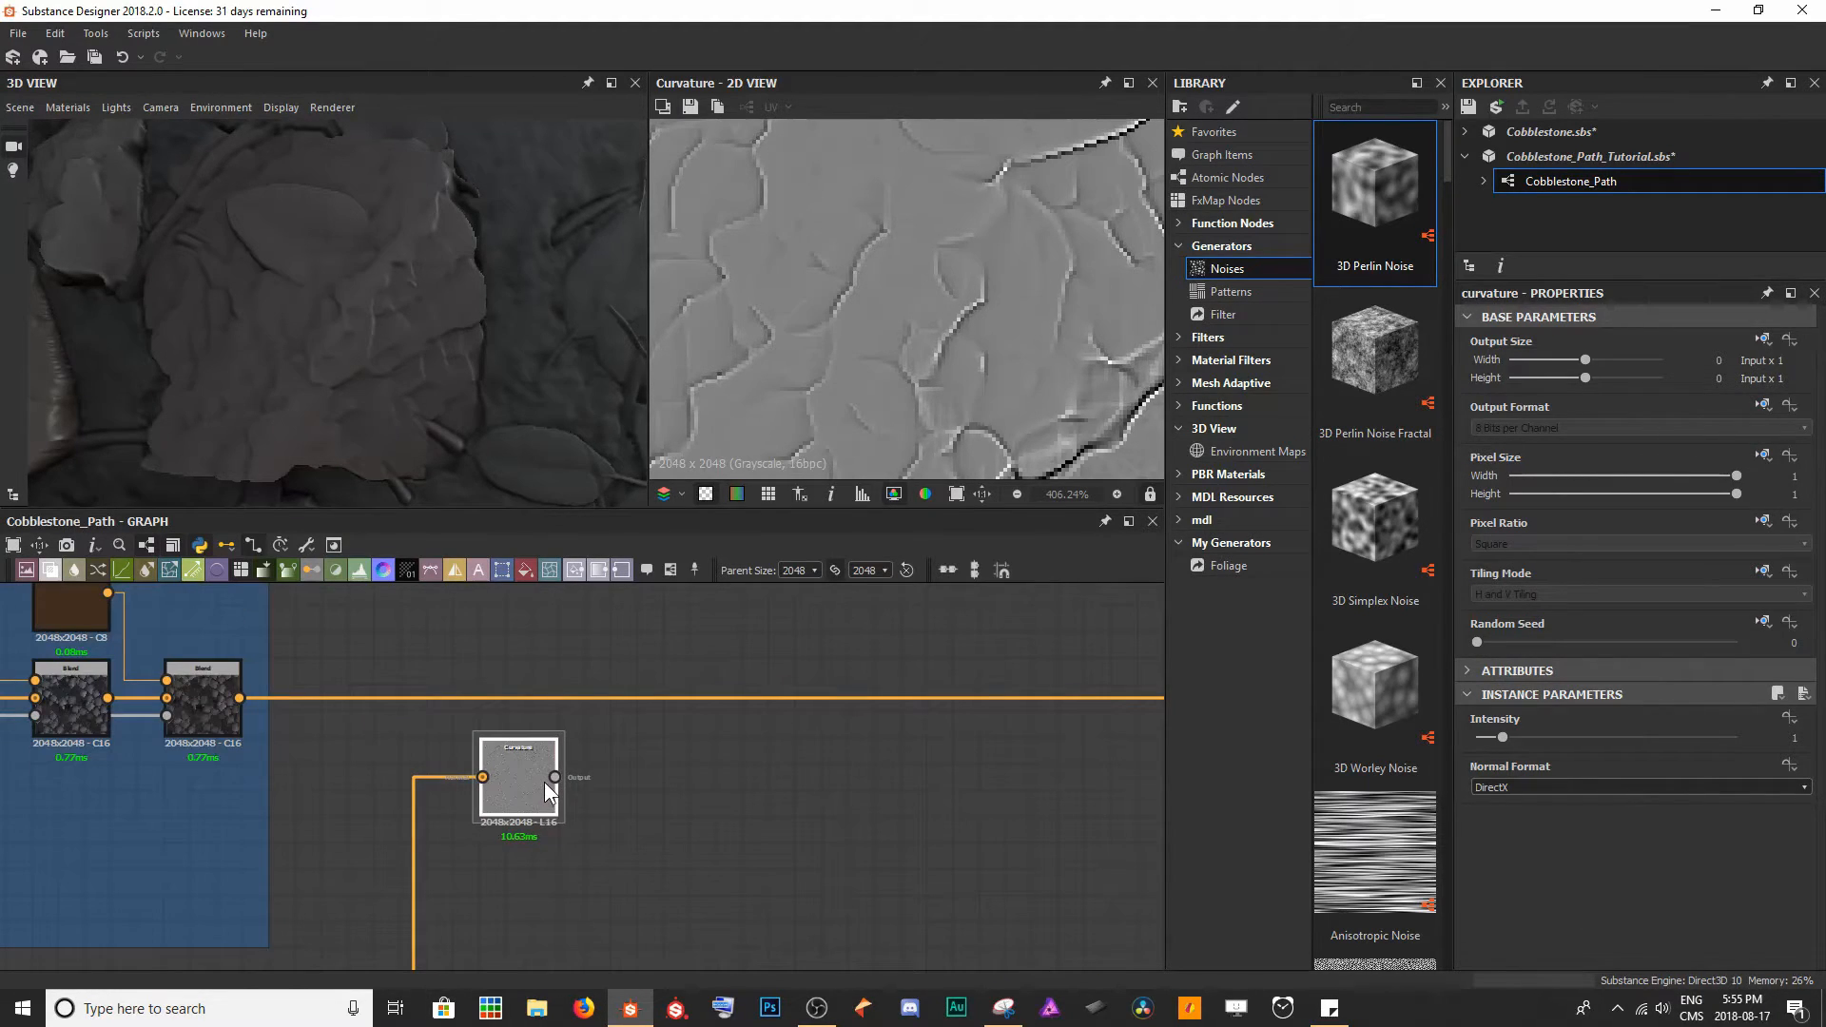
# - Add a Levels node after the Curvature node, then duplicate it and place the copy further along
pyautogui.press('space')
pyautogui.write('levels')
pyautogui.press('Return')
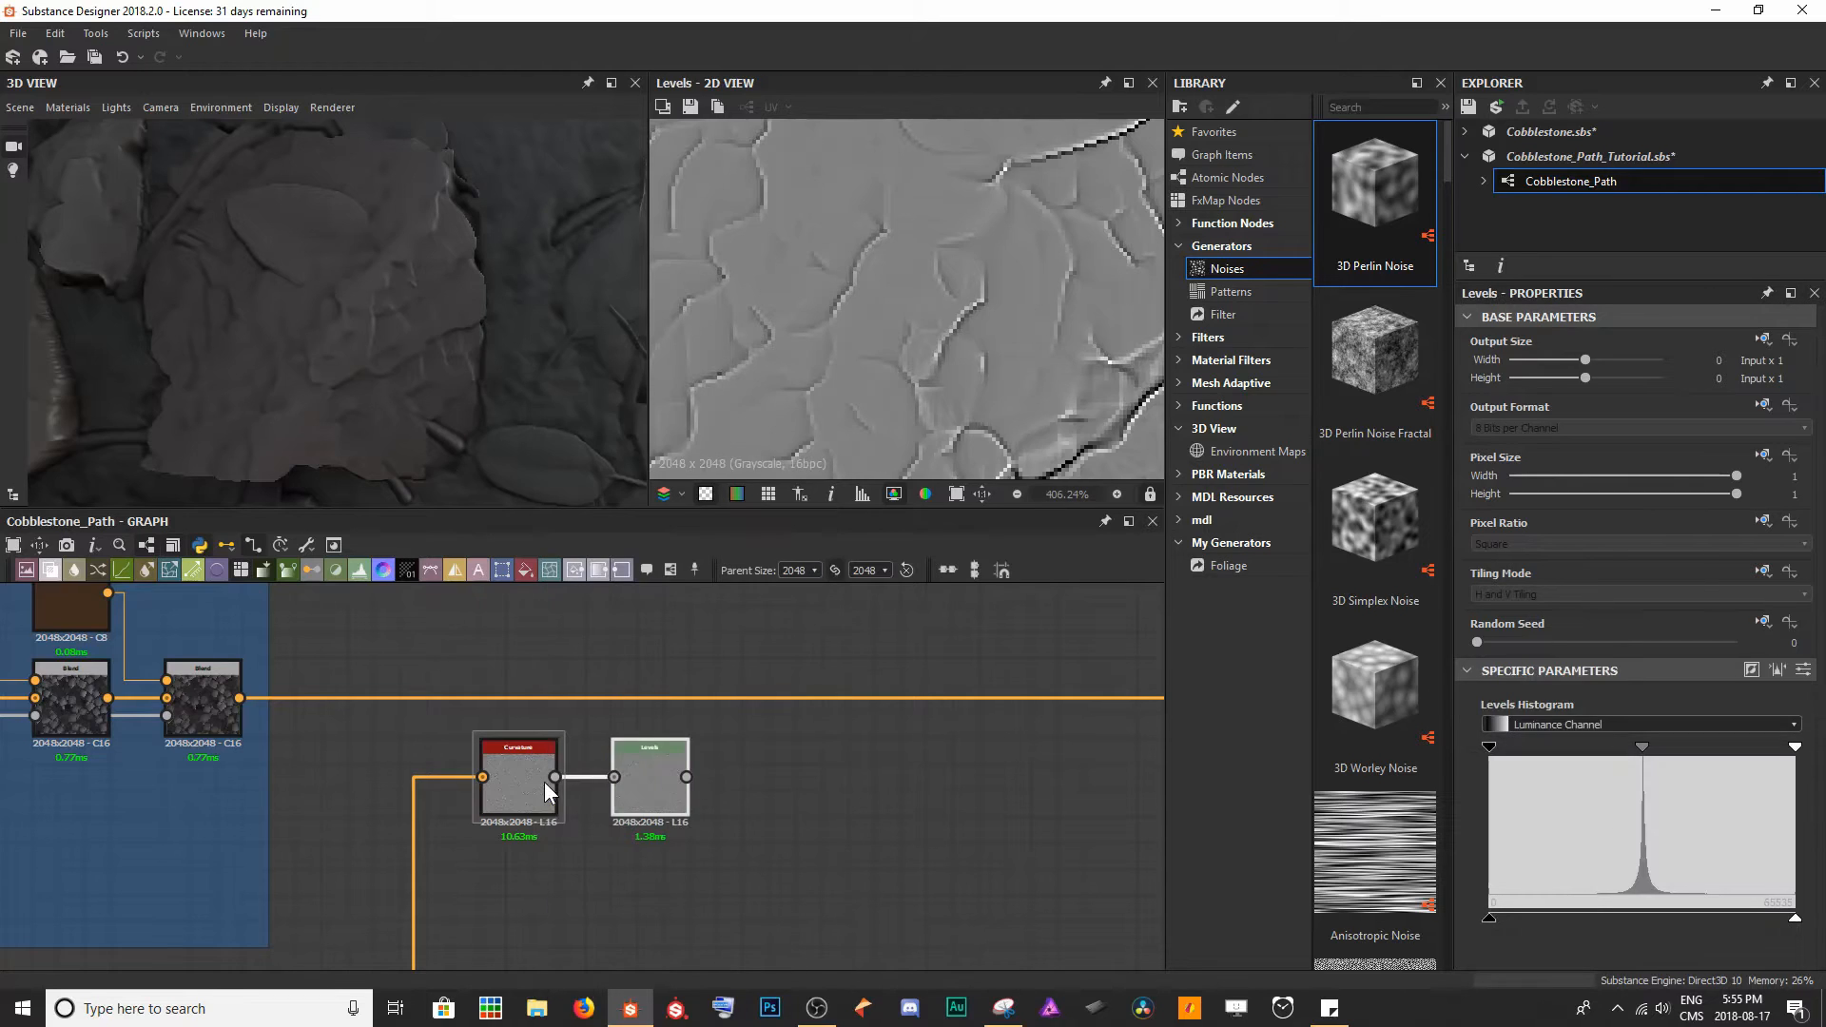
pyautogui.moveTo(676, 784); pyautogui.dragTo(950, 776)
pyautogui.moveTo(950, 776); pyautogui.dragTo(594, 779, button='middle')
pyautogui.hotkey('ctrl', 'd')
pyautogui.moveTo(580, 787); pyautogui.dragTo(823, 801)
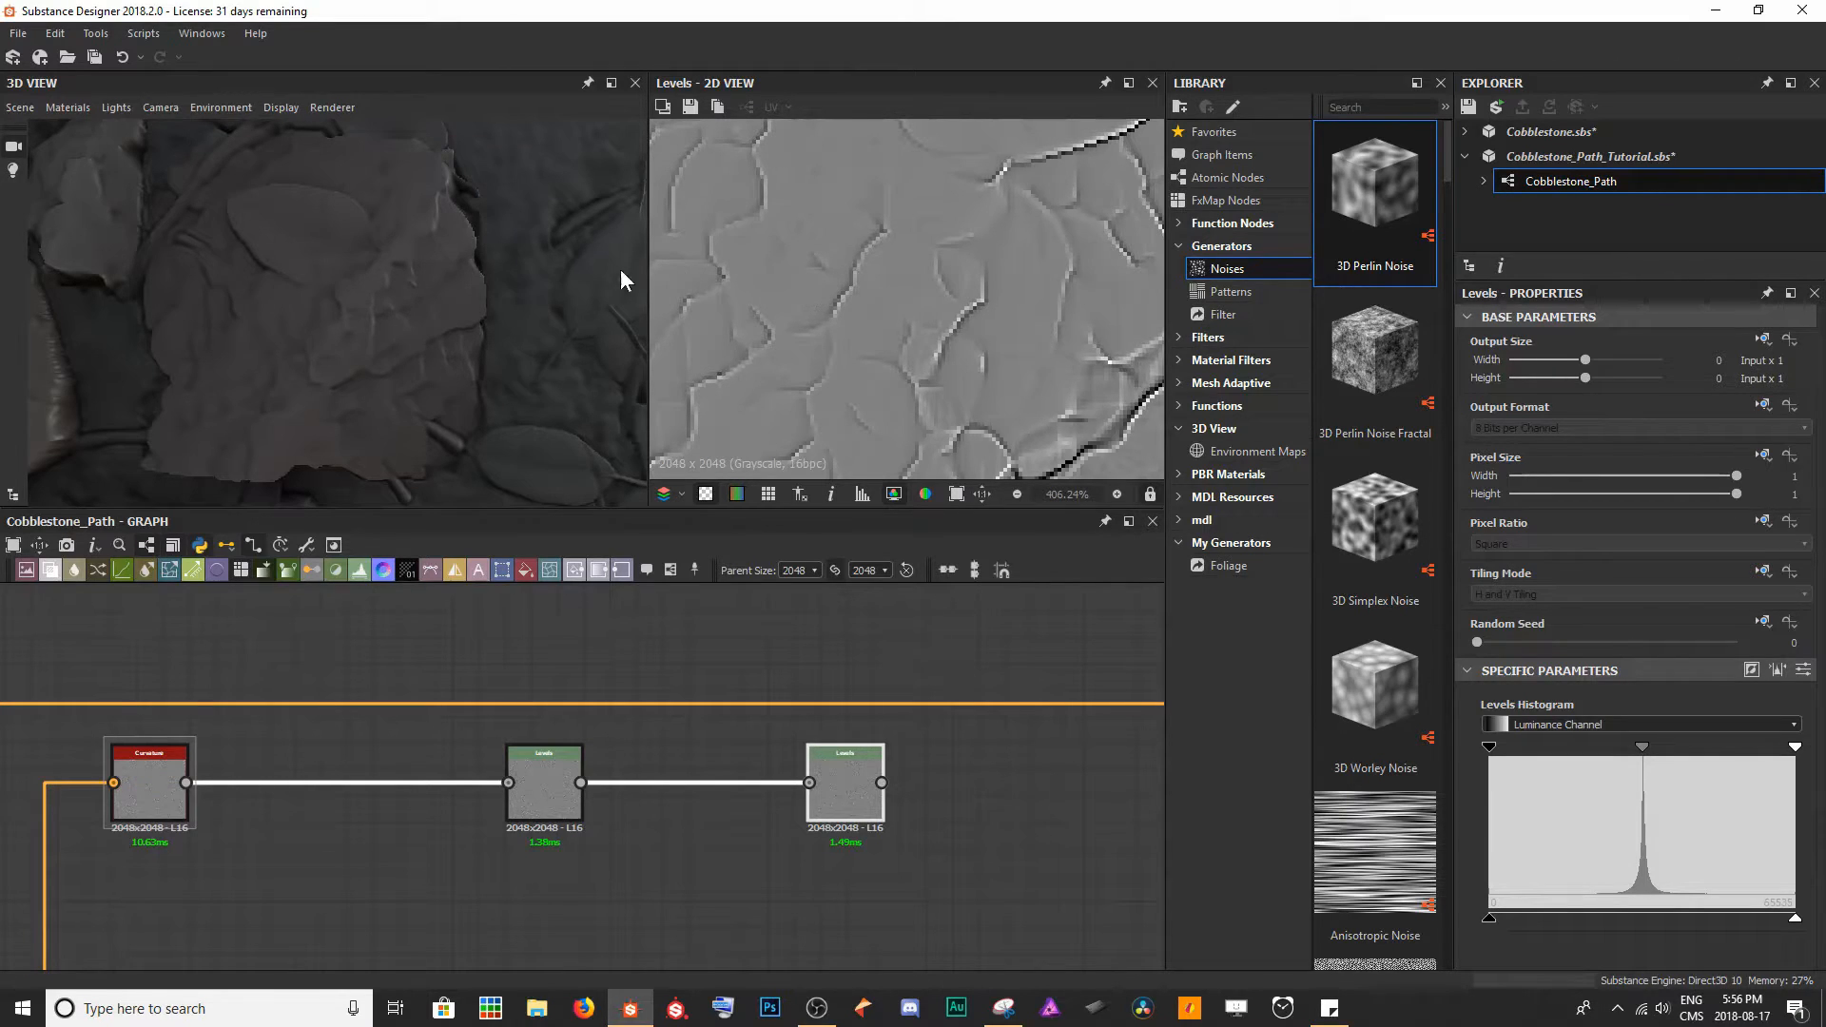
# - Narrow the first Levels node's input range to just above mid-grey, isolating the stones' raised edges as a white-on-black mask
pyautogui.scroll(-4, 388, 333)
pyautogui.moveTo(367, 318); pyautogui.dragTo(311, 158)
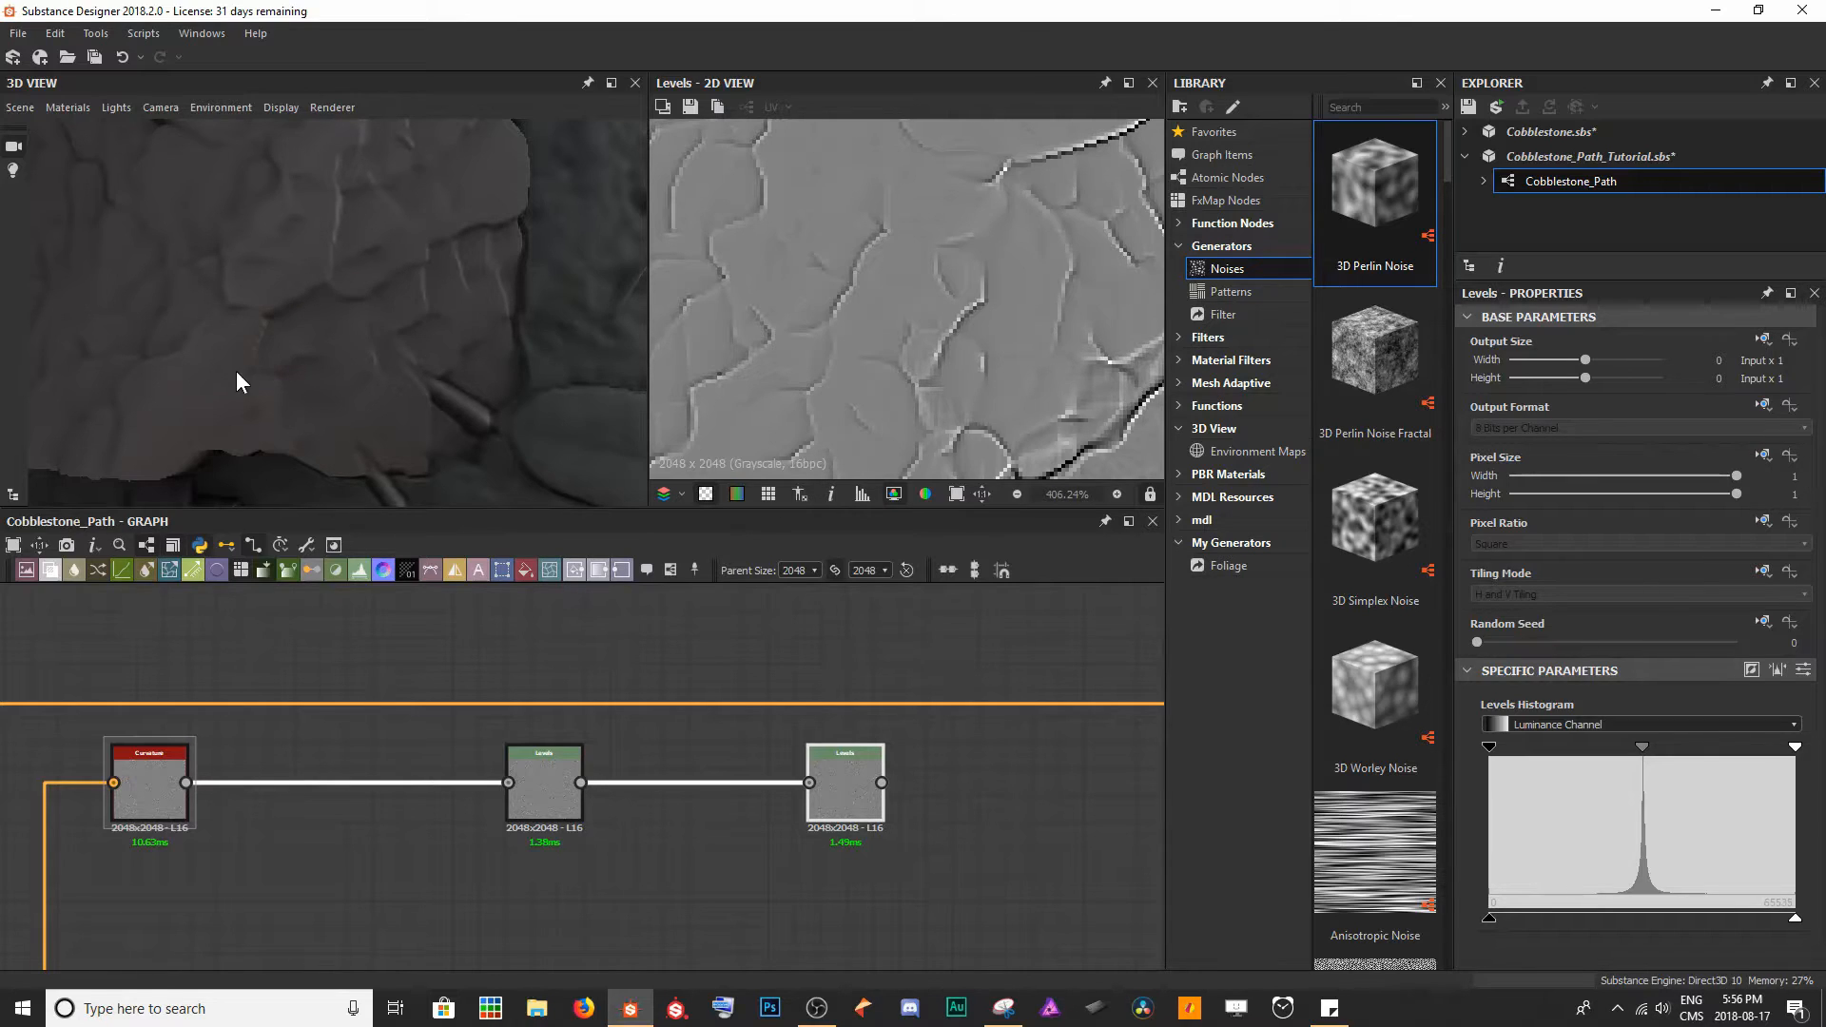
pyautogui.click(559, 794)
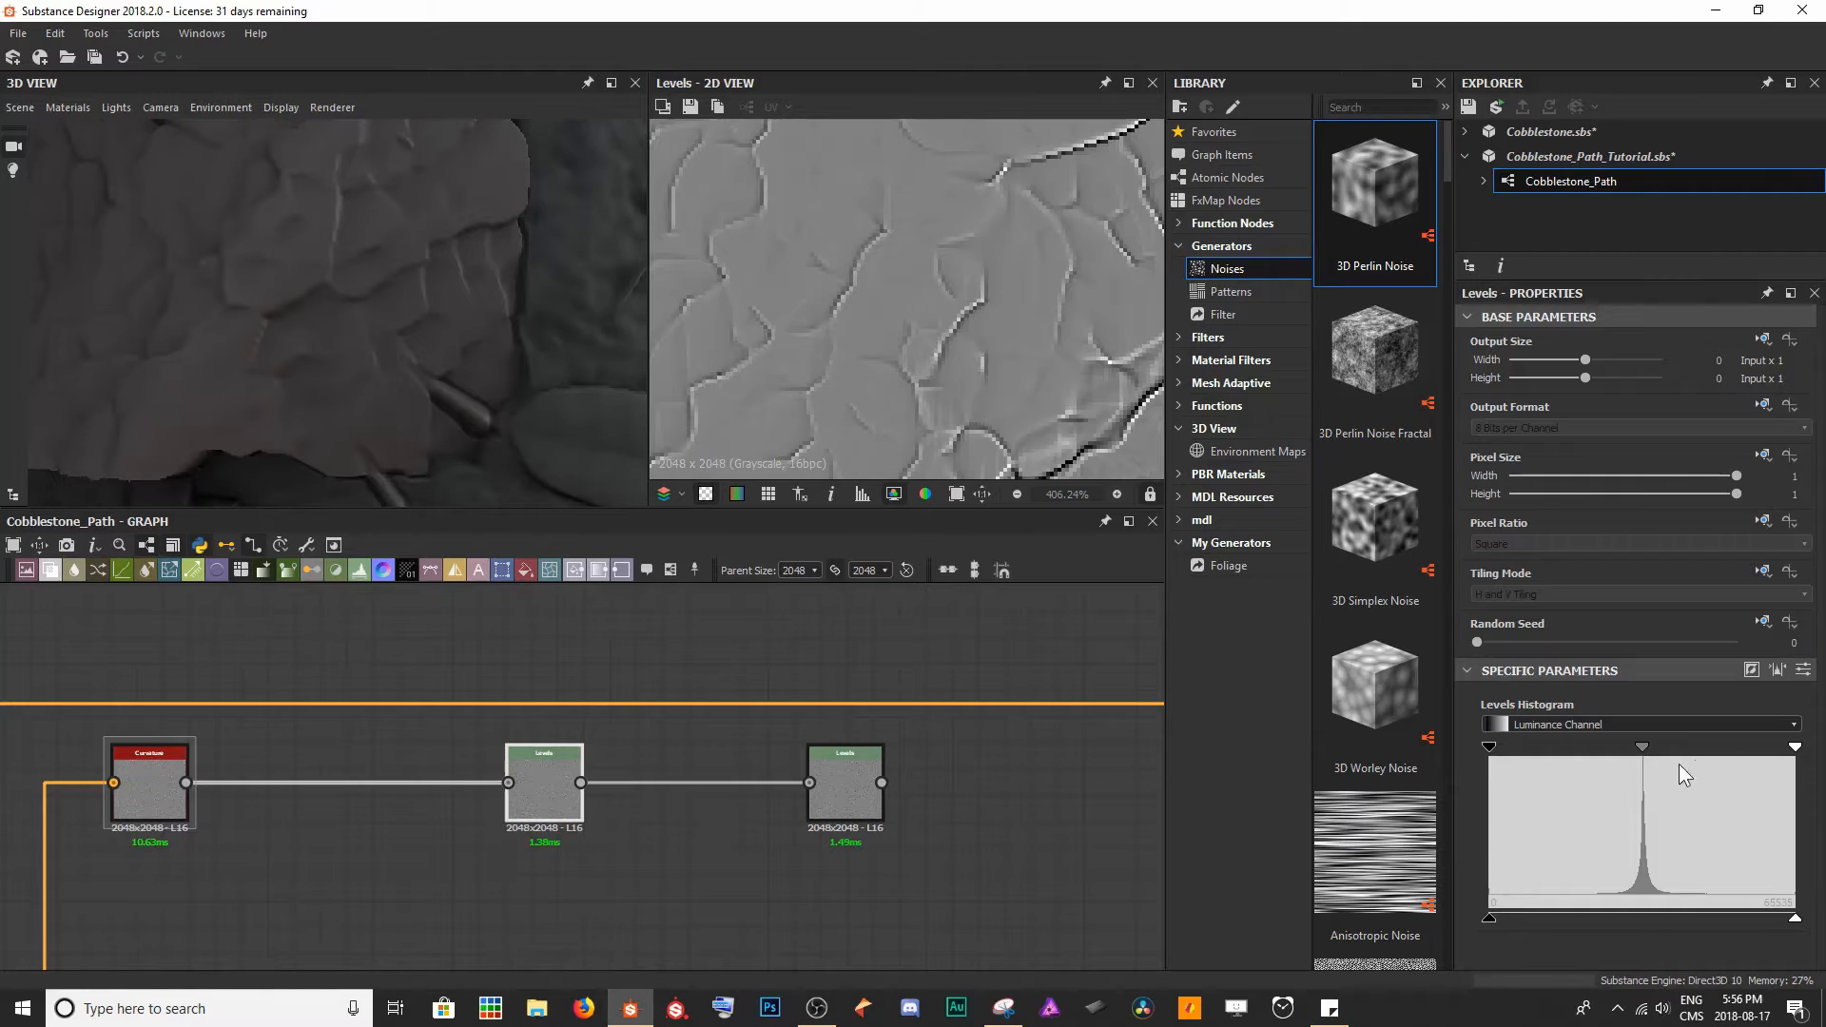
pyautogui.moveTo(1796, 748); pyautogui.dragTo(1656, 759)
pyautogui.moveTo(1491, 749); pyautogui.dragTo(1649, 752)
pyautogui.scroll(-6, 974, 274)
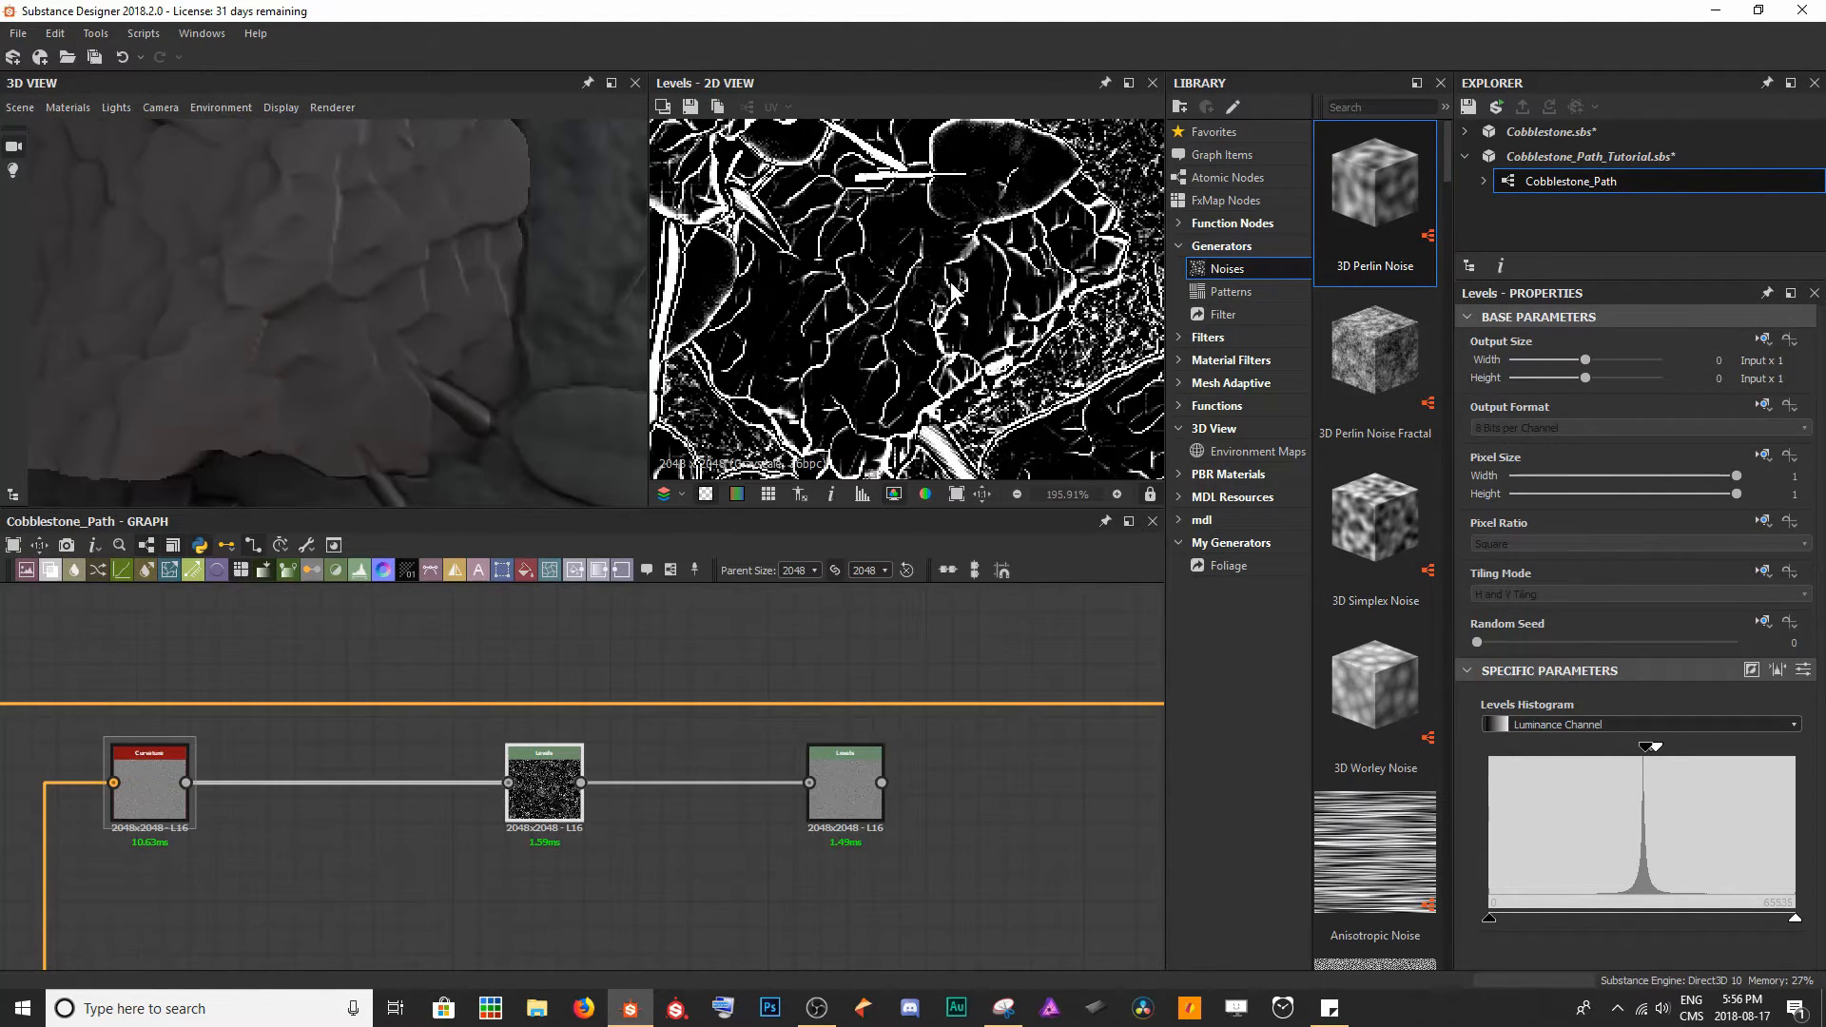
pyautogui.scroll(4, 975, 274)
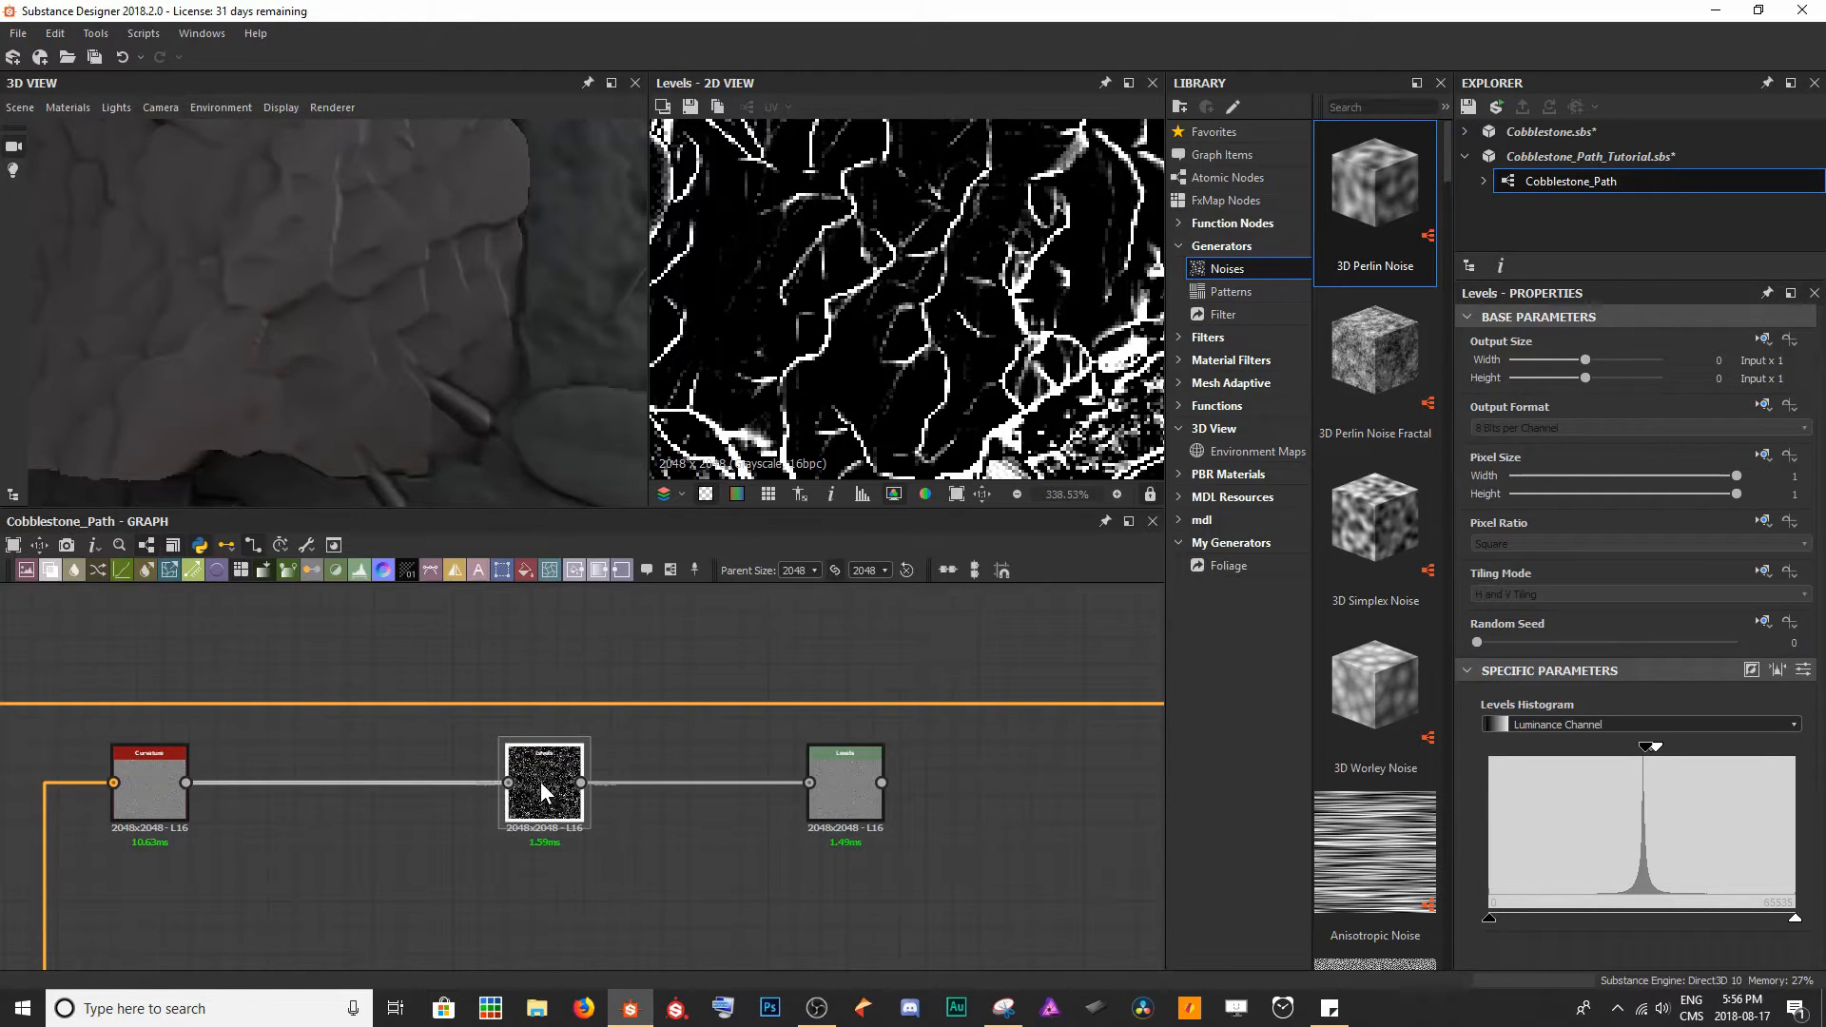
# - Insert a Blend node into the base colour wire, just above and after the first Levels node
pyautogui.moveTo(549, 787); pyautogui.dragTo(493, 785)
pyautogui.moveTo(671, 651); pyautogui.dragTo(688, 740)
pyautogui.press('space')
pyautogui.write('bl')
pyautogui.press('Return')
pyautogui.moveTo(688, 742); pyautogui.dragTo(785, 816, button='middle')
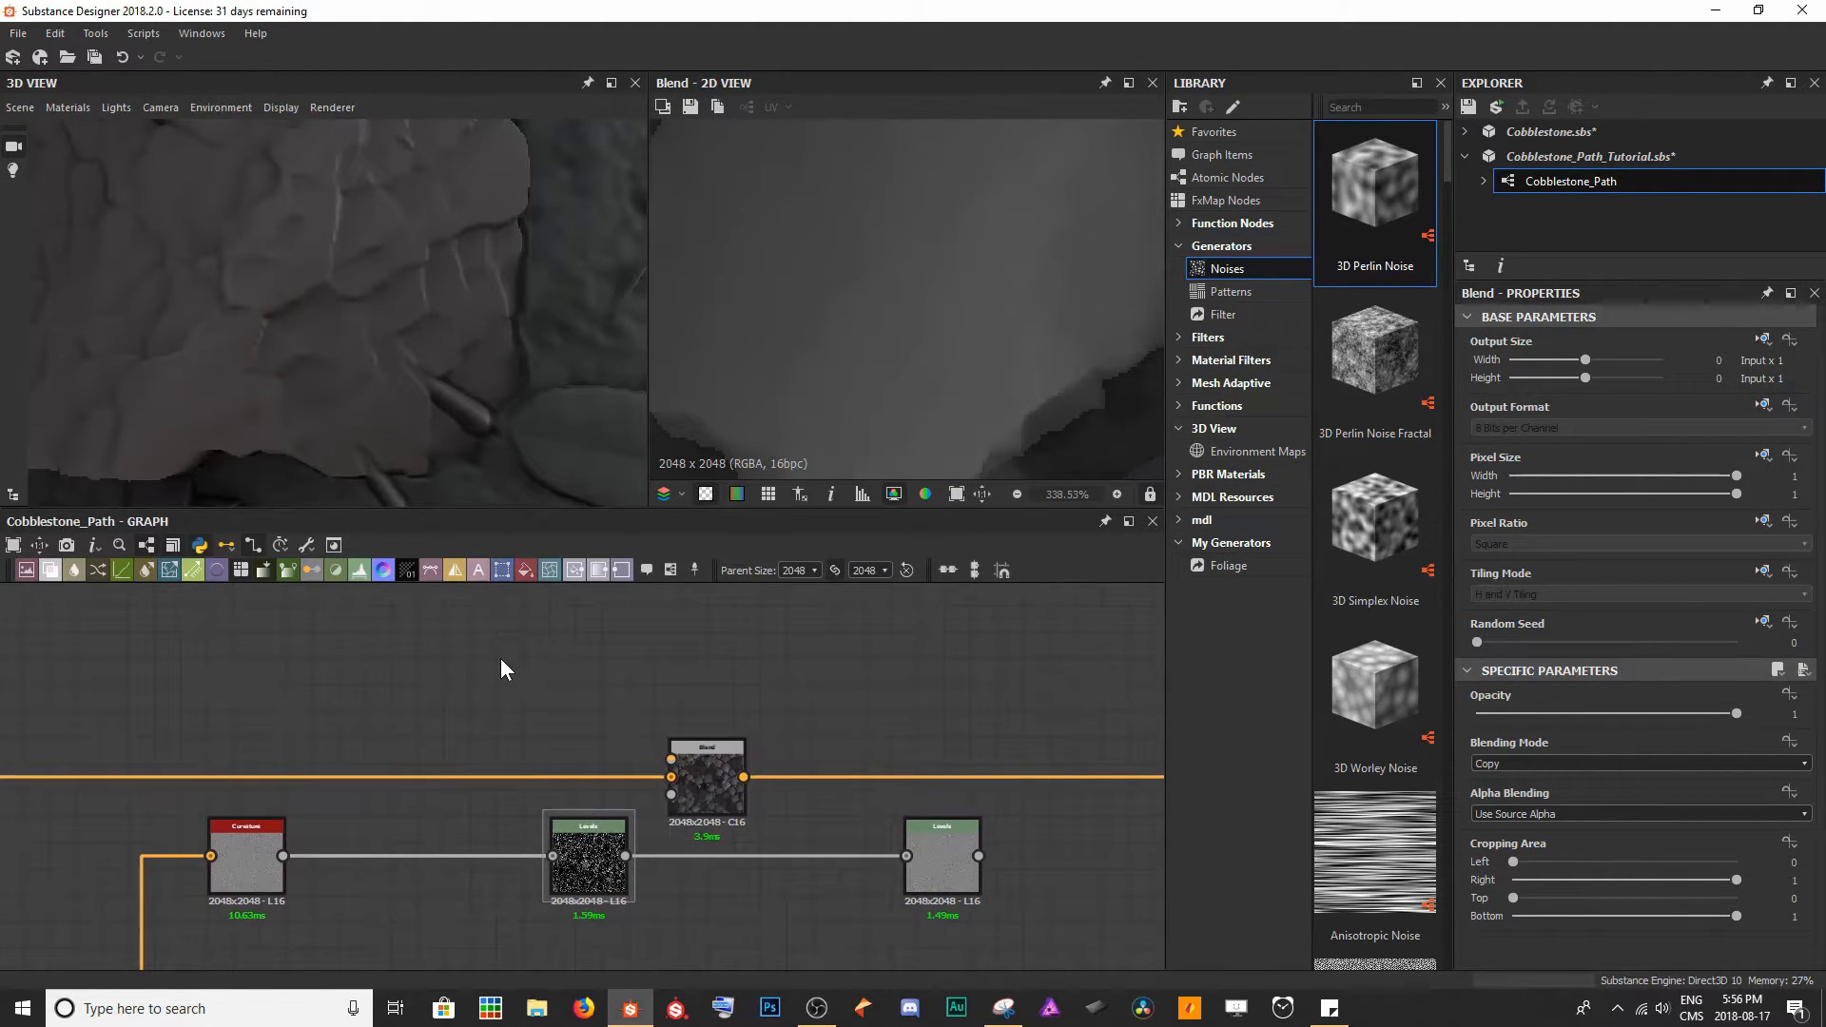
# - Feed the new Blend node's foreground with a Uniform Color node set to light grey, value 160, and place it nearby
pyautogui.moveTo(526, 571); pyautogui.dragTo(672, 758)
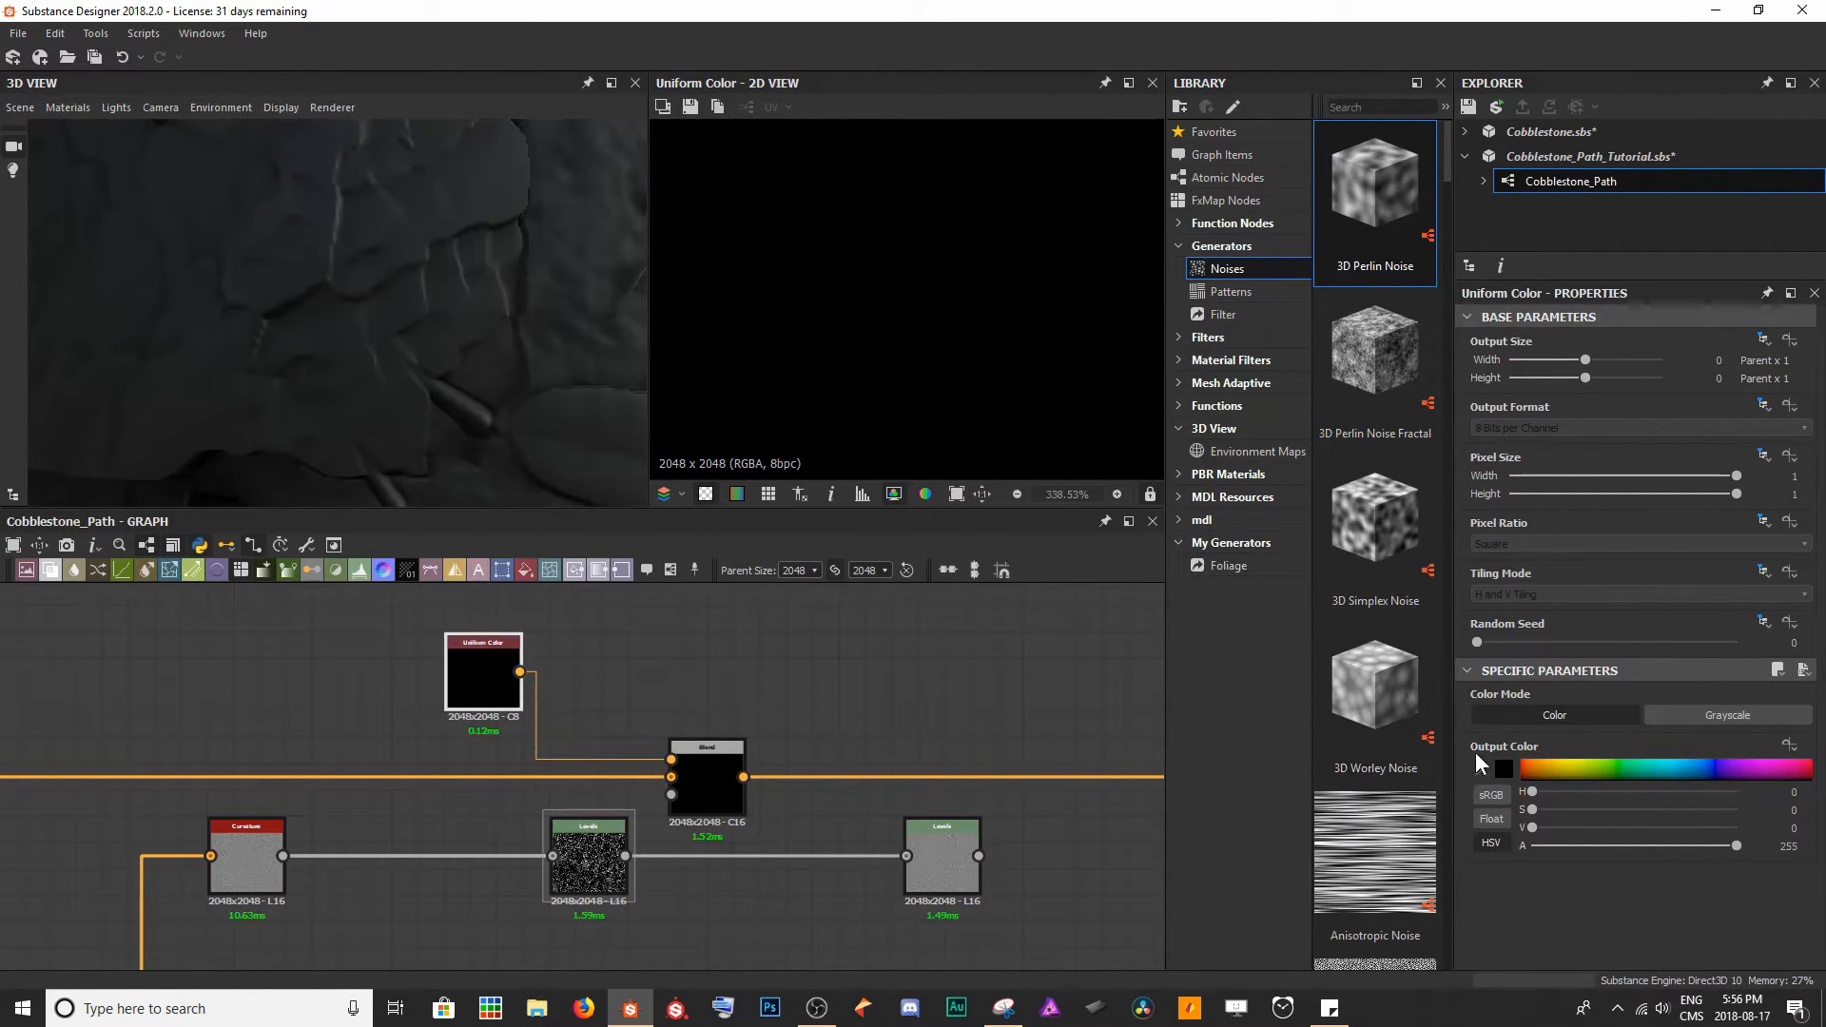
pyautogui.click(1503, 768)
pyautogui.click(411, 512)
pyautogui.moveTo(411, 512); pyautogui.dragTo(407, 497)
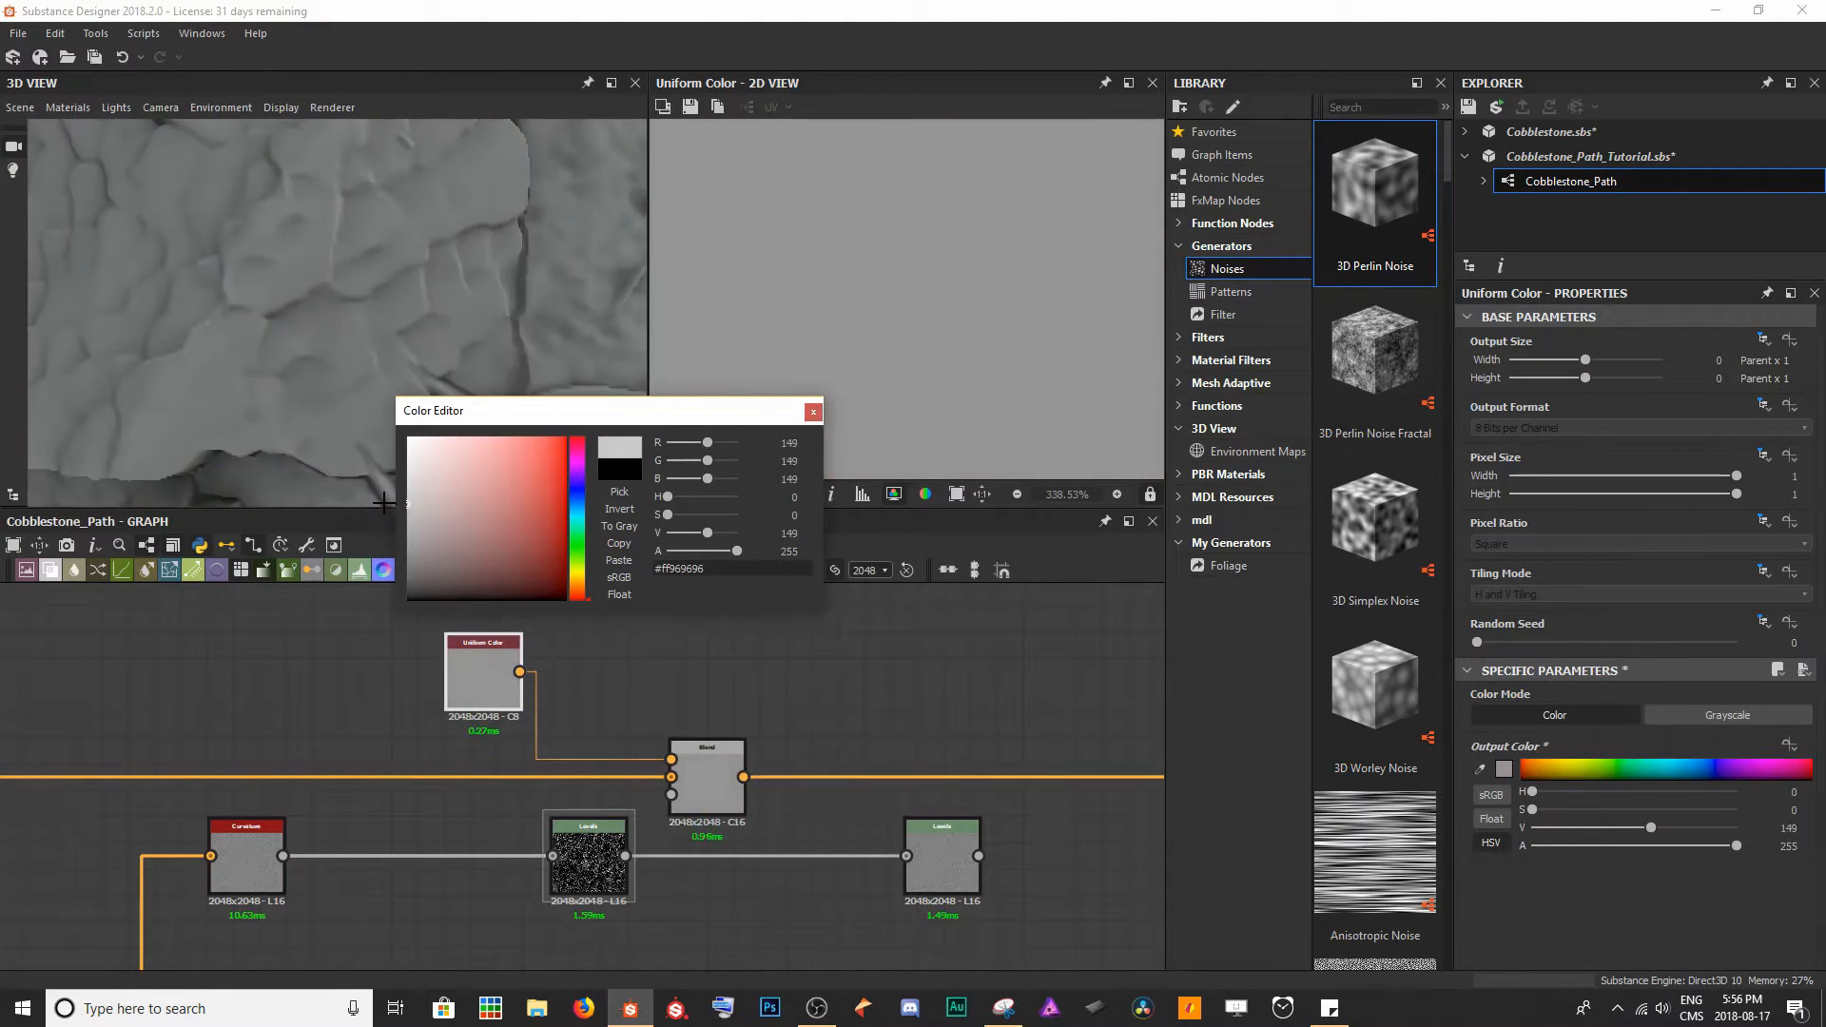
pyautogui.click(813, 411)
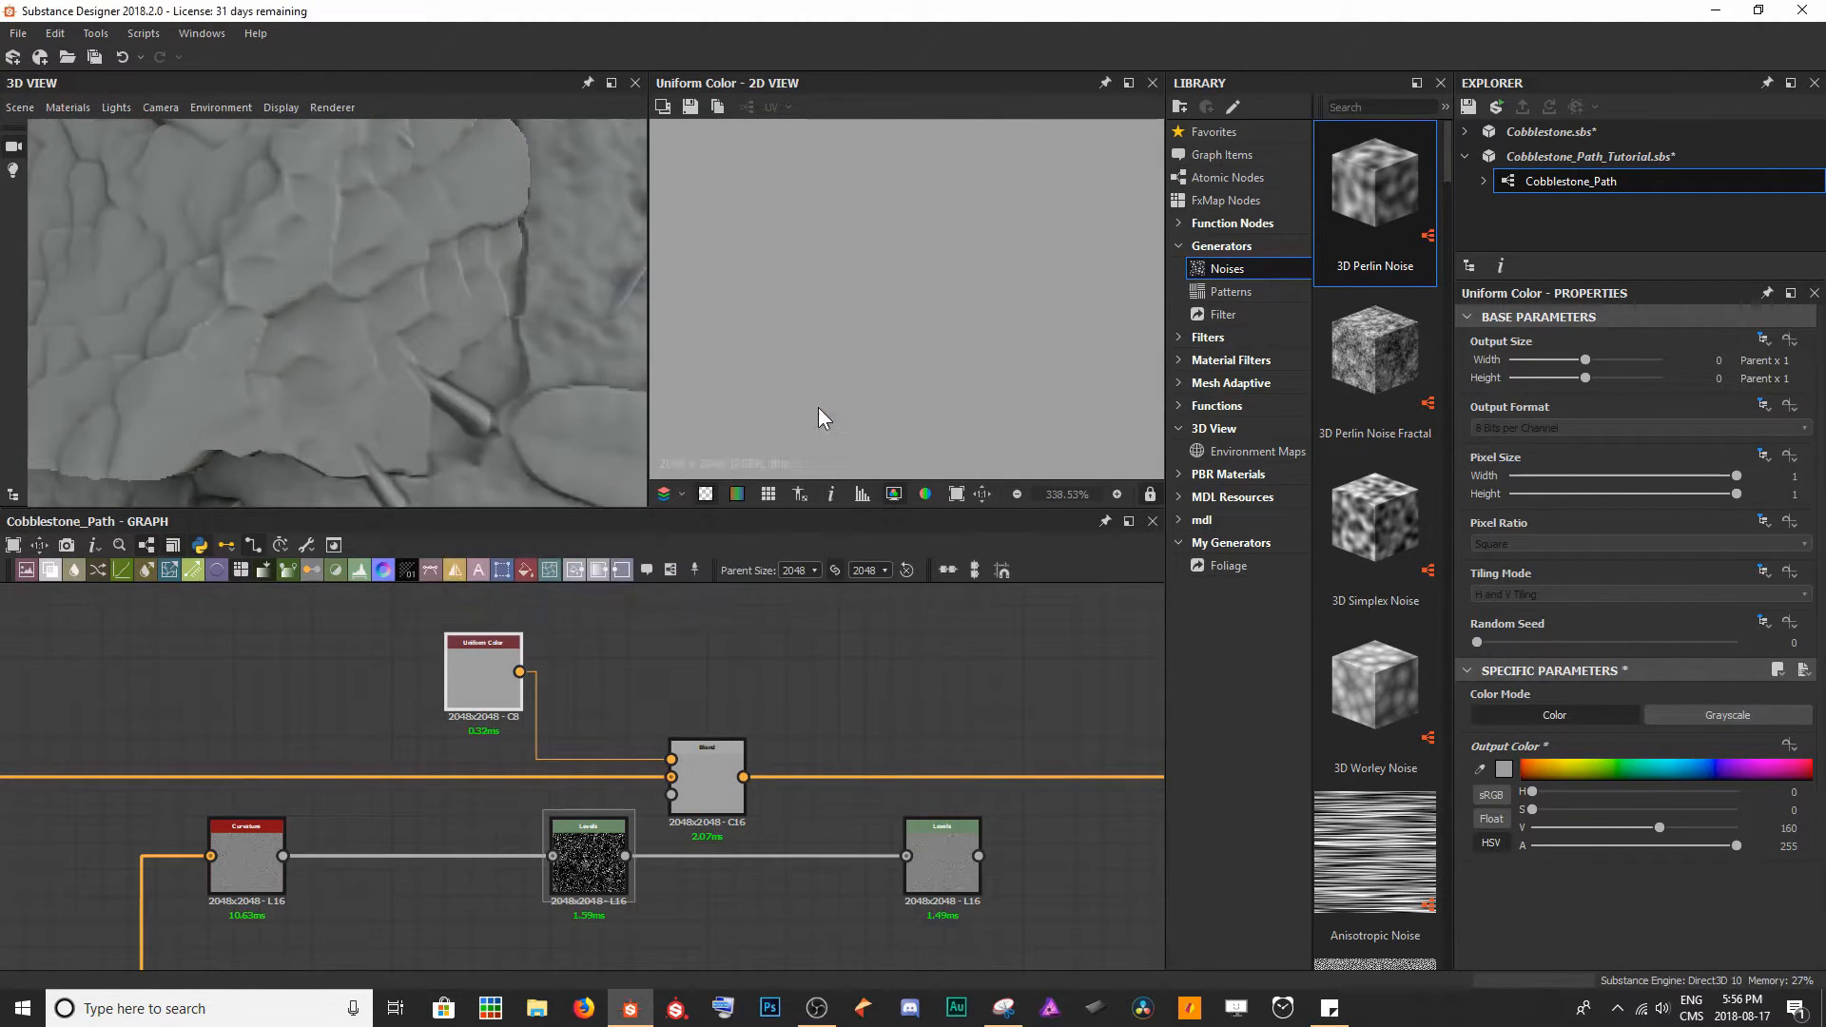
pyautogui.moveTo(477, 659); pyautogui.dragTo(599, 700)
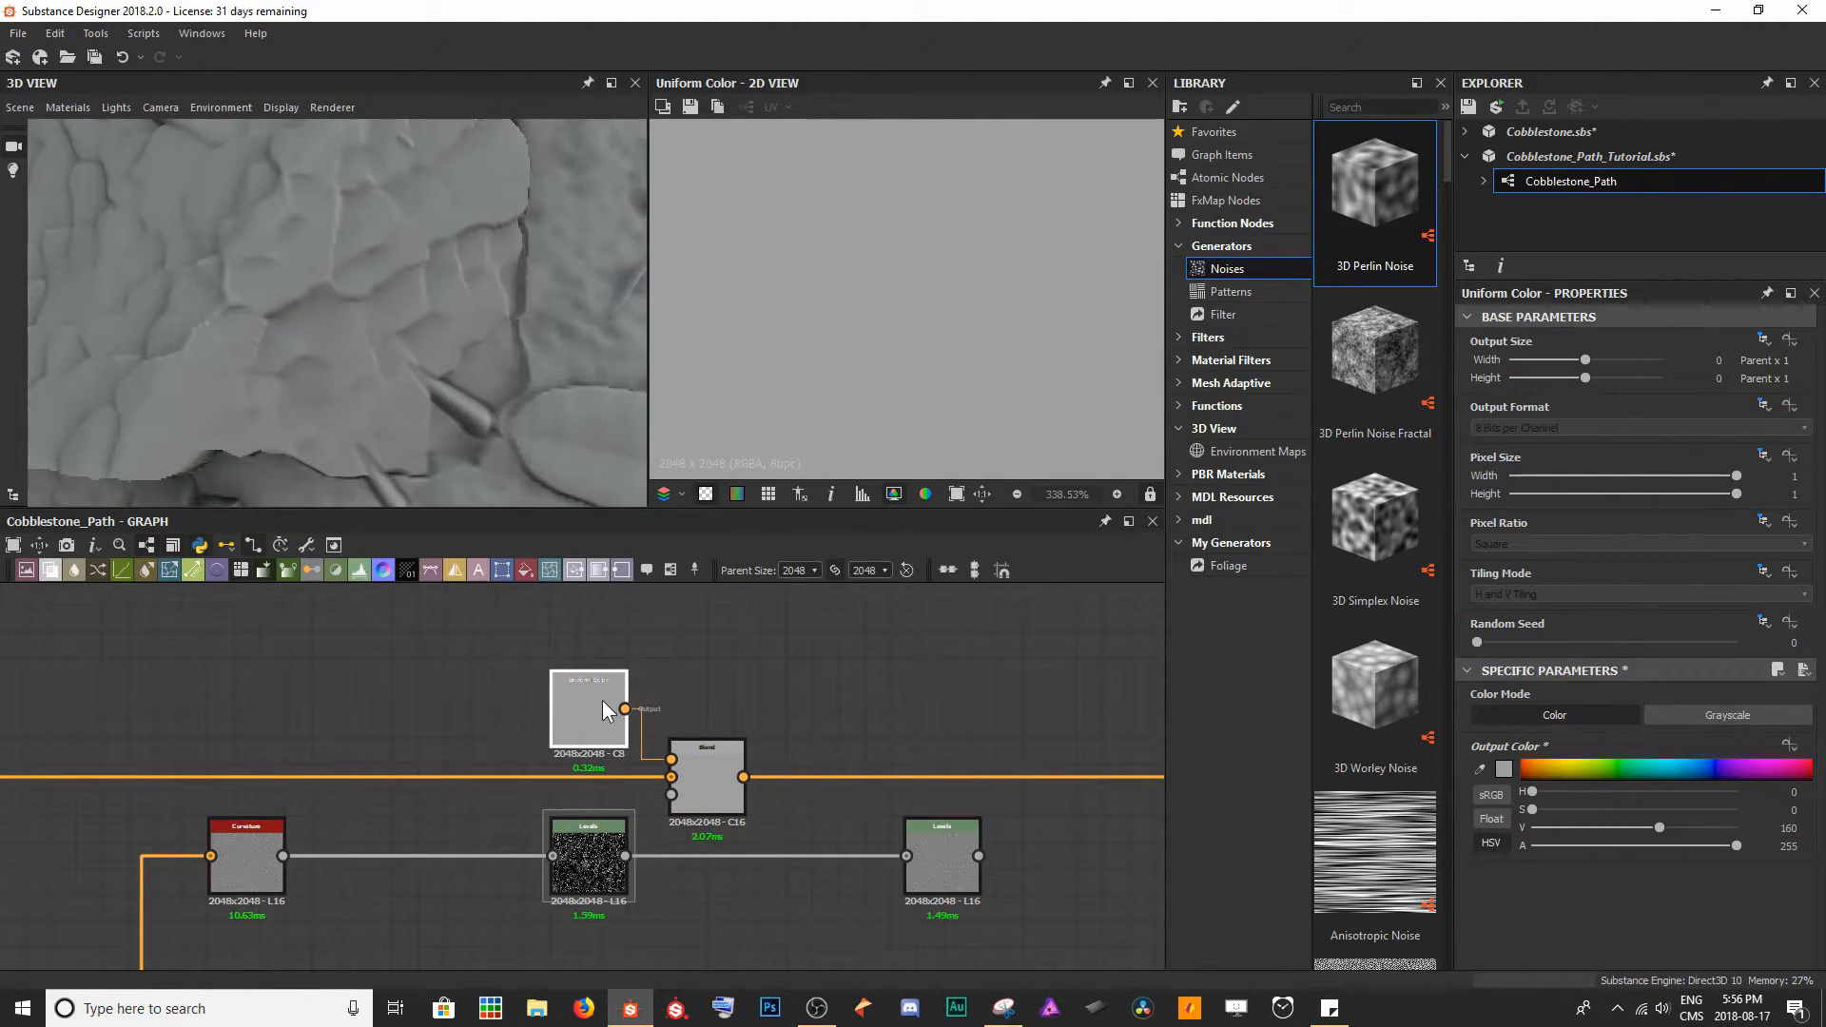
# - Connect the first Levels node to the new Blend's opacity input, set its opacity to 0.2 and check the stone edges in 3D
pyautogui.moveTo(408, 386); pyautogui.dragTo(435, 407)
pyautogui.moveTo(515, 498); pyautogui.dragTo(437, 409, button='middle')
pyautogui.moveTo(675, 795); pyautogui.dragTo(676, 795)
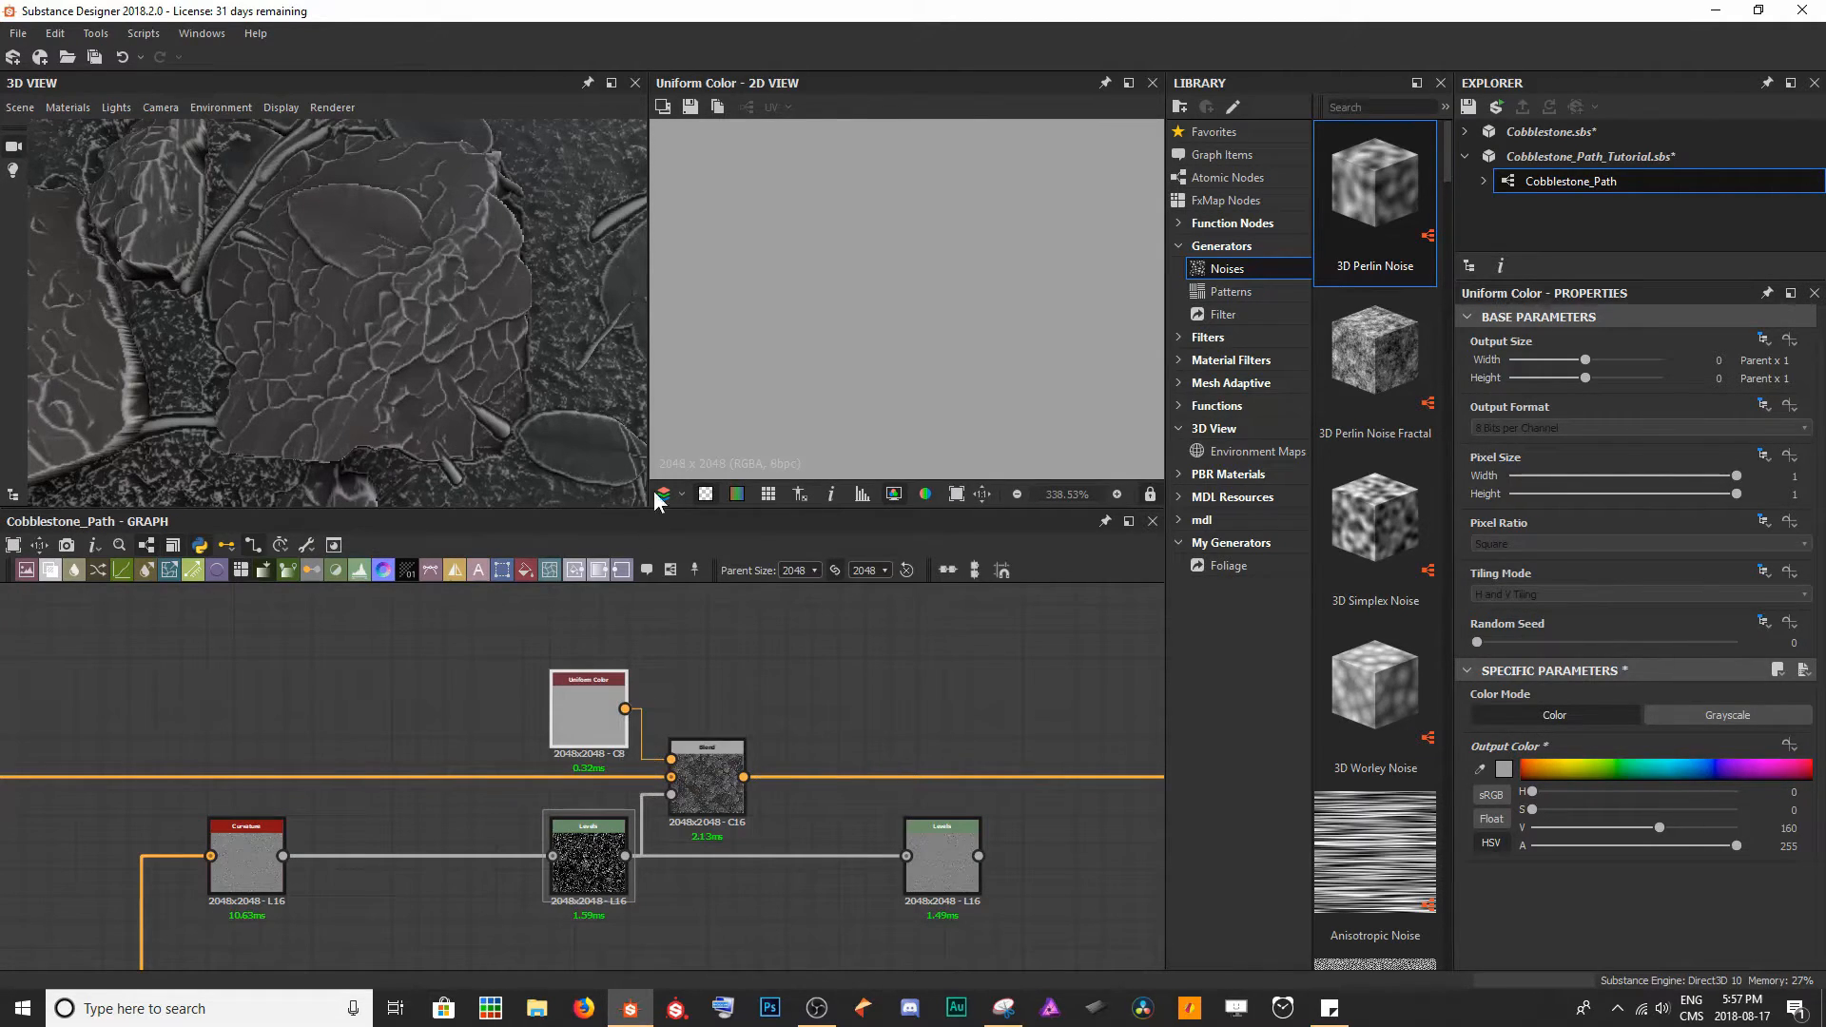
pyautogui.click(693, 753)
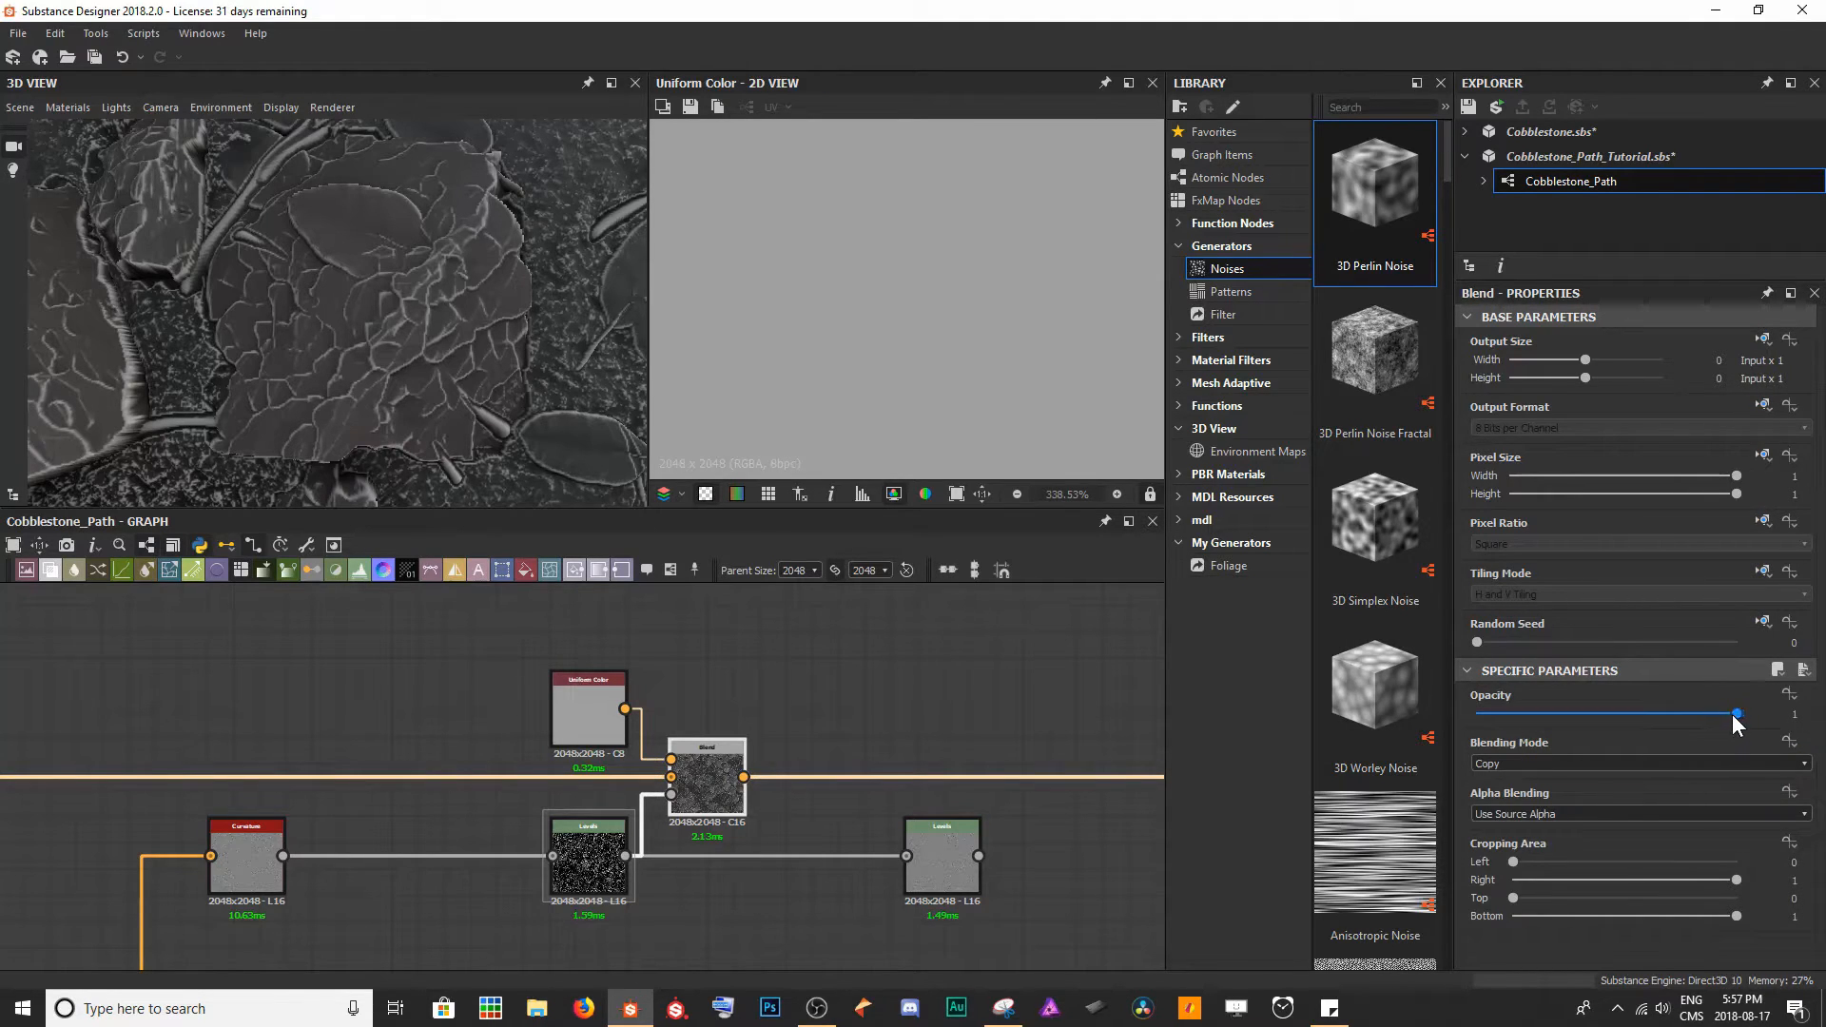
pyautogui.moveTo(1736, 714); pyautogui.dragTo(1528, 726)
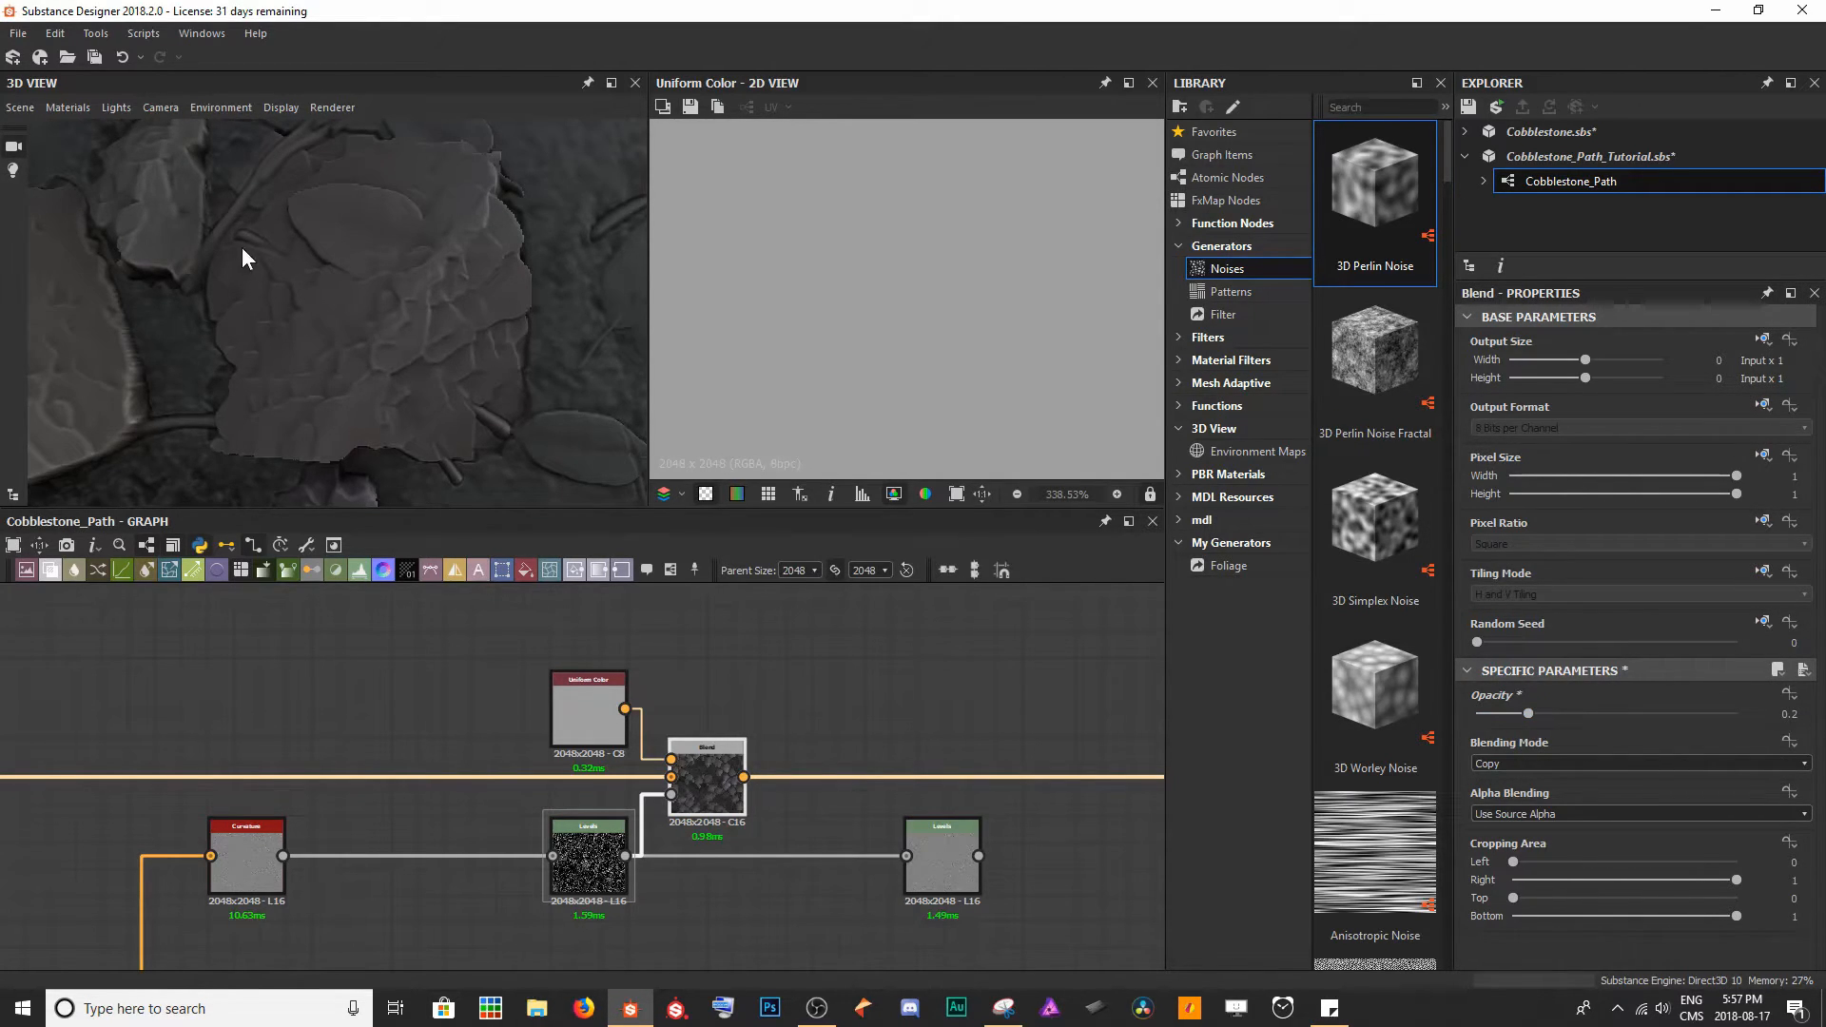
pyautogui.scroll(-4, 304, 277)
pyautogui.moveTo(305, 276); pyautogui.dragTo(385, 298)
pyautogui.scroll(4, 323, 303)
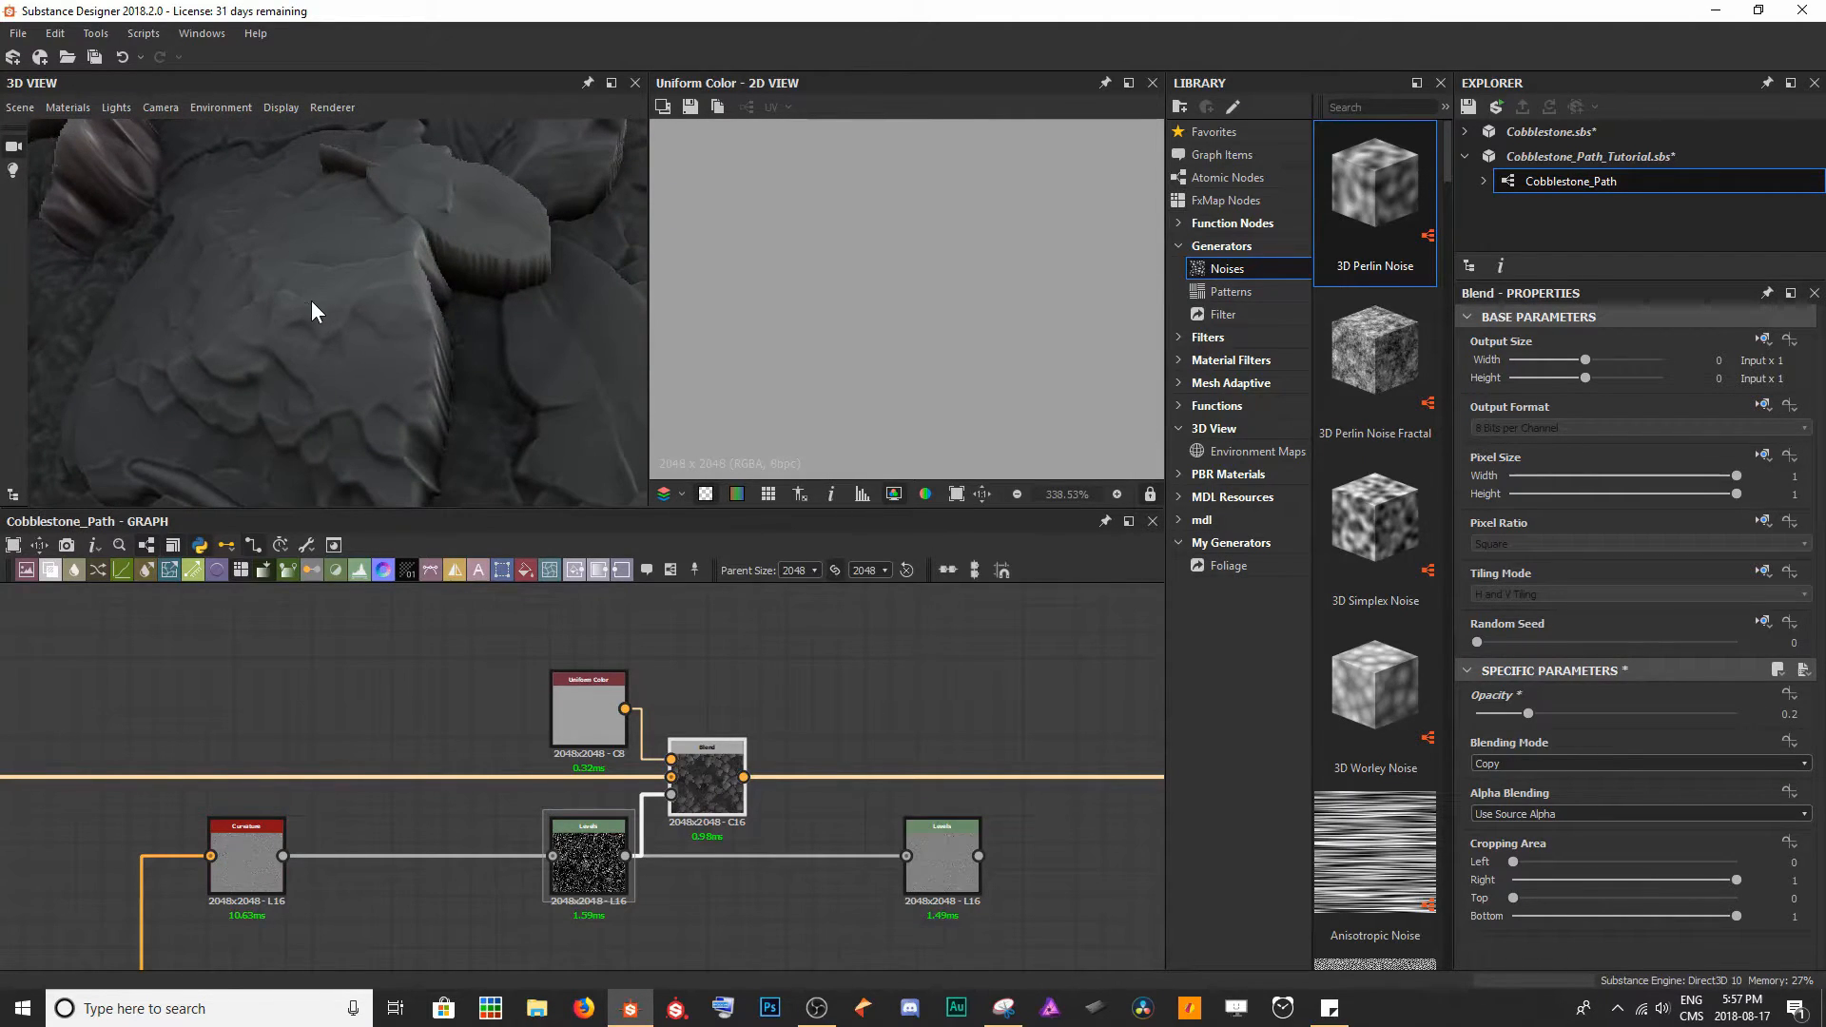
pyautogui.moveTo(185, 356); pyautogui.dragTo(224, 241)
pyautogui.moveTo(373, 316); pyautogui.dragTo(285, 278)
# - Preview the second Levels node and reroute the two wires from the Curvature node around the first Levels node
pyautogui.moveTo(873, 791); pyautogui.dragTo(668, 751, button='middle')
pyautogui.doubleClick(679, 784)
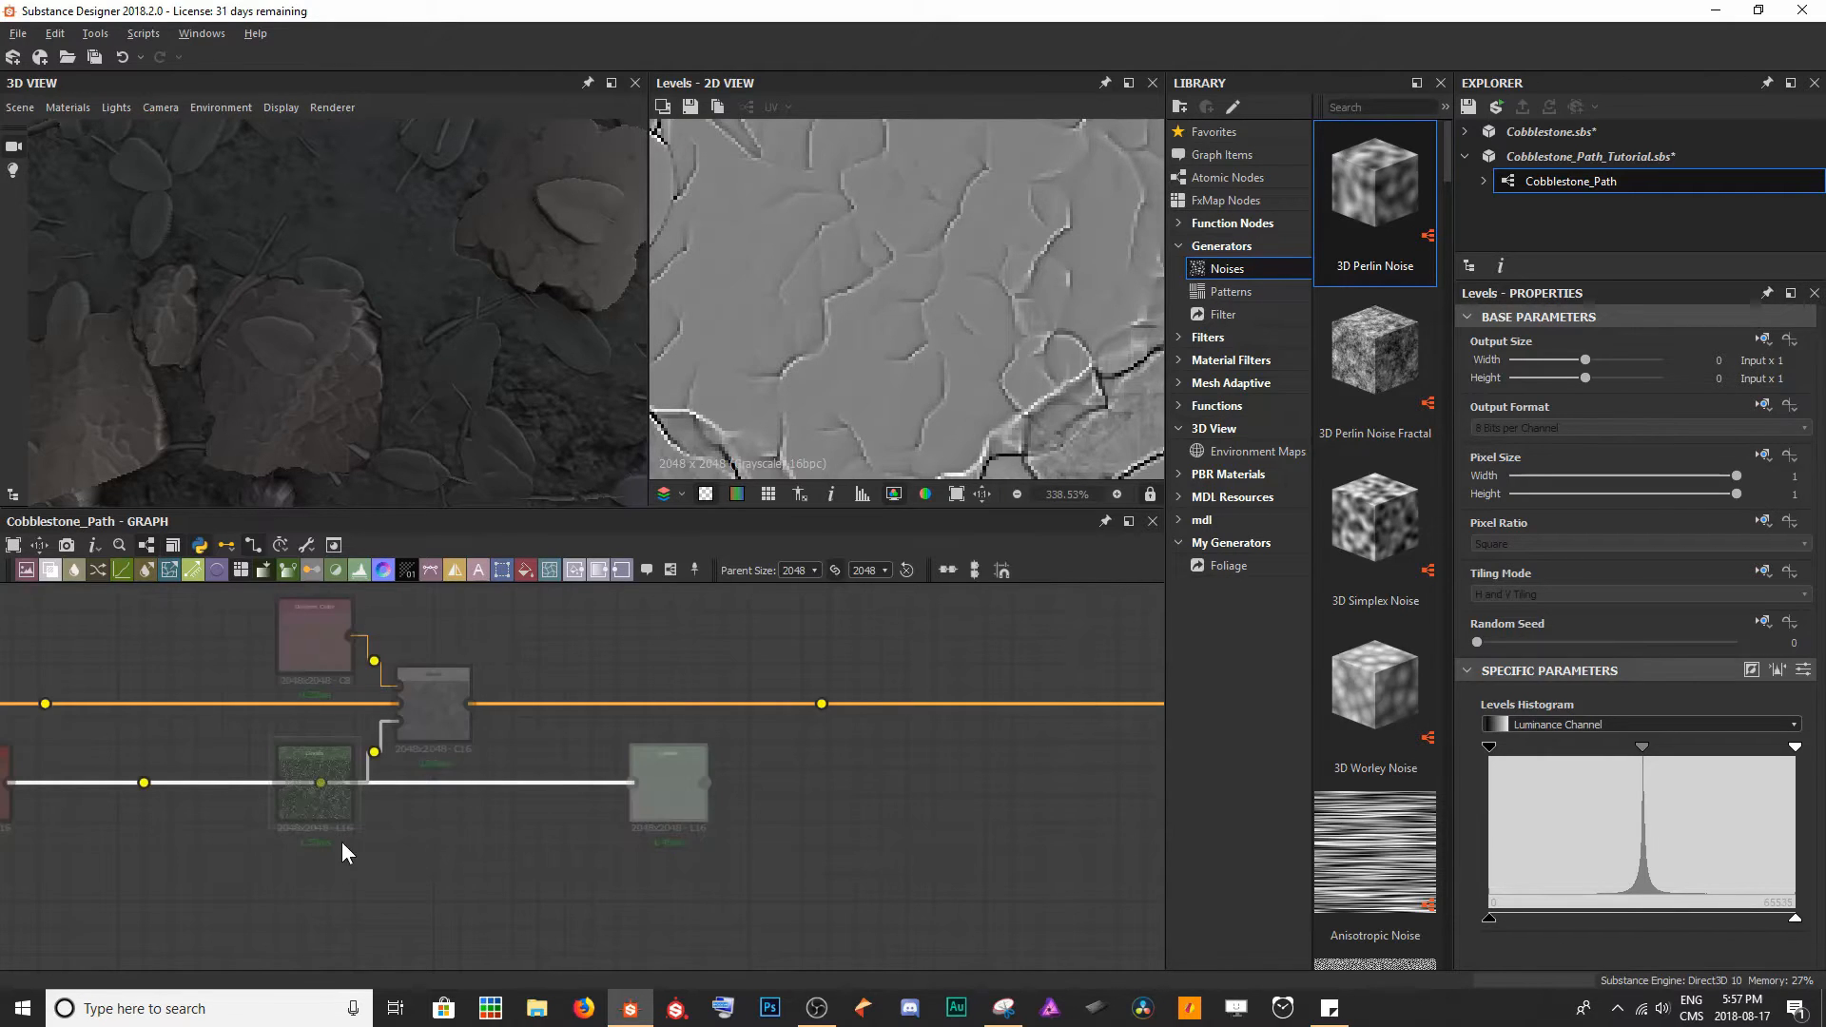
pyautogui.keyDown('alt'); pyautogui.moveTo(338, 837); pyautogui.dragTo(436, 820, button='middle'); pyautogui.keyUp('alt')
pyautogui.moveTo(241, 765)
pyautogui.keyDown('alt'); pyautogui.mouseDown()
pyautogui.moveTo(258, 893)
pyautogui.moveTo(267, 738)
pyautogui.mouseUp(); pyautogui.keyUp('alt')
pyautogui.press('alt')
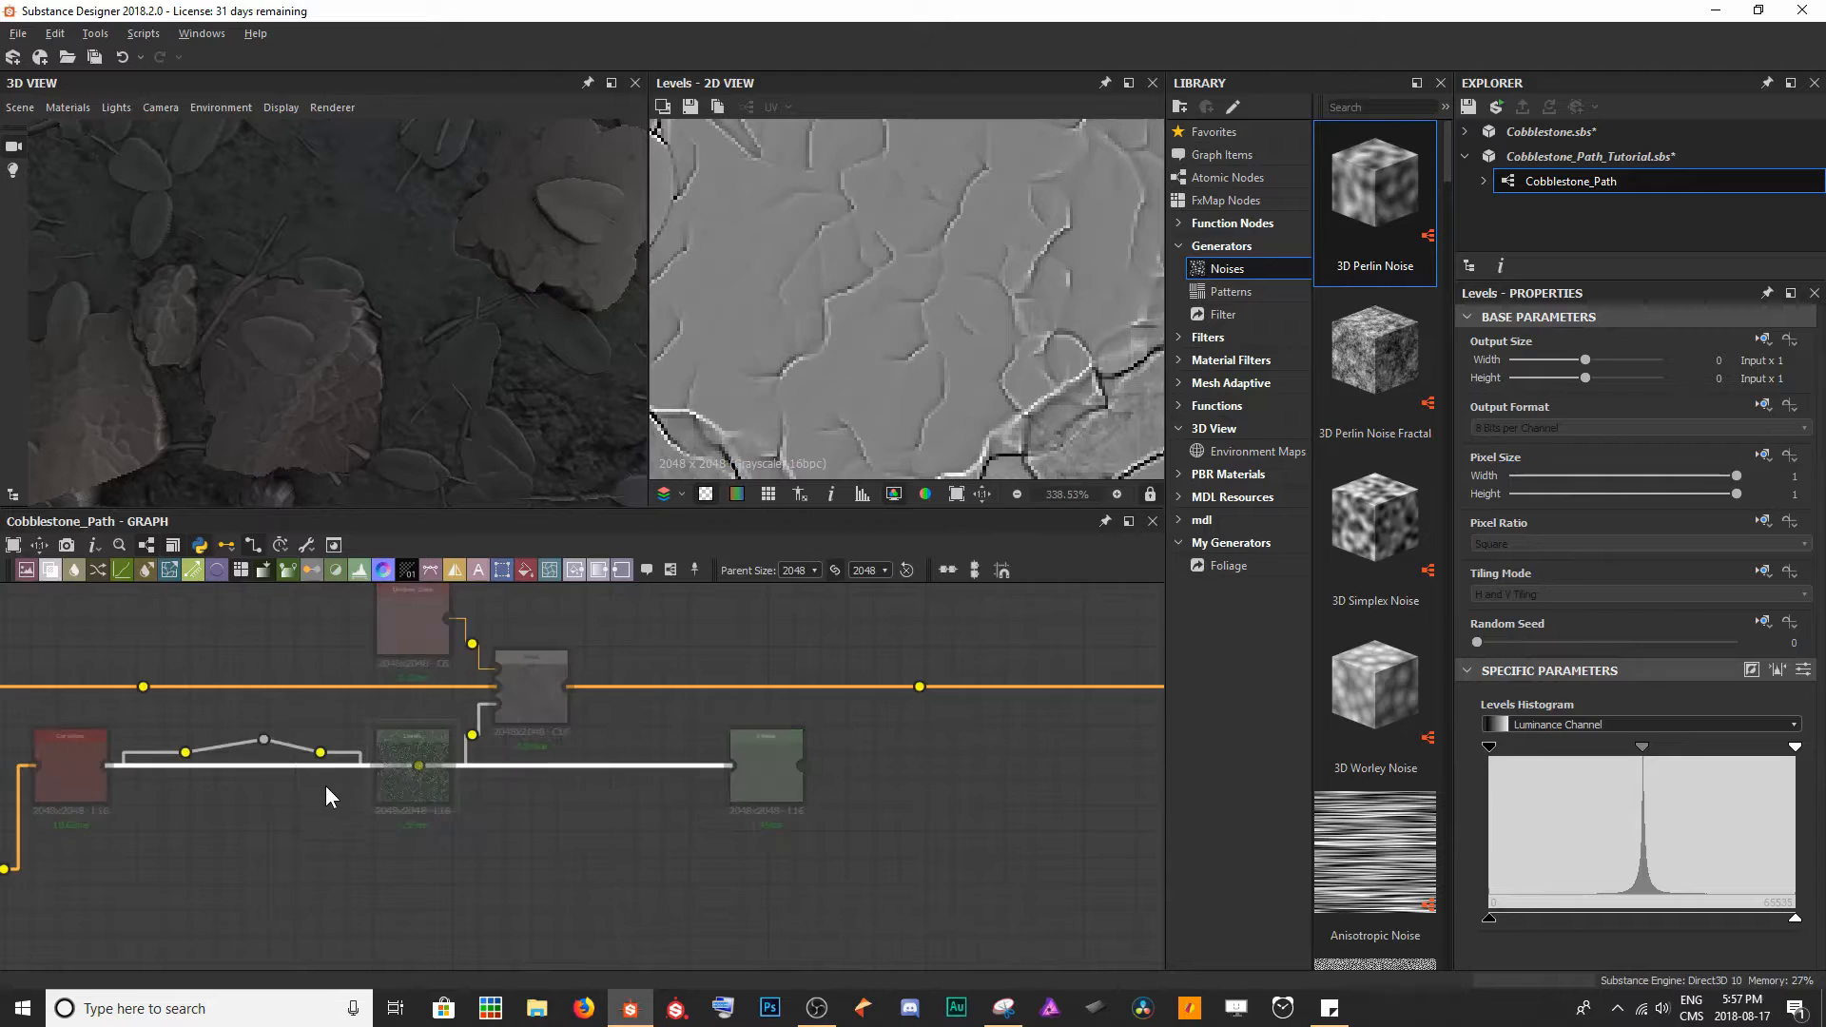
pyautogui.moveTo(430, 772); pyautogui.dragTo(413, 892)
pyautogui.moveTo(334, 785); pyautogui.dragTo(425, 764)
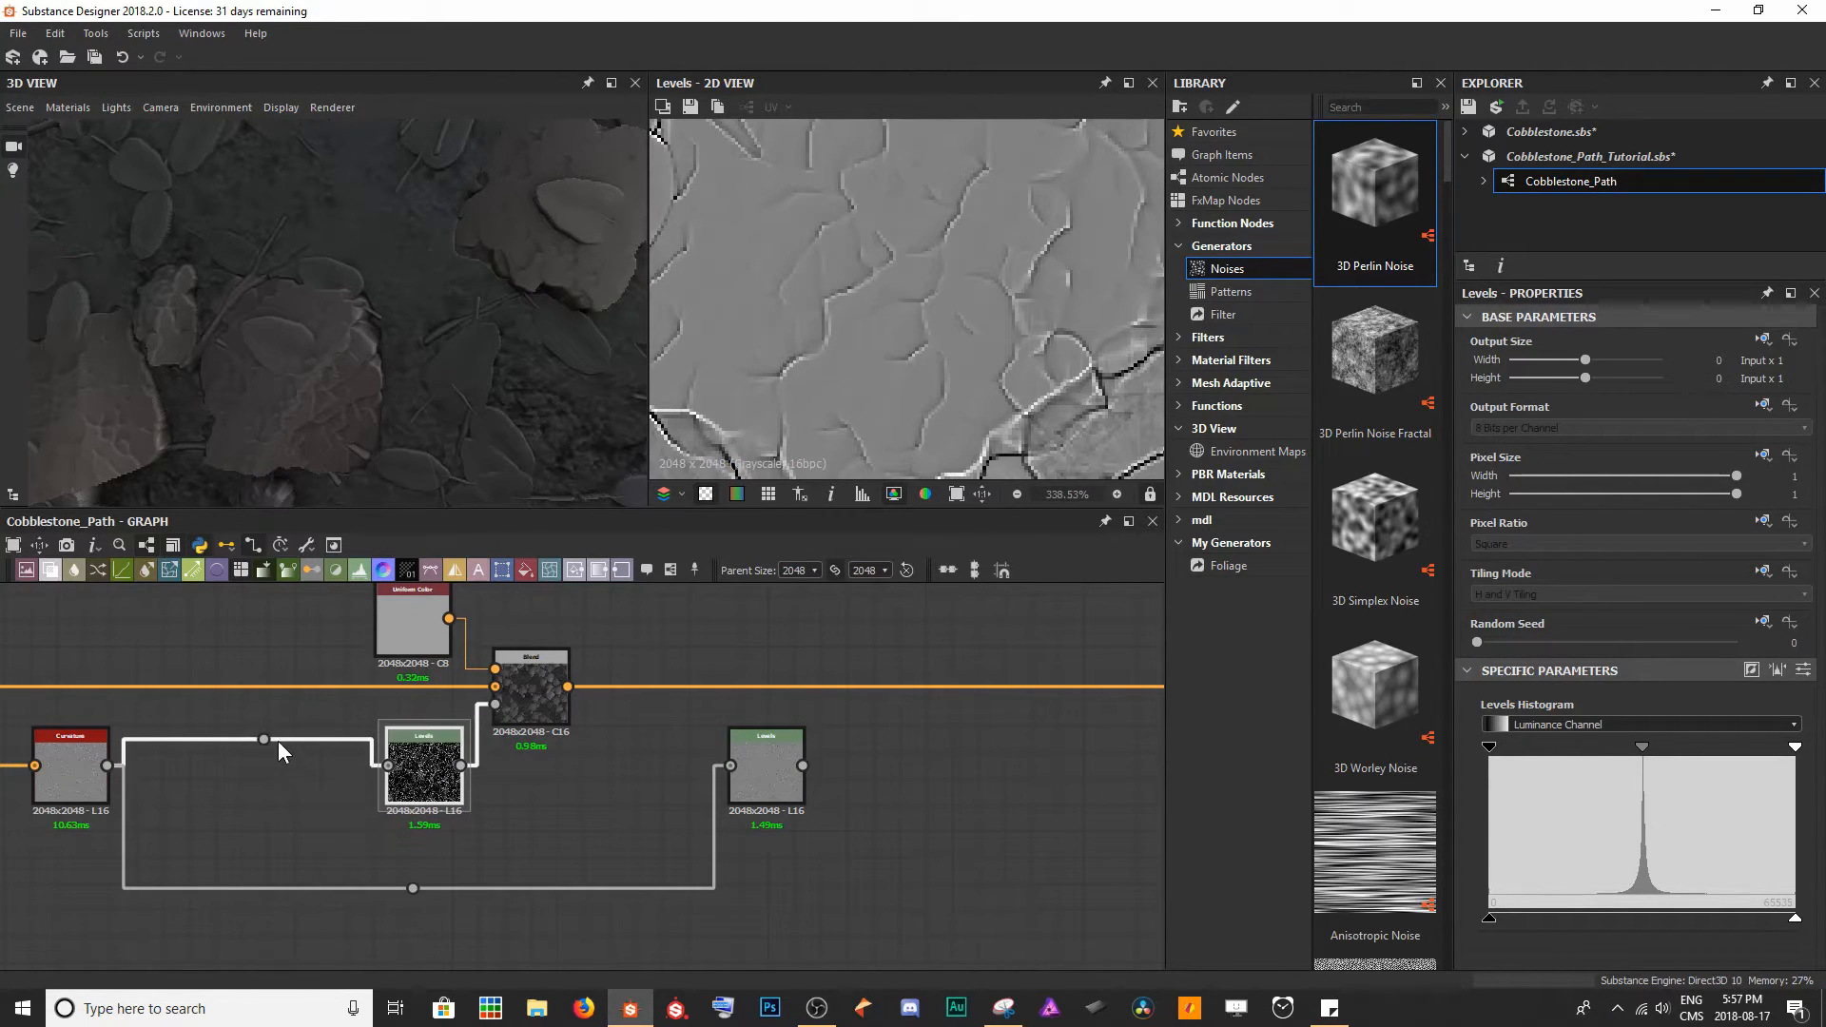
# - Straighten the wire into the first Levels node and set the second Levels node's inverted, narrow input range around the histogram peak to isolate crevices
pyautogui.moveTo(265, 741); pyautogui.dragTo(266, 765)
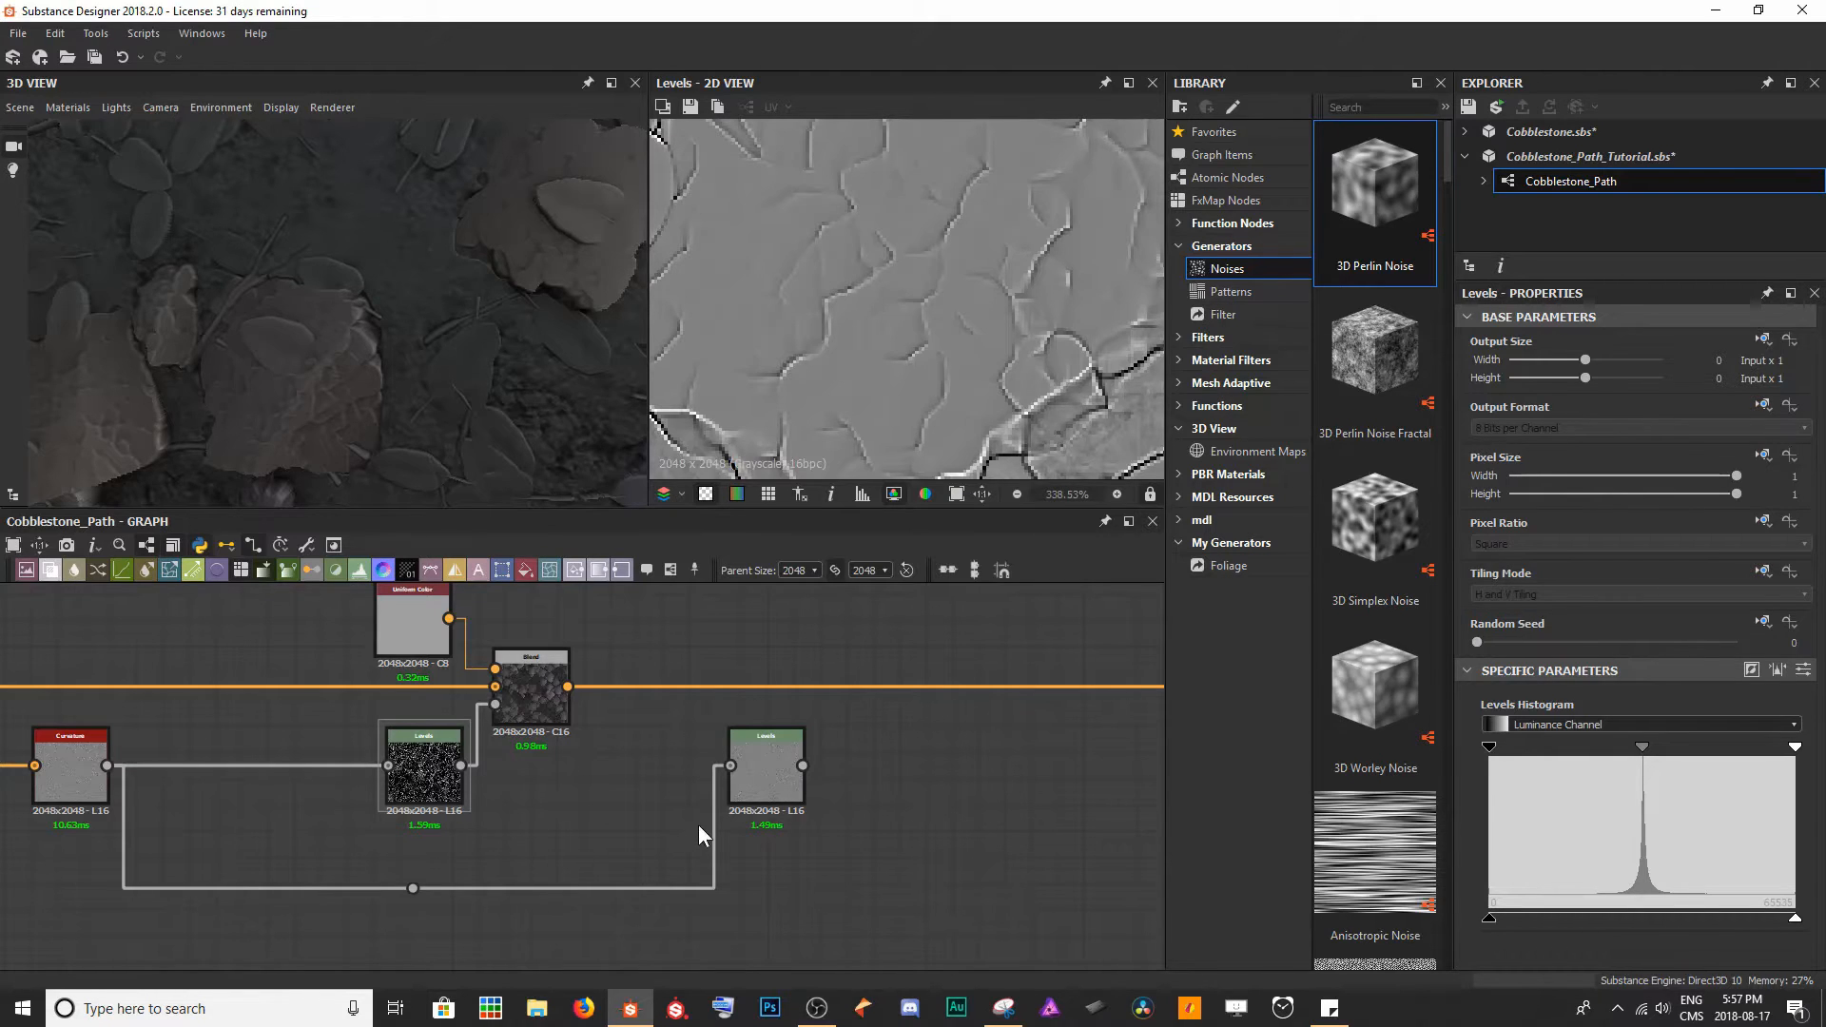
pyautogui.click(762, 778)
pyautogui.moveTo(1795, 748); pyautogui.dragTo(1649, 759)
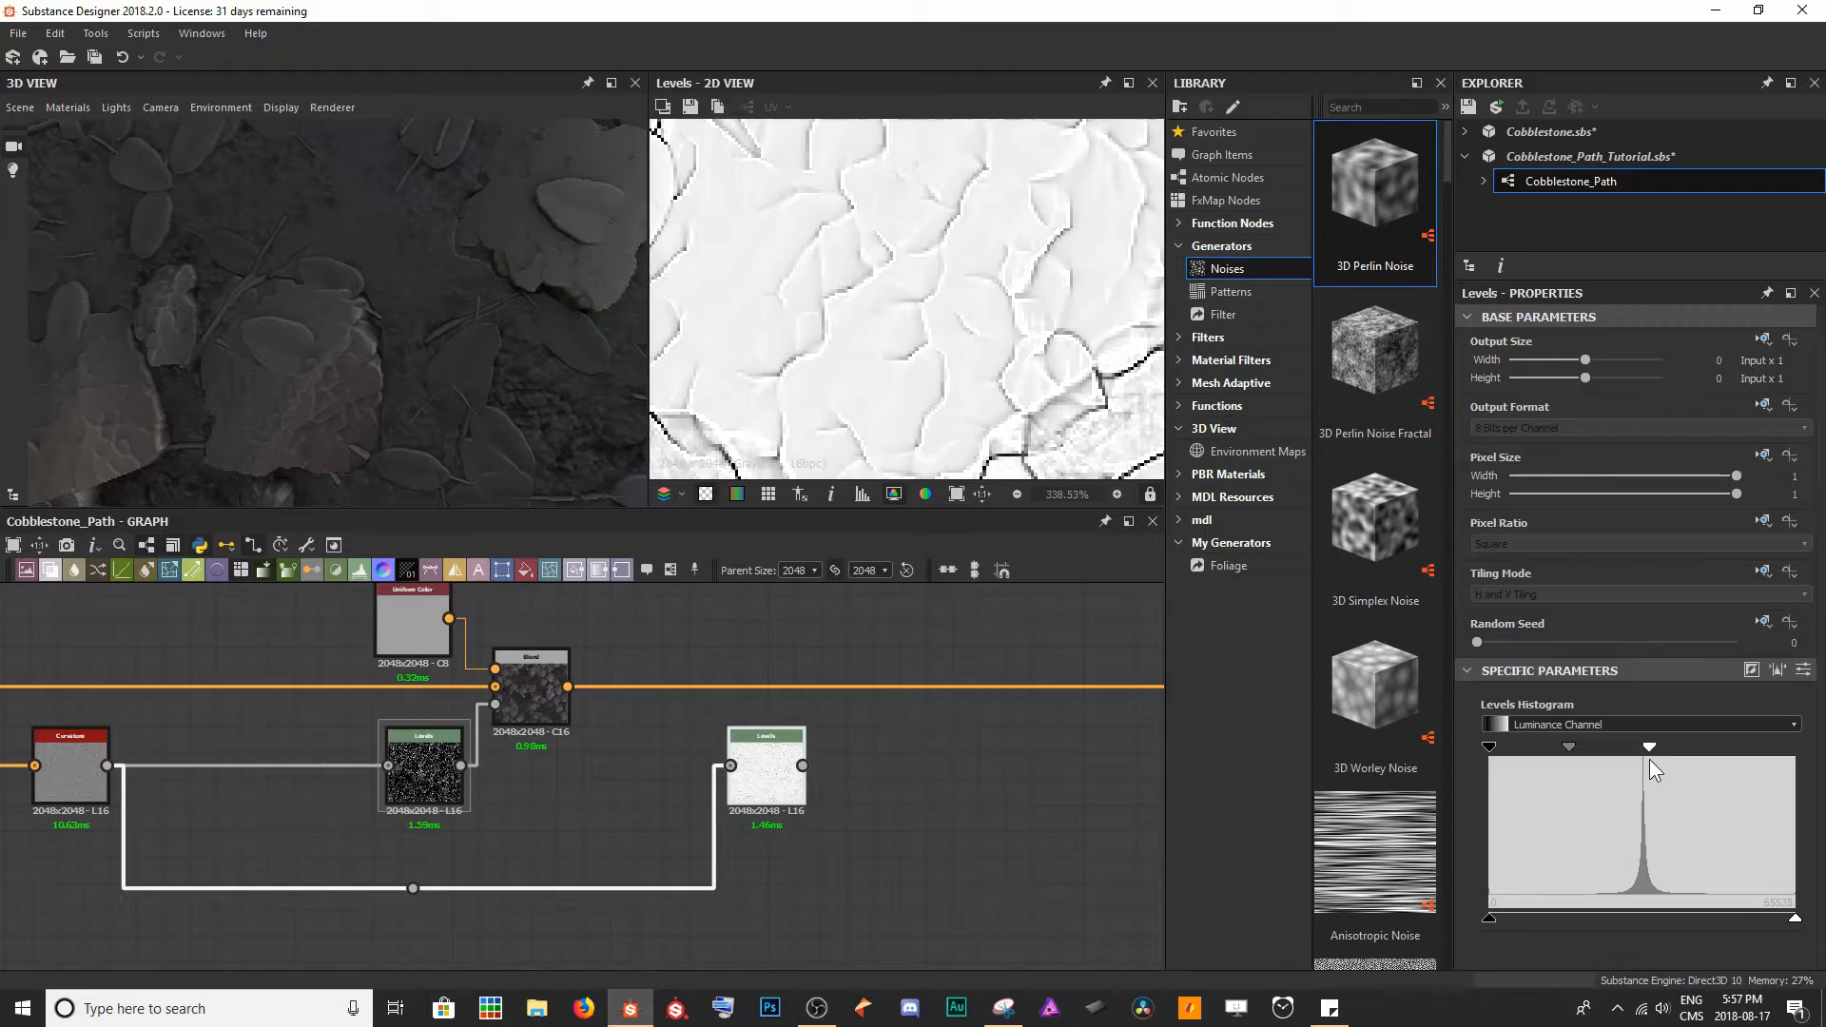
pyautogui.moveTo(1488, 747); pyautogui.dragTo(1636, 747)
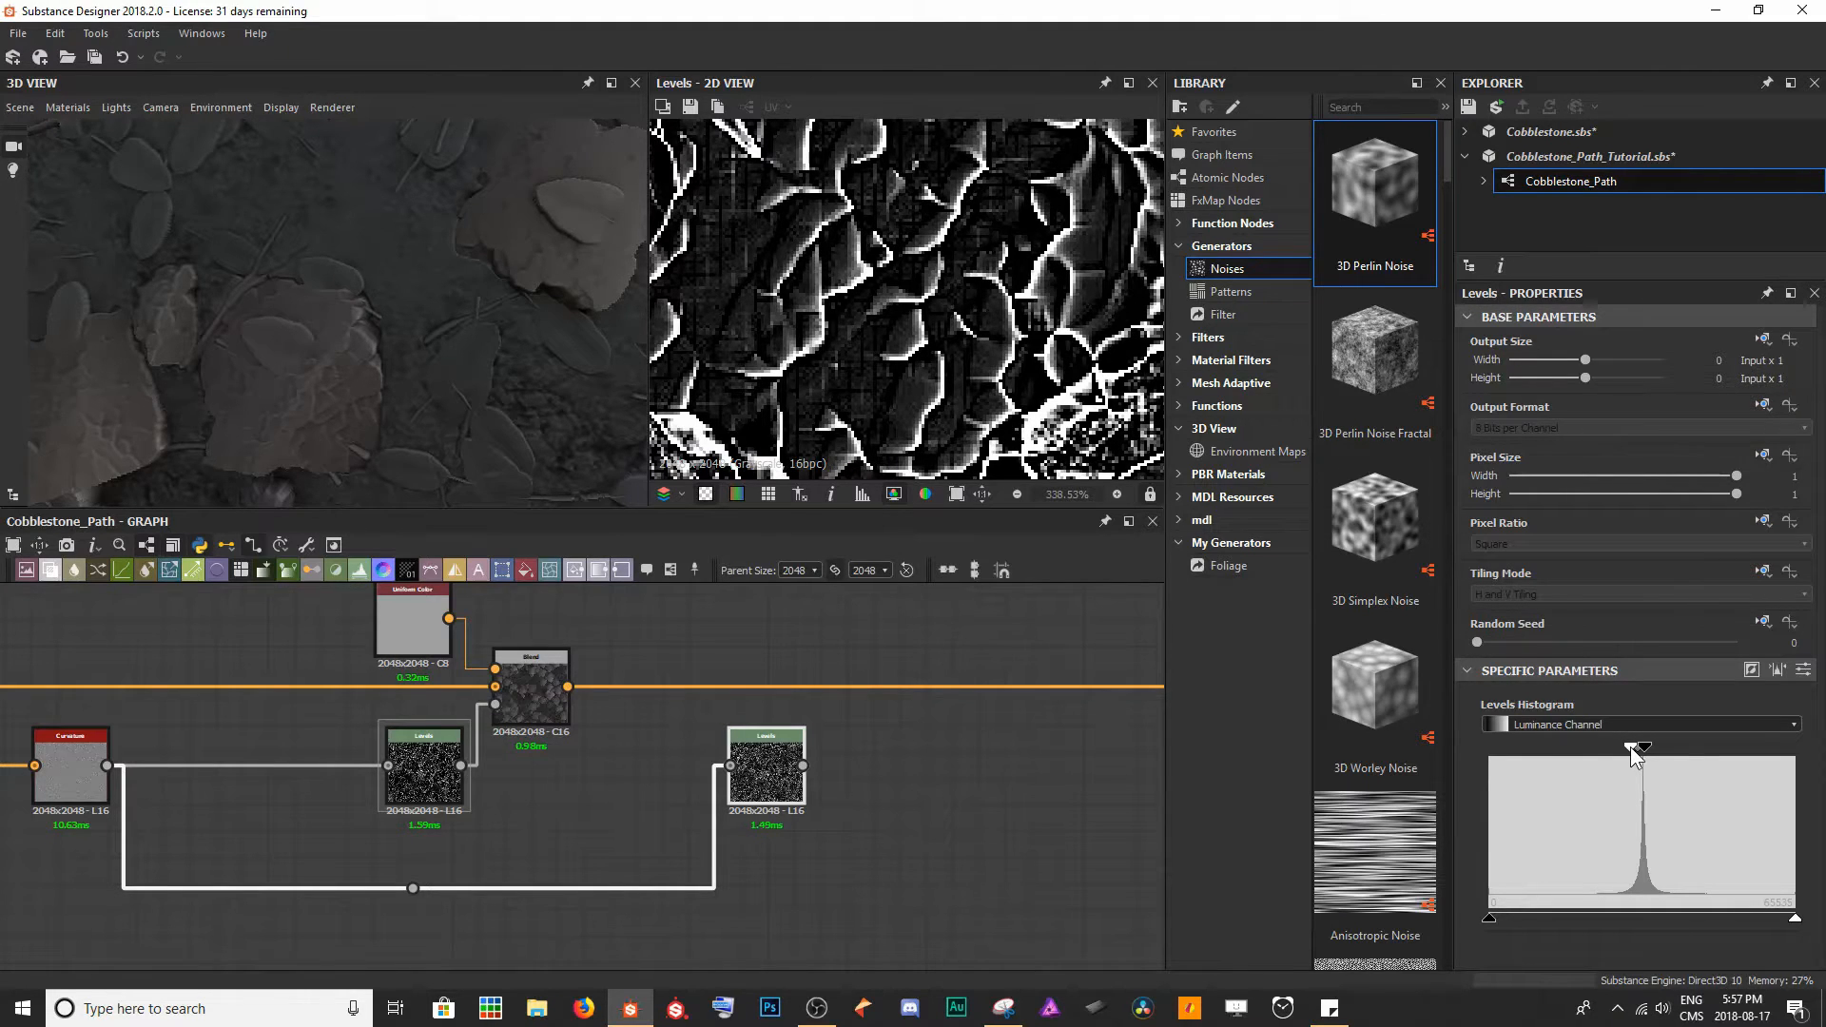
pyautogui.scroll(-3, 861, 372)
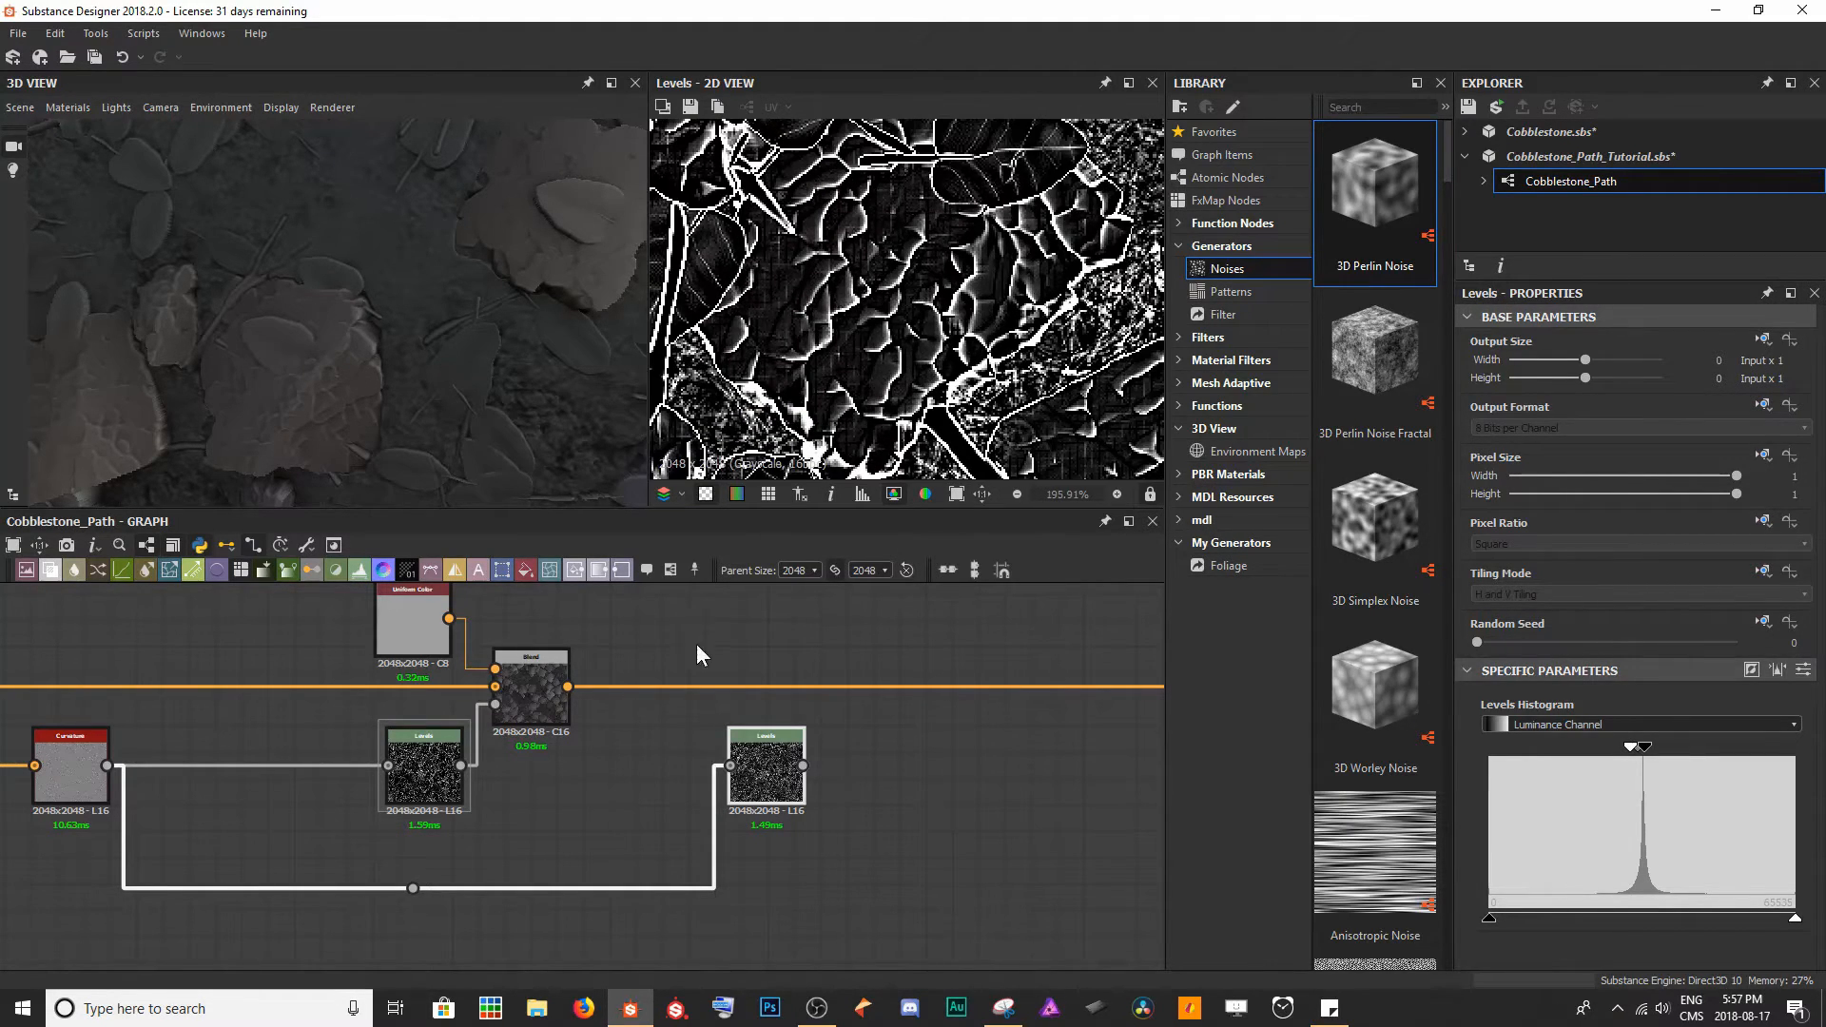
pyautogui.scroll(3, 363, 407)
pyautogui.scroll(3, 361, 399)
pyautogui.moveTo(357, 371); pyautogui.dragTo(327, 253, button='middle')
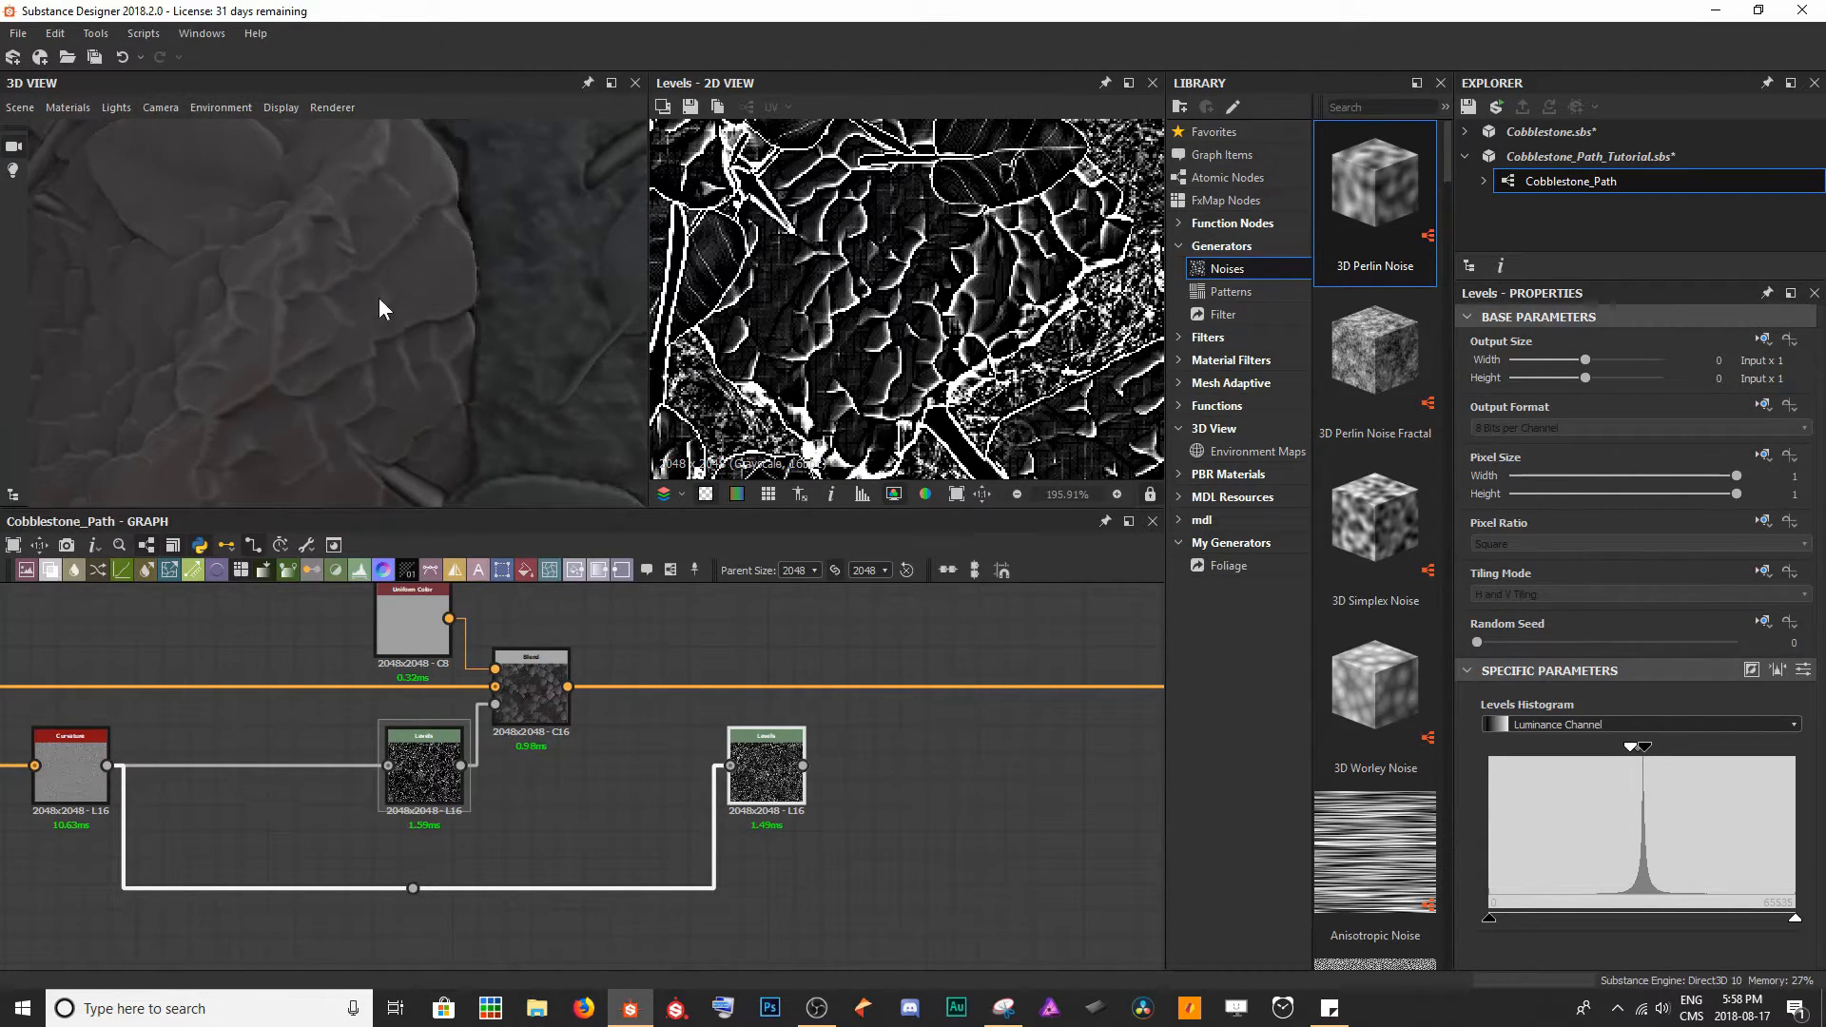
pyautogui.scroll(-4, 390, 344)
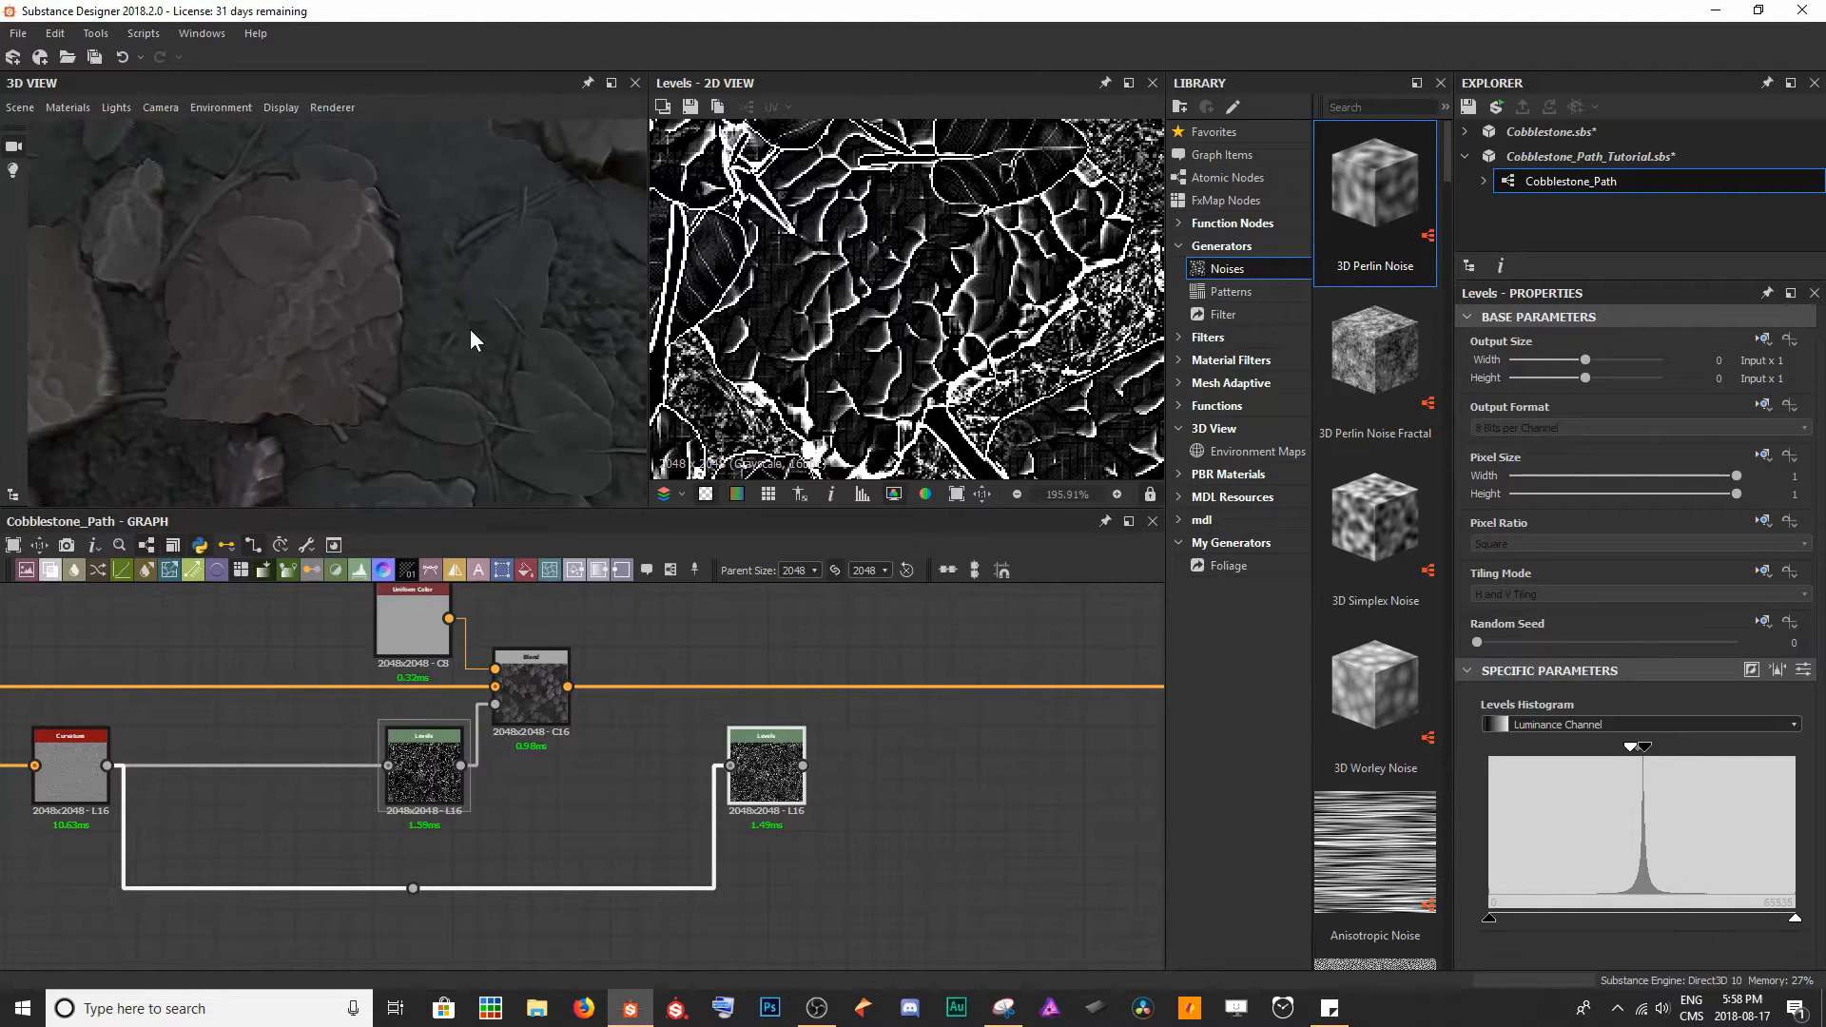
# - Move the second Levels node closer to the first and insert another Blend node into the base colour wire after it
pyautogui.moveTo(785, 785); pyautogui.dragTo(697, 784)
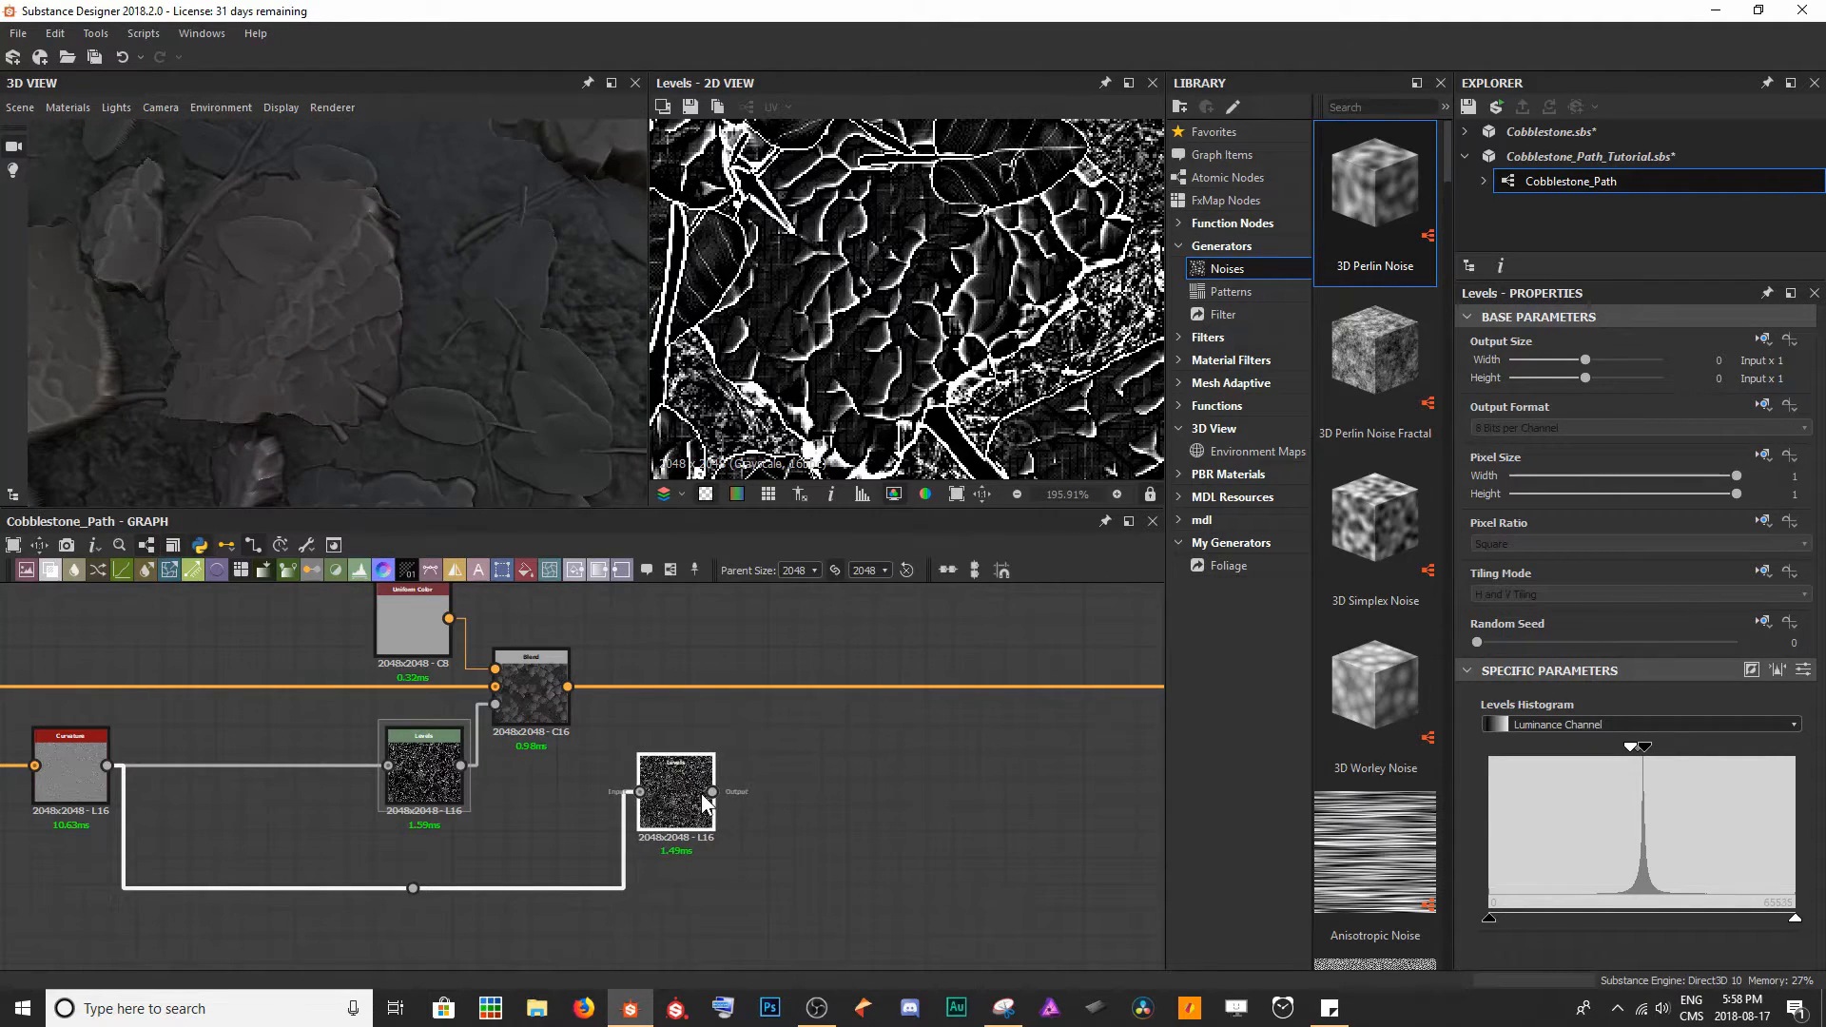
pyautogui.click(801, 778)
pyautogui.press('space')
pyautogui.write('blend')
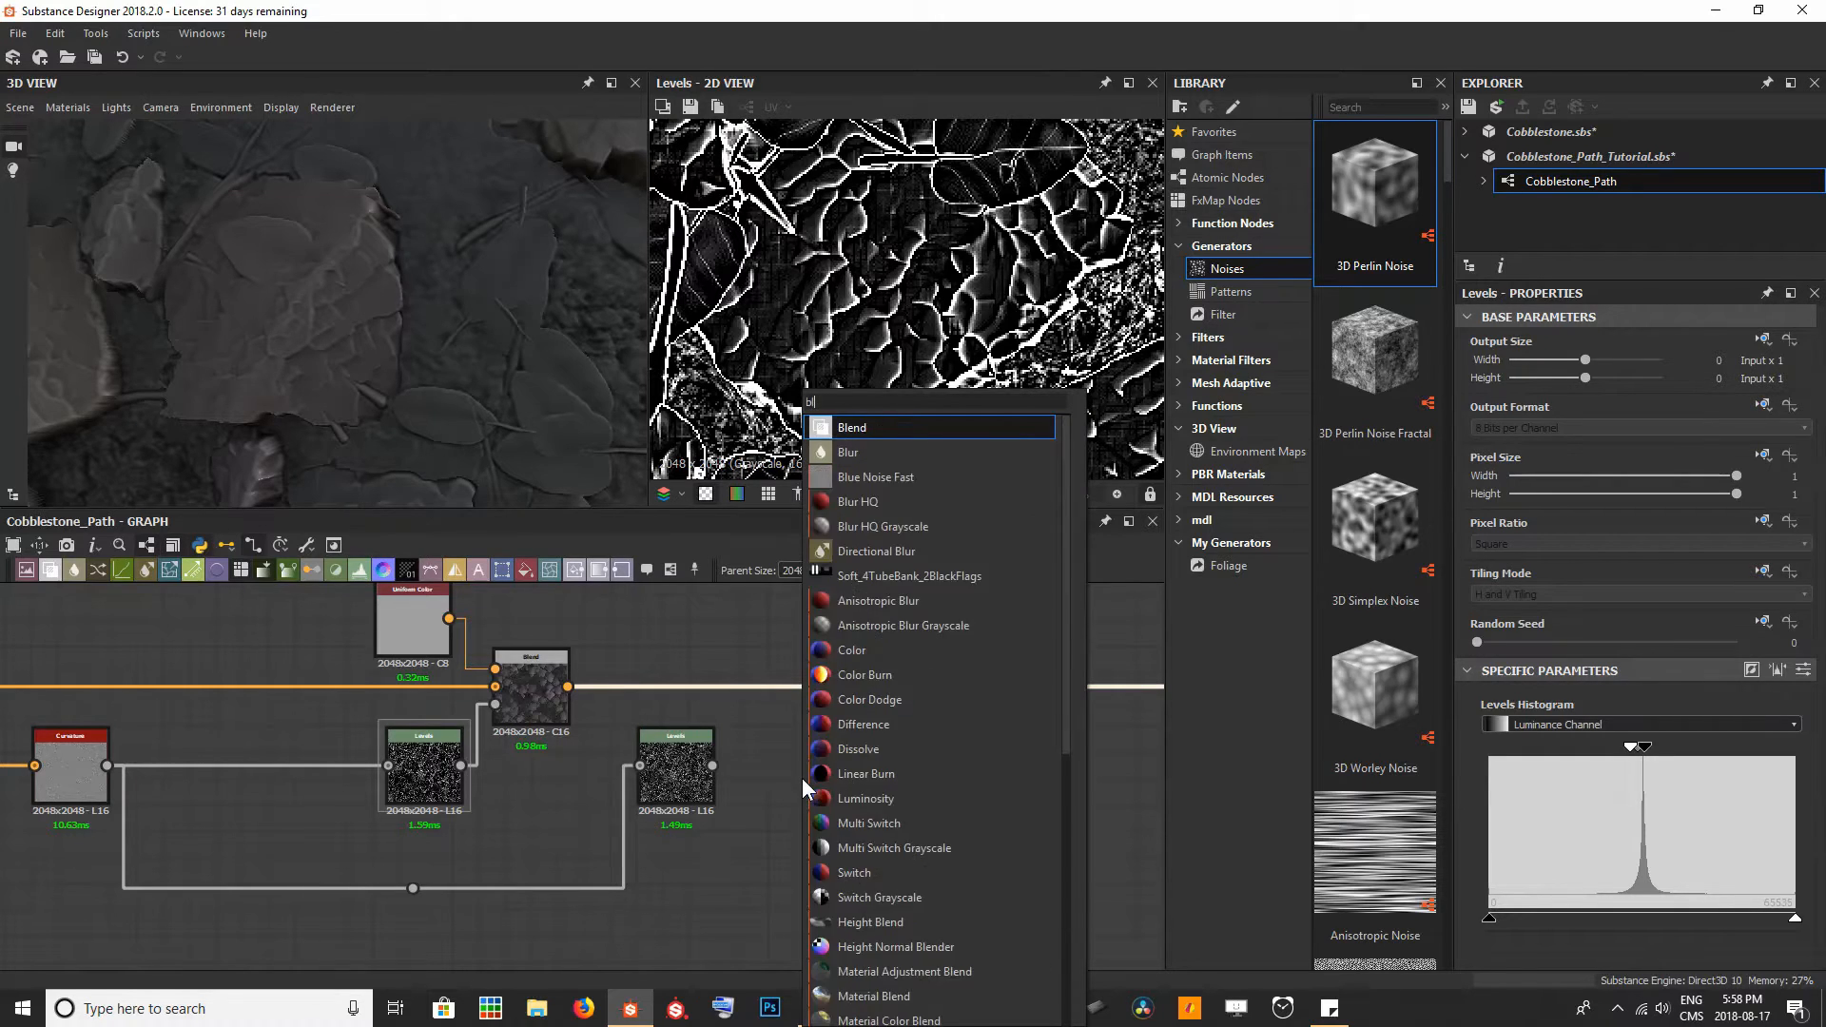
pyautogui.press('Return')
pyautogui.moveTo(902, 700); pyautogui.dragTo(843, 691)
# - Duplicate the light grey Uniform Color node and feed the copy into the new Blend's foreground
pyautogui.moveTo(738, 689); pyautogui.dragTo(634, 816, button='middle')
pyautogui.click(293, 758)
pyautogui.hotkey('ctrl', 'c')
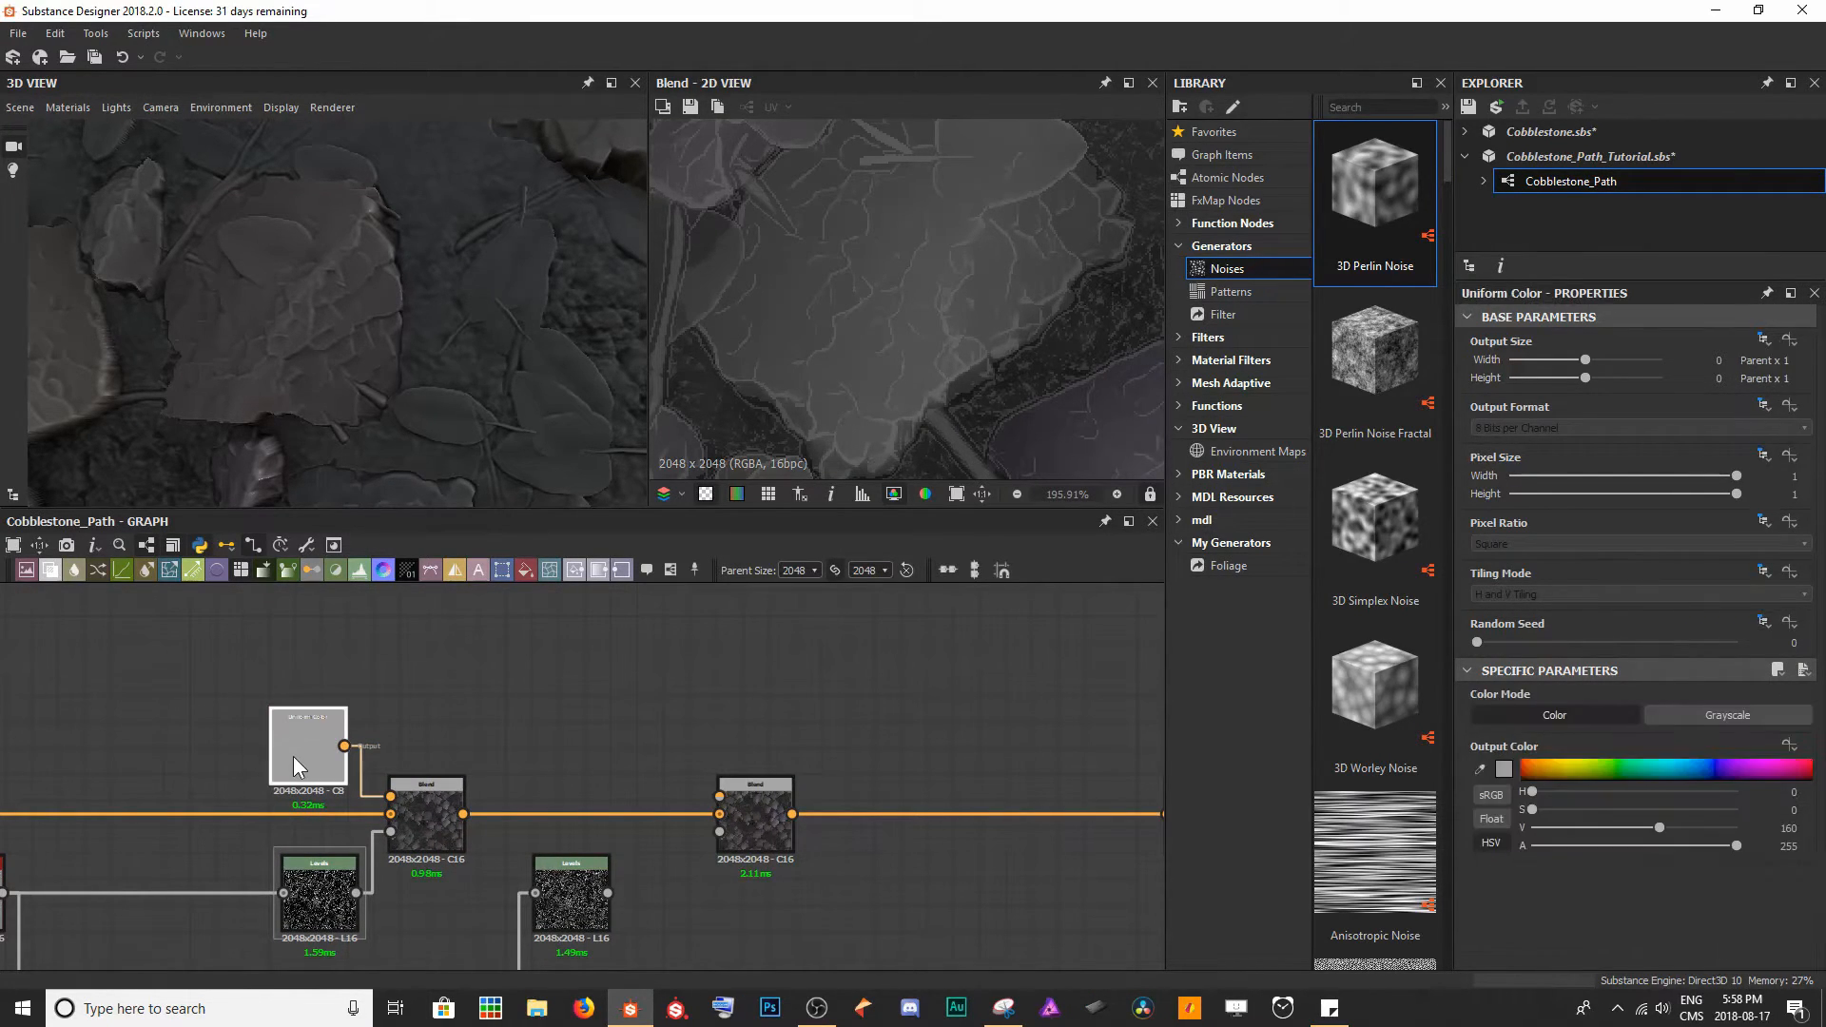
pyautogui.hotkey('ctrl', 'v')
pyautogui.moveTo(578, 784); pyautogui.dragTo(720, 797)
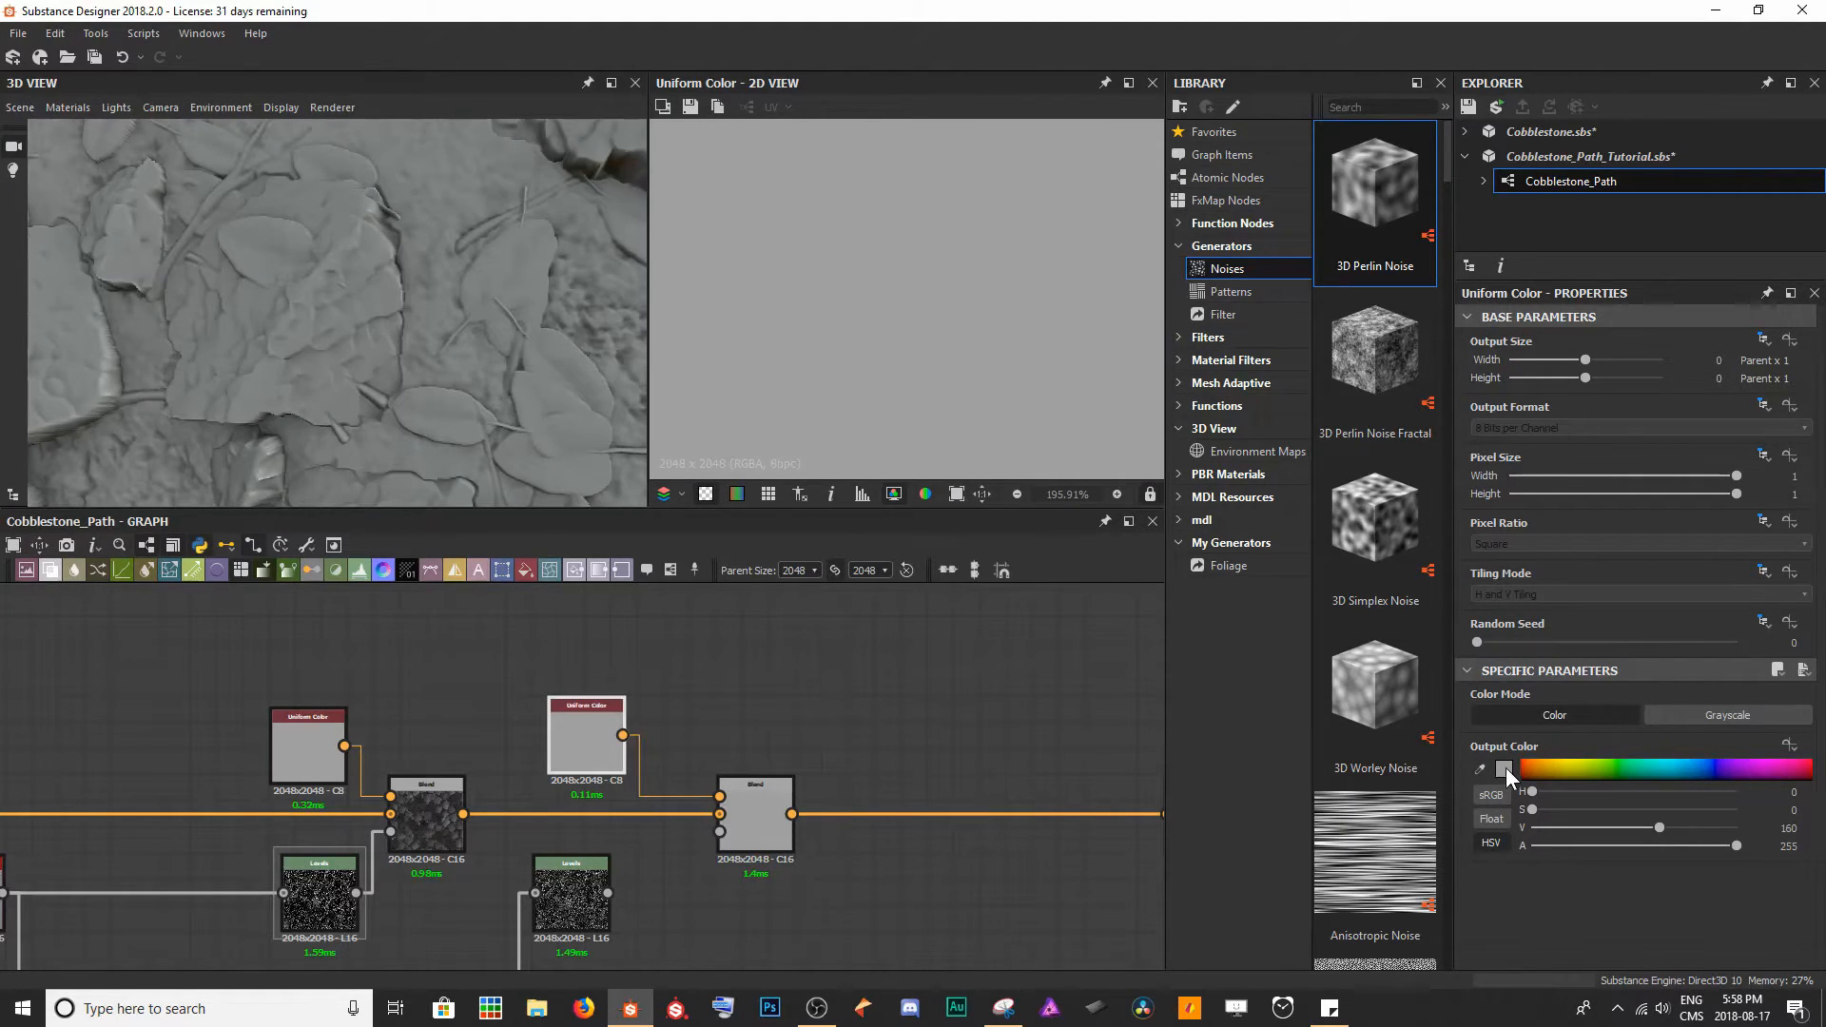
# - Set the copied Uniform Color to a dark brown with hue 14, saturation 96 and value 45
pyautogui.click(1505, 768)
pyautogui.click(578, 590)
pyautogui.moveTo(580, 591); pyautogui.dragTo(530, 571)
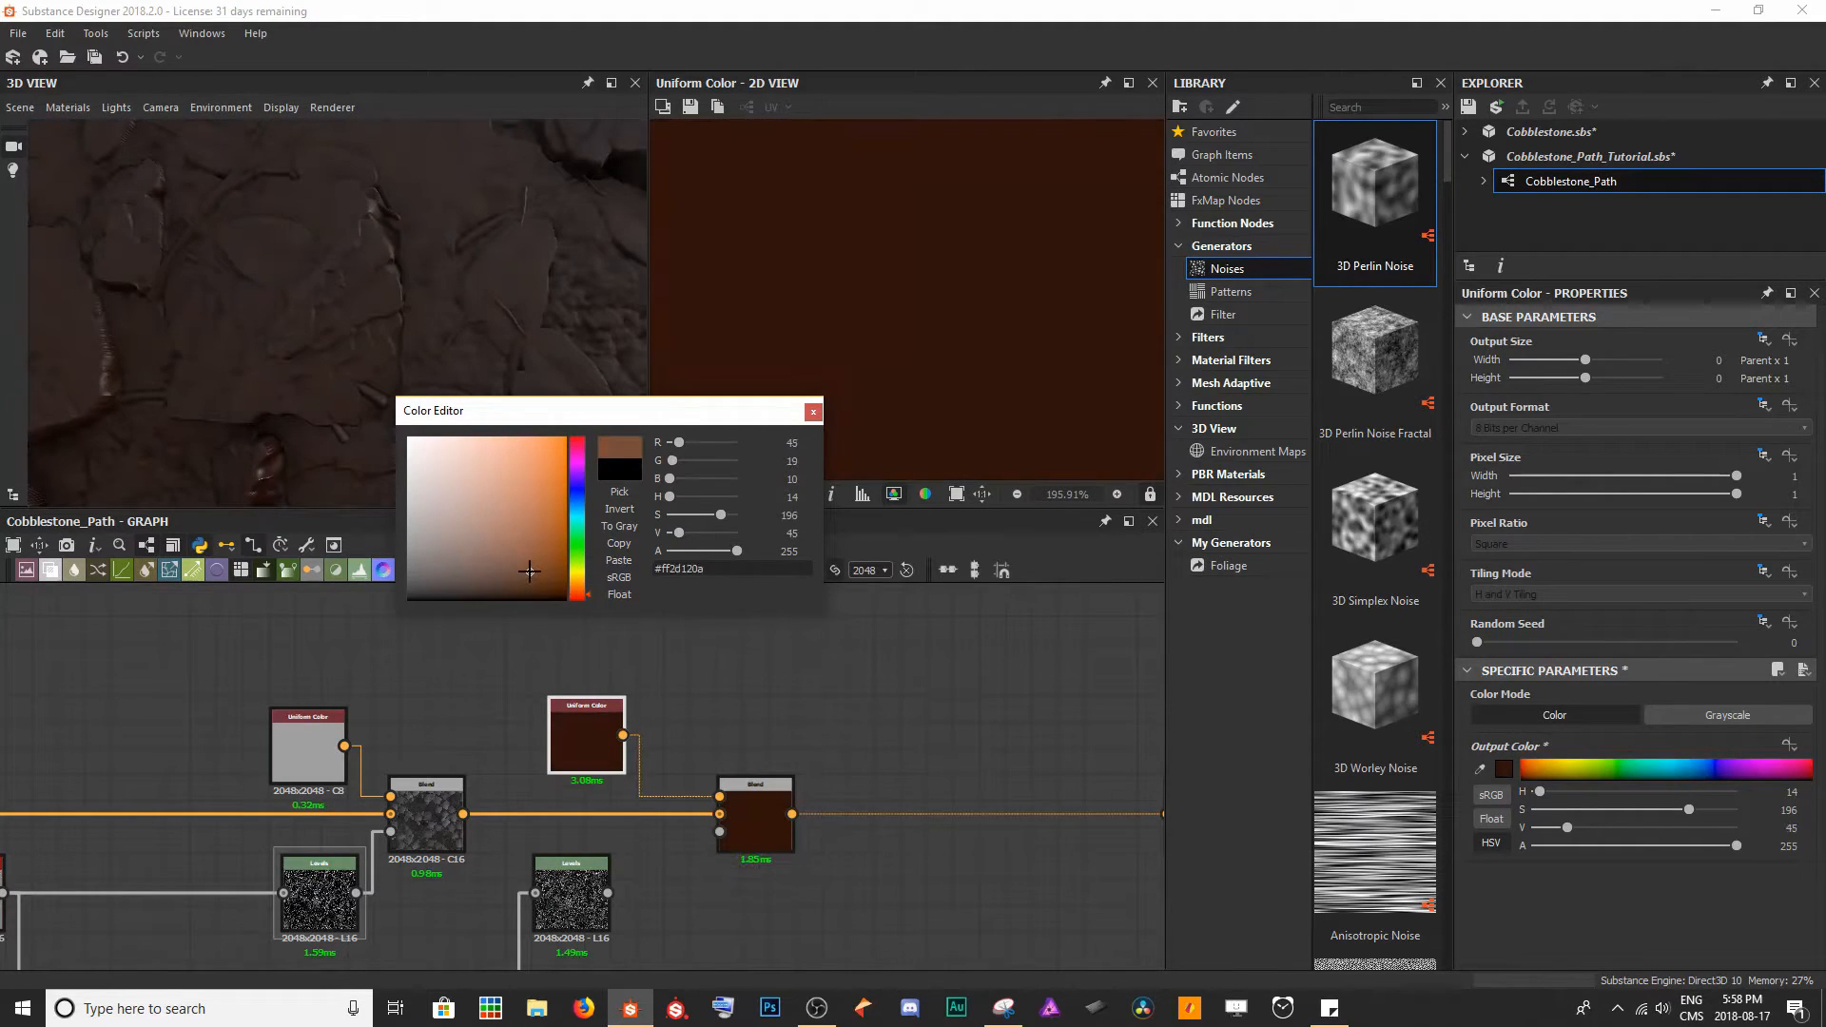
pyautogui.moveTo(720, 515); pyautogui.dragTo(693, 519)
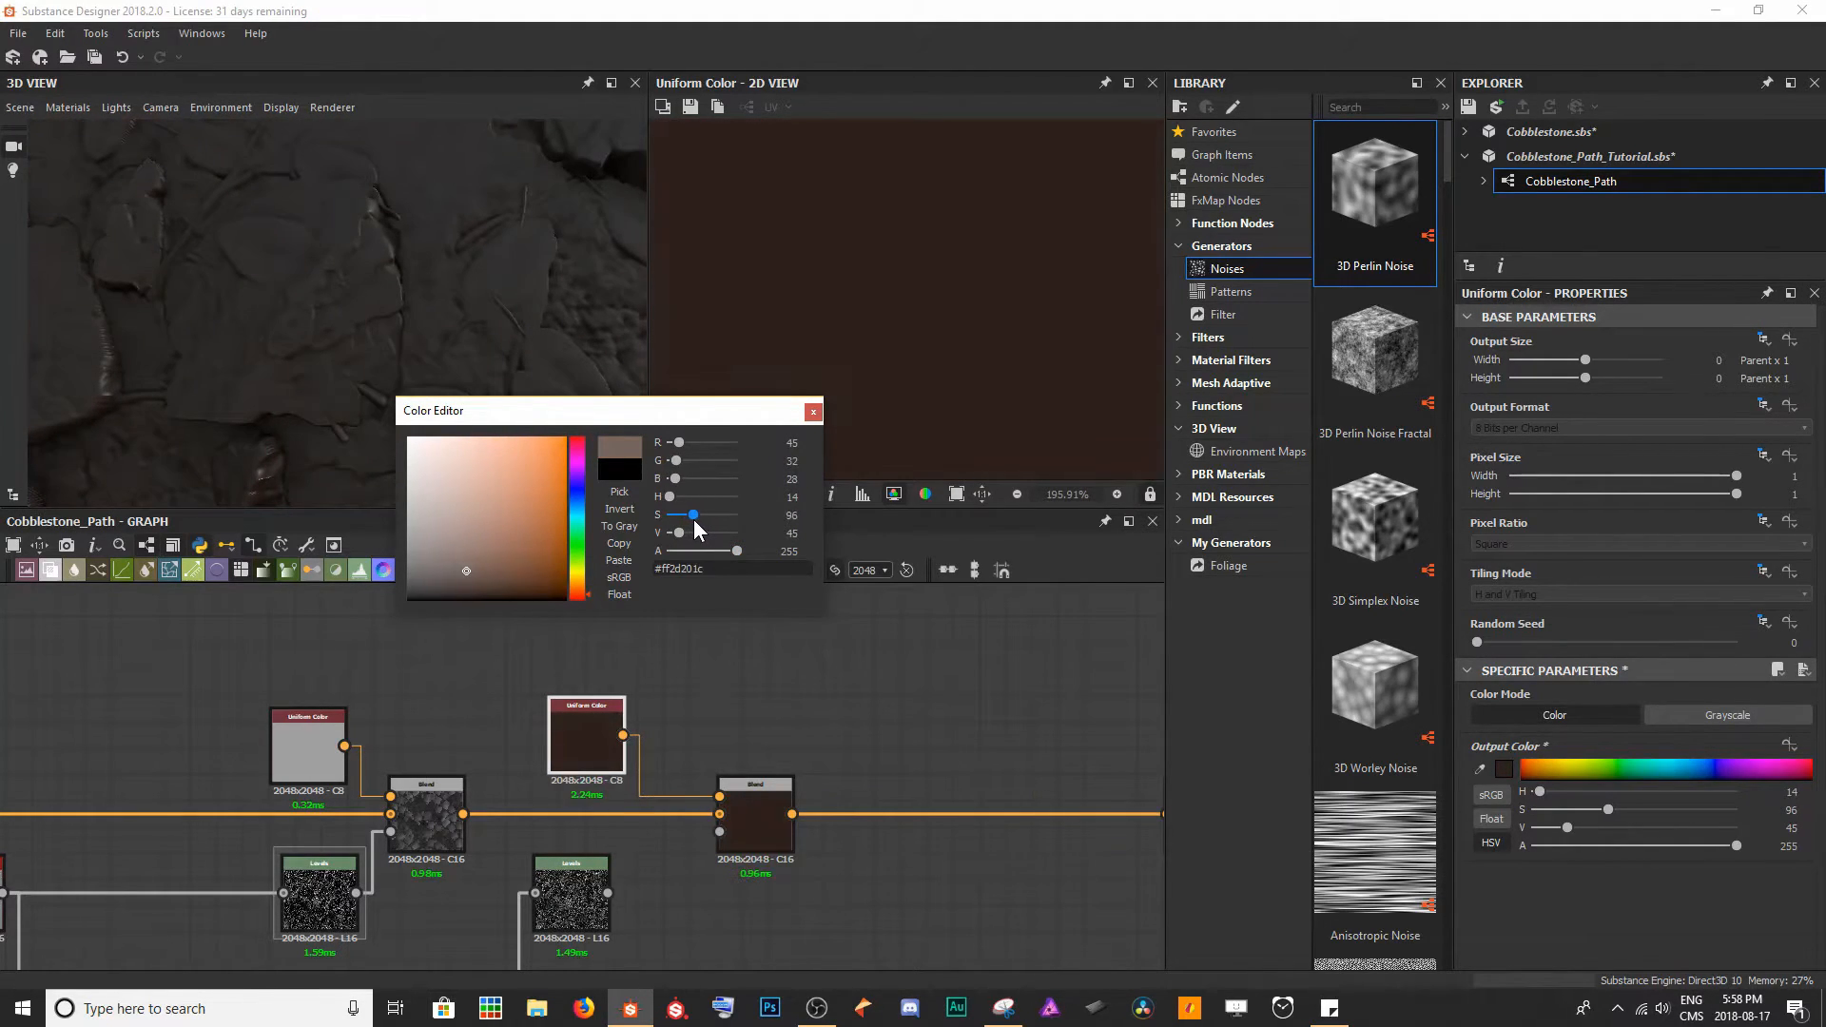
pyautogui.click(813, 413)
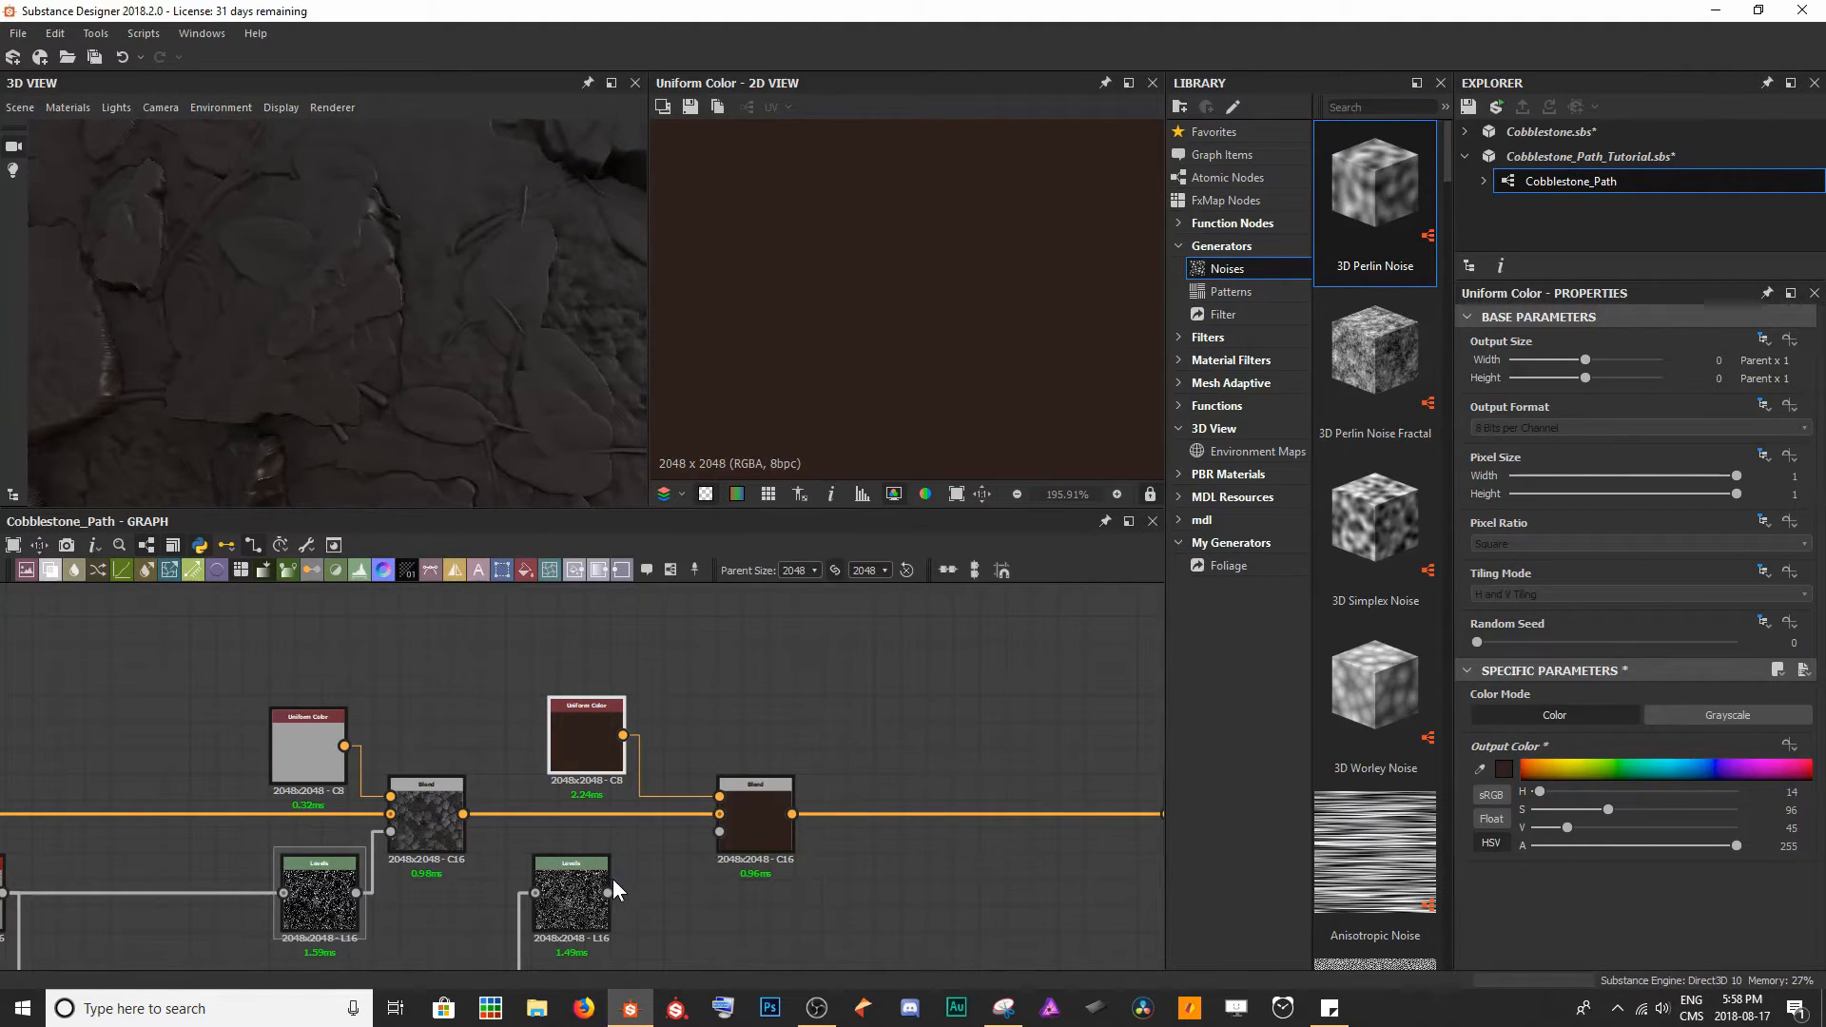
# - Connect the second Levels node to the new Blend's opacity input and set the Blend's opacity to 0.4
pyautogui.moveTo(608, 893); pyautogui.dragTo(719, 831)
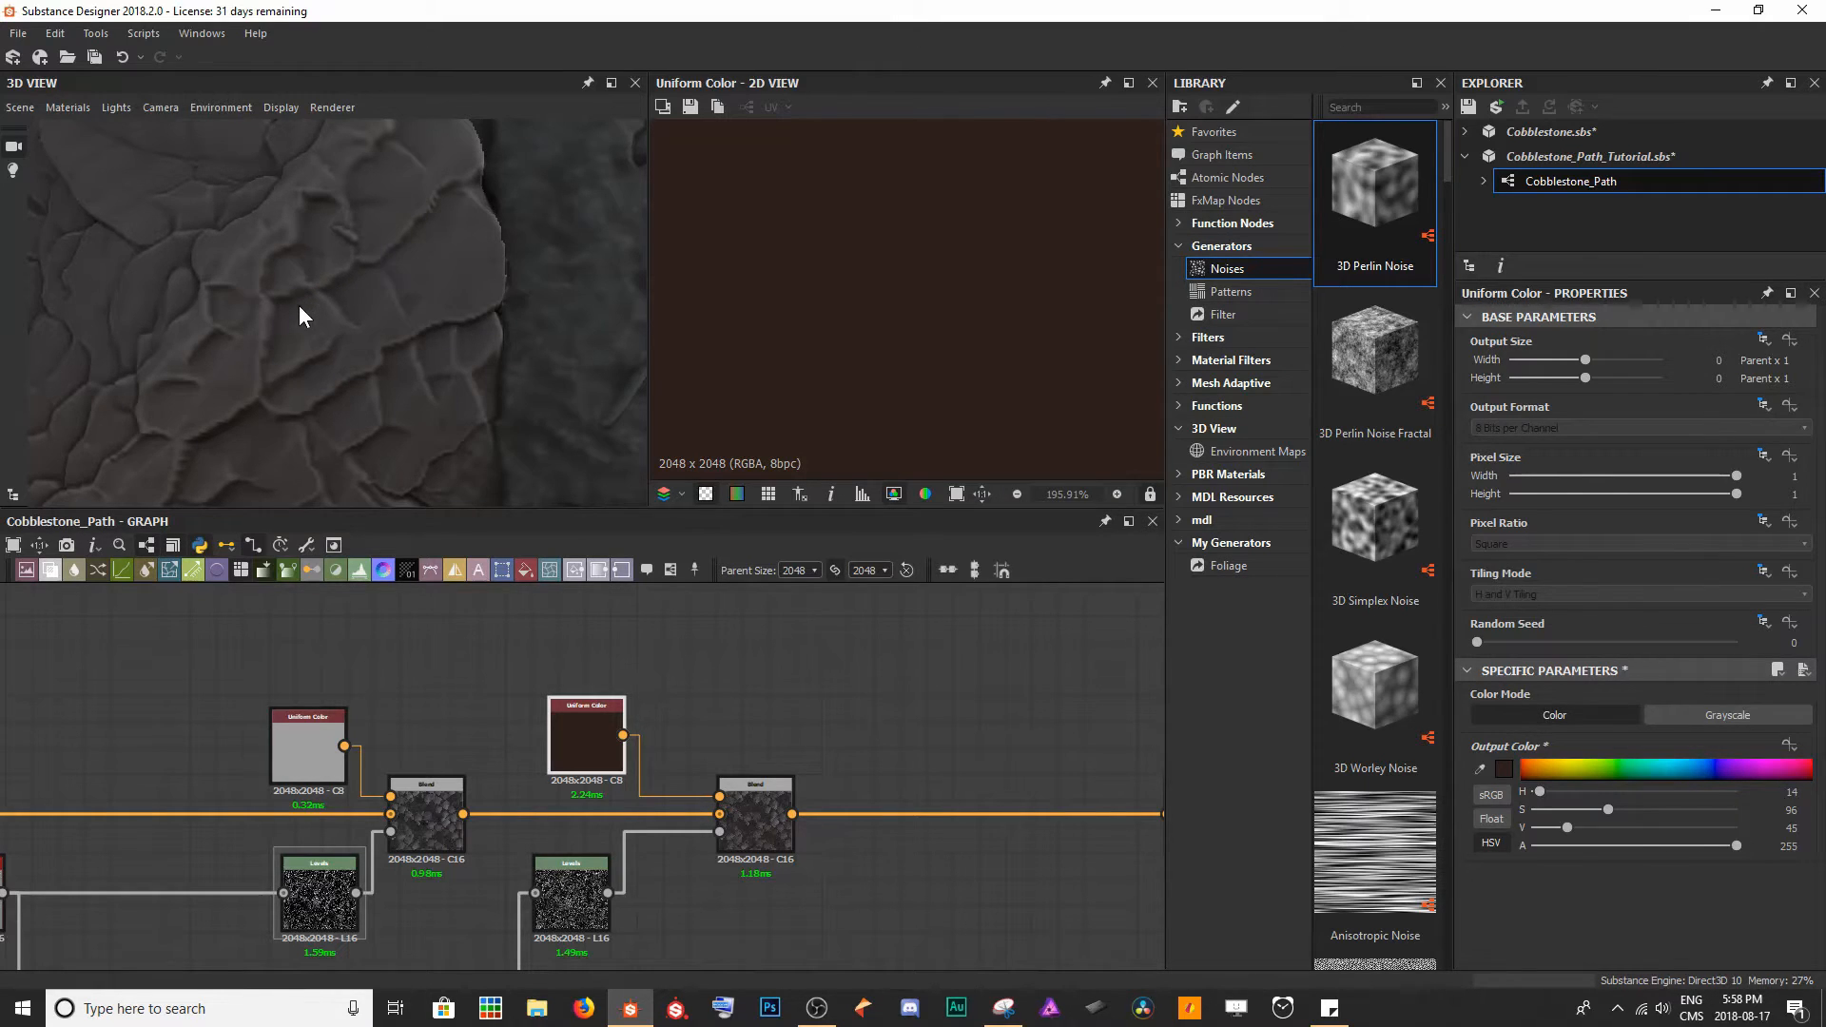
pyautogui.click(755, 824)
pyautogui.moveTo(1734, 714); pyautogui.dragTo(1581, 726)
# - Compare the base colour before the cavity detail, after the edge highlight Blend and after the dark crevice Blend
pyautogui.scroll(-2, 273, 320)
pyautogui.moveTo(259, 716); pyautogui.dragTo(687, 645, button='middle')
pyautogui.click(82, 738)
pyautogui.doubleClick(82, 744)
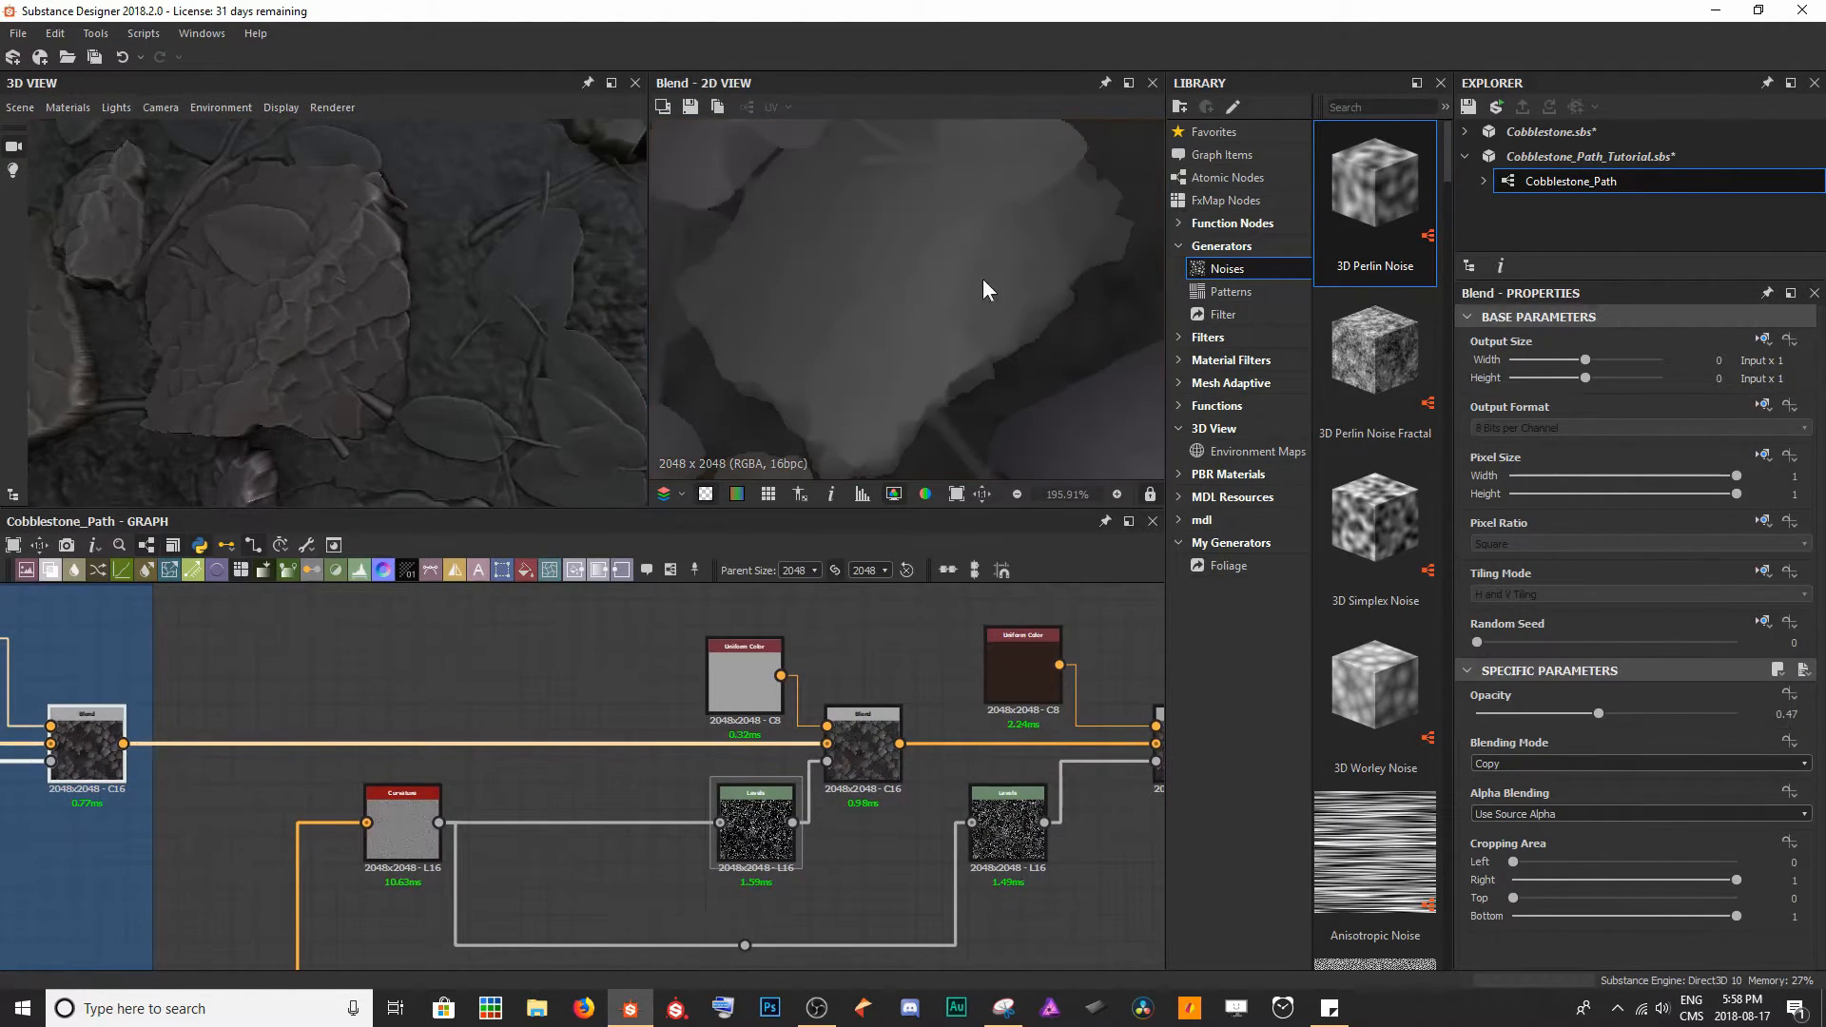
pyautogui.moveTo(859, 819); pyautogui.dragTo(568, 808, button='middle')
pyautogui.doubleClick(585, 732)
pyautogui.rightClick(585, 732)
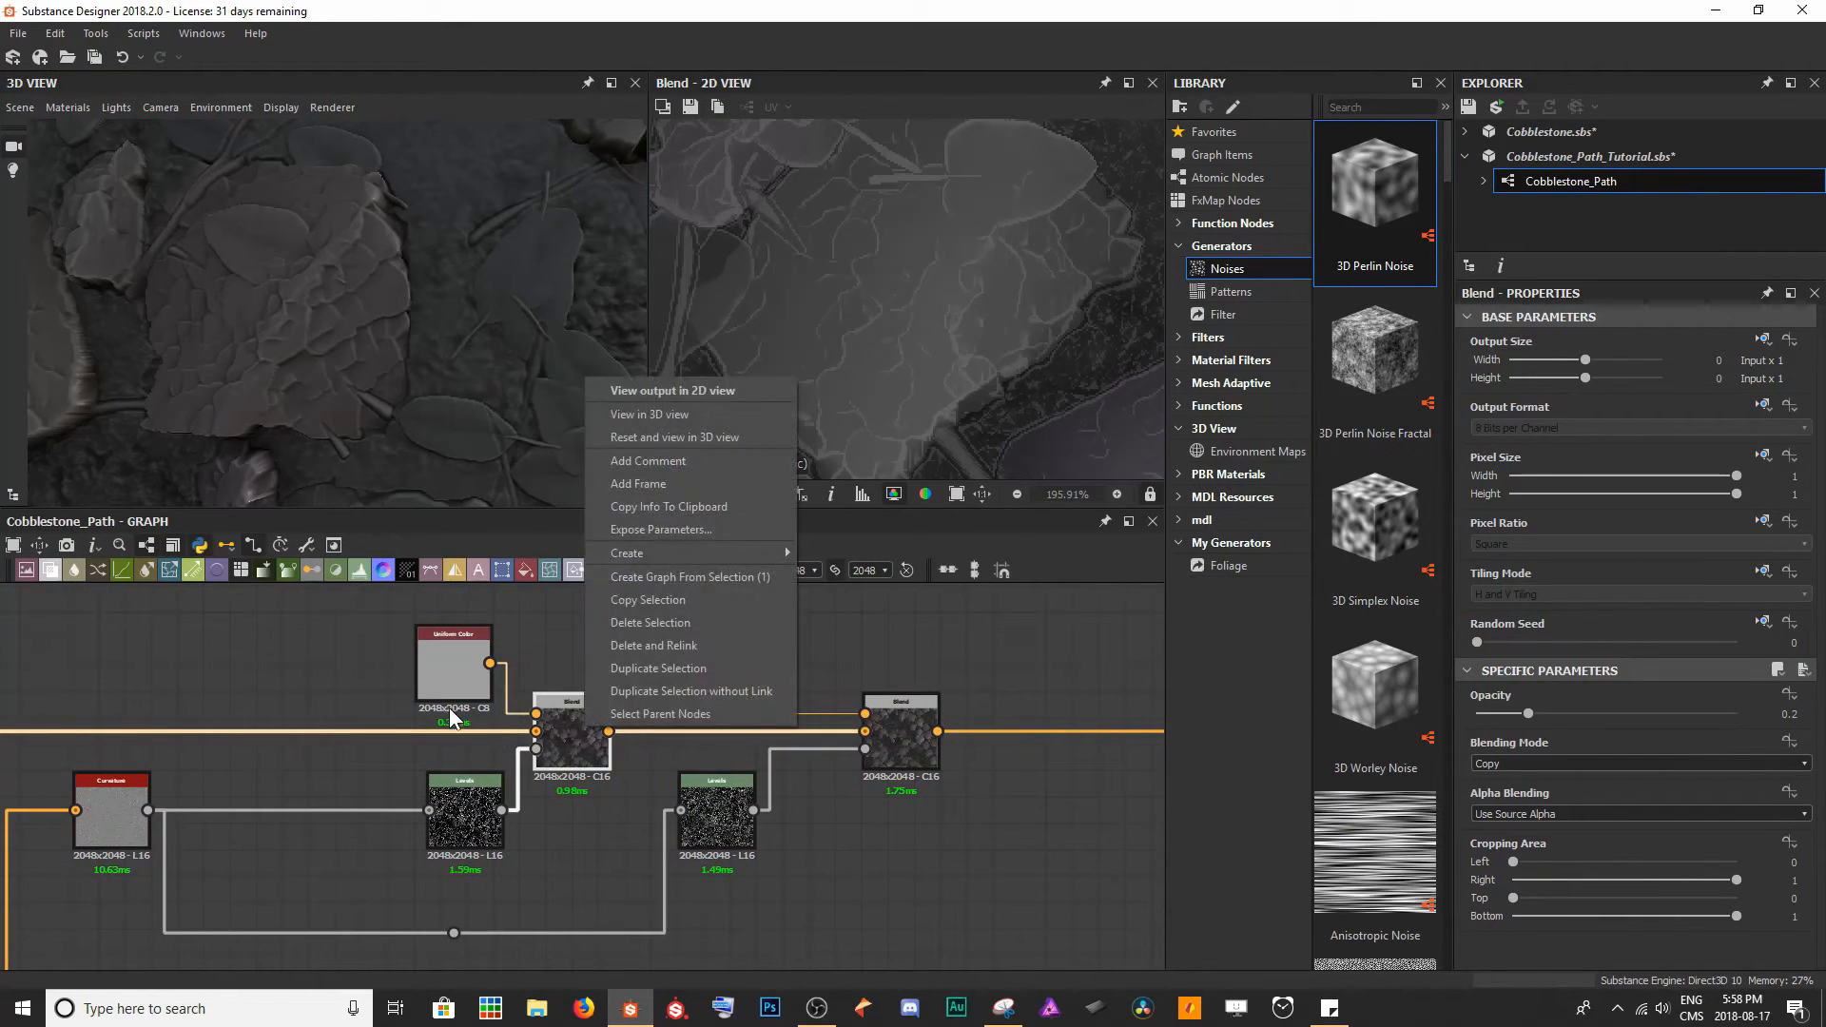
pyautogui.press('Escape')
pyautogui.doubleClick(913, 728)
pyautogui.scroll(3, 963, 287)
pyautogui.moveTo(944, 286); pyautogui.dragTo(864, 298, button='middle')
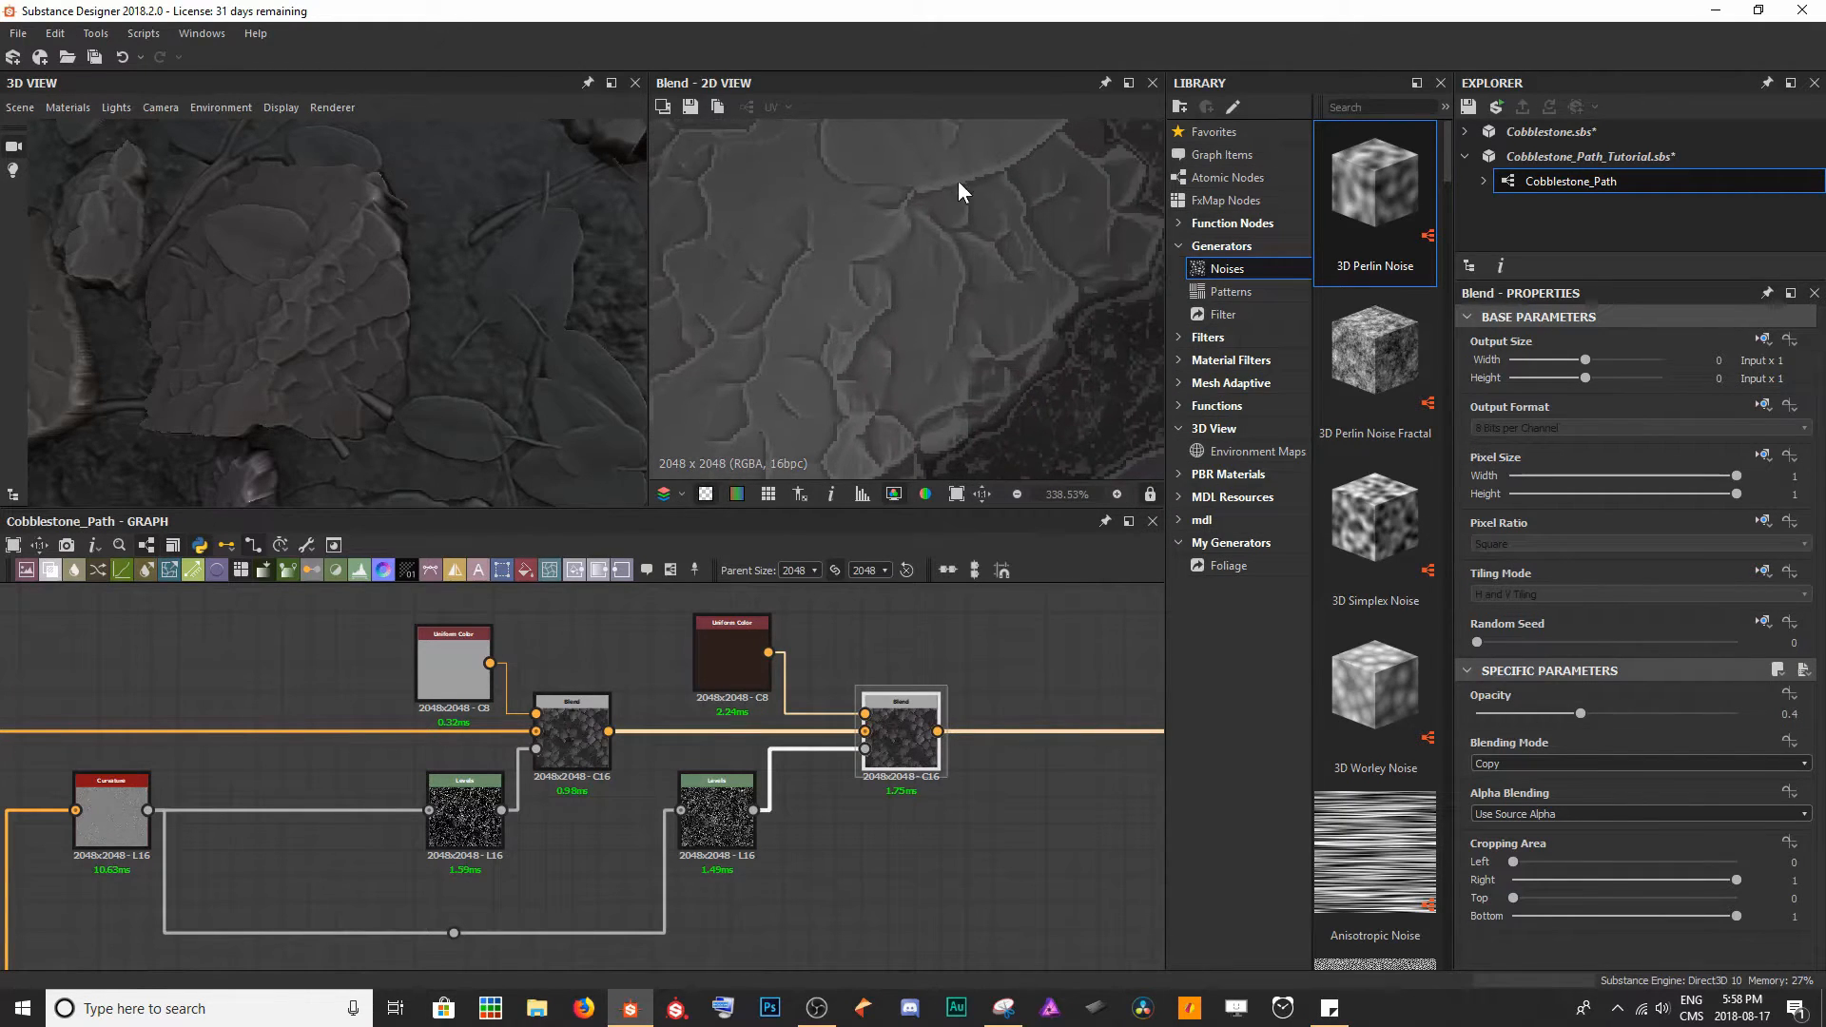
pyautogui.scroll(-4, 1014, 291)
pyautogui.scroll(-3, 1012, 310)
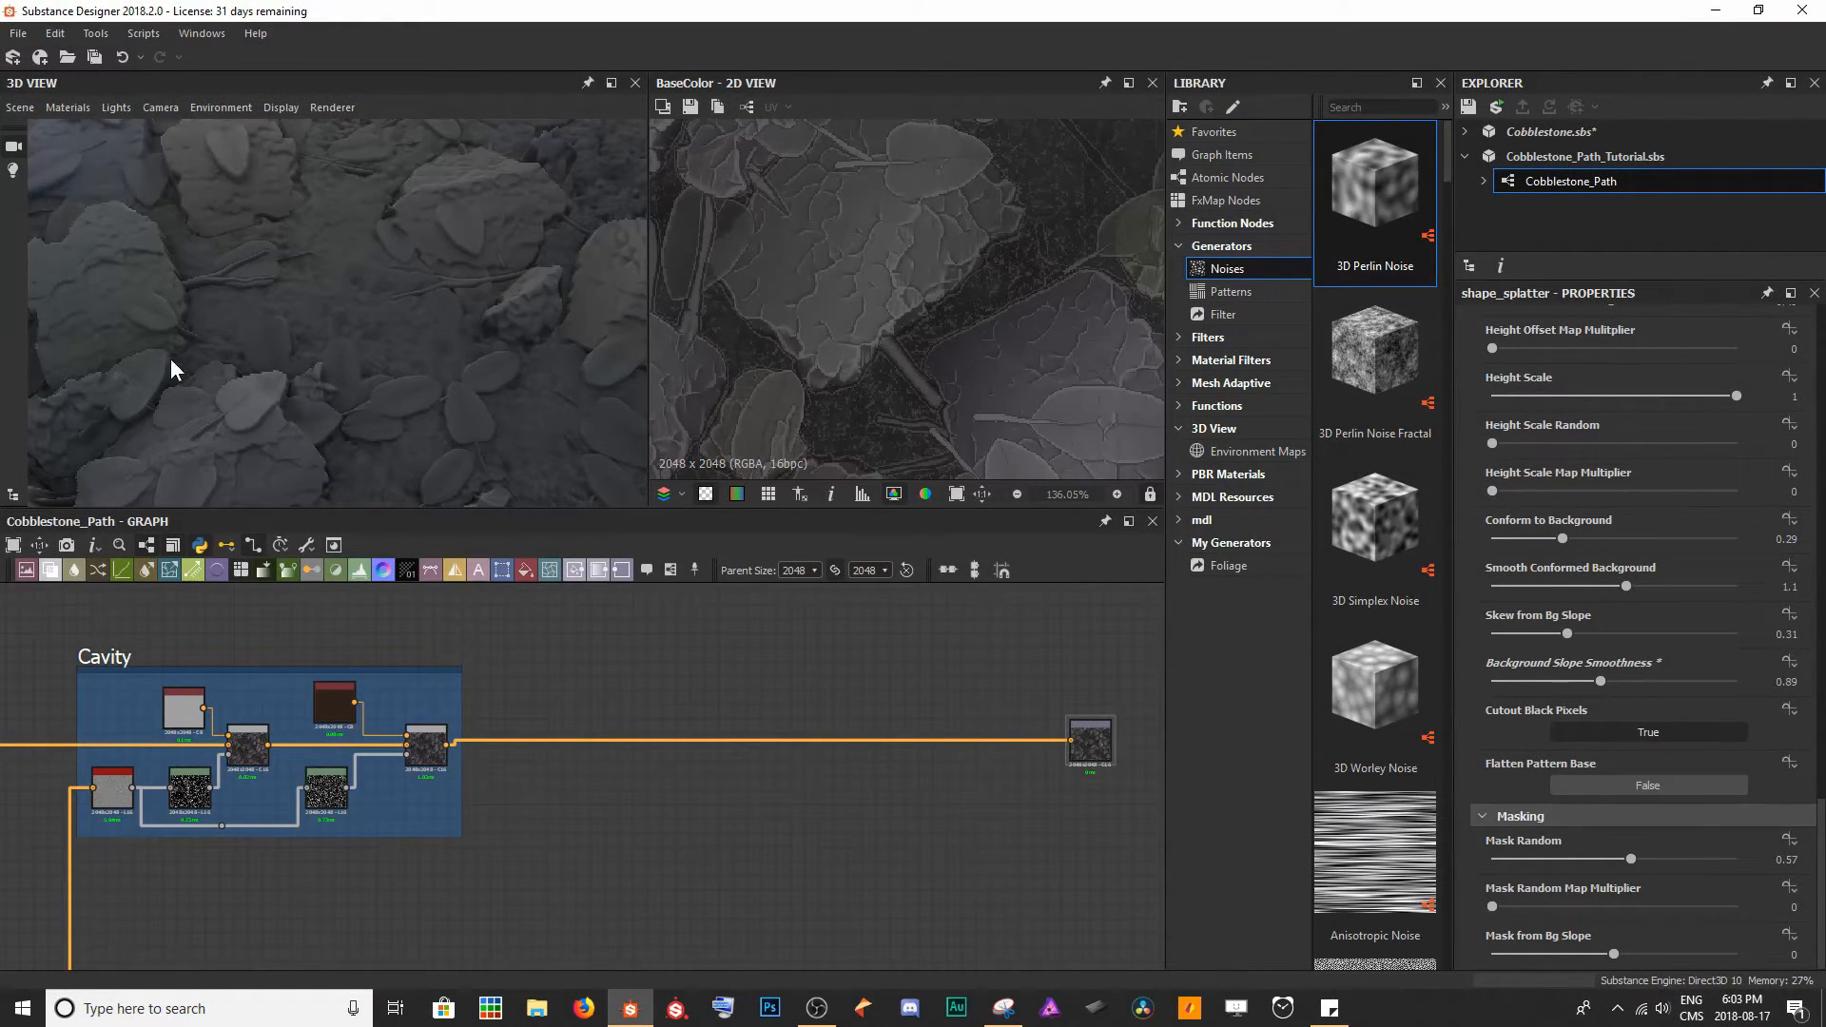
# - Examine the ground between the stones in 3D and add a Fractal Sum Base node in the empty area below the Cavity frame
pyautogui.moveTo(357, 407); pyautogui.dragTo(312, 205)
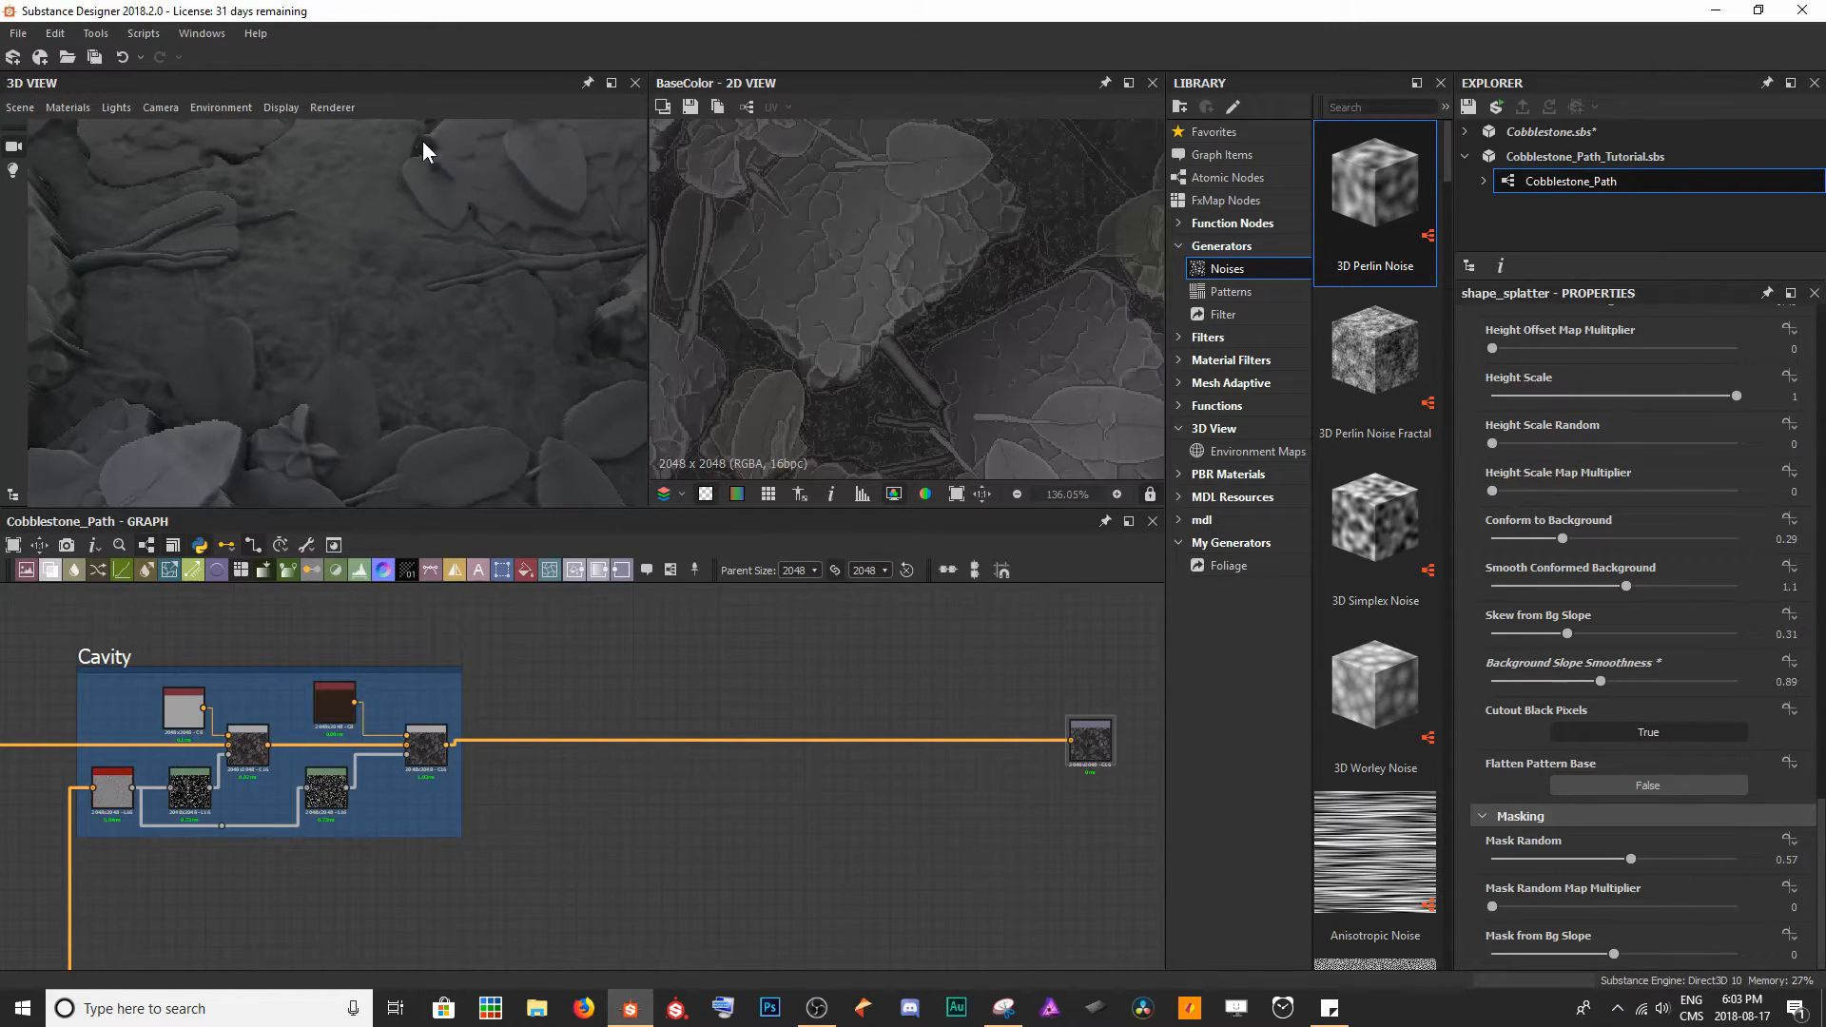
pyautogui.moveTo(581, 869); pyautogui.dragTo(607, 650, button='middle')
pyautogui.scroll(1, 485, 782)
pyautogui.moveTo(464, 799); pyautogui.dragTo(472, 845, button='middle')
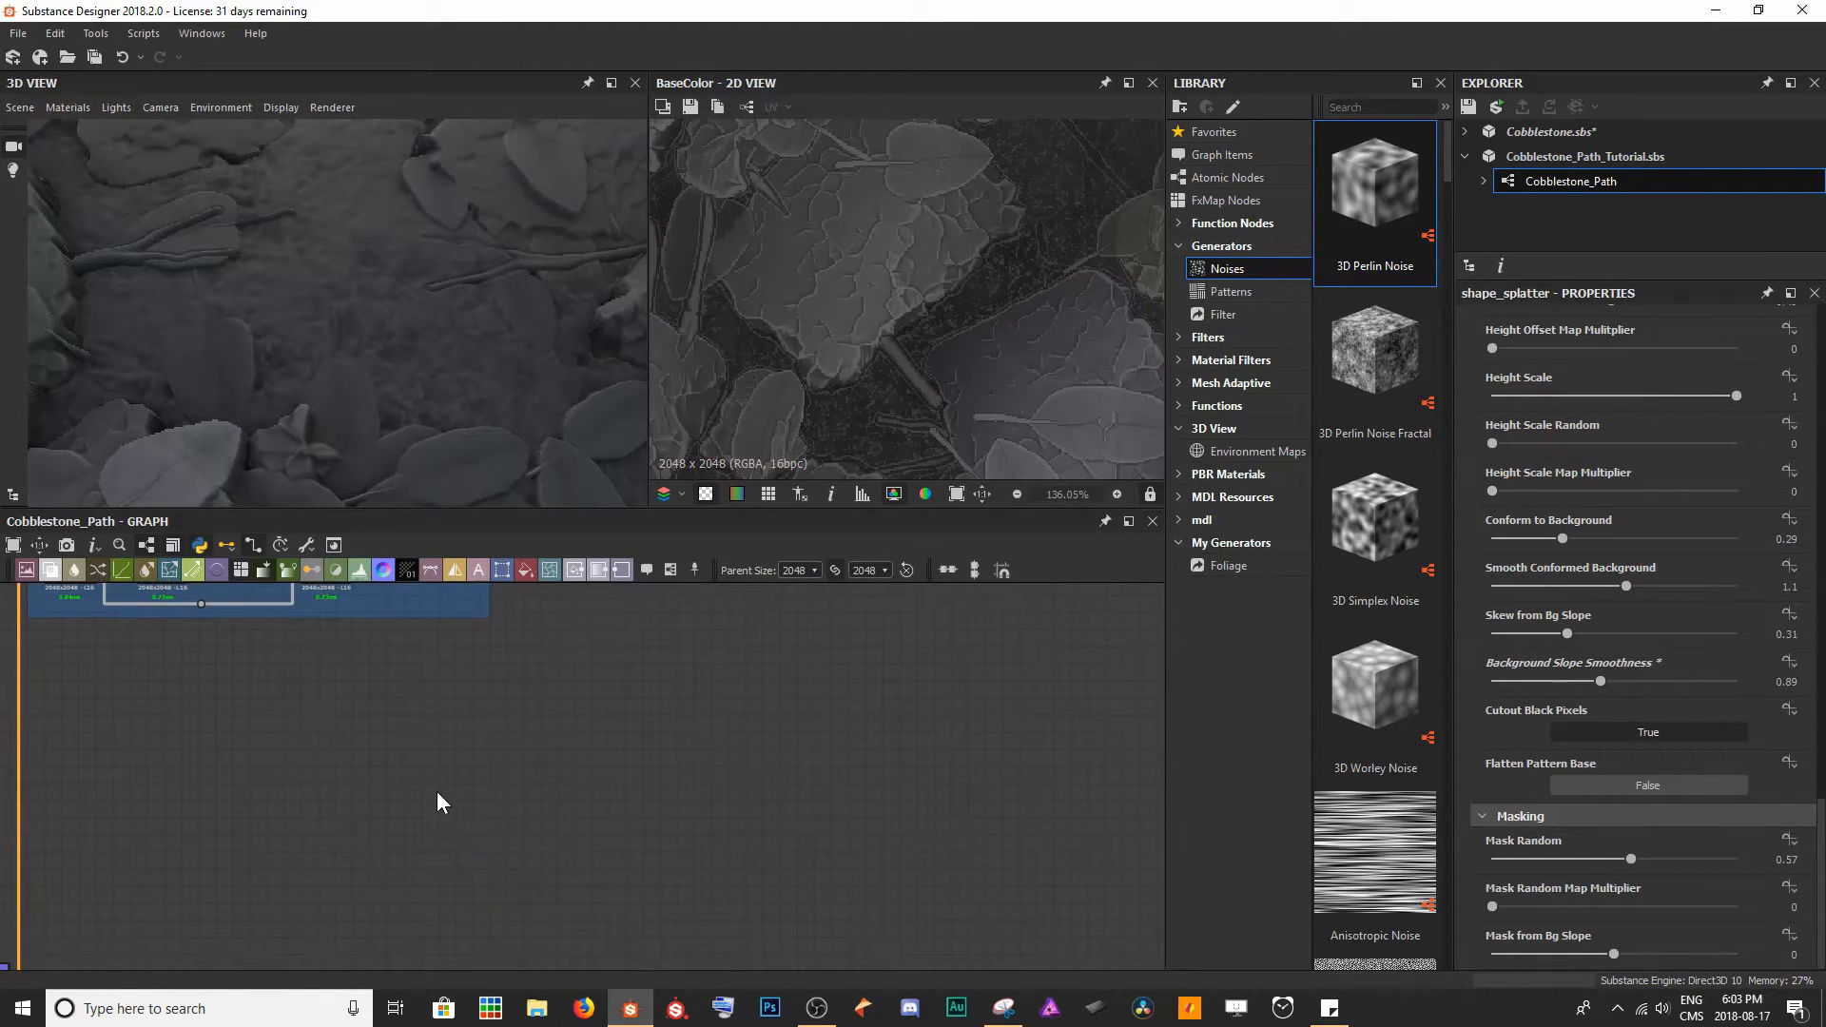
pyautogui.press('space')
pyautogui.write('fract')
pyautogui.press('Down')
pyautogui.press('Down')
pyautogui.press('Down')
pyautogui.press('Down')
pyautogui.press('Return')
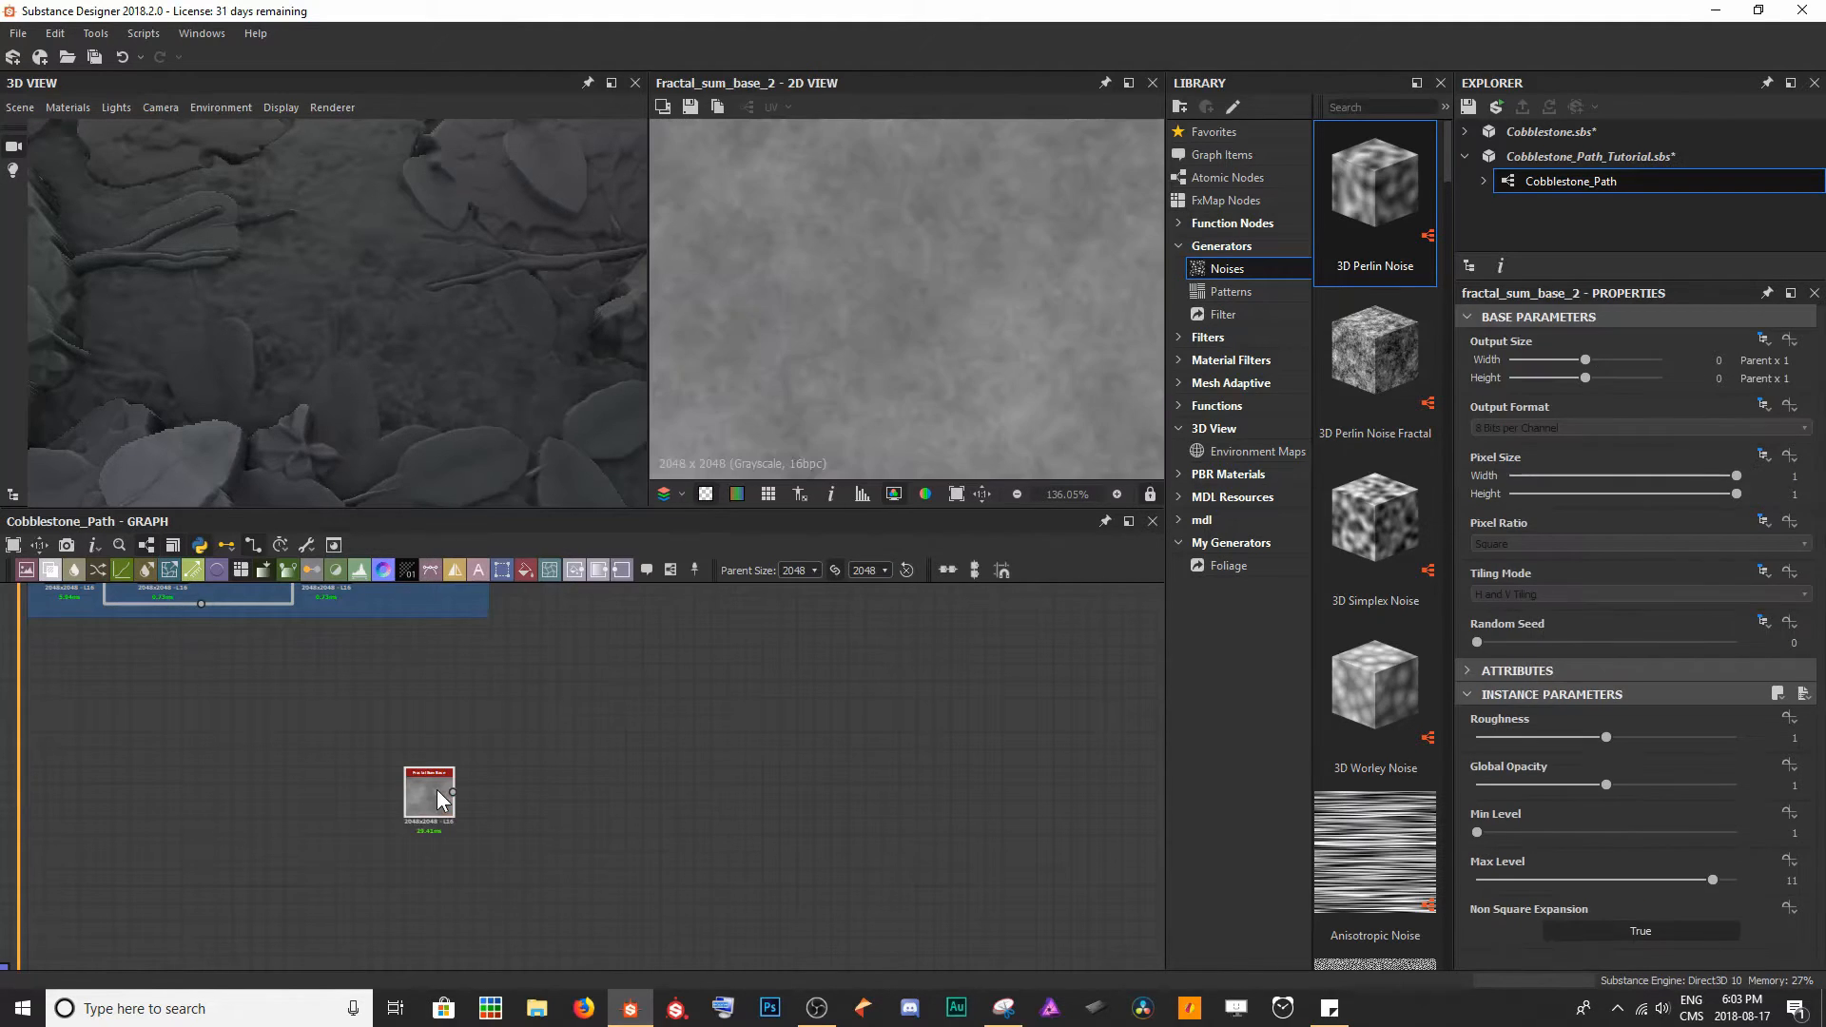
# - Add a Gaussian Noise node and place it directly below the Fractal Sum Base node
pyautogui.click(301, 841)
pyautogui.press('space')
pyautogui.write('gau')
pyautogui.press('Return')
pyautogui.moveTo(301, 842); pyautogui.dragTo(330, 835)
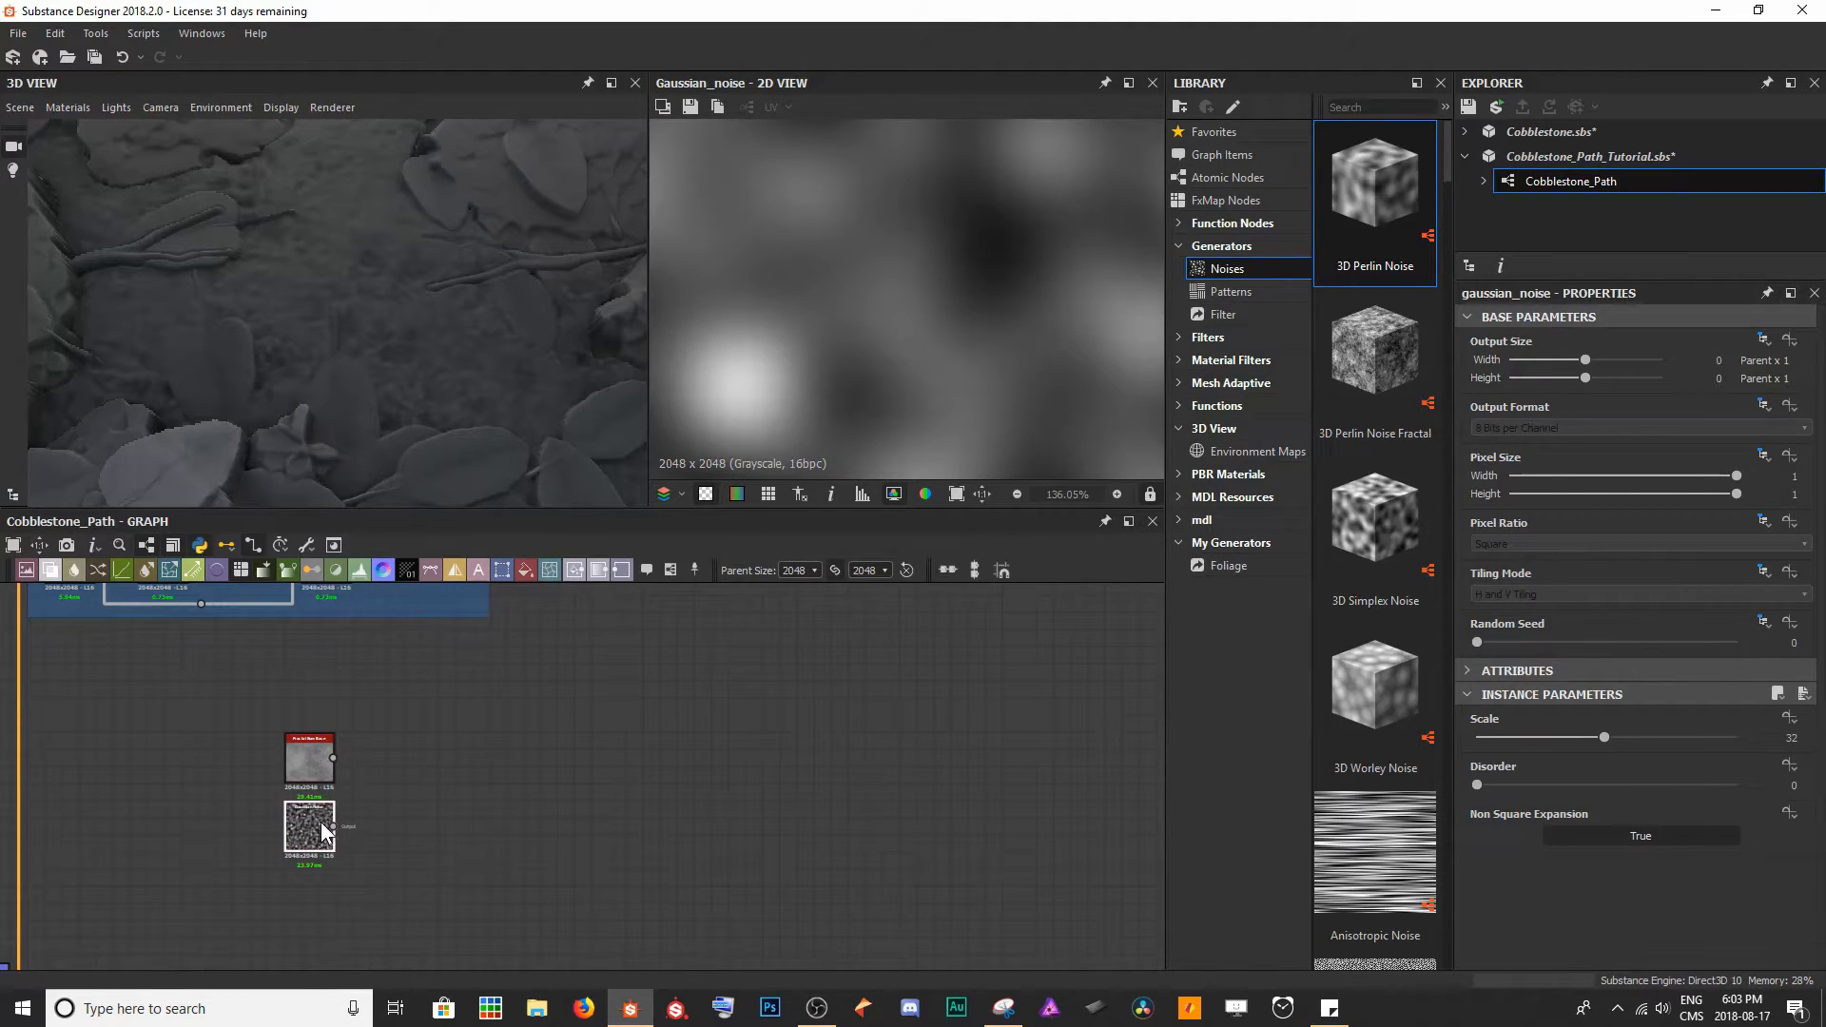
# - Add a Blend node with Gaussian Noise as its background and Fractal Sum Base as its foreground, placed between the two
pyautogui.scroll(4, 322, 822)
pyautogui.press('space')
pyautogui.write('blend')
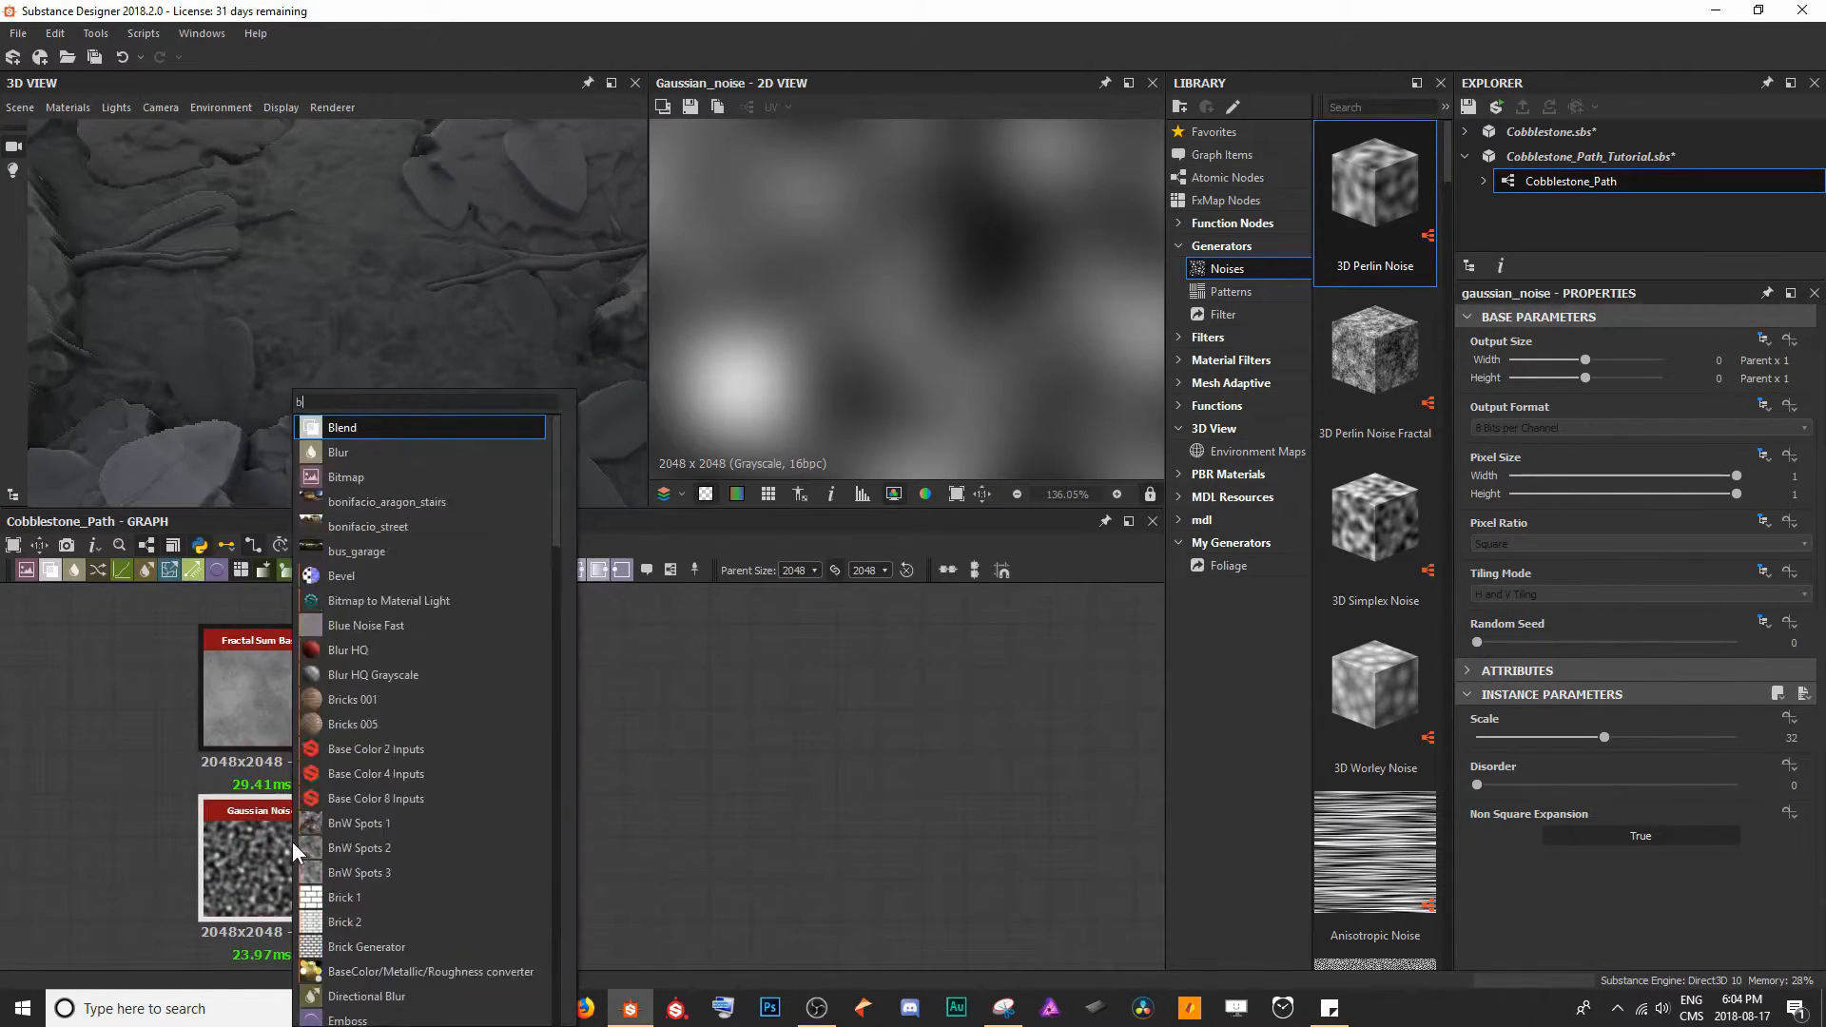
pyautogui.press('Return')
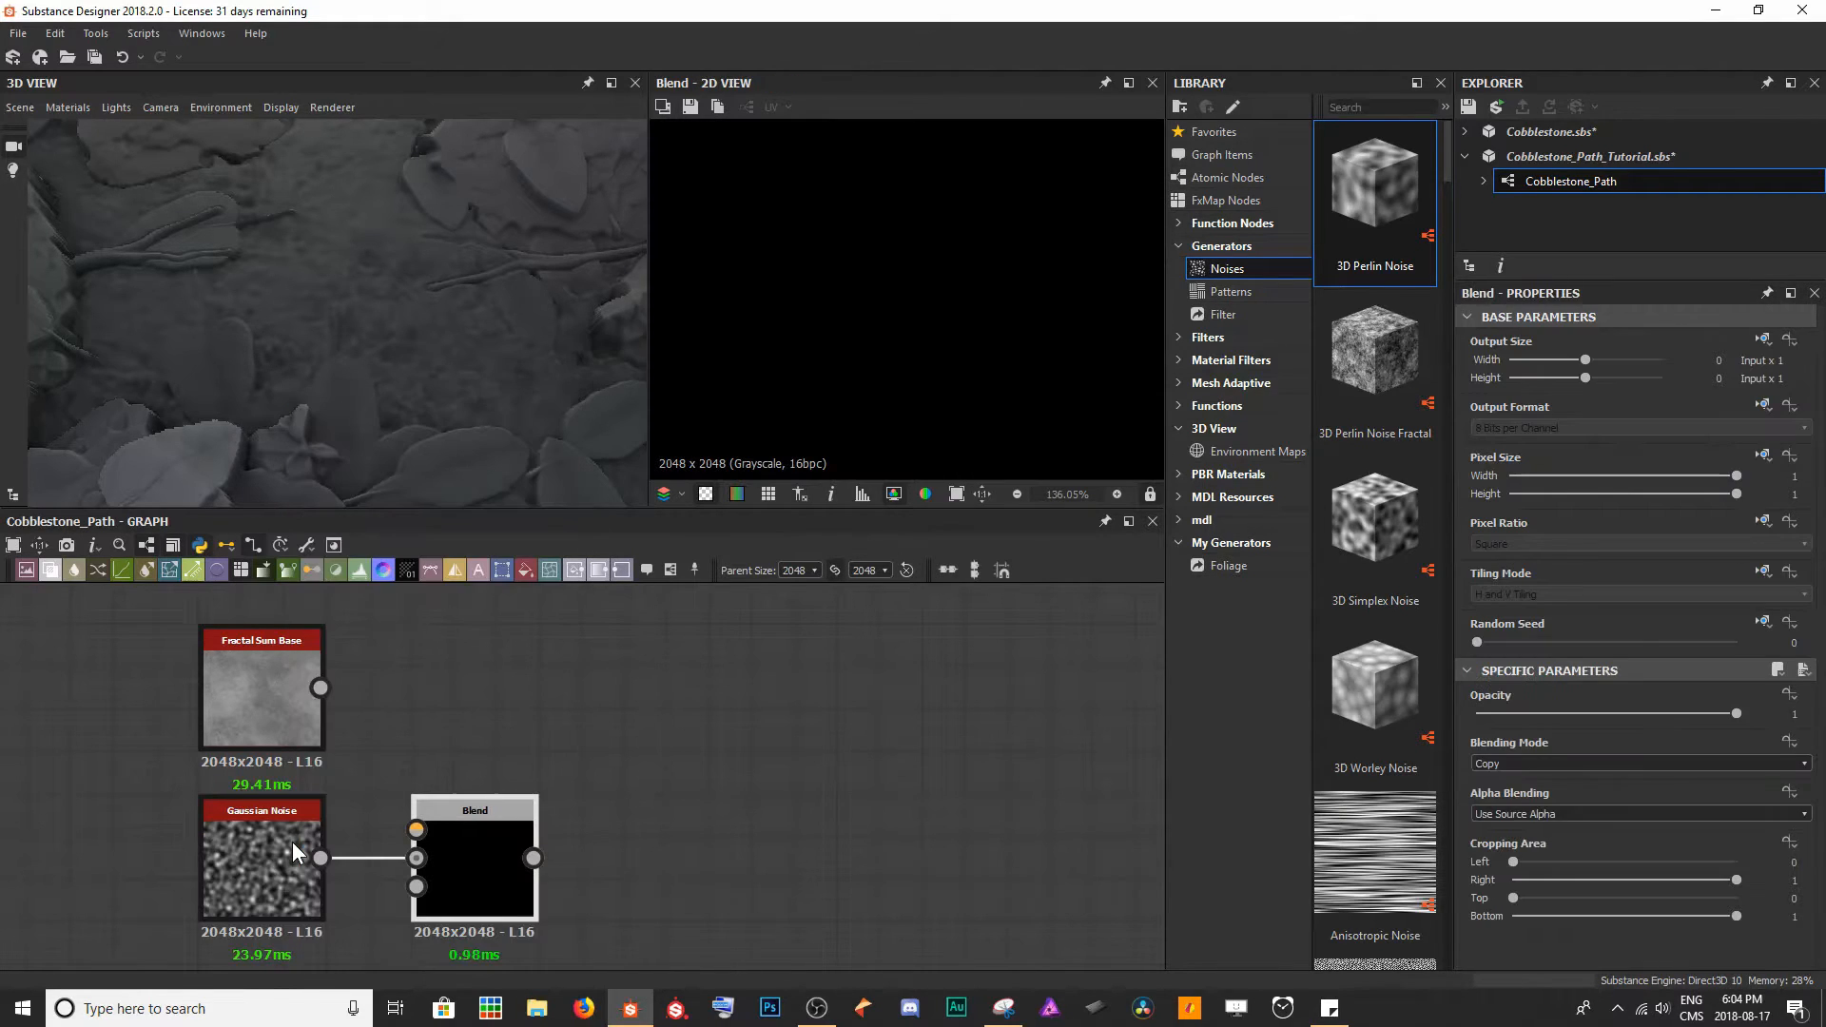
pyautogui.moveTo(458, 859); pyautogui.dragTo(451, 784)
pyautogui.click(301, 696)
pyautogui.moveTo(320, 686); pyautogui.dragTo(415, 742)
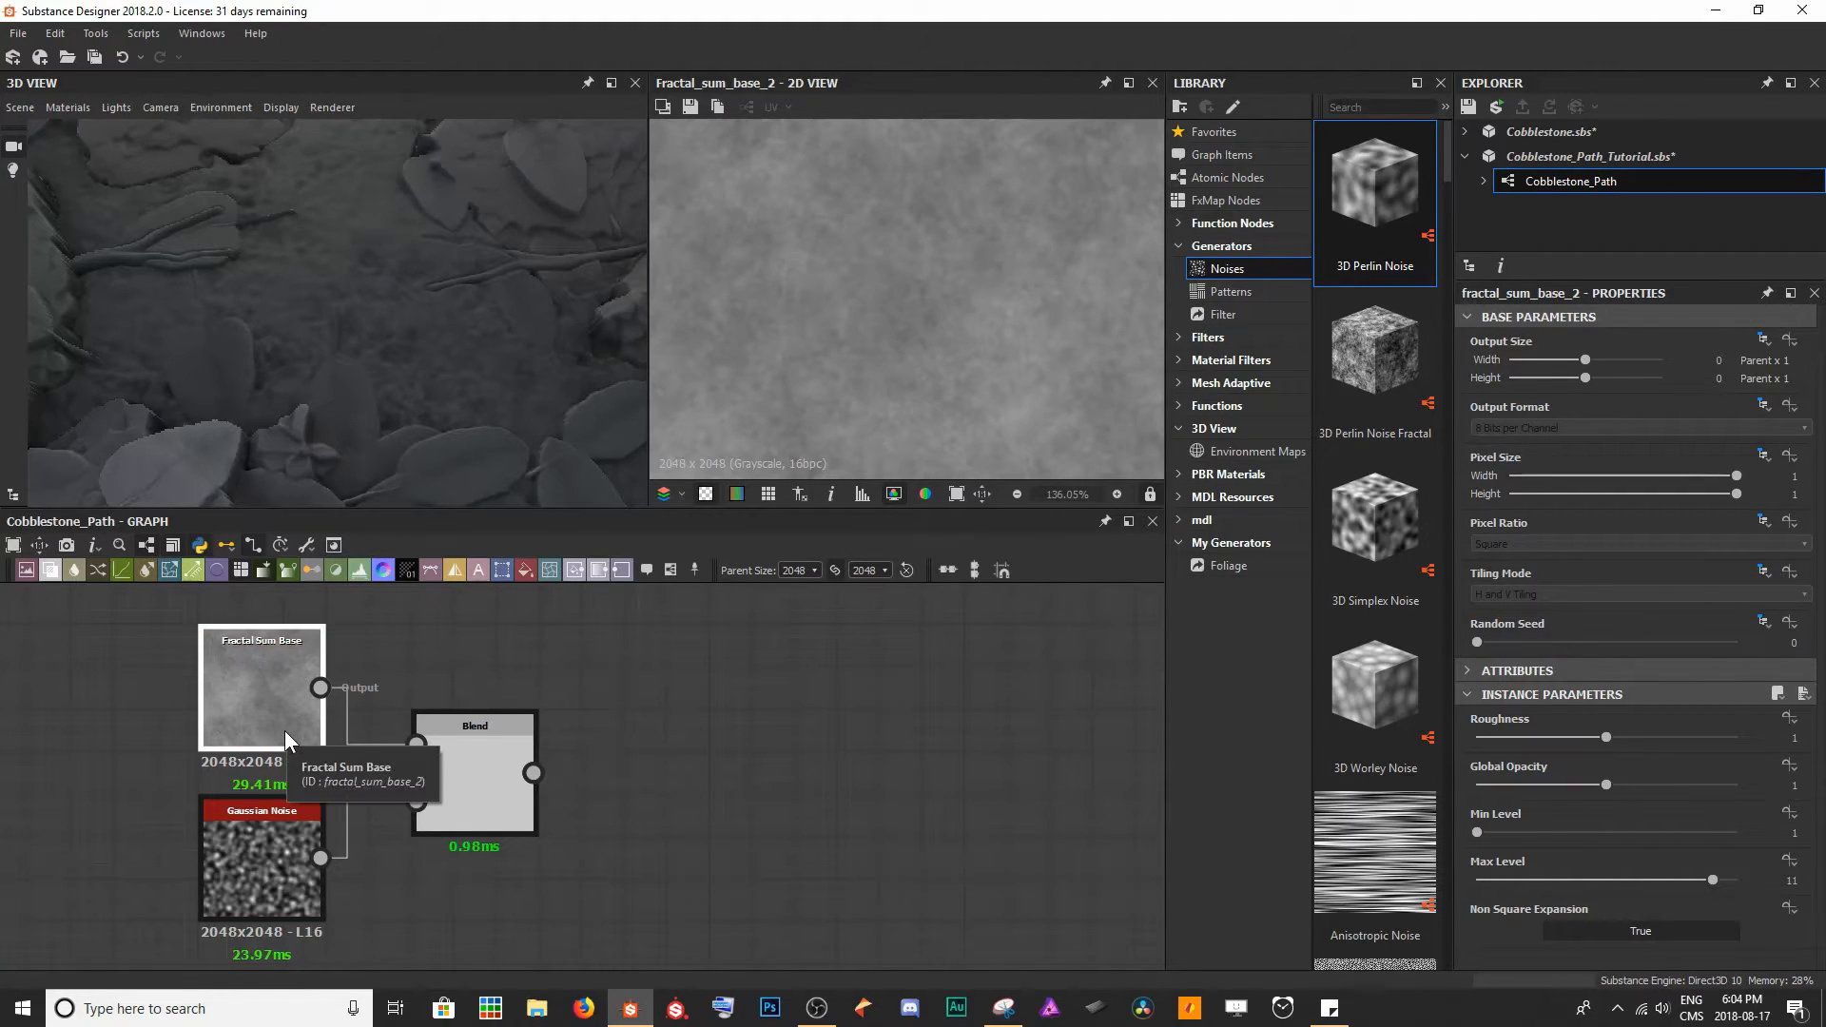
# - Try the noise Blend's modes, set it to Add Sub and inspect the combined pattern
pyautogui.click(453, 739)
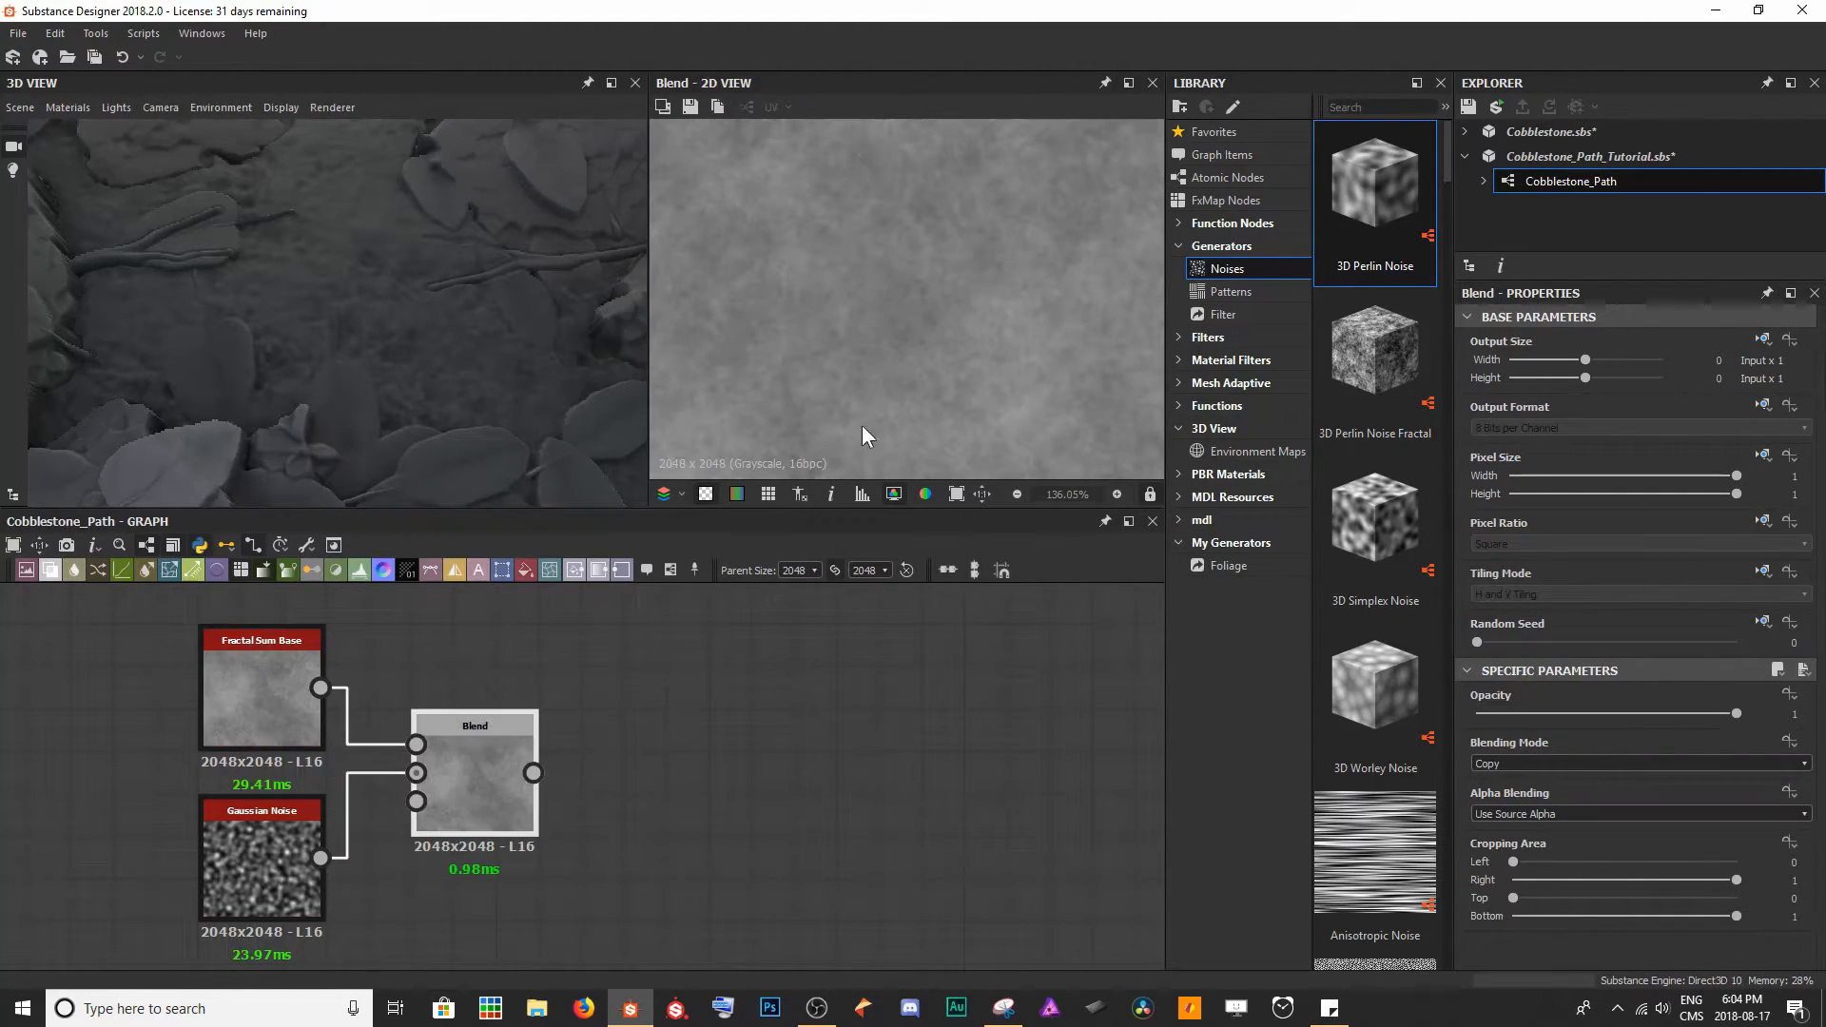
pyautogui.doubleClick(1506, 758)
pyautogui.scroll(-2, 1507, 758)
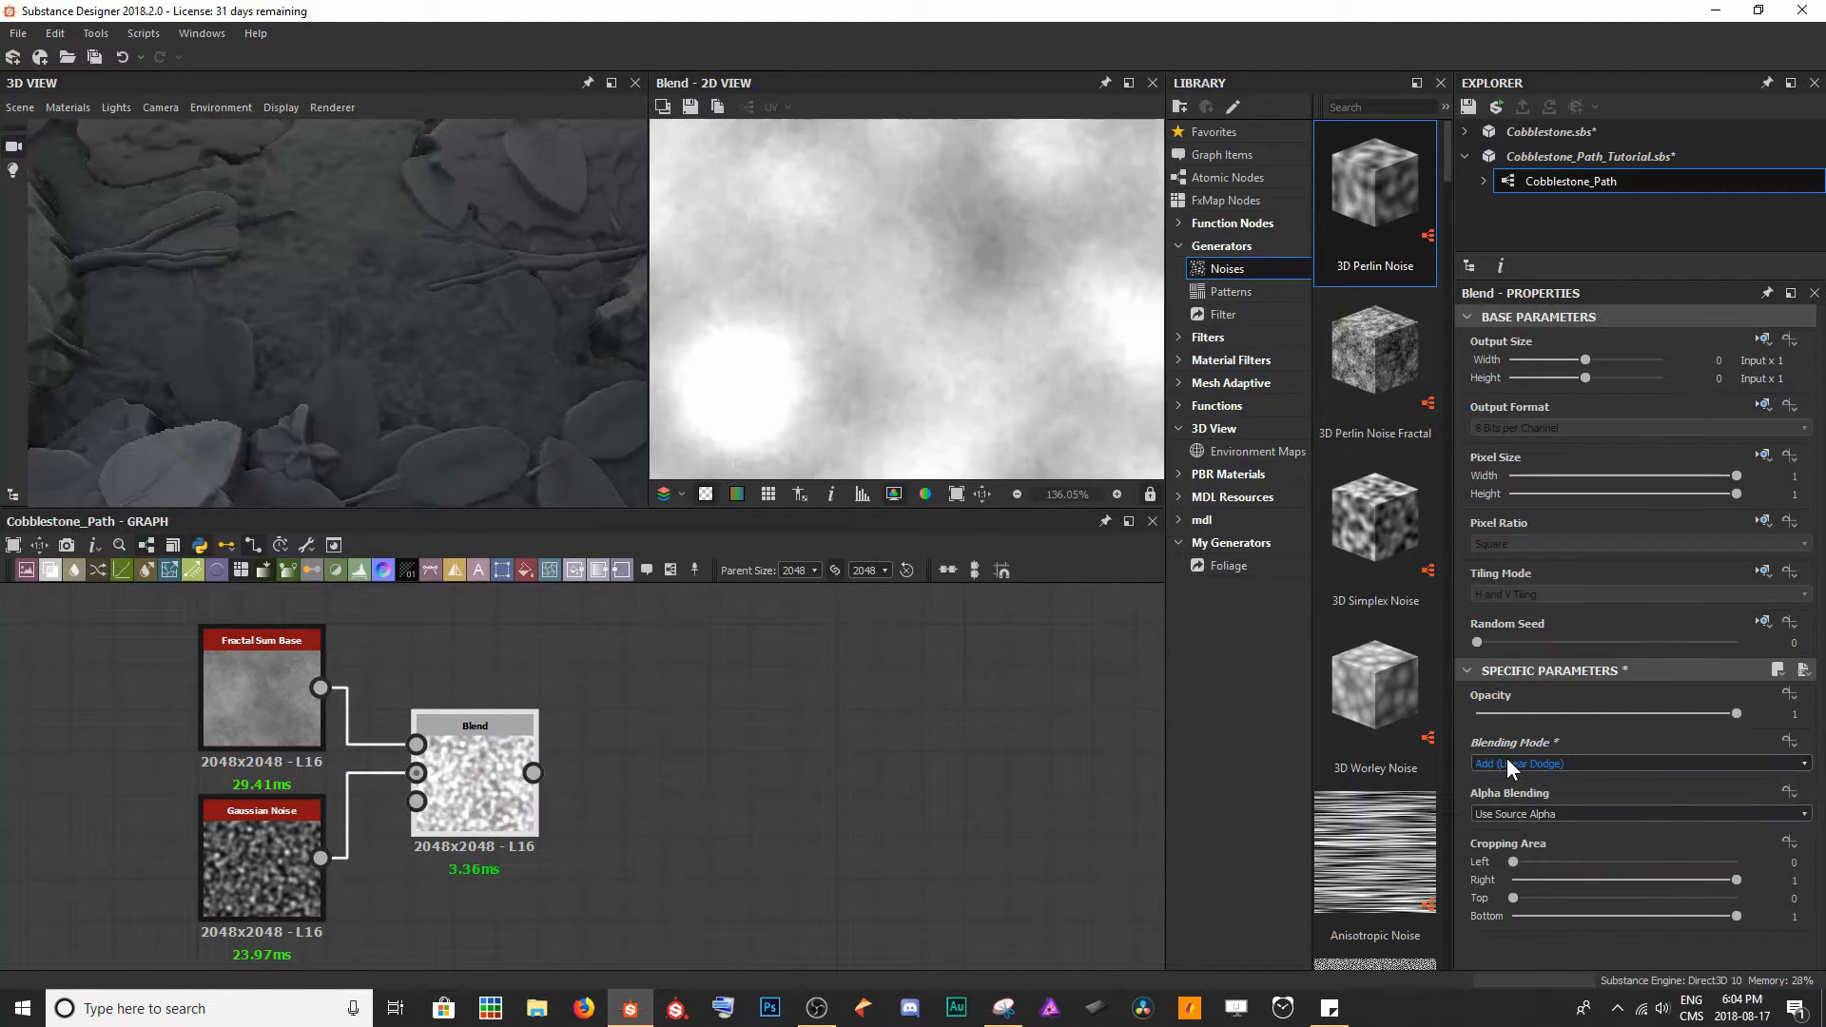
pyautogui.scroll(-1, 1506, 757)
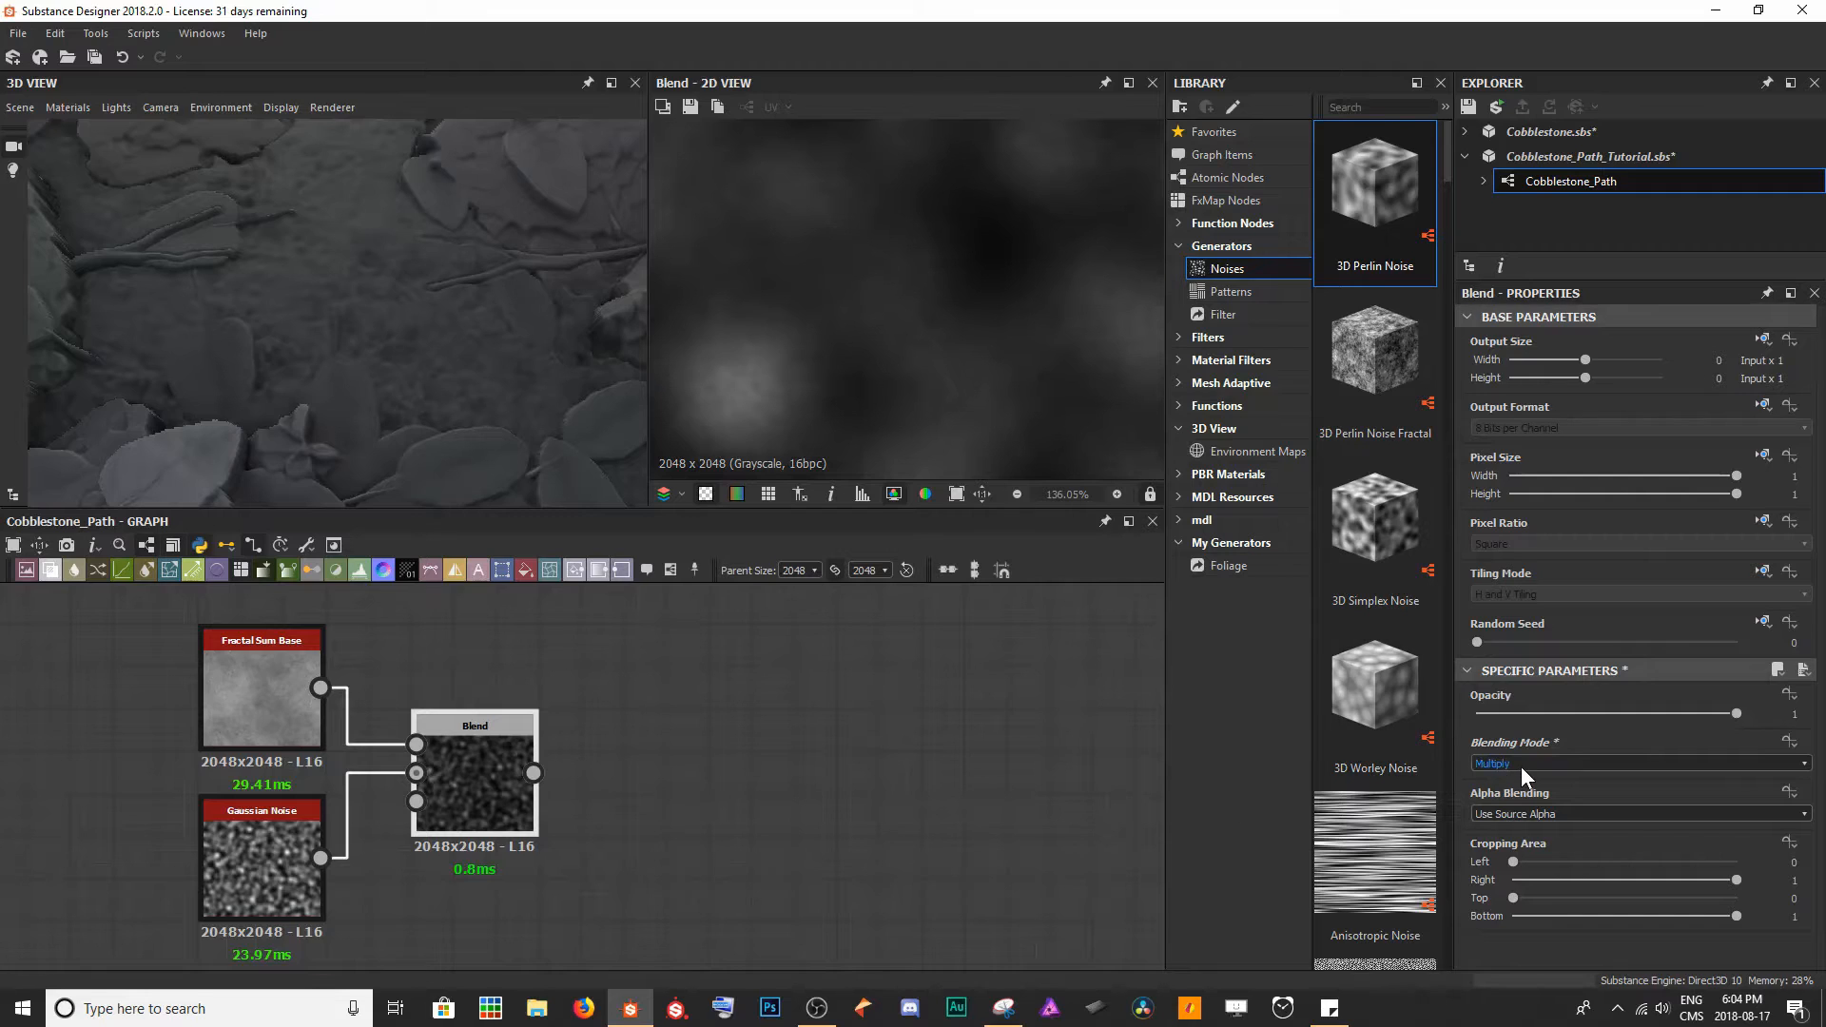
pyautogui.scroll(-1, 1521, 767)
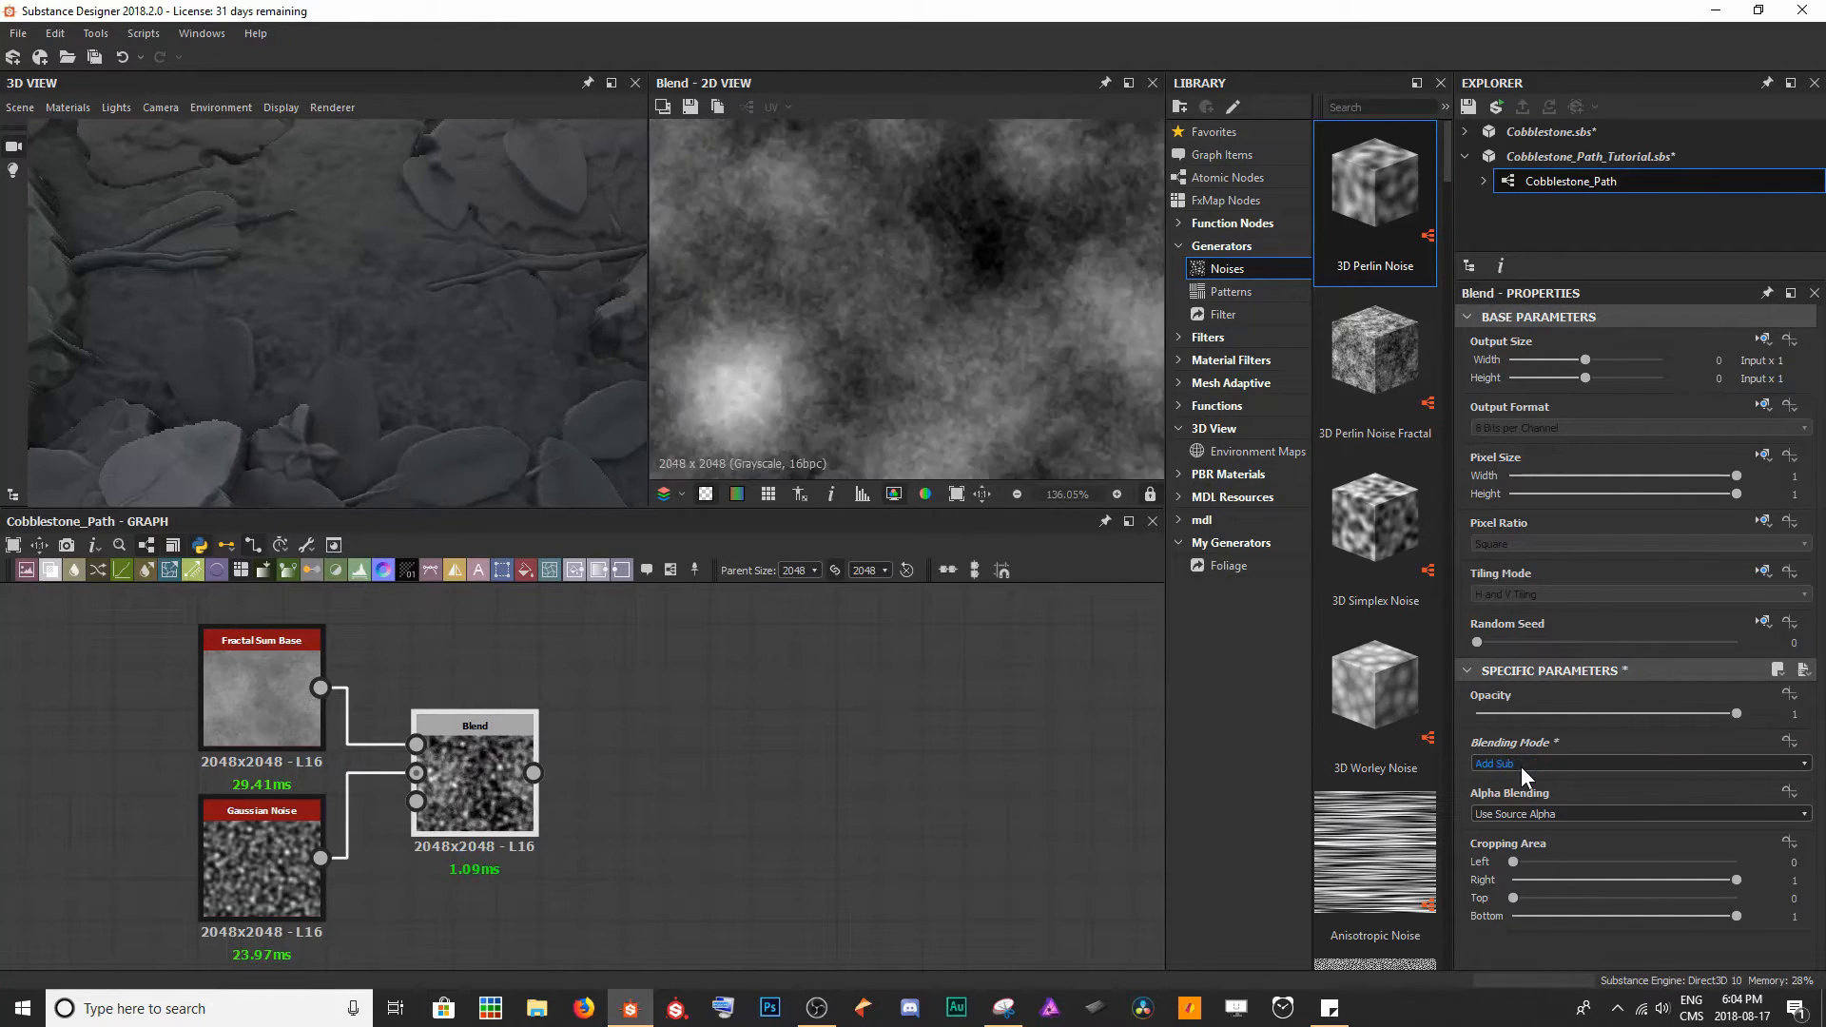
pyautogui.scroll(-3, 939, 373)
pyautogui.moveTo(940, 331); pyautogui.dragTo(953, 440, button='middle')
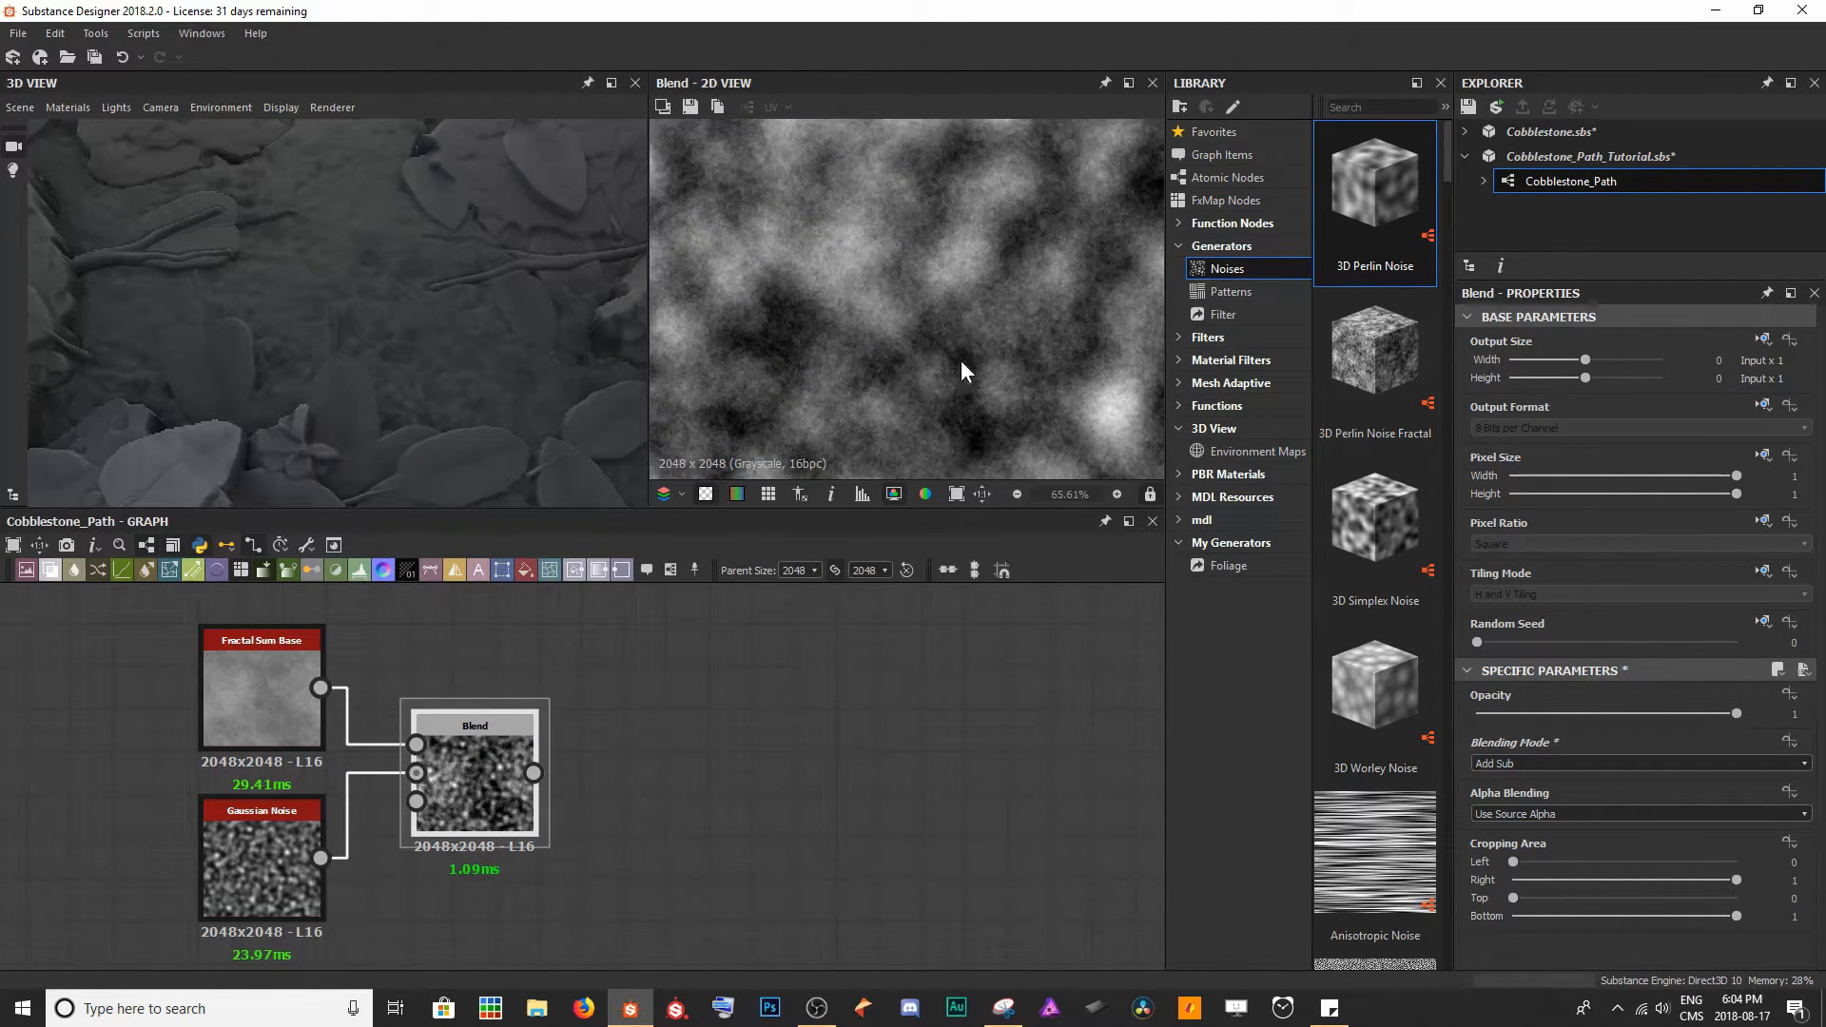
# - Reduce the noise Blend's opacity to 0.55 while checking the pattern up close
pyautogui.moveTo(1736, 713); pyautogui.dragTo(1695, 727)
pyautogui.scroll(3, 970, 391)
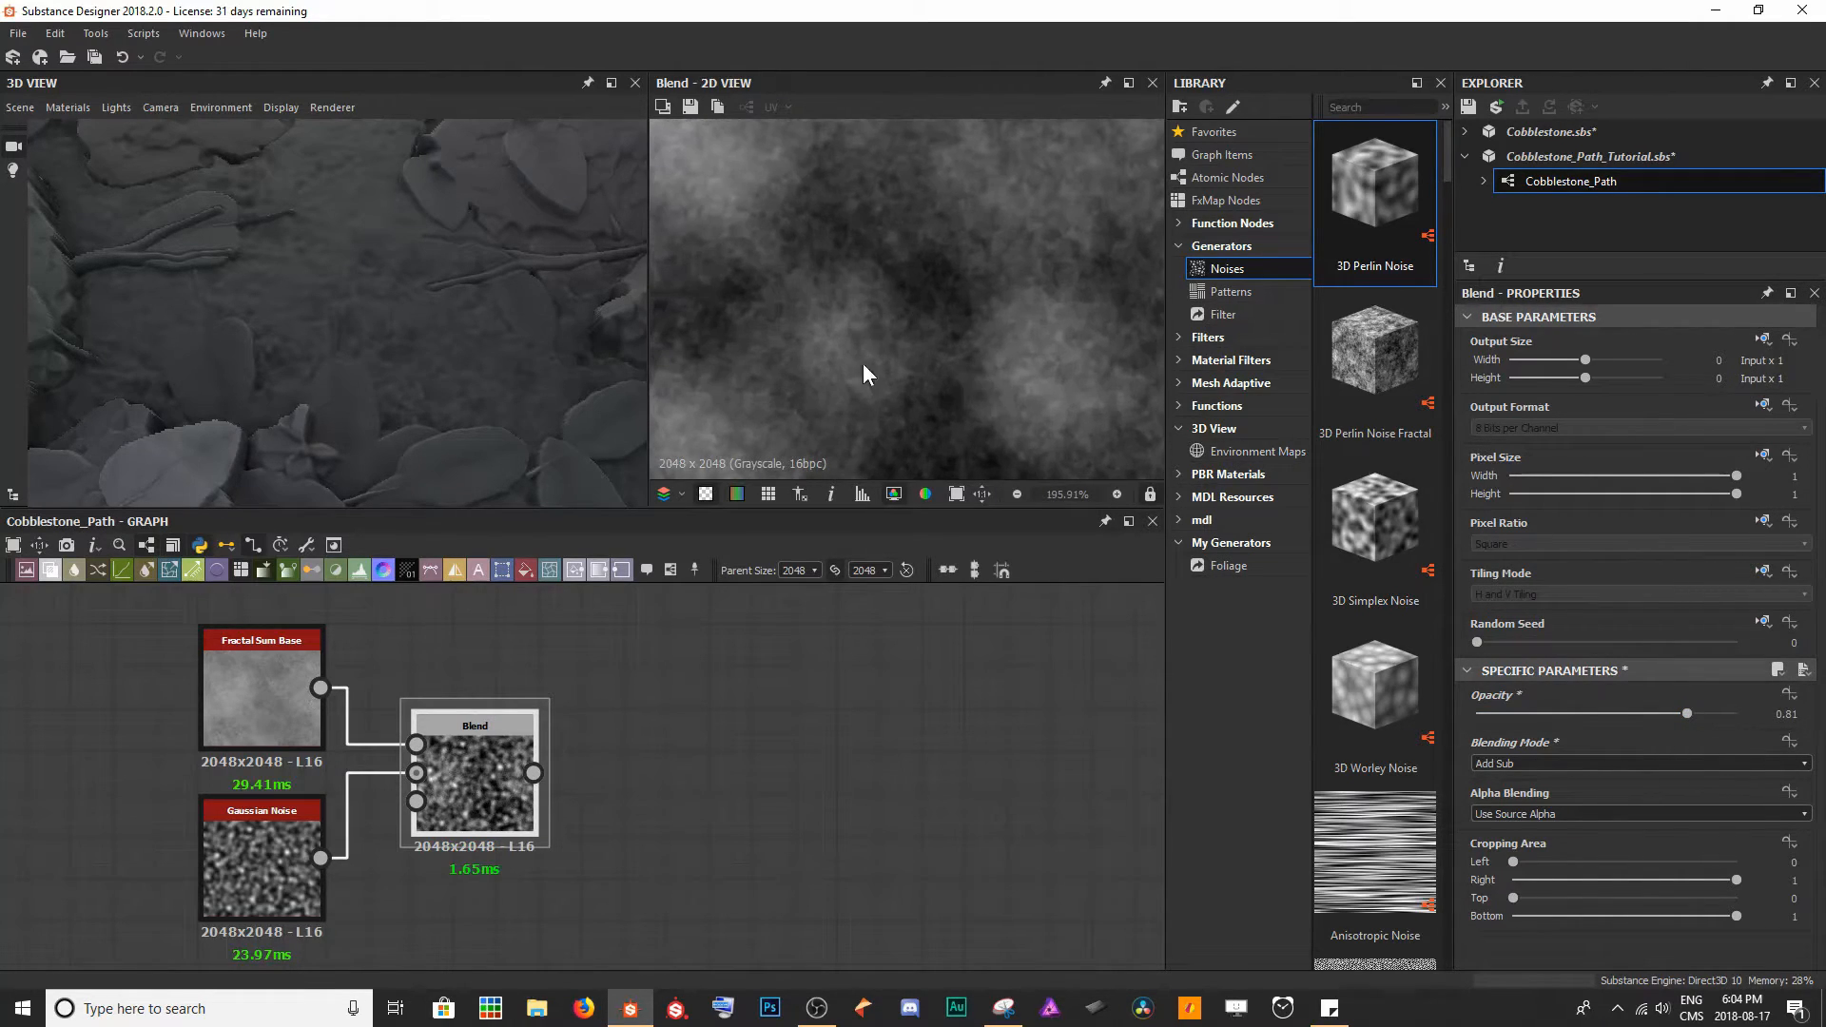
pyautogui.moveTo(1596, 721); pyautogui.dragTo(1618, 725)
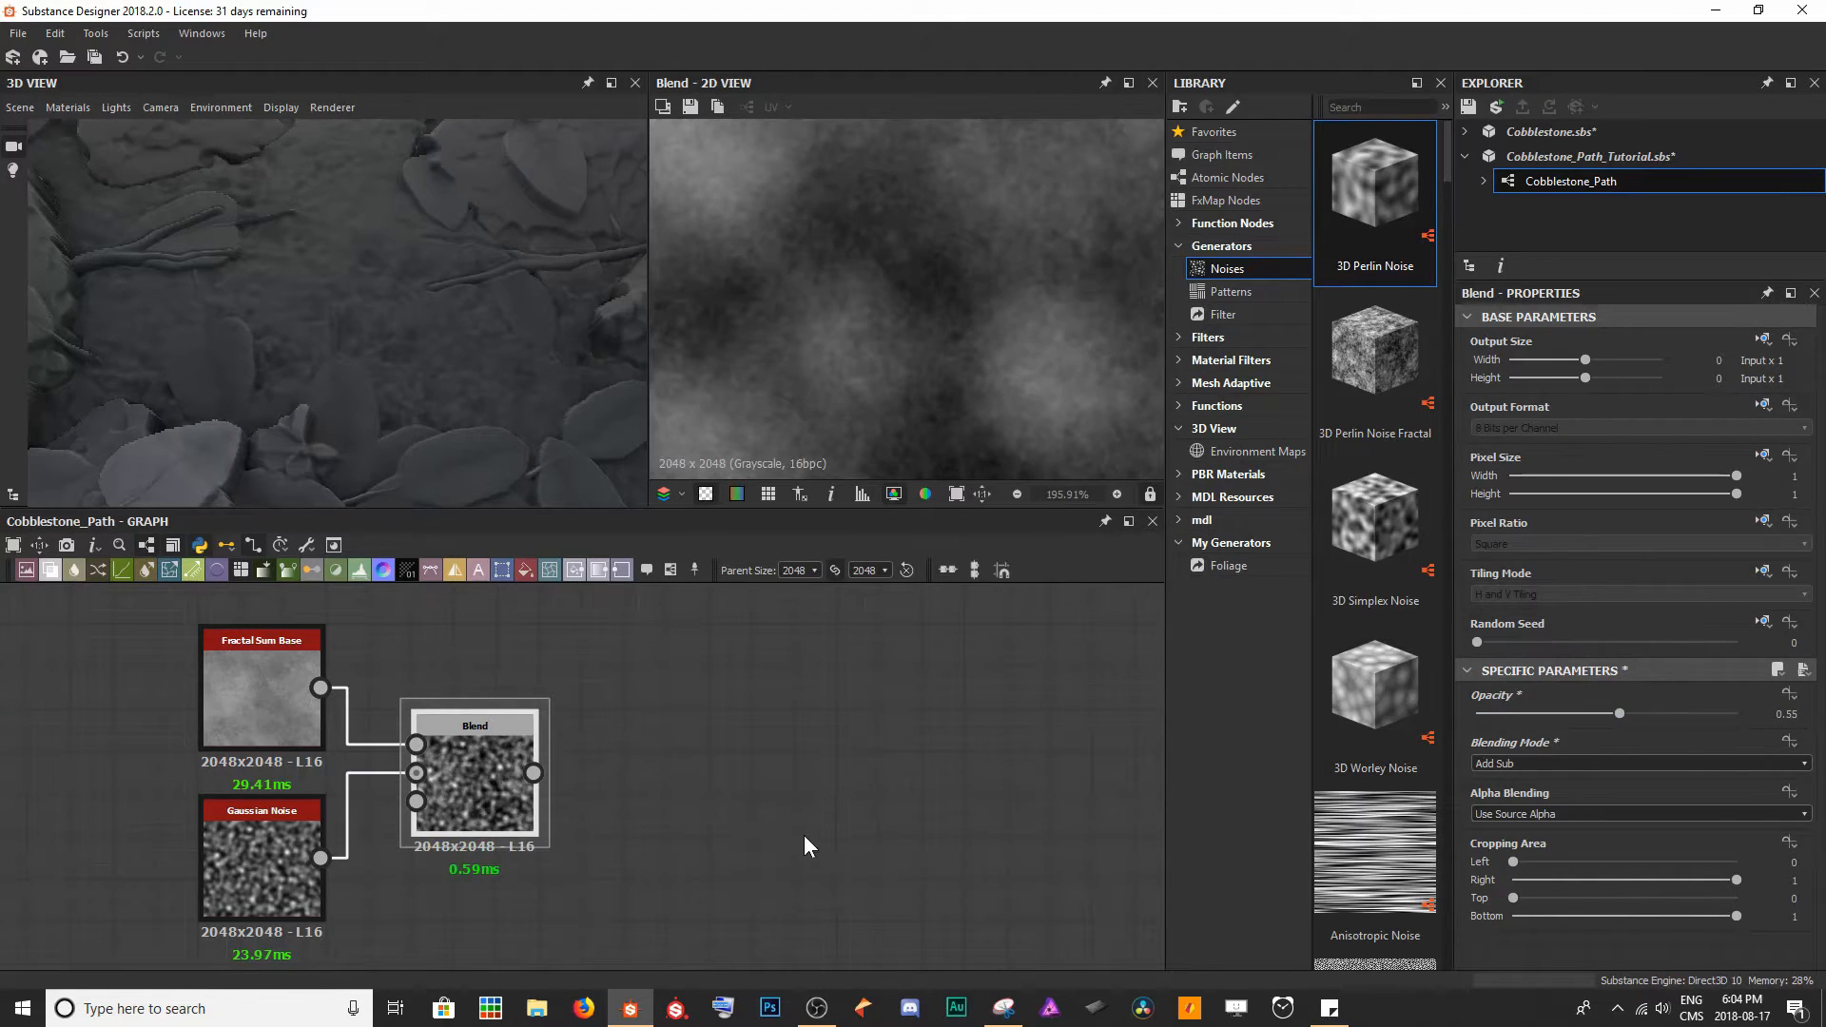
# - Set the Gaussian Noise scale to 24 and check the whole blended noise in the 2D preview
pyautogui.moveTo(796, 849); pyautogui.dragTo(742, 824, button='middle')
pyautogui.scroll(-2, 628, 834)
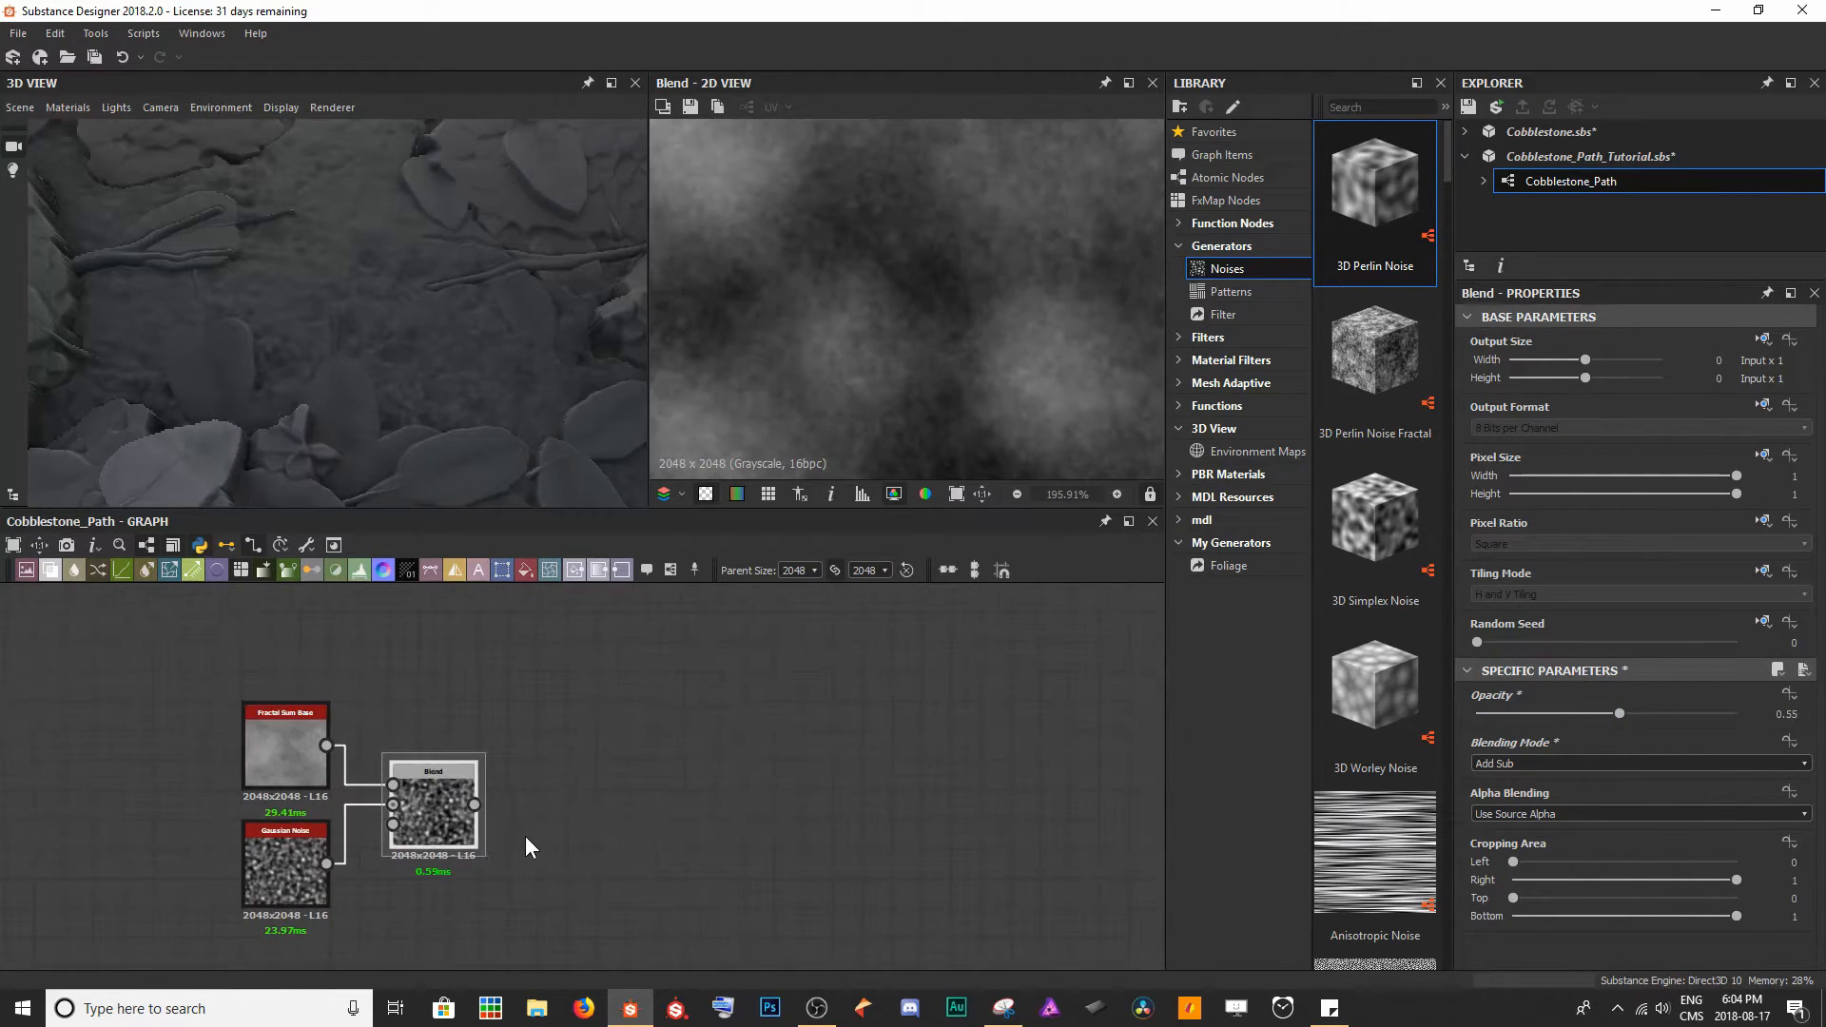
pyautogui.click(289, 878)
pyautogui.moveTo(1602, 740); pyautogui.dragTo(1571, 745)
pyautogui.scroll(-5, 1010, 346)
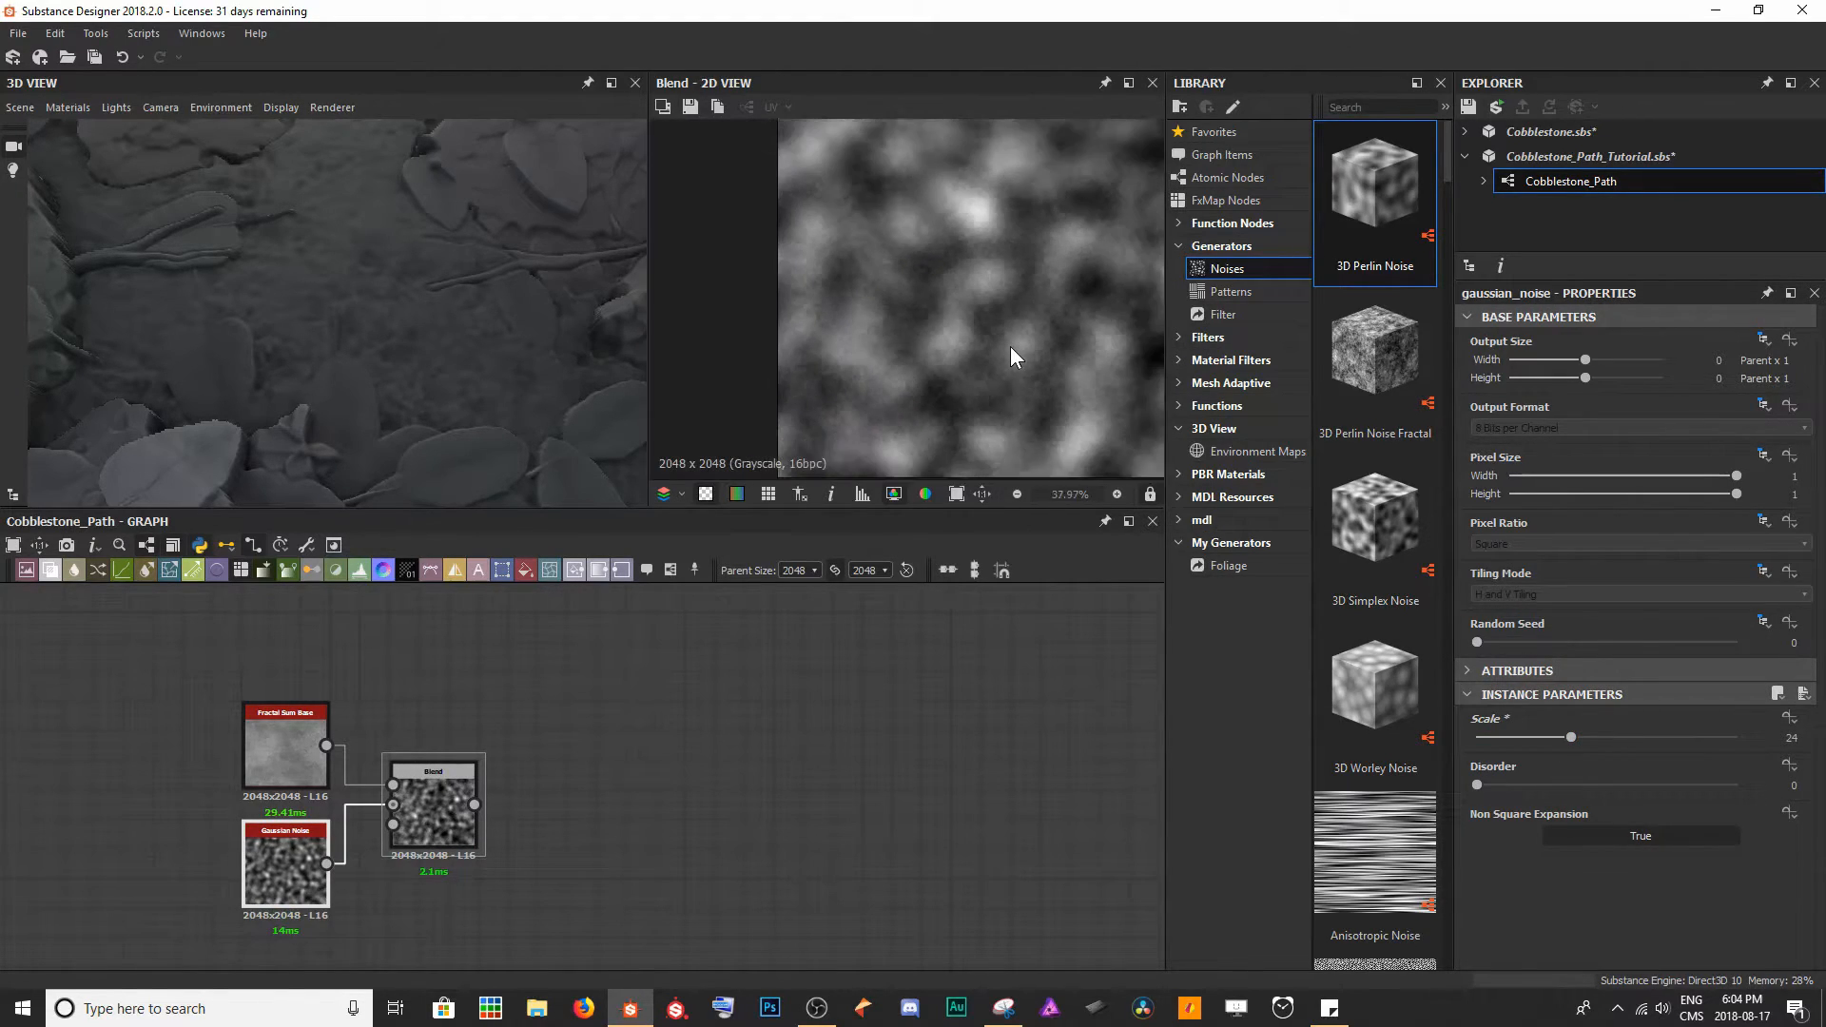
pyautogui.scroll(-2, 1019, 363)
pyautogui.moveTo(878, 397); pyautogui.dragTo(841, 430, button='middle')
pyautogui.press('f')
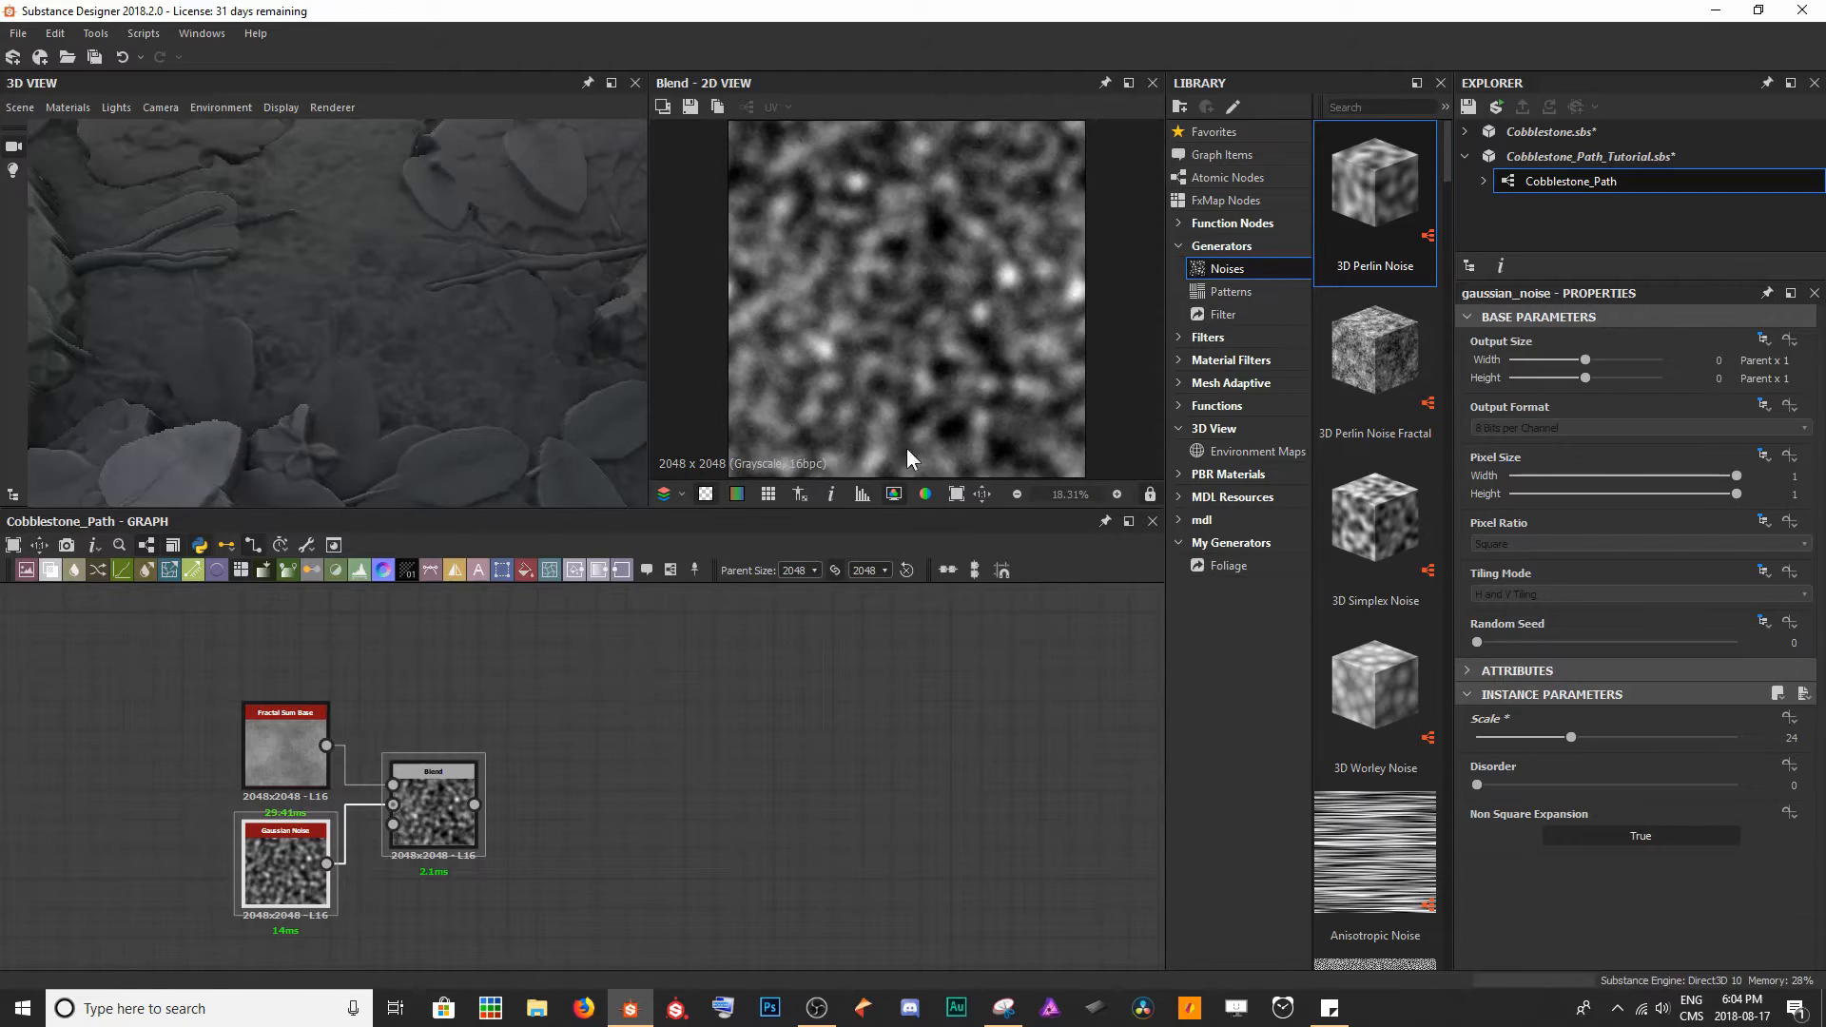
# - Set the Gaussian Noise scale to 10, save the package and select the noise Blend
pyautogui.moveTo(1552, 738); pyautogui.dragTo(1514, 746)
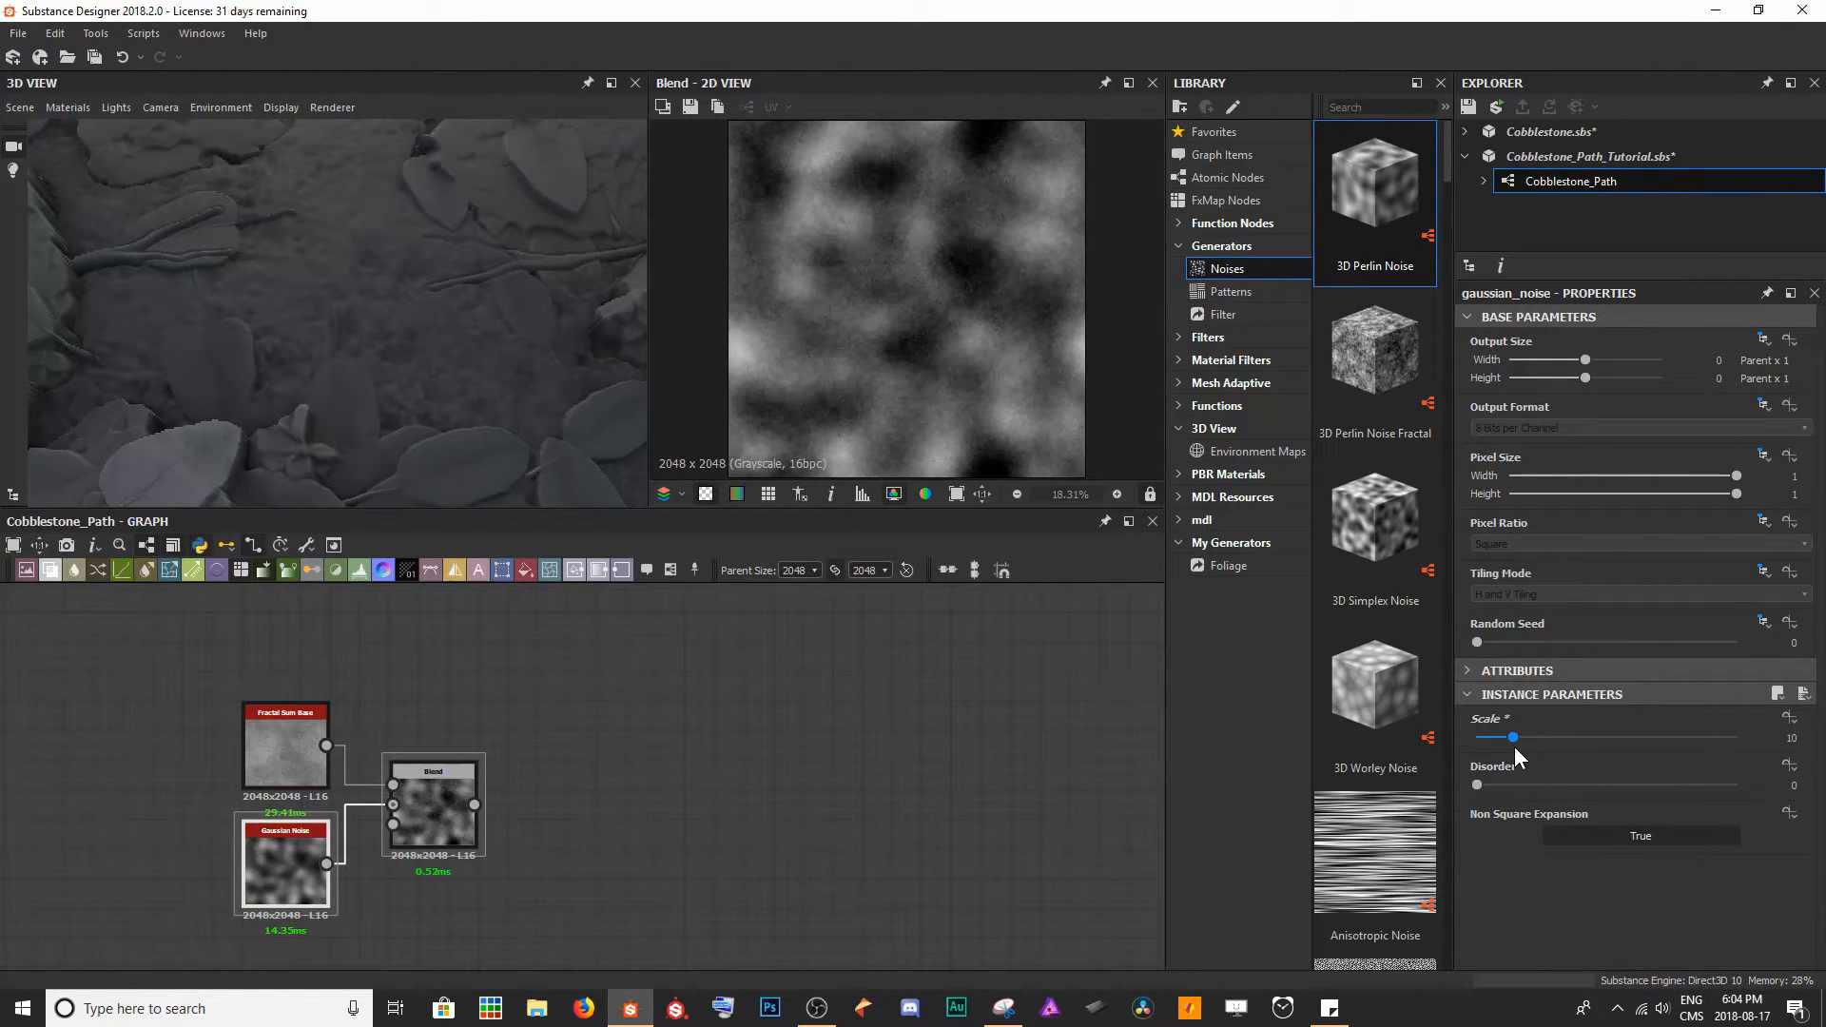
pyautogui.click(687, 844)
pyautogui.hotkey('ctrl', 's')
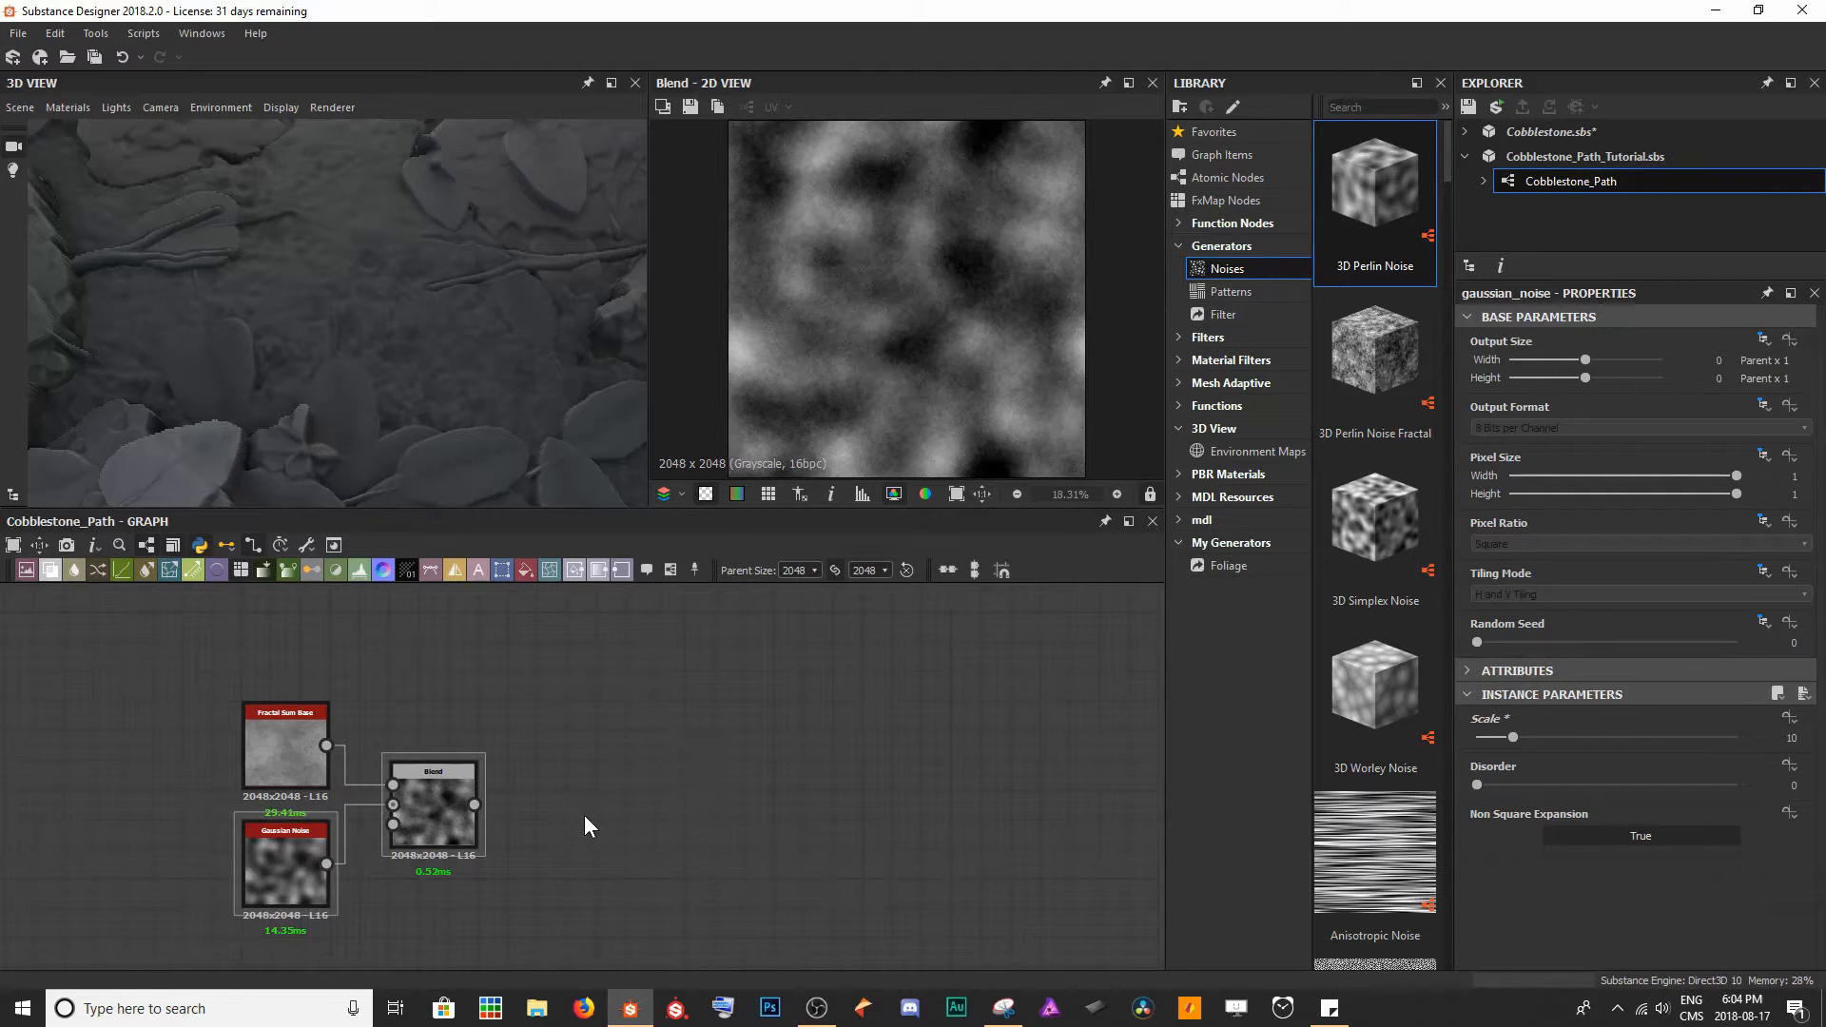
pyautogui.click(448, 833)
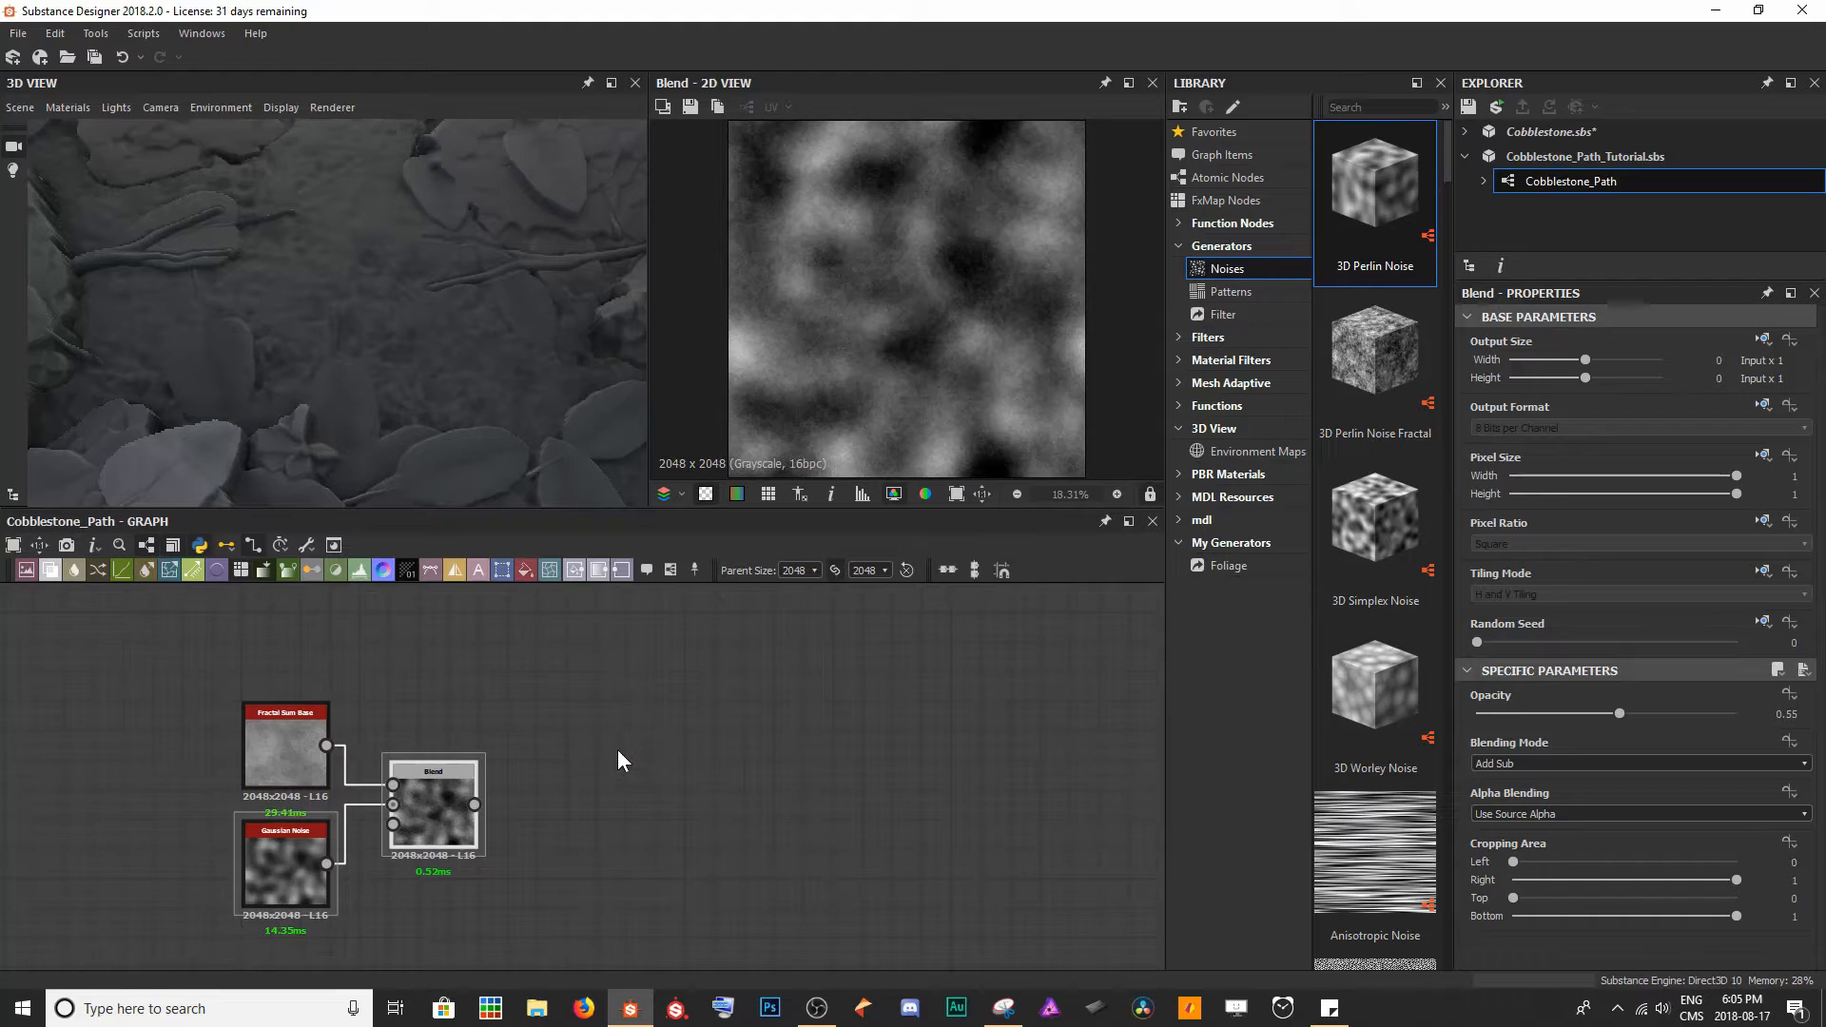
# - Add a Gradient Map node fed by the Blend in the Ground frame
pyautogui.scroll(-5, 475, 775)
pyautogui.moveTo(176, 828); pyautogui.dragTo(1026, 668, button='middle')
pyautogui.scroll(-3, 64, 806)
pyautogui.moveTo(65, 806); pyautogui.dragTo(797, 739, button='middle')
pyautogui.scroll(6, 582, 751)
pyautogui.click(407, 797)
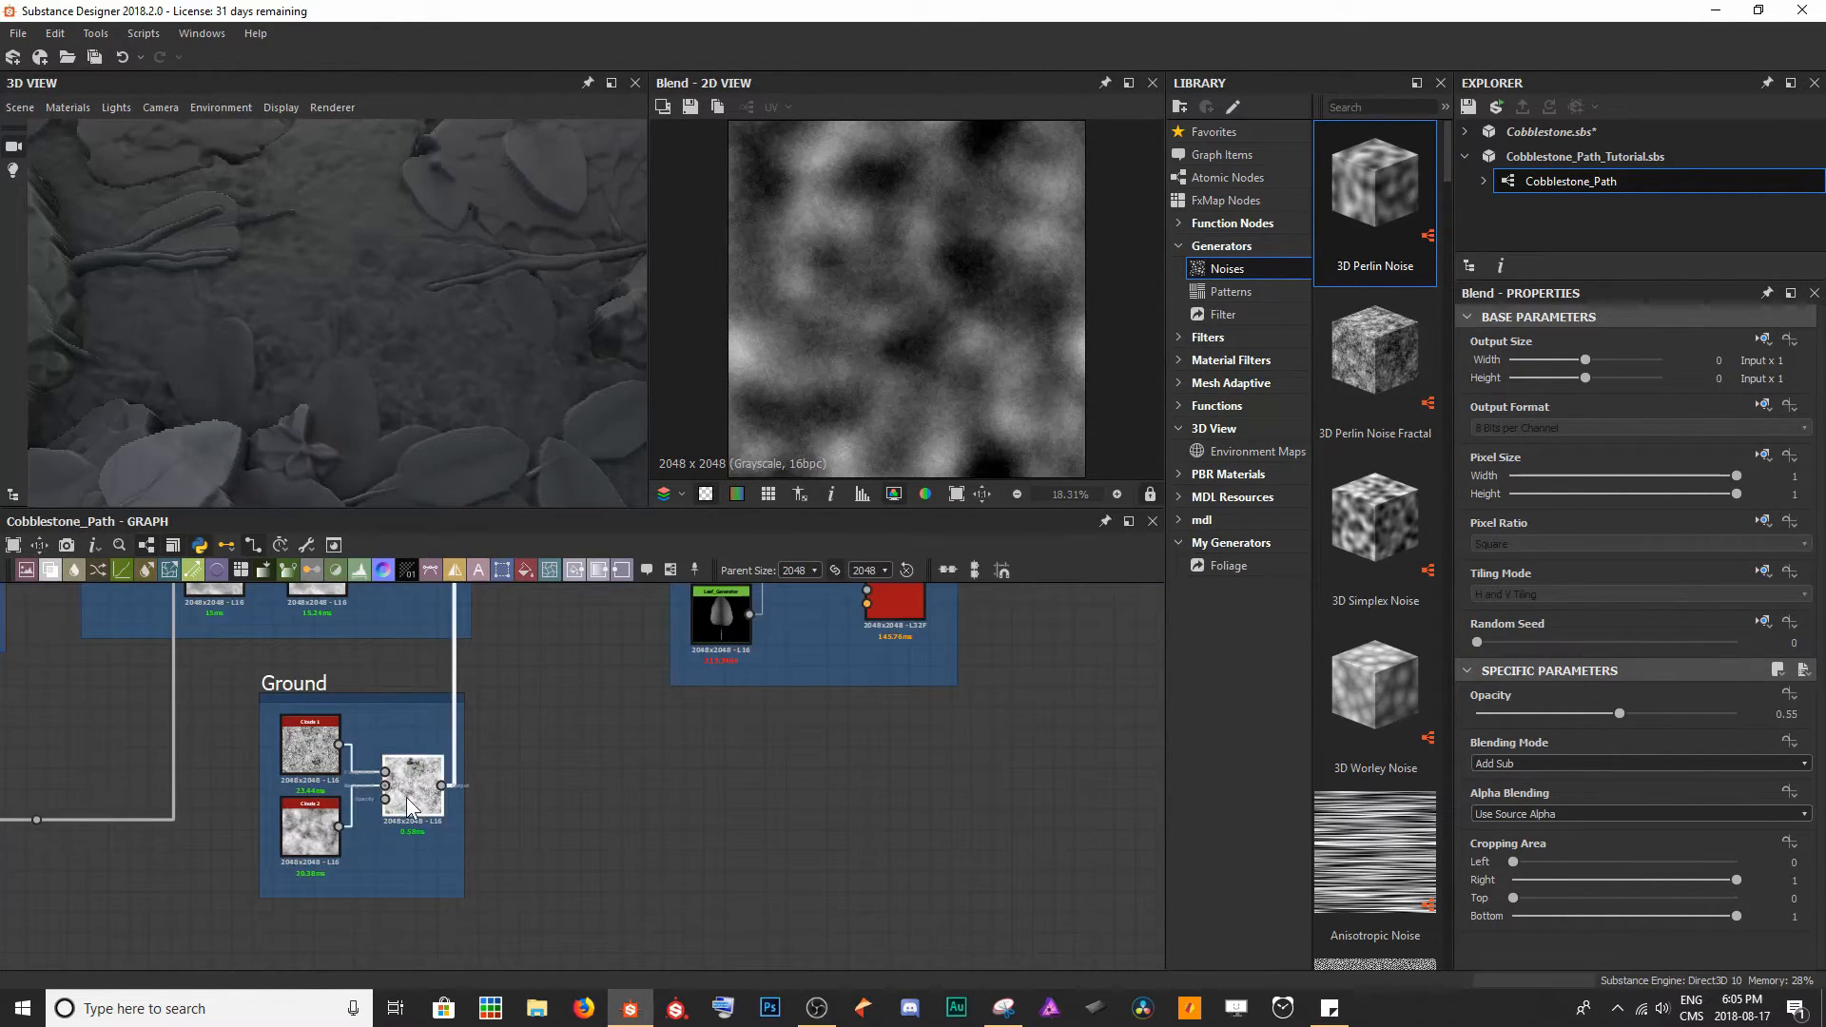
pyautogui.press('space')
pyautogui.write('gradient')
pyautogui.press('Return')
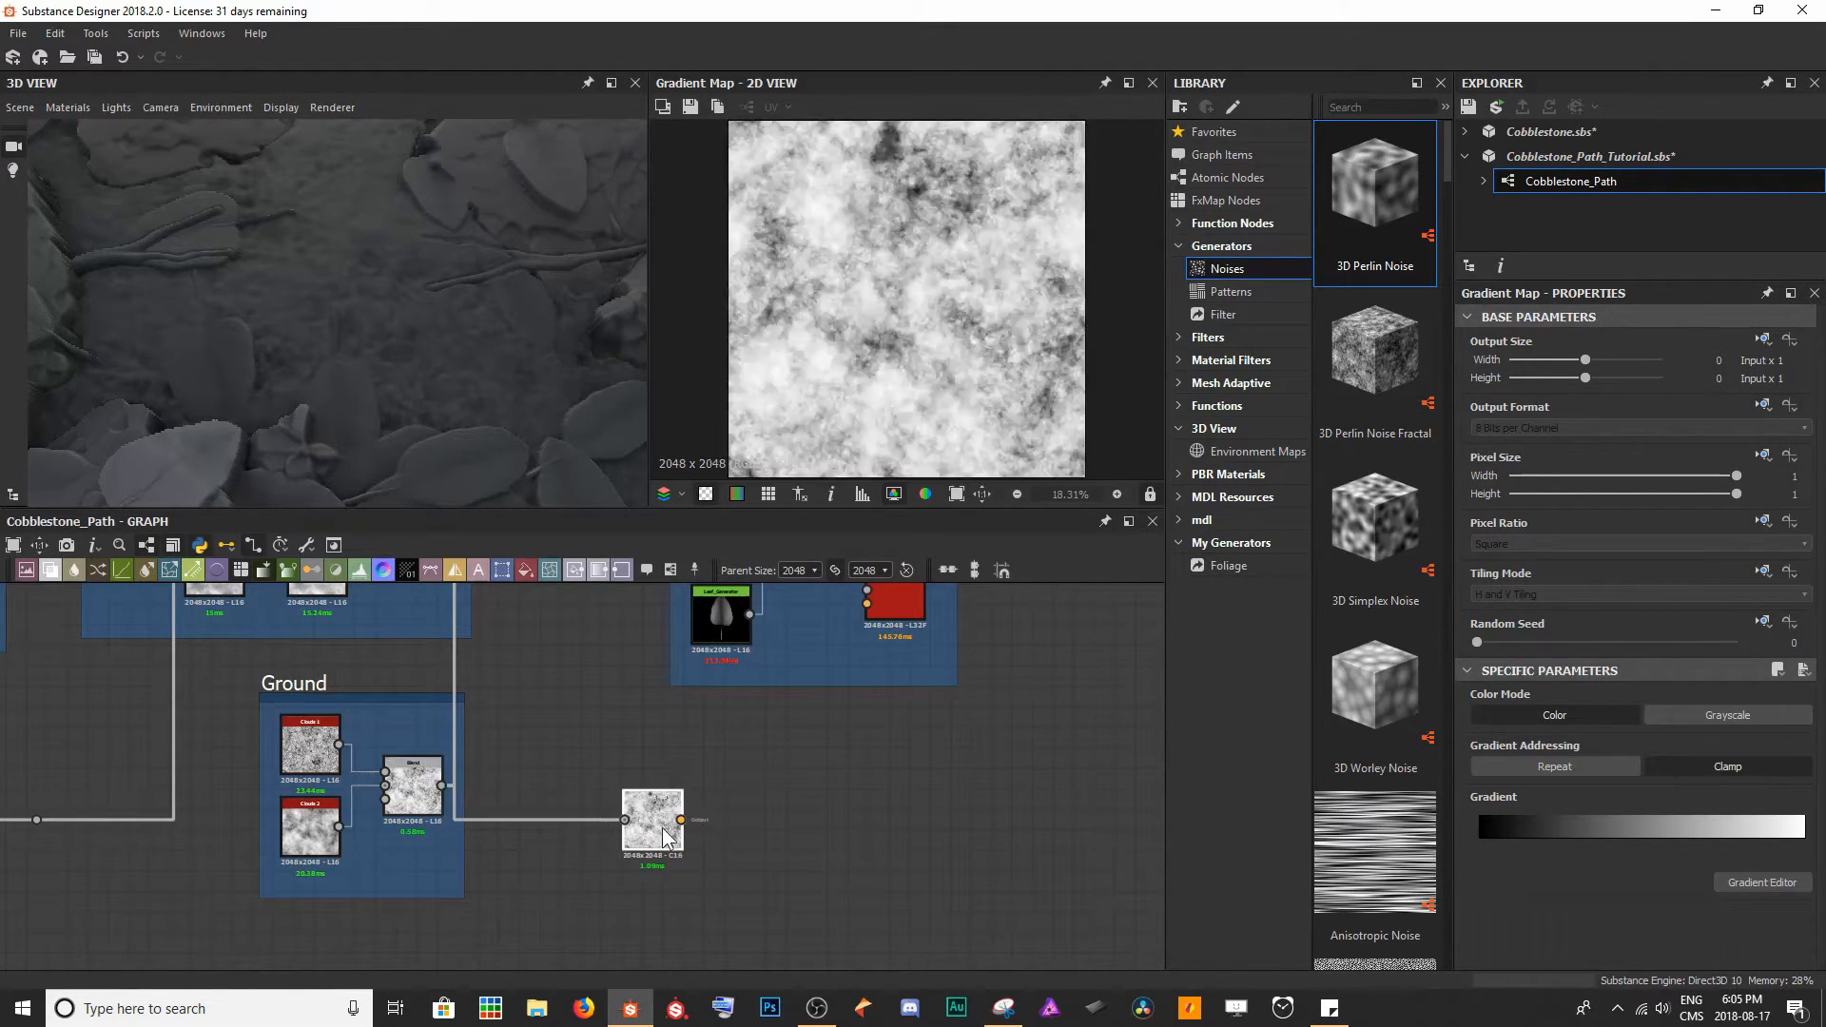
# - Place the Gradient Map below the Cavity frame, directly above the Fractal Sum Base node
pyautogui.scroll(4, 660, 819)
pyautogui.moveTo(660, 819); pyautogui.dragTo(609, 789)
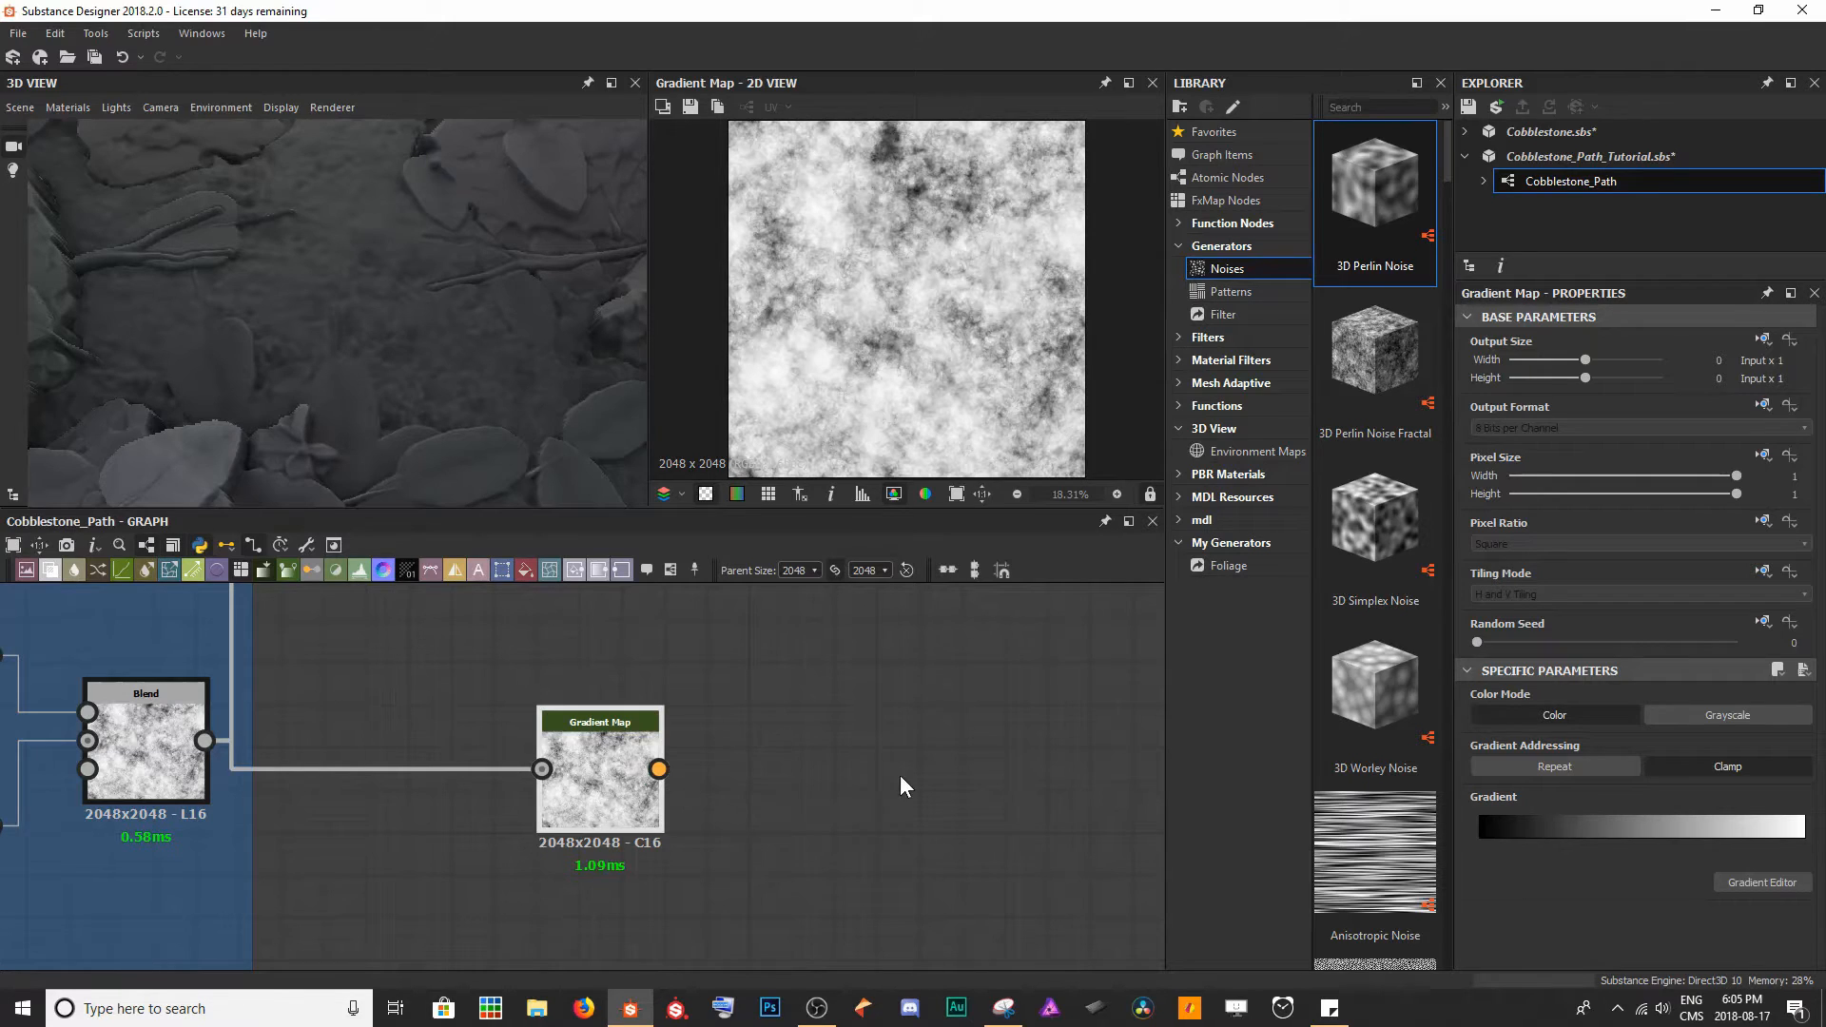
pyautogui.scroll(-5, 487, 831)
pyautogui.moveTo(264, 818); pyautogui.dragTo(638, 827)
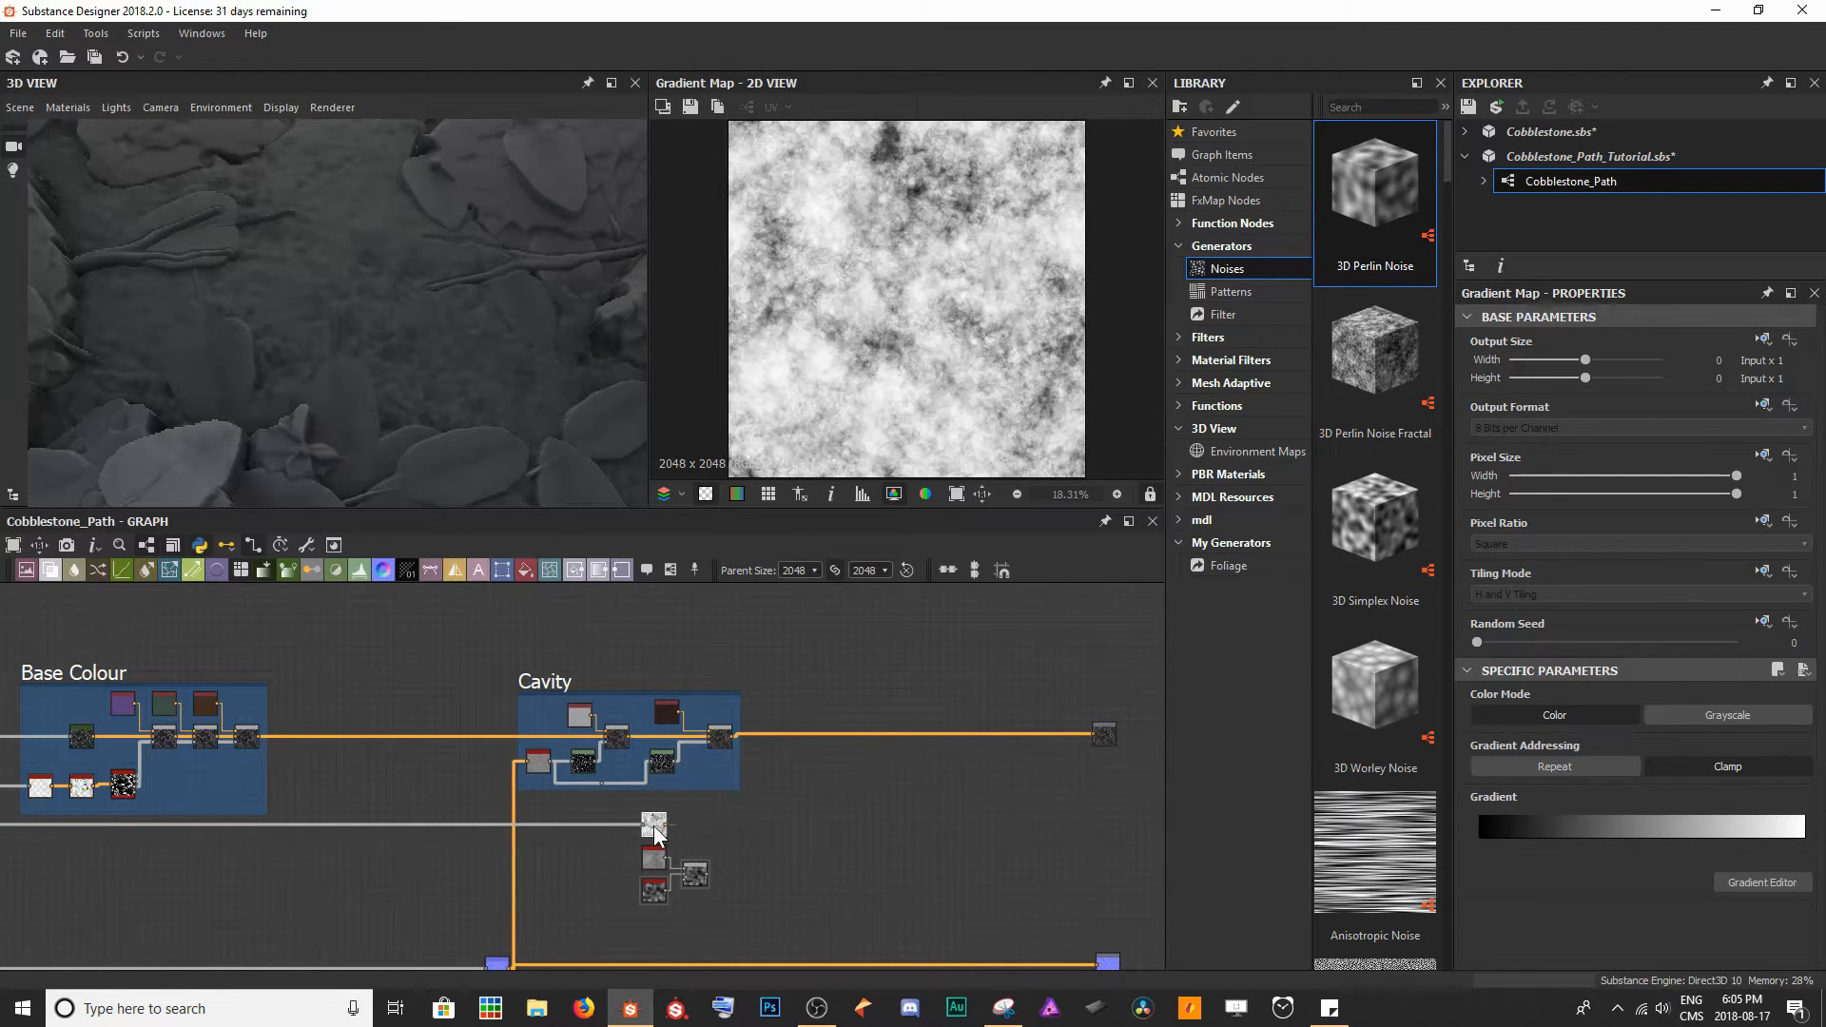
pyautogui.scroll(5, 654, 828)
pyautogui.moveTo(654, 827); pyautogui.dragTo(396, 688, button='middle')
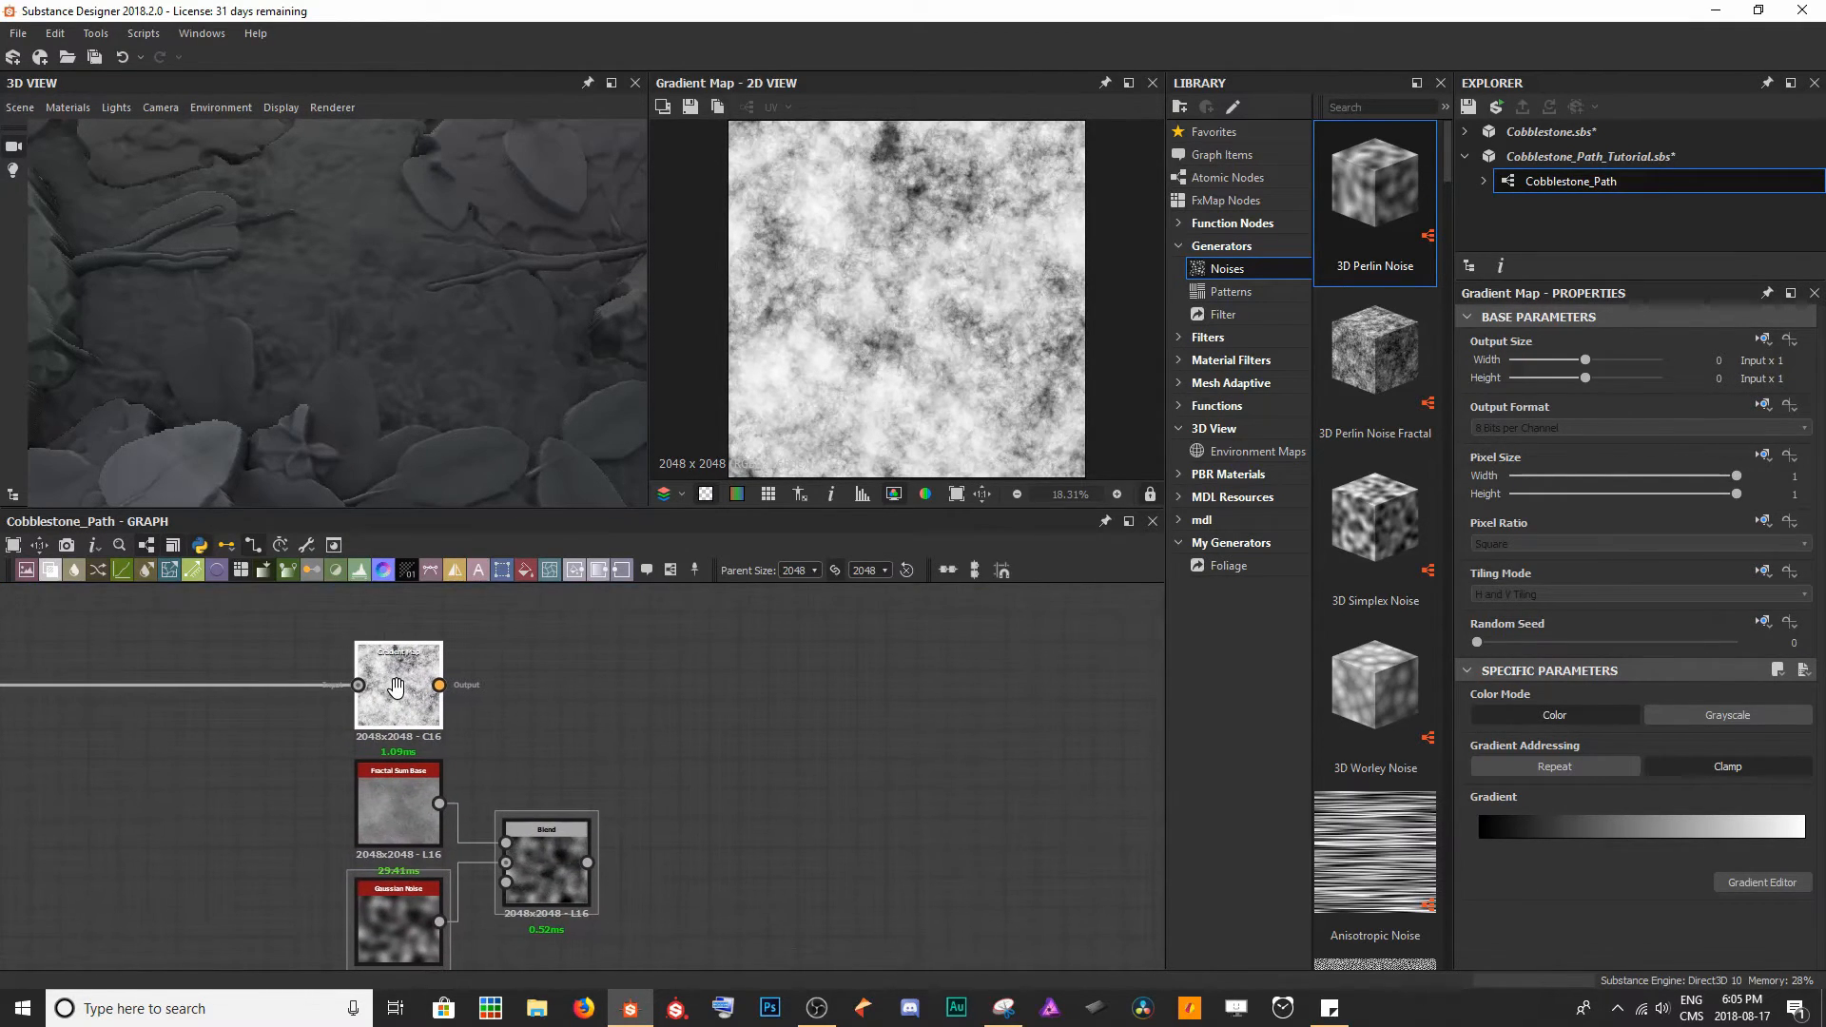
# - Open the Gradient Map's gradient for editing and give it a black key at 0 and a white key at 1
pyautogui.click(1733, 884)
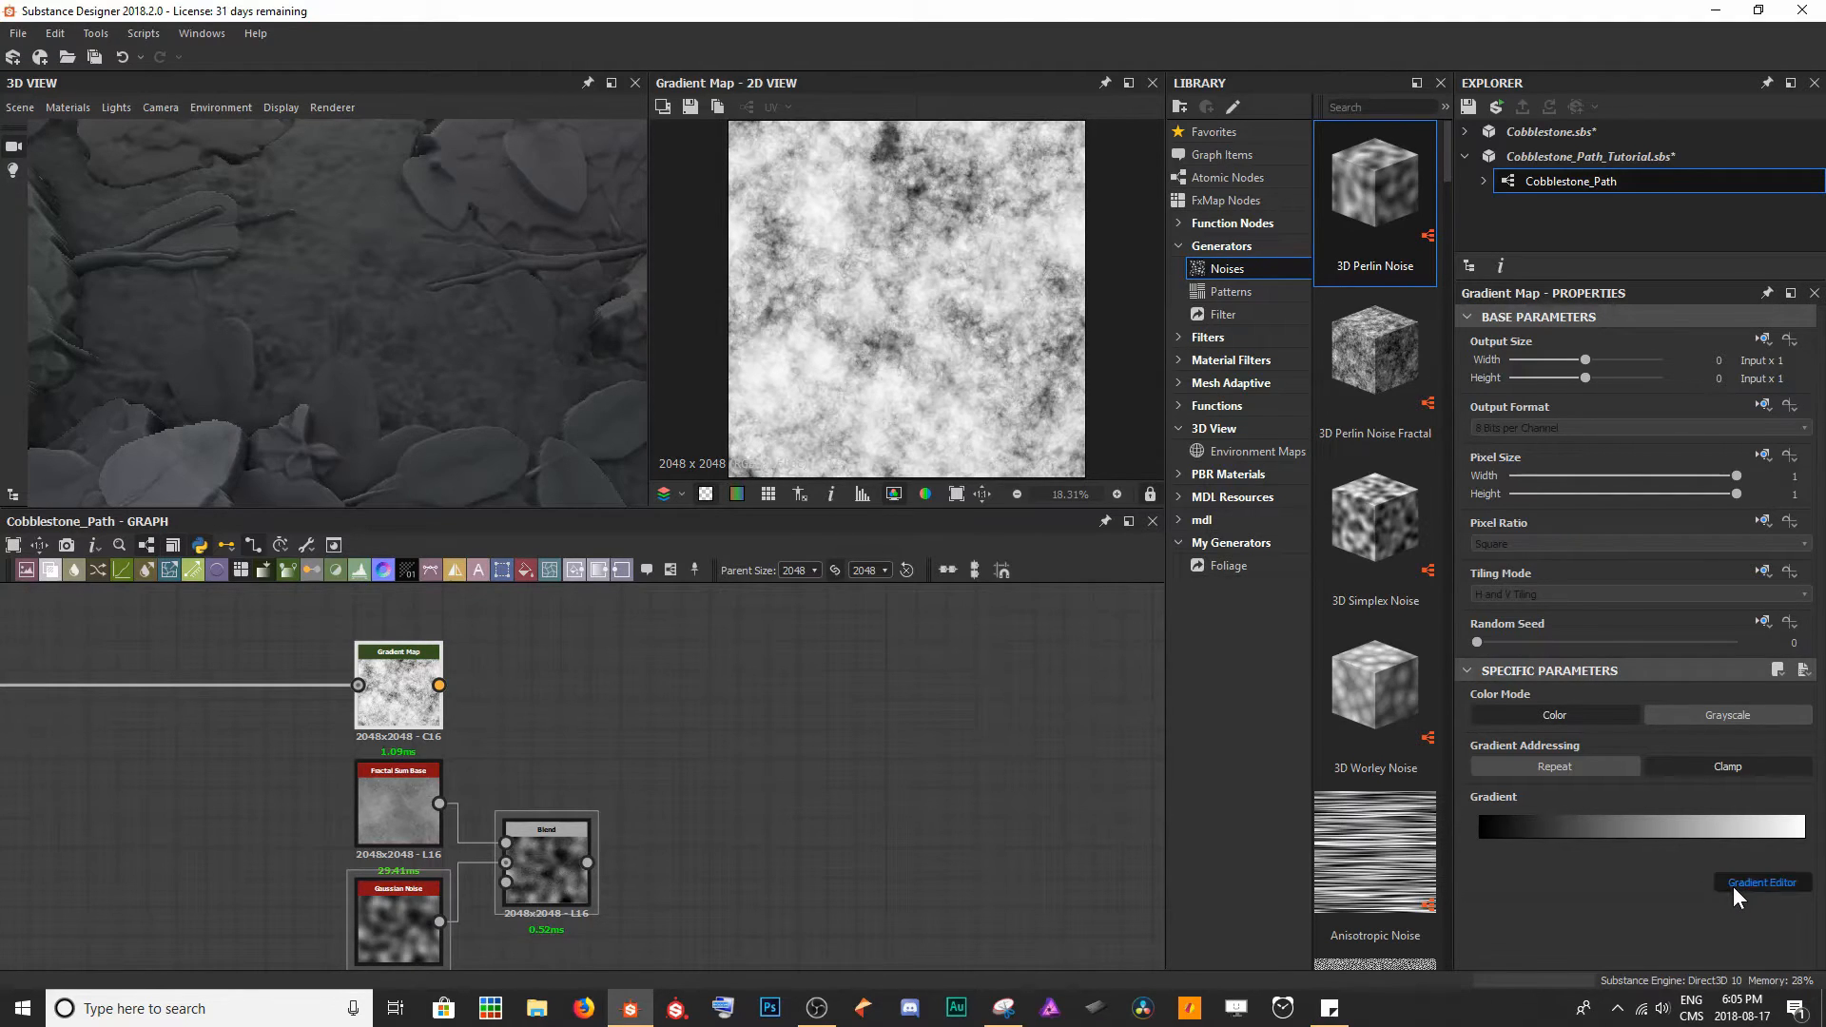
pyautogui.moveTo(585, 425); pyautogui.dragTo(525, 403)
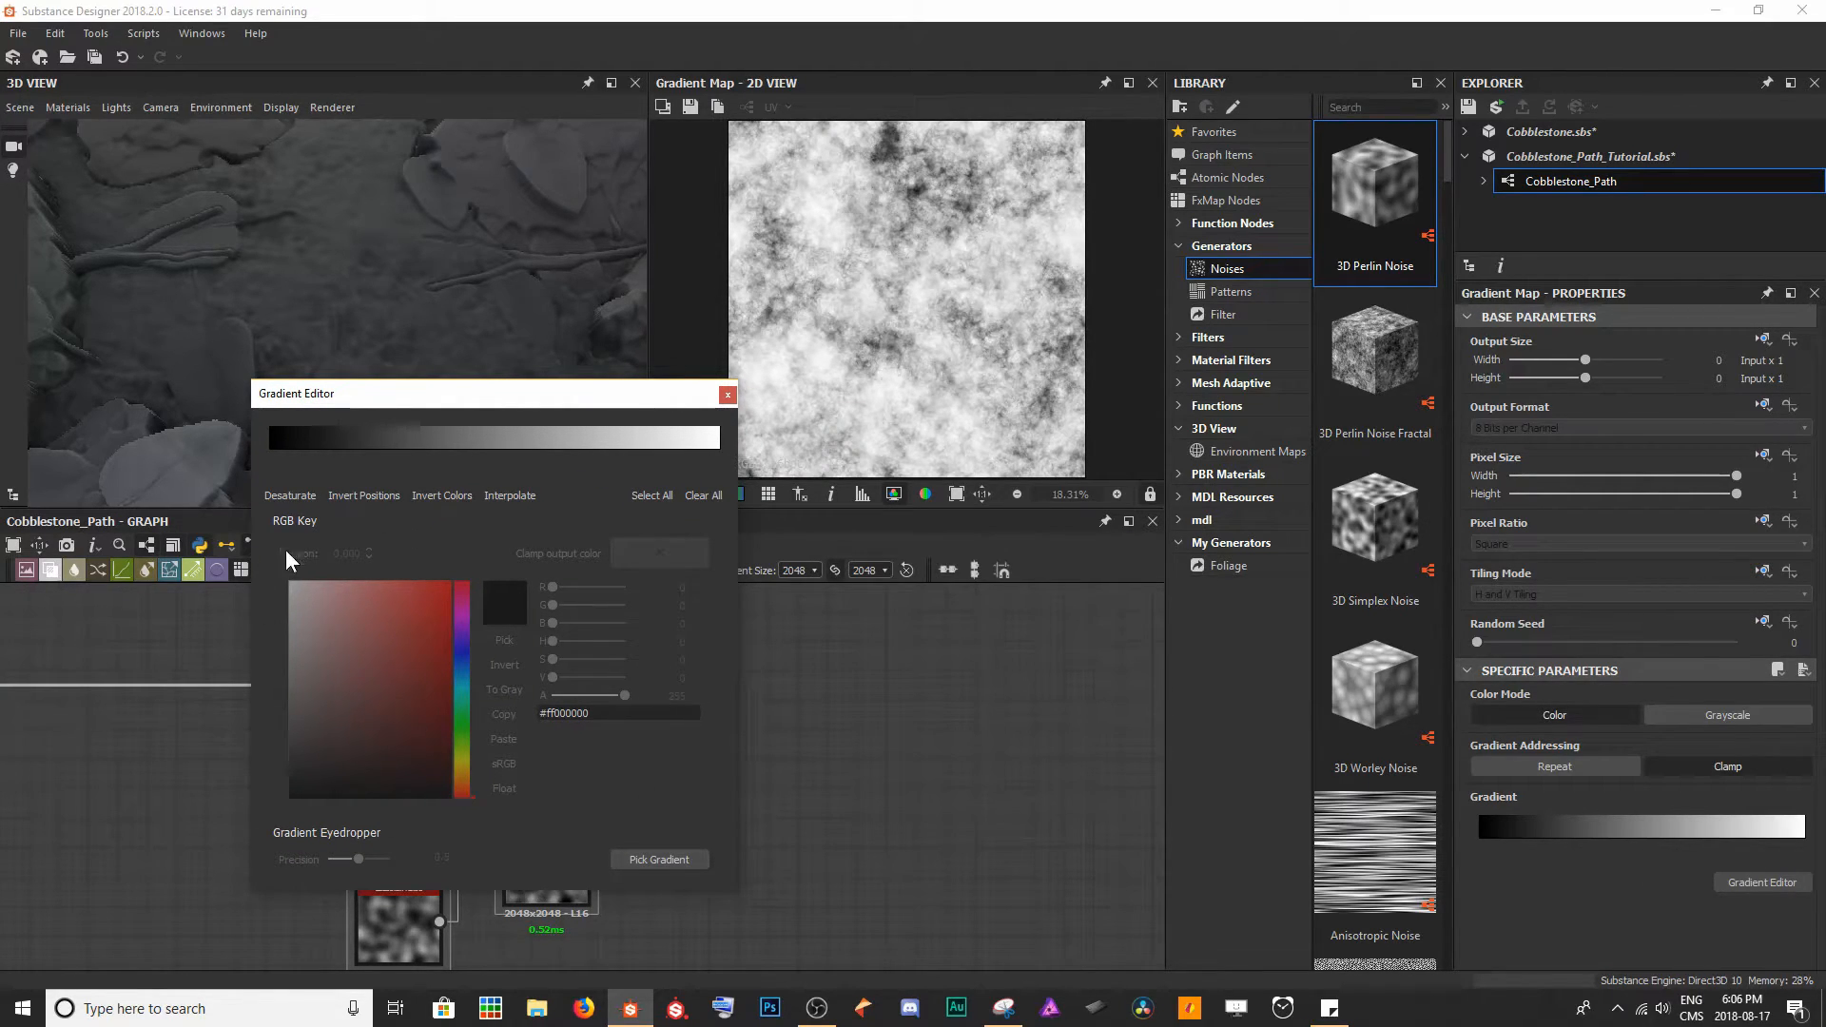
pyautogui.click(721, 452)
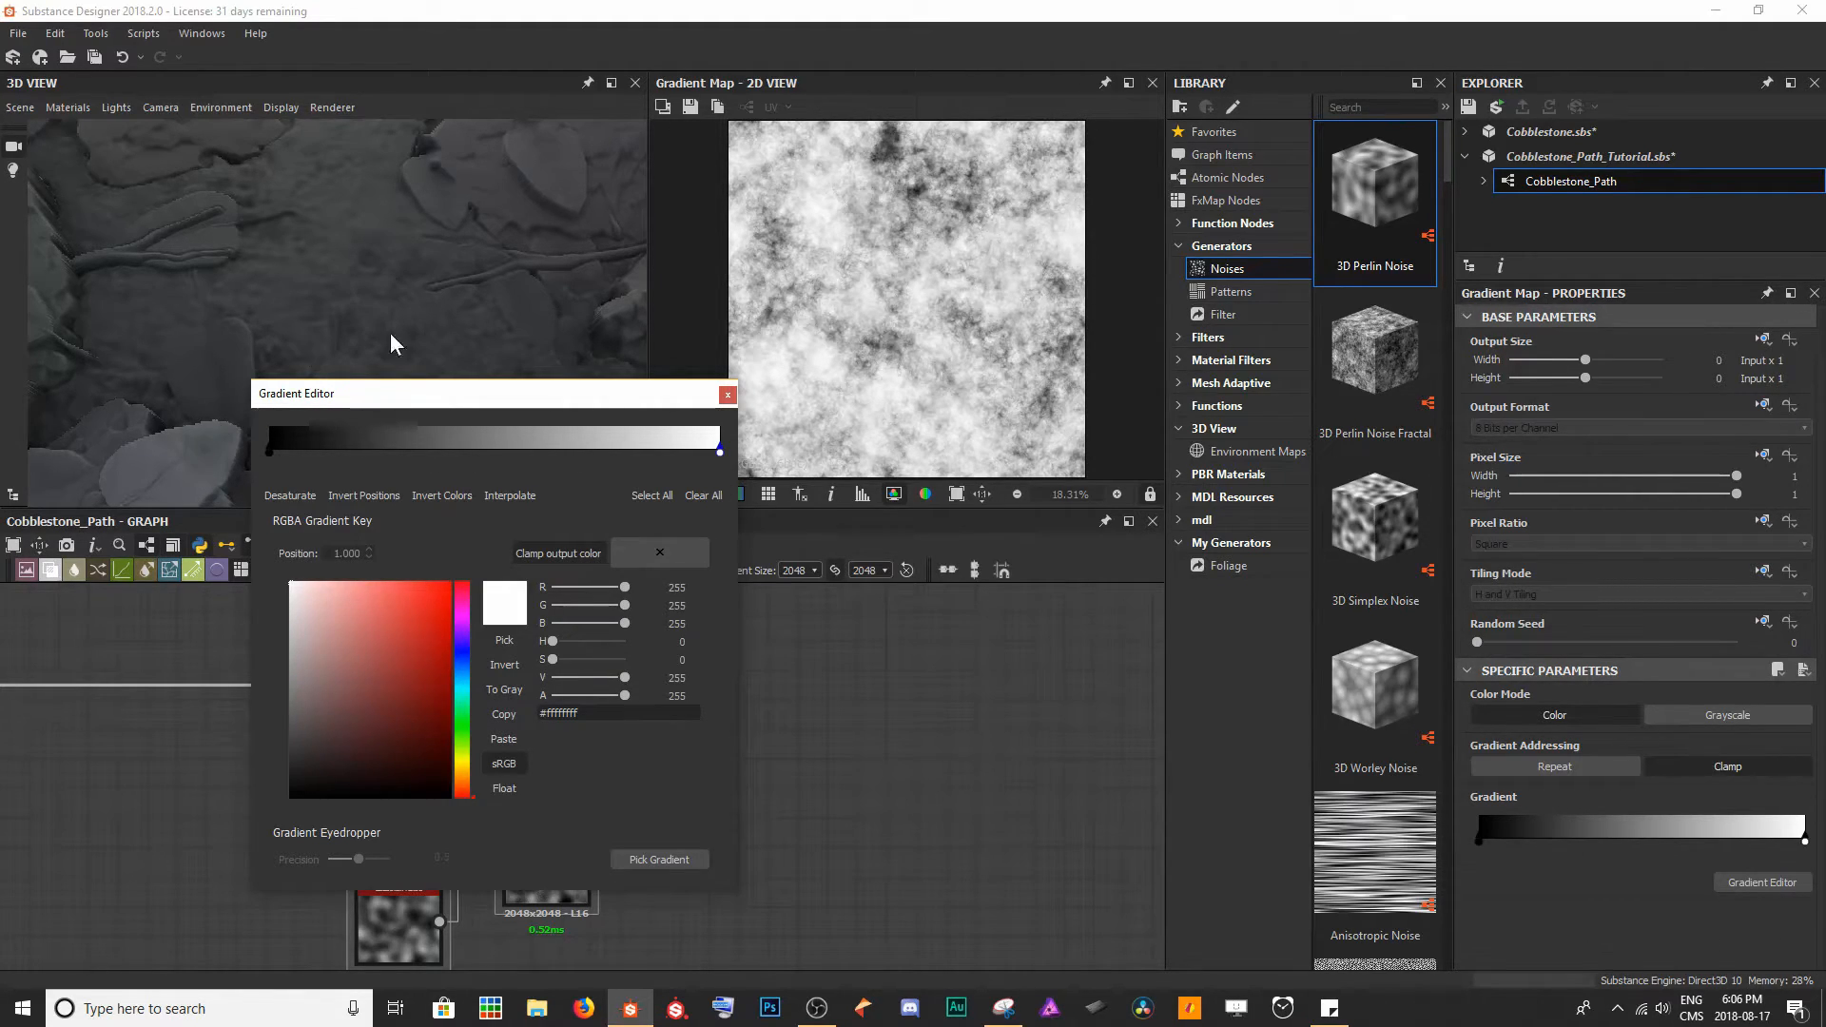
pyautogui.moveTo(721, 453)
pyautogui.mouseDown()
pyautogui.moveTo(533, 449)
pyautogui.moveTo(752, 439)
pyautogui.mouseUp()
pyautogui.moveTo(266, 452); pyautogui.dragTo(574, 461)
pyautogui.moveTo(720, 453); pyautogui.dragTo(768, 463)
pyautogui.moveTo(574, 447); pyautogui.dragTo(269, 452)
pyautogui.scroll(4, 922, 282)
pyautogui.moveTo(922, 282); pyautogui.dragTo(949, 335, button='middle')
pyautogui.scroll(2, 949, 335)
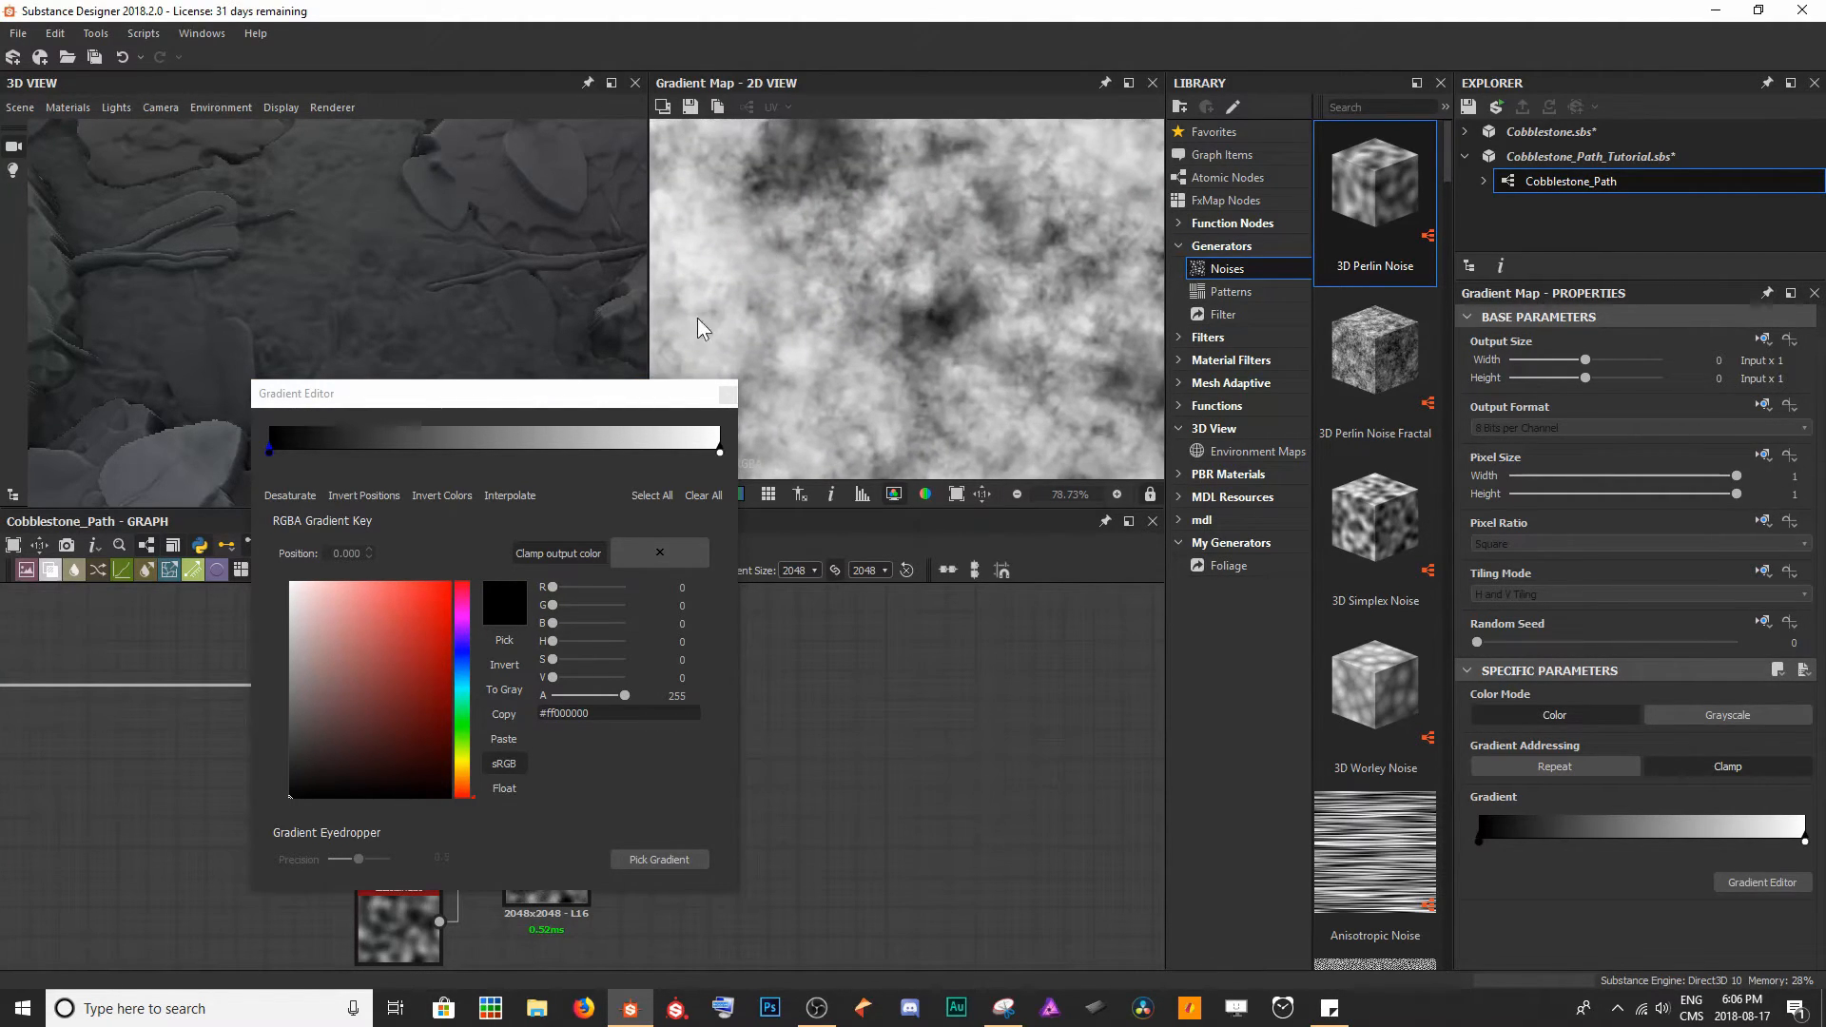
# - Try a red gradient key (#a01d1d) at several positions along the ramp, then remove it
pyautogui.click(492, 455)
pyautogui.moveTo(404, 667); pyautogui.dragTo(421, 662)
pyautogui.moveTo(493, 456)
pyautogui.mouseDown()
pyautogui.moveTo(684, 461)
pyautogui.moveTo(627, 474)
pyautogui.mouseUp()
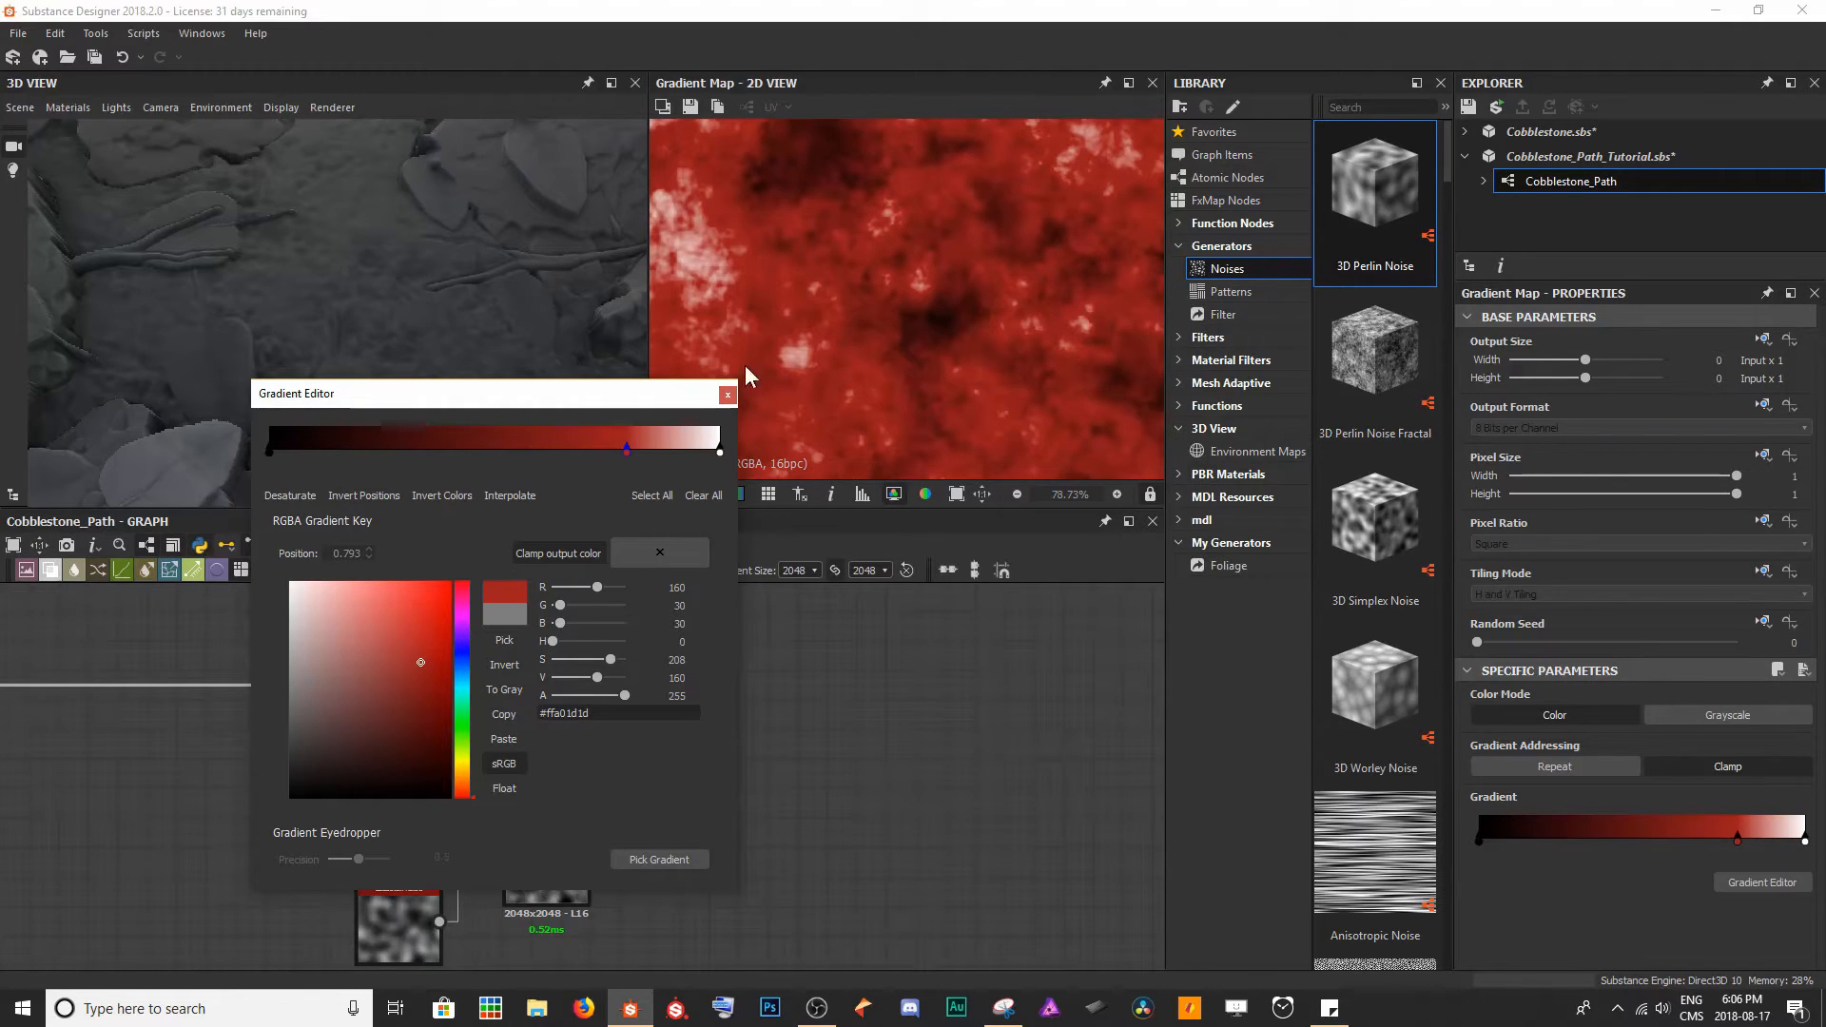
pyautogui.moveTo(270, 453)
pyautogui.mouseDown()
pyautogui.moveTo(599, 467)
pyautogui.moveTo(237, 466)
pyautogui.mouseUp()
pyautogui.moveTo(626, 453); pyautogui.dragTo(368, 453)
pyautogui.scroll(5, 949, 316)
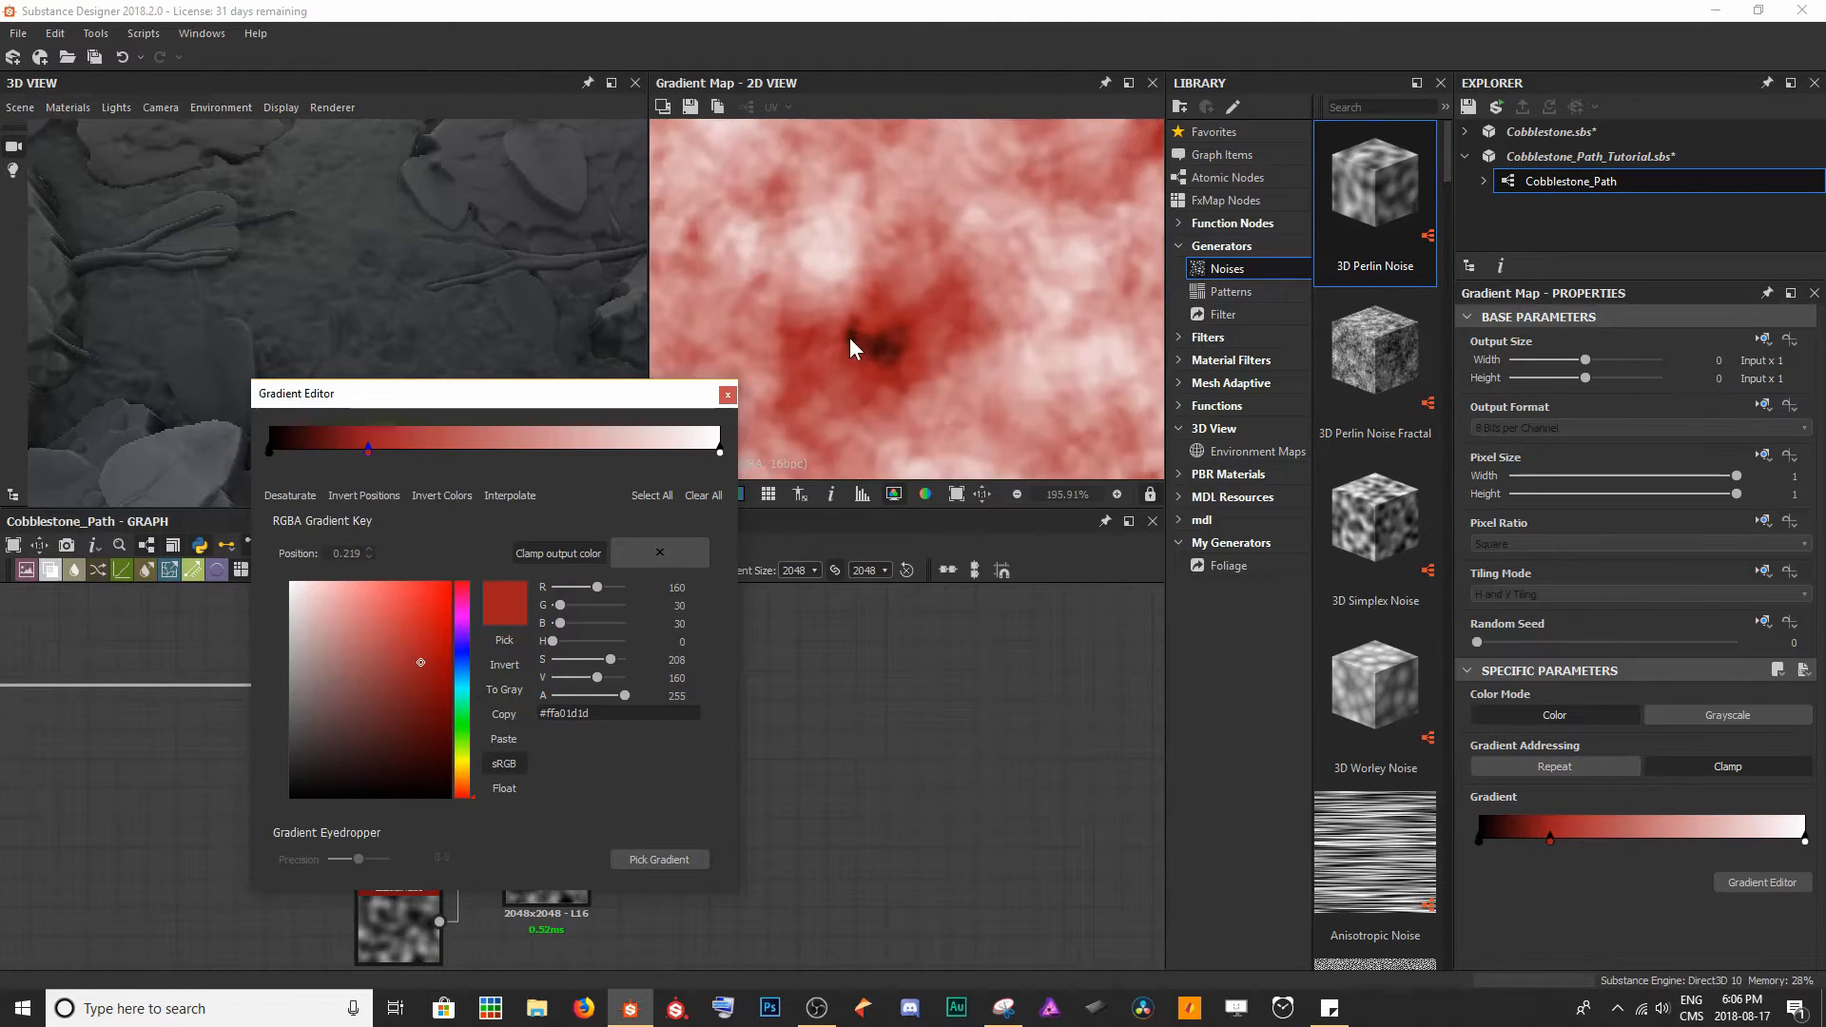
pyautogui.moveTo(848, 351); pyautogui.dragTo(910, 255, button='middle')
pyautogui.moveTo(367, 449); pyautogui.dragTo(529, 175)
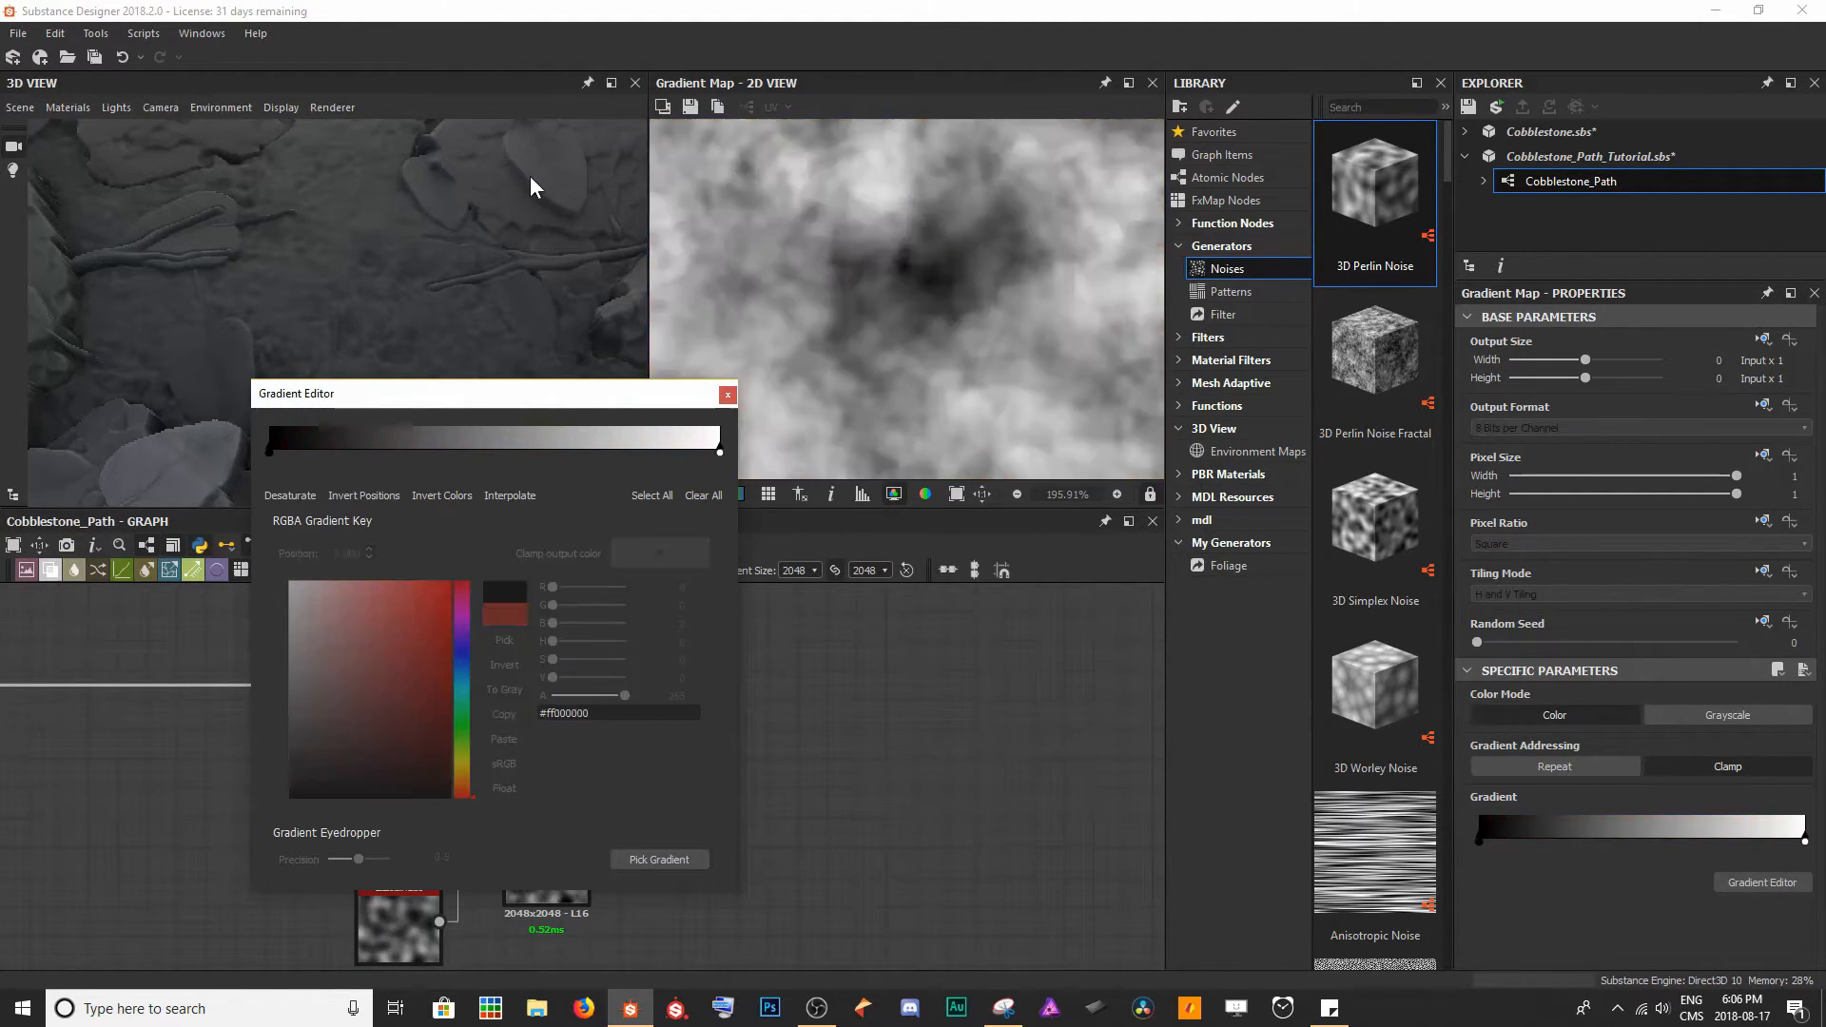
pyautogui.scroll(-5, 891, 330)
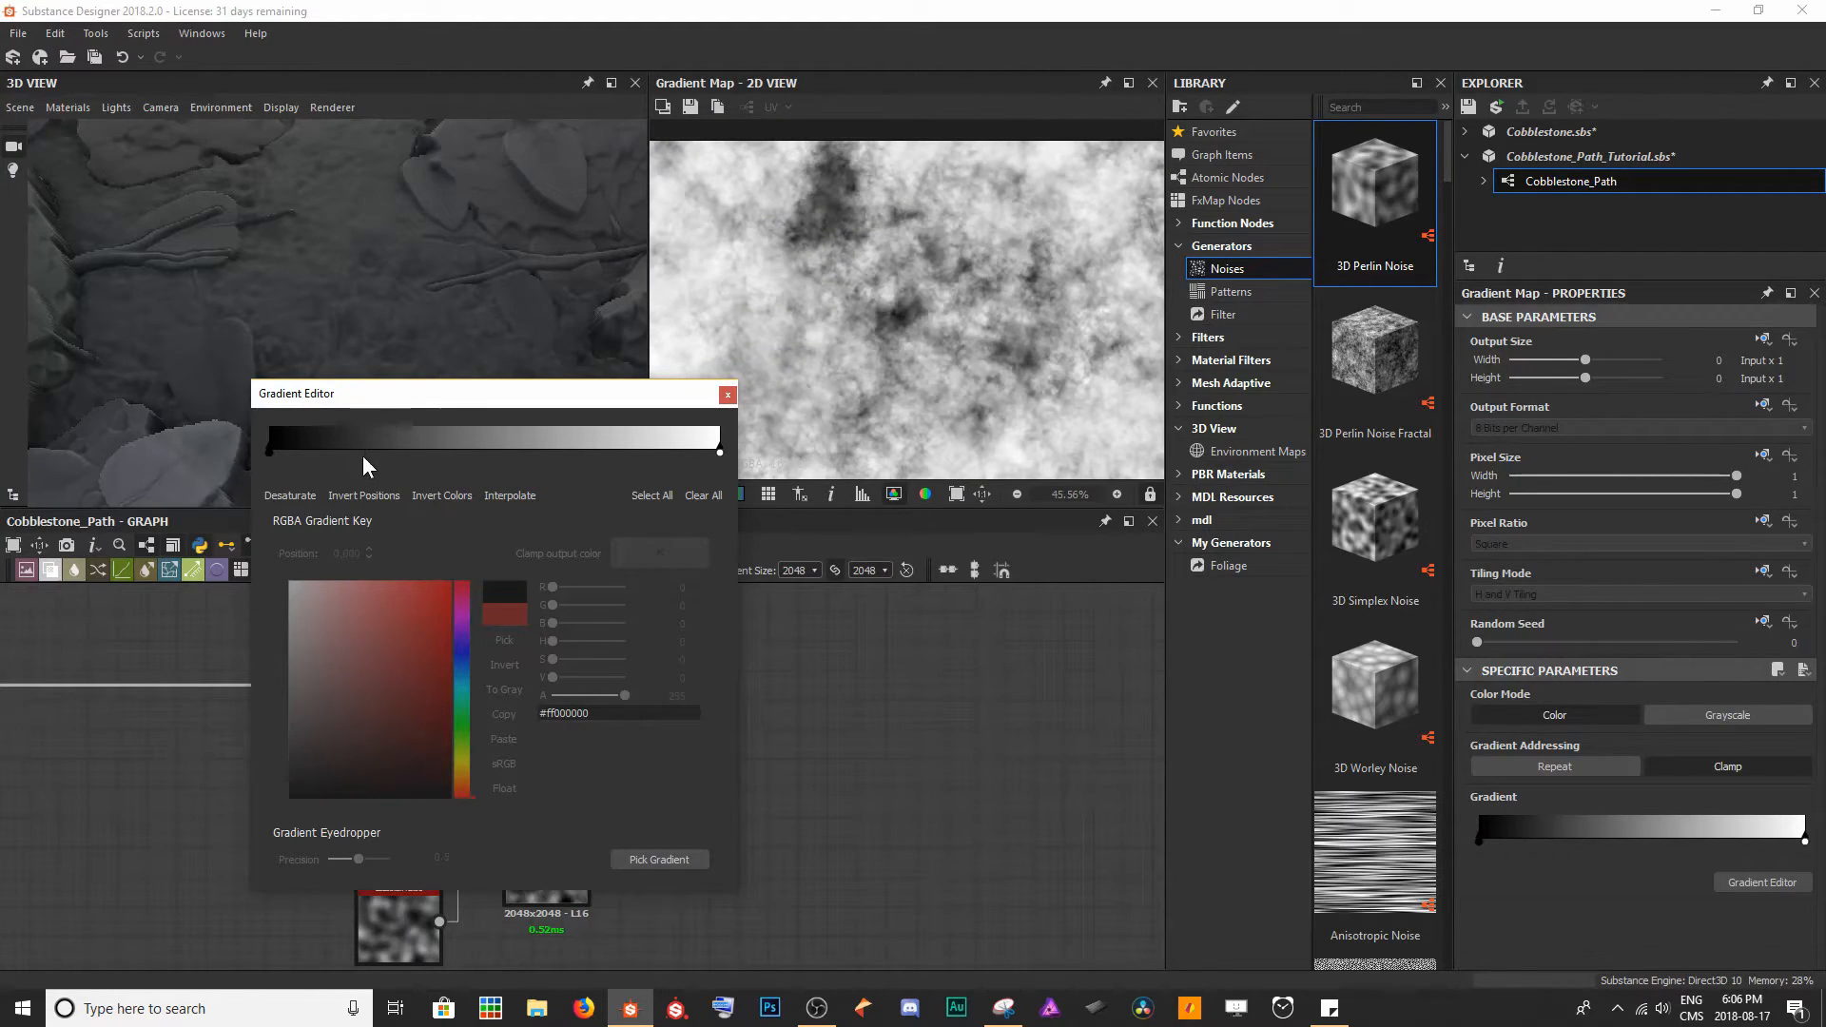
# - Recolour the gradient's start key very dark brown and its end key dark brown #251607
pyautogui.click(268, 455)
pyautogui.moveTo(416, 764); pyautogui.dragTo(436, 779)
pyautogui.click(468, 791)
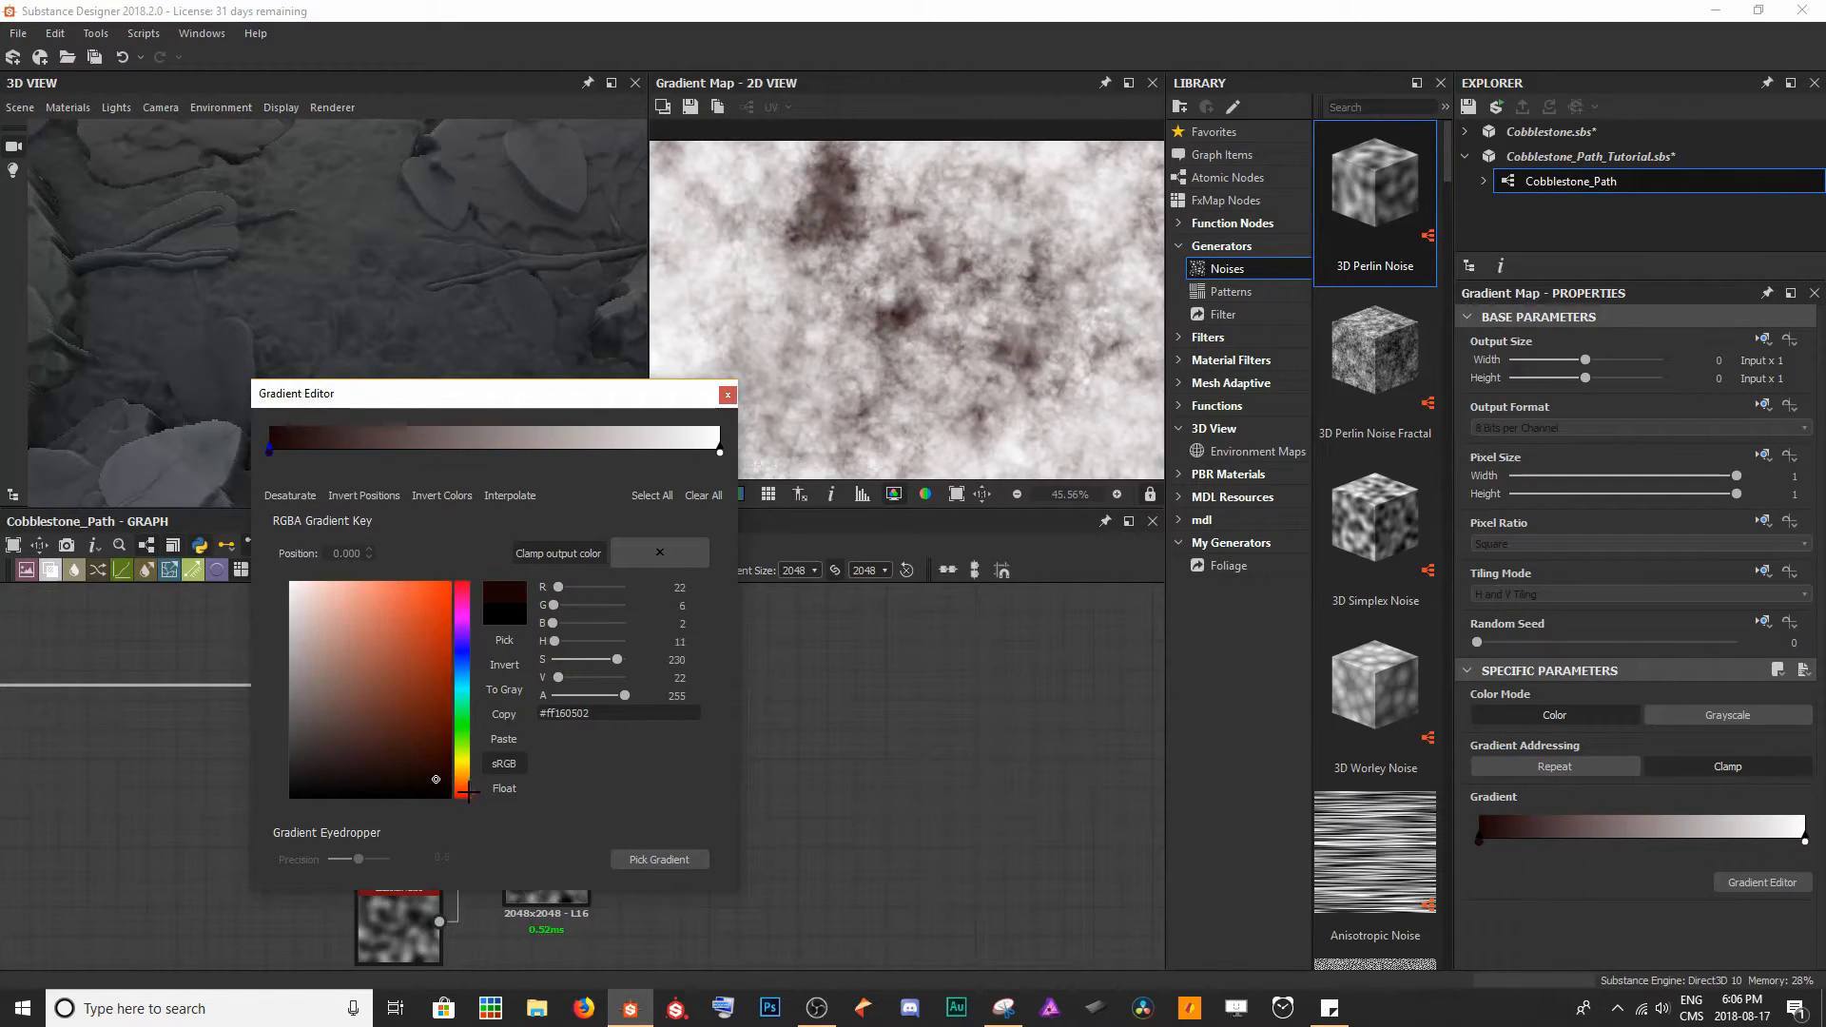
pyautogui.click(720, 453)
pyautogui.click(462, 781)
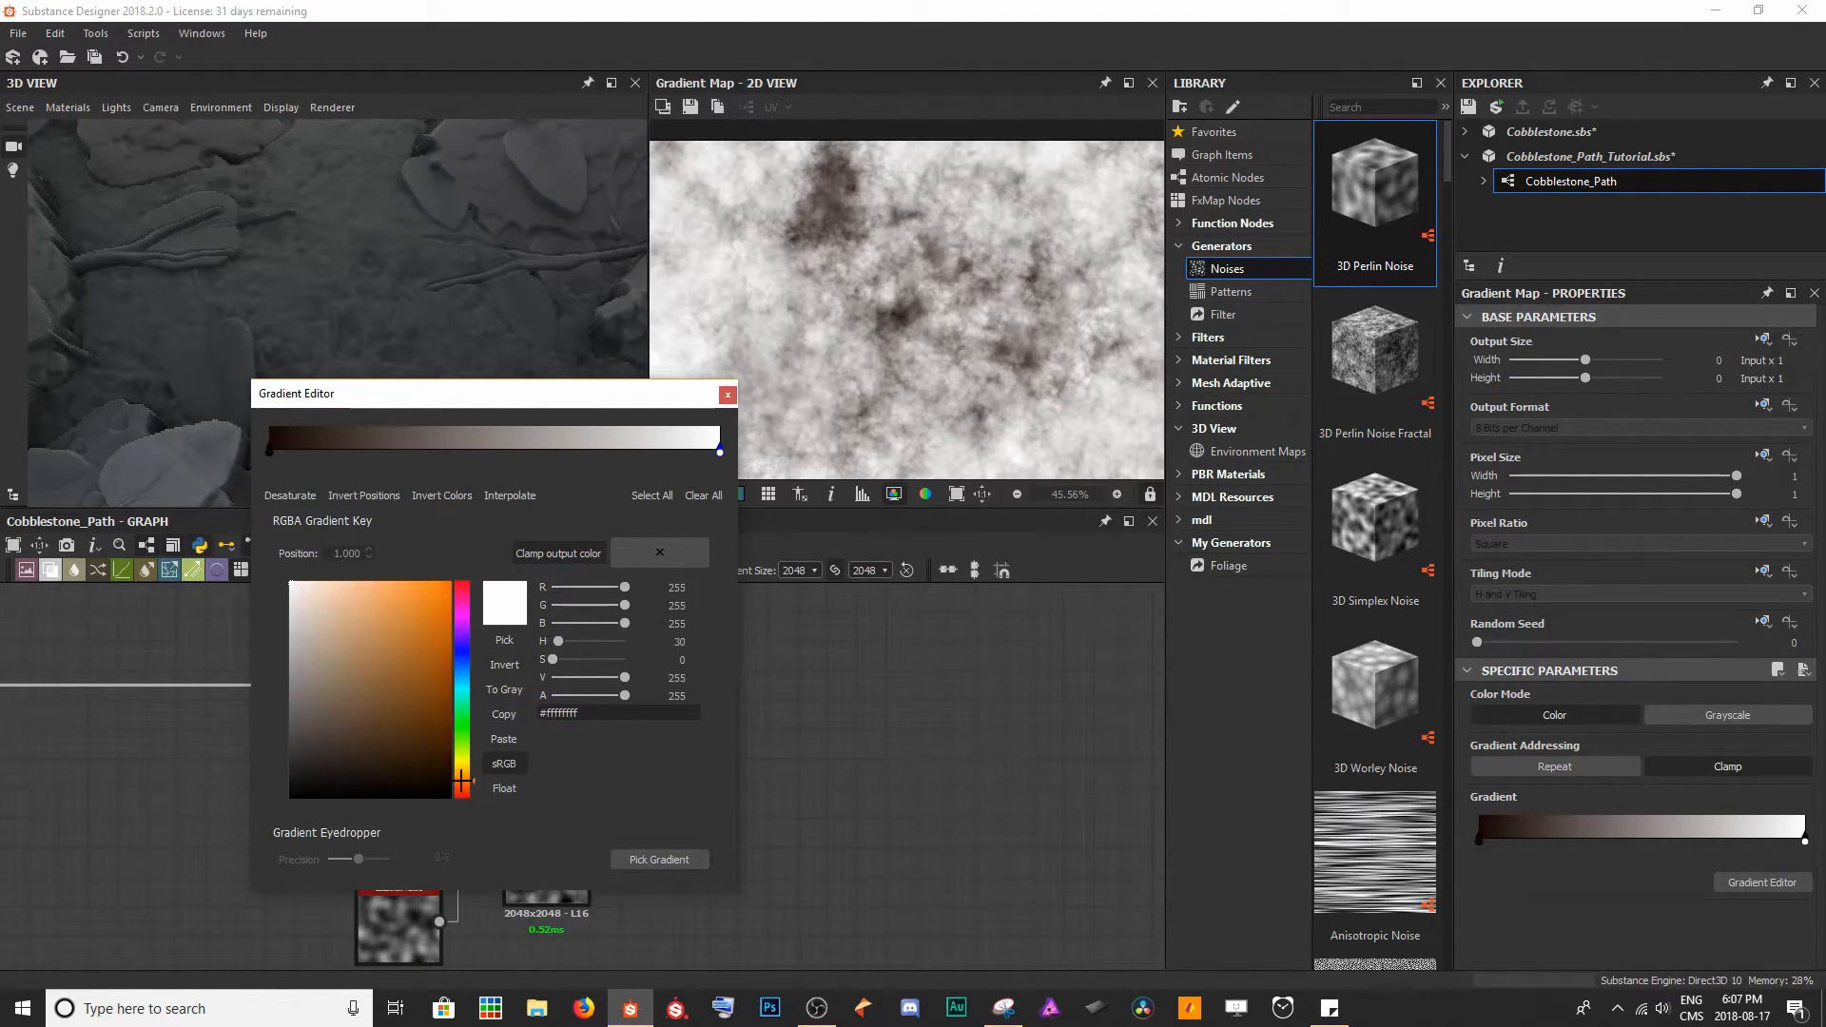
pyautogui.click(419, 766)
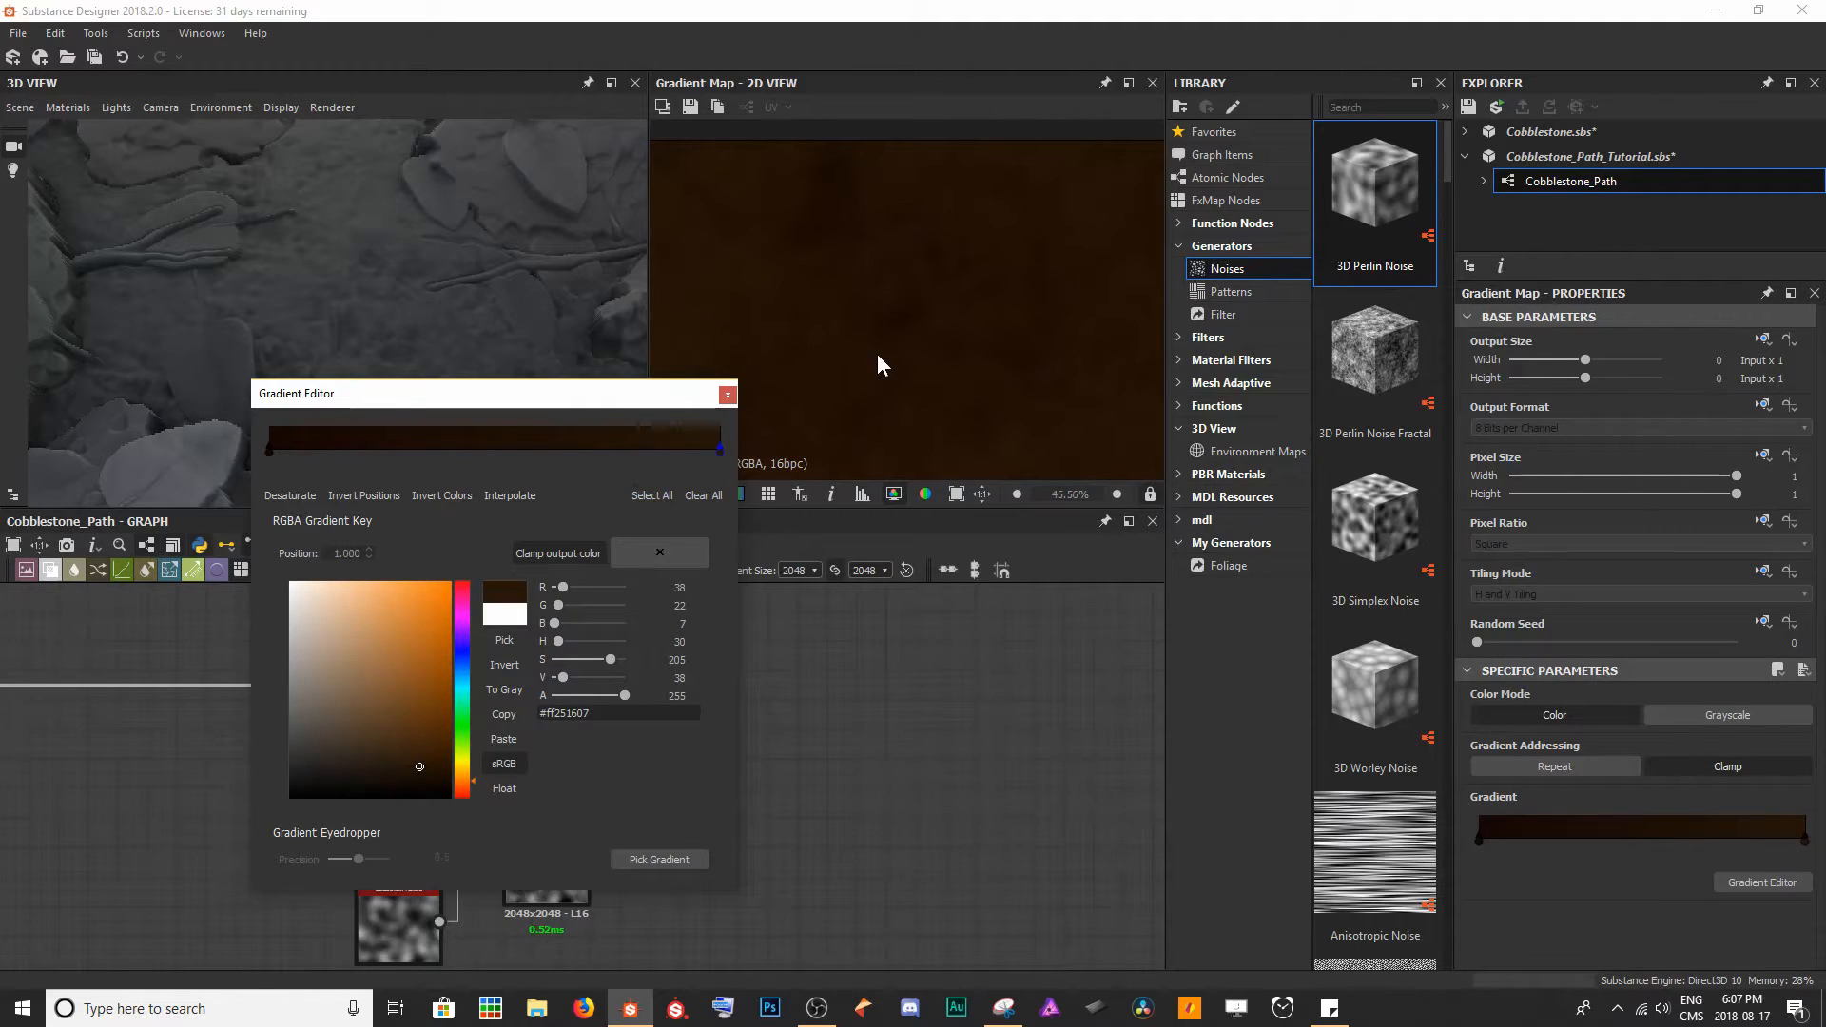
pyautogui.moveTo(921, 306); pyautogui.dragTo(922, 242, button='middle')
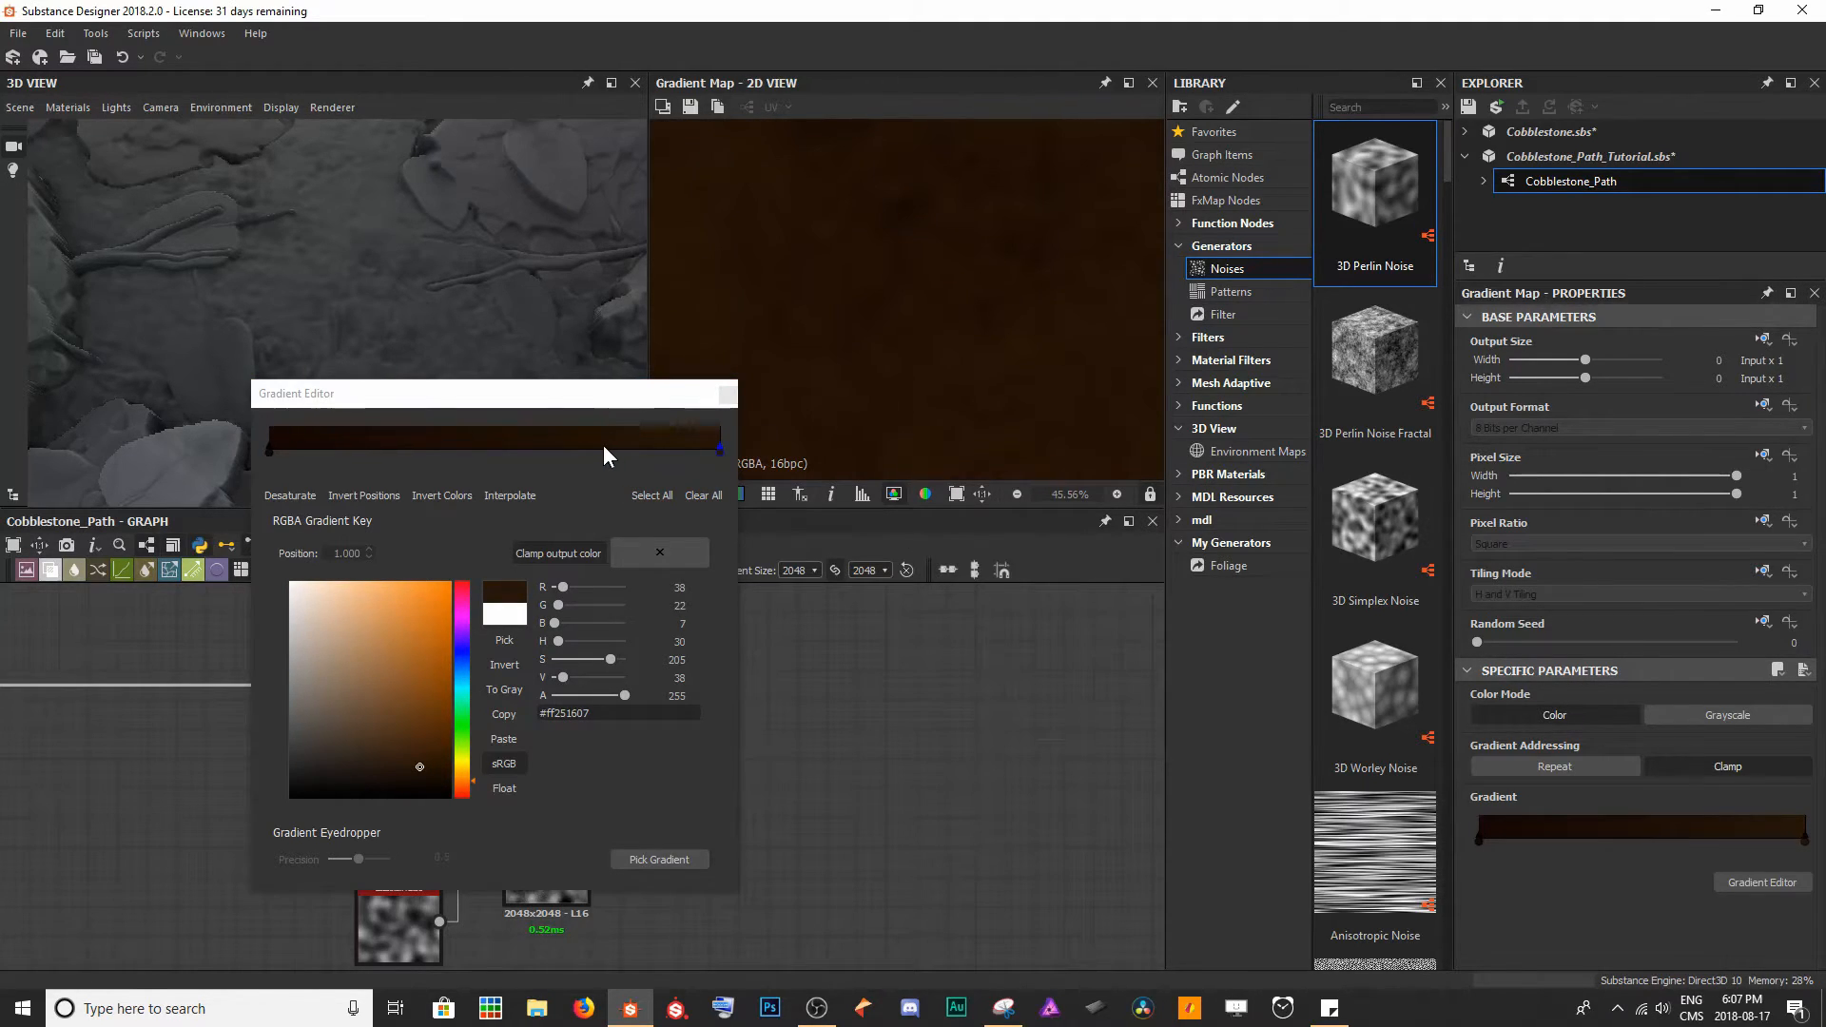
# - Build up the gradient with several intermediate brown keys of varied hue, saturation and brightness, including #401f15 at position 0.167
pyautogui.click(522, 442)
pyautogui.click(575, 445)
pyautogui.moveTo(559, 642); pyautogui.dragTo(563, 642)
pyautogui.moveTo(269, 450); pyautogui.dragTo(414, 450)
pyautogui.click(382, 444)
pyautogui.click(482, 444)
pyautogui.moveTo(563, 677); pyautogui.dragTo(575, 677)
pyautogui.click(636, 444)
pyautogui.moveTo(606, 659); pyautogui.dragTo(589, 659)
pyautogui.scroll(-5, 1035, 151)
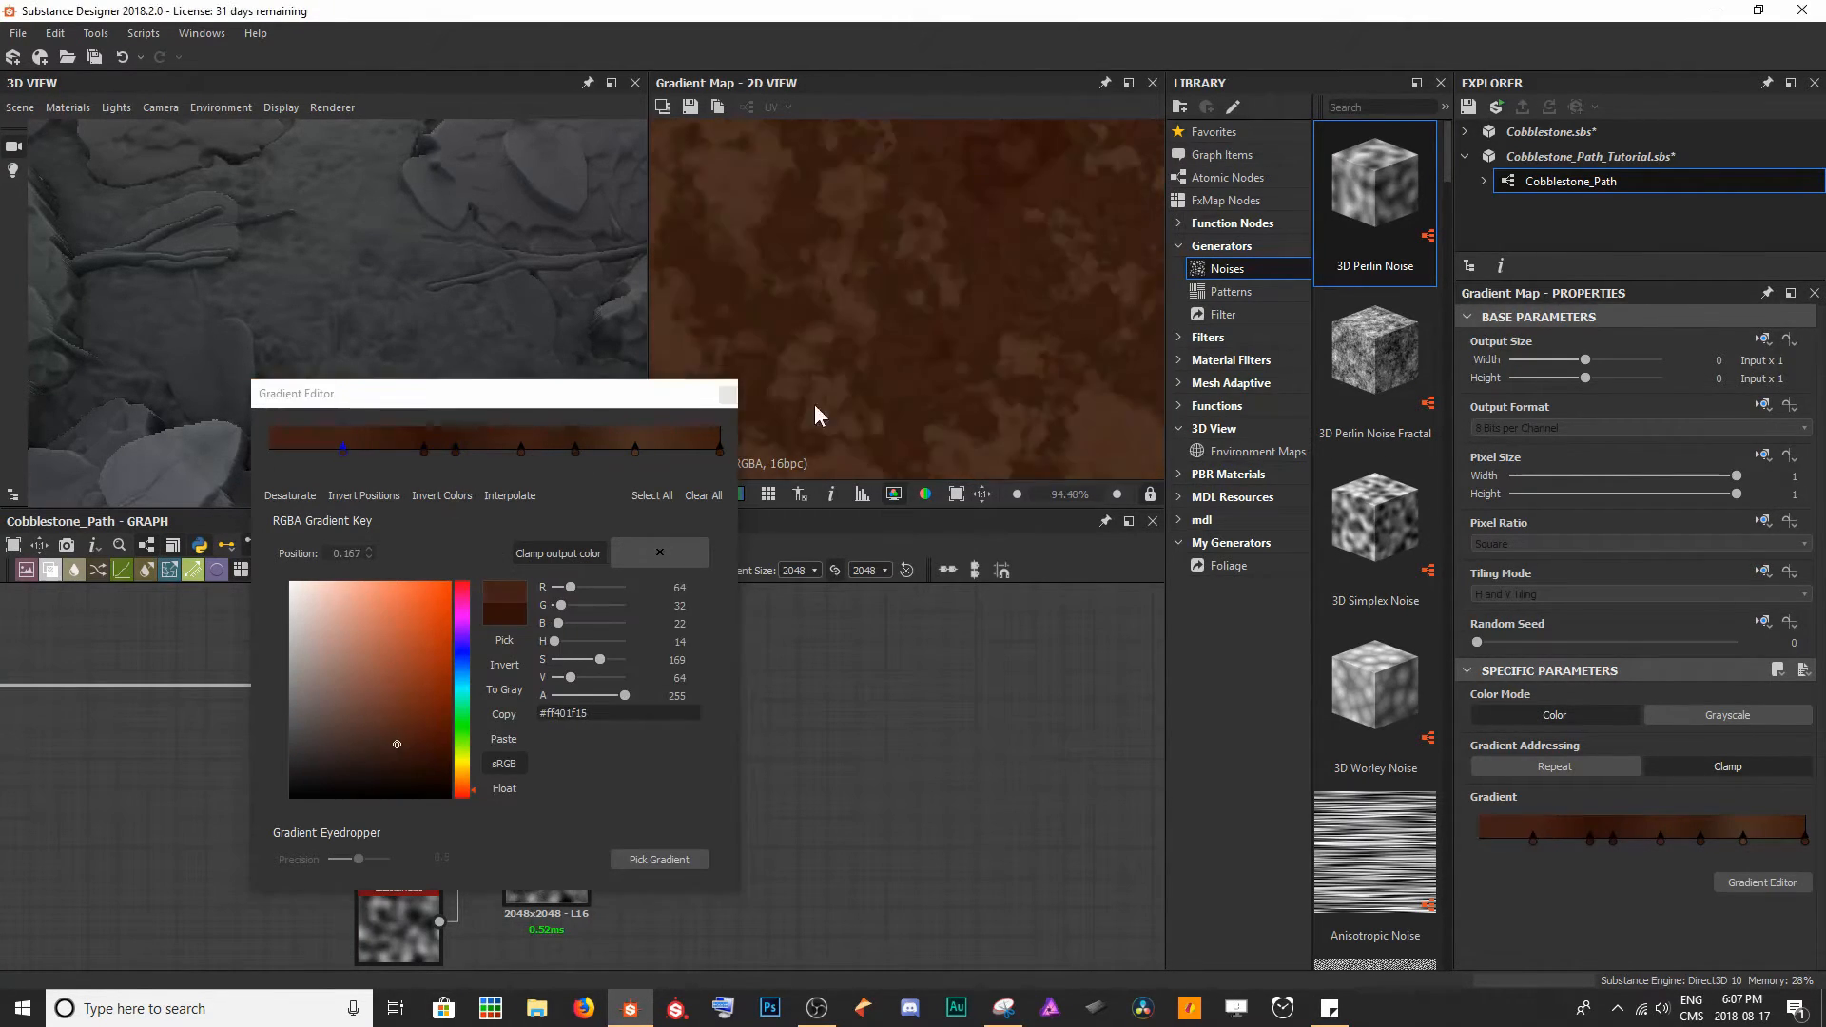
pyautogui.click(727, 393)
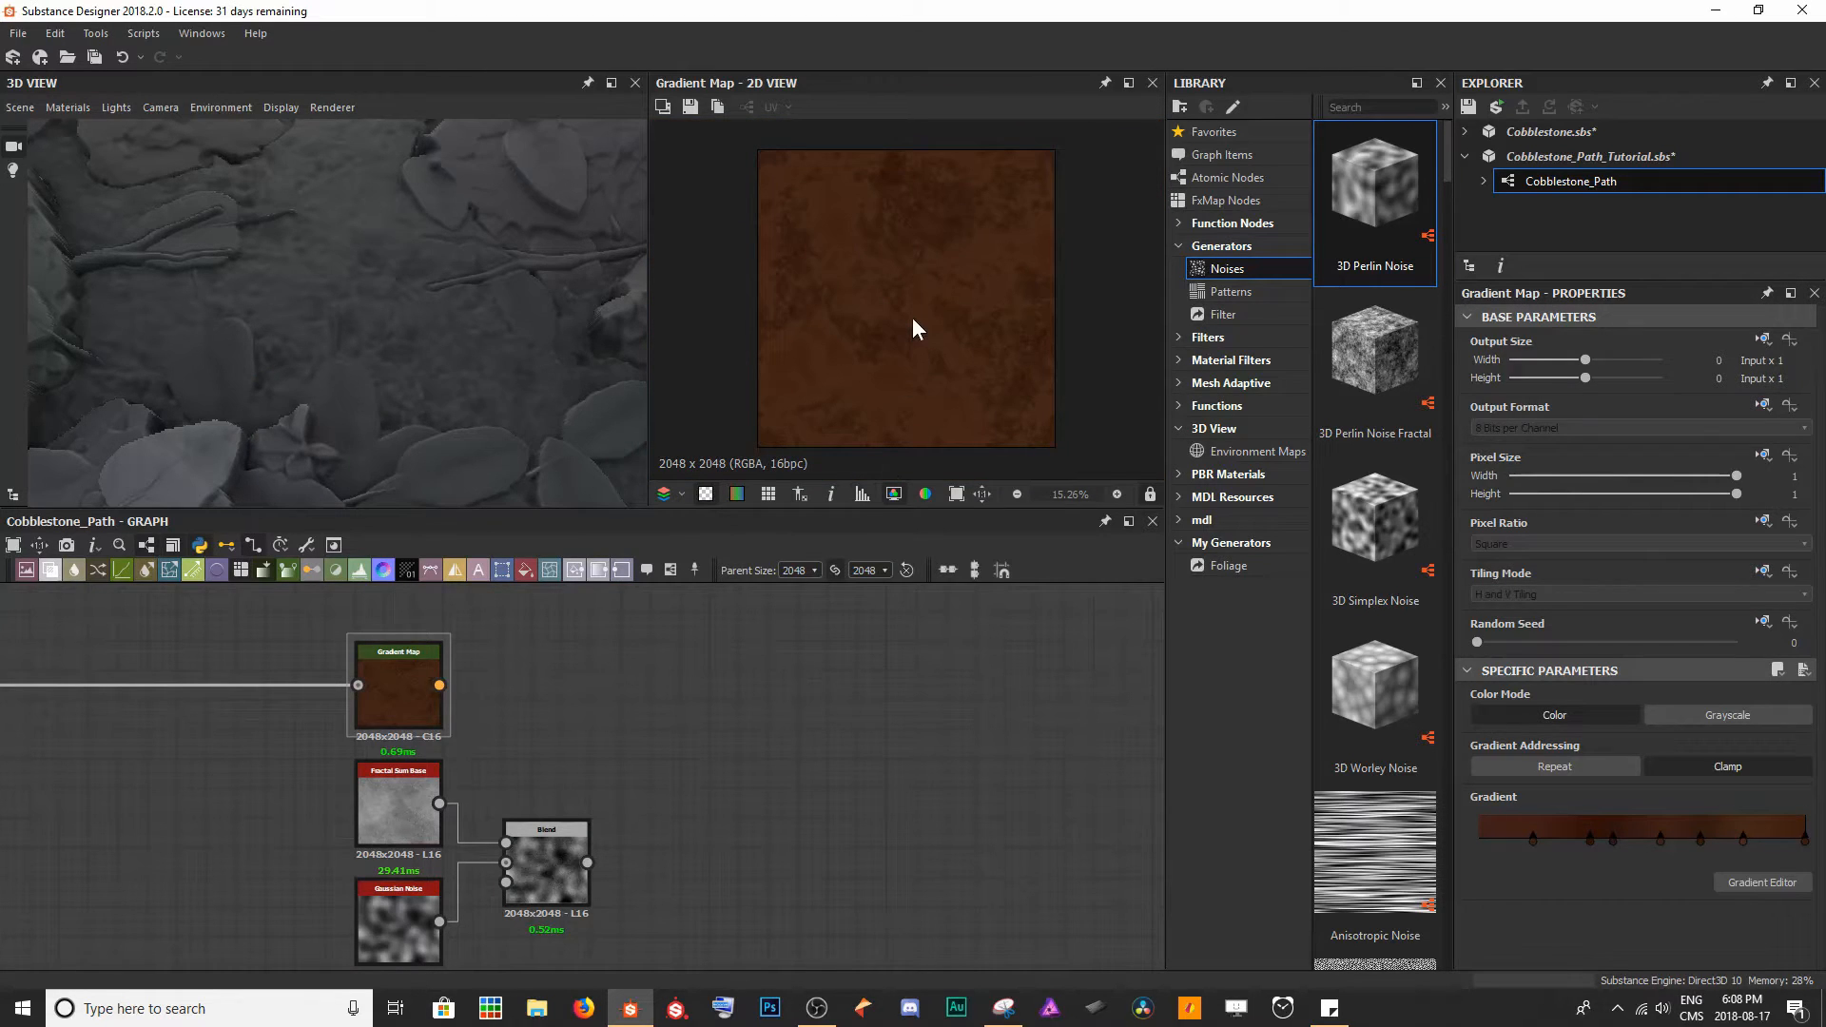
# - Set the gradient key at position 0.812 to brown #46281a and check the colour variation up close
pyautogui.scroll(5, 938, 307)
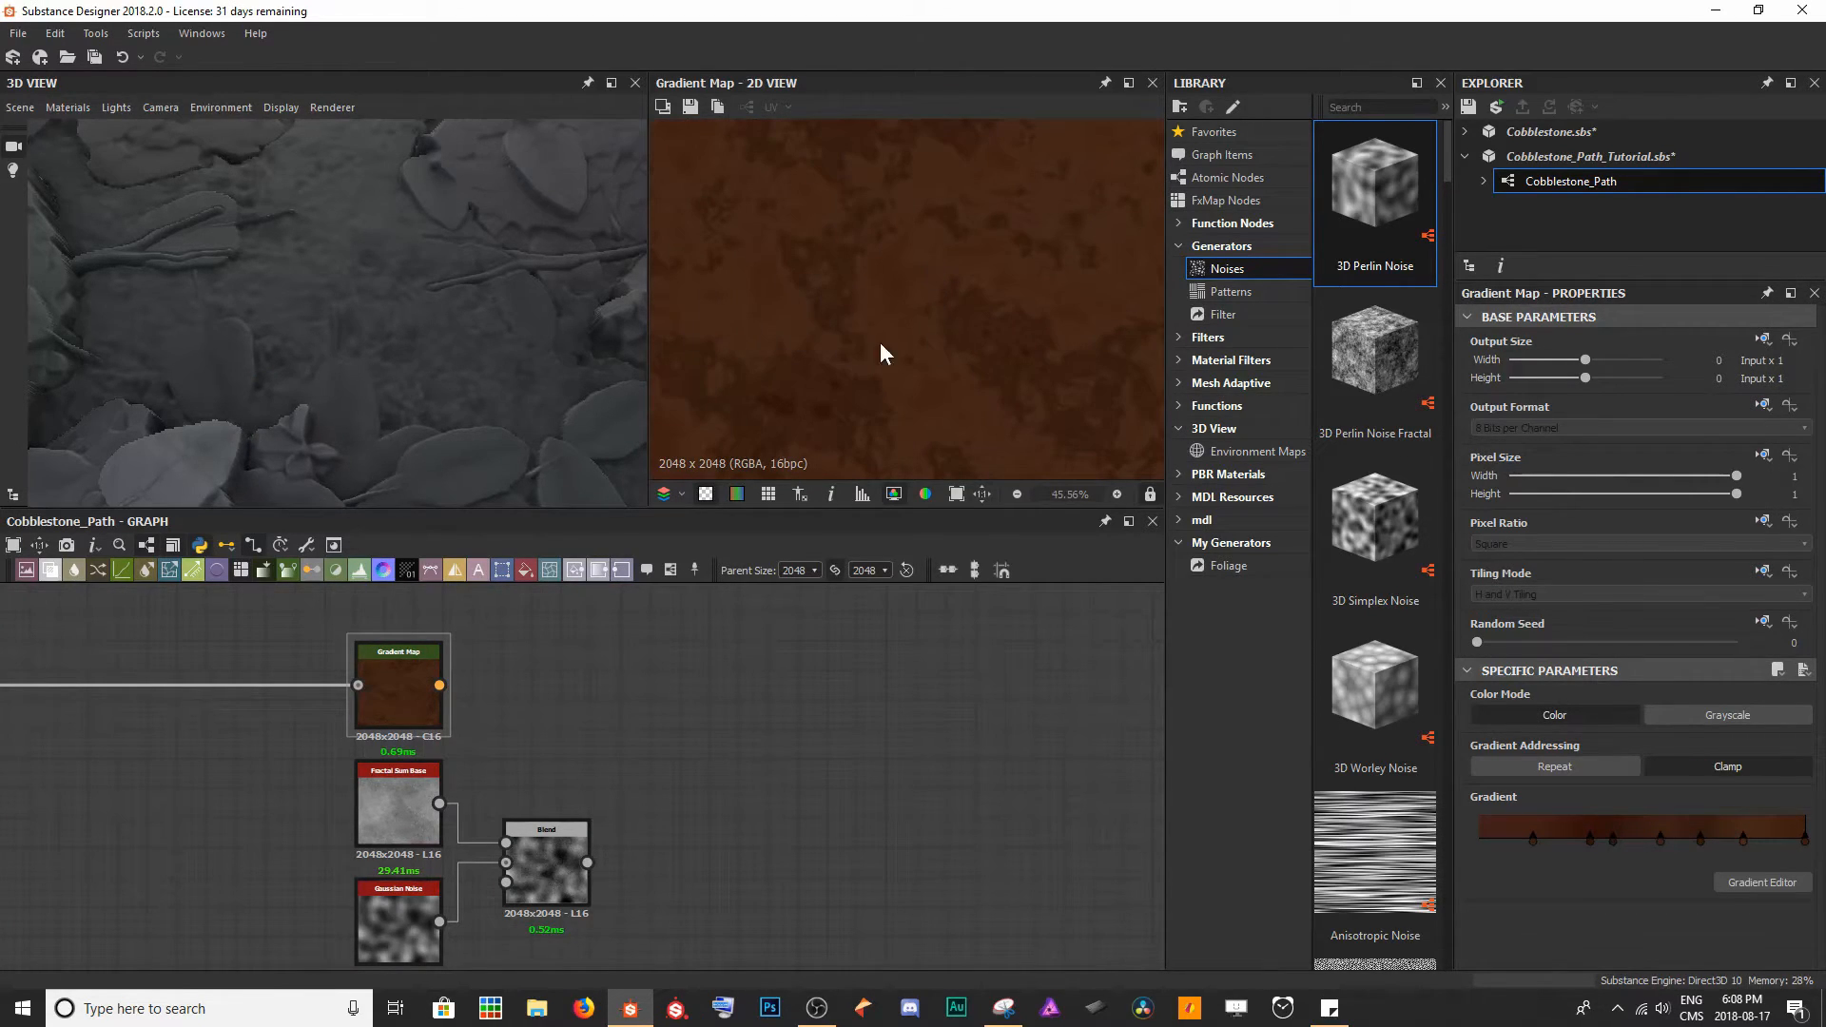
pyautogui.click(1759, 882)
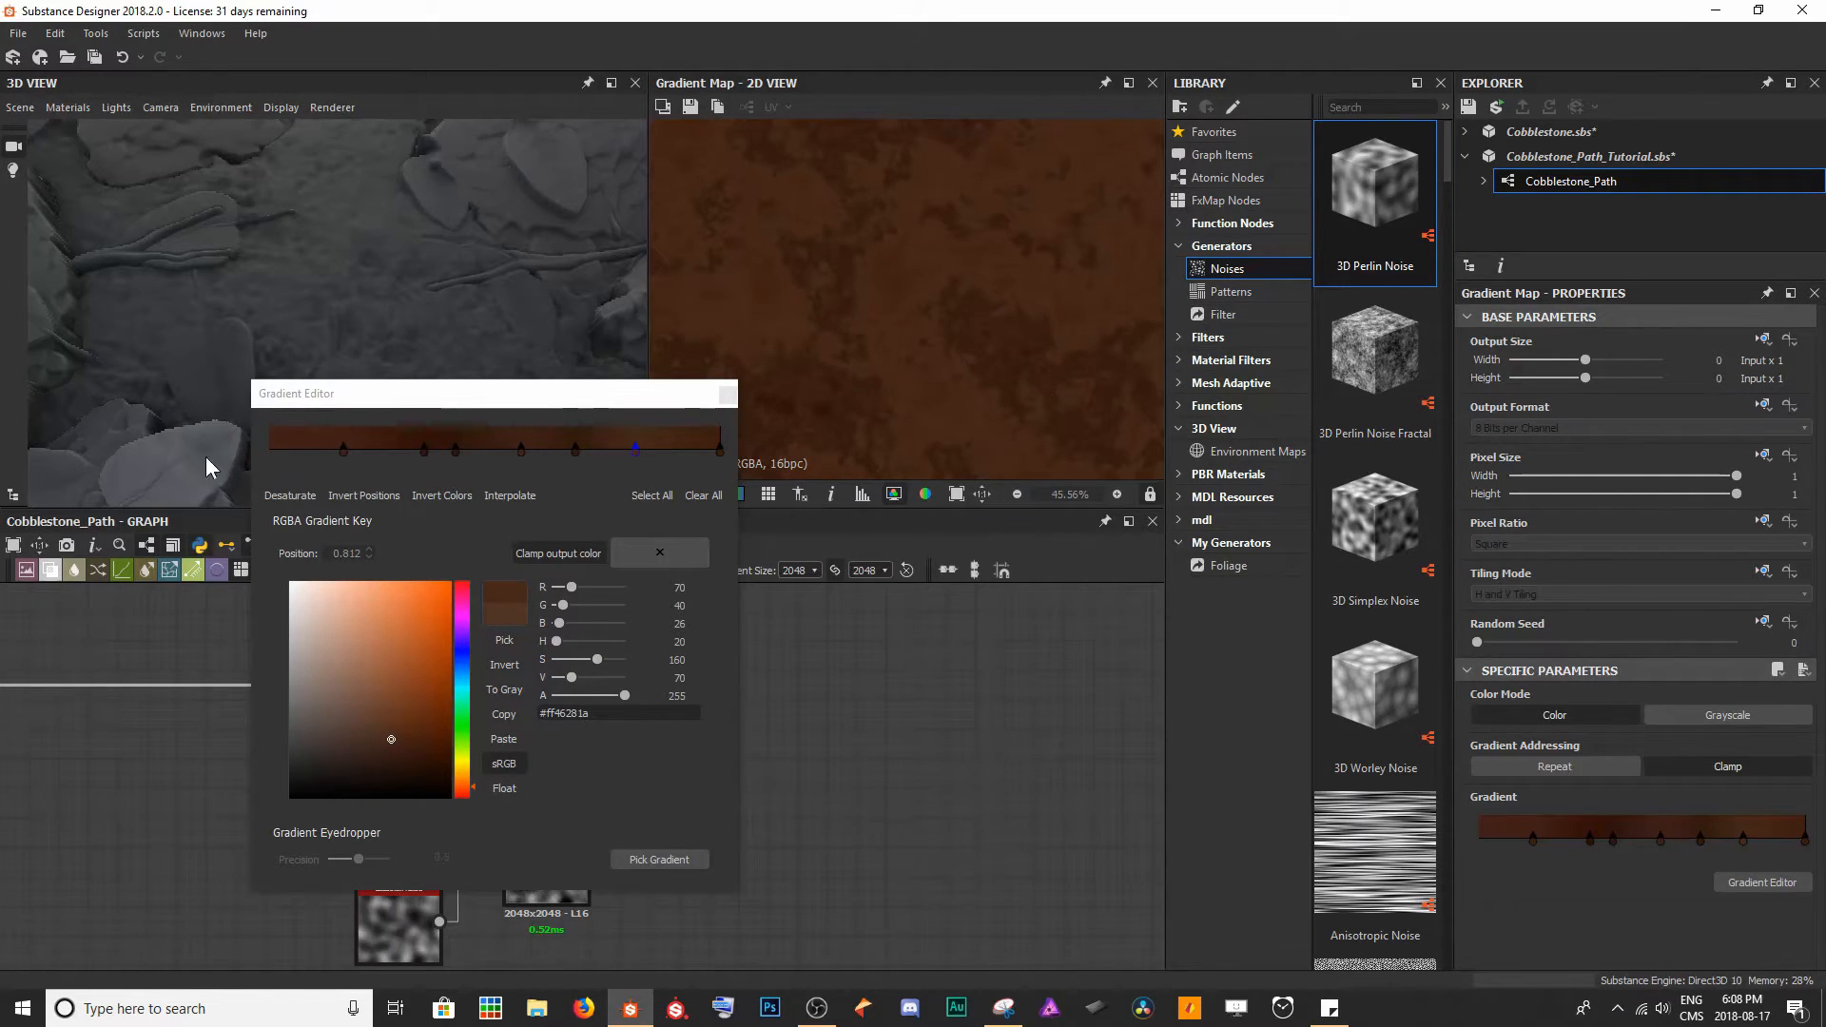
pyautogui.scroll(5, 933, 359)
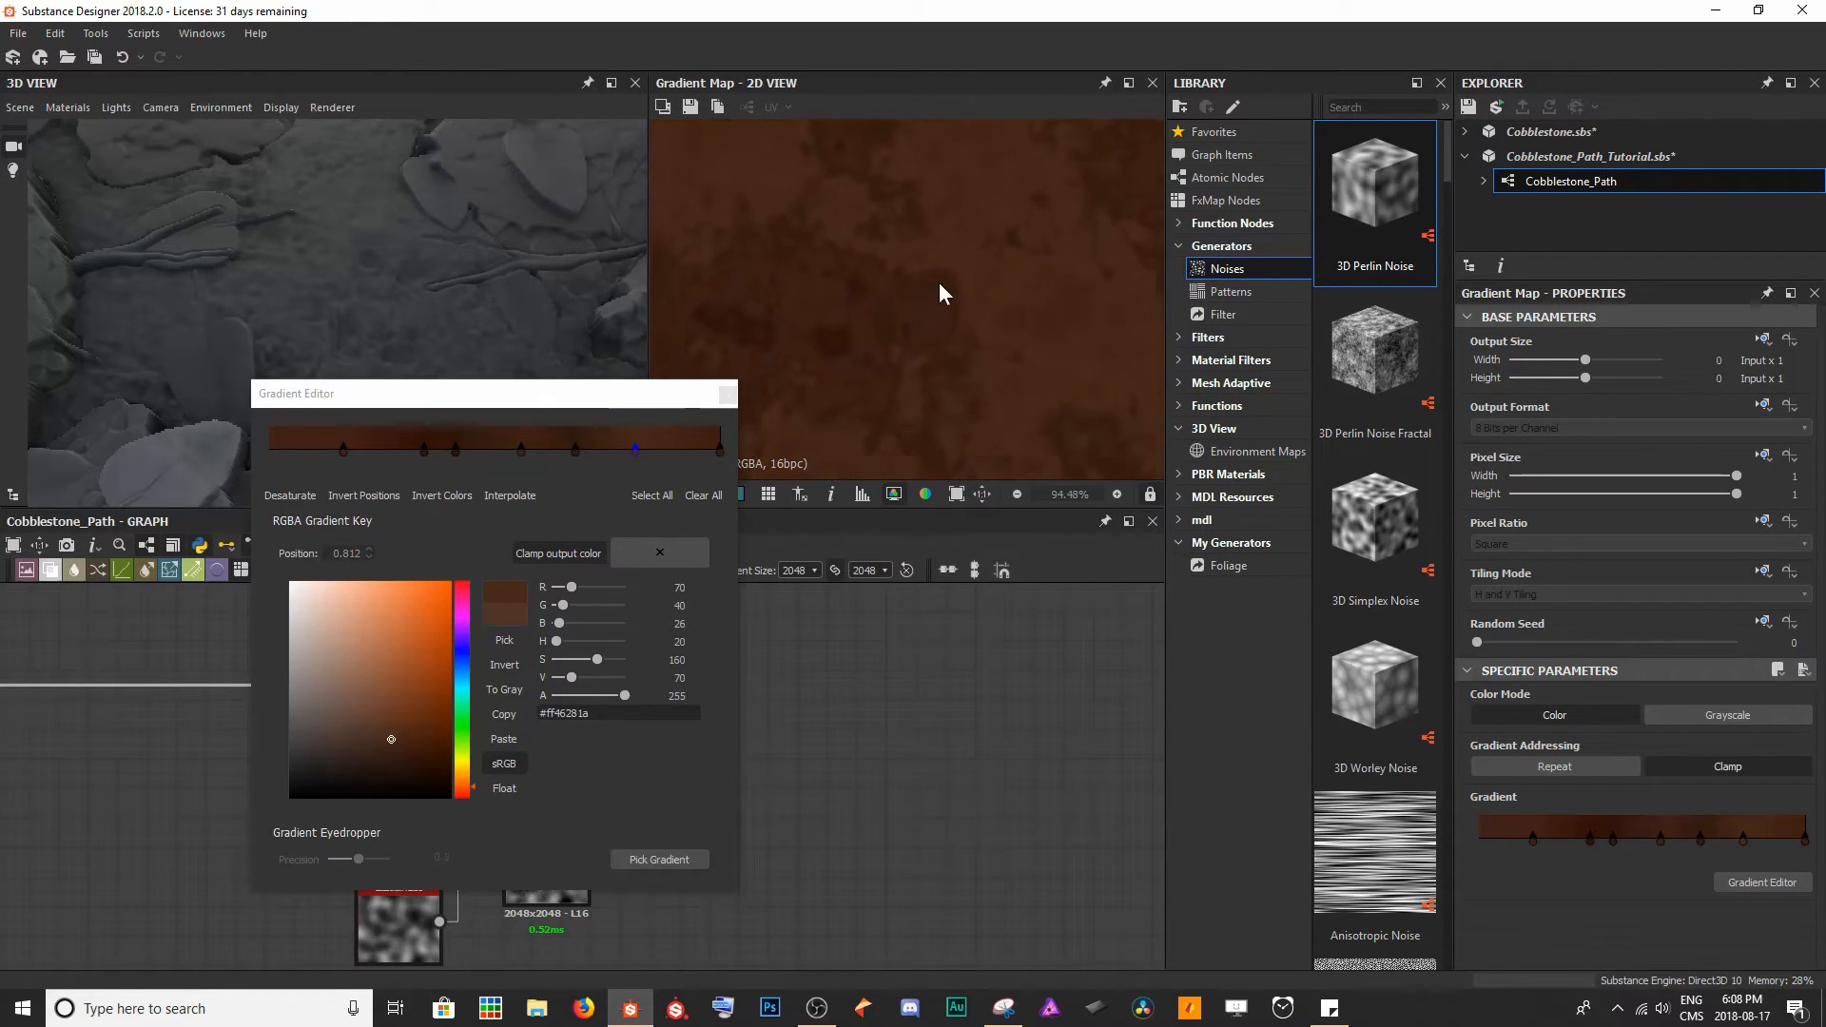
pyautogui.click(727, 394)
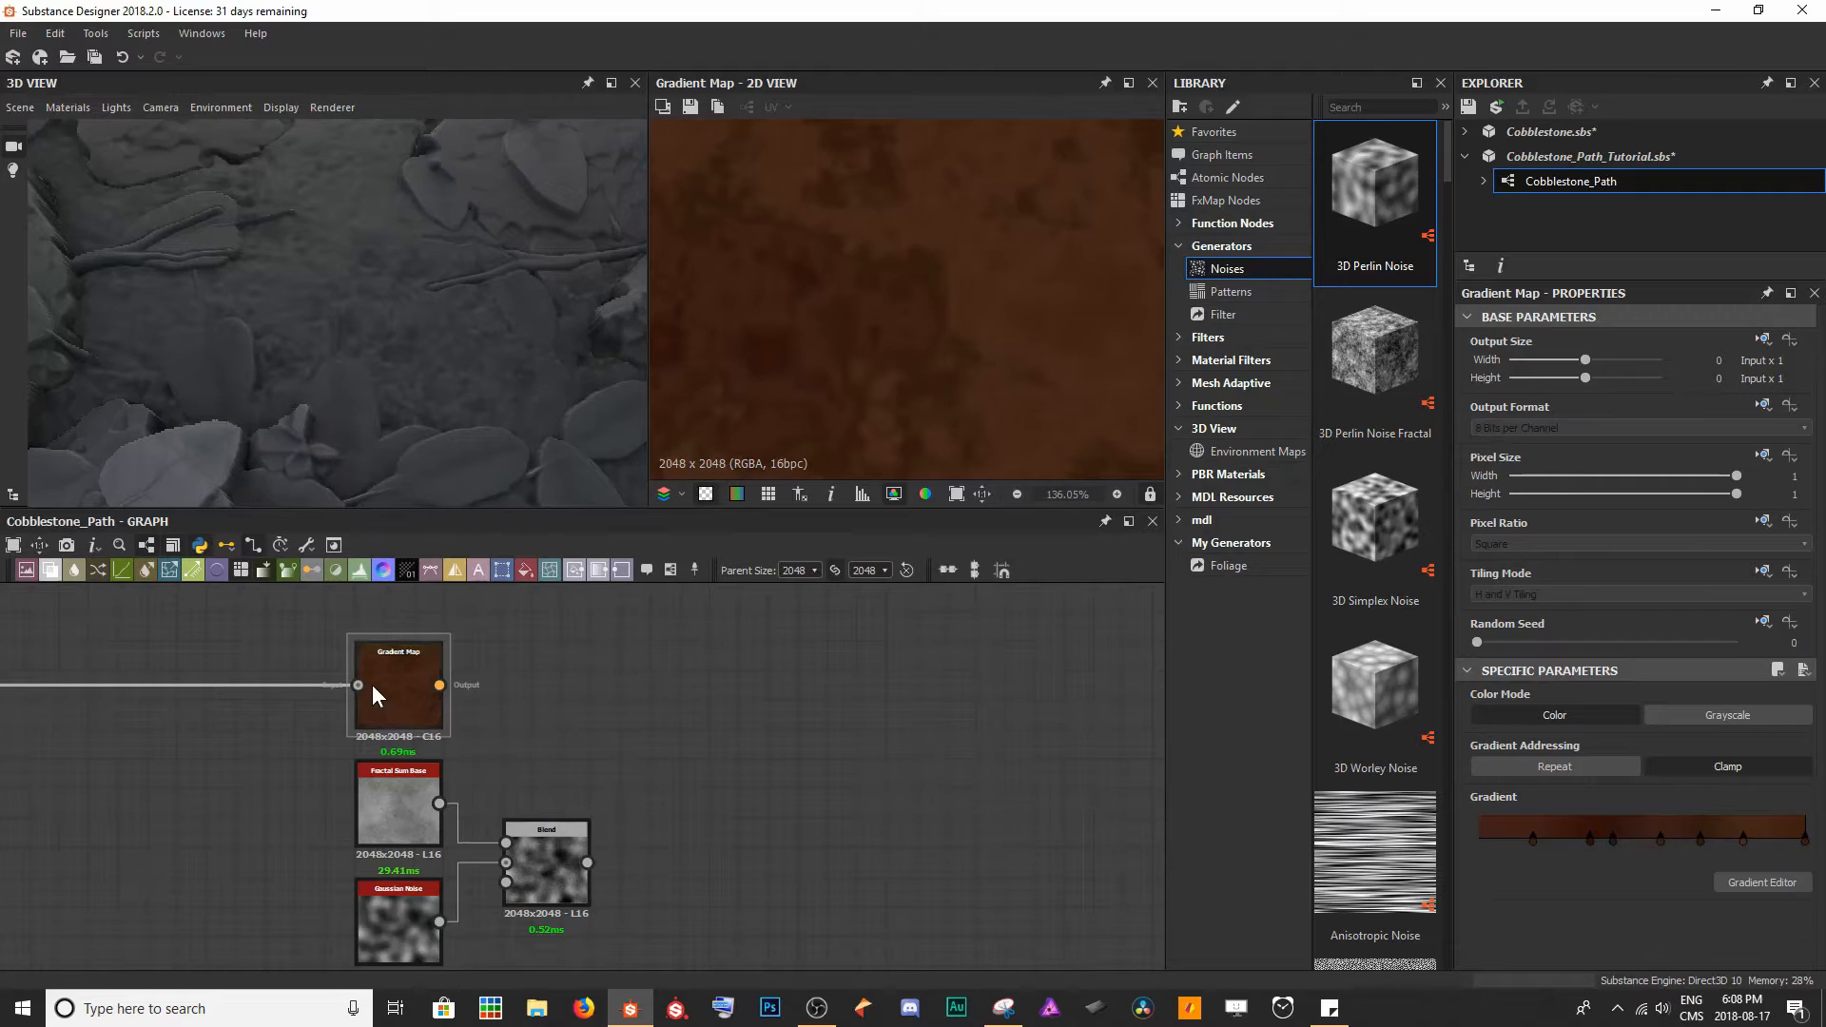
# - Add a Slope Blur node after the Gradient Map and connect the noise Blend to its Slope input
pyautogui.press('space')
pyautogui.write('slope')
pyautogui.press('Return')
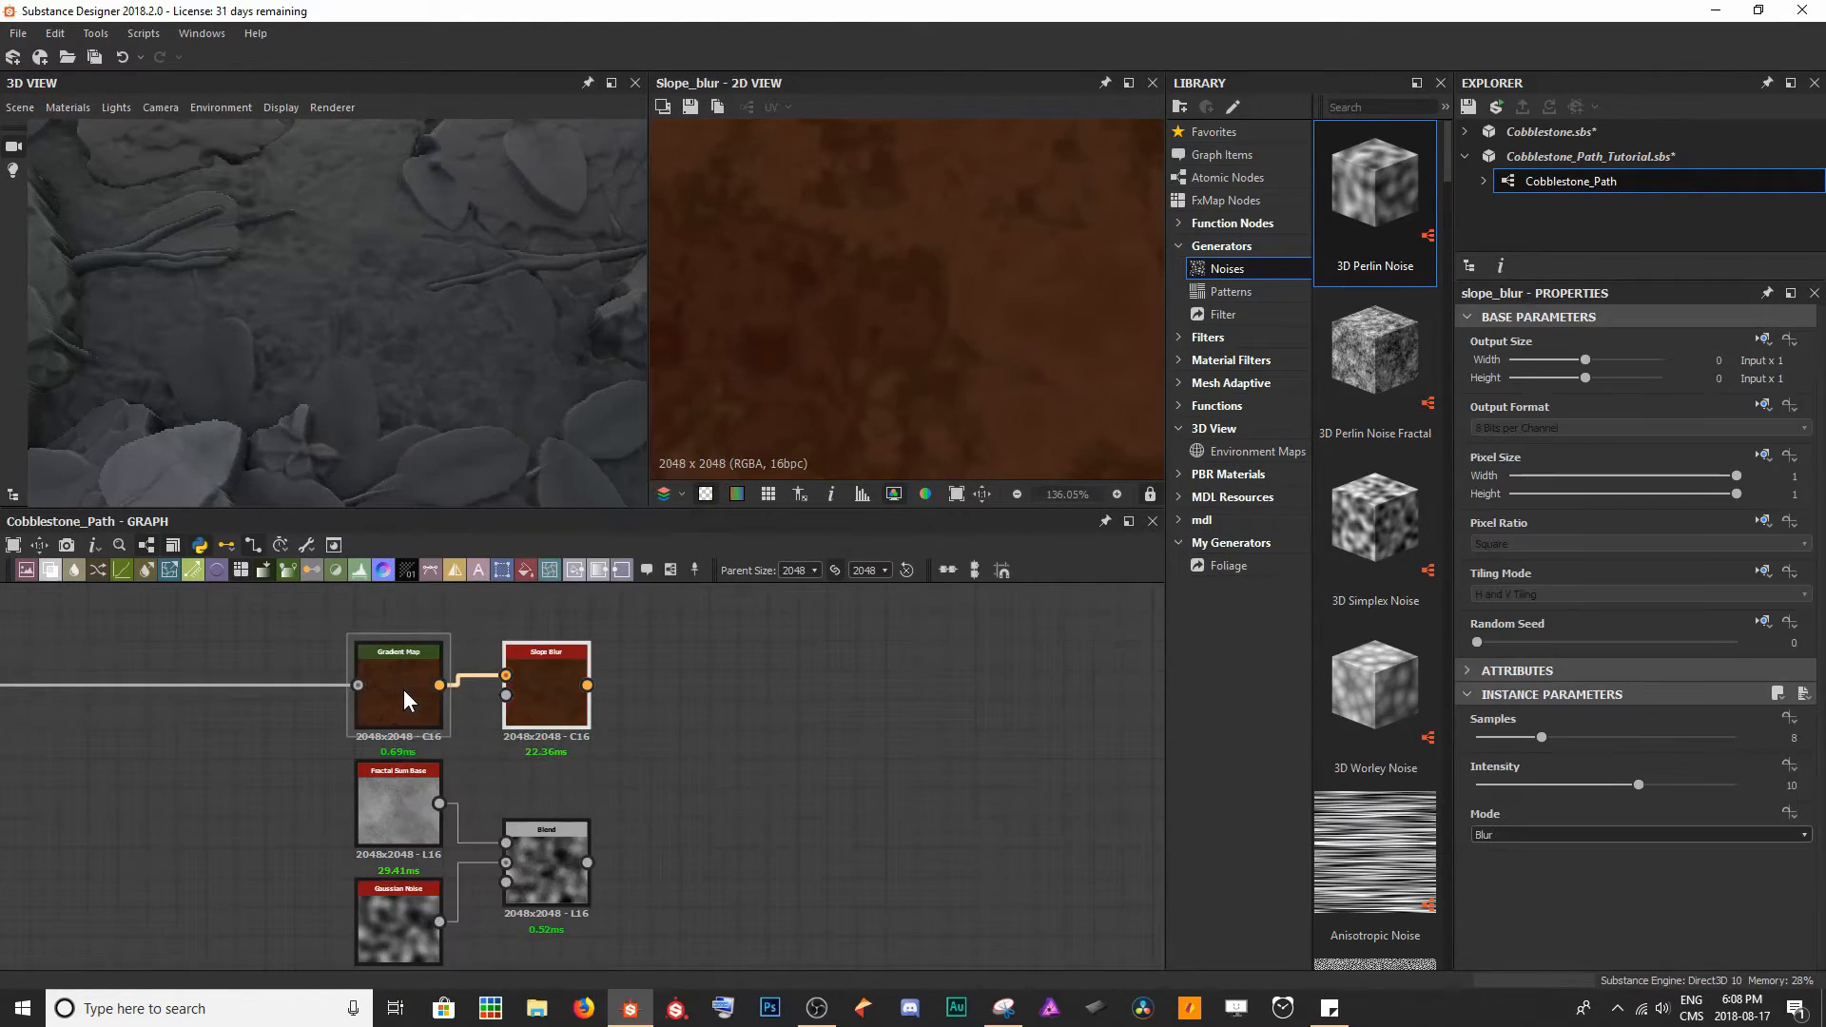
pyautogui.moveTo(535, 704); pyautogui.dragTo(708, 700)
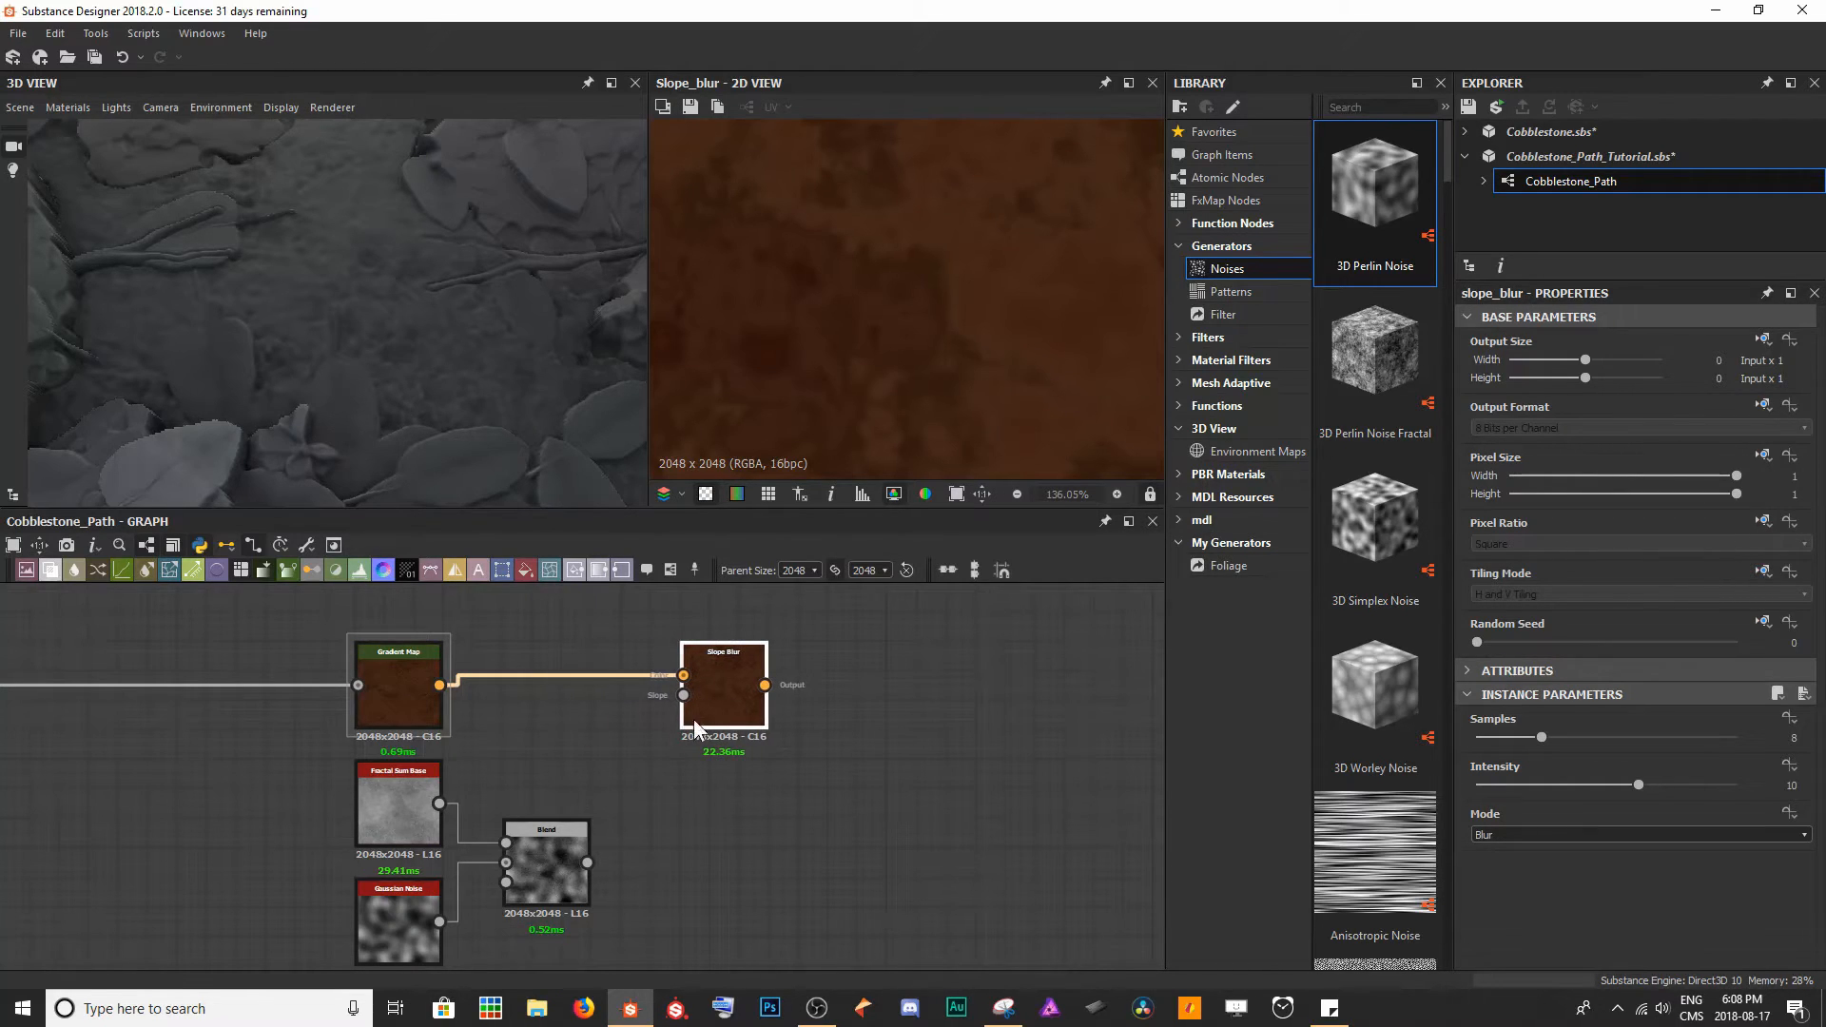
pyautogui.click(567, 882)
pyautogui.scroll(-5, 946, 280)
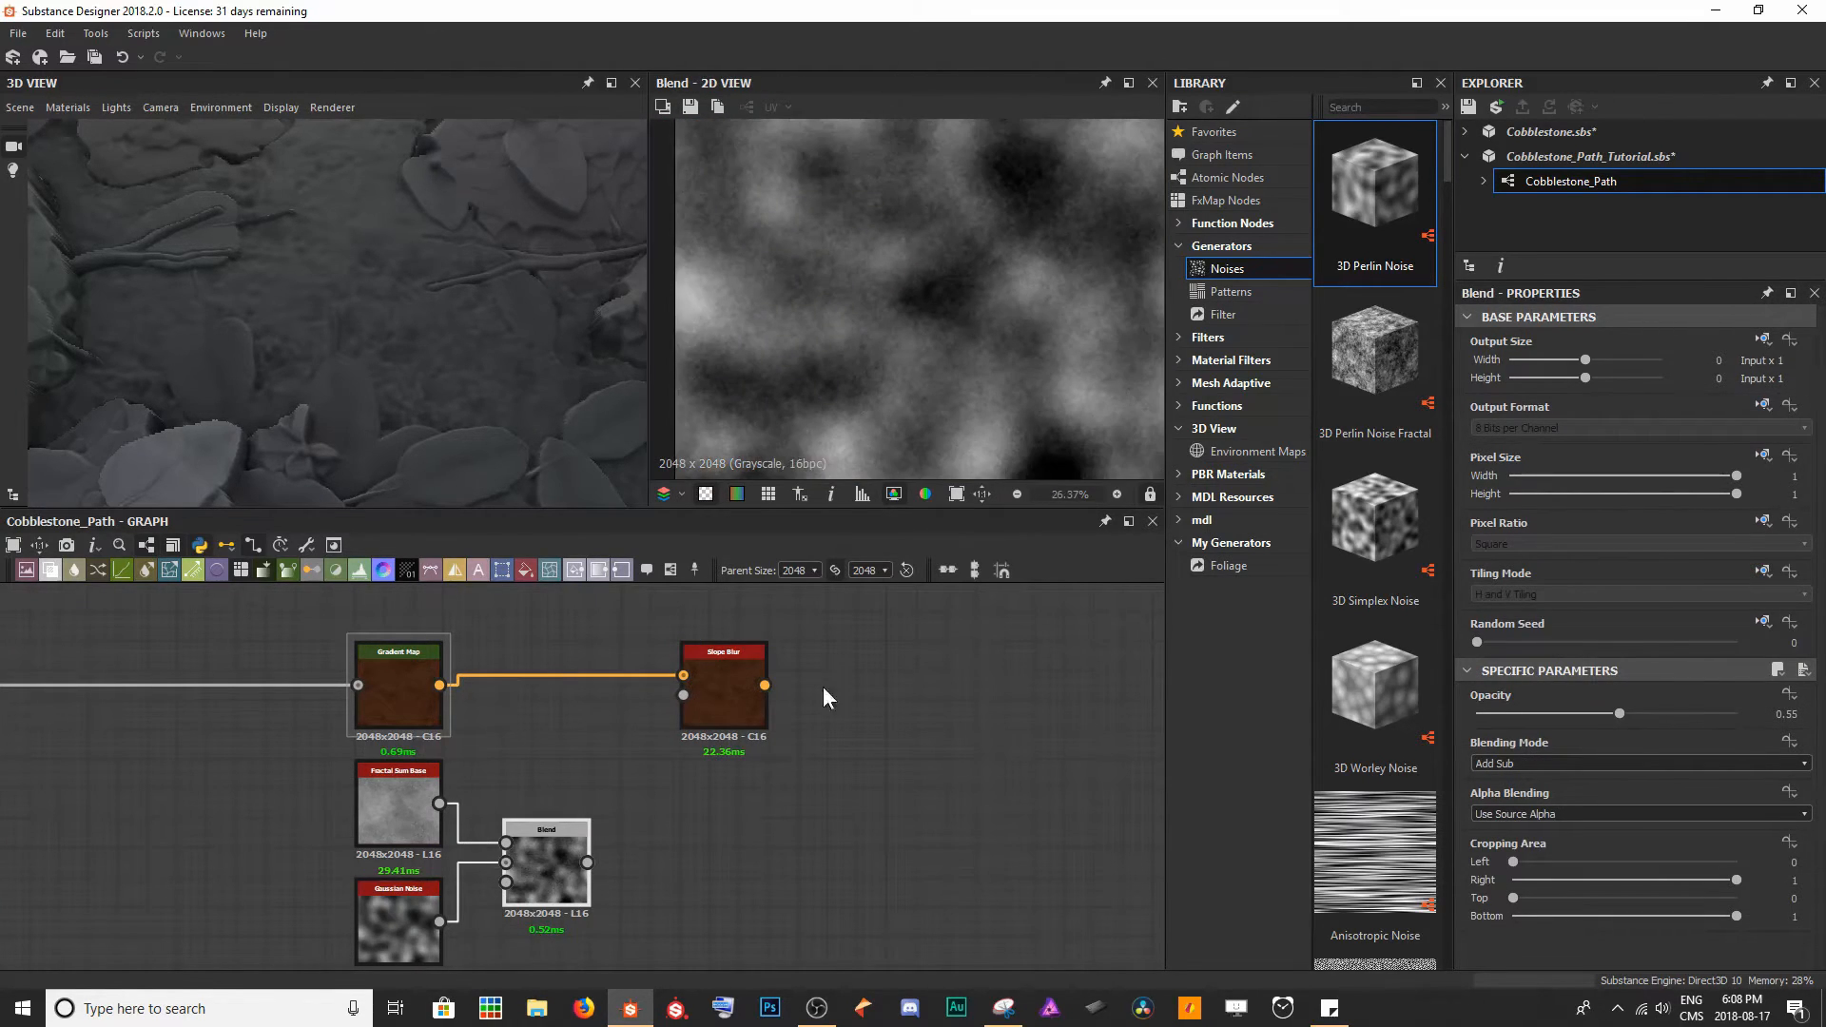
pyautogui.moveTo(589, 861); pyautogui.dragTo(688, 700)
pyautogui.click(721, 692)
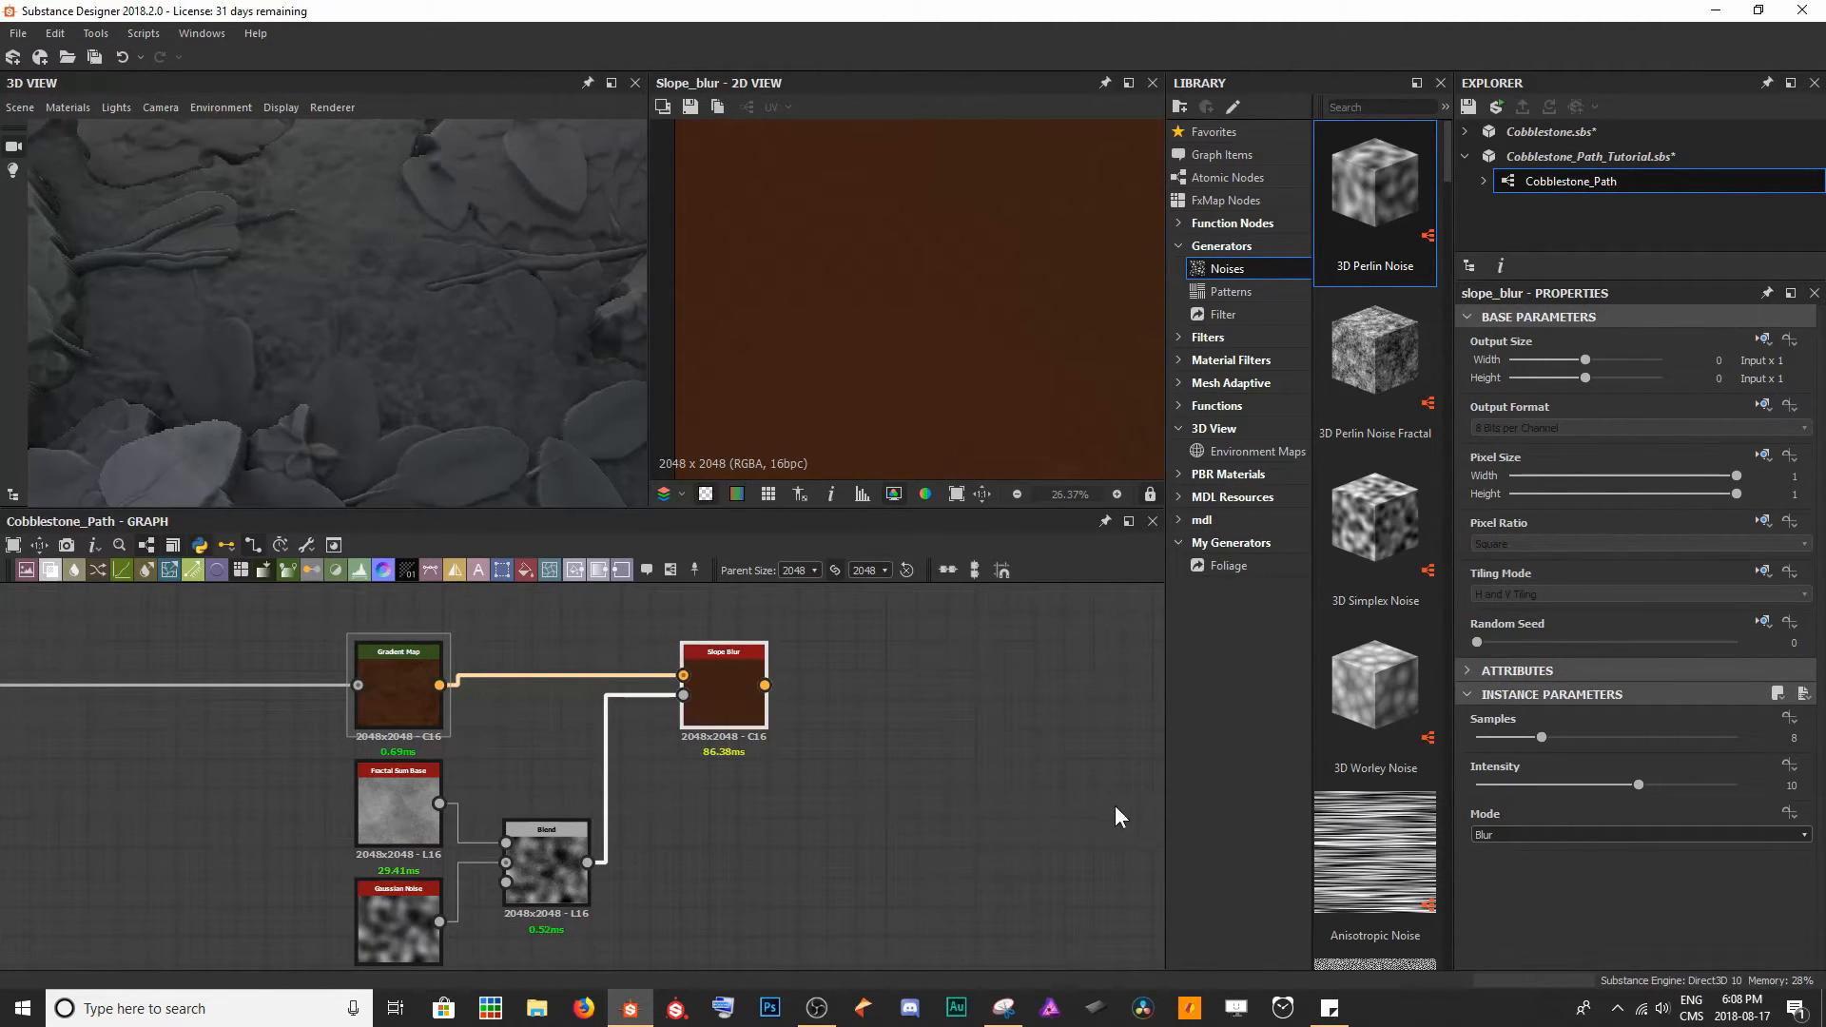
# - Set the Slope Blur to 29 samples and intensity 0.53, comparing its result with the Gradient Map
pyautogui.moveTo(1541, 738); pyautogui.dragTo(1714, 740)
pyautogui.moveTo(1637, 784); pyautogui.dragTo(1485, 791)
pyautogui.scroll(5, 881, 298)
pyautogui.scroll(4, 899, 295)
pyautogui.moveTo(876, 276); pyautogui.dragTo(864, 325, button='middle')
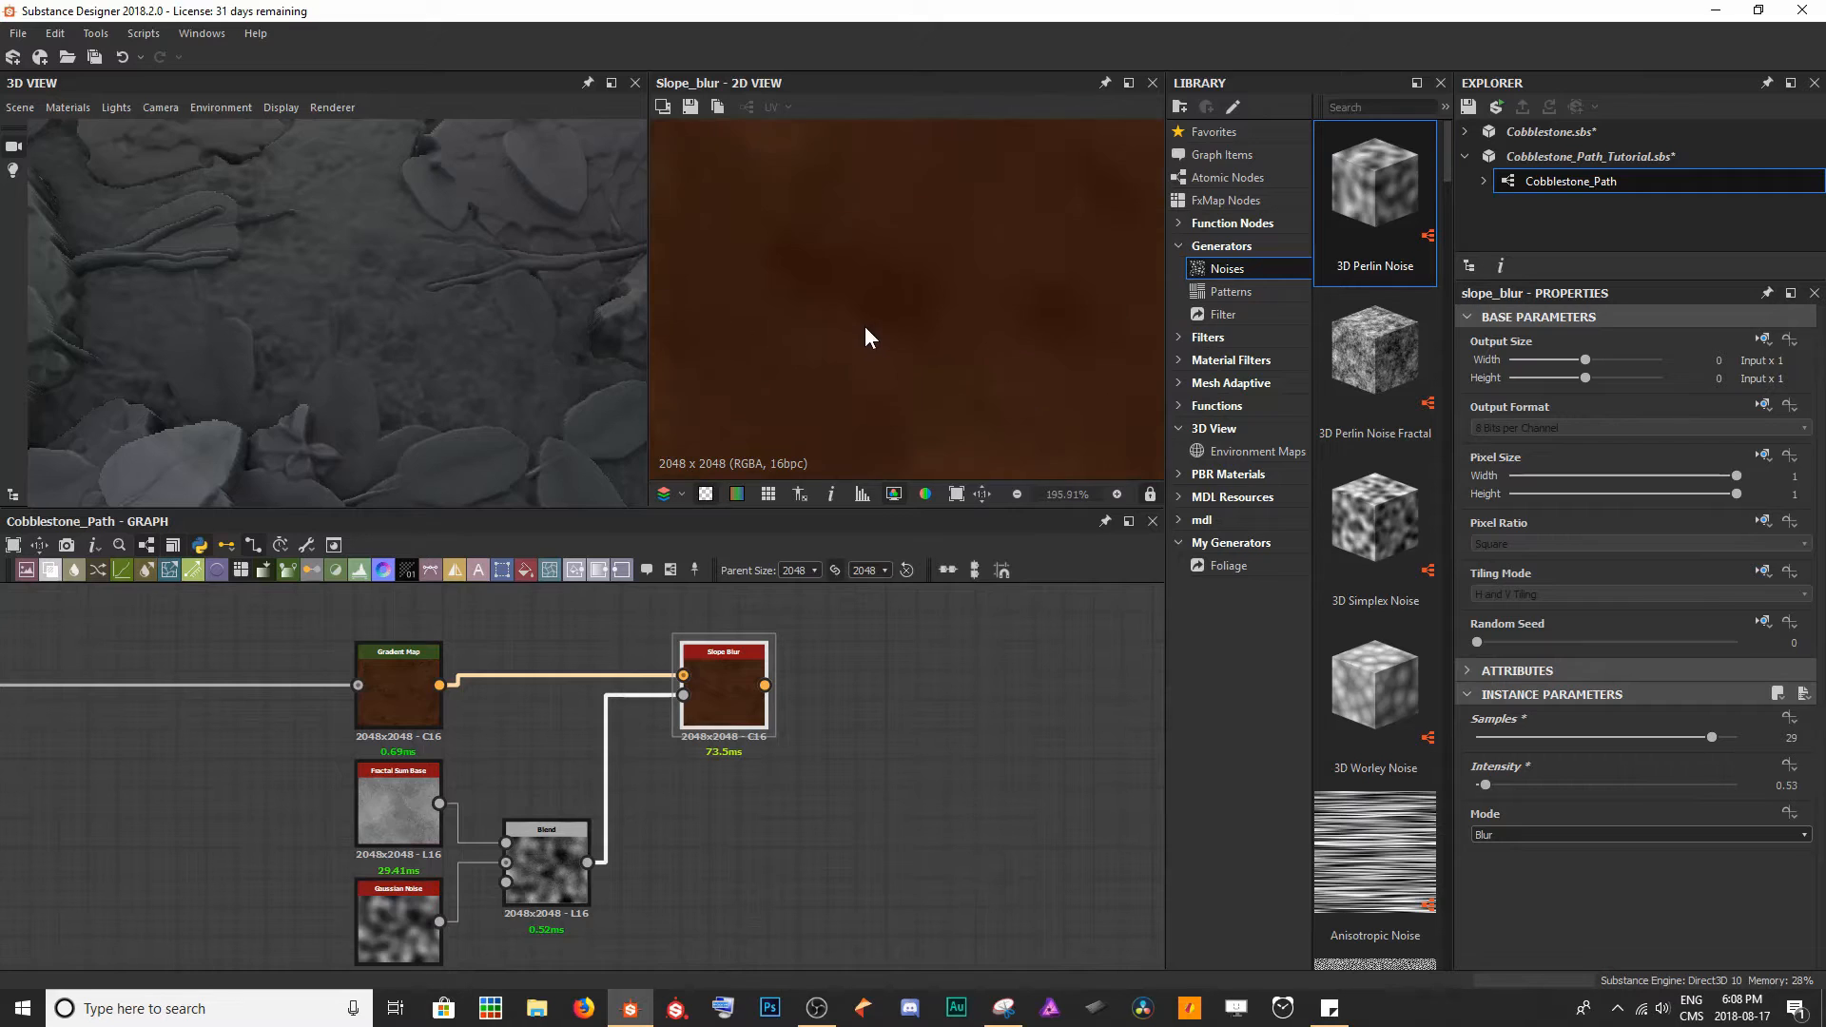
pyautogui.doubleClick(405, 700)
pyautogui.doubleClick(764, 704)
# - Change the Slope Blur mode to Min and check the result in the 2D preview
pyautogui.click(1535, 833)
pyautogui.click(1535, 833)
pyautogui.scroll(-1, 1535, 832)
pyautogui.scroll(-1, 841, 334)
pyautogui.scroll(-4, 841, 326)
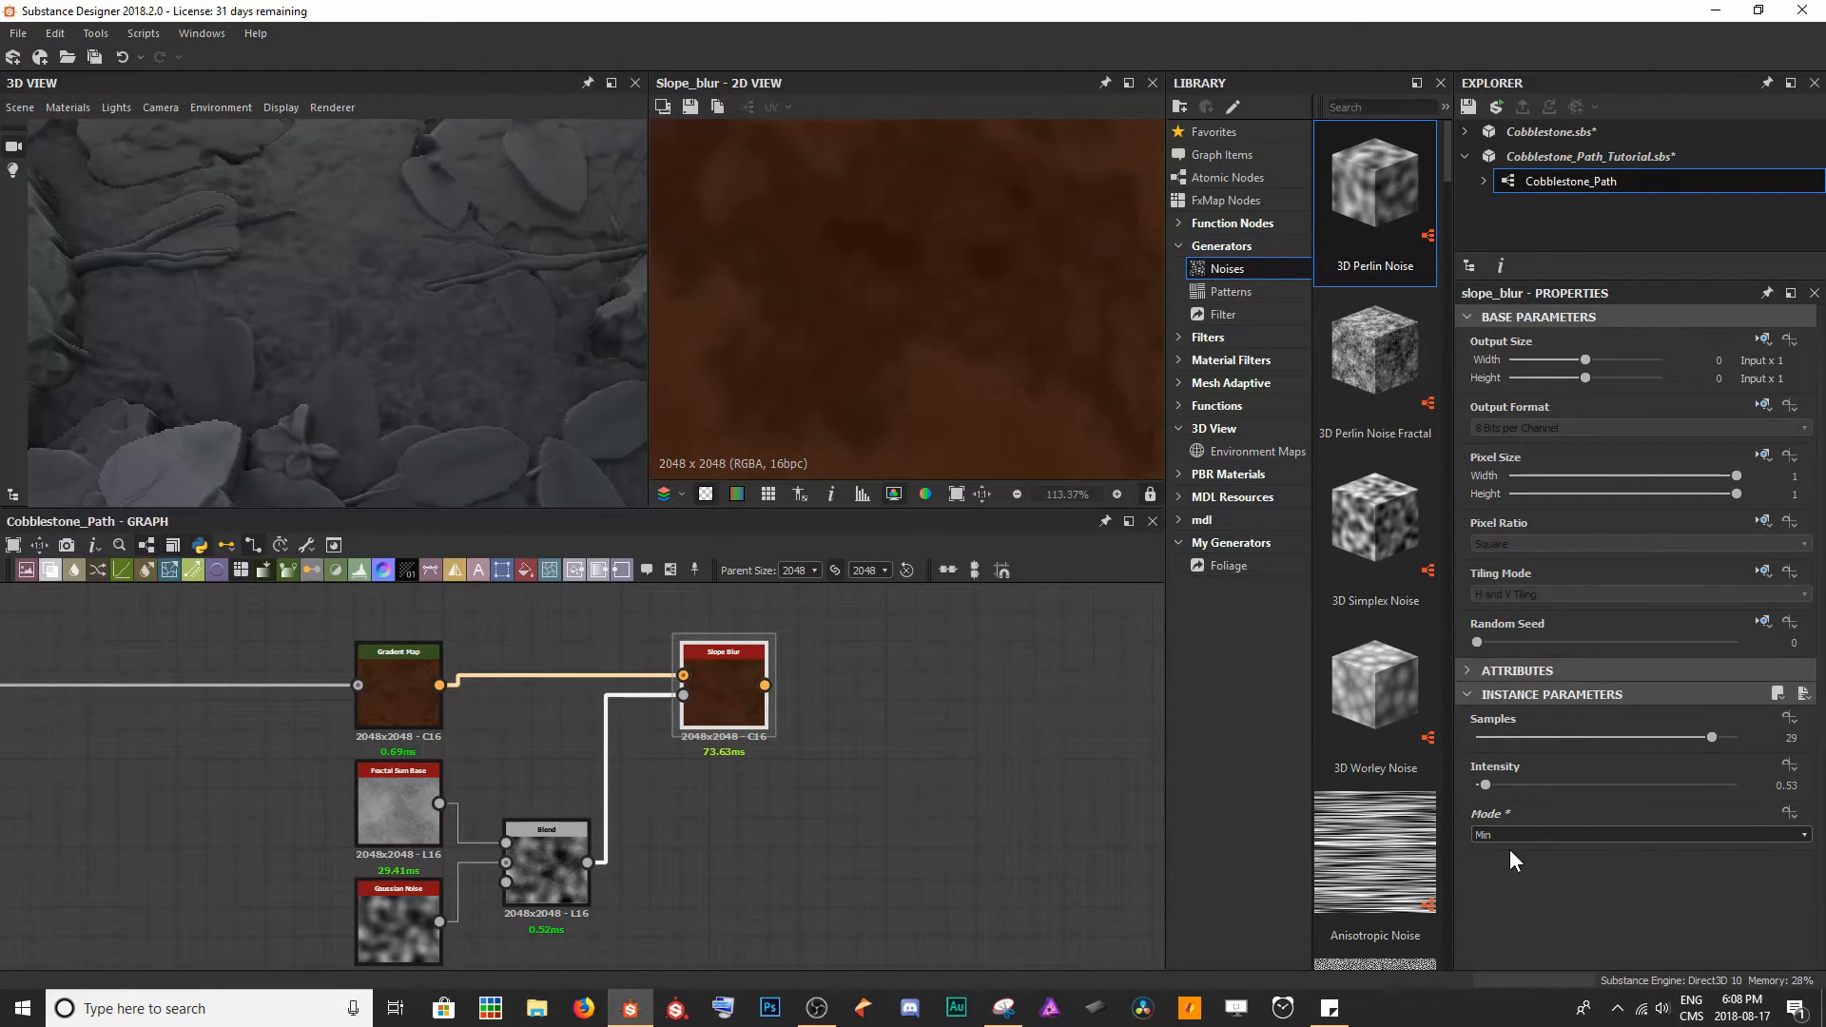
# - Set the Fractal Sum Base's Max Level to 9 and Min Level to 5 while inspecting the Slope Blur
pyautogui.click(397, 816)
pyautogui.moveTo(1702, 878); pyautogui.dragTo(1671, 896)
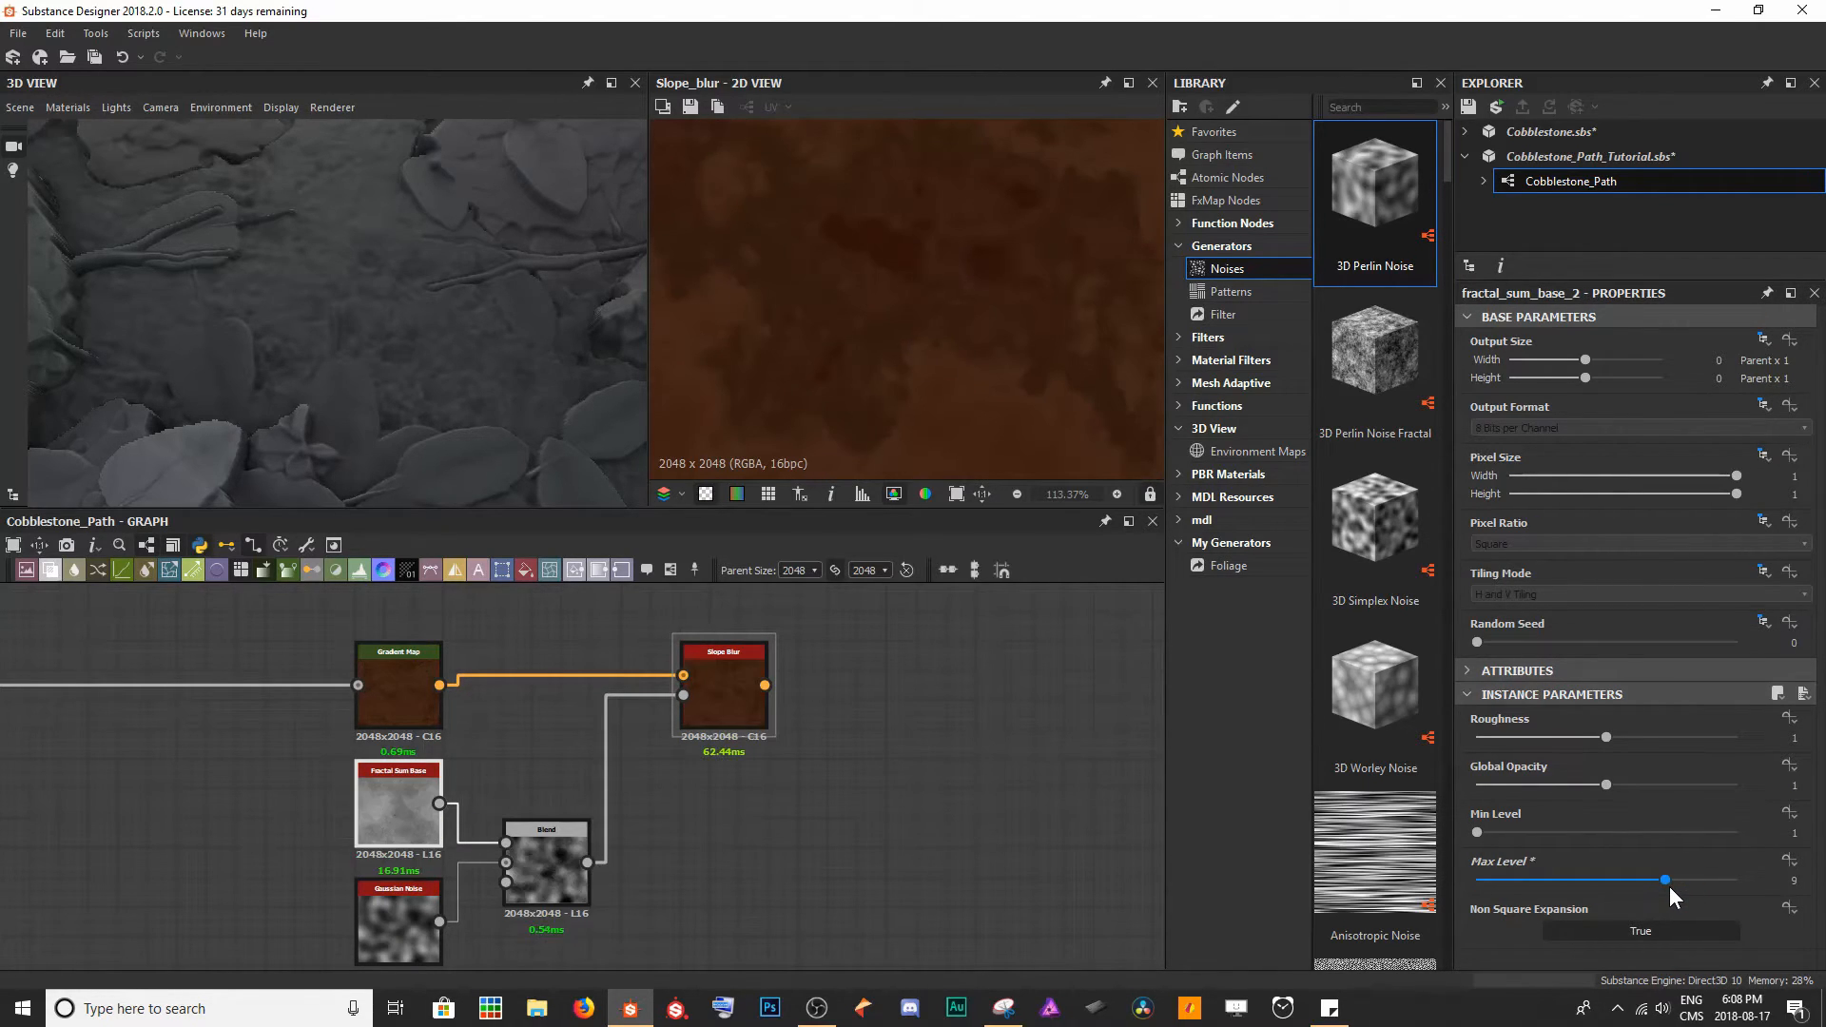
pyautogui.moveTo(1479, 833); pyautogui.dragTo(1549, 837)
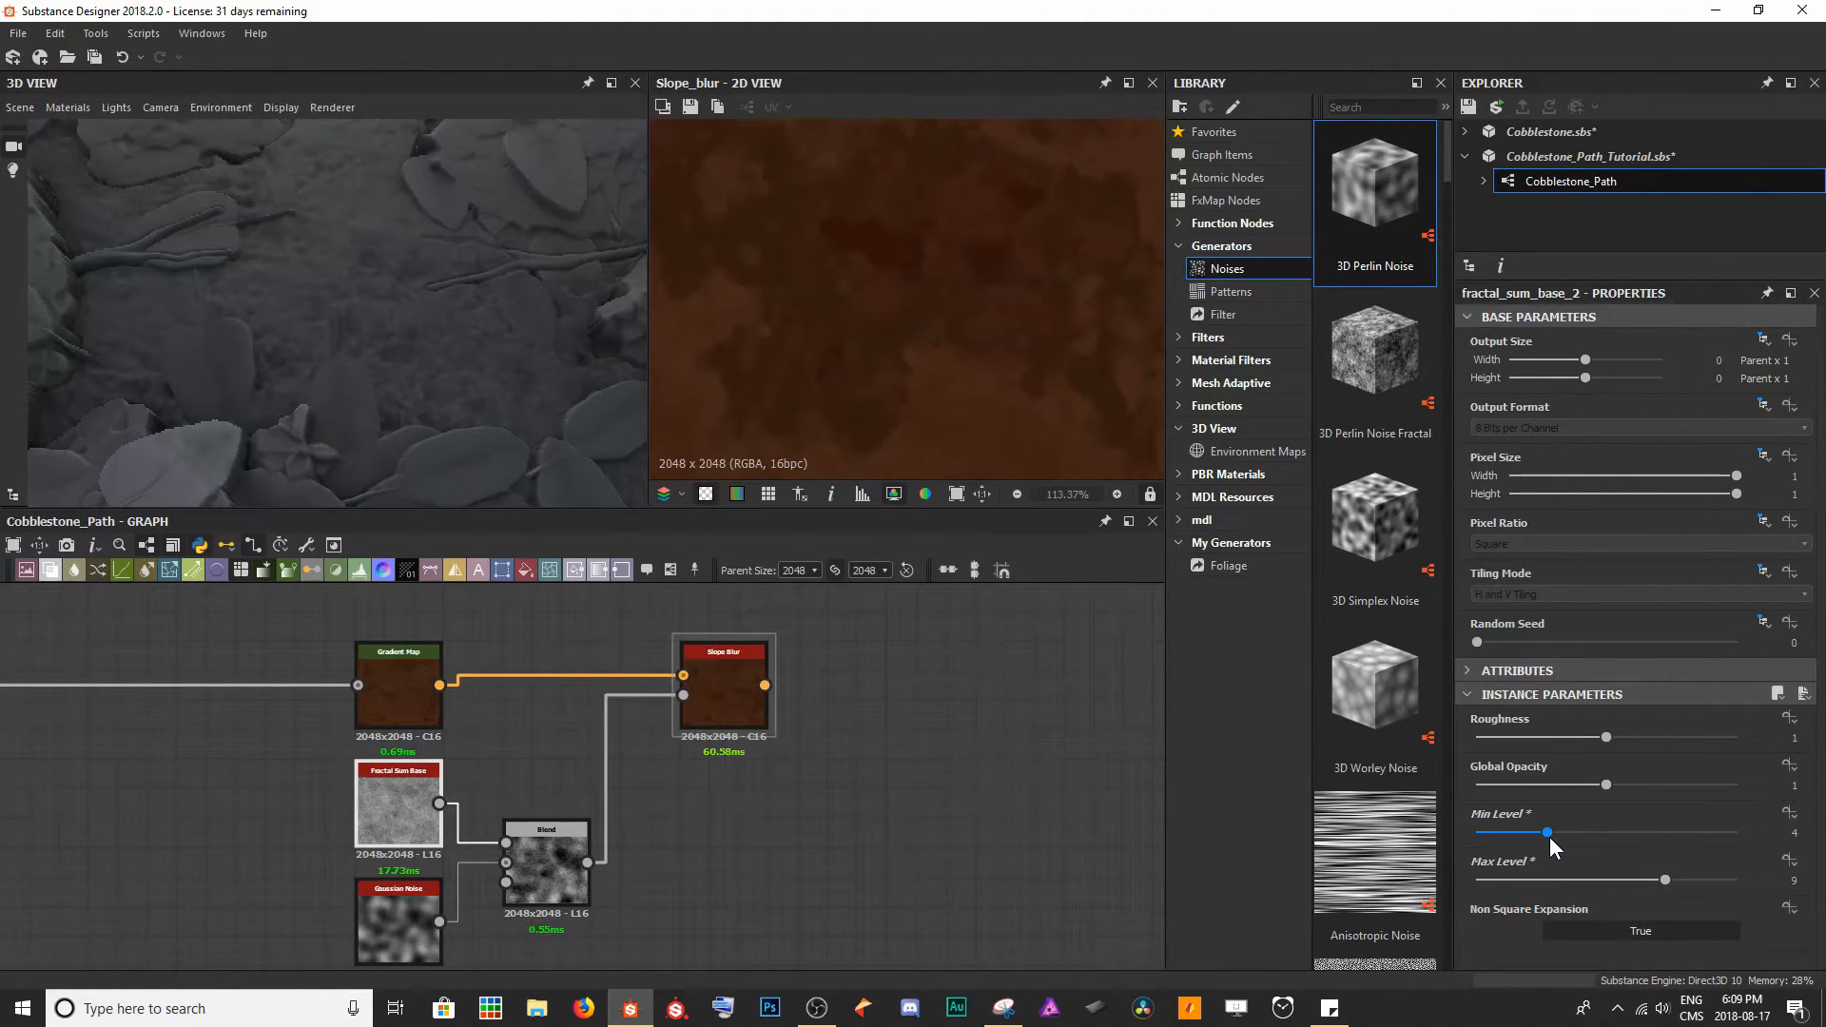
pyautogui.scroll(5, 990, 381)
pyautogui.scroll(2, 990, 380)
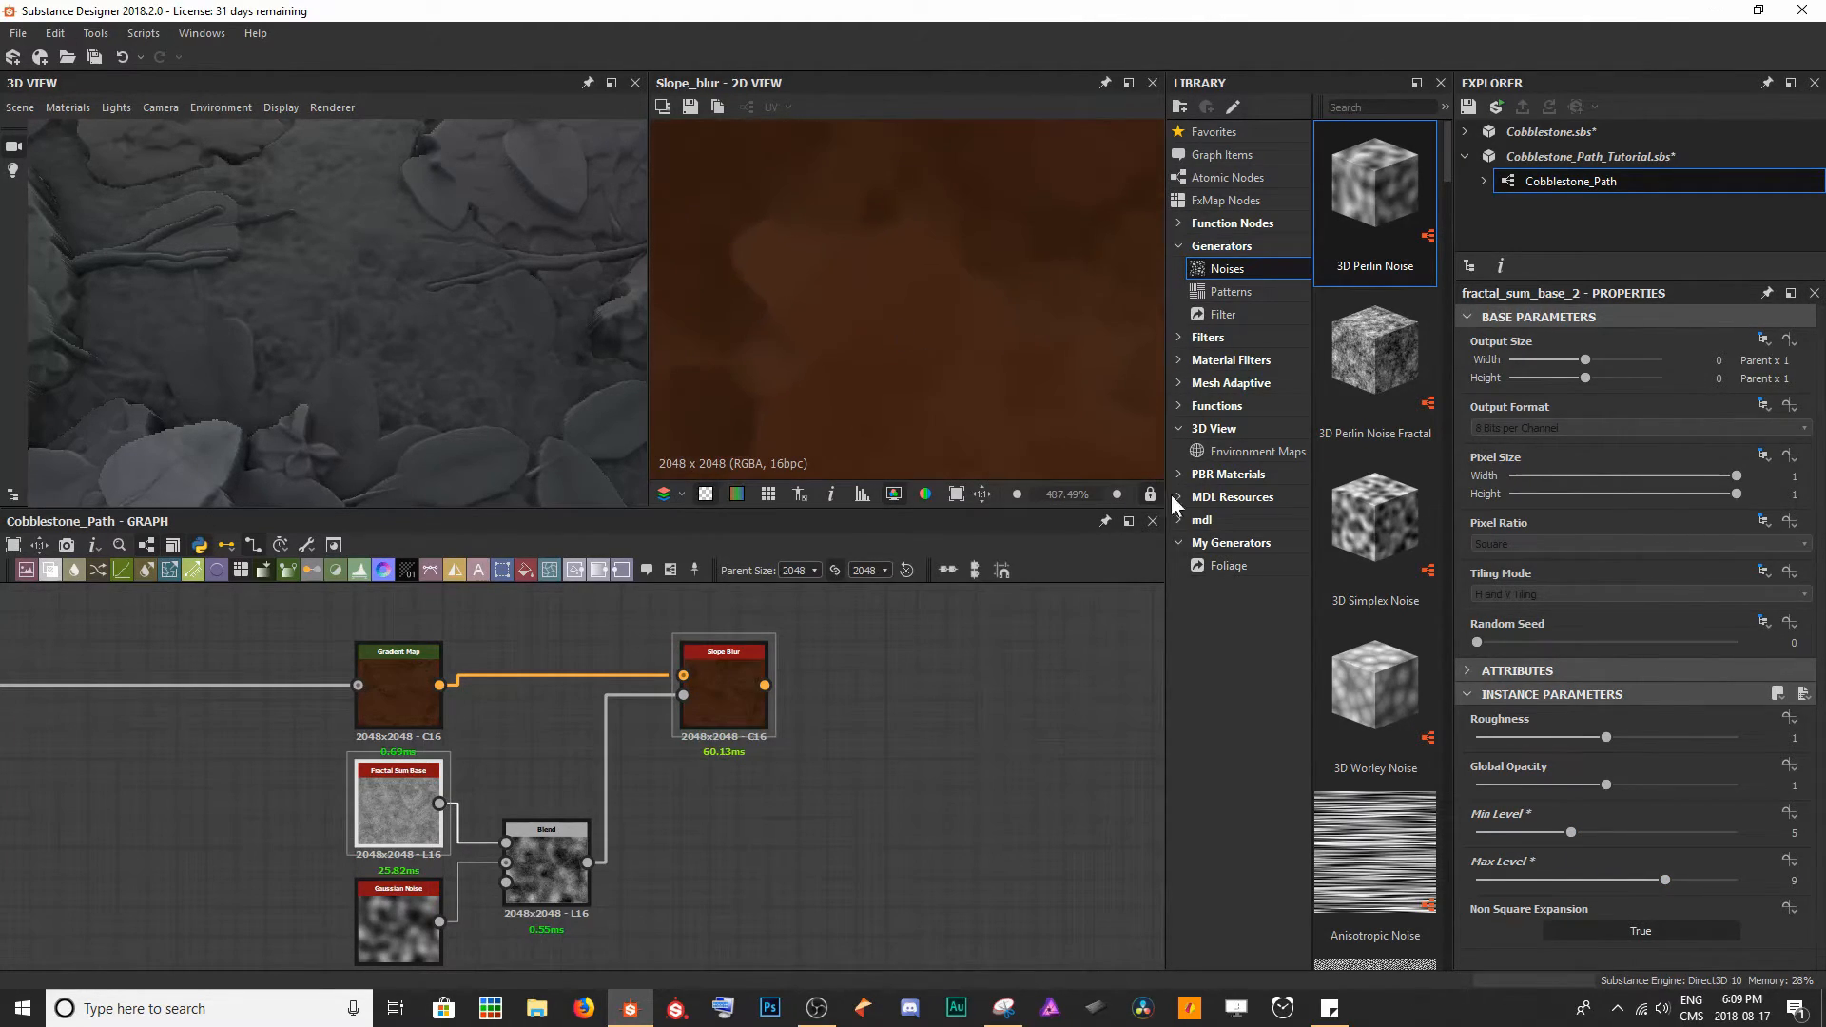
# - Set the Fractal Sum Base's Max Level to 10, Global Opacity to 1.91 and Roughness to 0.88, checking the Slope Blur result
pyautogui.moveTo(1674, 882); pyautogui.dragTo(1682, 883)
pyautogui.scroll(-4, 871, 316)
pyautogui.moveTo(871, 316); pyautogui.dragTo(882, 368, button='middle')
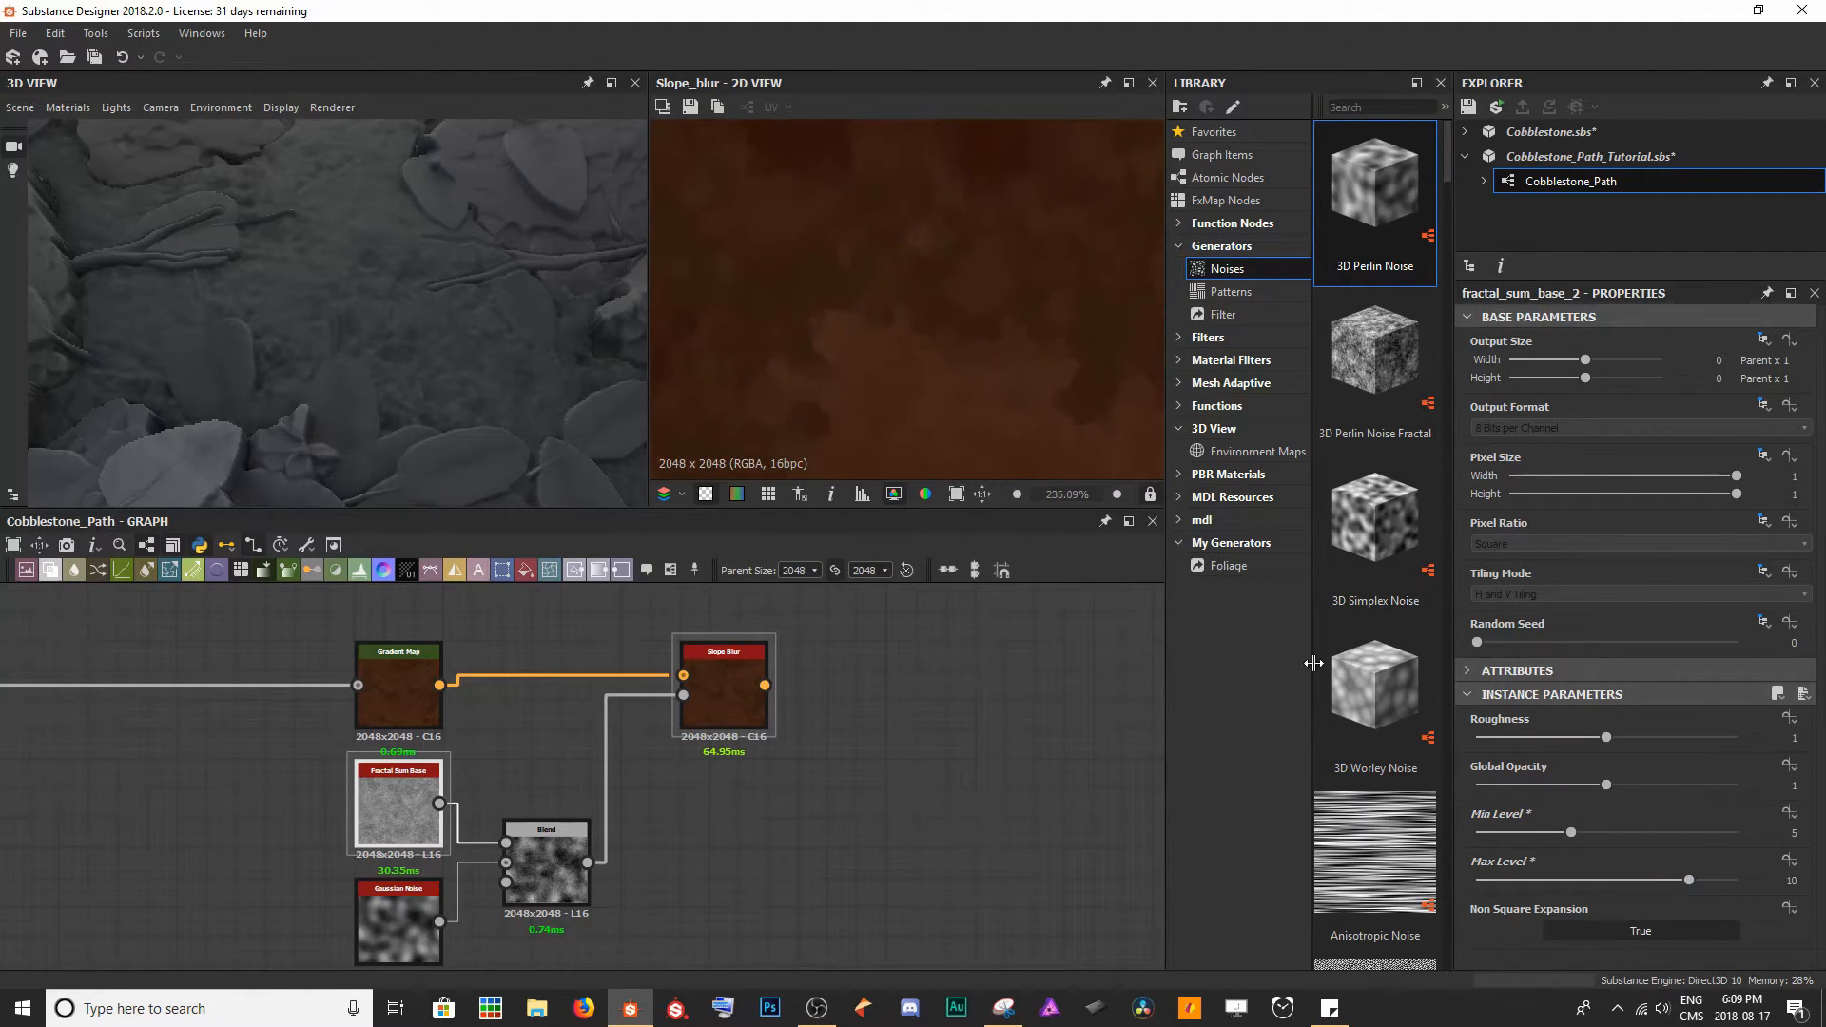
pyautogui.moveTo(1602, 778); pyautogui.dragTo(1725, 785)
pyautogui.moveTo(1605, 737)
pyautogui.mouseDown()
pyautogui.moveTo(1527, 738)
pyautogui.moveTo(1590, 738)
pyautogui.mouseUp()
pyautogui.scroll(-8, 910, 306)
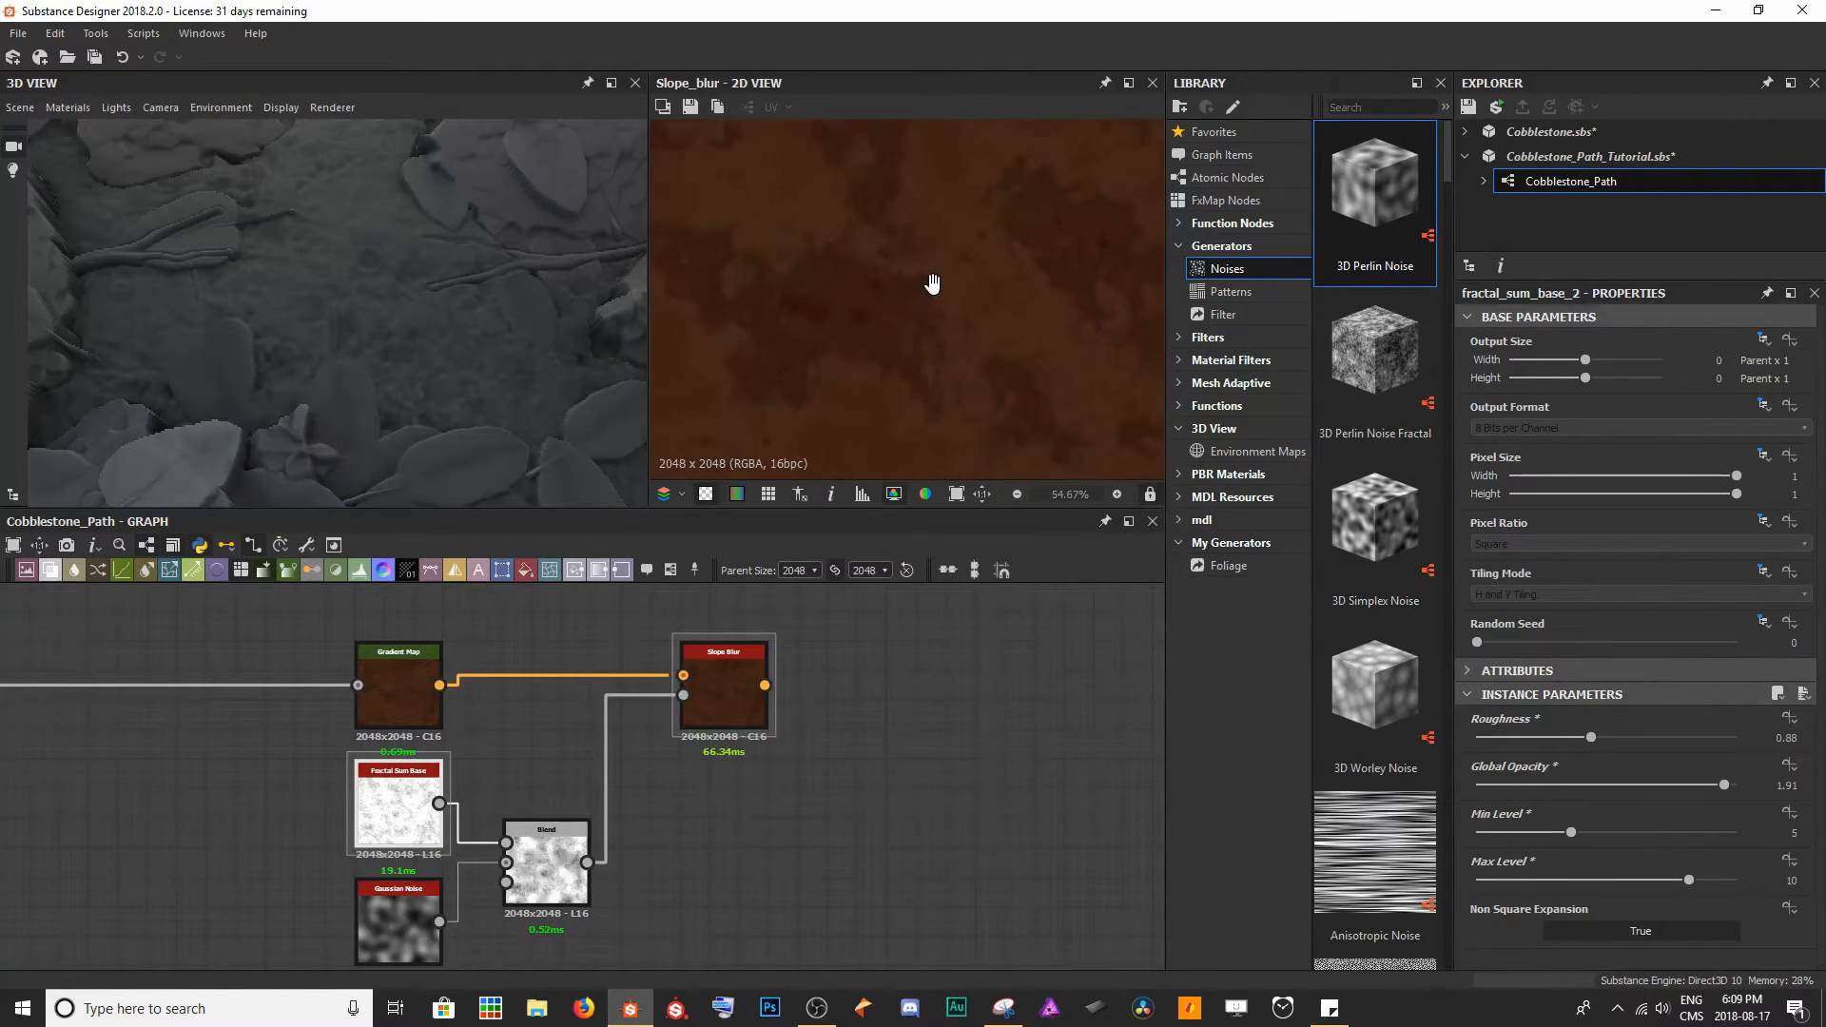
pyautogui.scroll(3, 915, 315)
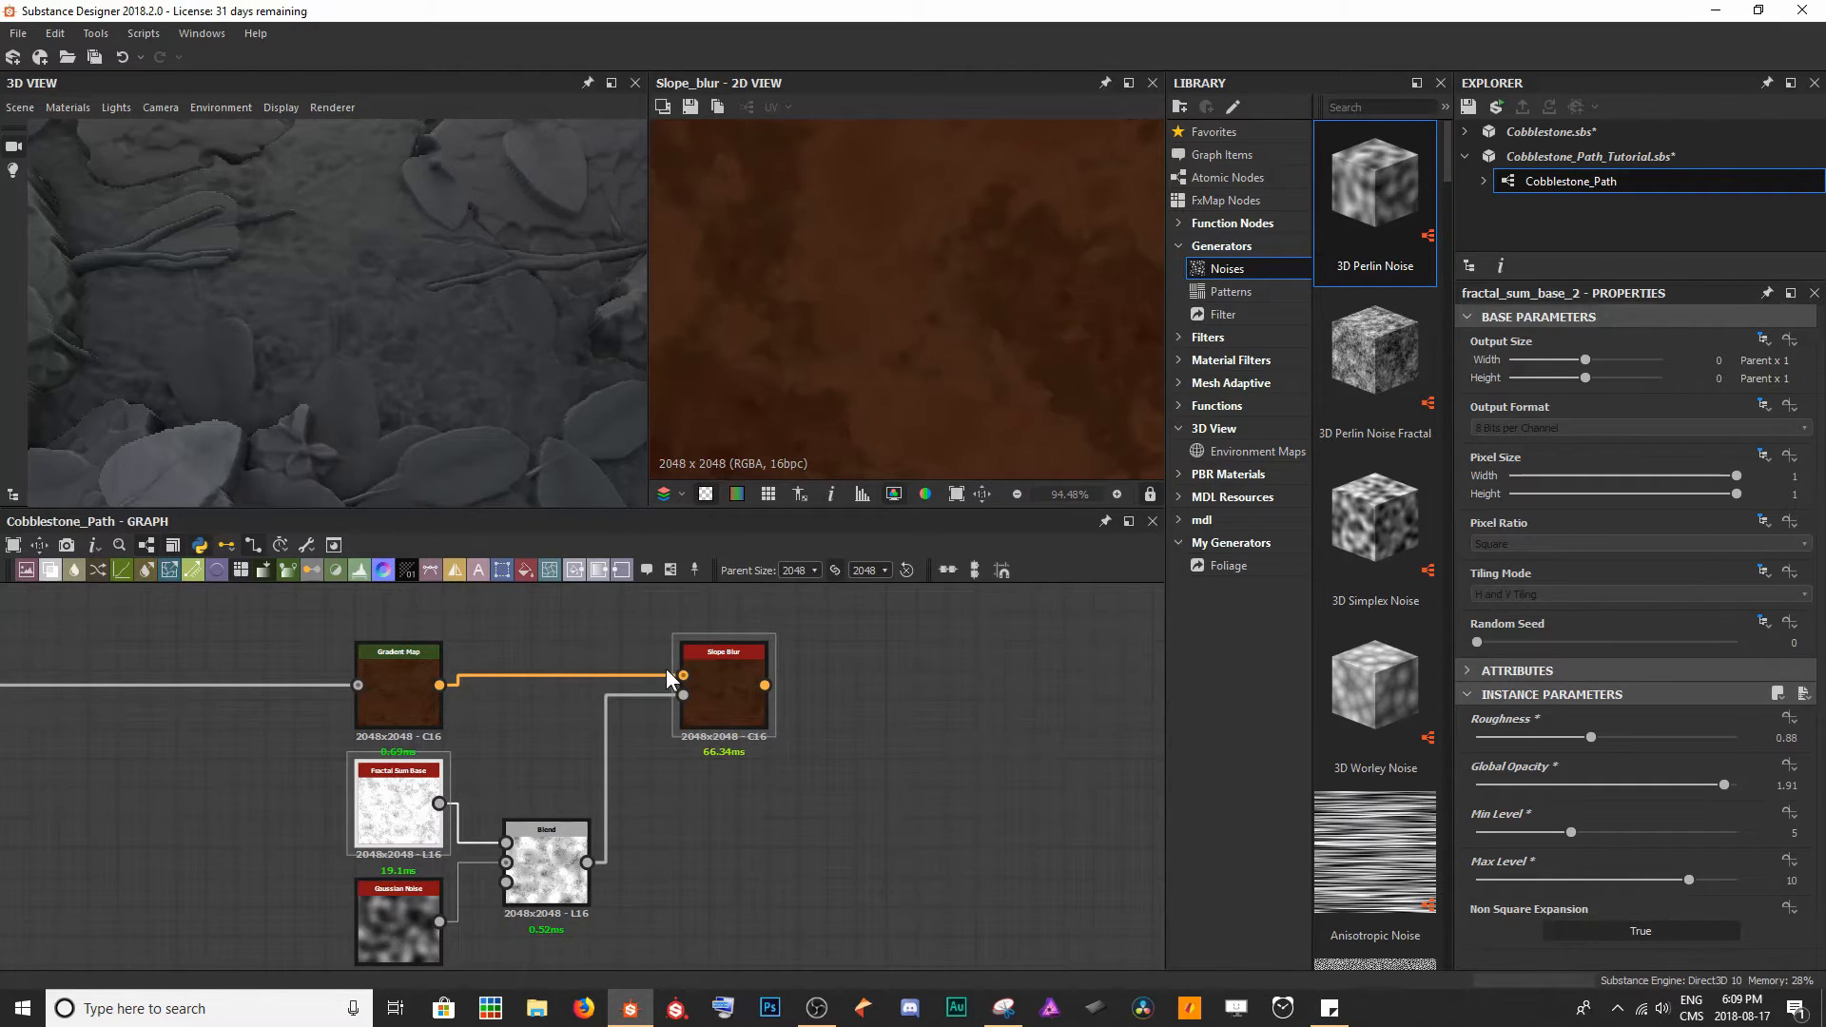
# - Add a Dirt 1 noise node and place it above the brown Gradient Map
pyautogui.moveTo(804, 696); pyautogui.dragTo(627, 726, button='middle')
pyautogui.click(524, 740)
pyautogui.scroll(-3, 513, 751)
pyautogui.moveTo(657, 709); pyautogui.dragTo(570, 778)
pyautogui.moveTo(824, 731); pyautogui.dragTo(708, 712, button='middle')
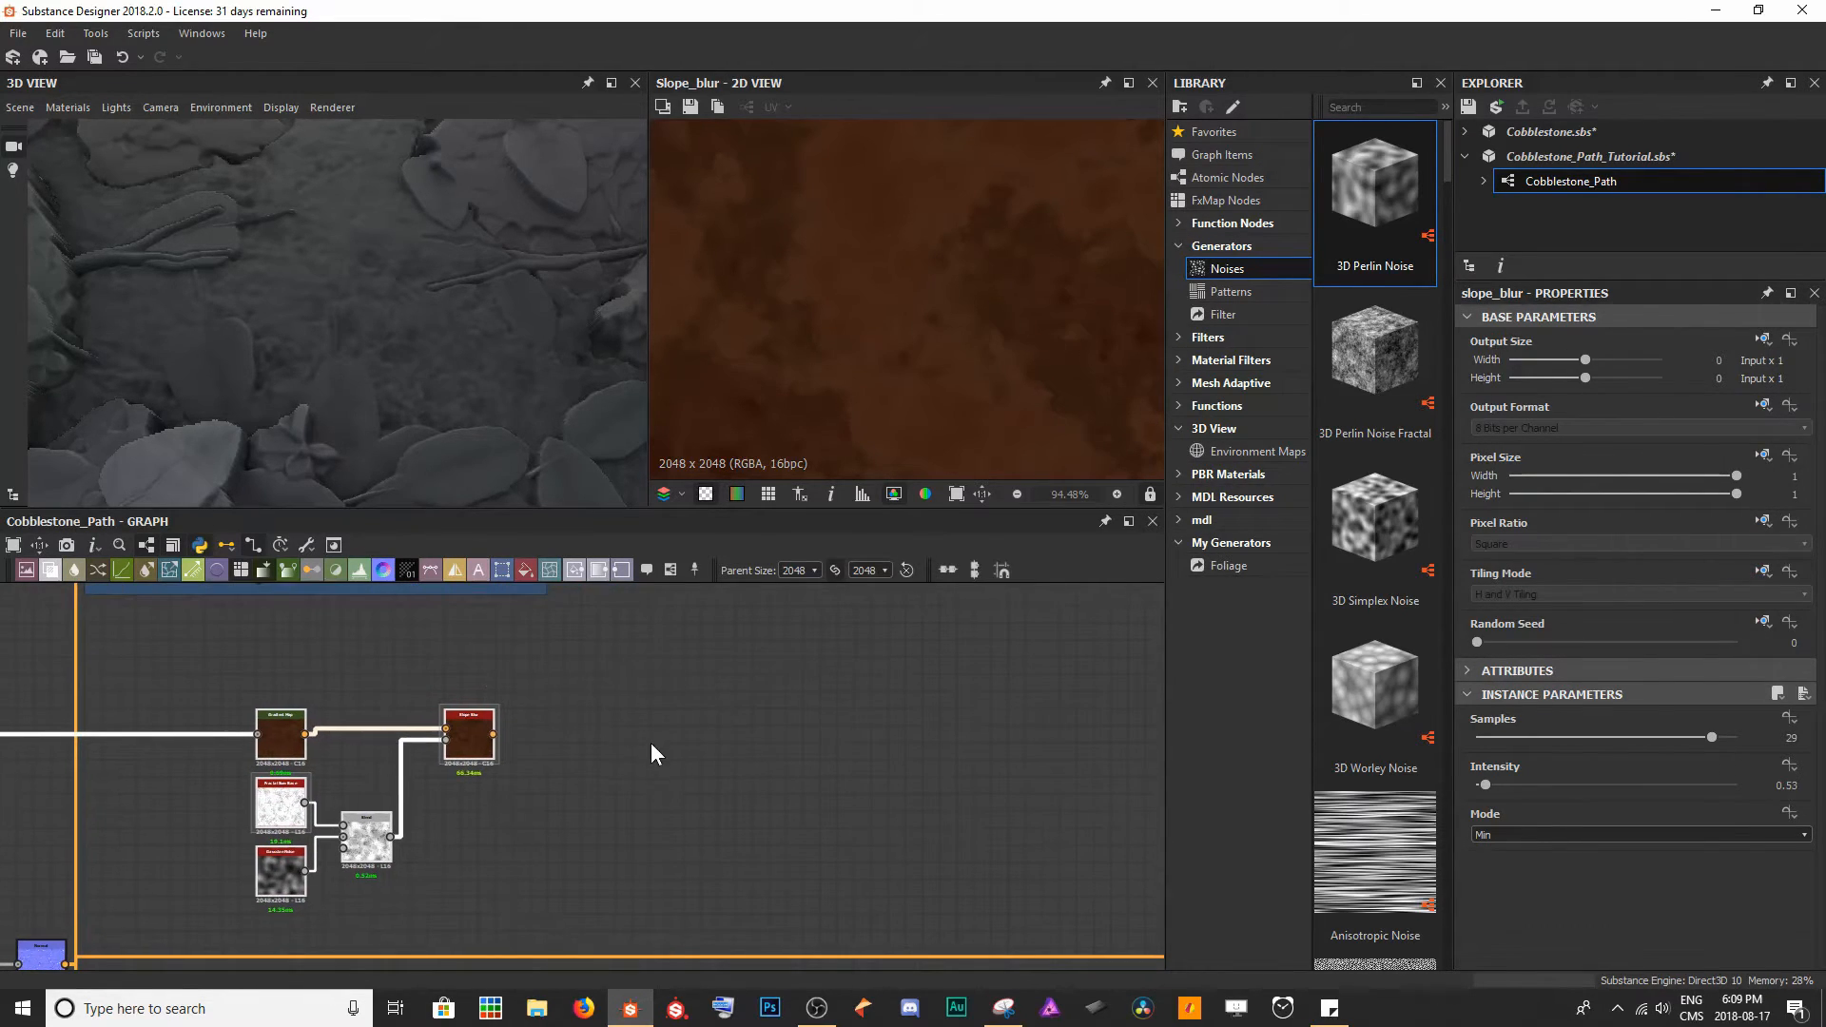
pyautogui.scroll(3, 637, 776)
pyautogui.moveTo(637, 776); pyautogui.dragTo(818, 886, button='middle')
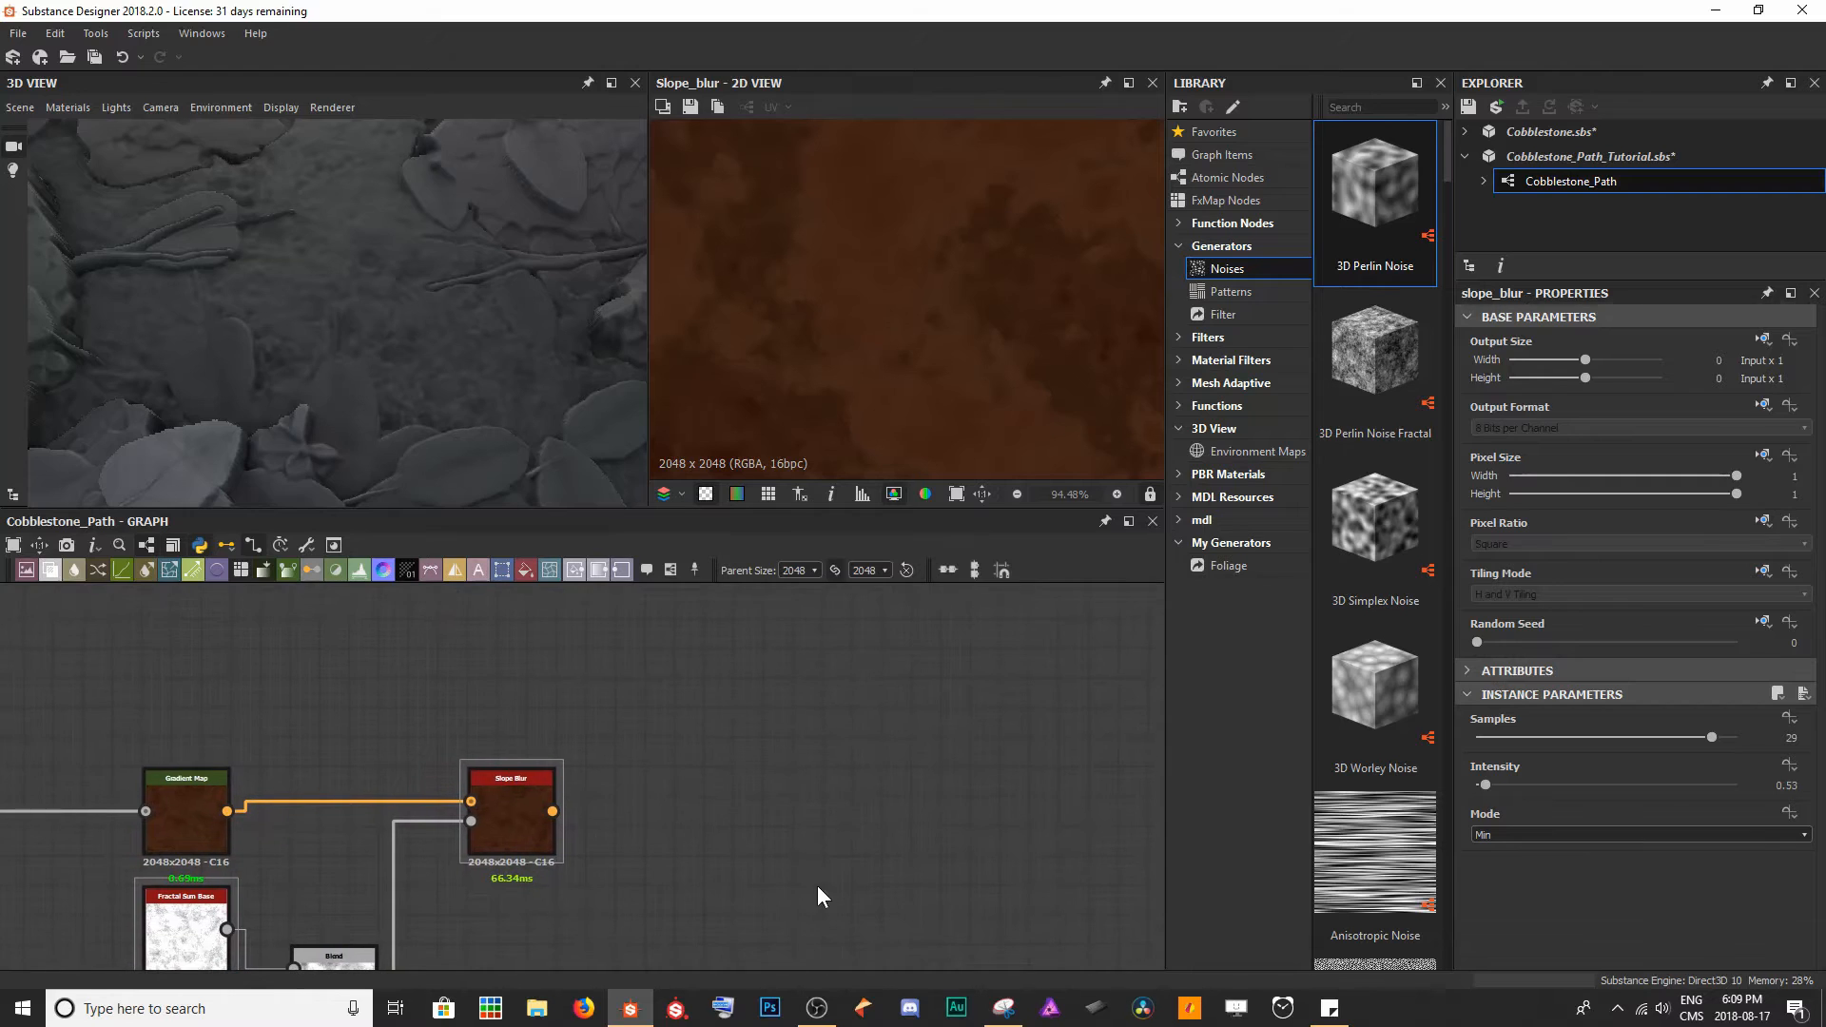
pyautogui.press('space')
pyautogui.write('dirt')
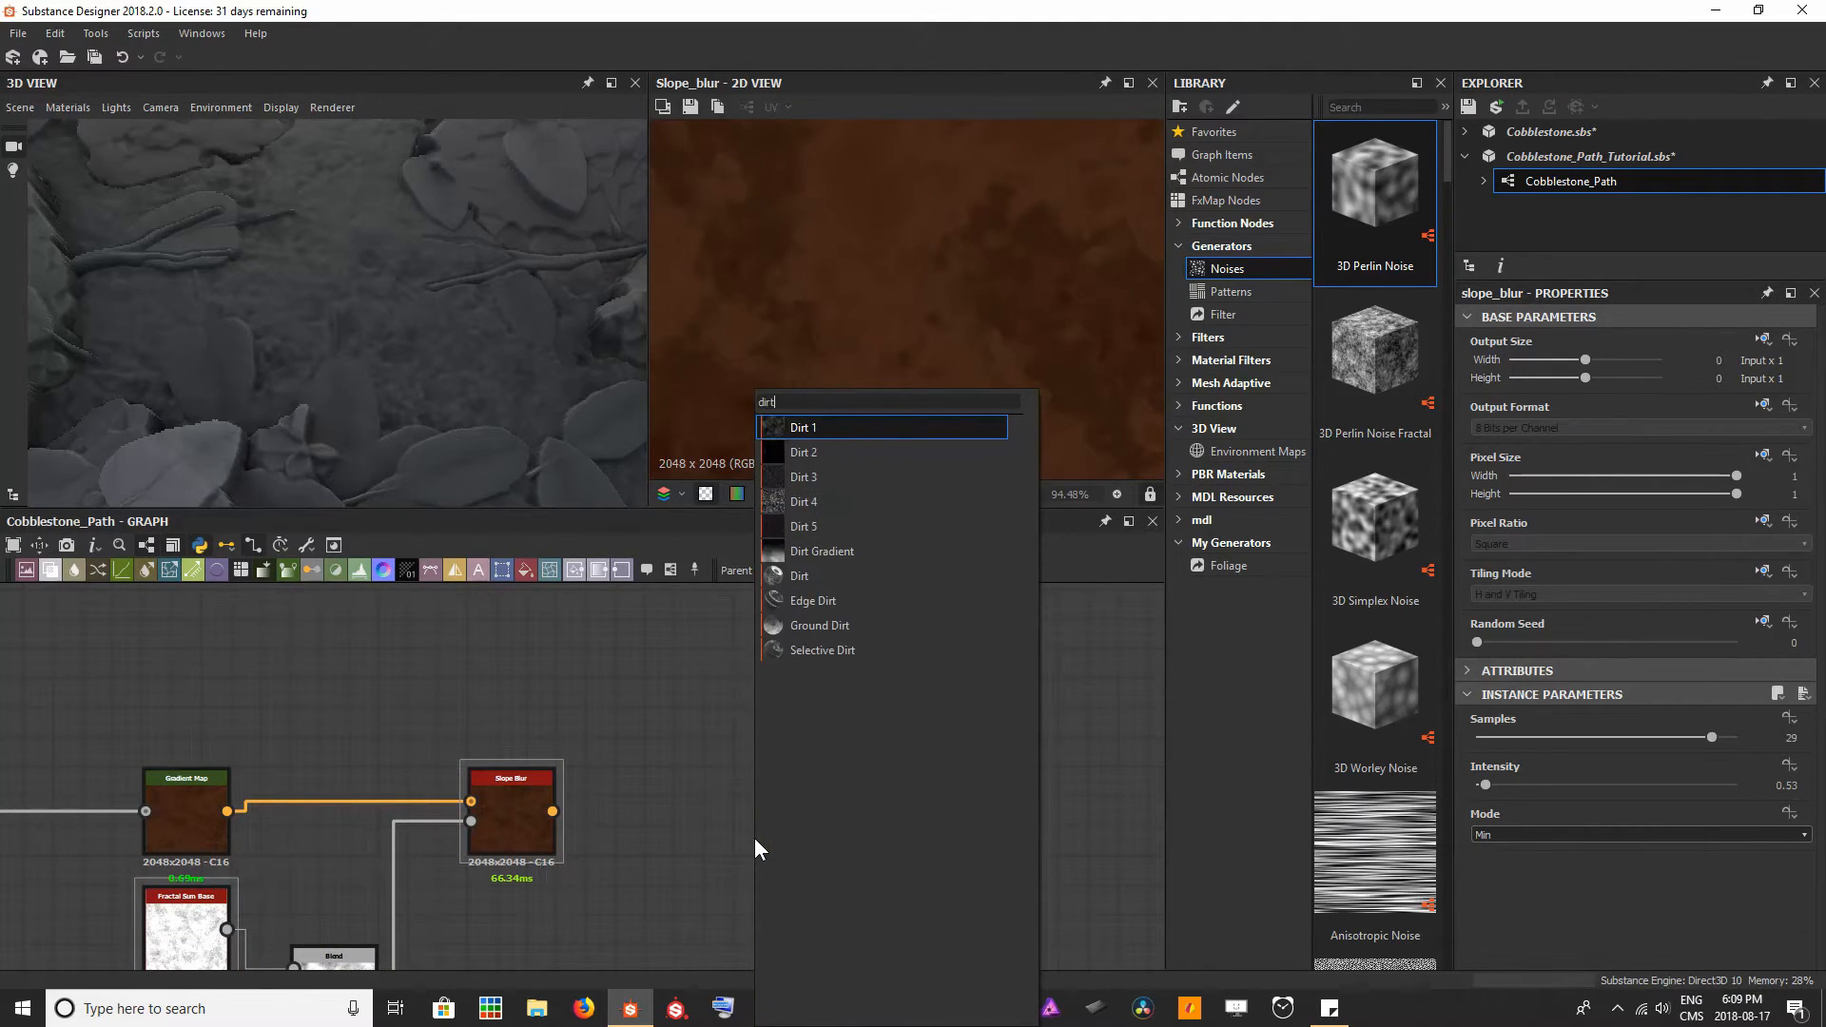
pyautogui.press('Return')
pyautogui.moveTo(755, 837); pyautogui.dragTo(190, 693)
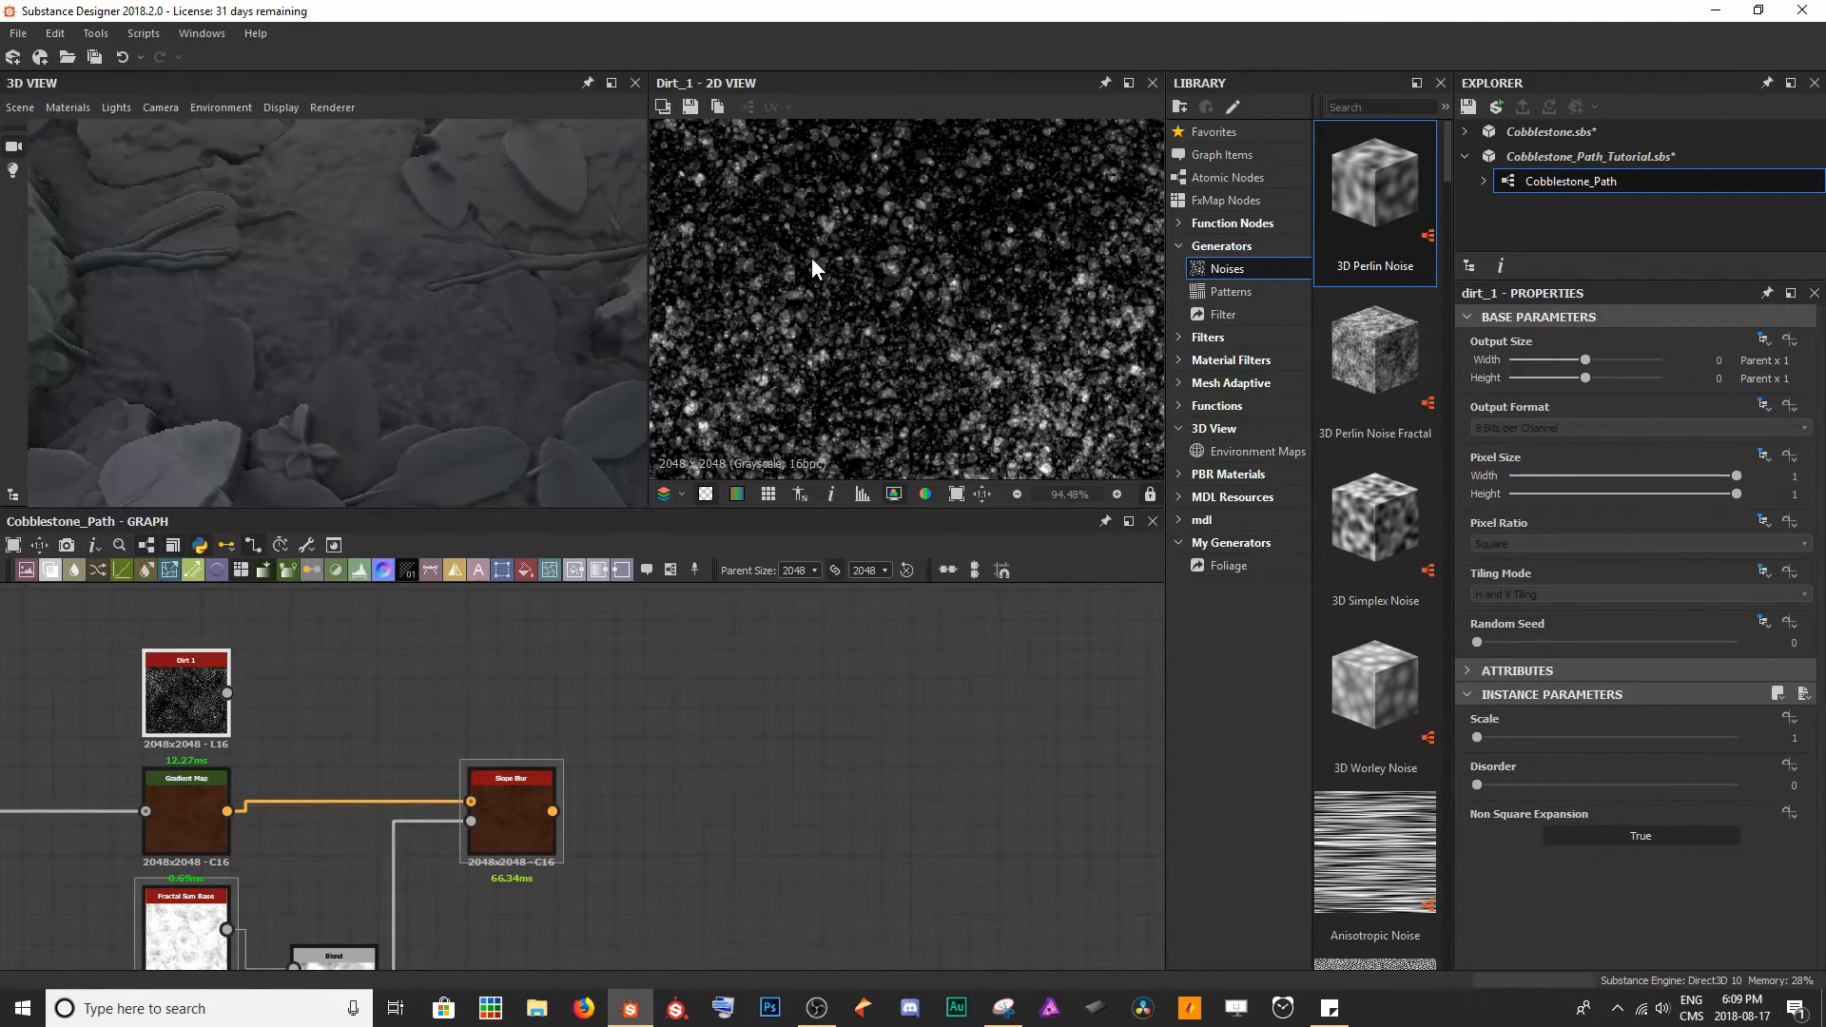
# - Review the Slope Blur result and add a Gradient Map node after Dirt 1
pyautogui.doubleClick(534, 804)
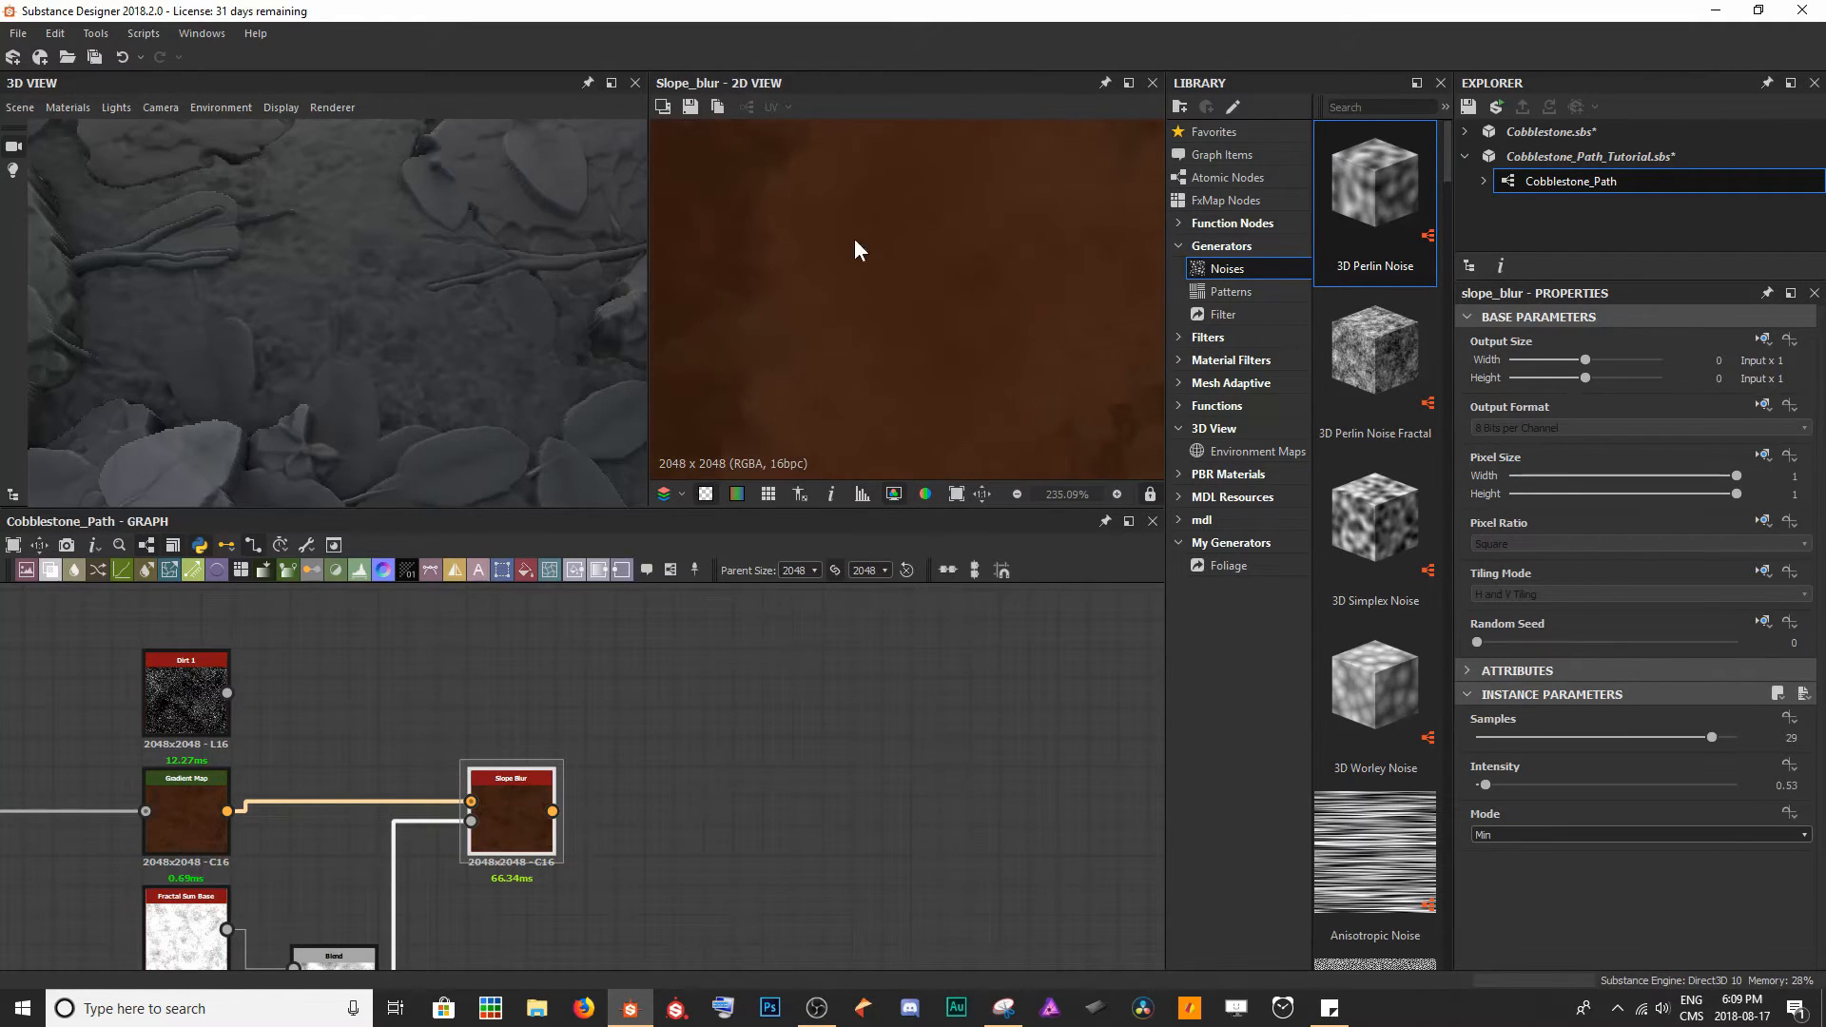
pyautogui.scroll(-2, 894, 363)
pyautogui.moveTo(894, 363); pyautogui.dragTo(823, 142, button='middle')
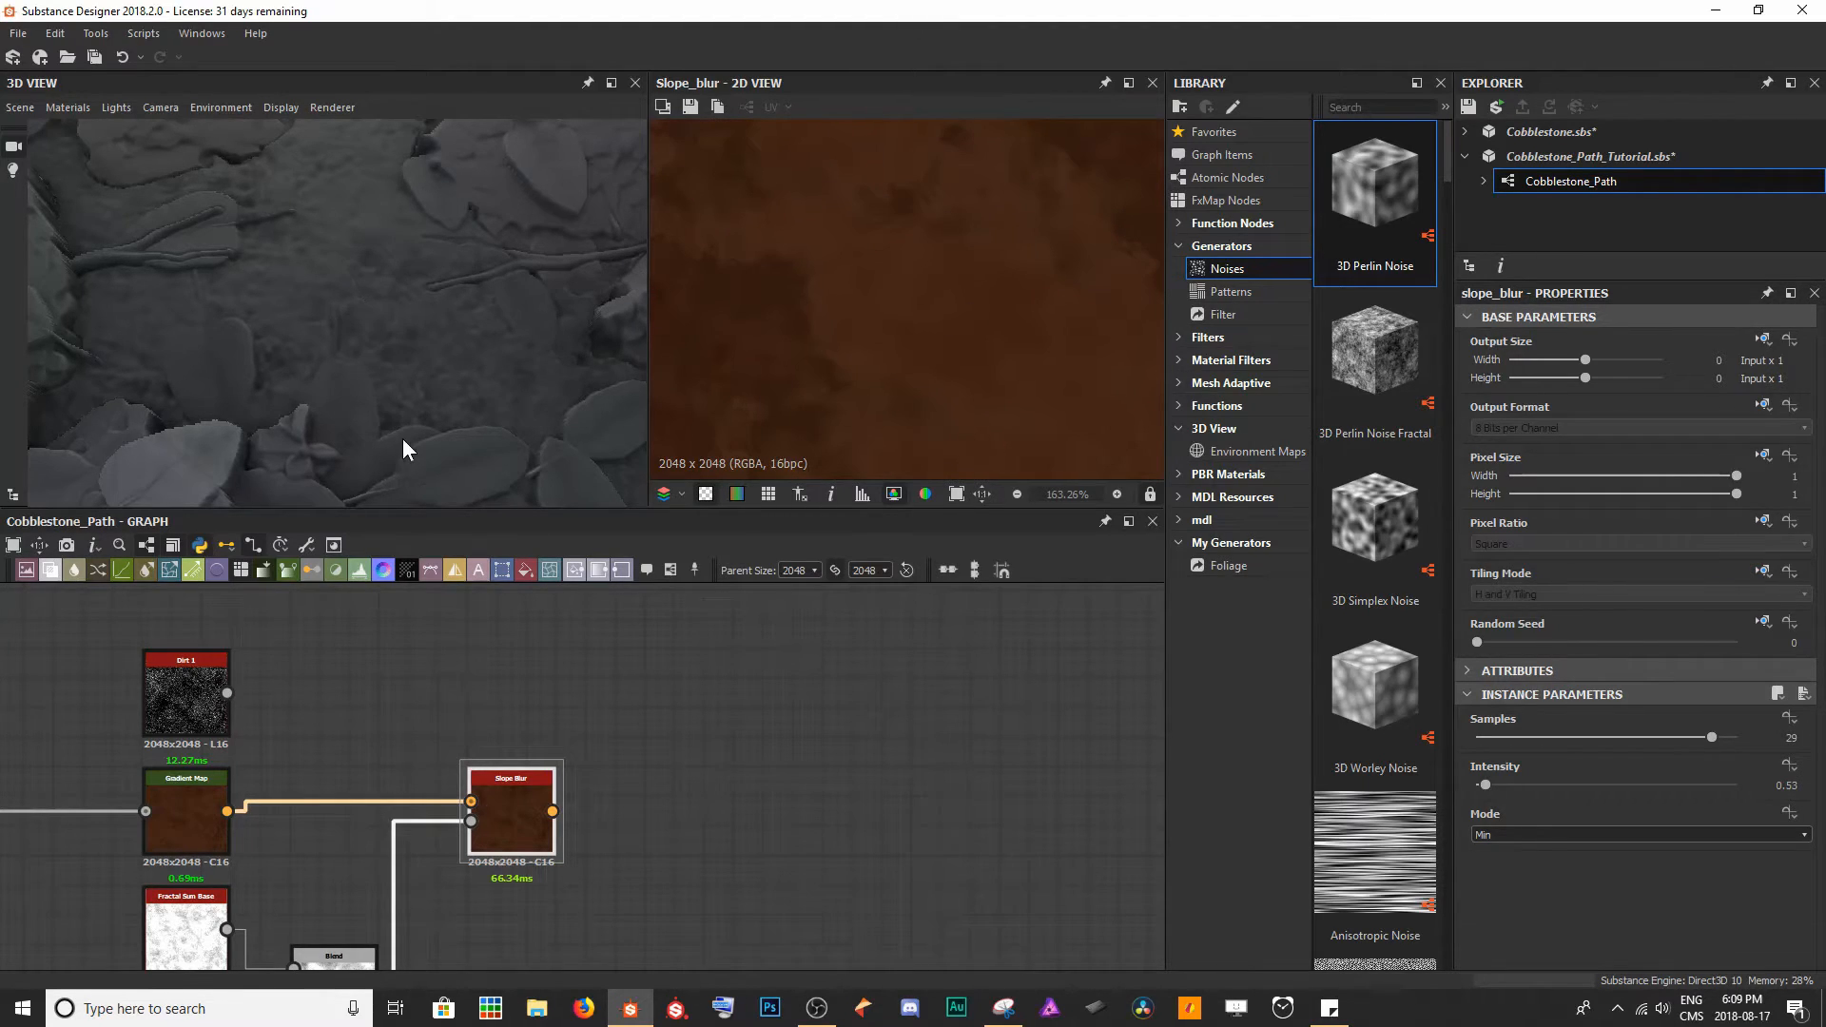
pyautogui.click(208, 700)
pyautogui.press('space')
pyautogui.write('gra')
pyautogui.press('Return')
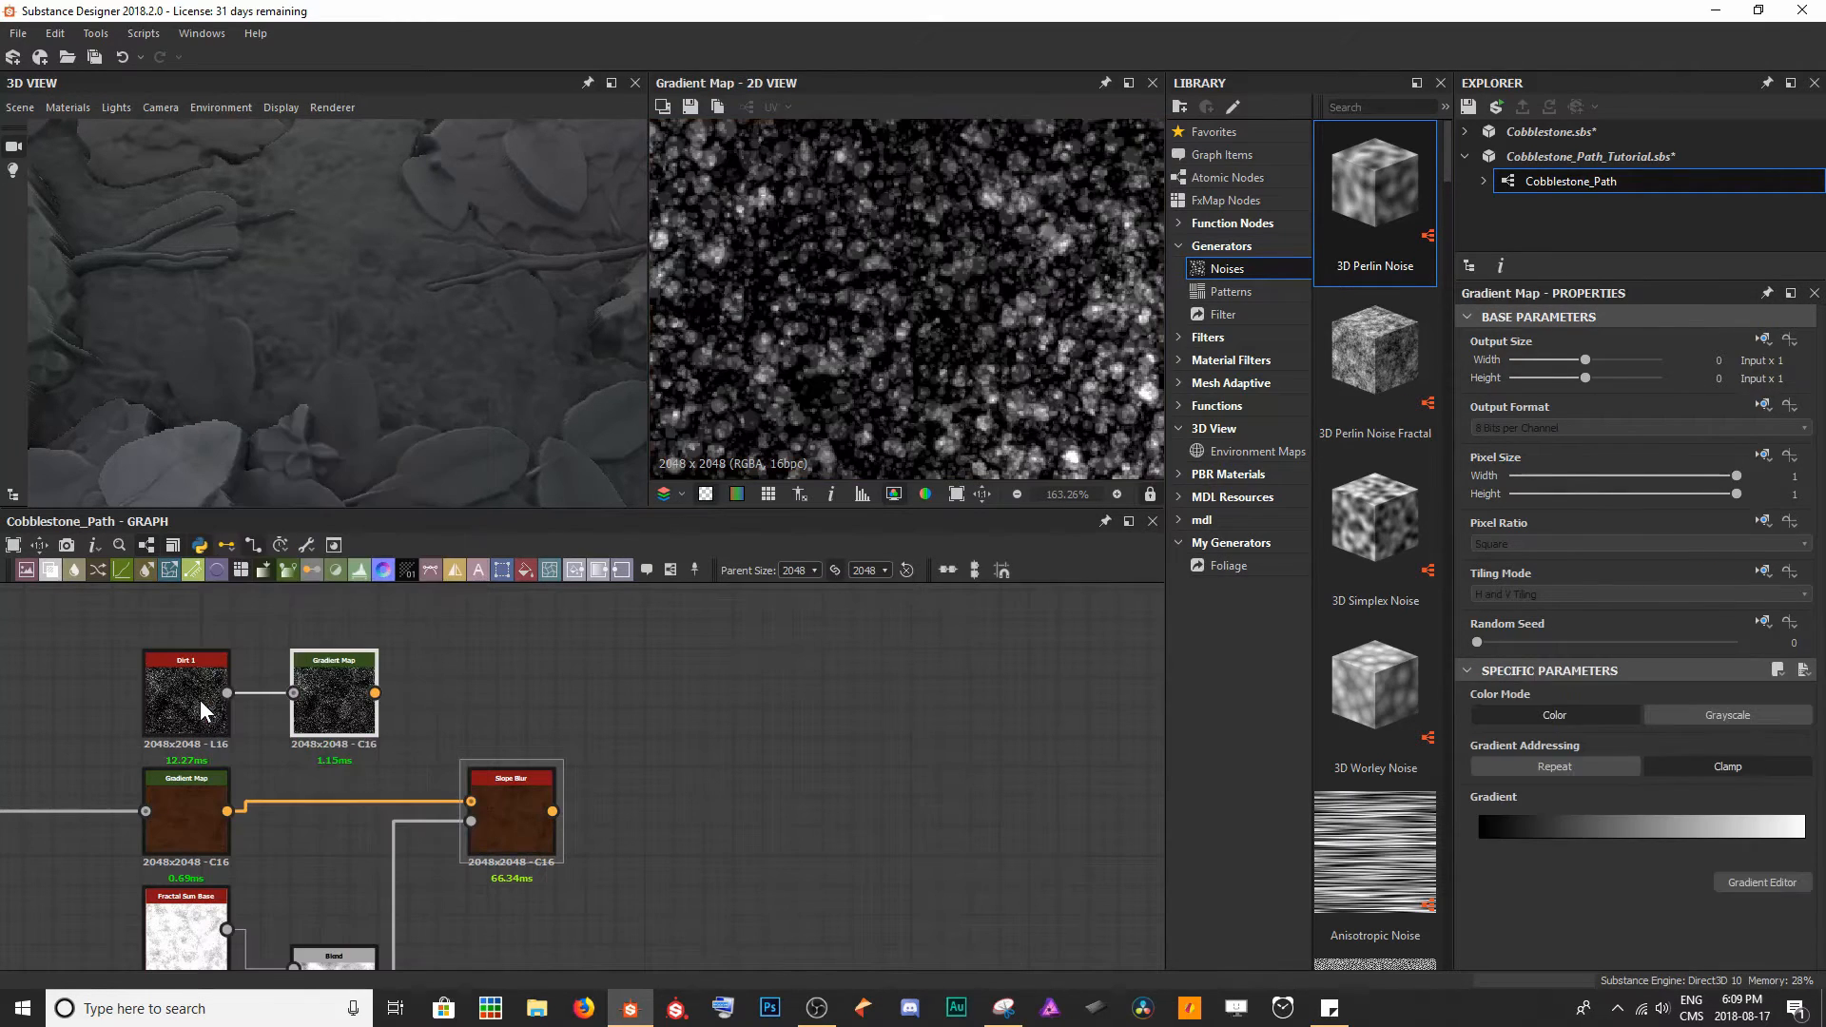
# - Recolour the white key of the new Gradient Map to dark reddish brown #ff2f1309 and move it to position 0.821
pyautogui.click(1732, 878)
pyautogui.click(718, 453)
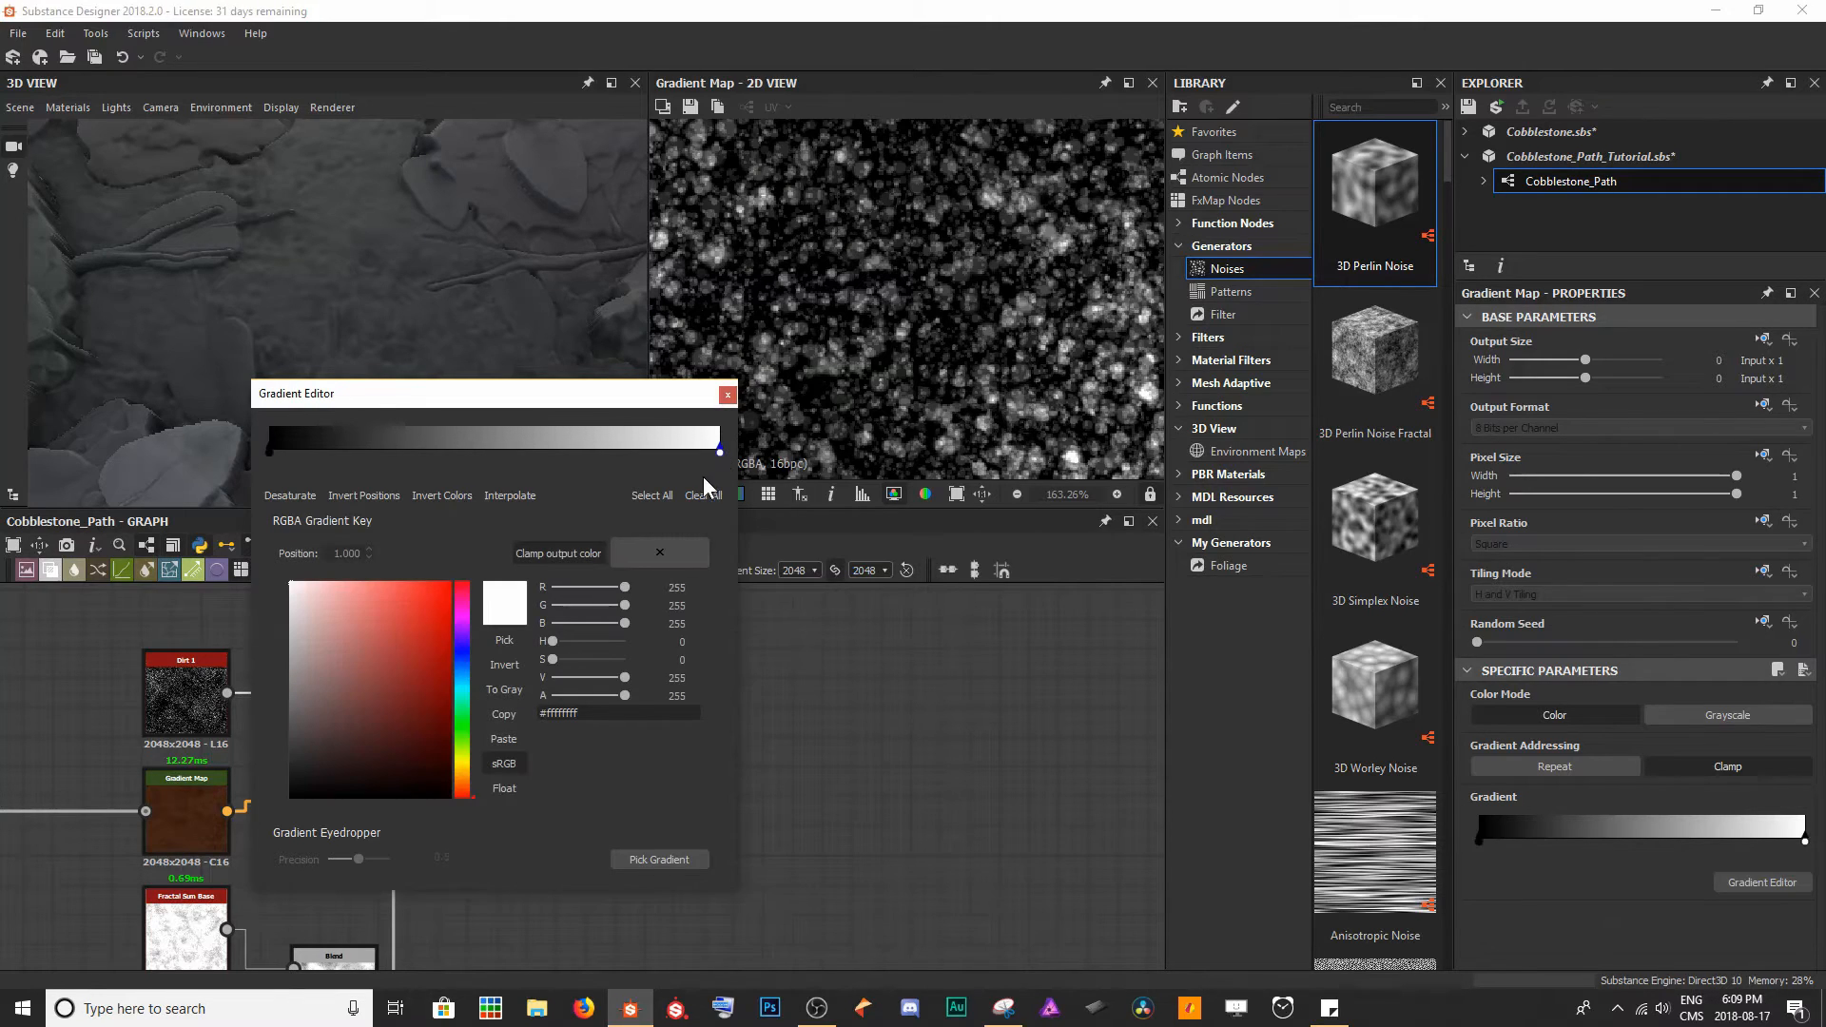
pyautogui.click(462, 780)
pyautogui.click(410, 763)
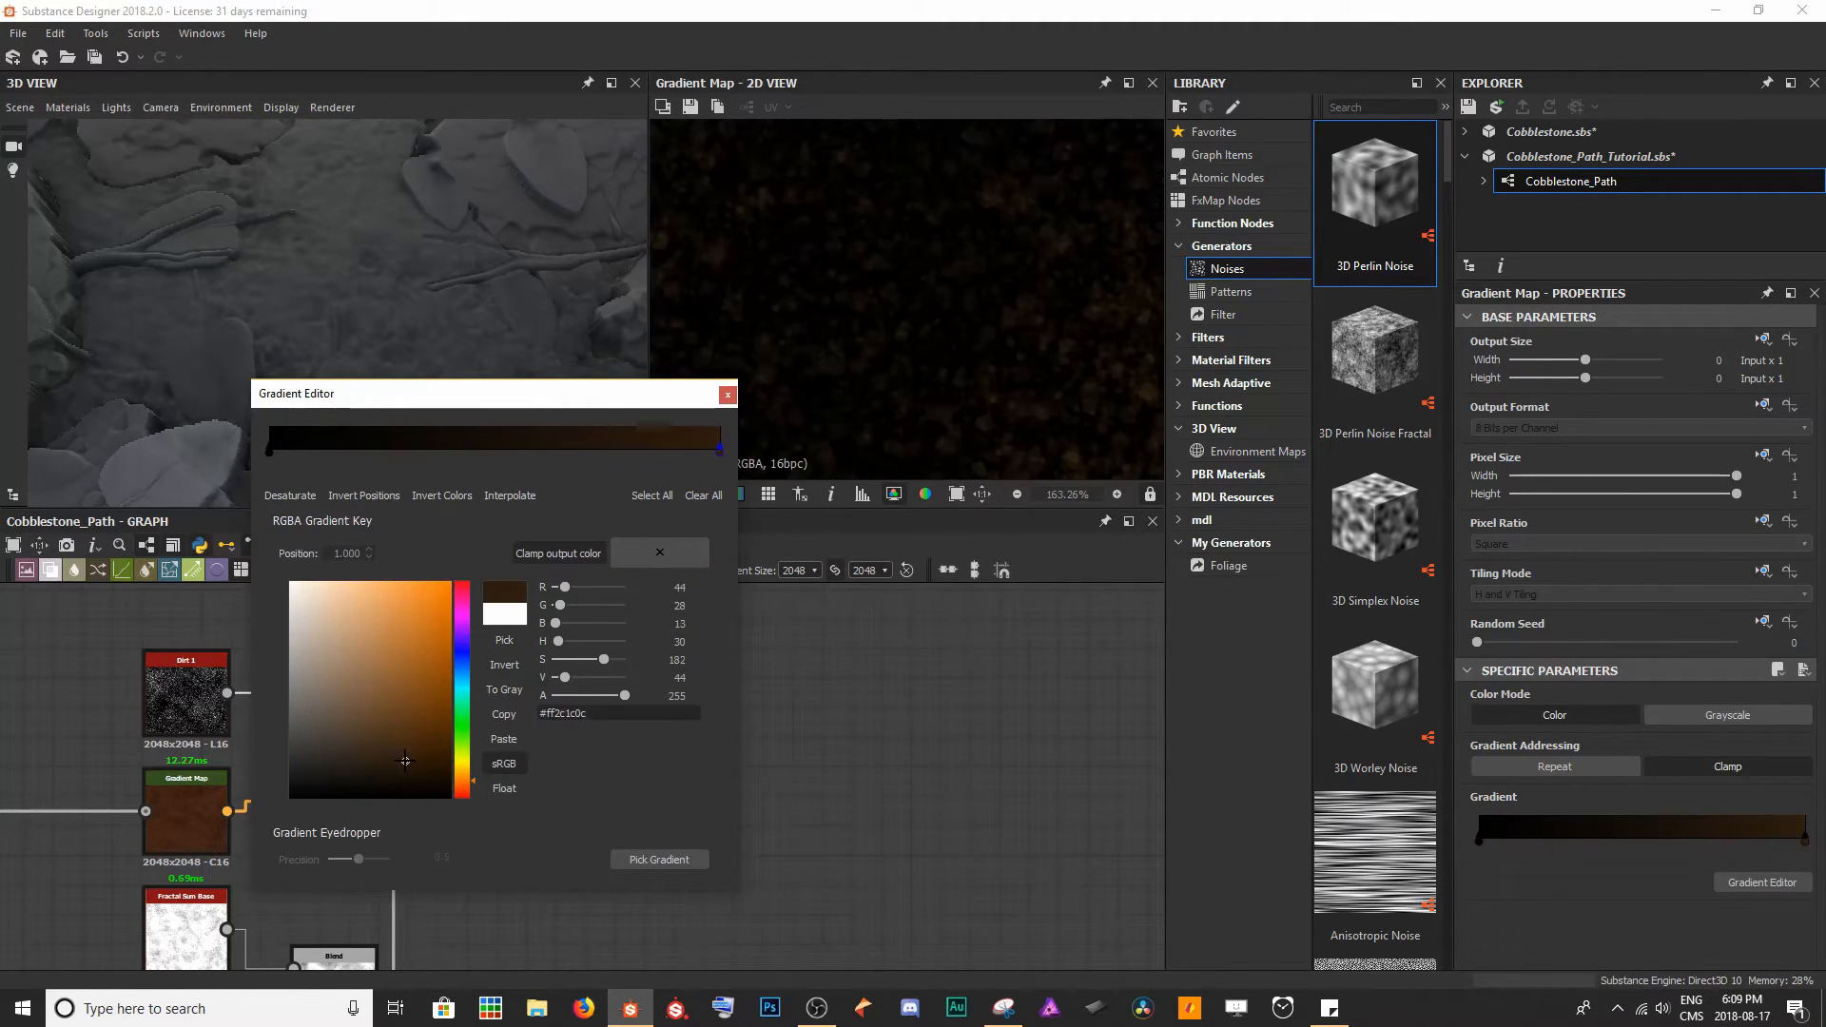
pyautogui.moveTo(720, 451); pyautogui.dragTo(639, 451)
pyautogui.click(464, 787)
pyautogui.click(419, 756)
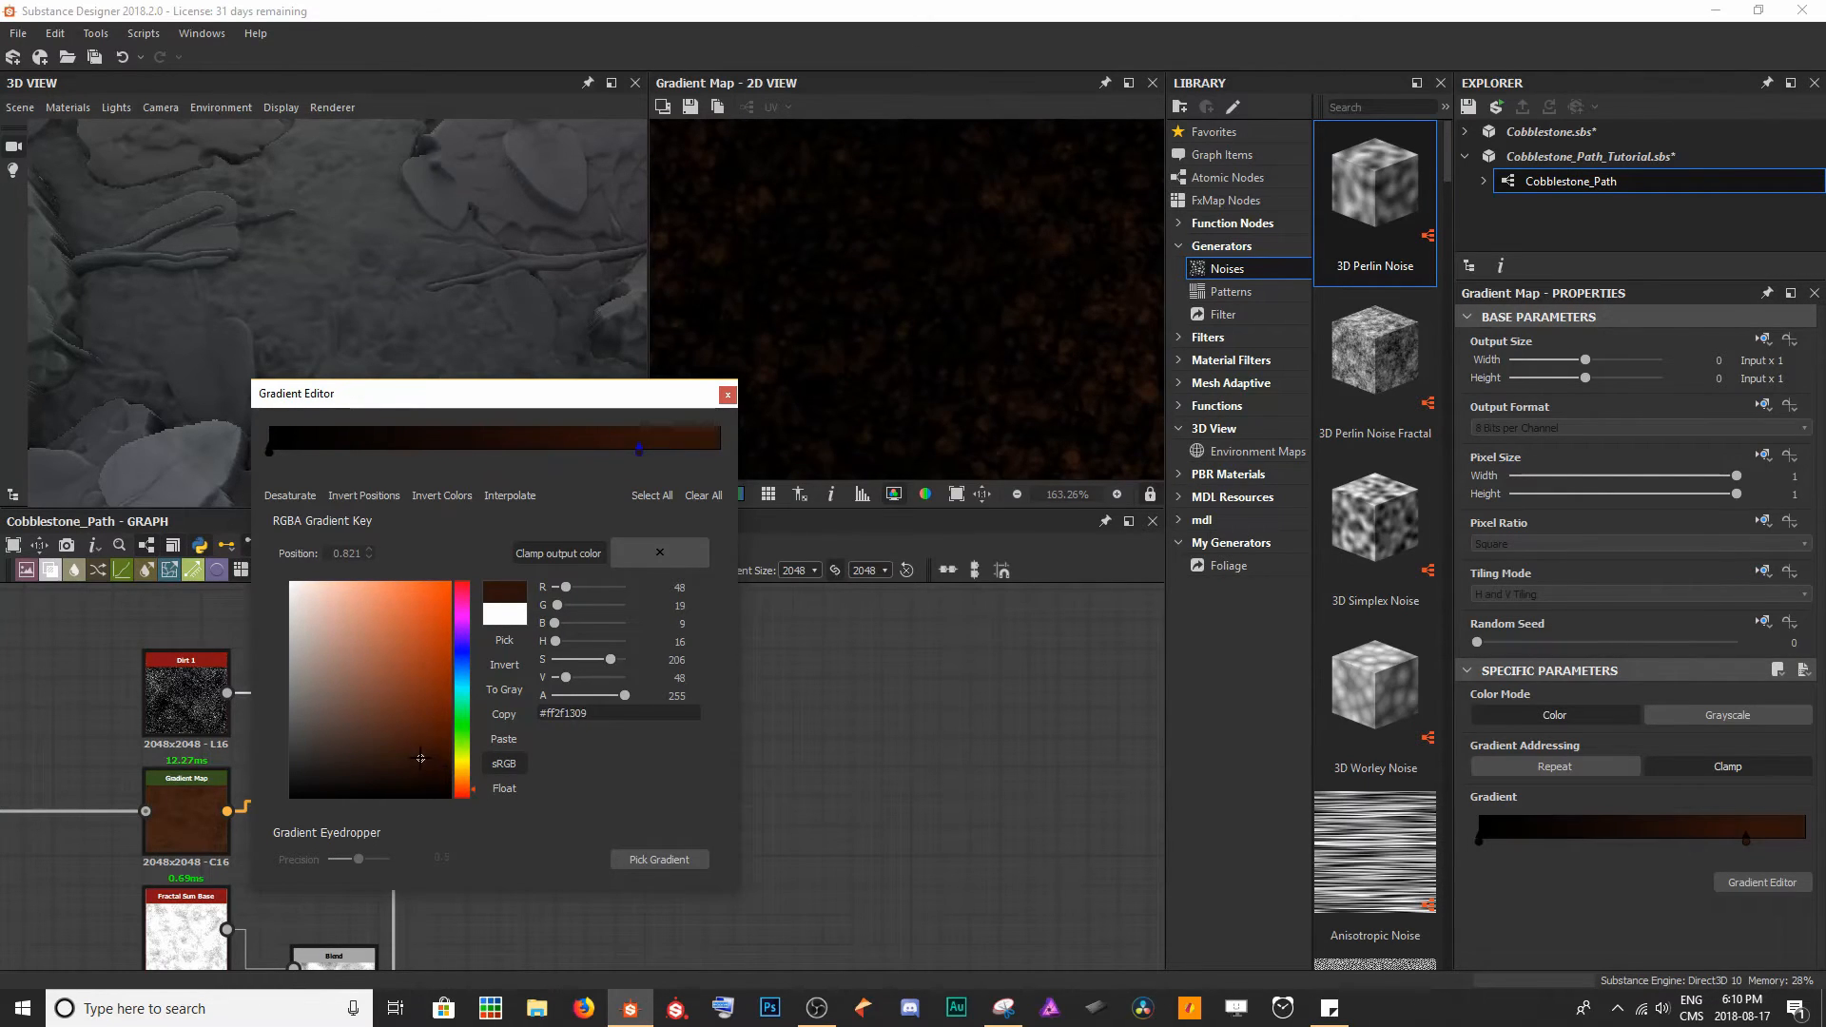
# - Slightly reduce the brown key's saturation, then move it to about 0.58 and the black key to about 0.08
pyautogui.moveTo(608, 660); pyautogui.dragTo(601, 660)
pyautogui.moveTo(639, 448); pyautogui.dragTo(533, 452)
pyautogui.moveTo(270, 451); pyautogui.dragTo(305, 473)
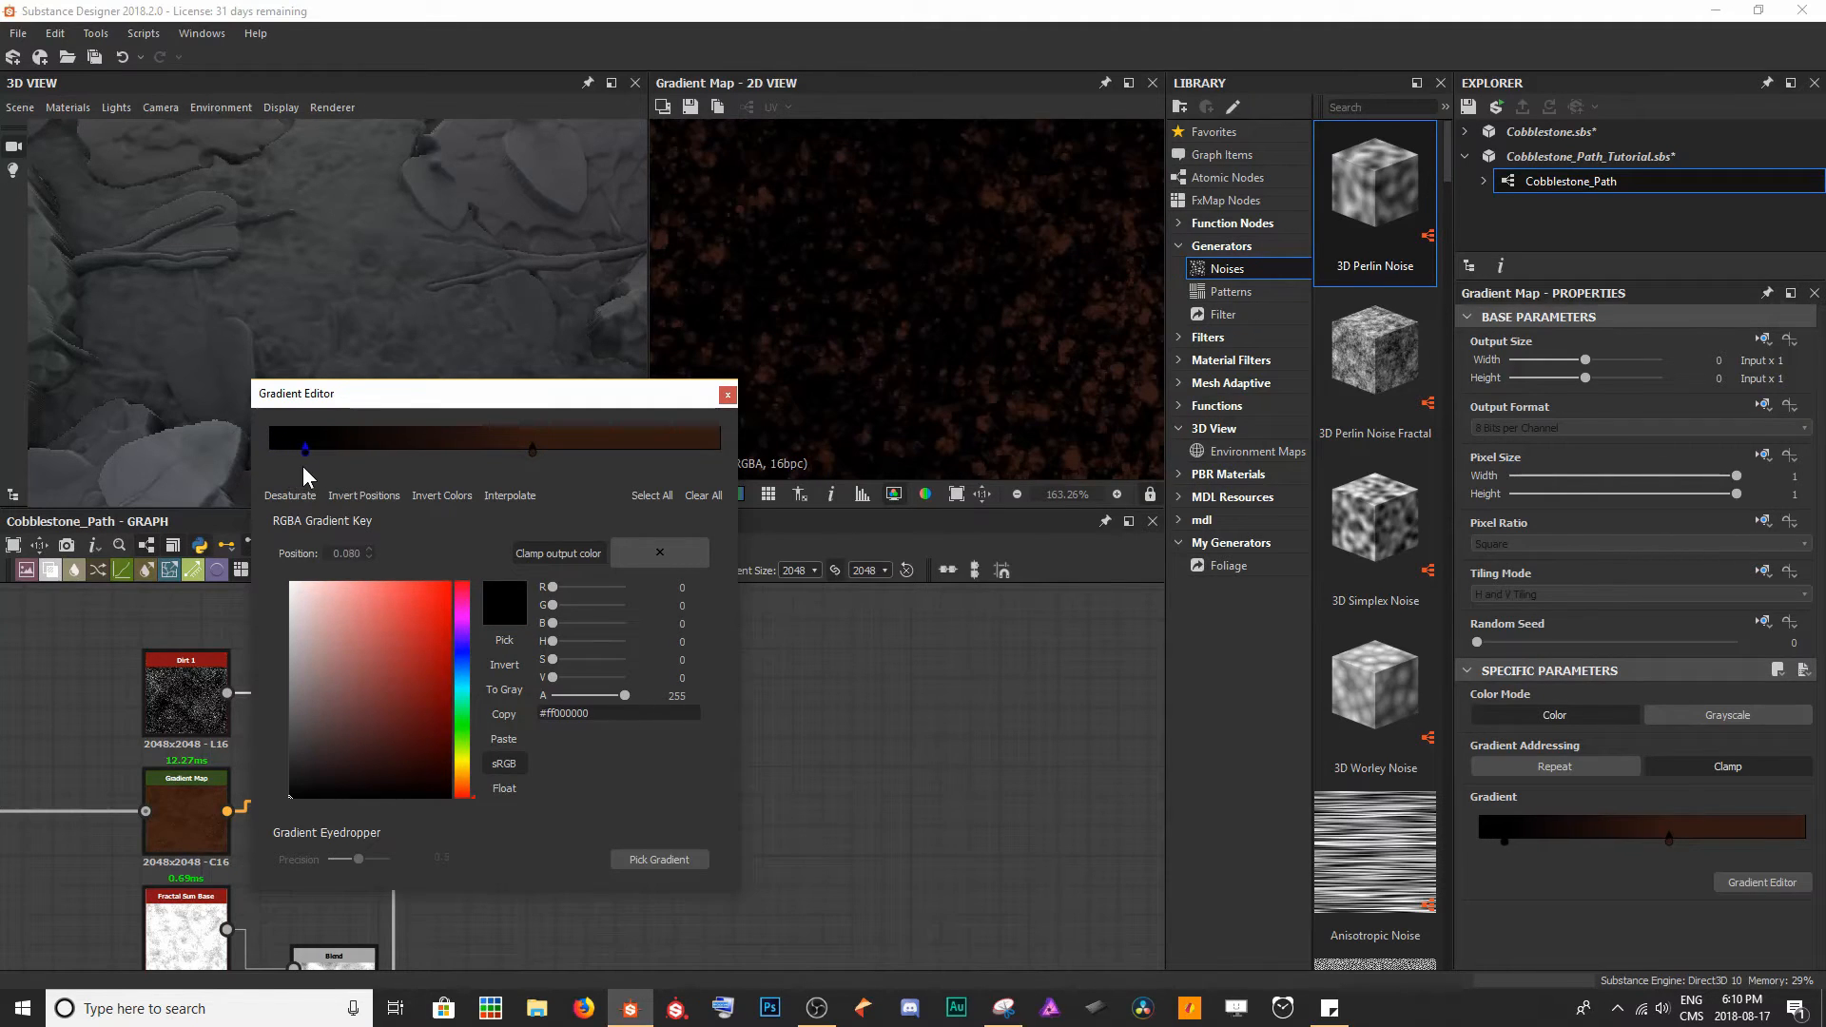
pyautogui.click(728, 394)
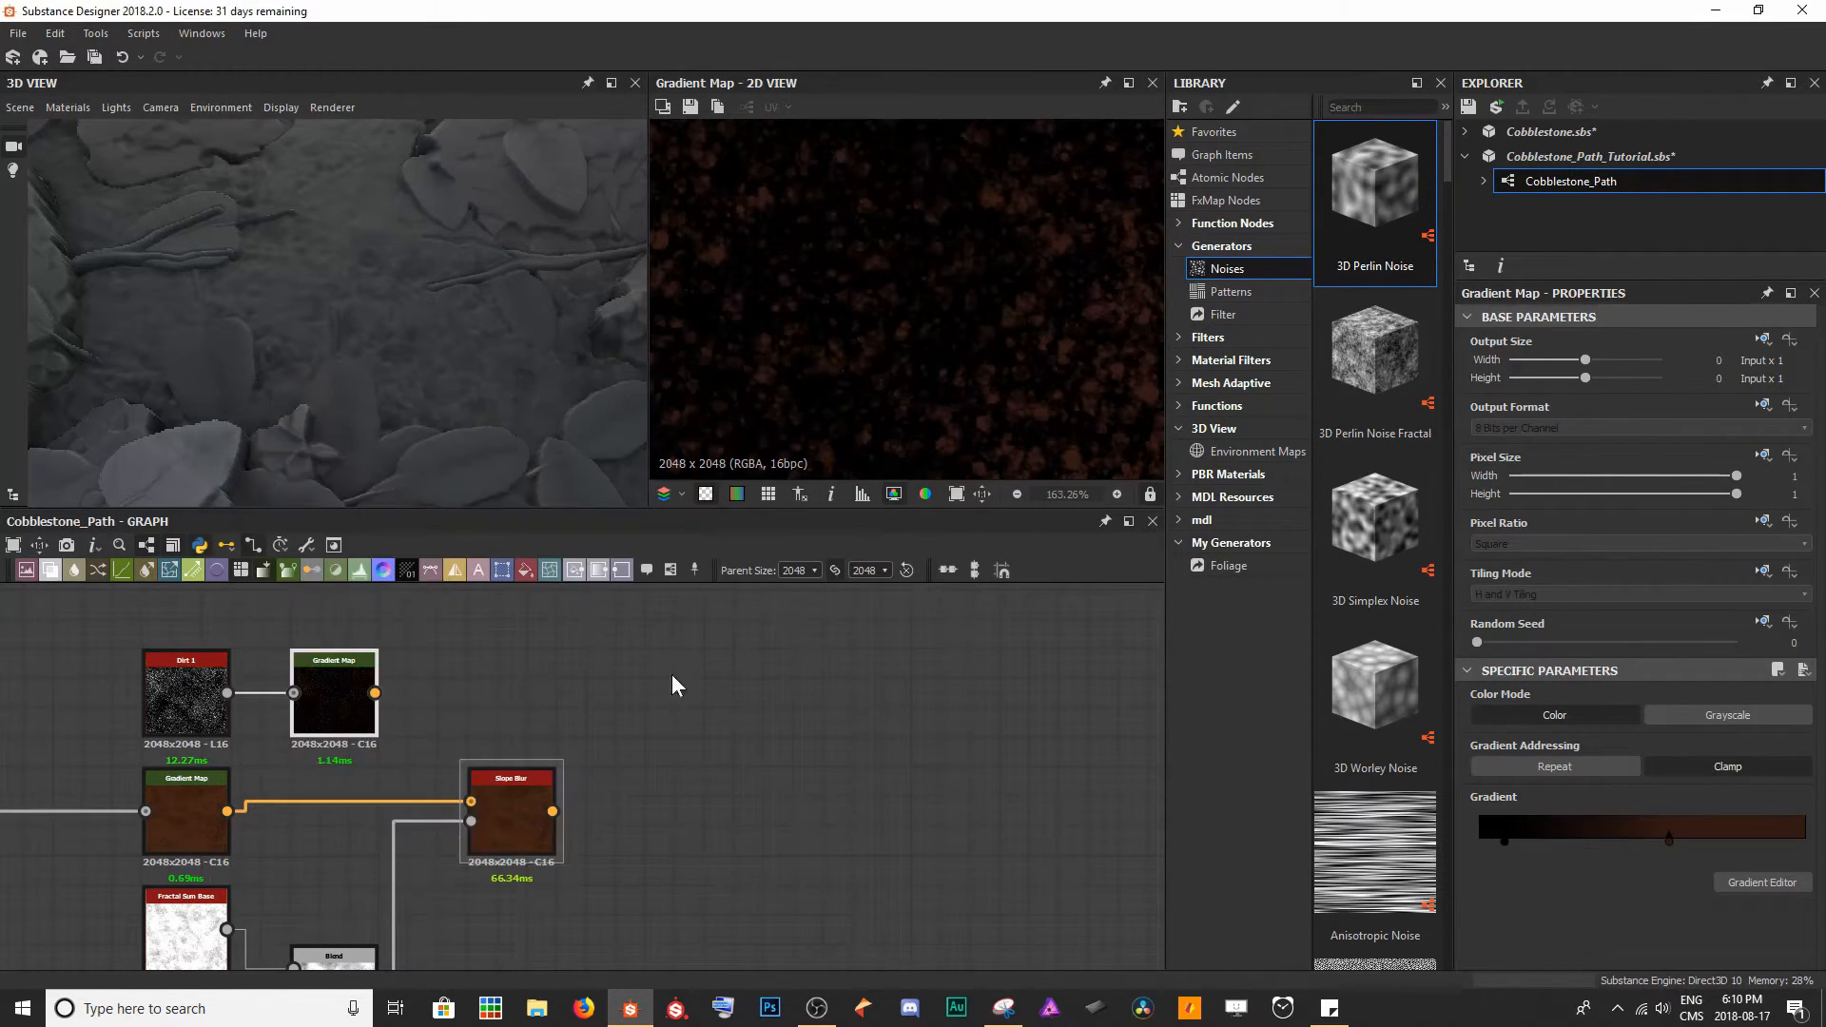
# - Add a Blend node with the Slope Blur as Background and connect the dirt Gradient Map to its Foreground
pyautogui.click(542, 804)
pyautogui.press('space')
pyautogui.write('bl')
pyautogui.press('Return')
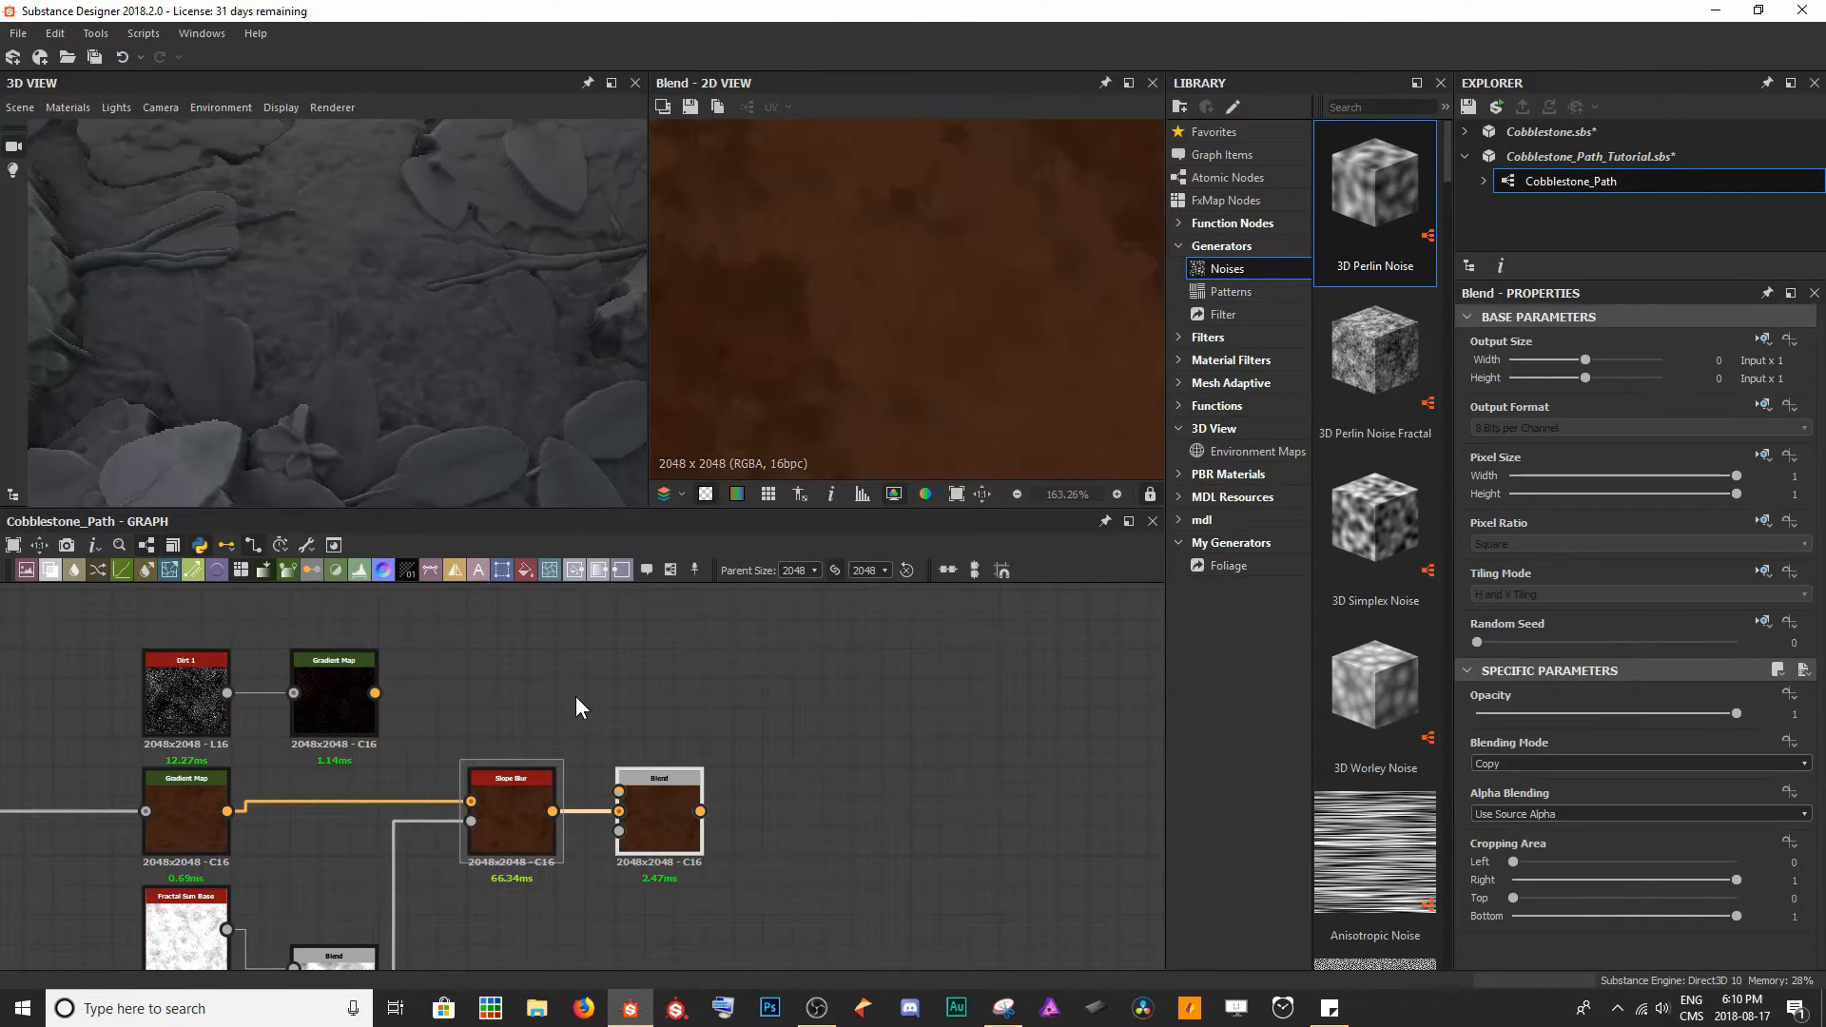
pyautogui.moveTo(675, 824); pyautogui.dragTo(669, 701)
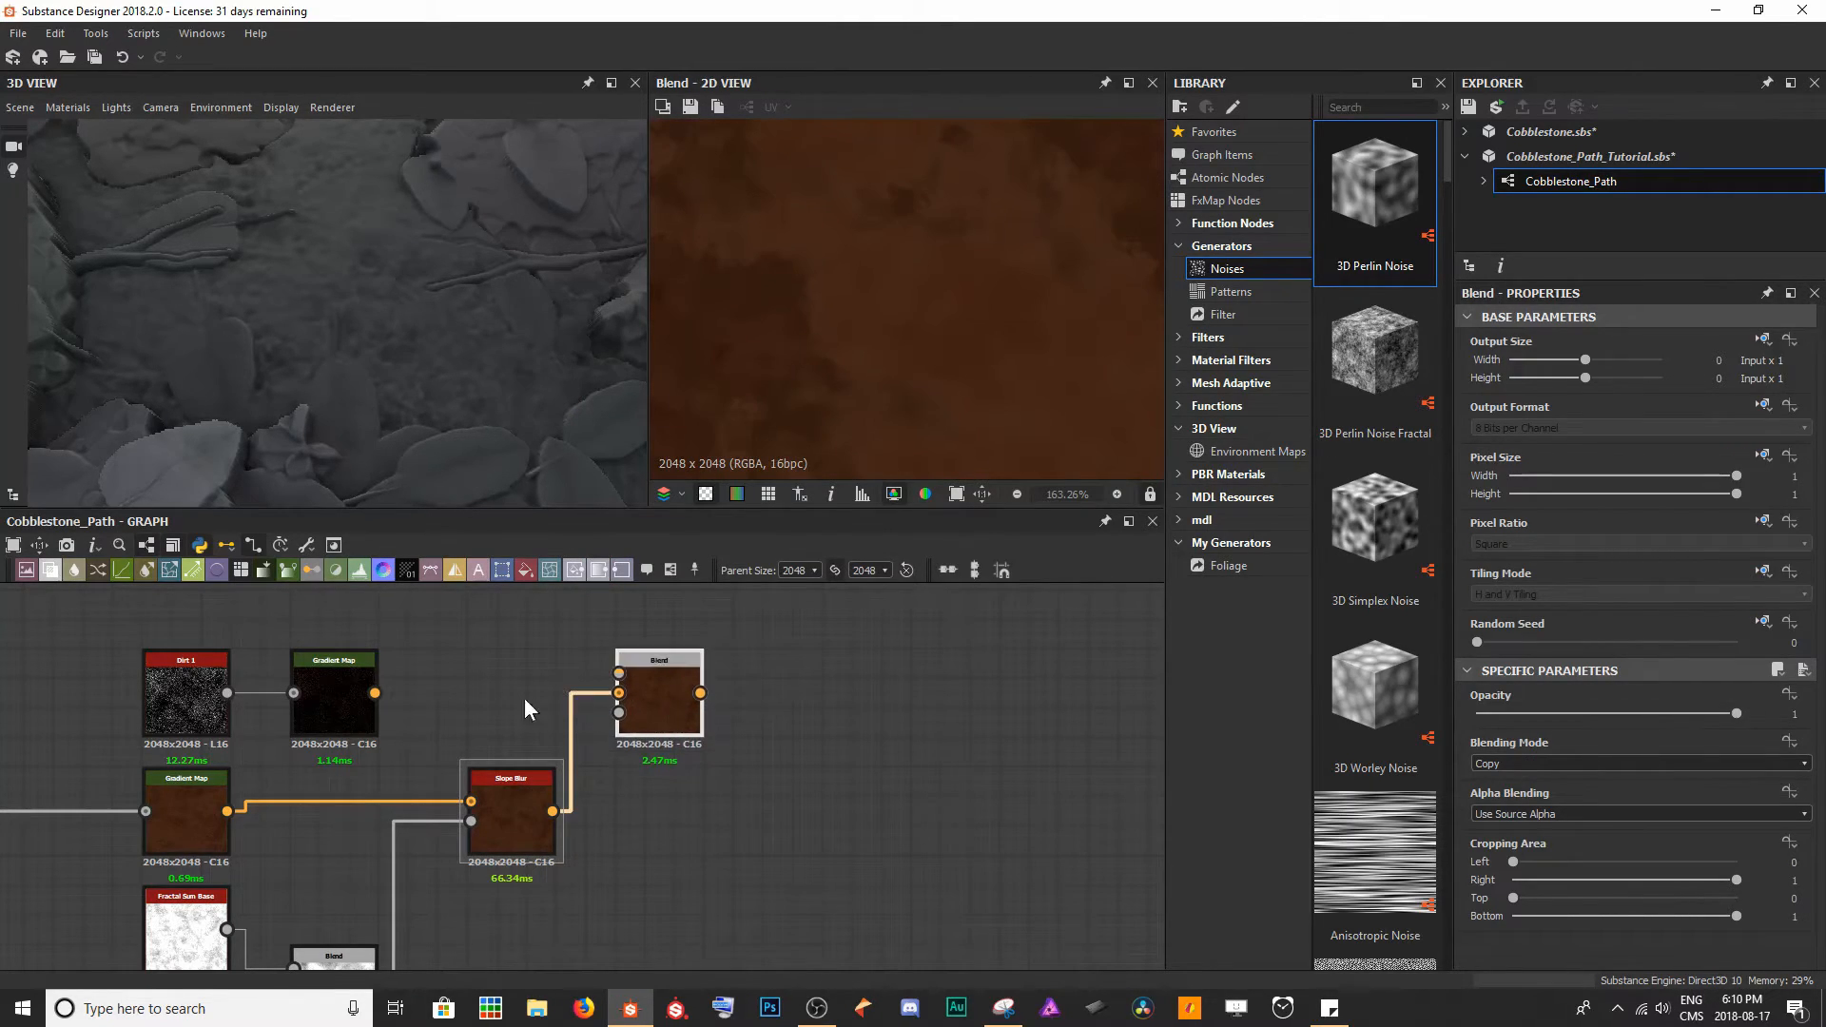
pyautogui.moveTo(457, 702); pyautogui.dragTo(619, 673)
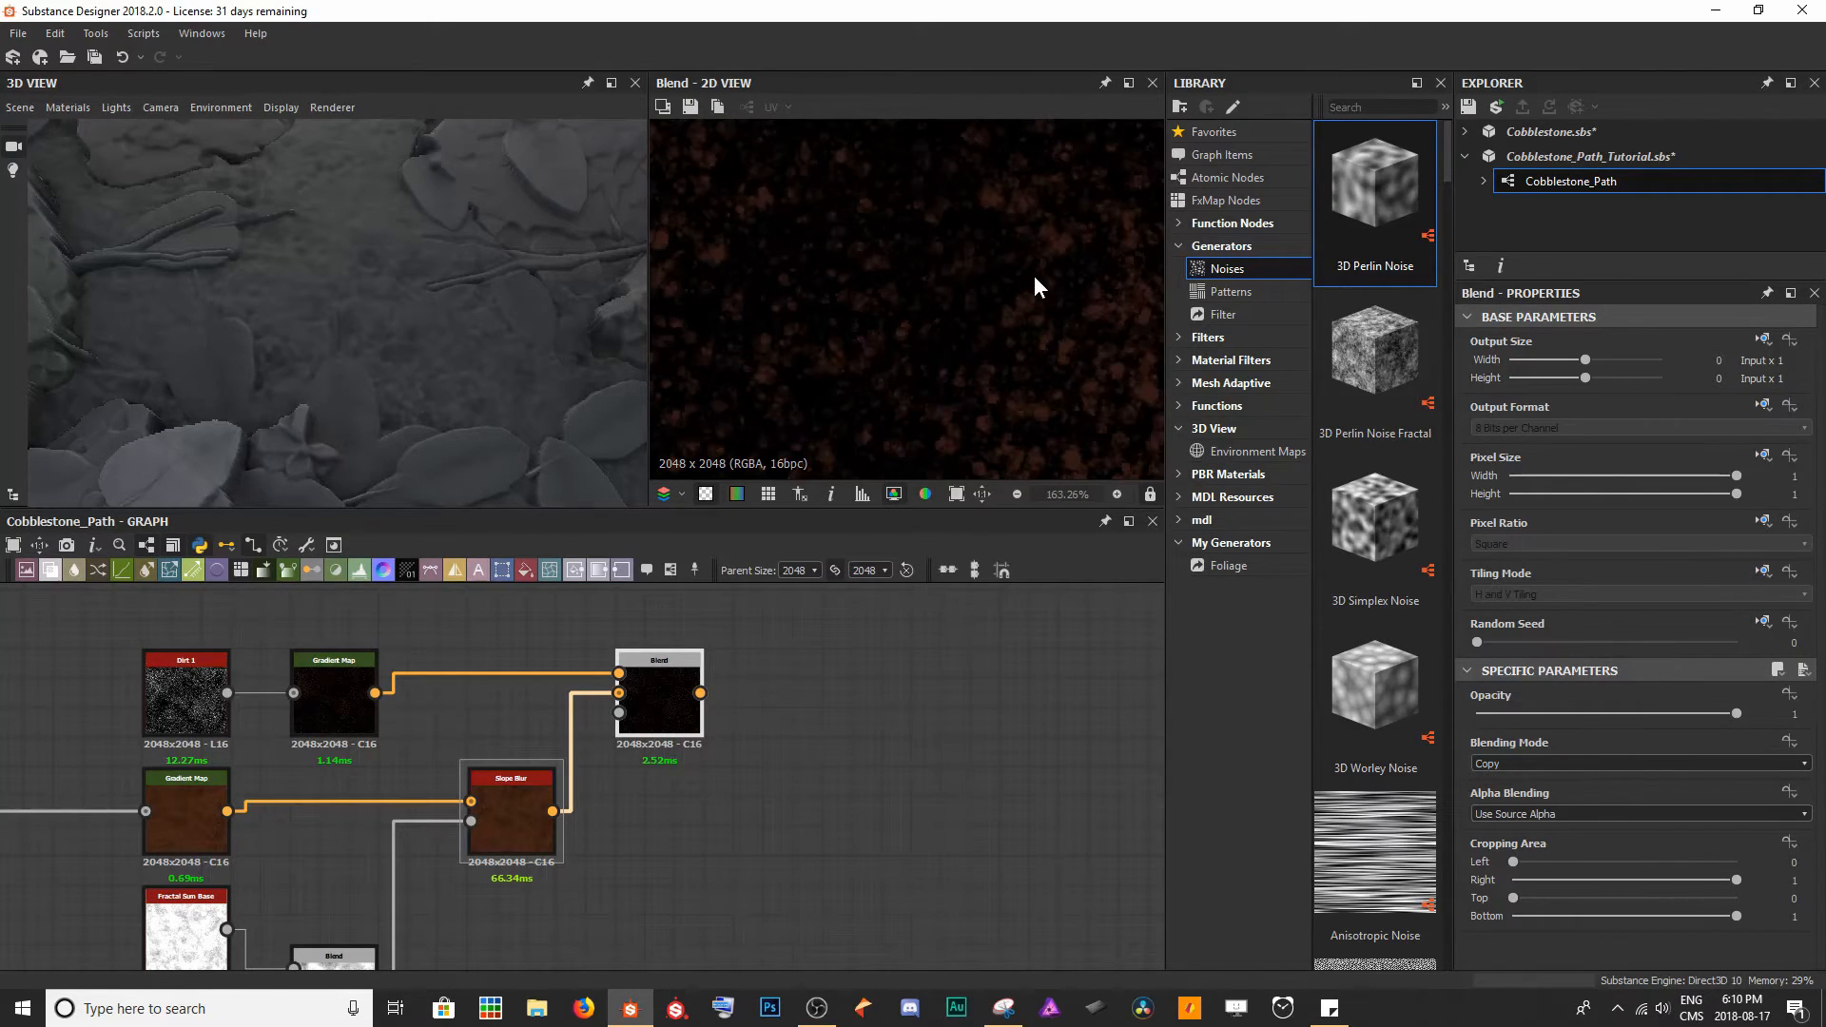
# - Set the new Blend's blending mode to Screen and inspect the speckled dirt in the 2D preview
pyautogui.scroll(5, 1035, 276)
pyautogui.scroll(1, 931, 282)
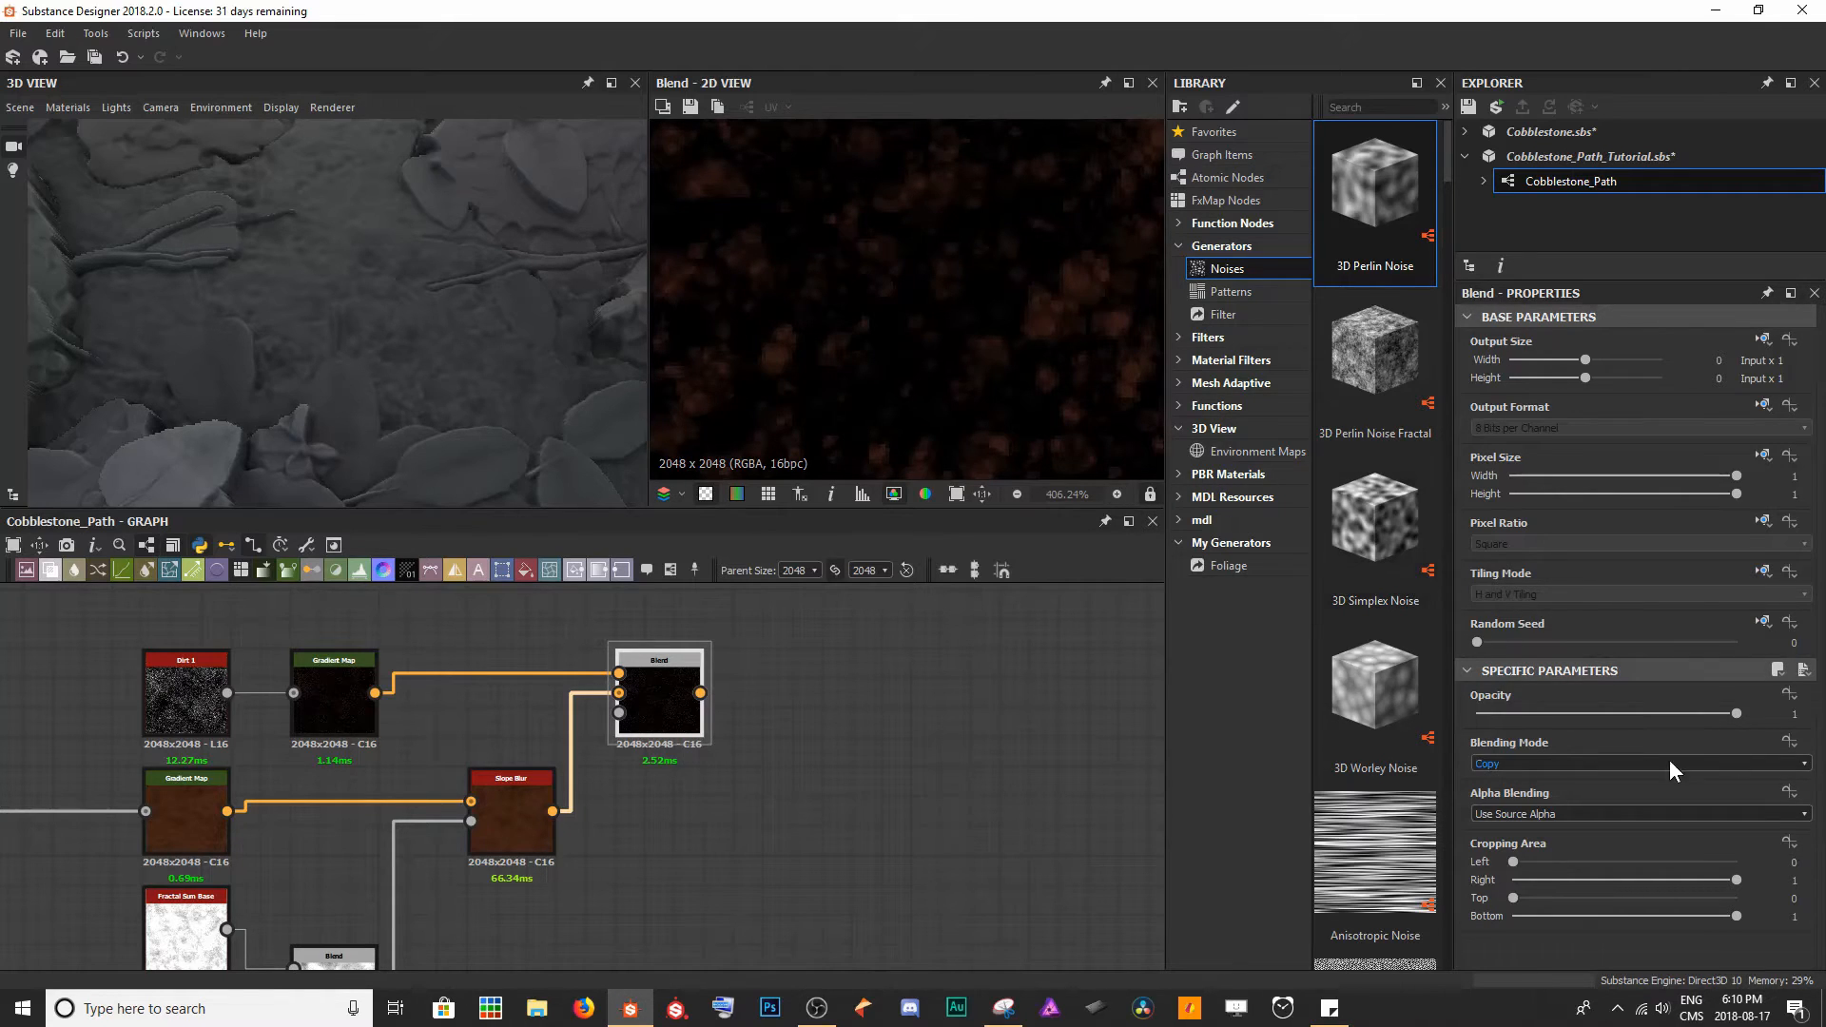
pyautogui.click(1572, 762)
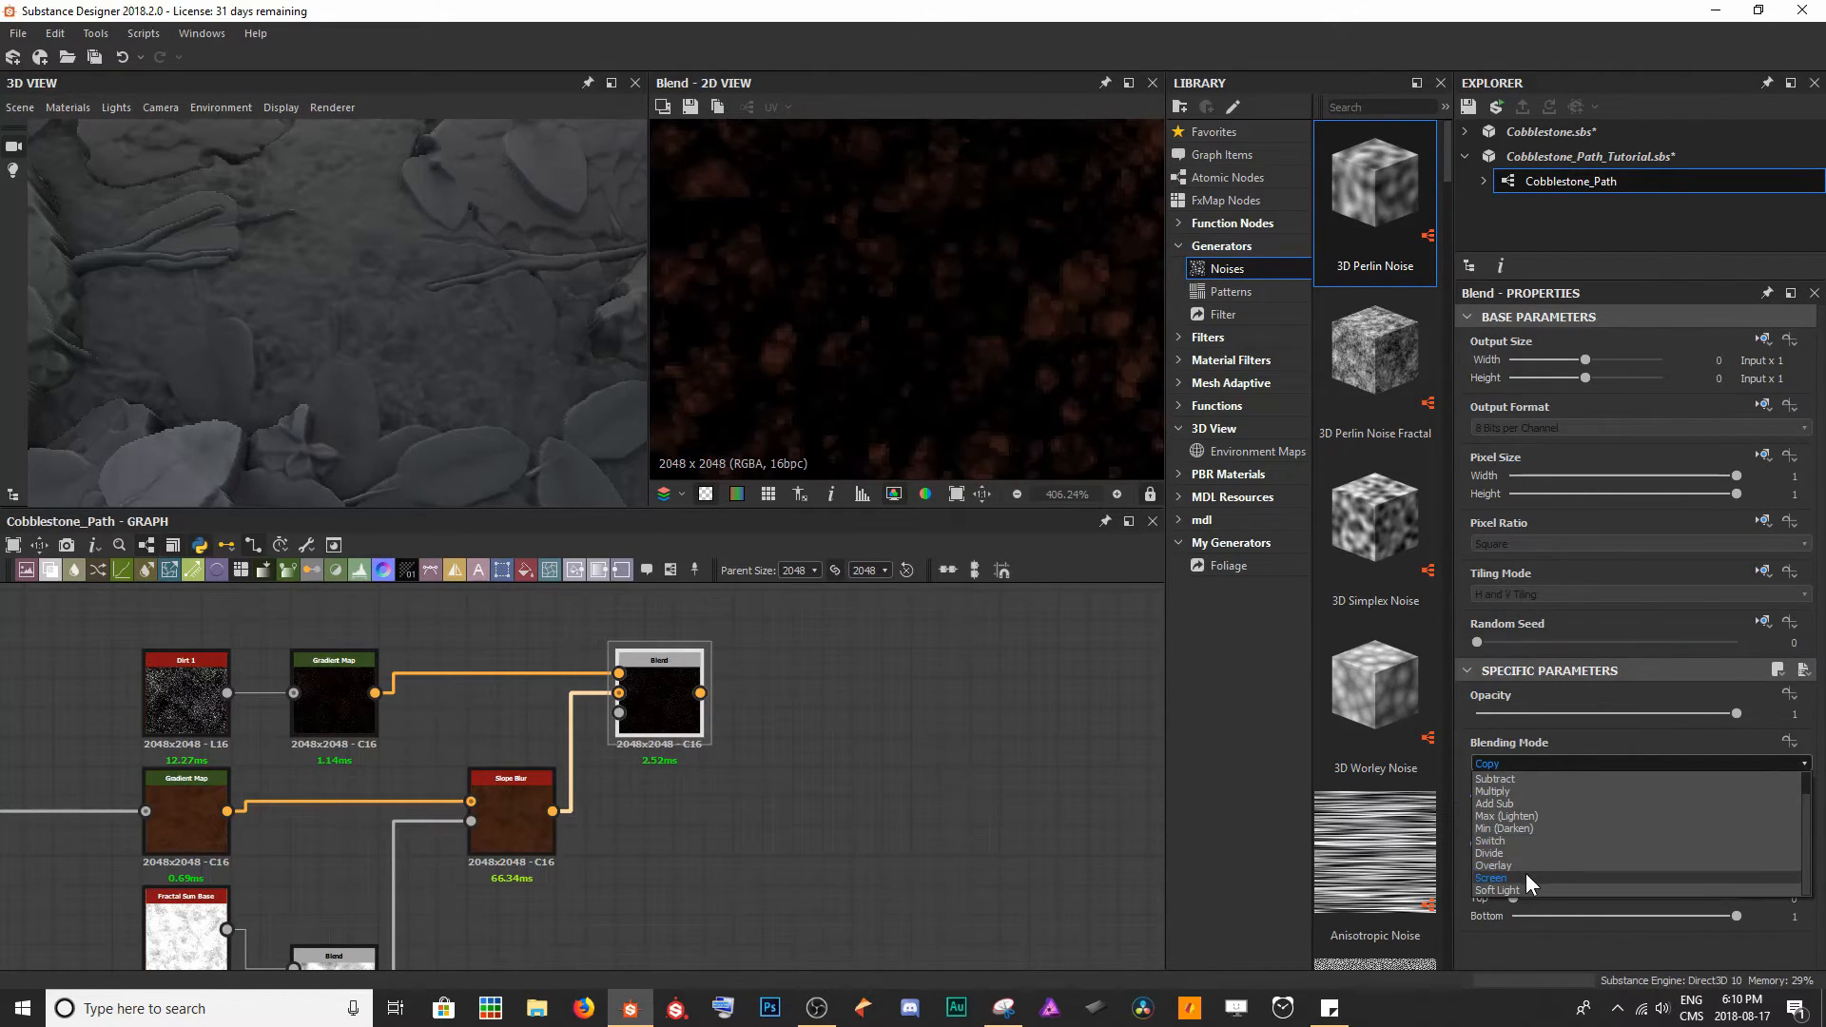
pyautogui.click(1526, 876)
pyautogui.scroll(-7, 955, 380)
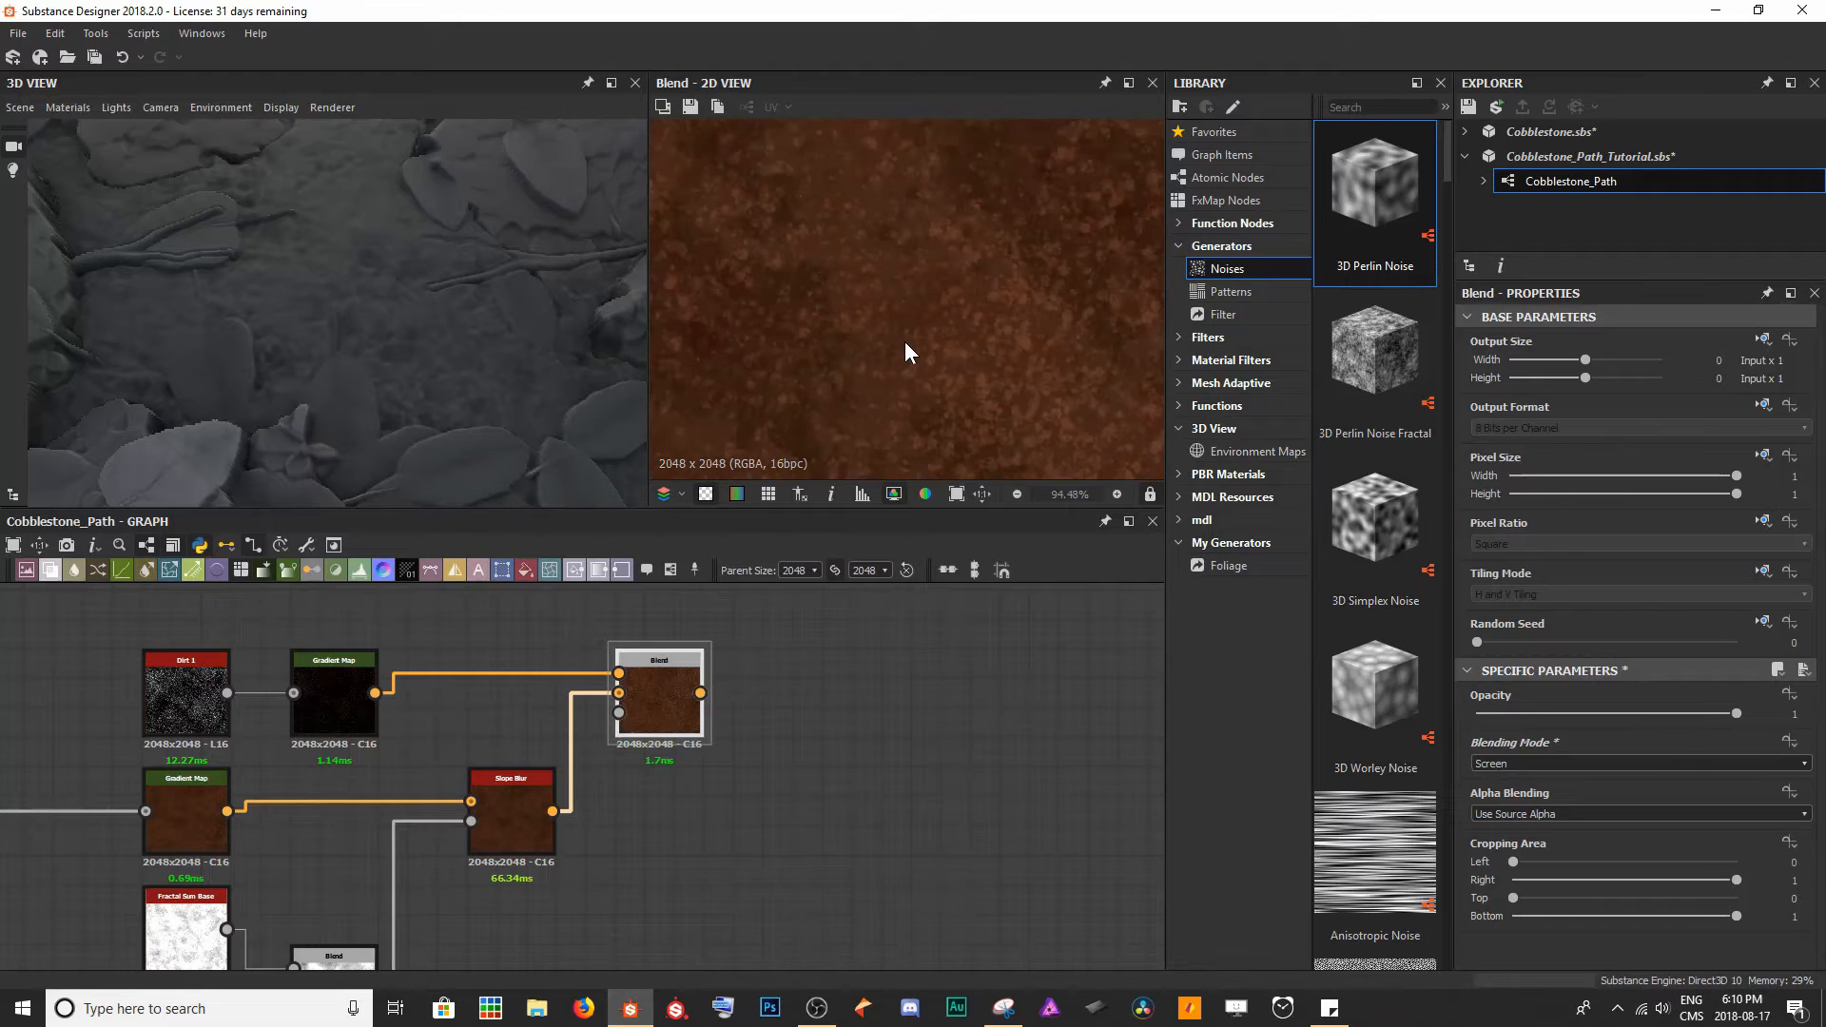
pyautogui.moveTo(905, 340); pyautogui.dragTo(928, 320, button='middle')
pyautogui.scroll(-3, 927, 319)
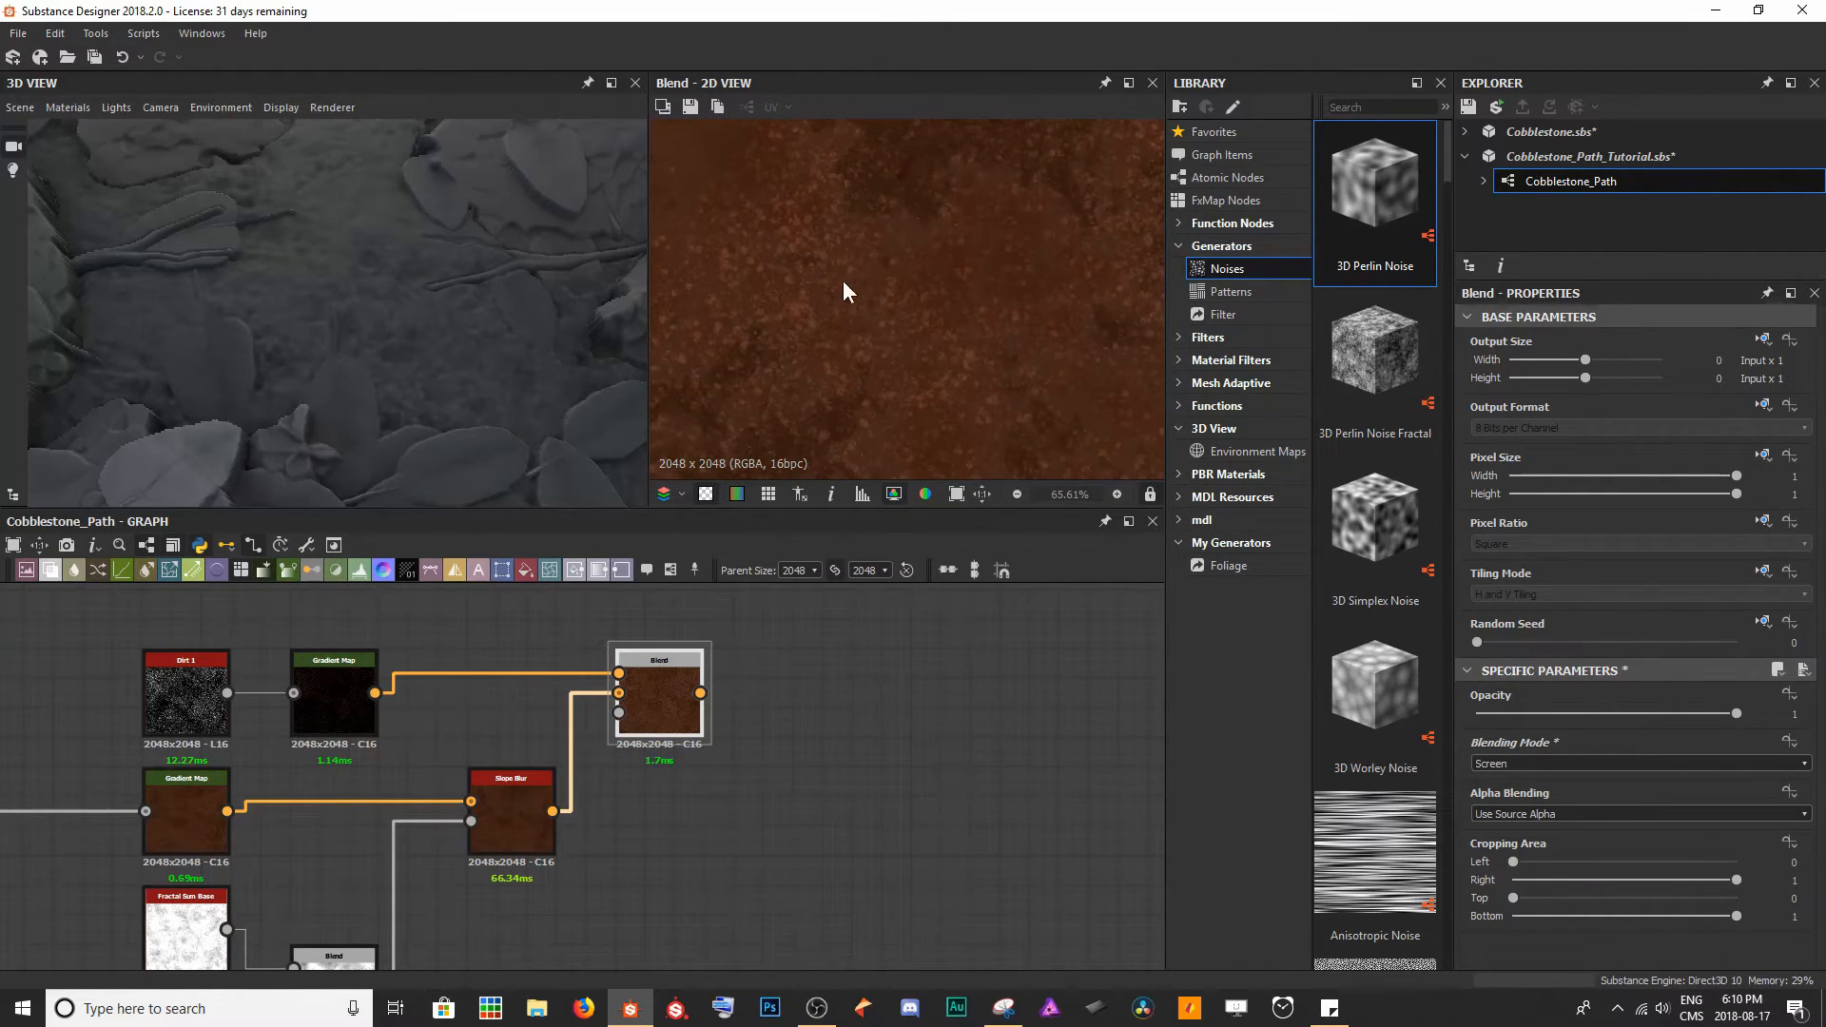
pyautogui.scroll(-3, 996, 371)
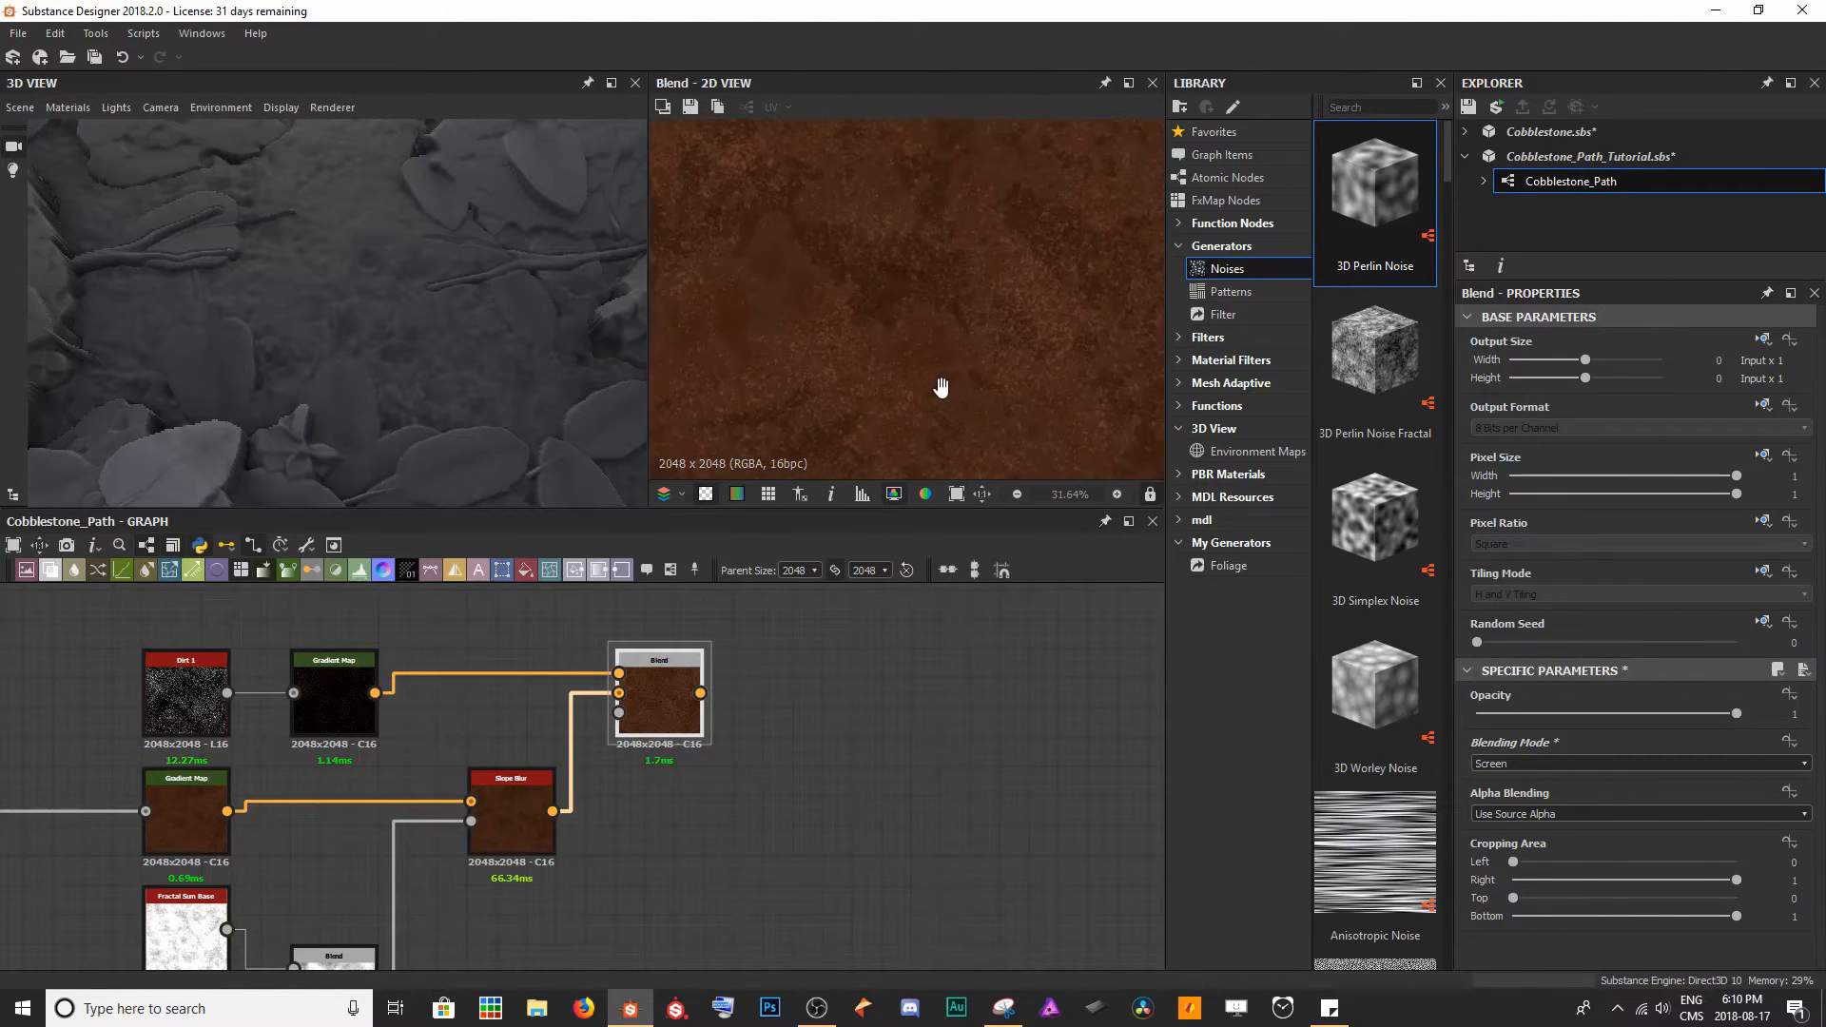
pyautogui.moveTo(860, 289); pyautogui.dragTo(907, 323, button='middle')
pyautogui.scroll(-3, 881, 277)
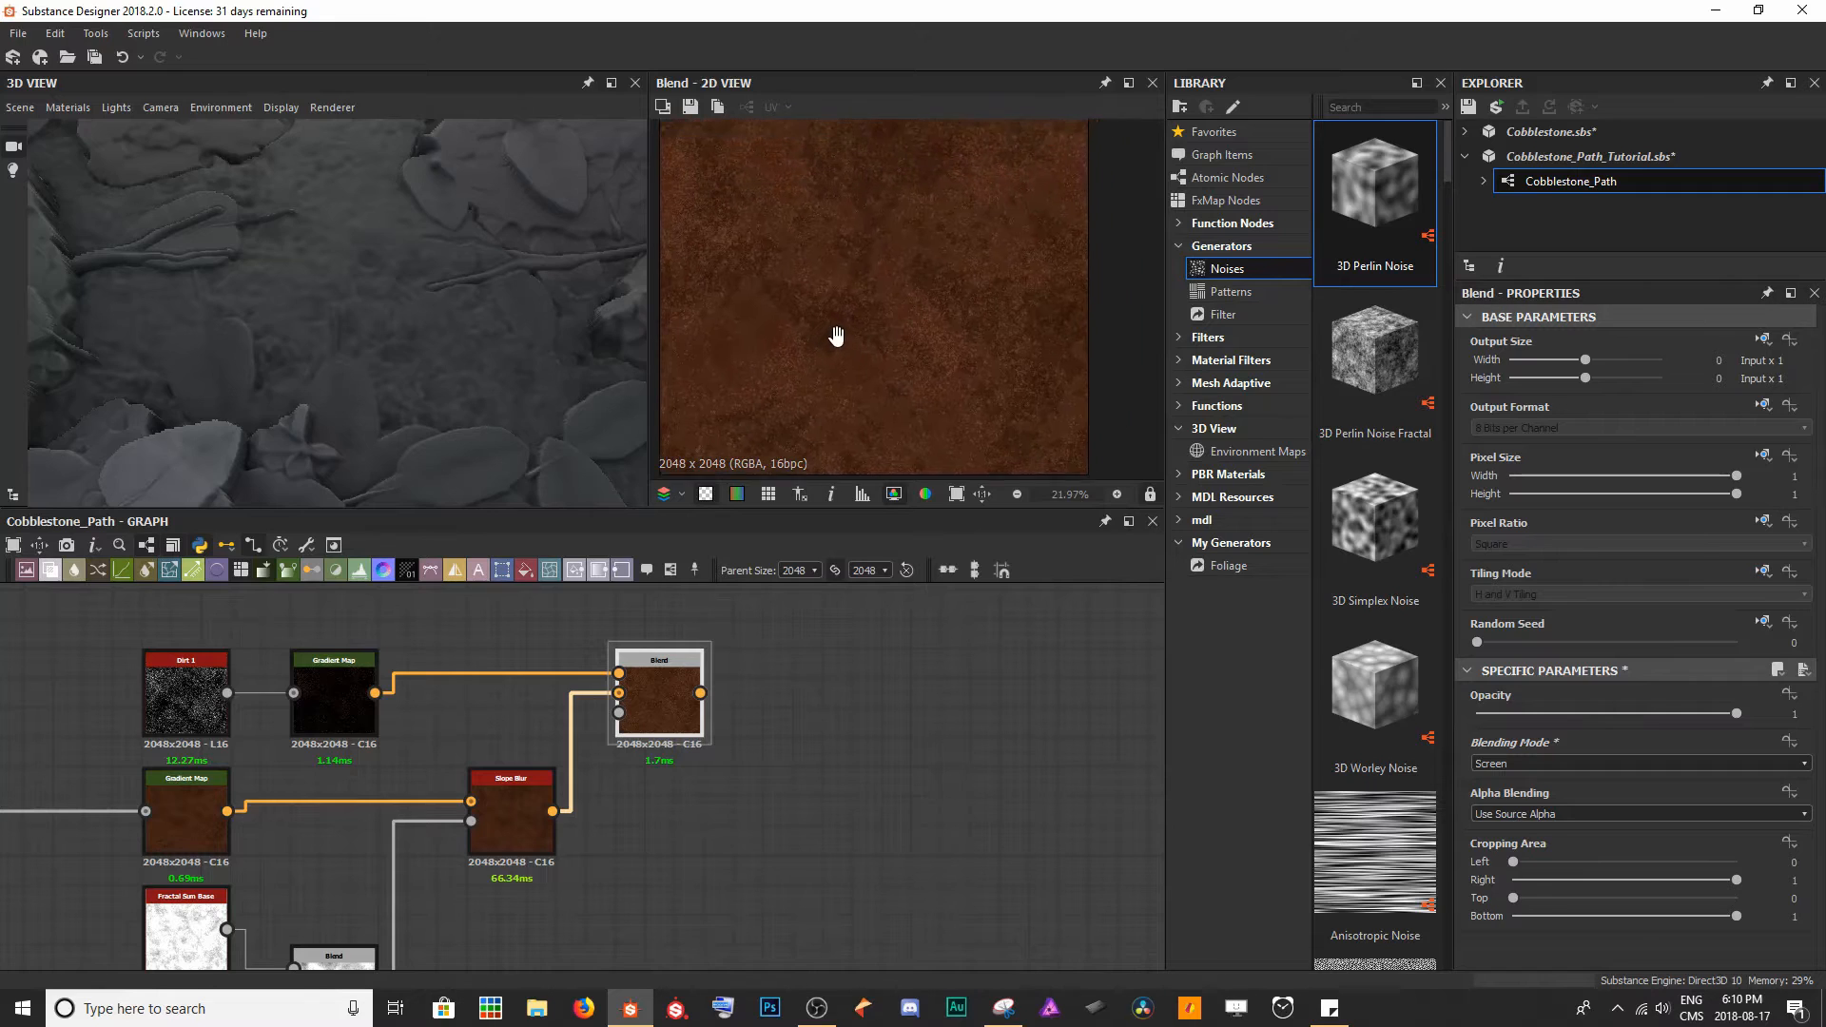
# - Connect the Gaussian Noise to the Screen Blend's Opacity input and inspect the masked dirt in the 2D preview
pyautogui.moveTo(685, 848); pyautogui.dragTo(803, 733, button='middle')
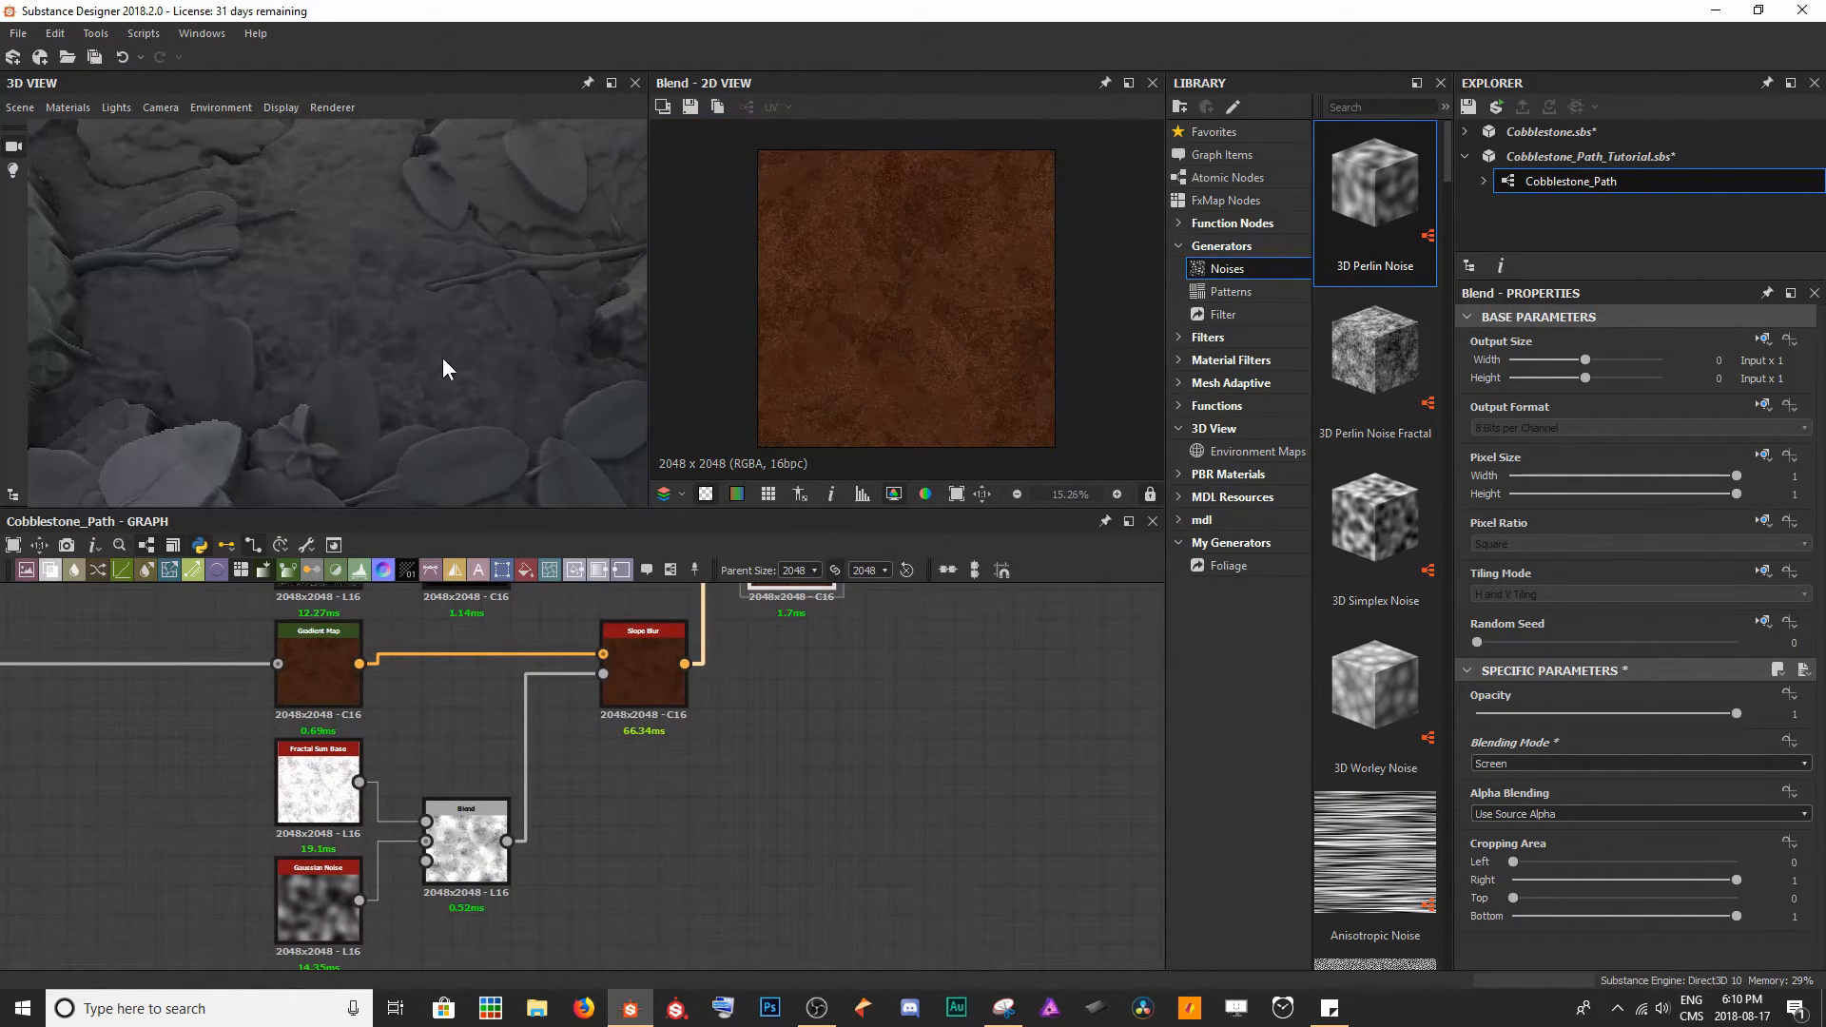
pyautogui.scroll(-2, 532, 896)
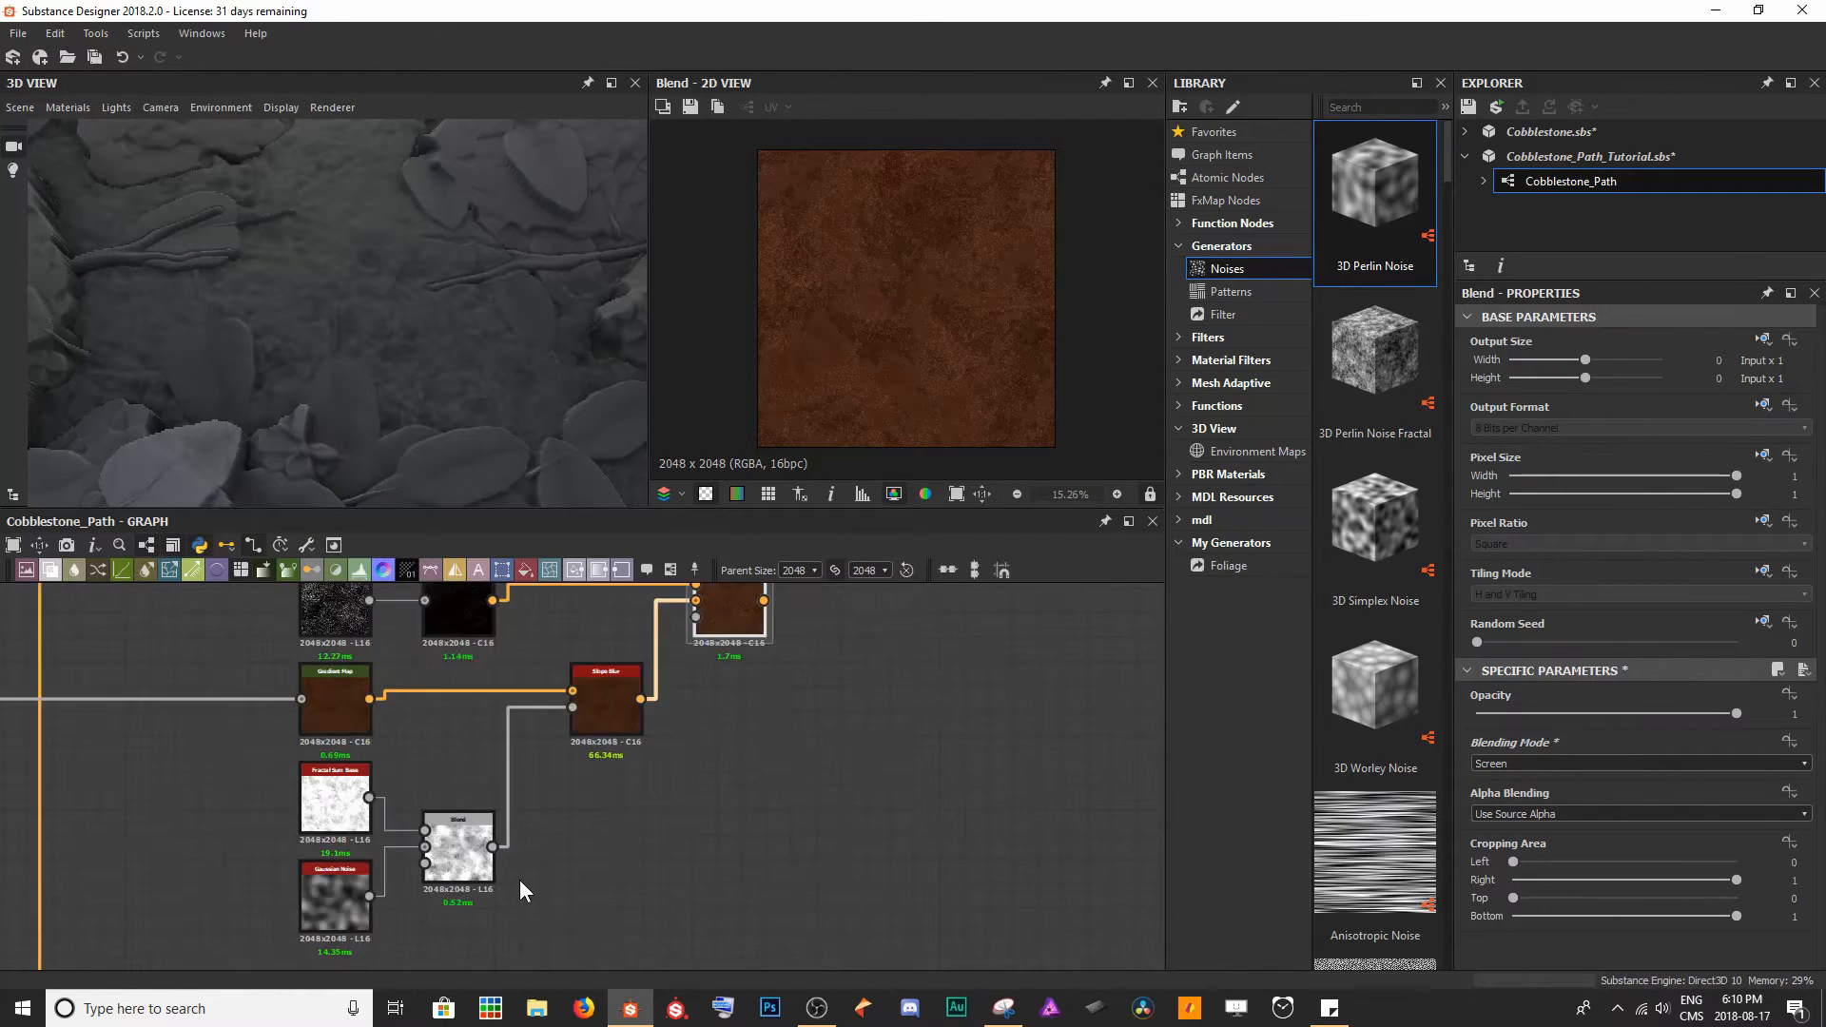
pyautogui.click(379, 905)
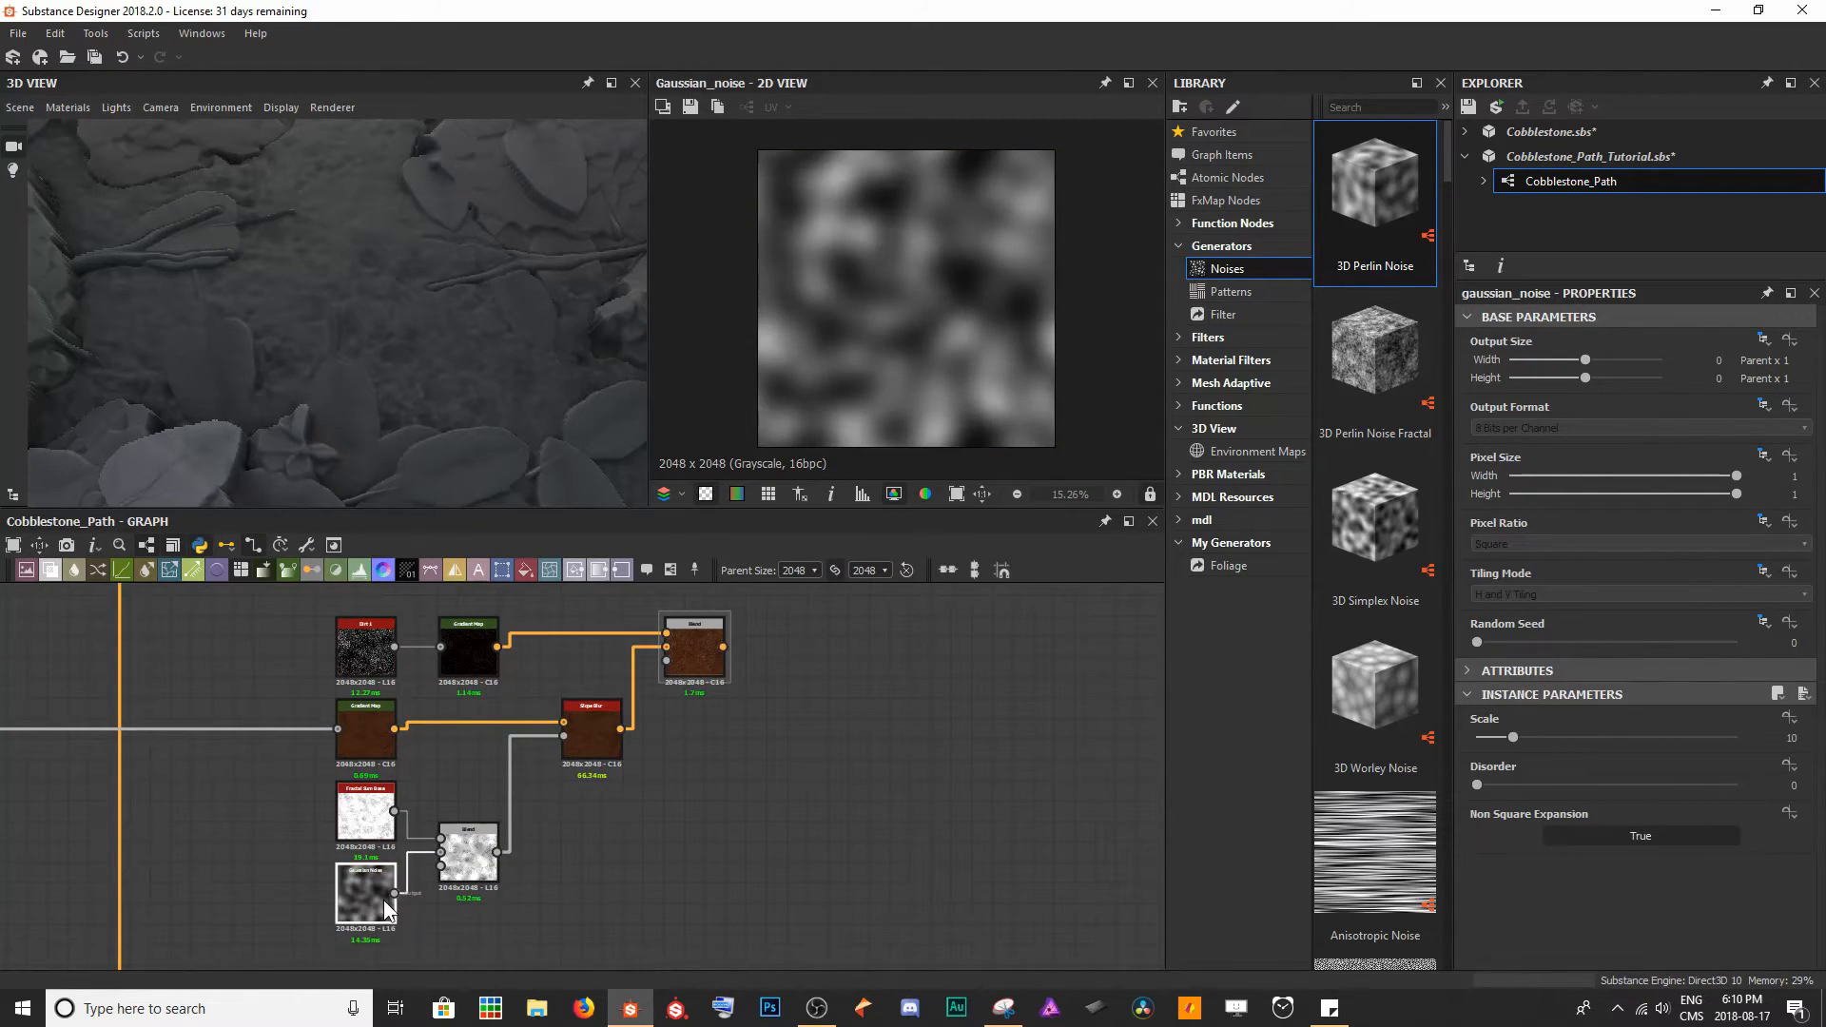
pyautogui.moveTo(394, 896); pyautogui.dragTo(687, 675)
pyautogui.click(687, 676)
pyautogui.scroll(4, 692, 666)
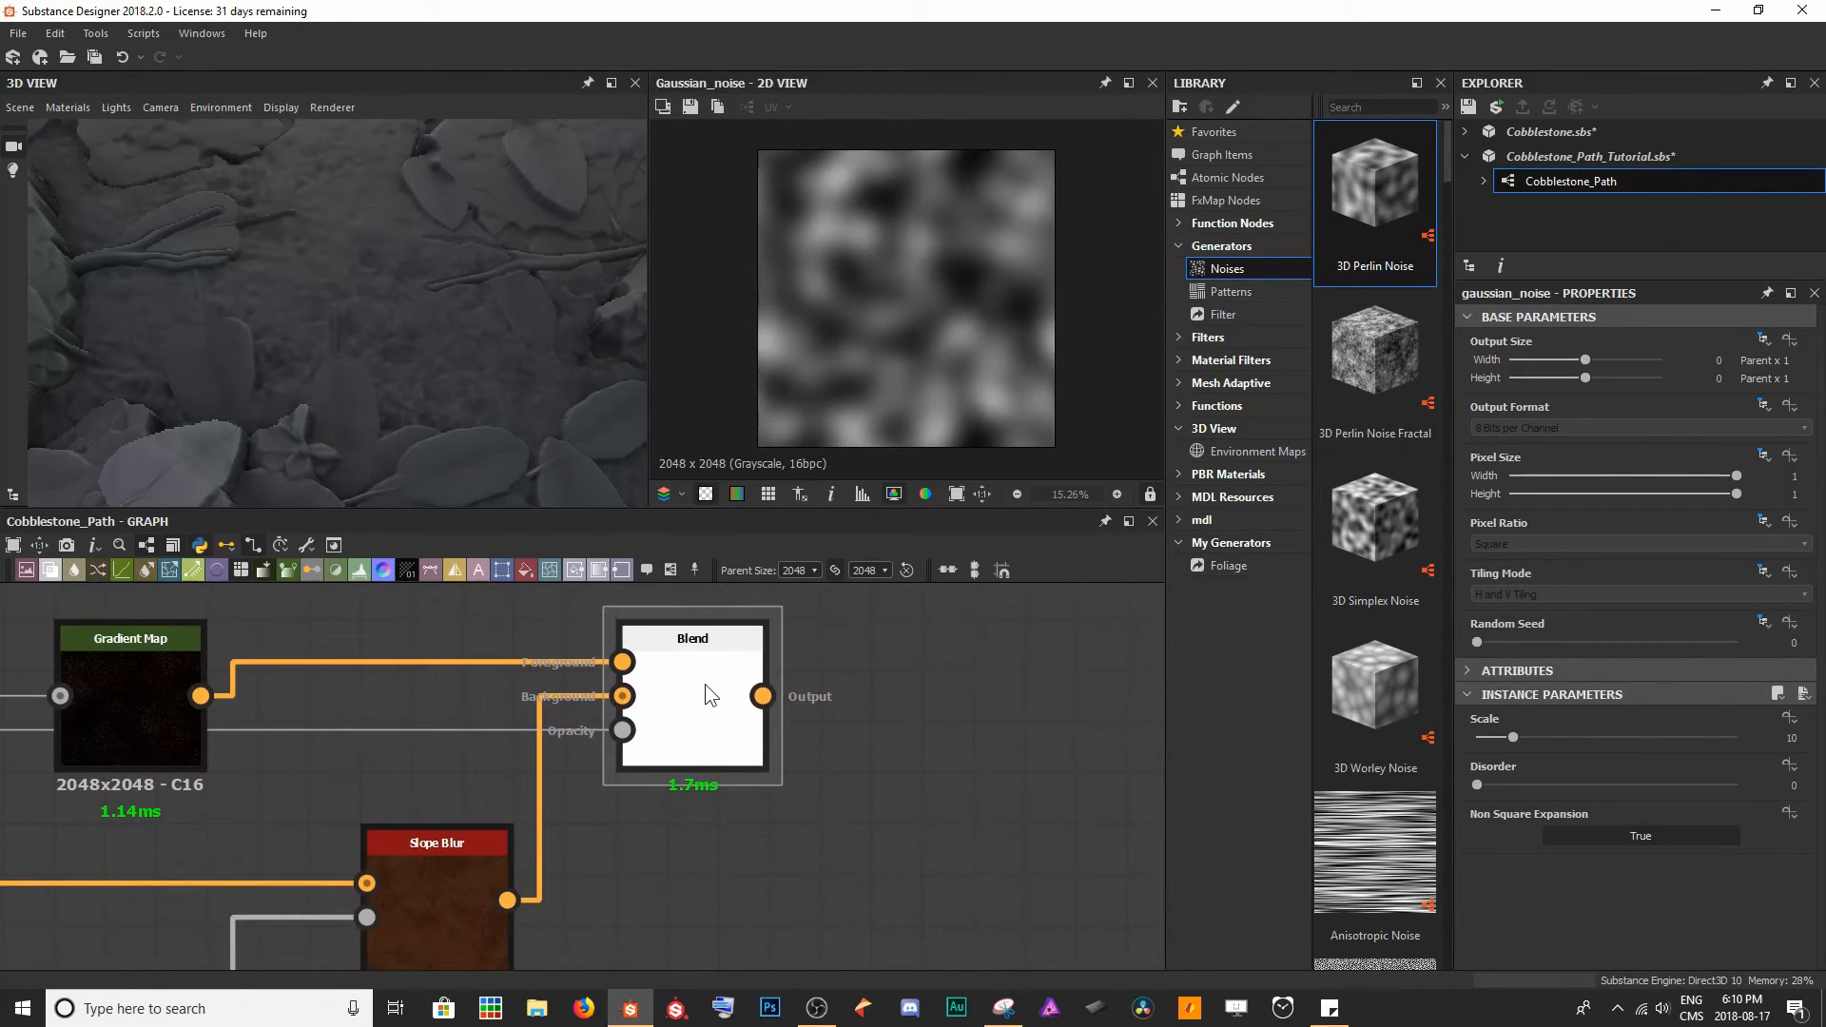
pyautogui.scroll(5, 883, 310)
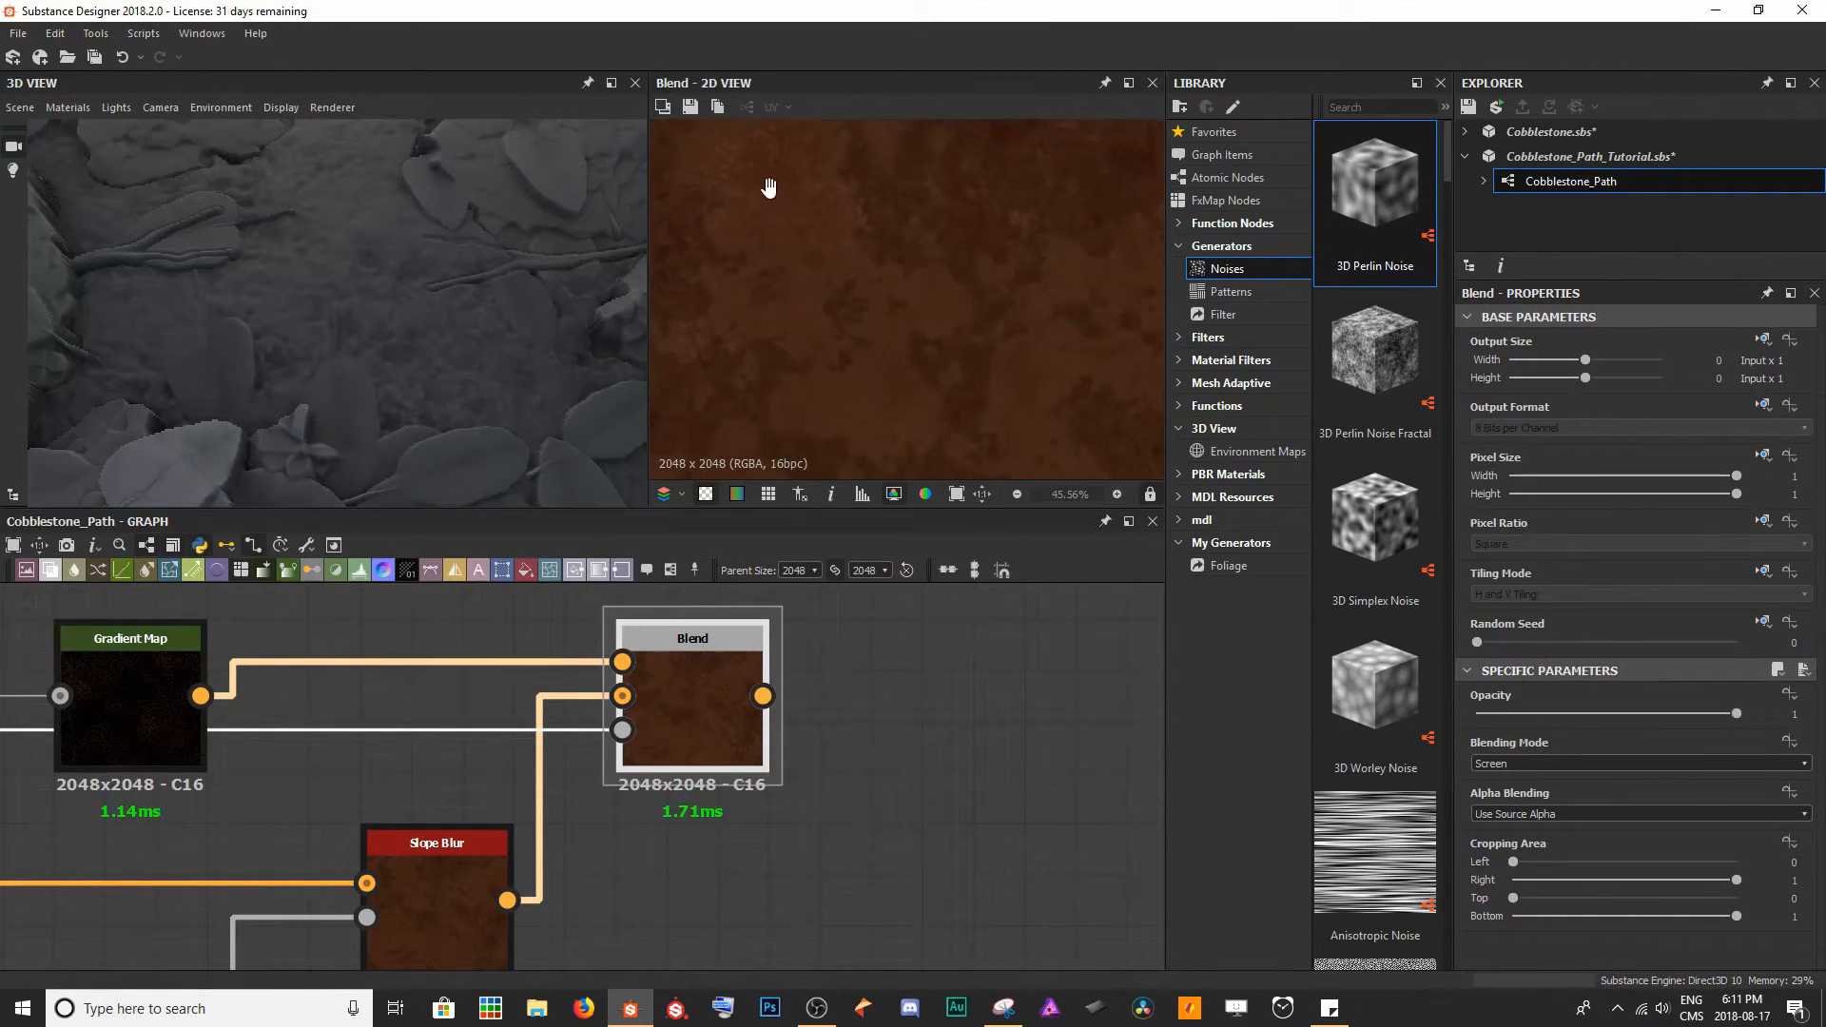
pyautogui.moveTo(873, 312)
pyautogui.mouseDown(button='middle')
pyautogui.moveTo(819, 184)
pyautogui.moveTo(913, 396)
pyautogui.moveTo(818, 192)
pyautogui.moveTo(1002, 297)
pyautogui.moveTo(905, 306)
pyautogui.moveTo(942, 375)
pyautogui.moveTo(1027, 184)
pyautogui.moveTo(1002, 253)
pyautogui.moveTo(888, 339)
pyautogui.mouseUp(button='middle')
pyautogui.scroll(2, 932, 364)
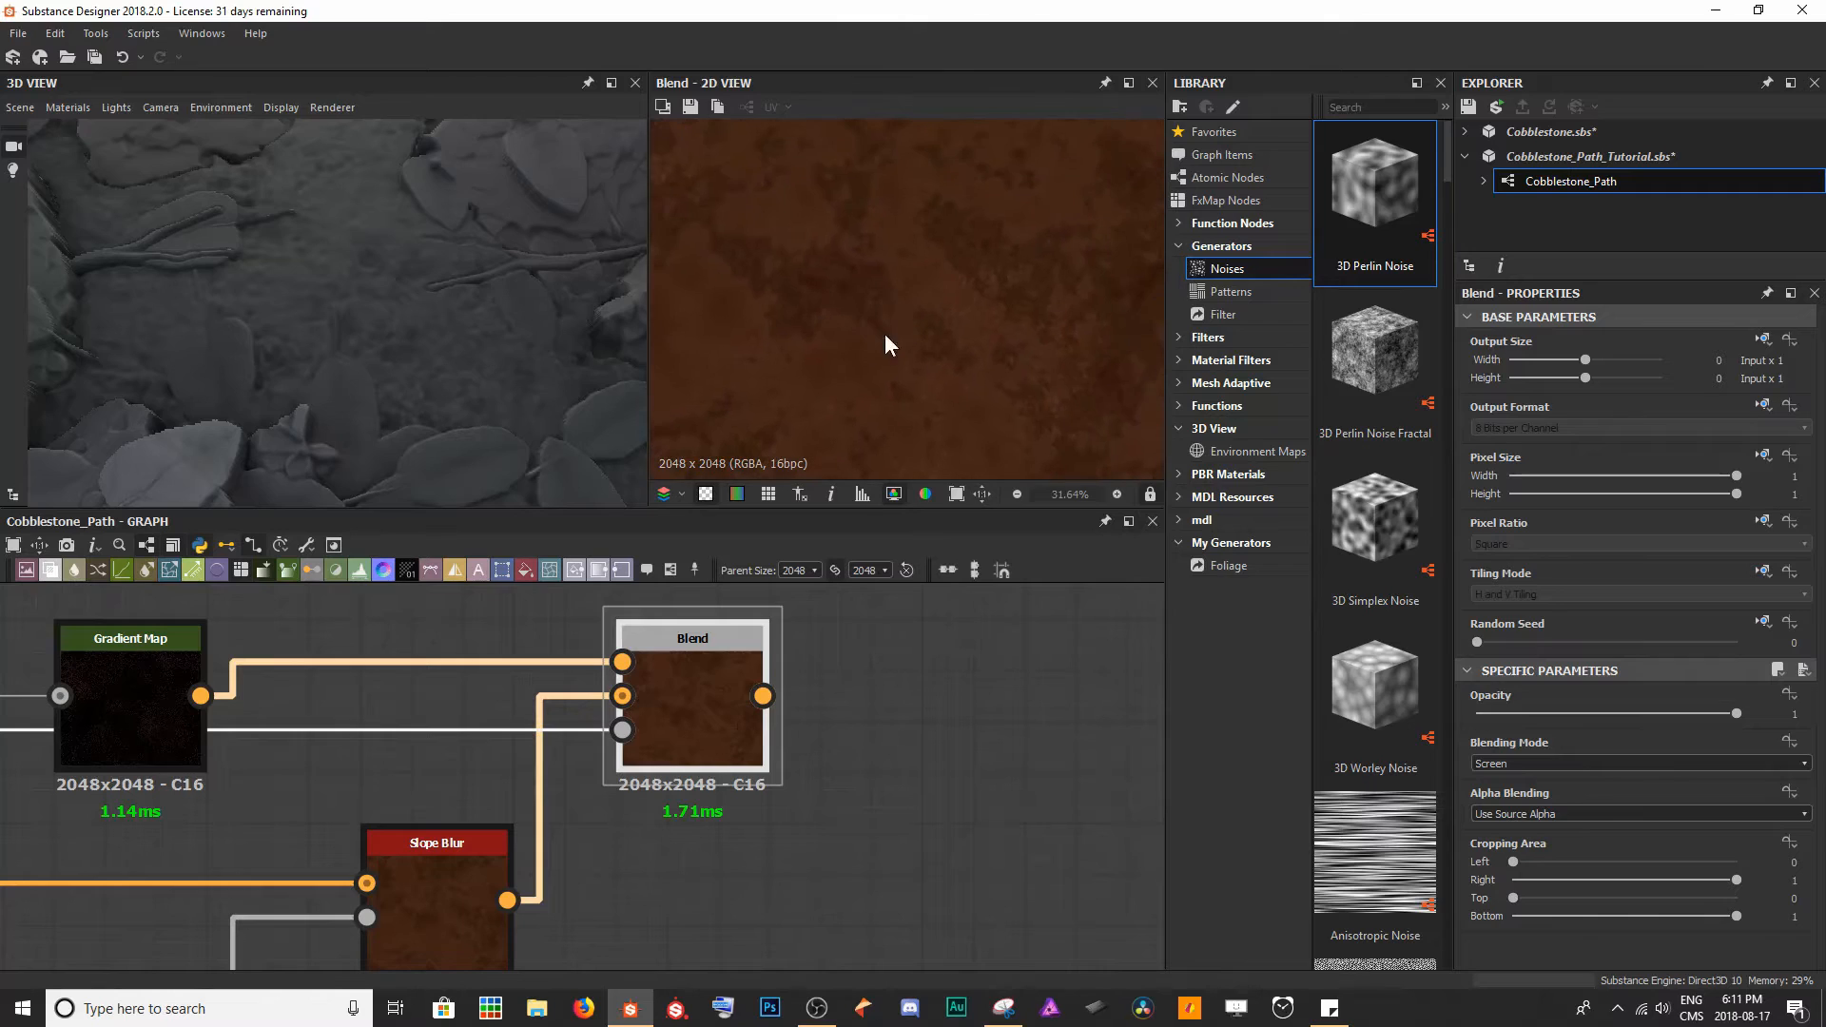
pyautogui.scroll(-7, 877, 222)
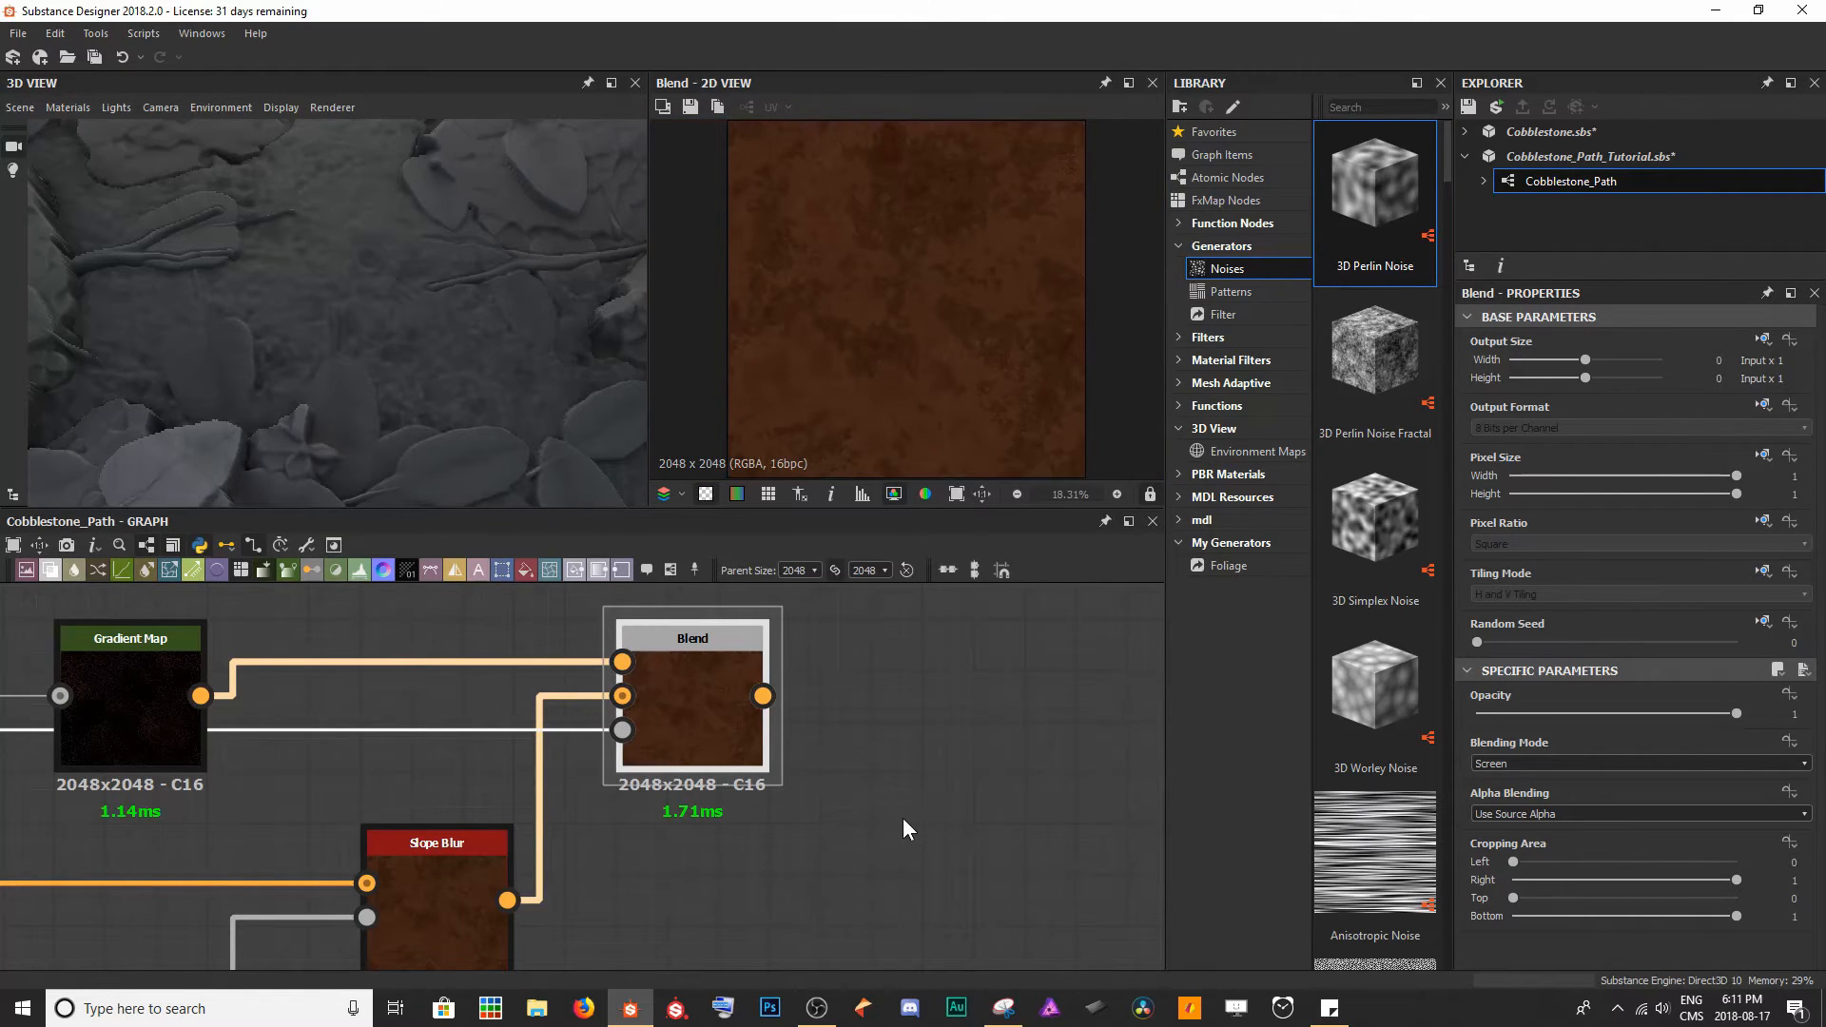
# - Add an HSL node after the Screen Blend and inspect its output in the 2D preview
pyautogui.moveTo(904, 802); pyautogui.dragTo(476, 815, button='middle')
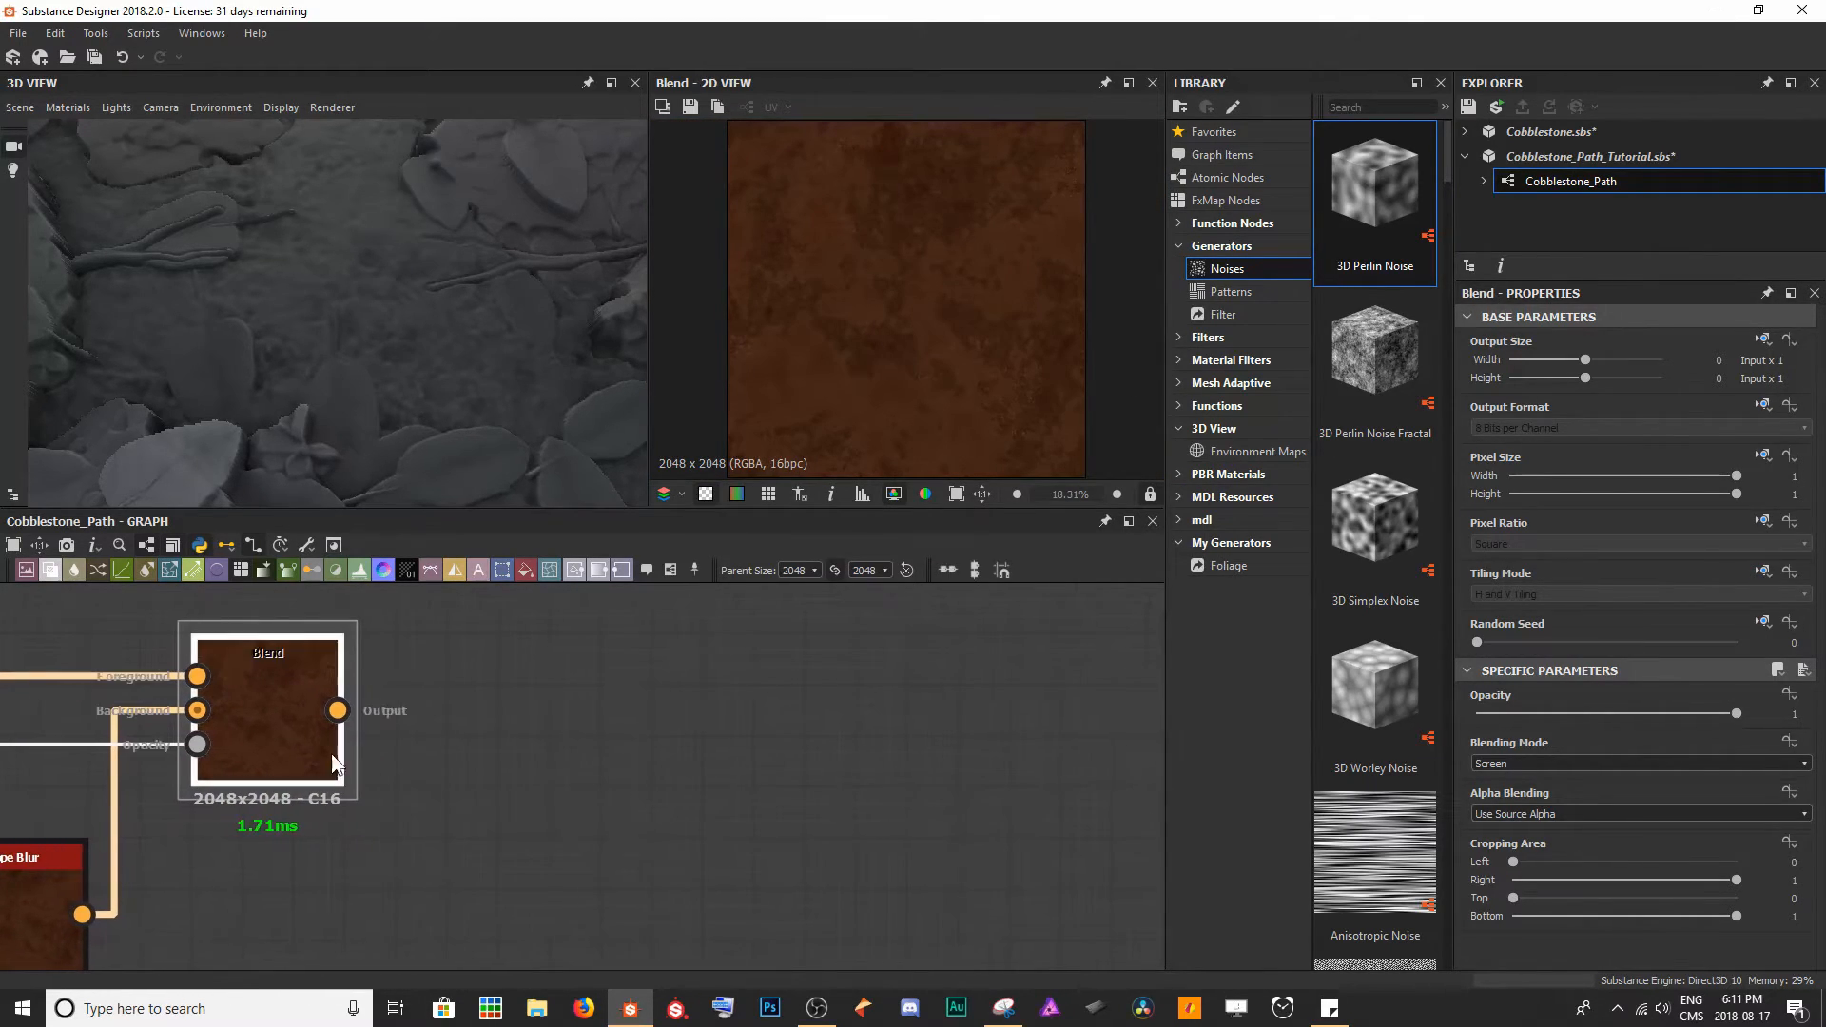
pyautogui.press('space')
pyautogui.write('hs')
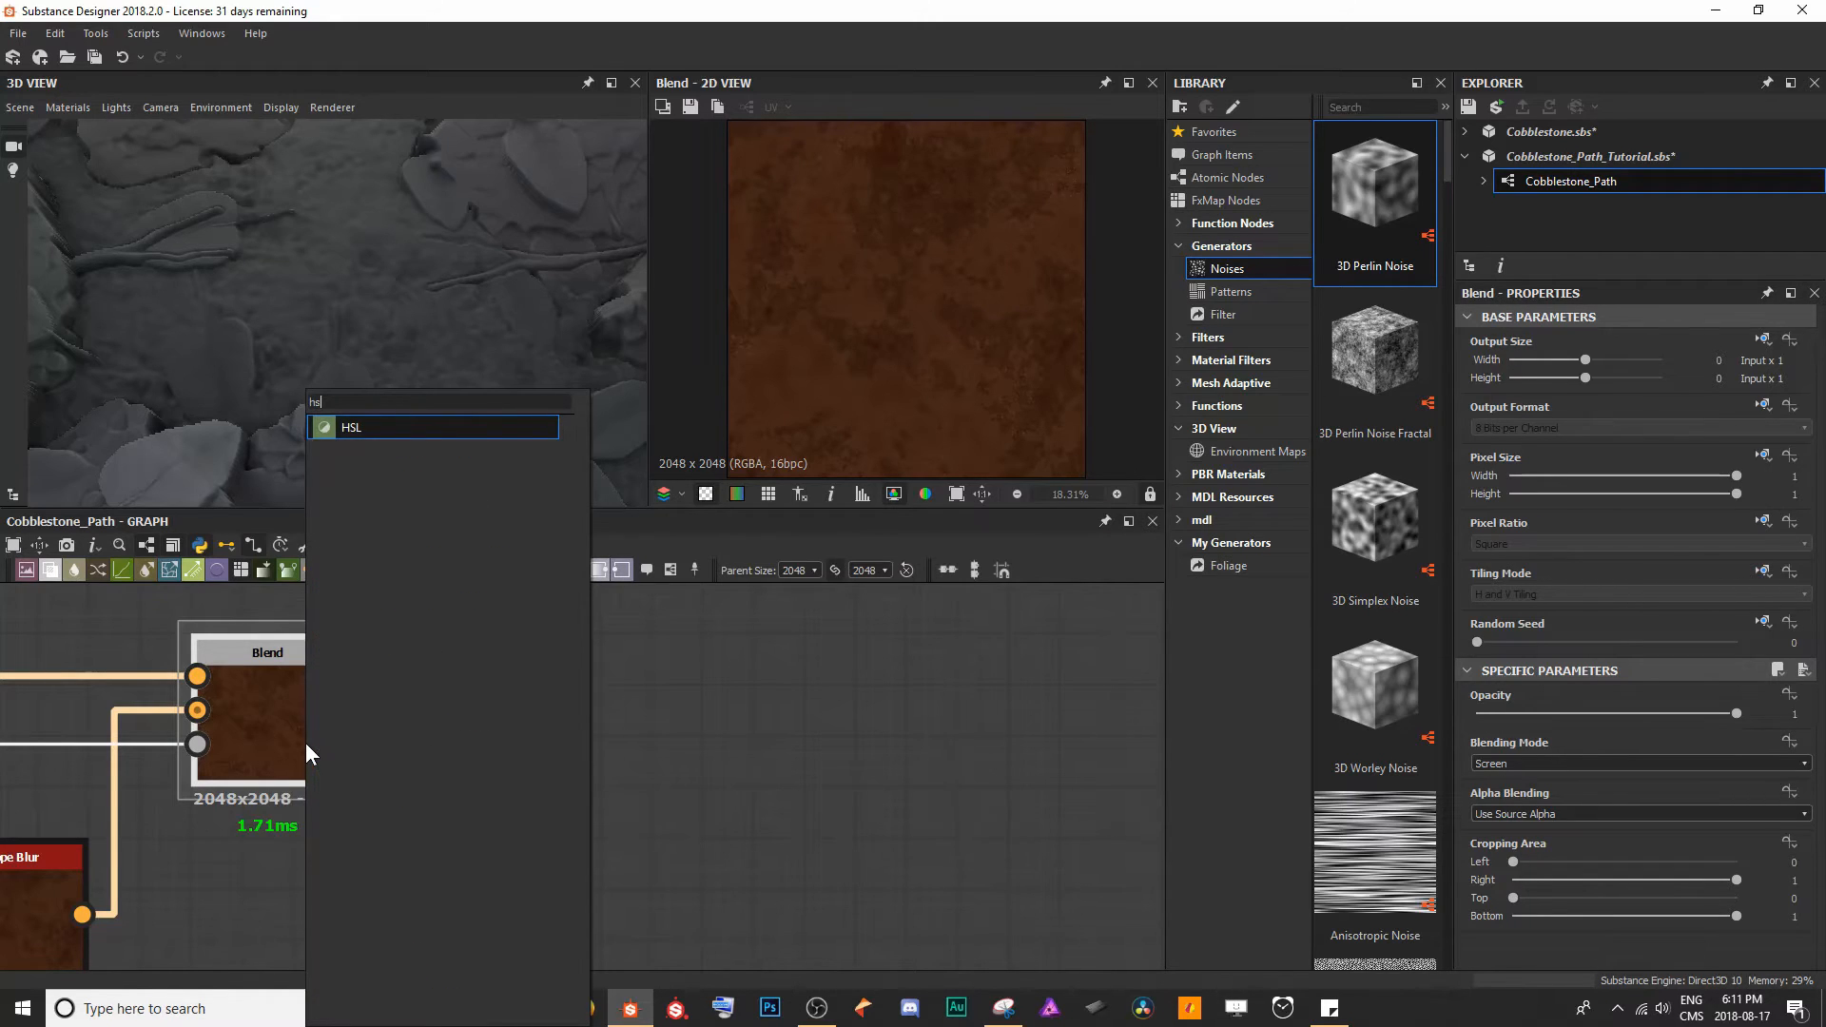
pyautogui.press('Return')
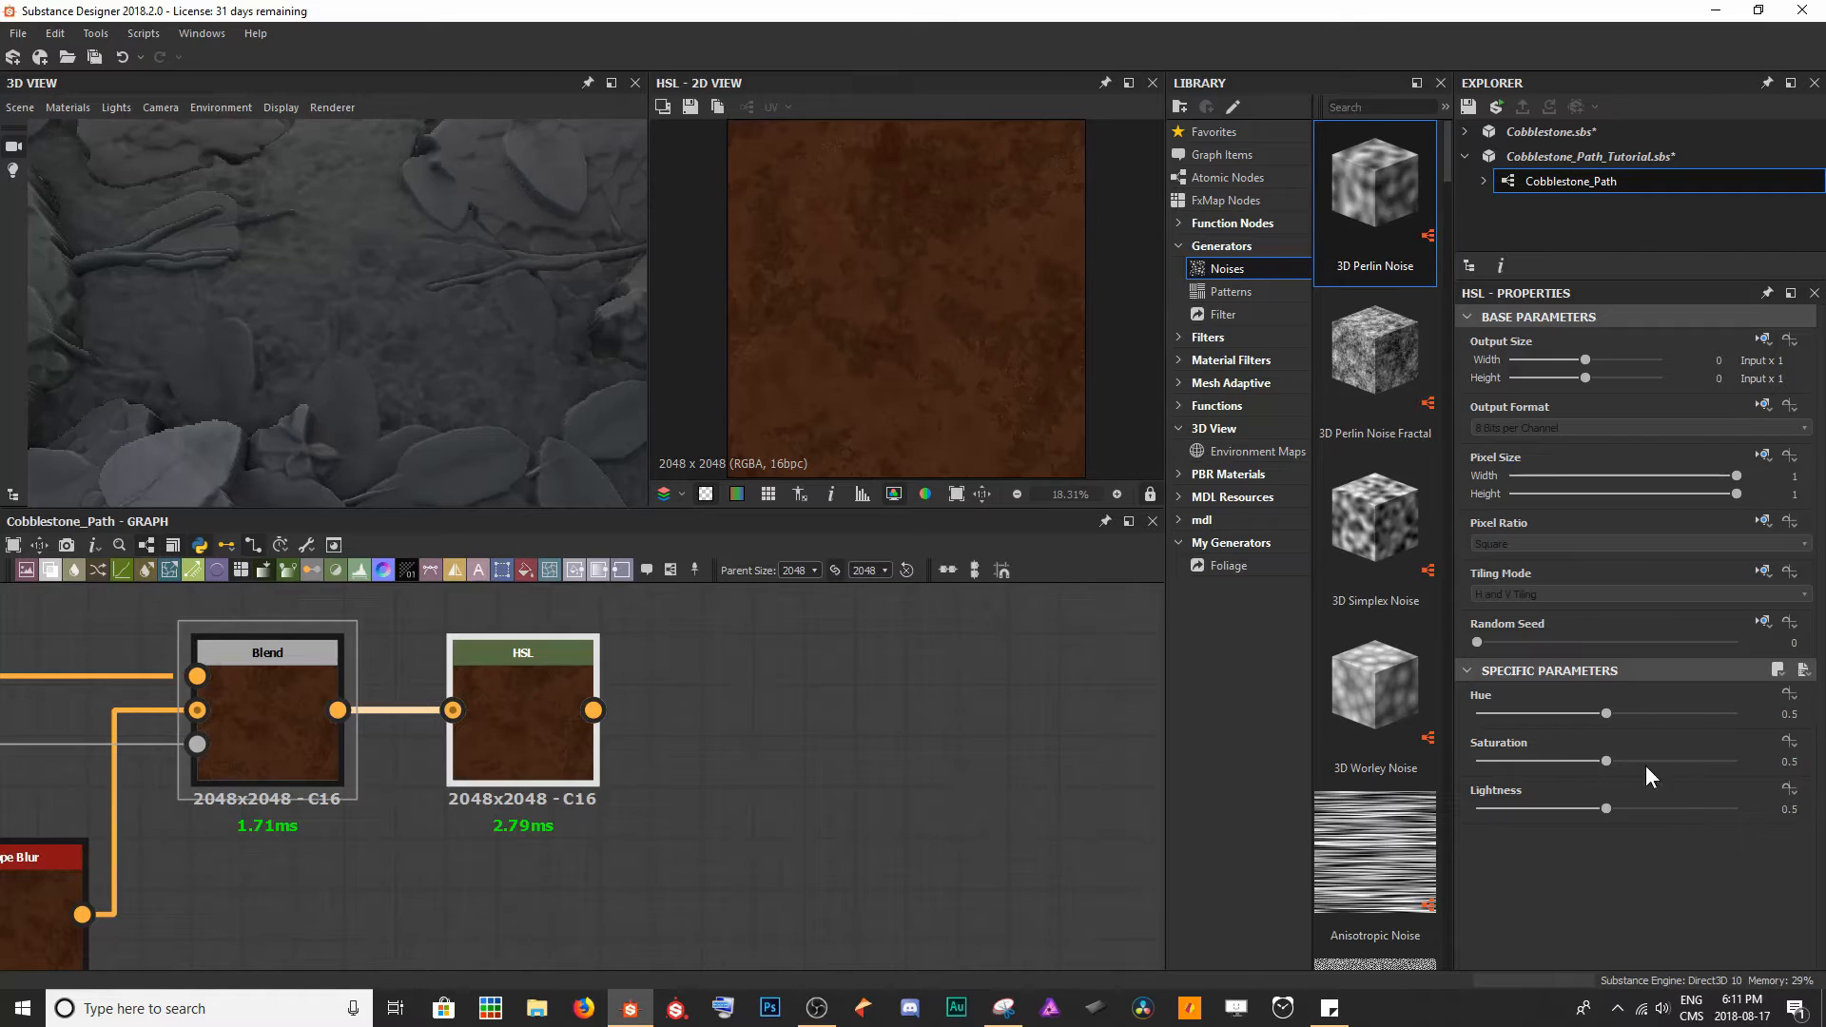
pyautogui.scroll(1, 985, 300)
pyautogui.scroll(2, 940, 310)
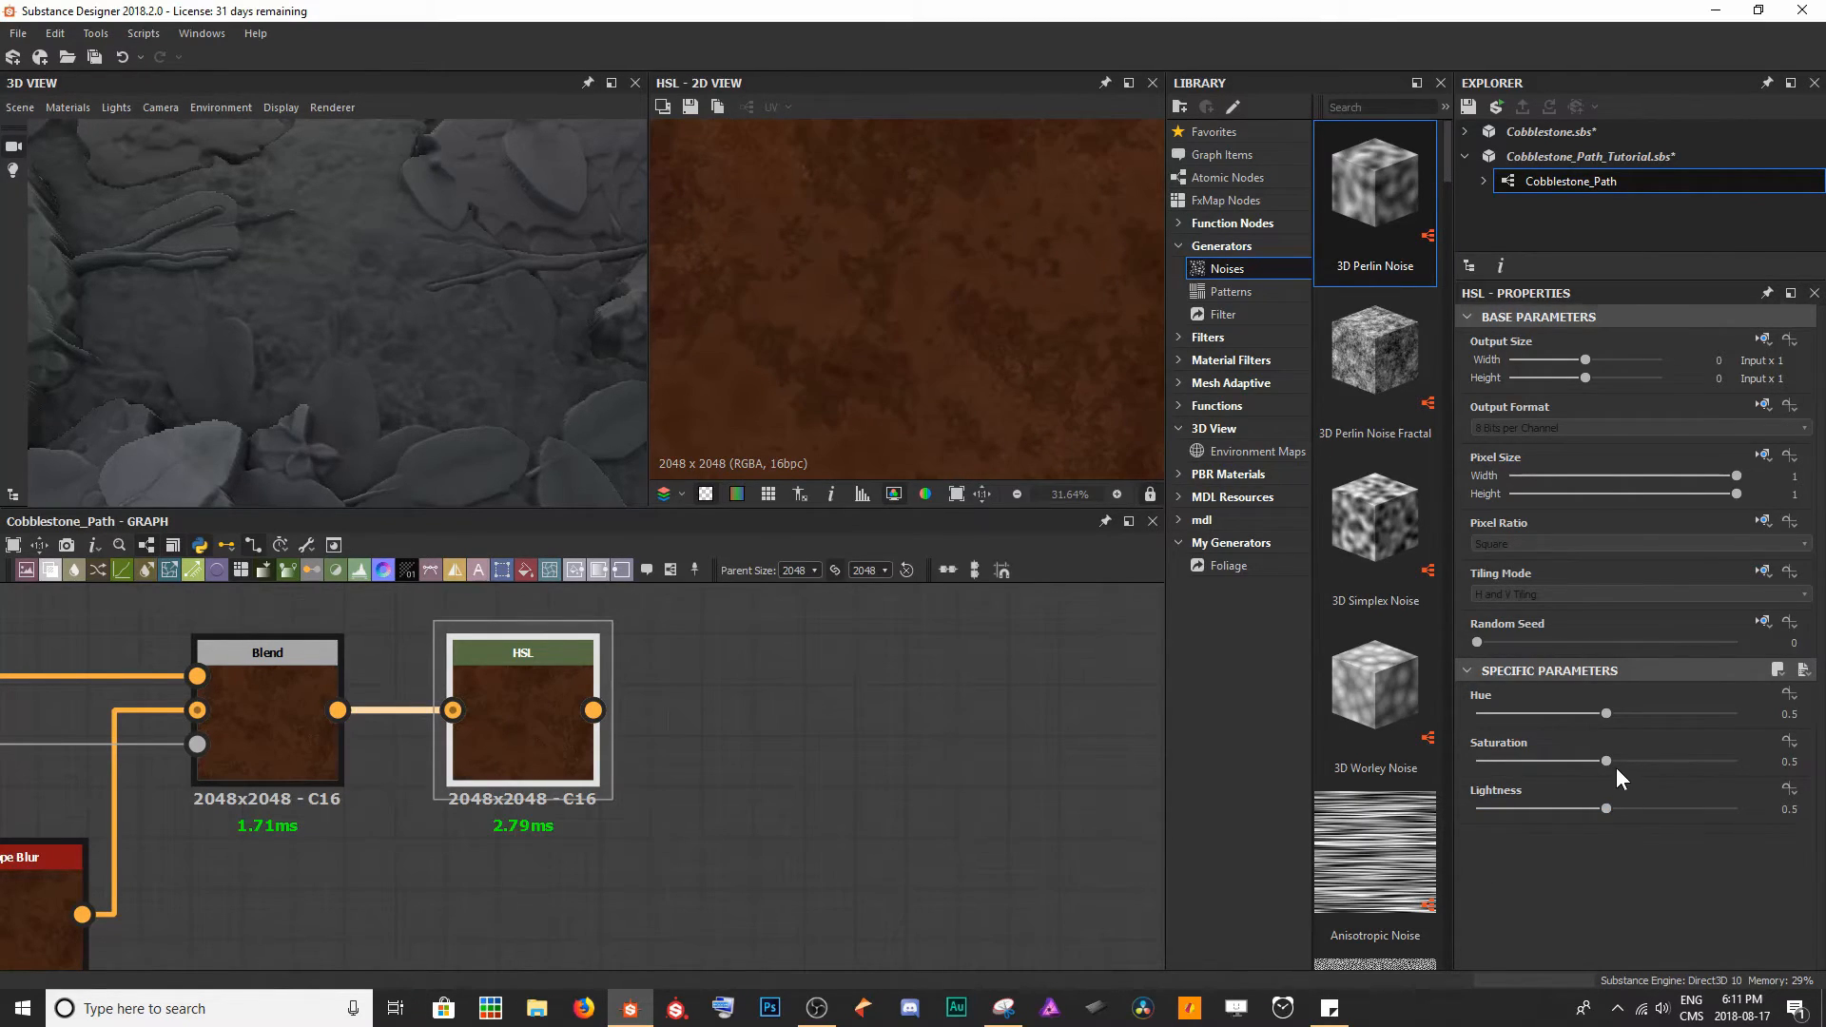
# - Set the HSL node's Saturation to 0.41 and its Lightness to 0.52
pyautogui.moveTo(1605, 761); pyautogui.dragTo(1590, 759)
pyautogui.moveTo(1605, 809); pyautogui.dragTo(1584, 759)
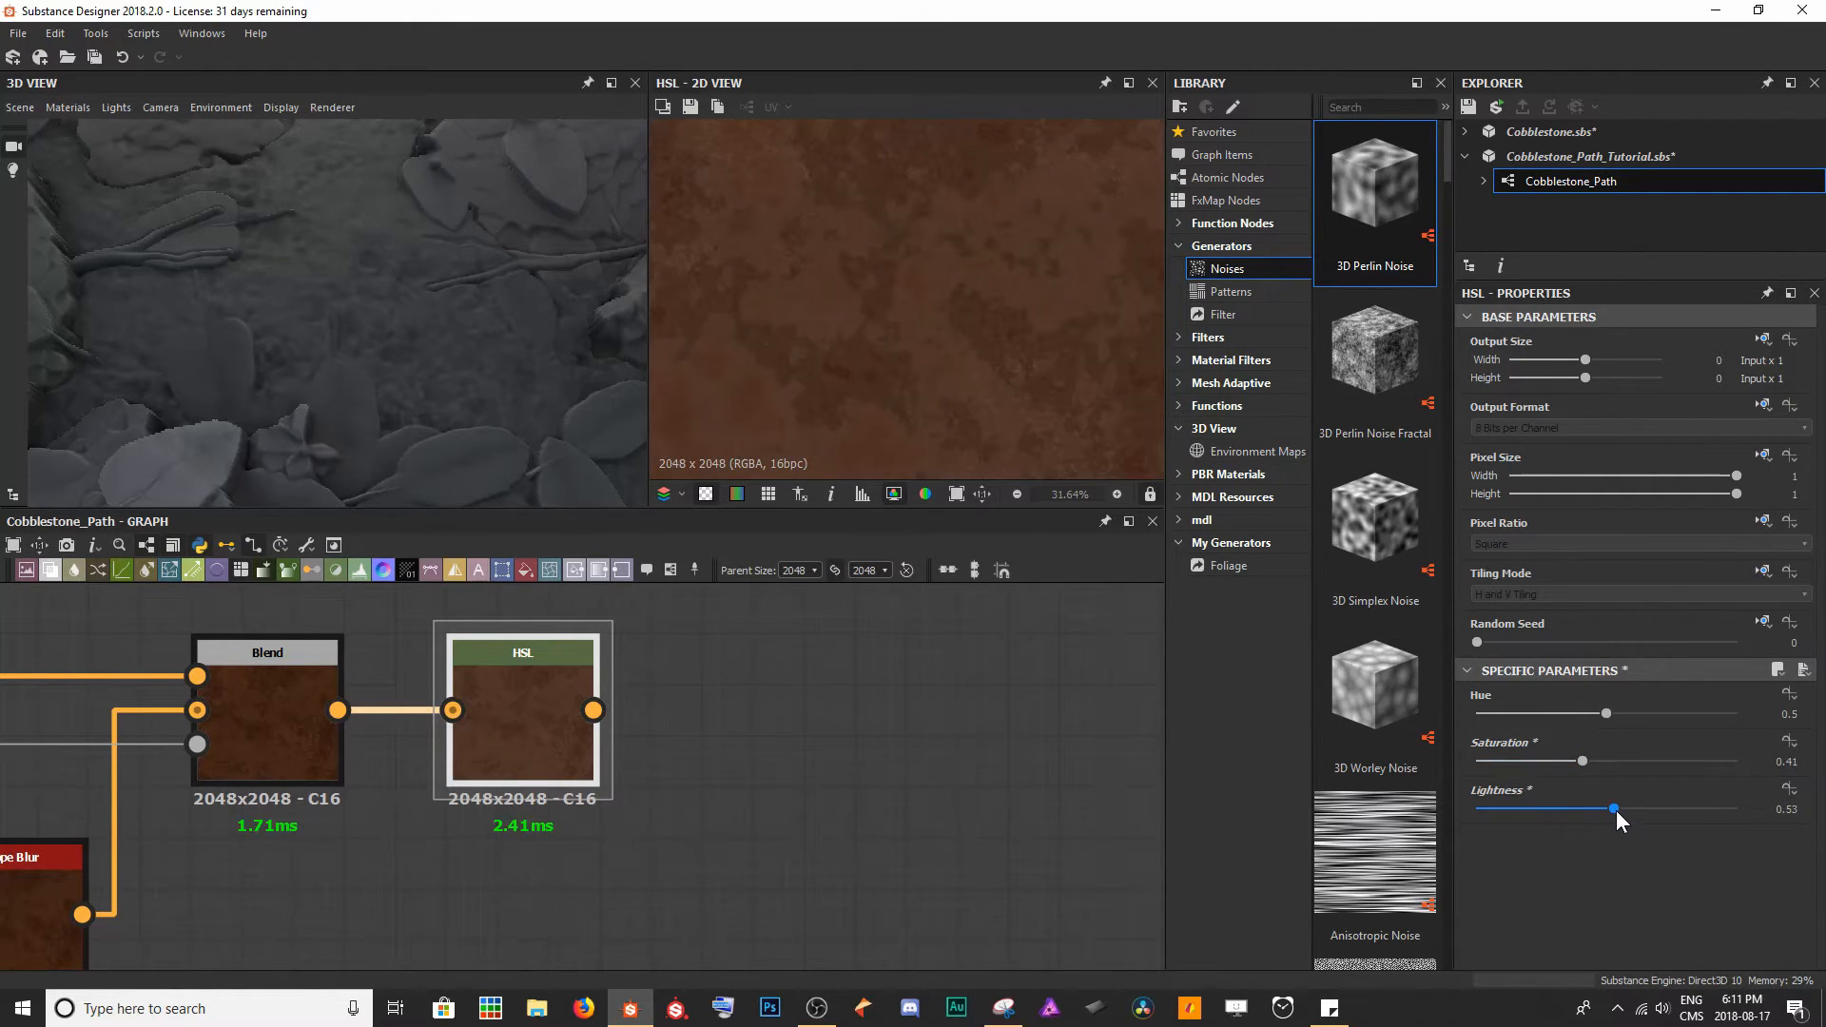
pyautogui.moveTo(1613, 810); pyautogui.dragTo(1612, 808)
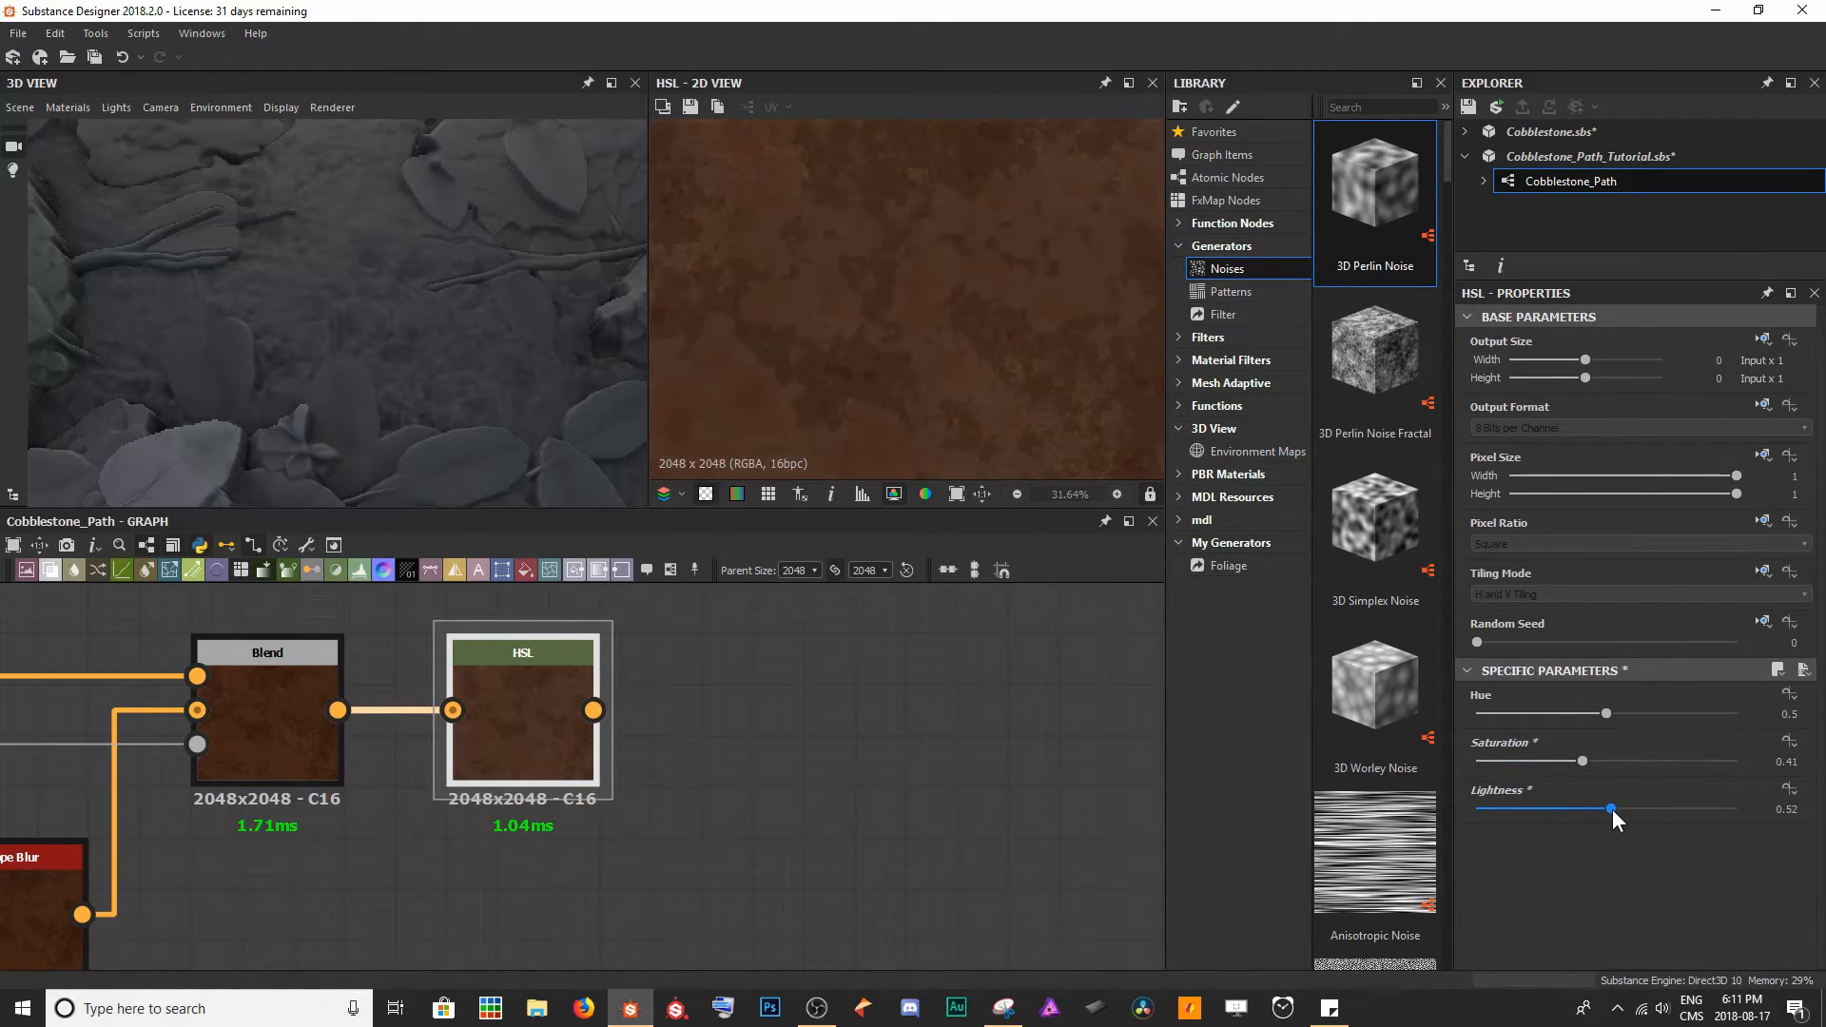
# - Insert a Blend node on the link between the Cavity frame's last Blend and the base colour output
pyautogui.click(994, 823)
pyautogui.scroll(-3, 933, 354)
pyautogui.press('f')
pyautogui.scroll(-5, 599, 865)
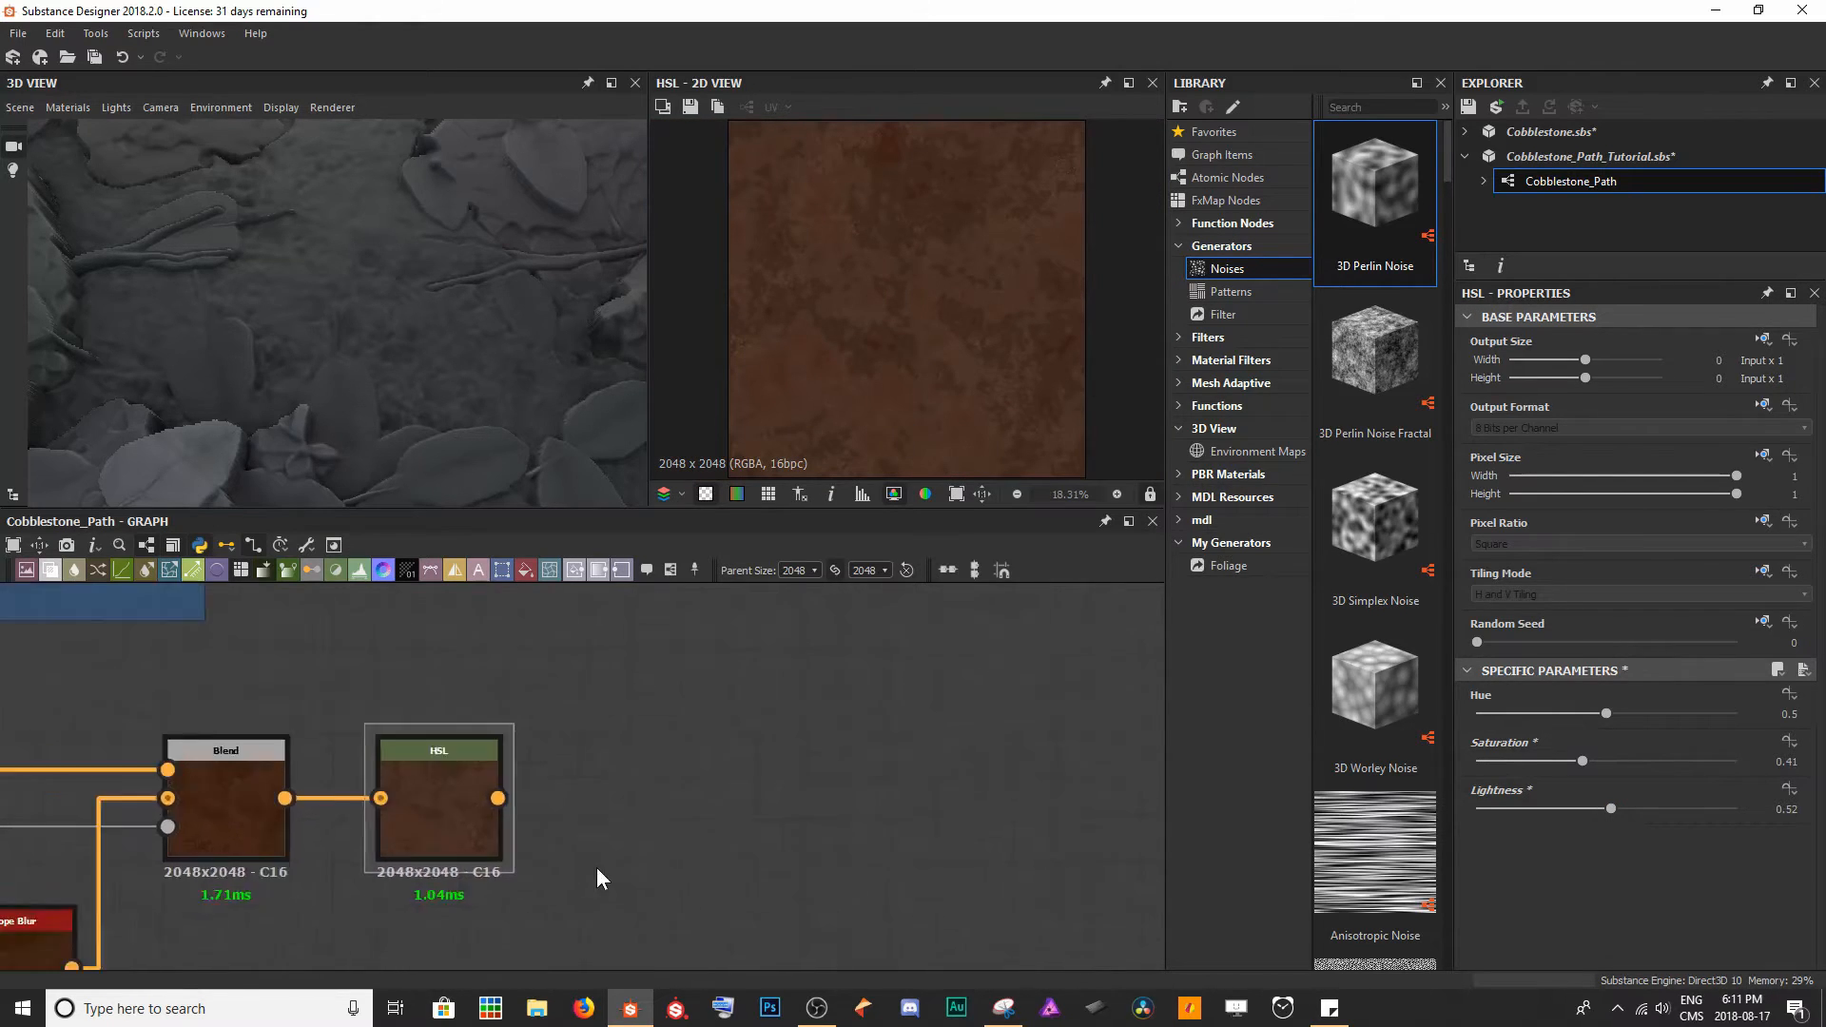
pyautogui.scroll(-1, 477, 808)
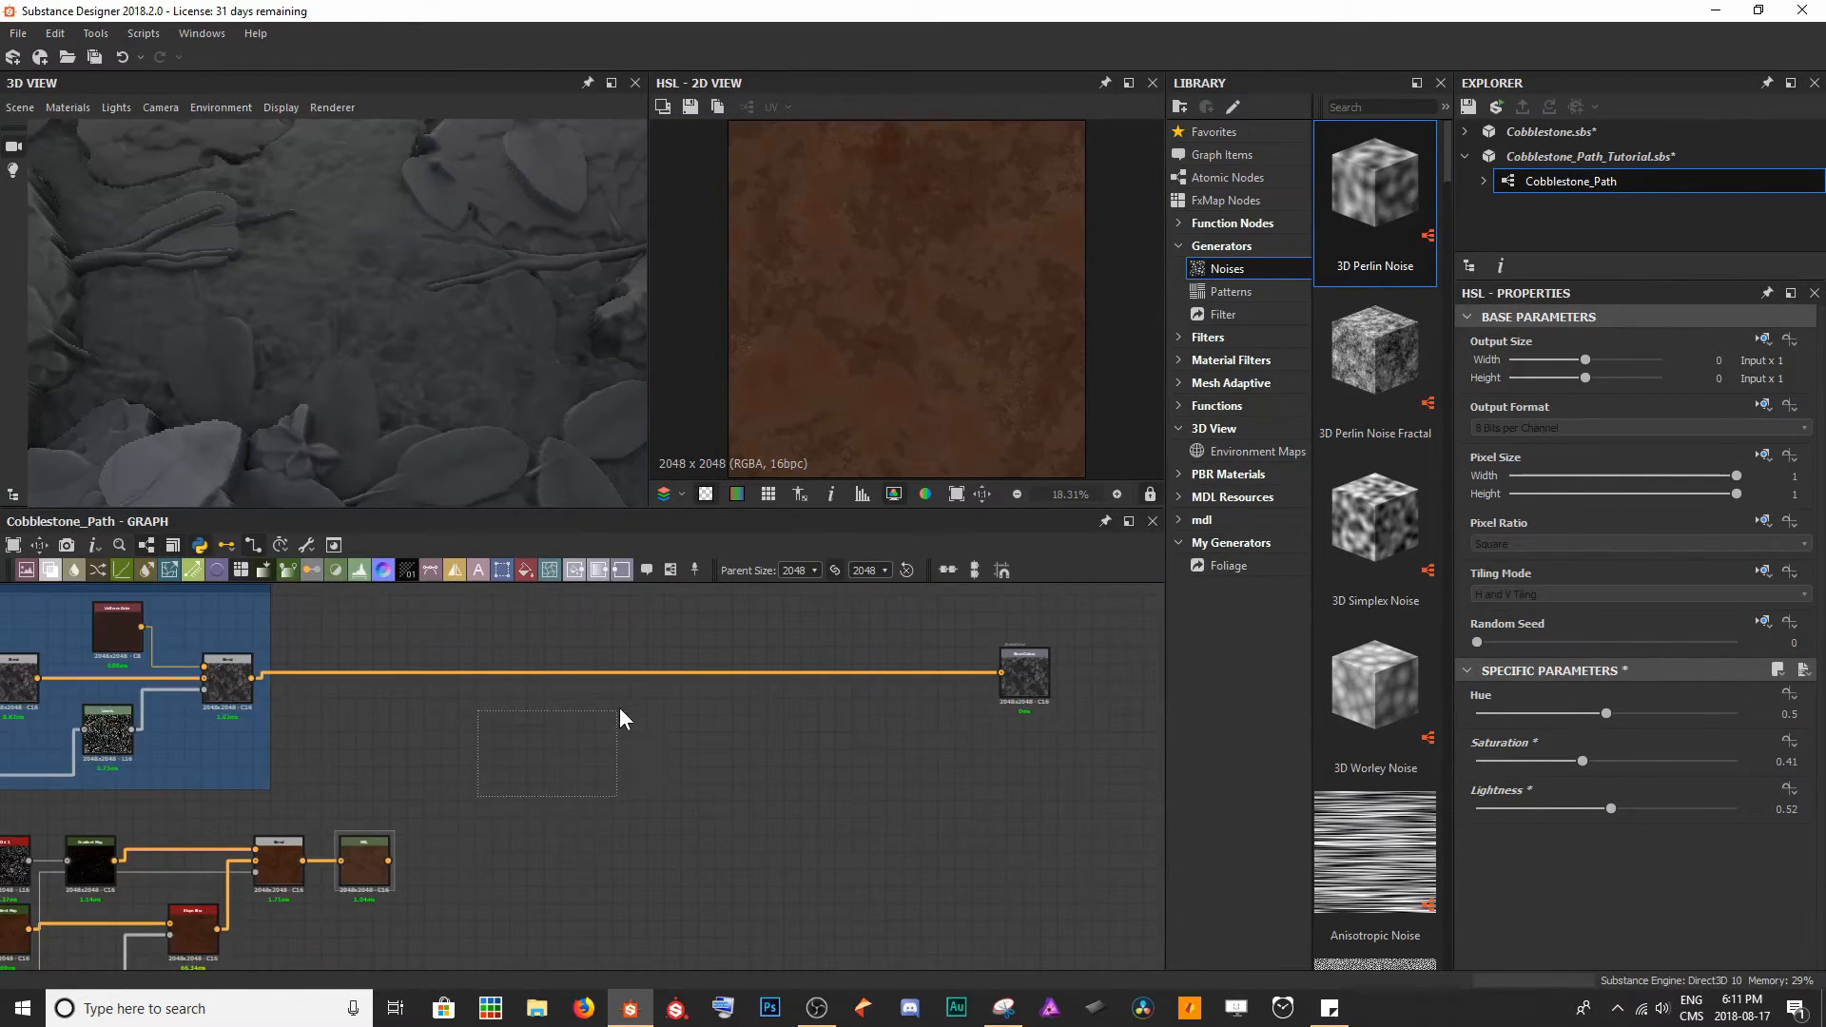
pyautogui.press('space')
pyautogui.write('ble')
pyautogui.press('Return')
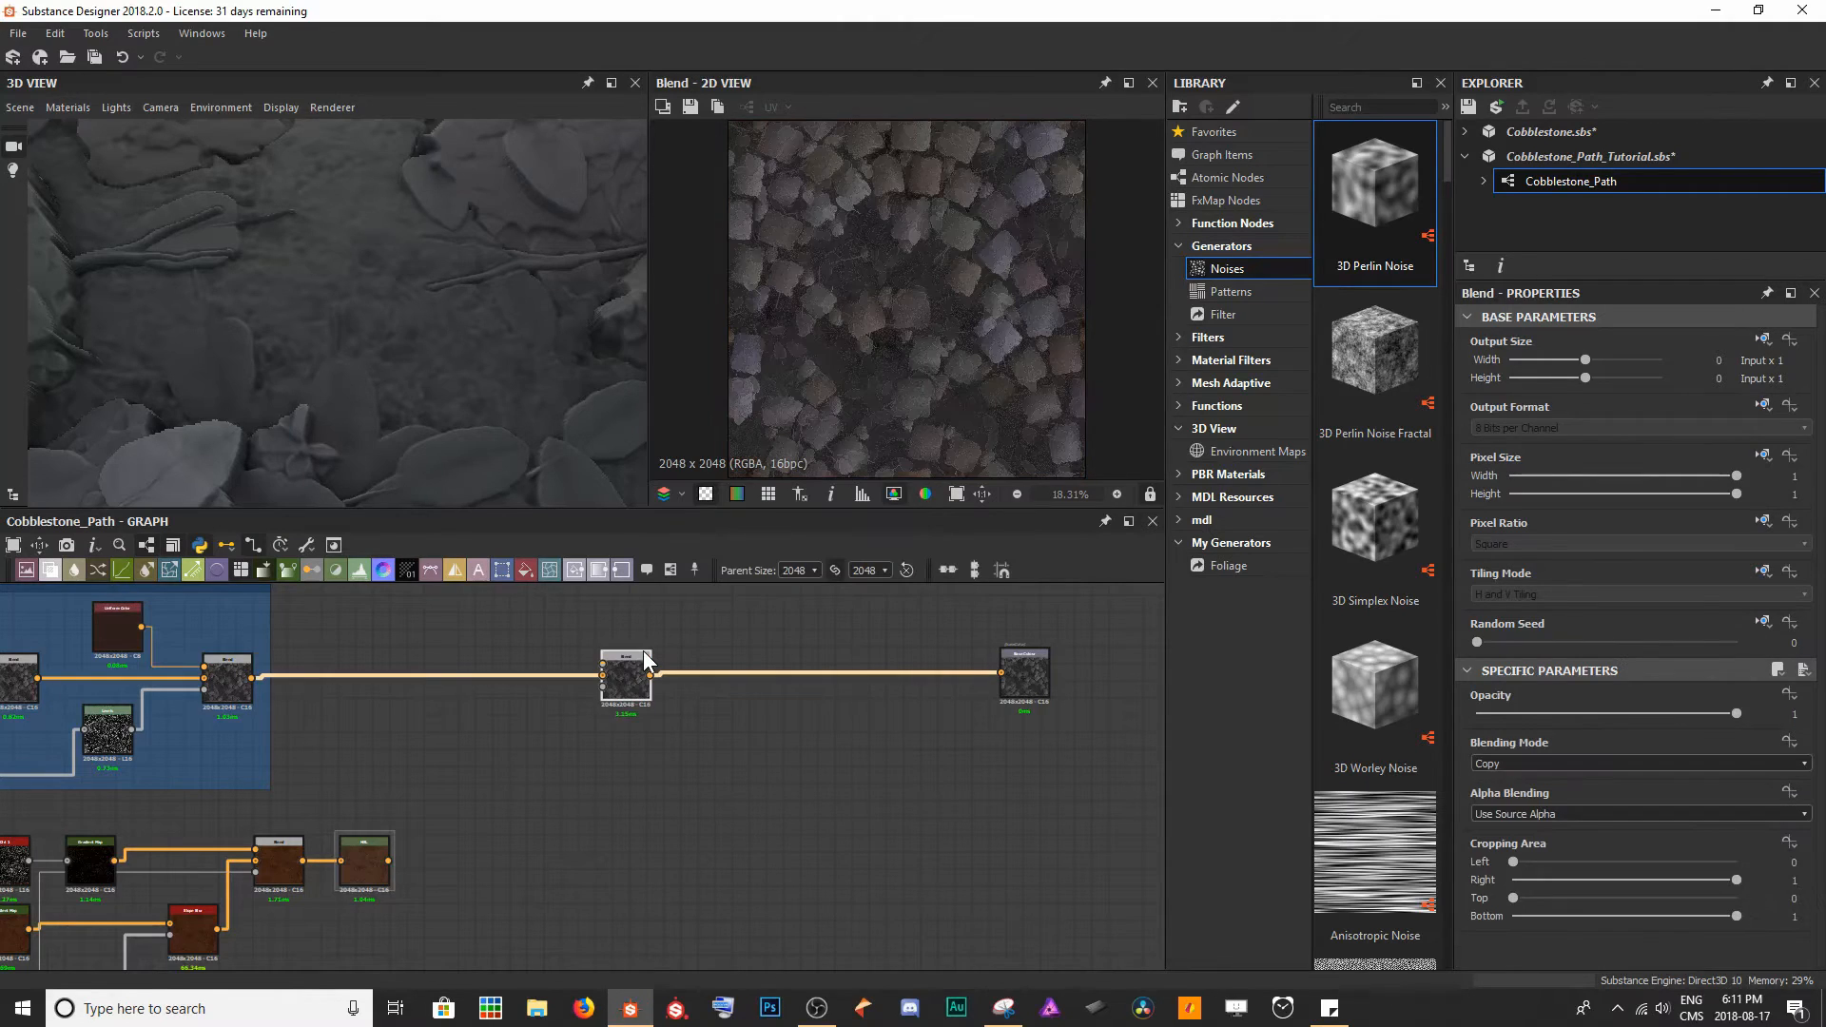
pyautogui.moveTo(618, 677); pyautogui.dragTo(586, 675)
# - Move the Cavity link to the new Blend's Foreground and connect the ground colour's HSL output to its Background
pyautogui.scroll(1, 242, 690)
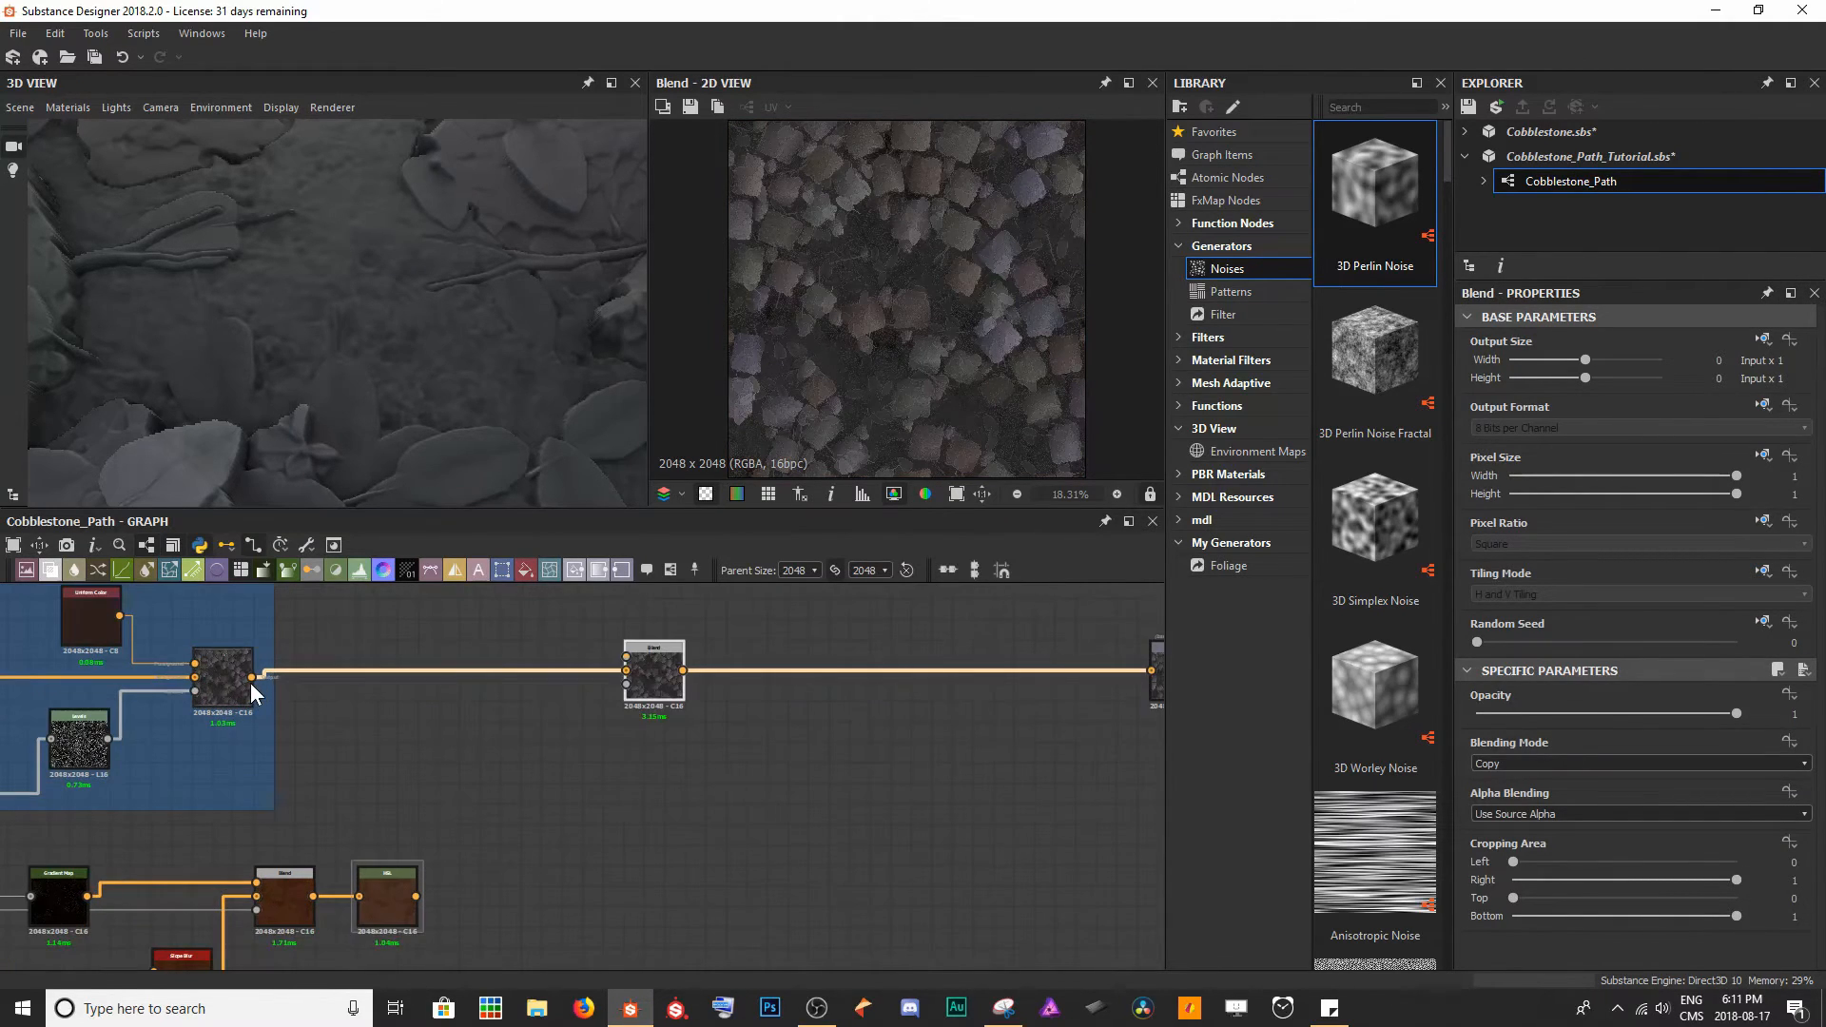
pyautogui.moveTo(626, 671)
pyautogui.mouseDown()
pyautogui.moveTo(603, 651)
pyautogui.moveTo(626, 656)
pyautogui.mouseUp()
pyautogui.moveTo(416, 896); pyautogui.dragTo(628, 671)
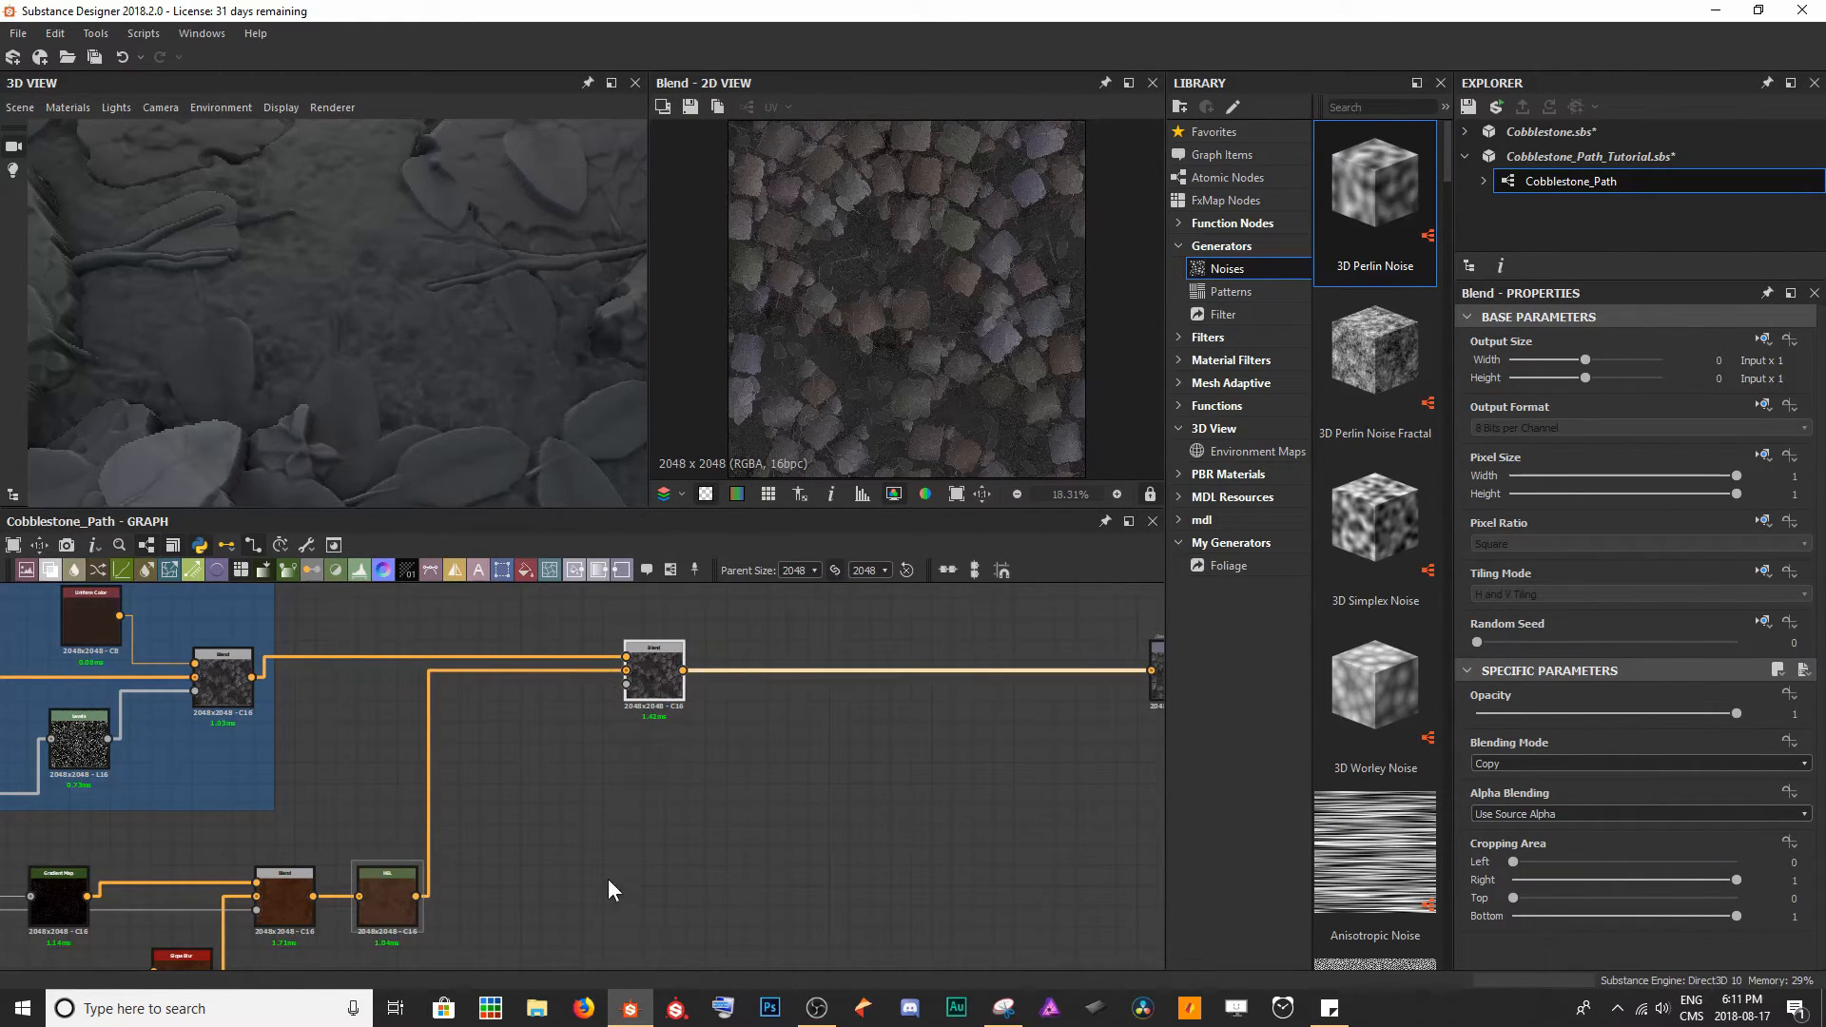
# - Trace back to the Base Colour frame and examine its Gradient Map and the height mask feeding the Flood Fill
pyautogui.moveTo(259, 701); pyautogui.dragTo(791, 744, button='middle')
pyautogui.moveTo(127, 764); pyautogui.dragTo(767, 768, button='middle')
pyautogui.moveTo(227, 713); pyautogui.dragTo(855, 704, button='middle')
pyautogui.doubleClick(430, 727)
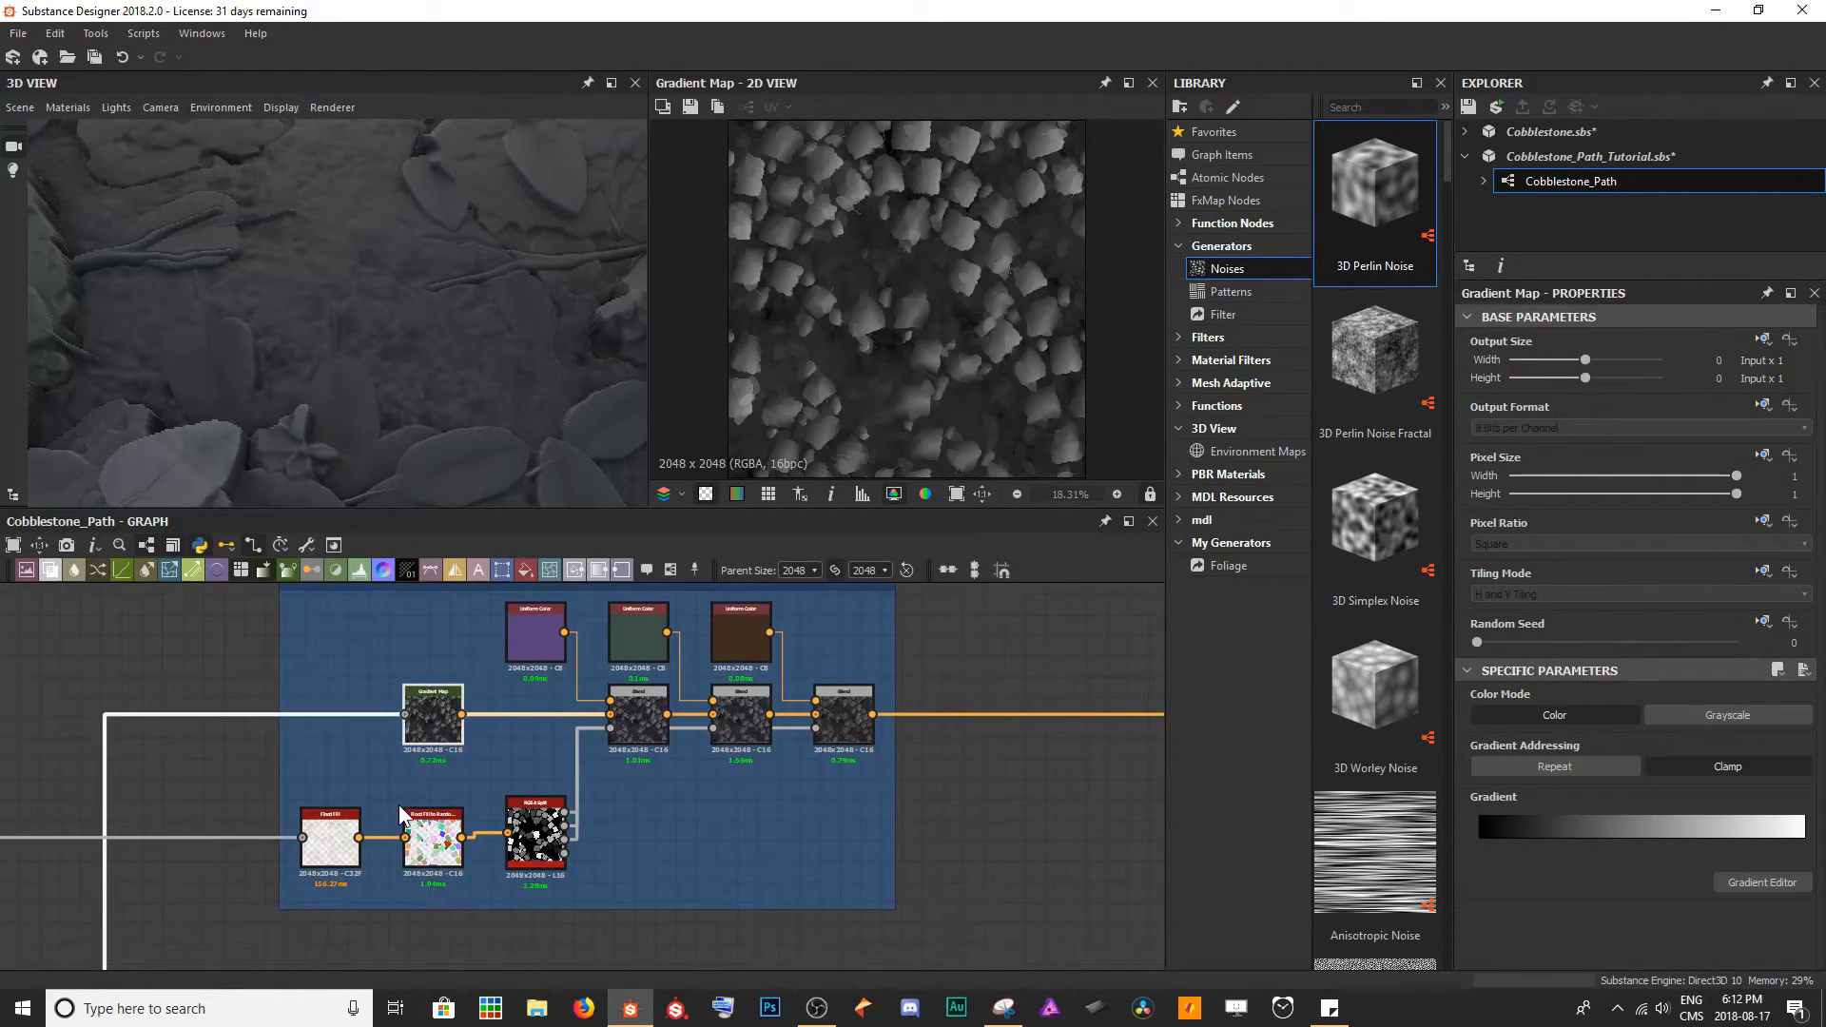
pyautogui.doubleClick(330, 846)
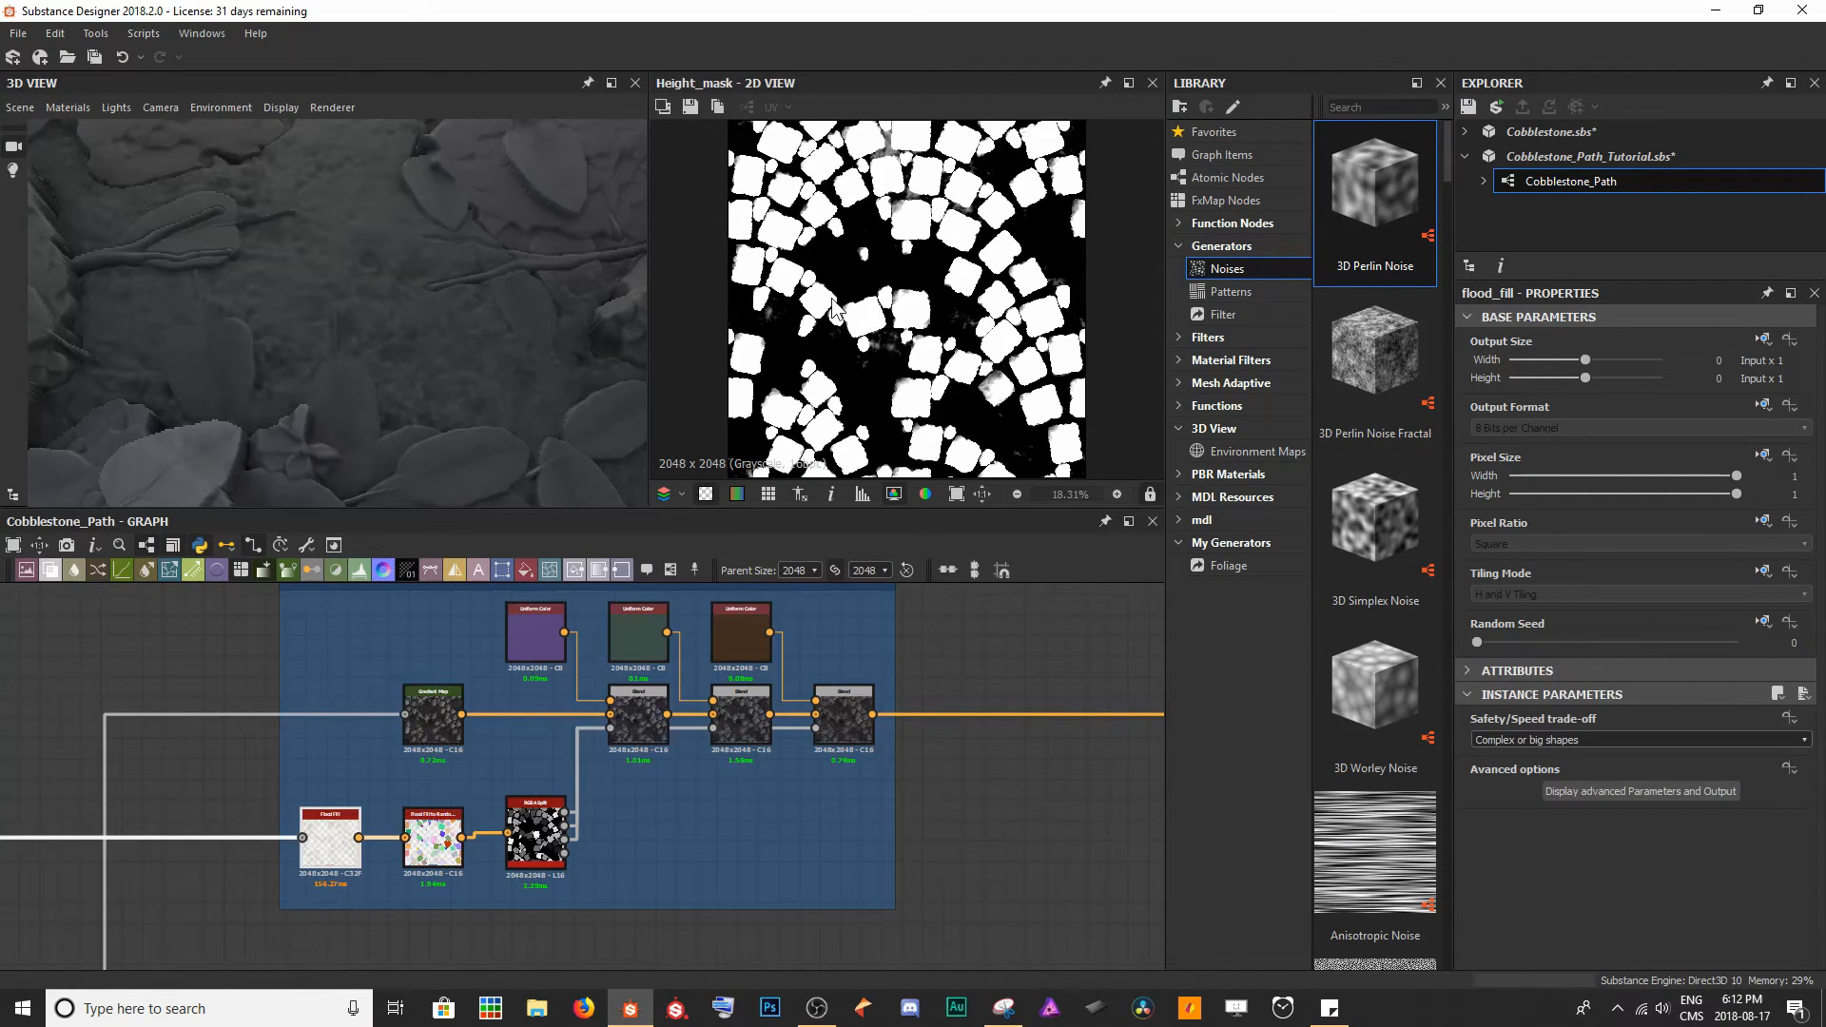
# - Connect the cobblestone height mask that feeds the Flood Fill to the Opacity input of the new Blend
pyautogui.scroll(-5, 274, 883)
pyautogui.moveTo(274, 882); pyautogui.dragTo(596, 755, button='middle')
pyautogui.click(383, 742)
pyautogui.moveTo(858, 720); pyautogui.dragTo(141, 834, button='middle')
pyautogui.moveTo(915, 819); pyautogui.dragTo(660, 827, button='middle')
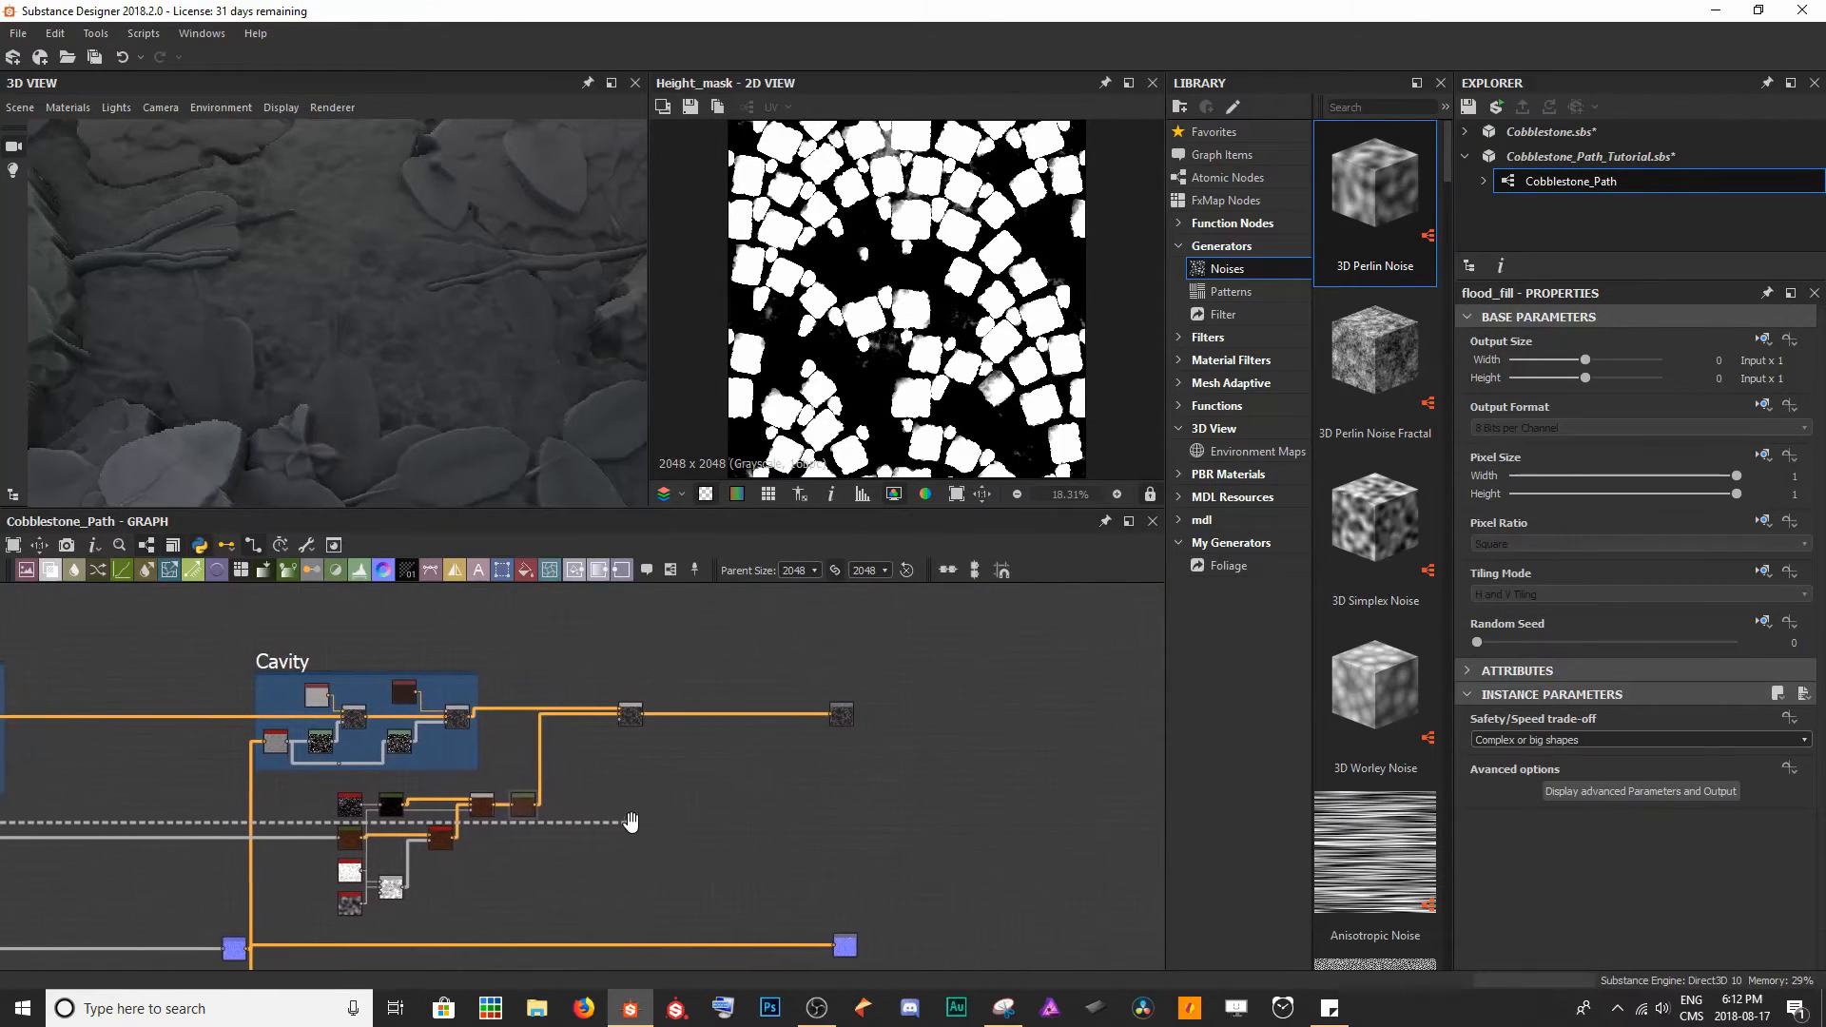
pyautogui.scroll(8, 618, 748)
pyautogui.moveTo(533, 744); pyautogui.dragTo(531, 796, button='middle')
pyautogui.click(552, 762)
# - Inspect the Blend of cobblestone and ground colours in the 2D preview and on the 3D model
pyautogui.doubleClick(667, 745)
pyautogui.scroll(8, 984, 352)
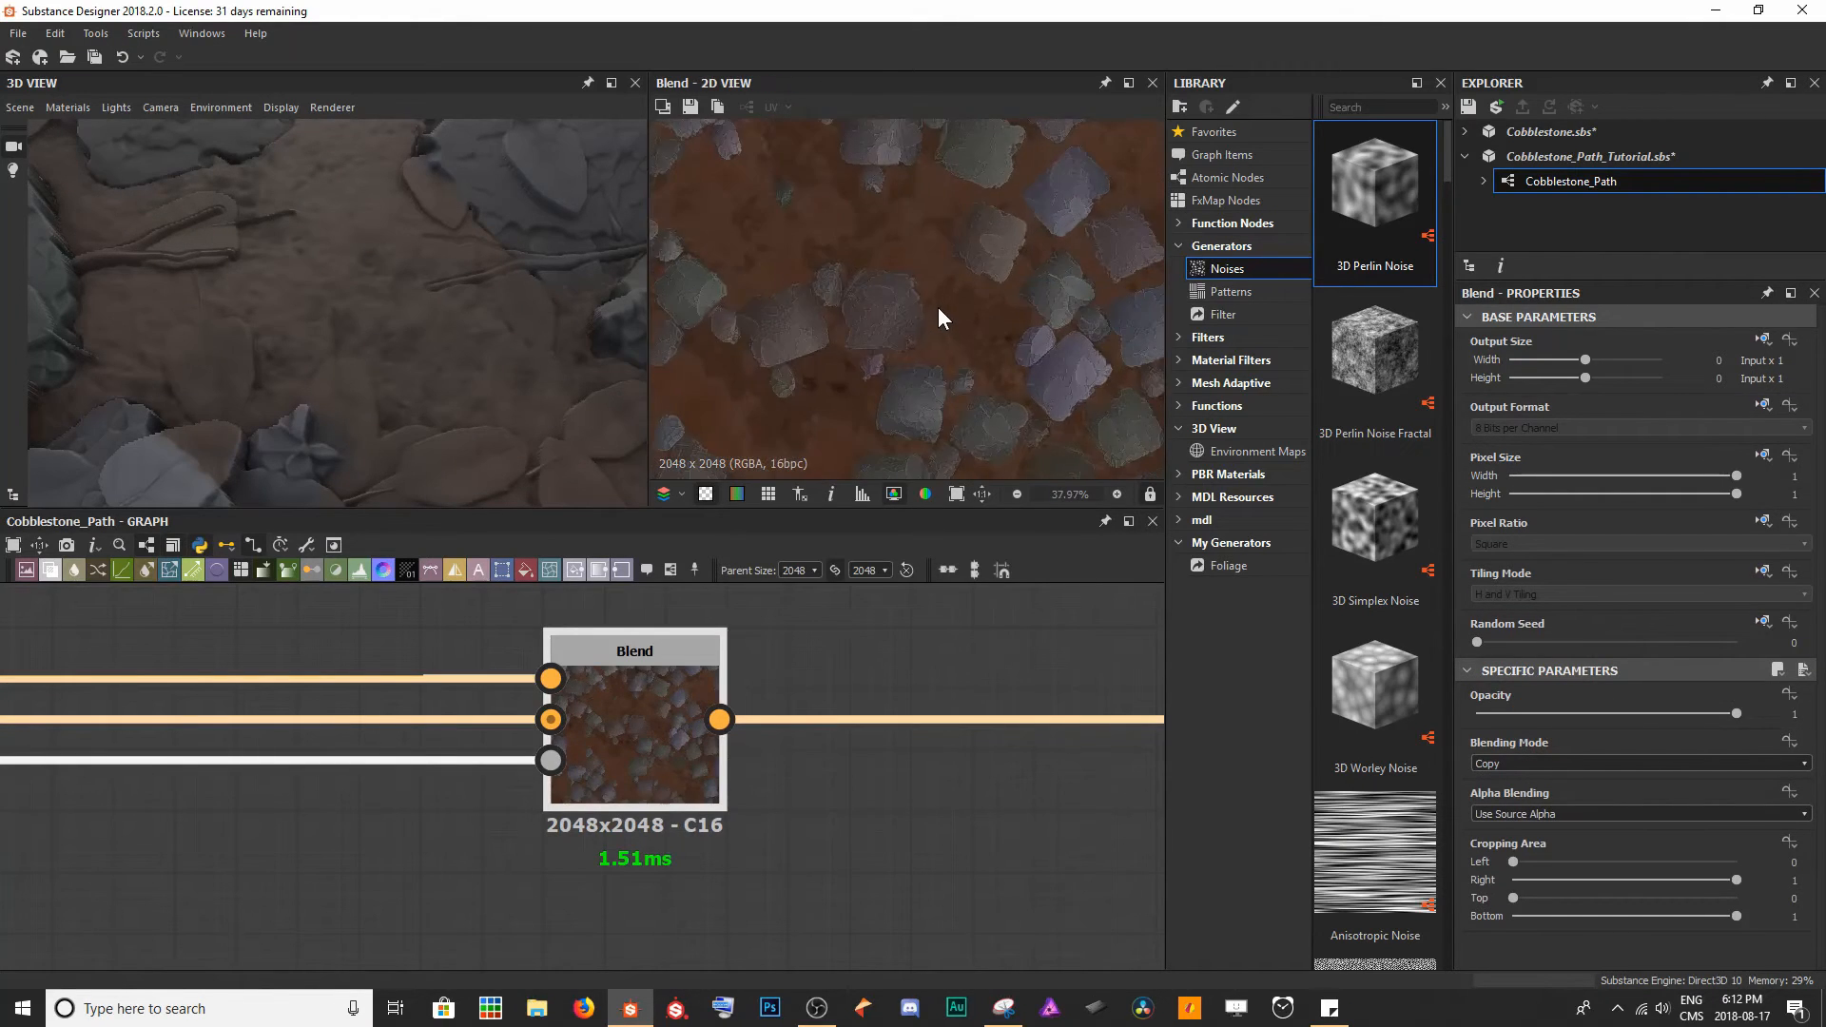
pyautogui.moveTo(909, 297); pyautogui.dragTo(968, 301, button='middle')
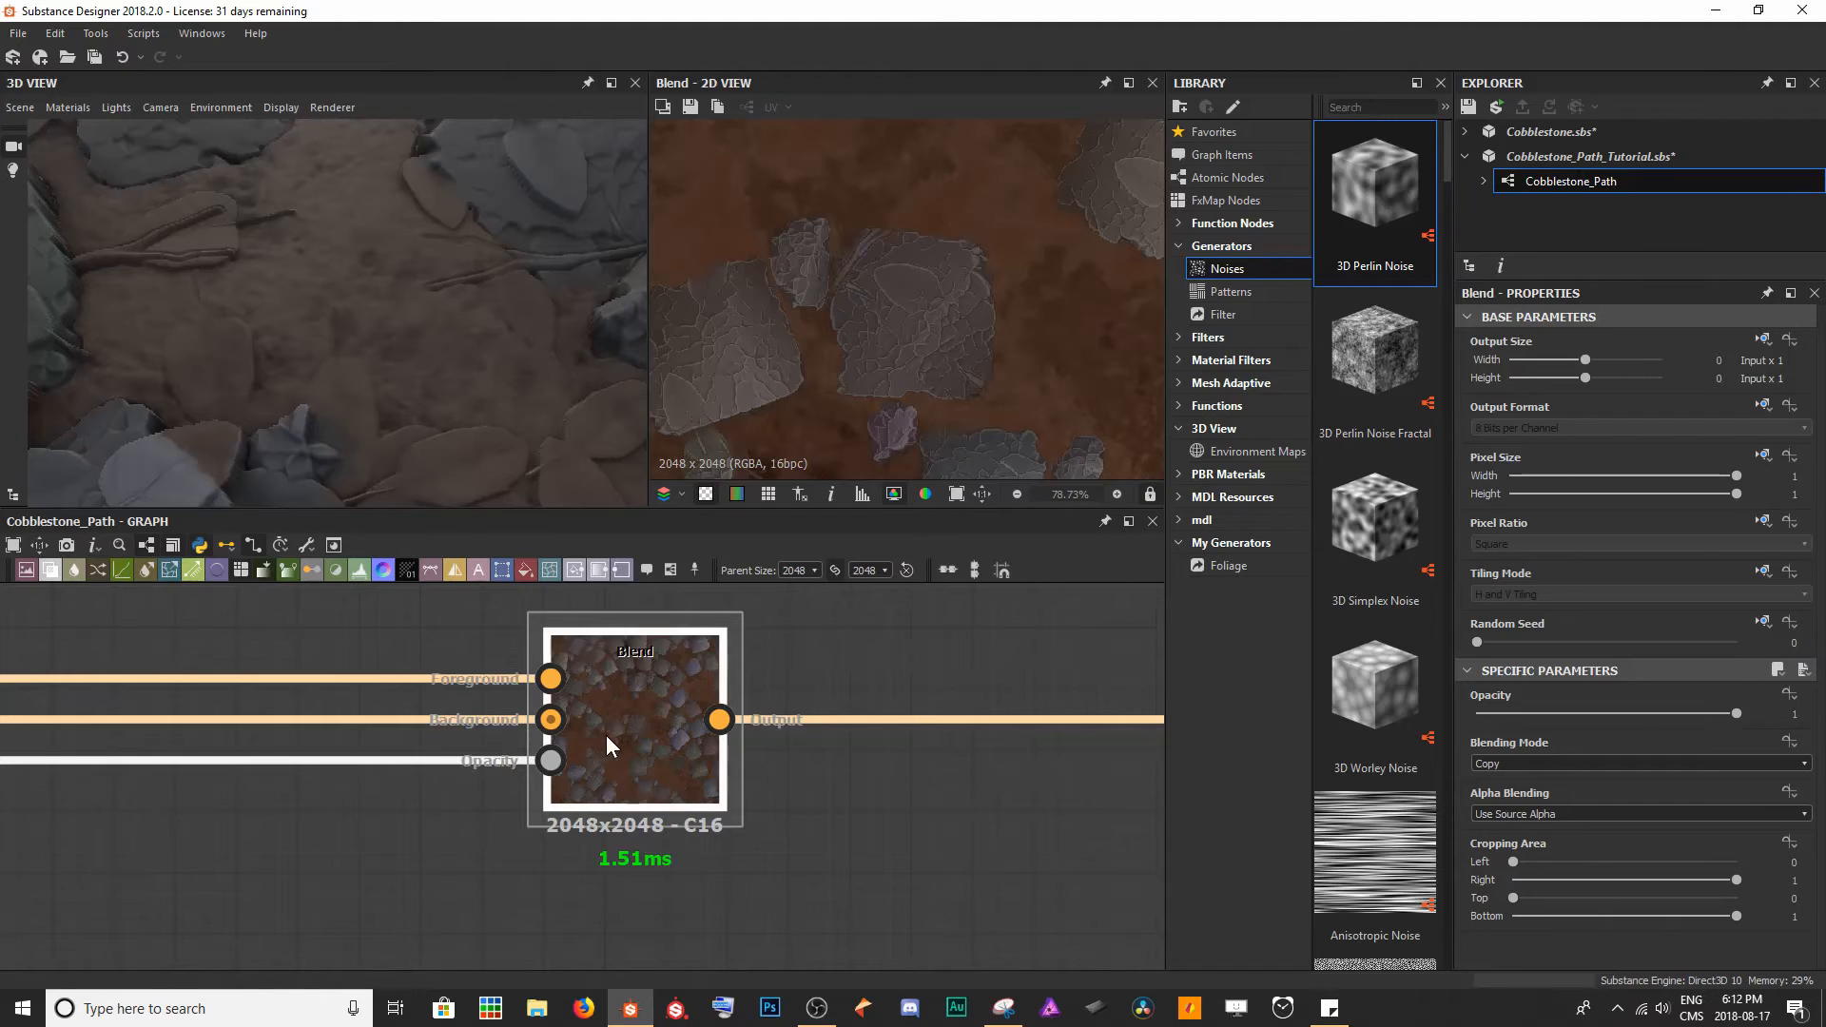
pyautogui.scroll(-3, 869, 352)
pyautogui.scroll(-3, 536, 306)
pyautogui.scroll(-2, 531, 333)
pyautogui.moveTo(529, 333); pyautogui.dragTo(356, 225)
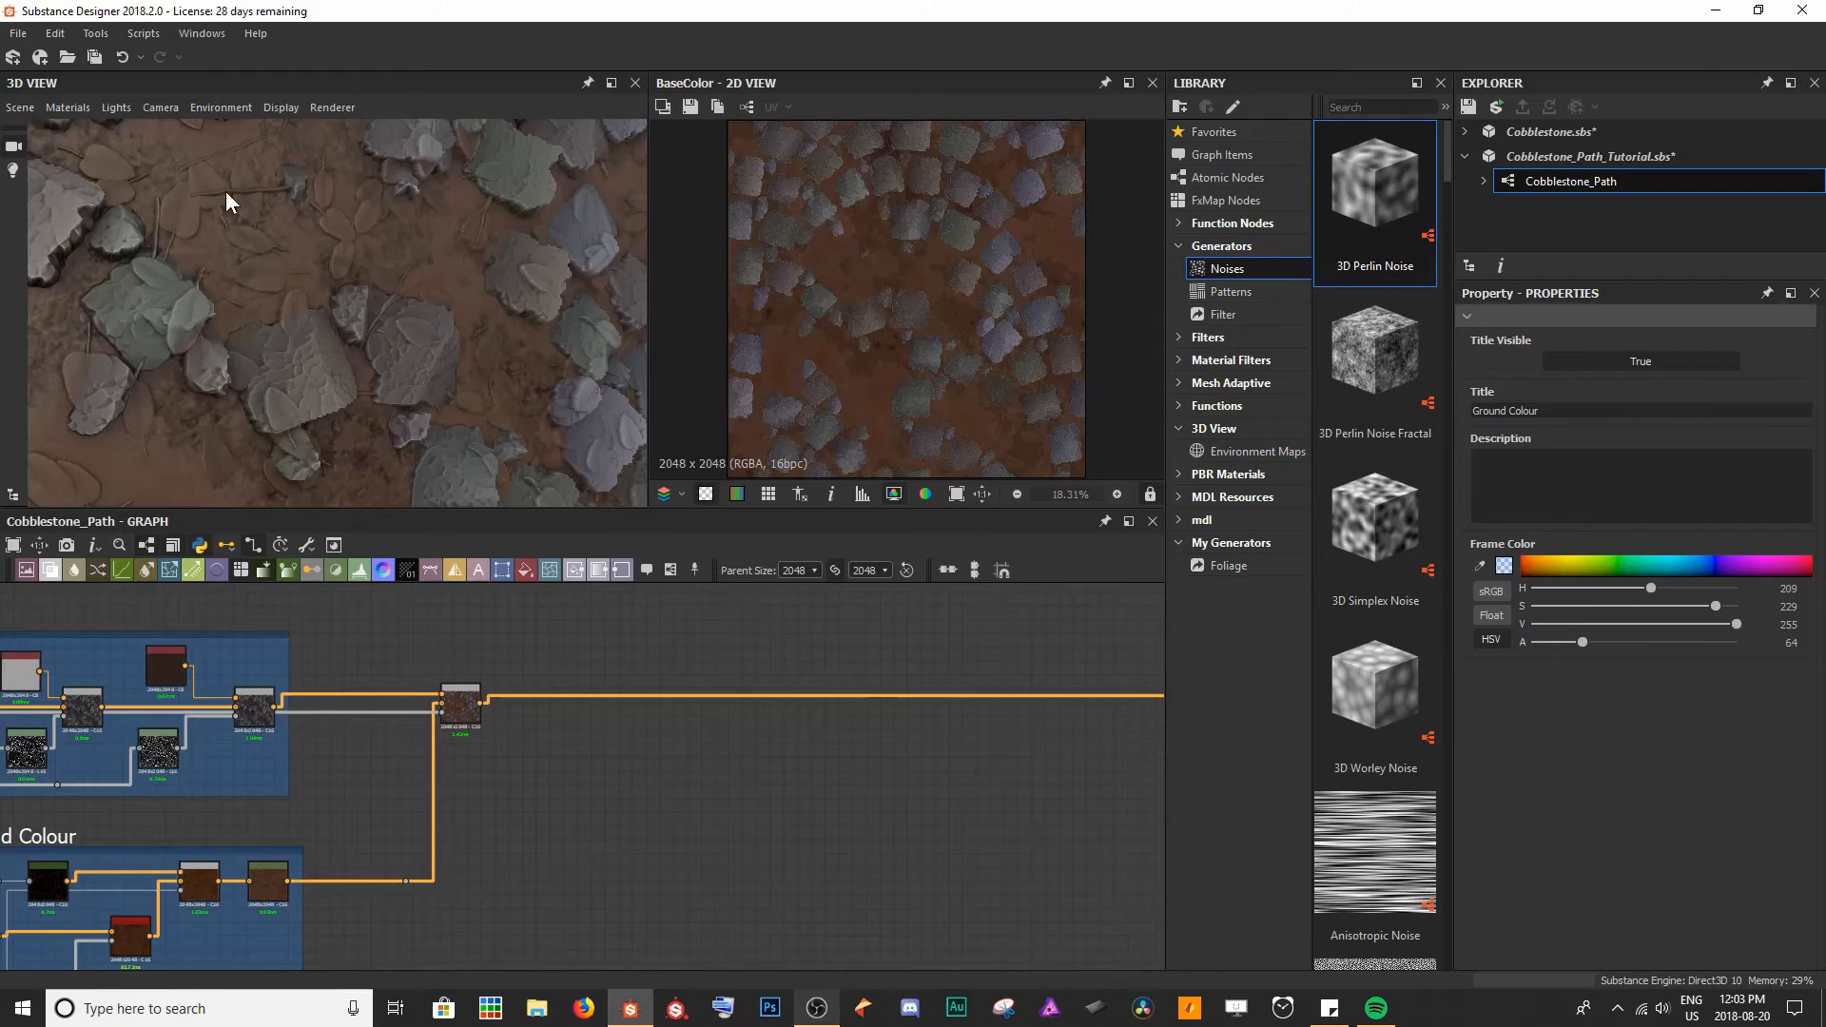
# - Insert another Blend node between the stone-and-ground Blend and the base colour output, with the existing colour as Background
pyautogui.scroll(-2, 666, 763)
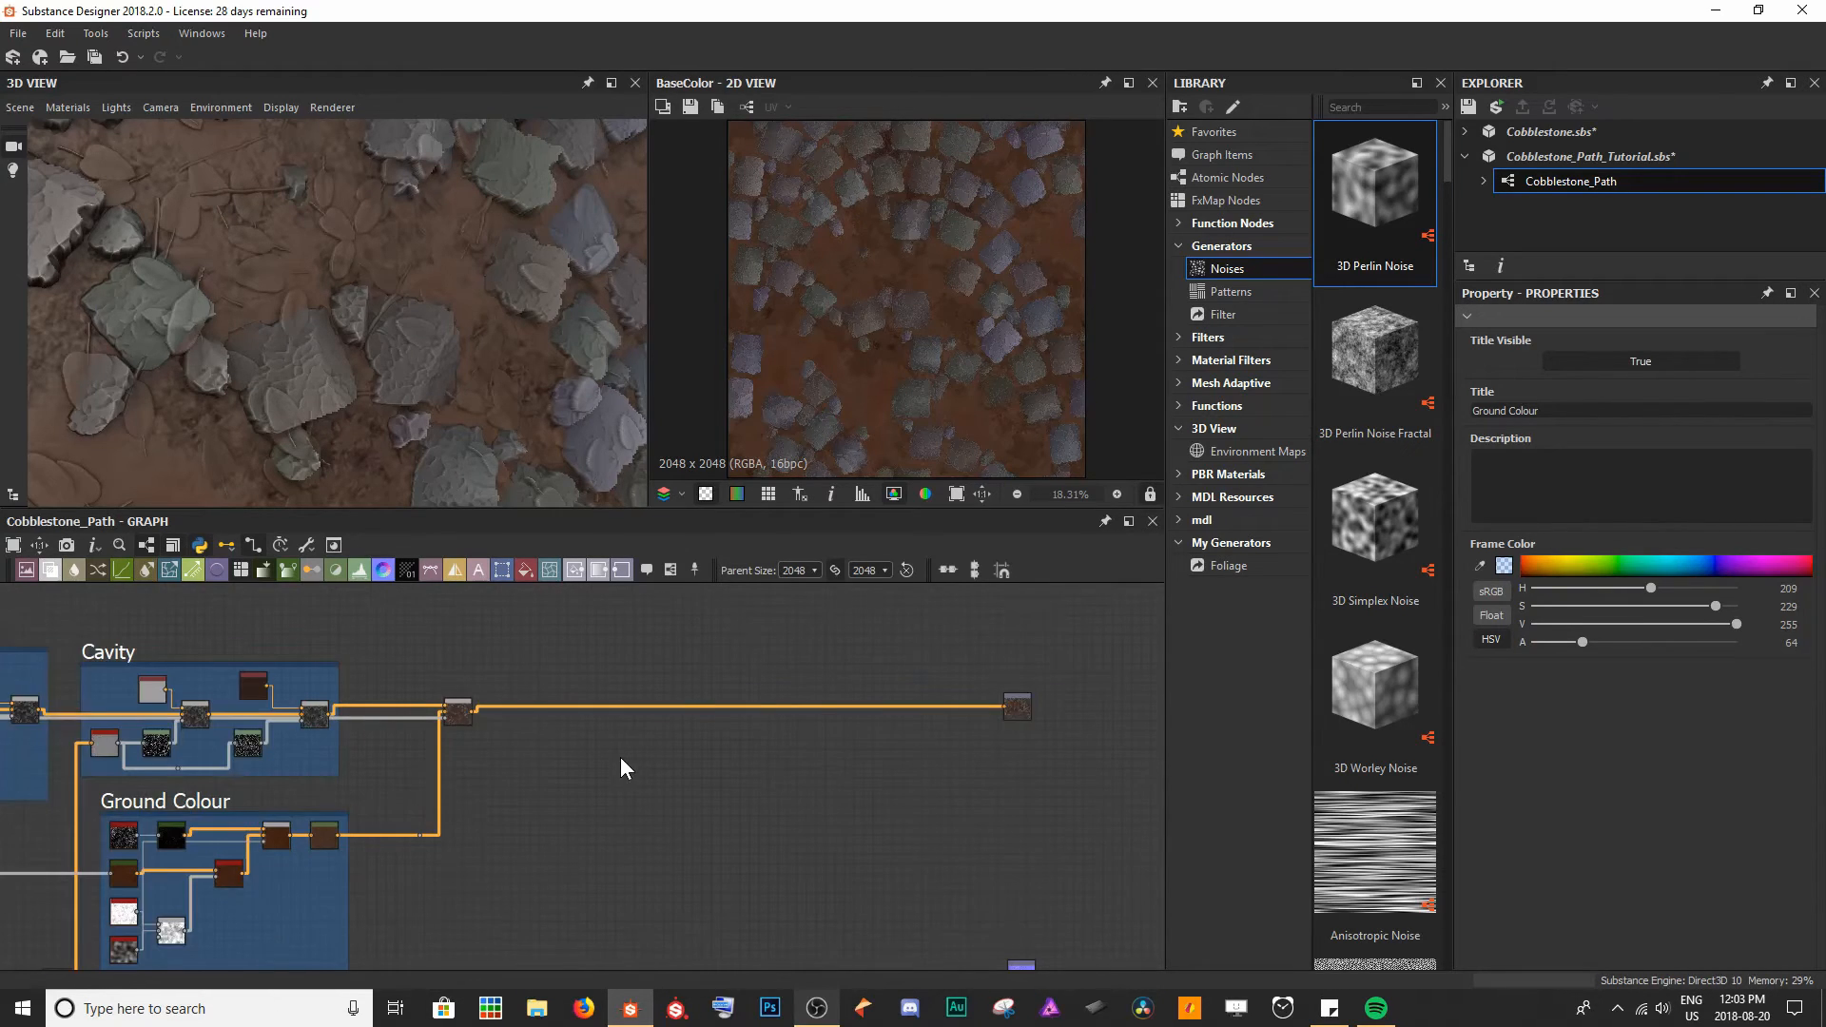
pyautogui.scroll(3, 587, 807)
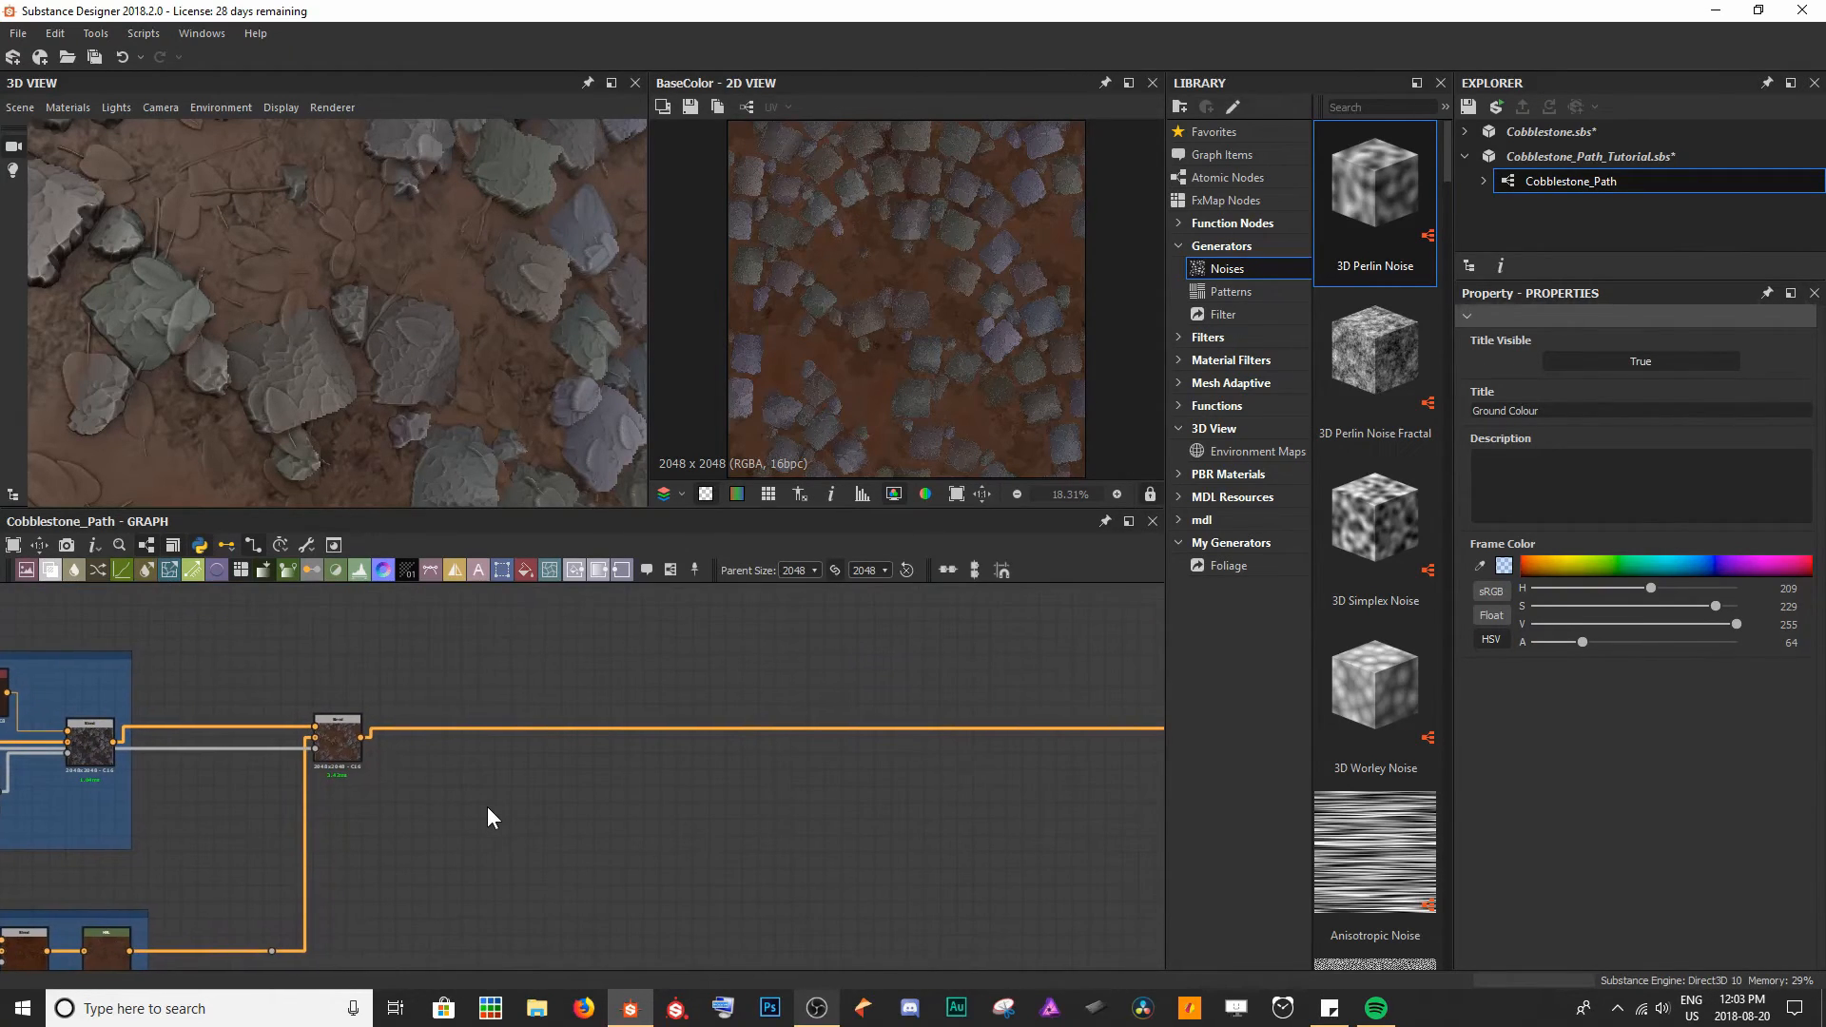
pyautogui.press('space')
pyautogui.write('ble')
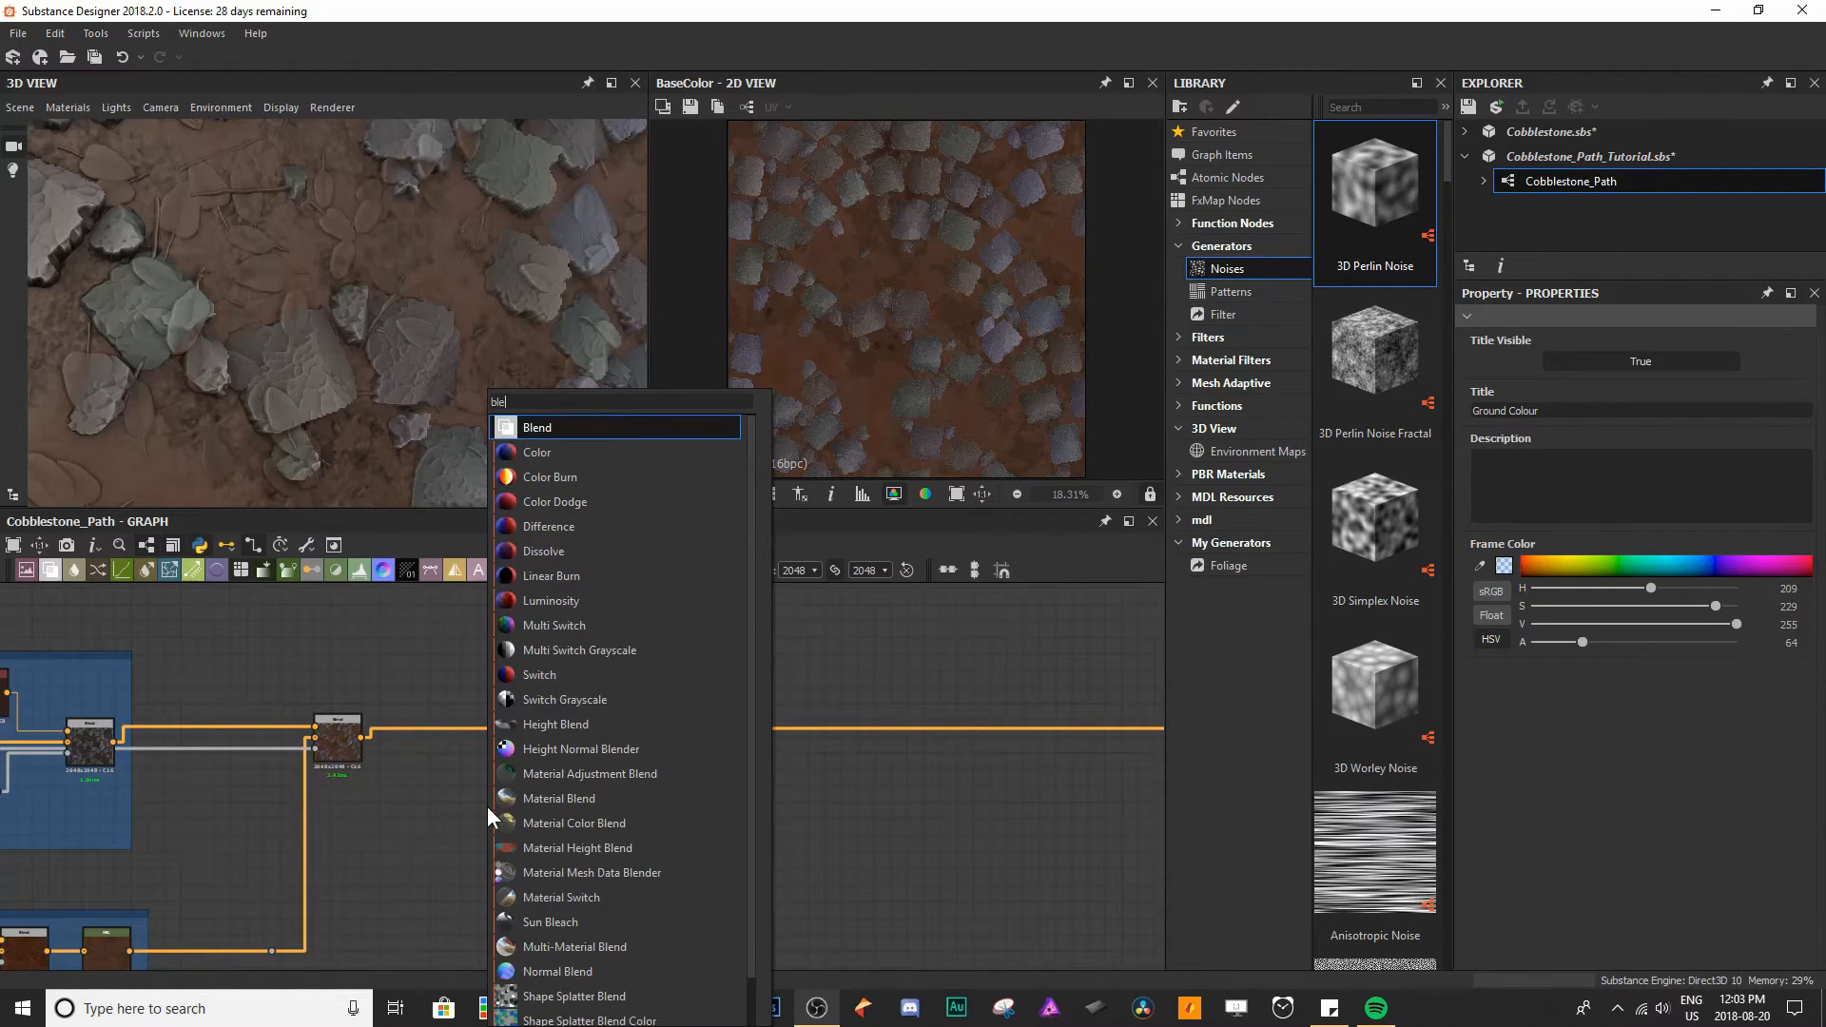
pyautogui.press('Return')
pyautogui.moveTo(486, 807)
pyautogui.mouseDown()
pyautogui.moveTo(520, 774)
pyautogui.moveTo(433, 780)
pyautogui.moveTo(496, 777)
pyautogui.mouseUp()
pyautogui.moveTo(519, 772); pyautogui.dragTo(558, 726)
pyautogui.keyDown('shift'); pyautogui.moveTo(363, 738); pyautogui.dragTo(584, 729); pyautogui.keyUp('shift')
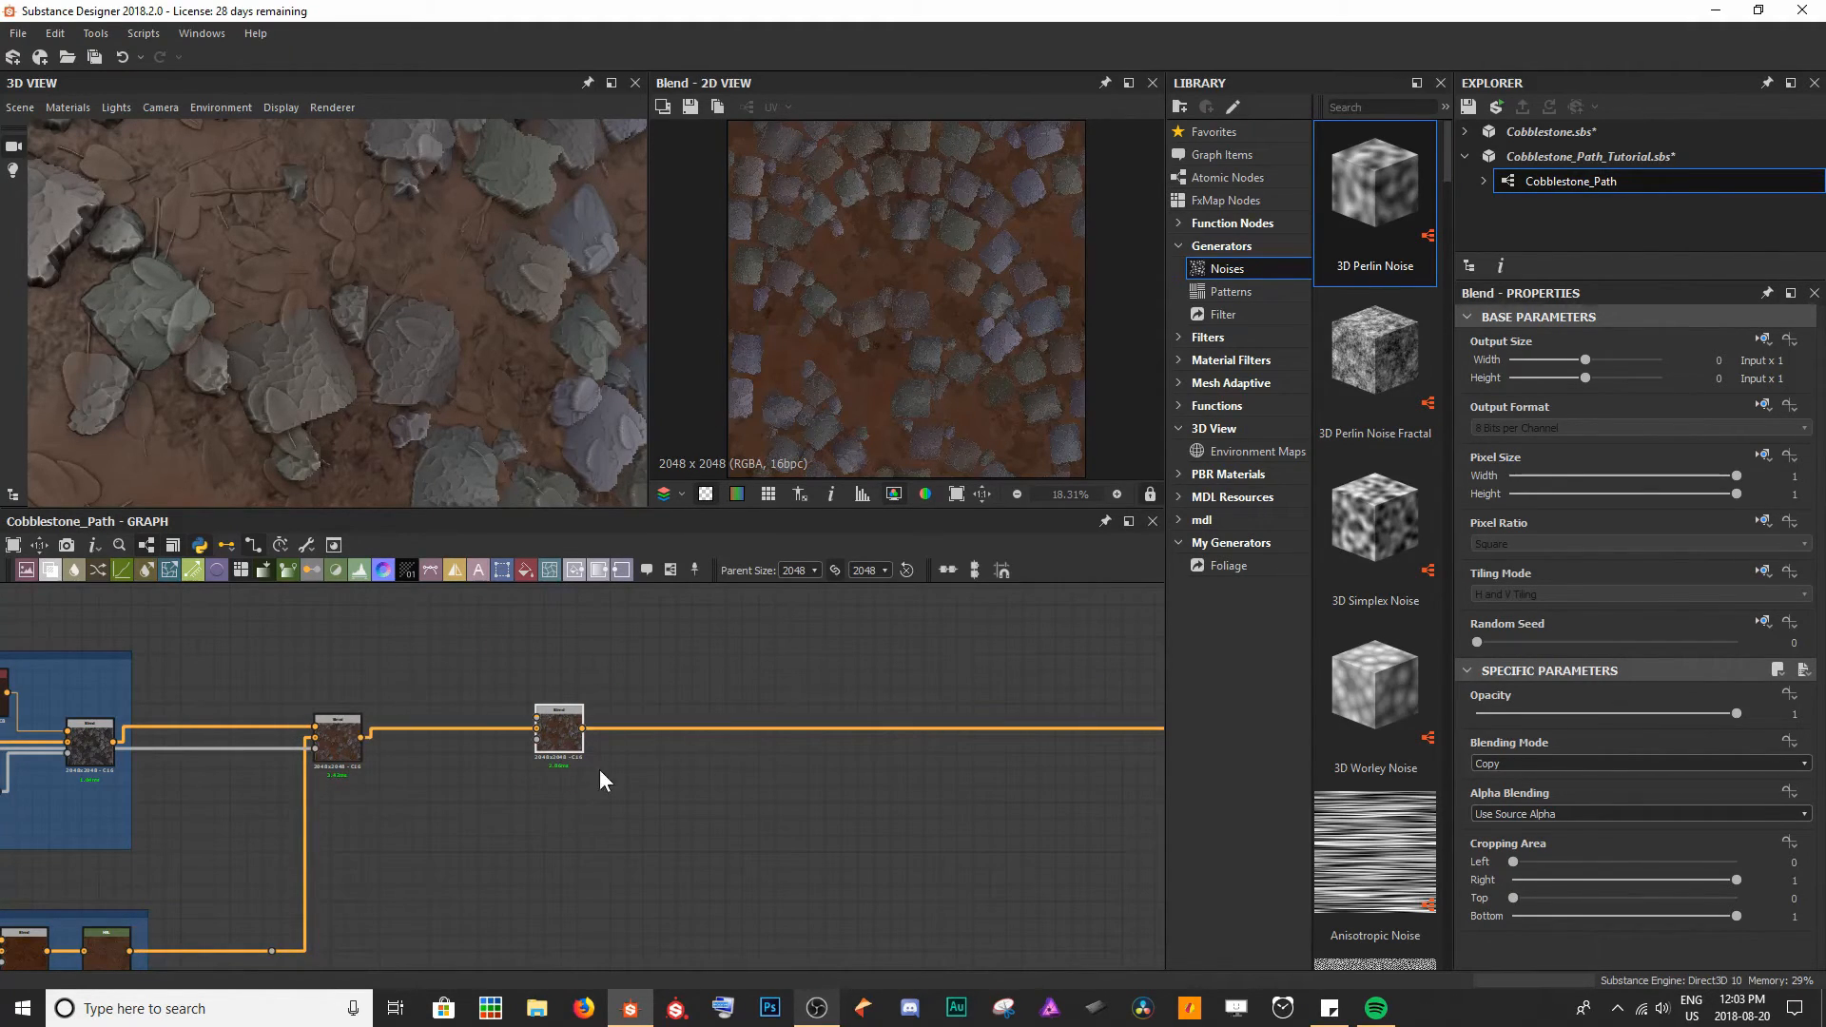
# - Preview the final Height Blend node's Blended Height output and examine the leaves and twigs up close
pyautogui.moveTo(502, 923); pyautogui.dragTo(718, 625, button='middle')
pyautogui.scroll(-5, 571, 870)
pyautogui.moveTo(181, 671); pyautogui.dragTo(559, 769, button='middle')
pyautogui.scroll(5, 322, 744)
pyautogui.doubleClick(612, 816)
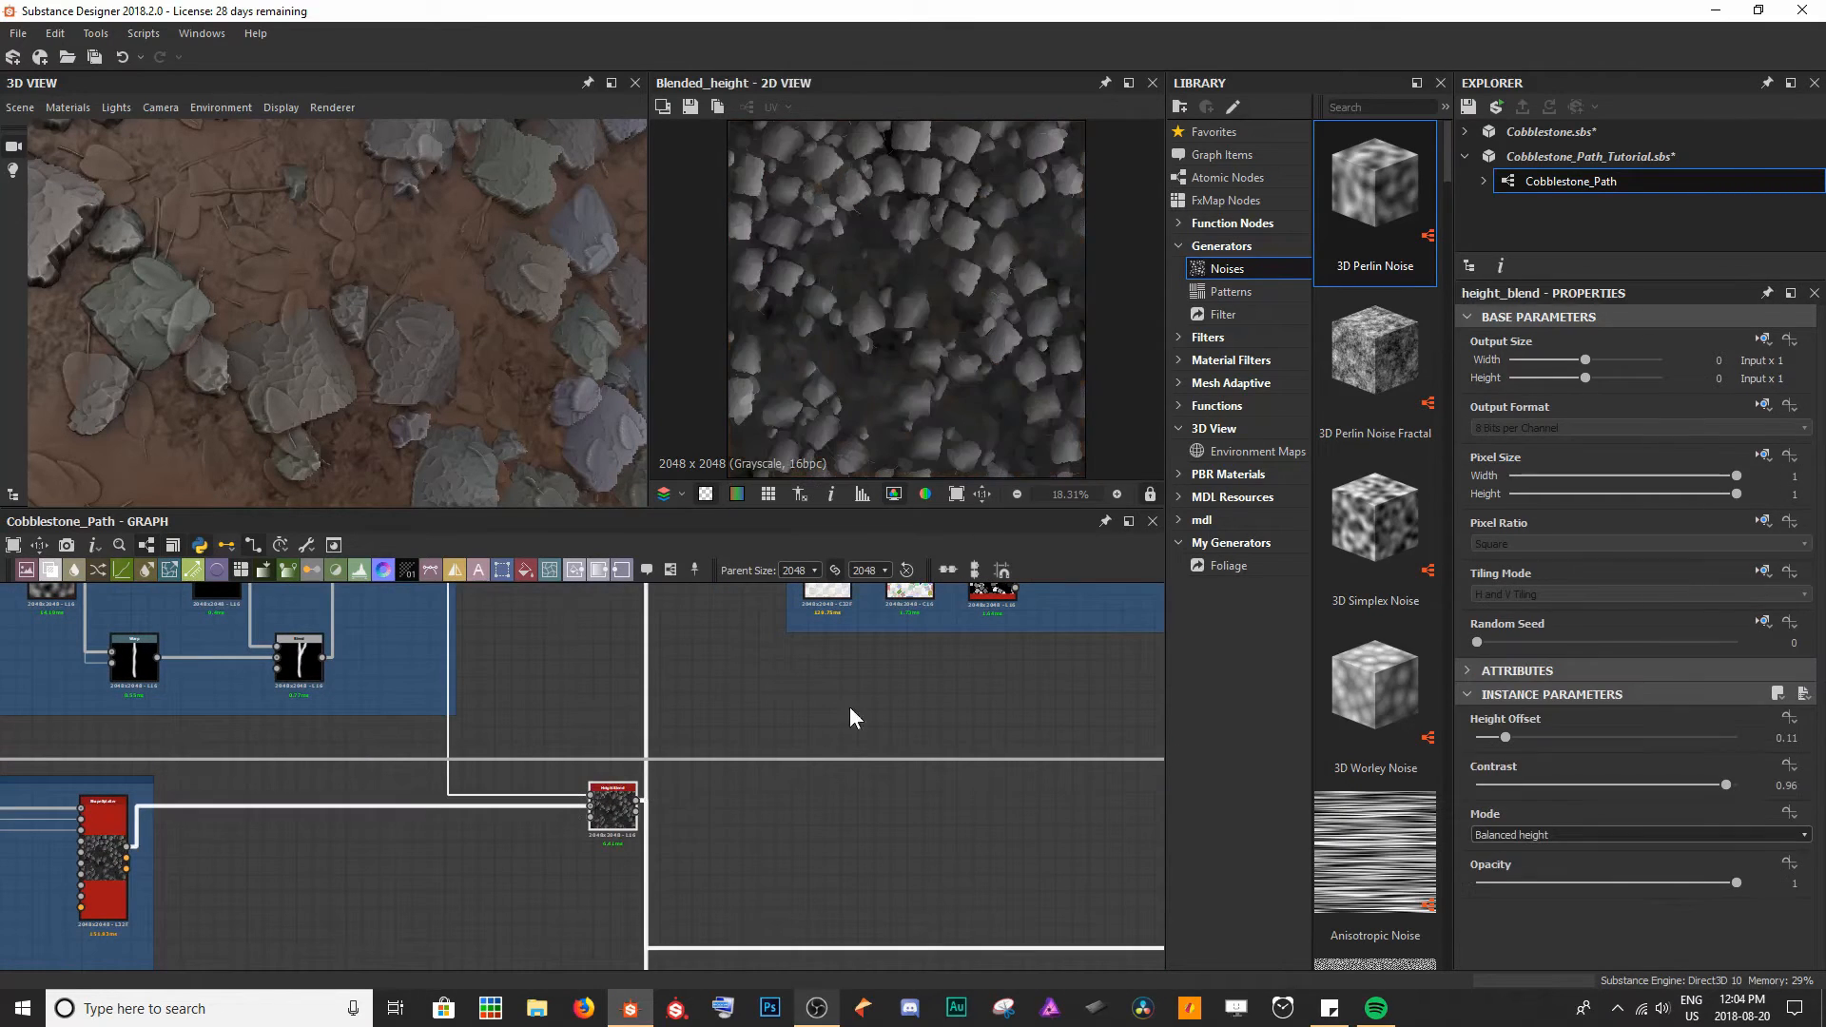
pyautogui.scroll(8, 863, 336)
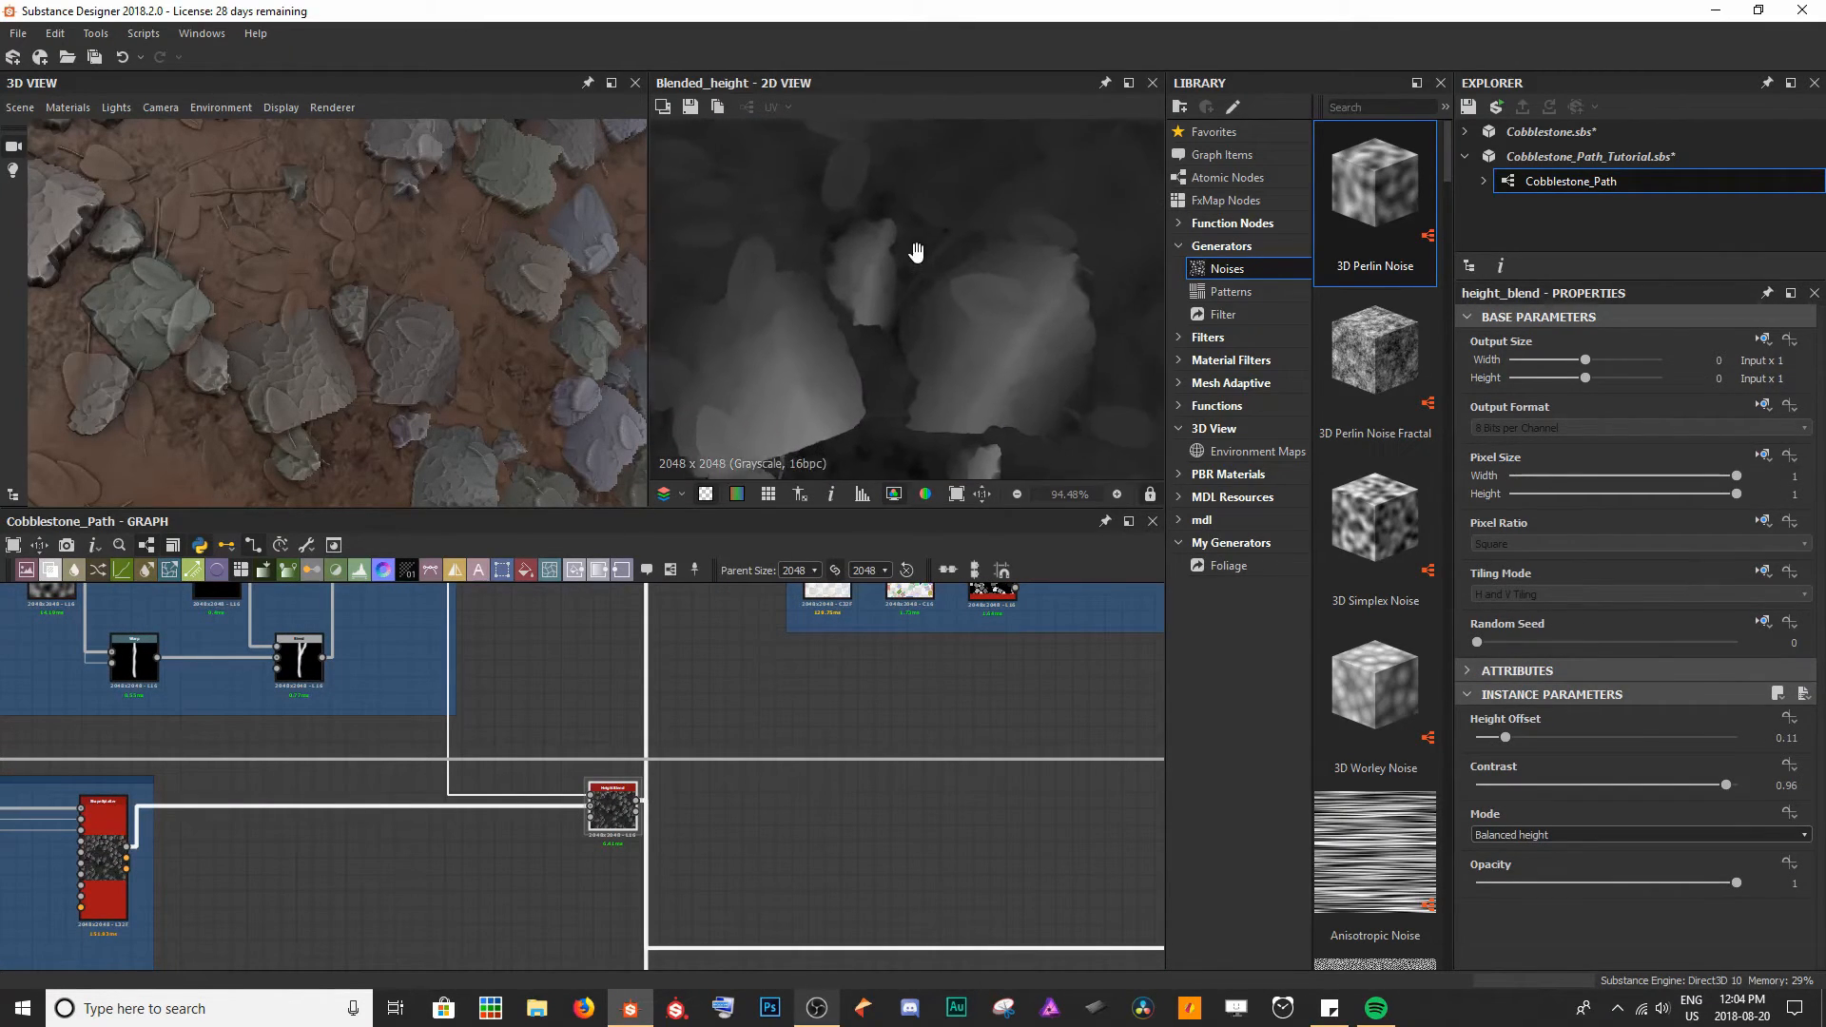
pyautogui.moveTo(917, 245); pyautogui.dragTo(850, 327, button='middle')
pyautogui.scroll(3, 648, 763)
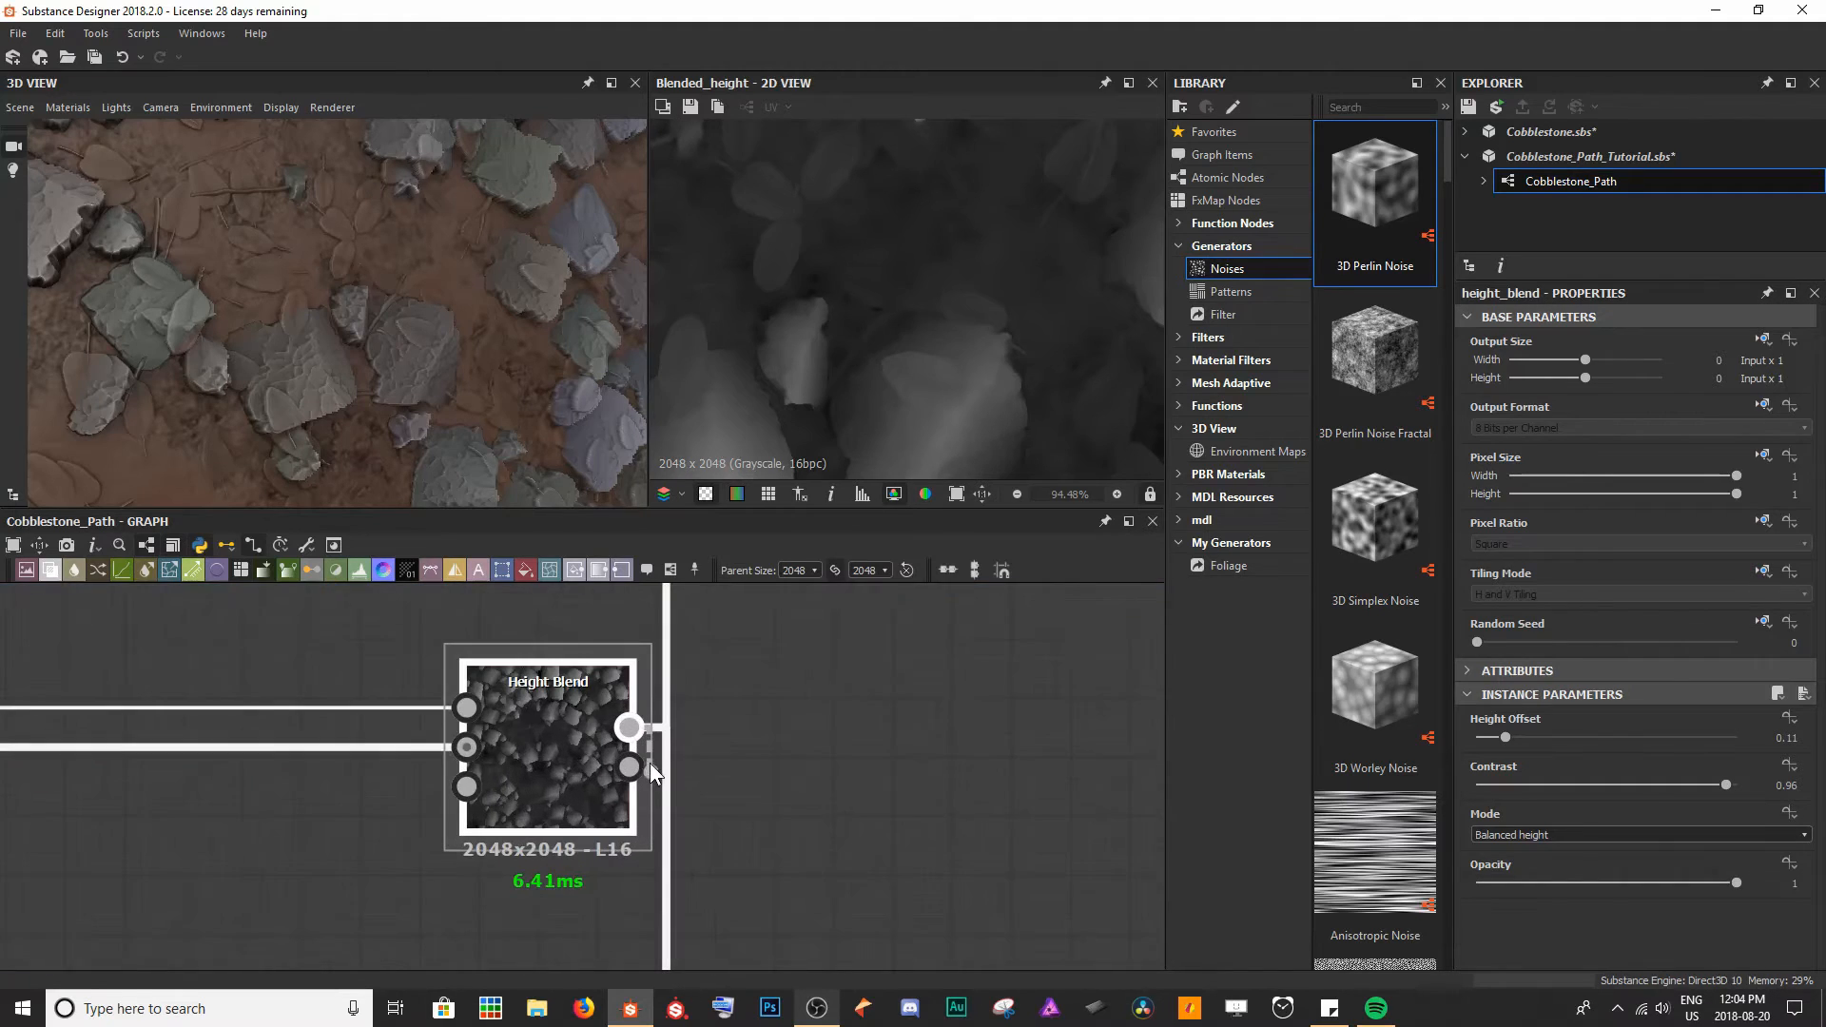
# - Connect the Height Blend's Blended Height output to the Foreground input of the newest Blend
pyautogui.moveTo(630, 727); pyautogui.dragTo(505, 736)
pyautogui.scroll(-3, 666, 732)
pyautogui.scroll(-2, 476, 779)
pyautogui.scroll(-3, 666, 751)
pyautogui.scroll(5, 570, 732)
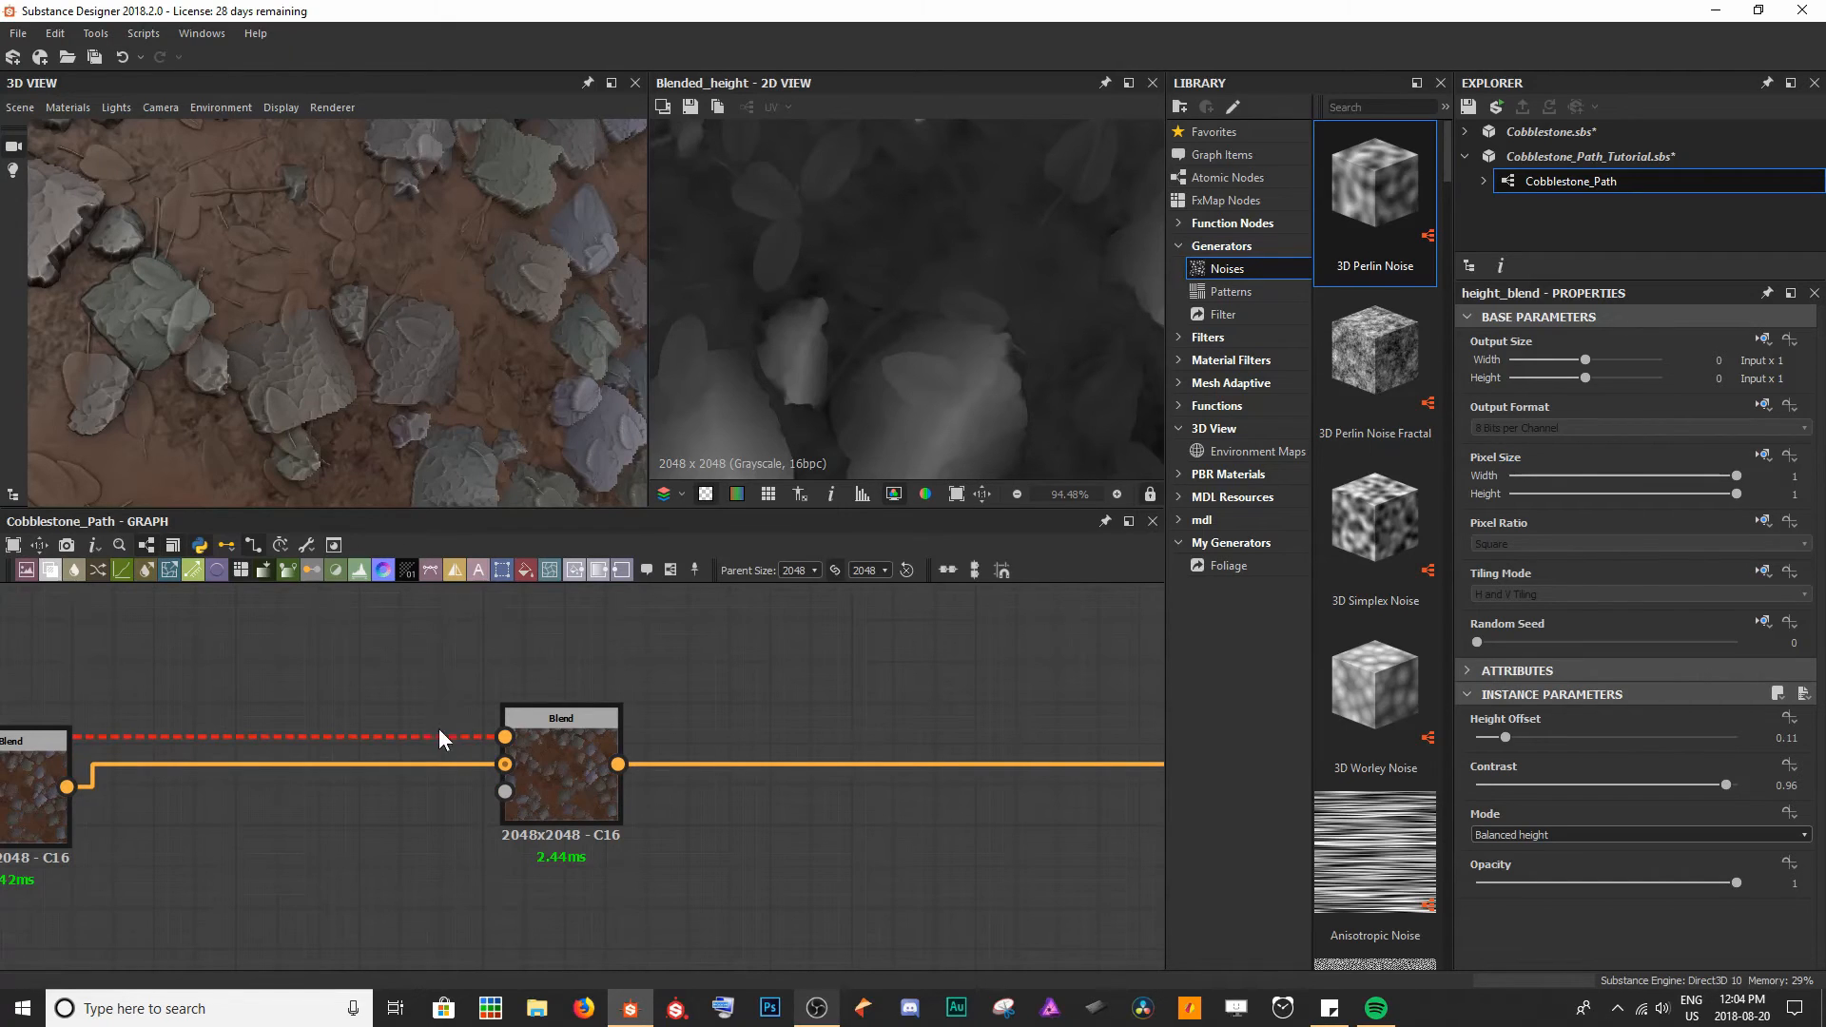
pyautogui.scroll(-2, 517, 716)
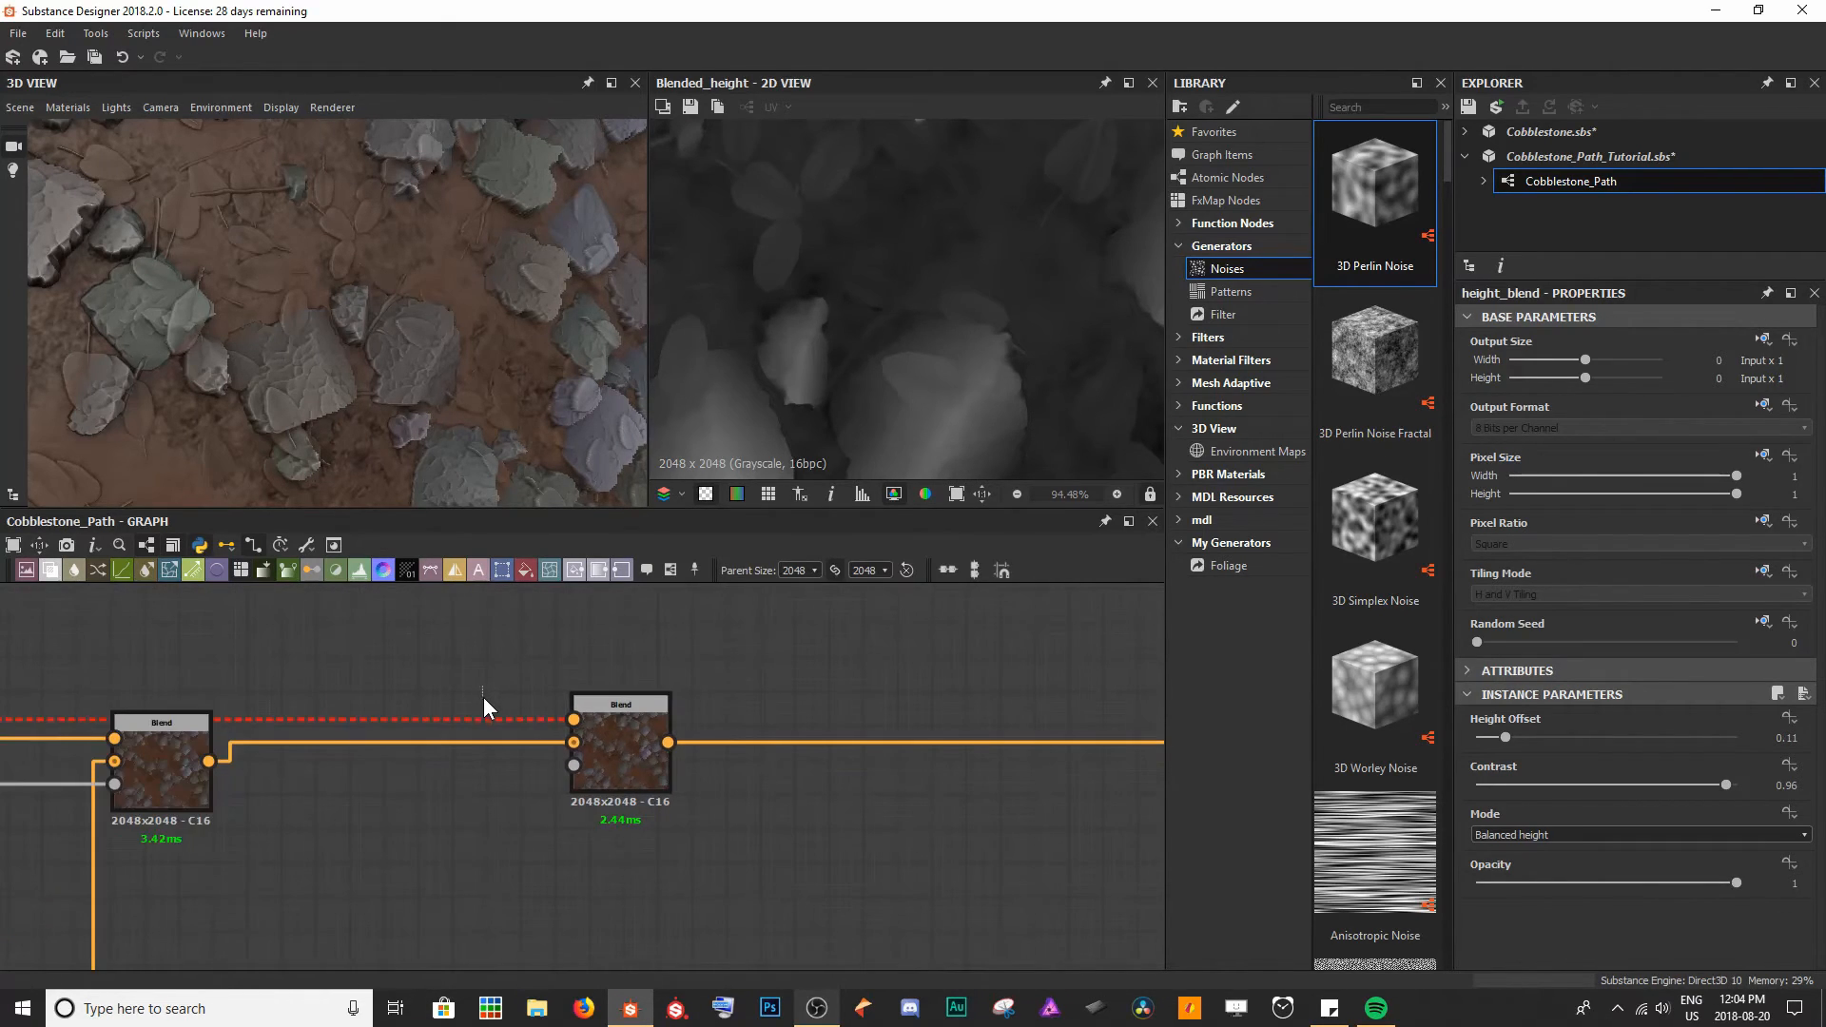
# - Insert a Gradient Map on the link from the Height Blend to the newest Blend and place it above the stone-and-ground Blend
pyautogui.press('space')
pyautogui.write('gra')
pyautogui.press('Return')
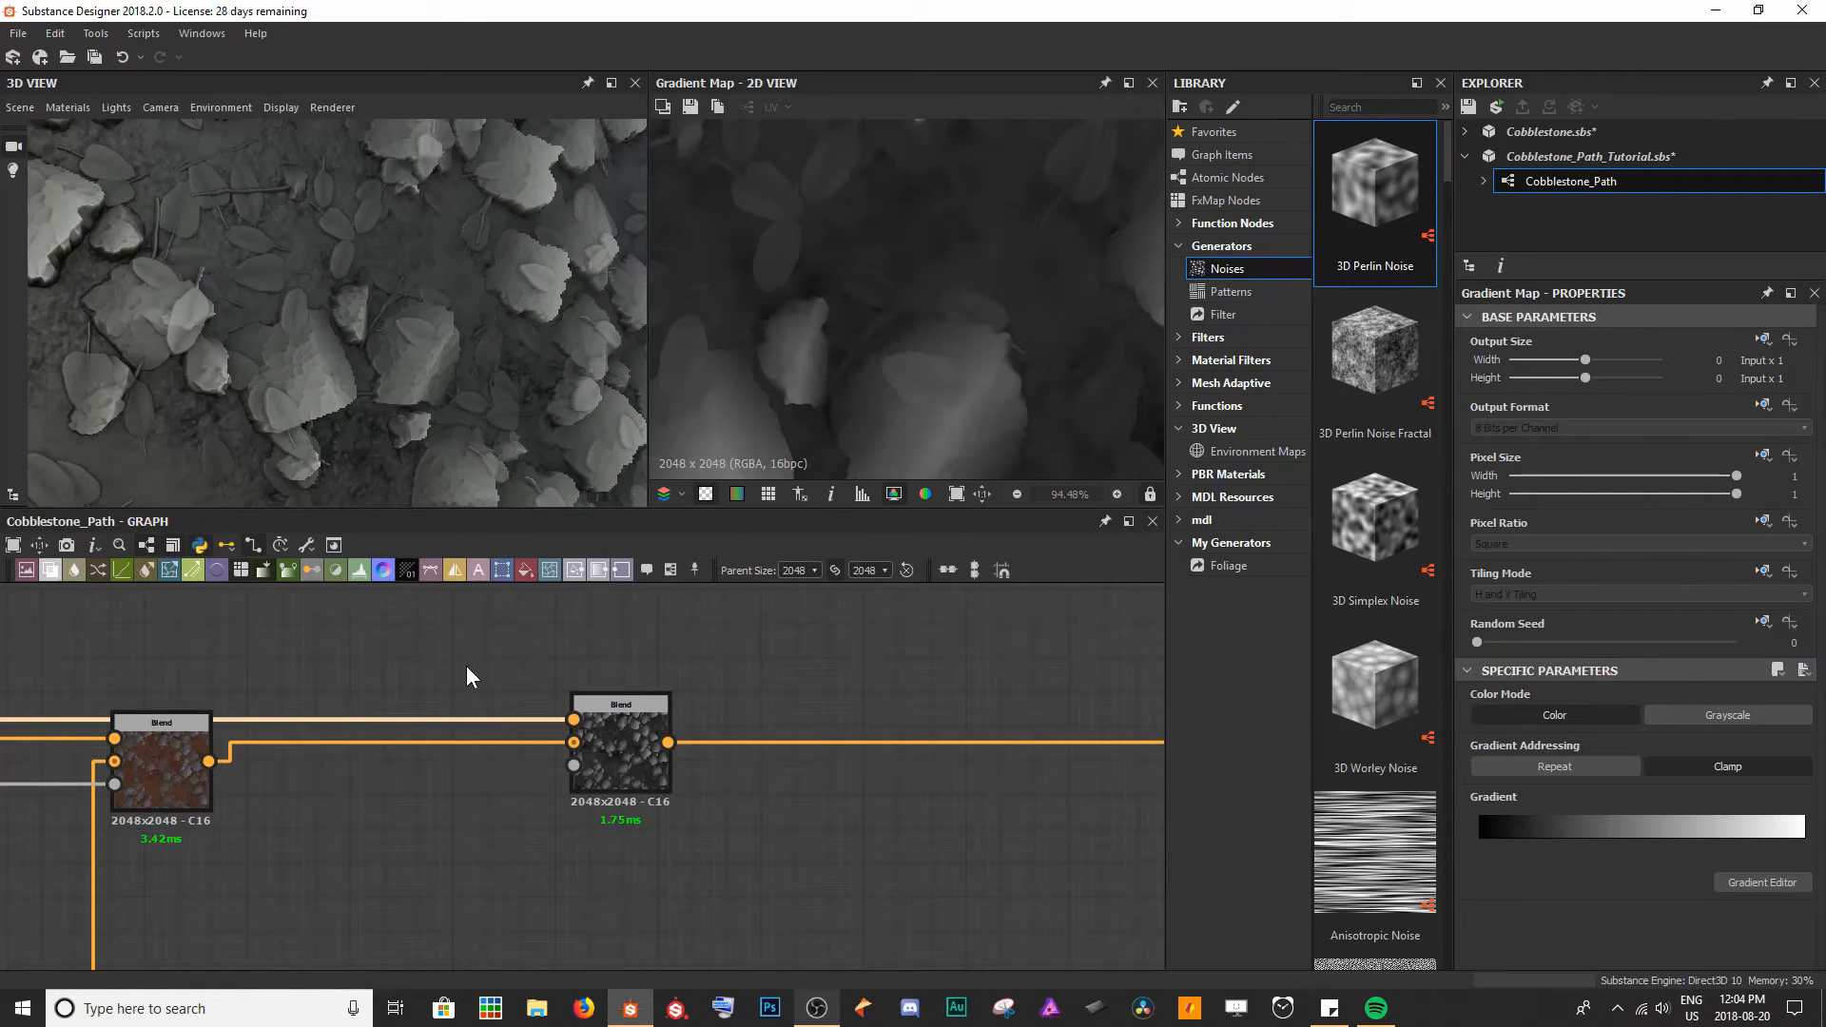
pyautogui.press('f')
pyautogui.scroll(-4, 463, 671)
pyautogui.scroll(-8, 441, 705)
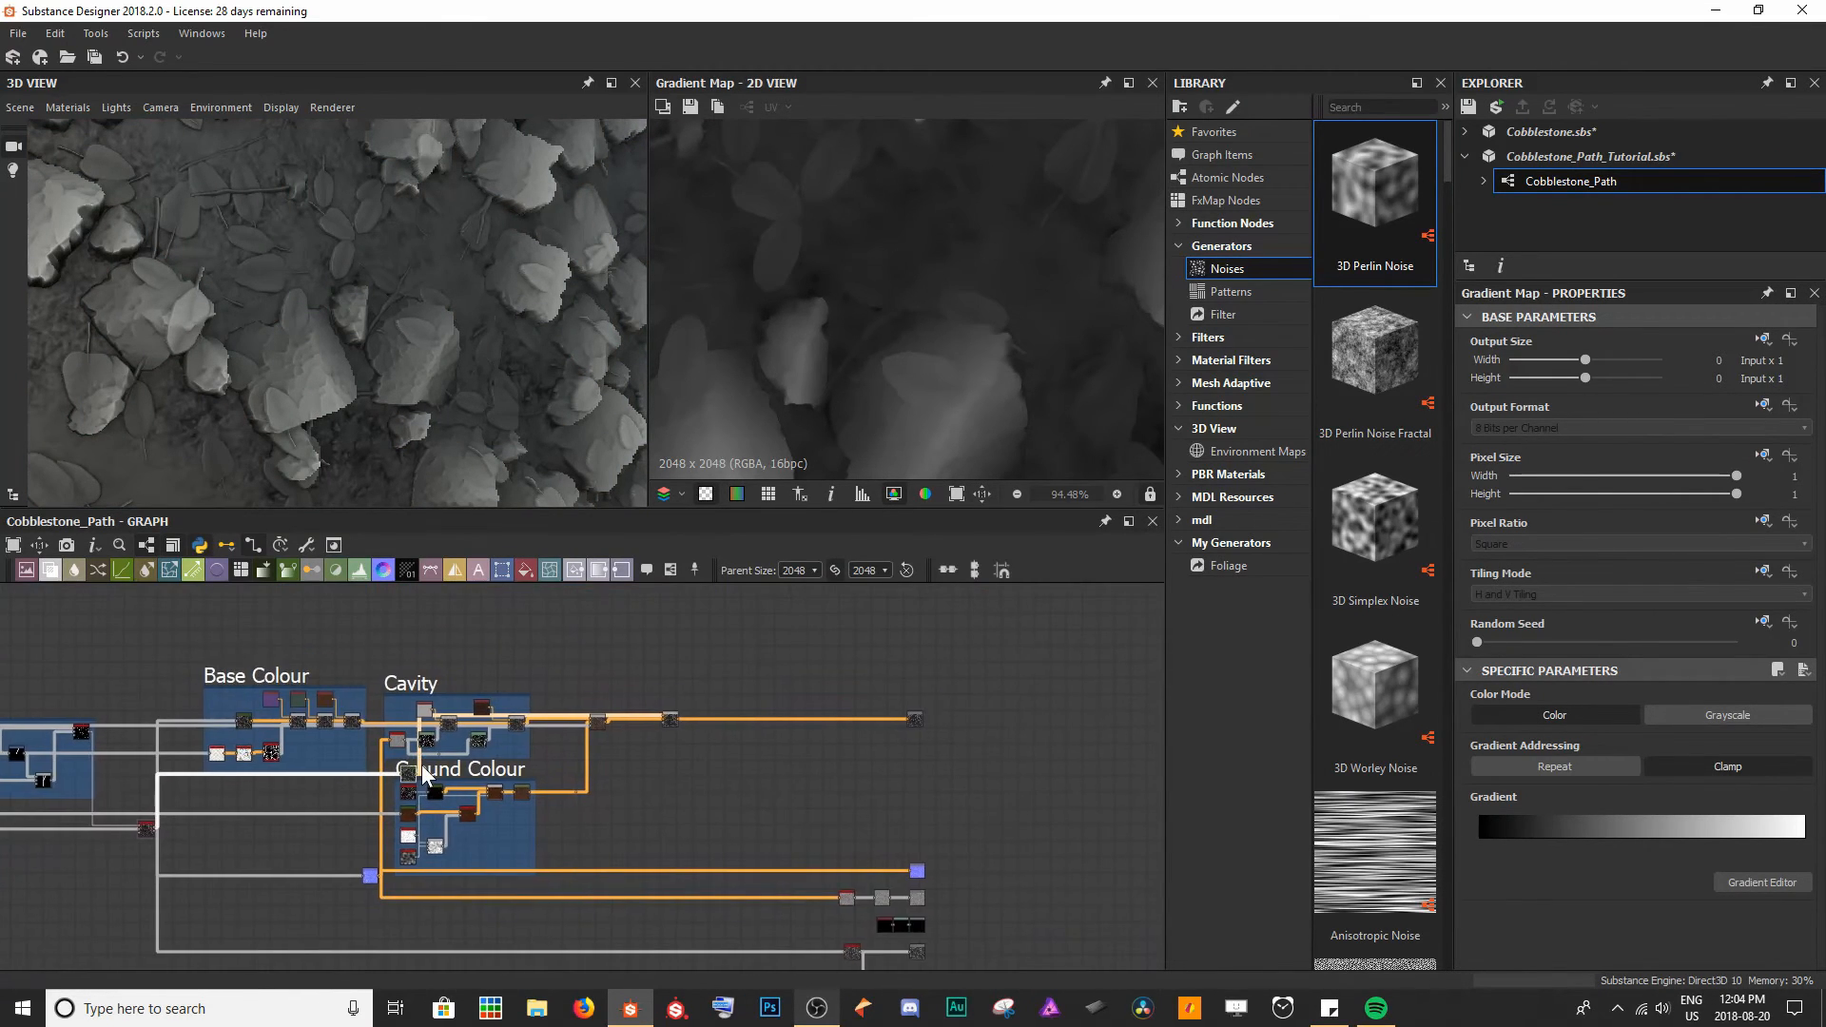
pyautogui.moveTo(956, 612); pyautogui.dragTo(964, 614)
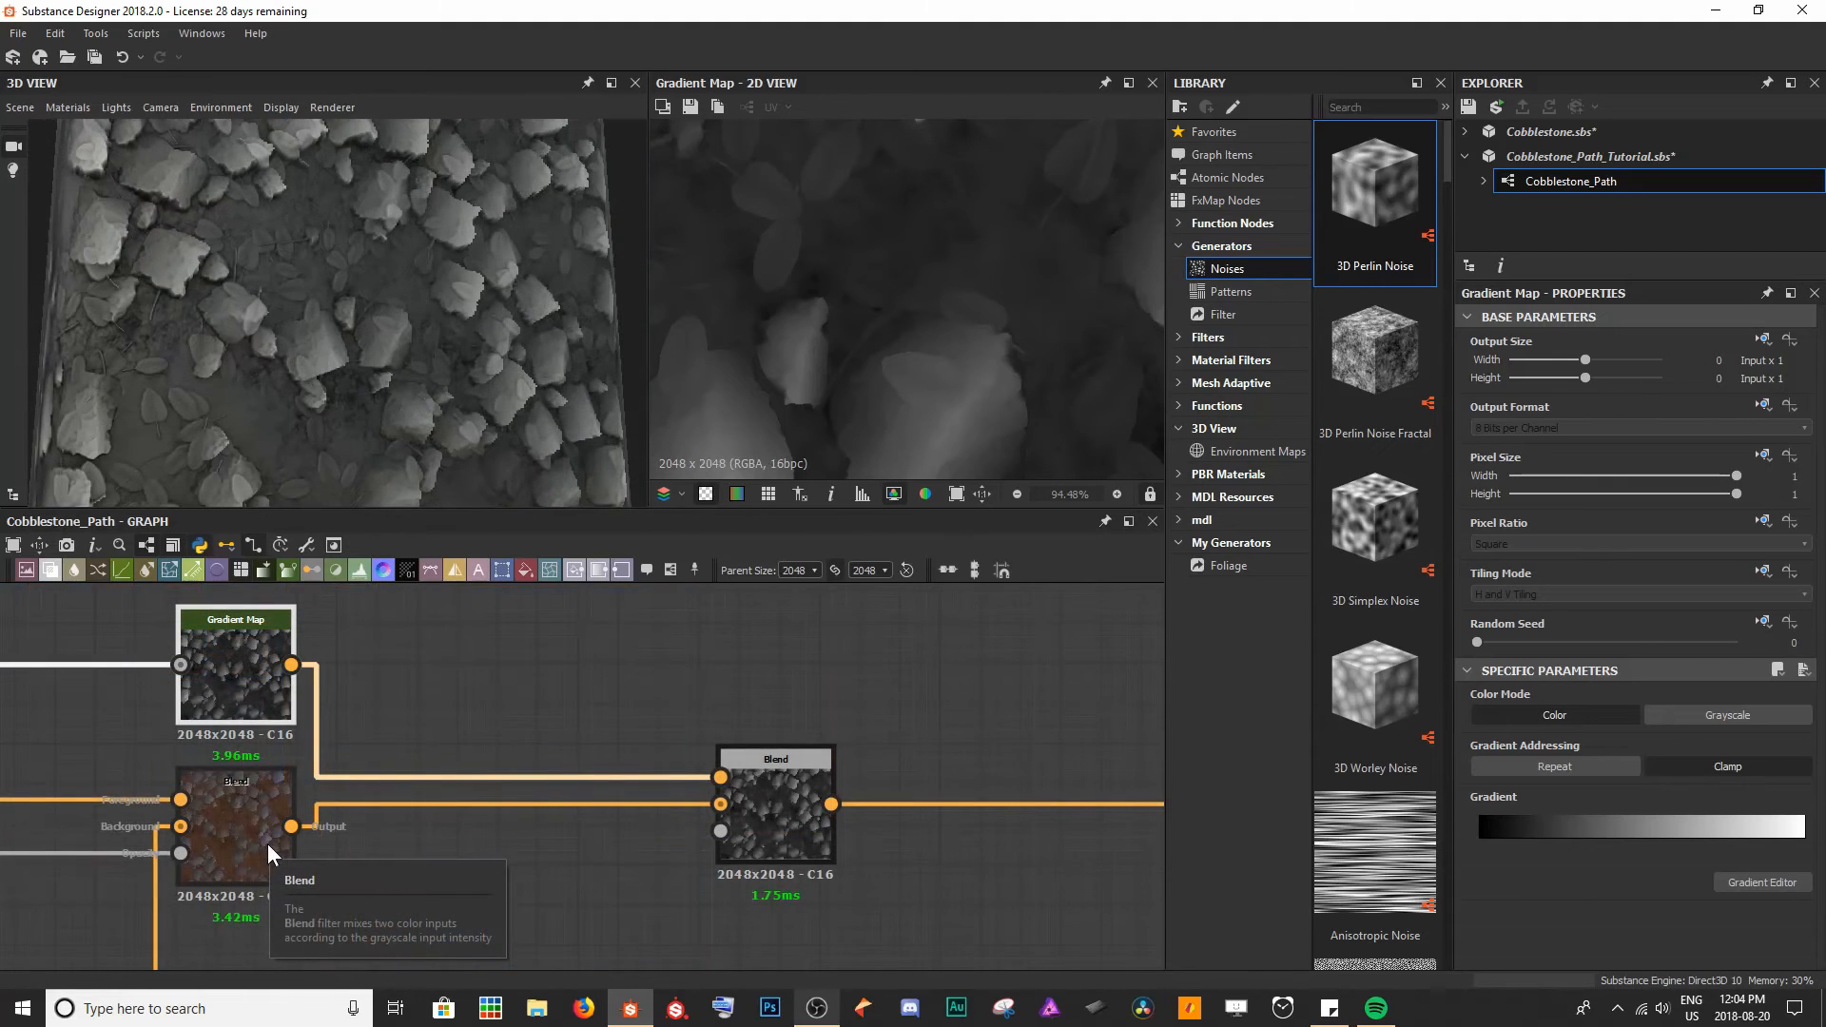
# - Examine the greyscale result on the 3D model and preview the Height Blend's Height Mask output in 2D
pyautogui.scroll(5, 397, 219)
pyautogui.moveTo(213, 245); pyautogui.dragTo(339, 245, button='middle')
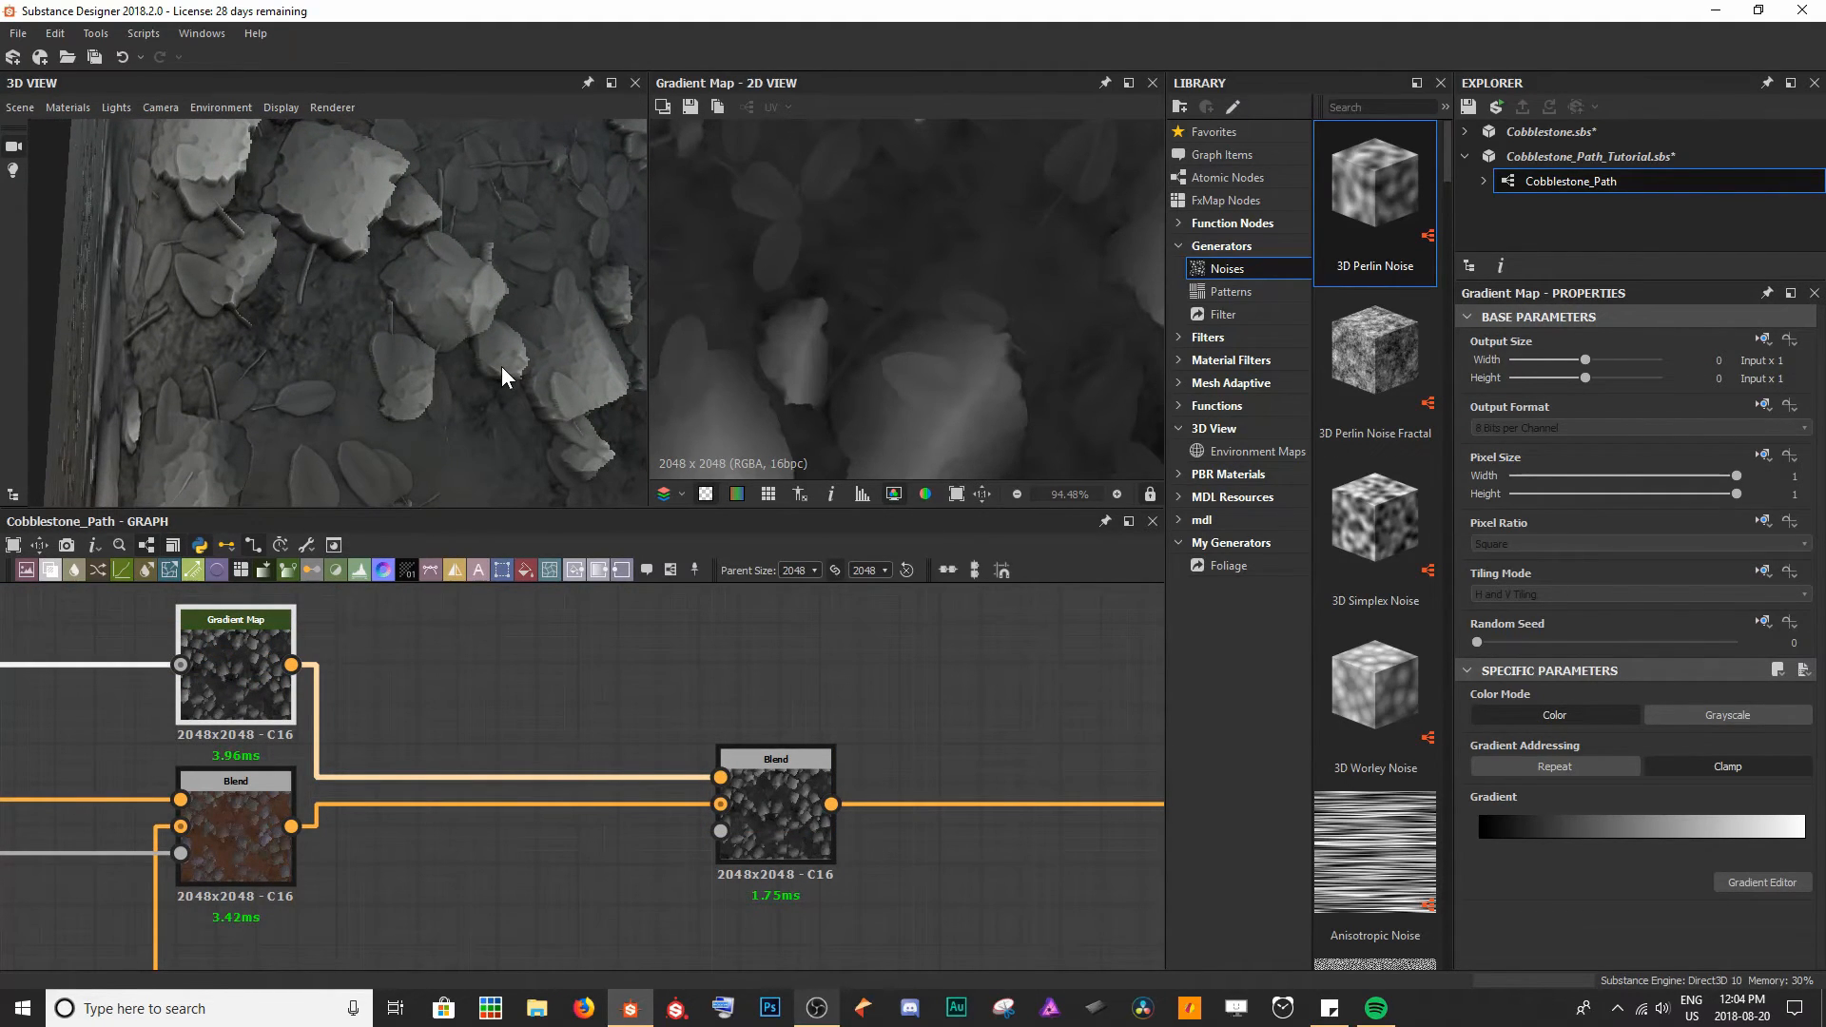
pyautogui.scroll(-5, 375, 858)
pyautogui.moveTo(316, 903); pyautogui.dragTo(717, 660, button='middle')
pyautogui.moveTo(173, 814); pyautogui.dragTo(761, 577, button='middle')
pyautogui.moveTo(281, 670); pyautogui.dragTo(373, 748, button='middle')
pyautogui.scroll(5, 314, 680)
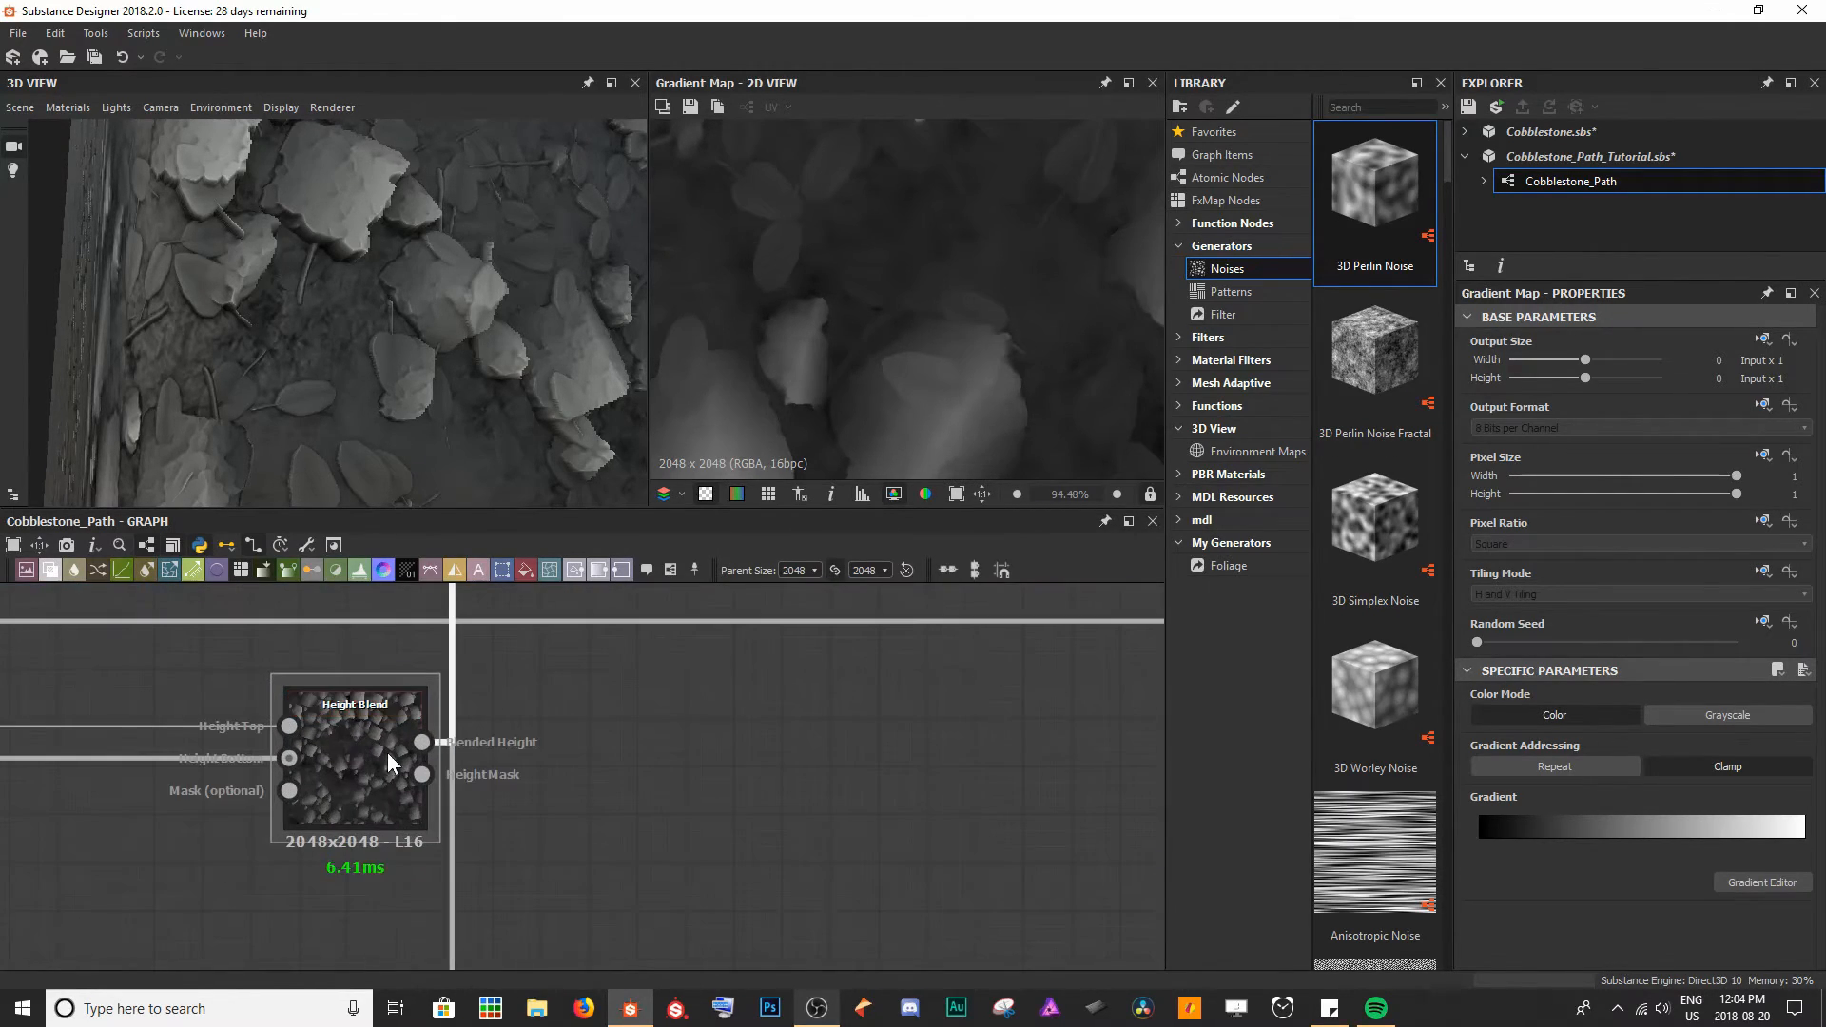
pyautogui.doubleClick(423, 776)
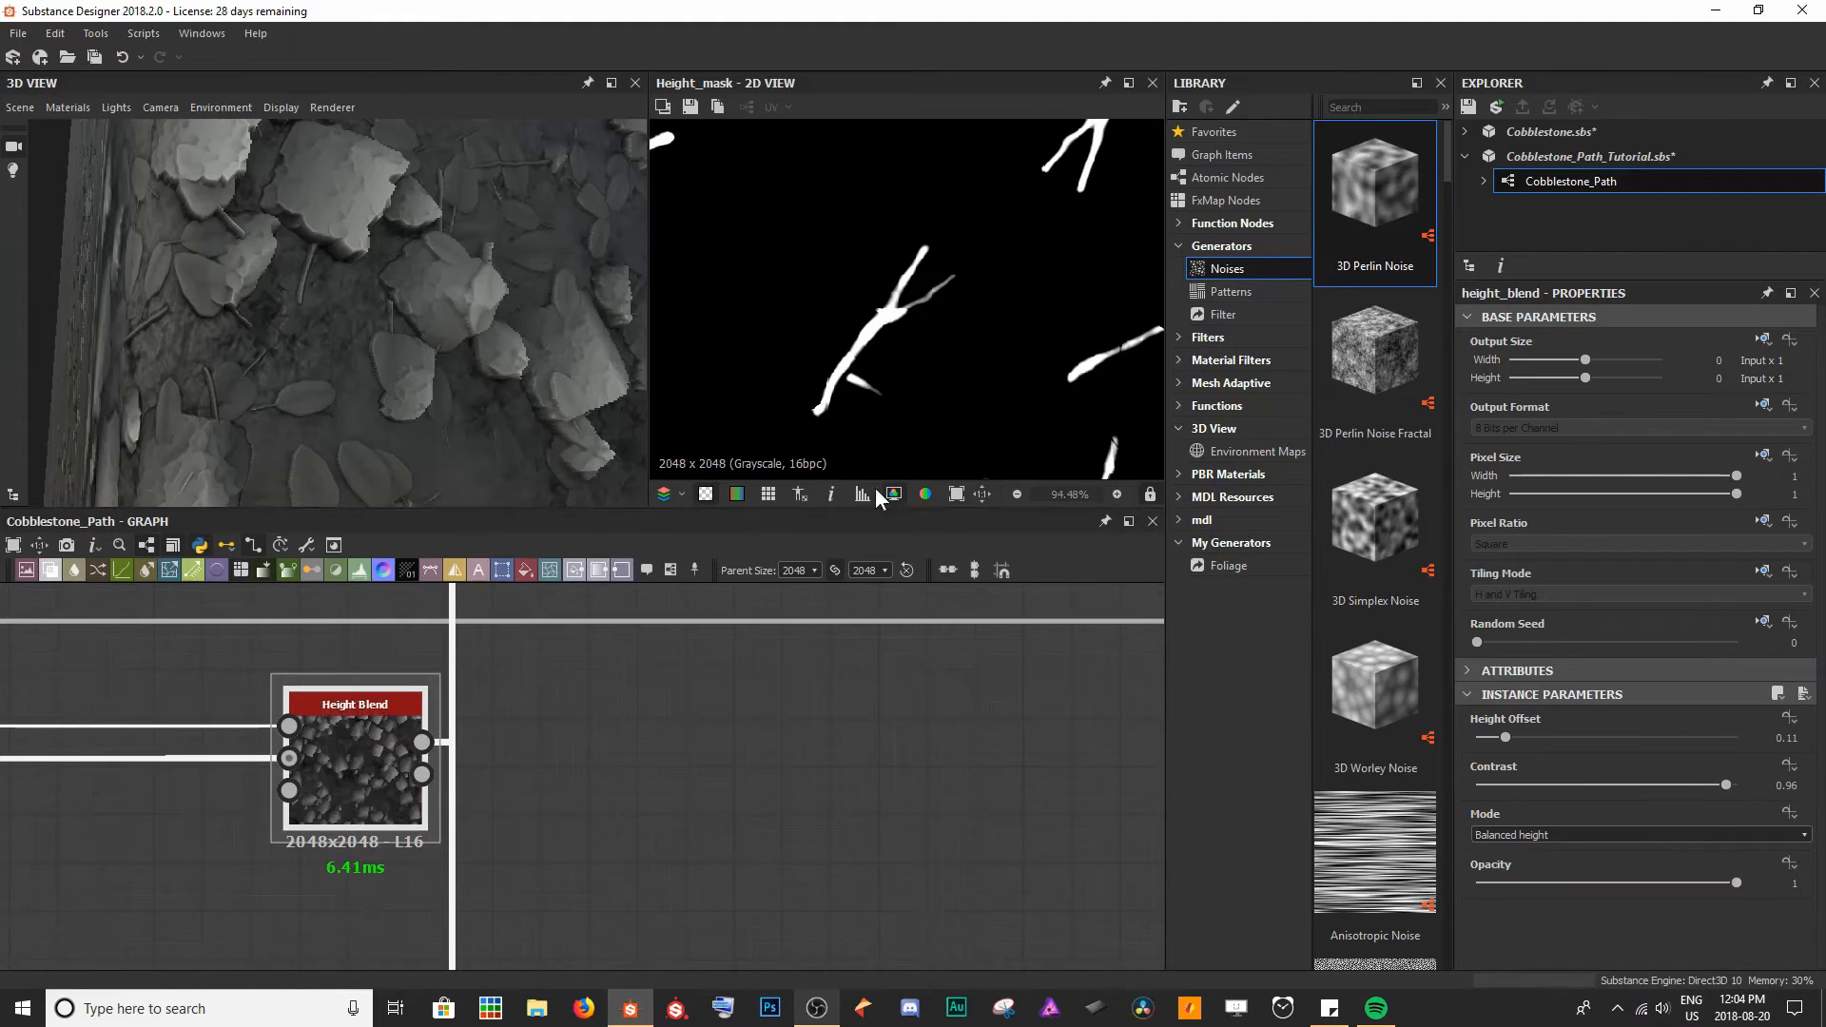
pyautogui.scroll(-5, 965, 295)
pyautogui.moveTo(956, 311); pyautogui.dragTo(882, 298, button='middle')
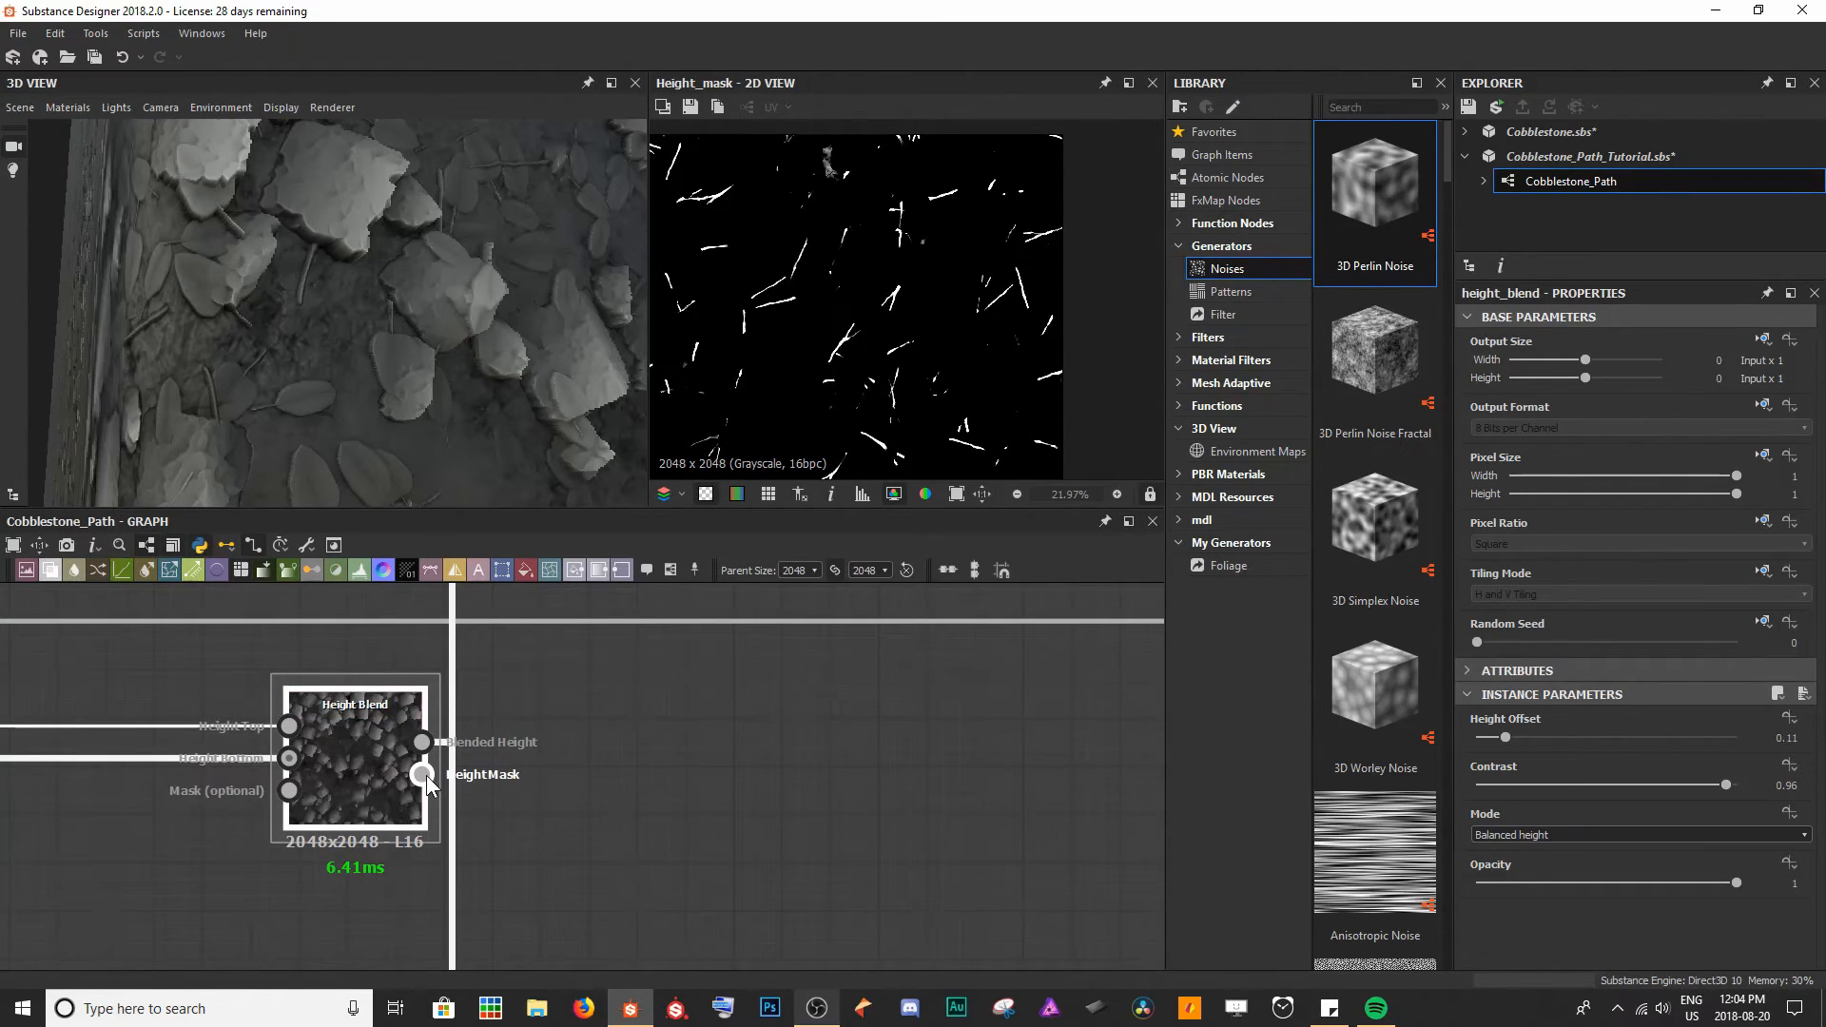
# - Connect the Height Blend's Height Mask output to the newest Blend's Opacity input
pyautogui.moveTo(423, 776); pyautogui.dragTo(689, 706)
pyautogui.scroll(-5, 872, 767)
pyautogui.moveTo(818, 692); pyautogui.dragTo(689, 706, button='middle')
pyautogui.moveTo(688, 706); pyautogui.dragTo(348, 767)
pyautogui.moveTo(689, 706); pyautogui.dragTo(348, 766, button='middle')
pyautogui.moveTo(348, 767); pyautogui.dragTo(475, 797)
pyautogui.scroll(6, 437, 764)
pyautogui.scroll(6, 438, 780)
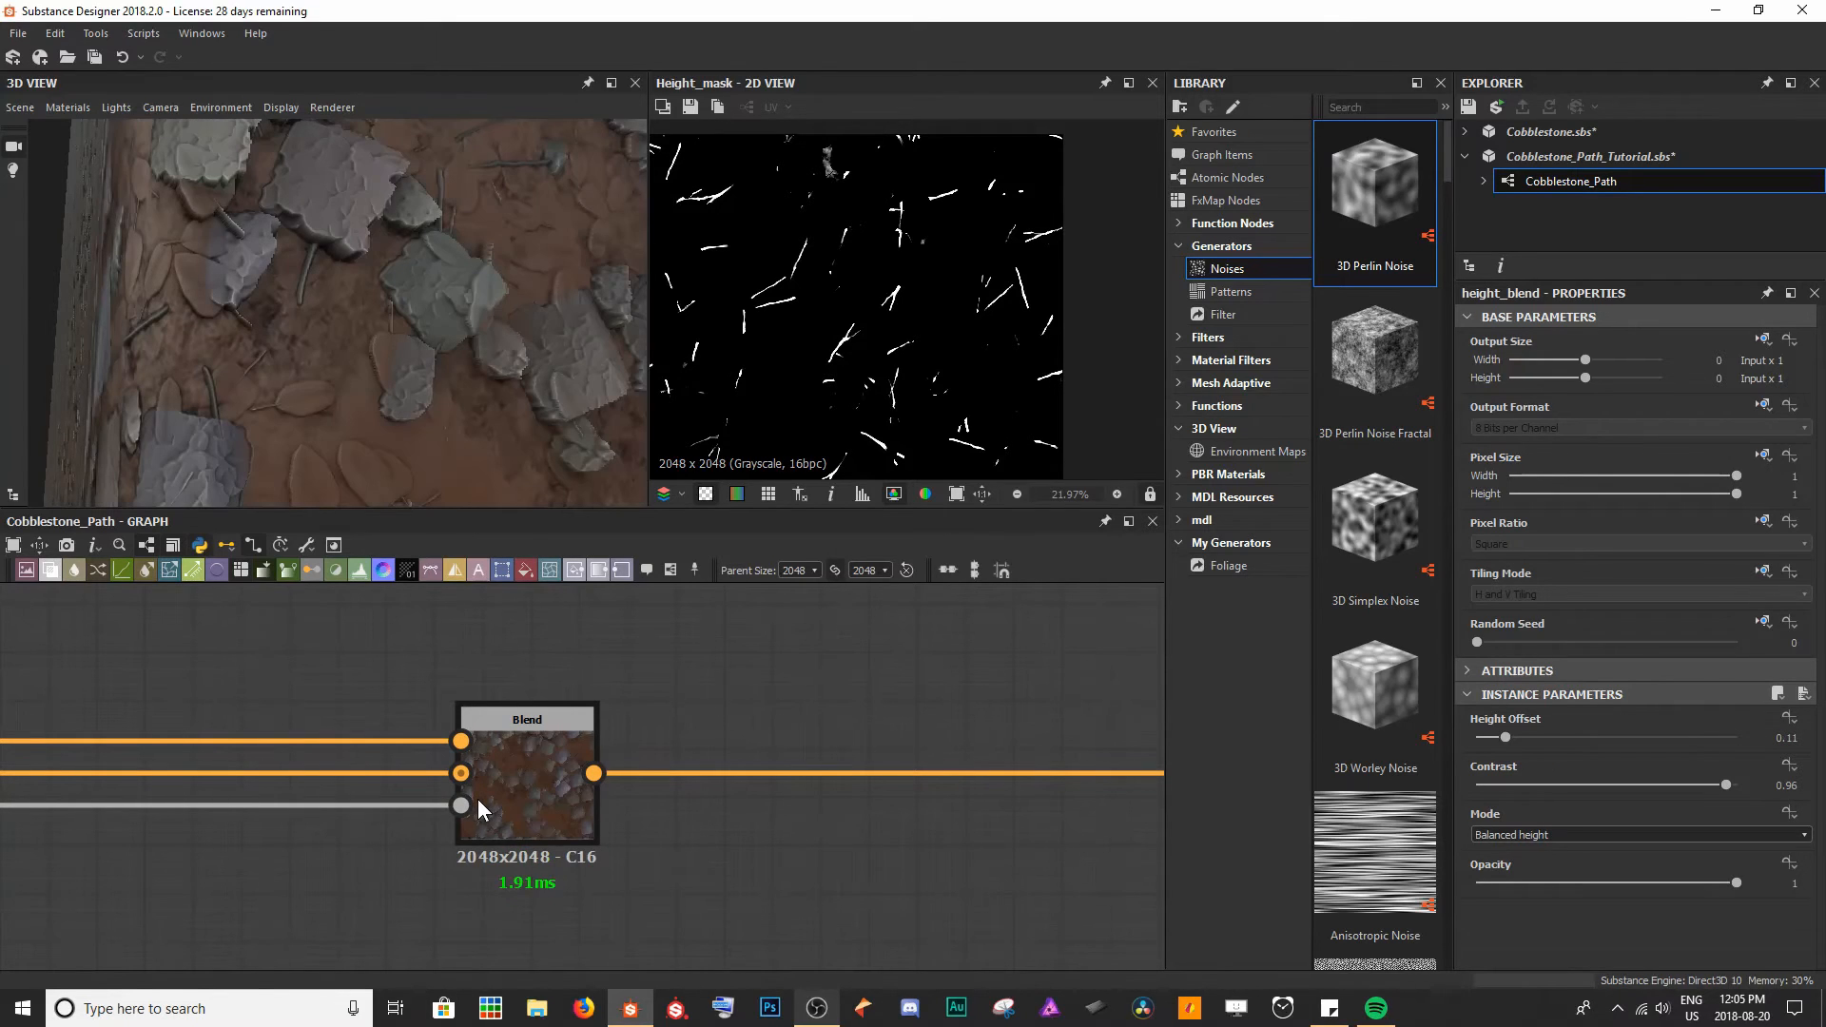
# - Inspect the masked twigs of the newest Blend in the 2D preview and on the 3D model
pyautogui.doubleClick(521, 790)
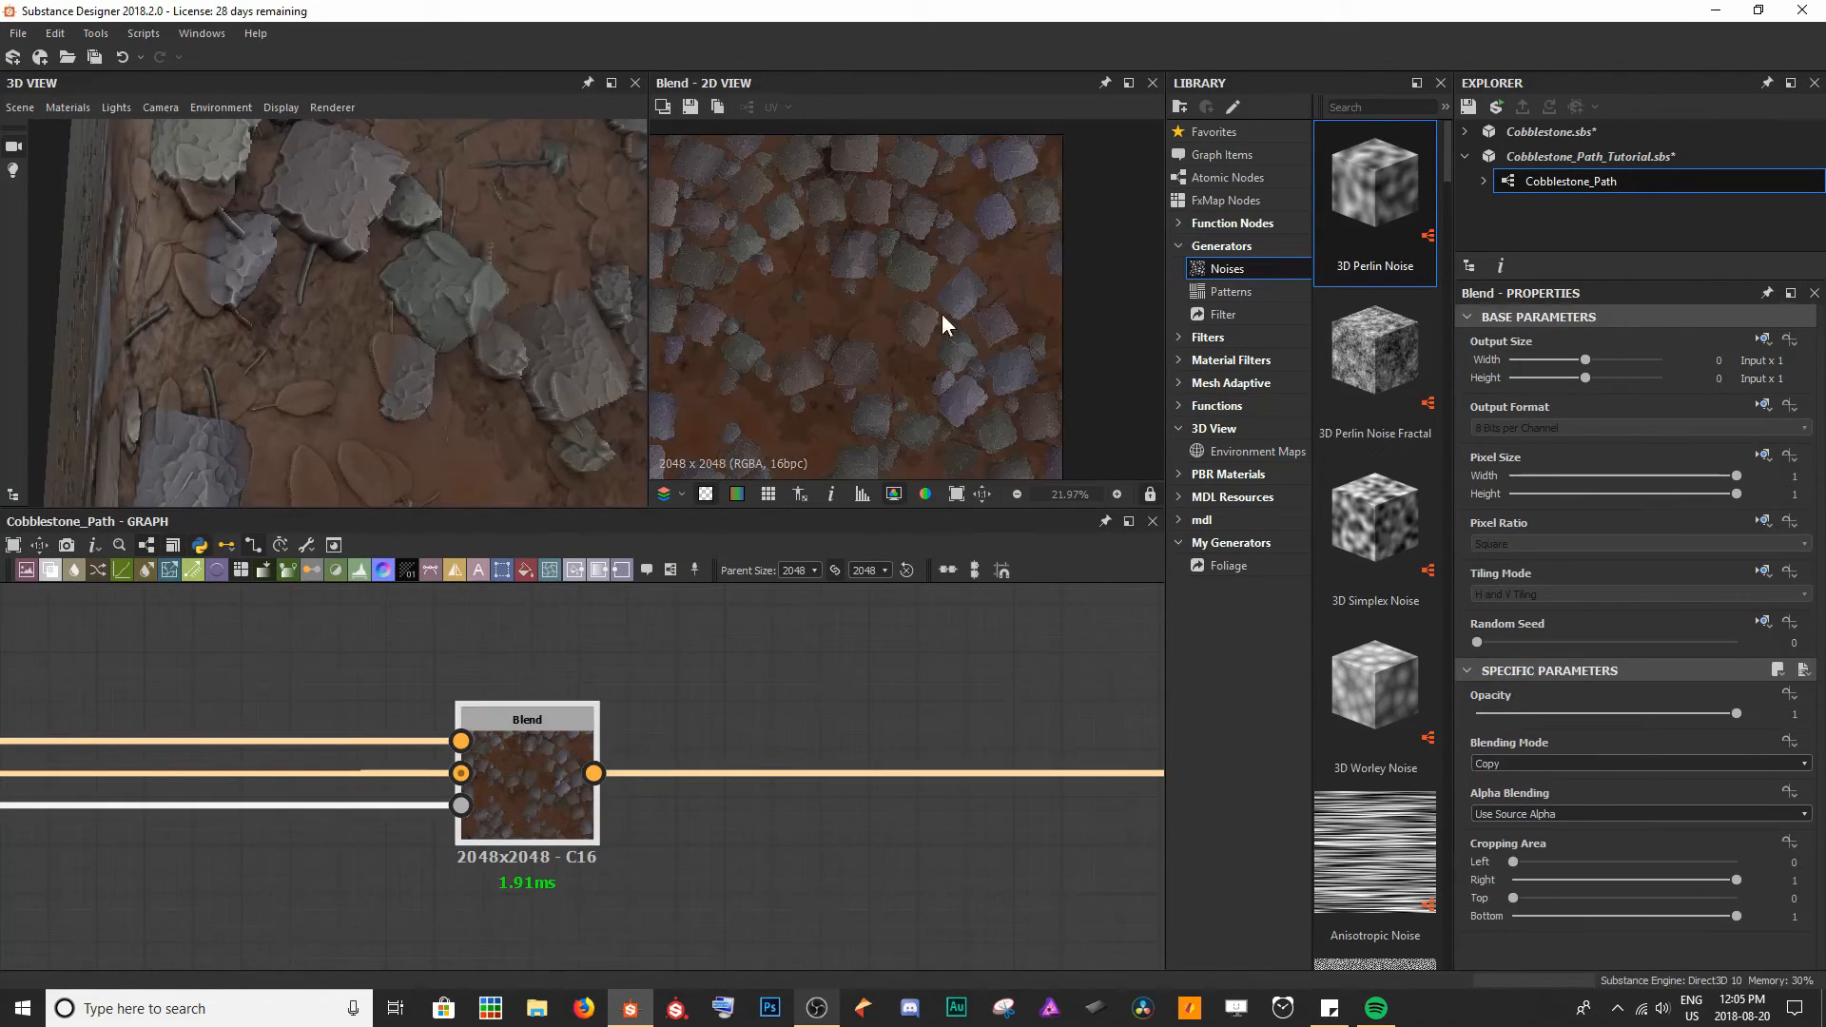
pyautogui.scroll(3, 785, 388)
pyautogui.scroll(2, 786, 388)
pyautogui.moveTo(787, 358); pyautogui.dragTo(1014, 431, button='middle')
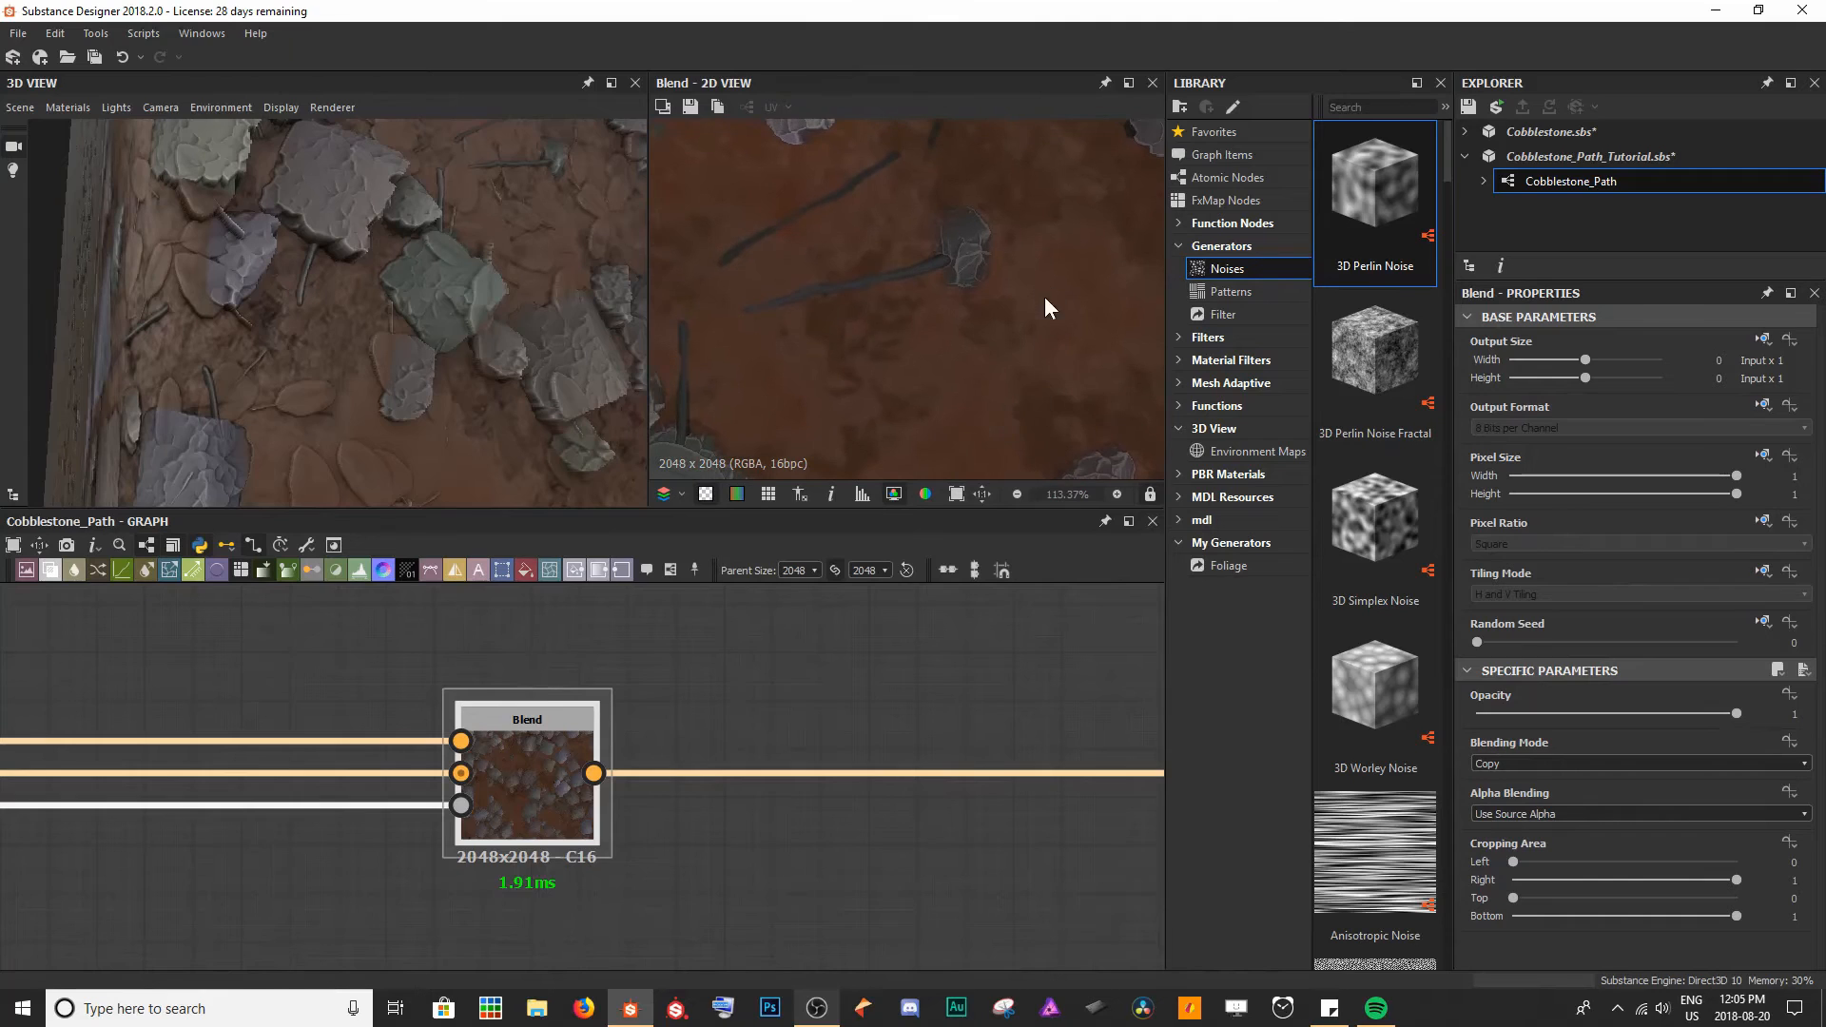
pyautogui.moveTo(510, 309); pyautogui.dragTo(254, 433, button='middle')
# - Recolour the white end of the twigs' Gradient Map to a light, muted brown
pyautogui.moveTo(345, 693); pyautogui.dragTo(575, 749, button='middle')
pyautogui.scroll(-4, 575, 749)
pyautogui.scroll(5, 390, 700)
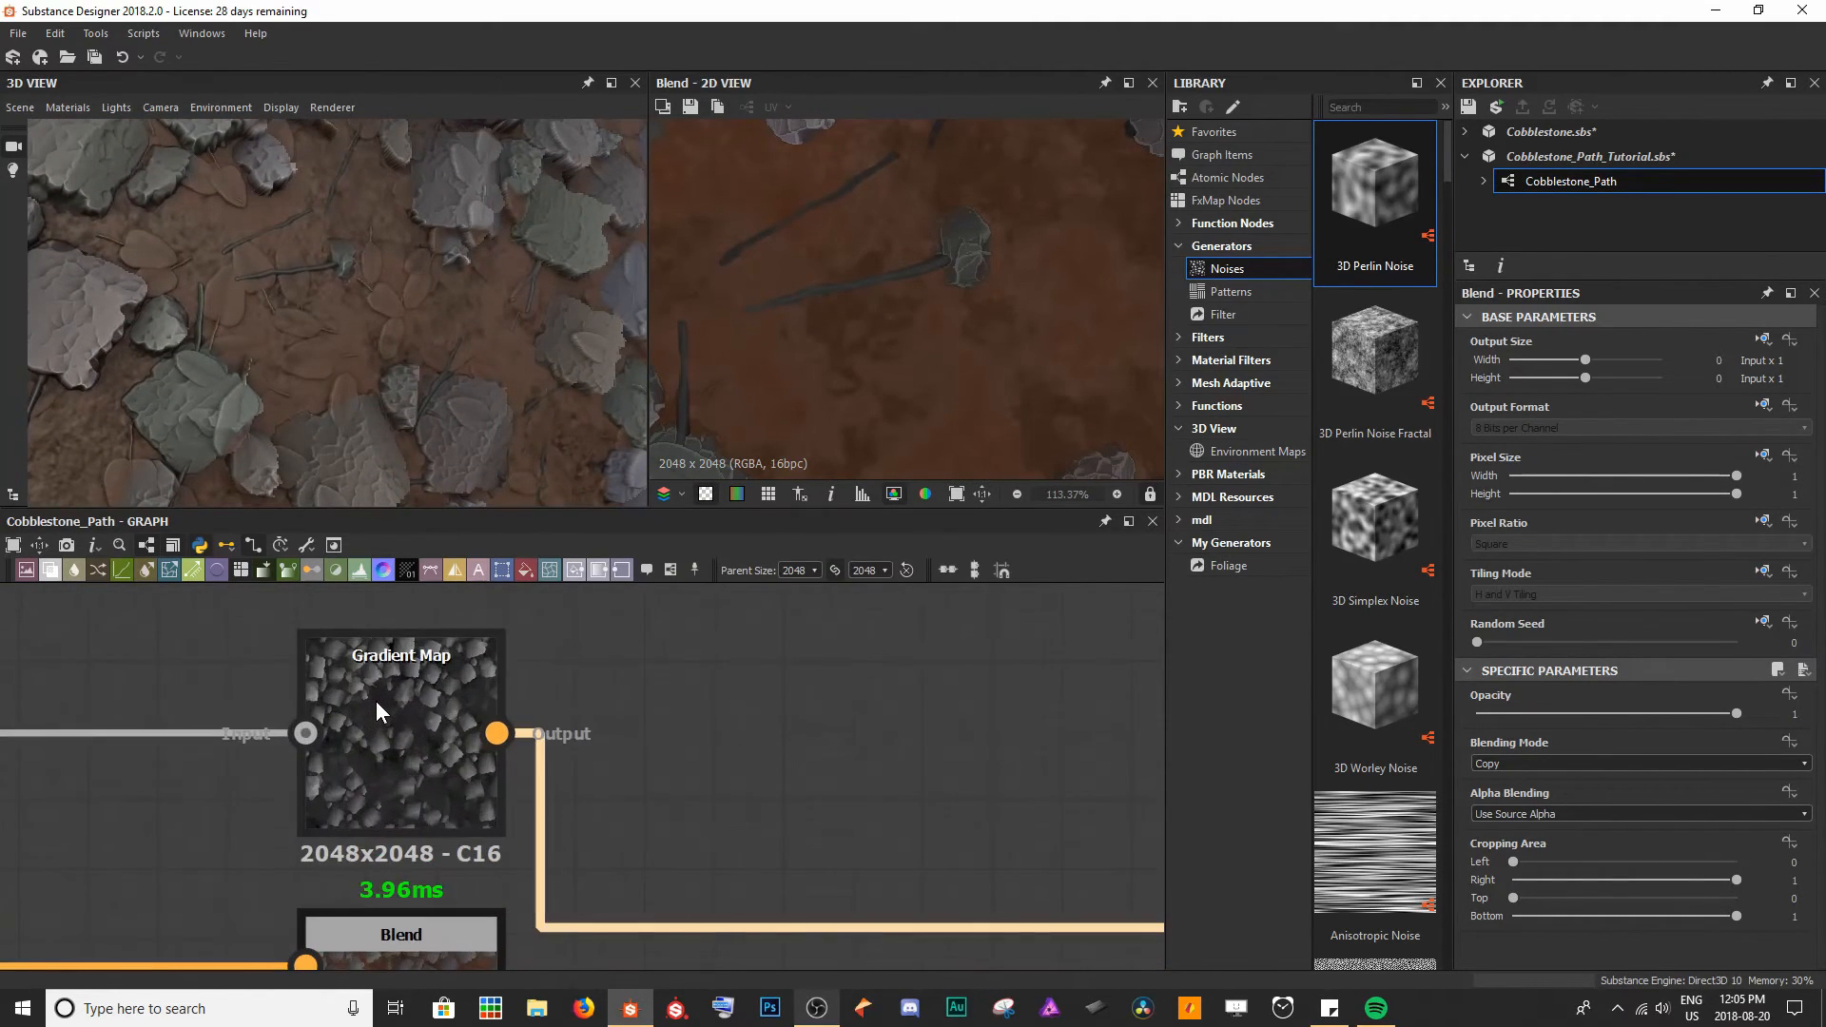
pyautogui.doubleClick(375, 700)
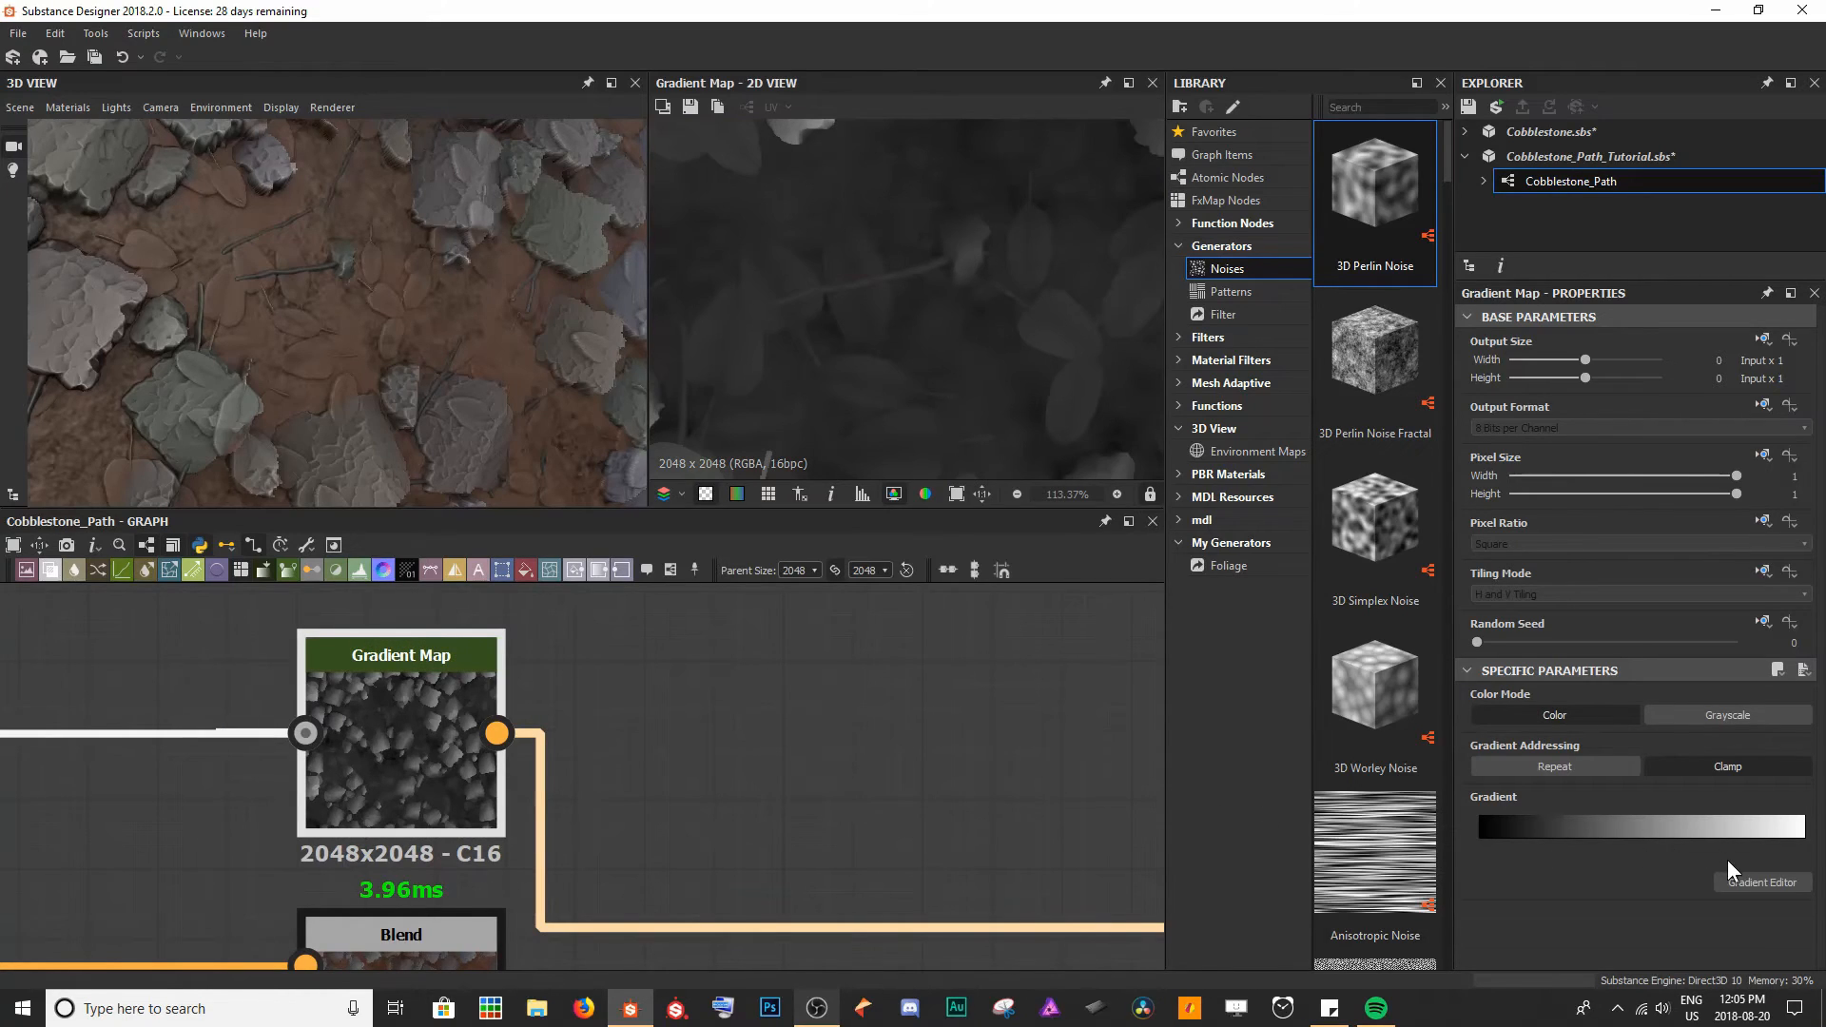
pyautogui.click(1737, 886)
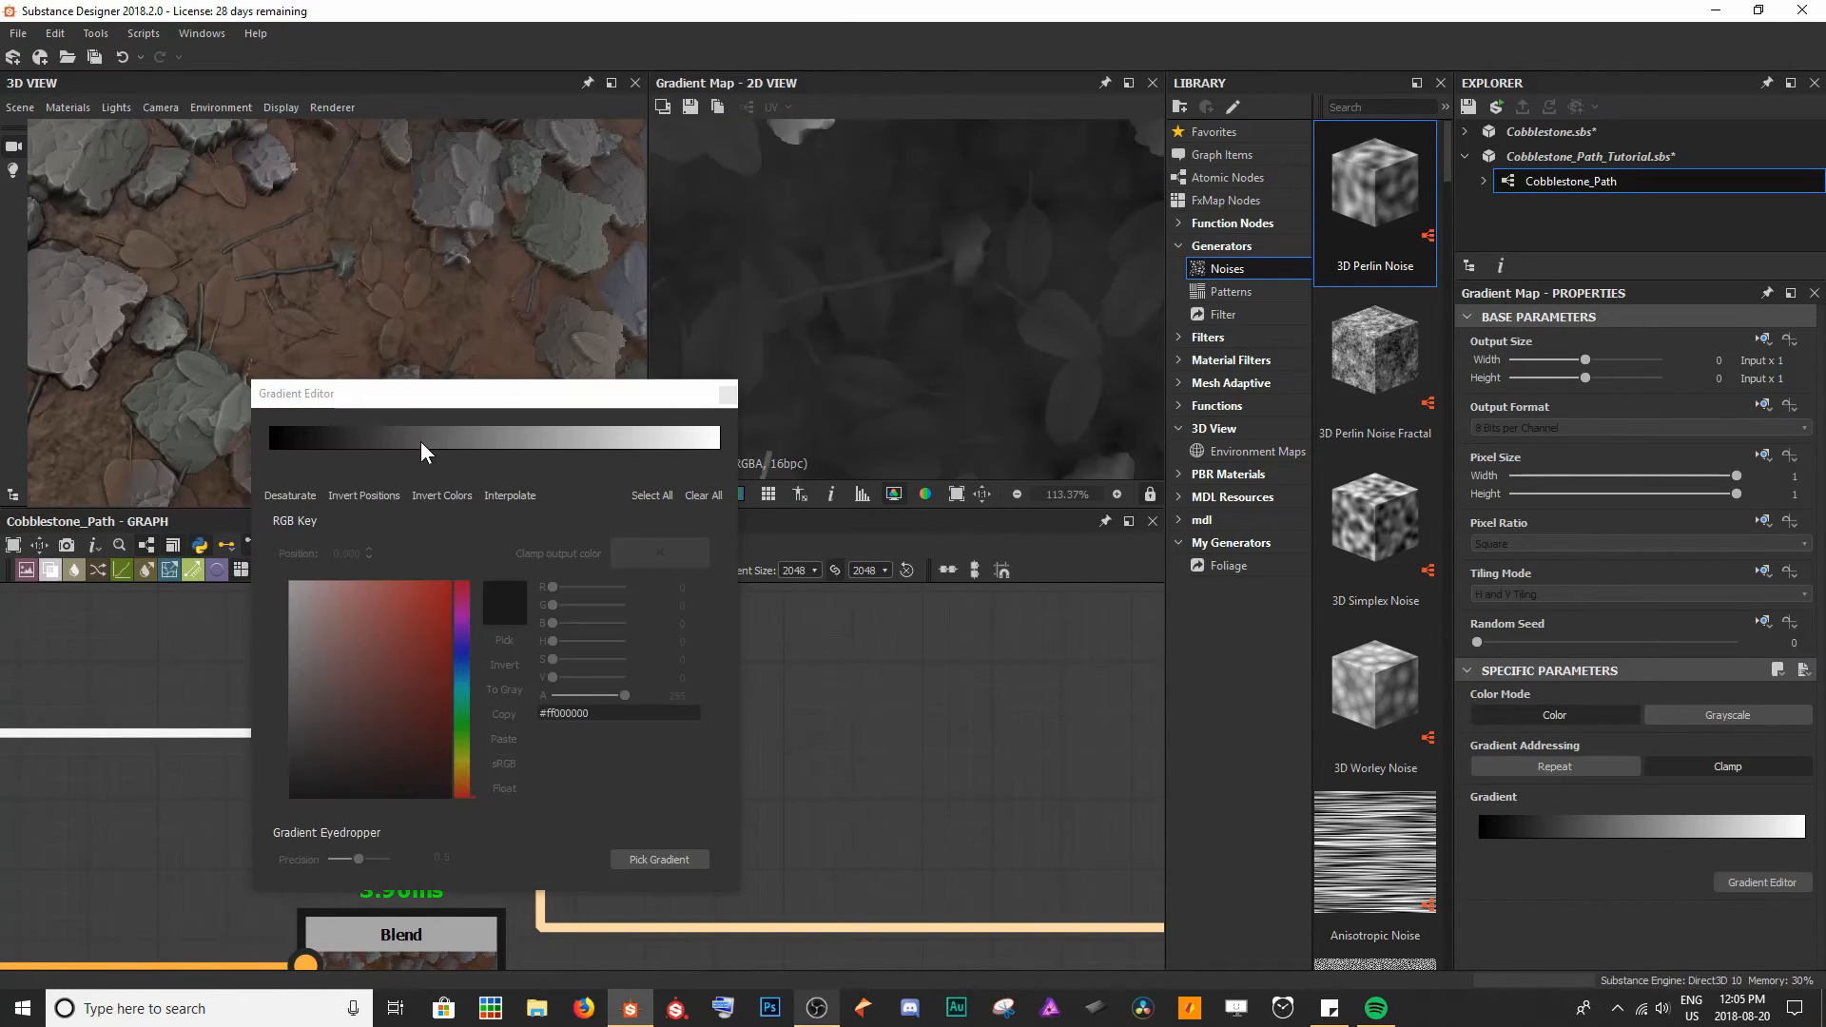
pyautogui.click(721, 459)
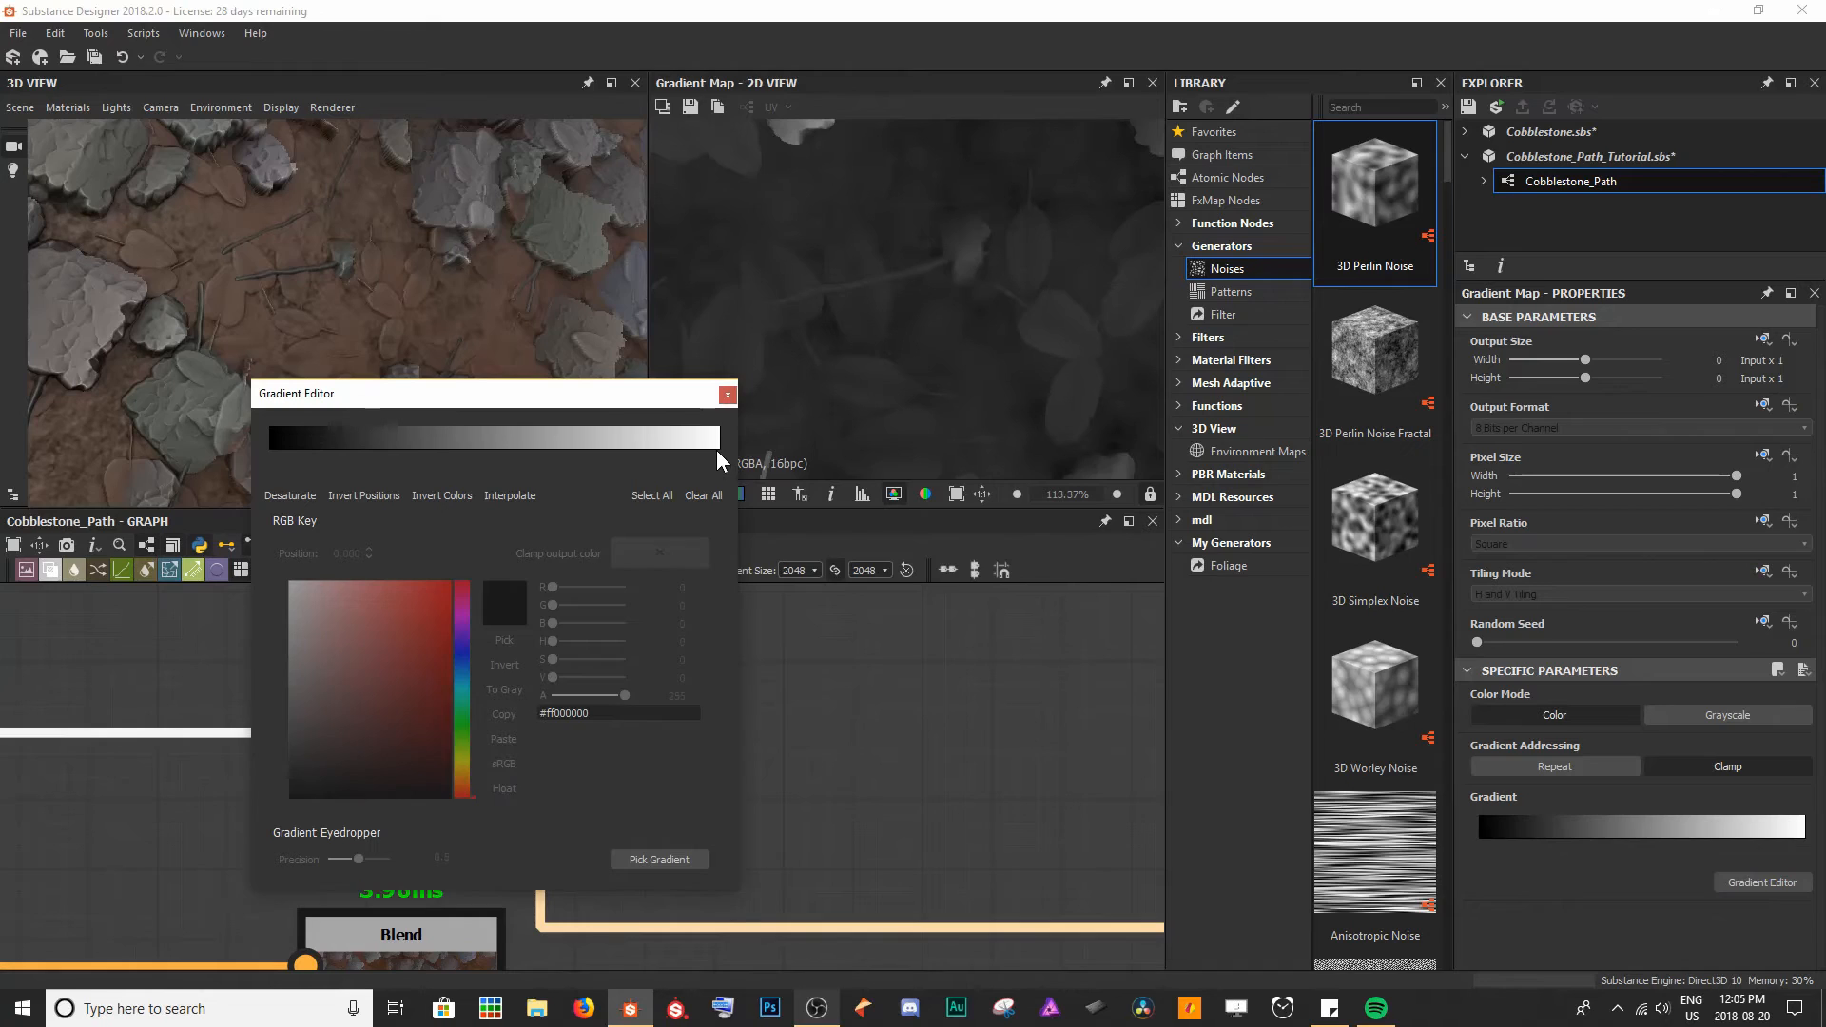
pyautogui.click(720, 448)
pyautogui.click(421, 738)
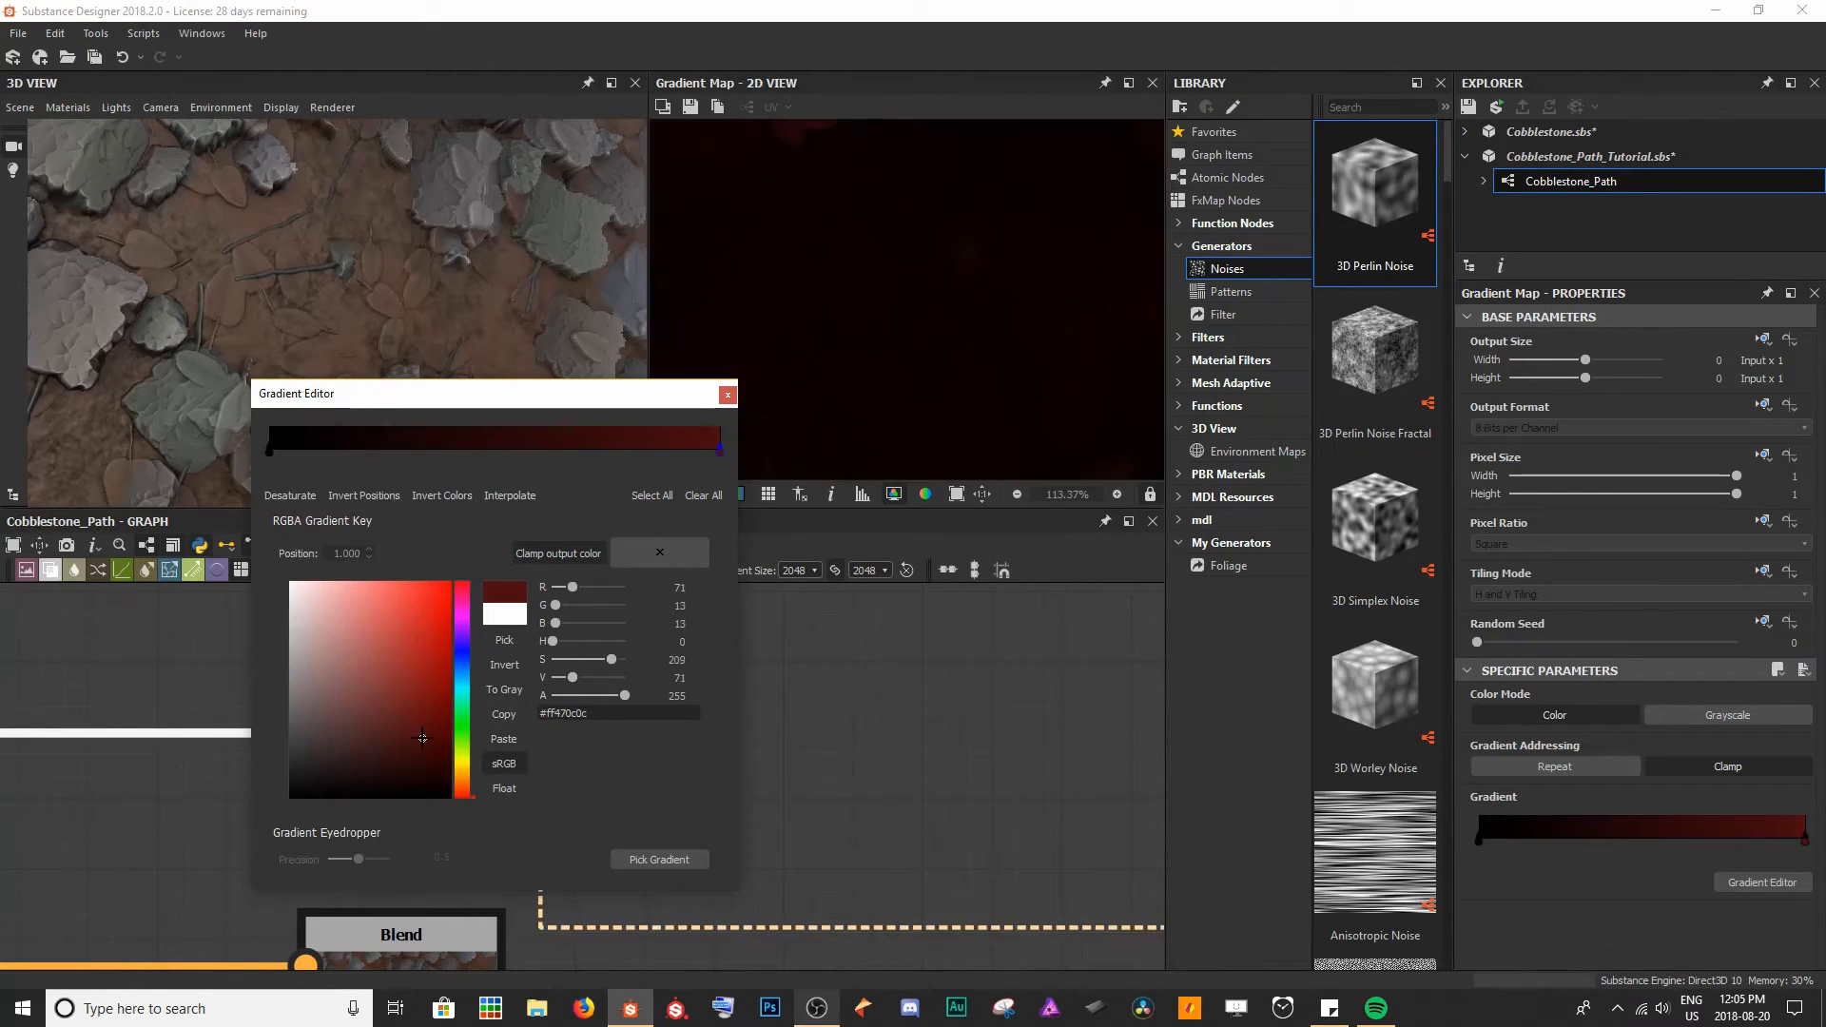
pyautogui.click(465, 786)
pyautogui.click(366, 674)
# - Set the black start key of the twigs' gradient to dark brown #ff2b1806 and close the gradient editor
pyautogui.click(268, 449)
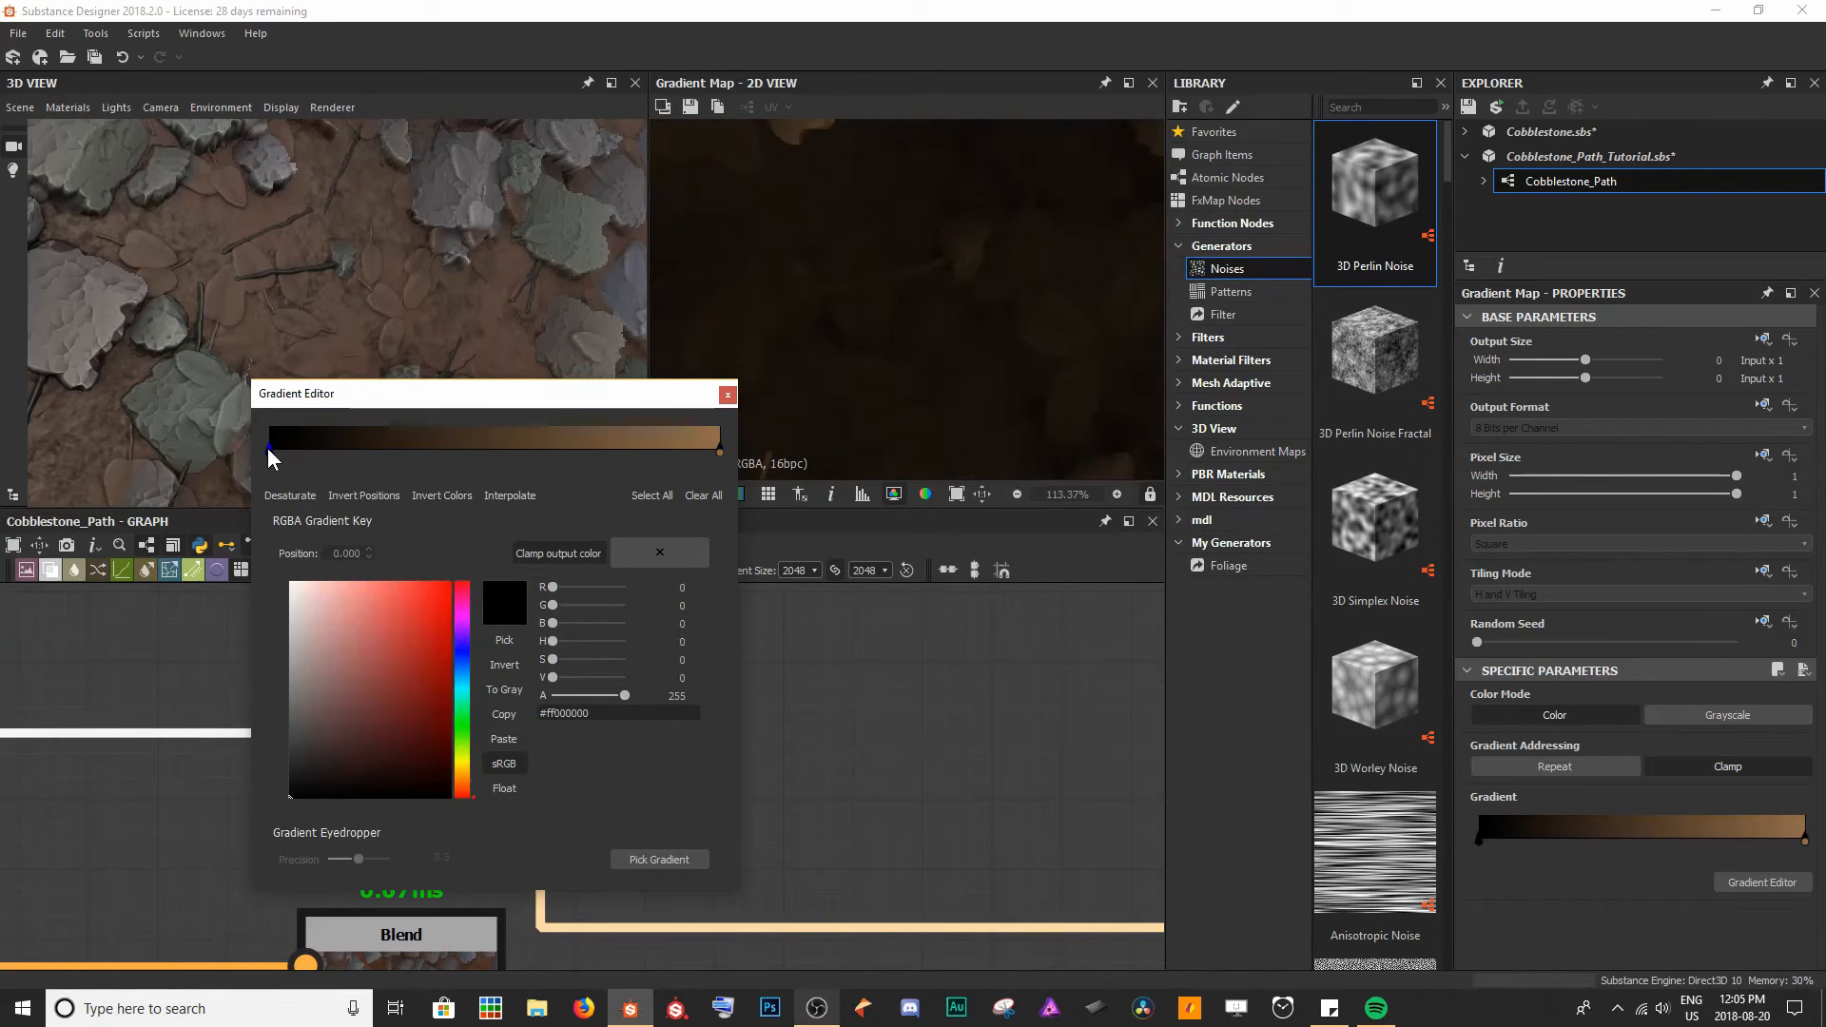
pyautogui.click(462, 780)
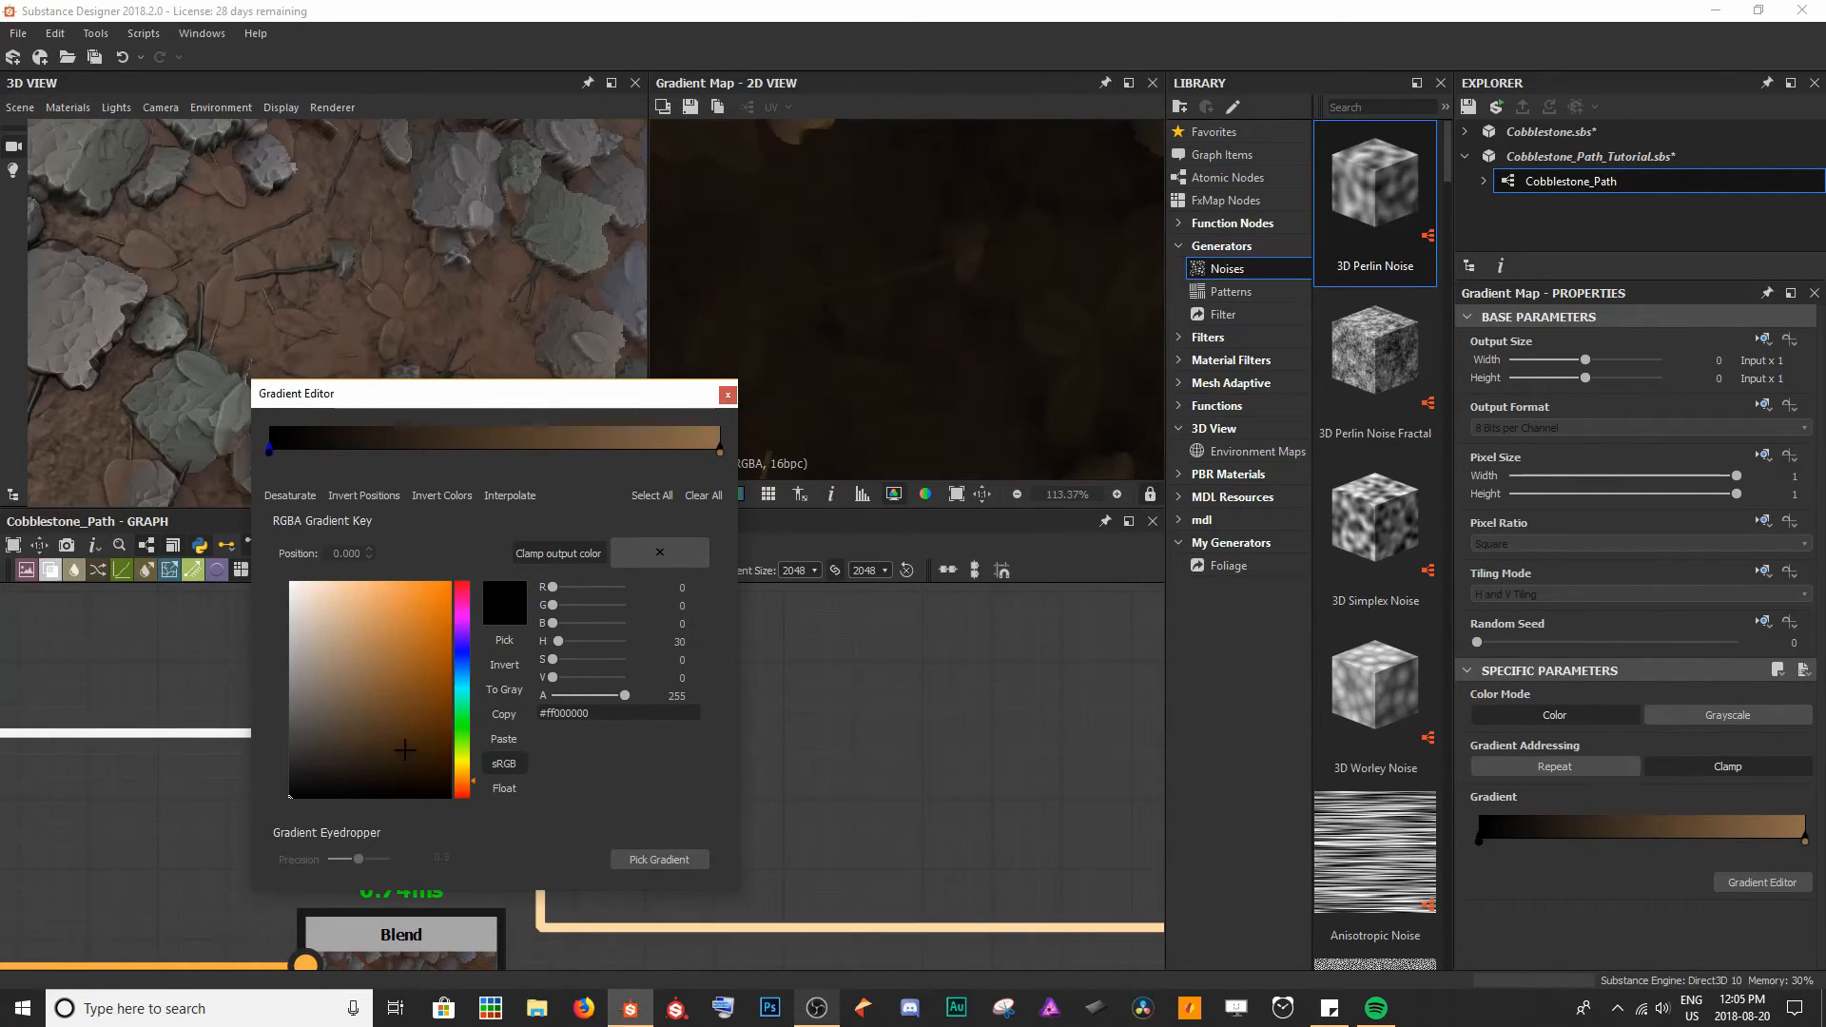
pyautogui.click(427, 762)
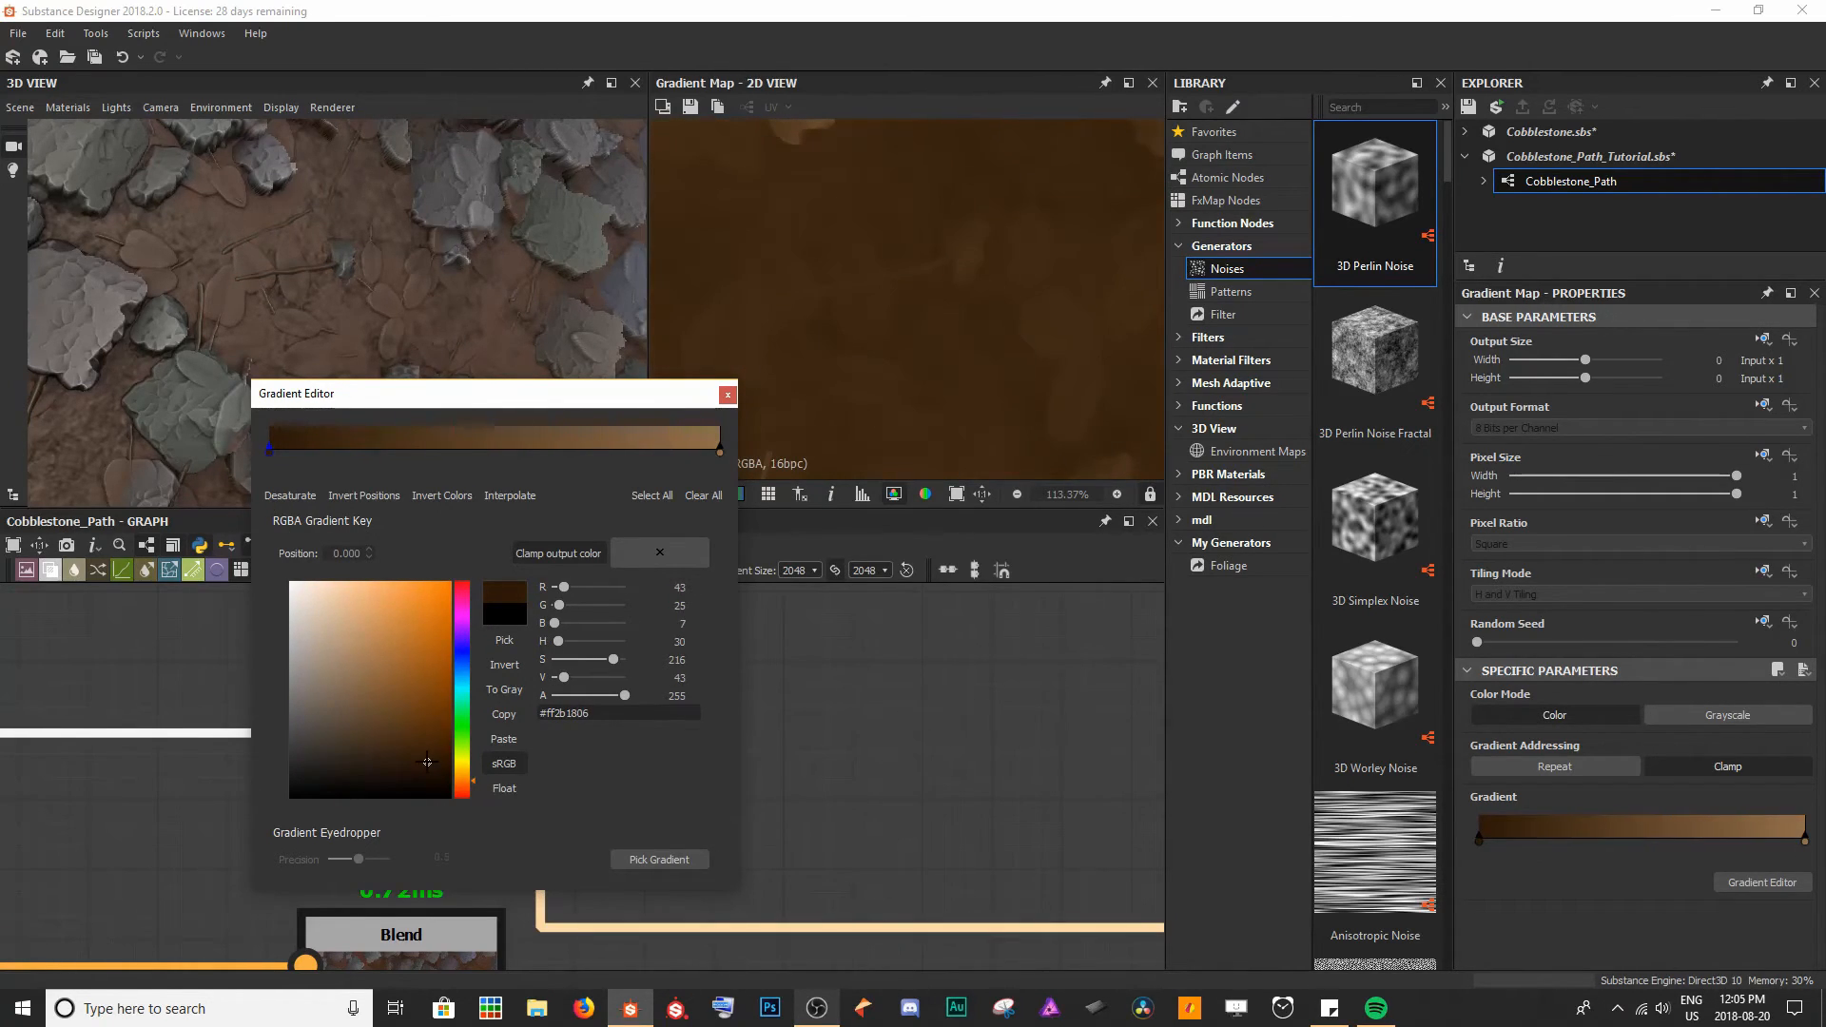
pyautogui.click(728, 394)
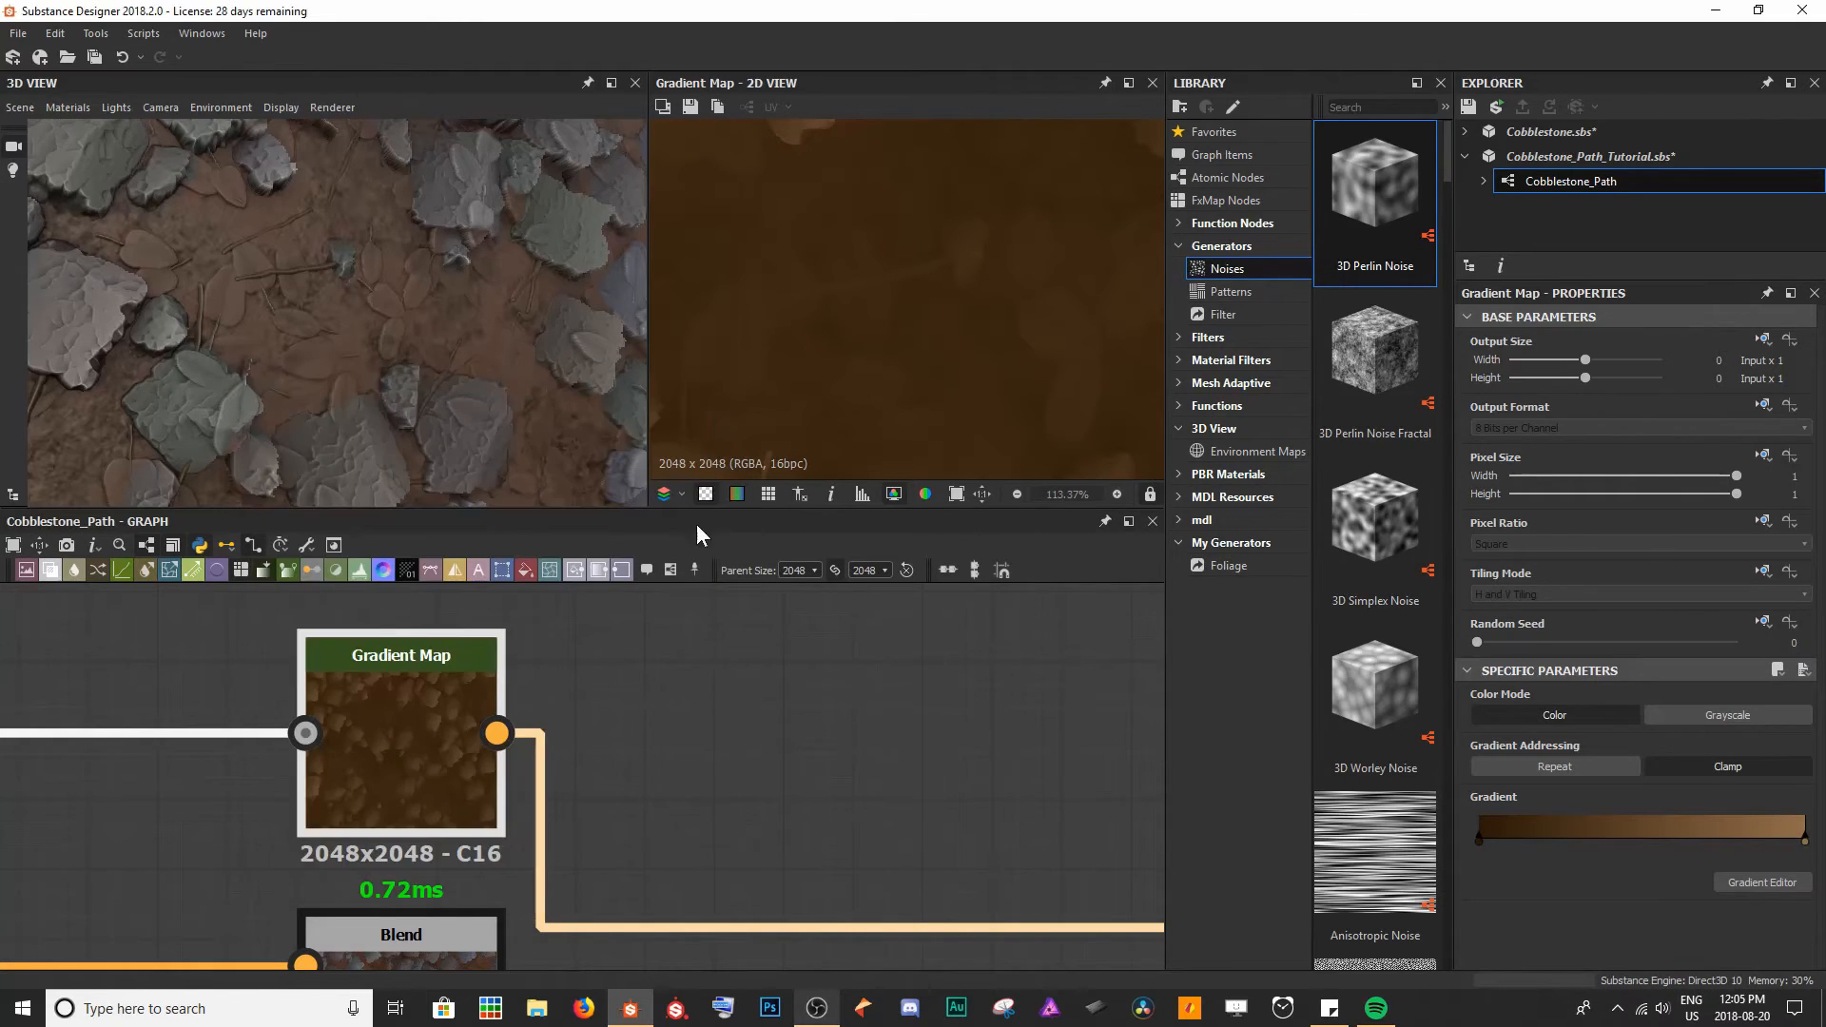
# - Preview the Ground Colour frame's final HSL node in 2D to compare it with the twig colour
pyautogui.moveTo(379, 317); pyautogui.dragTo(408, 346)
pyautogui.scroll(-6, 436, 765)
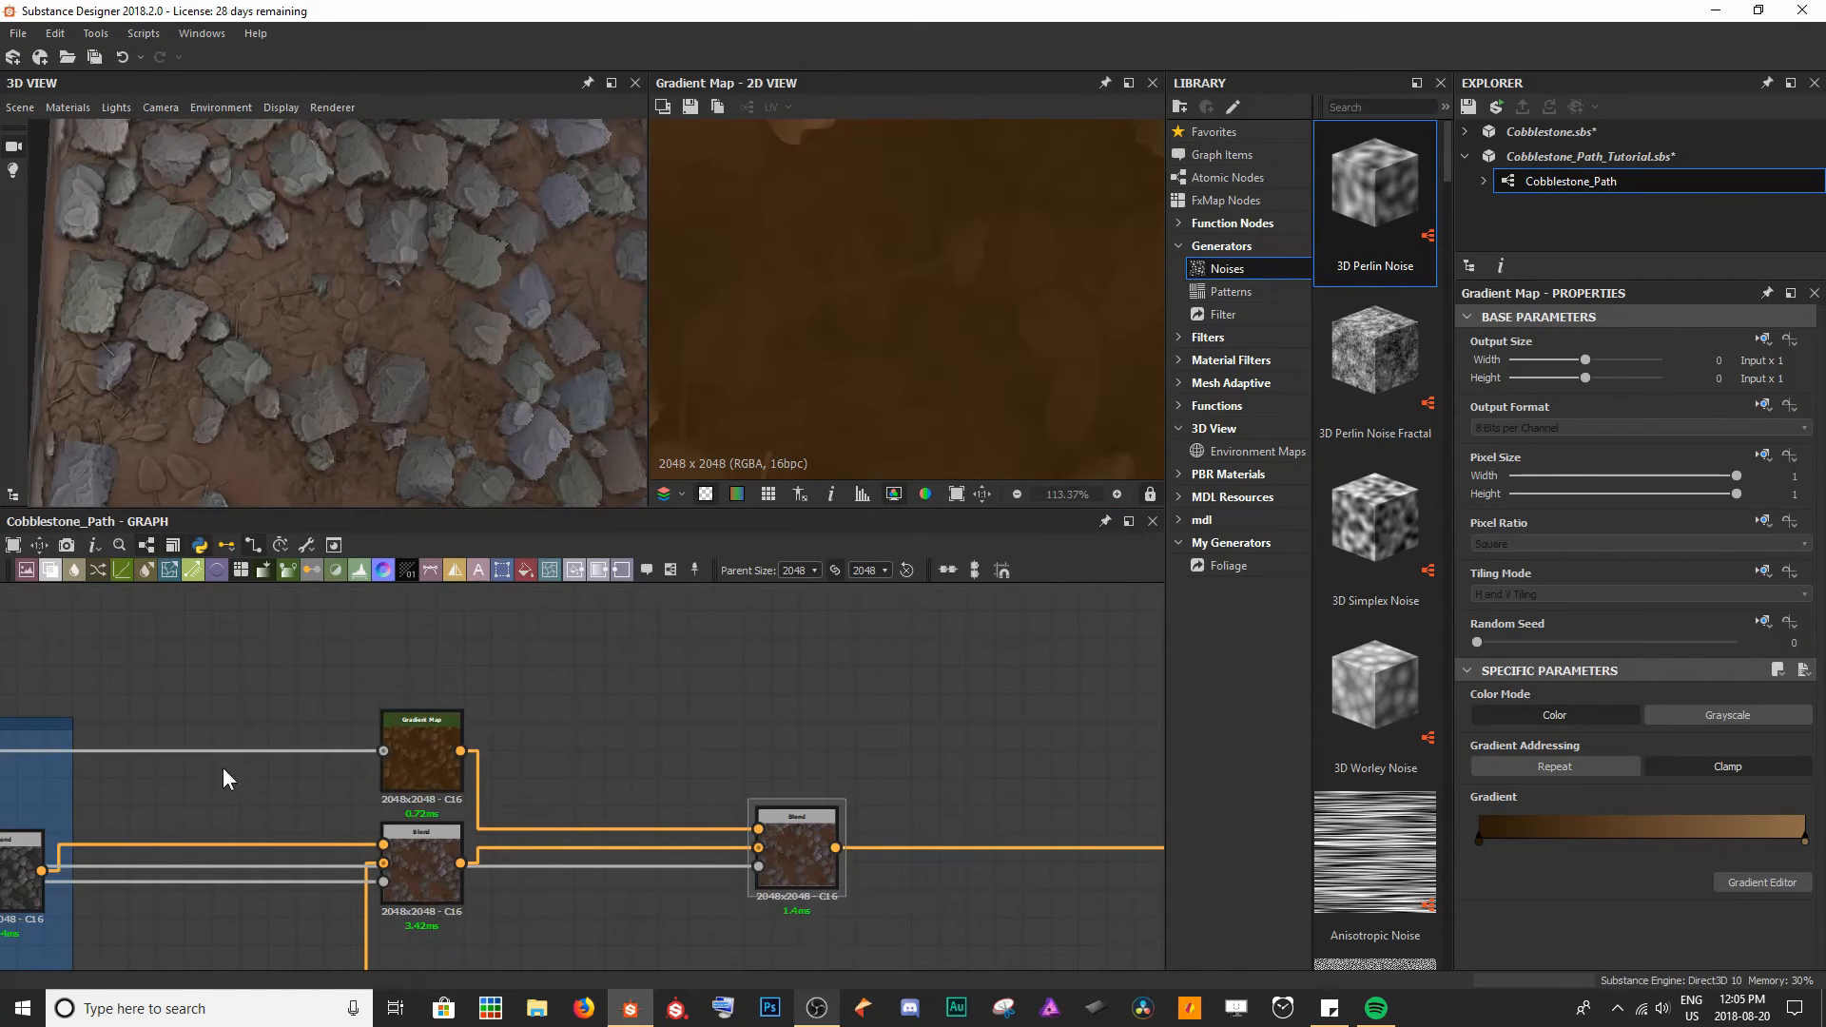
pyautogui.moveTo(136, 795); pyautogui.dragTo(408, 713, button='middle')
pyautogui.scroll(-3, 381, 837)
pyautogui.moveTo(381, 847); pyautogui.dragTo(662, 637, button='middle')
pyautogui.scroll(1, 603, 804)
pyautogui.moveTo(601, 814); pyautogui.dragTo(574, 682, button='middle')
pyautogui.scroll(1, 575, 683)
pyautogui.doubleClick(614, 656)
pyautogui.scroll(-4, 888, 284)
pyautogui.moveTo(868, 266); pyautogui.dragTo(831, 333, button='middle')
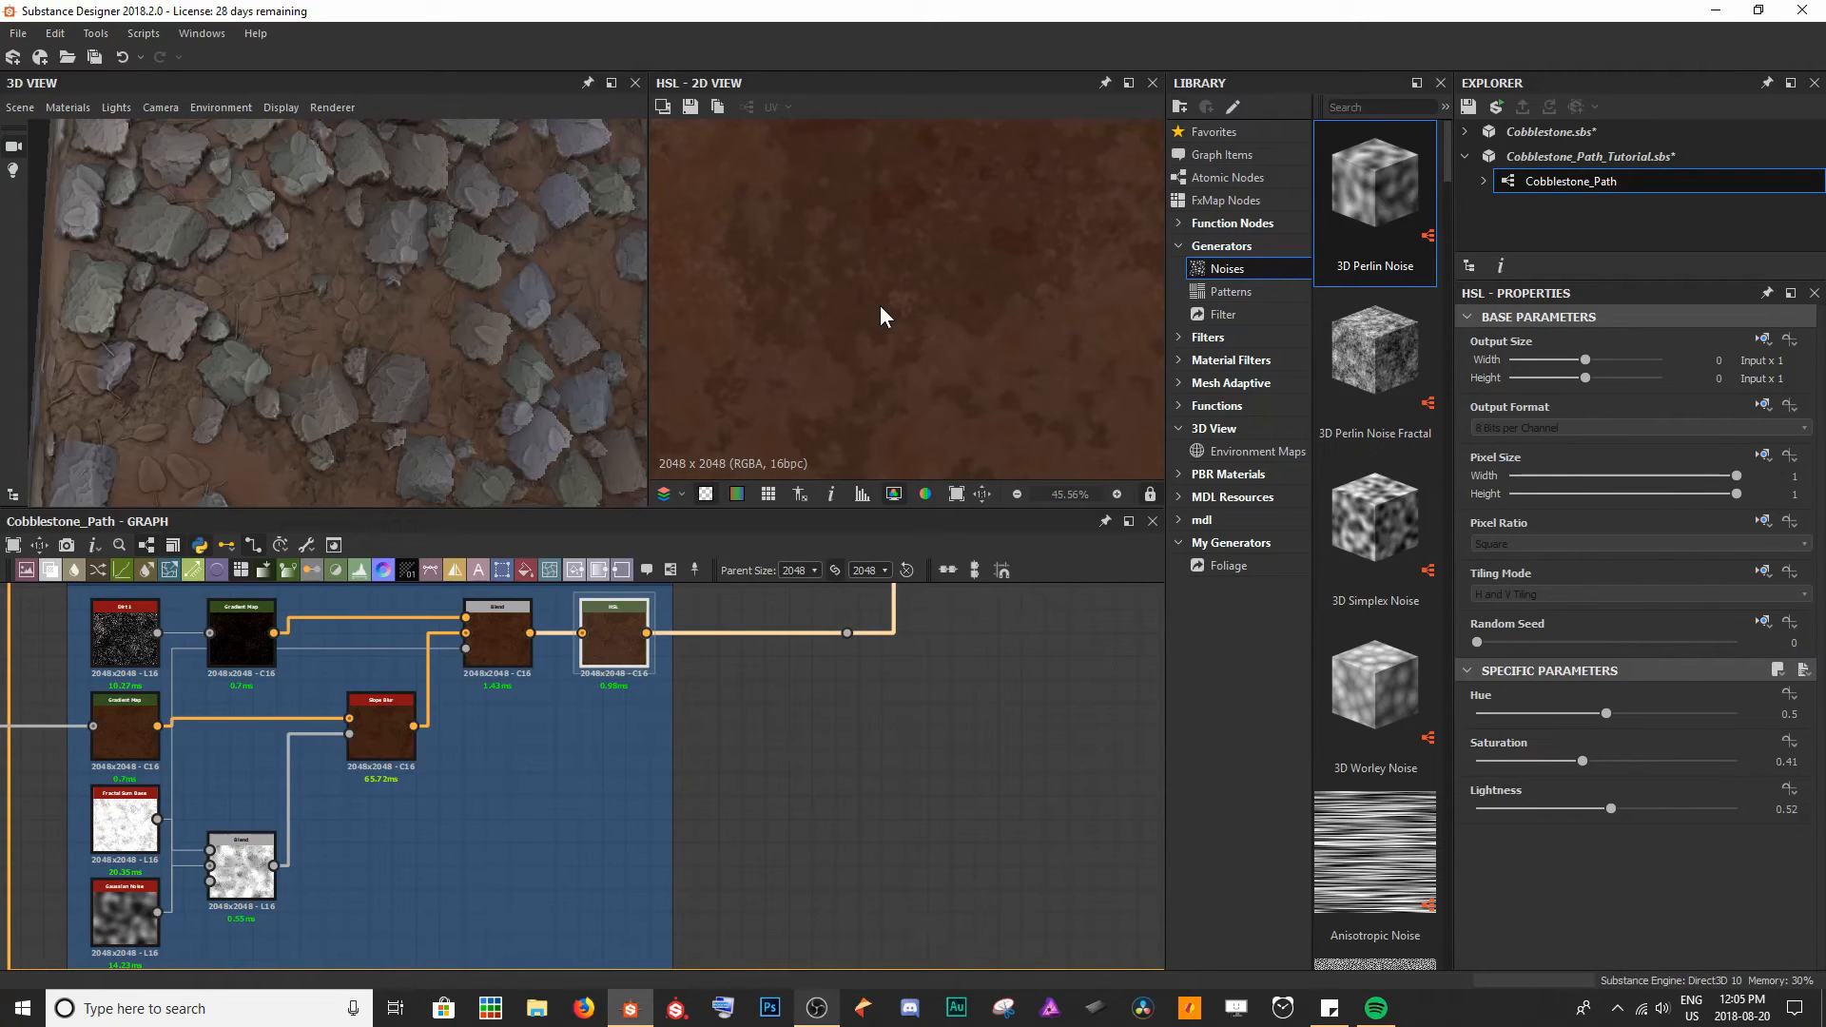
# - Inspect the coloured twigs on the newest Blend in the 2D preview and close up on the 3D model
pyautogui.moveTo(835, 678); pyautogui.dragTo(277, 805, button='middle')
pyautogui.click(622, 700)
pyautogui.moveTo(841, 376); pyautogui.dragTo(919, 191, button='middle')
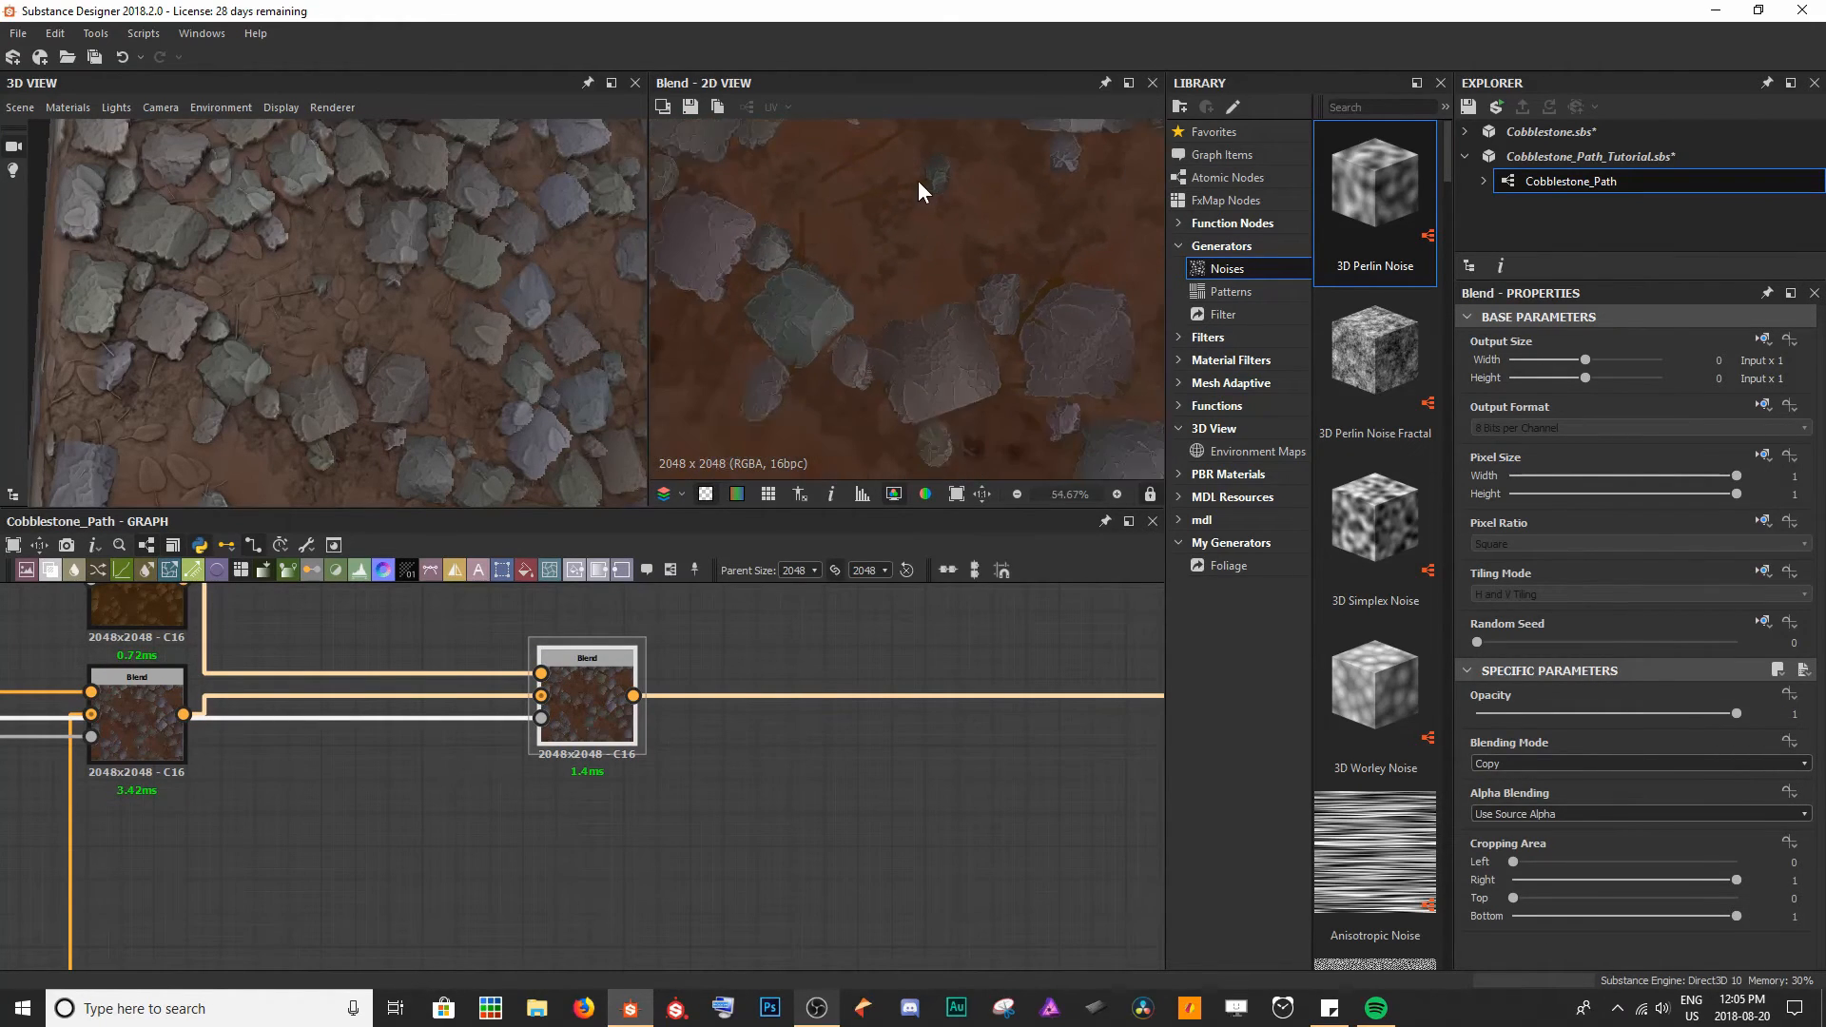
pyautogui.scroll(-1, 919, 190)
pyautogui.moveTo(913, 339); pyautogui.dragTo(836, 282, button='middle')
pyautogui.moveTo(986, 230); pyautogui.dragTo(868, 308, button='middle')
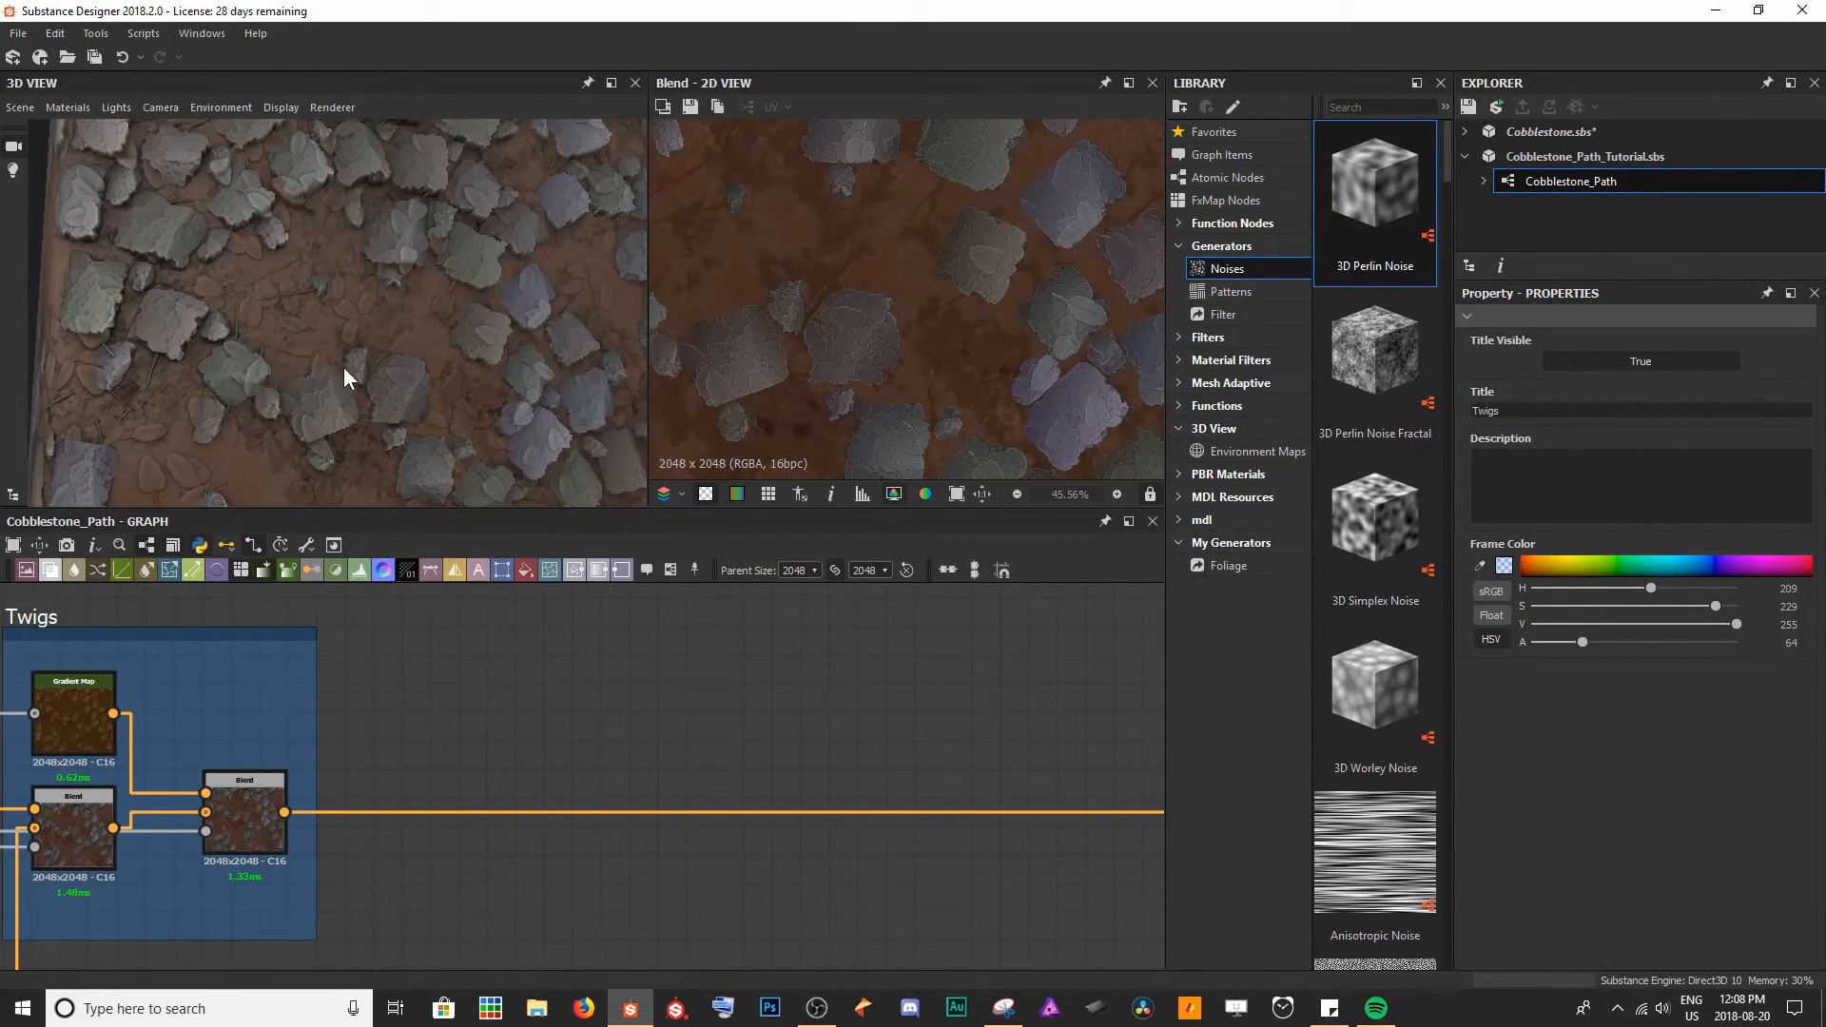
pyautogui.scroll(8, 323, 318)
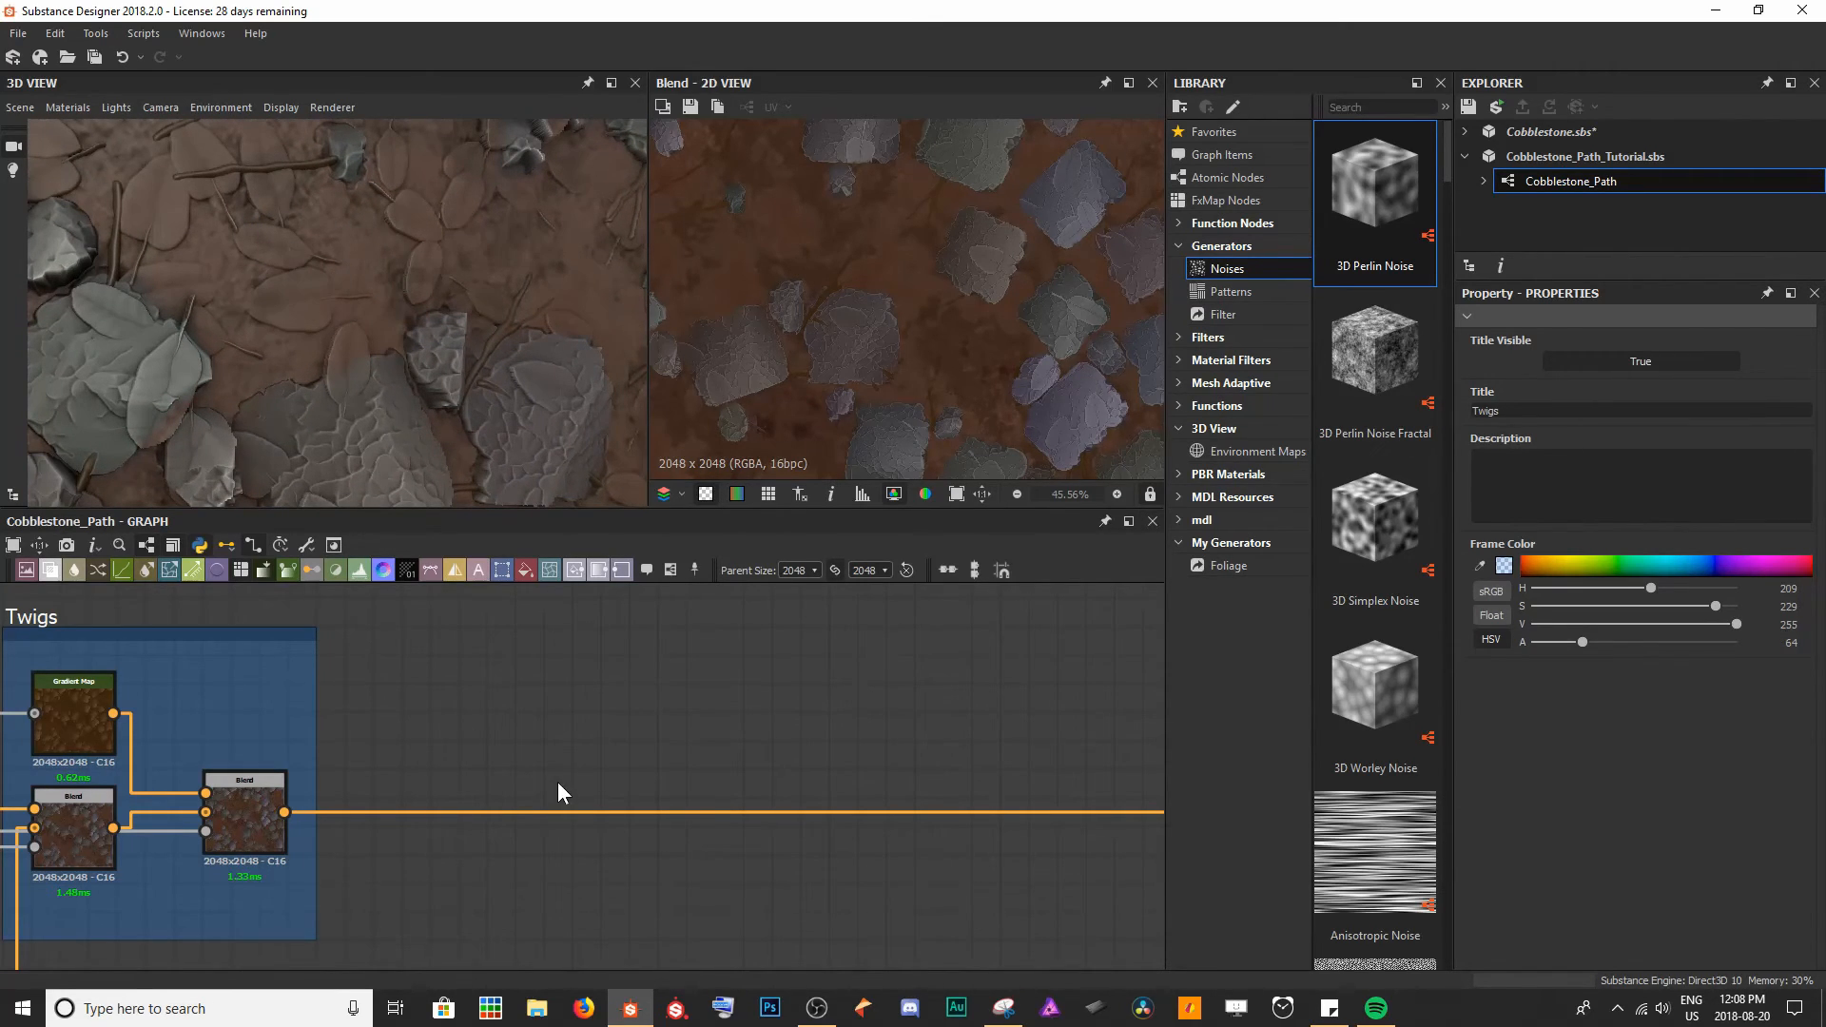
# - Add a Shape Splatter Blend Color node next to the Leaves frame's Shape Splatter
pyautogui.scroll(-6, 555, 779)
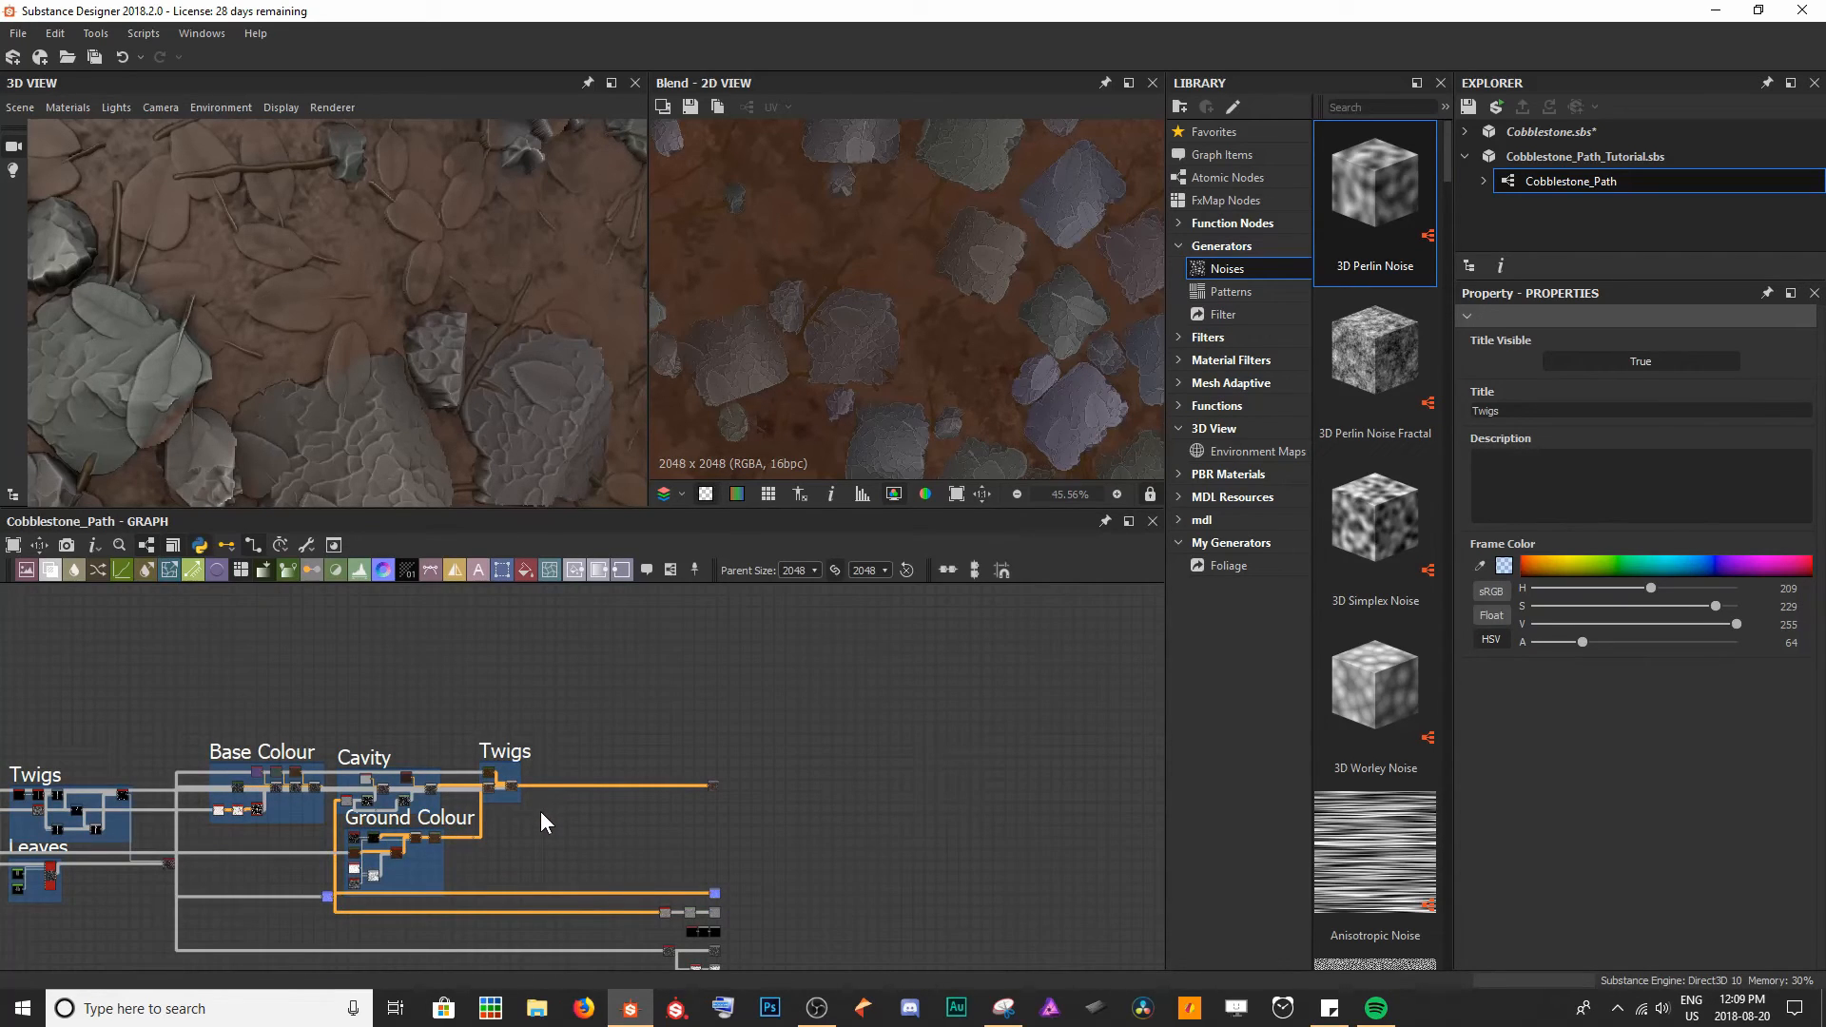
pyautogui.moveTo(259, 850); pyautogui.dragTo(601, 737, button='middle')
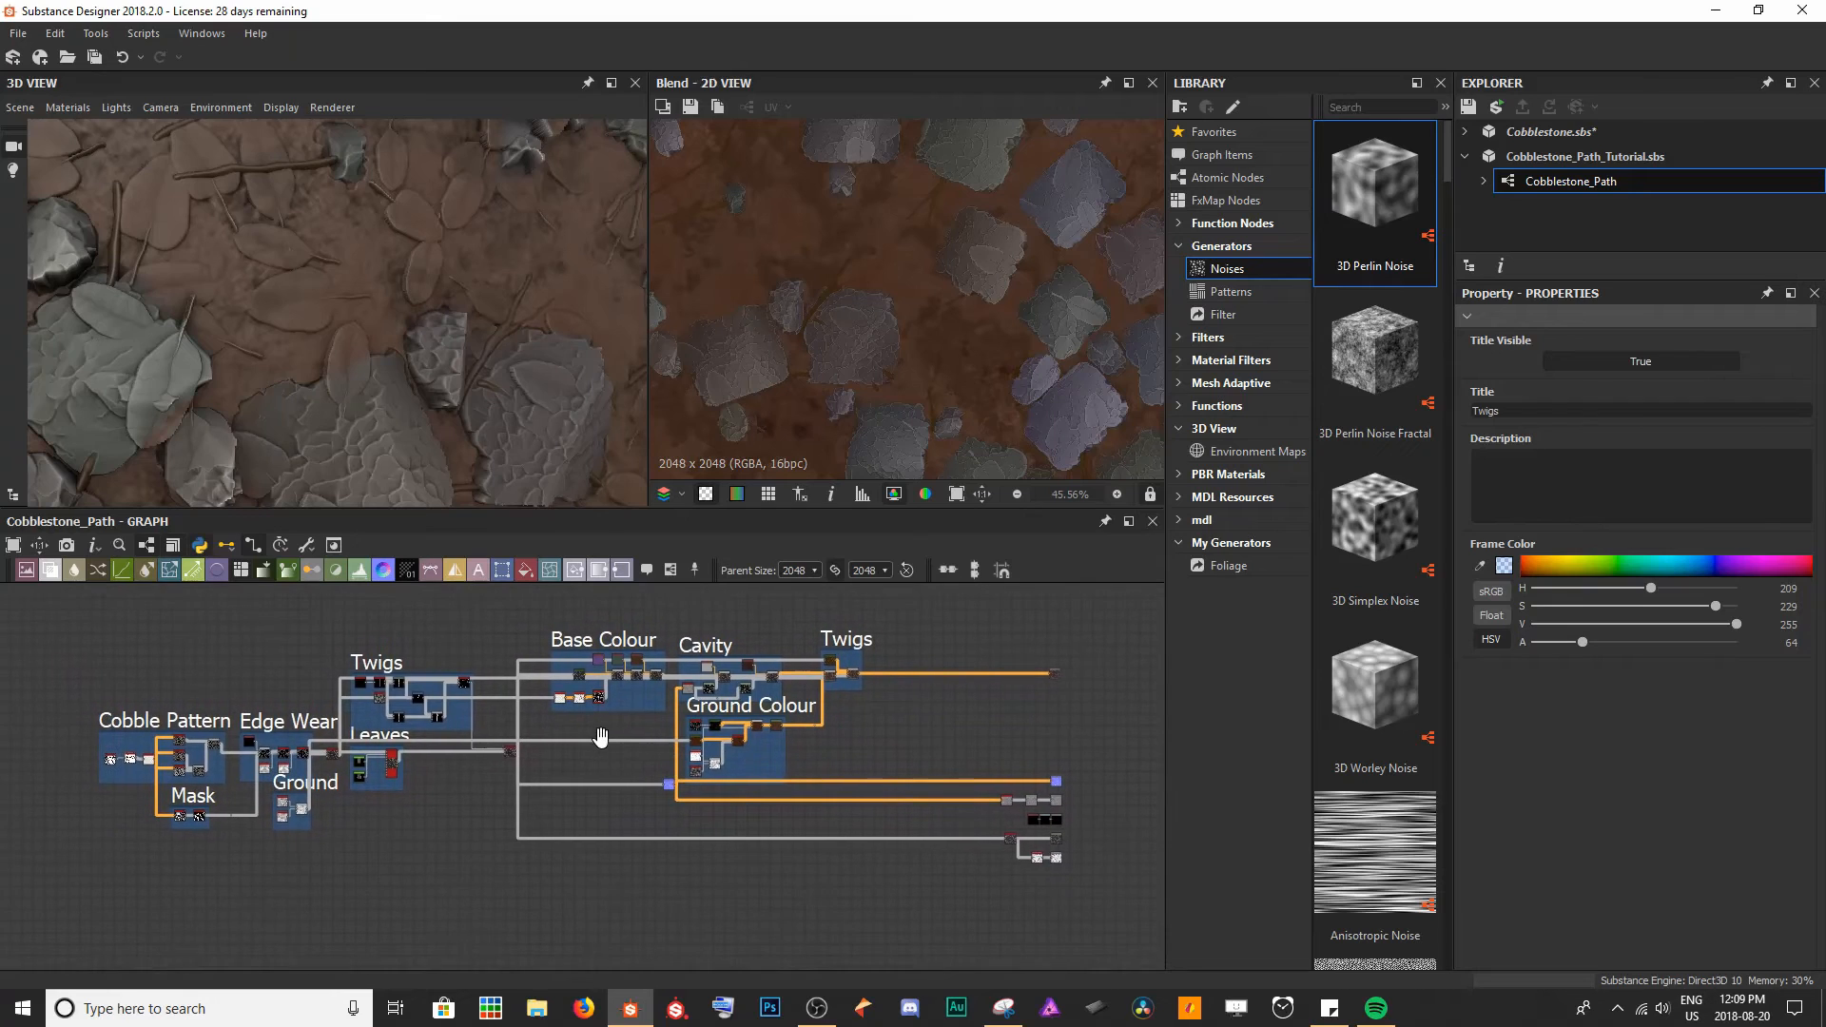
pyautogui.scroll(5, 396, 770)
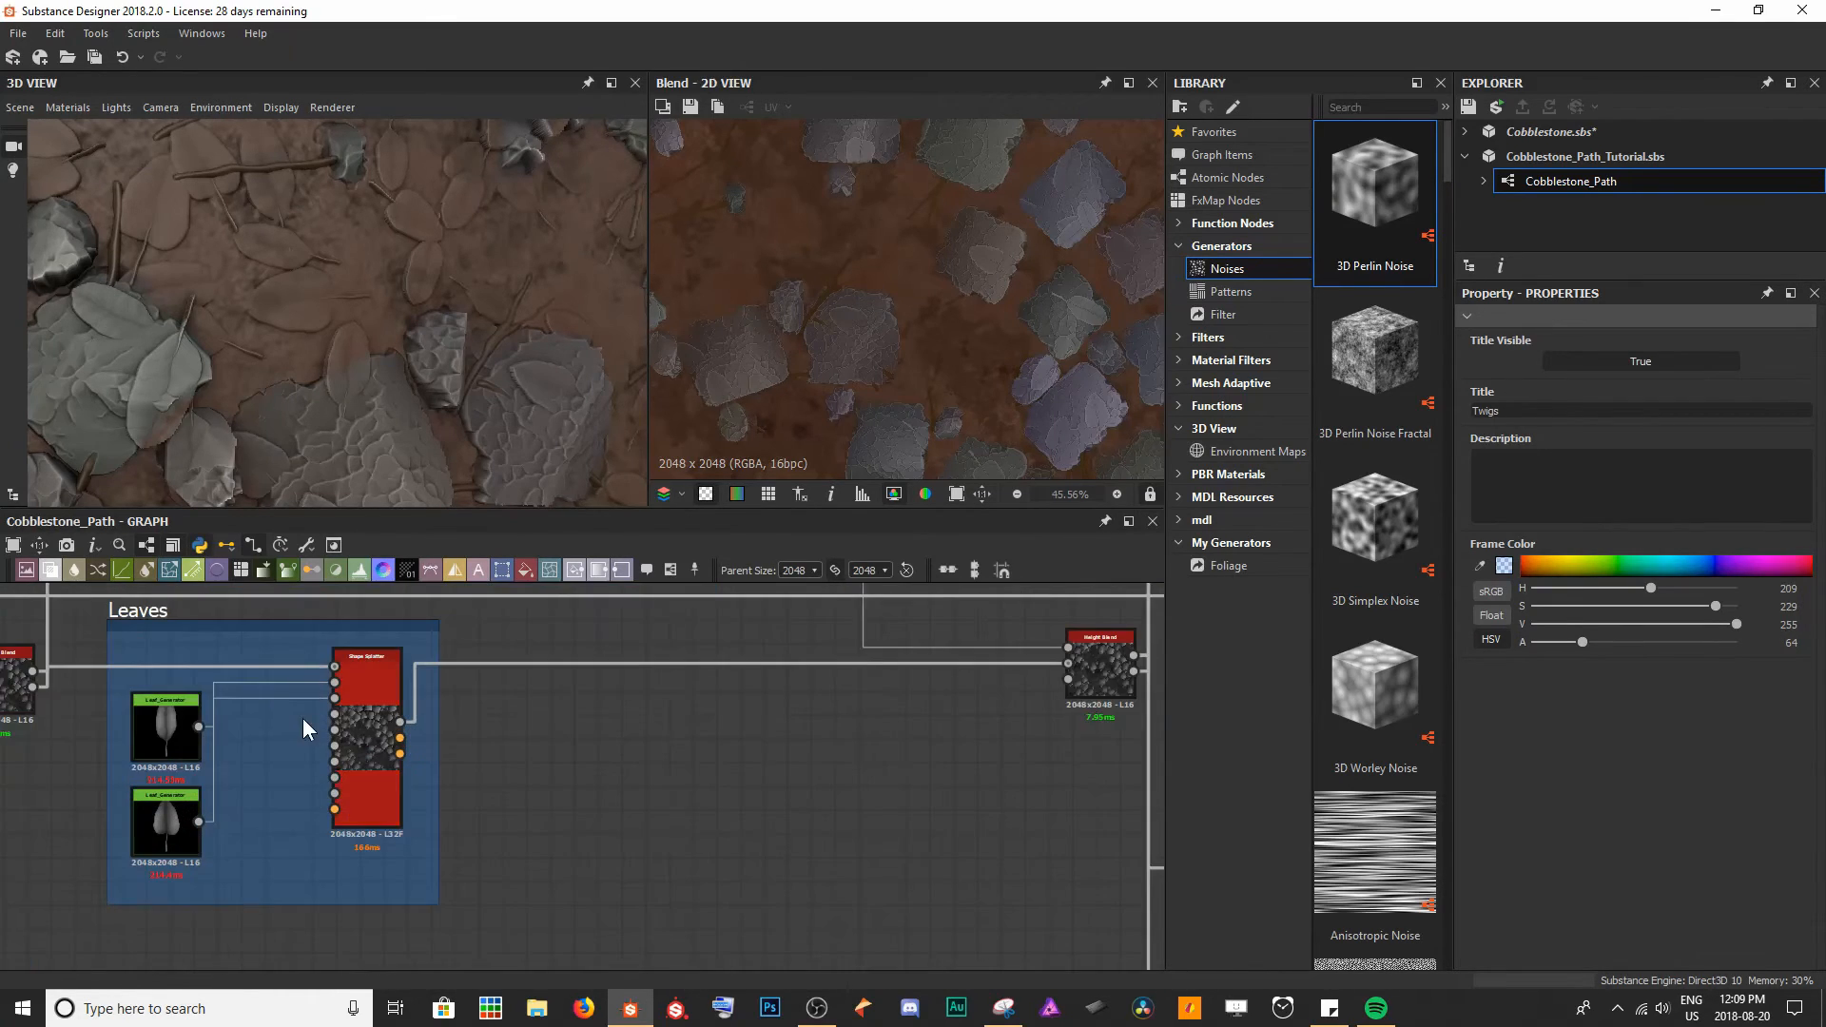
pyautogui.moveTo(303, 717); pyautogui.dragTo(342, 736, button='middle')
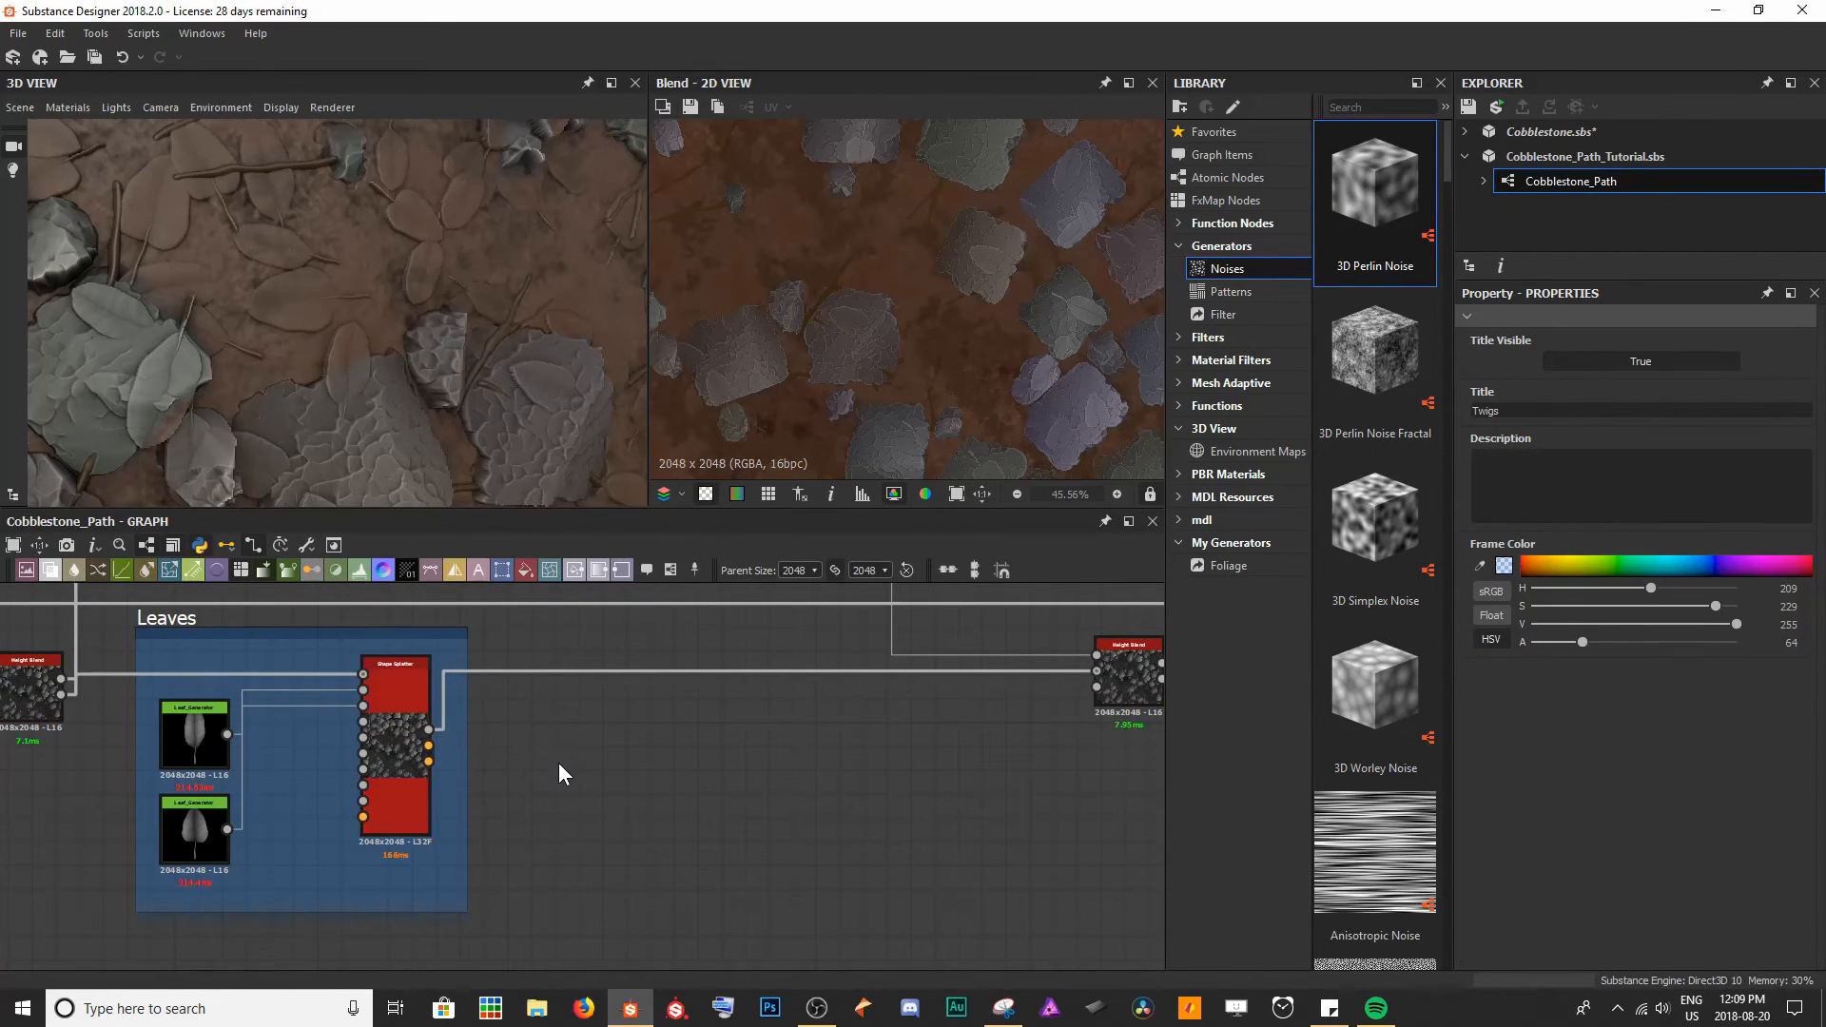
pyautogui.press('space')
pyautogui.write('shape ')
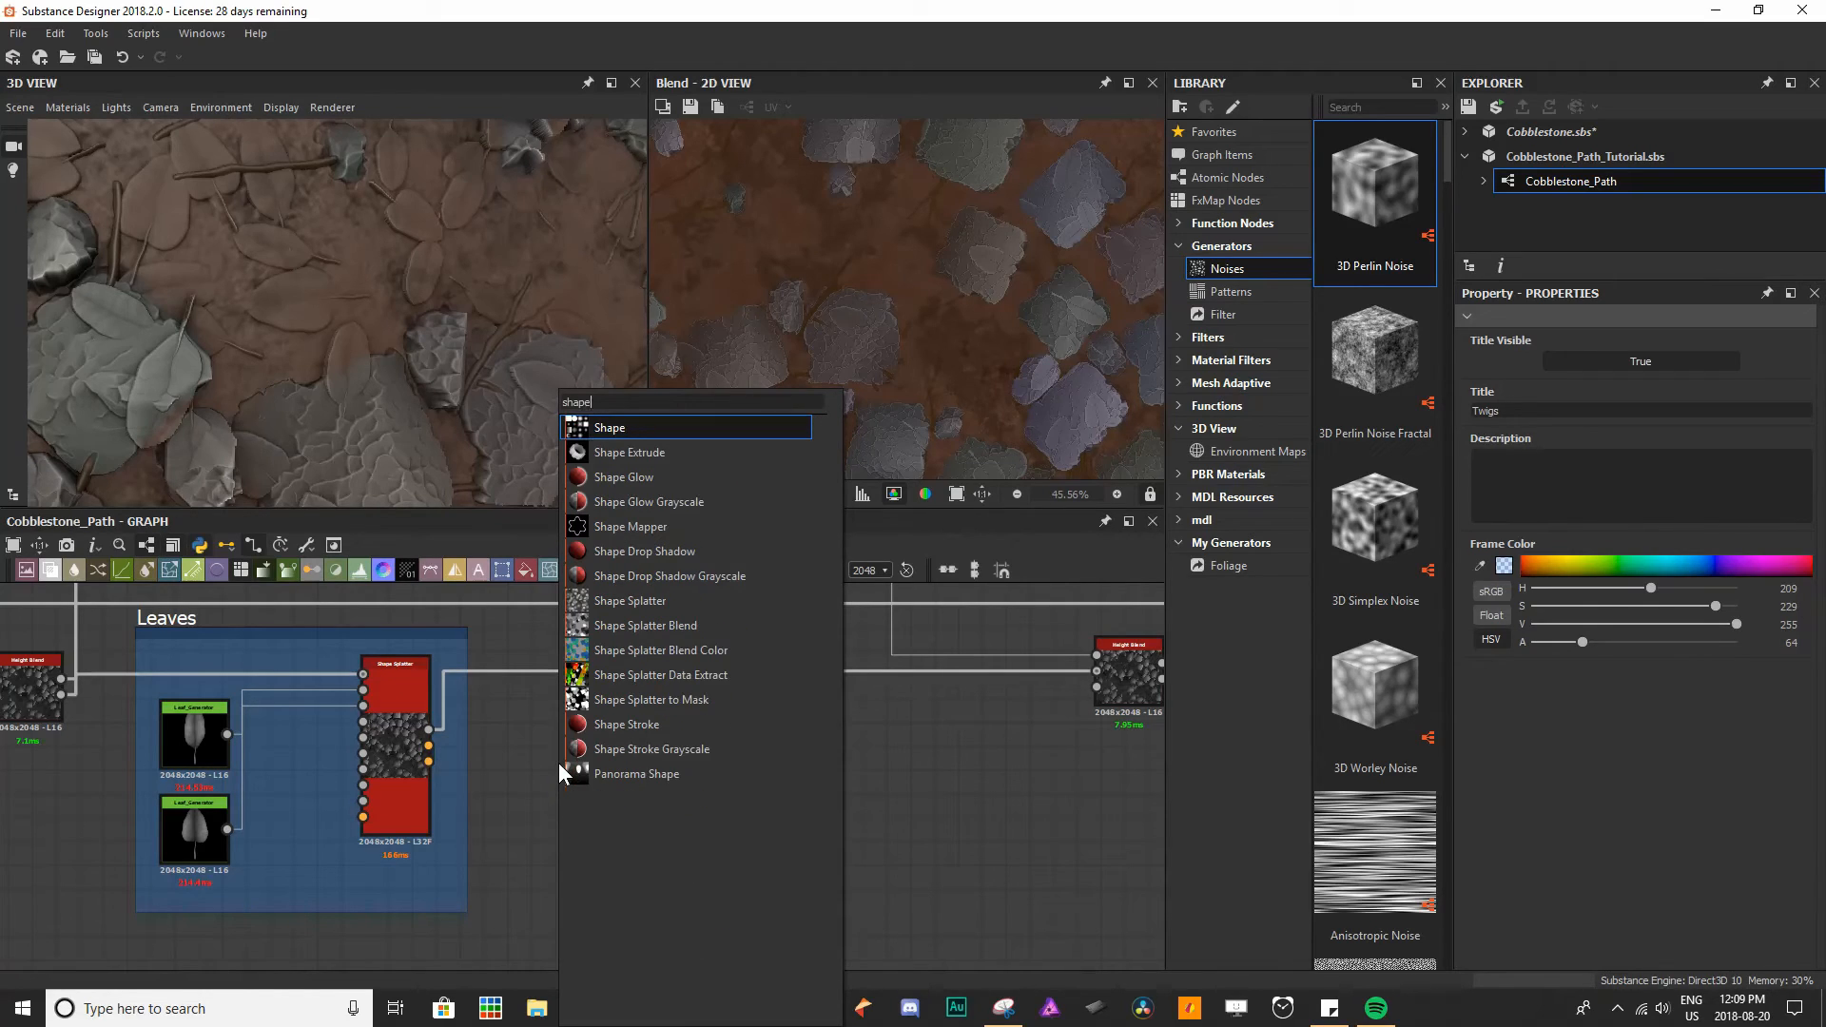
pyautogui.write('spl')
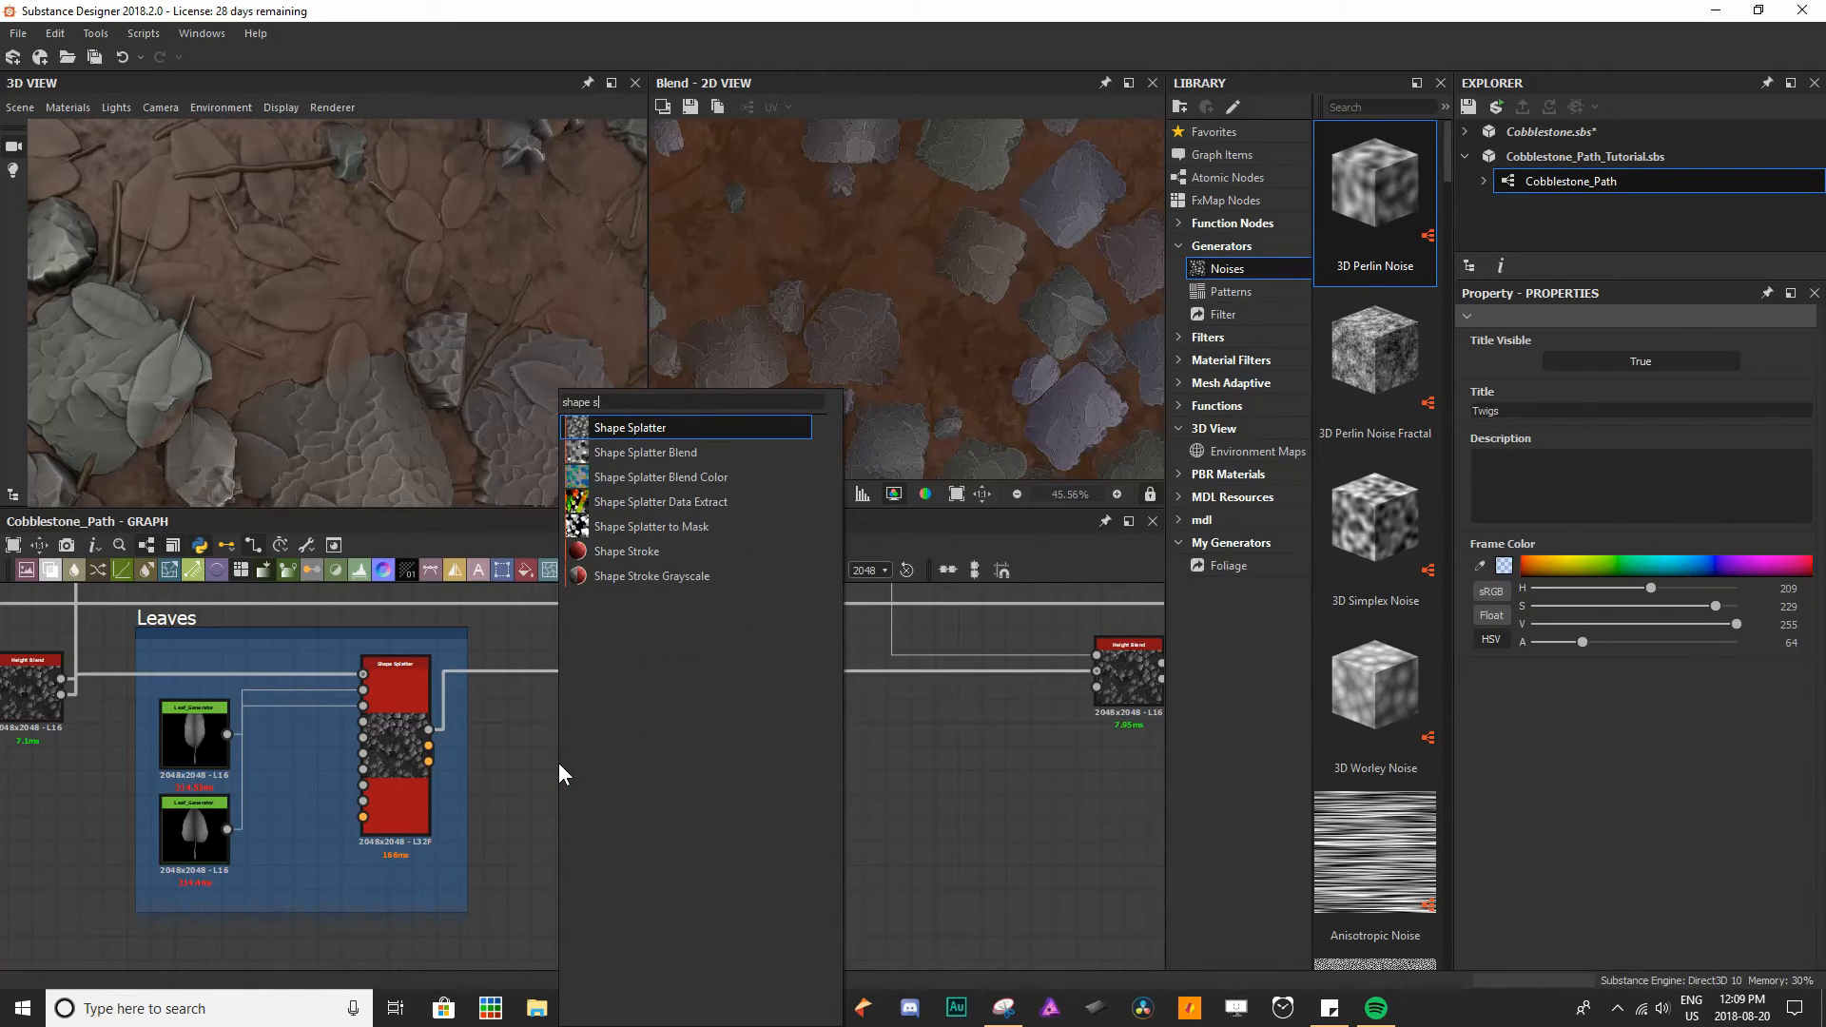
pyautogui.press('Down')
pyautogui.press('Down')
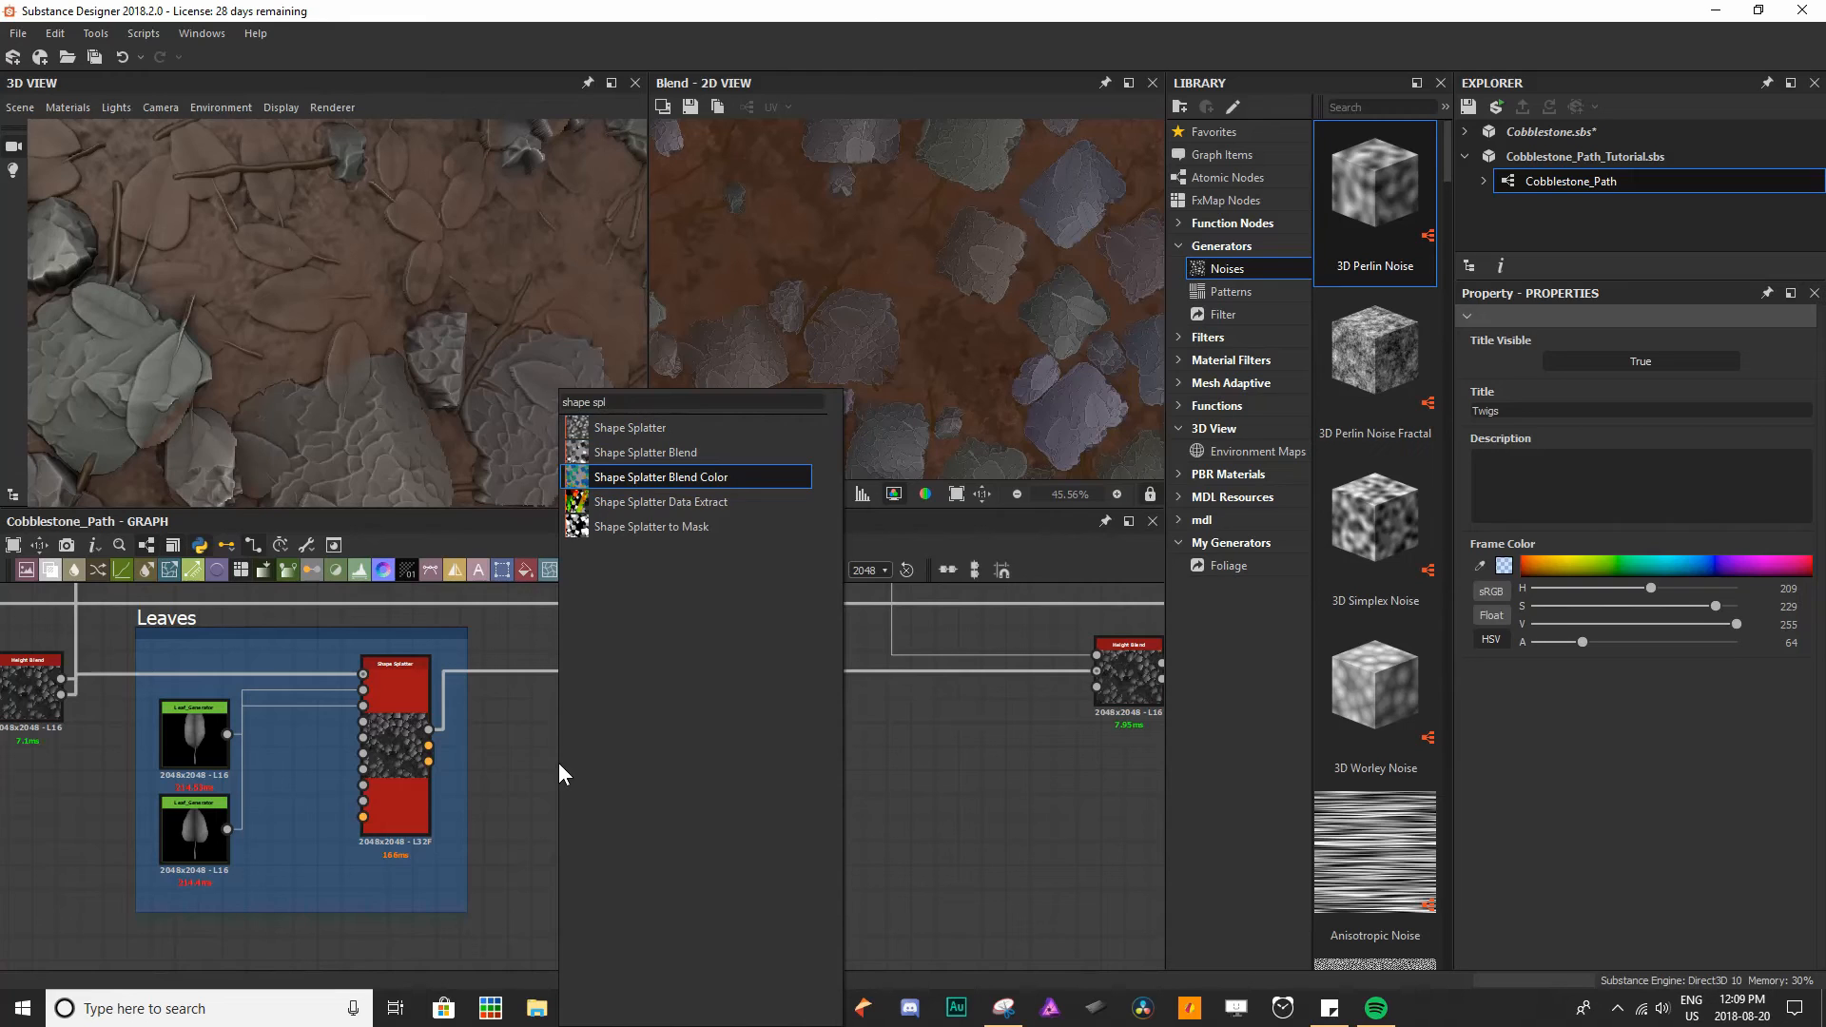
pyautogui.press('Return')
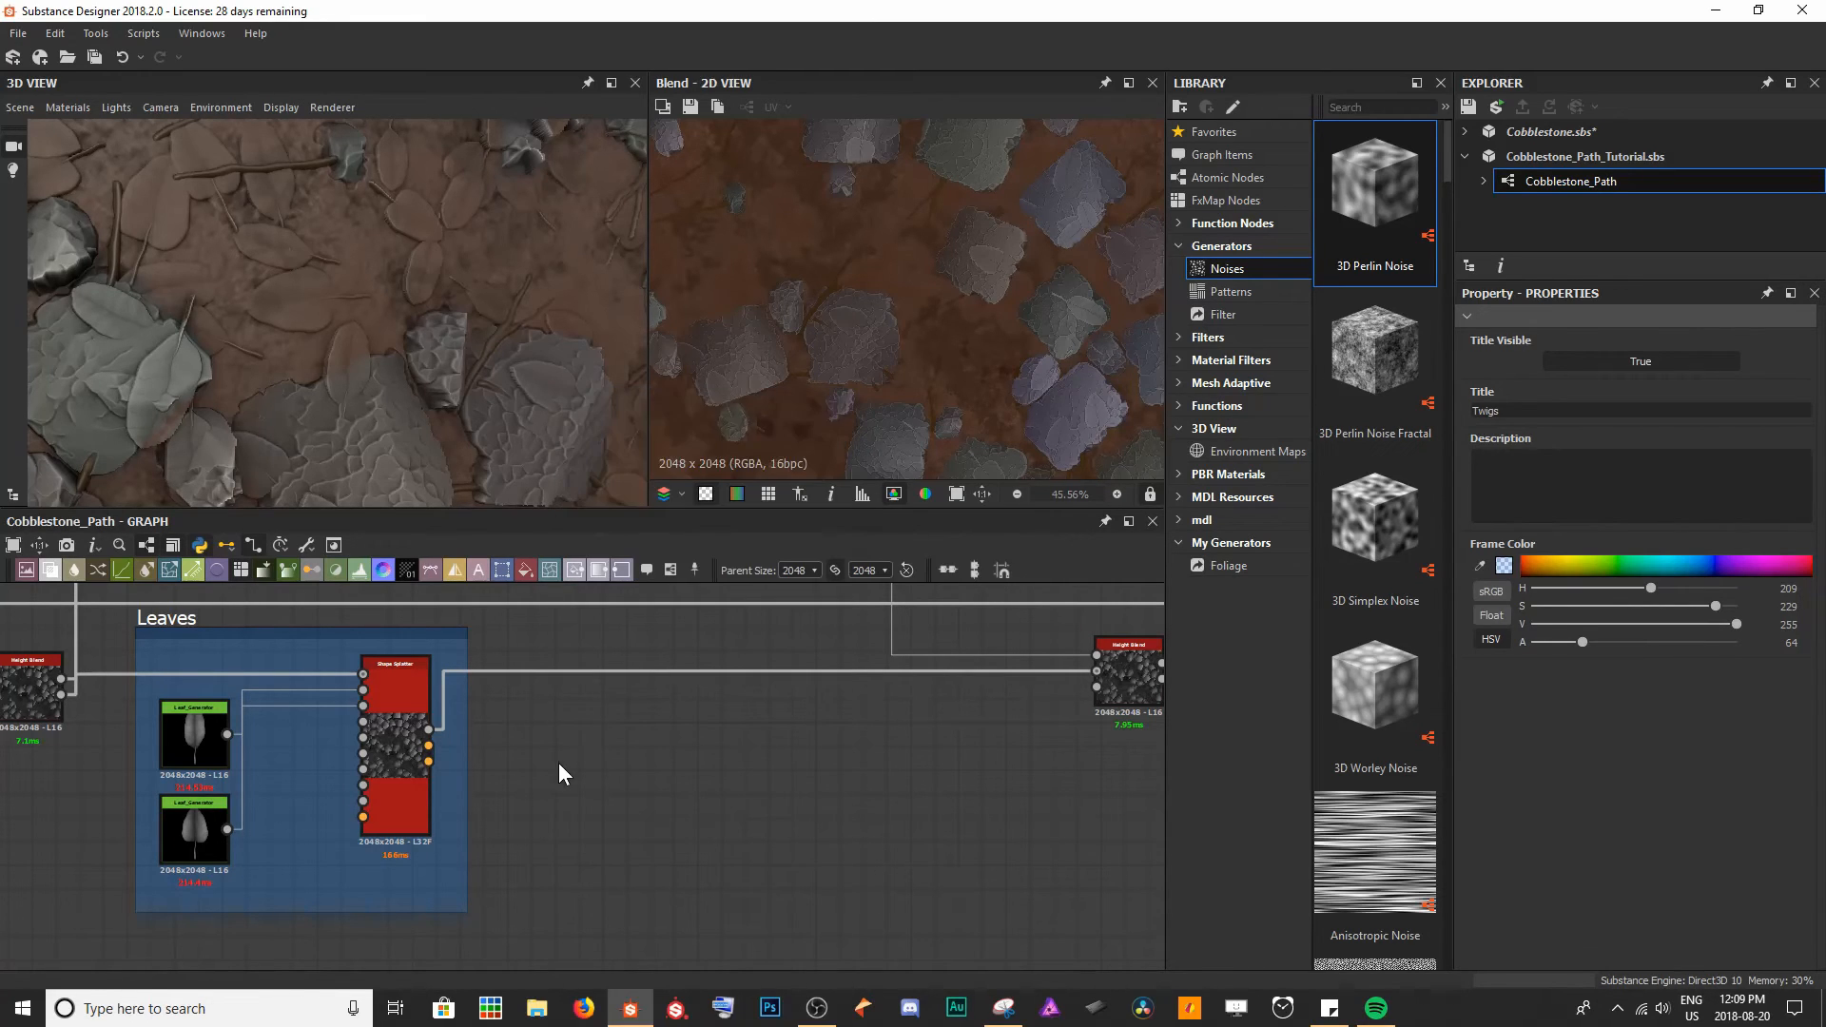
# - Connect the leaves' Shape Splatter data outputs to Splatter Data 1 and Splatter Data 2 of the Shape Splatter Blend Color node
pyautogui.scroll(3, 558, 763)
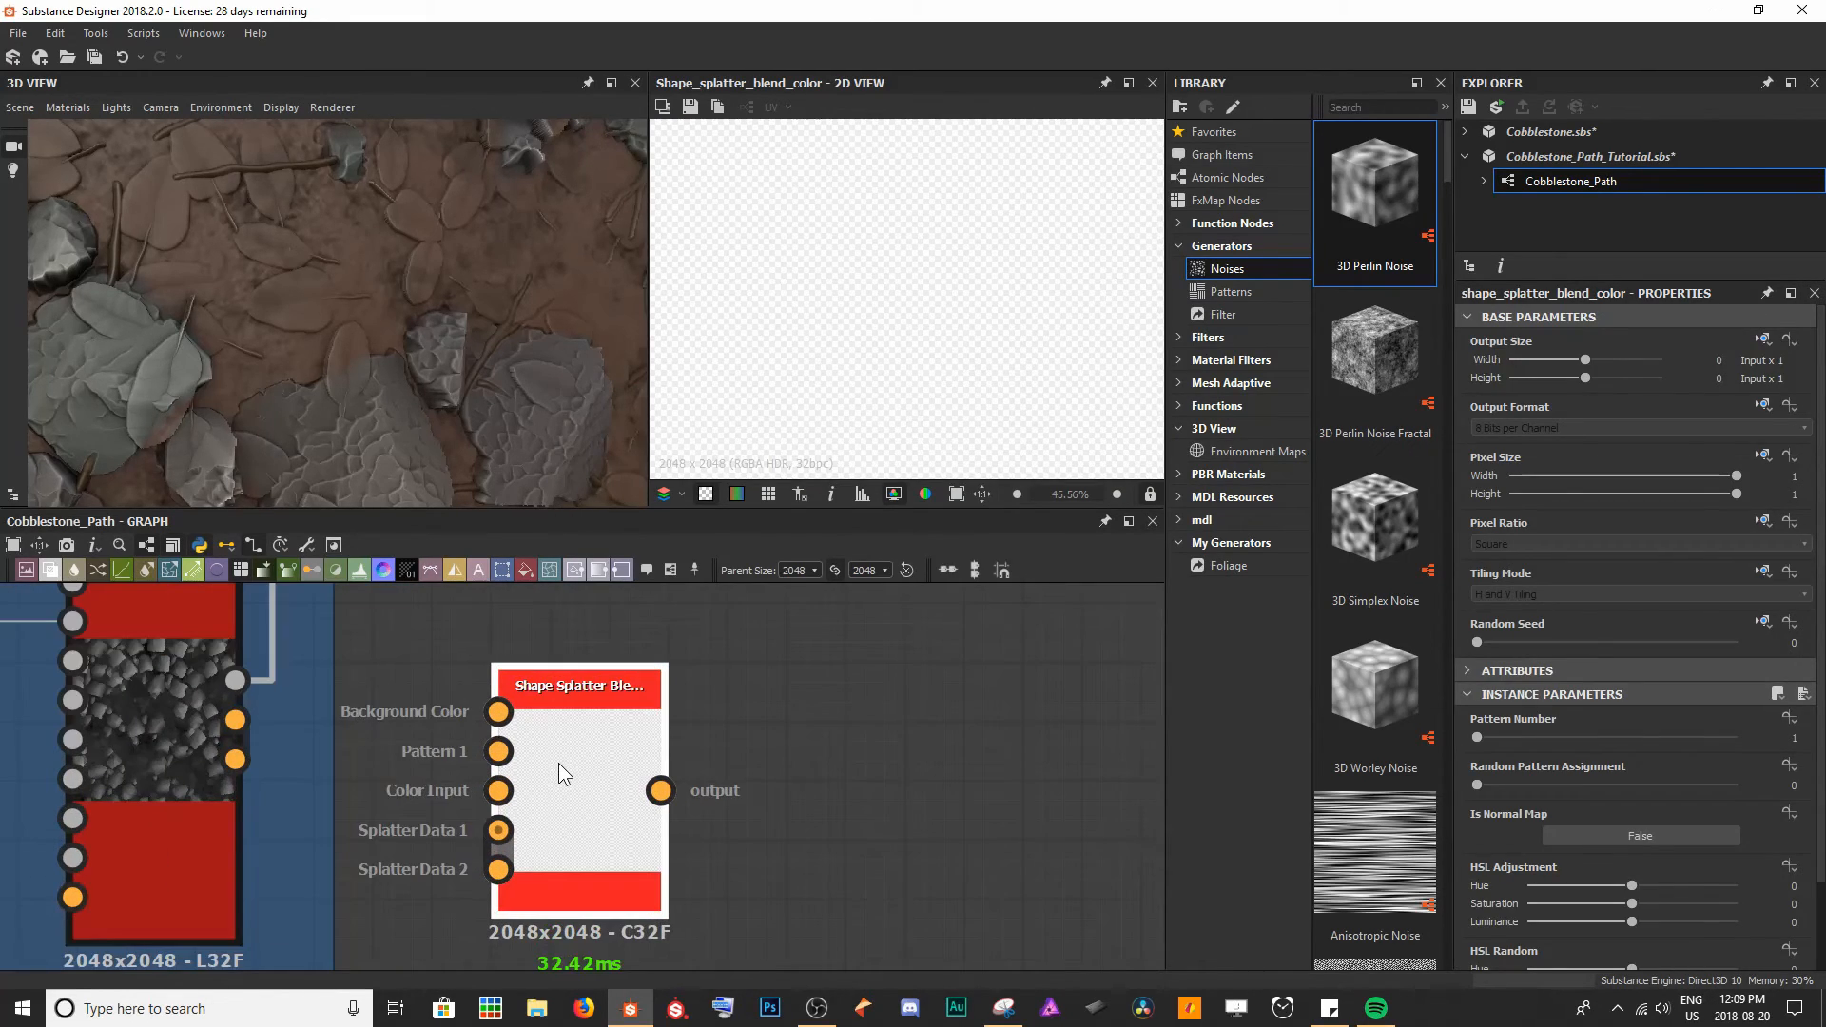
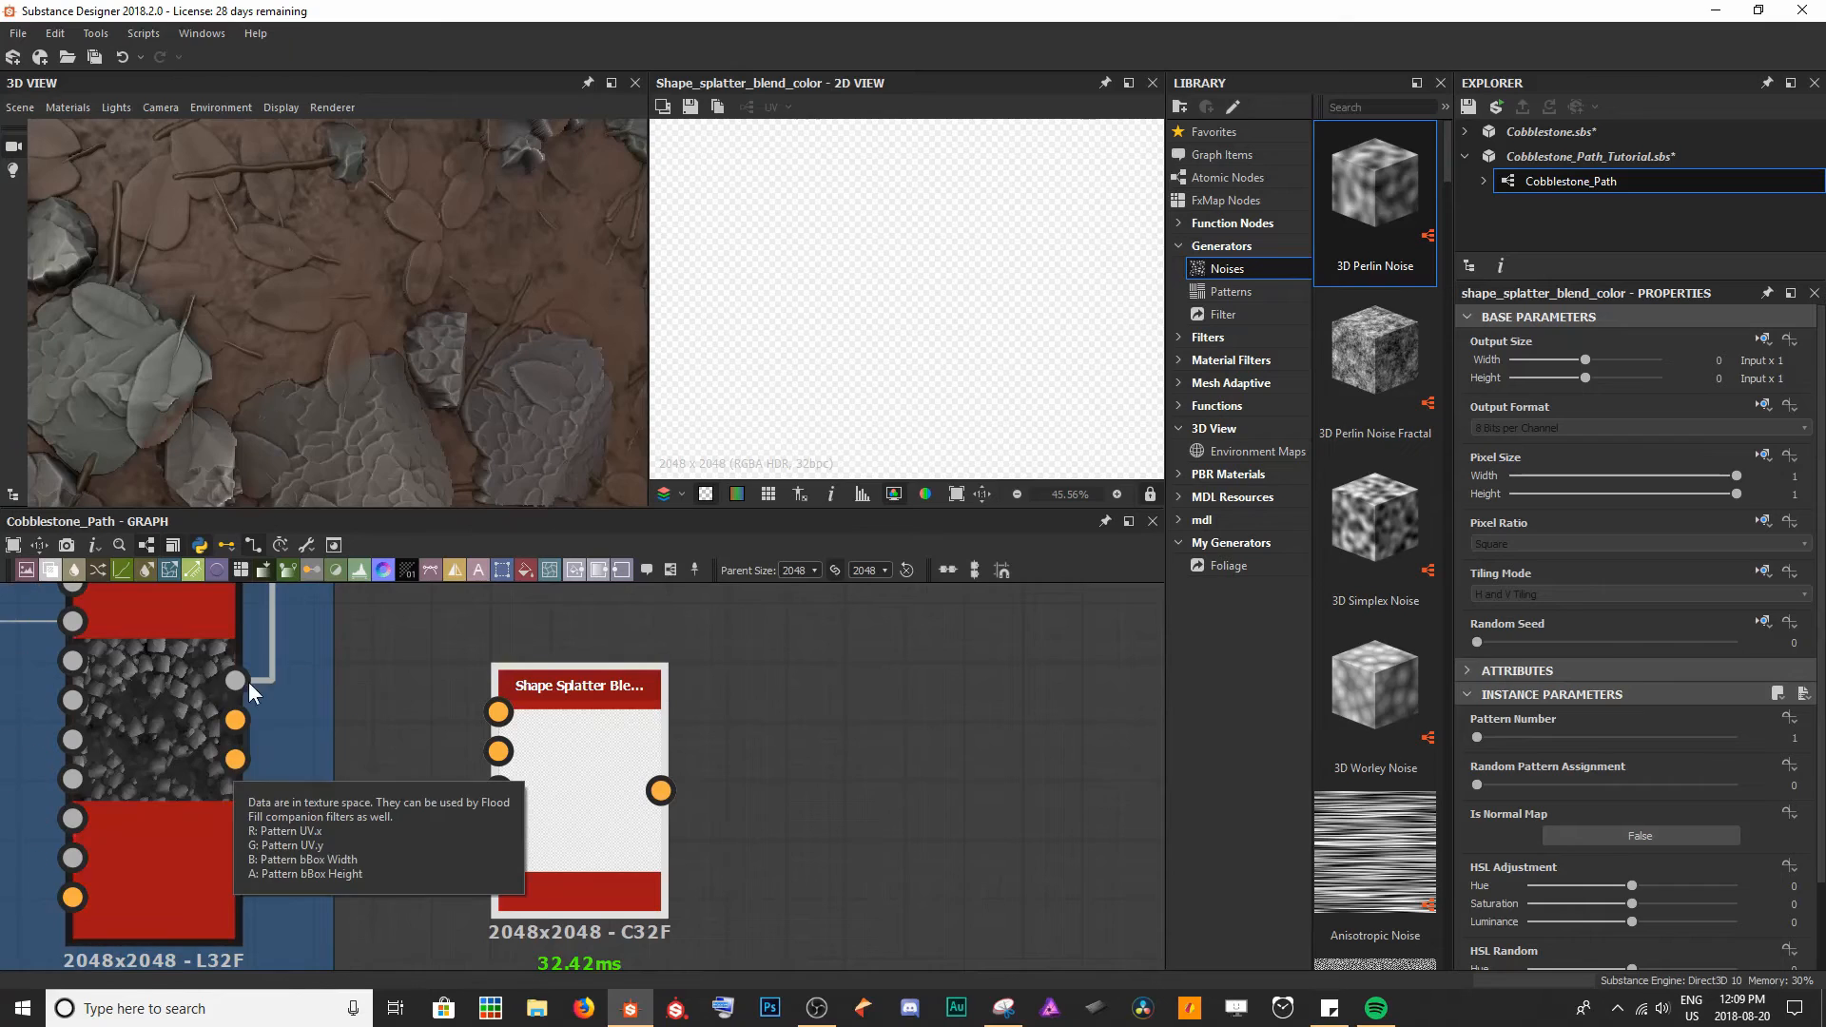
pyautogui.moveTo(511, 894); pyautogui.dragTo(453, 742)
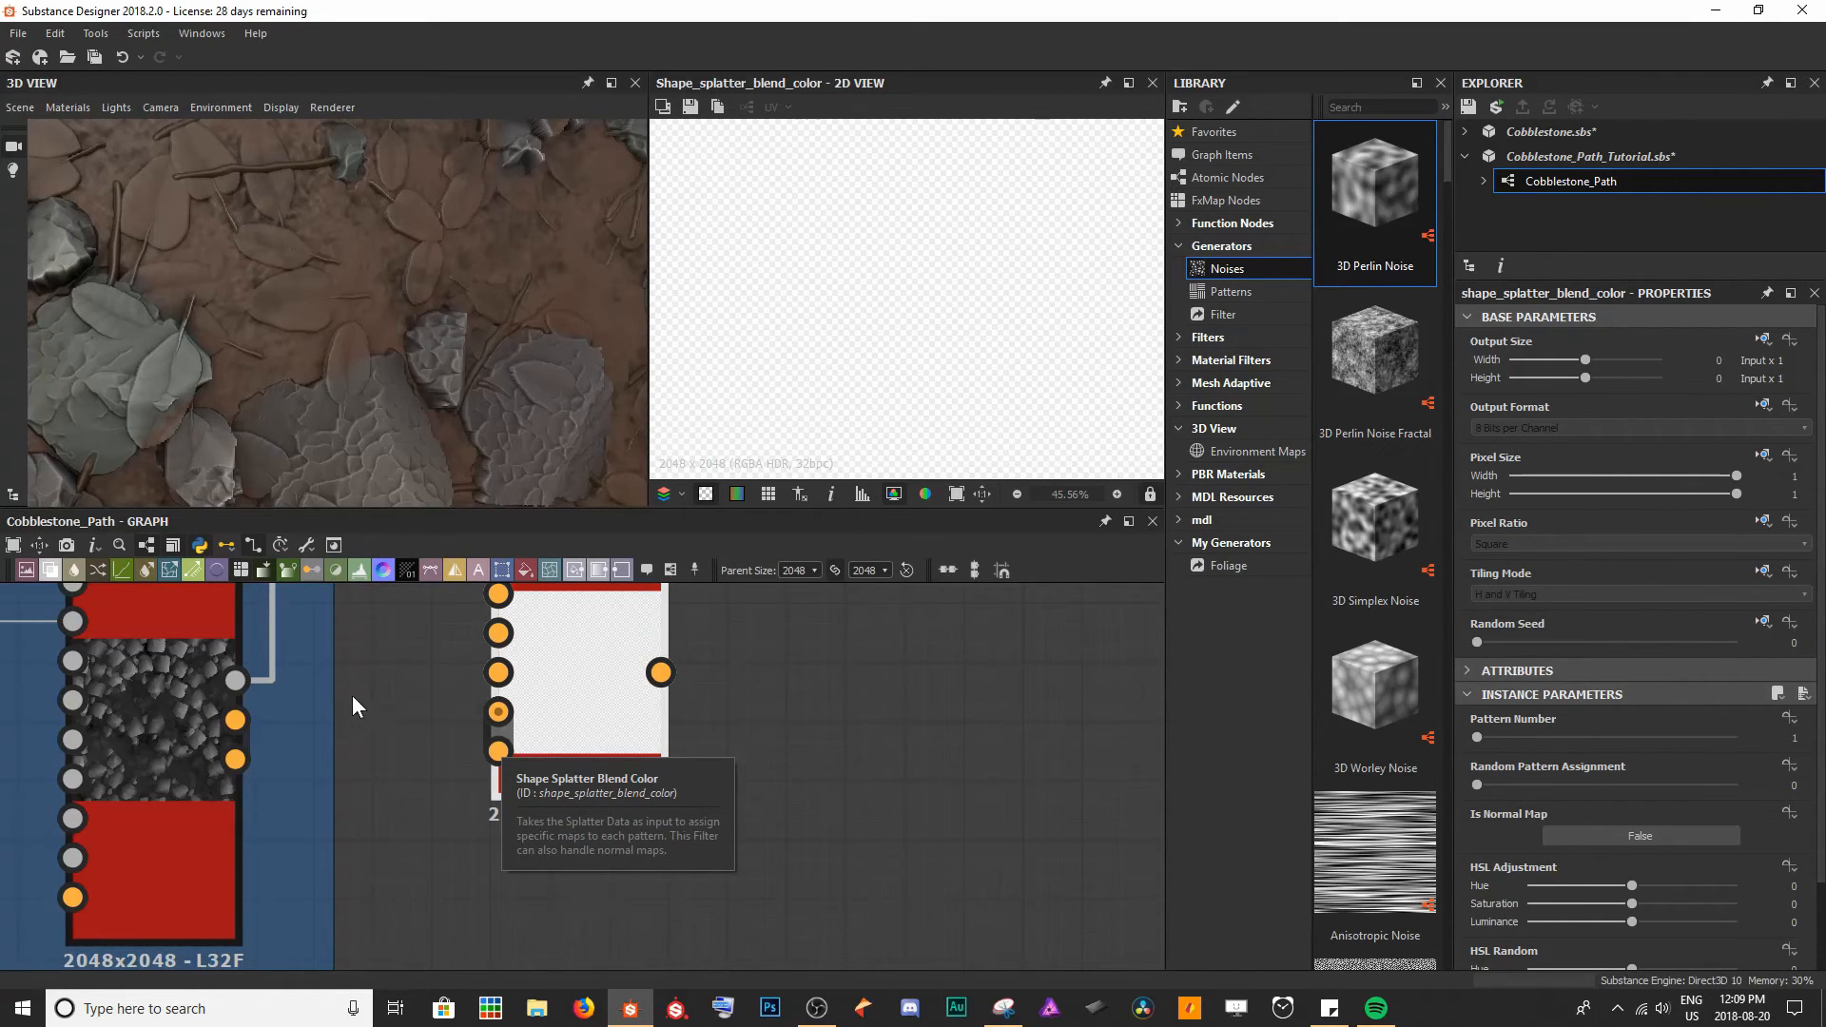
pyautogui.moveTo(235, 720); pyautogui.dragTo(488, 709)
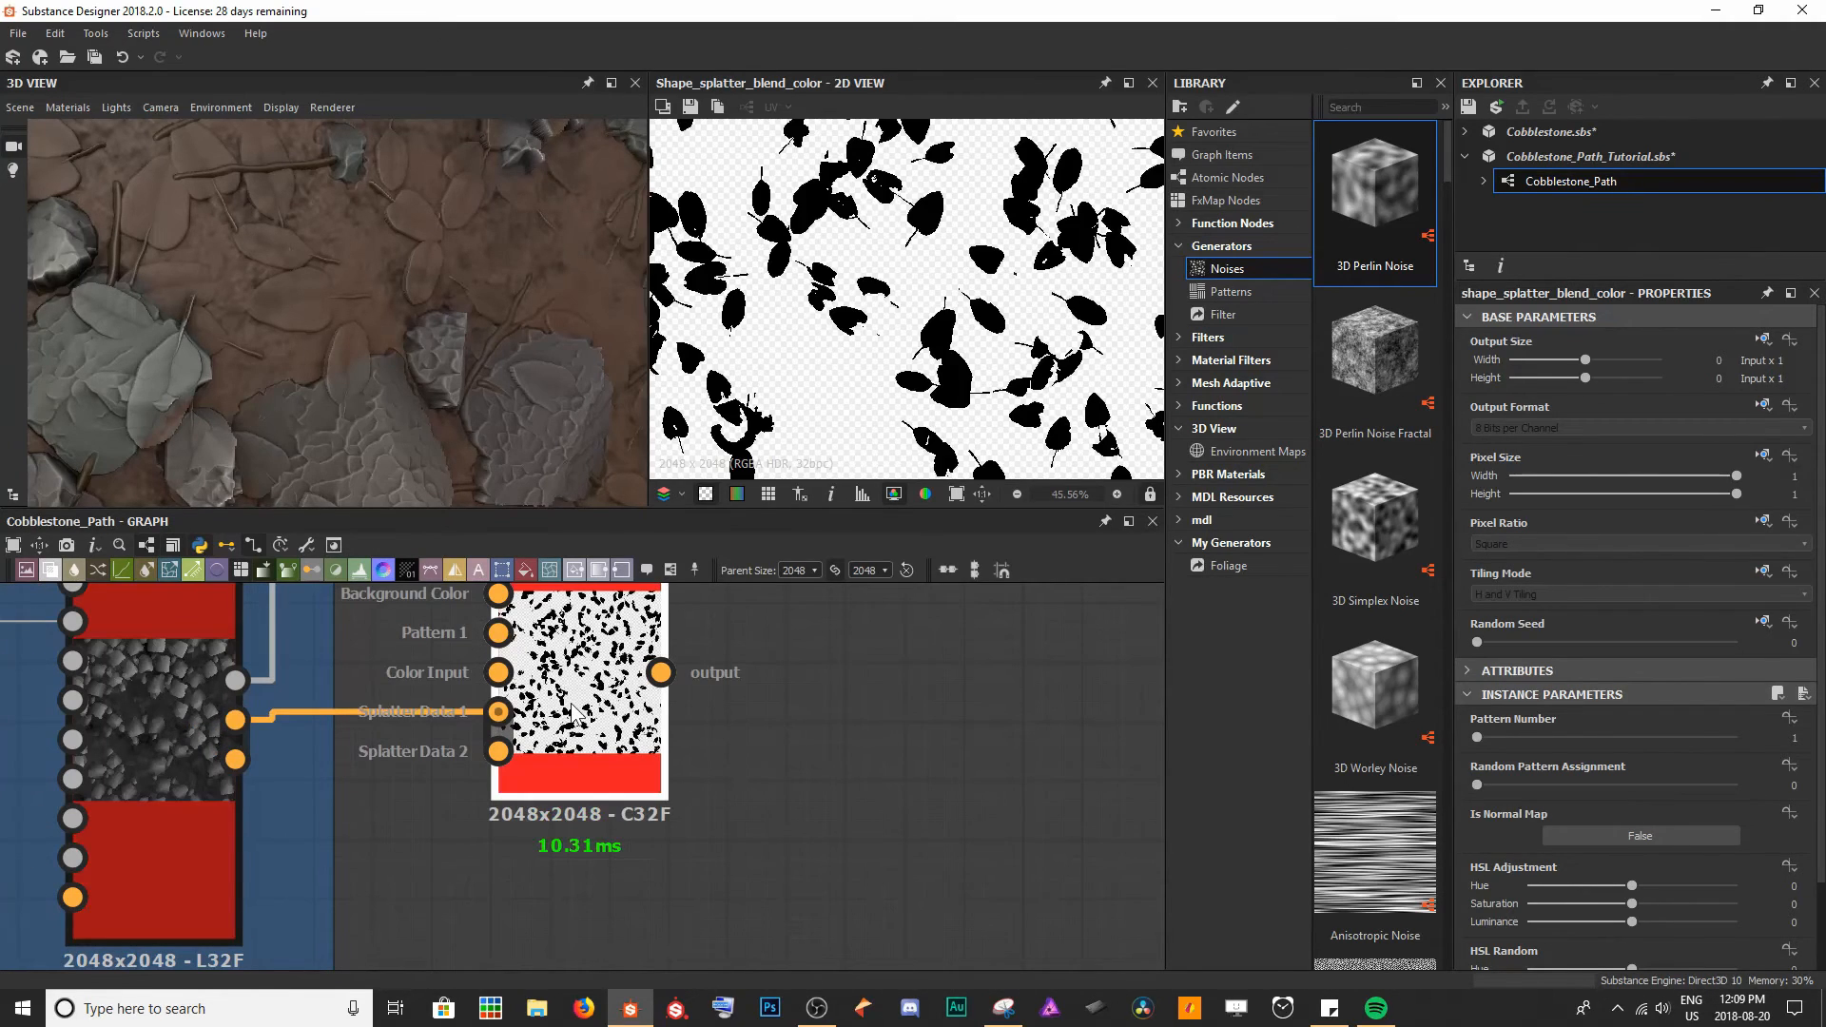
pyautogui.scroll(3, 862, 278)
pyautogui.moveTo(861, 278); pyautogui.dragTo(972, 360, button='middle')
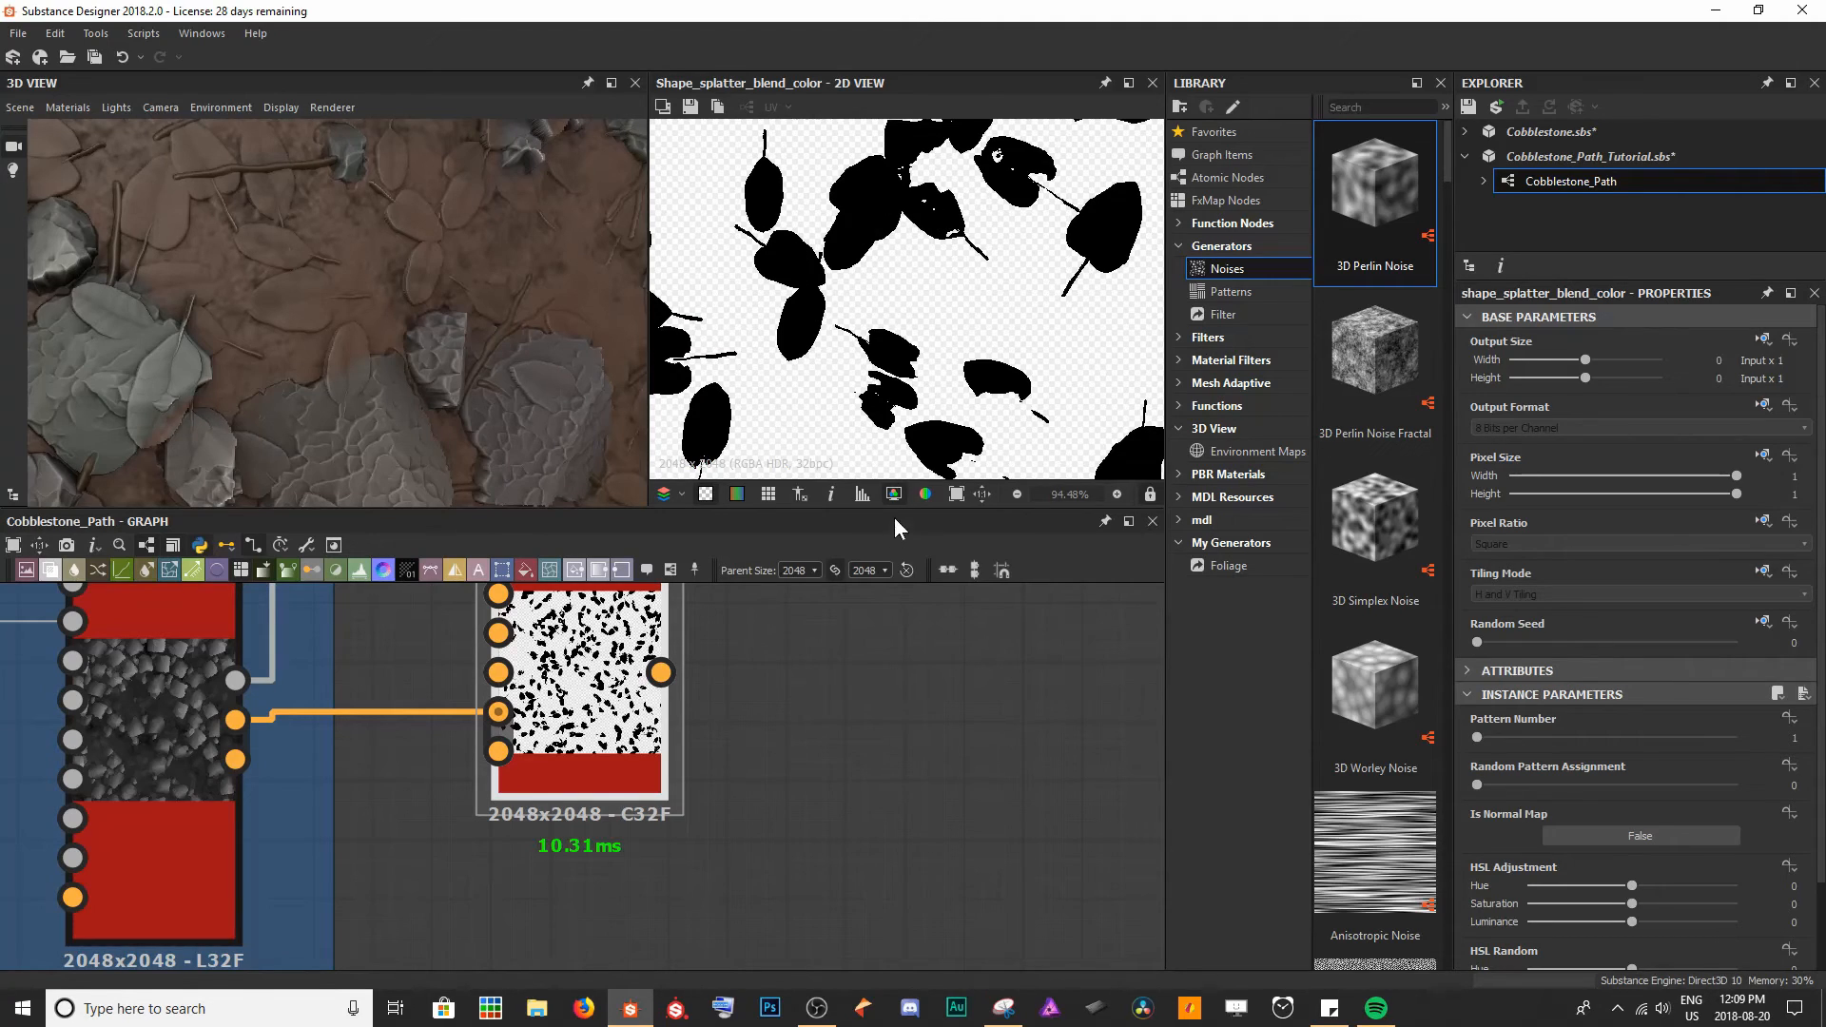
pyautogui.moveTo(235, 759); pyautogui.dragTo(515, 753)
pyautogui.moveTo(580, 682); pyautogui.dragTo(582, 742)
pyautogui.scroll(-5, 968, 288)
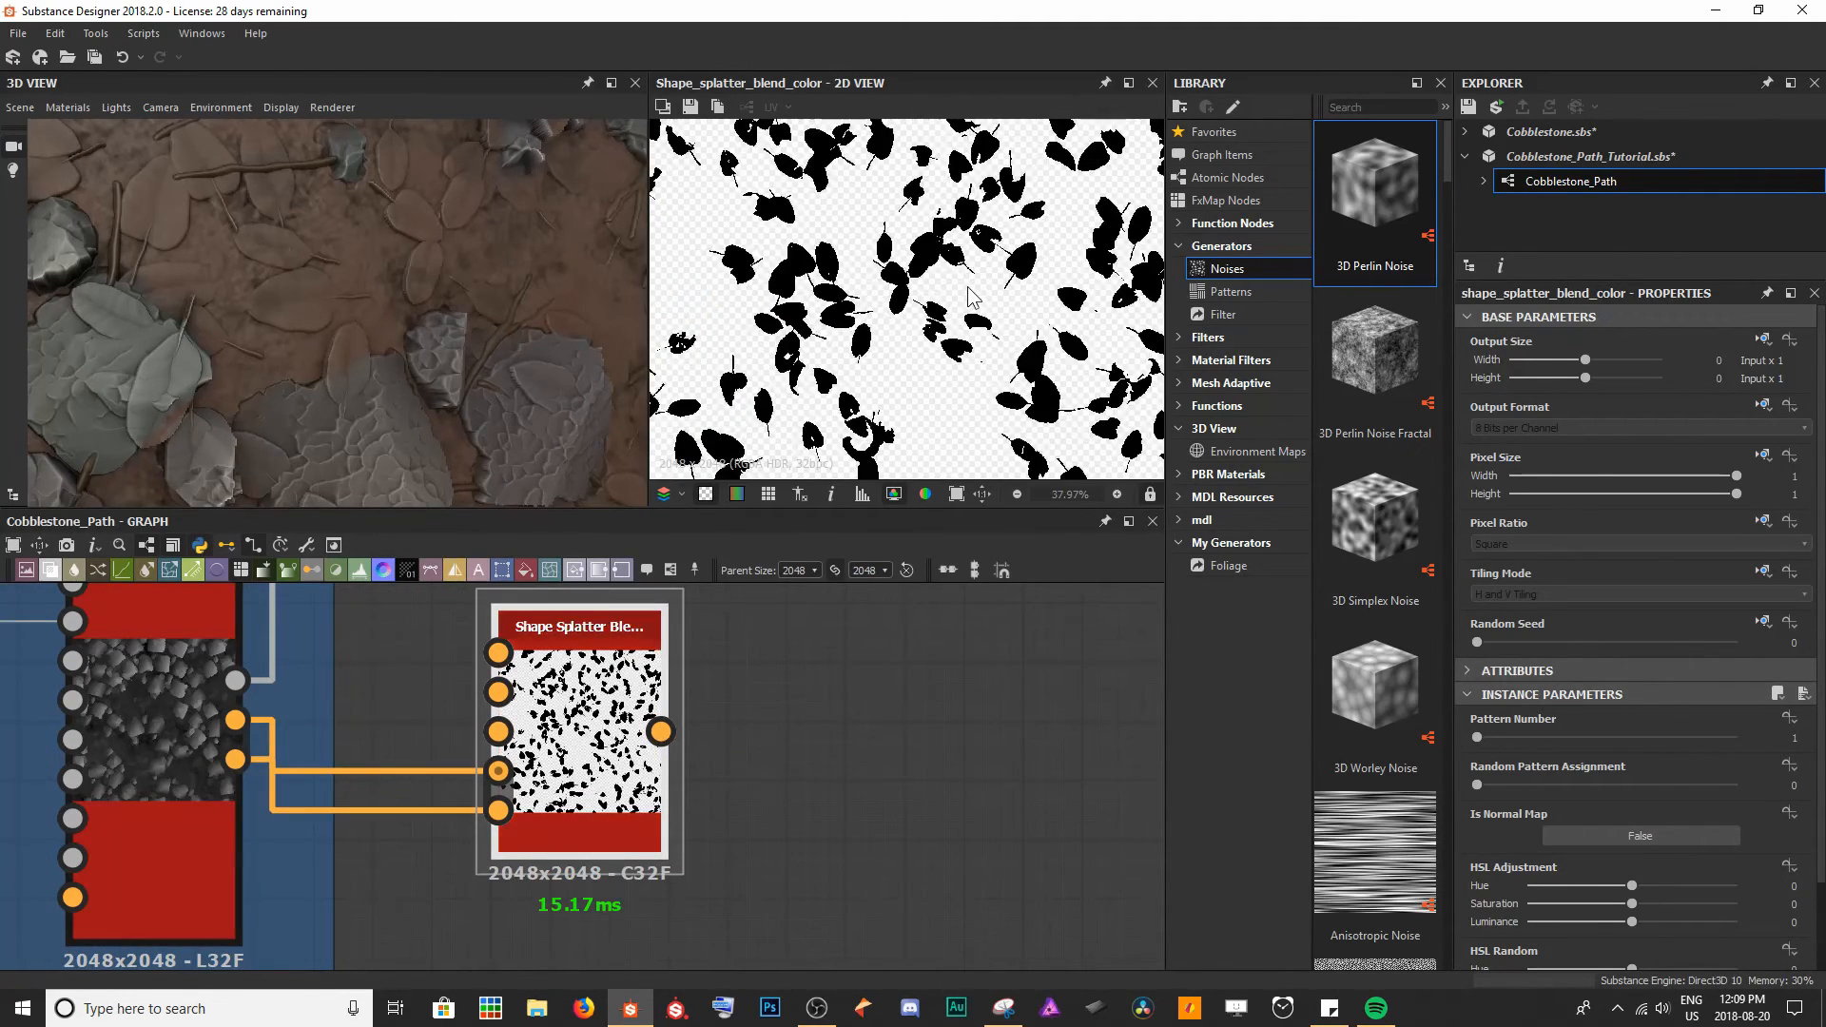
pyautogui.scroll(-2, 968, 297)
pyautogui.scroll(5, 903, 328)
pyautogui.scroll(1, 901, 319)
pyautogui.moveTo(902, 319); pyautogui.dragTo(1029, 299, button='middle')
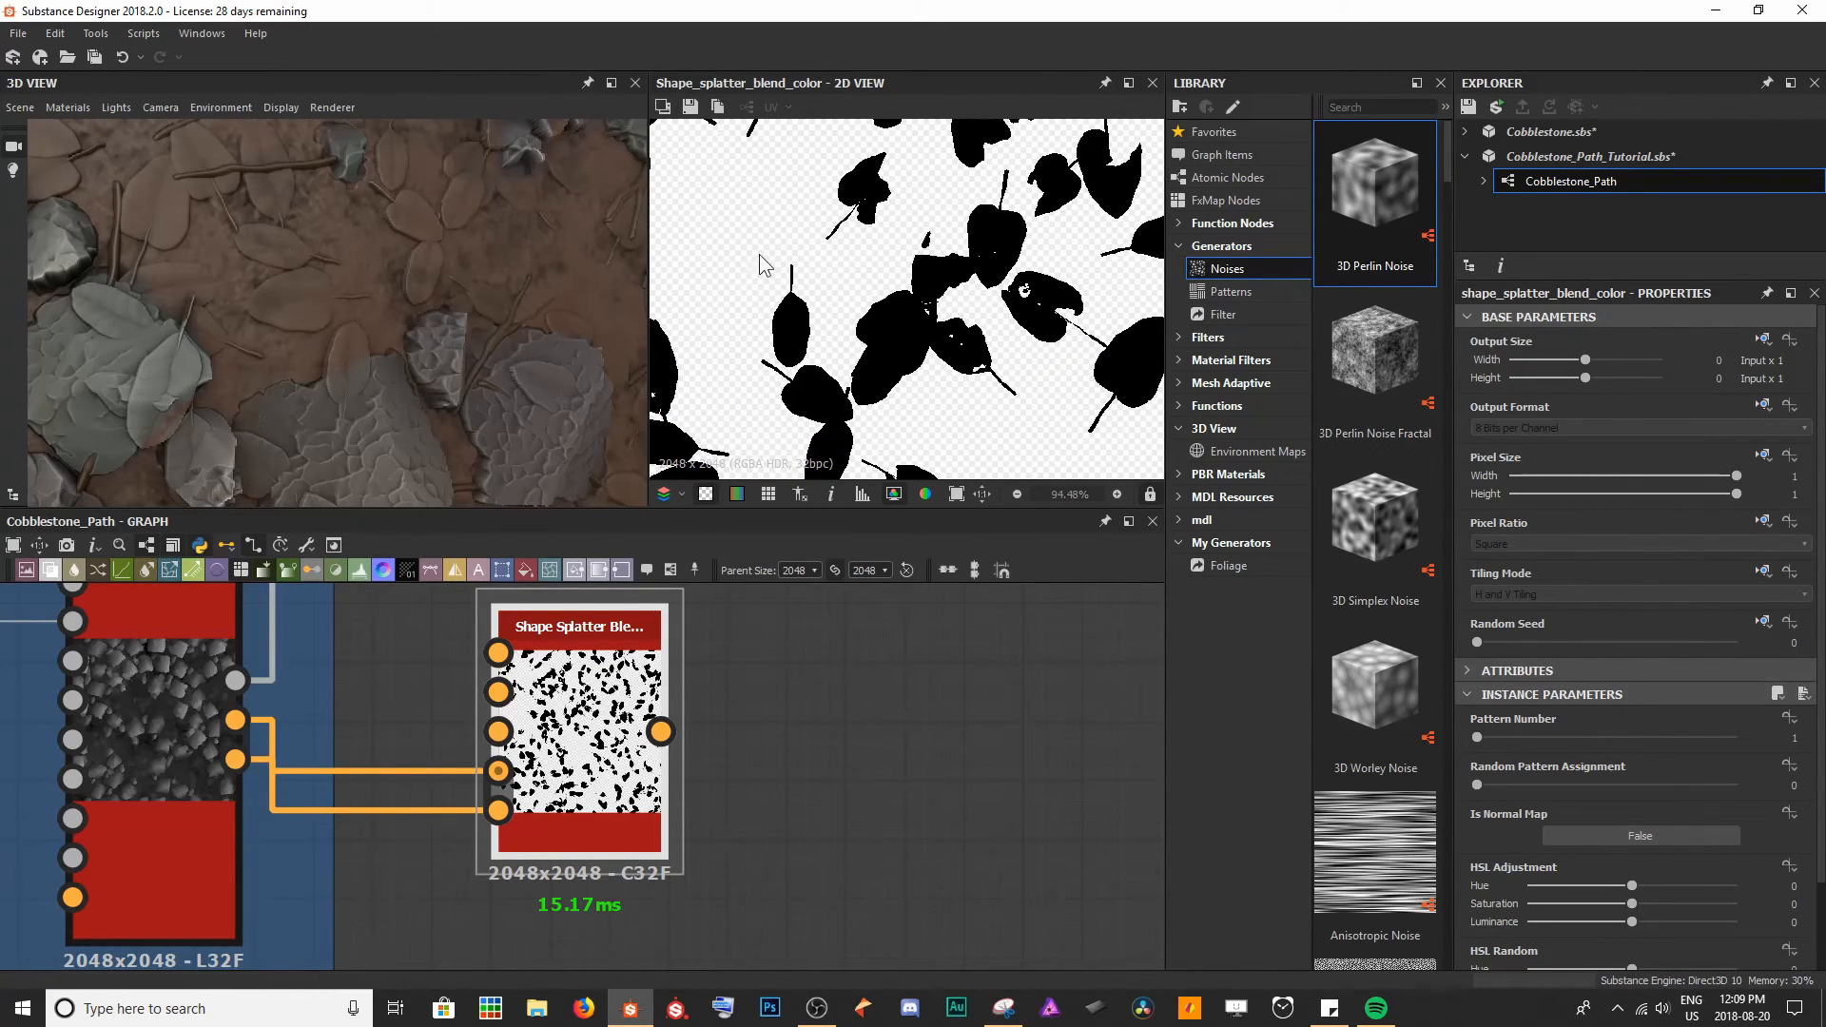
# - Move the Shape Splatter Blend Color node past the colour Twigs frame, just below the base colour link
pyautogui.scroll(-2, 856, 701)
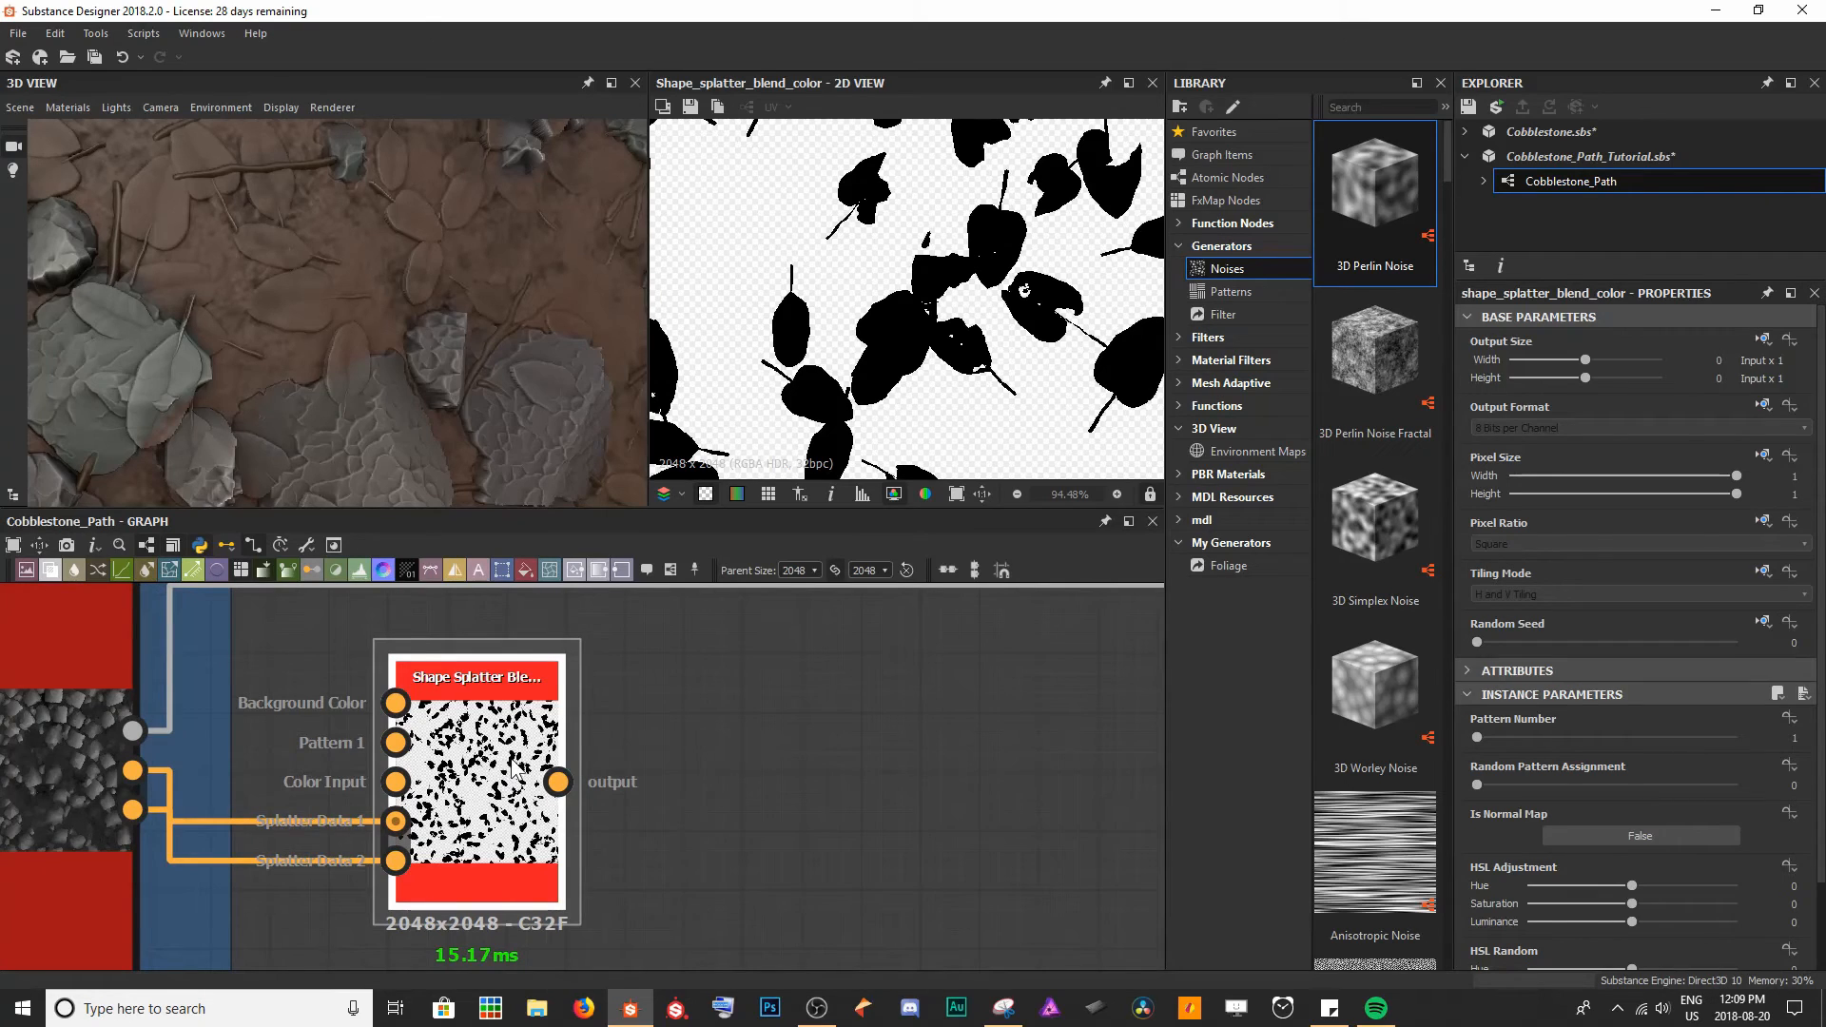
pyautogui.scroll(-3, 823, 752)
pyautogui.scroll(-4, 824, 755)
pyautogui.moveTo(414, 805); pyautogui.dragTo(838, 738)
pyautogui.moveTo(838, 739); pyautogui.dragTo(206, 917, button='middle')
pyautogui.moveTo(207, 922); pyautogui.dragTo(998, 703)
pyautogui.moveTo(998, 704); pyautogui.dragTo(585, 686, button='middle')
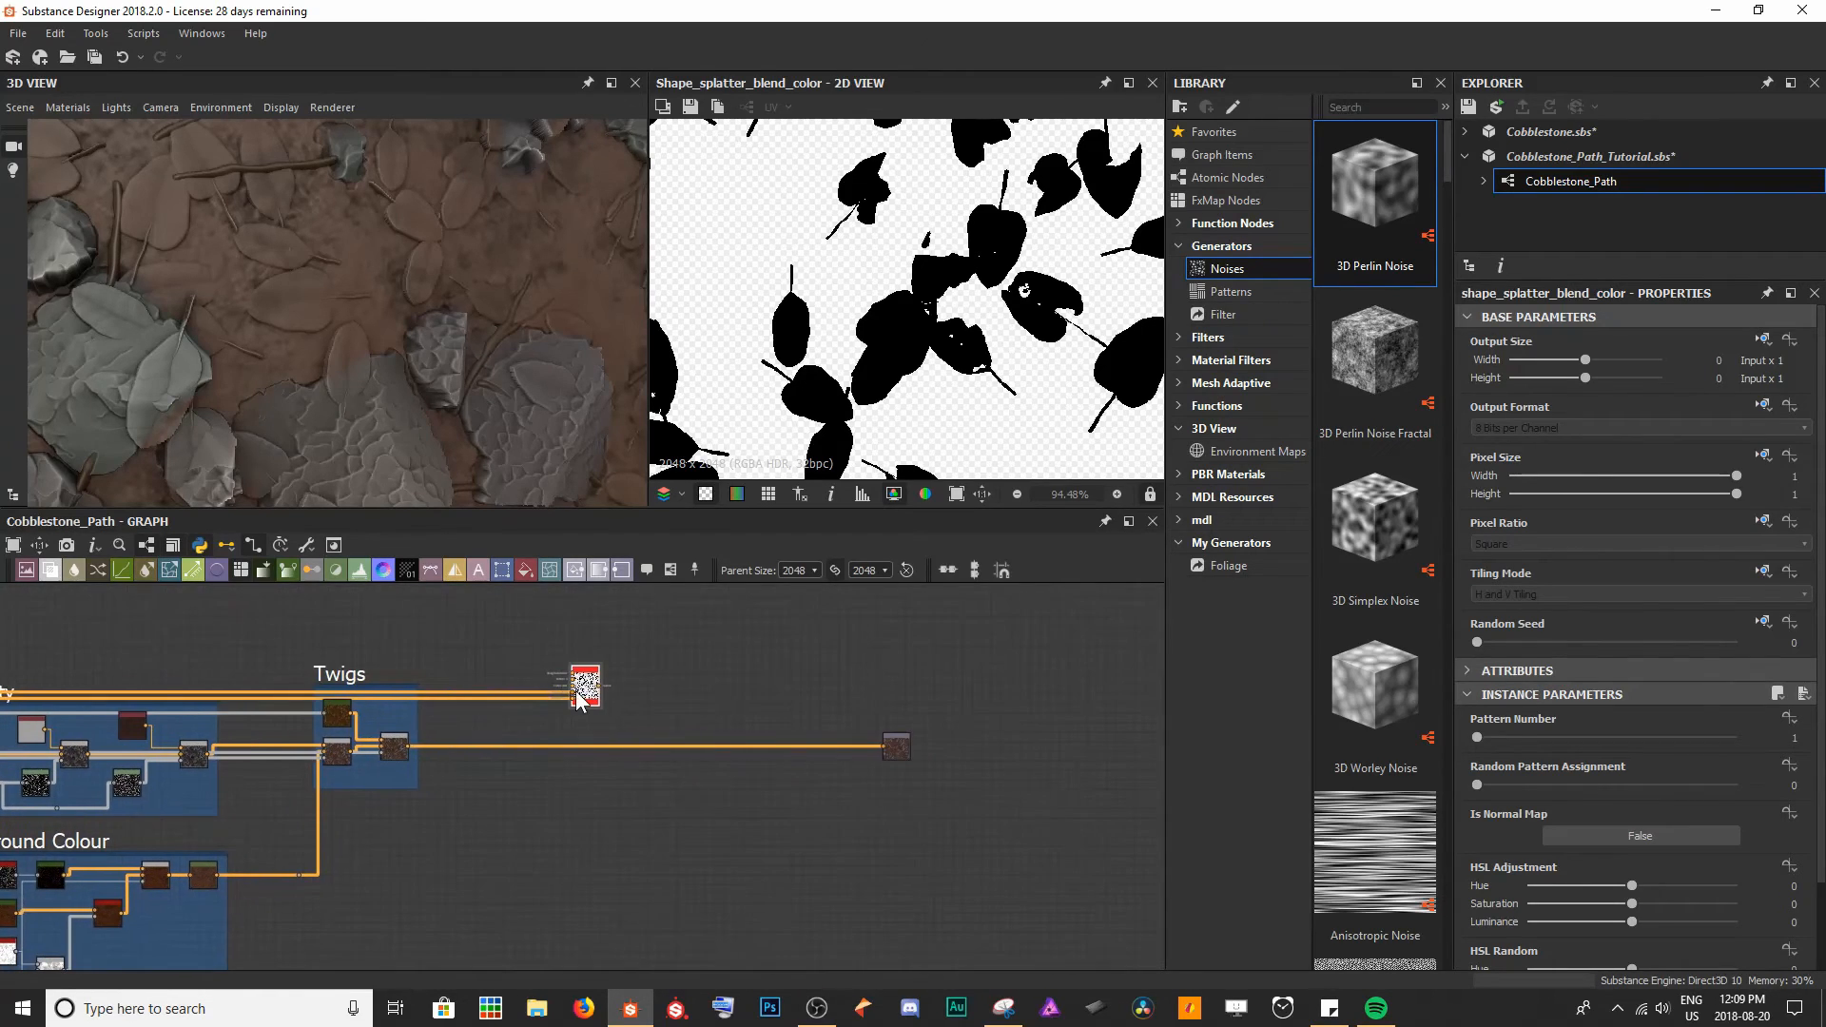
pyautogui.scroll(3, 597, 682)
pyautogui.moveTo(597, 683); pyautogui.dragTo(575, 806)
pyautogui.scroll(4, 582, 751)
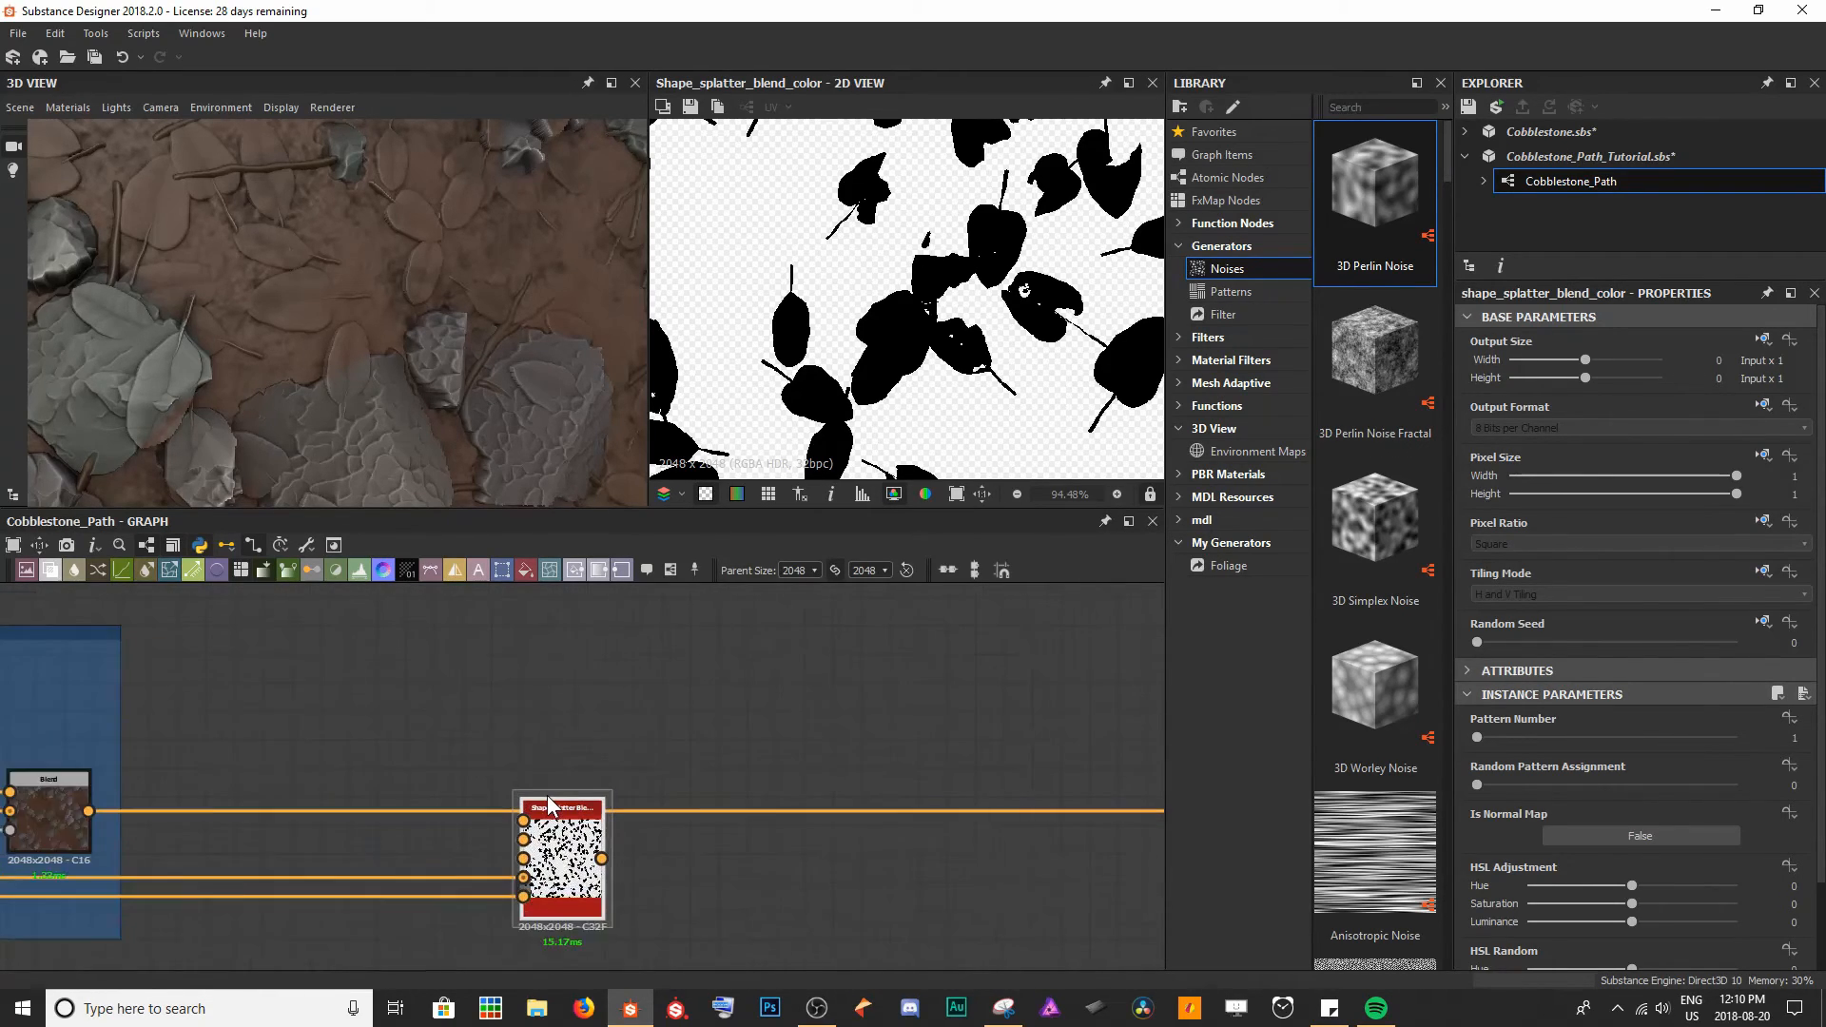
# - Check the Shape Splatter Blend Color node's inputs and preview the Twigs frame's final Blend in 2D
pyautogui.moveTo(586, 746); pyautogui.dragTo(660, 705, button='middle')
pyautogui.scroll(5, 612, 799)
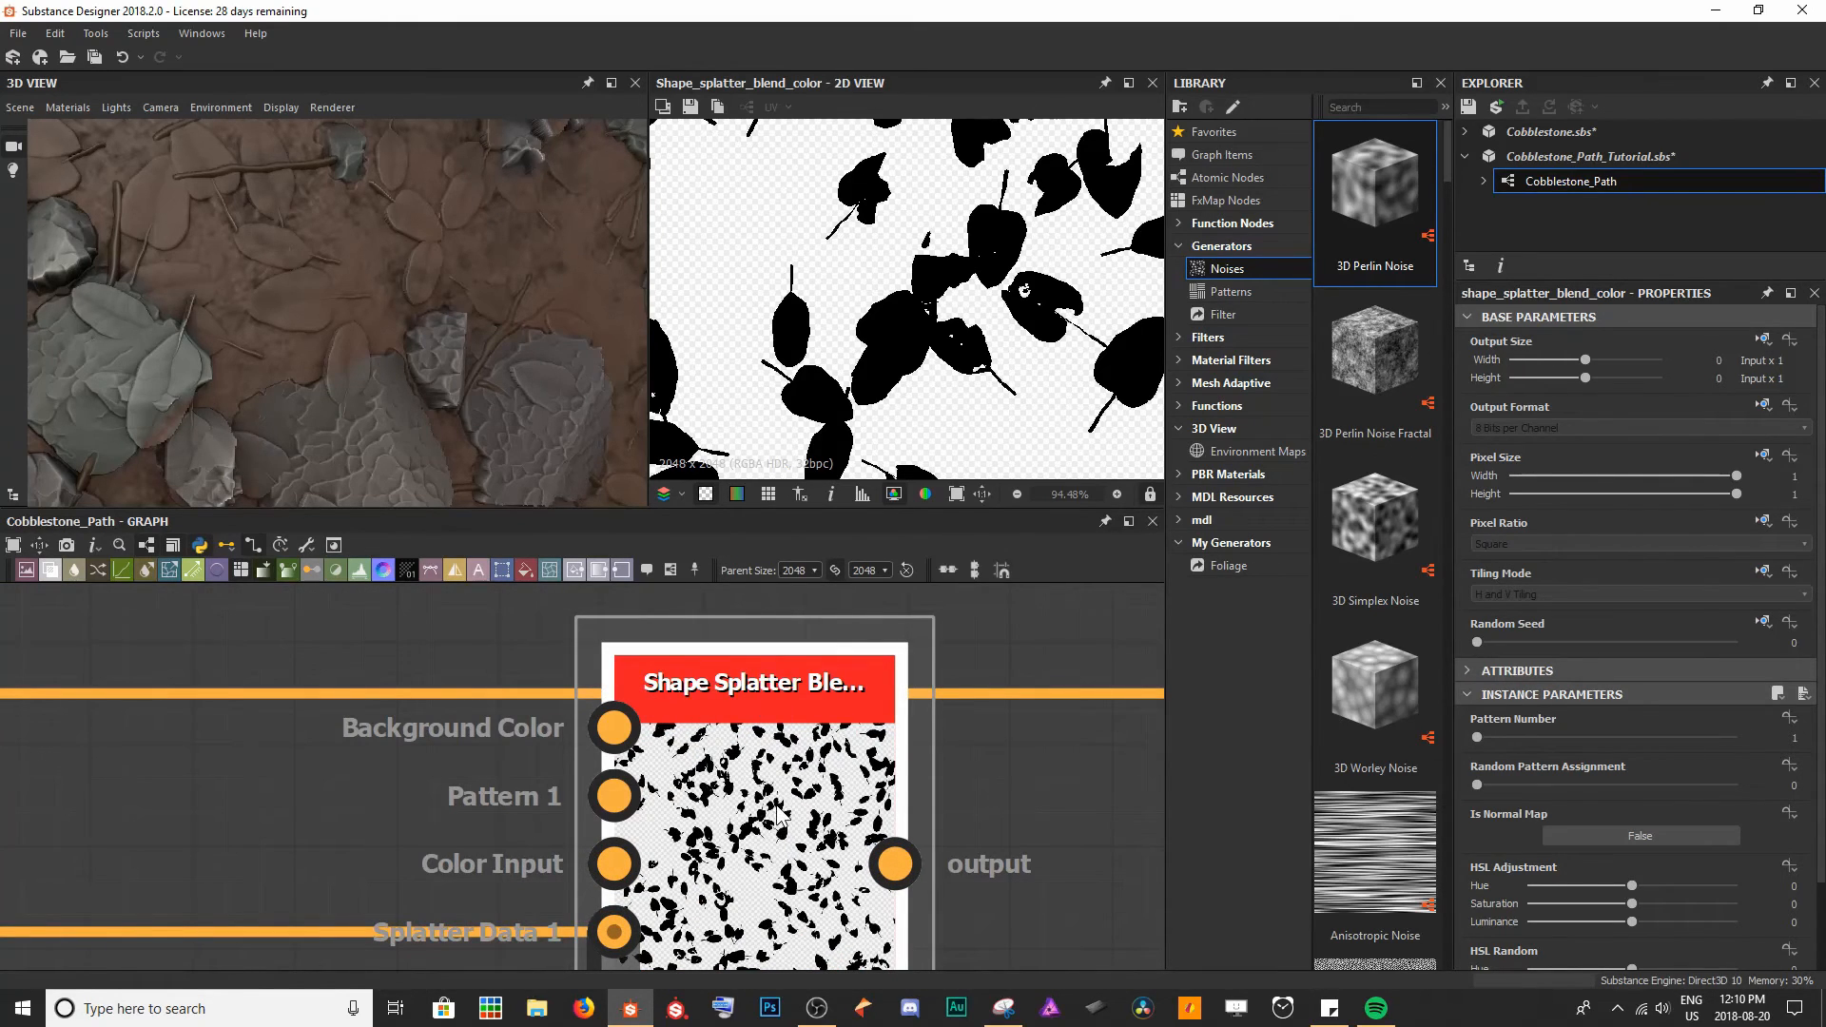
pyautogui.scroll(-5, 546, 789)
pyautogui.moveTo(411, 774); pyautogui.dragTo(659, 773, button='middle')
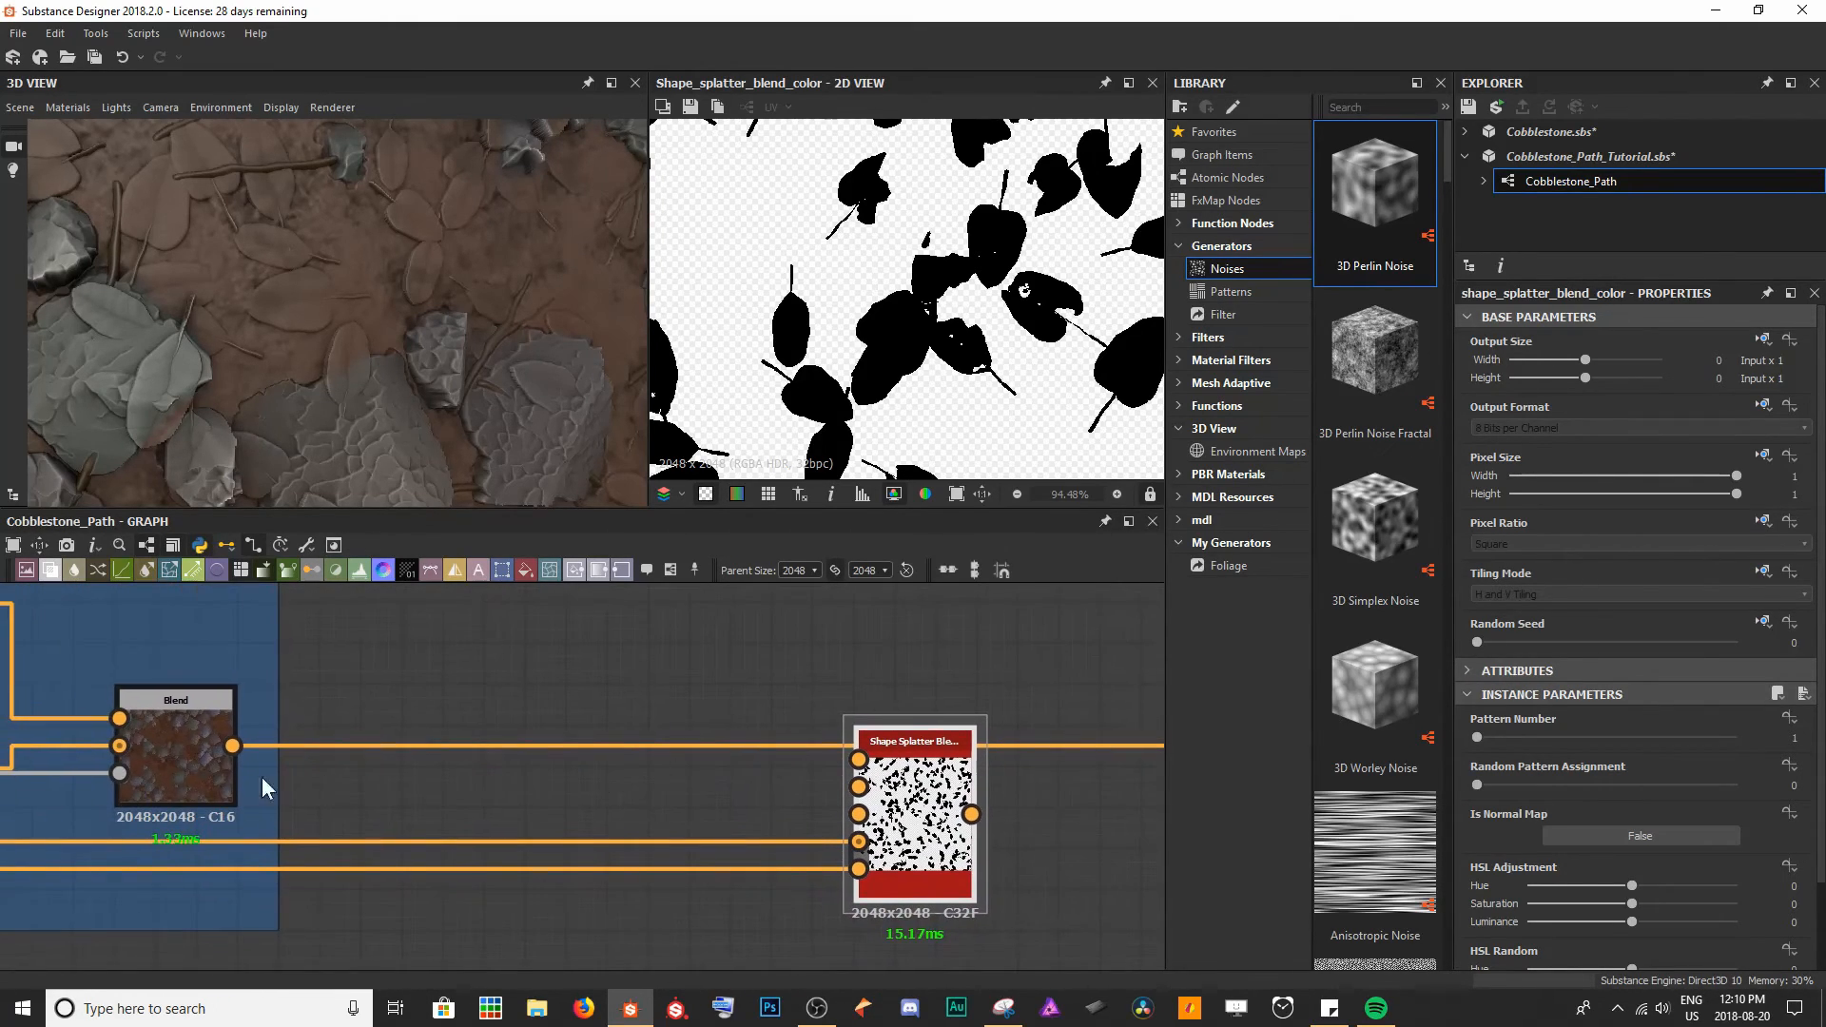
pyautogui.doubleClick(192, 763)
pyautogui.scroll(-5, 1063, 232)
pyautogui.moveTo(1063, 232); pyautogui.dragTo(984, 158, button='middle')
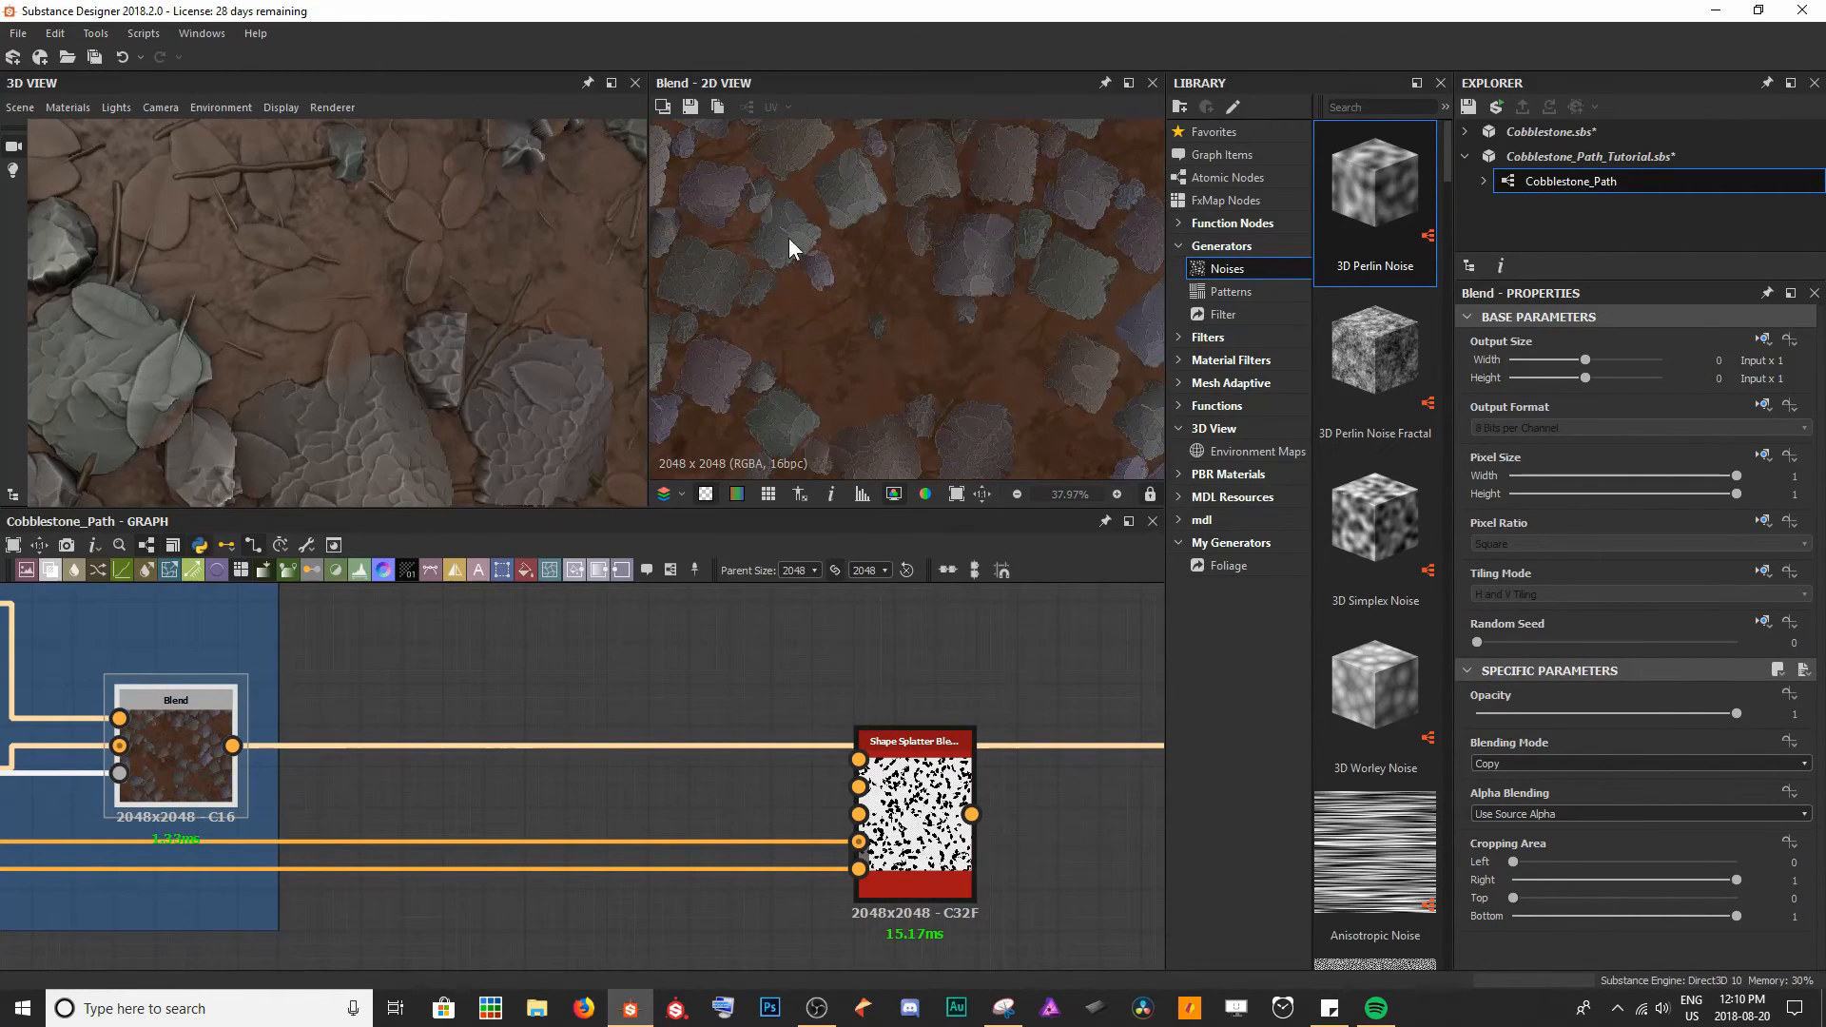
# - Connect the Twigs frame's final Blend to Background Color of the Shape Splatter Blend Color node and route that node's output to BaseColor
pyautogui.moveTo(232, 746); pyautogui.dragTo(859, 759)
pyautogui.moveTo(936, 773); pyautogui.dragTo(522, 772, button='middle')
pyautogui.doubleClick(528, 785)
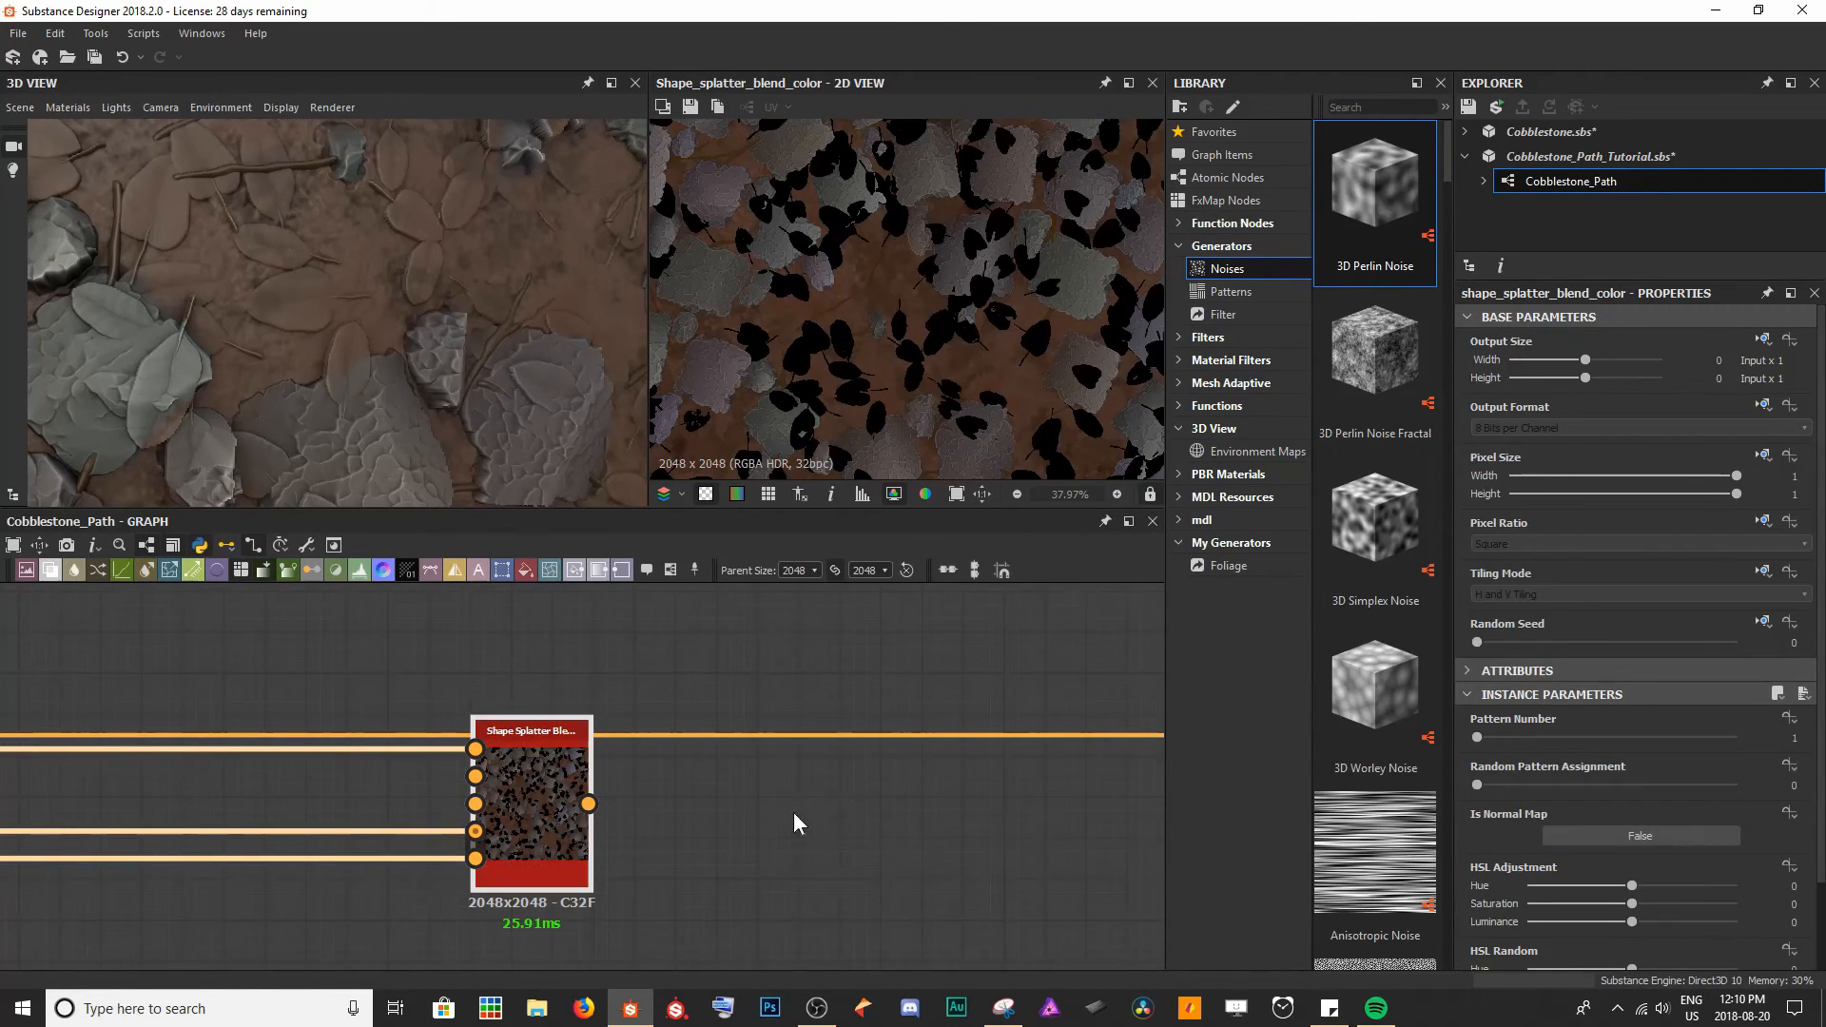
pyautogui.scroll(-3, 694, 838)
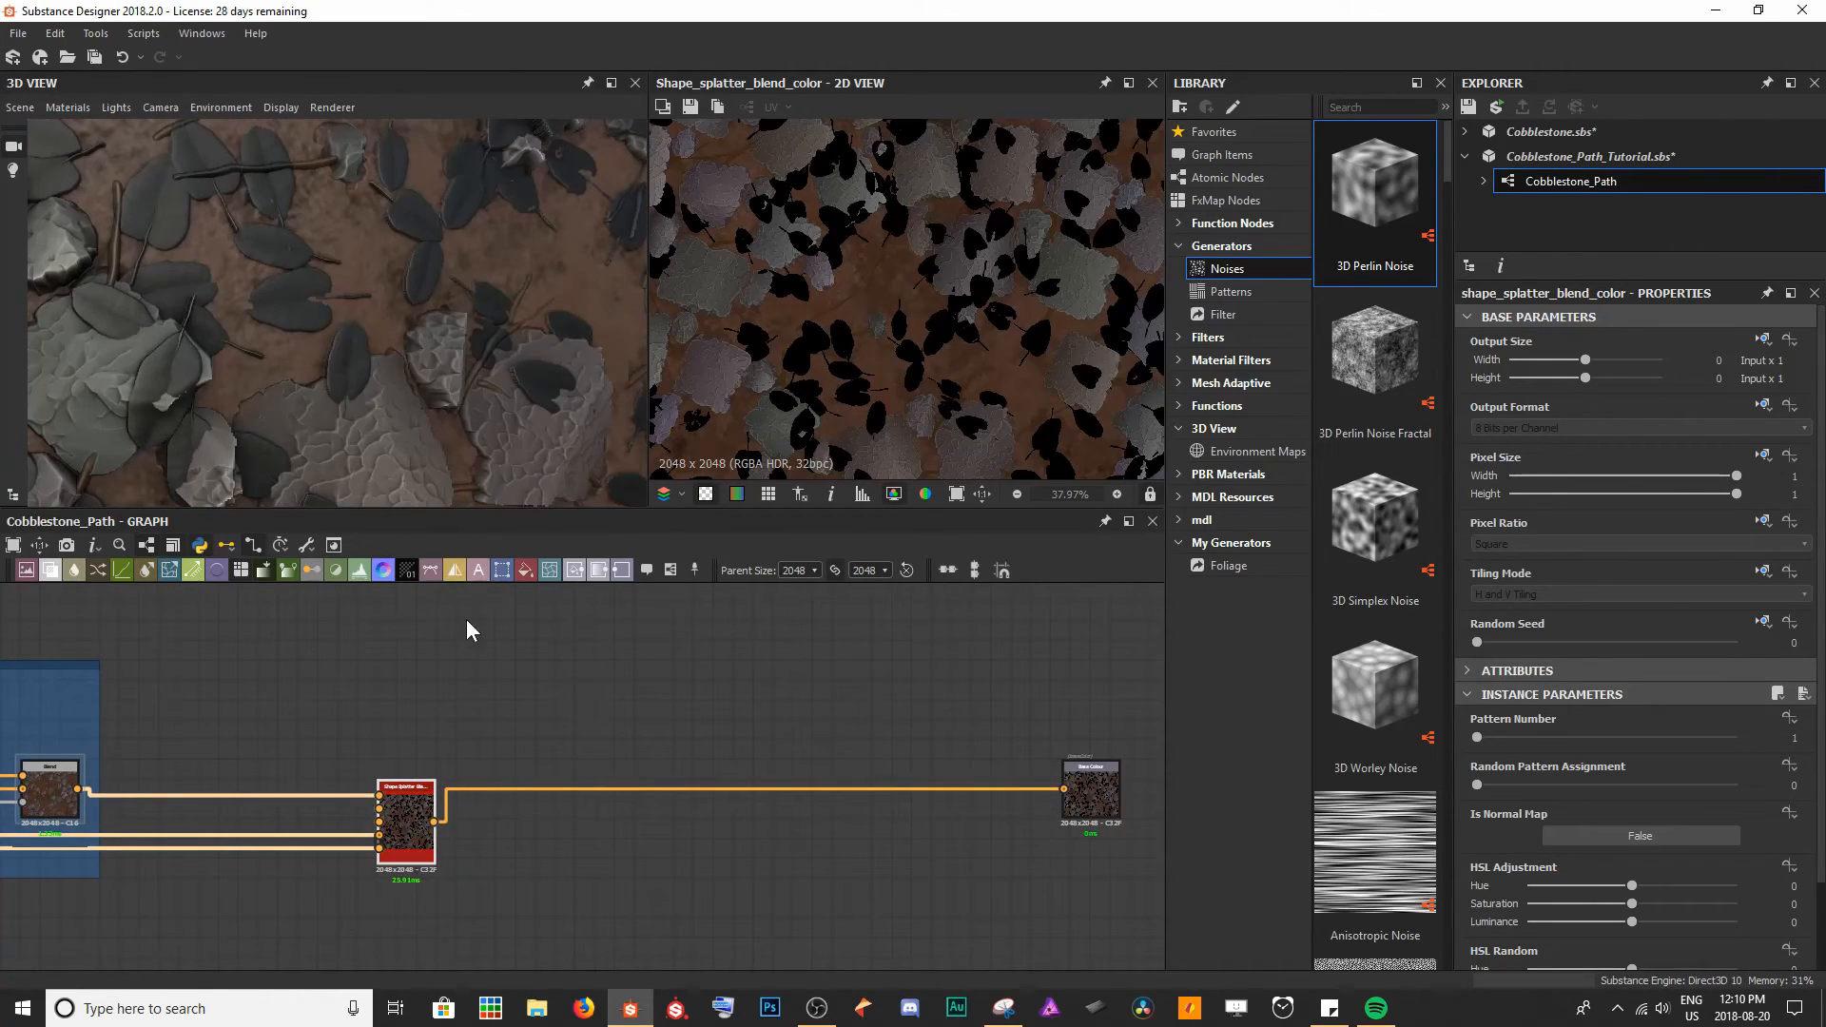
pyautogui.moveTo(412, 820); pyautogui.dragTo(411, 801)
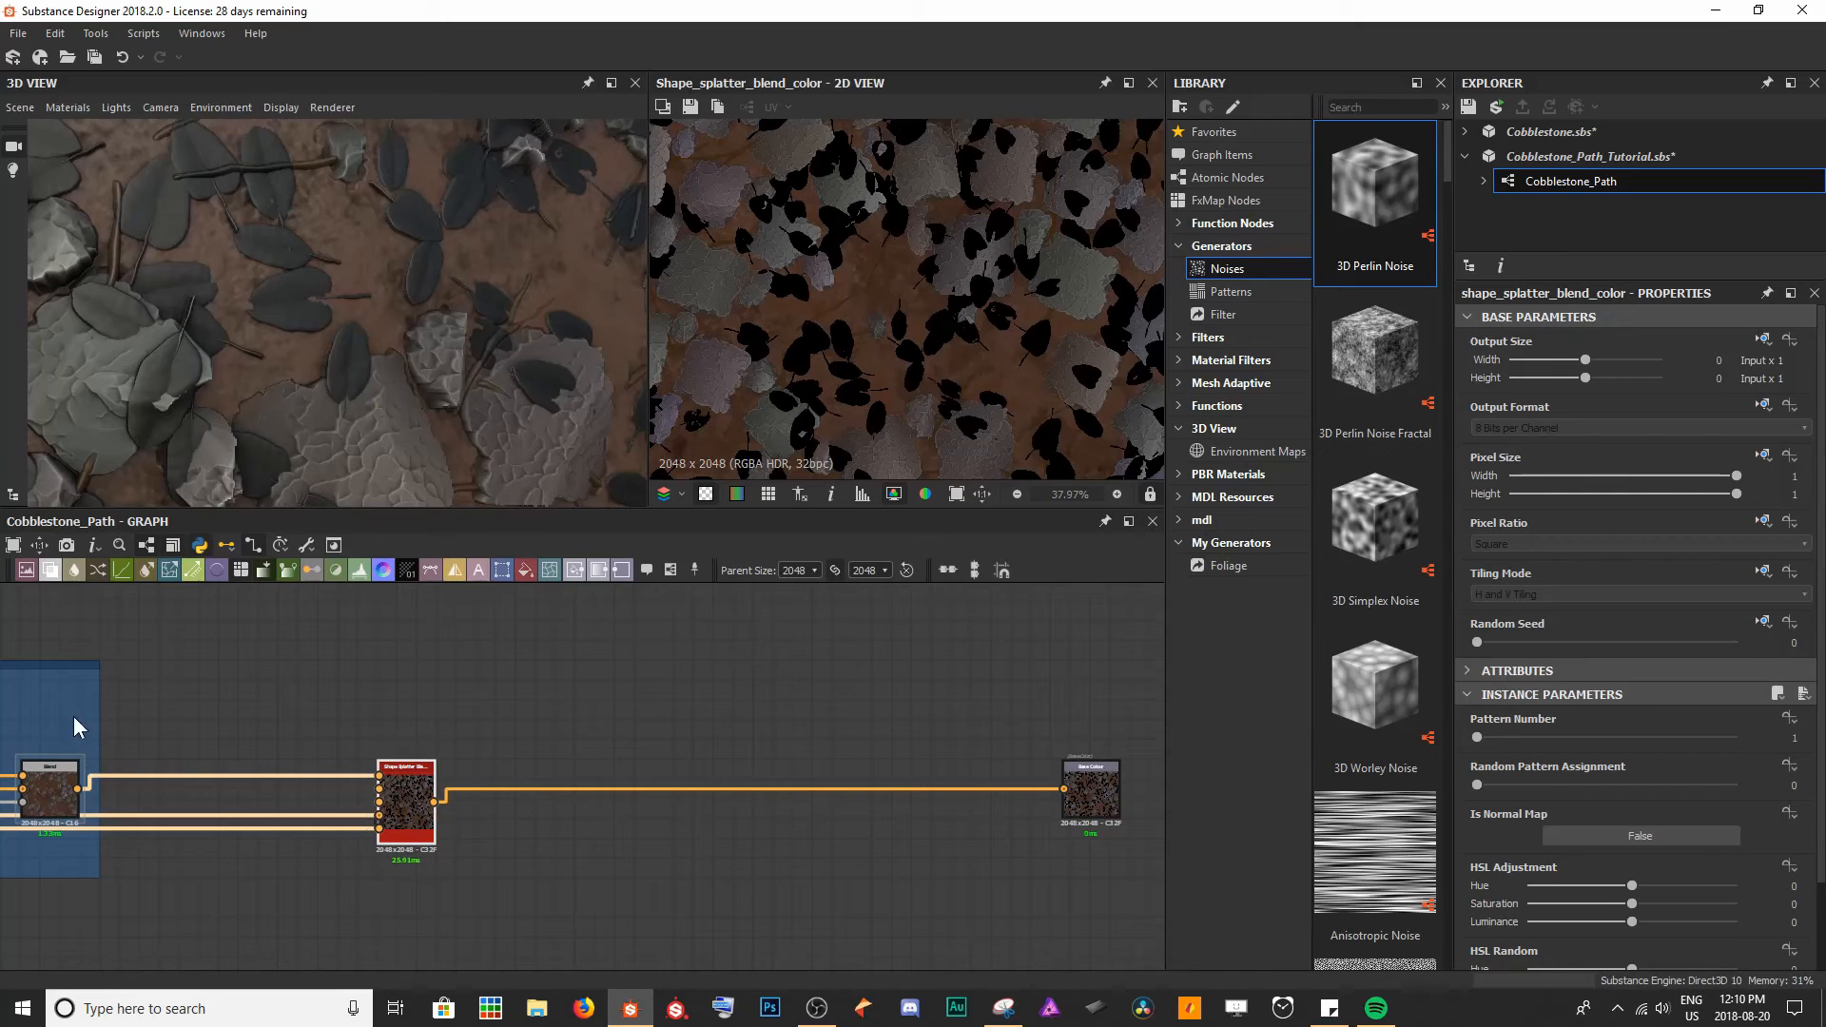
# - Examine the leaves across the stones and ground in 3D and check the Shape Splatter Blend Color node's inputs
pyautogui.moveTo(157, 729); pyautogui.dragTo(404, 701, button='middle')
pyautogui.moveTo(413, 295); pyautogui.dragTo(266, 306)
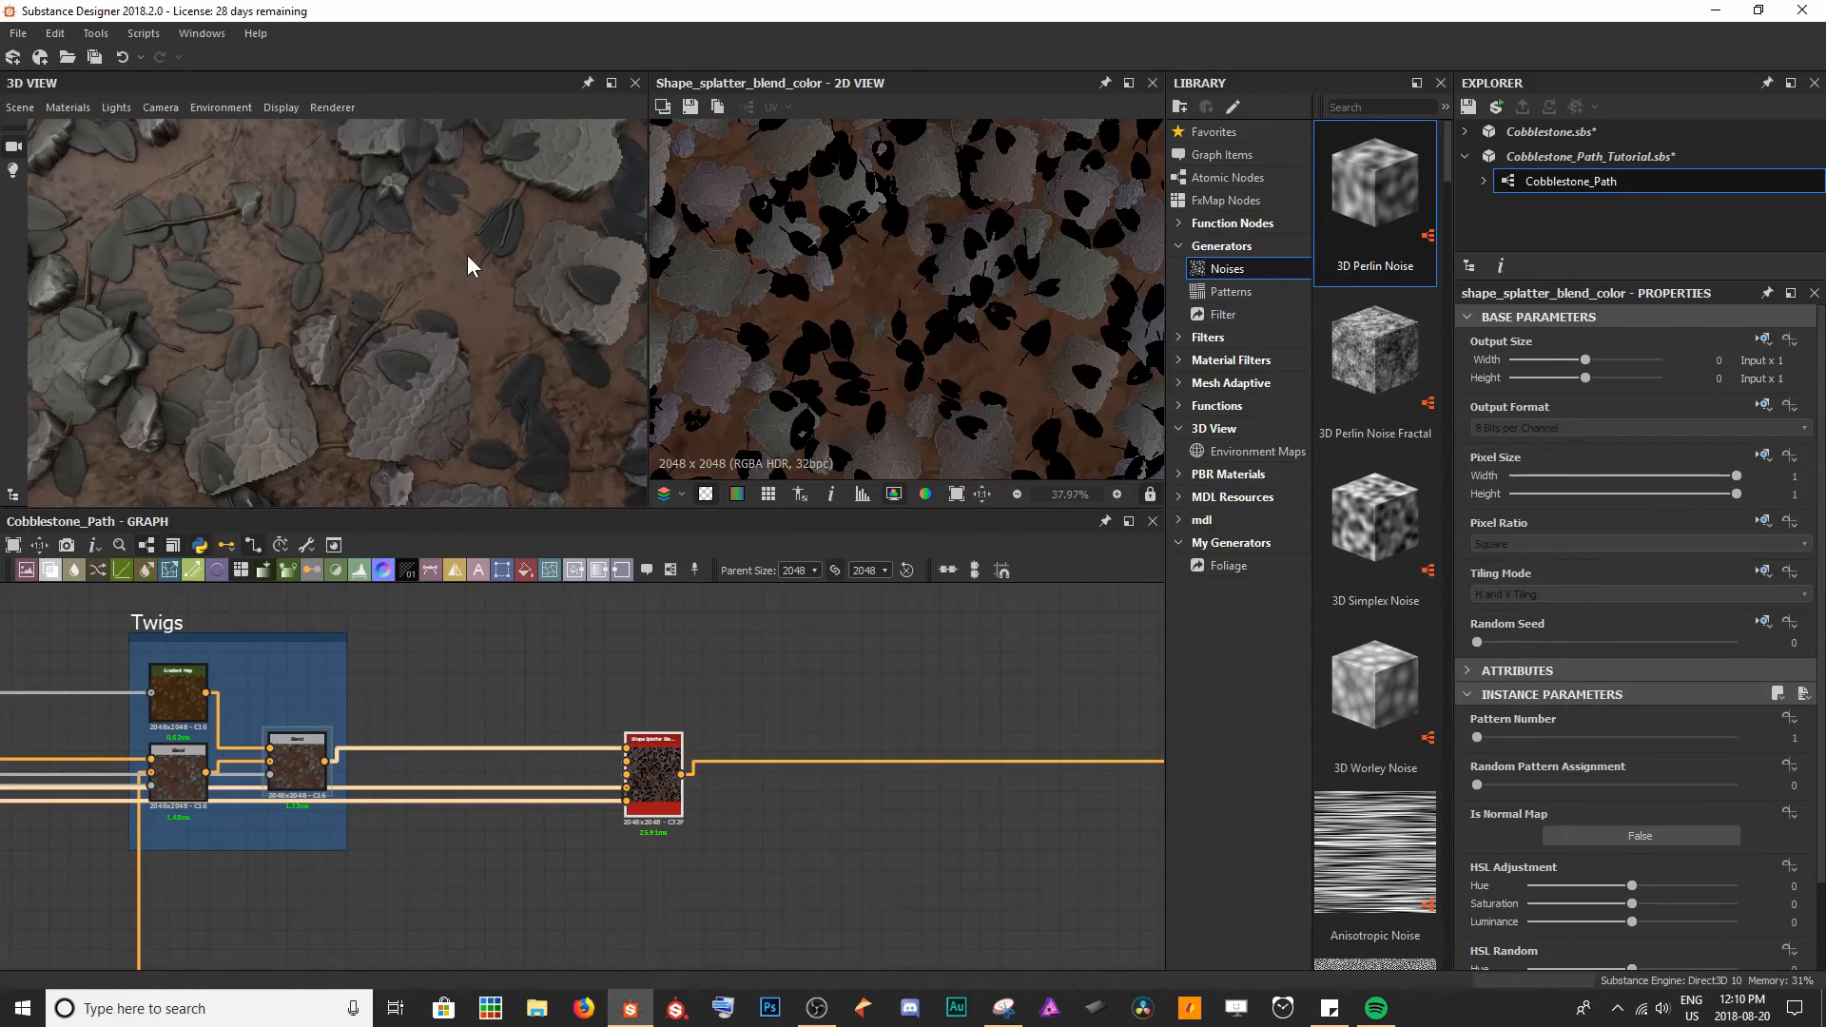
pyautogui.moveTo(468, 254); pyautogui.dragTo(485, 276, button='middle')
pyautogui.scroll(5, 258, 318)
pyautogui.moveTo(259, 318); pyautogui.dragTo(329, 322, button='middle')
pyautogui.scroll(-4, 310, 281)
pyautogui.scroll(-5, 329, 321)
pyautogui.scroll(2, 635, 788)
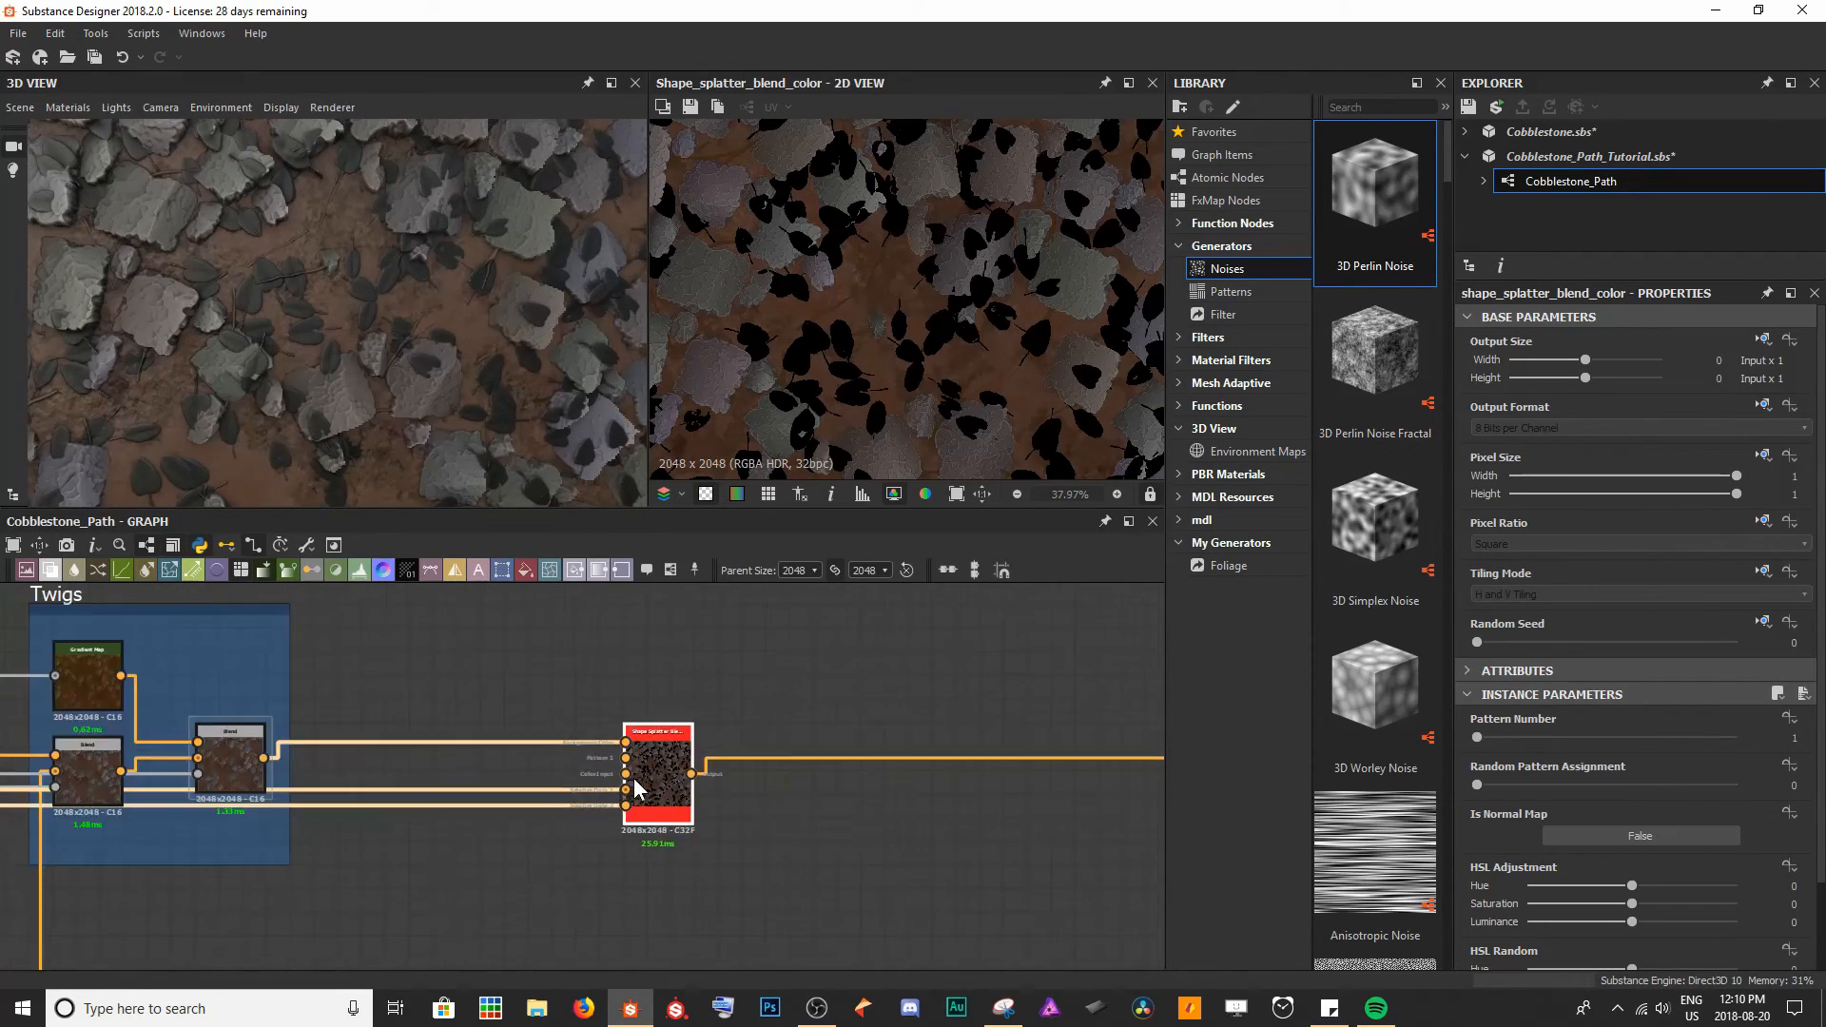
pyautogui.scroll(3, 635, 788)
pyautogui.scroll(-3, 672, 754)
pyautogui.scroll(1, 709, 763)
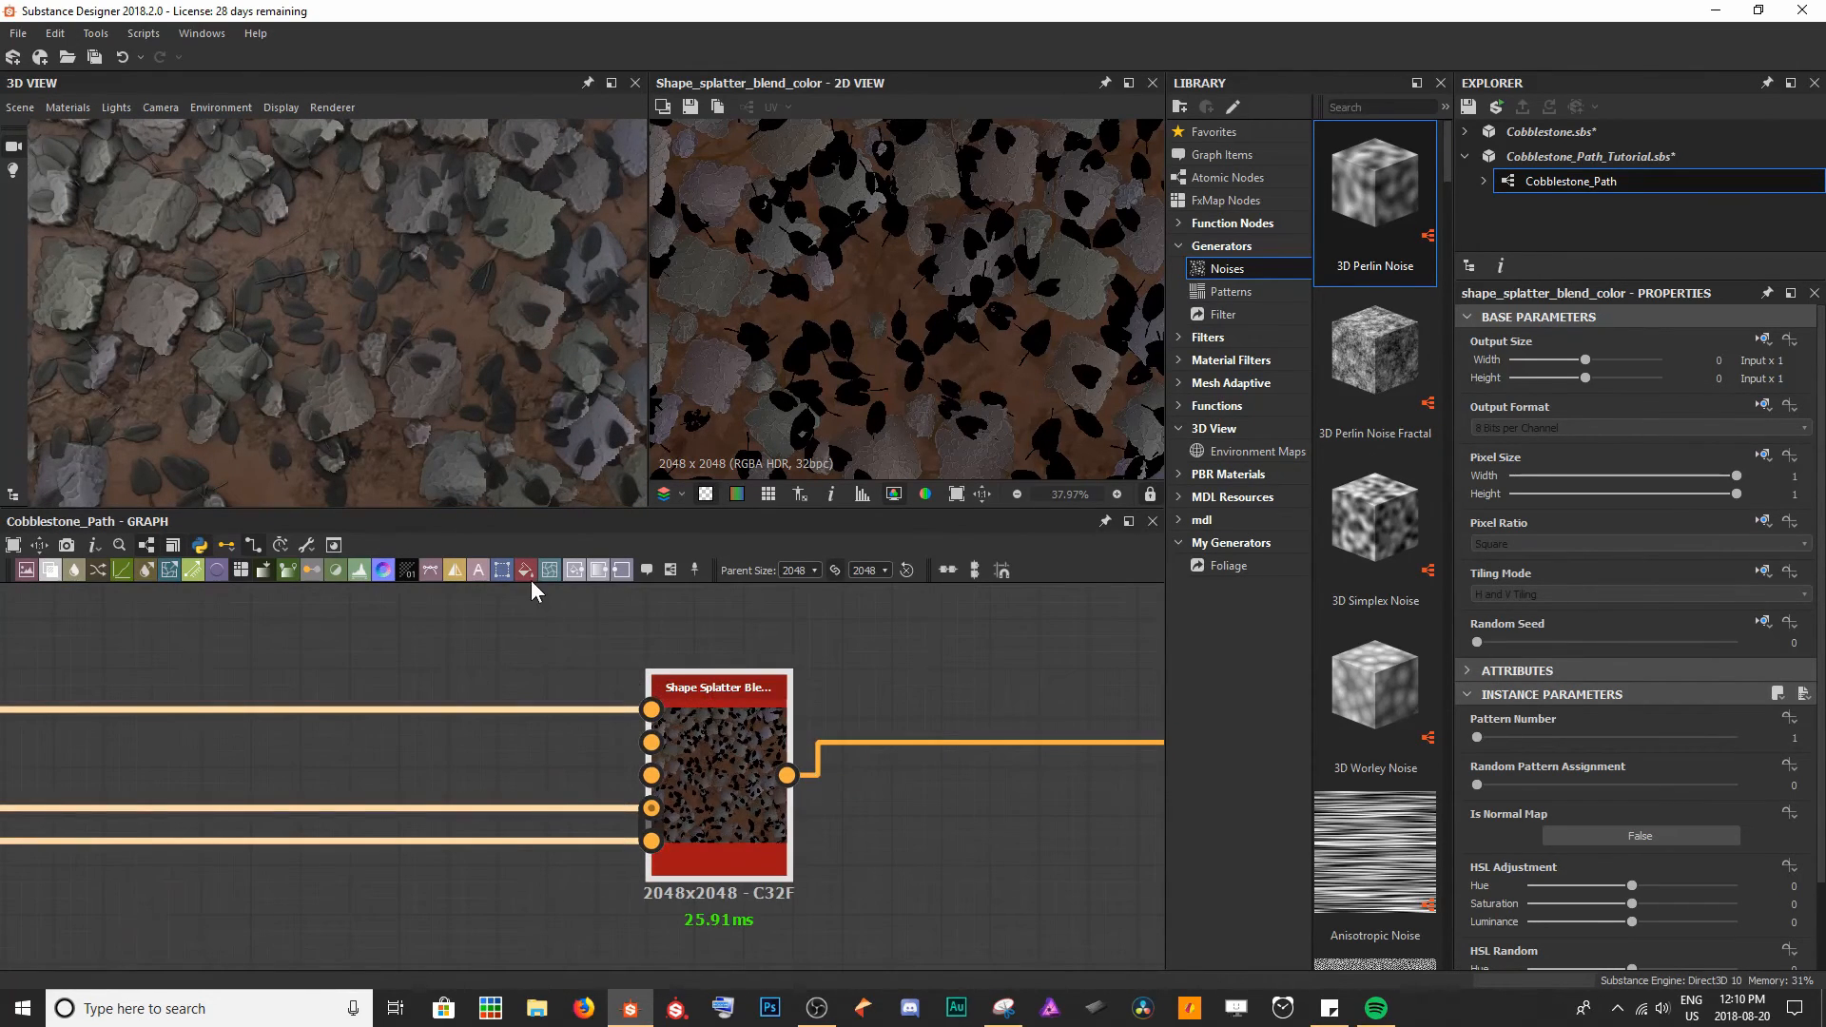
# - Add a Uniform Color node connected to Pattern 1 of the Shape Splatter Blend Color node and preview the blended result in 2D
pyautogui.moveTo(523, 576); pyautogui.dragTo(389, 655)
pyautogui.moveTo(494, 629); pyautogui.dragTo(484, 678, button='middle')
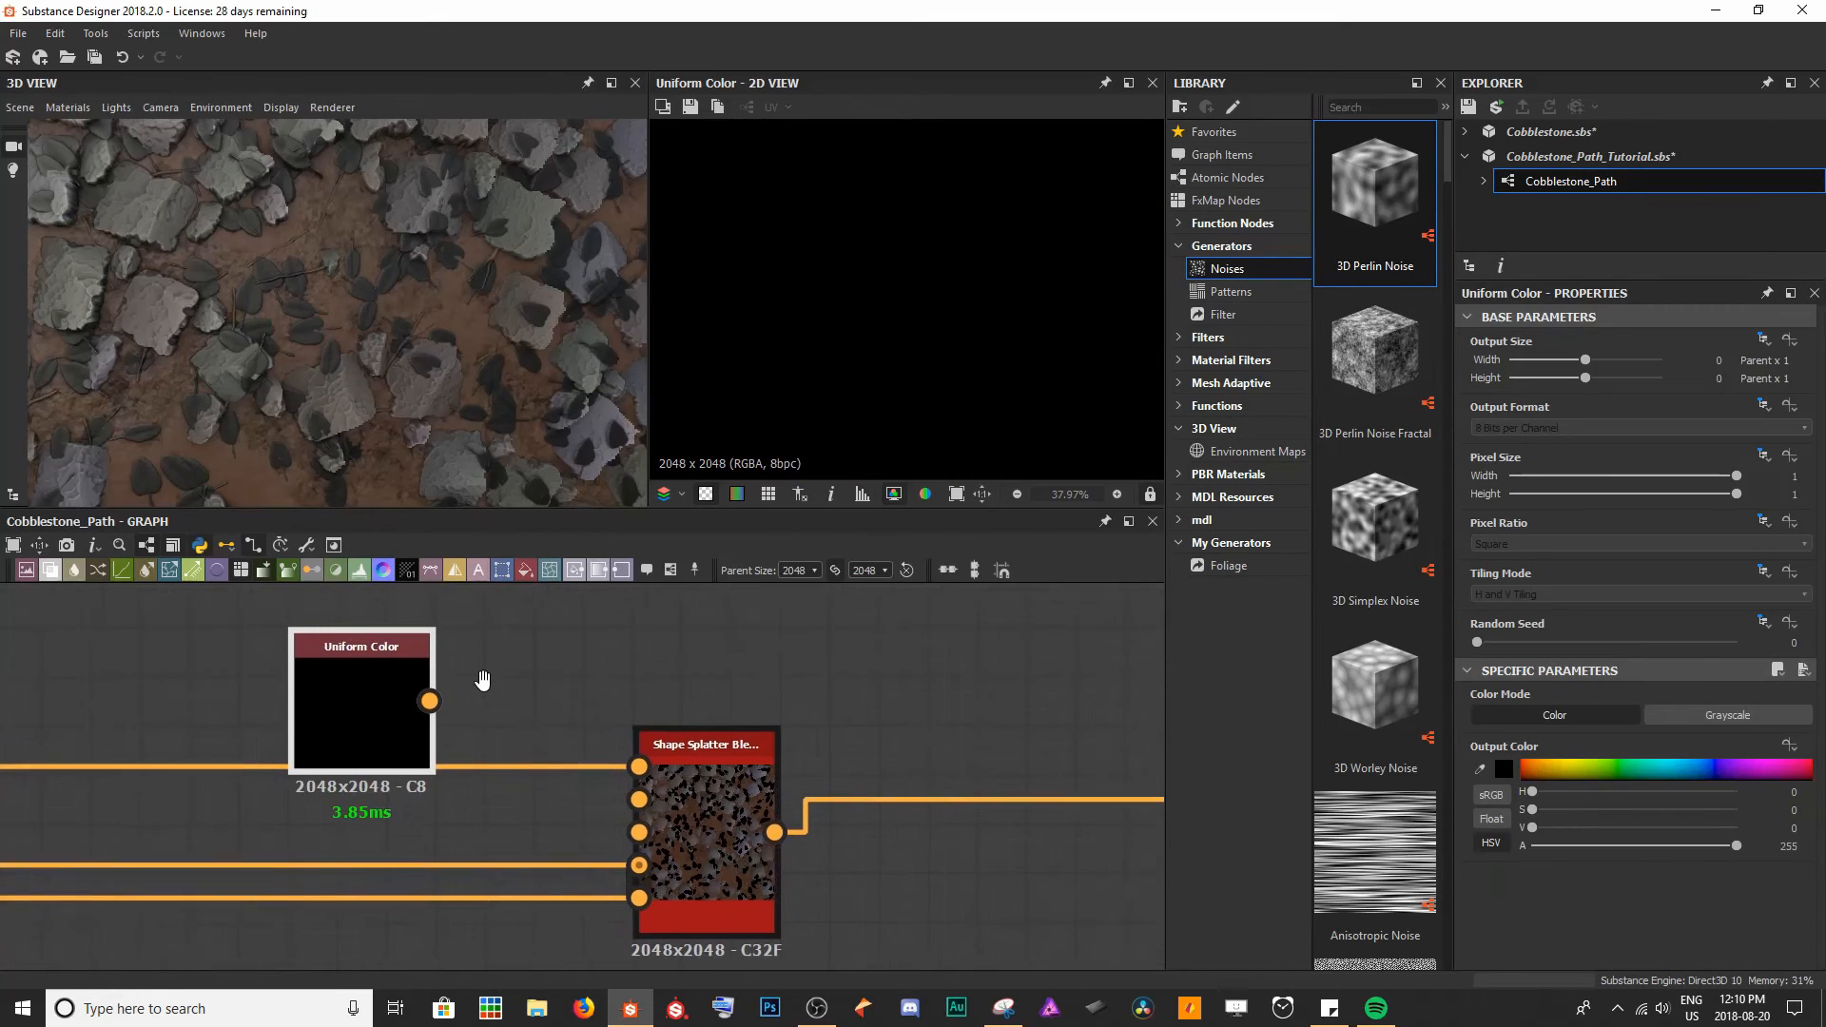
pyautogui.scroll(-3, 451, 699)
pyautogui.scroll(2, 478, 700)
pyautogui.moveTo(349, 659); pyautogui.dragTo(578, 819)
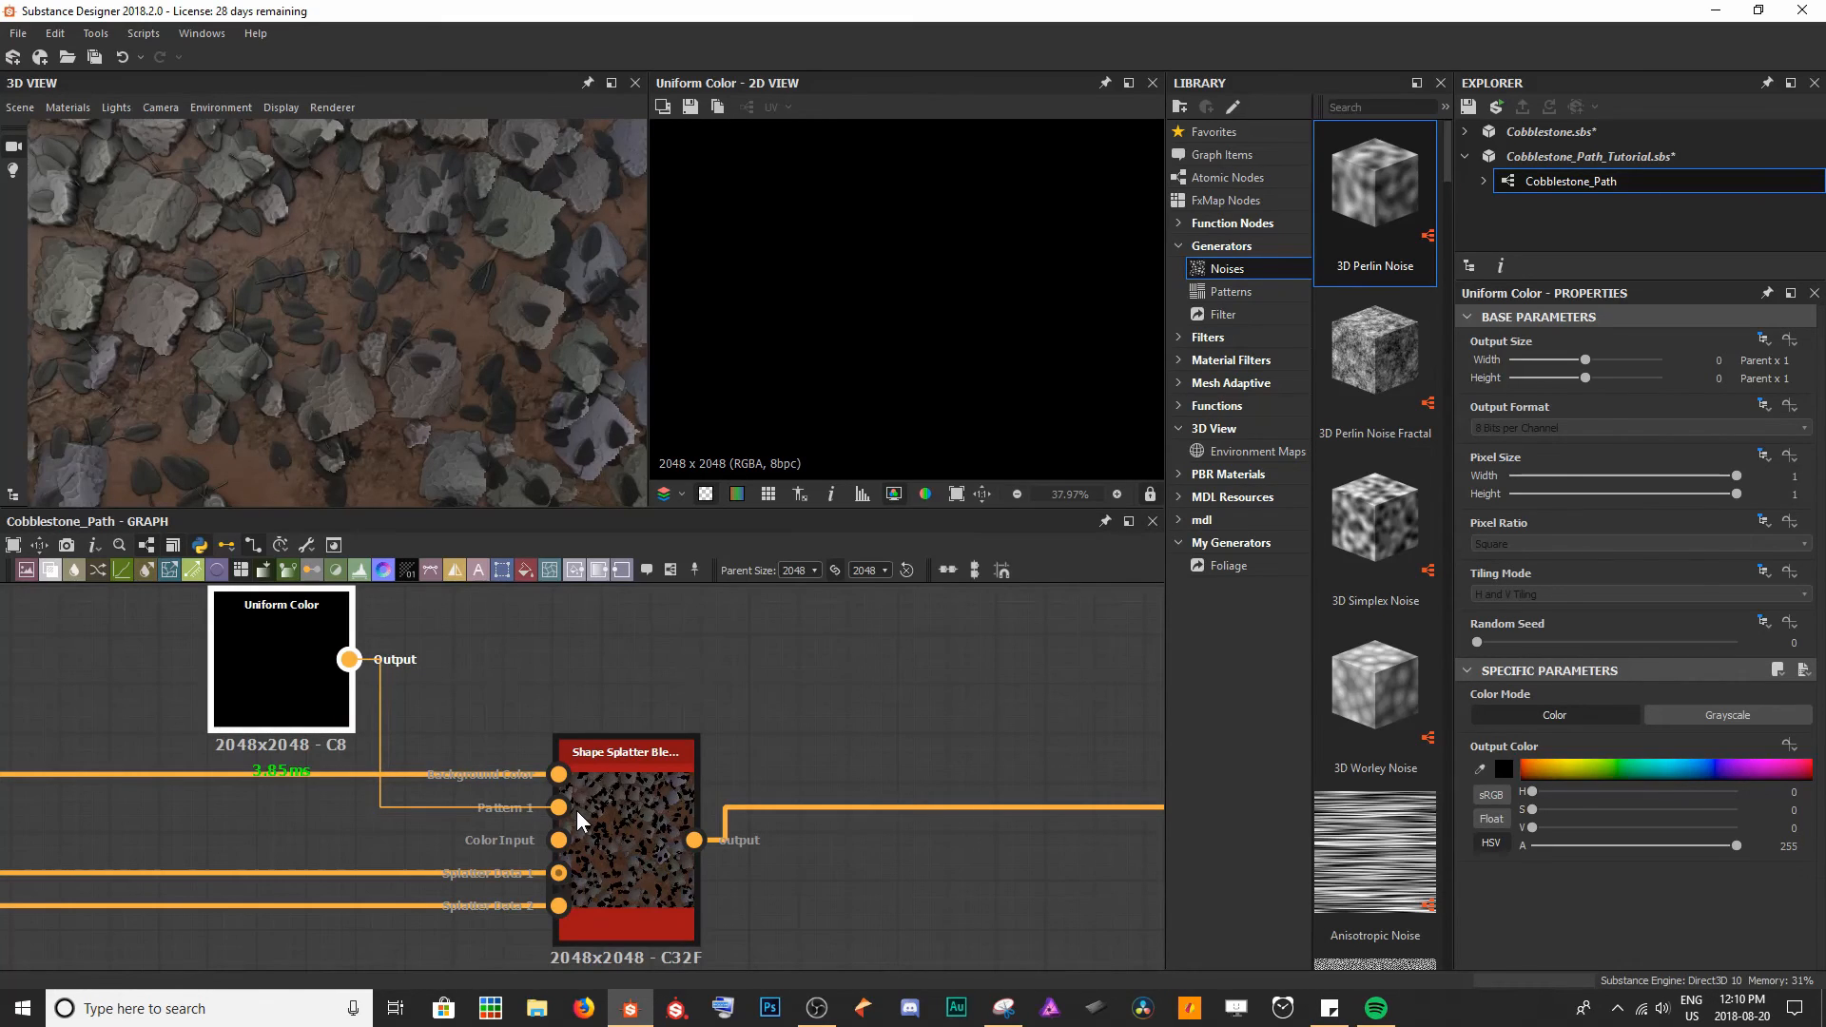
pyautogui.doubleClick(610, 831)
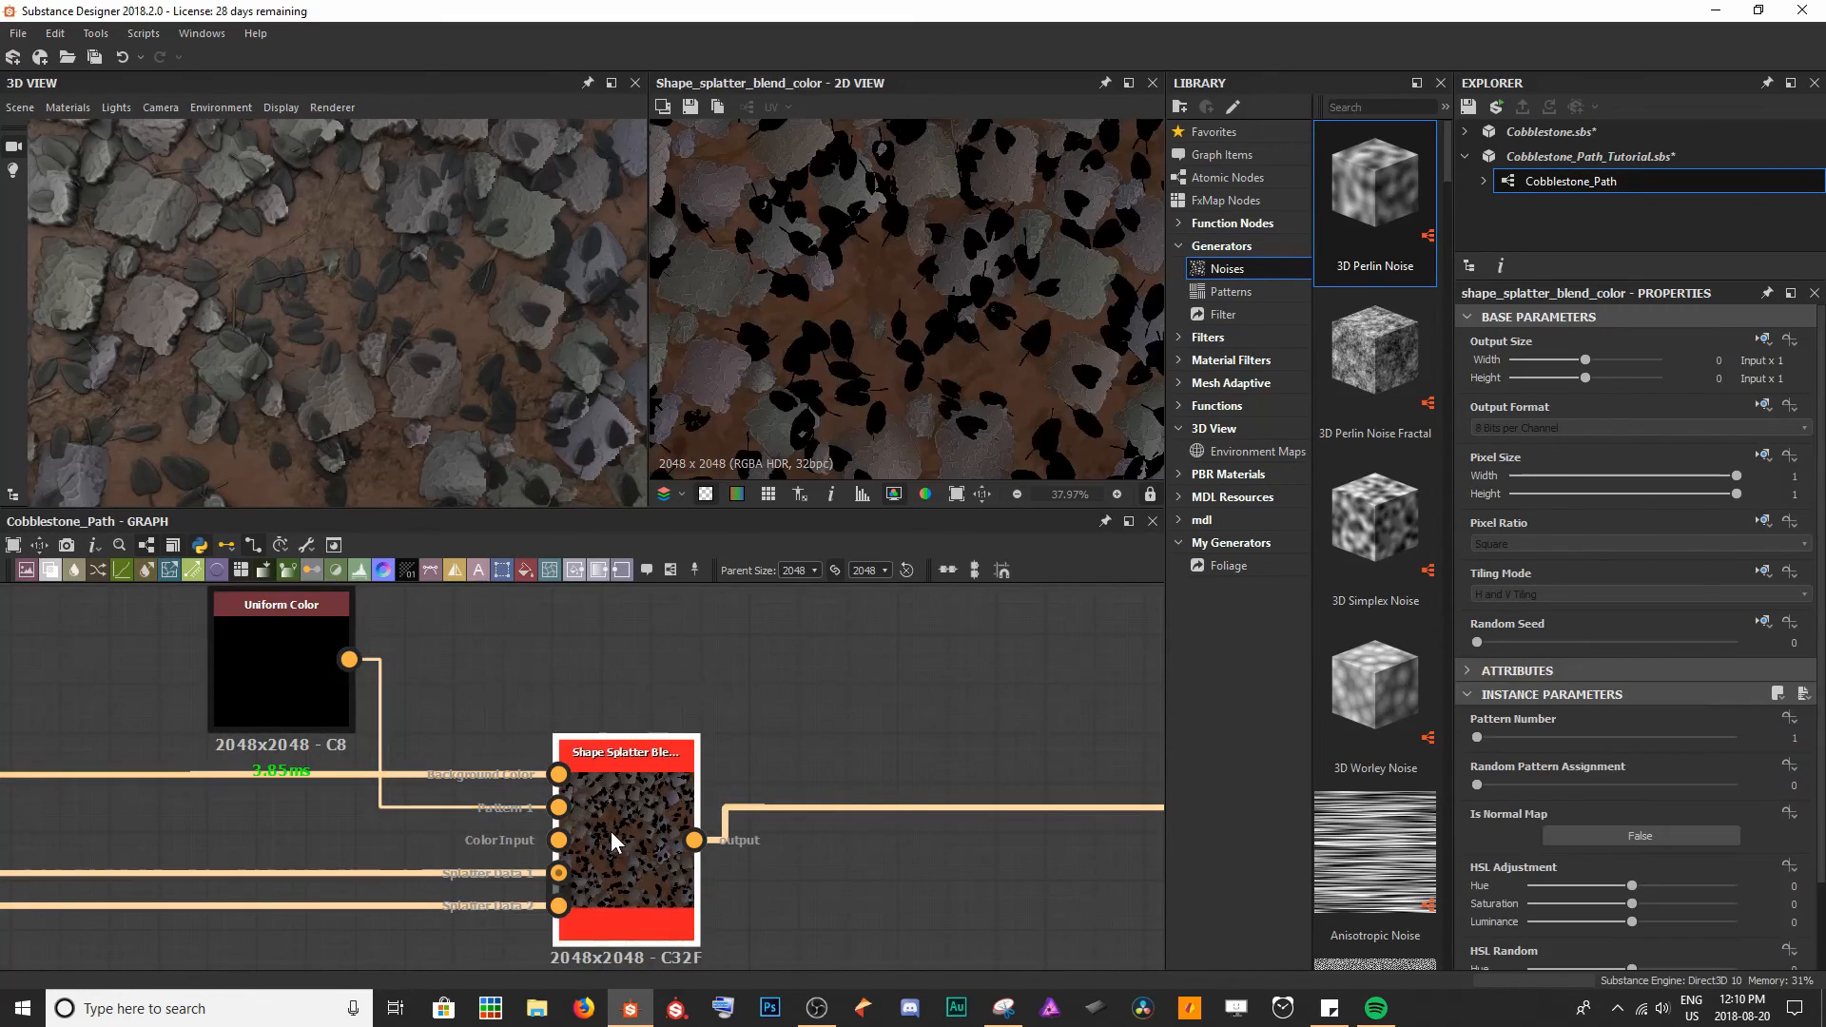
# - Set the Uniform Color node's output colour to a muted green with H 91, S 72 and V 72
pyautogui.click(347, 709)
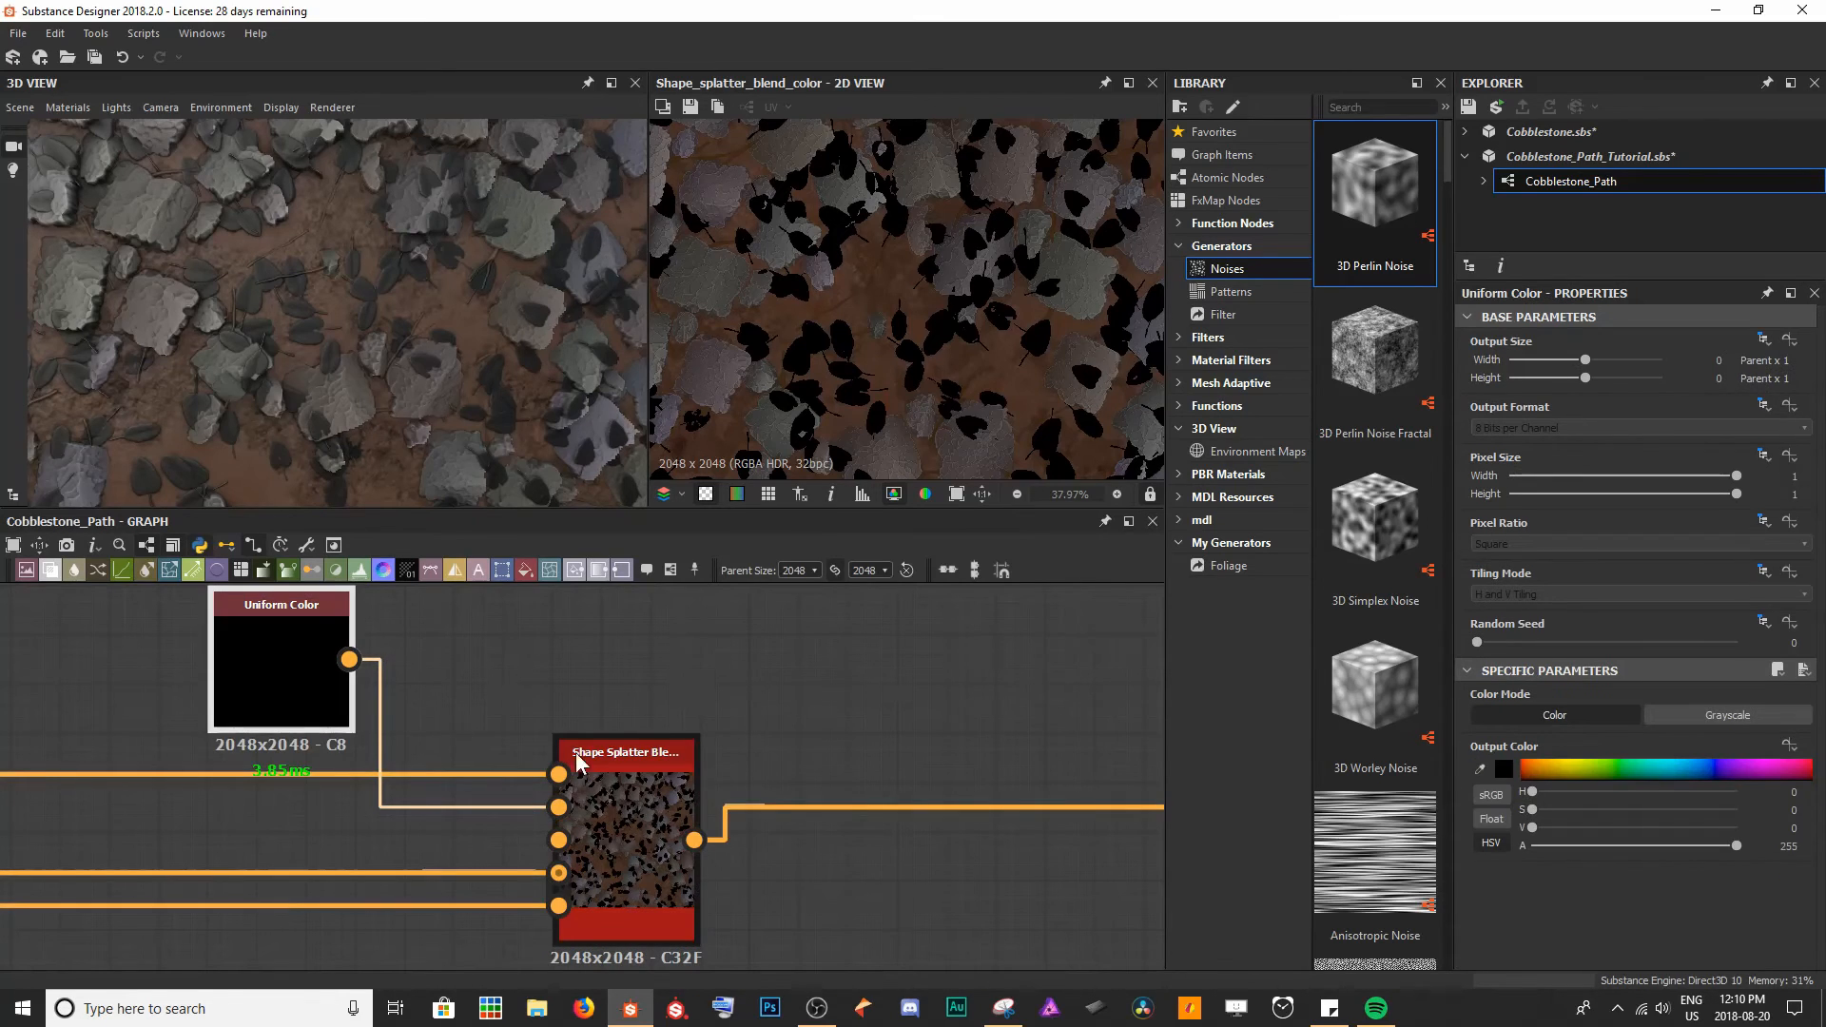
pyautogui.click(1503, 768)
pyautogui.moveTo(542, 517)
pyautogui.mouseDown()
pyautogui.moveTo(528, 493)
pyautogui.moveTo(511, 531)
pyautogui.moveTo(581, 561)
pyautogui.mouseUp()
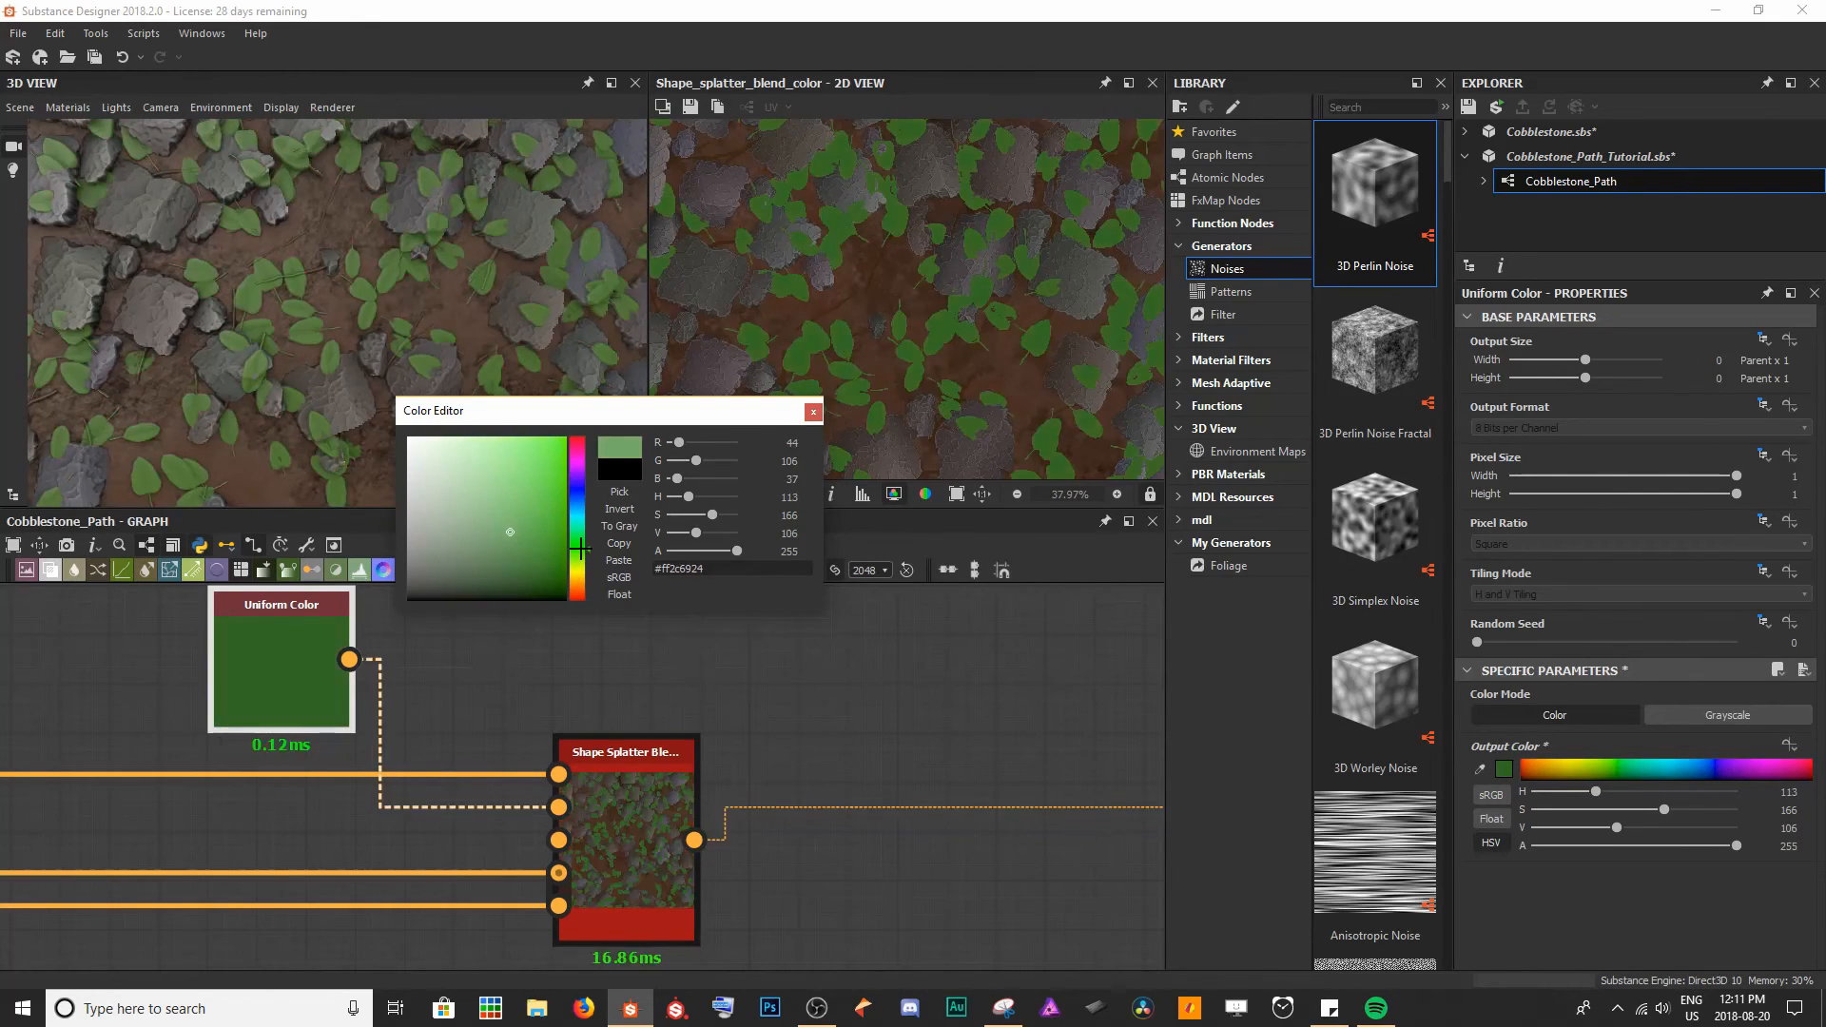
pyautogui.click(534, 554)
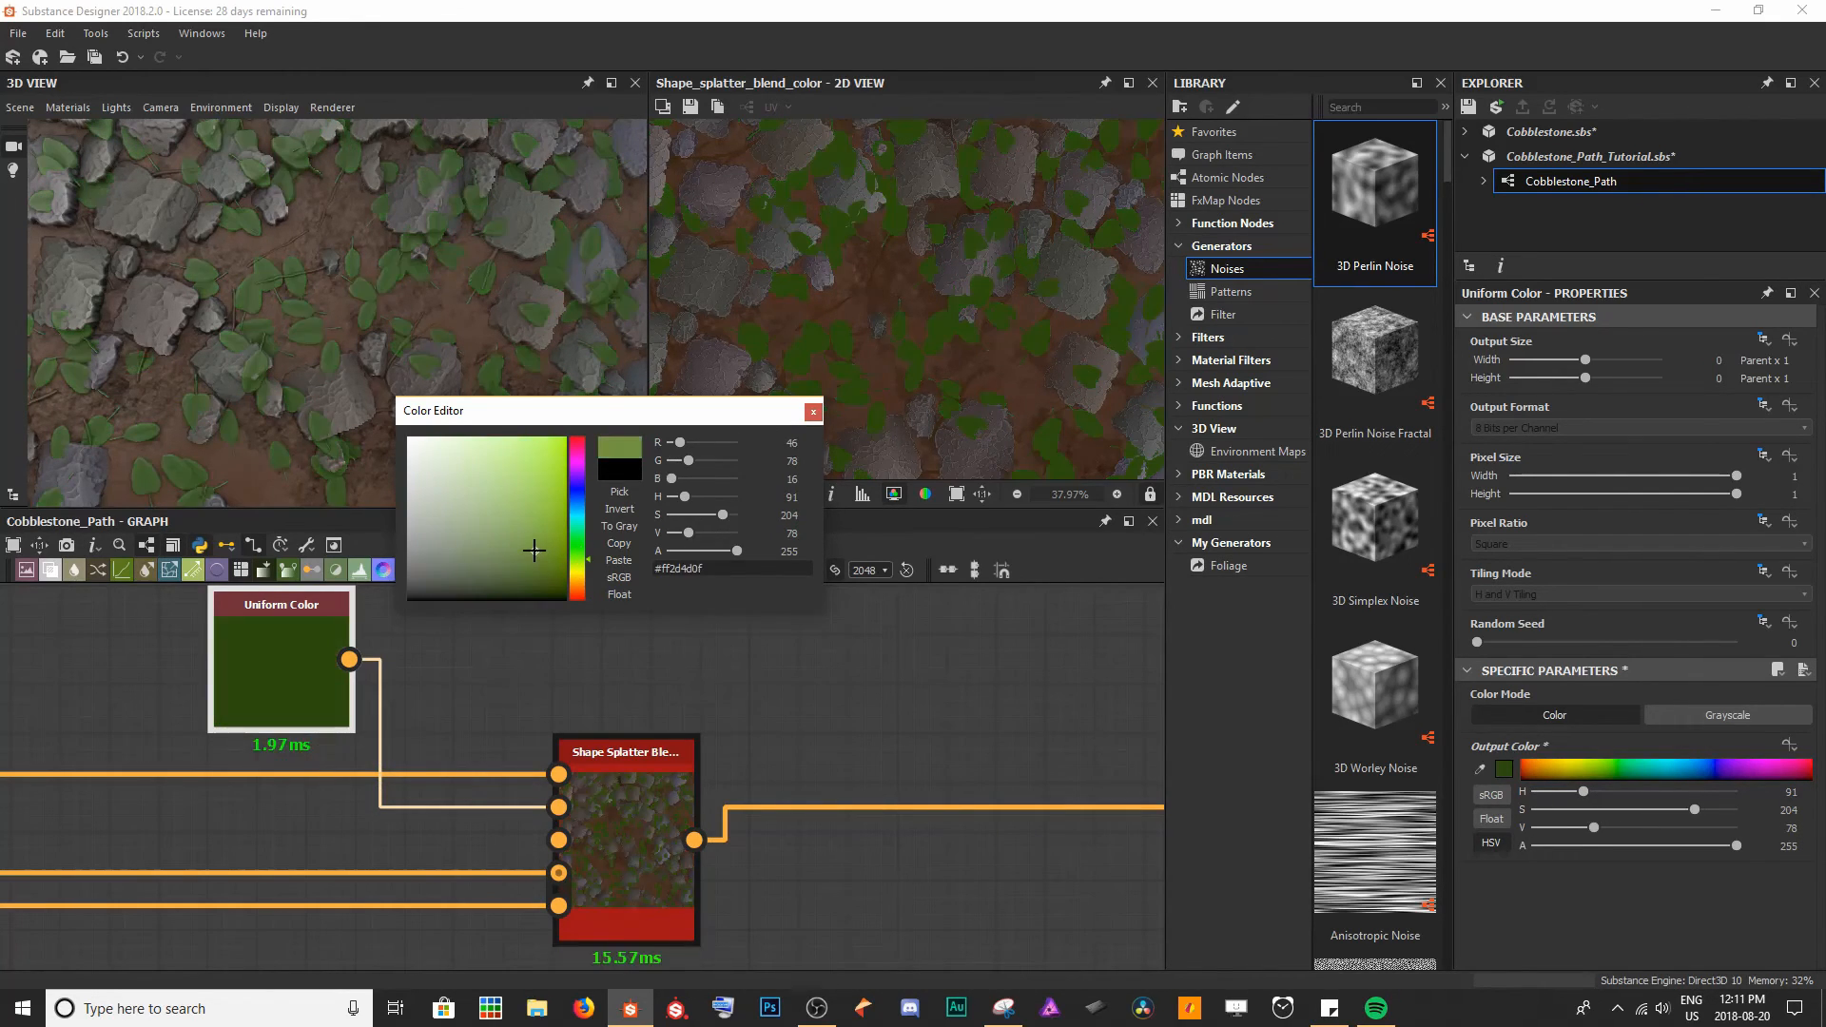
pyautogui.moveTo(722, 515); pyautogui.dragTo(687, 519)
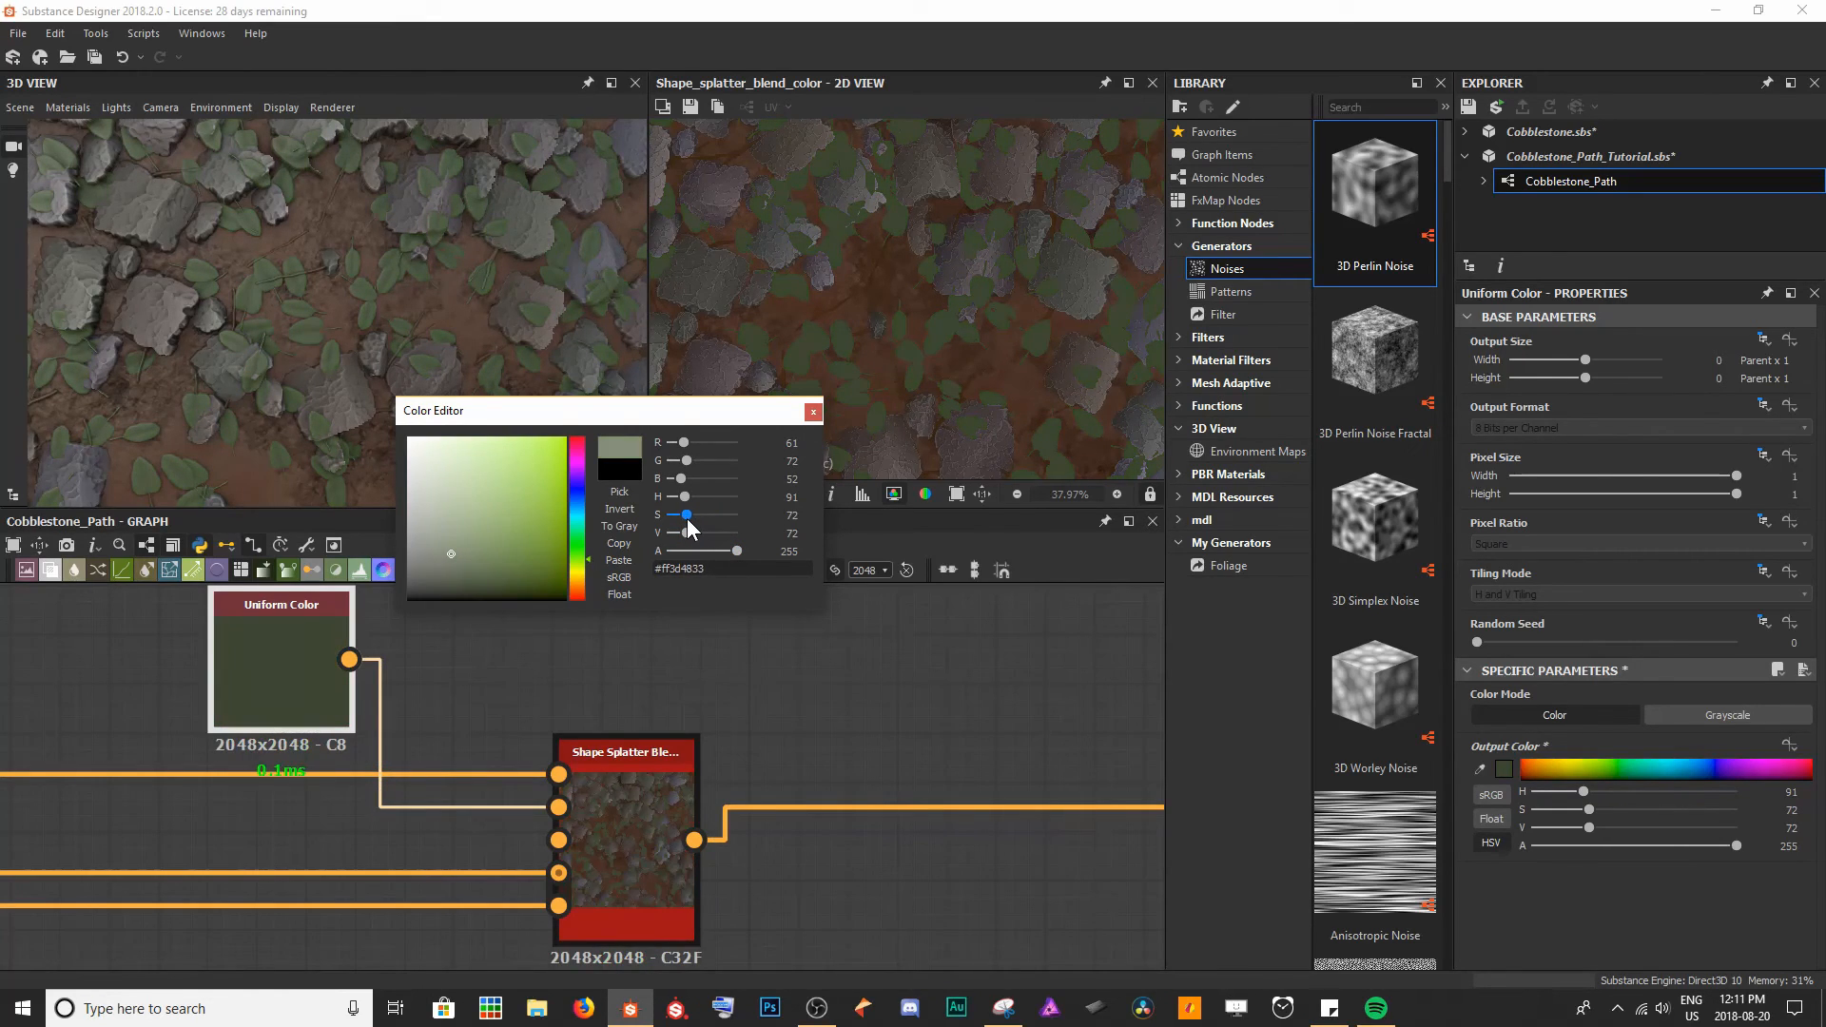
pyautogui.click(813, 417)
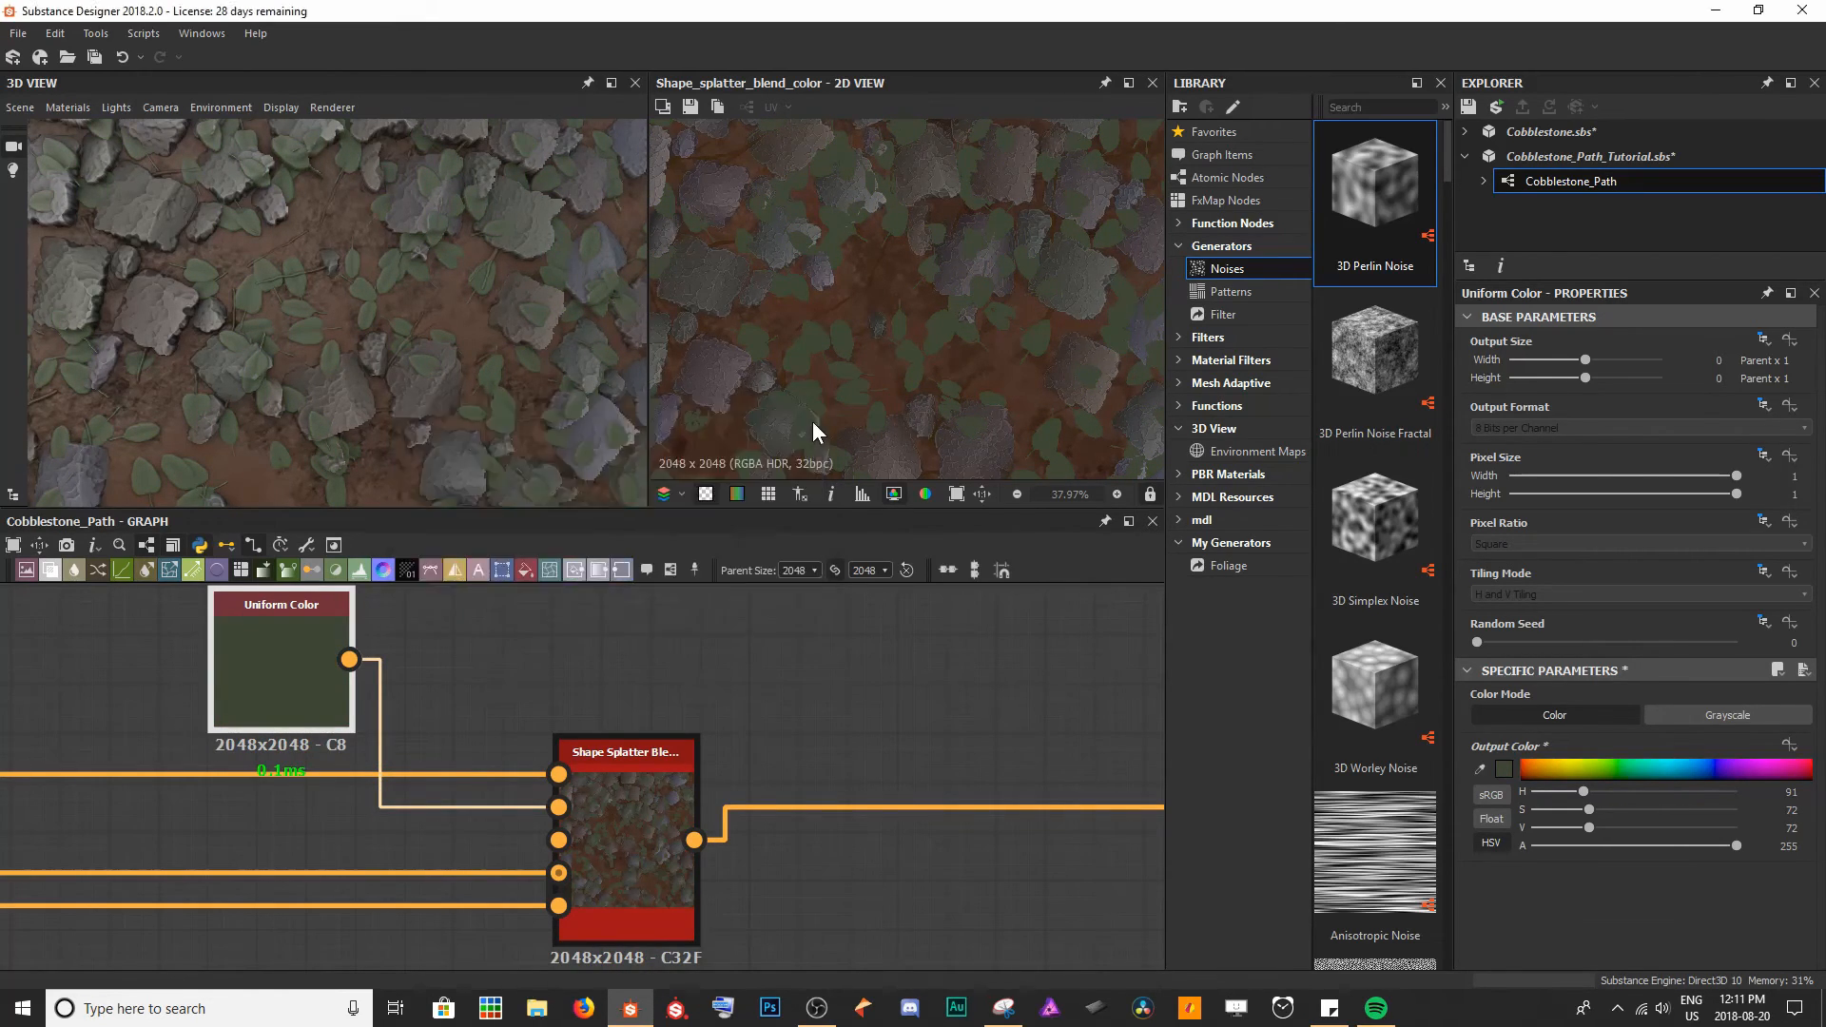
# - Move the green Uniform Color node higher, duplicate it and place the copy directly below the original
pyautogui.scroll(-2, 595, 697)
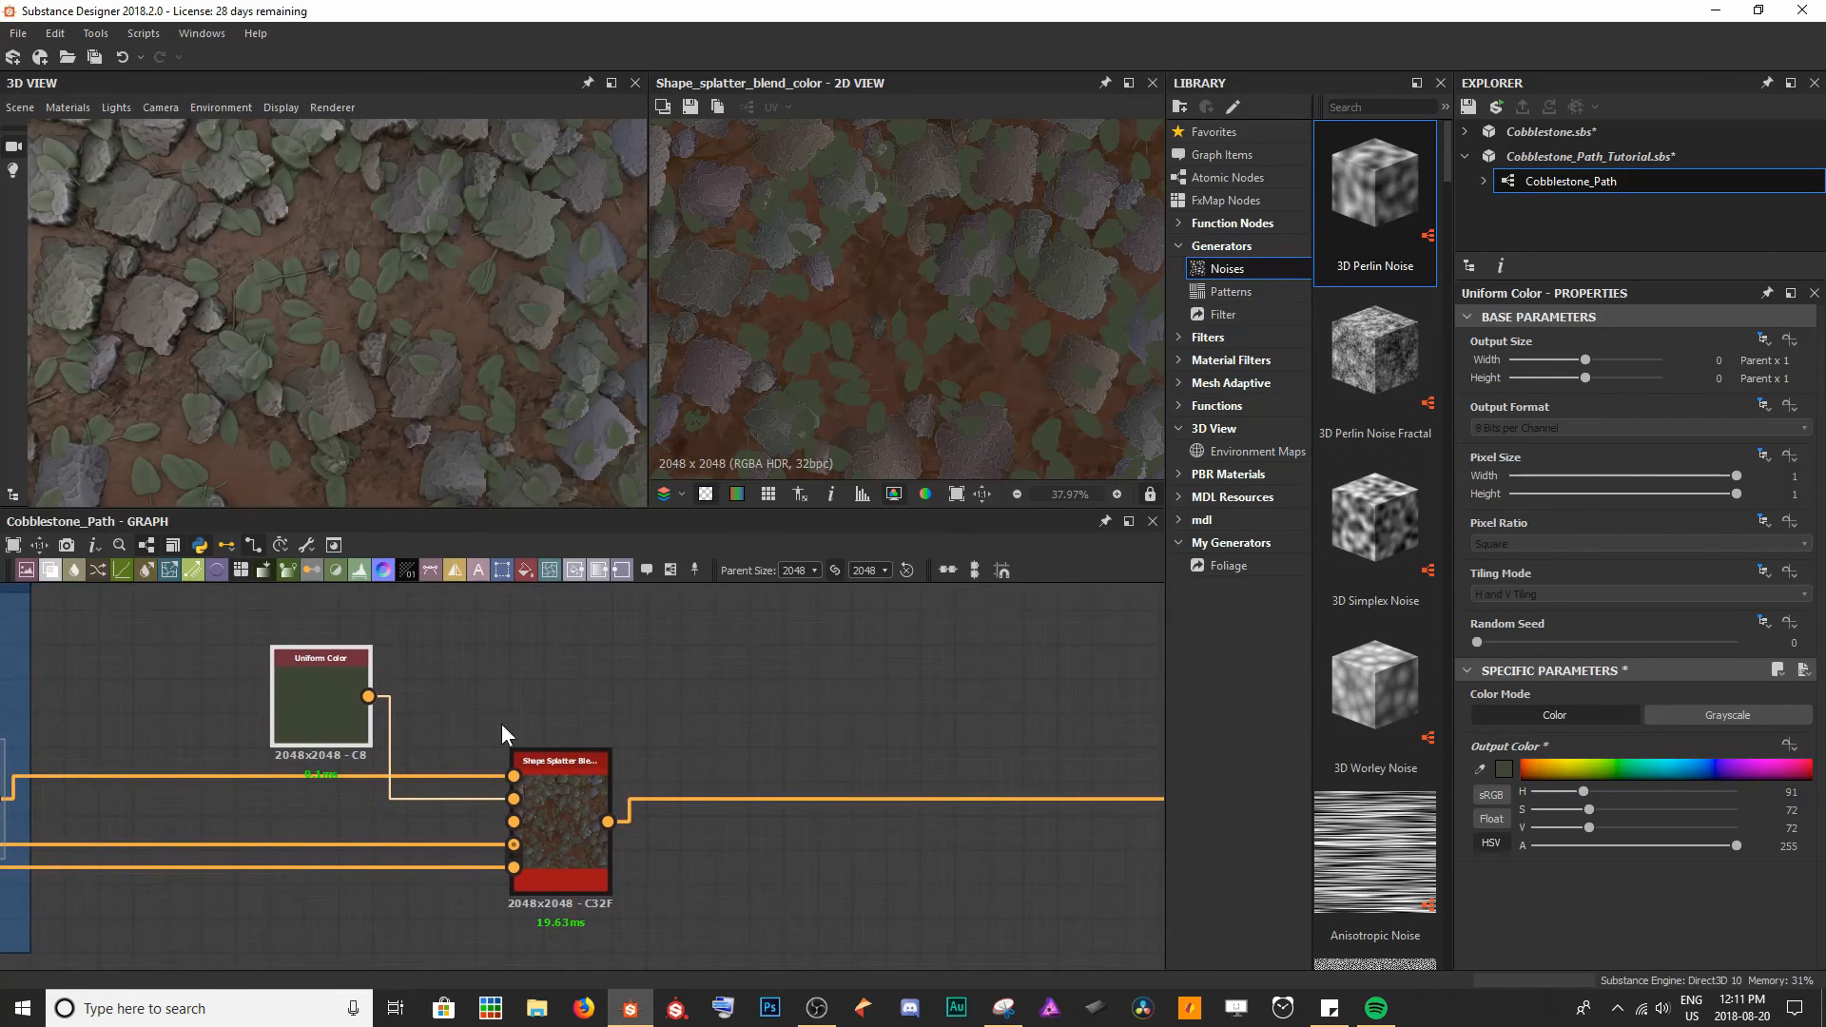
pyautogui.moveTo(506, 386); pyautogui.dragTo(380, 215)
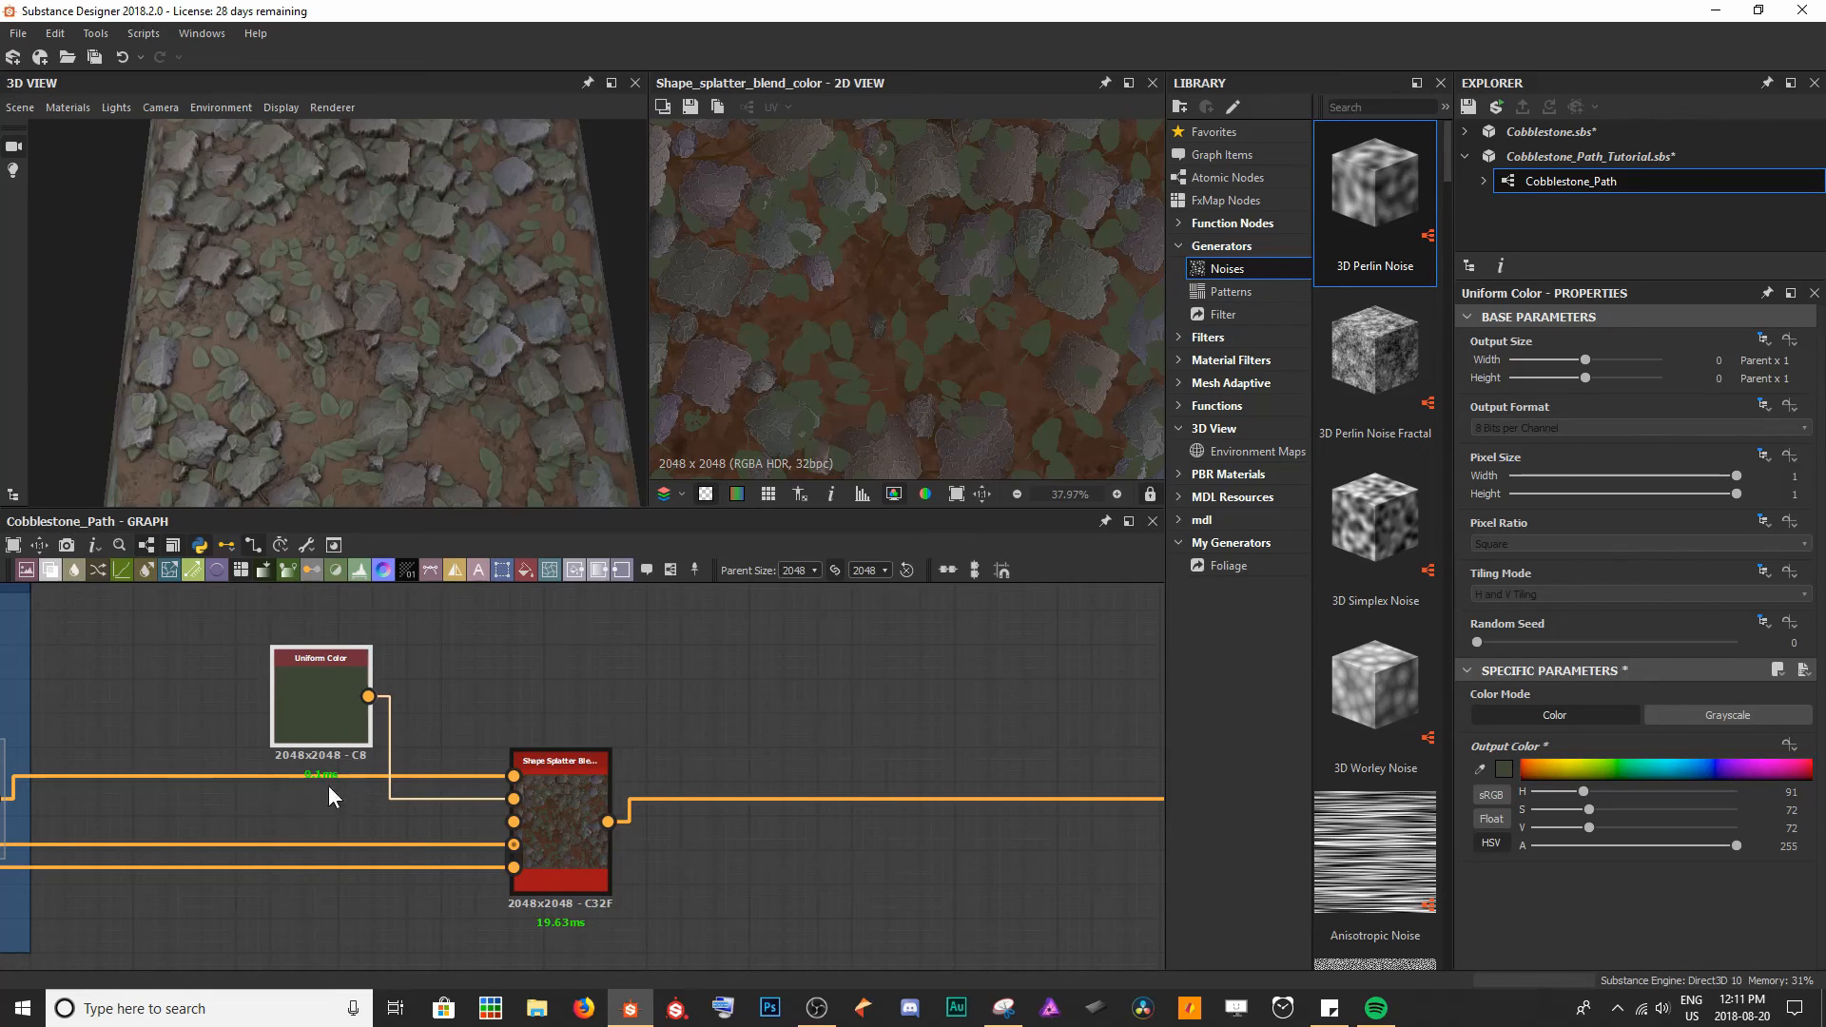
pyautogui.moveTo(403, 470); pyautogui.dragTo(327, 385)
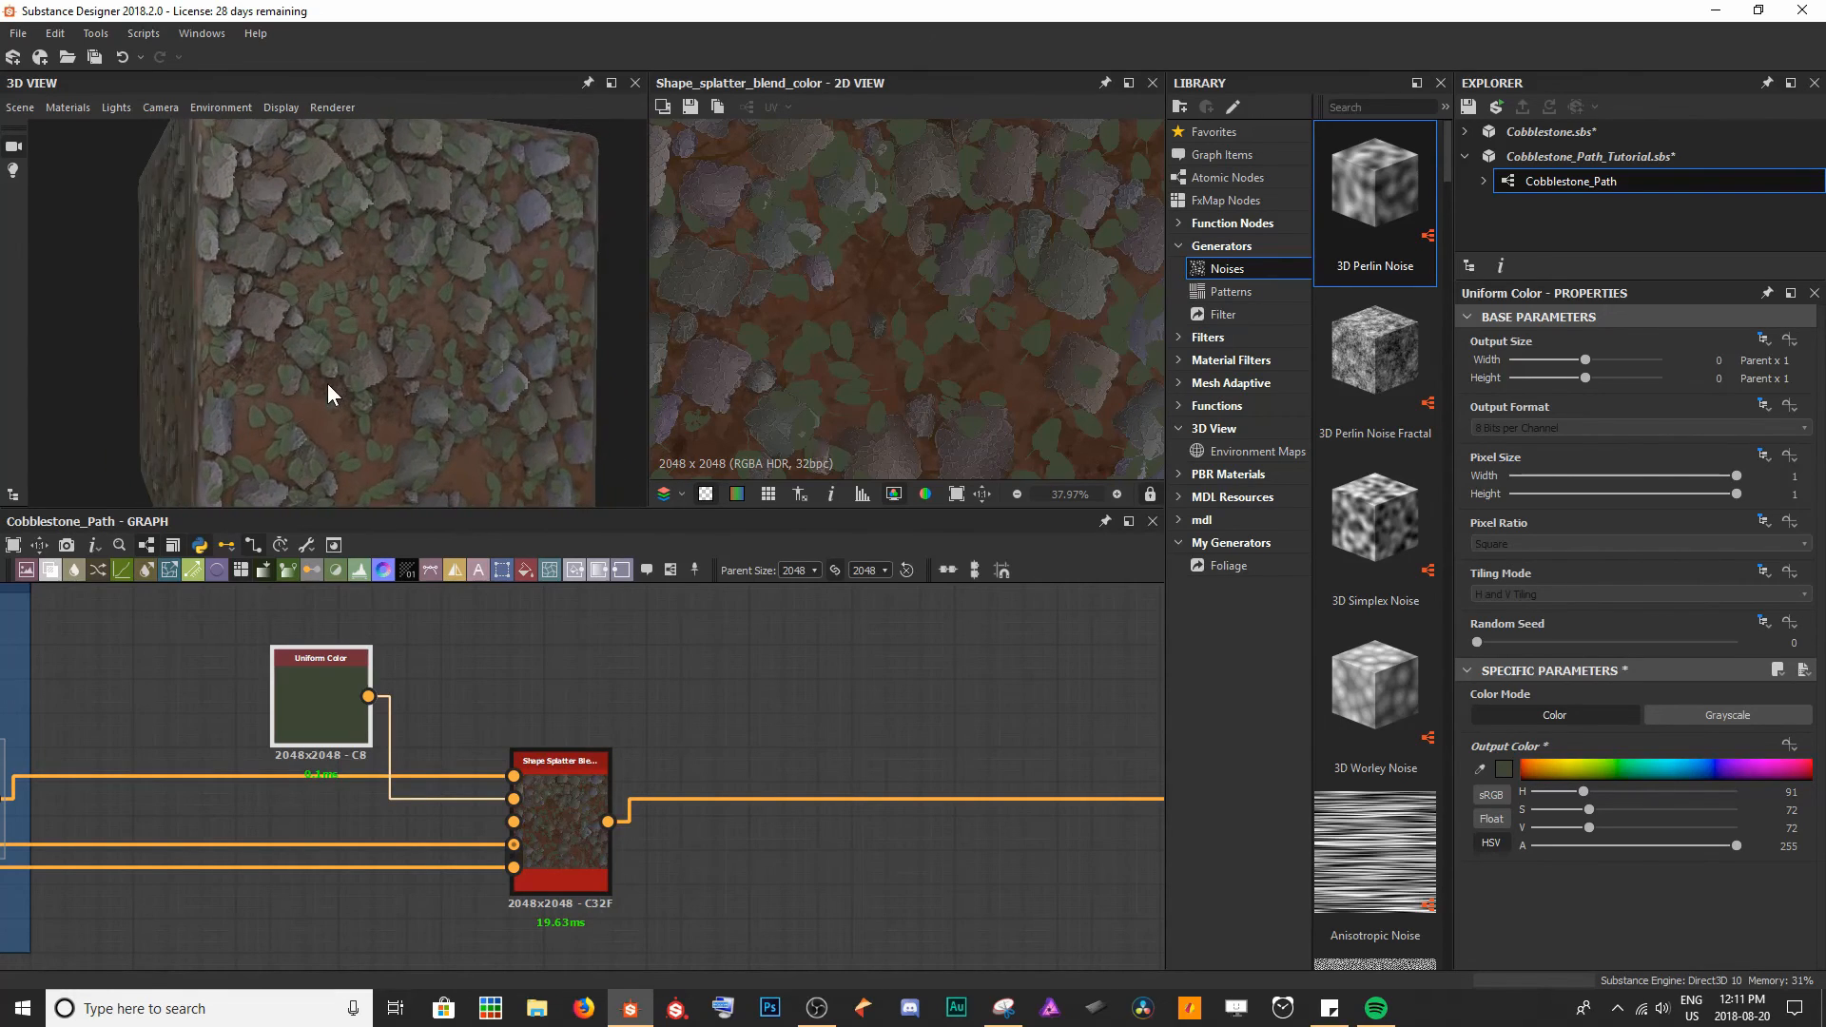
pyautogui.scroll(5, 435, 396)
pyautogui.moveTo(436, 397); pyautogui.dragTo(413, 393, button='middle')
pyautogui.moveTo(406, 705); pyautogui.dragTo(392, 780, button='middle')
pyautogui.moveTo(317, 796); pyautogui.dragTo(316, 659)
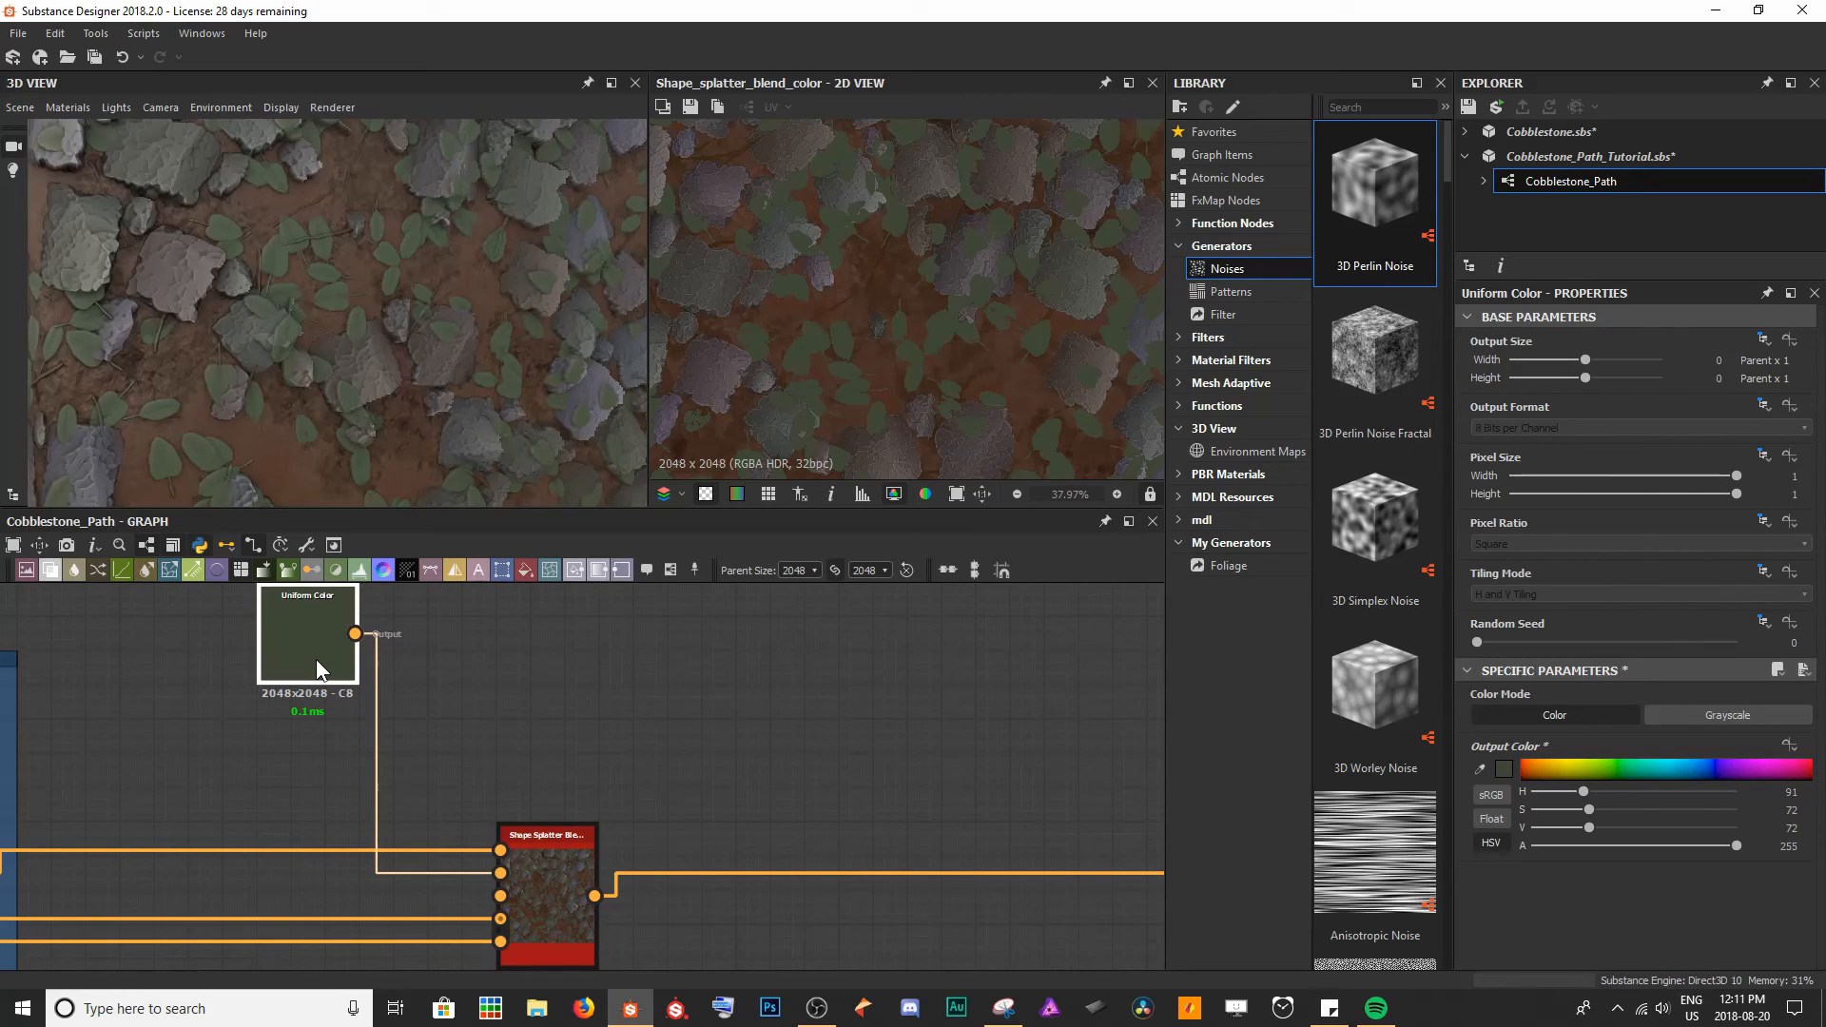
pyautogui.doubleClick(316, 659)
pyautogui.hotkey('ctrl', 'd')
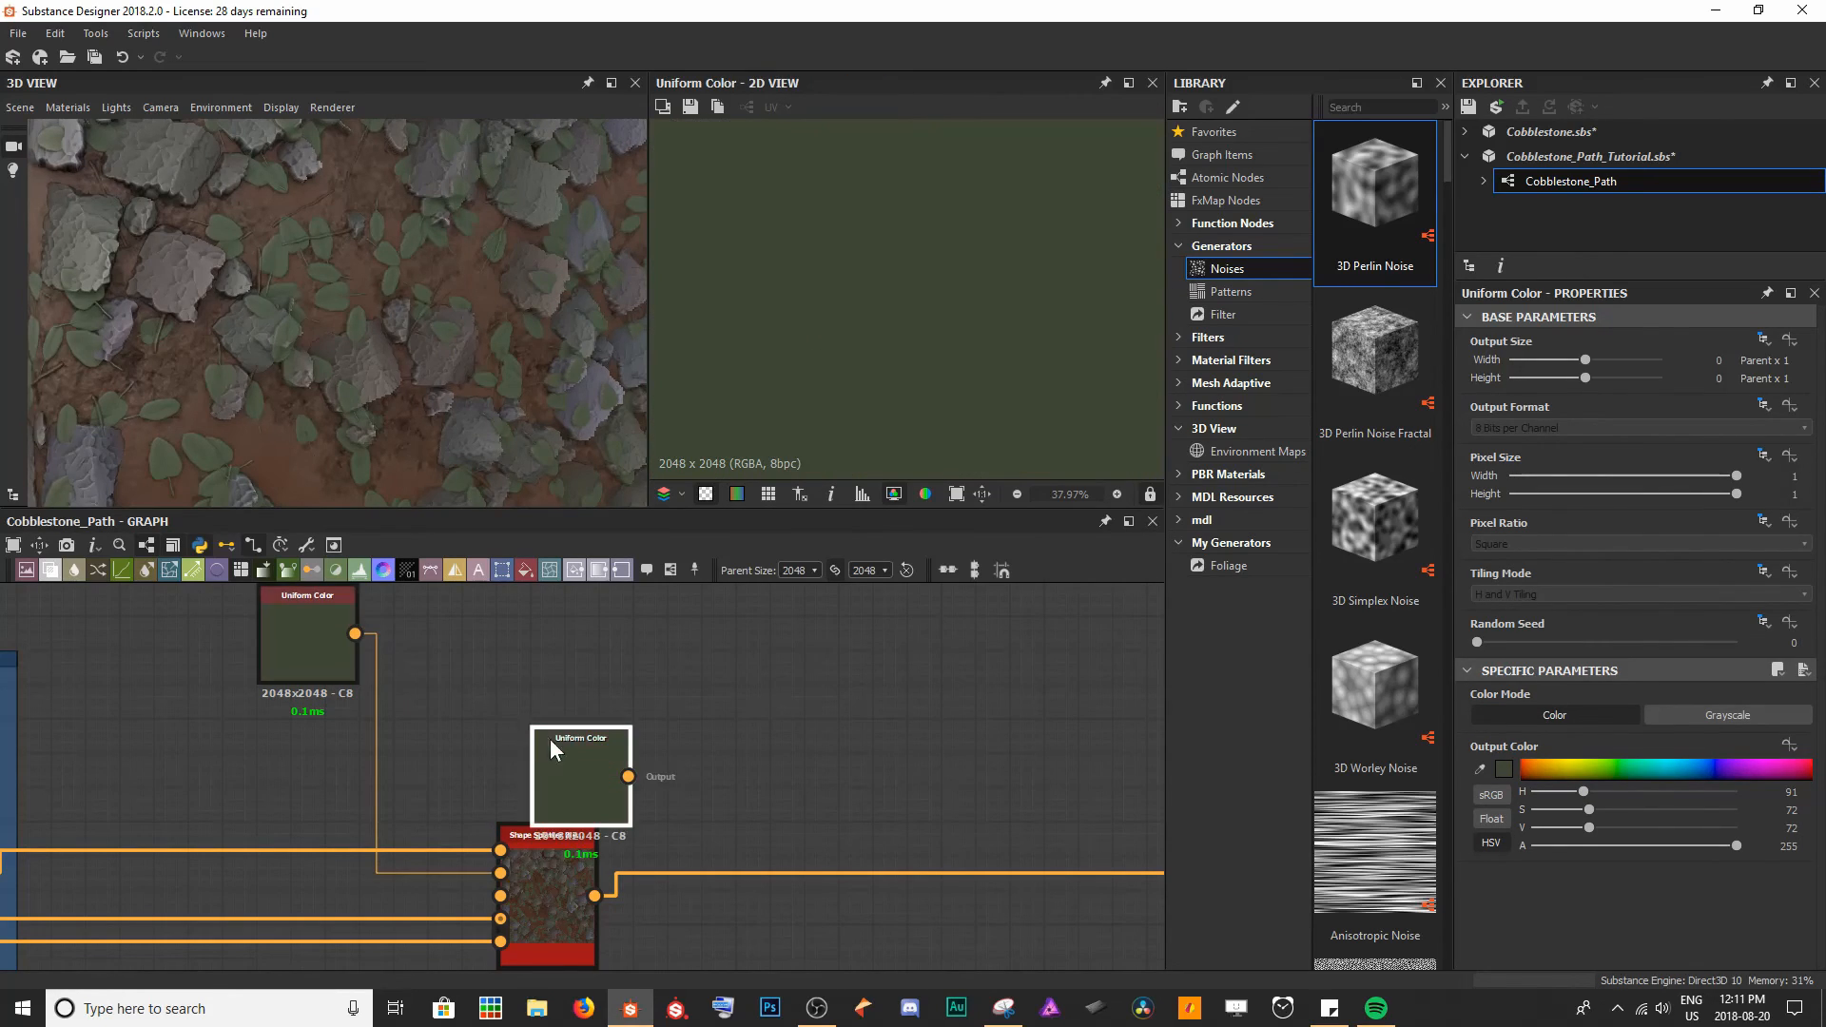
pyautogui.click(300, 777)
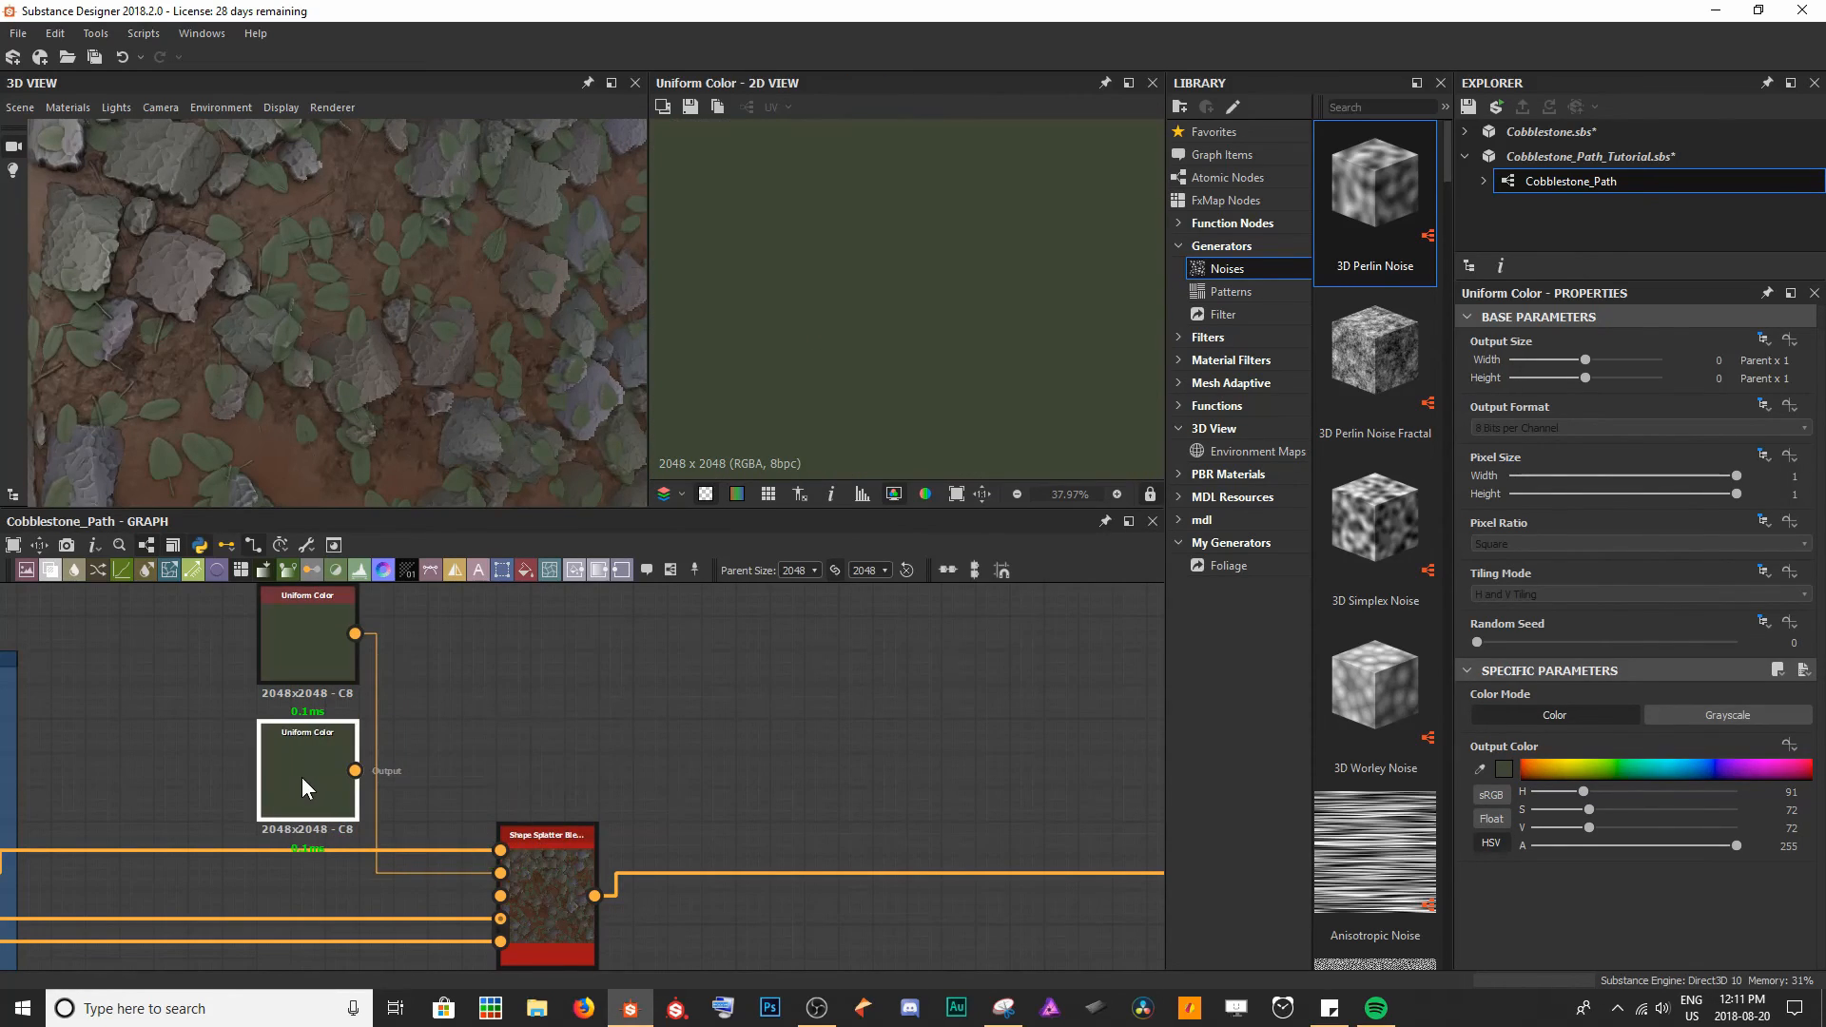
# - Set the Shape Splatter Blend Color node's Pattern Number to 2 and check the leaf colours up close in 2D
pyautogui.click(539, 878)
pyautogui.doubleClick(544, 900)
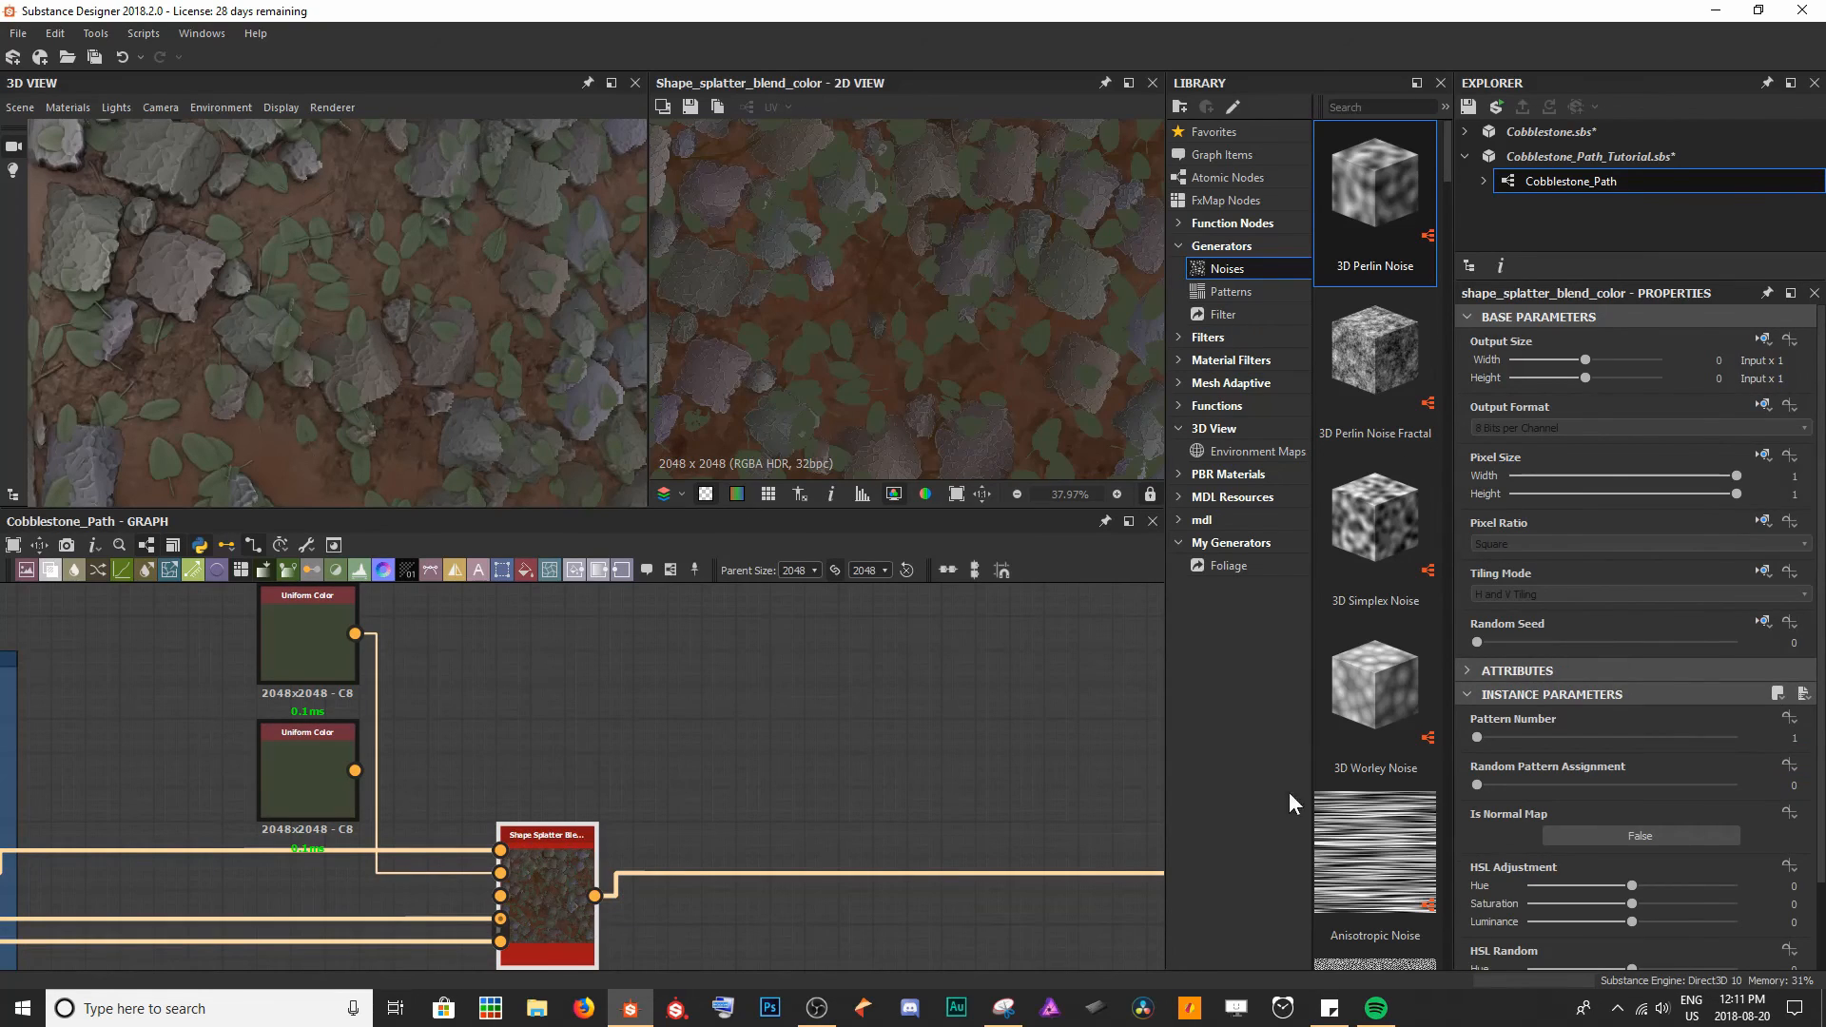
pyautogui.scroll(-1, 1556, 728)
pyautogui.moveTo(1495, 631)
pyautogui.mouseDown()
pyautogui.moveTo(1542, 630)
pyautogui.moveTo(1499, 638)
pyautogui.mouseUp()
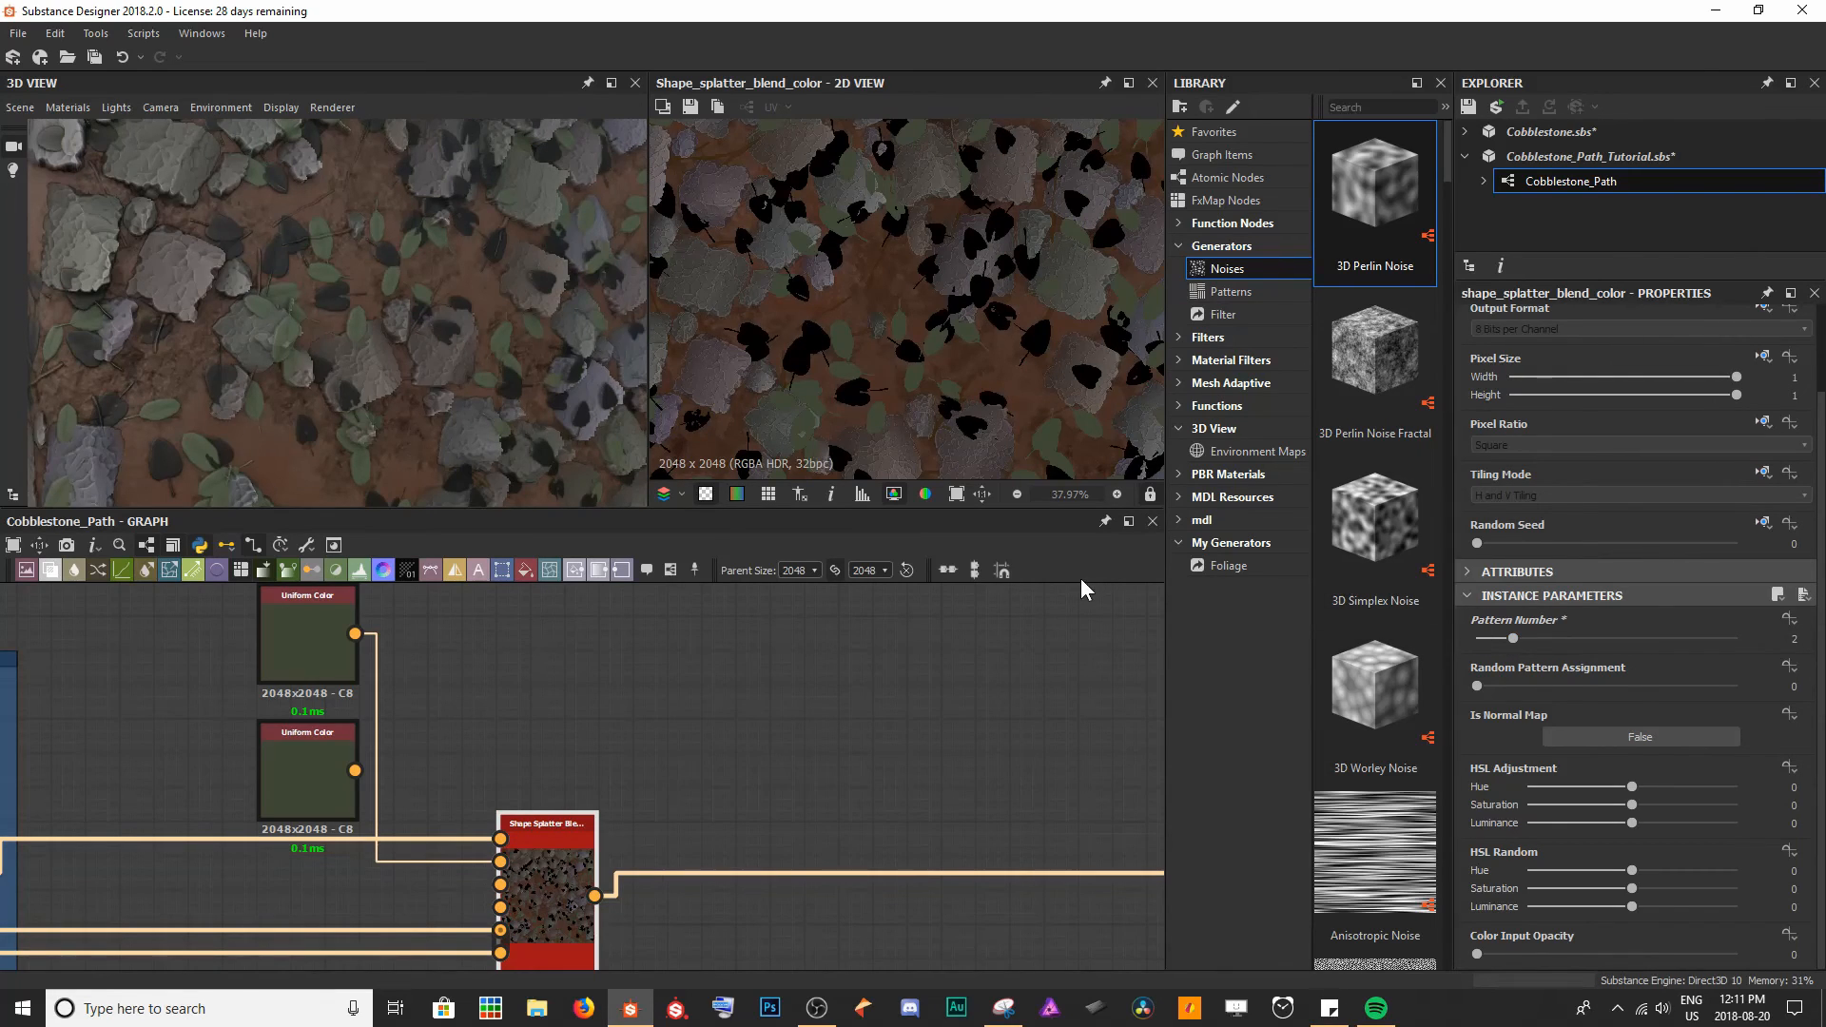
pyautogui.scroll(5, 859, 283)
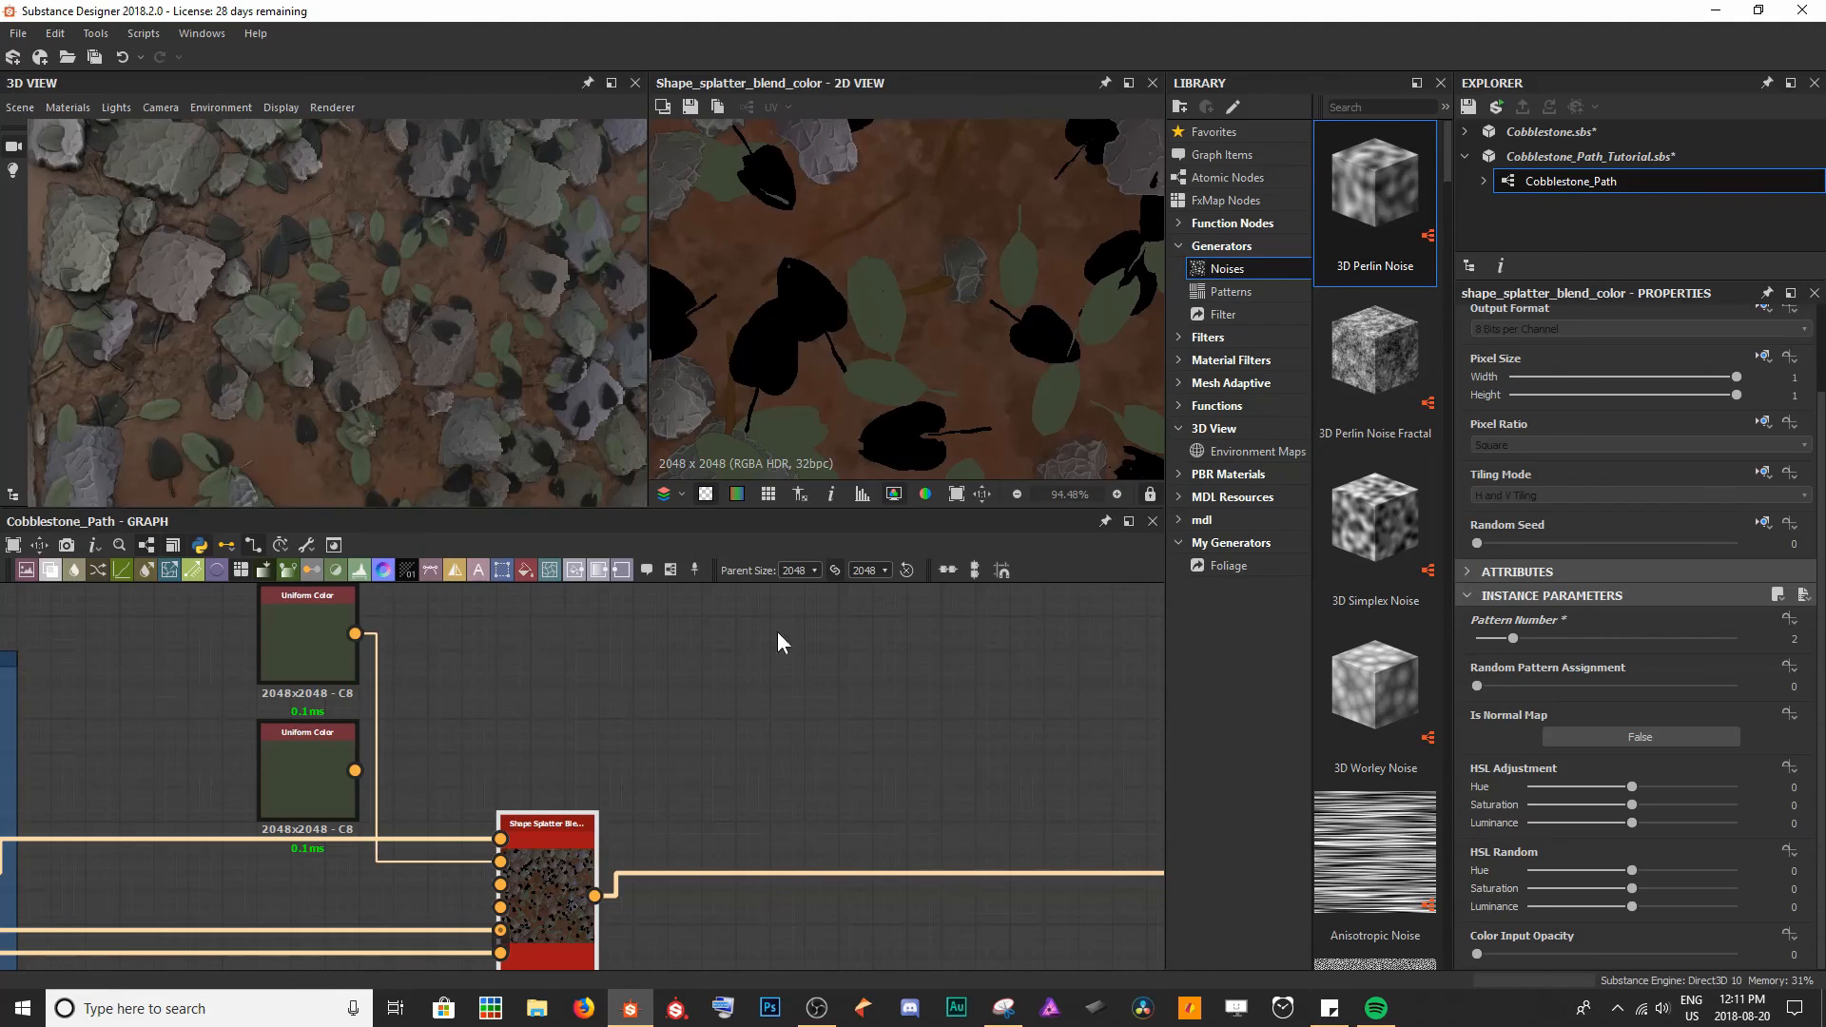
pyautogui.scroll(5, 518, 865)
pyautogui.scroll(-5, 596, 753)
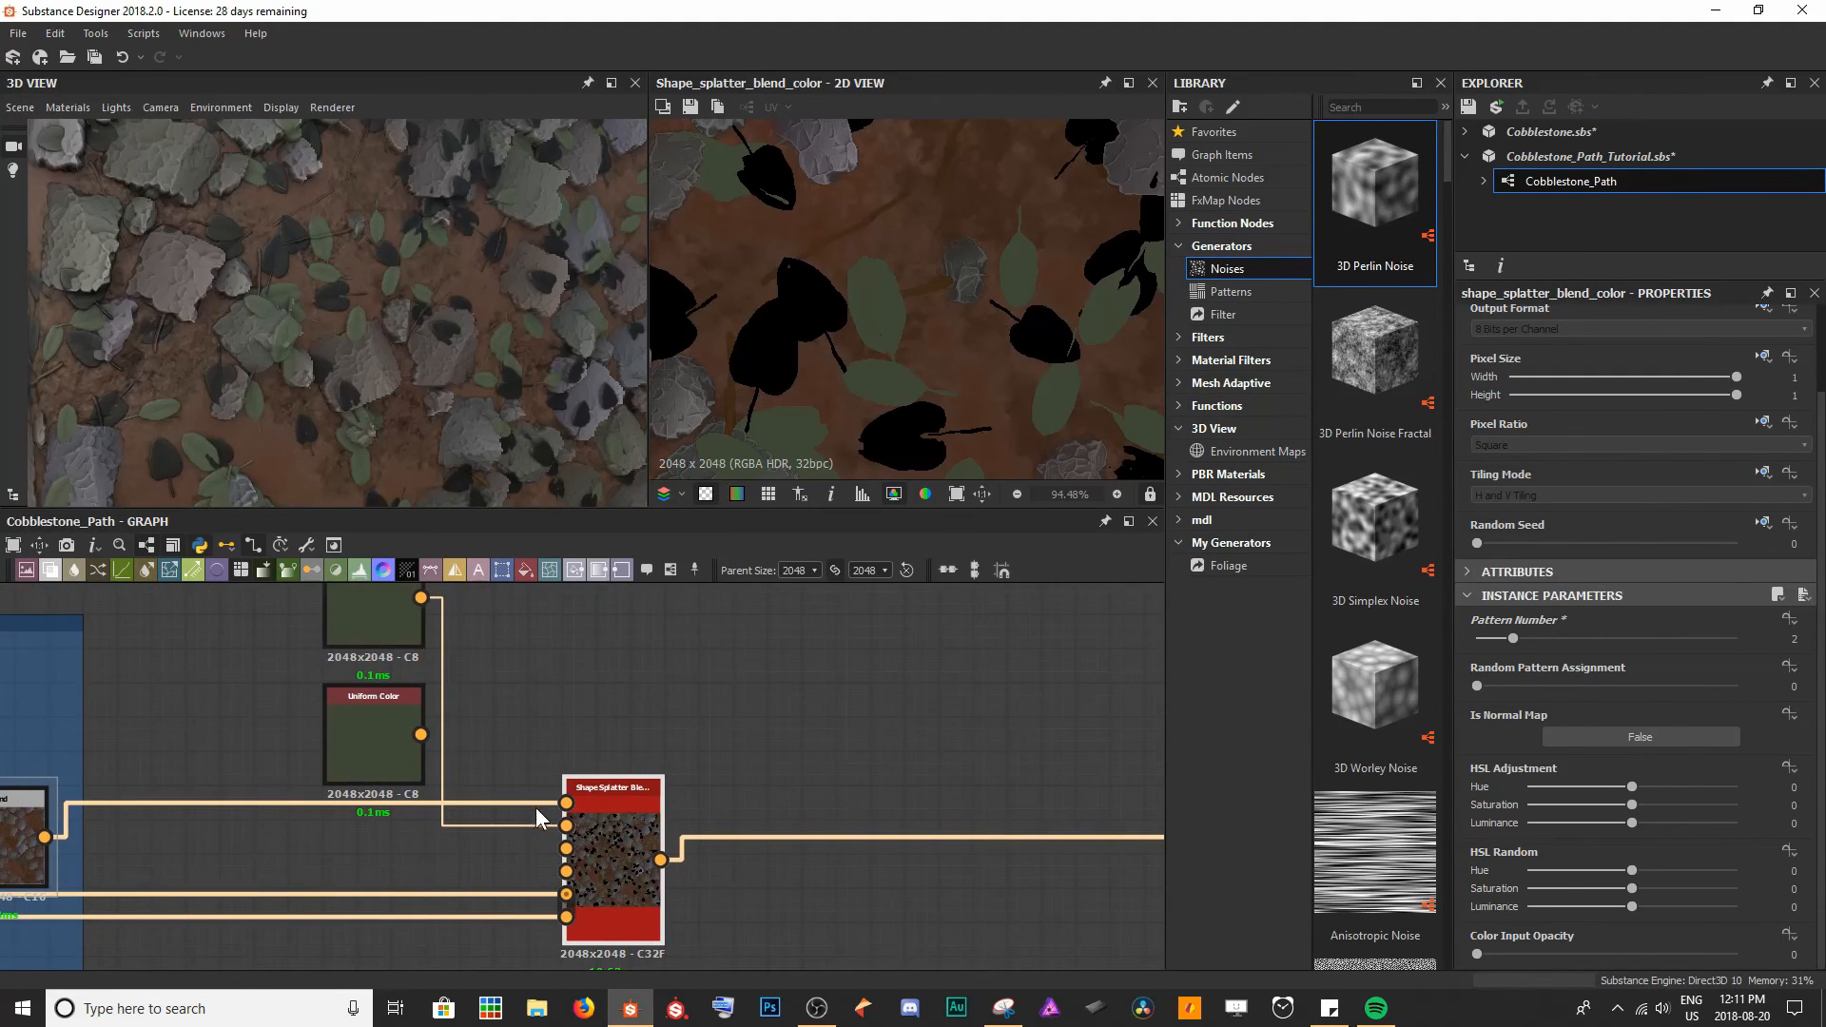
# - Connect the duplicated Uniform Color node to Pattern 2 of the Shape Splatter Blend Color node
pyautogui.scroll(2, 530, 815)
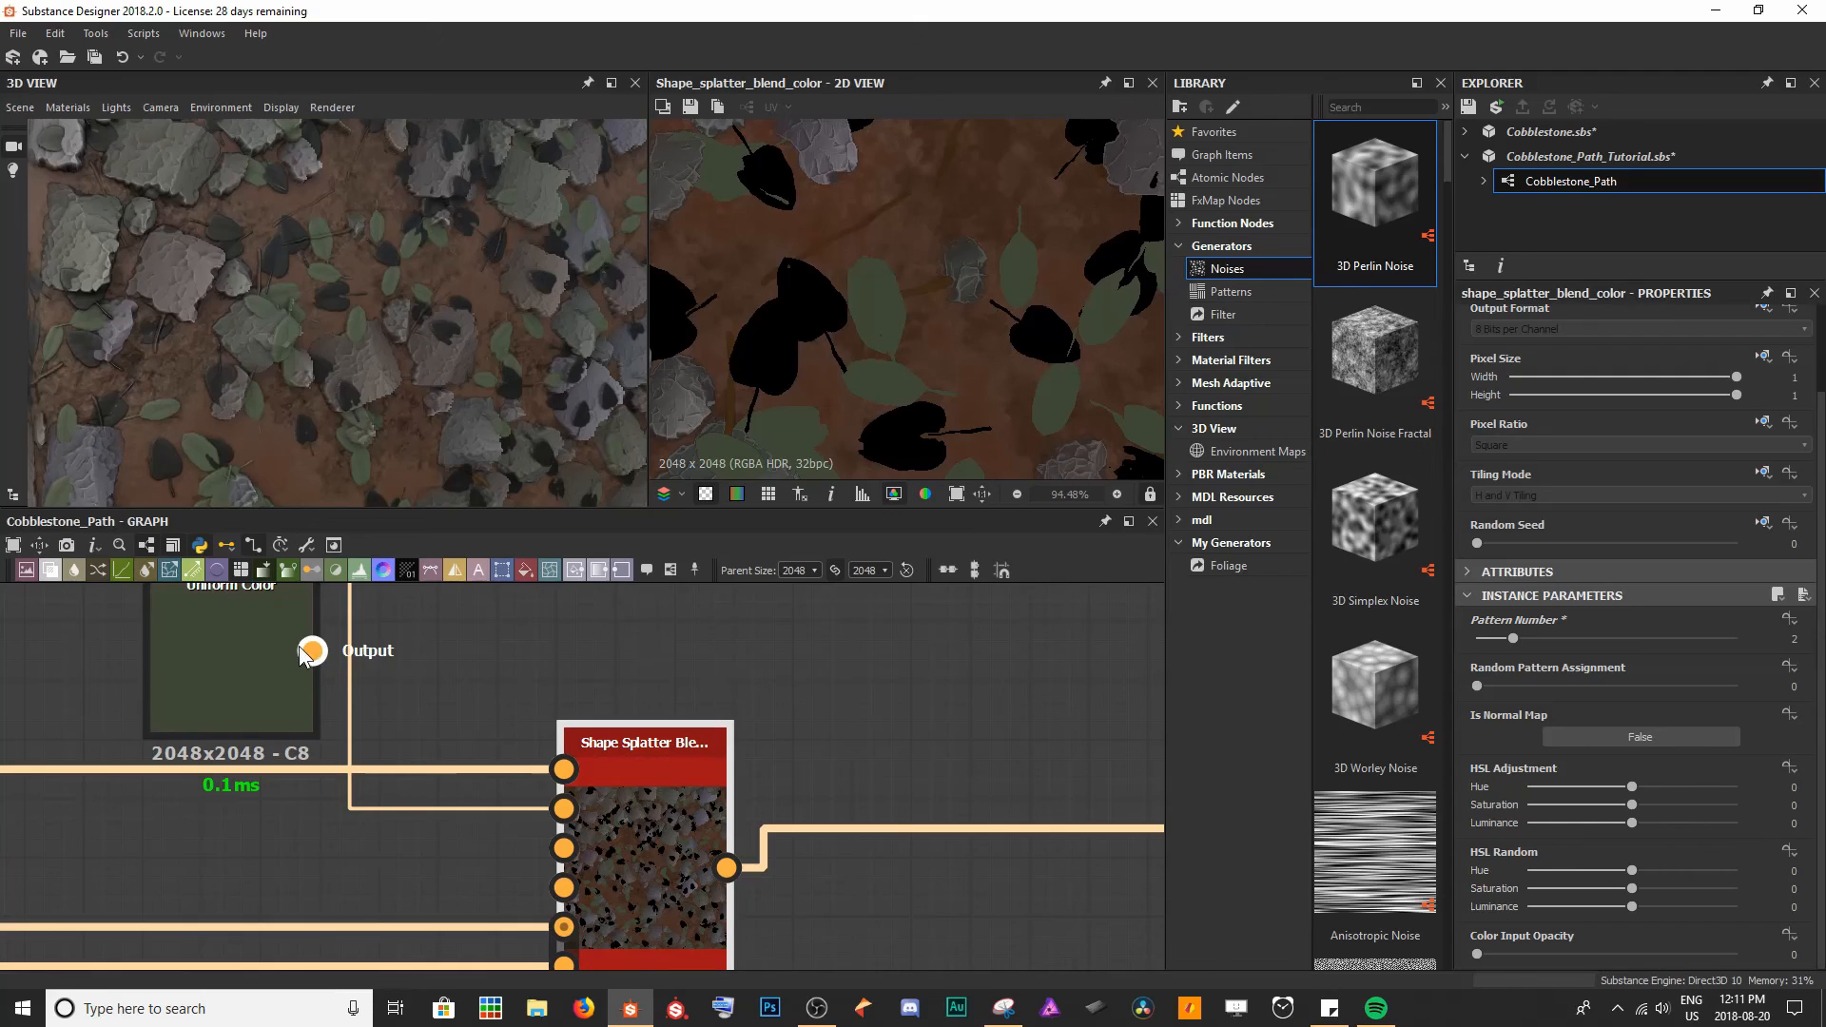
pyautogui.moveTo(311, 651); pyautogui.dragTo(564, 848)
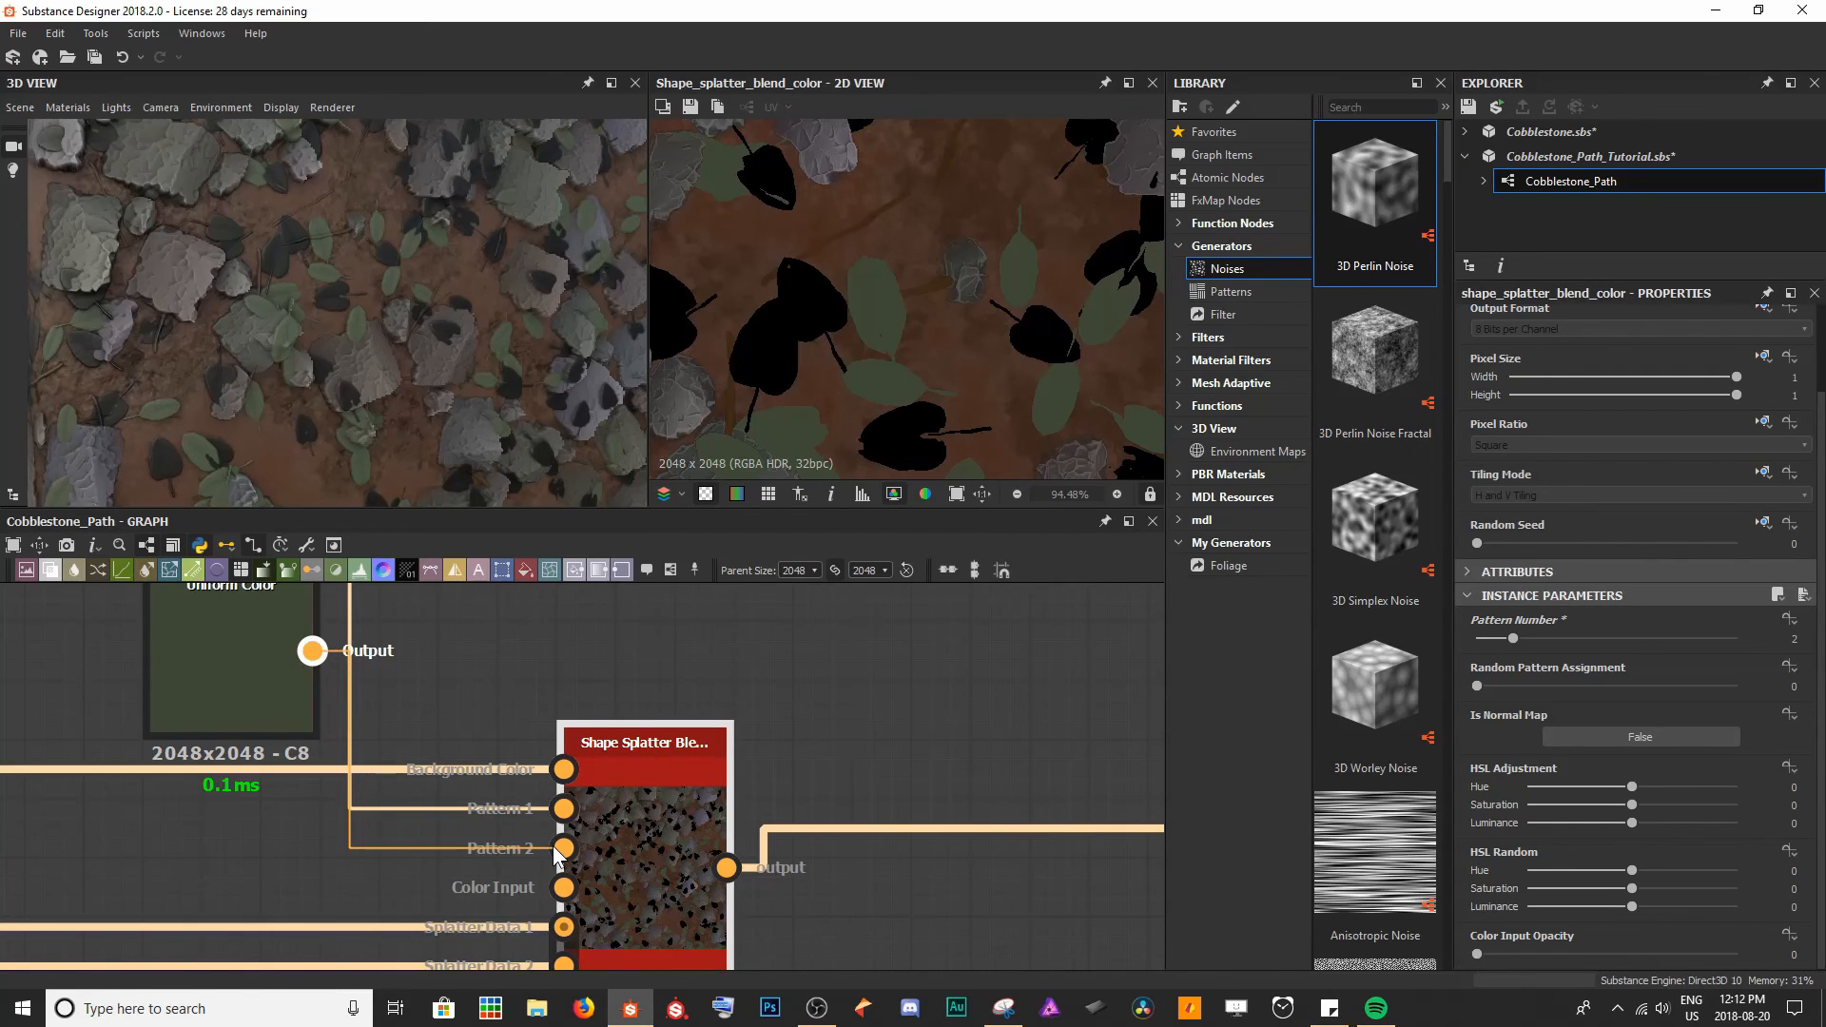
pyautogui.scroll(-3, 459, 736)
# - Set the duplicated Uniform Color node's output colour to an olive green with H 66, S 131 and V 64
pyautogui.click(432, 723)
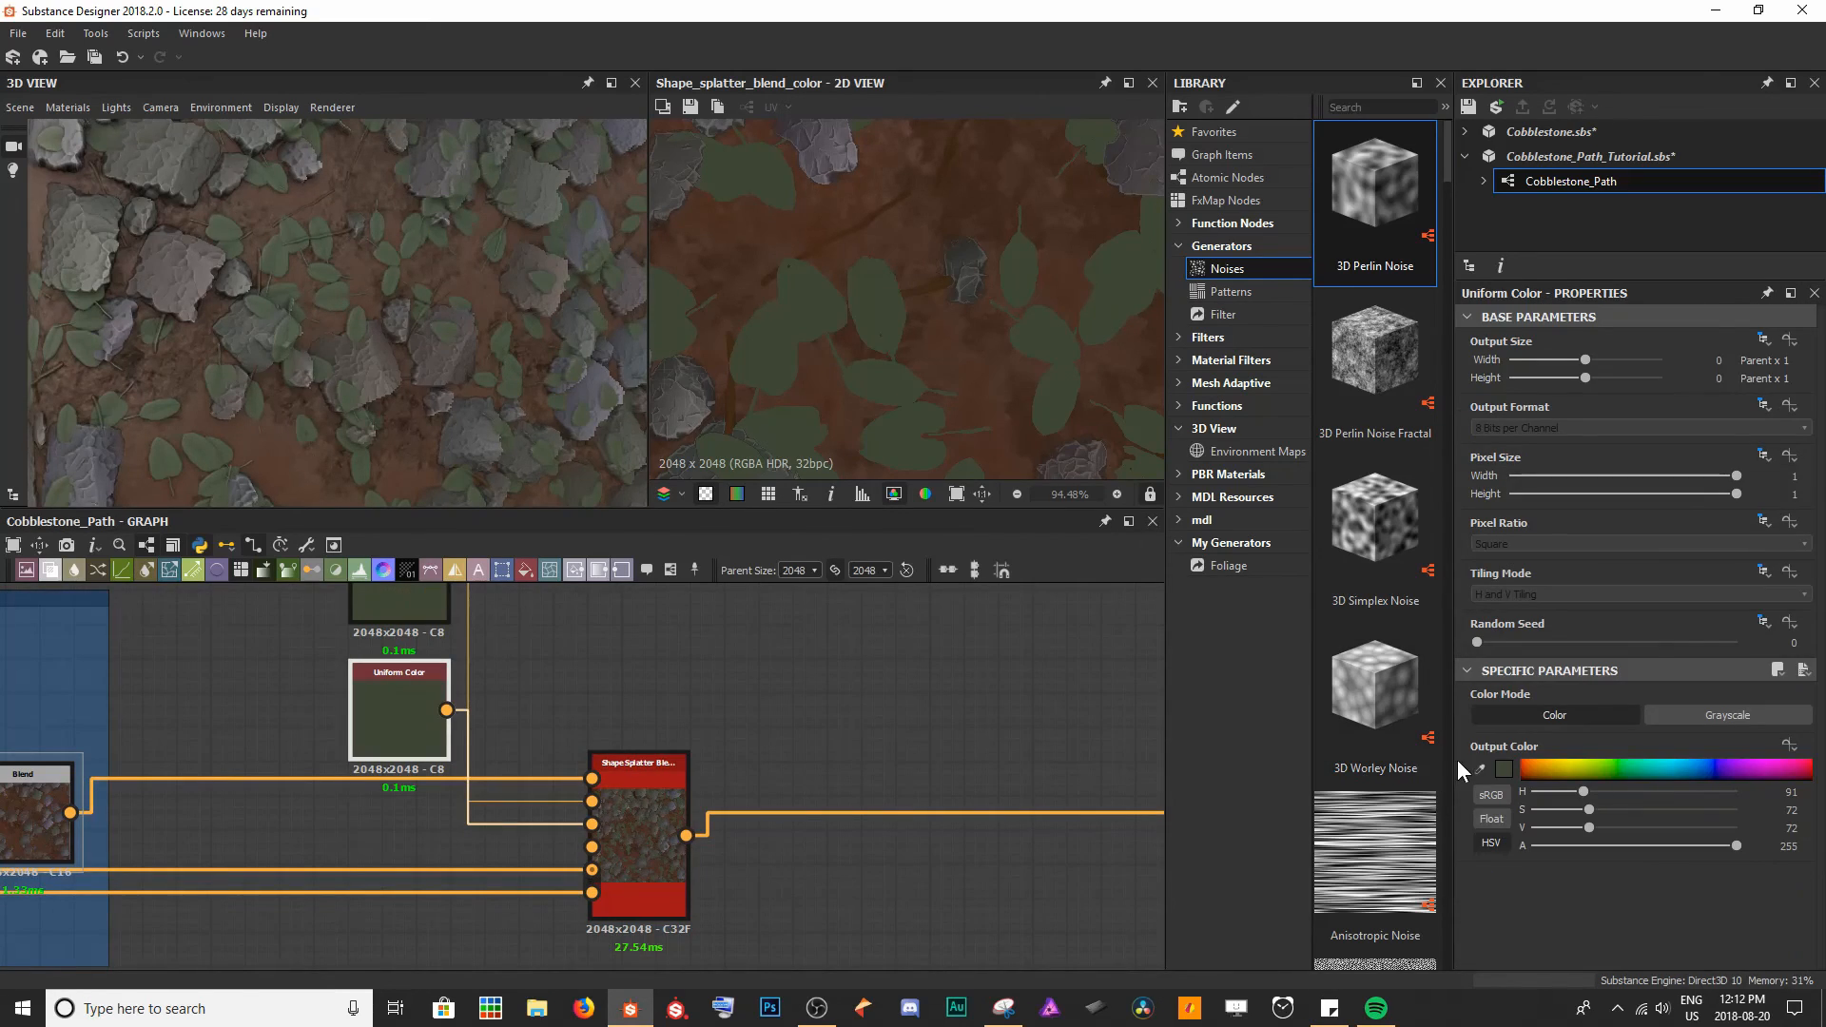
pyautogui.click(1502, 769)
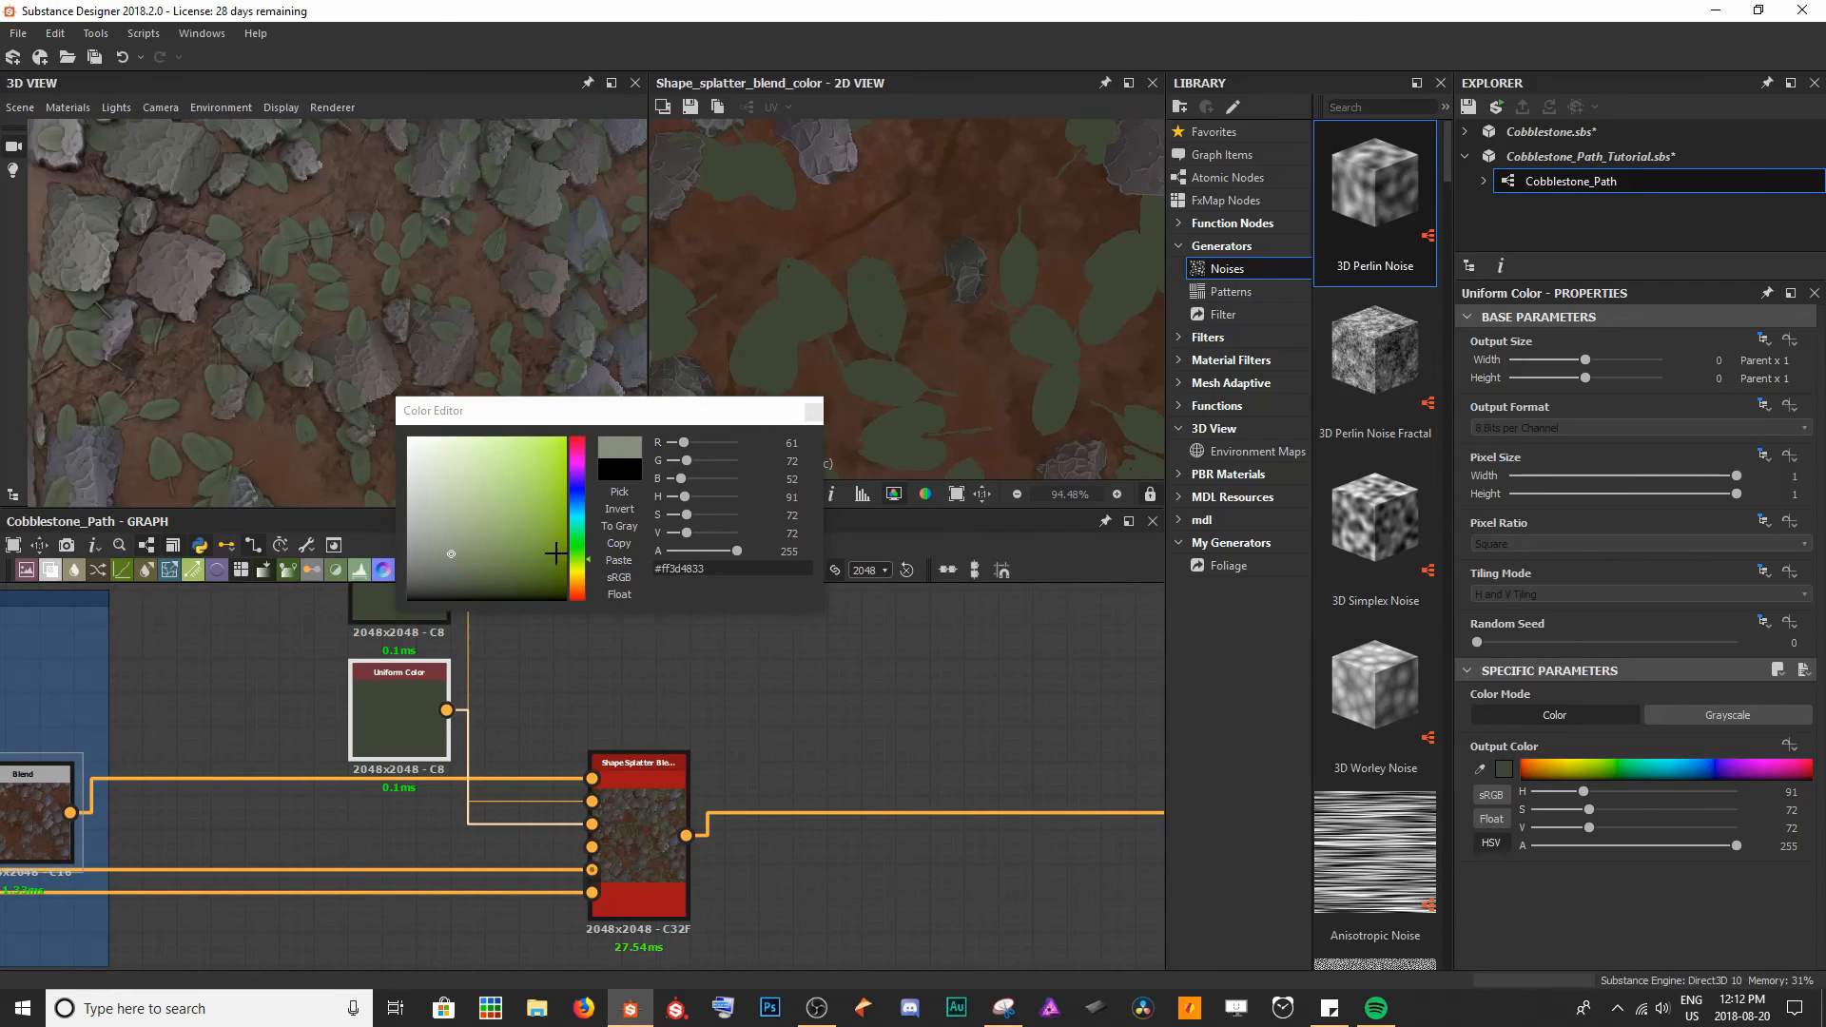
pyautogui.moveTo(573, 562)
pyautogui.mouseDown()
pyautogui.moveTo(577, 587)
pyautogui.moveTo(582, 567)
pyautogui.moveTo(489, 560)
pyautogui.mouseUp()
pyautogui.click(813, 415)
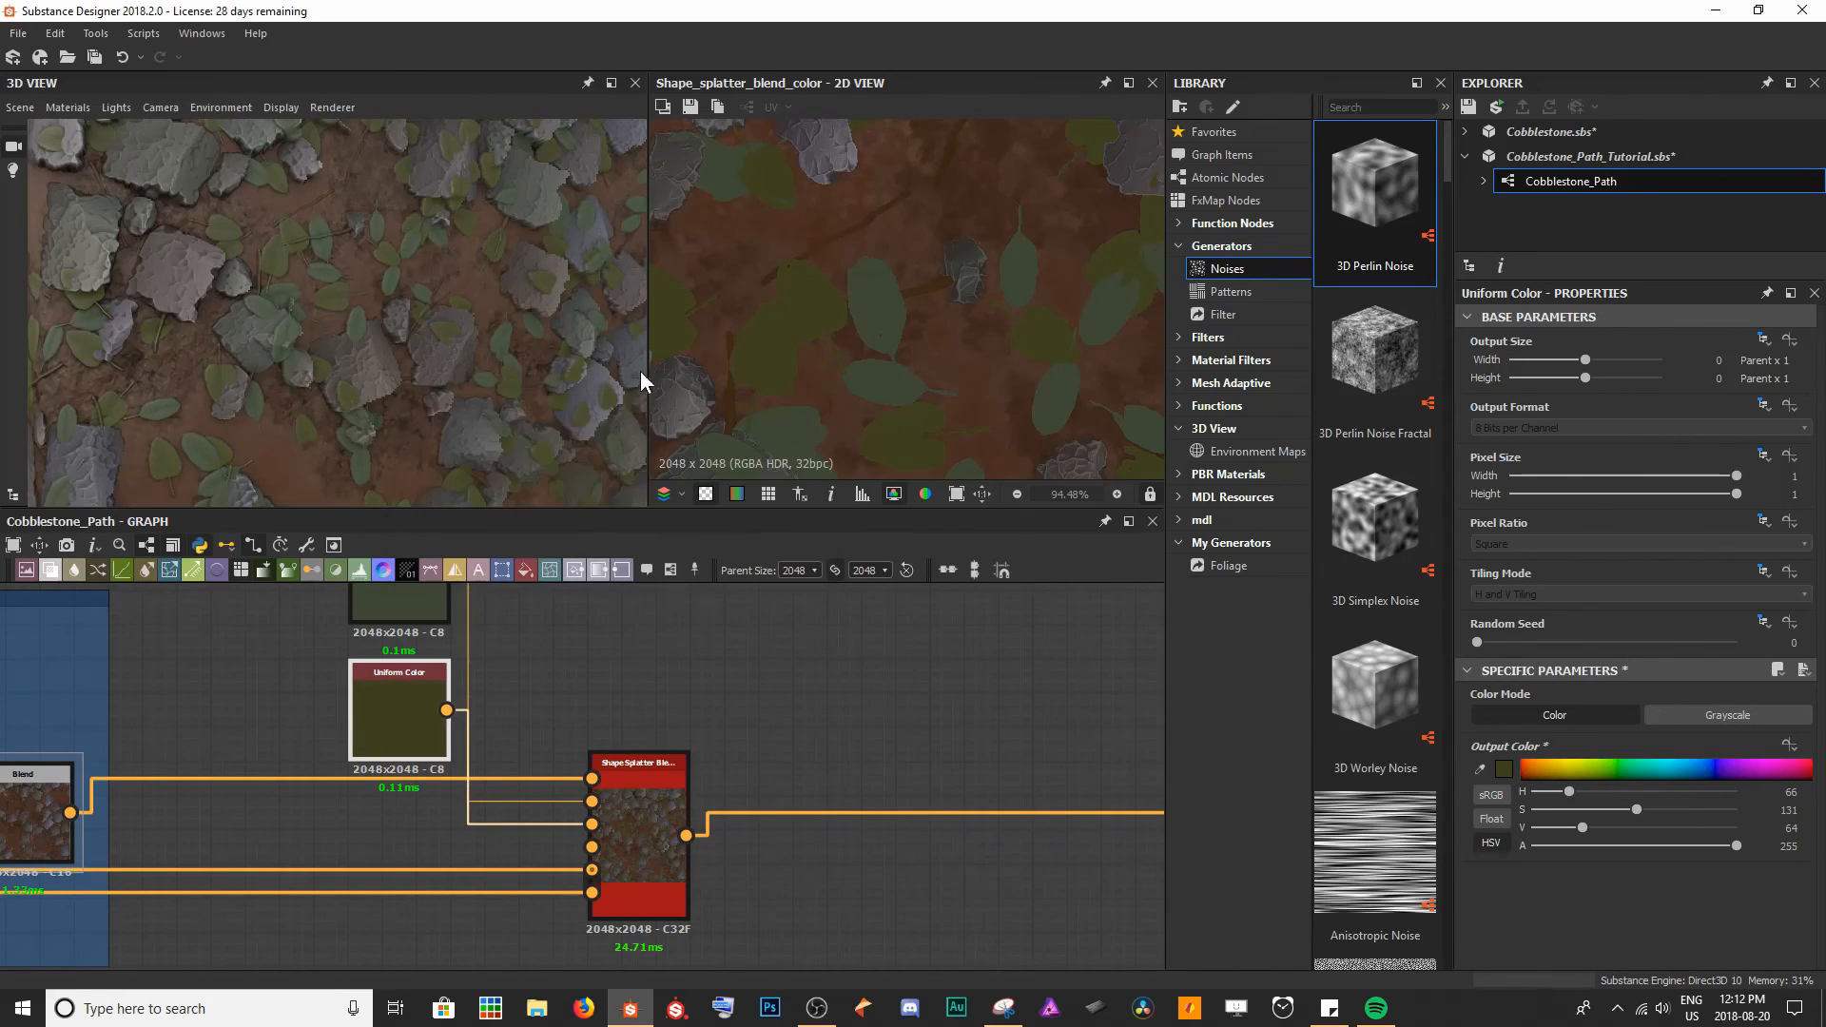
# - Set the Shape Splatter Blend Color node's Random Pattern Assignment to 0.61 and check the leaf colour mix in 2D and 3D
pyautogui.moveTo(248, 166); pyautogui.dragTo(322, 310, button='right')
pyautogui.moveTo(321, 310); pyautogui.dragTo(327, 328, button='middle')
pyautogui.moveTo(327, 328); pyautogui.dragTo(259, 181, button='right')
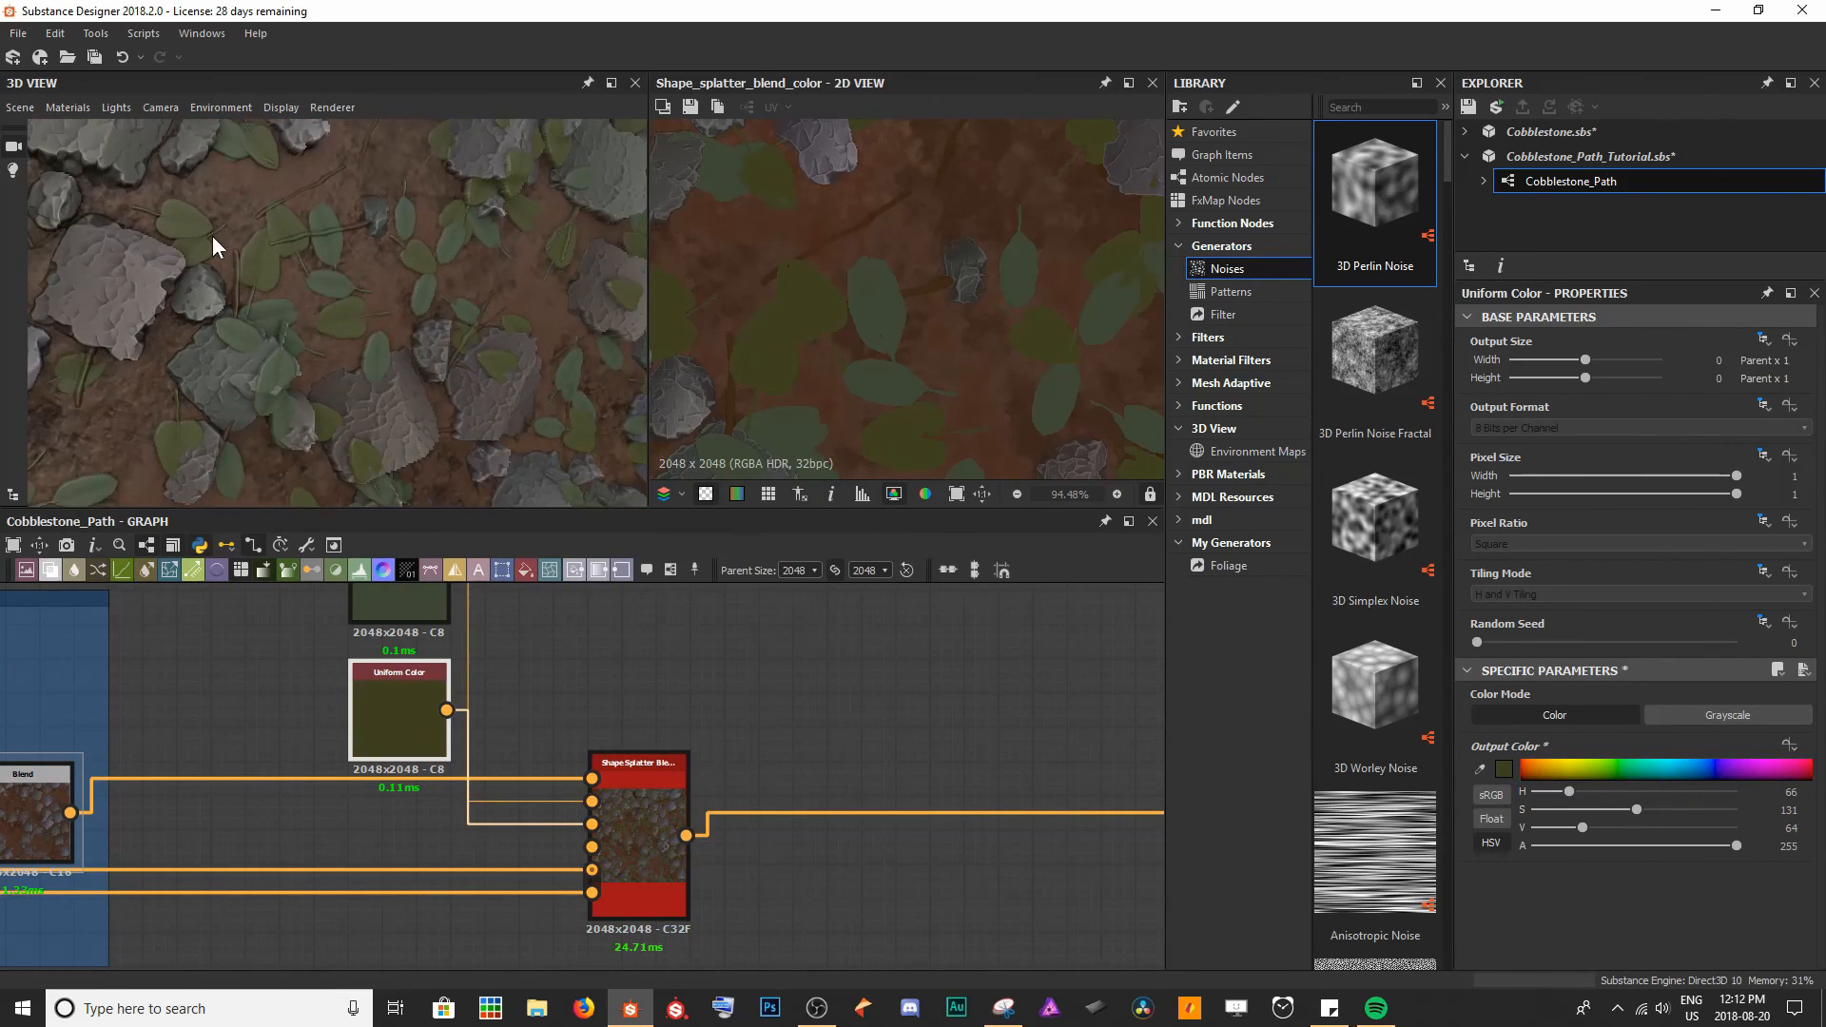
pyautogui.moveTo(437, 419); pyautogui.dragTo(402, 334, button='right')
pyautogui.moveTo(402, 334); pyautogui.dragTo(243, 457)
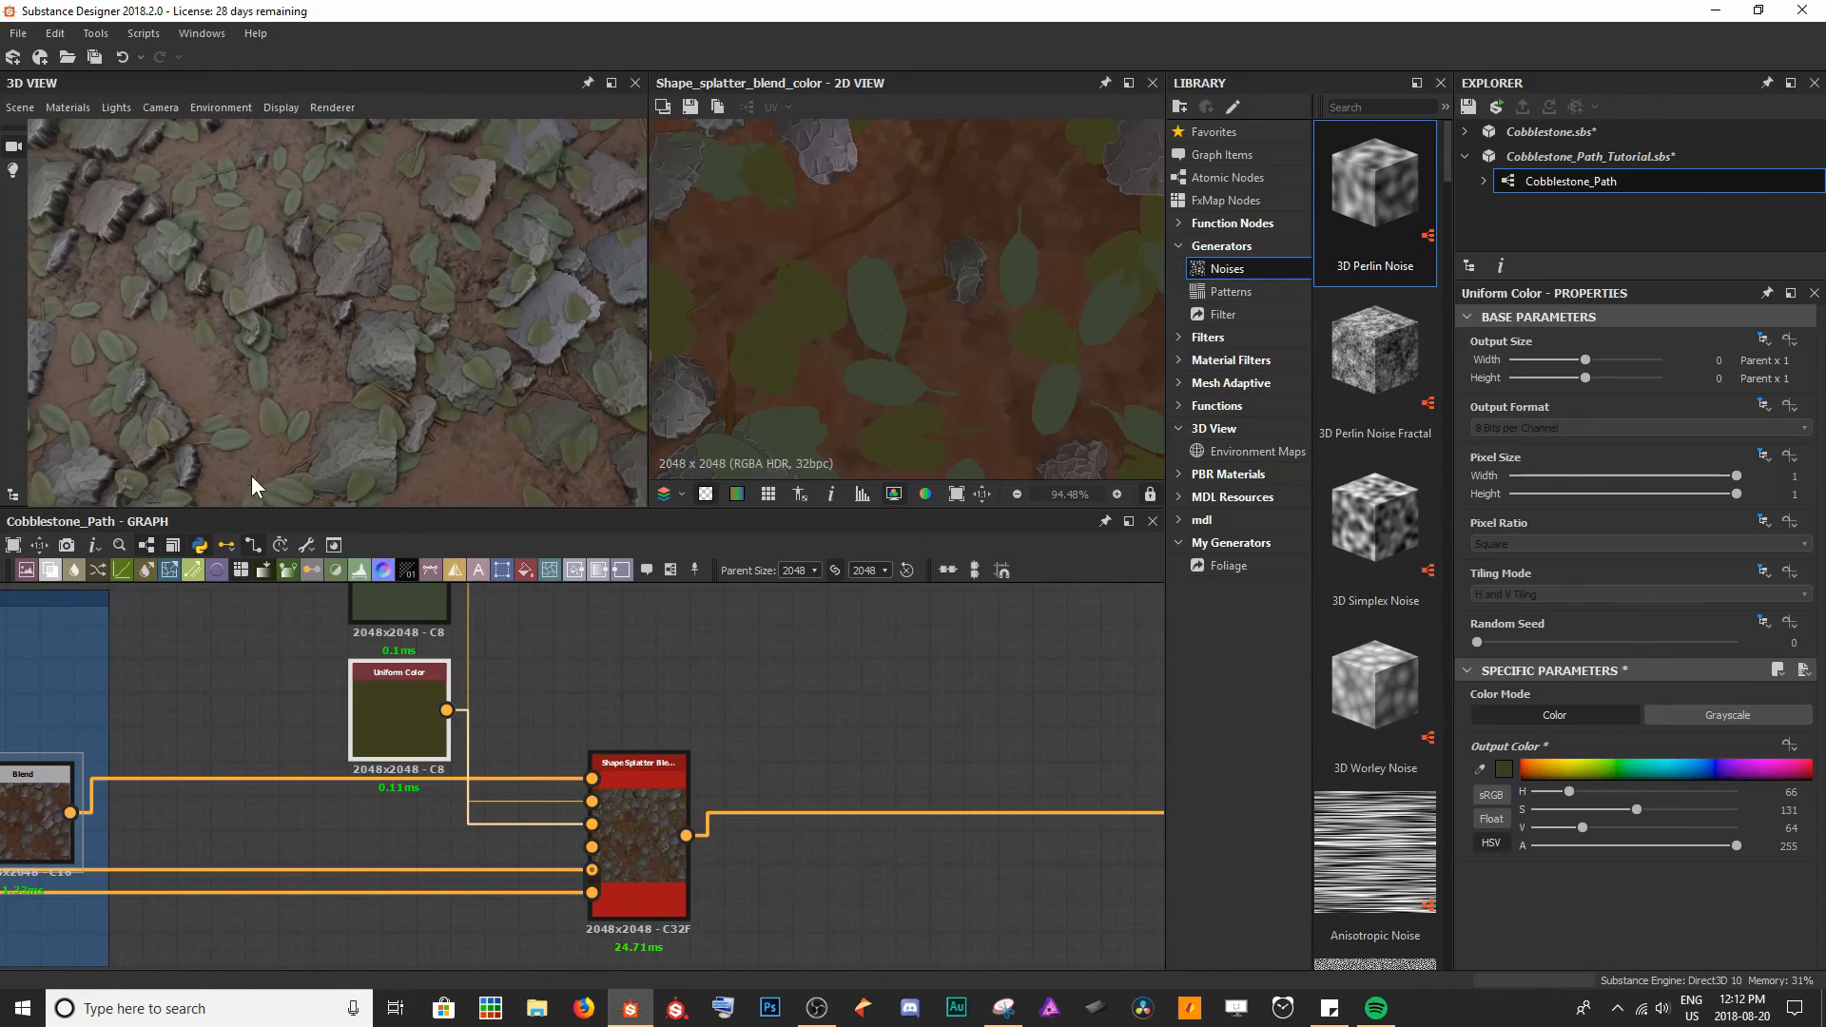
pyautogui.moveTo(458, 604); pyautogui.dragTo(418, 686, button='middle')
pyautogui.click(630, 873)
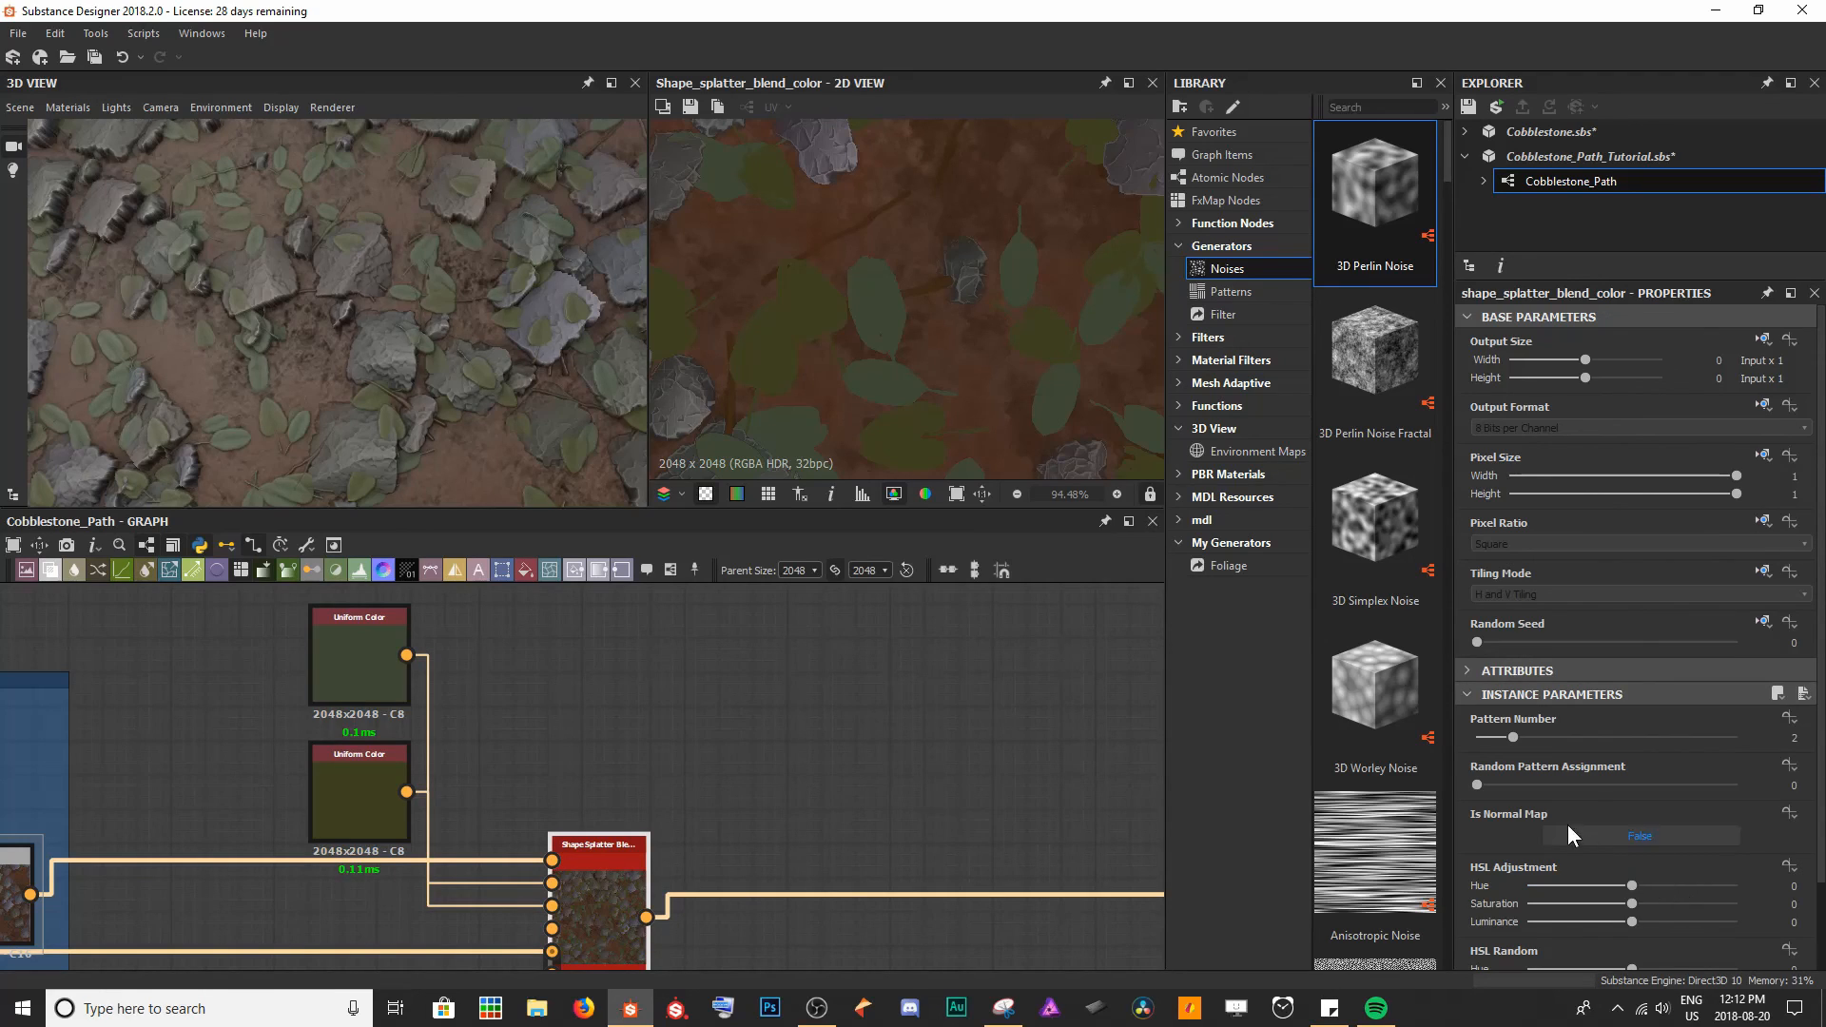
pyautogui.moveTo(1486, 784); pyautogui.dragTo(1636, 779)
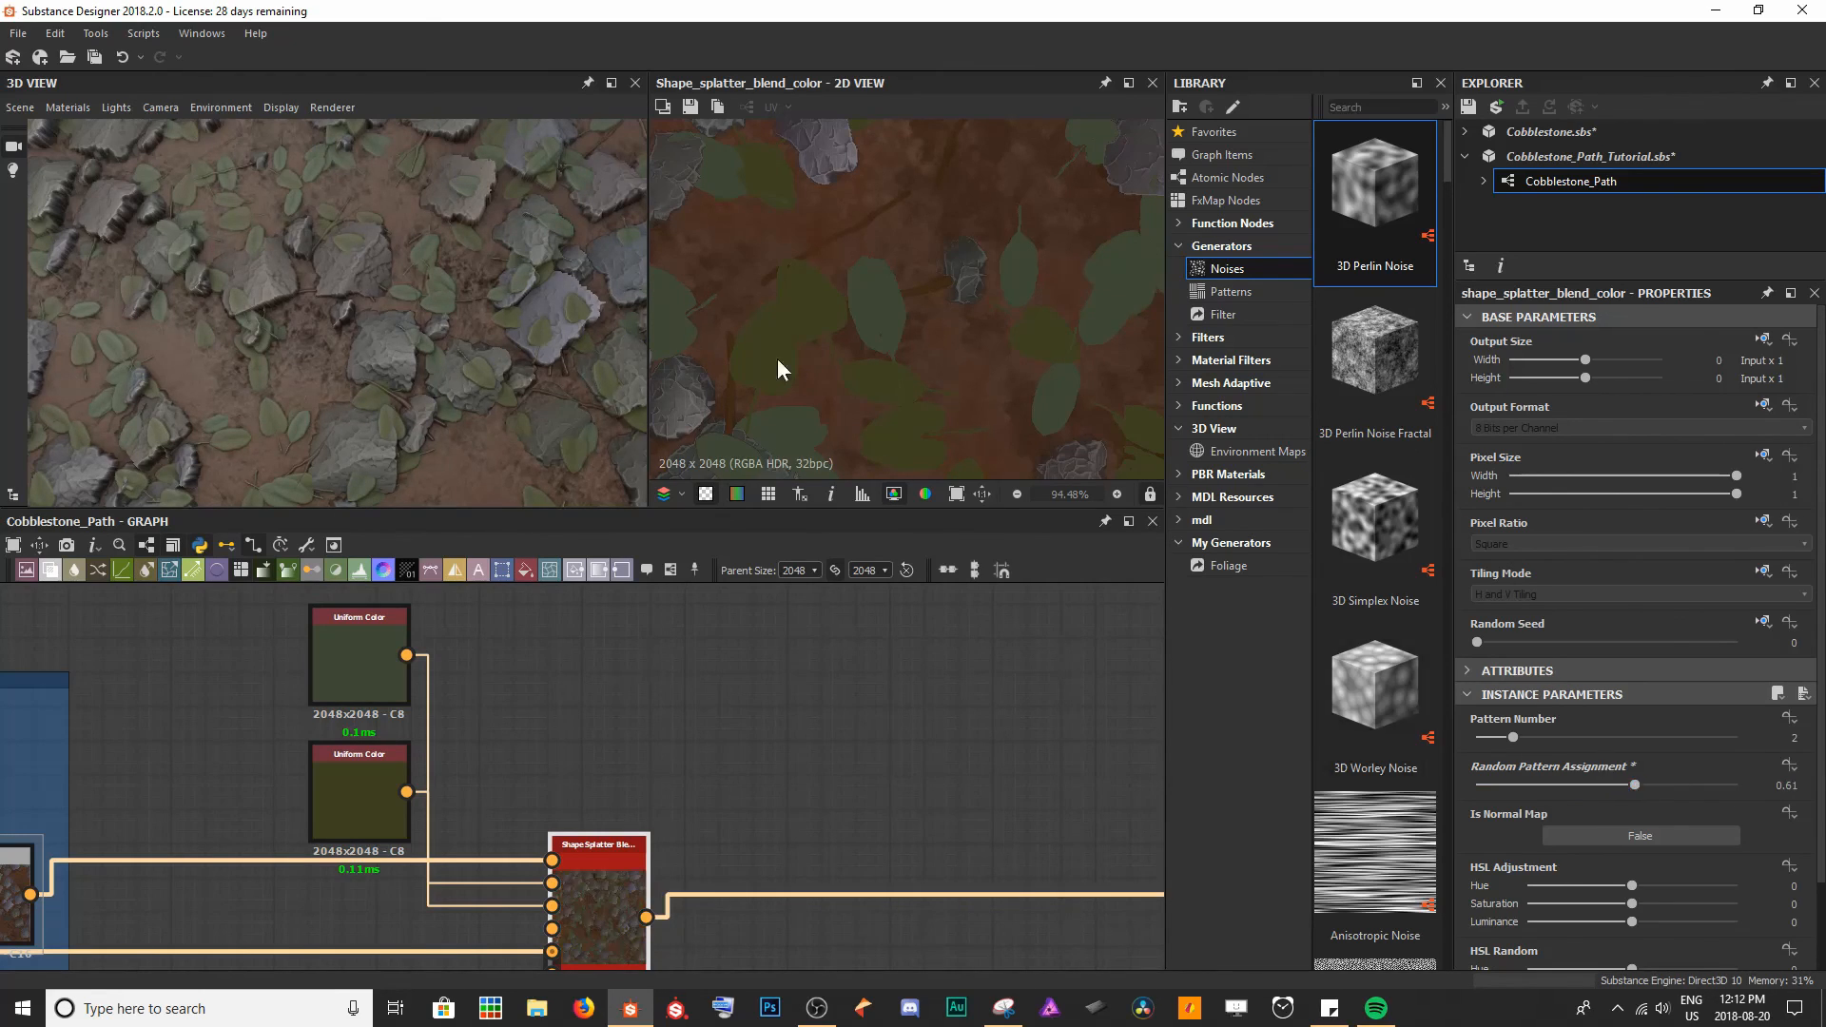
pyautogui.scroll(-5, 402, 288)
pyautogui.moveTo(387, 346)
pyautogui.mouseDown()
pyautogui.moveTo(391, 314)
pyautogui.moveTo(269, 293)
pyautogui.moveTo(521, 439)
pyautogui.moveTo(278, 312)
pyautogui.moveTo(378, 312)
pyautogui.mouseUp()
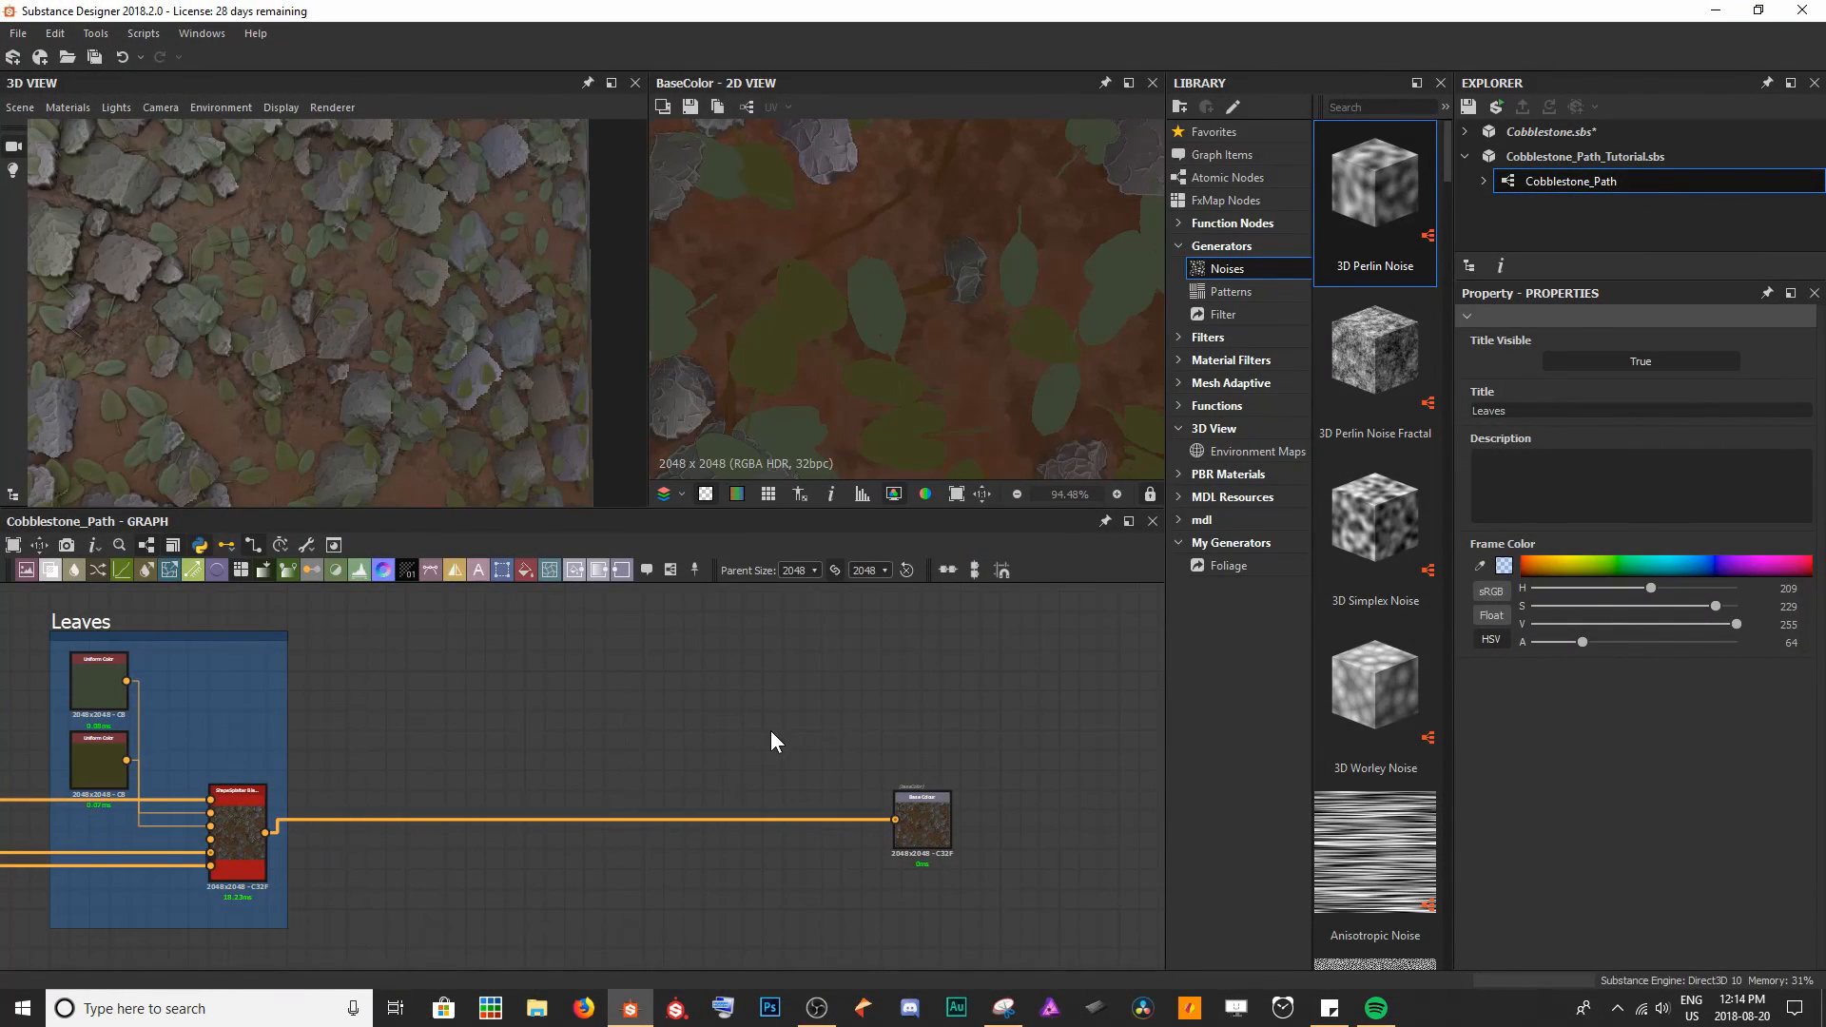
# - Insert an HSL node between the leaves' Shape Splatter Blend Color node and the BaseColor output, aligned with their connection
pyautogui.click(680, 818)
pyautogui.press('space')
pyautogui.write('hs')
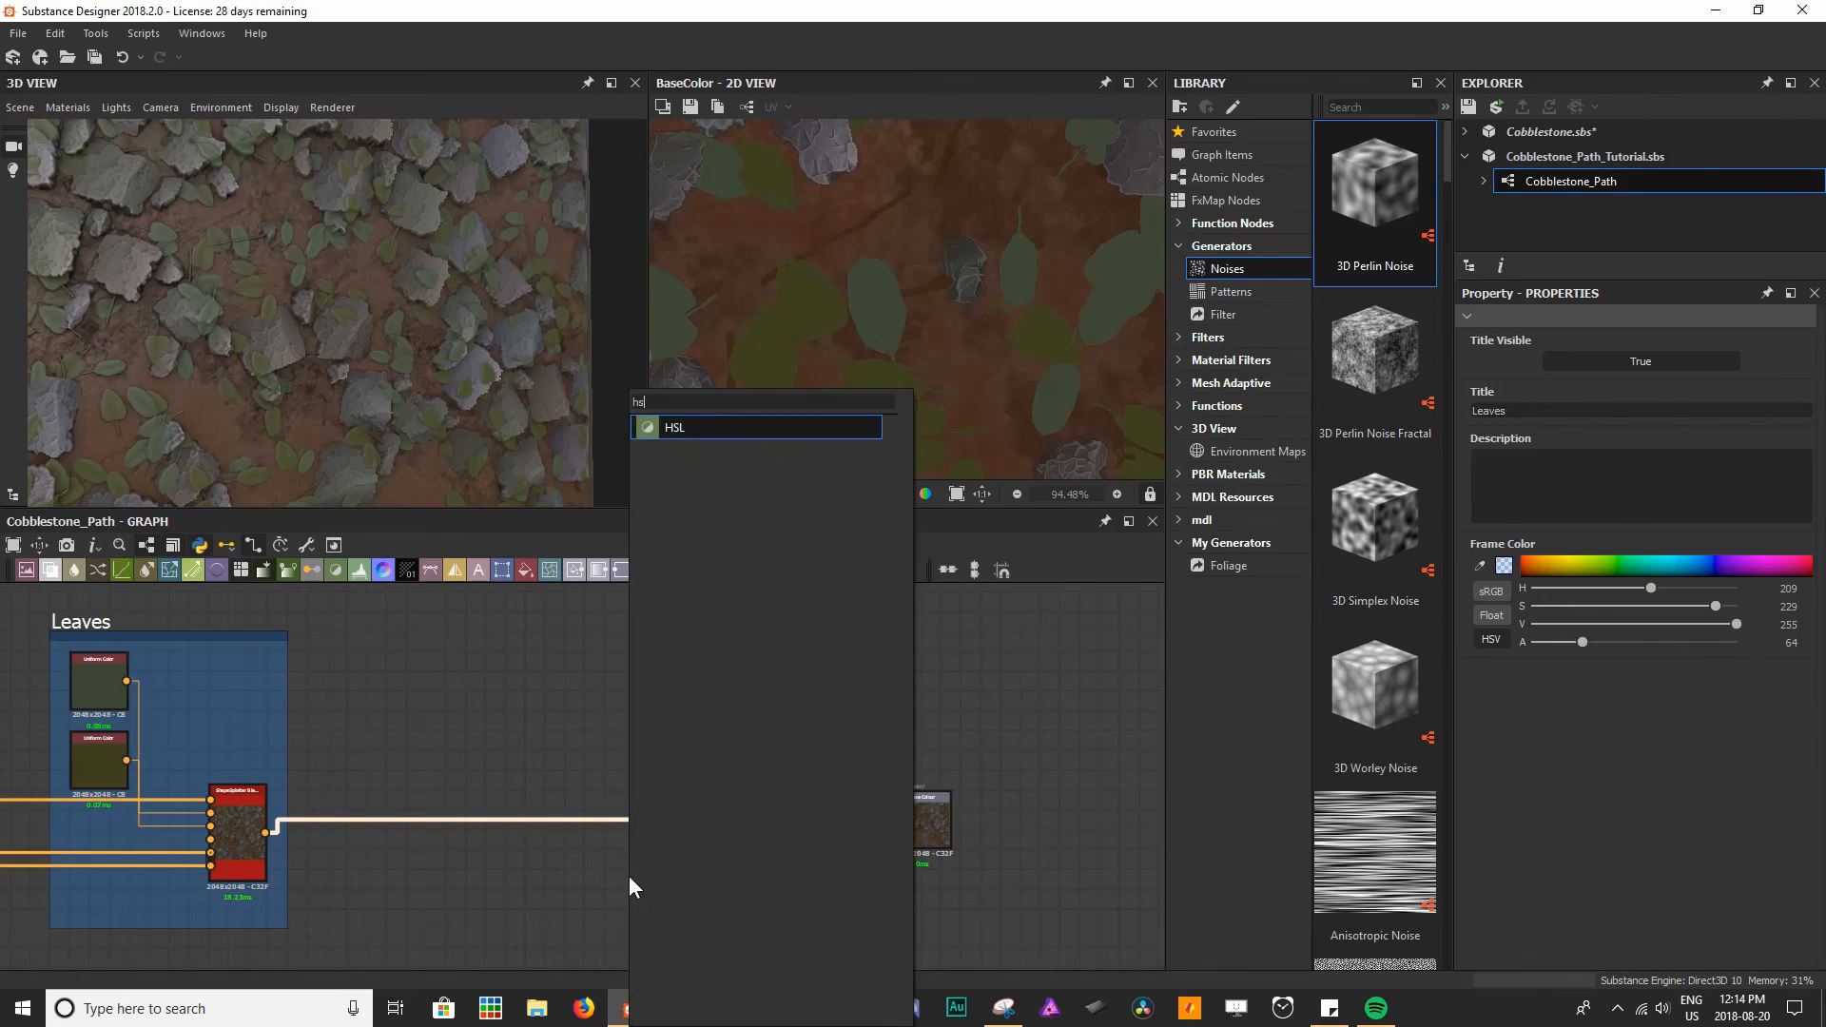
pyautogui.write('l')
pyautogui.press('Return')
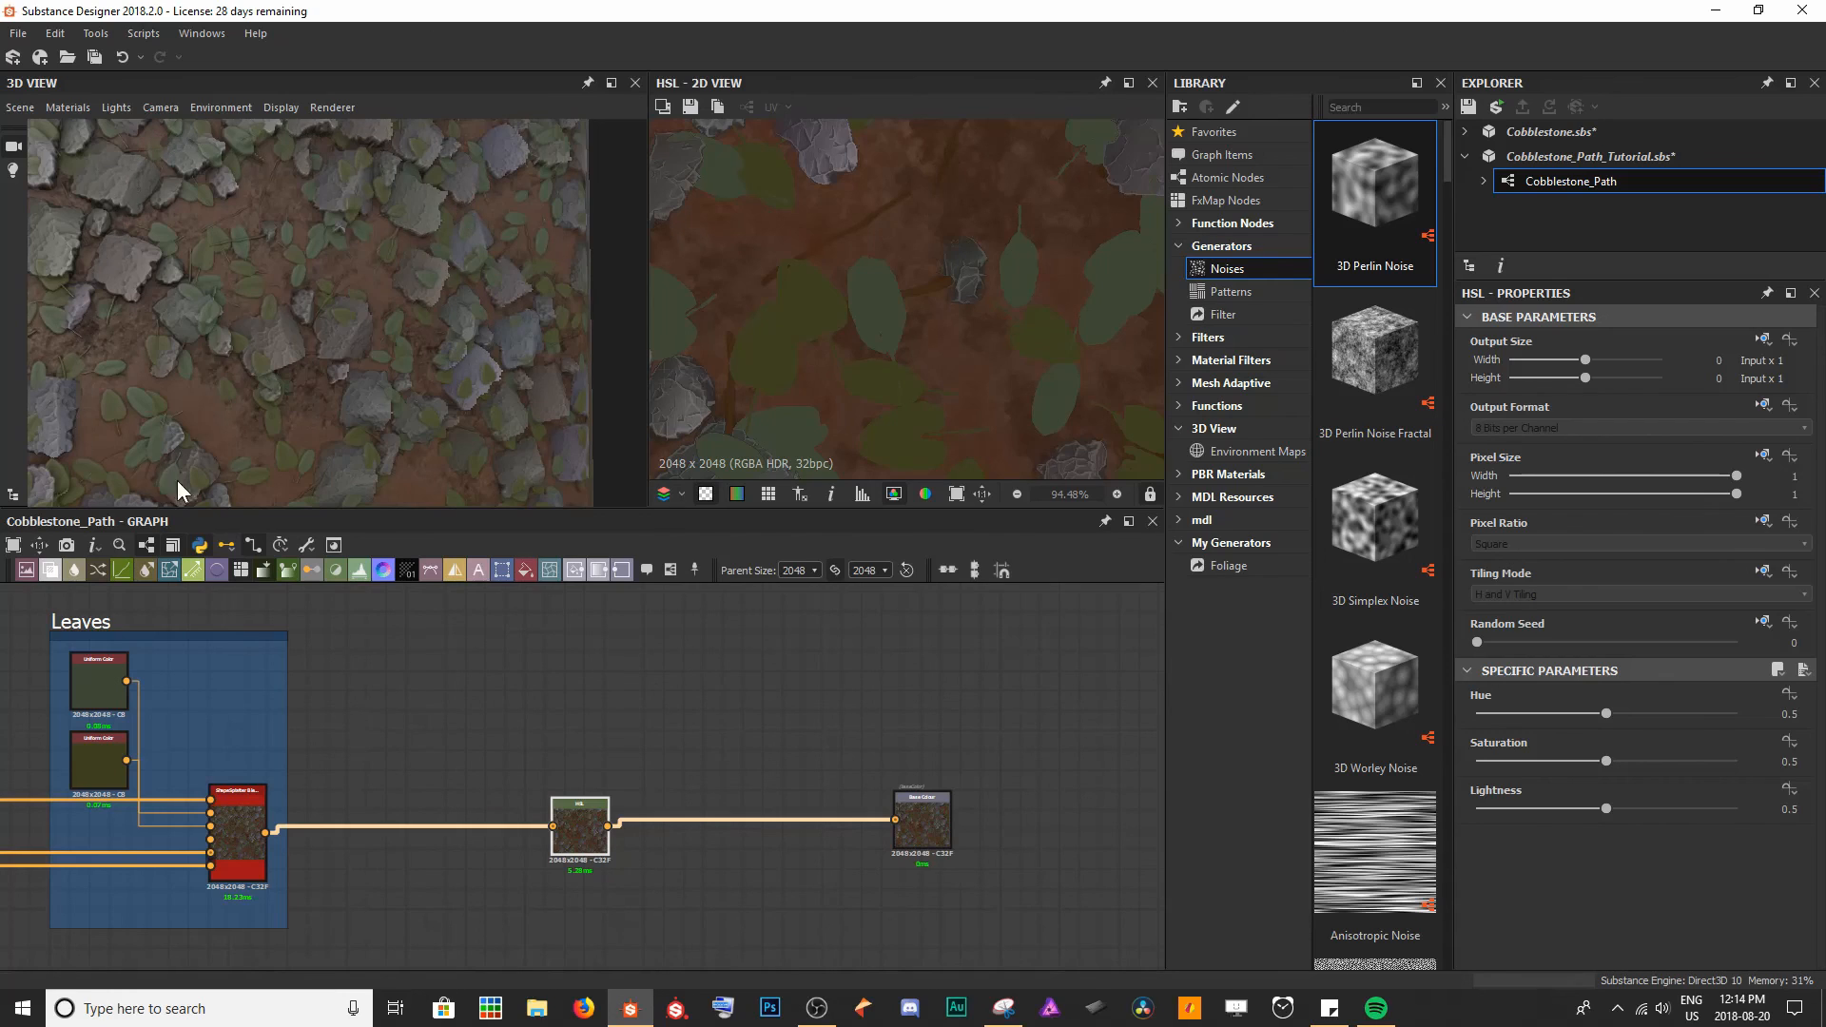
pyautogui.moveTo(582, 825); pyautogui.dragTo(575, 819)
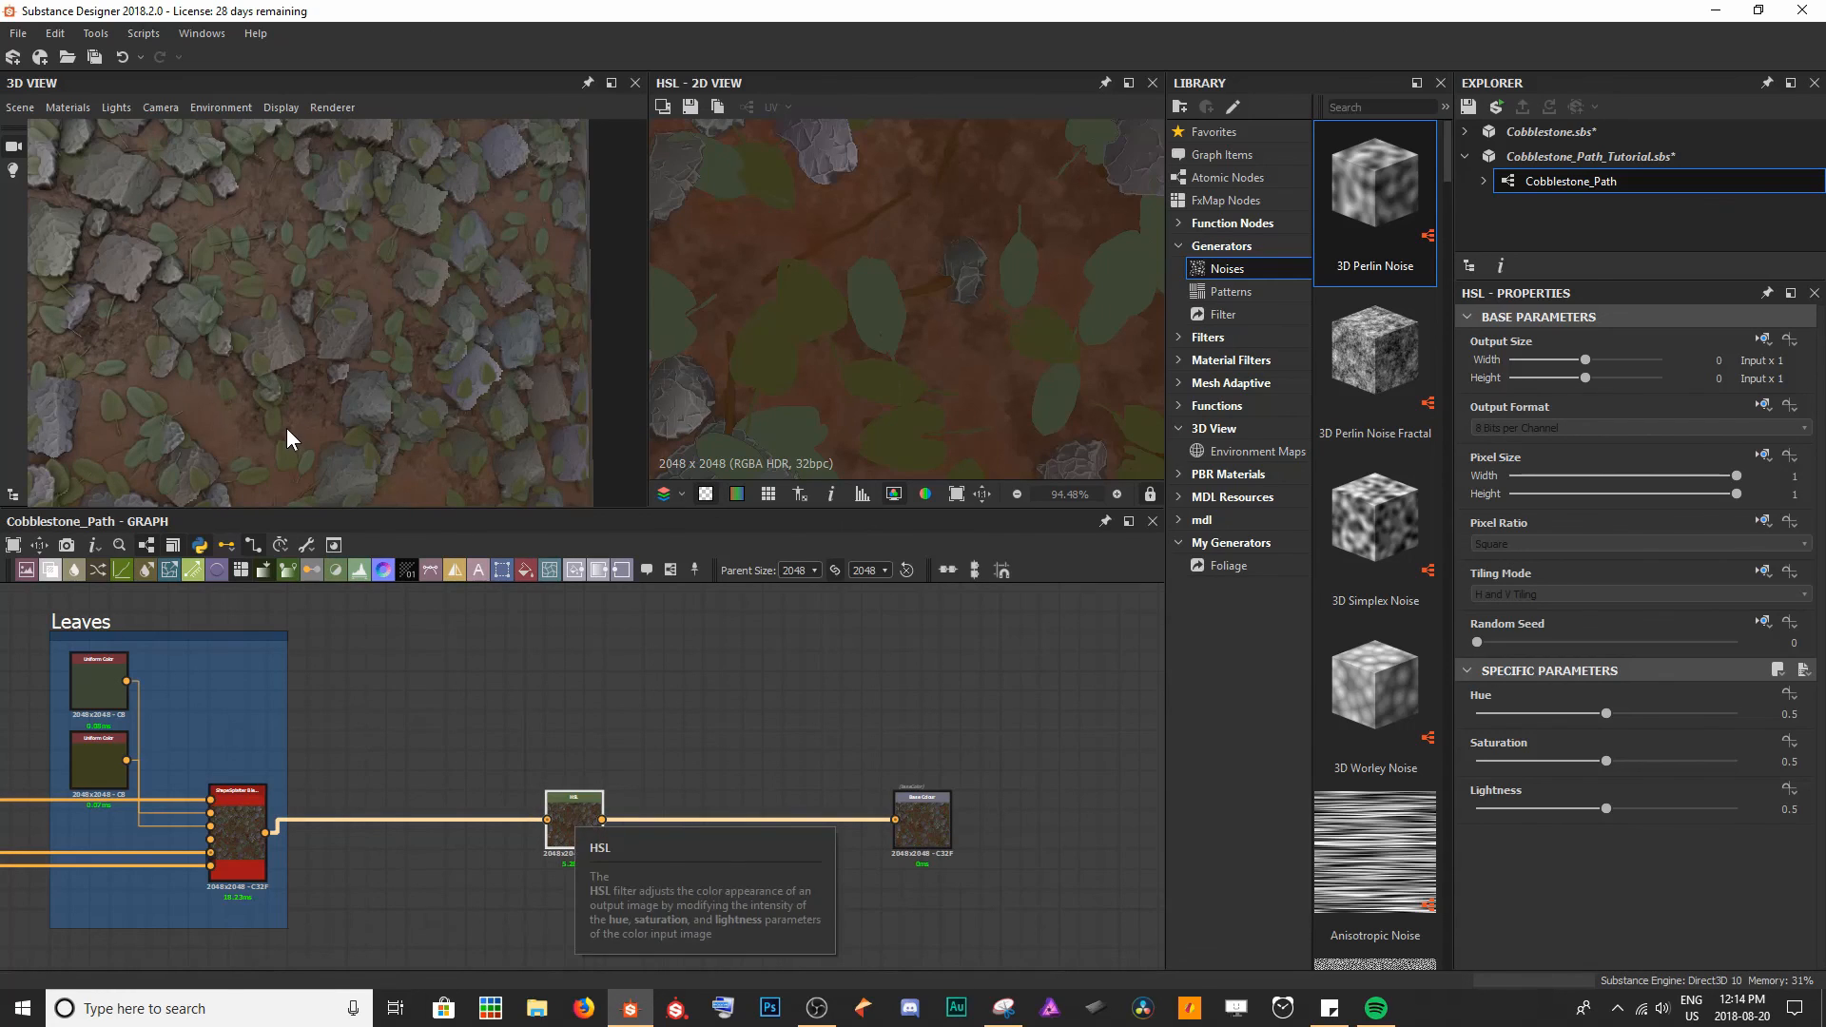
# - Set the HSL node's Saturation to 0.47 and check the slightly desaturated material from several angles in 3D
pyautogui.scroll(3, 288, 428)
pyautogui.moveTo(287, 428); pyautogui.dragTo(302, 258)
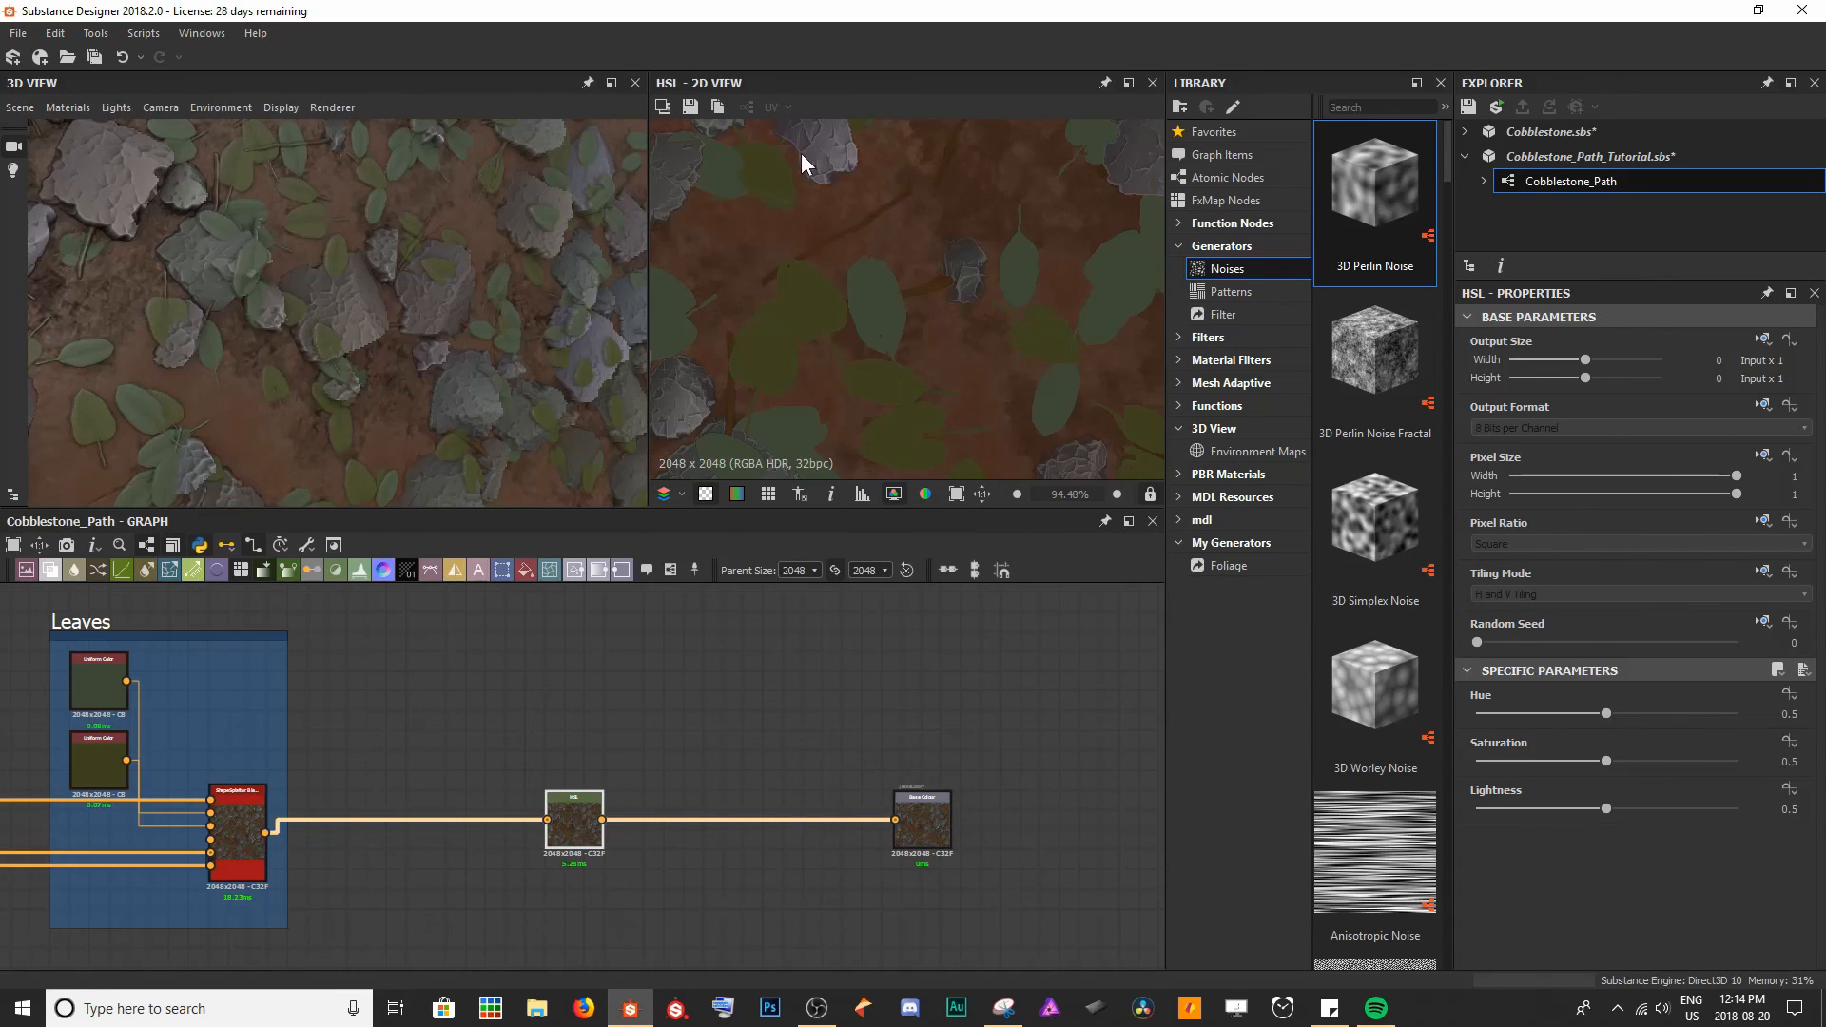
pyautogui.moveTo(654, 703); pyautogui.dragTo(740, 652, button='middle')
pyautogui.scroll(4, 698, 746)
pyautogui.moveTo(698, 746); pyautogui.dragTo(652, 761, button='middle')
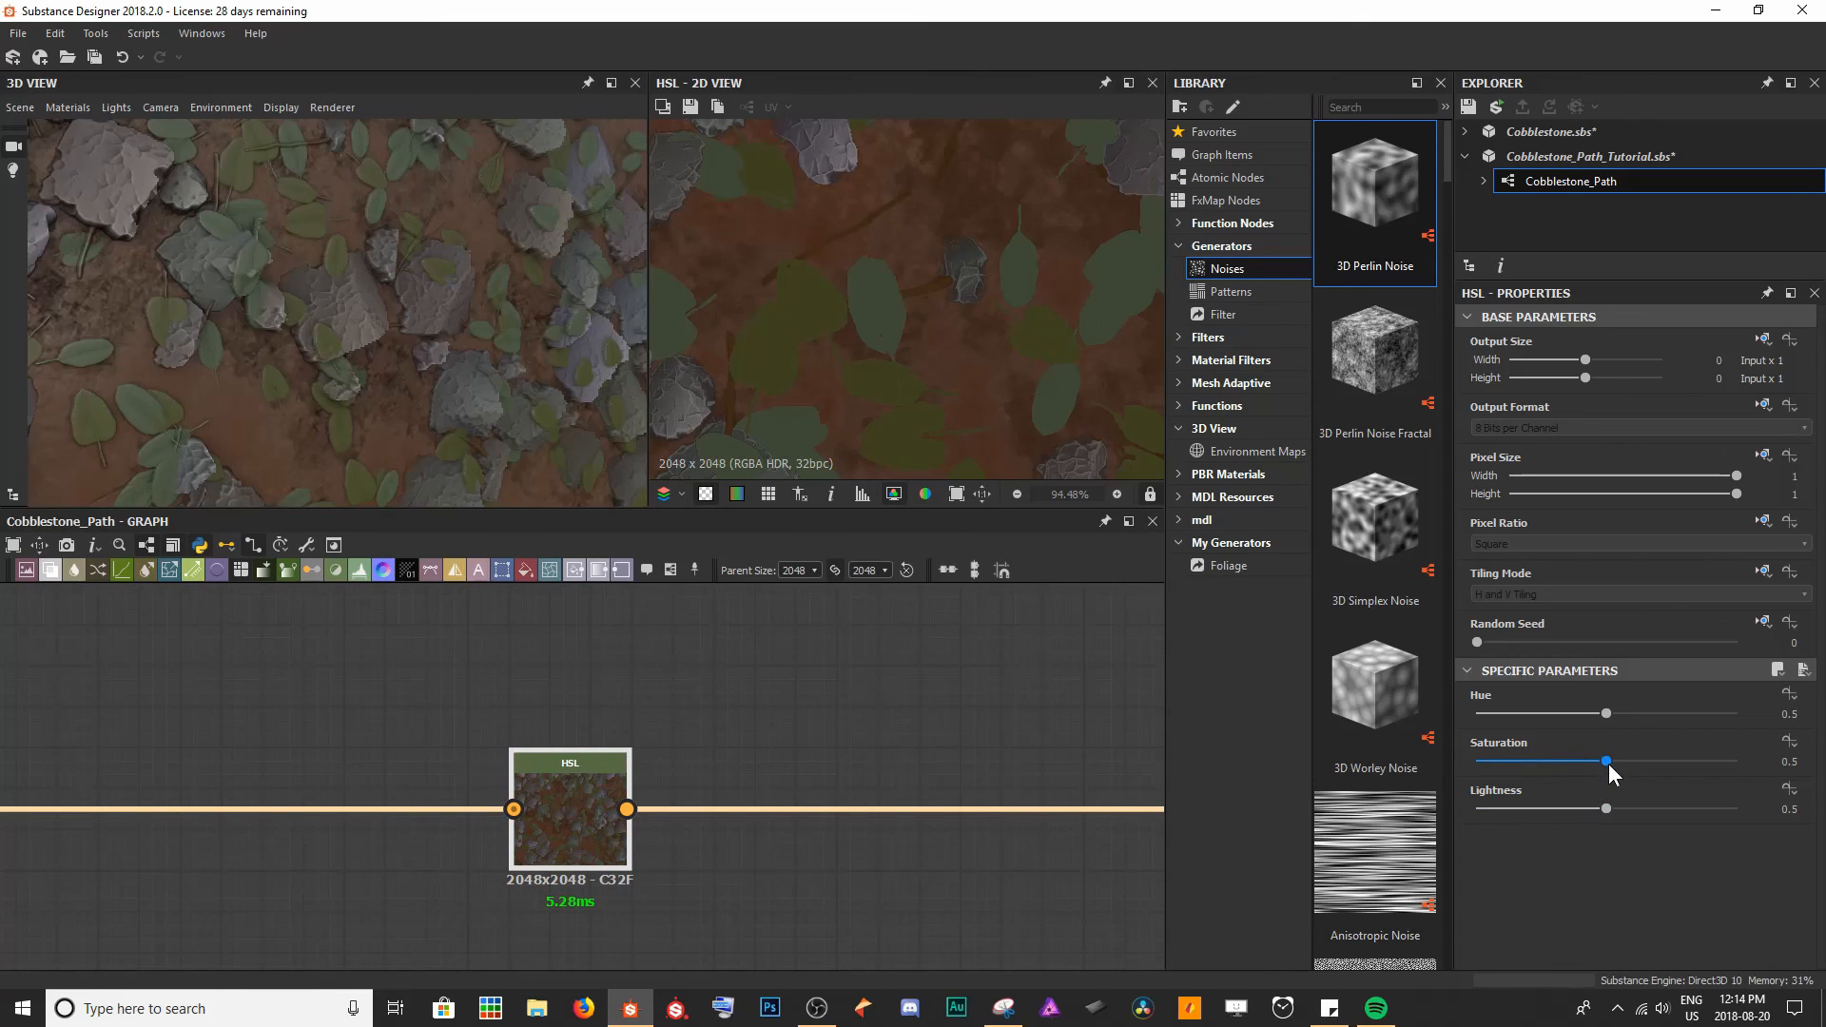
pyautogui.moveTo(1607, 763); pyautogui.dragTo(1599, 762)
pyautogui.scroll(-4, 453, 385)
pyautogui.keyDown('ctrl'); pyautogui.keyDown('shift'); pyautogui.moveTo(453, 385); pyautogui.dragTo(407, 384, button='right'); pyautogui.keyUp('shift'); pyautogui.keyUp('ctrl')
pyautogui.moveTo(407, 384); pyautogui.dragTo(430, 381)
pyautogui.moveTo(234, 293); pyautogui.dragTo(348, 375)
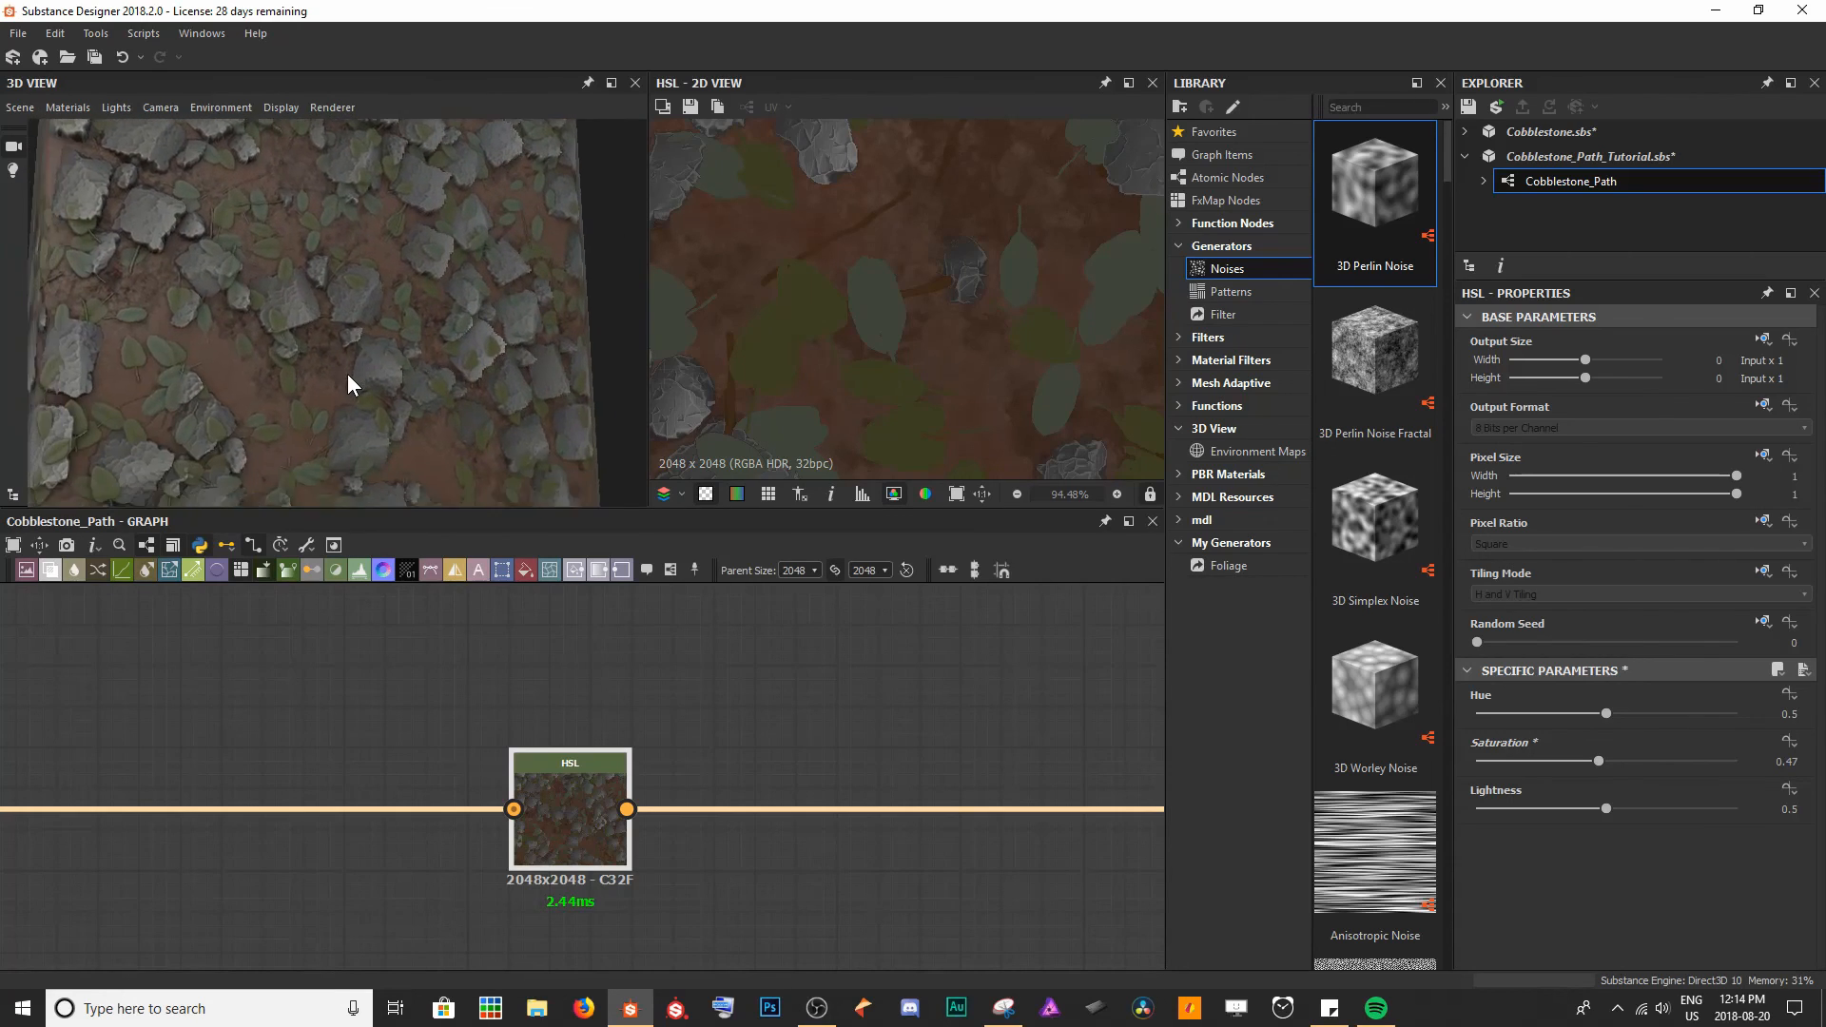
pyautogui.scroll(3, 348, 374)
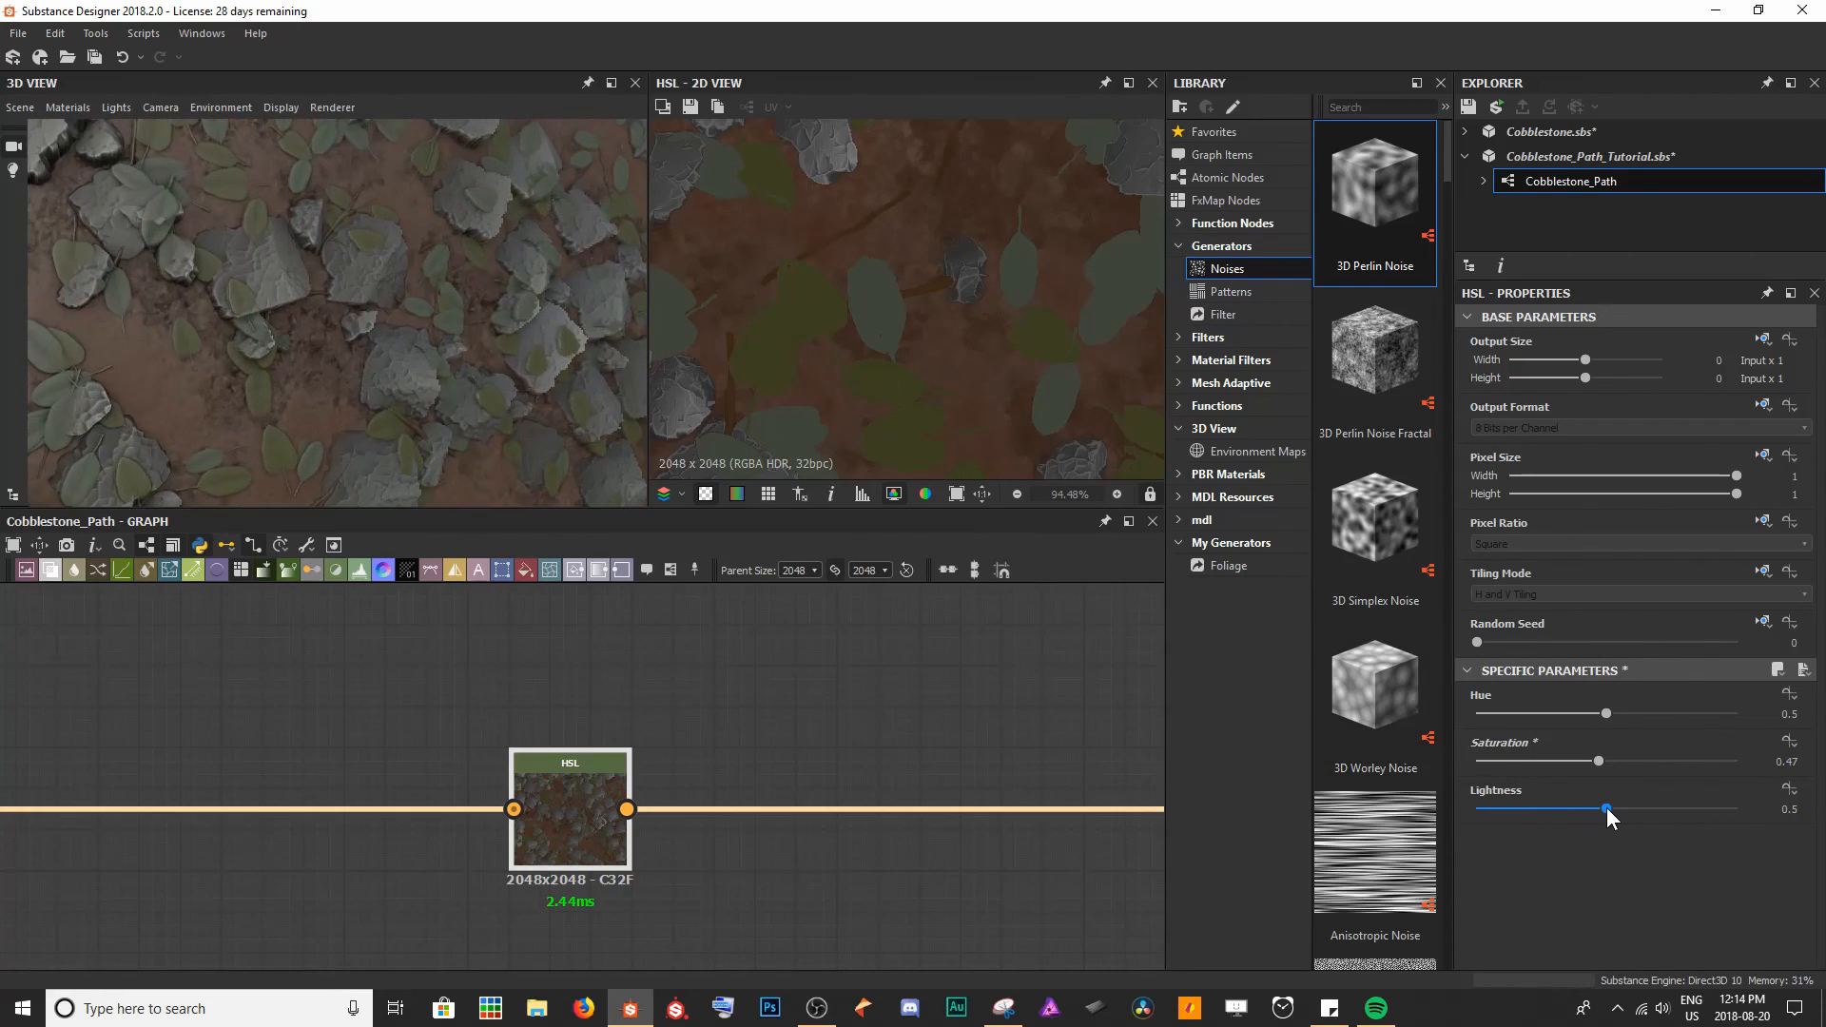
# - Raise the HSL node's Lightness slightly and check the material's brightness in 3D under a different viewing angle
pyautogui.moveTo(1607, 807); pyautogui.dragTo(1611, 807)
pyautogui.moveTo(540, 379); pyautogui.dragTo(201, 297)
pyautogui.moveTo(323, 329); pyautogui.dragTo(373, 316)
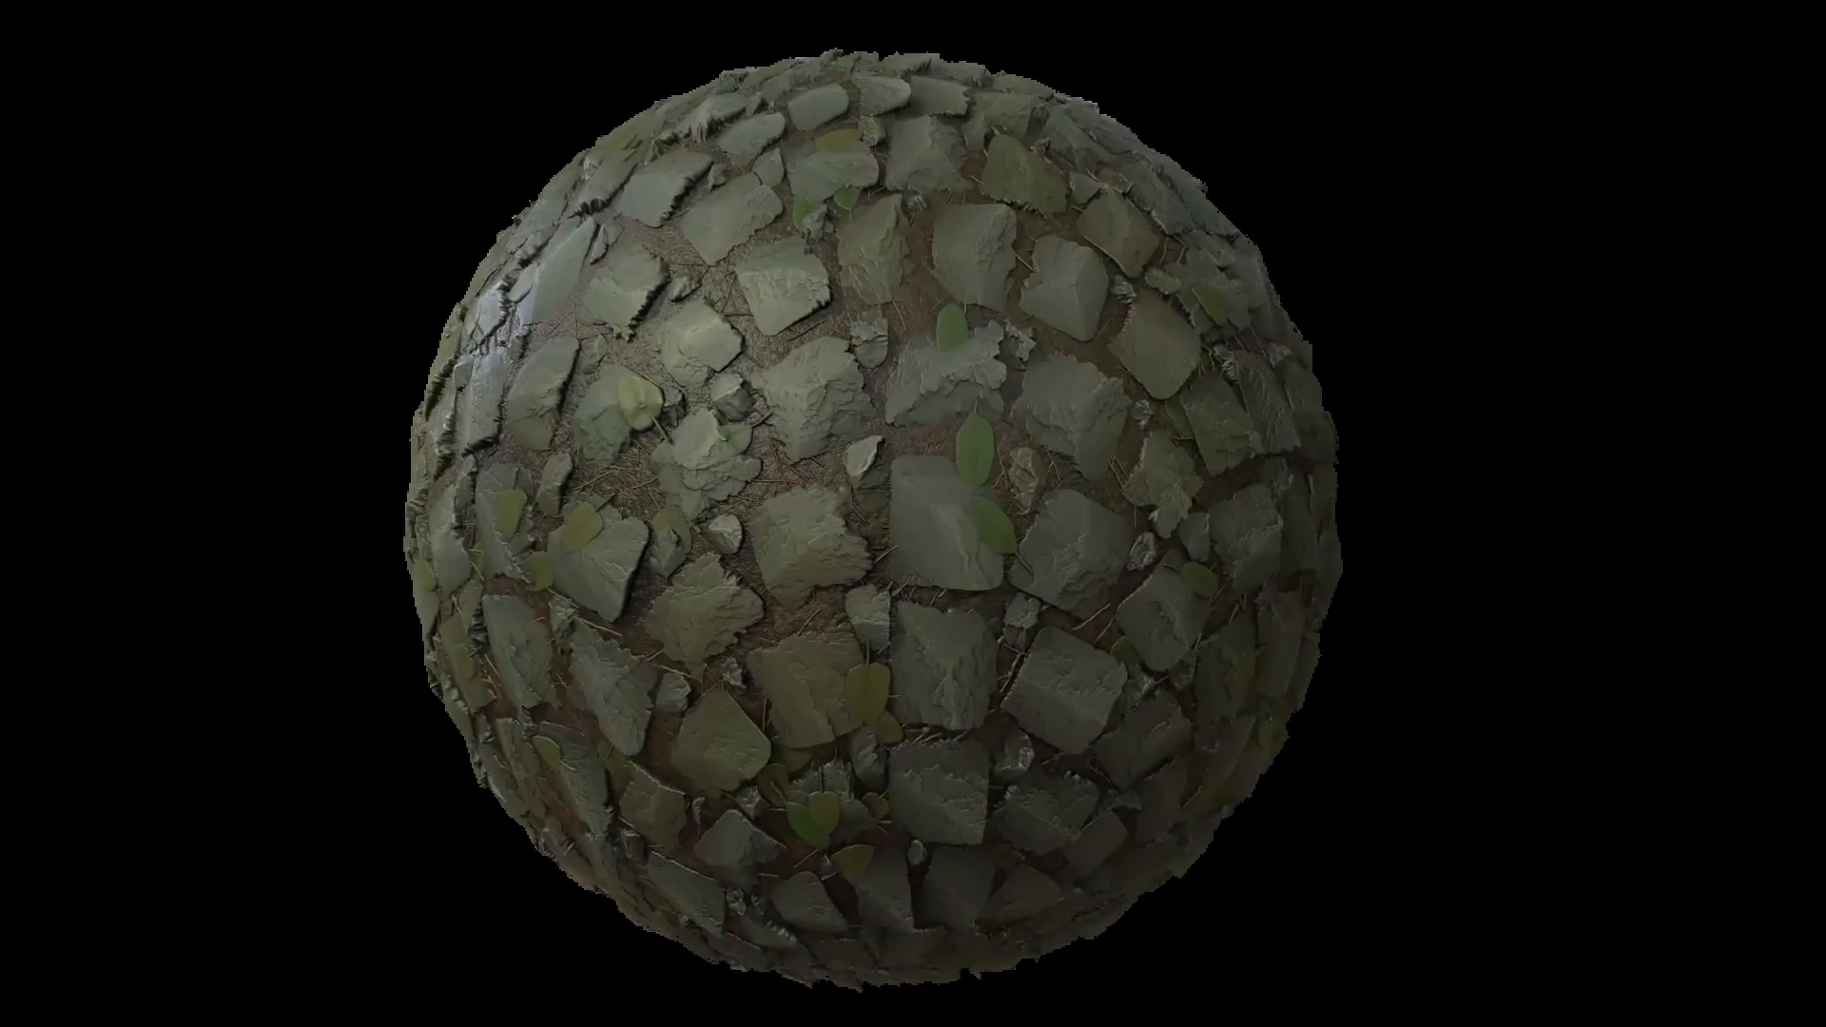